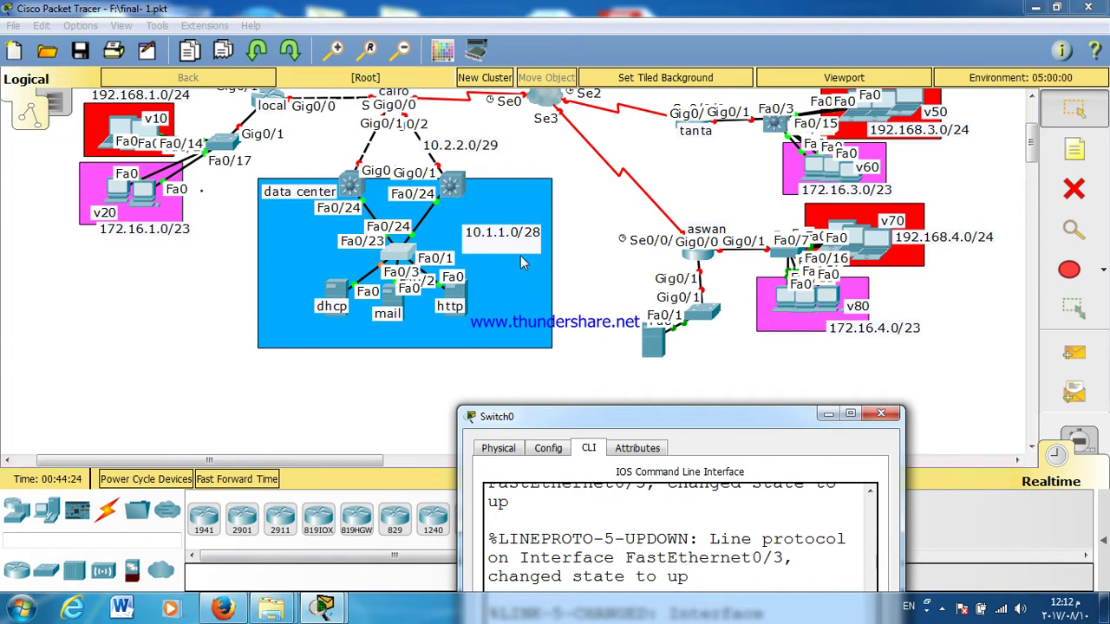
Step: Address interface VLAN 100 on the DATACENTER switch as 10.1.1.14 255.255.255.240
double_click(620, 423)
type("INT")
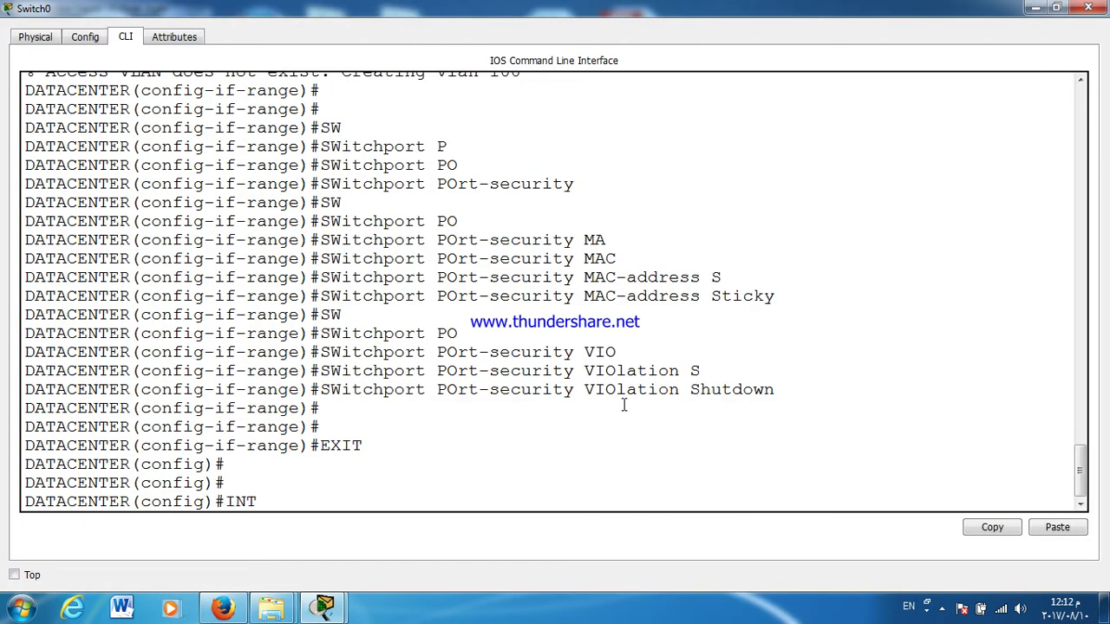
type(" VL")
key("Tab")
type("1")
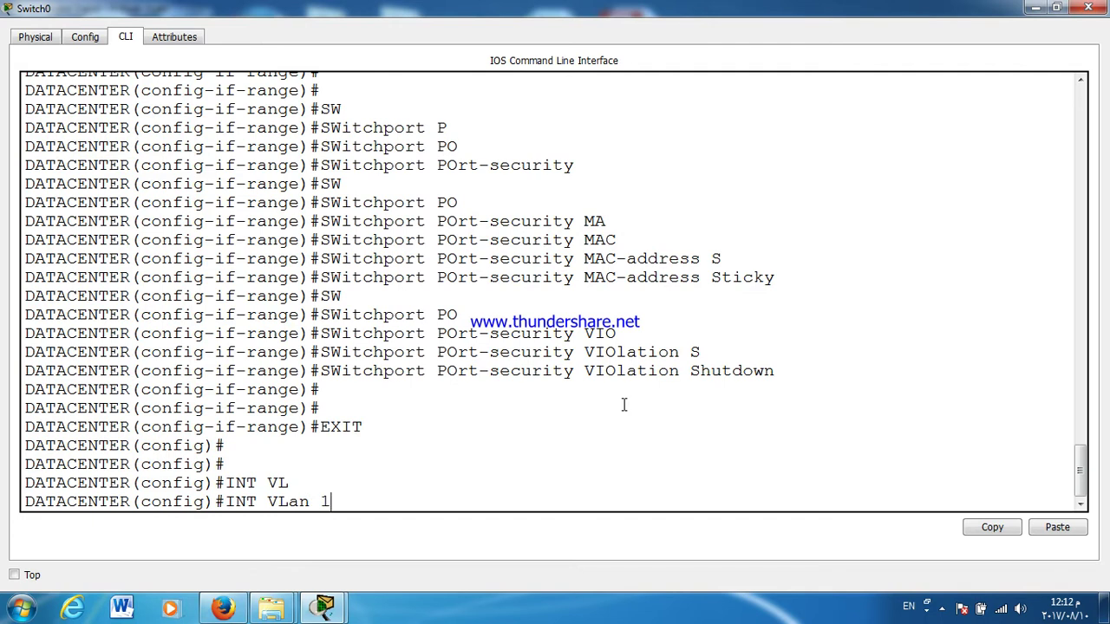
type("00")
key("Return")
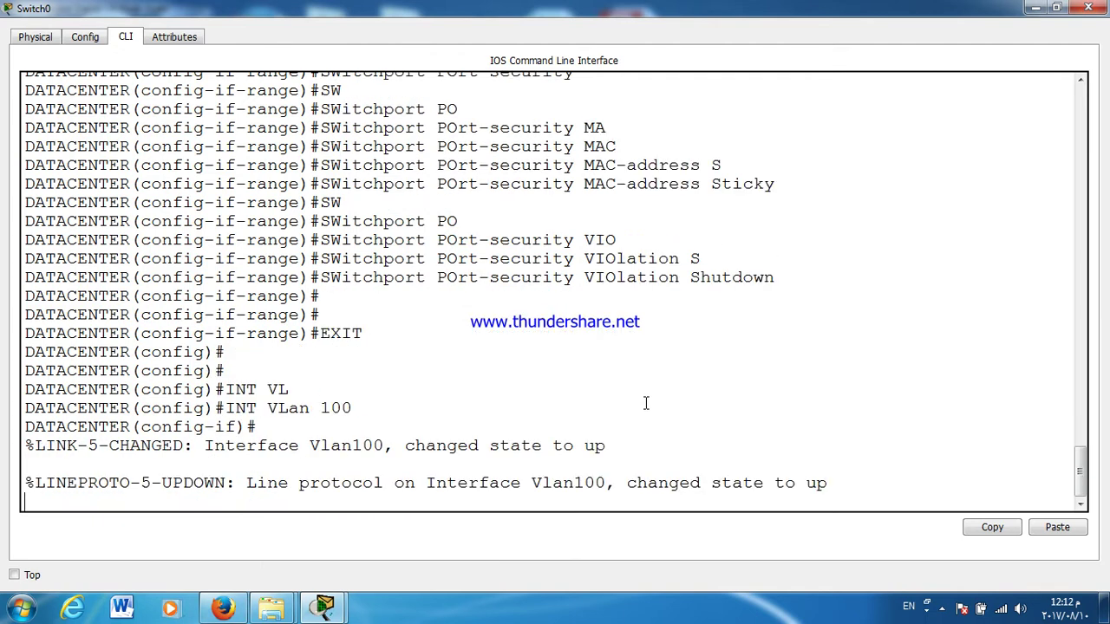
key("Return")
key("Return")
key("Return")
type("IP ADD")
key("Tab")
type("10")
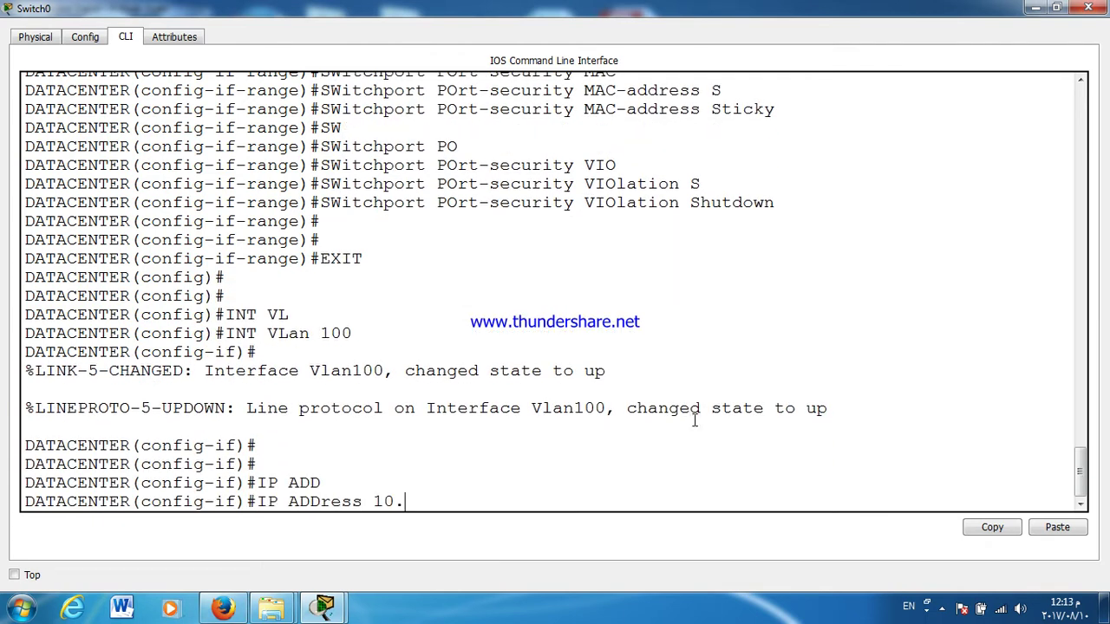
type(".1.1.14 255.255.255")
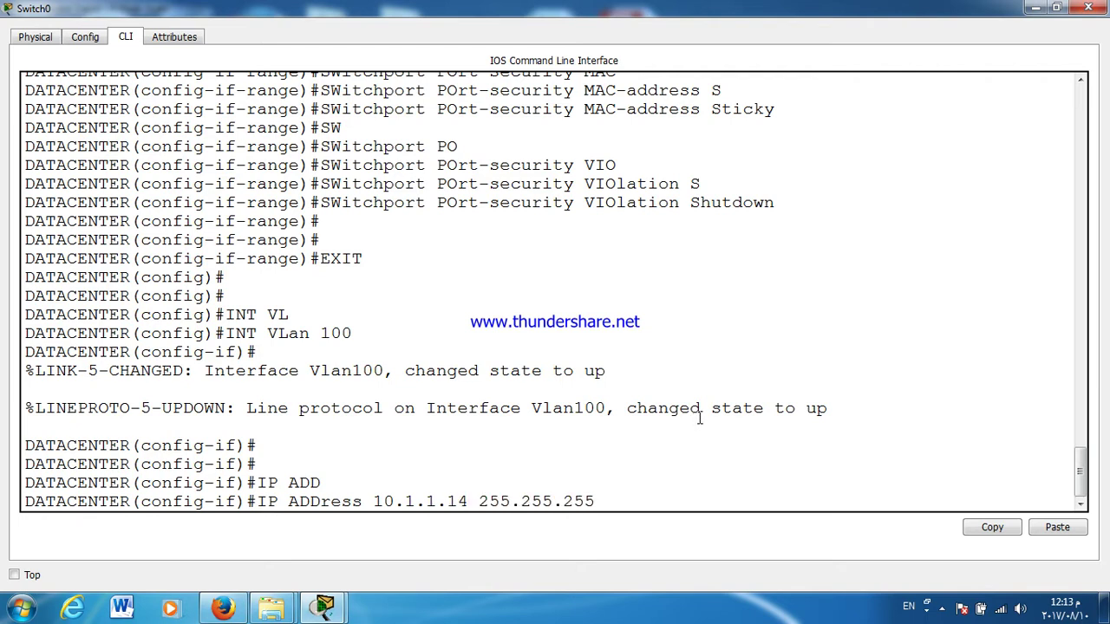
type(".240")
key("Return")
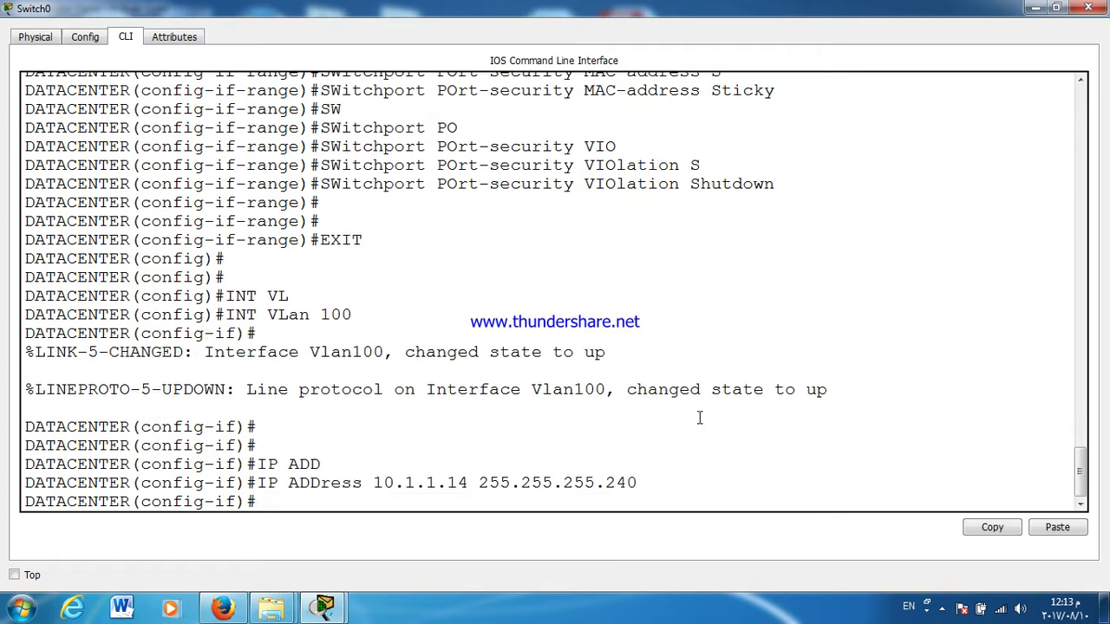
key("Return")
key("Return")
key("Return")
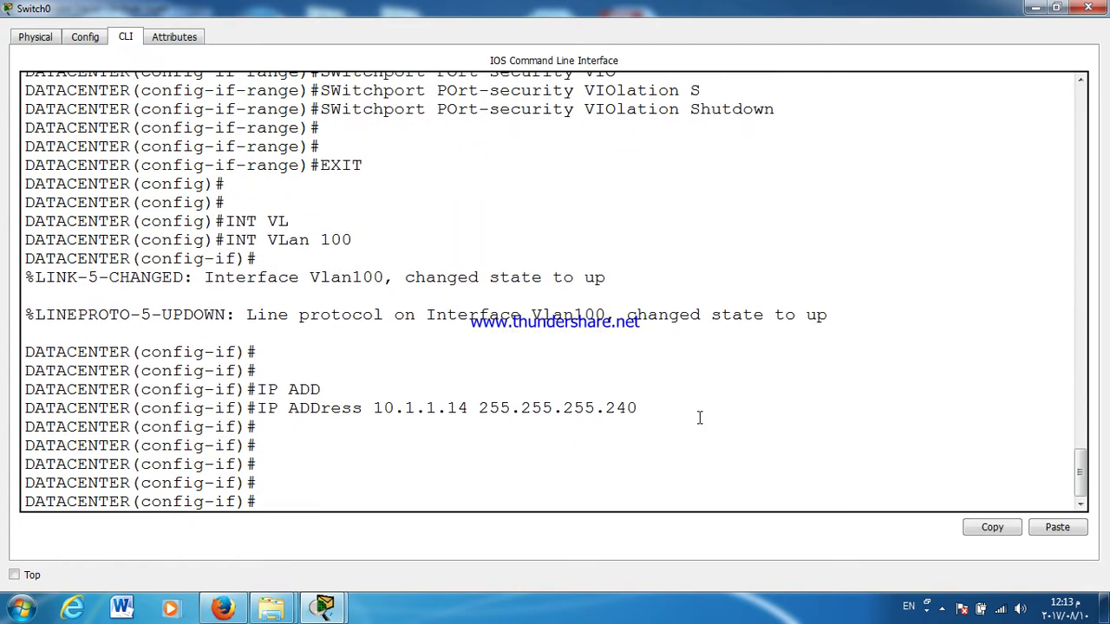
Step: Save the configuration with wr and close the switch console
key("Return")
key("ctrl+z")
type("WR")
key("Return")
key("Return")
key("Return")
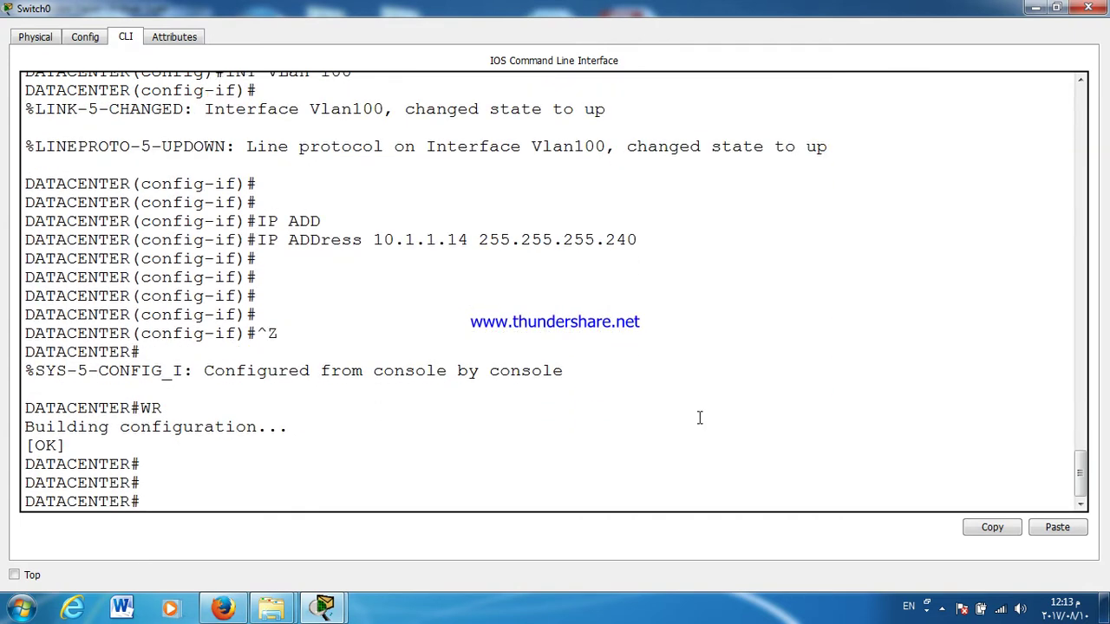
left_click(1088, 9)
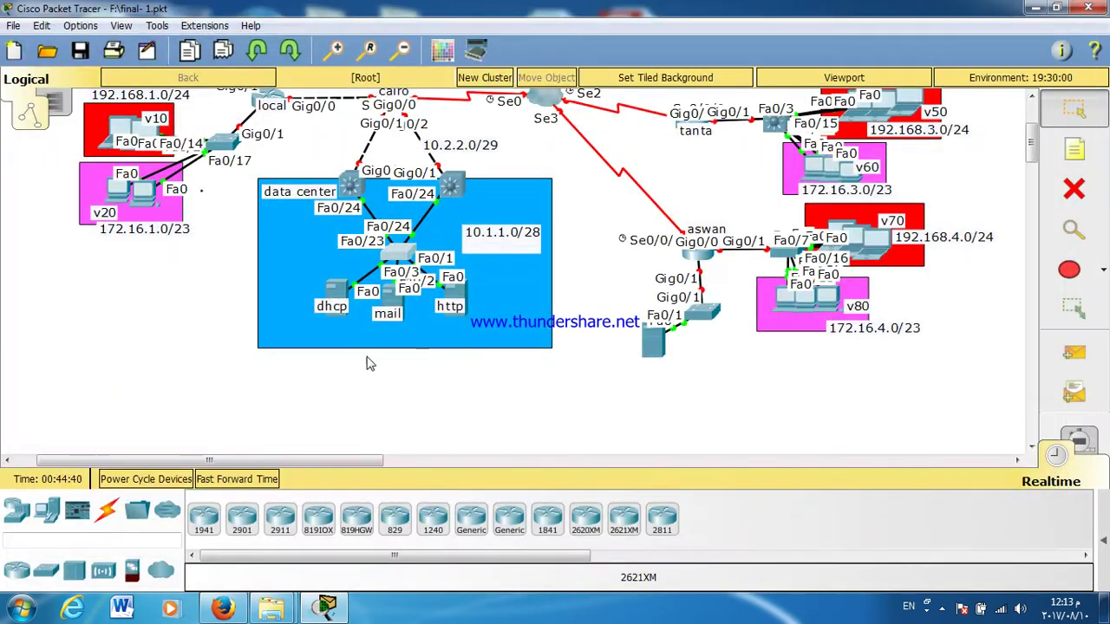
Step: Give the dhcp server static IP 10.1.1.10 with subnet mask 255.255.255.240
left_click(335, 293)
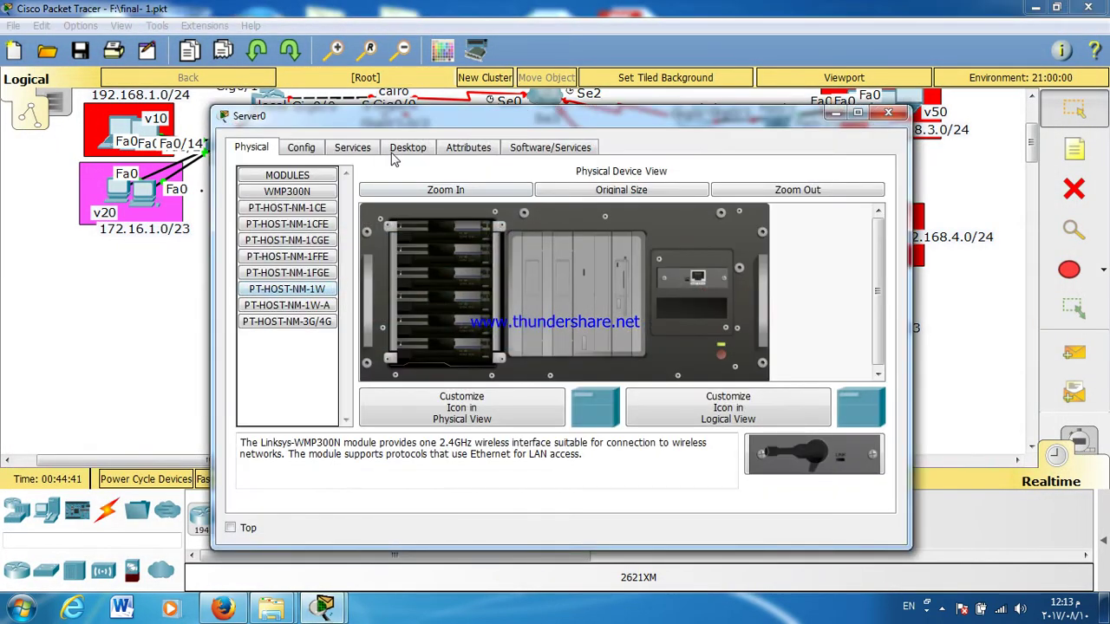
left_click(407, 147)
left_click(298, 218)
left_click(490, 259)
type("10.1.1")
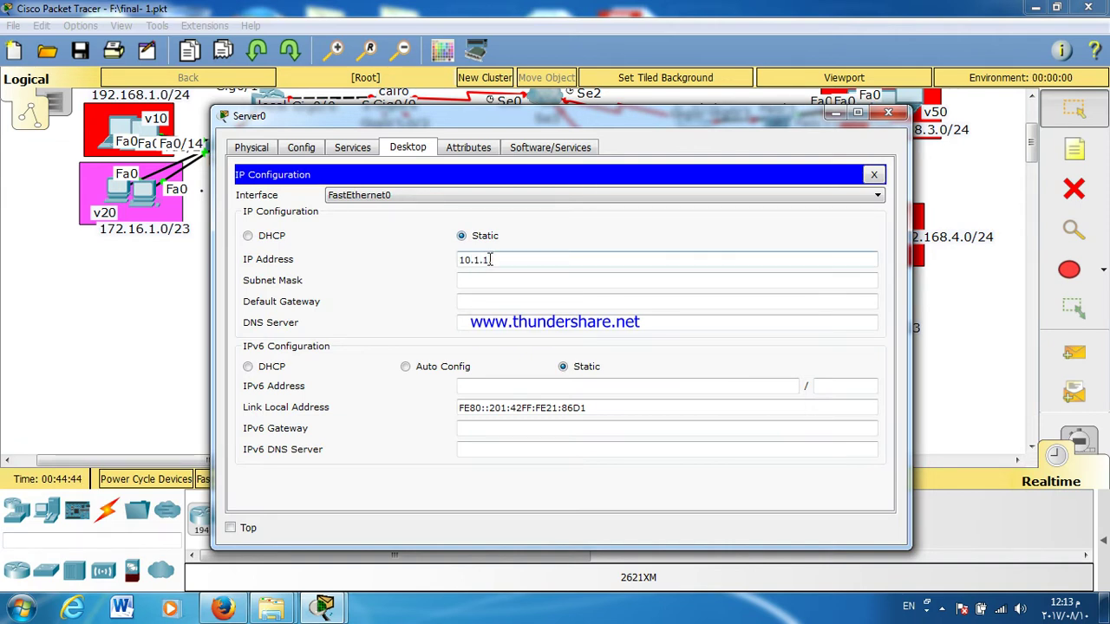
type(".")
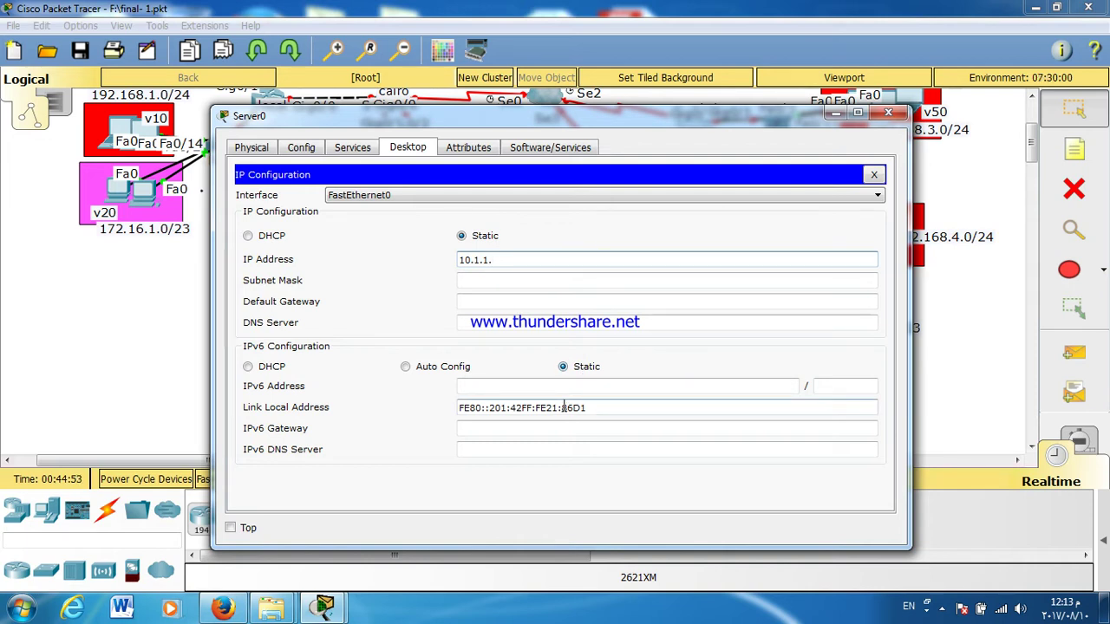
type("10")
key("Tab")
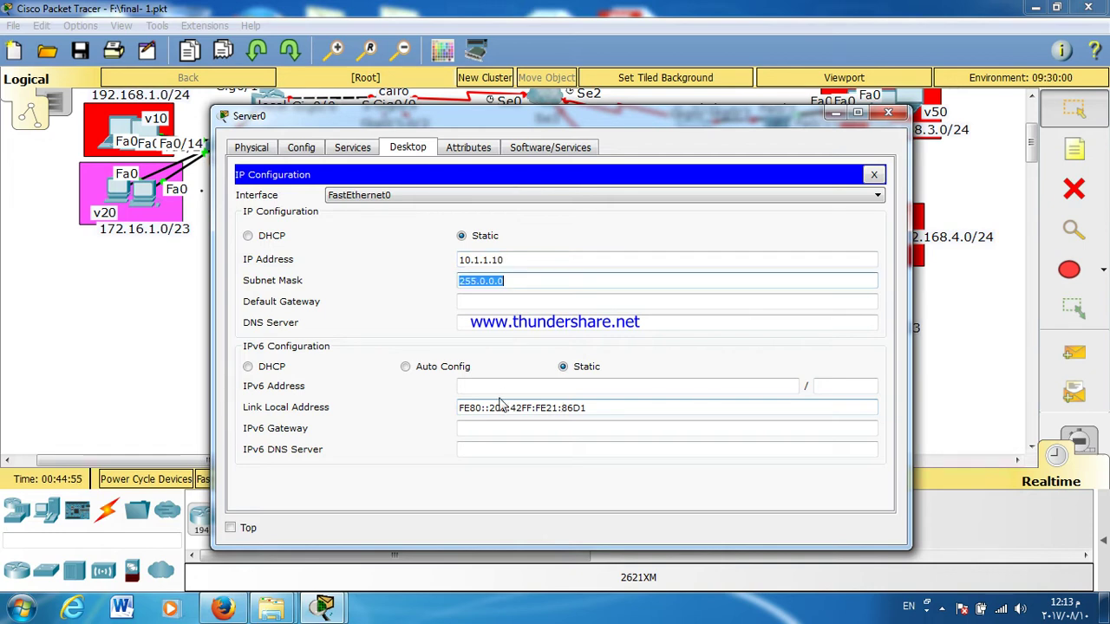
type("255.255.255.240")
Step: Set the dhcp server's default gateway to 10.0.0.13 and close its window
left_click(555, 301)
type("10.0.0")
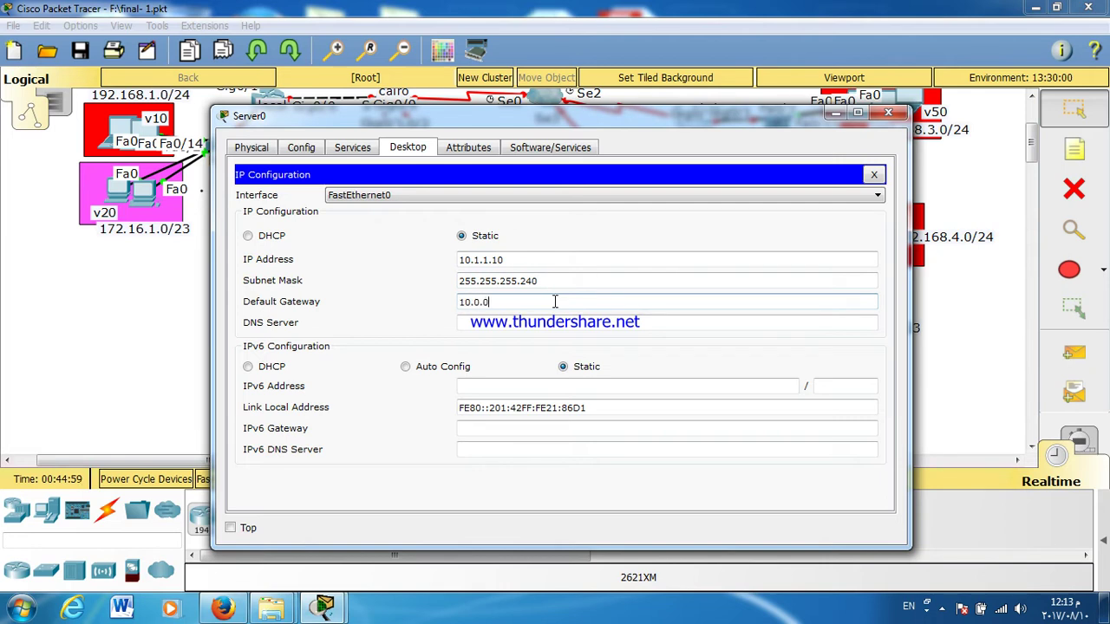
type(".13")
left_click(555, 280)
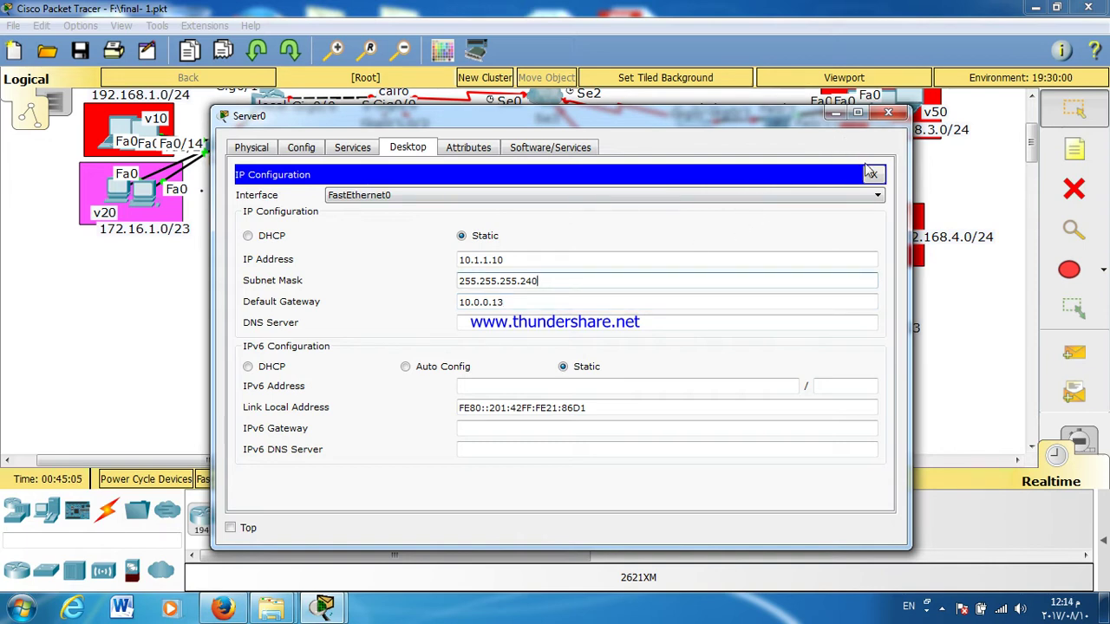
left_click(874, 175)
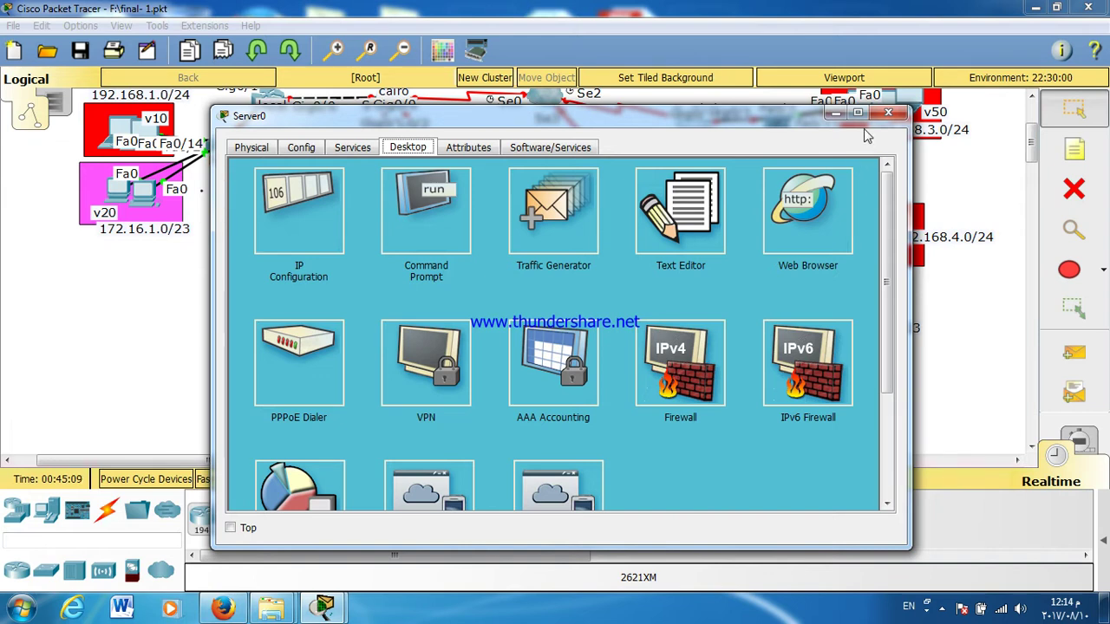
left_click(888, 115)
left_click(394, 301)
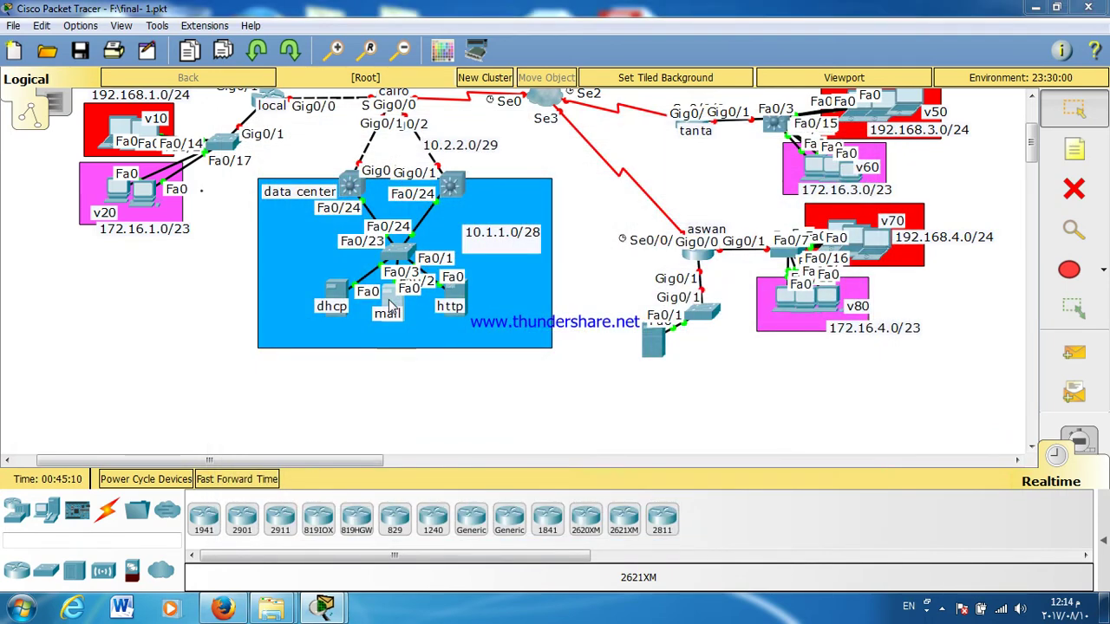
Step: Enter the mail server's static IP address 10.1.1.11
left_click(399, 148)
left_click(326, 210)
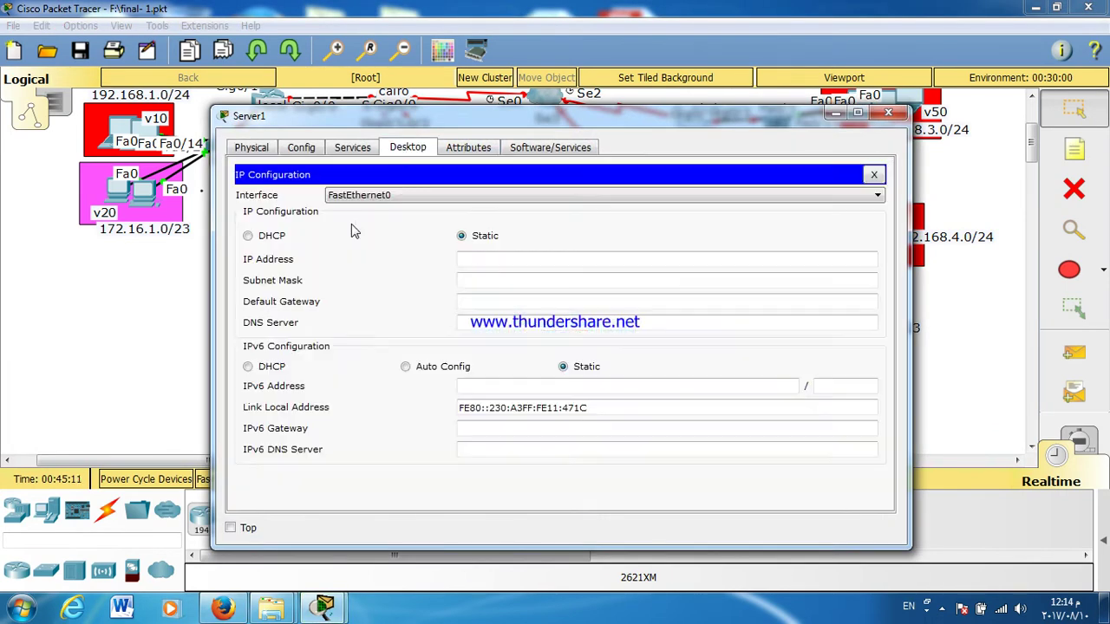
left_click(483, 258)
type("10.0")
key("BackSpace")
type("1.1.11")
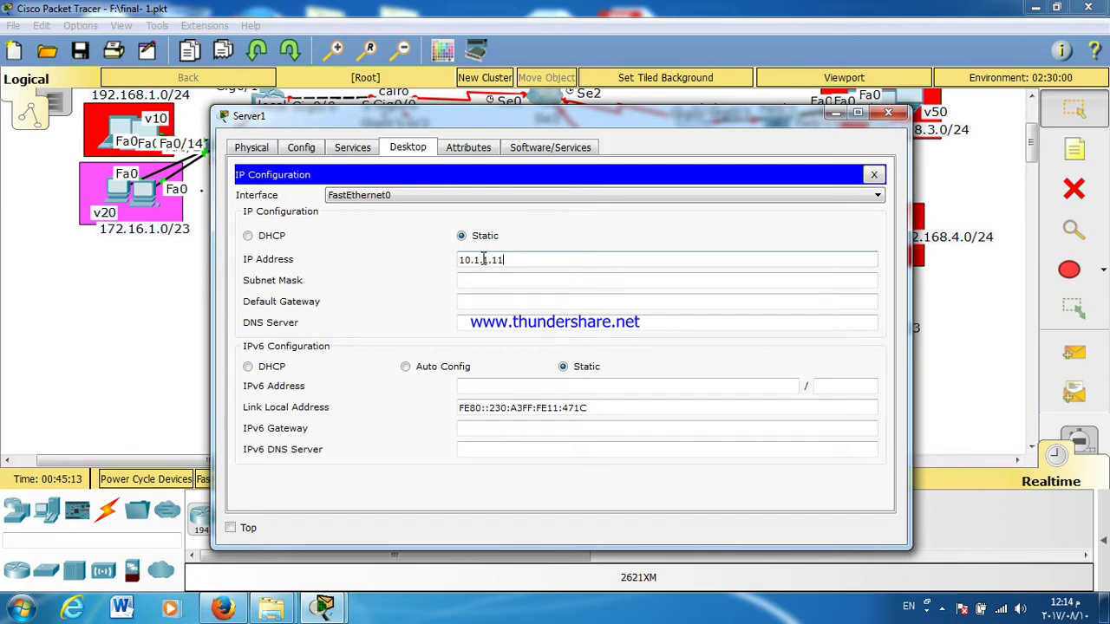
Step: Set the mail server's mask to 255.255.255.240 and gateway to 10.1.1.13, then close it
key("Tab")
type("25")
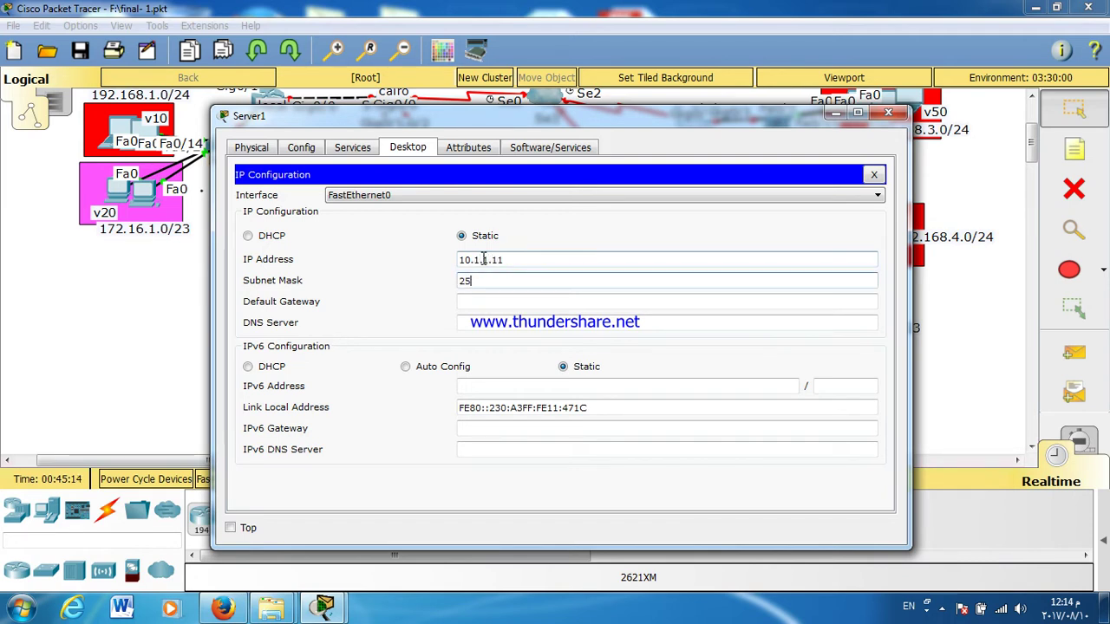
type("5.255.255.")
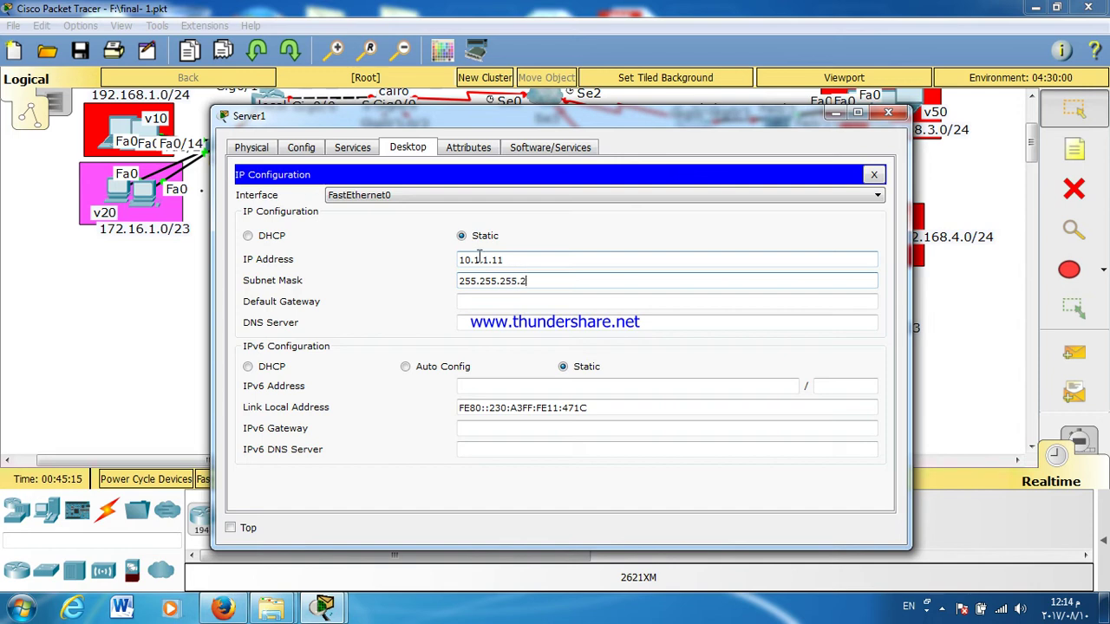
key("Tab")
type("10.1.1.13")
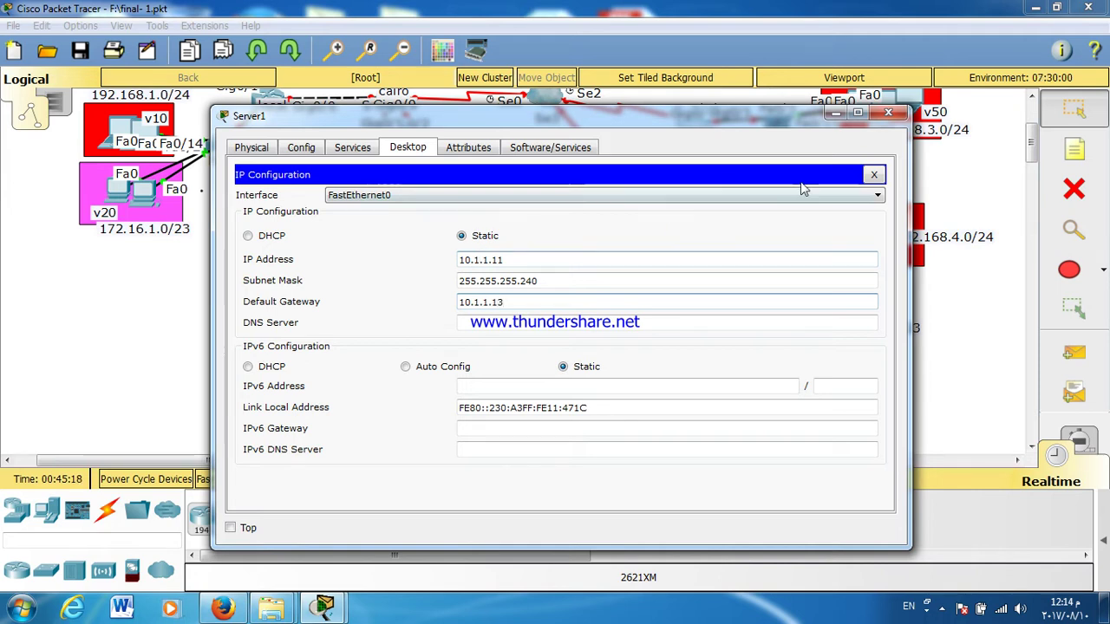
left_click(874, 175)
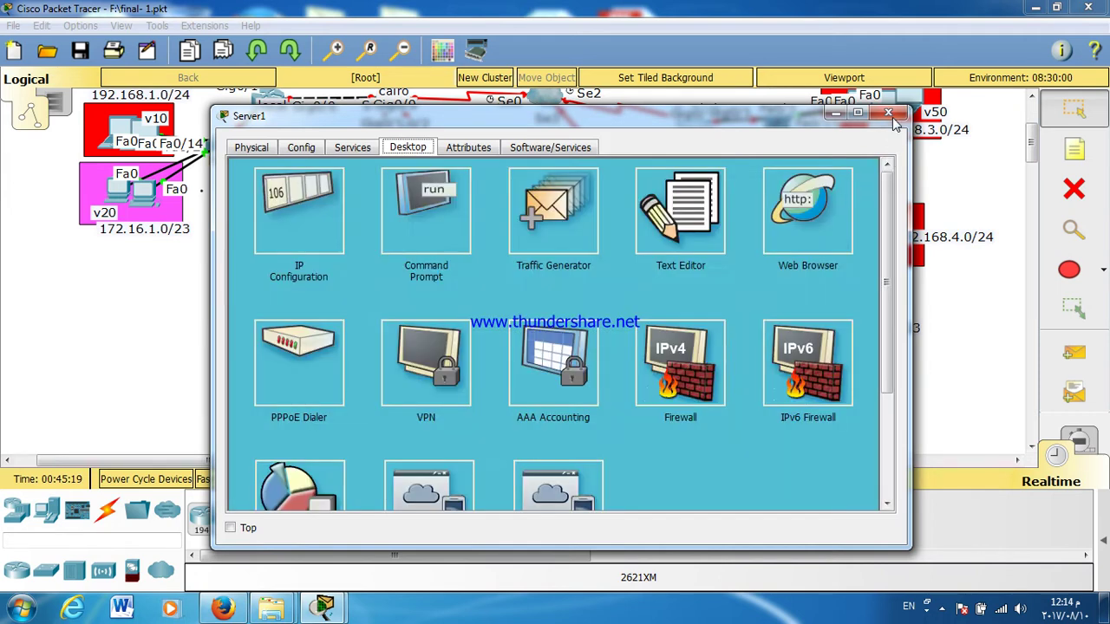
left_click(888, 114)
left_click(455, 289)
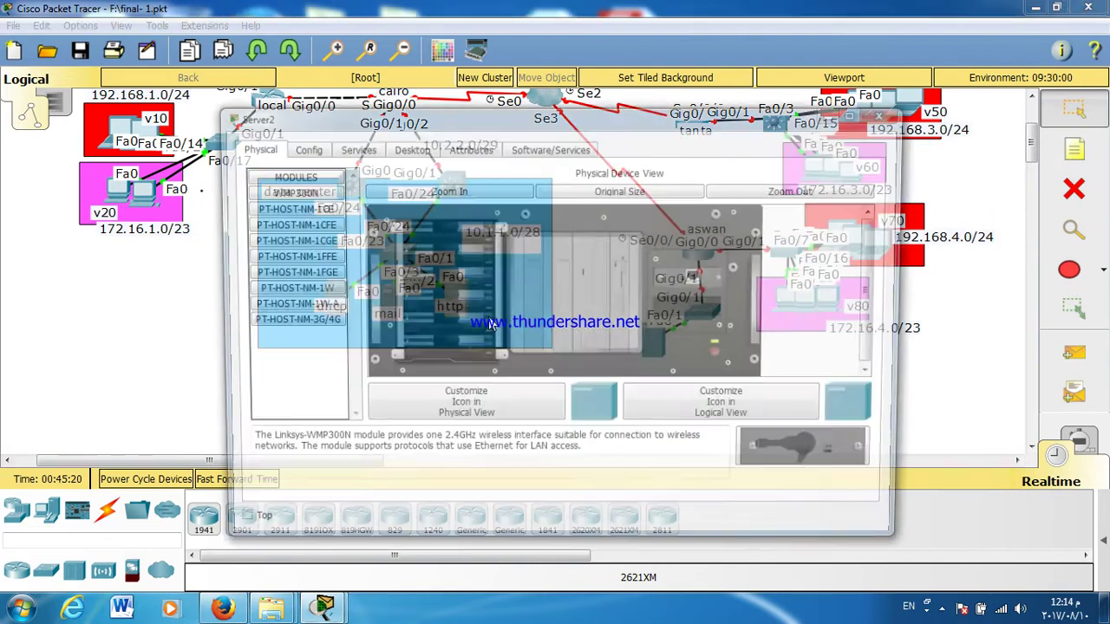
Step: Configure the http server with IP 10.1.1.12, mask 255.255.255.240 and gateway 10.1.1.13
left_click(390, 148)
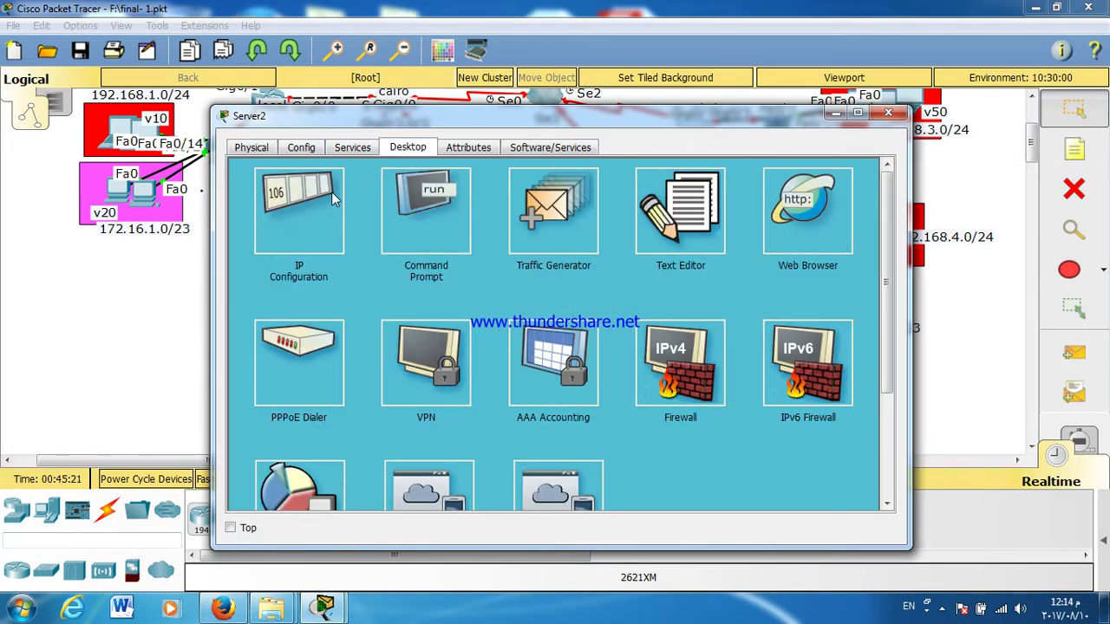
left_click(336, 197)
left_click(474, 258)
type("10.1.1.132")
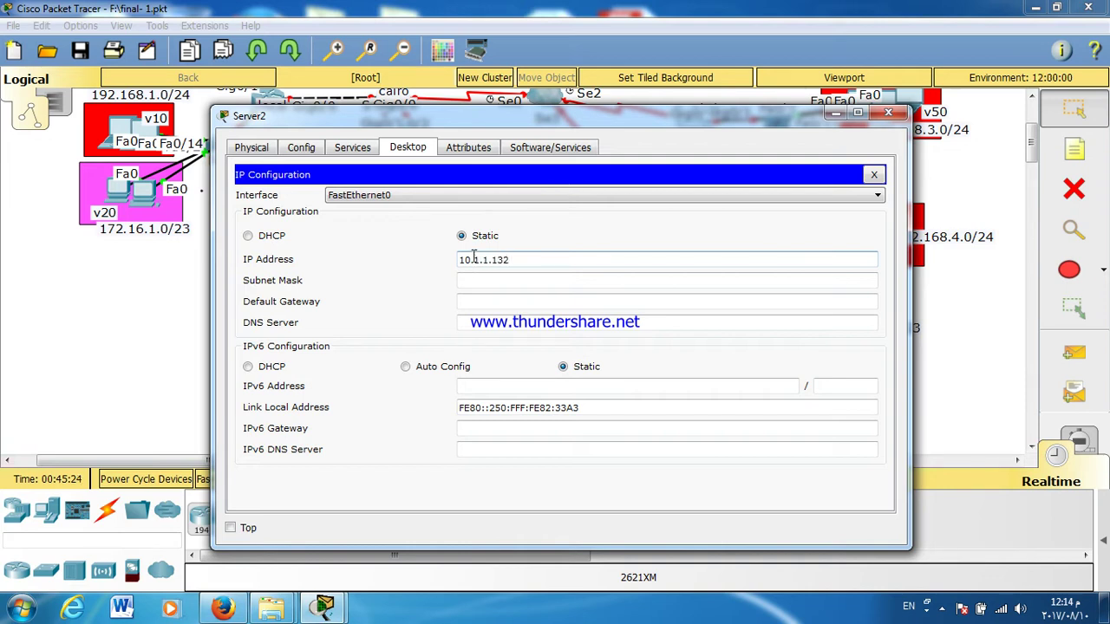
key("Tab")
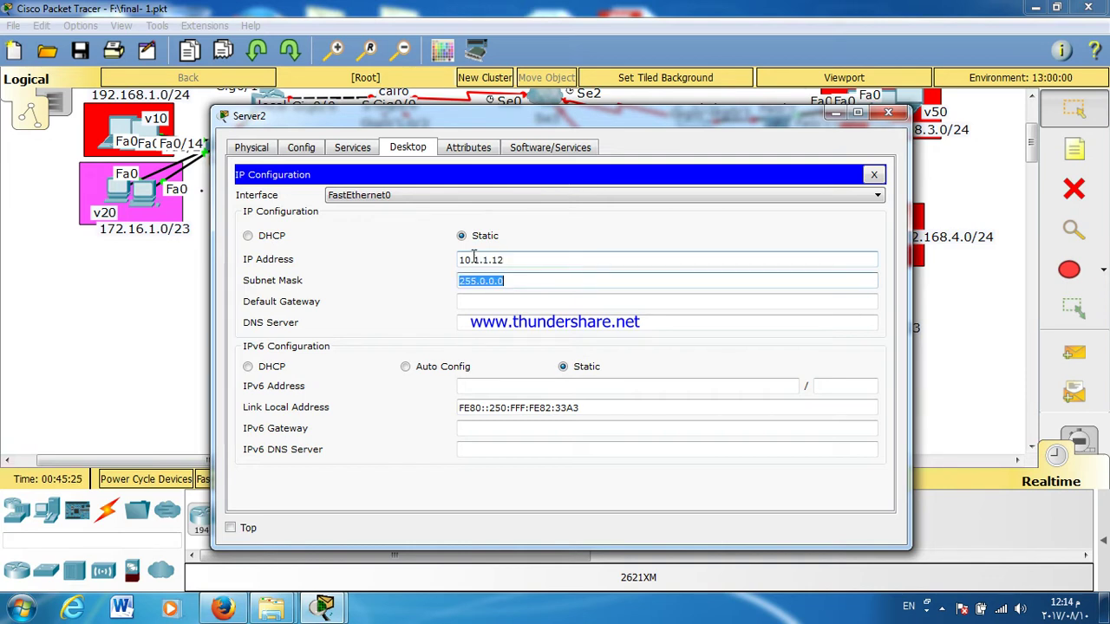
type("255.255.255.240")
key("Tab")
type("10.1.1.13")
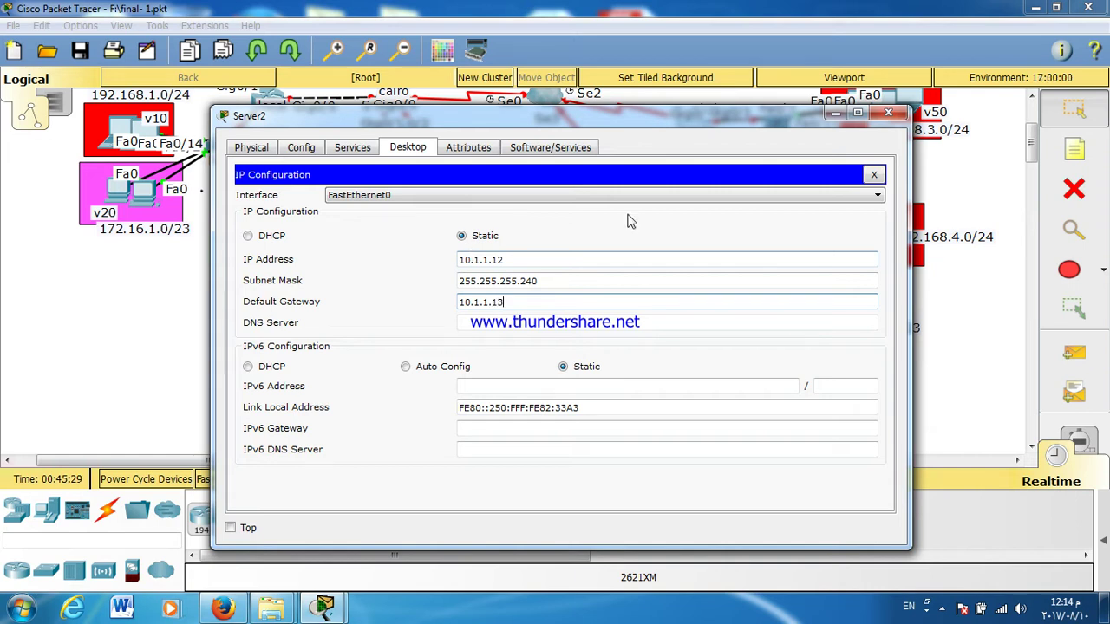
left_click(874, 174)
left_click(888, 112)
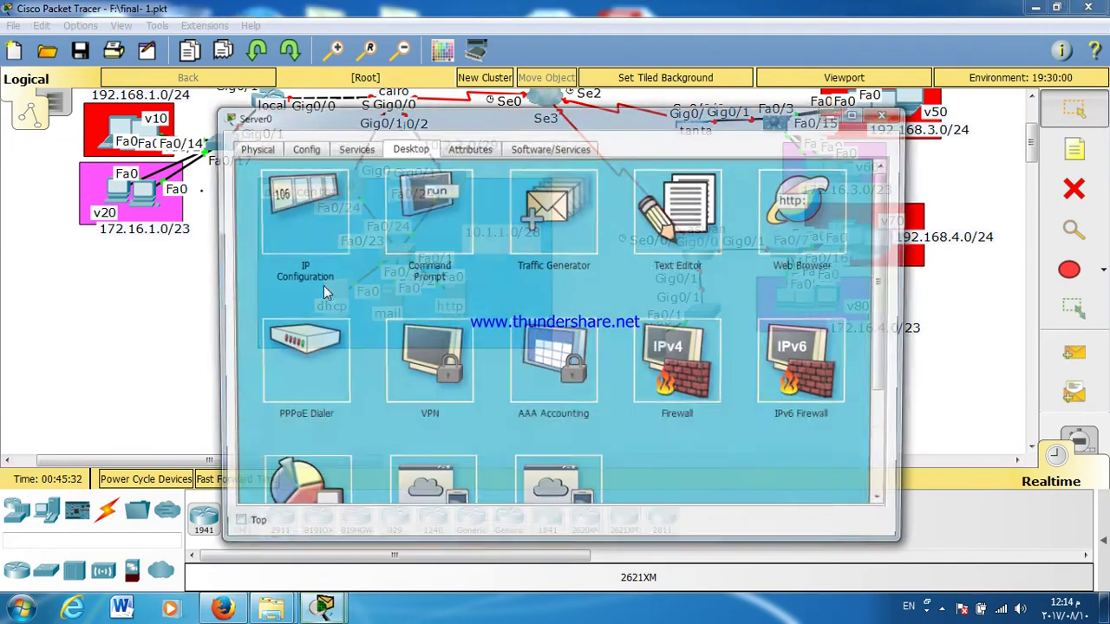
Step: Replace the dhcp server's default gateway with 10.1.1.1 and close its window
left_click(336, 290)
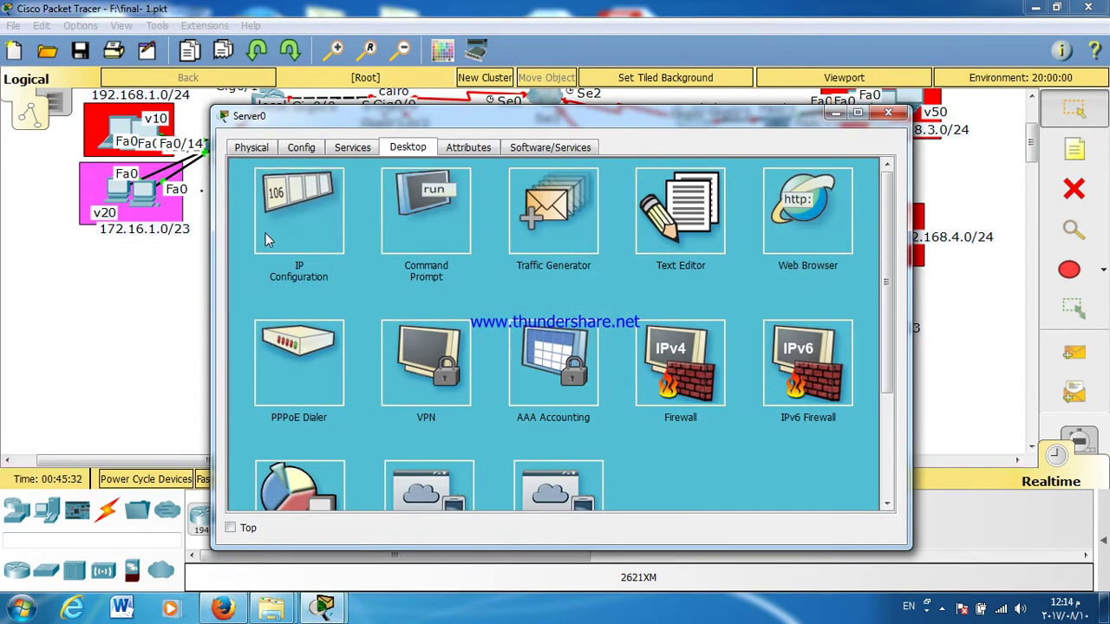
left_click(267, 240)
left_click(491, 301)
double_click(495, 302)
type("10.1.1.1")
left_click(873, 175)
left_click(888, 114)
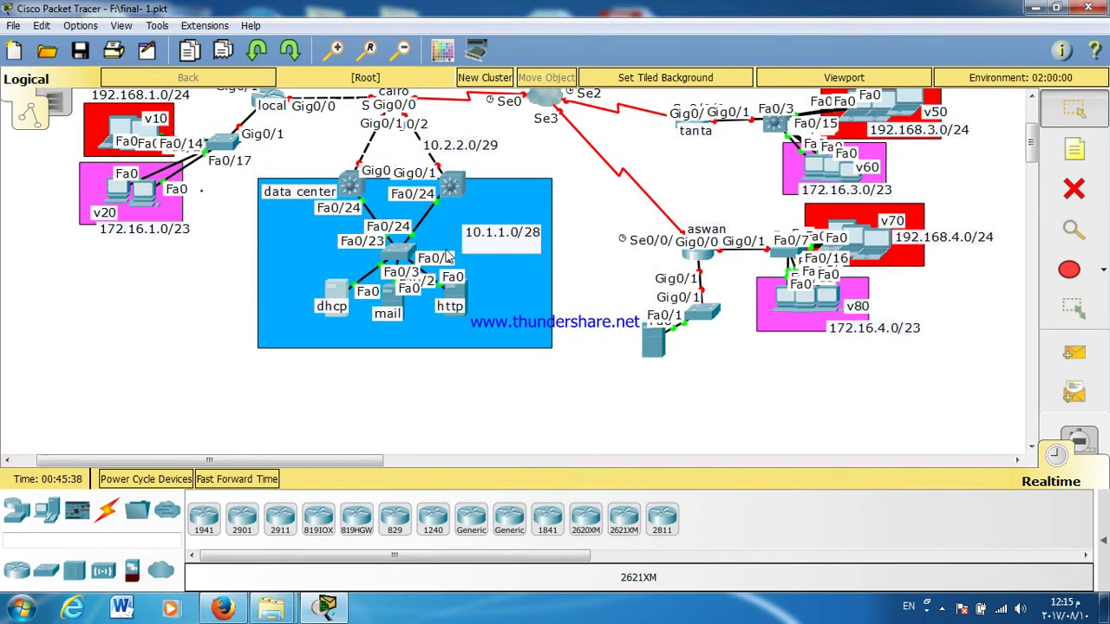
Step: Pan and zoom the canvas to show the alex, tanta and aswan branch sites
mouse_move(421, 257)
mouse_move(363, 208)
mouse_move(389, 206)
left_click_drag(336, 467, 410, 463)
scroll(393, 423, "up", 3)
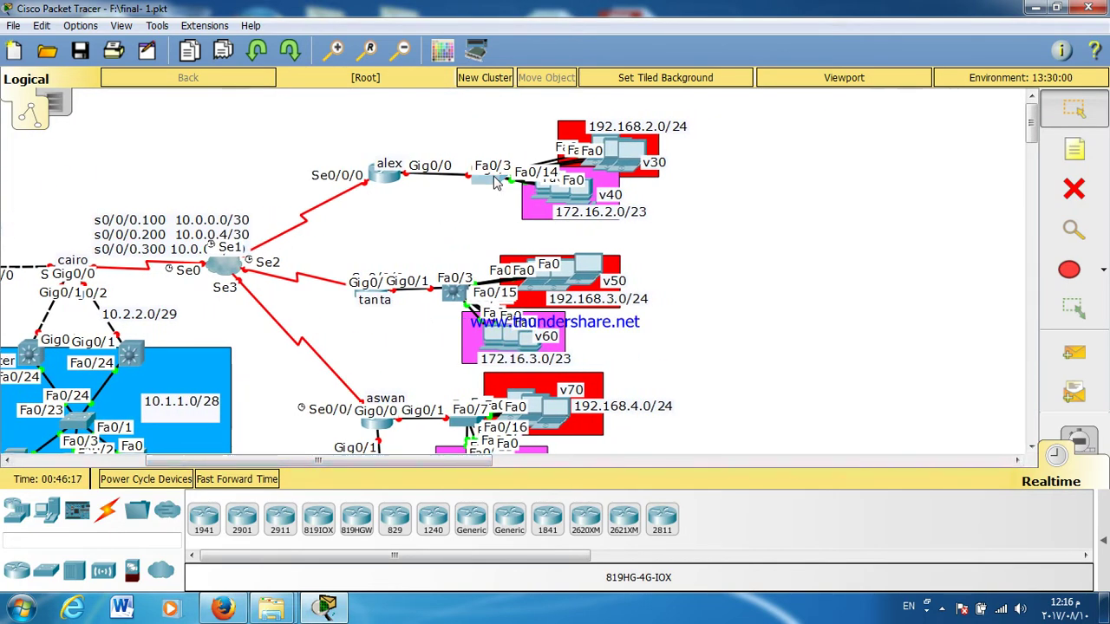
Step: In Switch2's CLI, enter global configuration and set the hostname to BRANSH1
left_click(489, 177)
left_click(473, 149)
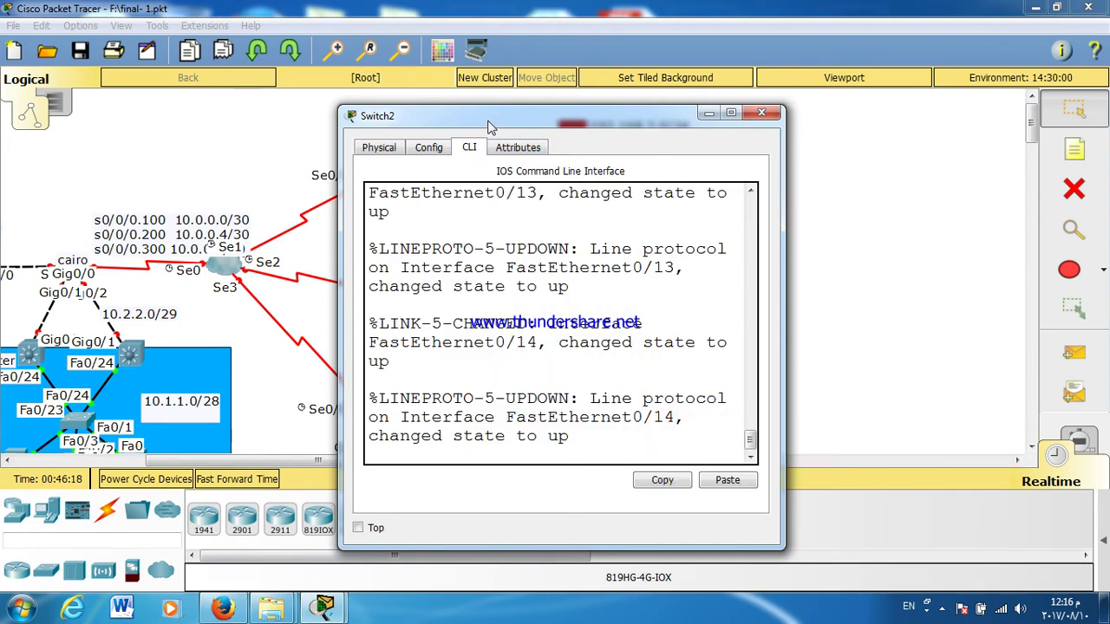
double_click(489, 120)
key("Return")
key("Return")
key("Return")
type("EN")
key("Return")
key("Return")
key("Return")
key("Return")
type("CONF T")
key("Return")
key("Return")
key("Return")
type("HOS")
key("Tab")
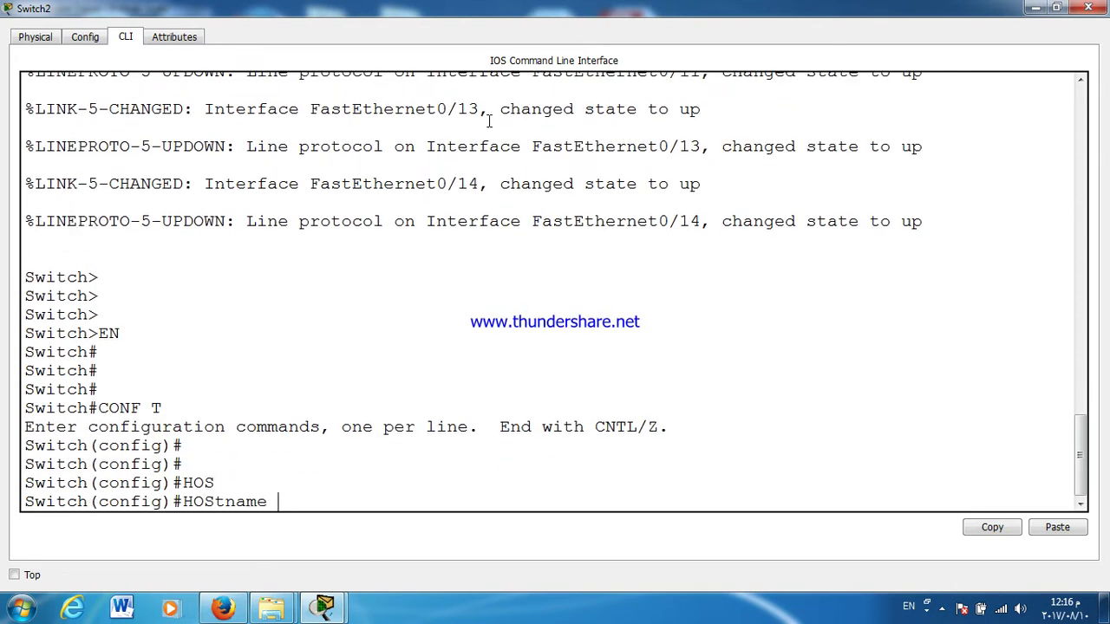
type("BRANSH1")
key("Return")
key("Return")
key("Return")
key("Return")
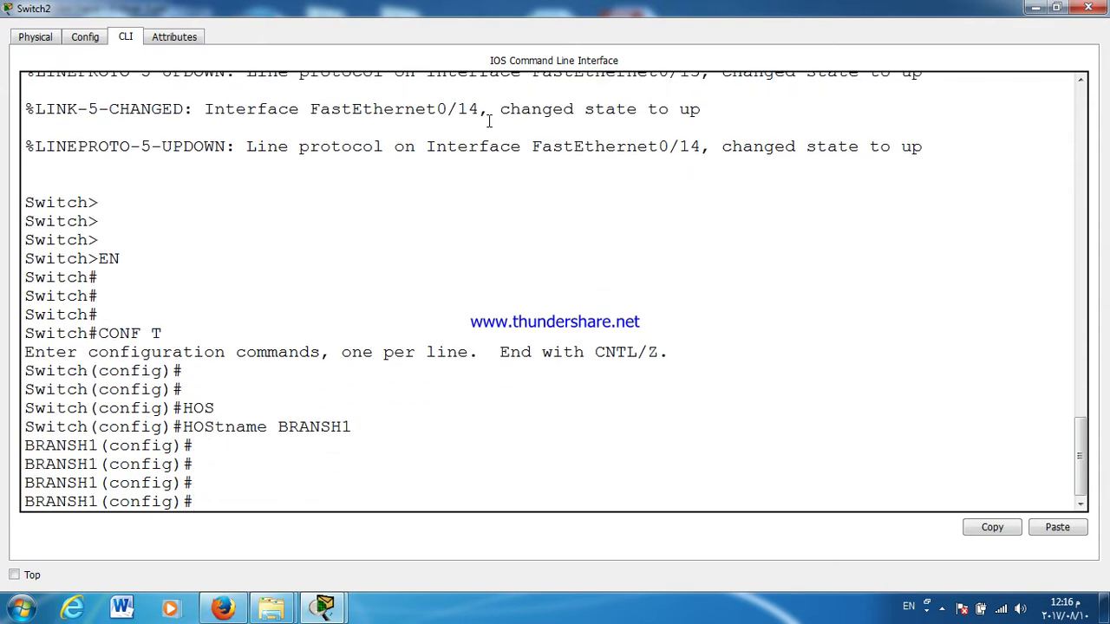
key("BackSpace")
Step: Set the privileged enable password on BRANSH1
type("EN")
key("Return")
type("EN")
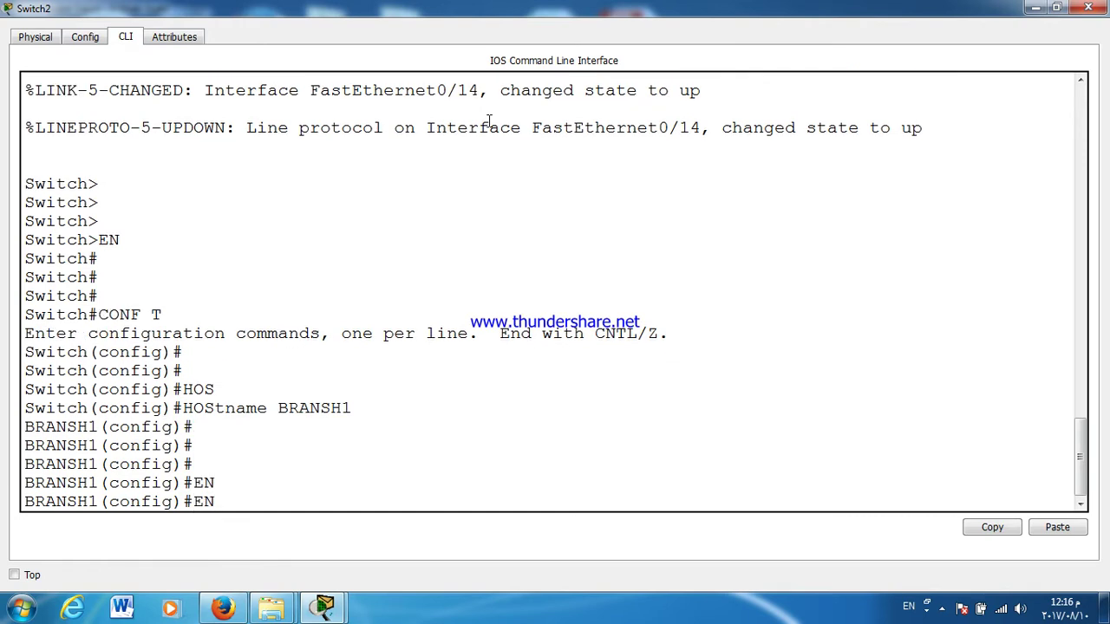
type("AB")
key("Tab")
type("PASS")
key("Tab")
type("123")
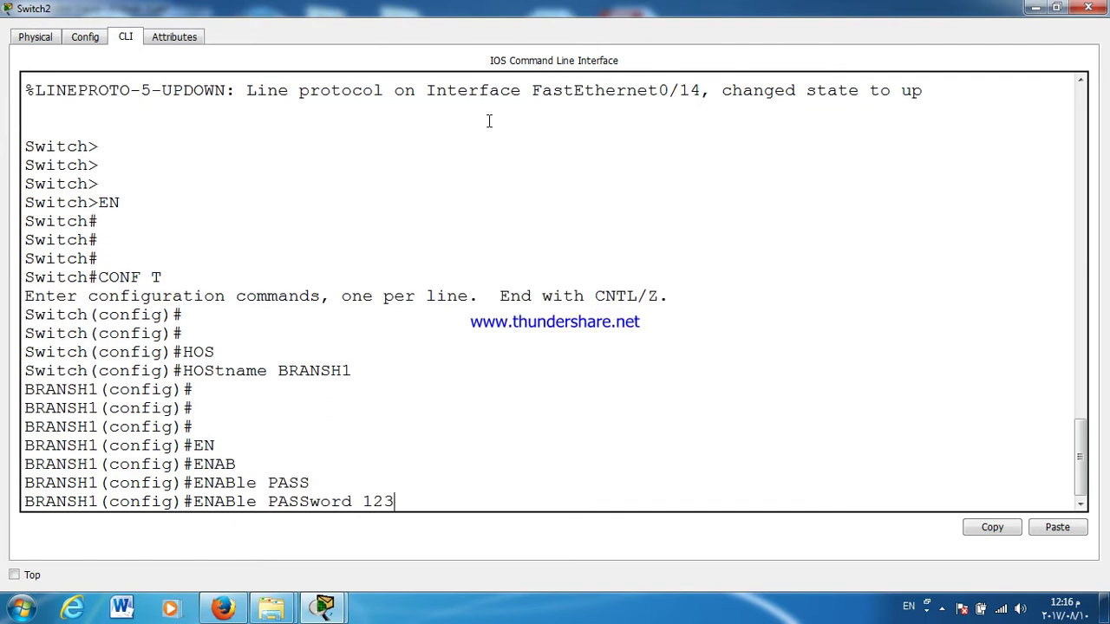
key("Return")
Step: Protect console line 0 with a password and require login
type("LIN")
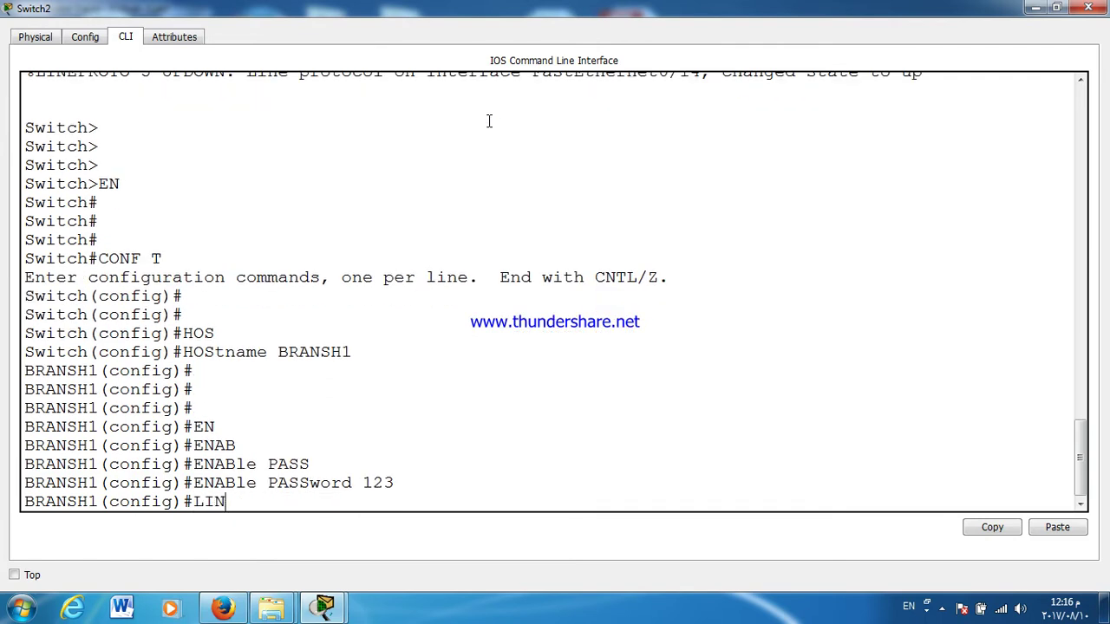
key("Tab")
type("CON")
key("Tab")
type("0")
key("Return")
type("PASS")
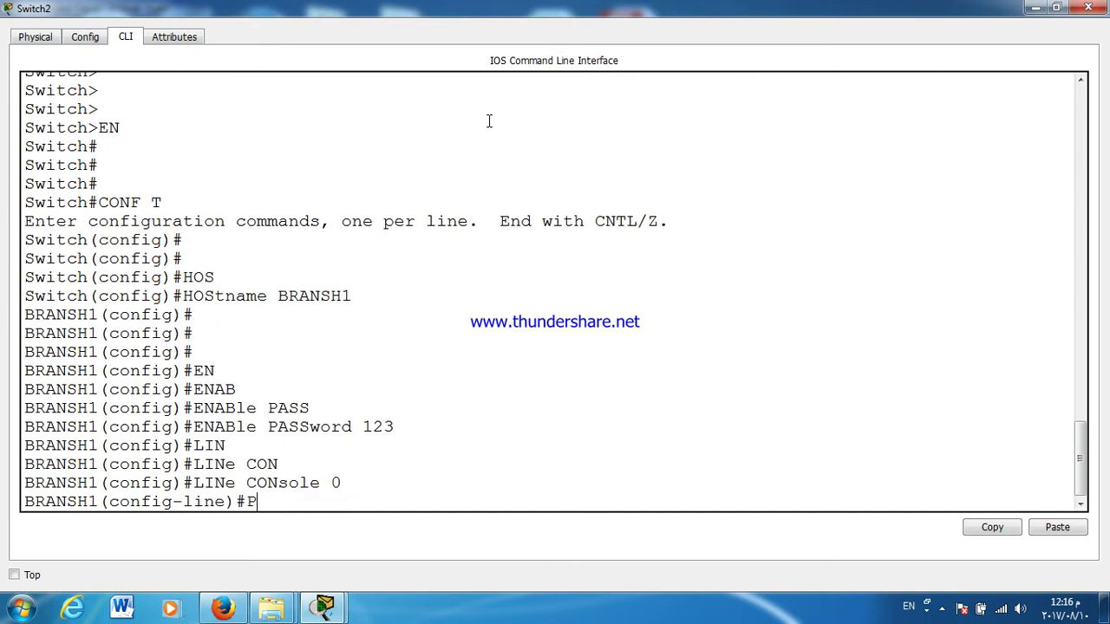
key("Tab")
type("123")
key("Return")
type("LOGIN")
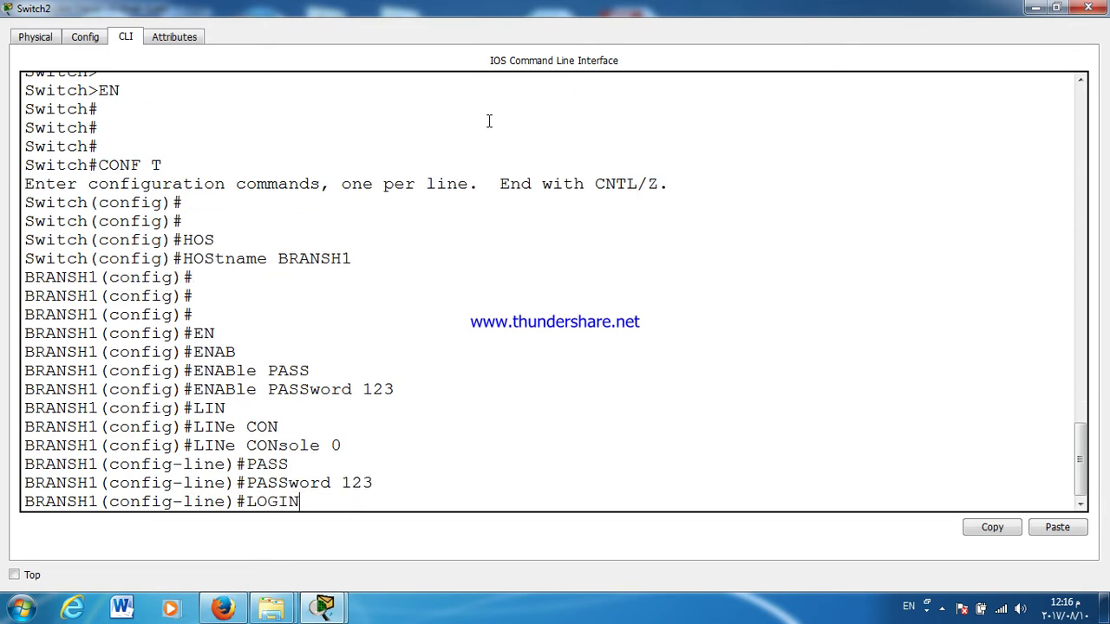
key("Return")
type("EXIT")
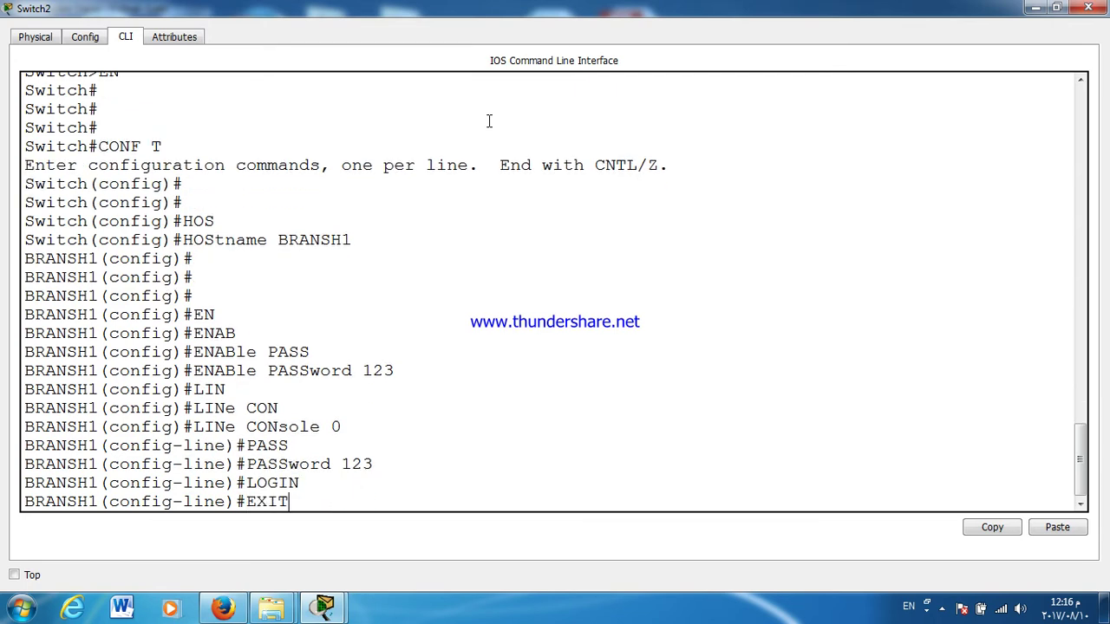
key("Return")
key("Return")
Step: Protect VTY lines 0 4 with a password and require login
type("IN")
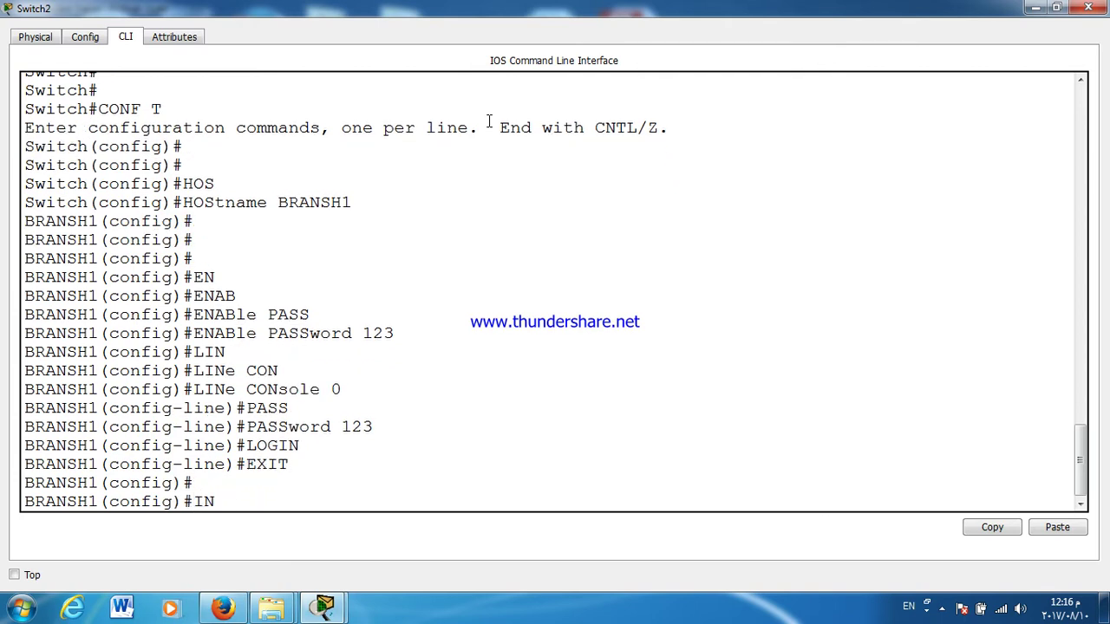
key("BackSpace")
key("BackSpace")
type("LINe VT")
key("Tab")
type("VTY")
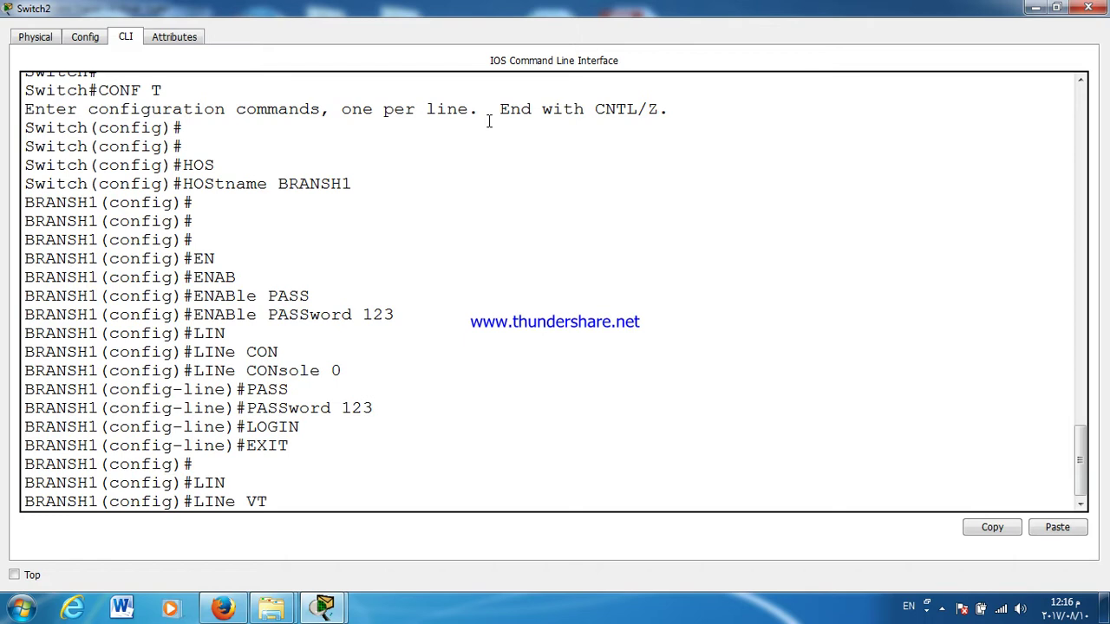
key("Tab")
type("0 4")
key("Return")
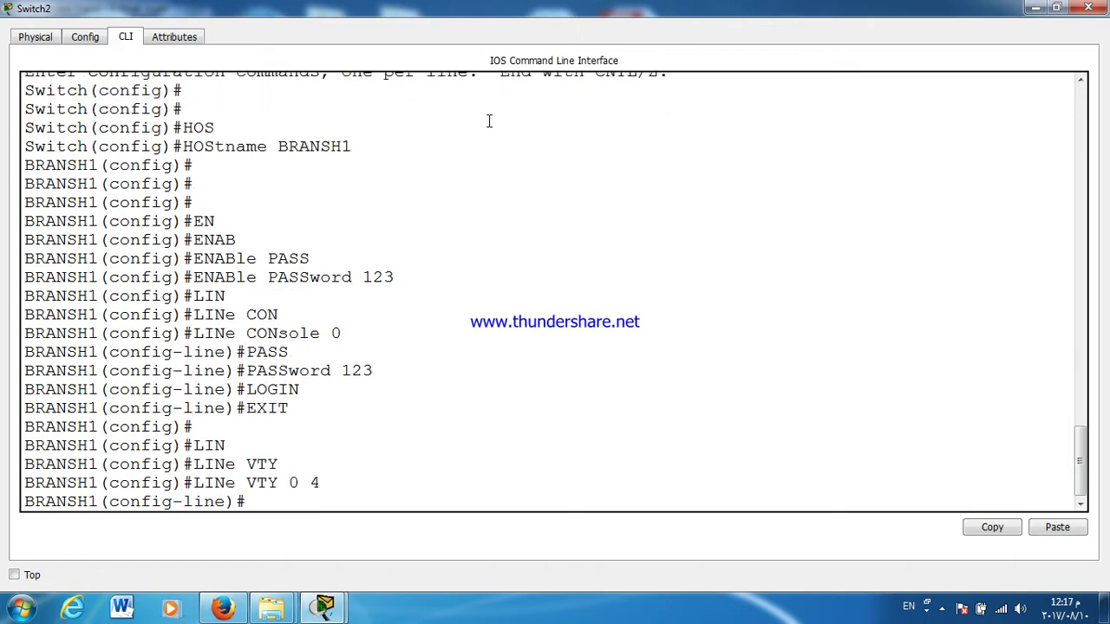
type("PASS")
key("Tab")
type("123")
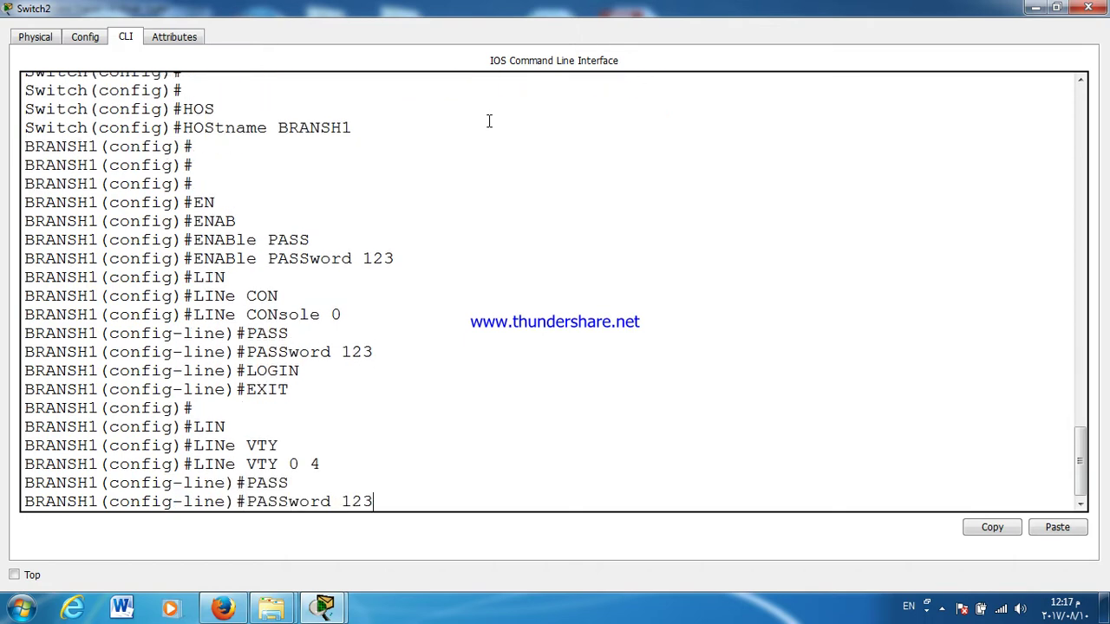
key("Return")
type("LOGIN")
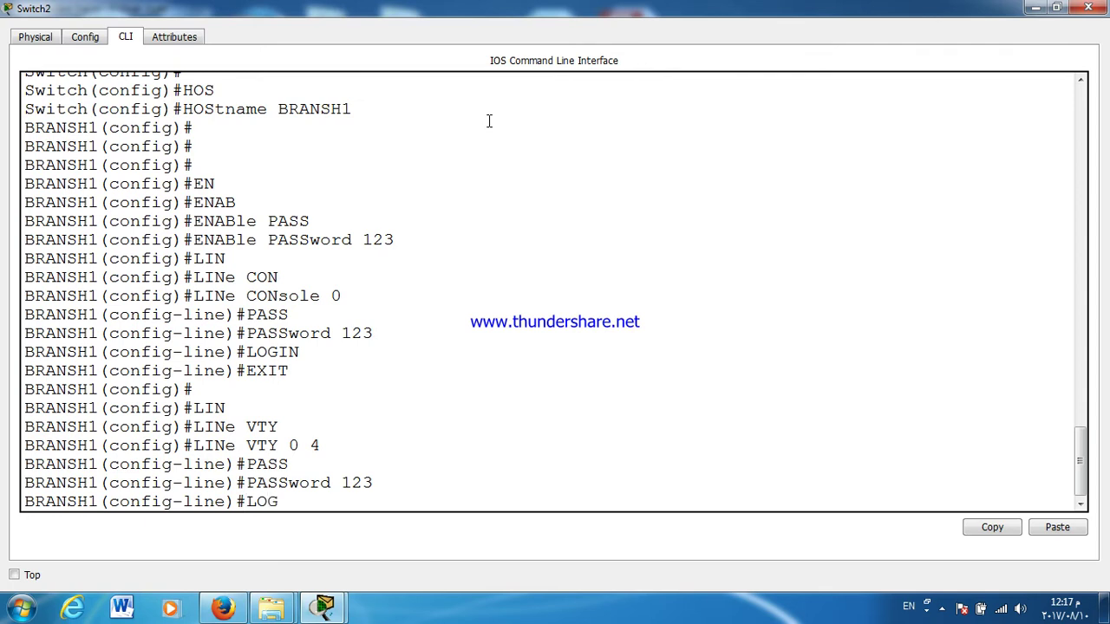
key("Return")
key("Return")
key("Return")
type("E")
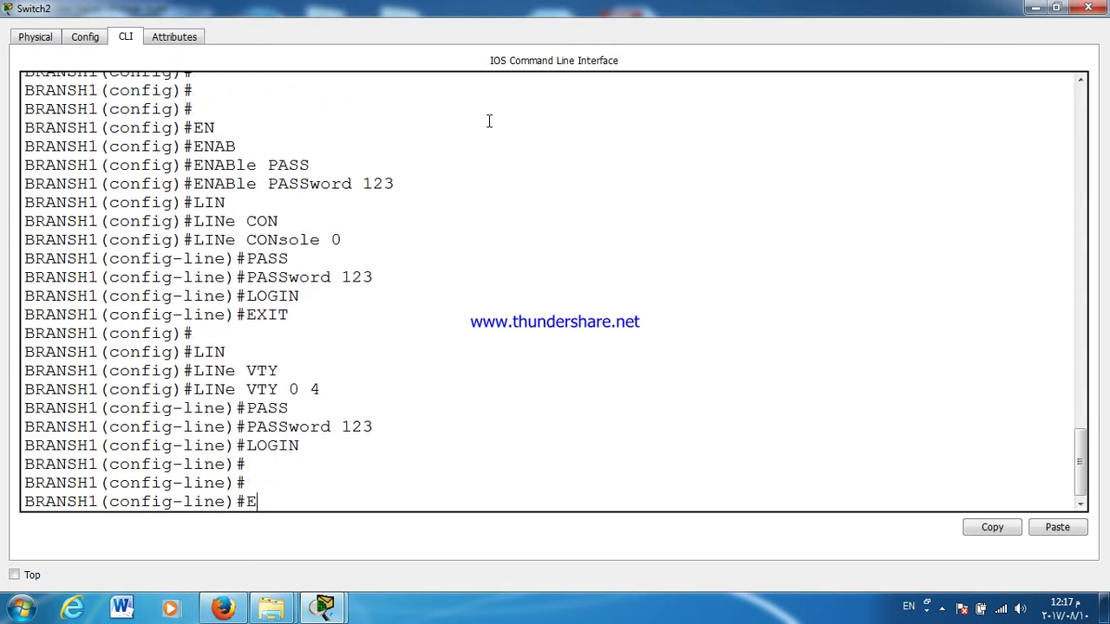
type("XIT")
key("Return")
Step: Enable service password-encryption on the switch
type("SERvice PASS")
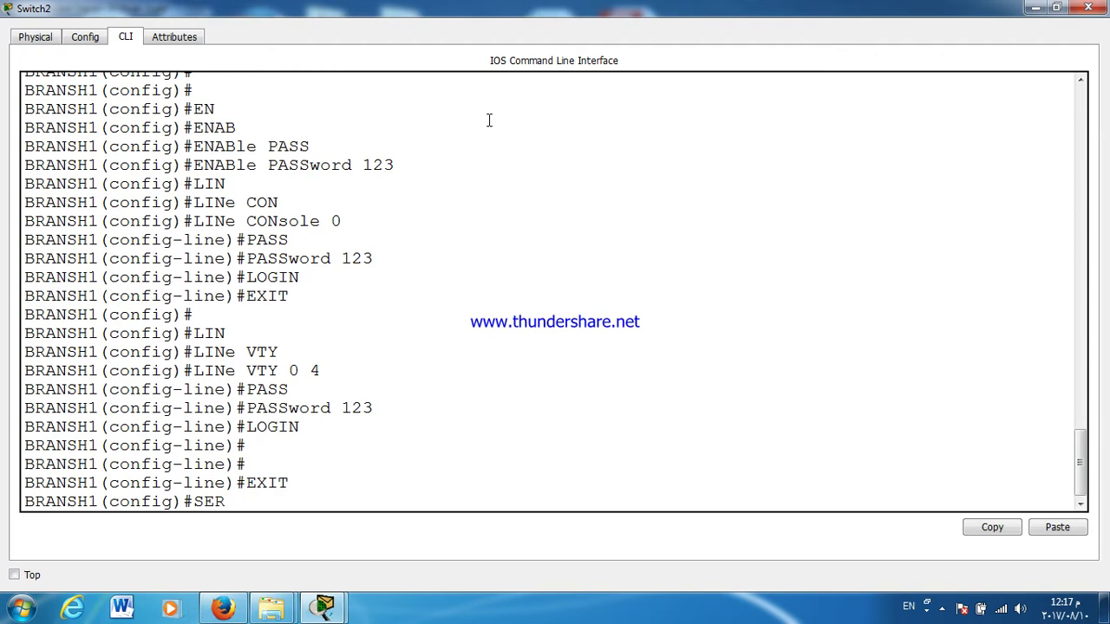
key("Tab")
type("PASS")
key("Tab")
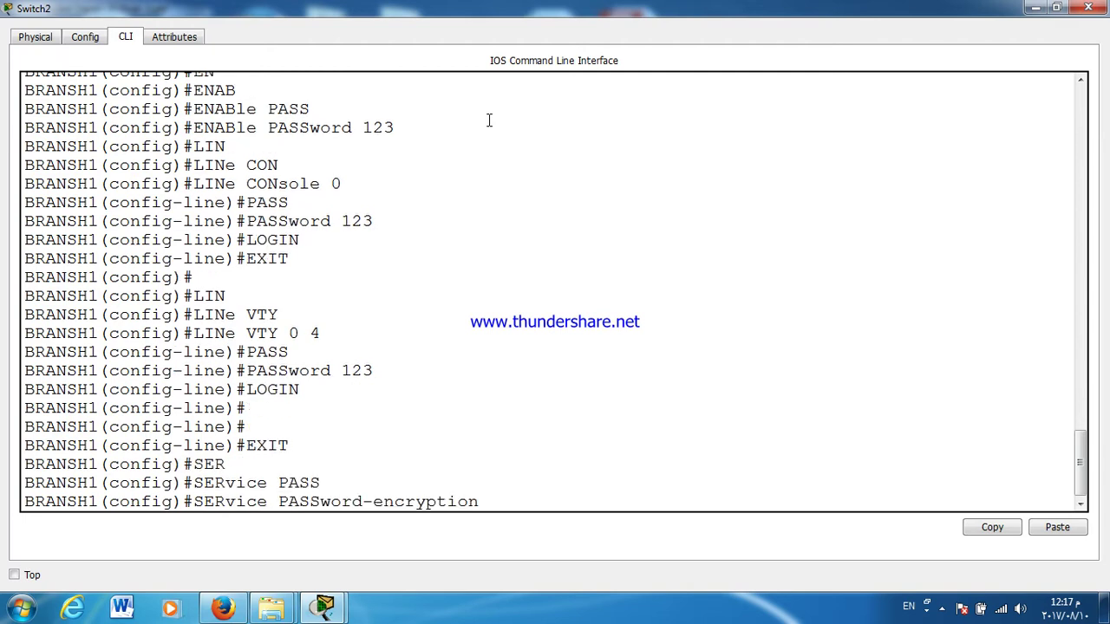
key("Return")
key("Return")
key("Return")
key("Return")
key("Return")
key("Return")
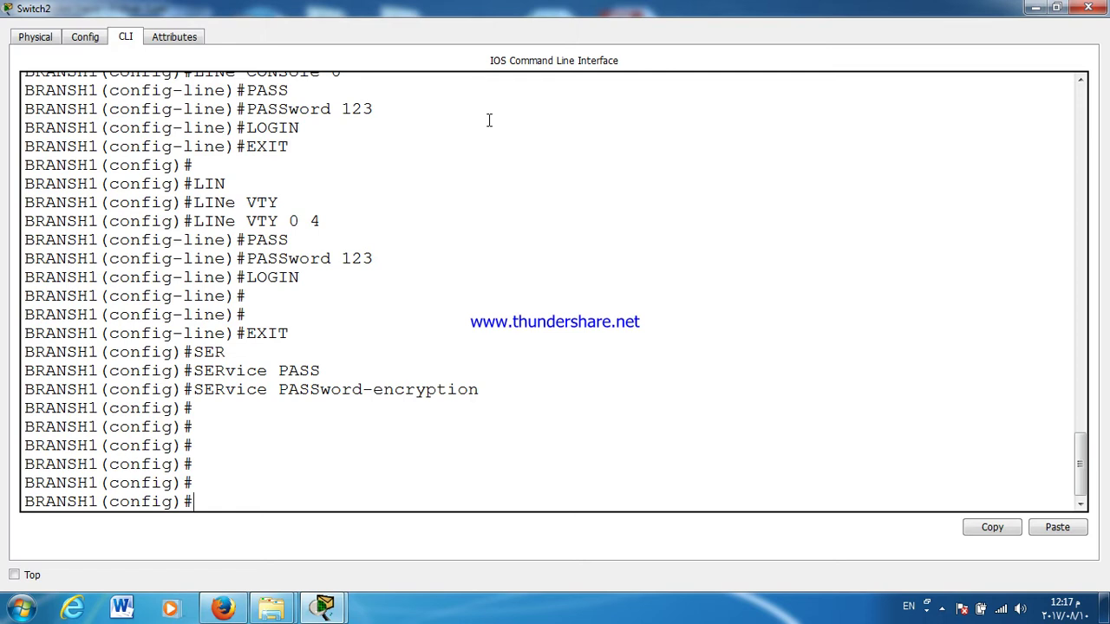
key("Return")
Step: Select BRANSH1's FastEthernet ports F0/1-24 as one interface range
type("INT R")
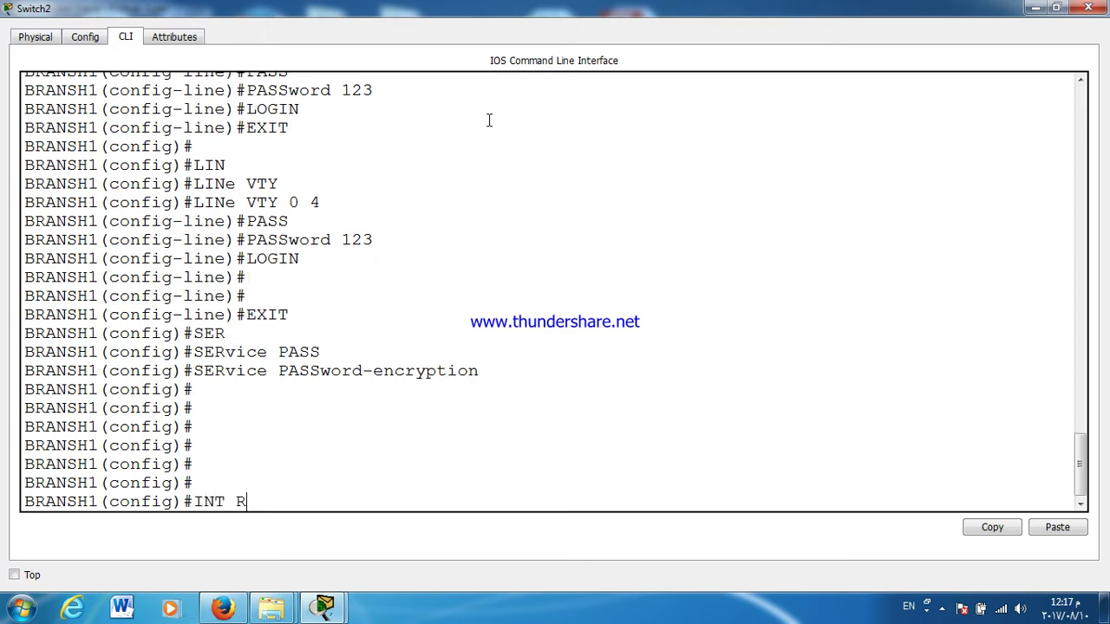
key("Tab")
type("D")
key("BackSpace")
type("F0/1-24")
key("Return")
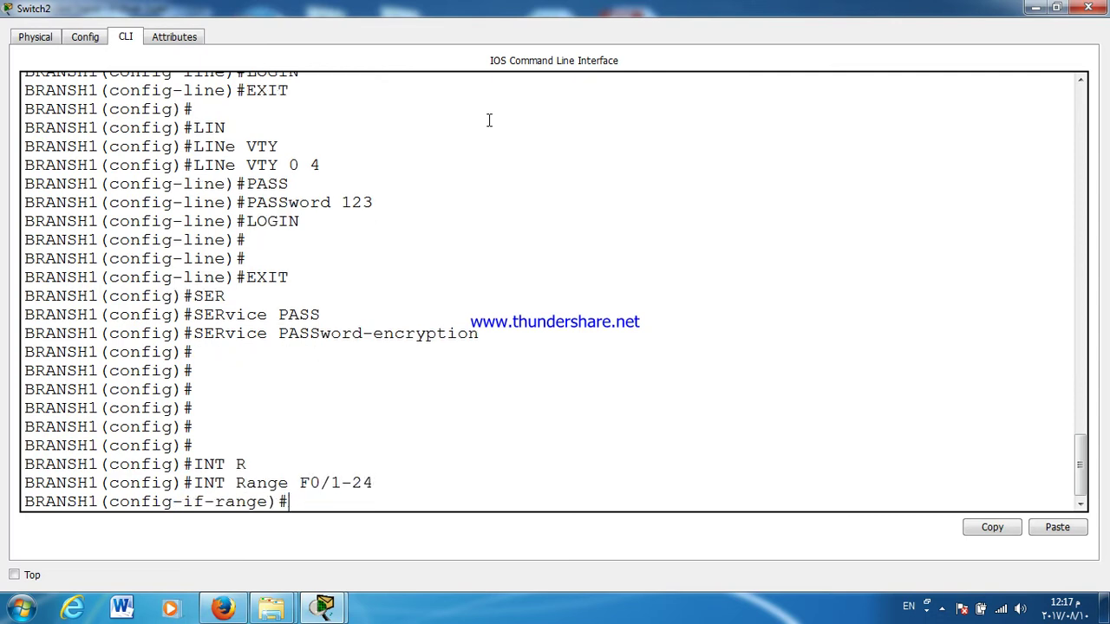
Step: Set ports F0/1-24 to switchport mode access
type("SW")
key("Tab")
type("M")
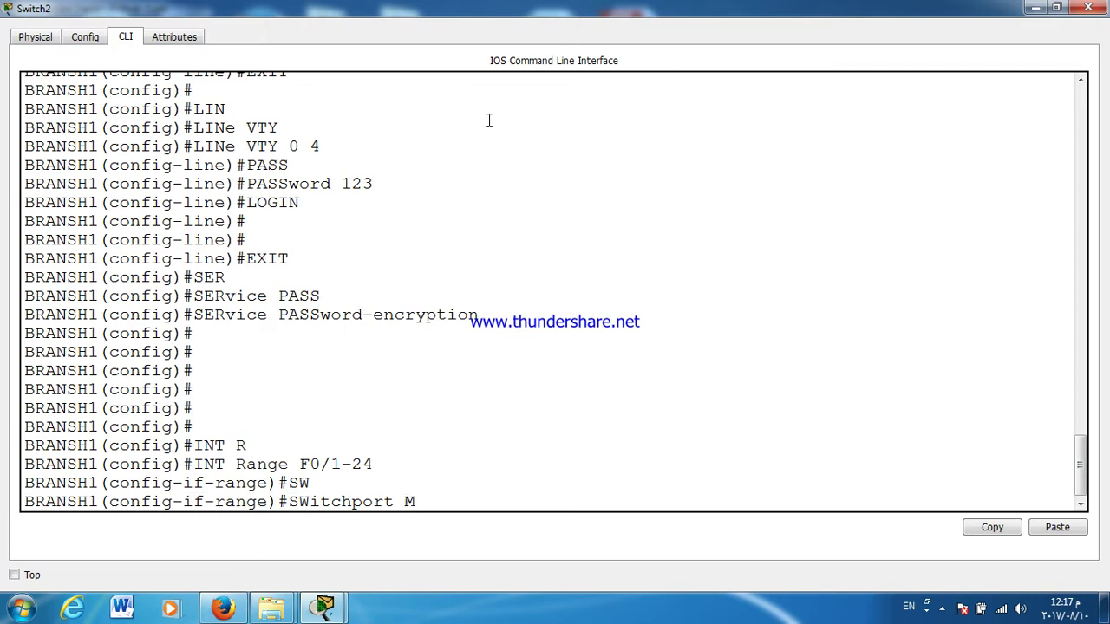
type("O")
key("Tab")
type("ACCQ")
key("Tab")
key("BackSpace")
key("Return")
key("Return")
Step: Enable switchport port-security on ports F0/1-24
type("SE")
key("BackSpace")
type("Witchport P")
key("Tab")
type("P")
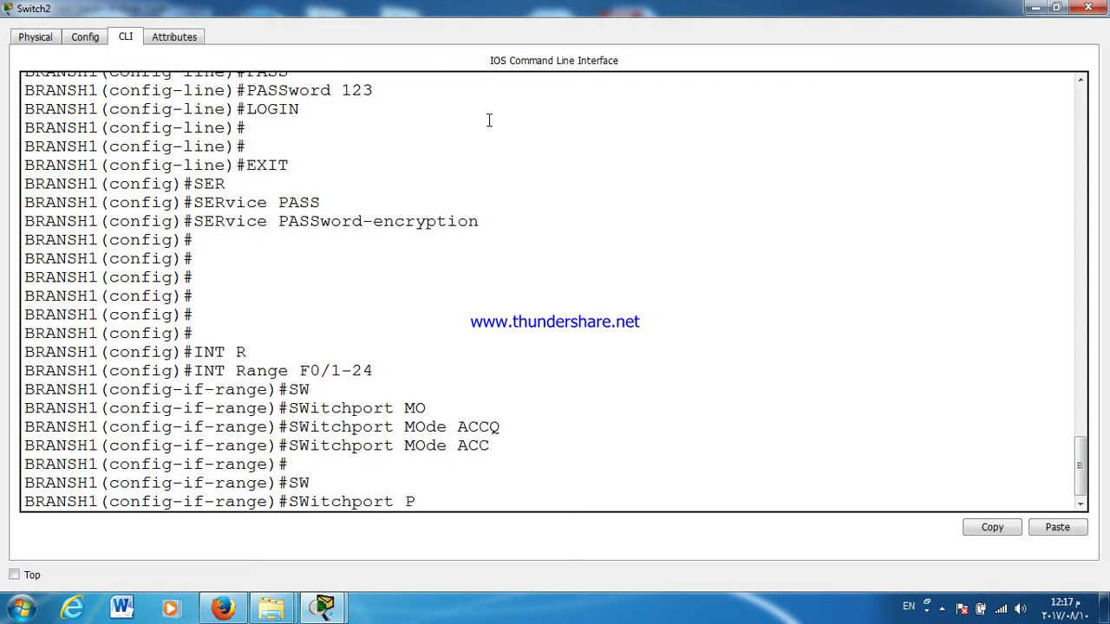
type("O")
key("Tab")
key("Return")
Step: Make port-security learn MAC addresses as sticky on F0/1-24
type("SW")
key("Tab")
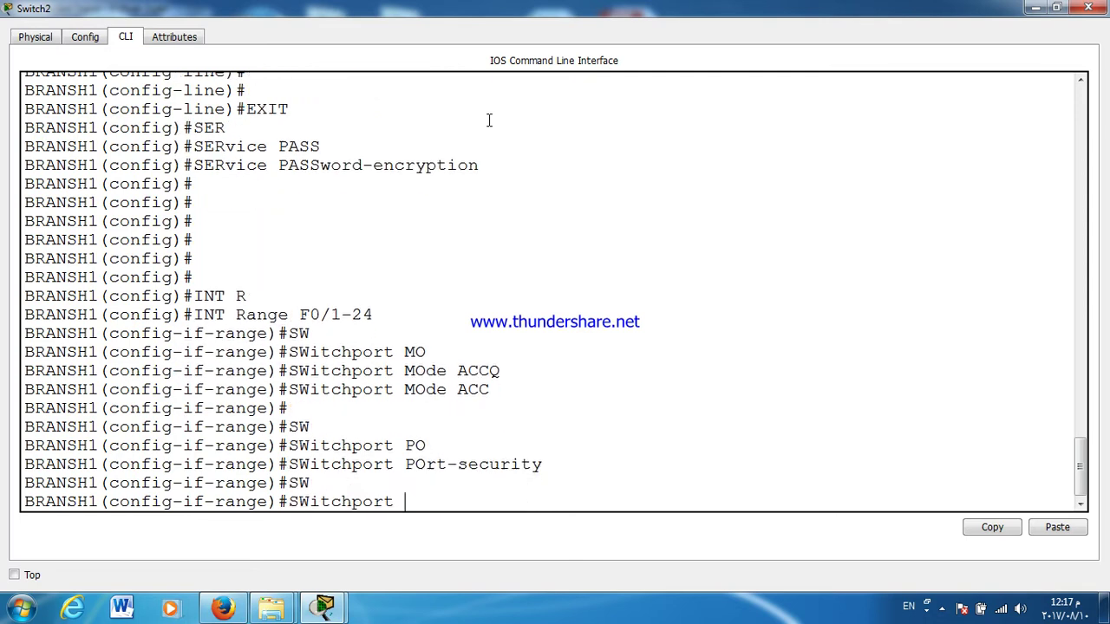
type("PO")
key("Tab")
type("MAC")
key("Tab")
type("S")
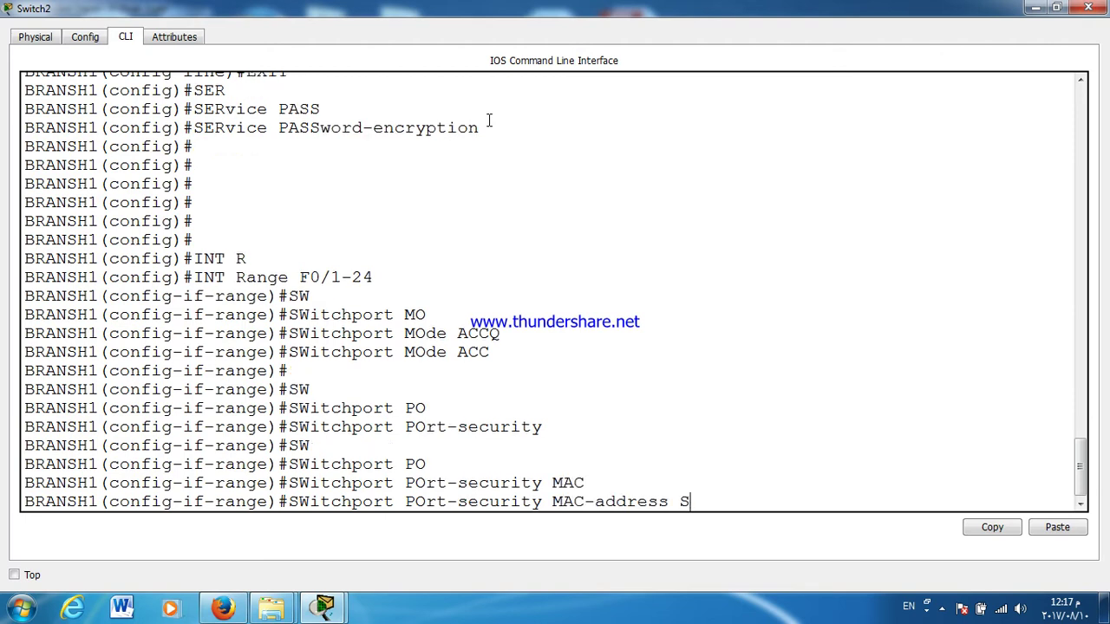
type("T")
key("Tab")
key("Return")
Step: Set the port-security violation action to shutdown on F0/1-24
type("SW")
key("Tab")
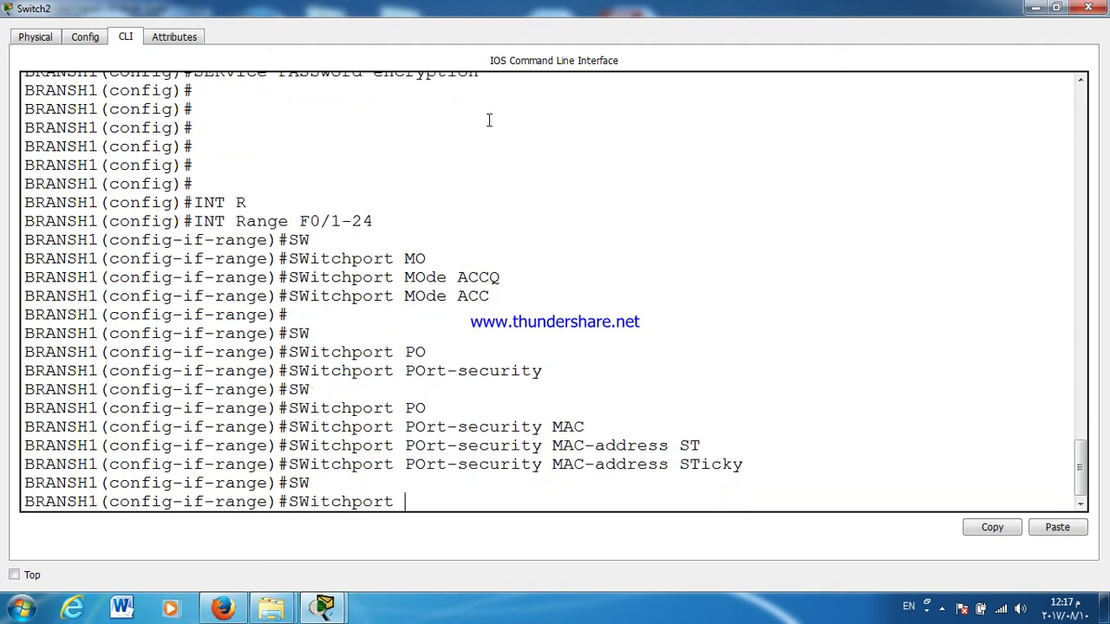
type("PO")
key("Tab")
type("VIO")
key("Tab")
type("SH")
key("Tab")
key("Return")
key("Return")
key("Return")
key("Return")
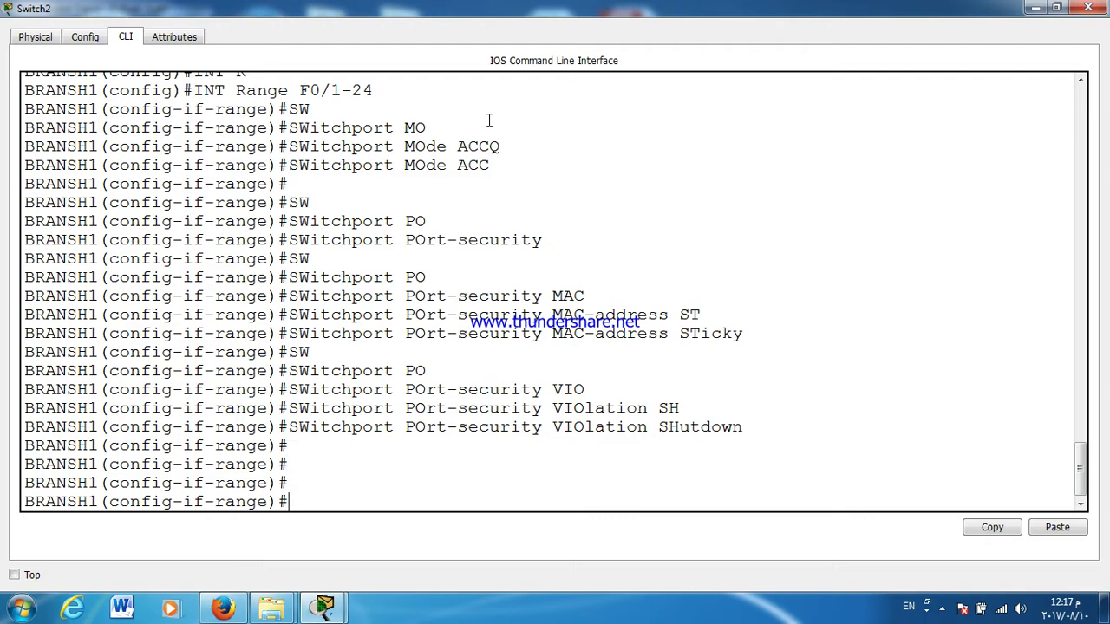
Step: Exit the F0/1-24 range and select interface range F0/1-10
type("EX")
key("Return")
key("Return")
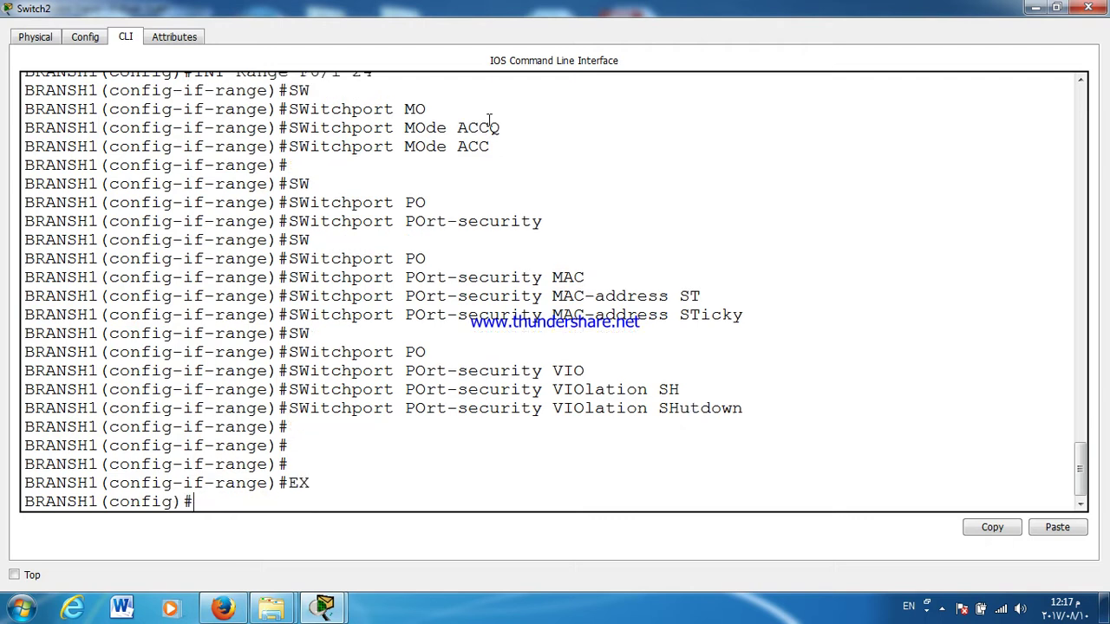
type("INT R")
key("Tab")
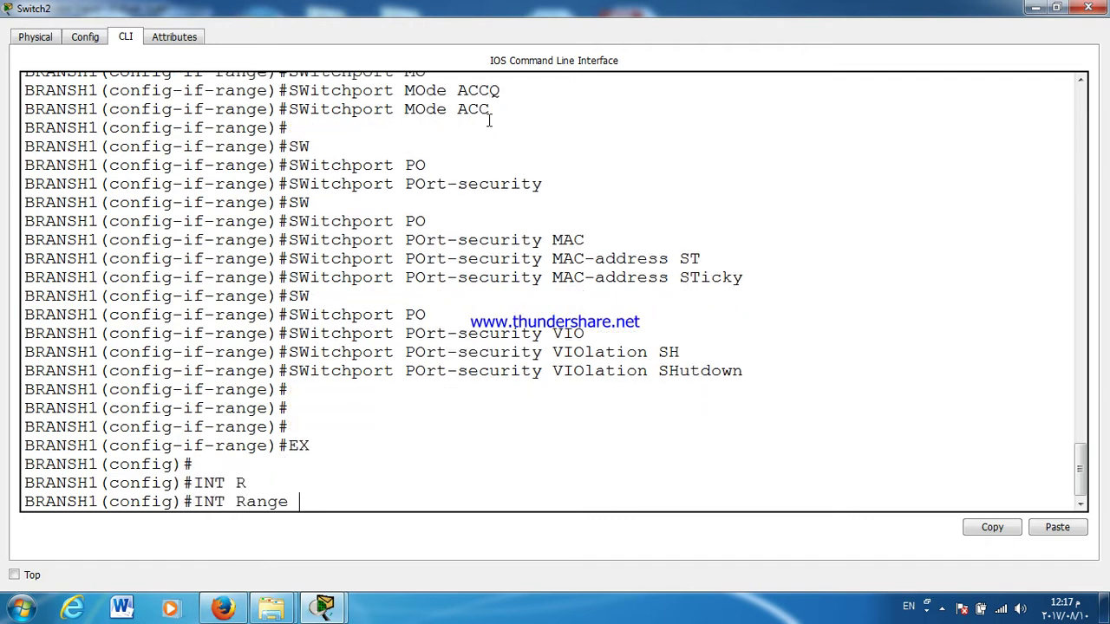
type("F0/1-10")
key("Return")
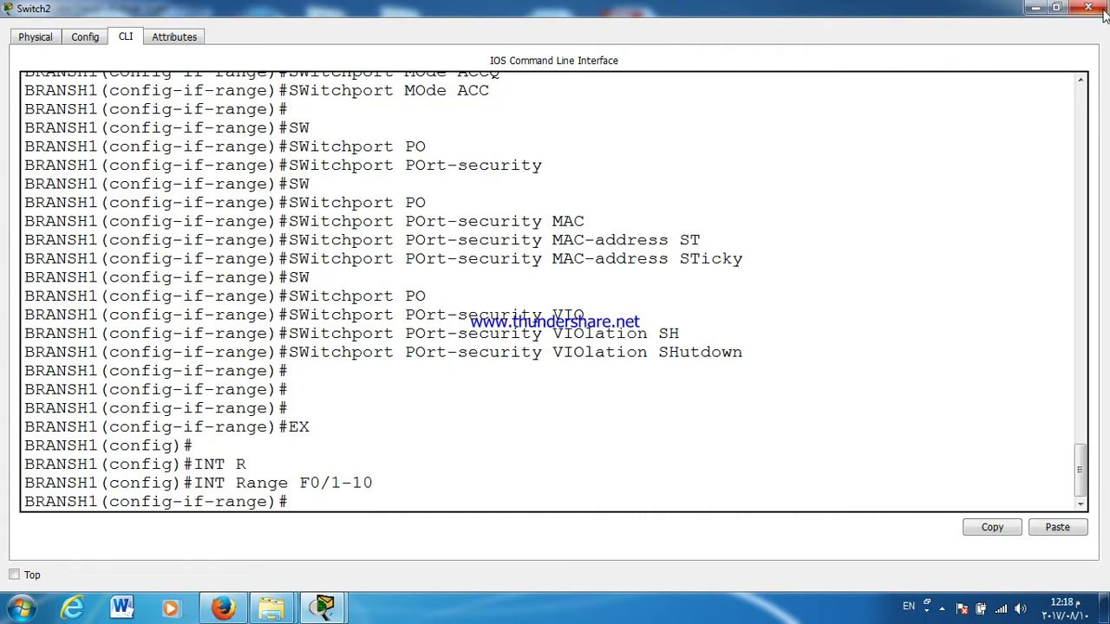
Step: Assign ports F0/1-10 to access VLAN 30
left_click(1056, 6)
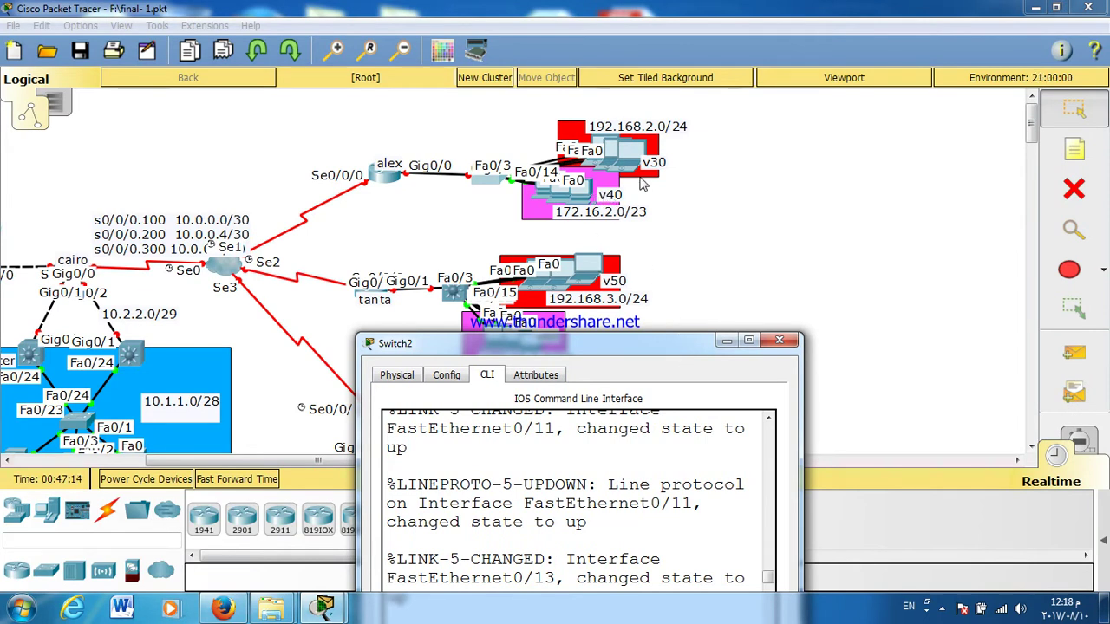
double_click(615, 343)
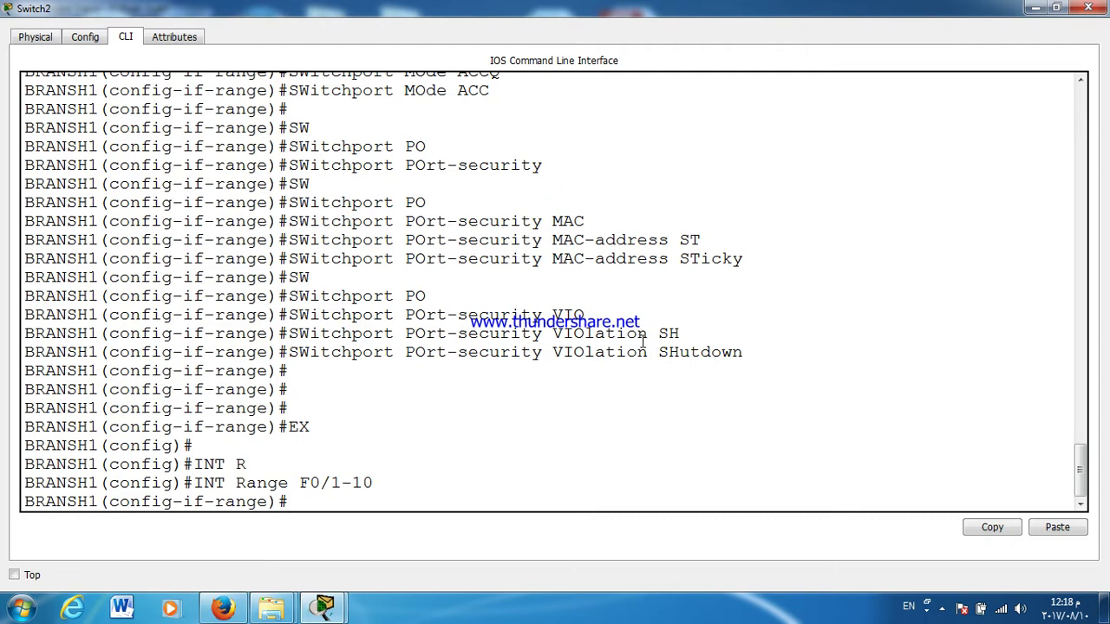
type("SW")
key("Tab")
type("ACC")
key("Tab")
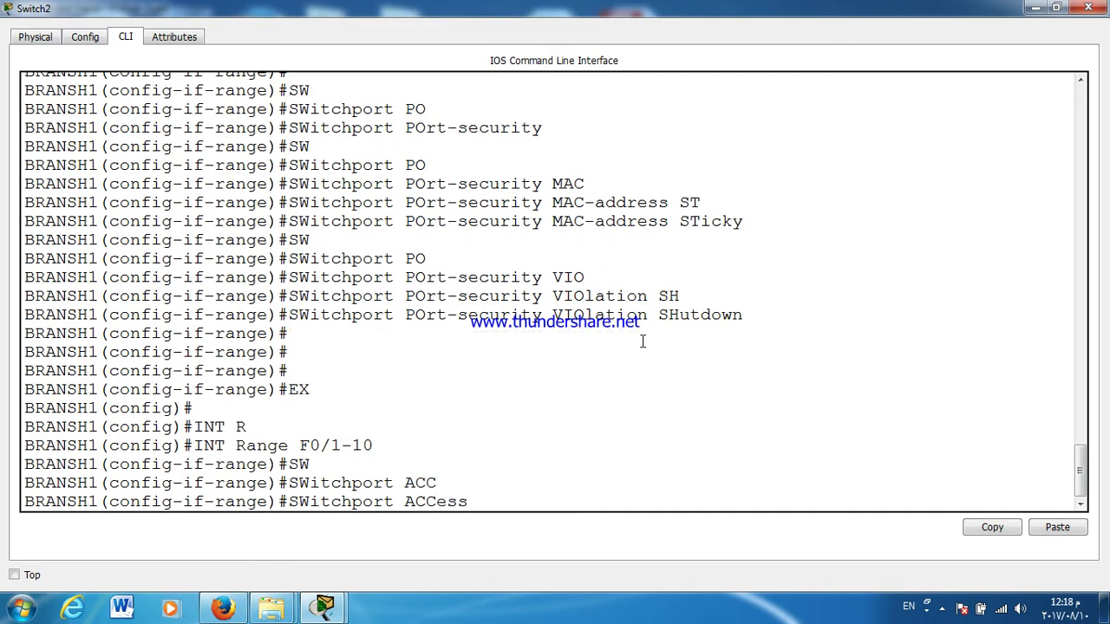
type("VL")
key("Tab")
type("3")
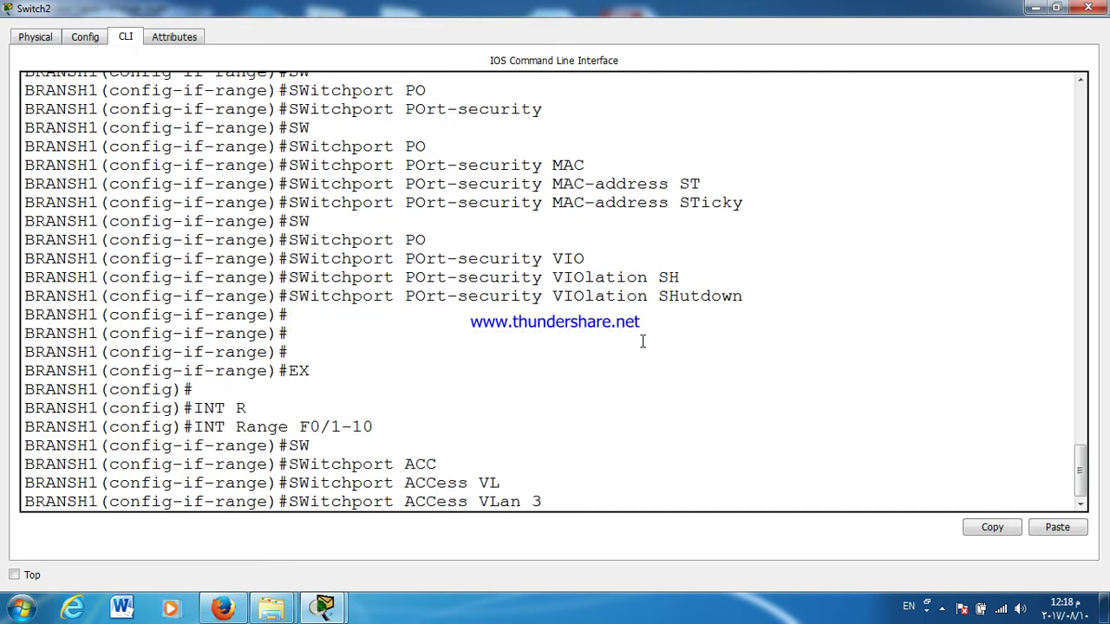
type("0")
key("Return")
Step: Select interface range F0/11-20 by editing the previous range command
key("Return")
key("Return")
type("EX")
key("Return")
key("Up")
key("Up")
key("Up")
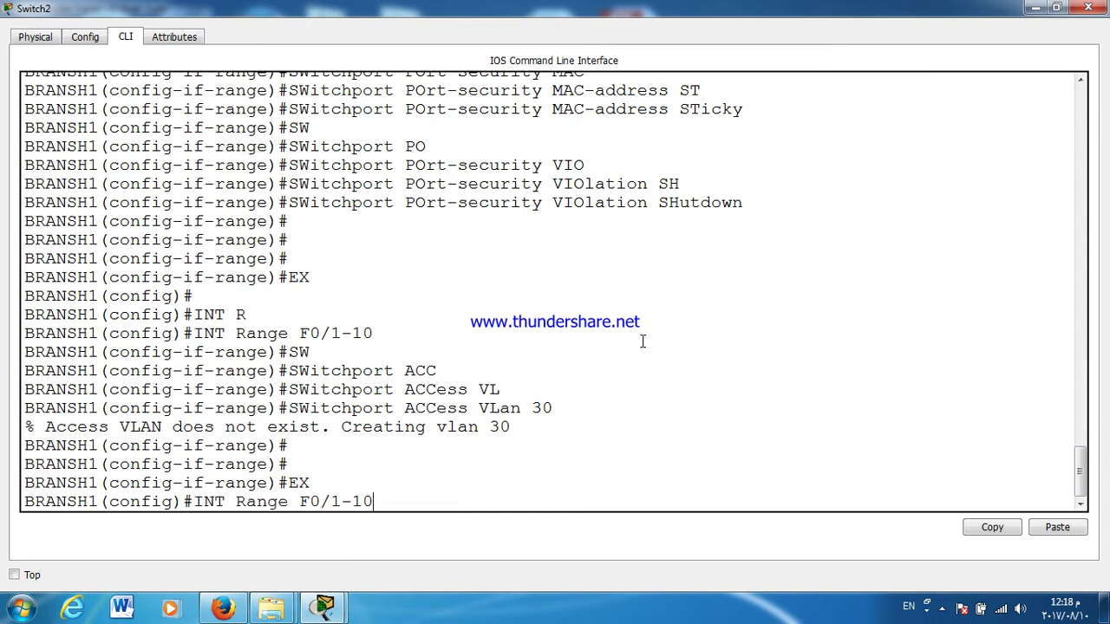
key("BackSpace")
key("BackSpace")
key("BackSpace")
key("BackSpace")
type("11-20")
Step: Assign ports F0/11-20 to access VLAN 40 and return to global configuration
key("Return")
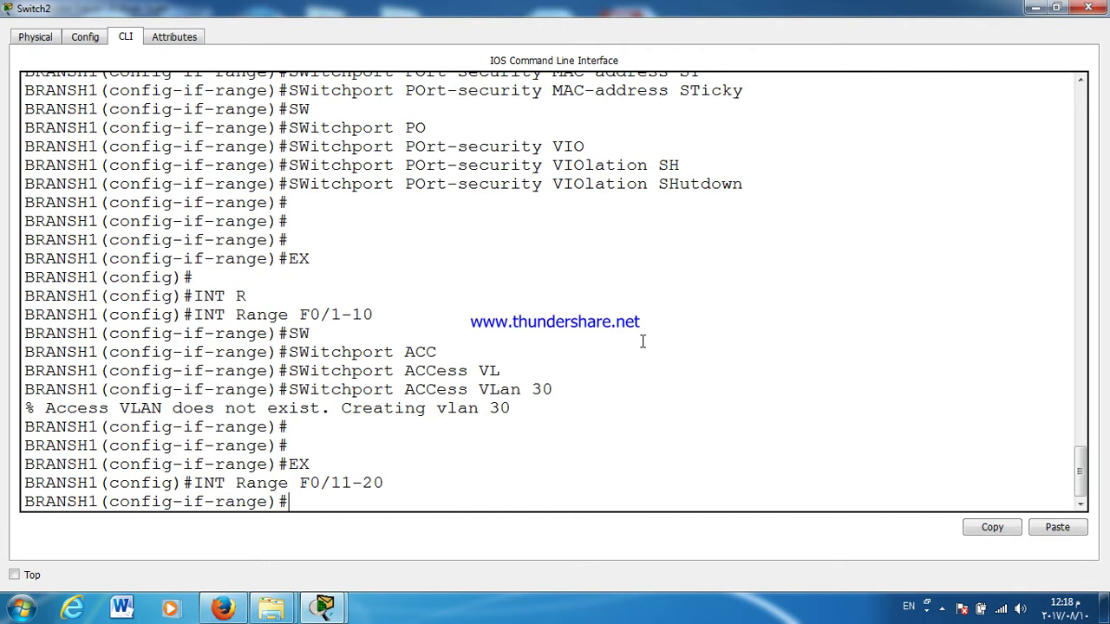
key("Up")
key("Up")
key("Up")
key("BackSpace")
type("40")
key("Return")
key("Return")
key("Return")
key("Return")
key("Return")
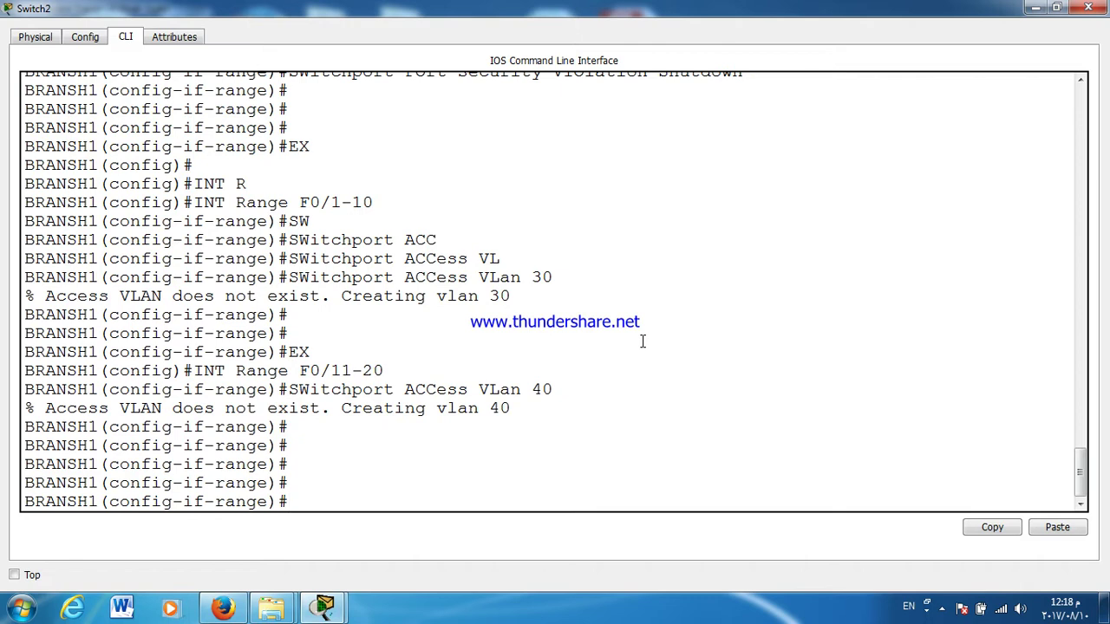
type("EX")
key("Return")
type("I")
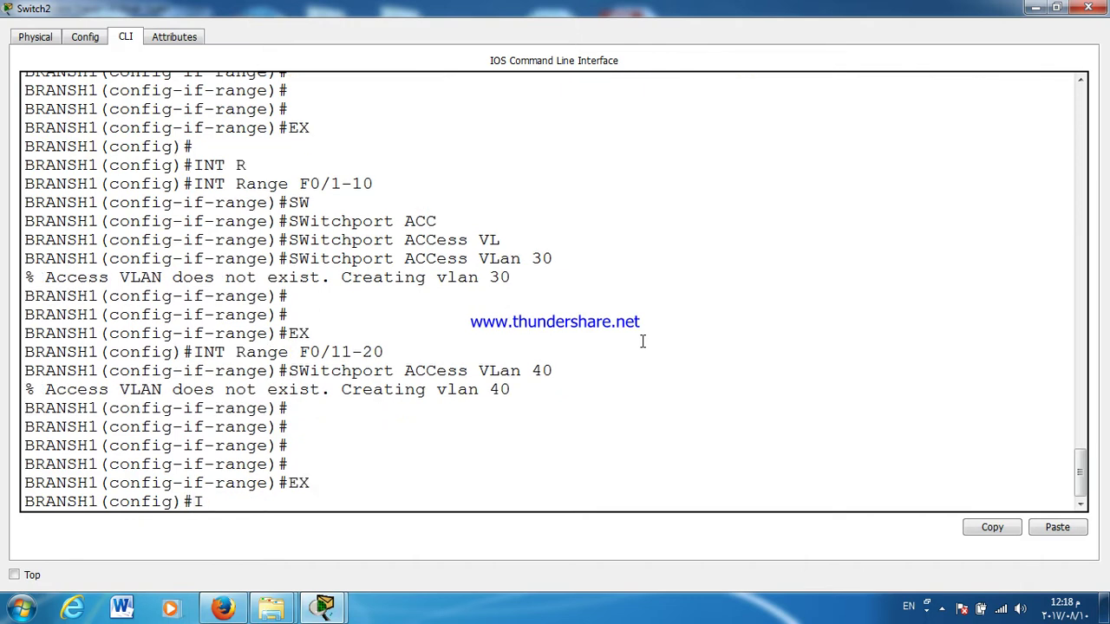
type("NT G0/1")
Step: Set interface G0/1 to switchport mode trunk
key("Return")
type("SW")
key("Tab")
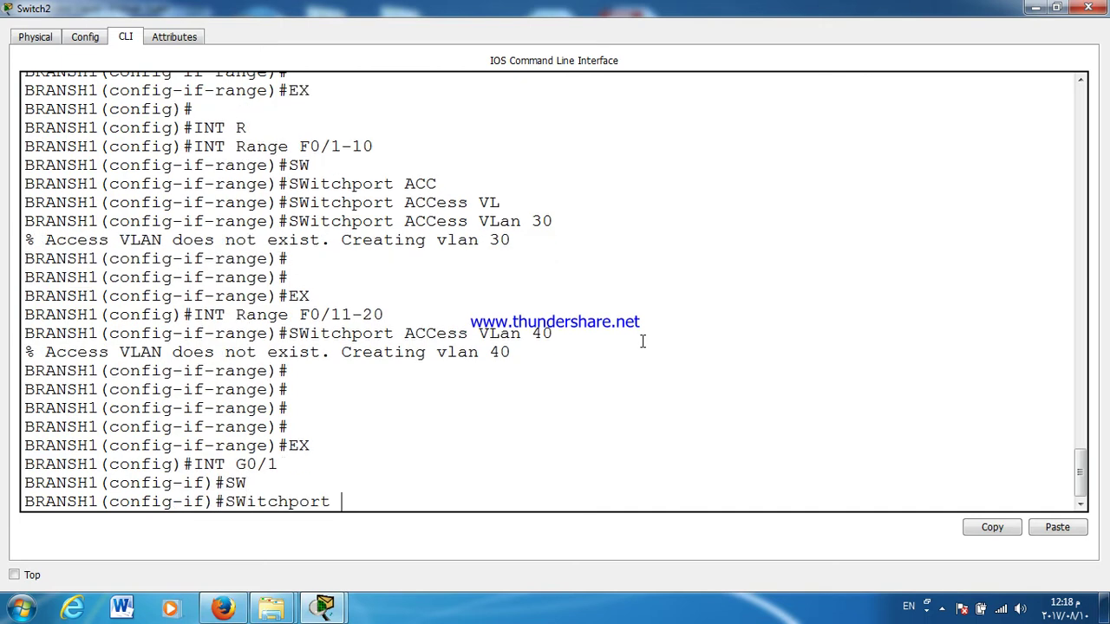
type("M")
key("Tab")
type("TR")
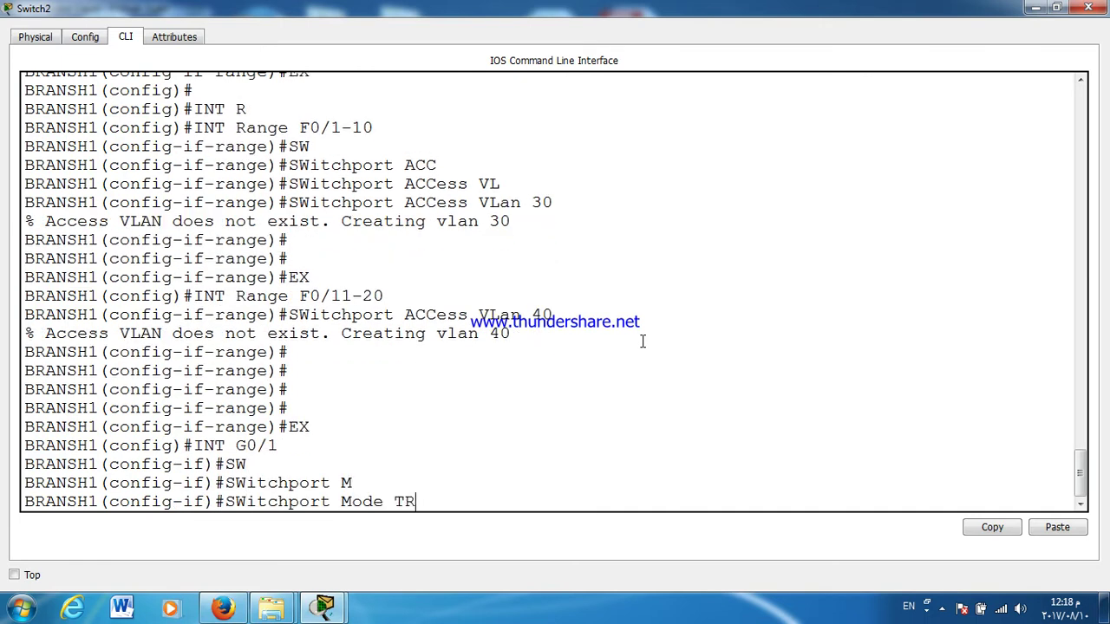
key("Tab")
key("Return")
Step: Restrict the G0/1 trunk's allowed VLANs to 30,40
type("SW")
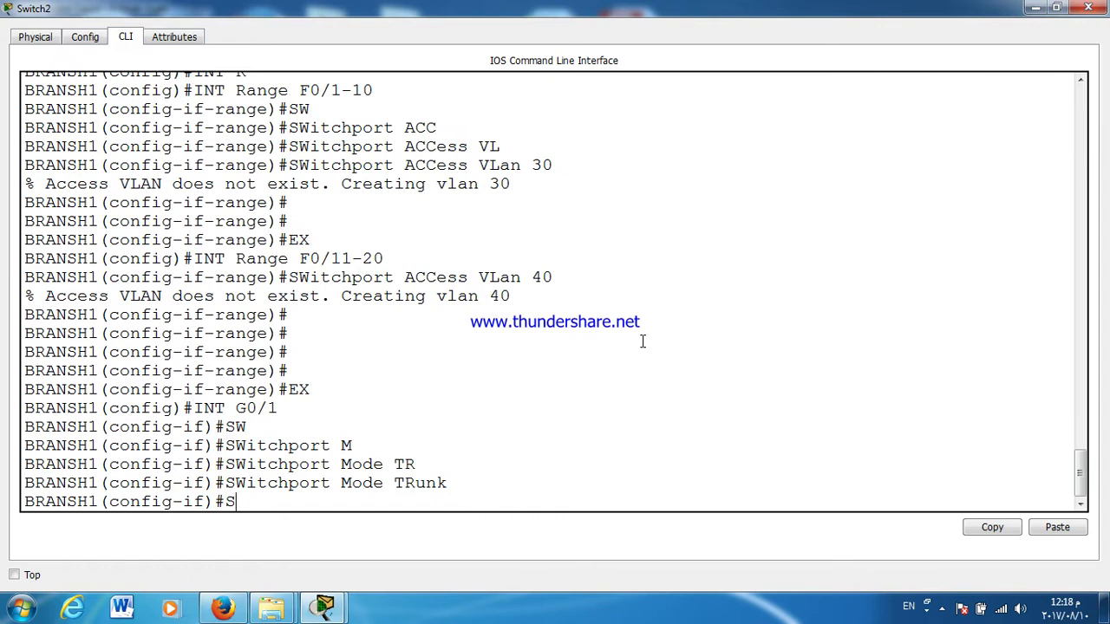
key("Tab")
type("TR")
key("Tab")
type("ALL")
key("Tab")
type("V")
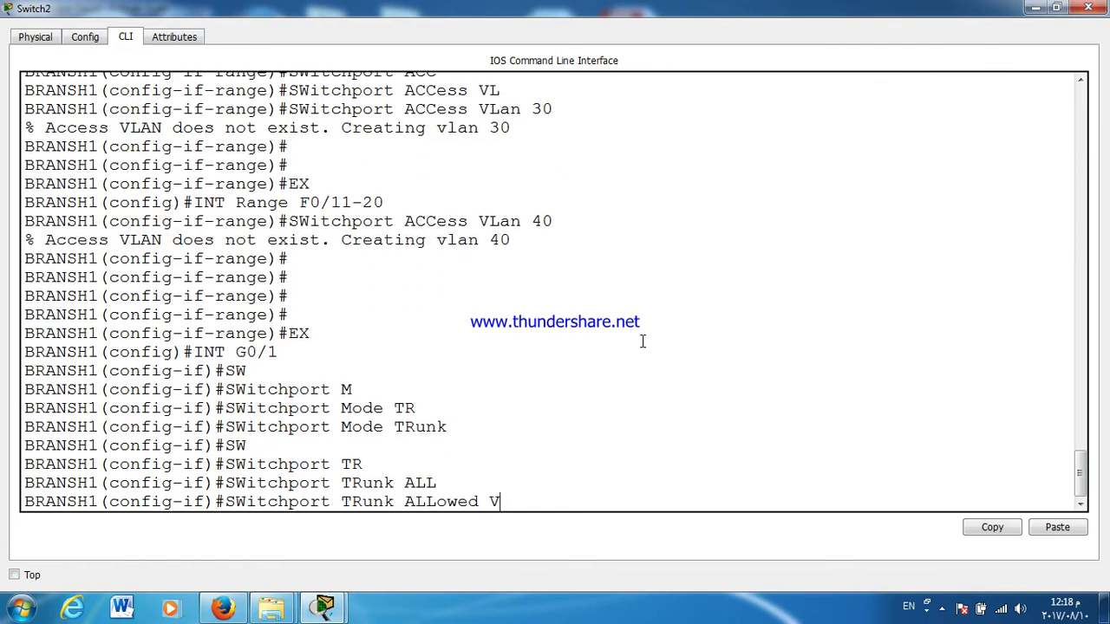
key("Tab")
type("30,40")
key("Return")
key("Return")
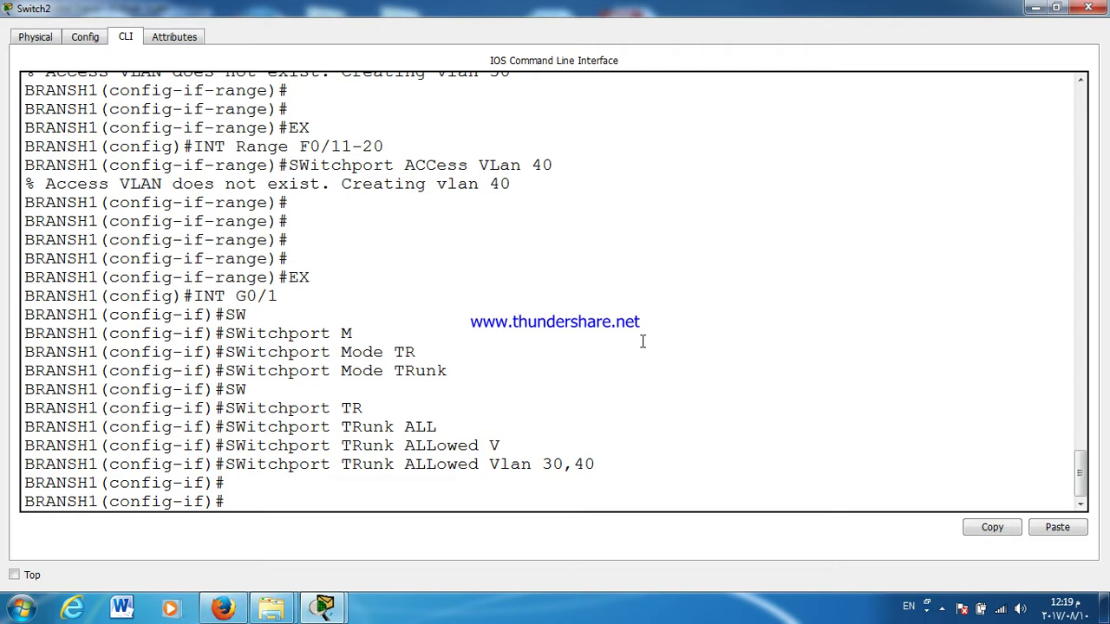
Step: Link router alex's Gig0/0 to the branch switch's GigabitEthernet0/1 port
left_click(1057, 8)
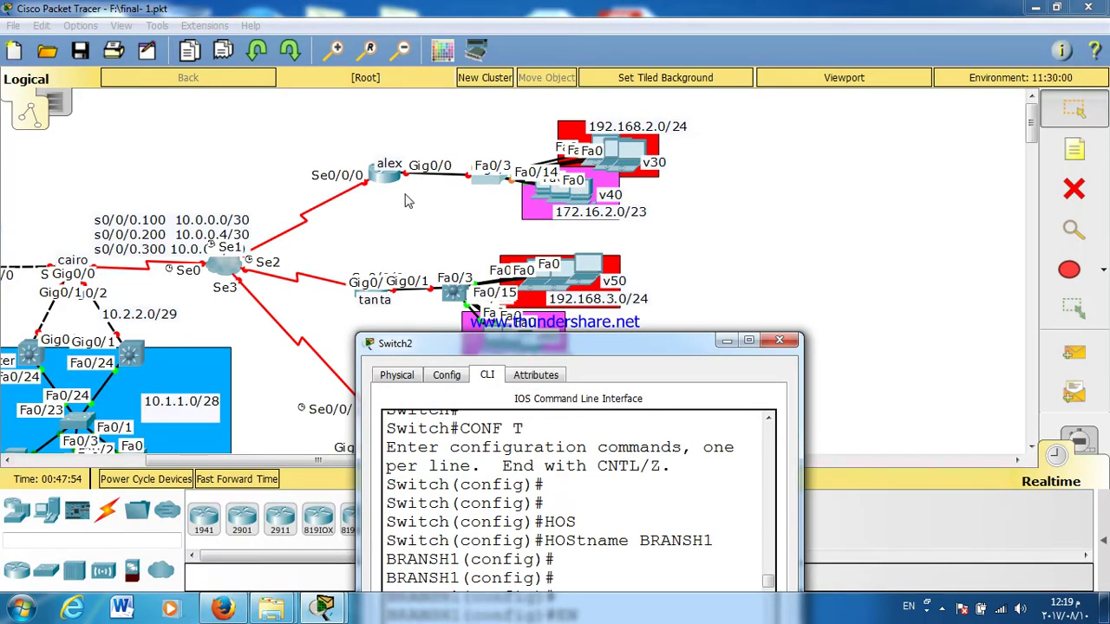
left_click(475, 182)
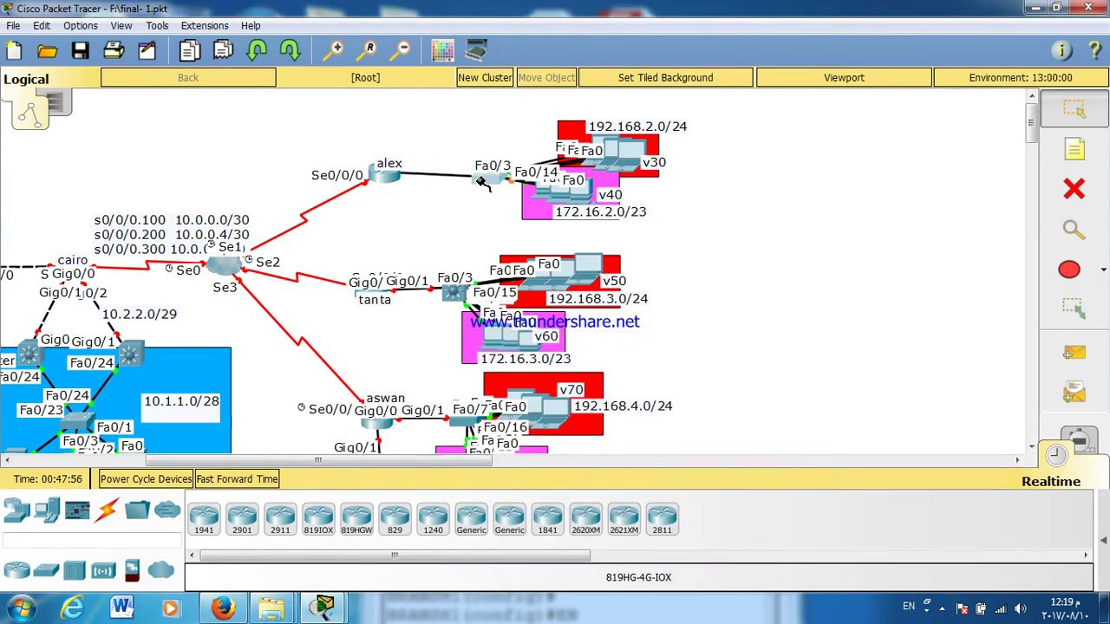
left_click(480, 180)
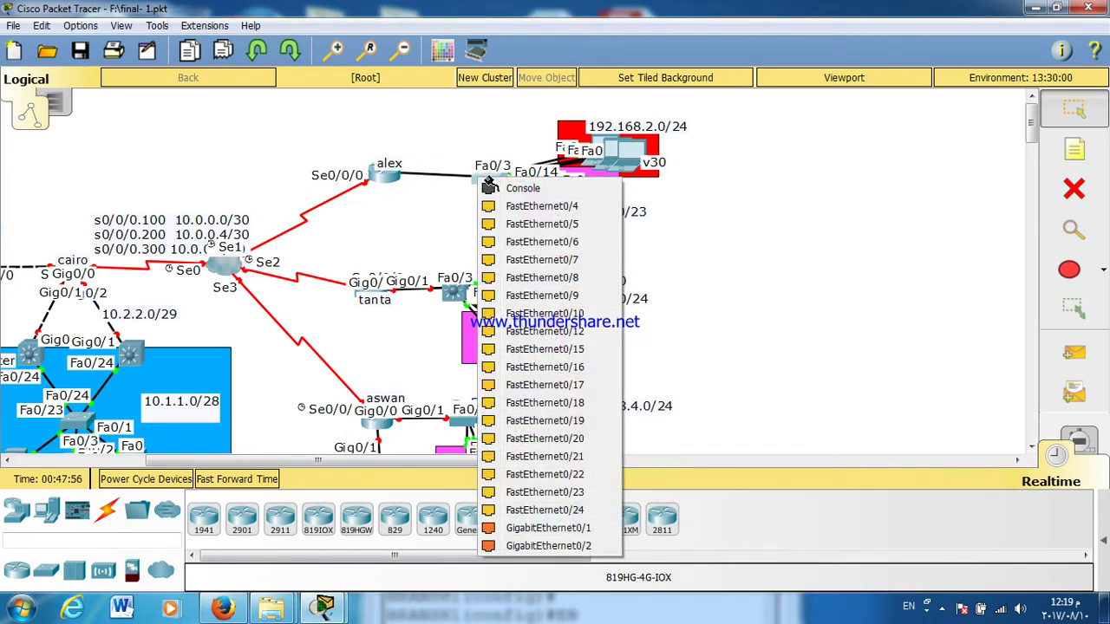
left_click(585, 530)
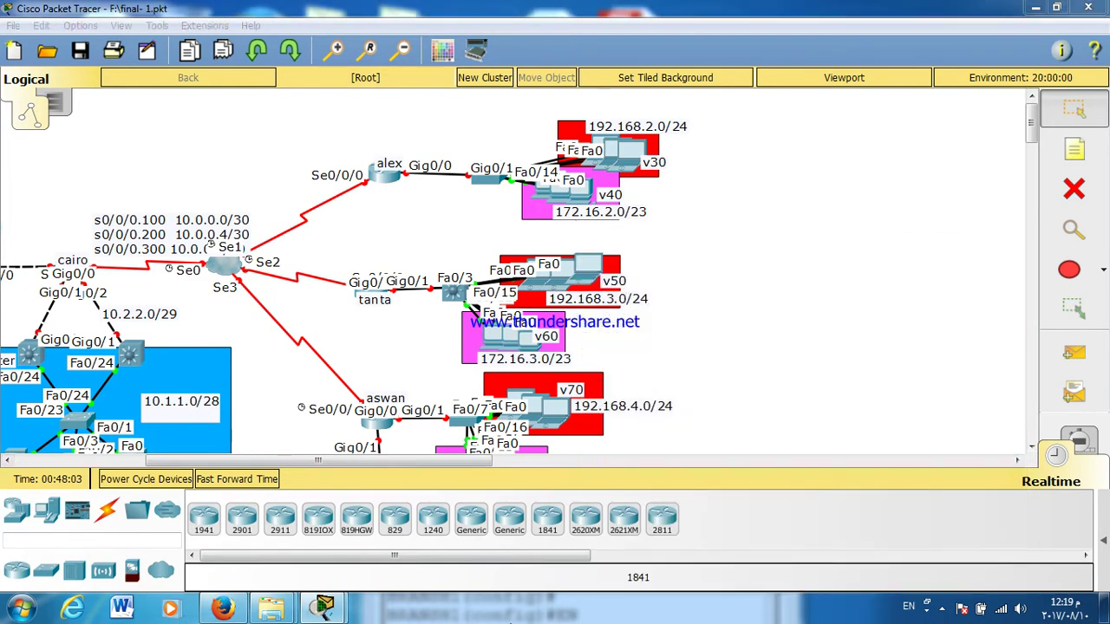
Step: Reopen the branch switch's CLI window full screen
left_click(486, 180)
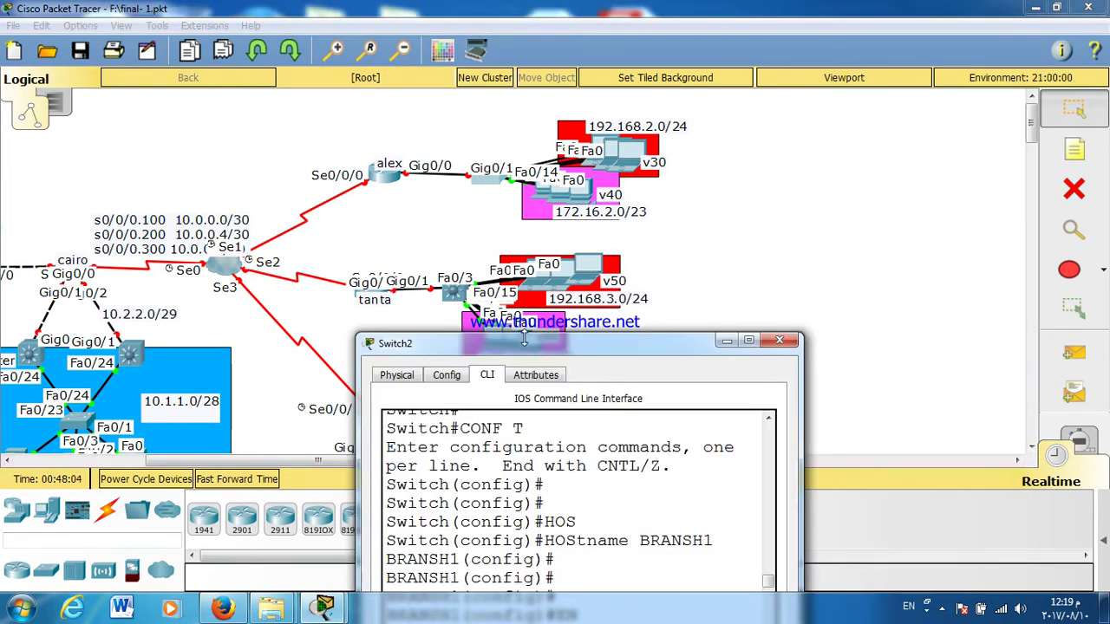
double_click(538, 346)
key("Return")
key("Return")
key("Return")
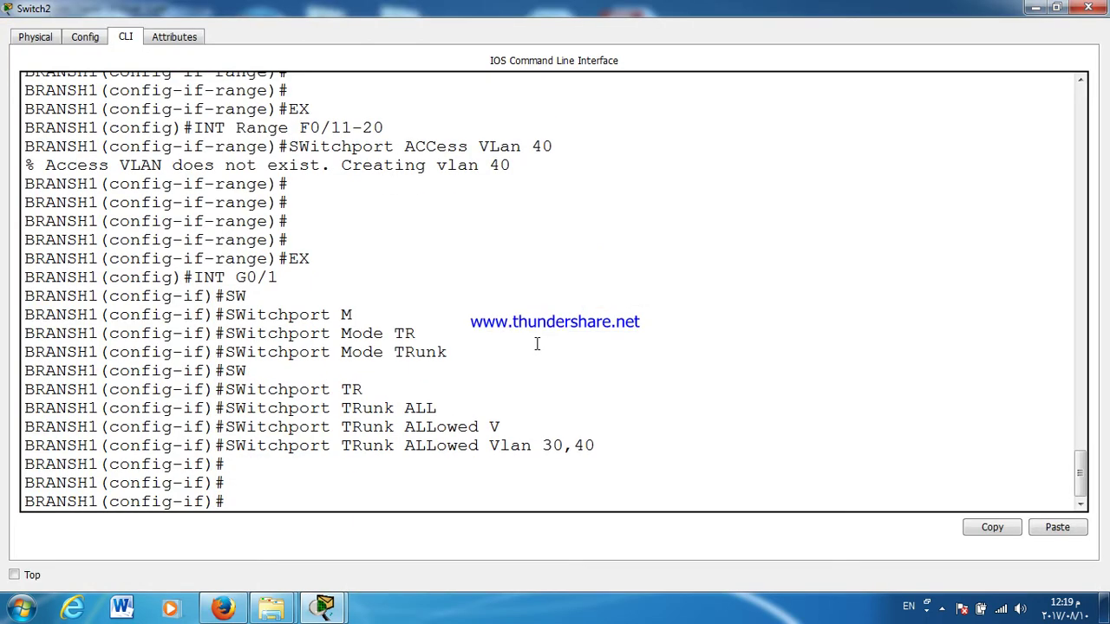
left_click(1056, 8)
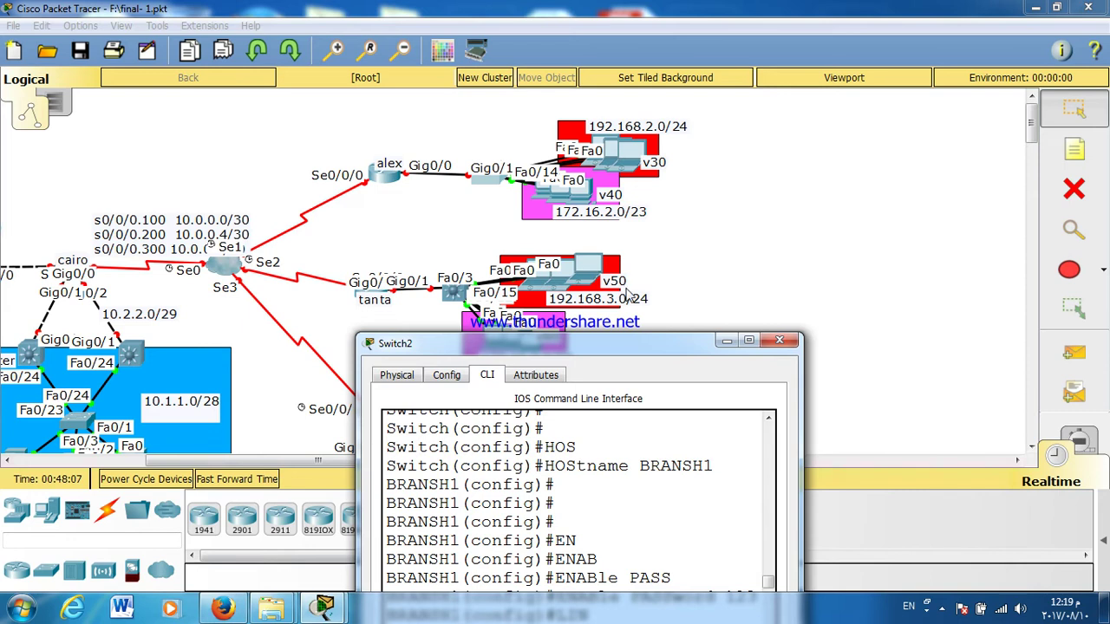
Step: Return to global configuration and enter interface Vlan30
double_click(626, 344)
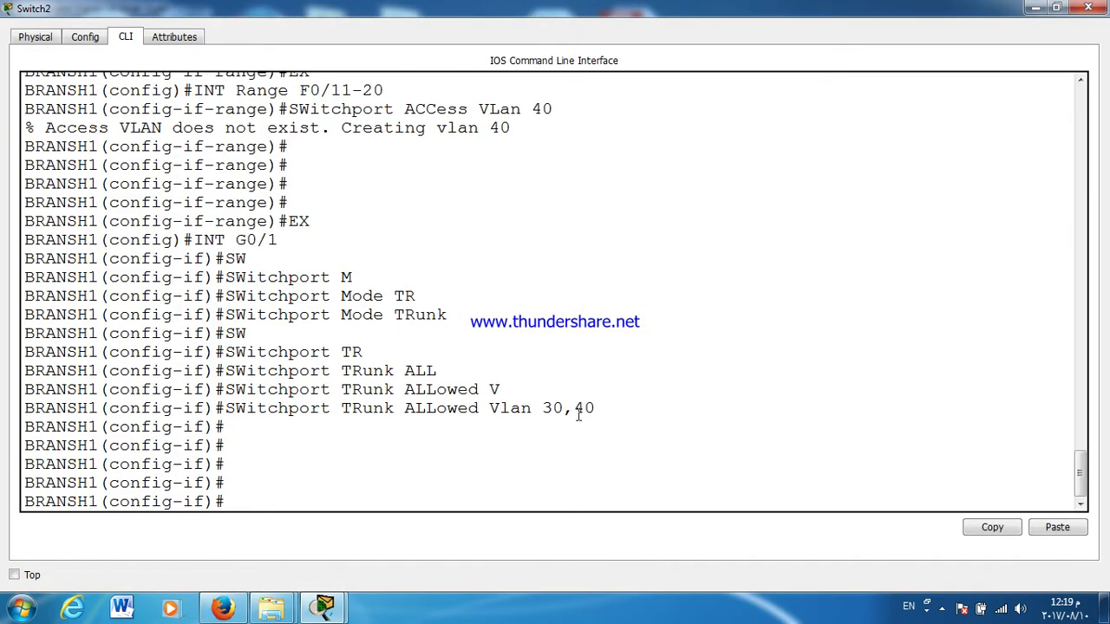
type("INT VL")
key("Tab")
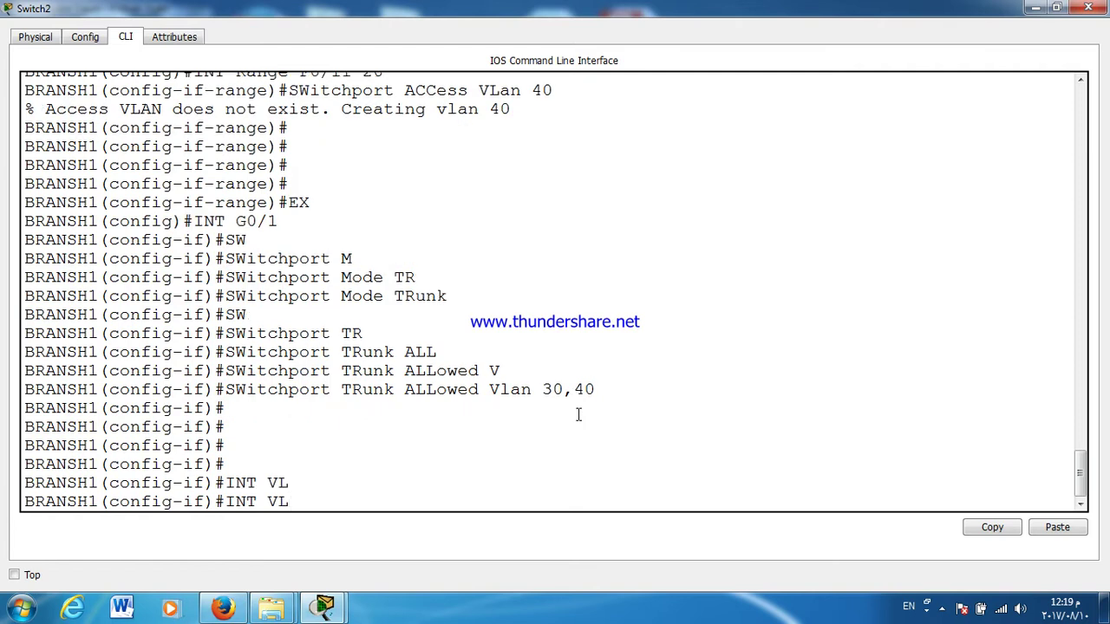
key("BackSpace")
key("BackSpace")
key("BackSpace")
key("BackSpace")
key("BackSpace")
key("BackSpace")
type("EX")
key("Return")
type("INT")
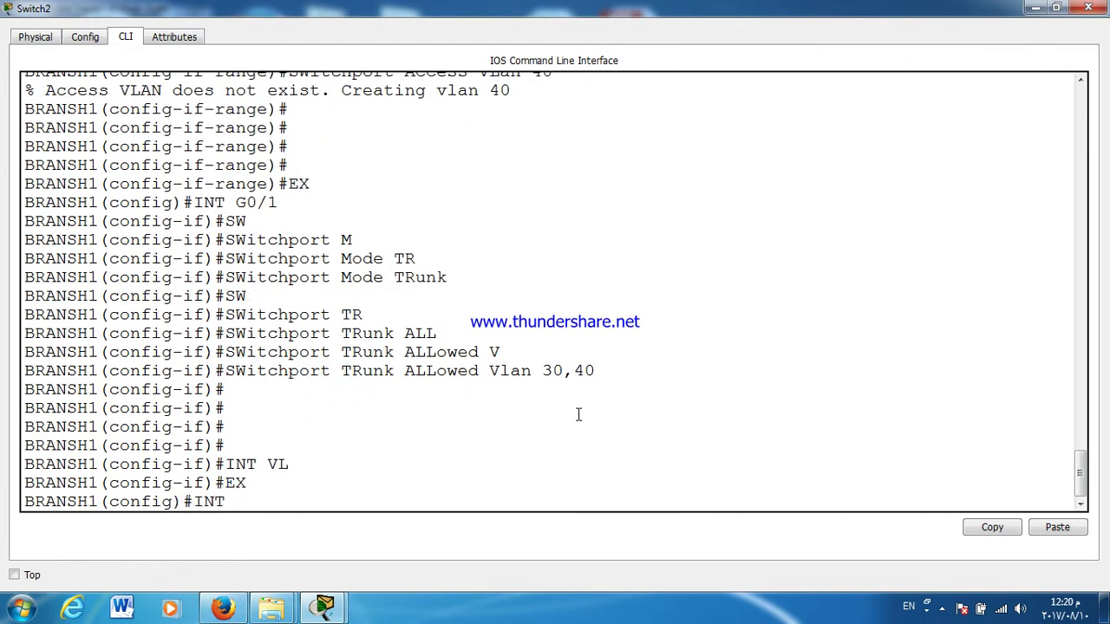
type(" VL")
key("Tab")
type("30")
key("Return")
Step: Give interface Vlan30 the address 192.168.2.100 255.255.255.0
type("IP ")
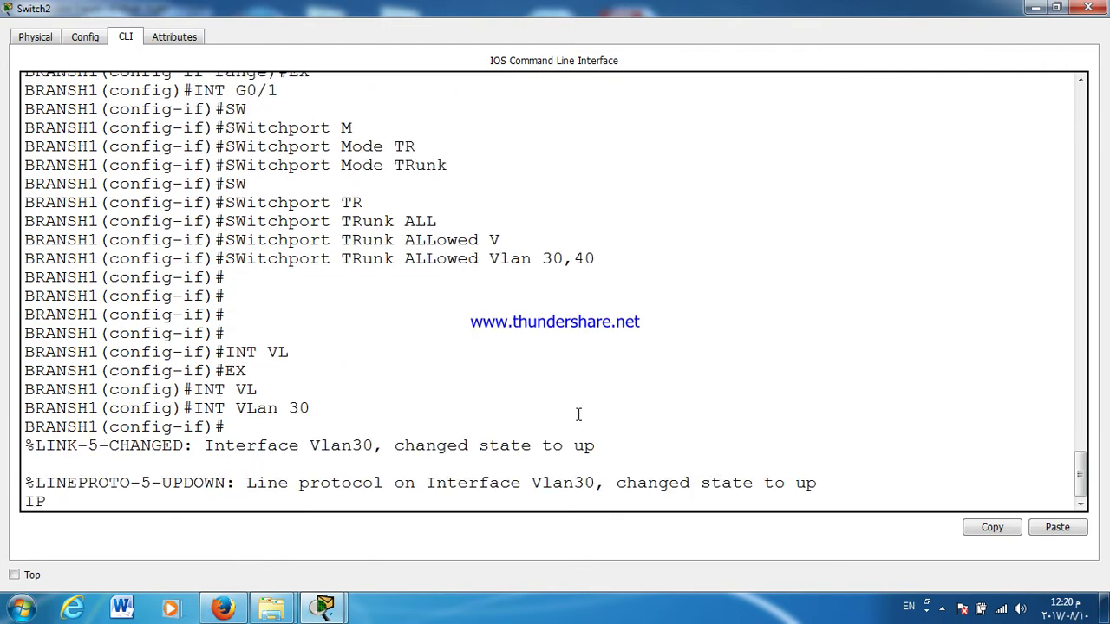
type("ADD")
key("Tab")
type("192.168.2")
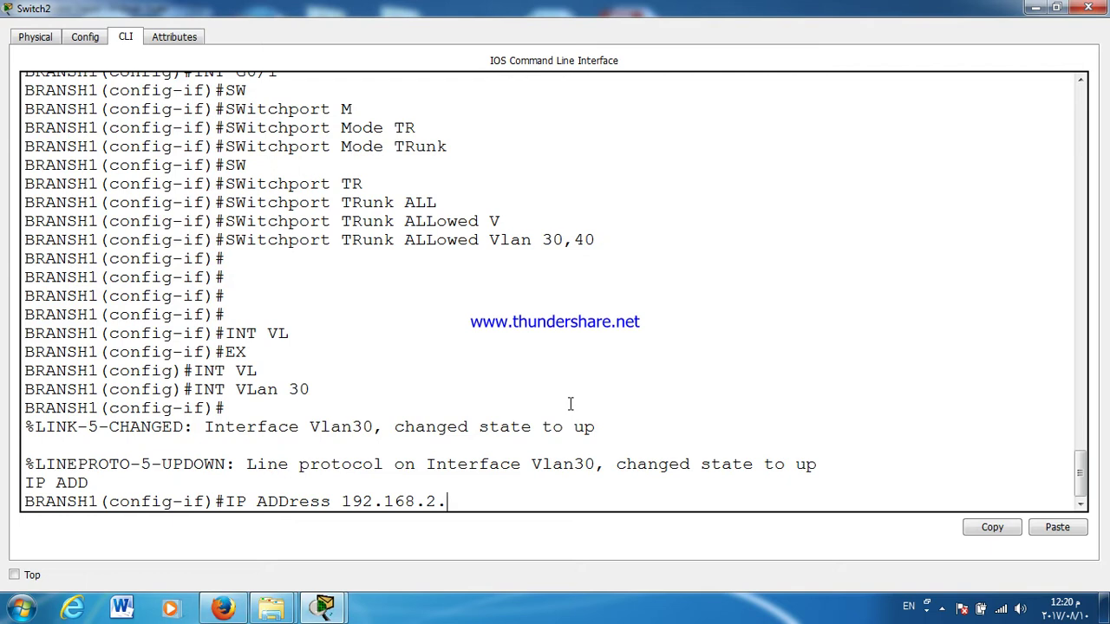
type("00 255.255.255.0")
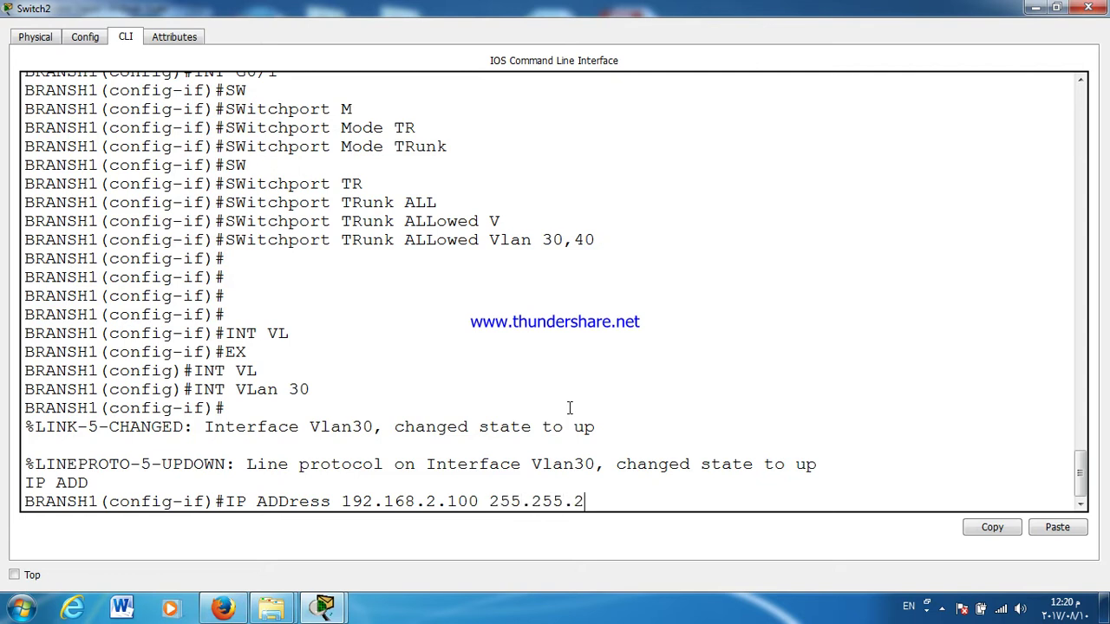
key("Return")
Step: Save the running configuration with wr and close the BRANSH1 window
key("Return")
key("Return")
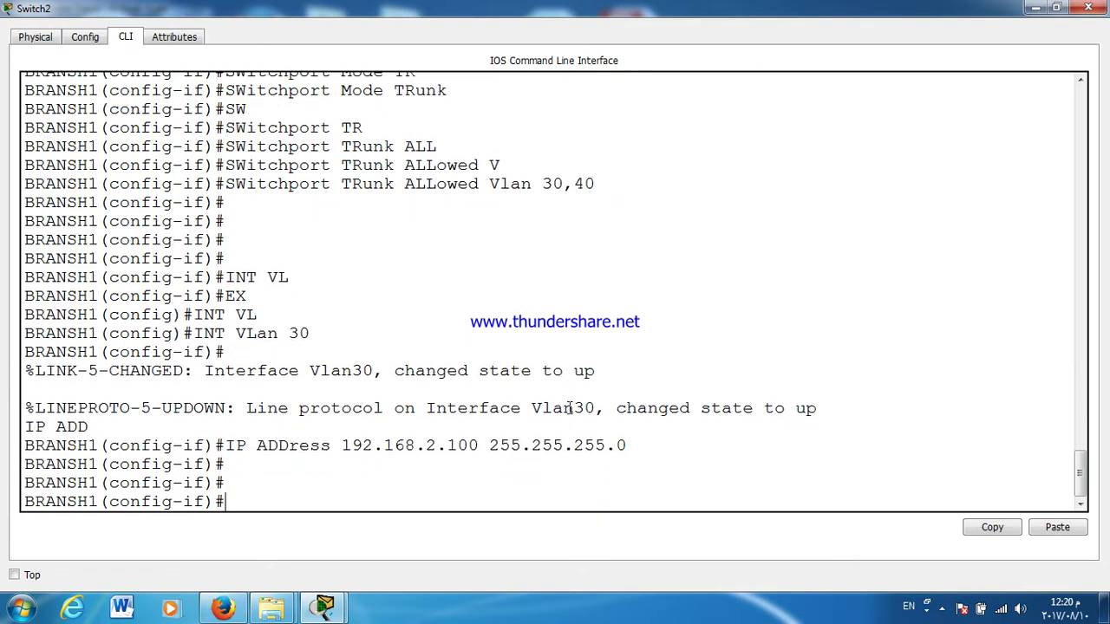
key("ctrl+z")
type("WR")
key("Return")
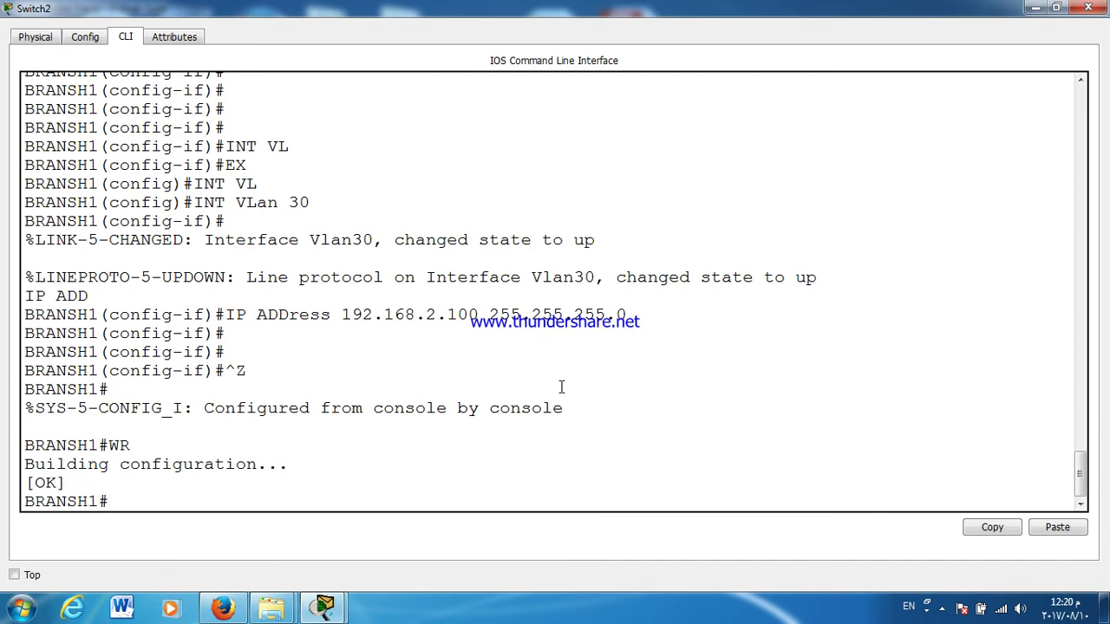
scroll(938, 308, "up", 8)
scroll(949, 299, "down", 8)
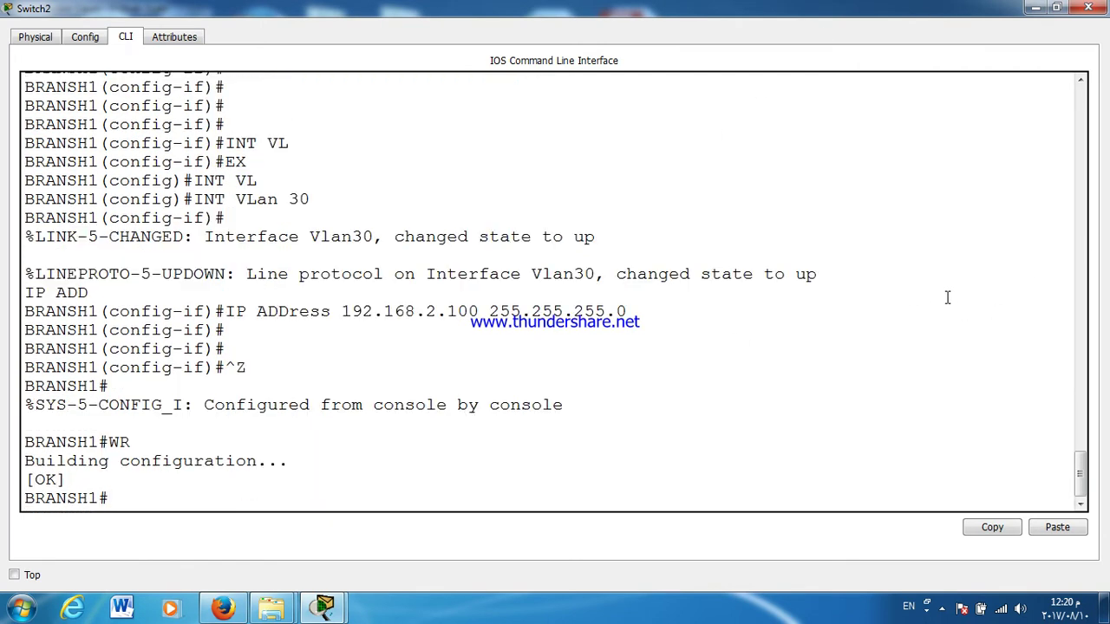
left_click(1087, 9)
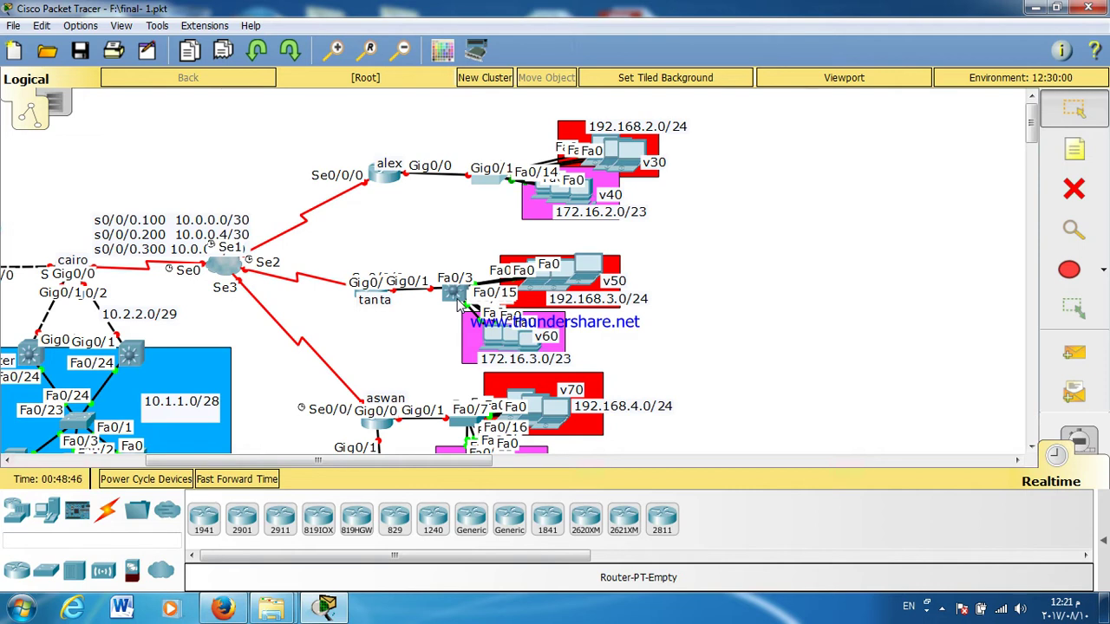
Step: Open the CLI of the multilayer switch beside tanta, maximised
left_click(455, 295)
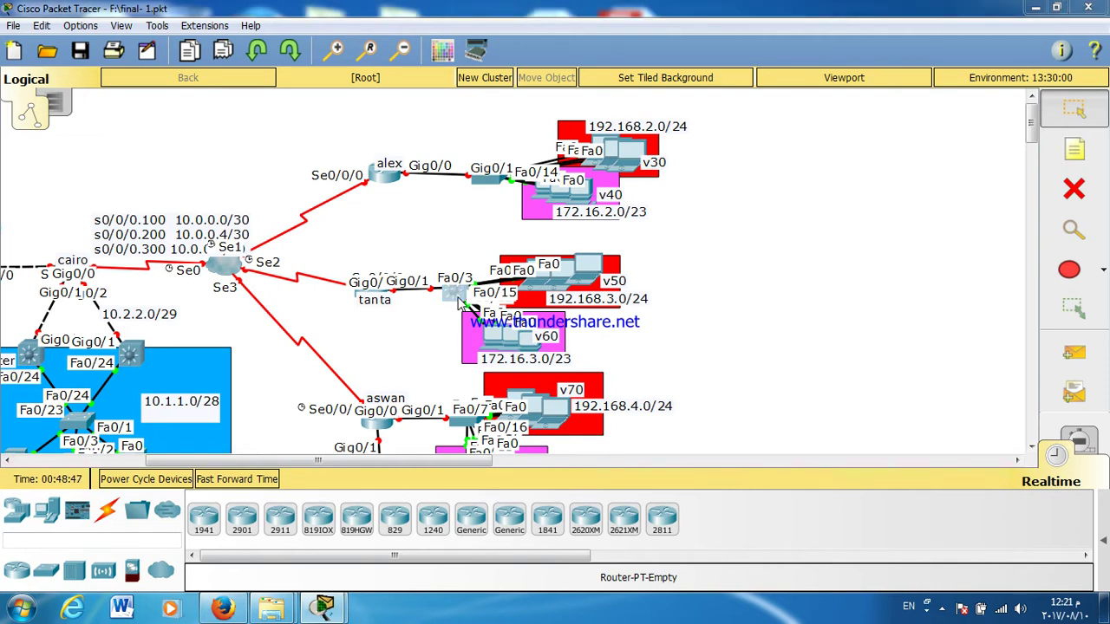
left_click(469, 147)
double_click(481, 117)
Step: Enter global configuration mode and set the switch hostname to BRANSH2
key("Return")
key("Return")
key("Return")
key("Return")
key("Return")
type("EN")
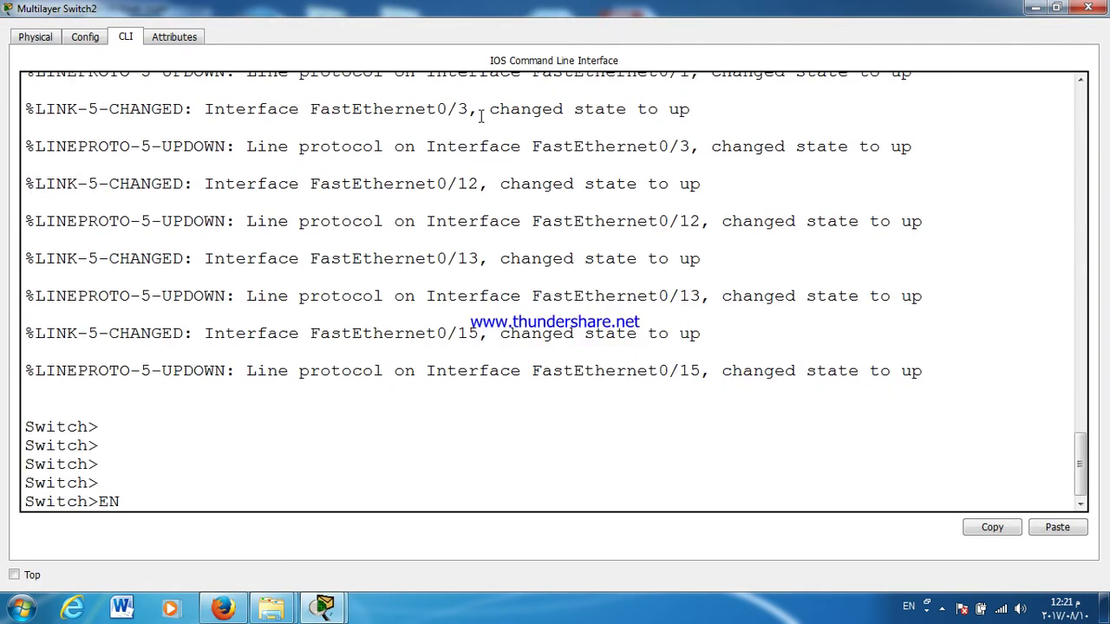
key("Return")
type("CONF T")
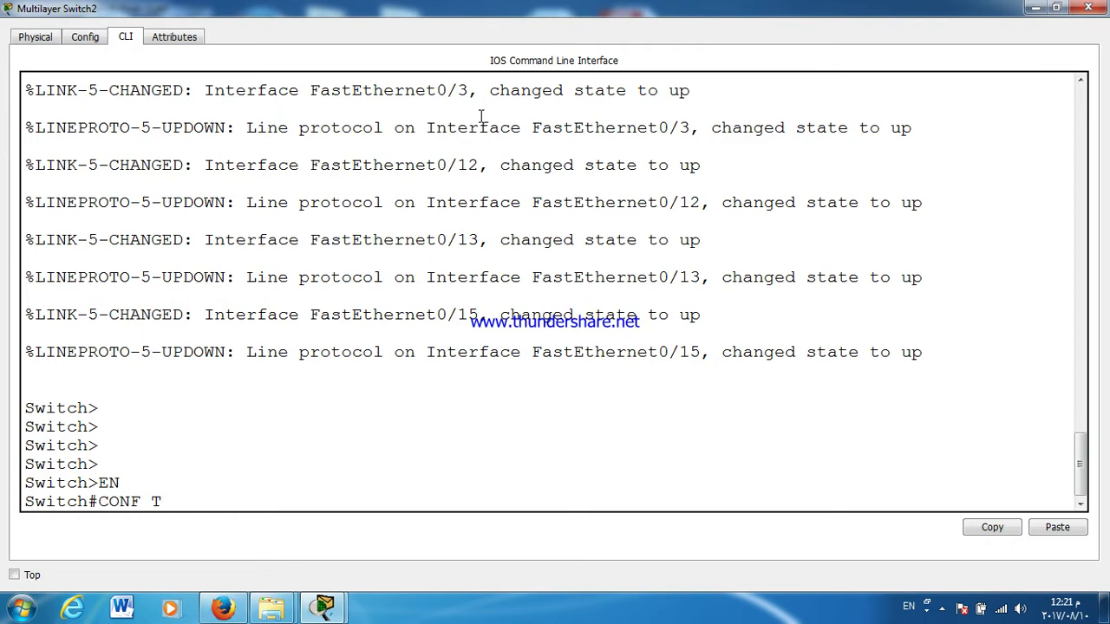
key("Return")
key("Return")
key("Return")
key("Return")
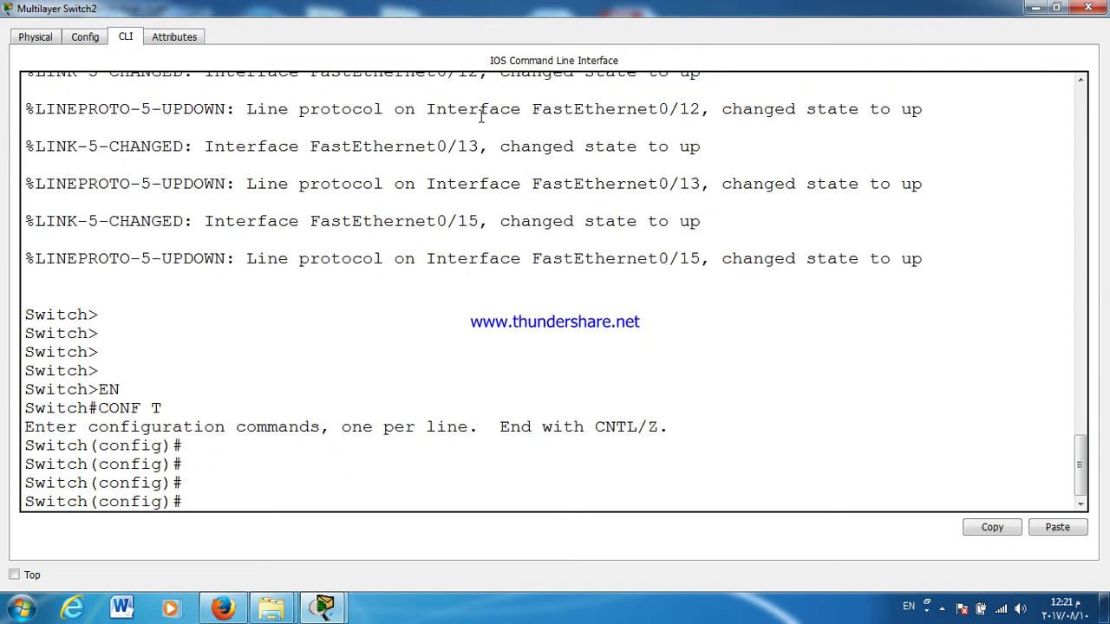
type("E")
key("BackSpace")
type("HOS")
key("Tab")
type("BR")
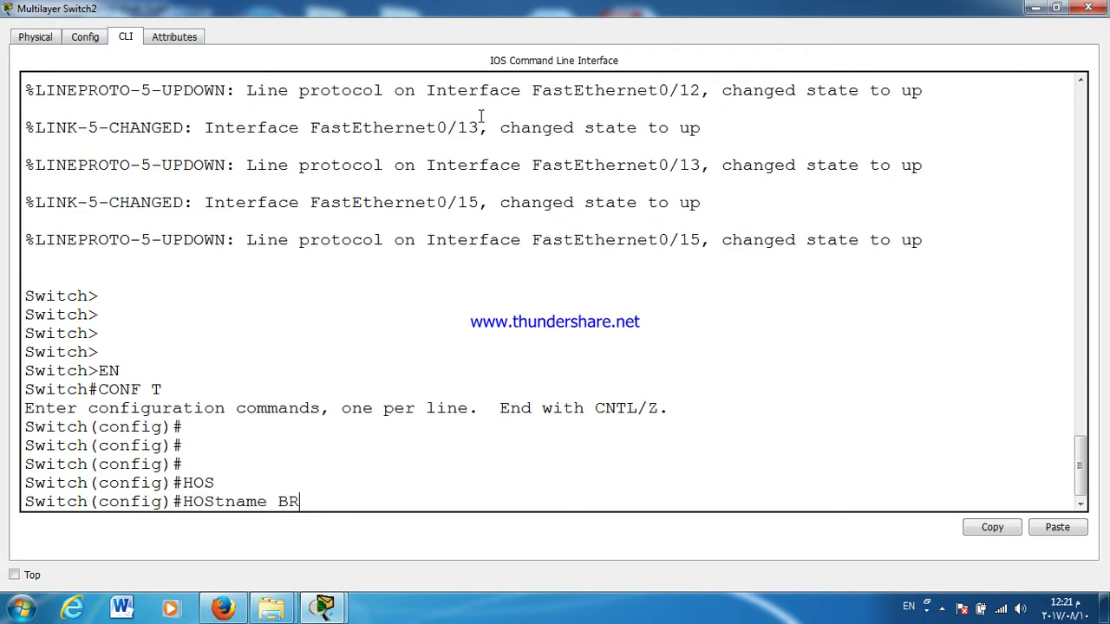
type("ANSH2")
key("Return")
key("Return")
key("Return")
type("LIN")
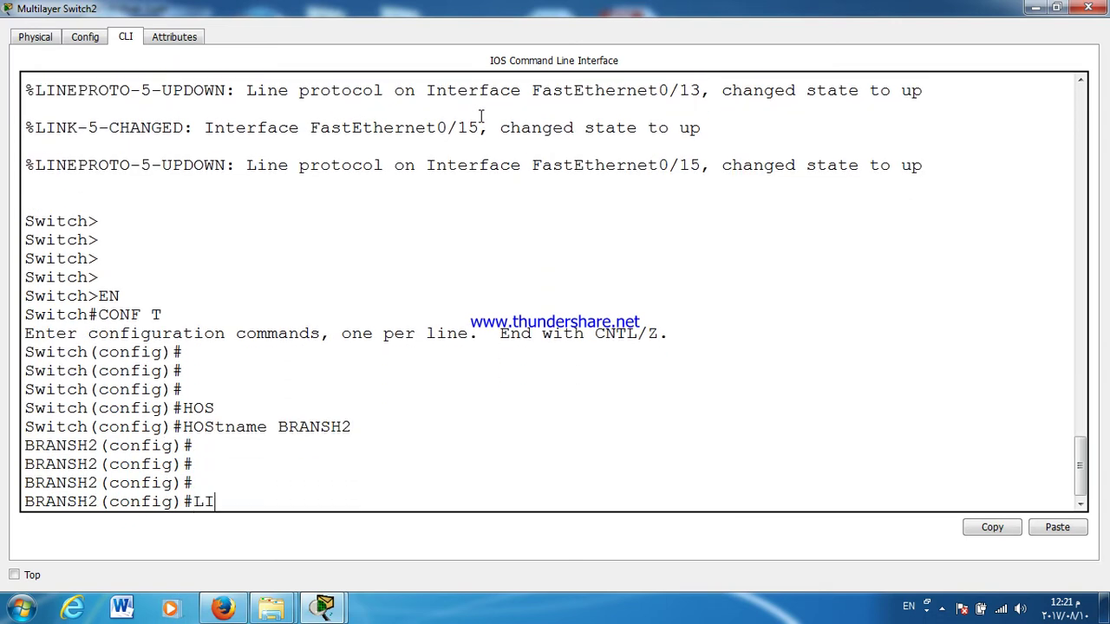
key("Tab")
type("CO")
key("Tab")
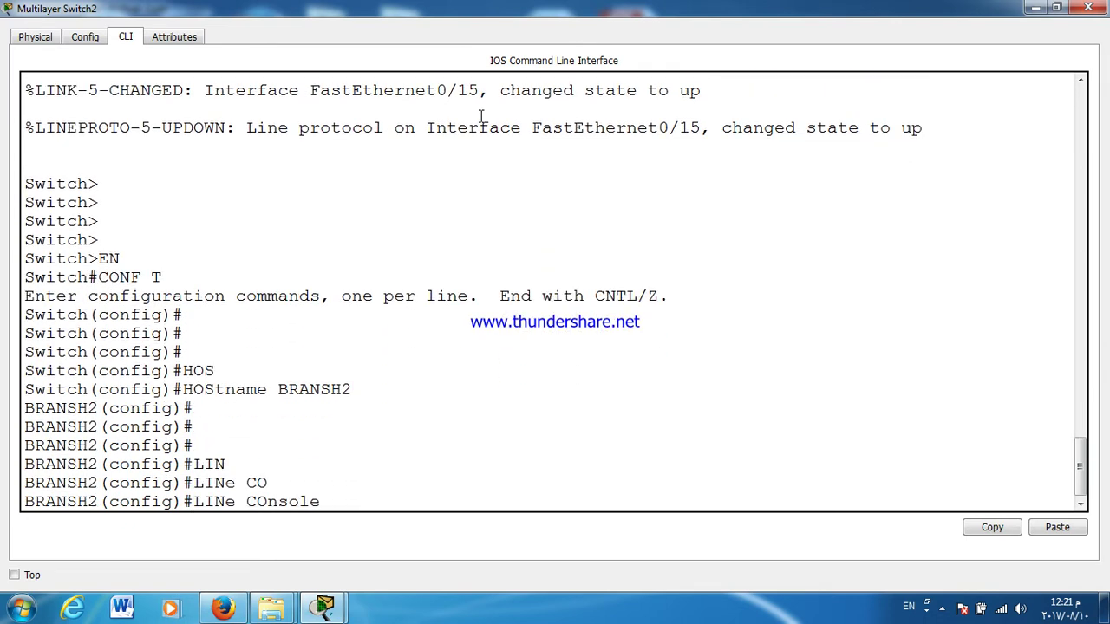
type("PA")
key("Tab")
key("BackSpace")
key("BackSpace")
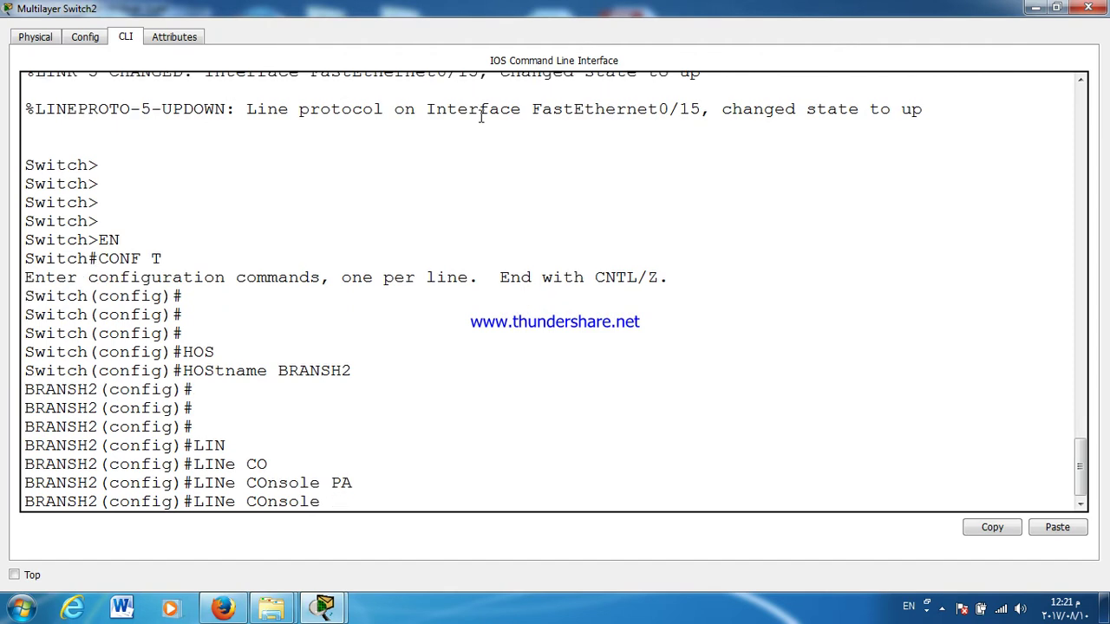
type("0")
key("Return")
type("PASS")
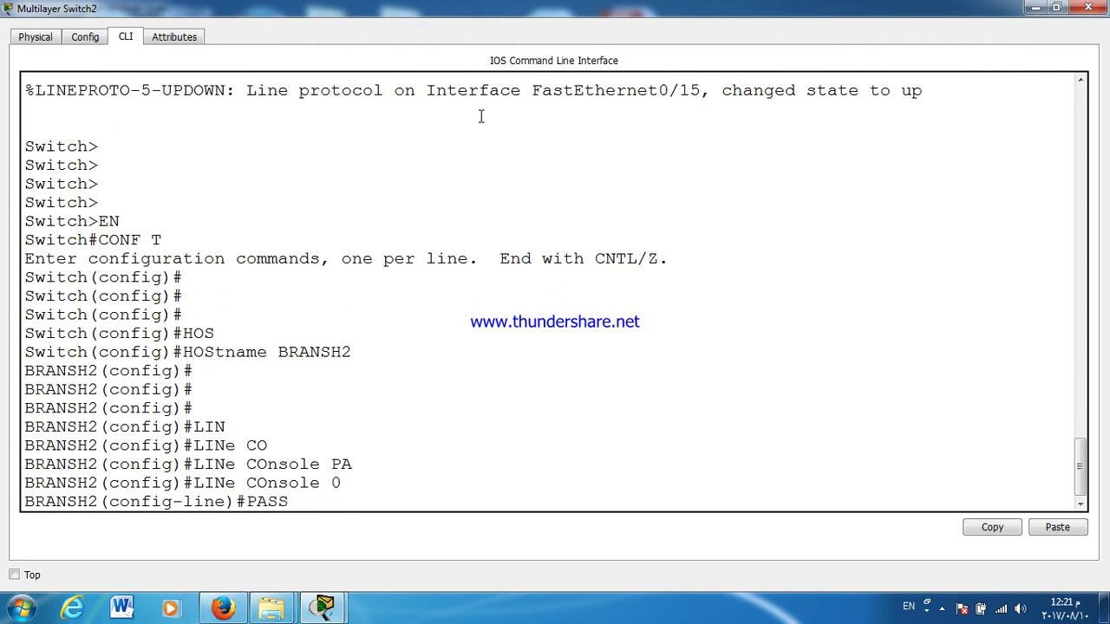
key("Tab")
type("122")
key("BackSpace")
type("3")
key("Return")
type("LOGIN")
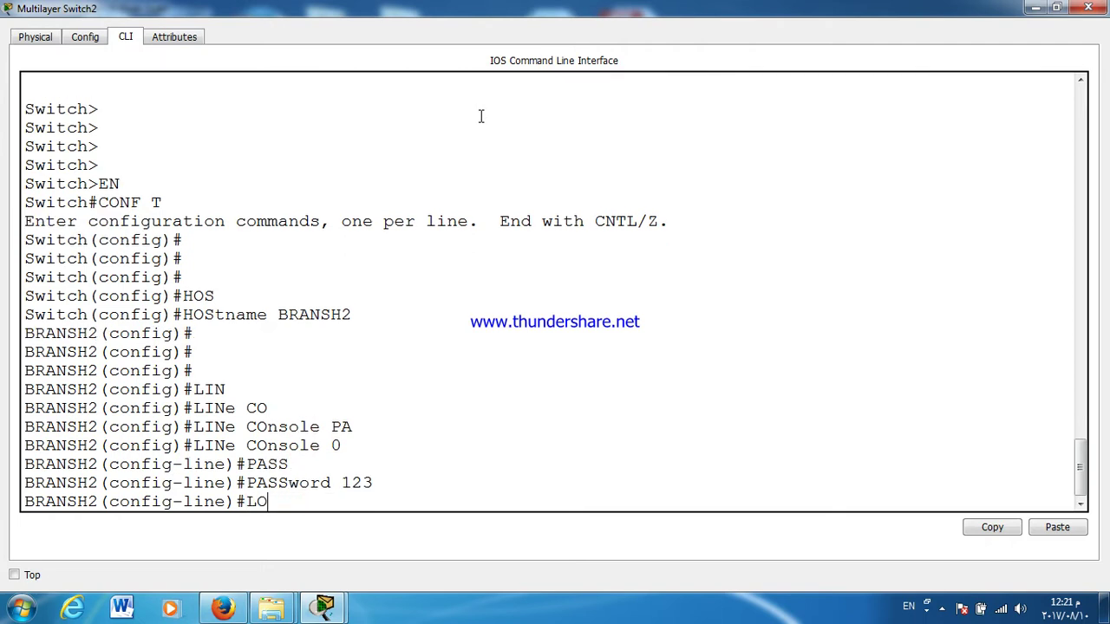
key("Return")
key("Return")
key("Return")
type("LIN")
key("Tab")
key("BackSpace")
key("BackSpace")
key("BackSpace")
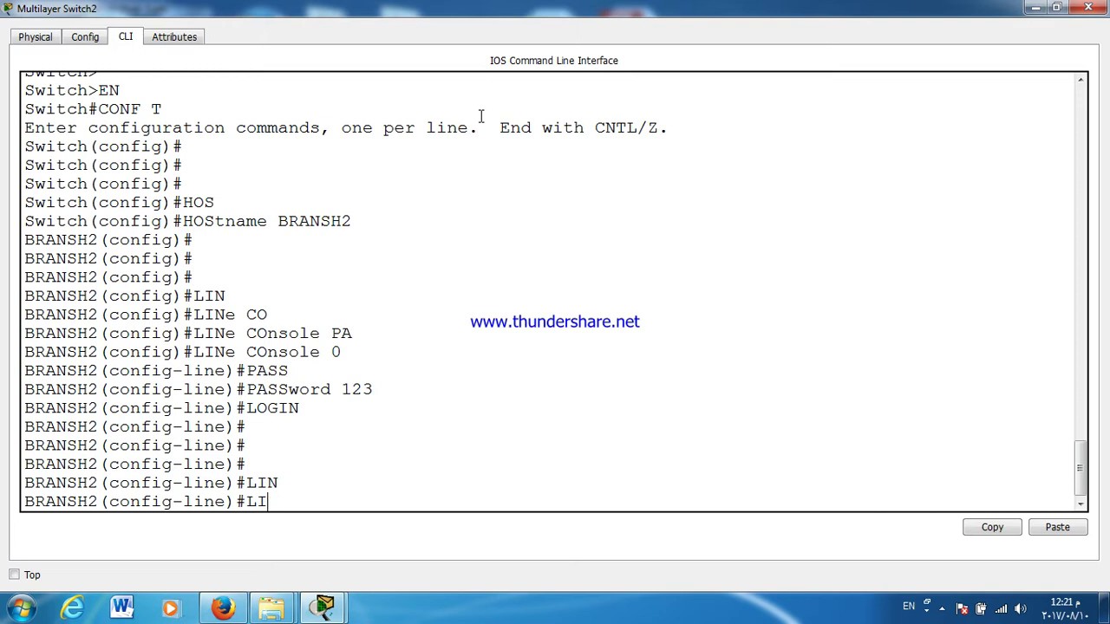
type("EXIT")
key("Return")
key("Return")
type("LIN")
key("Tab")
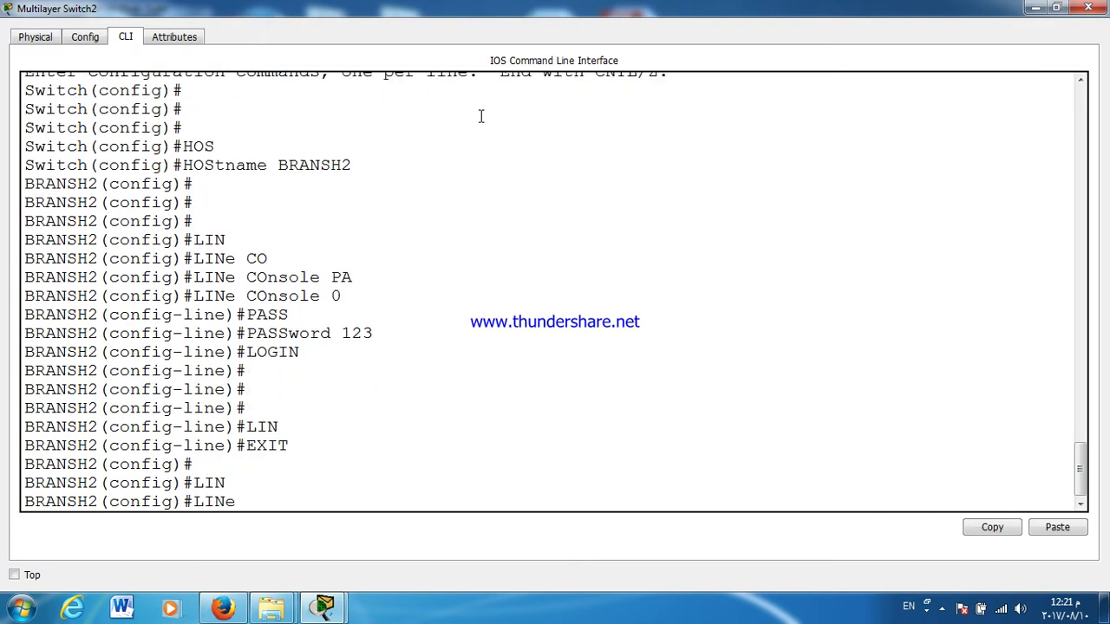
type("VT")
key("Tab")
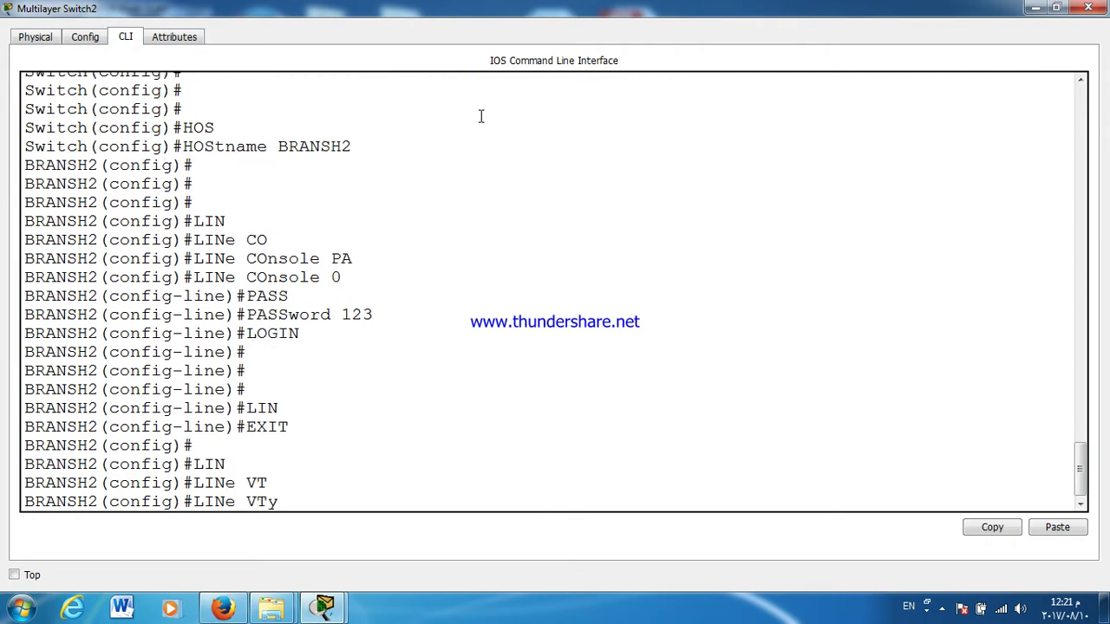
type("0 4")
key("Return")
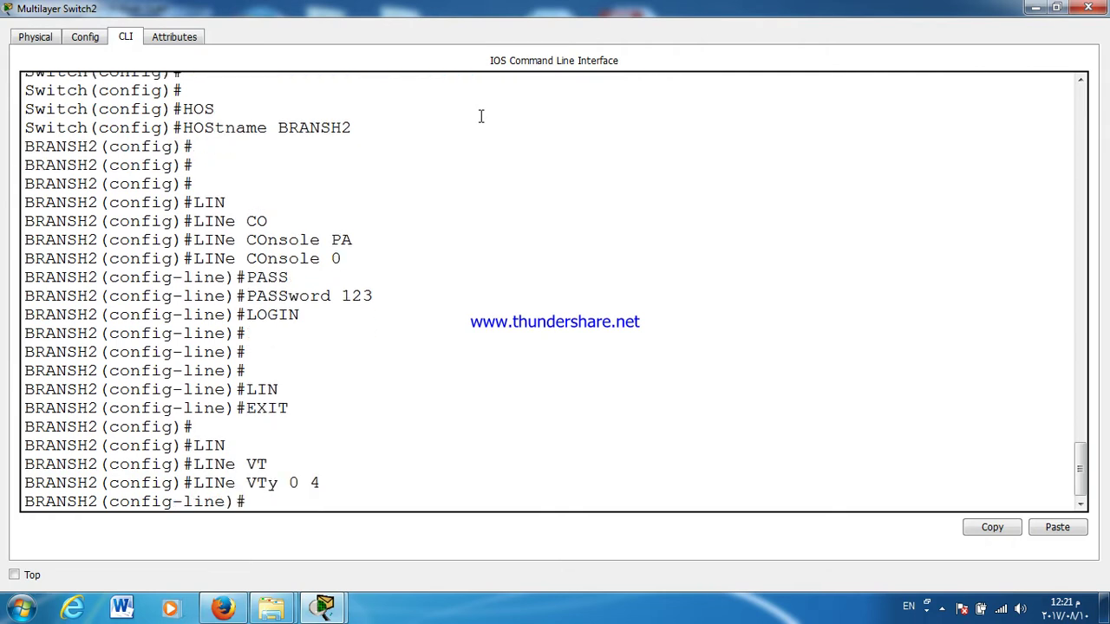
type("PASS")
key("Tab")
type("123")
key("Return")
type("LO")
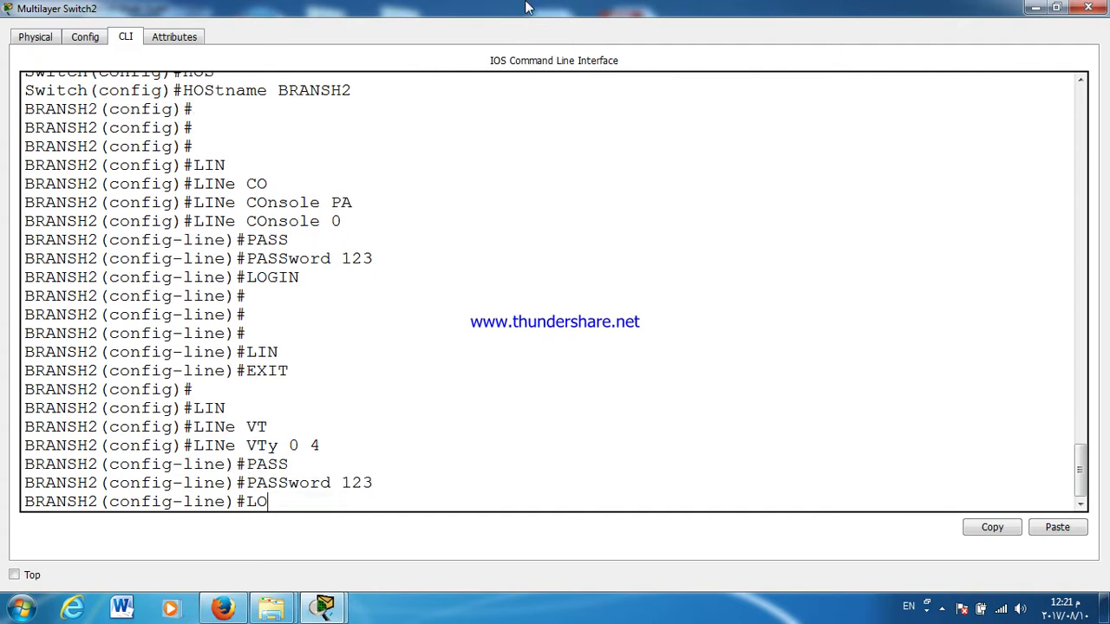
type("GIN")
key("Return")
type("EXIT")
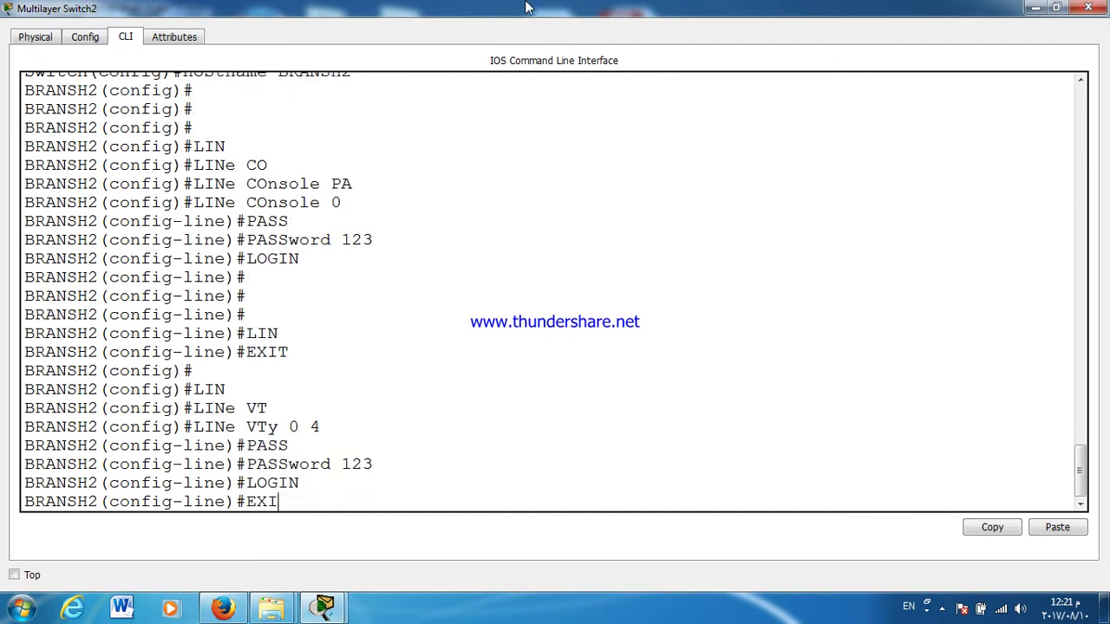
key("Return")
key("Return")
key("Return")
key("Return")
type("EB")
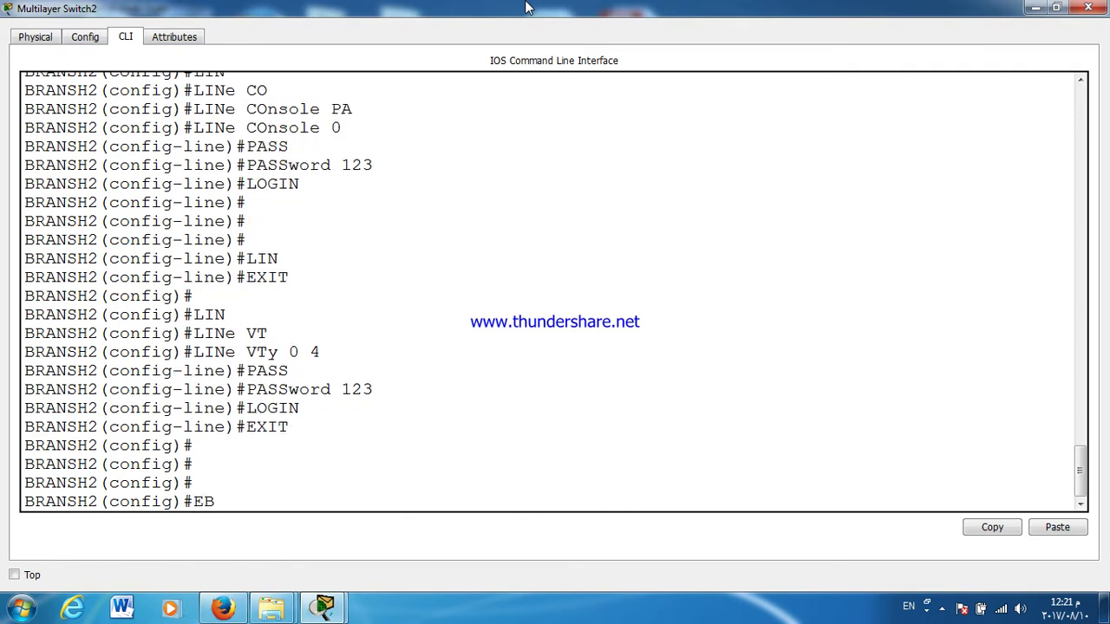
key("BackSpace")
type("NA")
type("B")
key("Tab")
type("PASS")
key("Tab")
type("123")
key("Return")
Step: Turn on service password-encryption
type("LOG")
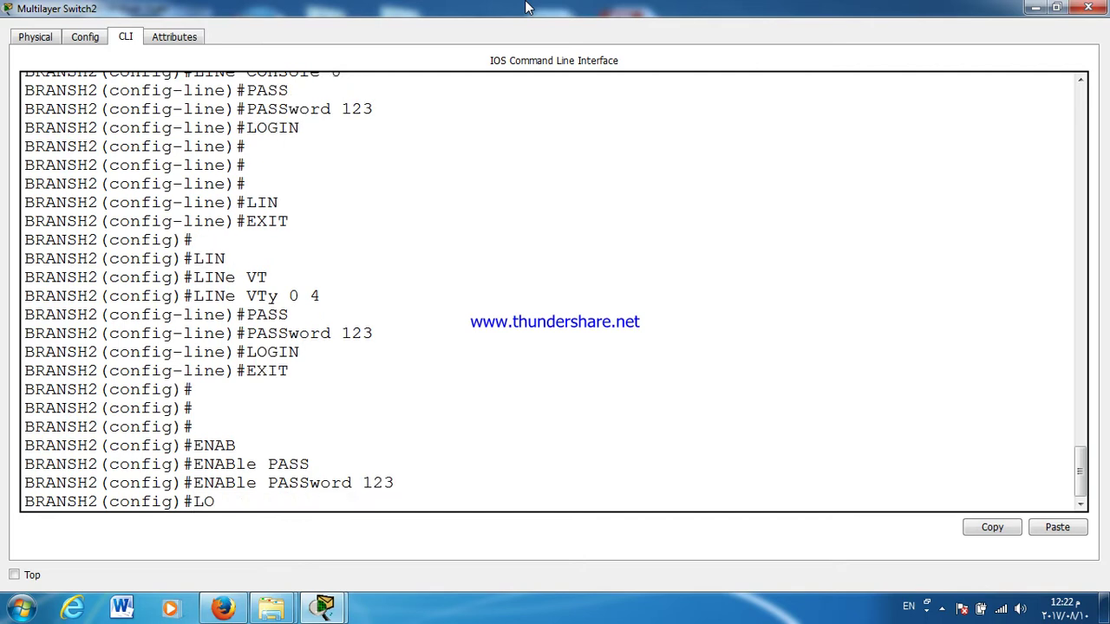
key("BackSpace")
key("BackSpace")
key("BackSpace")
type("SER")
key("Tab")
type("PASS")
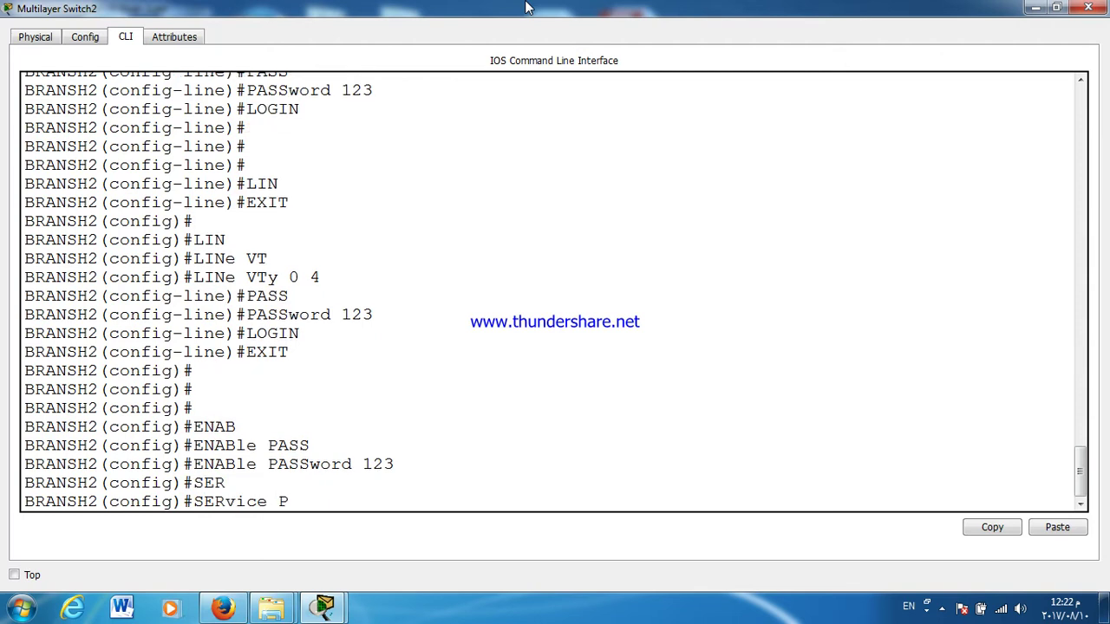
key("Tab")
key("Return")
key("Return")
key("Return")
key("Return")
key("Return")
key("Return")
key("Return")
key("Return")
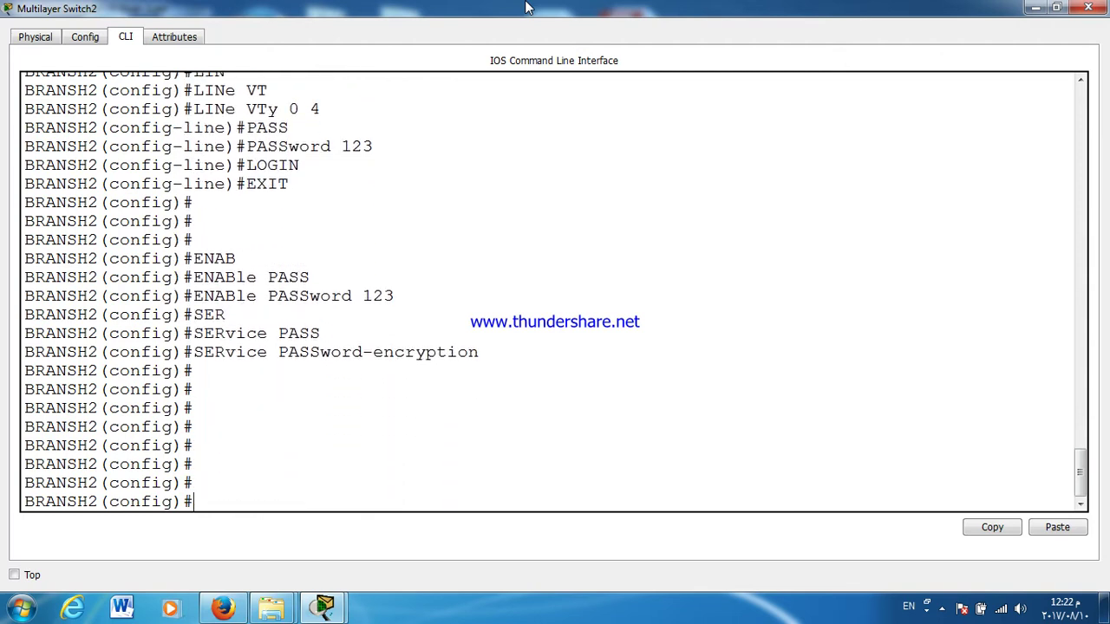
Step: Select interface range Fa0/1-24, correcting the doubled slash, then minimise the CLI window
type("INT R")
key("Tab")
type("F0")
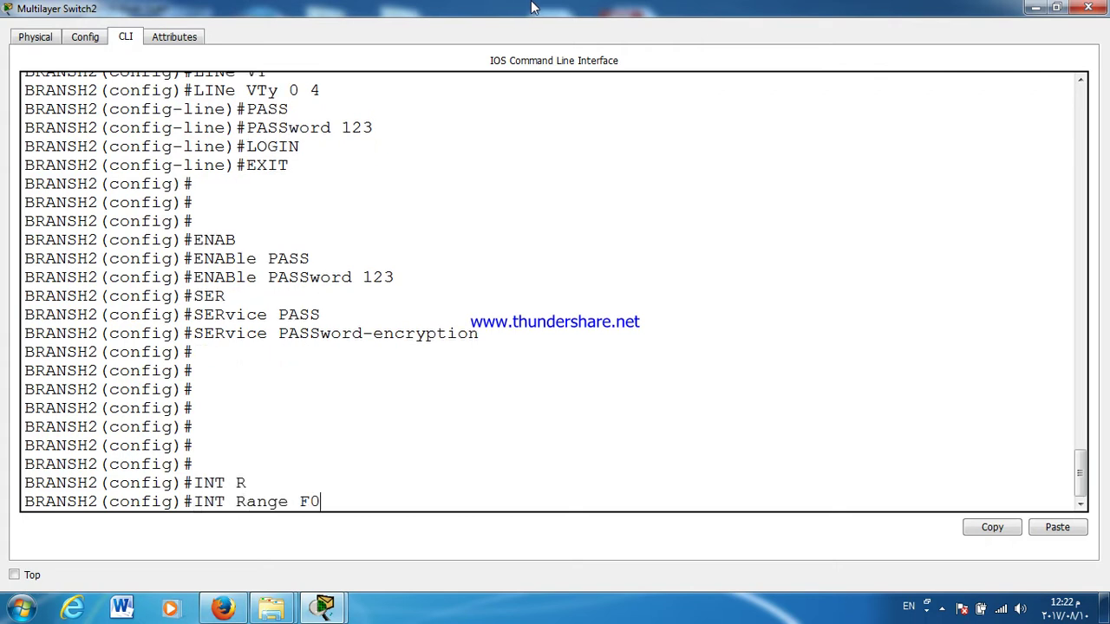
type("//1-24")
key("Return")
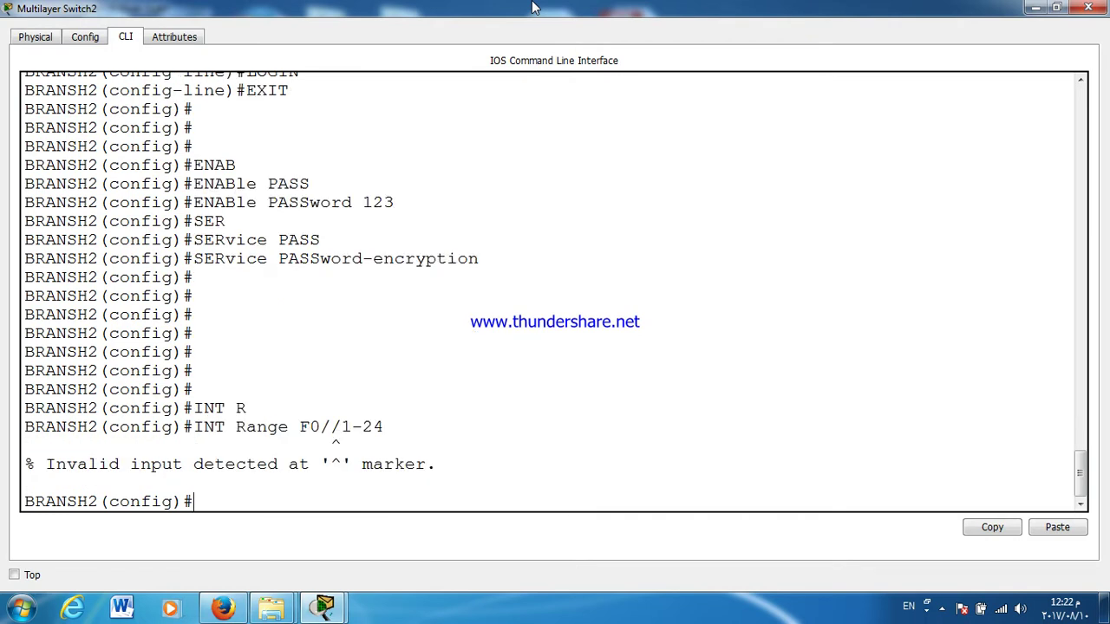
key("Up")
key("Left")
key("Left")
key("Left")
key("Left")
key("BackSpace")
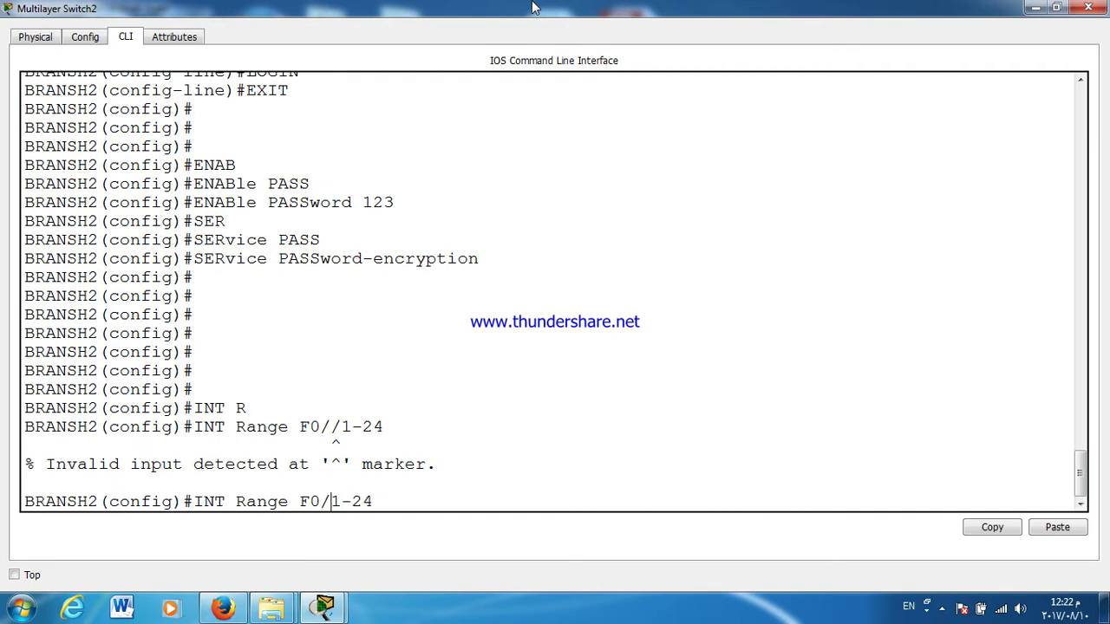
key("Return")
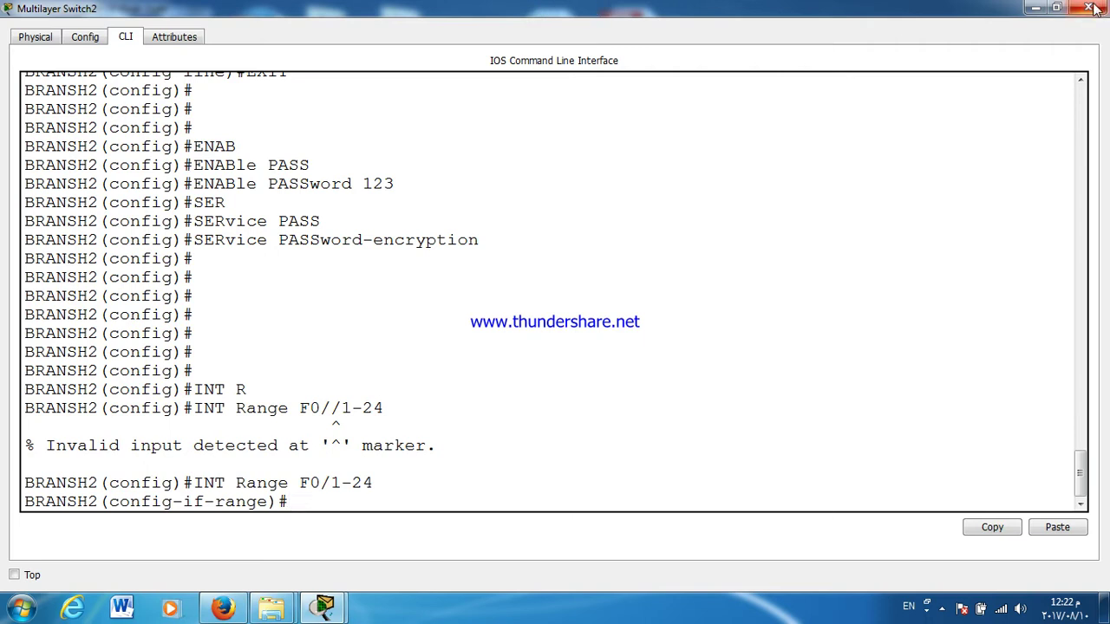
left_click(1036, 6)
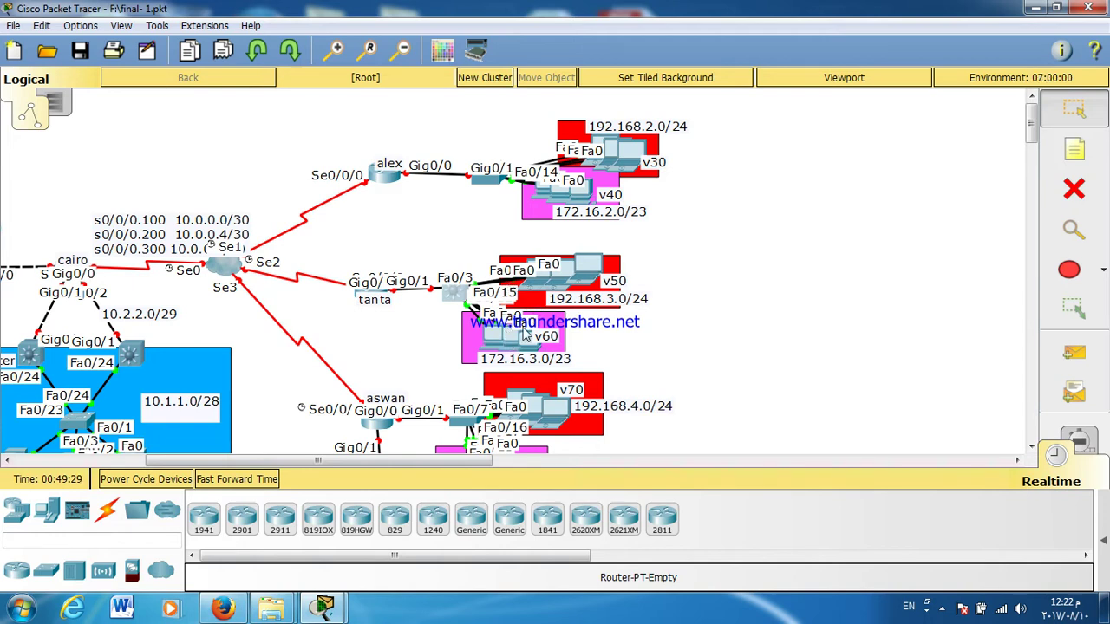
mouse_move(498, 324)
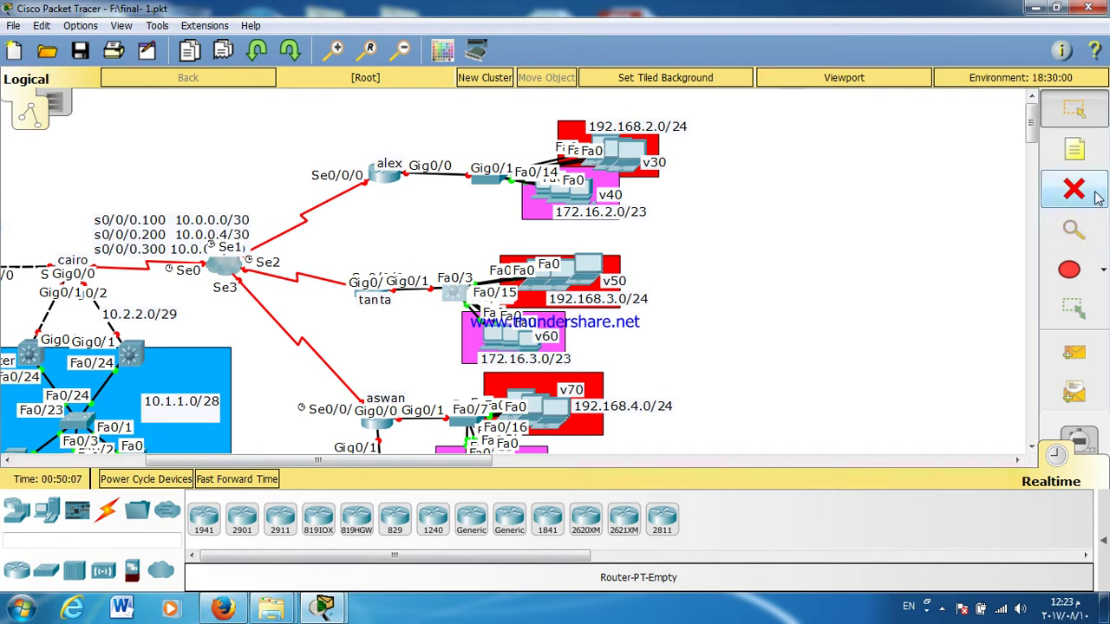
left_click(1074, 148)
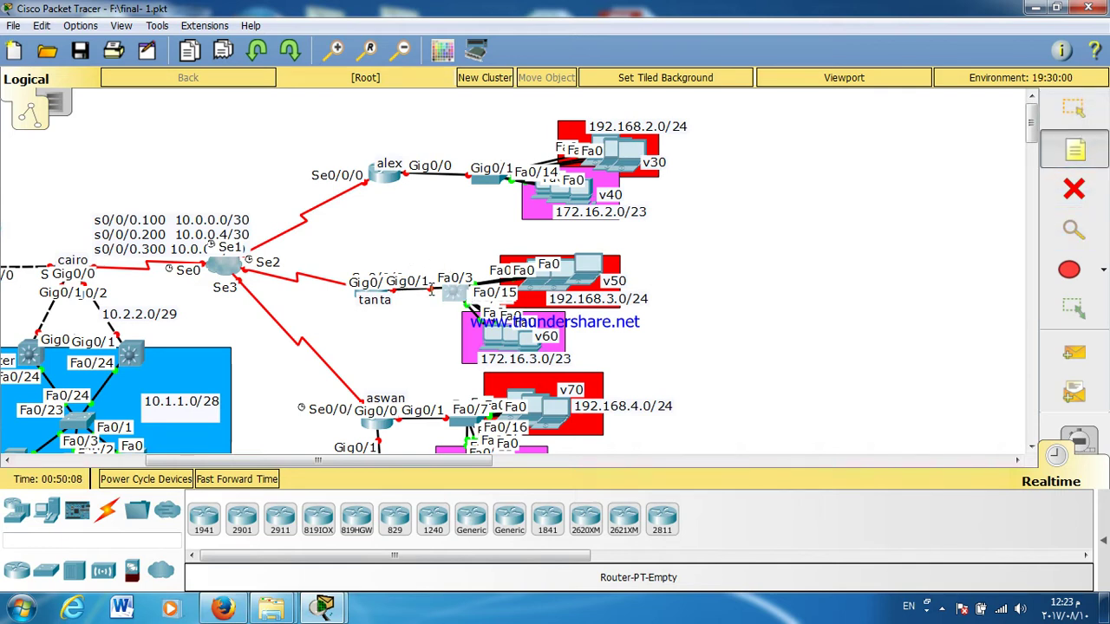
Step: Add a '11.0.0.0/30' note above the tanta link and open Multilayer Switch2's CLI maximised
left_click(393, 251)
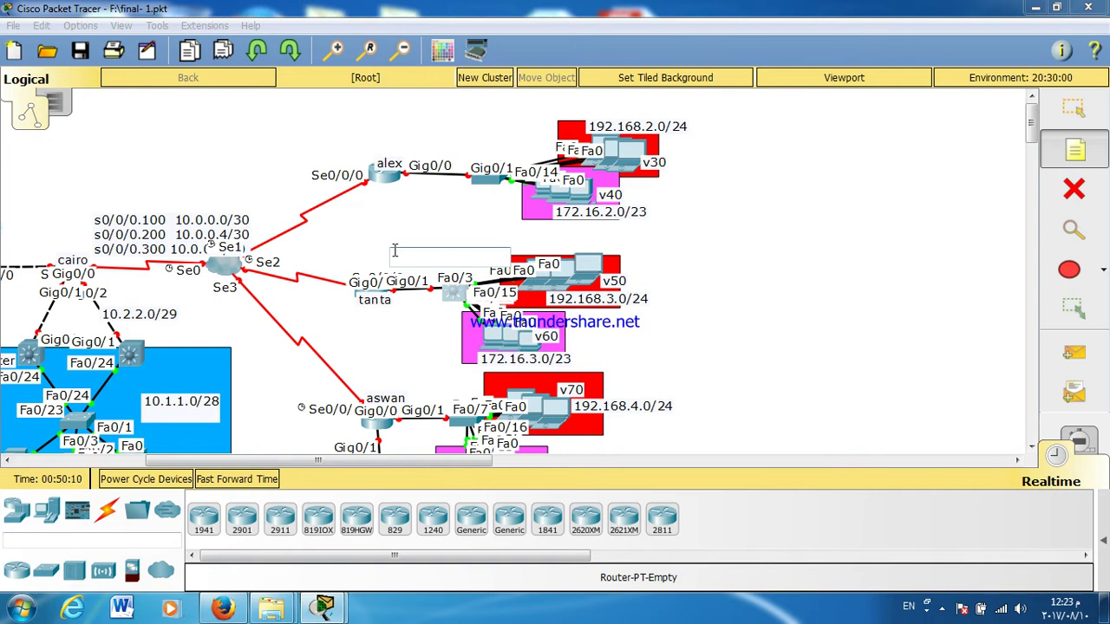
type("11.0.0.0/30")
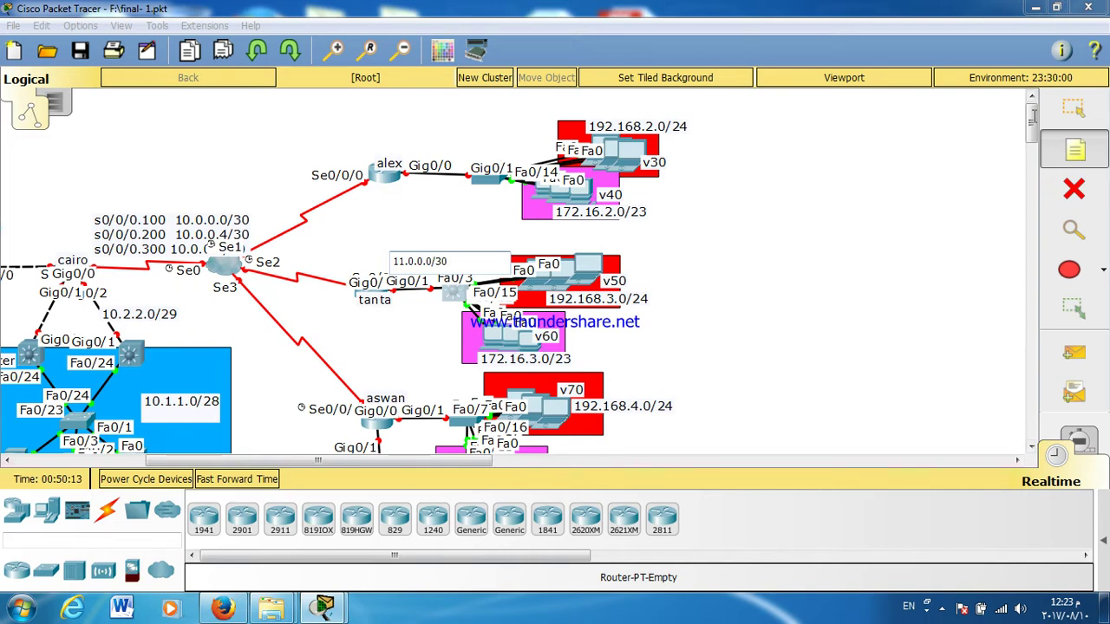
left_click(1073, 109)
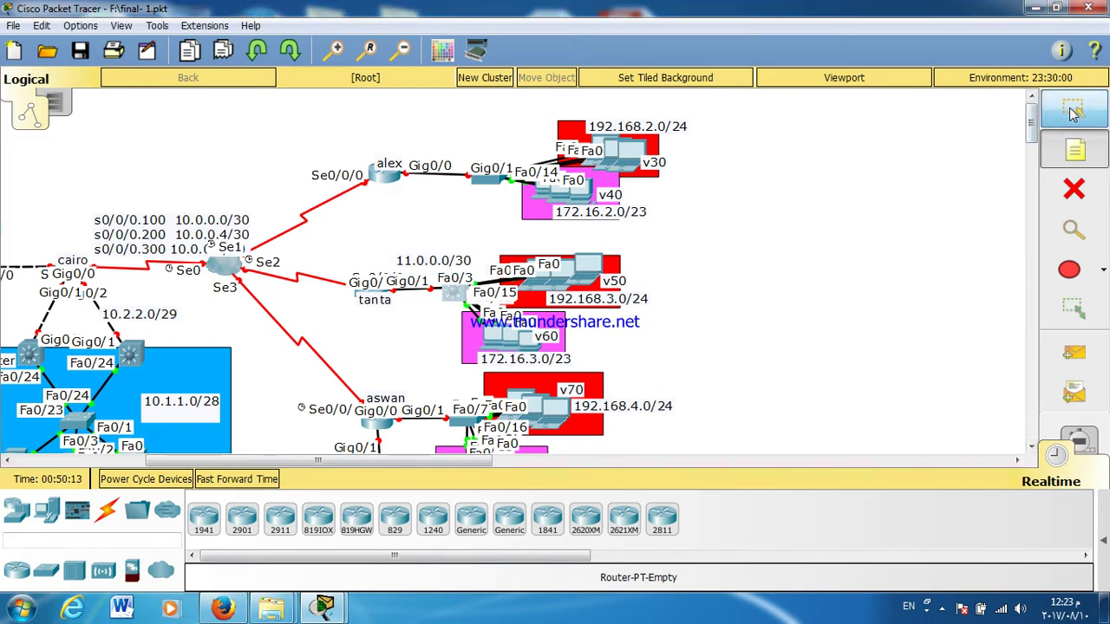
left_click(455, 299)
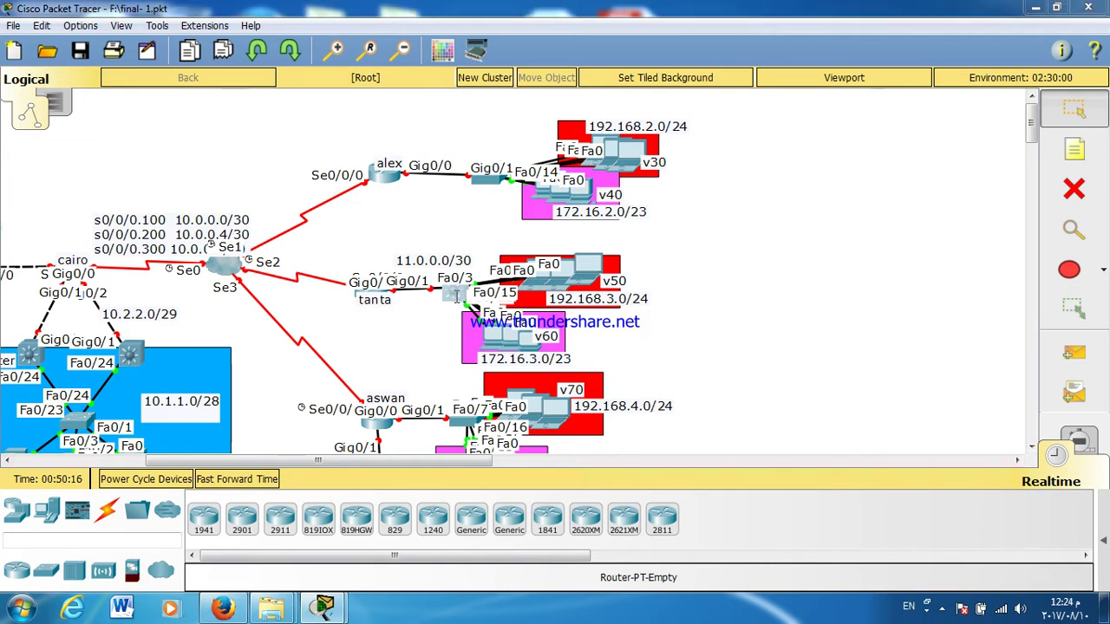
double_click(493, 117)
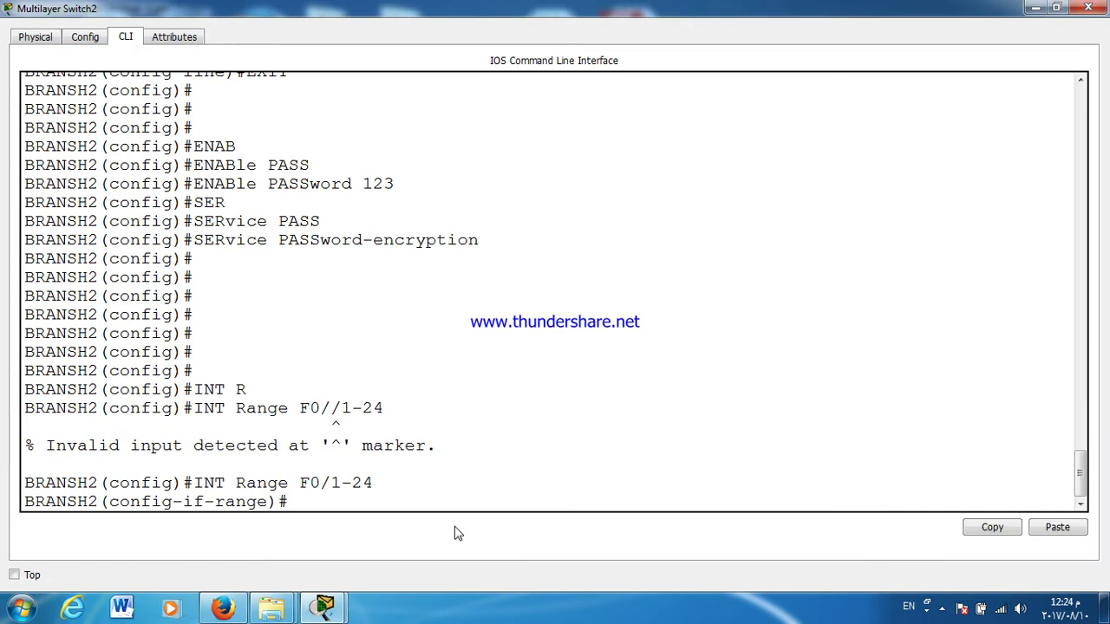
Step: Set ports Fa0/1-24 to switchport mode access and enable port security
key("Return")
key("Return")
key("Return")
type("SW")
key("Tab")
type("MO")
key("Tab")
type("ACC")
key("Tab")
key("Return")
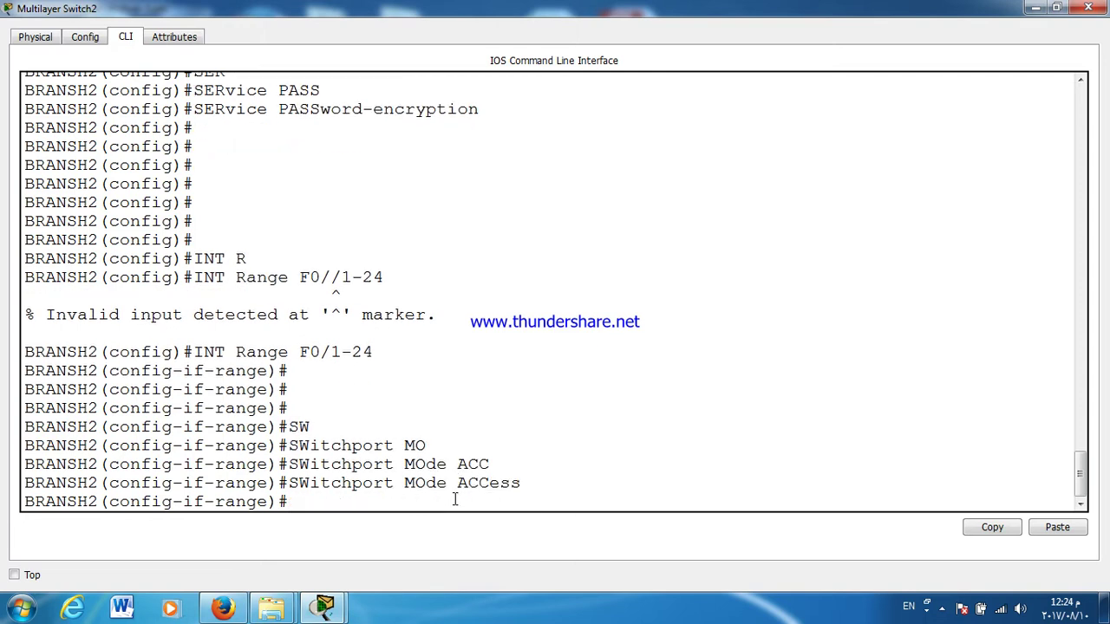
type("SW")
key("Tab")
type("PO")
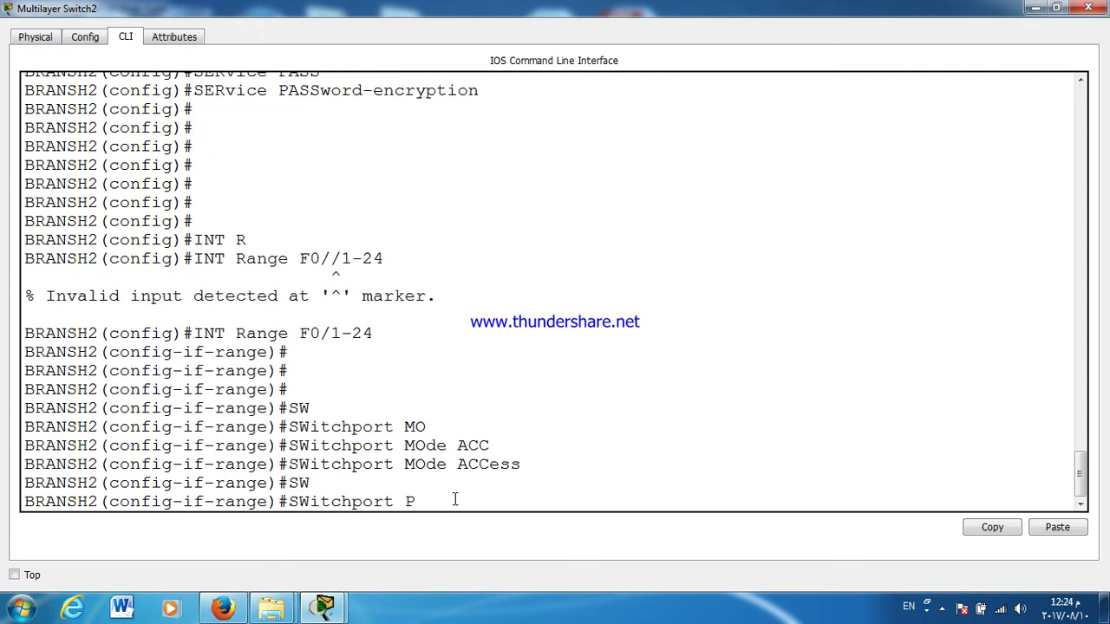
key("Tab")
key("Return")
Step: Enable sticky MAC learning and set the port-security violation action to shutdown
type("SW")
key("Tab")
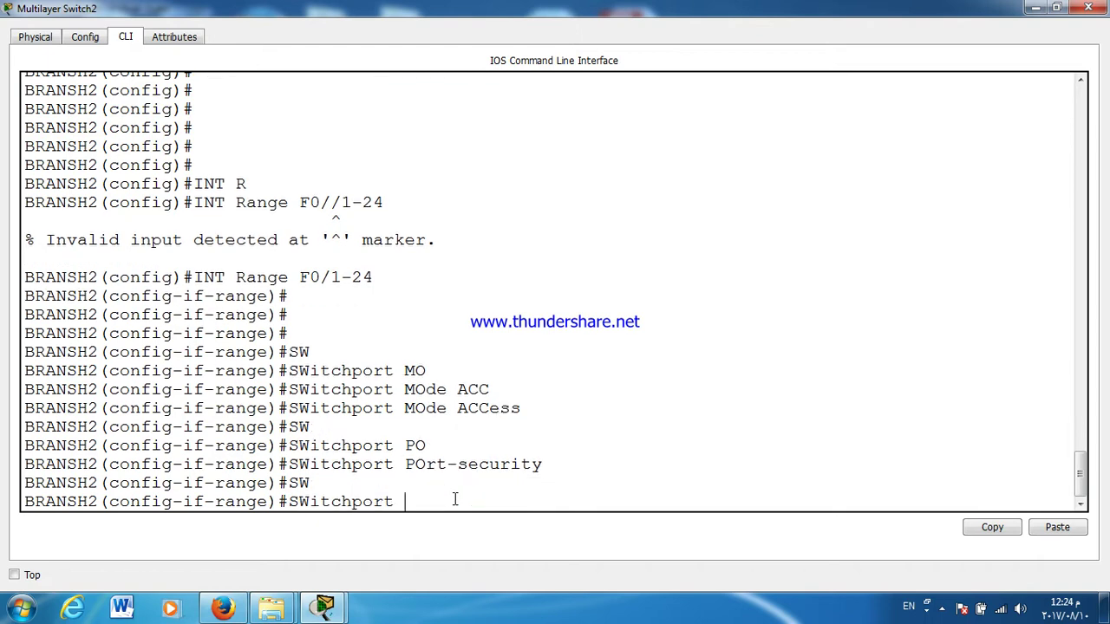
type("PO")
key("Tab")
type("MAC")
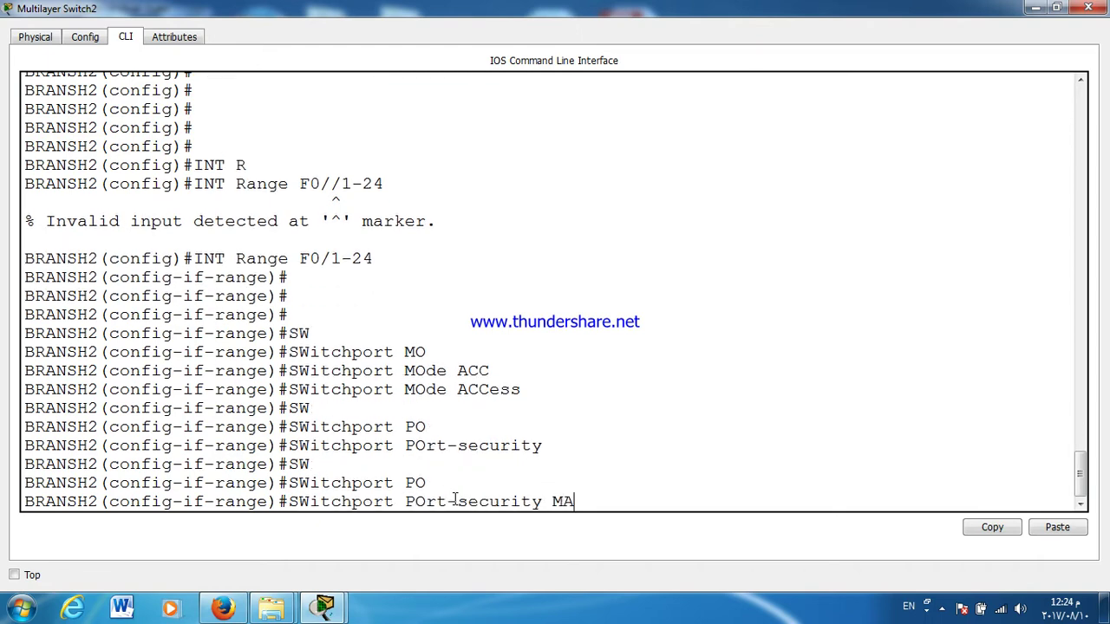
key("Tab")
type("ST")
key("Tab")
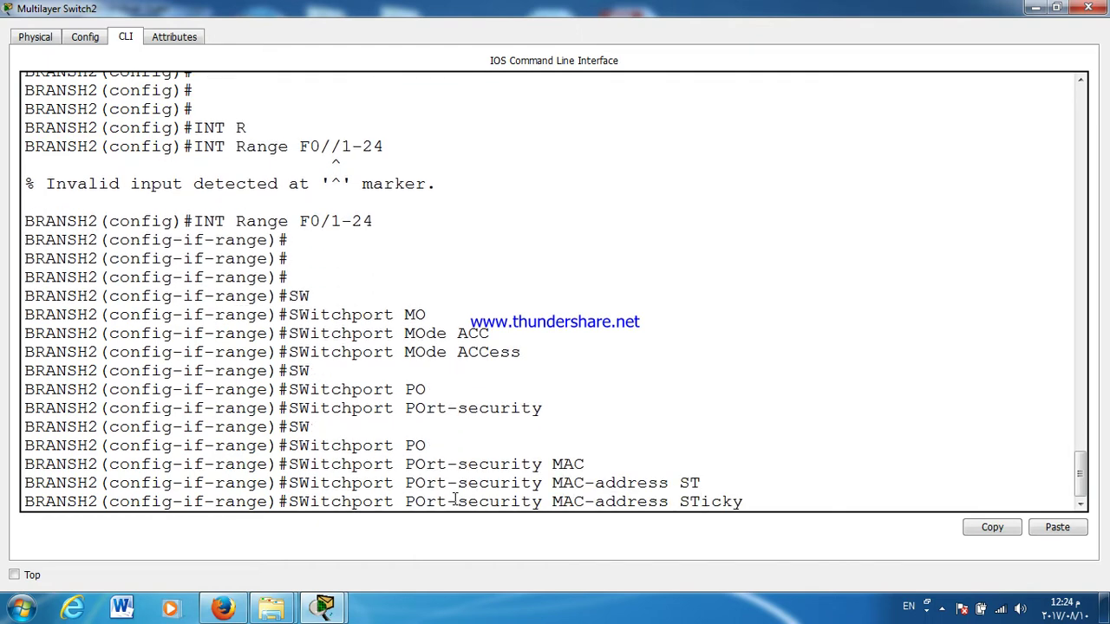
key("Return")
type("SW")
key("Tab")
type("PO")
key("Tab")
type("VIO")
key("Tab")
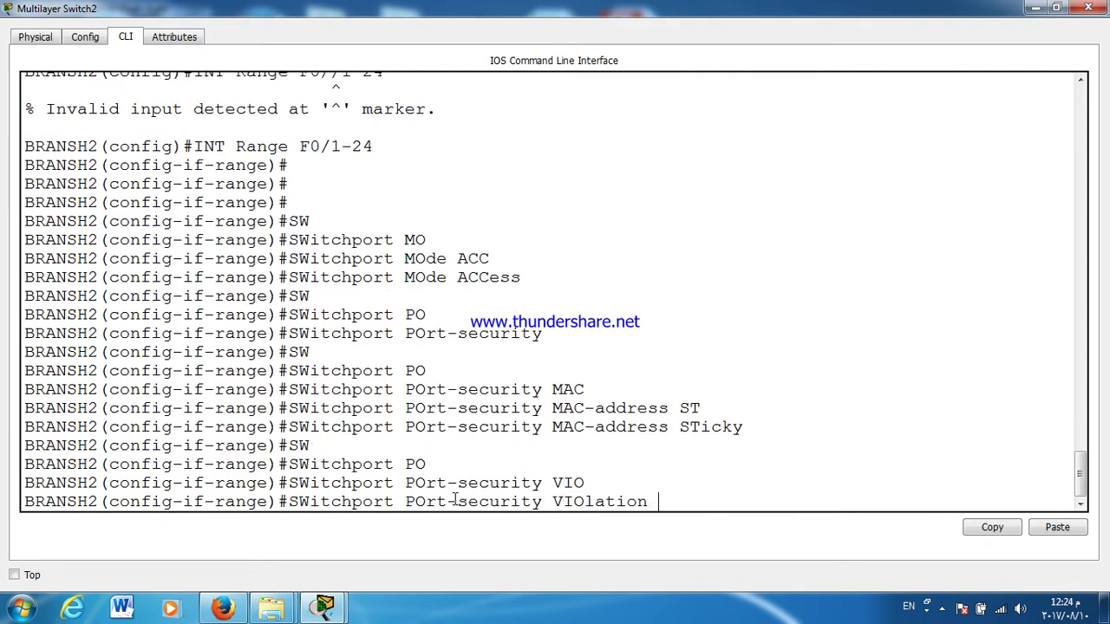
type("S")
key("Tab")
key("Return")
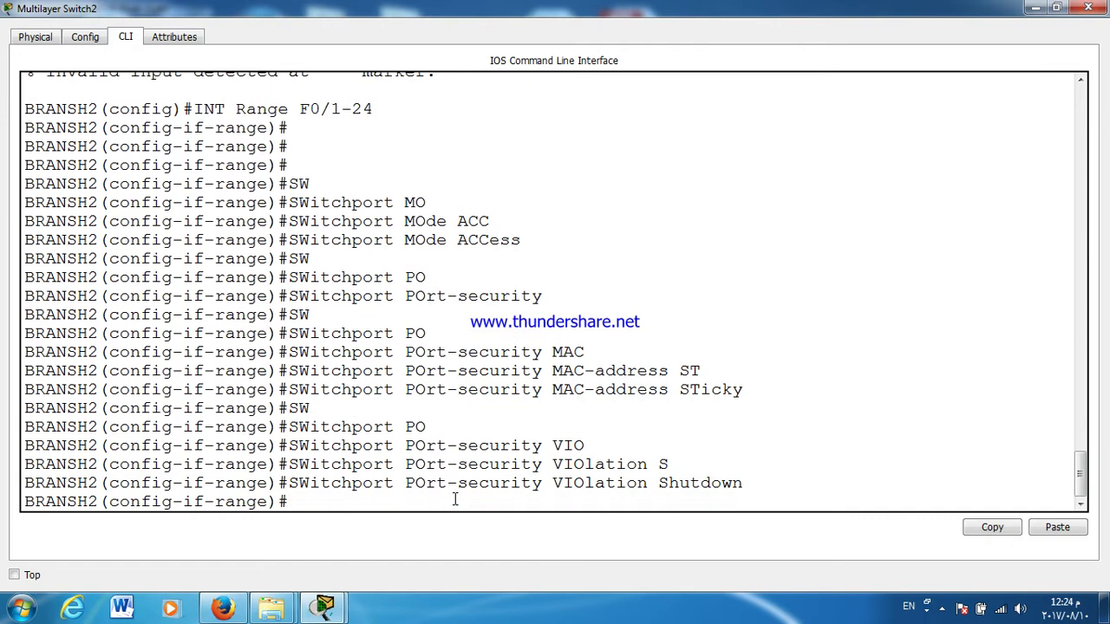
Step: Exit the range and start typing interface range F0/1-10
key("Return")
key("Return")
type("EX")
key("Return")
type("INT R")
key("Tab")
type("F0/1-10")
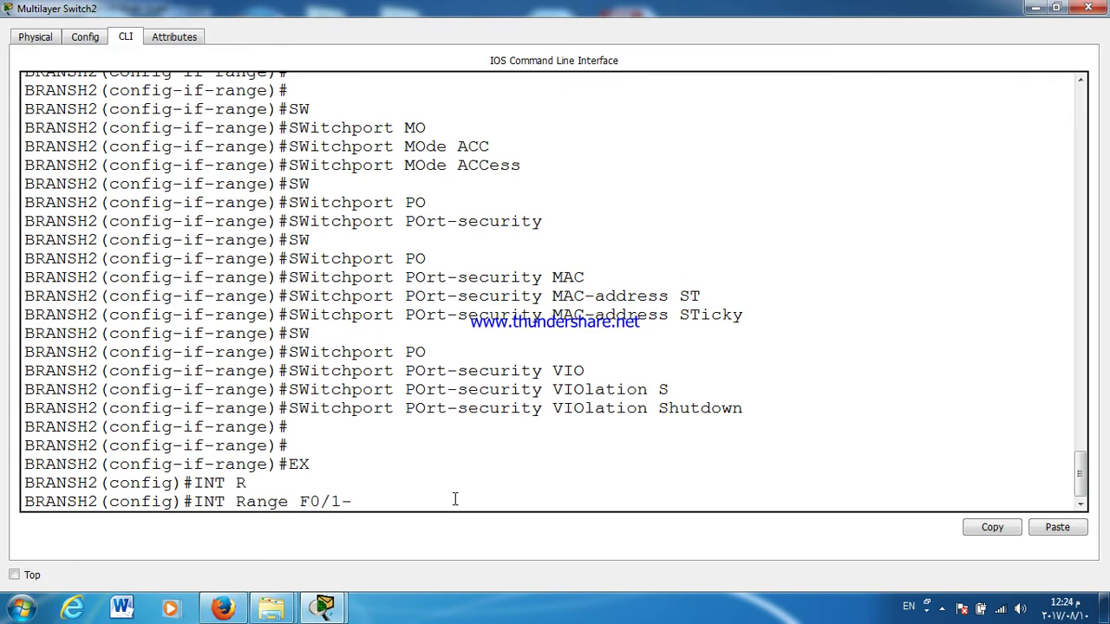
Step: Assign BRANSH2 ports Fa0/1–10 to access VLAN 50
key("Return")
type("SW")
key("Tab")
type("ACC")
key("Tab")
type("V")
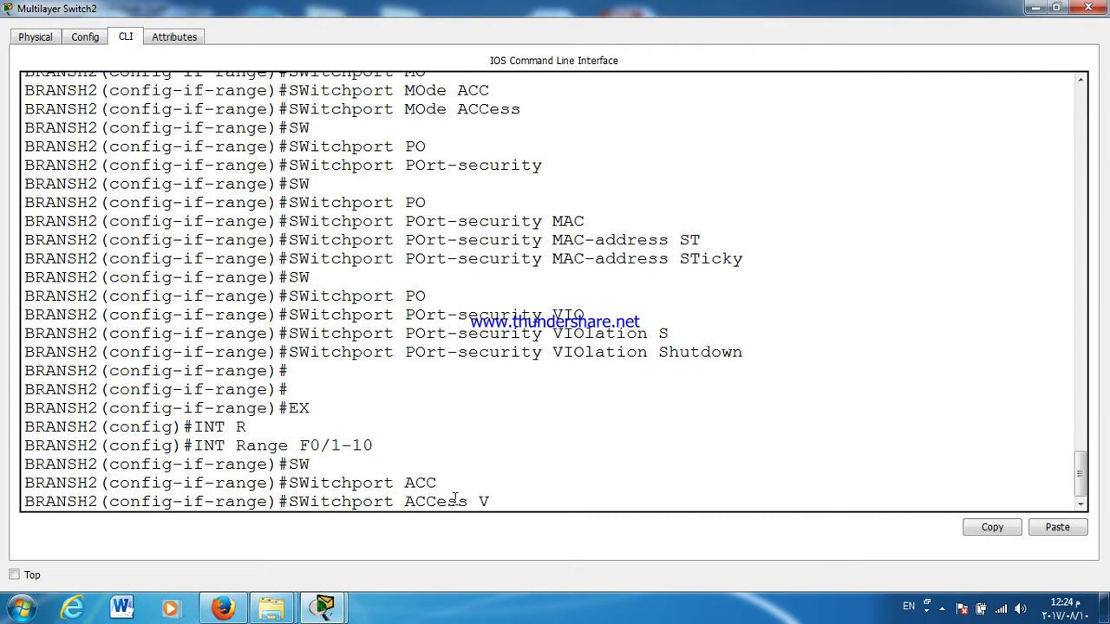
key("Tab")
type("50")
key("Return")
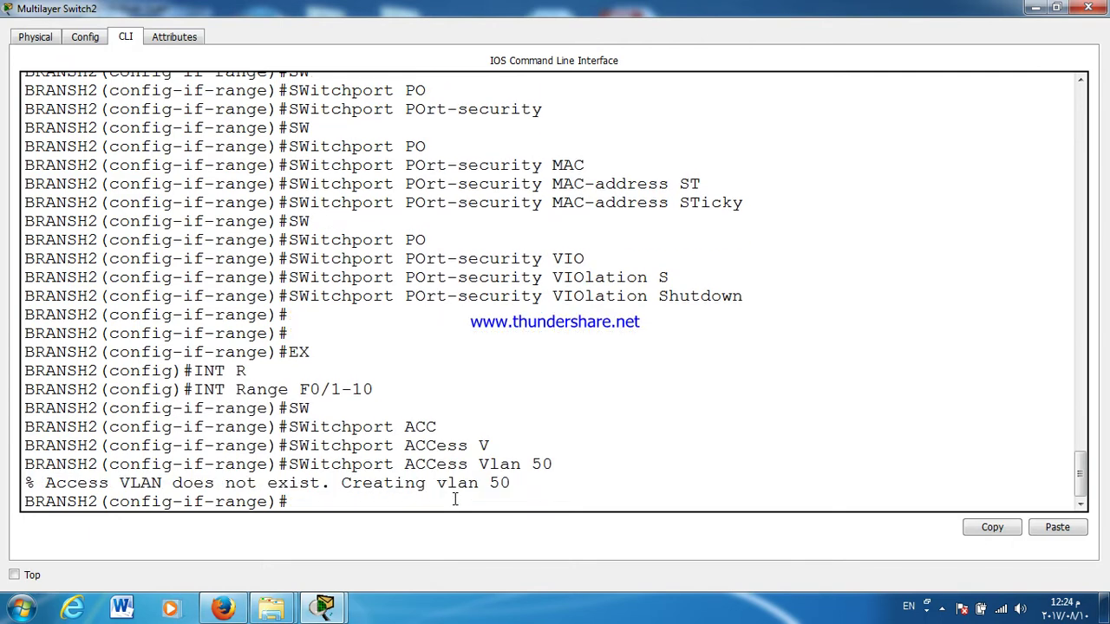
key("Return")
type("EX")
key("Return")
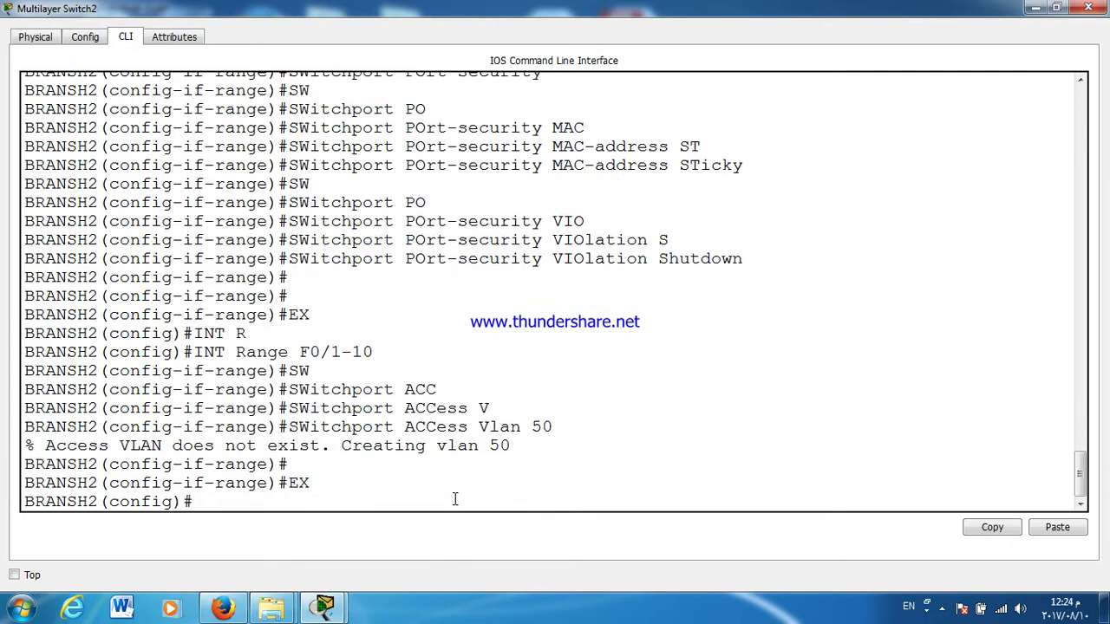
Step: Assign ports Fa0/11–20 to access VLAN 60
key("Up")
key("Up")
key("Up")
key("BackSpace")
key("BackSpace")
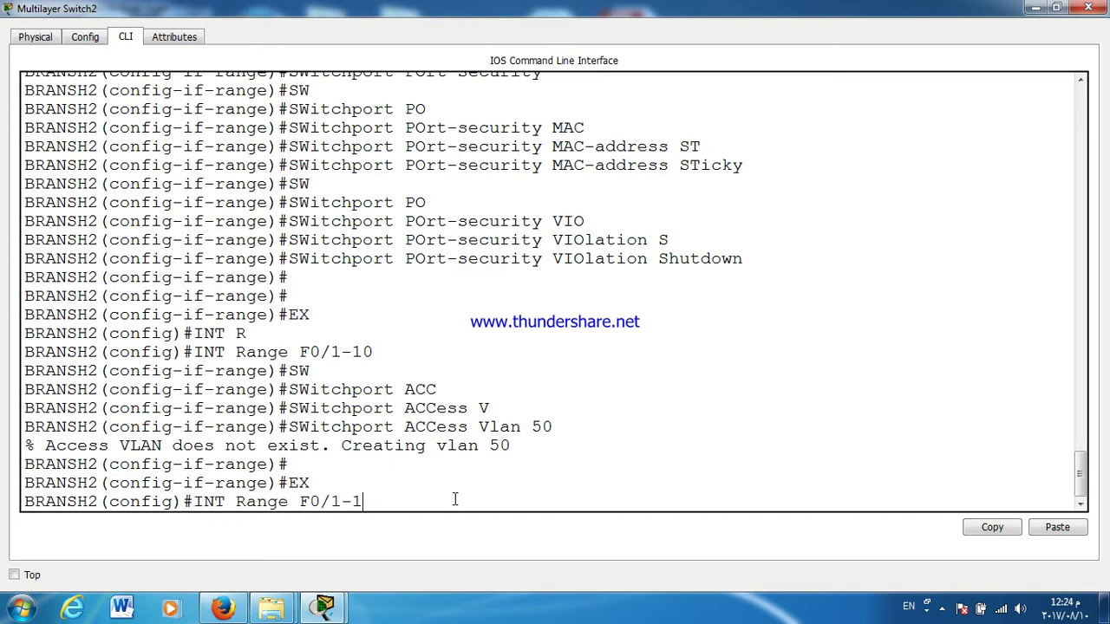
type("1-20")
key("Return")
key("Up")
key("Up")
key("Up")
key("BackSpace")
key("BackSpace")
type("60")
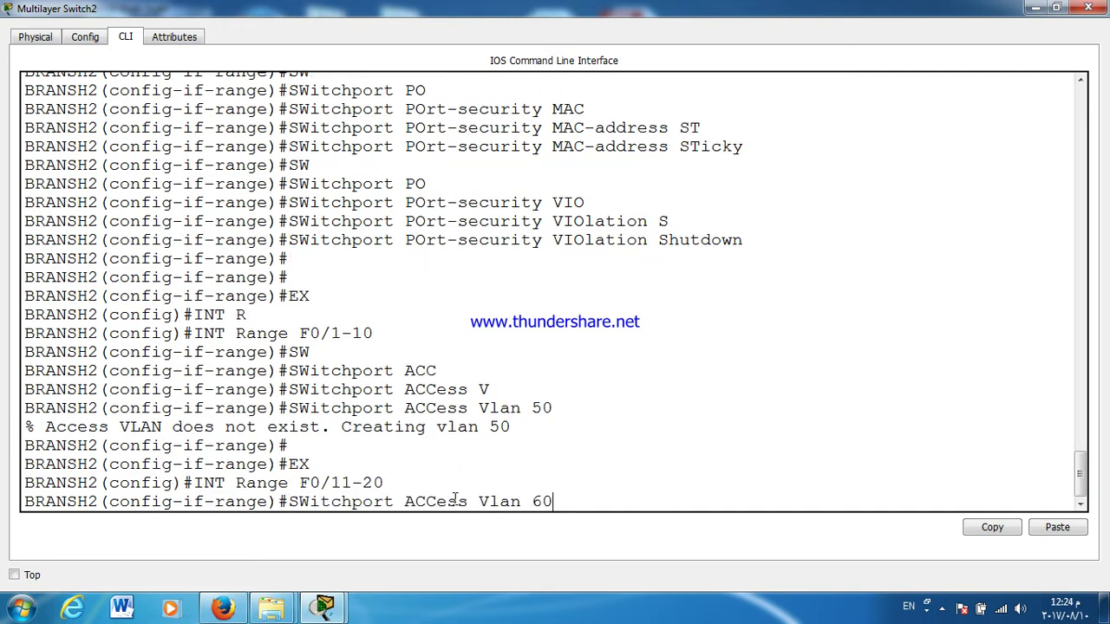
key("Return")
key("Return")
key("Return")
key("Return")
key("Return")
key("Return")
key("Return")
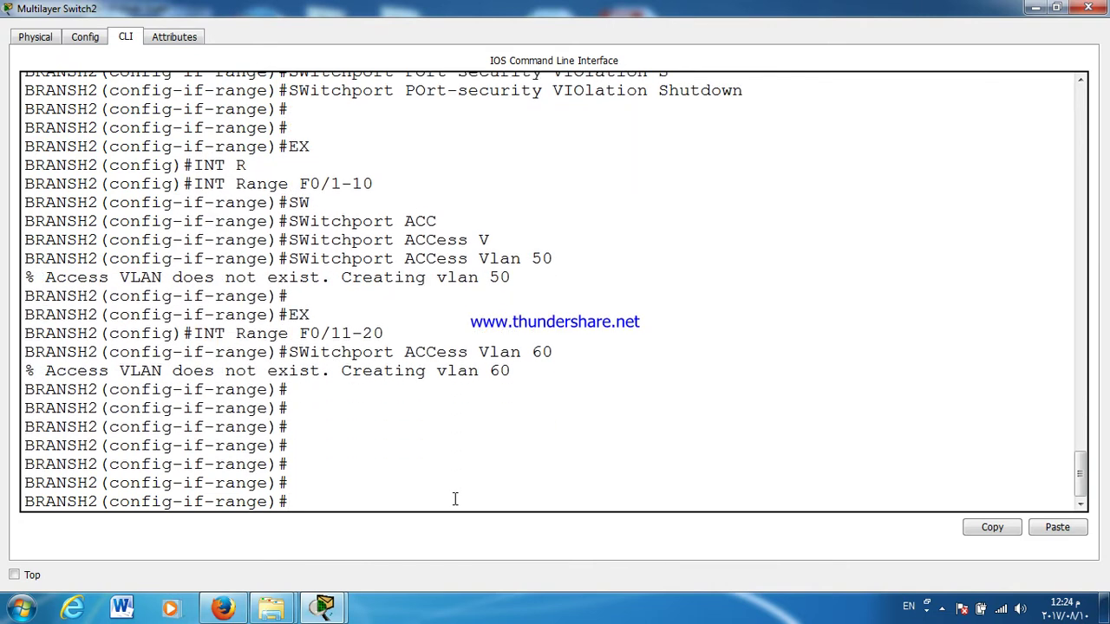
Step: Exit configuration mode, save with wr, and type the show vlan command
key("ctrl+z")
type("WR")
key("Return")
key("Return")
key("Return")
key("Return")
key("Return")
type("SH")
key("Tab")
type("C")
key("BackSpace")
type("VE")
key("BackSpace")
type("L")
key("Tab")
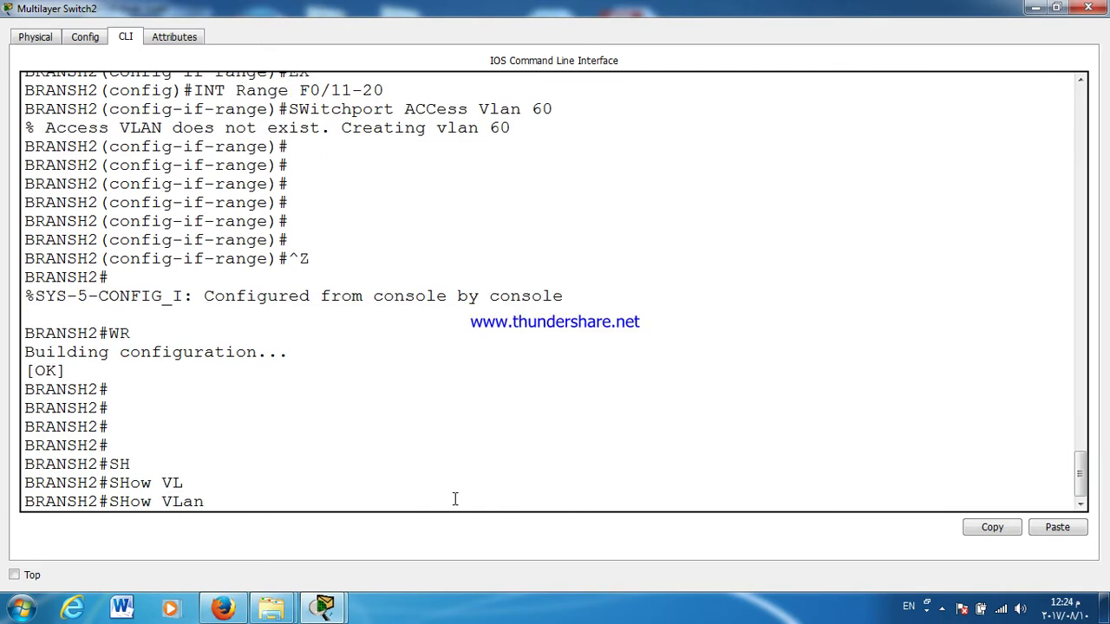
Step: Display the VLAN table showing VLAN0050 and VLAN0060 with their ports
key("Return")
double_click(154, 183)
key("Return")
key("Return")
key("Return")
key("Return")
key("Return")
key("Return")
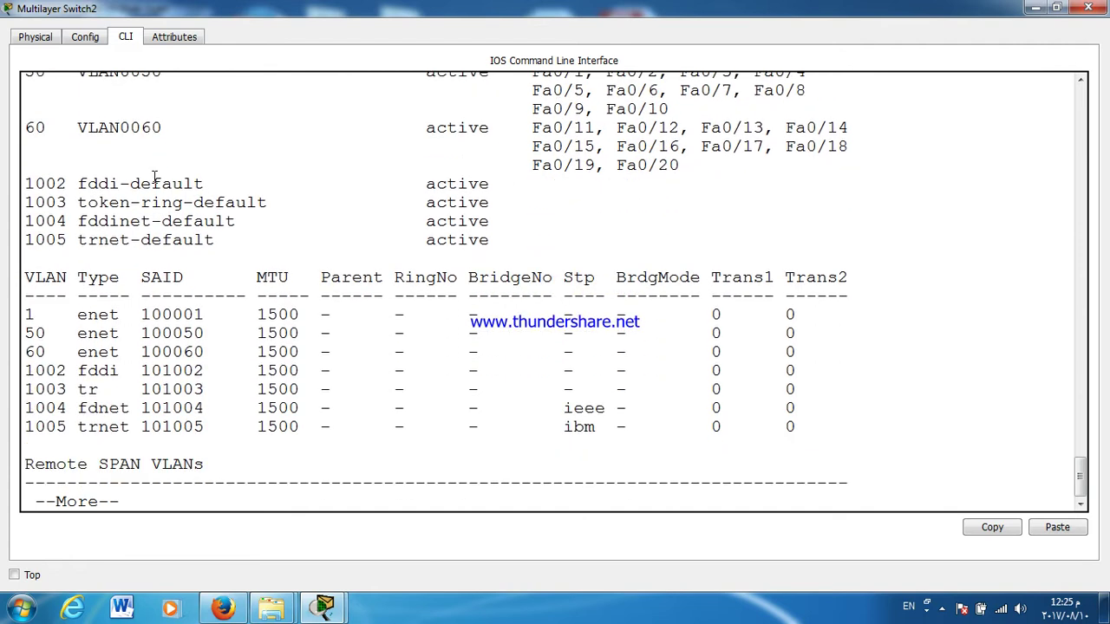
key("Return")
key("Return")
key("Return")
key("Return")
key("Return")
key("Return")
key("Return")
key("Return")
key("Return")
key("Return")
key("Return")
key("Return")
Step: Display BRANSH2's IP routing information with show ip route
type("SH IP RO")
key("Tab")
key("Return")
key("Return")
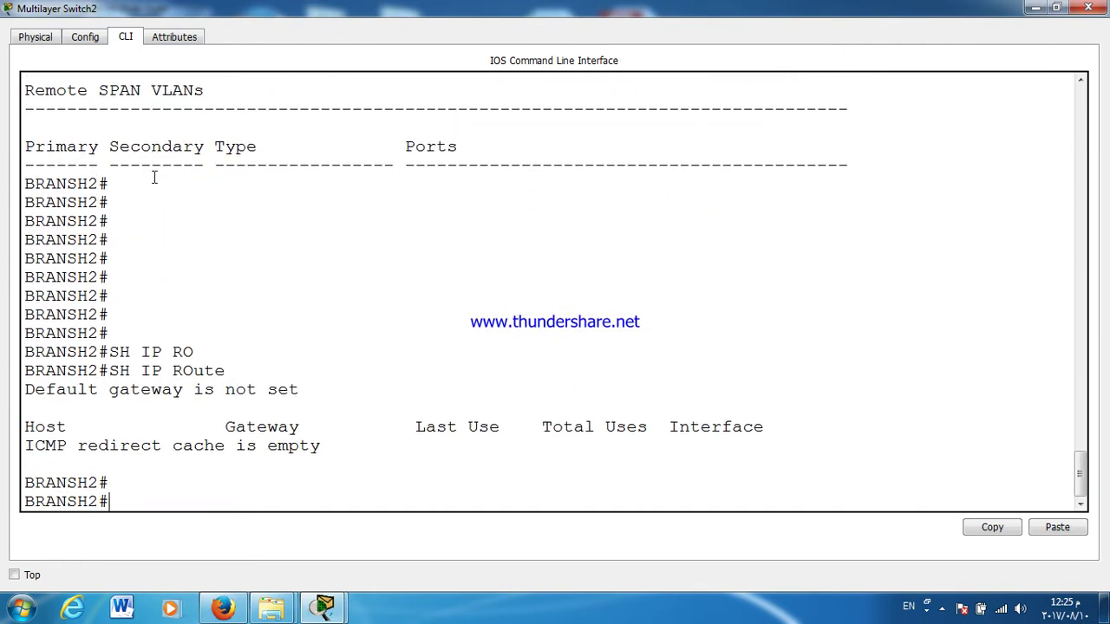
key("Return")
key("Return")
key("Return")
key("Return")
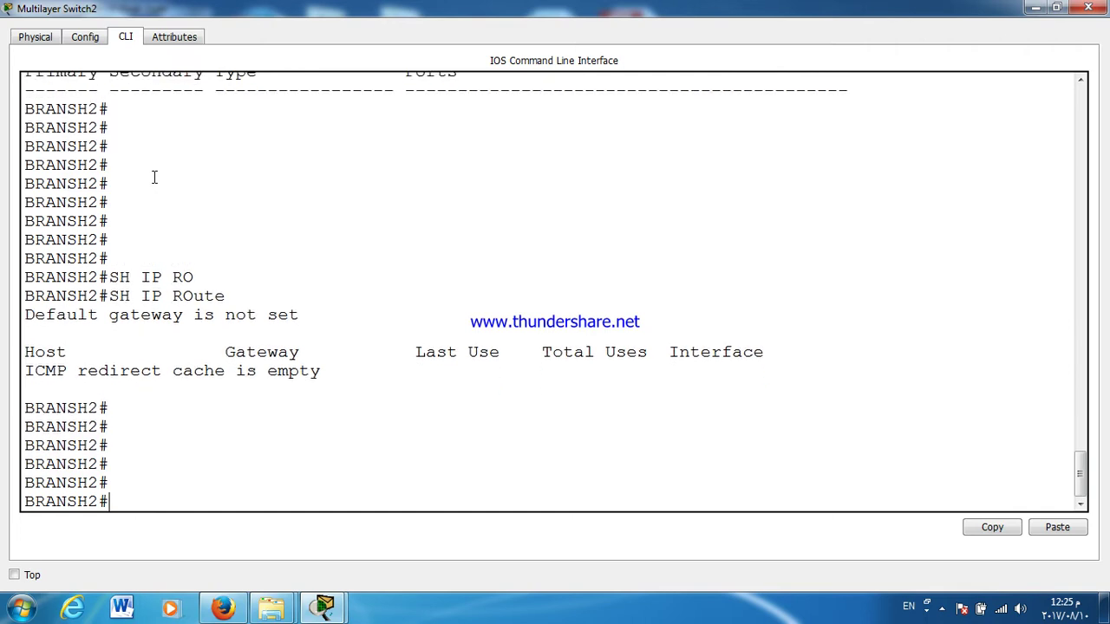
key("Return")
key("Return")
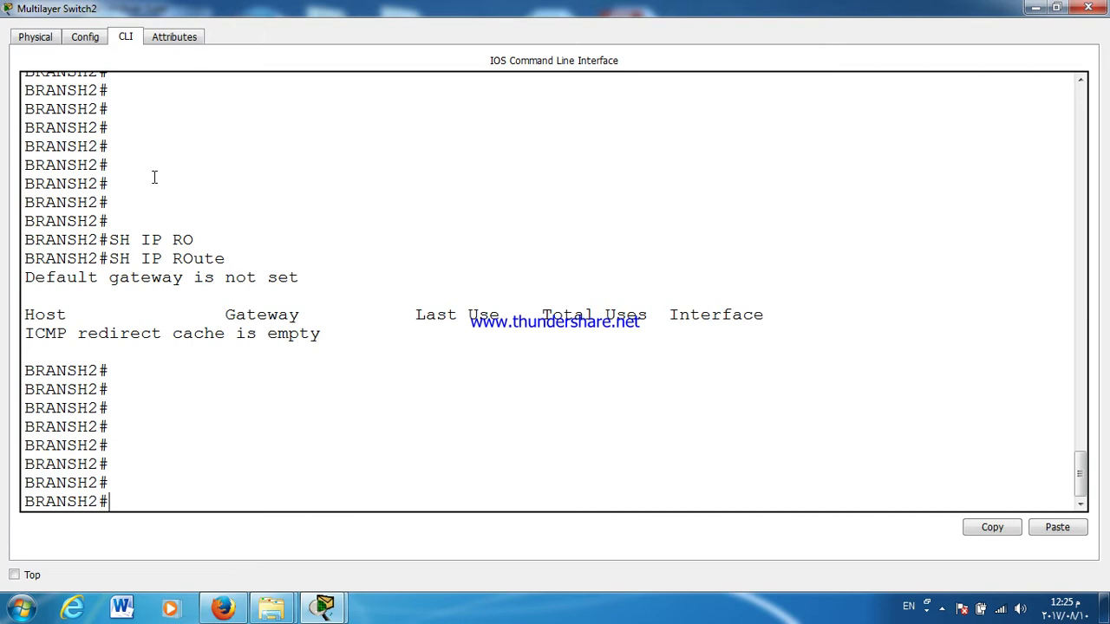
Step: Shrink and move the switch window aside, and edit the 192.168.4.0/24 subnet note
left_click(1056, 7)
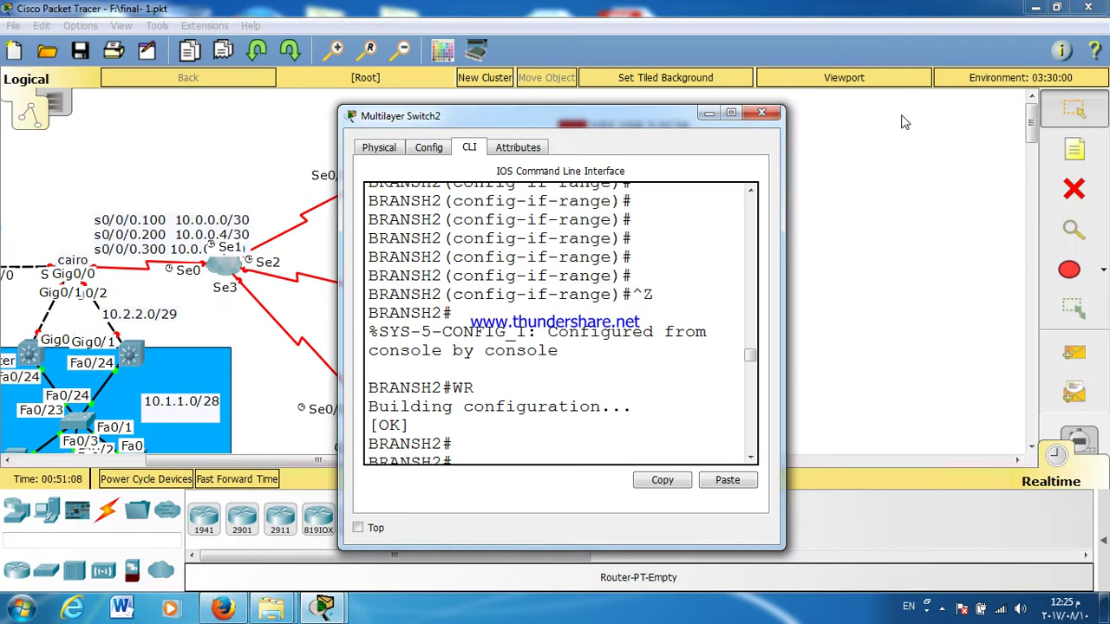
left_click_drag(643, 121, 690, 445)
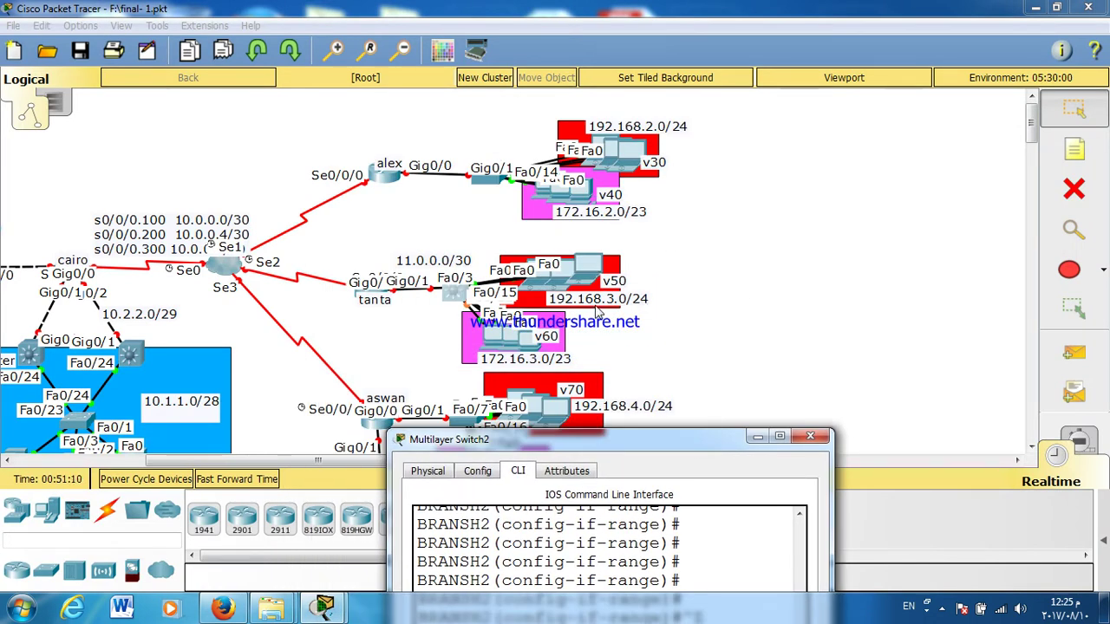
left_click(596, 413)
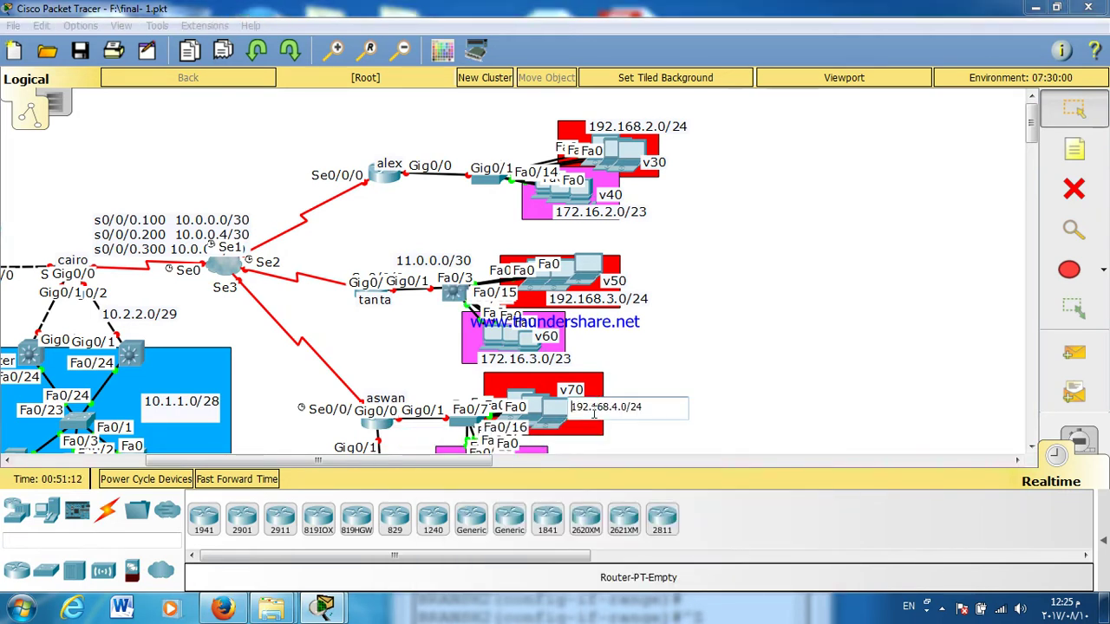
left_click(586, 354)
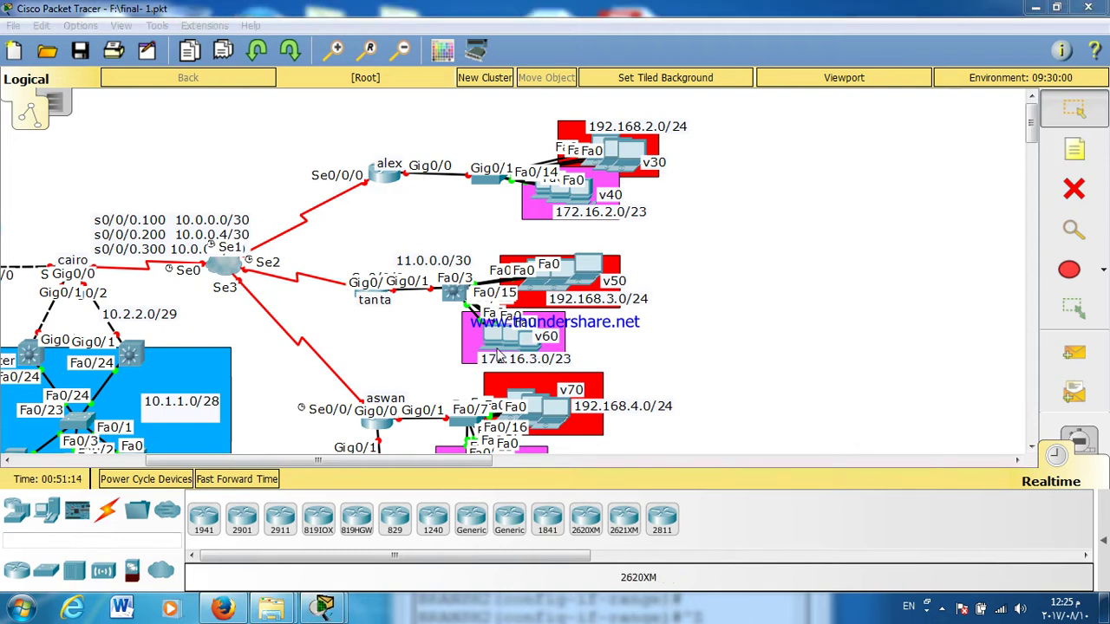
Step: Bring BRANSH2's CLI back full-screen and enter global configuration mode with conf t
left_click(452, 293)
double_click(532, 442)
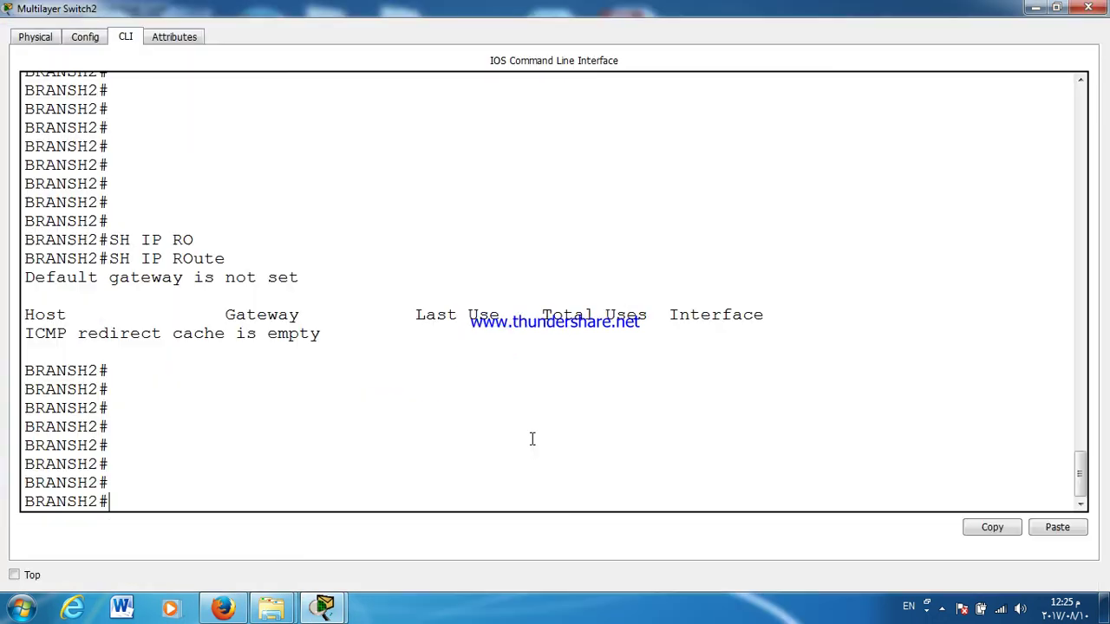
key("Return")
key("Return")
key("Return")
key("Return")
key("Return")
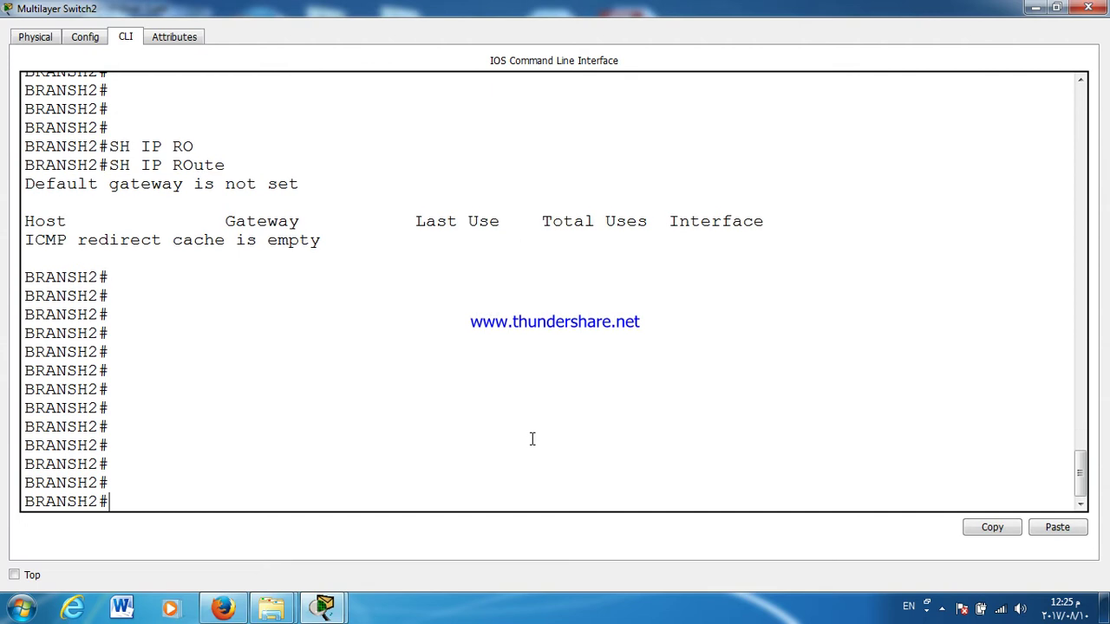
type("CONF T")
key("Return")
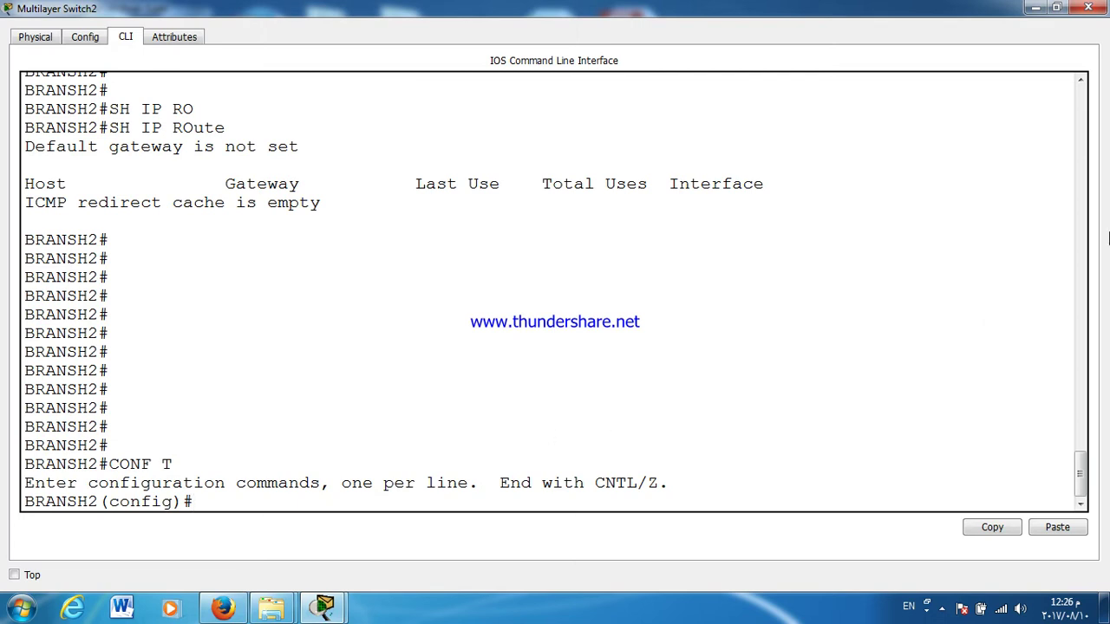
Step: Close and reopen the branch multilayer switch's CLI at full screen
left_click(1088, 8)
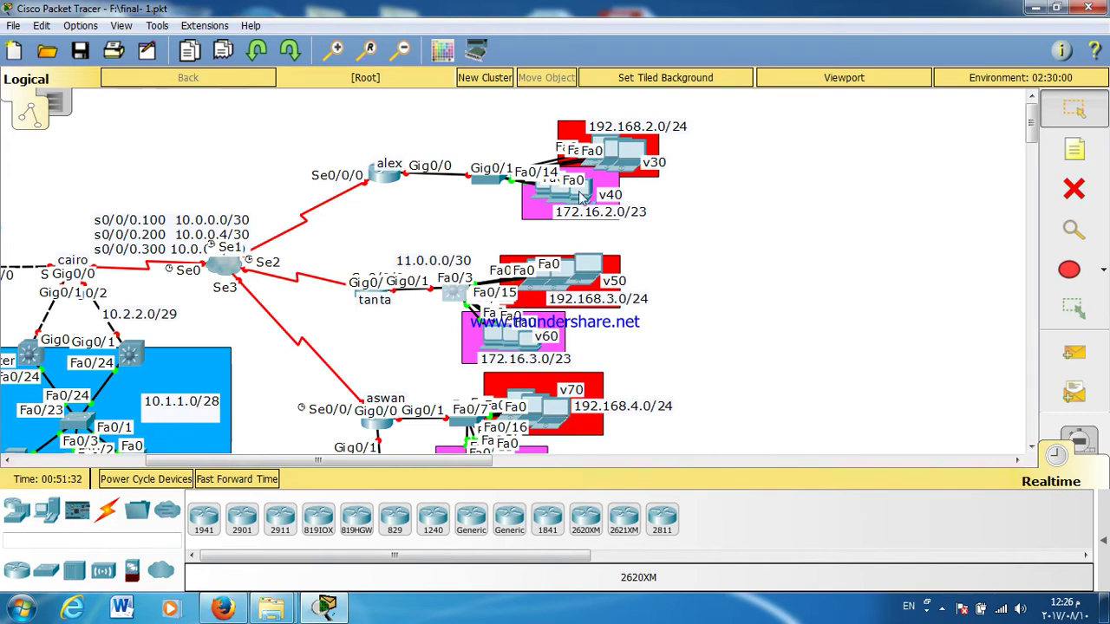
left_click(462, 295)
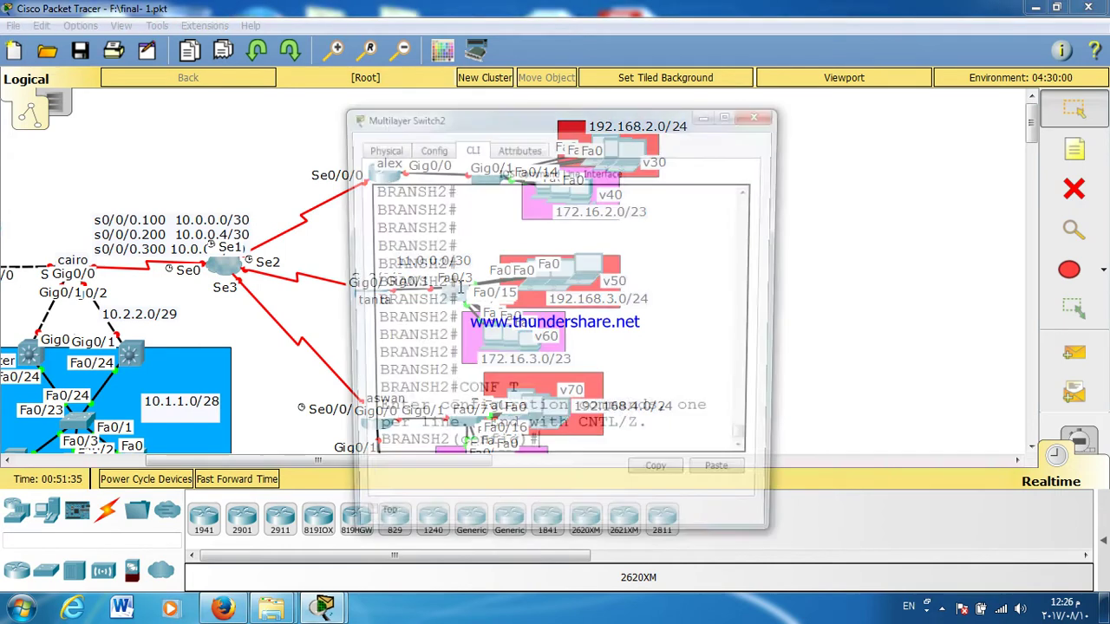
double_click(483, 119)
scroll(483, 223, "up", 10)
scroll(465, 231, "up", 5)
scroll(468, 234, "down", 5)
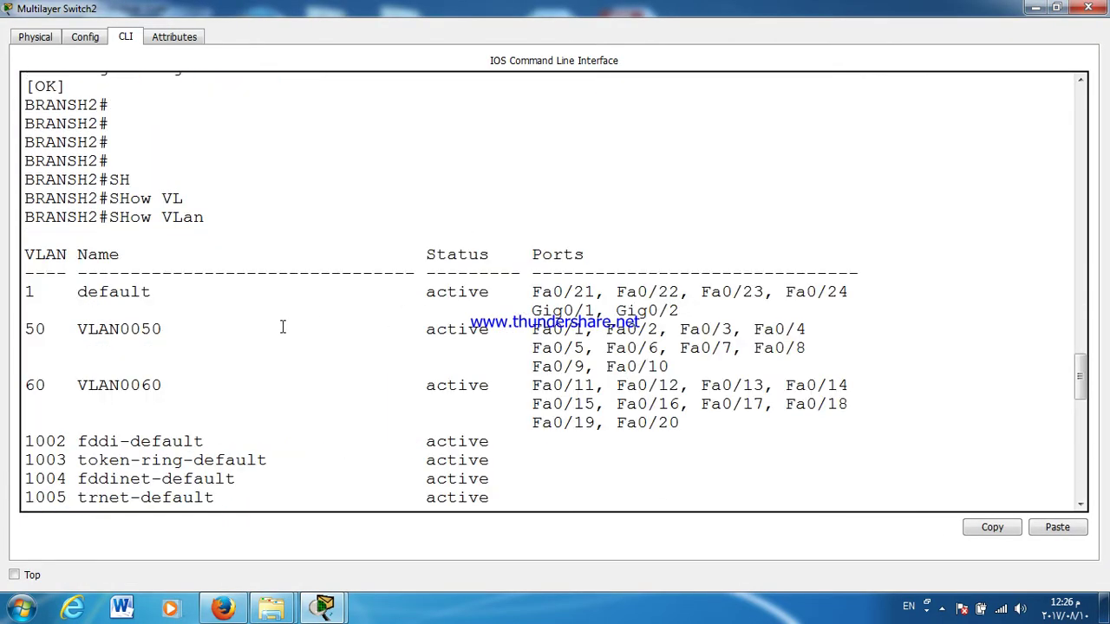
scroll(224, 368, "down", 10)
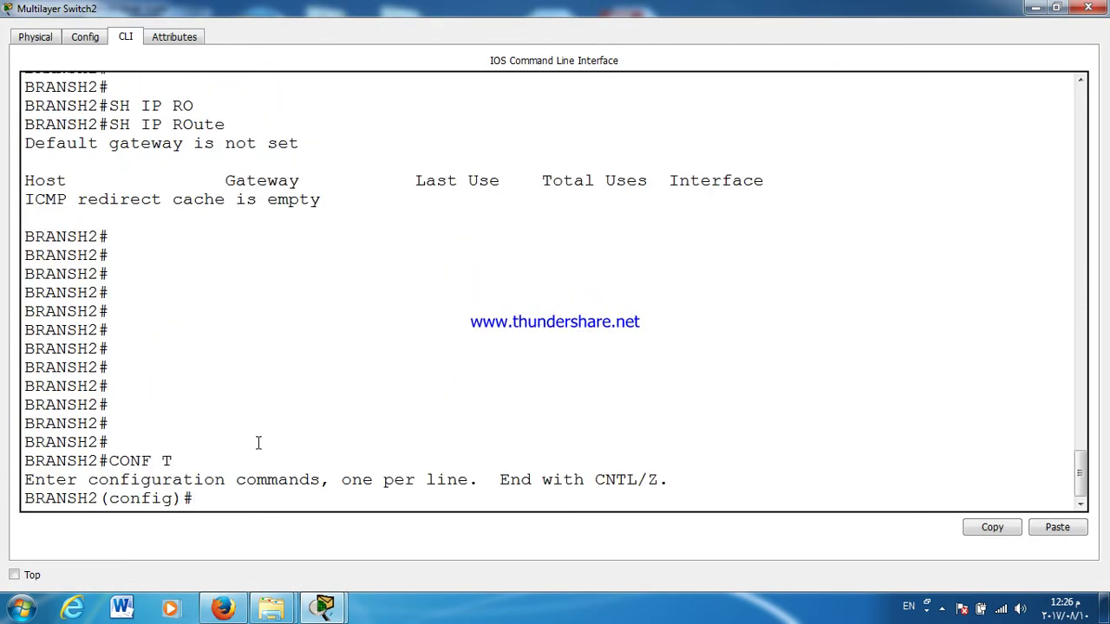
Step: Give interface VLAN 50 the address 192.168.3.1 255.255.255.0
key("Return")
key("Return")
key("Return")
key("Return")
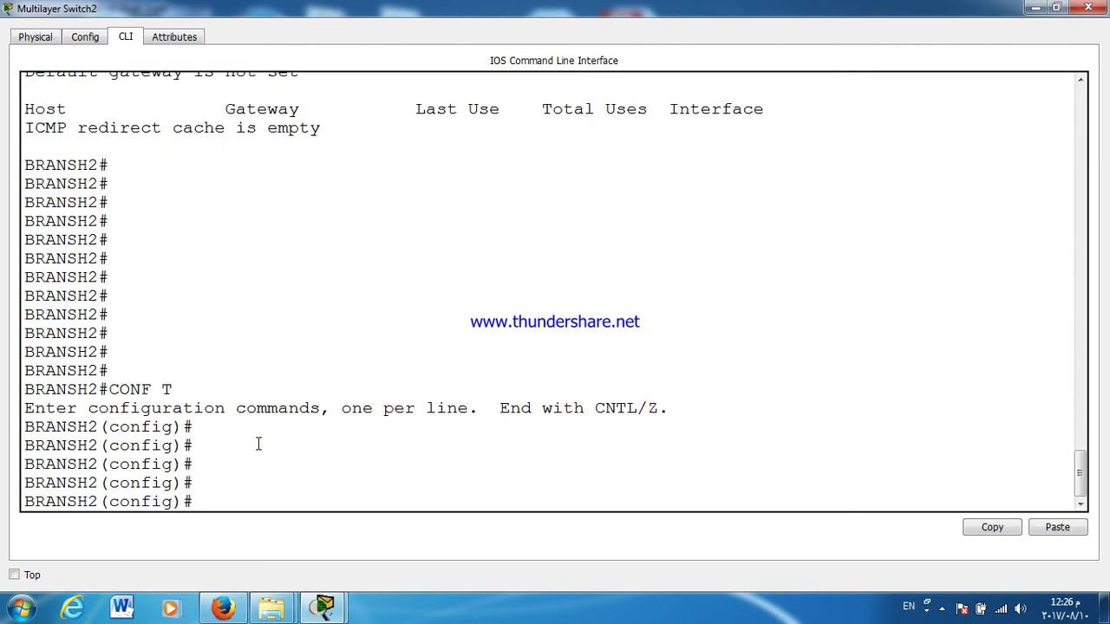
key("Return")
key("Return")
type("INT VLan 50")
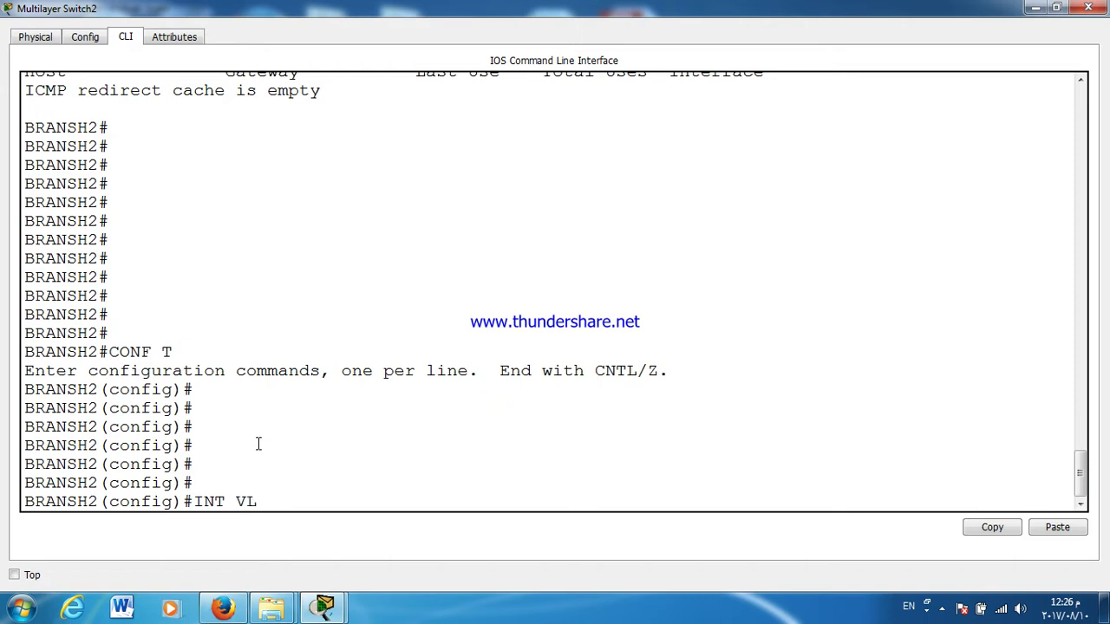
key("Tab")
type("50")
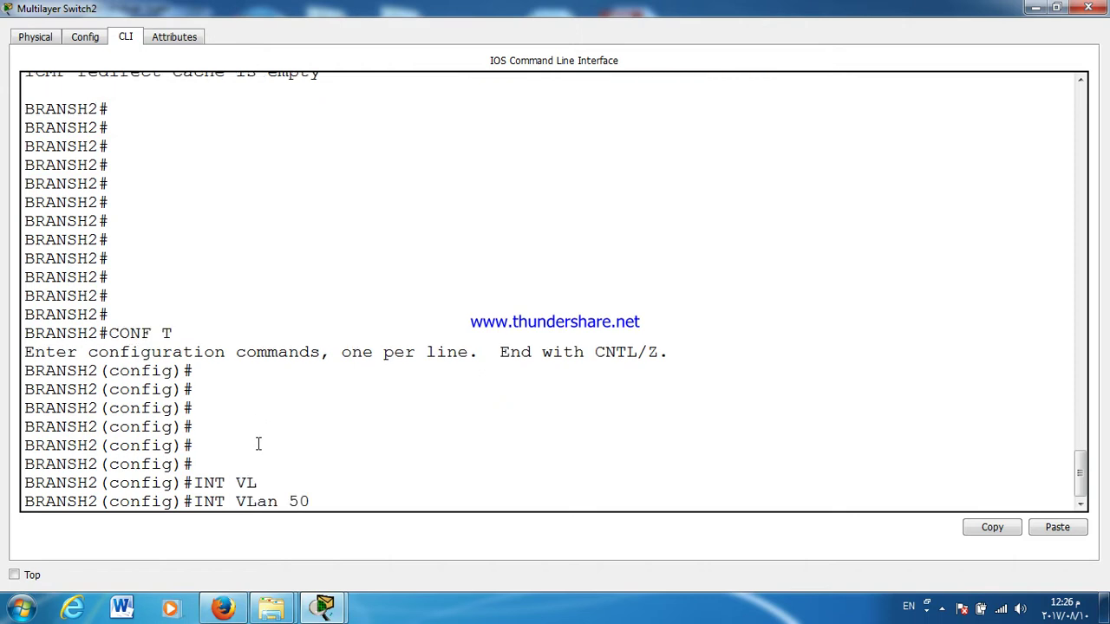
key("Return")
type("IP ADD")
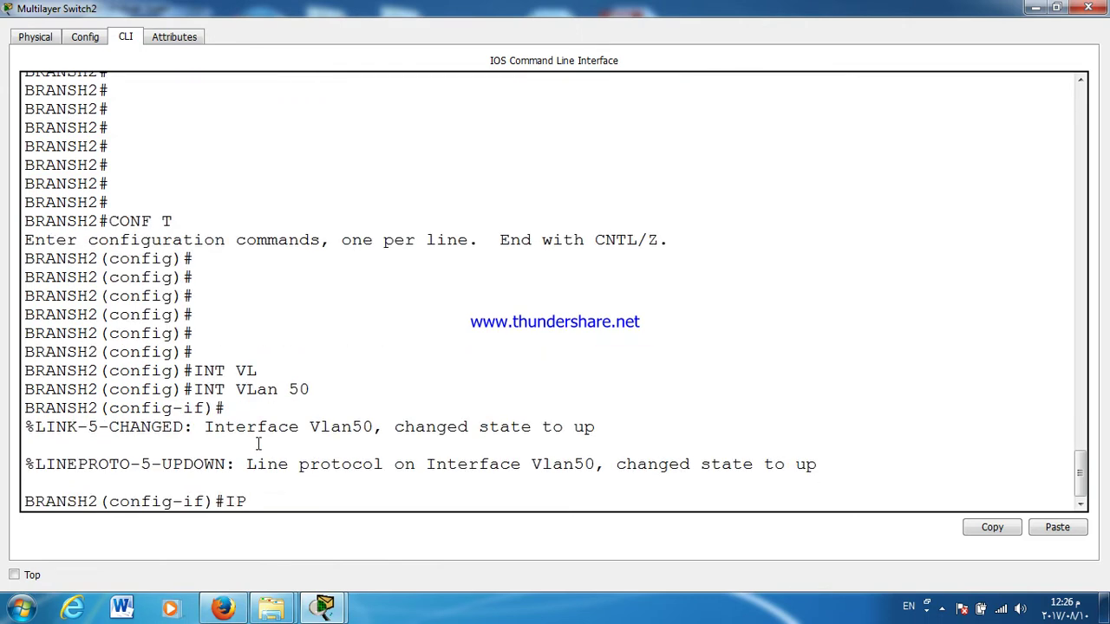
key("Tab")
type("1")
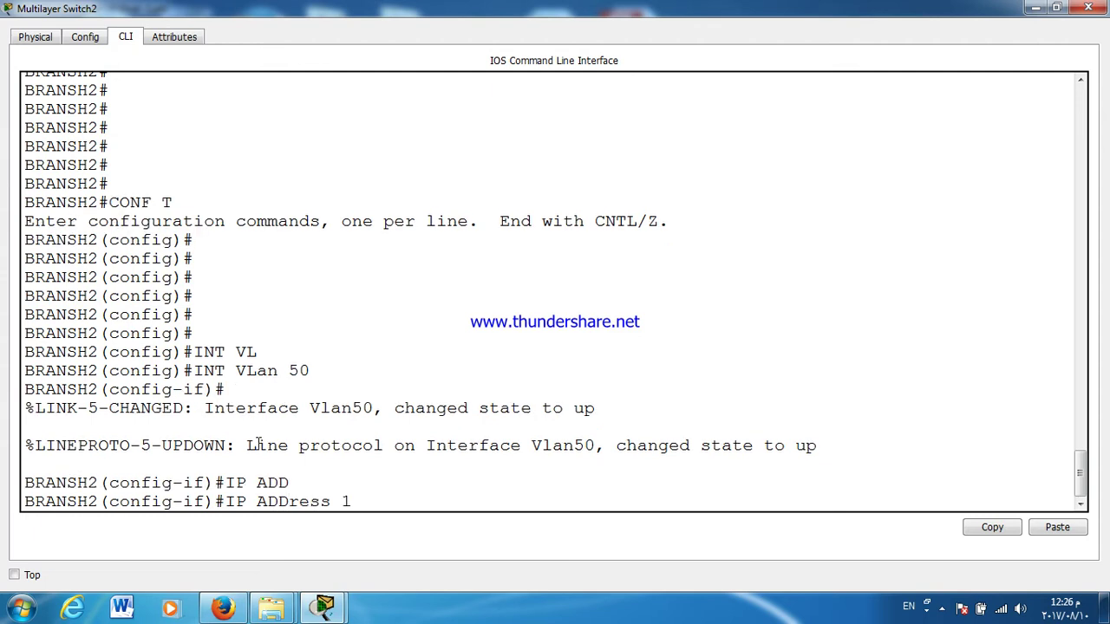
type("92.168.3.1 255.2")
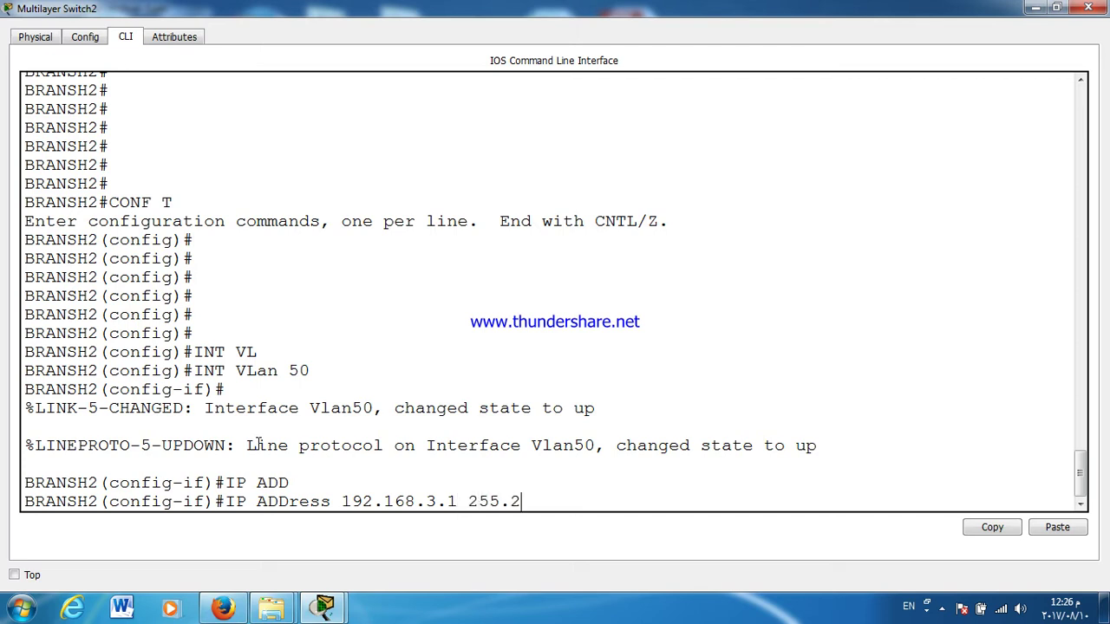
type("55.255.0")
key("Return")
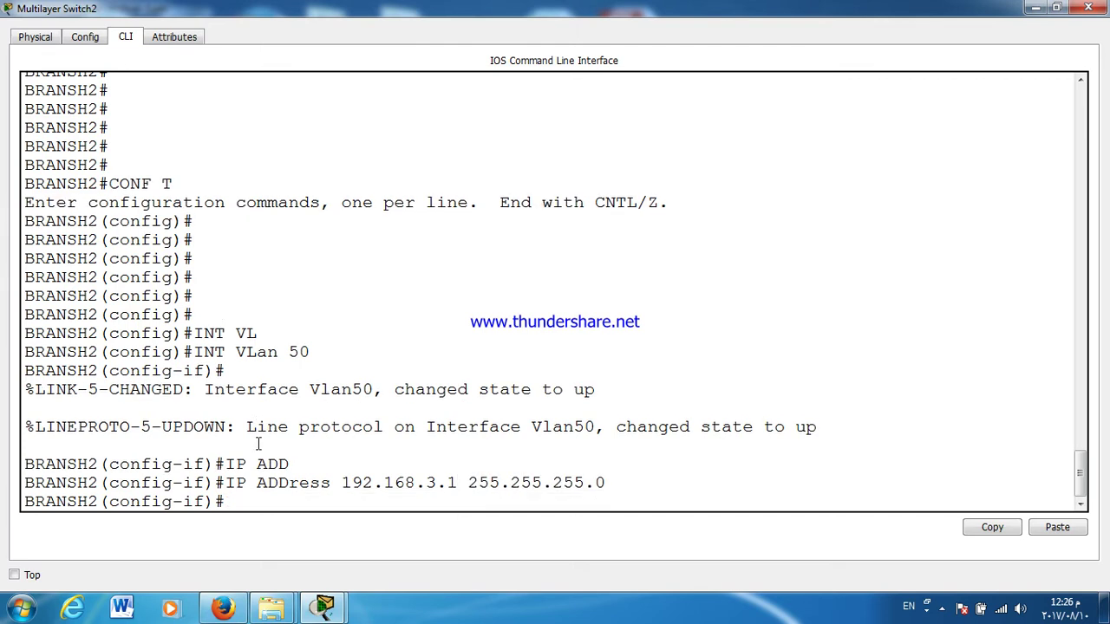
type("EX")
key("Return")
Step: Give interface VLAN 60 the address 172.16.3.1 255.255.255.0
type("INT VL")
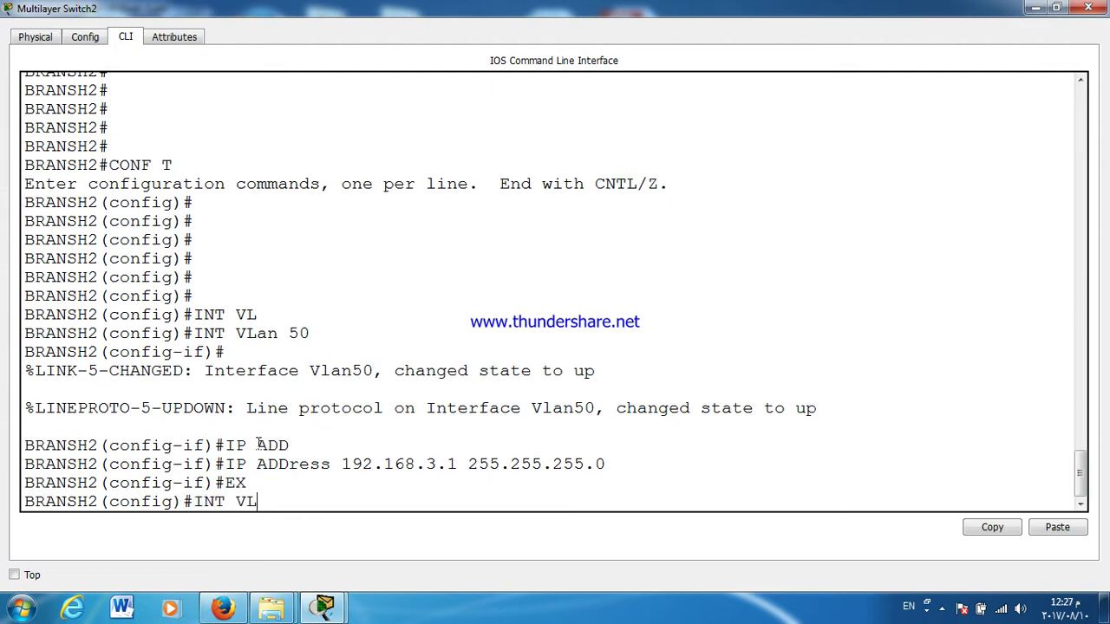
key("Tab")
type("60")
key("Return")
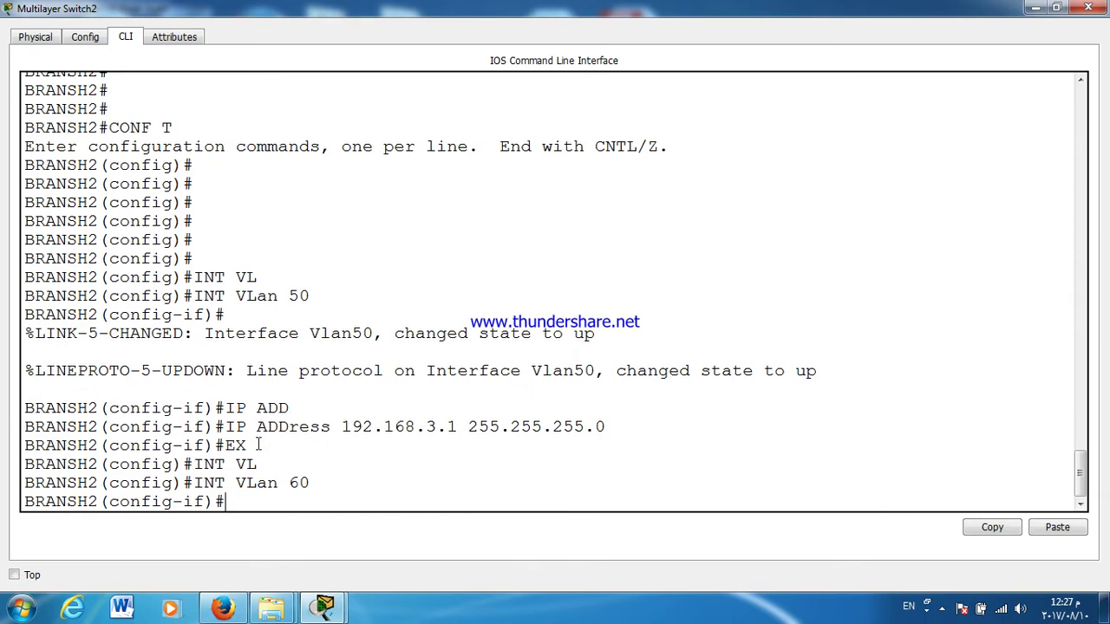
type("IP ADD")
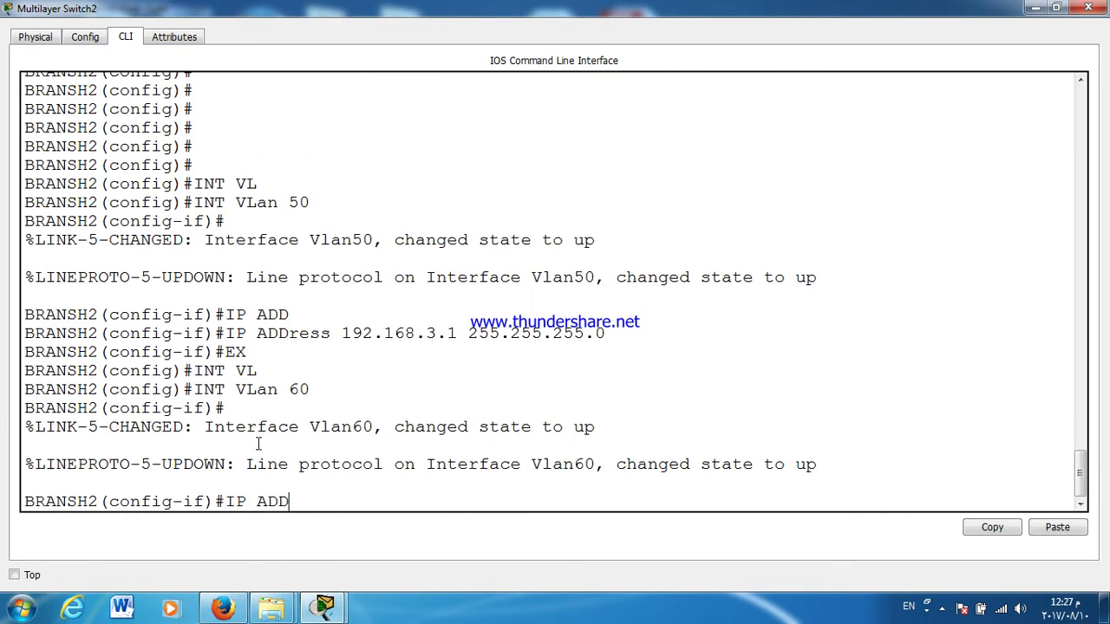
key("Tab")
type("172.16.3.1")
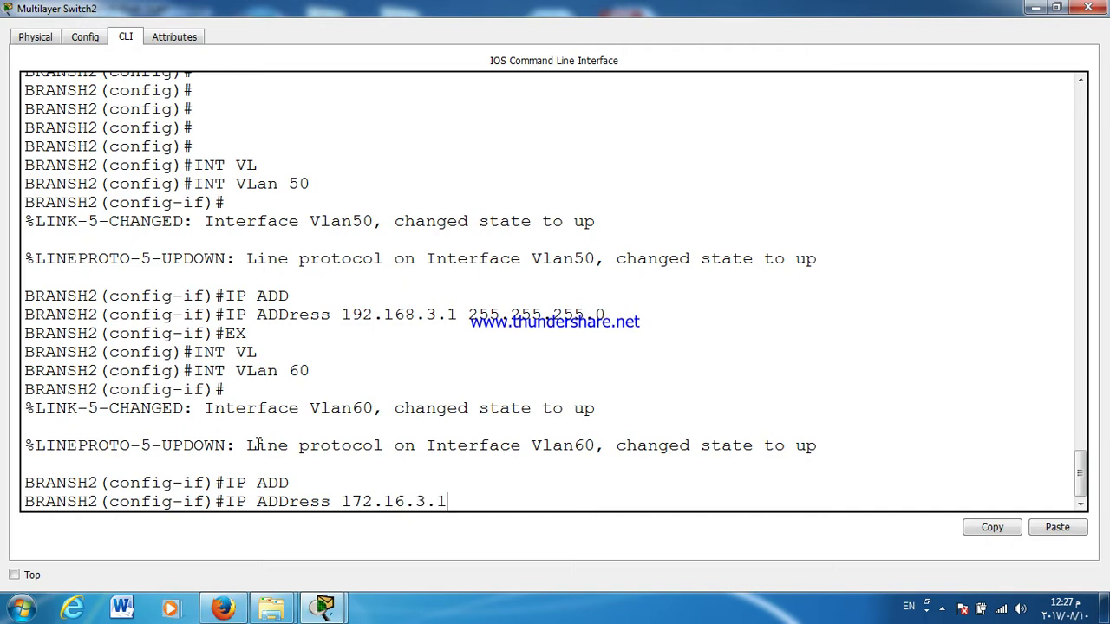
type(" 255.255.255.0")
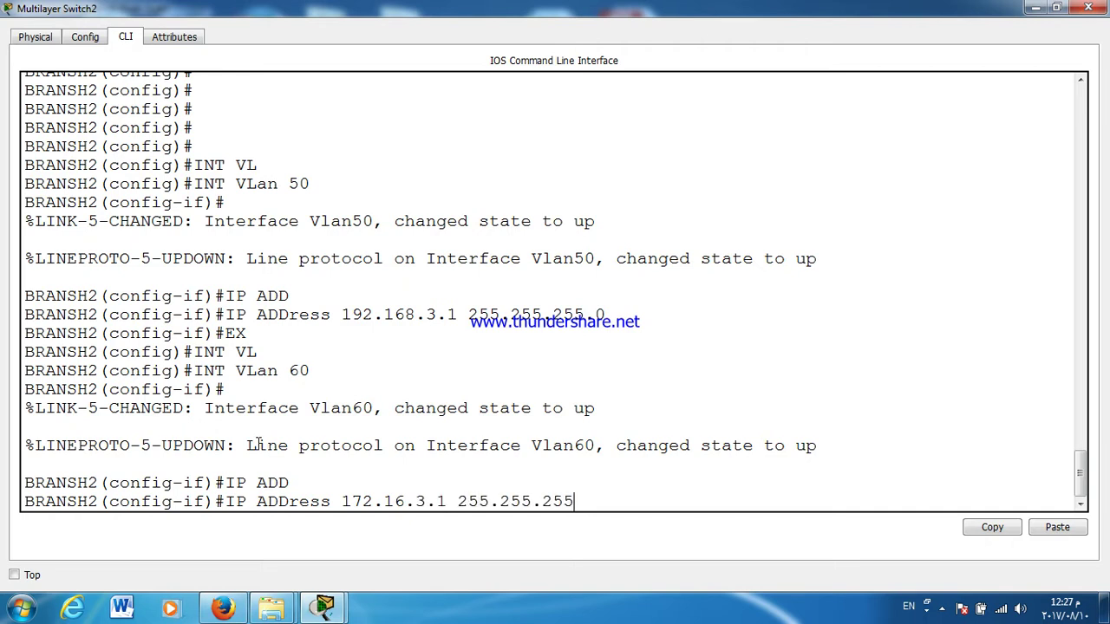
key("Return")
key("Return")
key("Return")
key("Return")
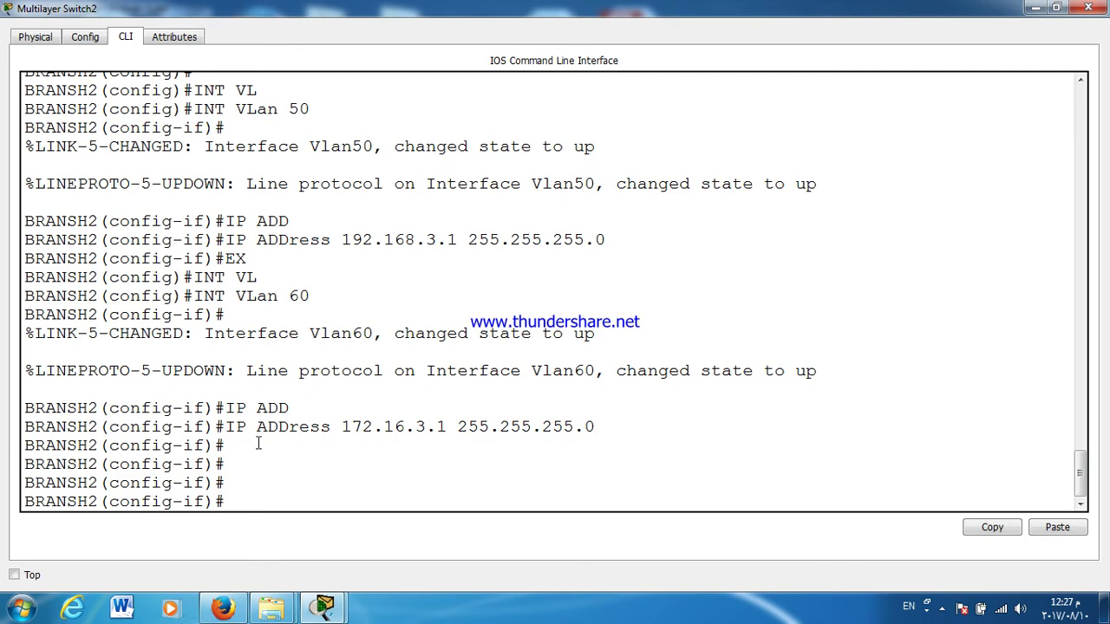
Step: Leave configuration mode and display the routing table with show ip route
key("ctrl+z")
key("Return")
key("Return")
type("SH ")
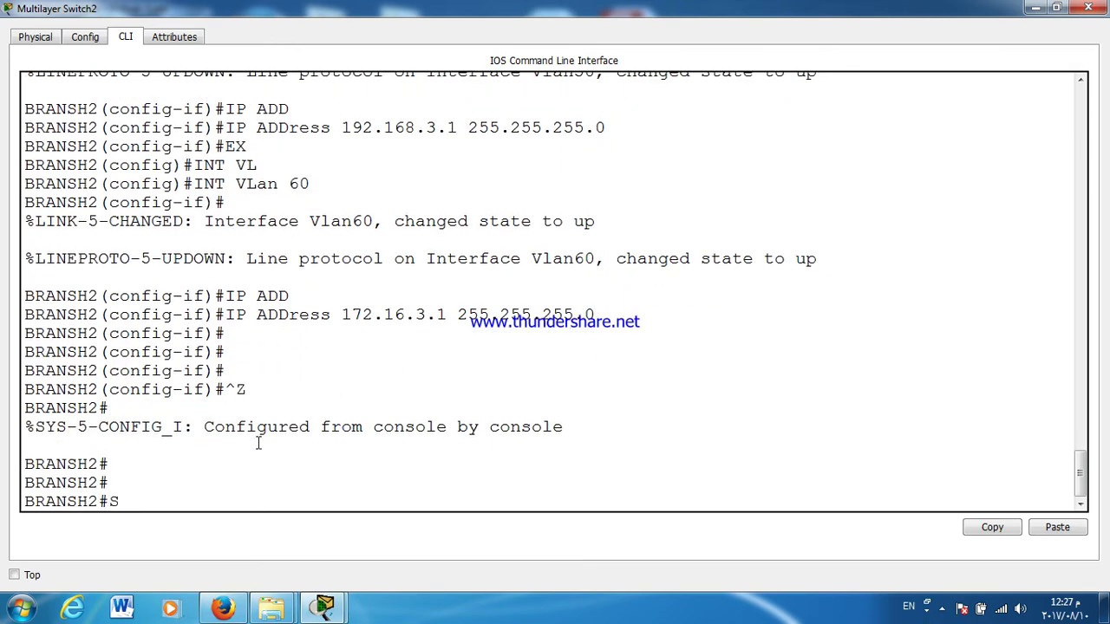
type("IP RO")
key("Tab")
key("Return")
key("Return")
key("Return")
key("Return")
key("Return")
key("Return")
key("Return")
Step: Enable ip routing on BRANSH2, save with wr, and rerun show ip route
type("CONF T")
key("Return")
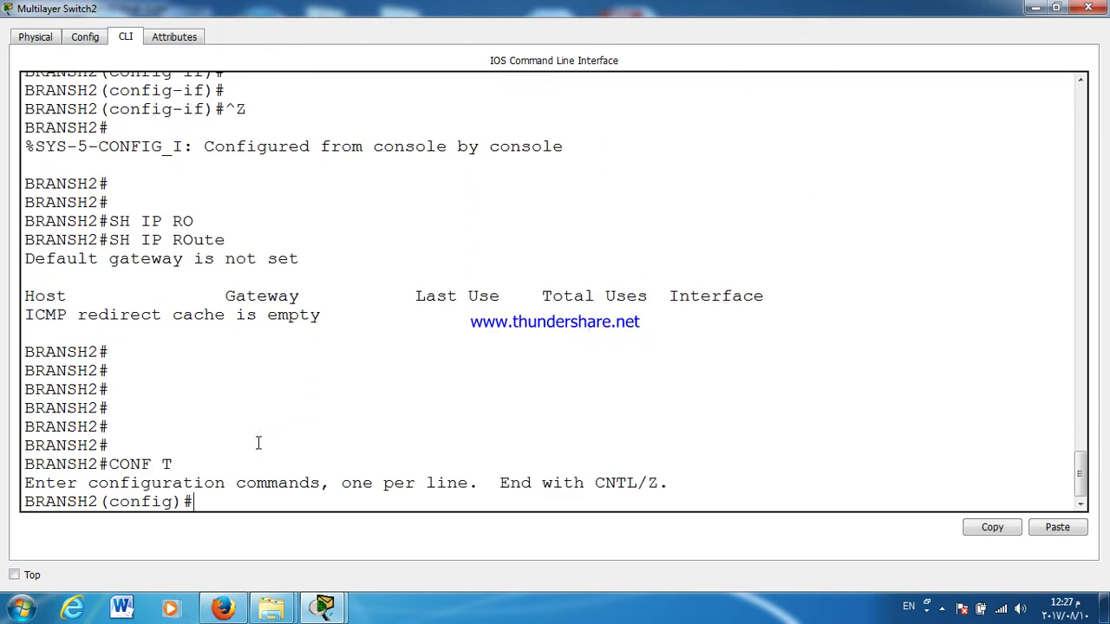
key("Return")
type("IP ROUTING")
key("Tab")
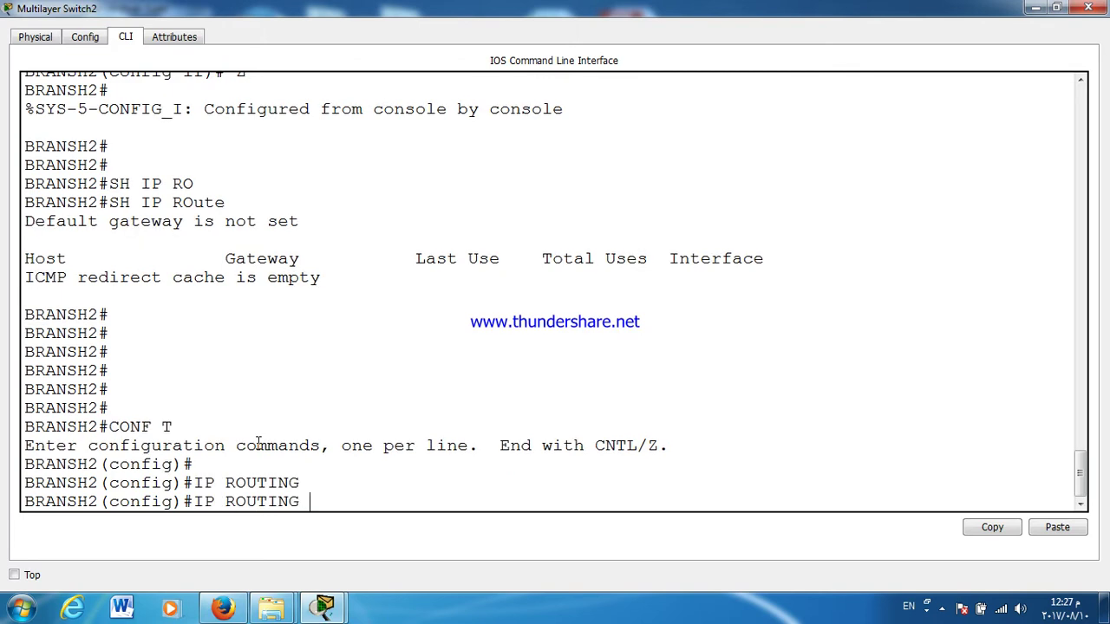
key("Return")
key("ctrl+z")
key("Return")
type("WR")
key("Return")
key("Return")
key("Return")
key("Up")
key("Up")
key("Up")
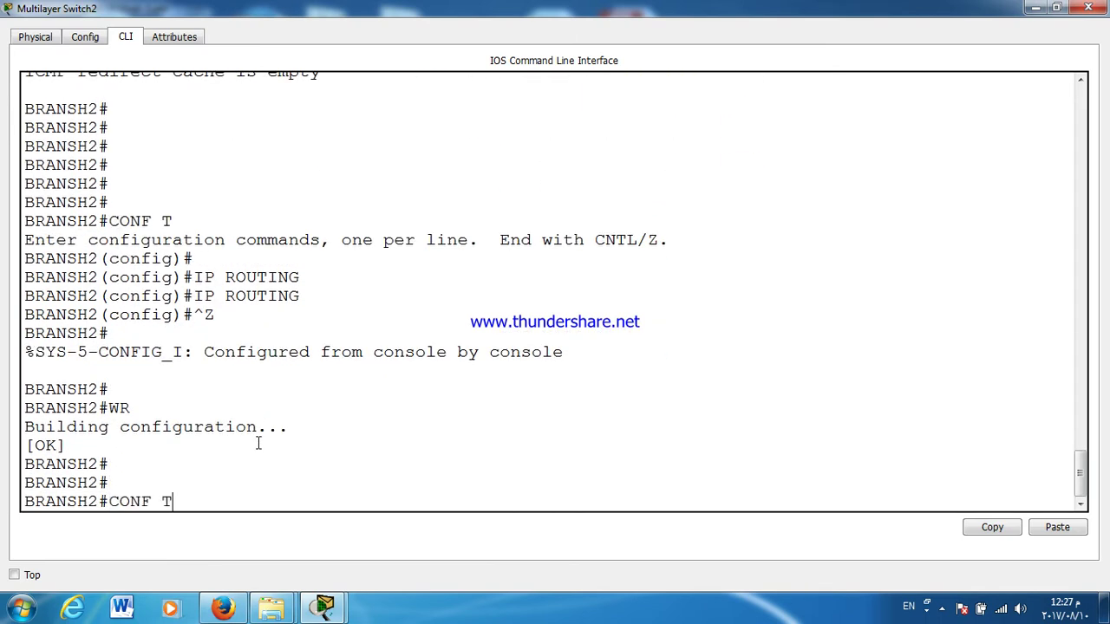
key("Return")
key("Return")
key("Return")
key("Return")
key("Return")
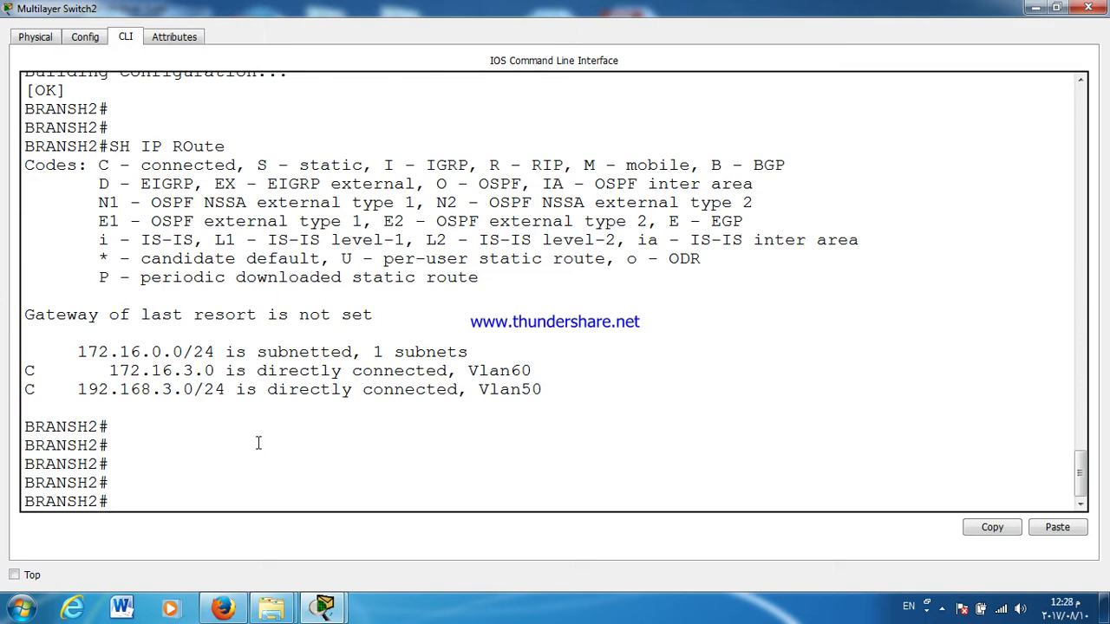
Step: Highlight the connected VLAN 50 and 60 routes, then close BRANSH2's console
left_click_drag(35, 371, 36, 394)
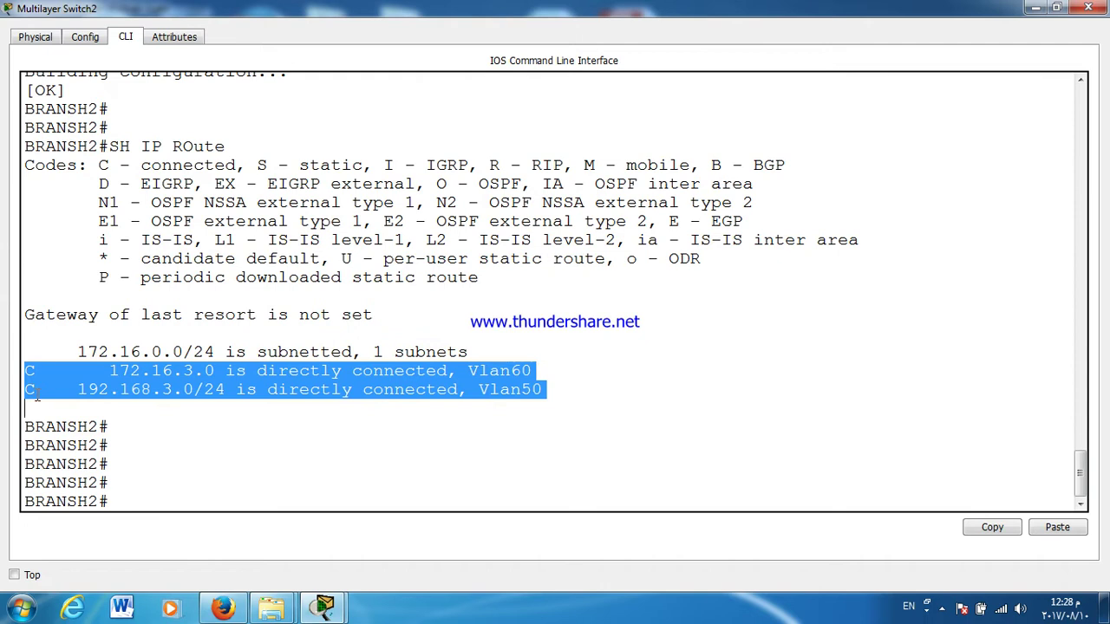
left_click(1088, 8)
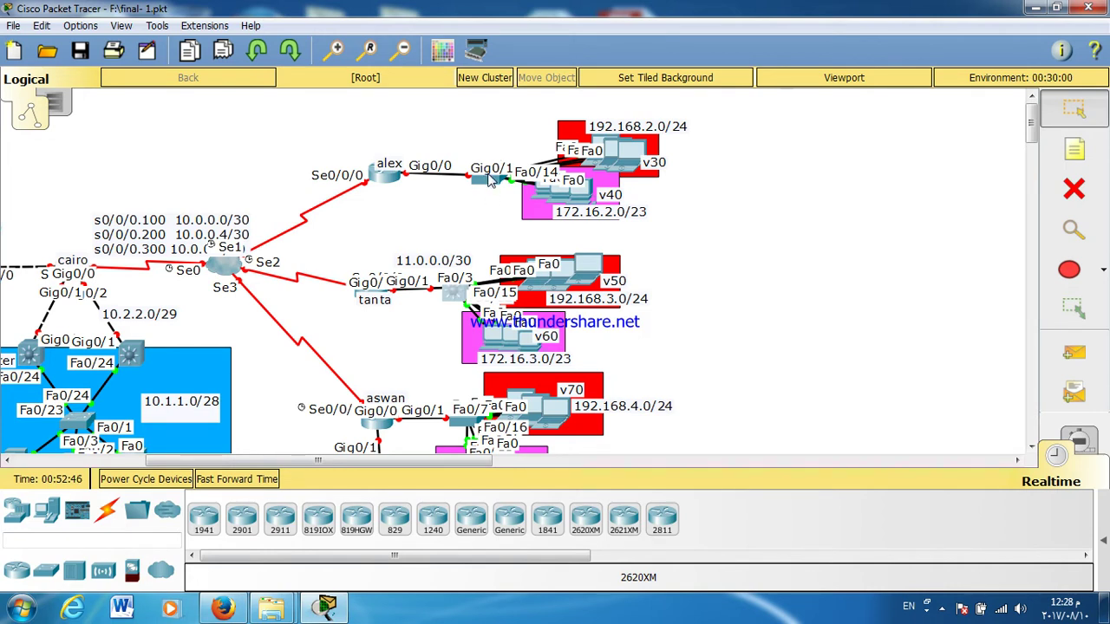
Step: Open BRANSH1's CLI full screen, enter conf t, and try show ip route
left_click(490, 179)
double_click(491, 119)
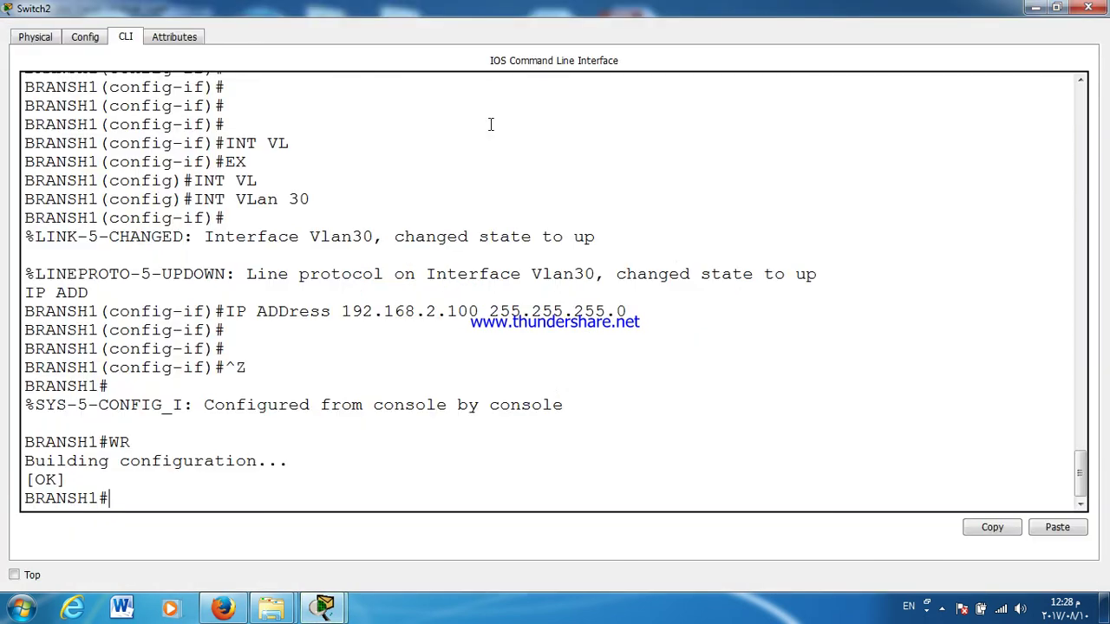
key("Return")
key("Return")
type("CONF ")
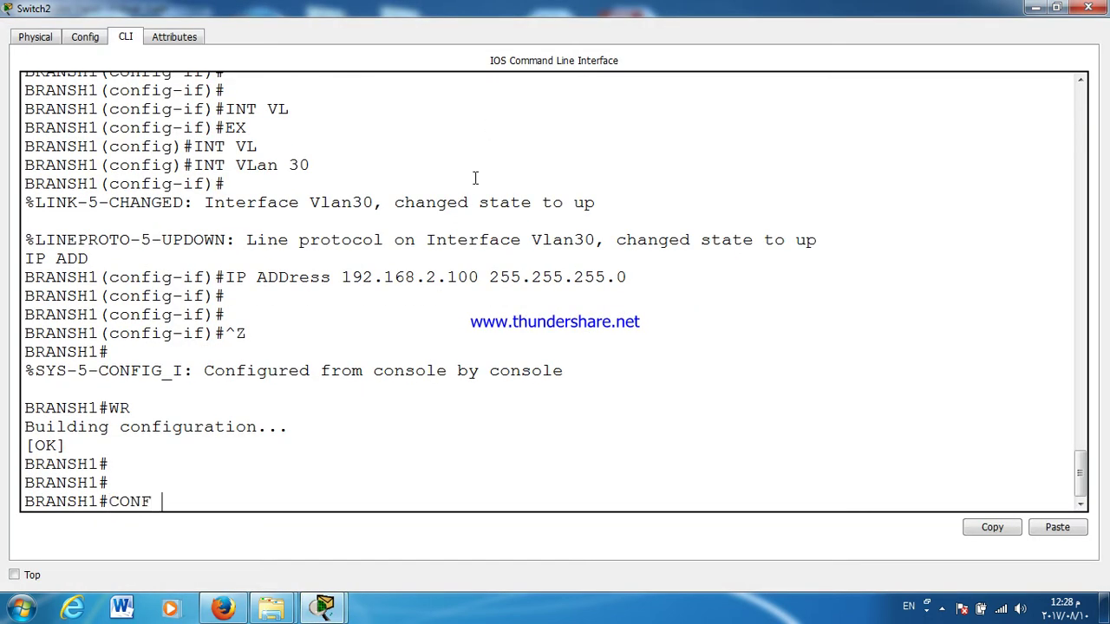
type("T")
key("Return")
key("Return")
type("SH")
key("Tab")
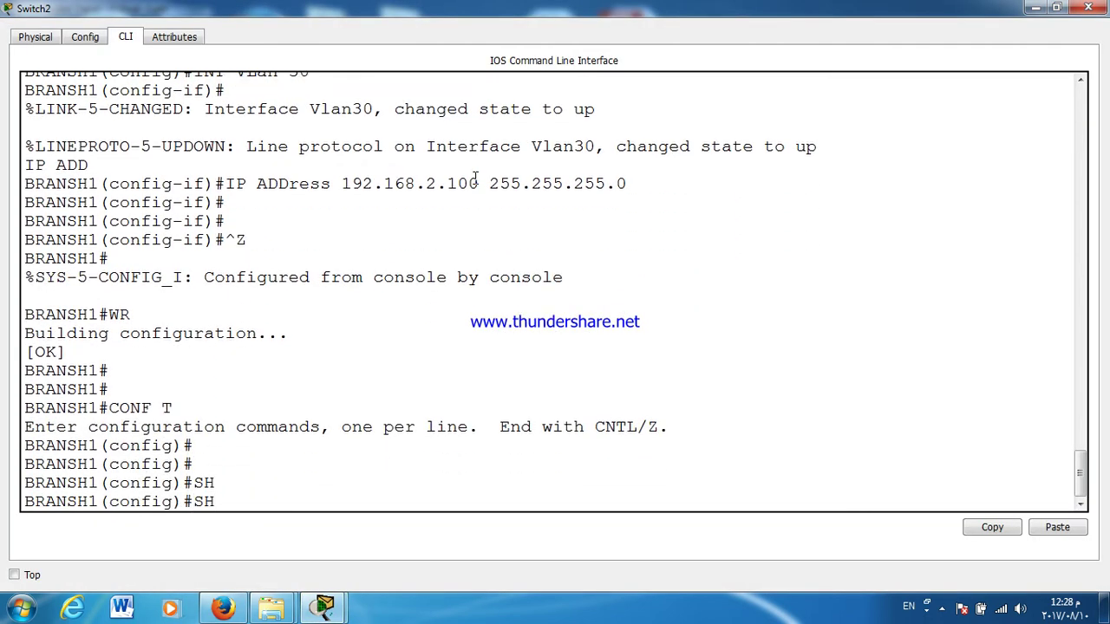
key("BackSpace")
key("BackSpace")
key("ctrl+z")
key("Return")
key("Return")
key("Return")
type("SH IP RO")
key("Tab")
key("Tab")
key("Tab")
key("Tab")
key("Tab")
key("Tab")
key("Tab")
key("Tab")
key("Tab")
key("Tab")
key("BackSpace")
key("BackSpace")
key("BackSpace")
key("BackSpace")
key("BackSpace")
key("BackSpace")
key("BackSpace")
key("BackSpace")
type("CONF T")
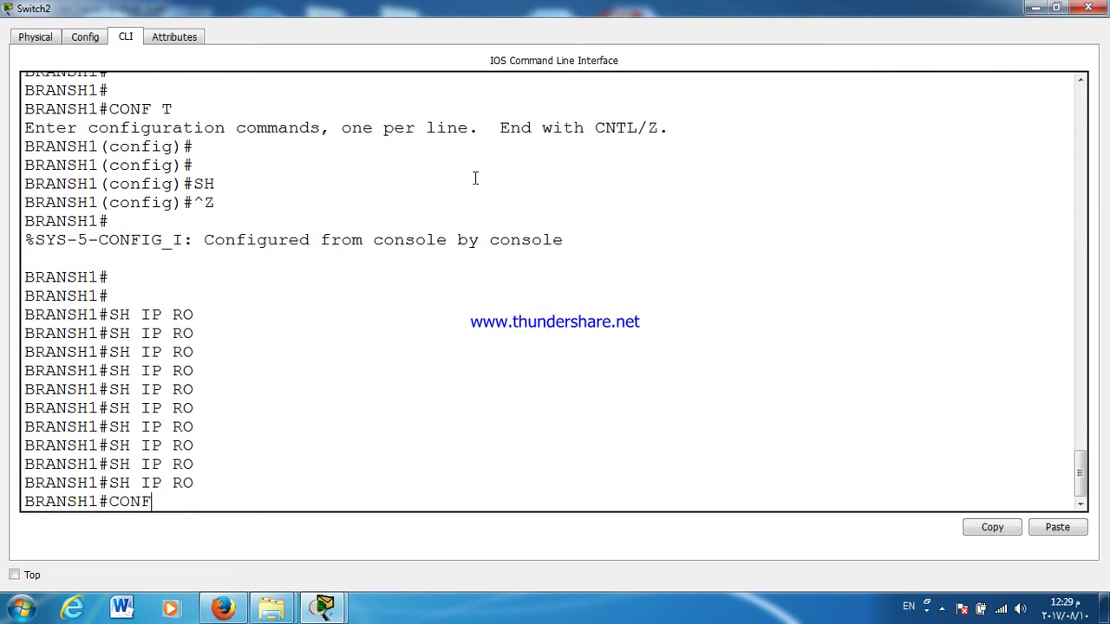
Step: Attempt ip routing on BRANSH1, get an invalid-input error, and close the window
key("Return")
type("IP RO")
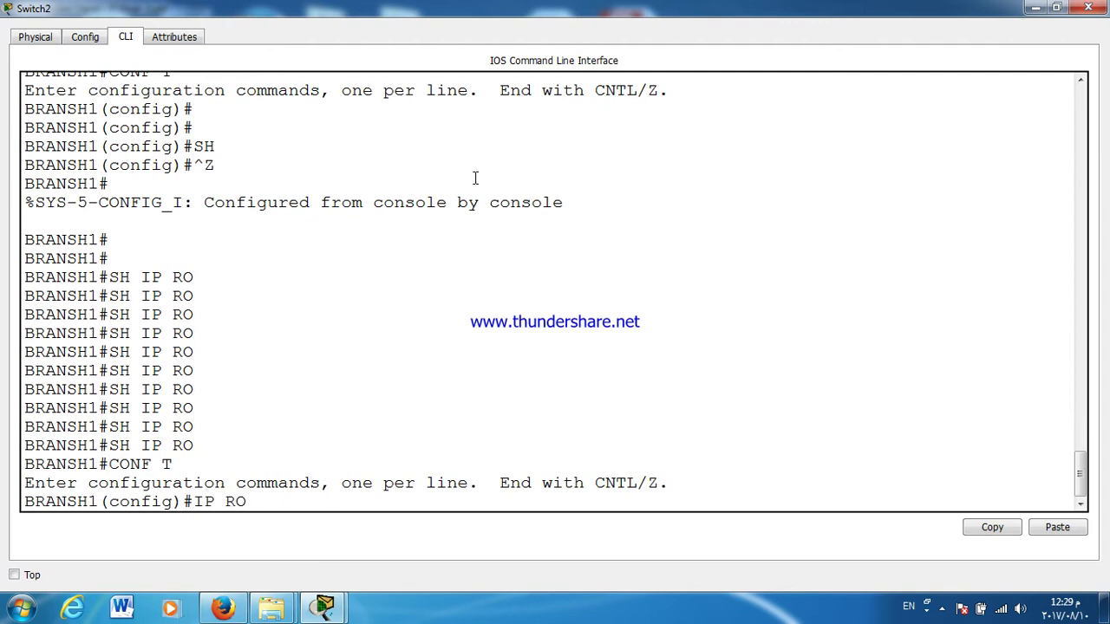
key("Tab")
type("U")
key("Tab")
key("Tab")
key("Tab")
type("TING")
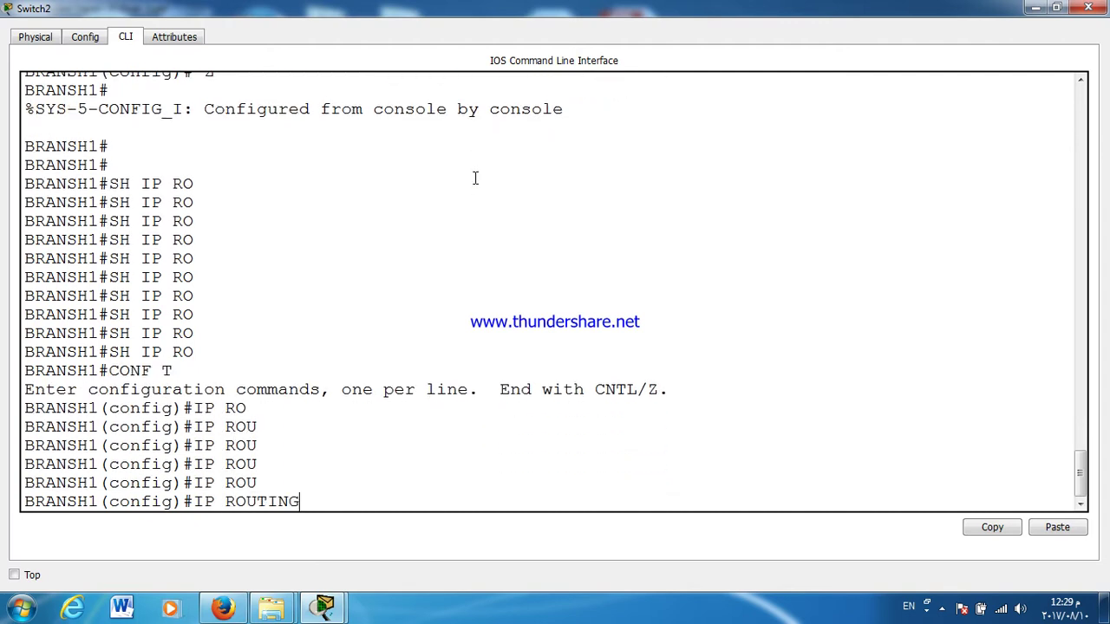
key("Return")
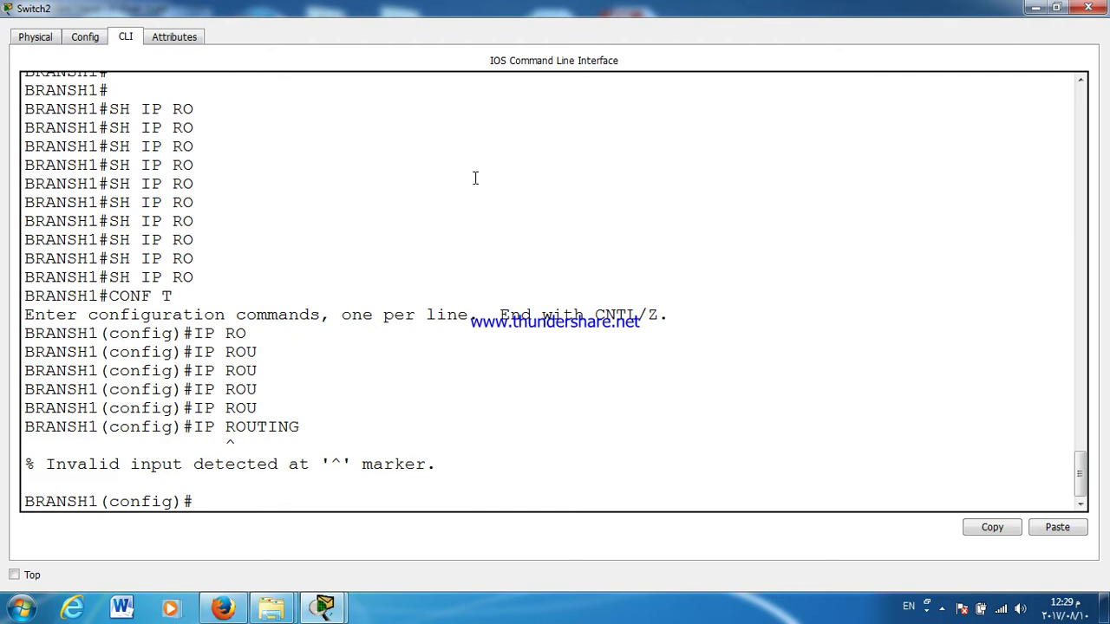
key("Return")
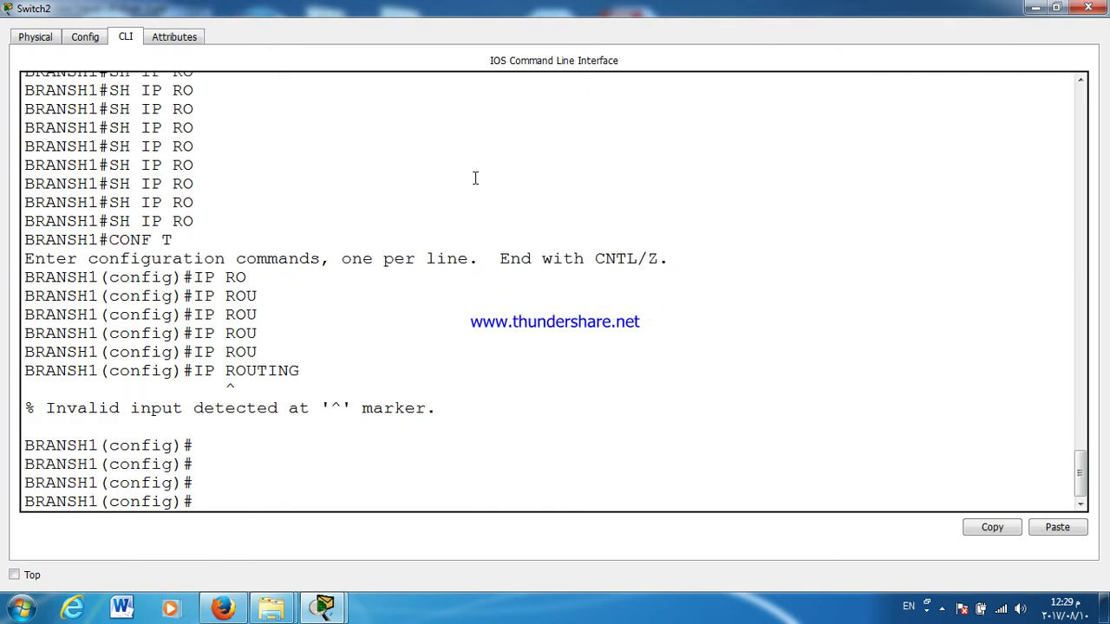
left_click(1088, 8)
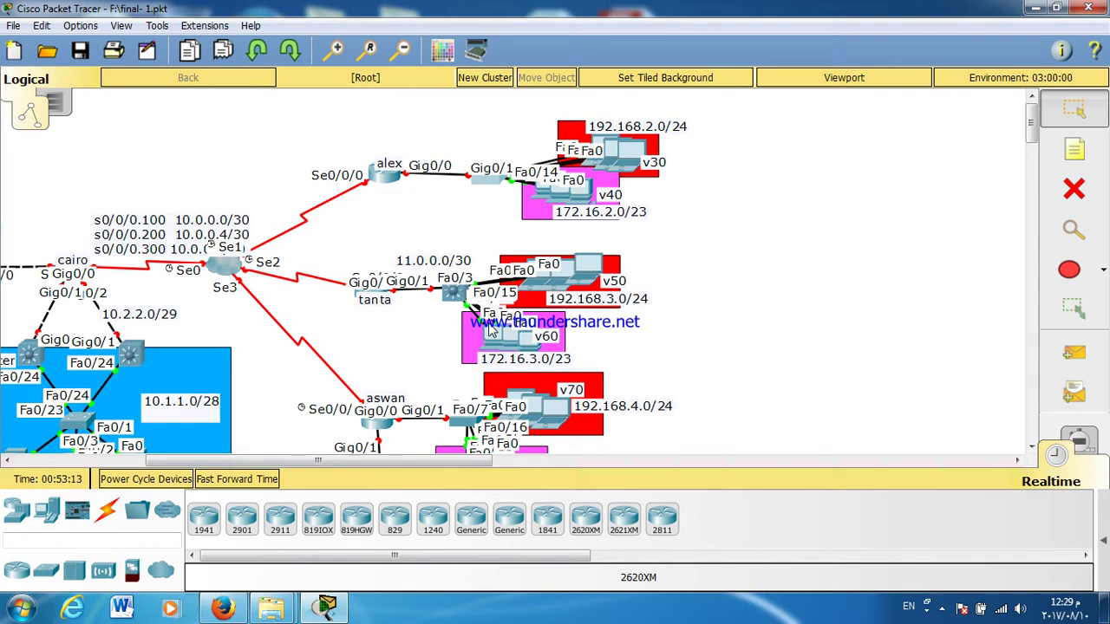
Step: Open Multilayer Switch2's physical device view, close it, then reopen and maximize it
left_click(444, 299)
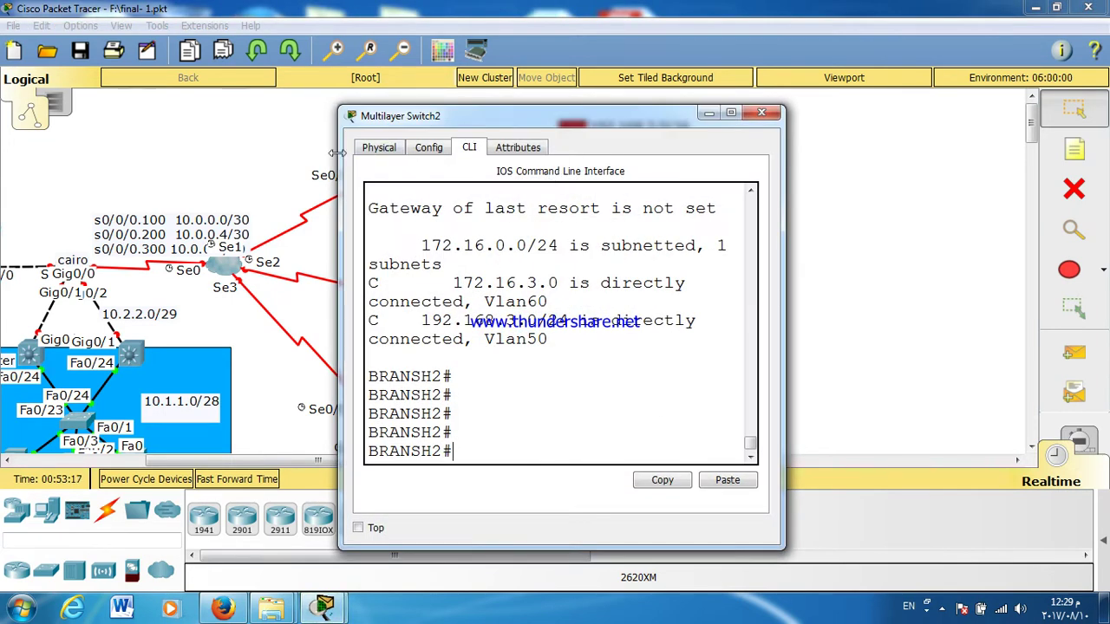
left_click(401, 147)
double_click(434, 120)
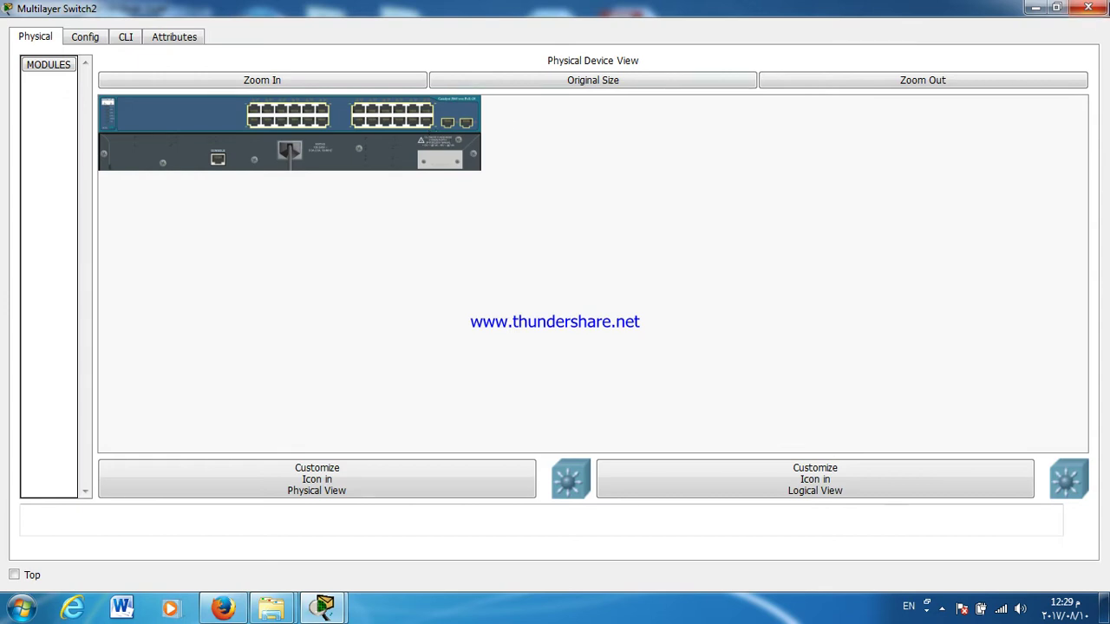
left_click(1088, 7)
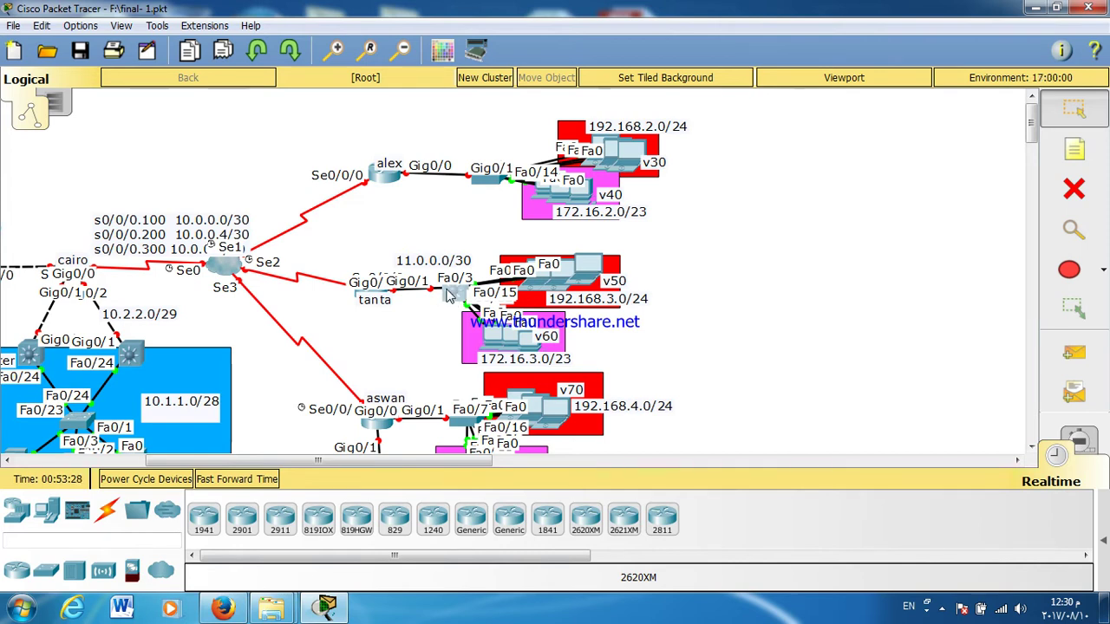
left_click(450, 294)
left_click_drag(478, 129, 676, 159)
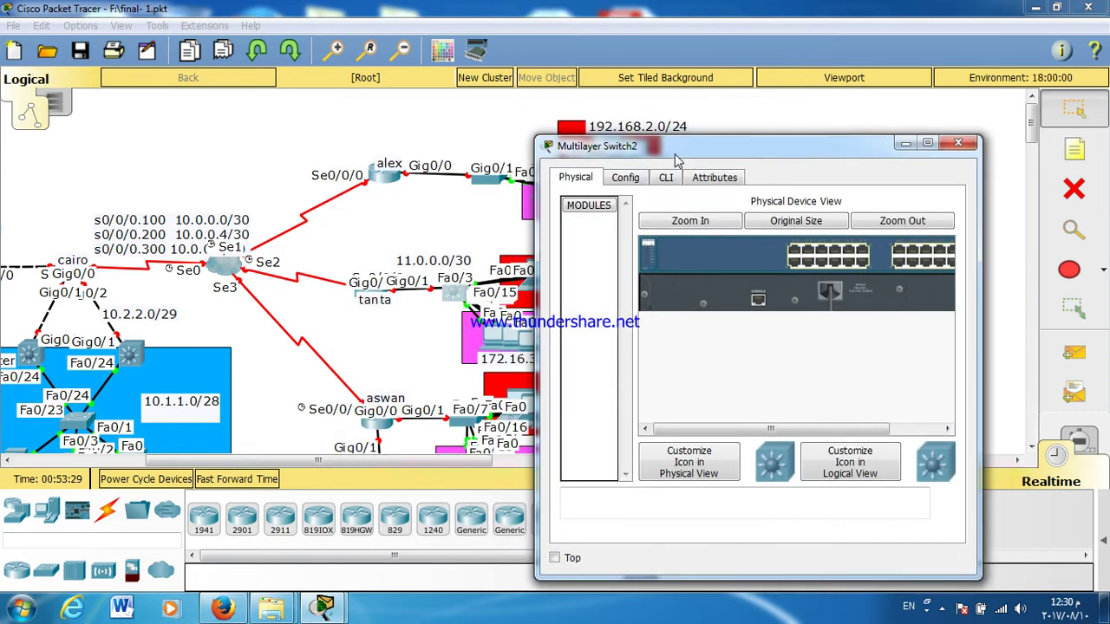
double_click(676, 160)
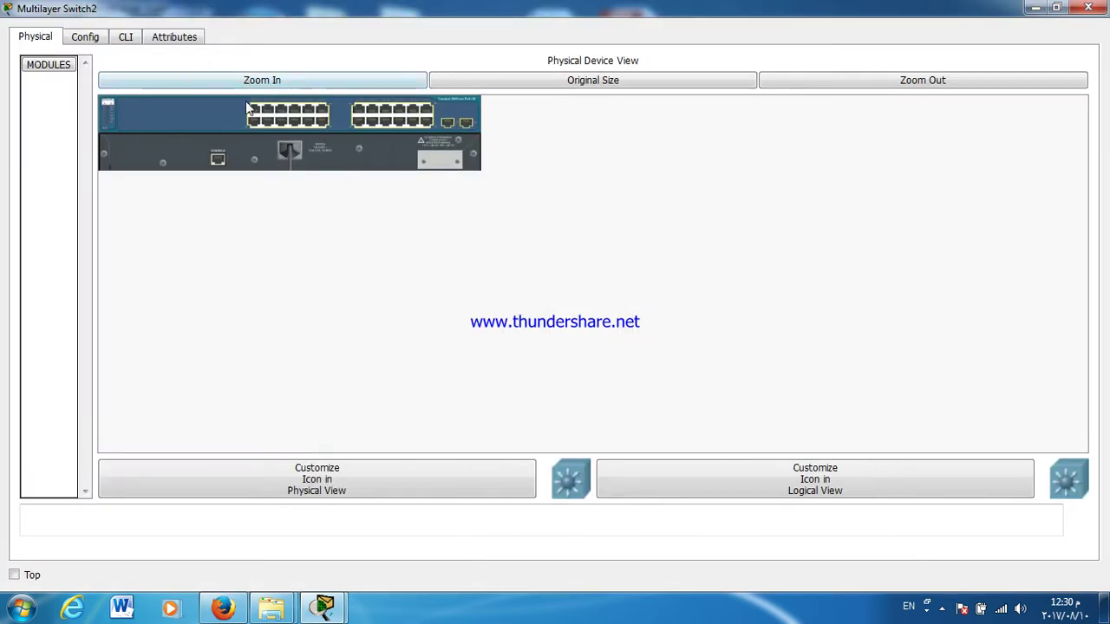
Step: In BRANSH2's CLI, enter interface G0/1 and convert it to a routed port with no switchport
left_click(122, 39)
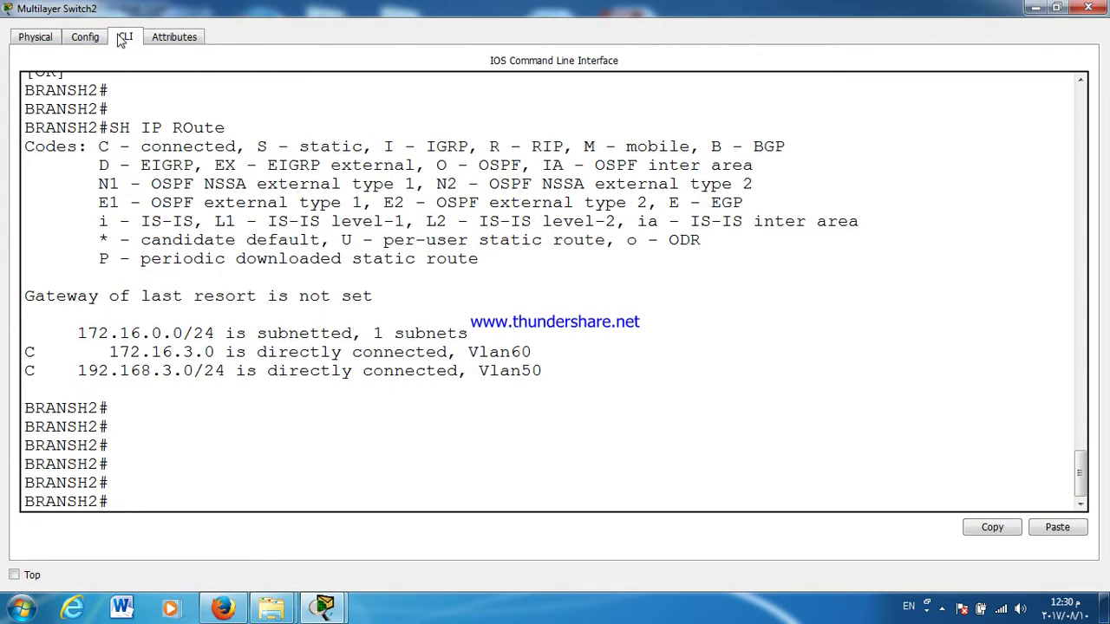
type("CONF T")
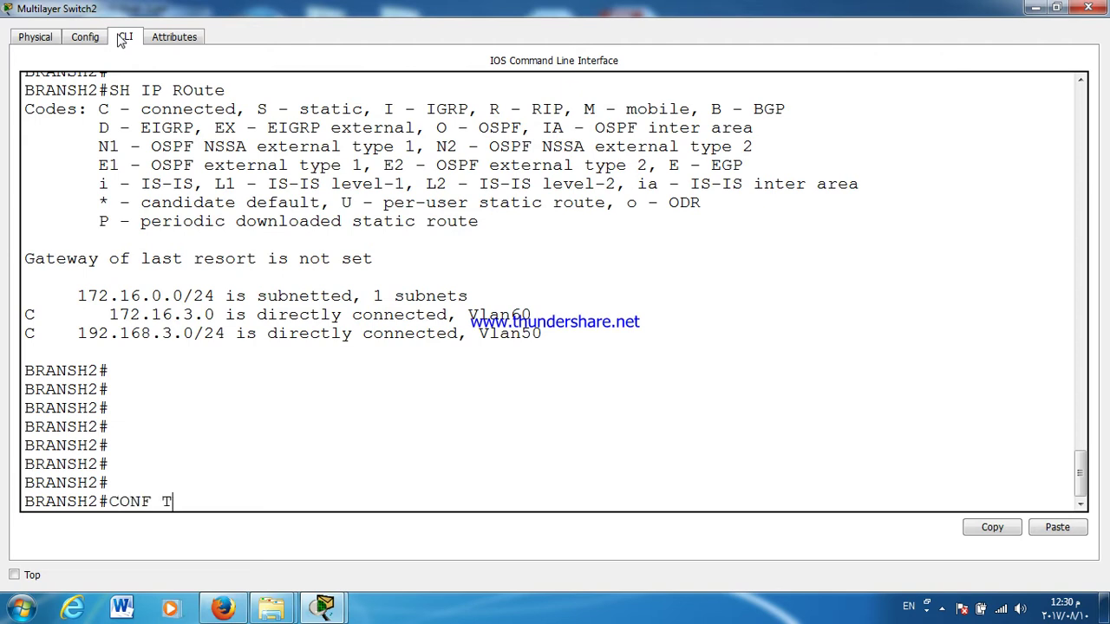
key("Return")
type("INT G0/1")
key("Return")
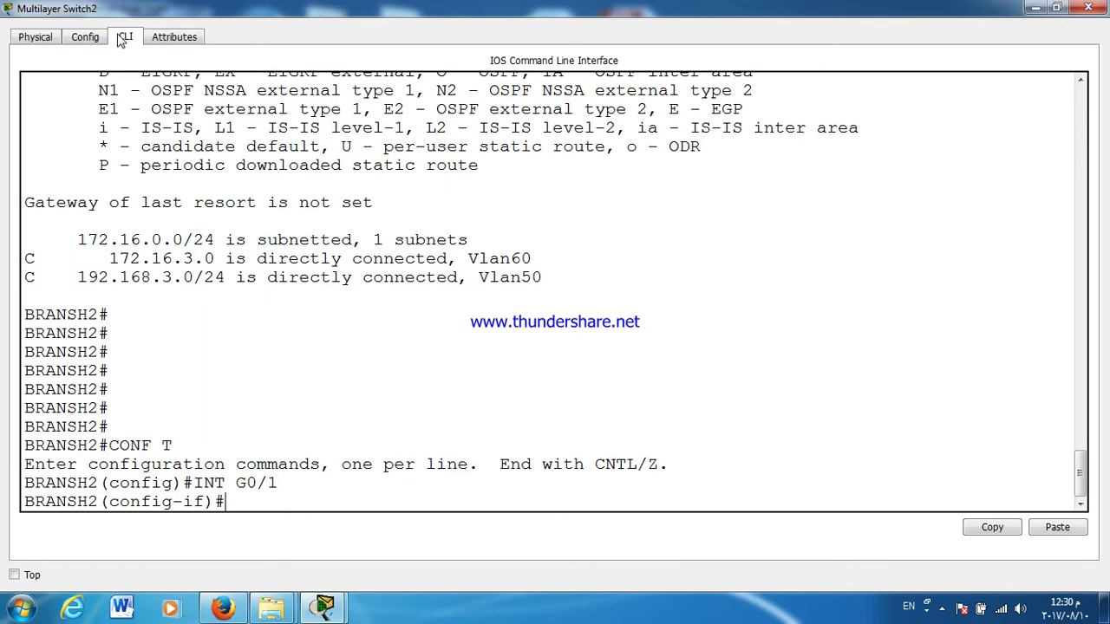
key("Return")
type("NO SH")
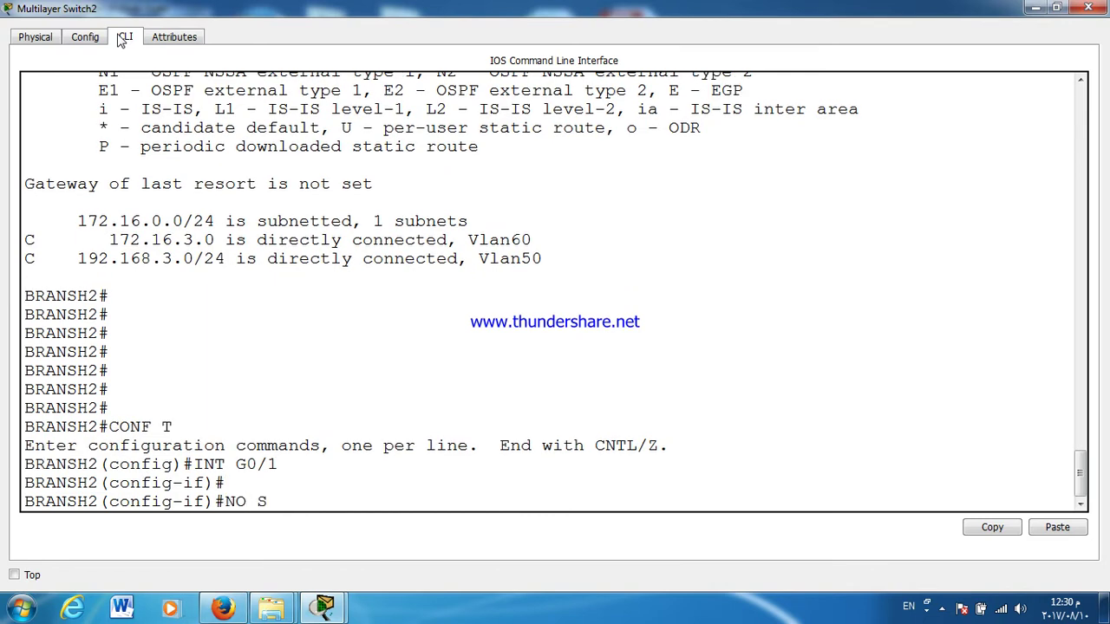
key("Tab")
key("BackSpace")
key("BackSpace")
key("BackSpace")
key("BackSpace")
key("BackSpace")
key("BackSpace")
key("BackSpace")
key("BackSpace")
key("BackSpace")
key("BackSpace")
key("BackSpace")
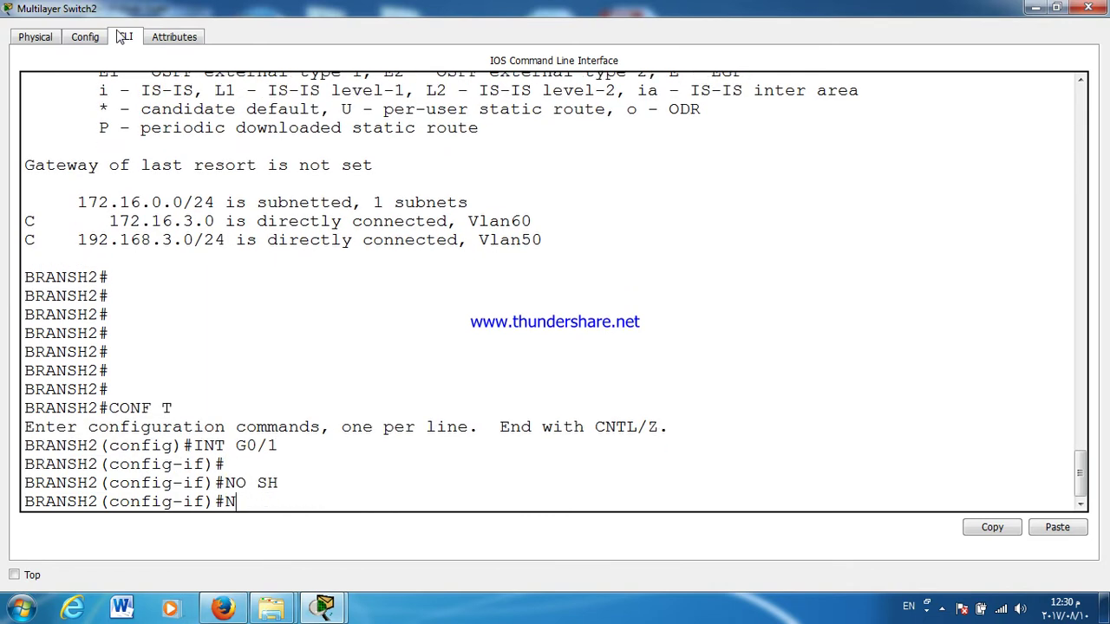
type("O SW")
key("Tab")
key("Return")
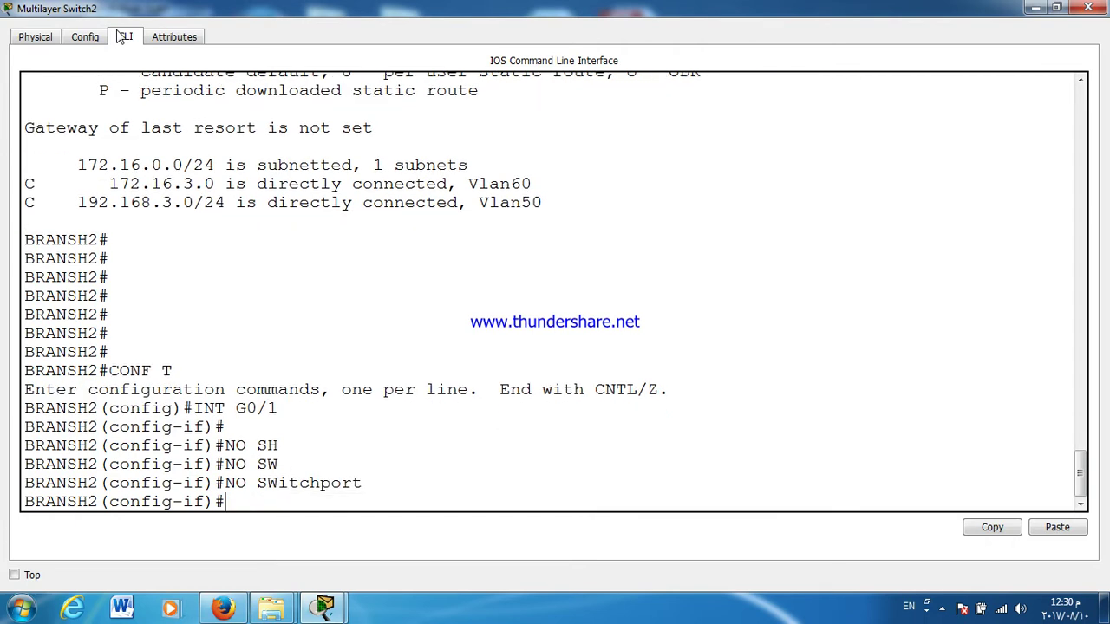
Step: Enable G0/1 with no shutdown and assign it 11.0.0.1 255.255.255.252
type("NO SH")
key("Tab")
key("Return")
key("Return")
key("Return")
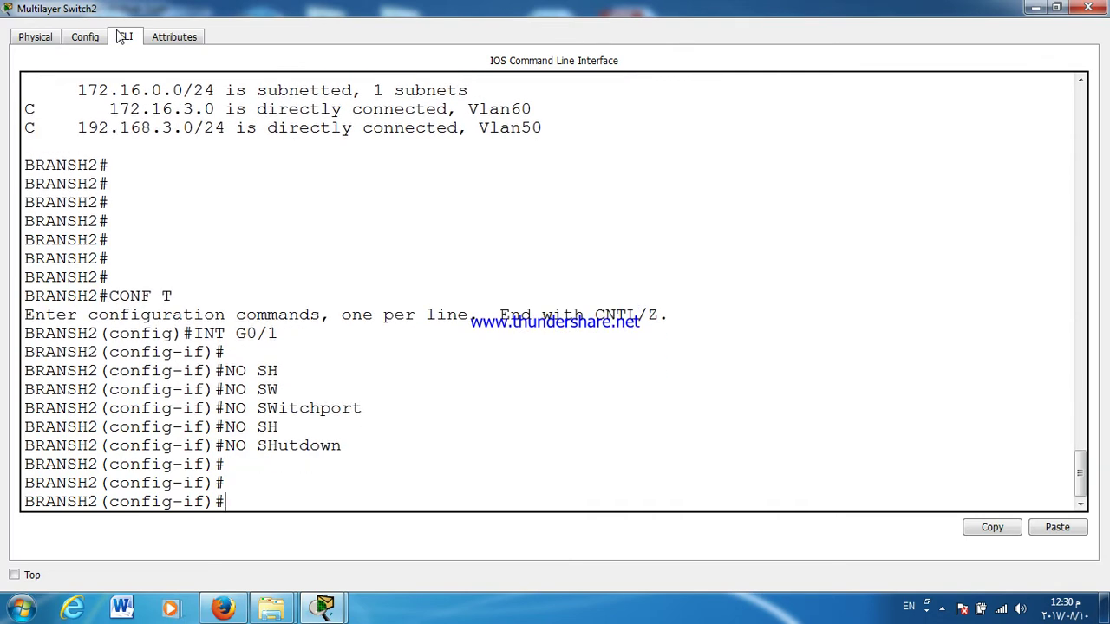
key("Return")
type("IP ADD")
key("Tab")
type("11.0.0.")
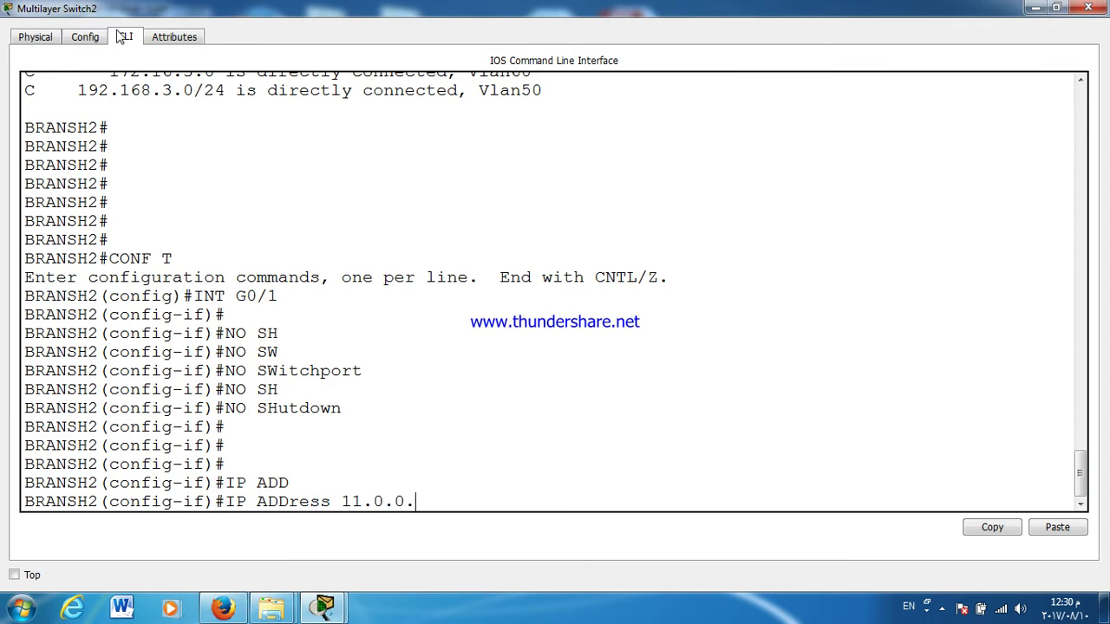
type("1 2555.255.255.252")
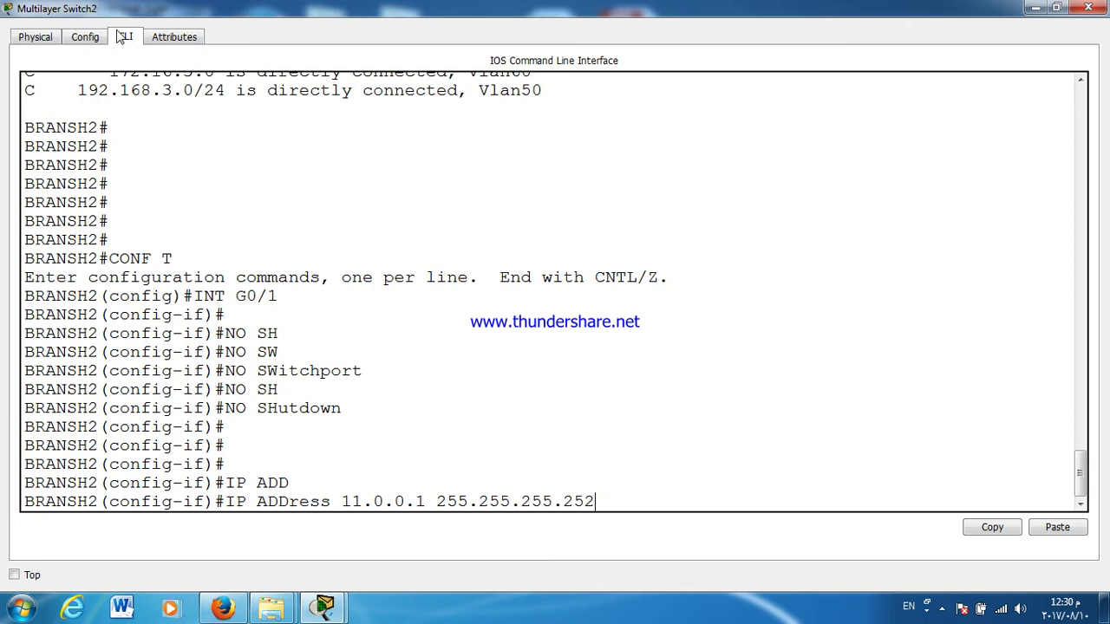
key("Return")
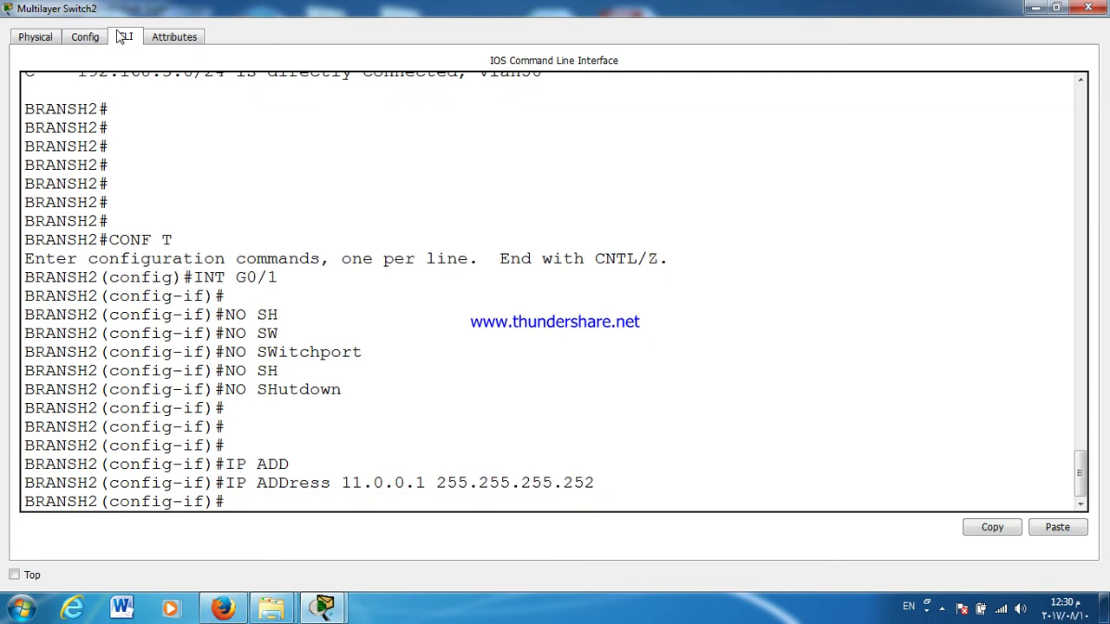
Step: Exit configuration mode and display the switch's routing table with show ip route
key("Return")
key("Return")
key("Return")
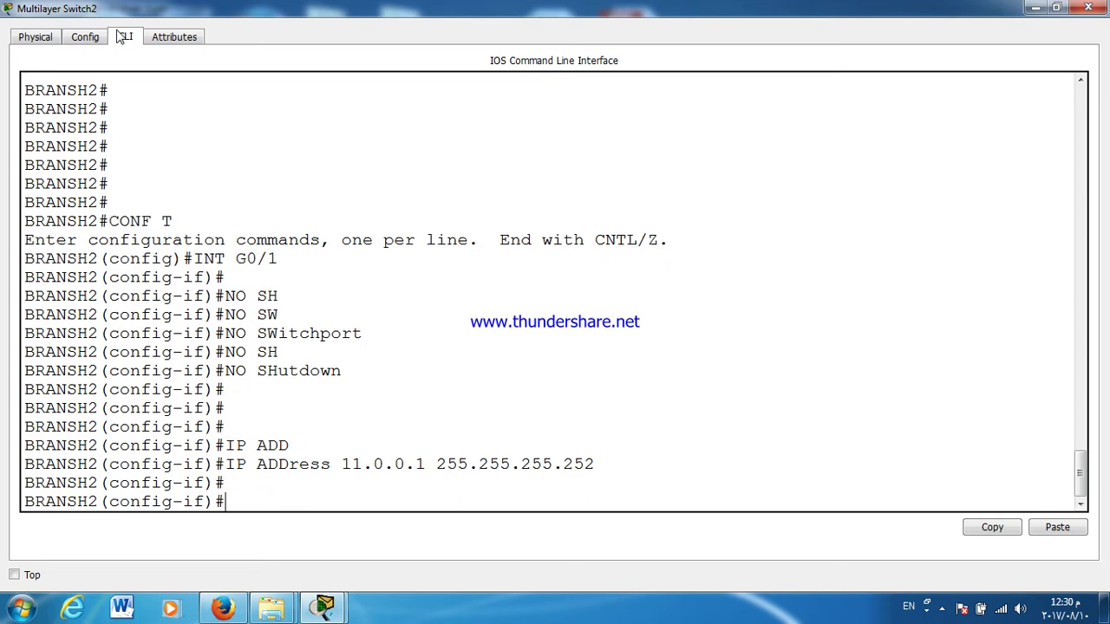
key("ctrl+z")
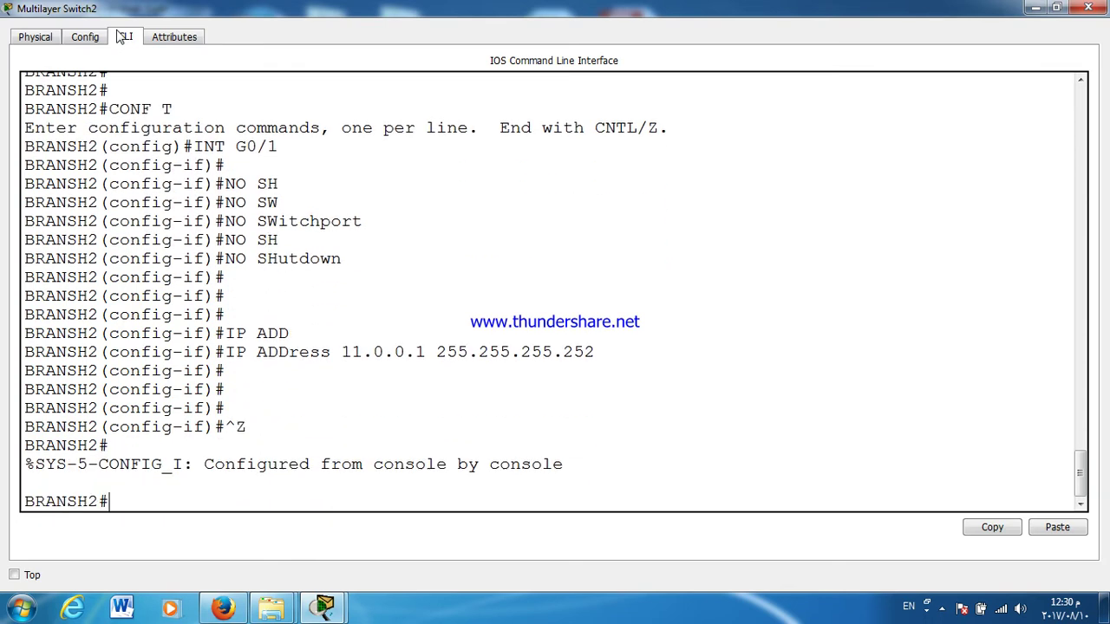
key("Return")
key("Up")
key("Up")
key("Return")
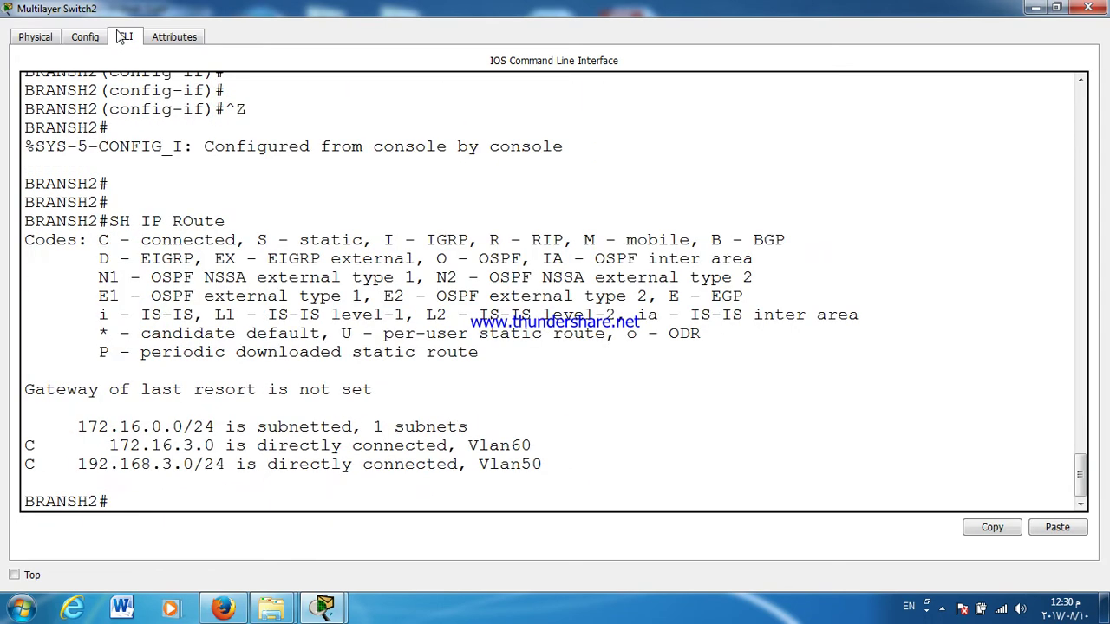
key("Return")
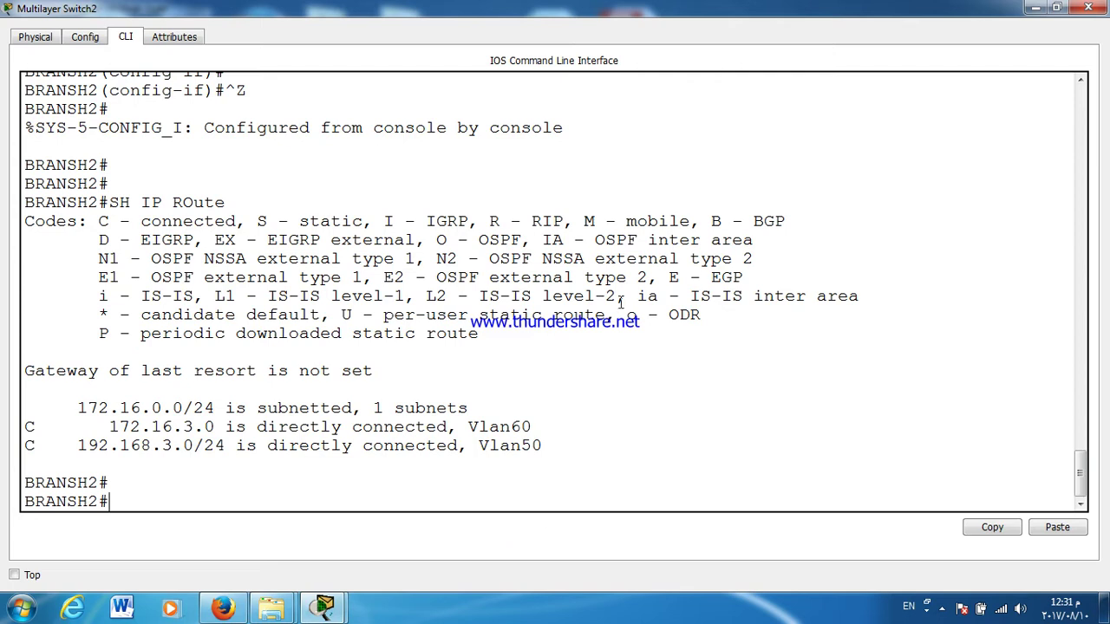
Step: Close the BRANSH2 switch window and open Switch3's CLI maximized to full screen
left_click(1089, 9)
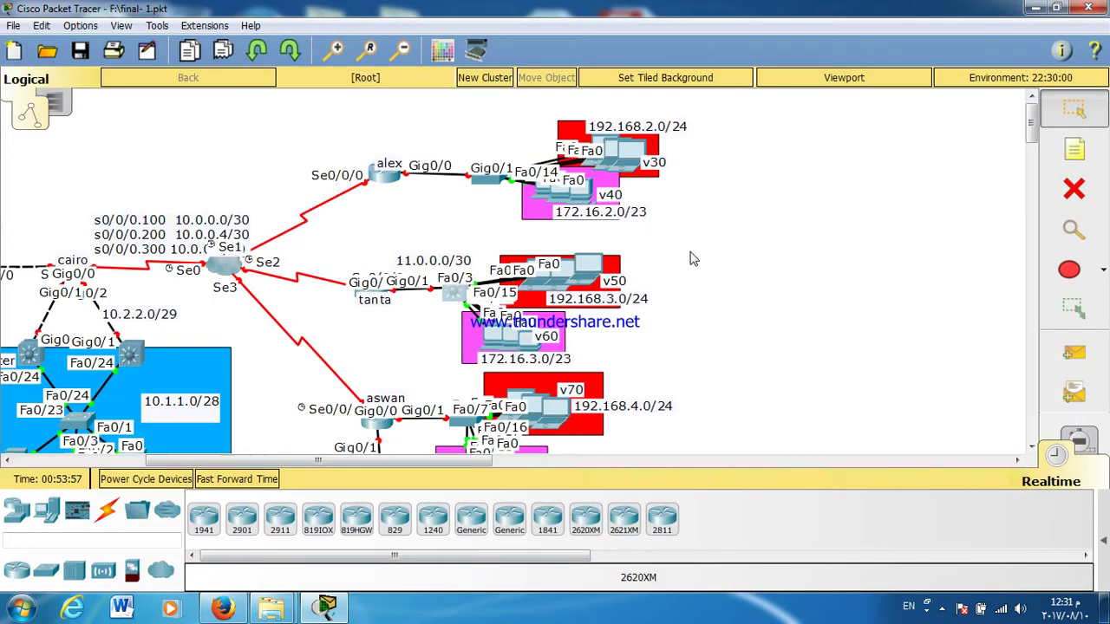
scroll(685, 312, "down", 5)
scroll(694, 305, "up", 3)
scroll(1034, 148, "down", 1)
scroll(1033, 148, "down", 1)
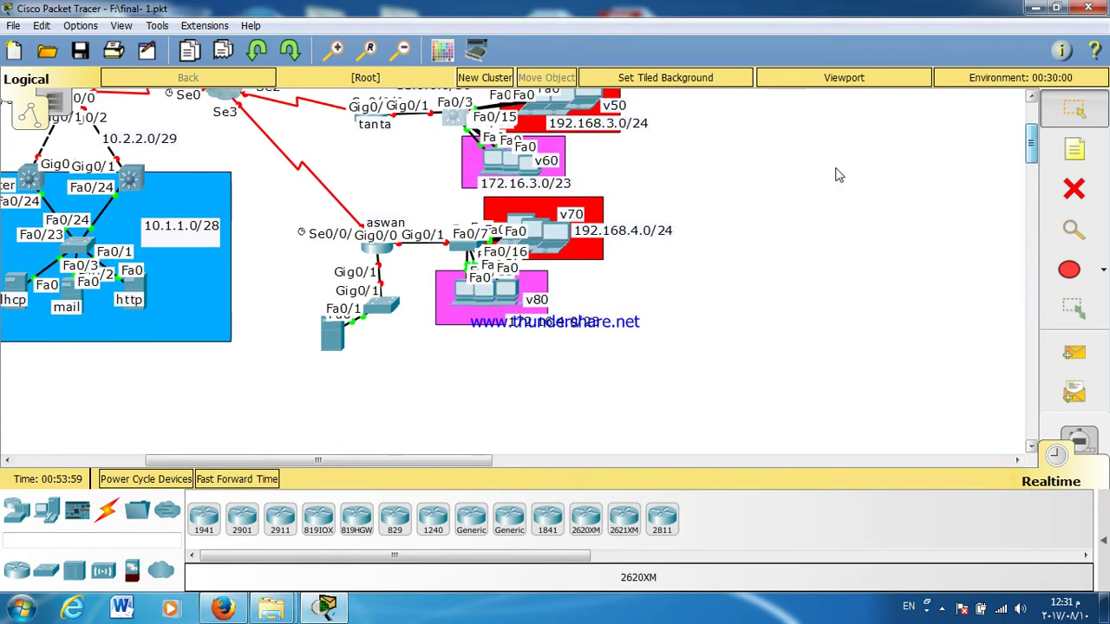
left_click(461, 248)
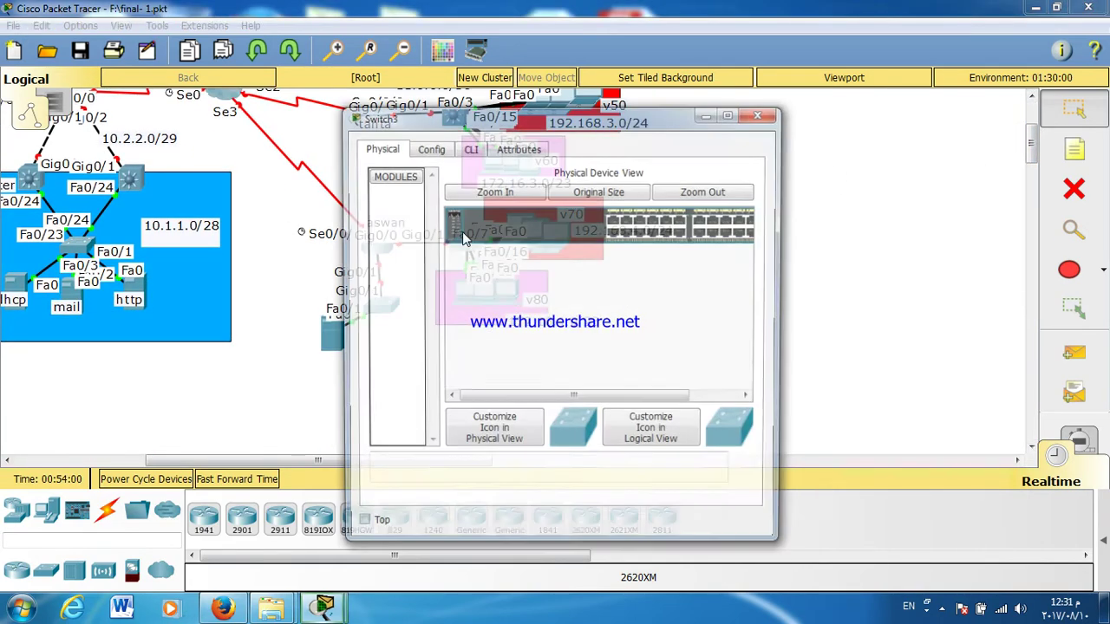
left_click(473, 147)
double_click(477, 114)
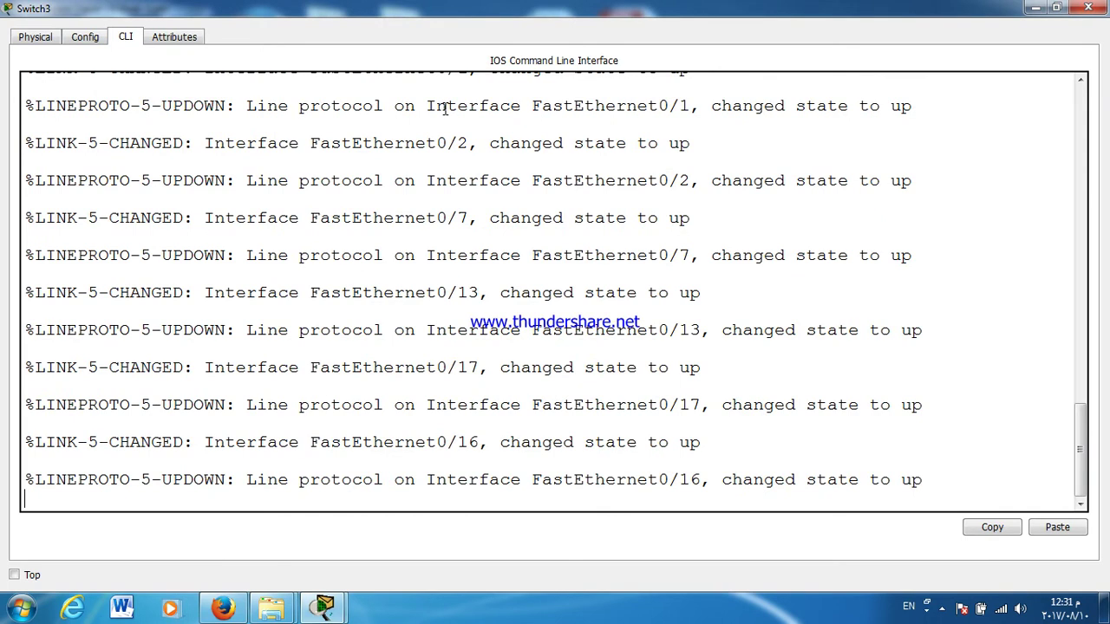
Step: Enter privileged and global configuration mode and set the hostname to BRANSH3
key("Return")
key("Return")
key("Return")
type("EN")
key("Return")
type("CONF T")
key("Return")
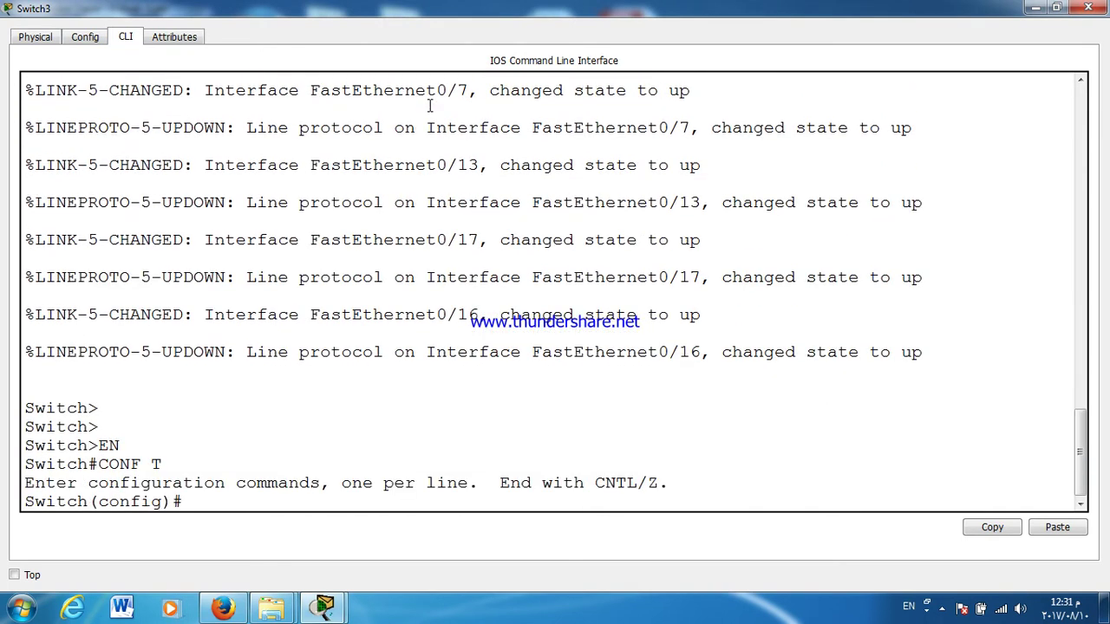
key("Return")
key("Return")
key("Return")
key("Return")
key("Return")
type("HOS")
key("Tab")
type("BRANSH")
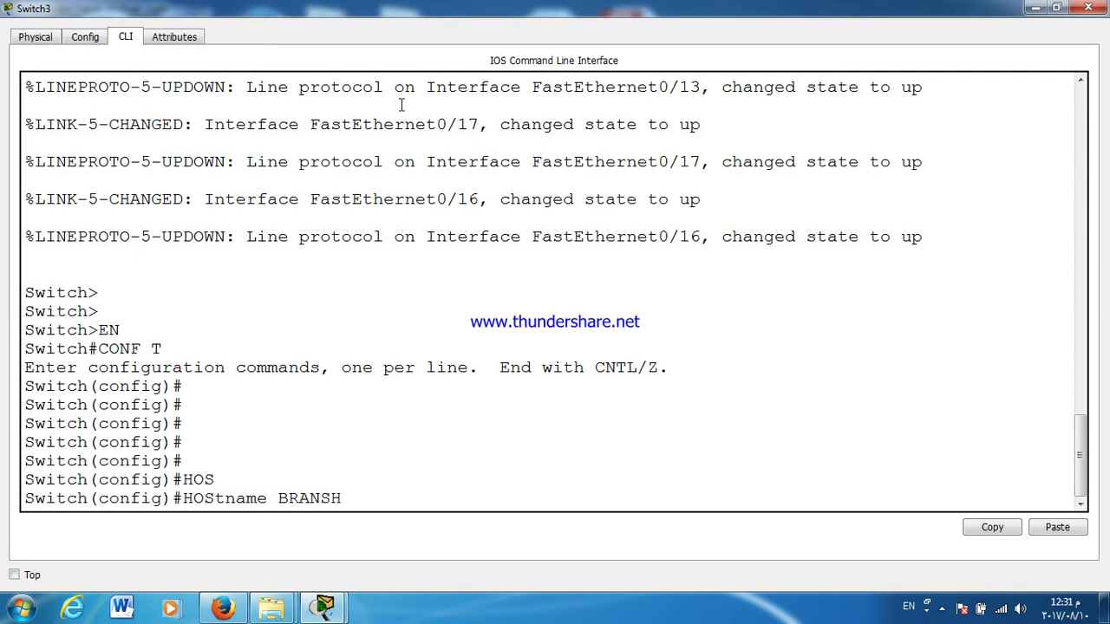
type("3")
key("Return")
key("Return")
key("Return")
key("Return")
Step: Give console line 0 a password and require login on it
type("LIN")
key("Tab")
type("CON")
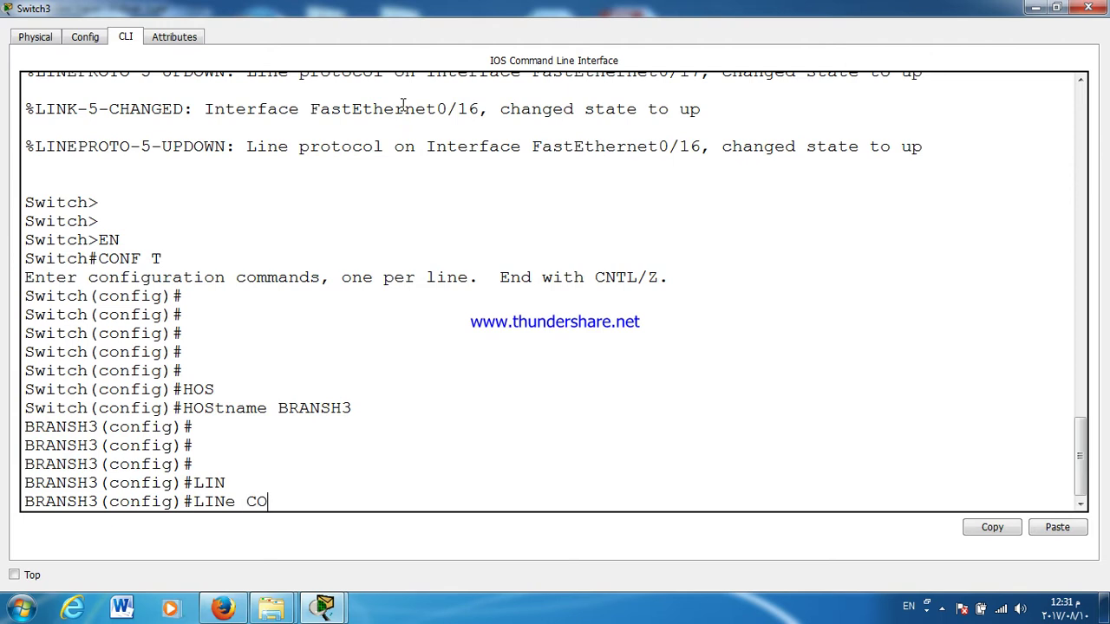
key("Tab")
type("0")
key("Return")
type("PASS")
key("Tab")
type("123")
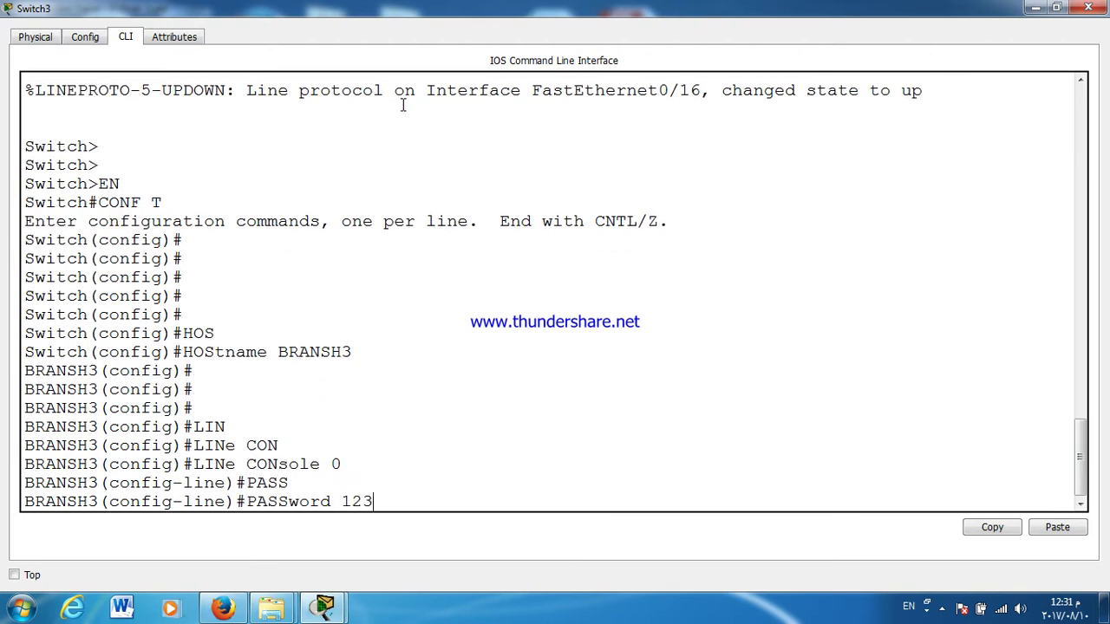
key("Return")
type("LOGIN")
key("Return")
type("EXIT")
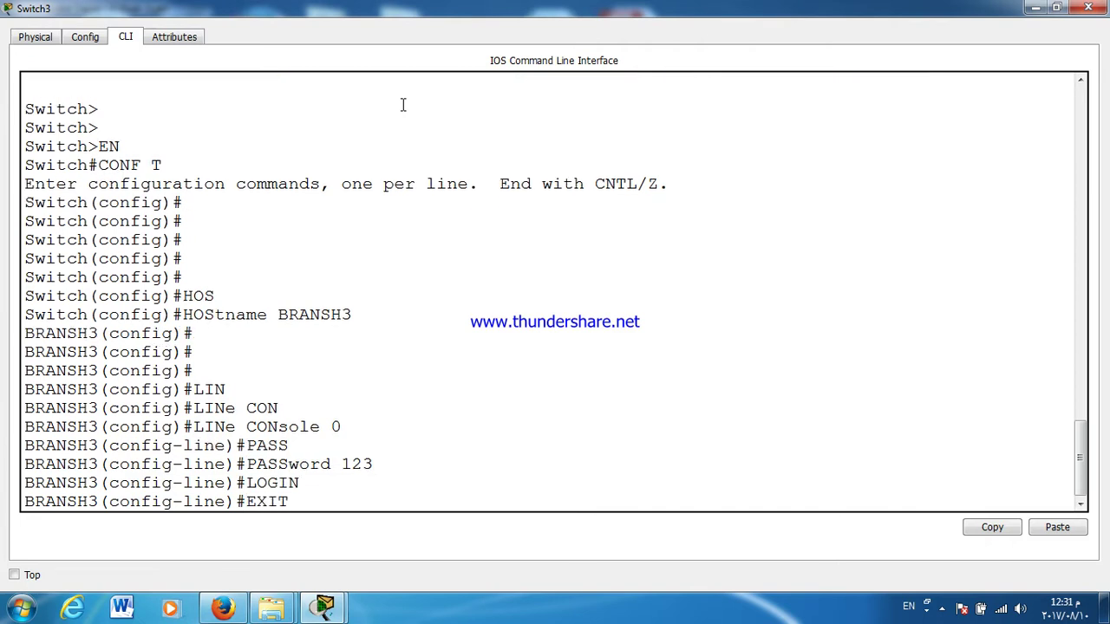
key("Return")
Step: Give VTY lines 0 4 a password and require login on them
type("LINe V")
key("Tab")
type("V")
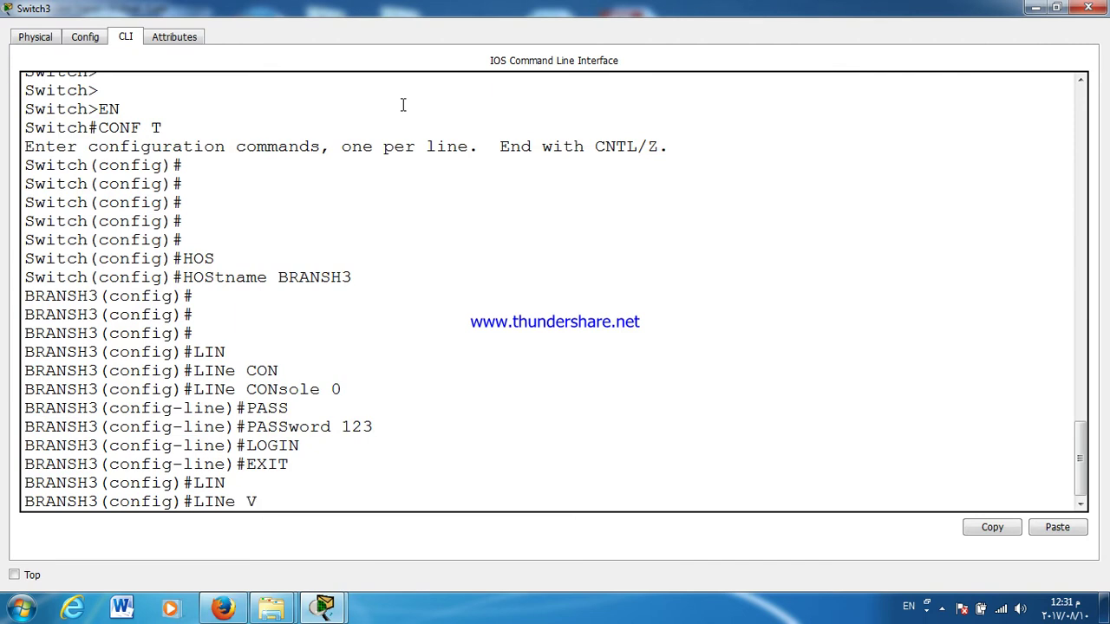
type("Ty 0")
key("Tab")
type("0")
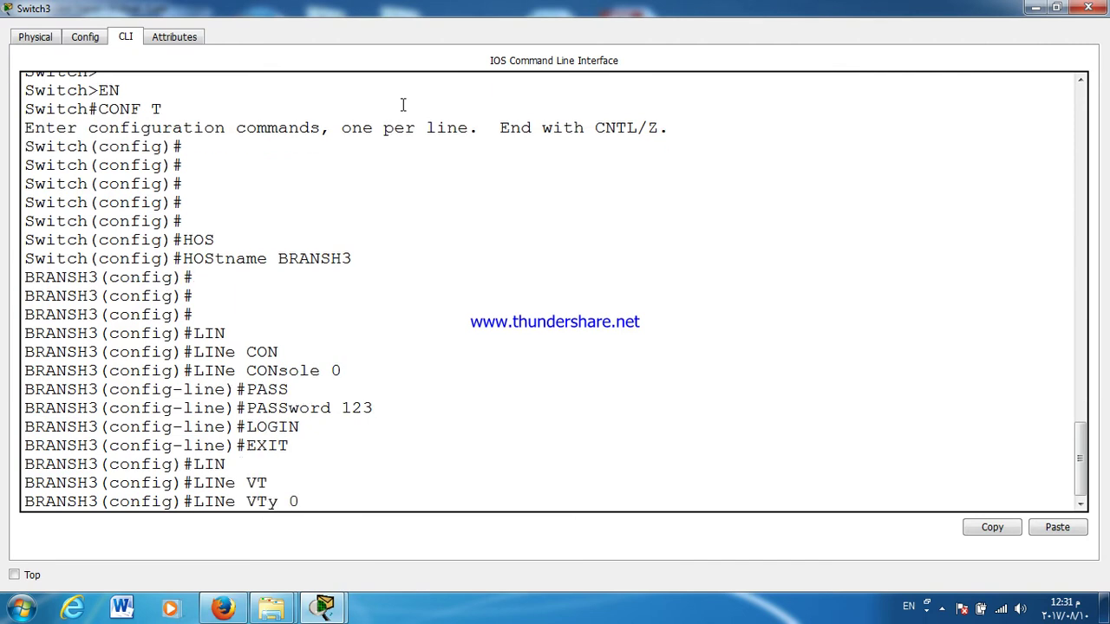
type(" 4")
key("Return")
type("PASS")
key("Tab")
type("123")
key("Return")
type("LOGIN")
key("Return")
type("EXI")
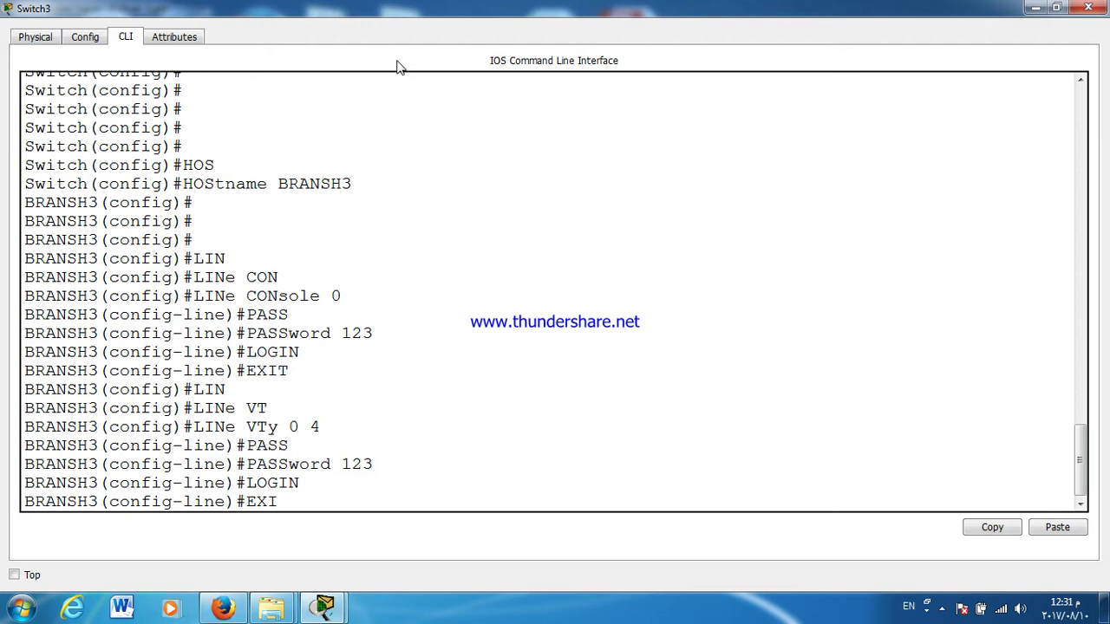
key("Return")
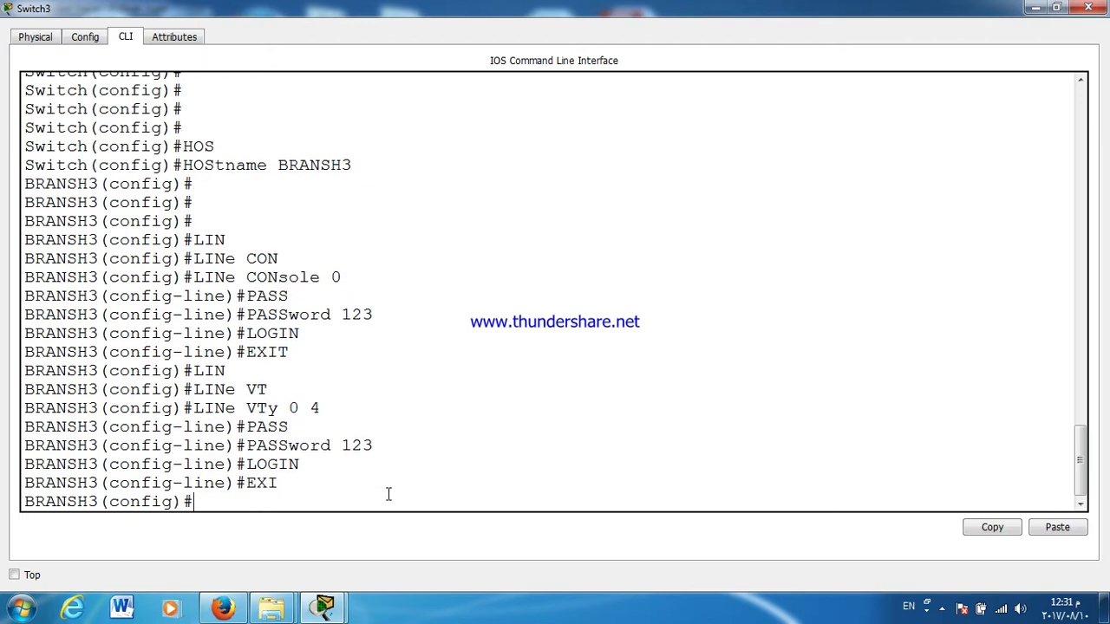
Step: Set an enable password and turn on service password-encryption
key("Return")
type("EN")
key("Tab")
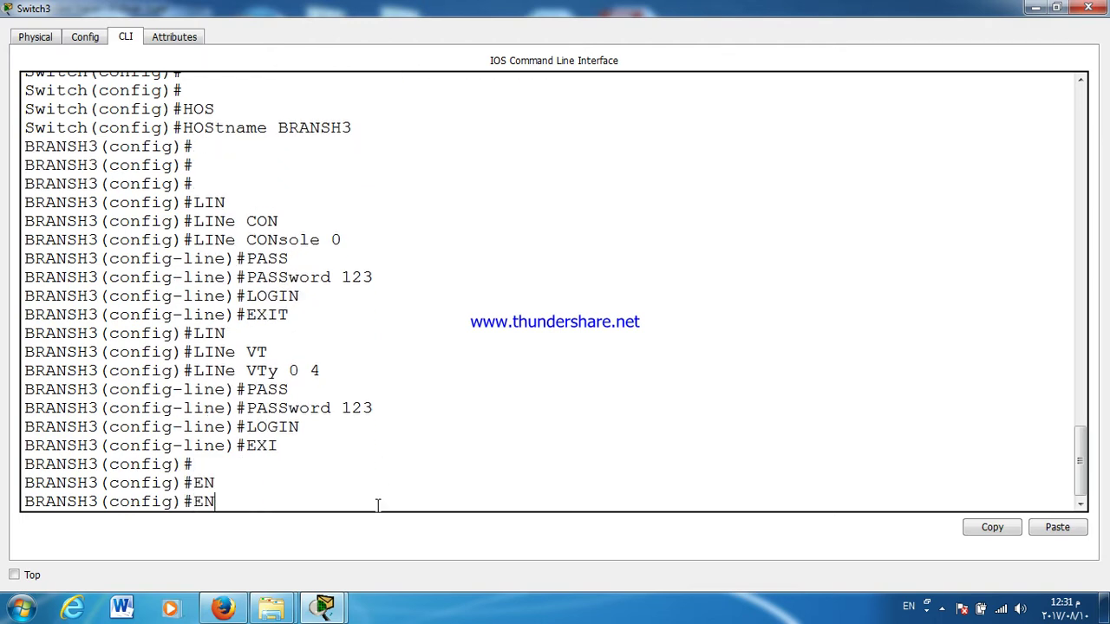
type("A")
key("Tab")
type("PASS")
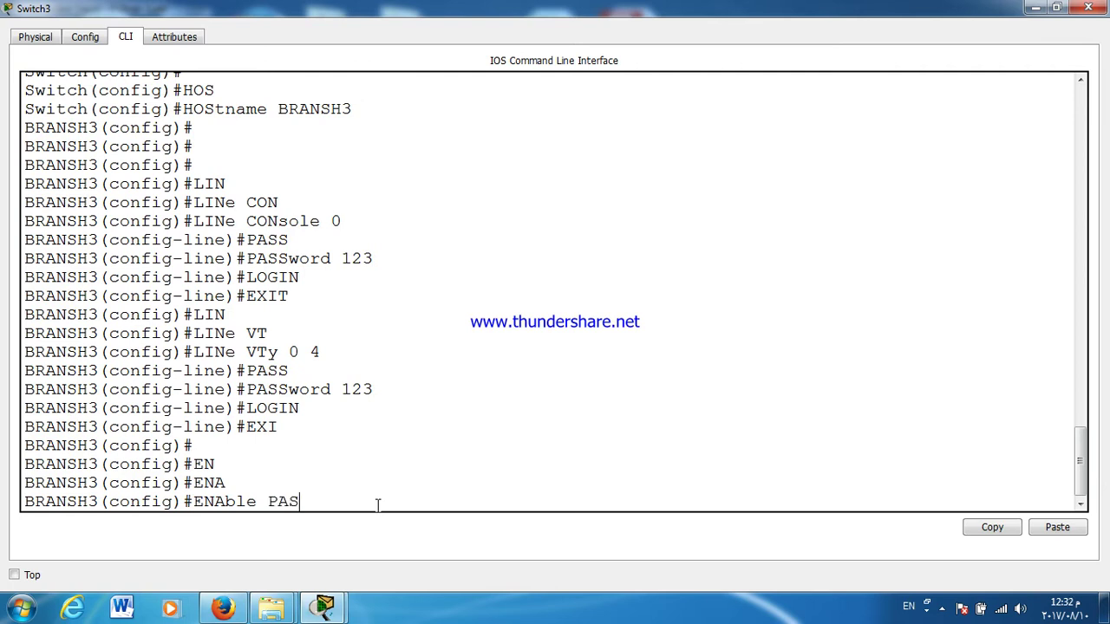
key("Tab")
type("123")
key("Return")
key("Return")
key("Return")
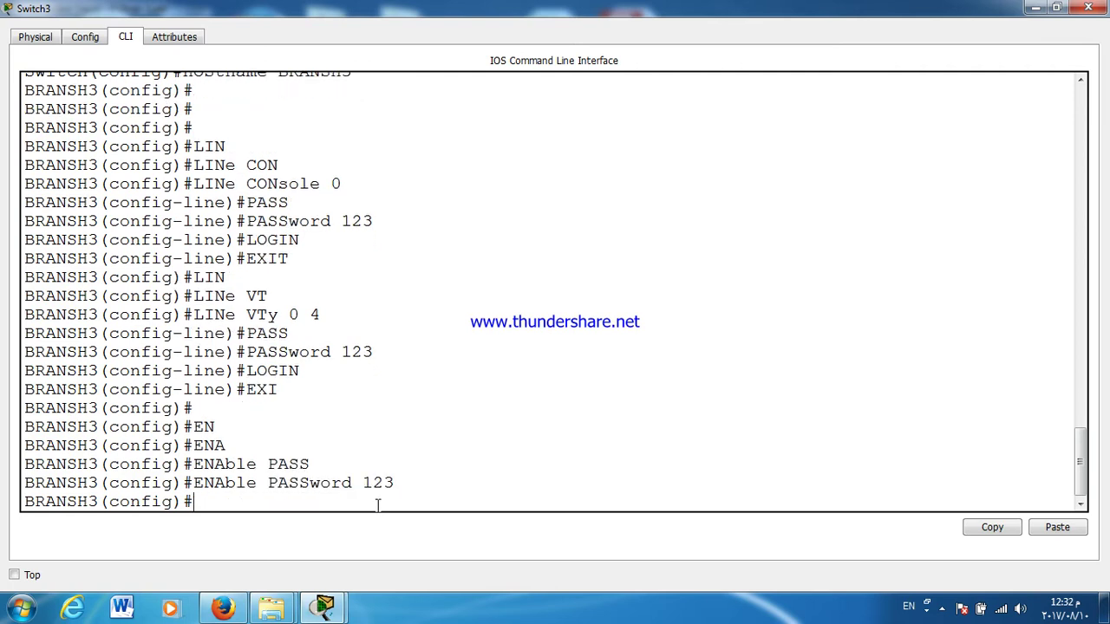
type("SER")
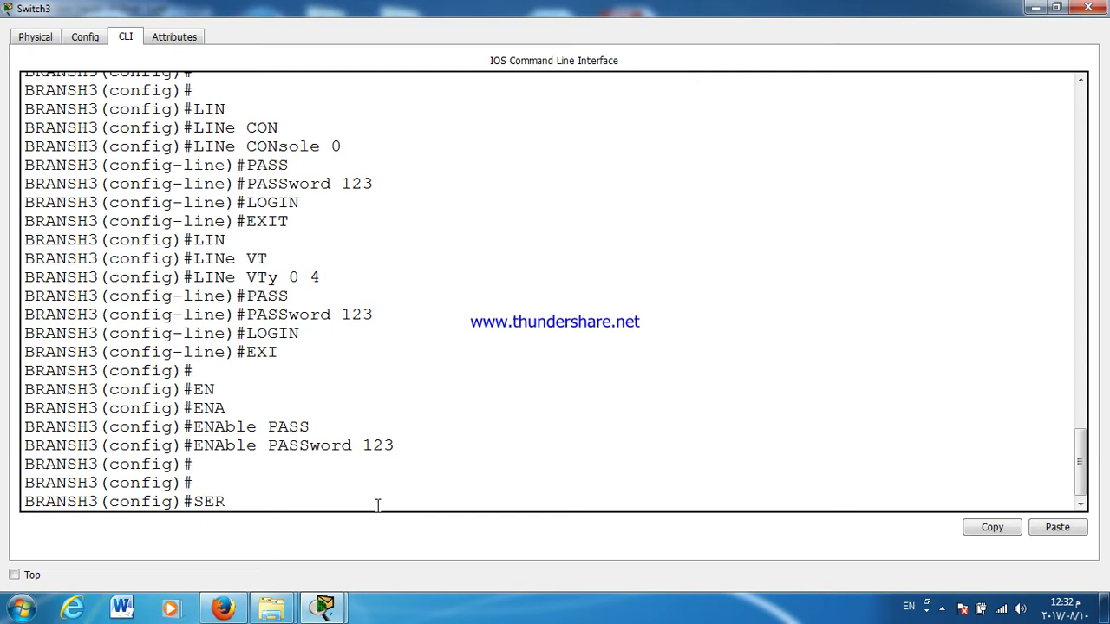
key("Tab")
type("PASS")
key("Tab")
key("Return")
key("Return")
key("Return")
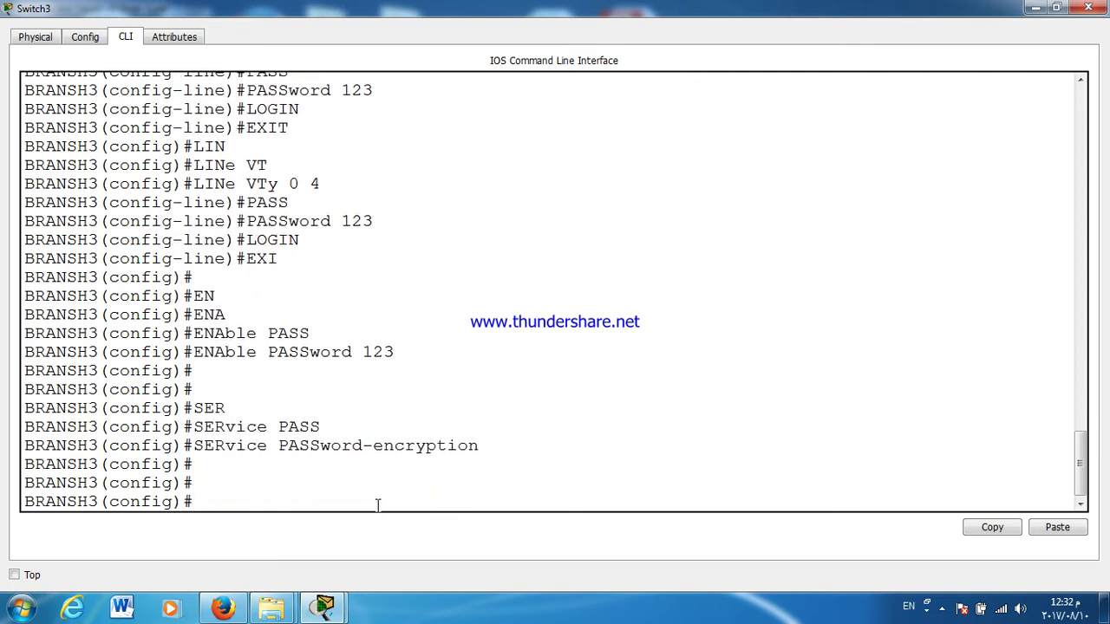
Step: Select interface range F0/1-24 and set the ports to switchport mode access
type("INT Range F0/1-24")
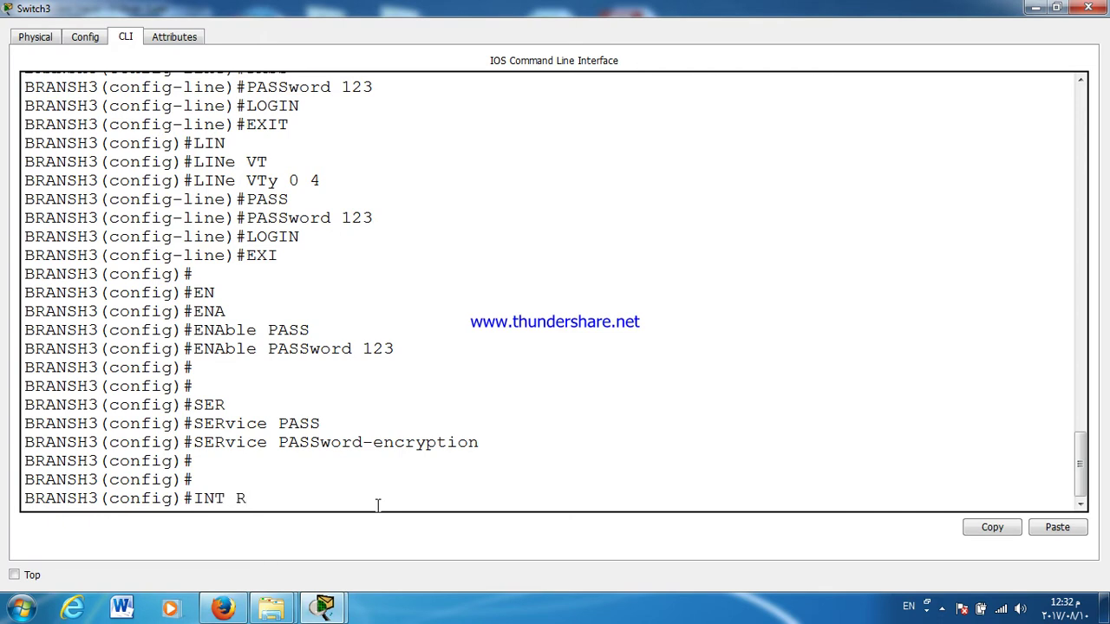
key("Tab")
type("F0/1-24")
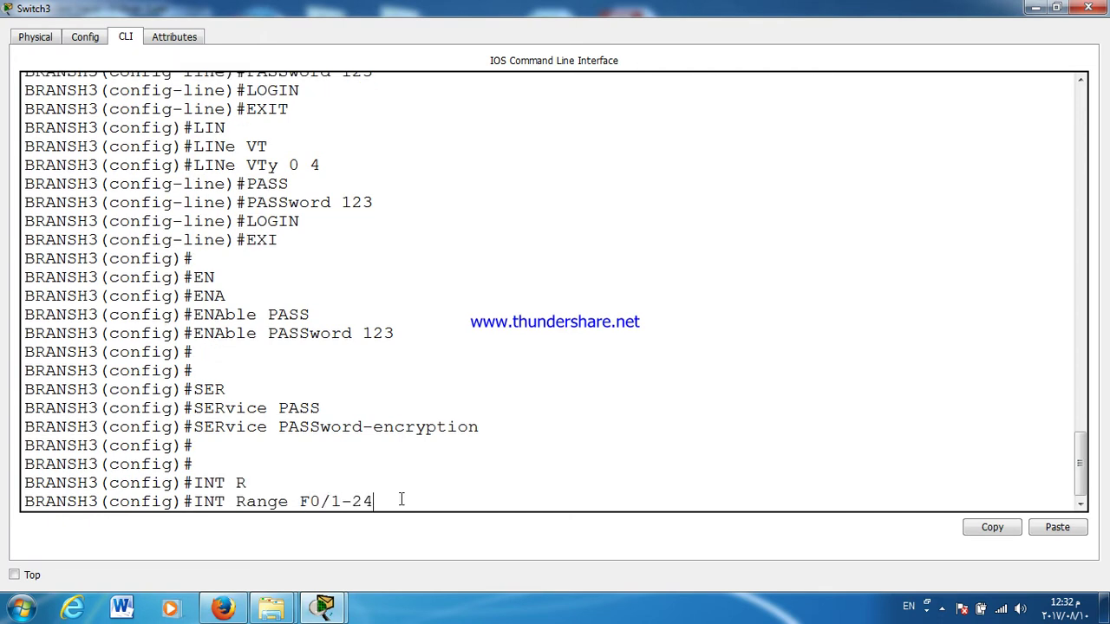
key("Return")
type("SW")
key("Tab")
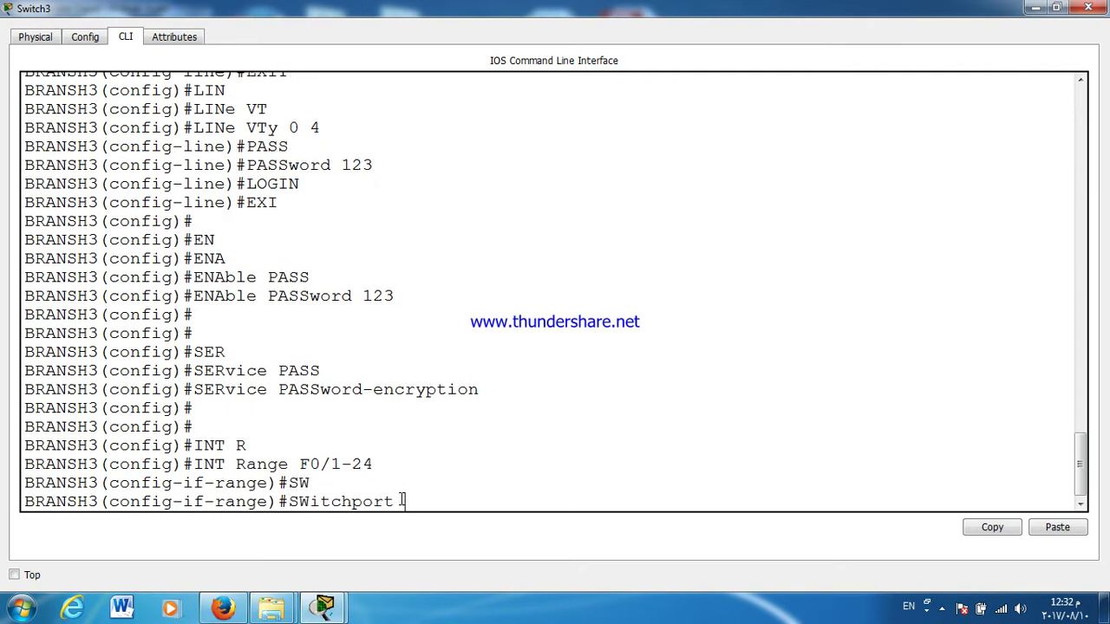
type("MO")
key("Tab")
type("ACC")
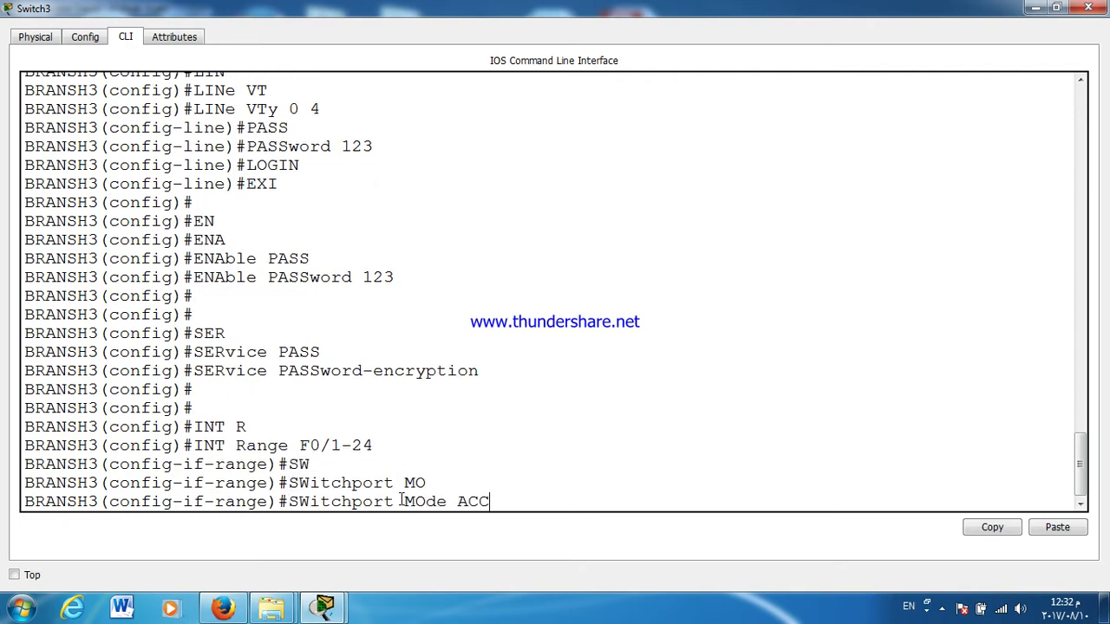
key("Tab")
key("Return")
Step: Enable switchport port-security on ports F0/1-24
type("SW")
key("Tab")
type("ACC")
key("Tab")
key("BackSpace")
key("BackSpace")
key("BackSpace")
key("BackSpace")
key("BackSpace")
key("BackSpace")
key("BackSpace")
key("BackSpace")
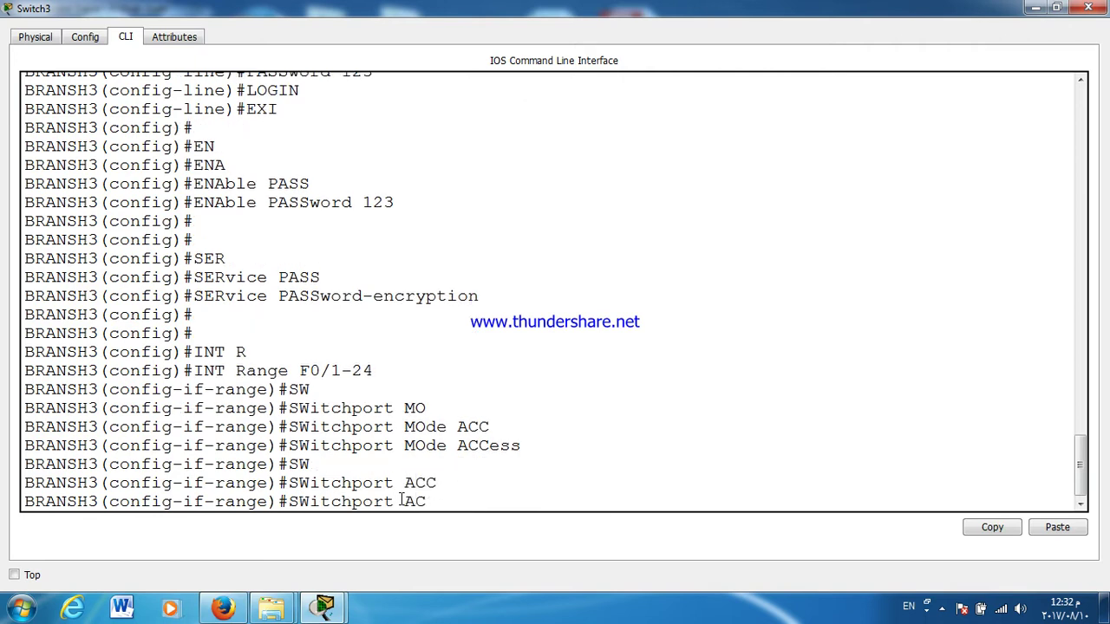
type("PO")
key("Tab")
key("Return")
Step: Turn on sticky MAC address learning for port security
type("SWitchport P")
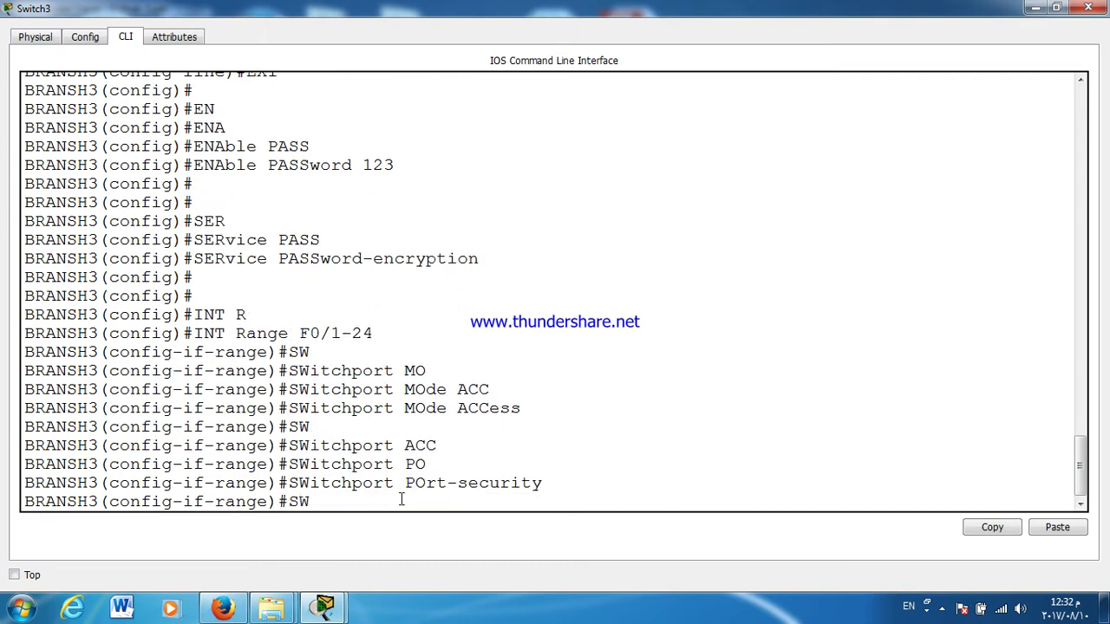
key("Tab")
type("PO")
key("Tab")
type("MAC")
key("Tab")
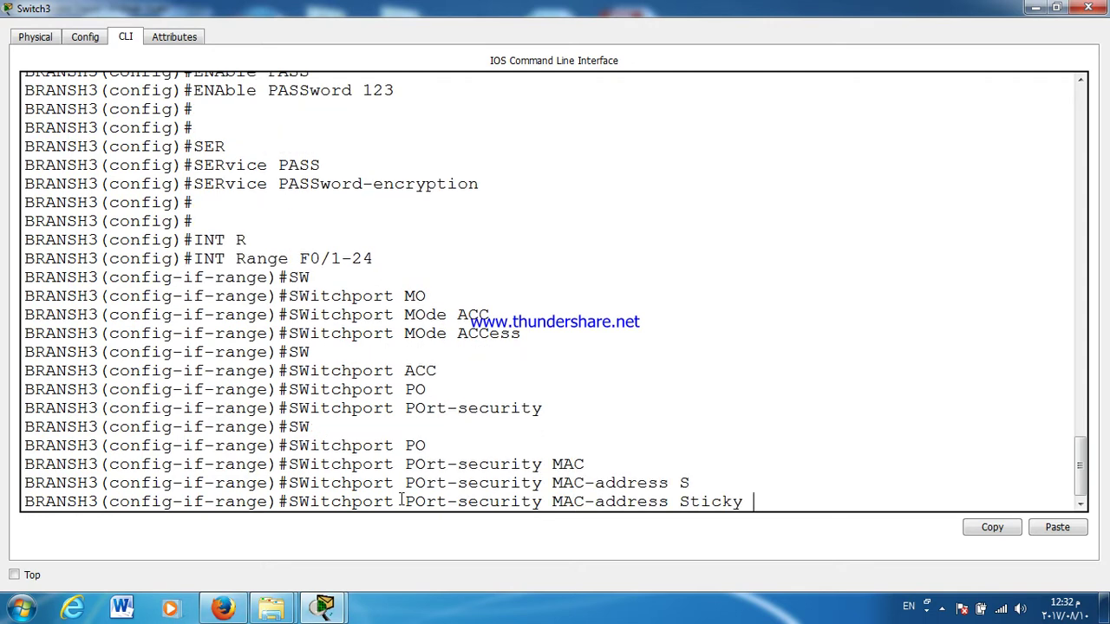
key("Return")
Step: Set the port-security violation action to shutdown and exit the interface range
type("SW")
key("Tab")
type("PO")
key("Tab")
type("VIO")
key("Tab")
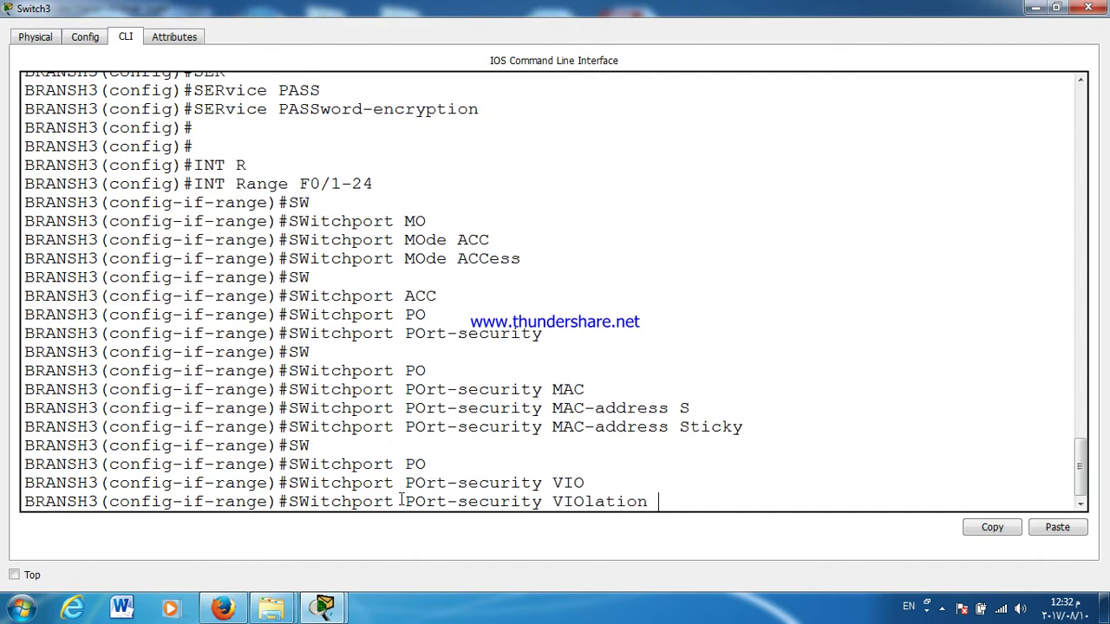
type("SH")
key("Tab")
key("Return")
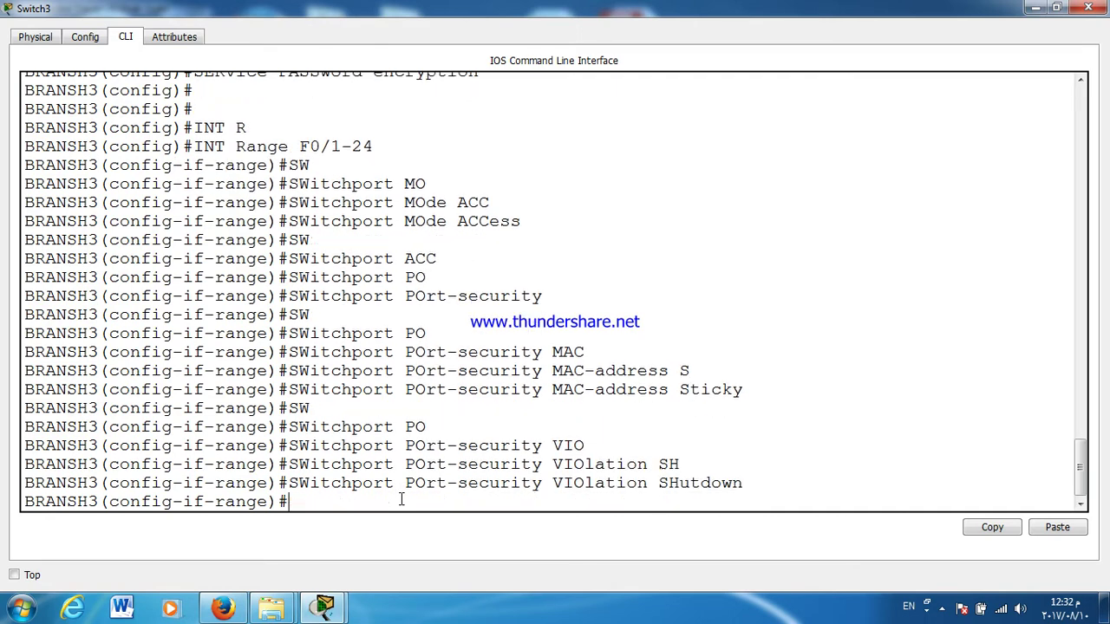
key("Return")
type("EX")
key("Return")
Step: Begin an interface range command for ports F0/1-10
type("INT R")
key("Tab")
type("F0/1-")
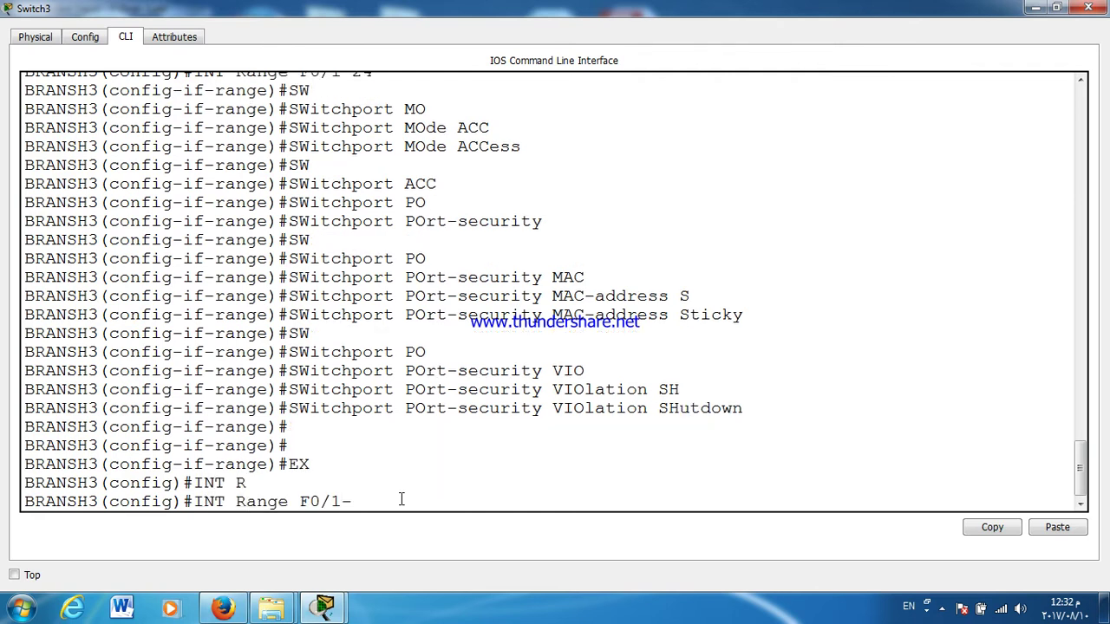
type("10")
Step: Assign ports F0/1-10 to access VLAN 60
key("Return")
type("SW")
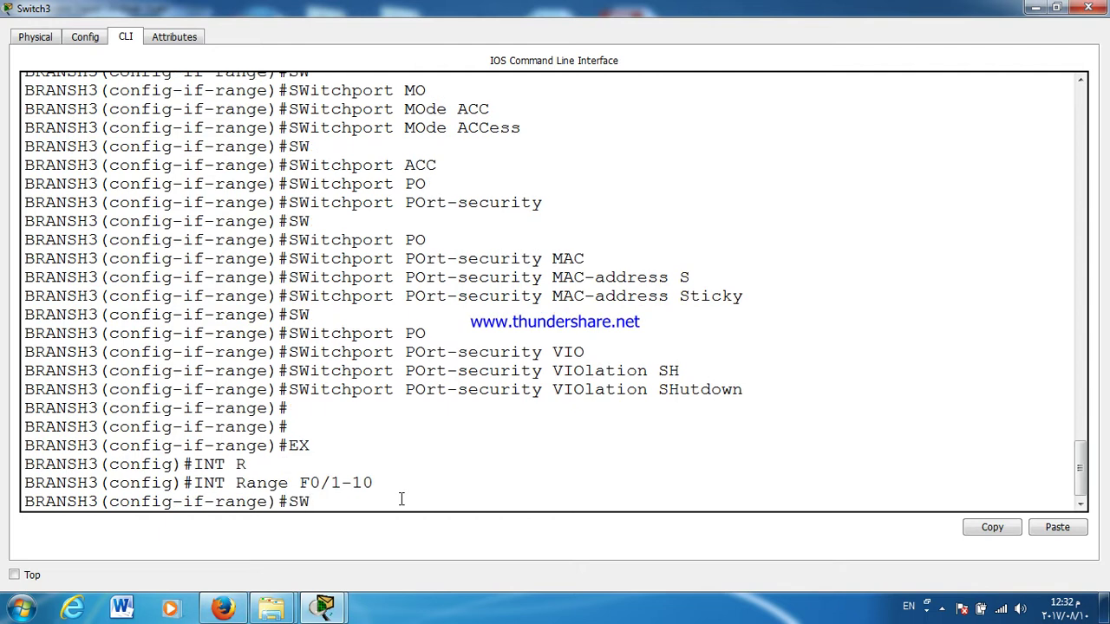
key("Tab")
type("ACC")
key("Tab")
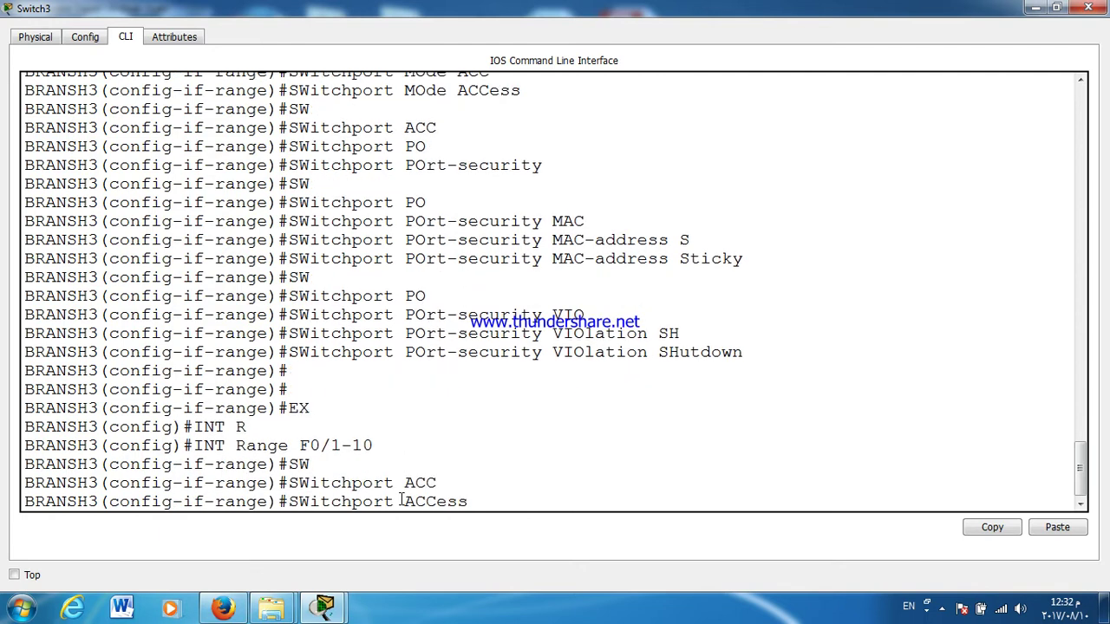
type("VL")
key("Tab")
type("60")
key("Return")
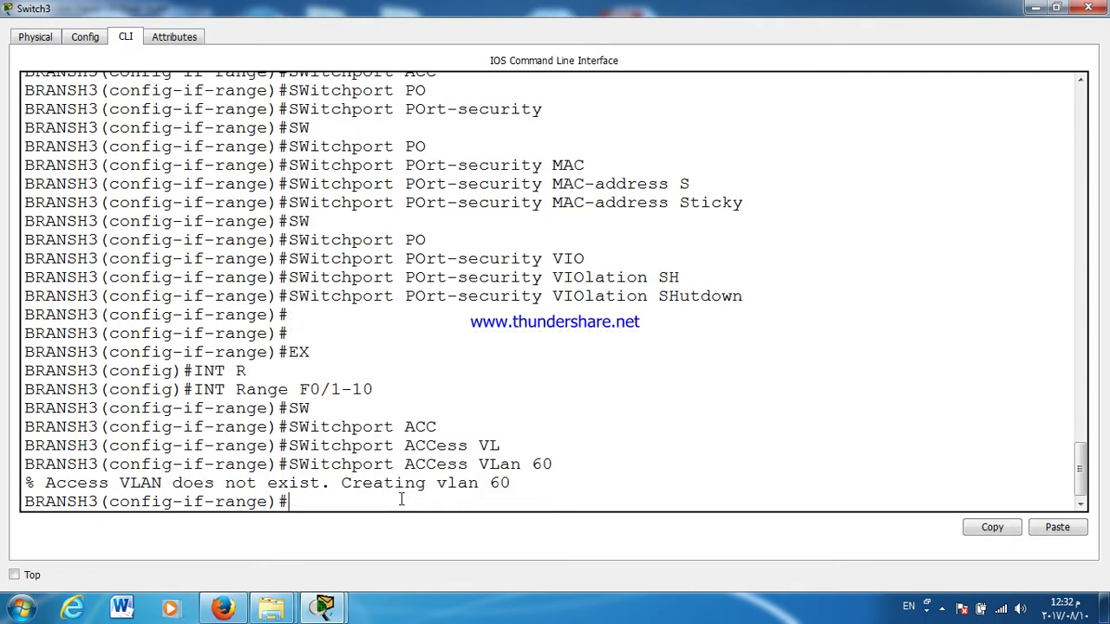
key("Return")
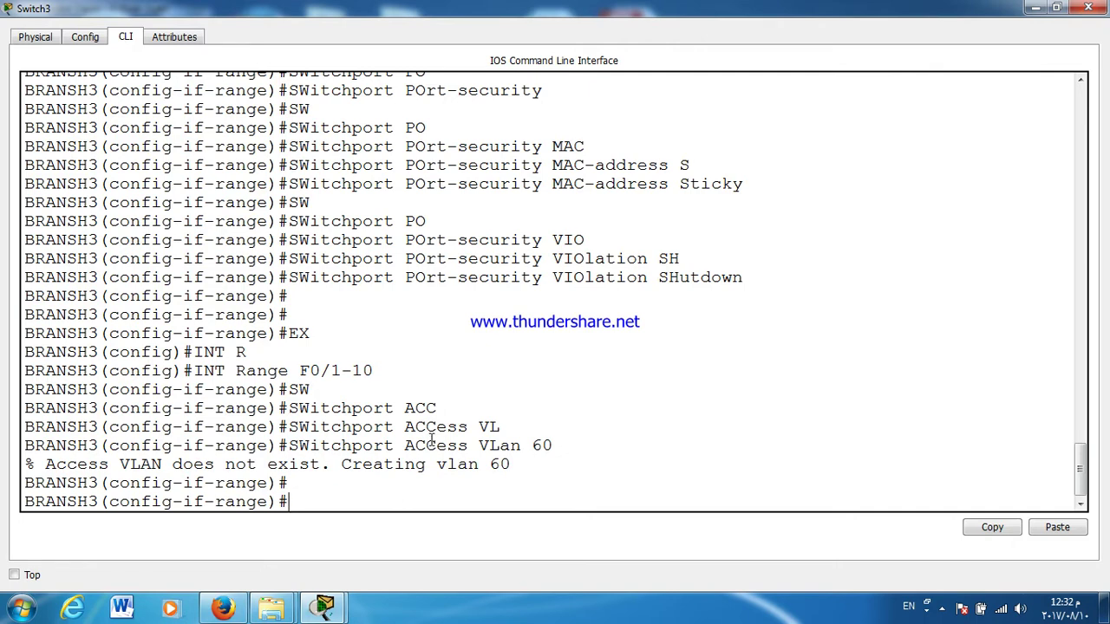
Step: Remove ports F0/1-10 from VLAN 60 and assign them to VLAN 70 instead
left_click_drag(948, 9, 861, 362)
double_click(861, 363)
key("Up")
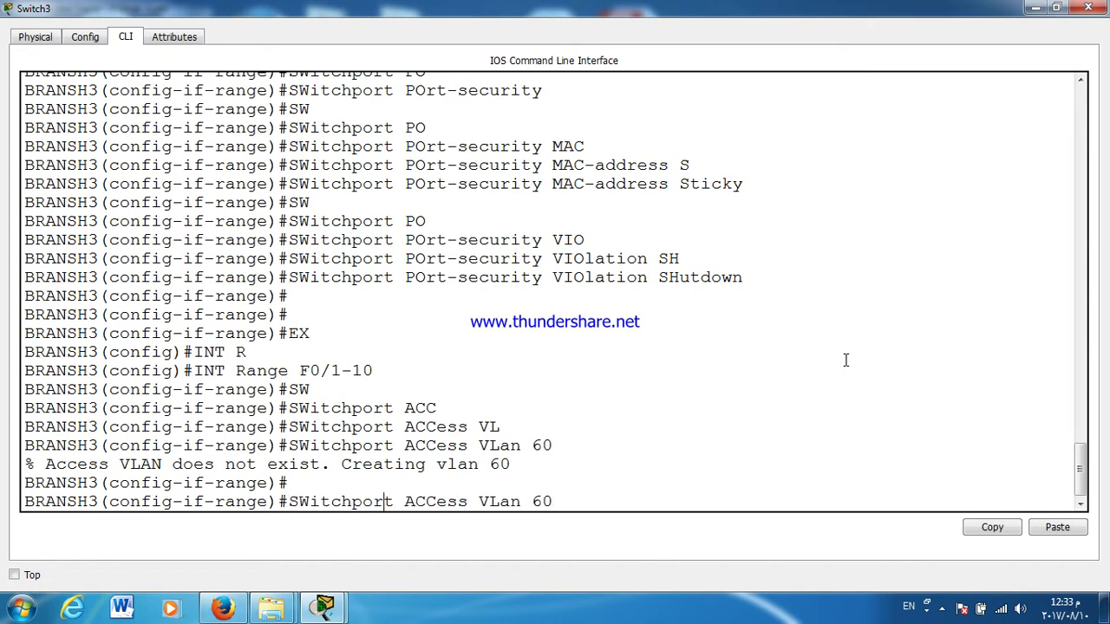
type("NO")
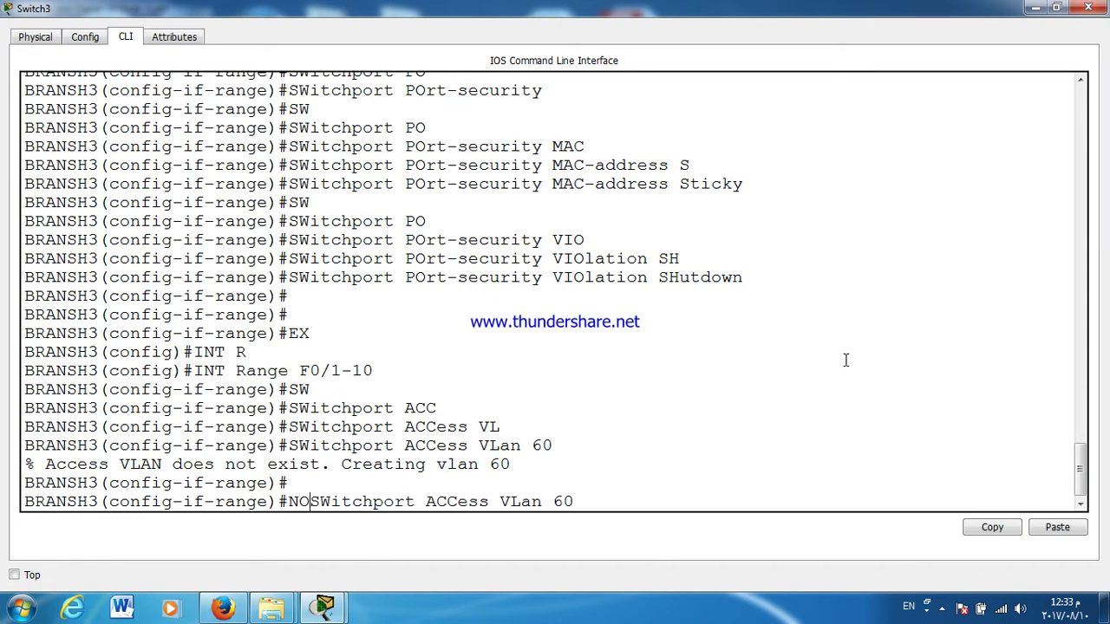
key("Return")
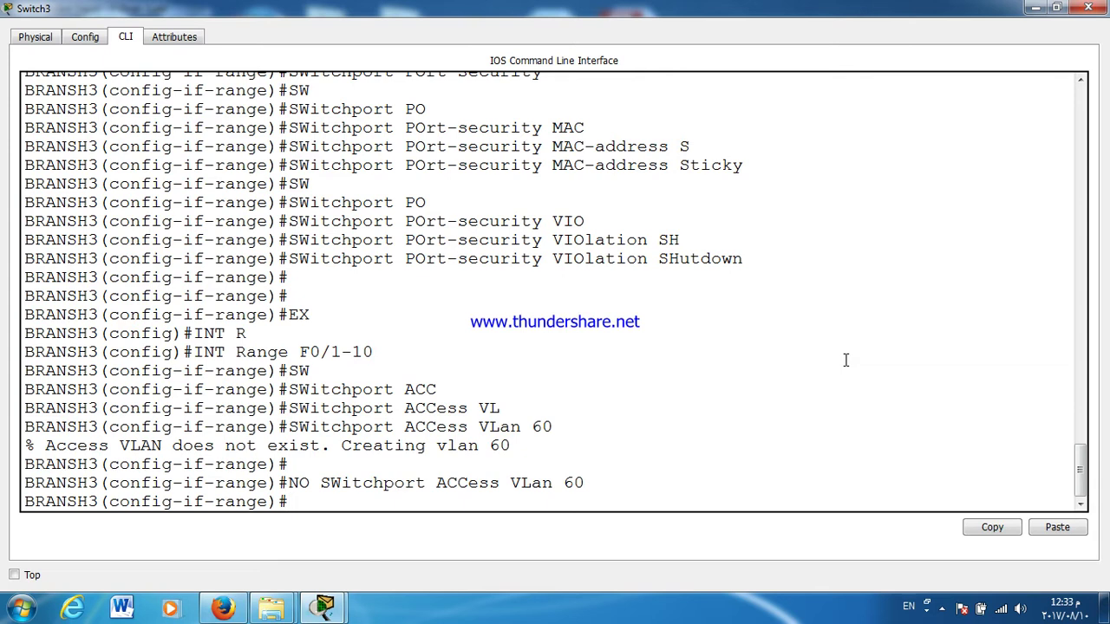
key("Up")
key("Up")
key("BackSpace")
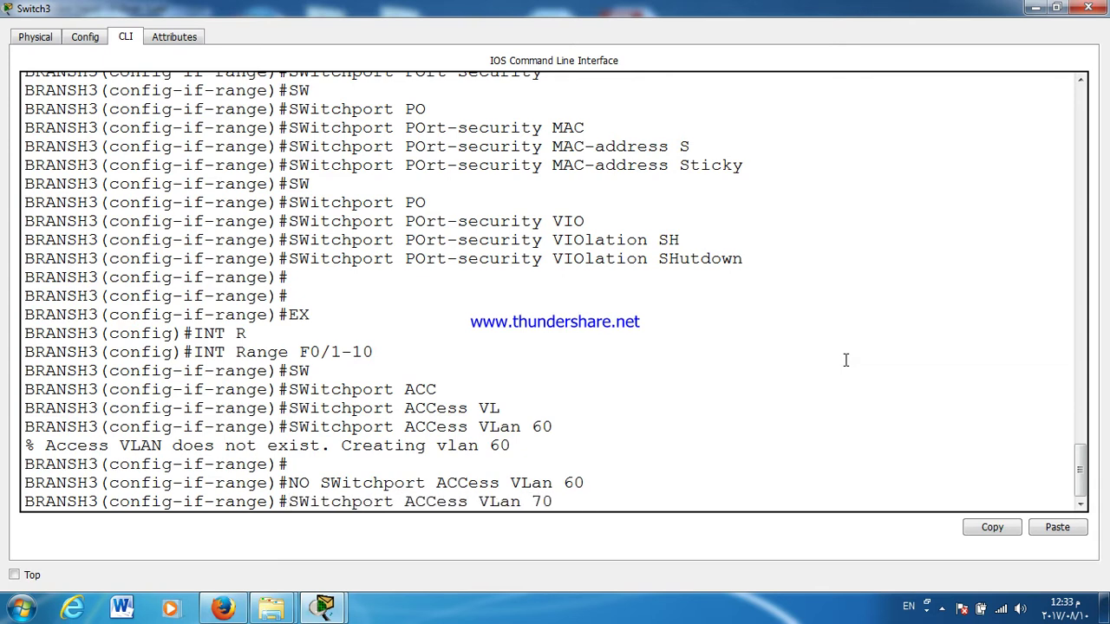
type("70")
key("Return")
Step: Leave the interface range and delete VLAN 60 with no vlan 60
type("EX")
key("Return")
type("NO VL")
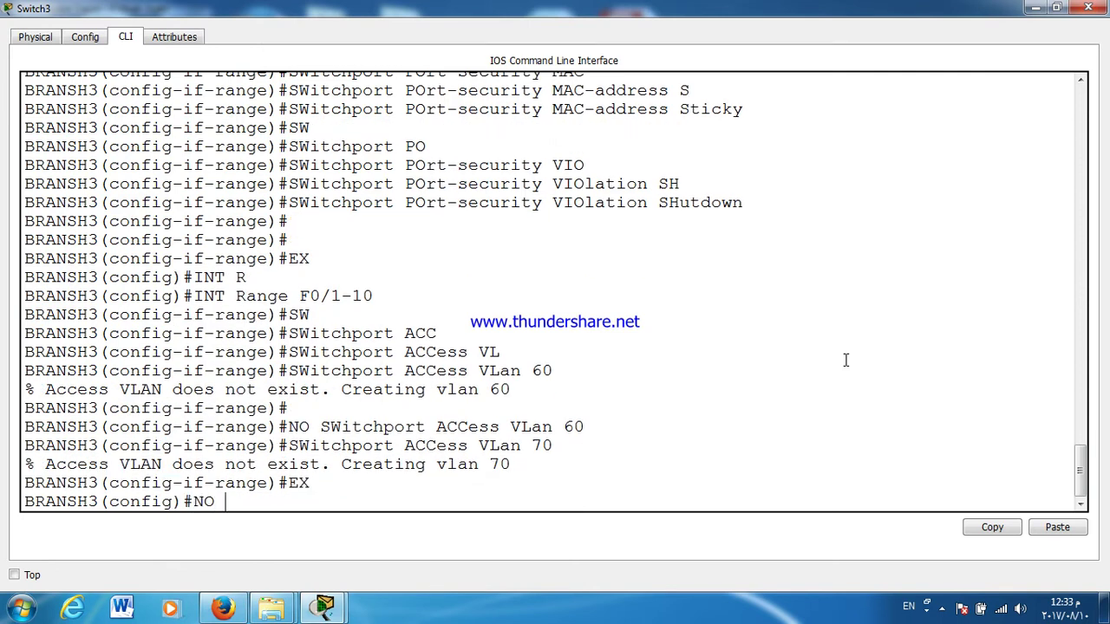
key("Tab")
type("60")
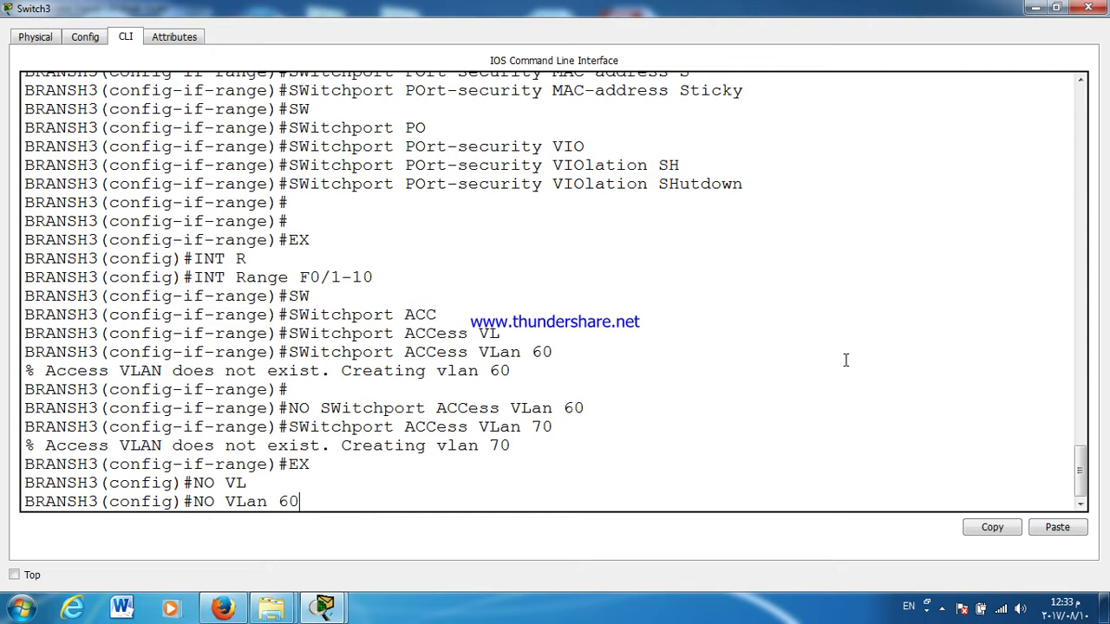
key("Return")
key("Return")
Step: Put ports F0/11-20 into access VLAN 80
type("INT R")
key("Tab")
type("F0/11")
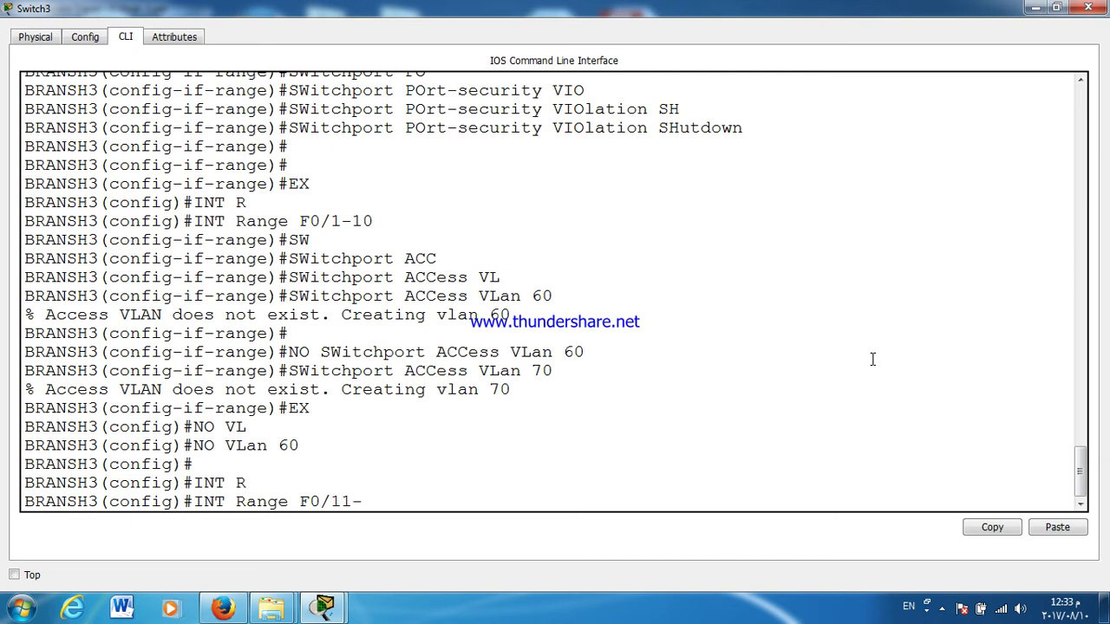
key("Return")
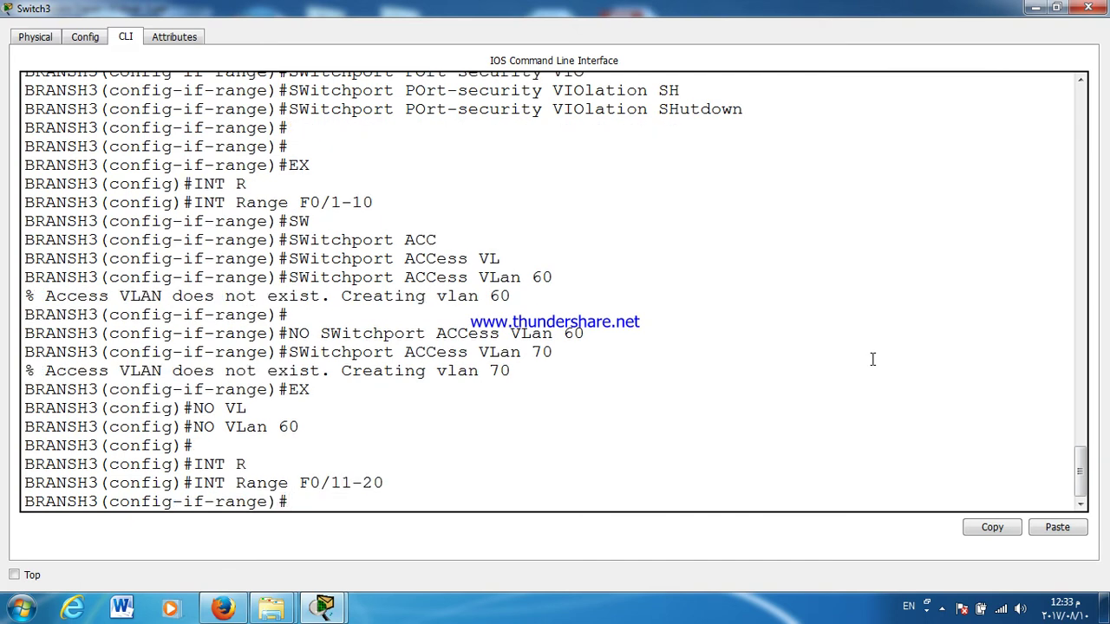
type("SW")
key("Tab")
type("ACC")
key("Tab")
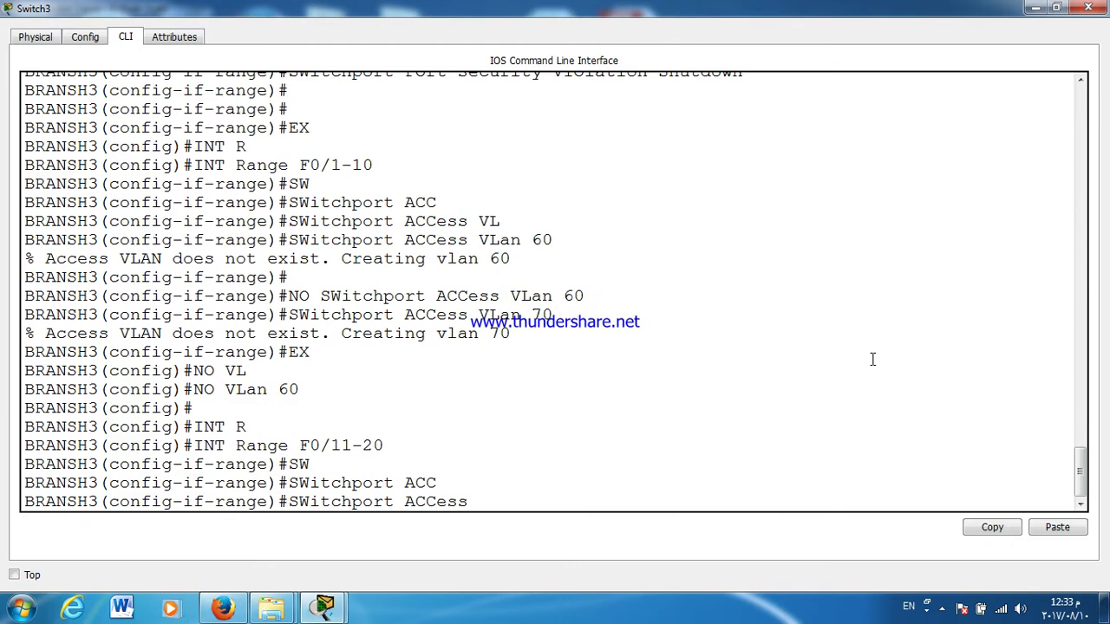
type("V")
key("Tab")
type("80")
key("Return")
key("Return")
key("Return")
key("Return")
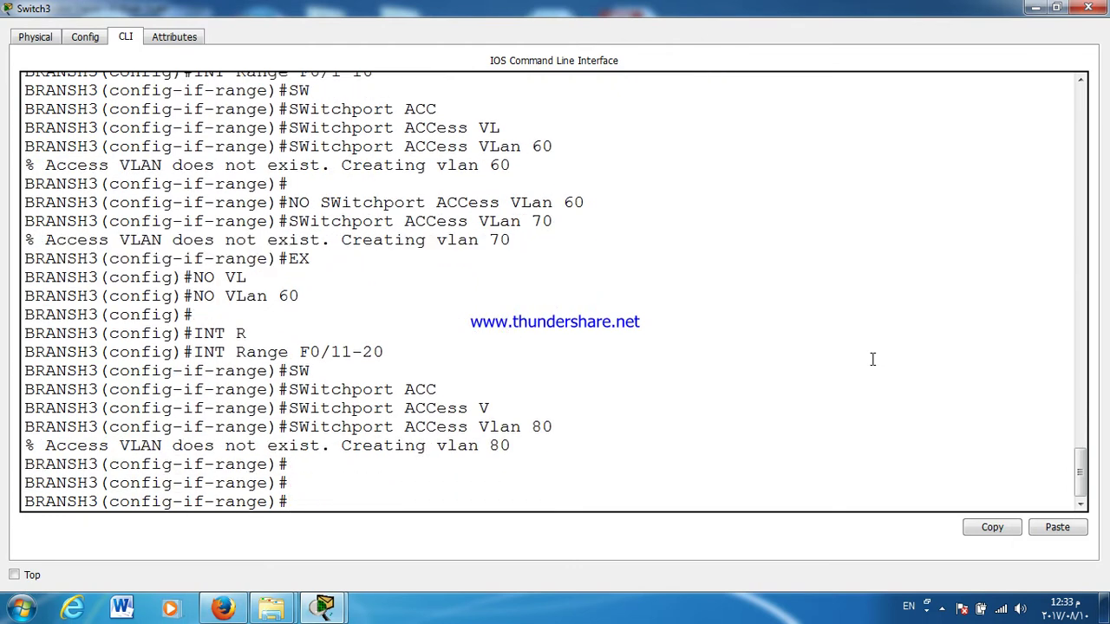
type("EX")
key("Return")
Step: Enter configuration of interface VLAN 70 on the branch switch
type("IN")
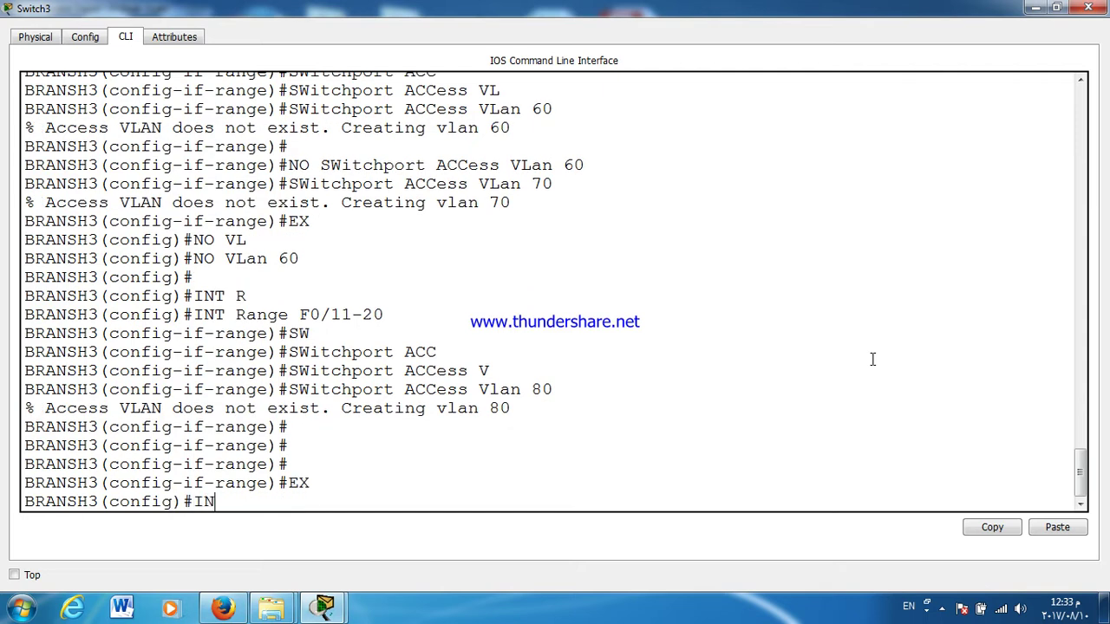
type("T VL")
key("Tab")
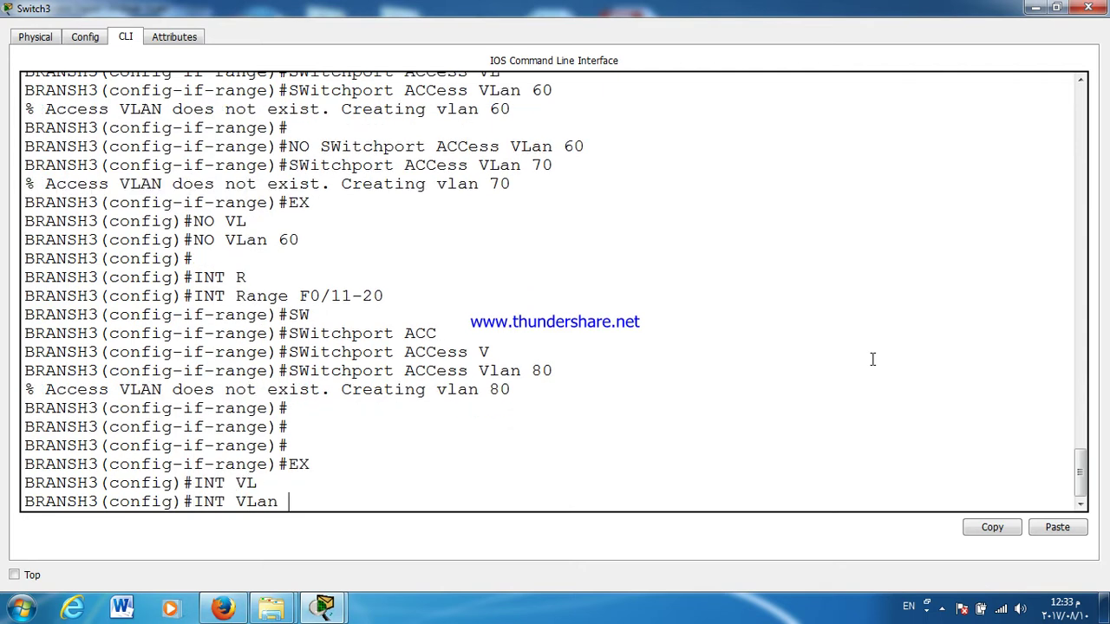
type("70")
key("Return")
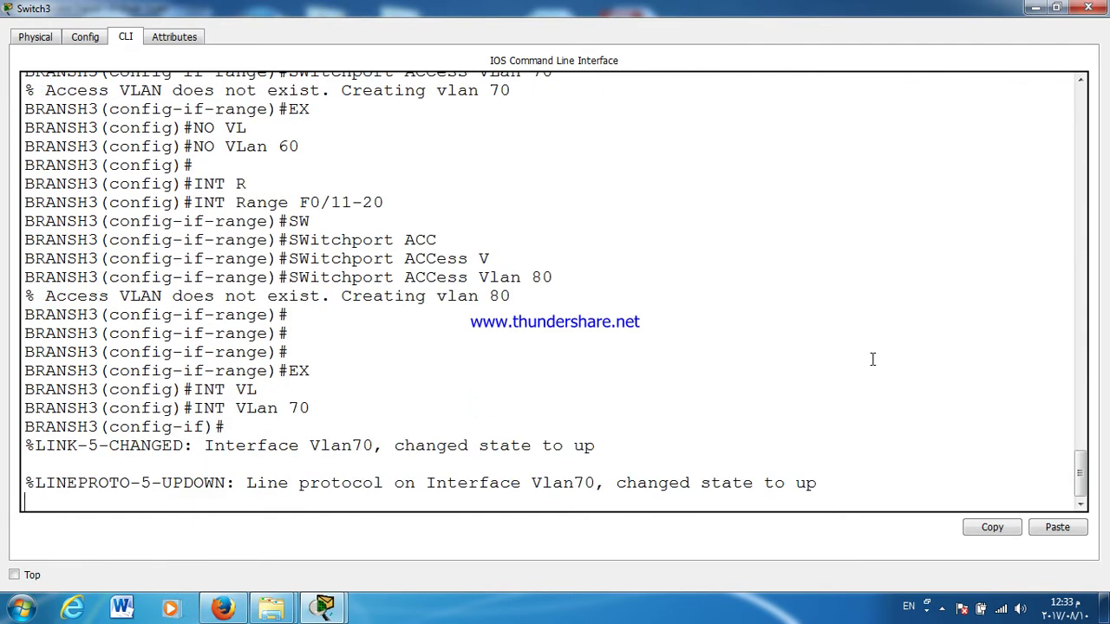
key("Return")
Step: Assign interface VLAN 70 the address 192.168.4.100 with mask 255.255.255.0
type("IP ADD")
key("Tab")
type("1")
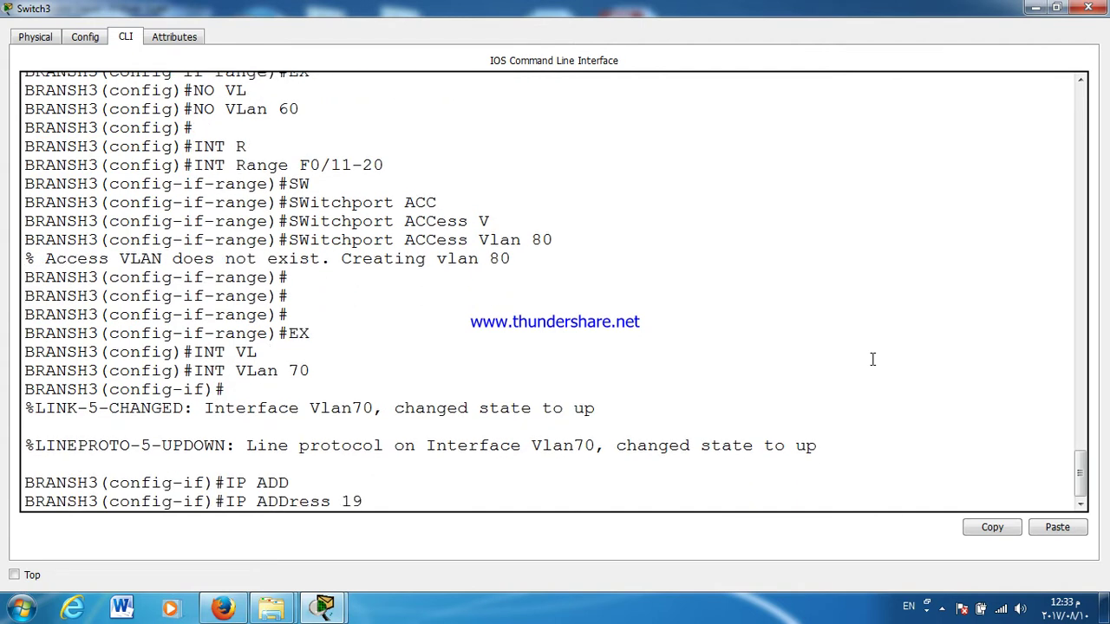
type("92.168")
left_click_drag(1006, 12, 783, 473)
double_click(771, 462)
type(".4.10")
key("Return")
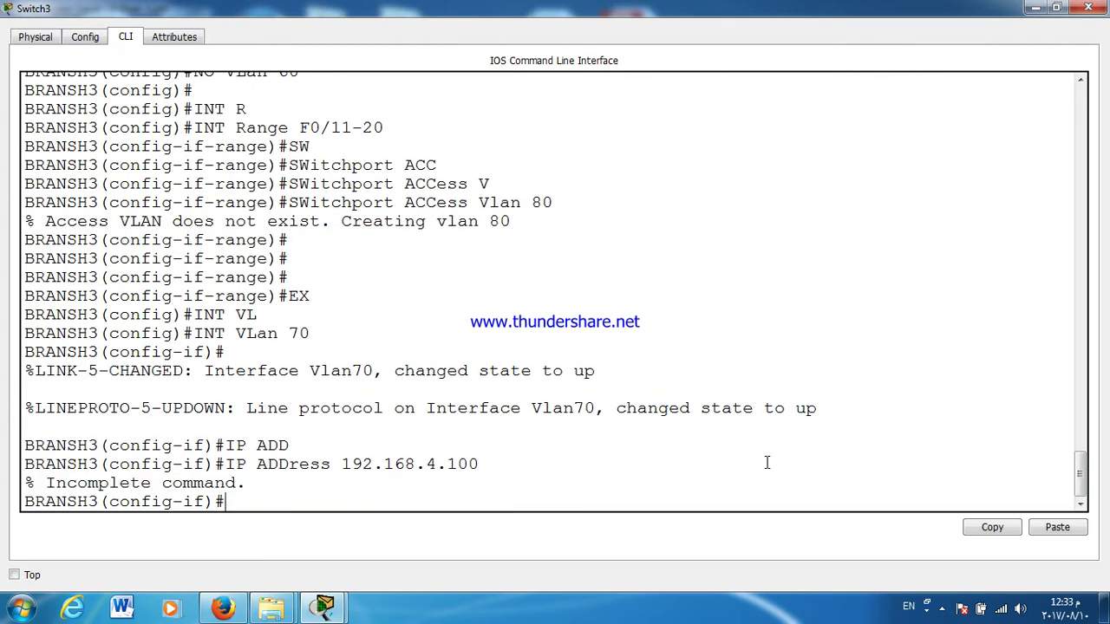
key("Up")
type("255.255")
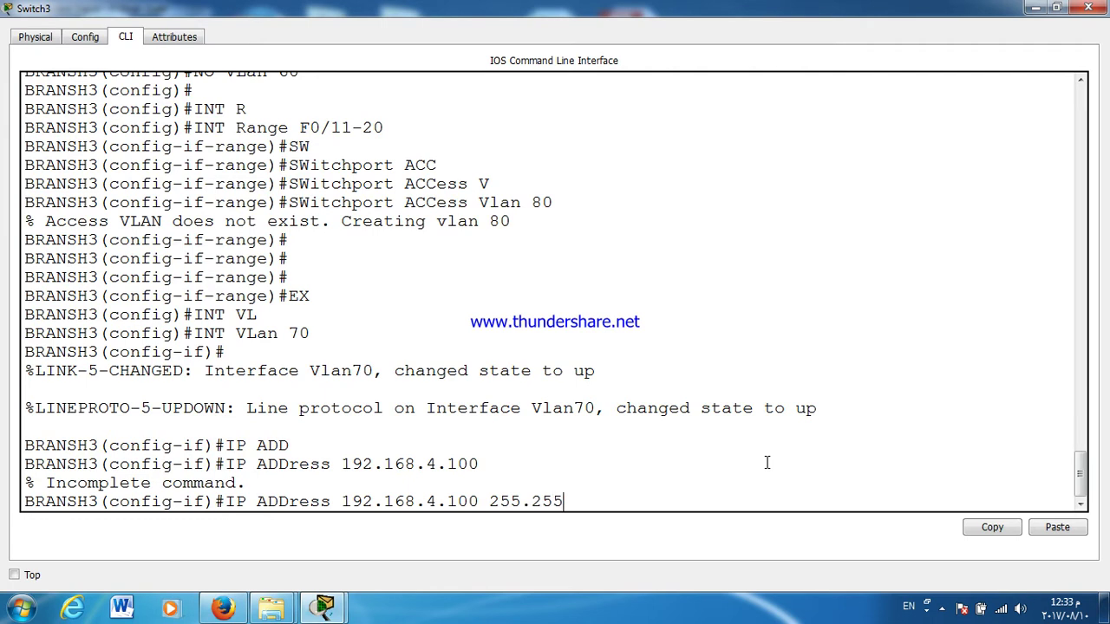
type(".255.0")
key("Return")
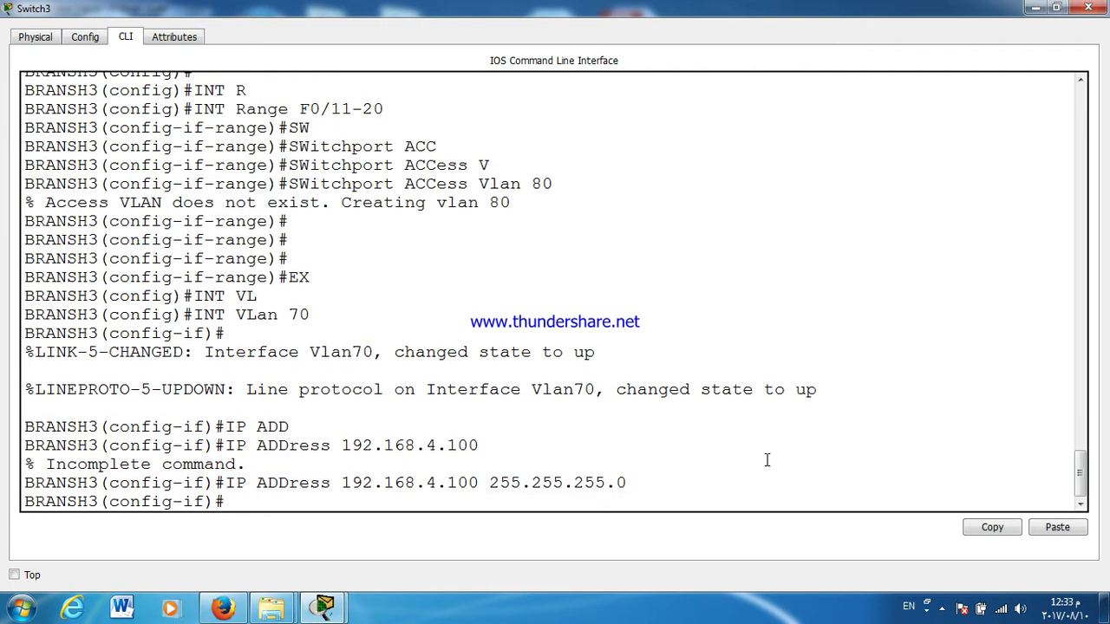
Step: Exit configuration mode, save the configuration with wr, and close the switch window
key("ctrl+z")
type("WR")
key("Return")
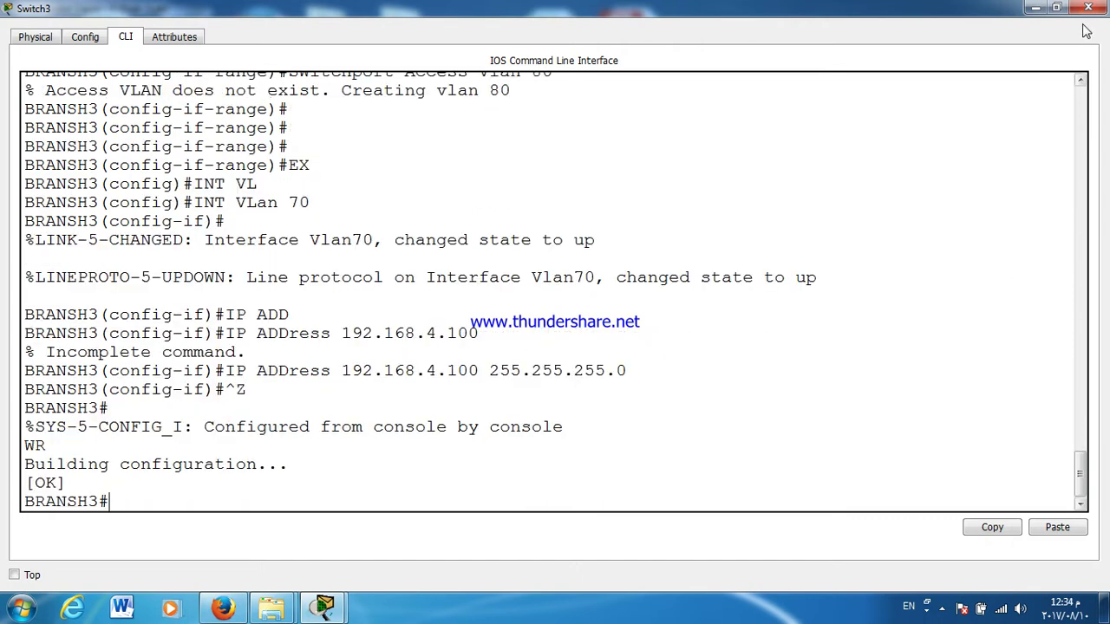
left_click(1088, 7)
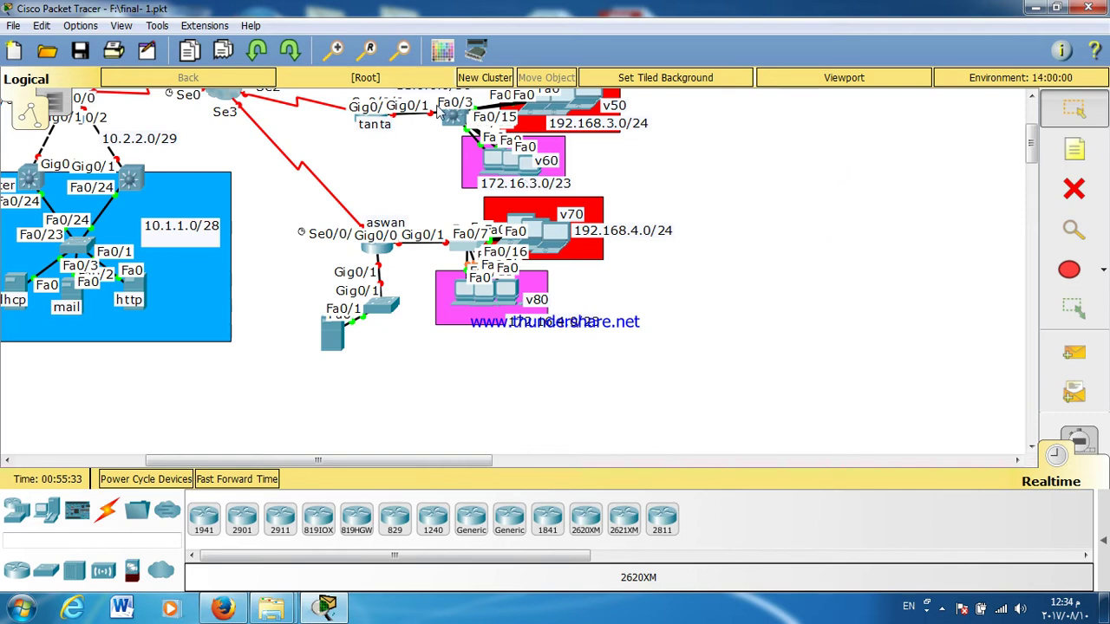
Step: Open the IOS command log from the Options menu and load the recorded commands
left_click(120, 26)
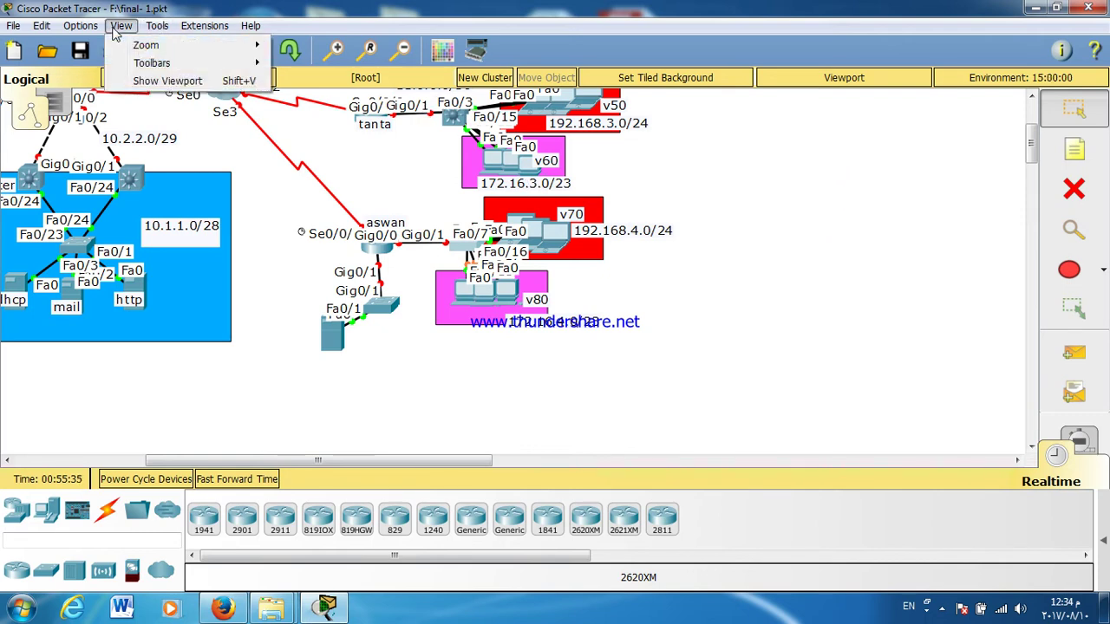
mouse_move(91, 24)
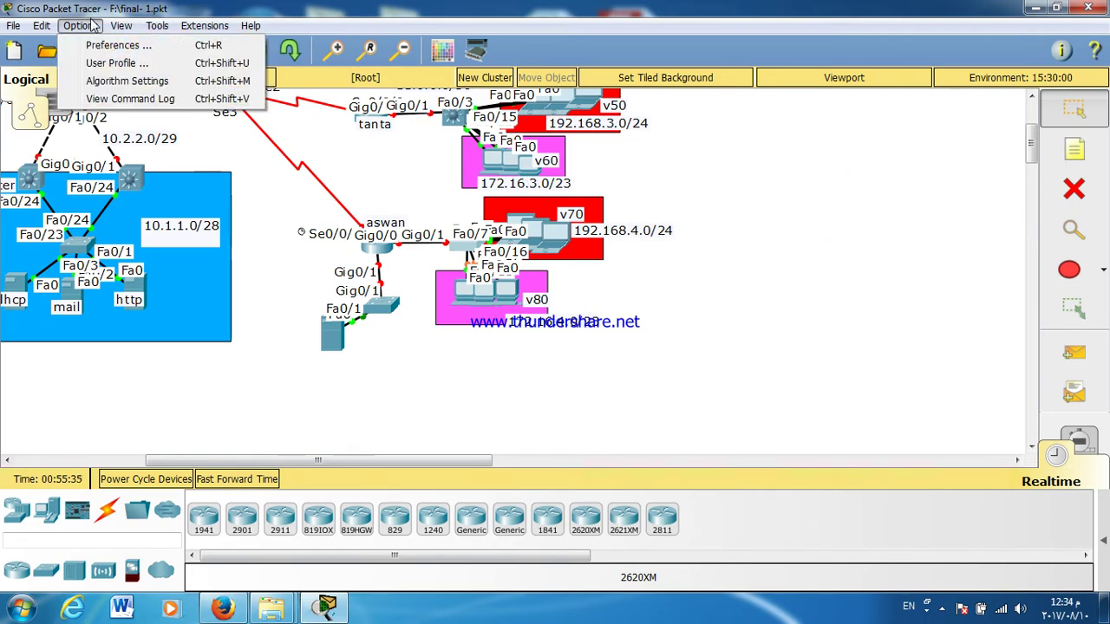
left_click(127, 99)
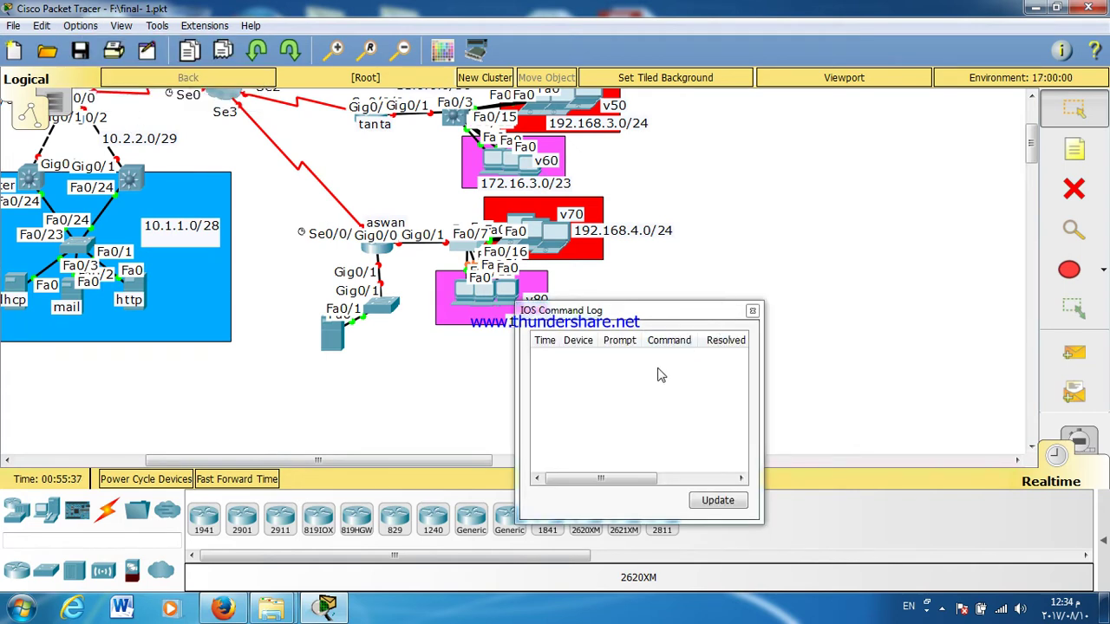
left_click(704, 502)
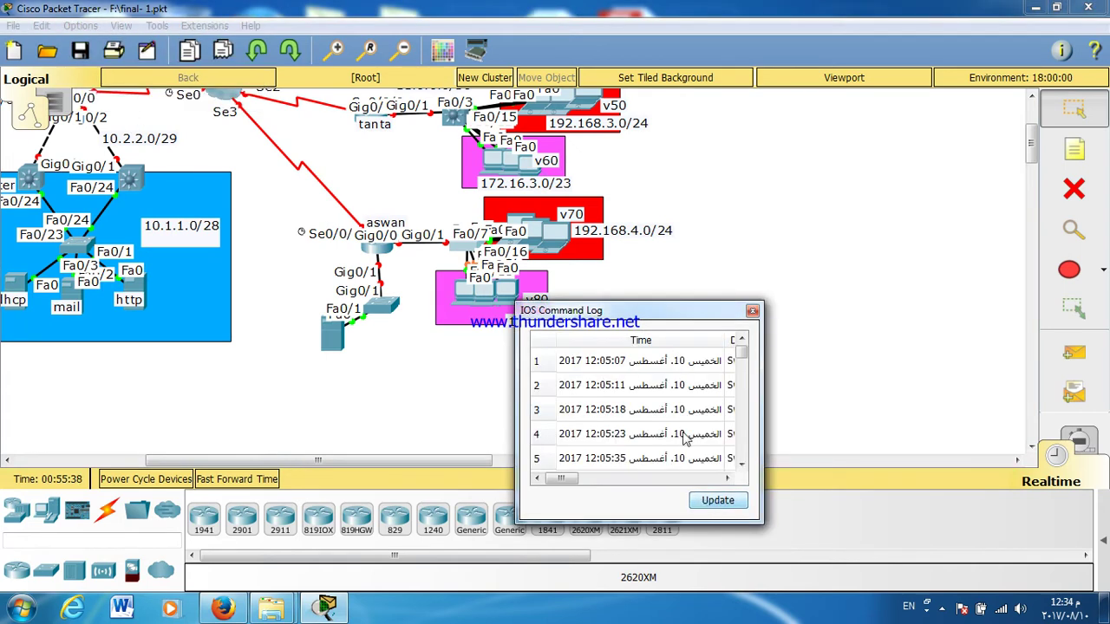
Step: Dock and widen the command log, browse the logged commands, then close it
double_click(656, 318)
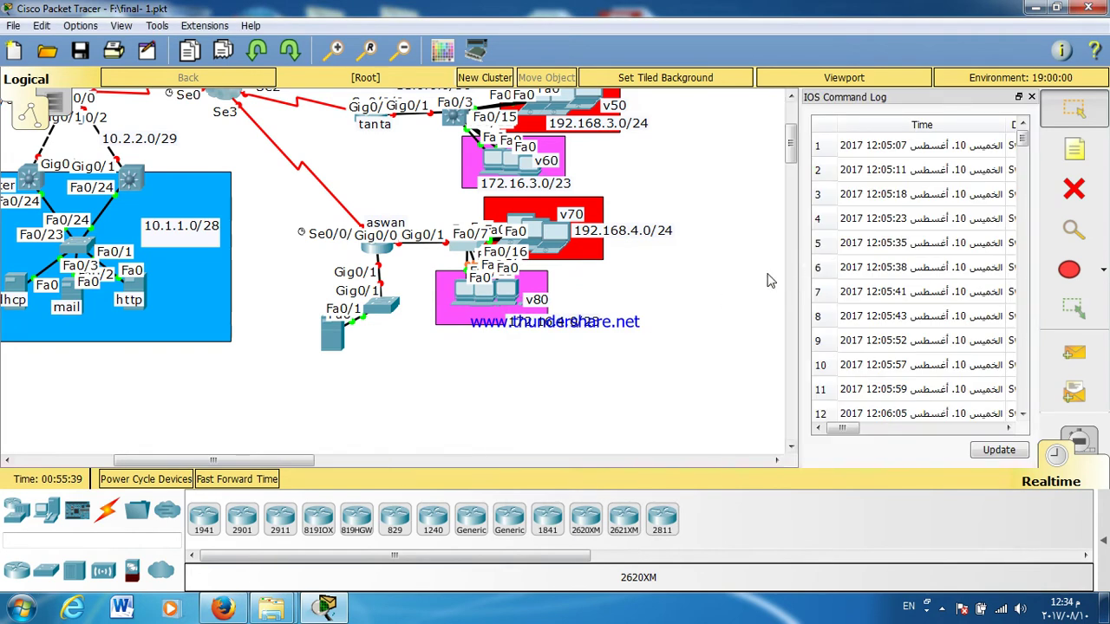
left_click_drag(800, 278, 466, 260)
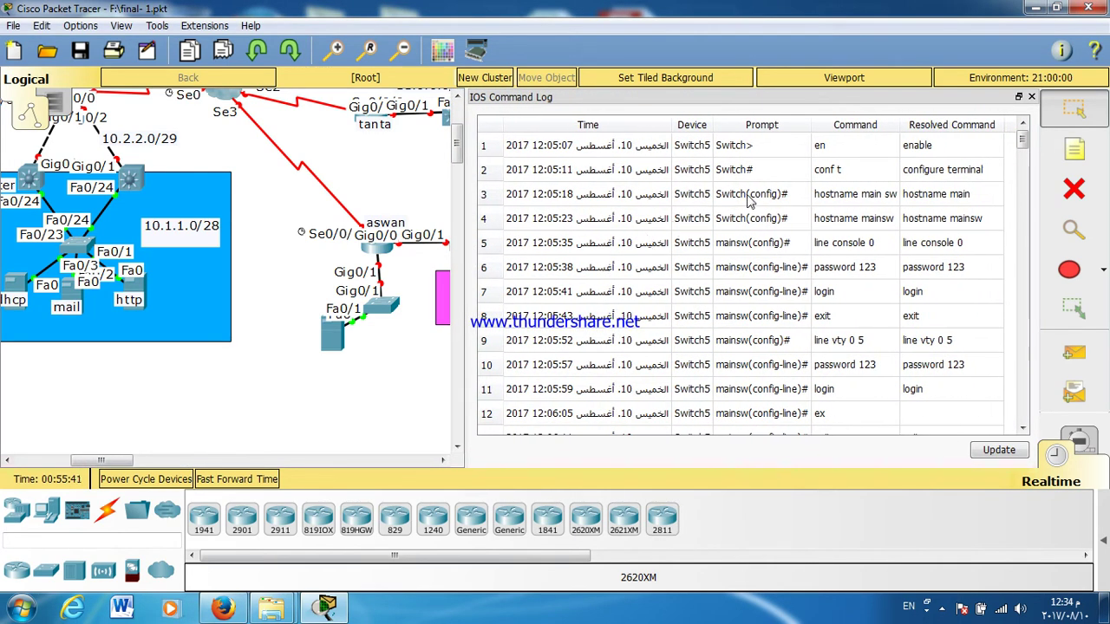
left_click_drag(818, 144, 854, 243)
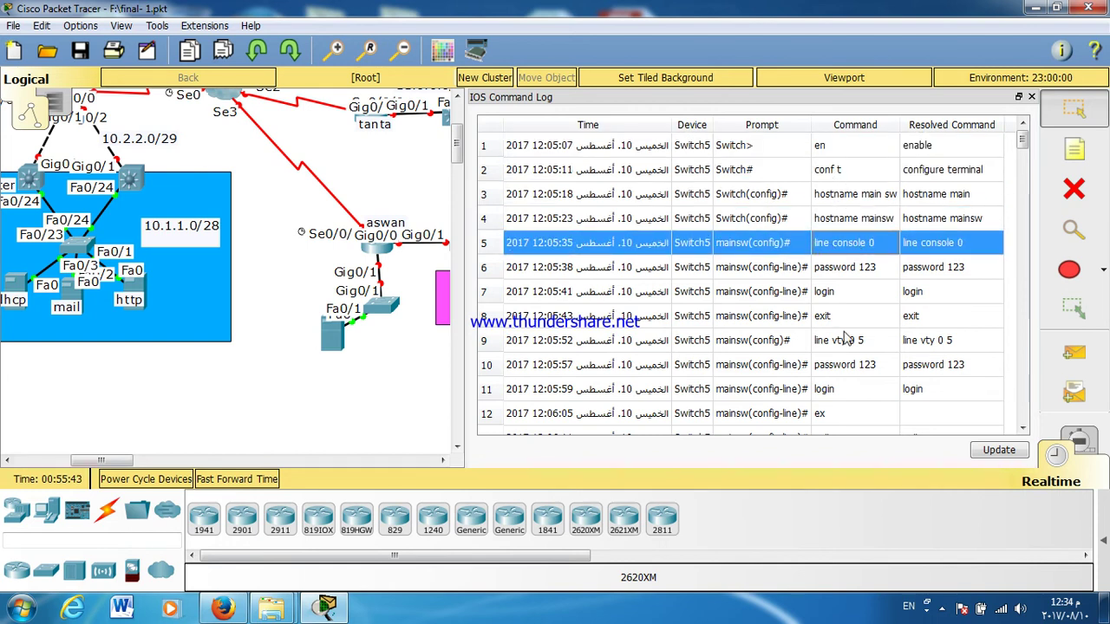
scroll(874, 249, "down", 12)
scroll(874, 249, "up", 12)
left_click(1031, 97)
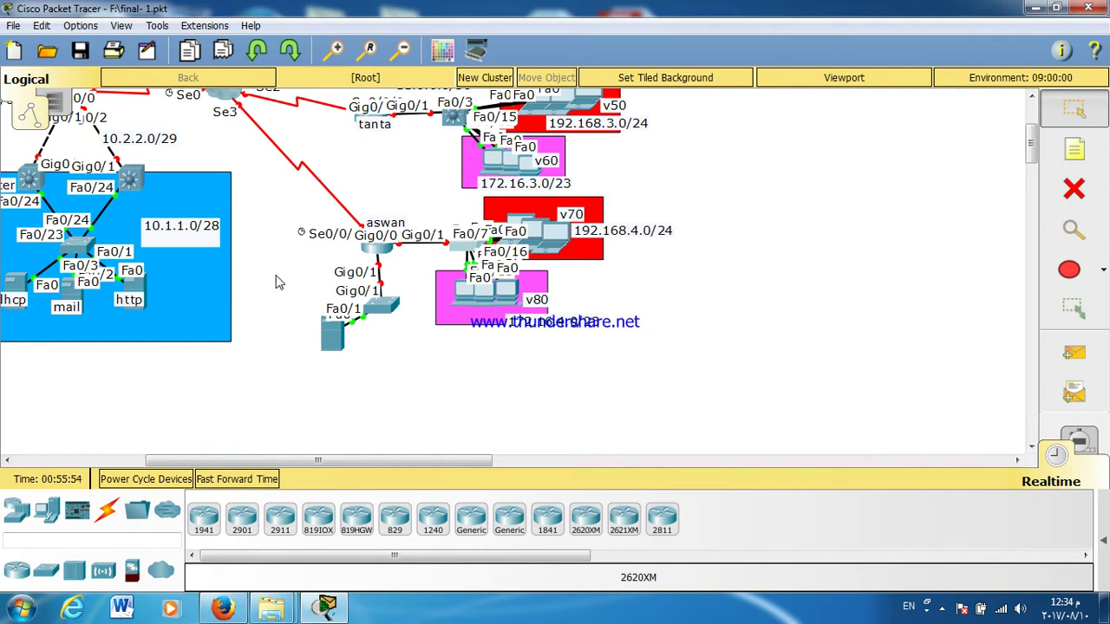
left_click_drag(307, 460, 171, 460)
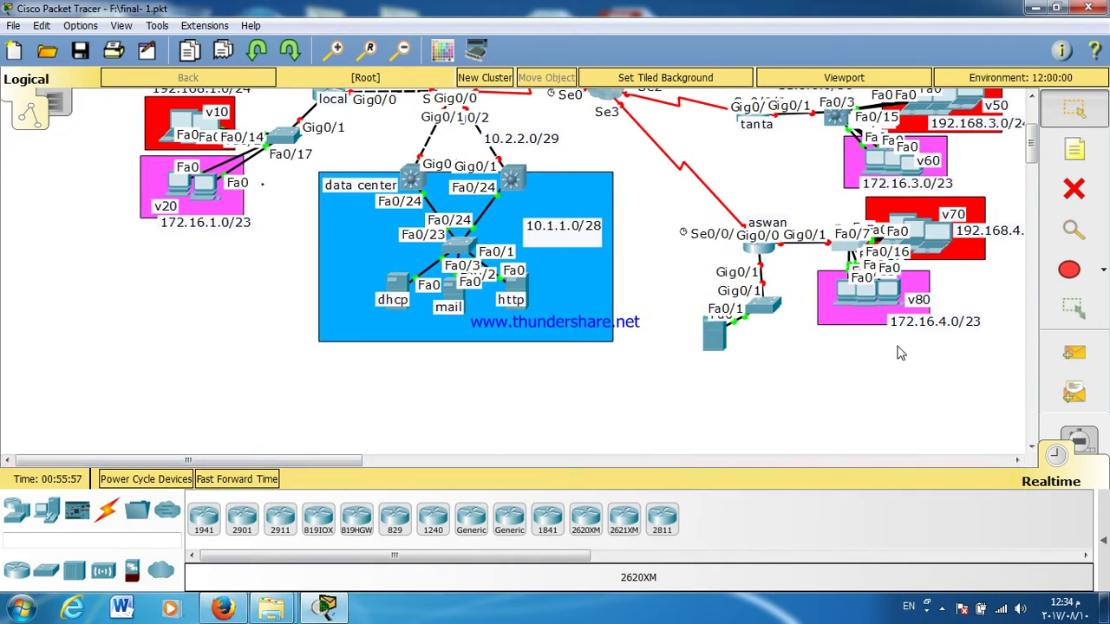
left_click(828, 125)
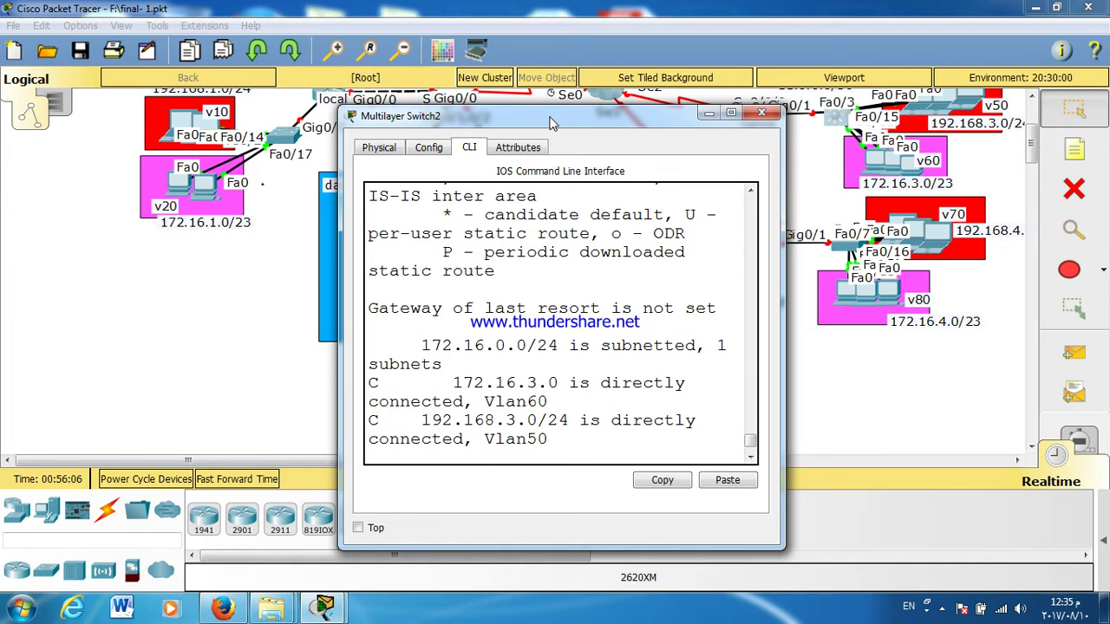
double_click(553, 122)
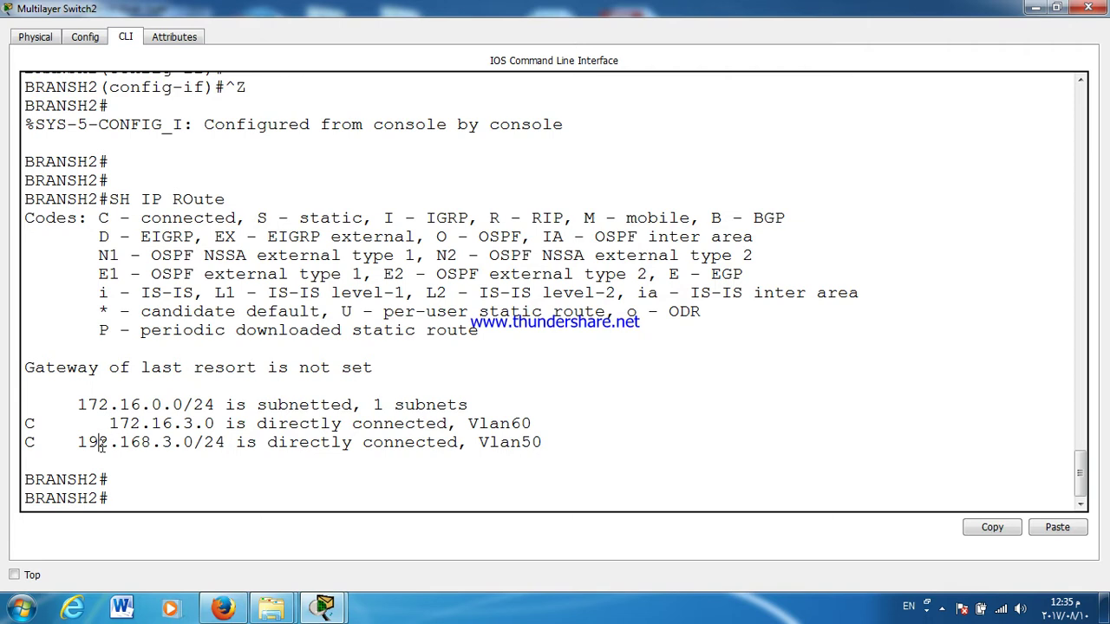
left_click_drag(99, 443, 183, 443)
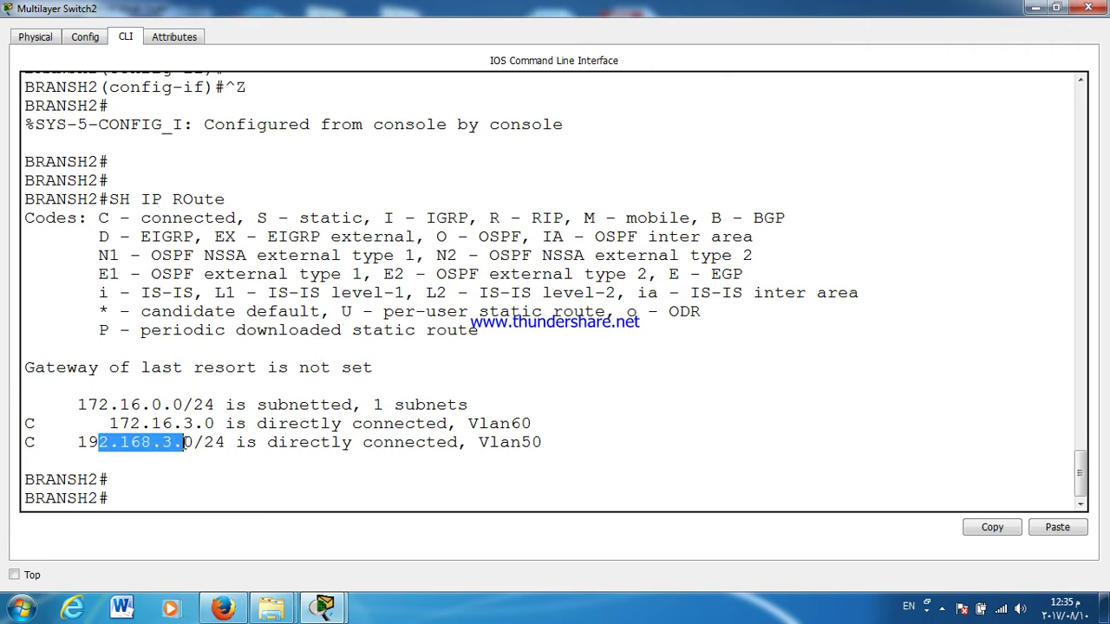
left_click(185, 492)
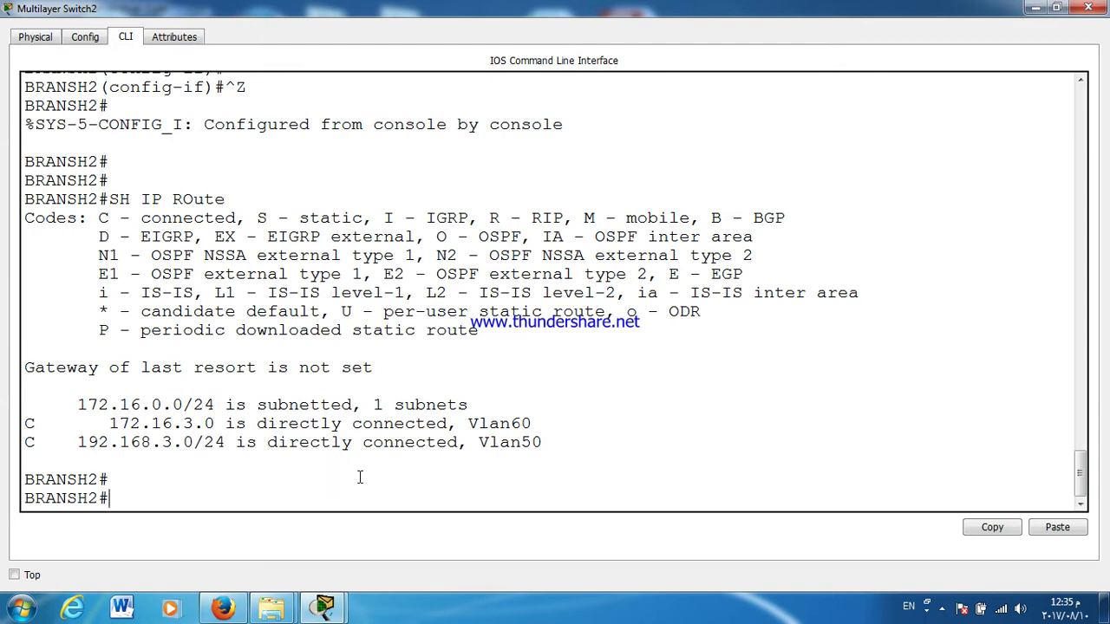
left_click(1075, 10)
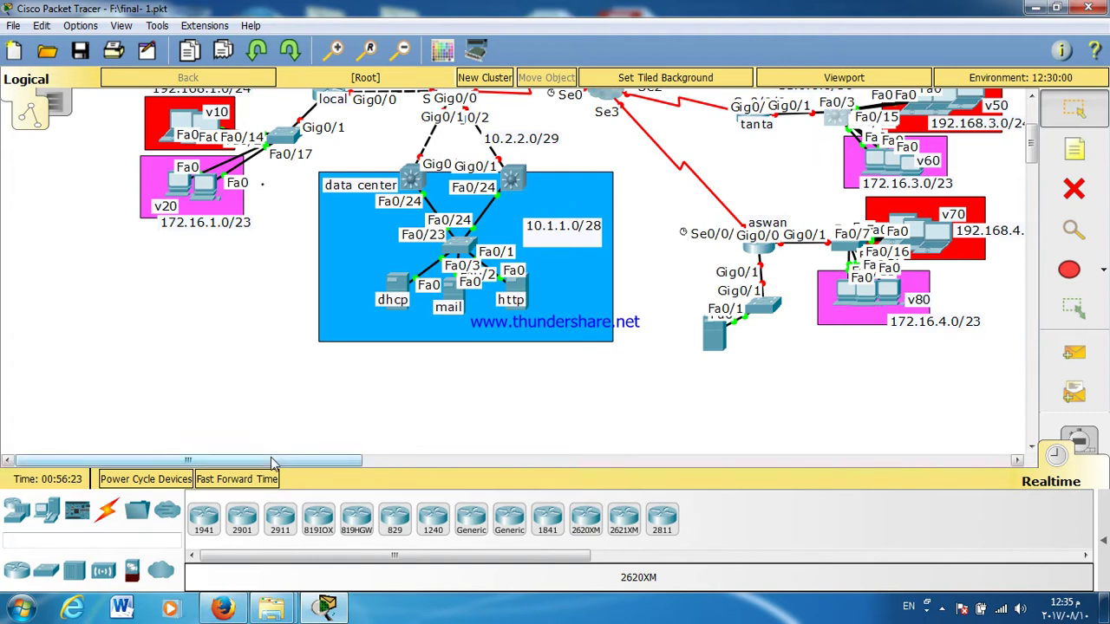
Step: Open Switch5's CLI full screen, log in, and enter global configuration mode
scroll(1032, 99, "up", 4)
left_click(1031, 98)
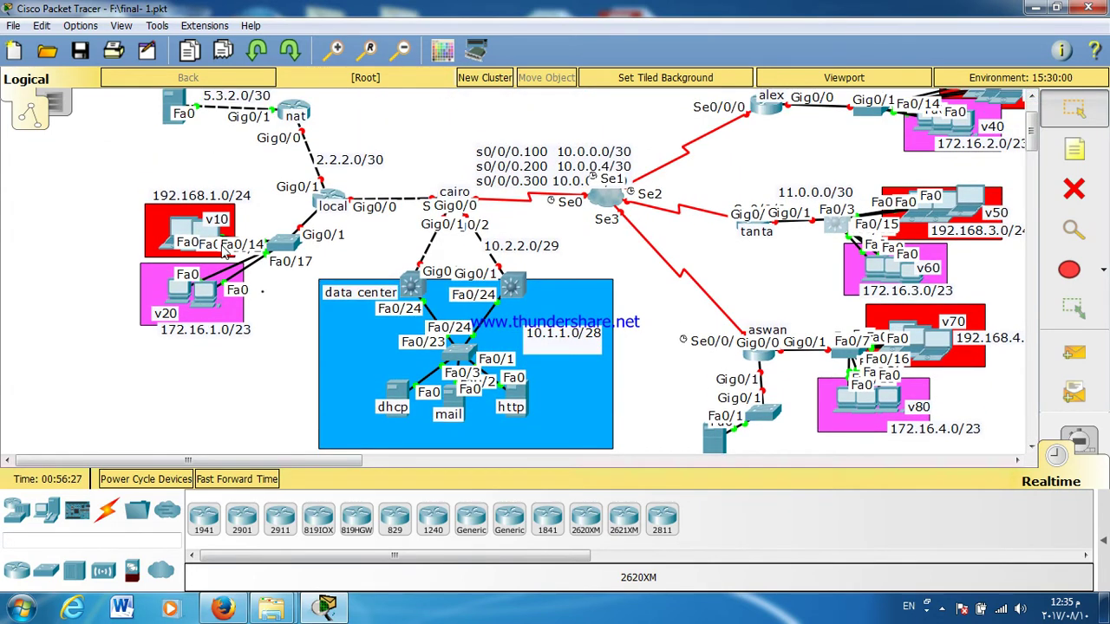
left_click(278, 248)
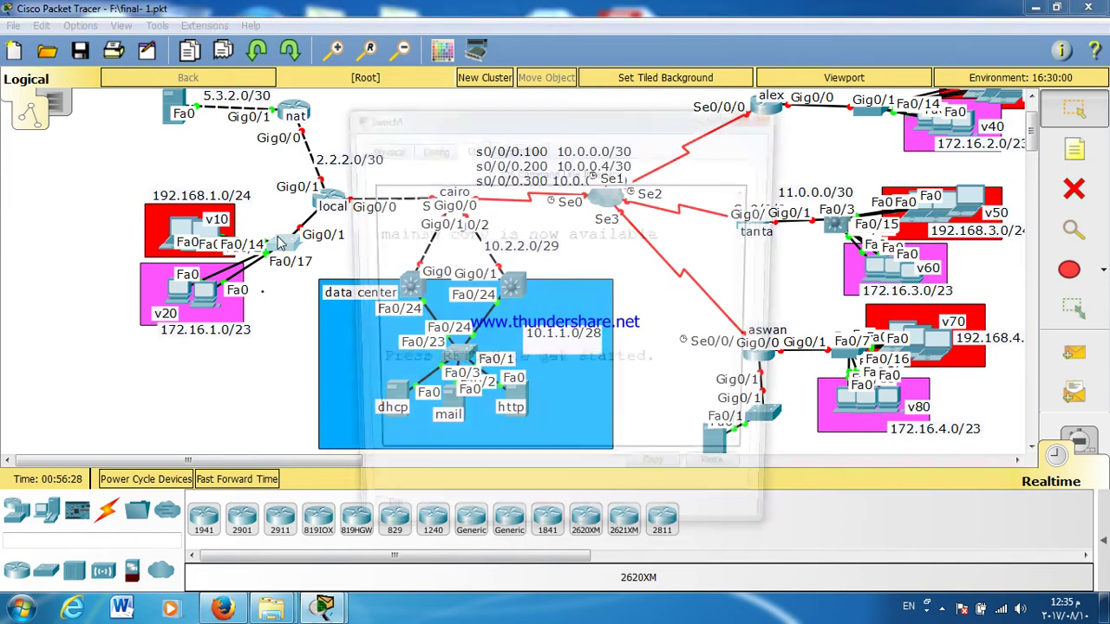
double_click(390, 121)
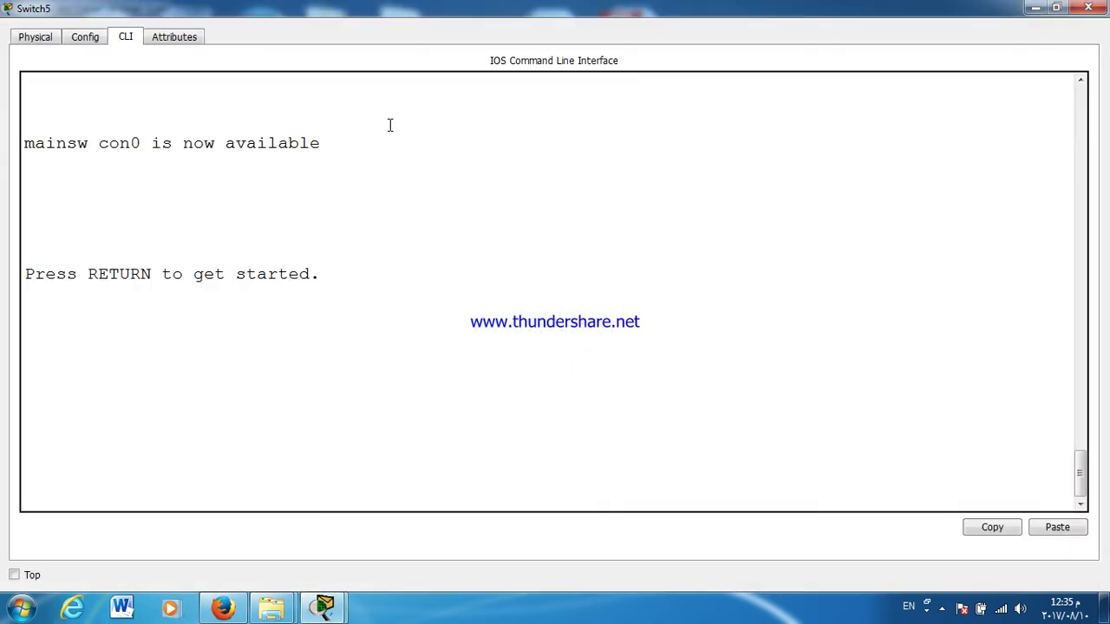
key("Return")
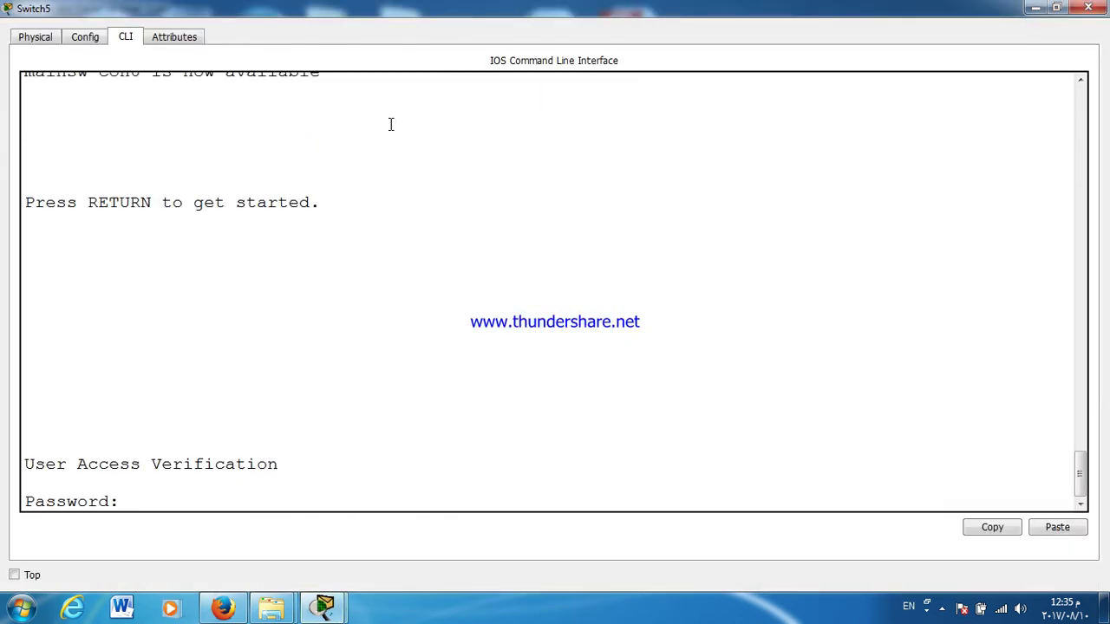
key("Return")
type("EN")
key("Return")
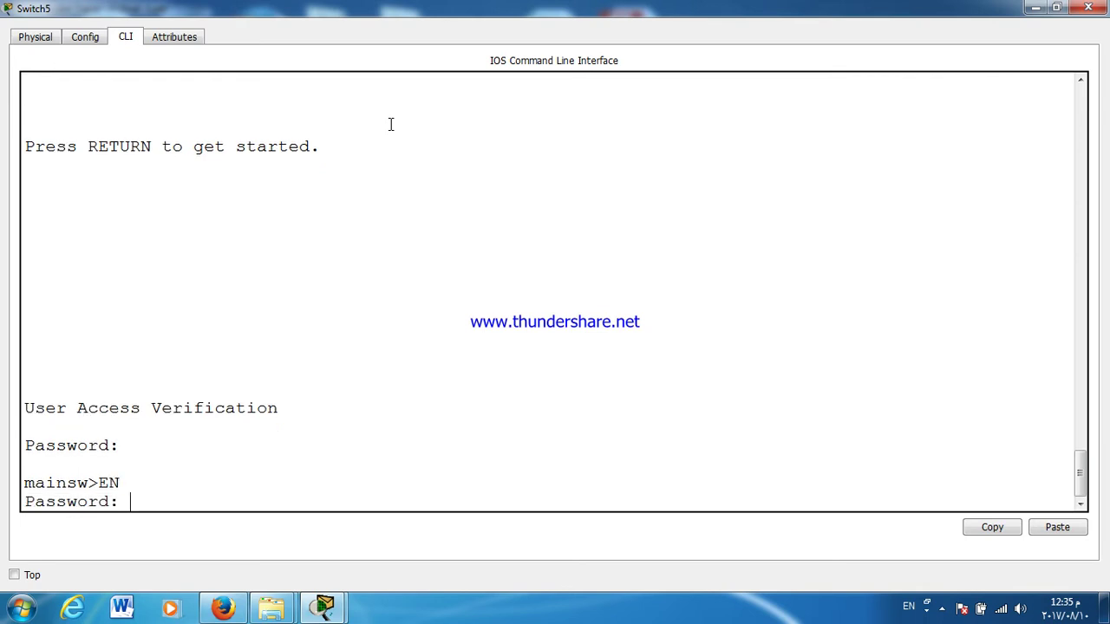
key("Return")
key("Return")
type("C")
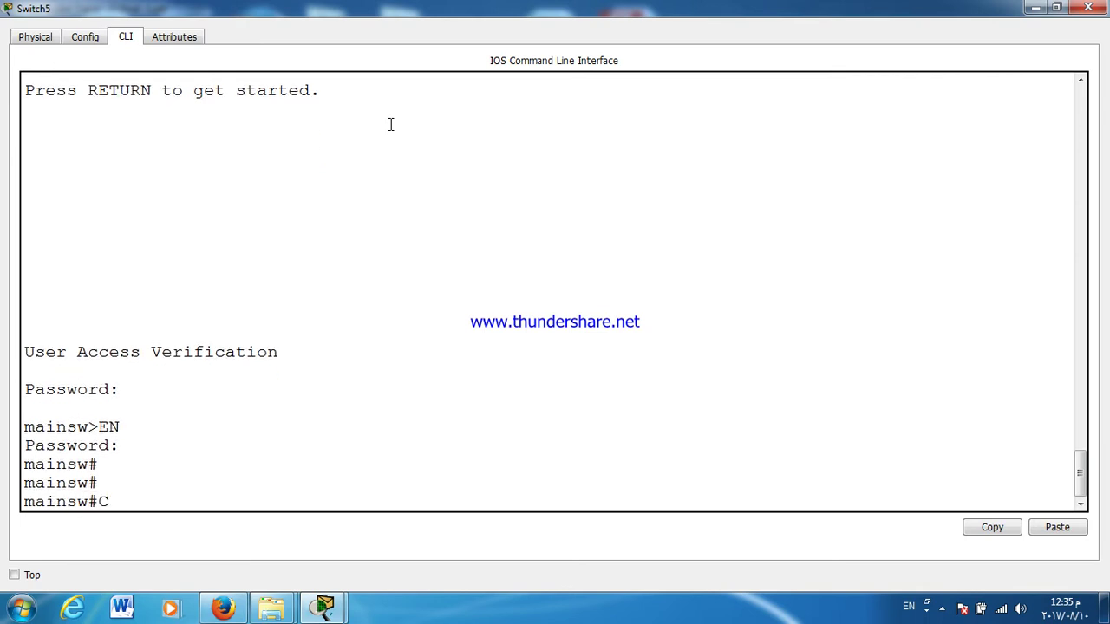
type("ONF T")
key("Return")
Step: Give interface Vlan10 the address 192.168.1.100 255.255.255.0
type("IN")
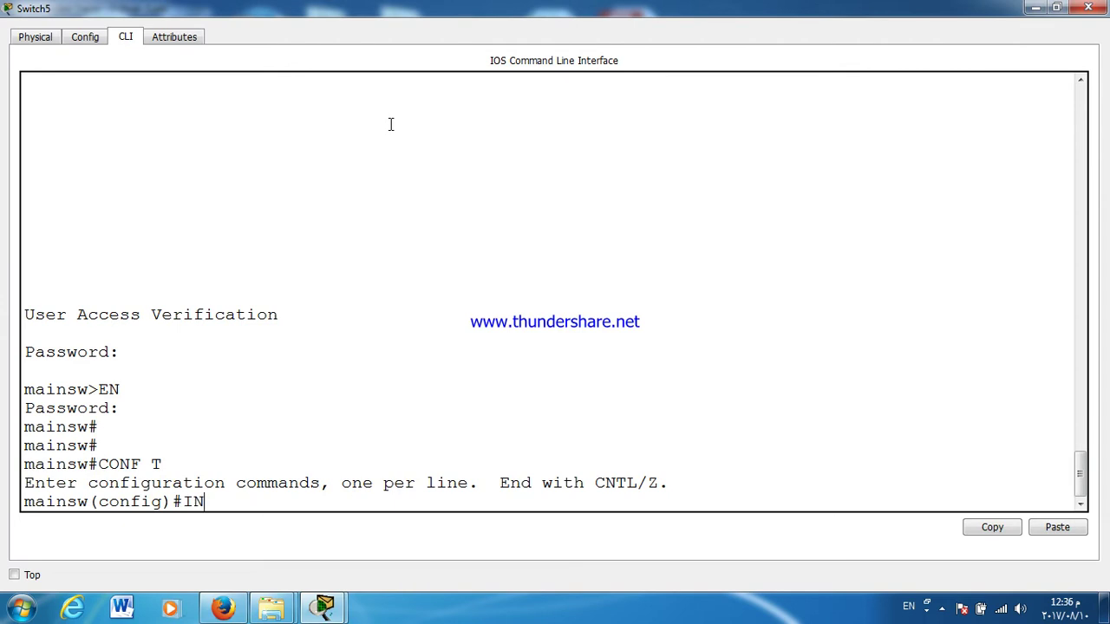
type("T VL")
key("Tab")
type("10")
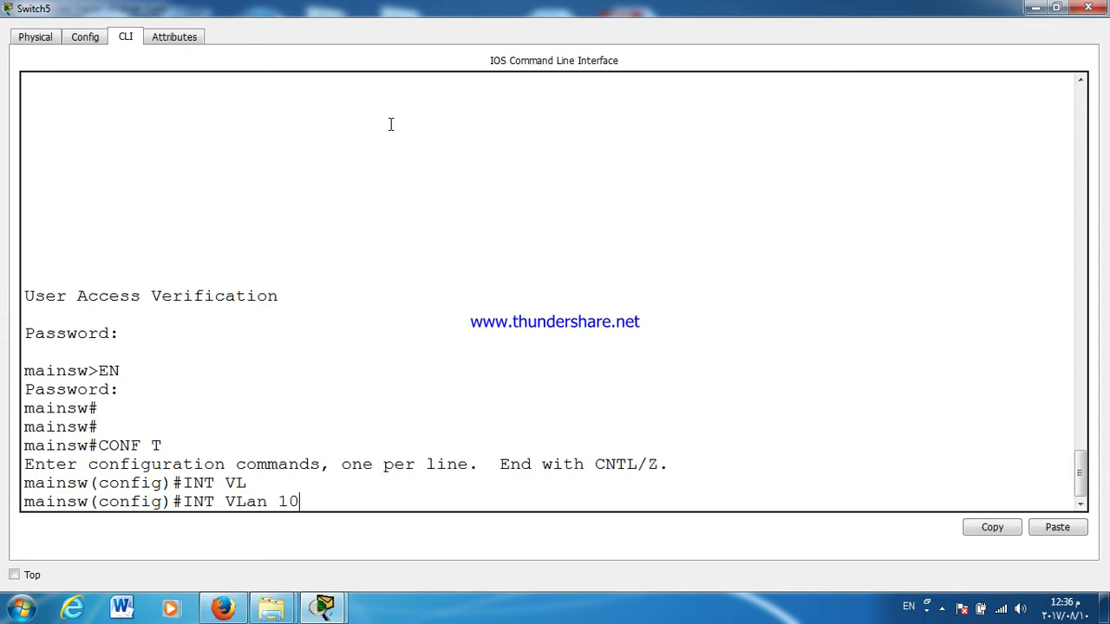
key("Return")
key("Return")
key("Return")
type("IP ADD")
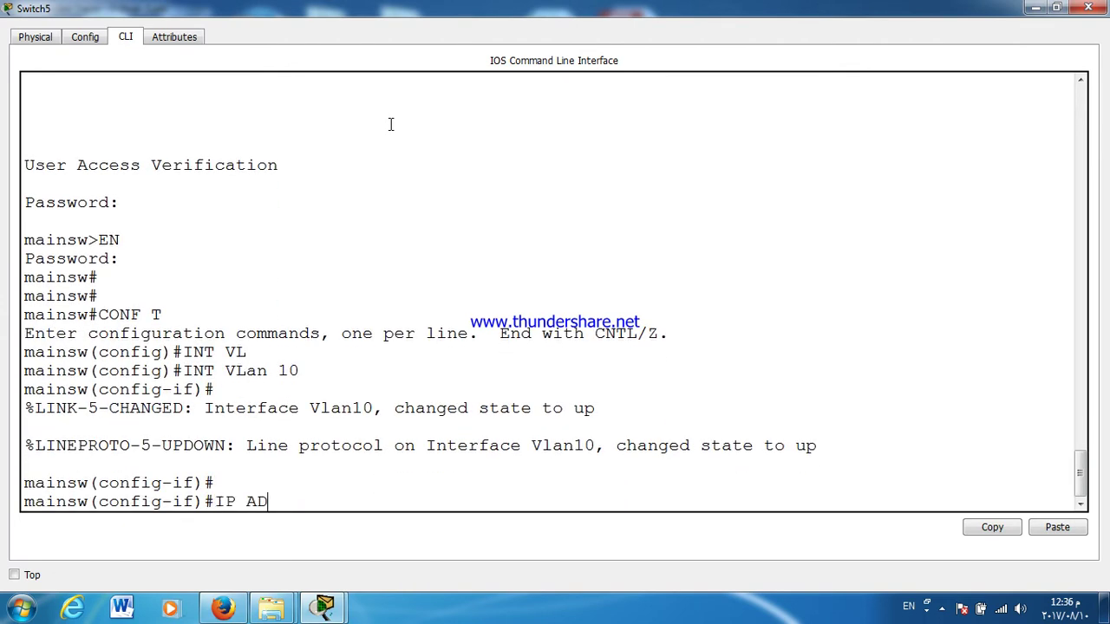
key("Tab")
type("192.168.1.100")
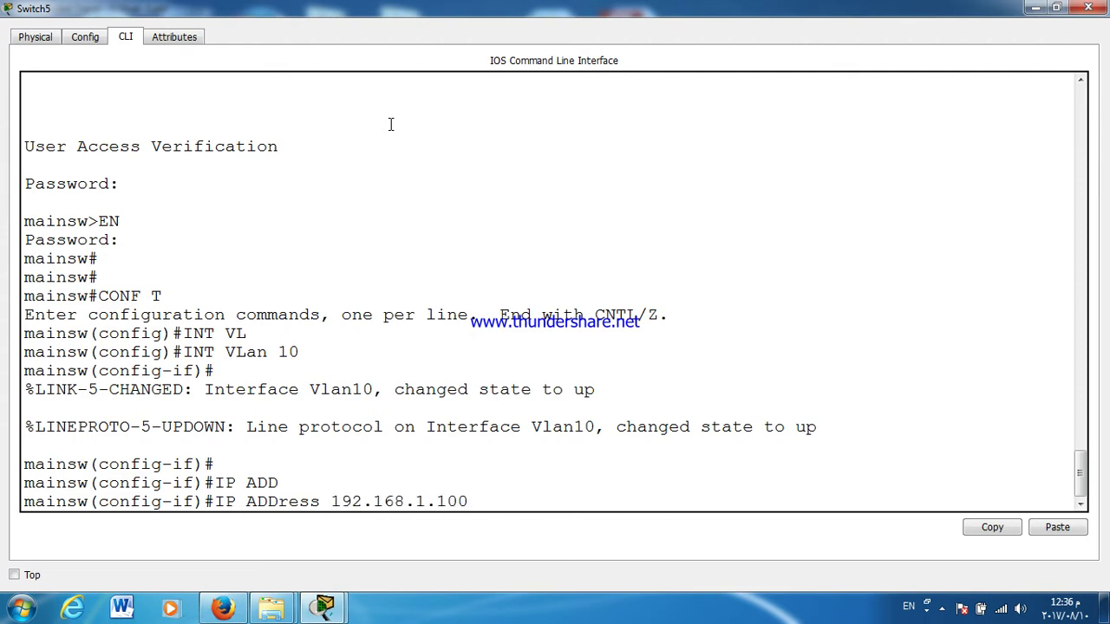
type(" 255.255.255.0")
key("Return")
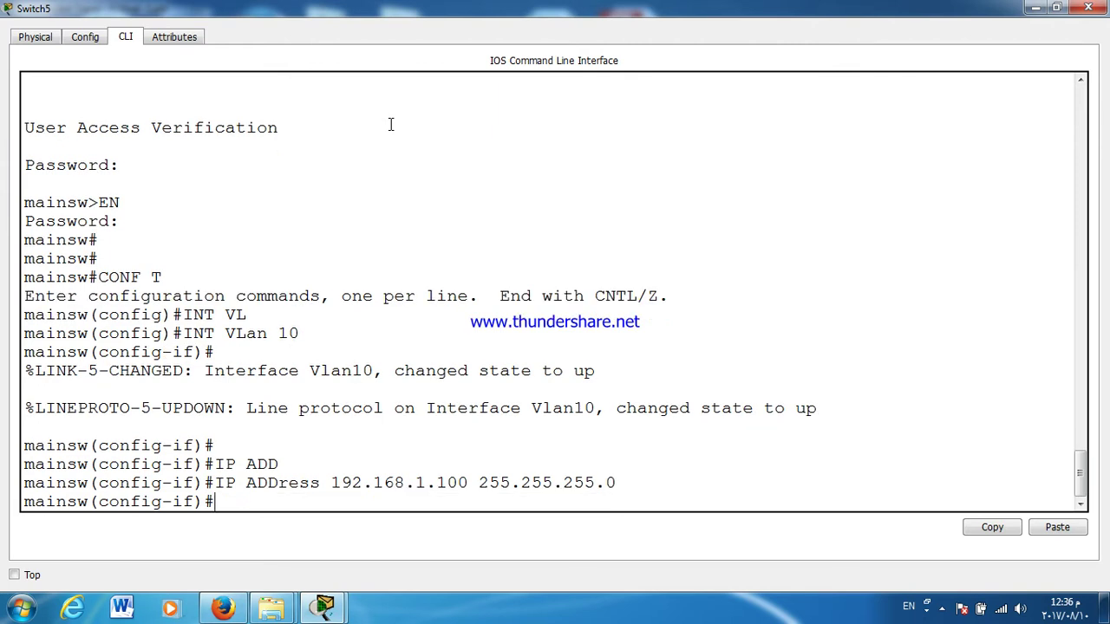
Step: Exit configuration mode, save with wr, and close Switch5's window
key("ctrl+z")
type("WR")
key("Return")
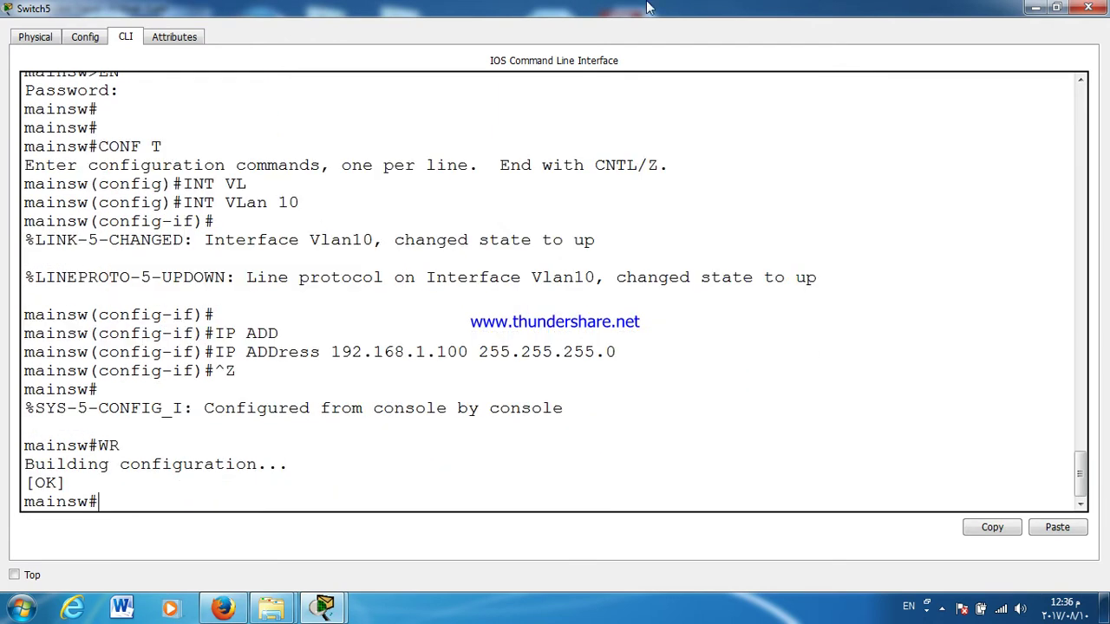
left_click(1088, 7)
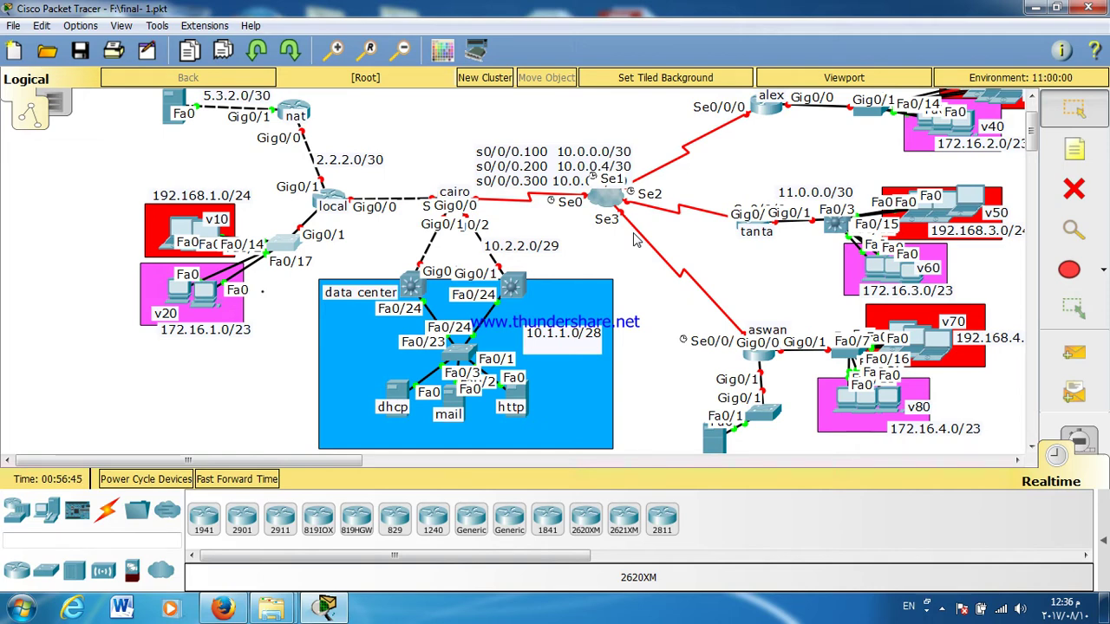
Step: Minimize Packet Tracer and launch Wireshark Legacy from the Start menu search
left_click(1035, 7)
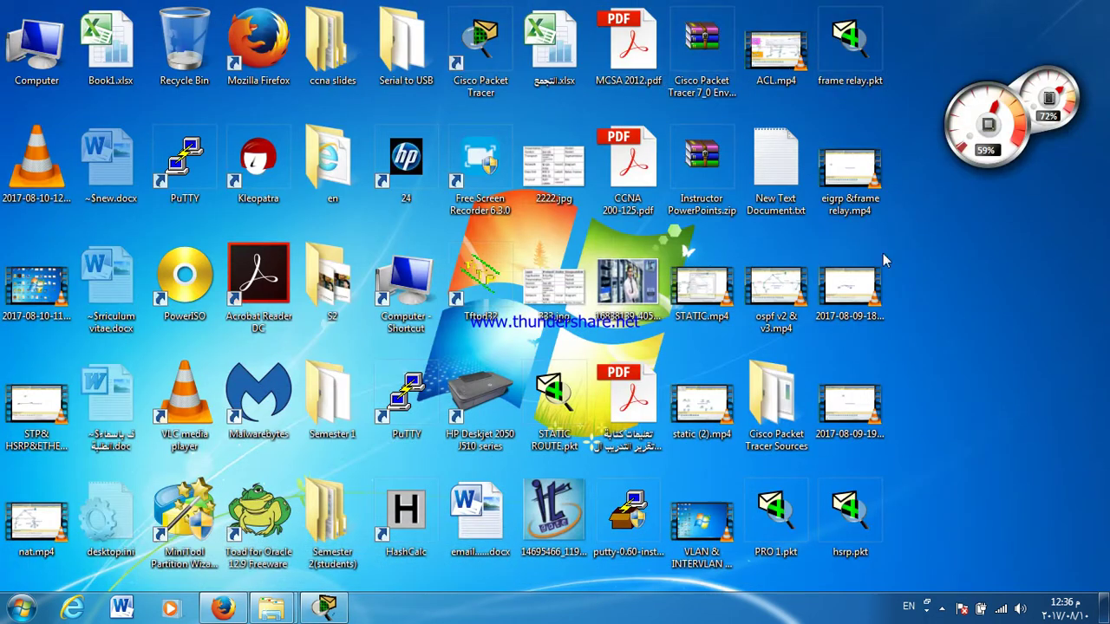
left_click(22, 608)
type("WIR")
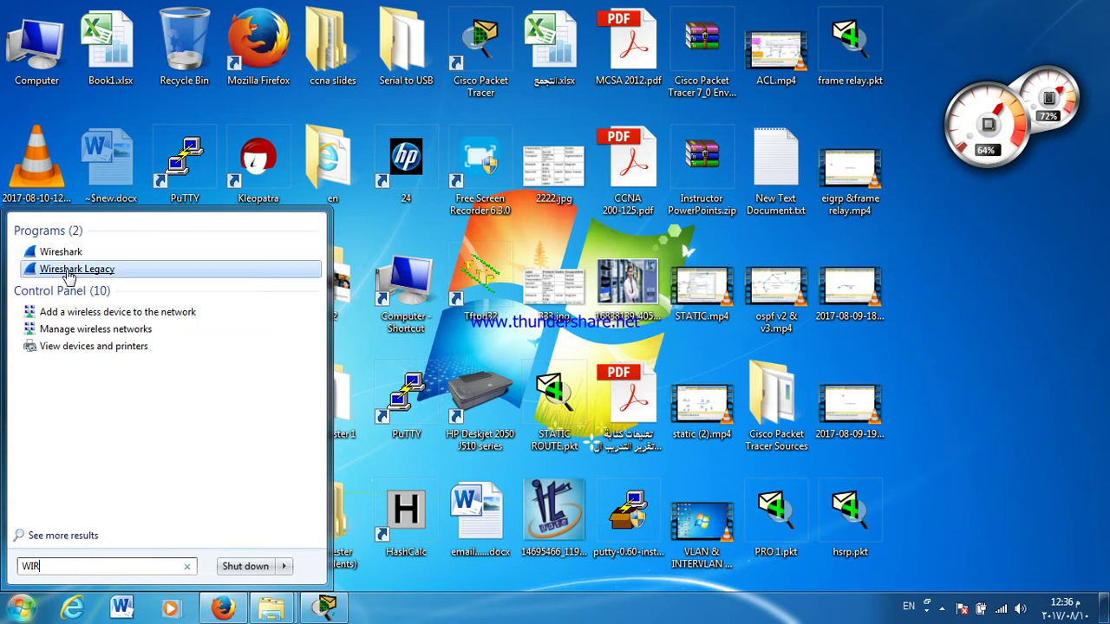
left_click(75, 274)
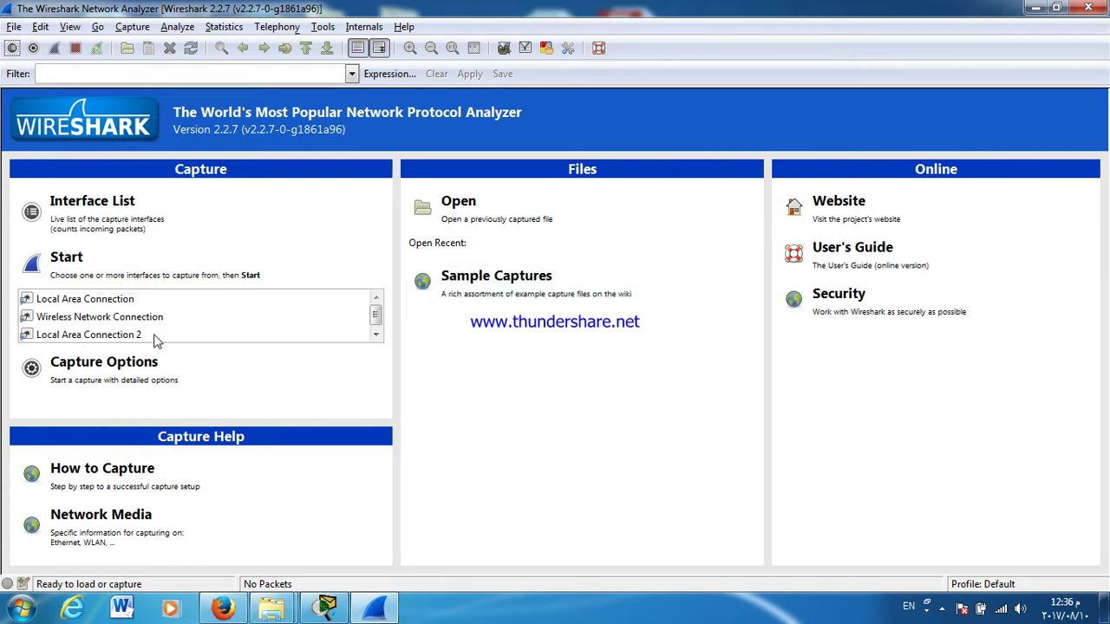
Step: Start a live Wireshark capture on Local Area Connection
left_click(378, 335)
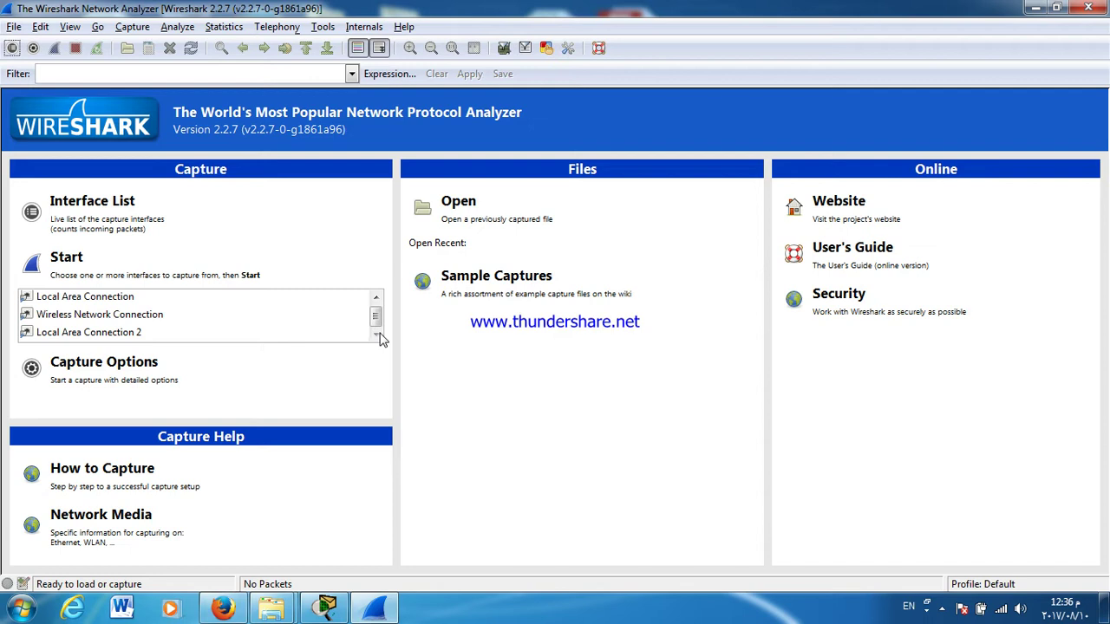
left_click(375, 298)
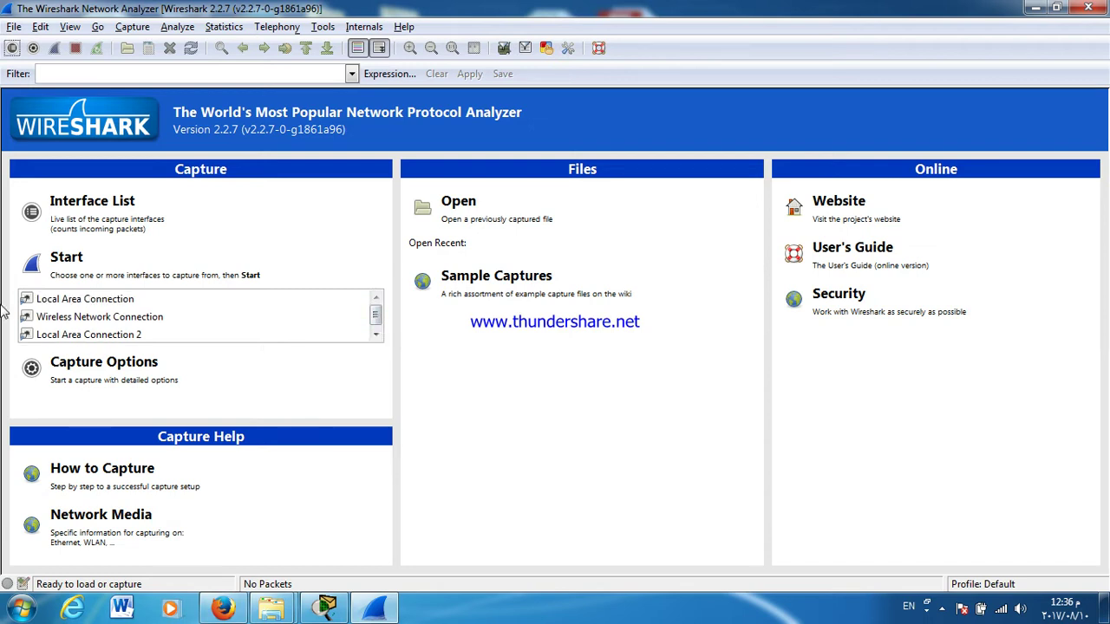
left_click(43, 305)
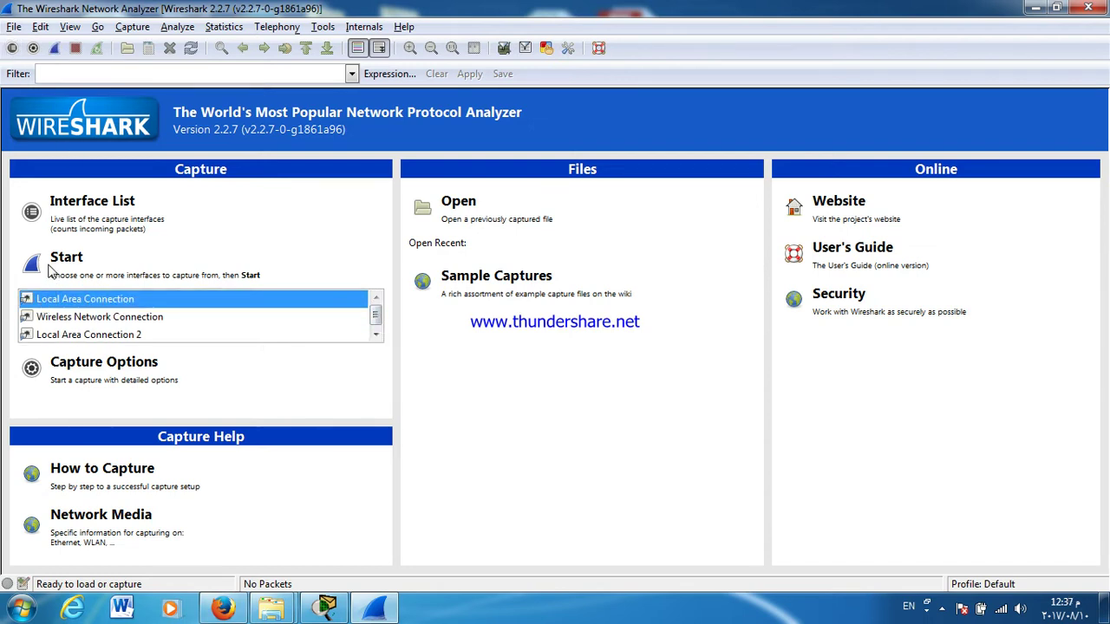
left_click(41, 271)
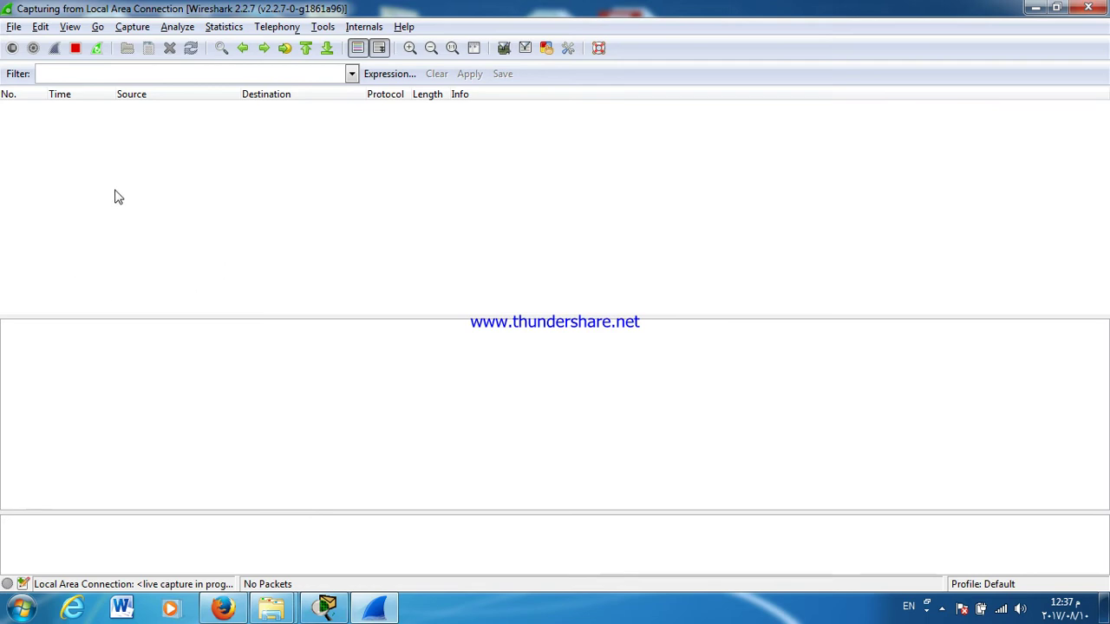
Step: Load facebook.com in a new Firefox tab, restart the capture, and minimize Wireshark
left_click(223, 607)
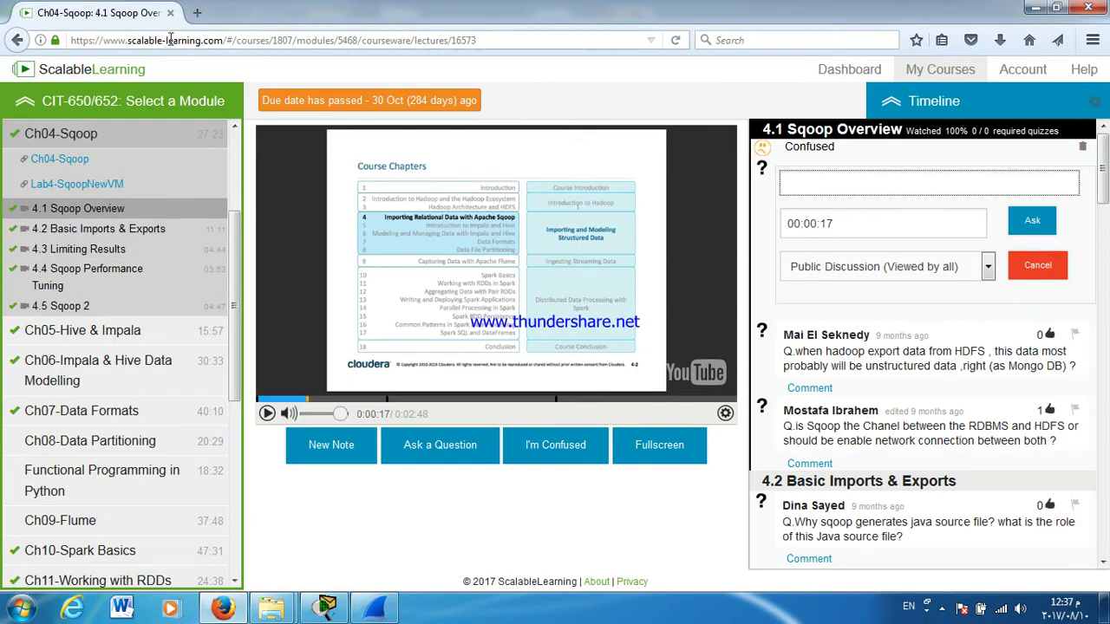
left_click(197, 12)
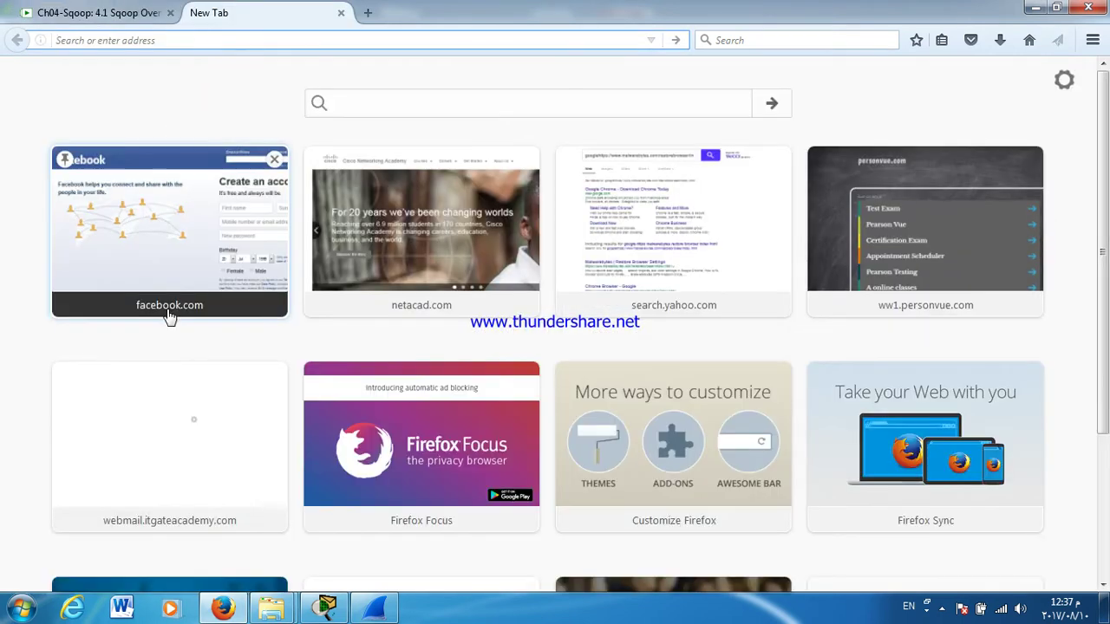
left_click(169, 316)
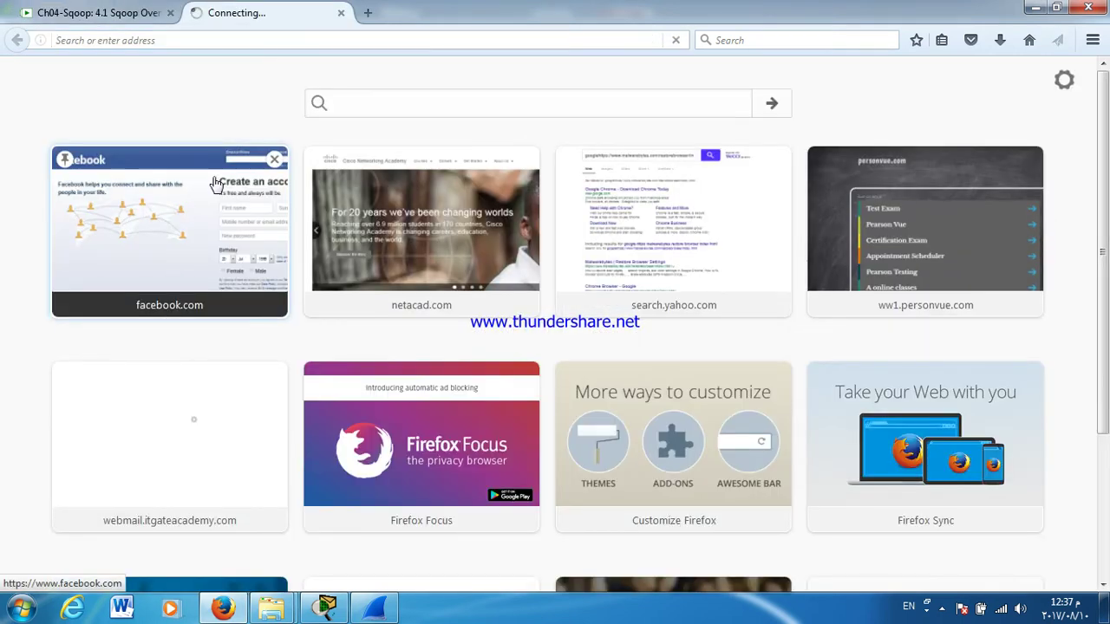
left_click(1033, 9)
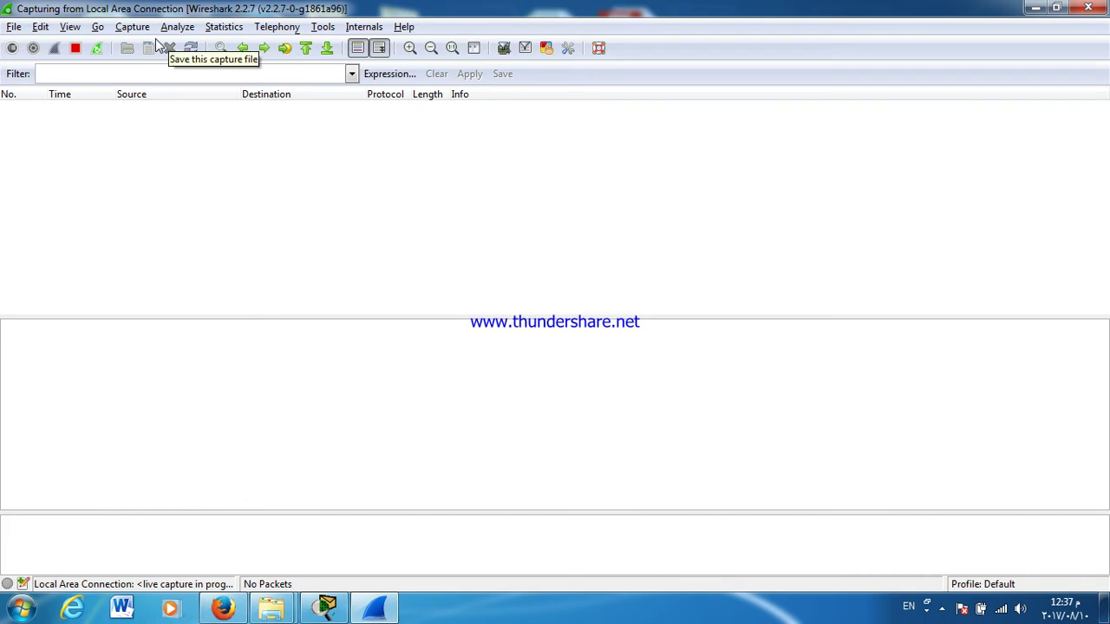
left_click(98, 51)
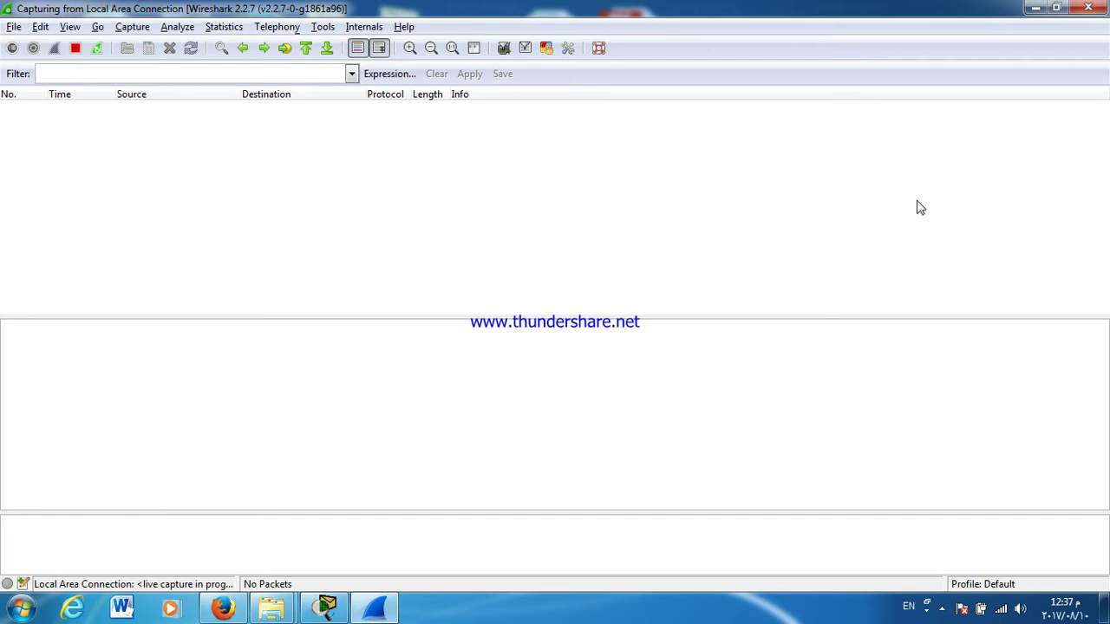
left_click(1035, 8)
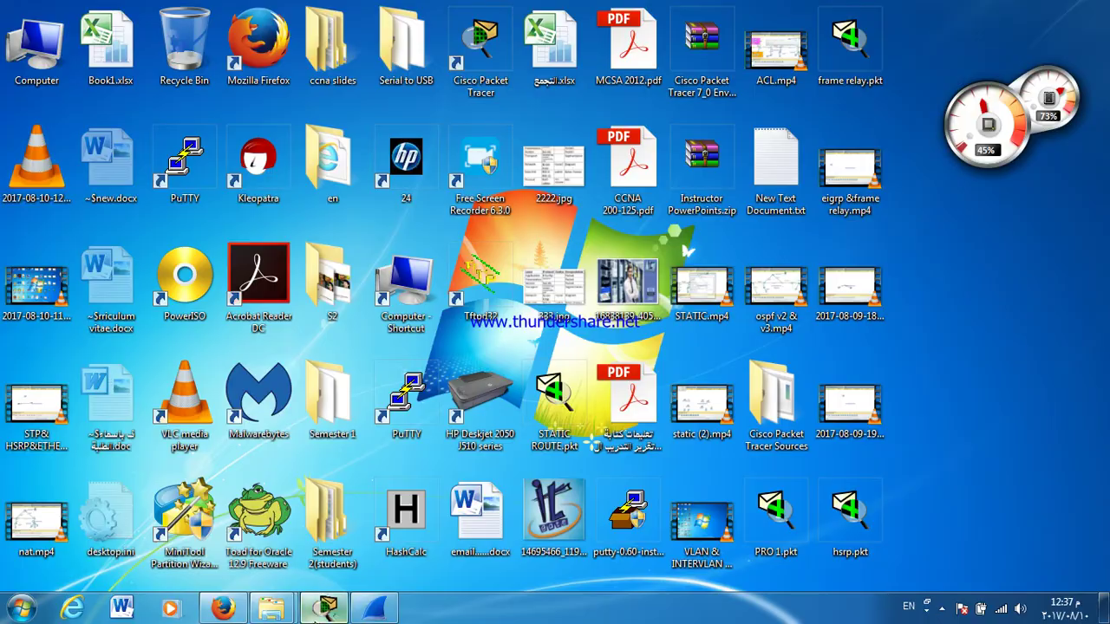
Step: Restore Packet Tracer and open the Multilayer Switch0 device window
left_click(326, 608)
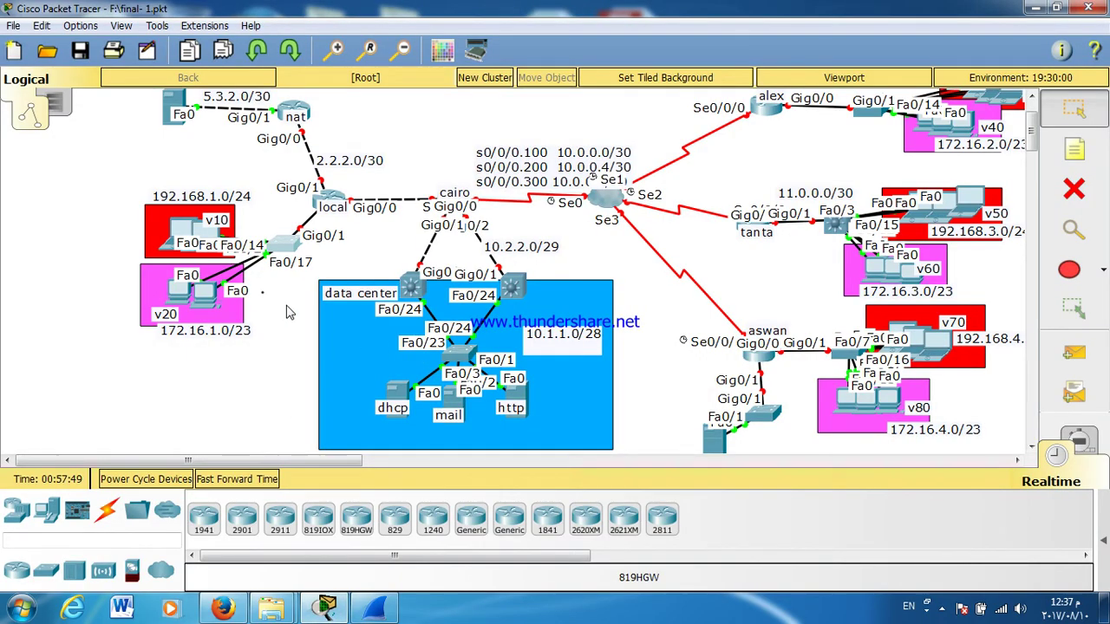
mouse_move(287, 312)
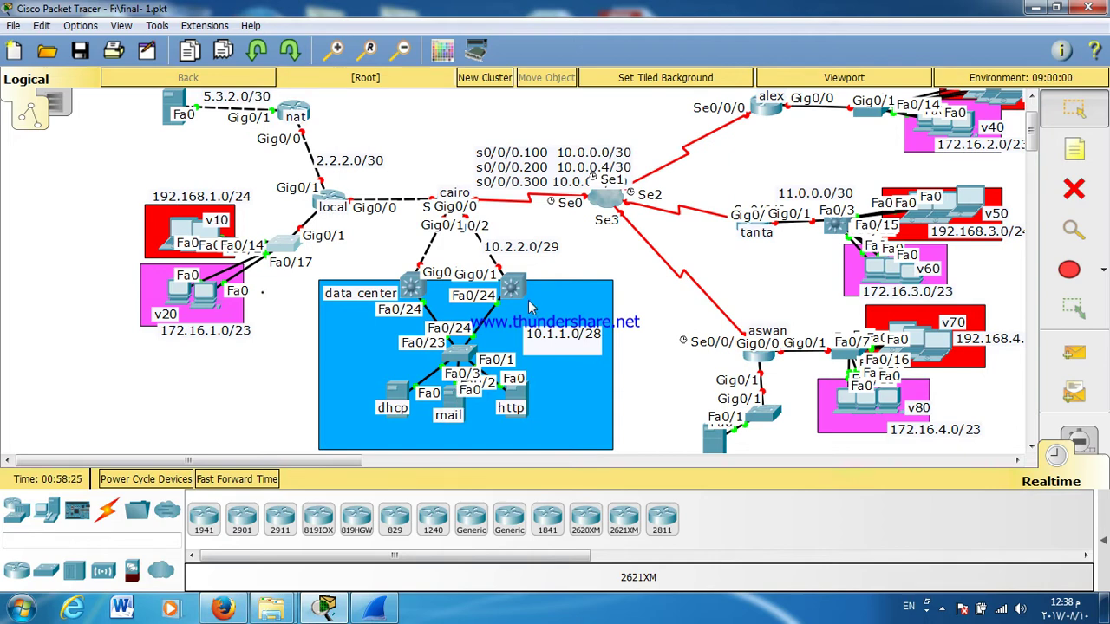
left_click(520, 292)
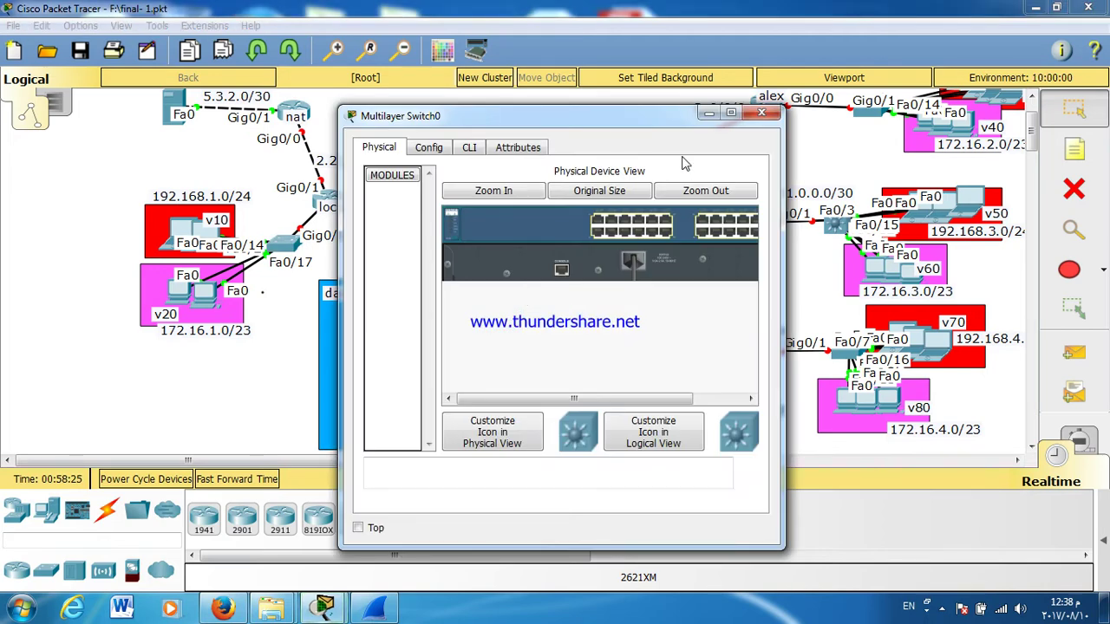
Step: Reopen Multilayer Switch0's CLI full screen and enter global configuration mode
left_click(760, 114)
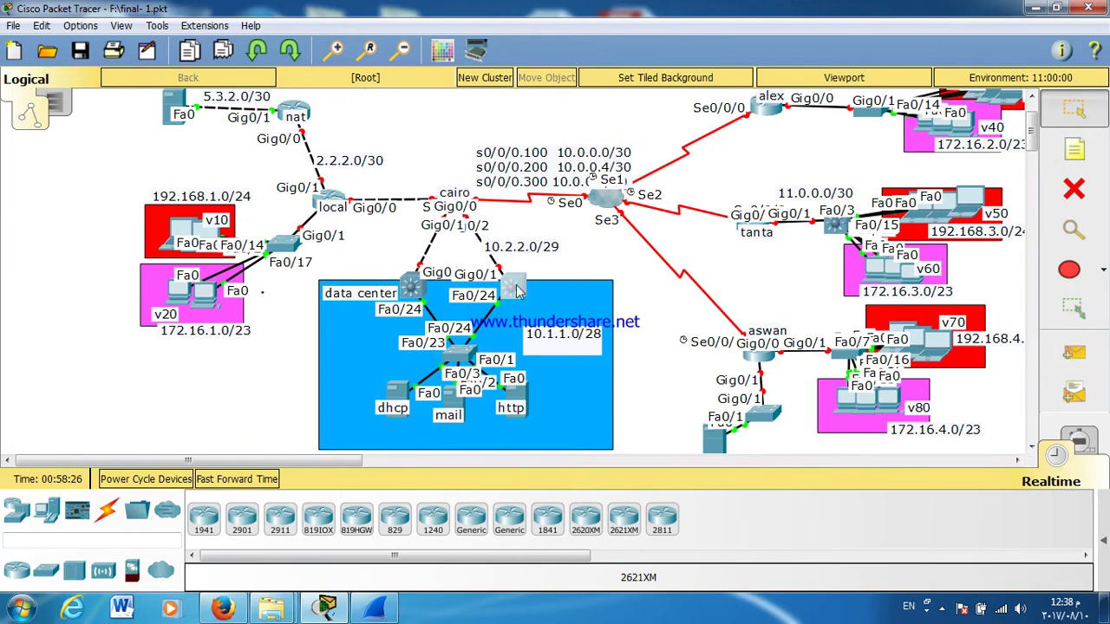
left_click(520, 292)
left_click(468, 149)
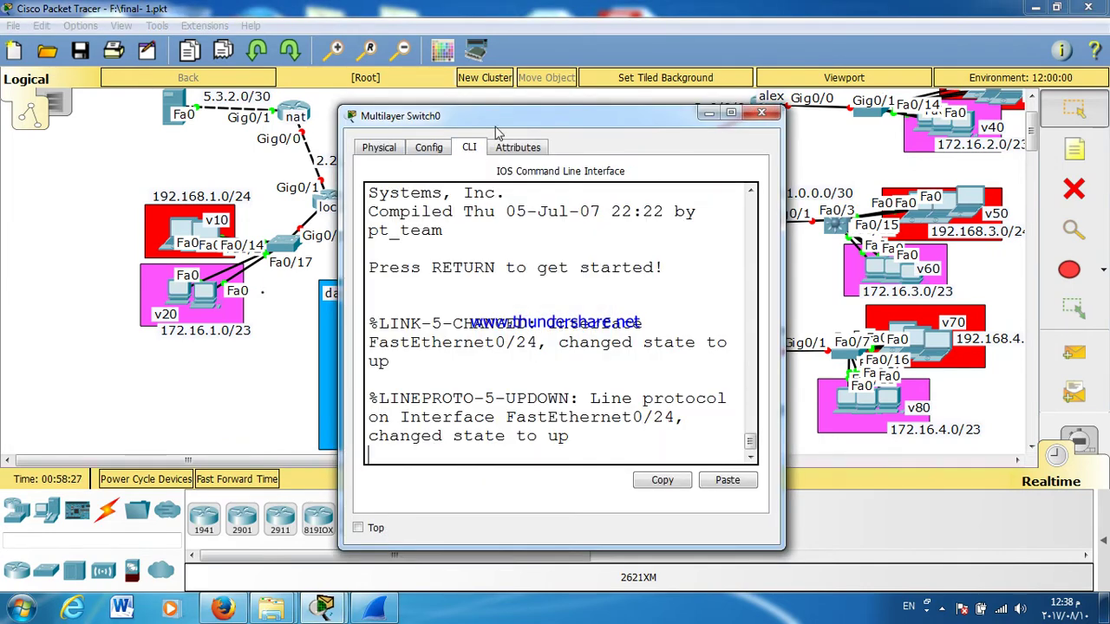
double_click(496, 125)
key("Return")
key("Return")
key("Return")
key("Return")
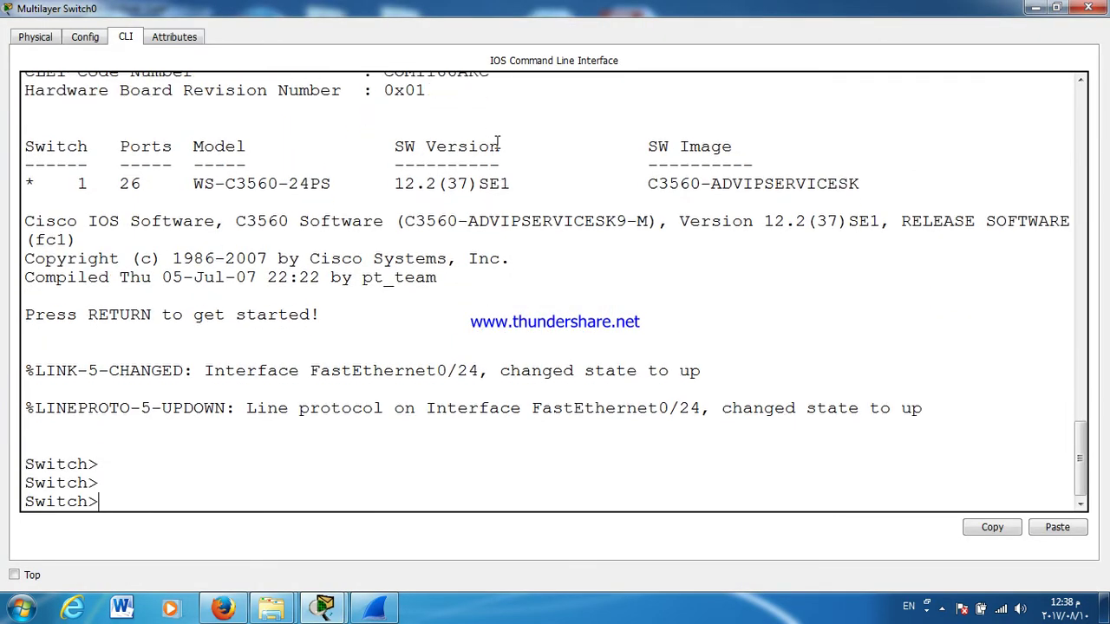
type("EN")
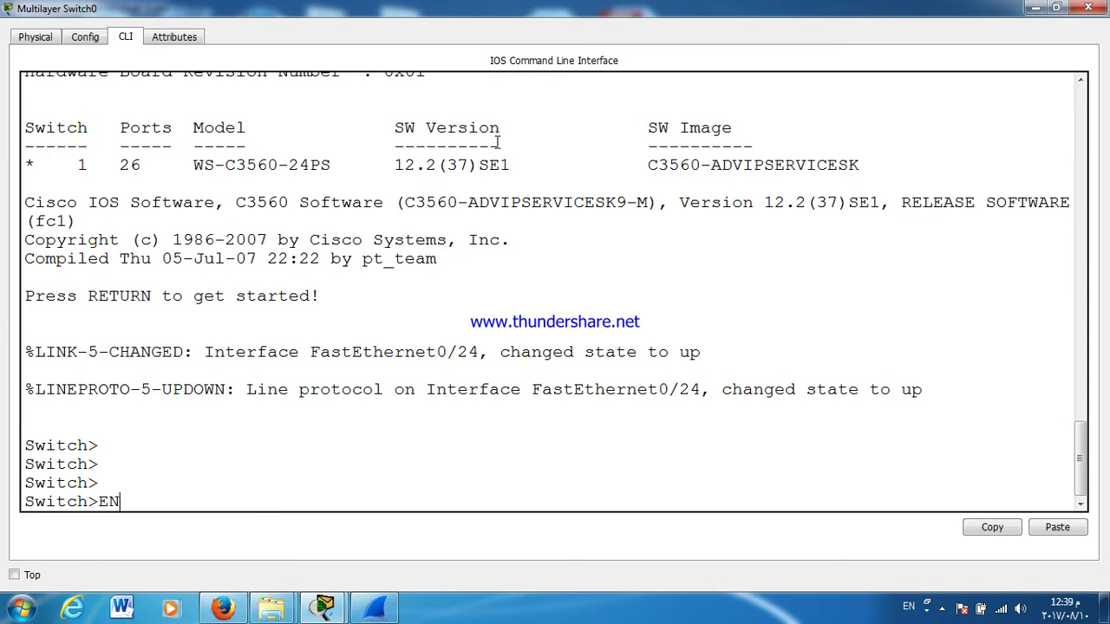
key("Return")
type("C")
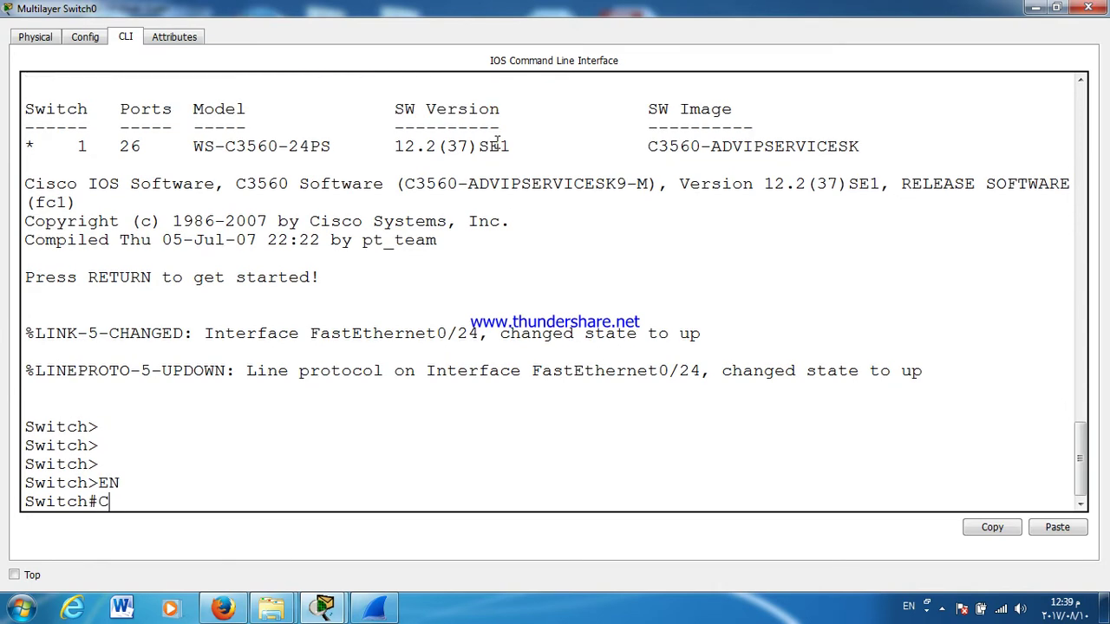
type("ONF T")
key("Return")
Step: Enable FastEthernet0/24 with no shutdown and make it a routed port with no switchport
type("INT F0/2")
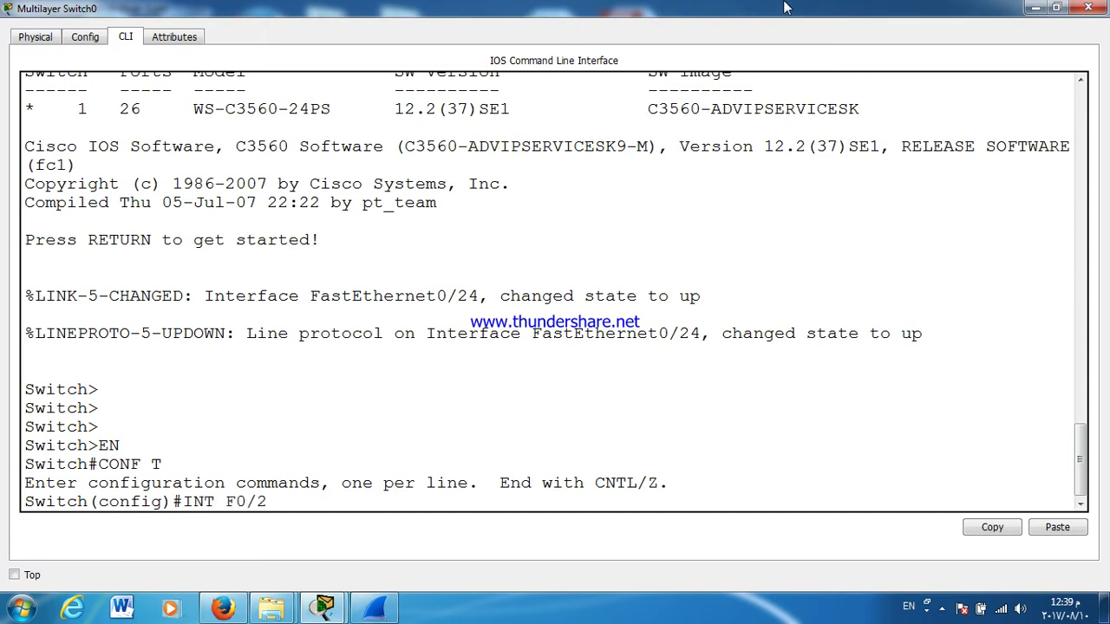
type("4")
key("Return")
type("NO SH")
key("Tab")
key("Return")
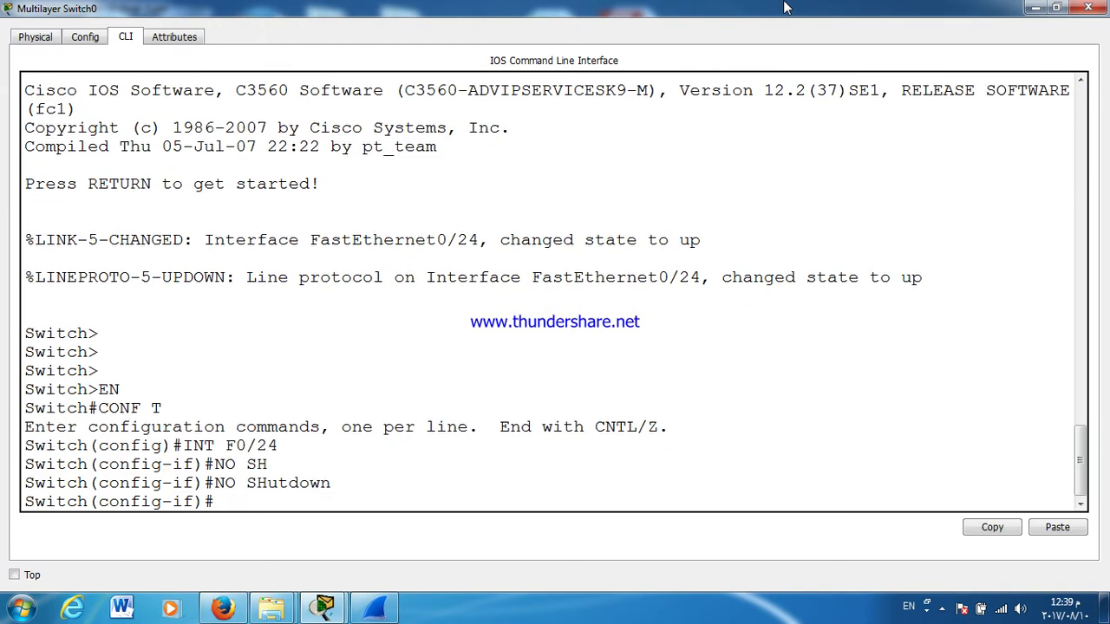
type("O SW")
key("Tab")
key("Return")
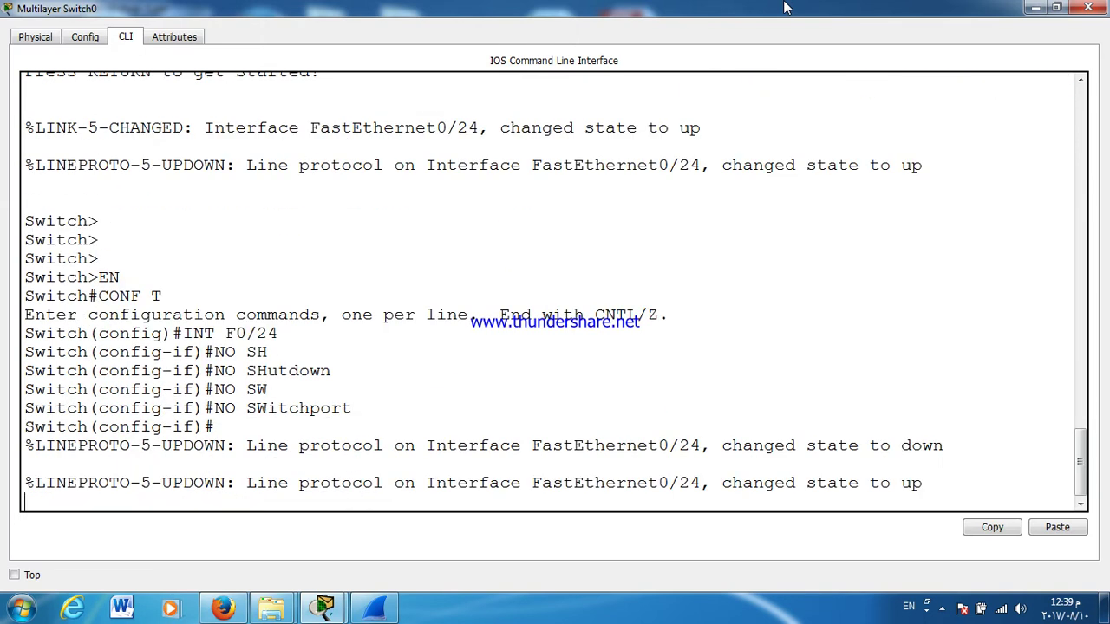
key("Return")
key("Return")
key("Return")
key("Return")
type("IP")
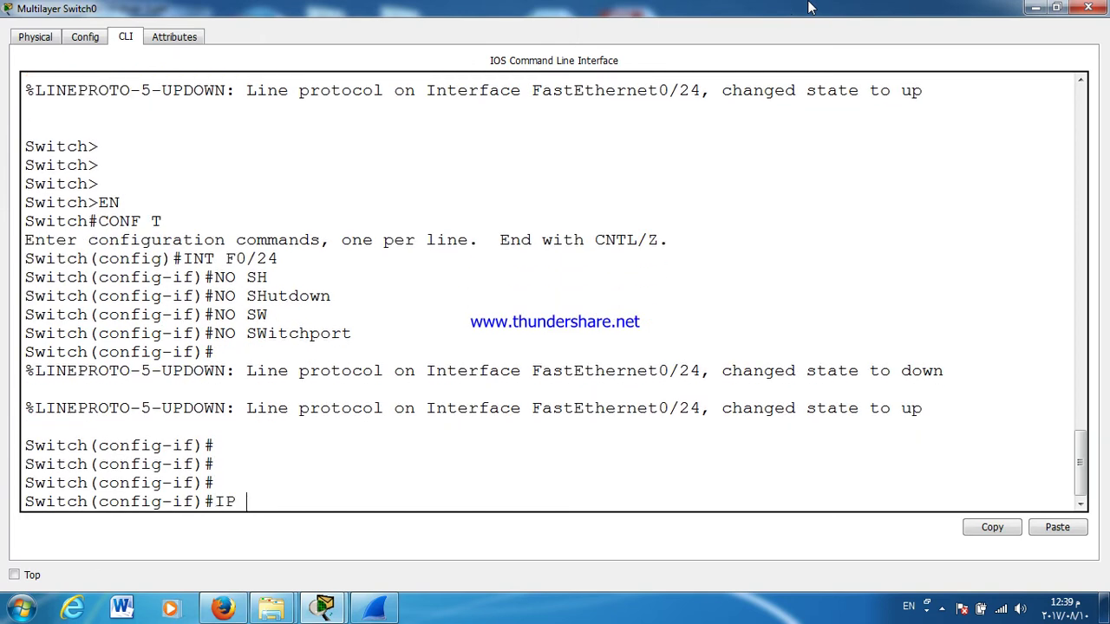
left_click(1088, 7)
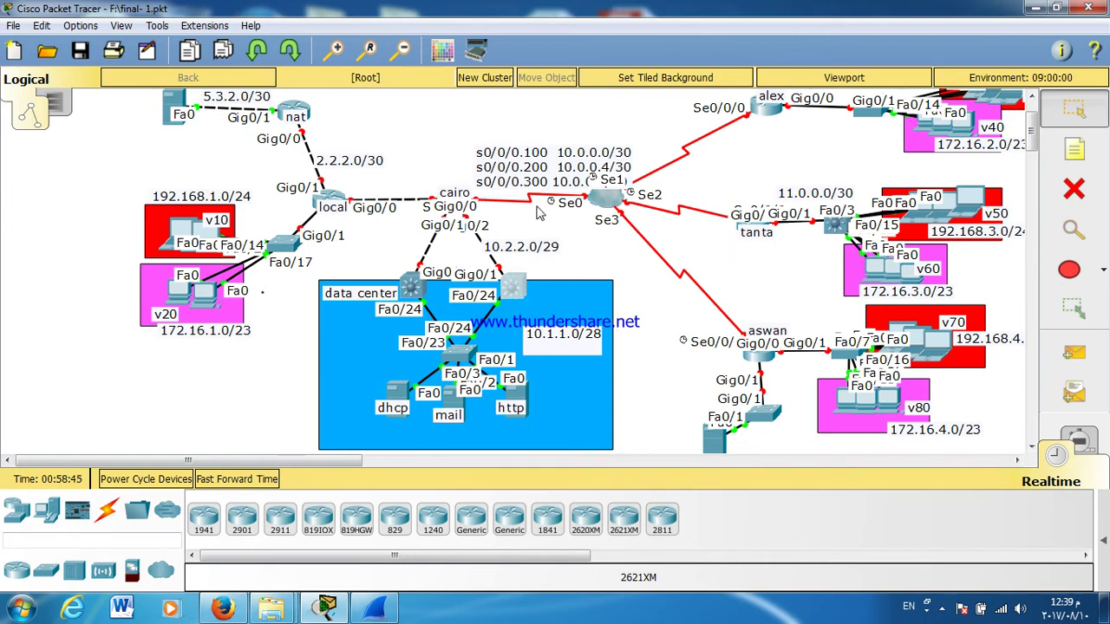
Step: Assign Fa0/24 the address 10.1.1.1 255.255.255.240
left_click(510, 293)
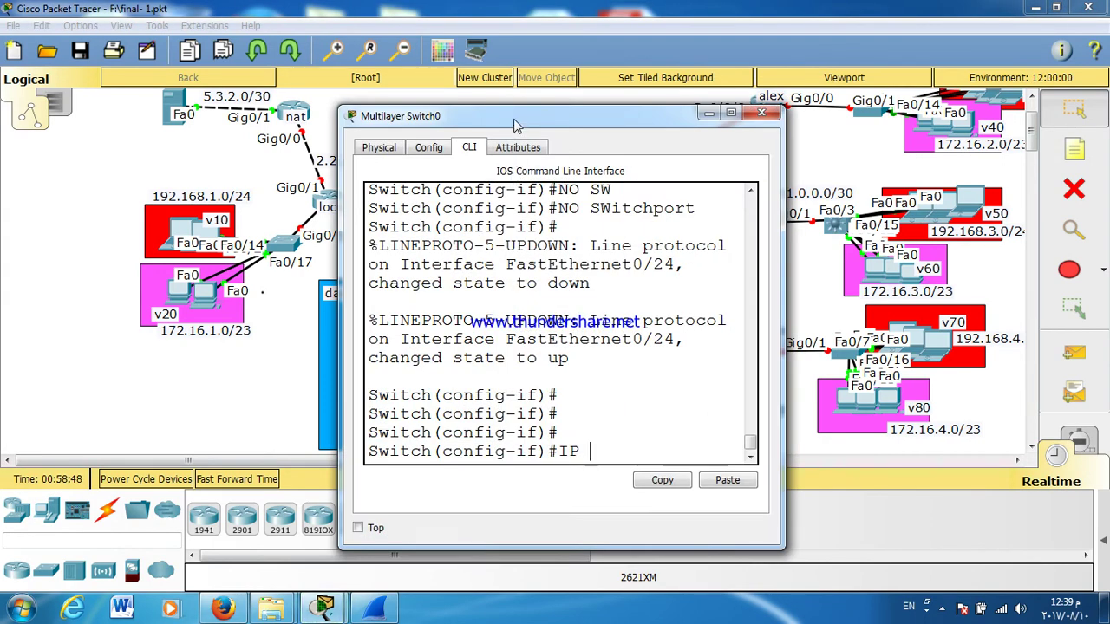
double_click(515, 119)
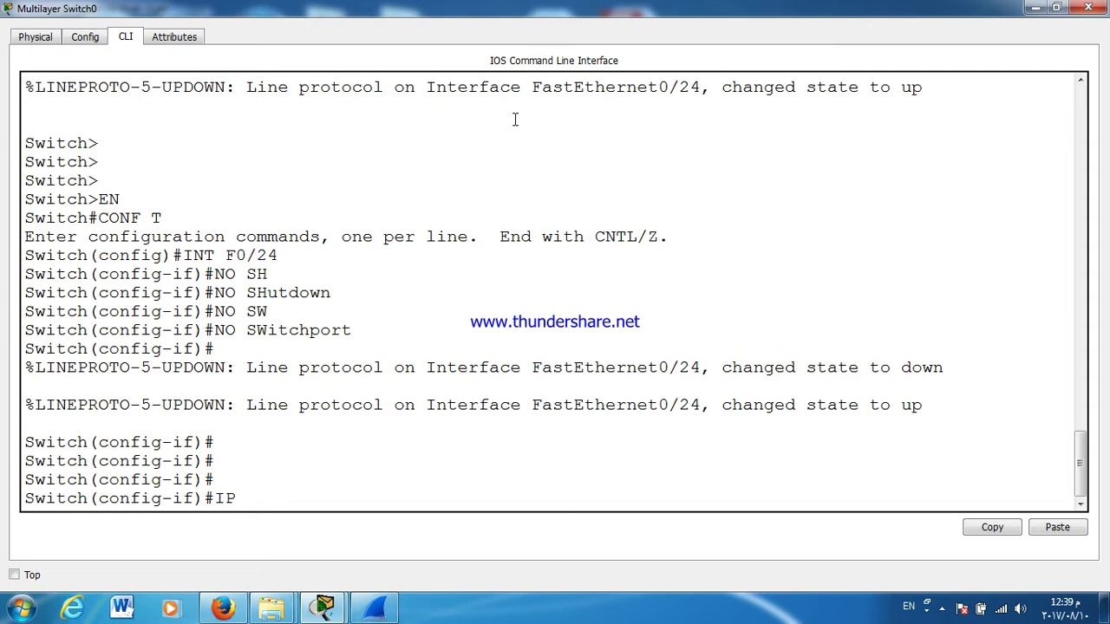
type("ADD")
key("Tab")
type("10.1")
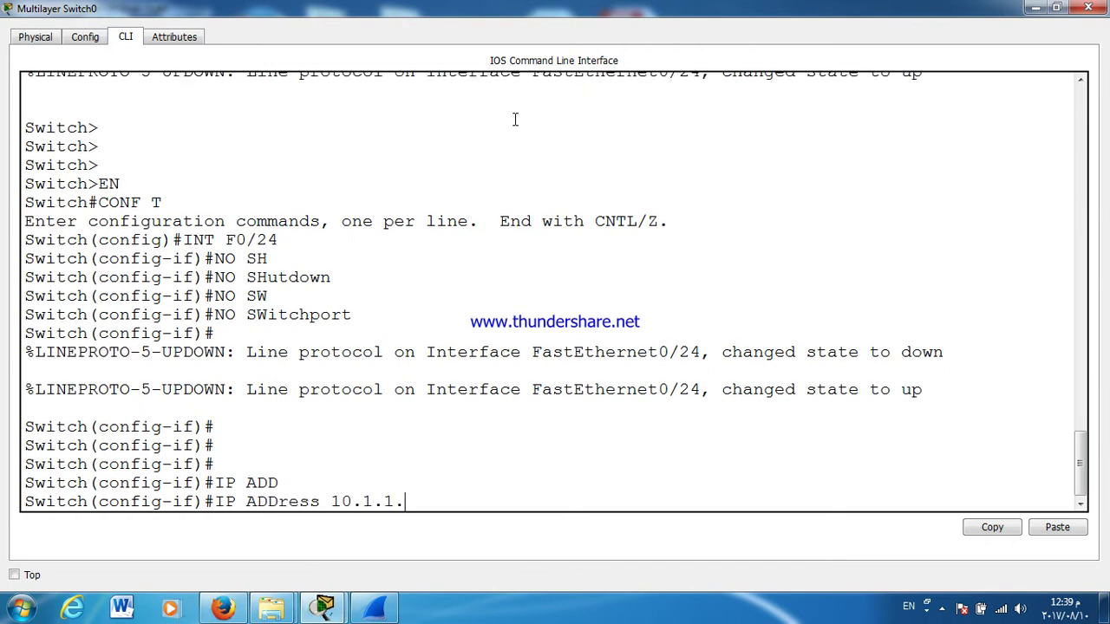
type(".1.1 255.255.255.240")
key("Return")
key("Return")
key("Return")
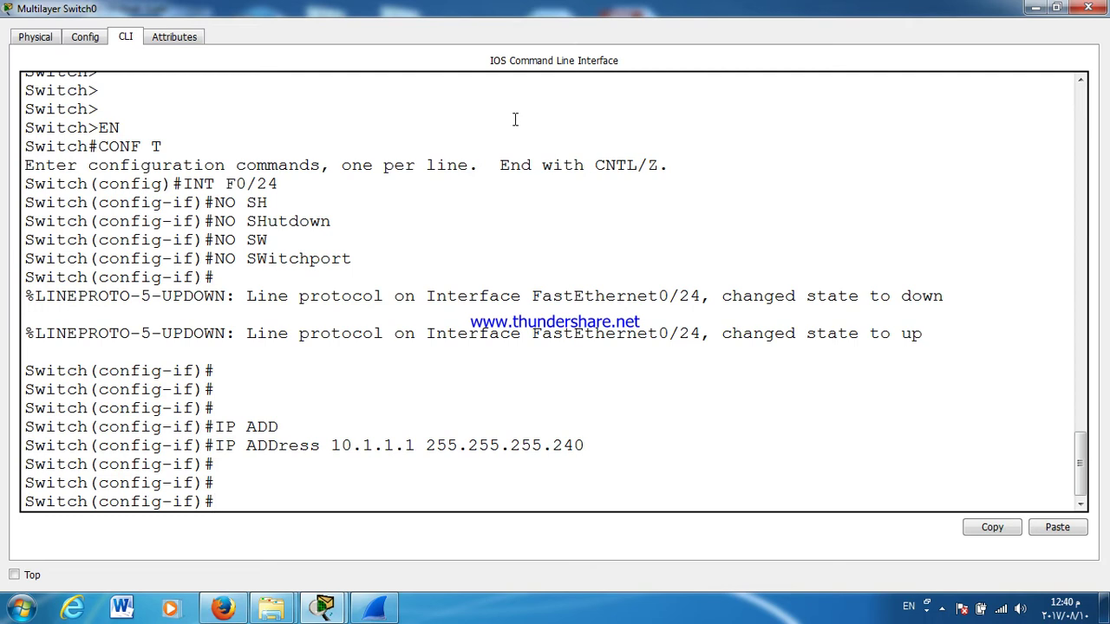
Step: Set HSRP group 1 virtual IP 10.1.1.13 on Fa0/24
type("STAN")
key("Tab")
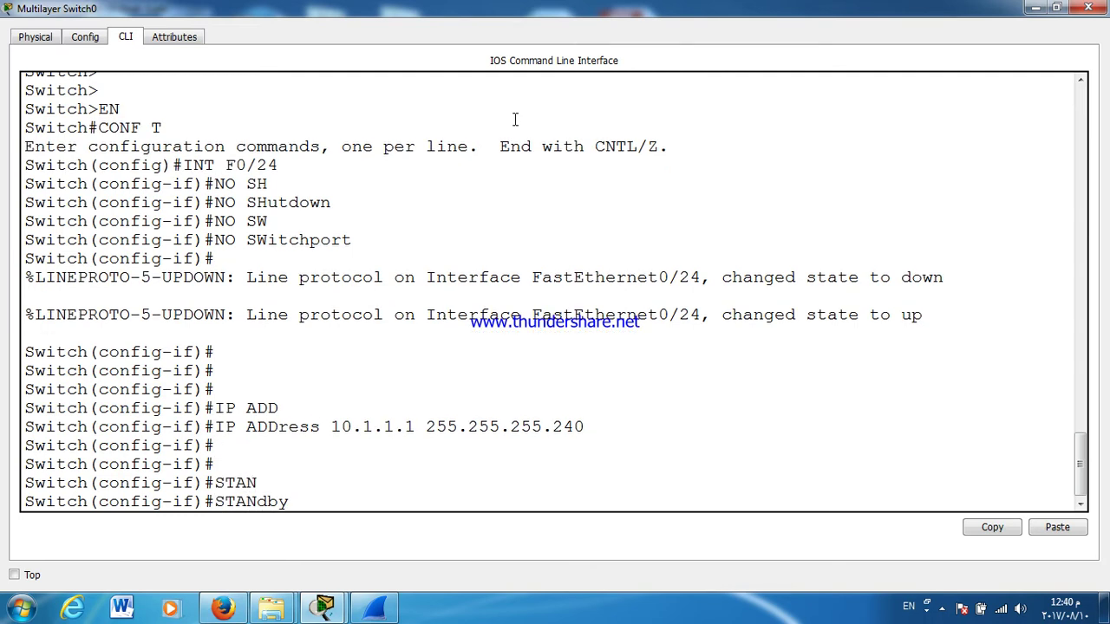
type("1 IP 10.1.1.1.13")
key("Return")
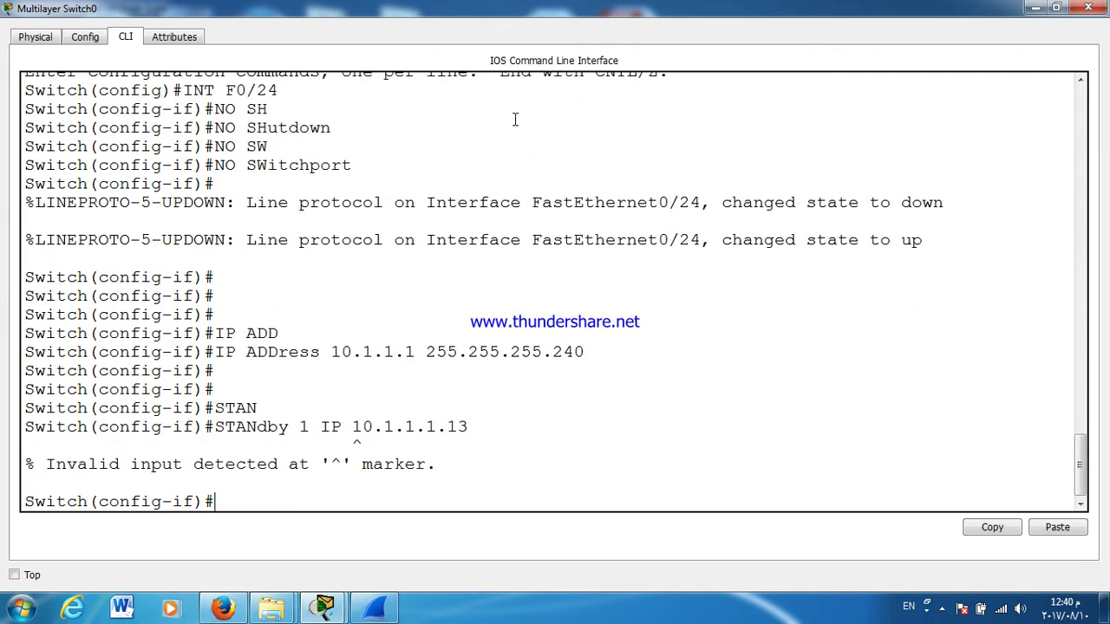
key("Up")
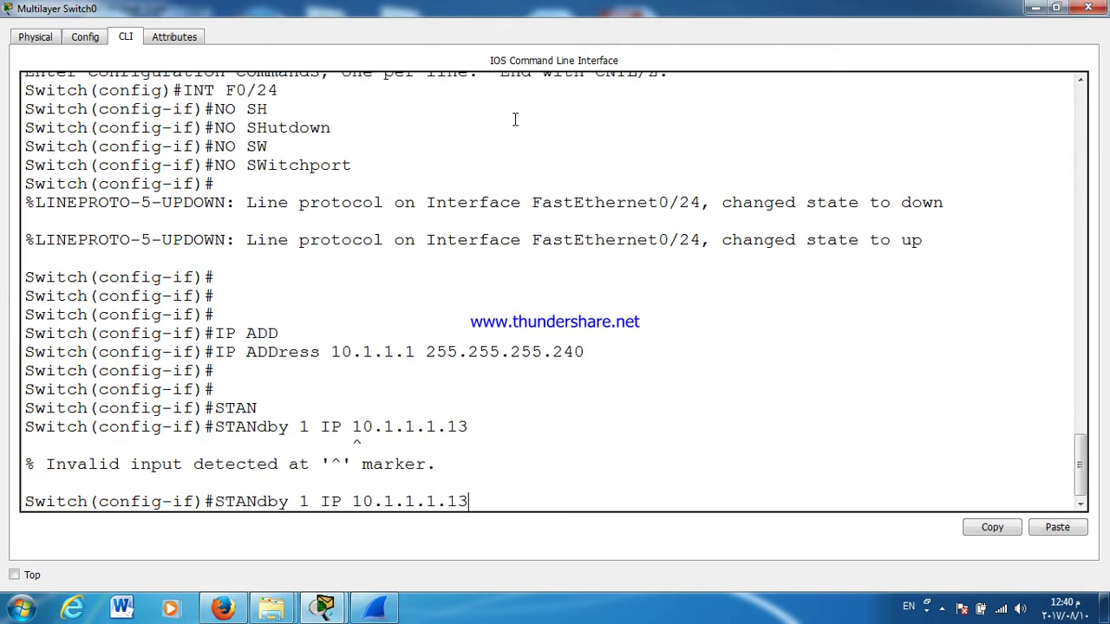
key("BackSpace")
key("BackSpace")
key("BackSpace")
key("BackSpace")
key("Return")
Step: Enable preemption for HSRP group 1 and close the switch console
type("ST")
key("Tab")
type("AN")
key("Tab")
type("1 ")
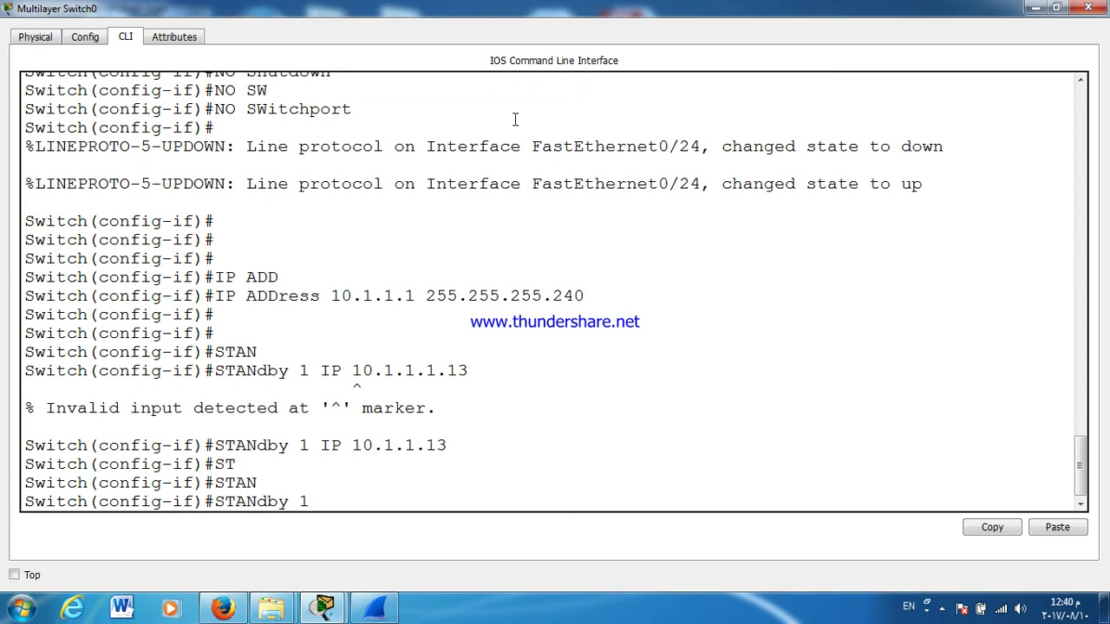
type("PREE")
key("Tab")
key("Return")
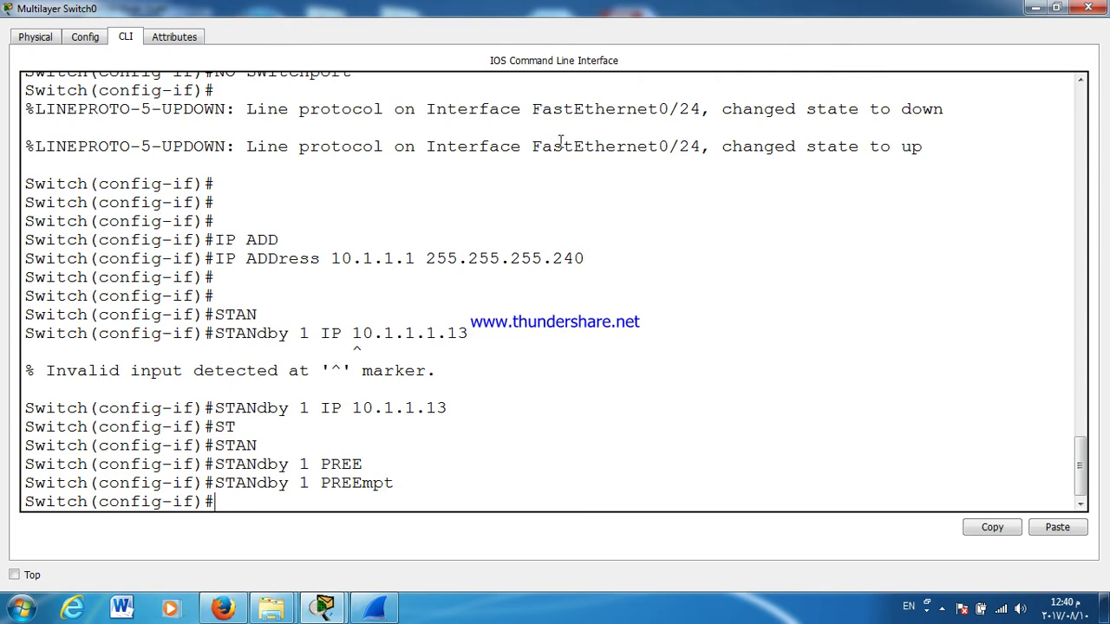
left_click(1089, 7)
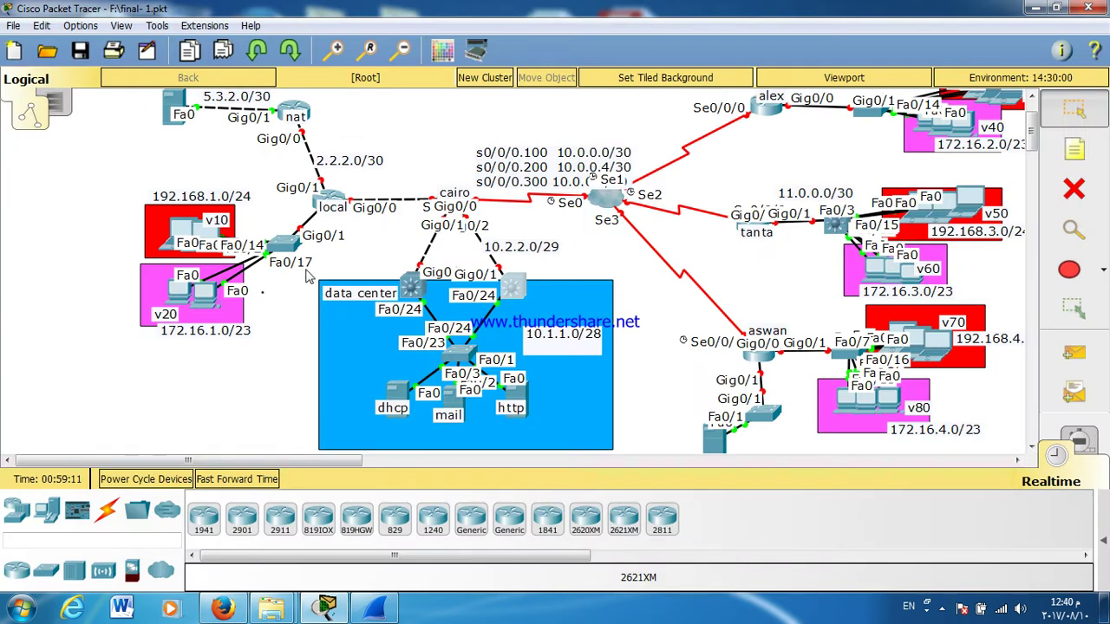
Step: Open Multilayer Switch1's CLI and enter global configuration mode
left_click(414, 295)
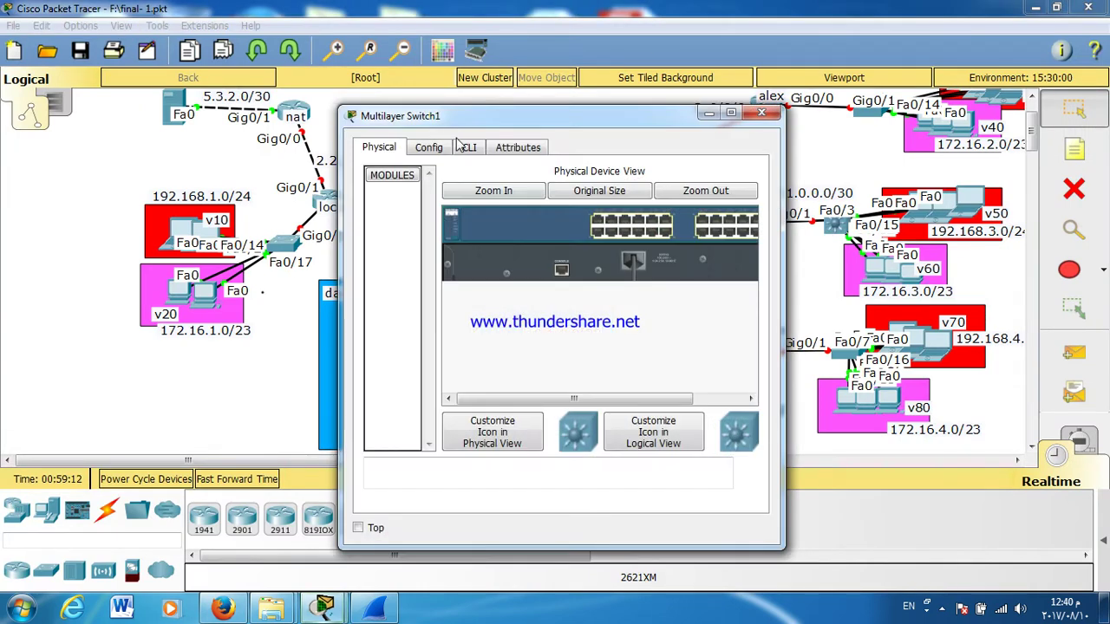
left_click(464, 146)
double_click(470, 116)
key("Return")
key("Return")
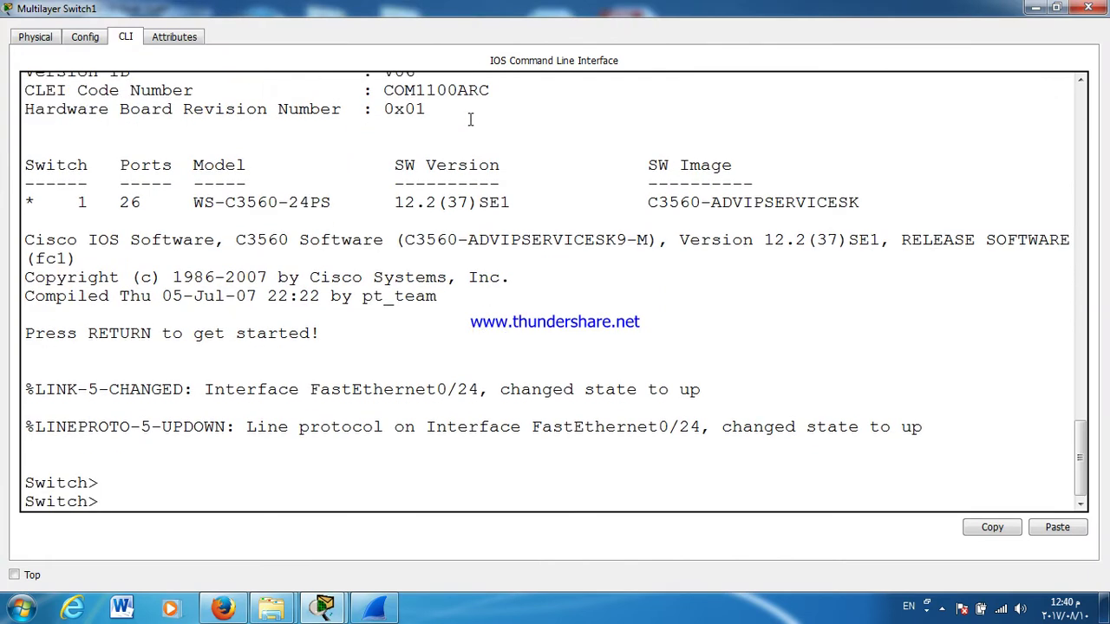
key("Return")
type("EN")
key("Return")
type("CONF T")
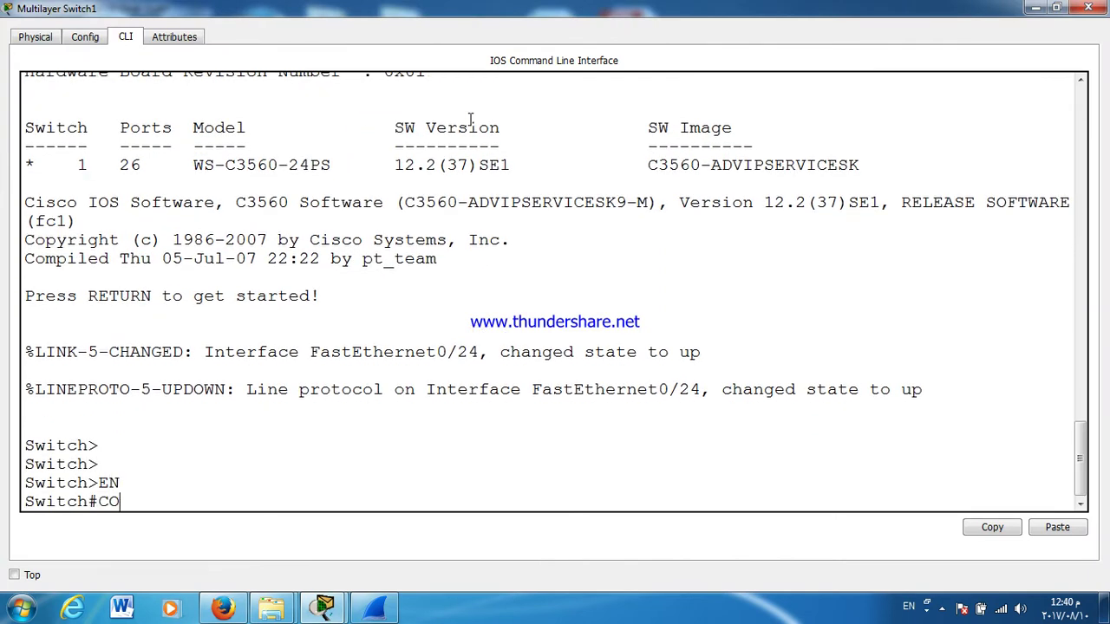
key("Return")
Step: Make Fa0/24 a routed port with IP address 10.1.1.2 255.255.255.240
key("Return")
key("Return")
key("Return")
key("Return")
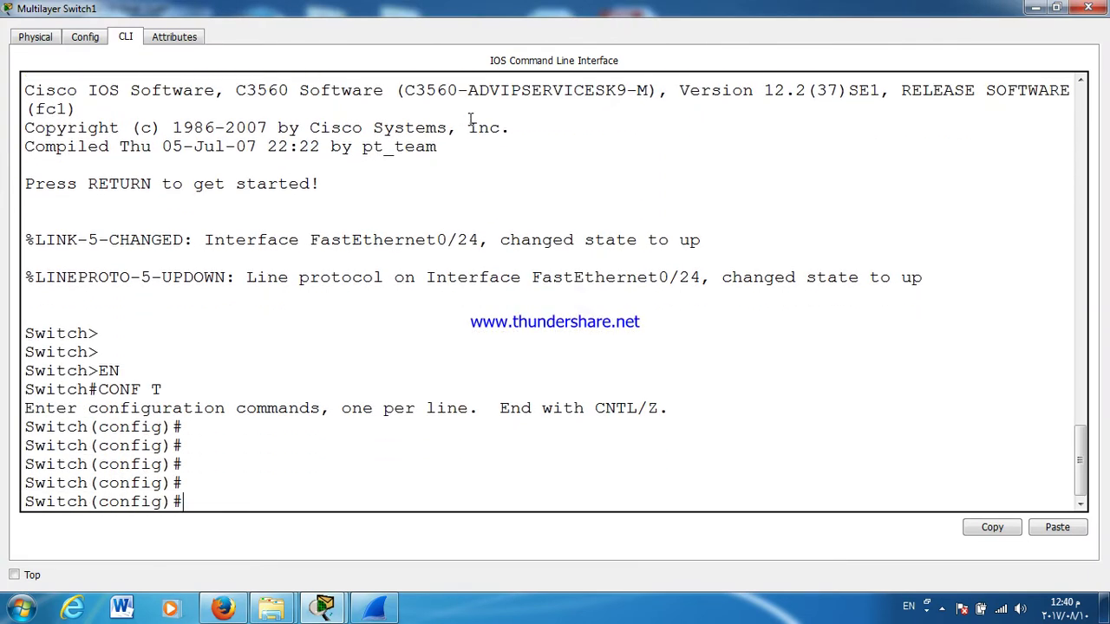
type("INT D")
key("BackSpace")
type("F0/24")
key("Return")
key("Return")
key("Return")
type("NO ")
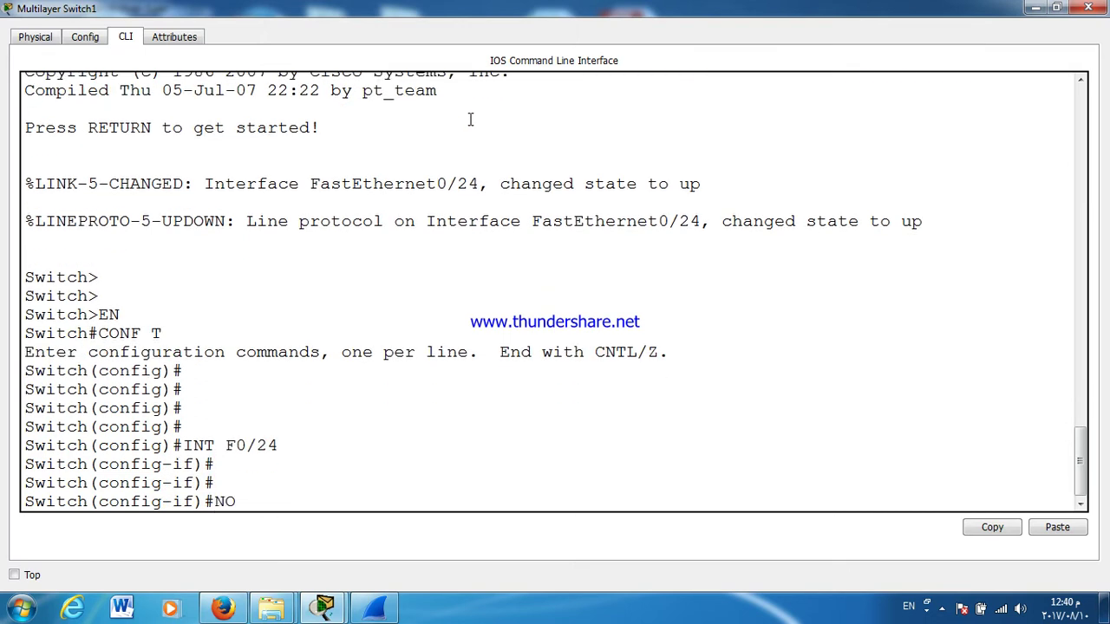
type("SW")
key("Tab")
key("Return")
key("Return")
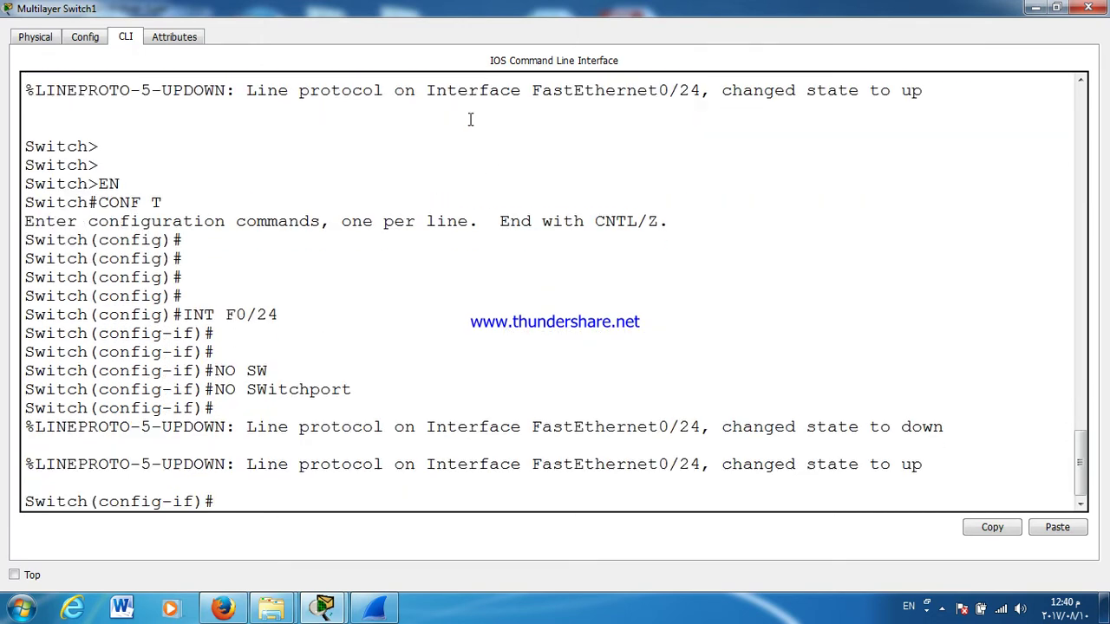
key("Return")
key("Return")
key("Return")
type("IP ADD")
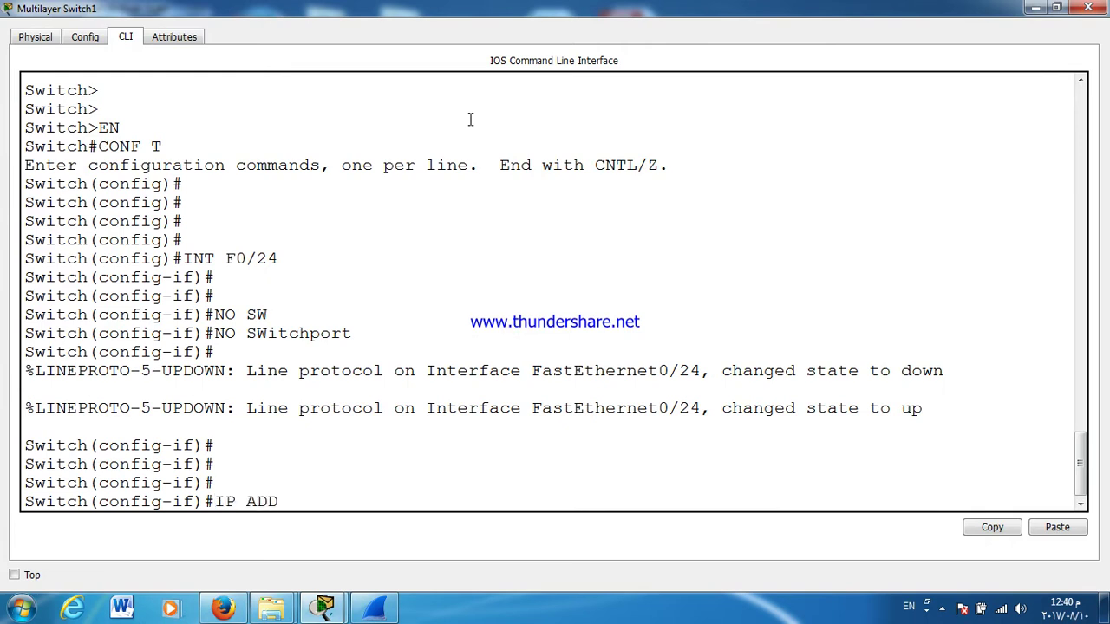
key("Tab")
type("10.1.1.")
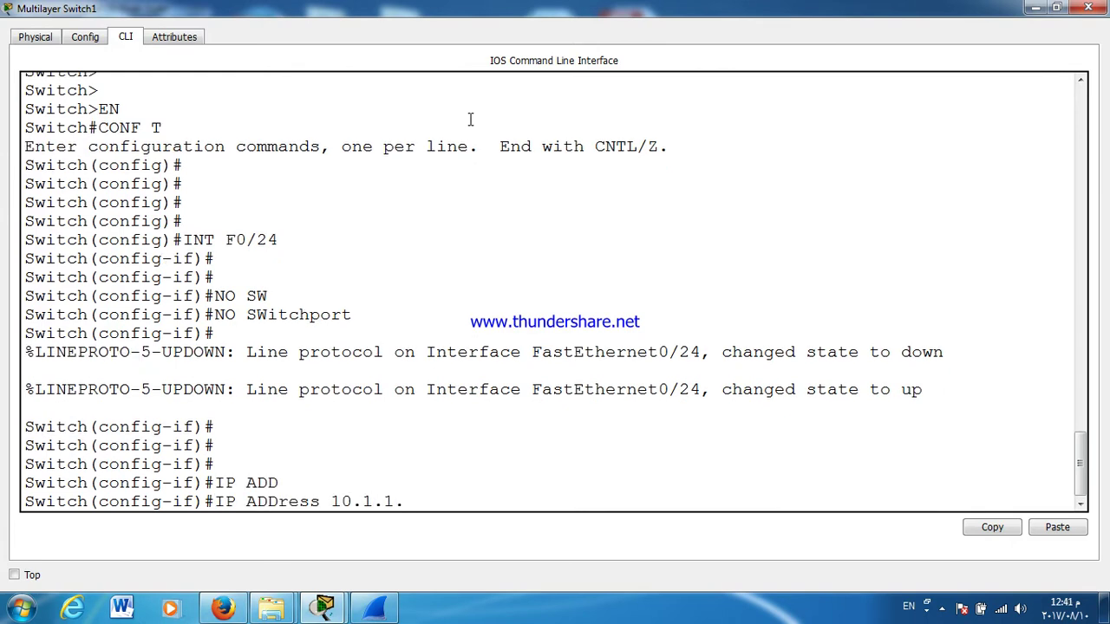
type("2 255.255.255.240")
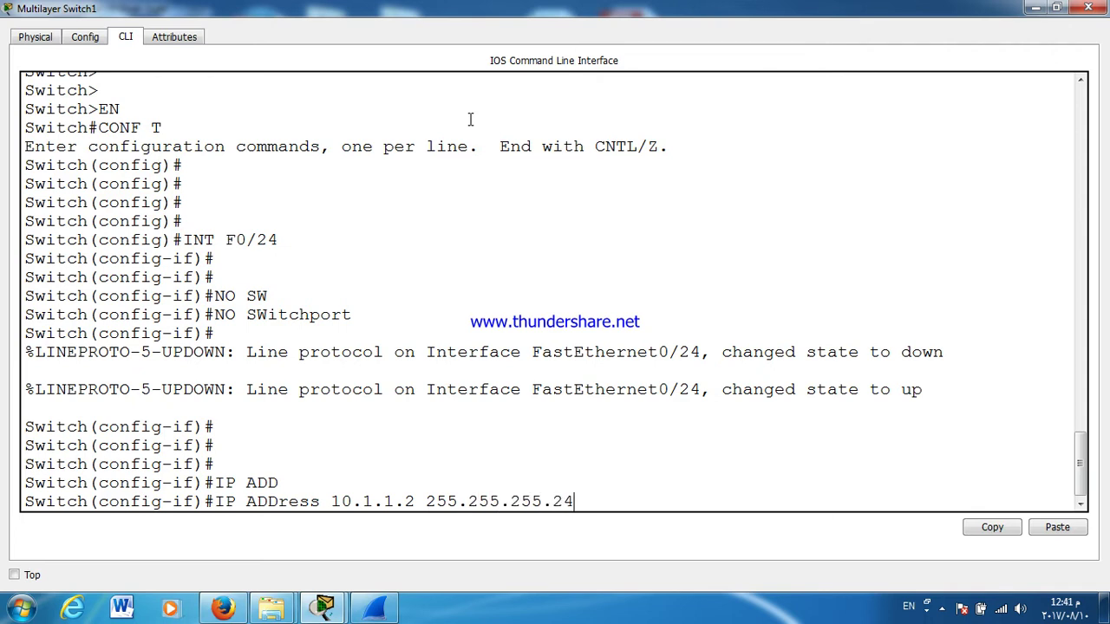
key("Return")
key("Return")
key("Return")
key("Return")
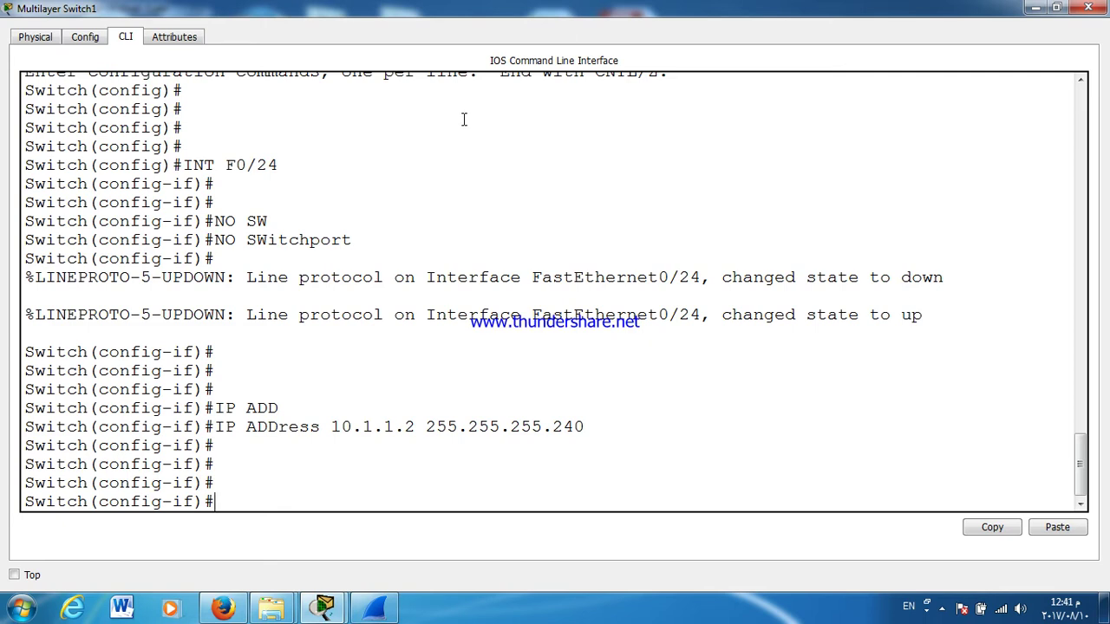
Step: Set HSRP standby group 1 virtual IP 10.1.1.13 on Fa0/24
type("ST")
key("Tab")
type("AN")
key("Tab")
type("1 IP")
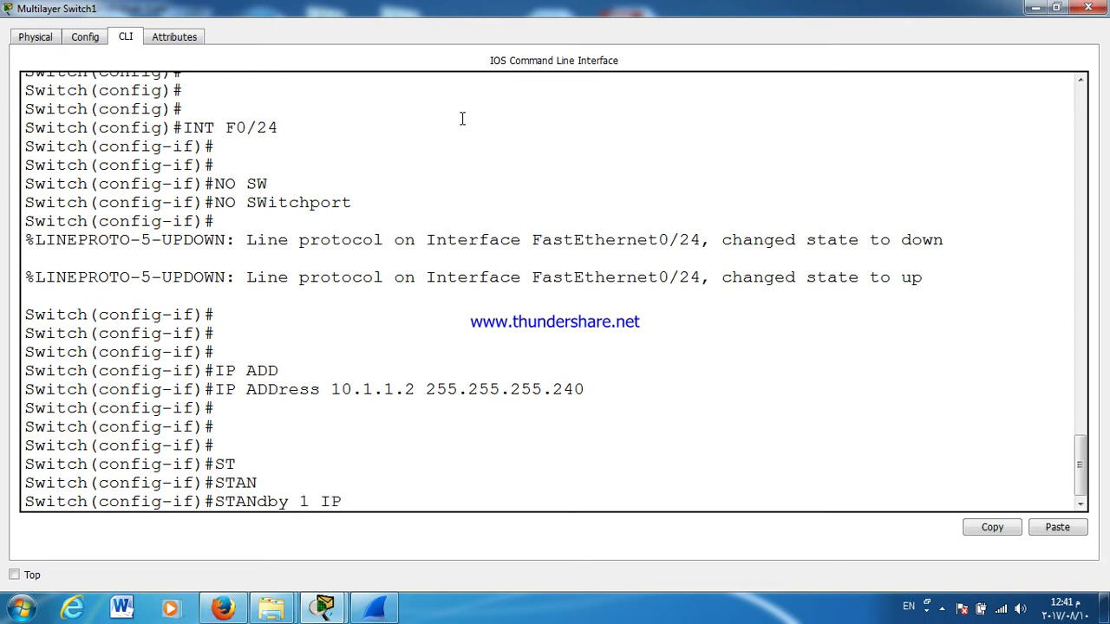
type(" 10.0")
key("BackSpace")
type("1.1.13")
key("Return")
Step: Enable preemption for standby group 1 and close the Switch1 window
type("ST")
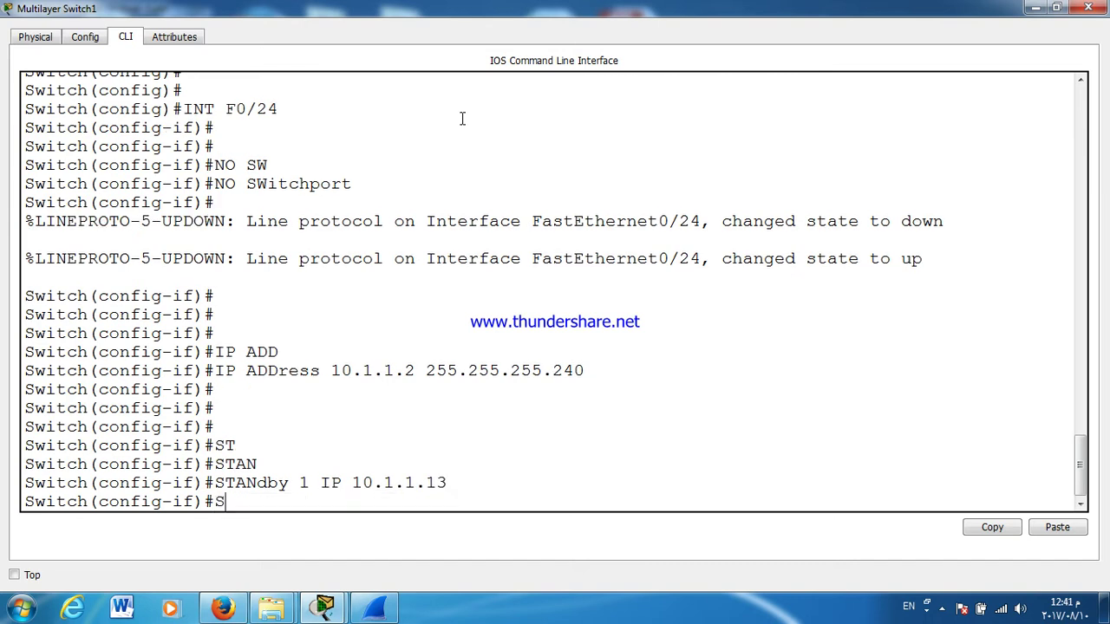
key("Tab")
type("A")
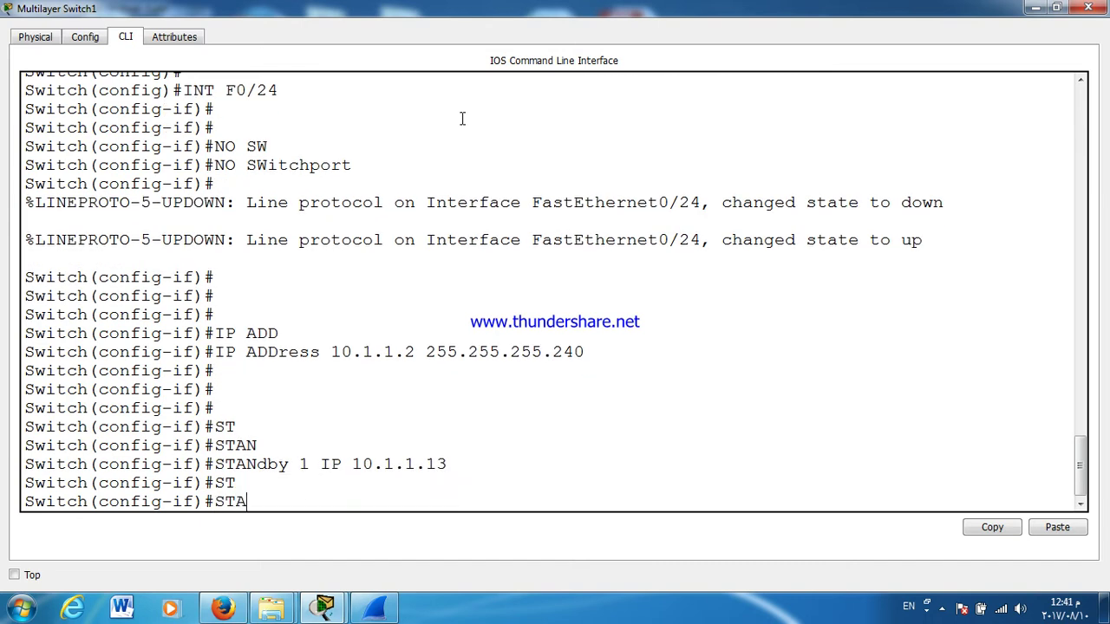
key("Tab")
type("1 PREE")
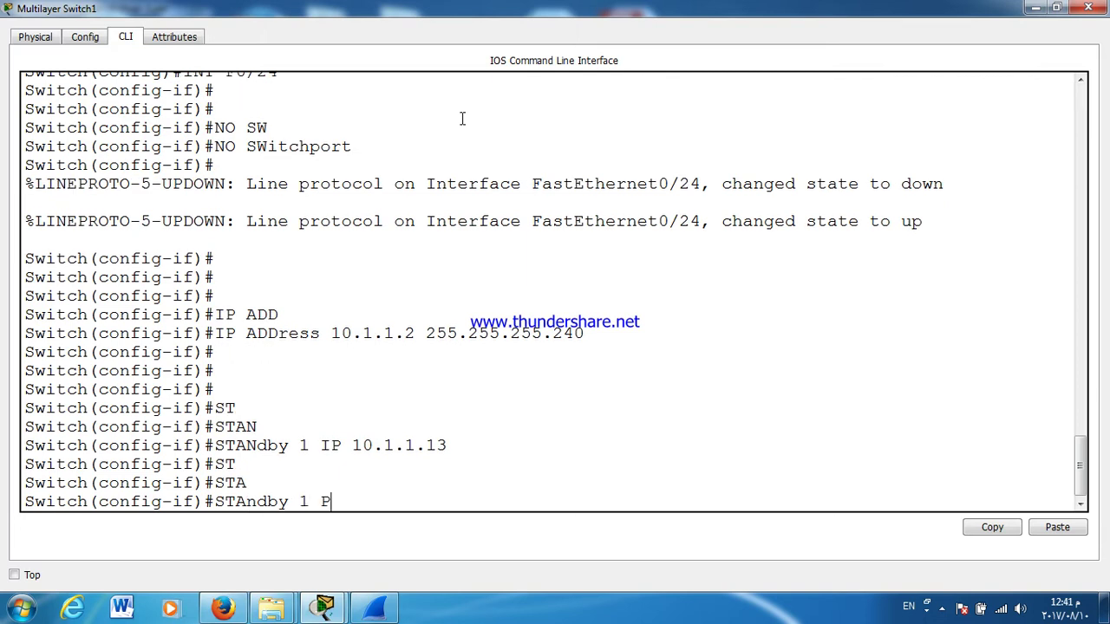
key("Tab")
key("Return")
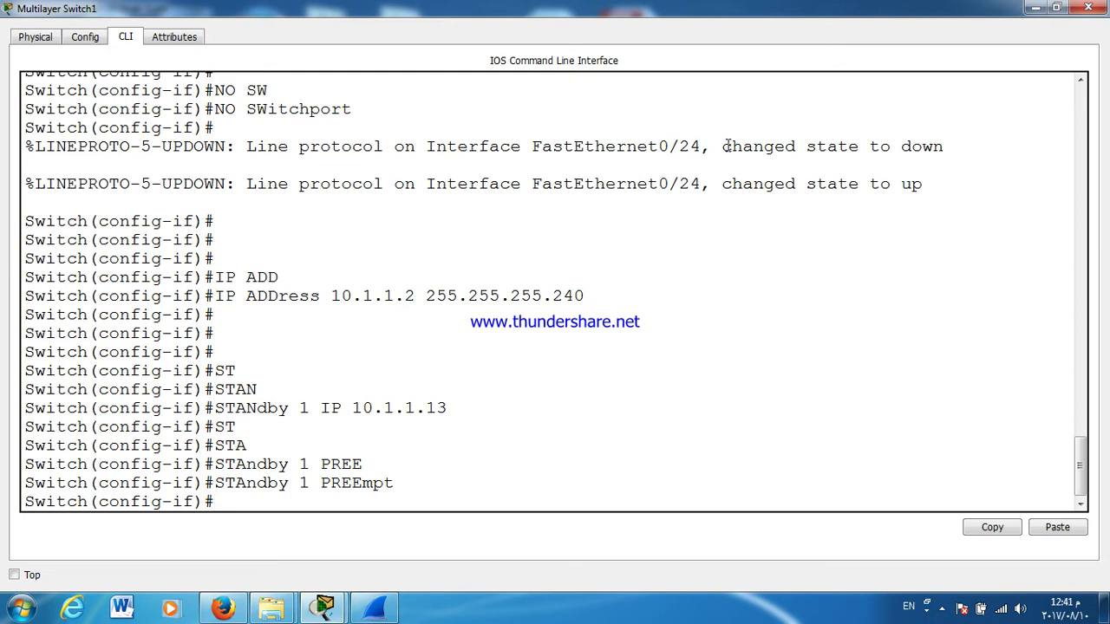
left_click(1088, 8)
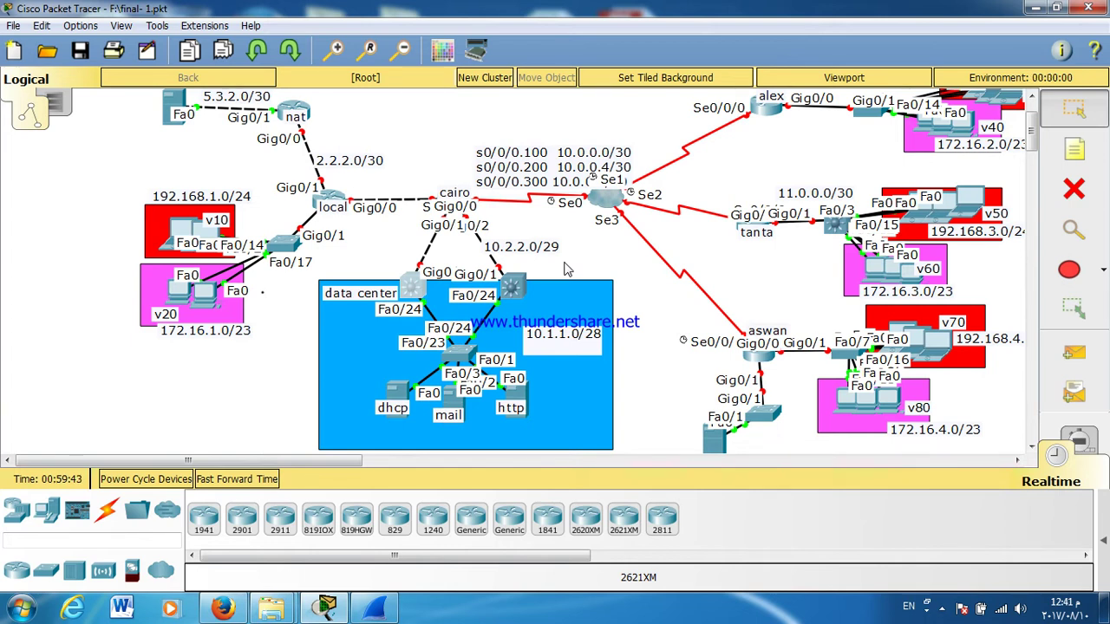
left_click(412, 284)
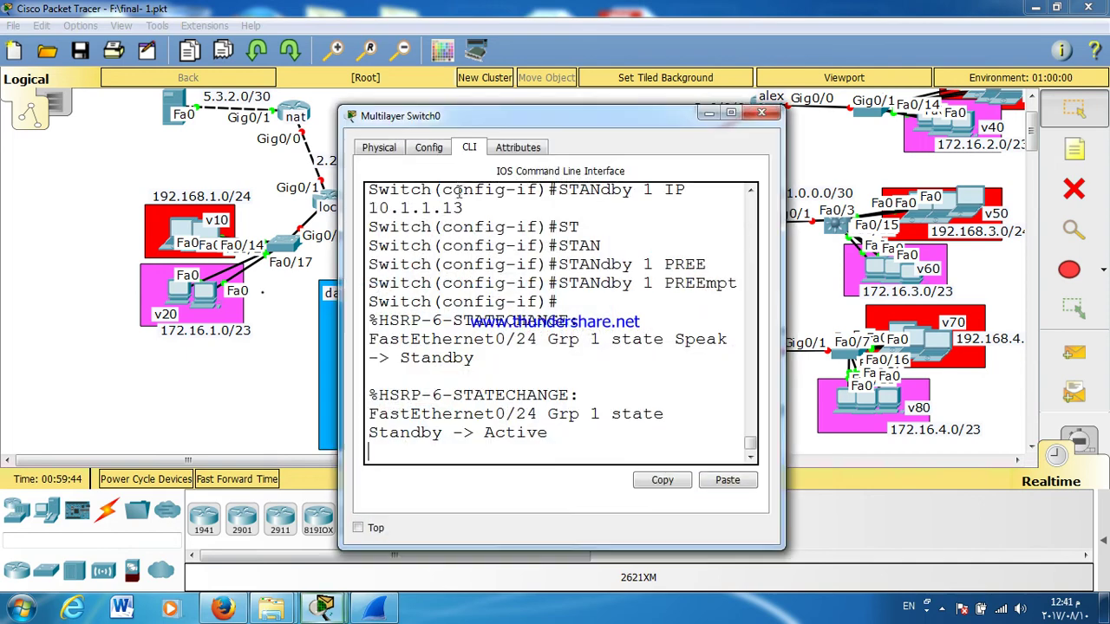
double_click(457, 118)
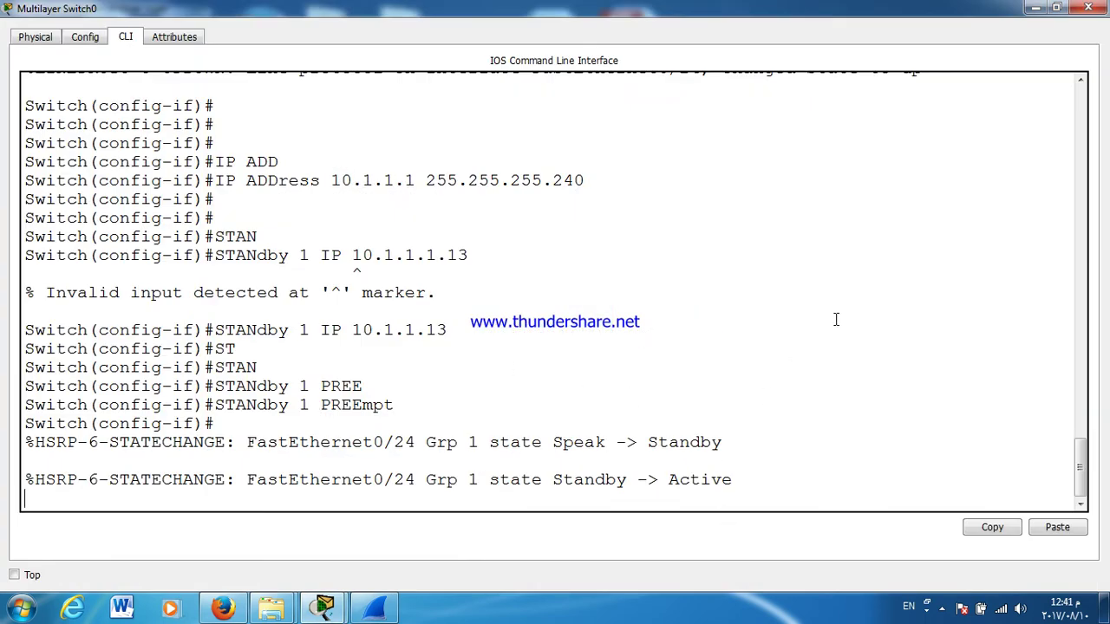
left_click(1088, 7)
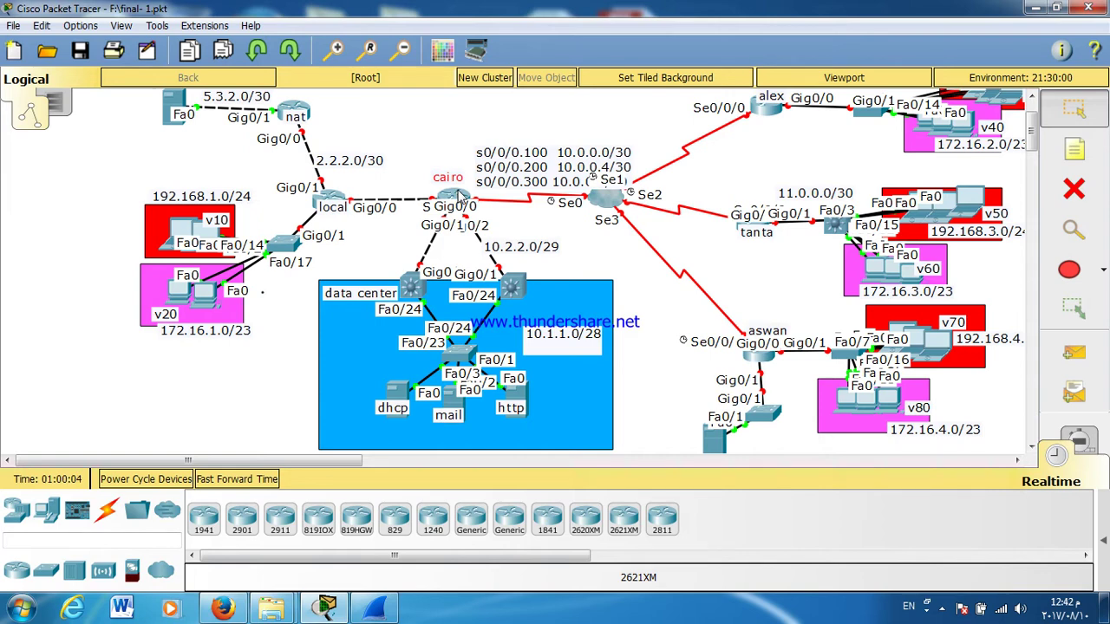
Step: Set Cloud1's Serial0 Frame Relay LMI type to ANSI
left_click(611, 198)
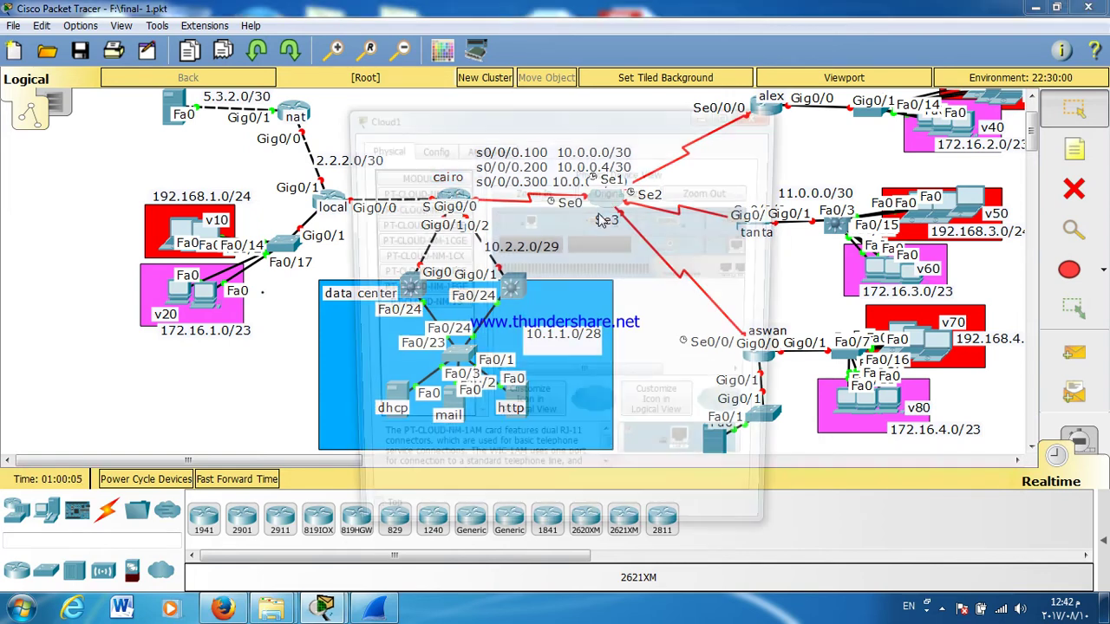
double_click(502, 121)
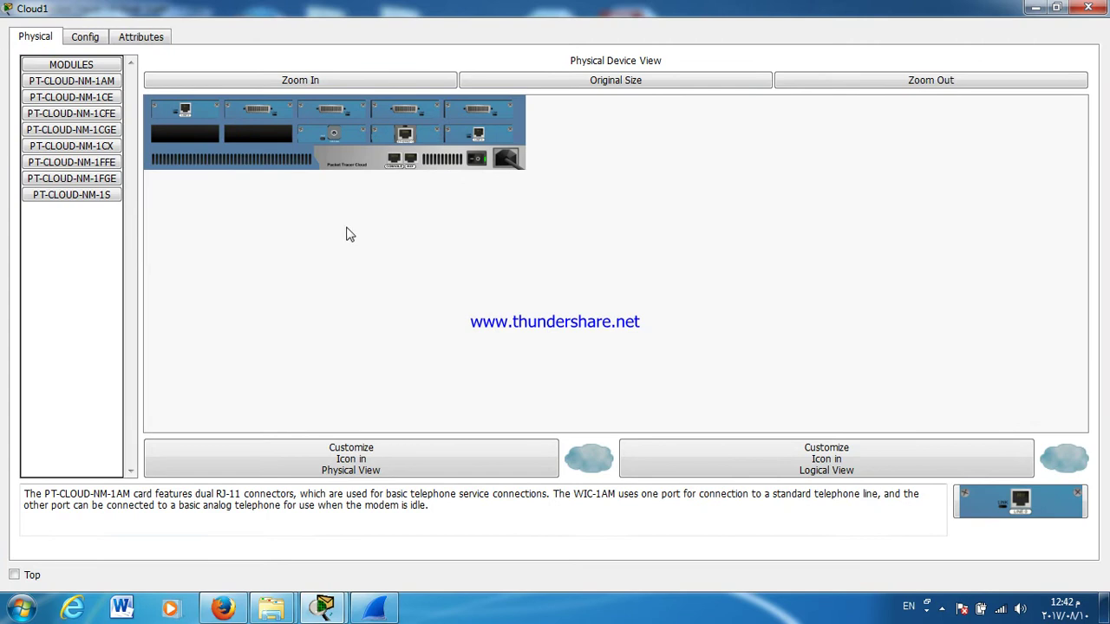
left_click(86, 39)
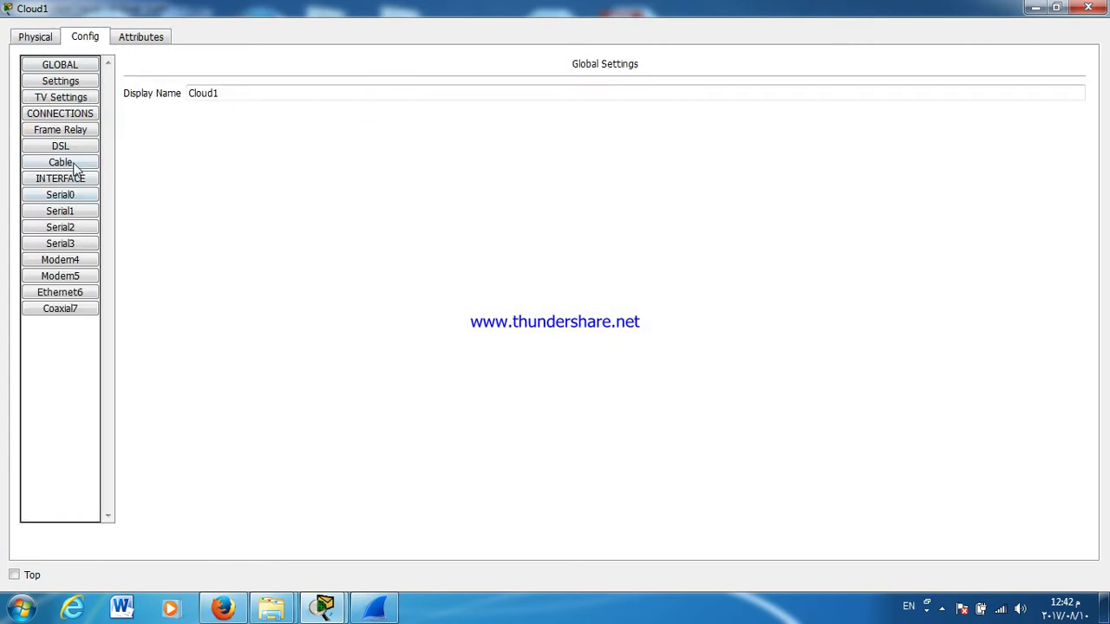
left_click(58, 195)
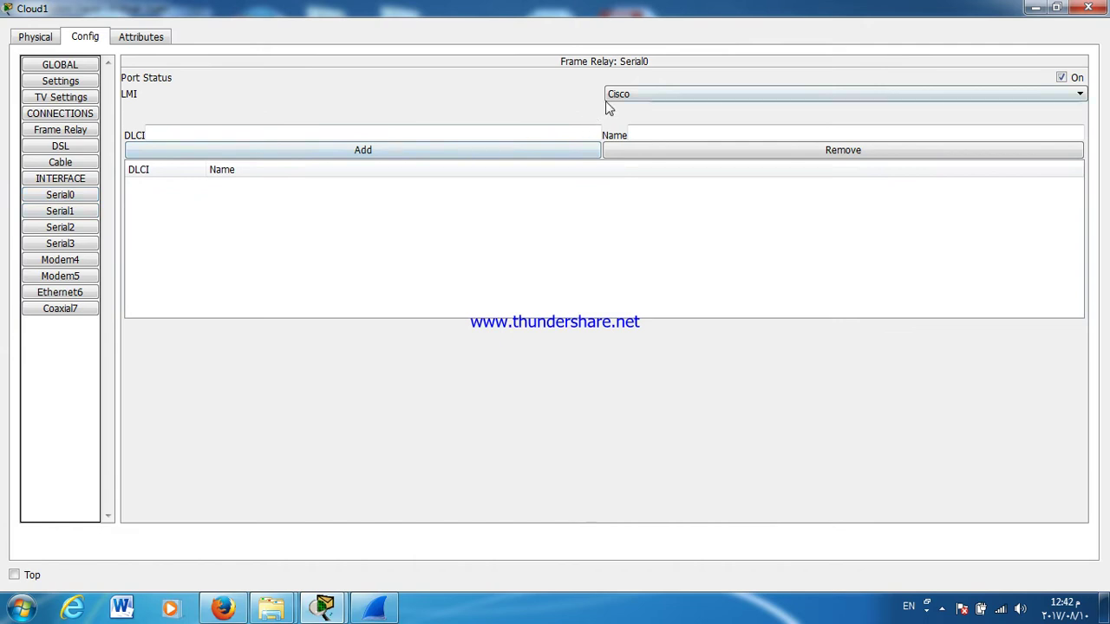
left_click(610, 98)
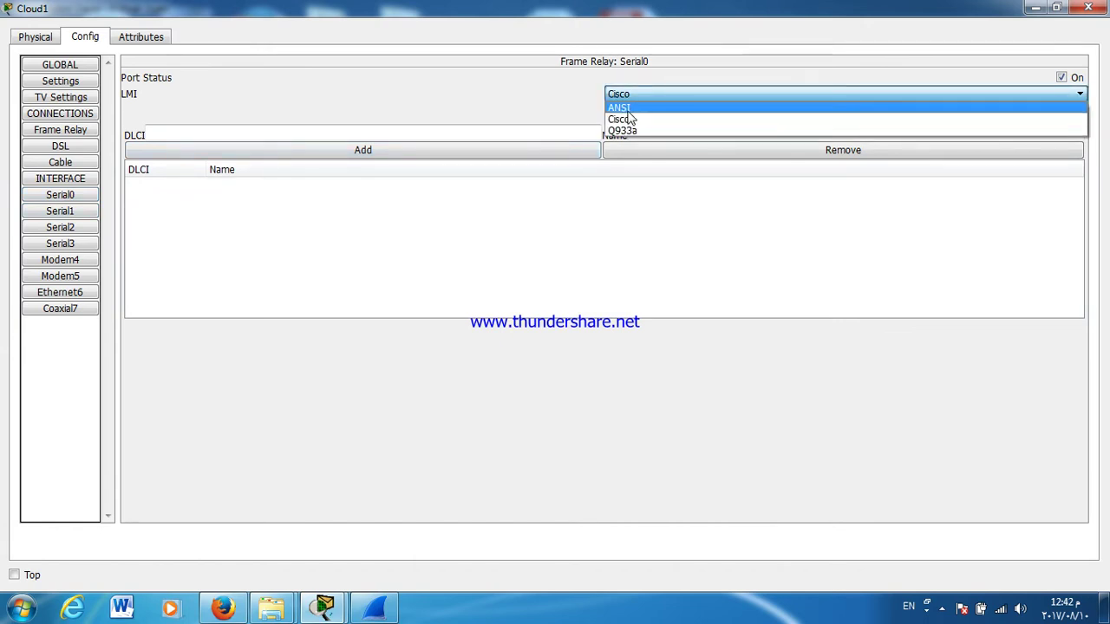
left_click(625, 110)
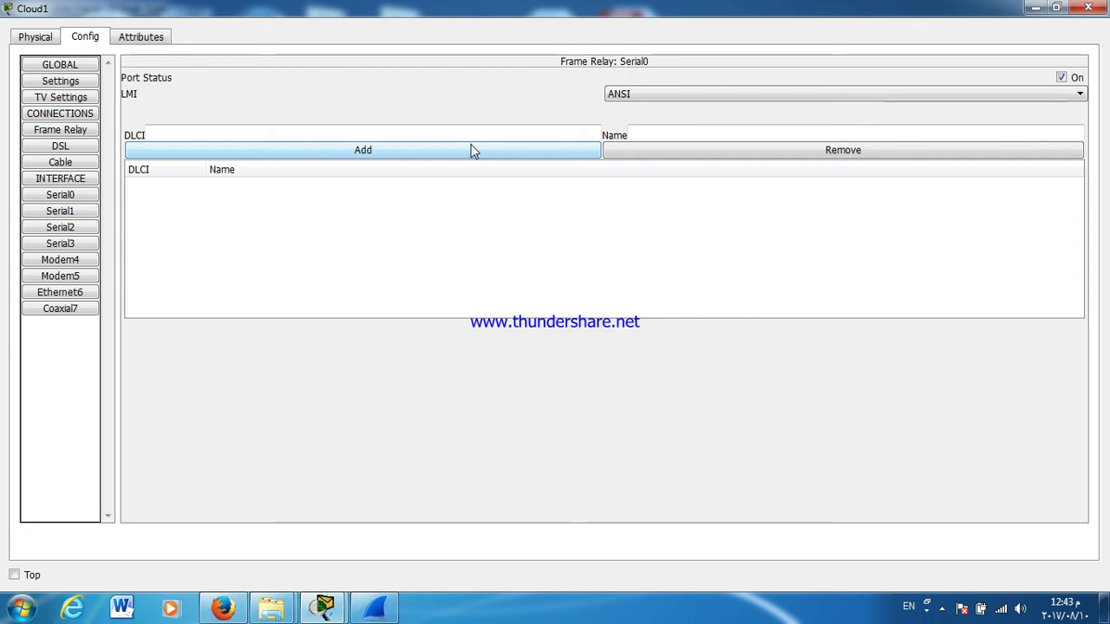
Step: Add DLCI 100 named CAIRO - ALEX on Serial0
left_click_drag(1026, 9, 849, 274)
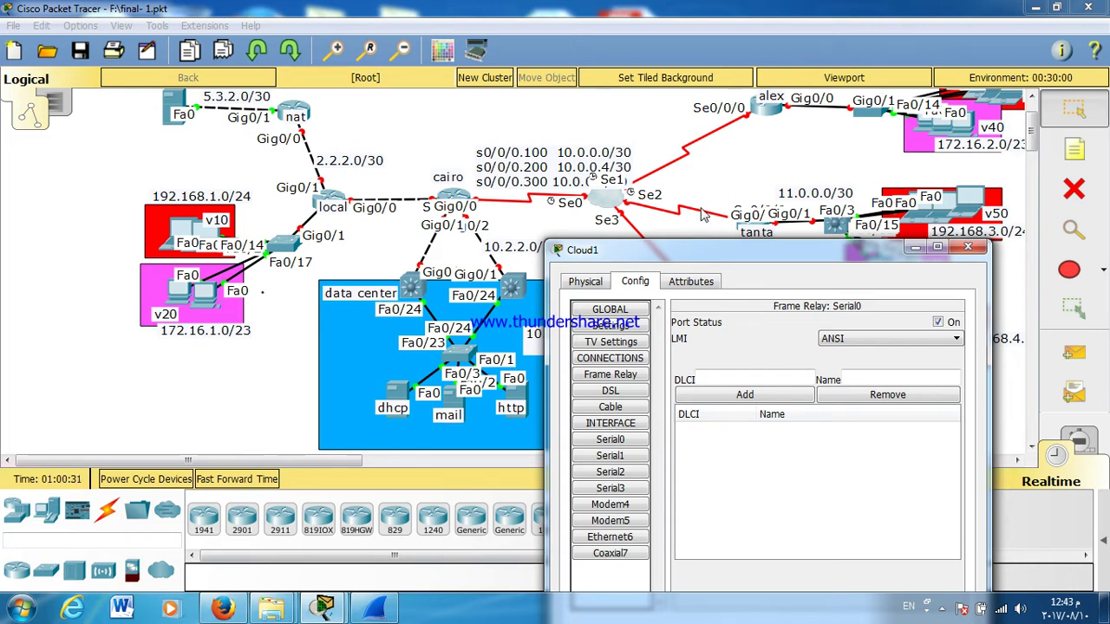
double_click(642, 252)
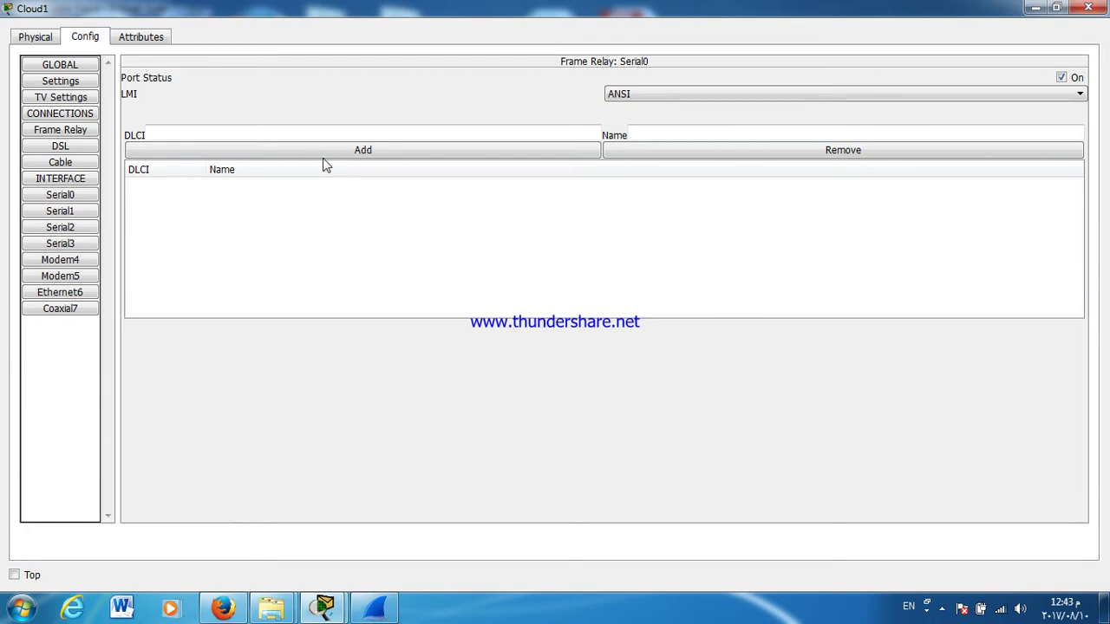
left_click(321, 131)
type("100")
left_click(742, 132)
type("CAIRO")
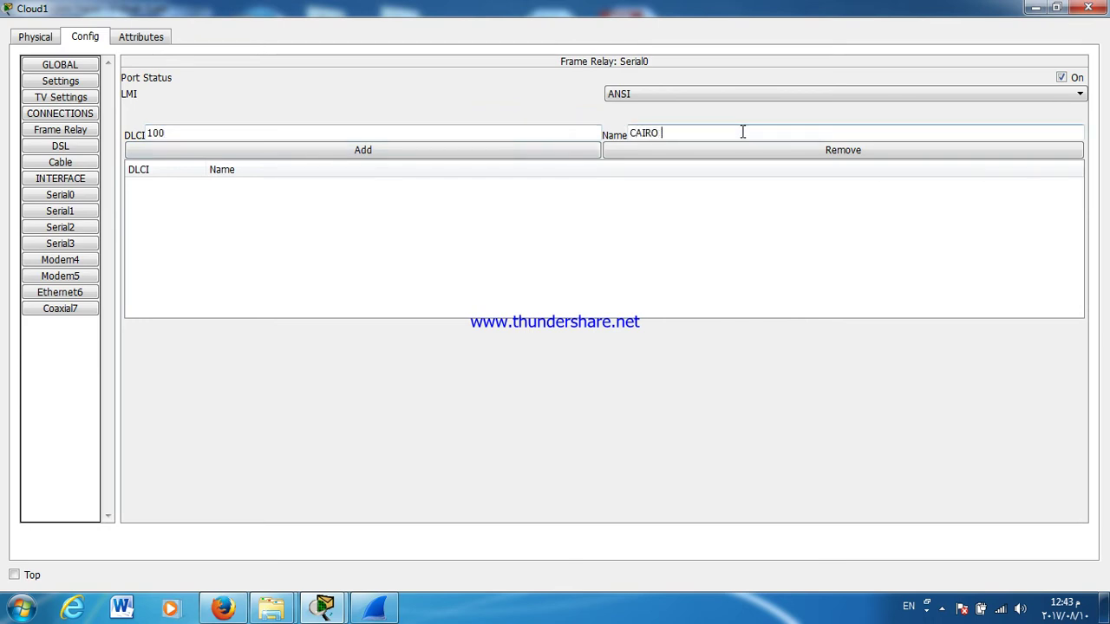
type(" - ALEX")
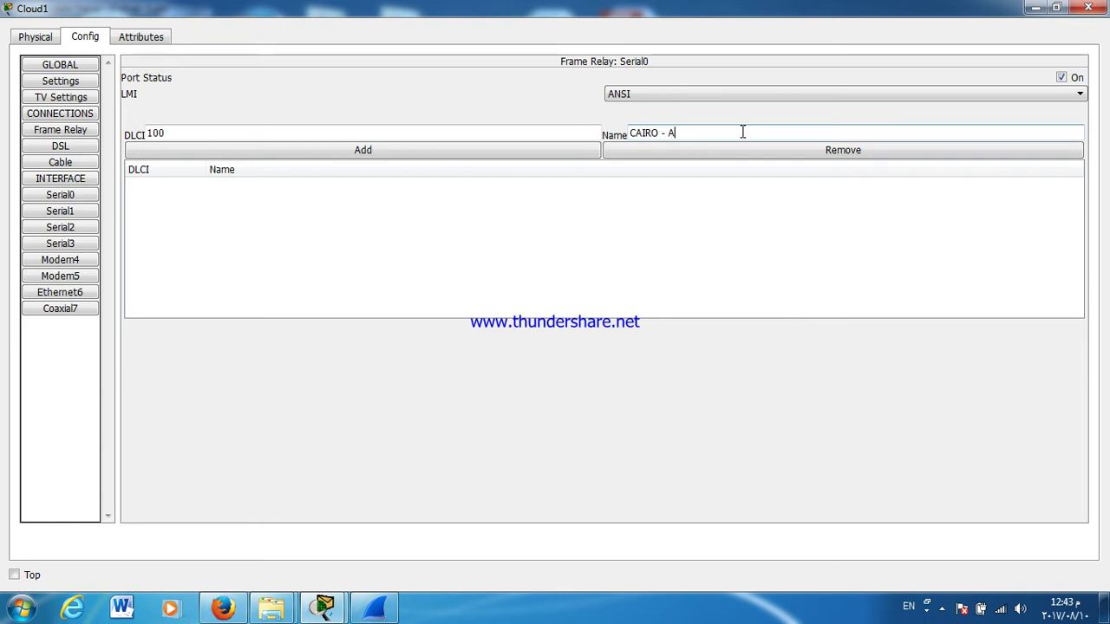
left_click(443, 153)
Step: Add DLCIs 200 (CAIRO - TANTA) and 300 (CAIRO - ASWAN) on Serial0
double_click(193, 131)
type("2")
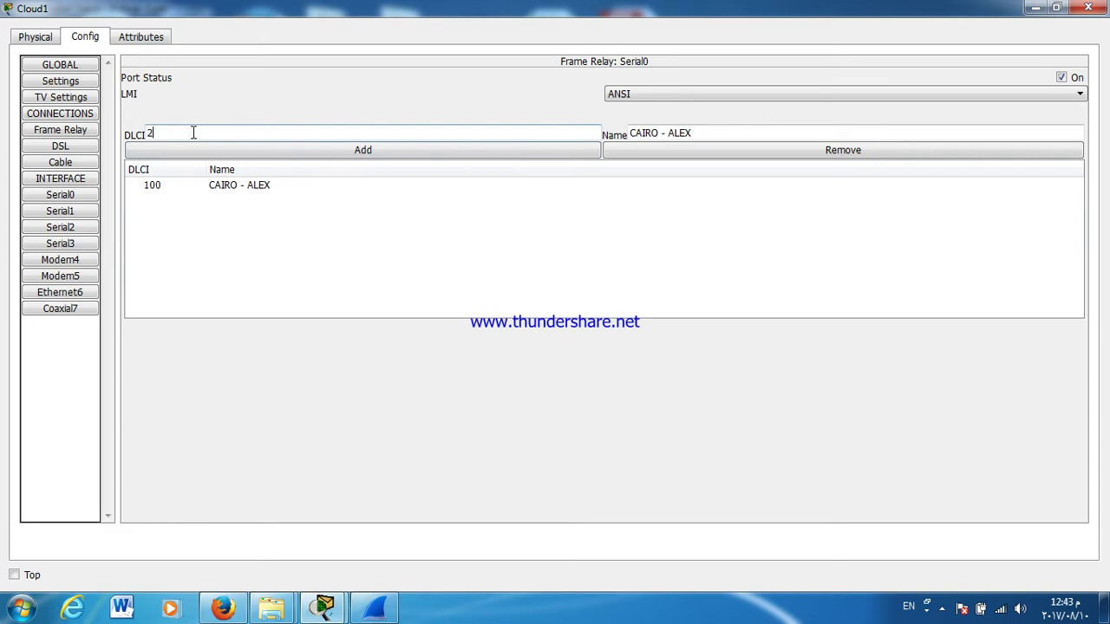
type("00")
left_click_drag(702, 132, 672, 134)
type("T")
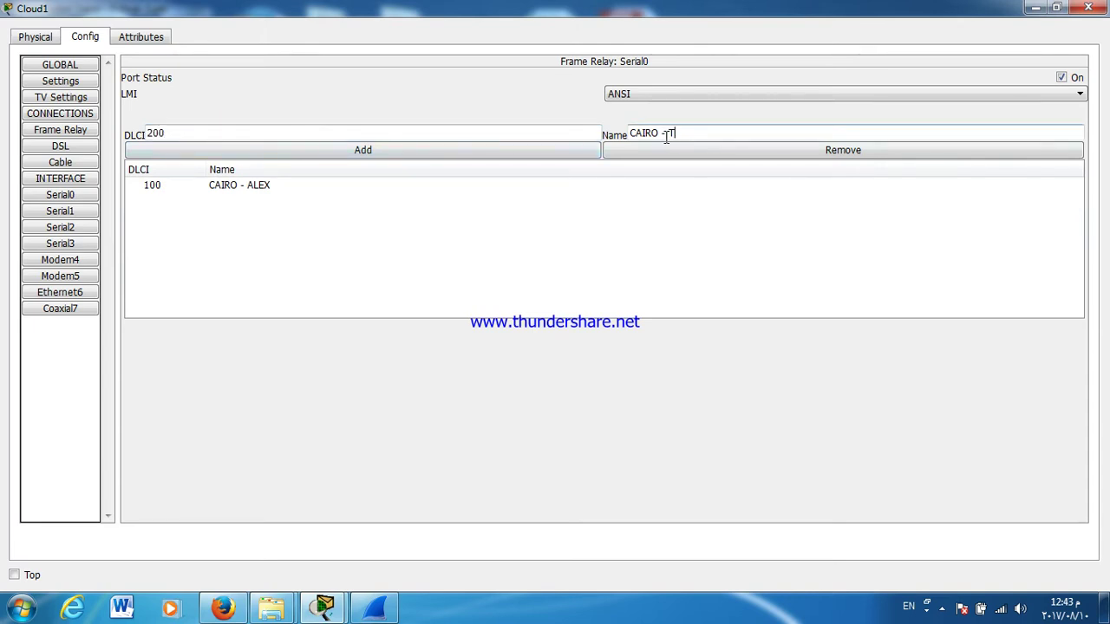
type("ANTA")
left_click(451, 153)
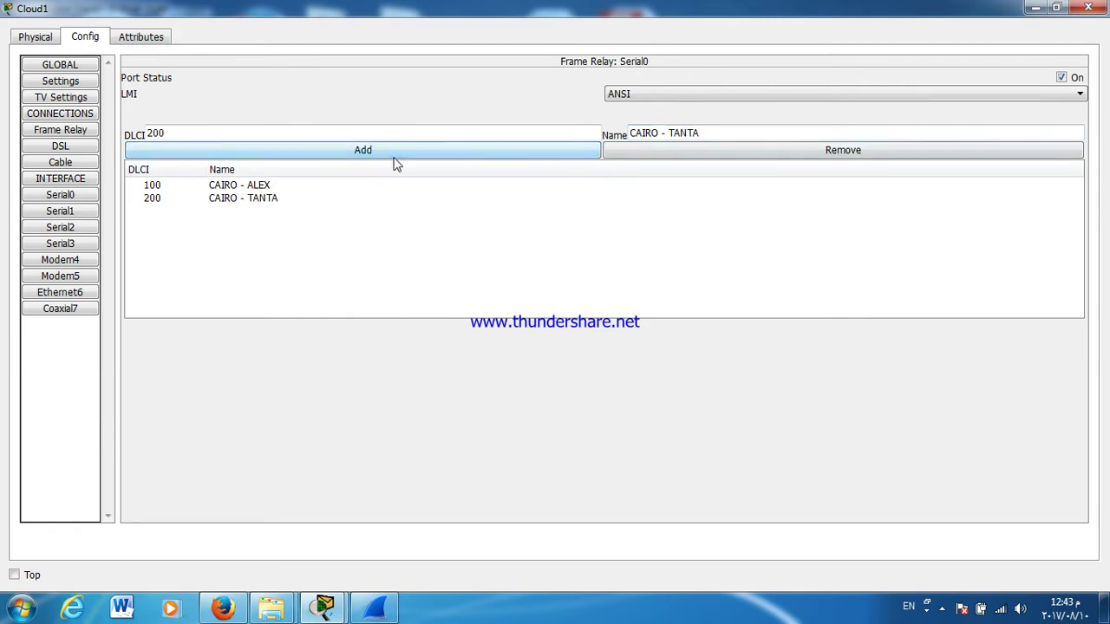
double_click(451, 130)
type("30")
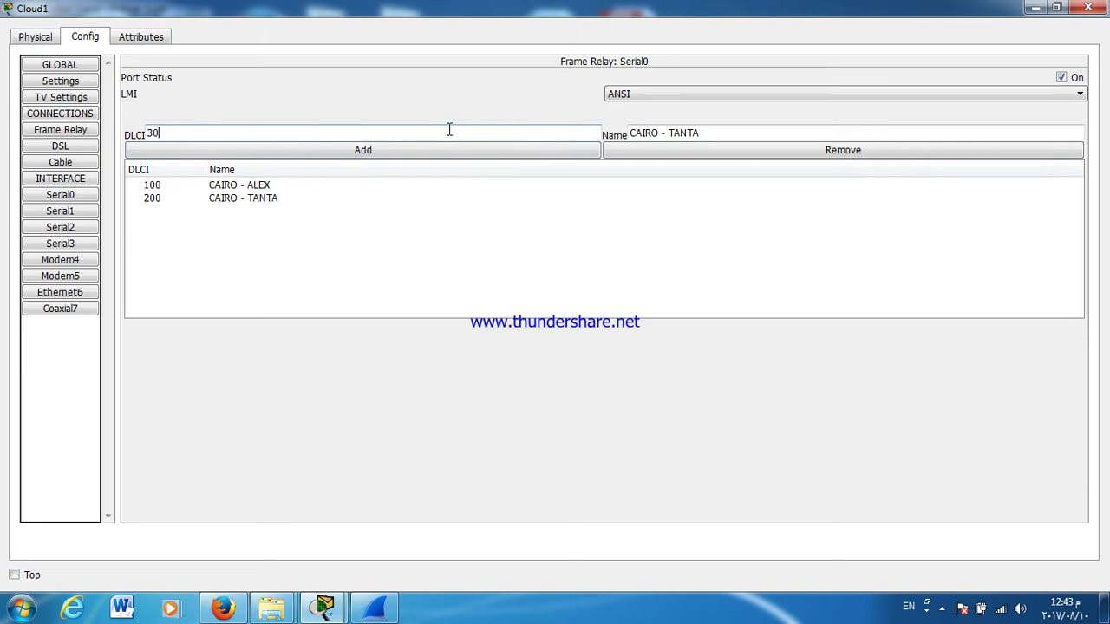
left_click_drag(711, 132, 670, 130)
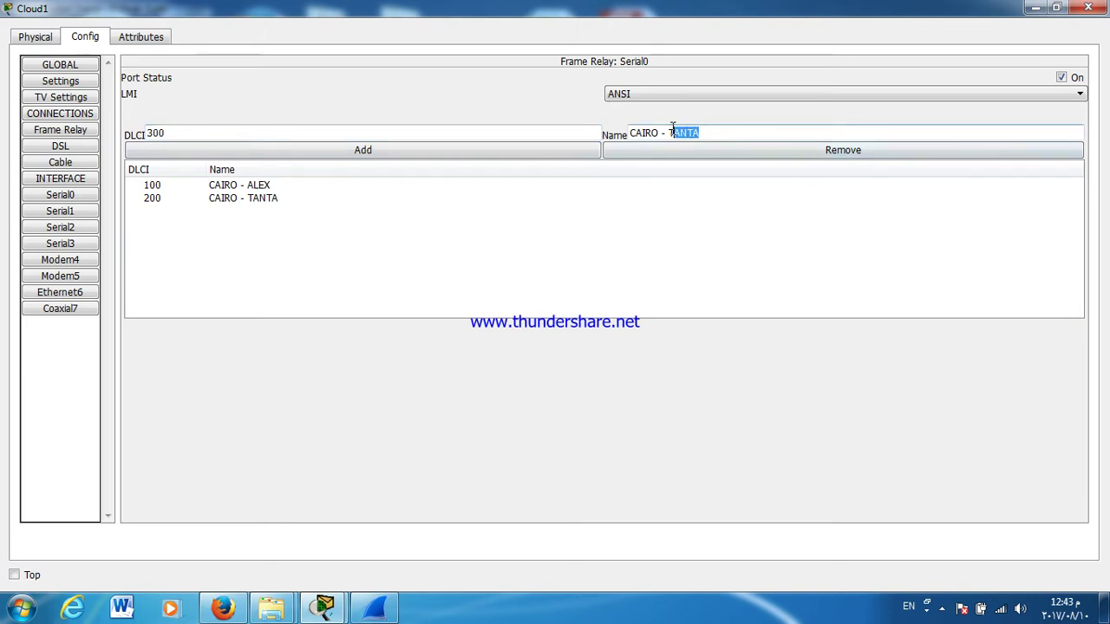
type("ASW")
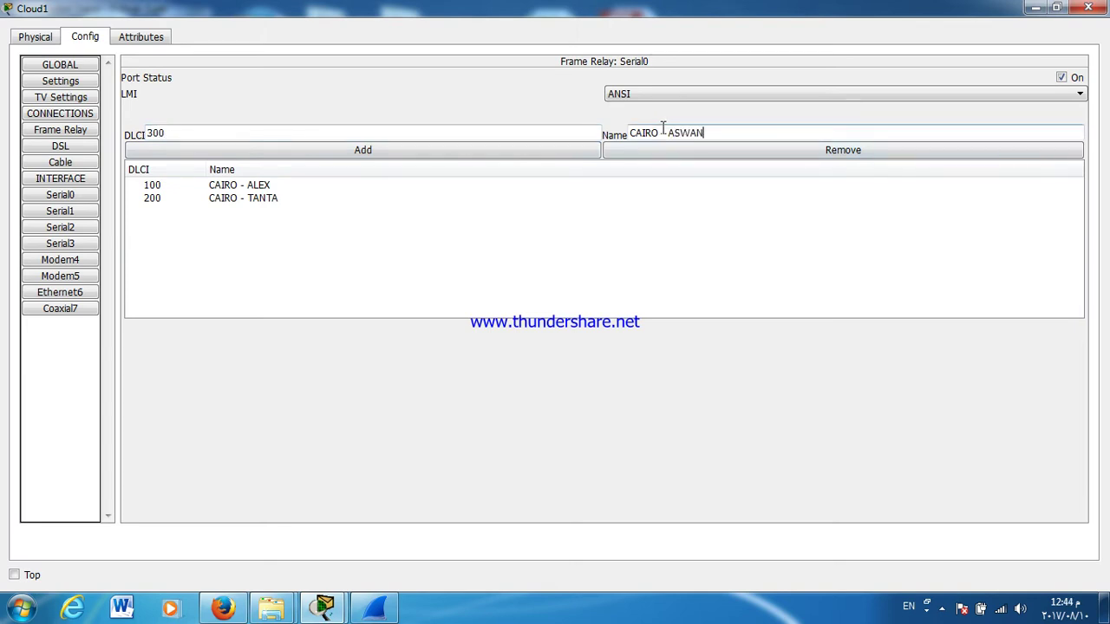
left_click(457, 158)
left_click(60, 194)
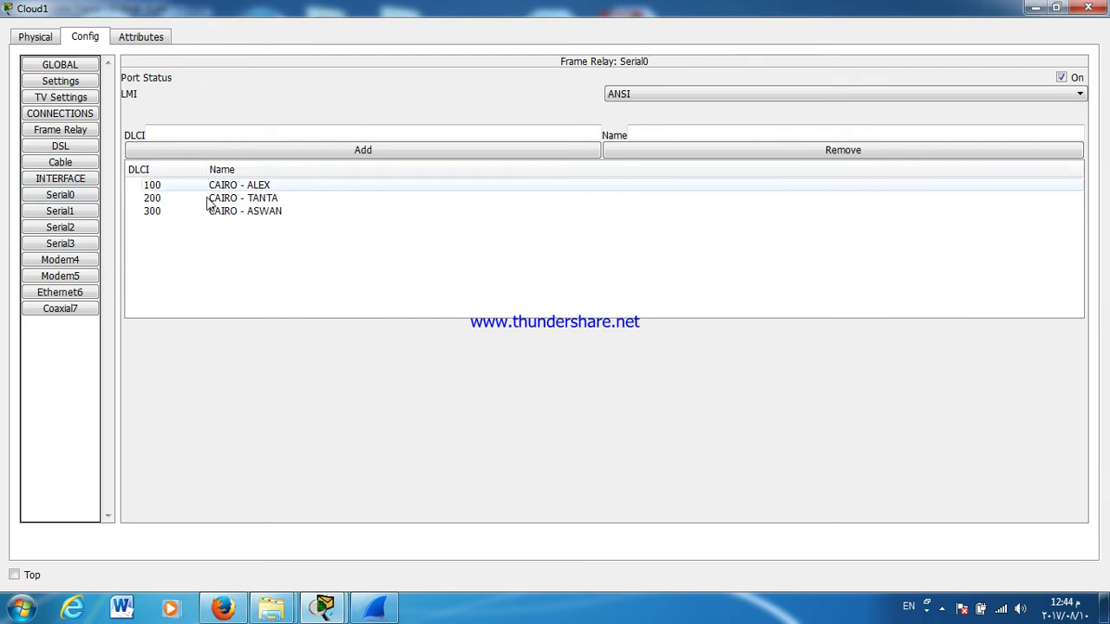
Step: Add DLCI 110 named ALEX - CAIRO on Serial1
left_click(49, 212)
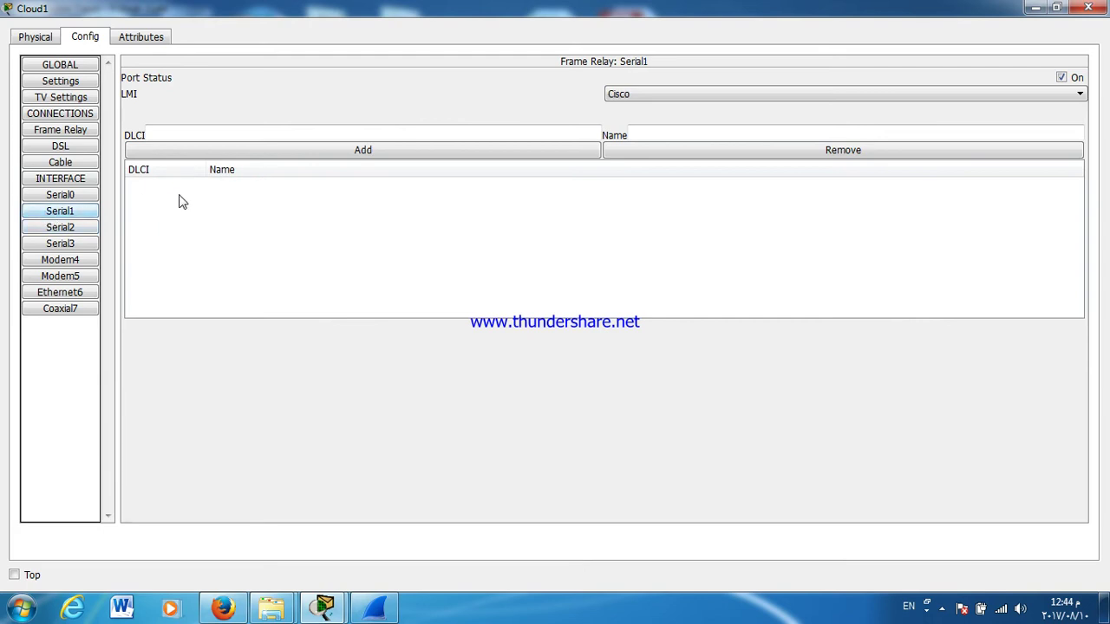
left_click(189, 133)
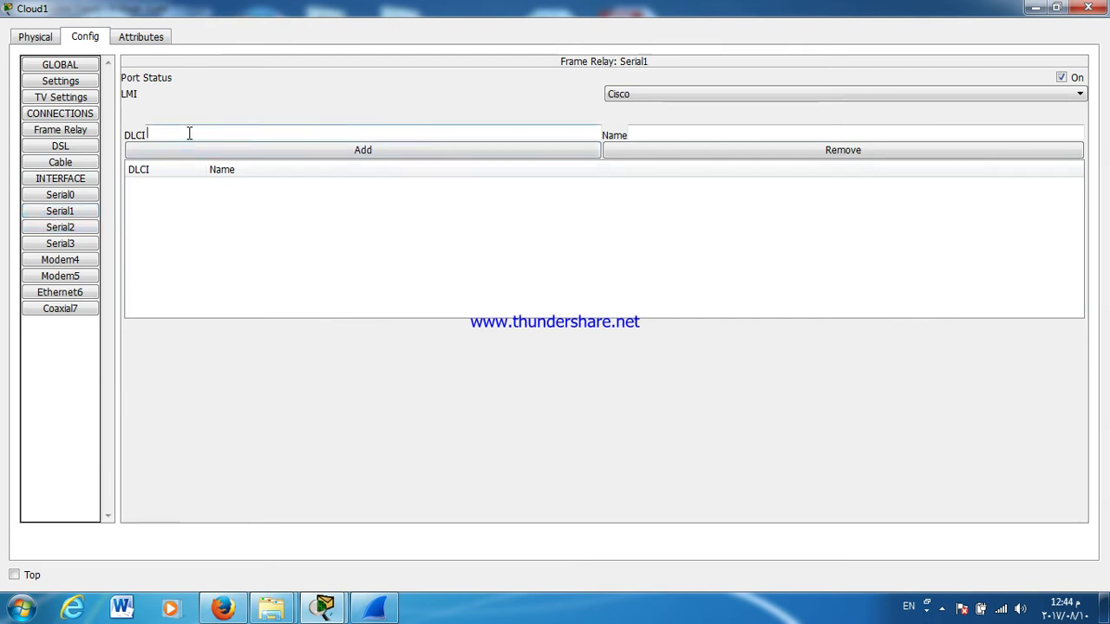
type("110")
left_click(652, 132)
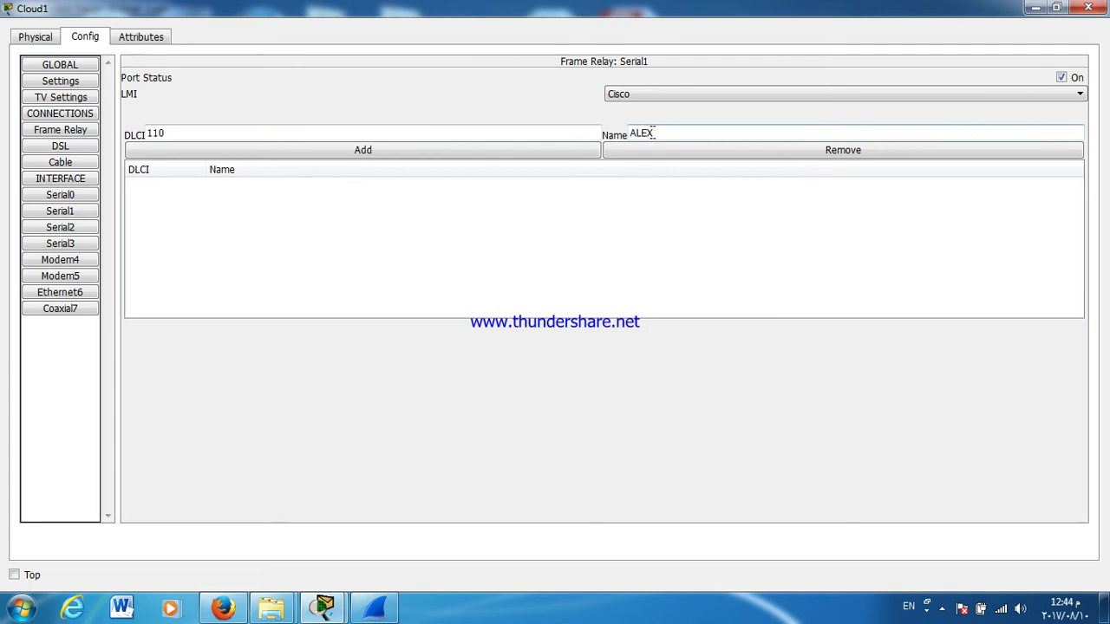
type("ALEX - CAIRO")
left_click(517, 152)
Step: Add DLCI 210 (TANTA -CAIRO) on Serial2 and DLCI 310 (ASWAN - CAIRO) on Serial3
left_click(52, 227)
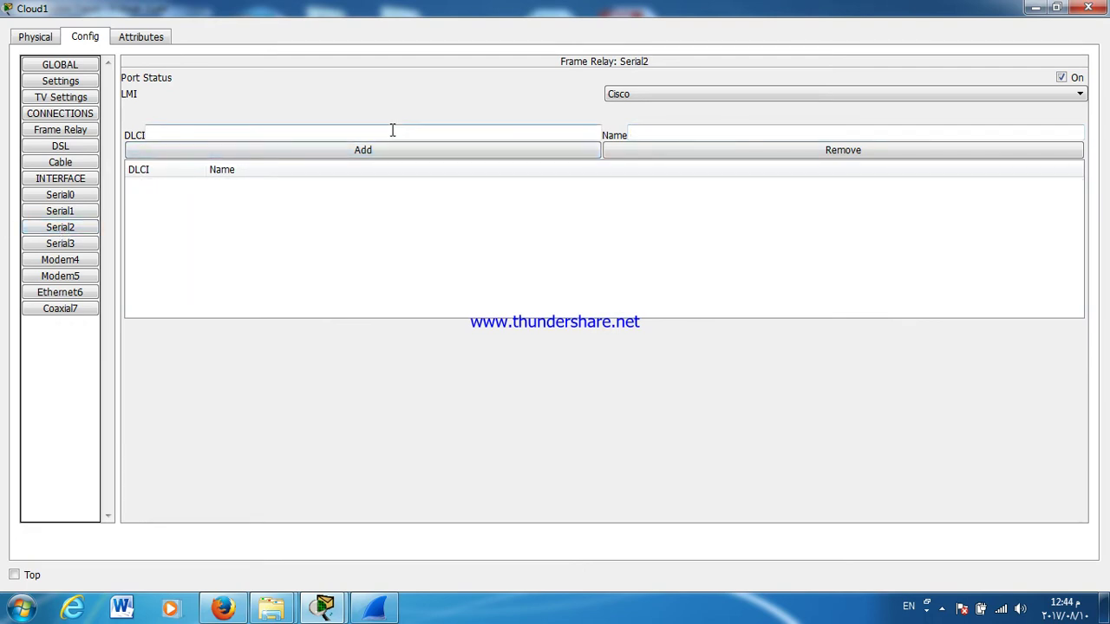
left_click(677, 129)
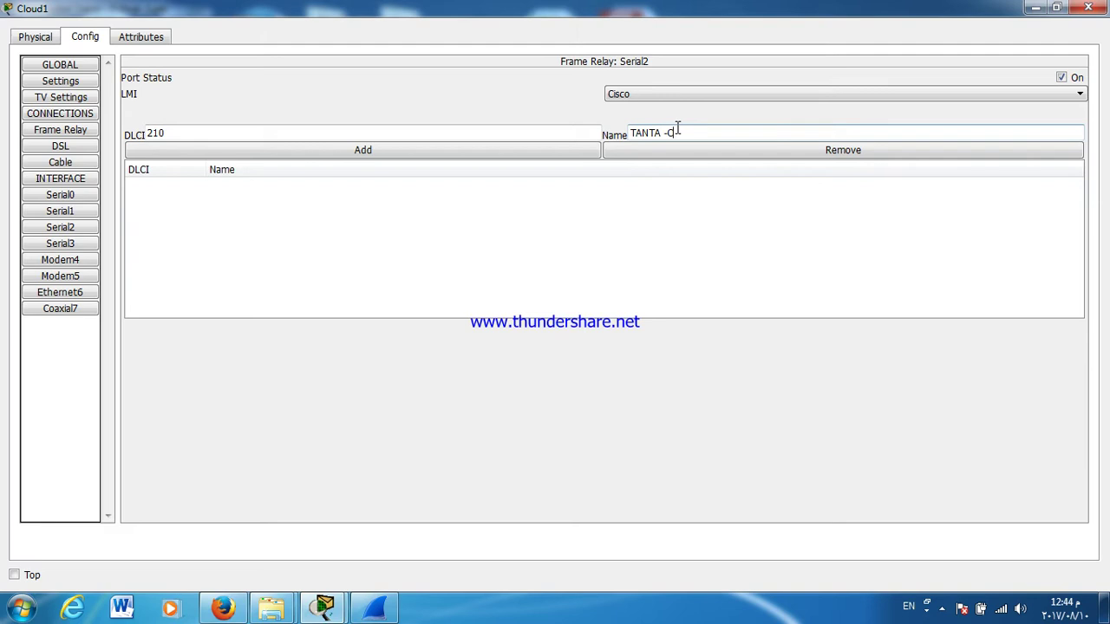
left_click(520, 152)
double_click(424, 133)
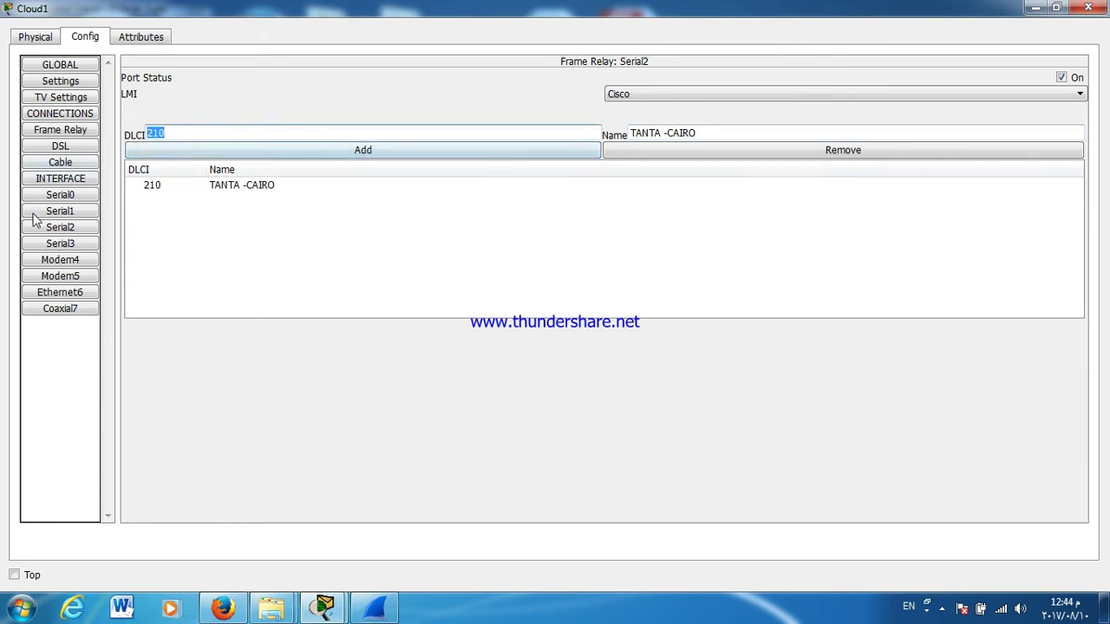
left_click(60, 244)
left_click(181, 127)
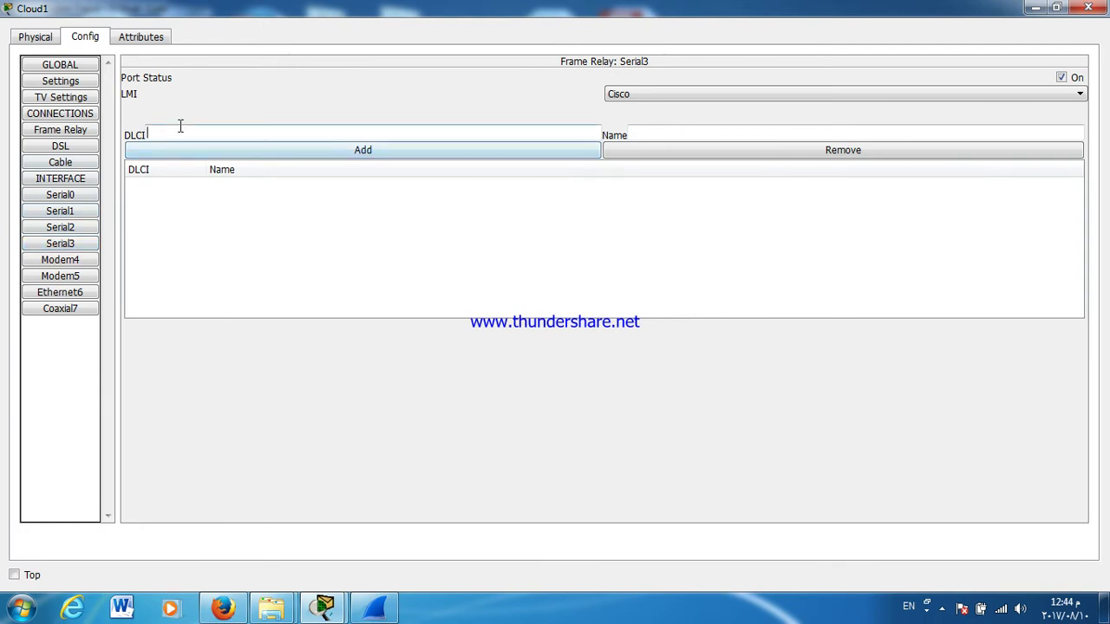
type("310")
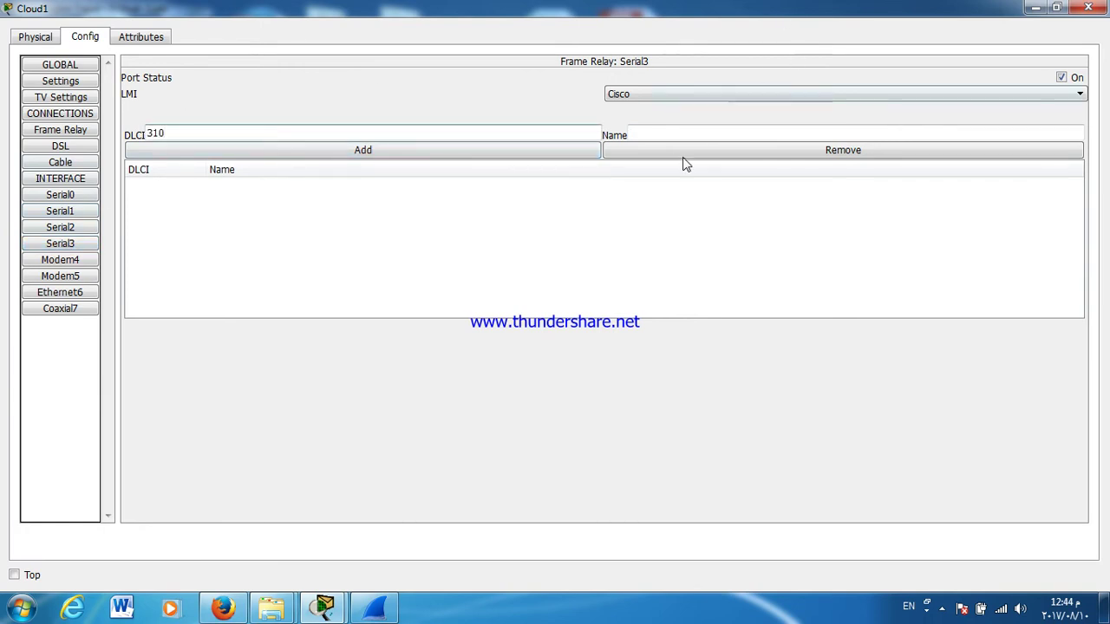
left_click(679, 136)
type("ASWAN - ")
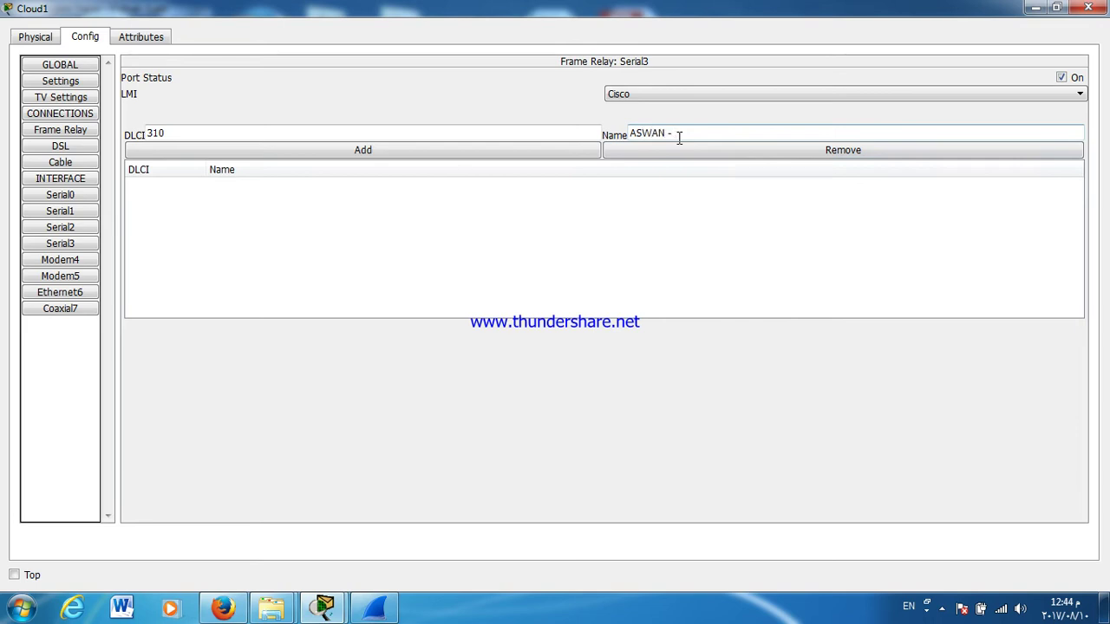
type("CAIRO")
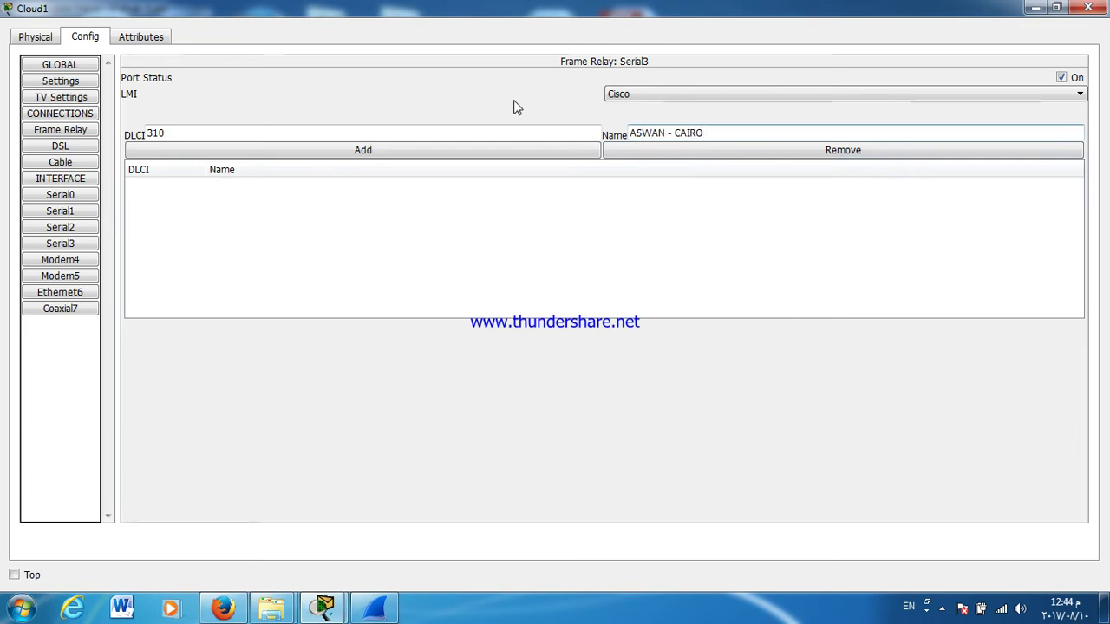
left_click(436, 154)
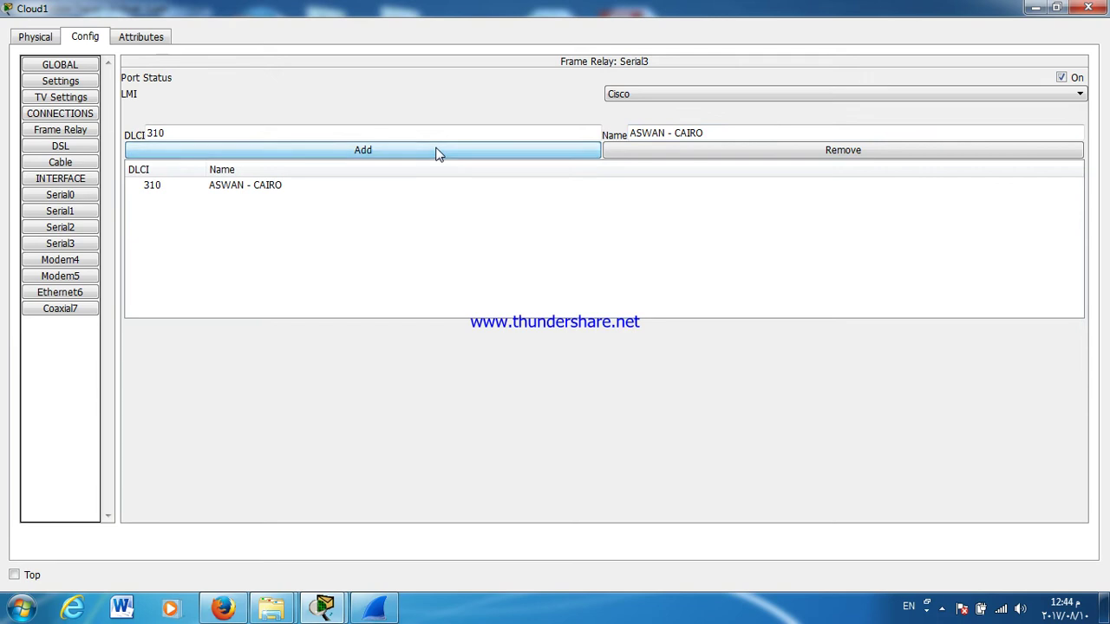
Step: Review each port's DLCIs and set Serial3, Serial2 and Serial1 LMI type to ANSI
left_click(52, 195)
left_click(68, 213)
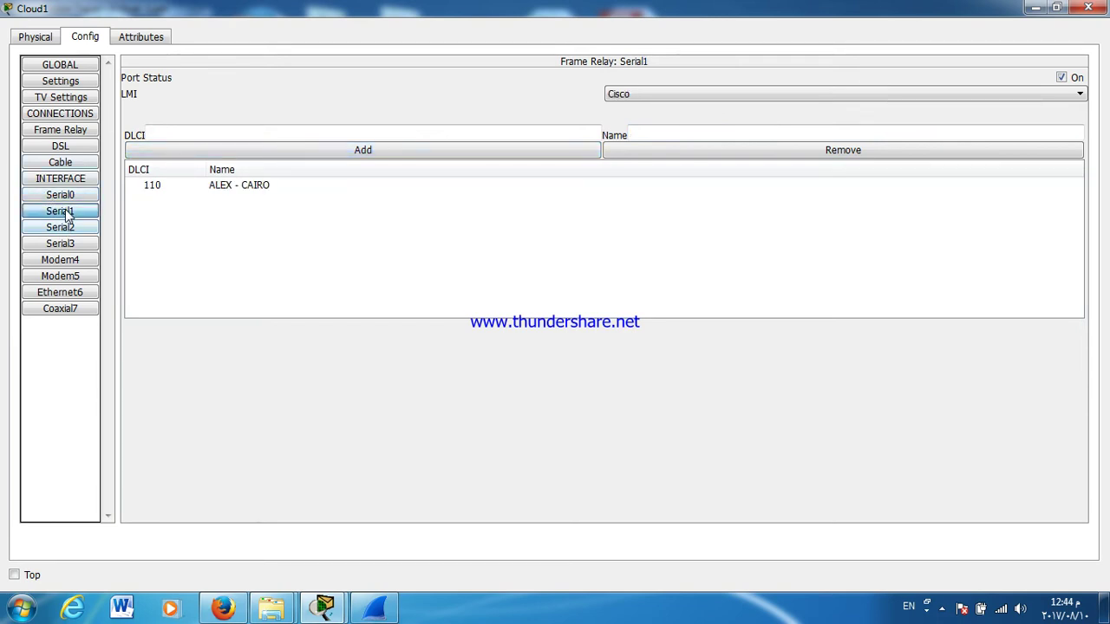
left_click(66, 227)
left_click(67, 246)
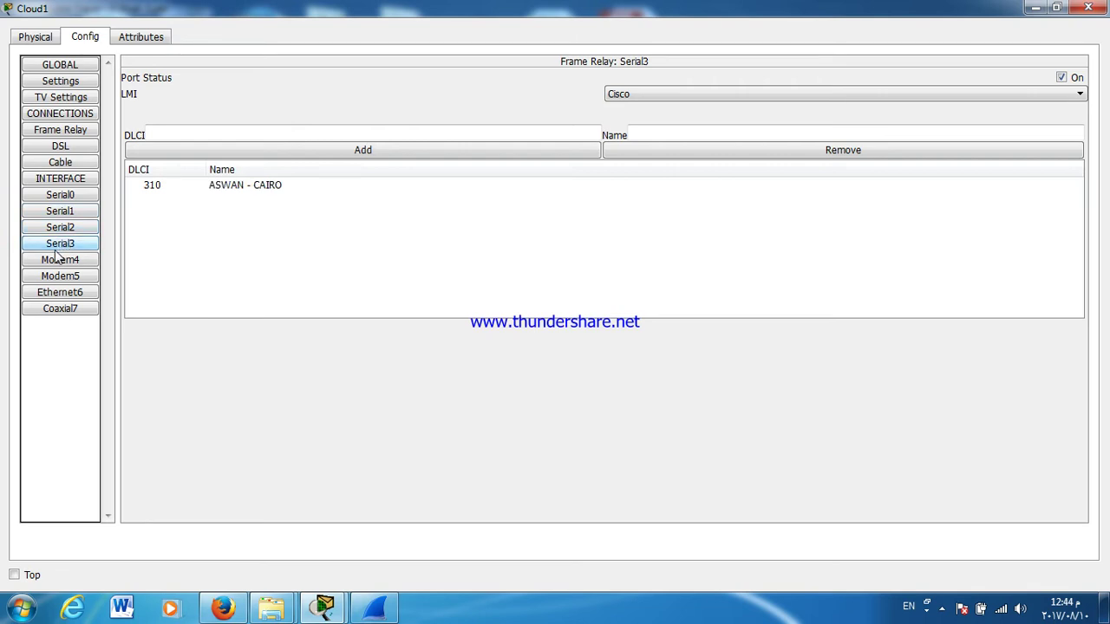
left_click(686, 96)
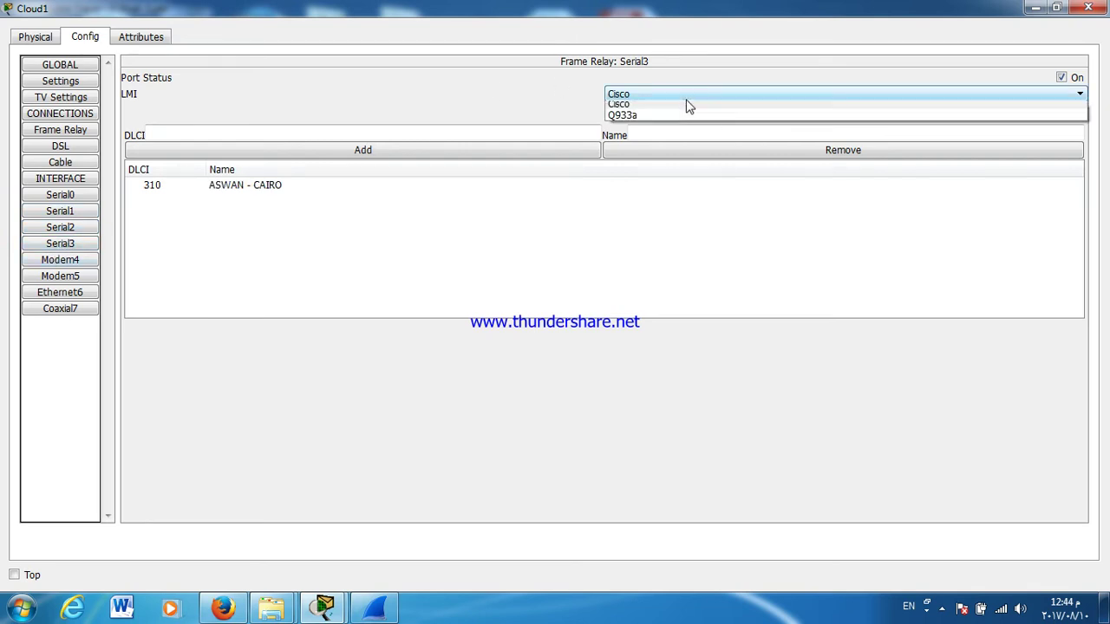
left_click(668, 95)
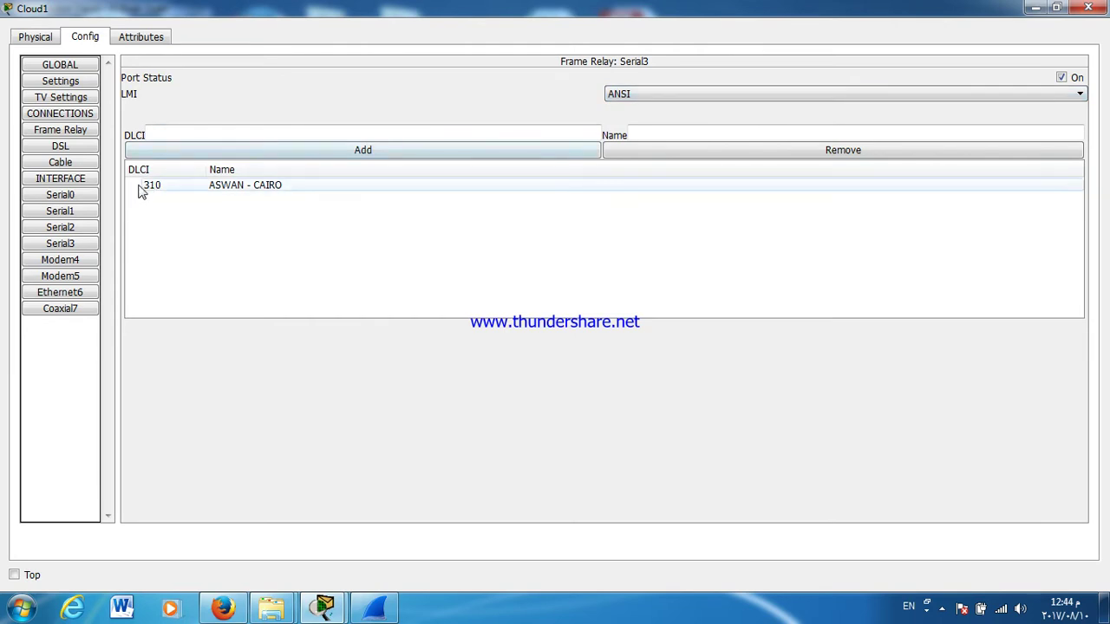
left_click(70, 228)
left_click(674, 96)
left_click(655, 108)
left_click(52, 216)
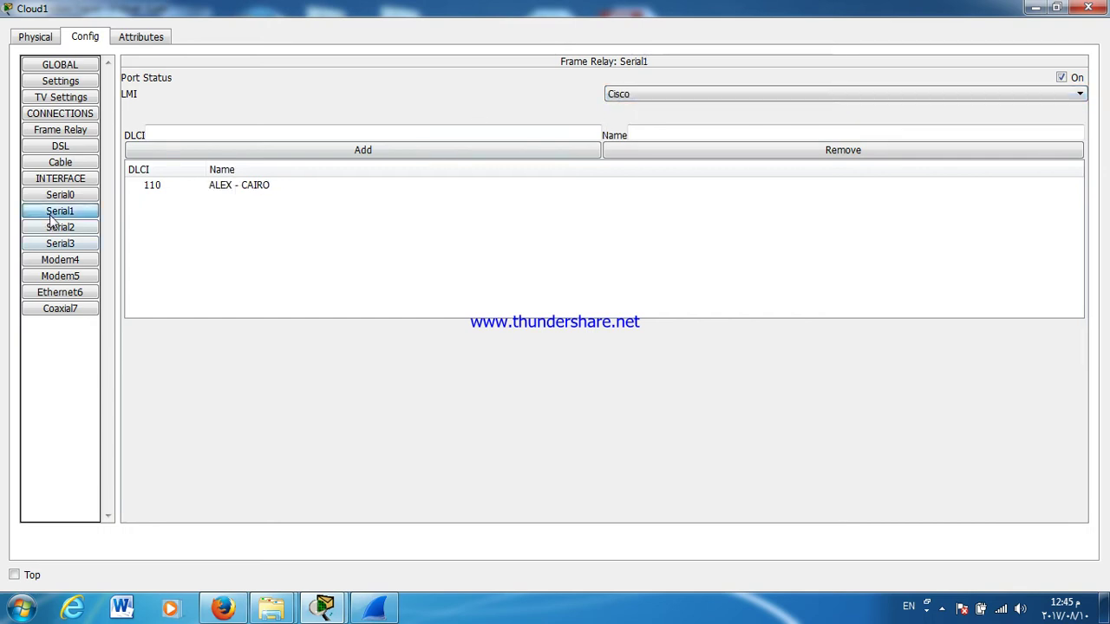
left_click(626, 95)
left_click(616, 111)
left_click(78, 197)
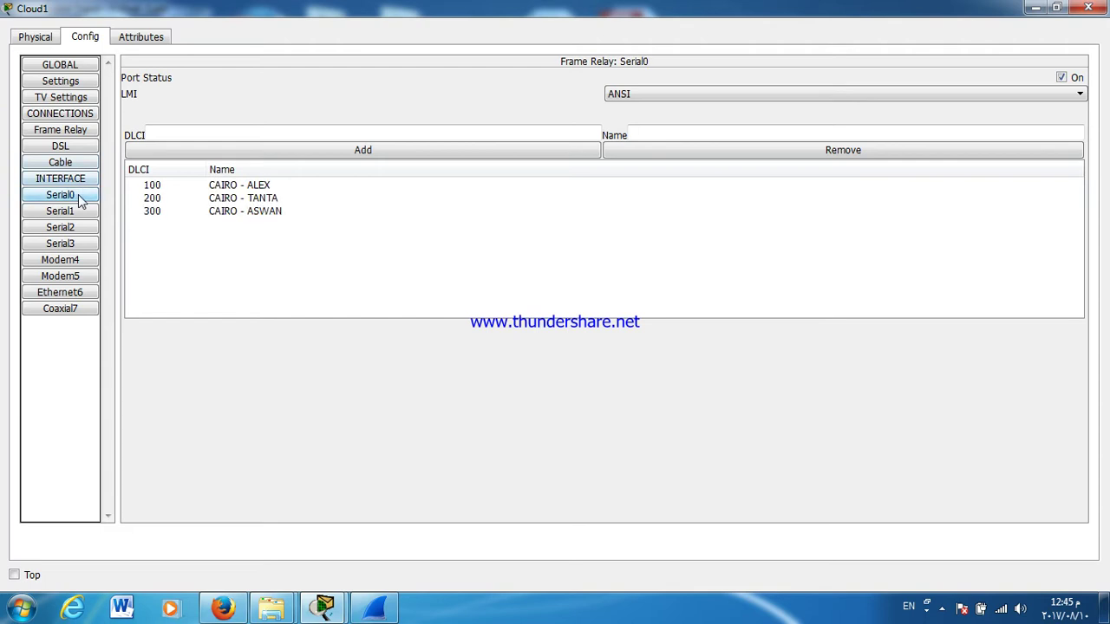
Step: Map Serial0 CAIRO - ALEX to Serial1 ALEX - CAIRO, and CAIRO - TANTA to Serial2 TANTA -CAIRO
left_click(54, 132)
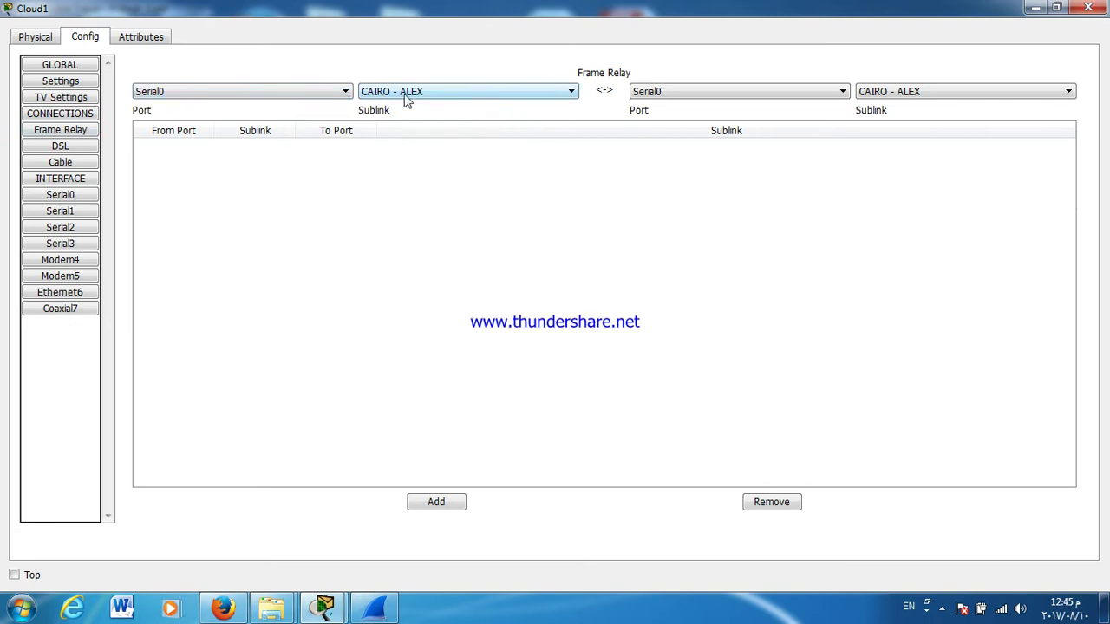
left_click(733, 93)
left_click(723, 116)
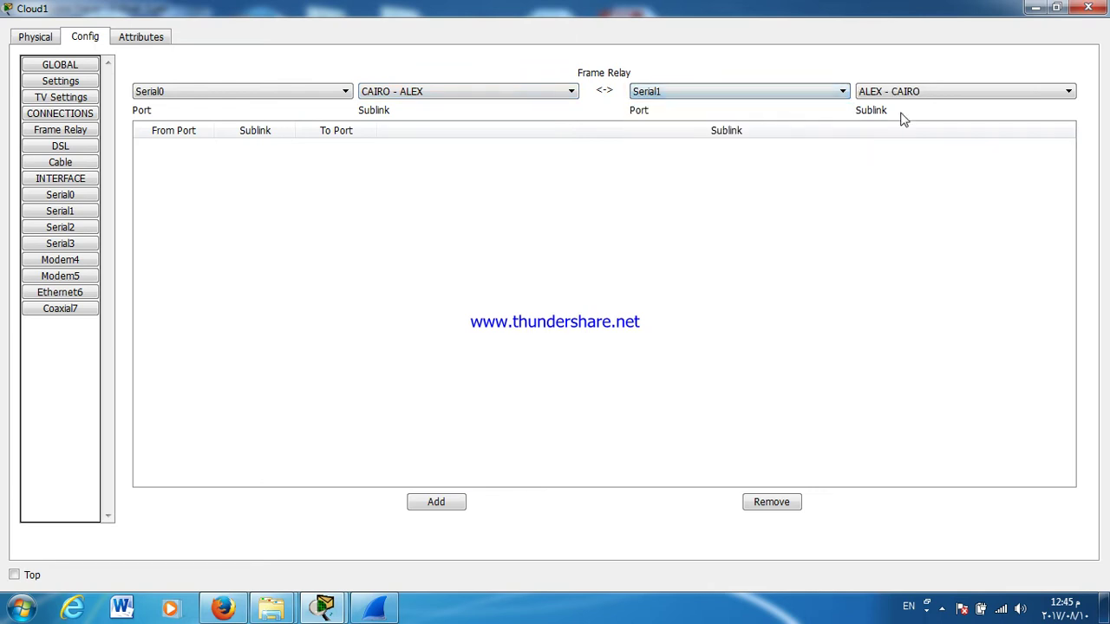
left_click(419, 504)
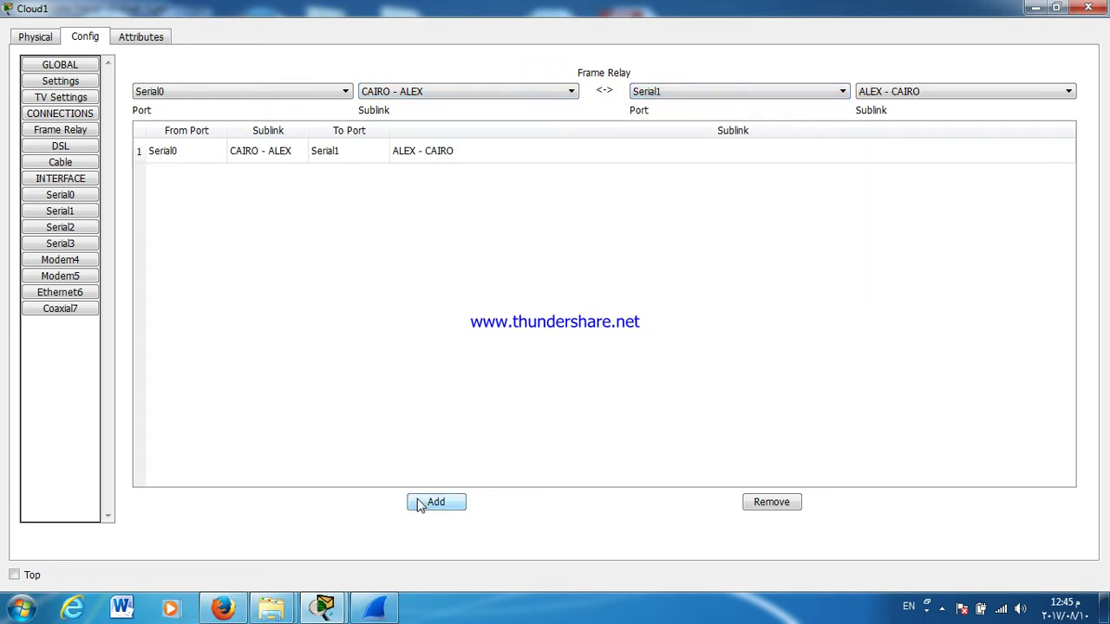
left_click(377, 95)
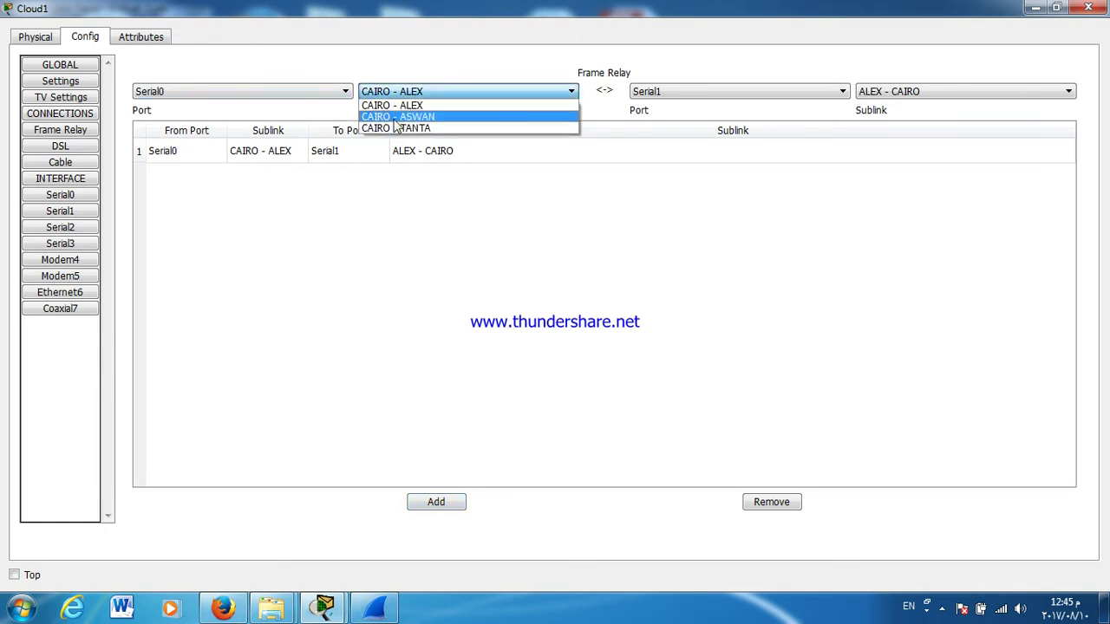
left_click(399, 128)
left_click(669, 92)
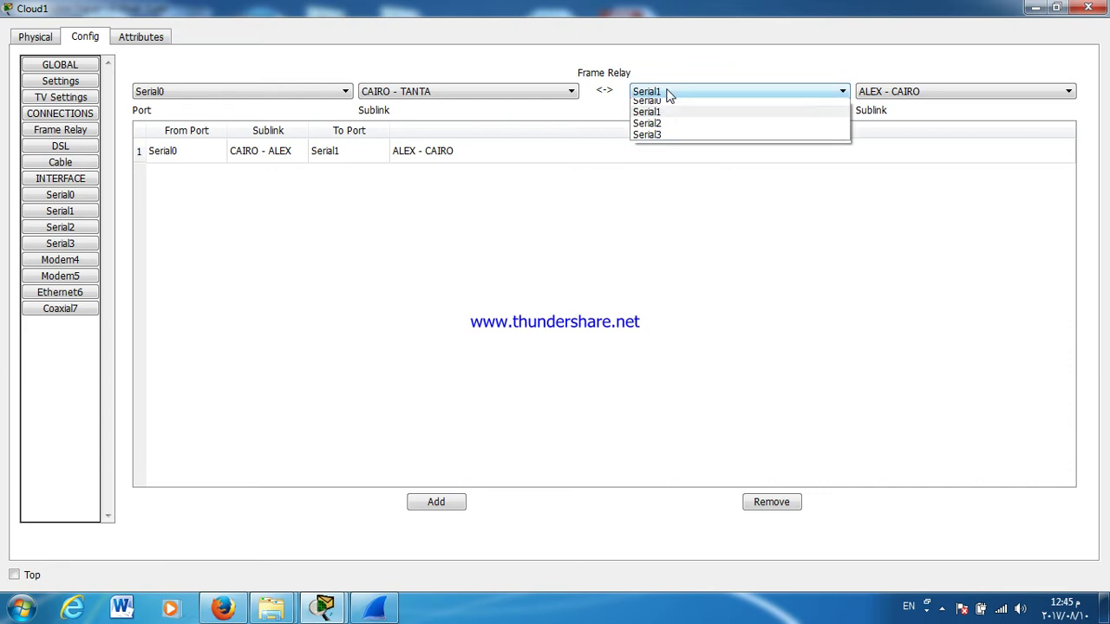
left_click(664, 116)
left_click(664, 96)
left_click(656, 127)
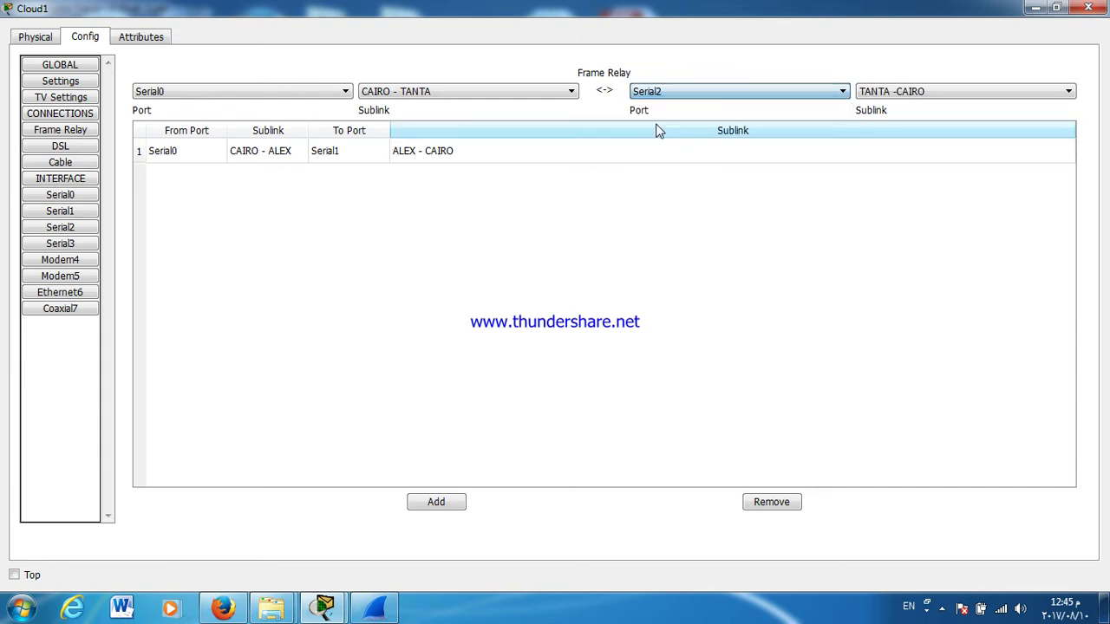
left_click(438, 512)
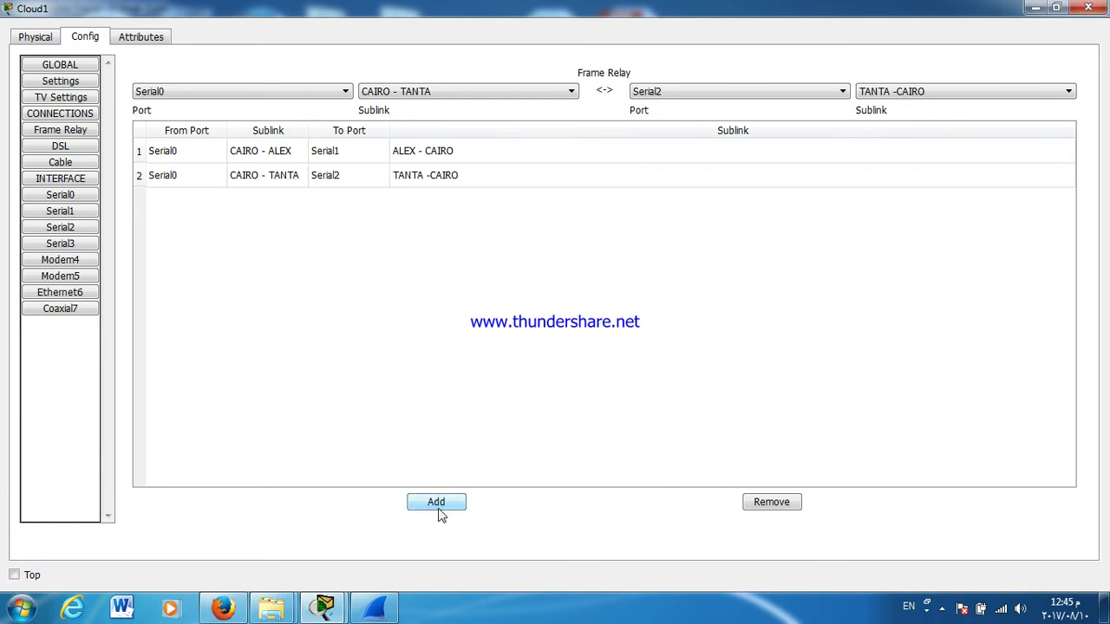
Step: Map Serial0 CAIRO - ASWAN to Serial3 ASWAN - CAIRO
left_click(487, 94)
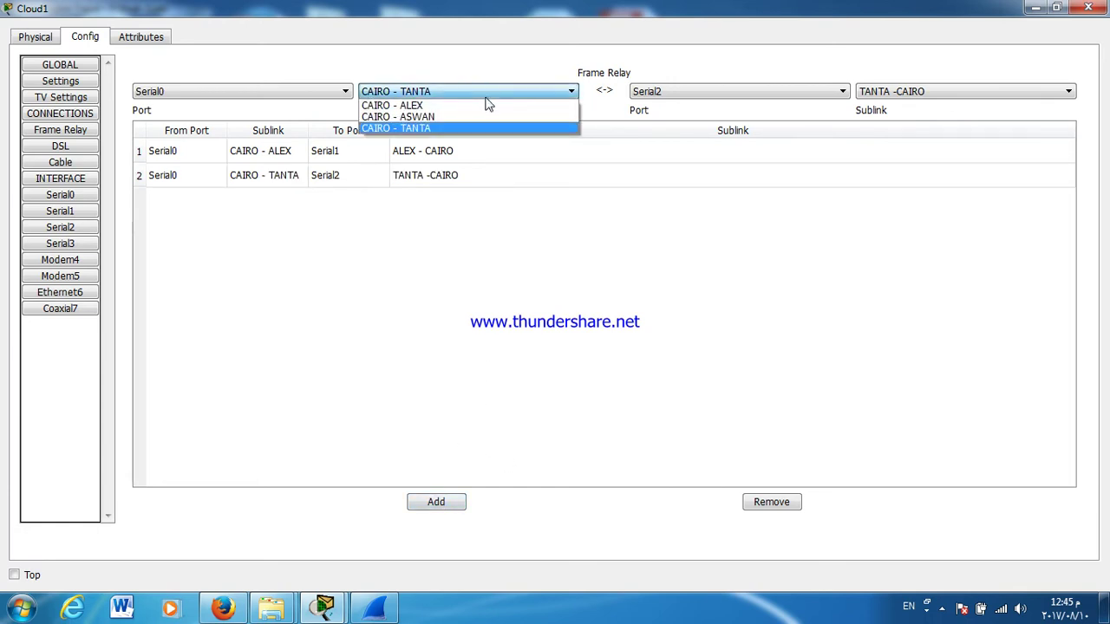
left_click(482, 116)
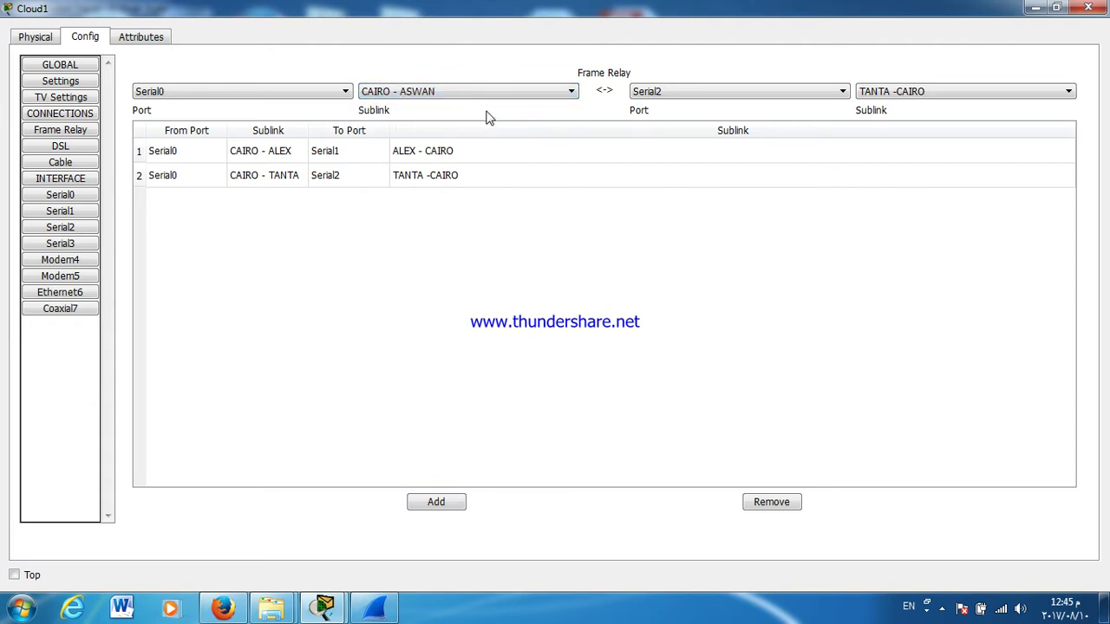
left_click(663, 93)
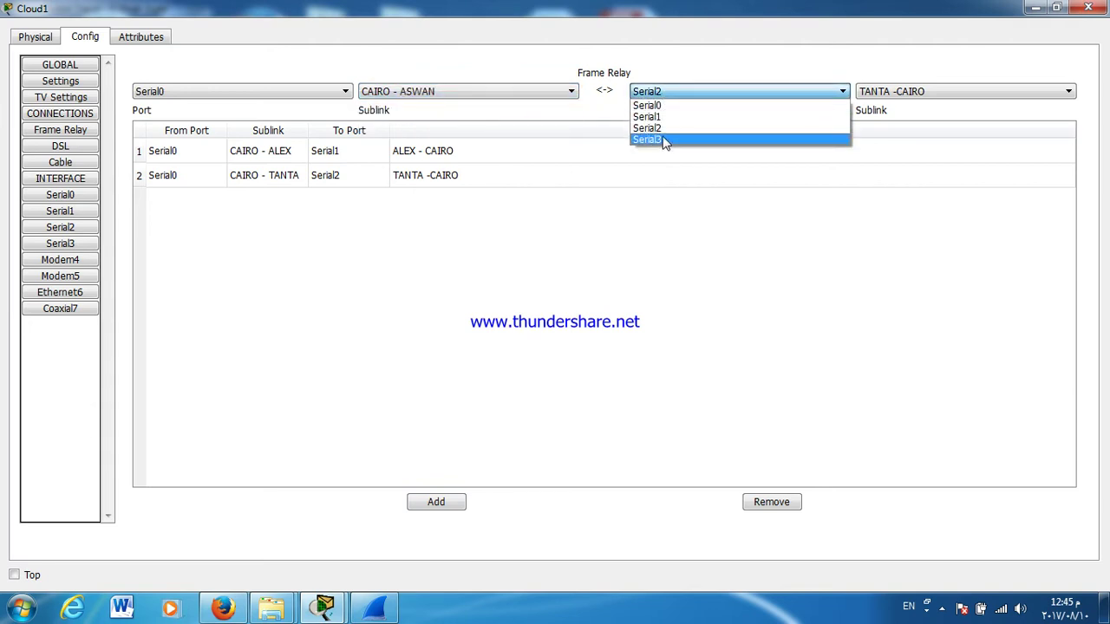
left_click(663, 140)
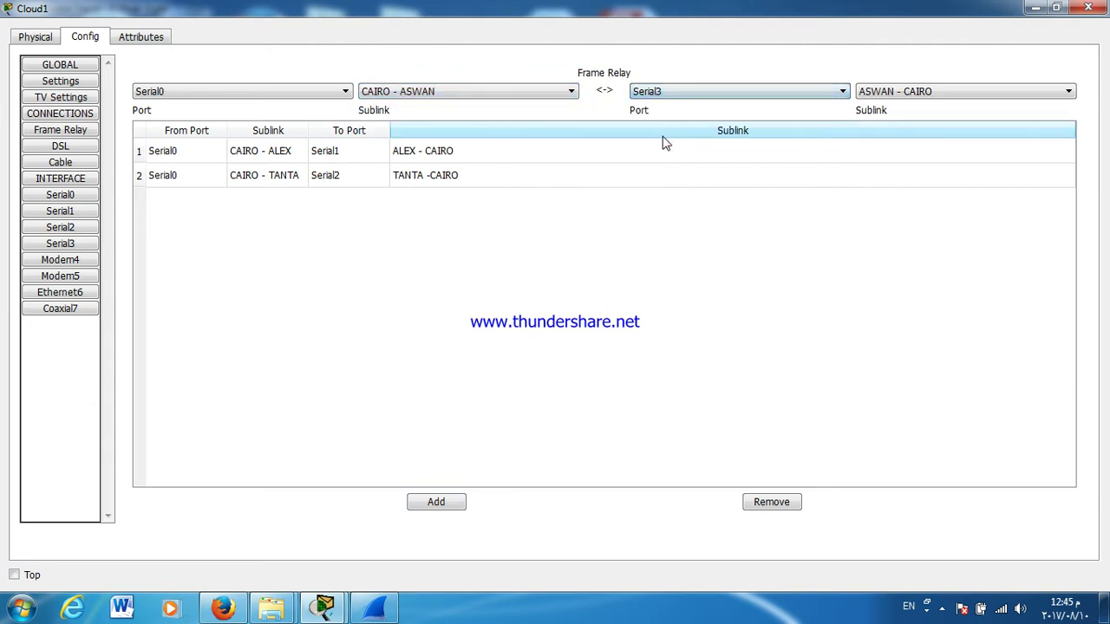
left_click(451, 502)
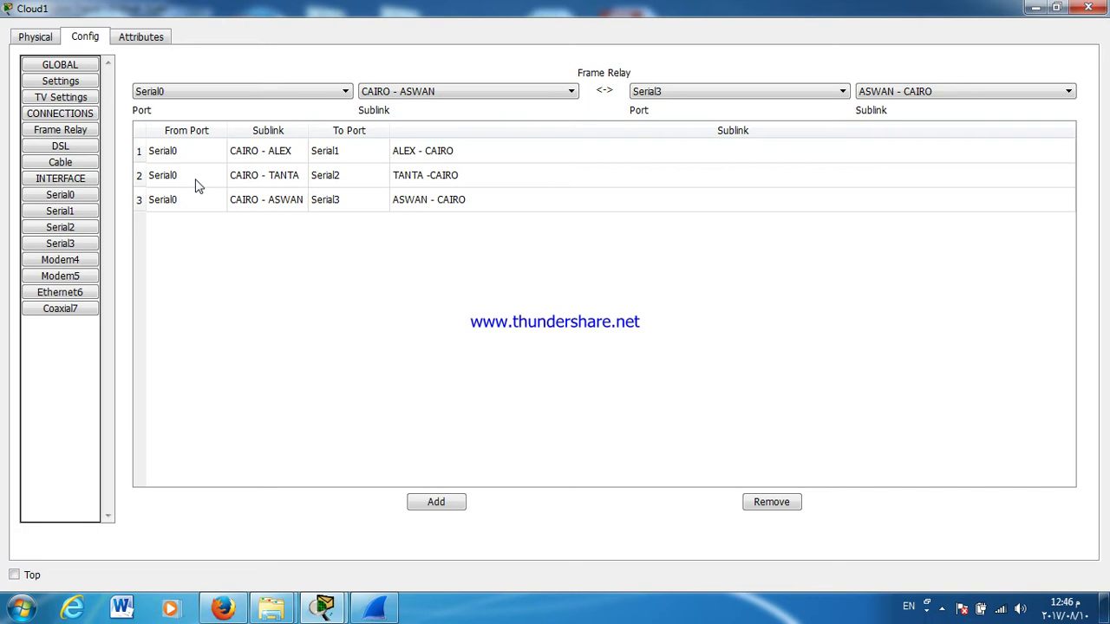
Step: Check the three Frame Relay mappings for ALEX, TANTA and ASWAN in the table
left_click(275, 155)
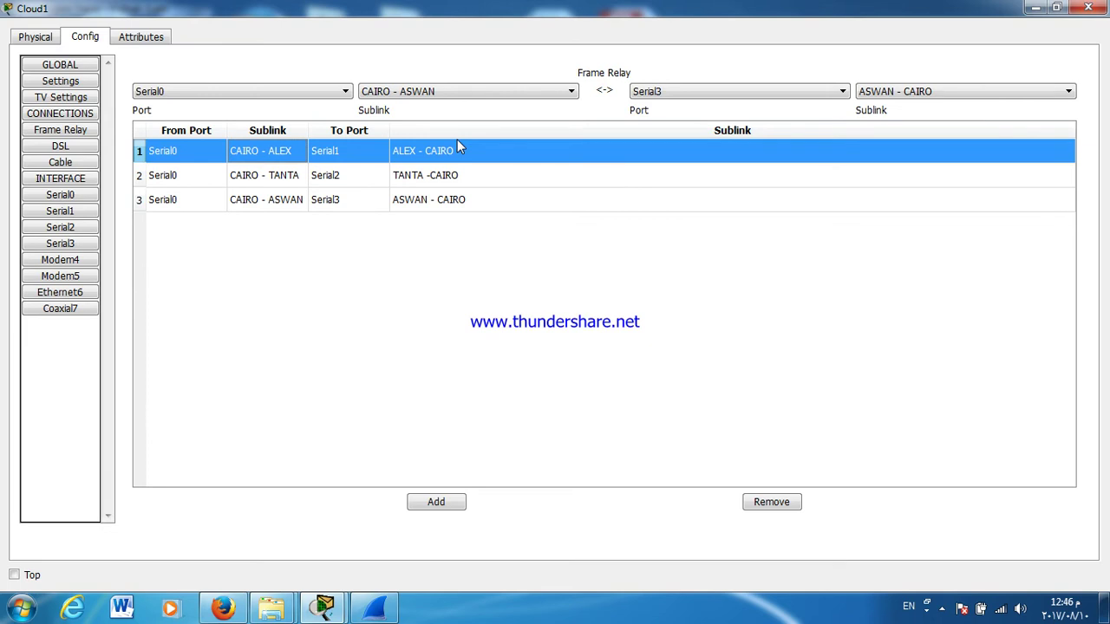
left_click(383, 176)
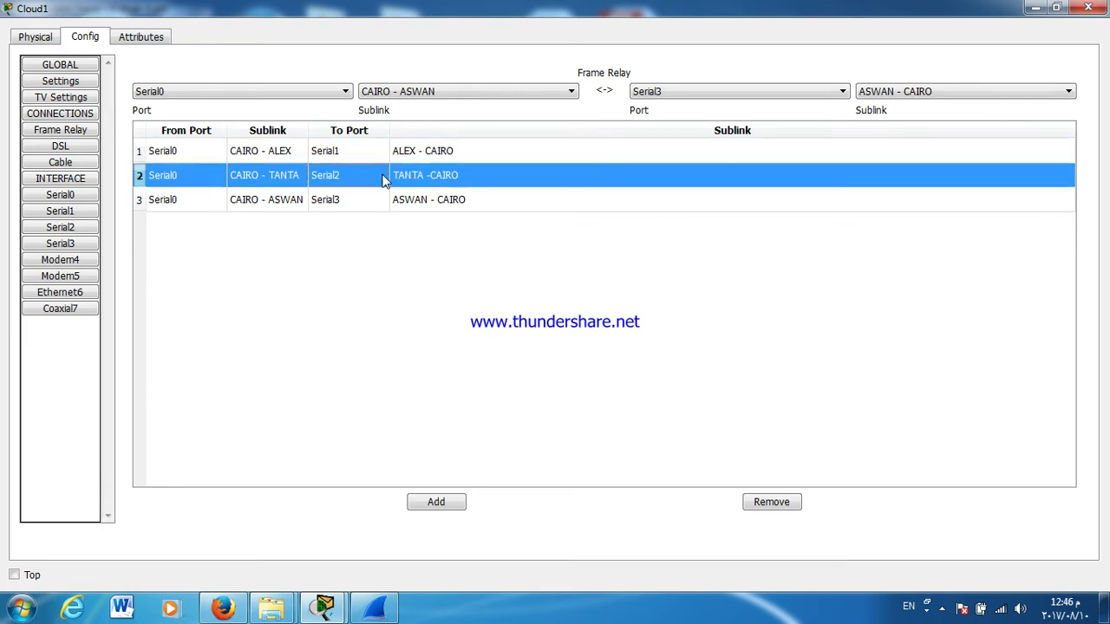
left_click(378, 208)
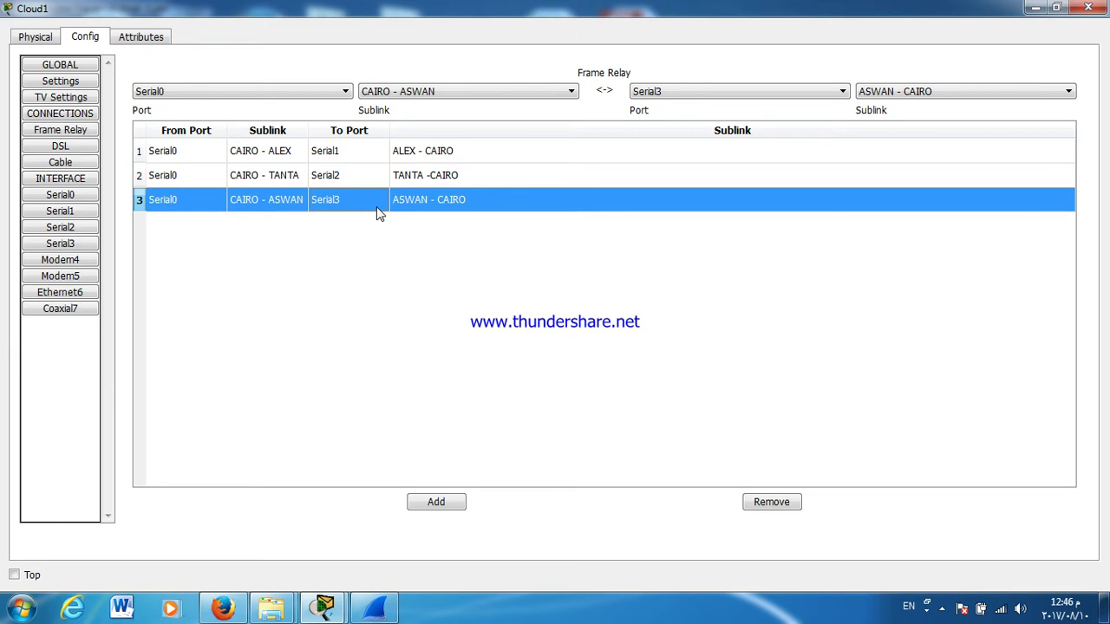
left_click(338, 152)
left_click(337, 176)
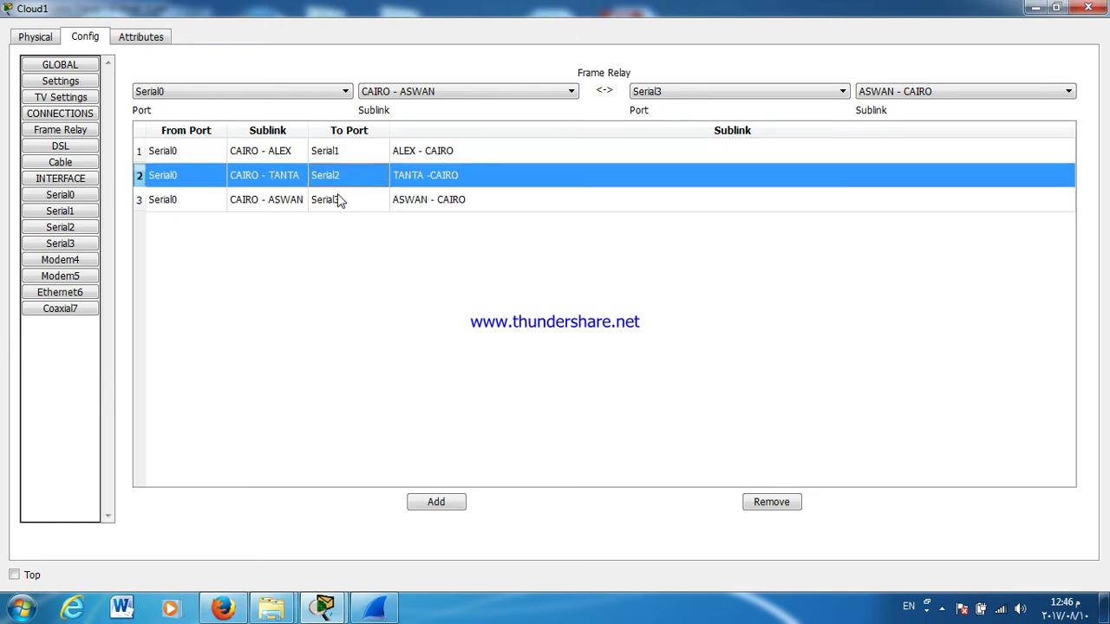
left_click(336, 199)
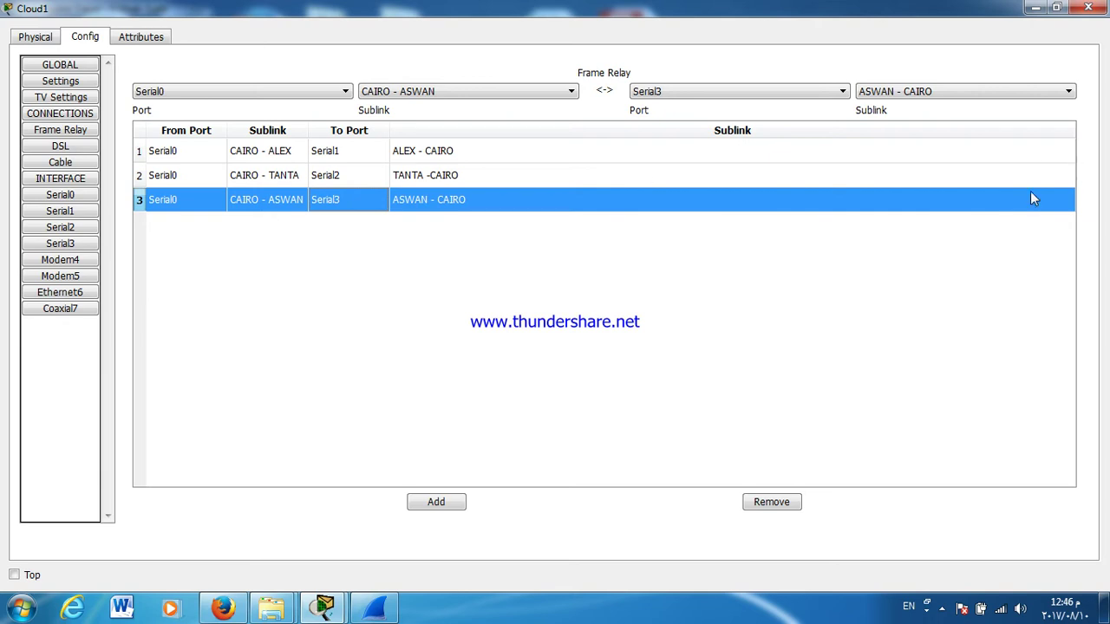
Step: Close the Cloud1 window and bring up the Cairo router's command line
left_click(1089, 8)
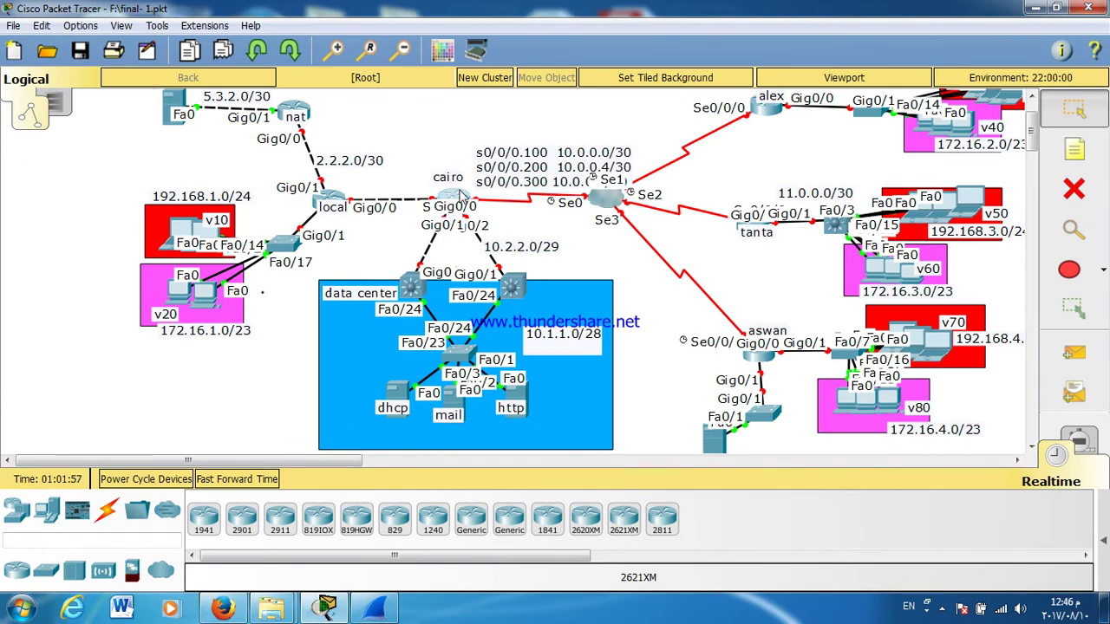
left_click(466, 196)
left_click_drag(559, 113, 783, 75)
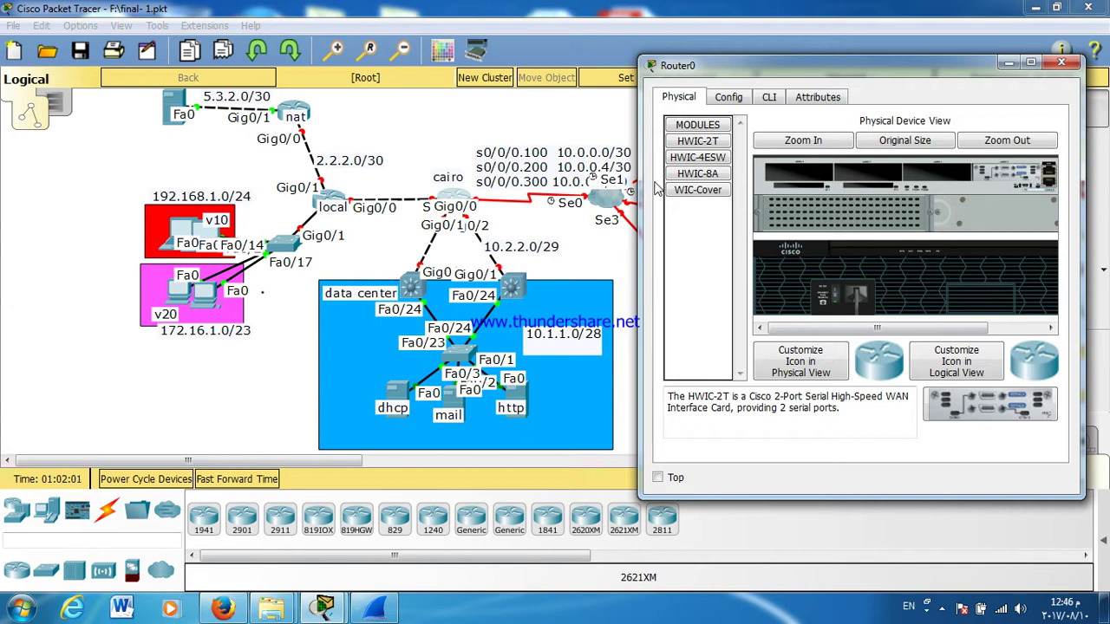
left_click_drag(639, 174, 539, 172)
left_click(666, 98)
key("Return")
key("Return")
key("Return")
Step: Enter privileged and global configuration mode and set the hostname to CAIRO
type("EN")
key("Return")
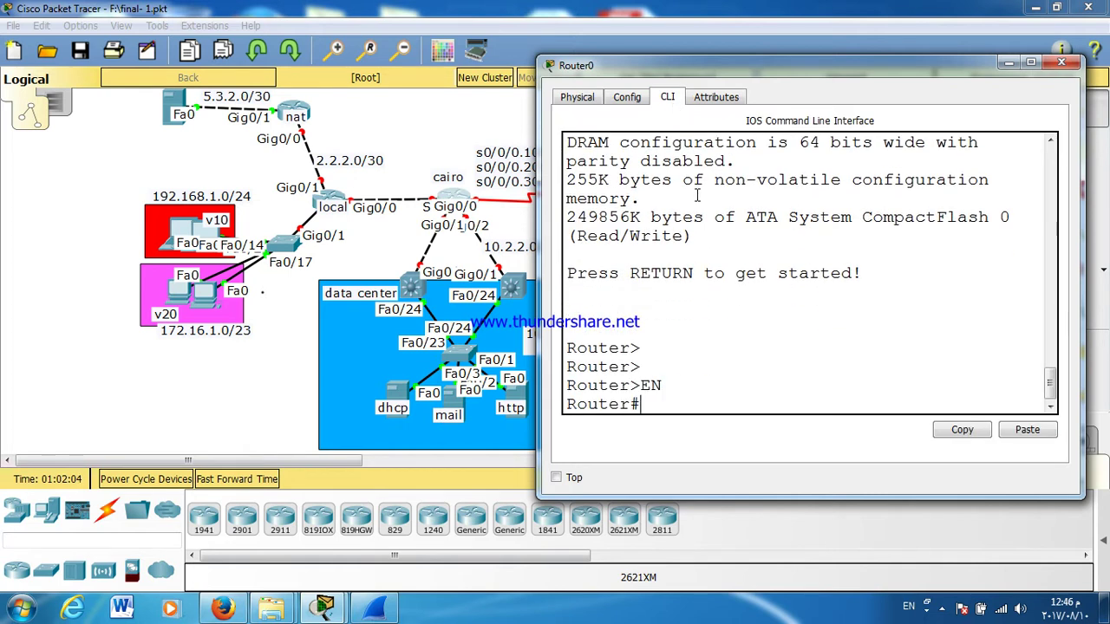
key("Return")
key("Return")
type("CONF T")
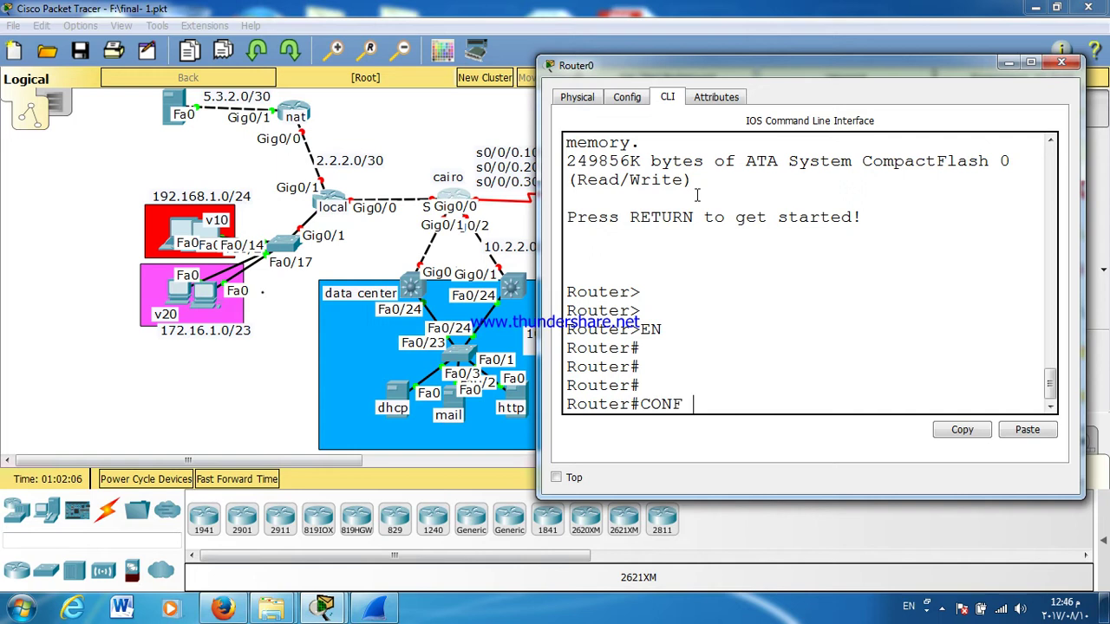
key("Return")
key("Return")
key("Return")
type("HOS")
key("Tab")
type("tname ")
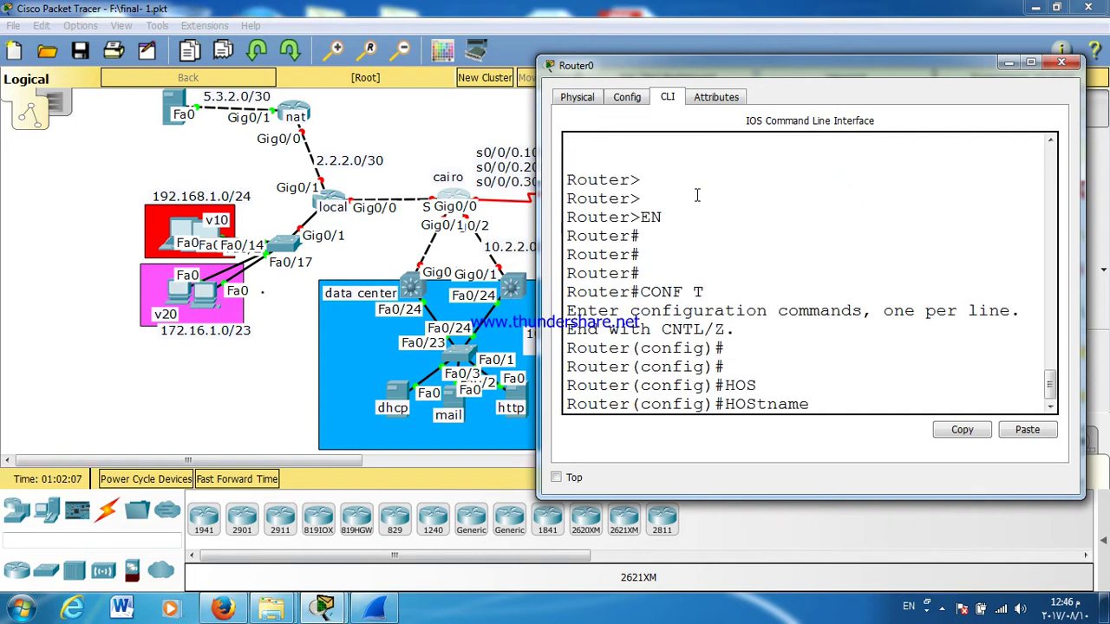
type("CAIRO")
key("Return")
key("Return")
key("Return")
key("Return")
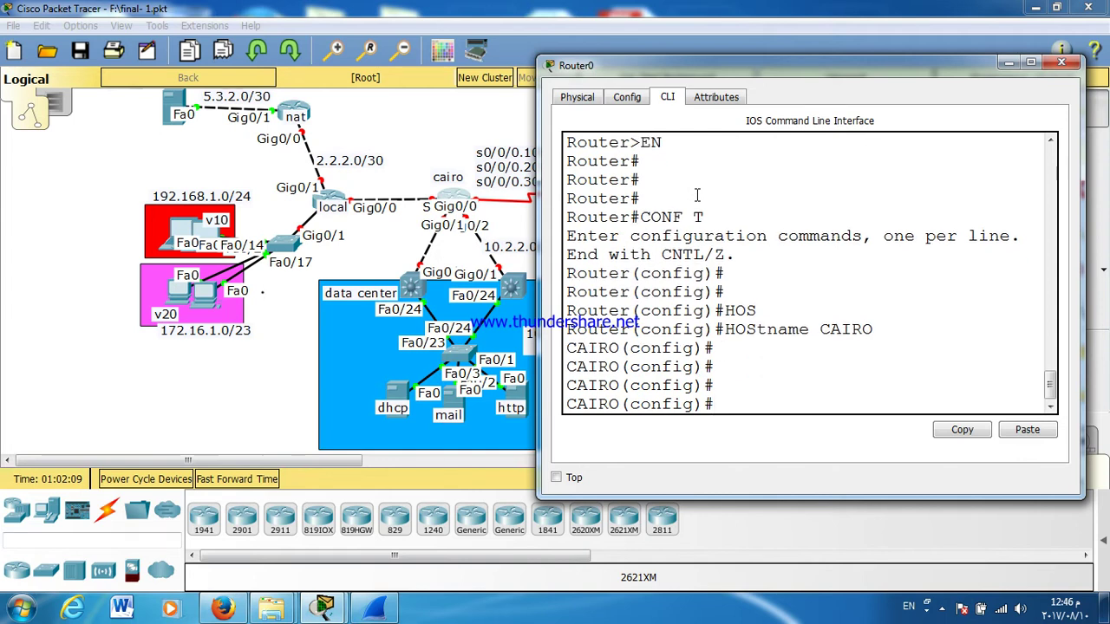
type("LIN")
key("Tab")
type("CO")
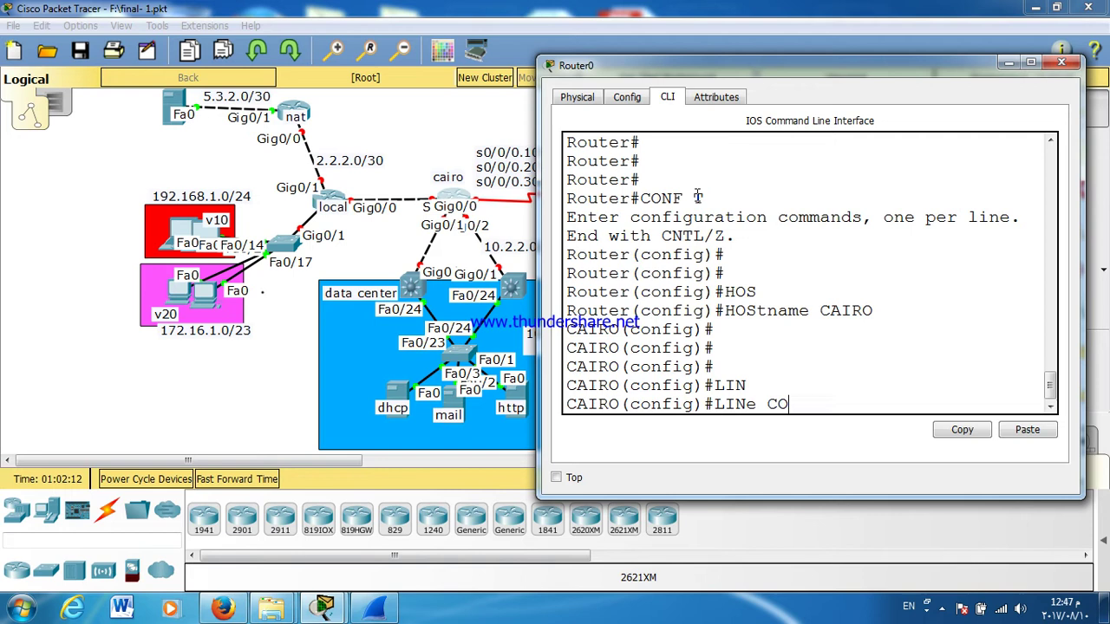
key("Tab")
type("0")
key("Return")
type("PASS")
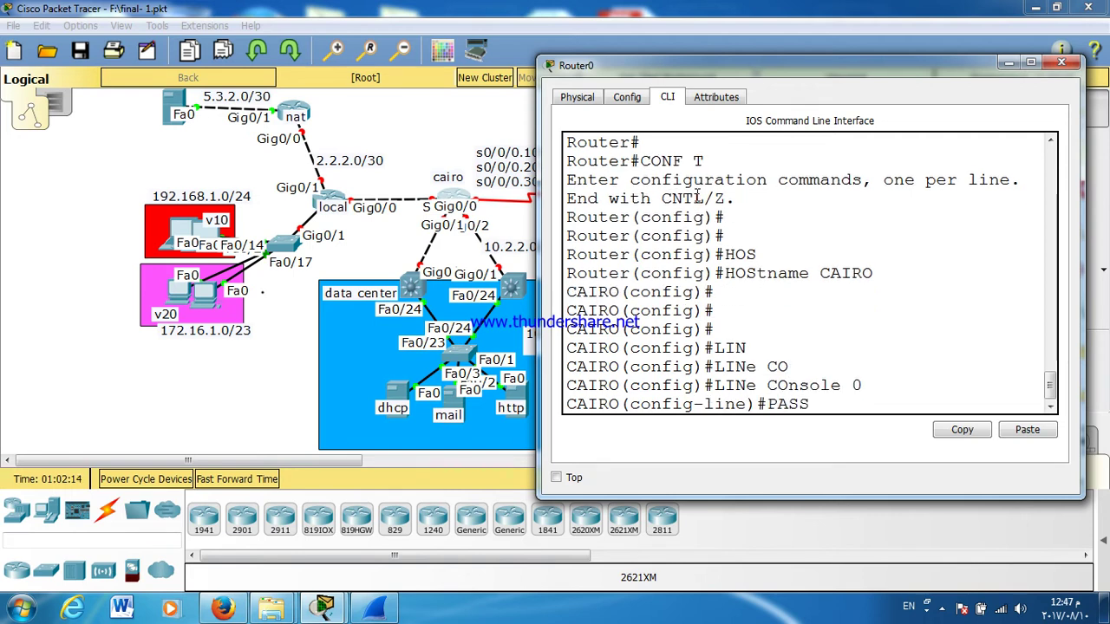
key("Tab")
type("2")
key("BackSpace")
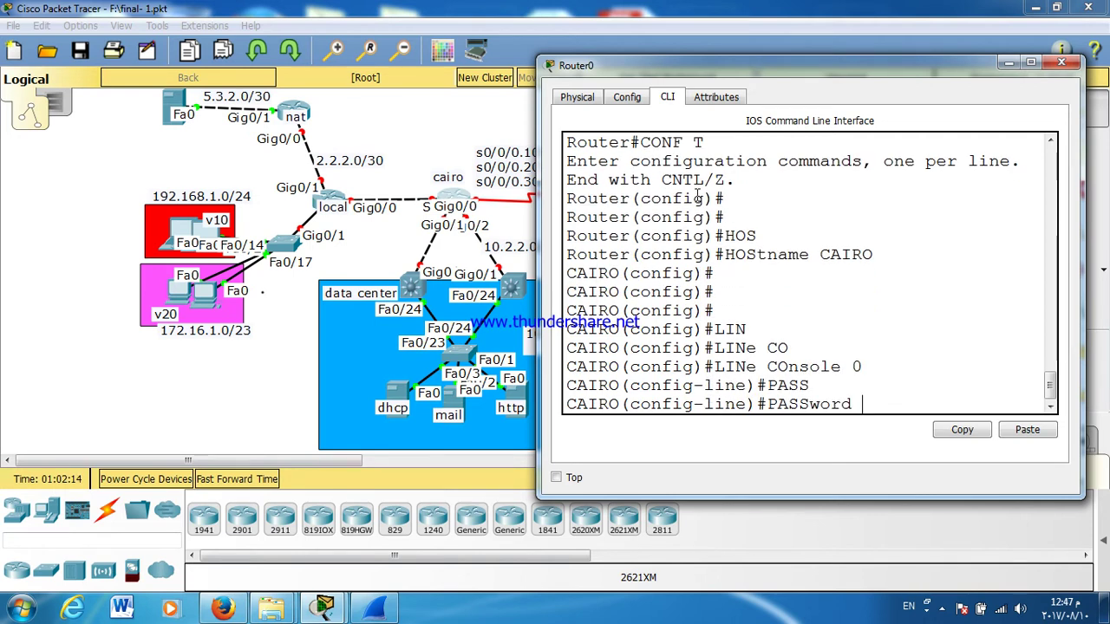
type("123")
key("Return")
type("LOGIN")
key("Return")
key("Return")
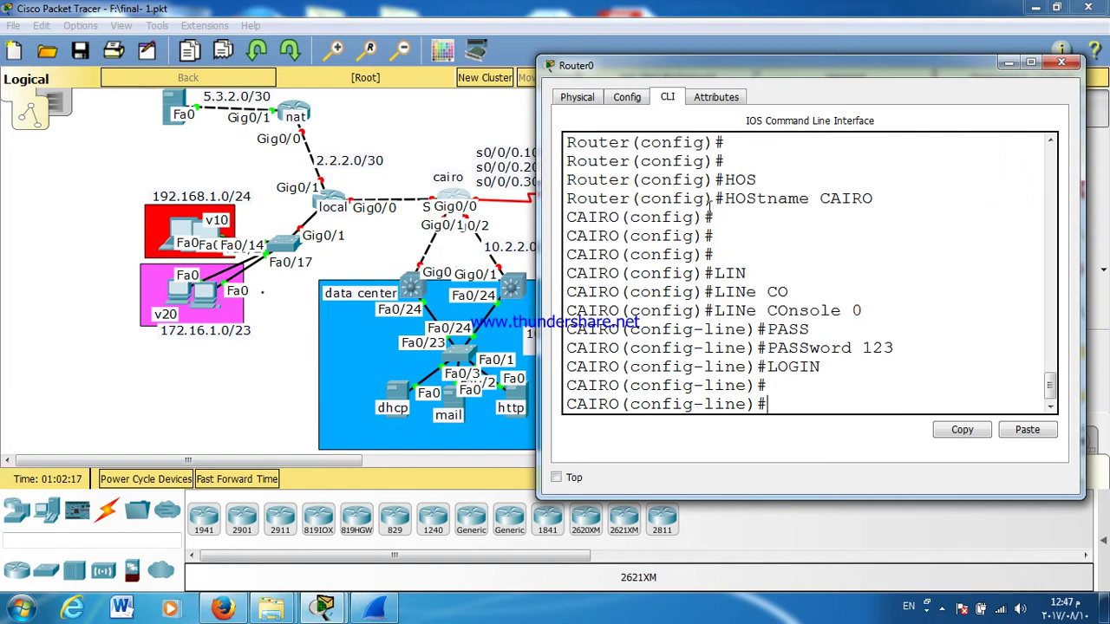
key("Return")
type("EXIT")
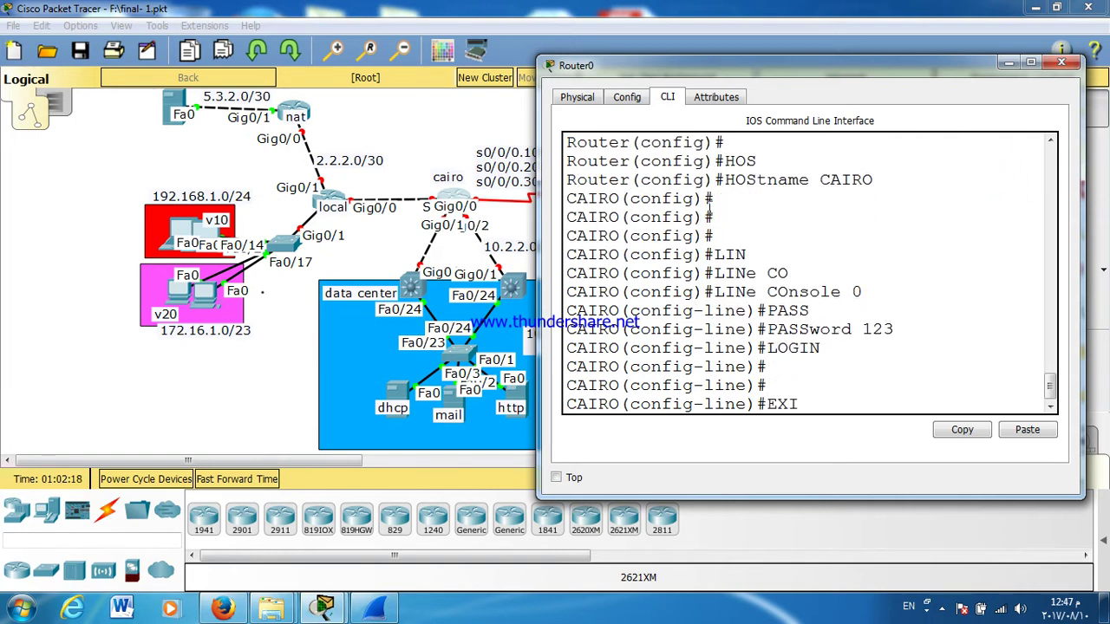
key("Return")
type("LIN")
key("Tab")
type("VTY 0 ")
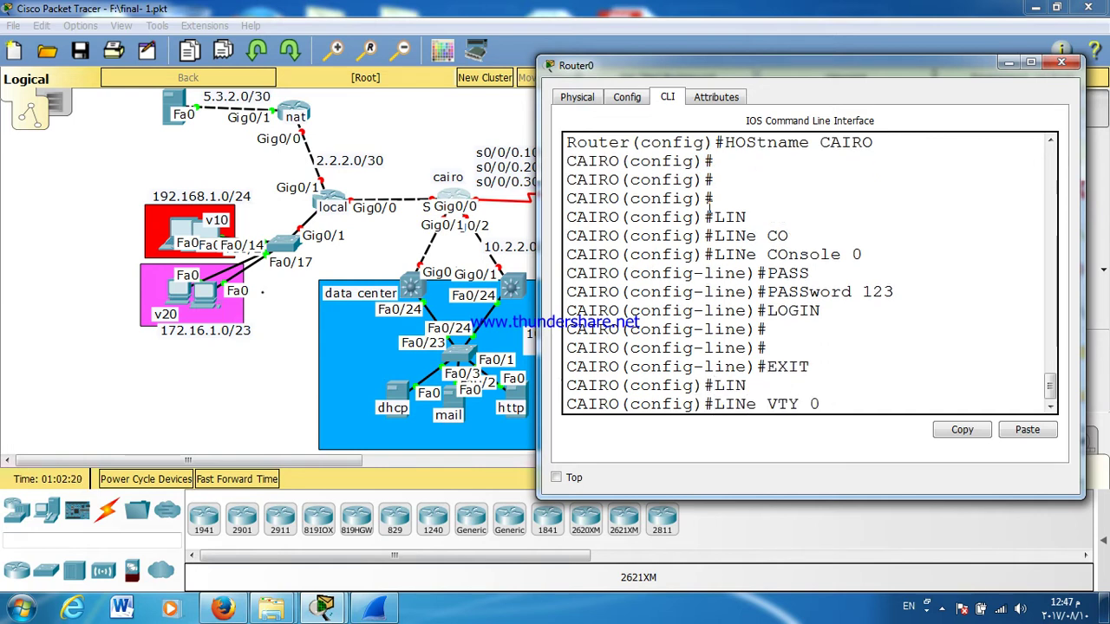
type("4")
key("Return")
type("P")
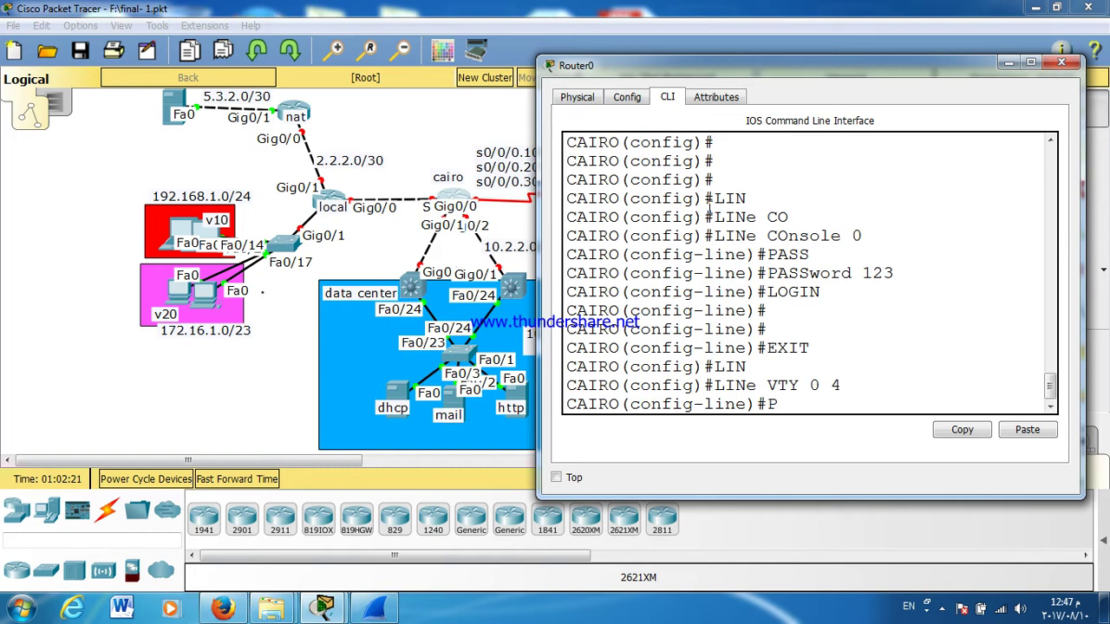
type("ASS")
key("Tab")
type("123")
key("Return")
type("LOGIN")
key("Return")
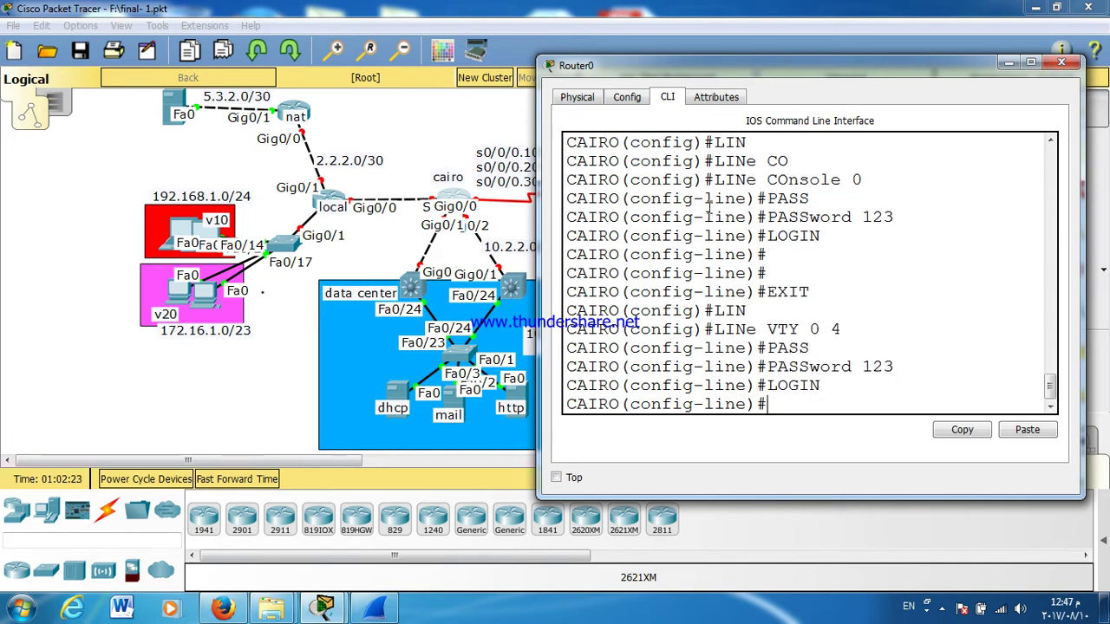
type("EXIT")
key("Return")
key("Return")
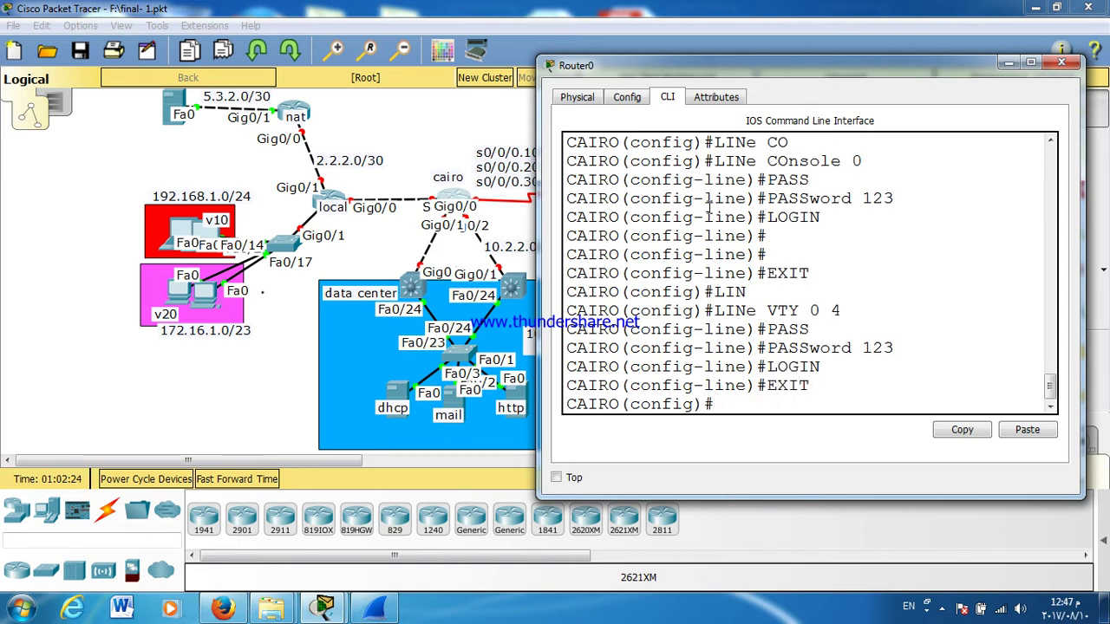
type("ENAC")
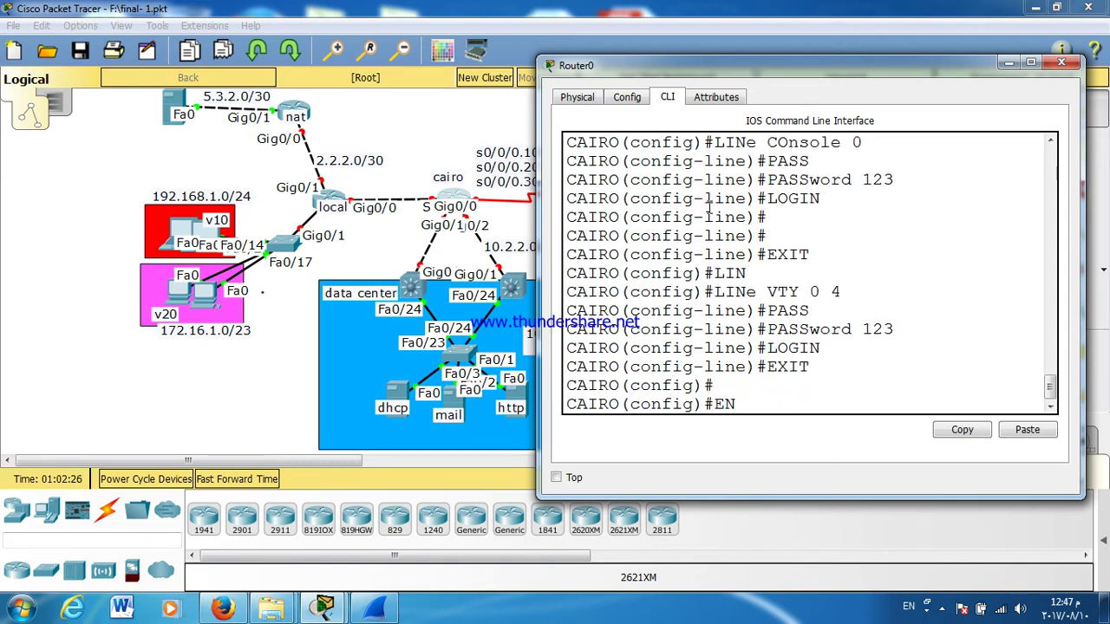
key("BackSpace")
type("B")
key("Tab")
type("PASS")
key("Tab")
type("123")
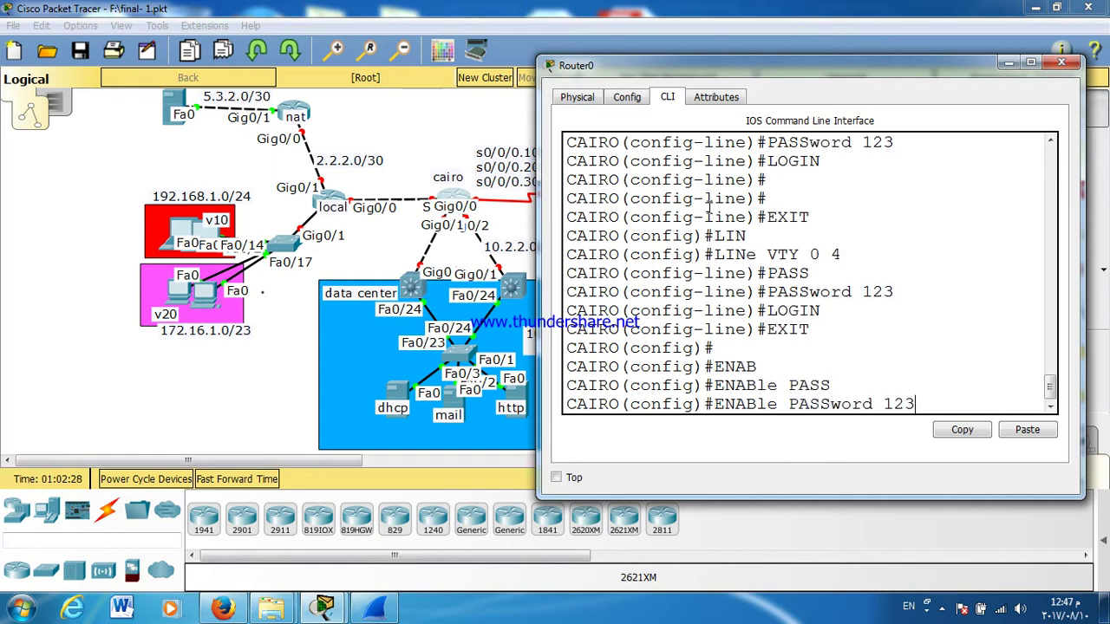
key("Return")
Step: Turn on service password-encryption
key("Return")
type("SW")
key("BackSpace")
type("ER")
key("Tab")
type("PAS")
key("Tab")
key("Return")
key("Return")
key("Return")
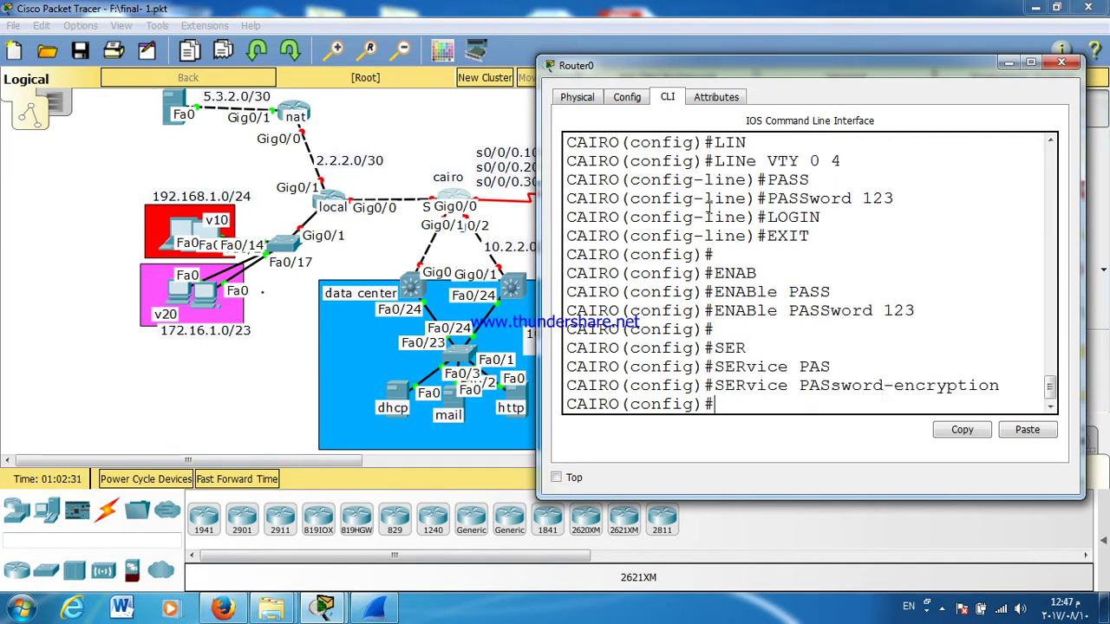
left_click_drag(537, 211, 497, 213)
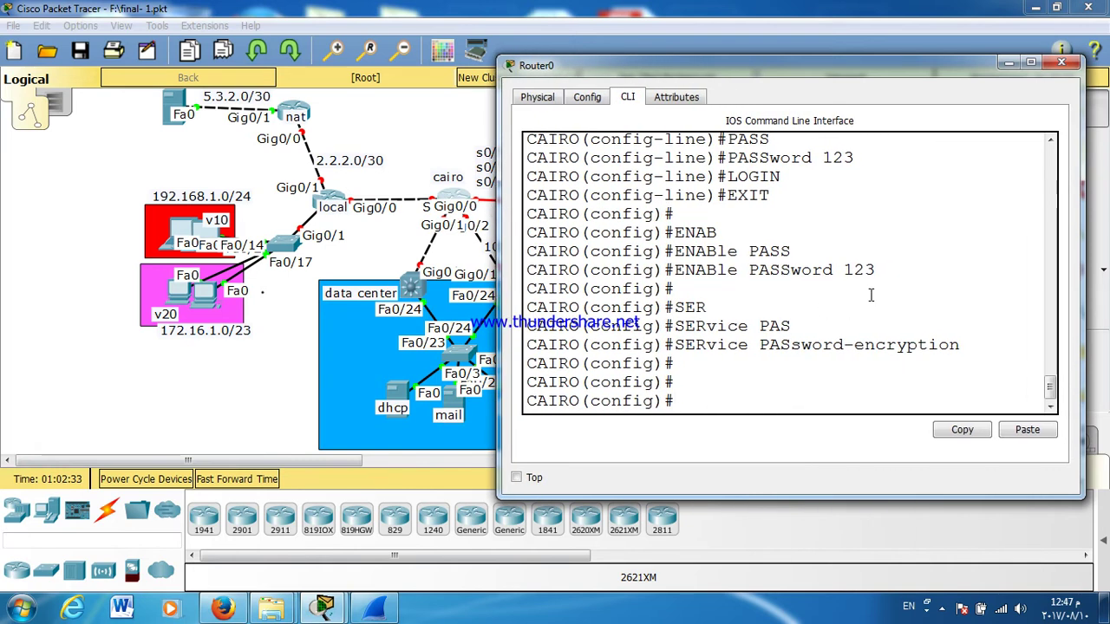
Step: Enter interface Serial0/0/0 and bring it up with no shutdown
type("INT S0/0/0")
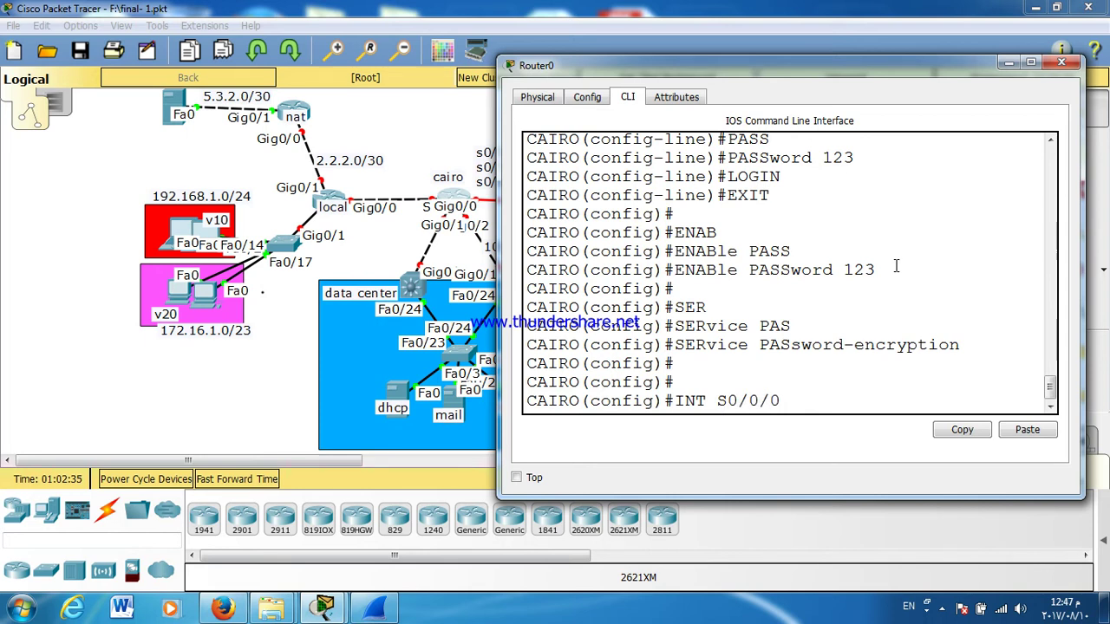
key("Return")
key("Return")
type("NO SHutdown")
key("Tab")
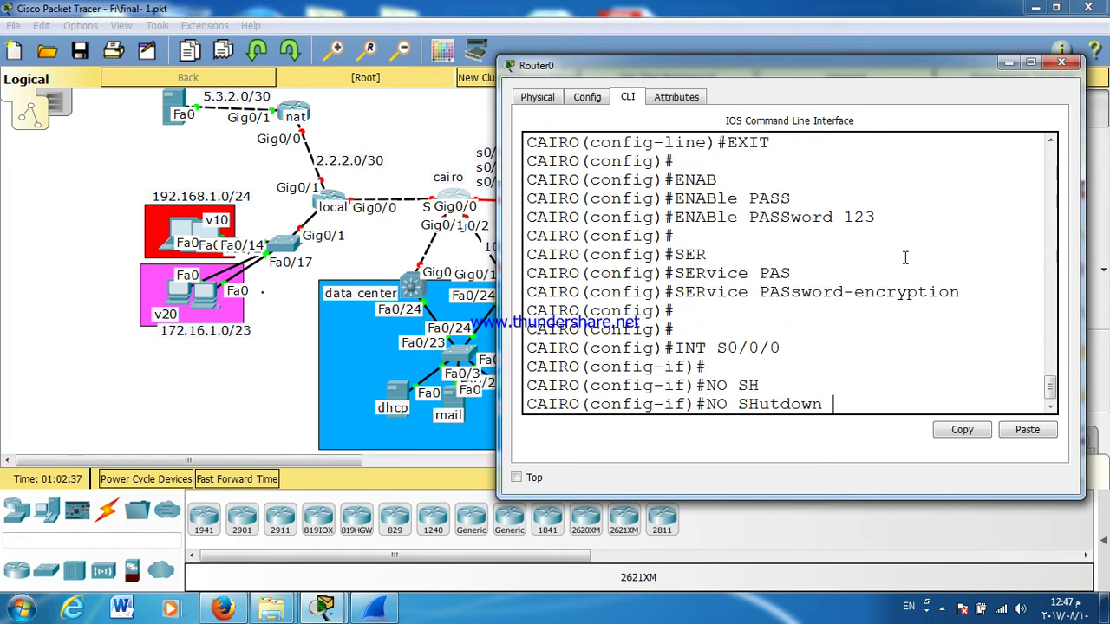
key("Return")
key("Return")
key("Return")
key("Return")
key("Return")
key("Return")
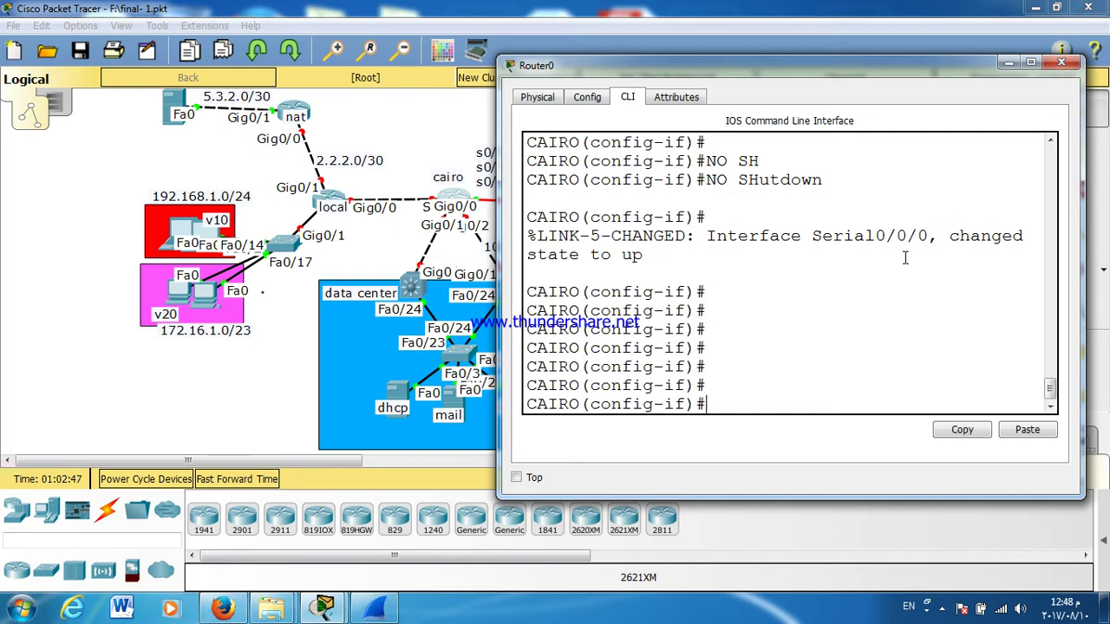
Step: Set Serial0/0/0 encapsulation to Frame Relay IETF
type("EN")
key("Tab")
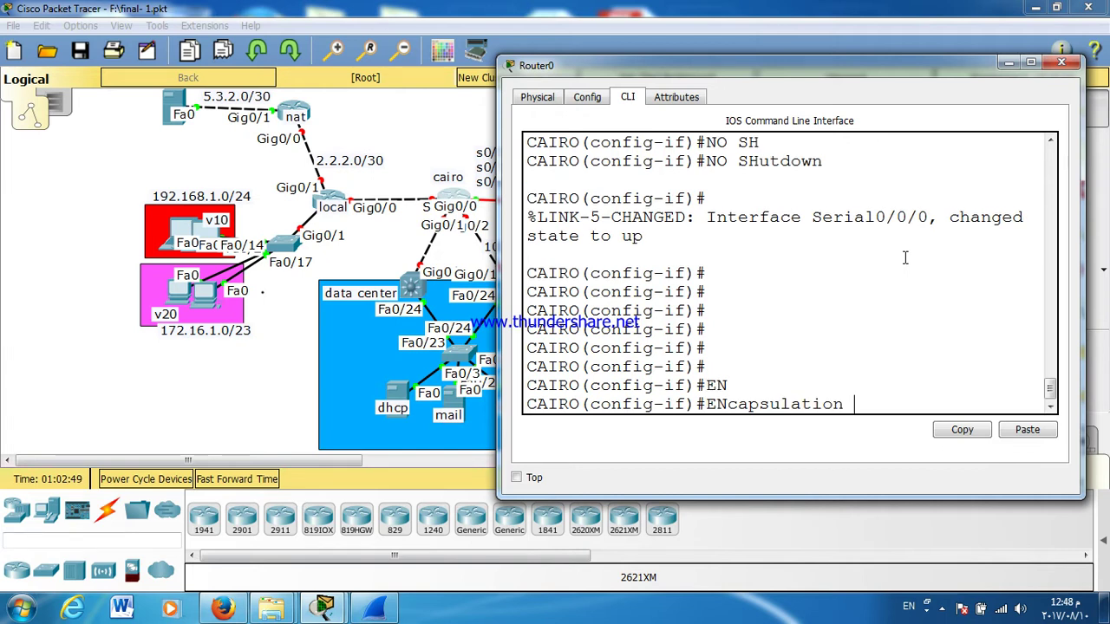
type("FR")
key("Tab")
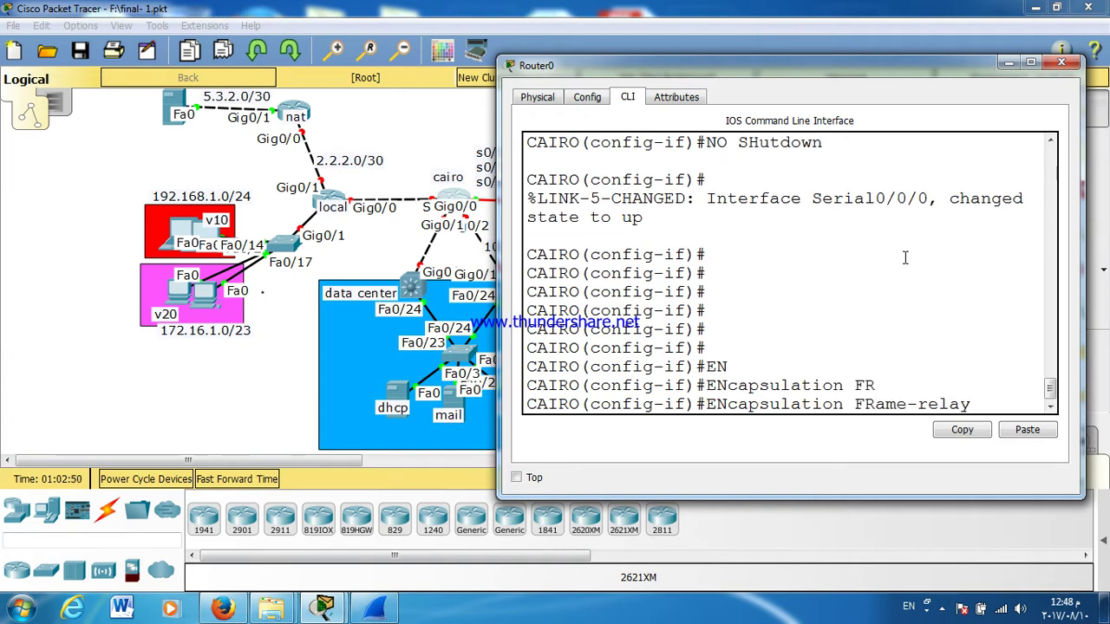
type("IE")
key("Tab")
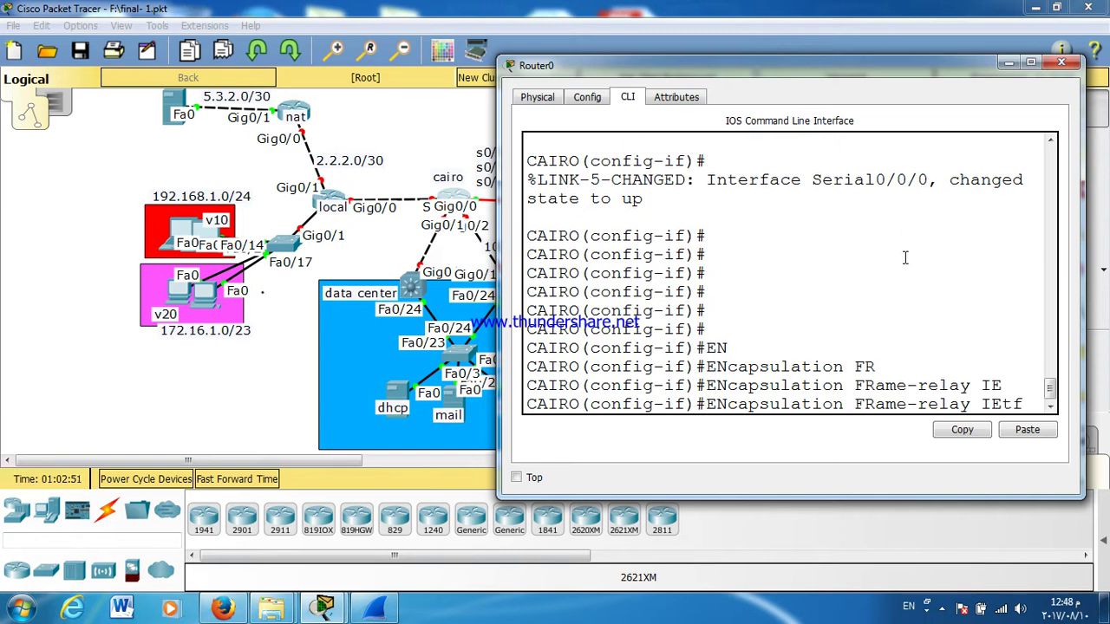
key("Return")
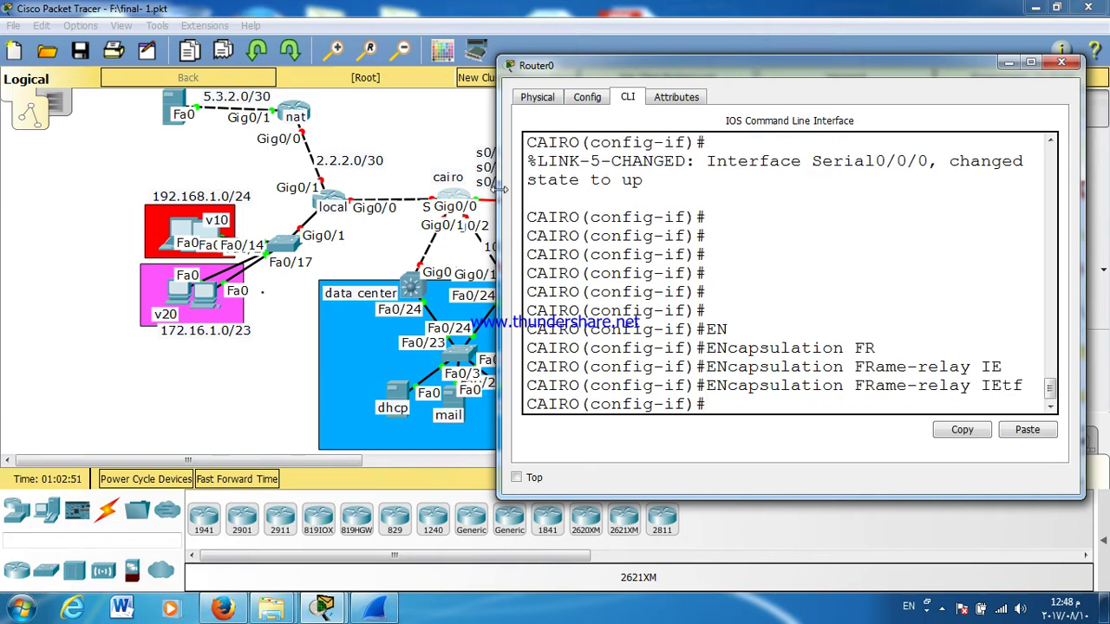
left_click_drag(498, 186, 465, 184)
Step: Set the Frame Relay LMI type to ANSI and exit to global configuration
type("FR")
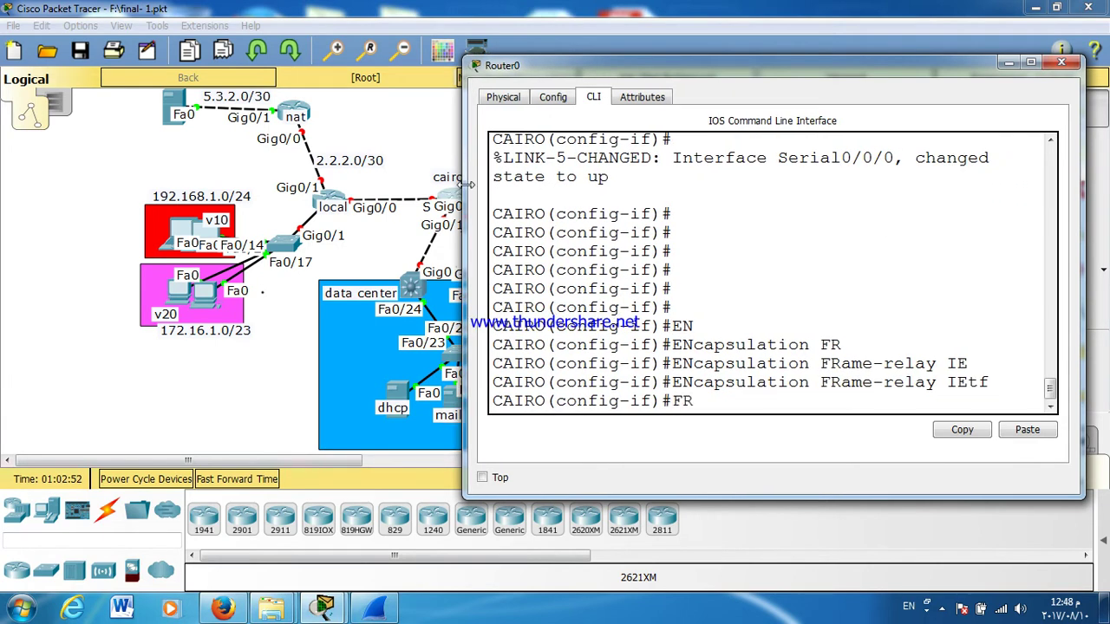
key("Tab")
type("LM")
key("Tab")
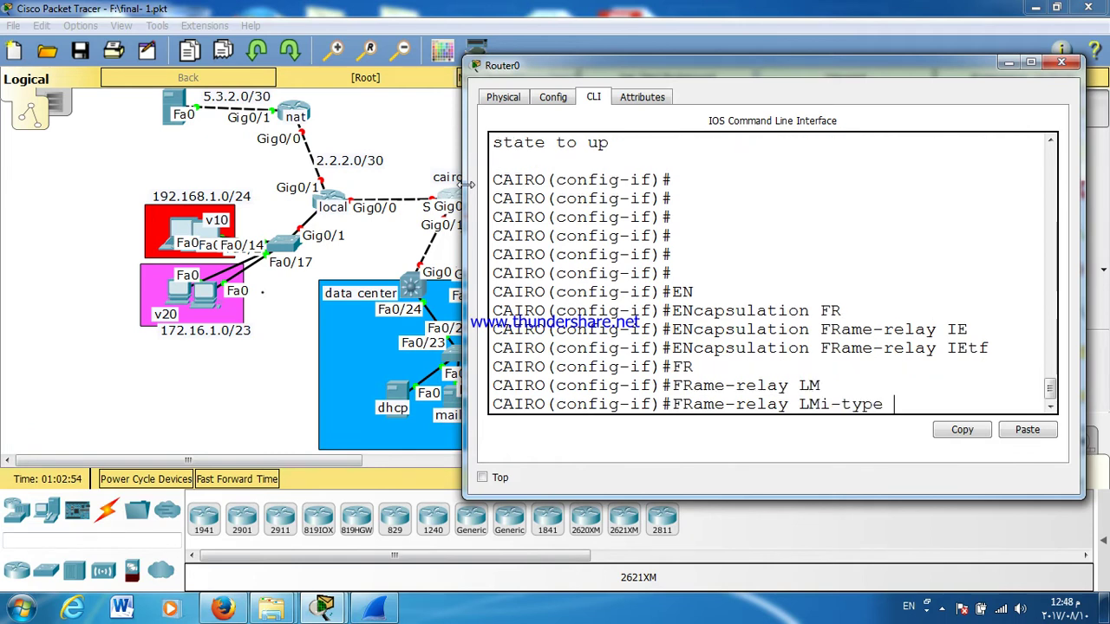
type("AN")
key("Tab")
key("Return")
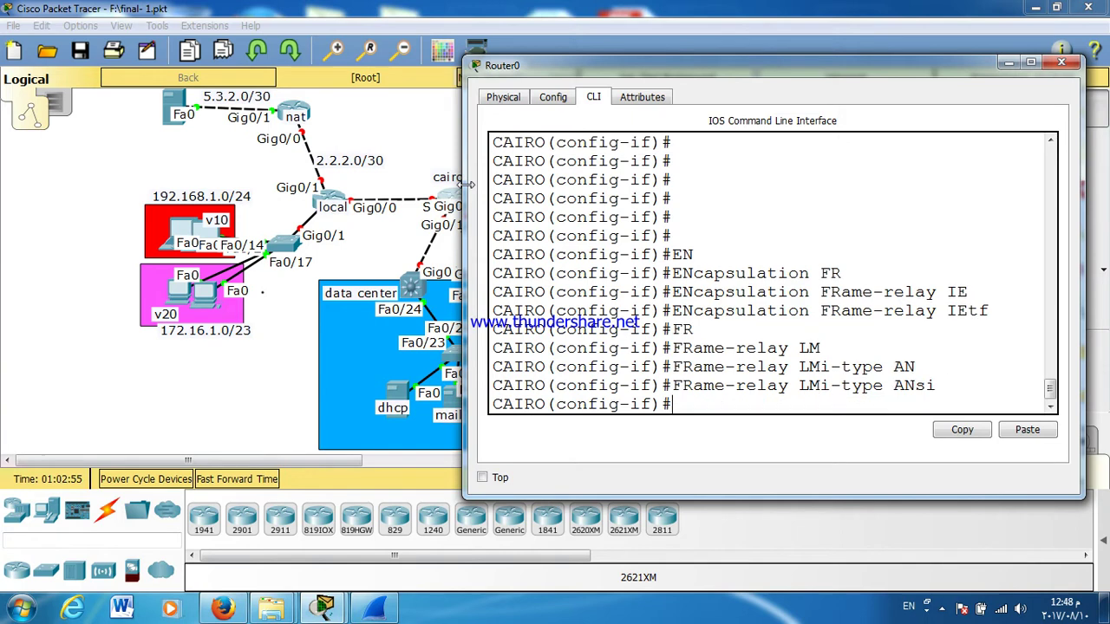
key("Return")
key("Return")
type("EX")
key("Return")
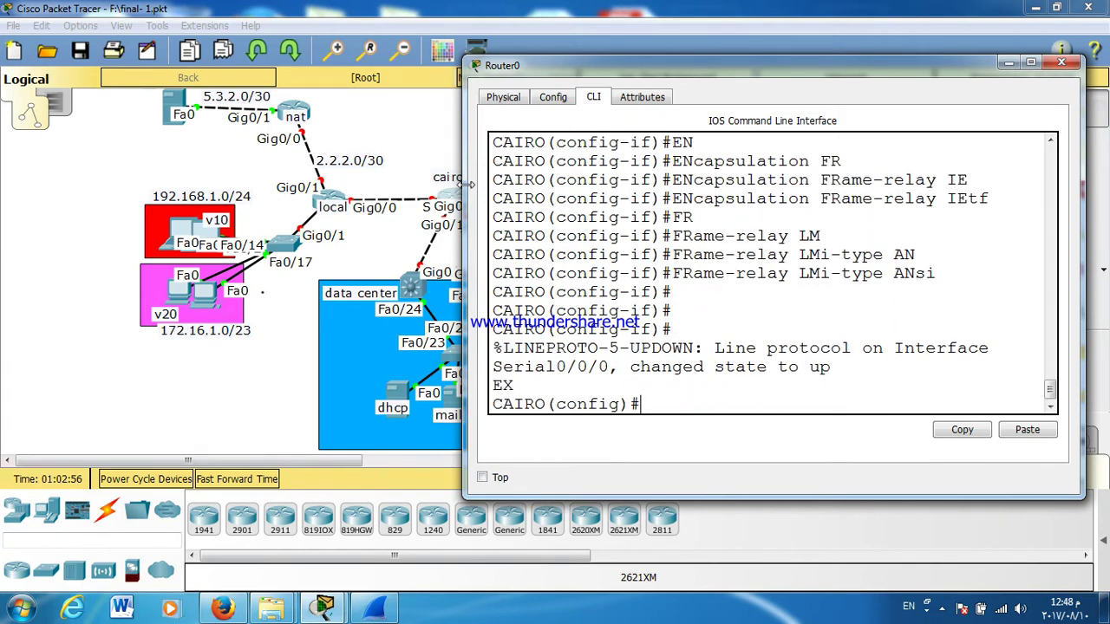
key("Return")
key("Return")
type("INT S0/0/0.100")
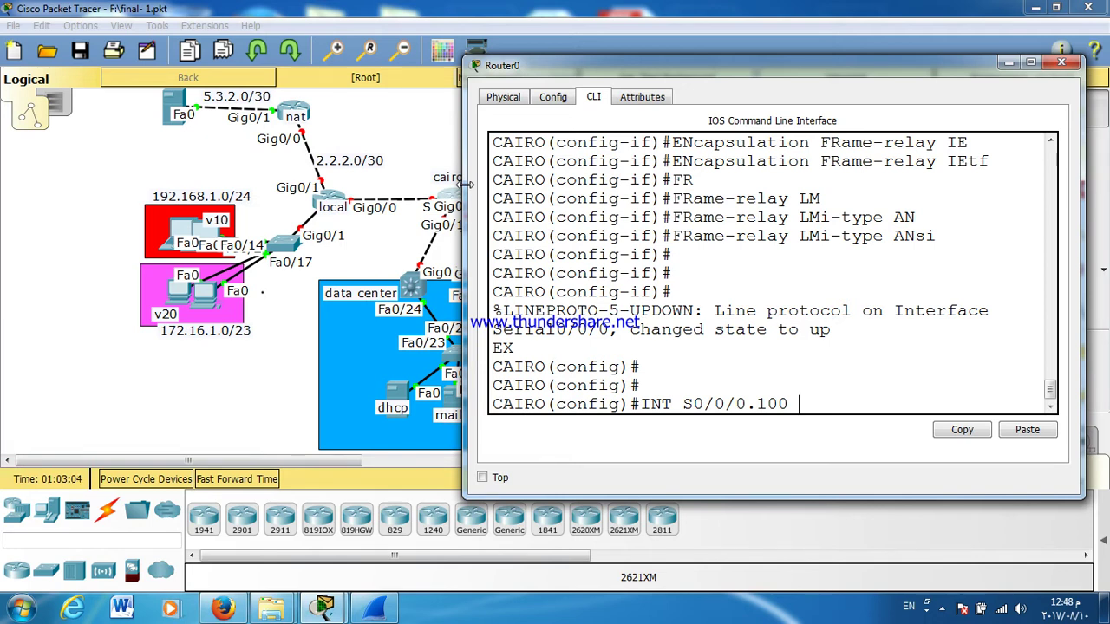
Step: Create point-to-point subinterface Serial0/0/0.100
key("Return")
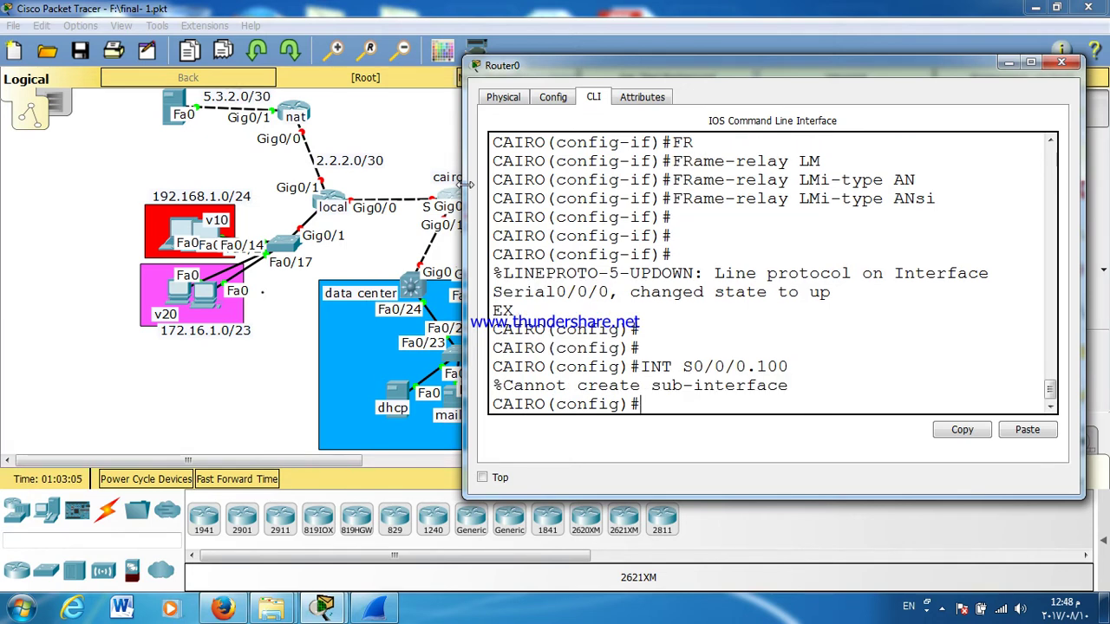
key("Up")
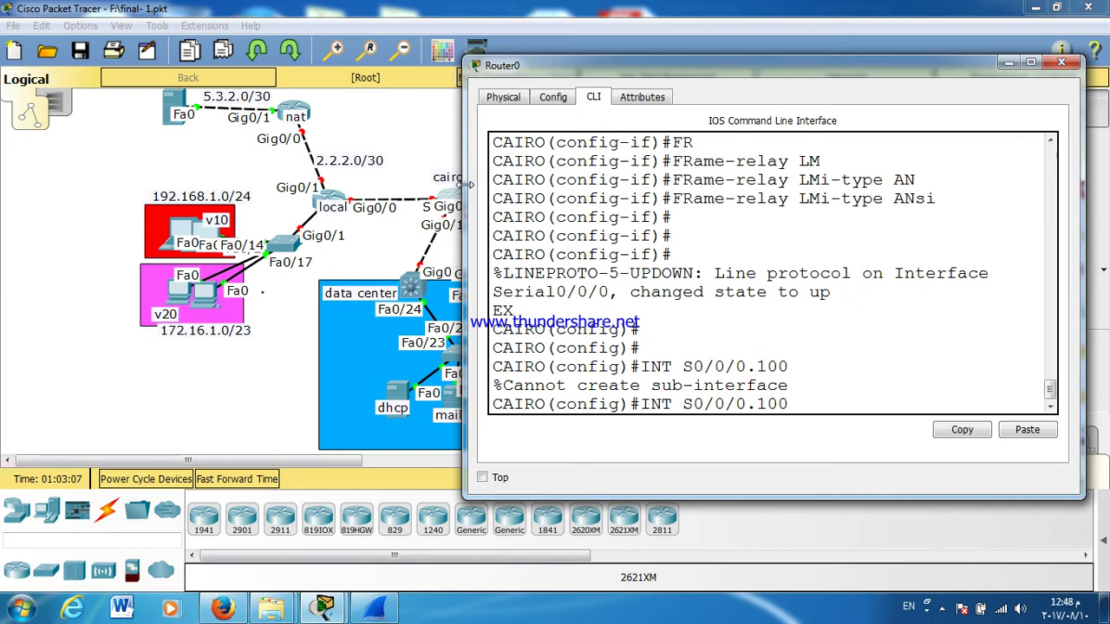
type("PO")
key("Tab")
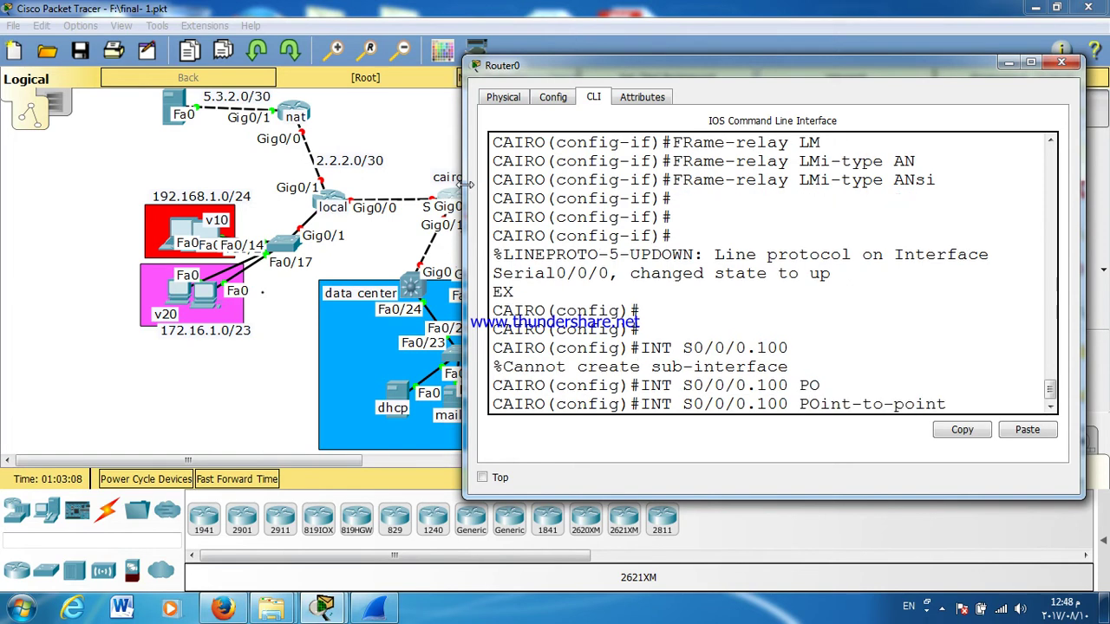
key("Return")
key("Return")
key("Return")
key("Return")
key("Return")
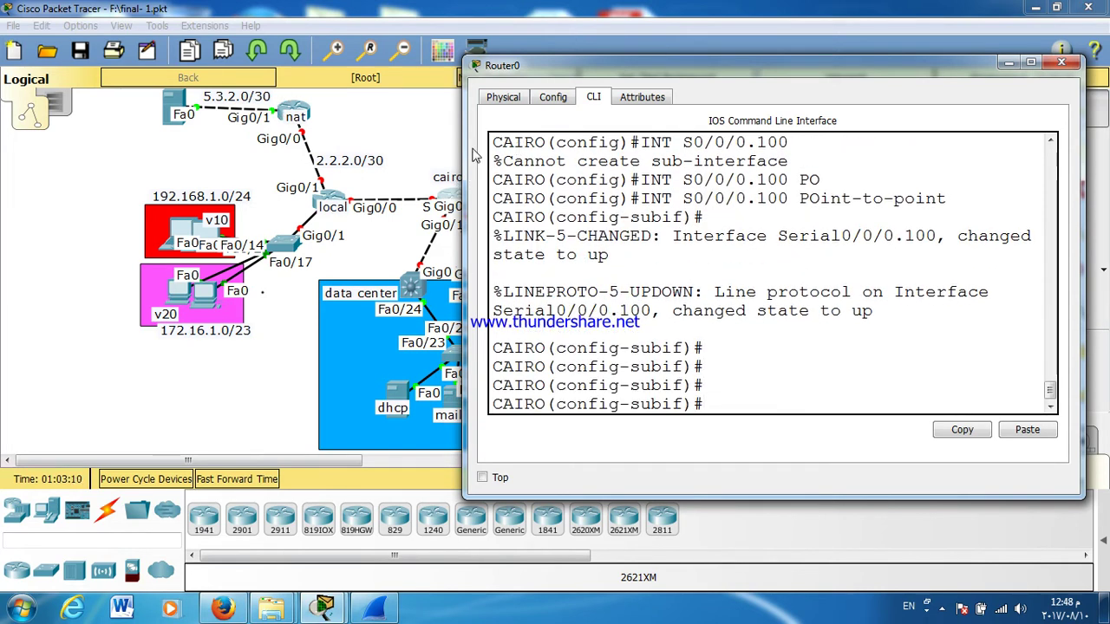
left_click_drag(464, 151, 390, 150)
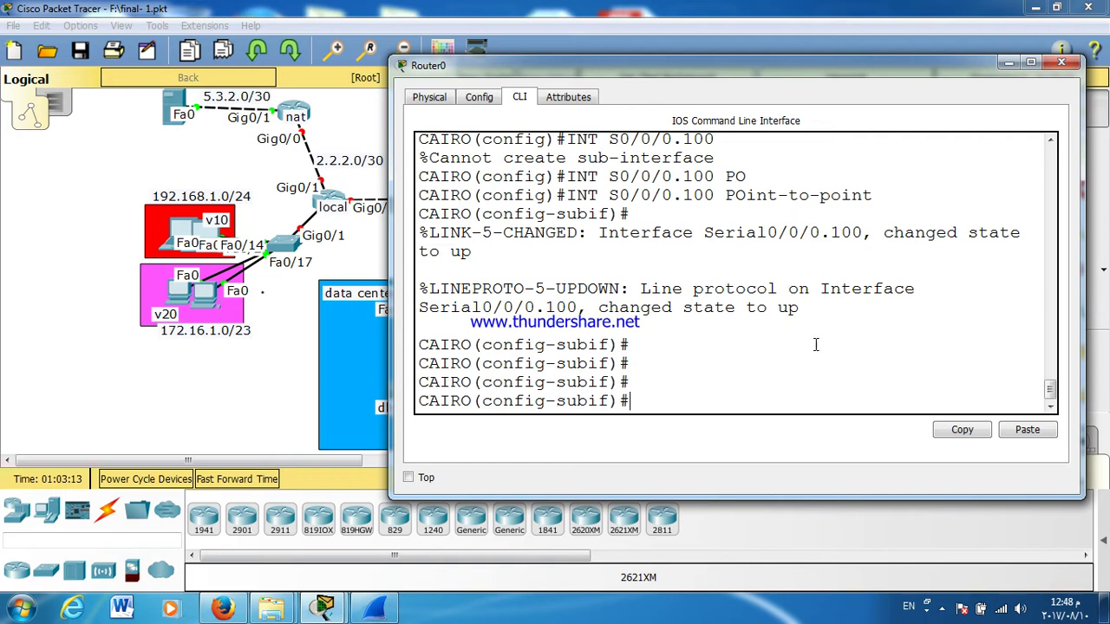
left_click_drag(829, 233, 863, 232)
left_click(751, 343)
Step: Assign DLCI 100 and address 10.0.0.1 255.255.255.252 to the subinterface, then close the router window
type("FR")
key("Tab")
type("IN")
key("Tab")
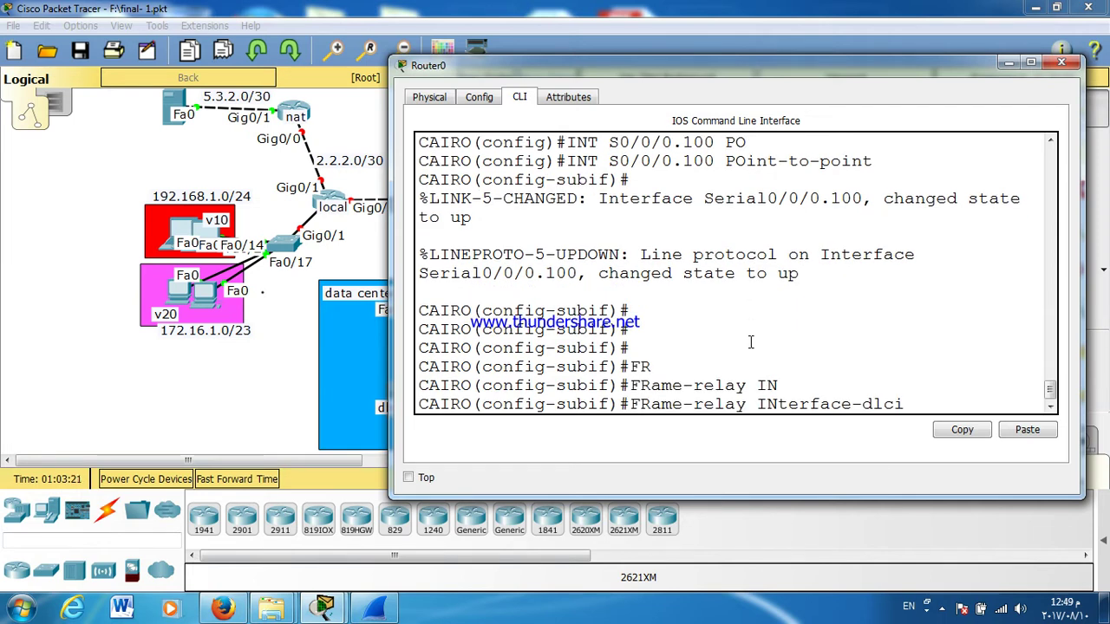
key("Return")
type("IP ADD")
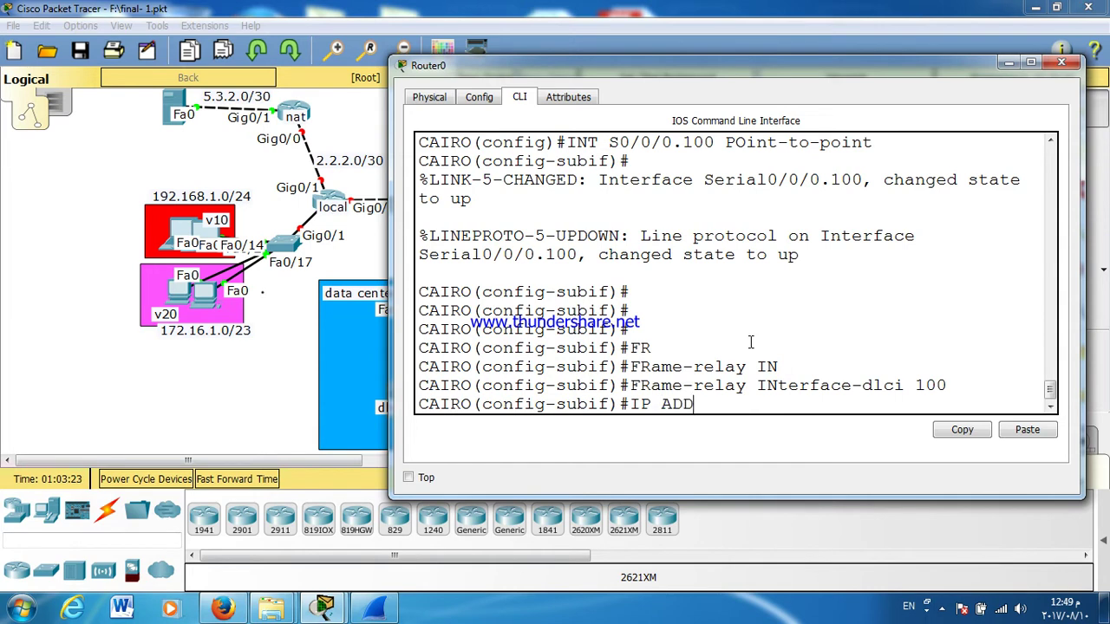
key("Tab")
type("10.0.0.")
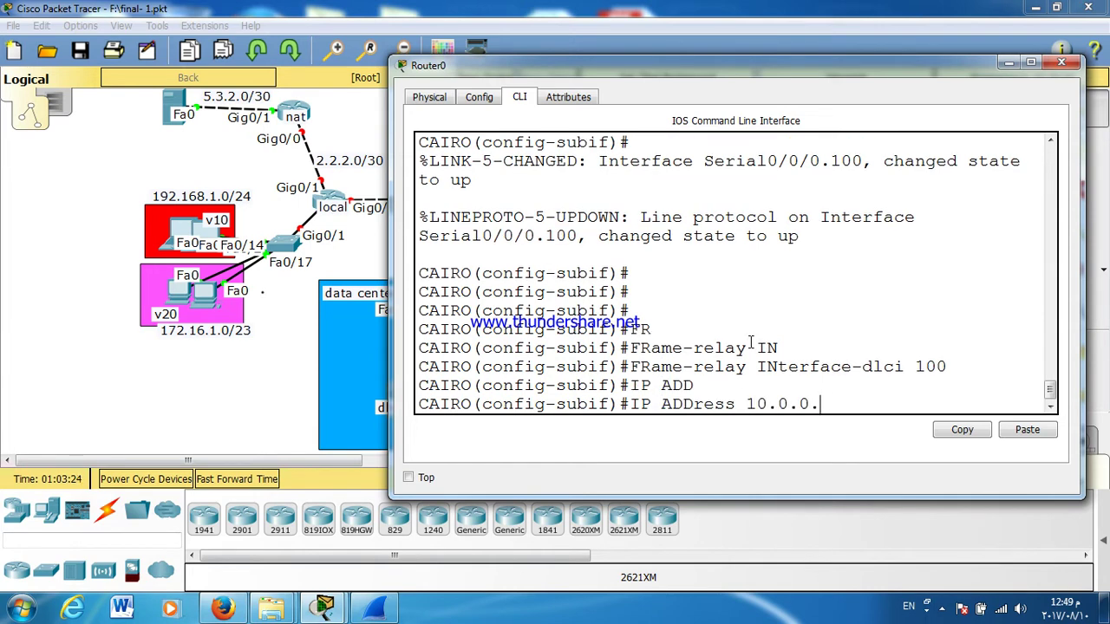
type("1 255.255.2")
type("55.255.252")
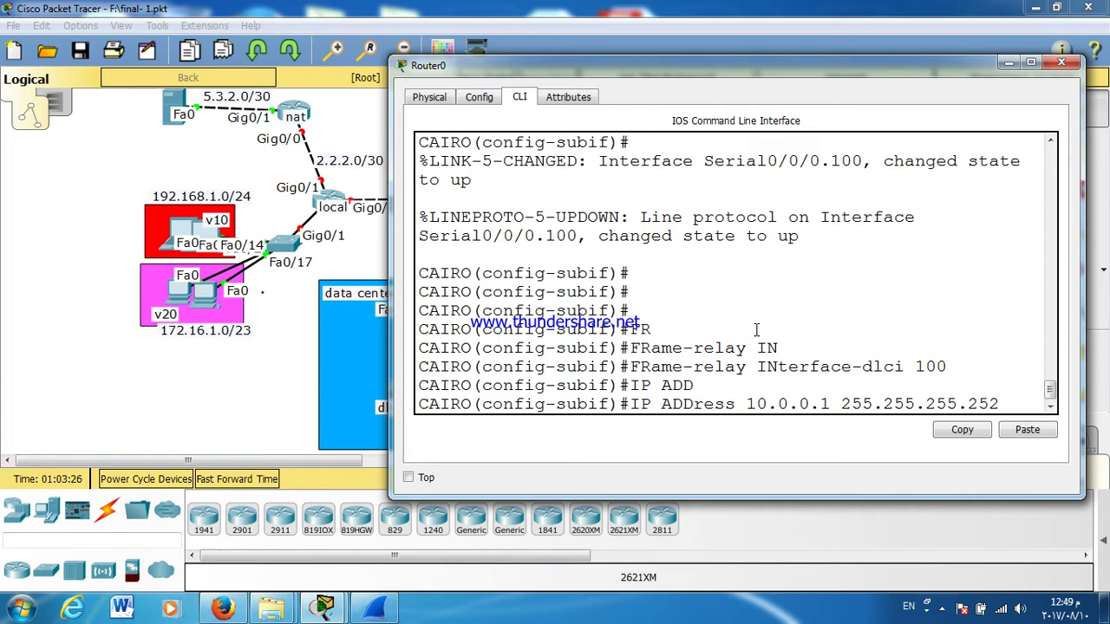
key("Return")
left_click(1061, 62)
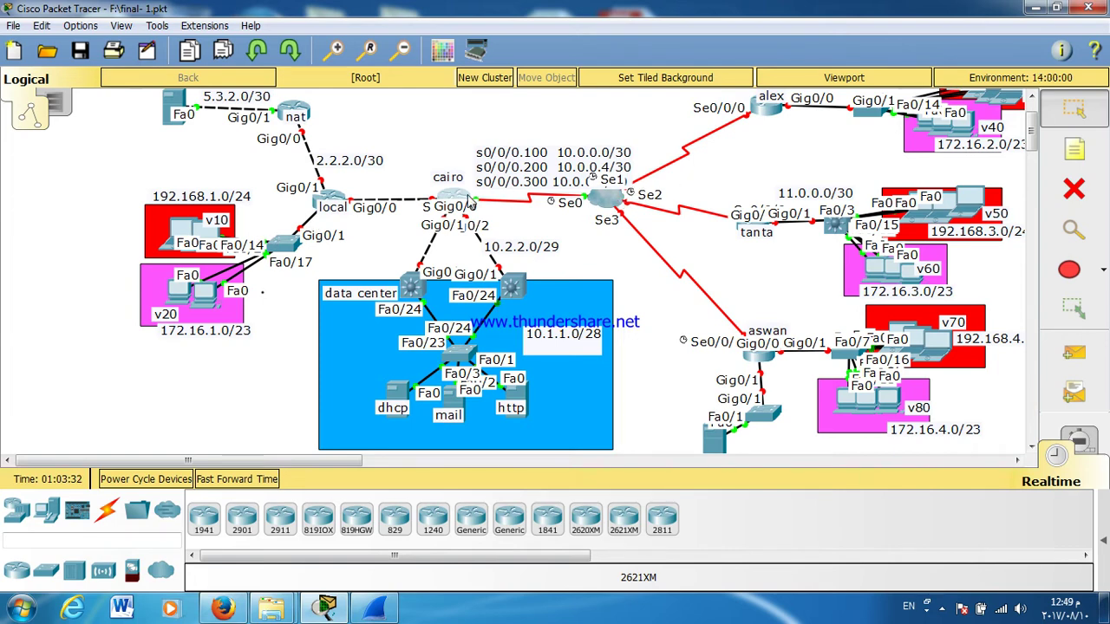
Step: Reopen Cairo's CLI full screen and exit subinterface configuration mode
left_click(453, 193)
double_click(509, 120)
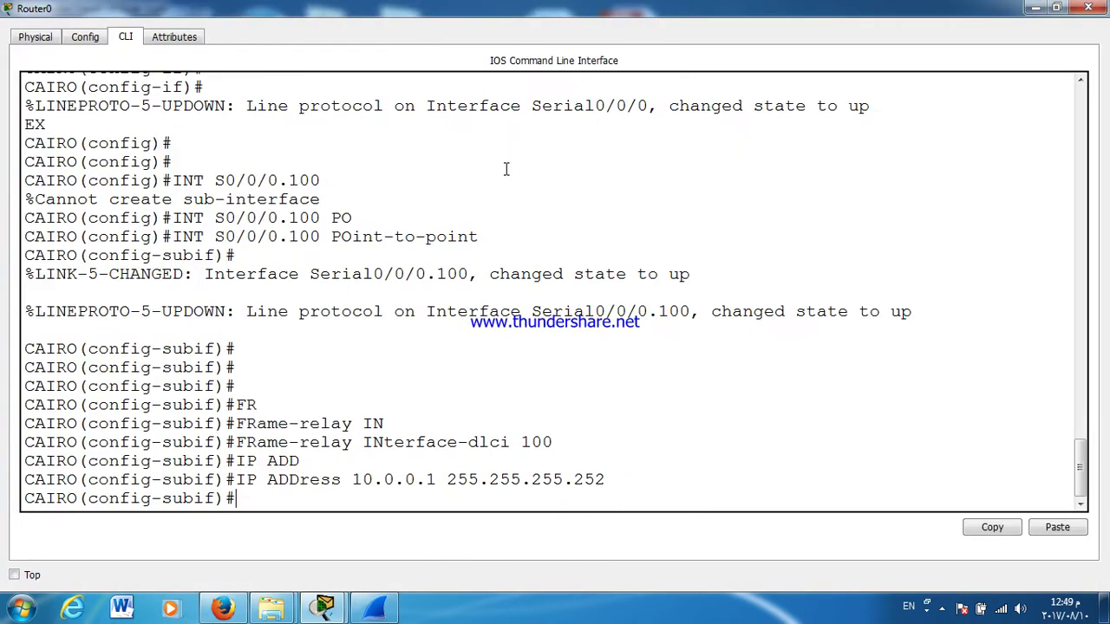
key("Return")
key("Return")
key("Return")
key("Return")
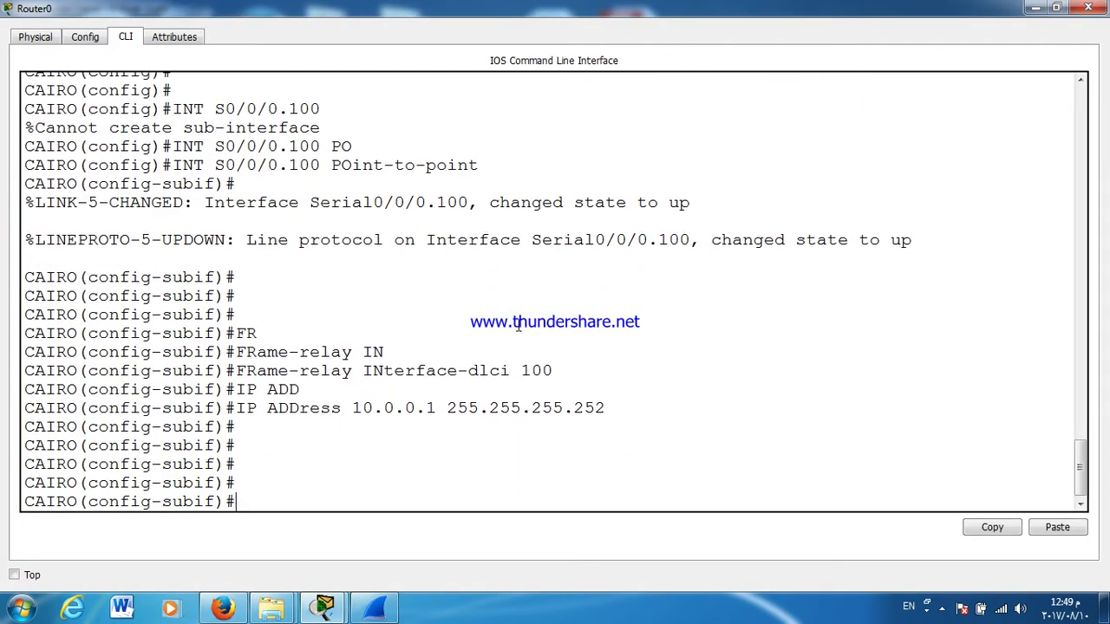
type("EX")
key("Return")
key("Return")
key("Return")
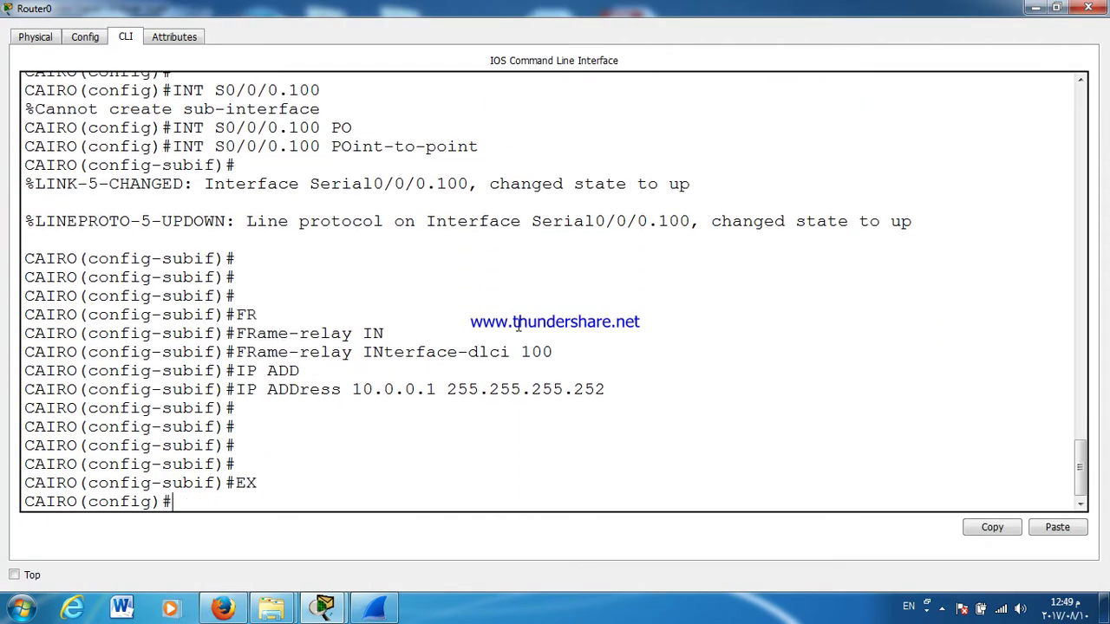
Step: Edit the recalled command to create point-to-point subinterface Serial0/0/0.200, then minimize the window
key("Up")
key("Up")
key("Up")
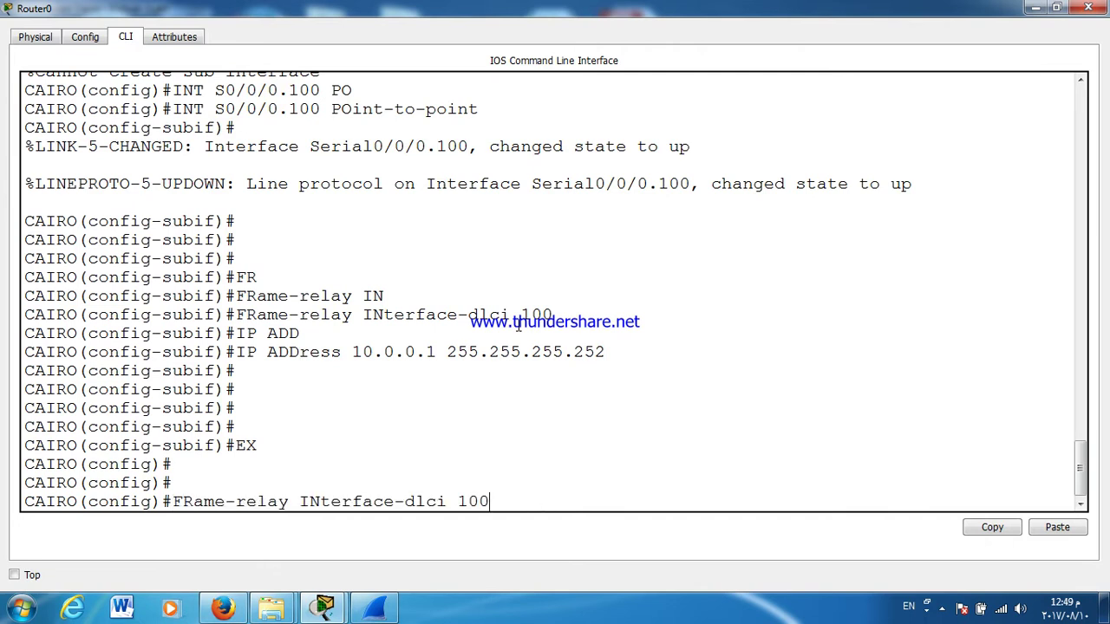
key("Up")
key("Up")
key("Up")
key("Left")
key("Left")
key("Left")
key("Left")
key("Left")
key("Left")
key("Left")
key("Left")
key("Left")
key("Left")
key("Left")
key("Left")
key("Left")
key("BackSpace")
type("2")
key("Return")
key("Return")
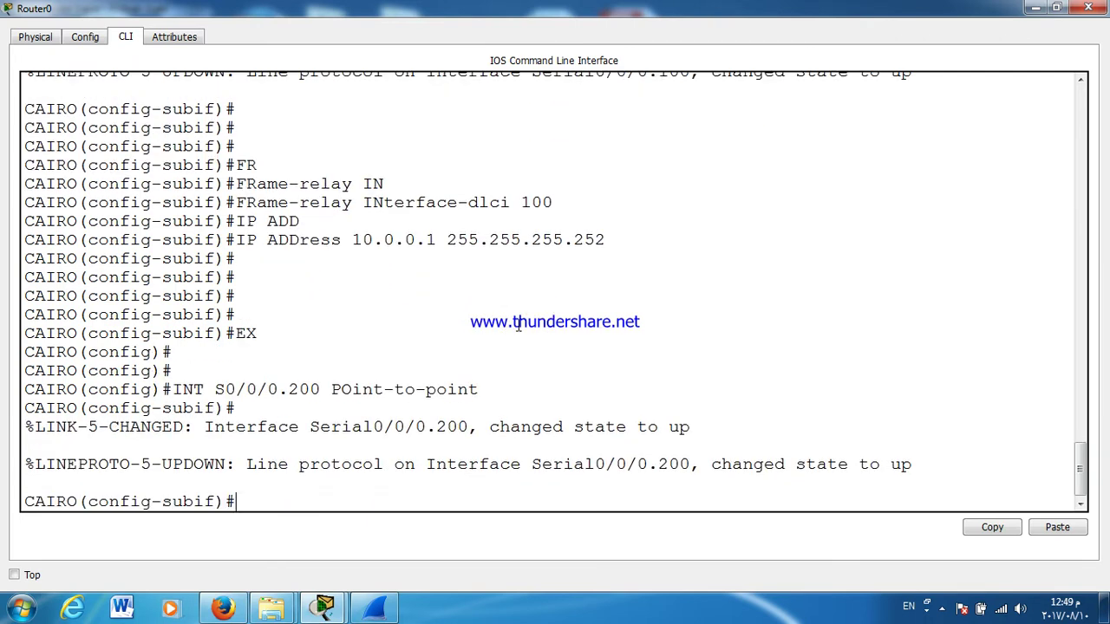
scroll(518, 326, "up", 15)
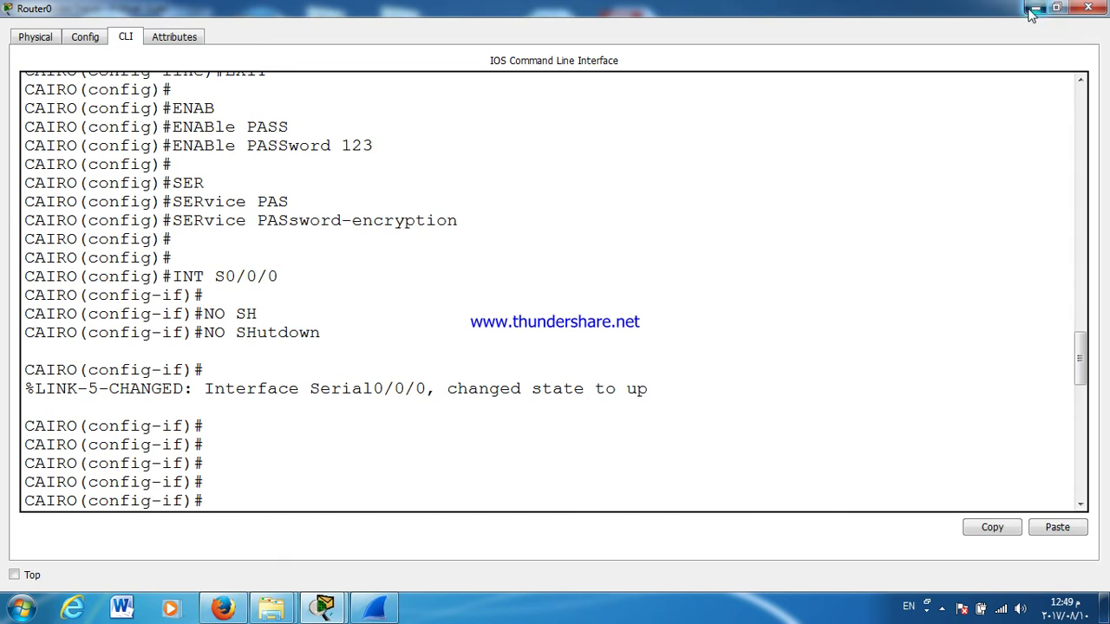
left_click(1035, 8)
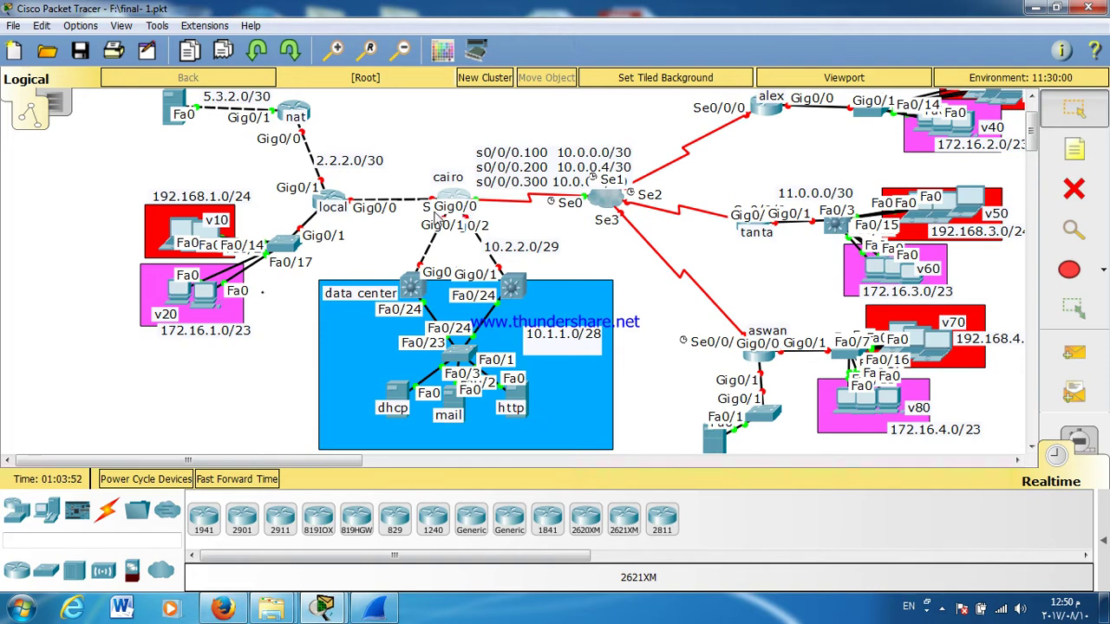
Step: Open cairo's CLI and assign frame-relay DLCI 200 to subinterface Serial0/0/0.200
left_click(454, 193)
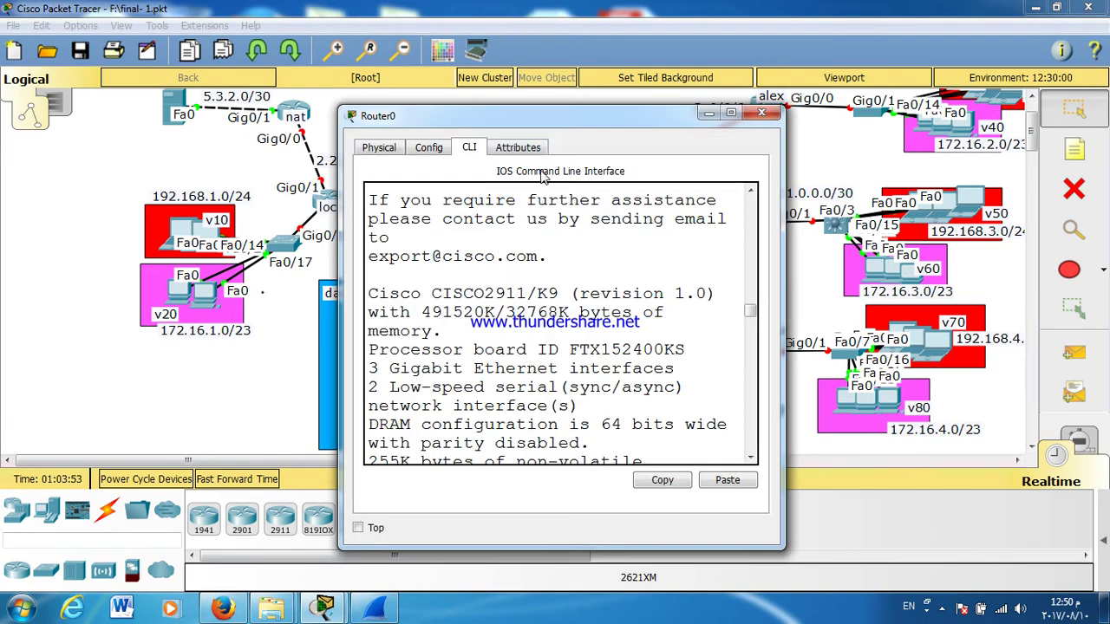
double_click(546, 113)
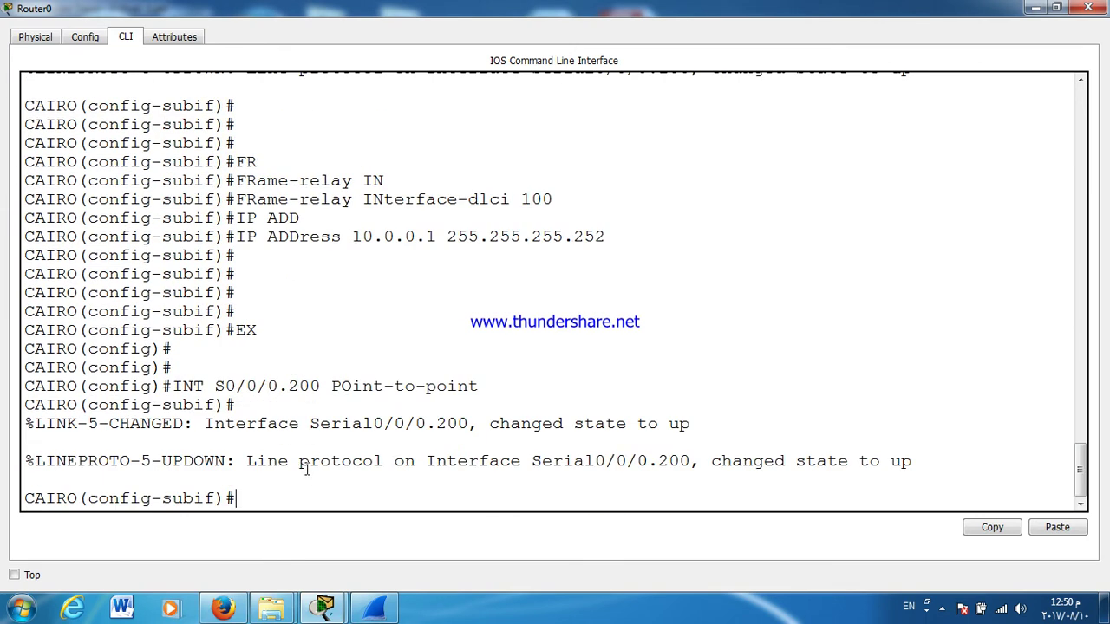
left_click(305, 469)
type("FR")
key("Tab")
type("IN")
key("Tab")
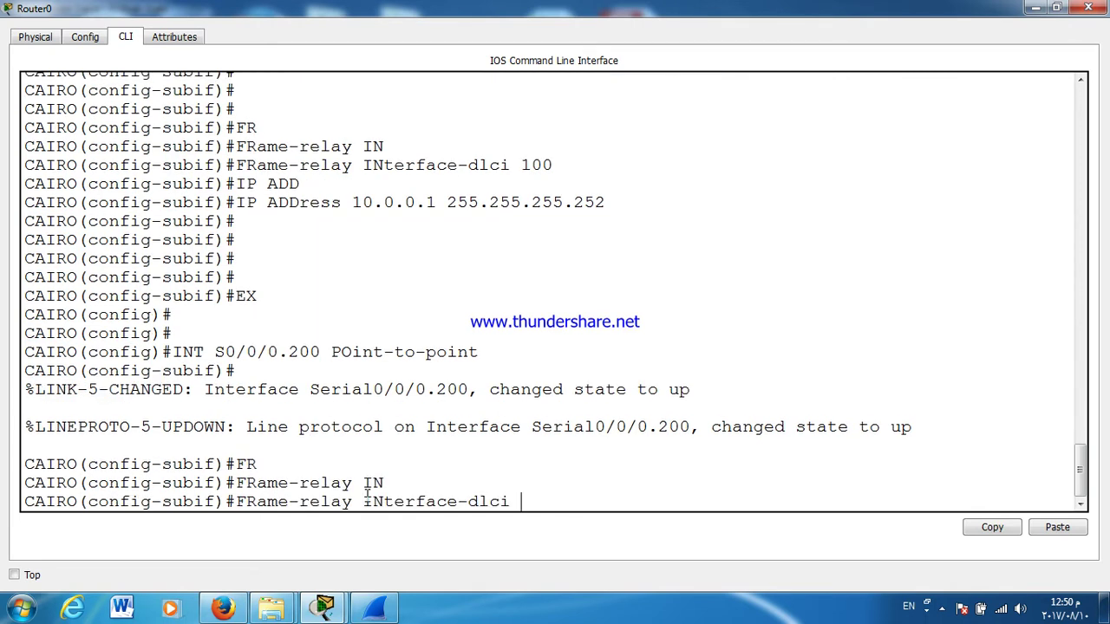
type("200")
key("Return")
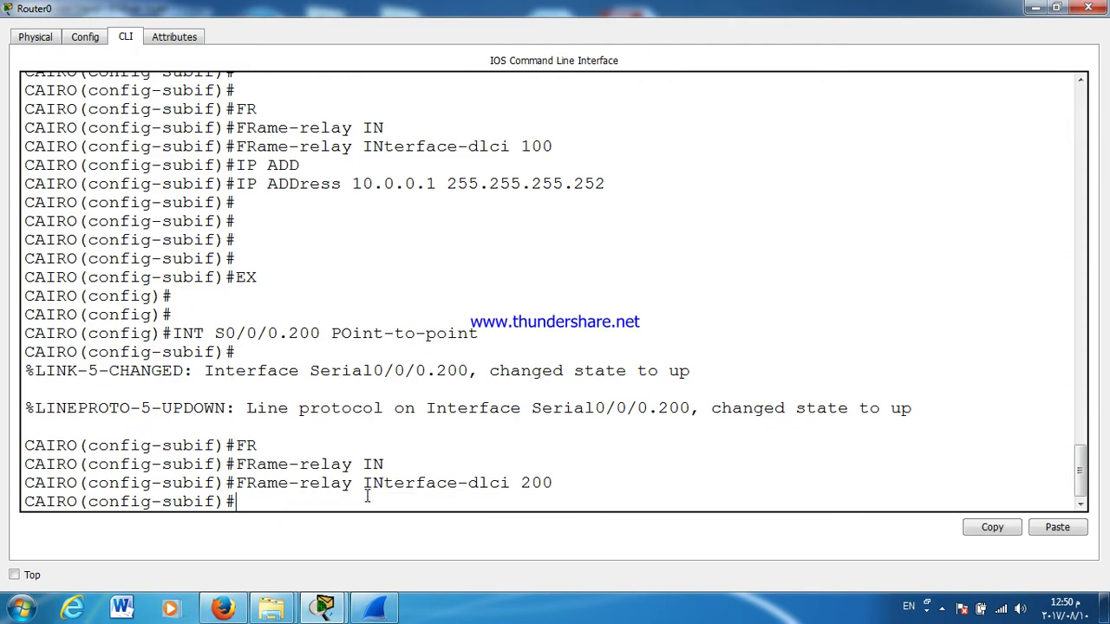
Step: Address the subinterface 10.0.0.5 255.255.255.252 and exit back to global configuration
type("IP ADD")
key("Tab")
type("10.0.0.5")
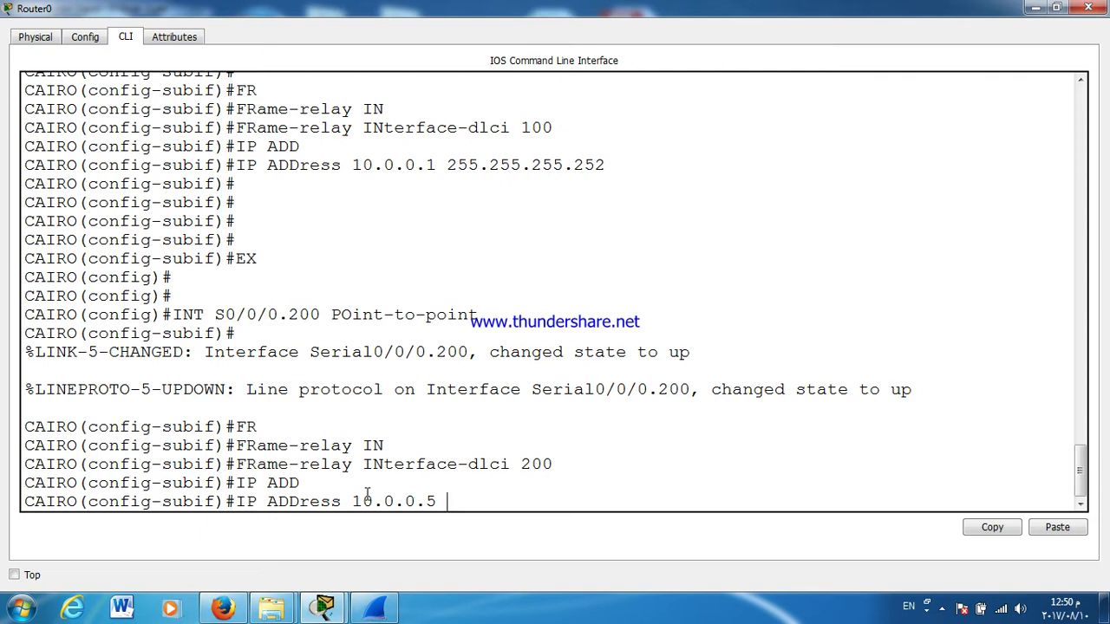
type("255.255.255.252")
key("Return")
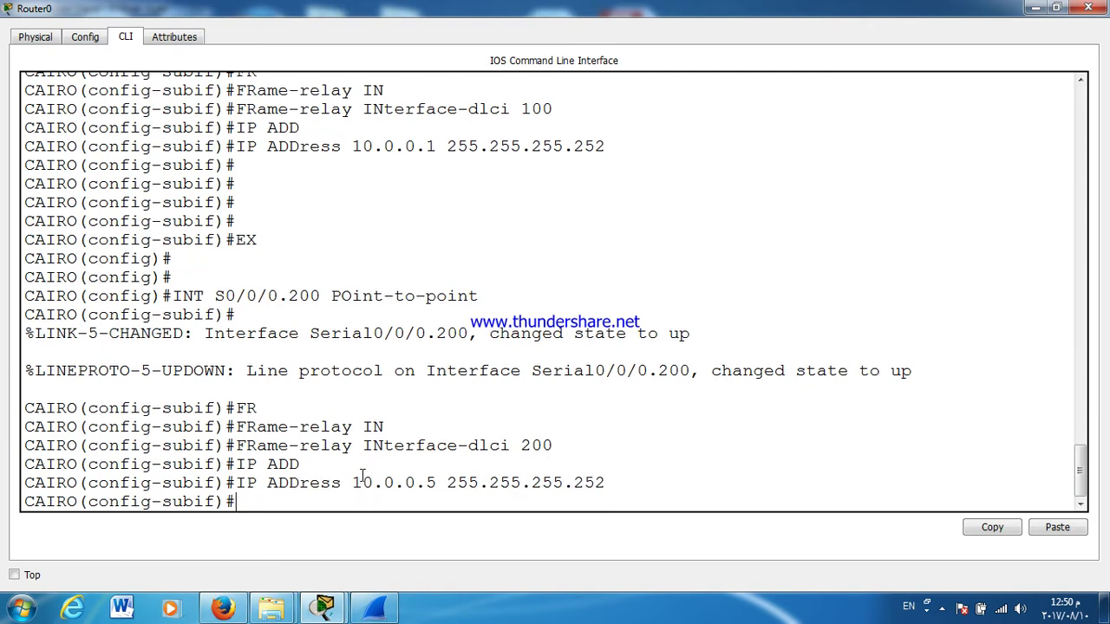
type("EX")
key("Return")
key("Up")
key("Up")
key("Up")
key("Up")
key("Left")
key("Left")
key("Left")
key("Left")
key("Left")
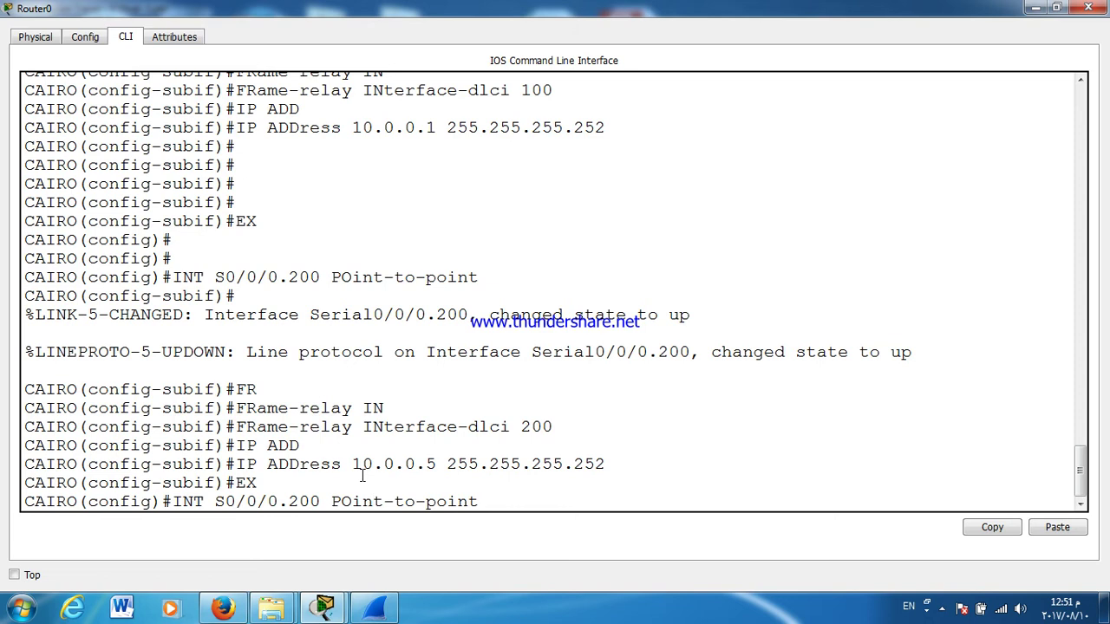
Step: Create point-to-point subinterface Serial0/0/0.300 on frame-relay DLCI 300
key("BackSpace")
type("3")
key("Return")
key("Return")
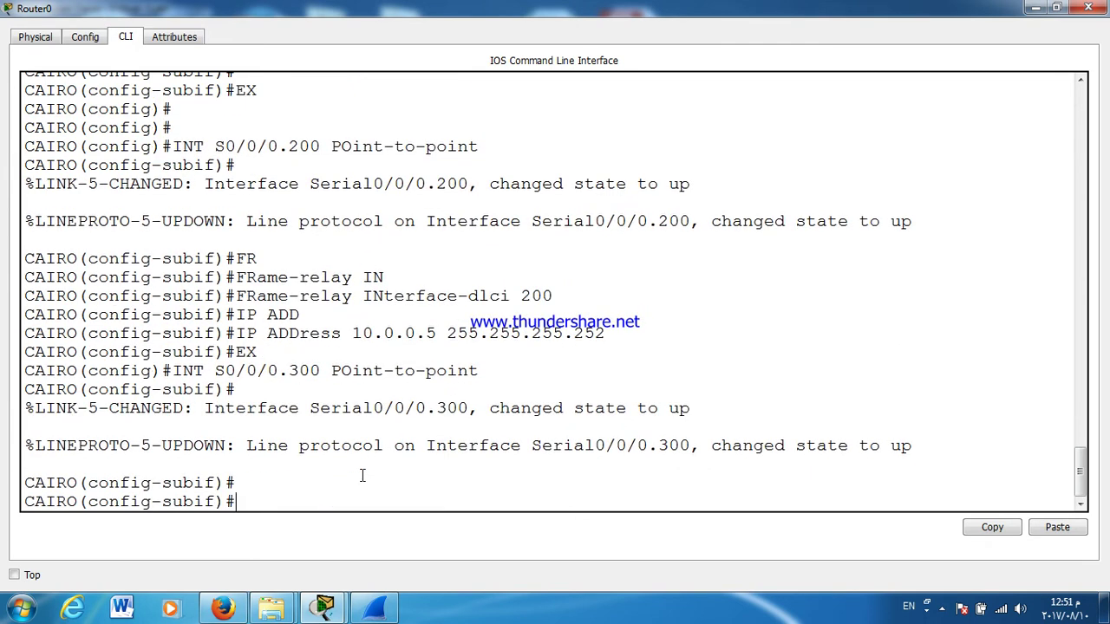
type("FR")
key("Tab")
type("IN")
key("Tab")
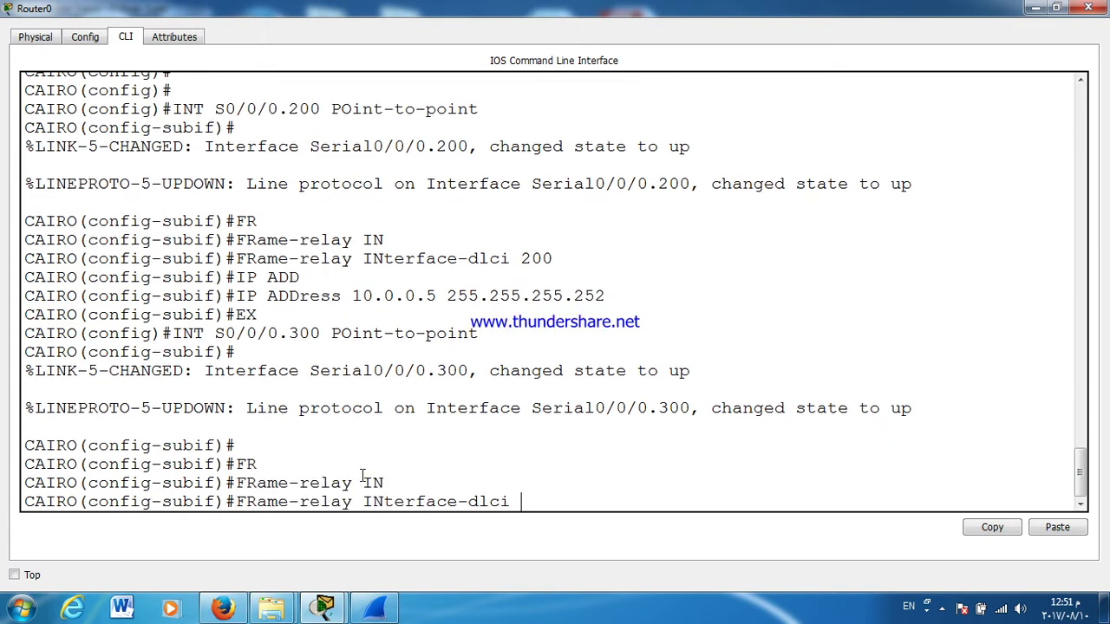
type("300")
key("Return")
Step: Give Serial0/0/0.300 the address 10.0.0.9 255.255.255.252
type("F")
key("BackSpace")
type("IP ADD")
key("Tab")
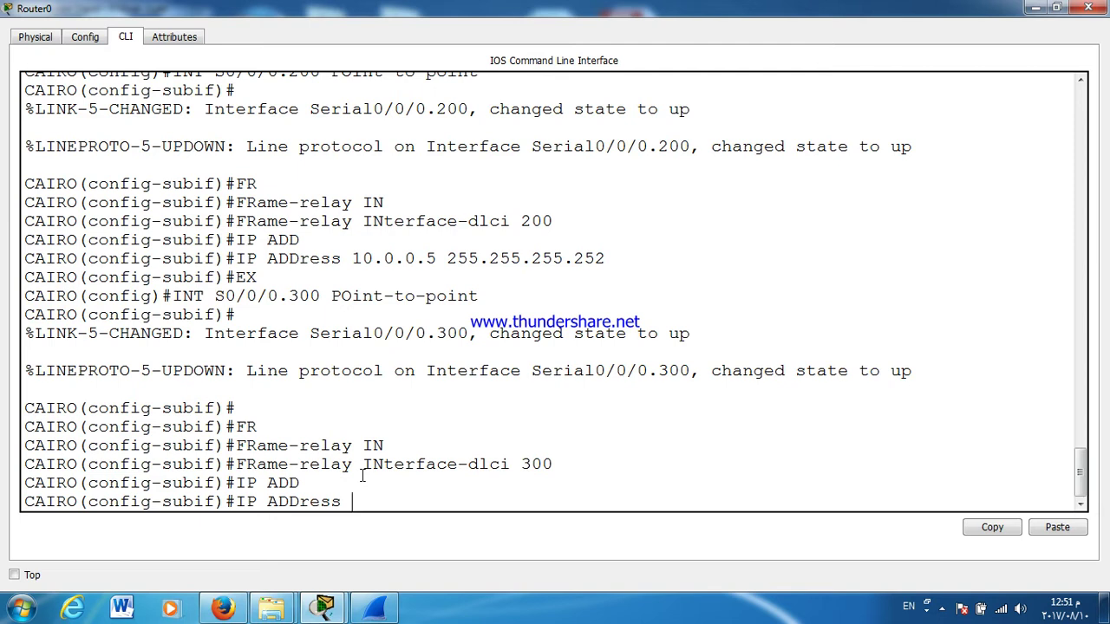
type("10.0.0.9 255.255.255.")
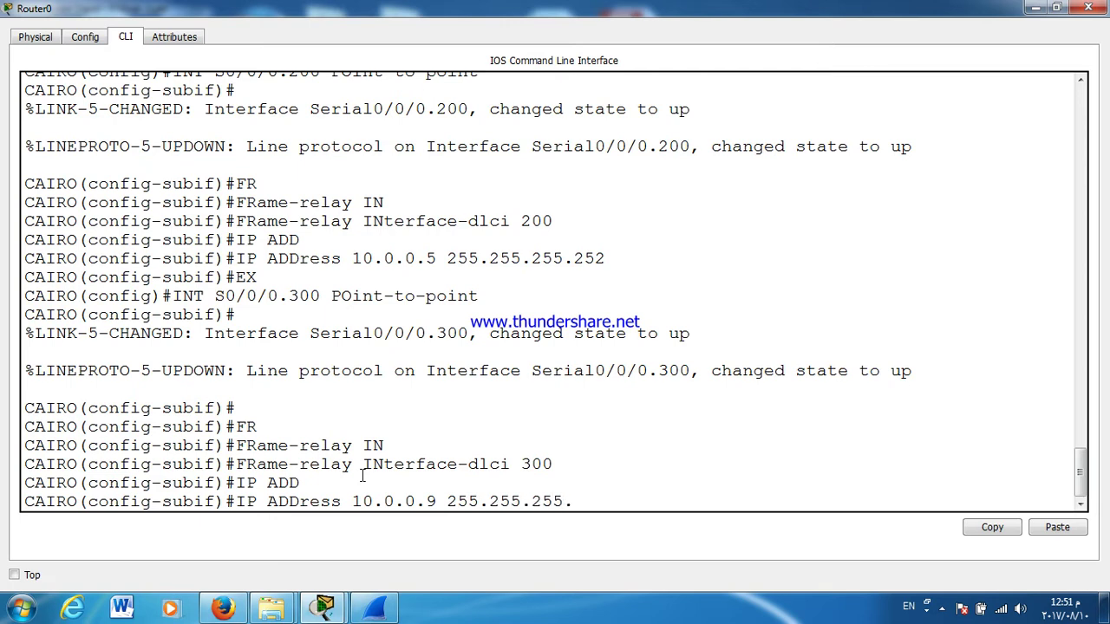
type("2")
key("Return")
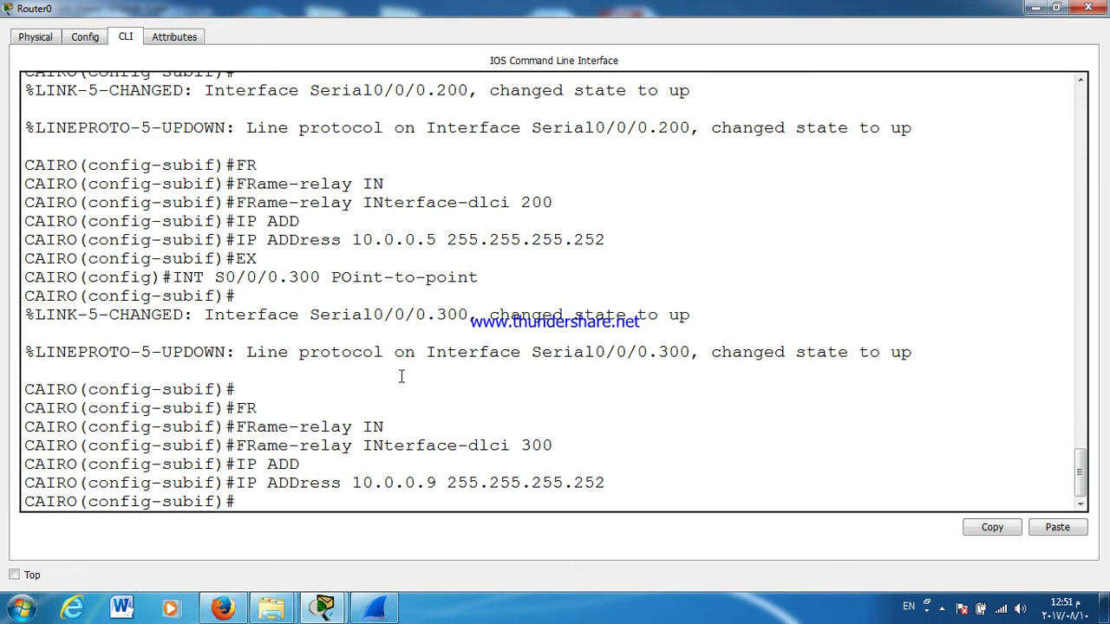
key("Return")
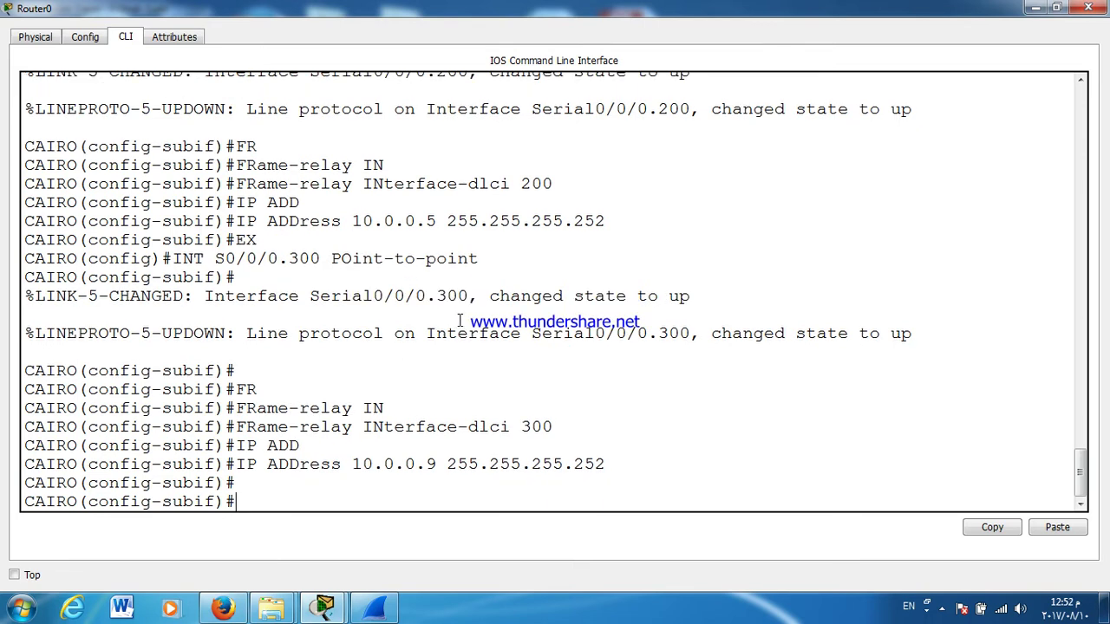
Step: Cable the local router's Gig0/0 to cairo's GigabitEthernet0/0
left_click(1056, 7)
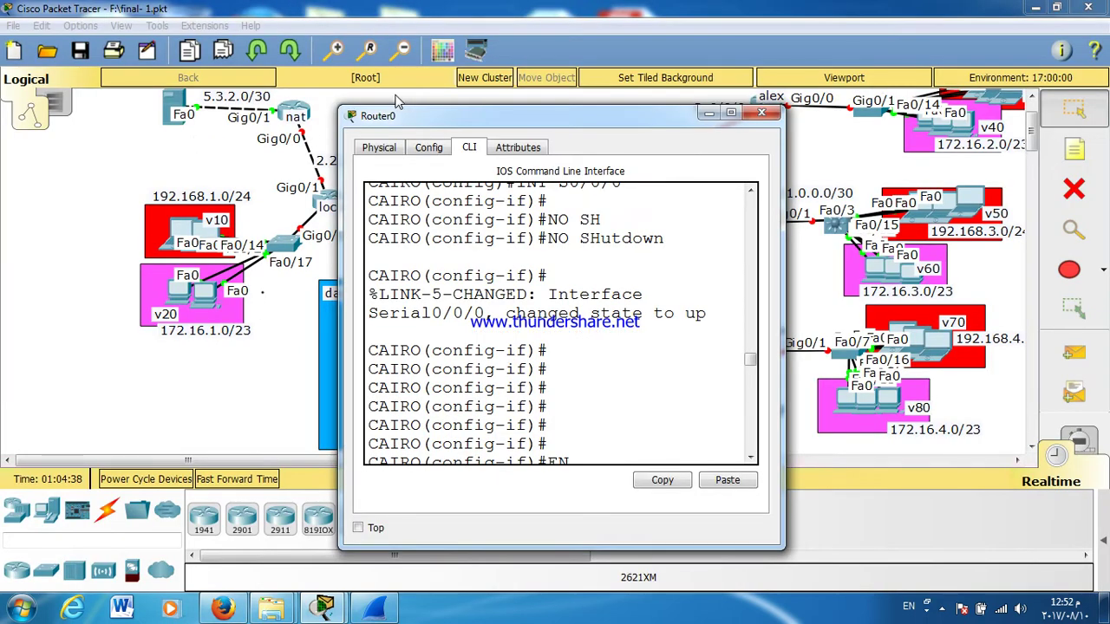
left_click_drag(400, 121, 675, 127)
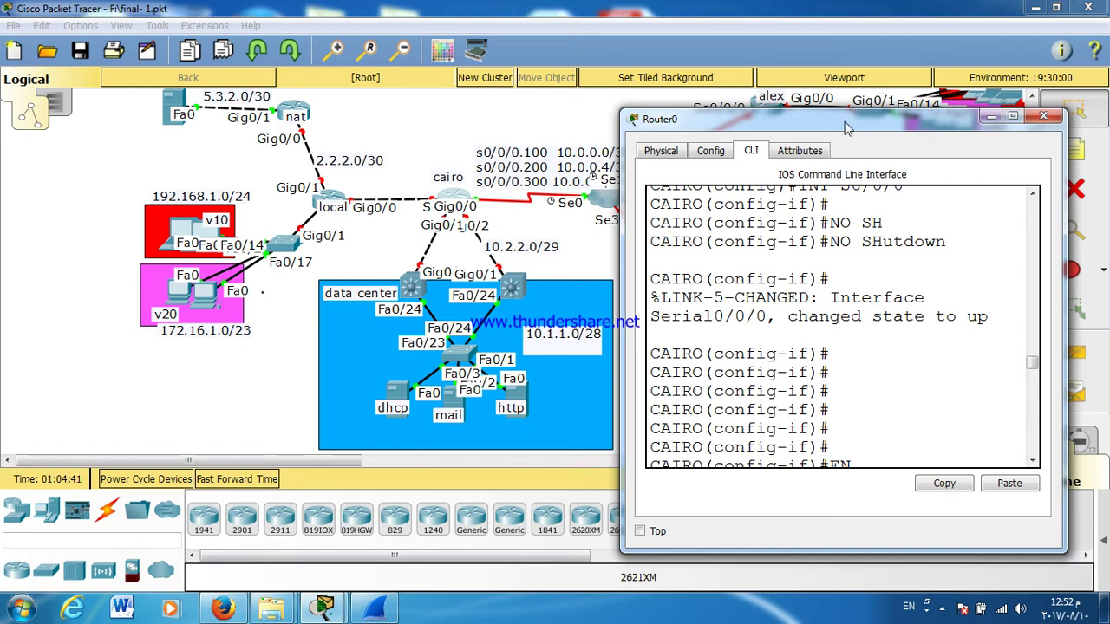
left_click(443, 201)
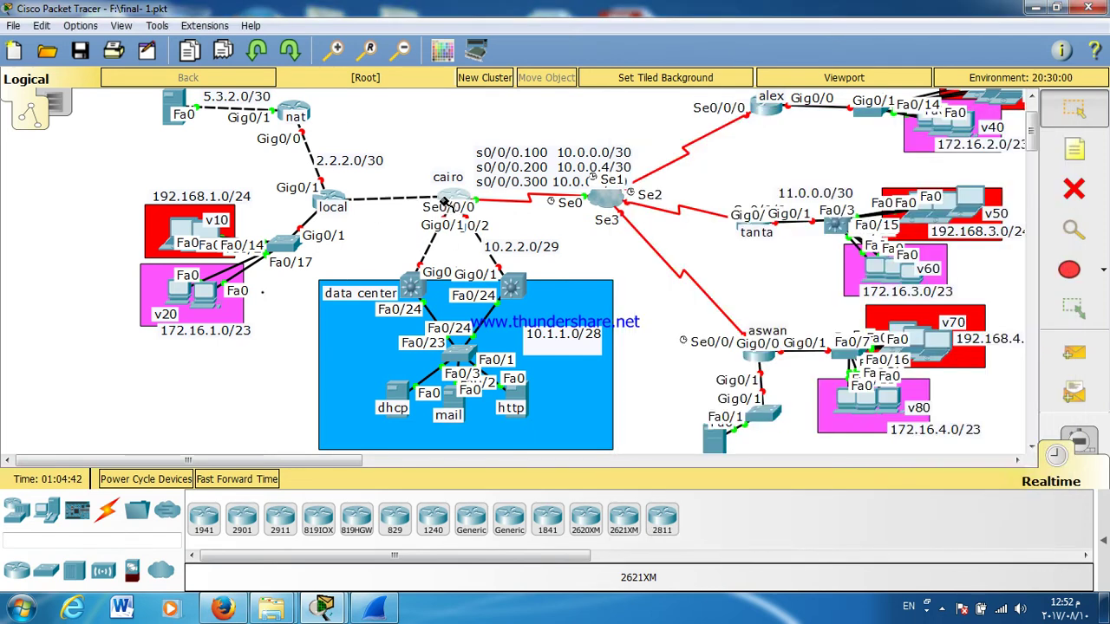
left_click(444, 201)
left_click(489, 244)
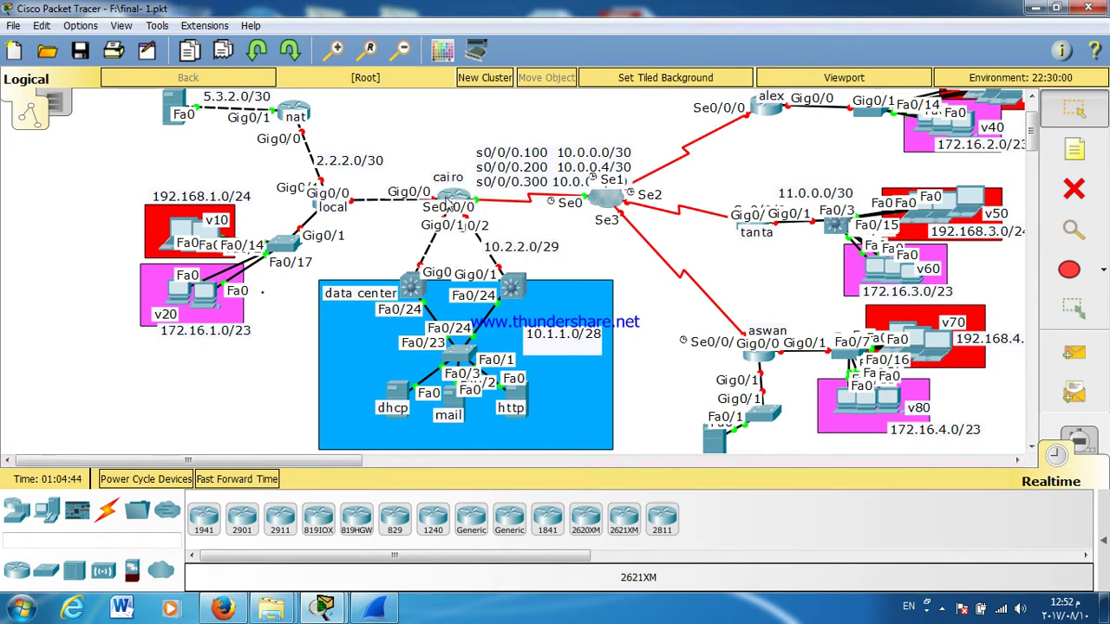
Step: Bring cairo's G0/0 up with no shutdown, close the window and reposition the 2.2.2.0/30 label
left_click(446, 202)
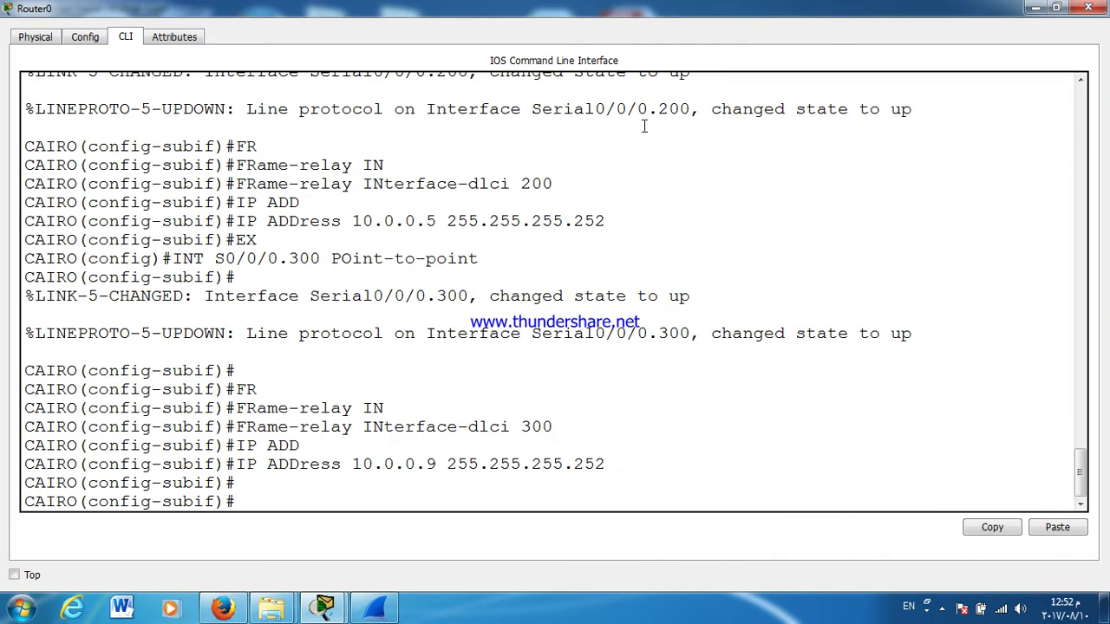
type("EX")
key("Return")
type("IRO(config)#I")
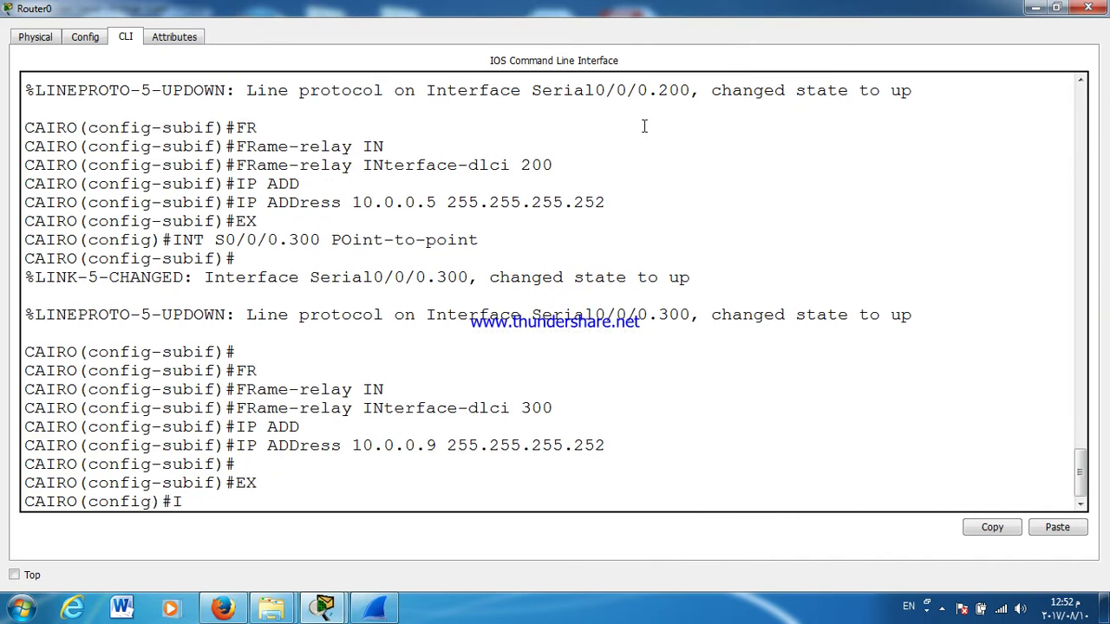
type("NT G0/0")
key("Return")
type("NO SH")
key("Tab")
key("Return")
key("Return")
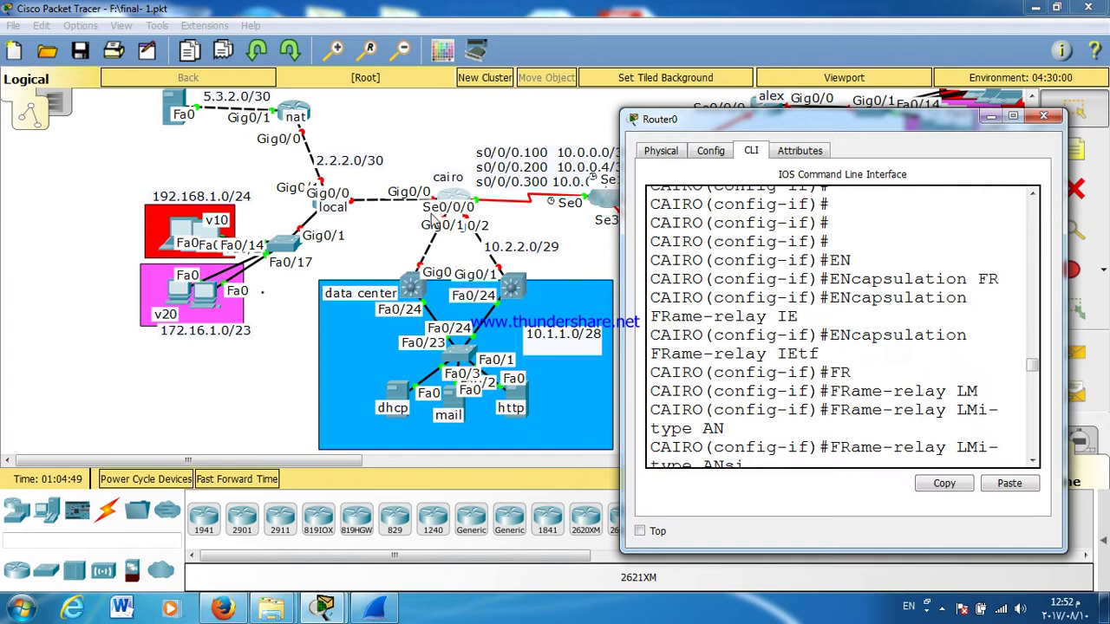
left_click(1043, 116)
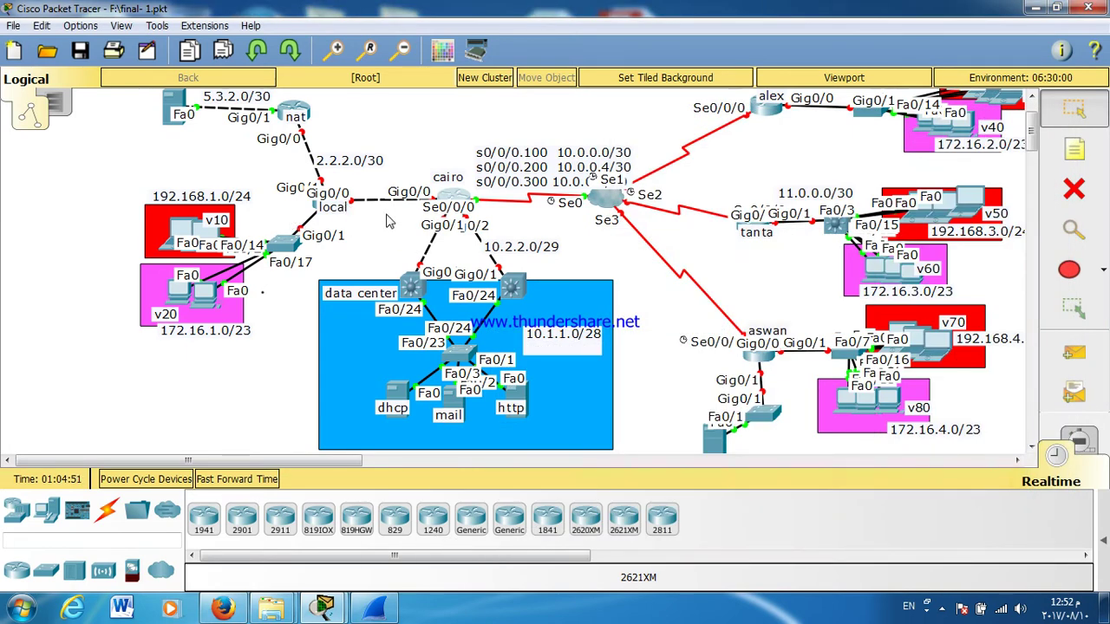
left_click_drag(353, 165, 325, 152)
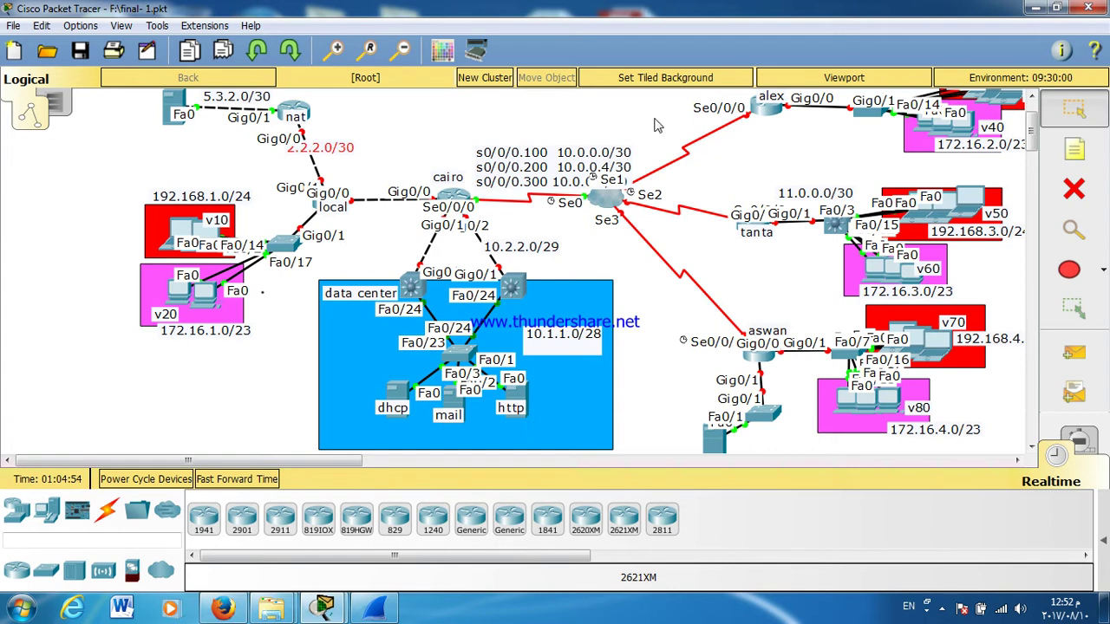
Step: Add a 10.3.3.0/30 note beside the local–cairo link
left_click(1054, 161)
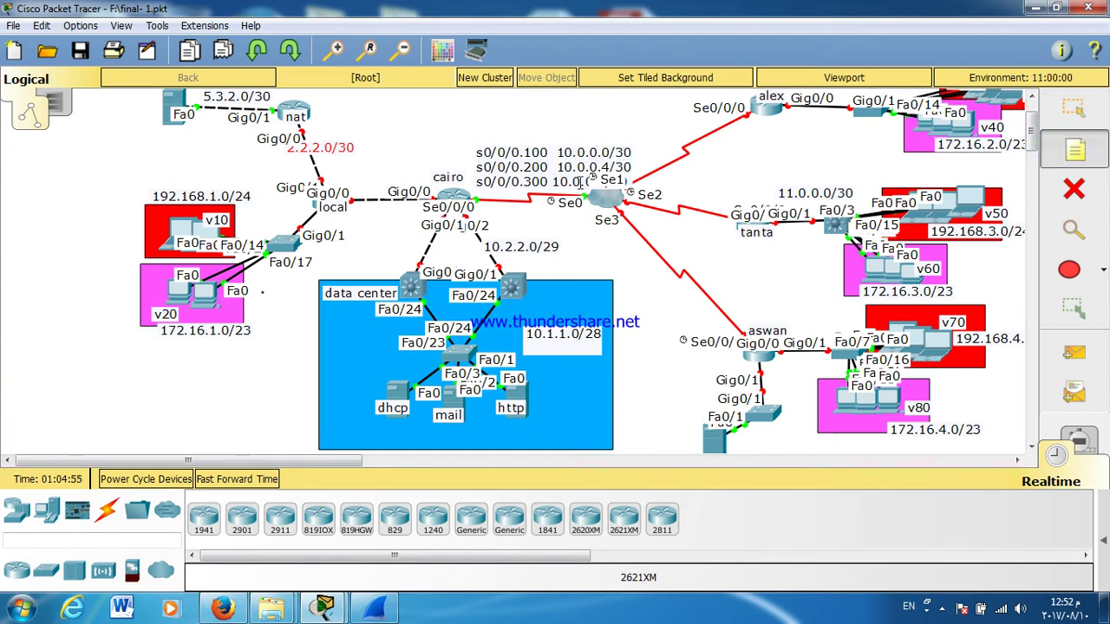
left_click(369, 210)
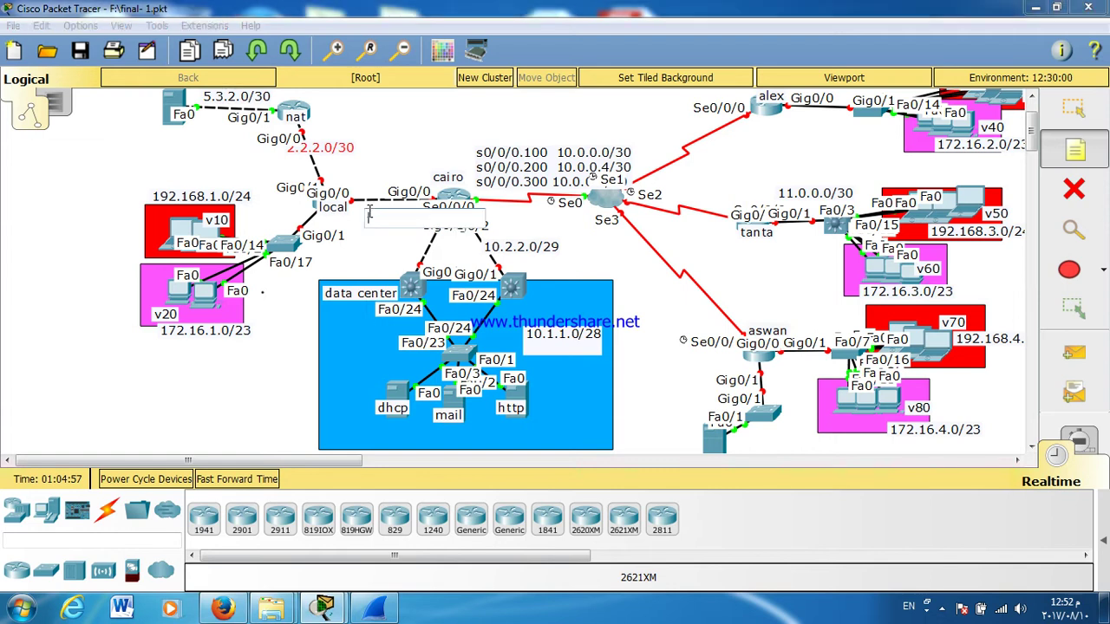
type("10.3.3.0/30")
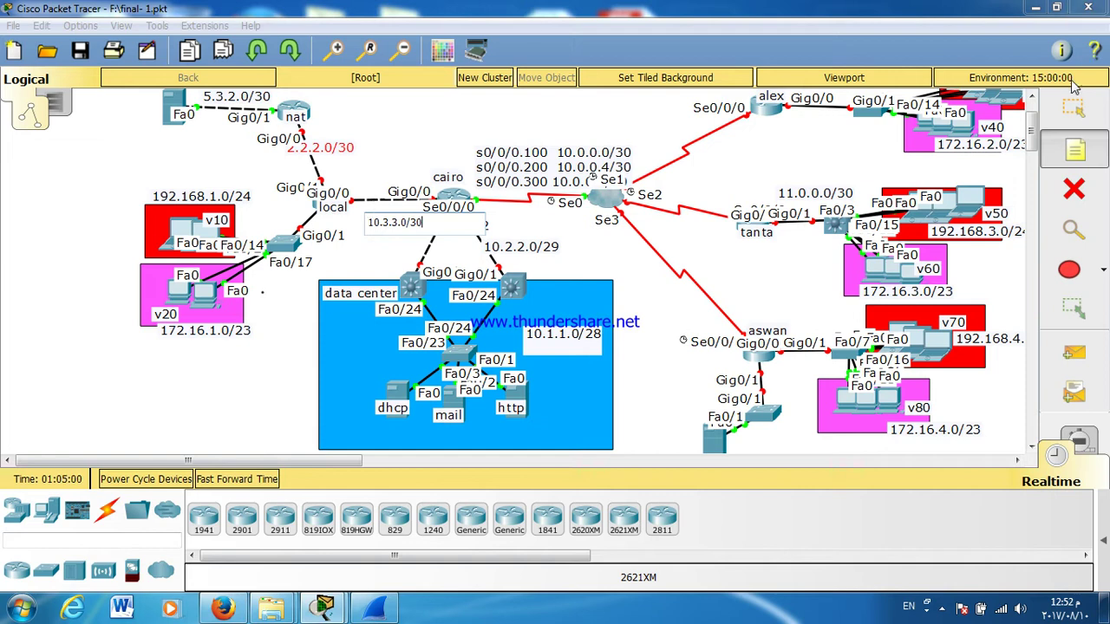
left_click(1074, 108)
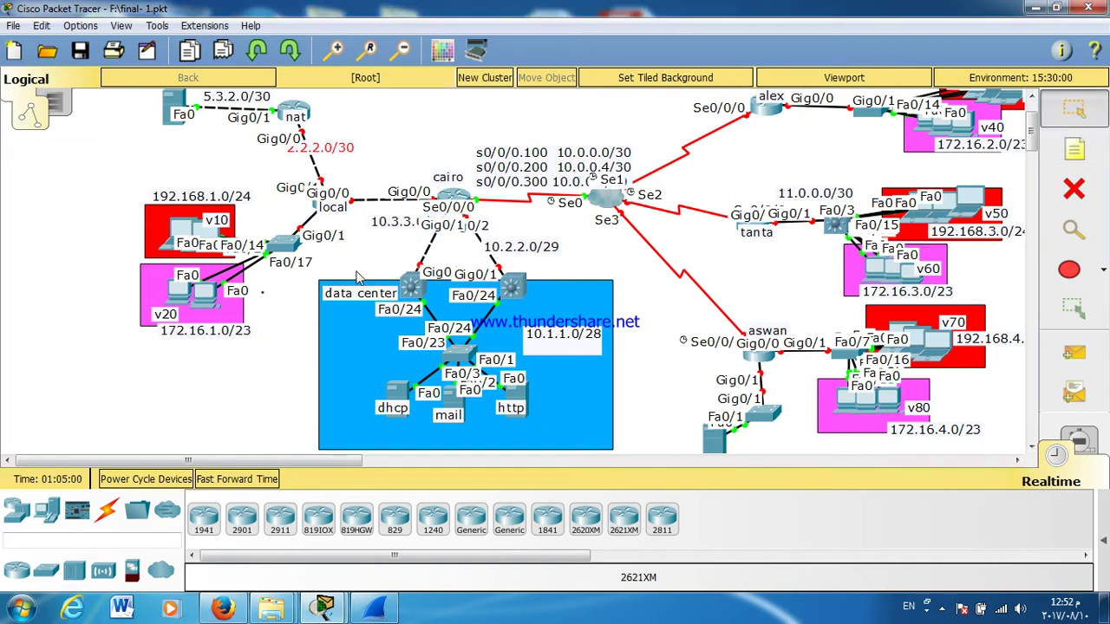
left_click_drag(407, 227, 379, 222)
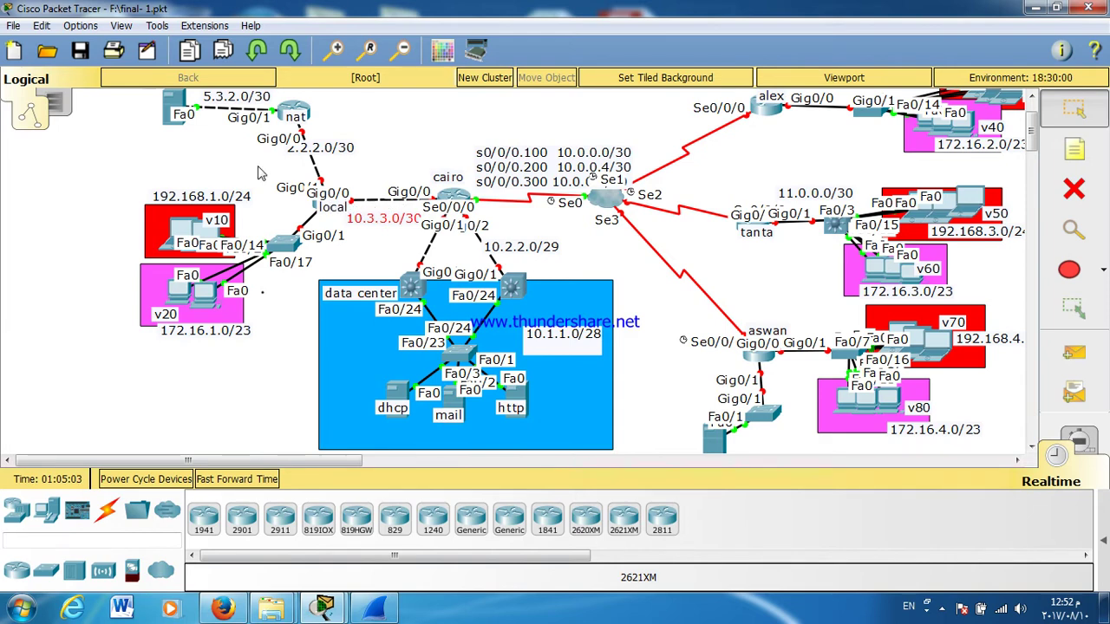
Step: Turn off always-shown port labels in Preferences and move the 10.3.3.0/30 label onto the link
left_click(80, 25)
left_click(90, 47)
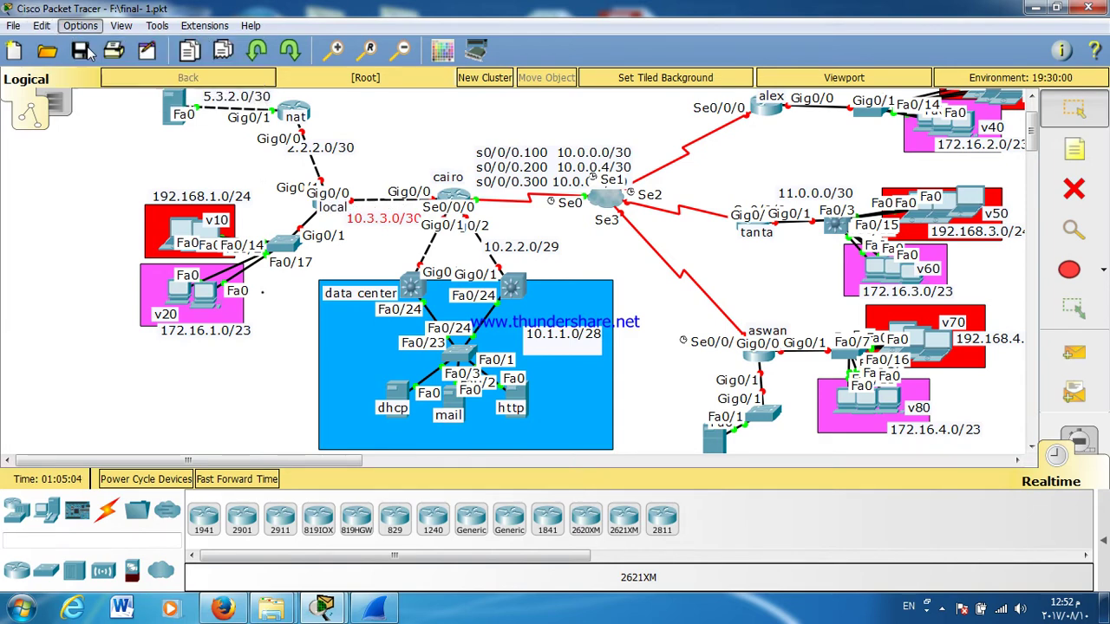
left_click(225, 169)
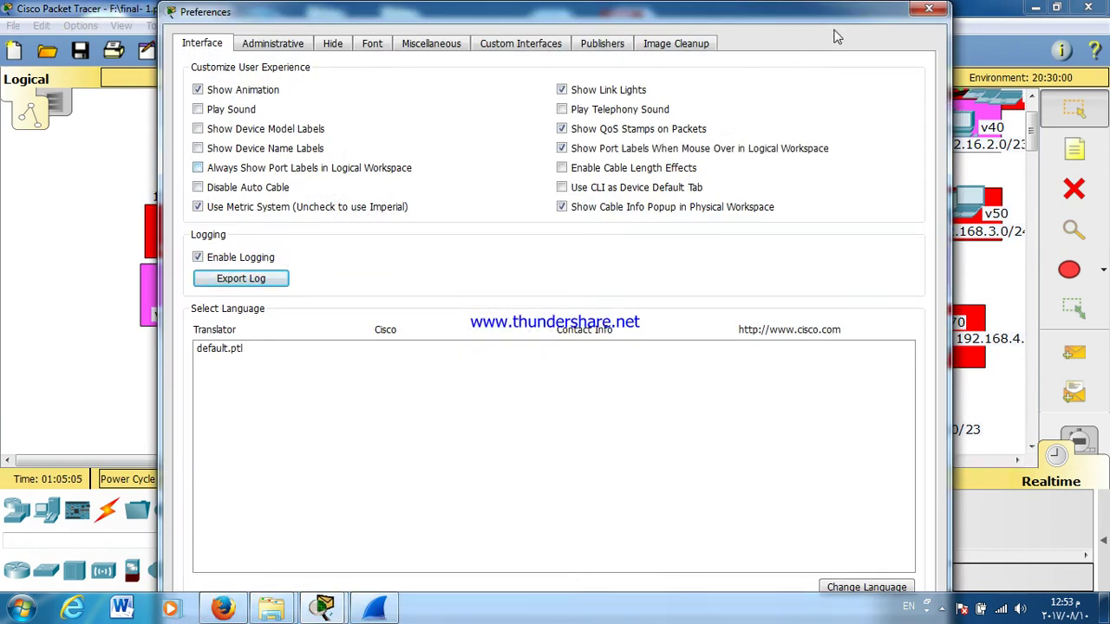
left_click(932, 7)
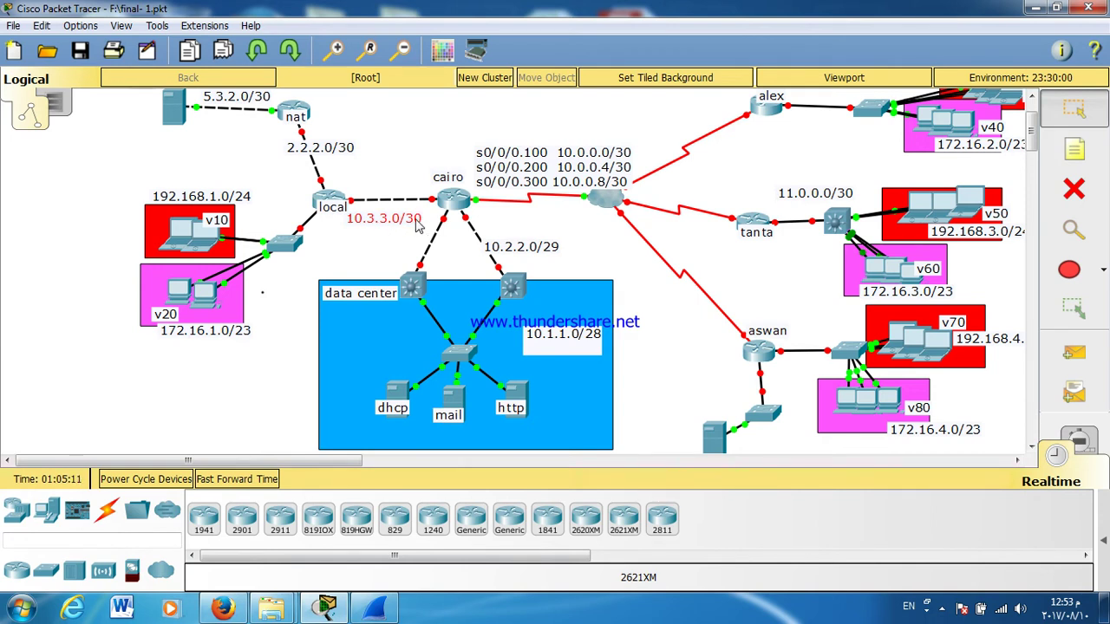
left_click_drag(412, 218, 420, 217)
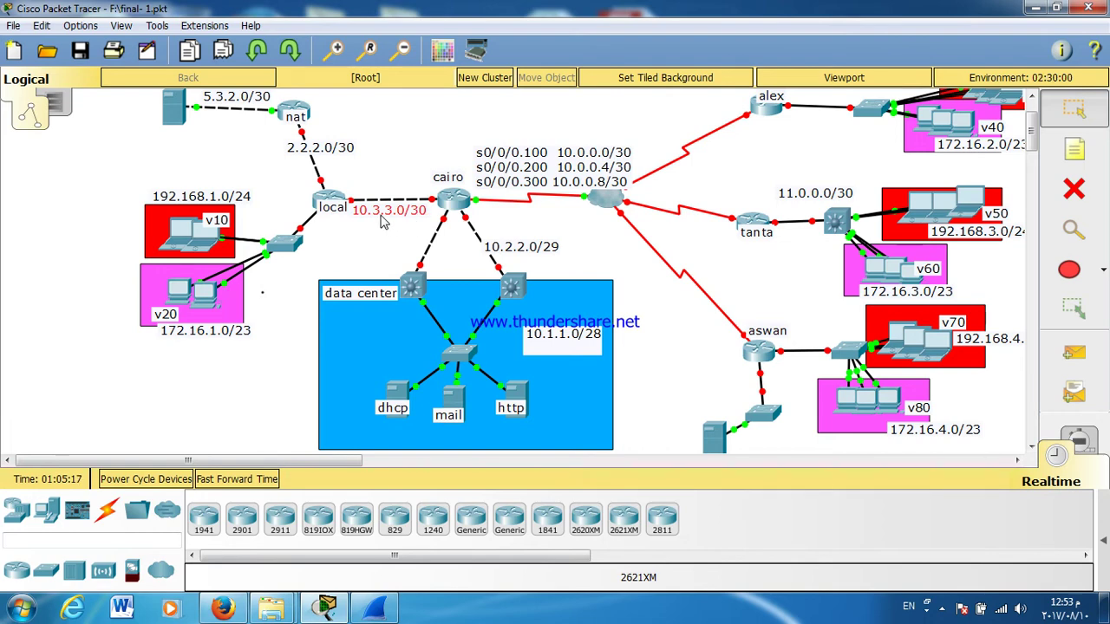
Step: Set cairo's G0/0 address to 10.3.3.1 255.255.255.252, correcting an initial /24 mask
double_click(452, 199)
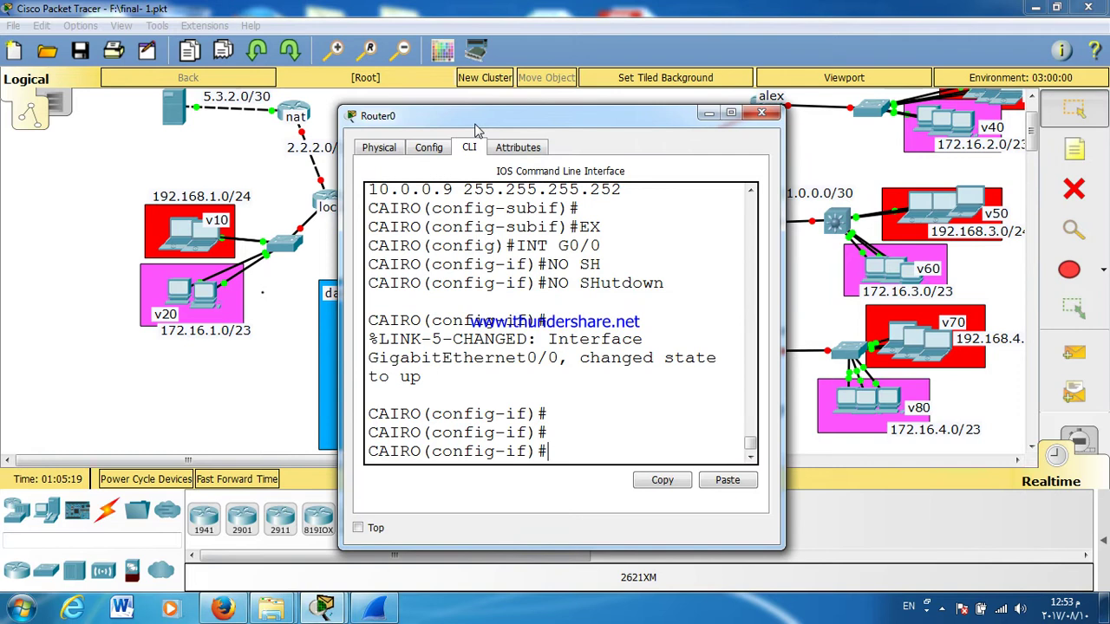
double_click(475, 130)
type("IP ADD")
key("Tab")
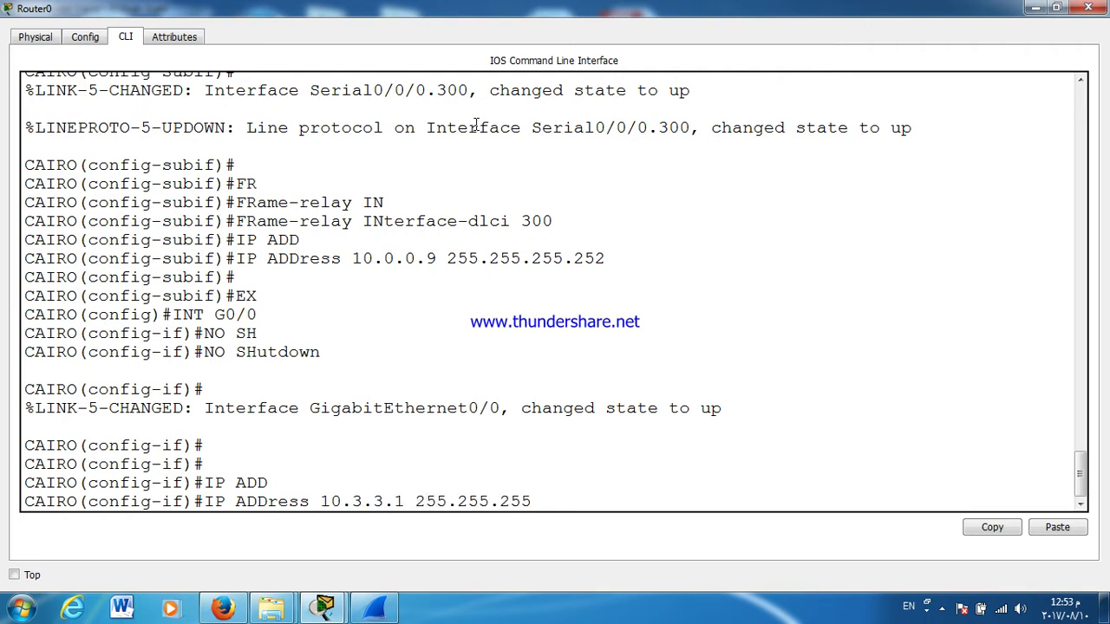
type("10.3.3.1 255.255.255.0")
key("Return")
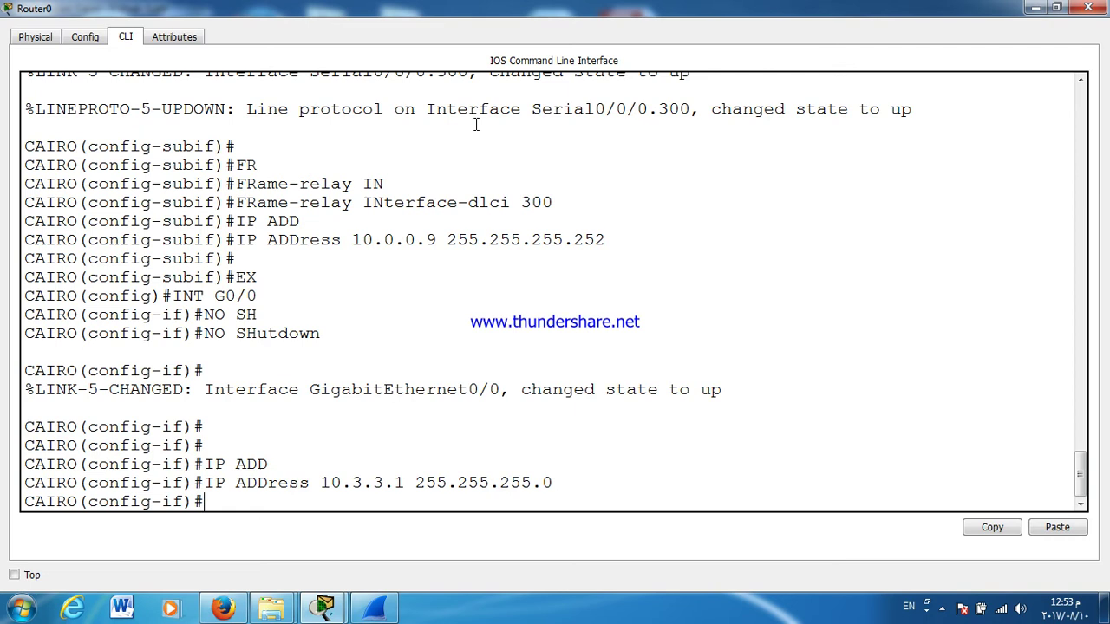
key("Up")
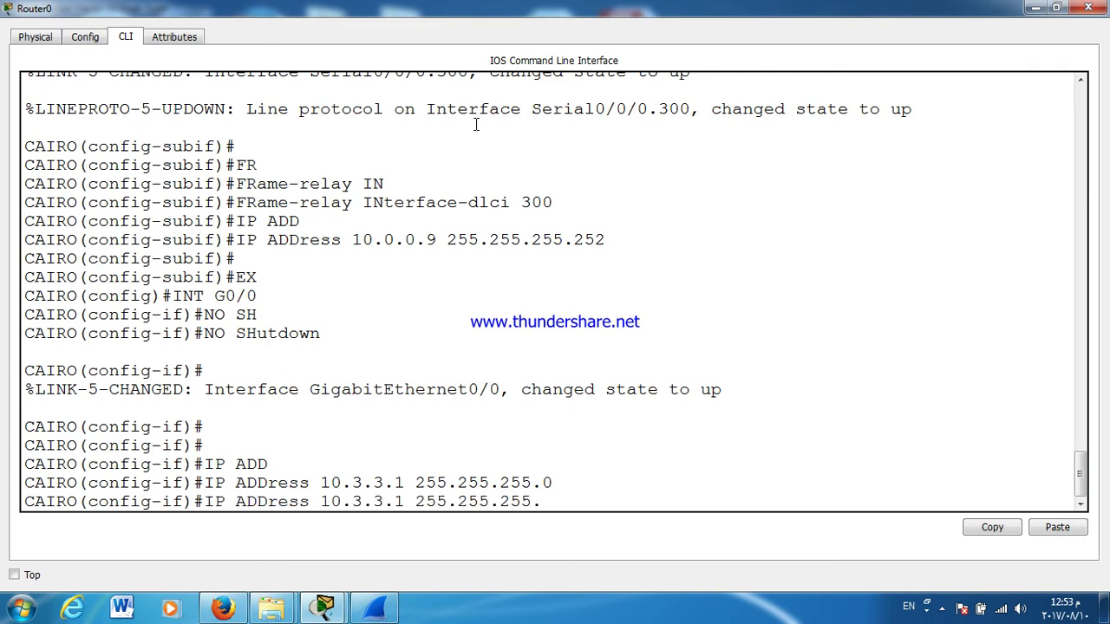
type("252")
key("Return")
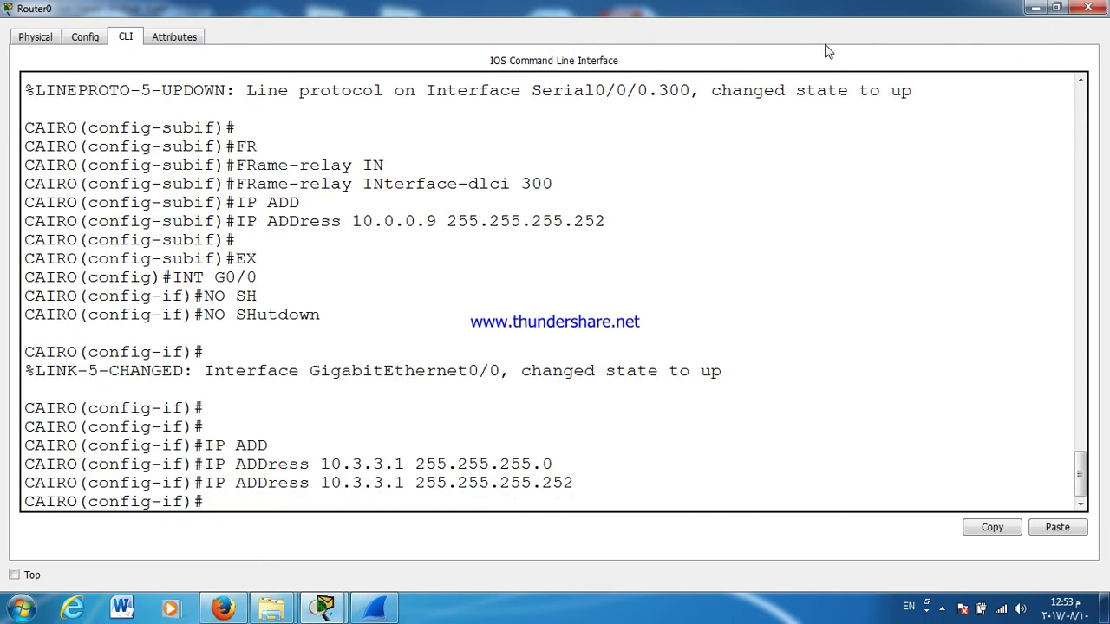
left_click(1089, 8)
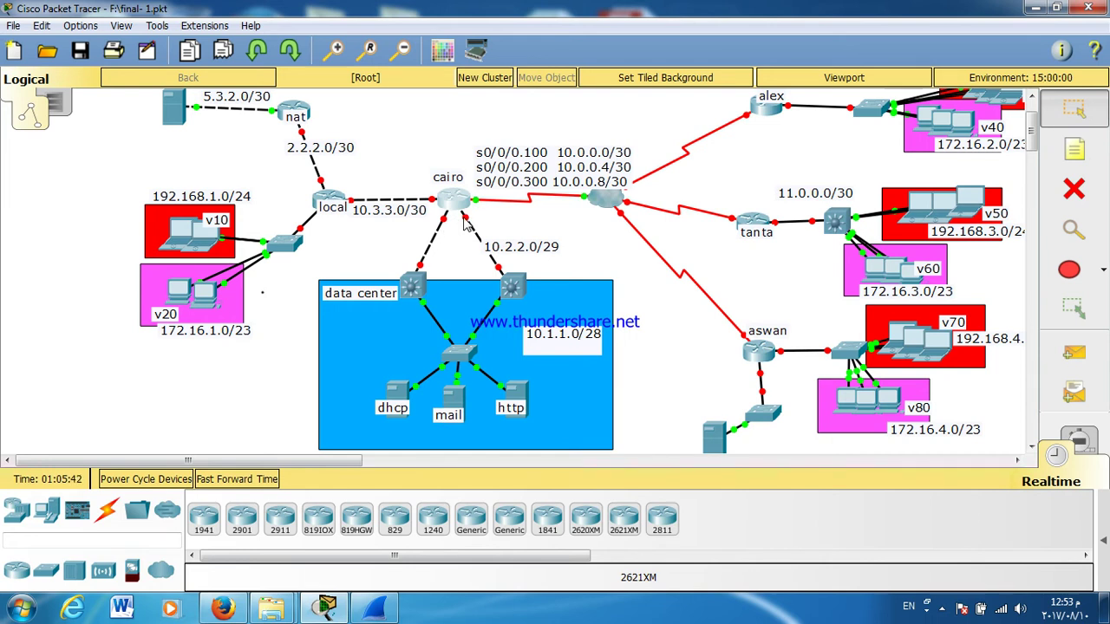
left_click(458, 202)
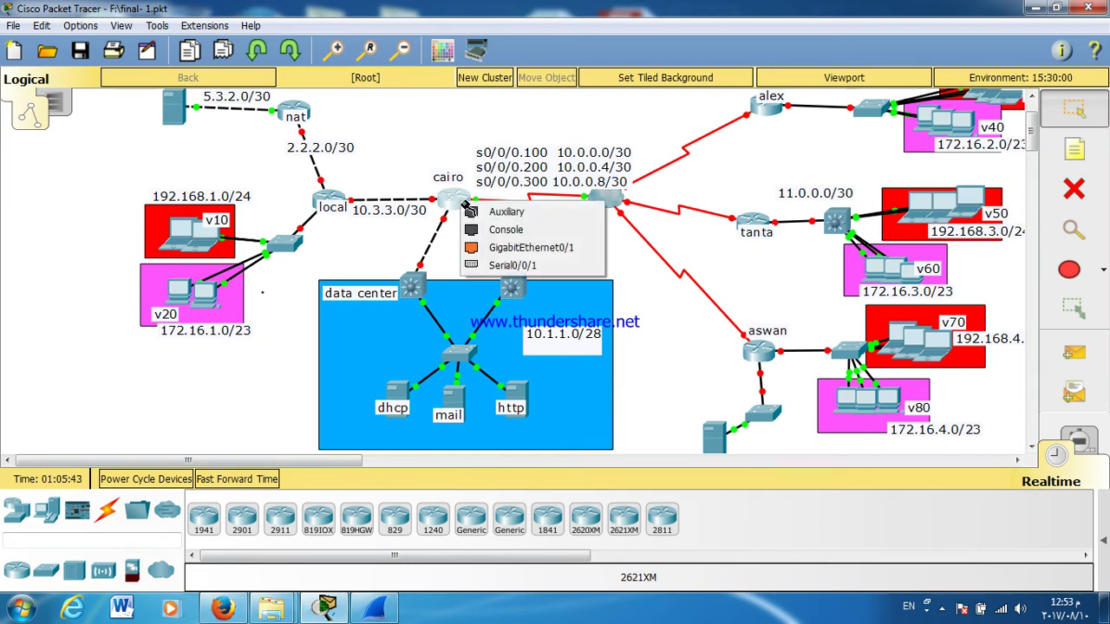
left_click(477, 248)
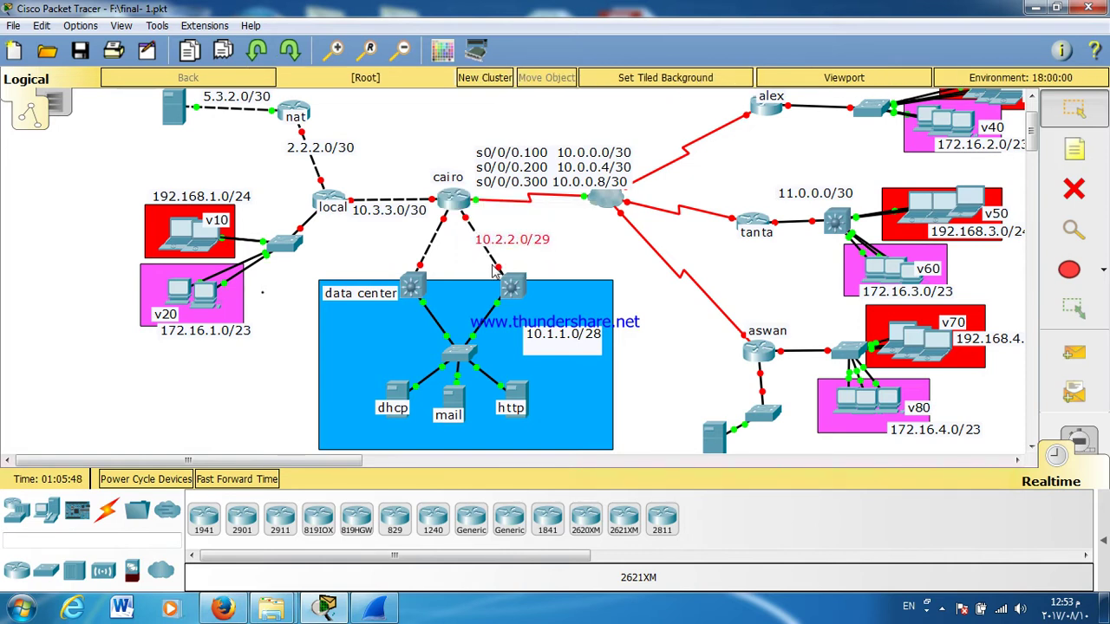
Step: Enable cairo's G0/1 and address it 10.2.2.1 255.255.255.248
left_click(455, 215)
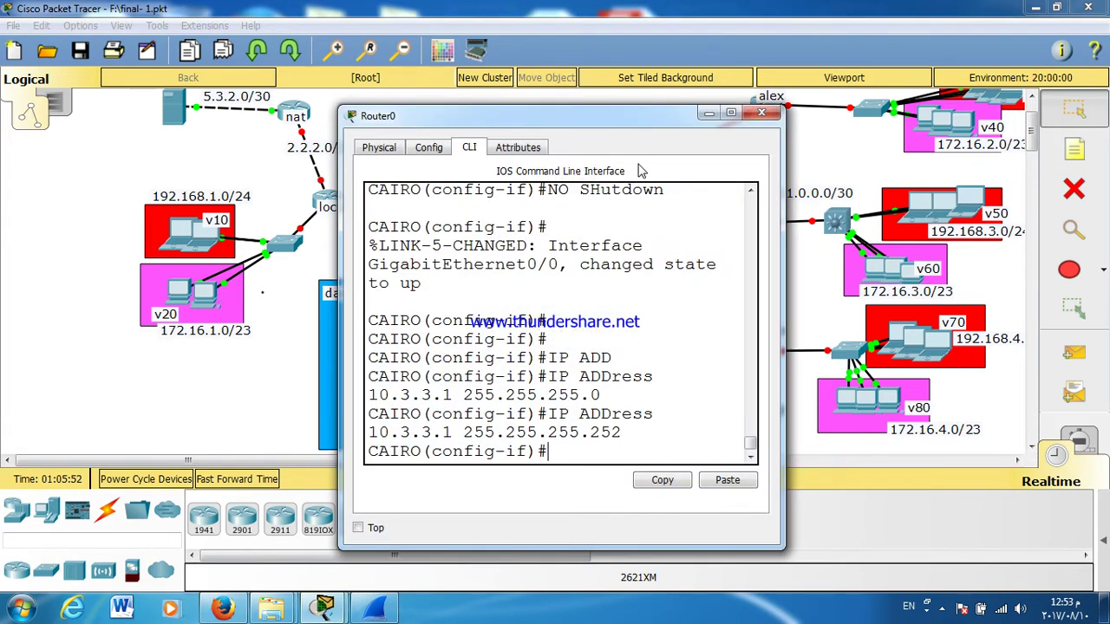
left_click(731, 114)
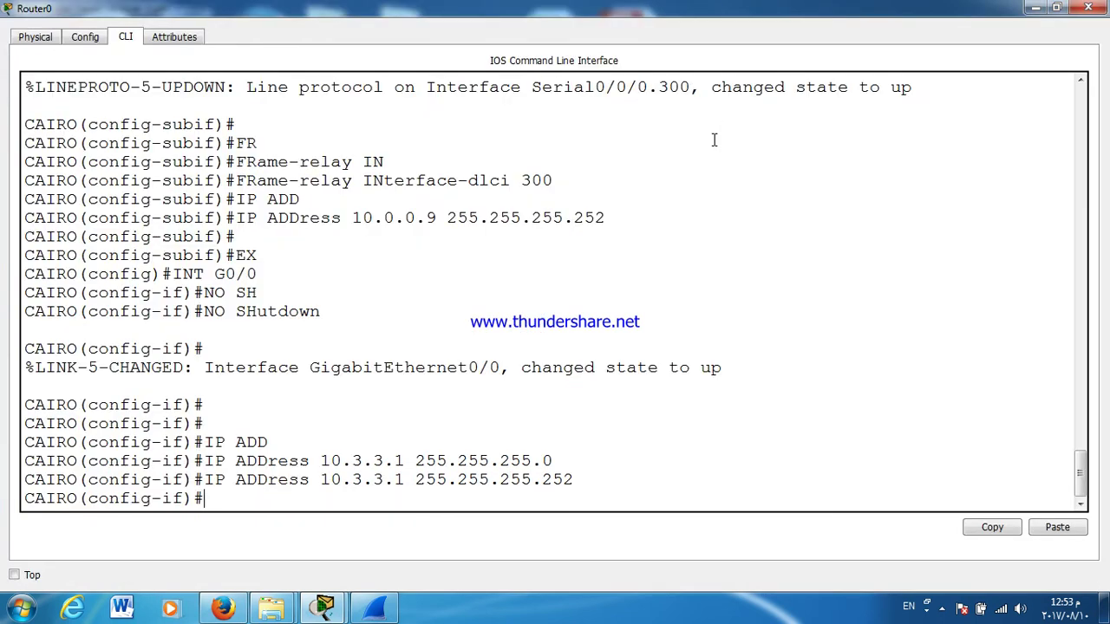
type("EX")
key("Return")
key("Return")
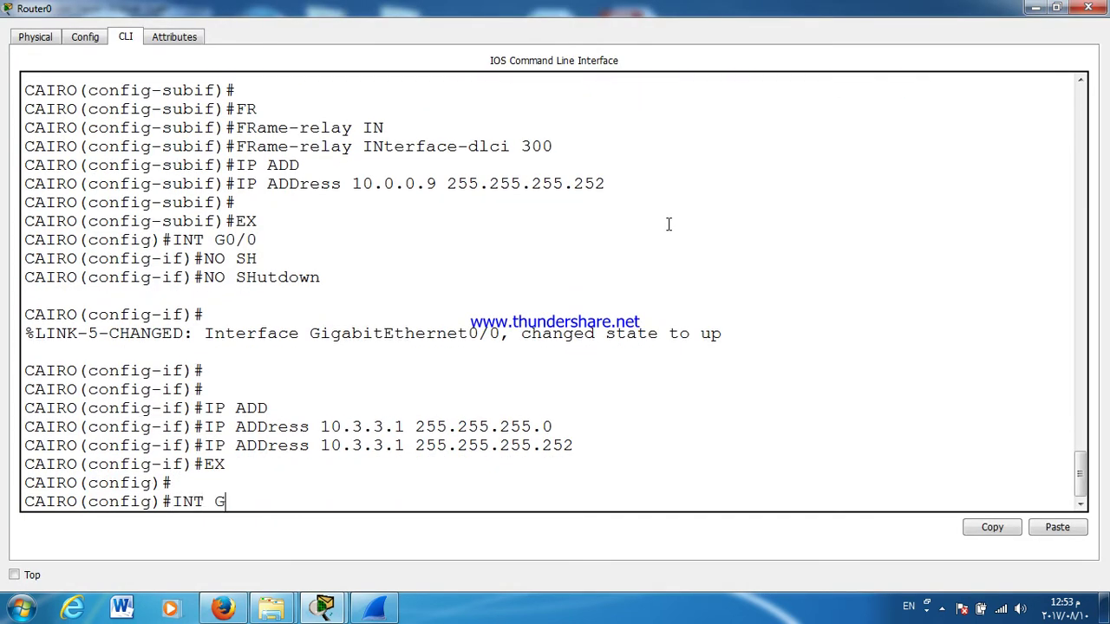
key("Return")
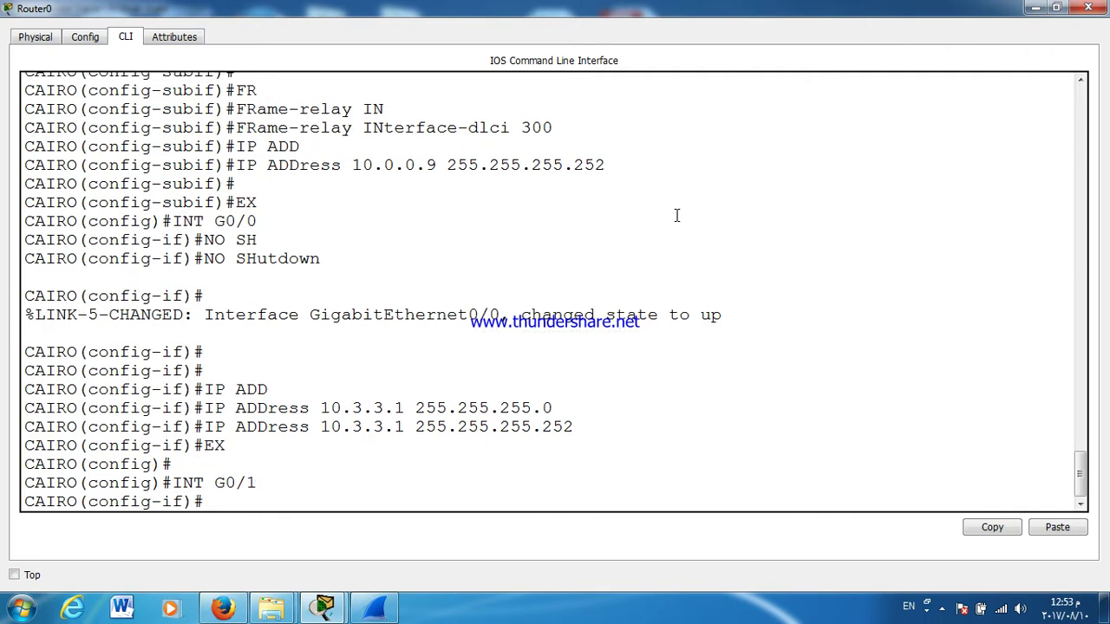
key("Return")
type("NO SHutdown")
key("Tab")
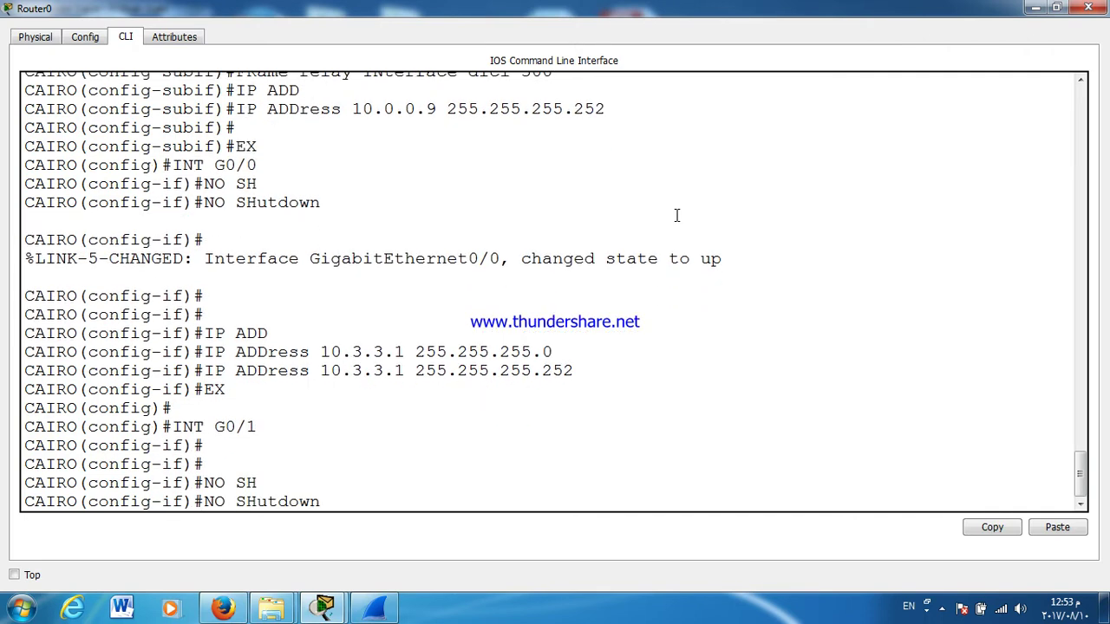
key("Return")
key("Return")
key("Return")
type("IP ADD")
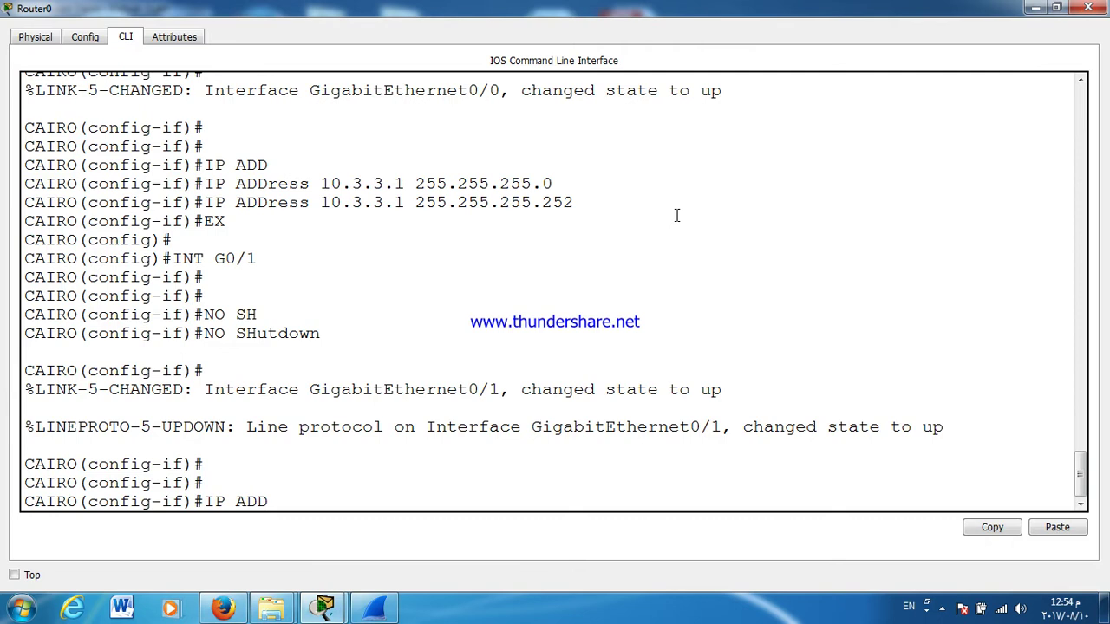
key("Tab")
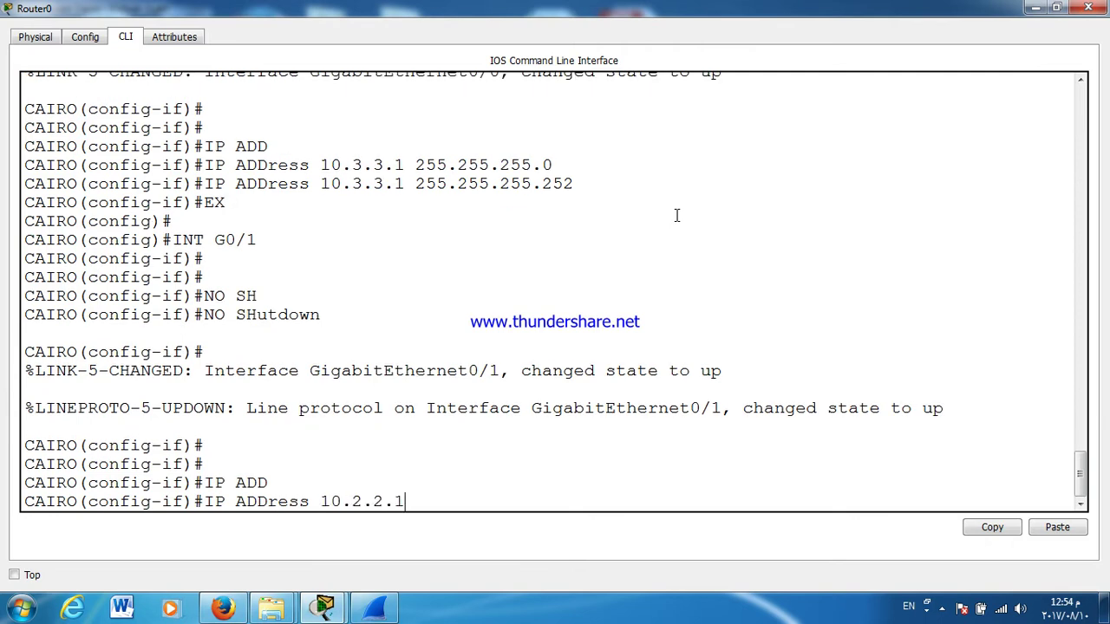
type("10.2.2.1 255.255.255")
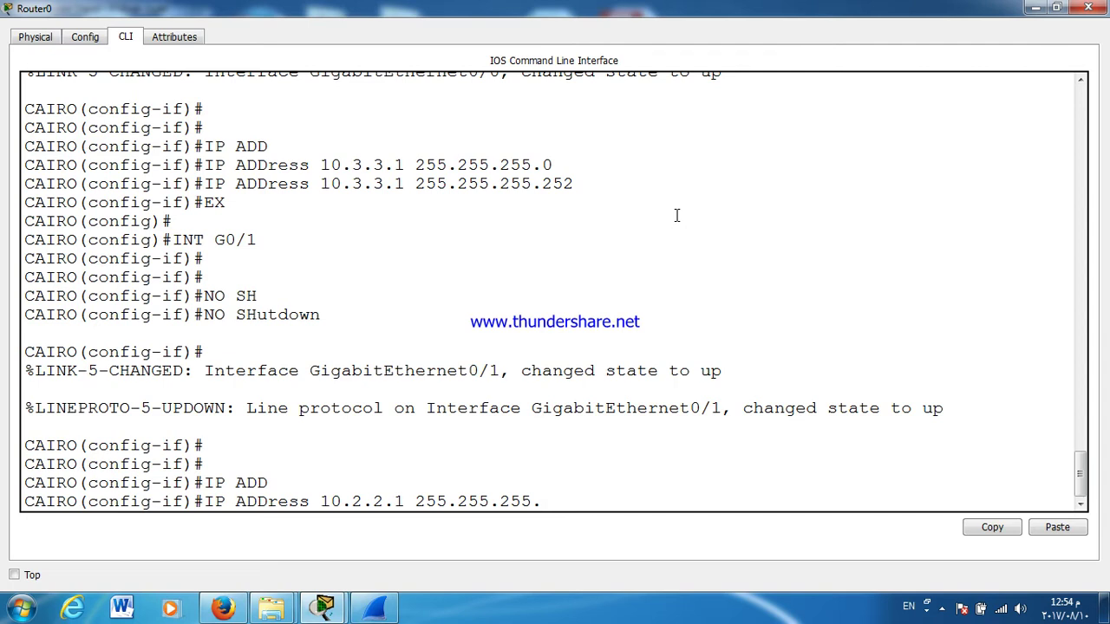
type(".248")
key("Return")
left_click(1088, 7)
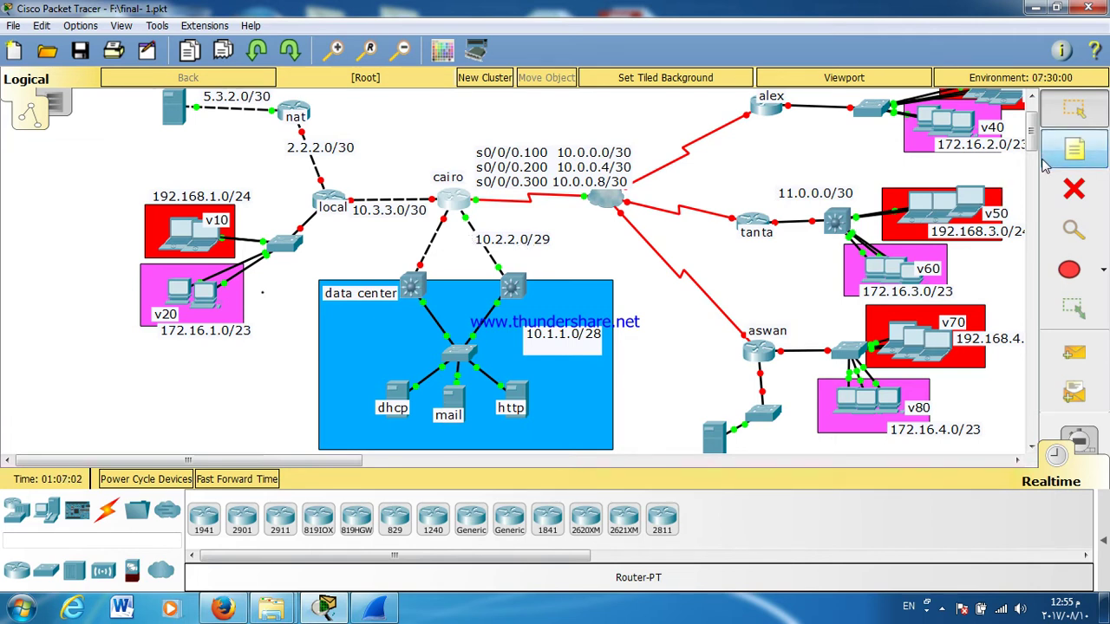
Step: Reapply cairo's G0/1 address 10.2.2.1 with mask 255.255.255.252
double_click(527, 249)
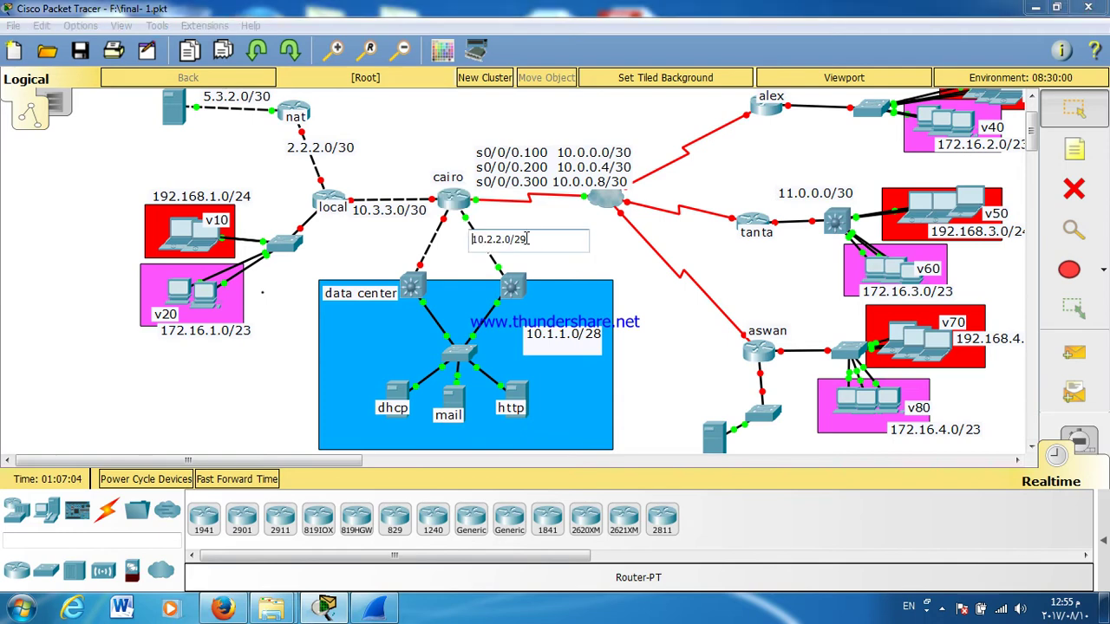
key("Escape")
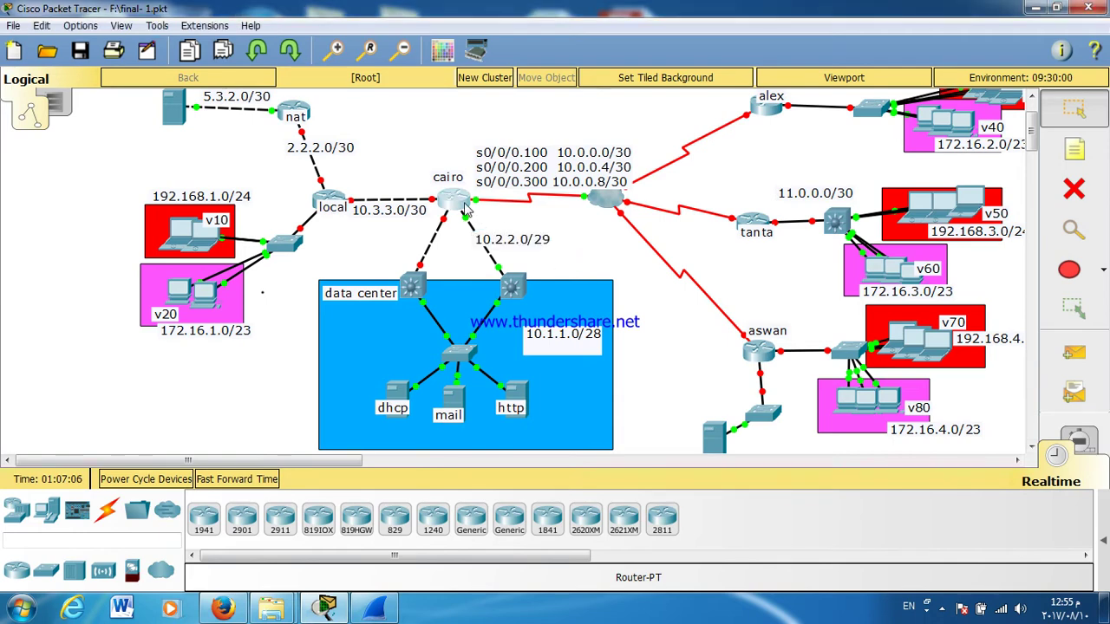
left_click(452, 199)
double_click(485, 118)
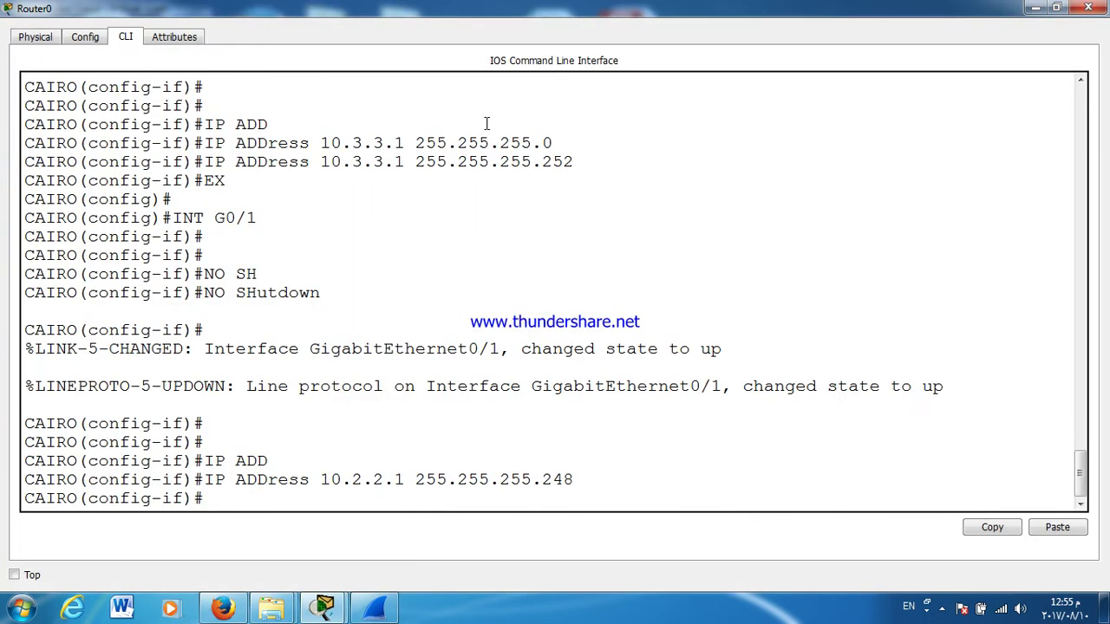
key("Up")
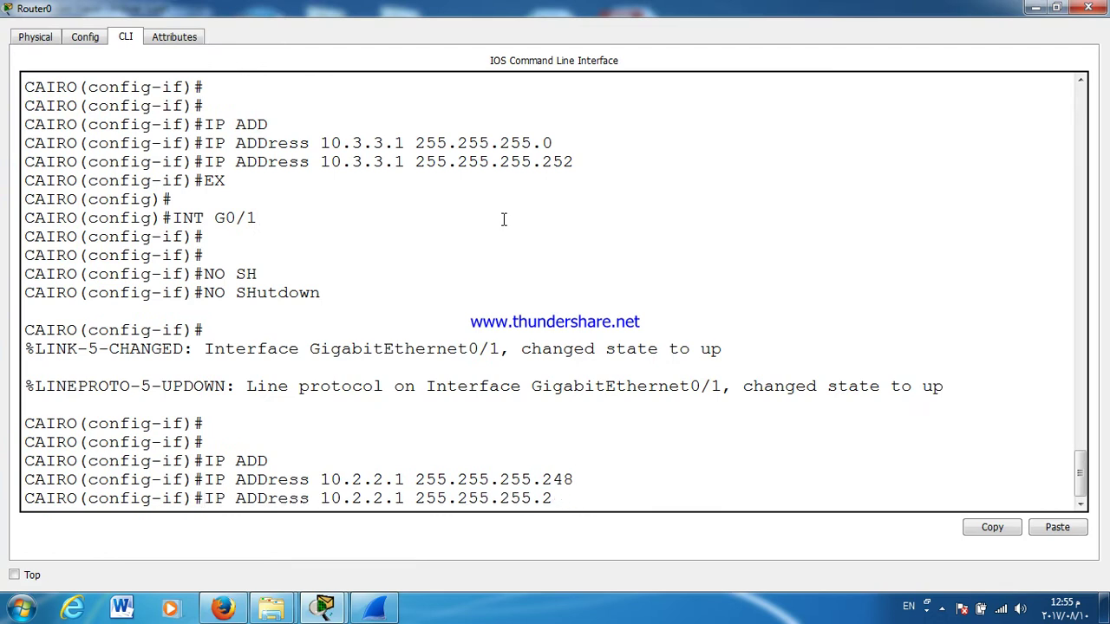
key("Return")
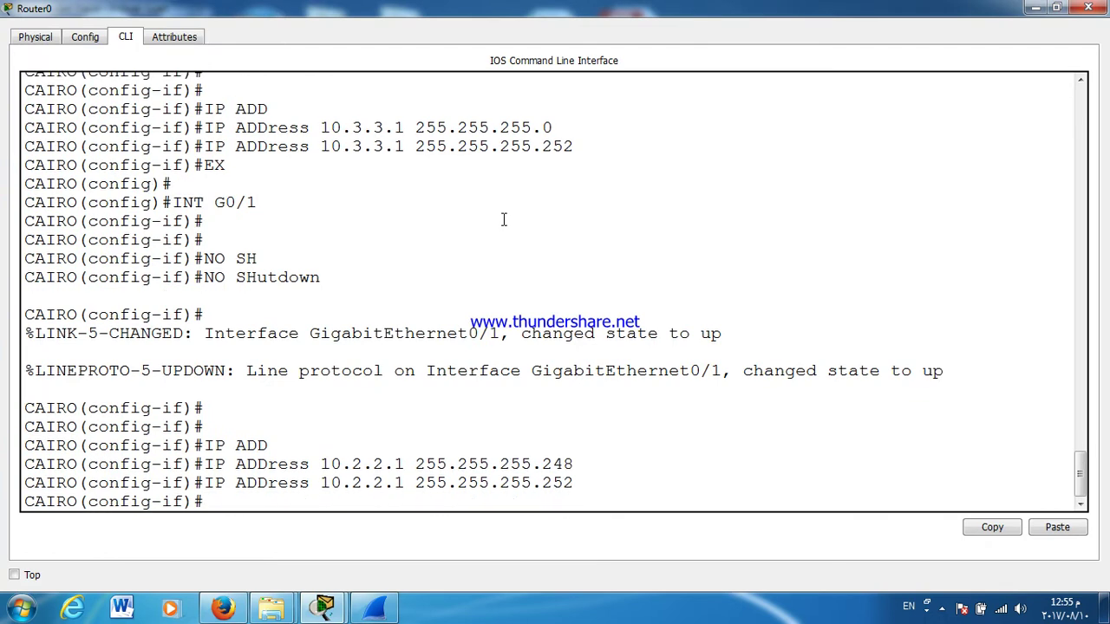
left_click(1088, 7)
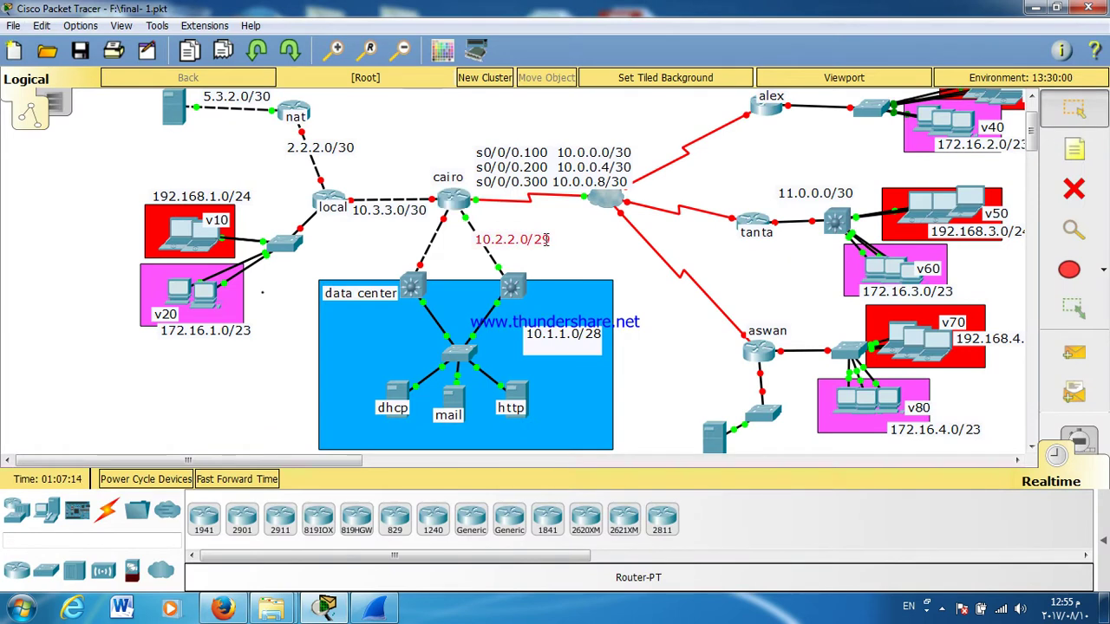
Step: Relabel the 10.2.2.0/29 note as 10.2.2.0/30
left_click(543, 239)
double_click(519, 233)
left_click(524, 234)
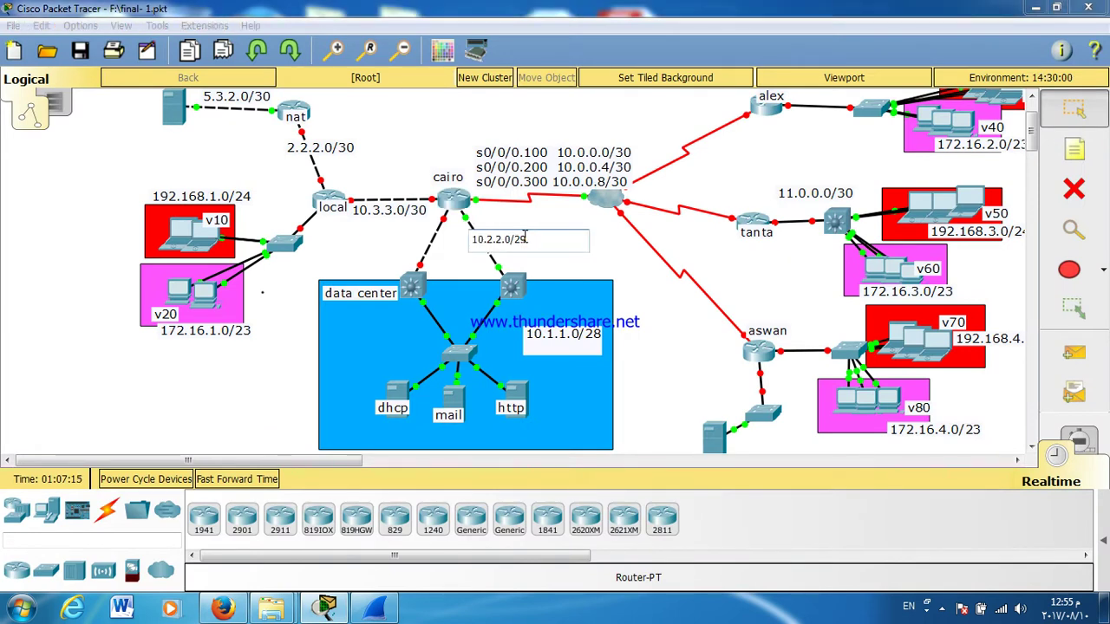
key("shift+Left")
key("shift+Left")
type("30")
left_click(577, 268)
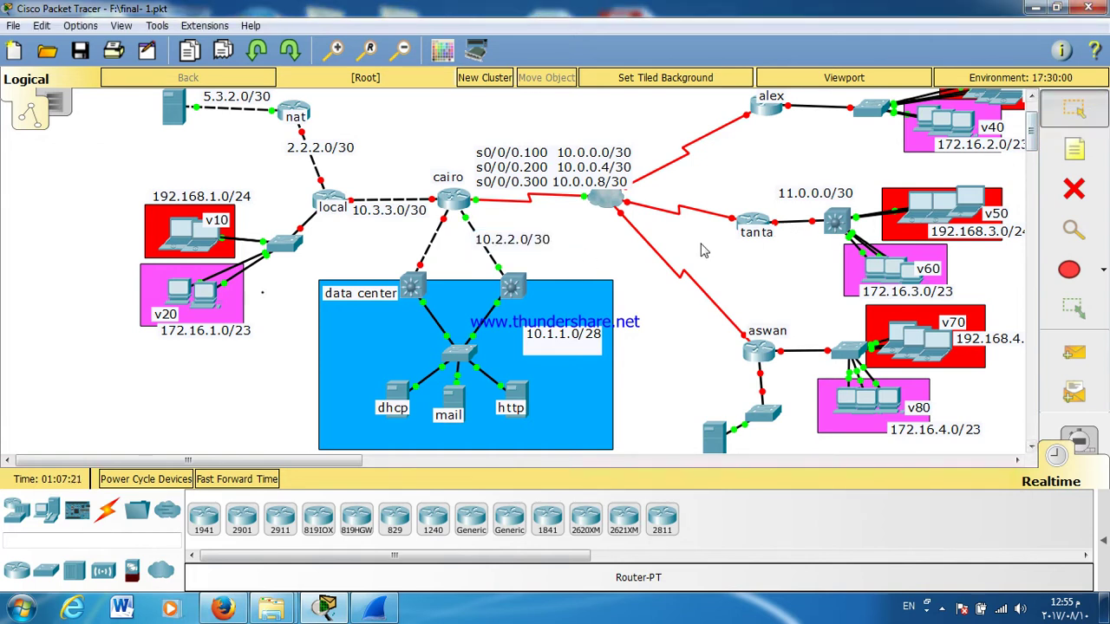
Step: Add a 10.2.2.4/30 note beside the left data-center link
left_click(1074, 149)
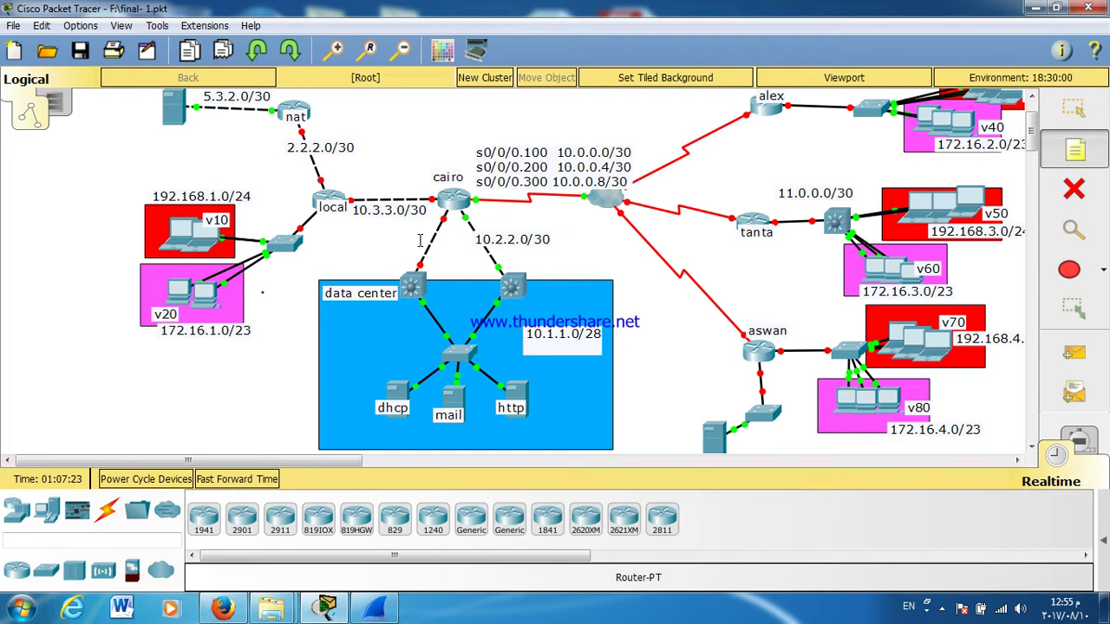
left_click(390, 247)
type("1")
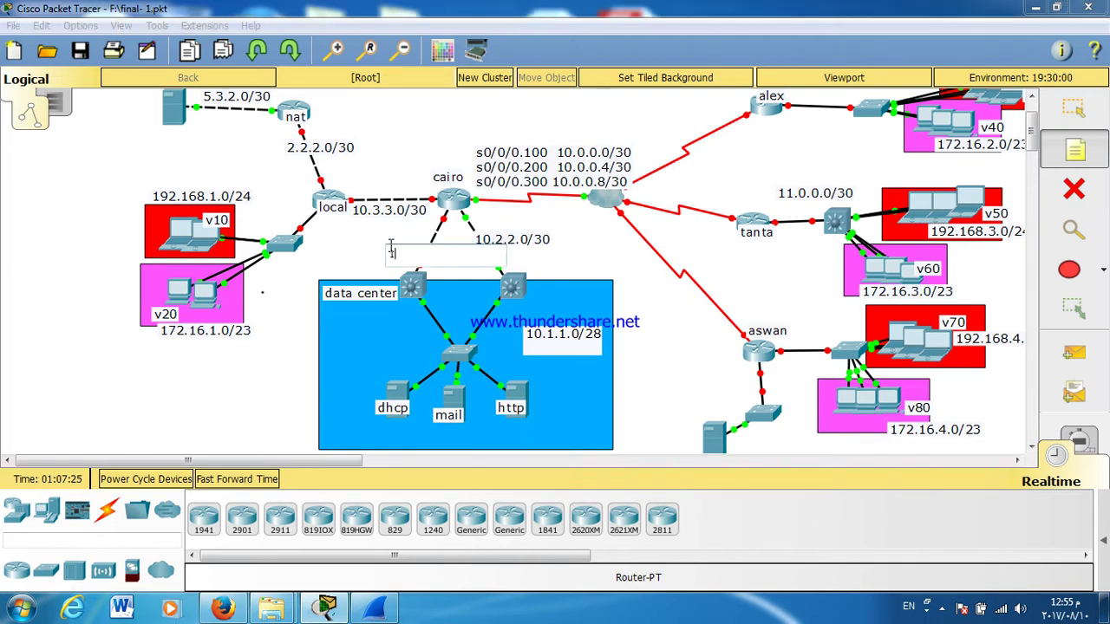
type("0.2.2.4/30")
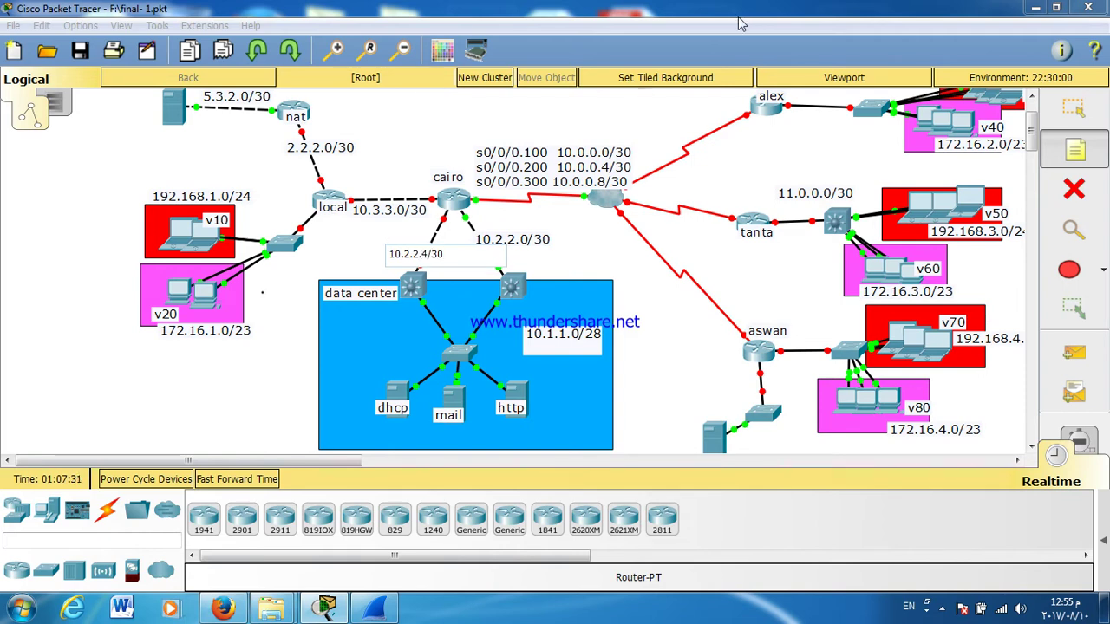
left_click(1073, 107)
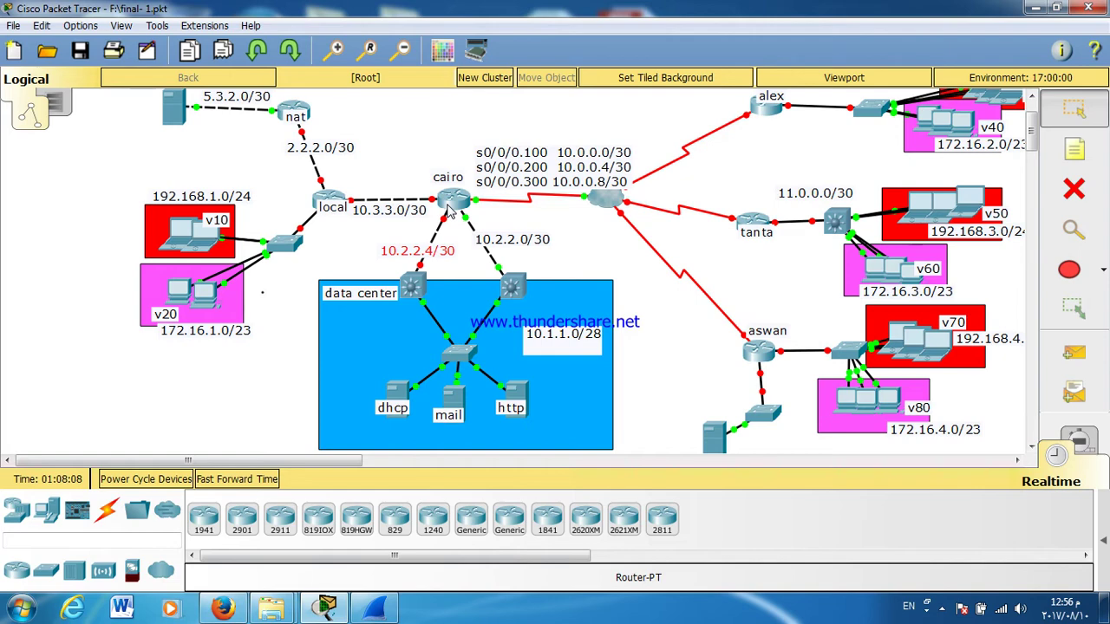
left_click(449, 202)
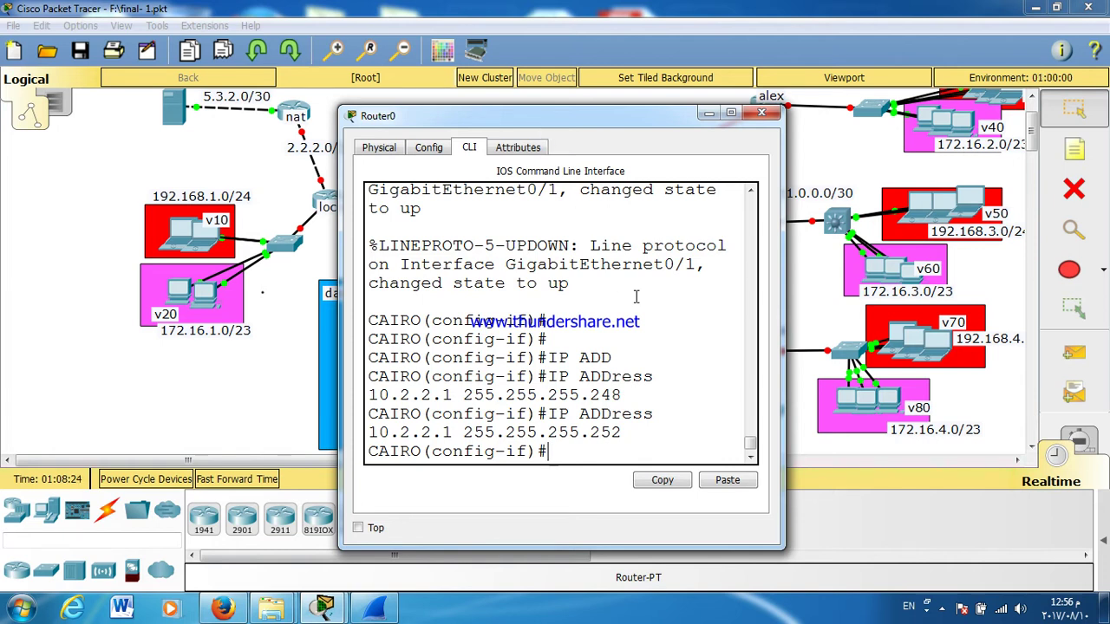
Step: Cable cairo's GigabitEthernet0/2 to the data-center switch
left_click(762, 114)
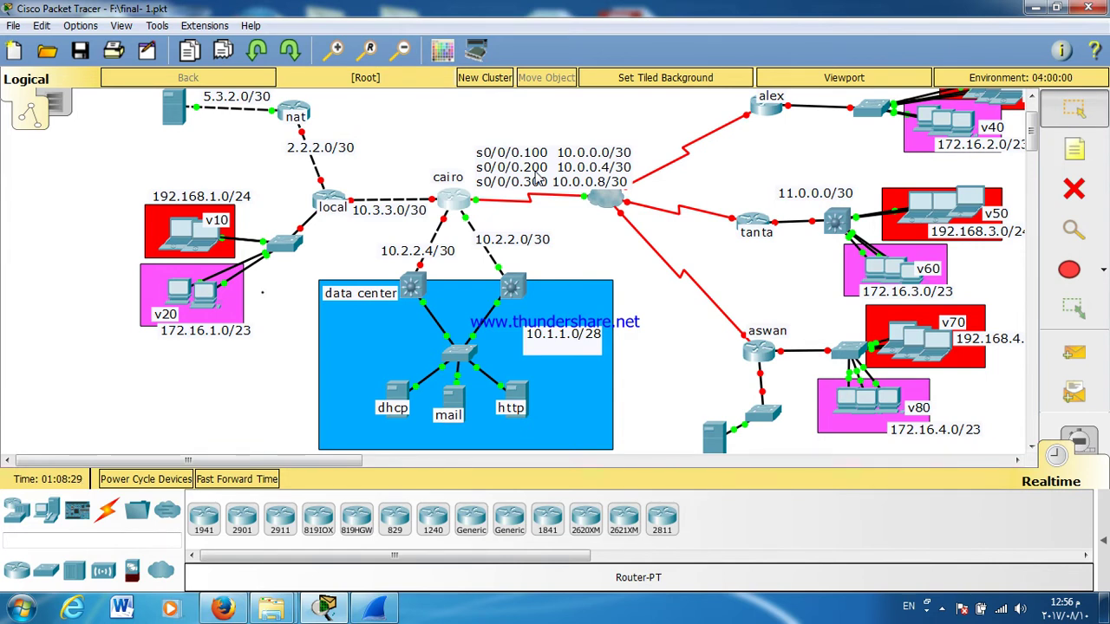
left_click(447, 211)
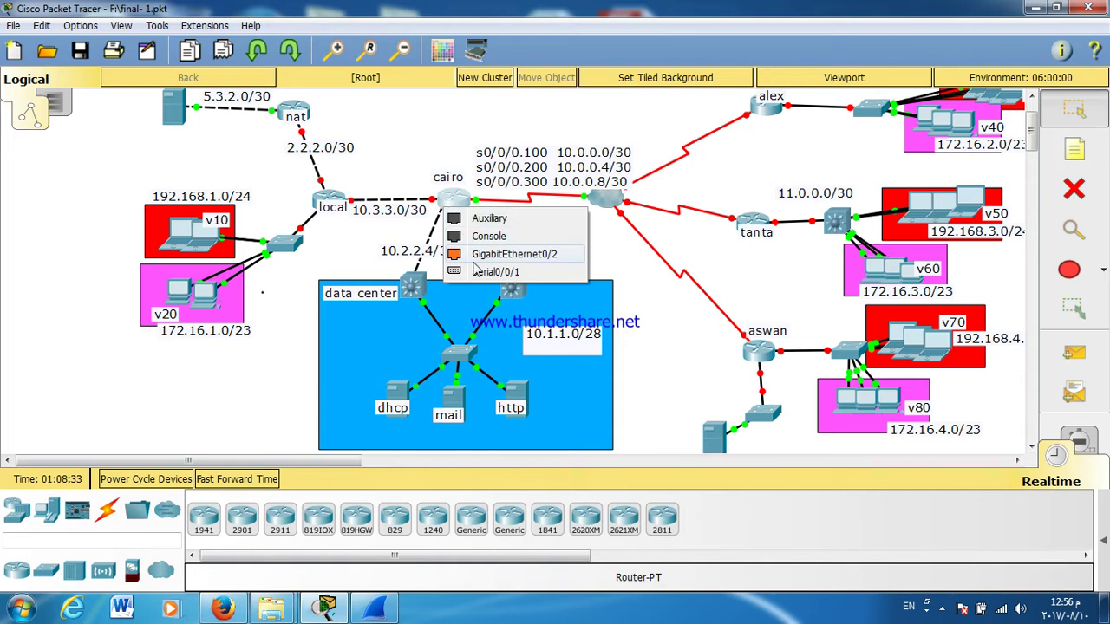
left_click(485, 252)
Step: In cairo's CLI, enter interface G0/2 and enable it with no shutdown
left_click(451, 196)
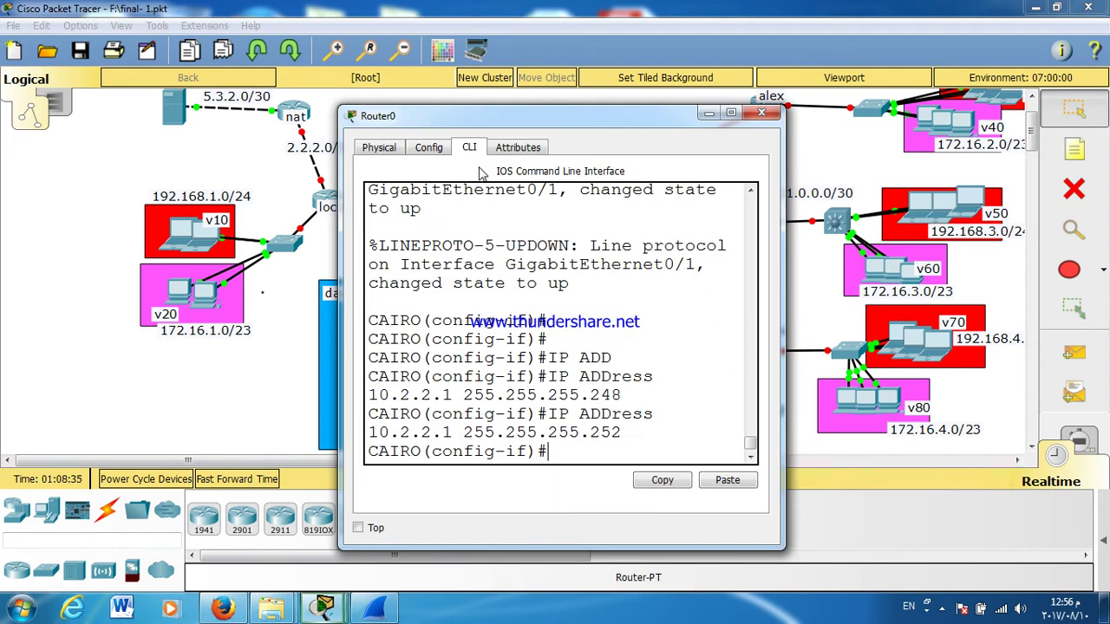
left_click_drag(457, 120, 705, 100)
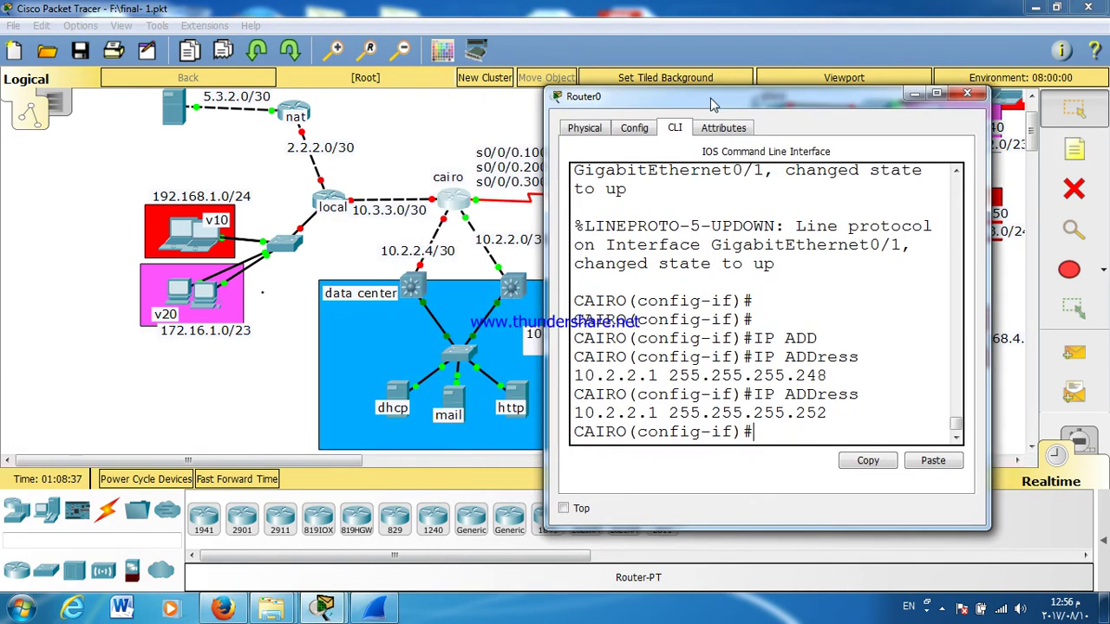
key("Return")
key("Return")
type("EC")
key("BackSpace")
type("X")
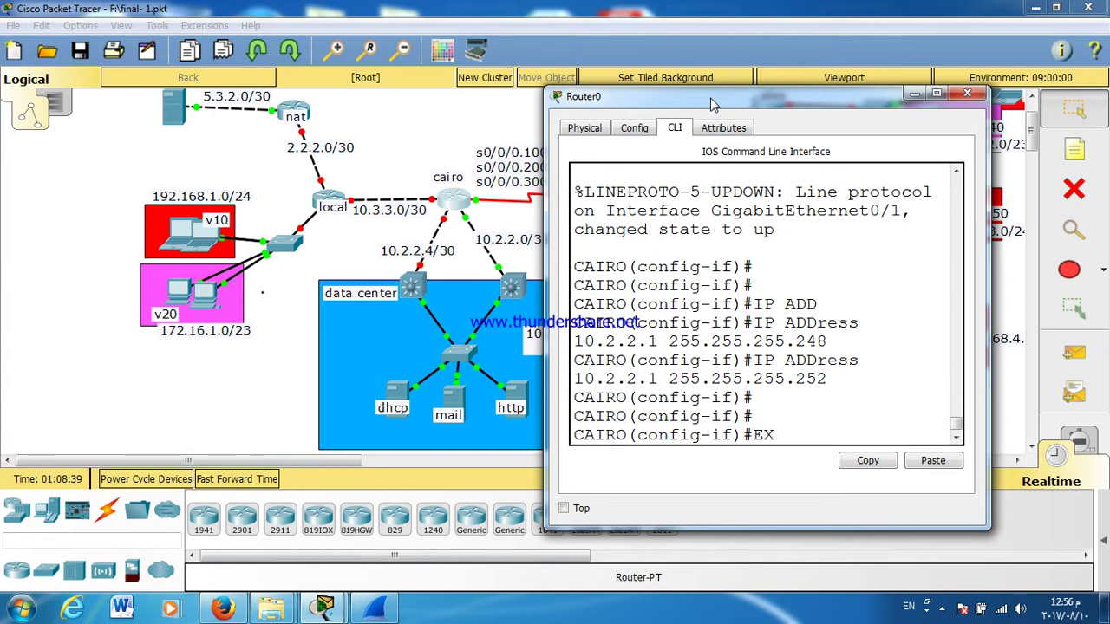
key("Return")
type("INT")
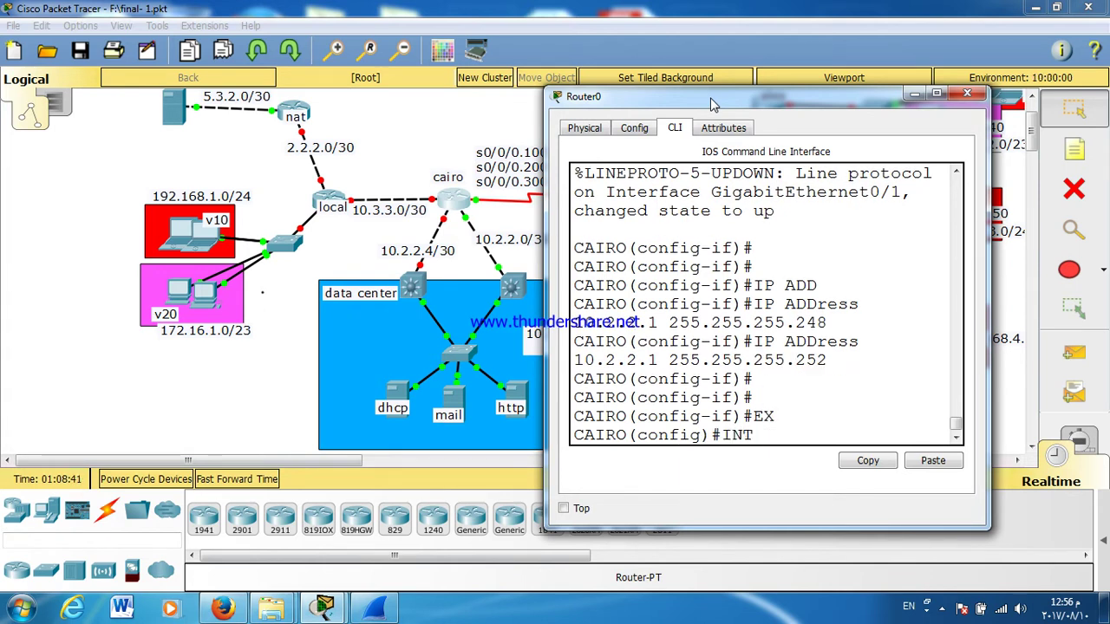
type(" G0/2")
key("Return")
type("NO")
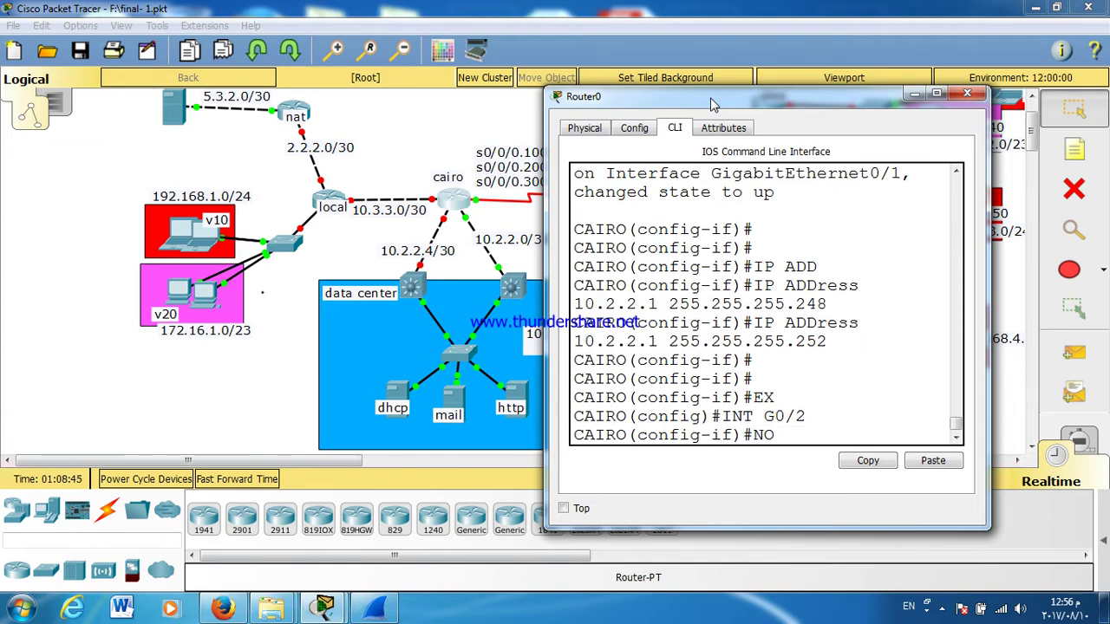
type(" SH")
key("Tab")
key("Return")
Step: Assign G0/2 the address 10.2.2.5 255.255.255.252 and close the console
key("Return")
key("Return")
key("Return")
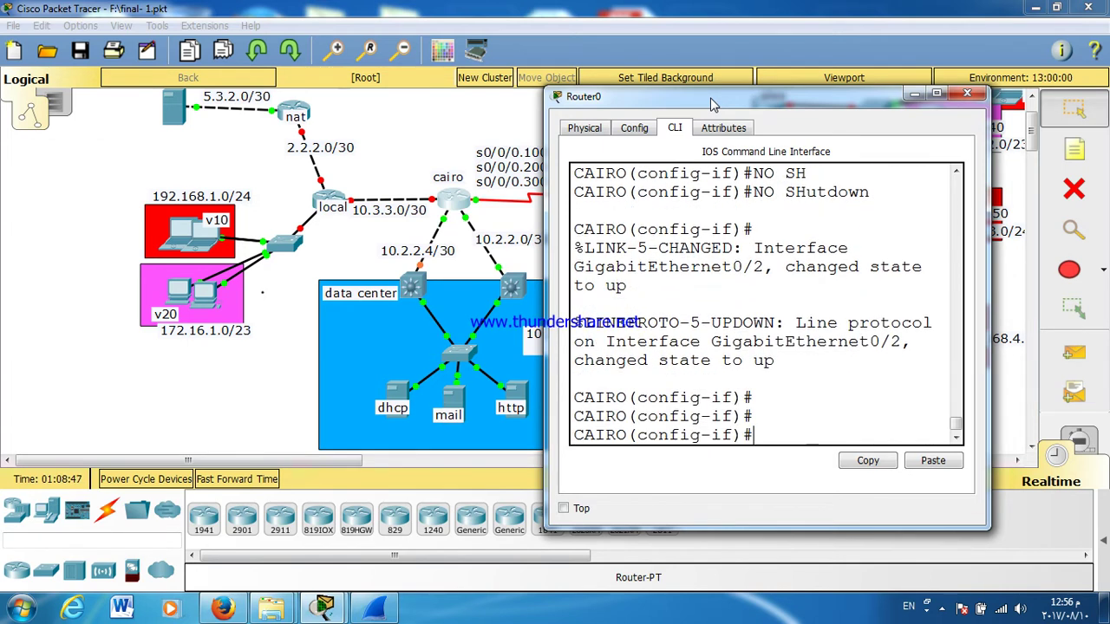
key("Return")
type("IP ADD")
key("Tab")
type("10.1.1.2")
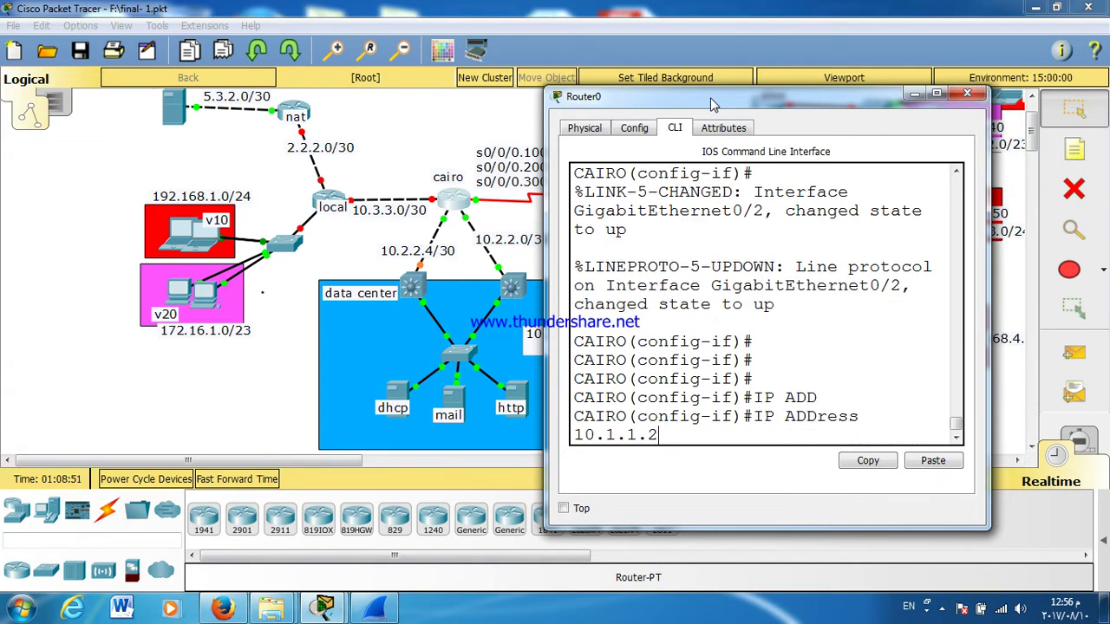
key("BackSpace")
key("BackSpace")
key("BackSpace")
key("BackSpace")
key("BackSpace")
type(".2.2.")
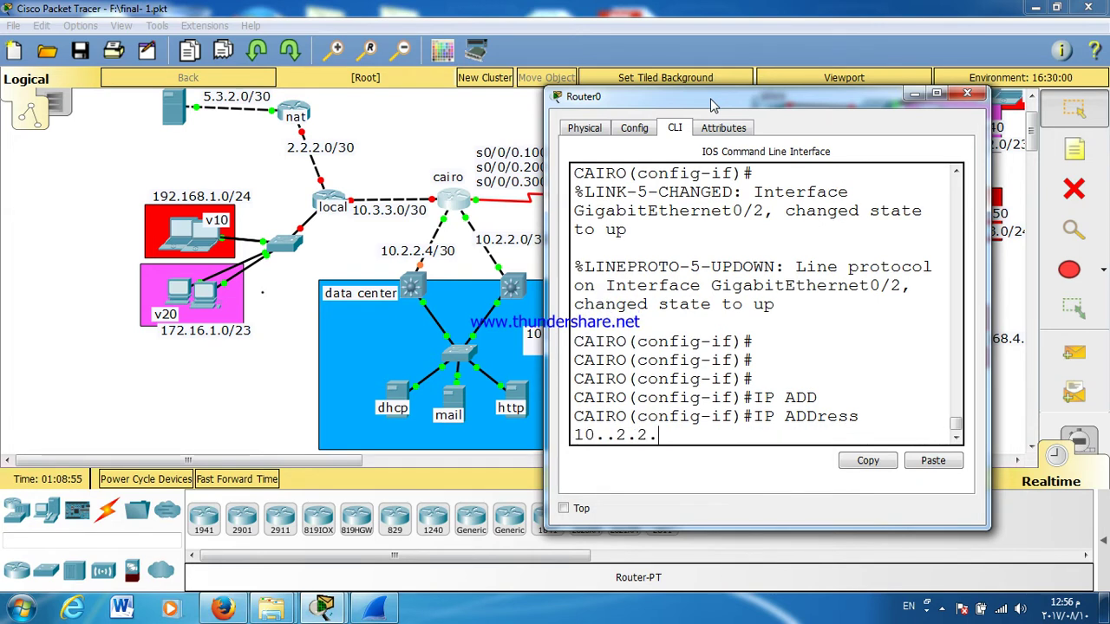
type("5 255.255.255.252")
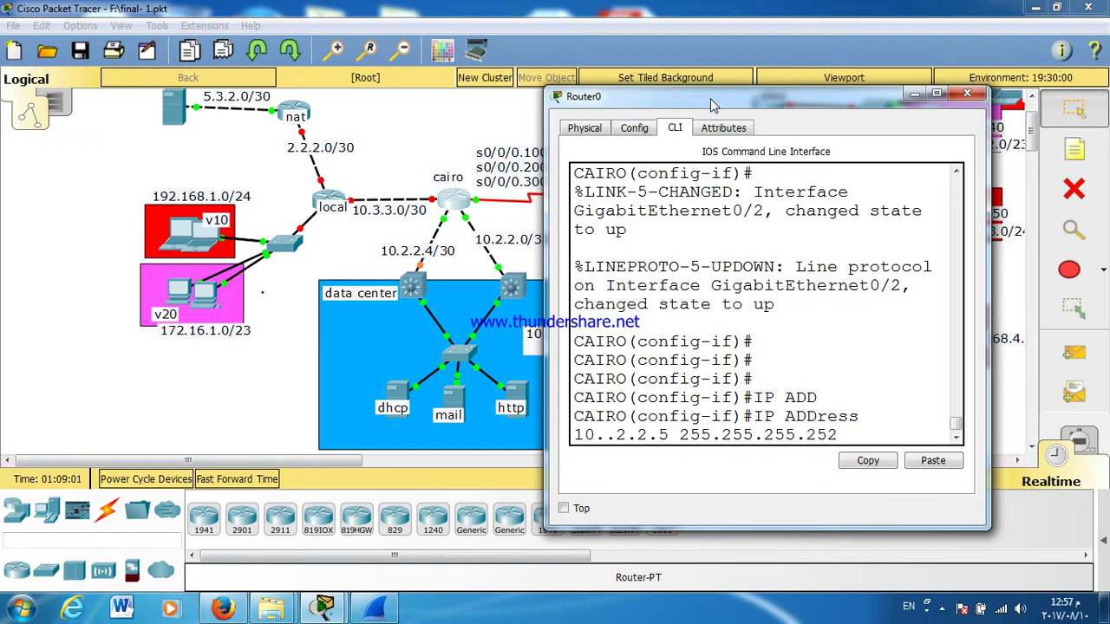
key("Left")
key("Left")
key("Left")
key("Left")
key("Left")
key("Return")
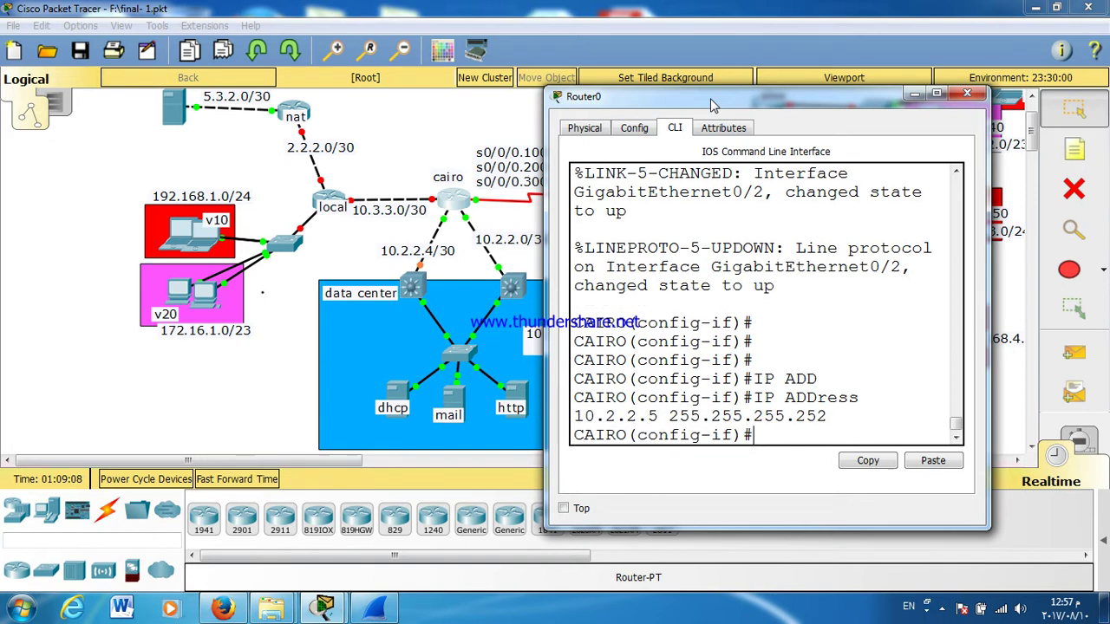
key("Return")
key("Return")
key("Return")
key("Return")
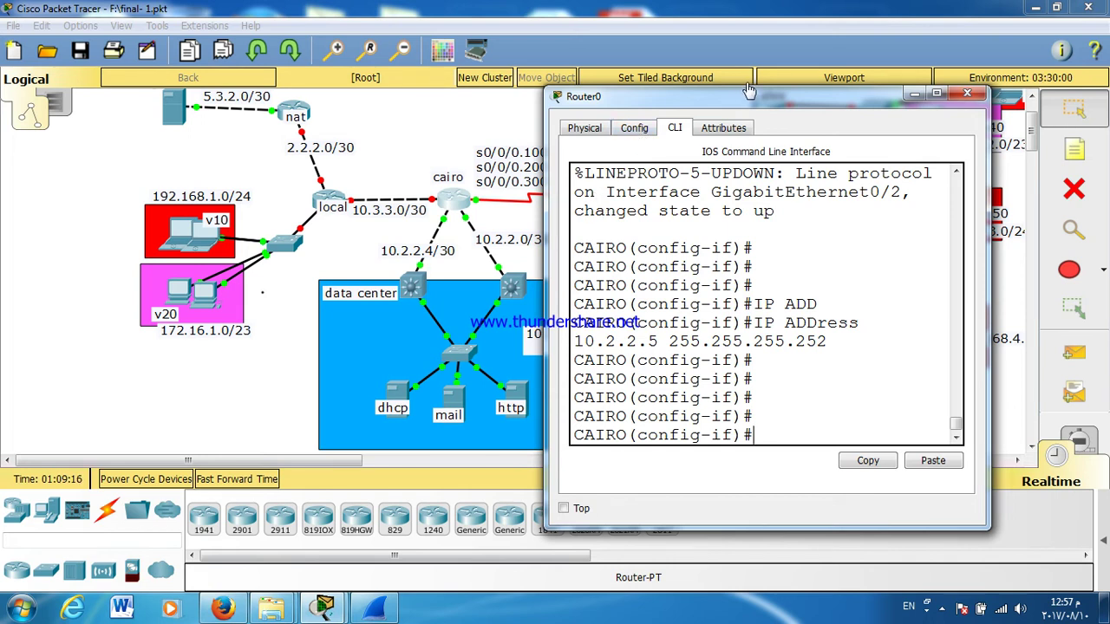
left_click(967, 95)
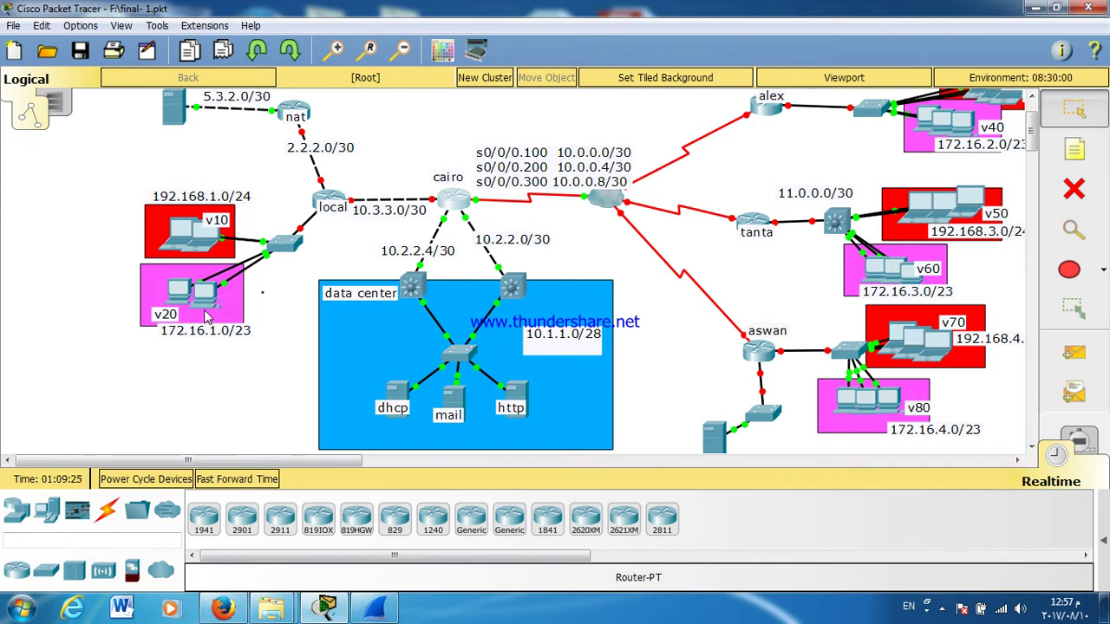
Step: Pause the Free Screen Recorder recording from its notification-area icon
mouse_move(207, 318)
left_click(943, 609)
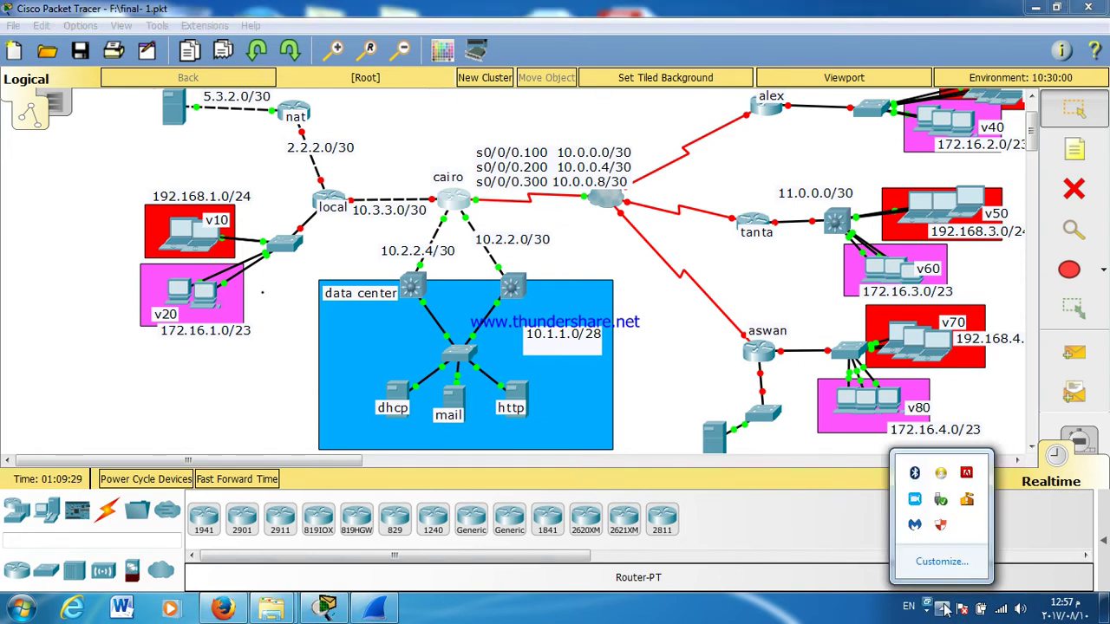
left_click(915, 501)
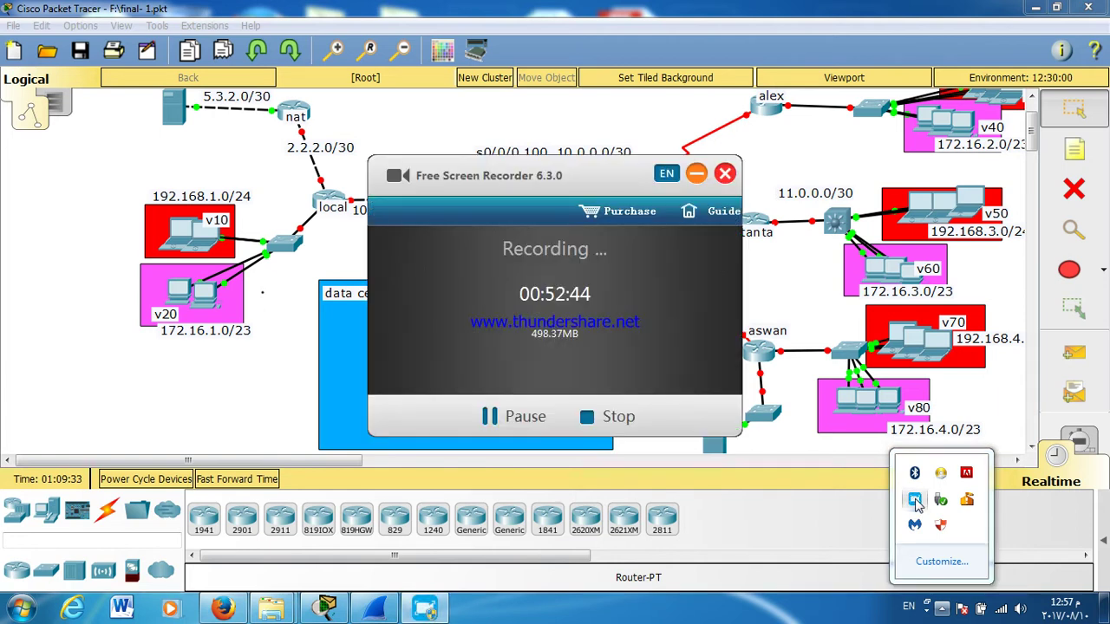
left_click(498, 418)
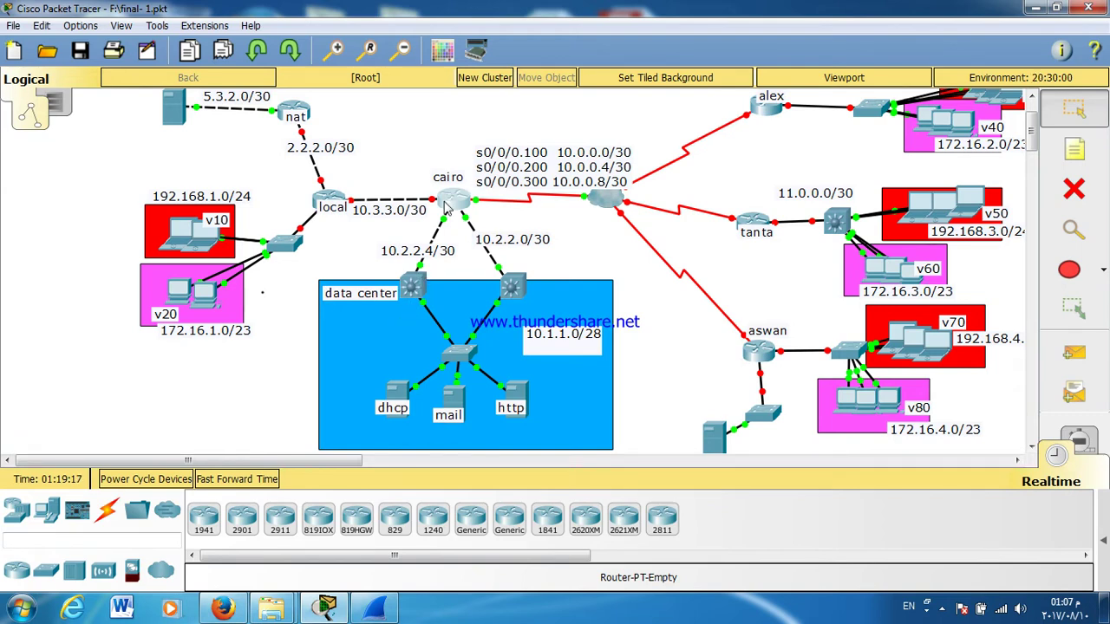
Step: Cable the data-center switch to the cairo router and fast-forward time until the link comes up
left_click(447, 208)
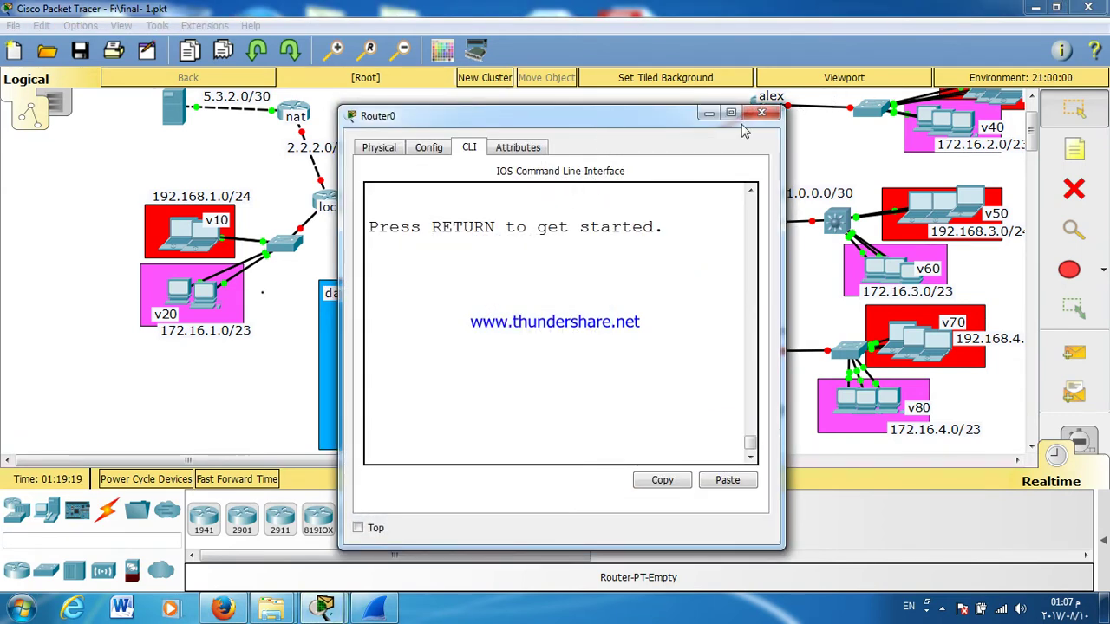
left_click(761, 113)
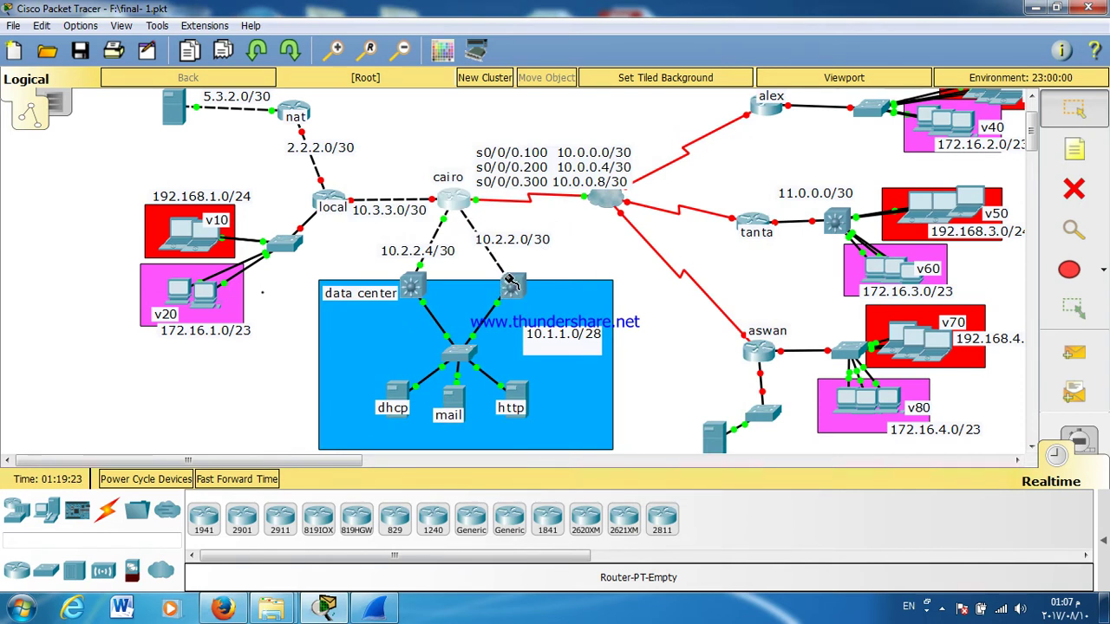
left_click(512, 283)
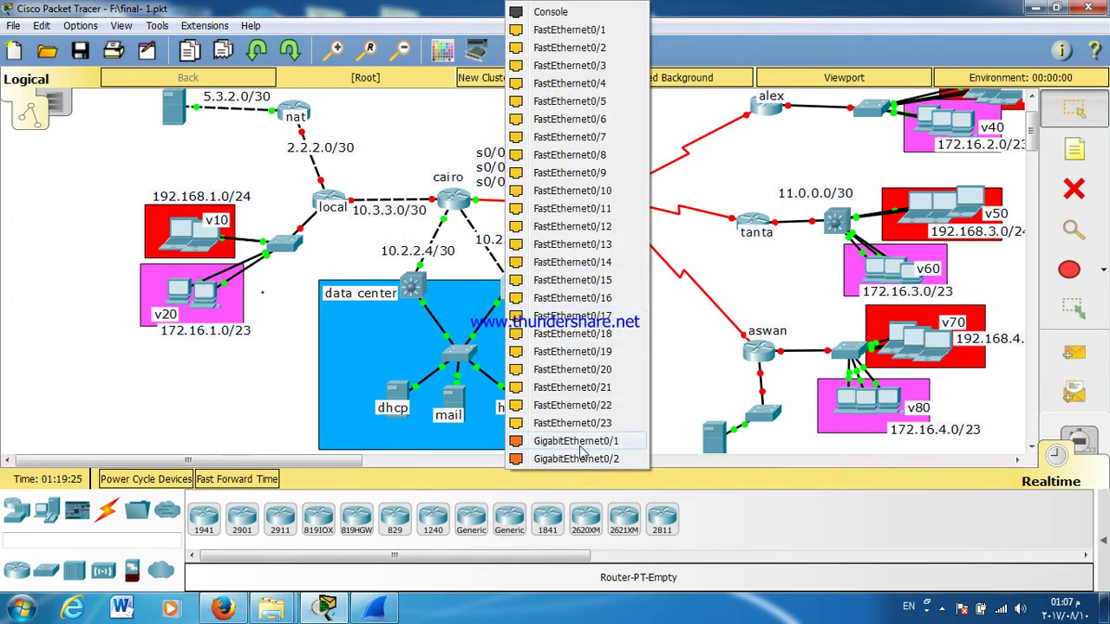
left_click(580, 444)
left_click(248, 488)
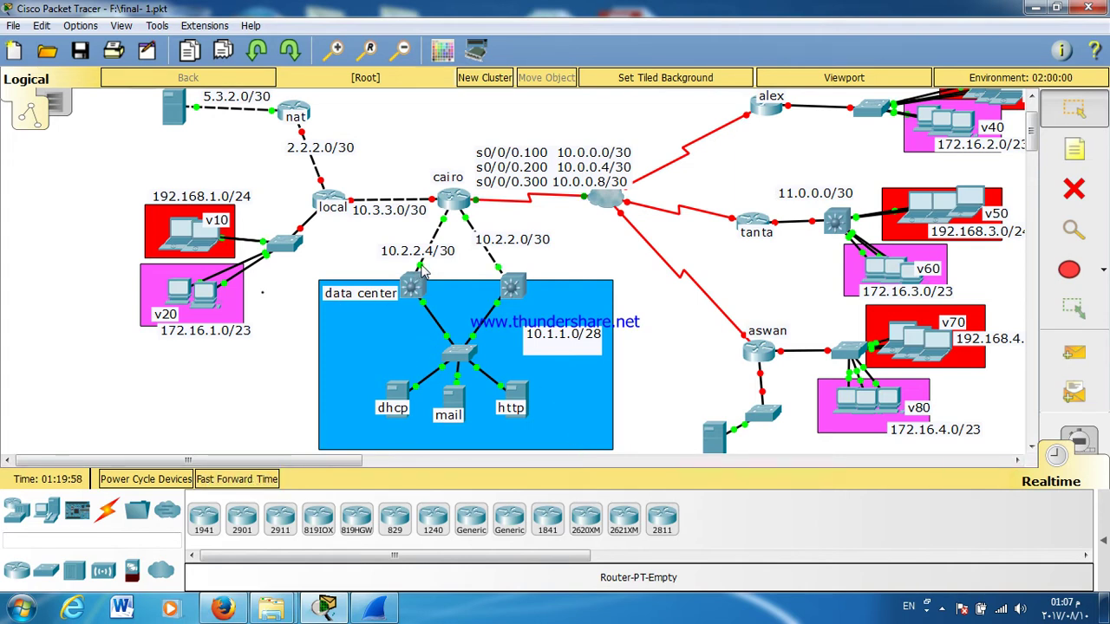
left_click(414, 281)
left_click(465, 440)
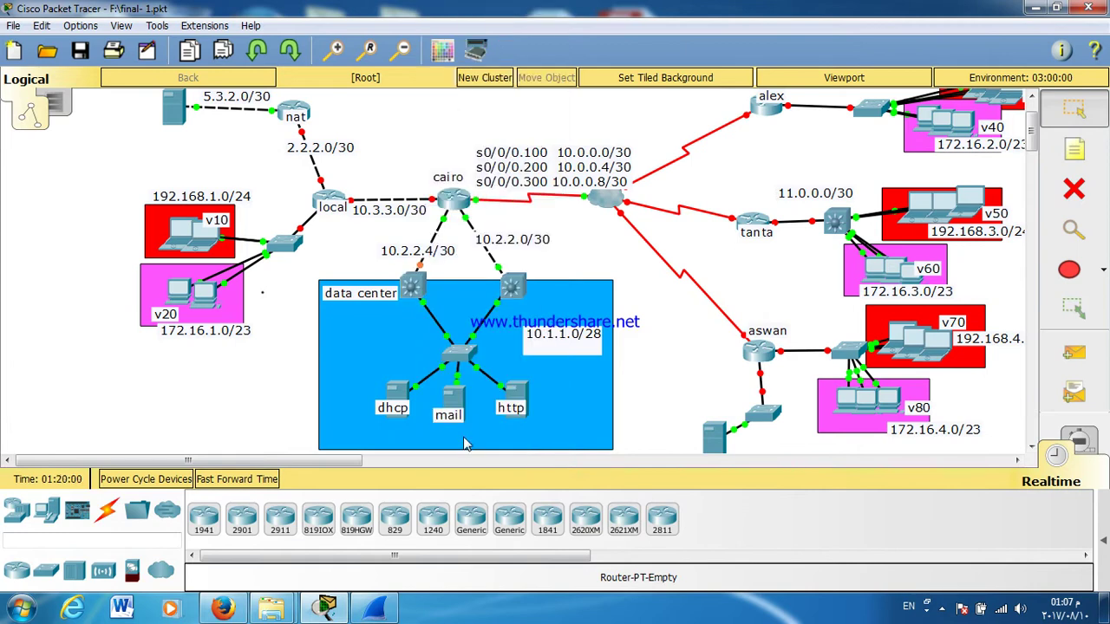
left_click(242, 483)
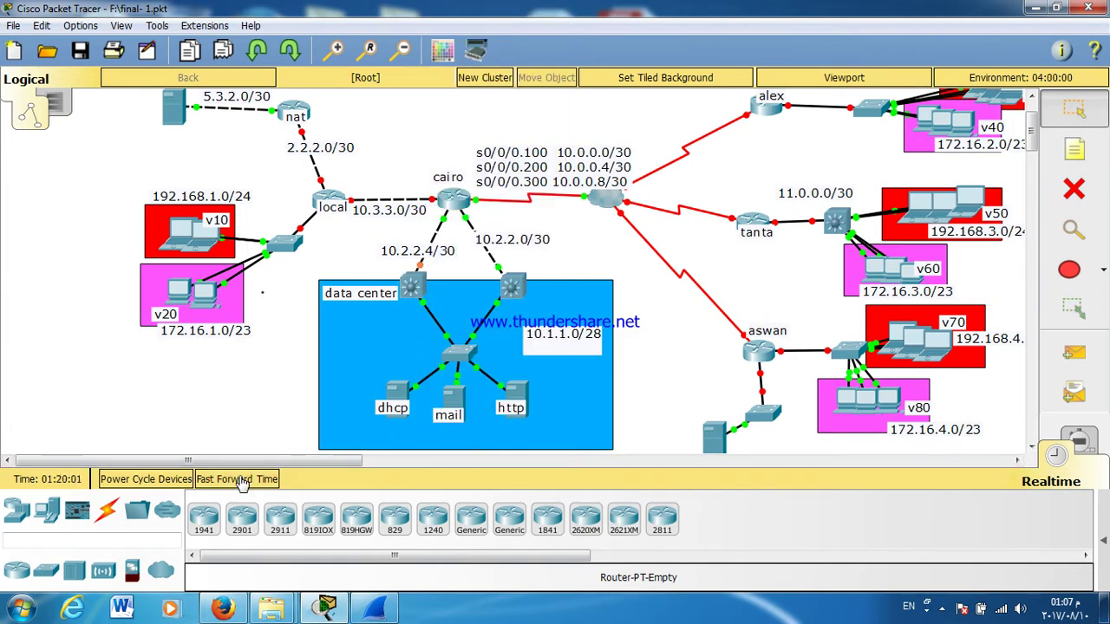
left_click(242, 483)
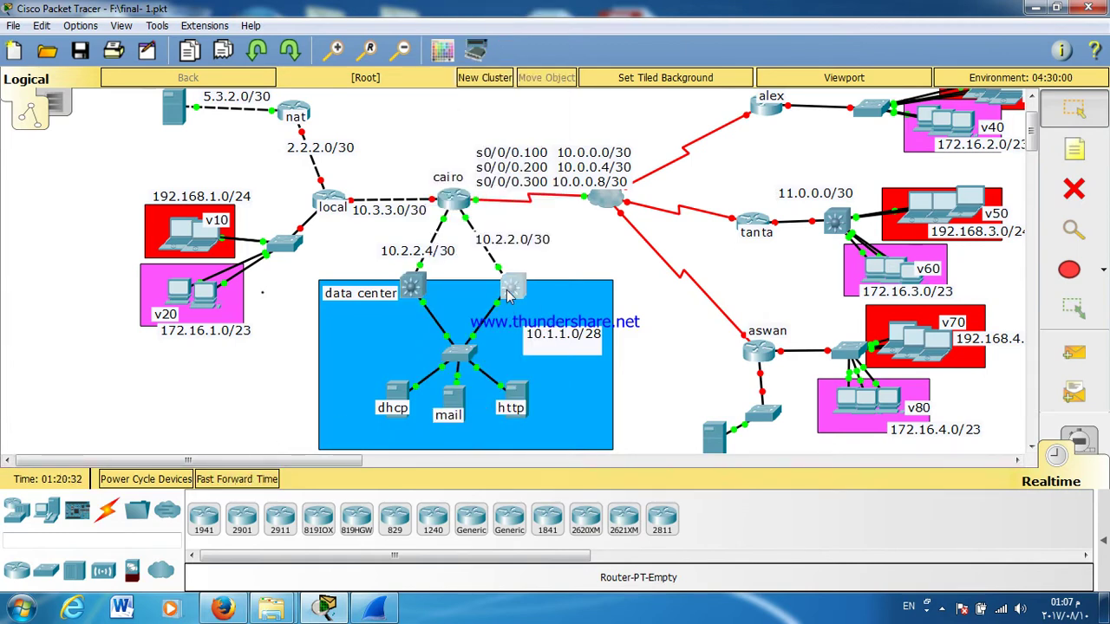
Step: On Multilayer Switch0's CLI, enter privileged mode and then global configuration mode
left_click(511, 287)
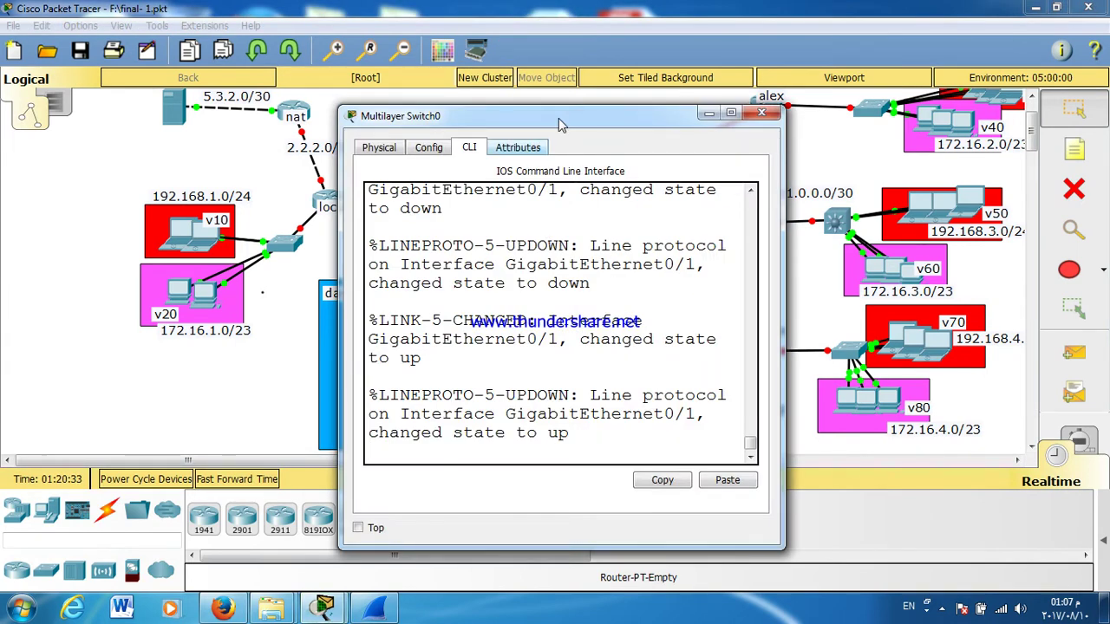
left_click_drag(561, 124, 771, 75)
key("Return")
key("Return")
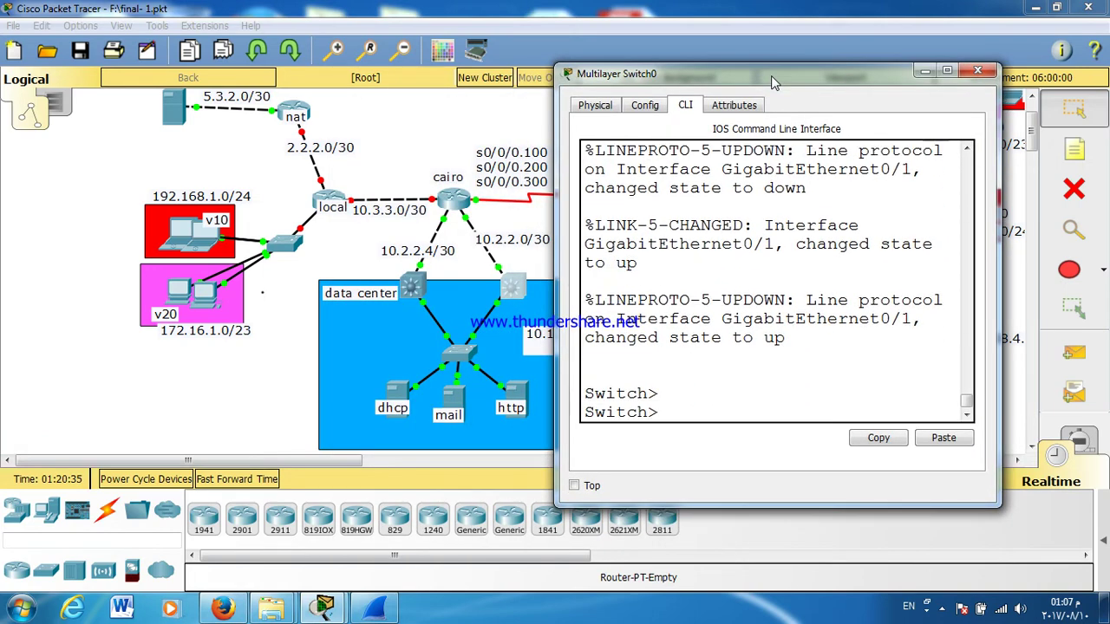
key("Return")
type("EN")
key("Return")
type("CONF T")
key("Return")
key("Return")
key("Return")
key("Return")
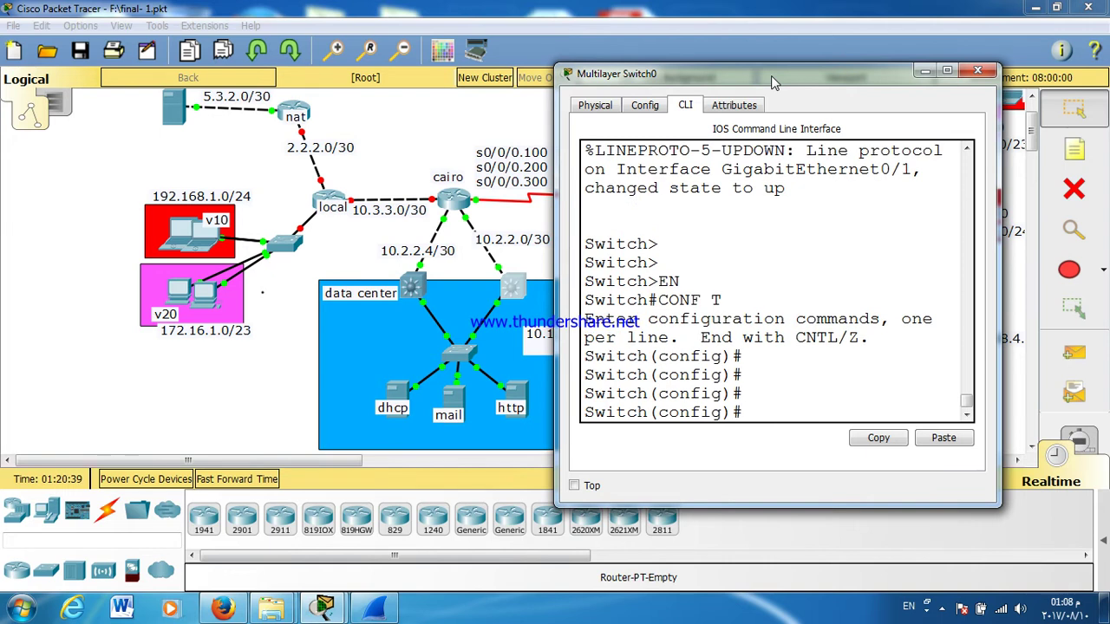
Step: Make interface G0/2 a routed port with no switchport
type("INT G0/2")
key("Return")
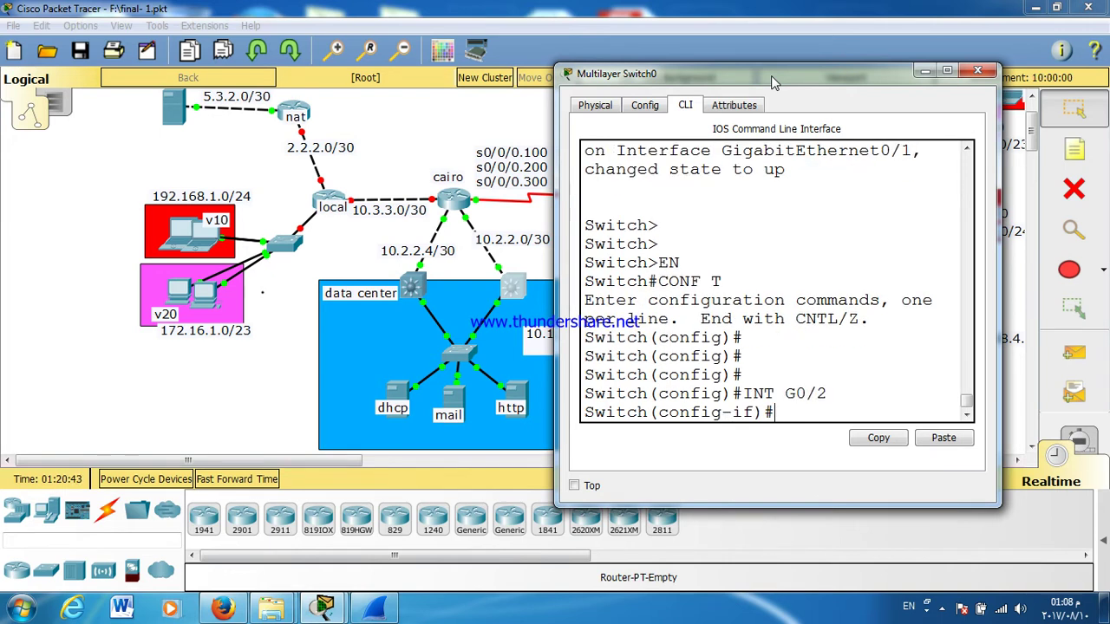
type("NO SW")
key("Tab")
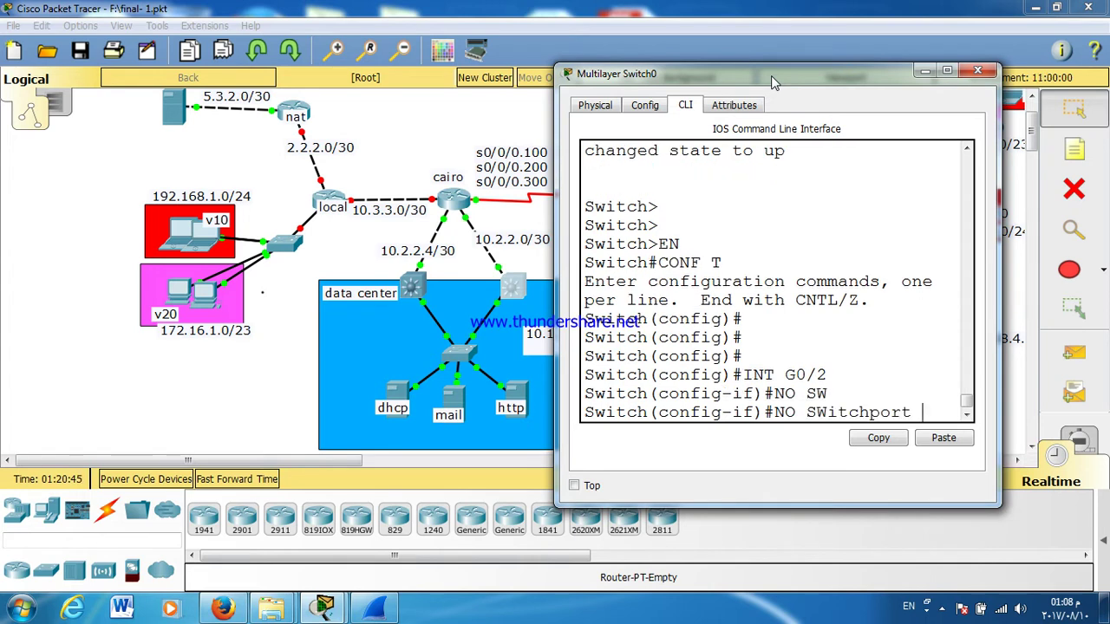
key("Return")
key("Return")
key("Return")
type("IP ADD")
key("Tab")
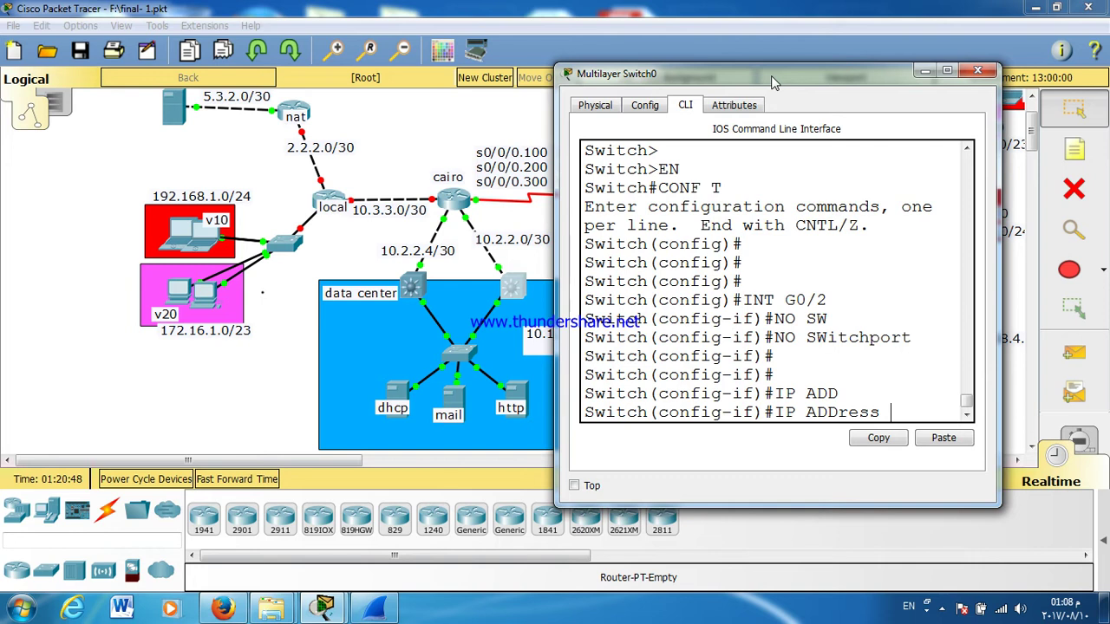
Step: Make G0/1 a routed port addressed 10.2.2.2 255.255.255.252, then exit interface configuration
key("Up")
key("Up")
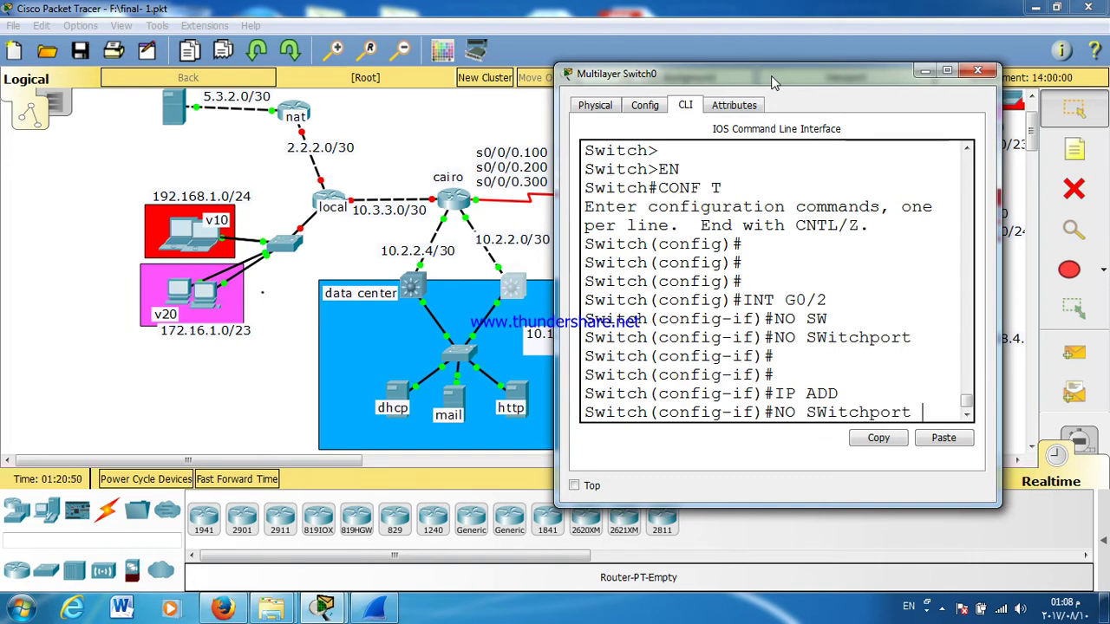
key("BackSpace")
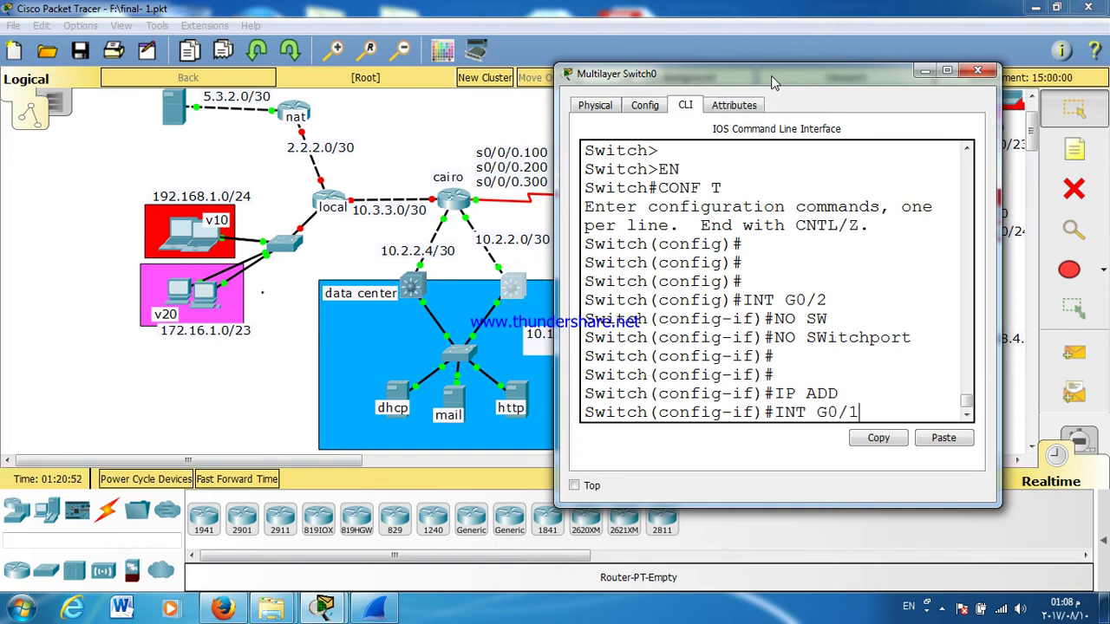
type("1")
key("Return")
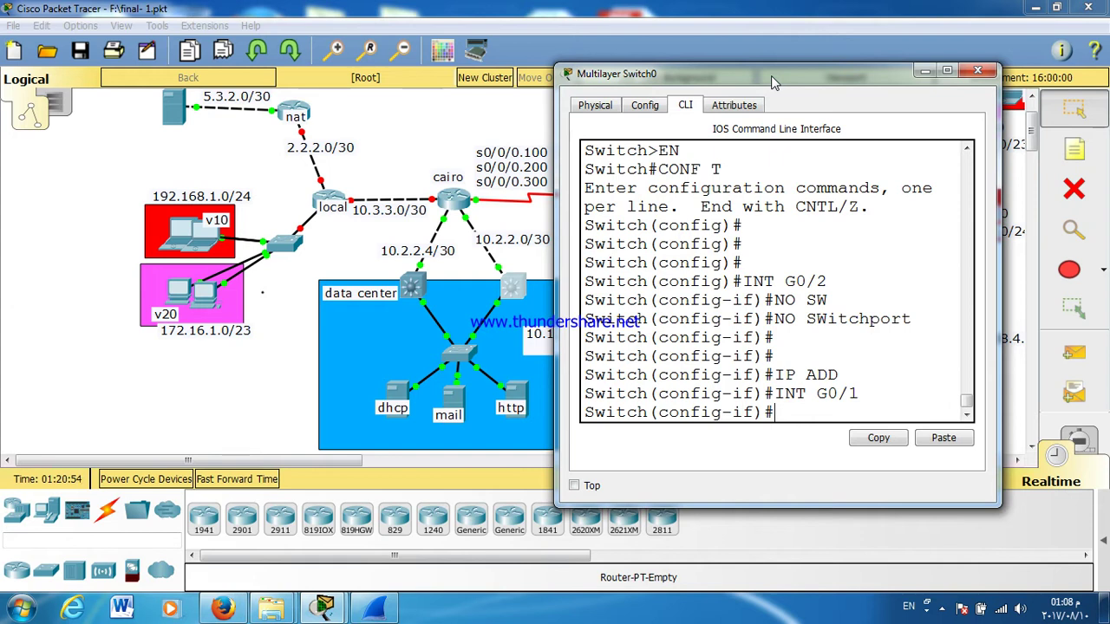
type("NO SW")
key("Tab")
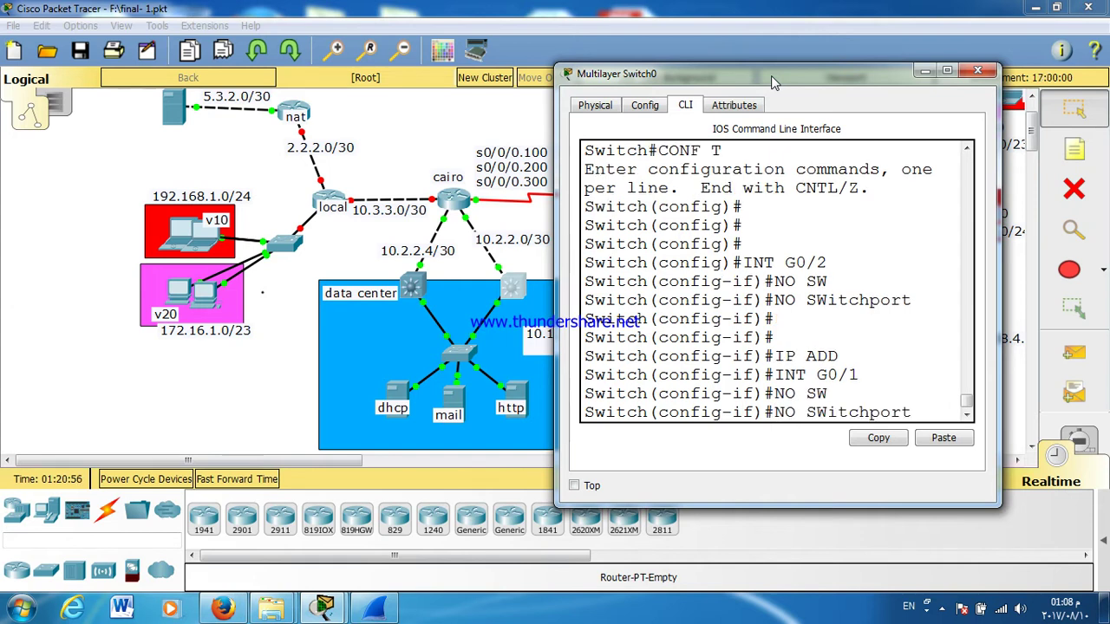
key("Return")
key("Return")
key("Return")
key("Return")
type("IP ADD")
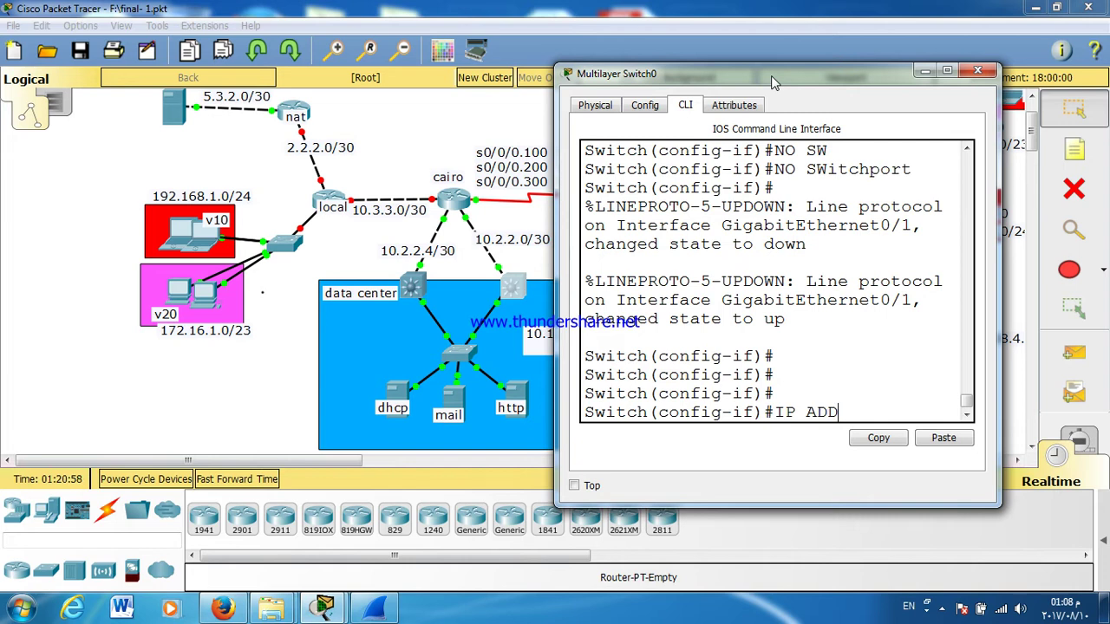
key("Tab")
type("10")
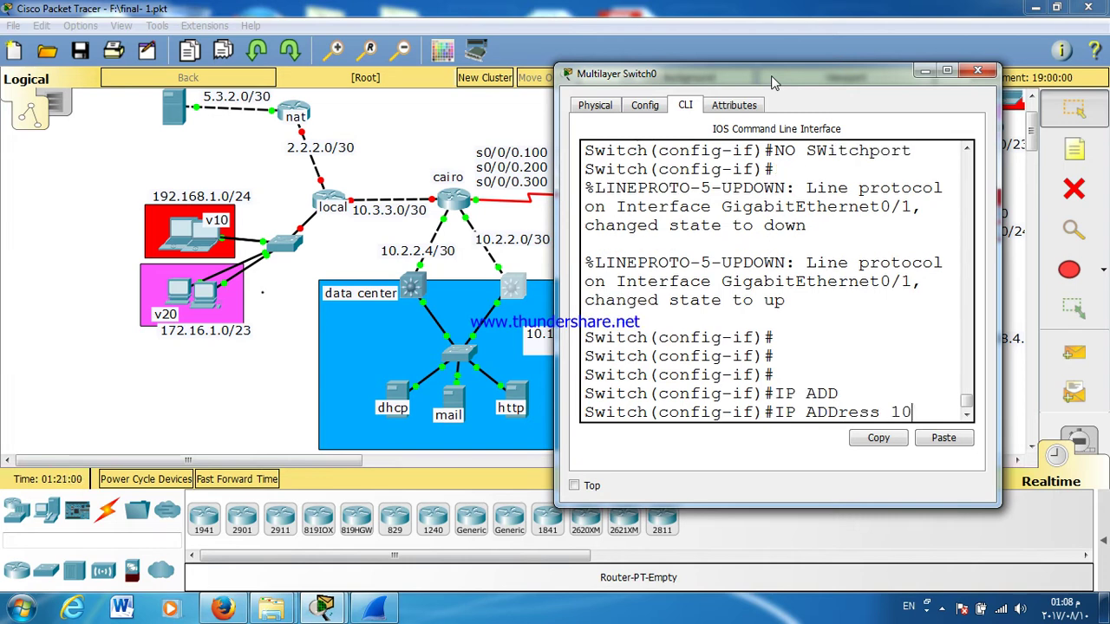
type(".2.2.")
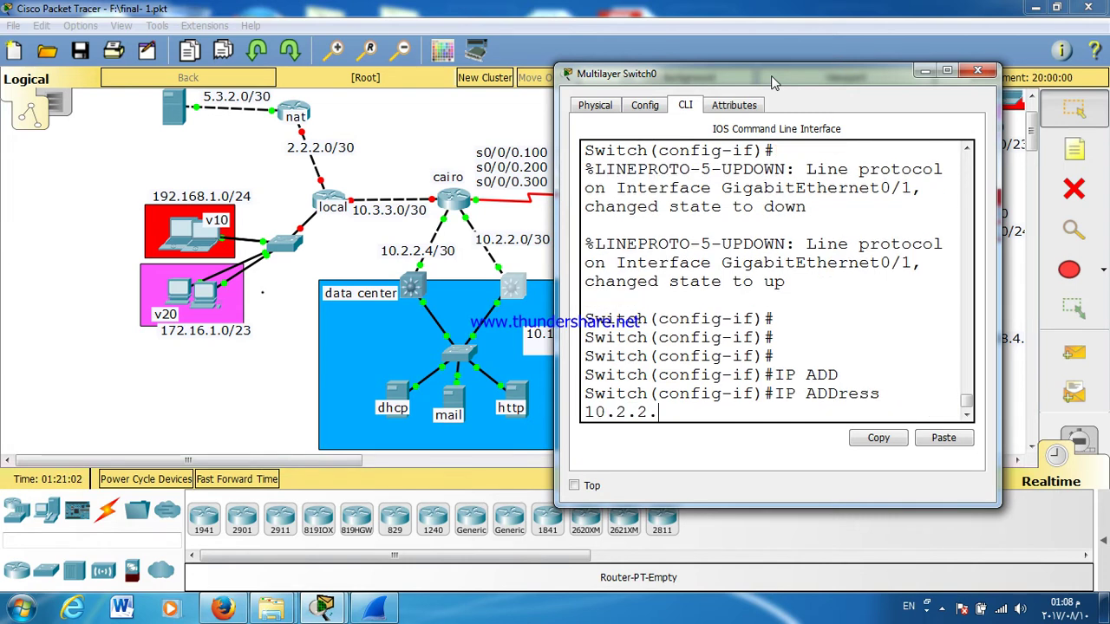
type("2 2")
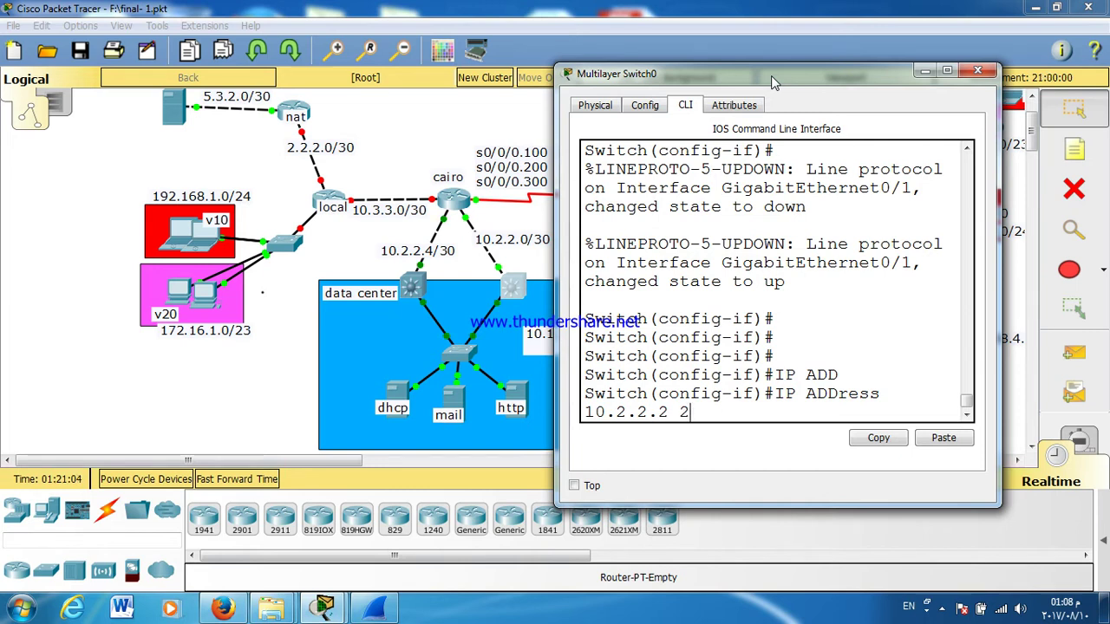
type("55.255.255.252")
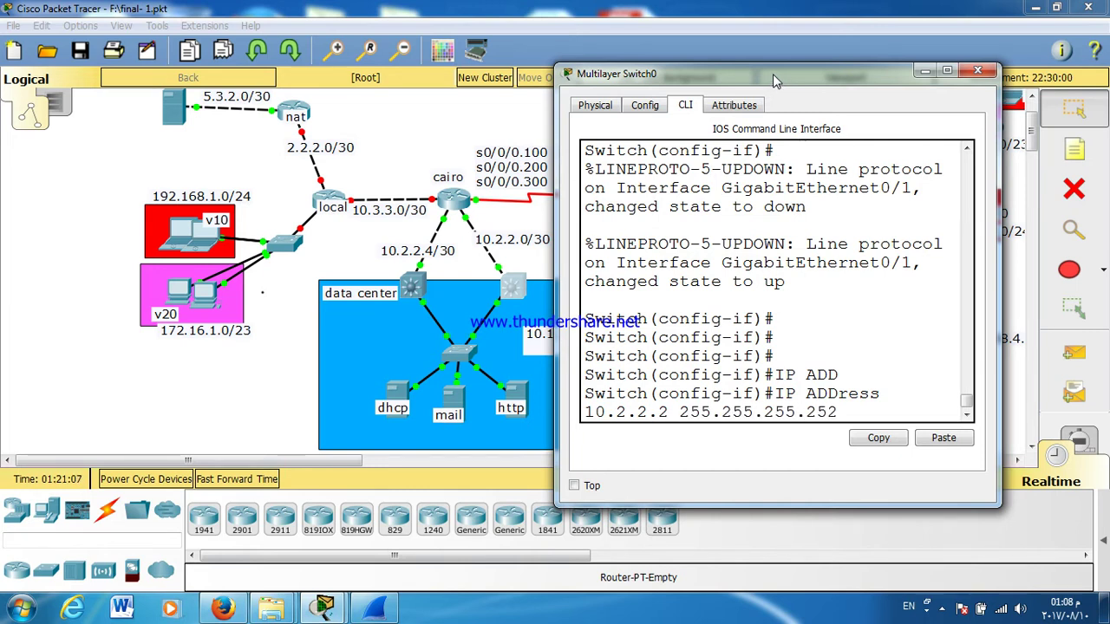
key("Return")
type("EX")
key("Return")
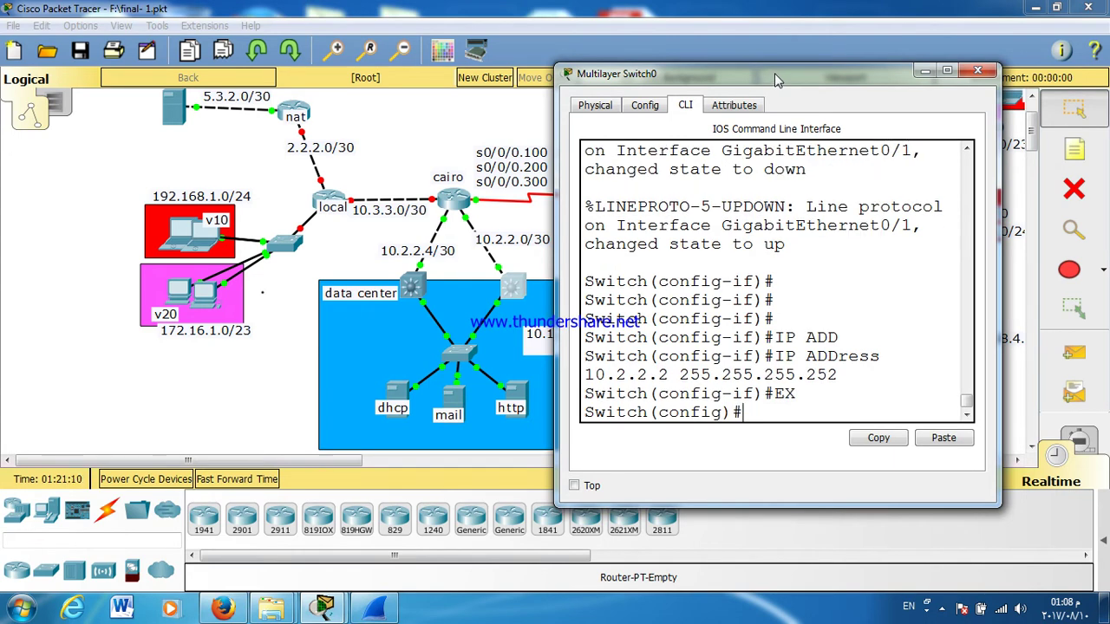
Step: Close Switch0 and enter global configuration mode on Multilayer Switch1's CLI
left_click(973, 73)
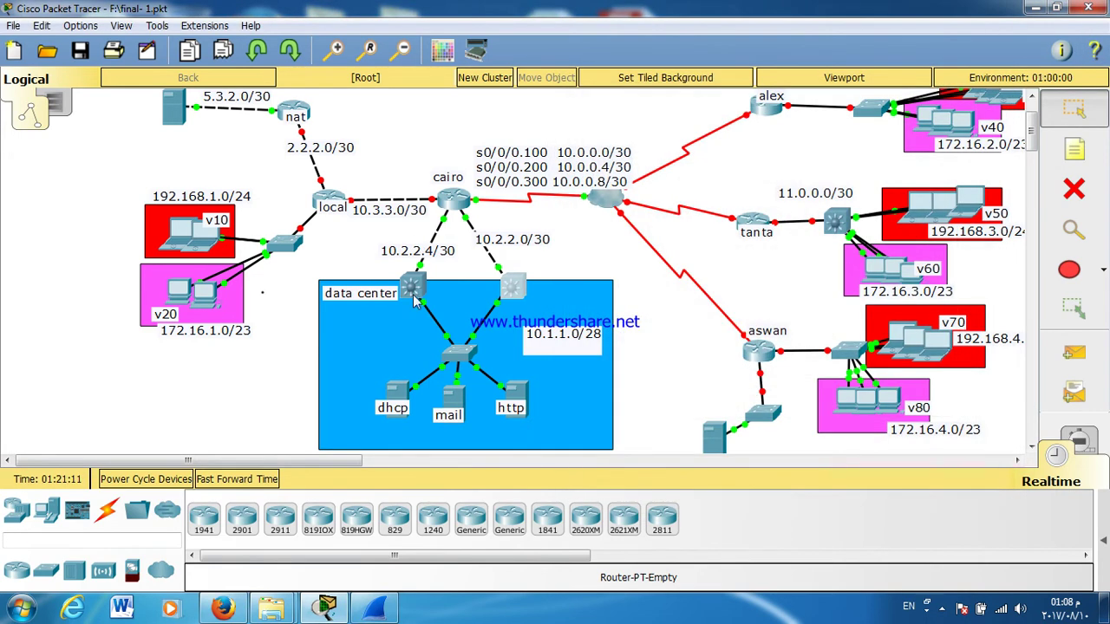
left_click(414, 286)
left_click_drag(542, 123, 834, 80)
key("Return")
type("EN")
key("Return")
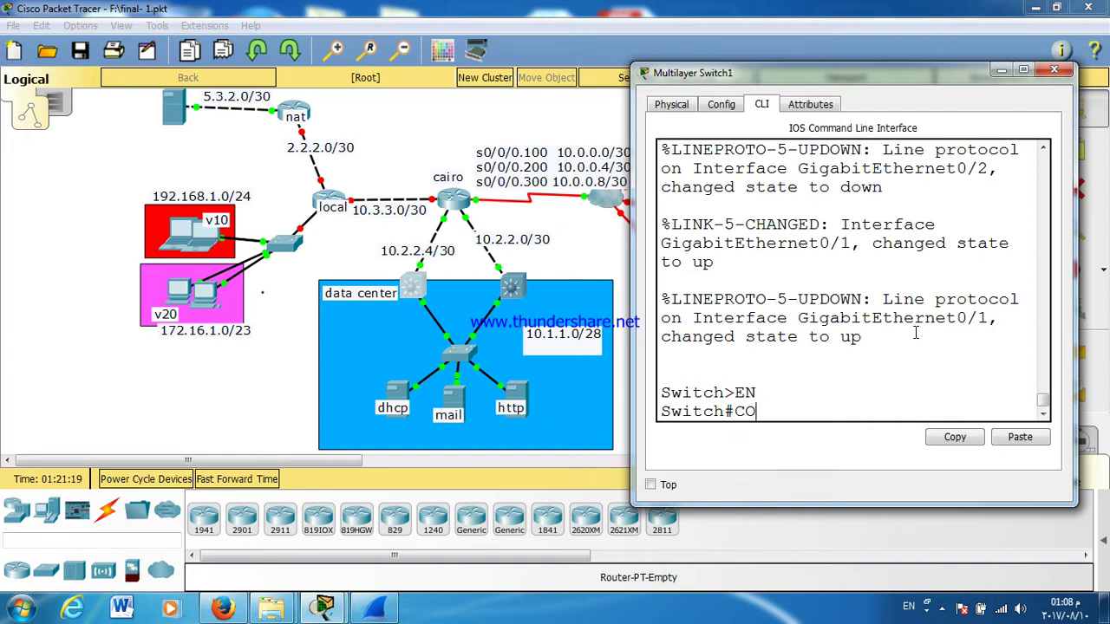
type("CONF")
key("Return")
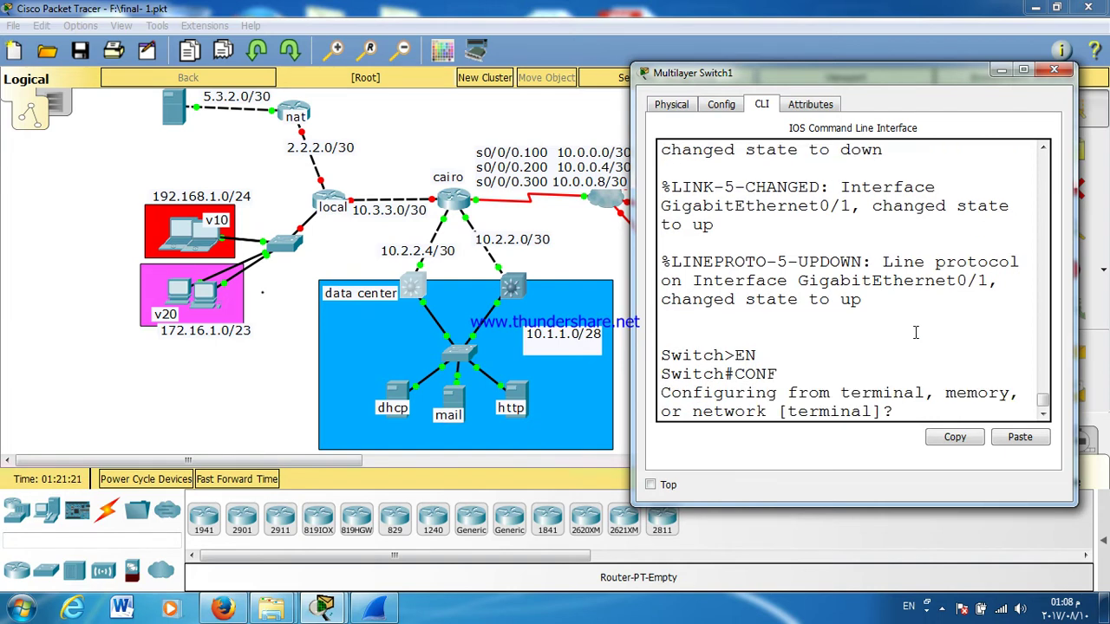
key("Return")
key("Return")
key("Return")
key("Return")
key("Return")
Step: Make Switch1's G0/1 a routed port with IP 10.2.2.6 255.255.255.252
type("IN")
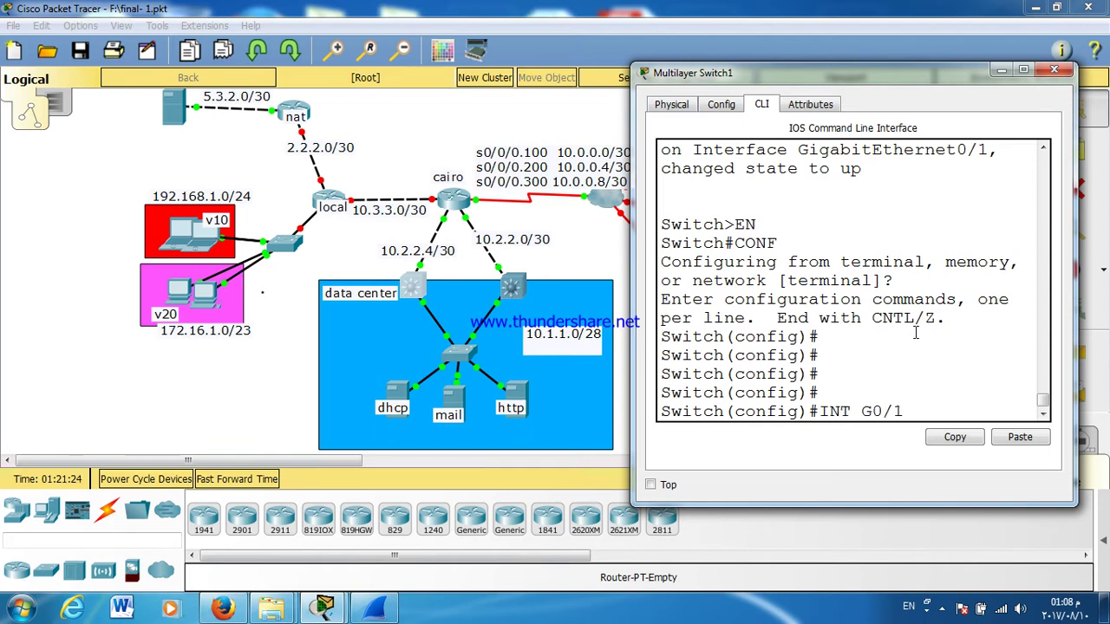
type("T G0/1")
key("Return")
type("NO")
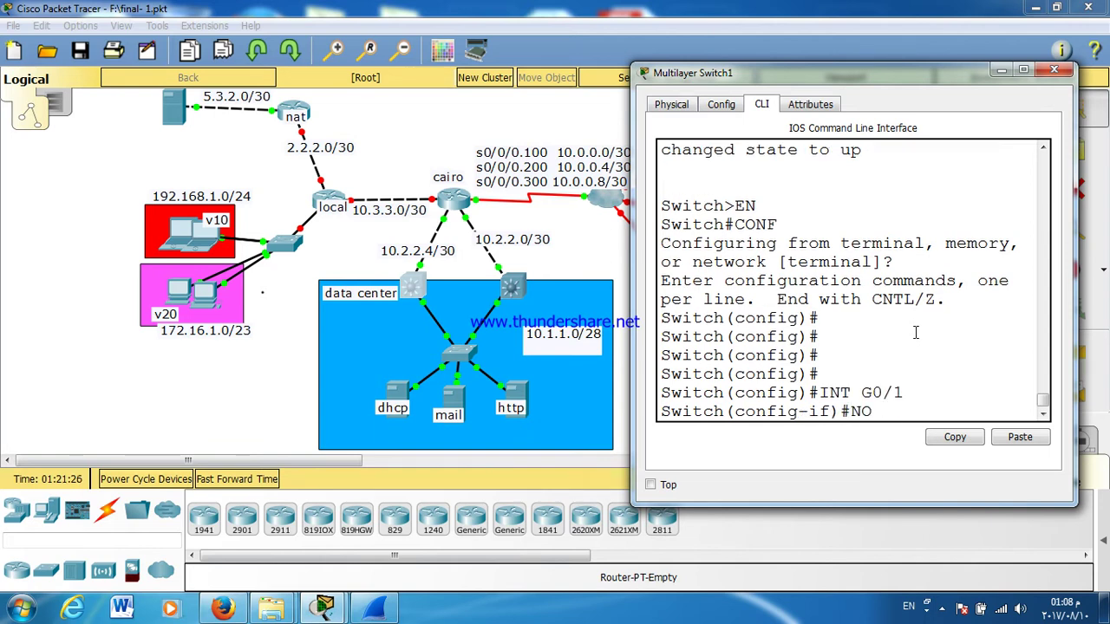
type(" SW")
key("Tab")
key("Return")
key("Return")
key("Return")
key("Return")
key("Return")
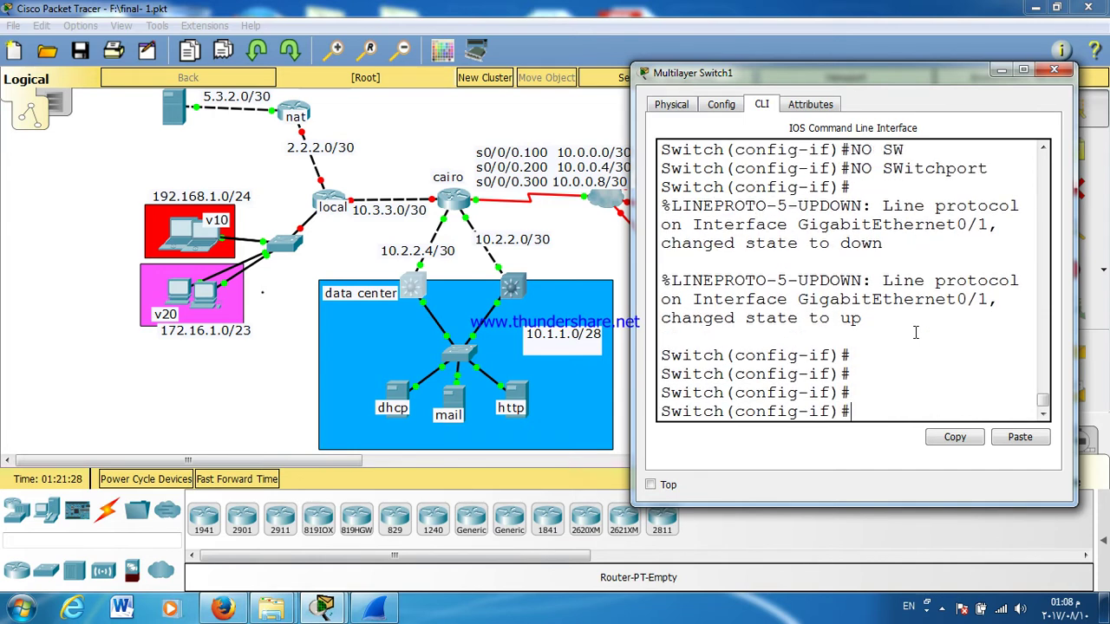
type("IP ADD")
key("Tab")
type("10.2.2.6 ")
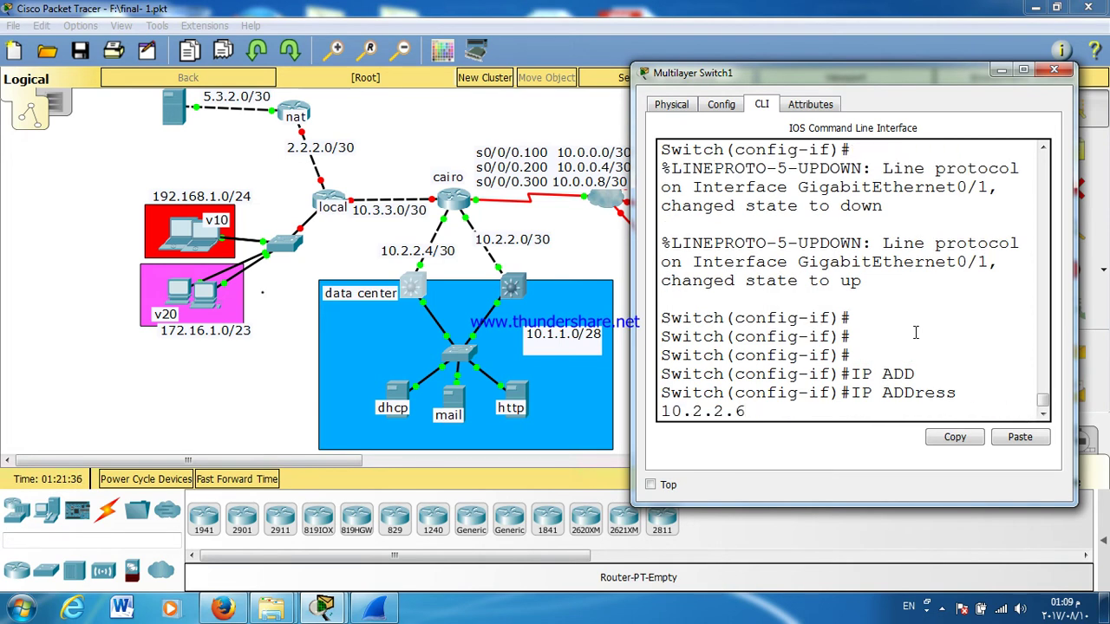
type("255.255.255.252")
key("Return")
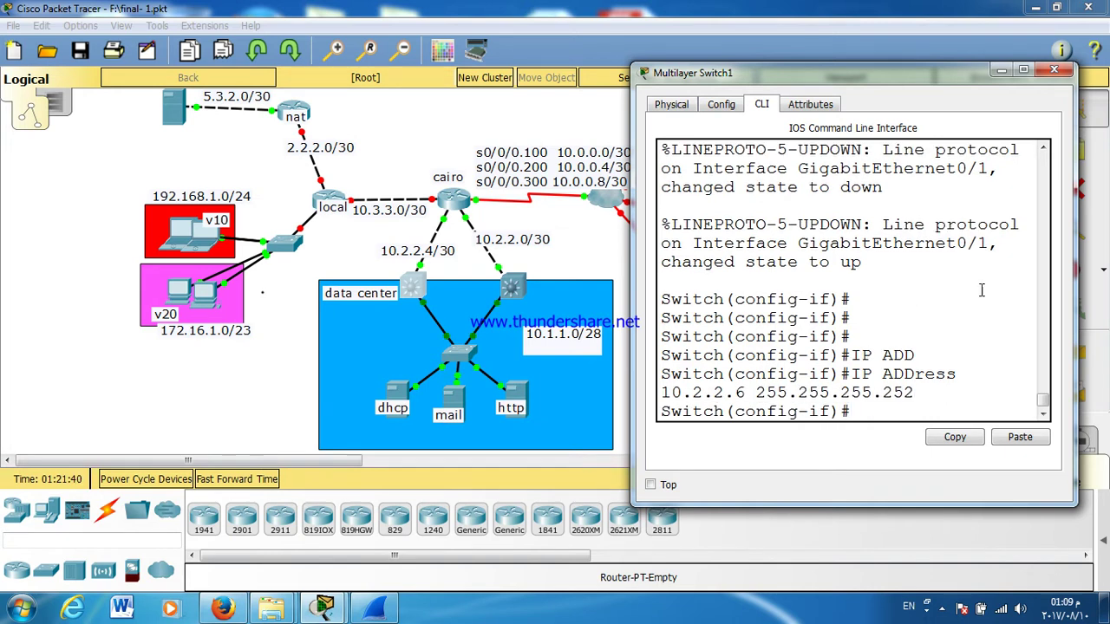
key("Return")
key("Return")
key("Return")
key("Return")
key("Return")
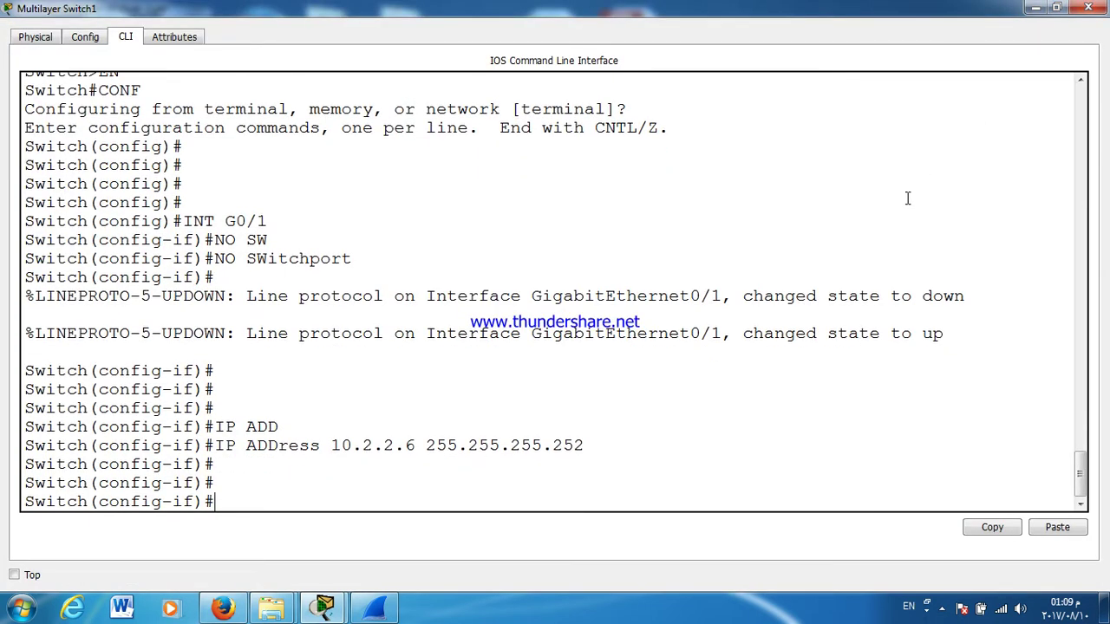
Step: Save Switch1's configuration with wr and display its routing table
key("ctrl+z")
key("Return")
type("WR")
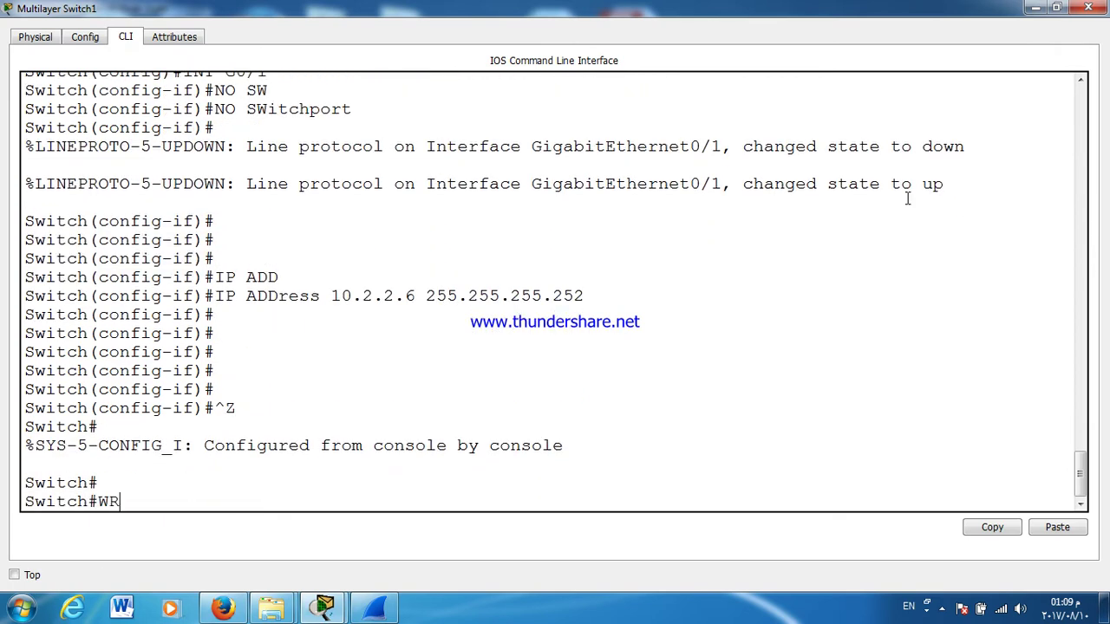
key("Return")
key("Return")
key("Return")
key("Return")
type("SH IP RO")
key("Tab")
key("Return")
key("Return")
key("Return")
key("Return")
key("Return")
key("Return")
key("Return")
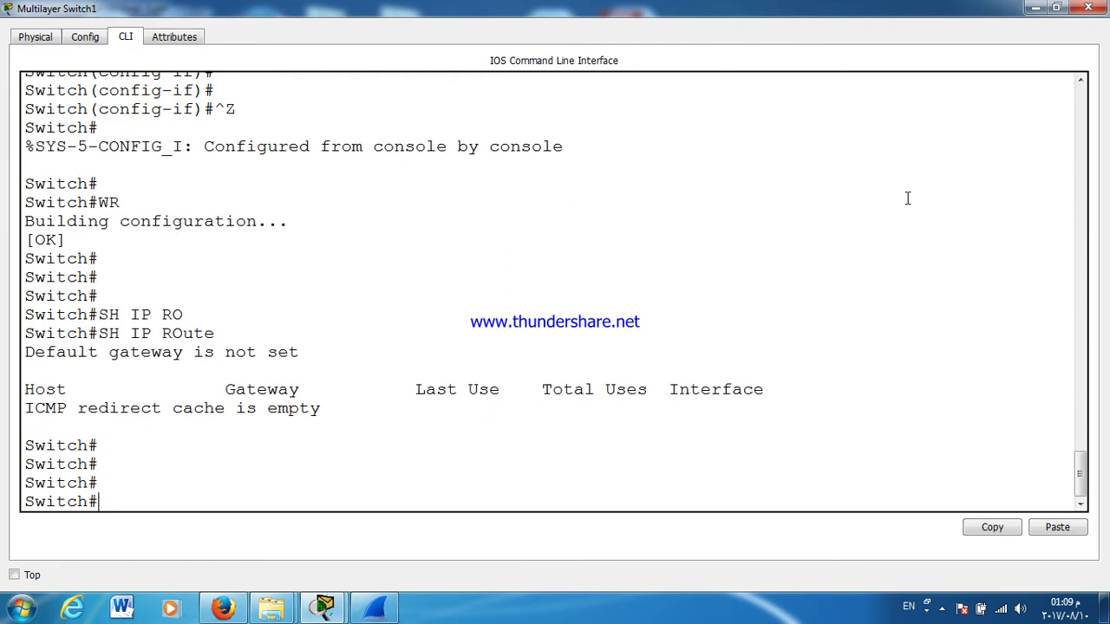
Step: Enable ip routing on Switch1, save, recheck the routing table, and close the console
key("Return")
type("CONF T")
key("Return")
key("Return")
key("Return")
type("I")
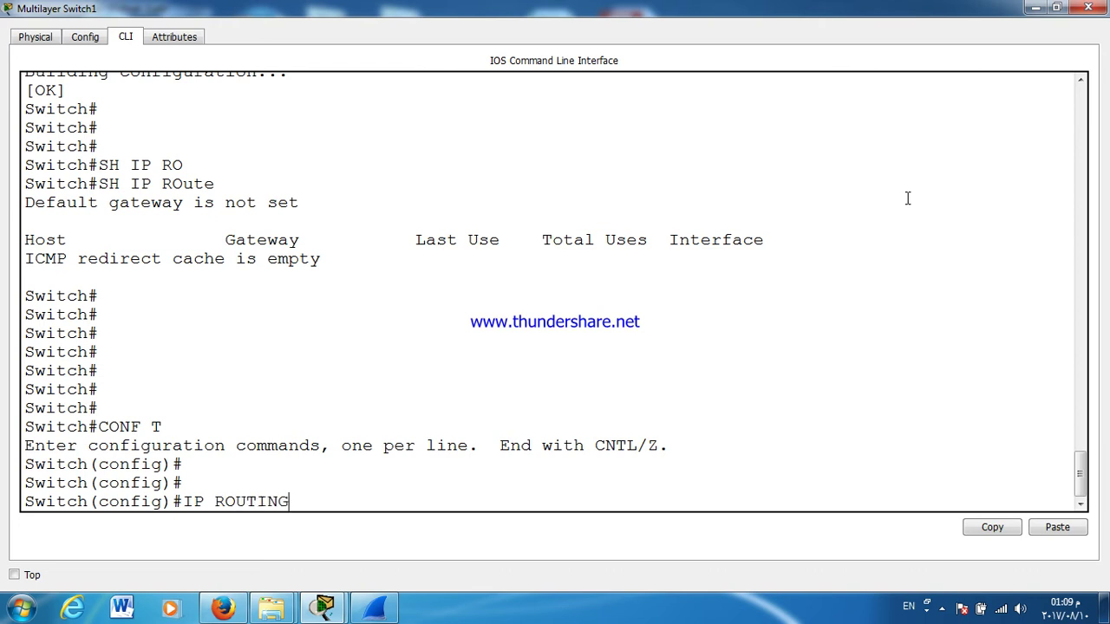
type("P ROUTING")
key("Return")
key("ctrl+z")
type("W")
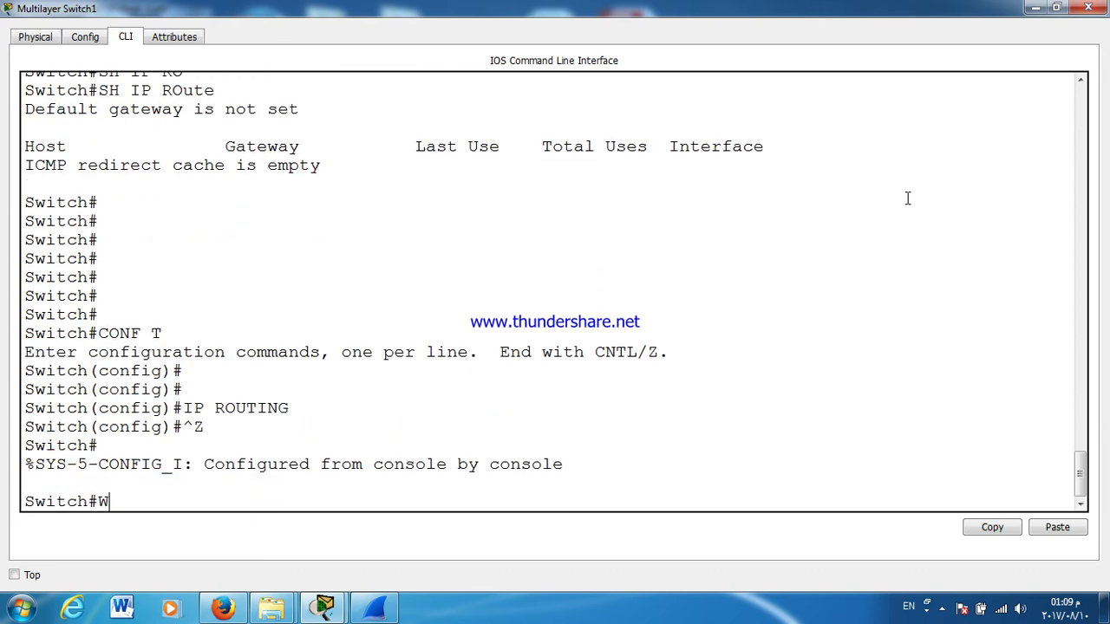
type("R")
key("Return")
key("Up")
key("Up")
key("Up")
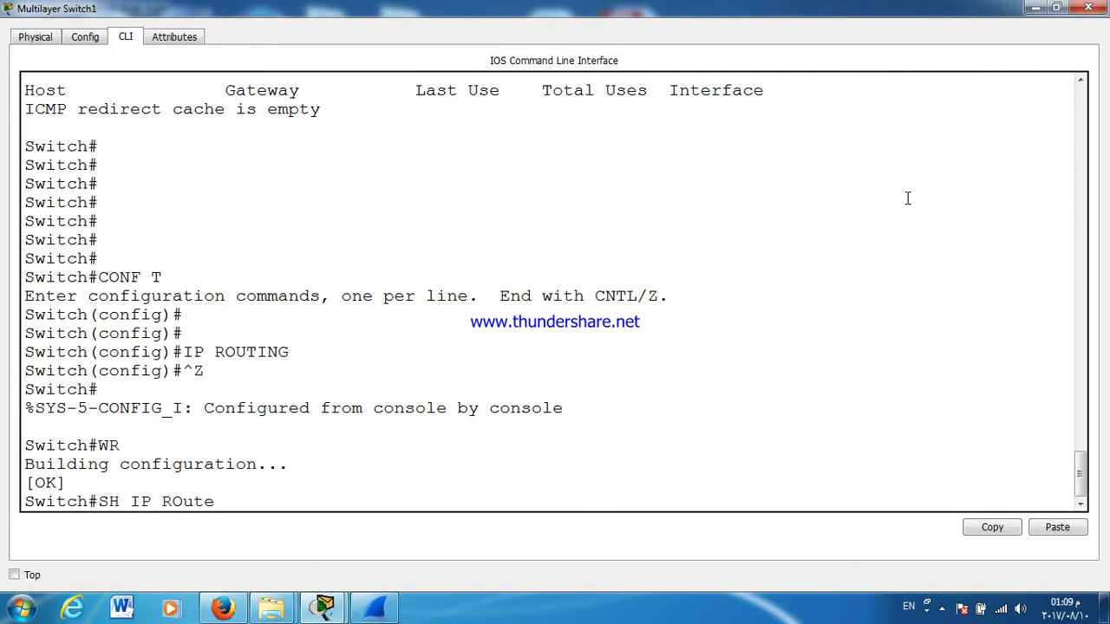
key("Return")
key("Return")
key("Return")
key("Return")
key("Return")
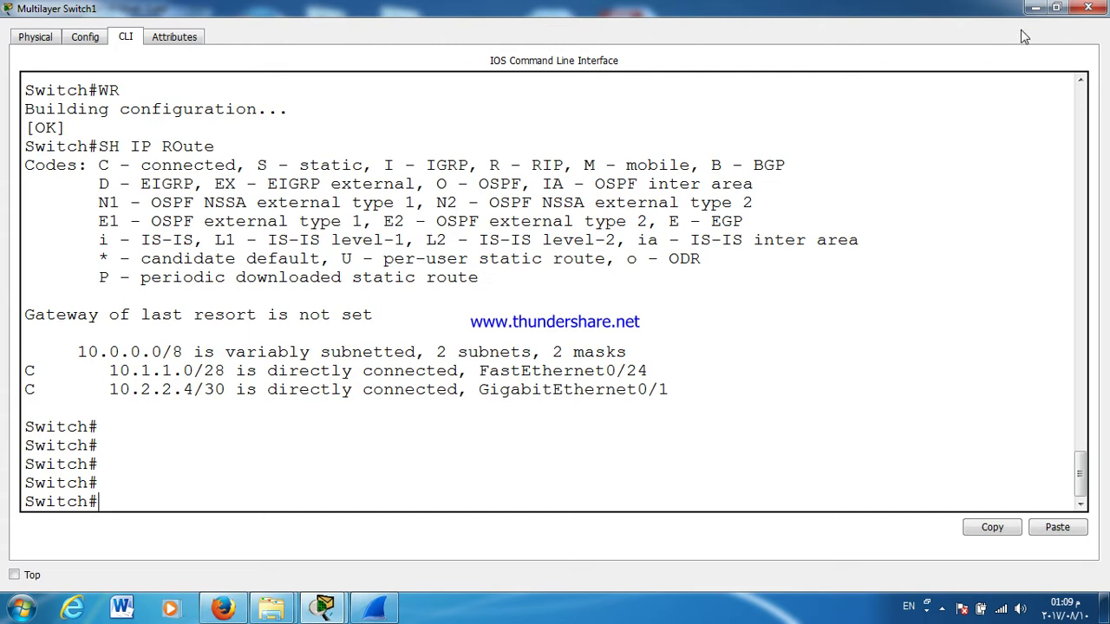
left_click(1088, 8)
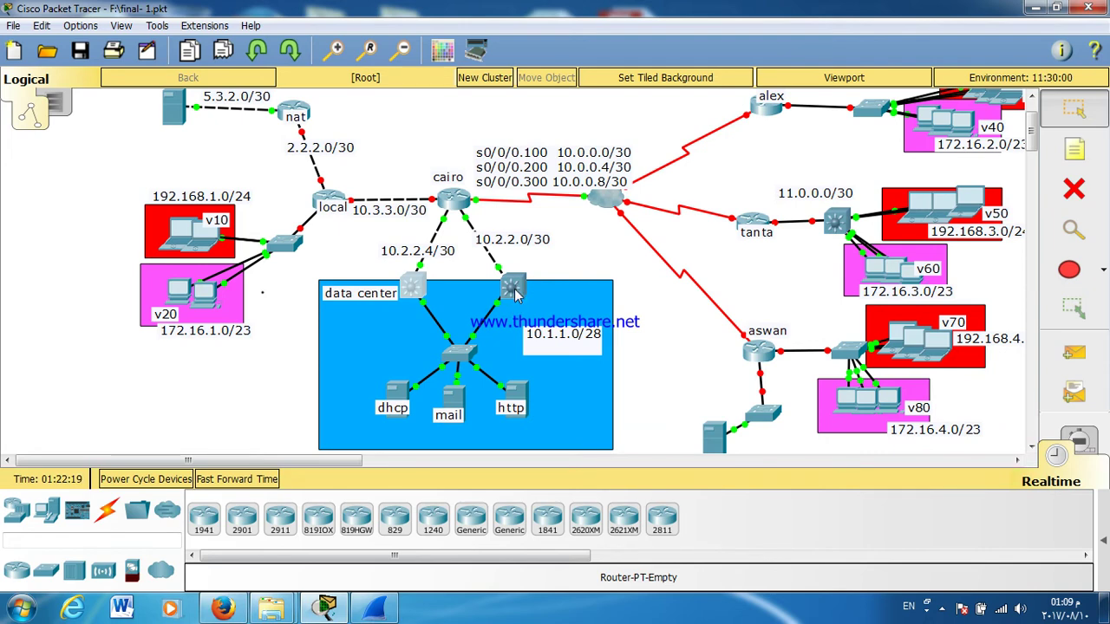
Step: Open Multilayer Switch0's console full screen and return to global configuration mode
left_click(513, 288)
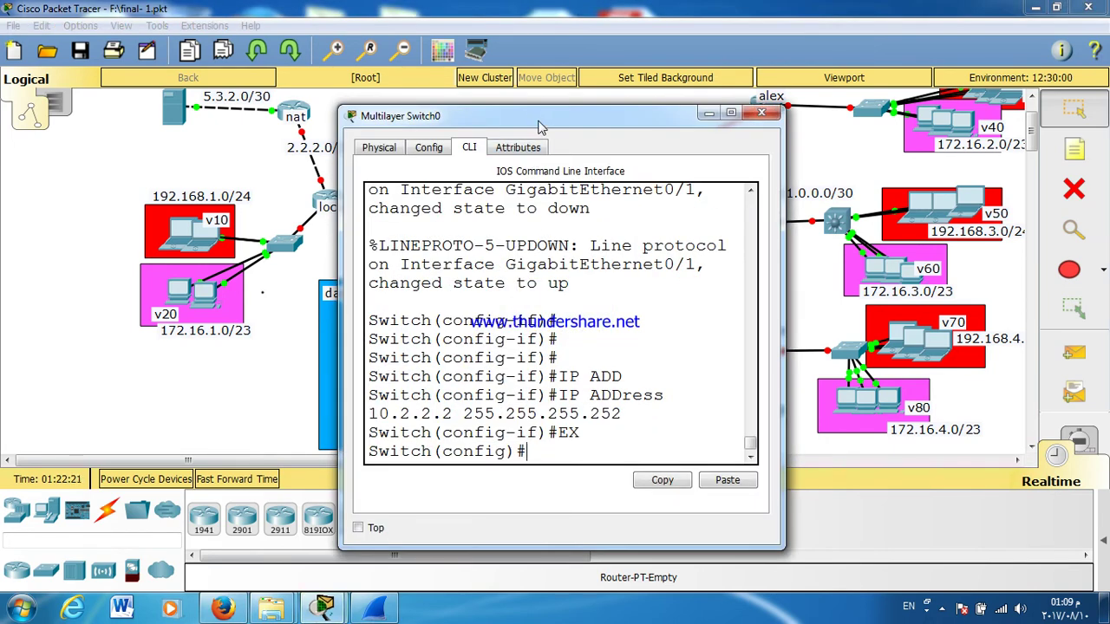
double_click(537, 128)
key("Return")
key("Return")
key("Return")
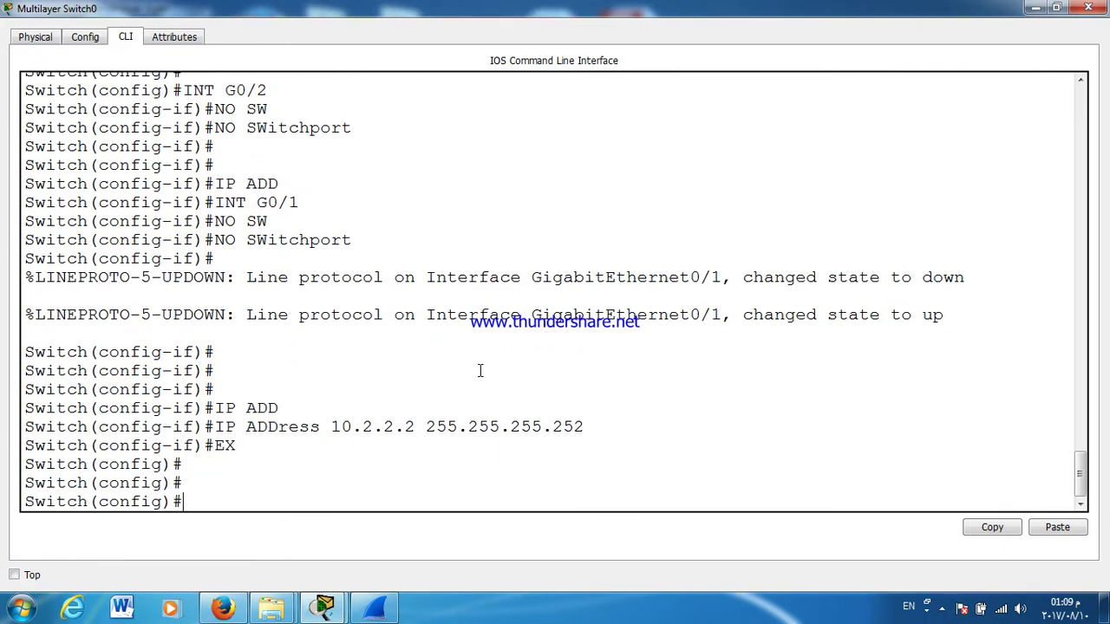
key("ctrl+z")
key("Return")
key("Return")
key("Return")
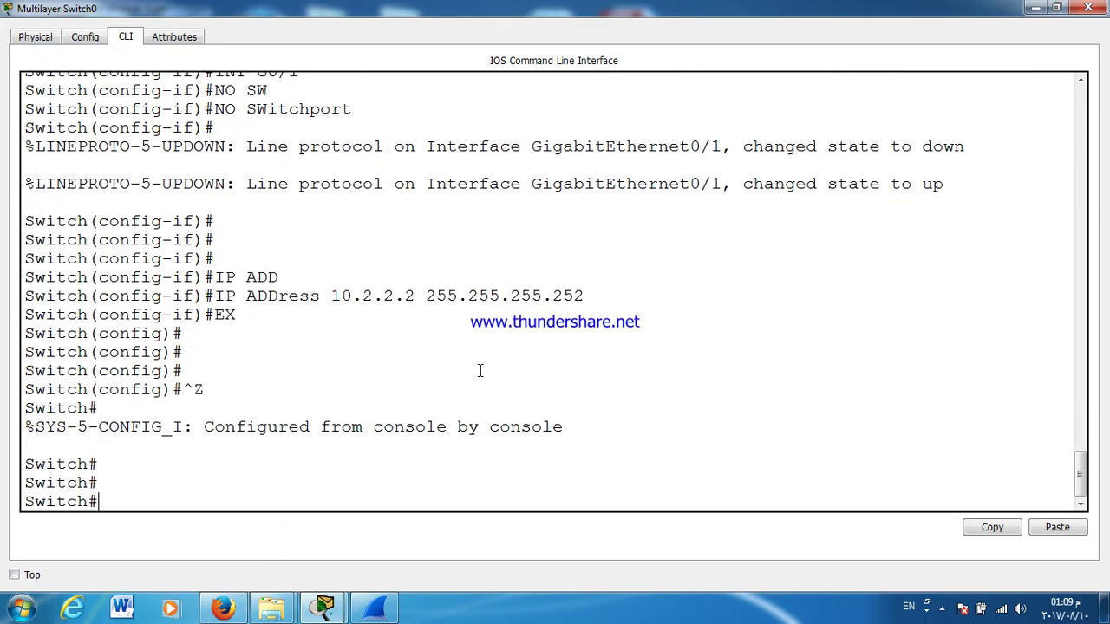
key("Up")
key("Up")
key("Down")
key("Return")
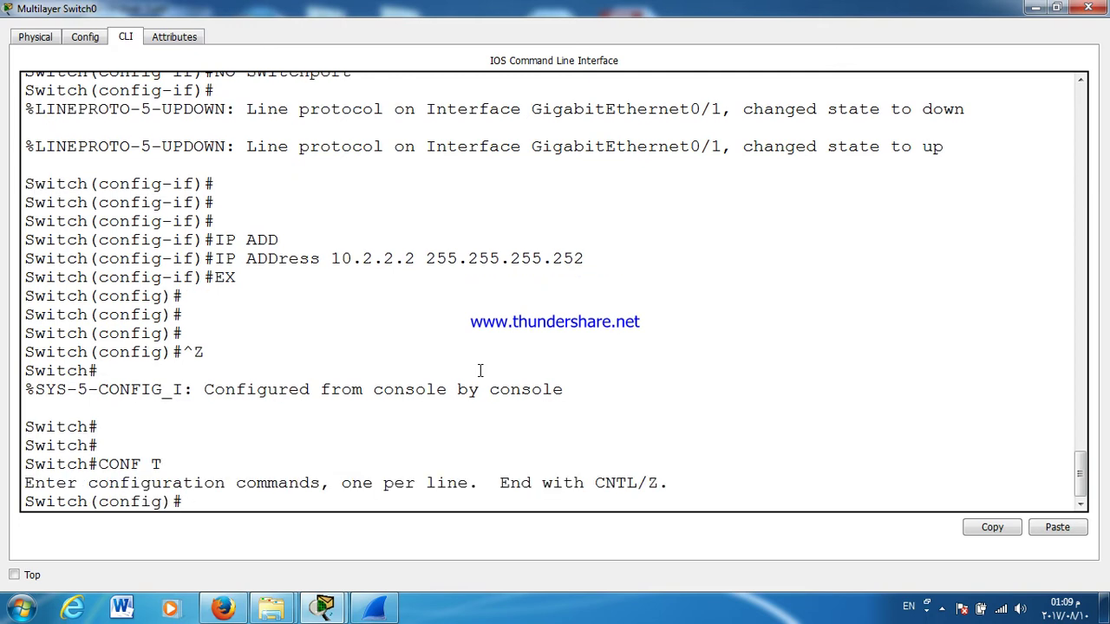
Step: Enable ip routing on Switch0, correcting the mistyped command attempts
type("IP ROUT")
key("Tab")
key("Return")
key("Up")
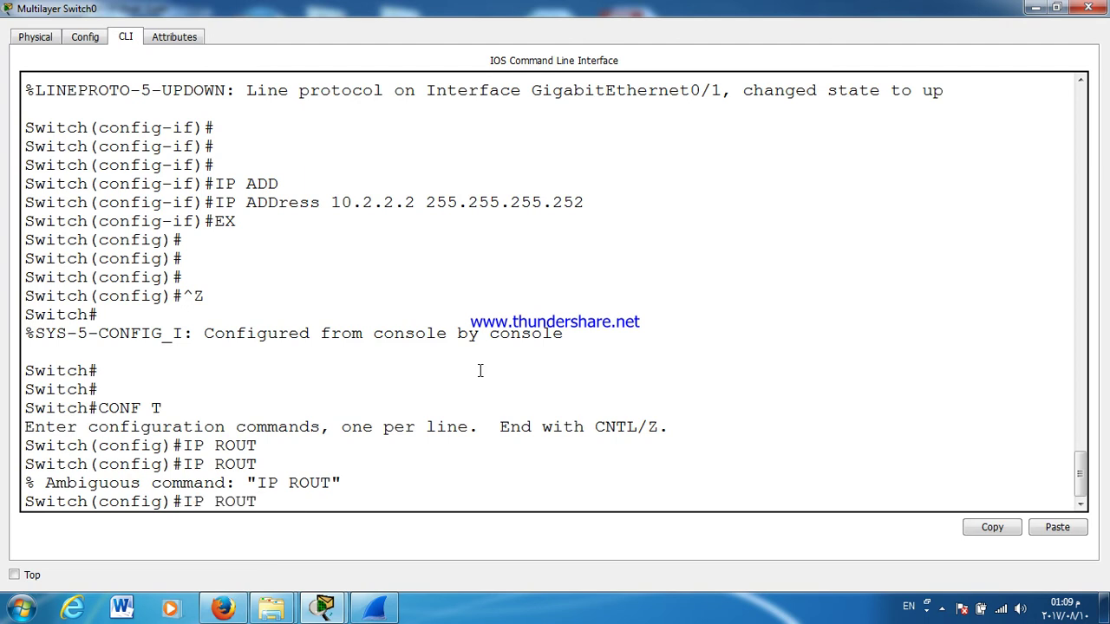
type("E")
key("Return")
key("Up")
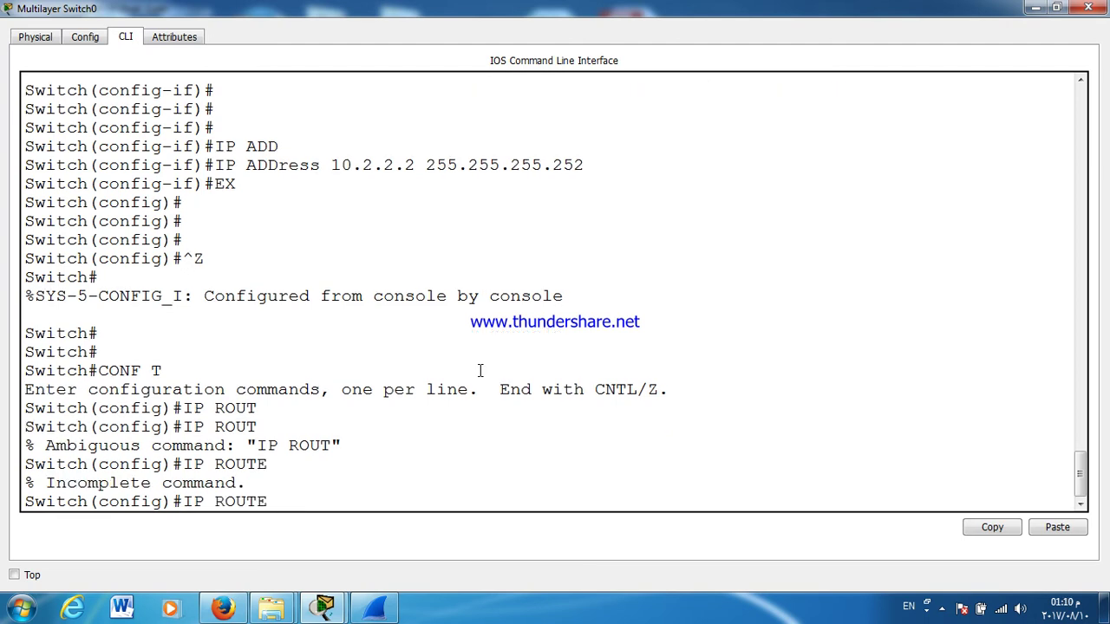
type("G")
key("Return")
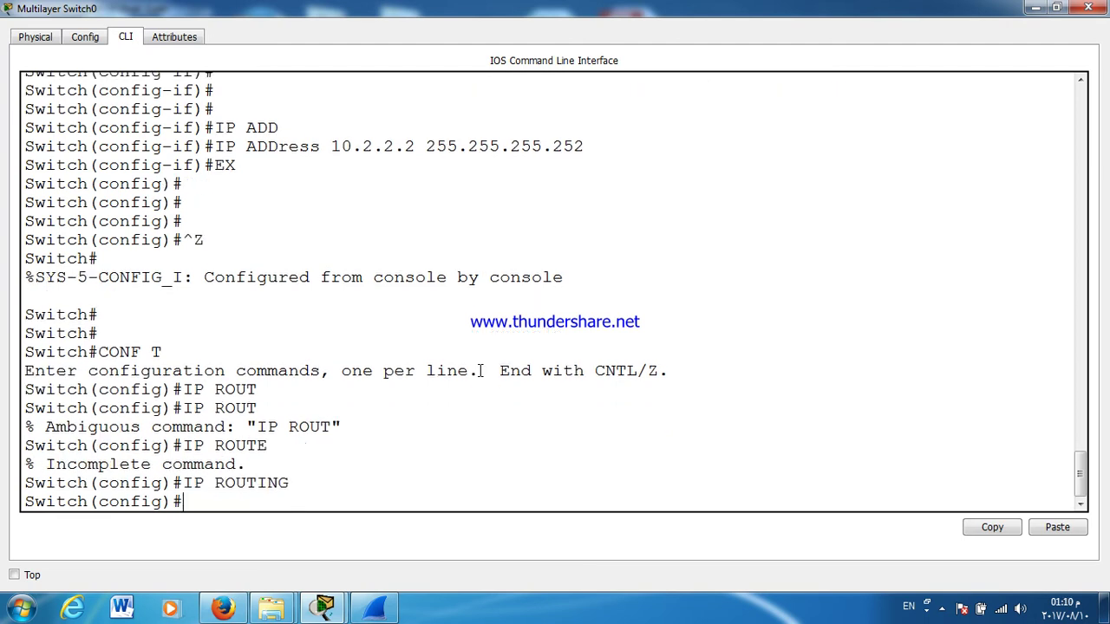
Step: Save Switch0's configuration and confirm connected routes 10.1.1.0/28 and 10.2.2.0/30, then close it
key("ctrl+z")
type("WR")
key("Return")
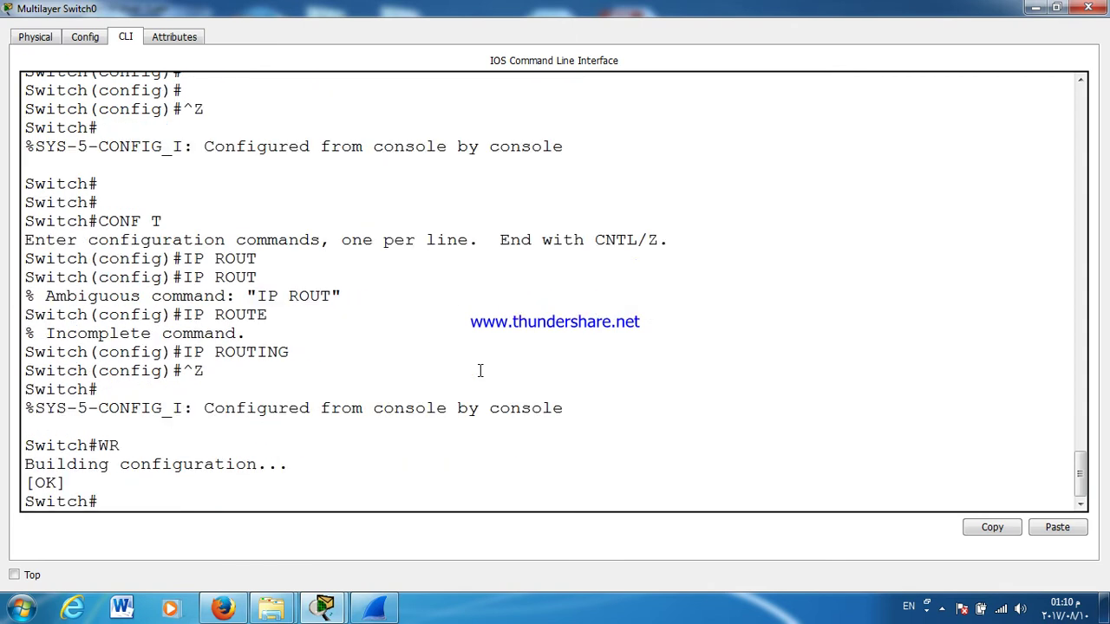
type("SH IP RO")
key("Tab")
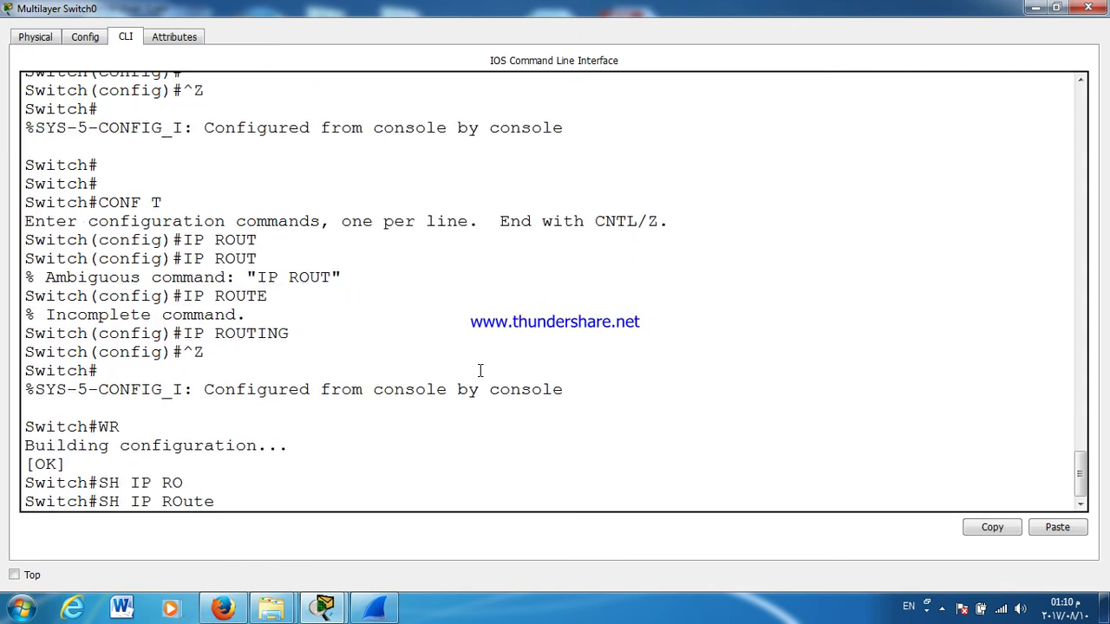
key("Return")
key("Return")
key("Return")
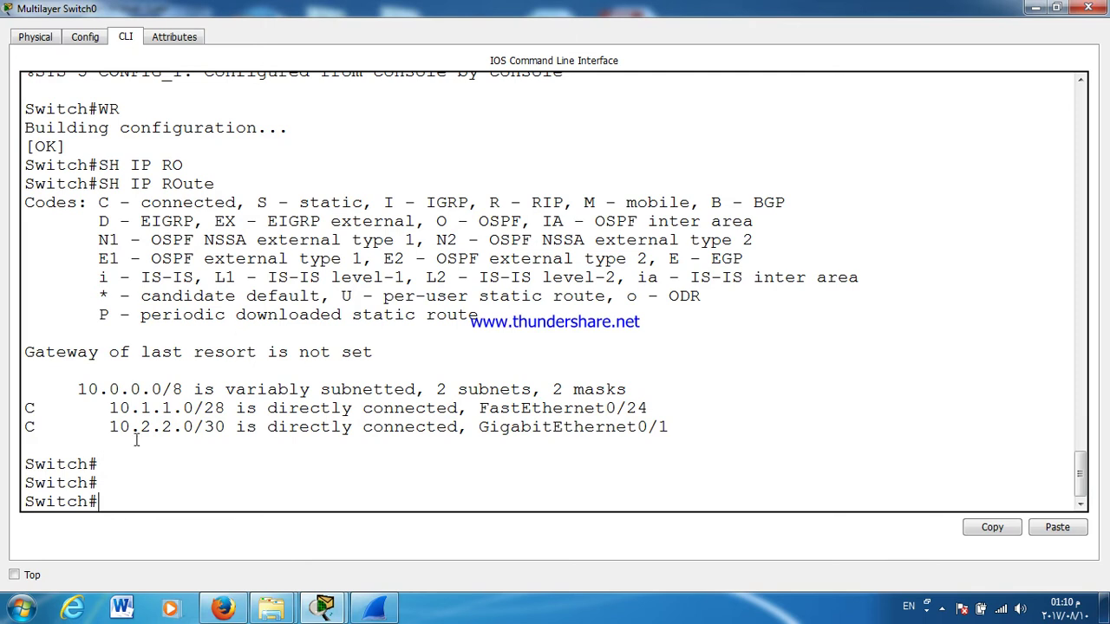
triple_click(146, 408)
triple_click(149, 427)
left_click(1088, 8)
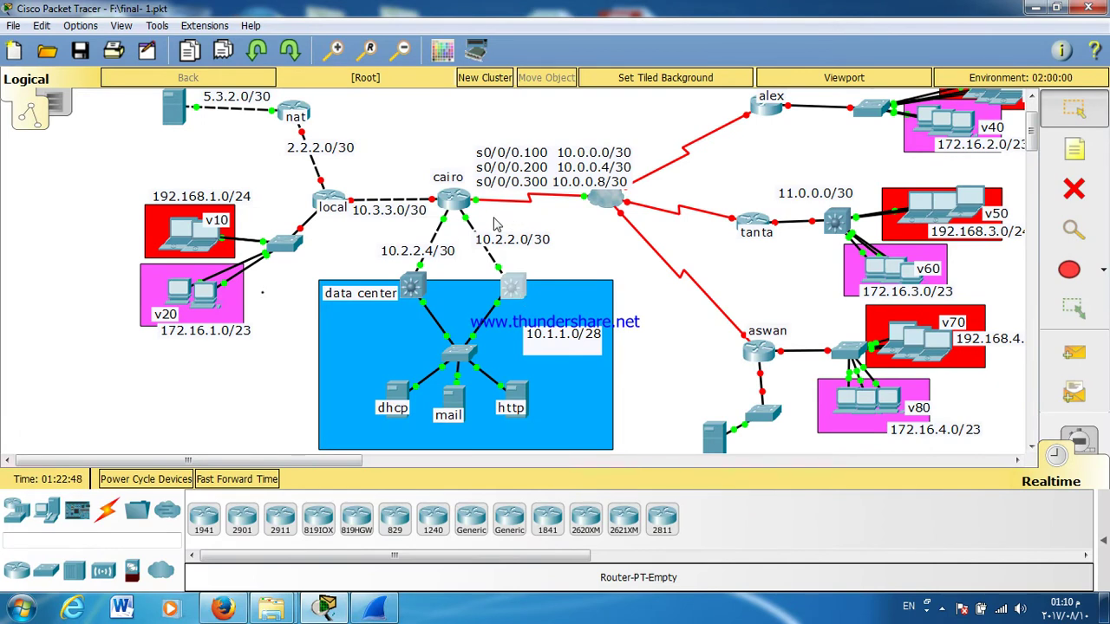
Step: Run show standby on Switch0, confirming State Active and virtual IP 10.1.1.13
mouse_move(496, 224)
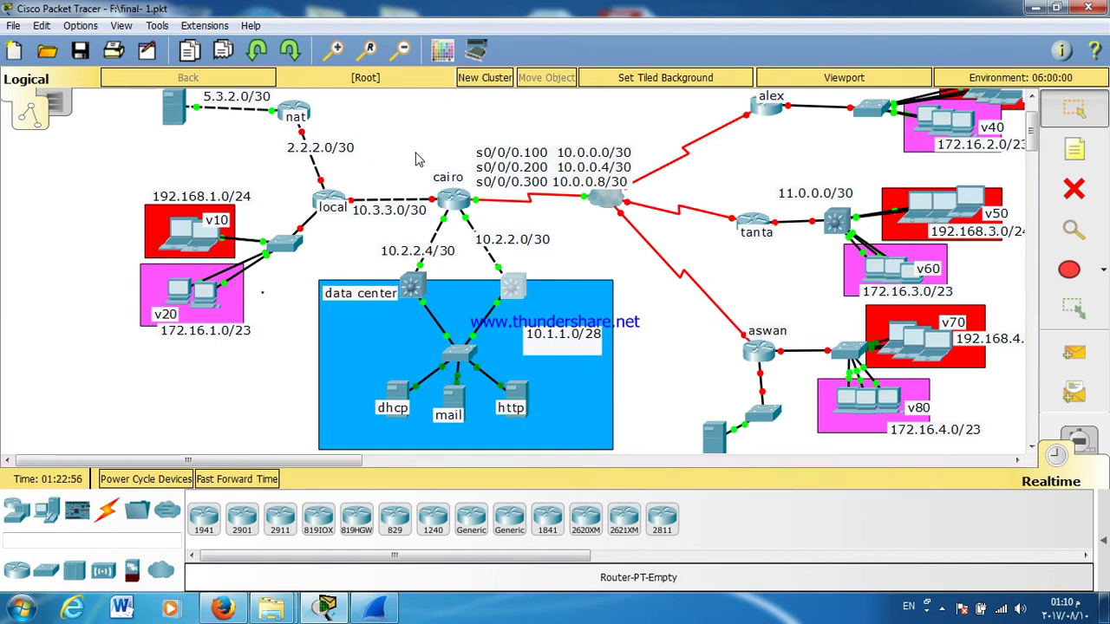
left_click(520, 289)
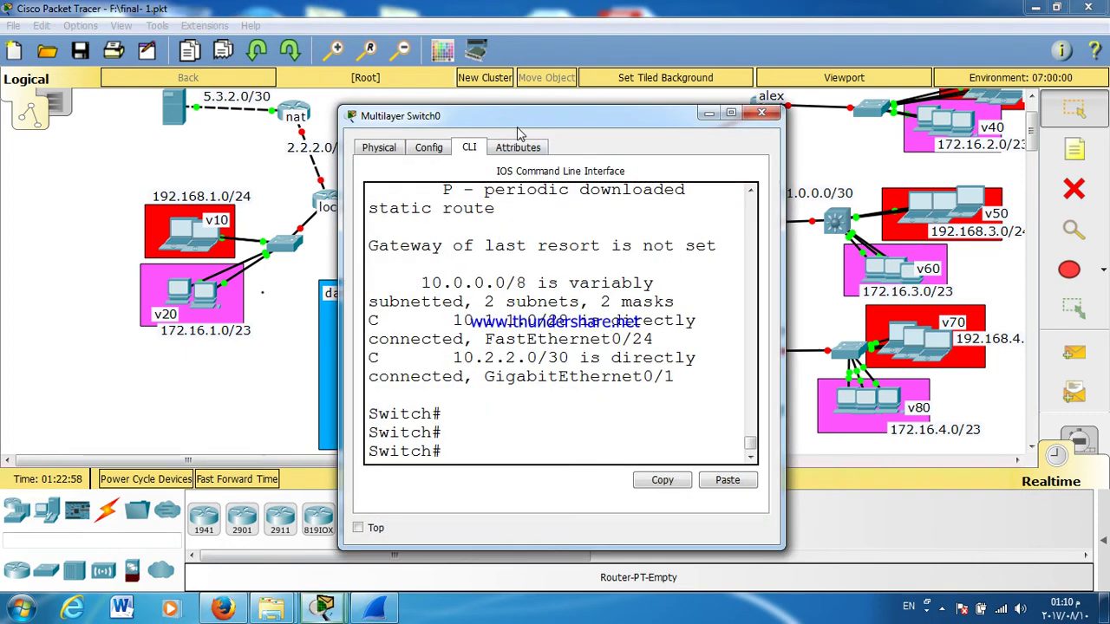
double_click(518, 126)
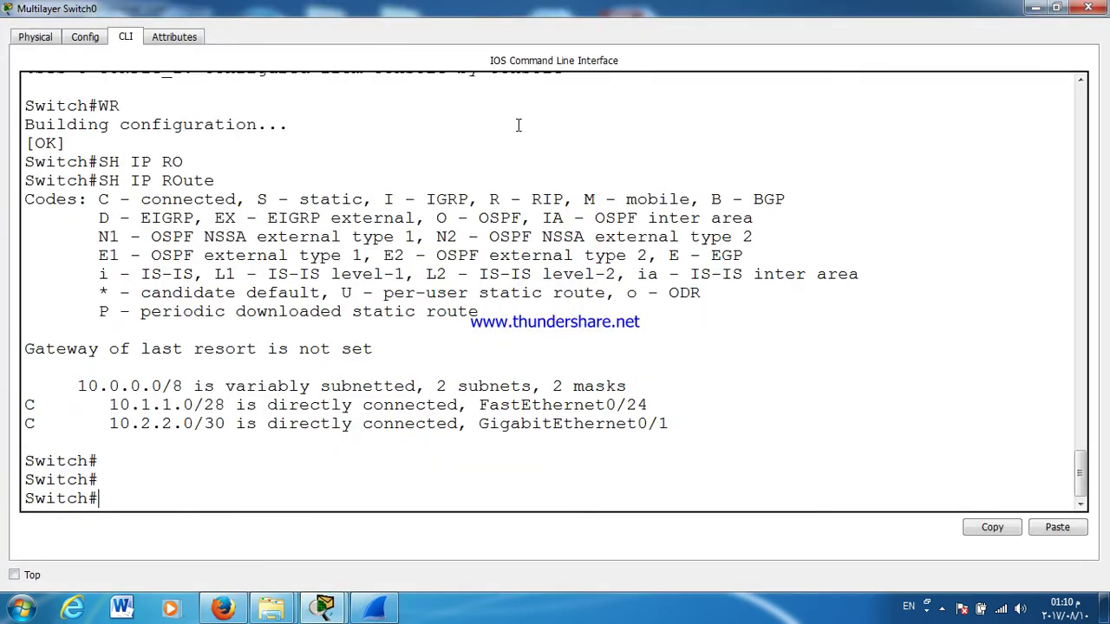
type("SH")
key("Tab")
type("ST")
key("Tab")
type("A")
key("Tab")
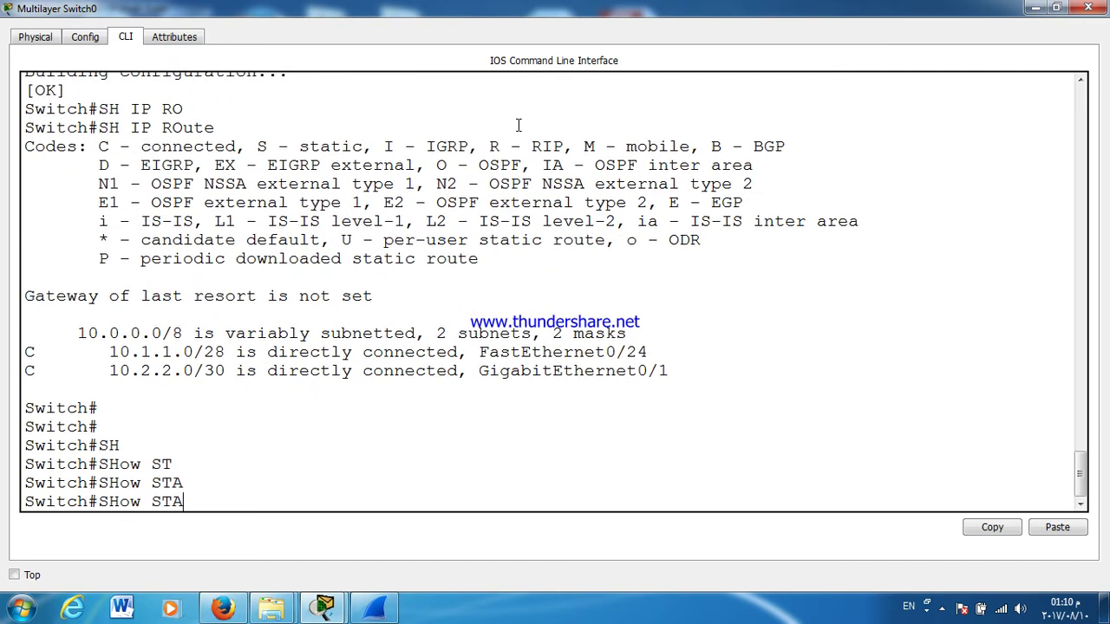
type("N")
key("Tab")
key("Return")
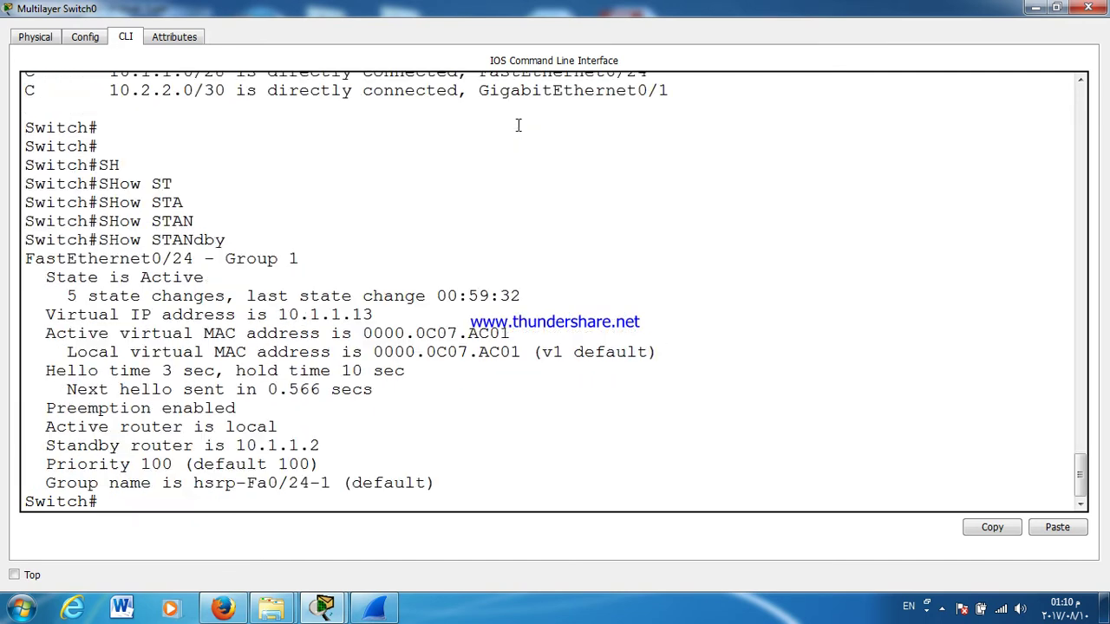
triple_click(178, 276)
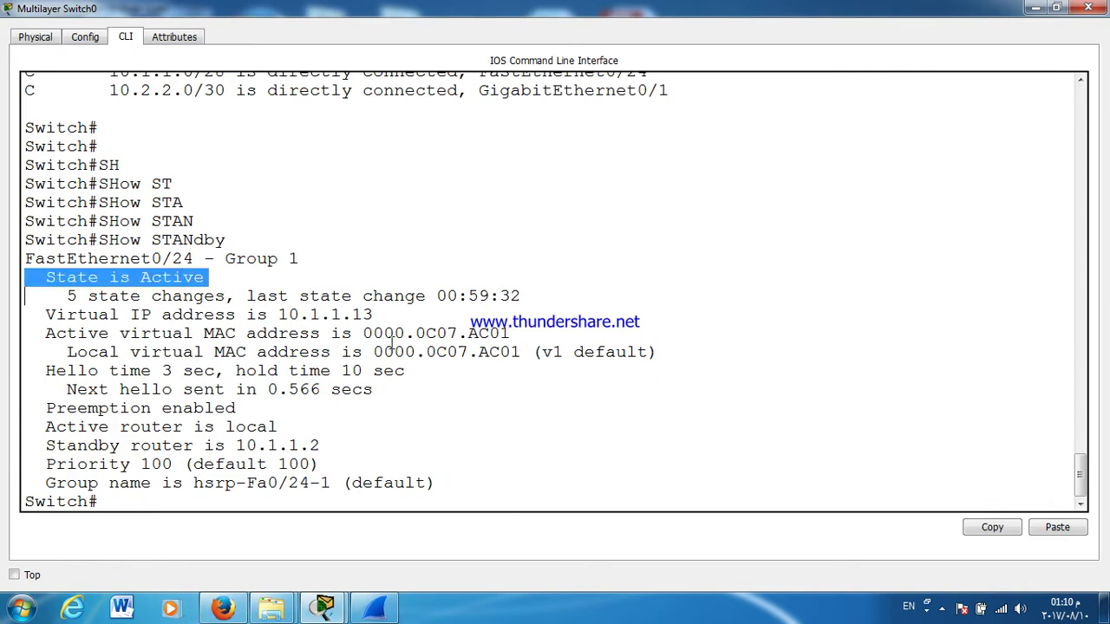
double_click(362, 314)
left_click(1087, 8)
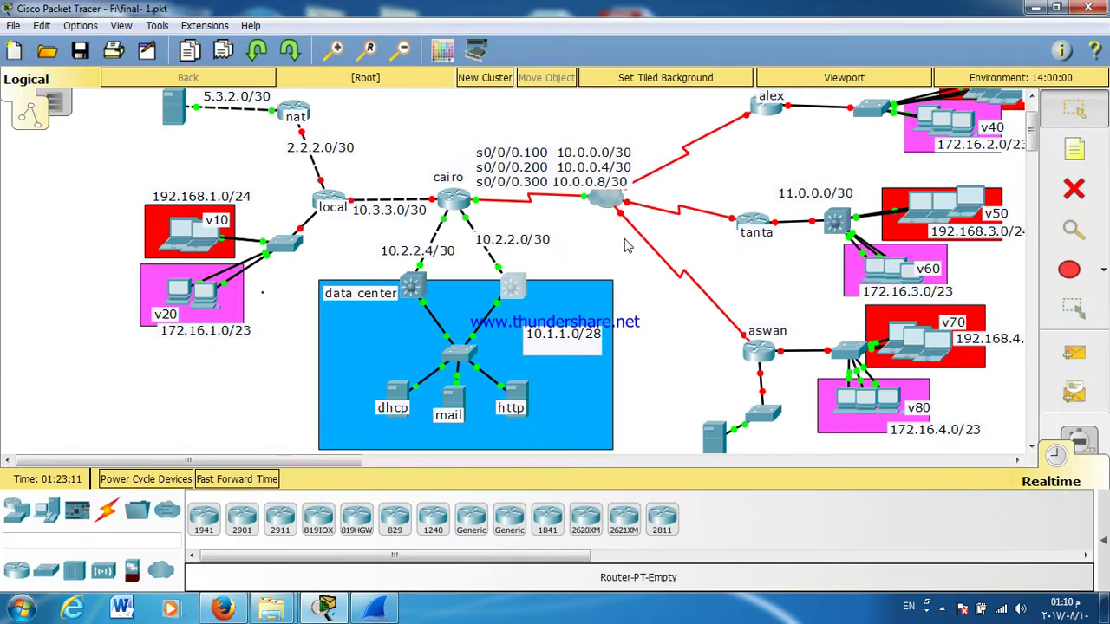
Step: Run show standby on Switch1 to check its standby state and virtual IP, then close it
left_click(406, 291)
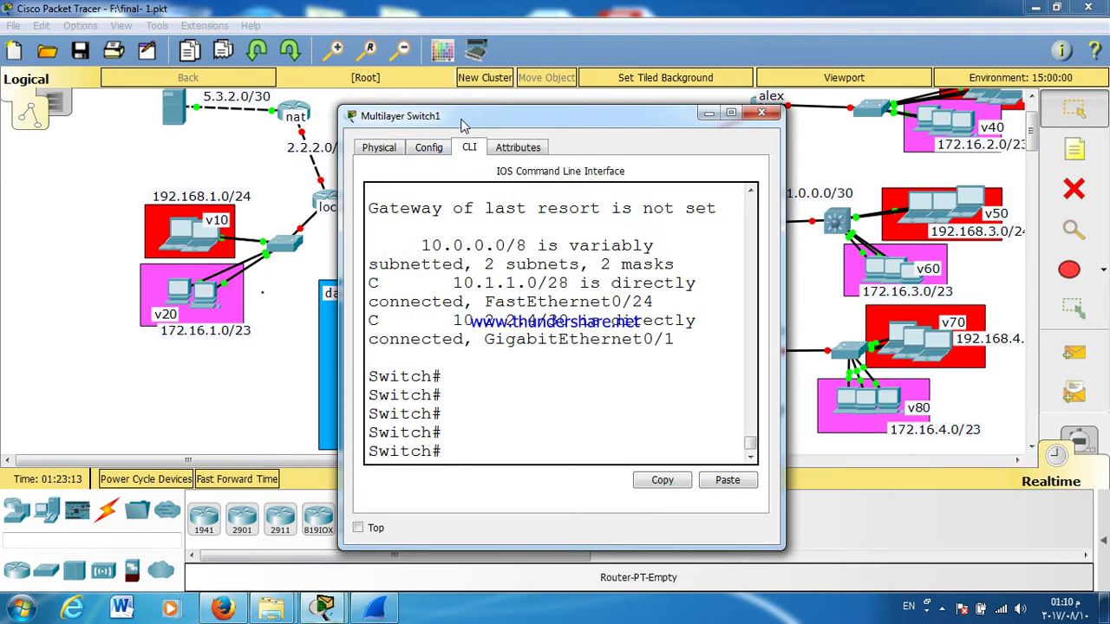
double_click(462, 115)
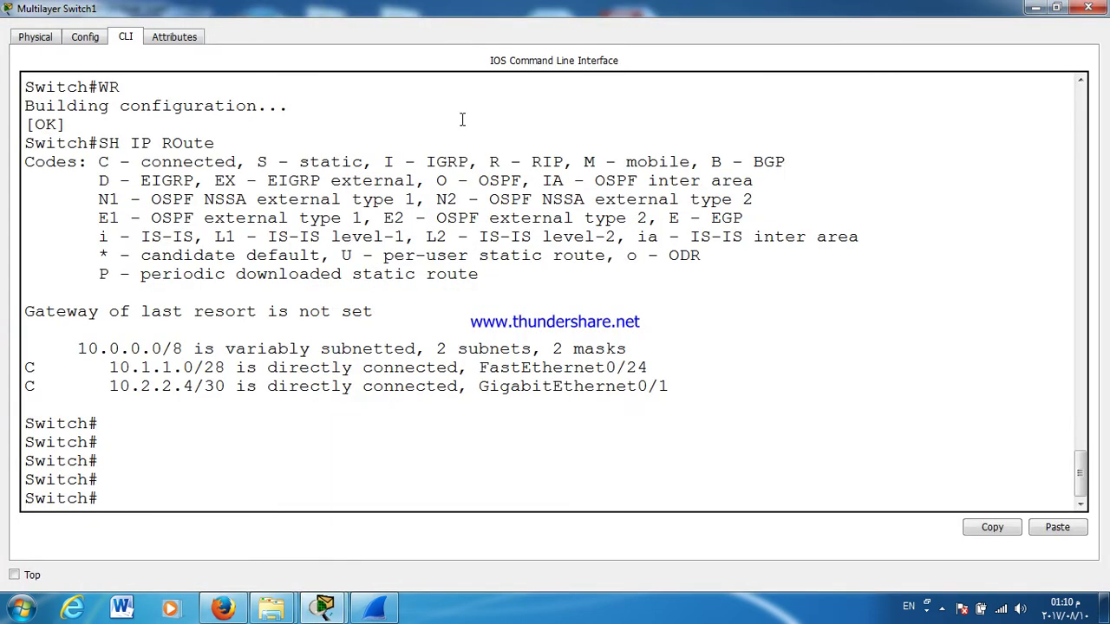
type("SH ST")
key("Tab")
type("AN")
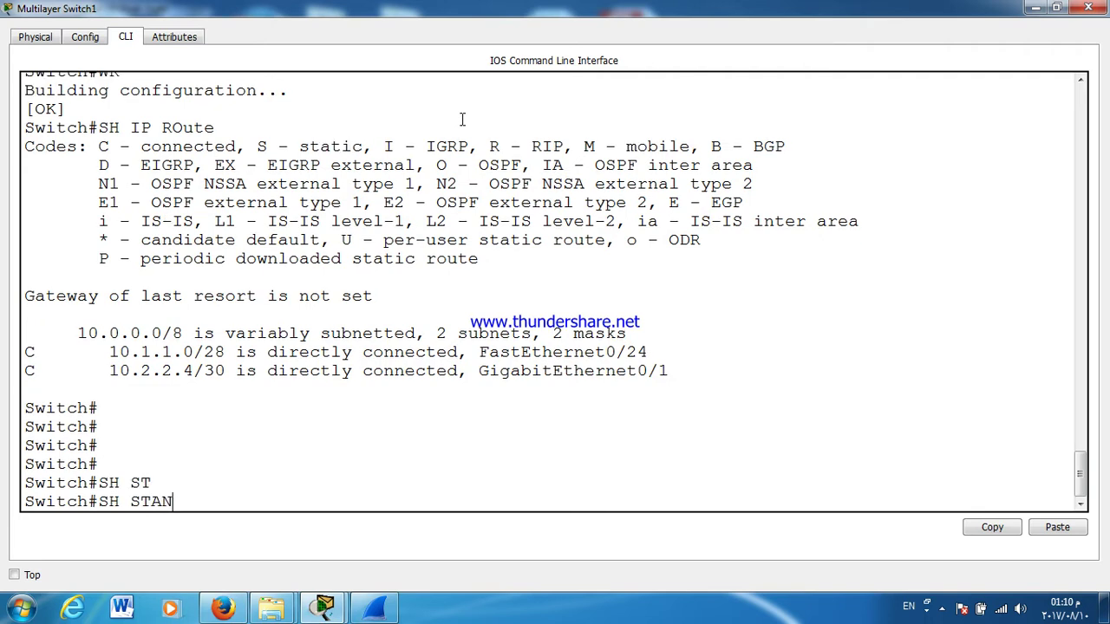
type("D")
key("Tab")
key("Return")
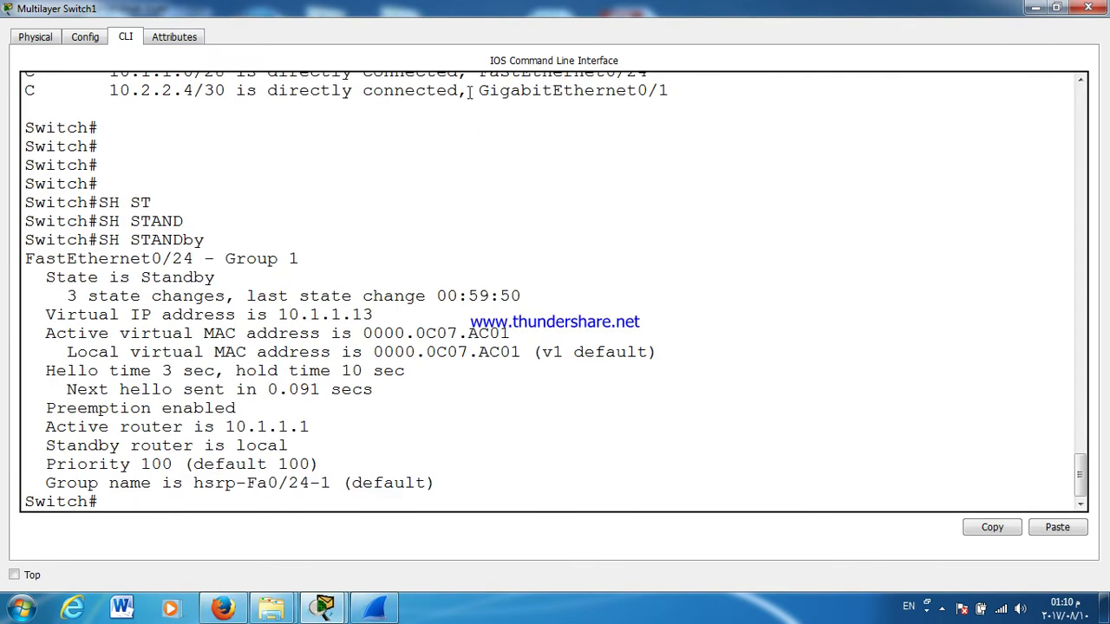
double_click(258, 314)
left_click(1087, 8)
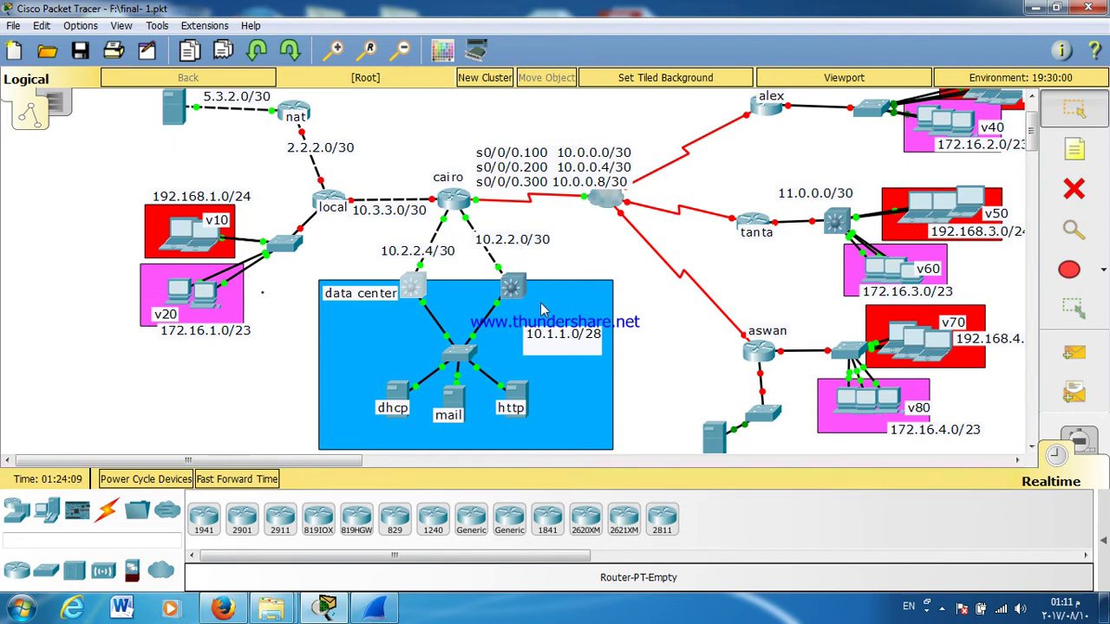
Step: Drag the blue data center rectangle up and left so both multilayer switches fit inside
mouse_move(538, 322)
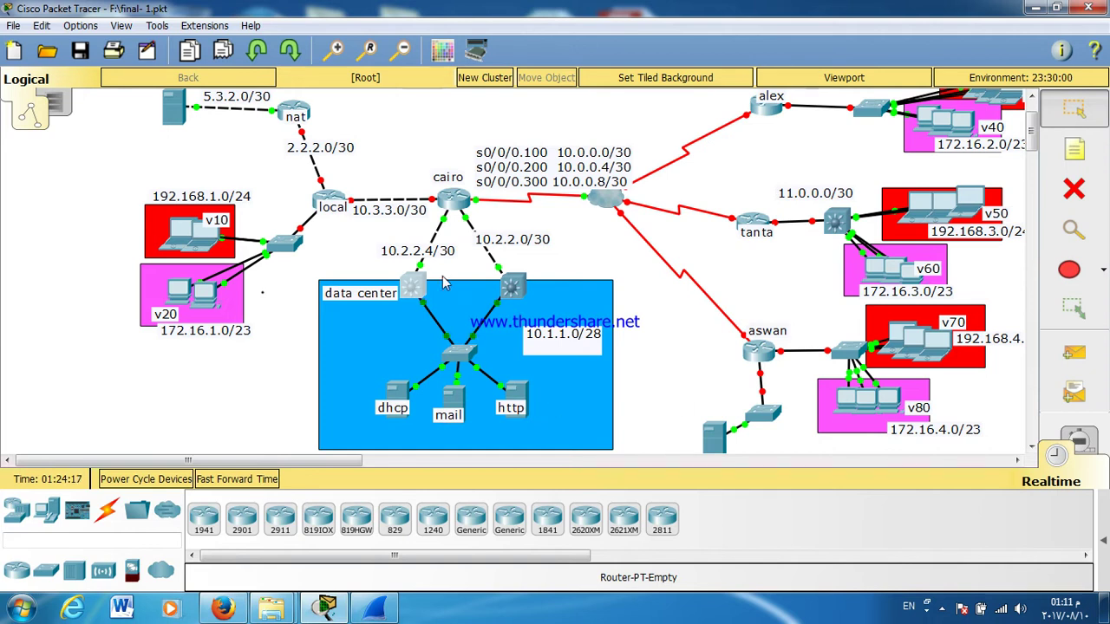
left_click_drag(459, 322, 357, 301)
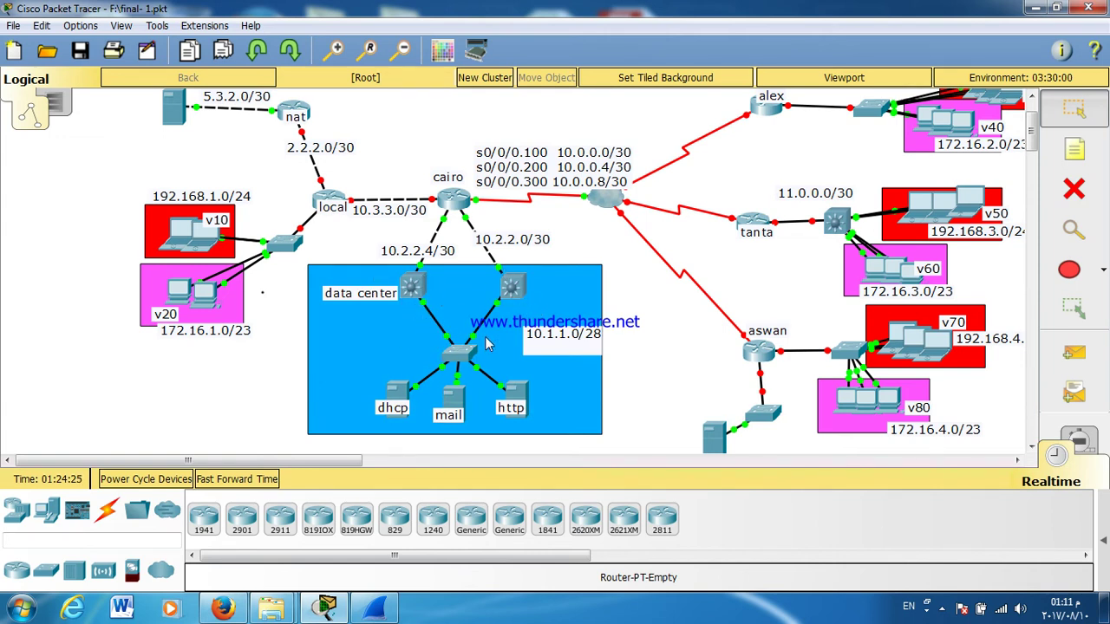
Step: Move the 10.1.1.0/28 note to sit just below and between the two multilayer switches
left_click_drag(539, 340, 443, 317)
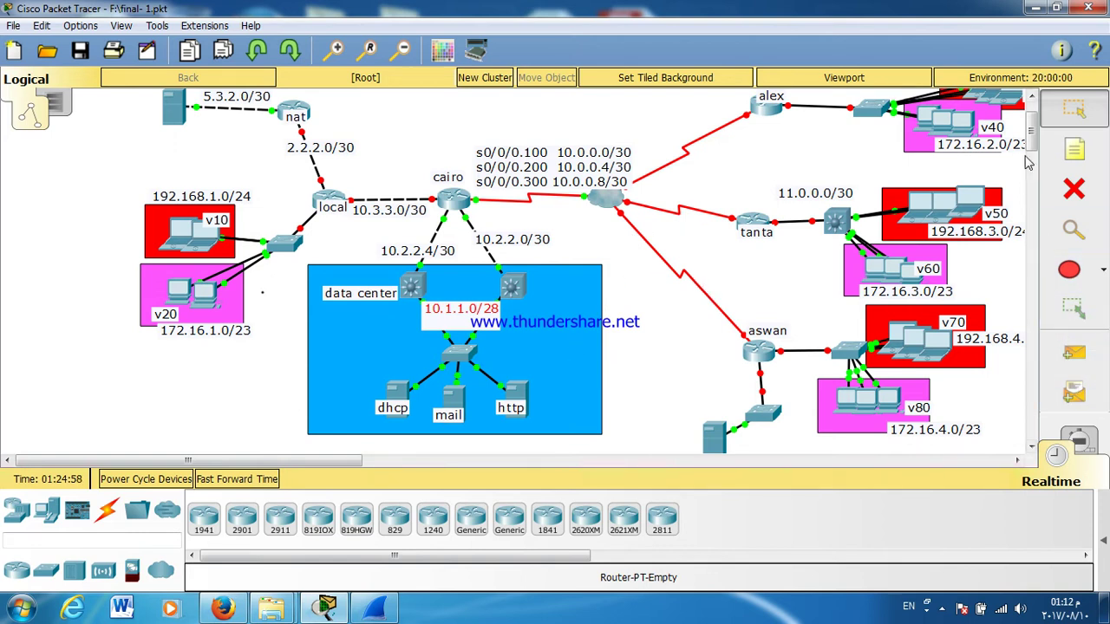
left_click_drag(1033, 139, 1034, 154)
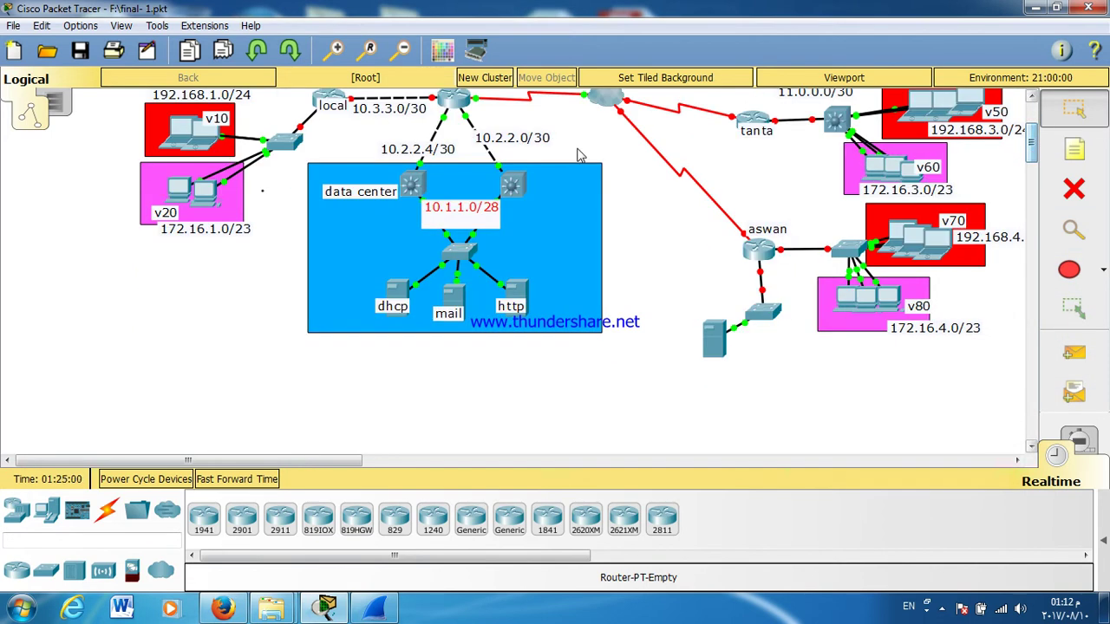
mouse_move(460, 223)
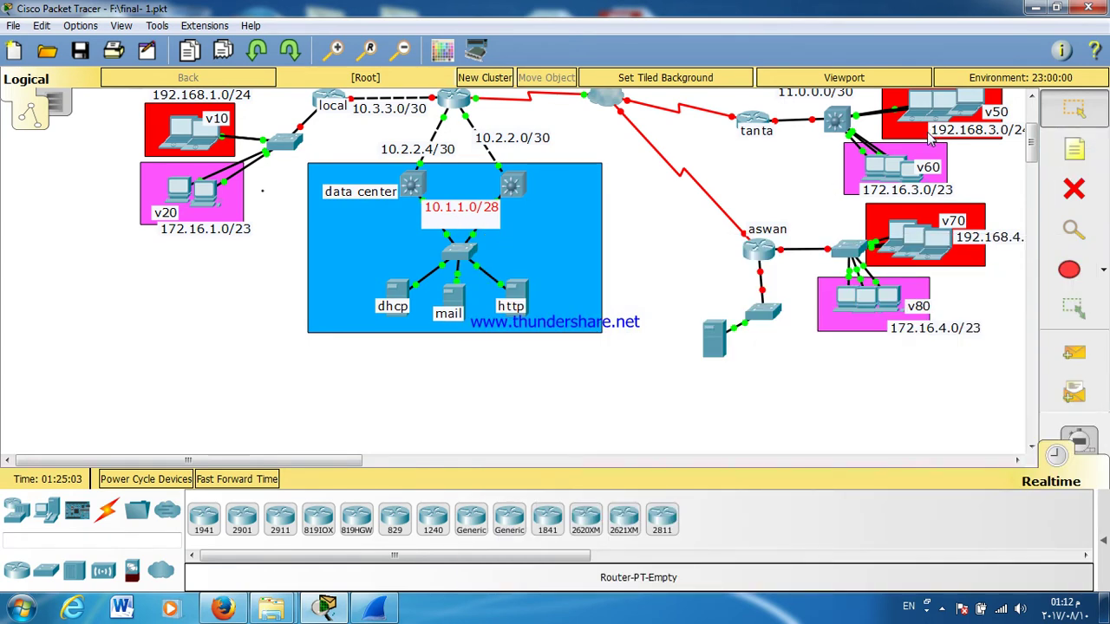
left_click_drag(1033, 147, 1032, 126)
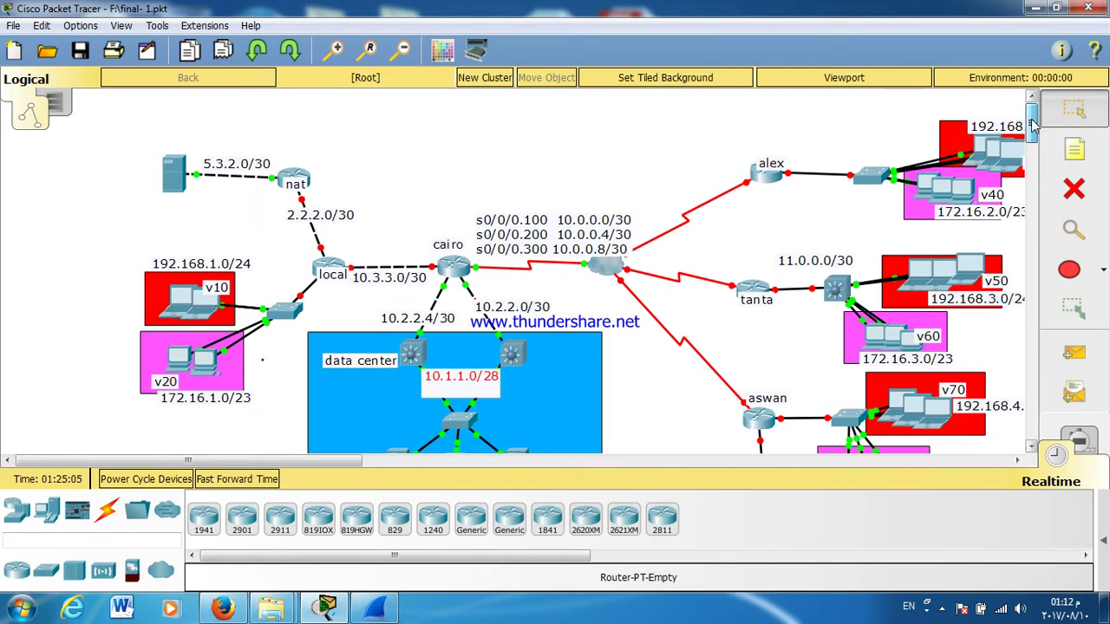
scroll(1033, 126, "down", 2)
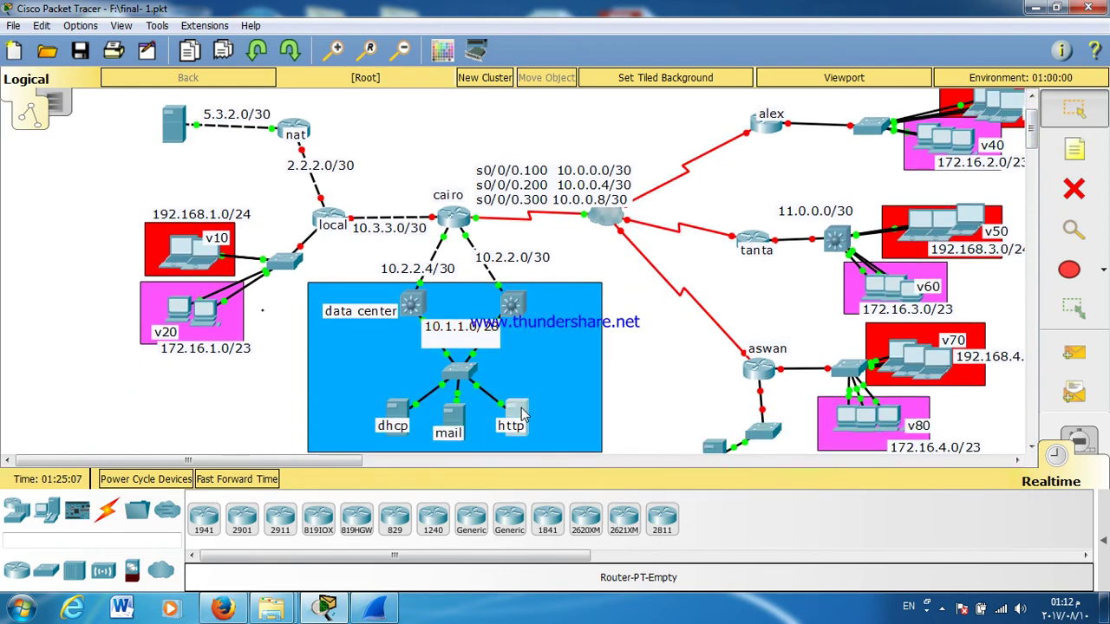
left_click(521, 416)
left_click(297, 203)
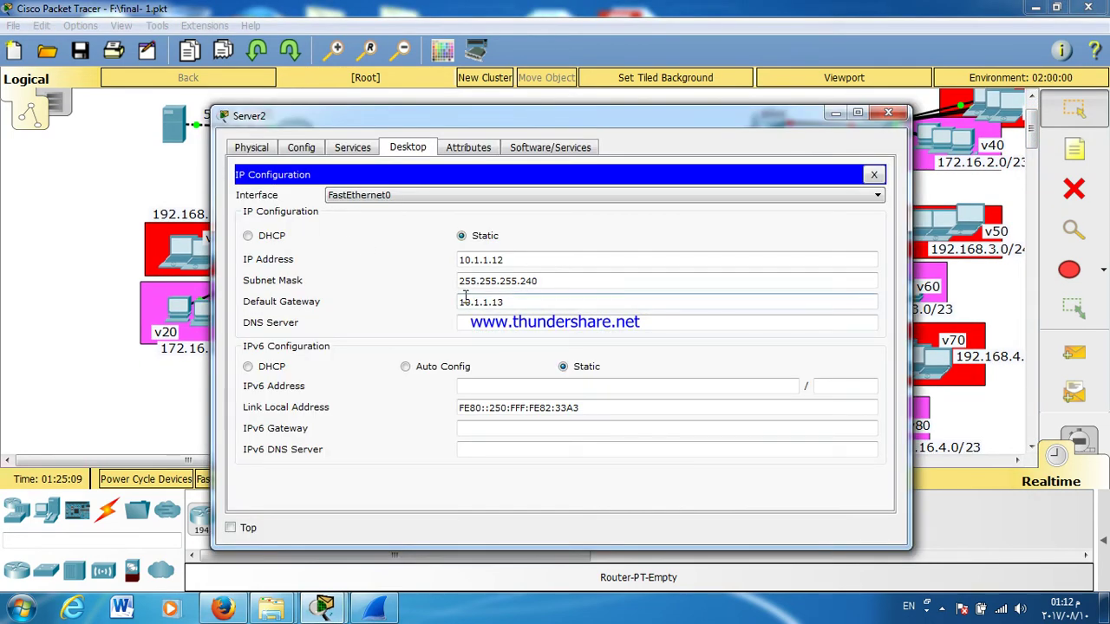
double_click(476, 301)
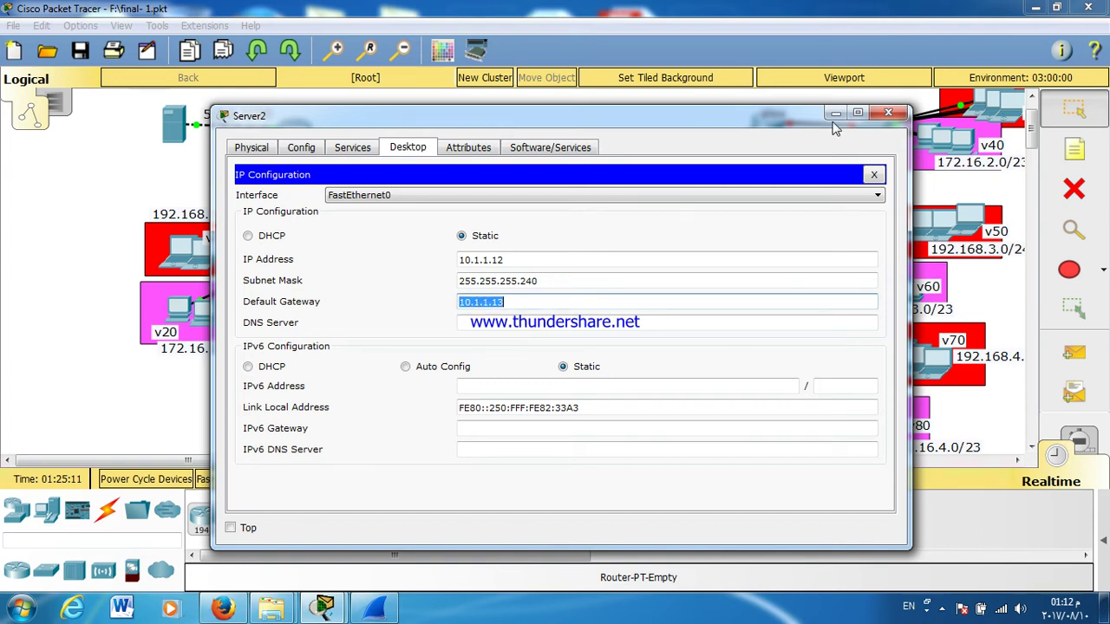
left_click(888, 115)
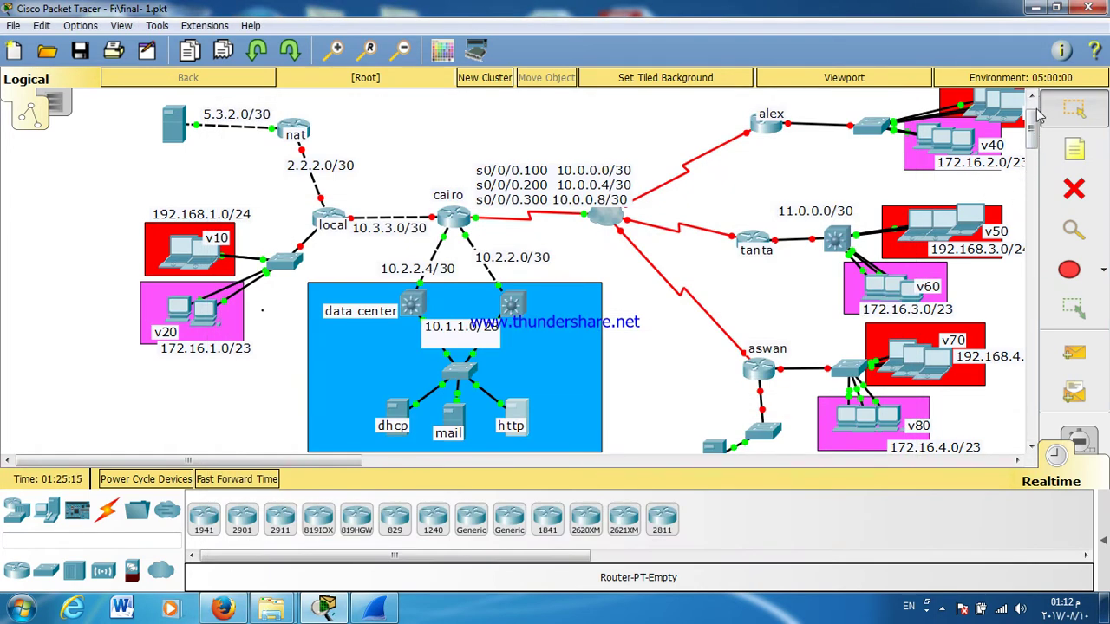
scroll(1030, 113, "up", 2)
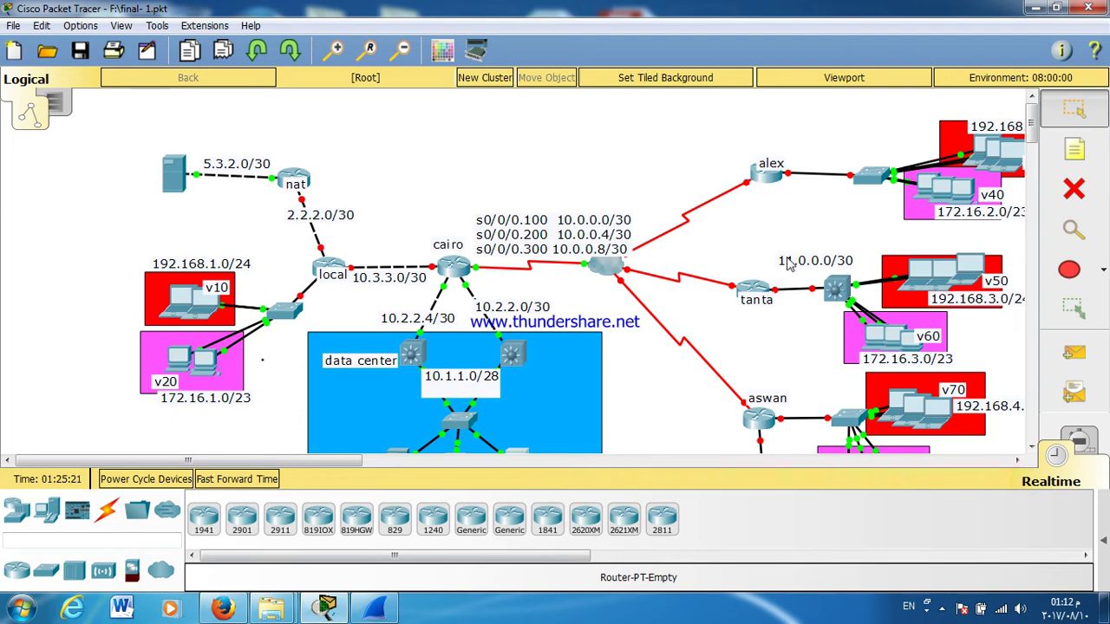
Step: Open the router's CLI, enter global configuration and rename the router to ALEX
left_click(605, 264)
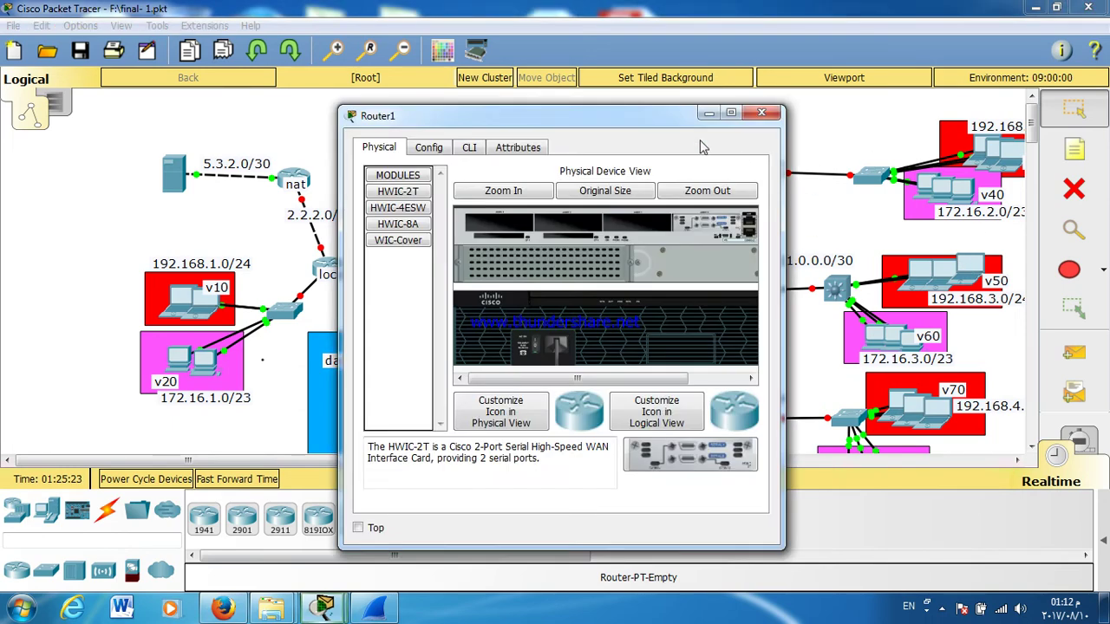
left_click_drag(607, 130, 770, 106)
left_click(629, 124)
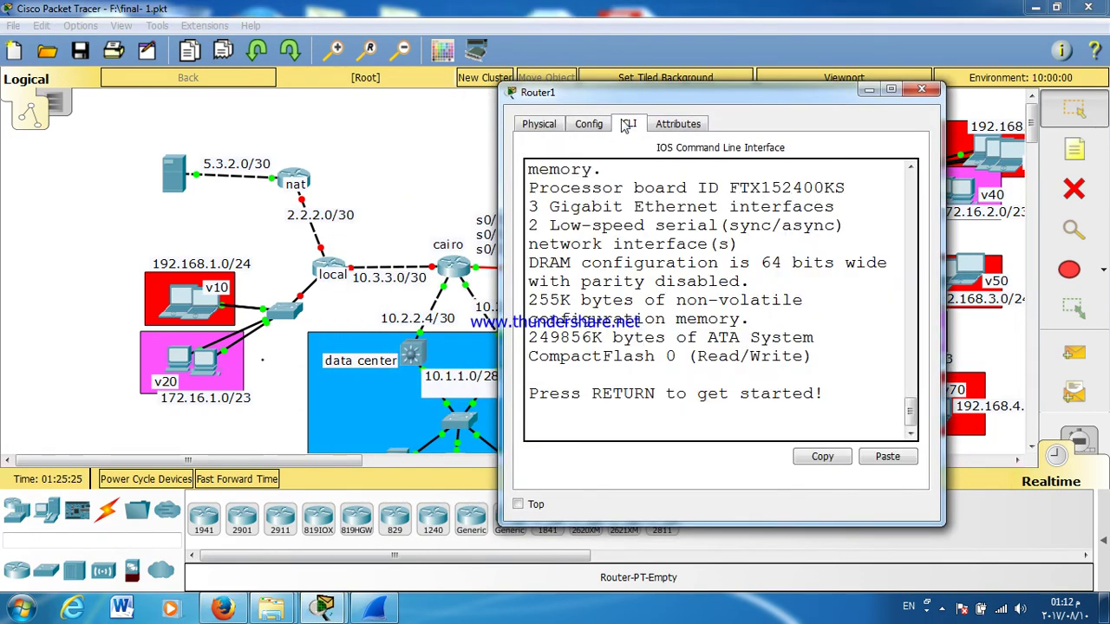
key("Return")
key("Return")
key("Return")
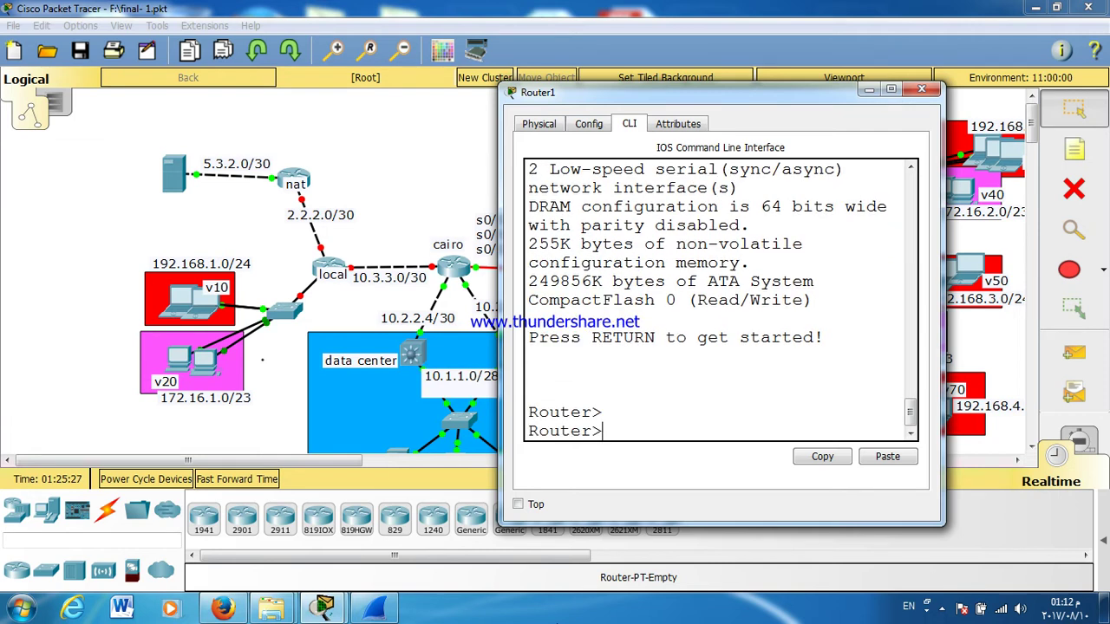
type("EN")
key("Return")
type("CONF T")
key("Return")
key("Return")
key("Return")
key("Return")
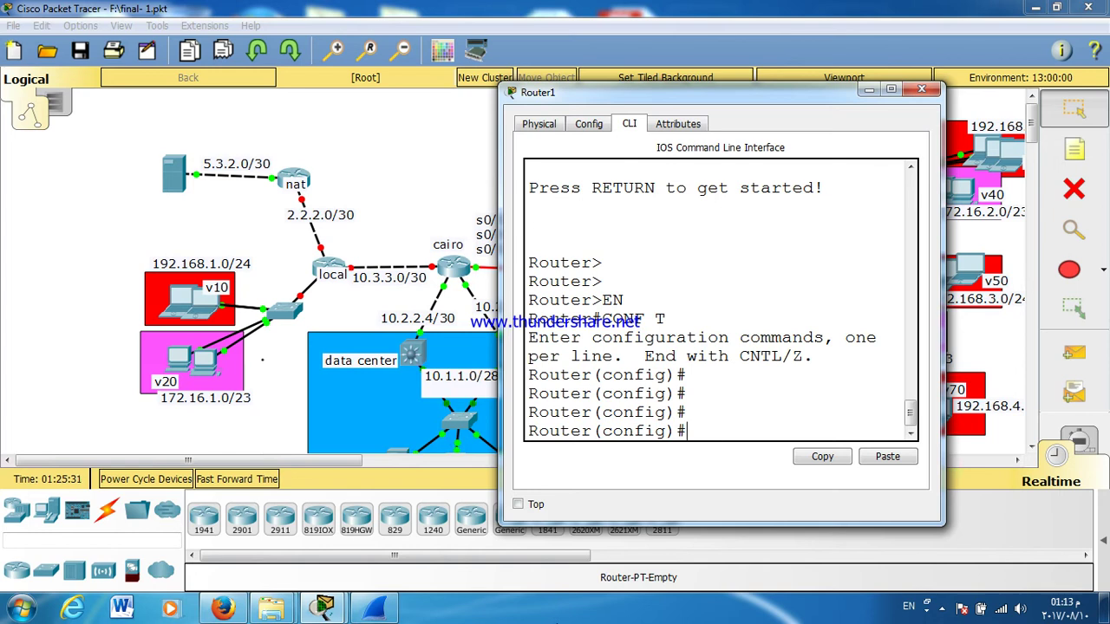
type("HOS")
key("Tab")
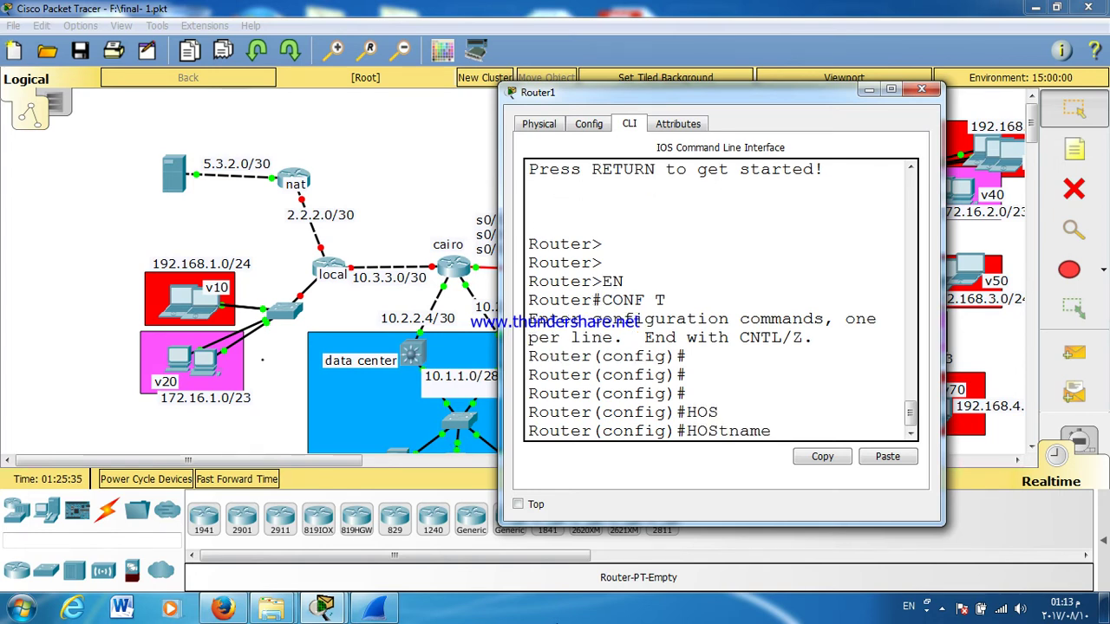
type("ALEX")
key("Return")
key("Return")
key("Return")
key("Return")
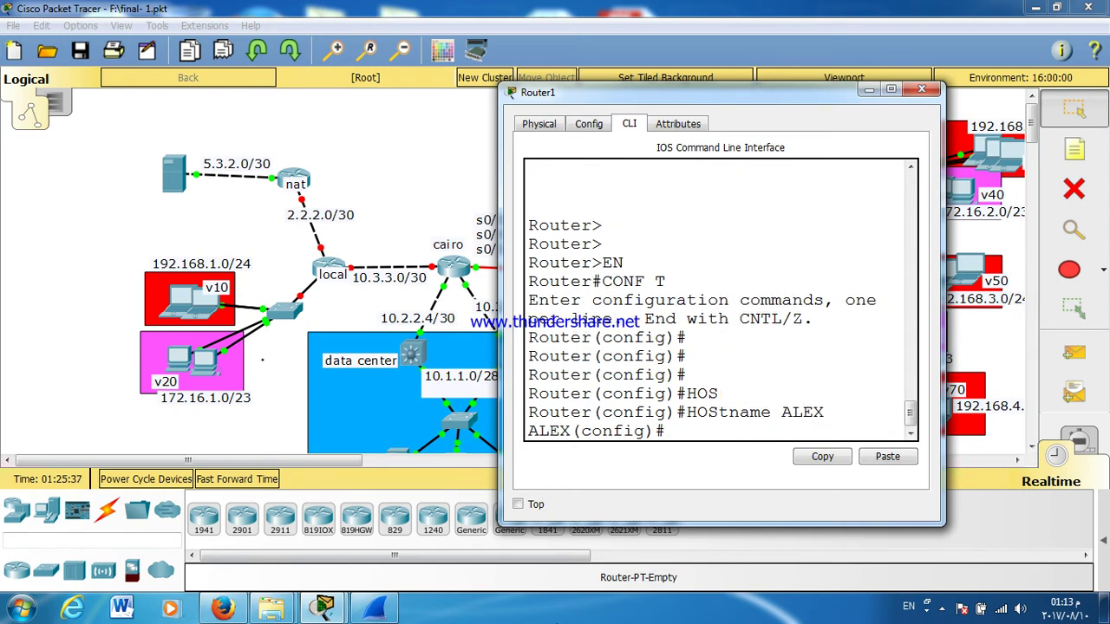
key("Return")
Step: Set a console line 0 password with login required
type("LINE")
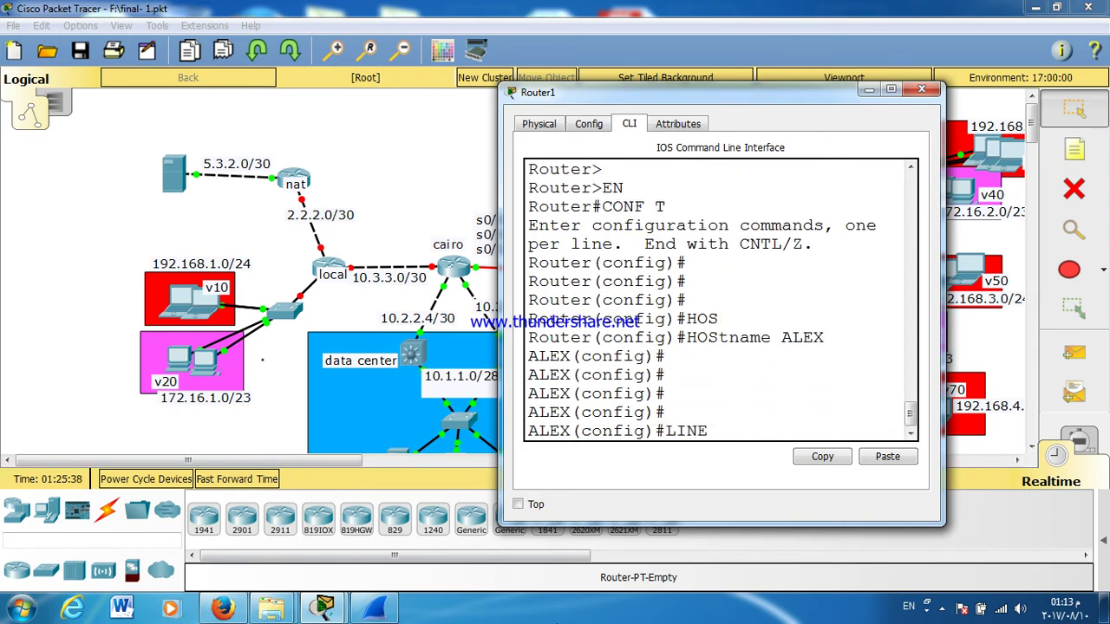
type(" CON")
key("Tab")
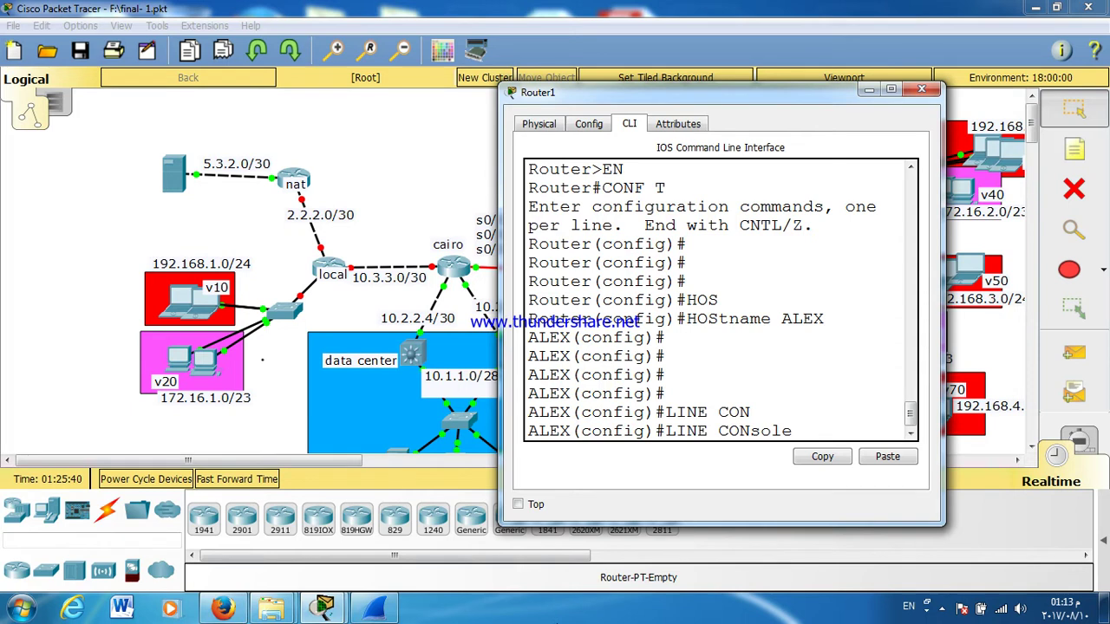
type("0")
key("Return")
type("PASS")
key("Tab")
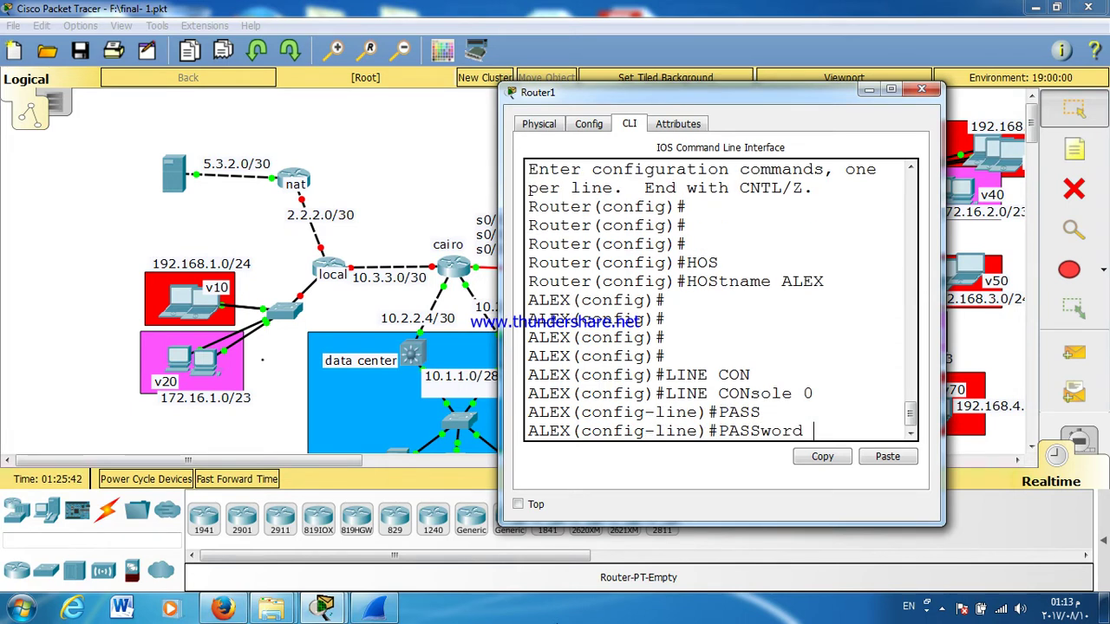
type("123")
key("Return")
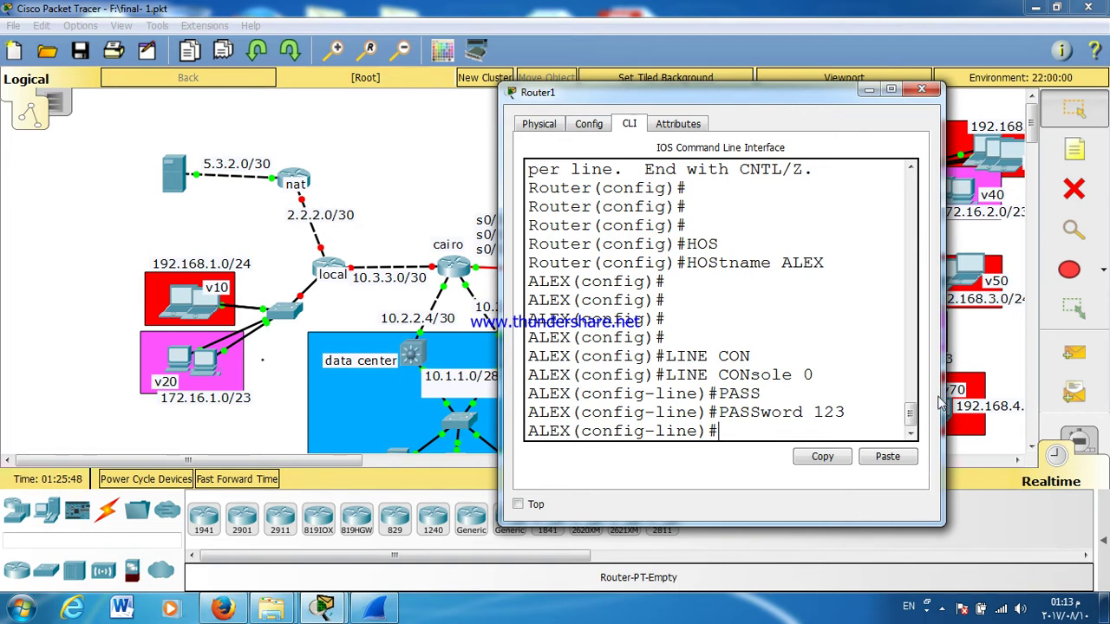
left_click_drag(939, 399, 1099, 386)
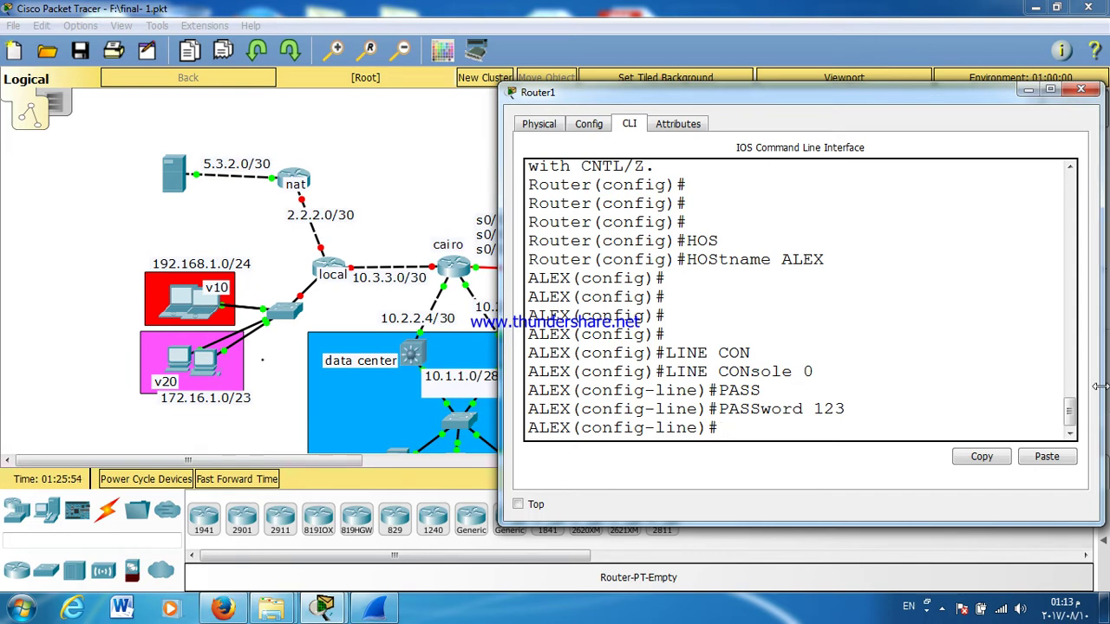
type("LOGOIN")
key("Return")
type("E C")
key("BackSpace")
type("X(config-line)#EX")
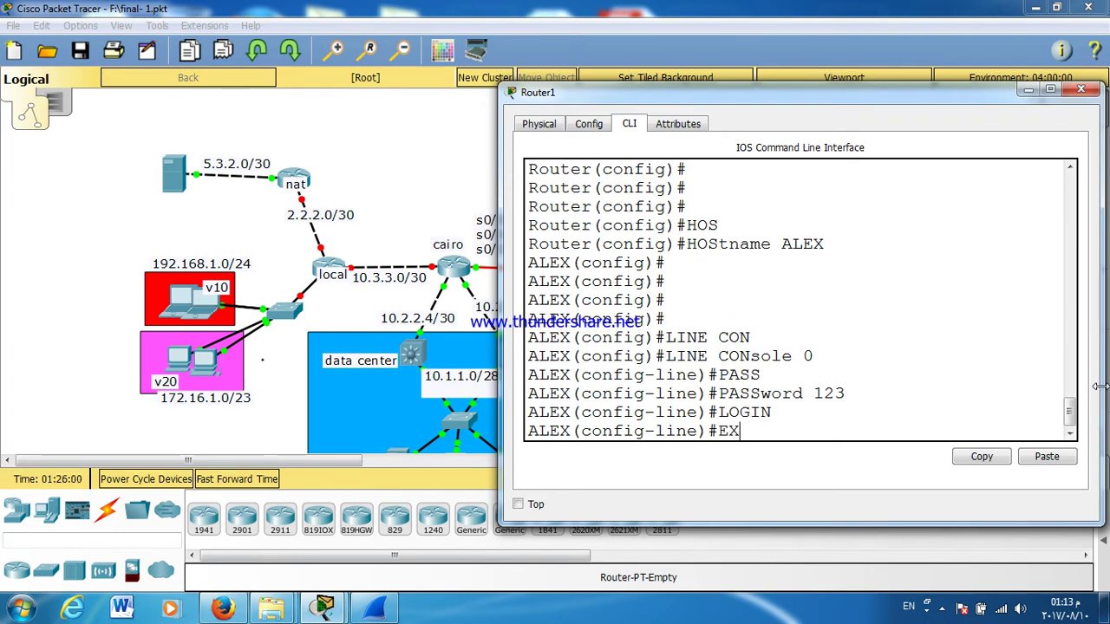
type("IT")
key("Return")
key("Return")
key("Return")
Step: Set a password with login required on VTY lines 0 to 4
type("LINE VT")
key("Tab")
type("0 4")
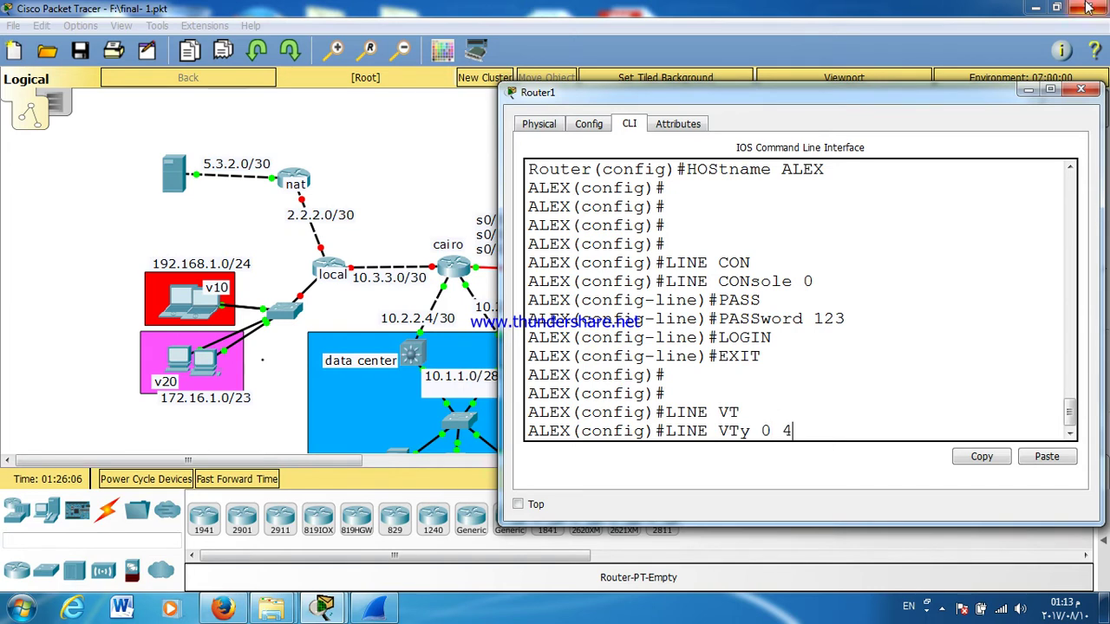
key("Return")
type("PASS")
key("Tab")
type("123")
key("Return")
type("LOGIN")
key("Return")
type("EX(config-line)#E")
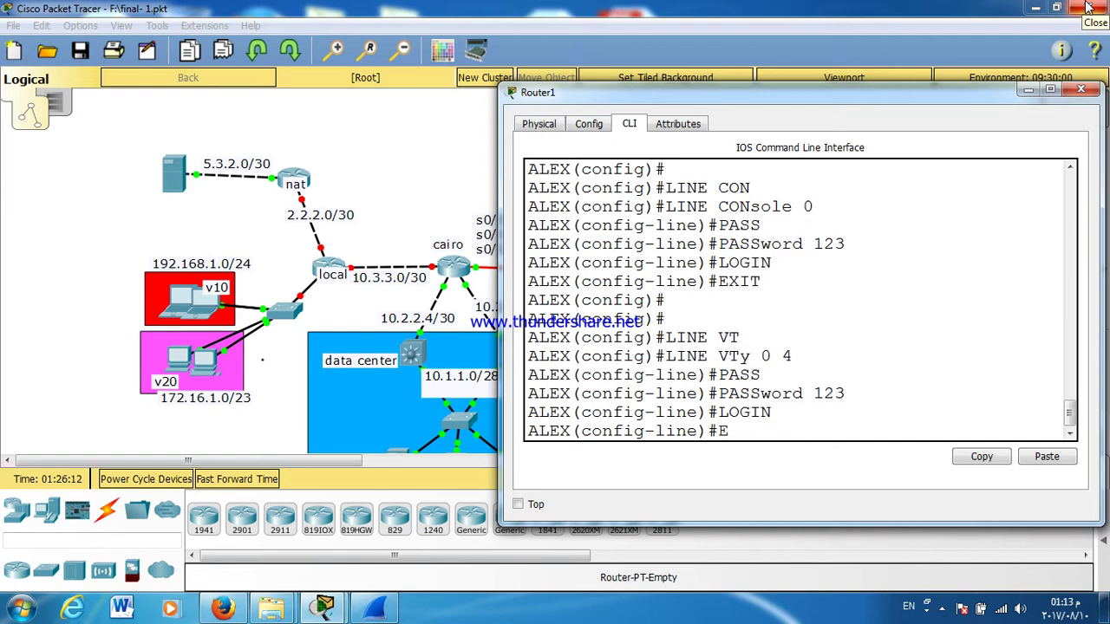
type("X")
key("Return")
key("Return")
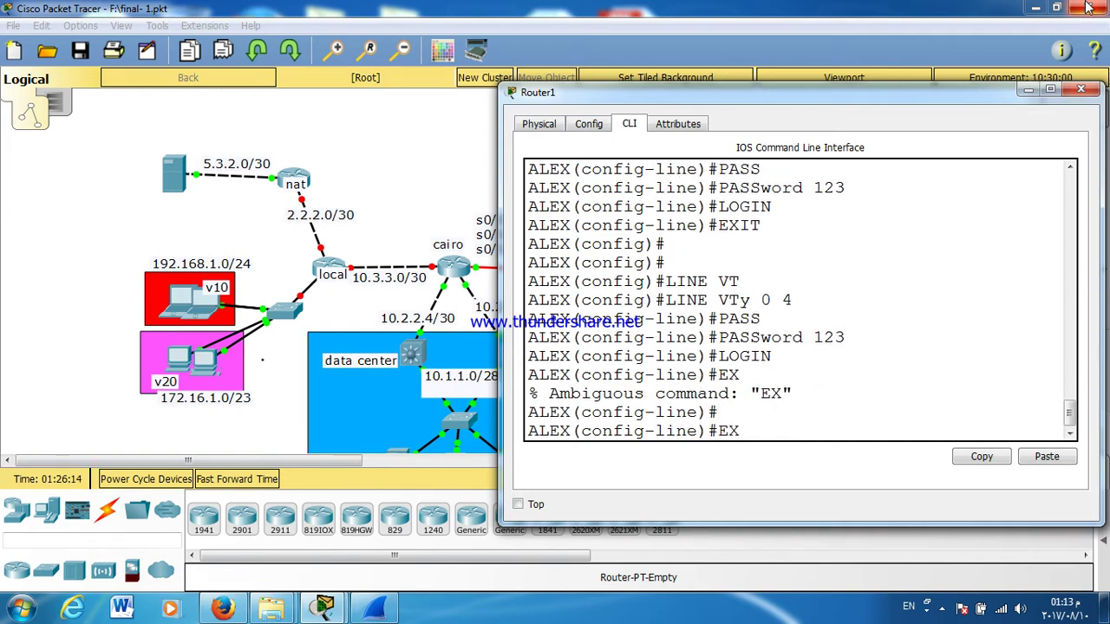
type("EXIT")
key("Return")
key("Return")
key("Return")
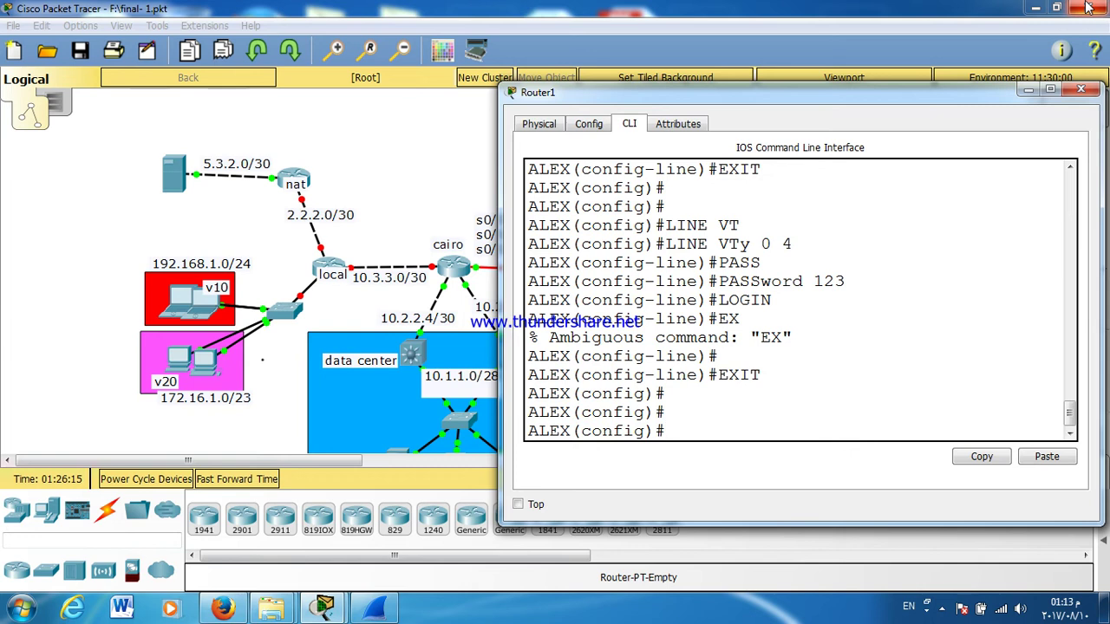
Step: Set the enable password and turn on service password-encryption
type("ENABL")
key("Tab")
type("PA")
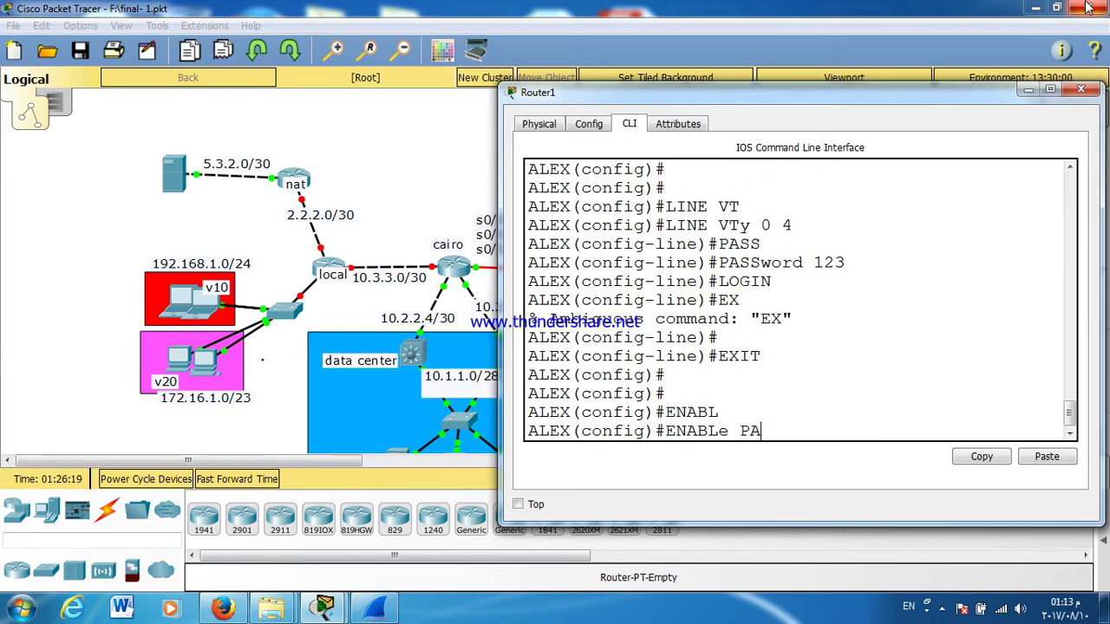
type("SS")
key("Tab")
type("123")
key("Return")
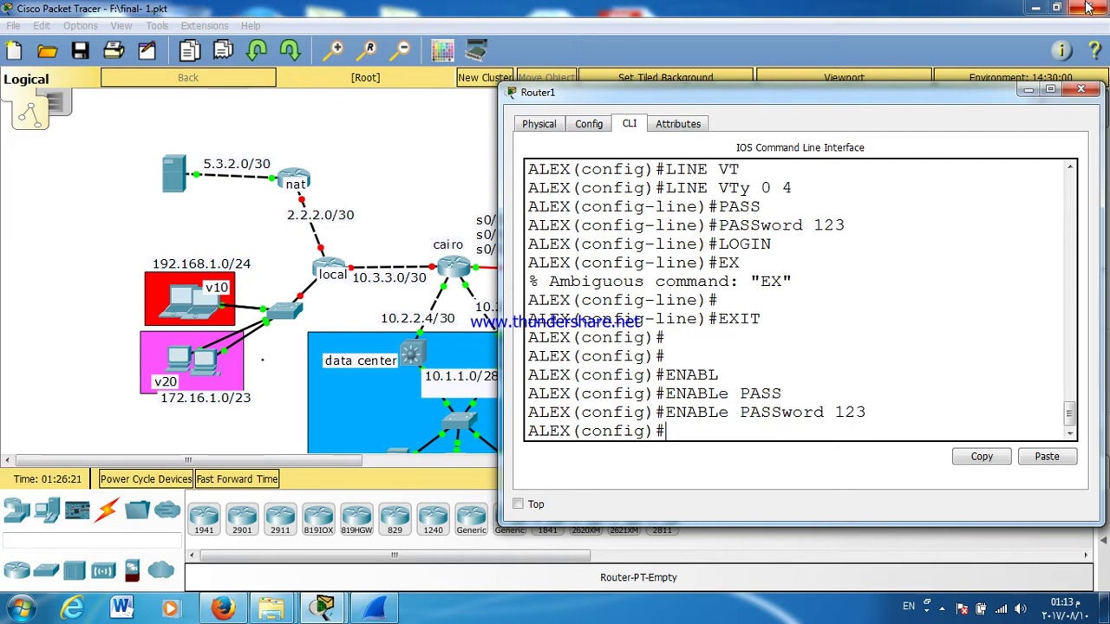
type("SER")
key("Tab")
type("PASS")
key("Tab")
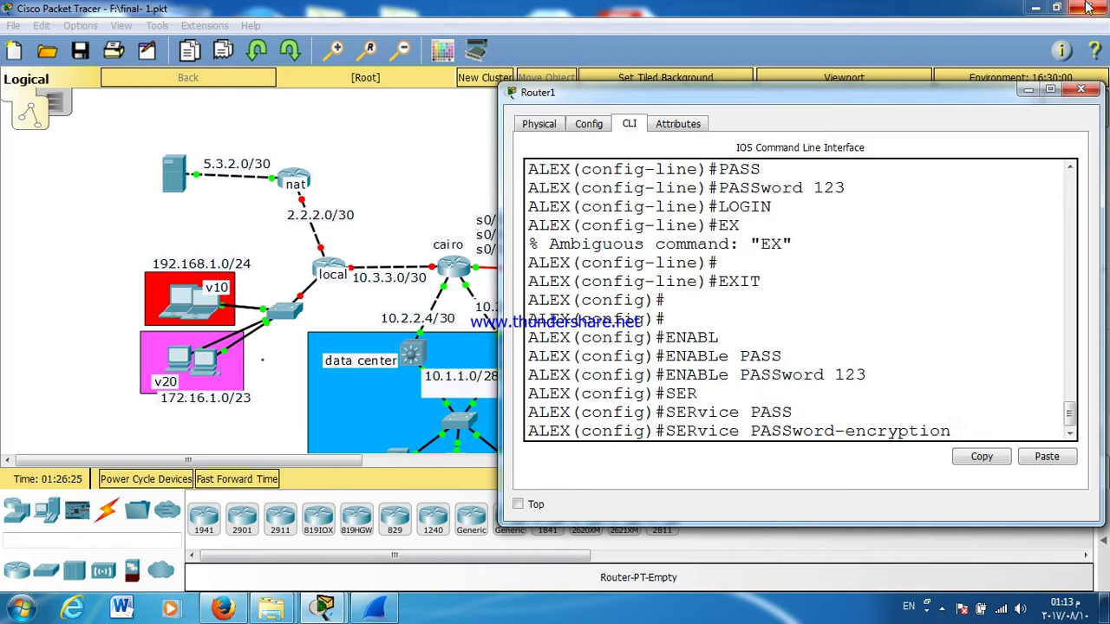
key("Return")
key("Return")
key("Return")
key("Return")
key("Return")
Step: Bring up Serial0/0/0 with IP address 10.0.0.2 255.255.255.252
type("INT S0/0/0")
key("Return")
type("NO SH")
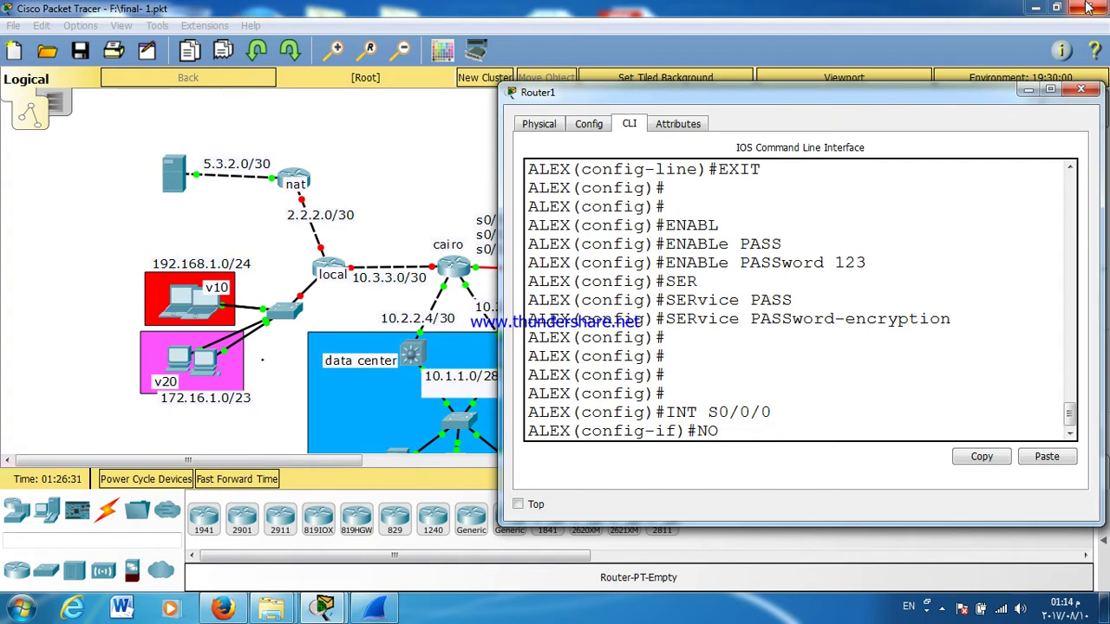
key("Tab")
key("Return")
key("Return")
key("Return")
key("Return")
key("Return")
key("Return")
key("Return")
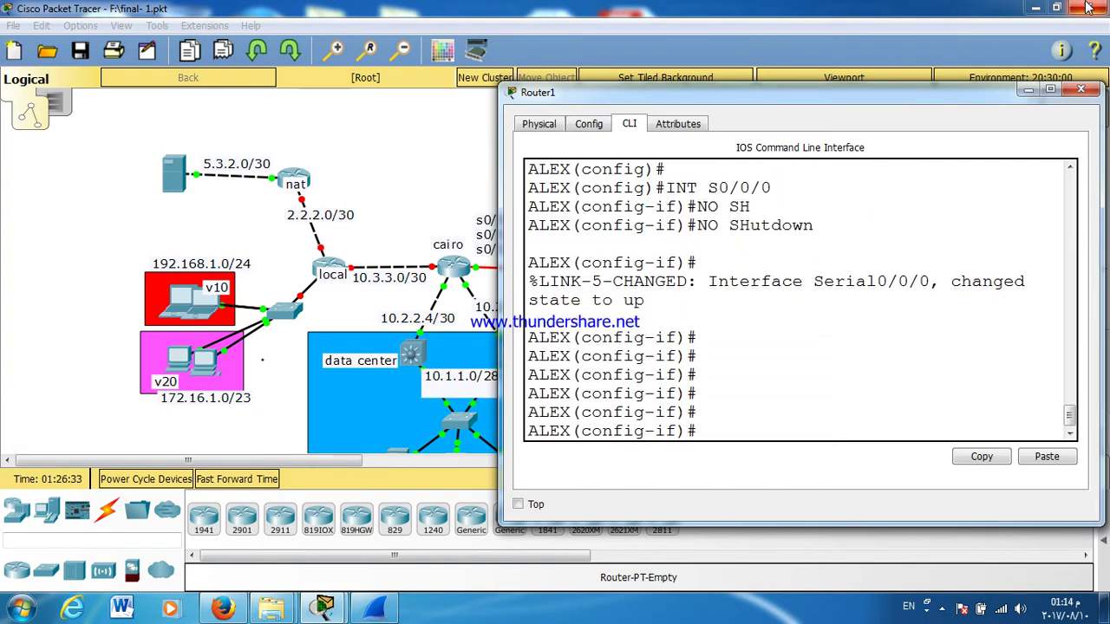
type("IP ADD")
key("Tab")
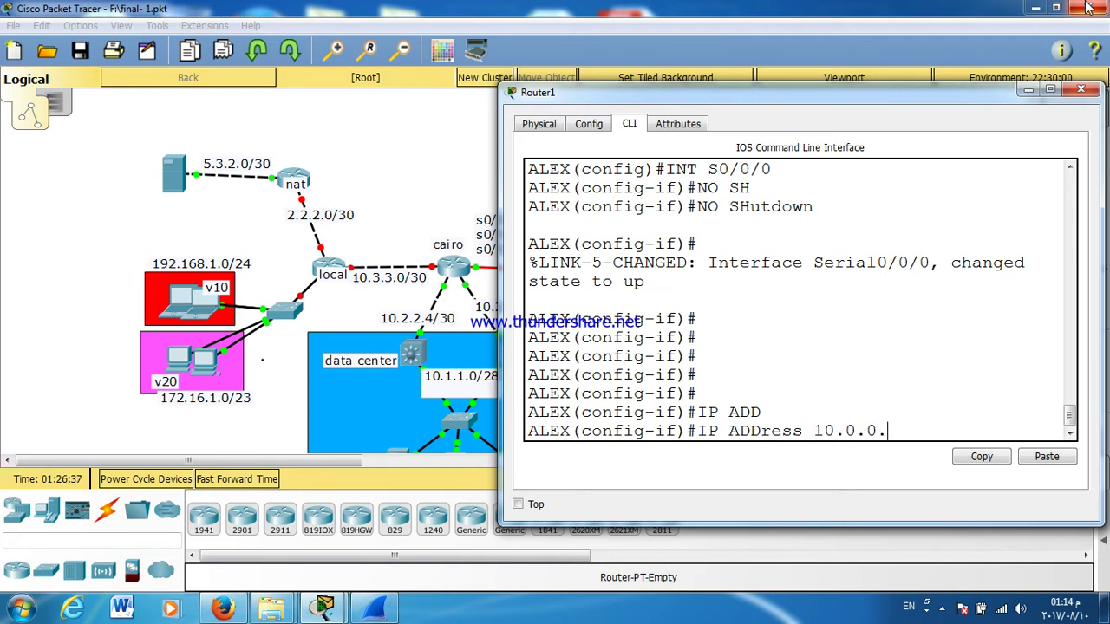
type("10.0.0.2 255.255.255.252")
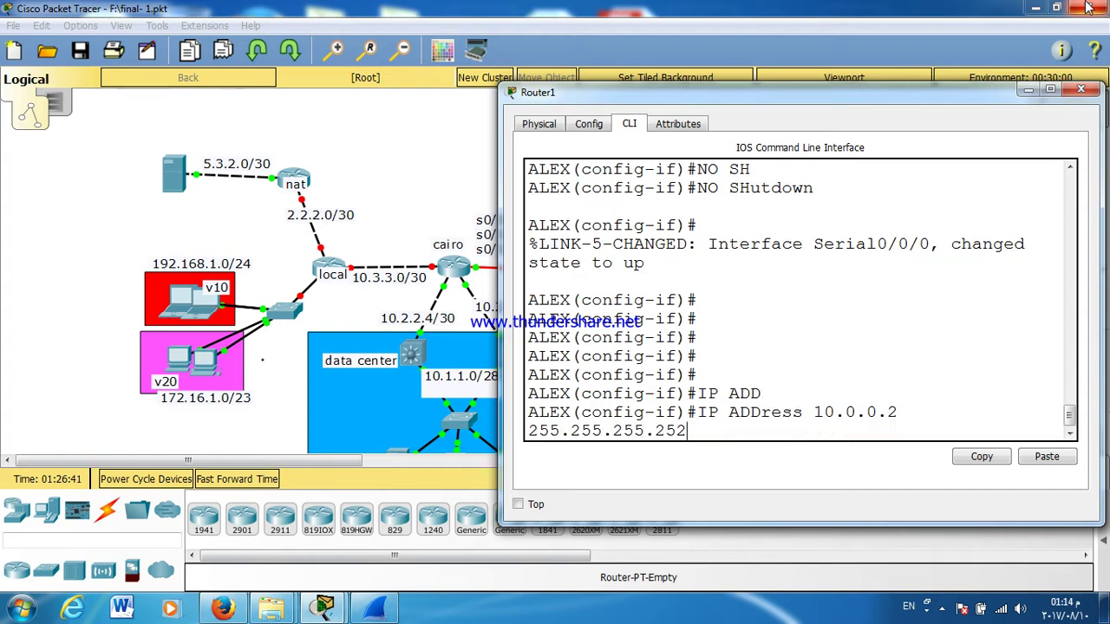
key("Return")
key("Return")
Step: Close the router window and cancel exiting Packet Tracer
type("EX(config-if)#E")
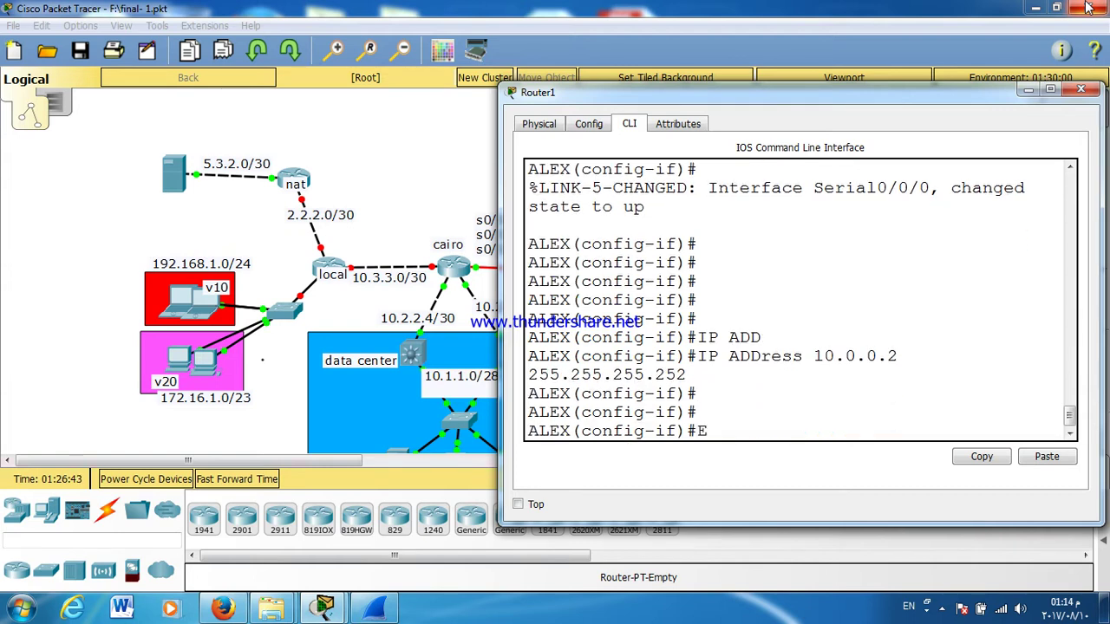
left_click(1088, 7)
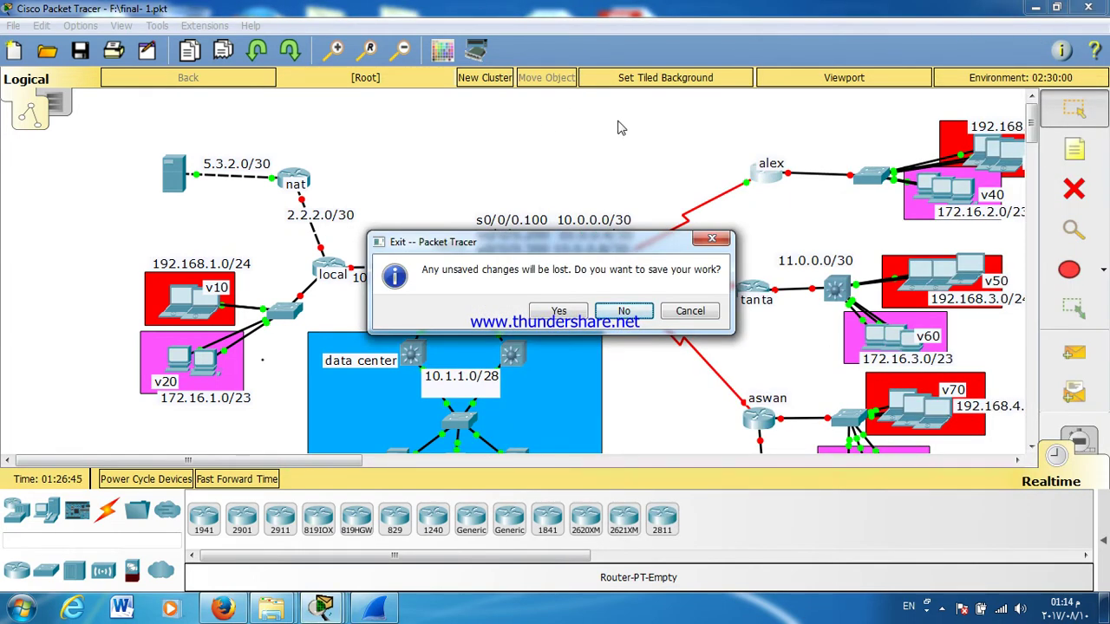
left_click(714, 314)
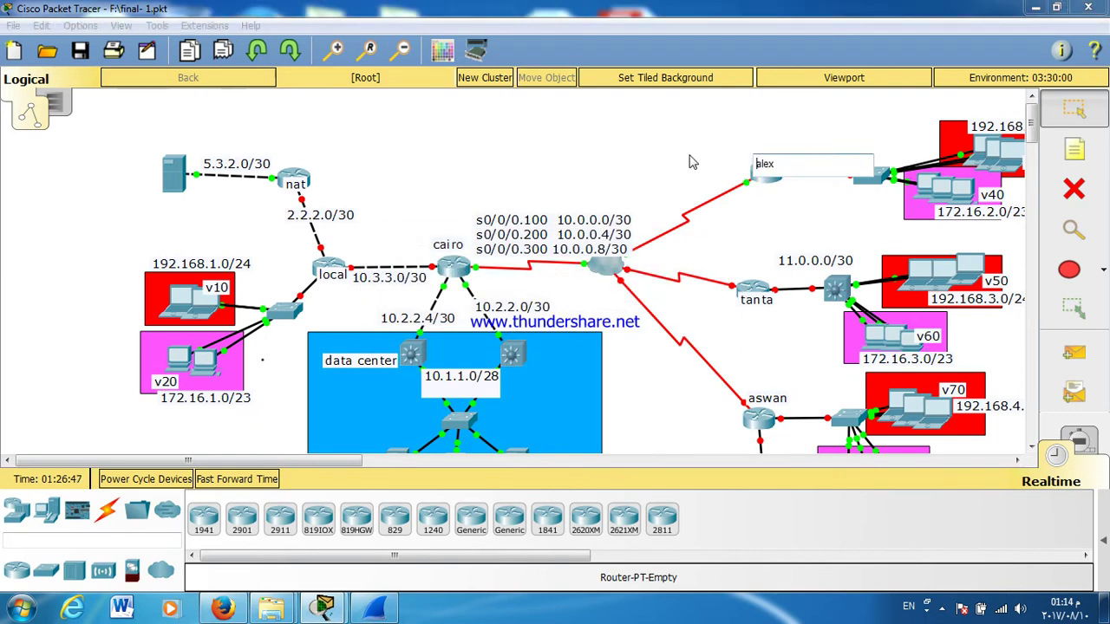
Step: Reopen ALEX's CLI and set IETF frame-relay encapsulation with ANSI LMI type
left_click(771, 180)
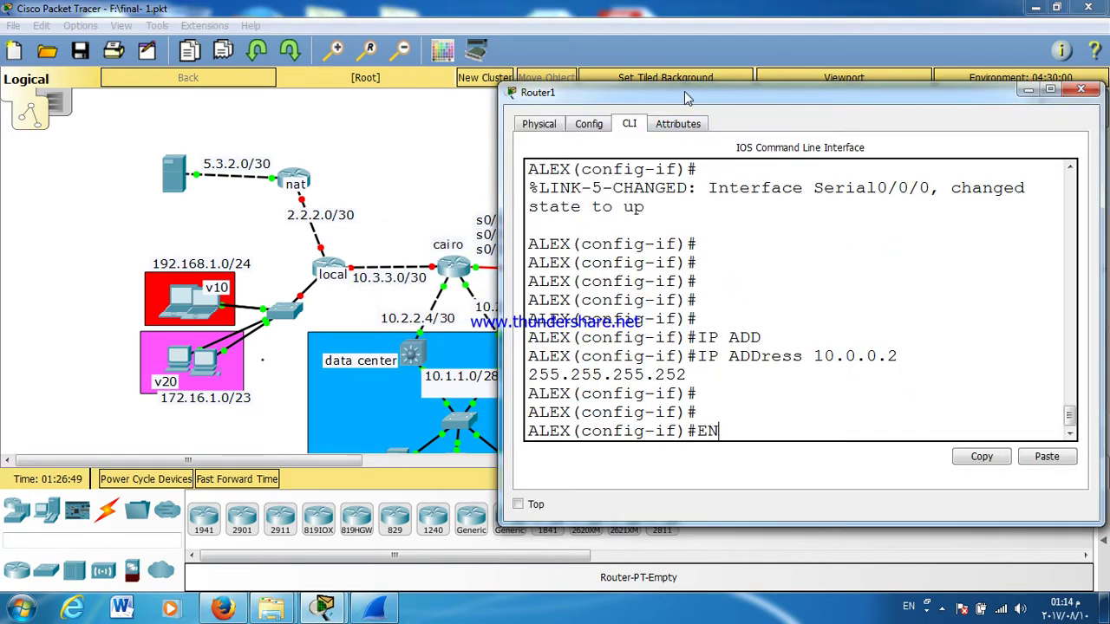
double_click(685, 97)
type("C")
key("Tab")
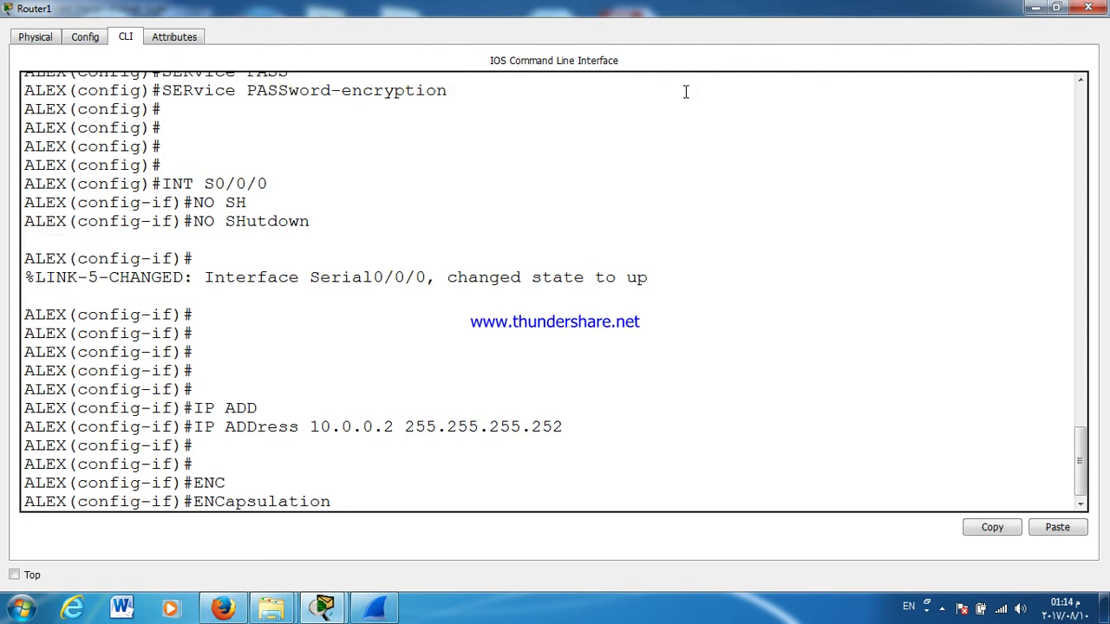
type("FR")
key("Tab")
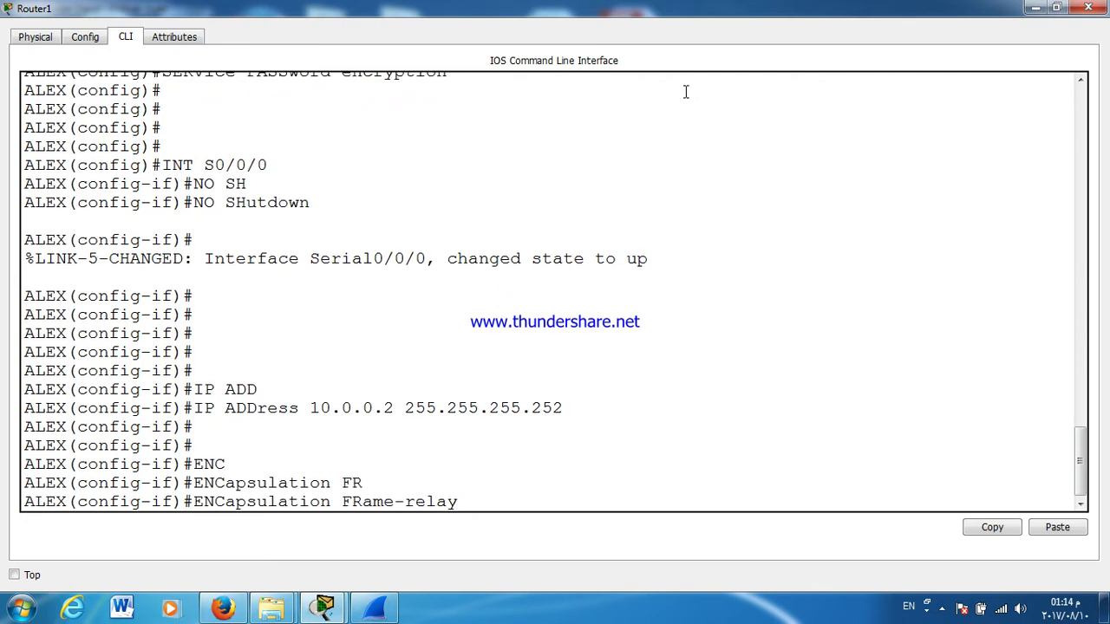
type("I")
key("Tab")
key("Return")
type("FR")
key("Tab")
type("LM")
key("Tab")
type("A")
key("Tab")
key("Return")
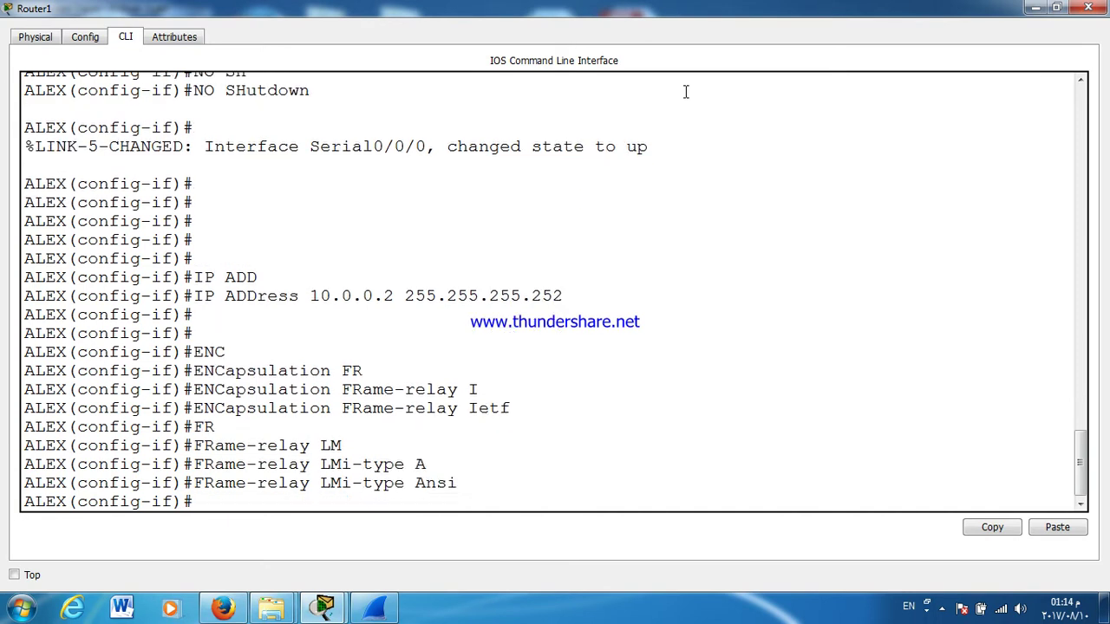
Step: Assign frame-relay interface DLCI 110 to Serial0/0/0
type("FR")
key("Tab")
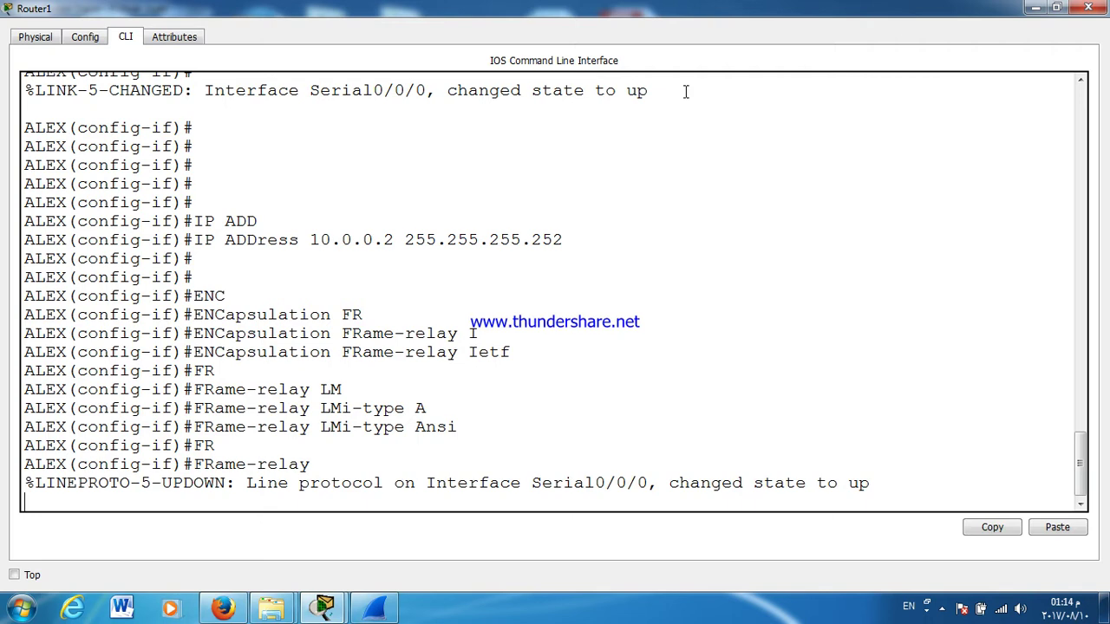
type("INTE")
key("Tab")
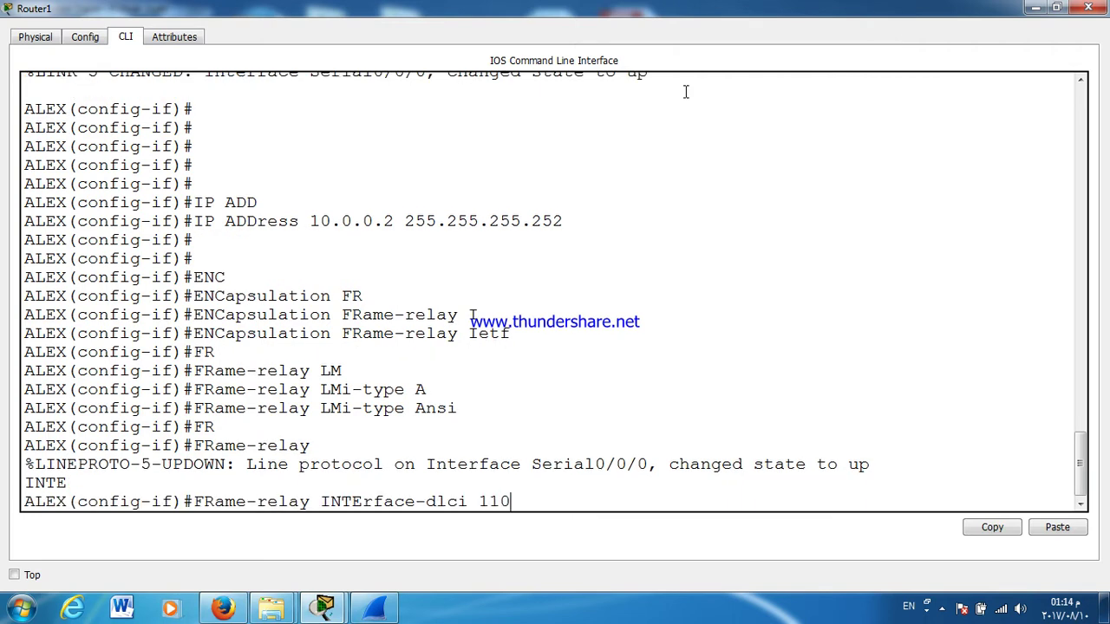
type("110")
key("Return")
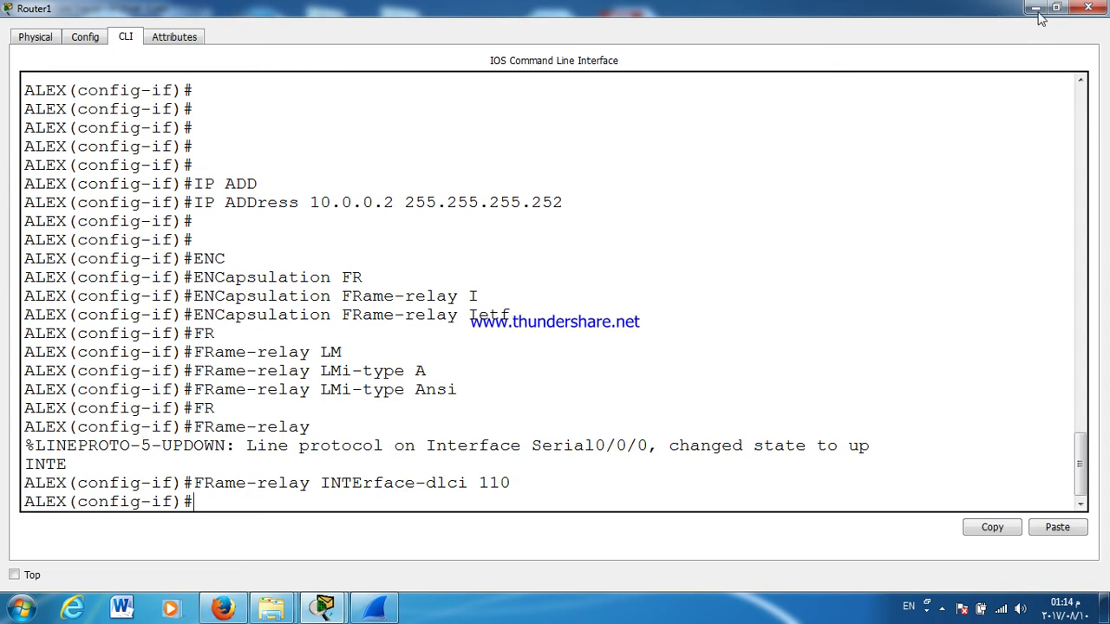
left_click(1057, 7)
Step: Move the ALEX command window aside and view, then close, ALEX's port list
left_click_drag(875, 111, 726, 314)
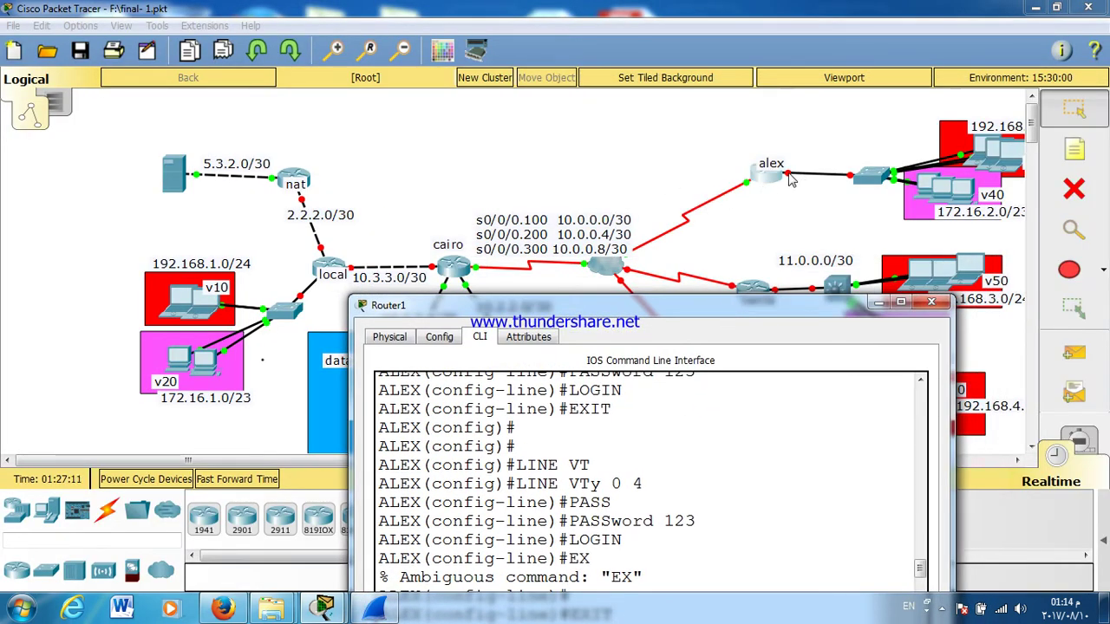
left_click(788, 180)
left_click(789, 184)
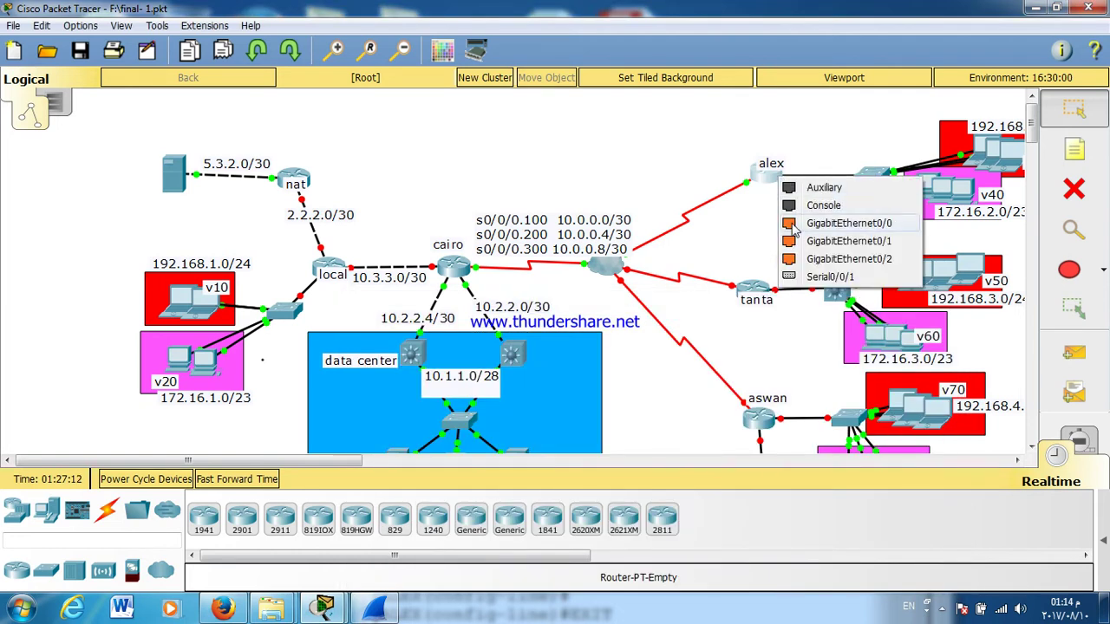
left_click(751, 246)
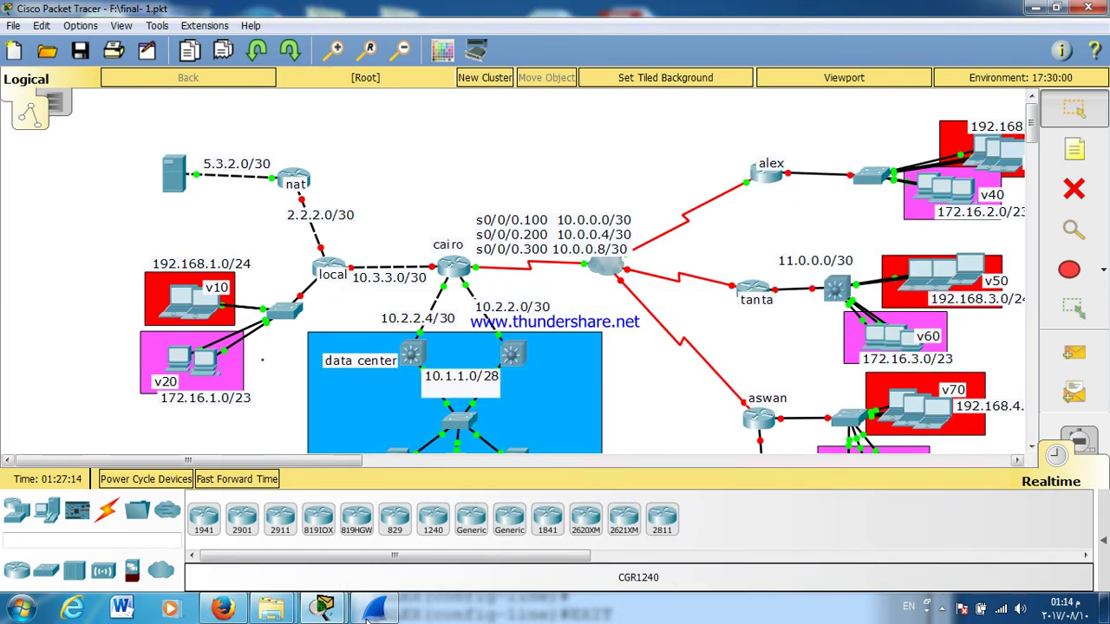
left_click(638, 607)
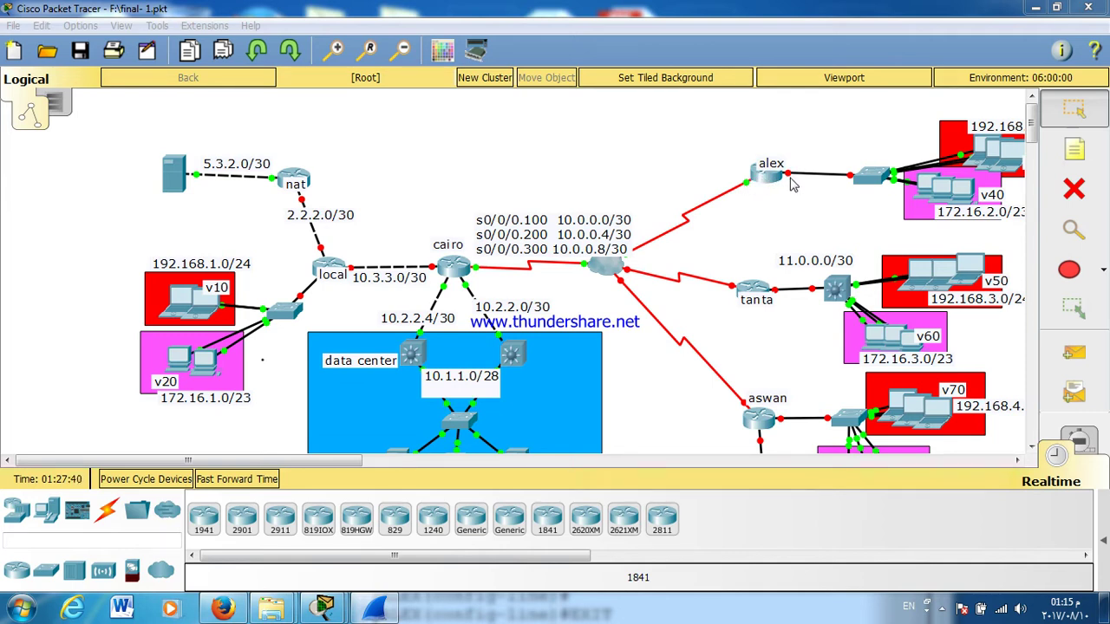
left_click(788, 181)
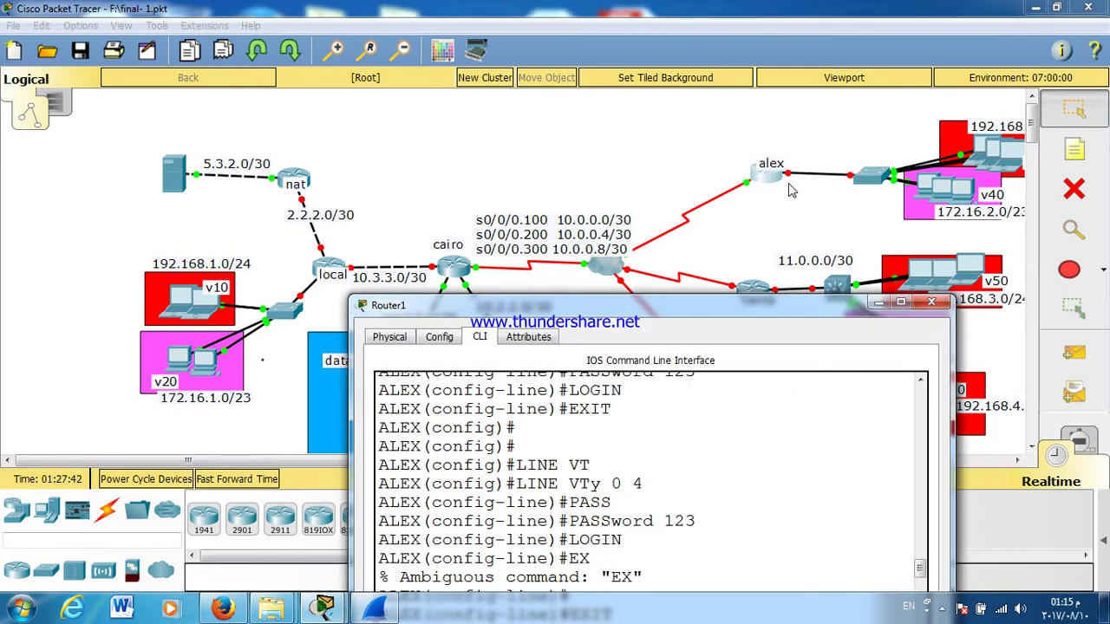
left_click(789, 191)
left_click(776, 178)
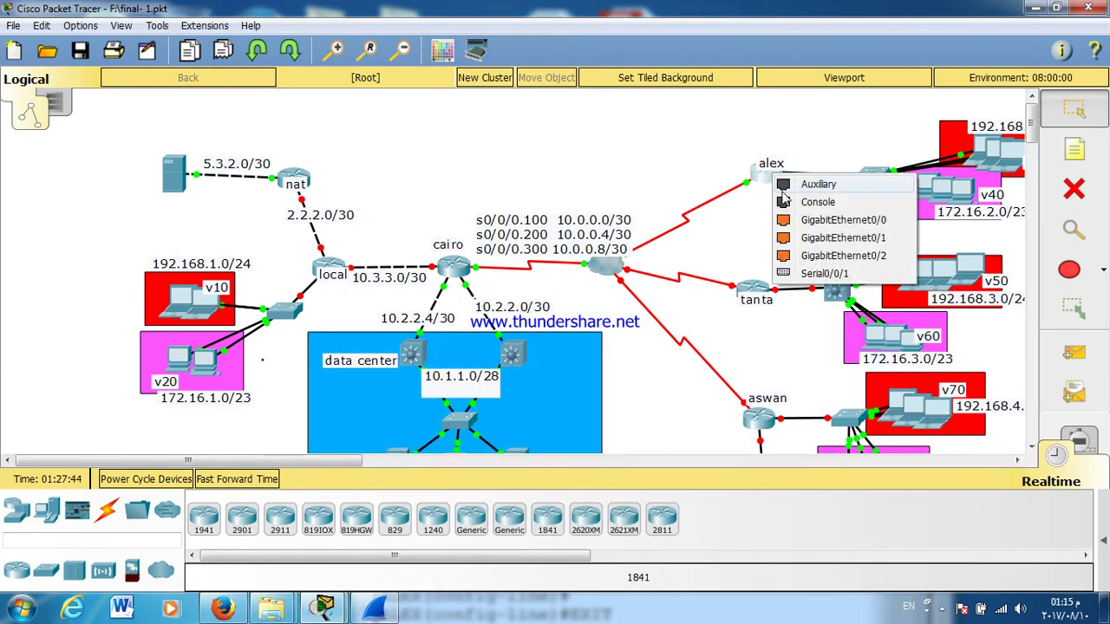
key("Escape")
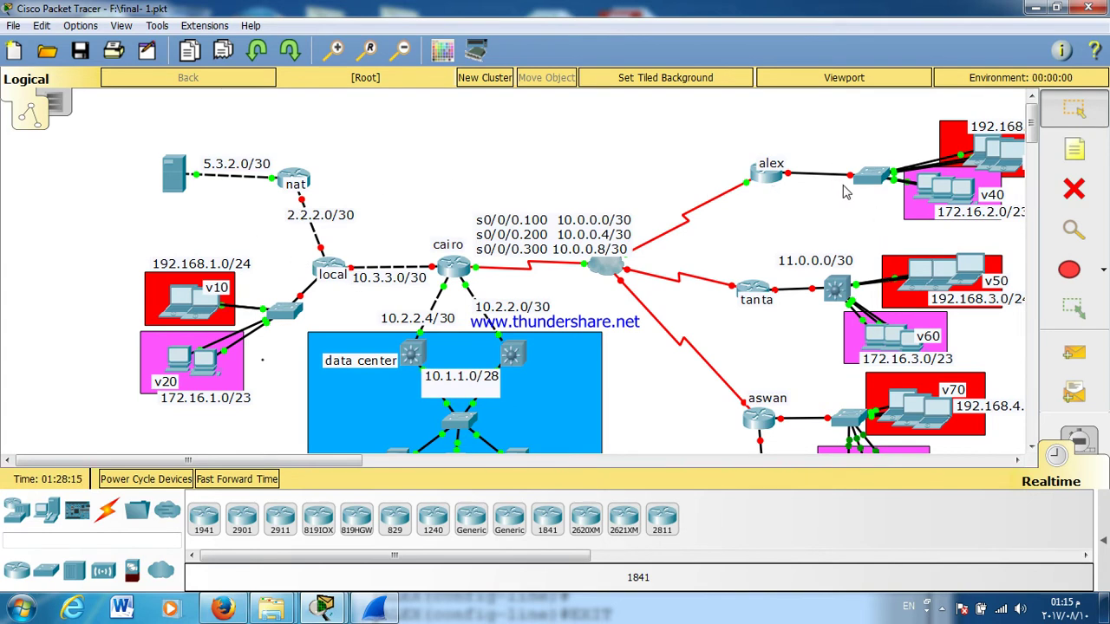
Step: Inspect the ALEX router's information in the topology
mouse_move(847, 193)
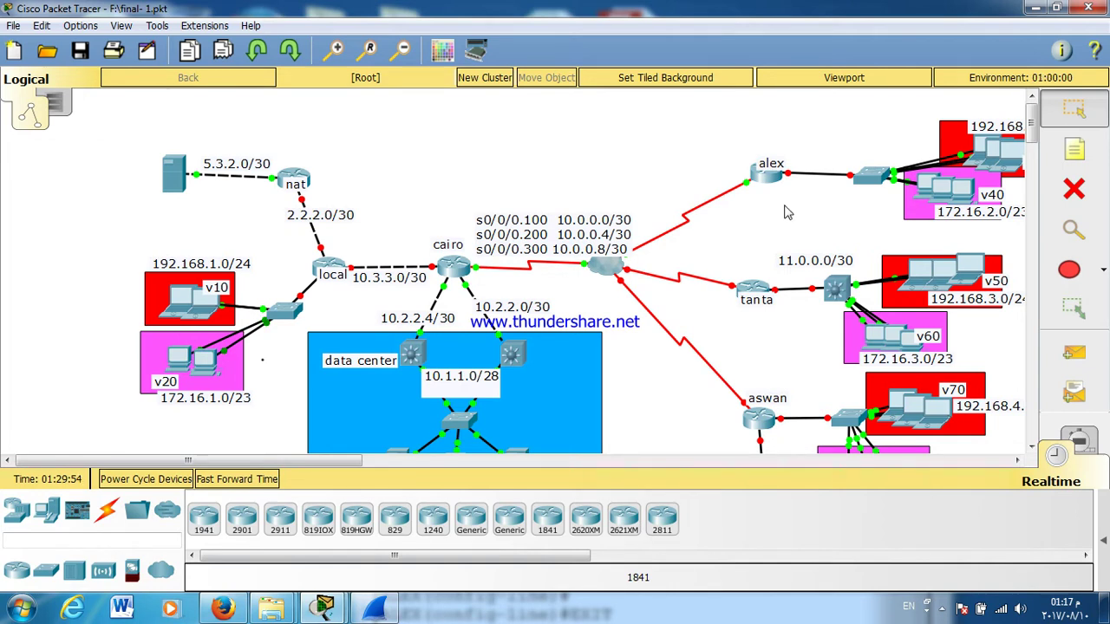
Step: Enable ALEX's GigabitEthernet0/0 interface with no shutdown
left_click(764, 180)
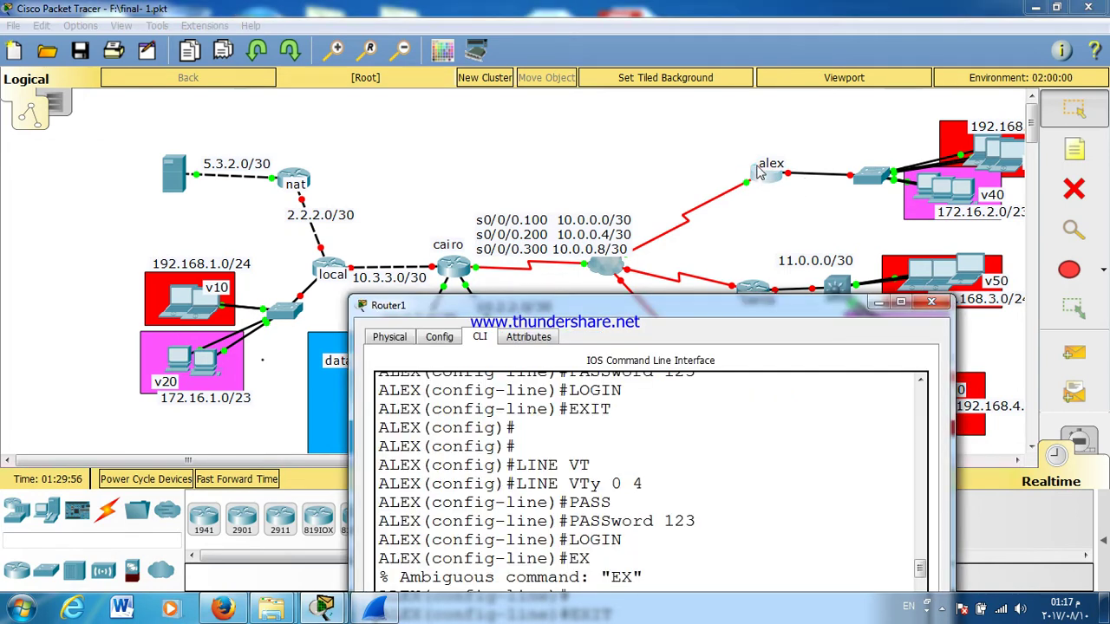
left_click_drag(663, 315, 446, 152)
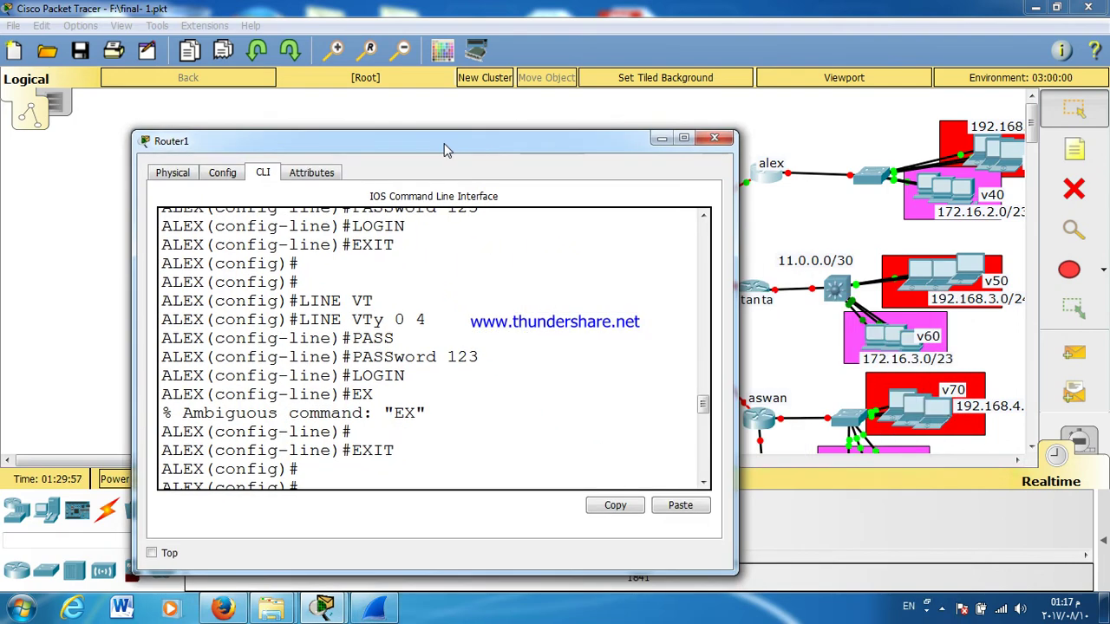
key("Return")
key("Return")
type("EX(config-if)#EX")
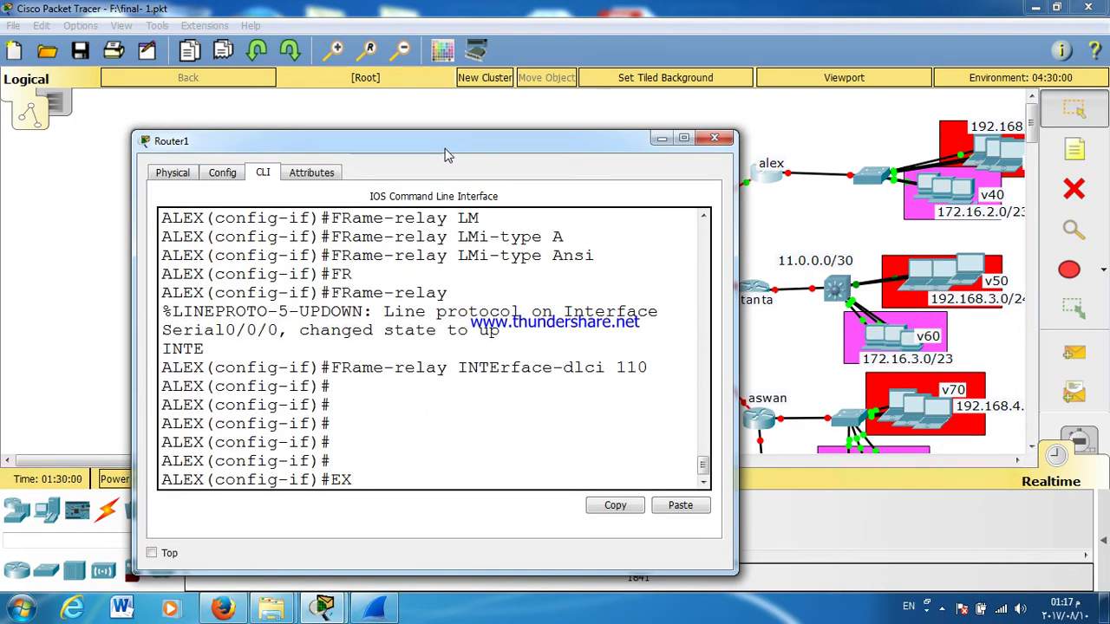
key("Return")
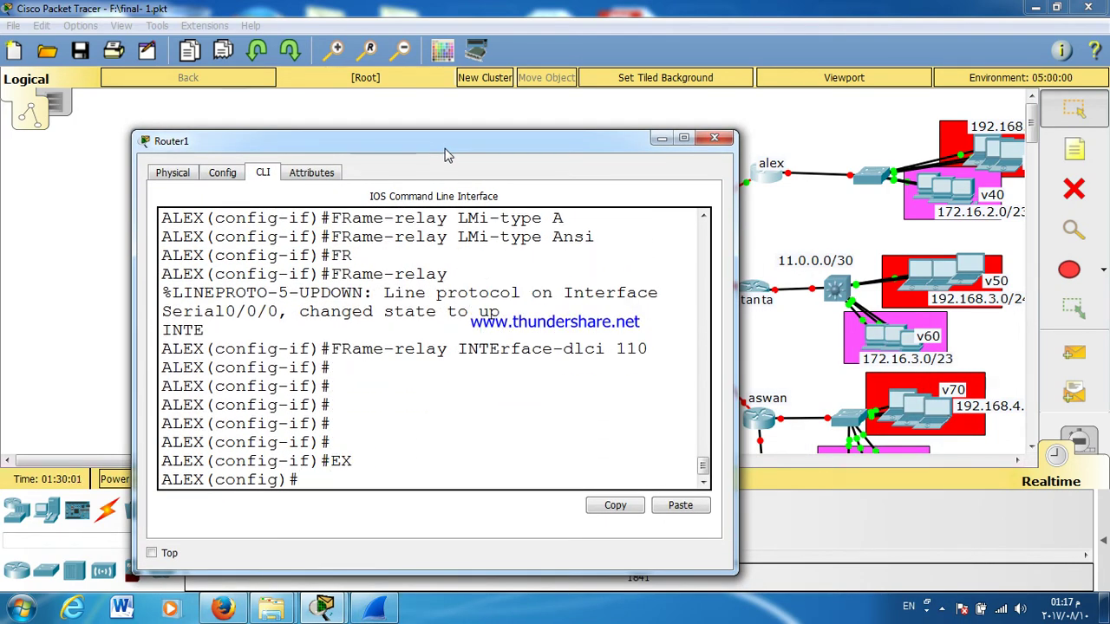
type("INT G0/0")
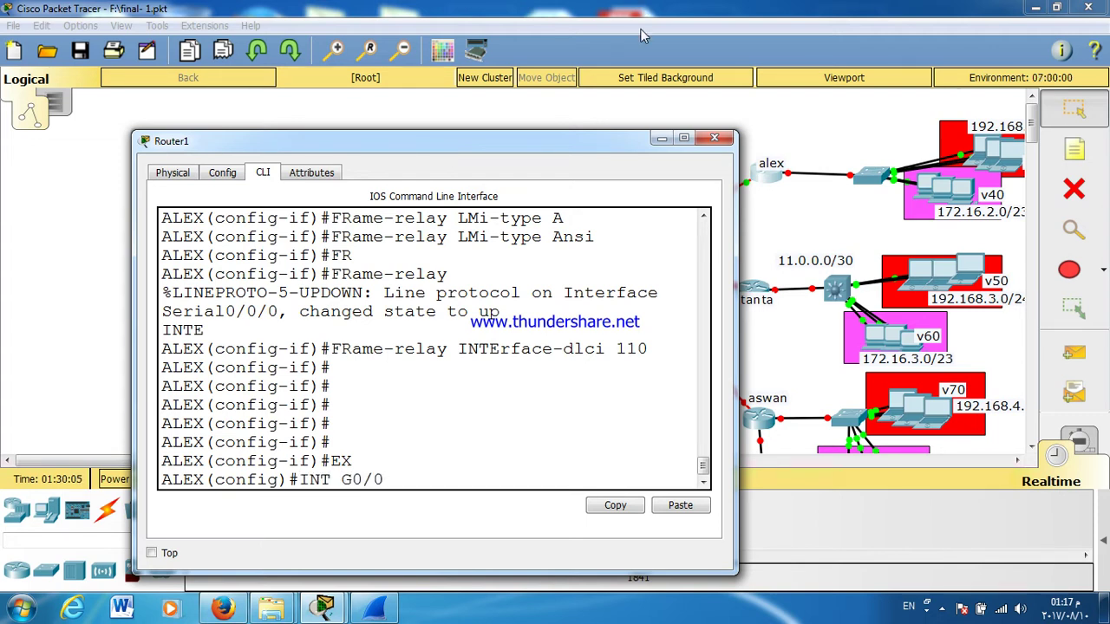
key("Return")
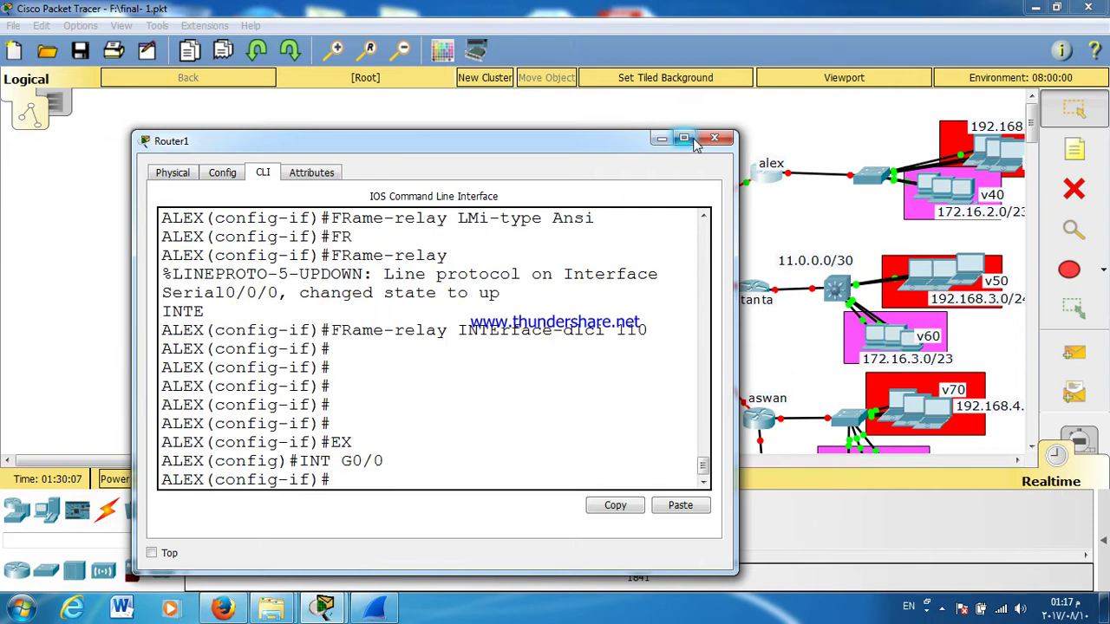
type("NO SH")
key("Tab")
left_click(684, 138)
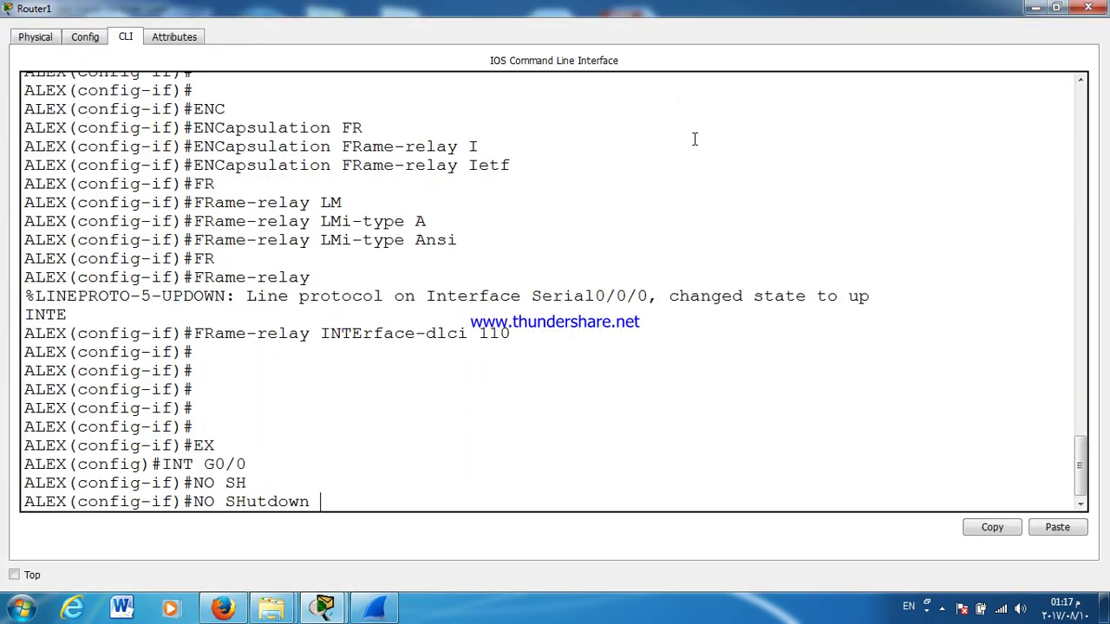
key("Return")
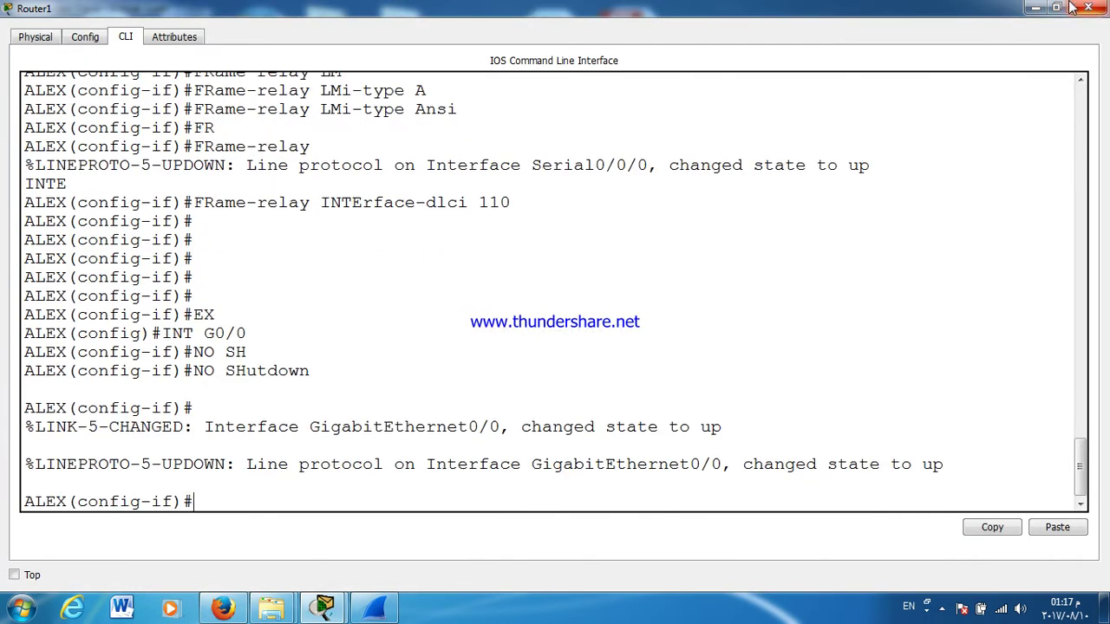
Step: Exit G0/0 and create subinterface G0/0.30
left_click(1056, 8)
left_click_drag(588, 151, 531, 130)
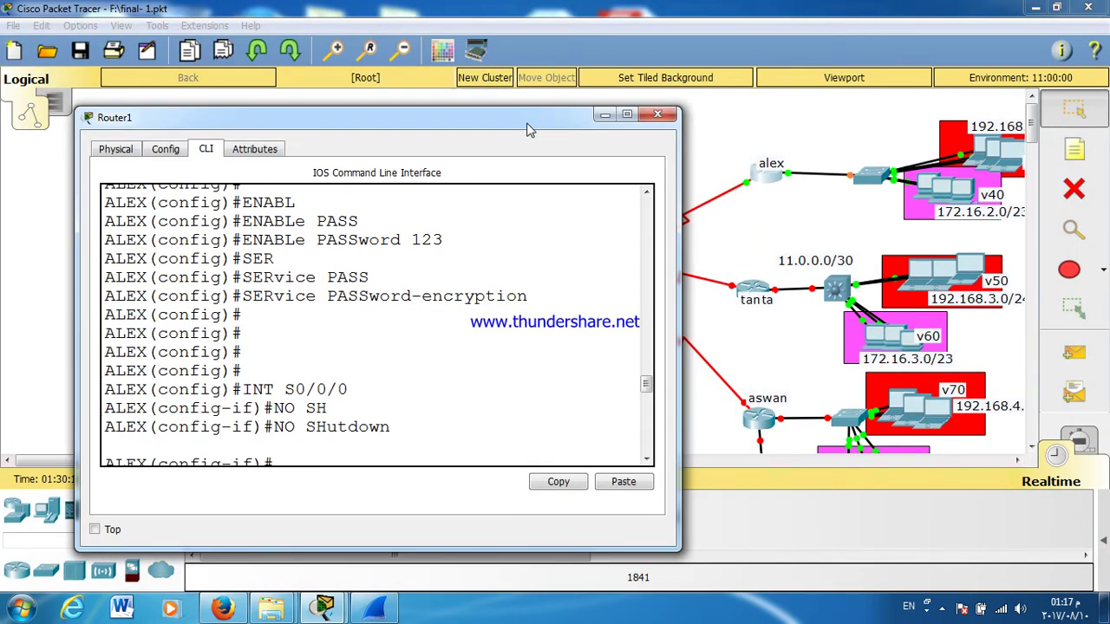
key("Return")
key("Return")
key("Return")
key("Return")
key("Return")
key("Return")
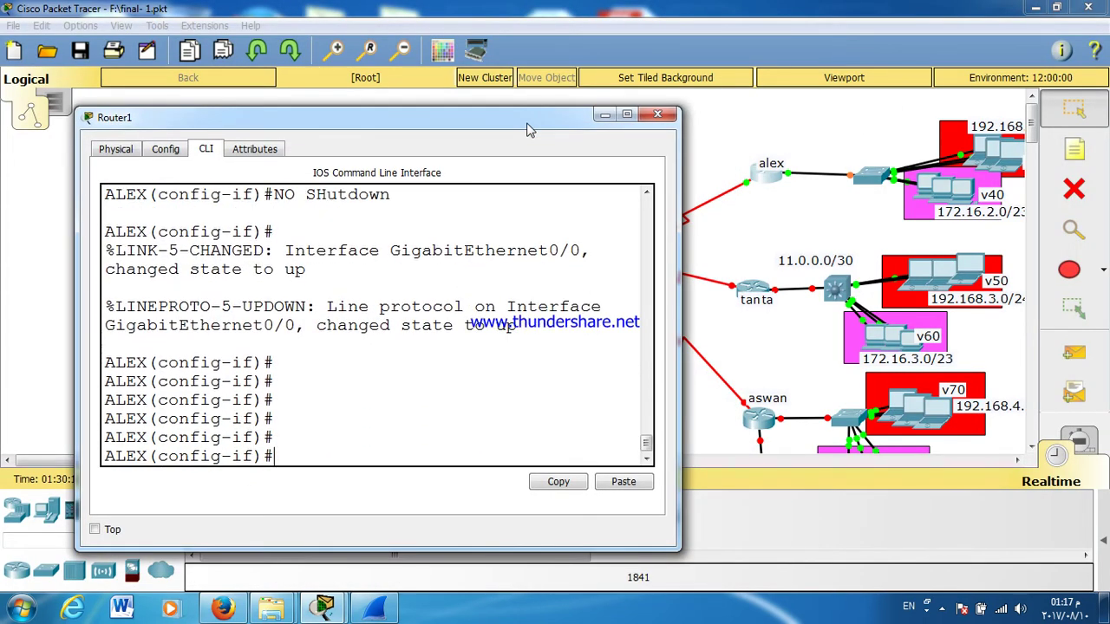
type("EX")
key("Return")
type("INT G0/0")
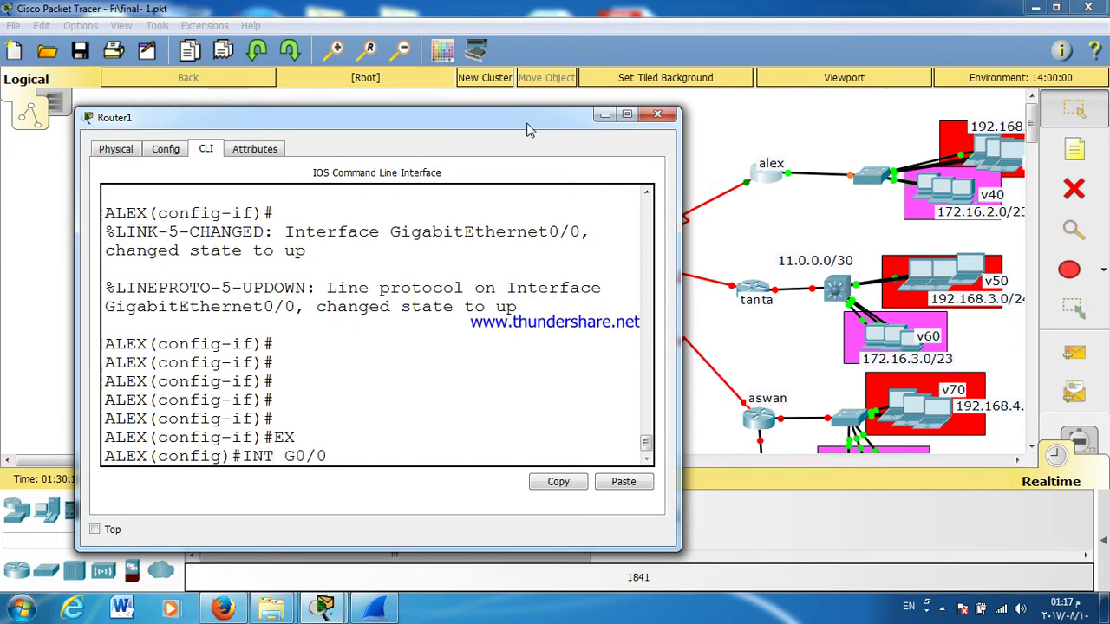
type(".30")
key("Return")
key("Return")
key("Return")
Step: Set dot1Q encapsulation for VLAN 30 on G0/0.30
type("EX(config-subif)#E")
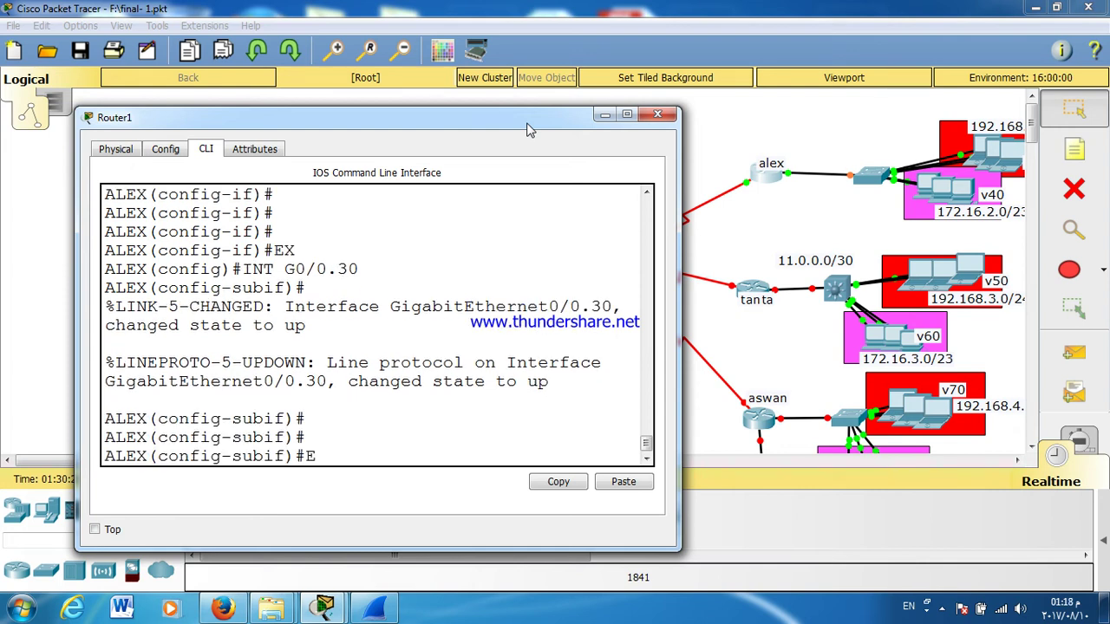
type("N")
key("Tab")
type("D")
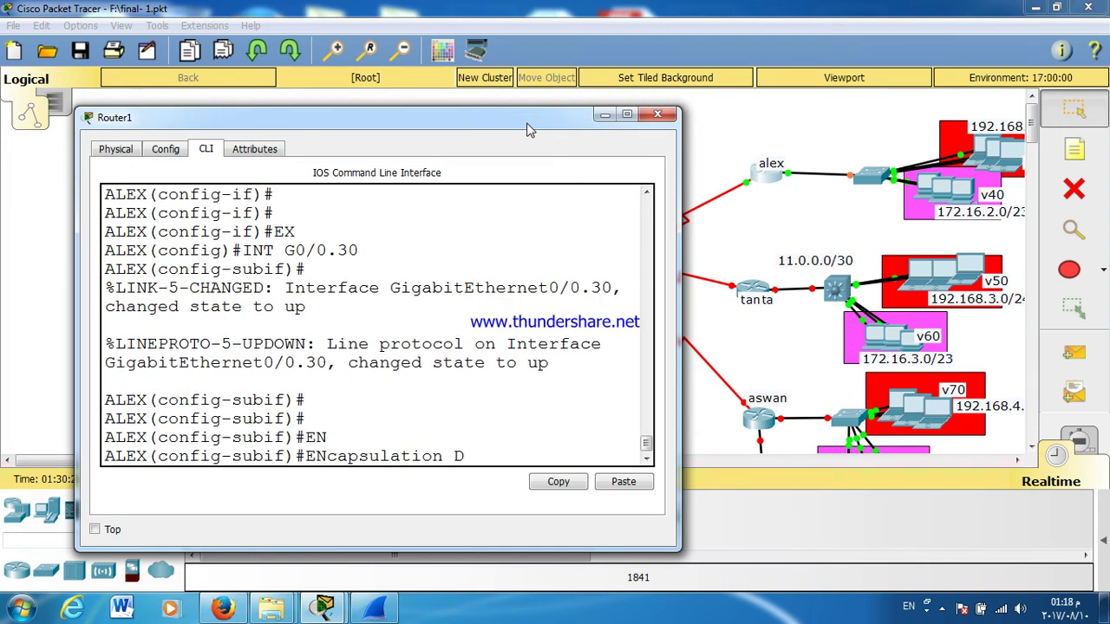
key("Tab")
type("30")
key("Return")
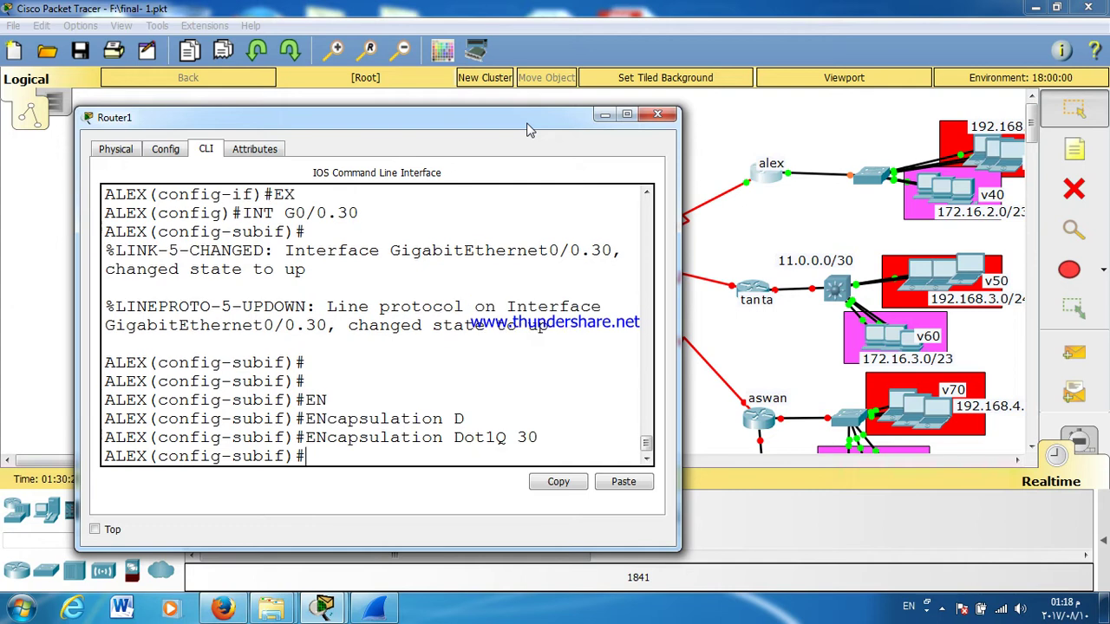
Step: Give G0/0.30 address 192.168.2.1 255.255.255.0 and move on to G0/0.40
type("IP ADD")
key("Tab")
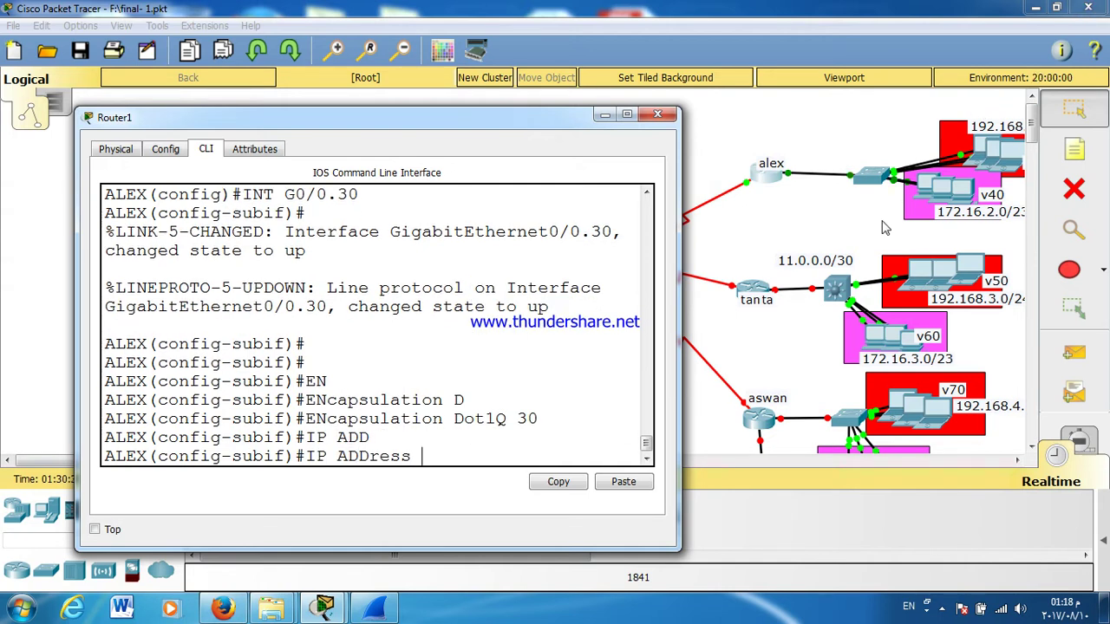
type("192.168.2.1 255.25")
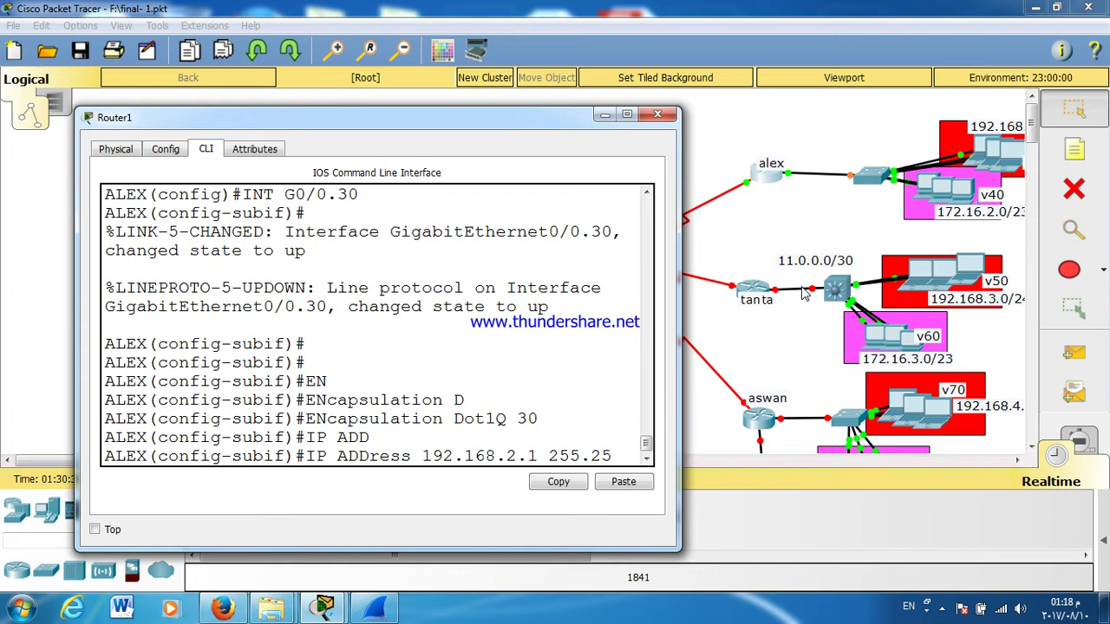
type("5.255.0")
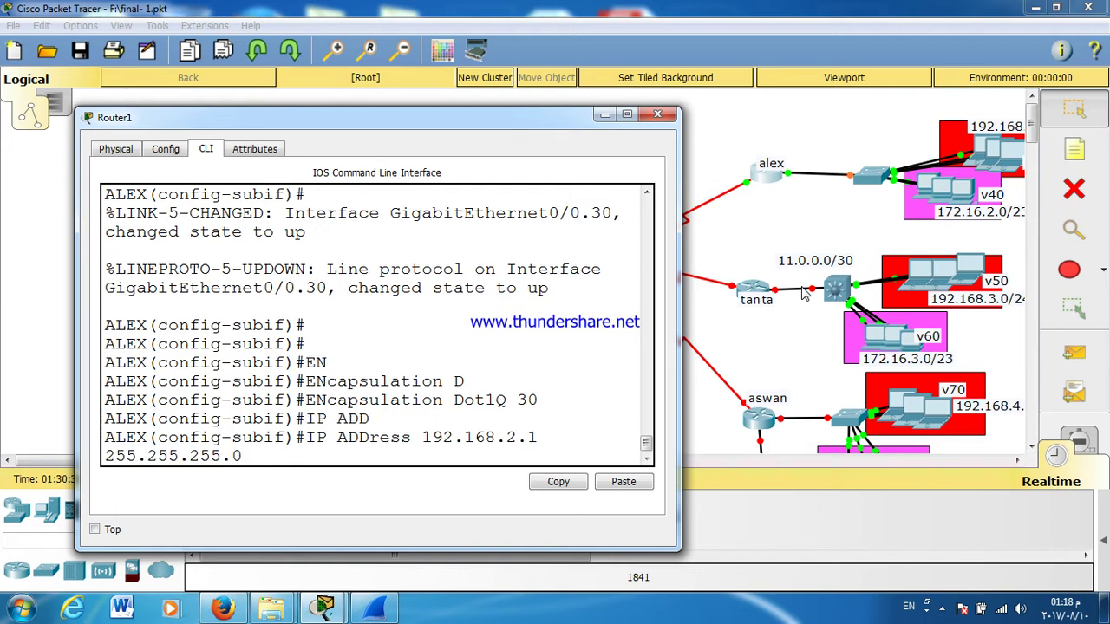
key("Return")
key("Return")
key("Return")
type("EX")
key("Return")
type("INT G")
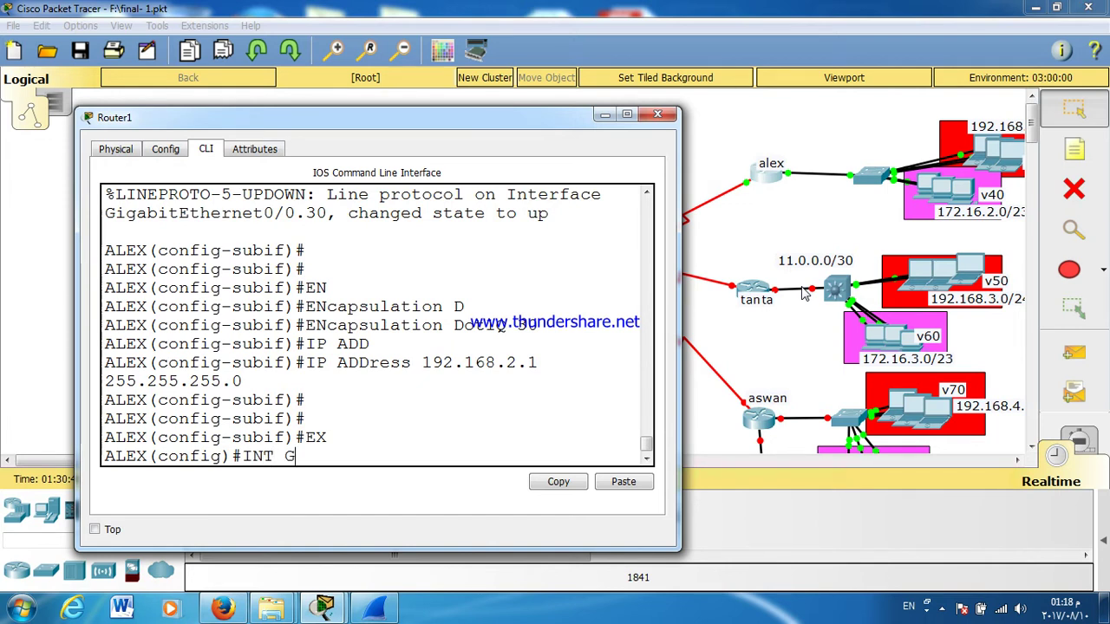
type("0/0.40")
Step: Create subinterface G0/0.40 on ALEX and tag it with dot1Q VLAN 40
key("Return")
key("Return")
key("Return")
key("Return")
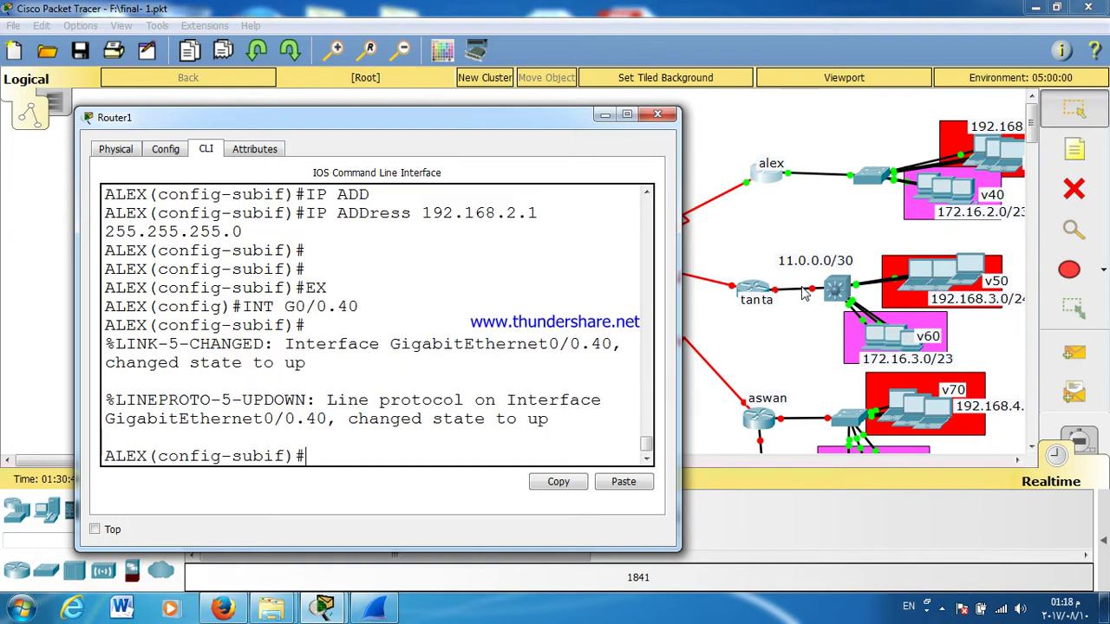
type("EN")
key("Tab")
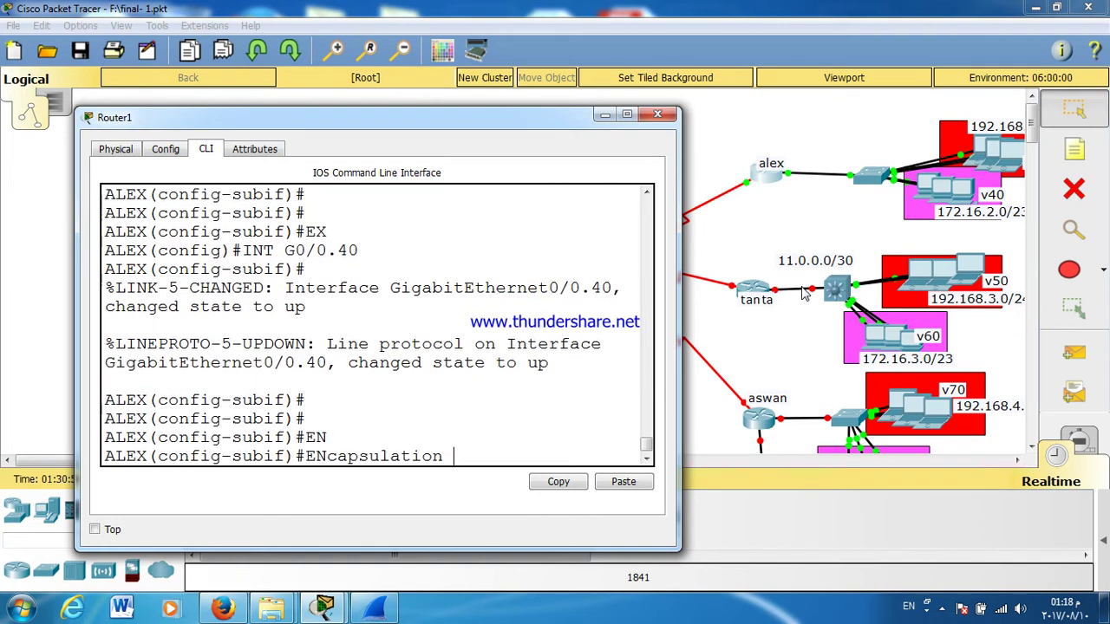
type("D")
key("Tab")
type("40")
key("Return")
key("Return")
Step: Give G0/0.40 address 172.16.2.1, correcting the mistyped mask to 255.255.254.0
type("IP ADD")
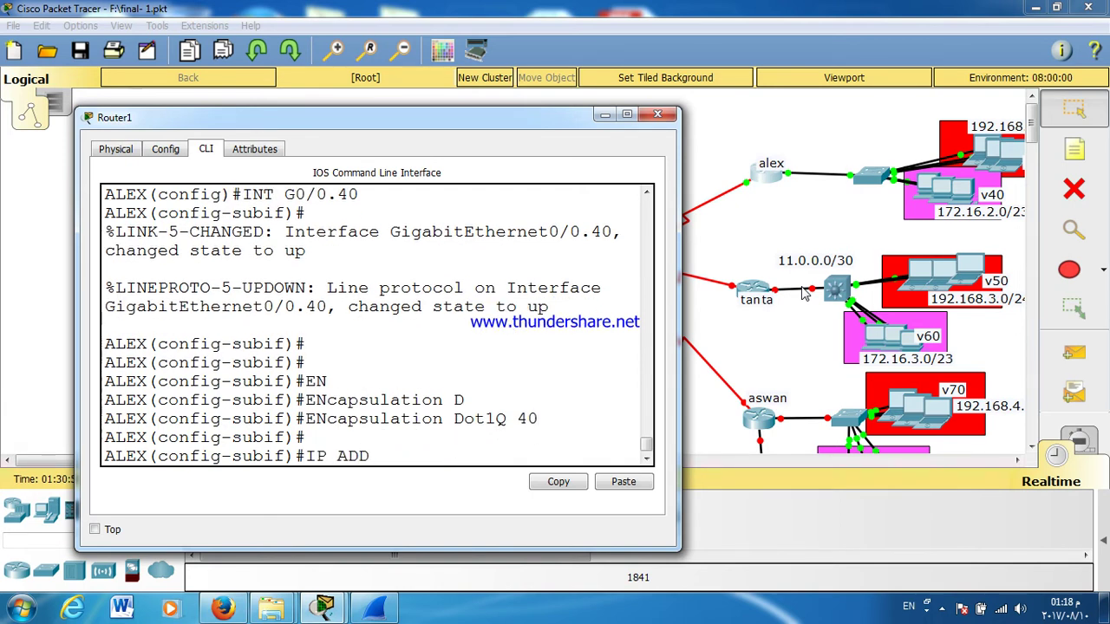
key("Tab")
type("1")
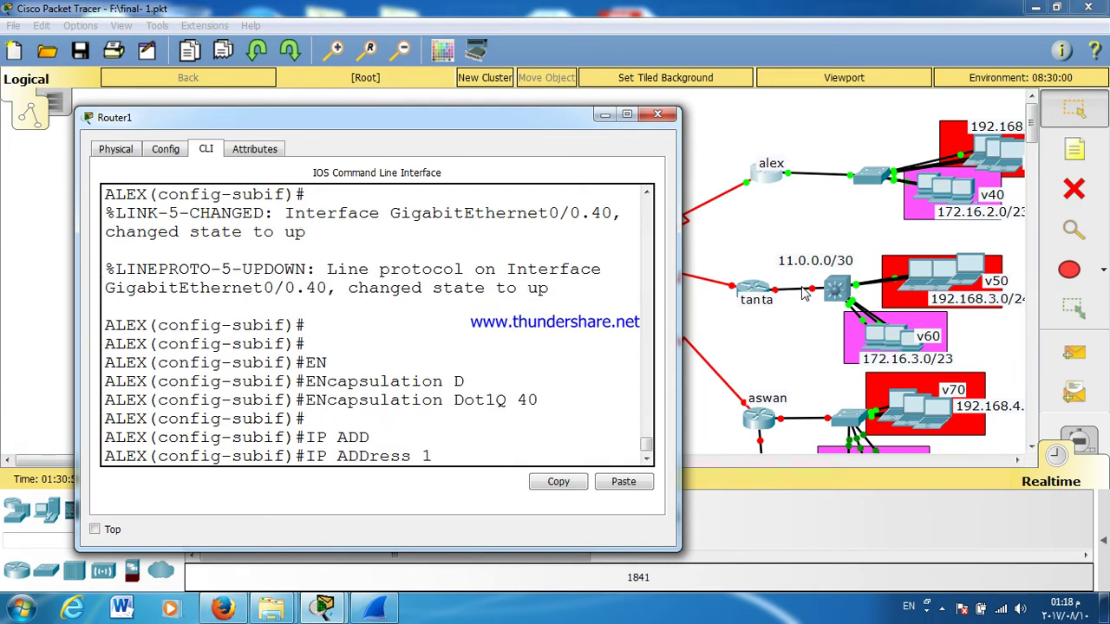
type("72.16.2.1 255.2552.")
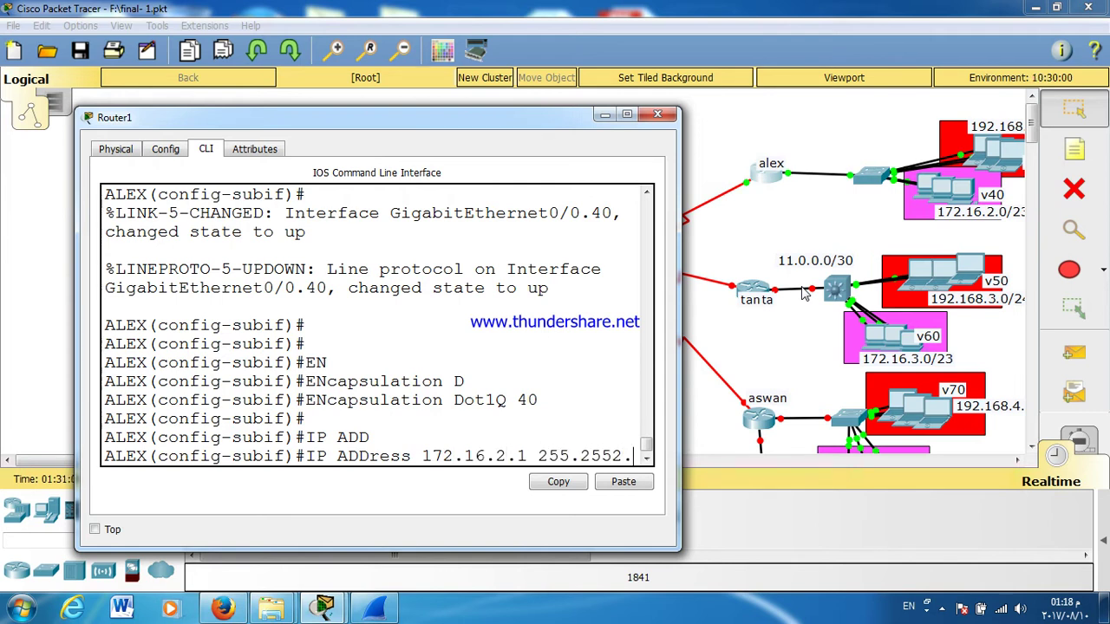
type("255.0")
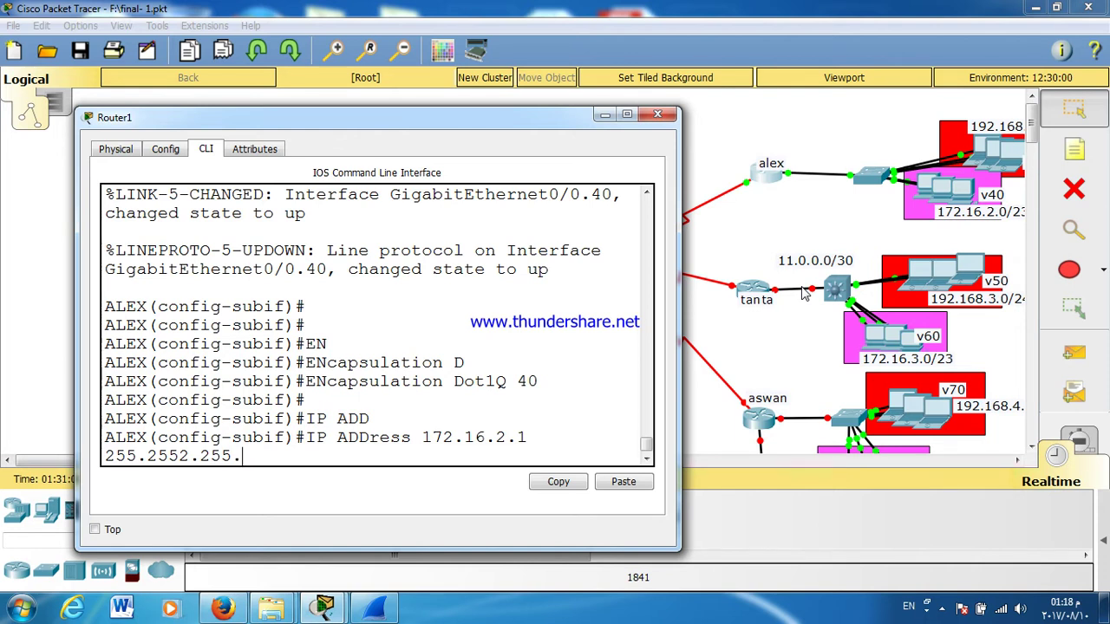
key("BackSpace")
key("BackSpace")
key("Return")
key("Up")
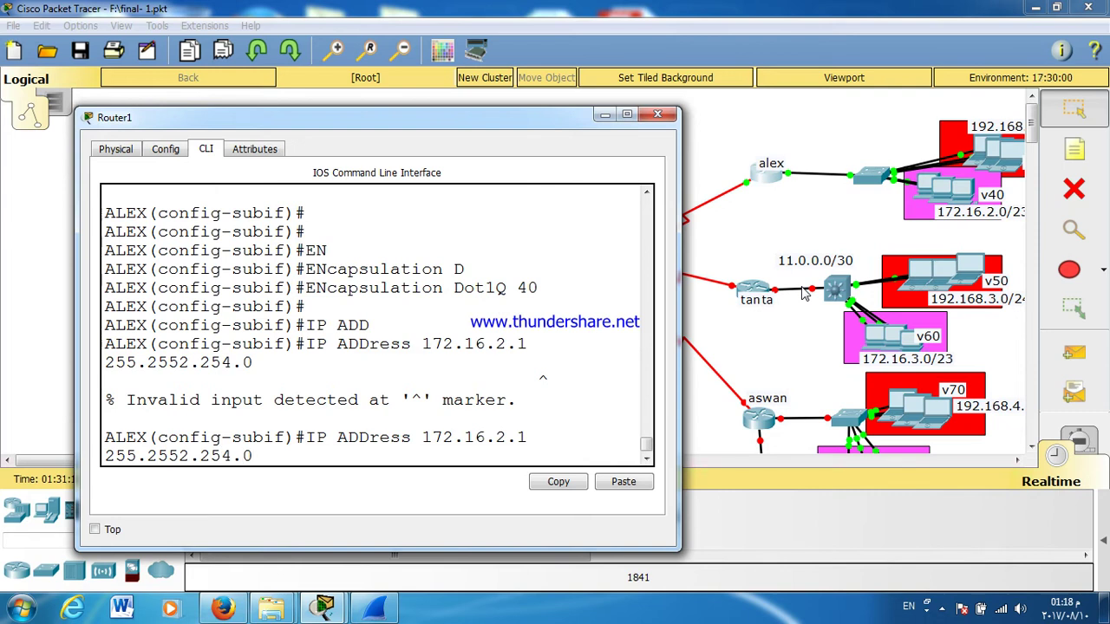
key("alt+F4")
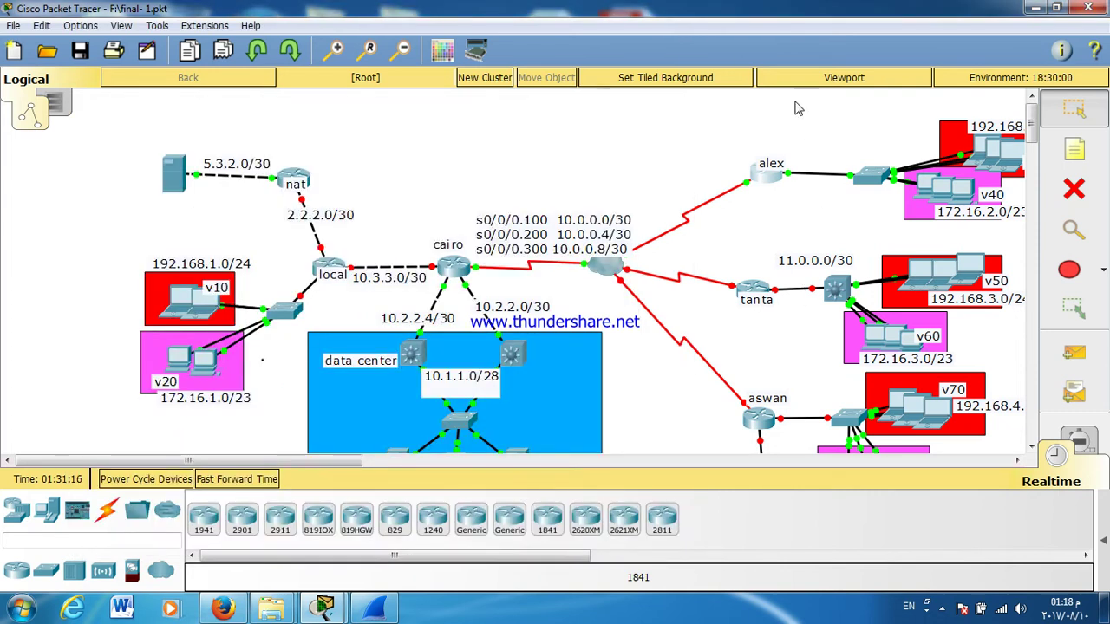
left_click(767, 174)
key("Left")
key("Left")
key("Left")
key("Left")
key("Left")
key("Left")
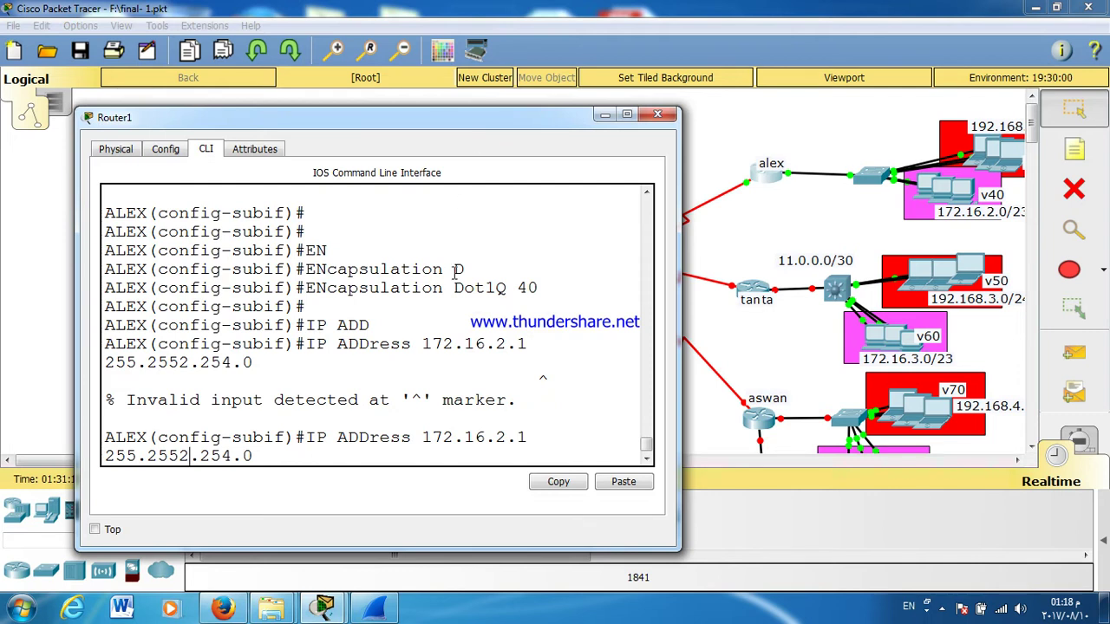
key("BackSpace")
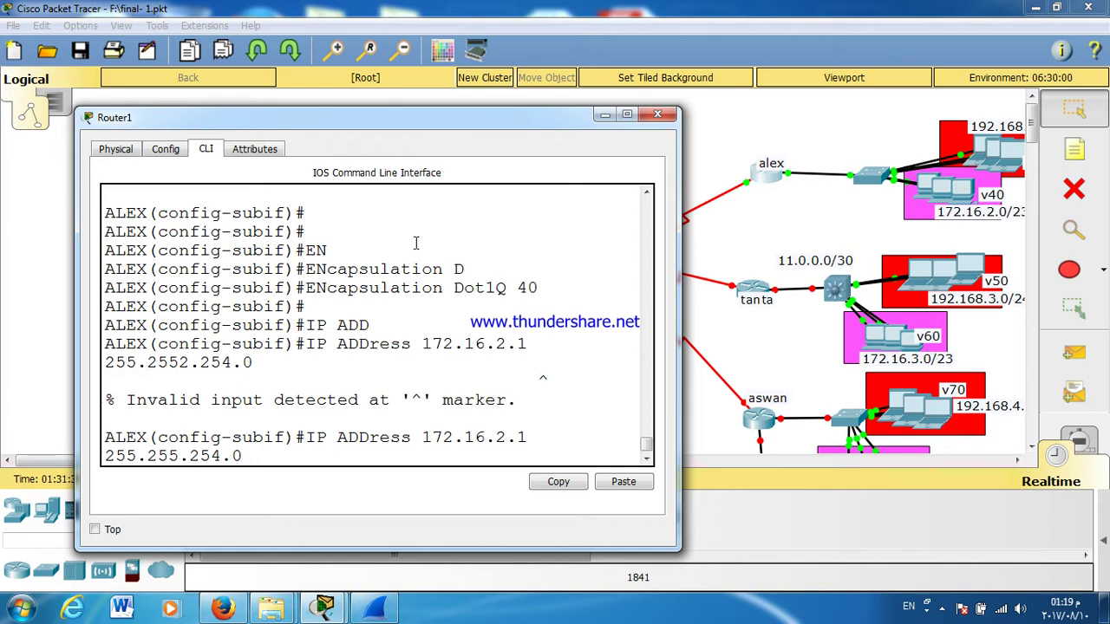
Step: Correct the alex VLAN 40 subinterface address to 172.16.2.1 255.255.254.0
double_click(227, 362)
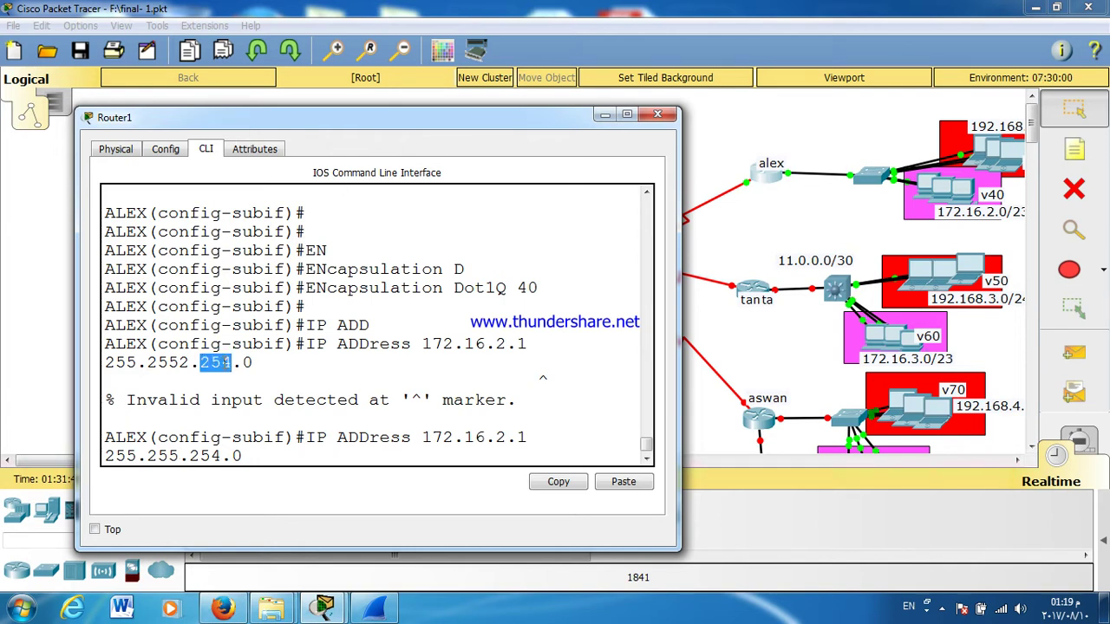
left_click(983, 221)
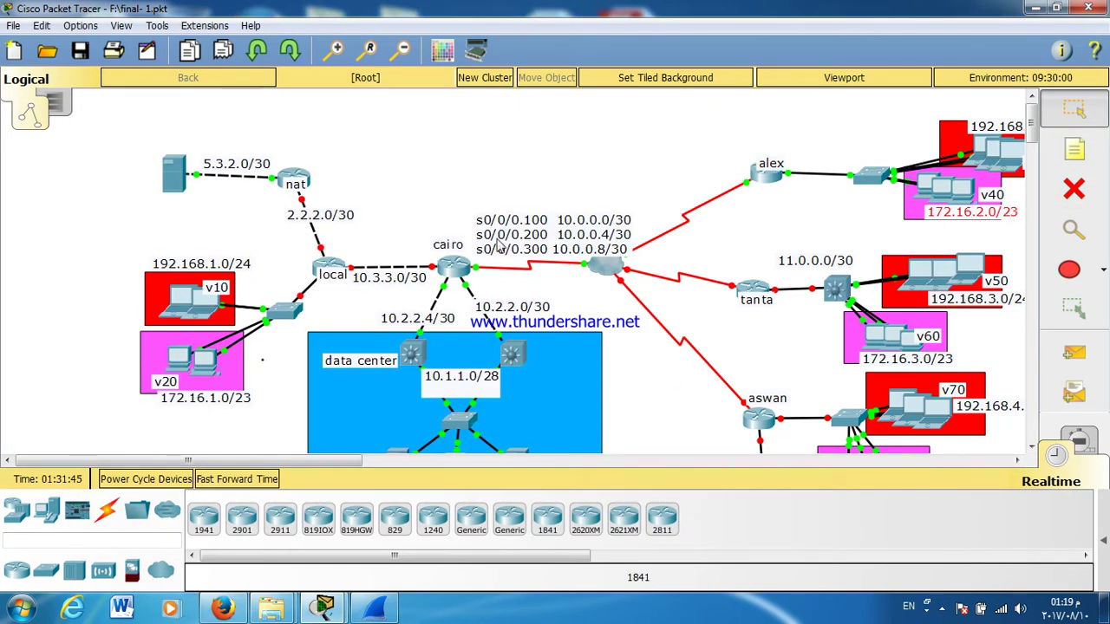
left_click(766, 177)
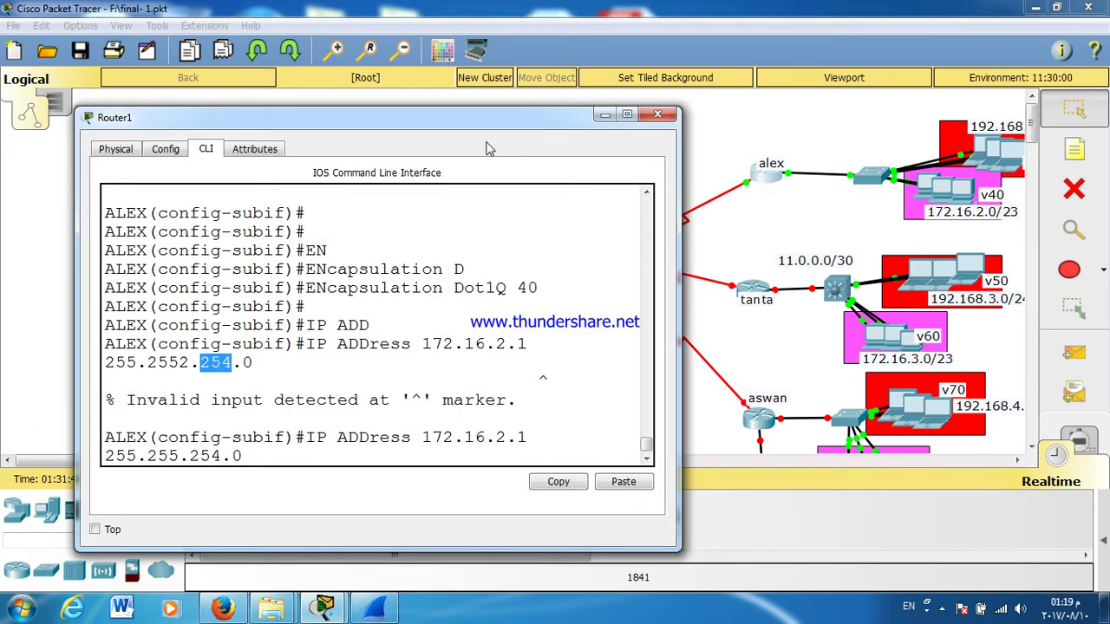
type(".")
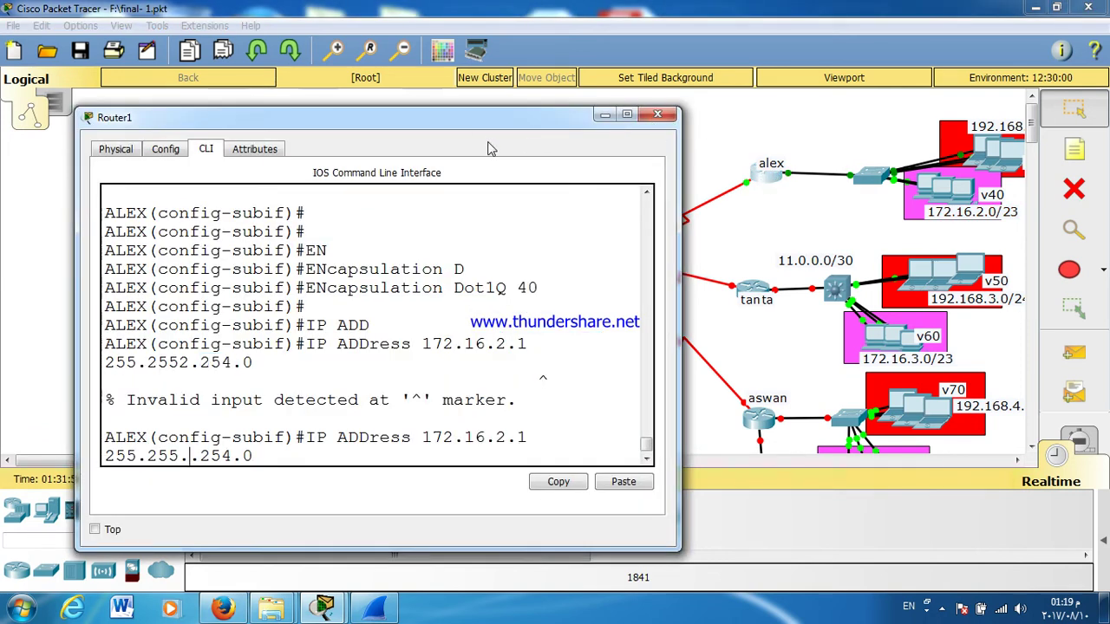
key("BackSpace")
key("Return")
key("Return")
key("Return")
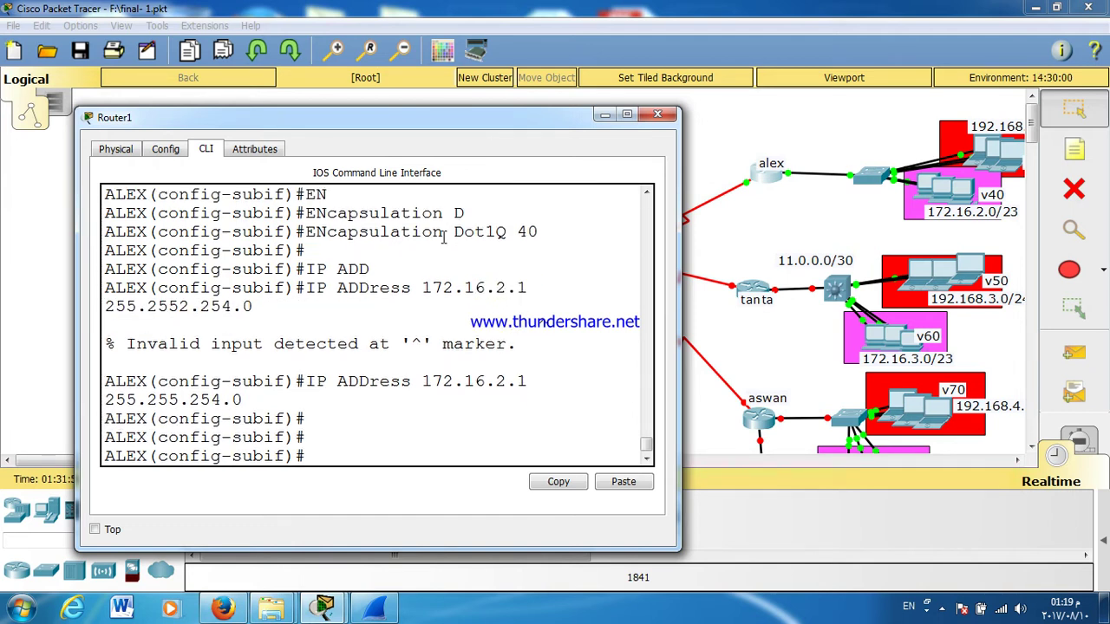
double_click(438, 232)
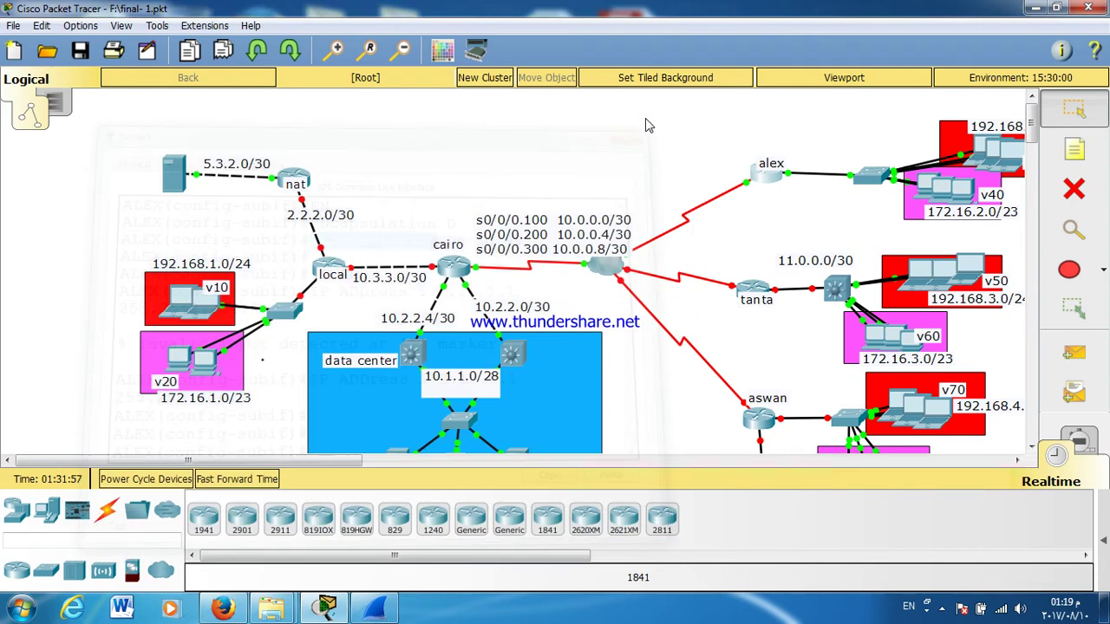
left_click(658, 115)
Step: Leave configuration mode, save alex's configuration with WR, and close its window
left_click(763, 182)
key("Return")
key("Return")
key("Return")
key("Return")
key("Return")
key("ctrl+z")
type("WR")
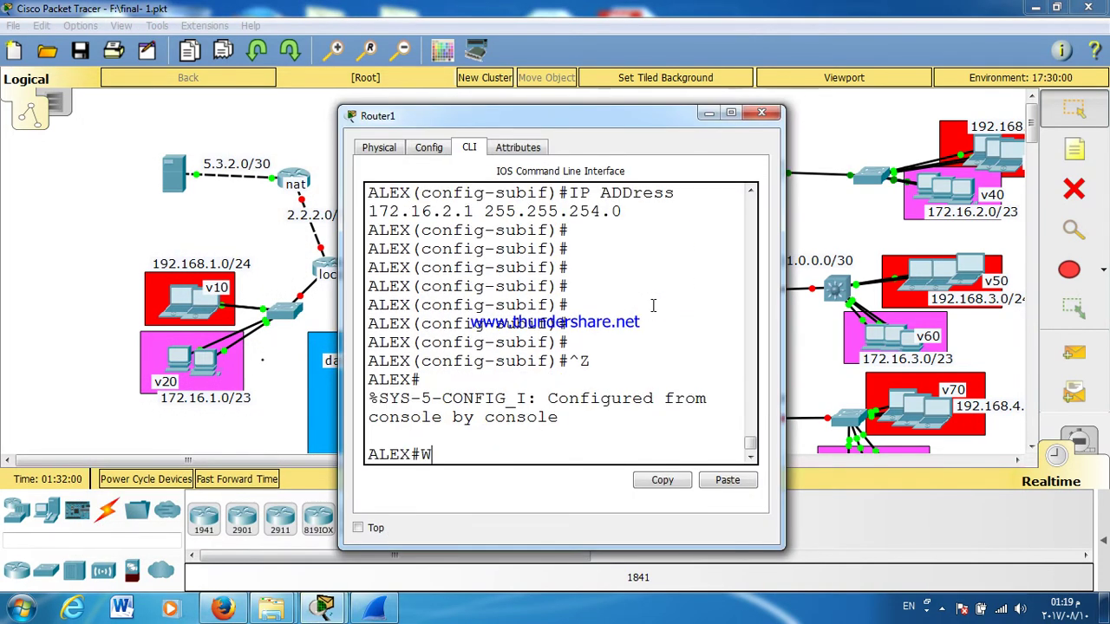
key("Return")
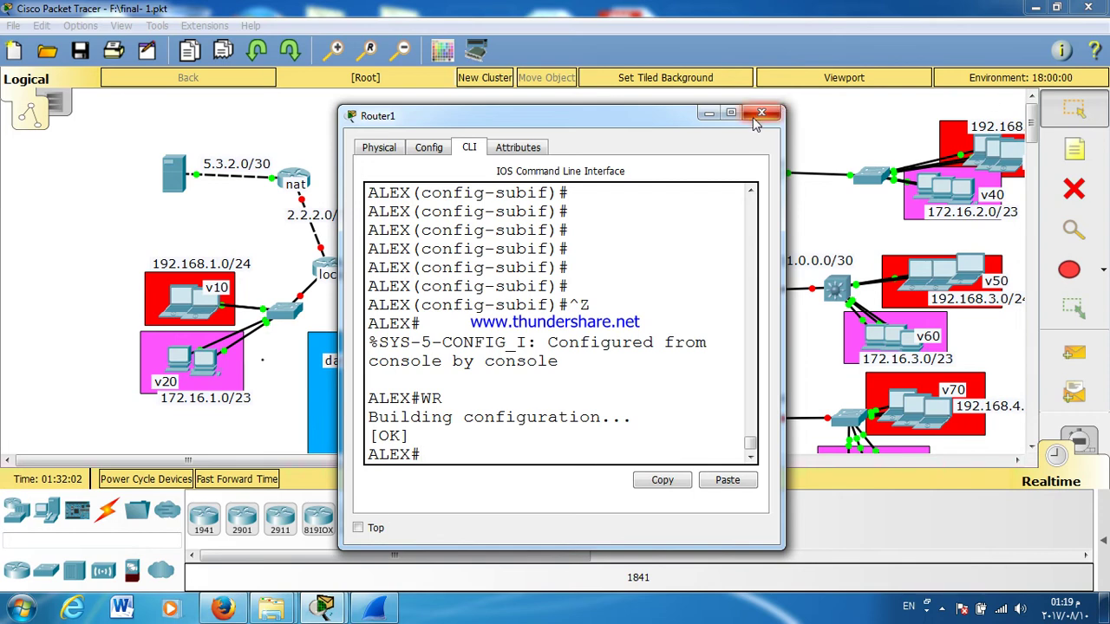
left_click(761, 112)
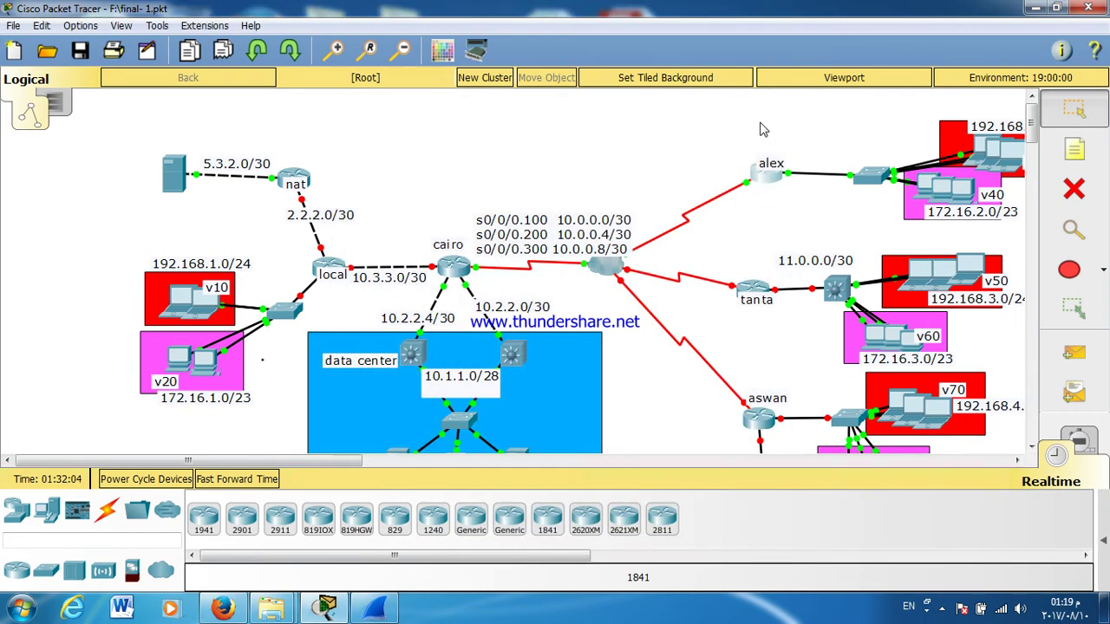
Step: Open the tanta router's command line and enter global configuration mode with EN and CONF T
left_click(757, 292)
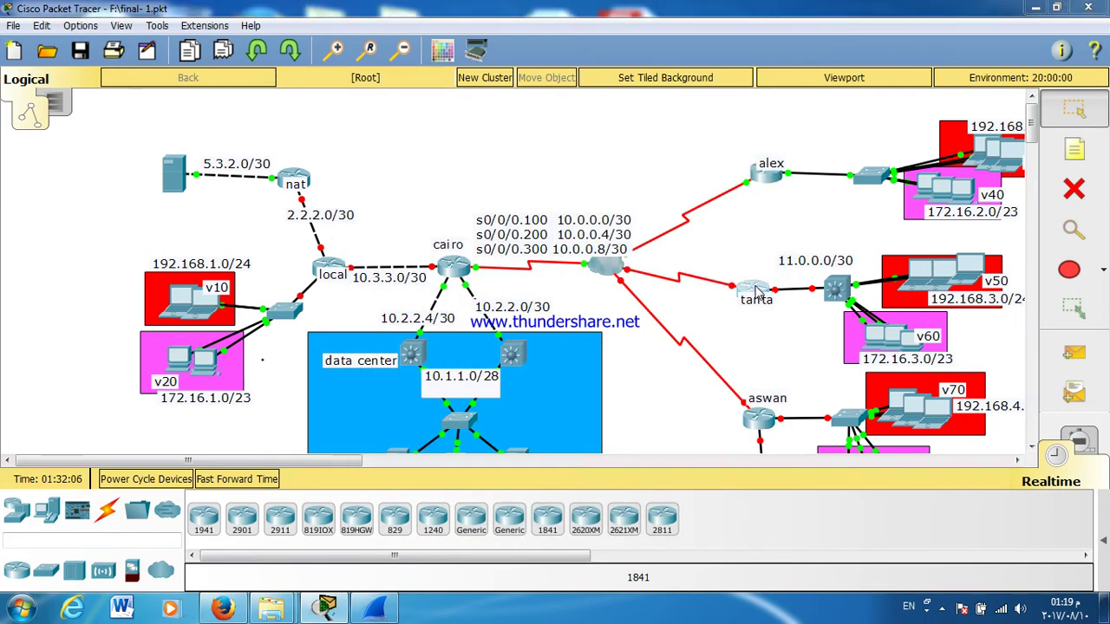
left_click_drag(573, 111, 880, 87)
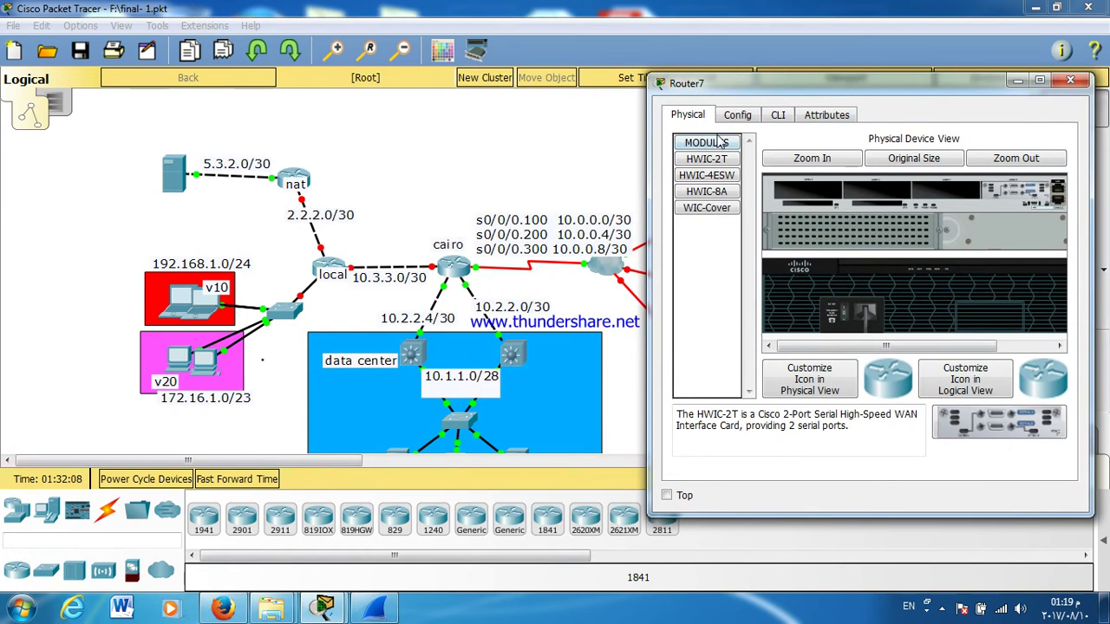
left_click(780, 118)
key("Return")
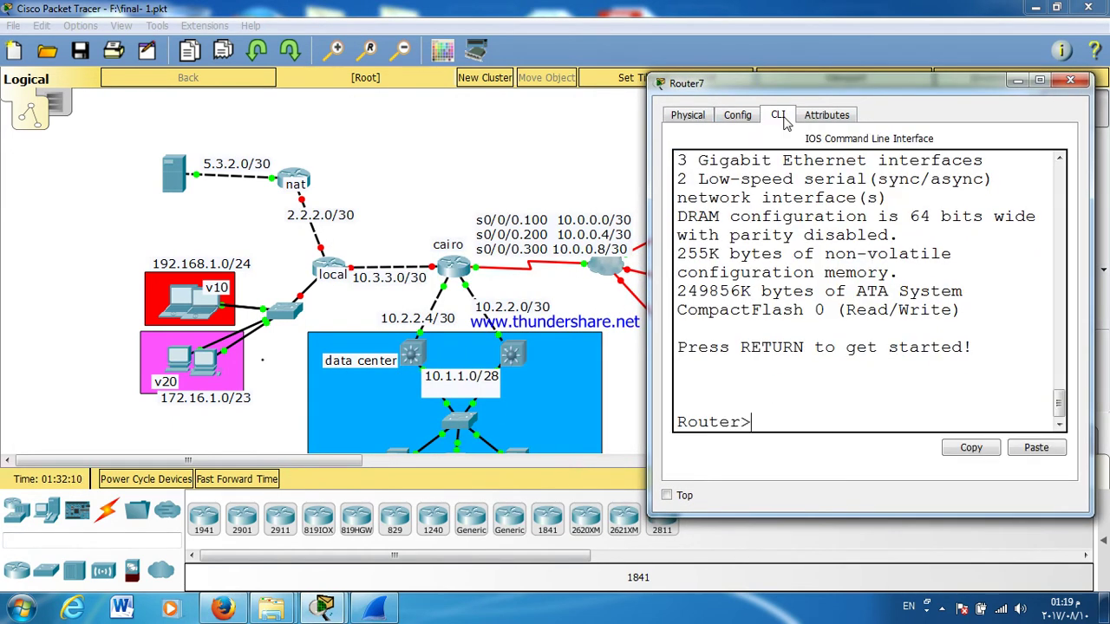
type("EN")
key("Return")
key("Return")
key("Return")
type("CONF T")
key("Return")
key("Return")
key("Return")
key("Return")
Step: Check tanta's GigabitEthernet0/0 link to the switch and reposition and widen the console
left_click_drag(809, 95, 588, 460)
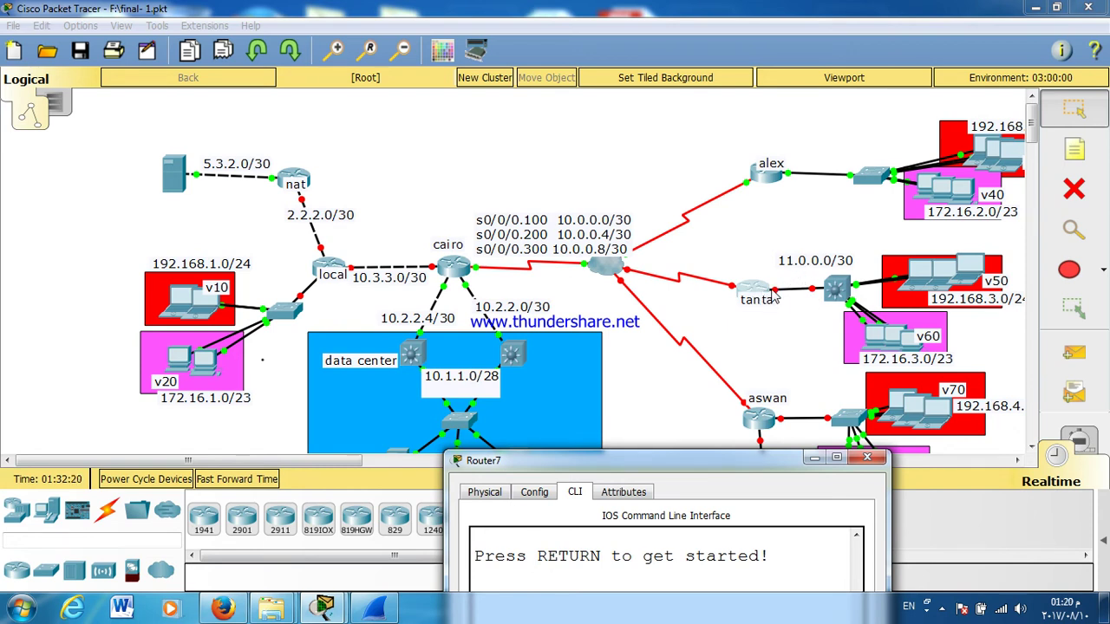
left_click(776, 297)
left_click(767, 294)
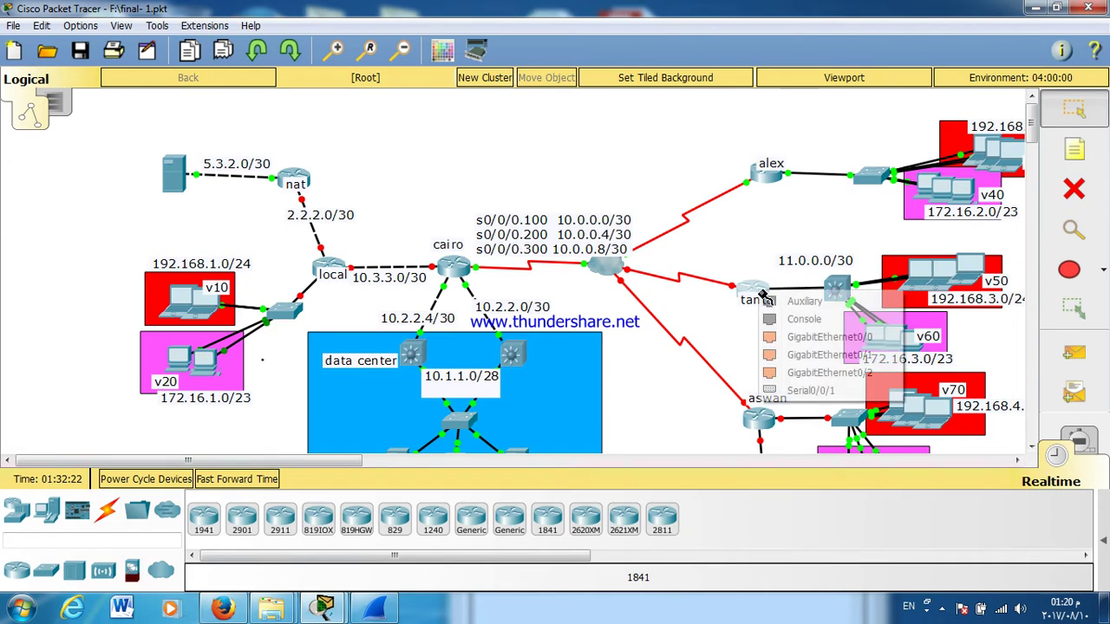
left_click(778, 337)
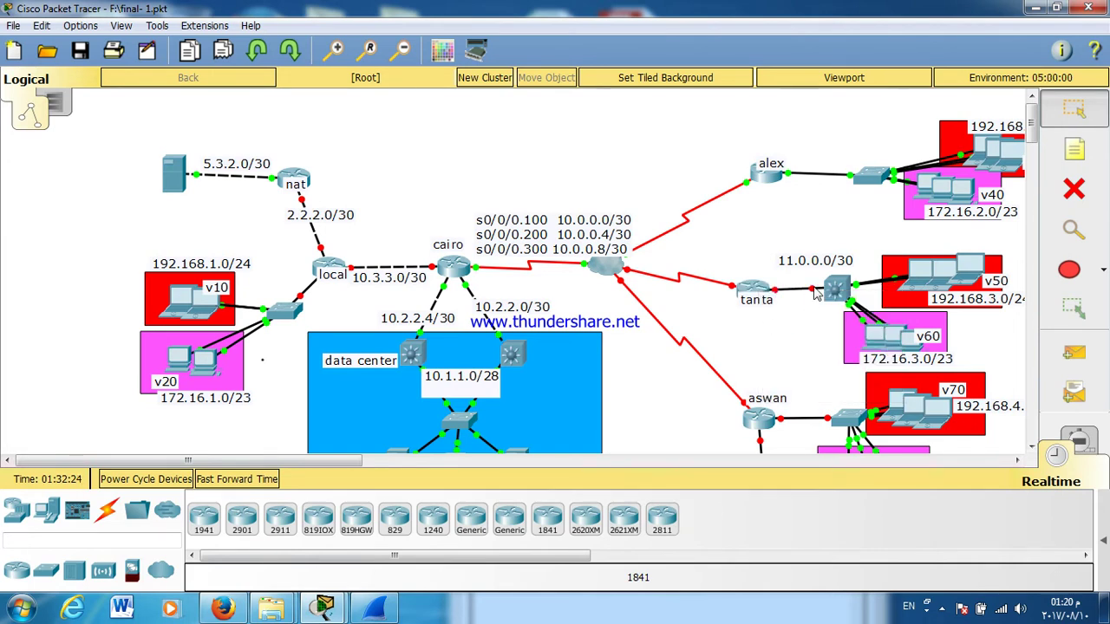
left_click(749, 291)
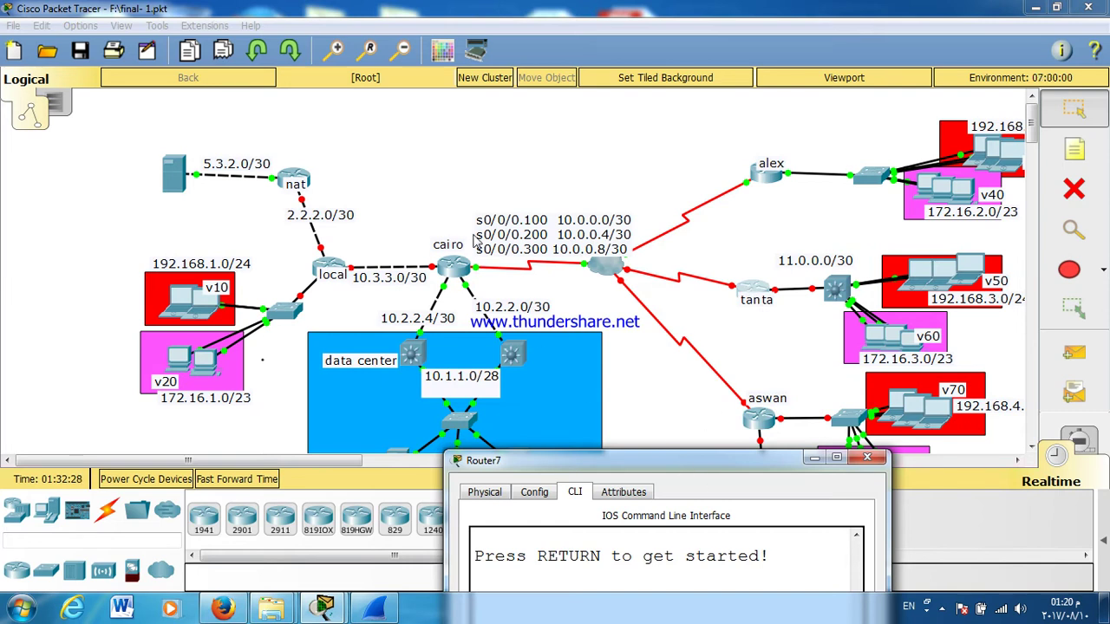
left_click_drag(685, 468, 487, 62)
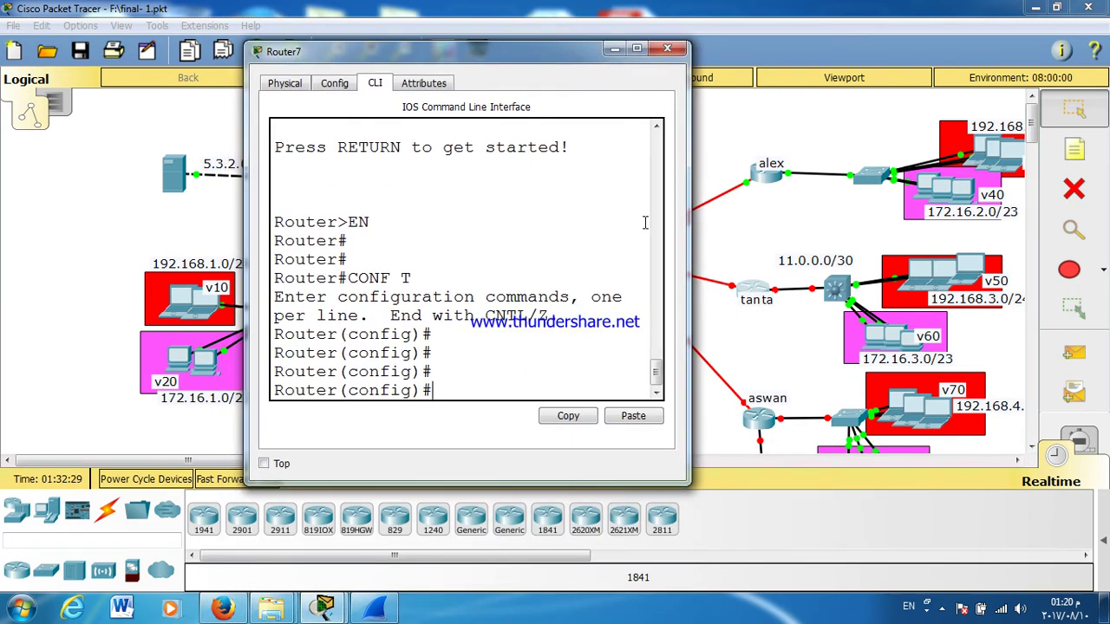
left_click_drag(691, 215, 718, 214)
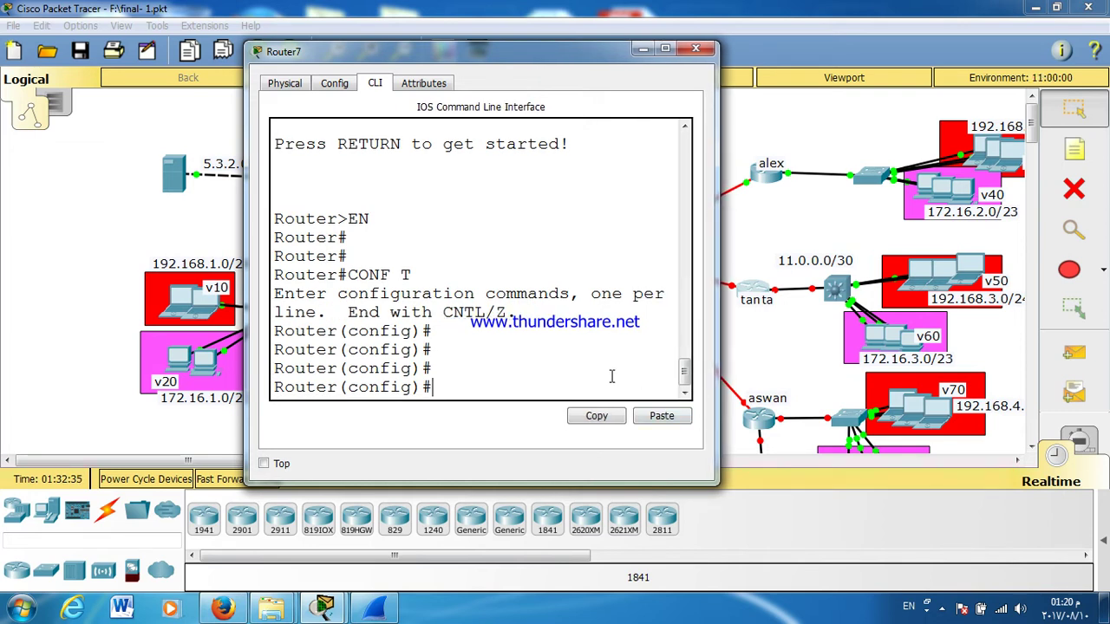
Step: Set a password on console line 0 and require login
type("LIN")
key("Tab")
type("CO")
key("Tab")
type("0")
key("Return")
type("PASS")
key("Tab")
type("123")
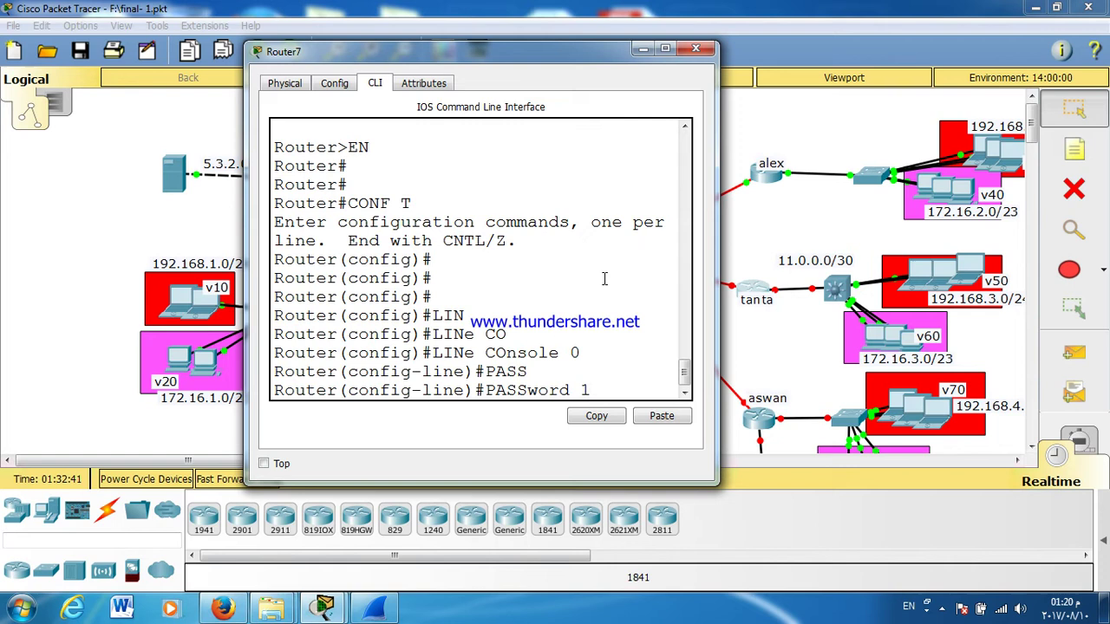
key("Return")
type("LOGIN")
key("Return")
key("Return")
key("Return")
type("EX")
key("Return")
type("LIN")
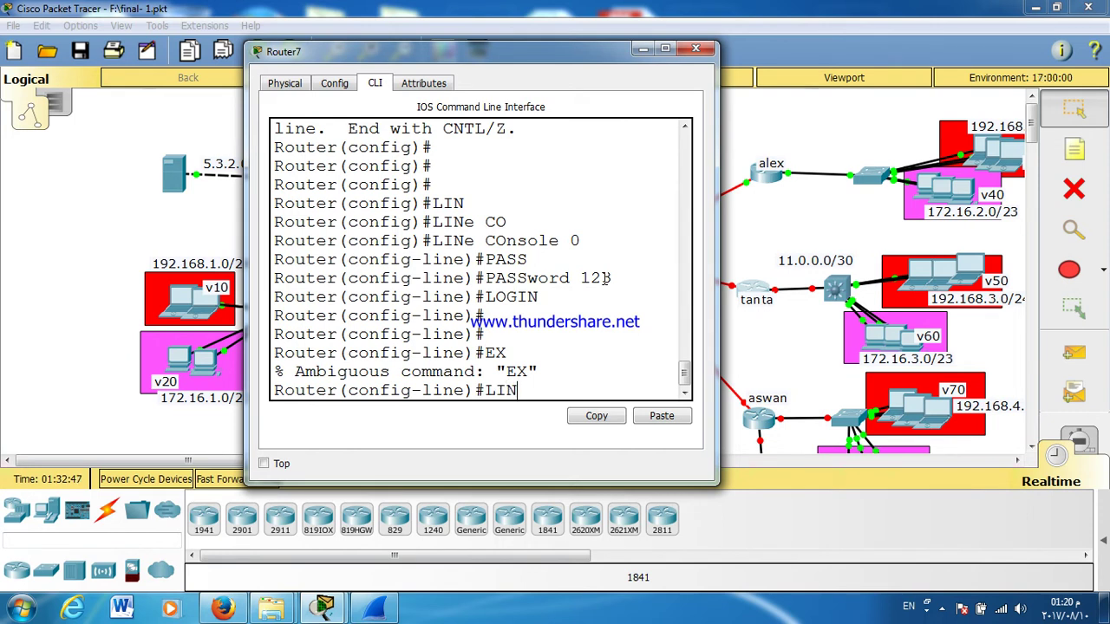
key("Tab")
key("Tab")
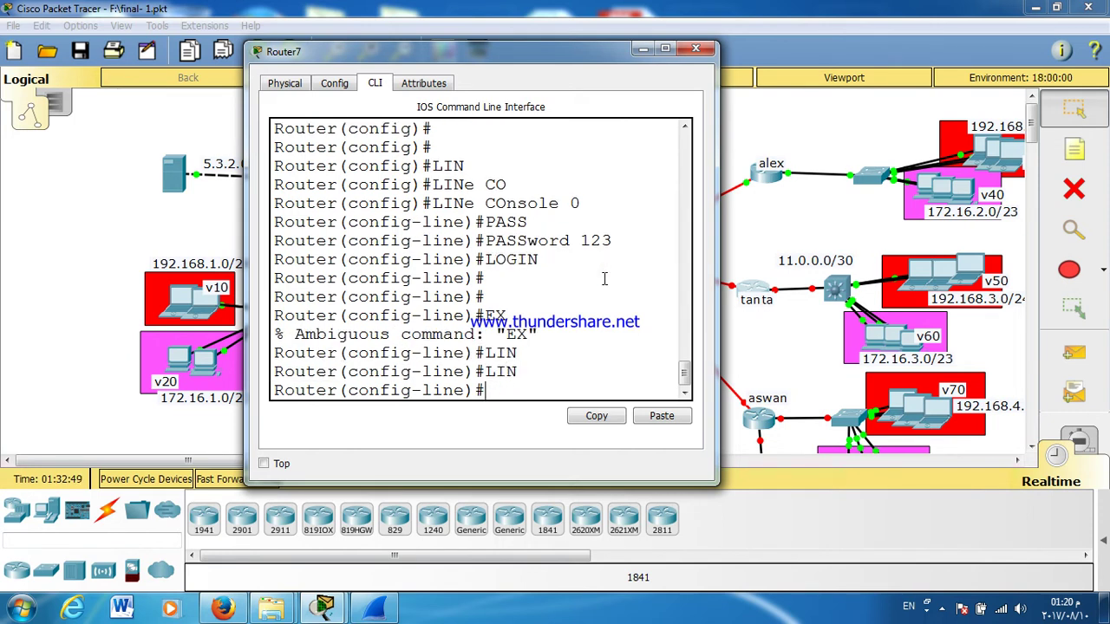
type("EXIT")
key("Return")
key("Return")
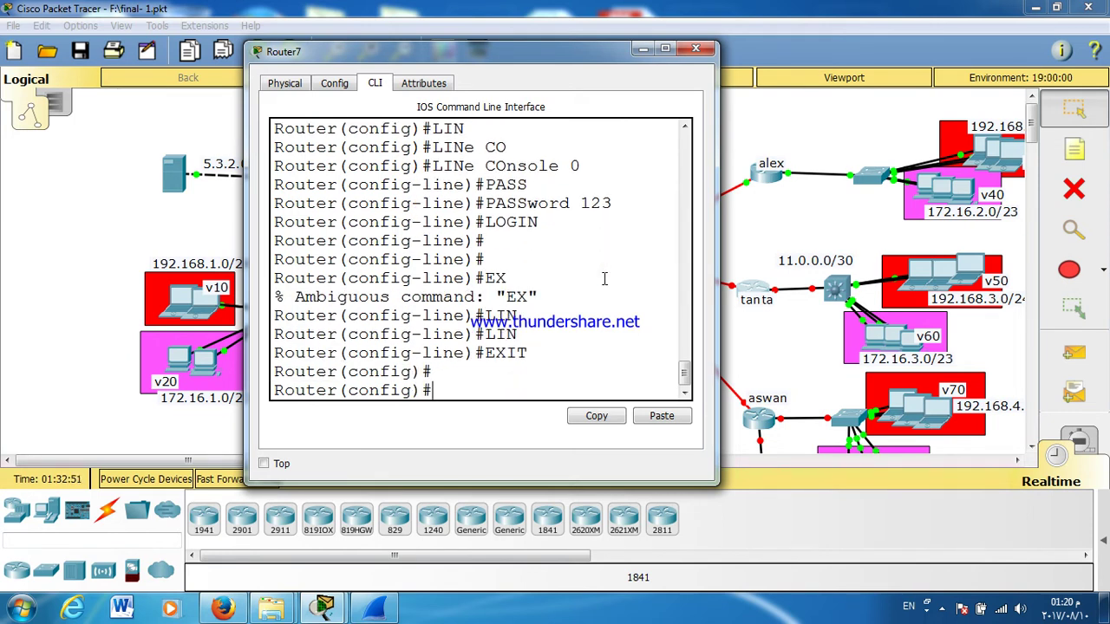
Step: Set a password on vty lines 0 to 4 and require login
type("LIN")
key("Tab")
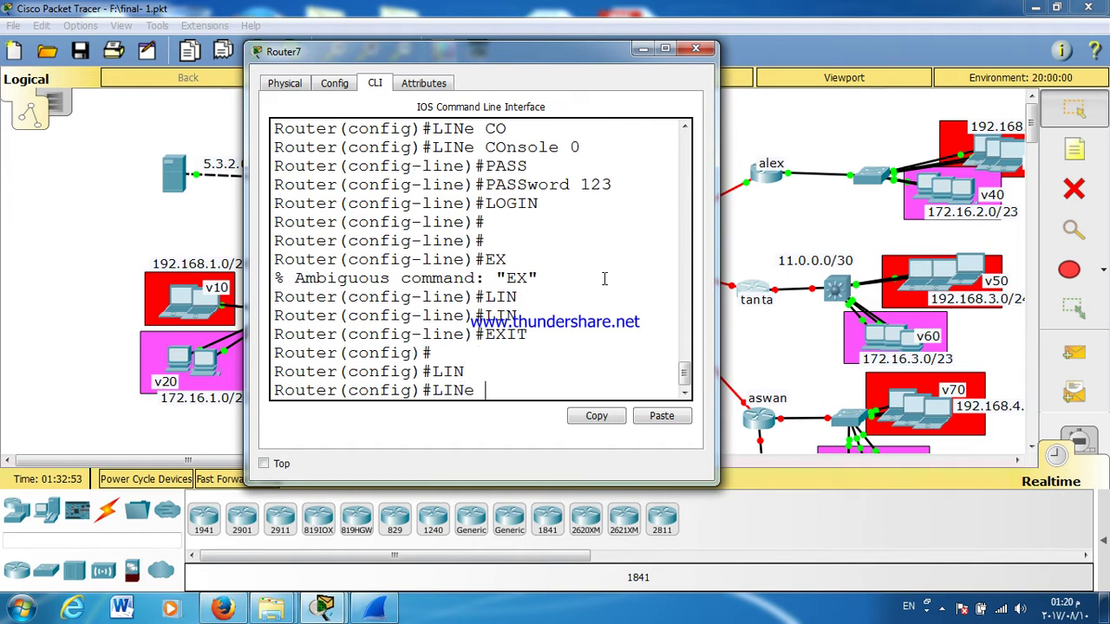
type("V")
key("Tab")
type("\\")
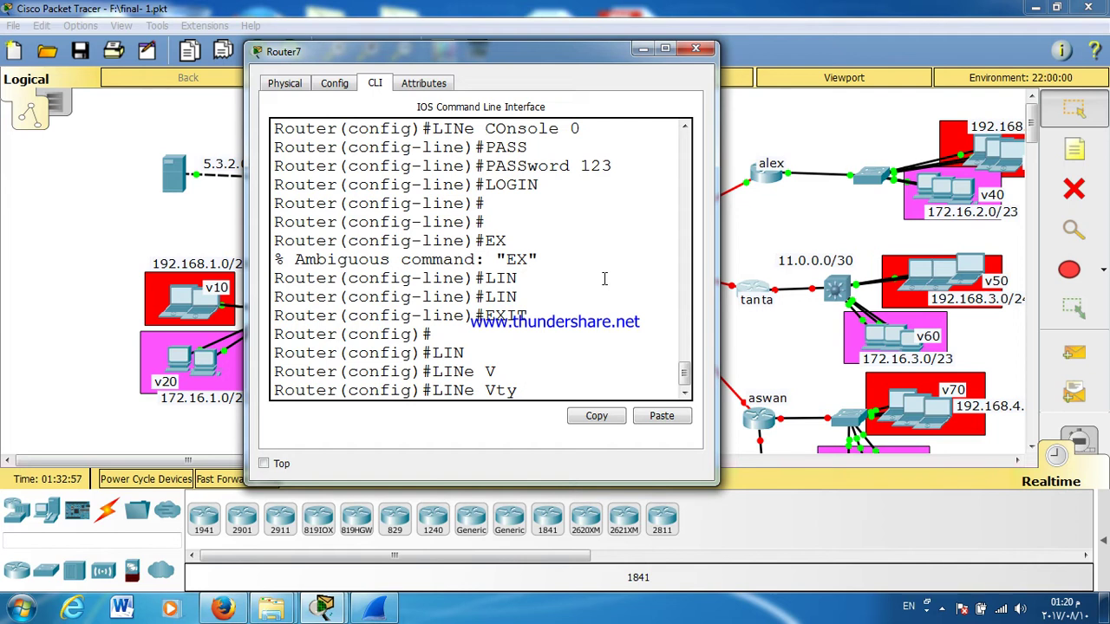
type(" 4")
key("Return")
type("PASS")
key("Tab")
type("123")
key("Return")
type("L")
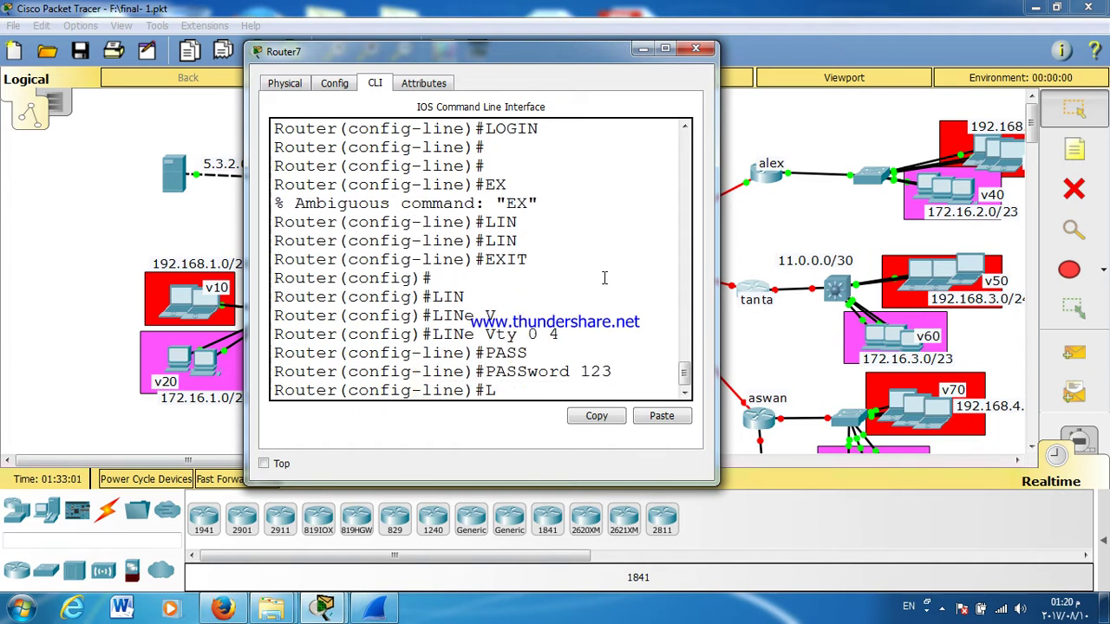
type("OGIN")
key("Return")
key("Return")
key("Return")
key("Return")
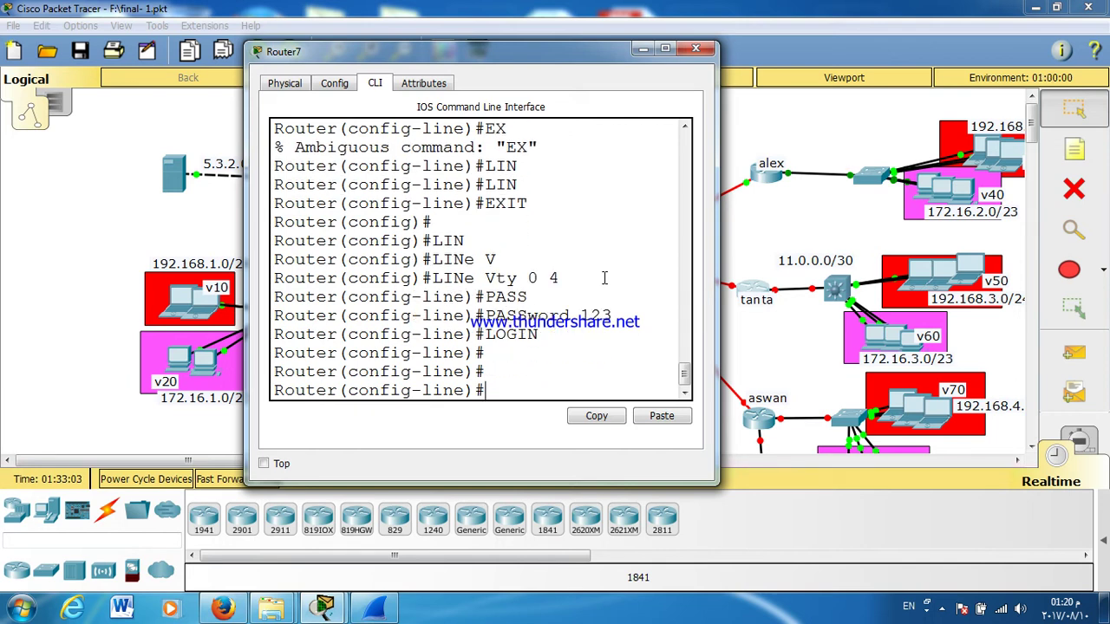
type("EXIT")
key("Return")
key("Return")
Step: Set the enable password and turn on service password-encryption
type("ENAB")
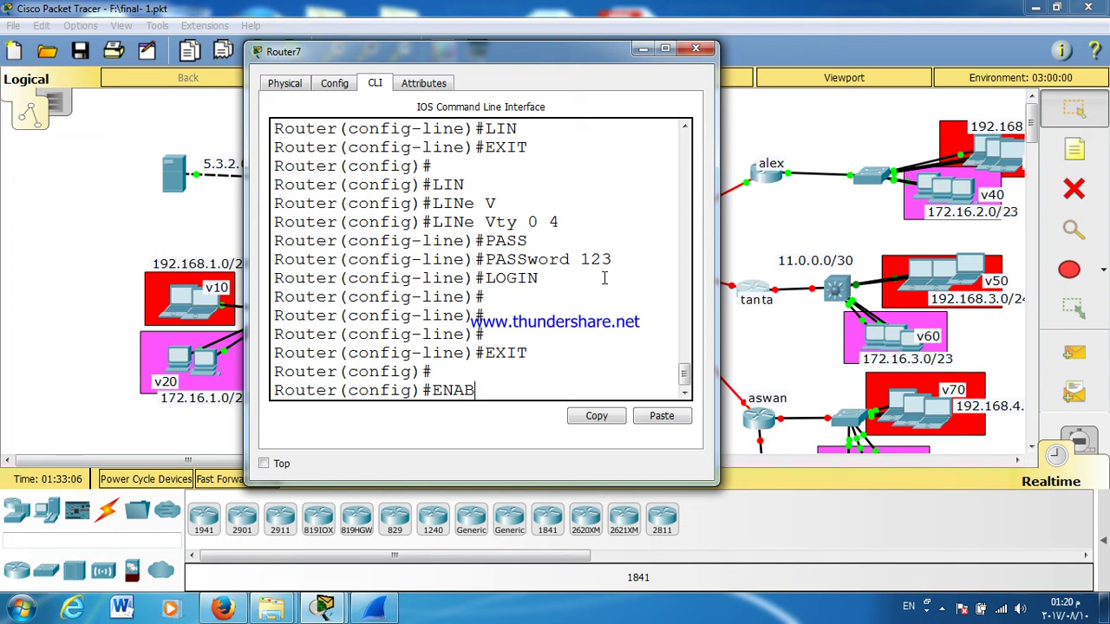
key("Tab")
type("PASS")
key("Tab")
type("123")
key("Return")
type("SER")
key("Tab")
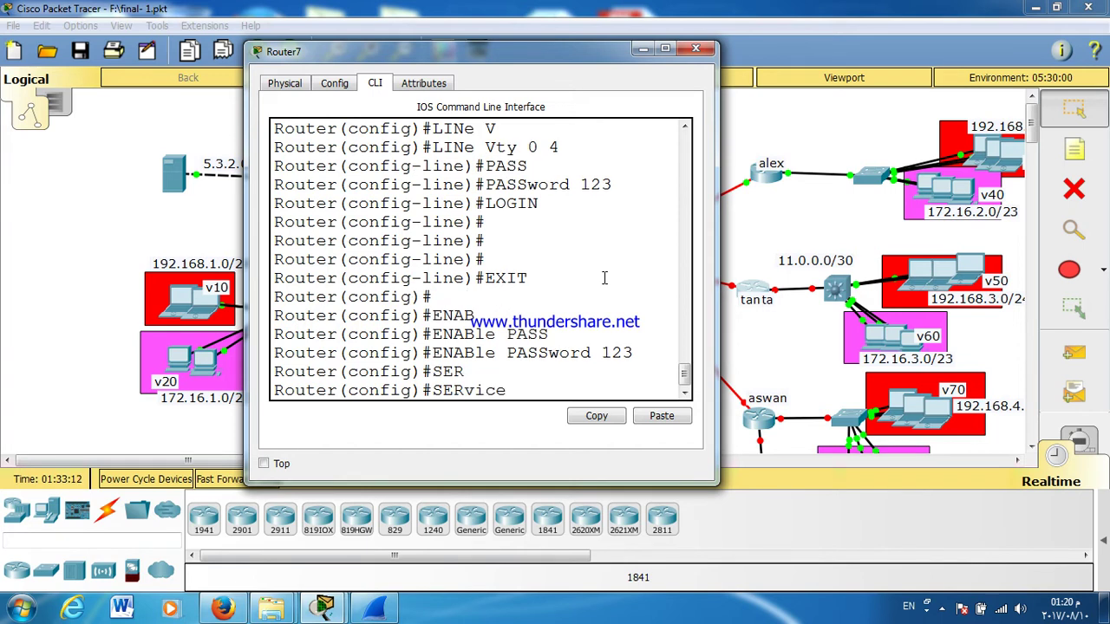
type("PASS")
key("Tab")
key("Return")
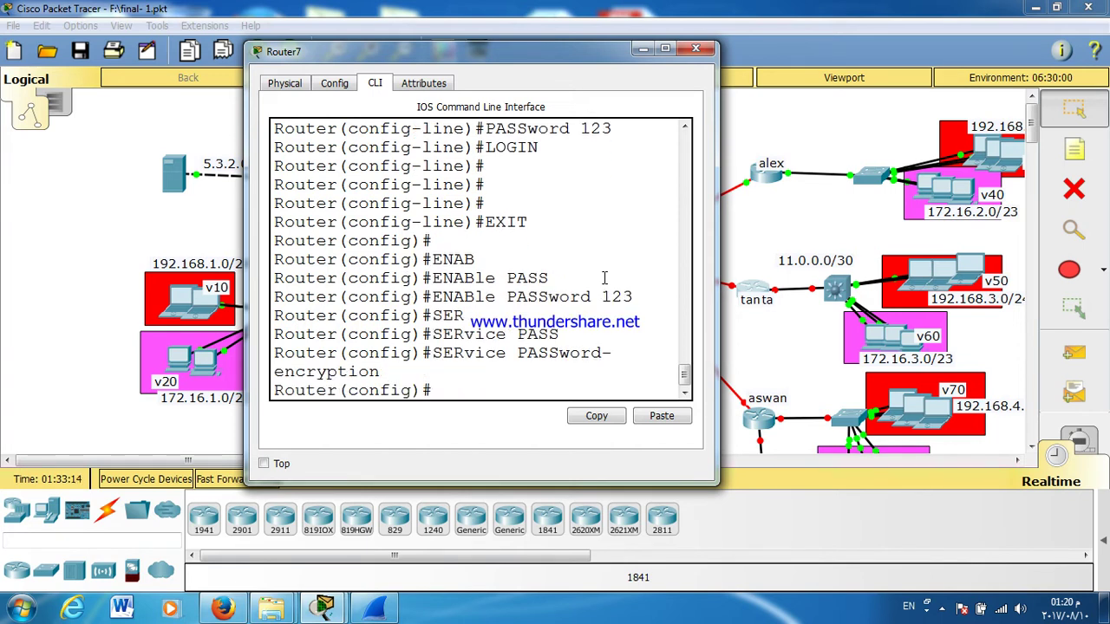
key("Return")
key("Return")
Step: Rename the router TANTA with the hostname command
key("Return")
type("HOS")
key("Tab")
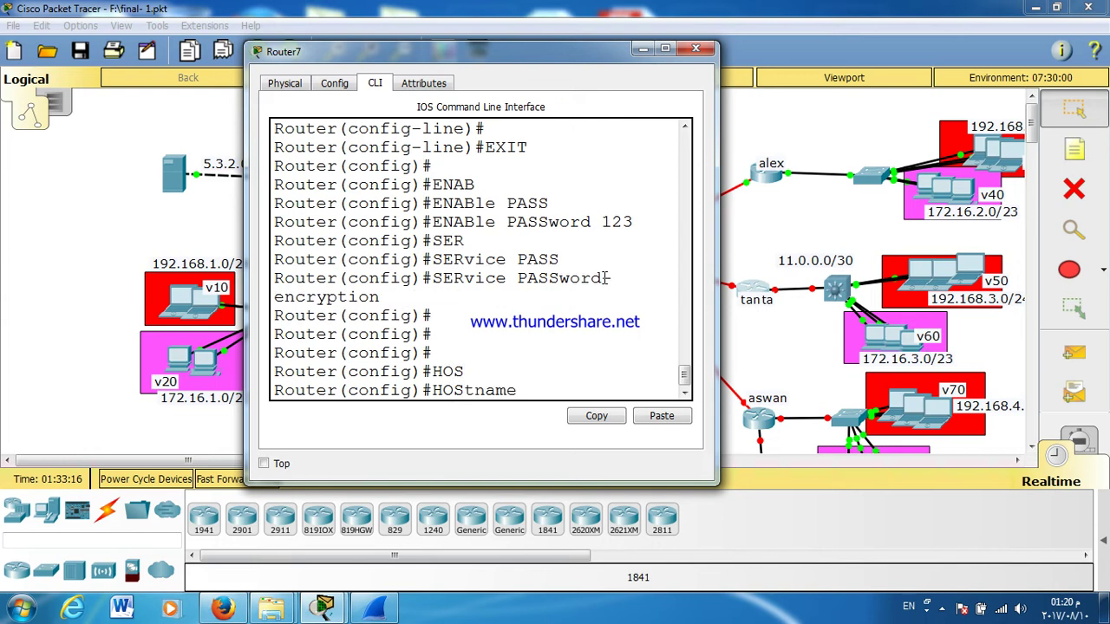
type("TANTA")
key("Return")
key("Return")
key("Return")
key("Return")
key("Return")
key("Return")
key("Return")
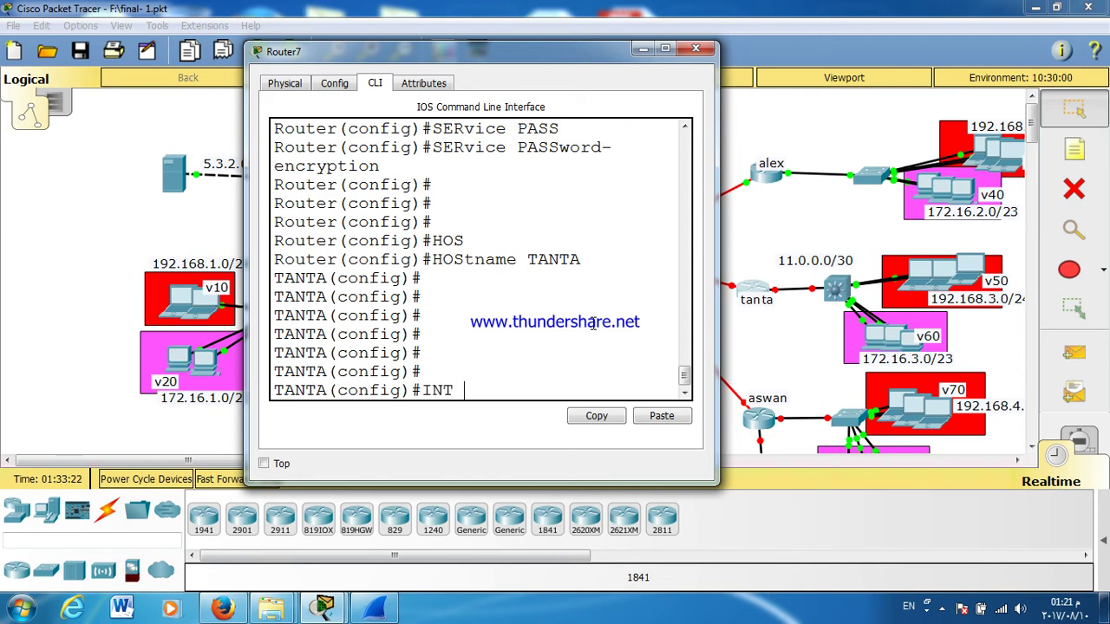
Step: Enable Serial0/0/0 with no shutdown and Frame Relay IETF encapsulation
type("INT S0/0/0")
key("Return")
type("NO SH")
key("Tab")
key("Return")
key("Return")
key("Return")
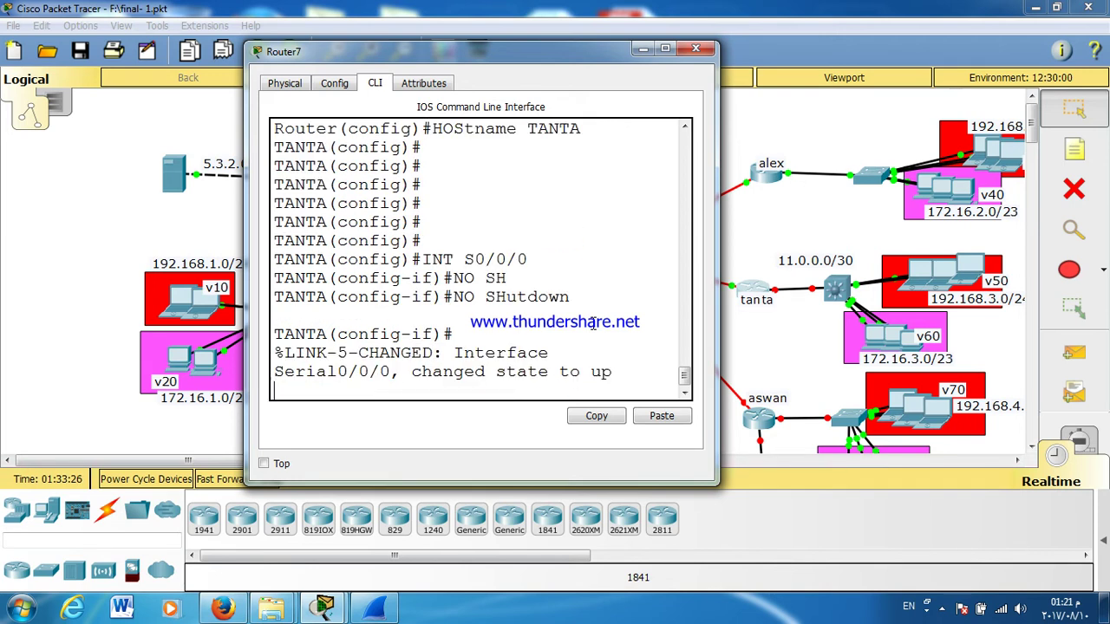
key("Return")
key("Return")
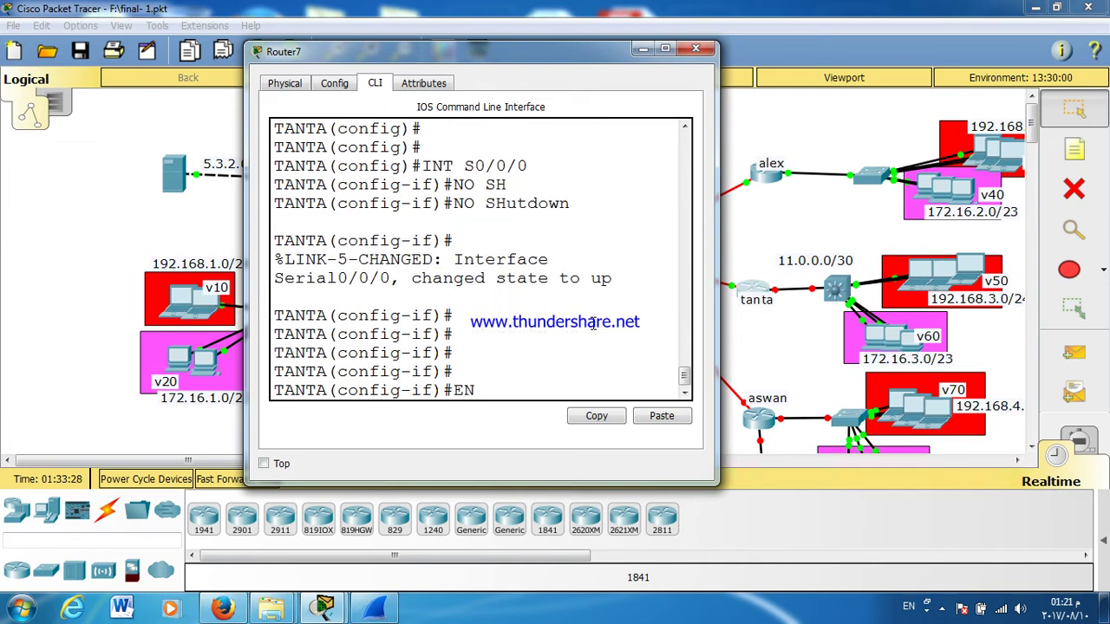
type("EN")
key("Tab")
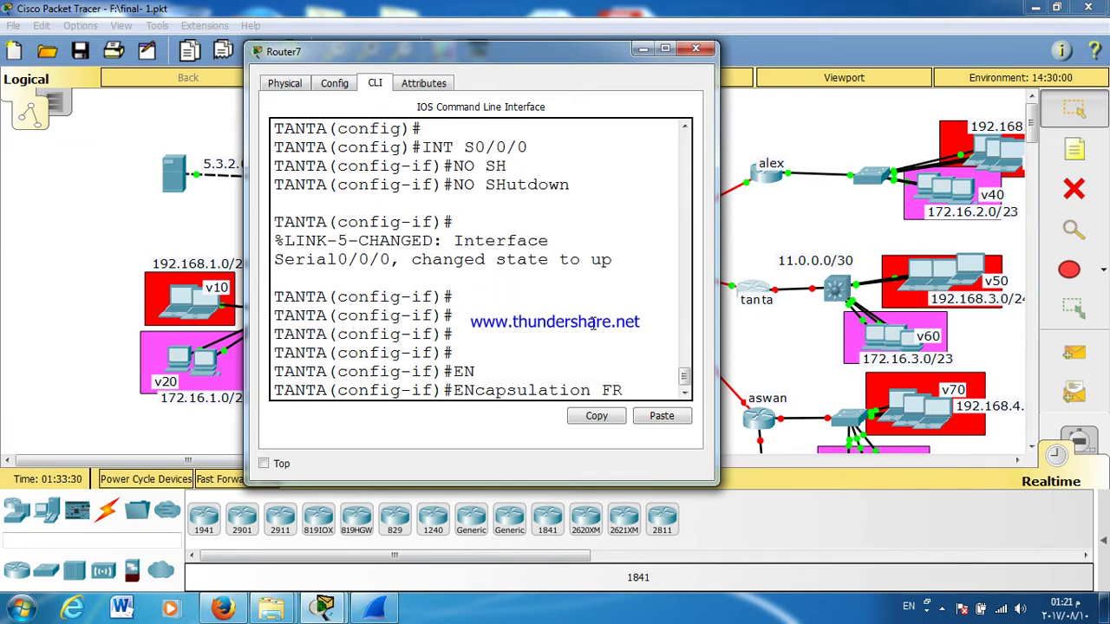
type("FR")
key("Tab")
type("I")
key("Tab")
key("Return")
Step: Set Serial0/0/0's LMI type to ANSI and its interface DLCI to 210
type("FR")
key("Tab")
type("LM")
key("Tab")
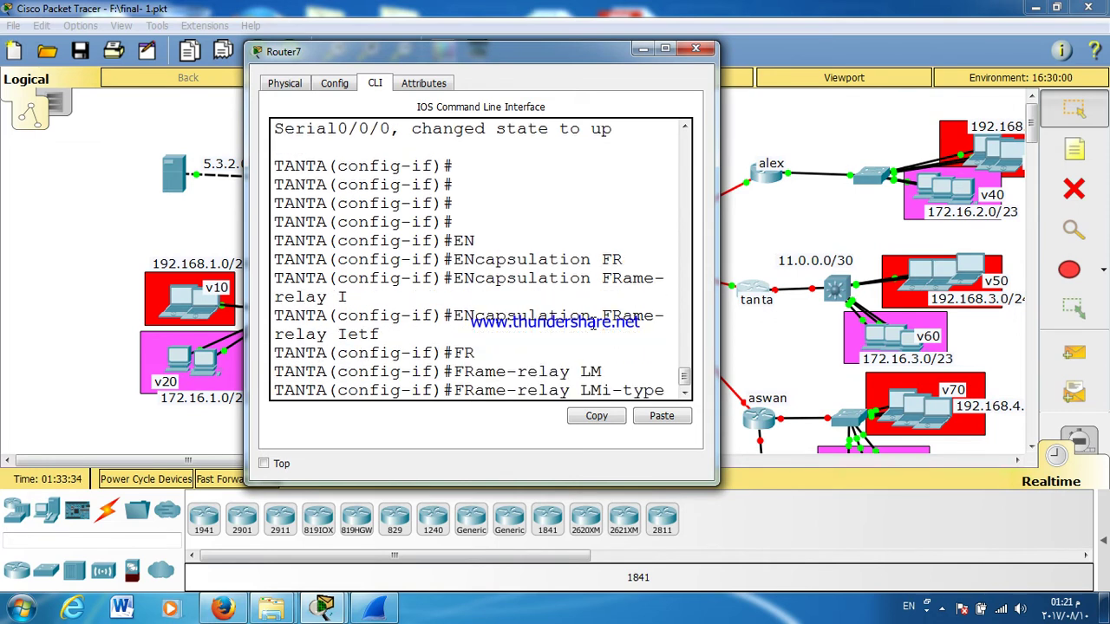
type("AN")
key("Tab")
key("Return")
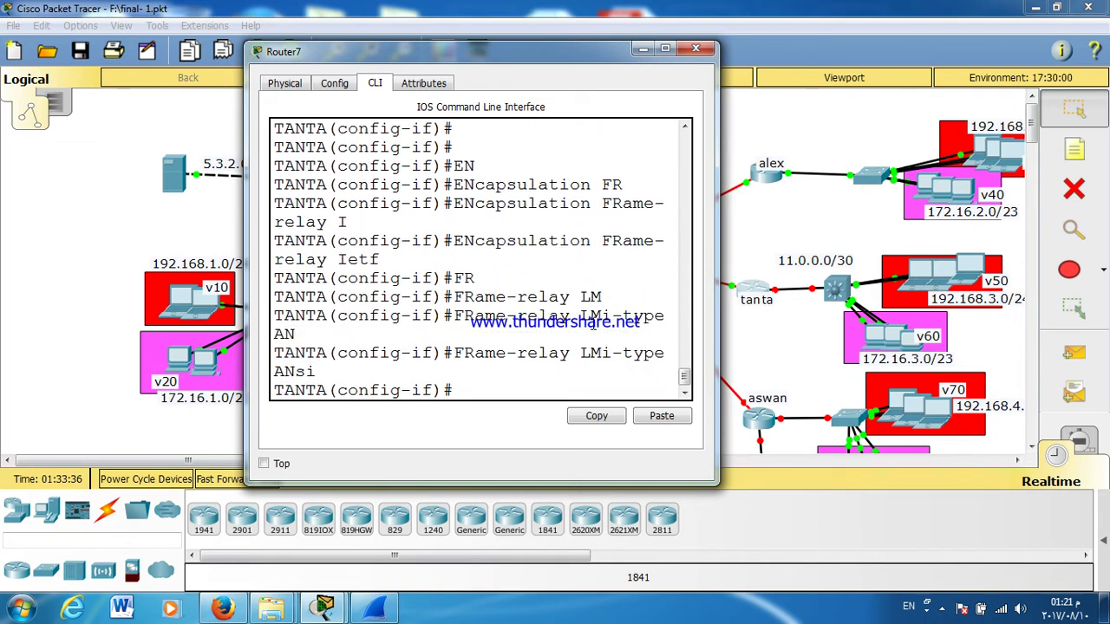
type("FR")
key("Tab")
type("IN")
key("Tab")
type("T")
key("Tab")
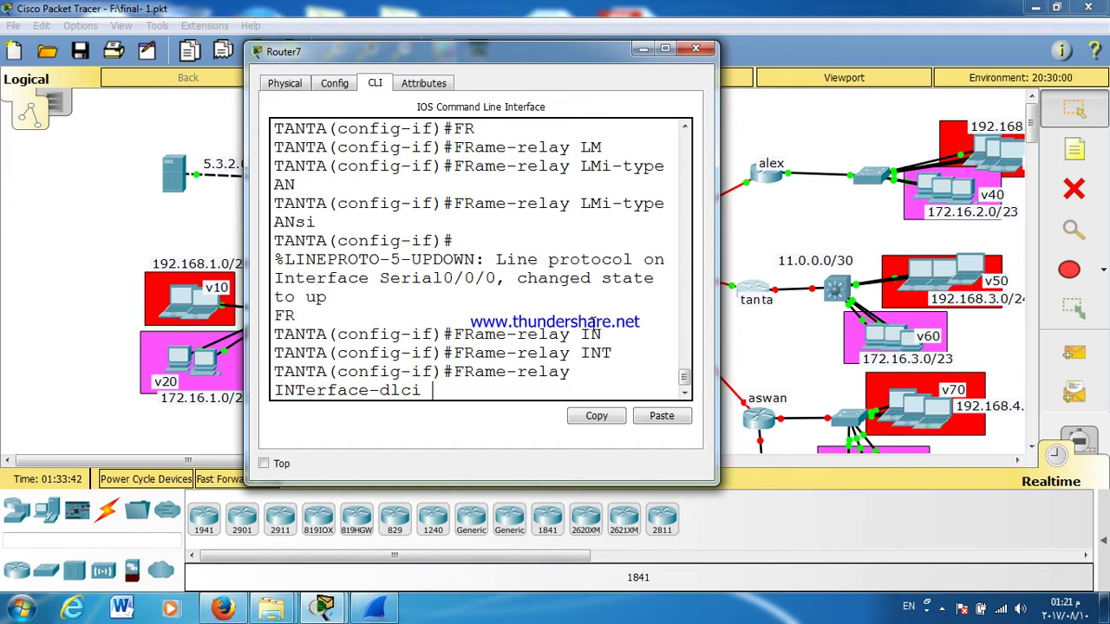
type("210")
key("Return")
key("Return")
key("Return")
key("Return")
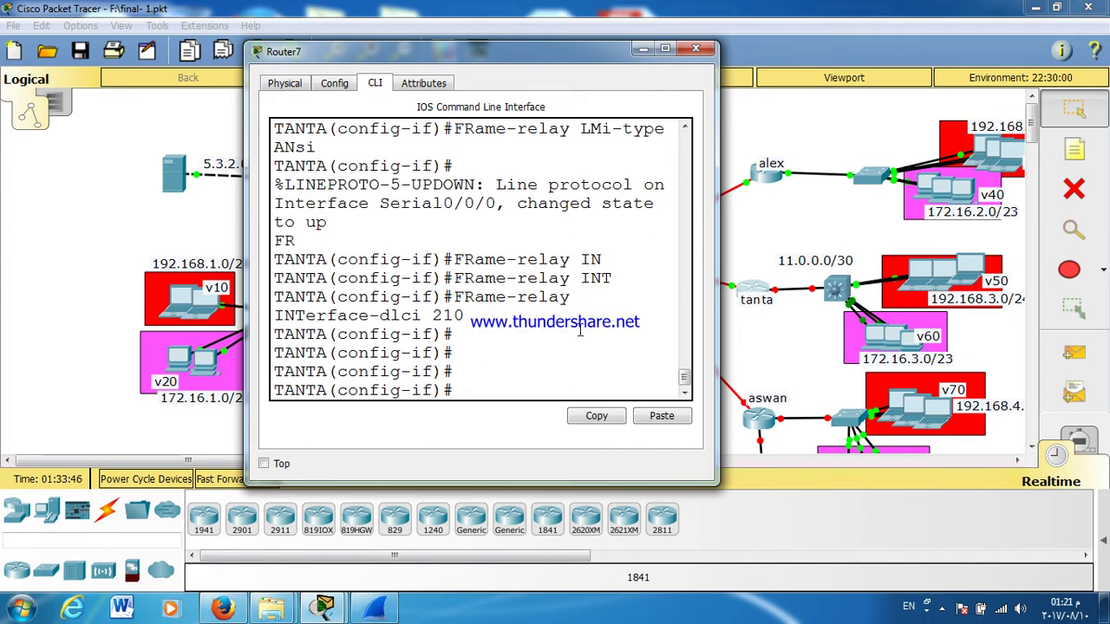
Step: Assign 10.0.0.6 255.255.255.252 to Serial0/0/0
type("IP ADD")
key("Tab")
type("10.0.0.")
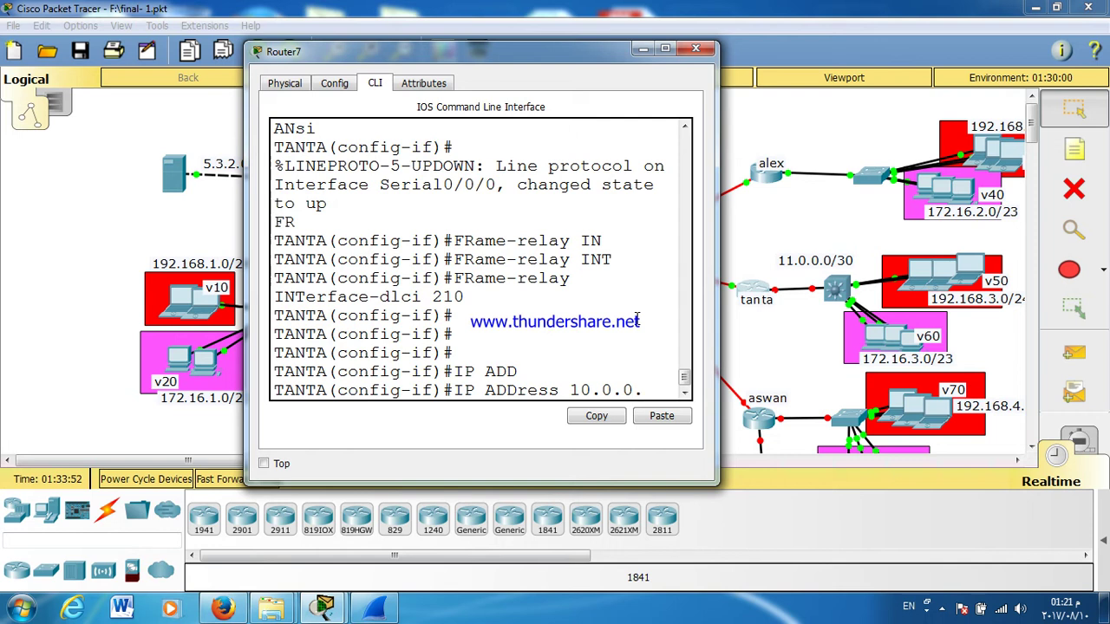
type("6")
left_click_drag(716, 251, 962, 260)
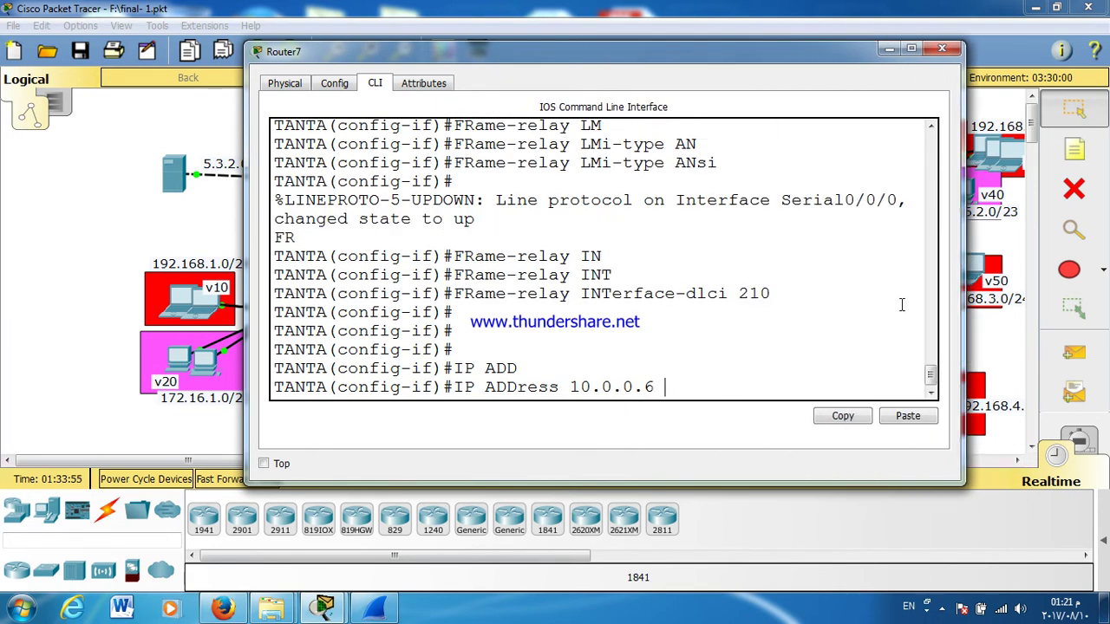
type("255.255.25")
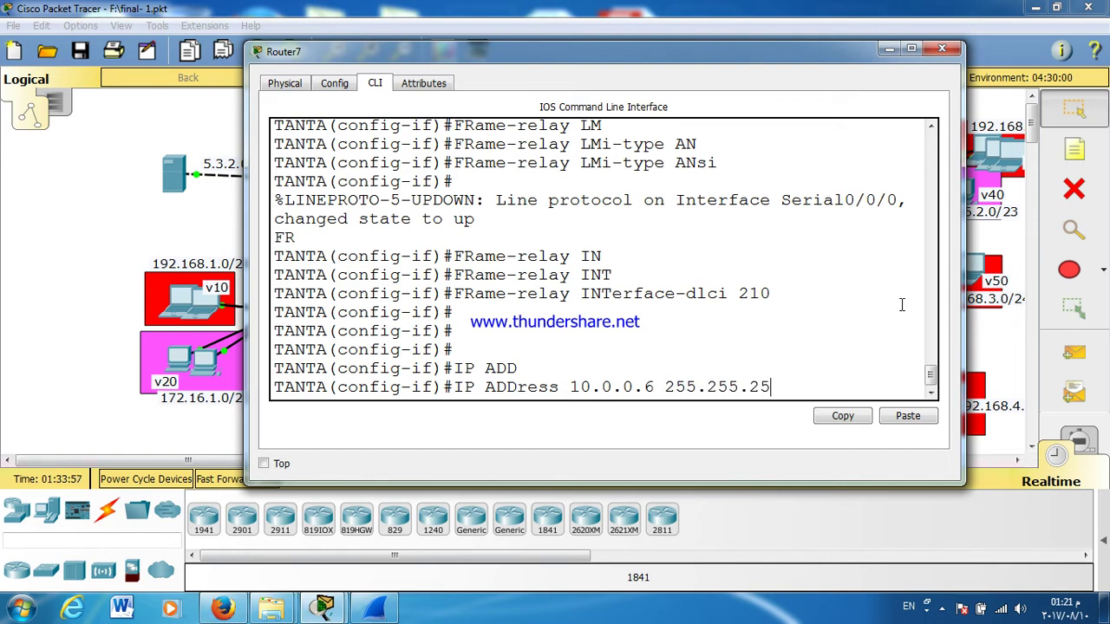
type("5.25")
key("Return")
Step: Exit the serial interface and enter GigabitEthernet0/0 configuration
type("EX")
key("Return")
type("INT G0/0")
key("Return")
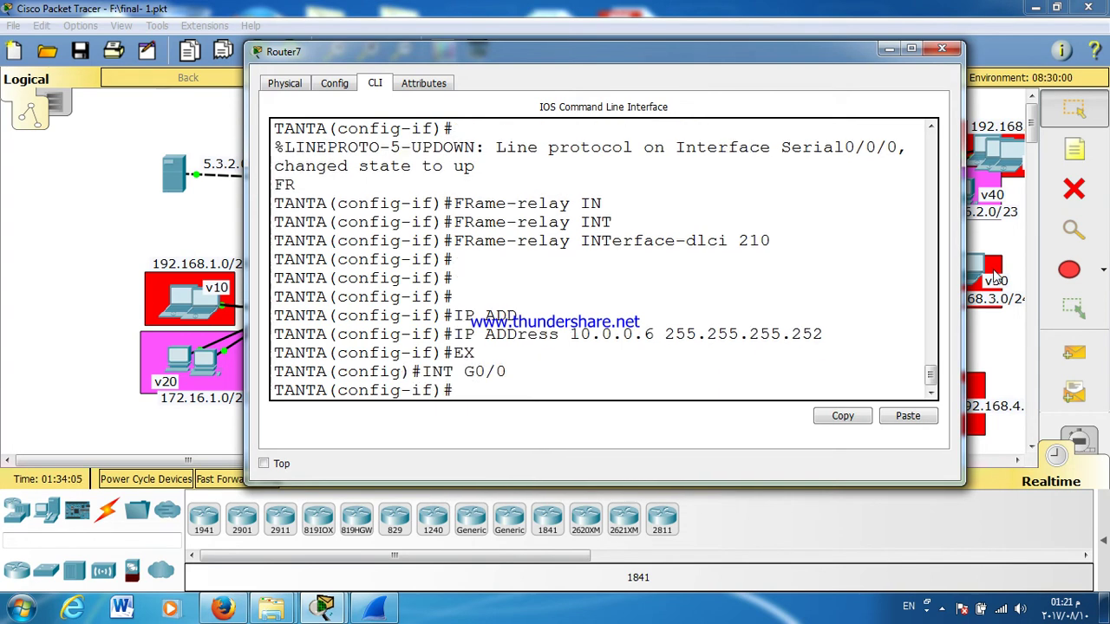
Step: Enable GigabitEthernet0/0 and assign it 11.0.0.2 255.255.255.252
type("NO SH")
left_click(995, 276)
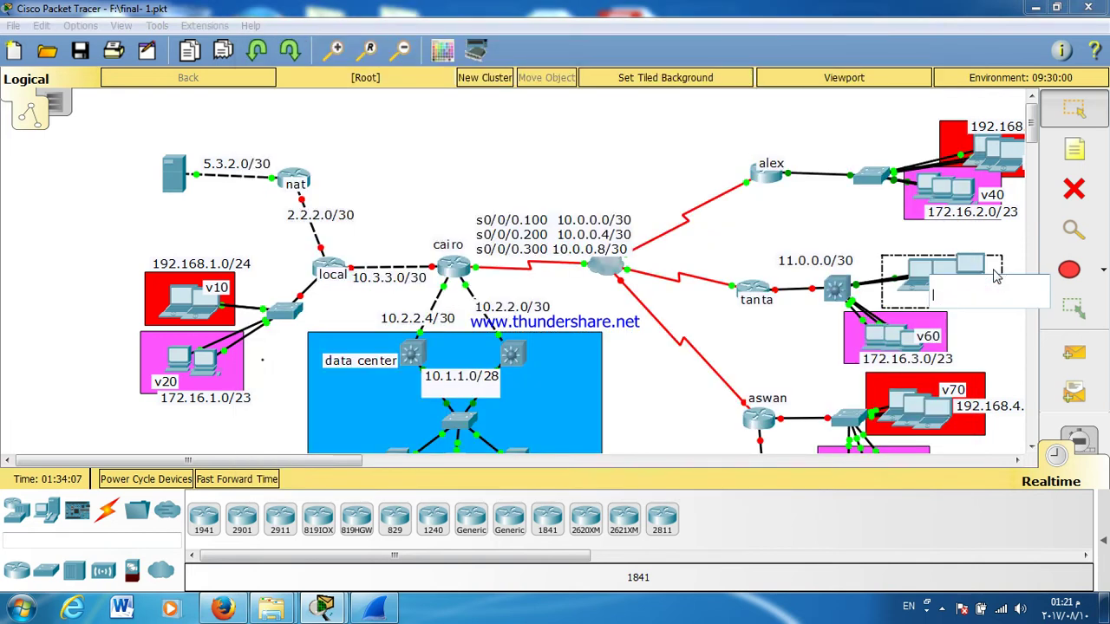
left_click(751, 288)
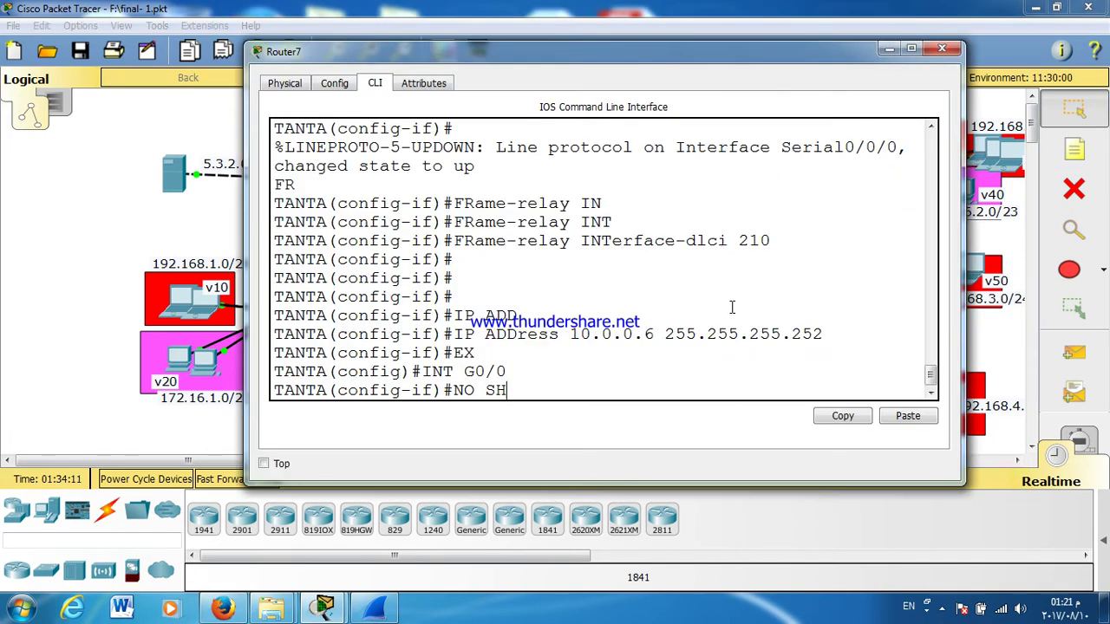
key("Return")
key("Return")
key("Return")
key("Return")
key("Return")
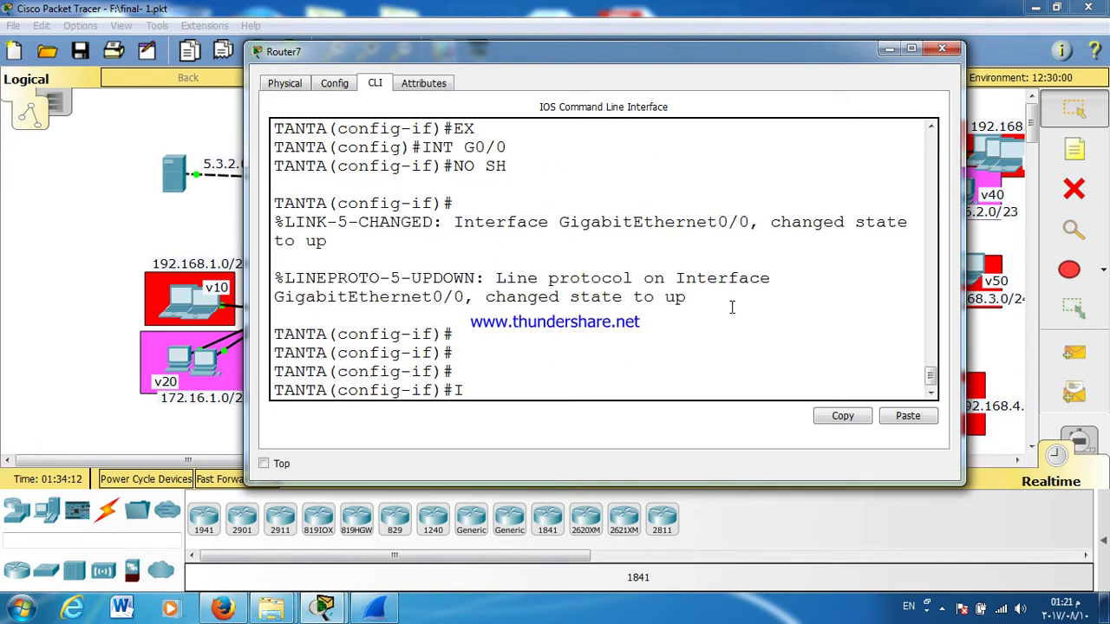
type("IP ADD")
key("Tab")
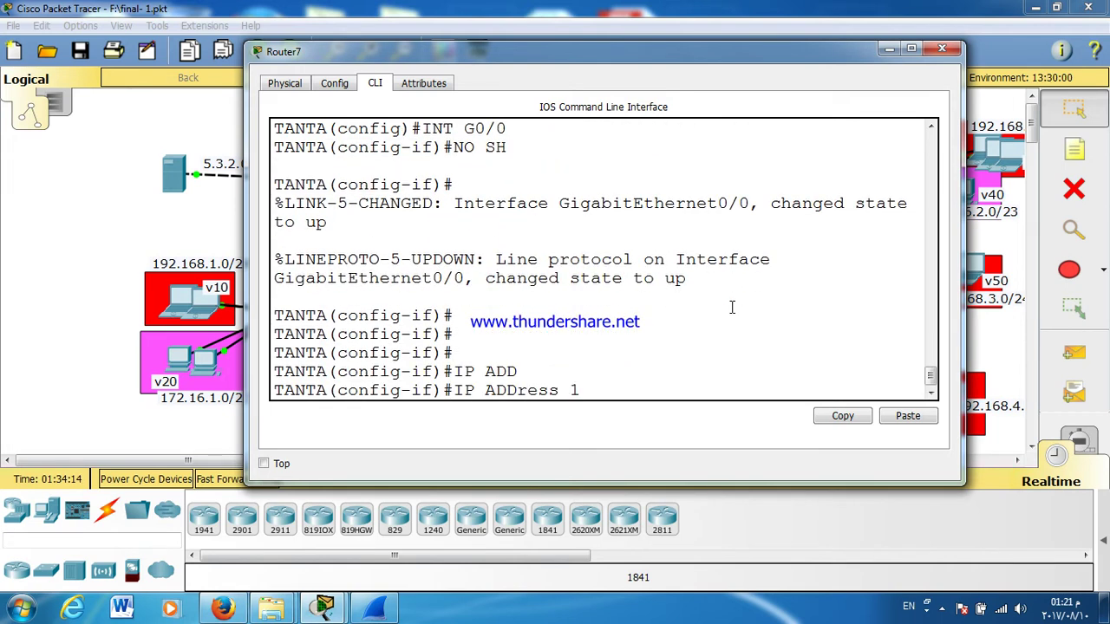
type("11.0.0.2 255.255.2")
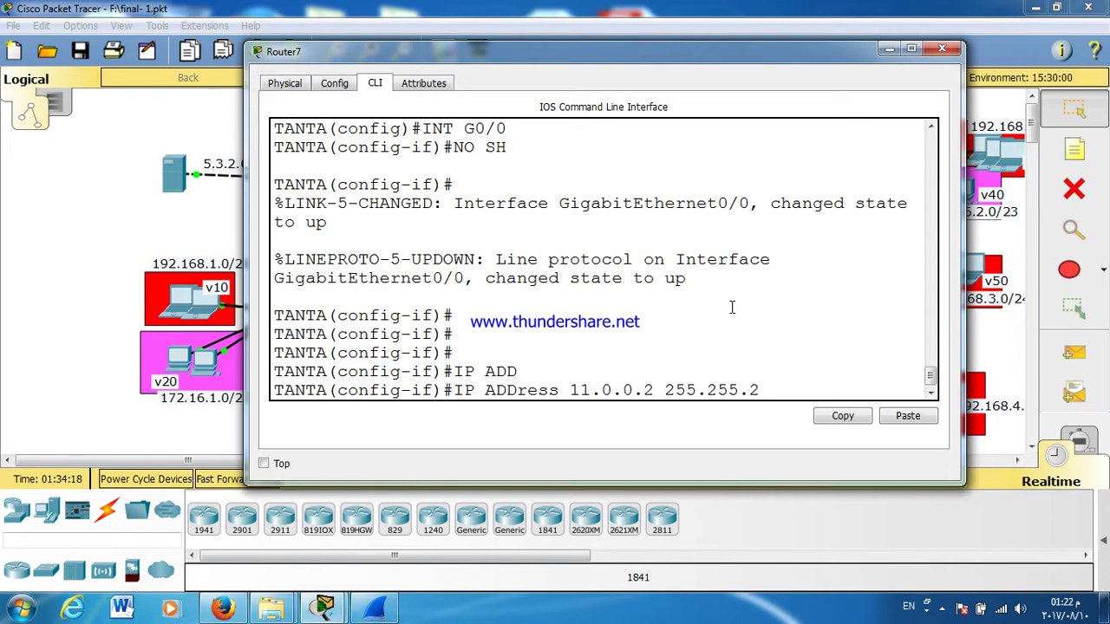
type("55.2")
key("Return")
key("Return")
key("Return")
key("Return")
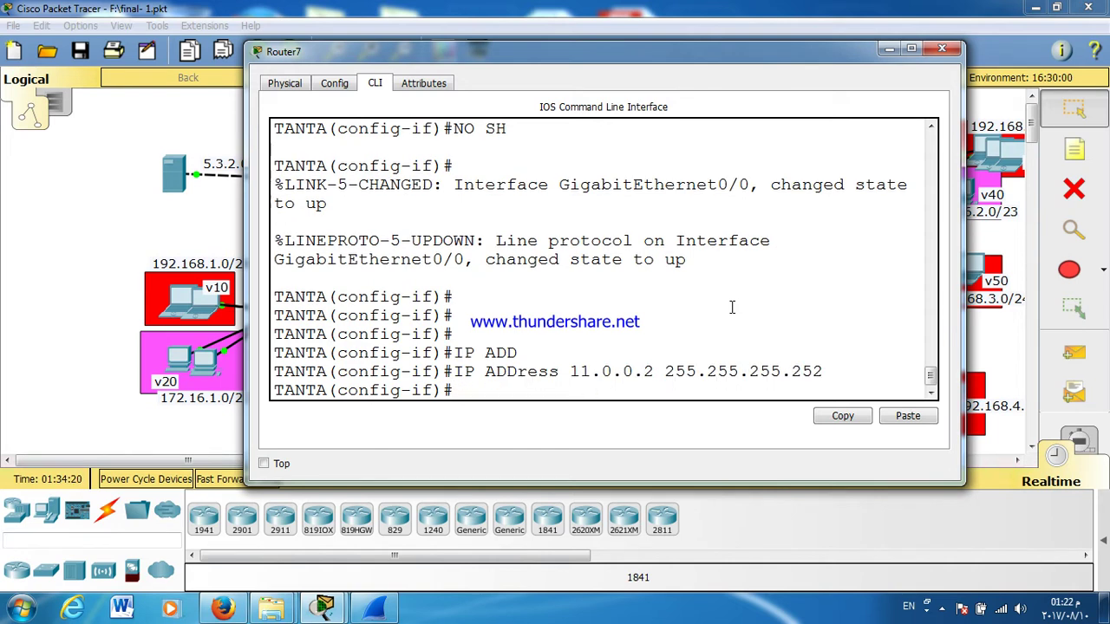
Step: Leave configuration mode and save TANTA's configuration with WR
key("ctrl+z")
type("WR")
key("Return")
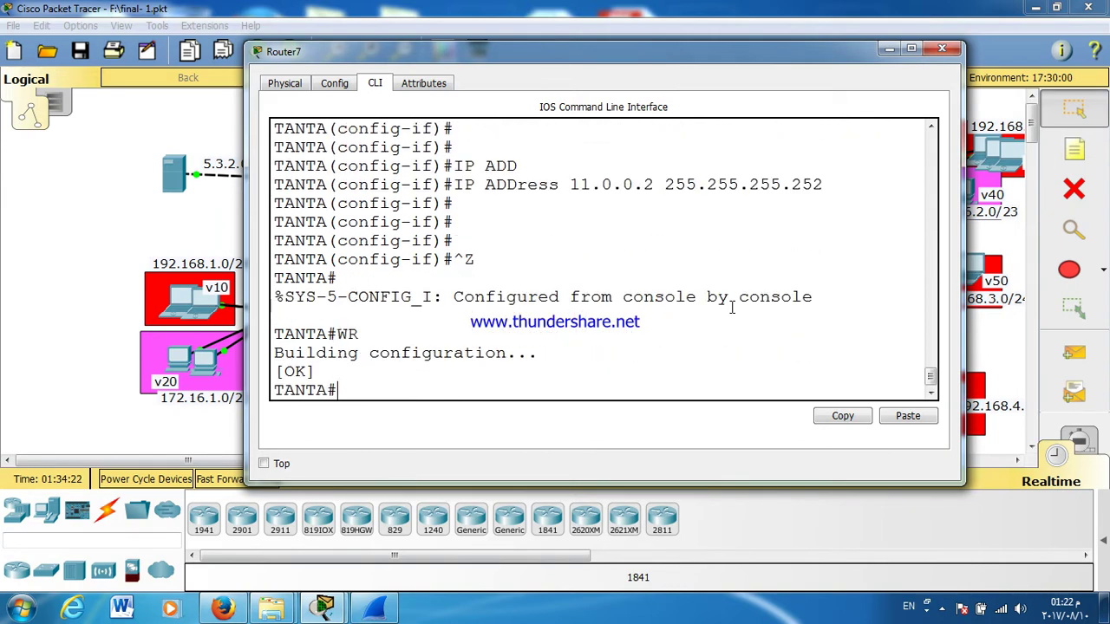
Step: Close TANTA's window and check the aswan router's GigabitEthernet0/0 port
left_click(940, 50)
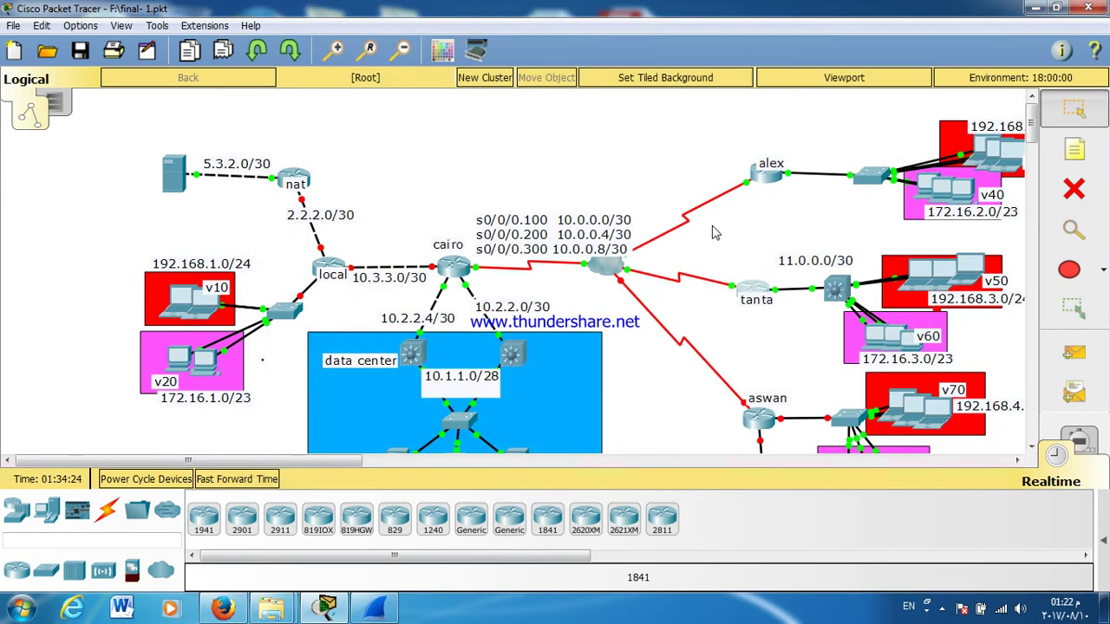
left_click_drag(1032, 128, 1038, 155)
left_click(759, 227)
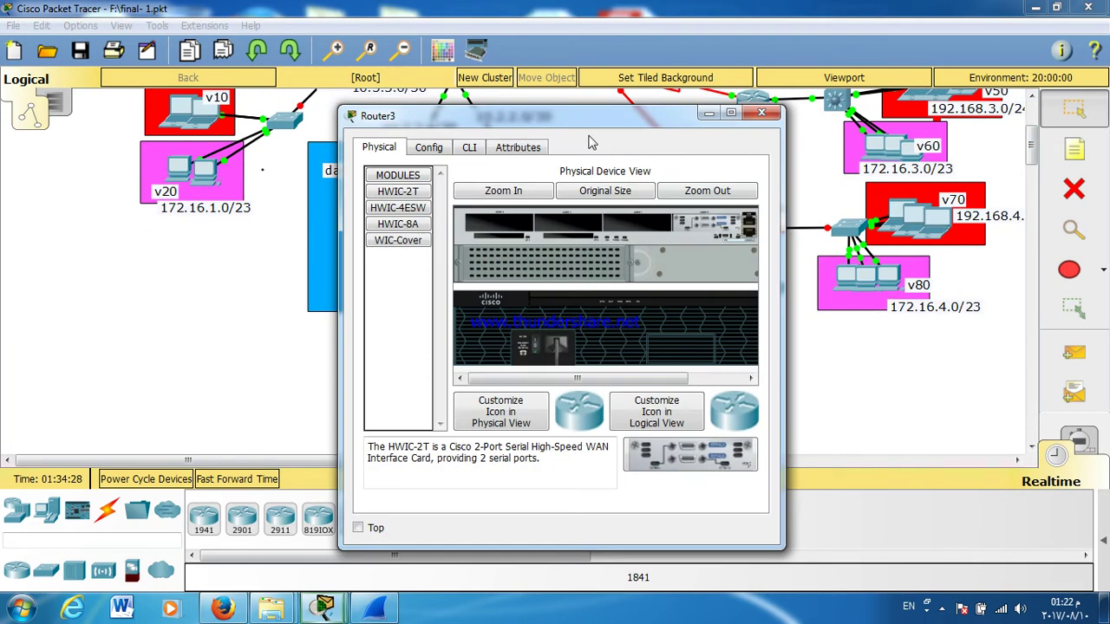
left_click(761, 114)
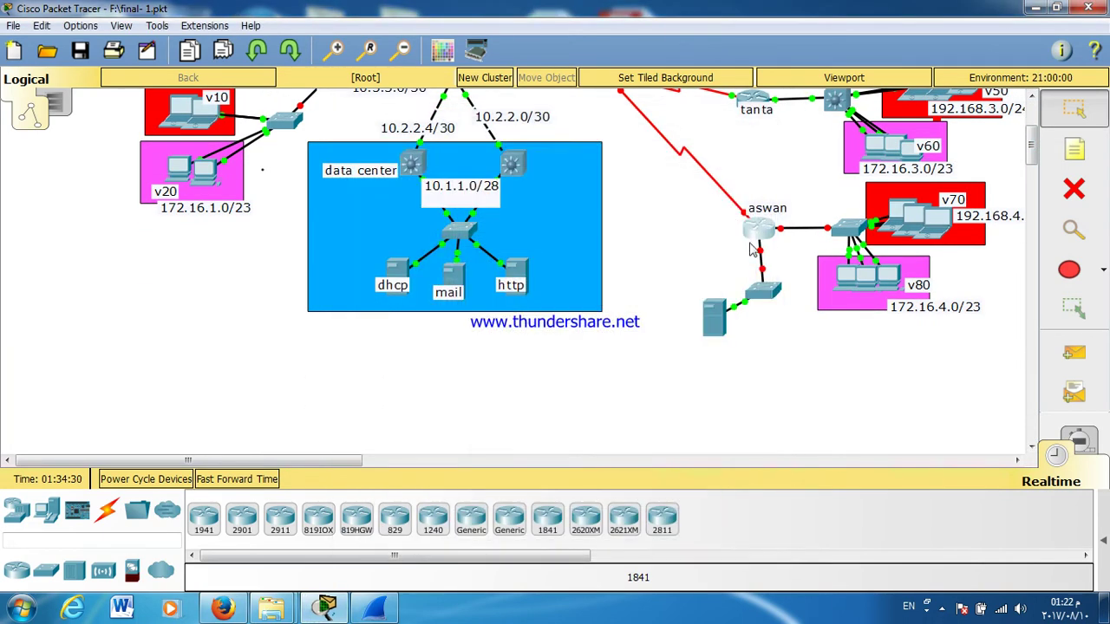
left_click(762, 232)
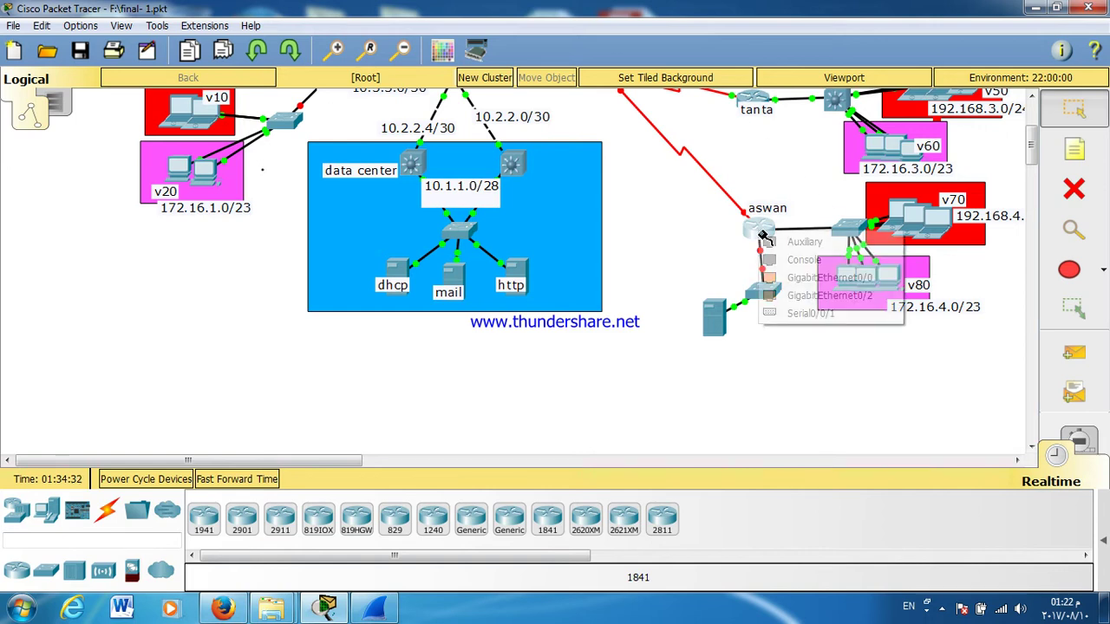
left_click(780, 279)
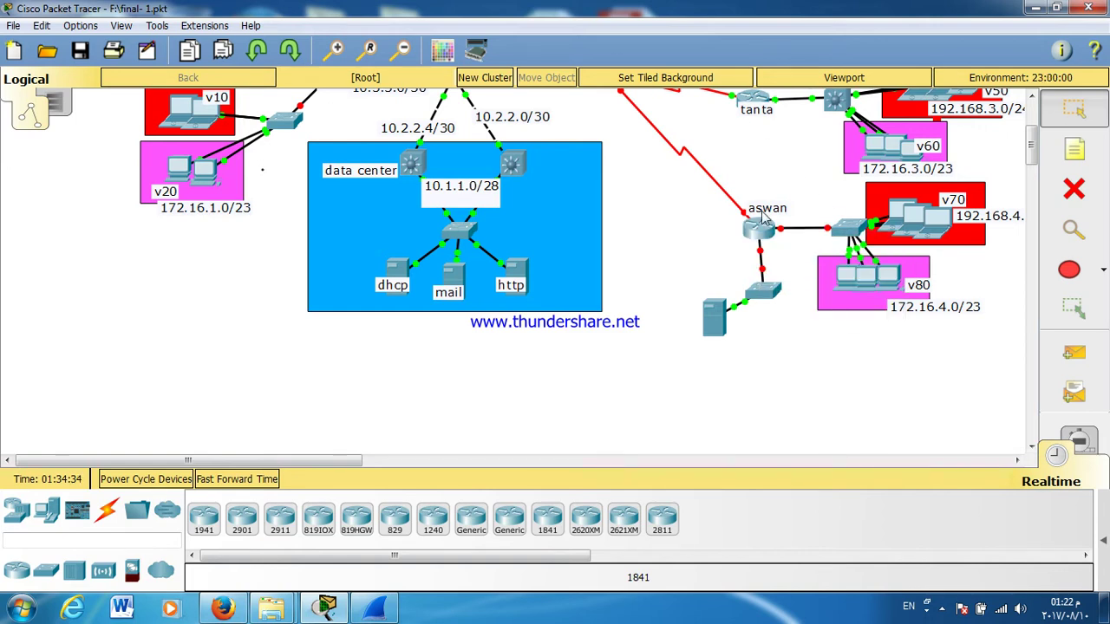
Step: Open the aswan router's command line, widen it, and bring up the Router> prompt
left_click(758, 228)
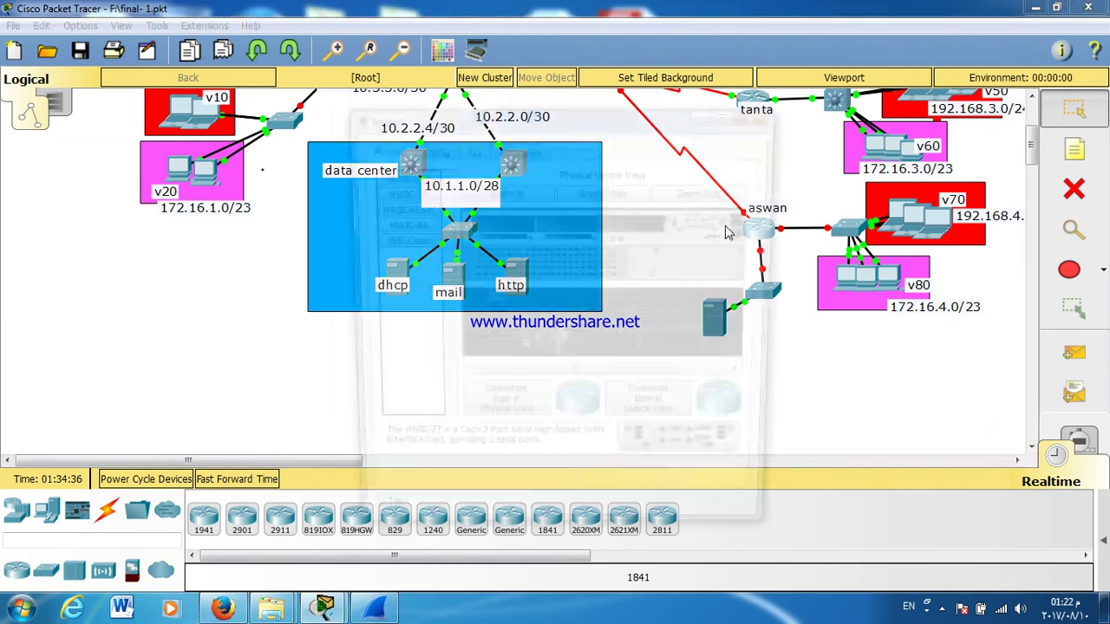
left_click(469, 149)
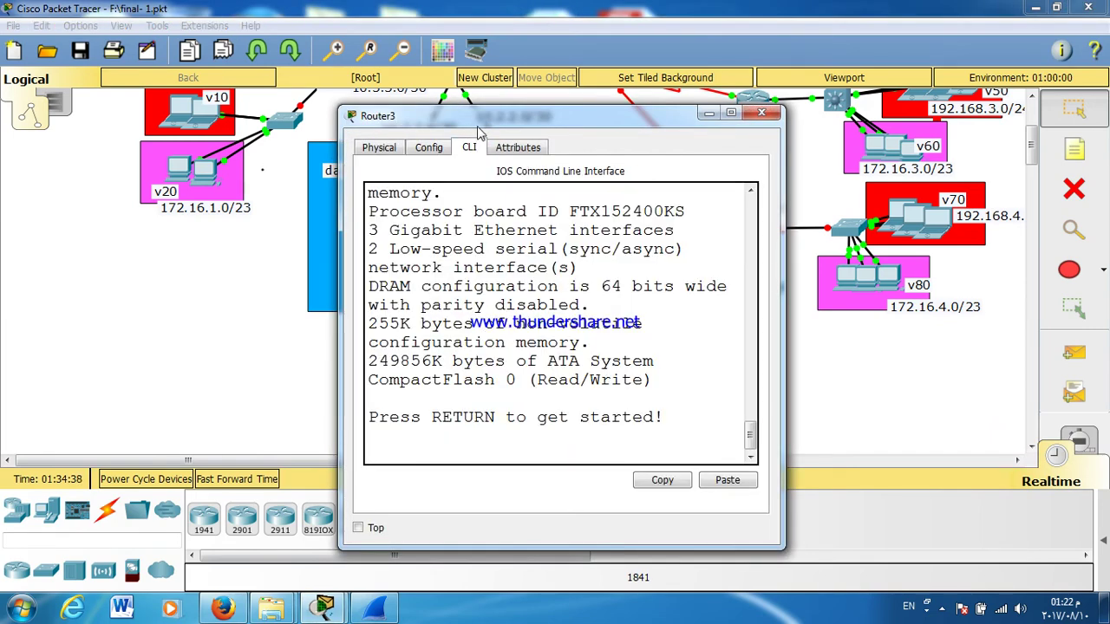
left_click_drag(340, 262, 147, 249)
key("Return")
key("Return")
key("Return")
key("Return")
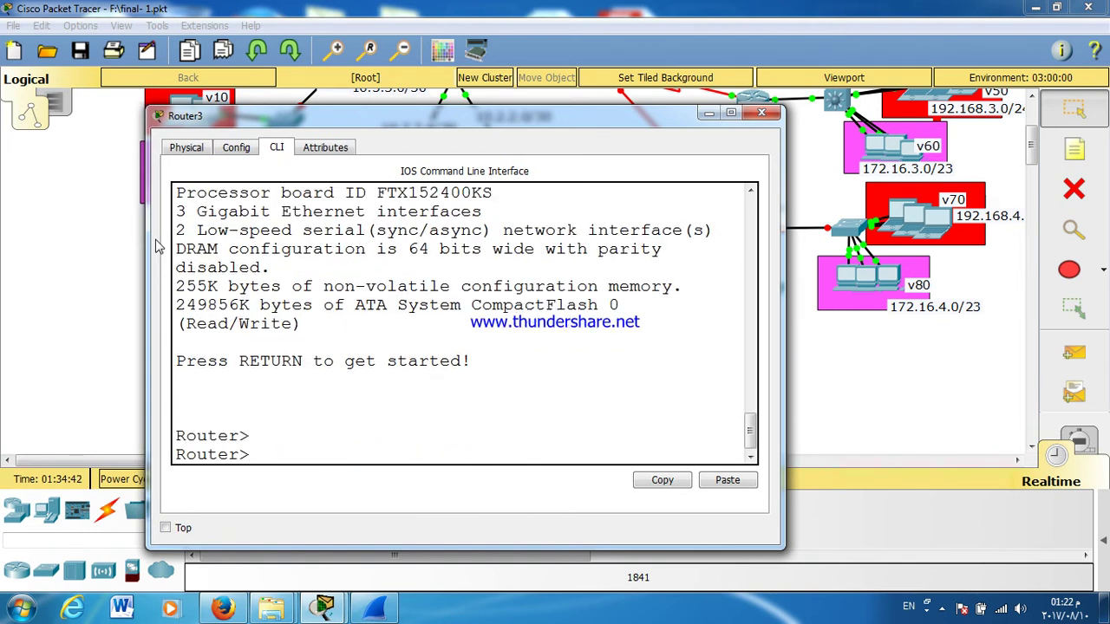
Step: Enter global configuration mode and rename the router to ASWAN
type("EN")
key("Return")
type("CONF T")
key("Return")
key("Return")
key("Return")
key("Return")
key("Return")
type("HOOS")
key("Return")
type("HO")
key("Tab")
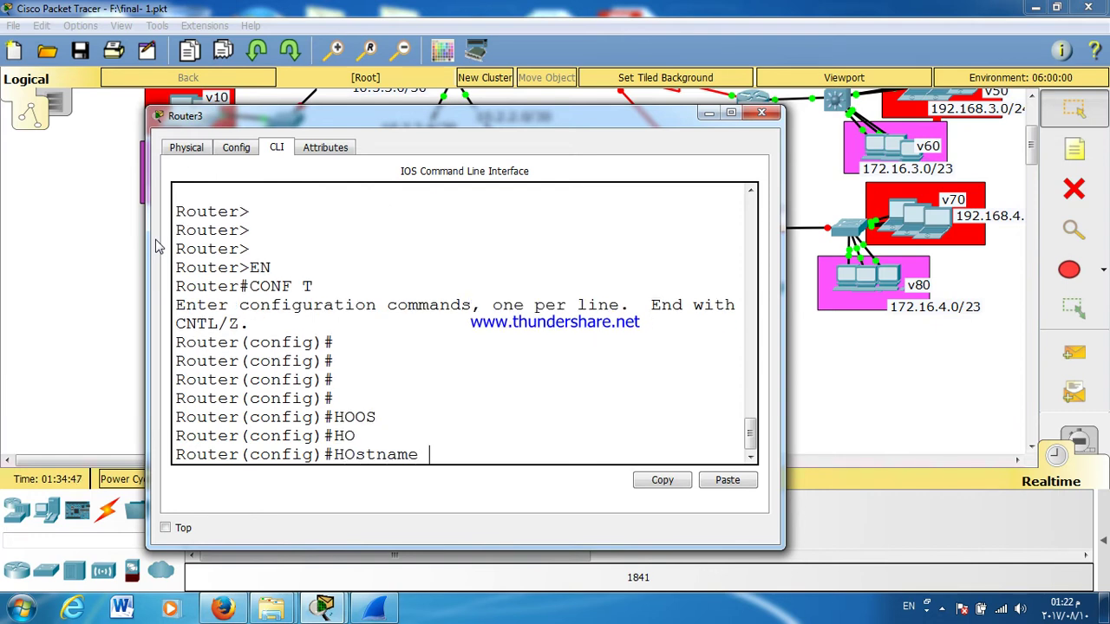
type("ASWAN")
key("Return")
key("Return")
key("Return")
key("Return")
key("Return")
type("LINe C")
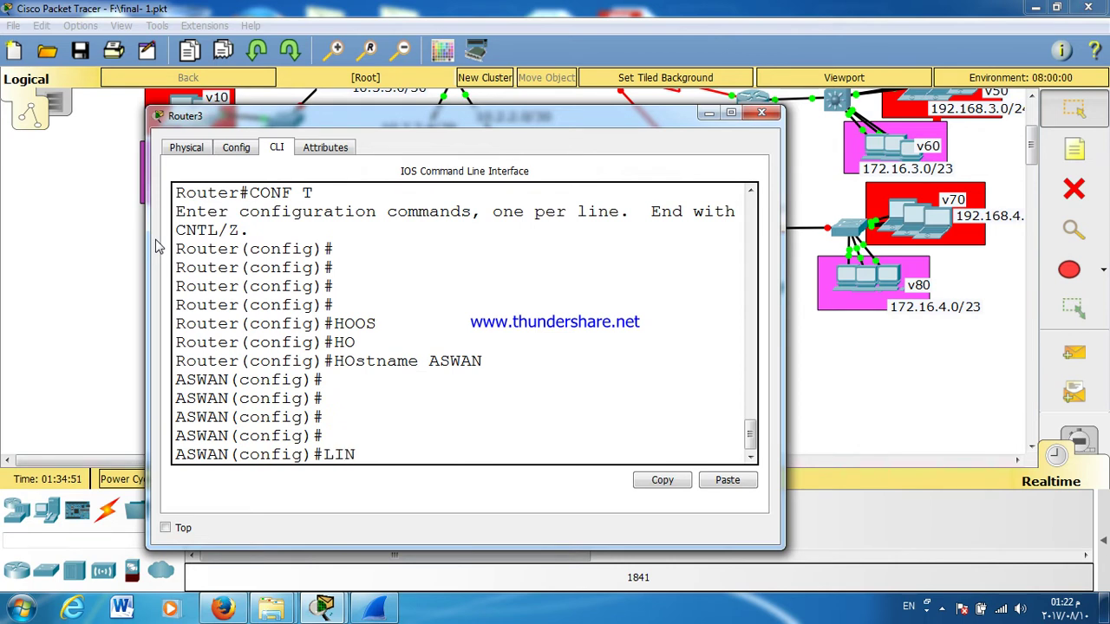
key("Tab")
type("CON")
key("Tab")
type("0")
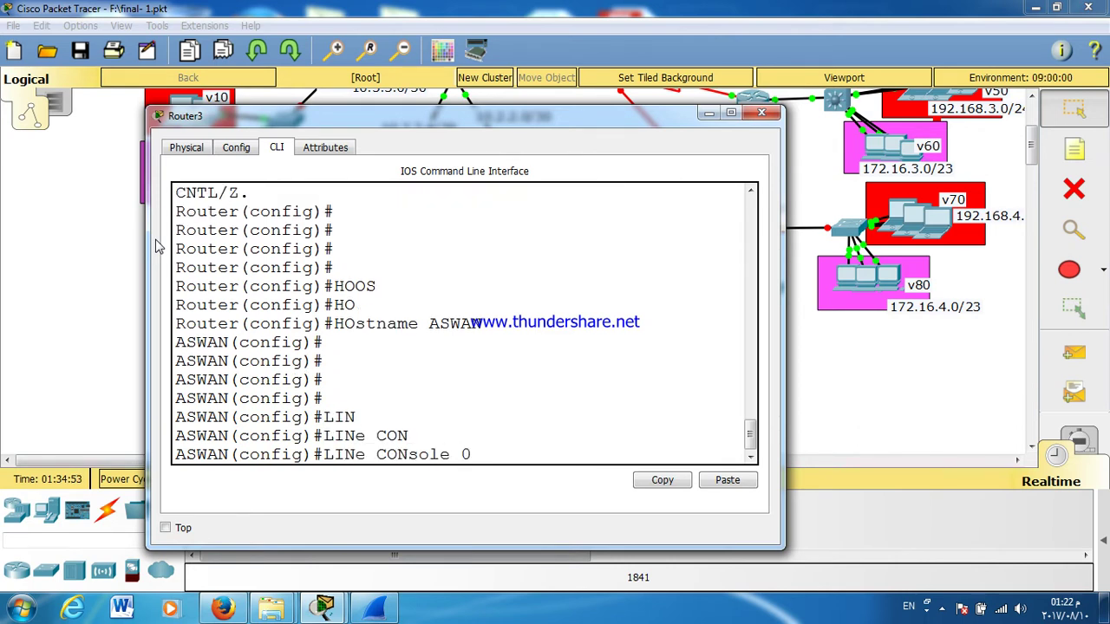
key("Return")
type("PASS")
key("Tab")
type("123")
key("Return")
type("LOG")
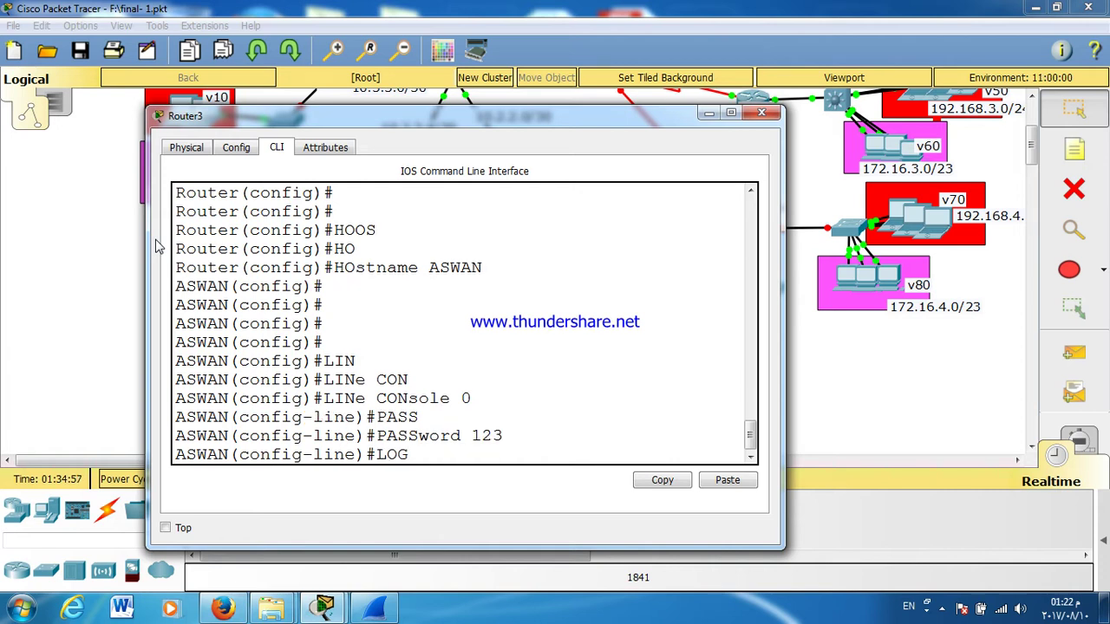
type("IN")
key("Return")
key("Return")
Step: Abandon a mistyped line command and exit console line configuration
type("LIN")
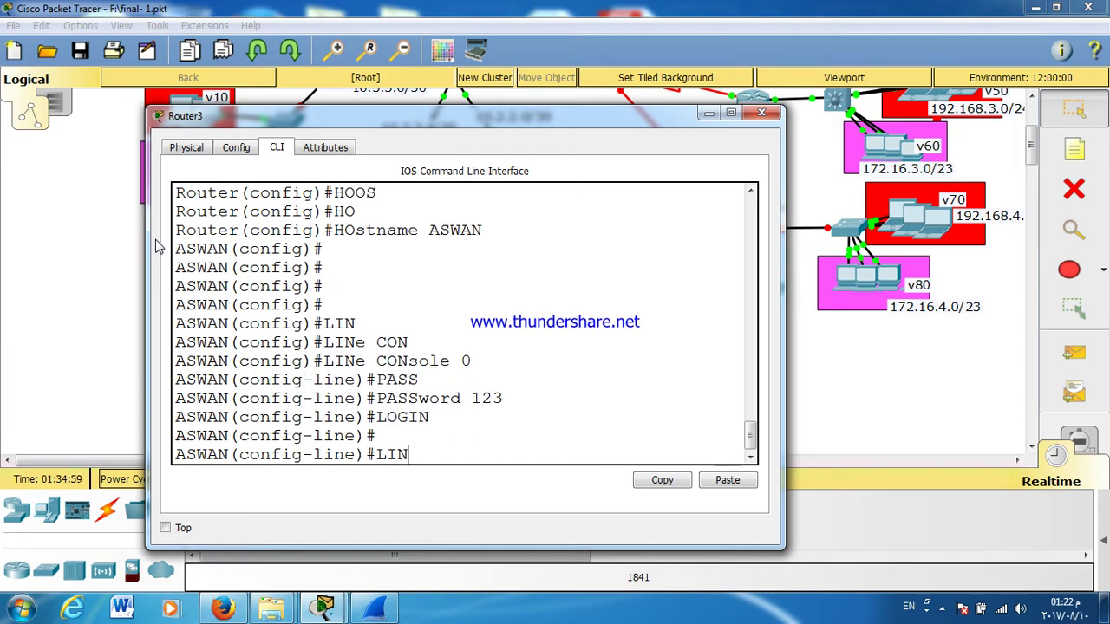
key("BackSpace")
type("E VT")
key("Tab")
key("BackSpace")
key("BackSpace")
key("BackSpace")
key("BackSpace")
key("BackSpace")
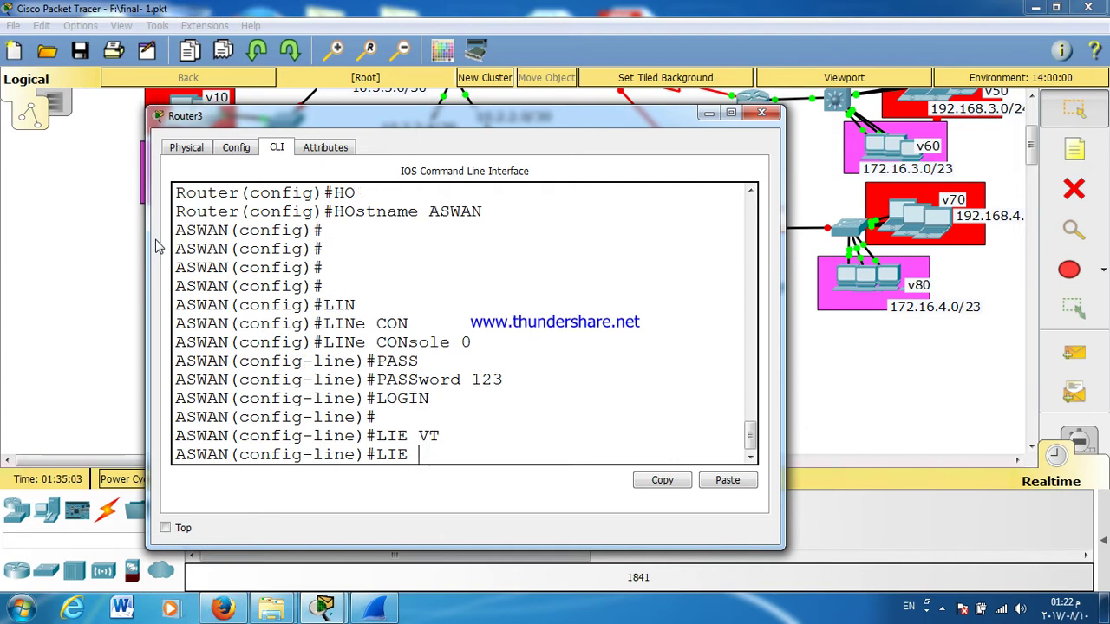
key("Tab")
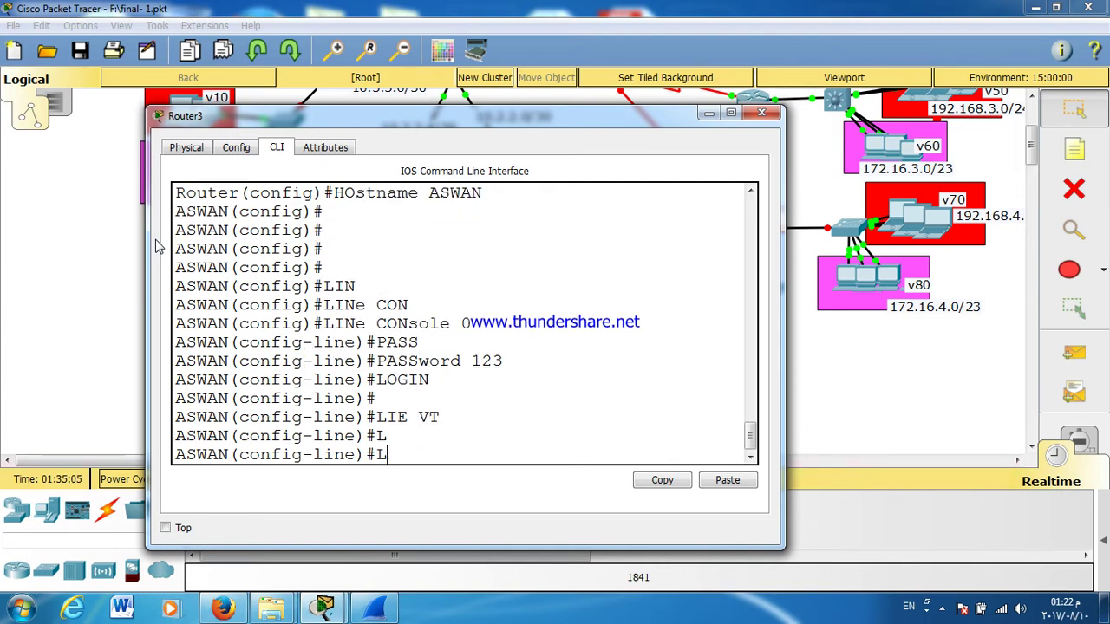
type("IN")
key("Tab")
type("E")
key("Tab")
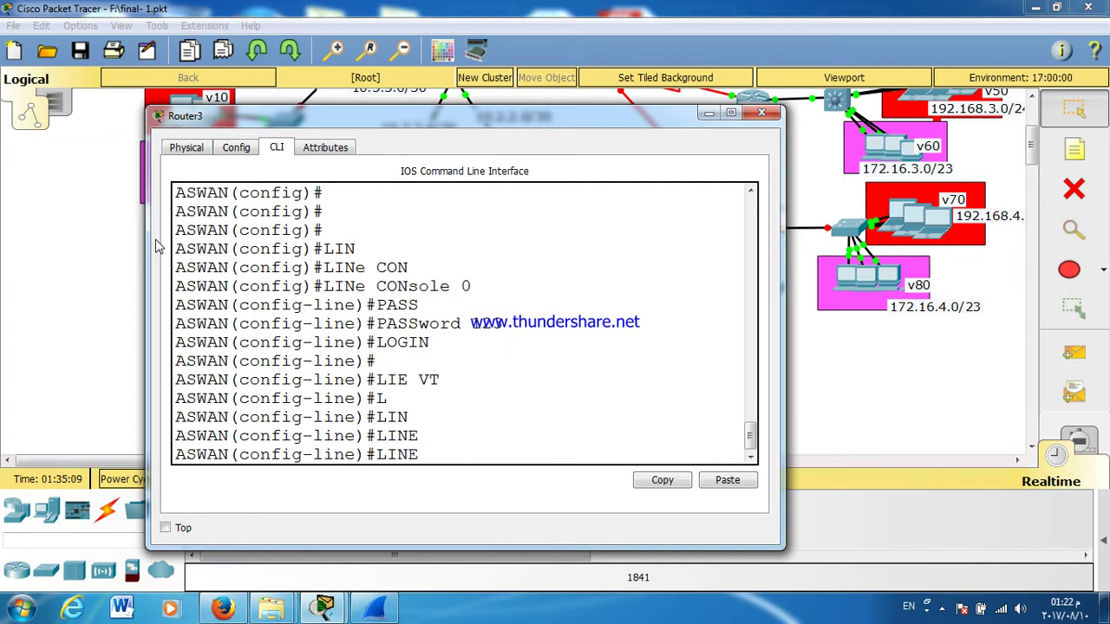
key("BackSpace")
key("BackSpace")
key("BackSpace")
key("BackSpace")
type("EXIT")
key("Return")
key("Return")
key("Return")
type("LI")
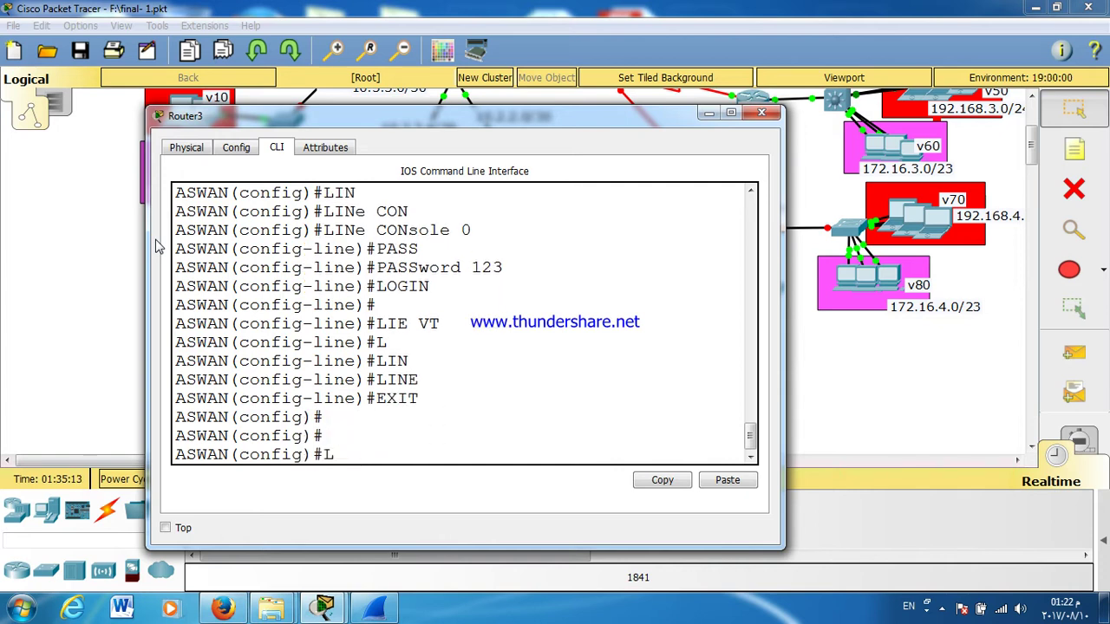
key("Tab")
type("N")
key("Tab")
type("VT")
key("Tab")
type("0 4")
key("Return")
type("PA")
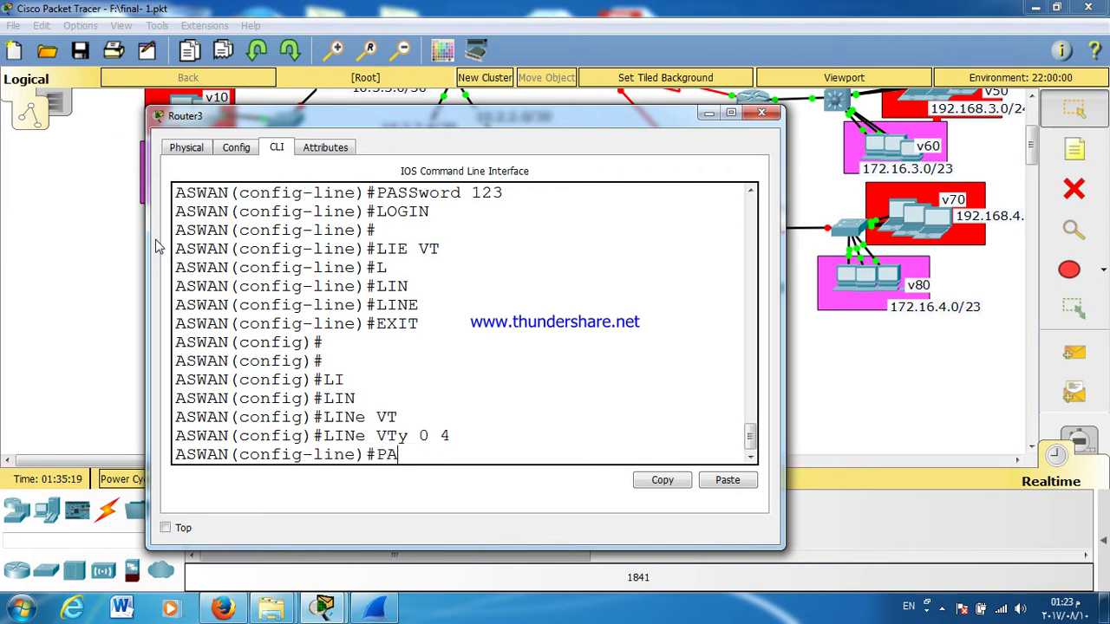
type("SS")
key("Tab")
type("123")
key("Return")
type("LOGIN")
key("Return")
type("E")
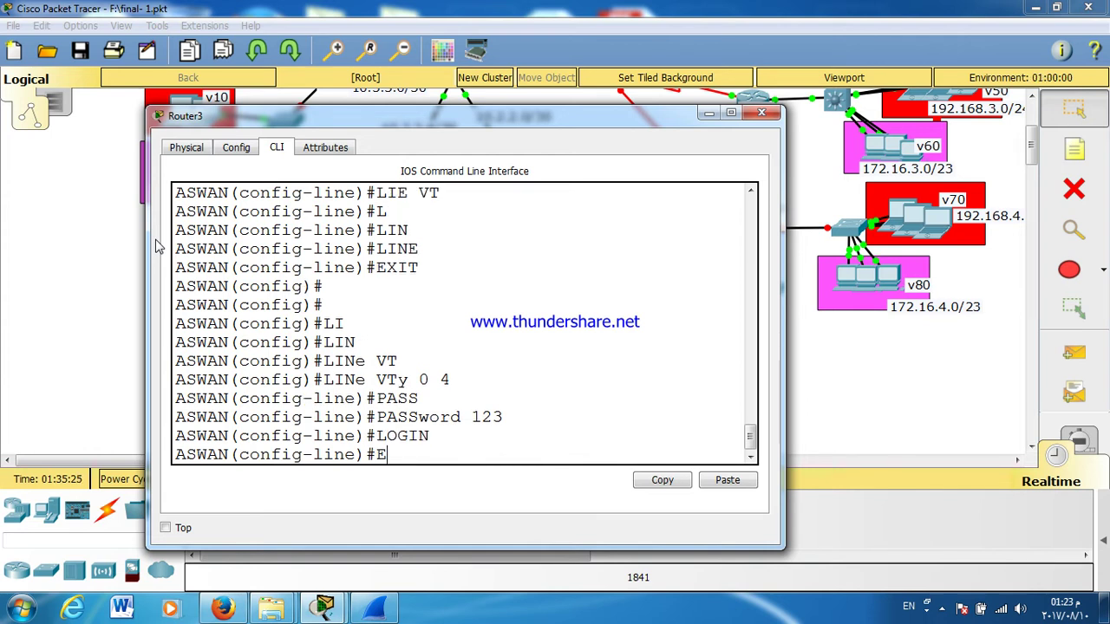
type("XIT")
key("Return")
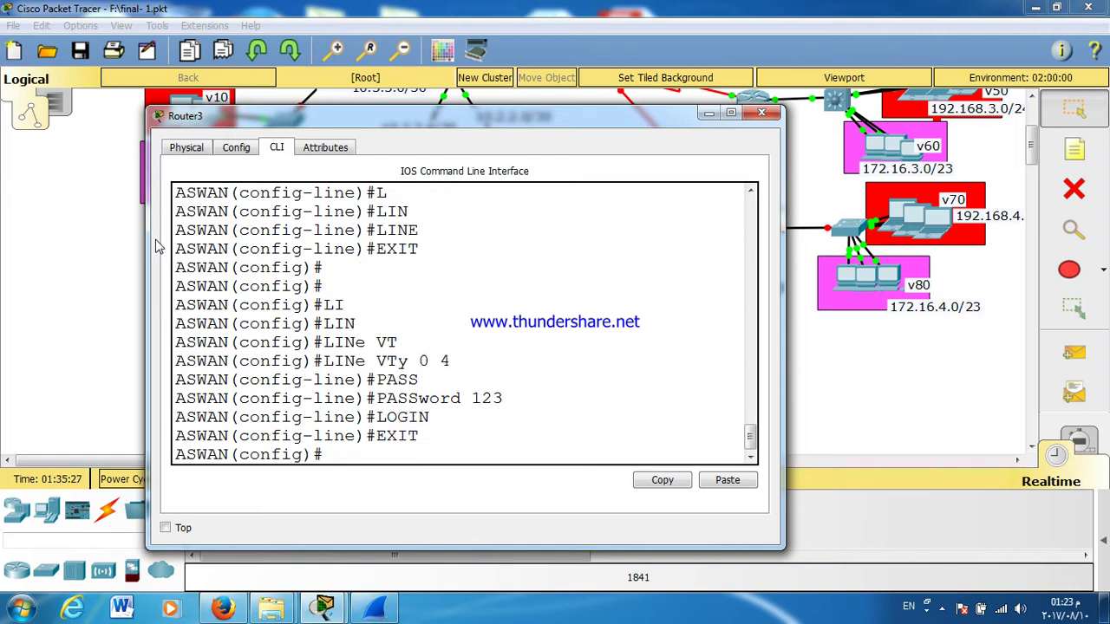
key("Return")
key("Return")
key("Return")
type("ENA")
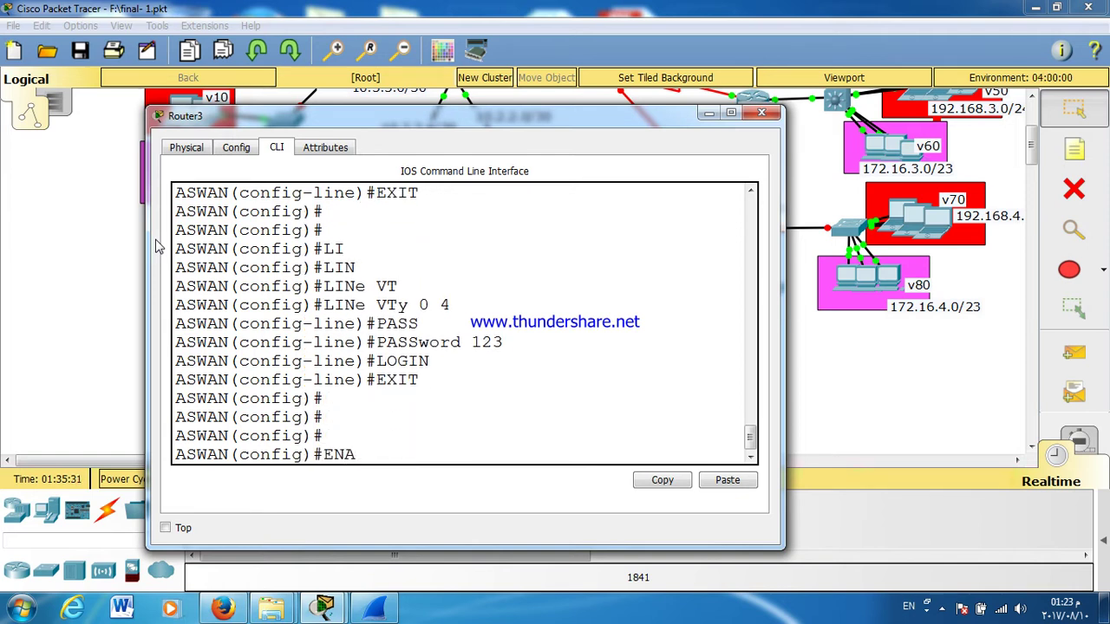
type("B")
key("Tab")
type("PASS")
key("Tab")
type("1232")
key("BackSpace")
key("Return")
Step: Turn on service password-encryption
type("SER")
key("Tab")
type("PASS")
key("Tab")
key("Return")
key("Return")
key("Return")
key("Return")
key("Return")
Step: Bring up Serial0/0/0 with no shutdown and IETF Frame Relay encapsulation
type("INT S0/0/0")
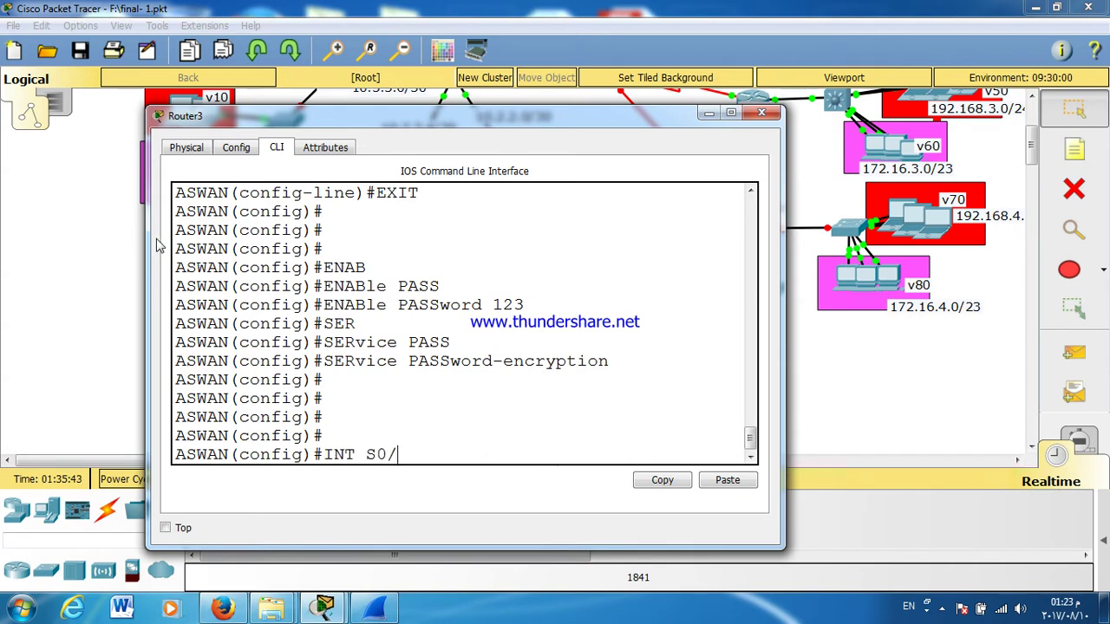
key("Return")
type("NO SH")
key("Tab")
key("Return")
key("Return")
key("Return")
key("Return")
key("Return")
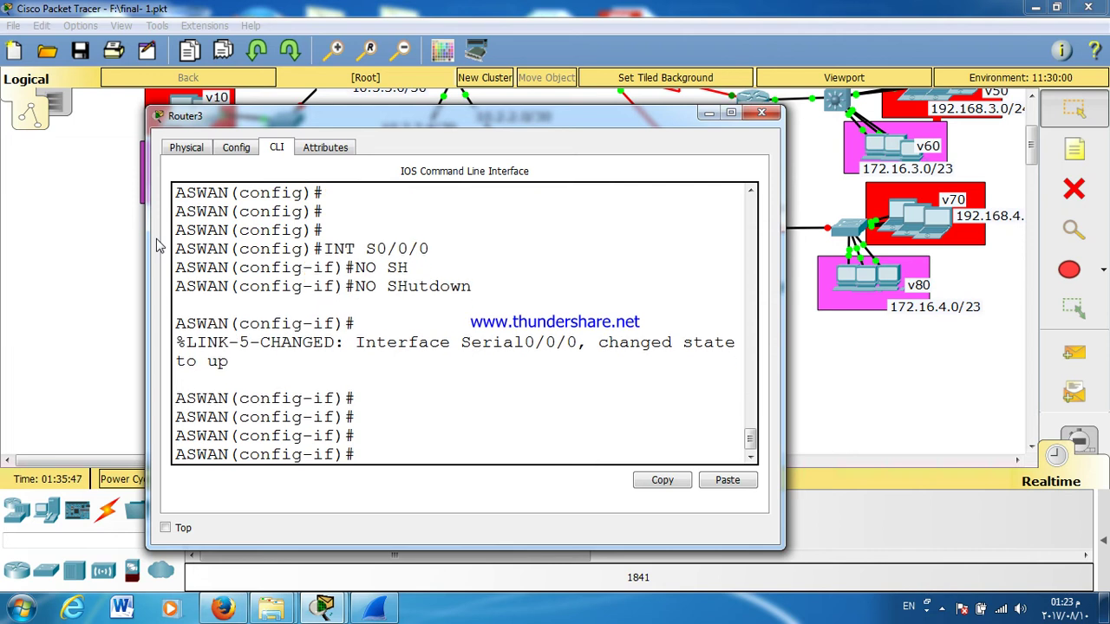
type("EN")
key("Tab")
type("FR")
key("Tab")
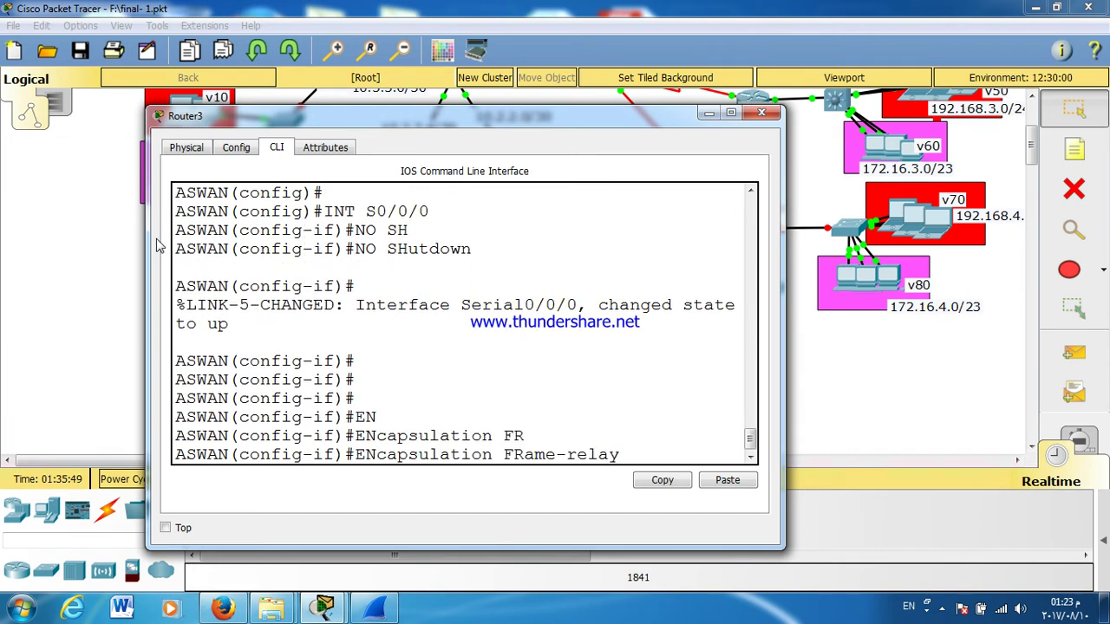
type("I")
key("Tab")
key("Return")
Step: Set the Frame Relay LMI type to ANSI and interface DLCI 310
type("FR")
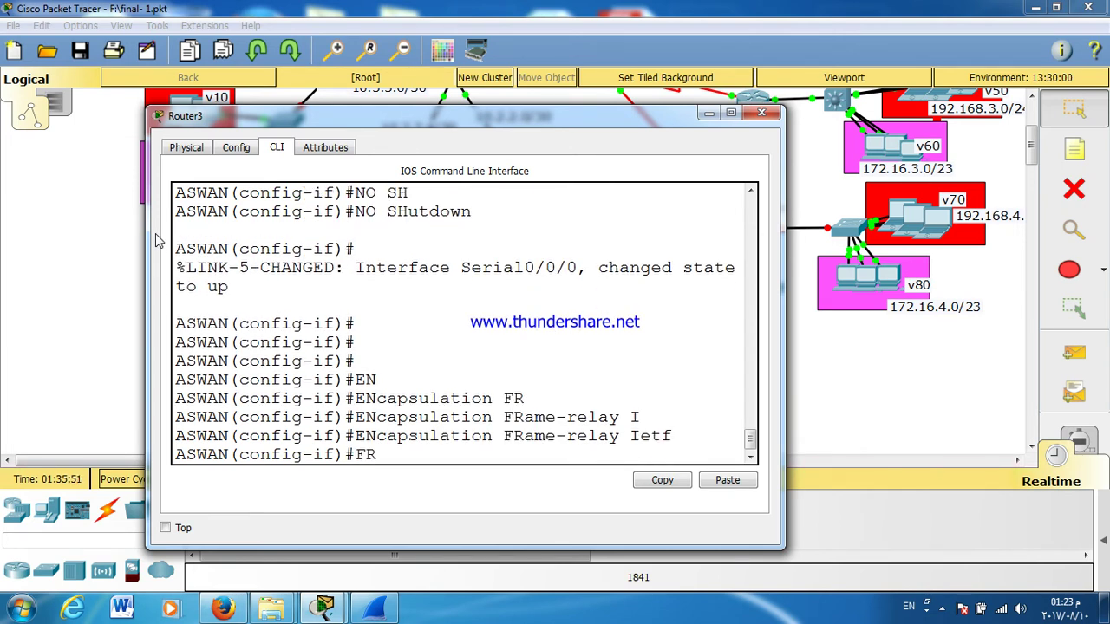
key("Tab")
type("LM")
key("Tab")
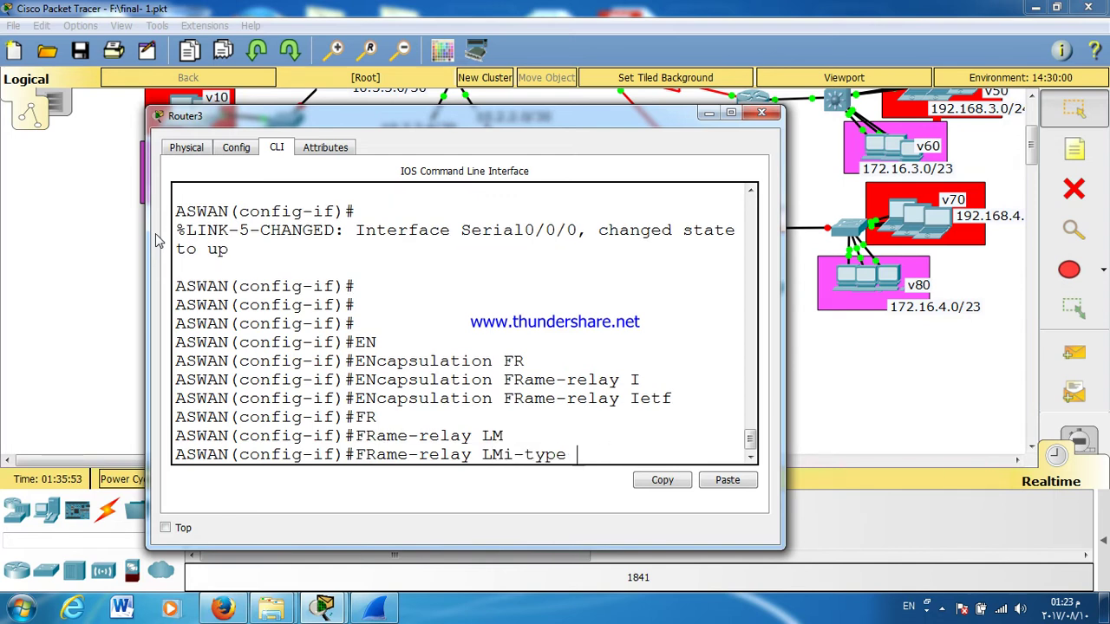
type("AN")
key("Tab")
key("Return")
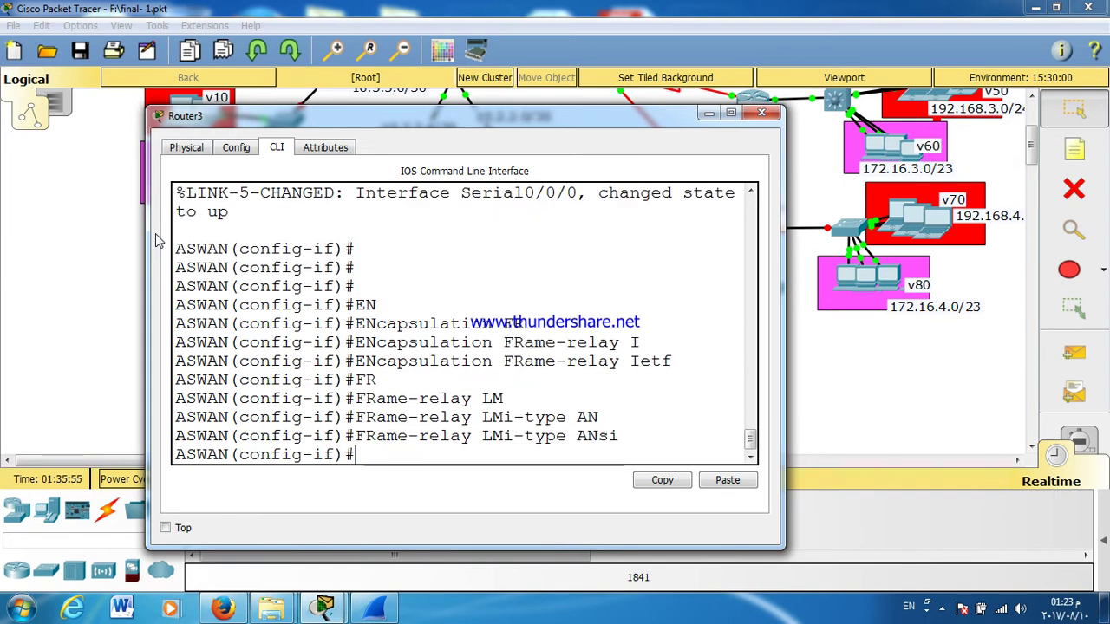
type("FR")
key("Tab")
type("IN")
key("Tab")
type("T")
key("Tab")
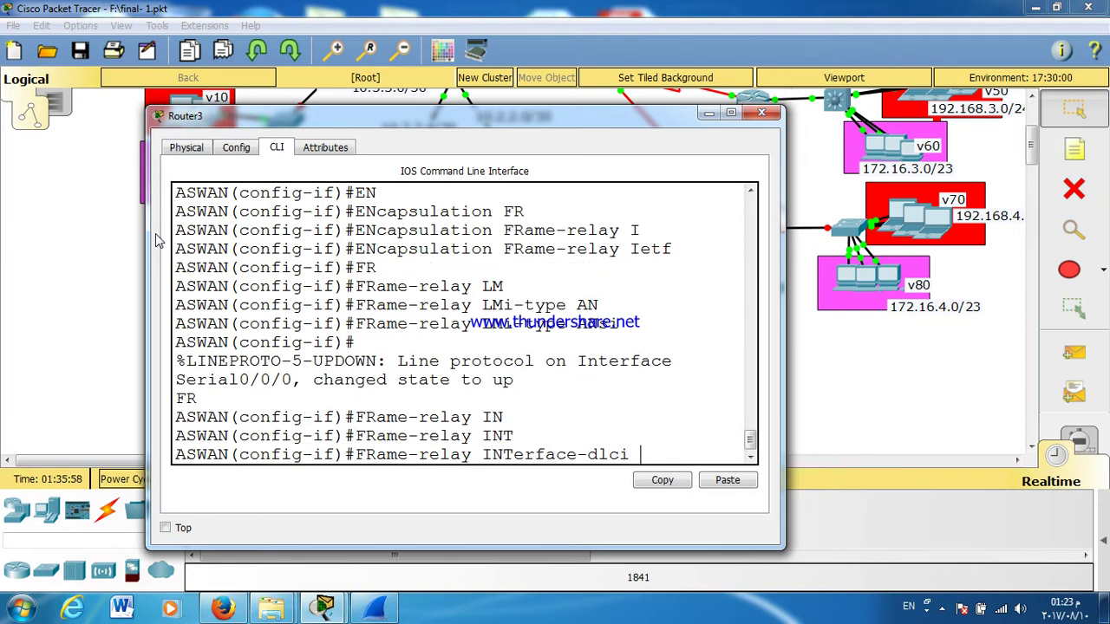
type("310")
key("Return")
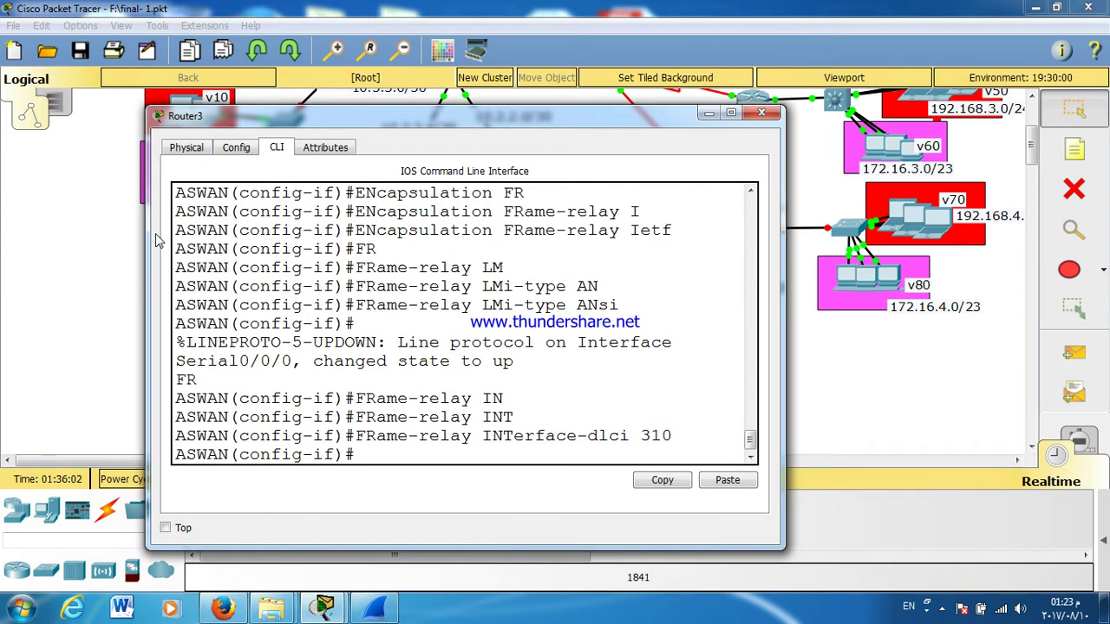
Step: Address Serial0/0/0 as 10.0.0.10 255.255.255.252
type("EX")
key("Return")
type("INT")
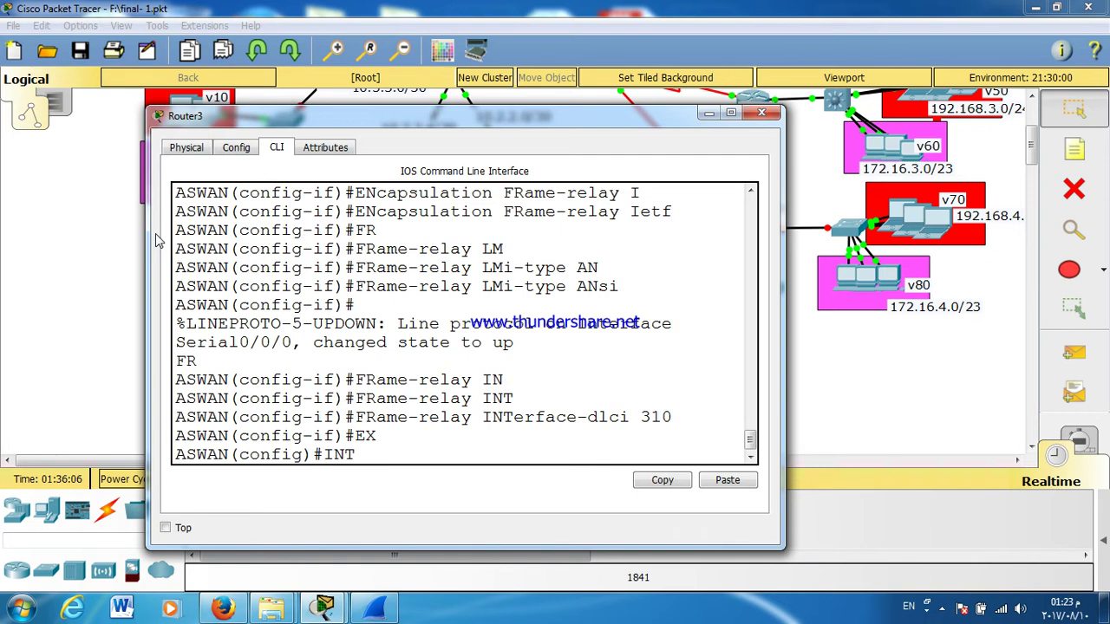
key("BackSpace")
key("BackSpace")
key("Up")
key("Up")
key("Up")
key("Up")
key("Up")
key("Up")
key("Return")
type("IP S")
key("BackSpace")
type("A")
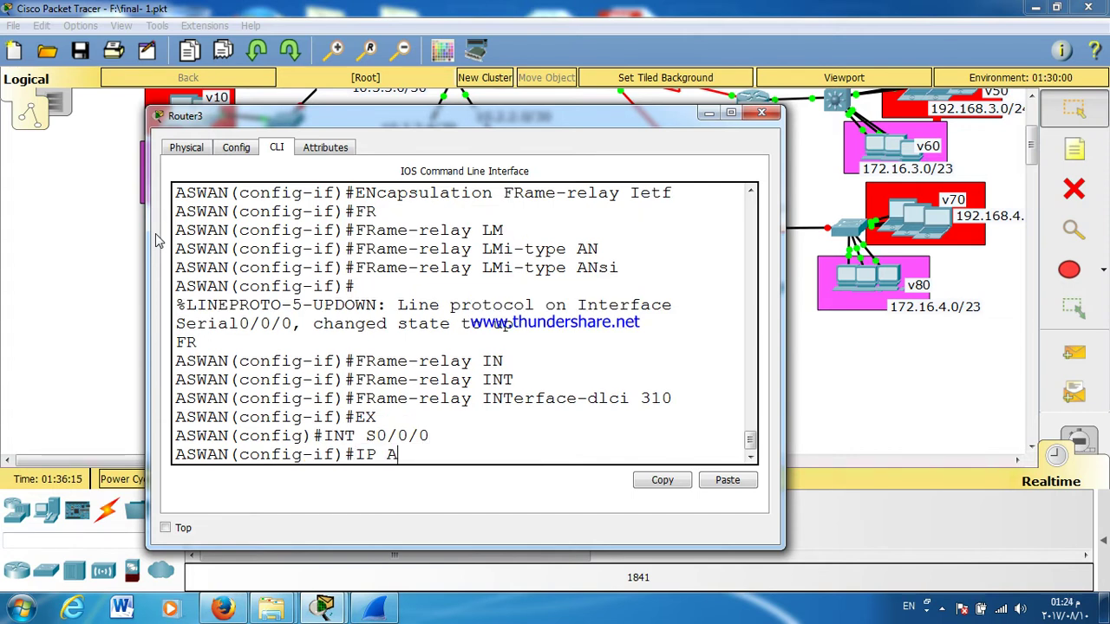
type("DD")
key("Tab")
type("10.0.0.")
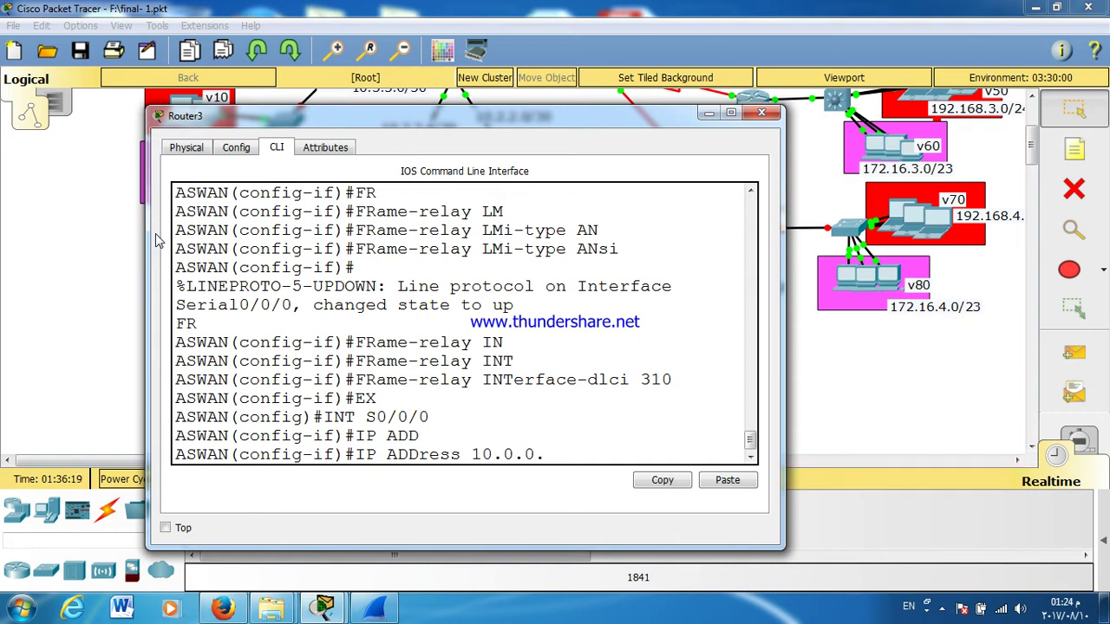
type("10 255.255.255.252")
key("Return")
key("Return")
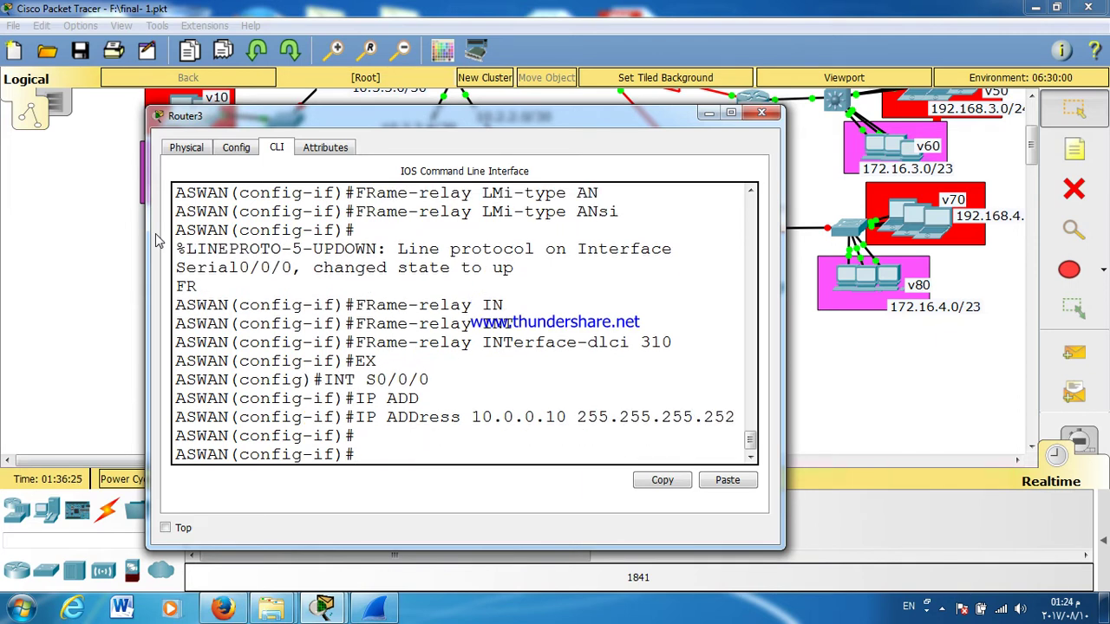
Step: Leave Serial0/0/0 and switch to configuring interface G0/0
key("Return")
type("EX")
key("Return")
type("INT")
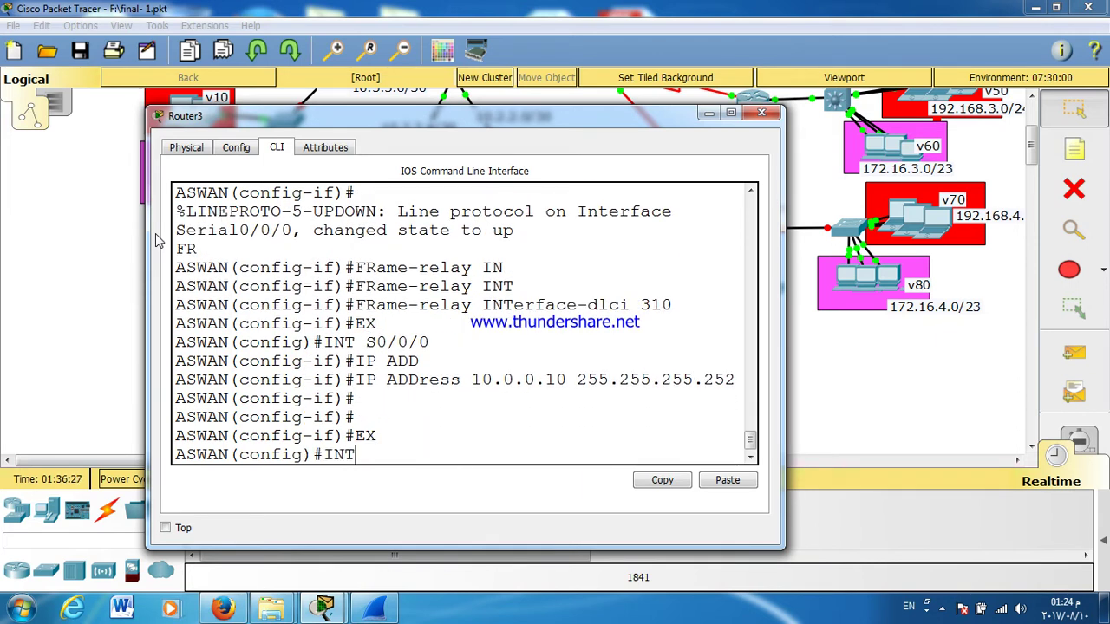
type(" G0/0")
Step: Bring interface G0/0 up with no shutdown, then exit
key("Return")
type("NO SH")
key("Tab")
key("Return")
key("Return")
key("Return")
key("Return")
key("Return")
key("Return")
type("EX")
key("Return")
Step: Create subinterface G0/0.70 with dot1Q encapsulation for VLAN 70
type("INT G0/0")
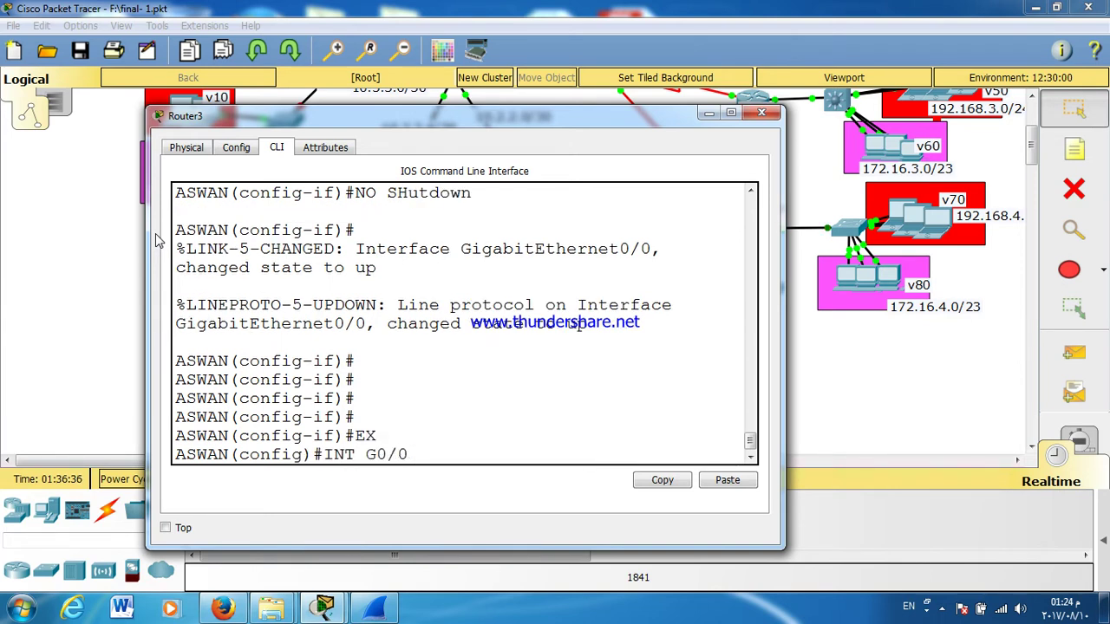
type(".70")
key("Return")
key("Return")
key("Return")
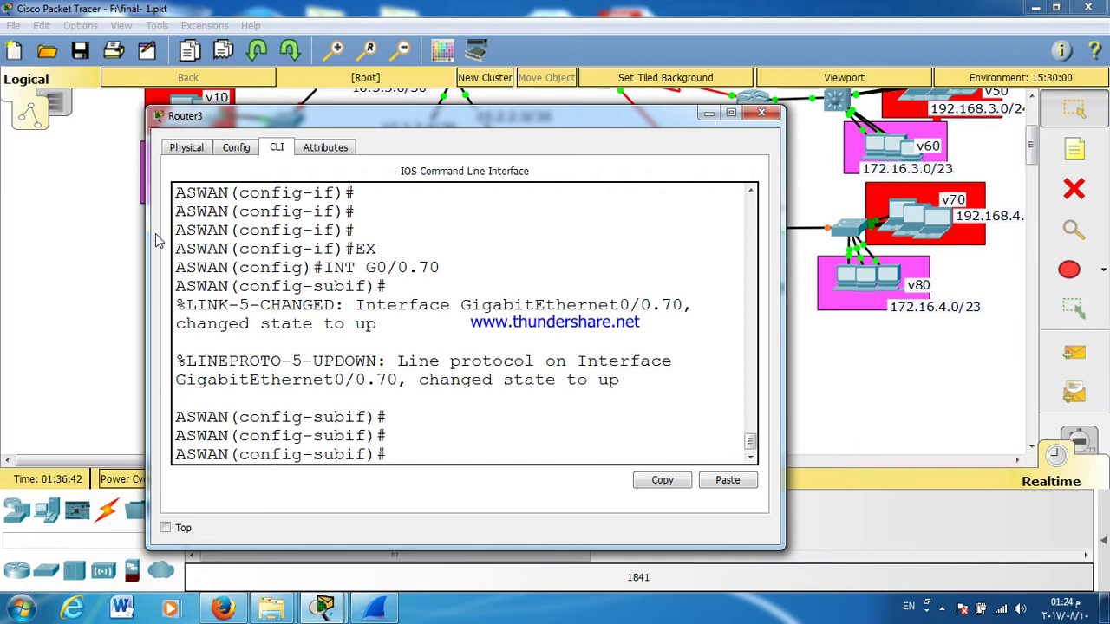
type("EN")
key("Tab")
type("D")
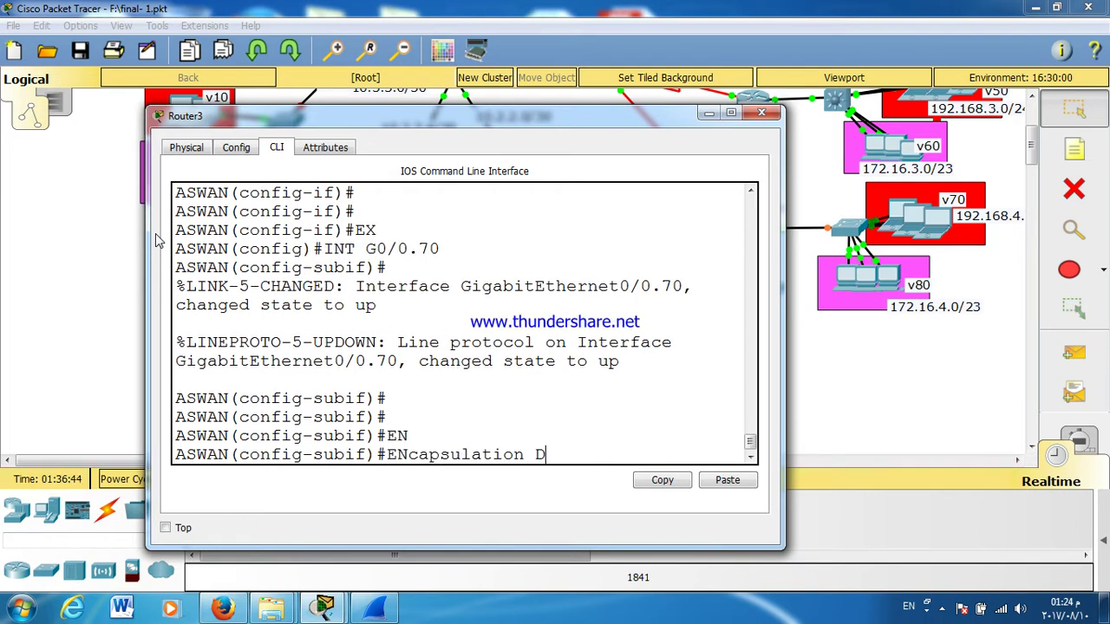
key("Tab")
type("70")
key("Return")
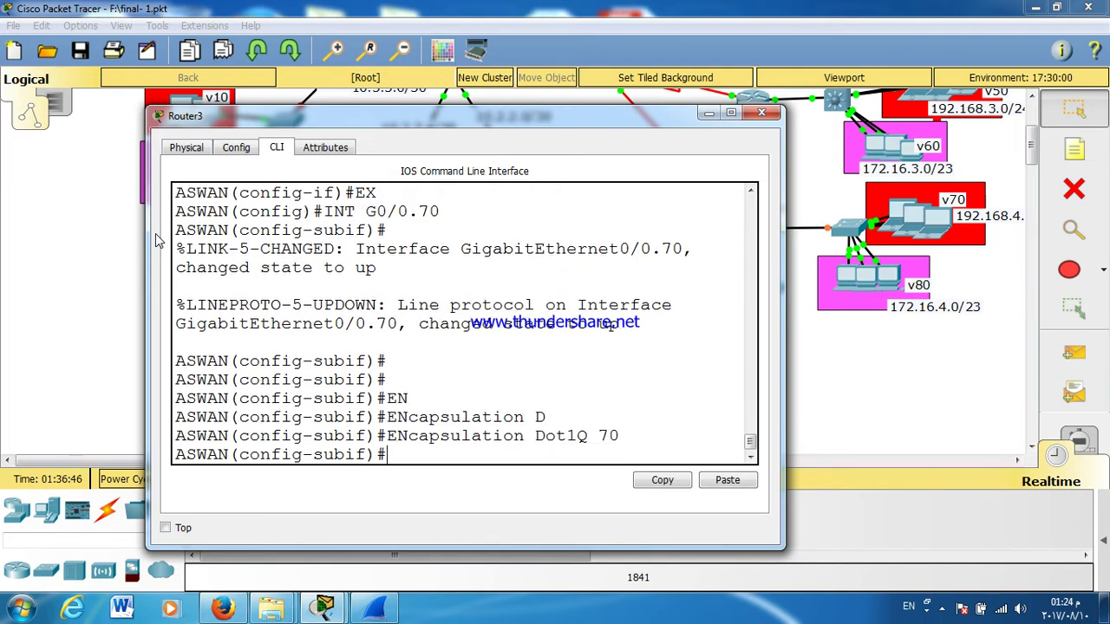
Step: Assign 192.168.4.1 255.255.255.0 to subinterface G0/0.70
type("IP ADD")
key("Tab")
type("192.165")
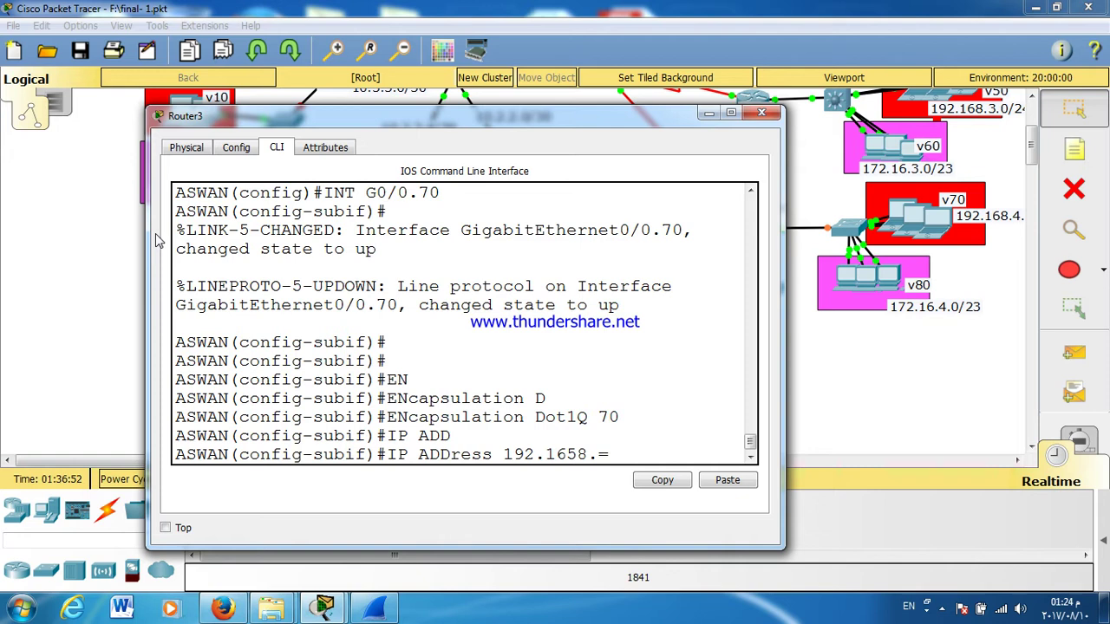
type("8.=")
key("BackSpace")
key("BackSpace")
key("BackSpace")
key("BackSpace")
type("8.4.1 255.255")
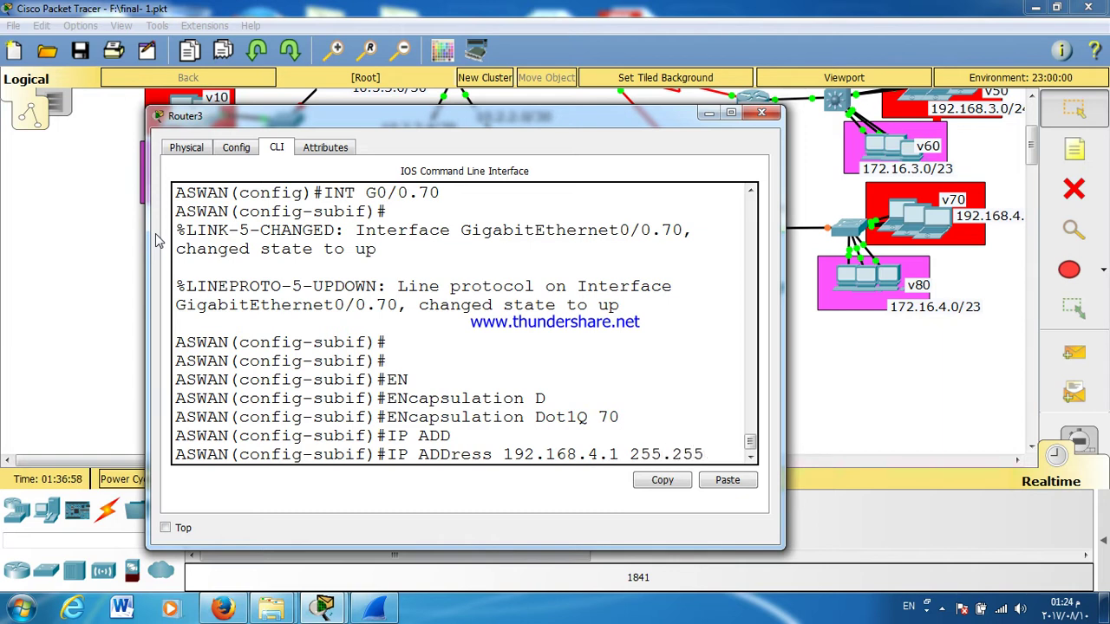
type(".255.0")
key("Return")
Step: Create subinterface G0/0.80 tagged with dot1Q for VLAN 80
type("EX")
key("Return")
type("INT G0/0.80")
key("Return")
type("ENcapsulation DO")
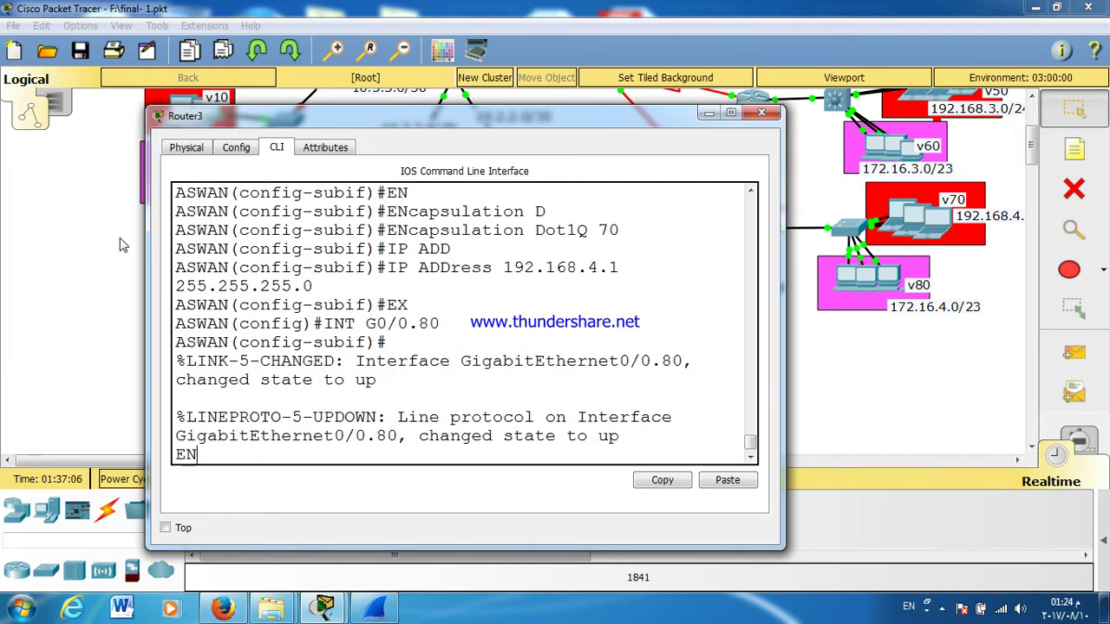
key("Tab")
type("DO")
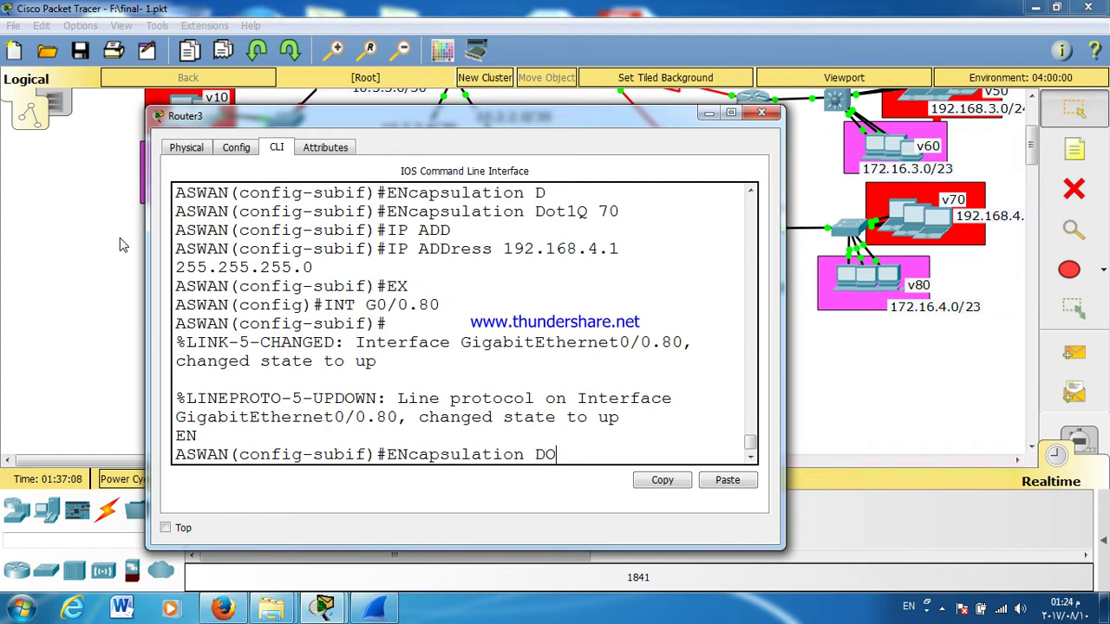
key("Tab")
type("80")
key("Return")
key("Return")
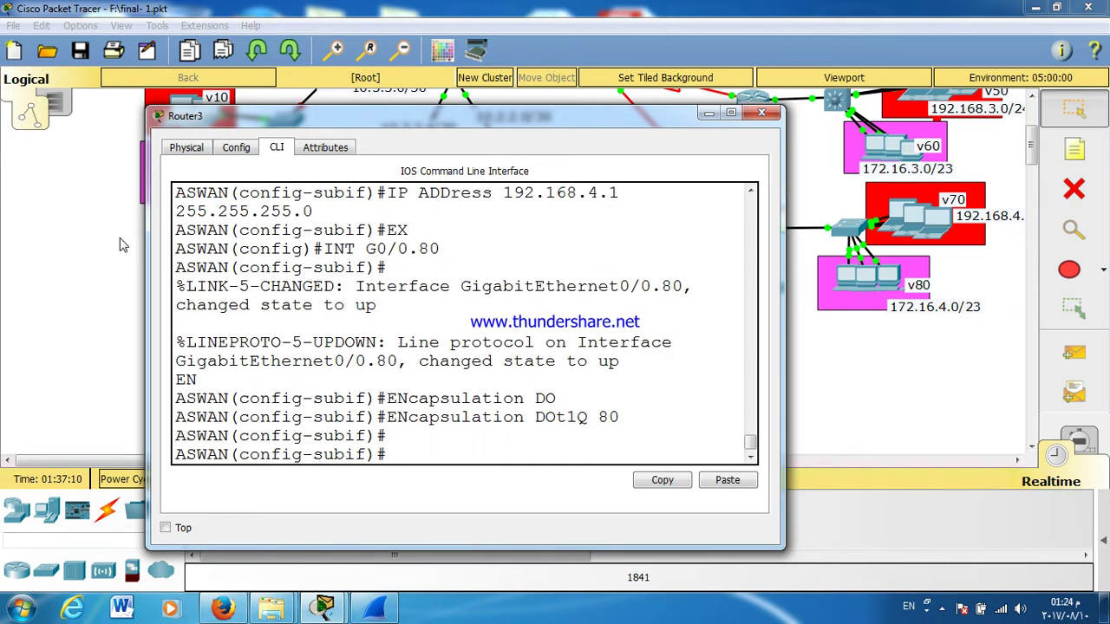
Step: Address G0/0.80 as 172.16.4.1 255.255.254.0
type("IP ADD")
key("Tab")
type("172.16.4.1 255.2")
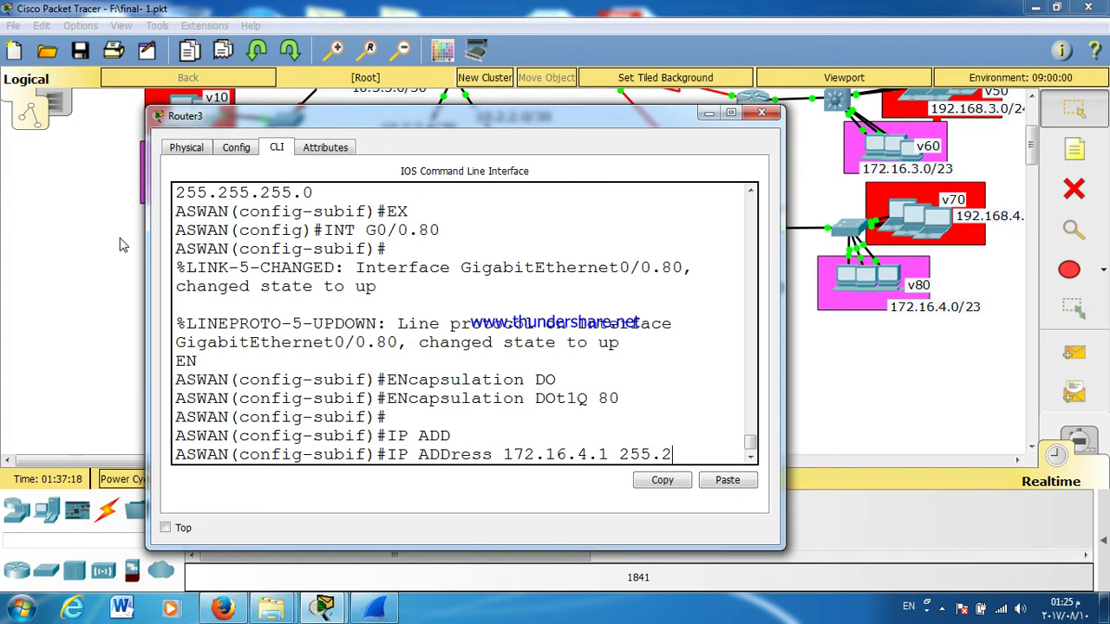
type("55.254.0")
key("Return")
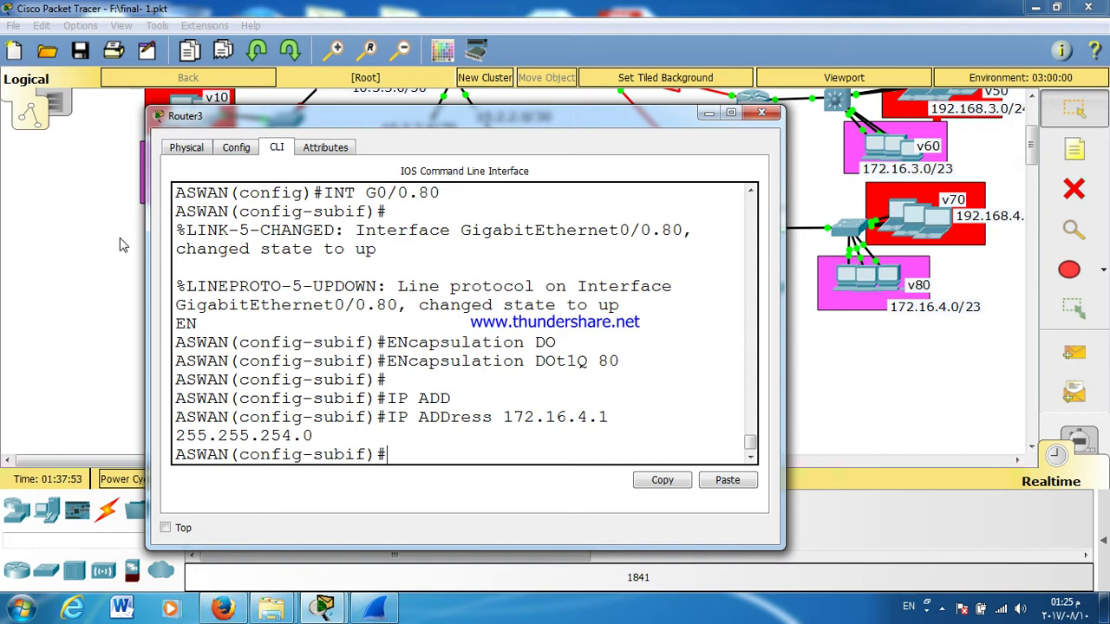
Step: Adjust the topology view and briefly open and close the ALEX router's console
left_click(1072, 112)
left_click_drag(1031, 147, 1038, 127)
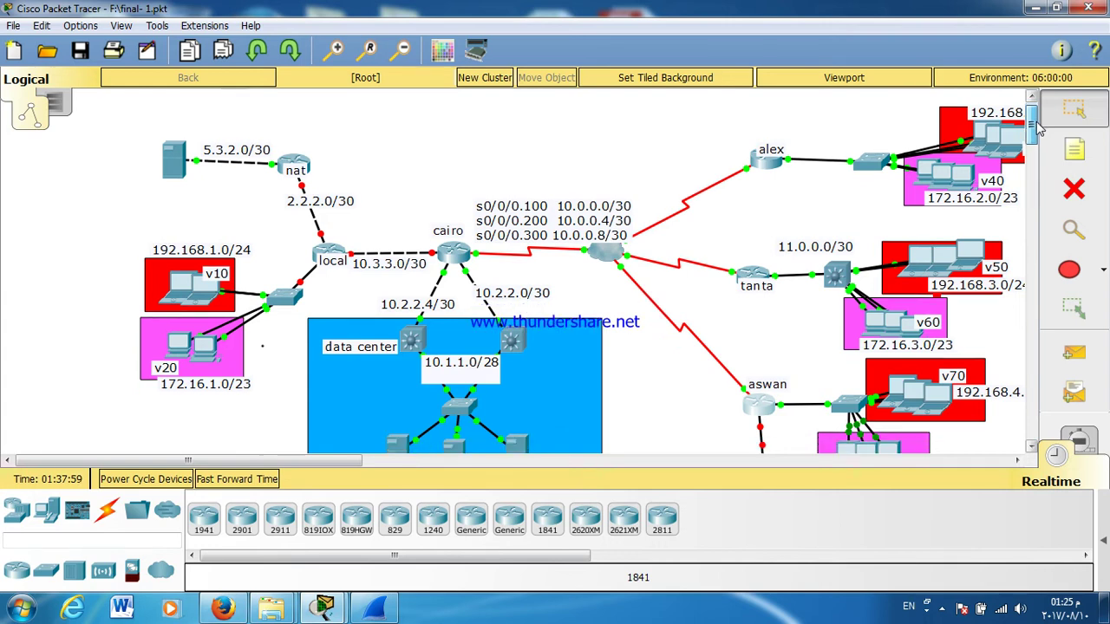
mouse_move(988, 206)
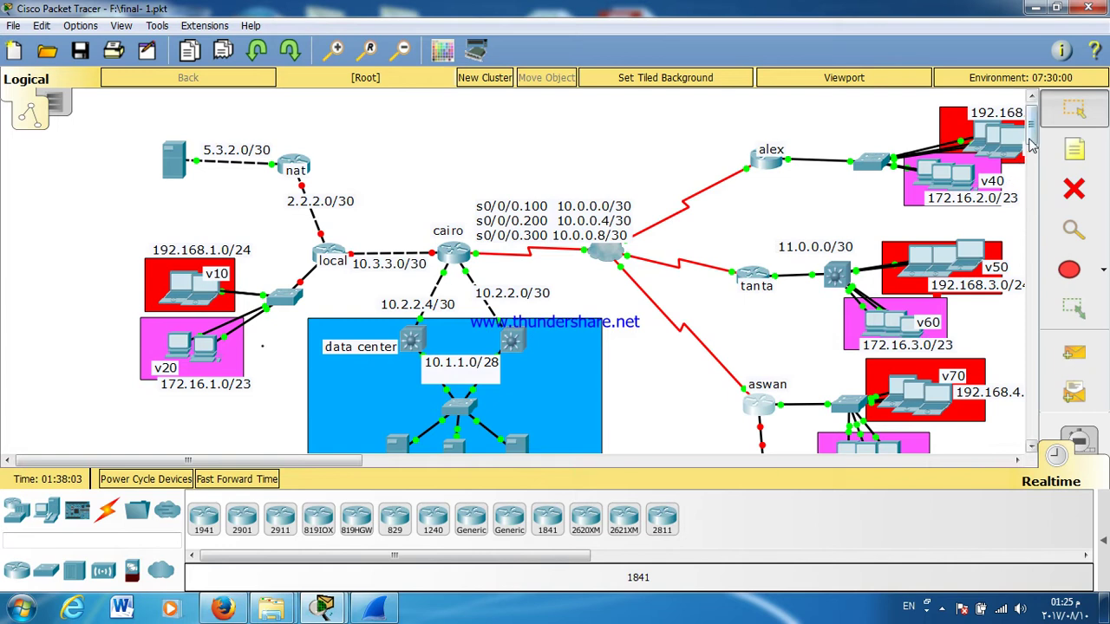
mouse_move(1034, 139)
left_mouse_down()
mouse_move(1036, 127)
mouse_move(1038, 148)
mouse_move(1037, 135)
left_mouse_up()
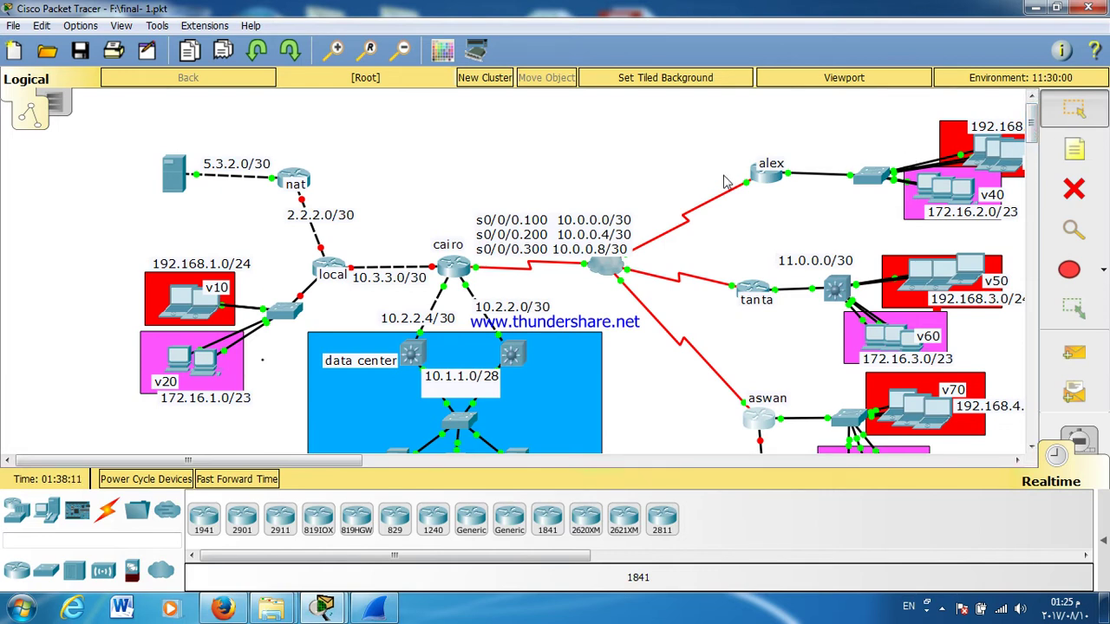
left_click(759, 174)
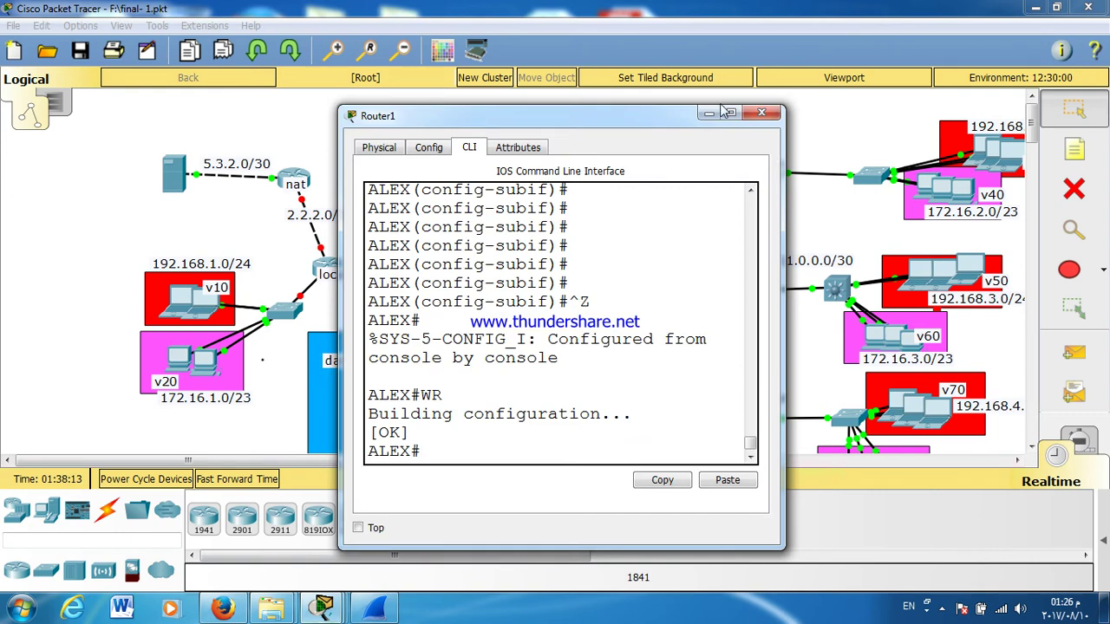
left_click(761, 112)
scroll(919, 211, "down", 6)
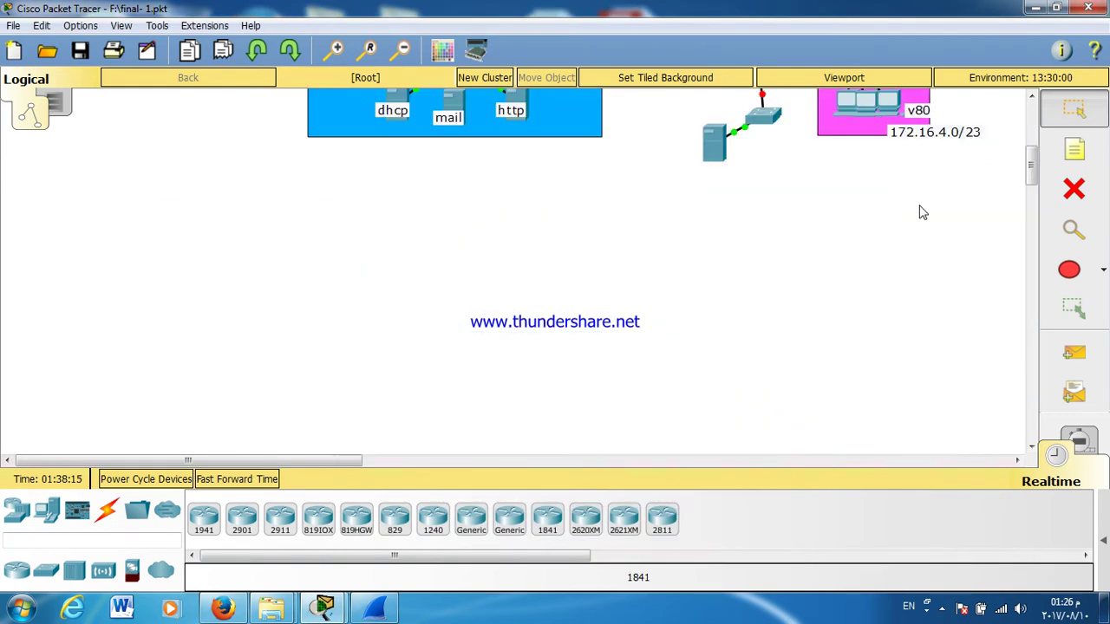
scroll(923, 212, "up", 6)
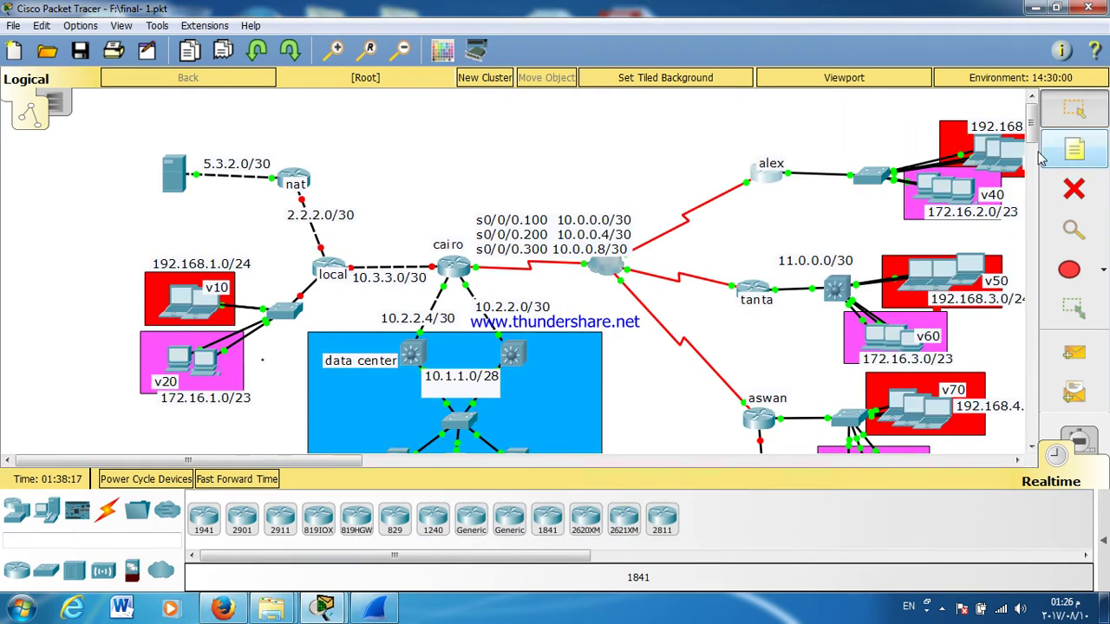
scroll(1038, 151, "down", 3)
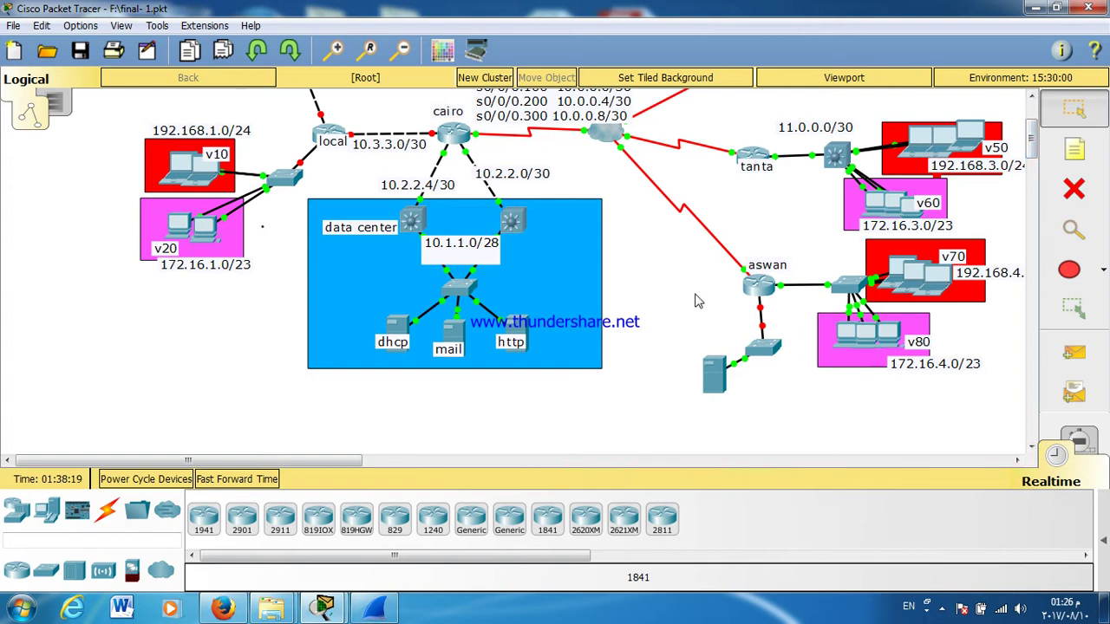
Step: On ASWAN, reapply 172.16.4.1 with mask 255.255.255.0 and close the console
left_click(756, 286)
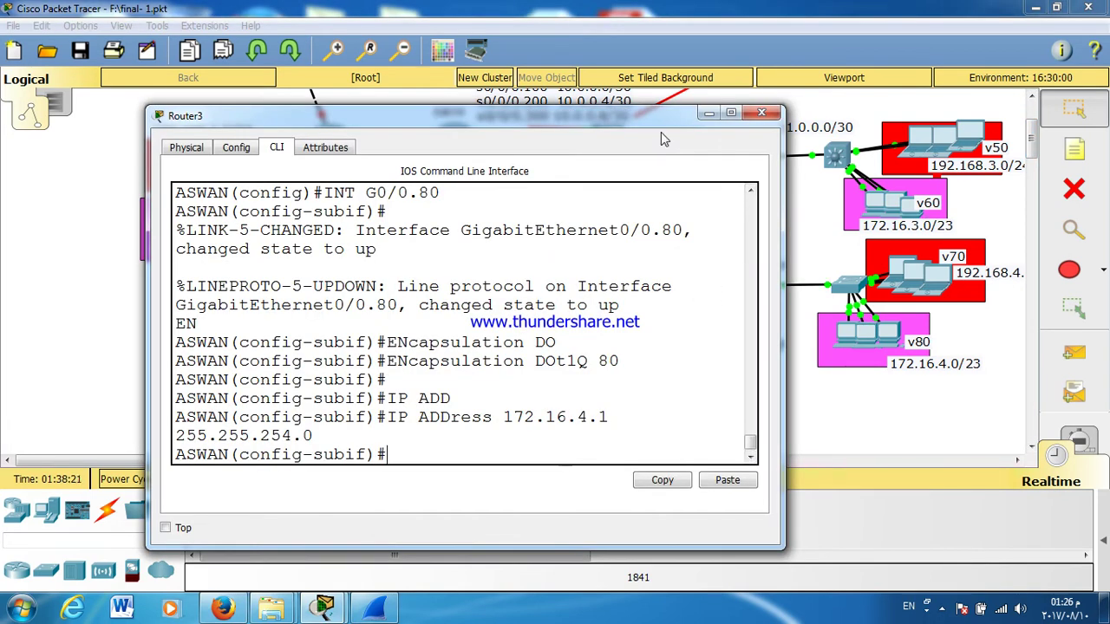
key("Return")
key("Up")
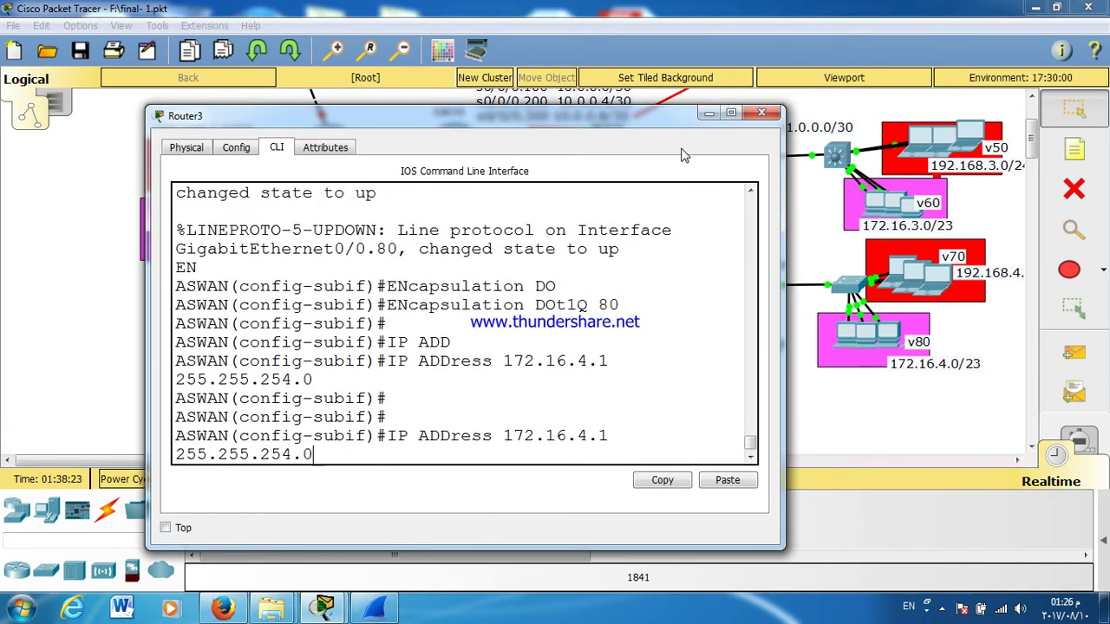
key("BackSpace")
key("BackSpace")
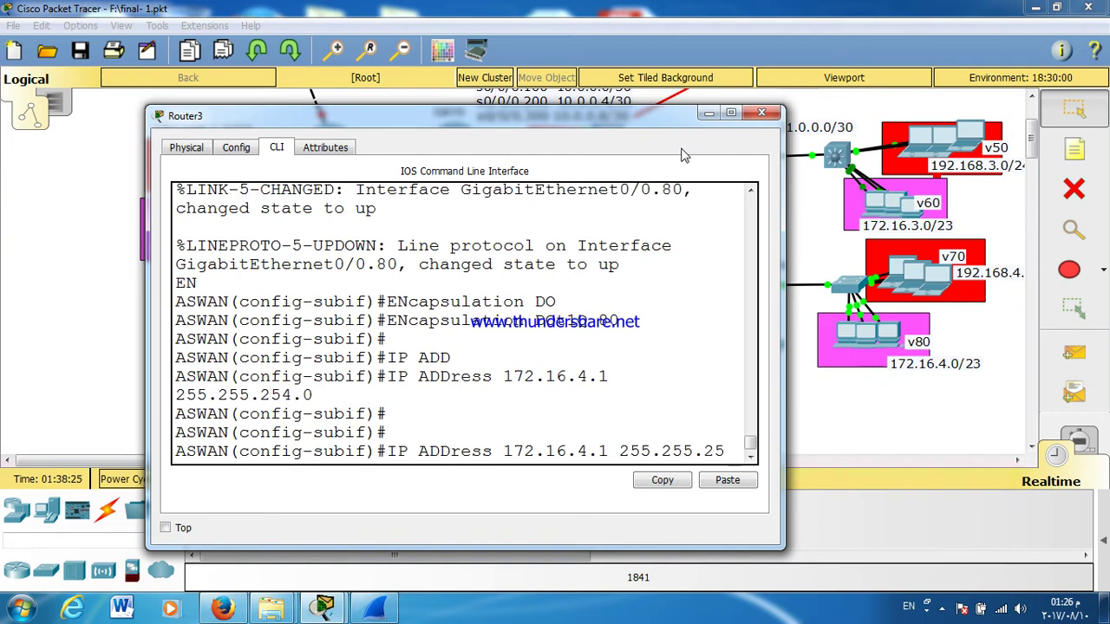
type("5.0")
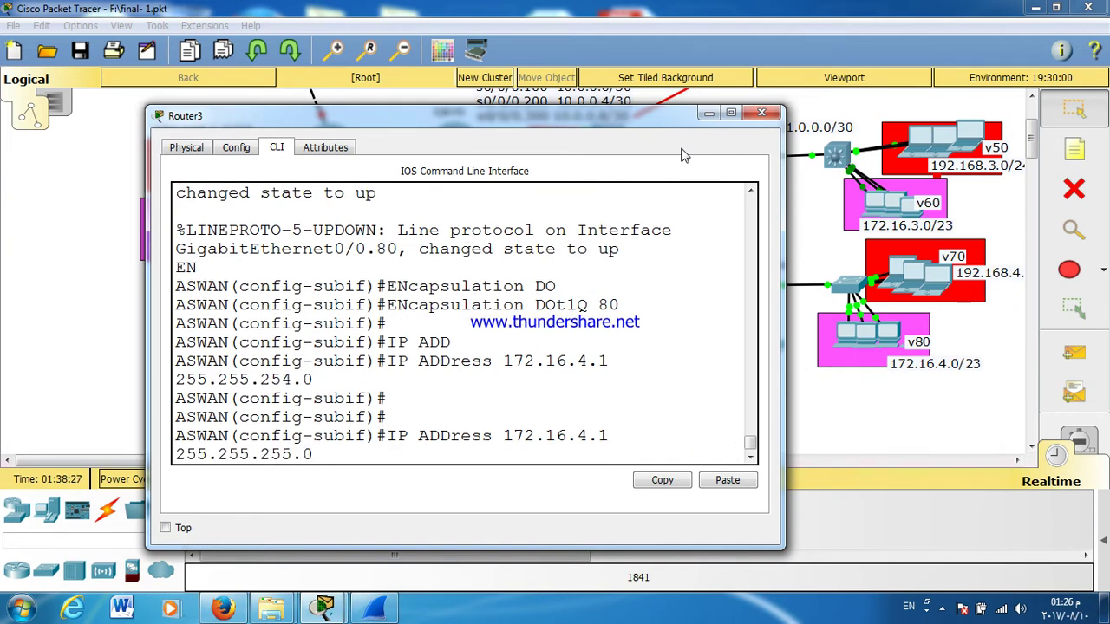
key("Return")
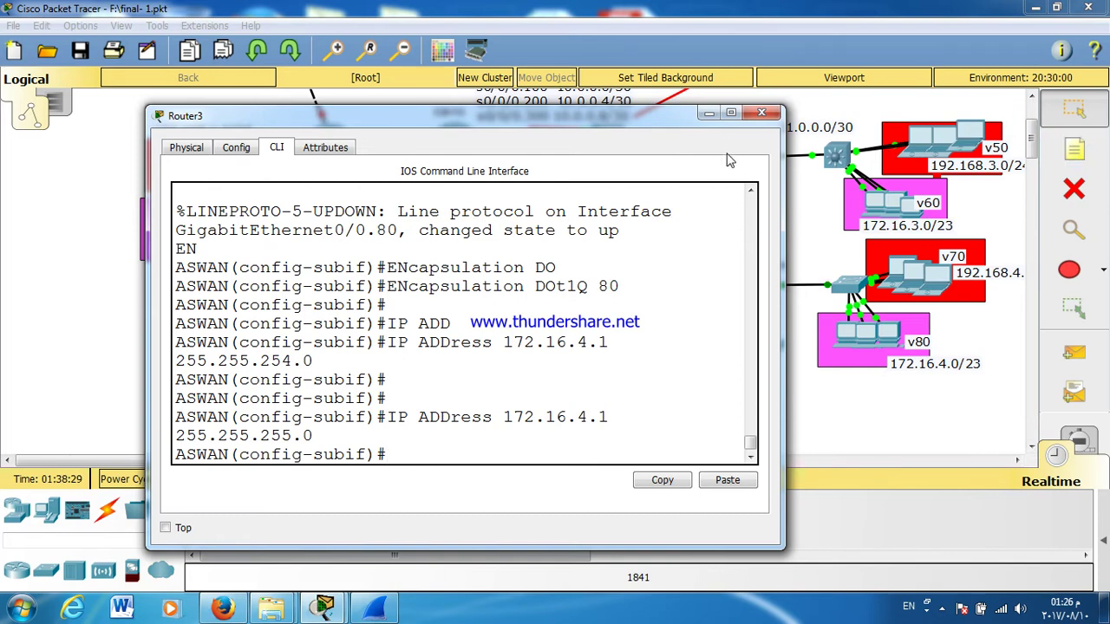
left_click(763, 114)
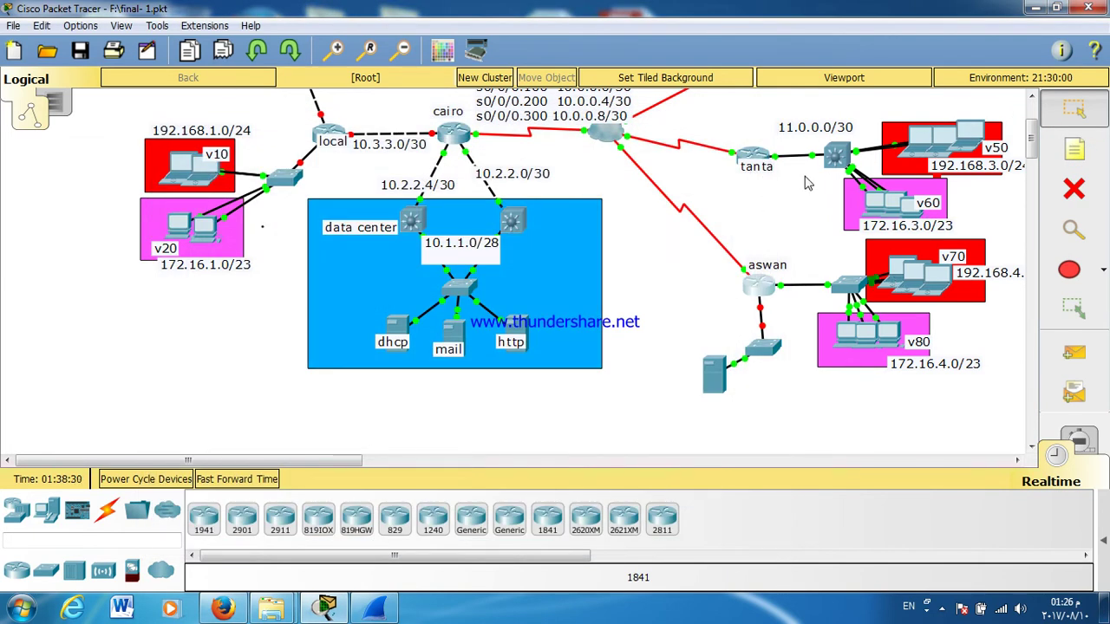
left_click(750, 154)
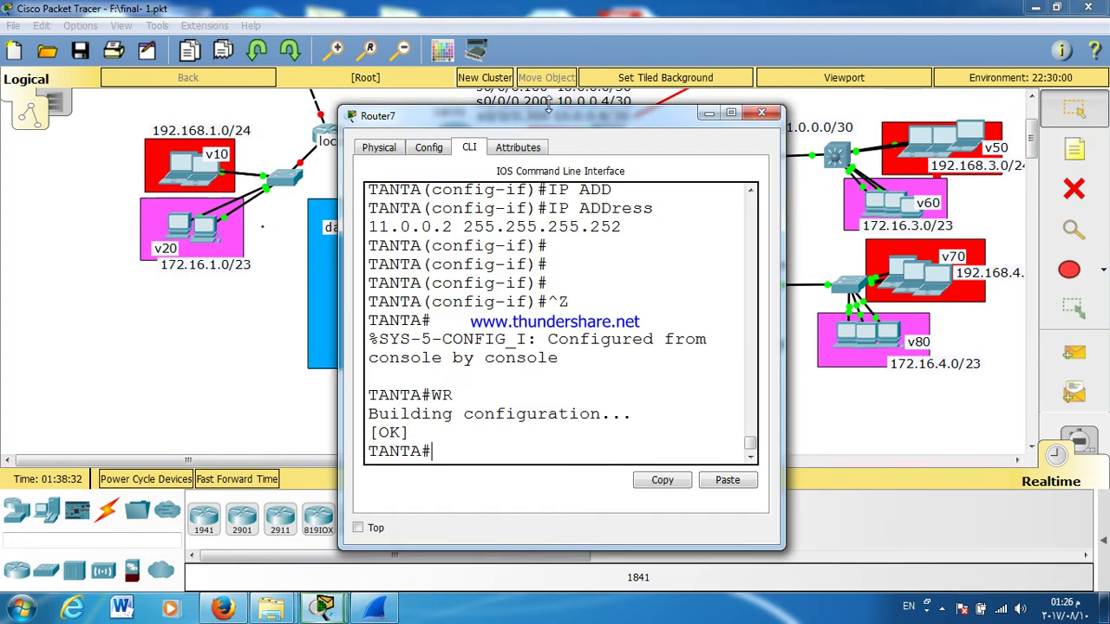
double_click(548, 110)
key("Return")
key("Return")
key("Return")
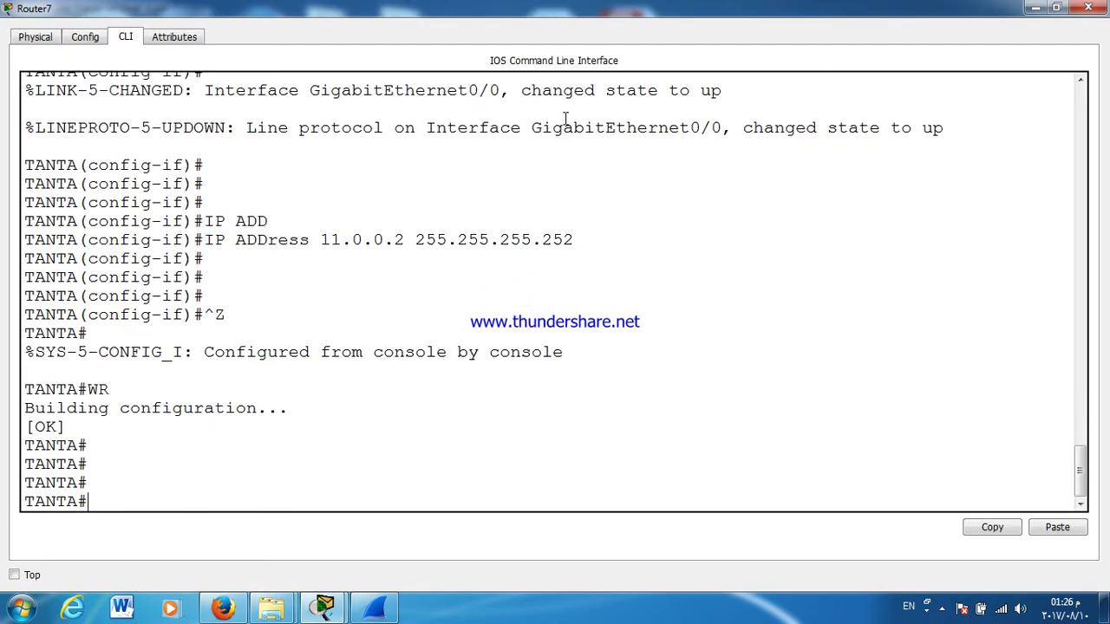
type("CONF T")
key("Return")
type("INT G0/0")
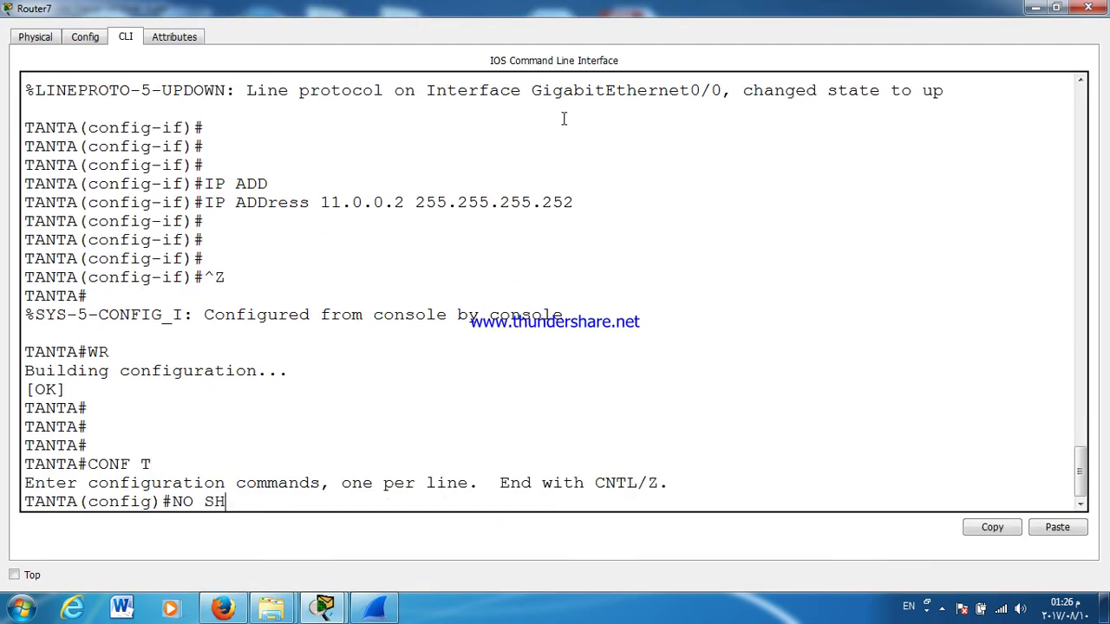
key("Up")
key("Up")
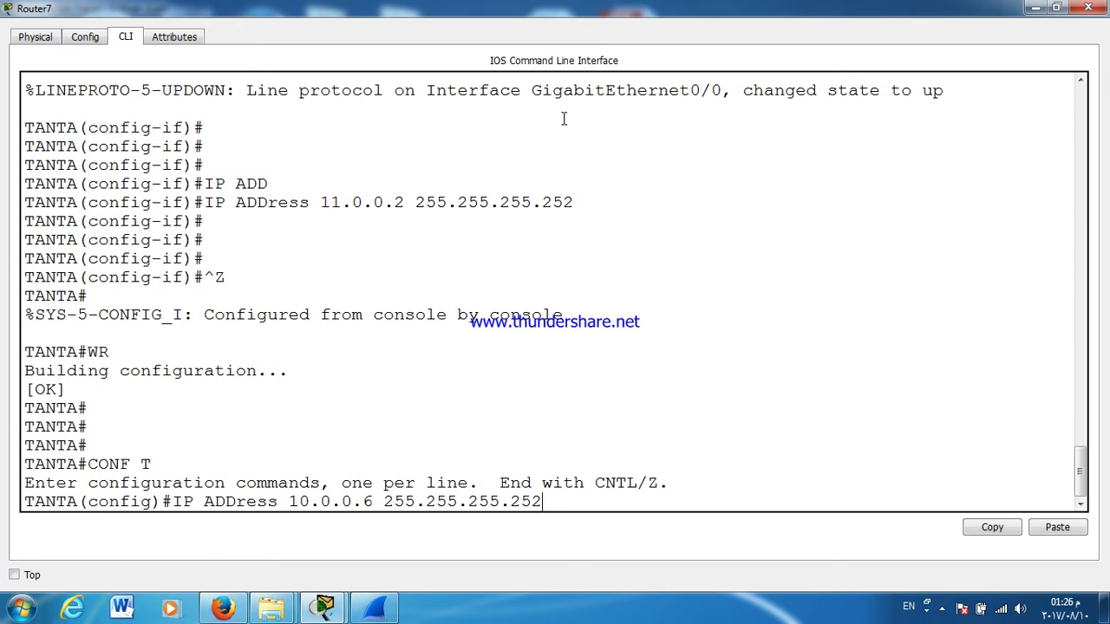
key("Up")
key("Up")
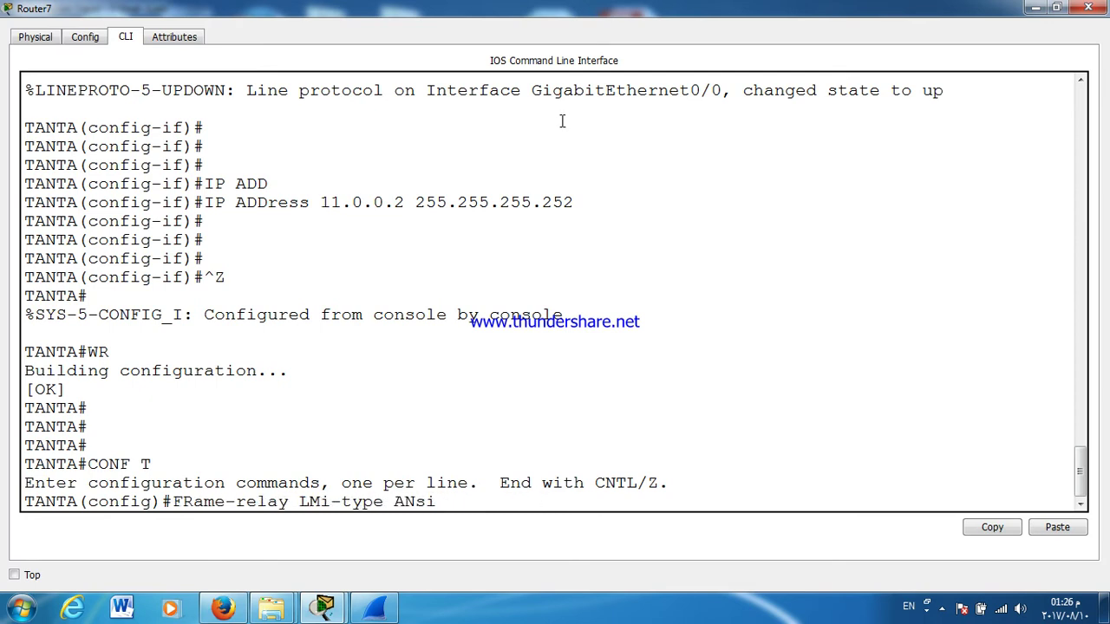
key("Down")
key("Down")
key("Down")
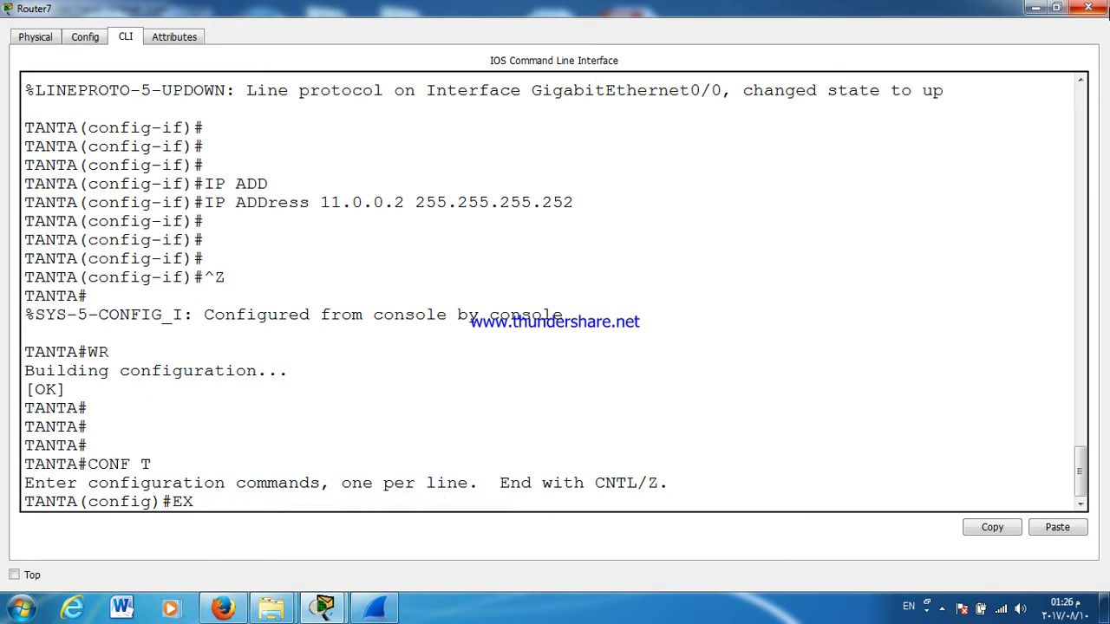
left_click(1088, 8)
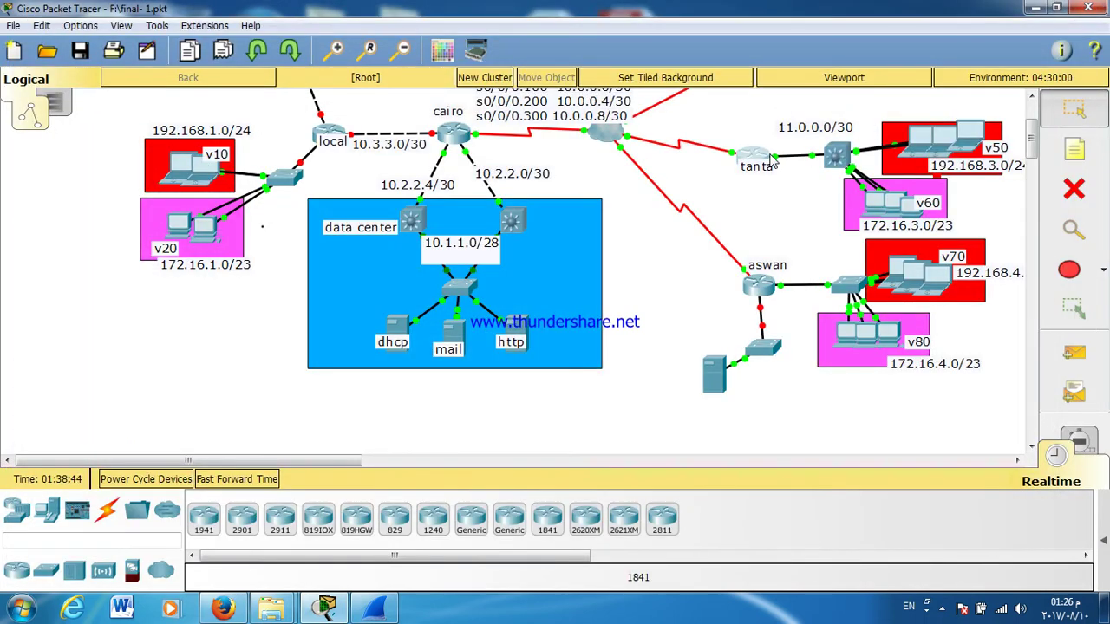
left_click_drag(1031, 149, 1033, 117)
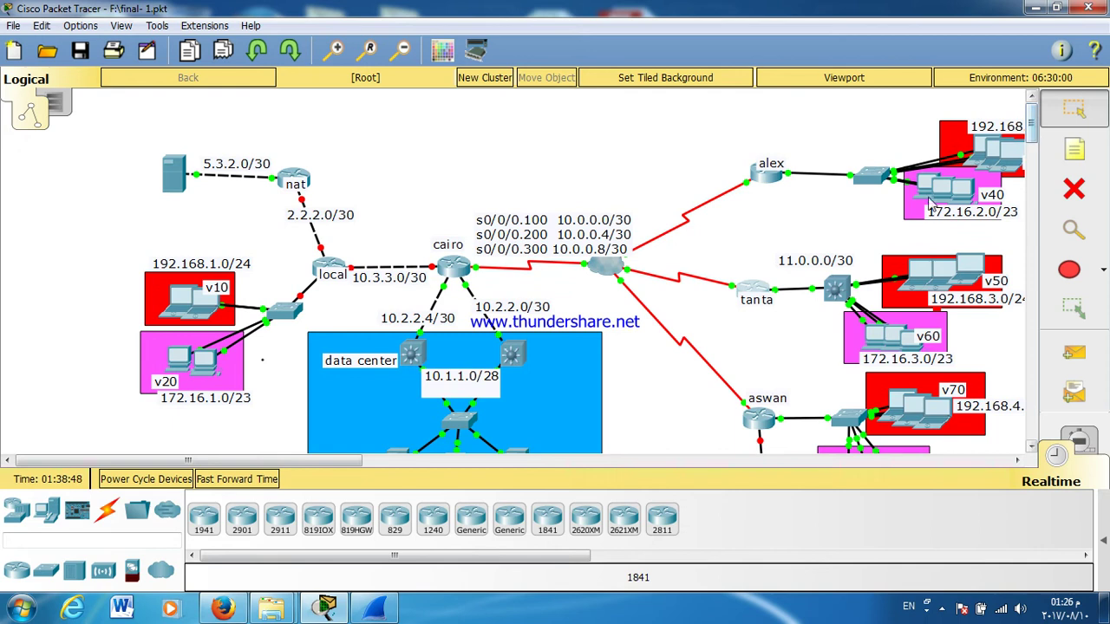
Step: Open Multilayer Switch2's enlarged console, log in and enter privileged mode
left_click(839, 288)
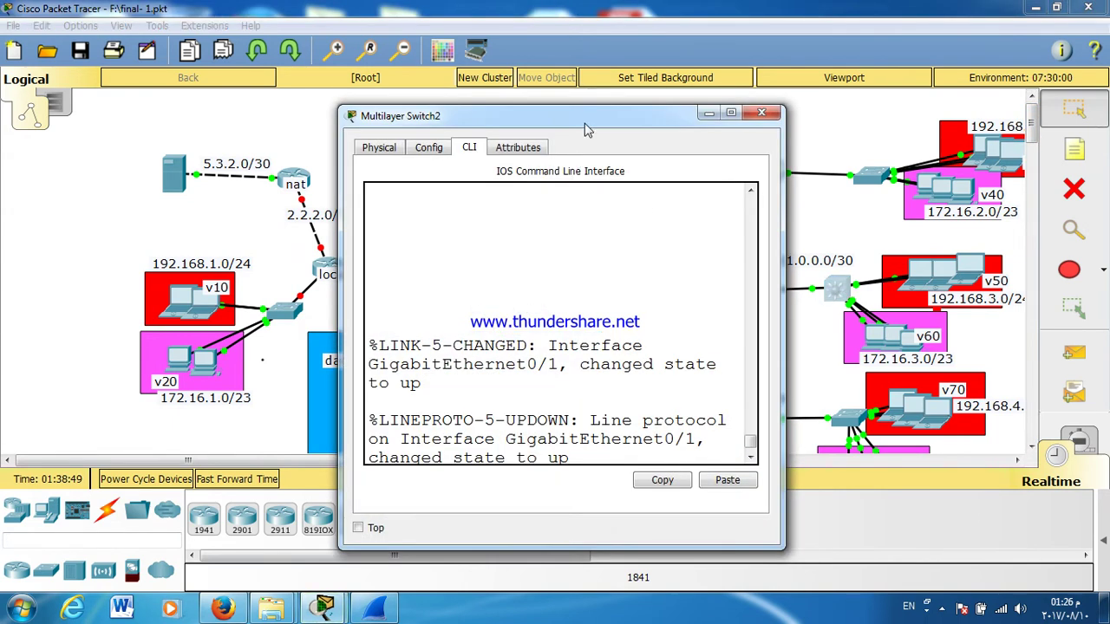
double_click(582, 123)
key("Return")
key("Return")
key("Return")
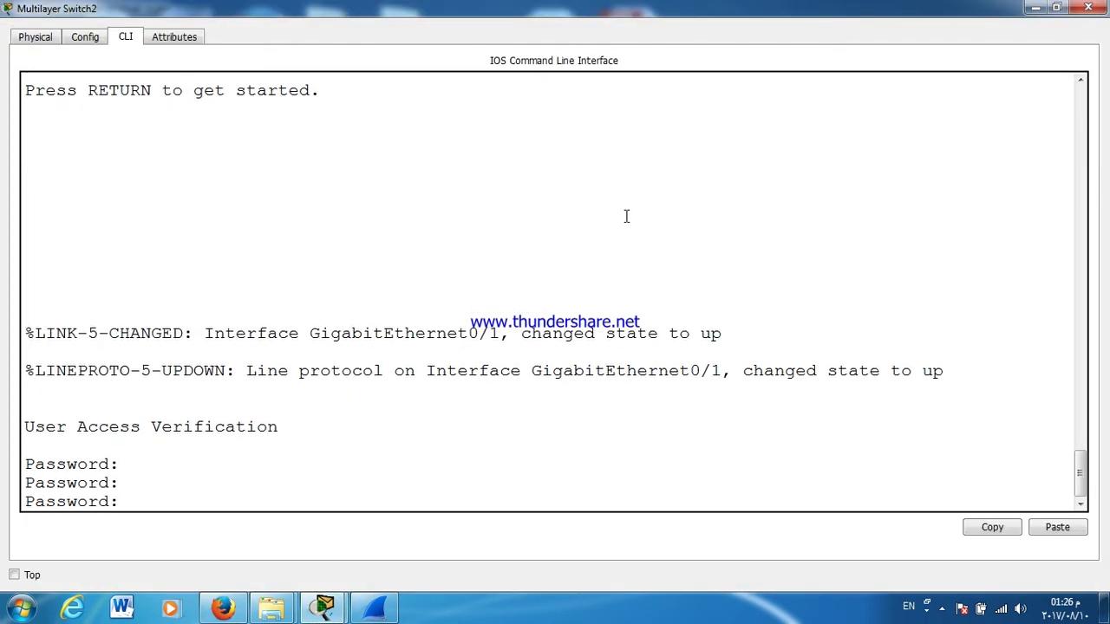
key("Return")
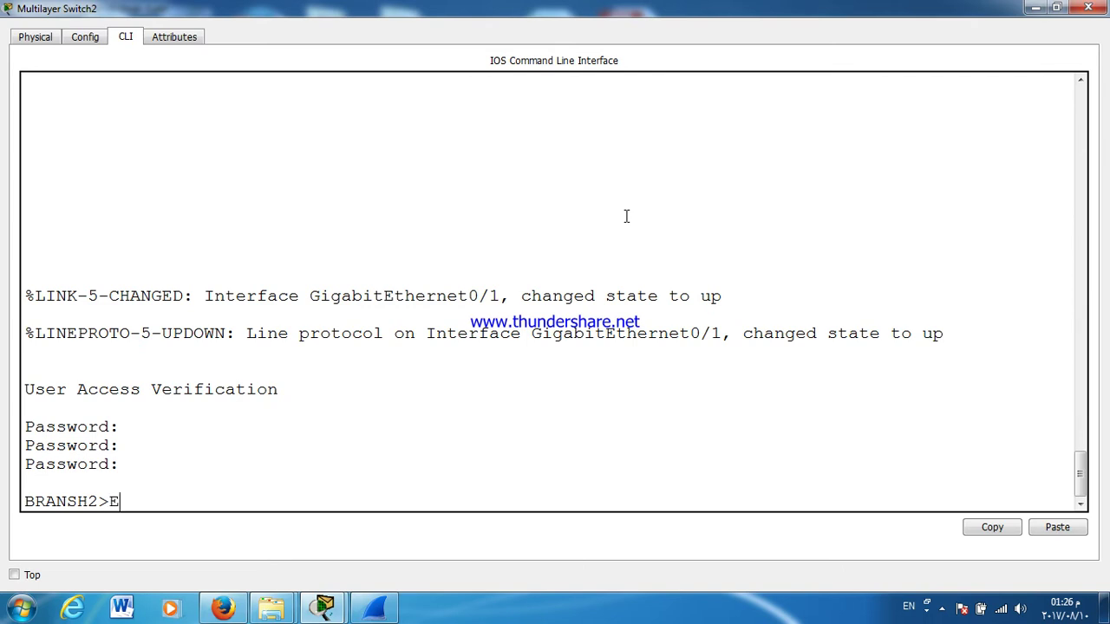
type("EN")
key("Return")
key("Return")
key("Return")
key("Return")
key("Return")
key("Return")
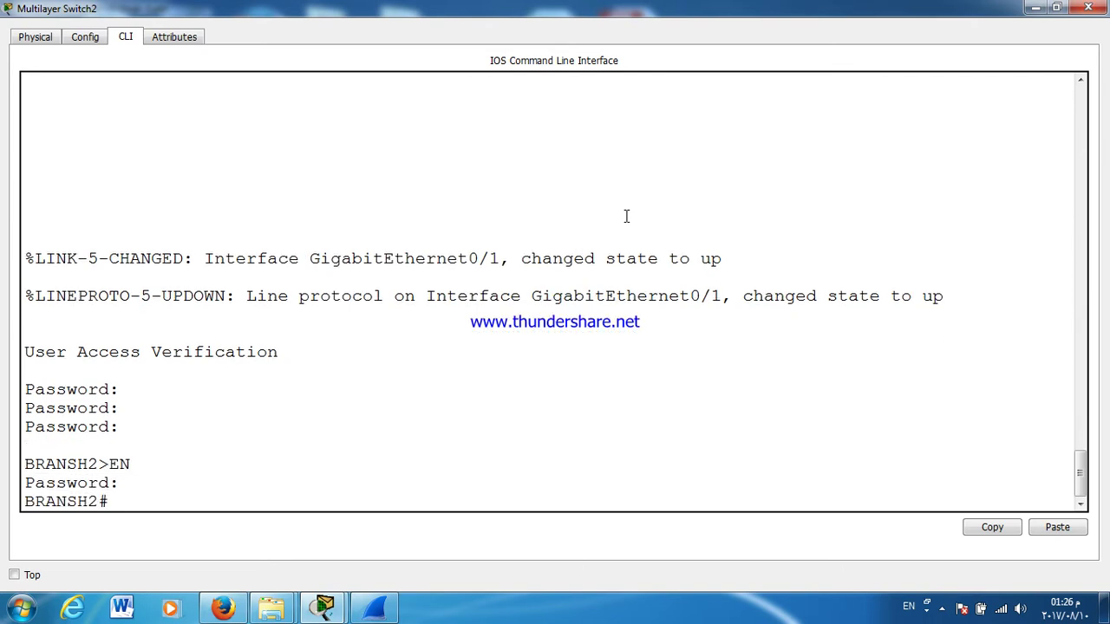
type("CONF T")
key("Return")
key("Return")
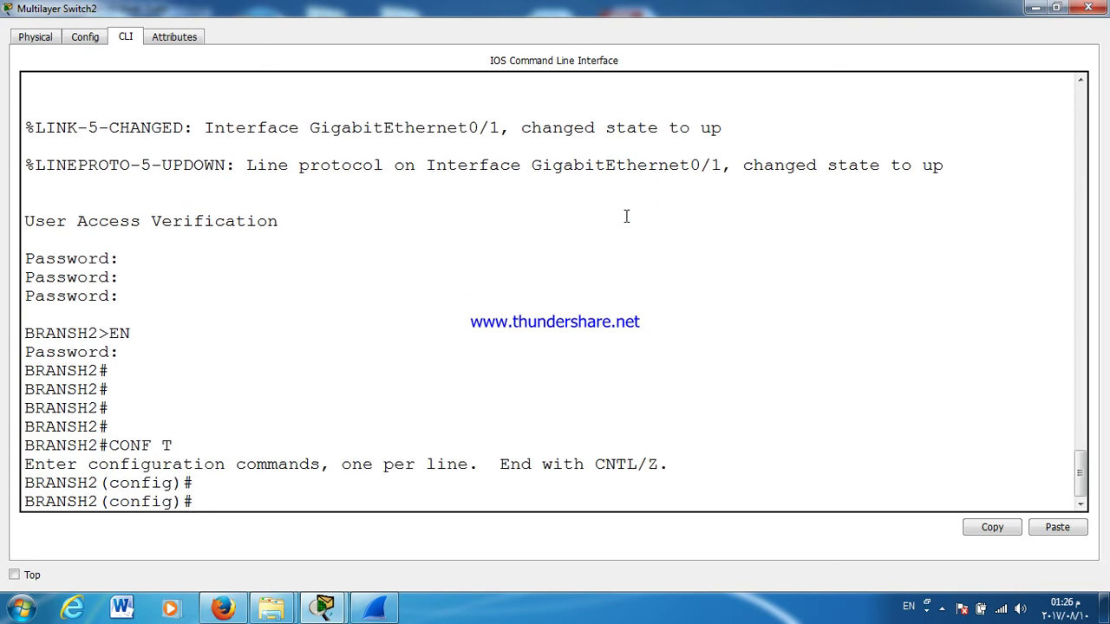
Step: Enter and leave configuration mode, returning to the privileged prompt
key("ctrl+z")
type("CONF T")
key("Return")
key("Return")
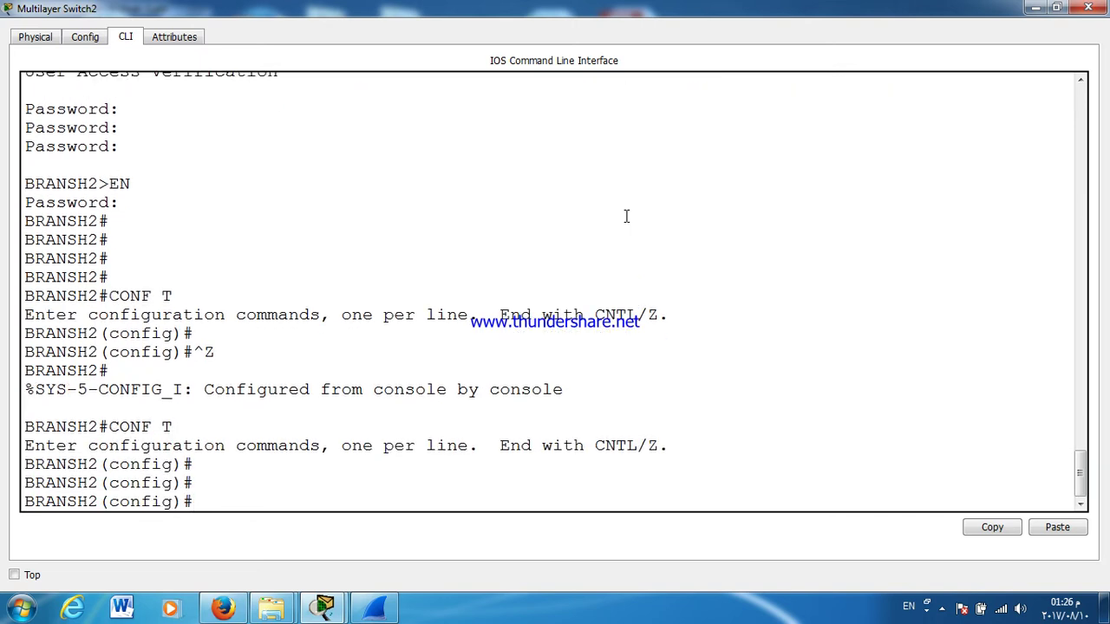
key("ctrl+z")
key("Return")
type("SH2#SH IP INT B")
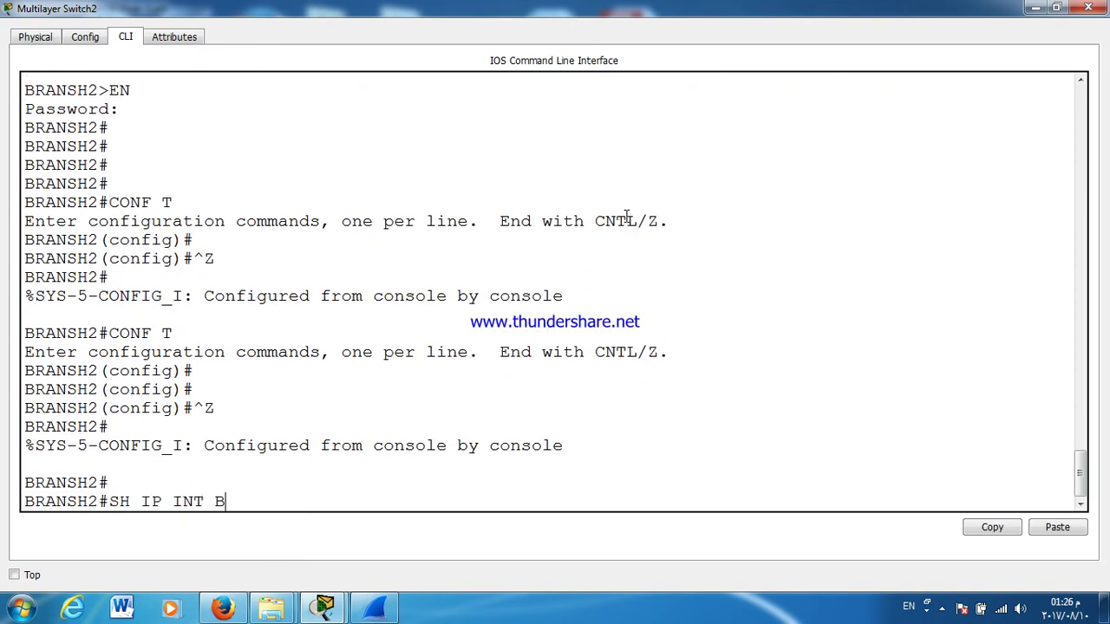
key("Return")
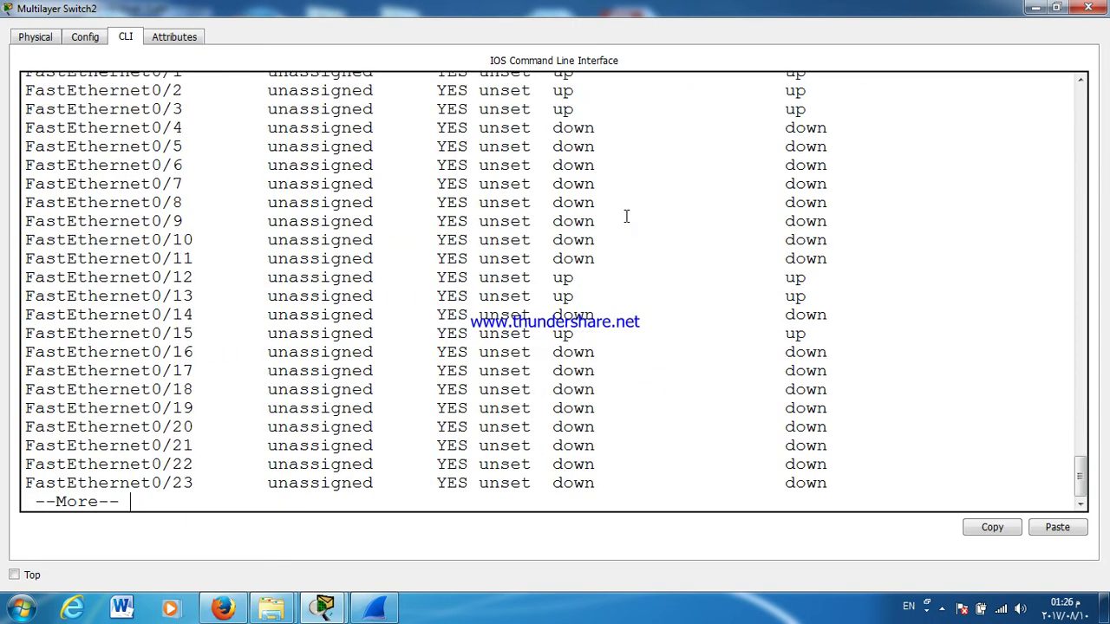
Step: Page through the interface list, highlighting the Vlan60 172.16.3.1 row
scroll(437, 180, "up", 10)
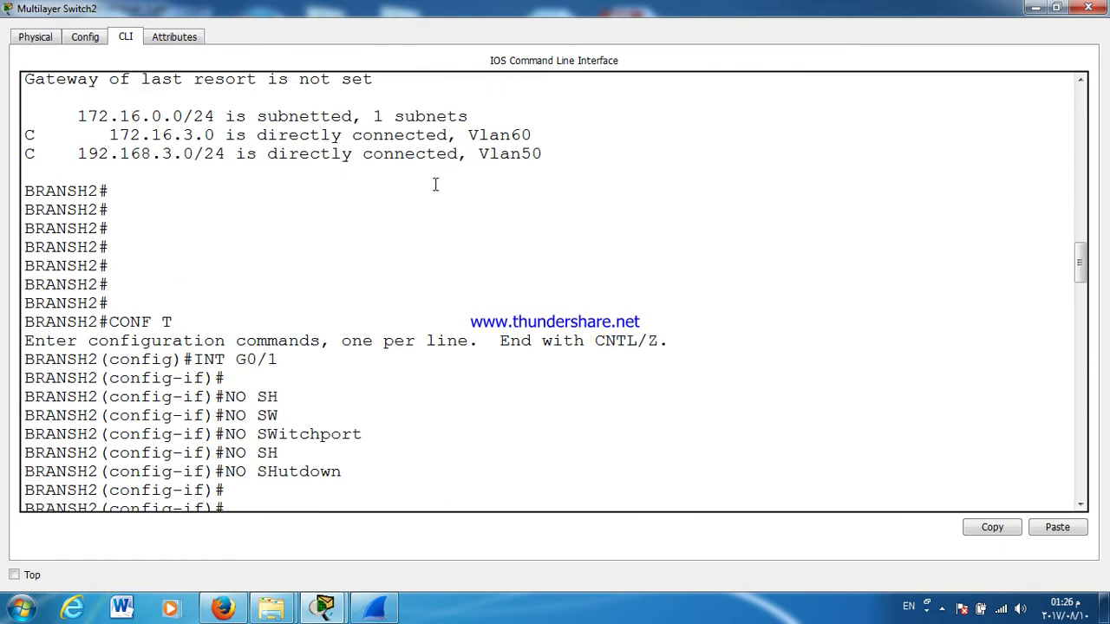
scroll(435, 183, "up", 5)
scroll(436, 184, "down", 15)
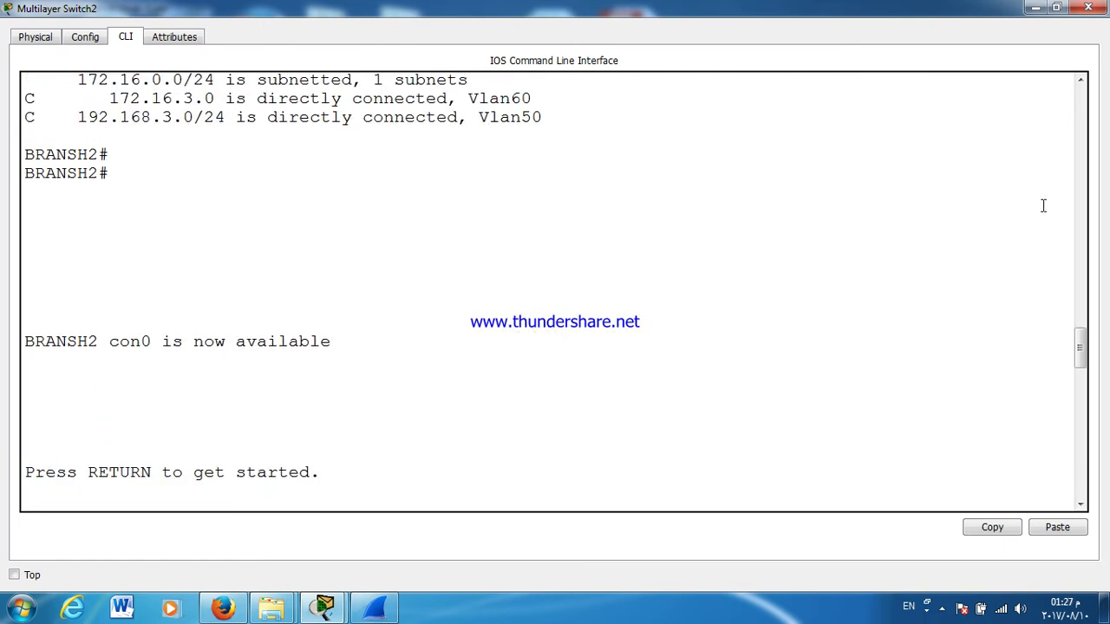
left_click_drag(1080, 363, 1083, 521)
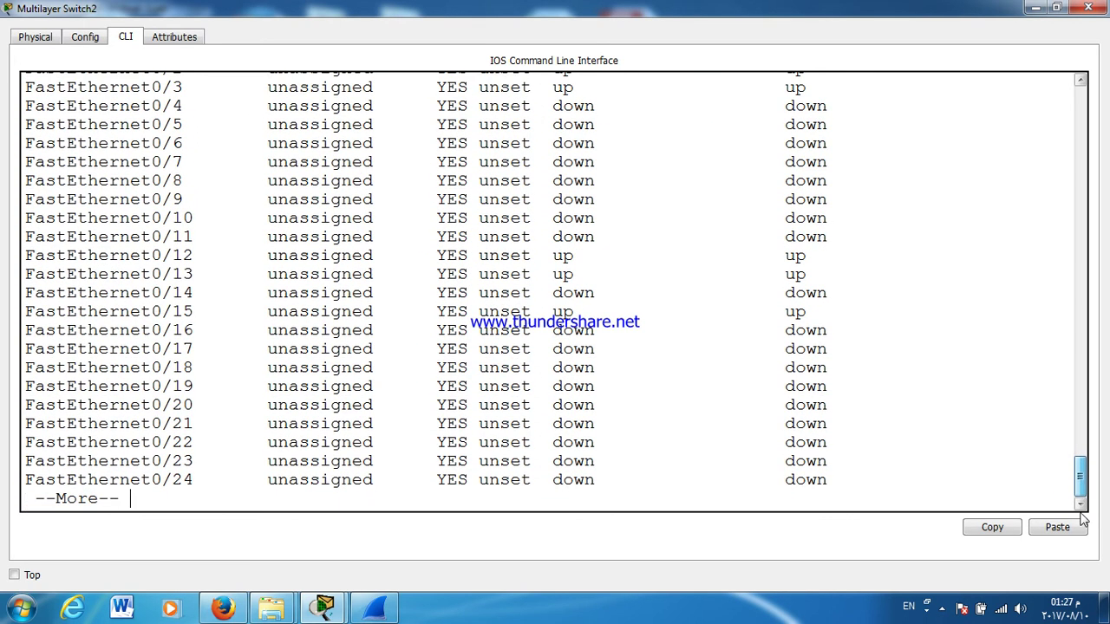
key("space")
key("Return")
key("Return")
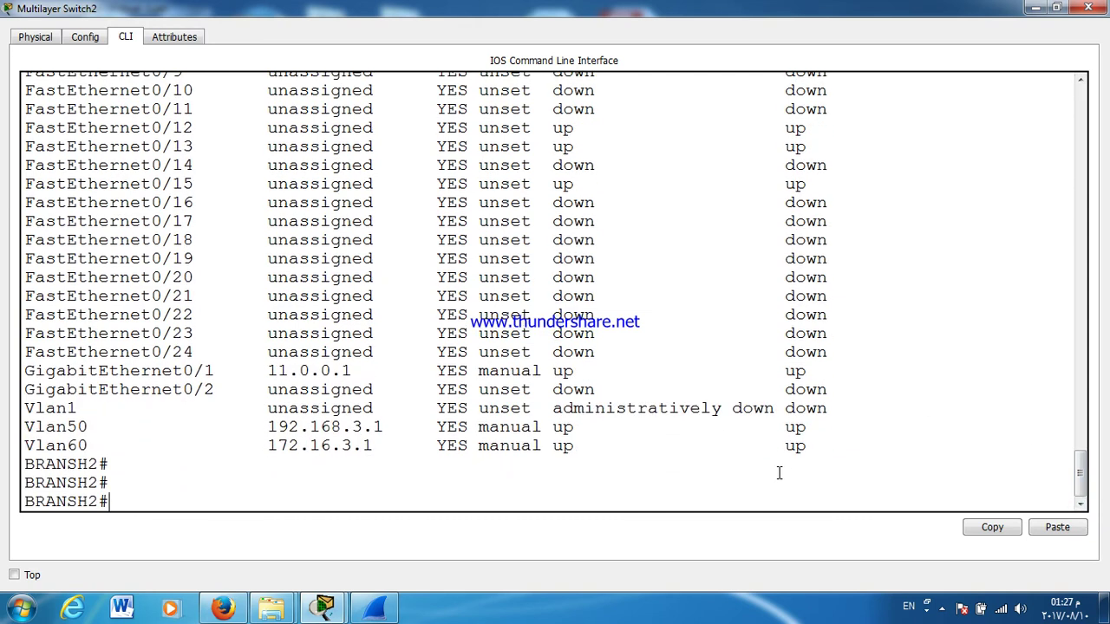
triple_click(346, 446)
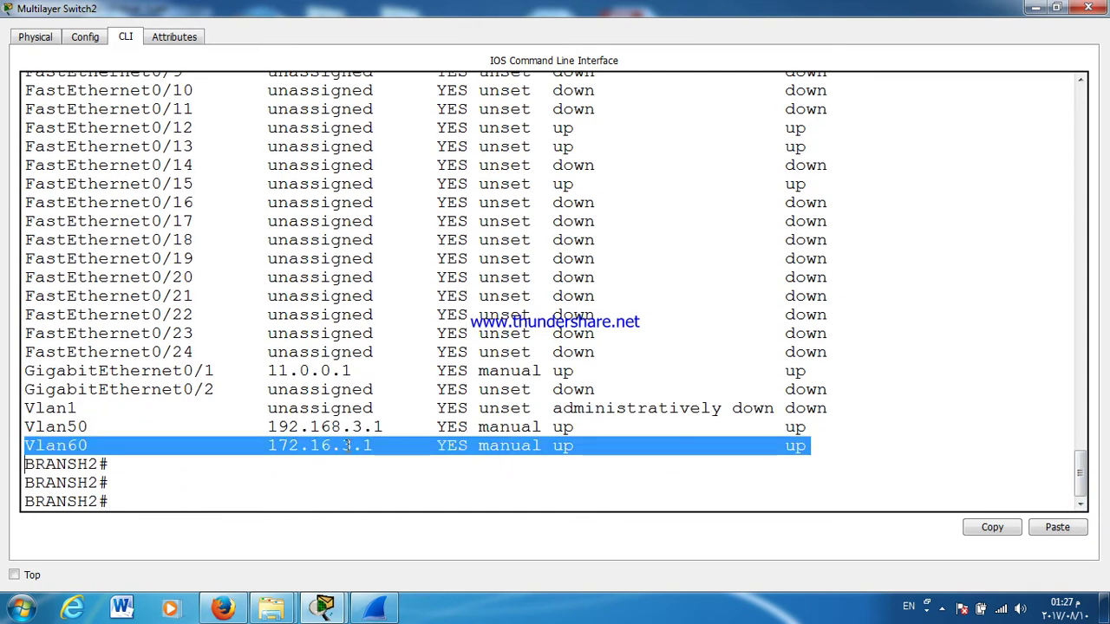
key("Return")
key("Return")
key("Return")
key("Return")
key("Return")
key("Return")
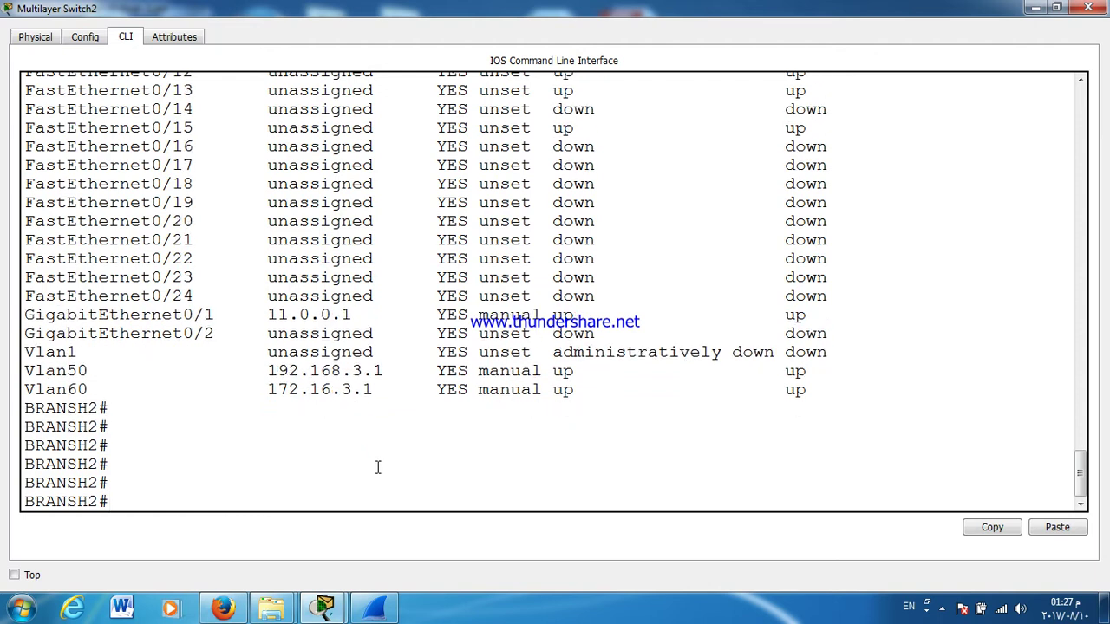
type("SH IP INT B")
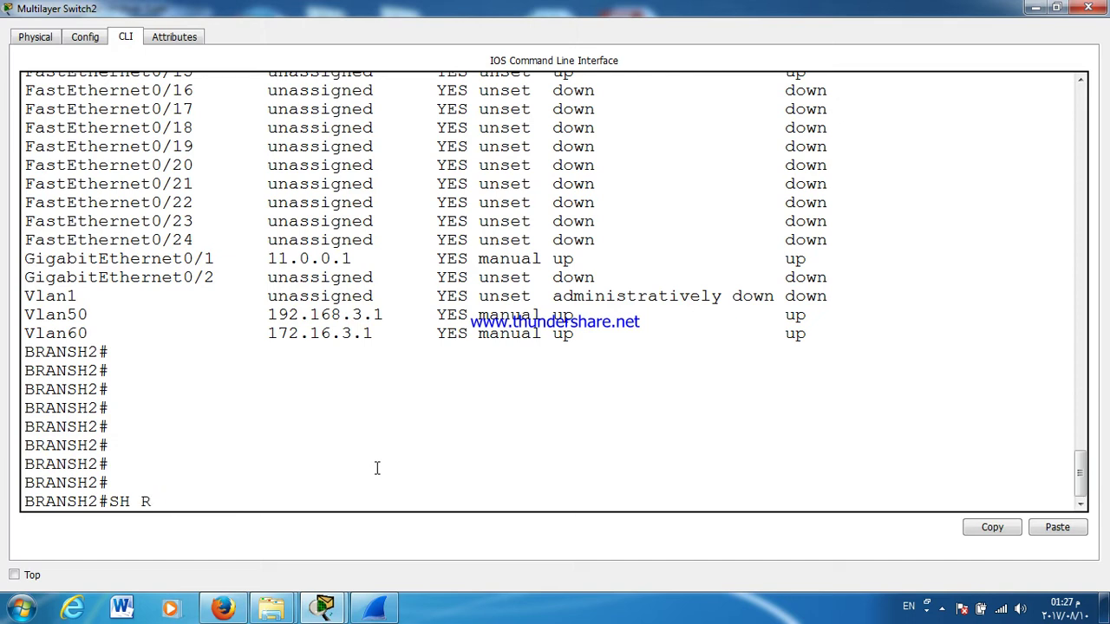
Step: Page BRANSH2's running config past the FastEthernet ports to Vlan50/Vlan60, selecting Vlan60's mask
key("Return")
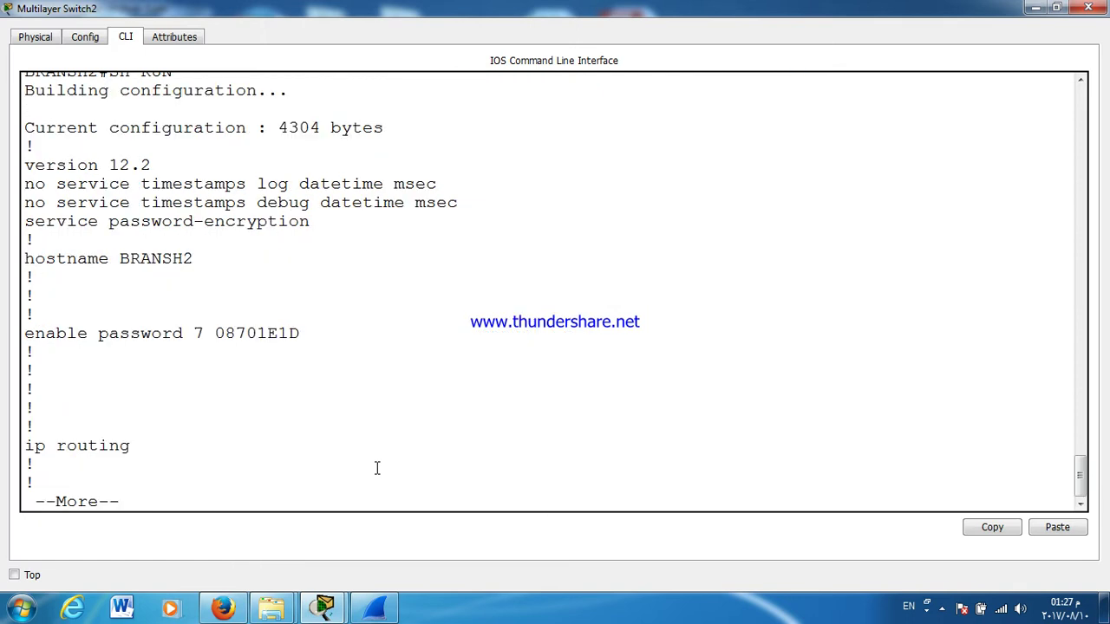
key("Return")
key("Return")
key("Return")
key("Return")
key("Return")
key("Return")
key("Return")
key("Return")
key("Return")
key("Return")
key("Return")
key("Return")
key("Return")
key("Return")
key("Return")
key("Return")
key("Return")
key("Return")
key("Return")
key("Return")
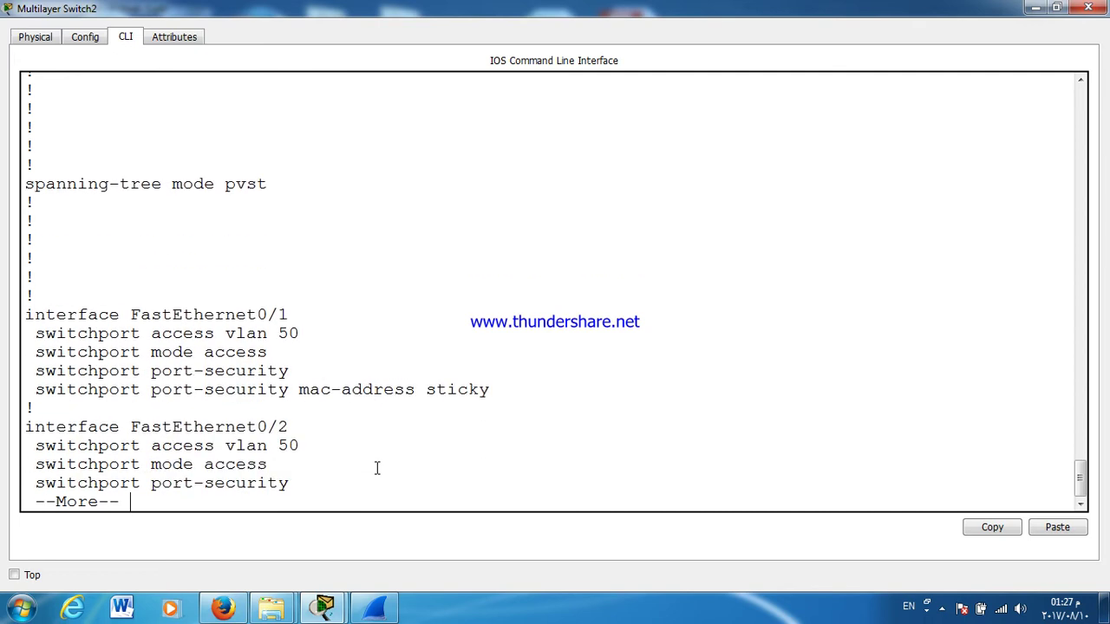
key("Return")
key("Return")
key("Return")
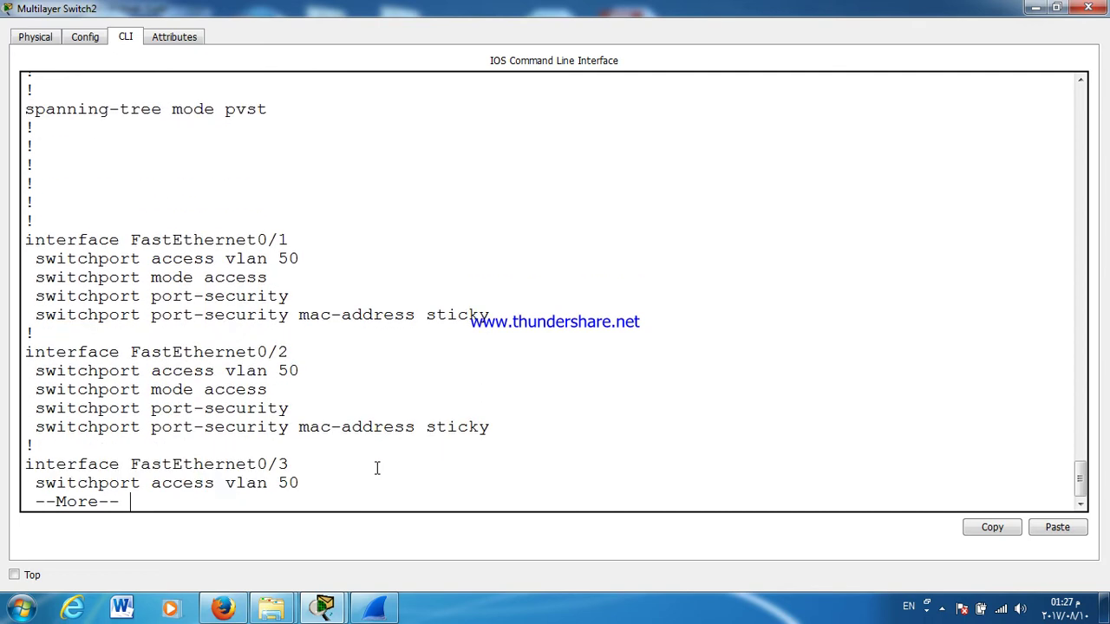
key("Return")
key("Return")
key("Return")
key("Return")
key("Return")
key("Return")
key("Return")
key("Return")
key("Return")
key("Return")
key("Return")
key("Return")
key("Return")
key("Return")
key("Return")
key("Return")
key("Return")
key("Return")
key("Return")
key("Return")
key("Return")
key("Return")
key("Return")
key("Return")
key("Return")
key("Return")
key("Return")
key("Return")
key("Return")
key("Return")
key("Return")
key("Return")
key("Return")
key("Return")
key("Return")
key("Return")
key("Return")
key("Return")
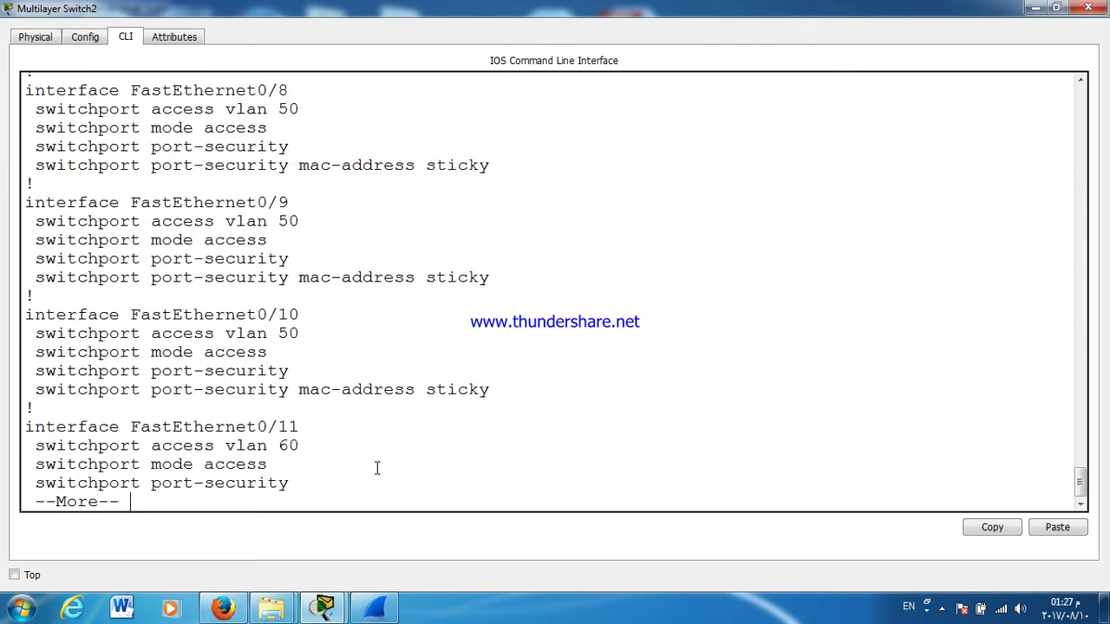
key("Return")
key("Return")
key("Return")
key("Return")
key("Return")
key("Return")
key("Return")
key("Return")
key("Return")
key("Return")
key("Return")
key("Return")
key("Return")
key("Return")
key("Return")
key("Return")
key("Return")
key("Return")
key("Return")
key("Return")
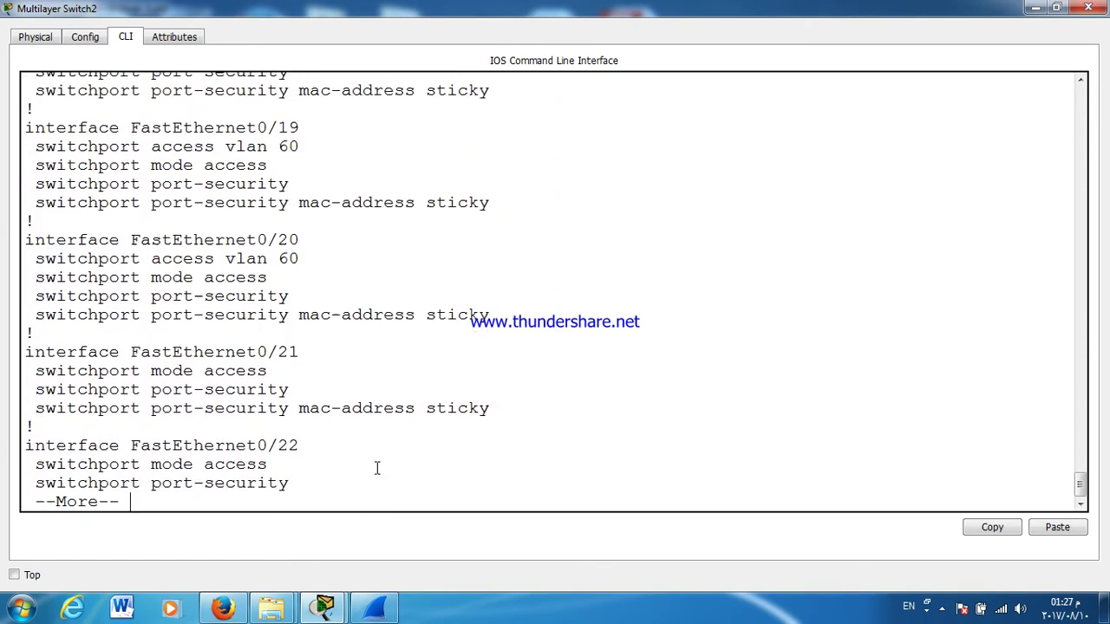
key("Return")
key("Return")
key("Return")
key("Return")
key("Return")
key("Return")
key("Return")
key("Return")
key("Return")
key("Return")
key("Return")
key("Return")
key("Return")
key("Return")
key("Return")
key("Return")
key("Return")
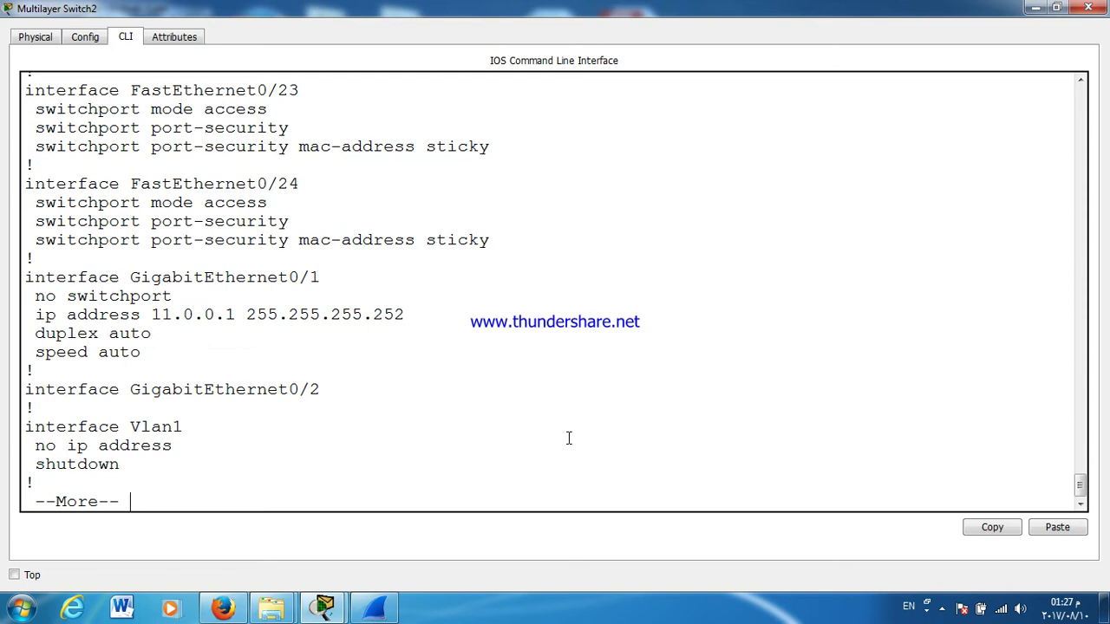
key("Return")
key("Return")
key("Return")
key("Return")
key("Return")
key("Return")
key("Return")
key("Return")
key("Return")
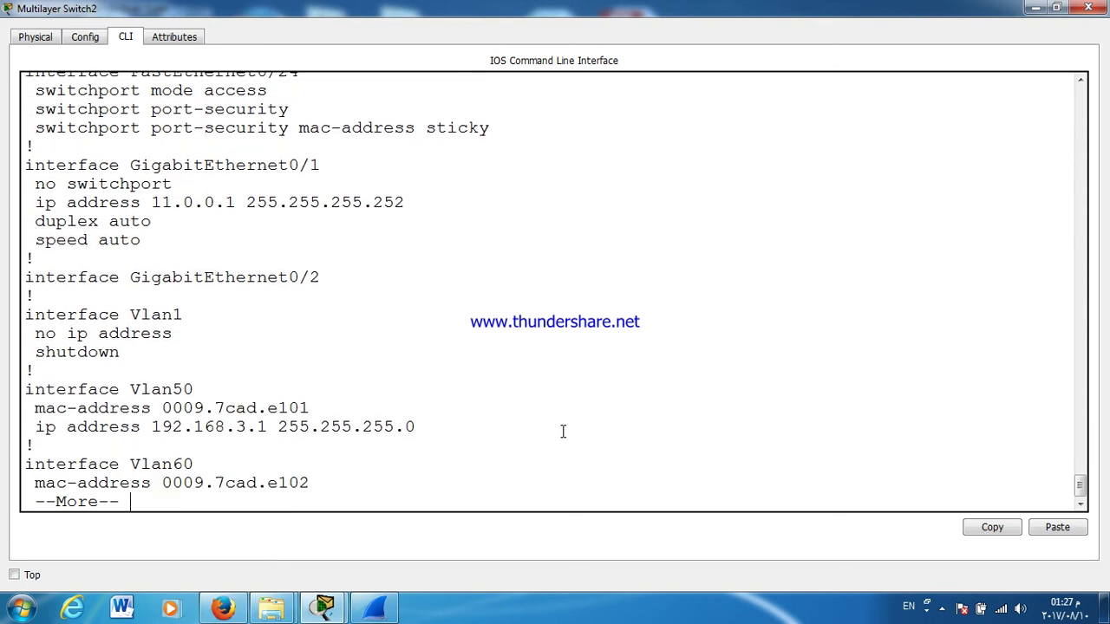
key("Return")
key("Return")
key("Return")
key("Return")
key("Return")
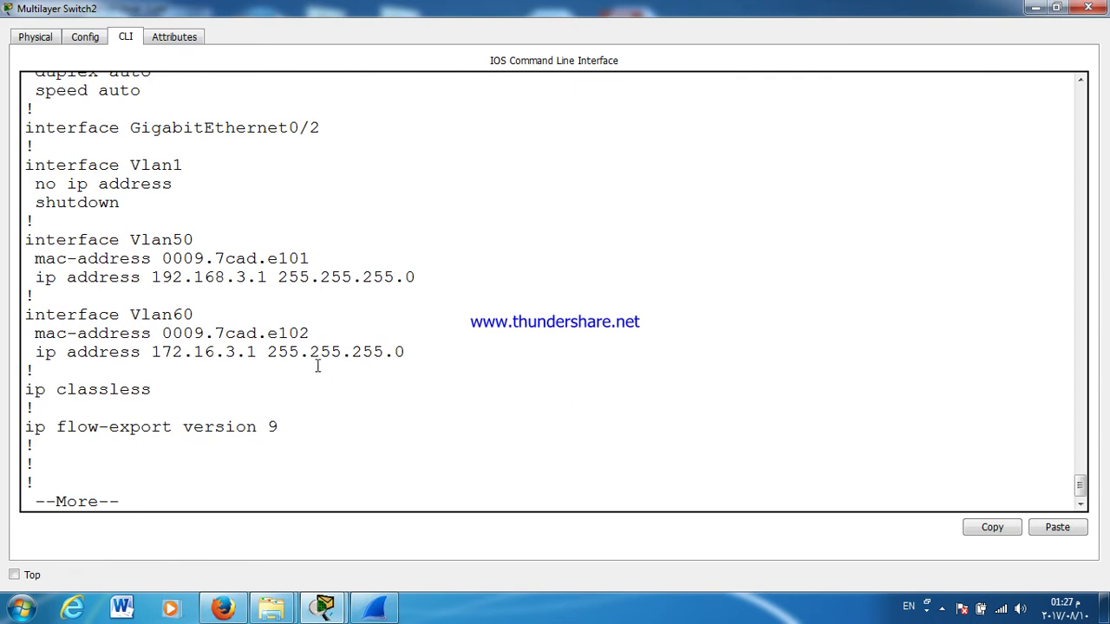
left_click_drag(310, 352, 405, 352)
Step: Close the switch console and enter global configuration on the ALEX router
left_click(1088, 8)
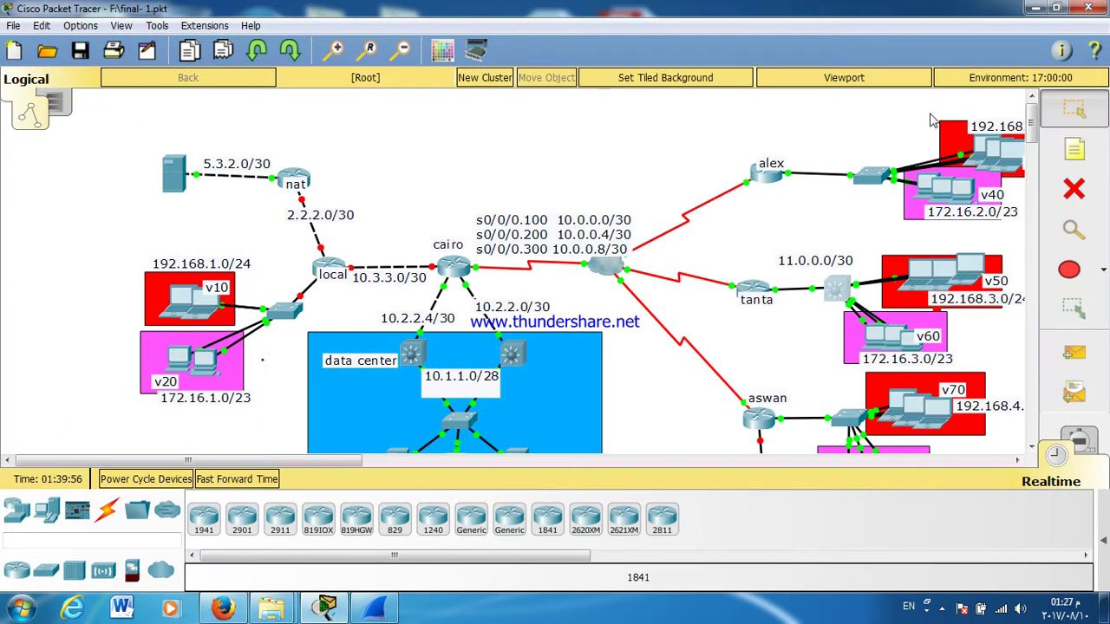
left_click(765, 178)
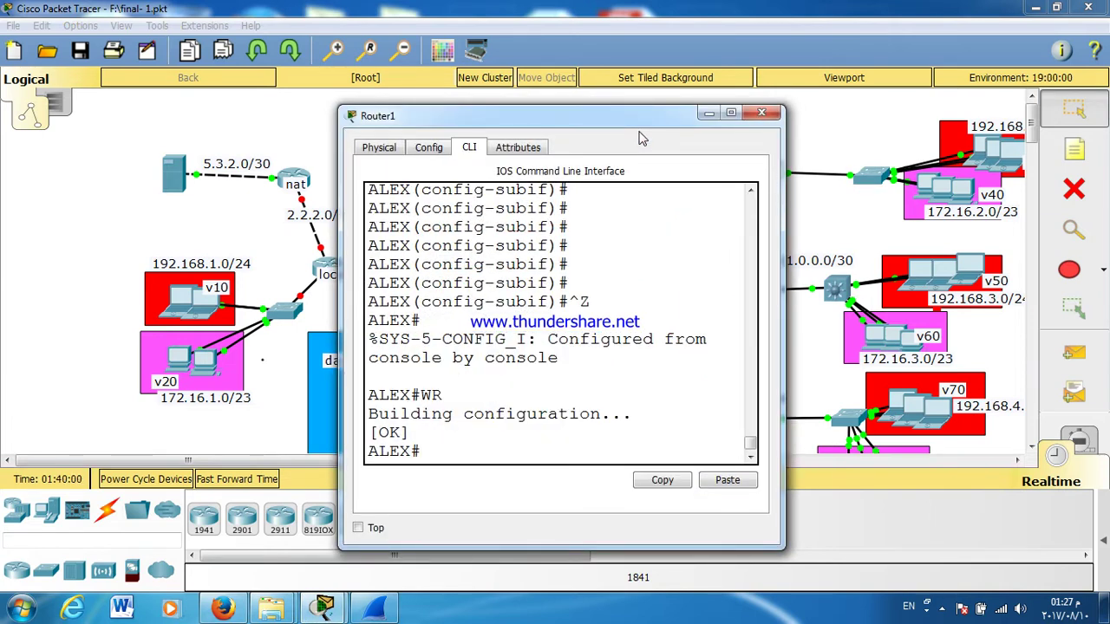
type("CONF T")
key("Return")
Step: Assign 172.16.2.1 255.255.255.0 to G0/0.40, correcting the mistyped mask, then close the console
type("IP ADDress 172.16.2.1 255.2552.254.0")
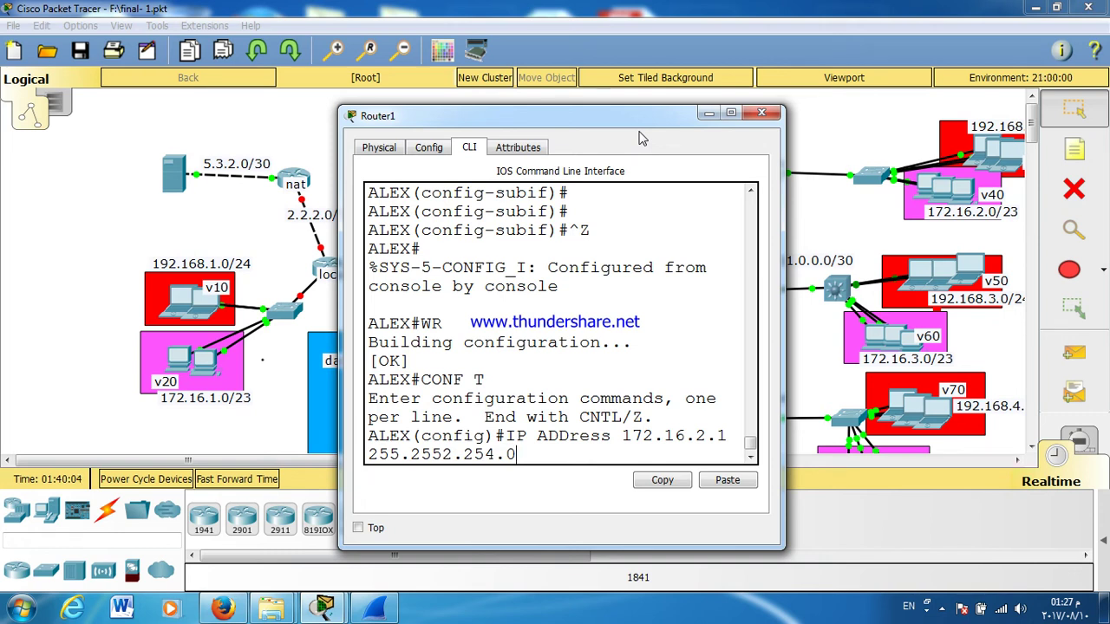
key("Up")
key("Up")
key("Return")
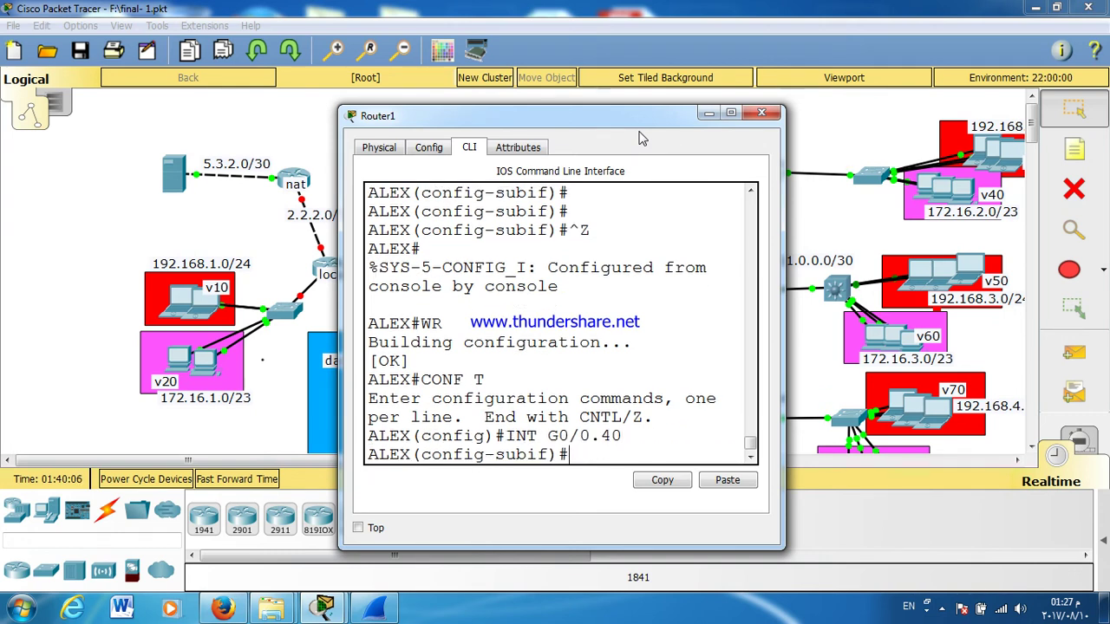
key("Up")
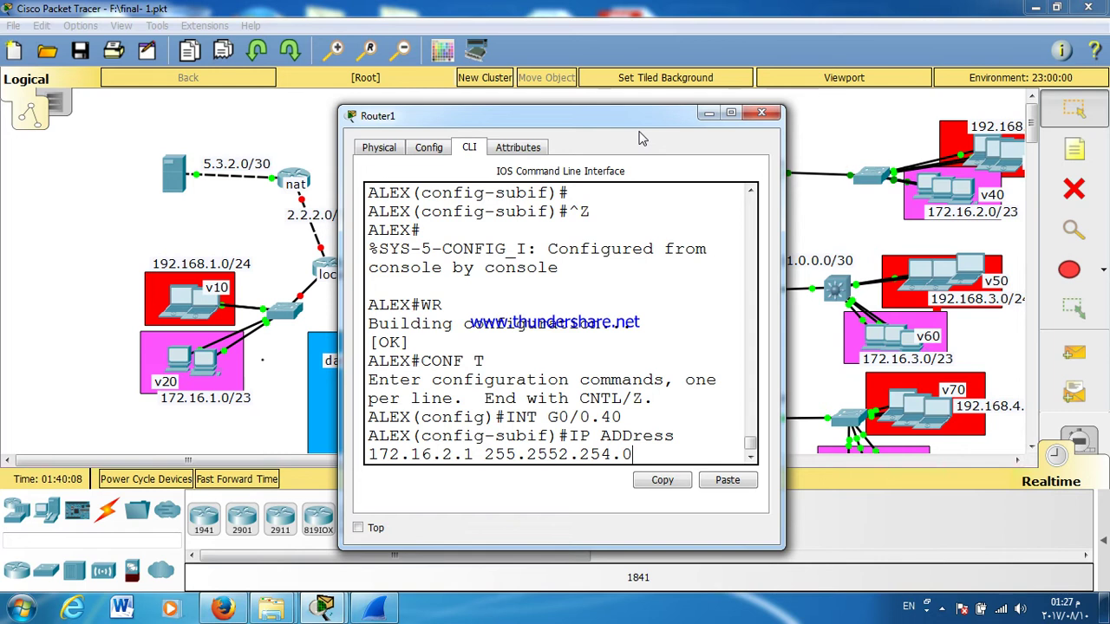
type("55.0")
key("Return")
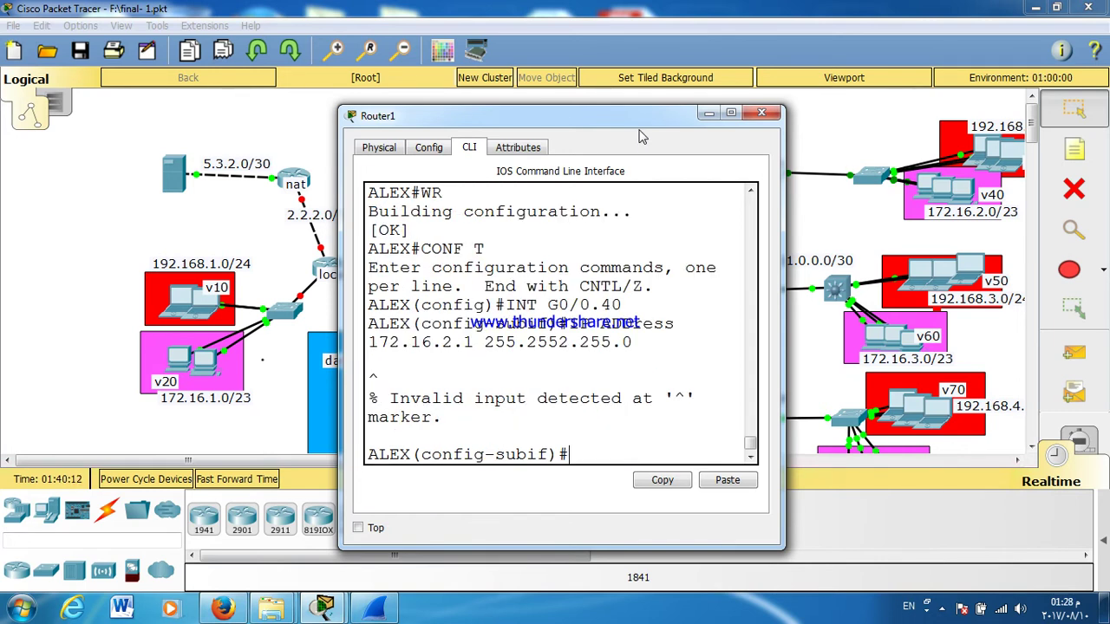
key("Up")
key("BackSpace")
key("BackSpace")
key("BackSpace")
key("BackSpace")
key("BackSpace")
key("BackSpace")
key("BackSpace")
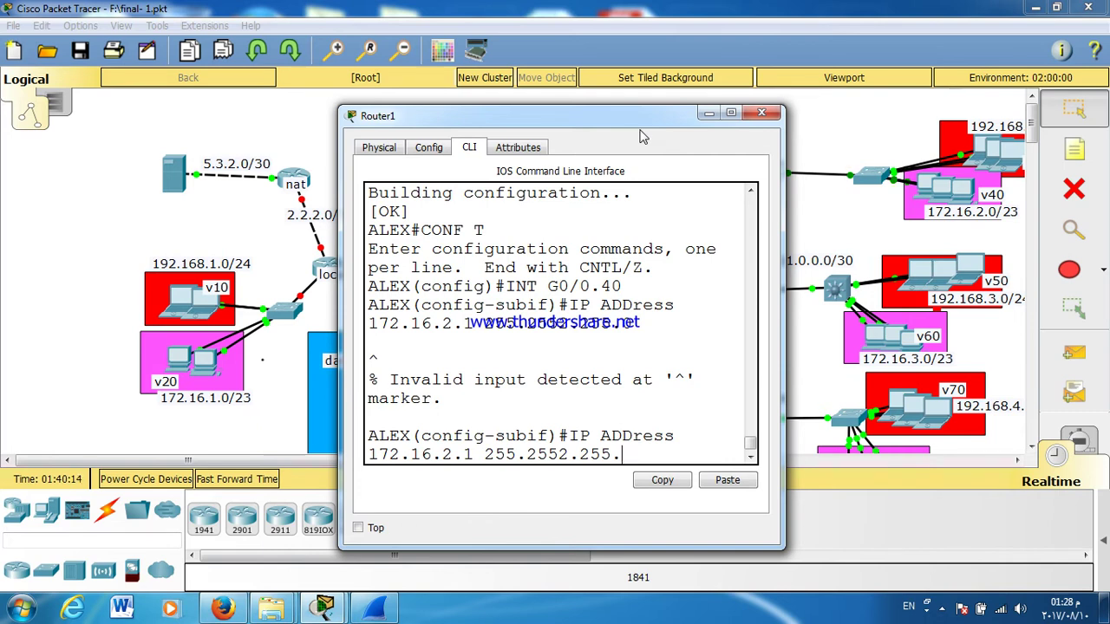
type(".255.0")
key("Return")
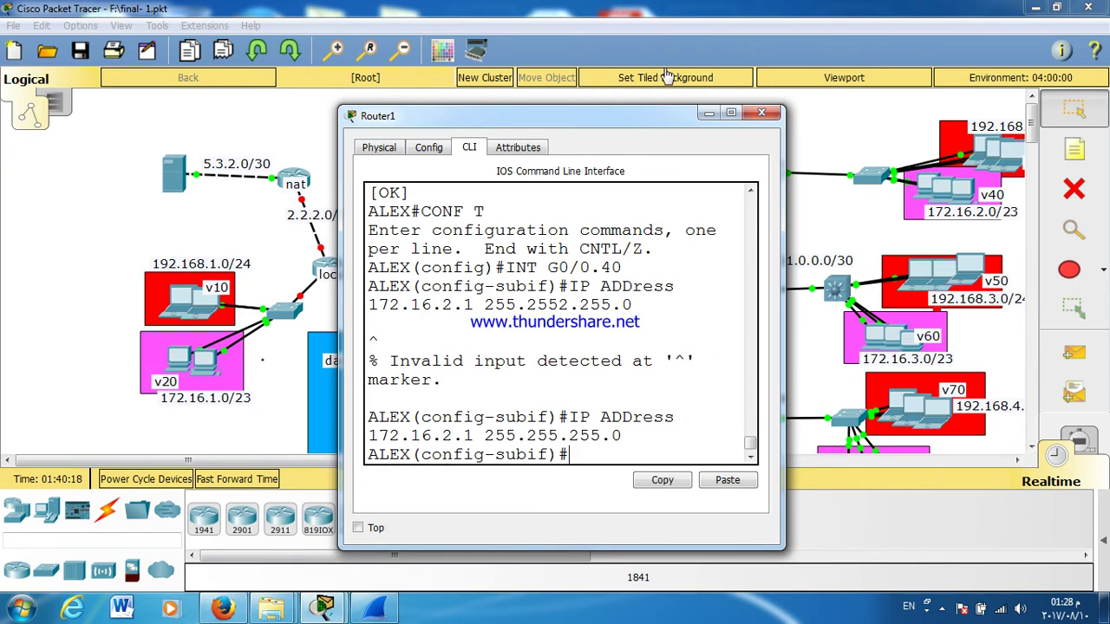
left_click(761, 113)
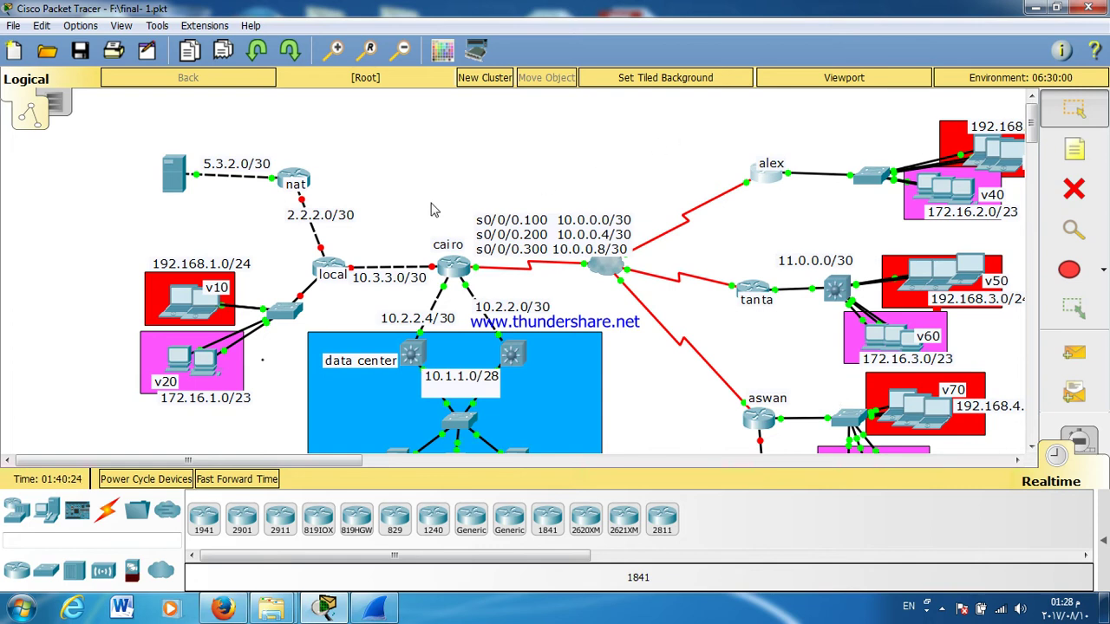
Step: Change the 172.16.2.0 and 172.16.3.0 network notes from /23 to /24
scroll(498, 257, "down", 5)
scroll(499, 295, "up", 5)
scroll(286, 461, "right", 3)
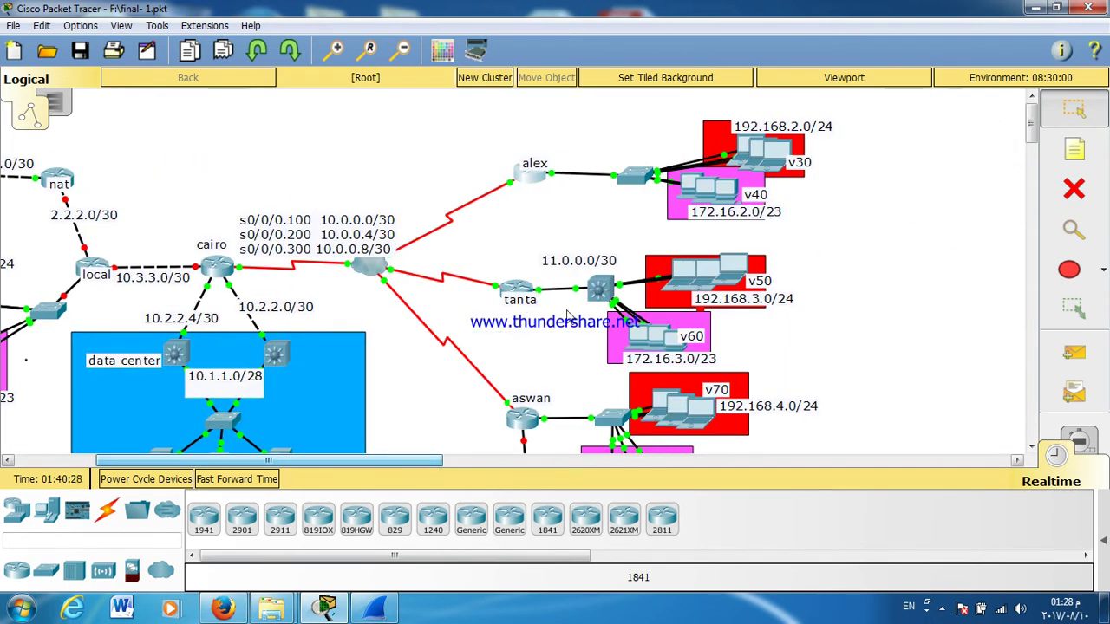
double_click(767, 214)
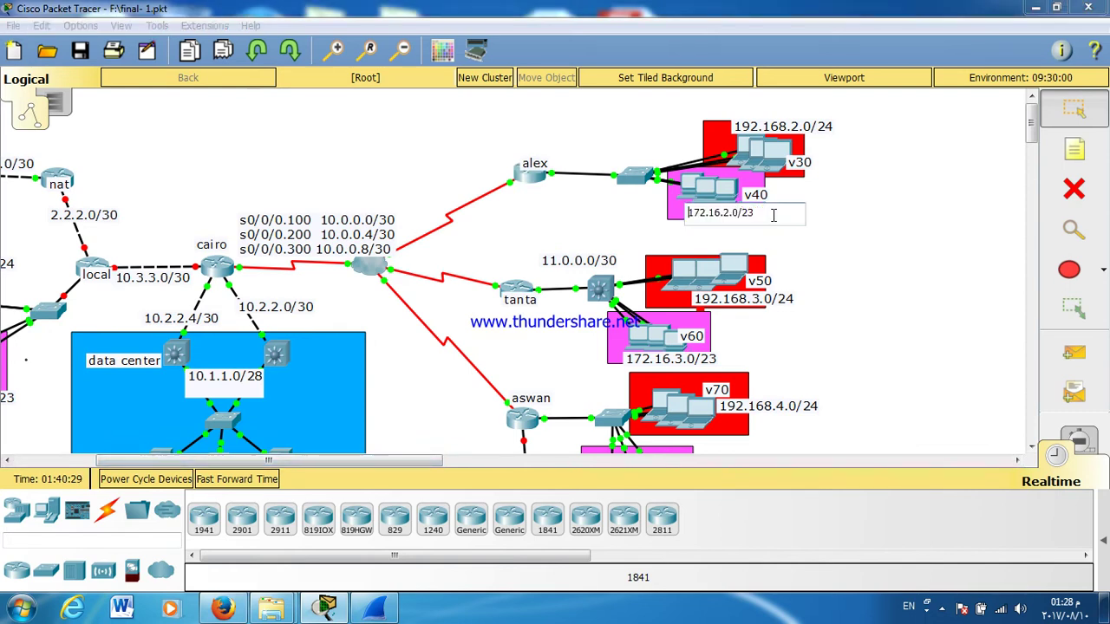
key("BackSpace")
type("4")
double_click(776, 303)
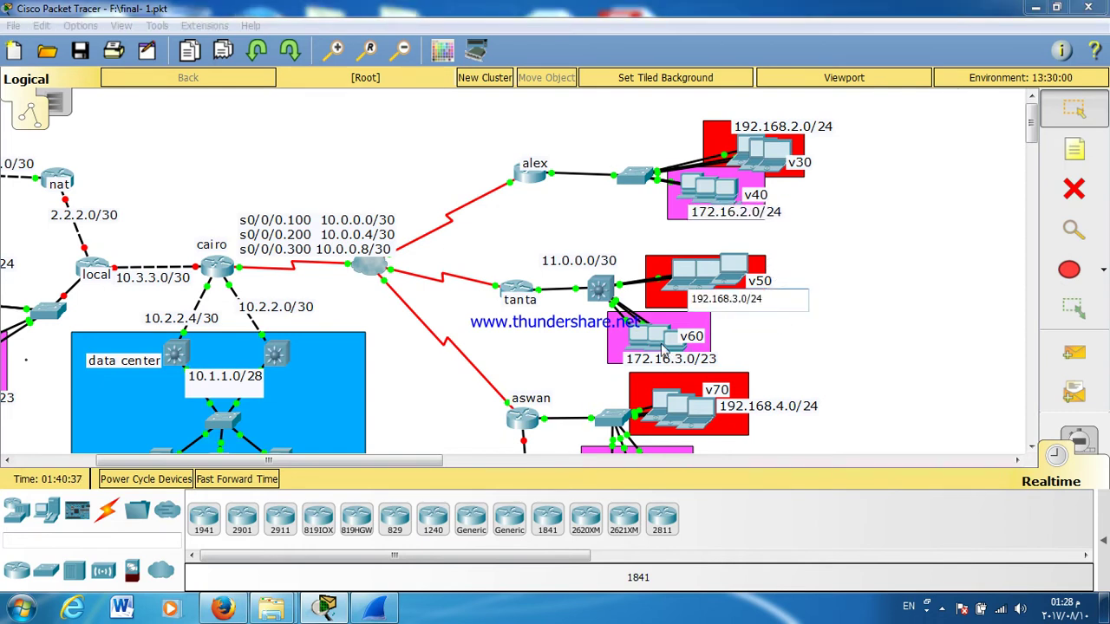
double_click(682, 363)
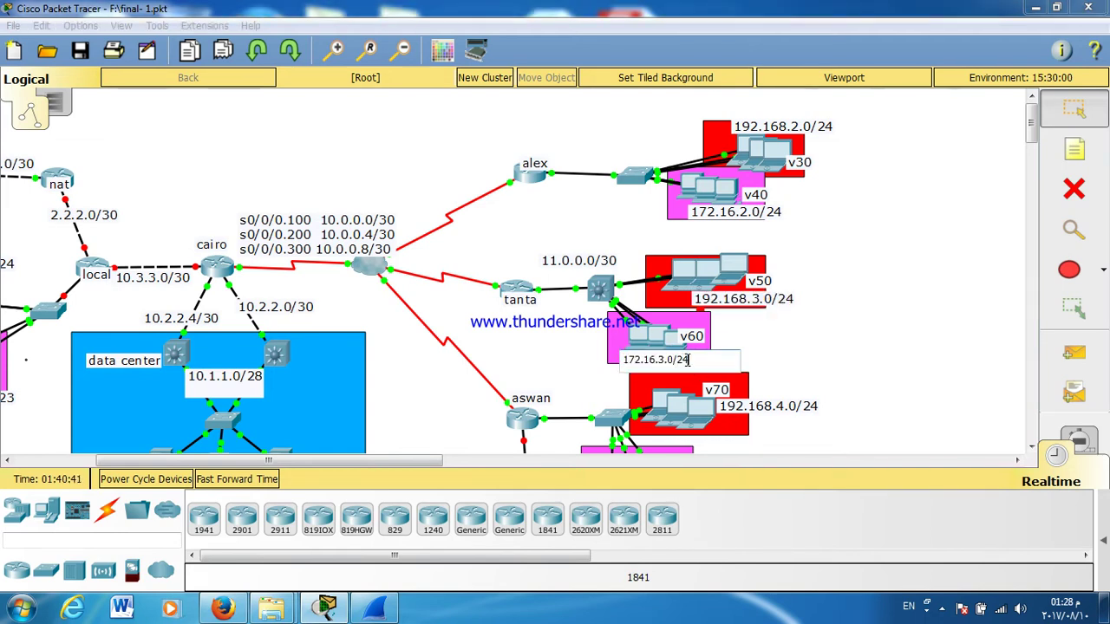
left_click(863, 355)
Step: Relabel the 172.16.4.0 and 172.16.1.0 network notes from /23 to /24
scroll(865, 356, "down", 5)
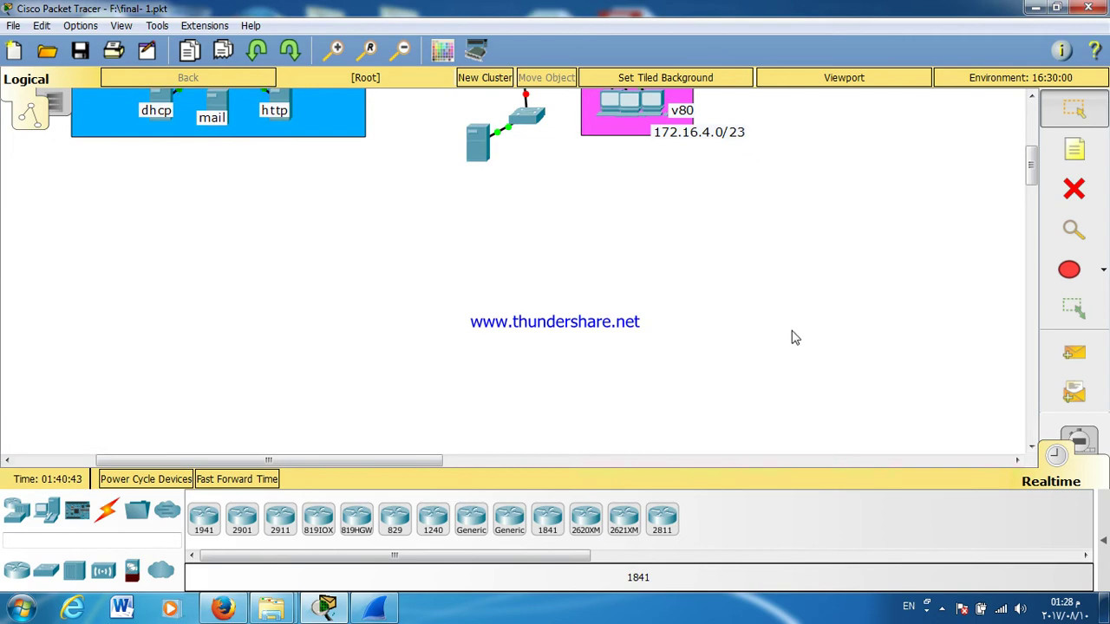
left_click(738, 145)
double_click(739, 144)
left_click_drag(718, 132, 711, 131)
type("4")
left_click(756, 216)
scroll(473, 257, "up", 5)
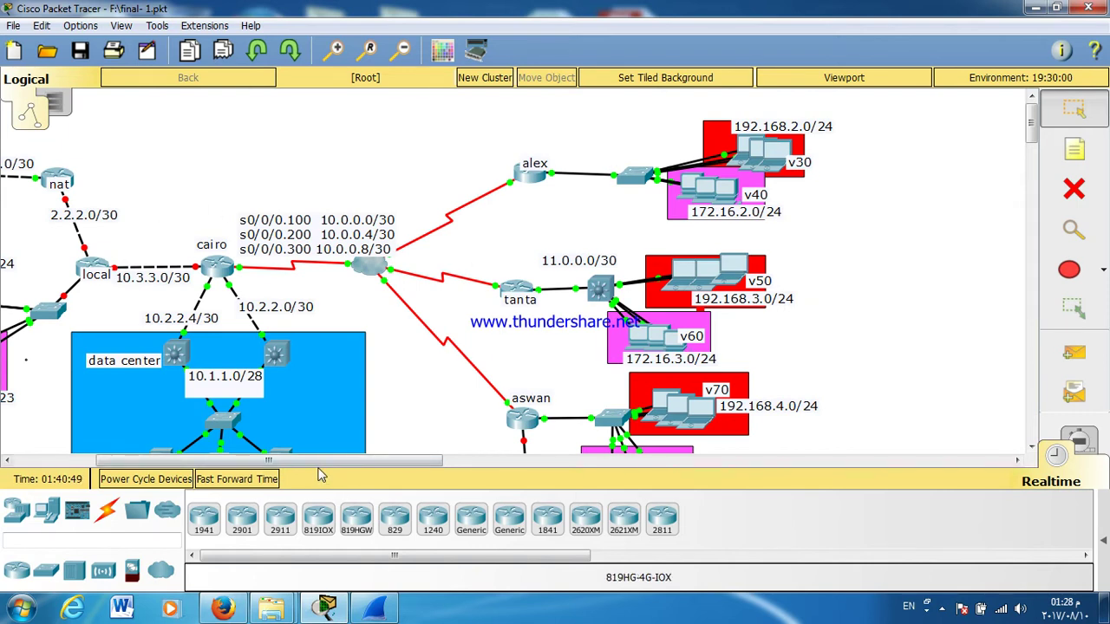
left_click_drag(302, 461, 228, 468)
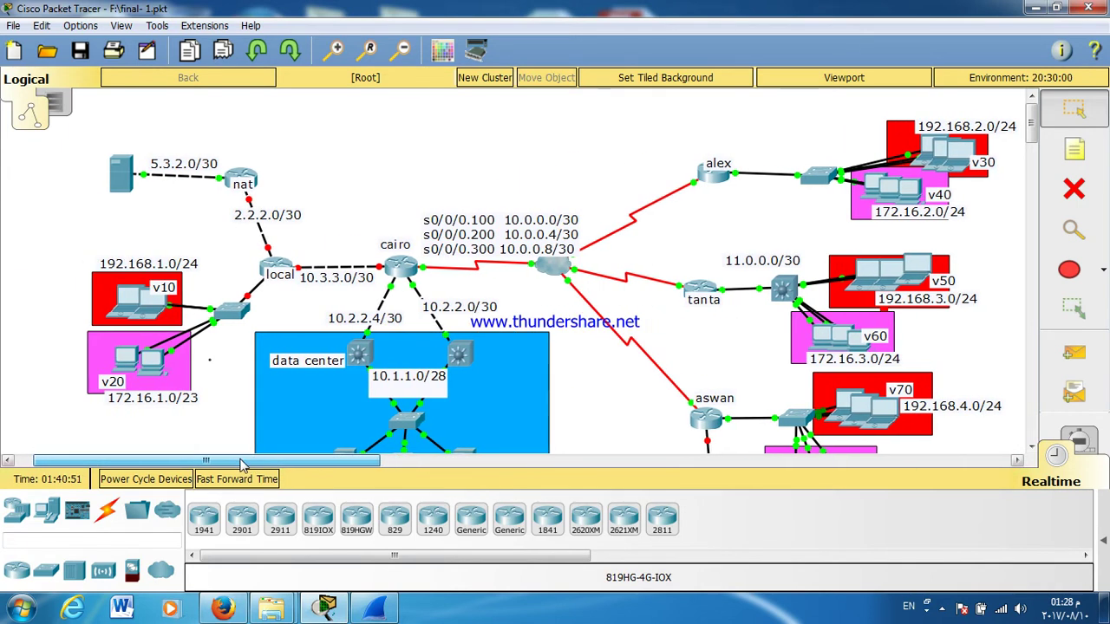
double_click(177, 403)
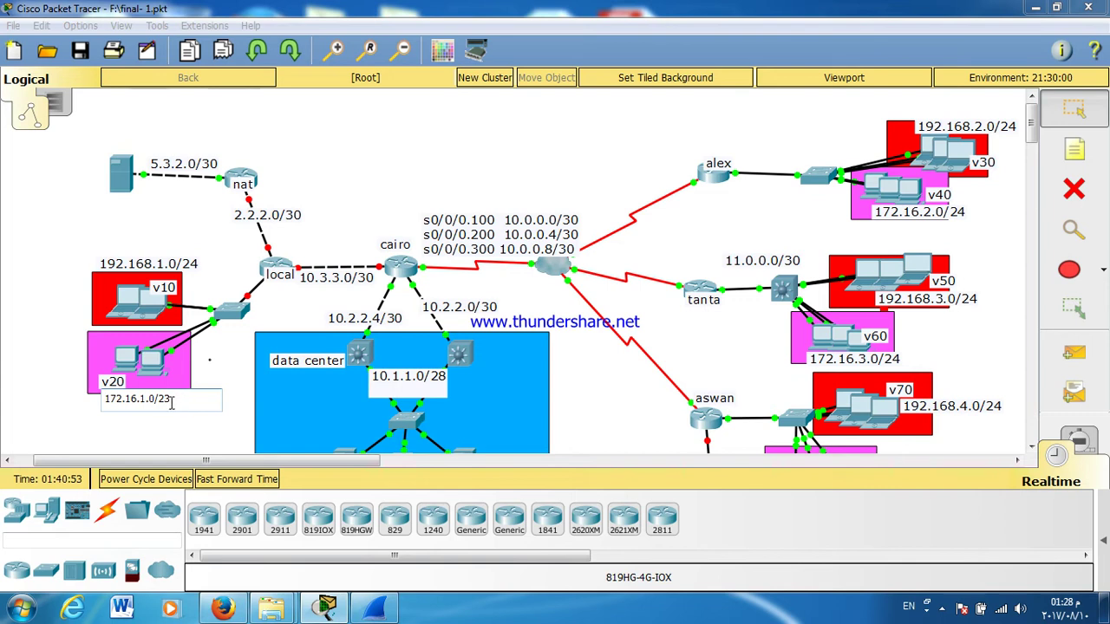
type("4")
left_click(174, 437)
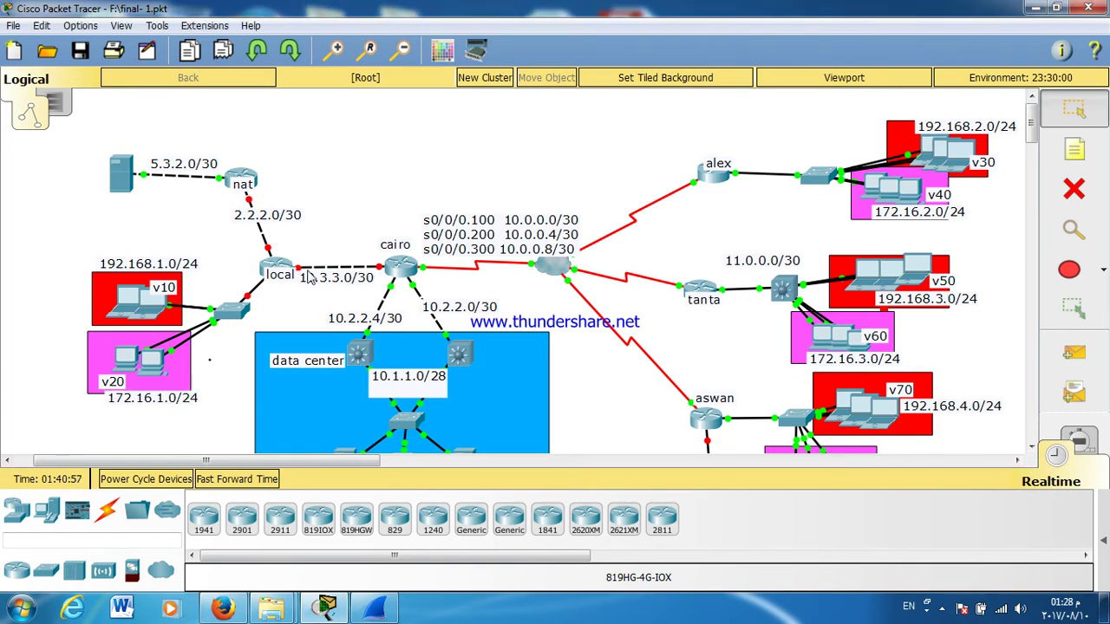
Step: From the local router's CLI, enter global configuration and set the hostname to LOCAL
left_click(276, 270)
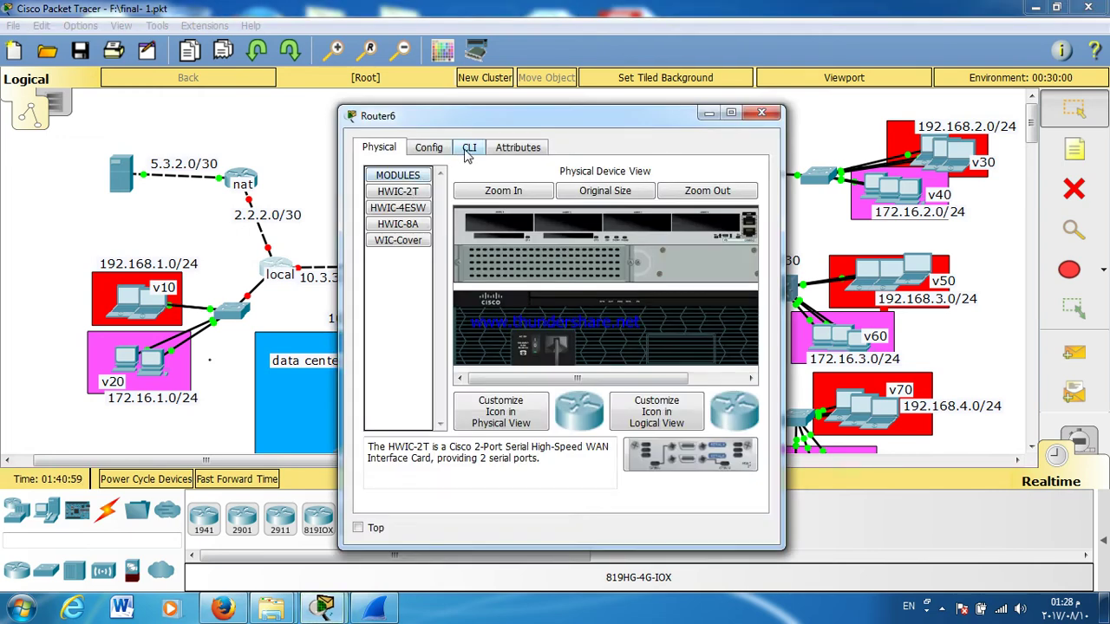
left_click(466, 148)
left_click_drag(494, 127, 790, 115)
key("Return")
key("Return")
key("Return")
type("EN")
key("Return")
key("Return")
key("Return")
key("Return")
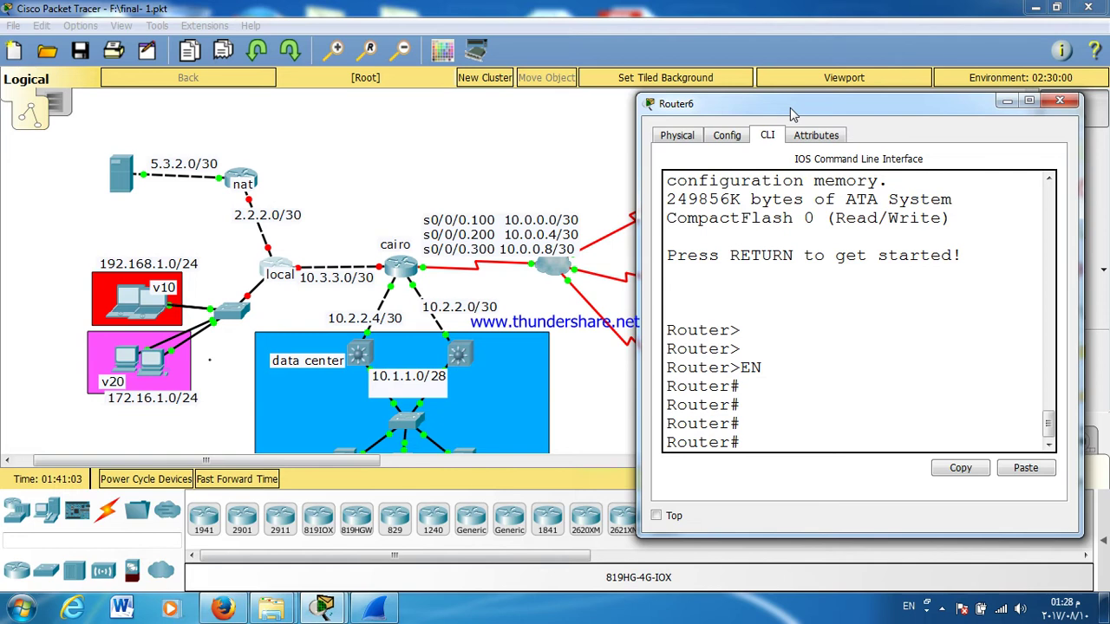
type("CONF T")
key("Return")
key("Return")
key("Return")
key("Return")
key("Return")
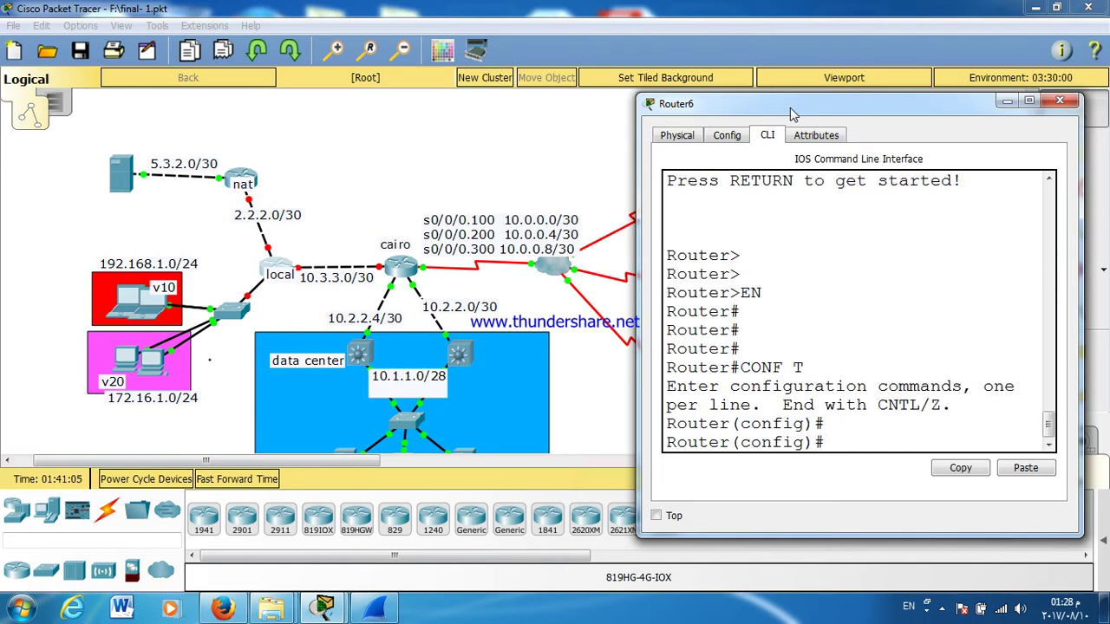
type("HOS")
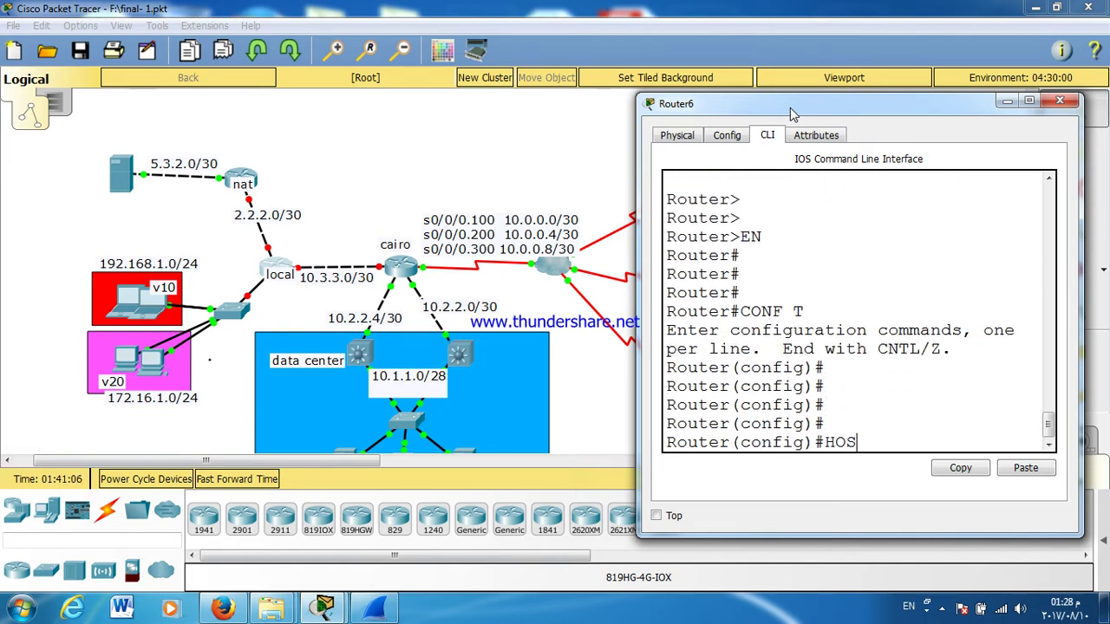
key("Tab")
type("LOCAL")
key("Return")
key("Return")
key("Return")
key("Return")
key("Return")
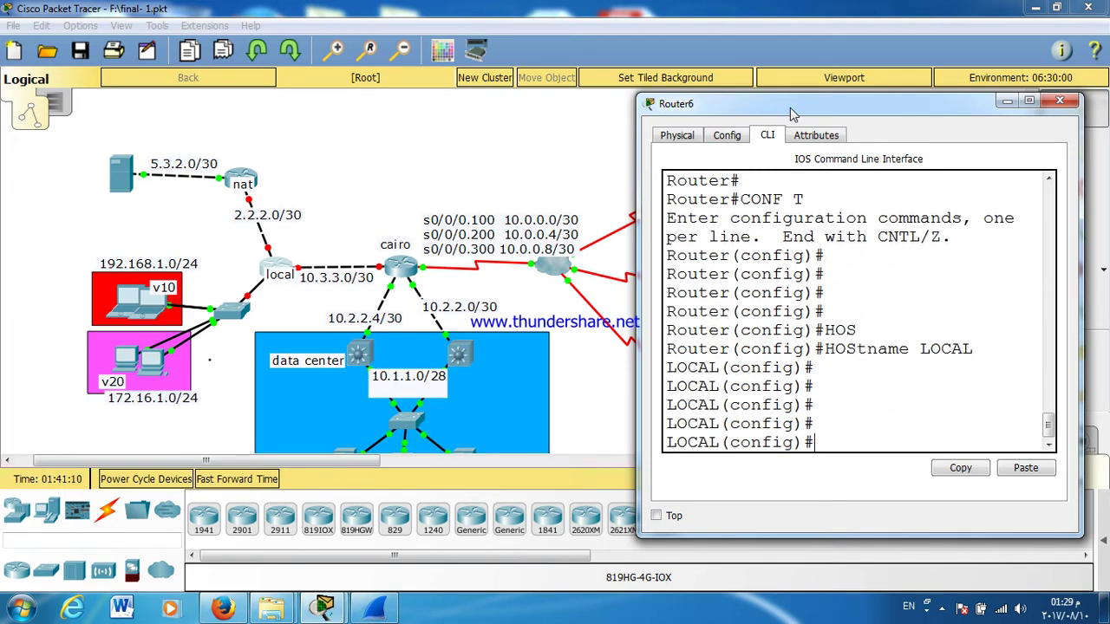
Step: Enable G0/0 with IP address 10.3.3.2 255.255.255.252 and exit the interface
type("INT G0/0")
key("Return")
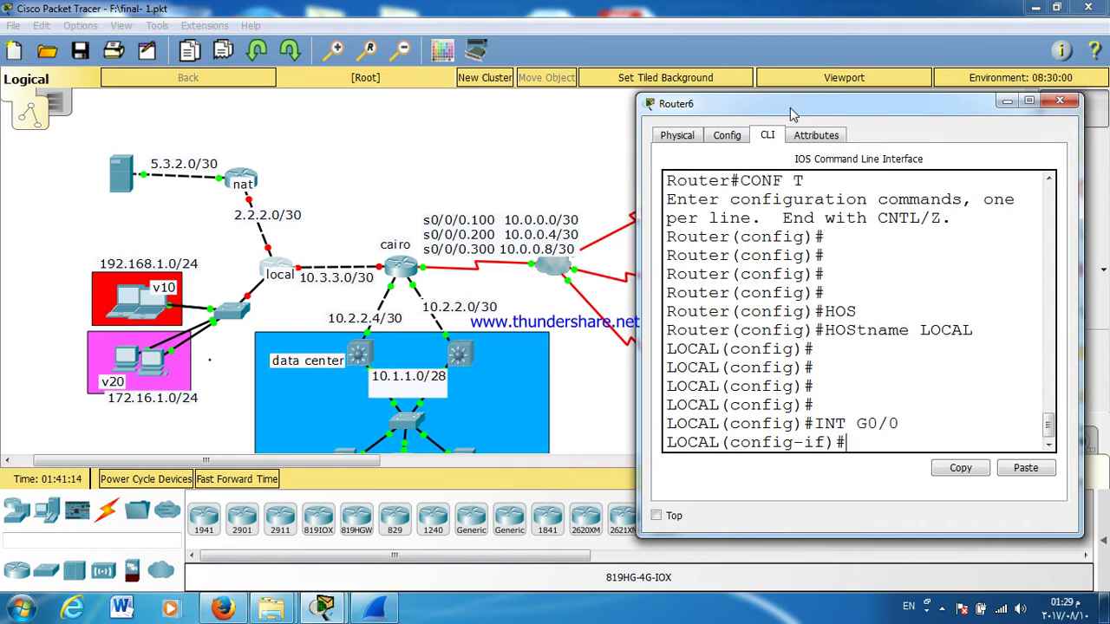
type("NO SH")
key("Tab")
key("Return")
key("Return")
key("Return")
key("Return")
key("Return")
key("Return")
type("IP ADD")
key("Tab")
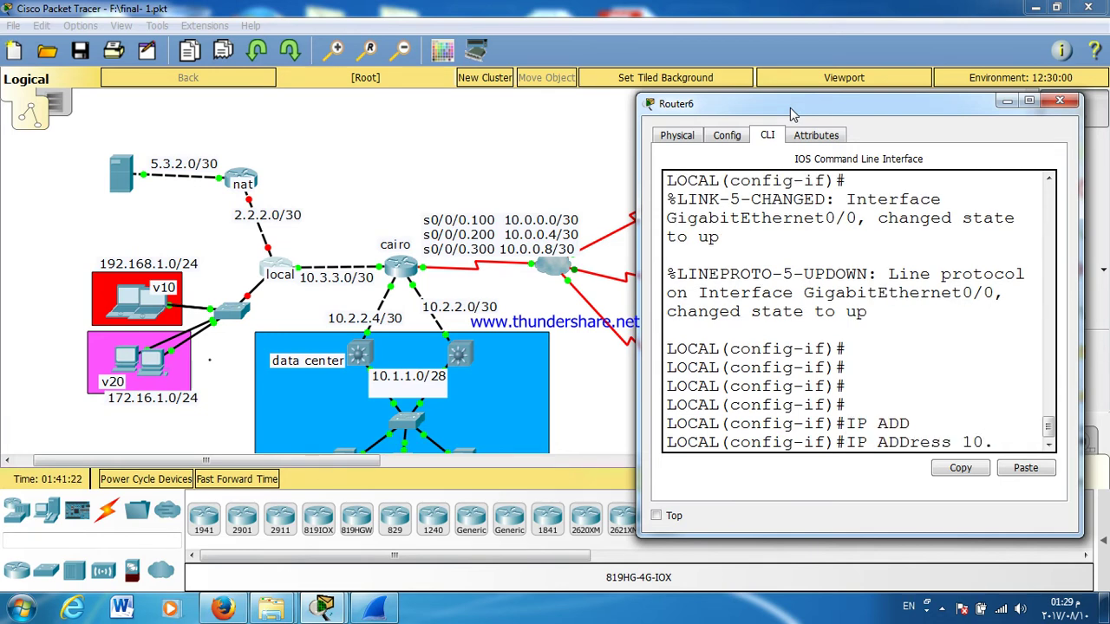
type("10.3.3.2 255.255.255.252")
key("Return")
key("Return")
key("Return")
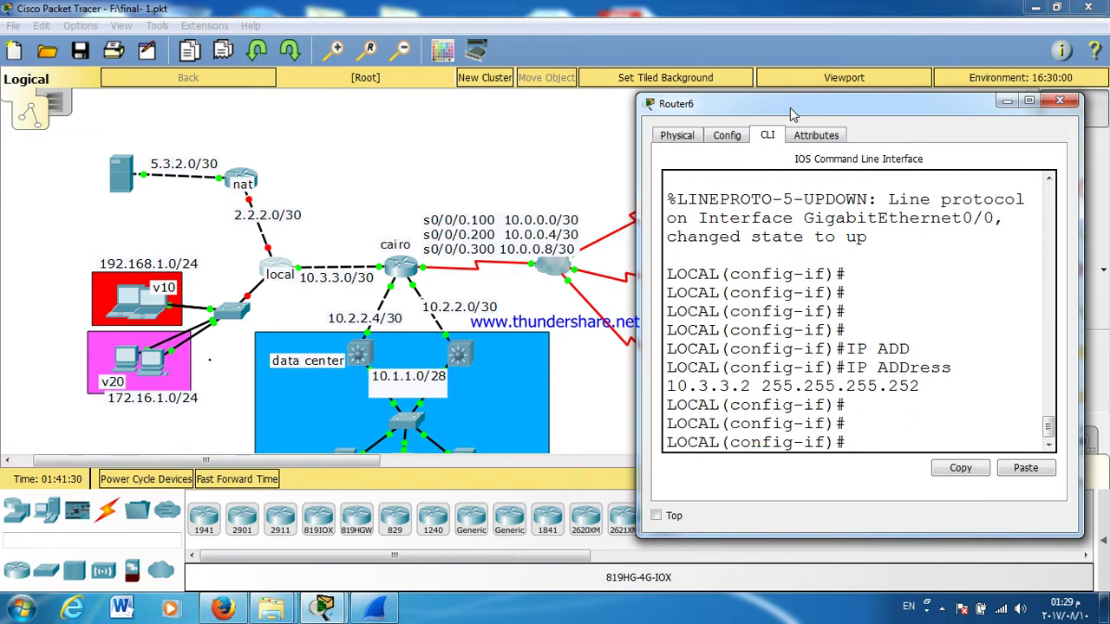
key("Return")
type("EX")
key("Return")
key("Return")
key("Return")
key("Return")
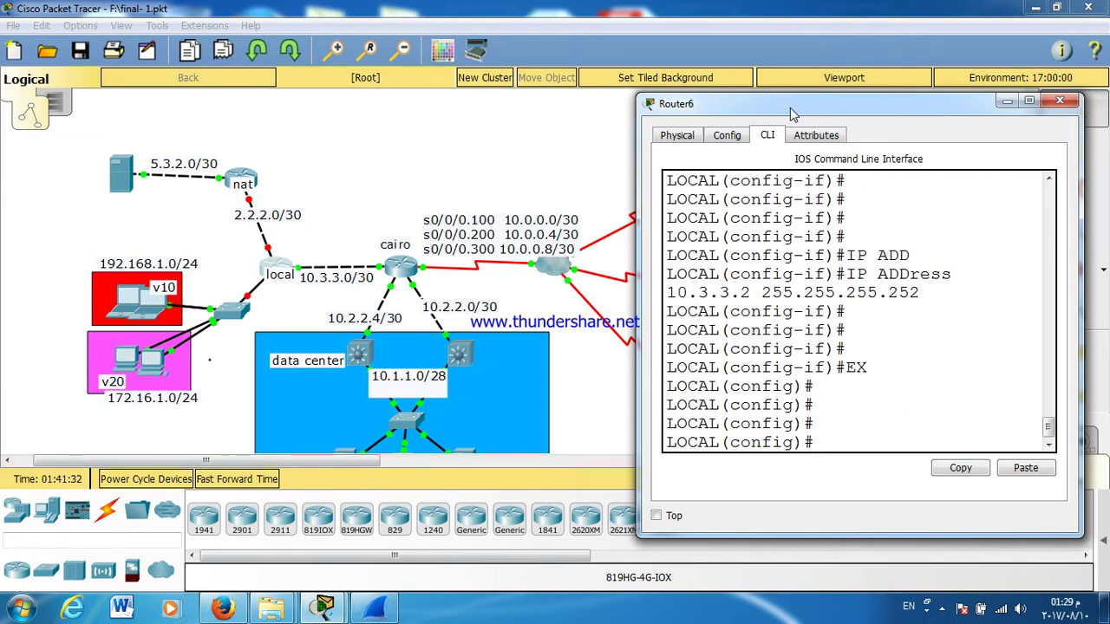
Step: Enable G0/1 with IP address 2.2.2.1 255.255.255.252 and exit the interface
type("INT G")
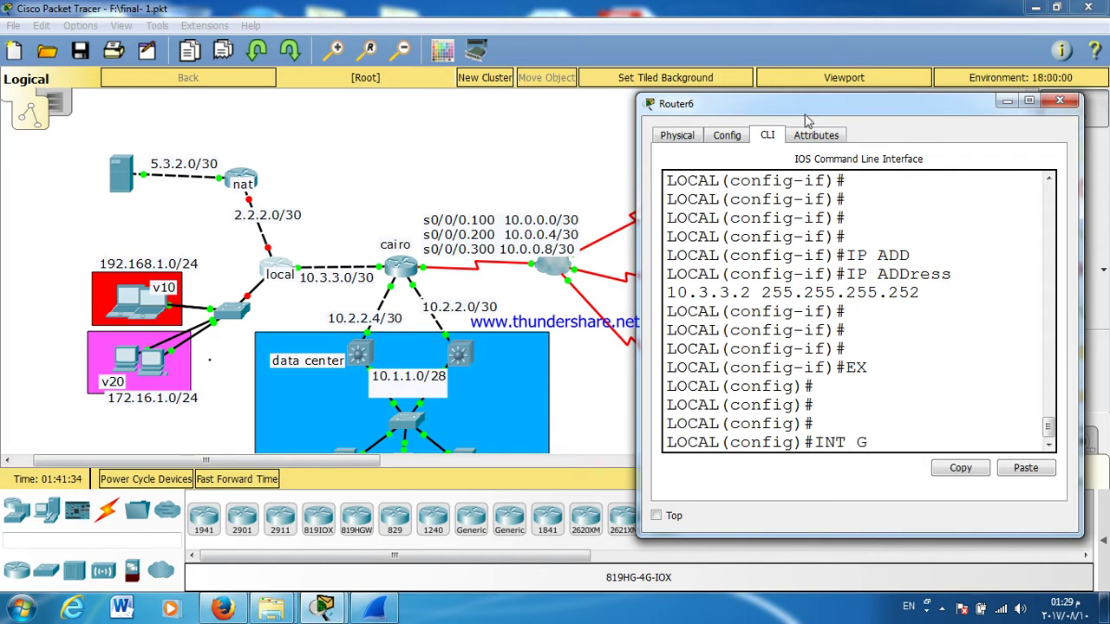
type("0/1")
key("Return")
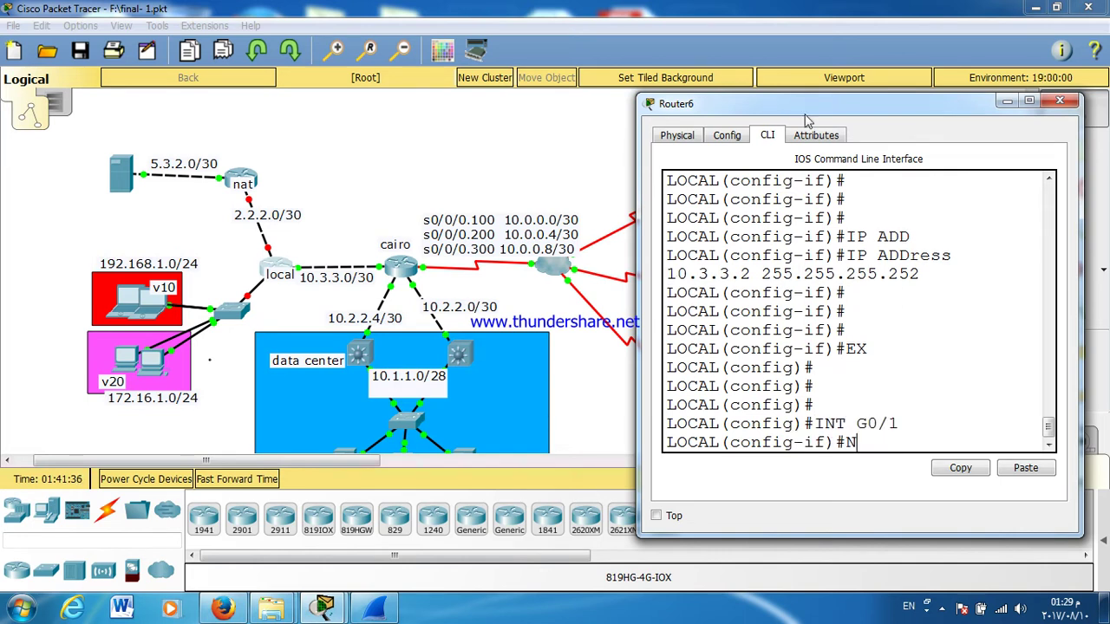
type("NO SH")
key("Tab")
key("Return")
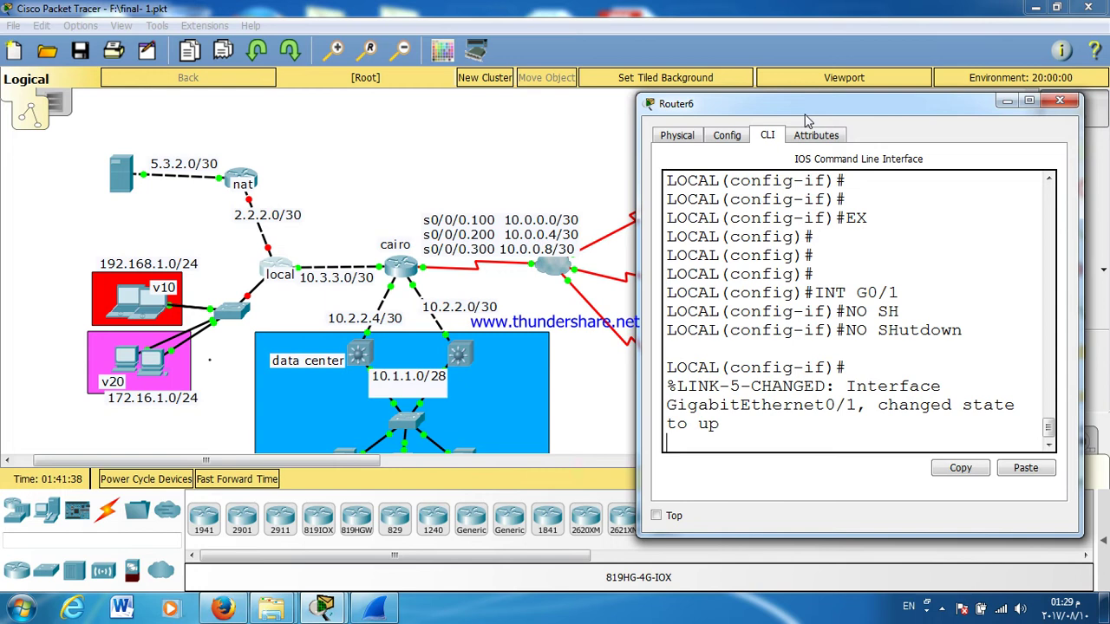
key("Return")
key("Return")
key("Return")
key("Return")
type("IP ADD")
key("Tab")
type("2.")
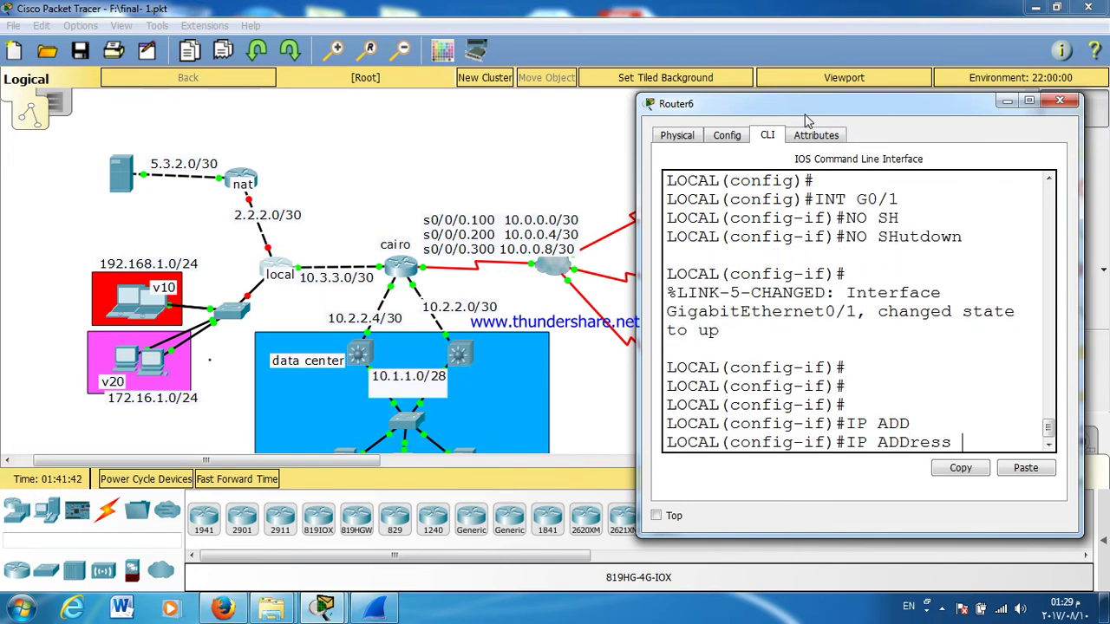
type("2.2.1 25")
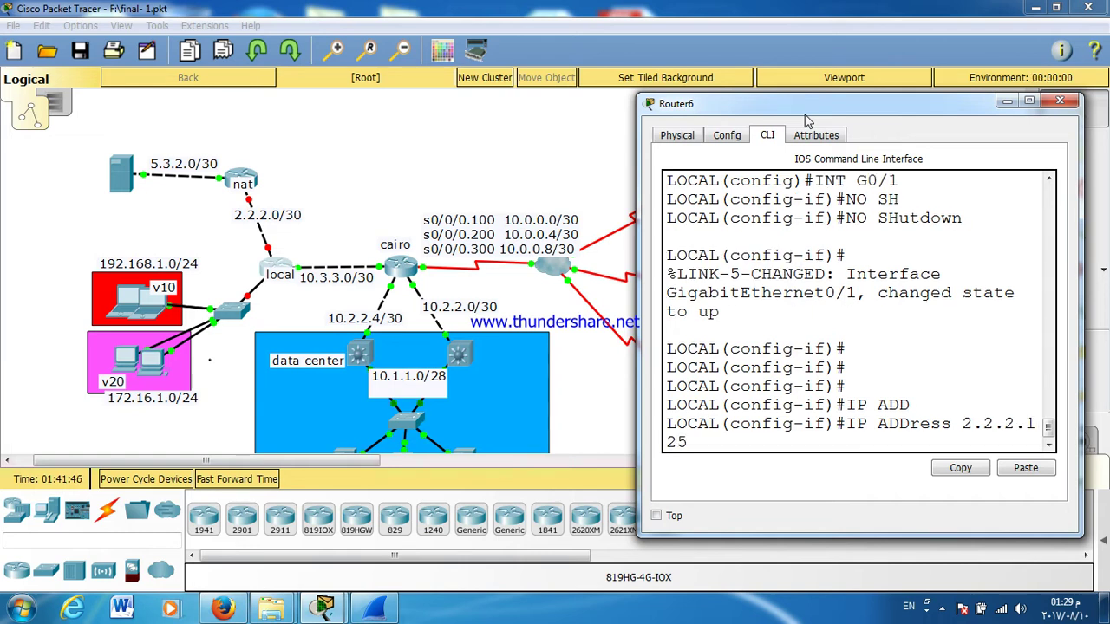
type("5.255.255.2")
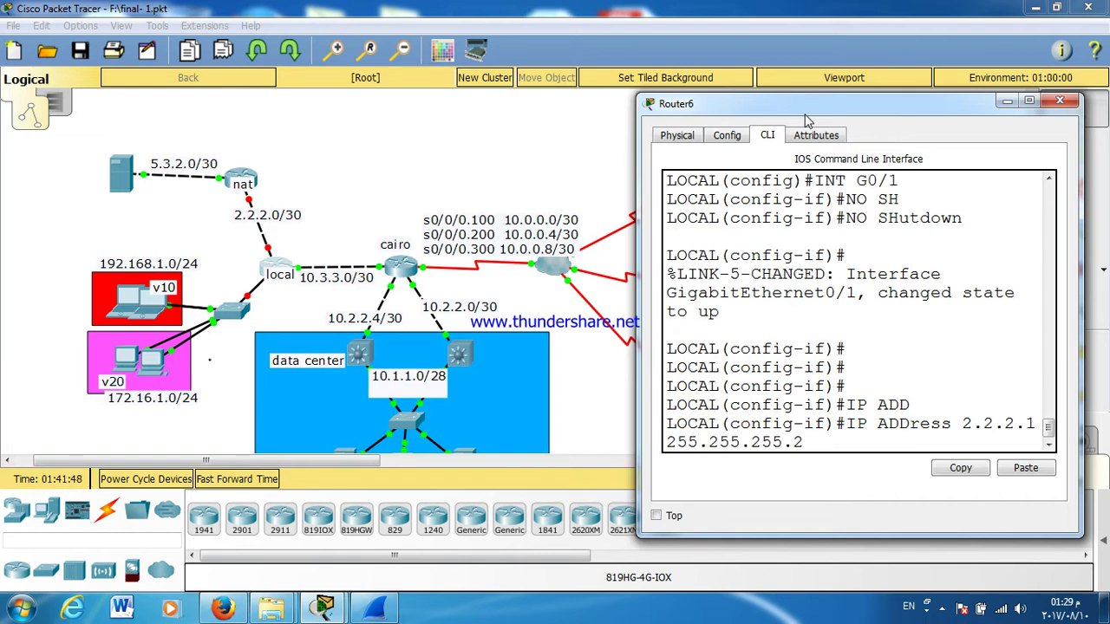
type("52")
key("Return")
key("Return")
key("Return")
type("EX")
key("Return")
Step: Bring interface G0/2 up with no shutdown and widen the console window
type("INT ")
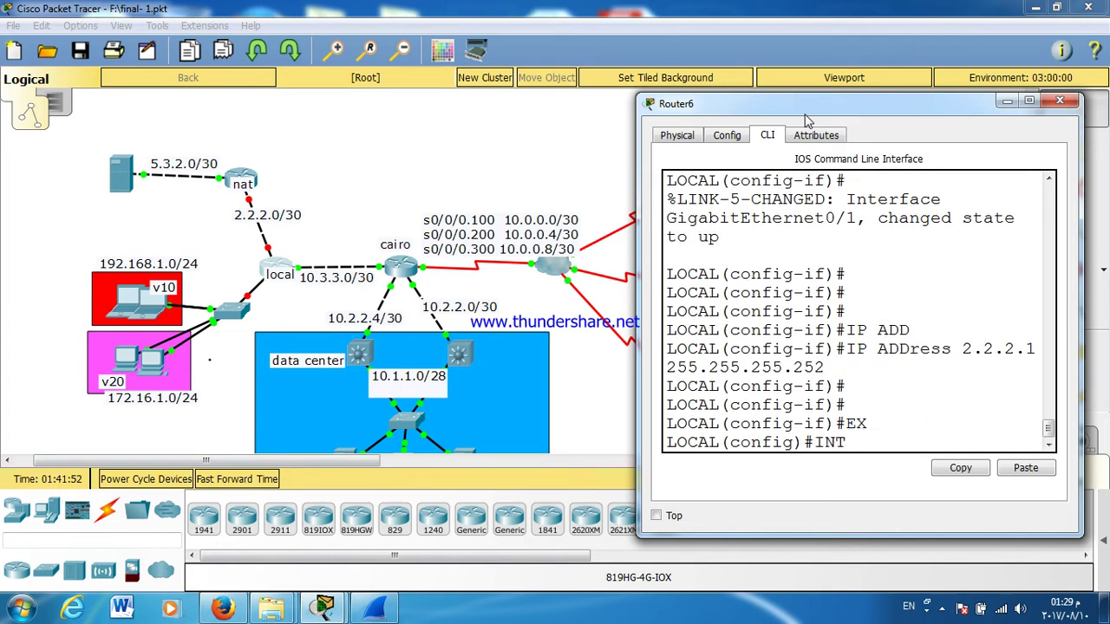
type("G0/2")
key("Return")
type("NO SH")
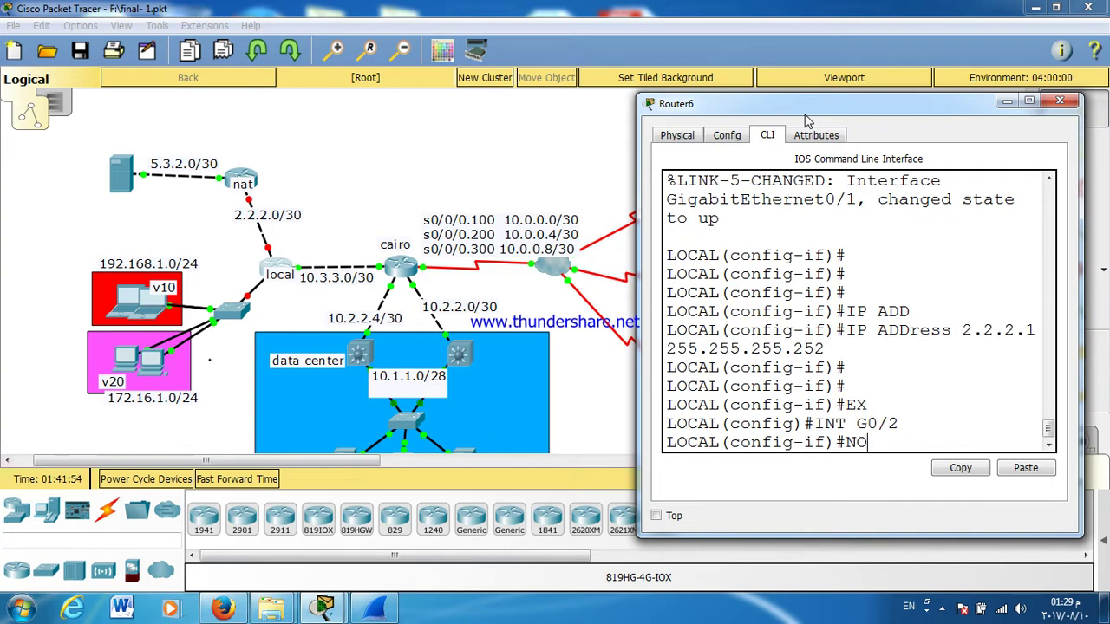
key("Tab")
key("Return")
key("Return")
key("Return")
key("Return")
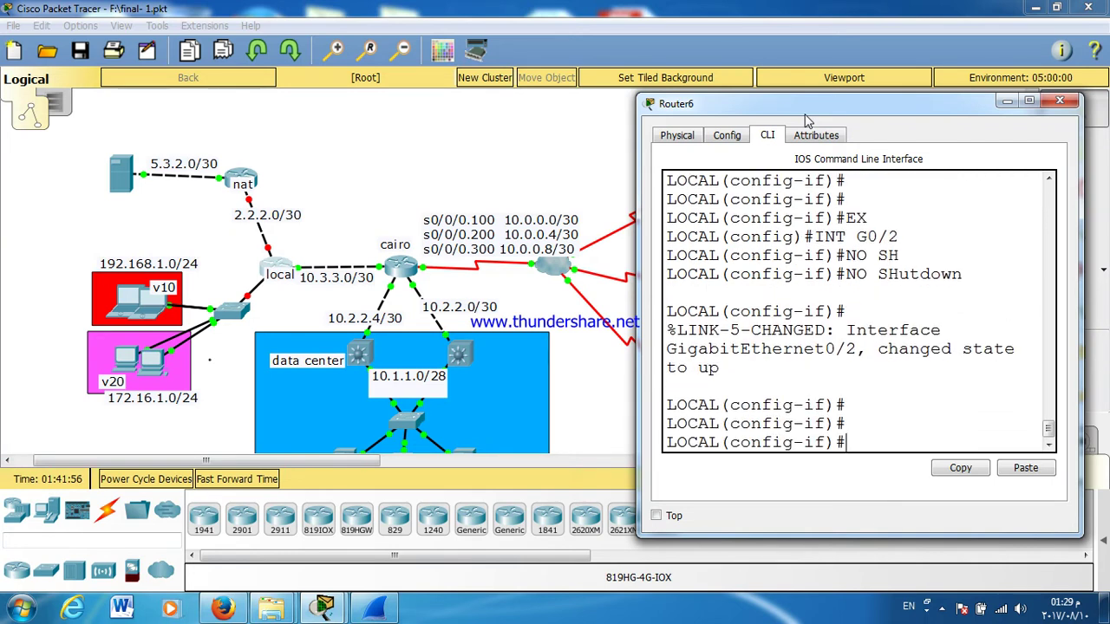
left_click_drag(637, 200, 587, 200)
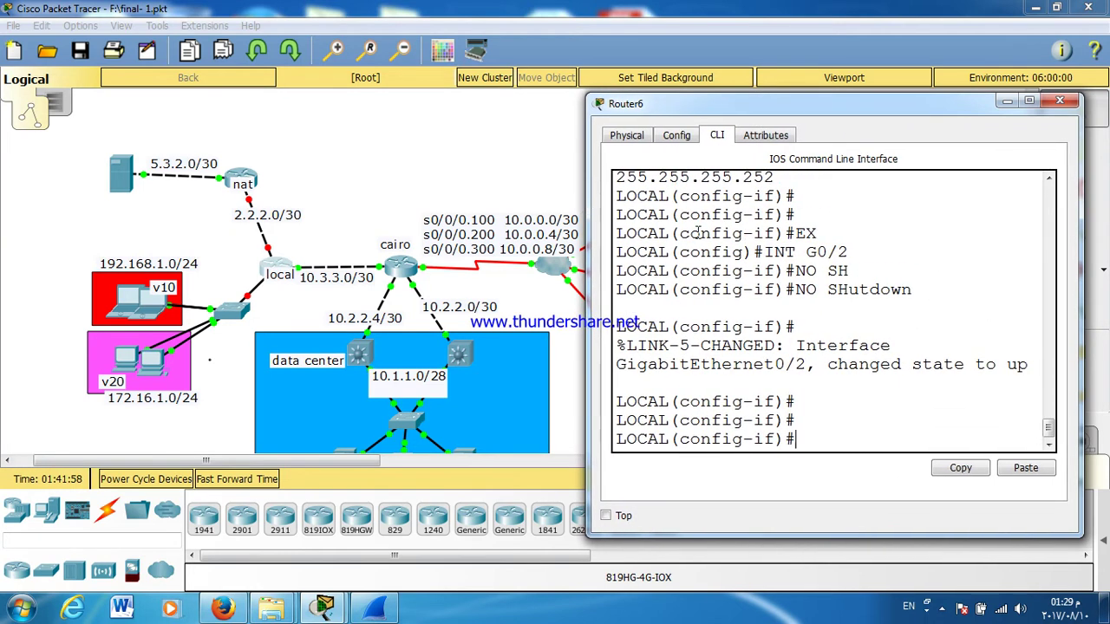
Step: Cable the local router's GigabitEthernet0/1 and GigabitEthernet0/2, then advance simulation time
left_click(274, 265)
left_click(274, 264)
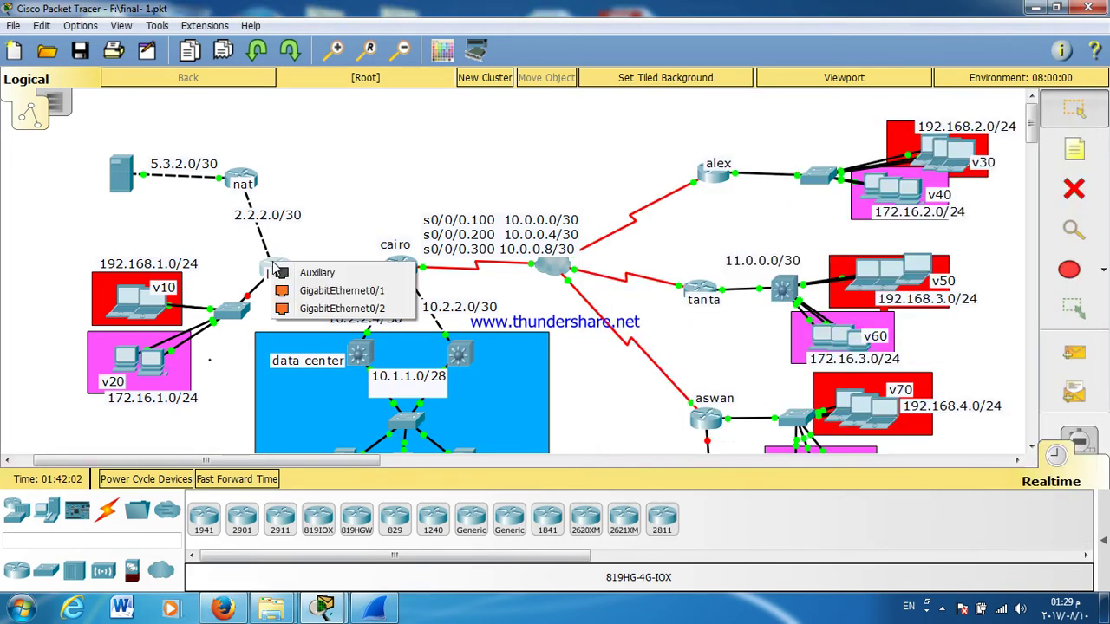
left_click(300, 298)
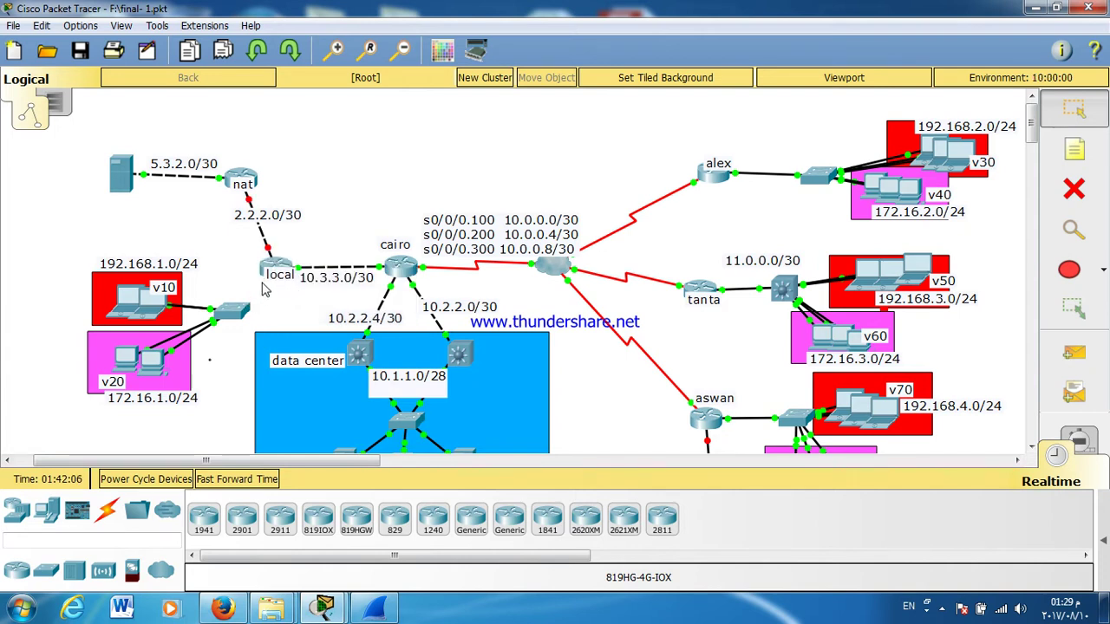
left_click(276, 266)
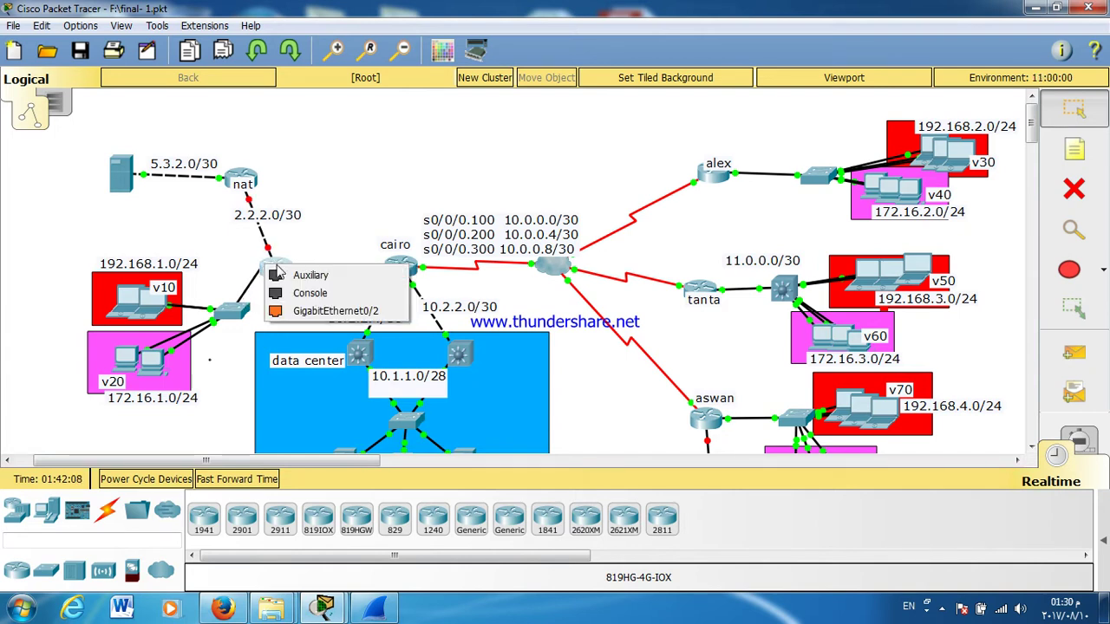
left_click(303, 312)
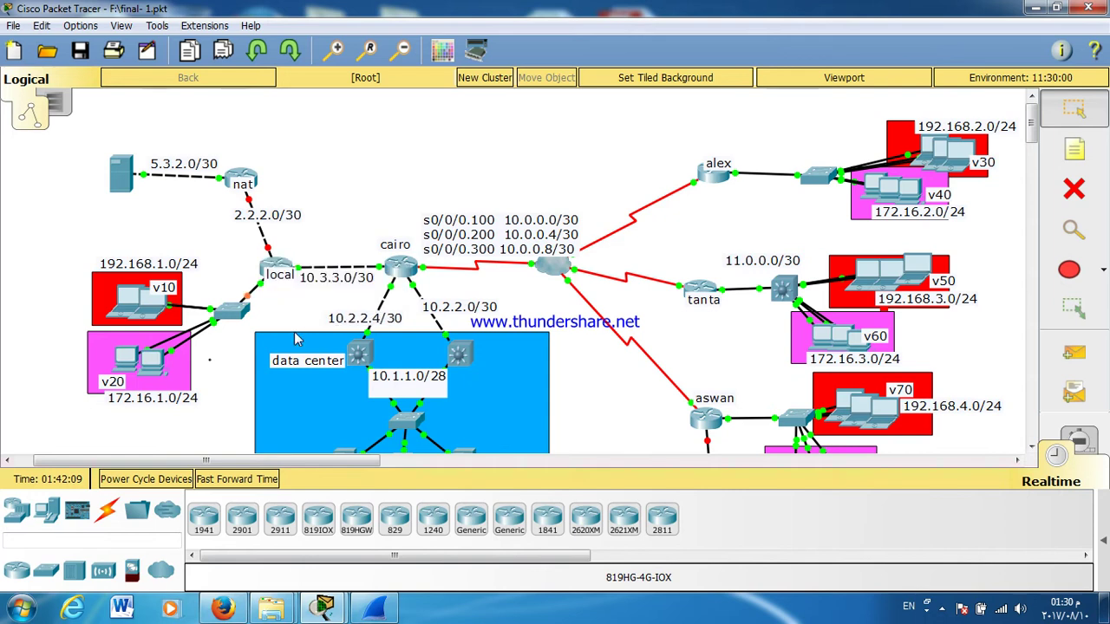
left_click(254, 479)
Step: Return to the local router's widened command line and leave interface configuration
left_click(283, 271)
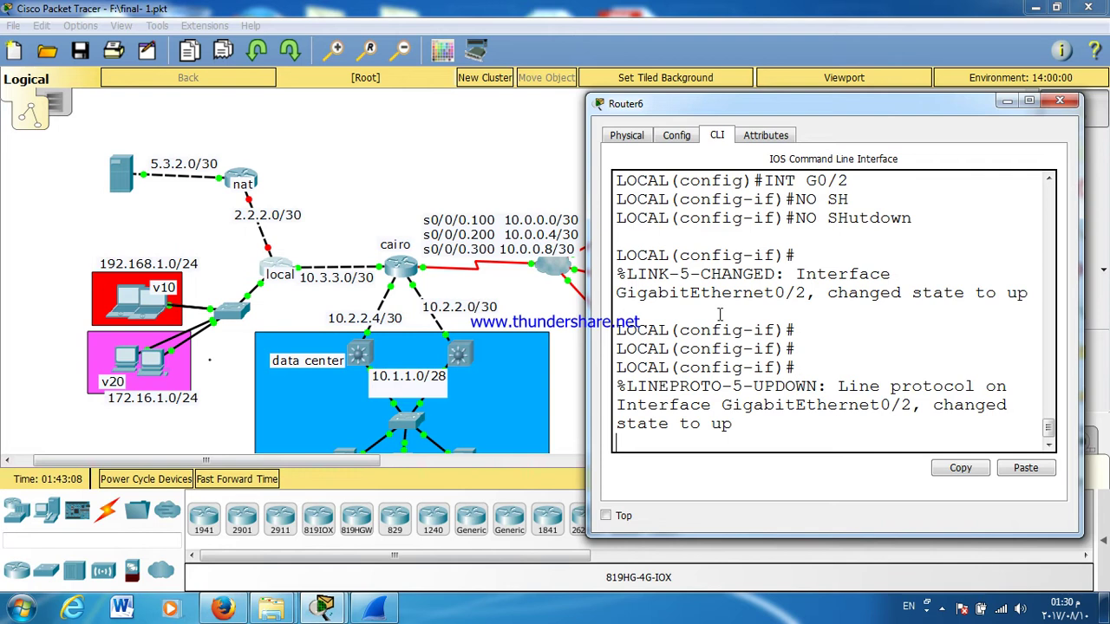
left_click(580, 271)
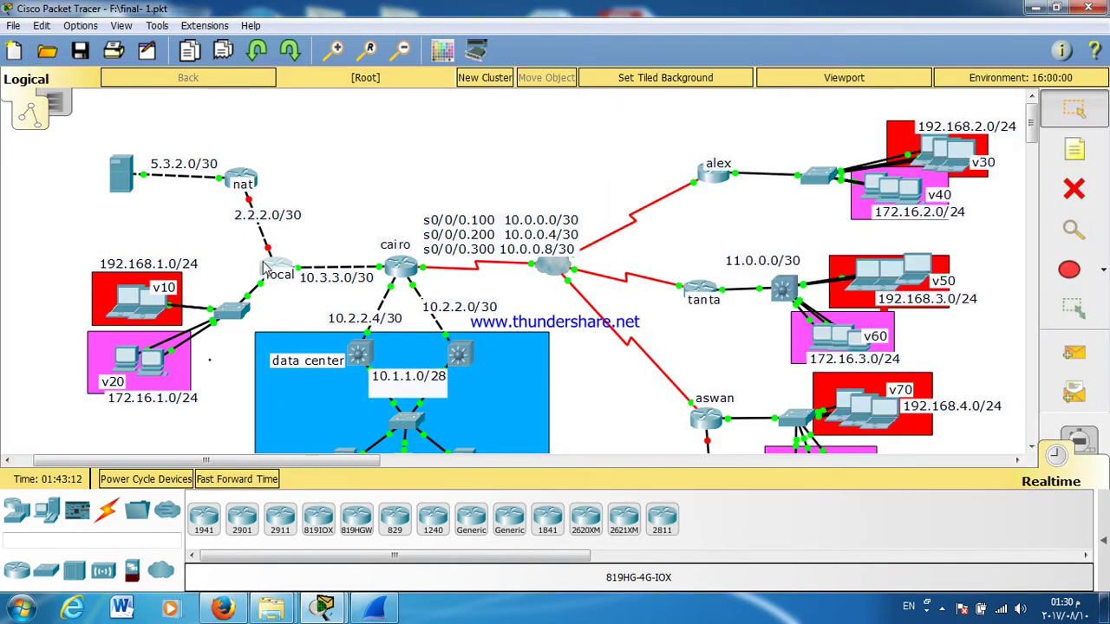
left_click(270, 268)
left_click_drag(587, 162, 417, 162)
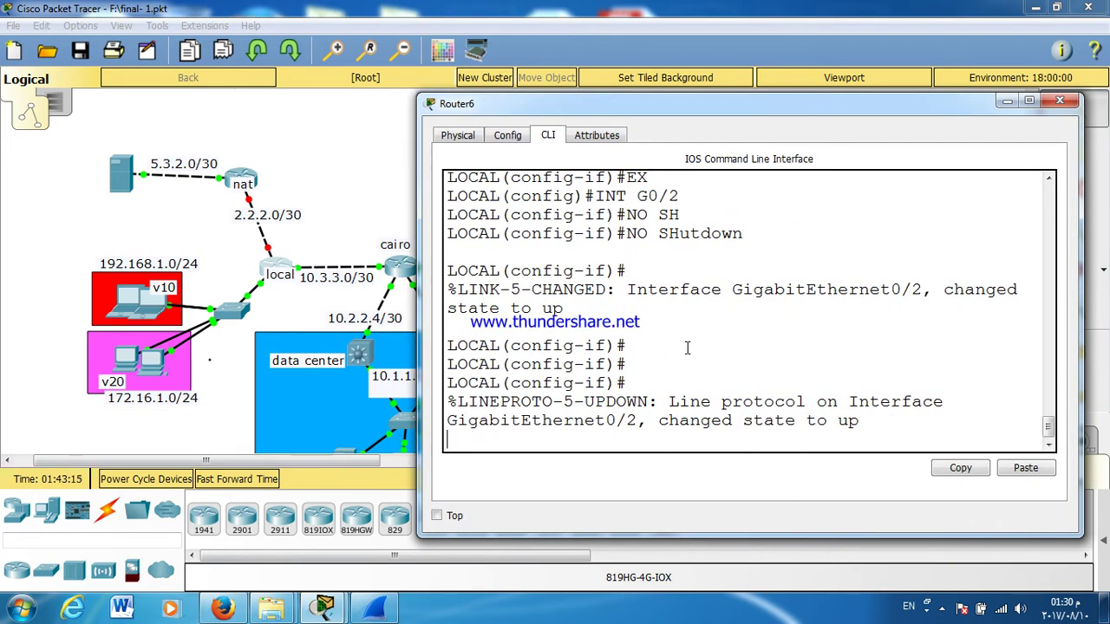
key("Return")
key("Return")
key("Return")
key("Return")
key("Return")
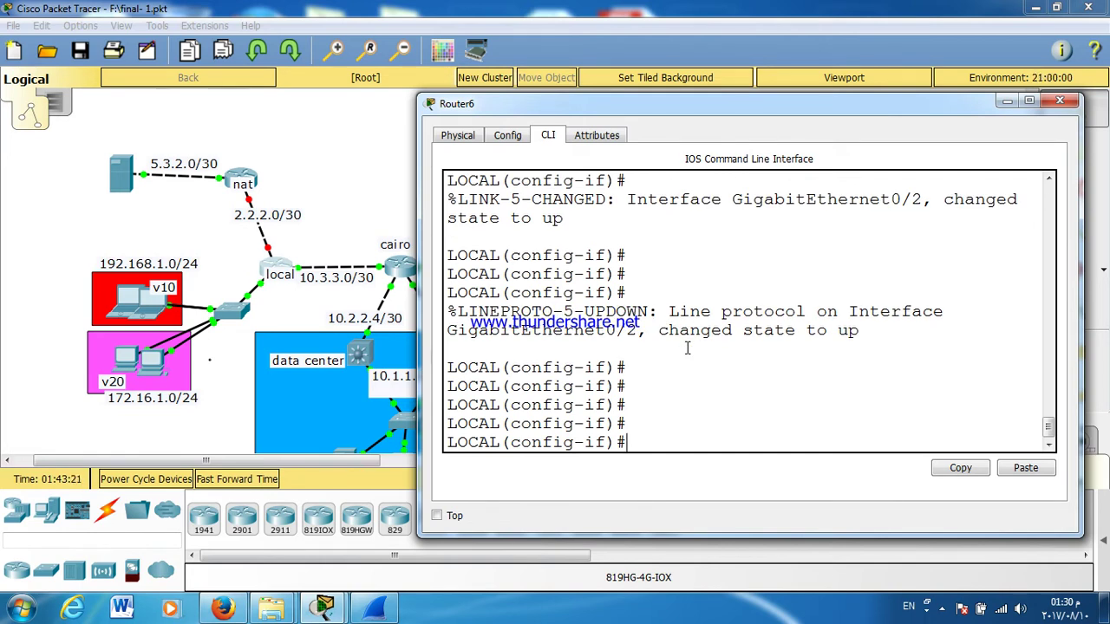
type("EX")
key("Return")
Step: Create subinterface G0/2.10 with dot1Q VLAN 10 and address 192.168.1.1 255.255.255.0
type("INT G0")
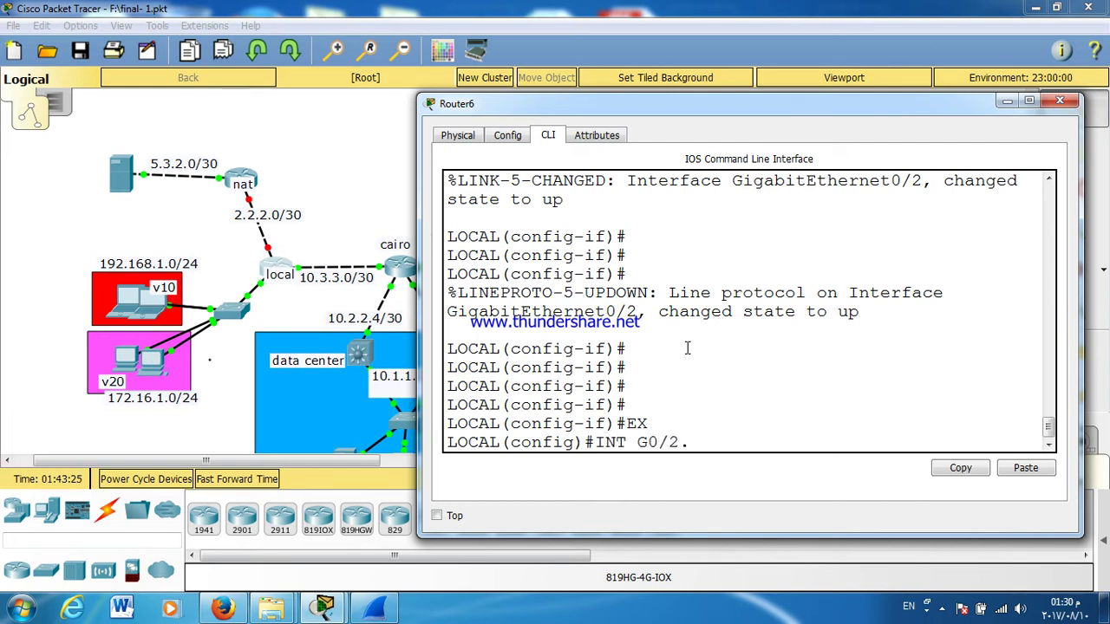
type("/2.10")
key("Return")
key("Return")
key("Return")
type("ENcapsulation D")
key("Tab")
type("D")
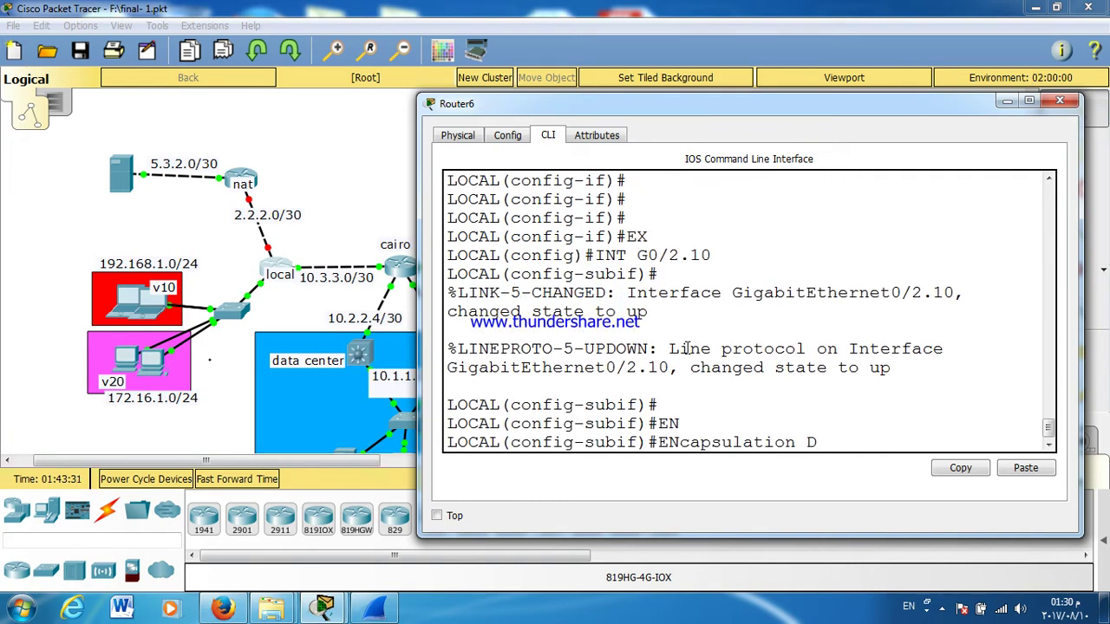
key("Tab")
type("10")
key("Return")
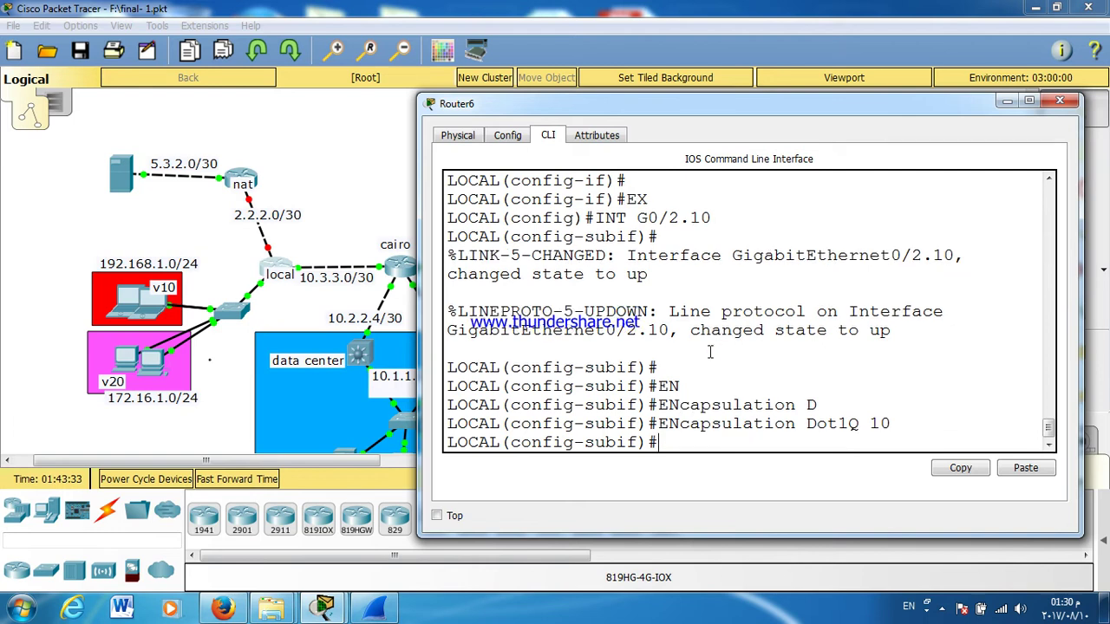
key("Return")
type("IP ADD")
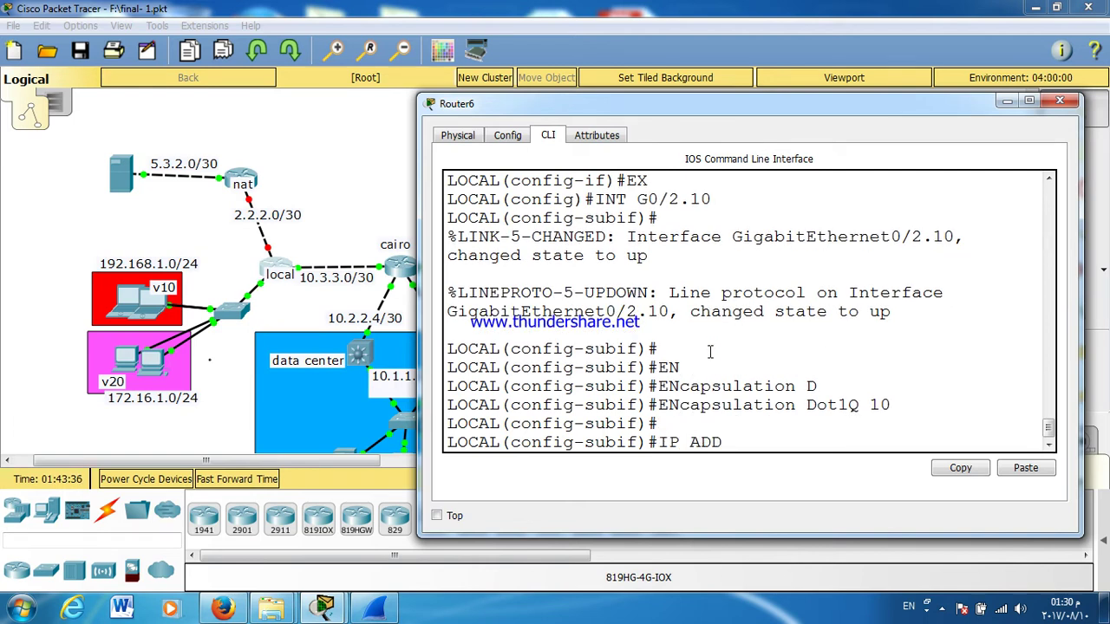
key("Tab")
type("19")
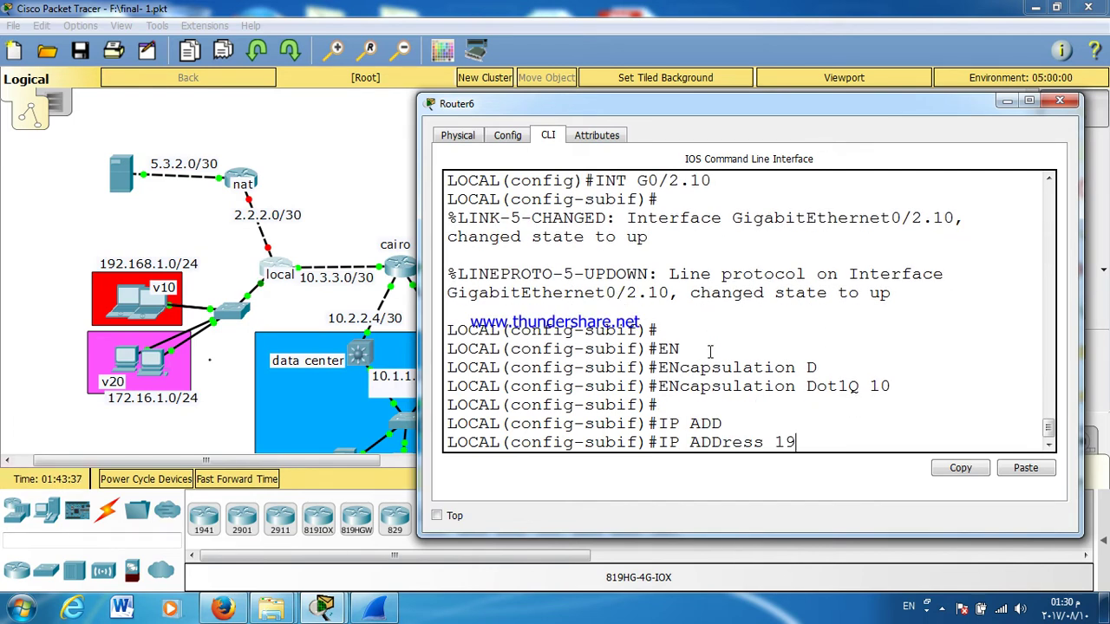
type("2.168.1. ")
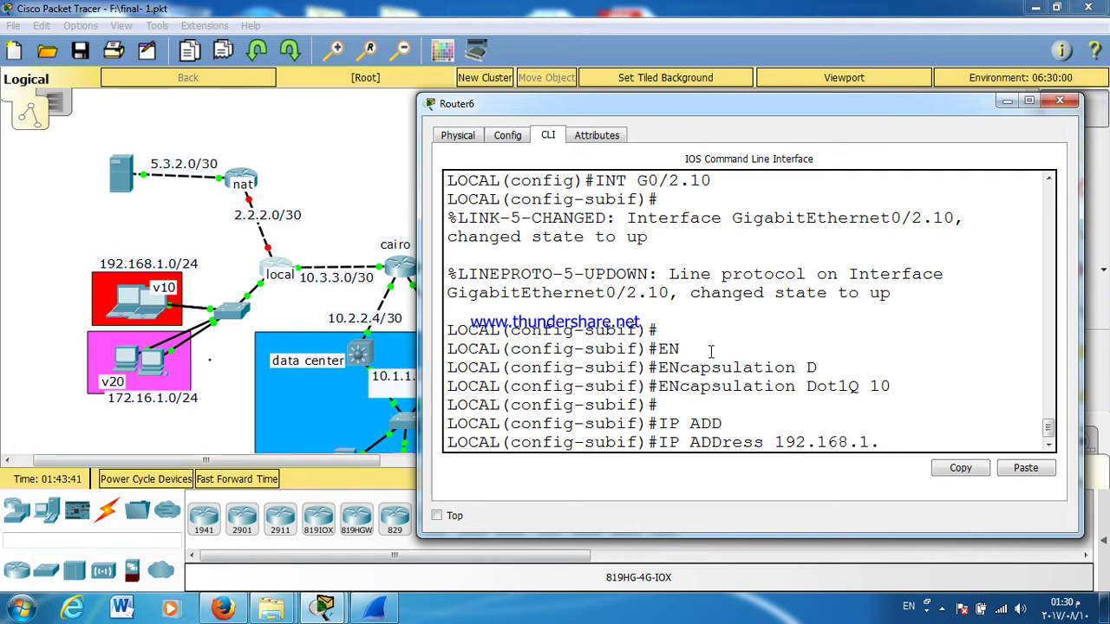
type("1 255.255.255.0")
key("Return")
type("EX")
key("Return")
Step: Create subinterface G0/2.20 with dot1Q VLAN 20 and address 172.16.1.1 255.255.255.0
type("INT G0/2.20")
key("Return")
key("Return")
type("E")
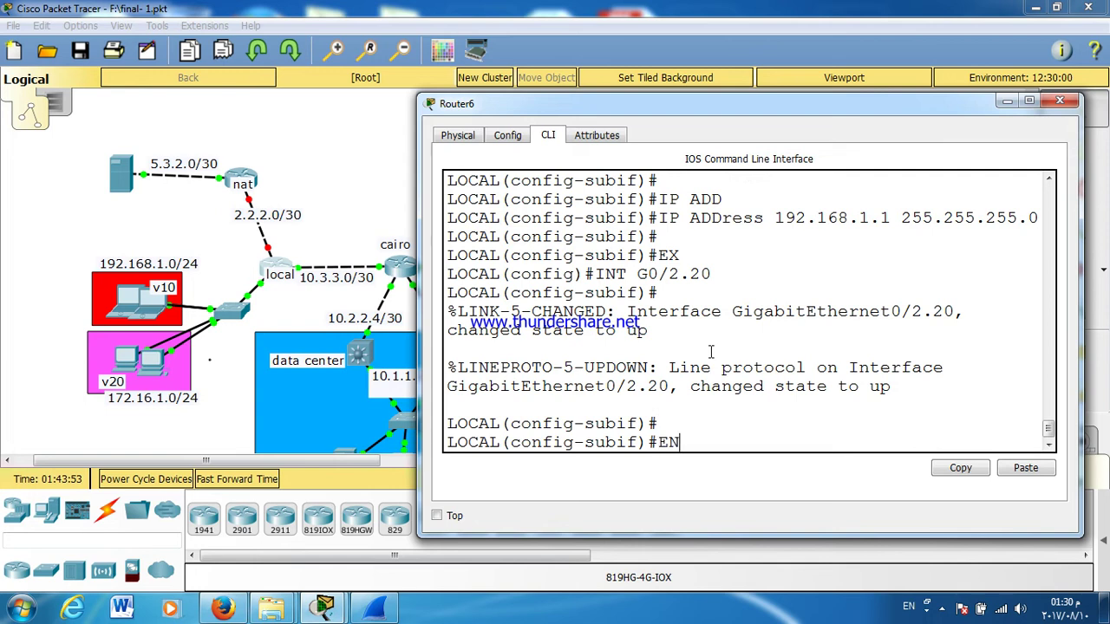
type("N")
key("Tab")
type("D")
key("Tab")
type("20")
key("Return")
type("IP ADD")
key("Tab")
type("172.16.")
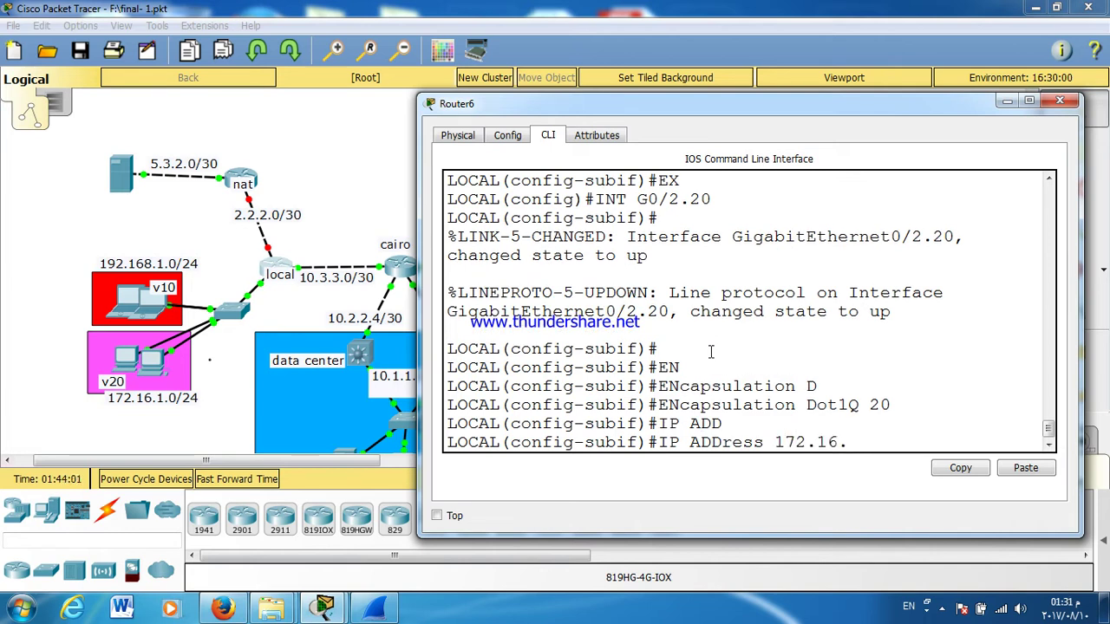
type("1.1 255.255.255.0")
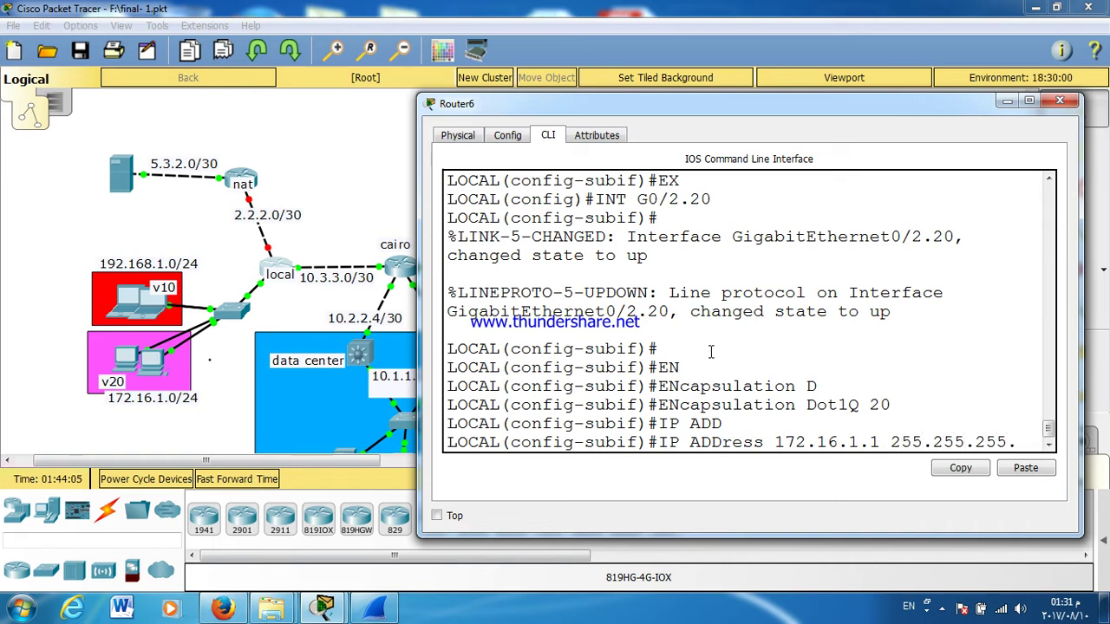
key("Return")
key("Return")
key("Return")
key("Return")
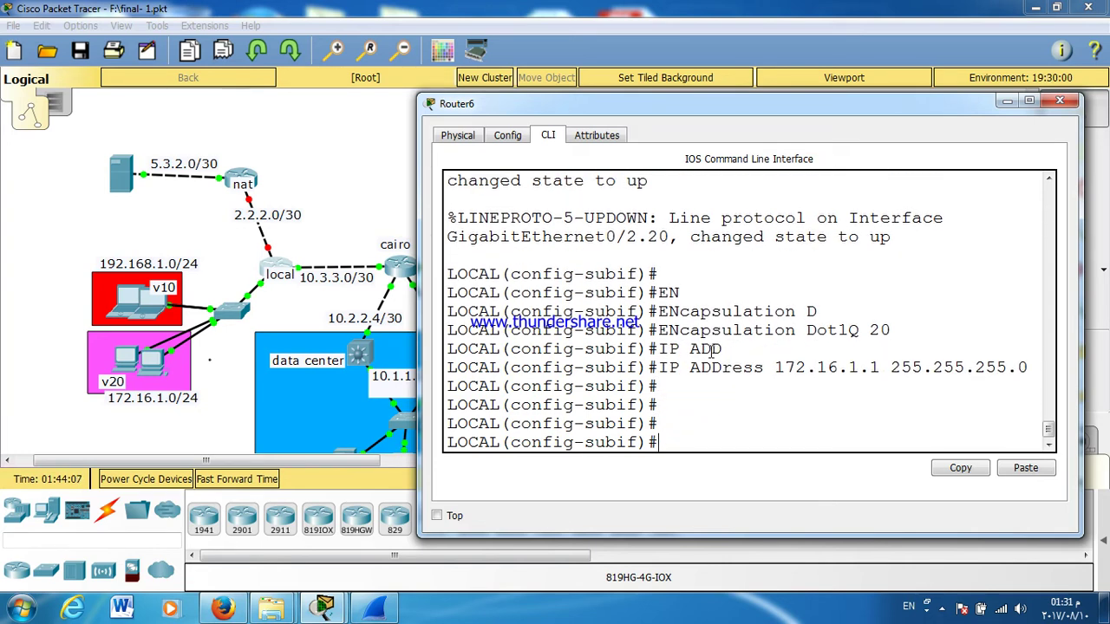
Step: Save the running configuration with wr and close the LOCAL router's window
key("ctrl+z")
type("WR")
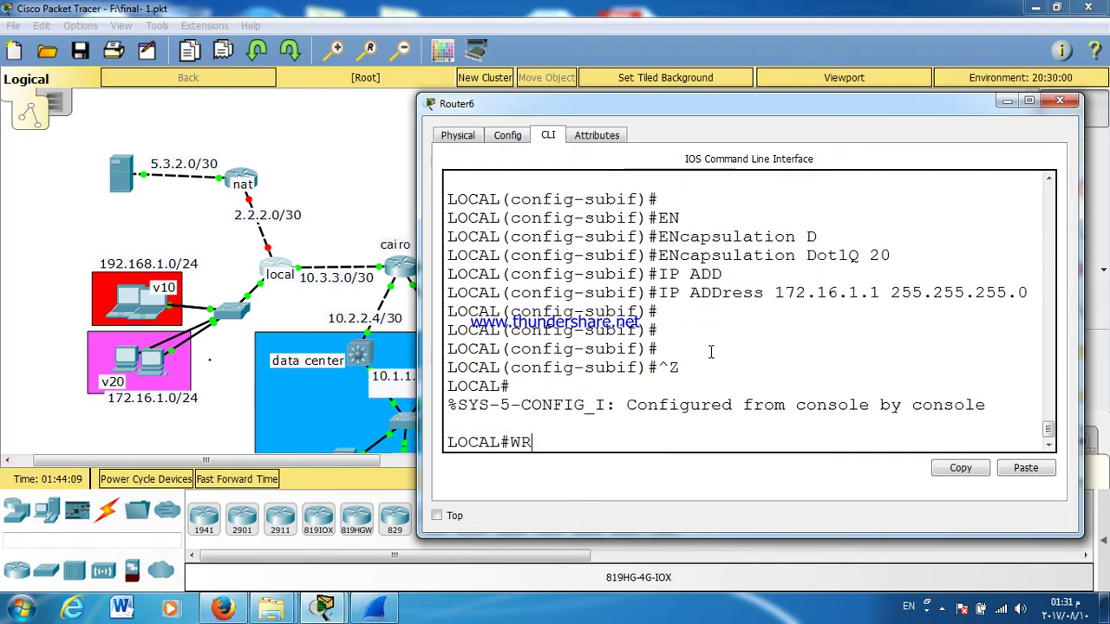
key("Return")
key("Return")
key("Return")
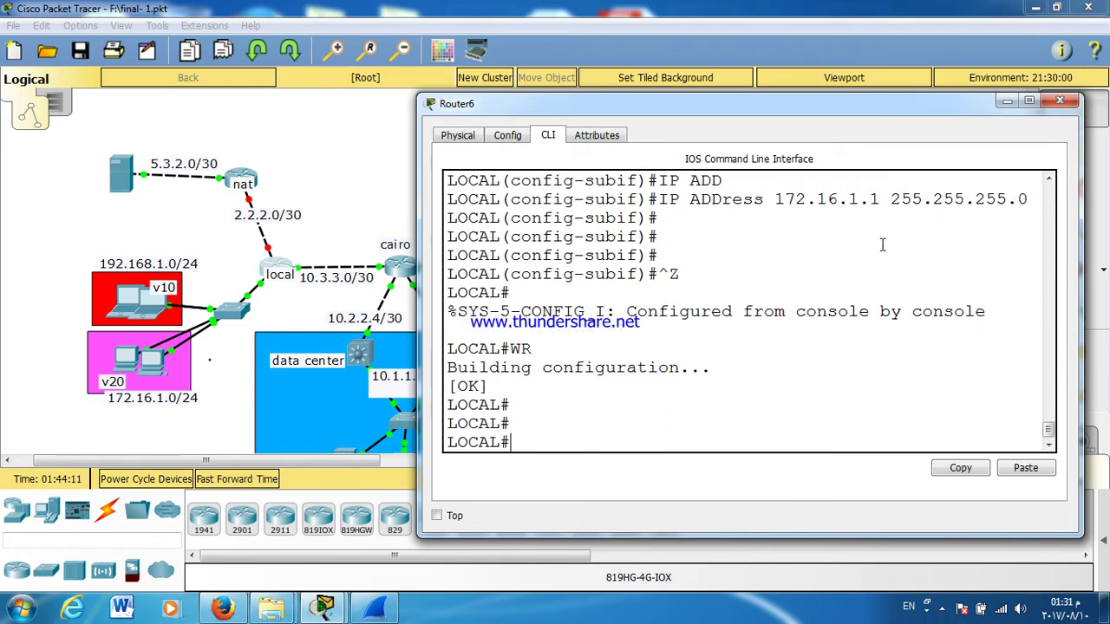
left_click(1059, 102)
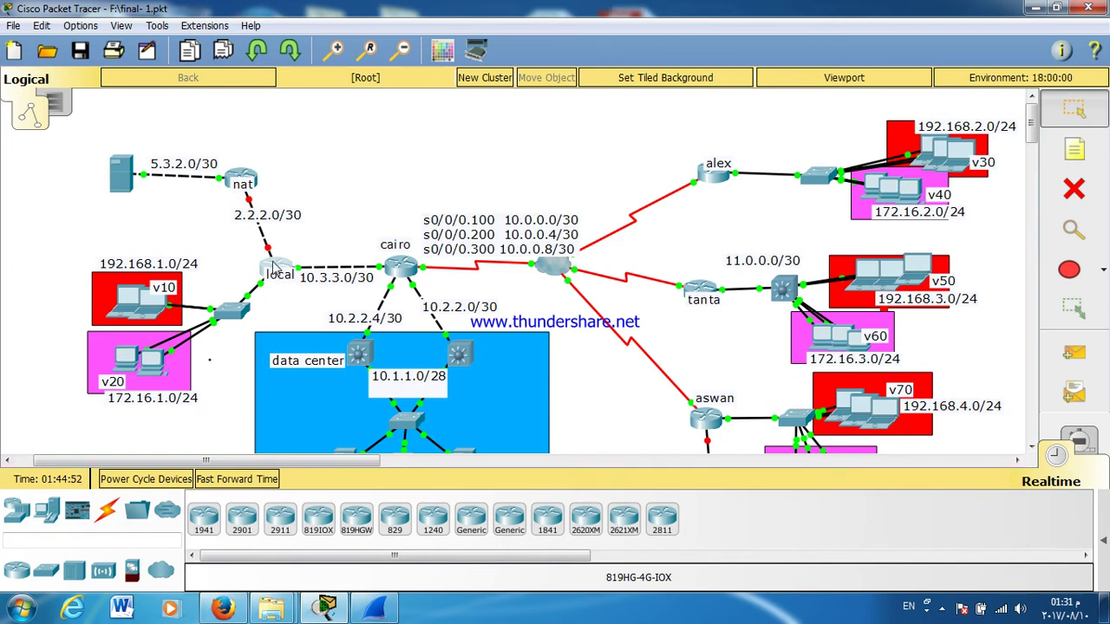
Step: Open the nat router's (Router5) CLI window from the Logical workspace
left_click(248, 180)
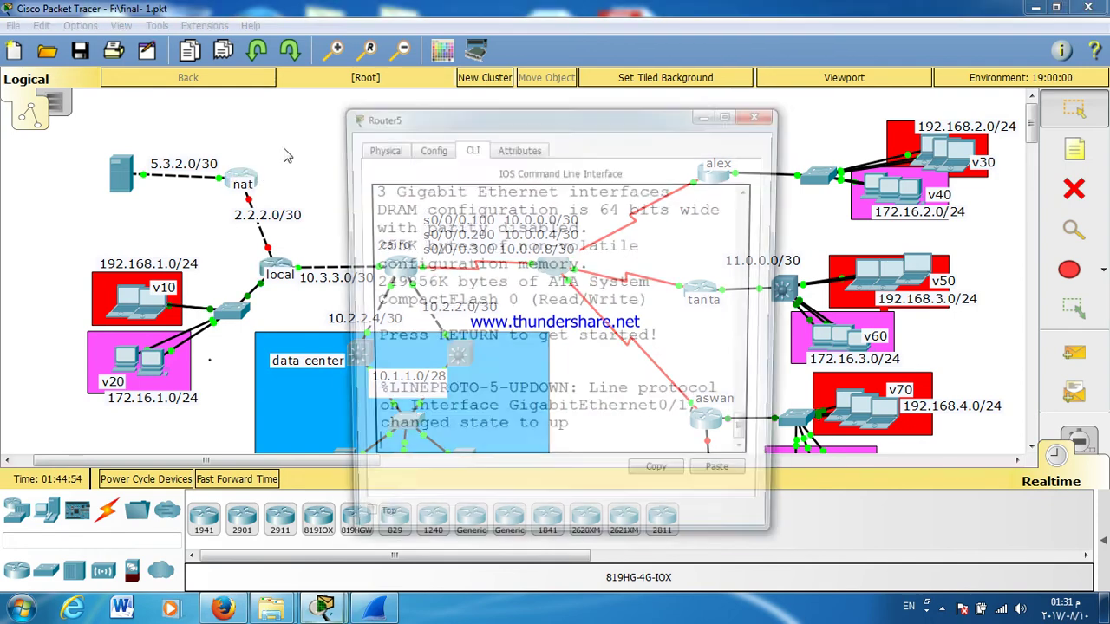
Step: Enter global configuration on the nat router and set its hostname to ADSL
left_click_drag(398, 124, 517, 104)
key("Return")
key("Return")
key("Return")
key("Return")
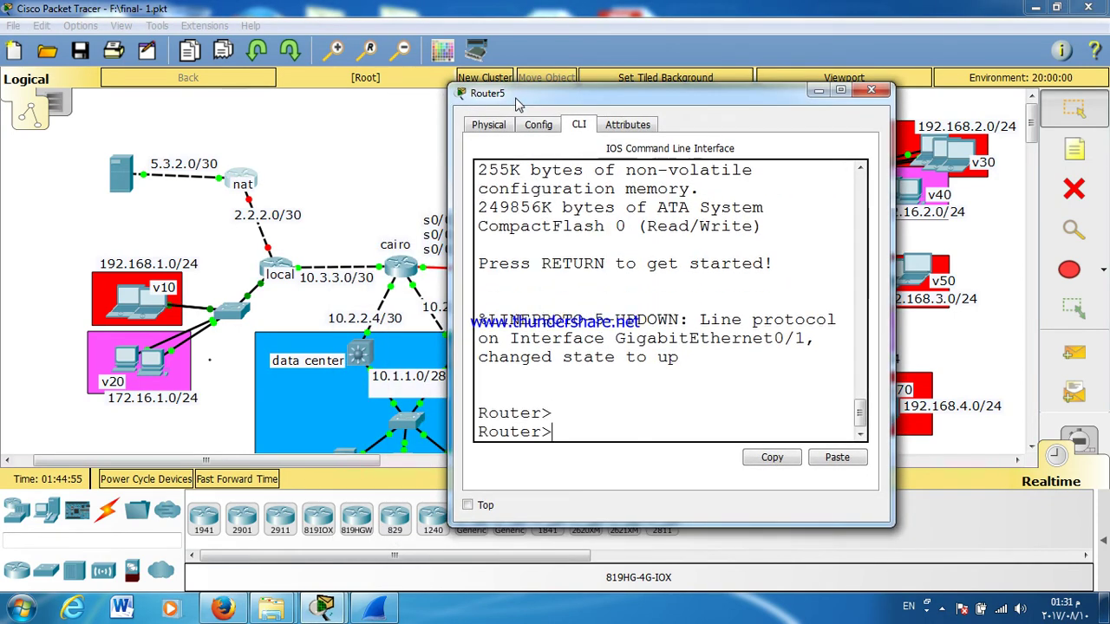
type("EN")
key("Return")
type("CONF T")
key("Return")
key("Return")
key("Return")
type("HOS")
key("Tab")
type("NAT")
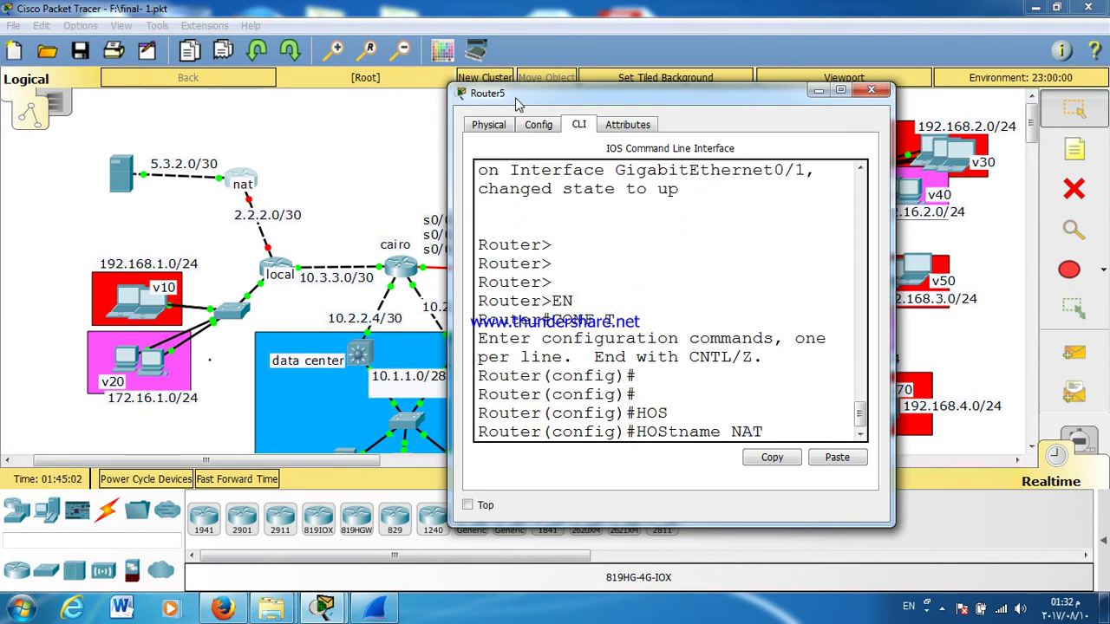
key("BackSpace")
key("BackSpace")
key("BackSpace")
type("ADSL")
key("Return")
key("Return")
key("Return")
key("Return")
Step: Bring interface G0/1 up with no shutdown
type("INT G0/0")
key("BackSpace")
type("1")
key("Return")
type("NO SH")
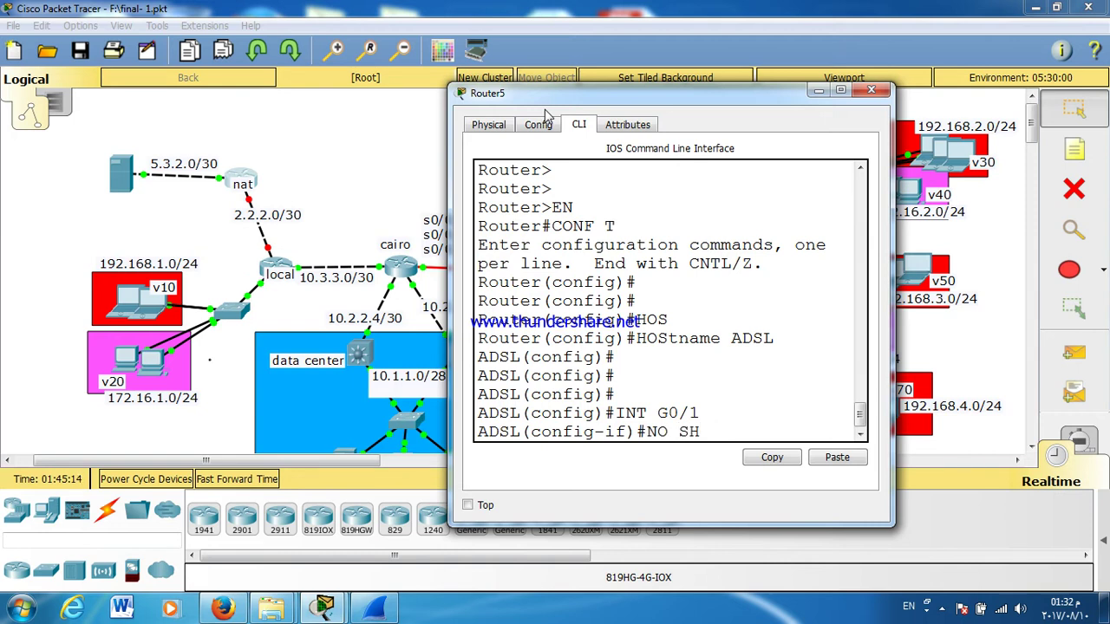
key("Tab")
key("Return")
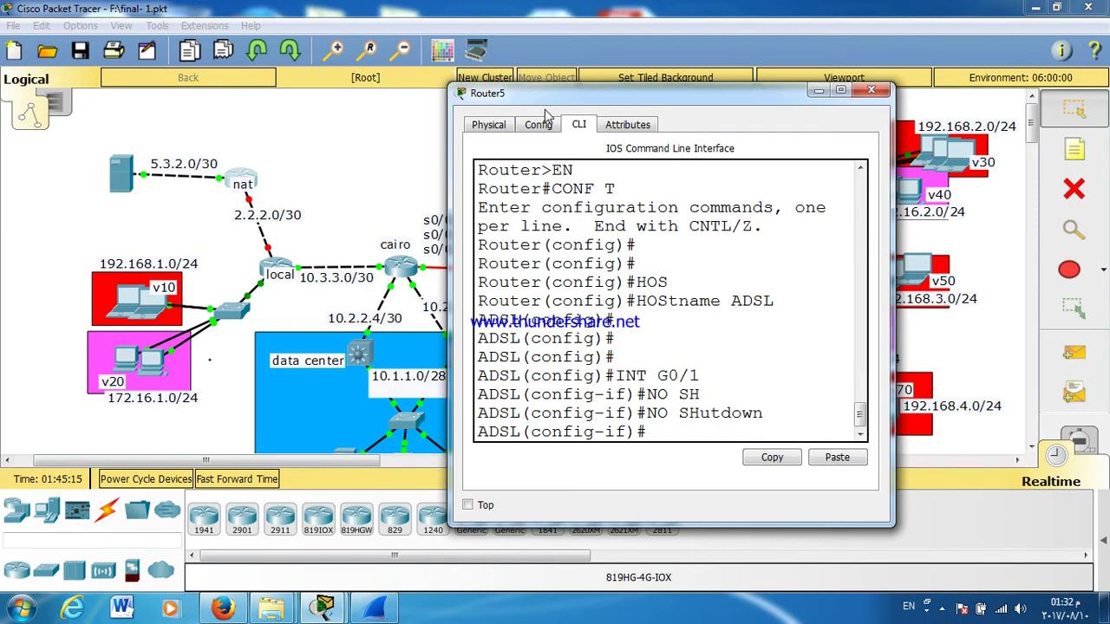
Step: Cable the nat router to the local router via GigabitEthernet0/2
left_click(248, 196)
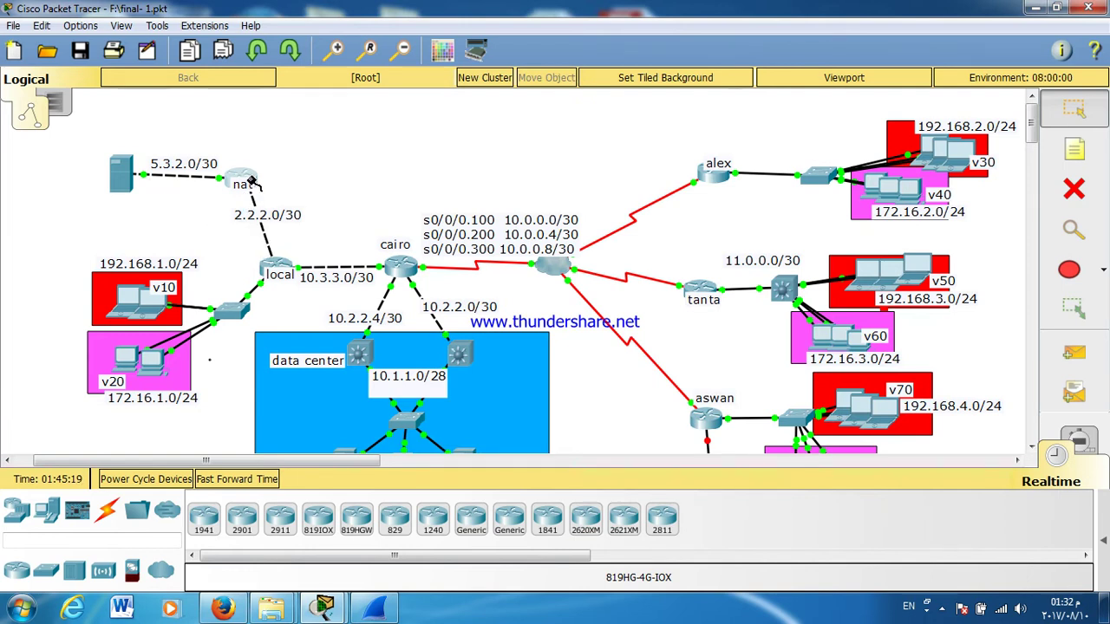
left_click(249, 173)
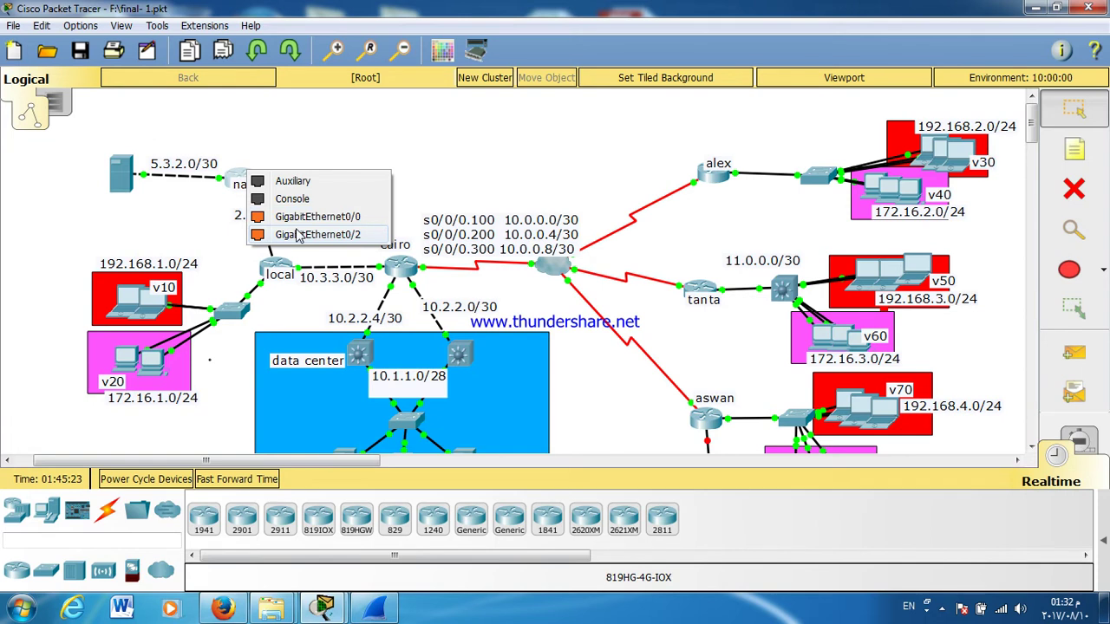
left_click(297, 235)
Step: Enable G0/0 and assign it 2.2.2.2 with a 255.255.255.0 mask
left_click(606, 258)
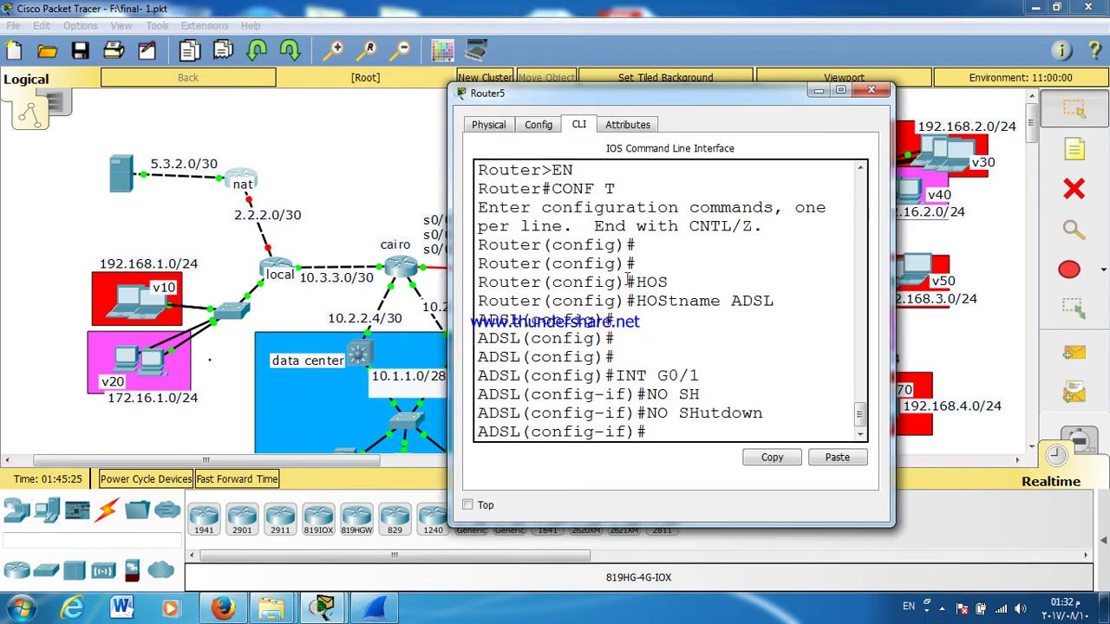
key("Up")
key("Up")
key("Up")
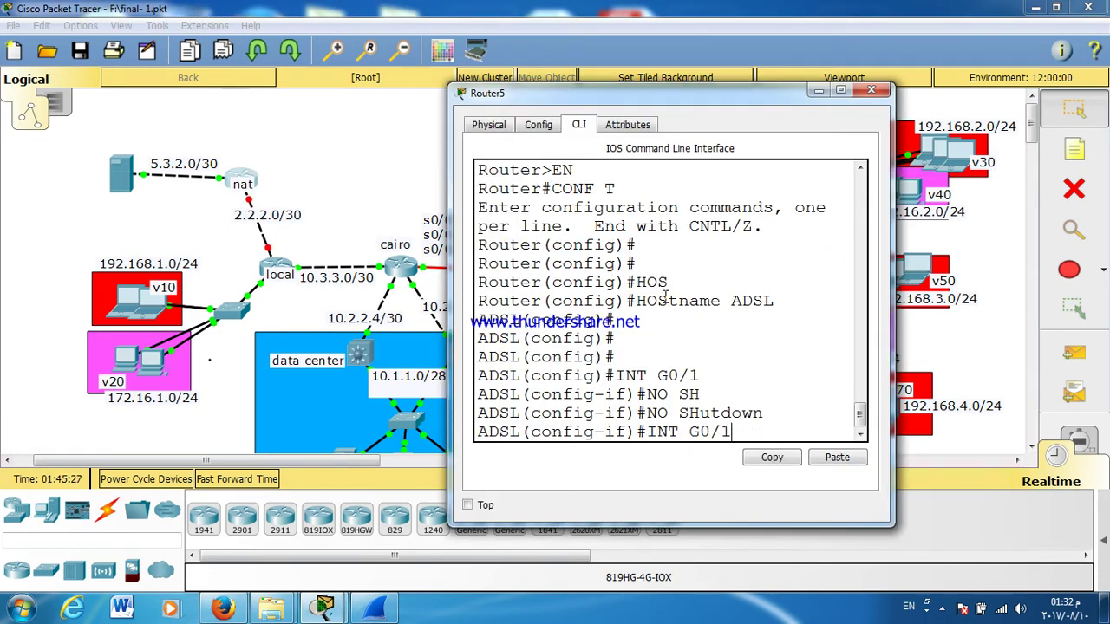
type("0")
key("Return")
key("Return")
key("Return")
type("NO SH")
key("Tab")
key("Return")
key("Return")
key("Return")
key("Return")
key("Return")
key("Return")
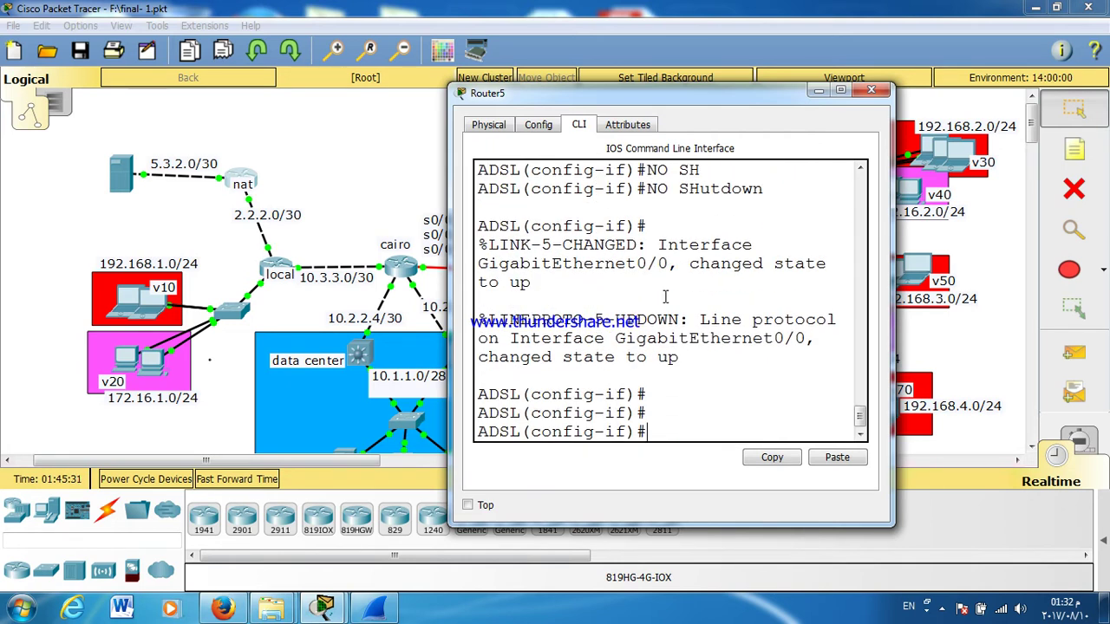
type("IP ADD")
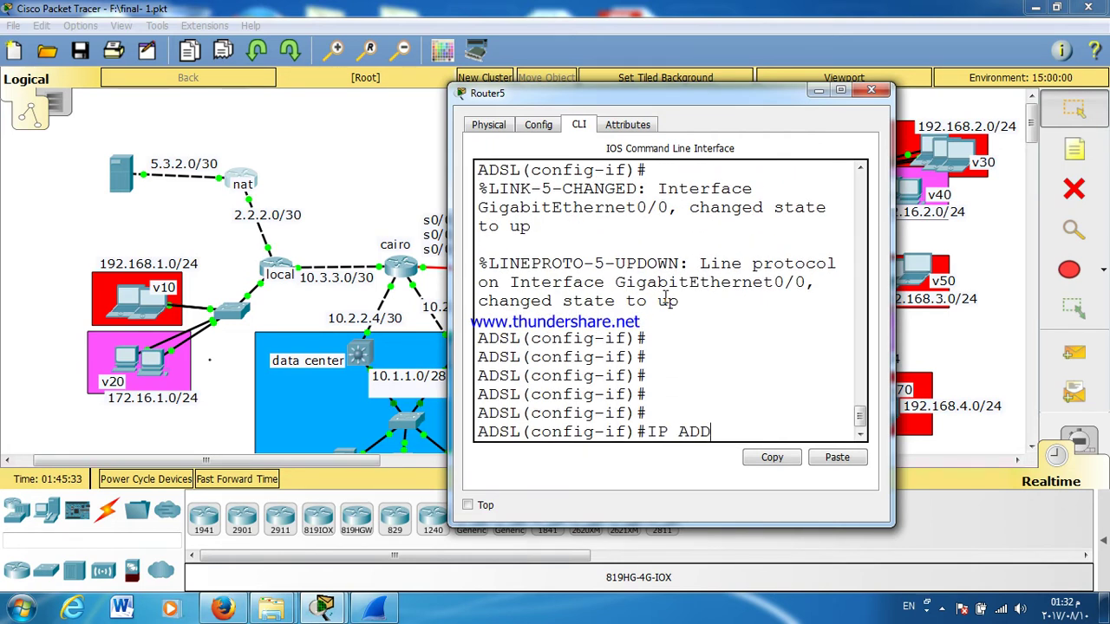
key("Tab")
type("2.2.2.2 255.25")
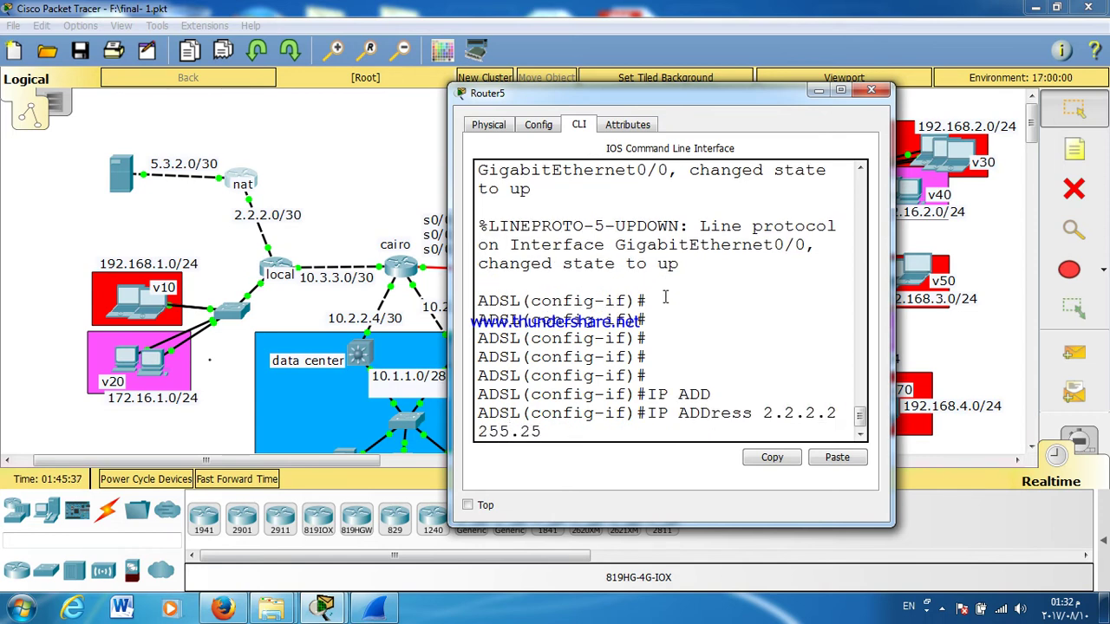
type("5.255.0")
key("Return")
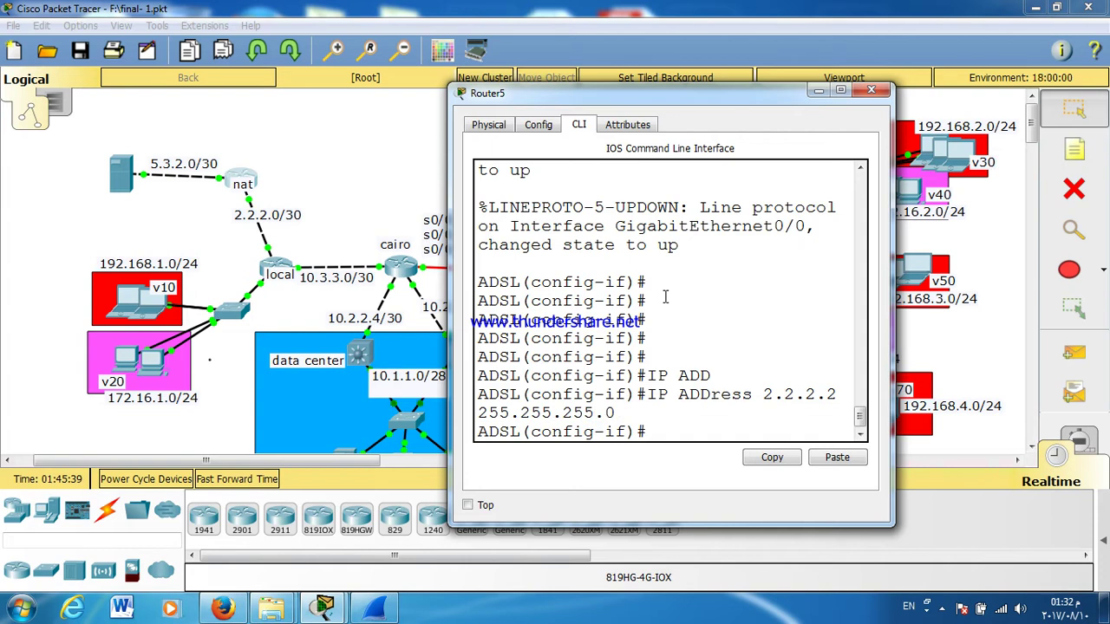
Step: Correct the G0/0 mask to 255.255.255.252, save with wr, and close the window
key("Up")
key("BackSpace")
type("252")
key("Return")
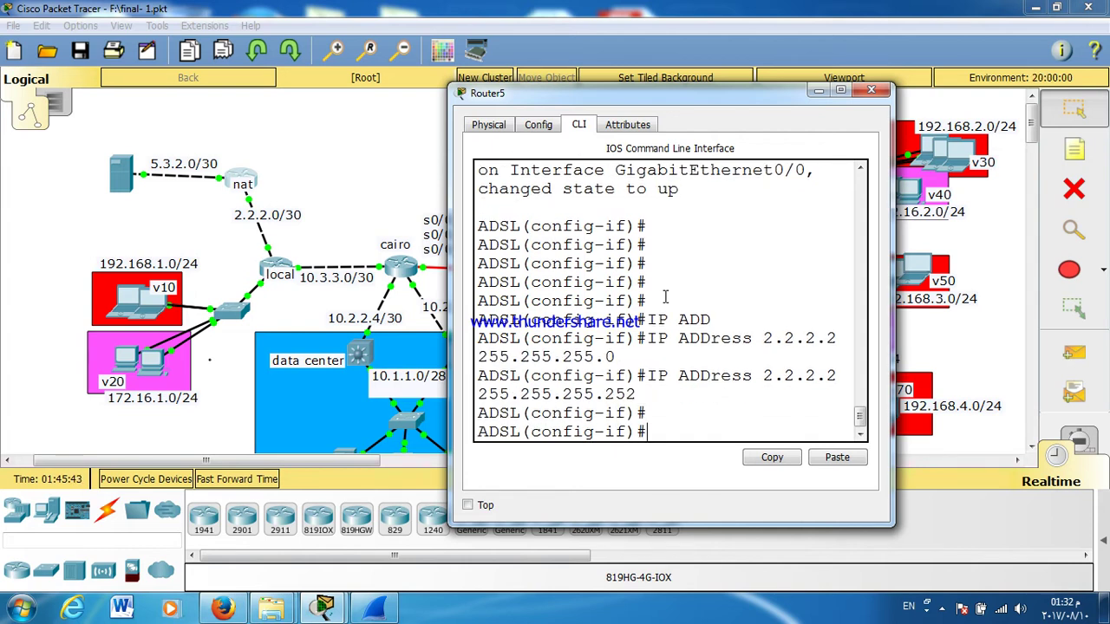
key("ctrl+z")
type("WR")
key("Return")
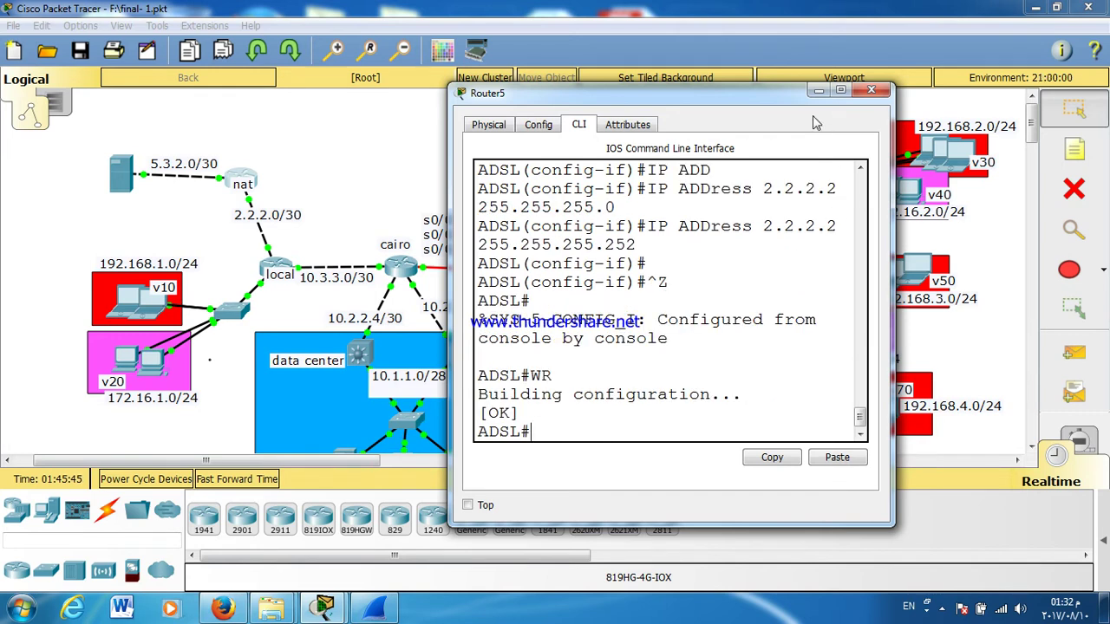
left_click(868, 93)
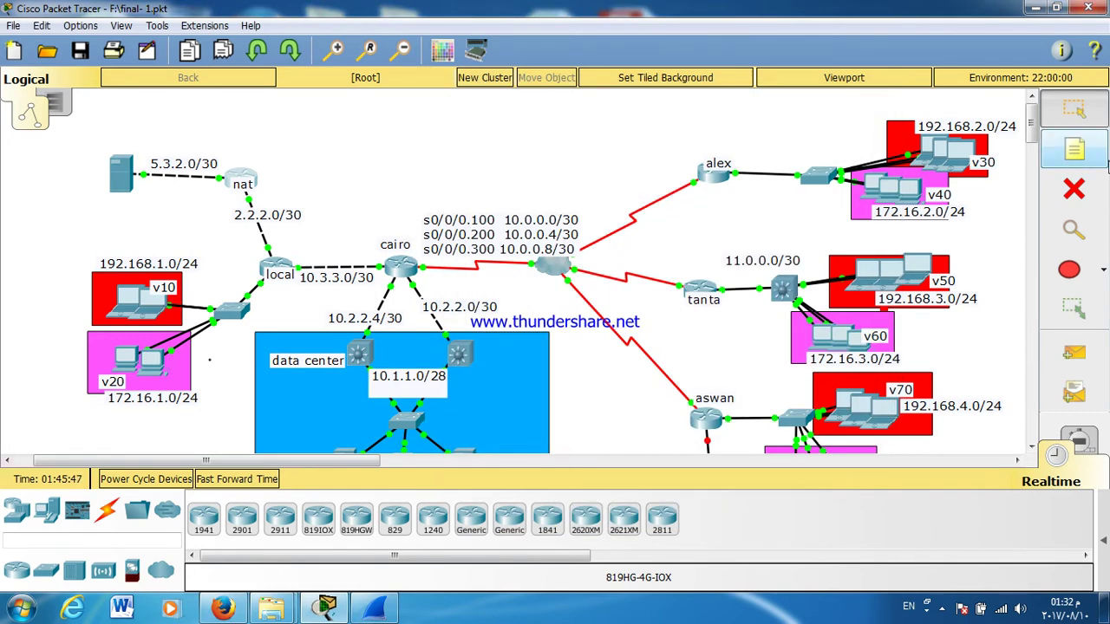
Step: Scroll around the topology and open the cairo router's (Router0) CLI window
scroll(1032, 138, "down", 3)
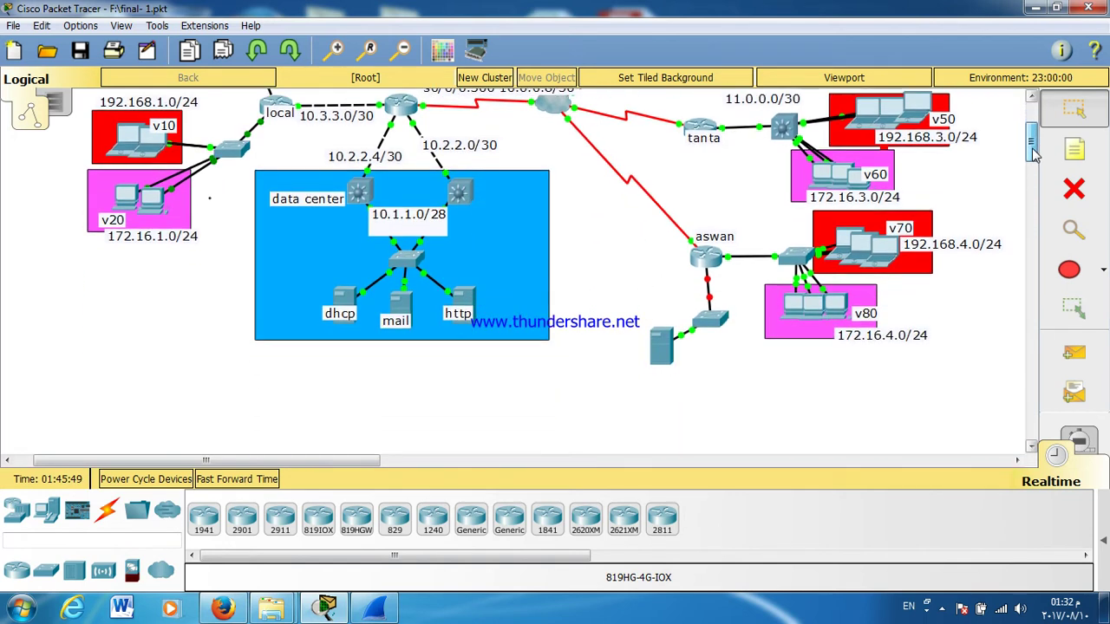
left_click_drag(638, 264, 722, 375)
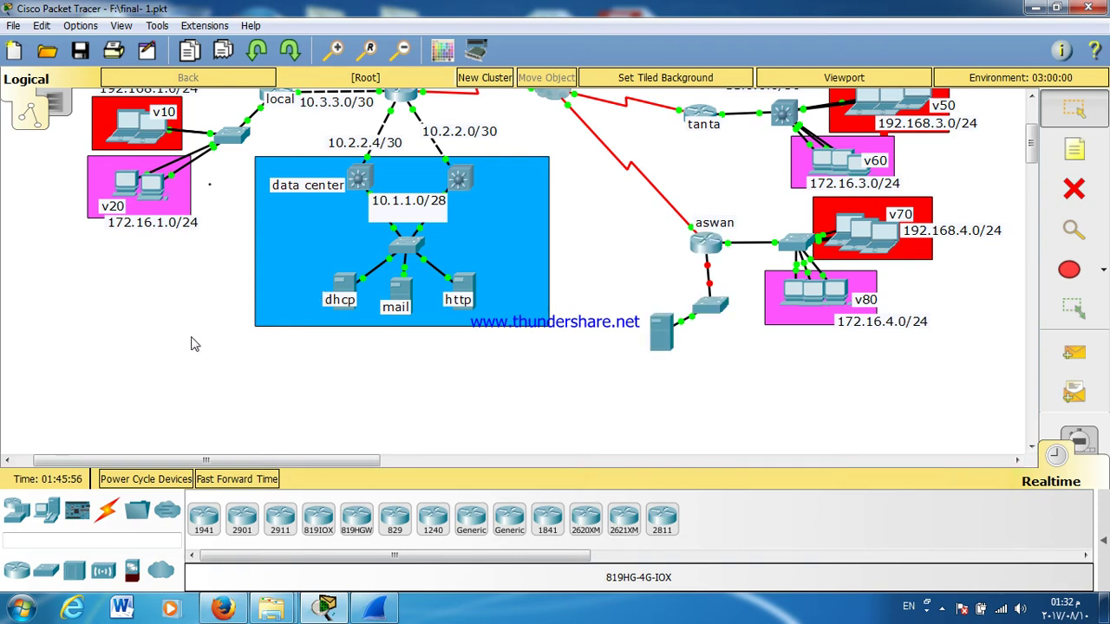
scroll(355, 341, "up", 3)
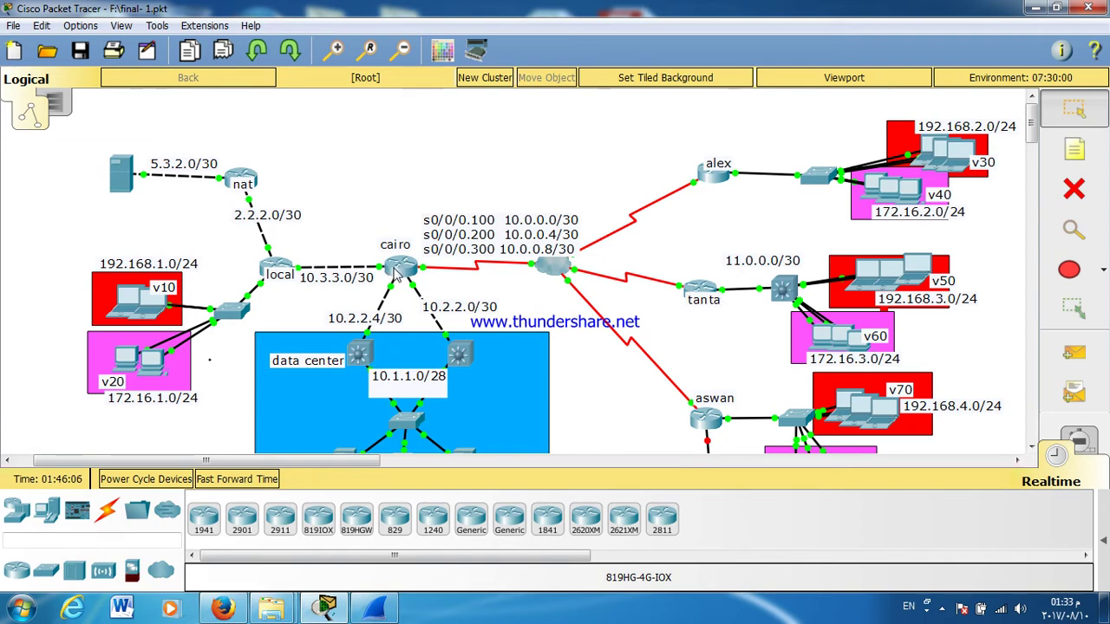
left_click(395, 267)
Step: Maximize Router0's console, log in and enter enable mode at CAIRO#, then close it
double_click(524, 120)
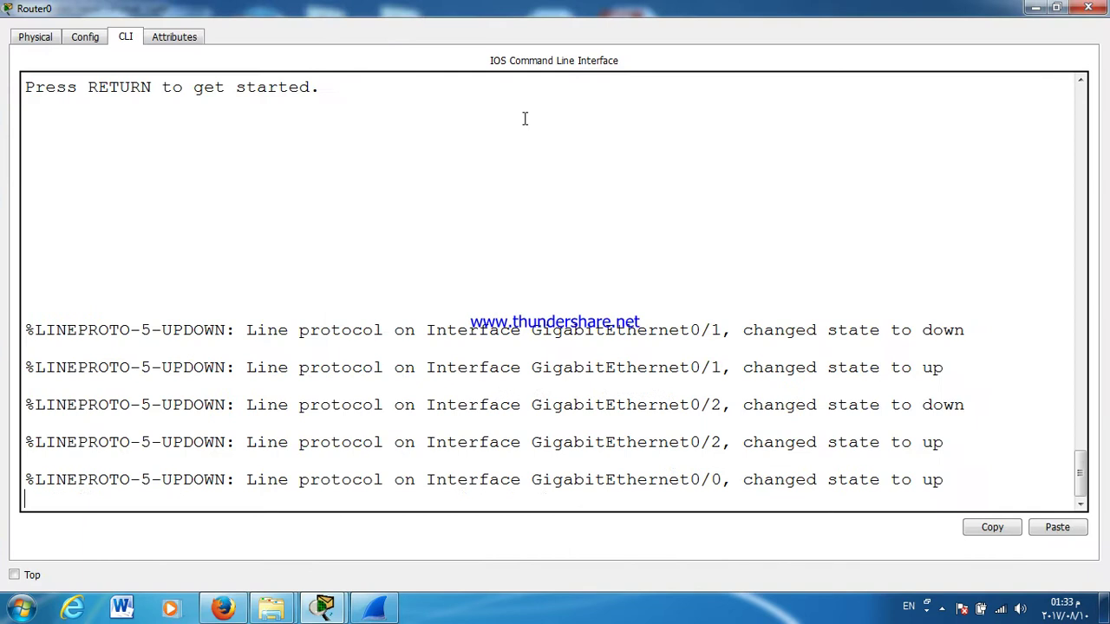
key("Return")
key("Return")
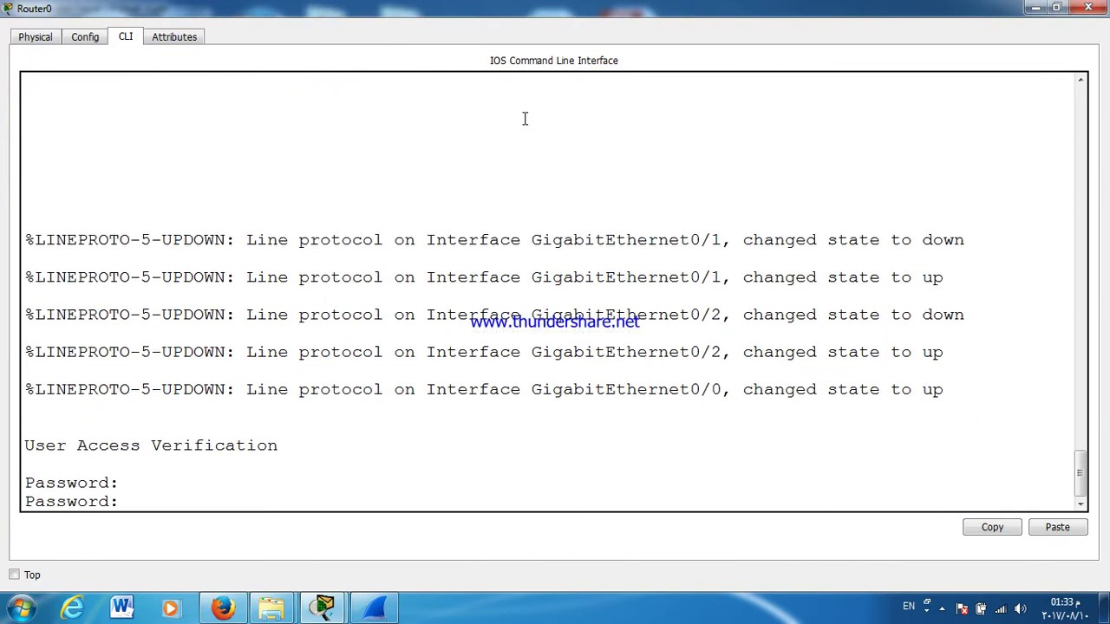
key("Return")
key("Return")
key("Return")
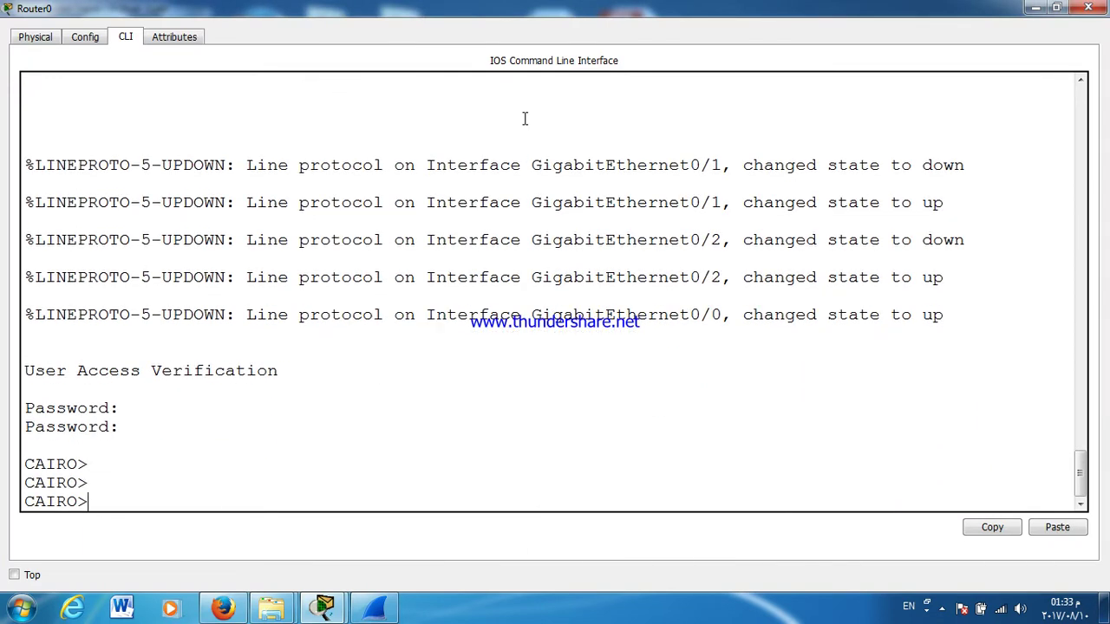
type("EN")
key("Return")
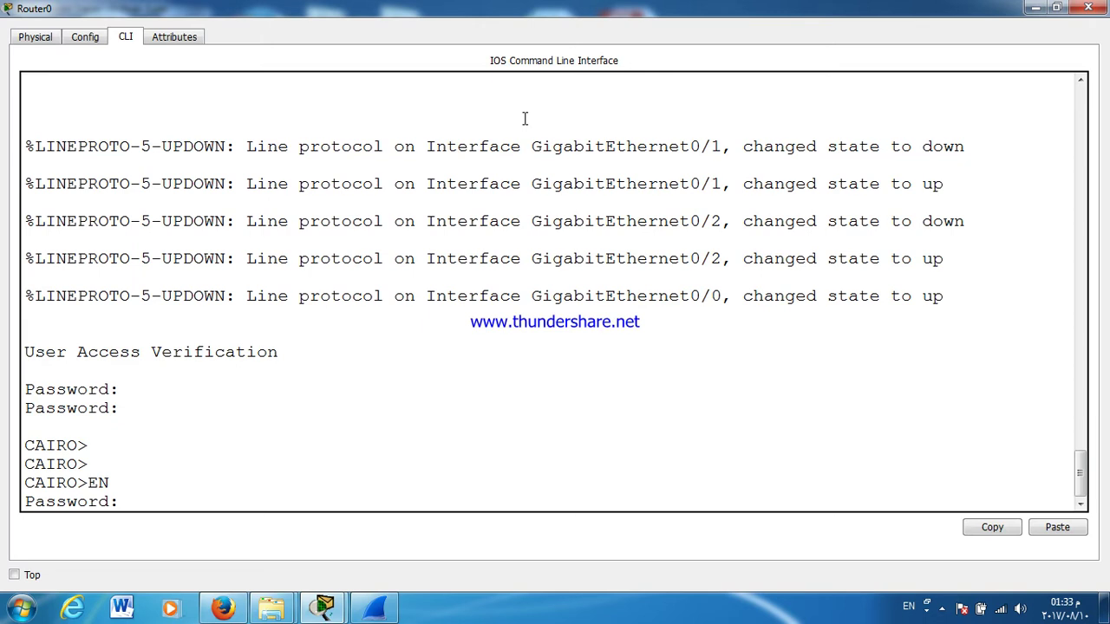
key("Return")
key("Return")
key("Return")
key("Return")
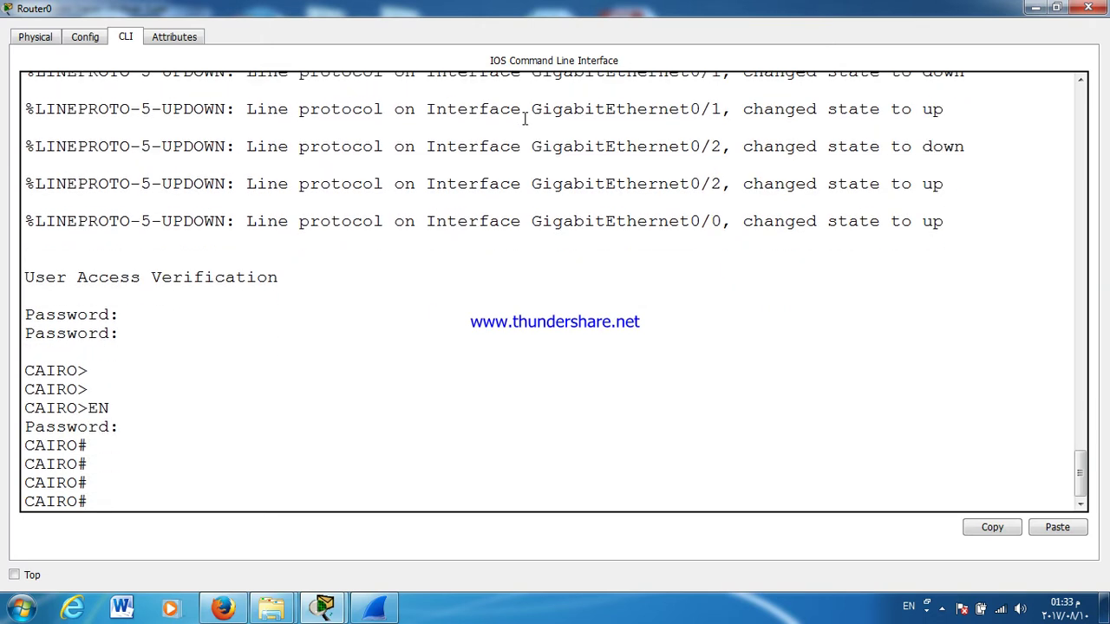
left_click(1088, 8)
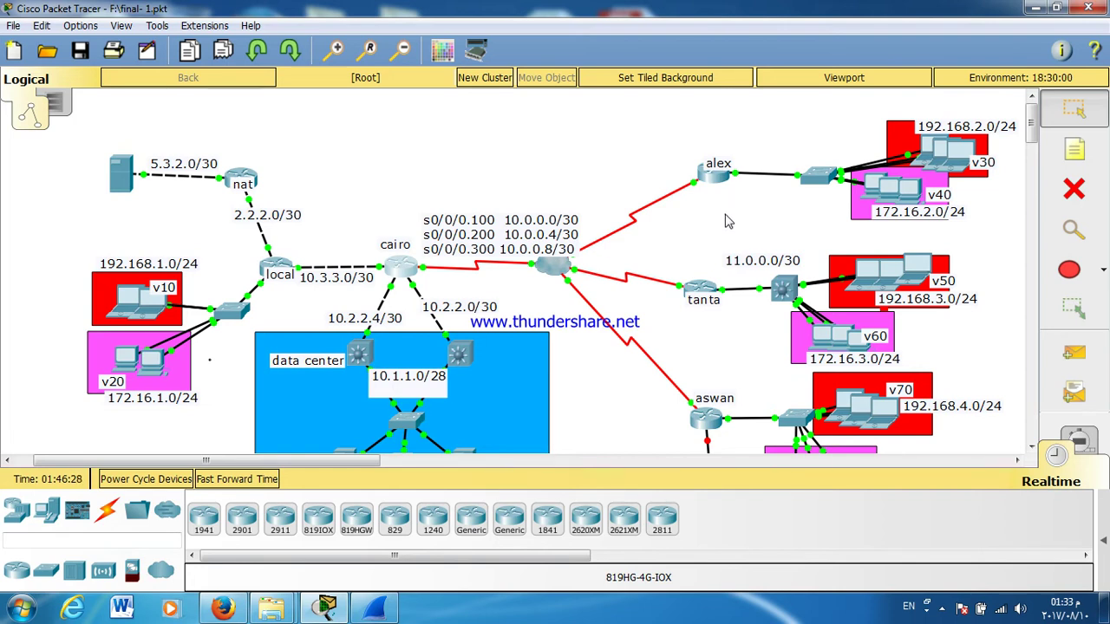
Step: Show BRANSH2's port summary: GigabitEthernet0/1 at 11.0.0.1/30 and Vlan60 at 172.16.3.1/24, both up
scroll(734, 219, "down", 5)
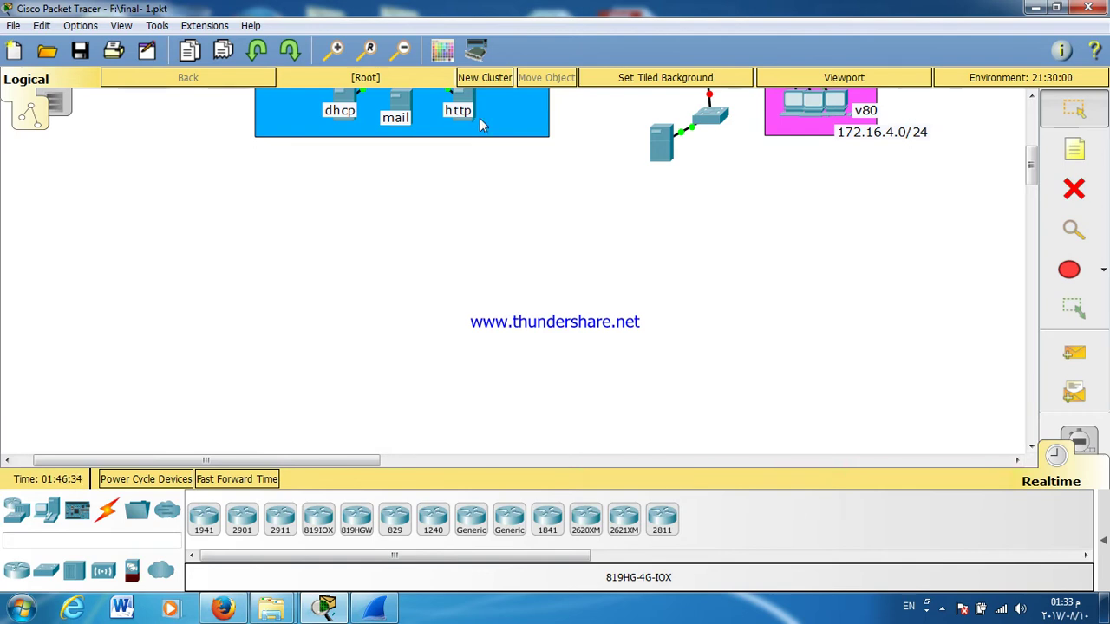
scroll(673, 199, "up", 5)
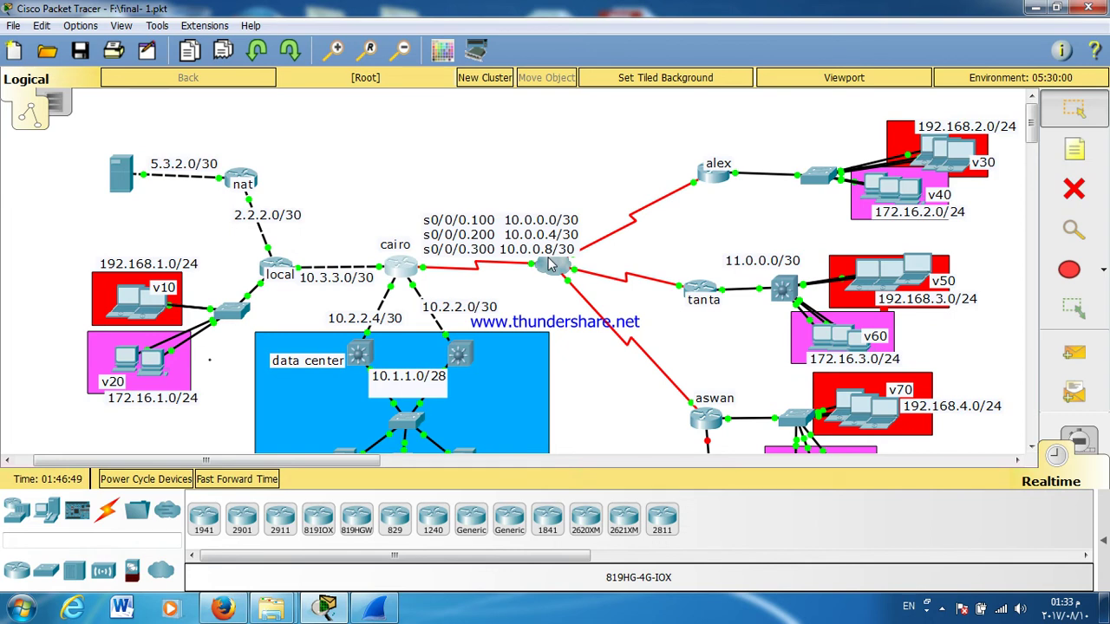
scroll(548, 265, "down", 5)
left_click(1032, 121)
left_click_drag(1032, 121, 1032, 132)
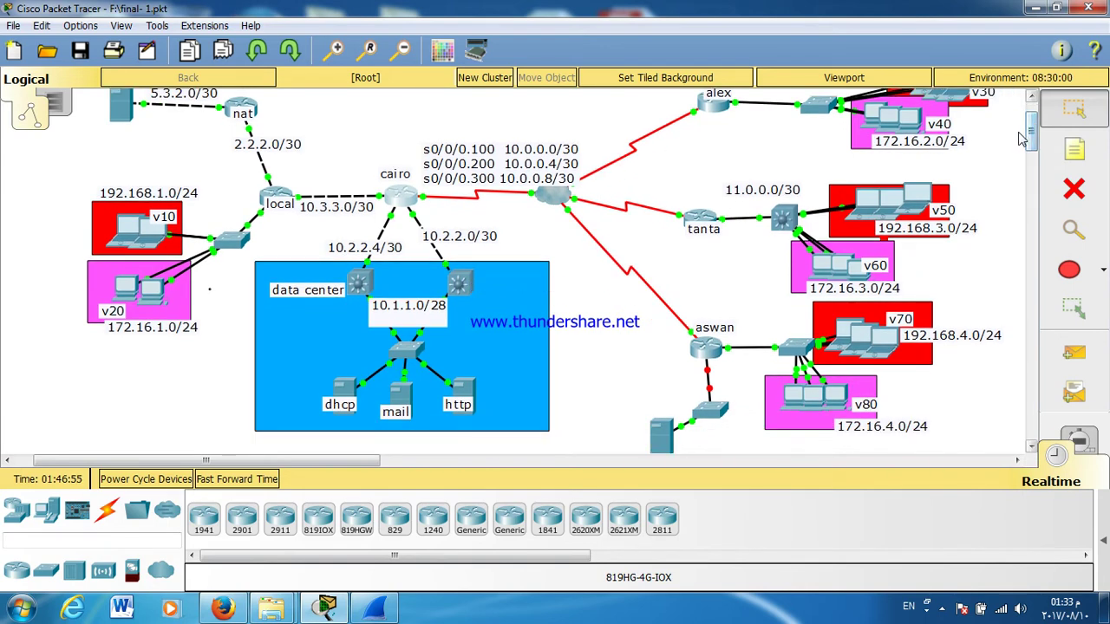
mouse_move(886, 271)
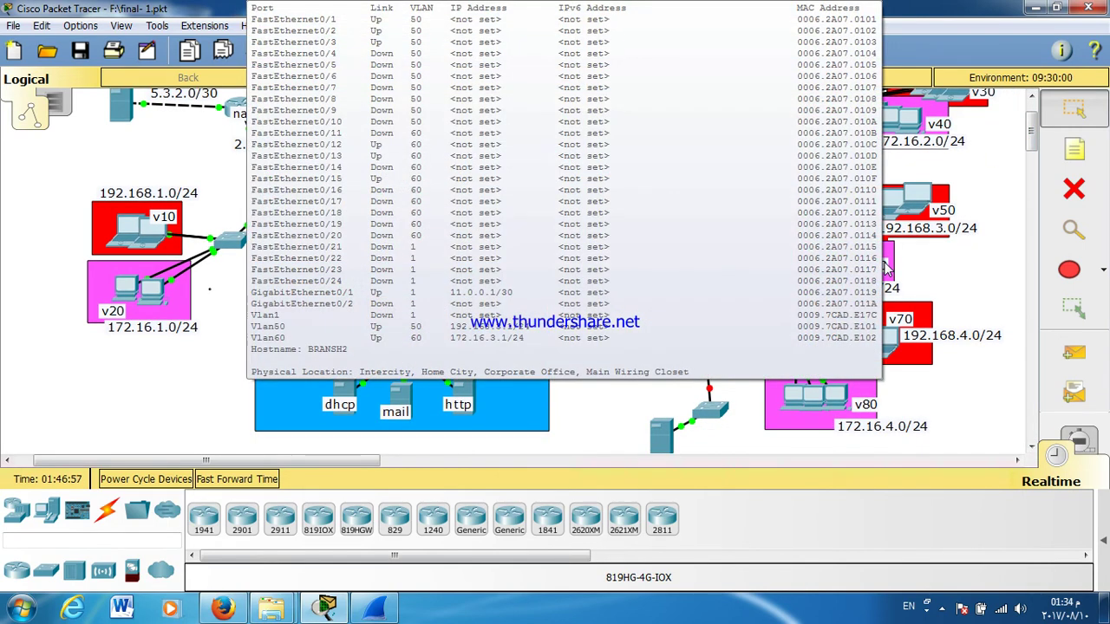
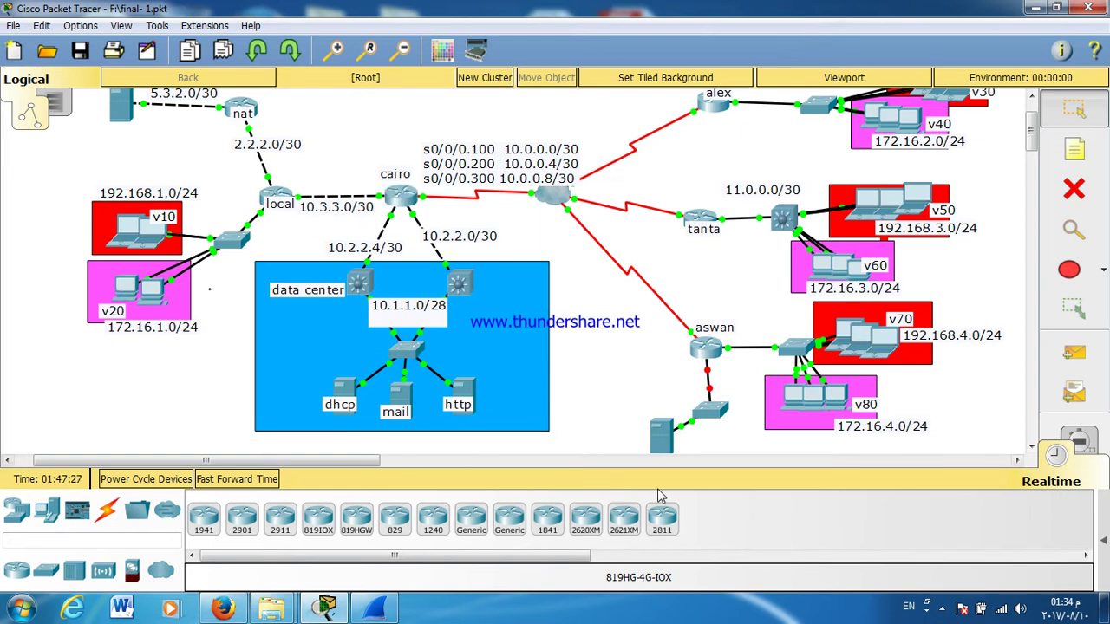
Step: Pause the screen recording and hide its window to return to the topology
left_click(376, 610)
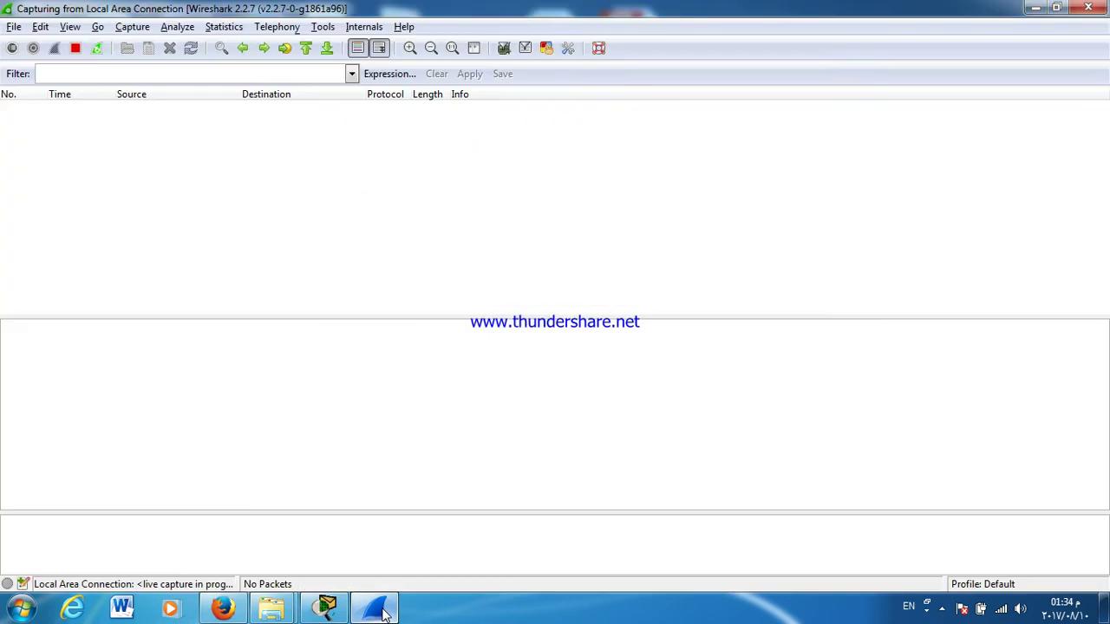
left_click(382, 610)
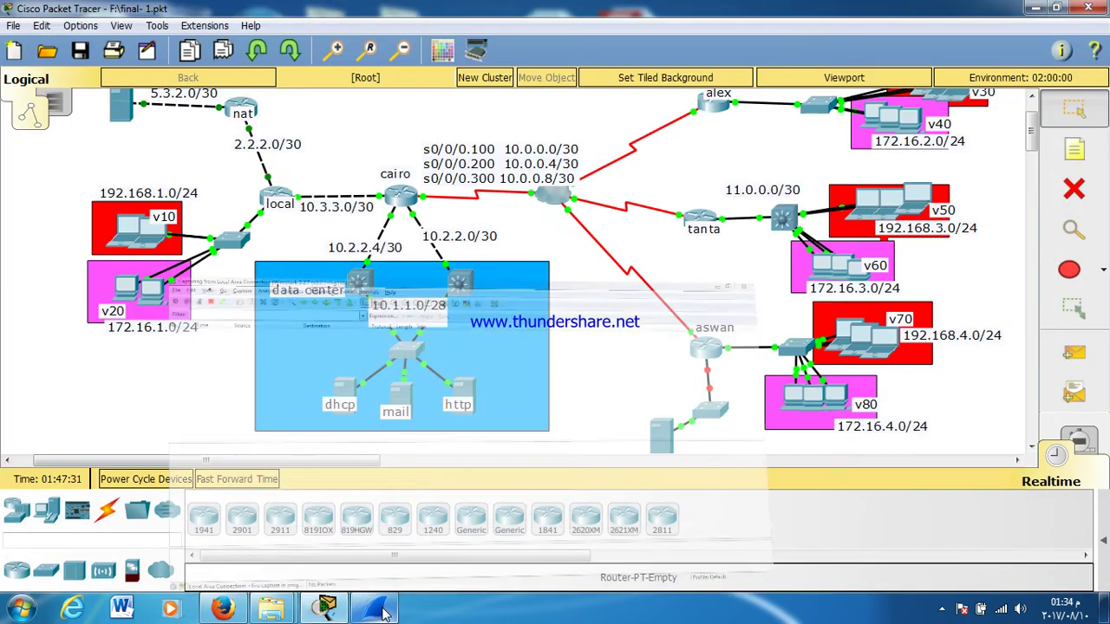
left_click(942, 609)
left_click(914, 499)
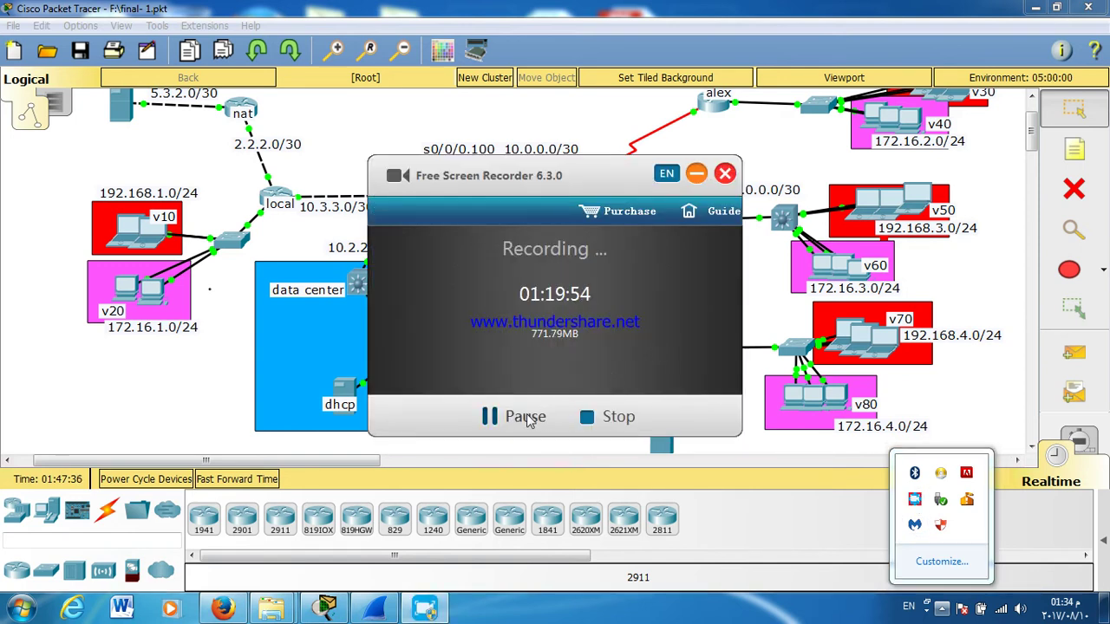
left_click(520, 417)
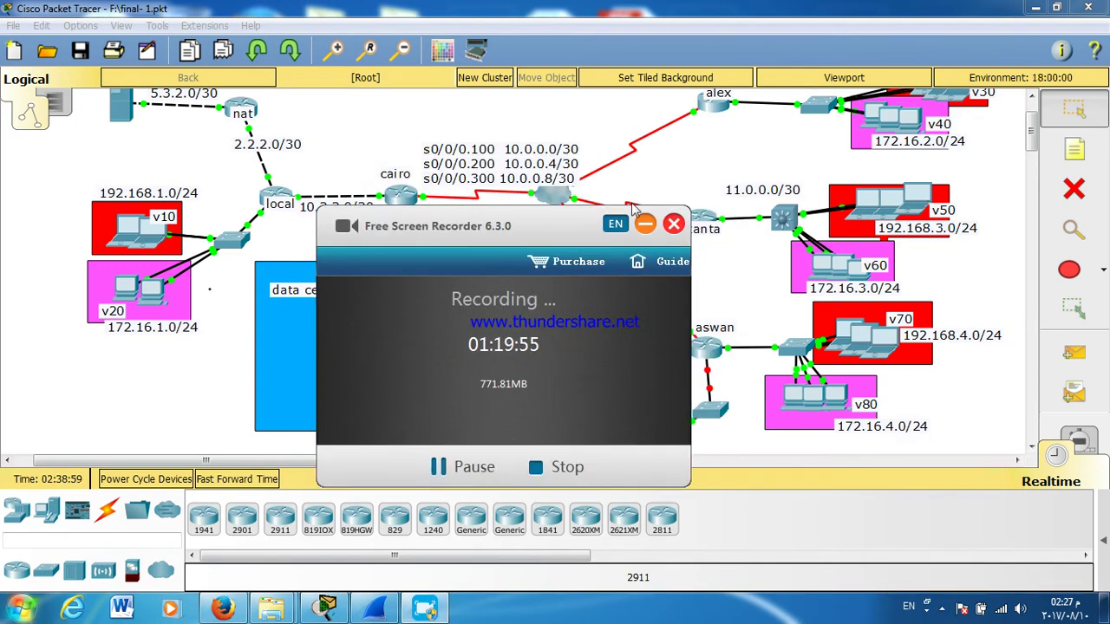
left_click(645, 224)
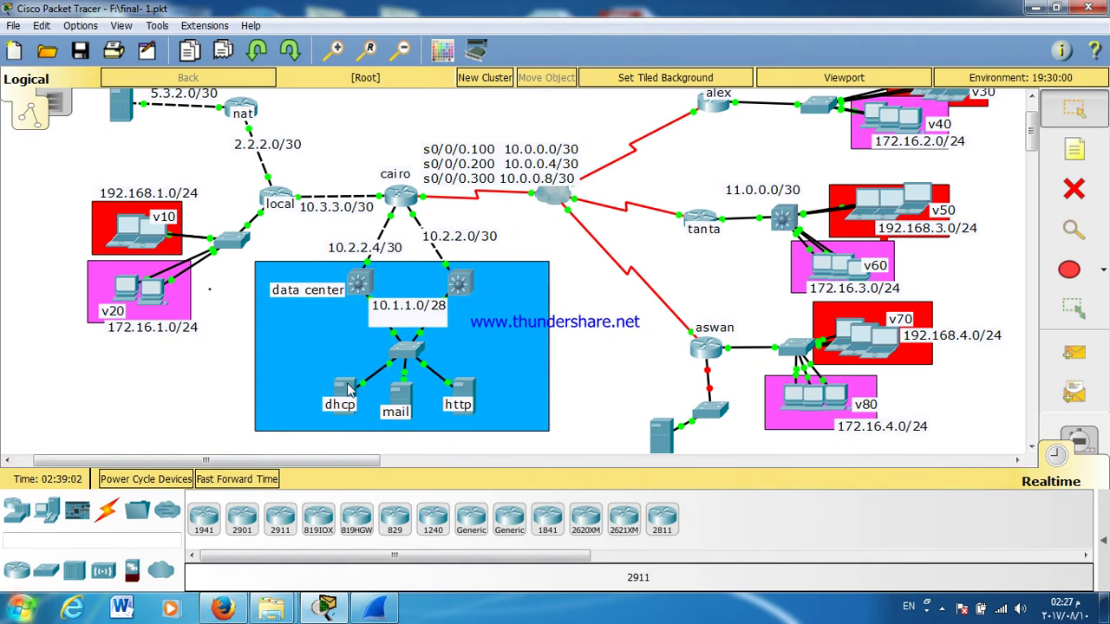
Step: Turn on the DHCP service on the data center Server0
left_click(461, 392)
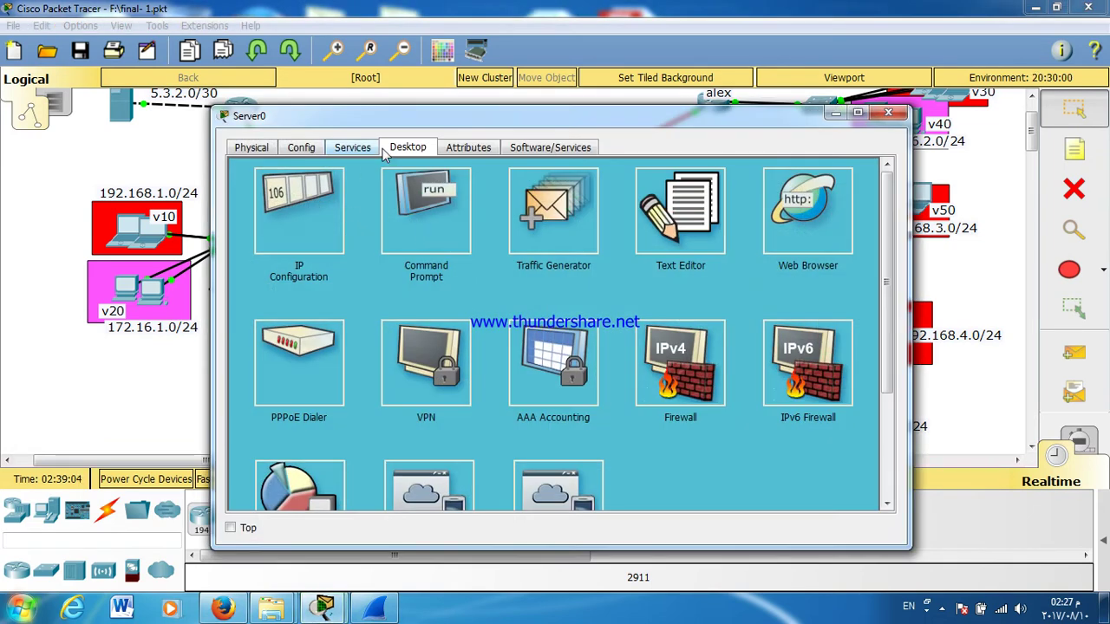
left_click(299, 152)
left_click(258, 149)
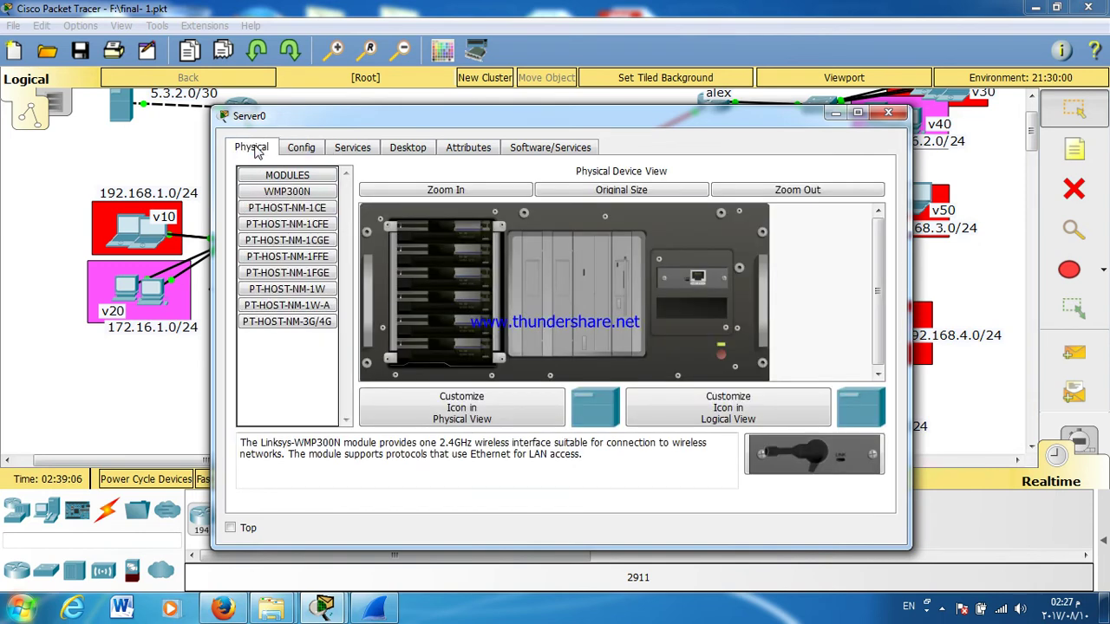
left_click(361, 150)
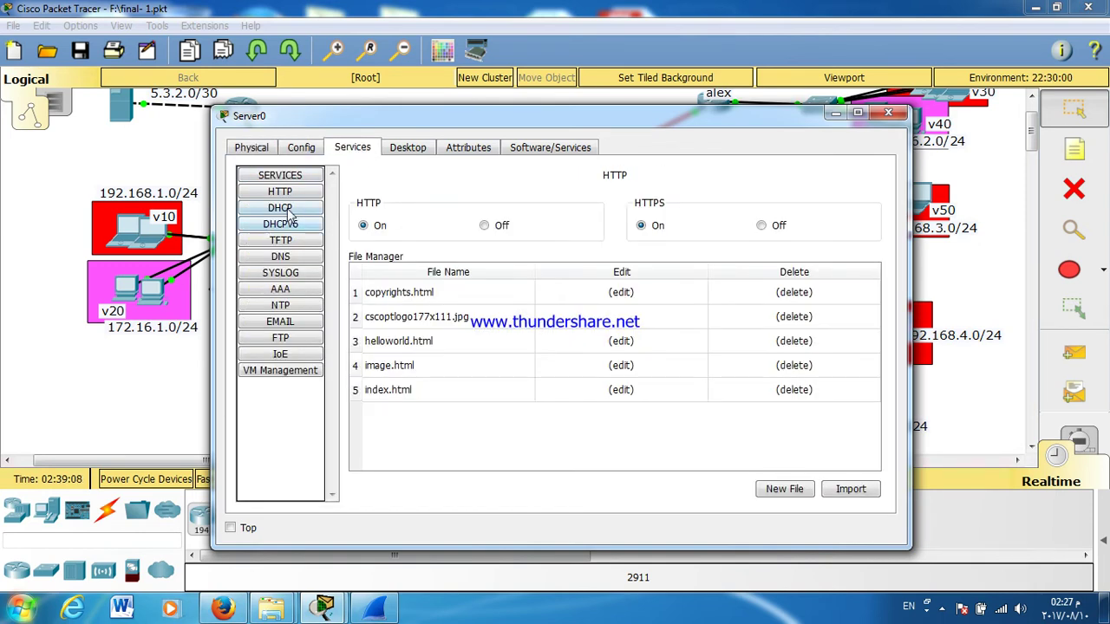
left_click(279, 208)
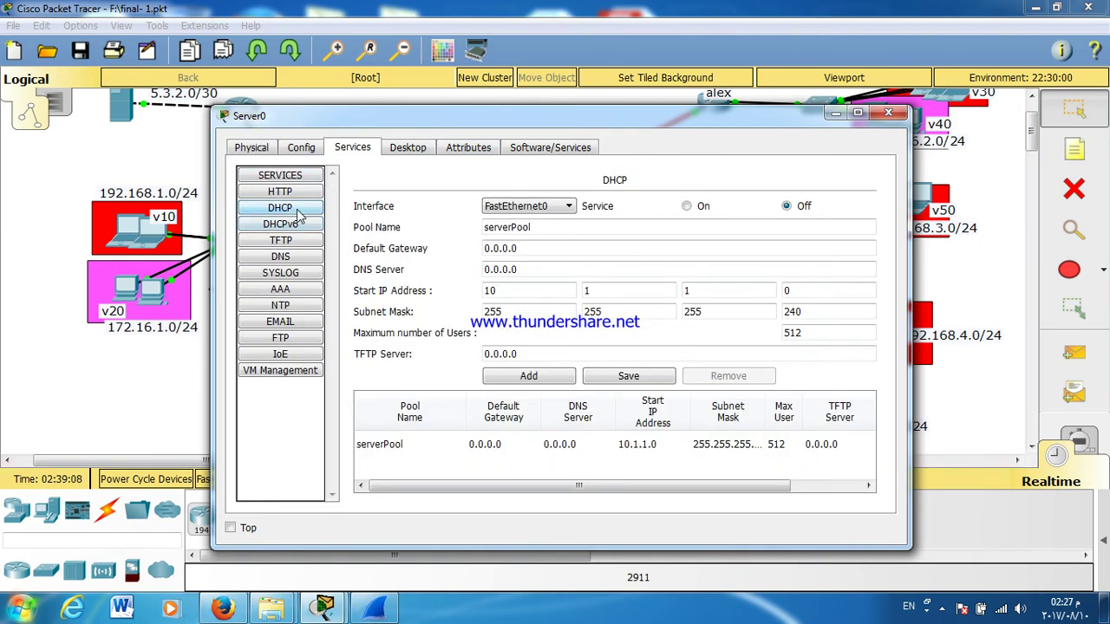
left_click(687, 206)
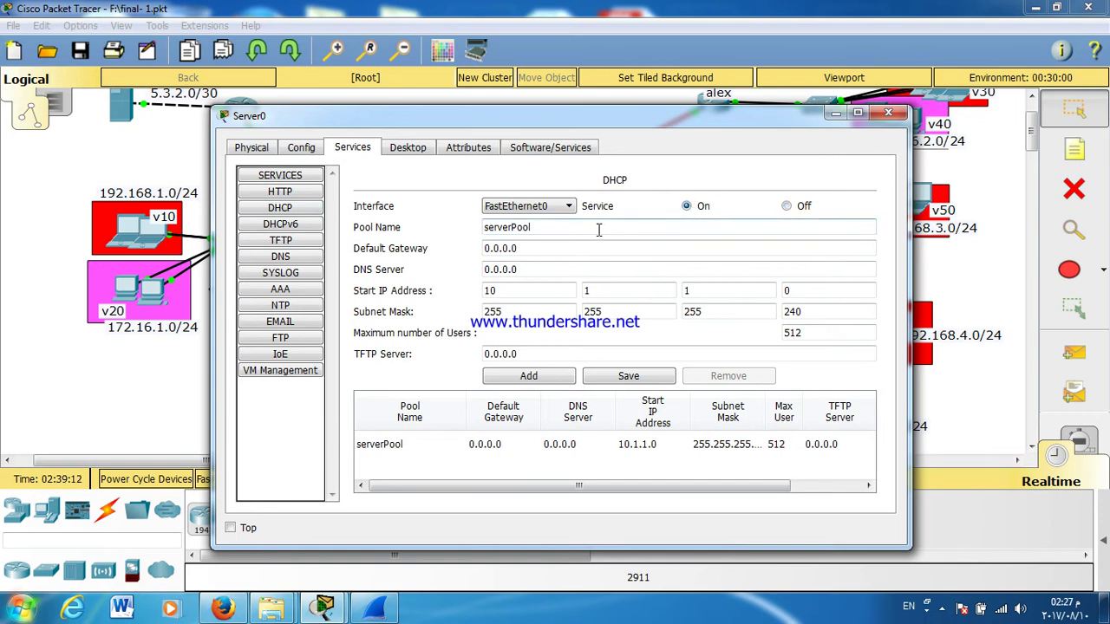
Step: Set the serverPool default gateway to 192.168.1.0 and DNS server to 8.8.8.8
double_click(545, 249)
left_click(545, 249)
type("192.168.")
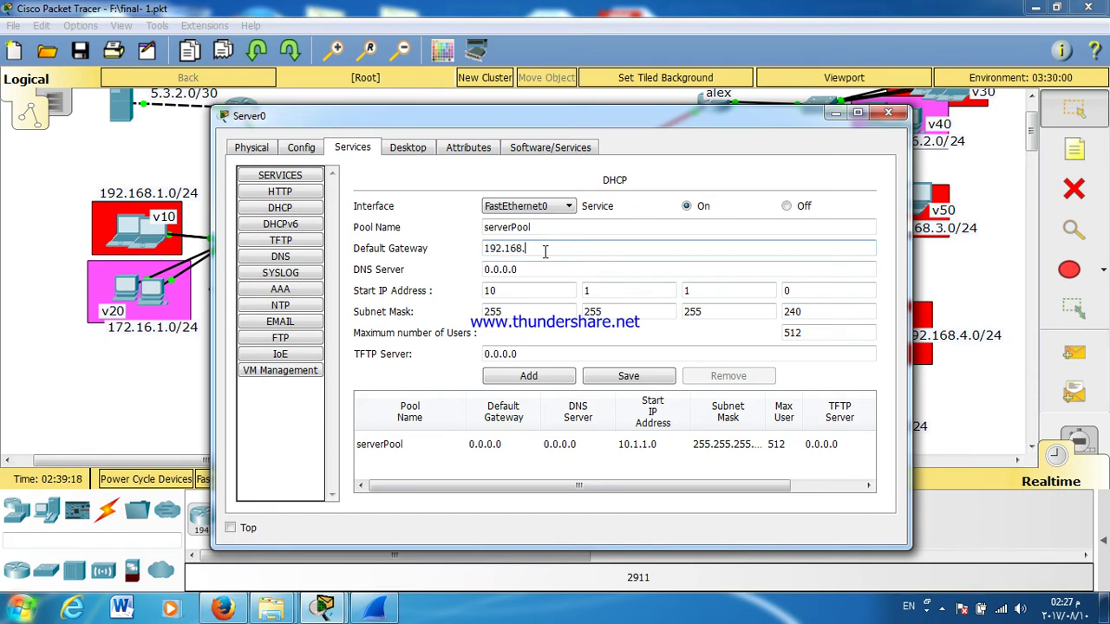
type("1.0")
double_click(526, 269)
left_click(526, 270)
type("8.8.8.8")
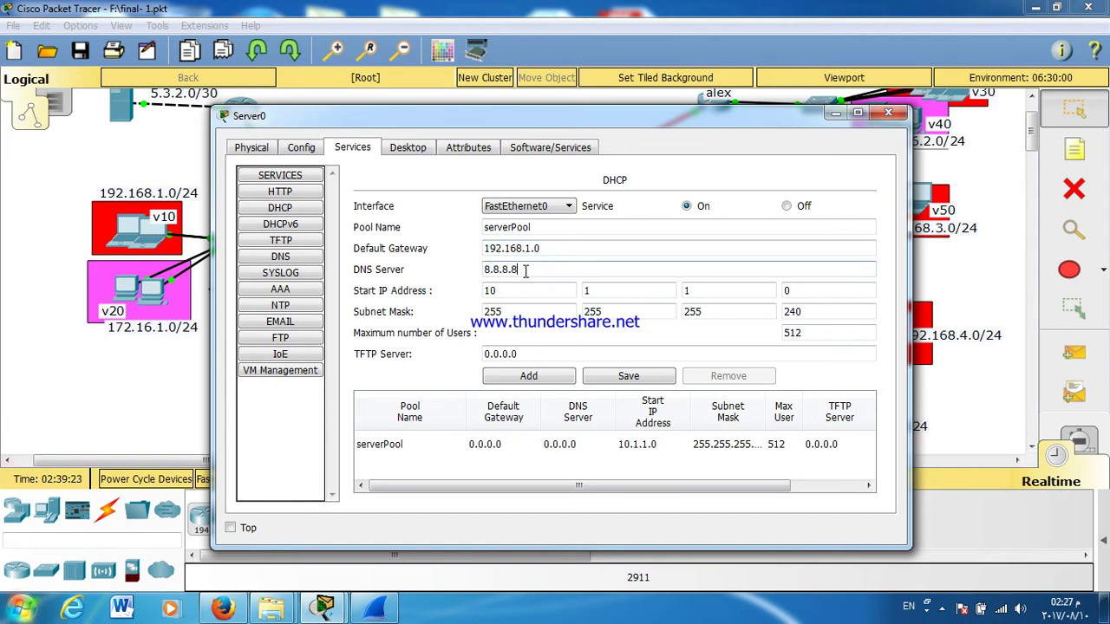
Step: Set the serverPool start IP address to 192.168.1.10
double_click(555, 291)
type("19")
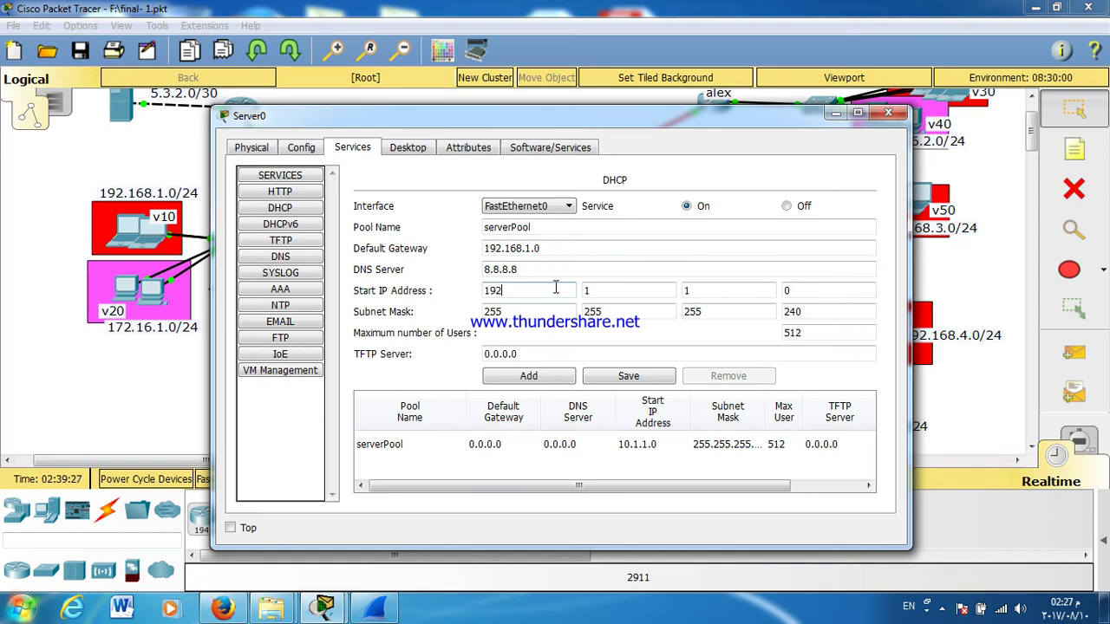
type("2")
double_click(597, 291)
type("168")
double_click(687, 291)
type("1")
double_click(805, 290)
type("0")
double_click(804, 292)
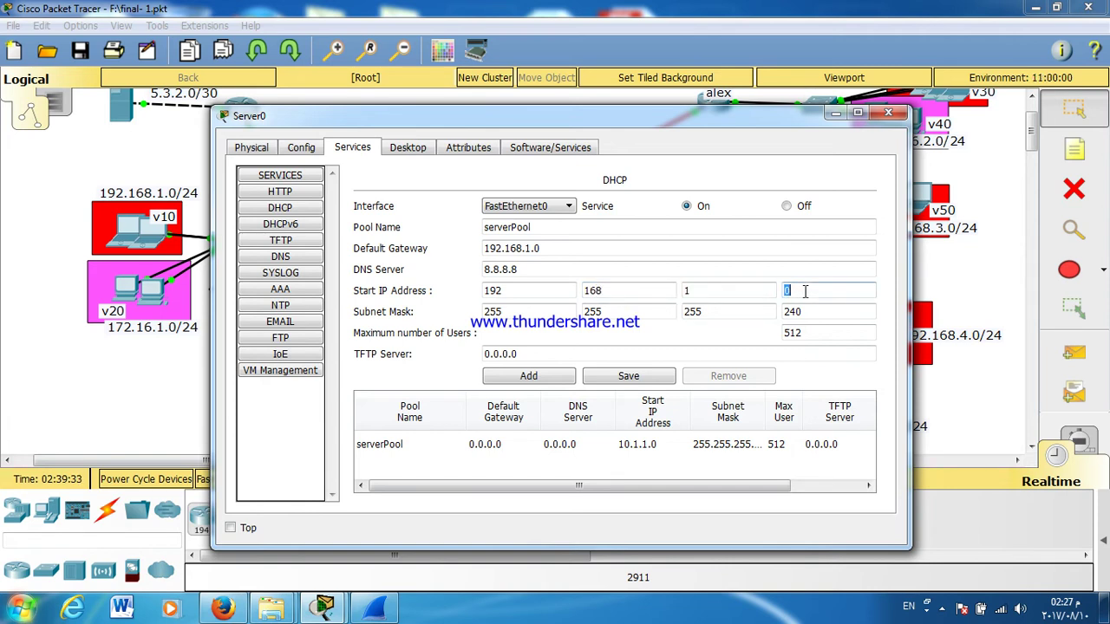
type("10")
Step: Set subnet mask 255.255.255.0 and save the serverPool
left_click(801, 313)
type("0")
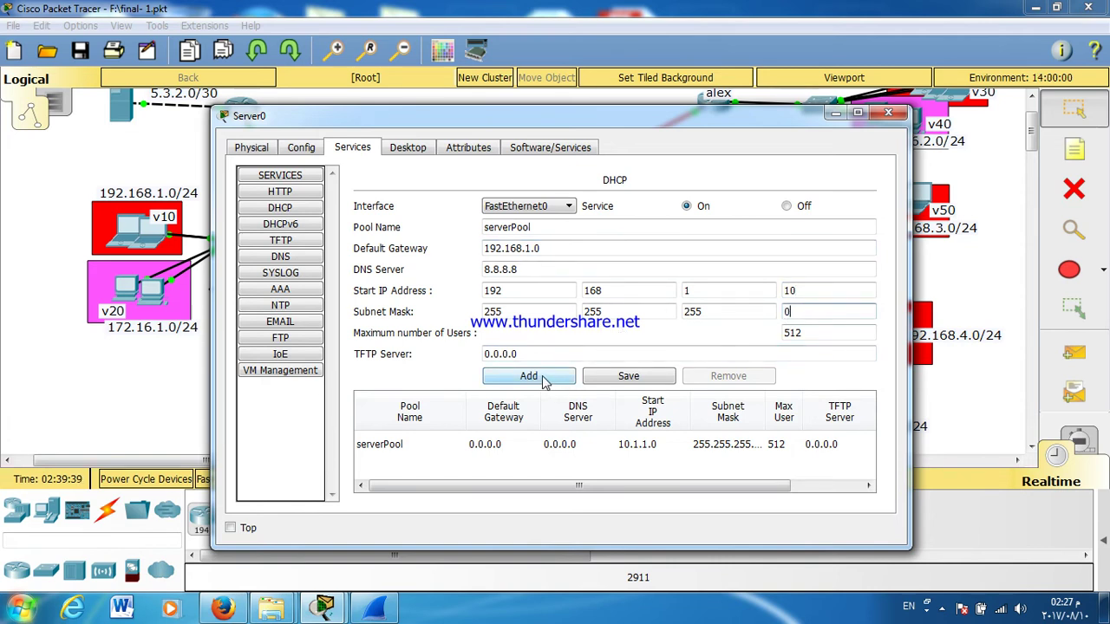
left_click(630, 376)
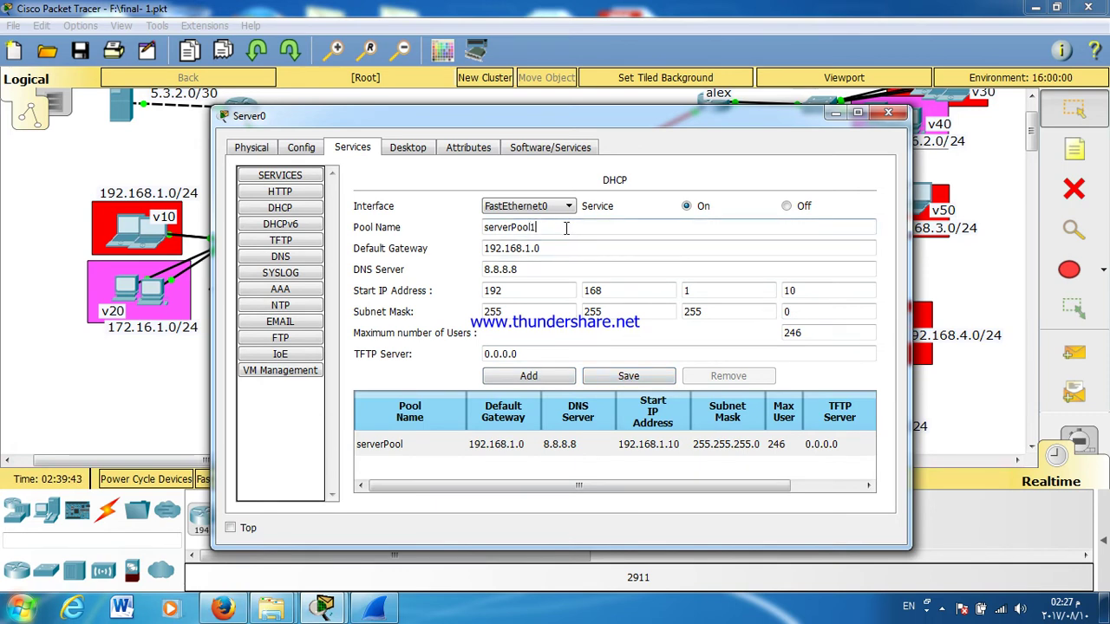
Step: Add serverPool1 with gateway 192.168.2.0 and start address 192.168.2.10
left_click(559, 251)
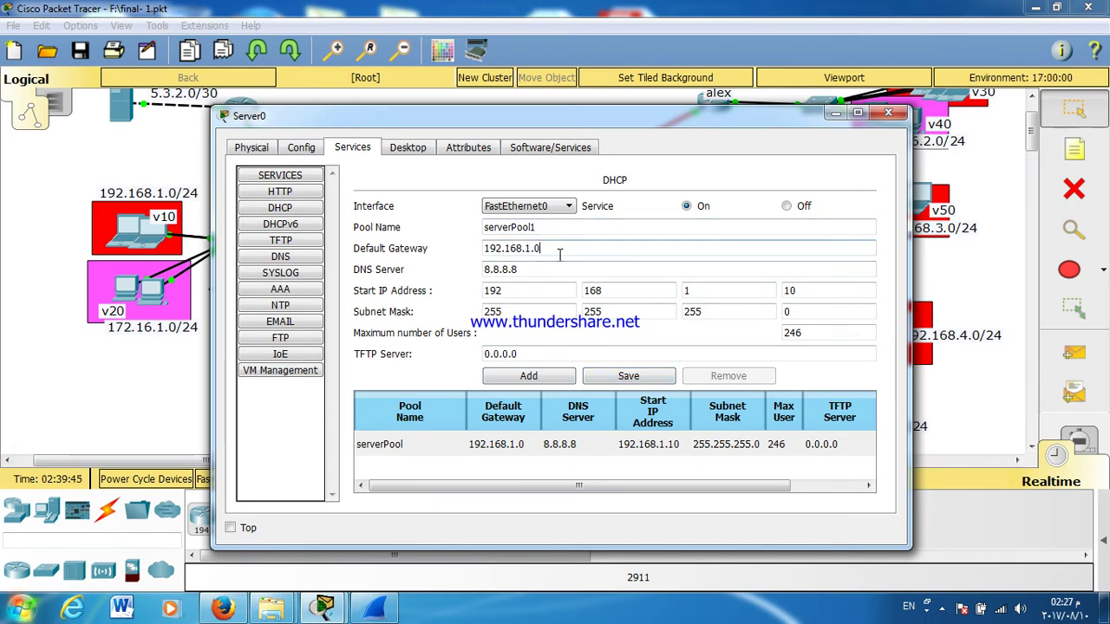
double_click(527, 249)
type("2")
double_click(686, 290)
type("2")
left_click(652, 353)
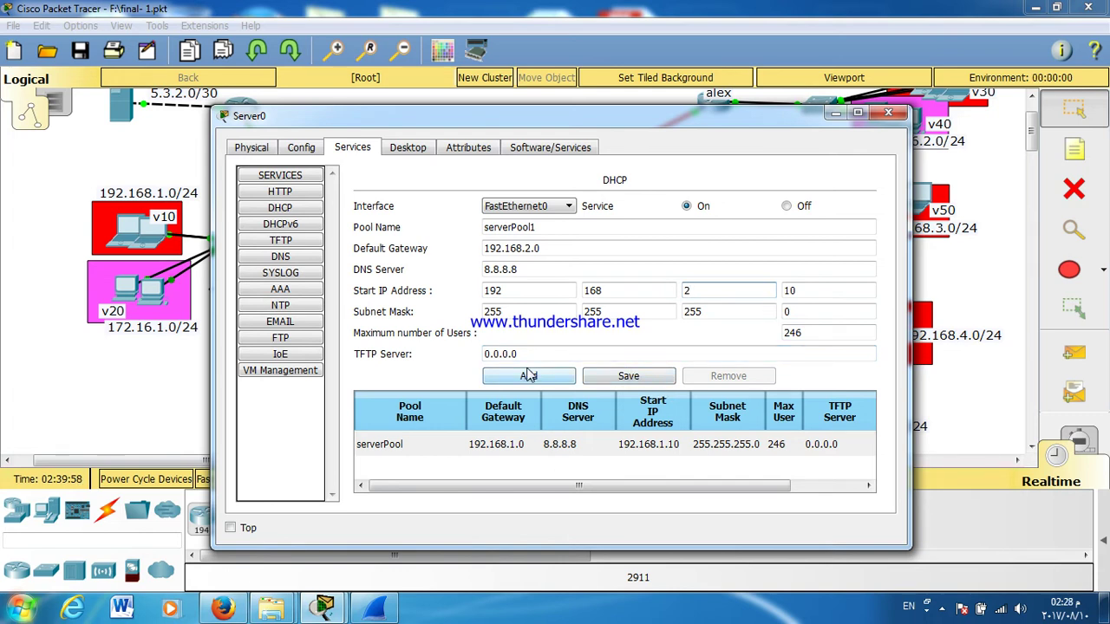
left_click(555, 382)
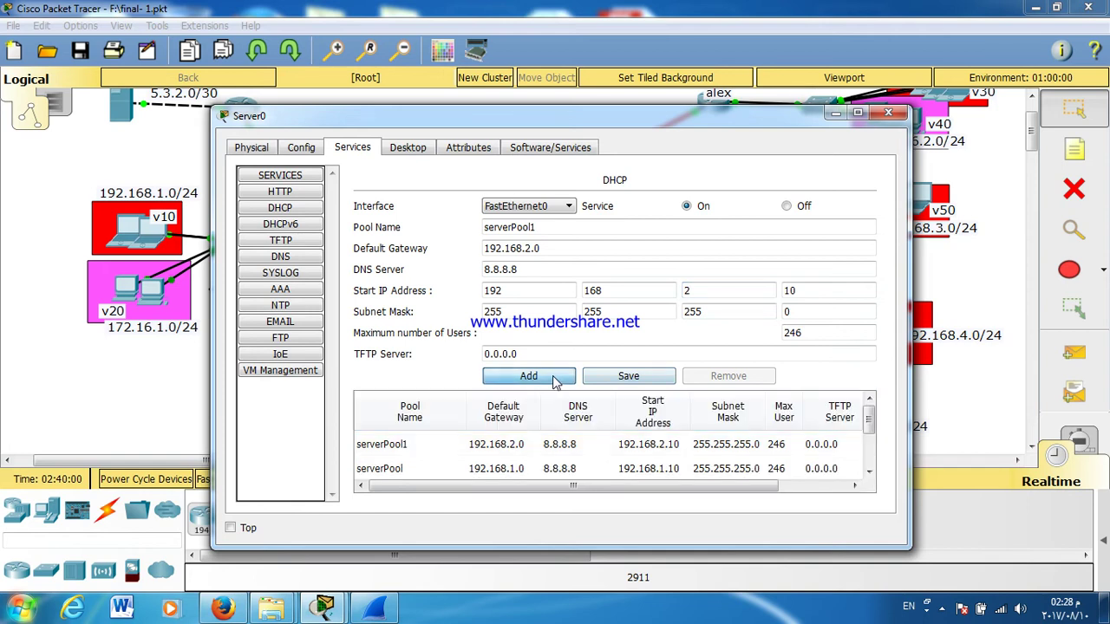
Step: Add serverPool2 with gateway 192.168.3.0 and start address 192.168.3.10
left_click(549, 228)
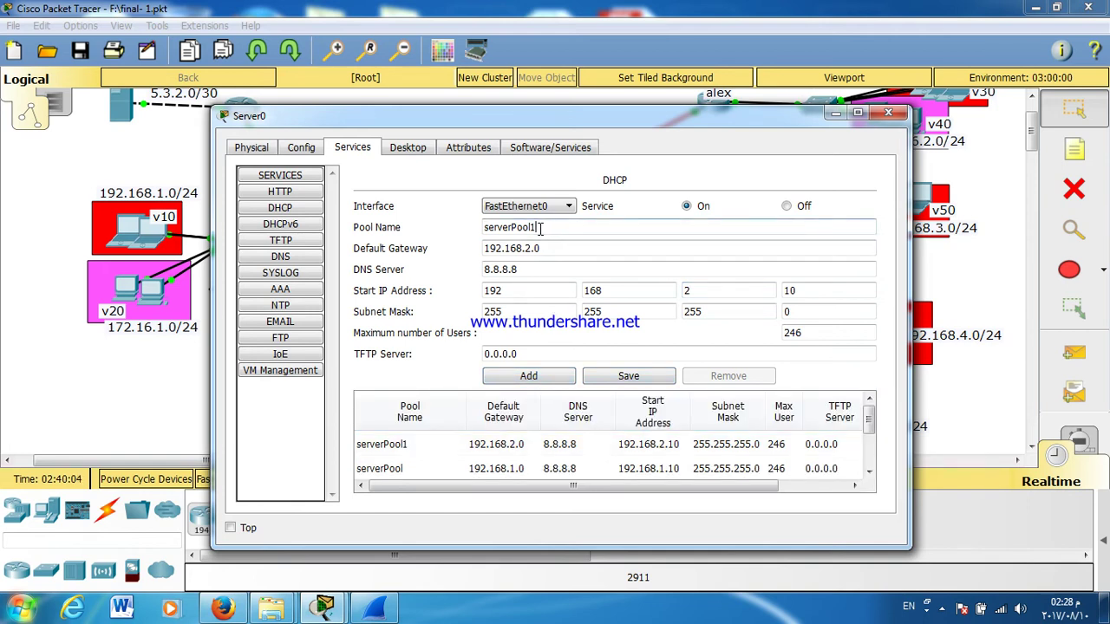
left_click_drag(541, 234, 529, 227)
type("2")
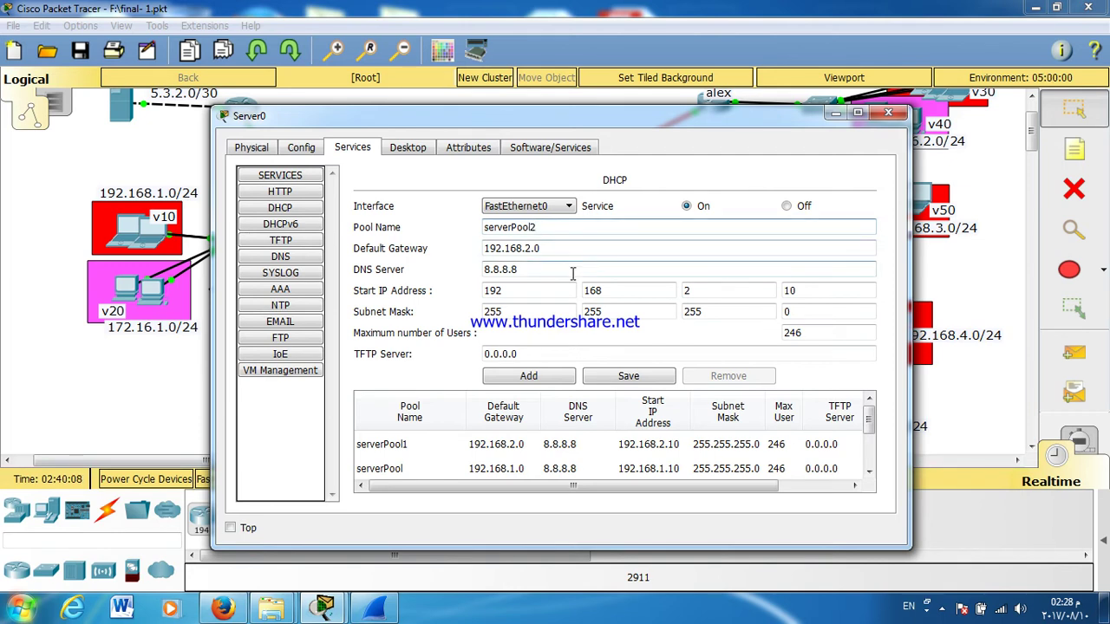
left_click(526, 248)
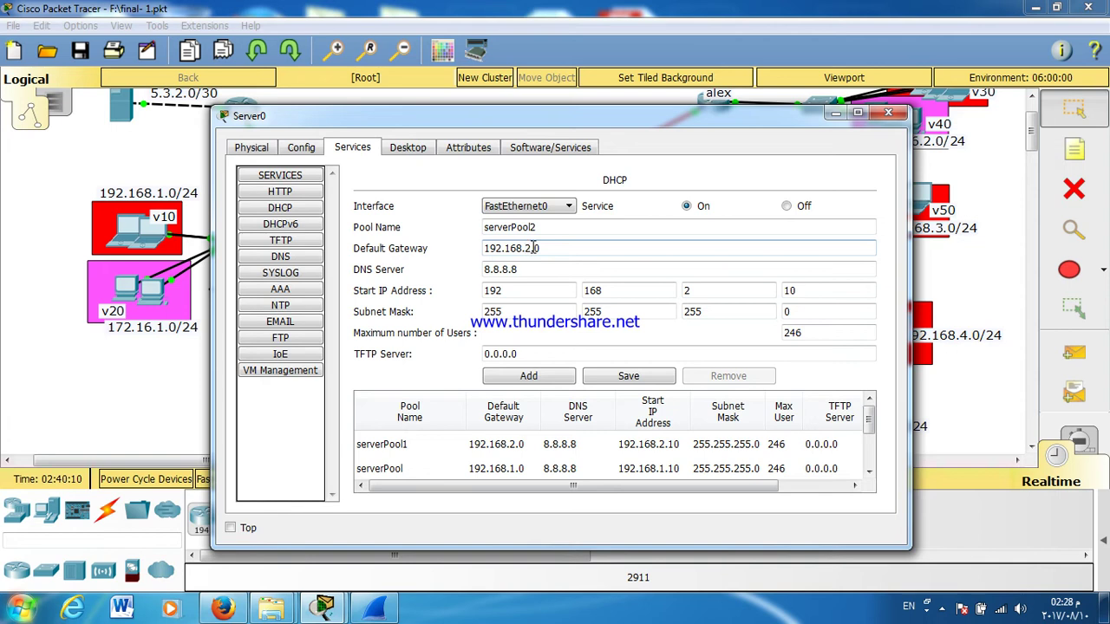
type("3")
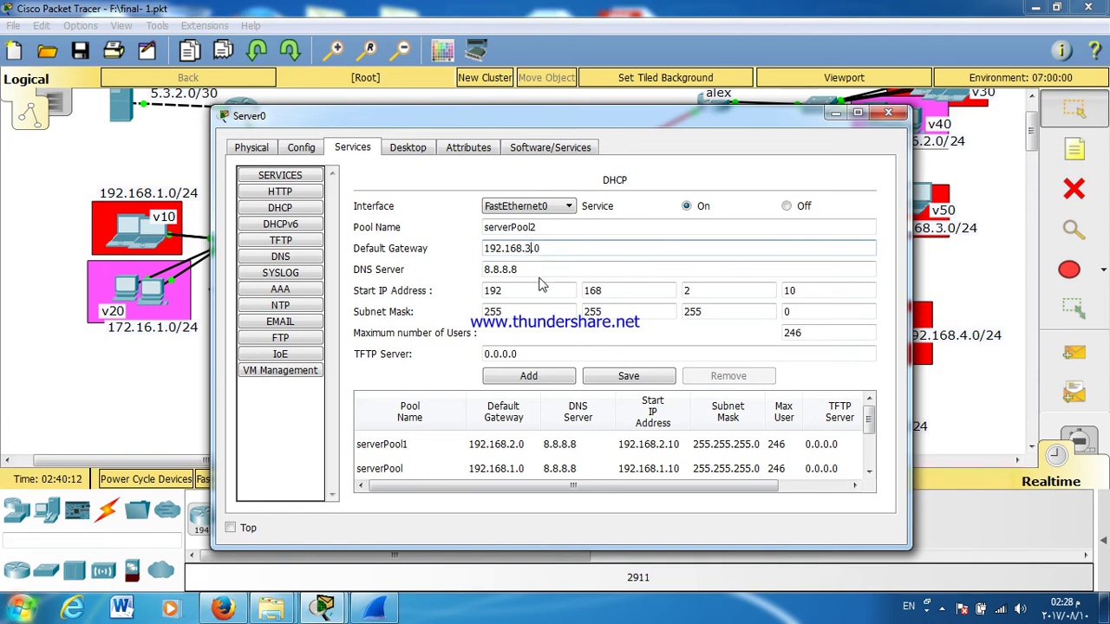
left_click(691, 289)
type("3")
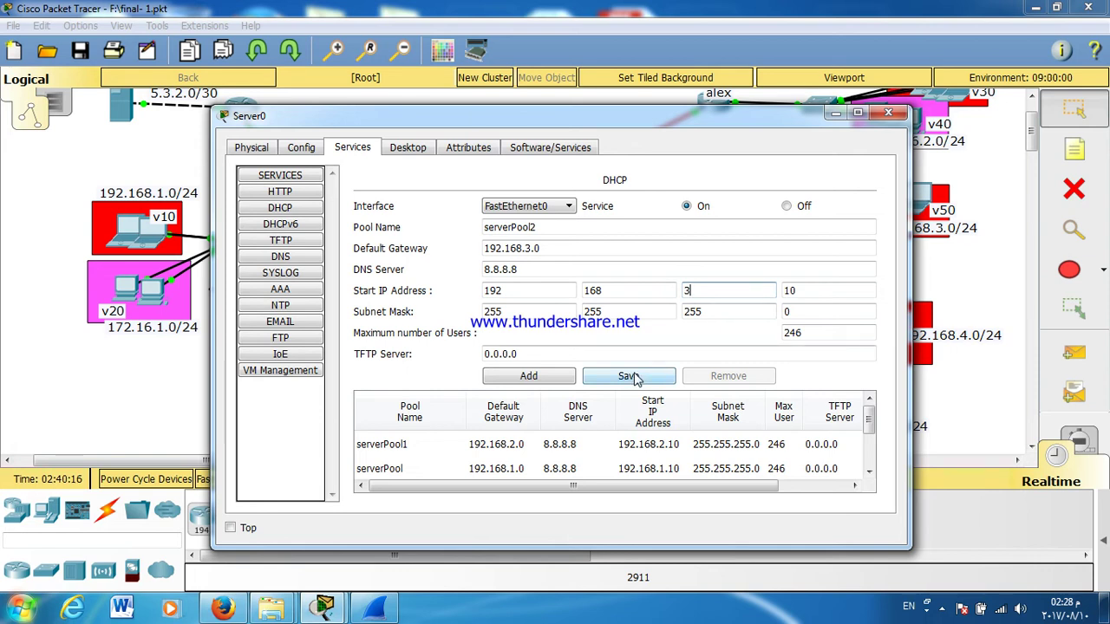
left_click(527, 382)
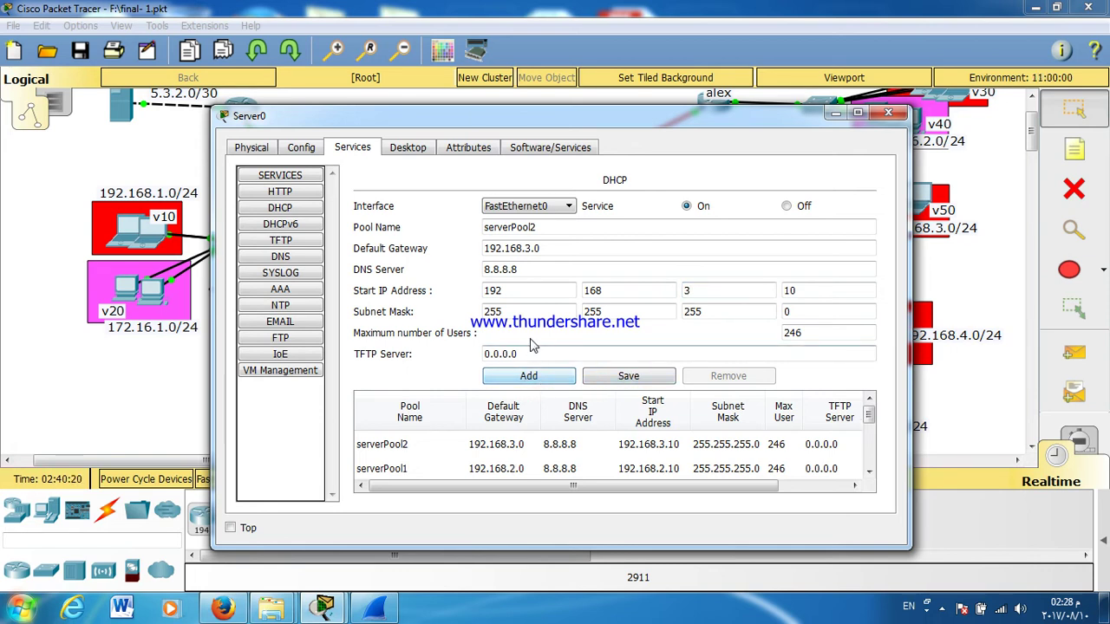
Step: Add serverPool3 with gateway 192.168.4.0 and start address 192.168.4.10
left_click_drag(538, 227, 527, 251)
type("4")
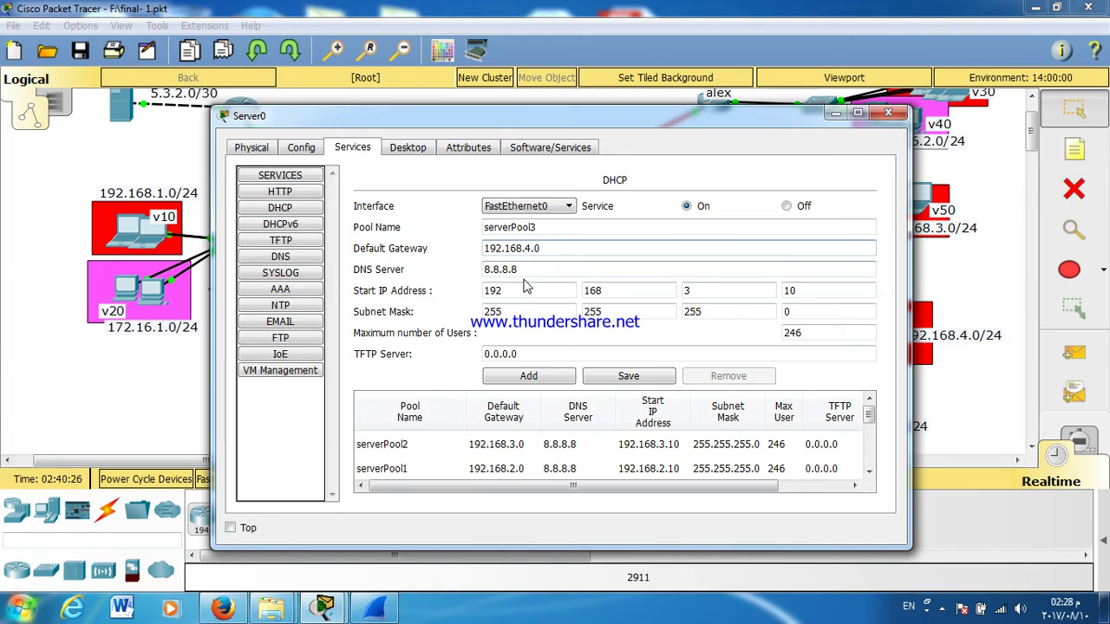
left_click_drag(688, 290, 684, 291)
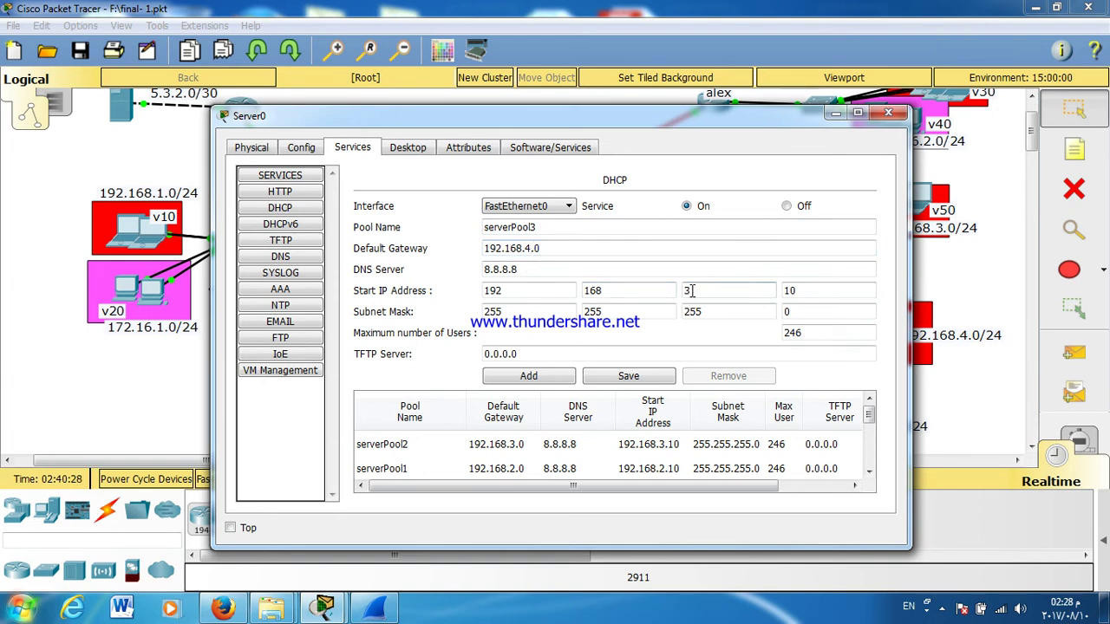
type("4")
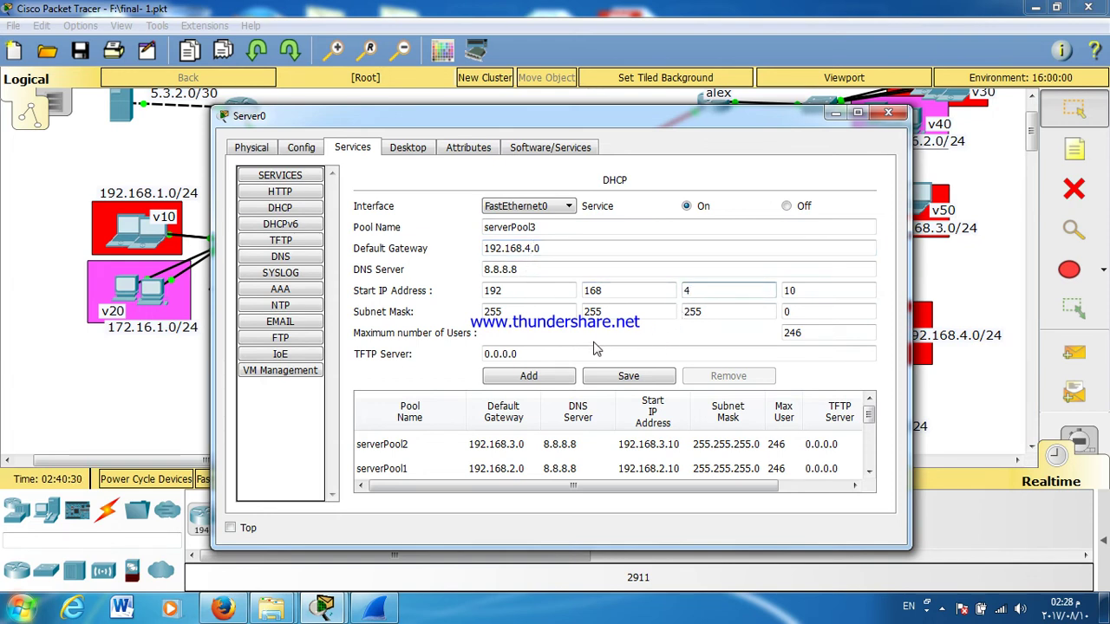
left_click(536, 383)
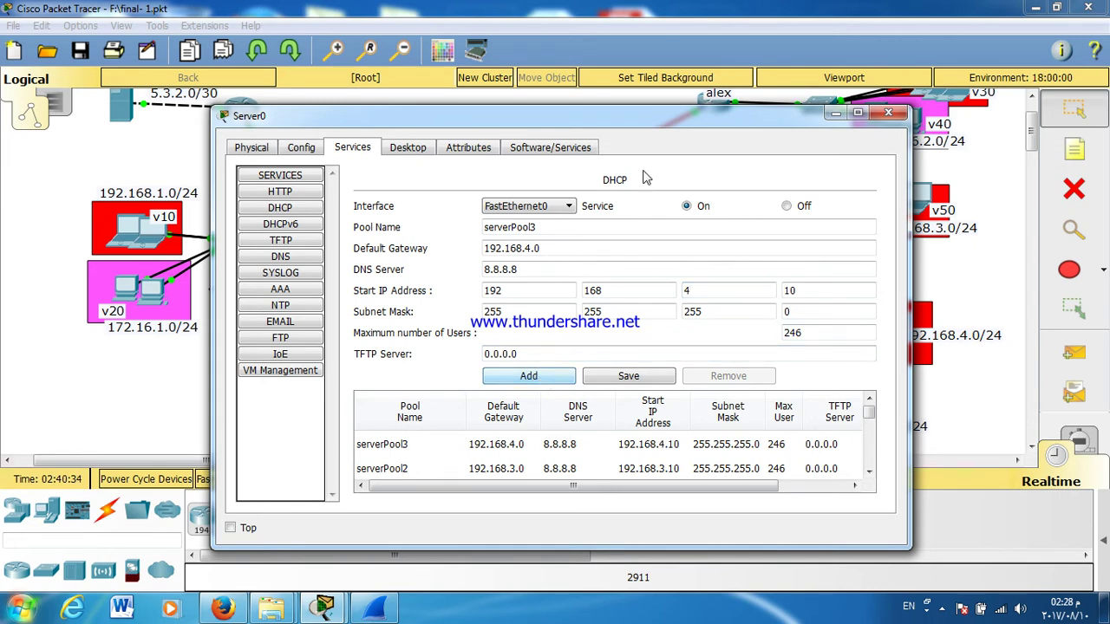
mouse_move(647, 127)
left_mouse_down()
mouse_move(382, 161)
mouse_move(391, 177)
mouse_move(607, 153)
mouse_move(647, 127)
left_mouse_up()
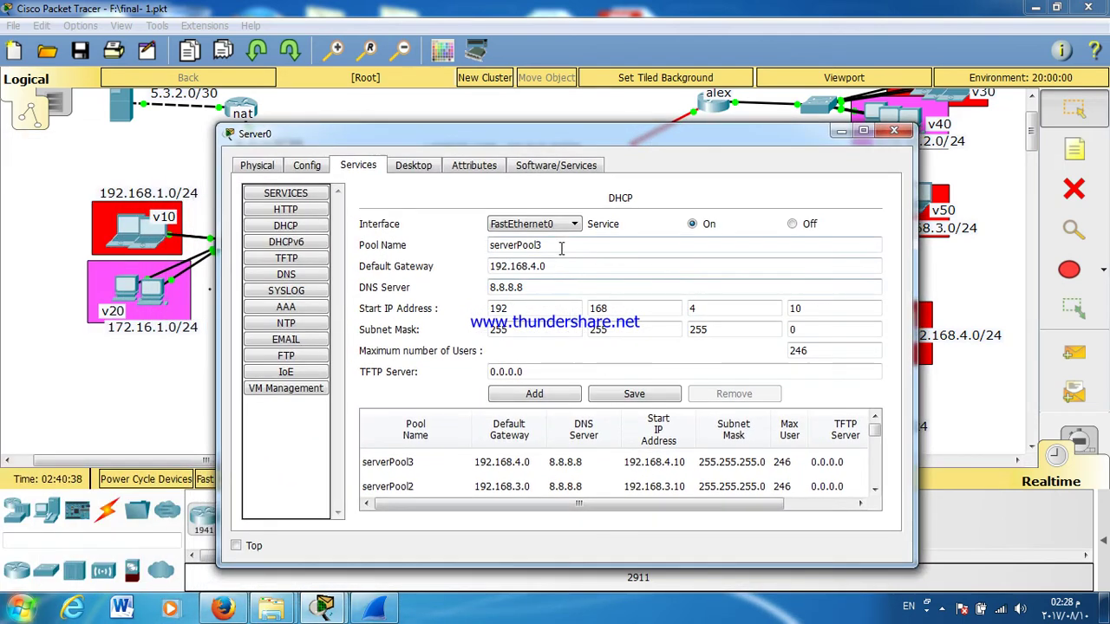
Step: Add serverPool4 with gateway 172.16.1.0 and start address 172.16.1.10
left_click_drag(542, 245, 536, 245)
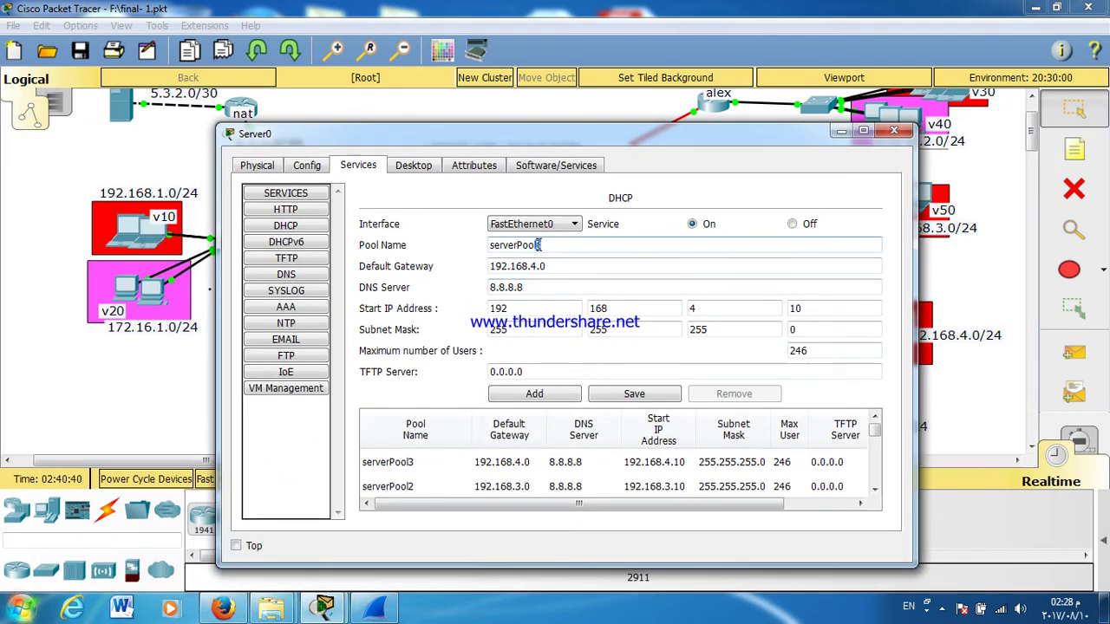
type("4")
triple_click(508, 266)
type("172.16.1.0")
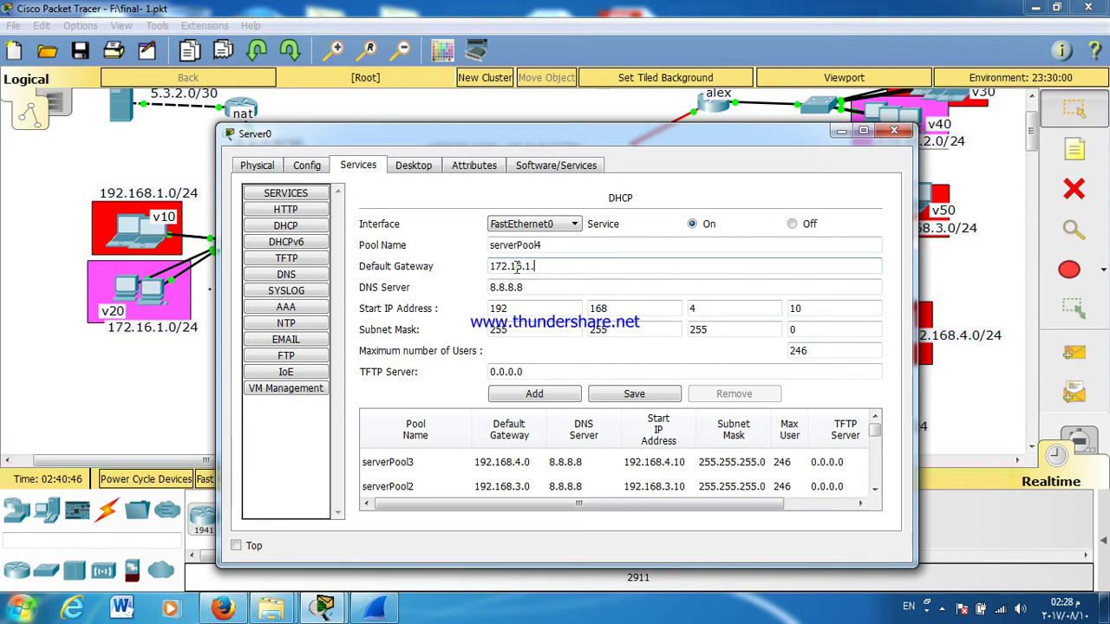
double_click(511, 309)
type("172")
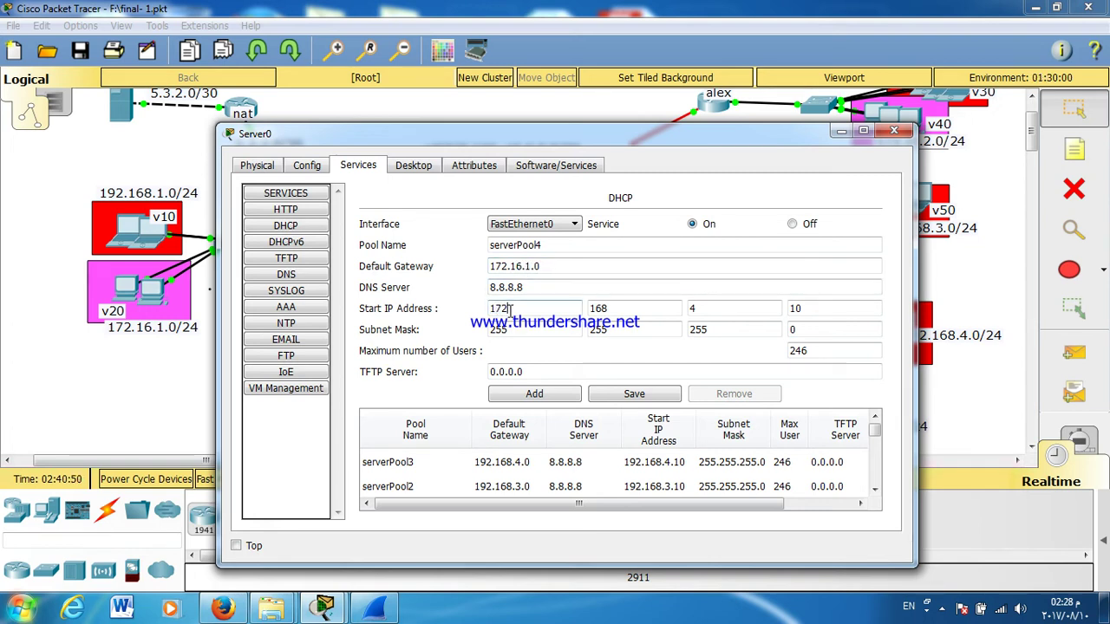
double_click(598, 309)
type("1")
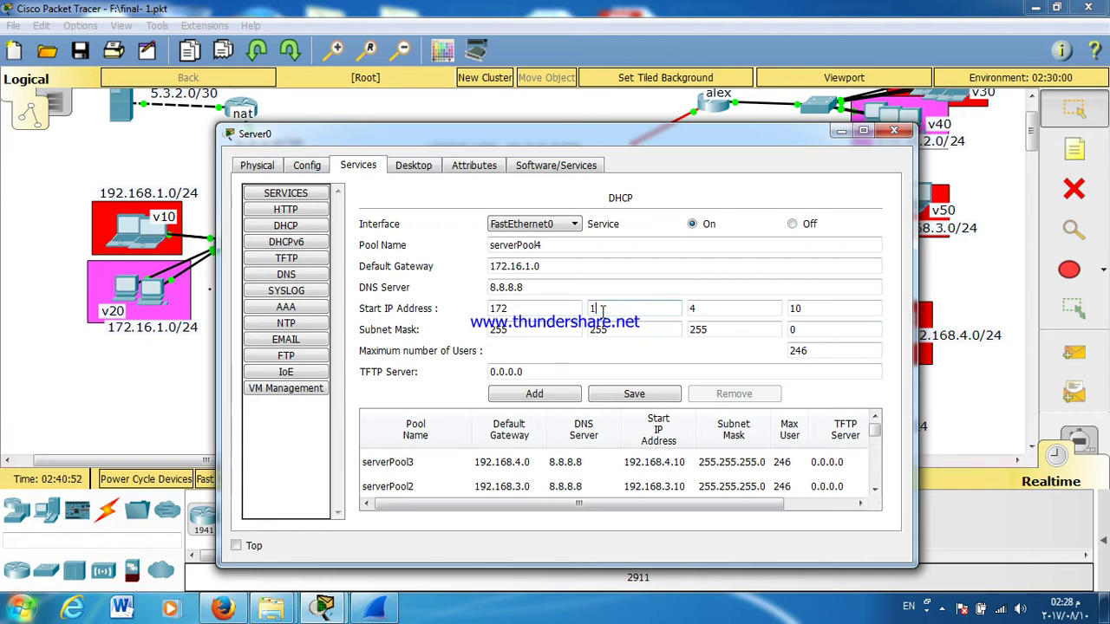
left_click(705, 310)
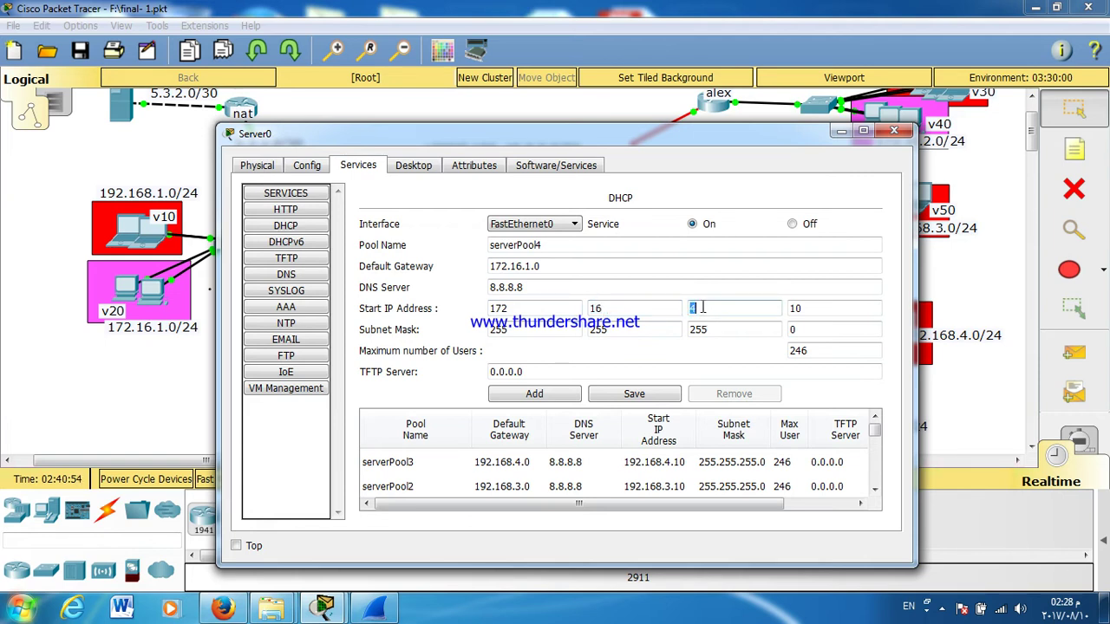
type("1")
left_click(549, 397)
Step: Add serverPool5 with gateway 172.16.2.0 and start address 172.16.2.10
left_click(568, 247)
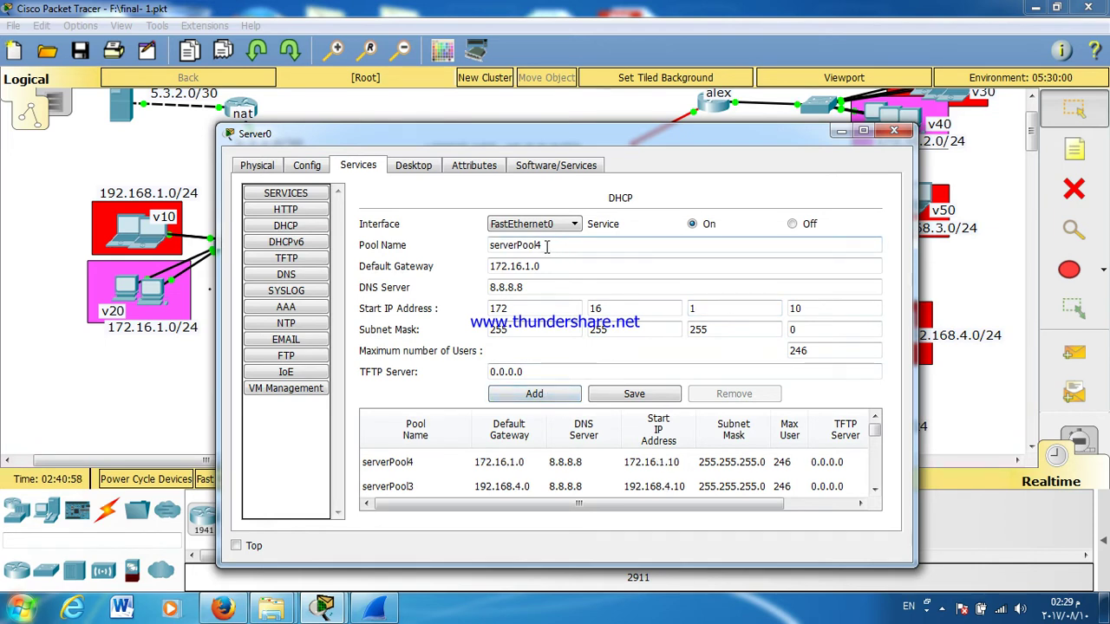
type("5")
left_click(526, 267)
key("BackSpace")
type("2")
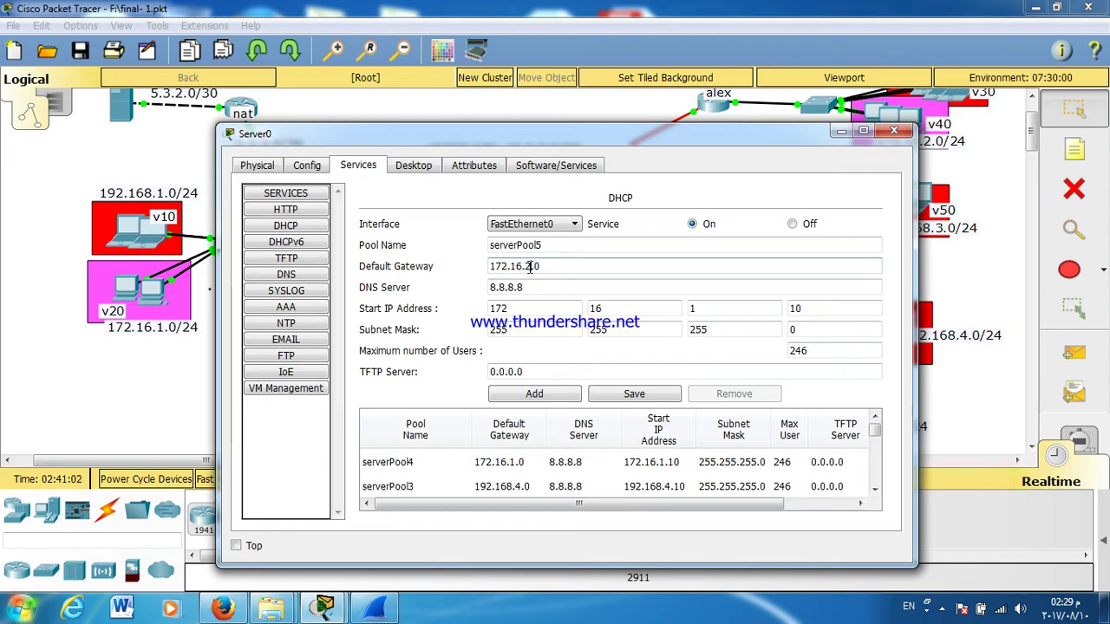
left_click(699, 307)
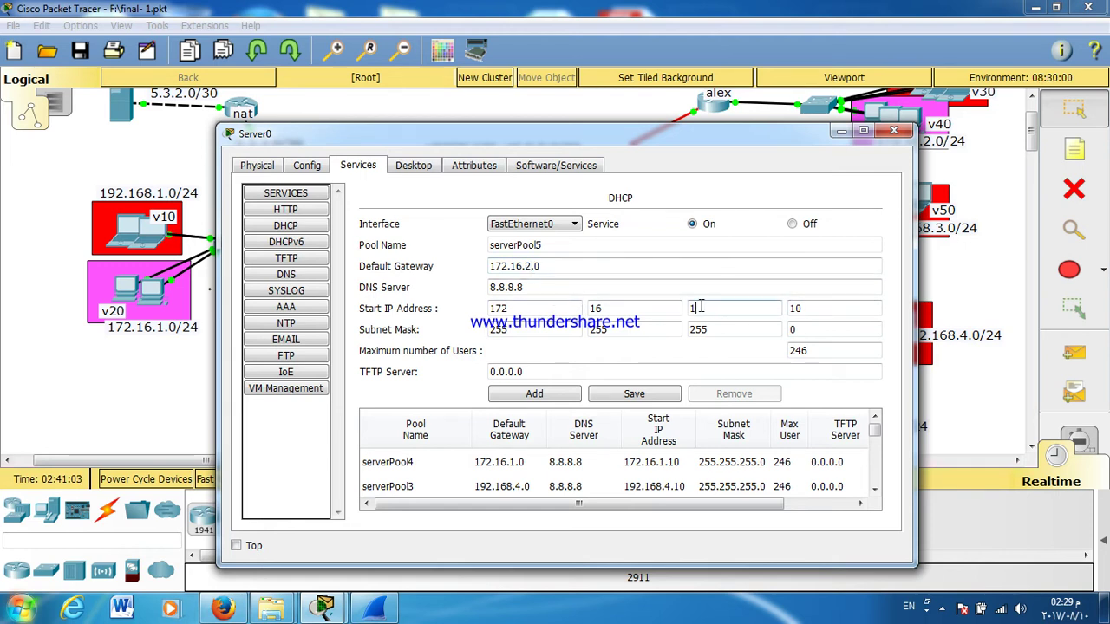
type("2")
left_click(538, 394)
Step: Add serverPool6 with gateway 172.16.3.0 and start address 172.16.3.10
left_click_drag(543, 247, 536, 249)
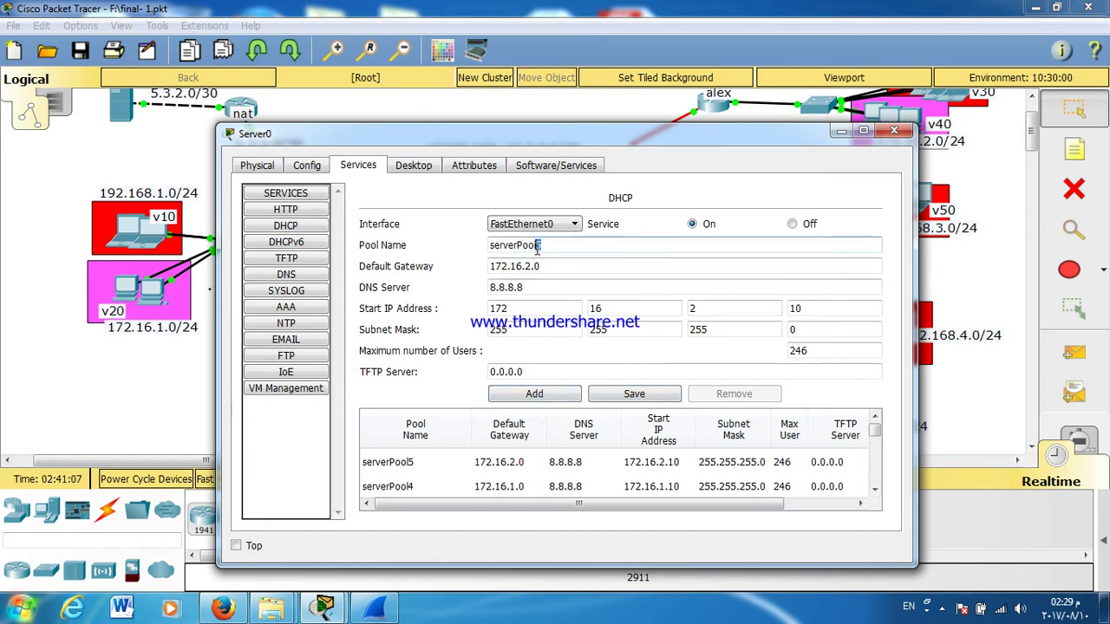
type("6")
left_click(526, 269)
left_click_drag(524, 269, 530, 272)
type("3")
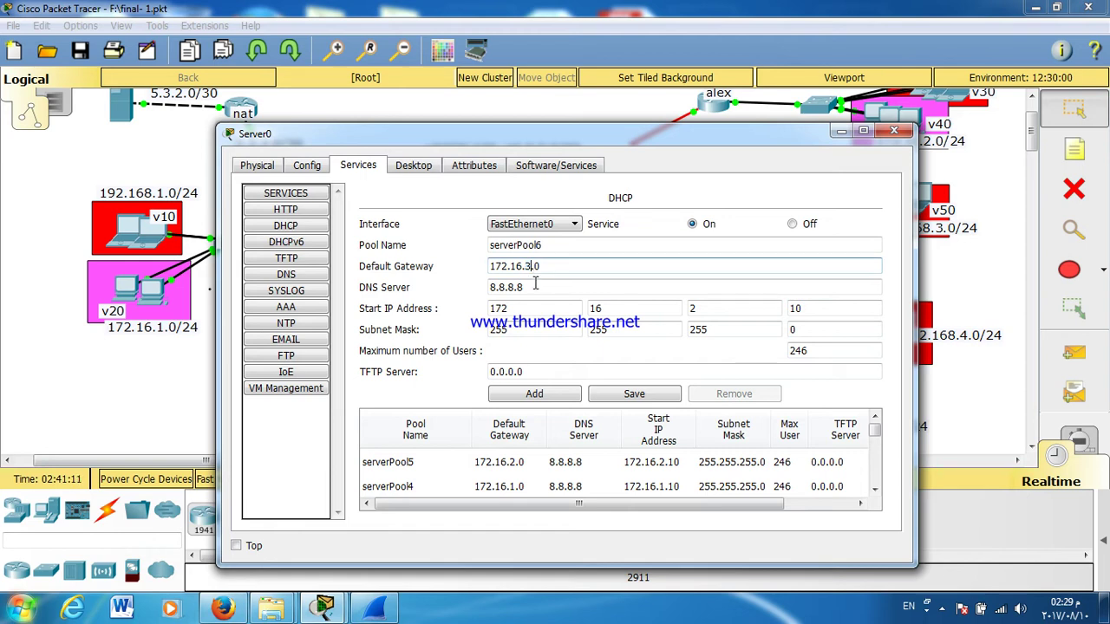
double_click(693, 308)
type("3")
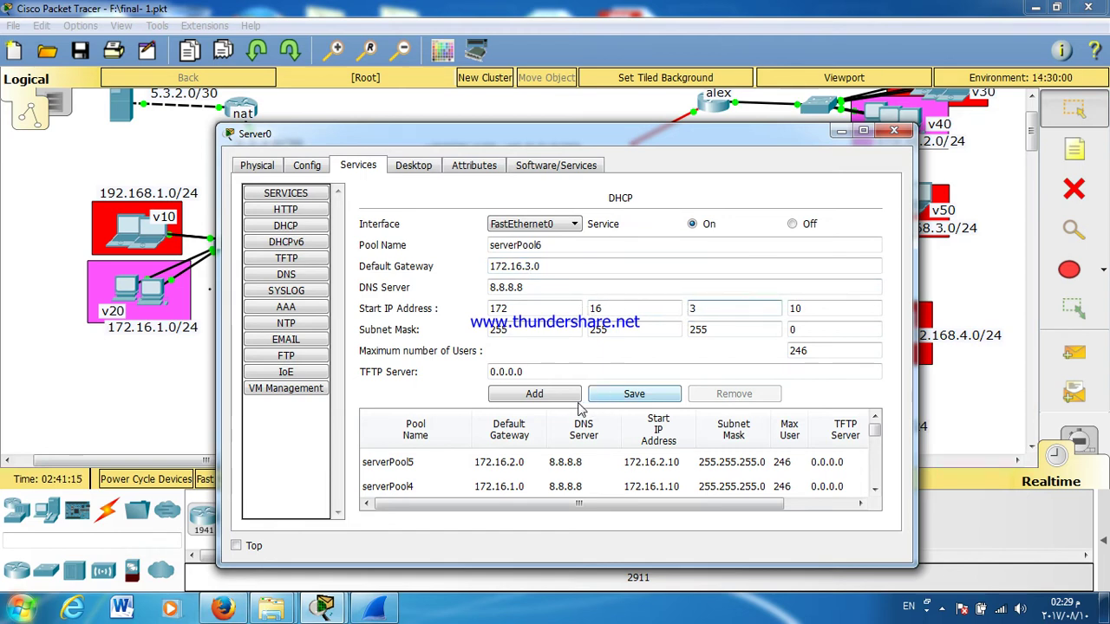
left_click(542, 401)
Step: Add serverPool7 for 172.16.4.0, review all pools, and close Server0's window
left_click_drag(547, 246, 530, 266)
type("7")
type("4")
left_click_drag(724, 309, 678, 310)
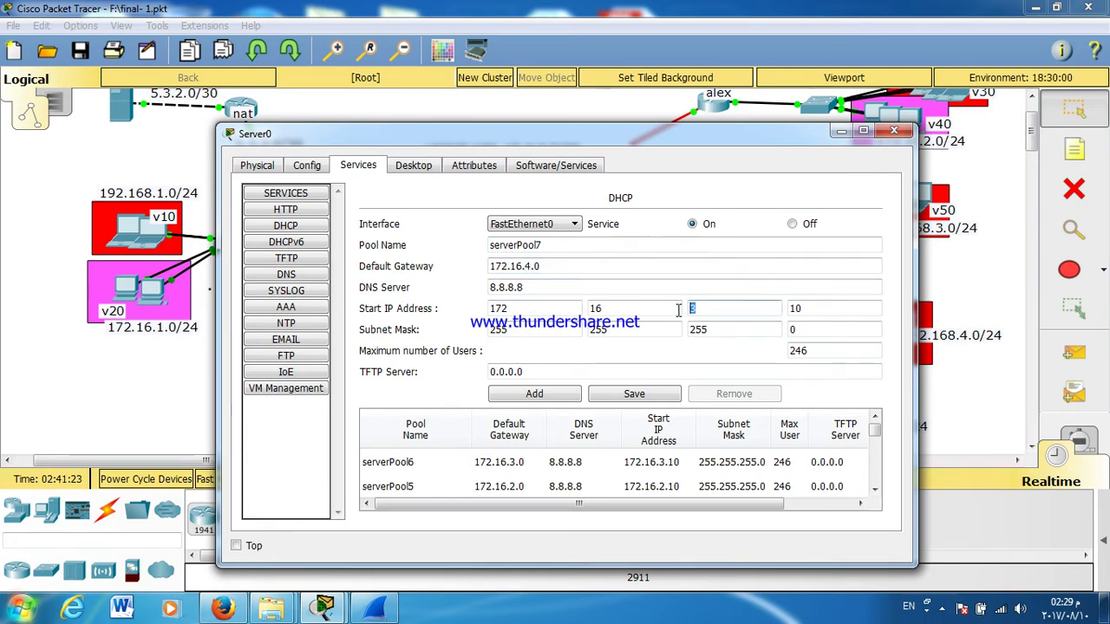
type("4")
left_click(569, 392)
double_click(701, 135)
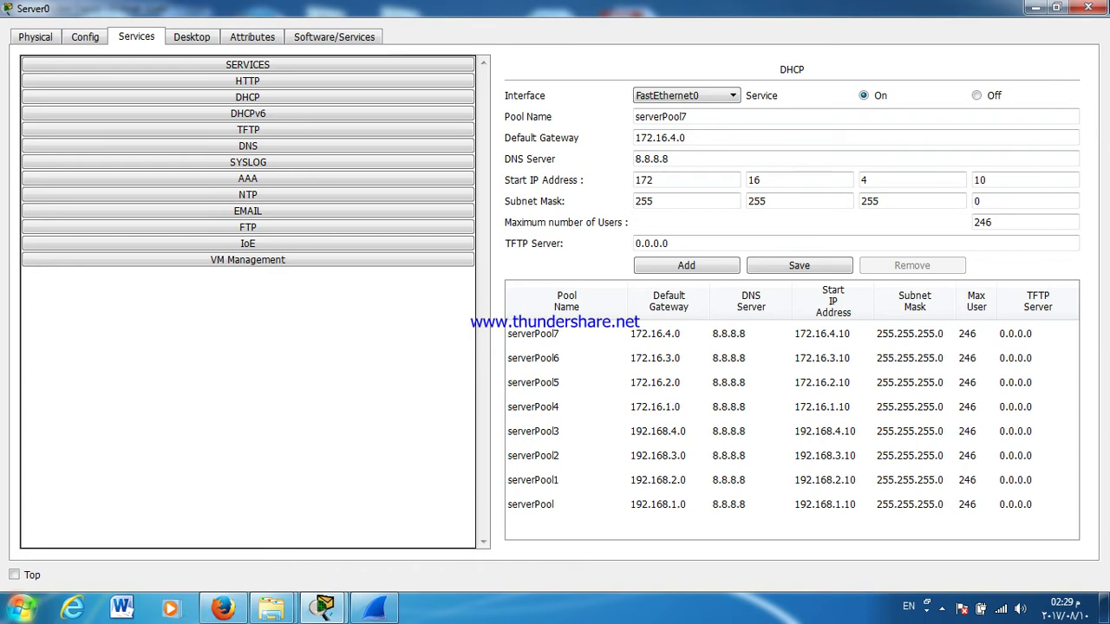
left_click(1088, 8)
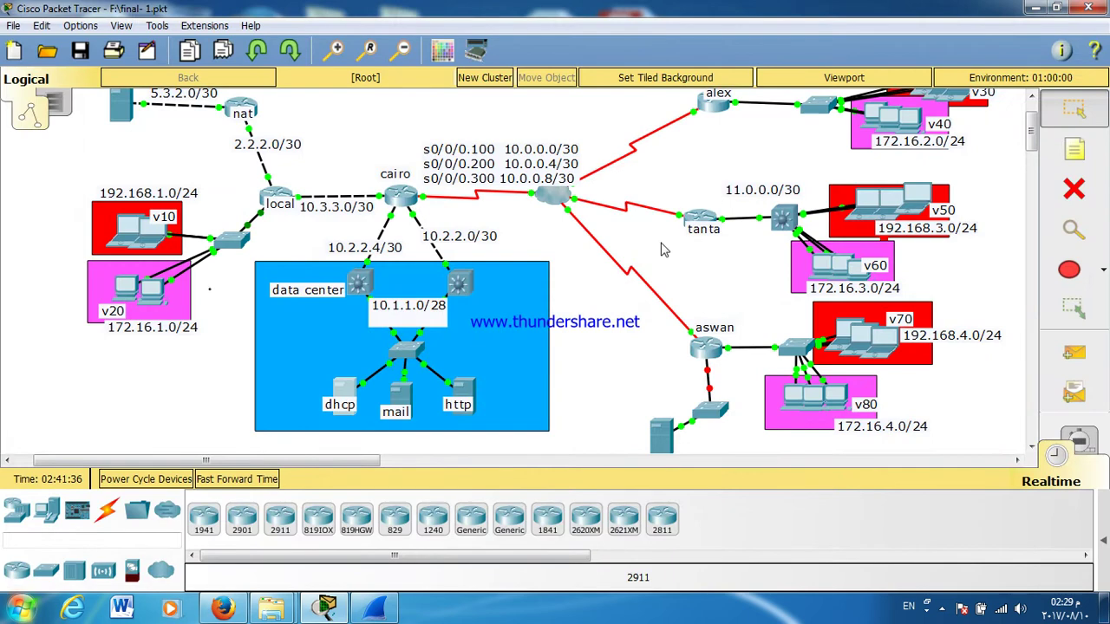
left_click(459, 390)
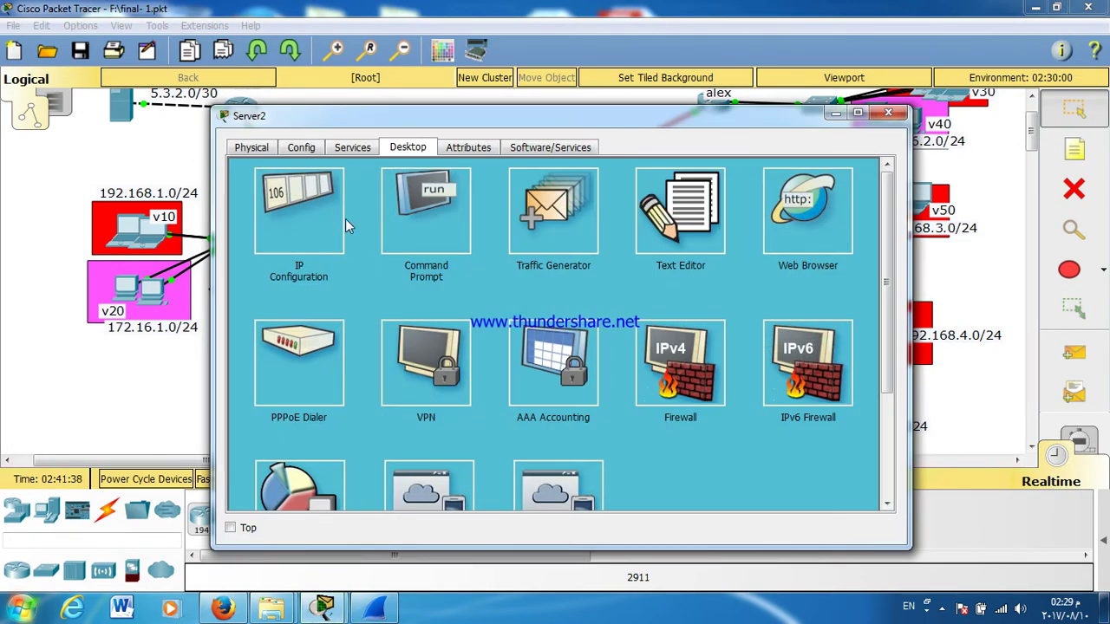
Step: In Server2's index.html, change the heading to 'E-University' and the welcome text to 'welcom to E-University website'
left_click(354, 149)
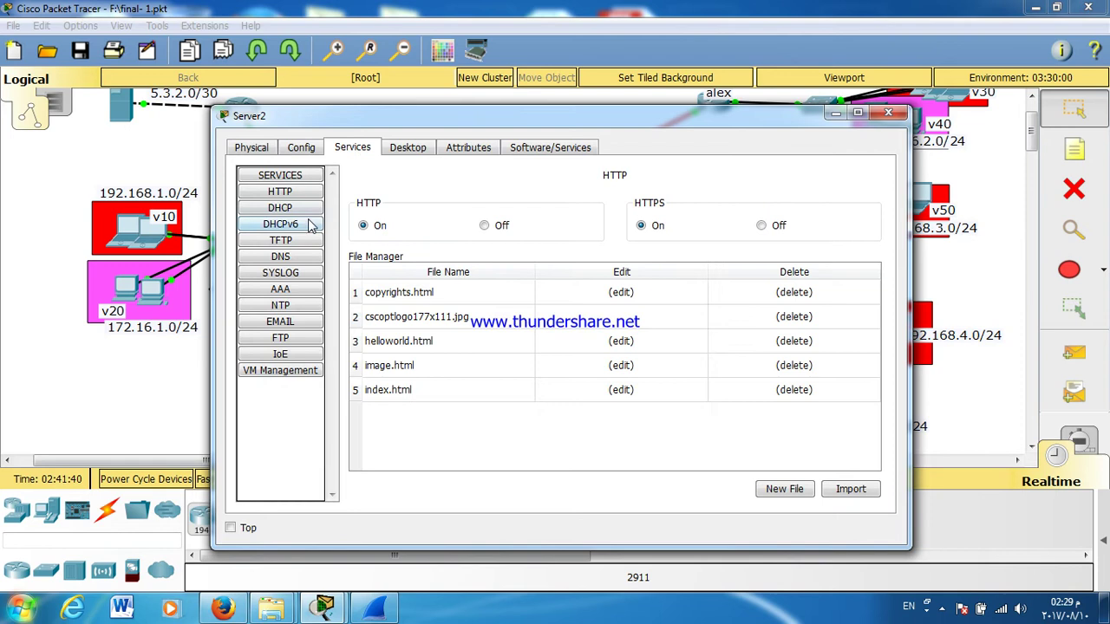
left_click(291, 194)
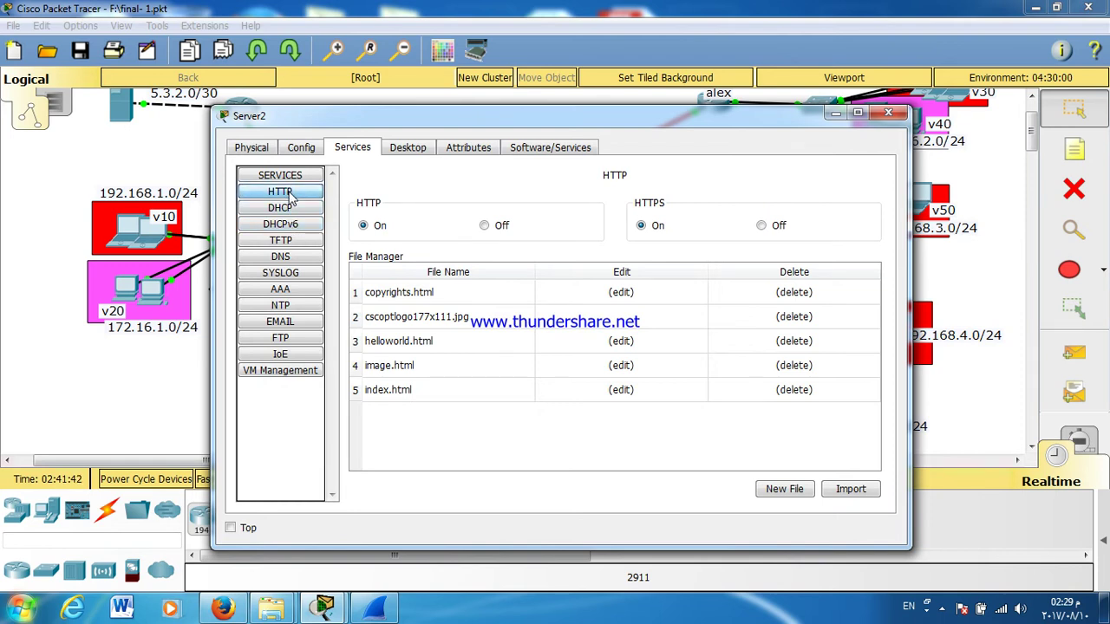
double_click(364, 126)
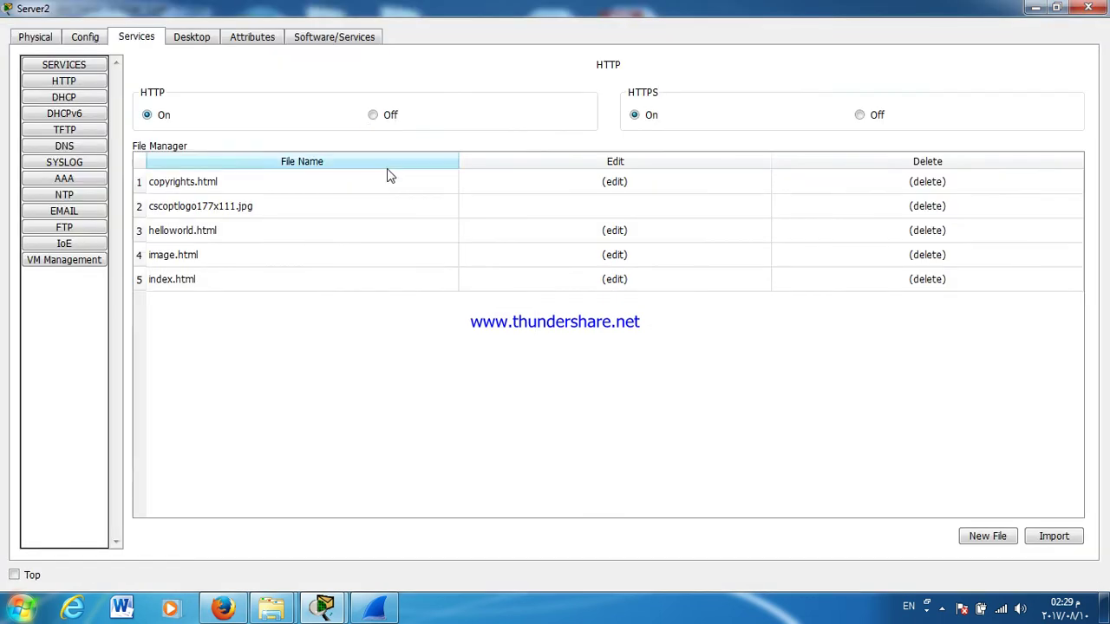
left_click(611, 279)
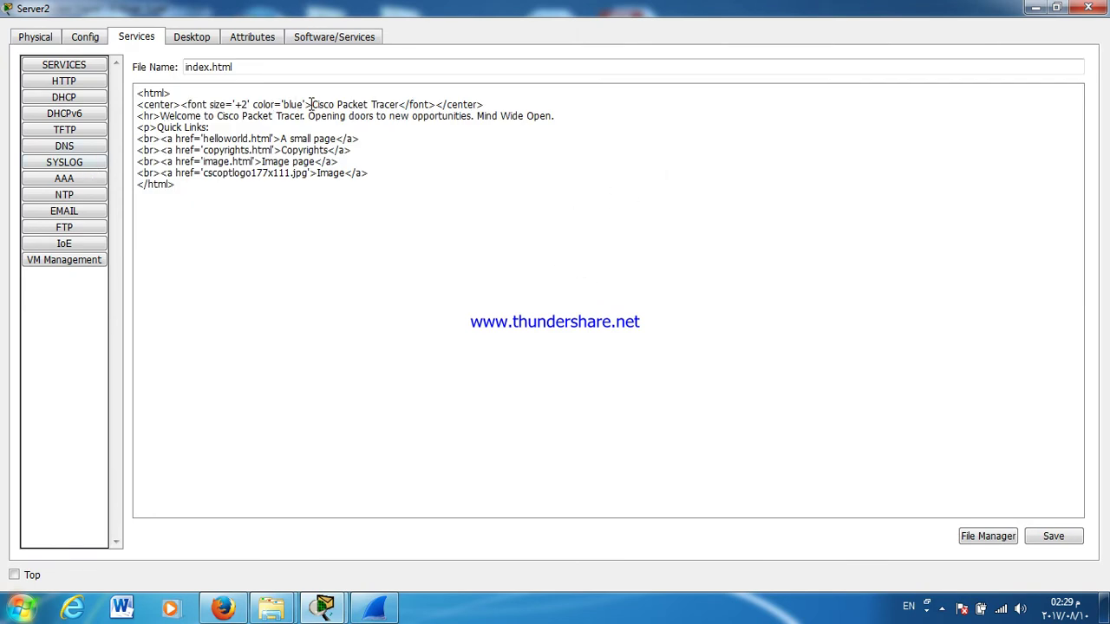
left_click_drag(318, 104, 395, 104)
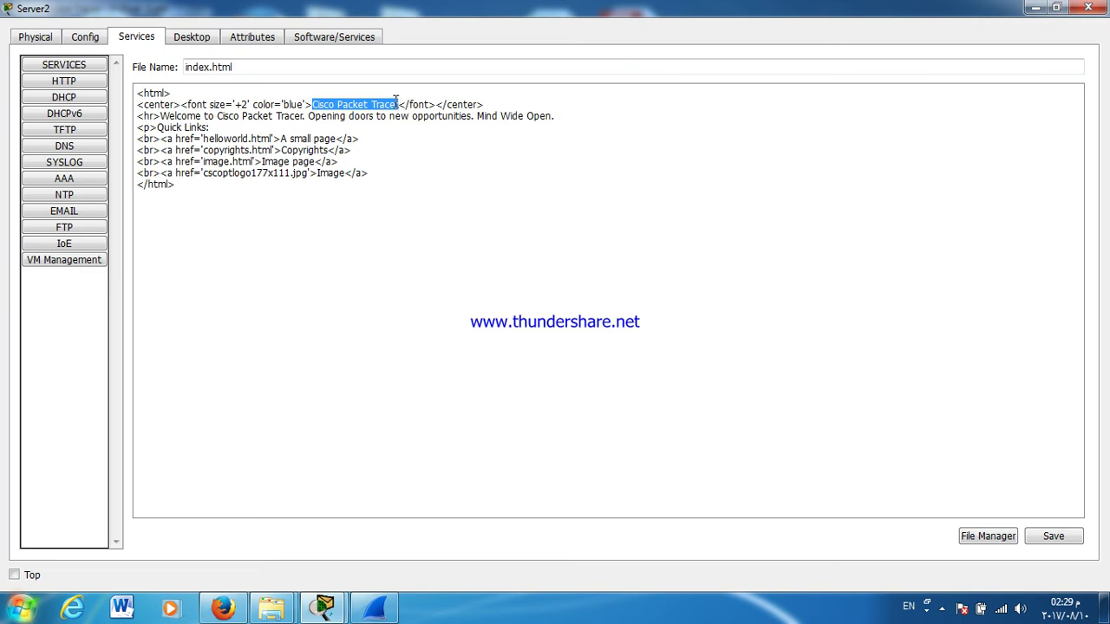
type("E-U")
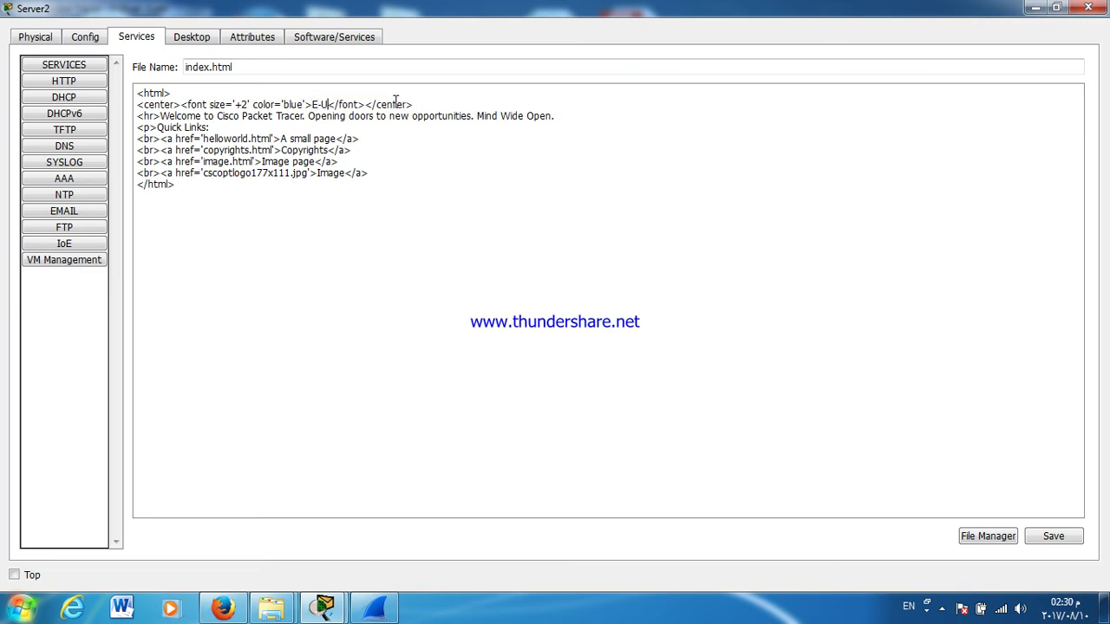
type("niversity")
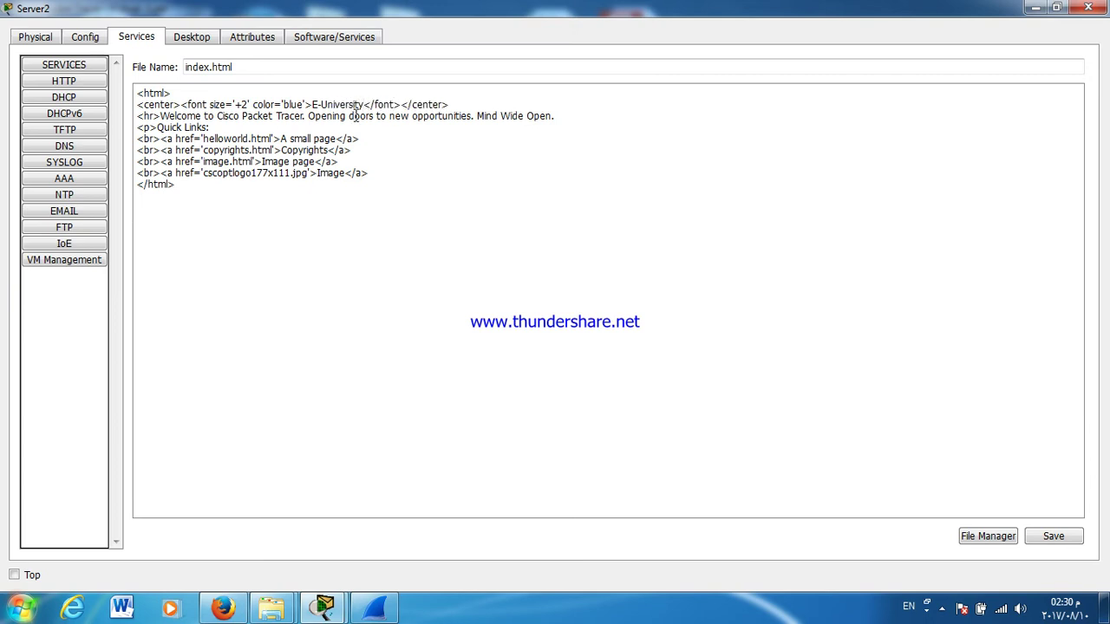
left_click_drag(161, 116, 303, 115)
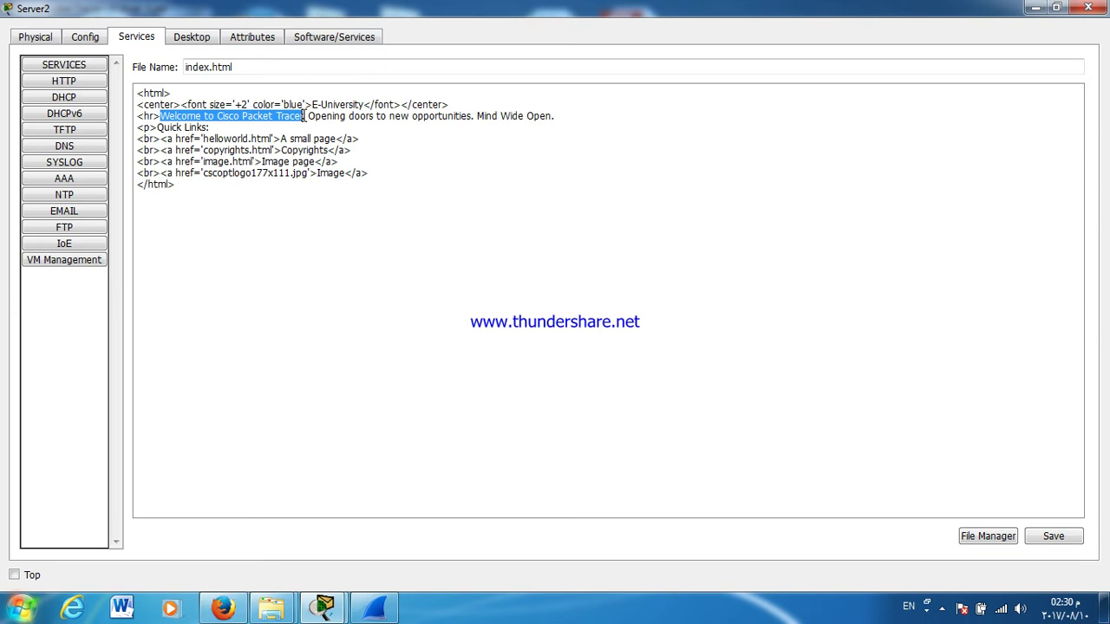
type("welcom ")
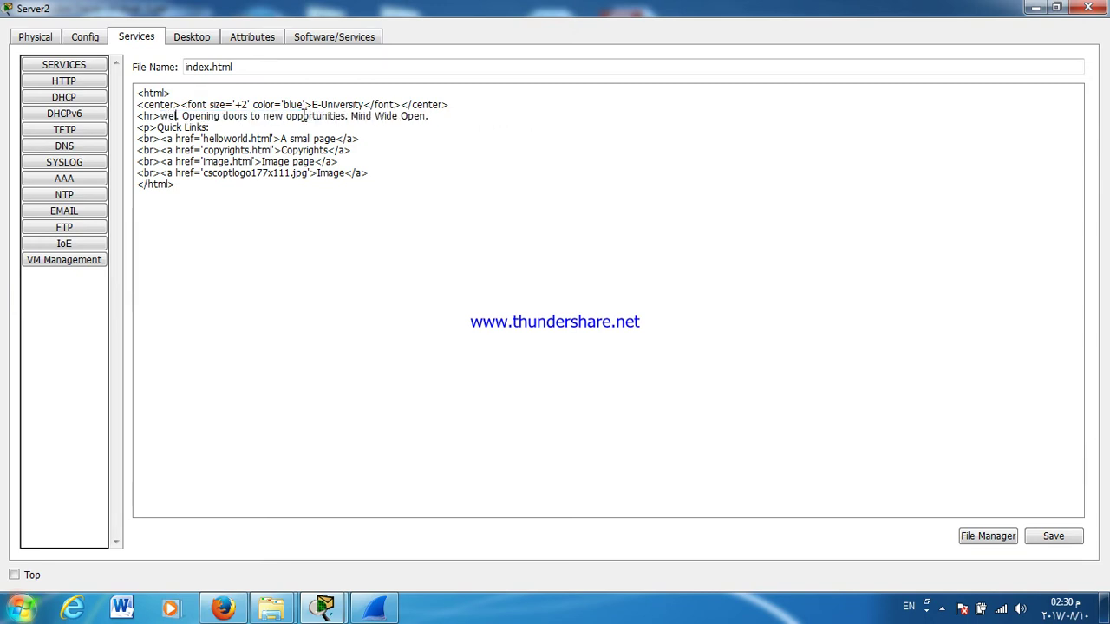
type("to ")
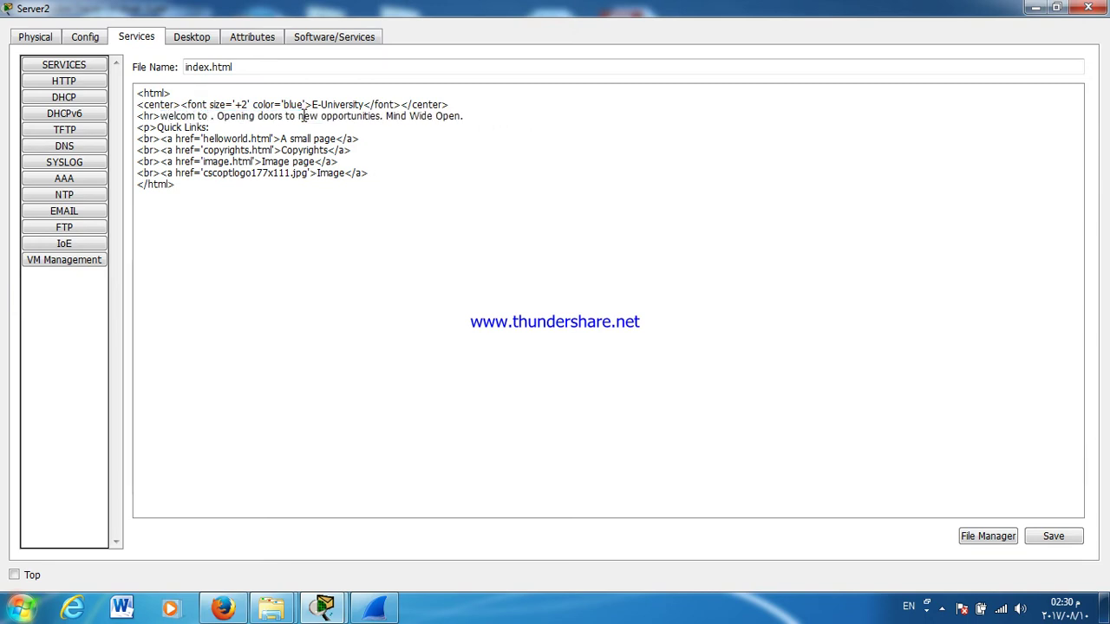
type("E-Un")
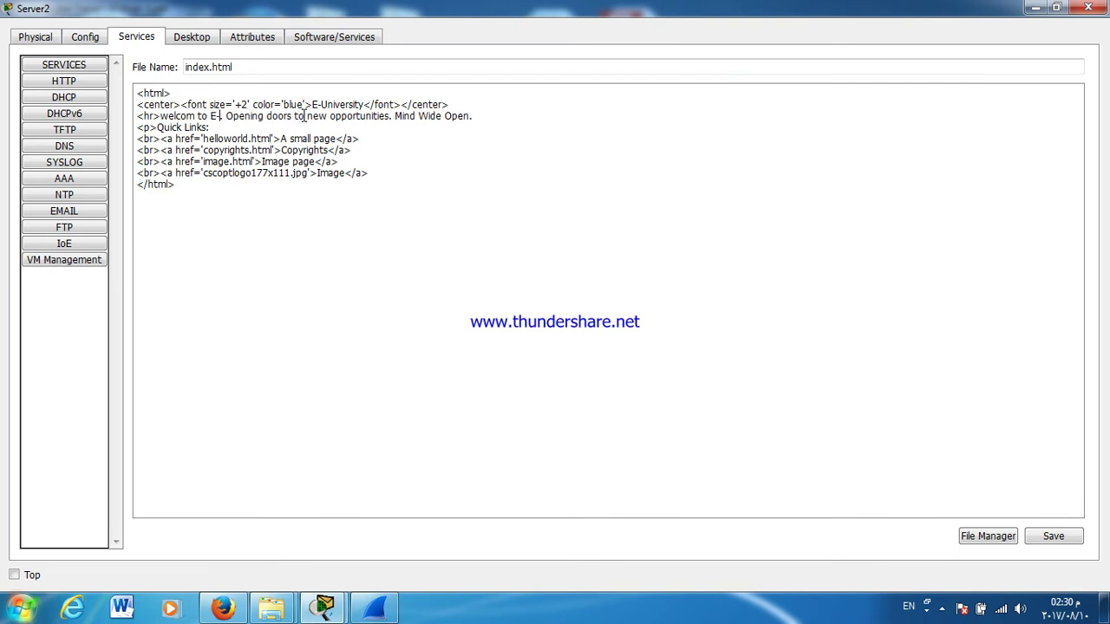
type("ivers")
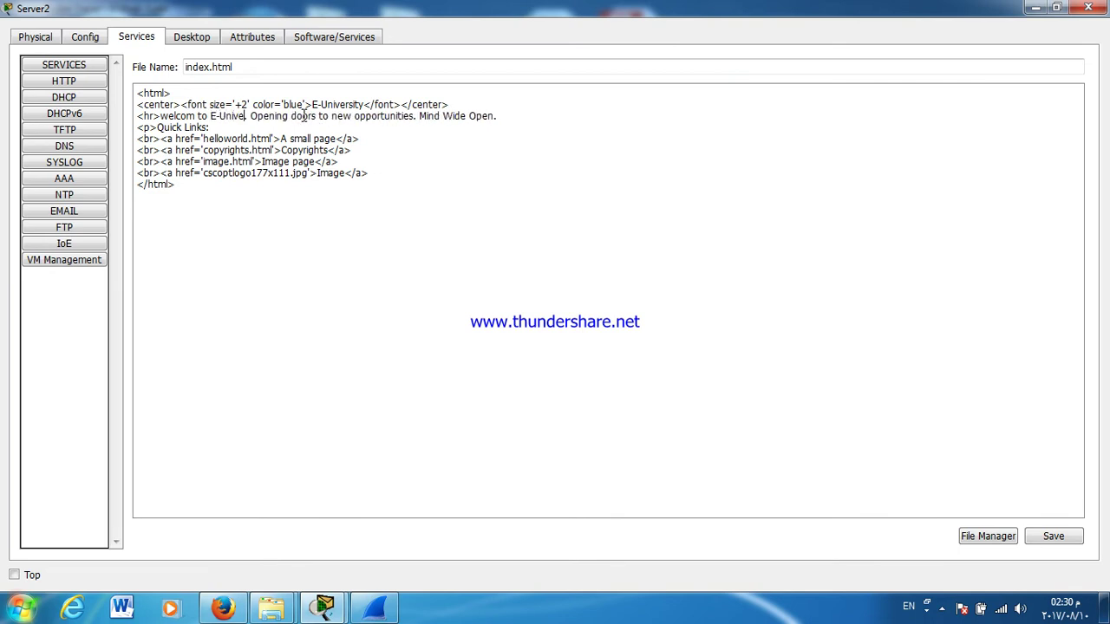
type("ity ")
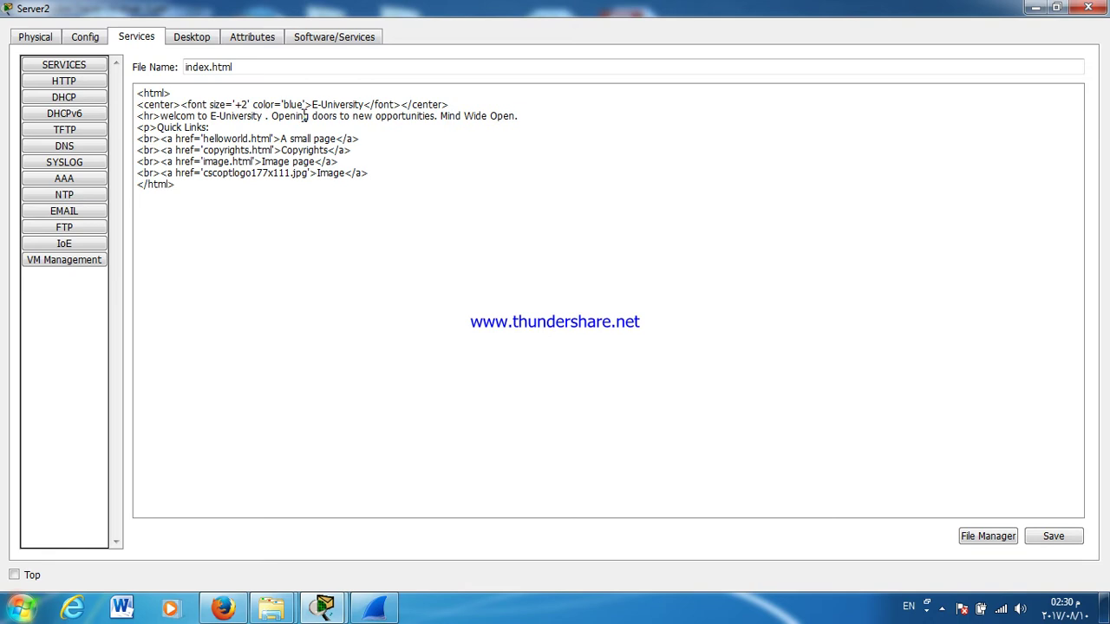
type("websit")
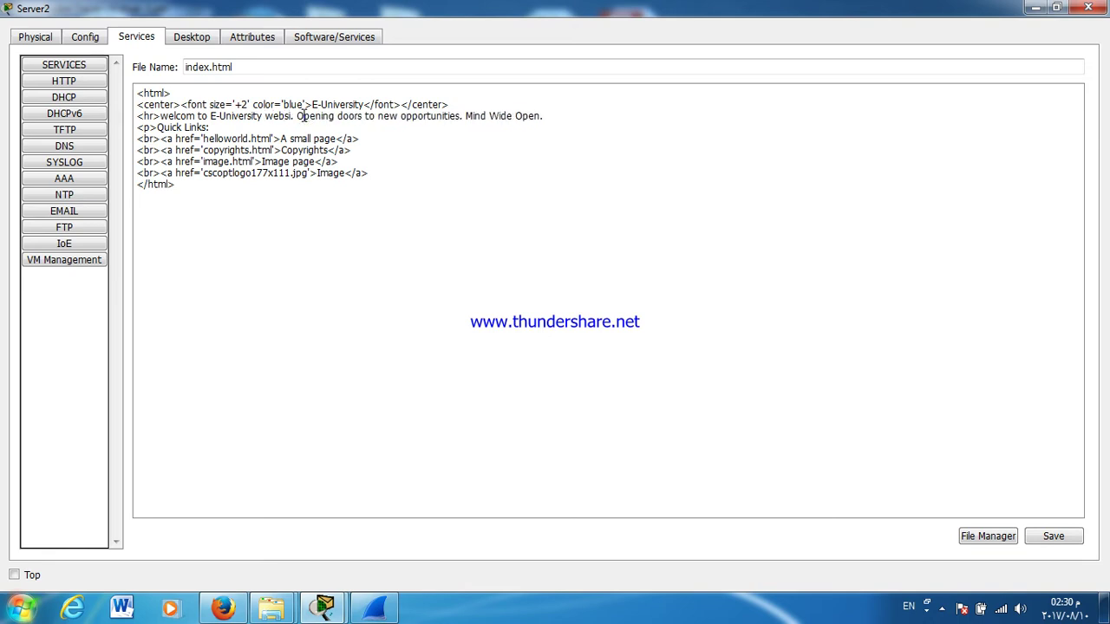
type("e")
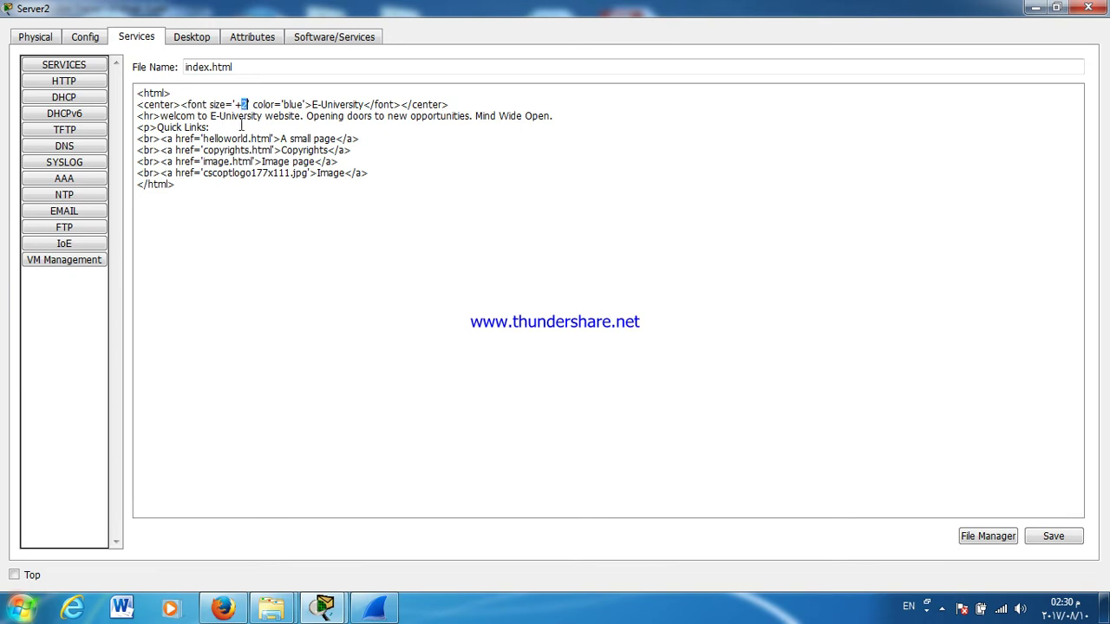
Step: Set the heading font size to '+20', save over index.html, and close Server2
type("0")
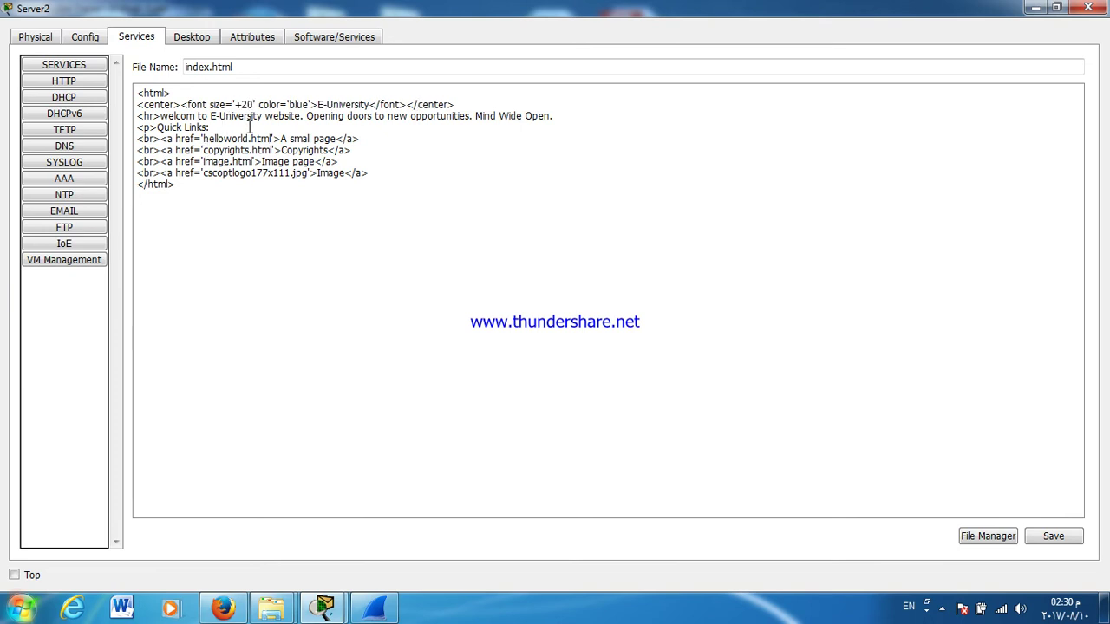
left_click_drag(289, 104, 300, 105)
left_click(299, 116)
left_click(1052, 535)
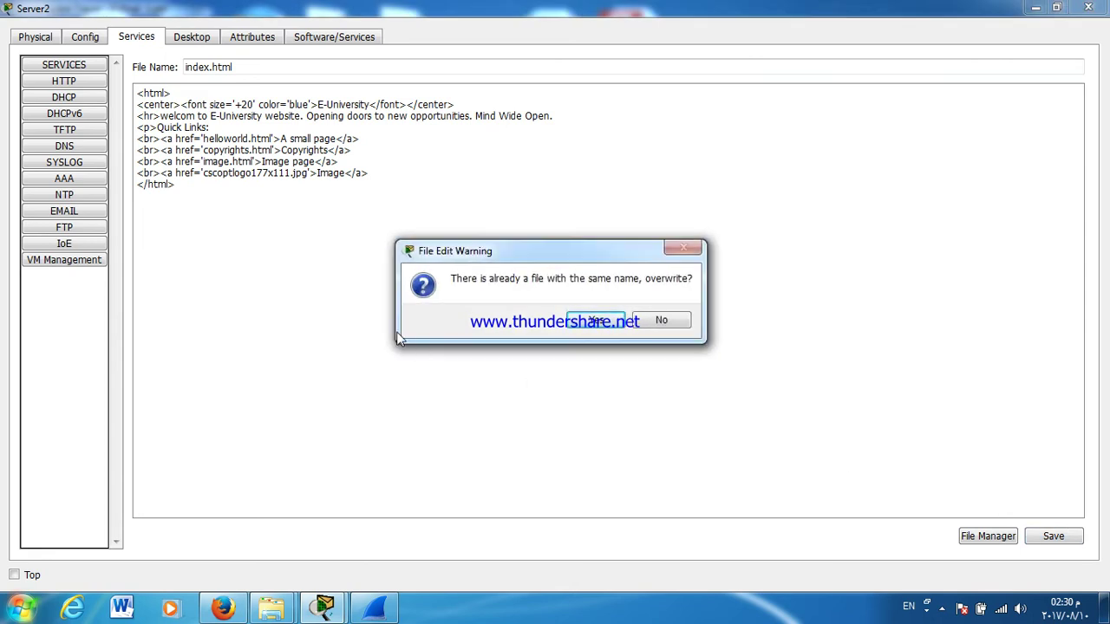
left_click(583, 328)
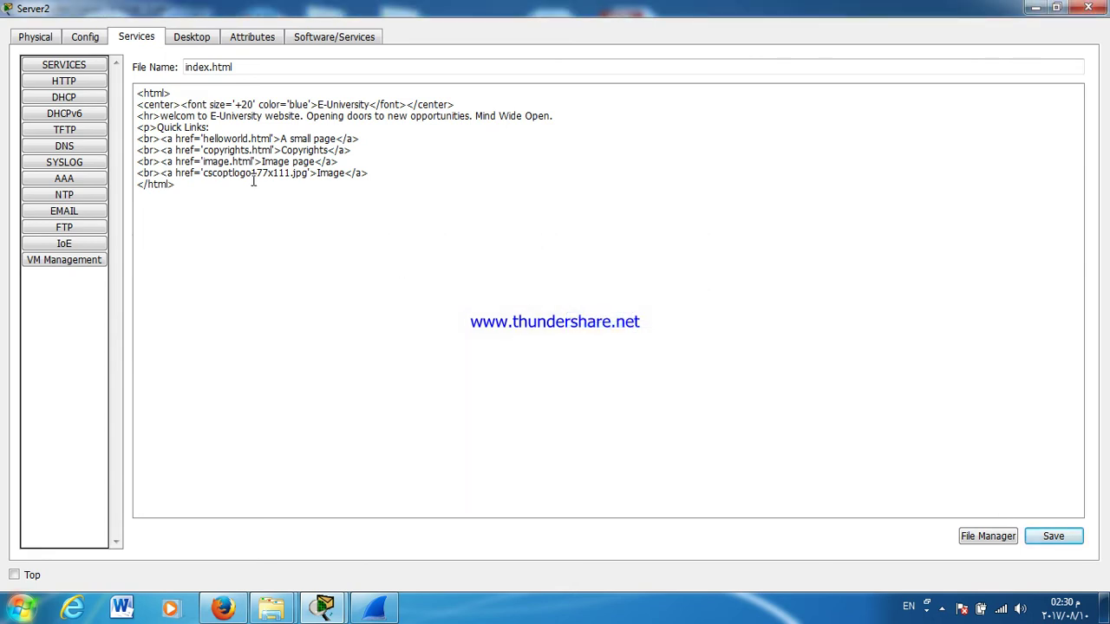
left_click(70, 81)
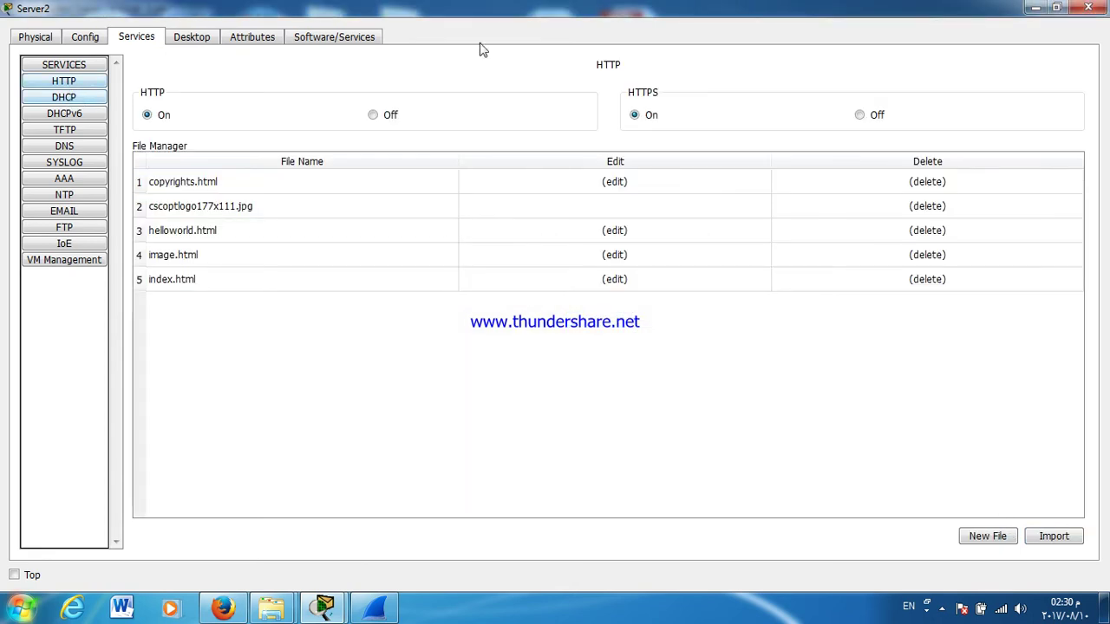
left_click(1095, 11)
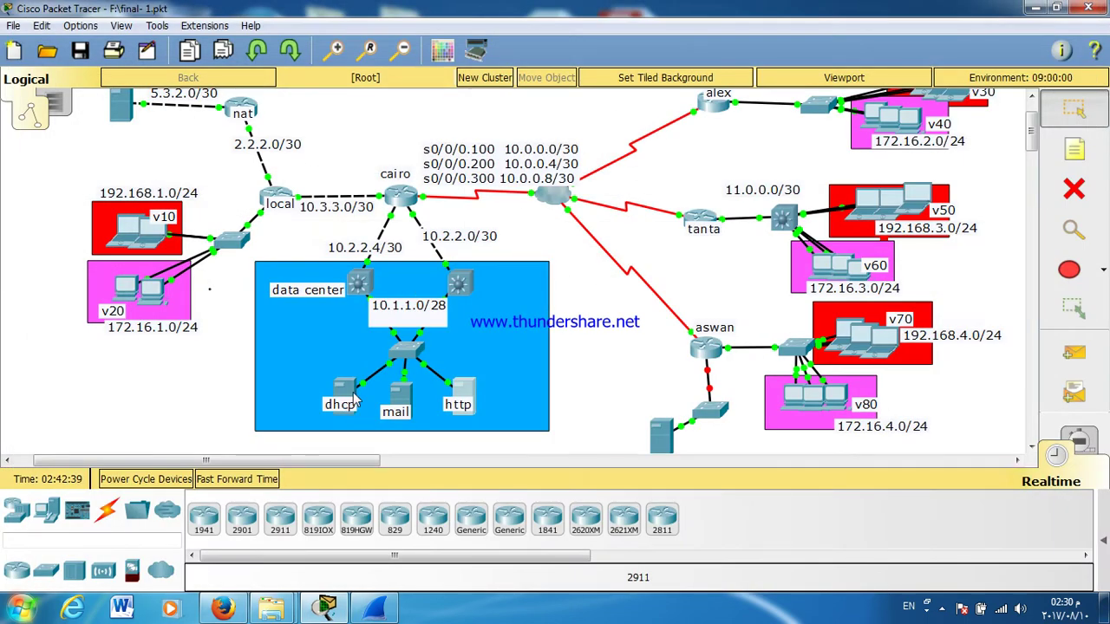
Step: Set the mail server Server1's EMAIL domain name to 'E-university'
left_click(396, 394)
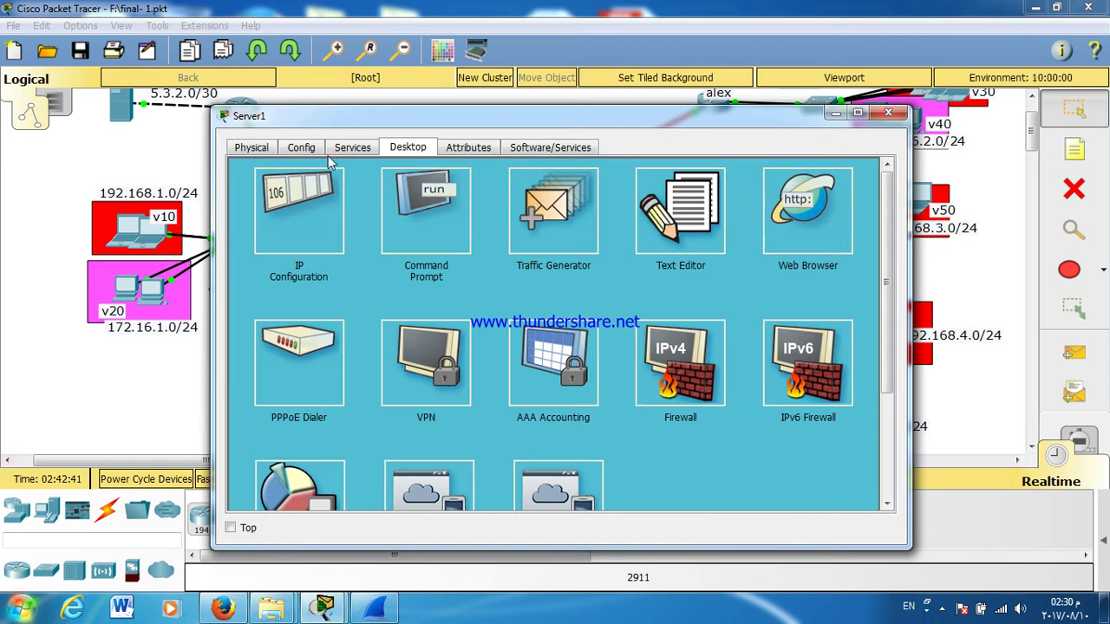
left_click(337, 153)
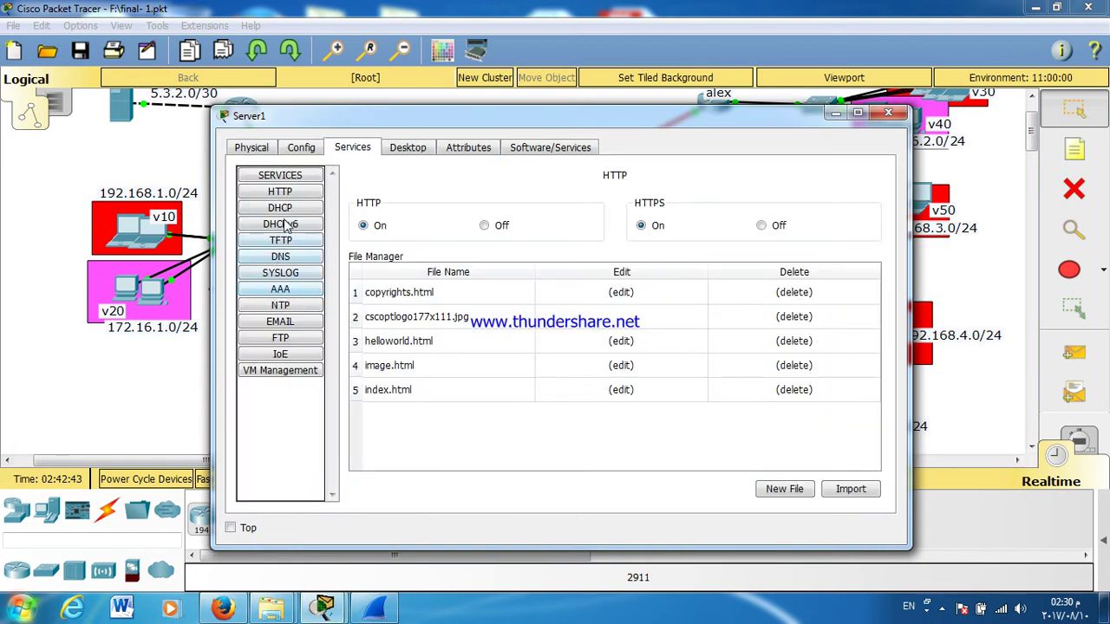
left_click(293, 326)
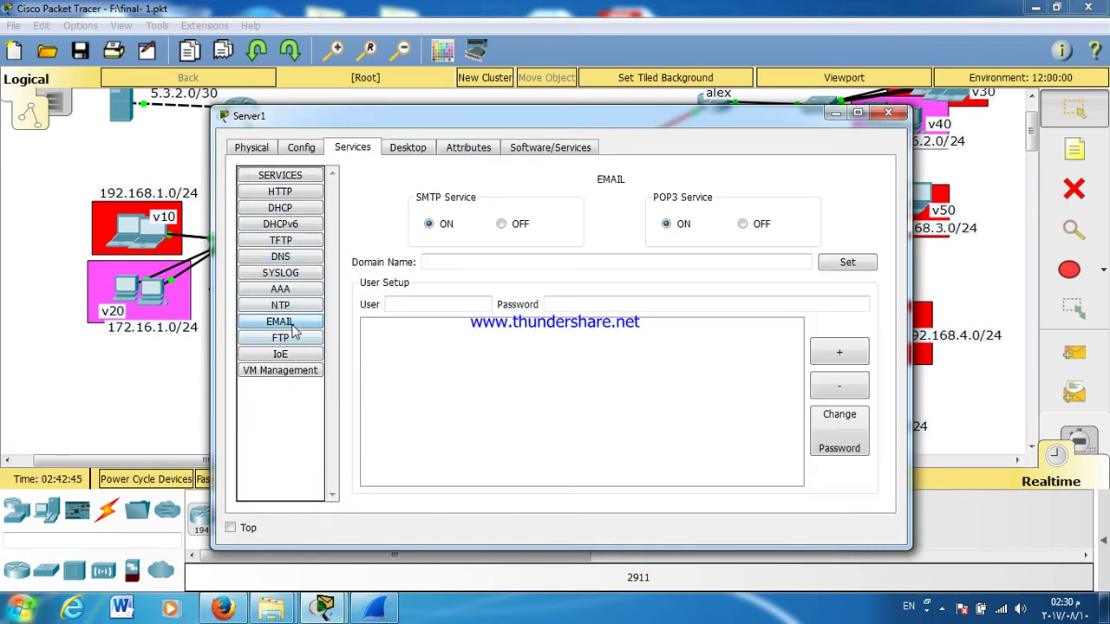
left_click(568, 264)
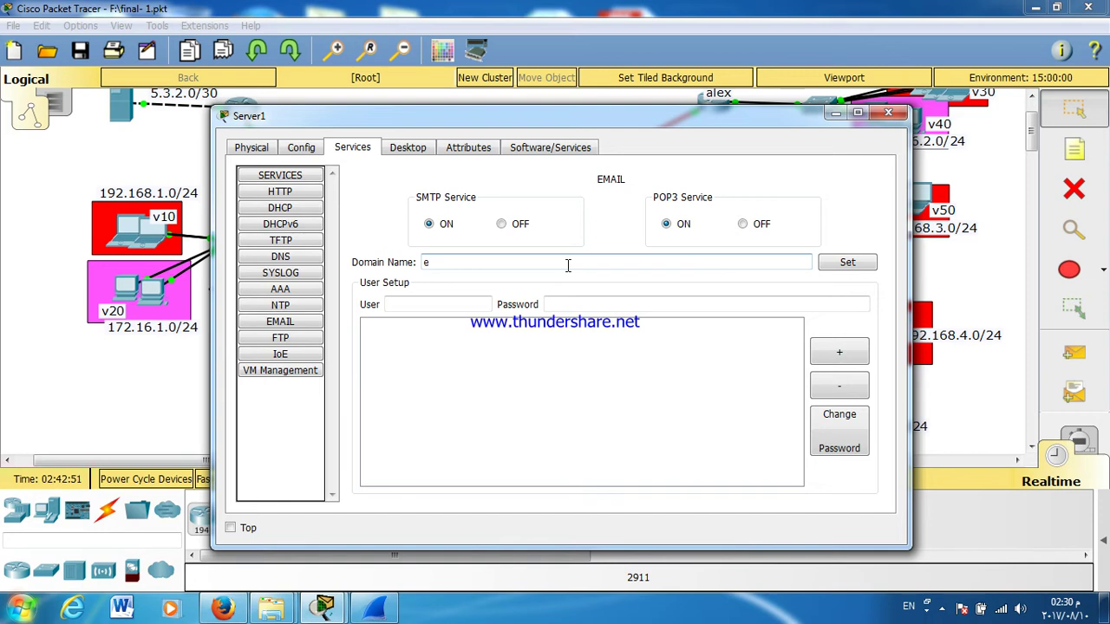
type("E-university")
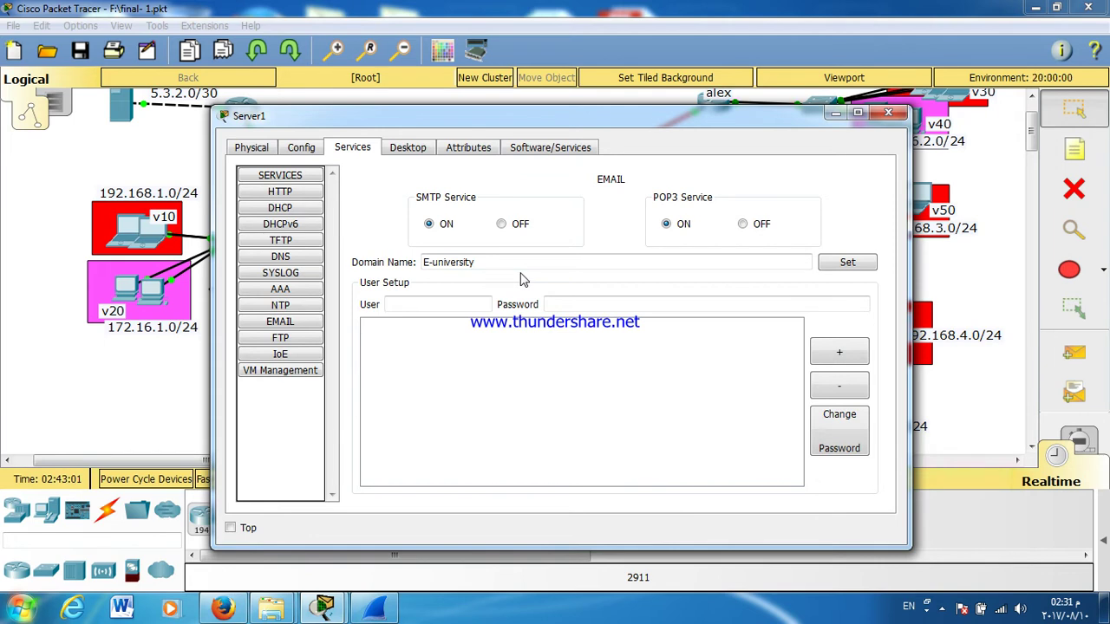
left_click(447, 307)
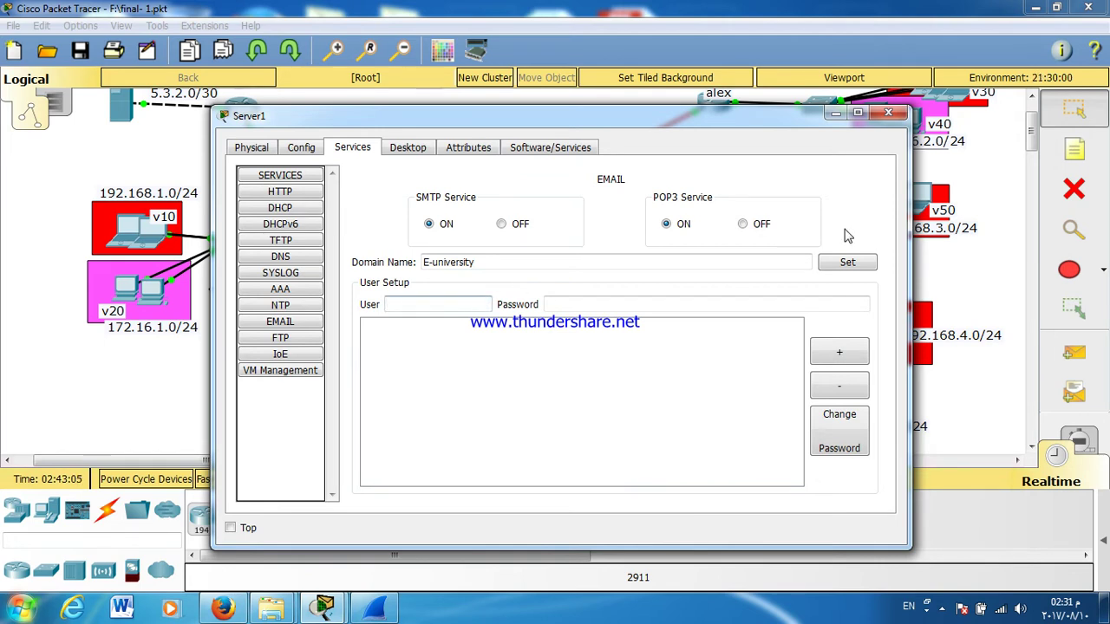
left_click(847, 263)
Step: Add mail users A1, A2, A3 and A4 on the server, each with a password
left_click(474, 304)
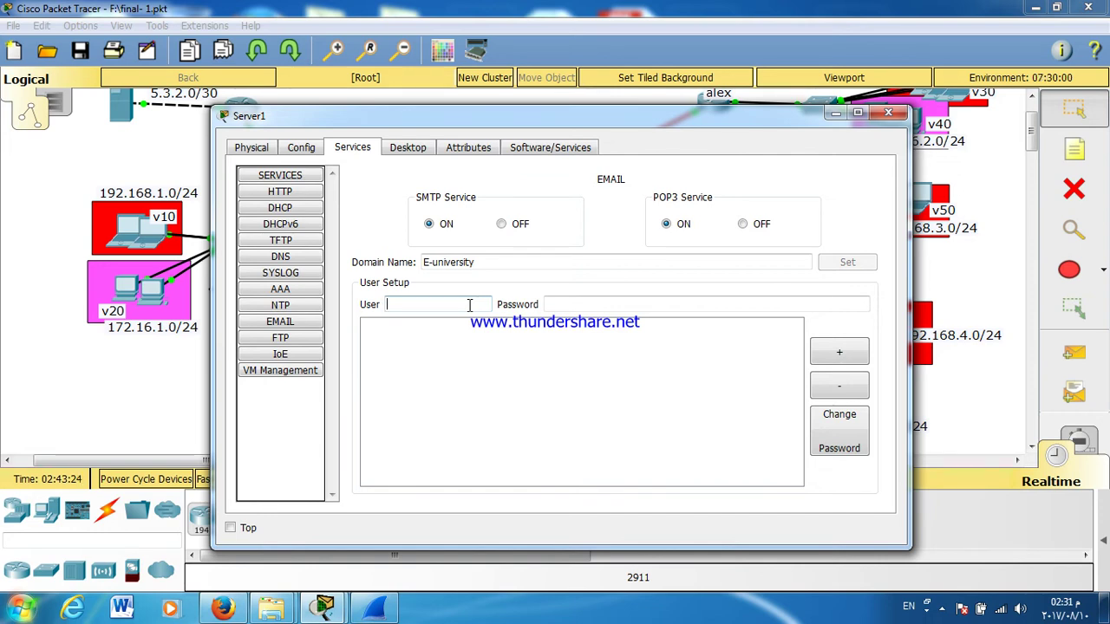
type("1")
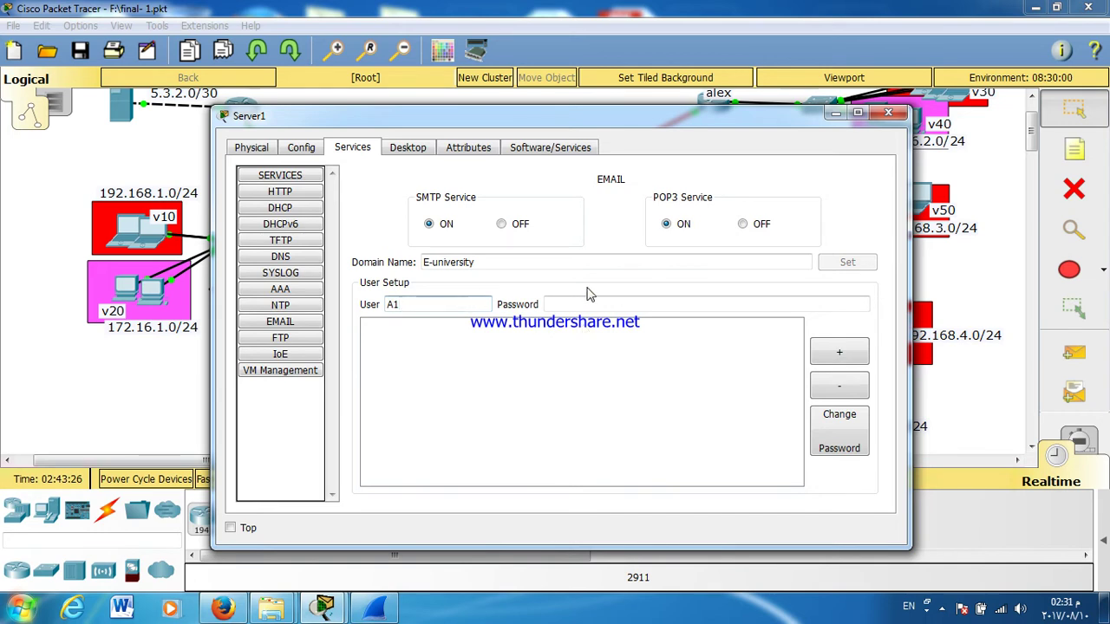
left_click(582, 303)
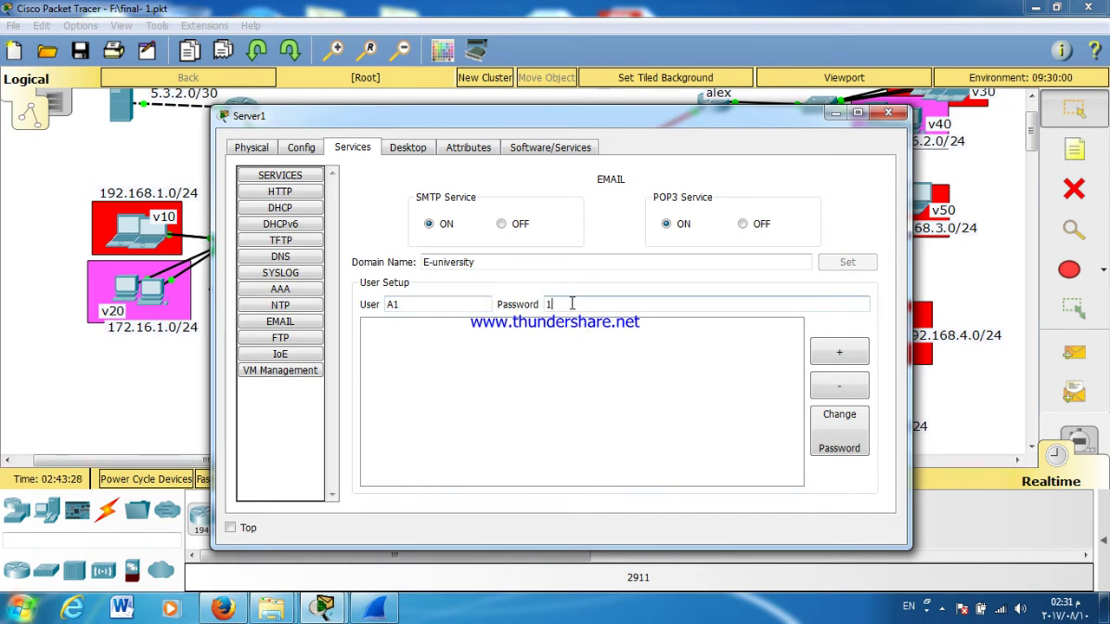
type("123")
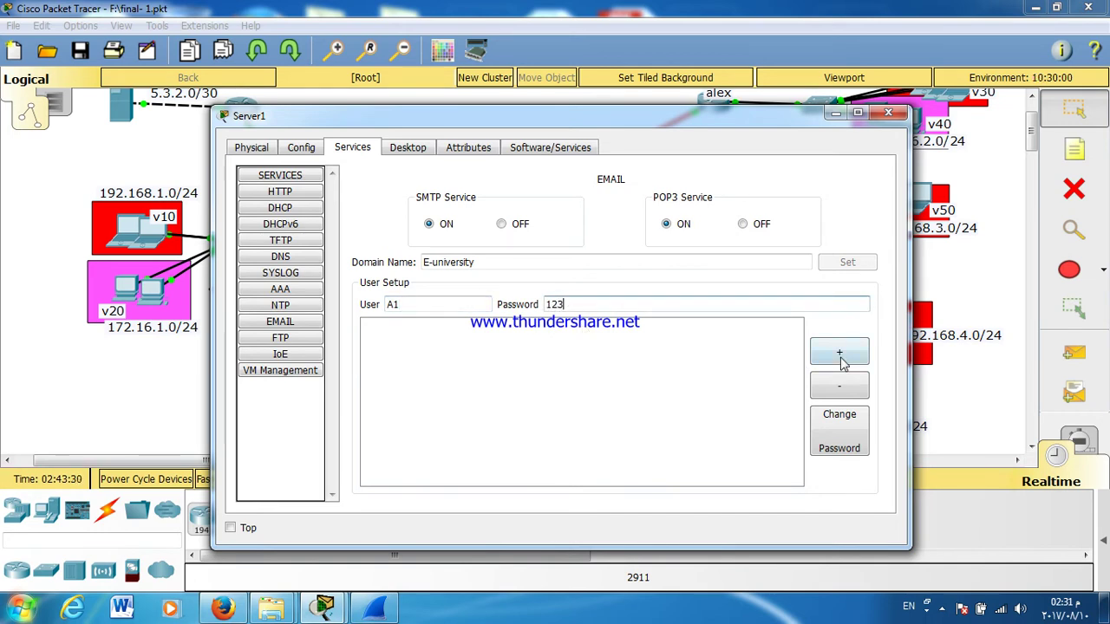
left_click(837, 355)
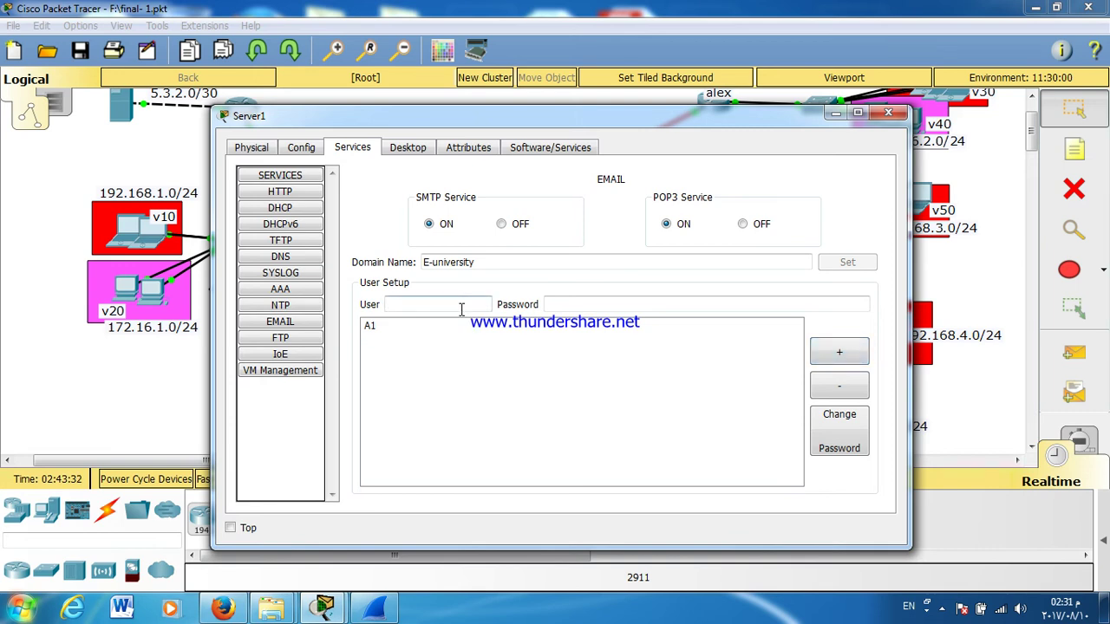
left_click(461, 310)
type("A2")
left_click(564, 306)
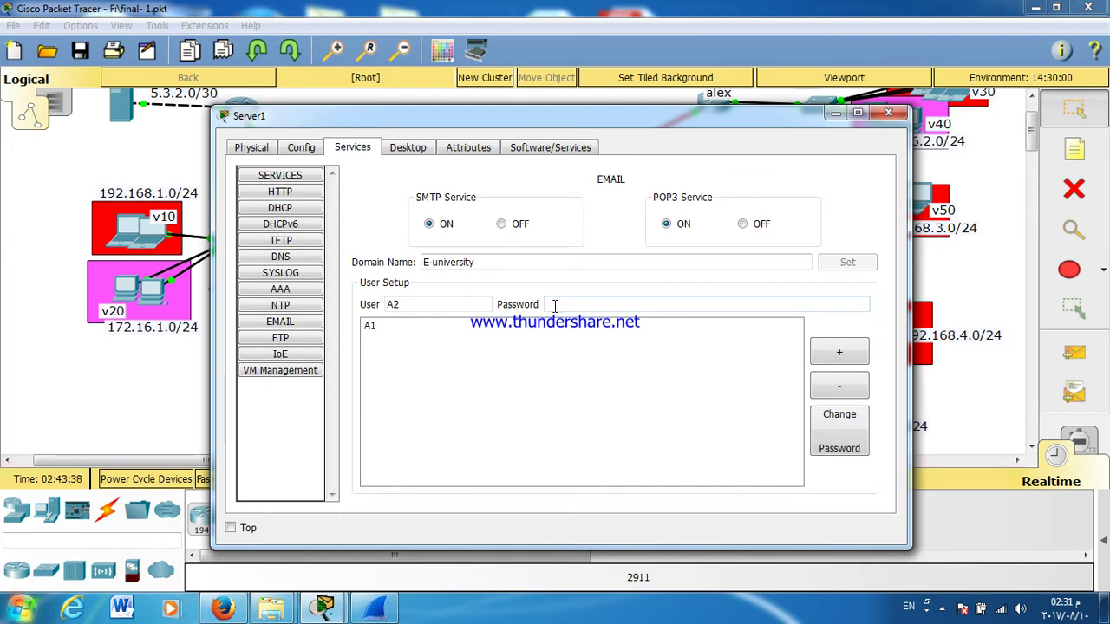
type("123")
left_click(822, 352)
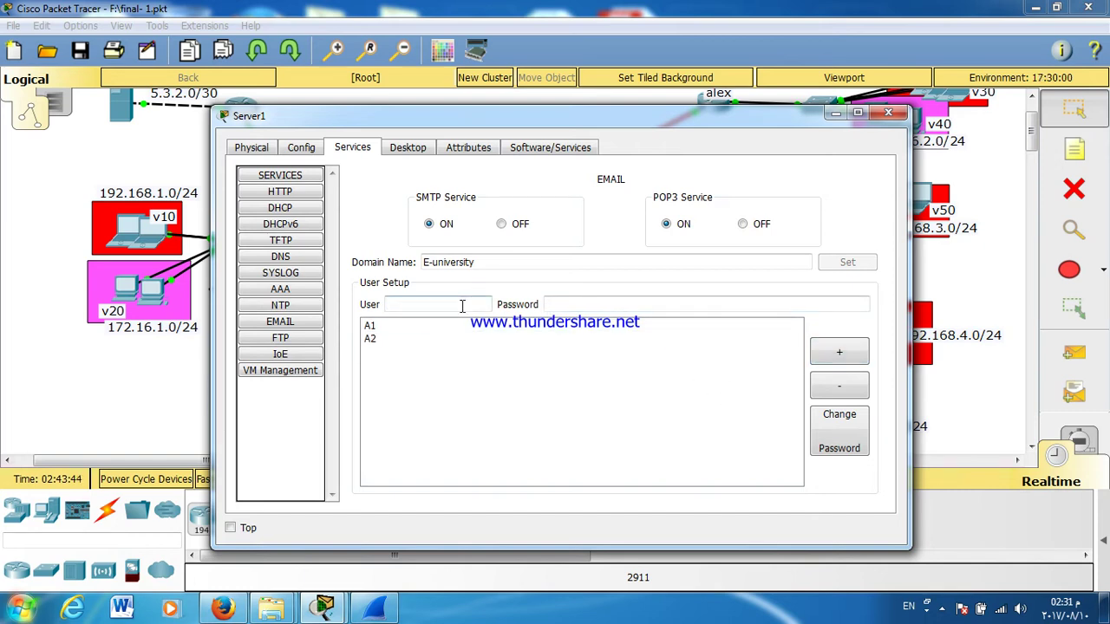
type("A3")
left_click(564, 304)
type("123")
left_click(820, 353)
type("A4")
left_click(555, 304)
type("123")
left_click(820, 353)
Step: Add mail users B1 through B5 with passwords, check a stored entry, and close Server1
left_click(462, 304)
type("B1")
left_click(594, 302)
type("123")
left_click(824, 353)
left_click(483, 300)
type("B2")
left_click(584, 303)
type("123")
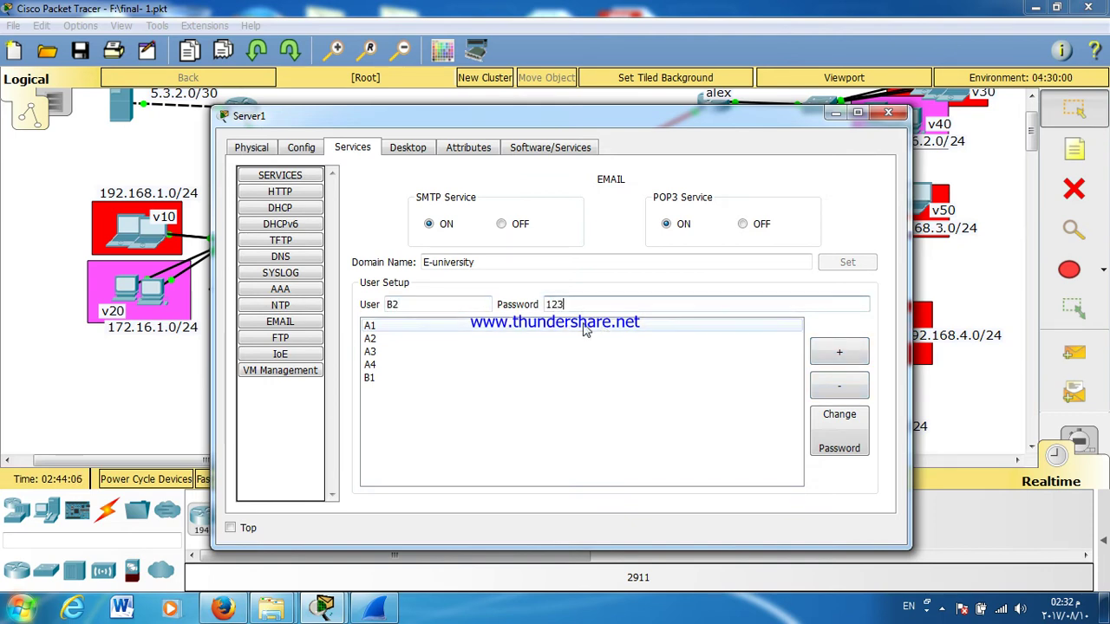
left_click(839, 353)
left_click(458, 299)
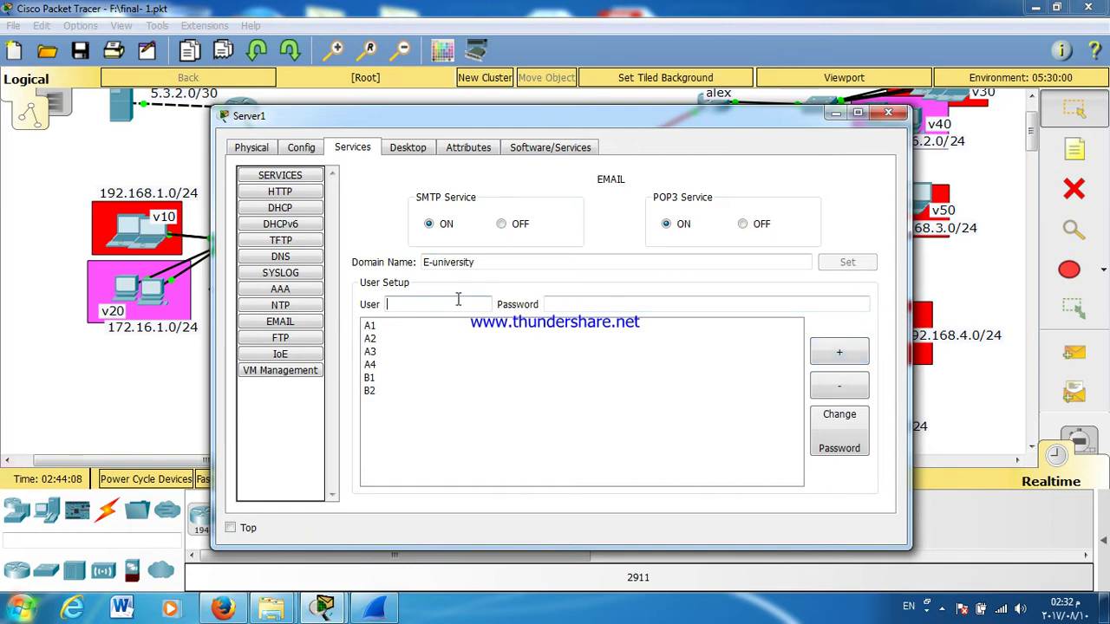
type("B3")
left_click(648, 309)
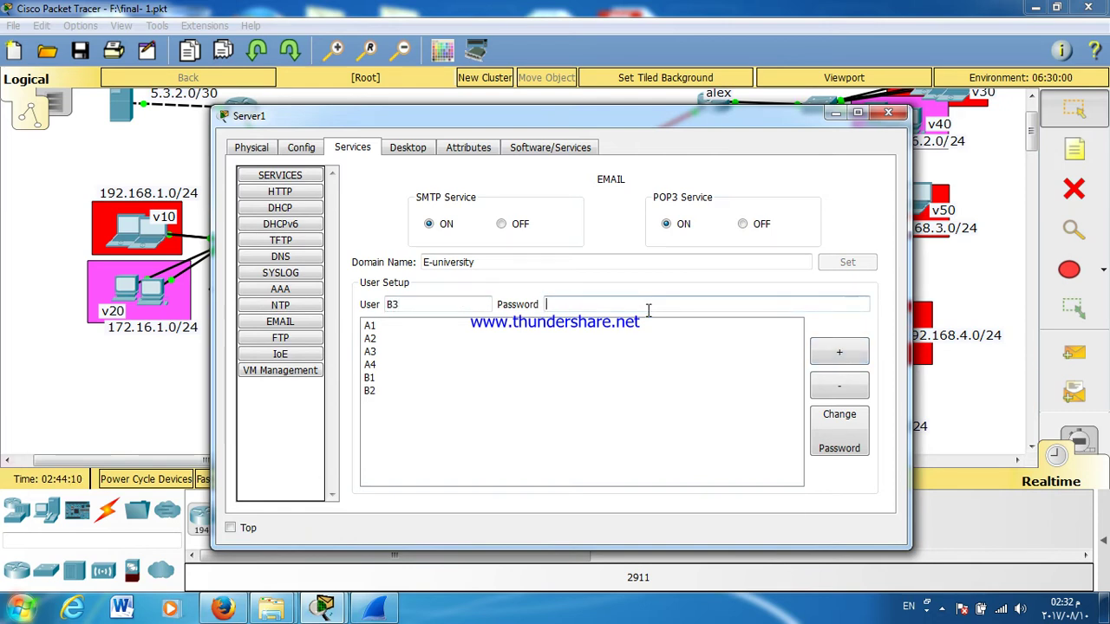
type("123")
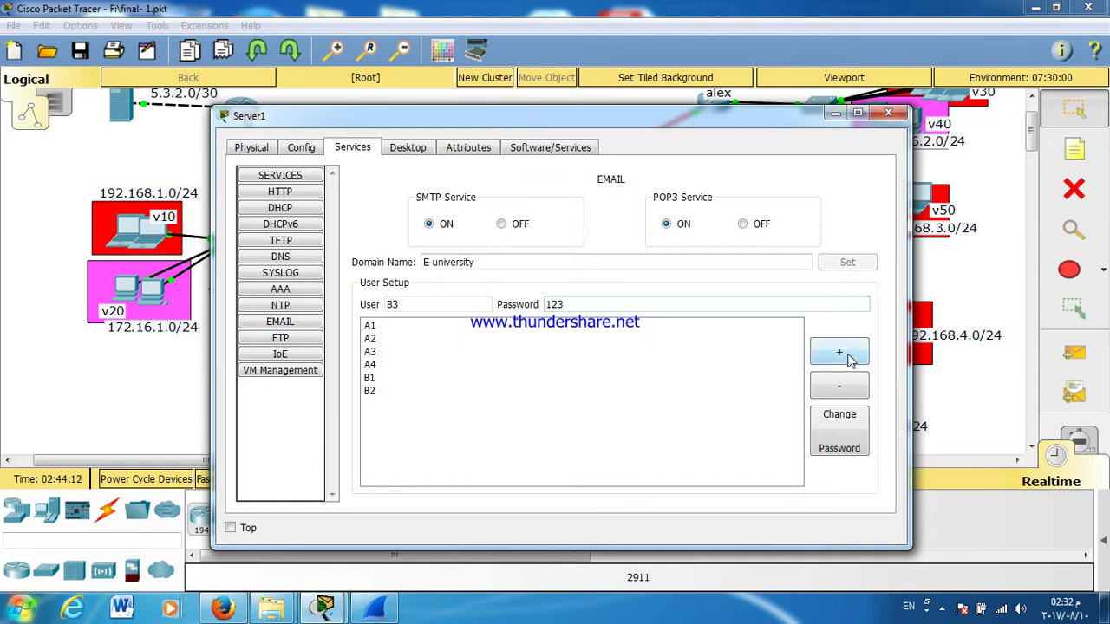
left_click(839, 353)
left_click(399, 305)
type("B4")
left_click(638, 299)
type("123")
left_click(823, 354)
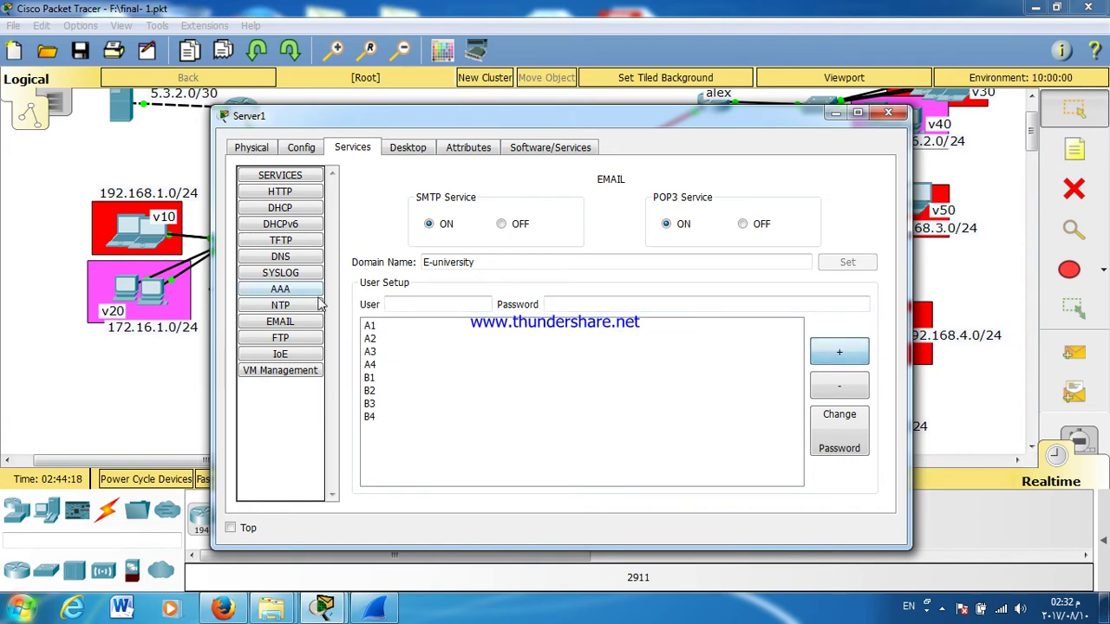
left_click(388, 304)
type("B5")
left_click(569, 306)
type("123")
left_click(824, 354)
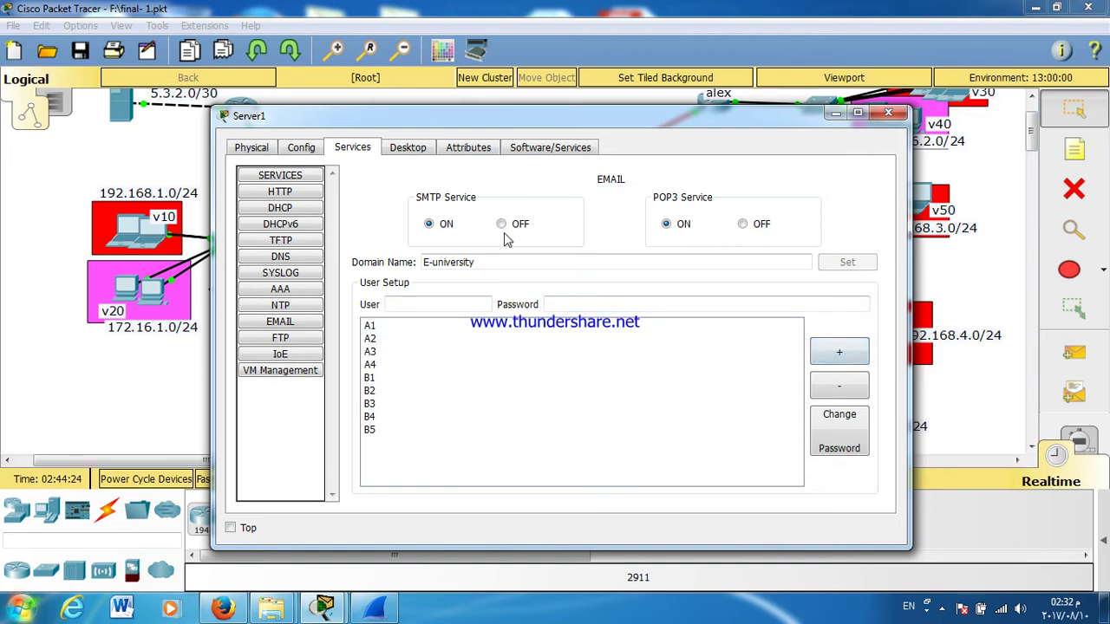
left_click(567, 352)
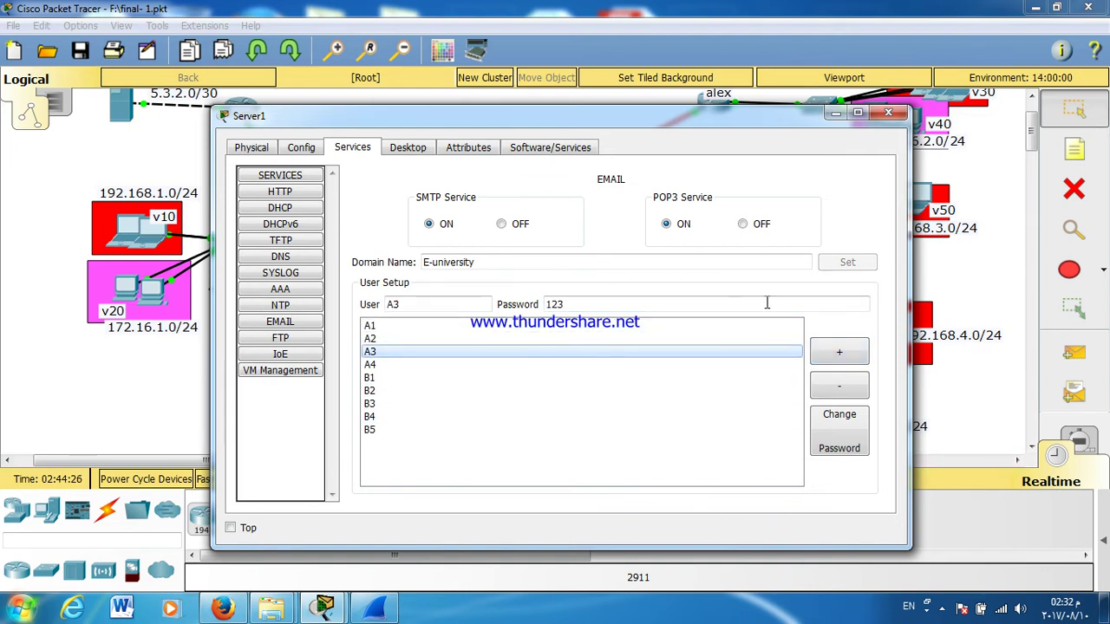
left_click(888, 113)
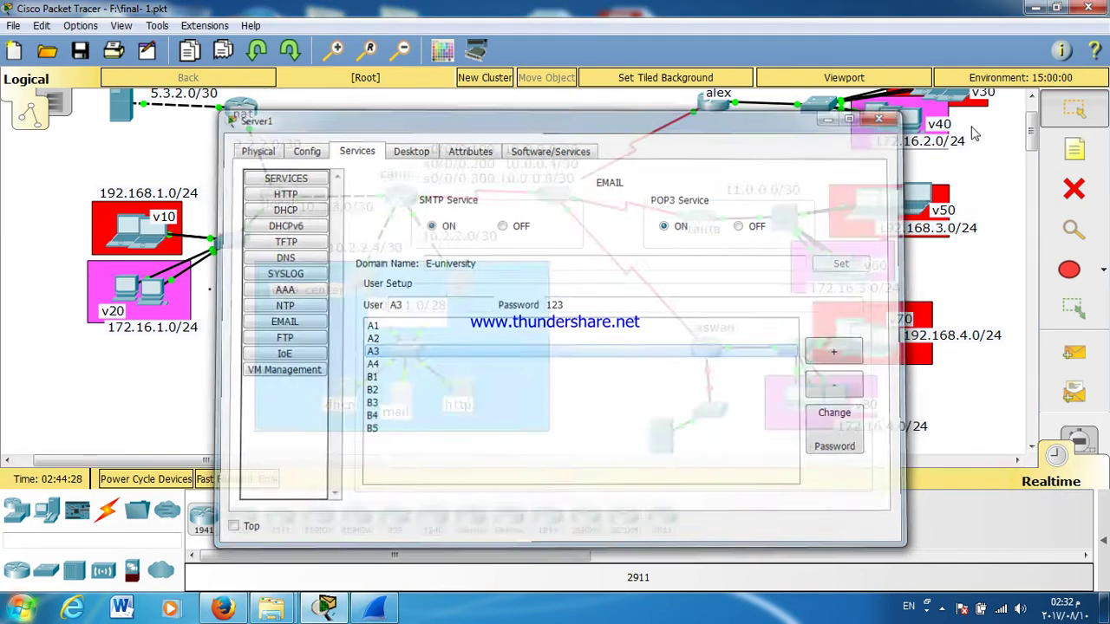
Step: Open Laptop0's Email client and check the mail server's IP configuration
left_click(134, 227)
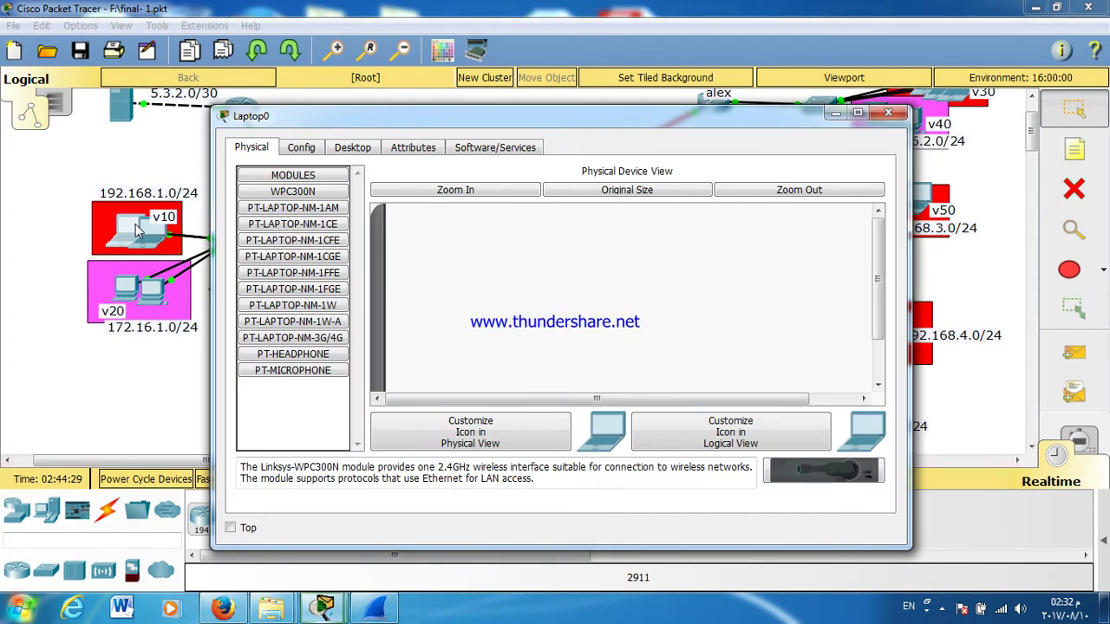
left_click(303, 148)
left_click(354, 148)
scroll(328, 304, "down", 3)
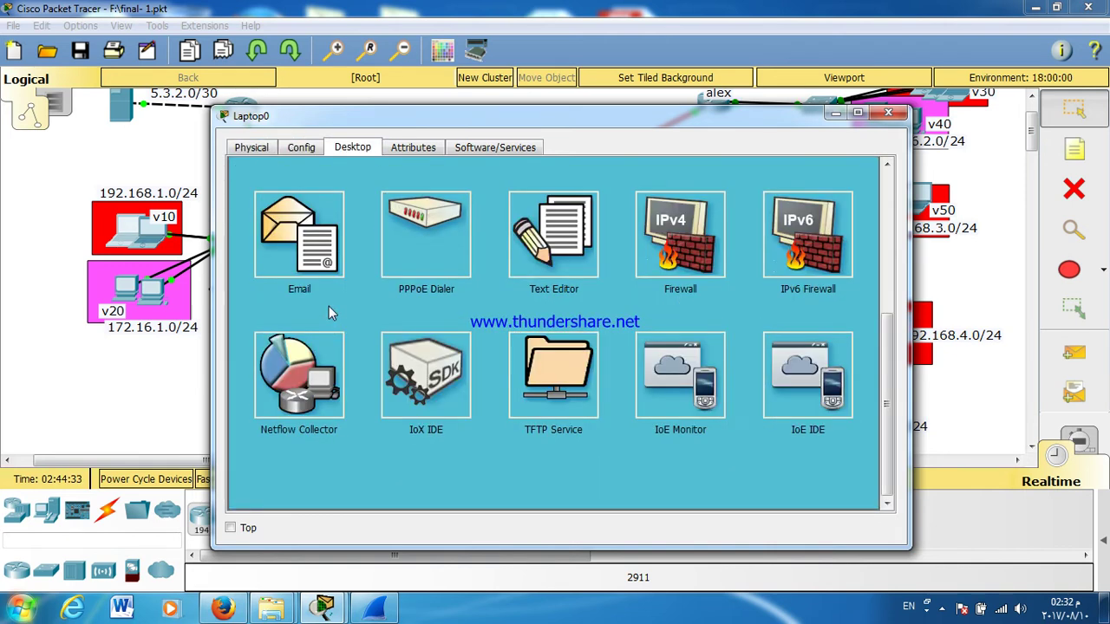
left_click(310, 251)
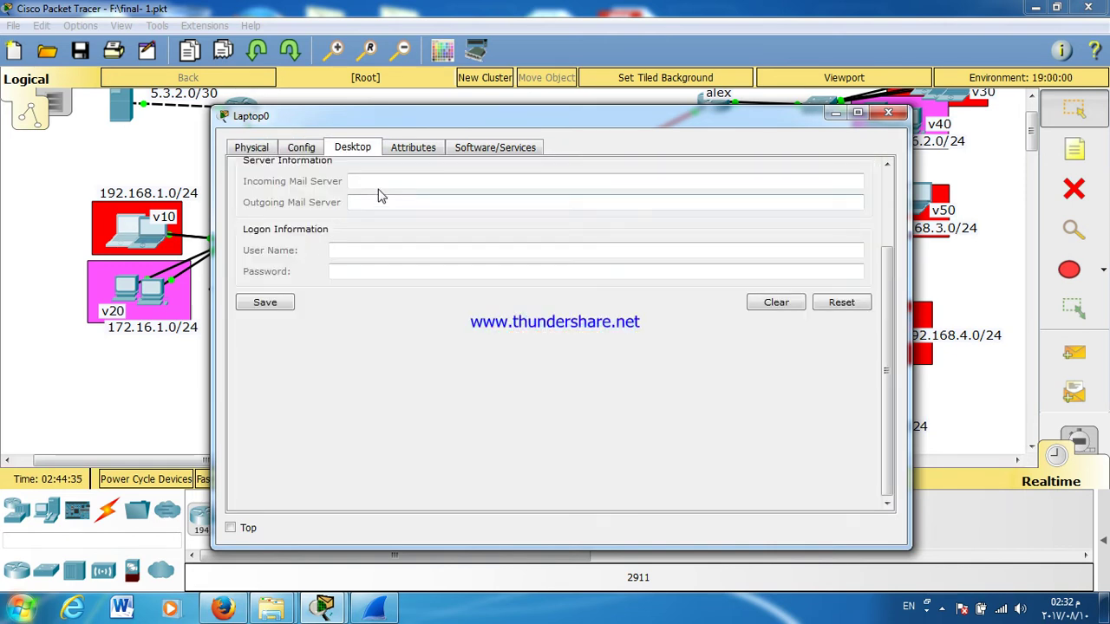
left_click_drag(376, 125, 716, 128)
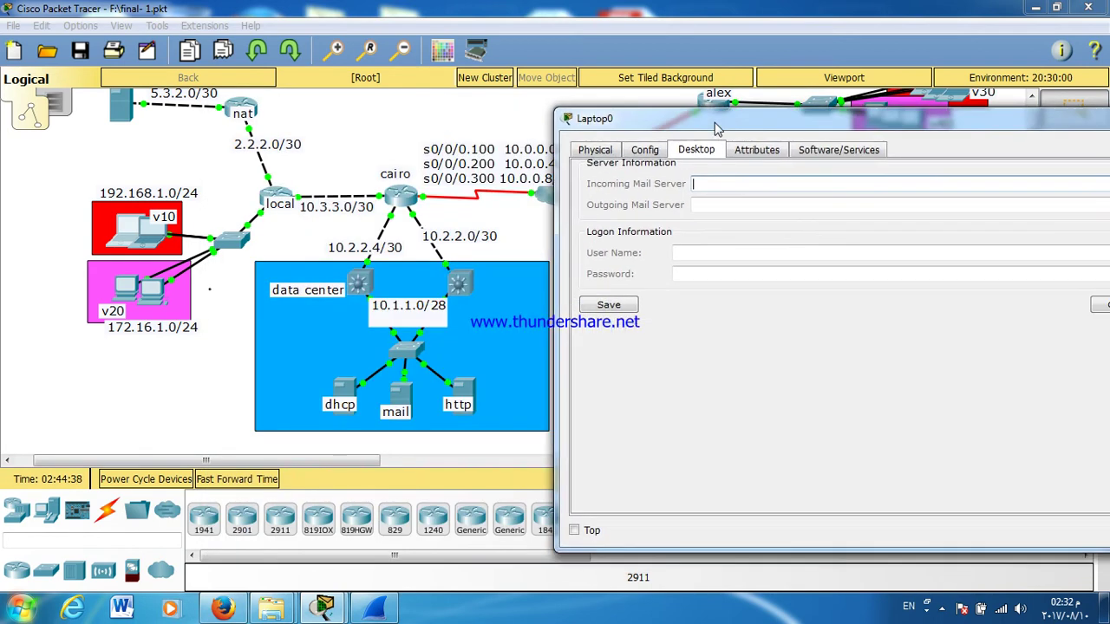
left_click(399, 395)
left_click(395, 148)
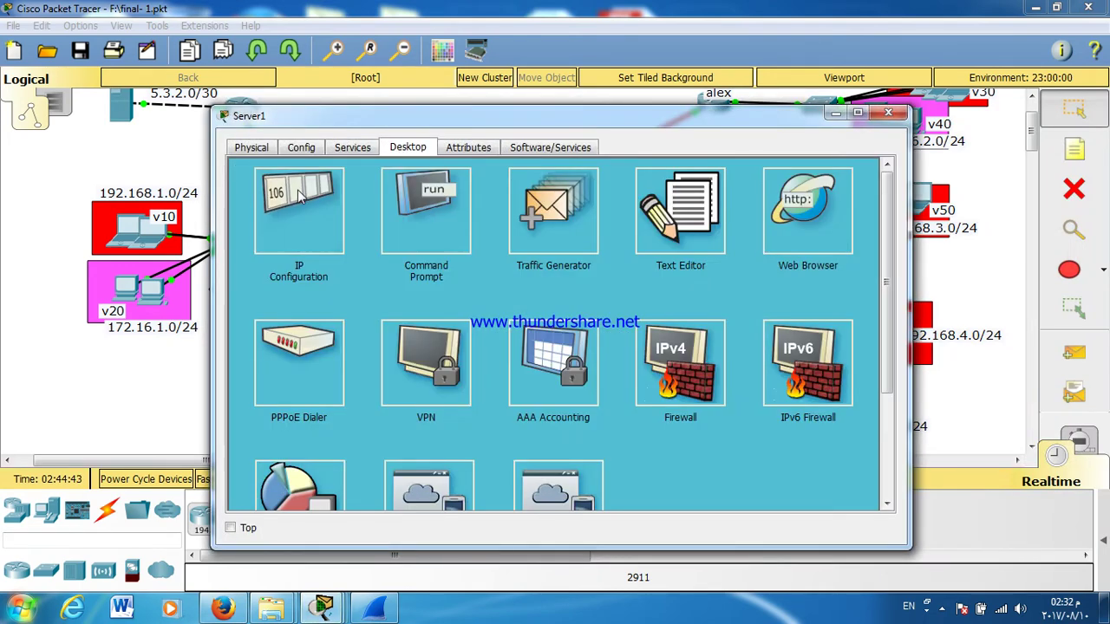
left_click(299, 197)
left_click(888, 114)
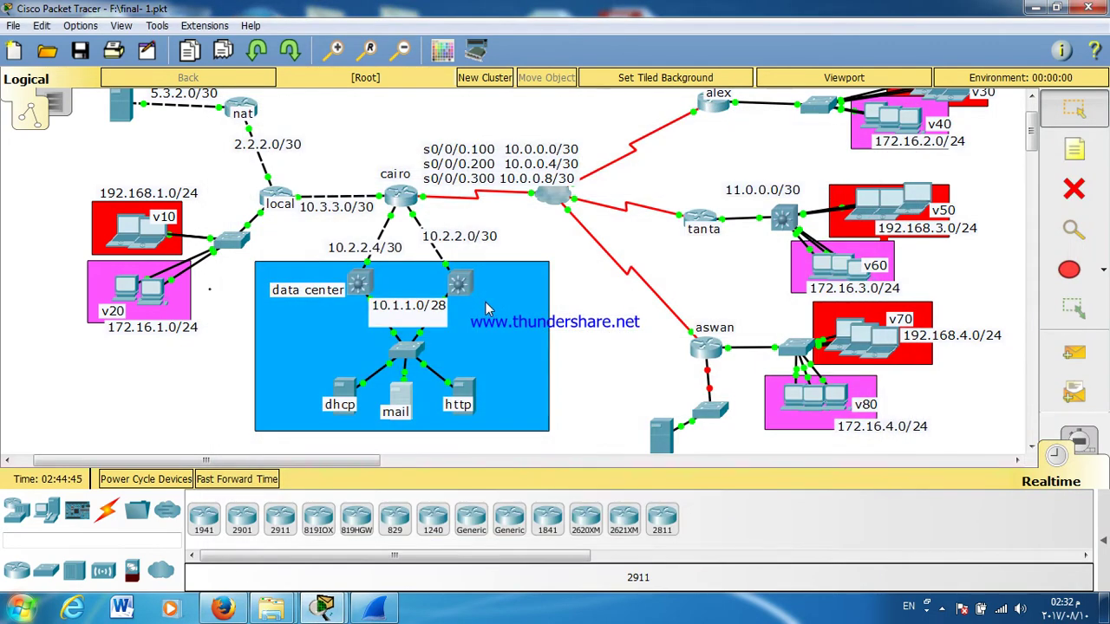
left_click(136, 232)
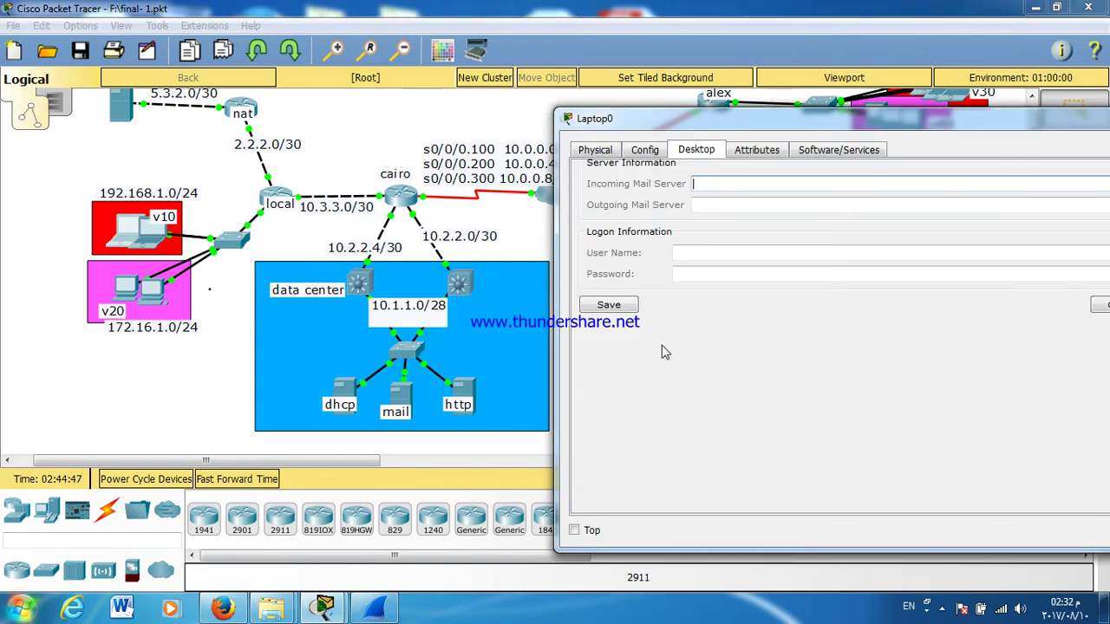
left_click_drag(682, 123, 430, 109)
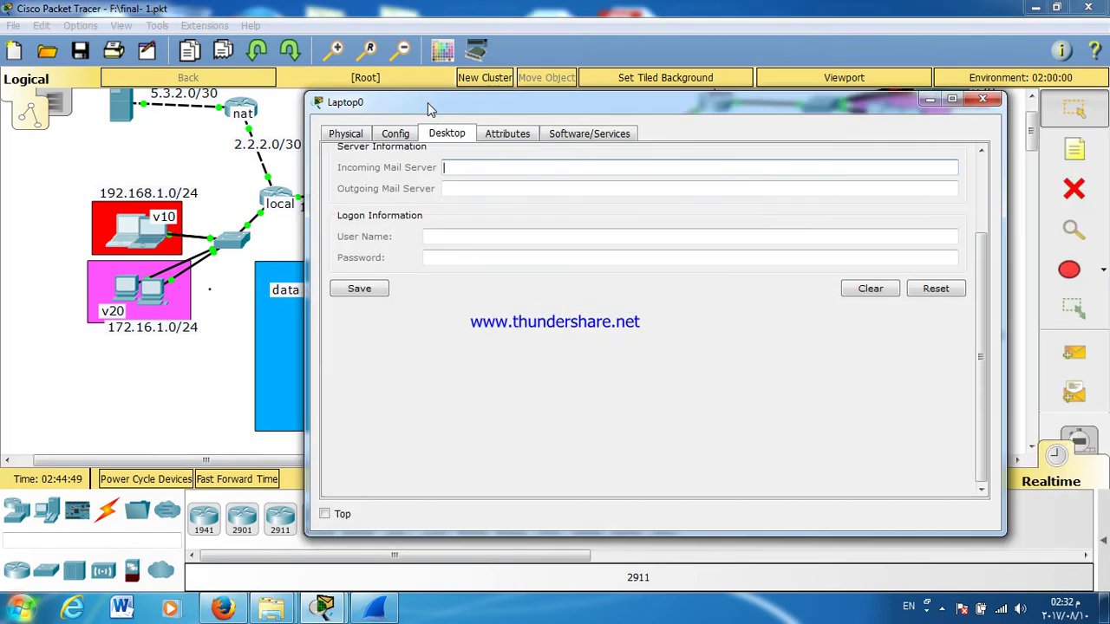
Step: Fill in mail servers 10.1.1.11, the user name and a password, then save
type("10.1.1.11")
left_click(472, 187)
type("10.1.1.11")
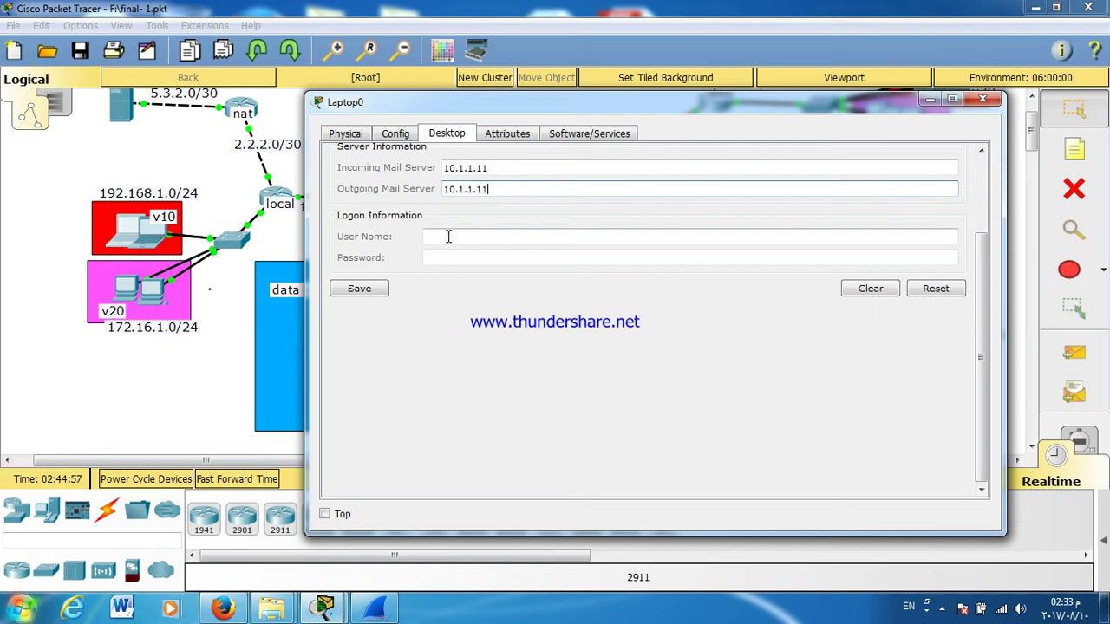
left_click(454, 234)
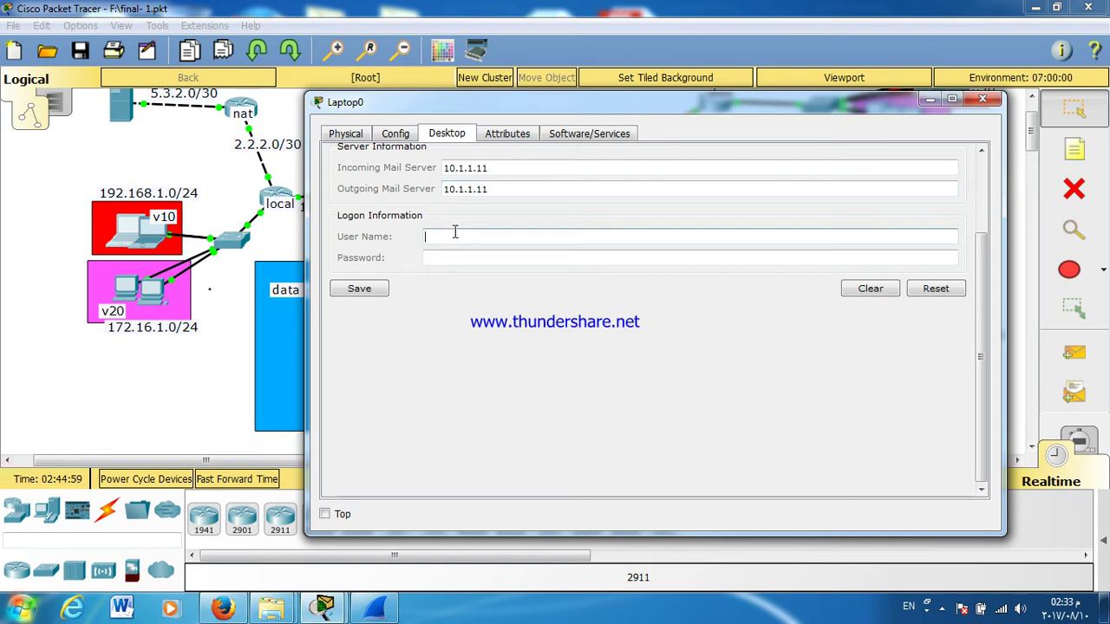
type("A1")
left_click(472, 254)
type("123")
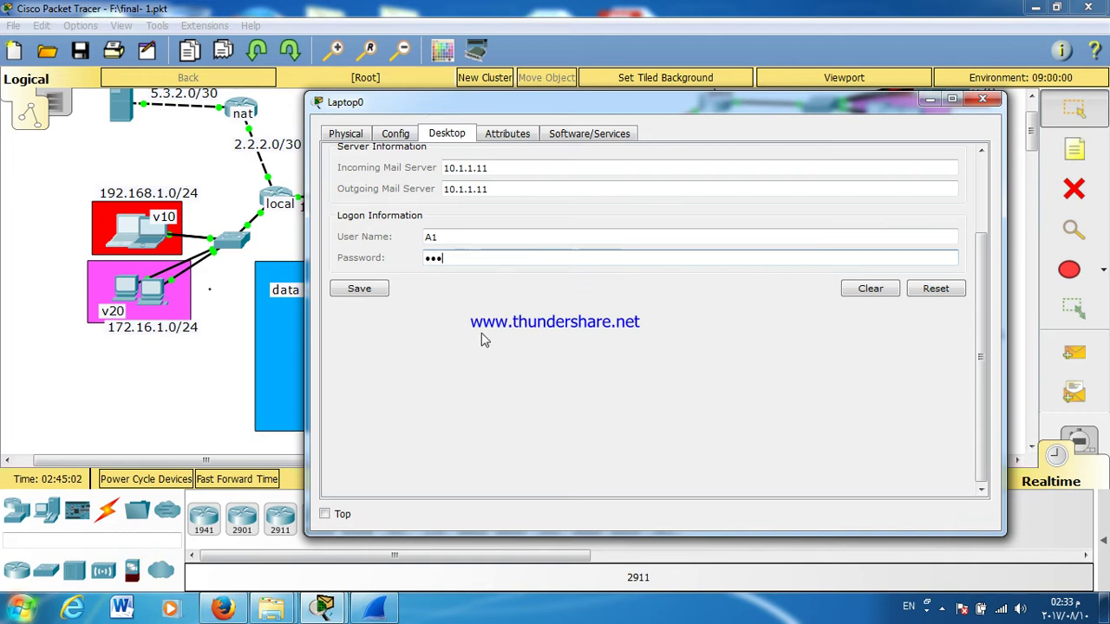
left_click(366, 291)
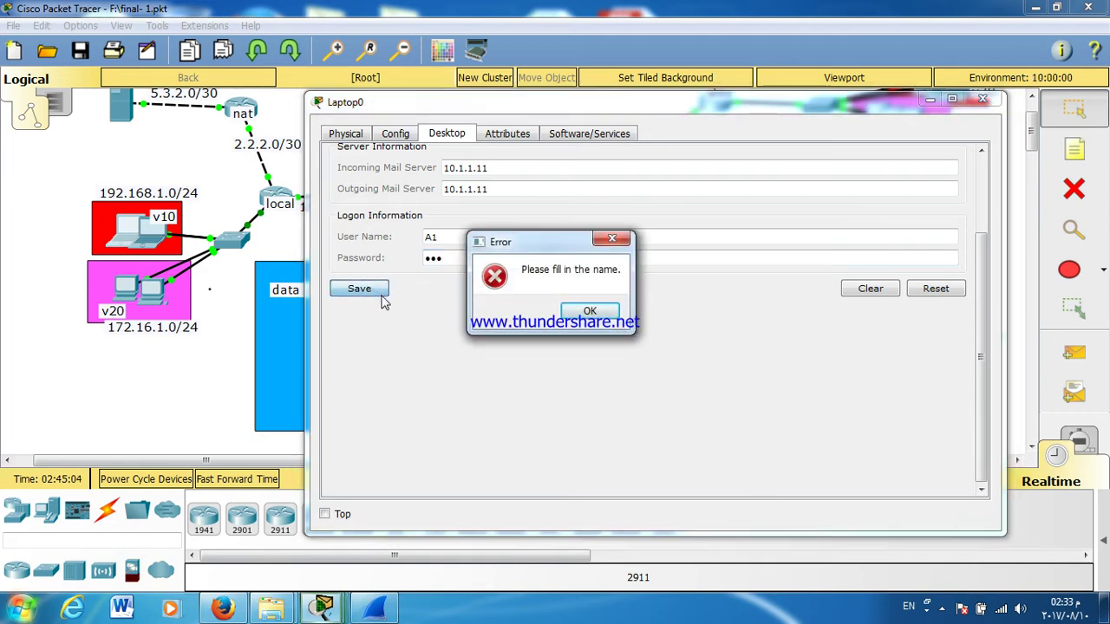
Step: Append '@E-UNIVER' to the mail user name and retry saving, dismissing the missing-name errors
left_click(572, 317)
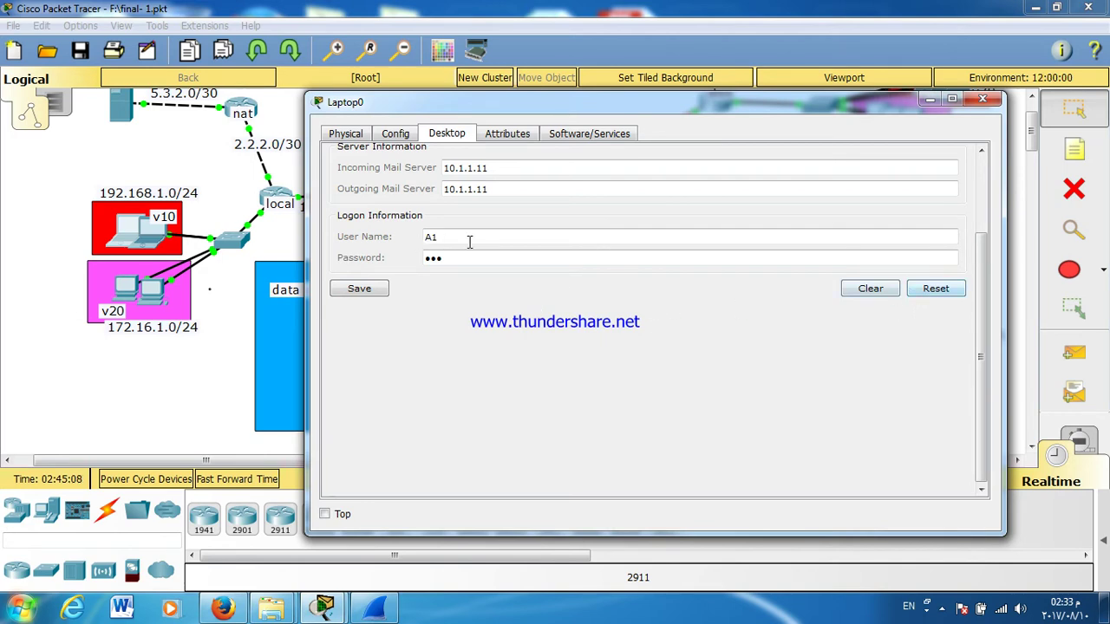
left_click(355, 292)
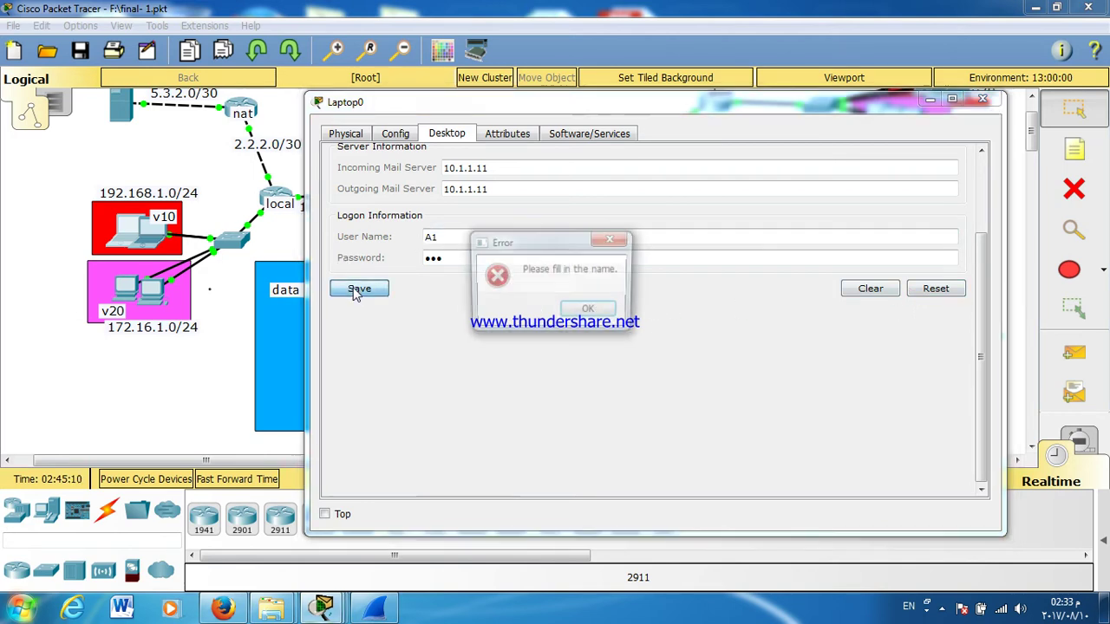
left_click(593, 310)
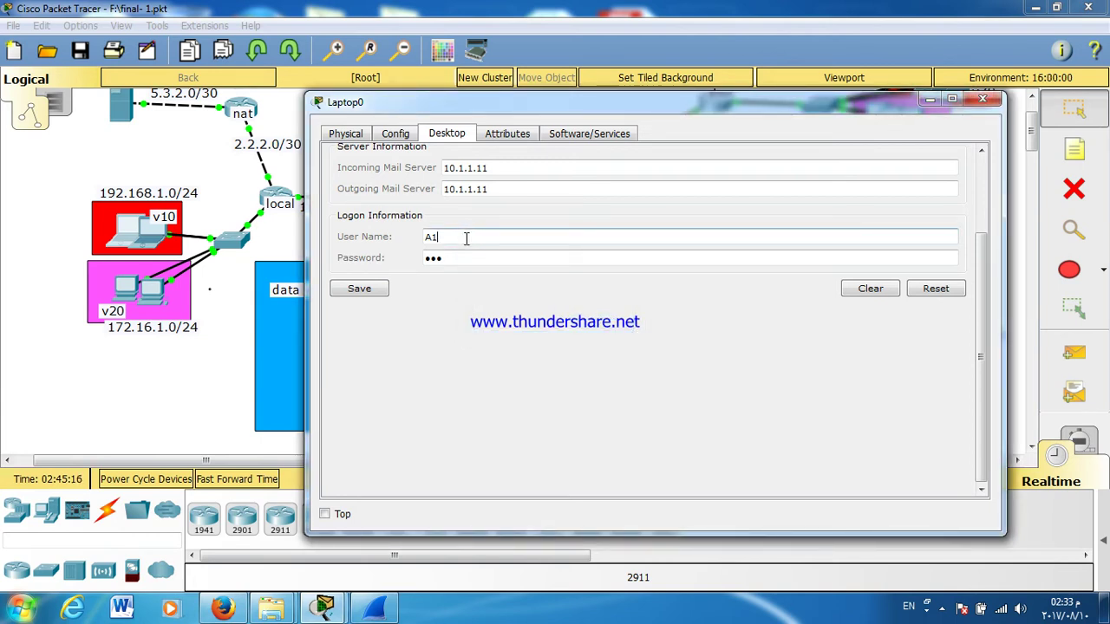
type("@E-UNIVERSITY.COM")
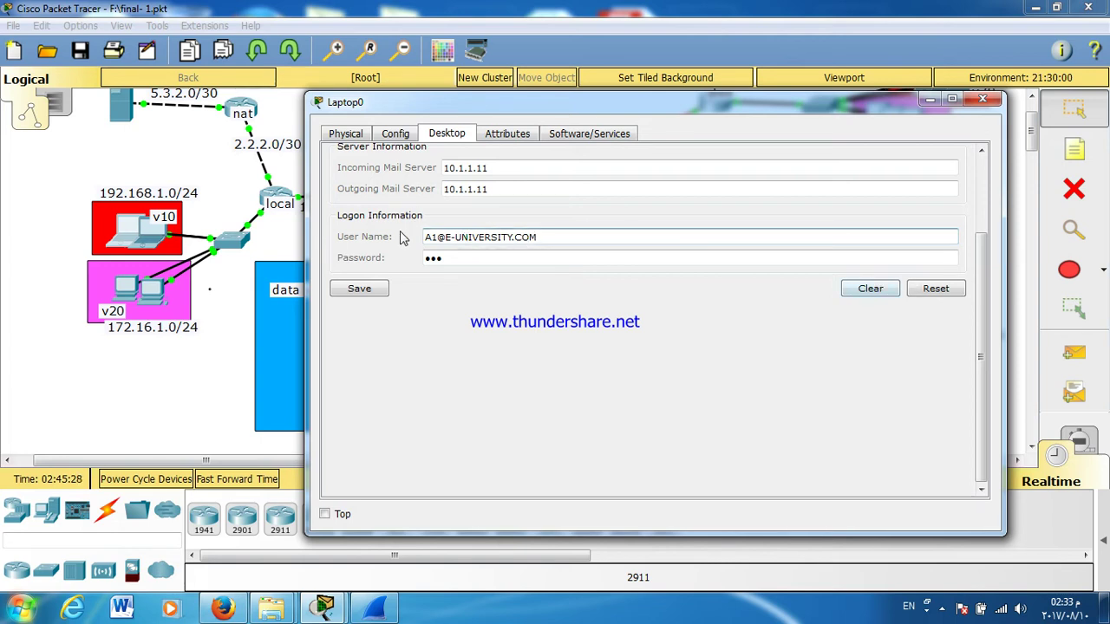
triple_click(443, 241)
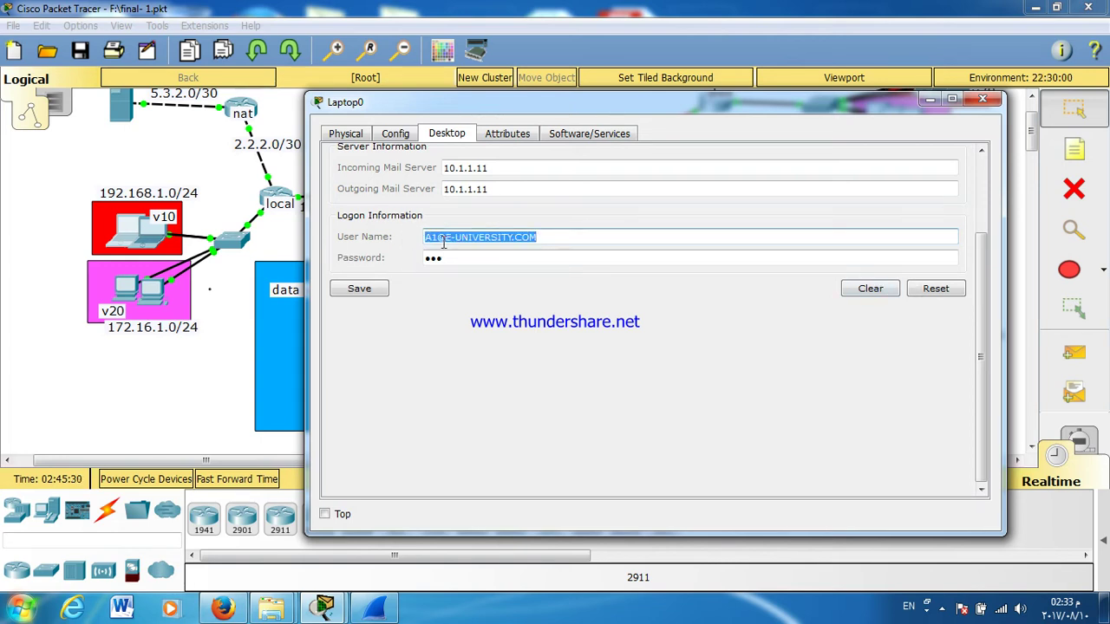
left_click(383, 289)
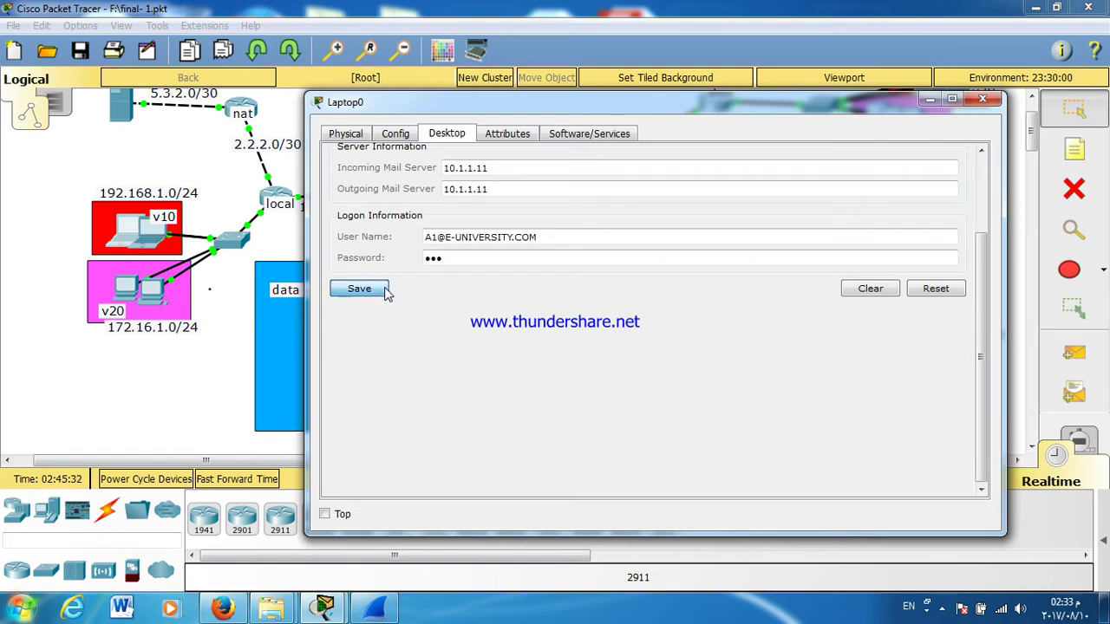
left_click(587, 314)
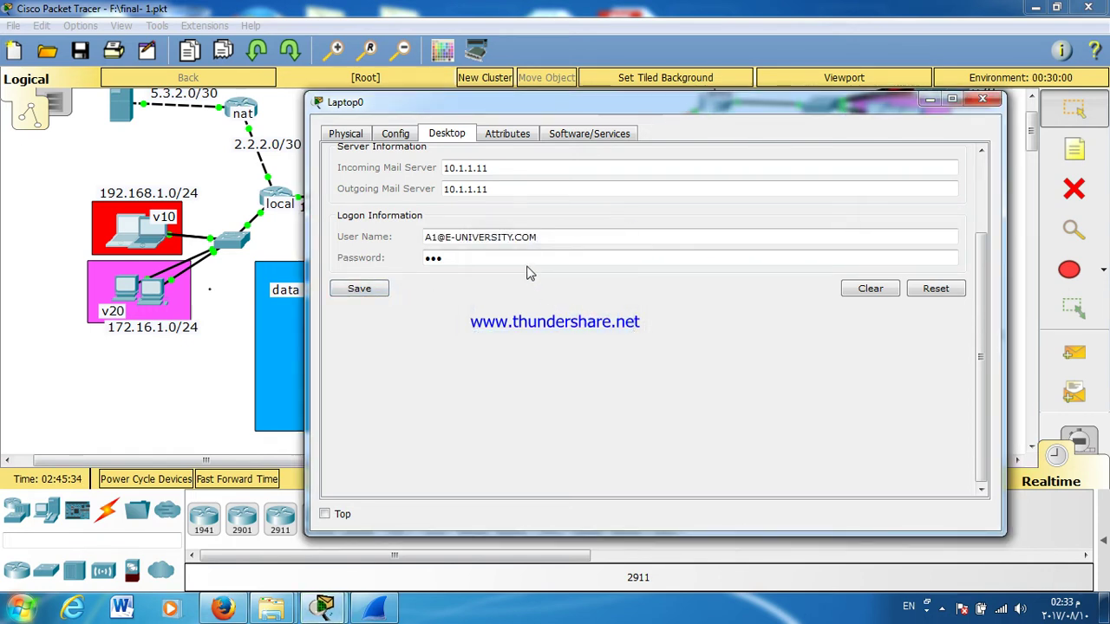
Step: Retype the user name's domain part in lowercase, save again, and close Laptop0's window
left_click_drag(514, 236, 450, 224)
key("BackSpace")
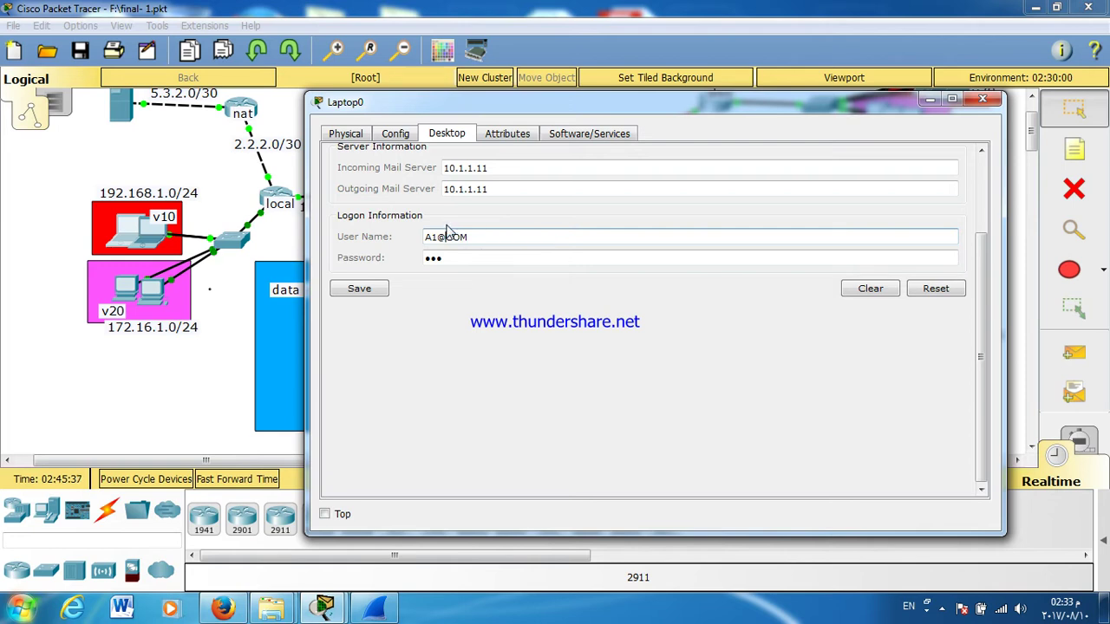
type("a-univ")
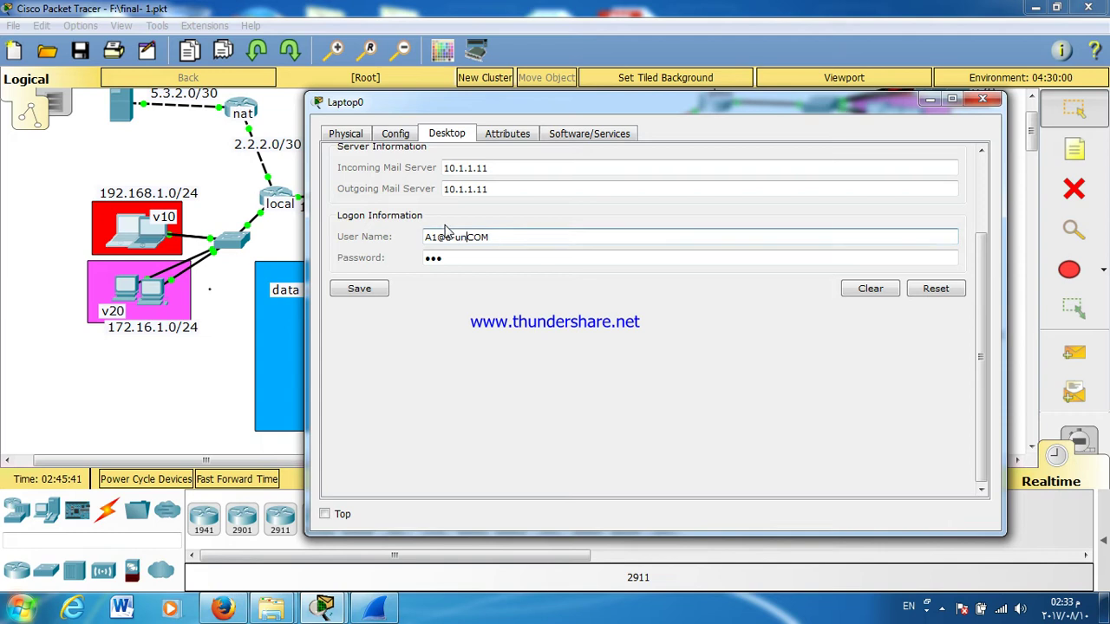
type("ersity")
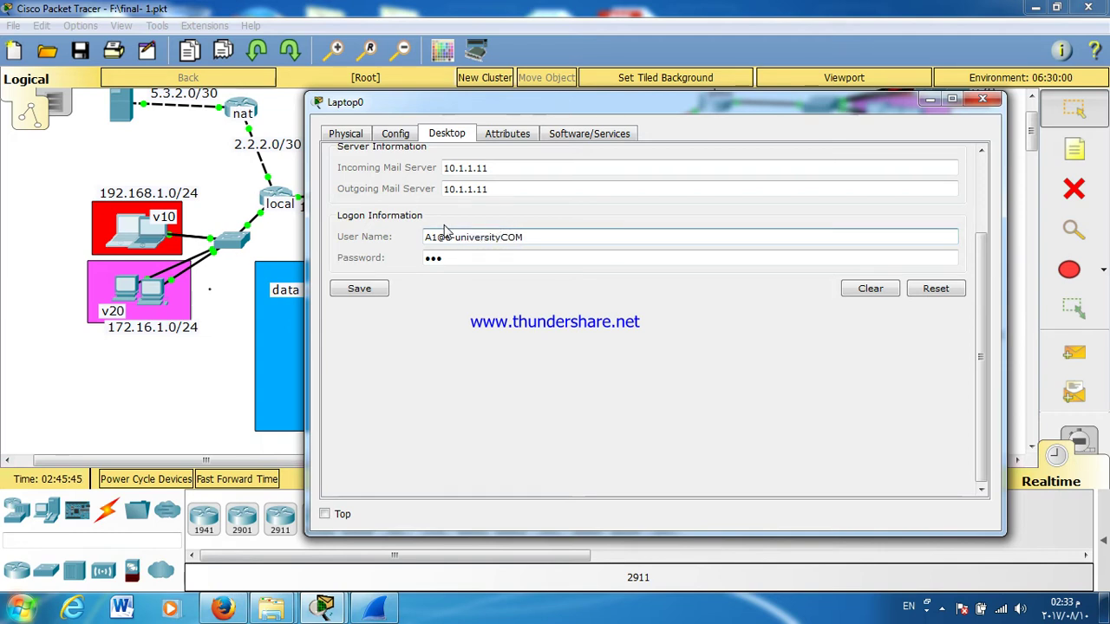
type("com")
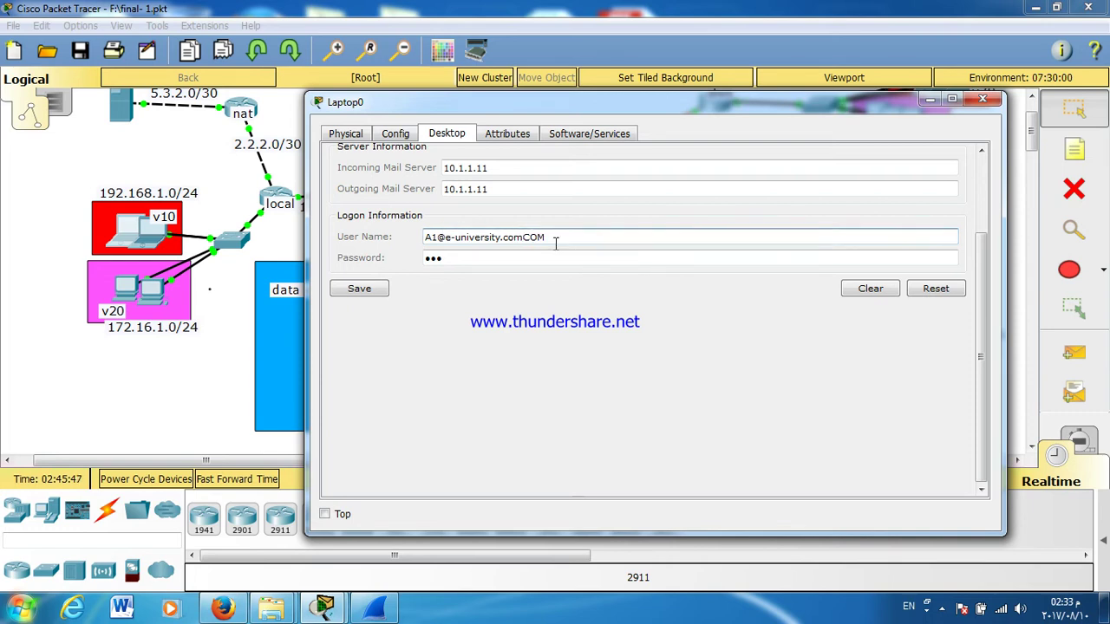
left_click_drag(535, 243, 523, 239)
key("BackSpace")
left_click(376, 289)
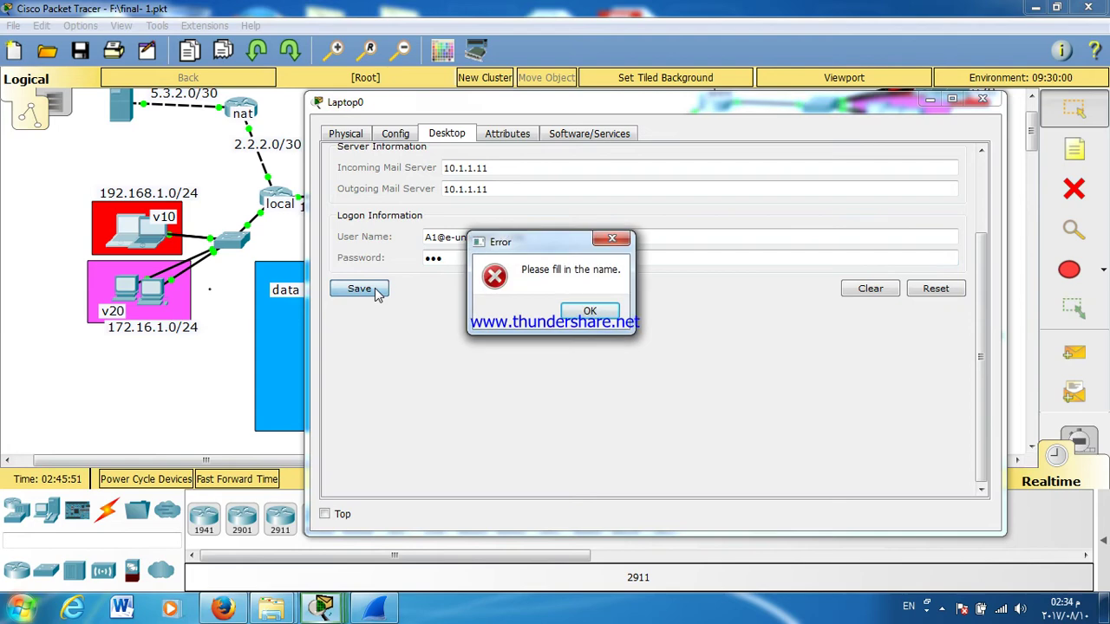
left_click(597, 310)
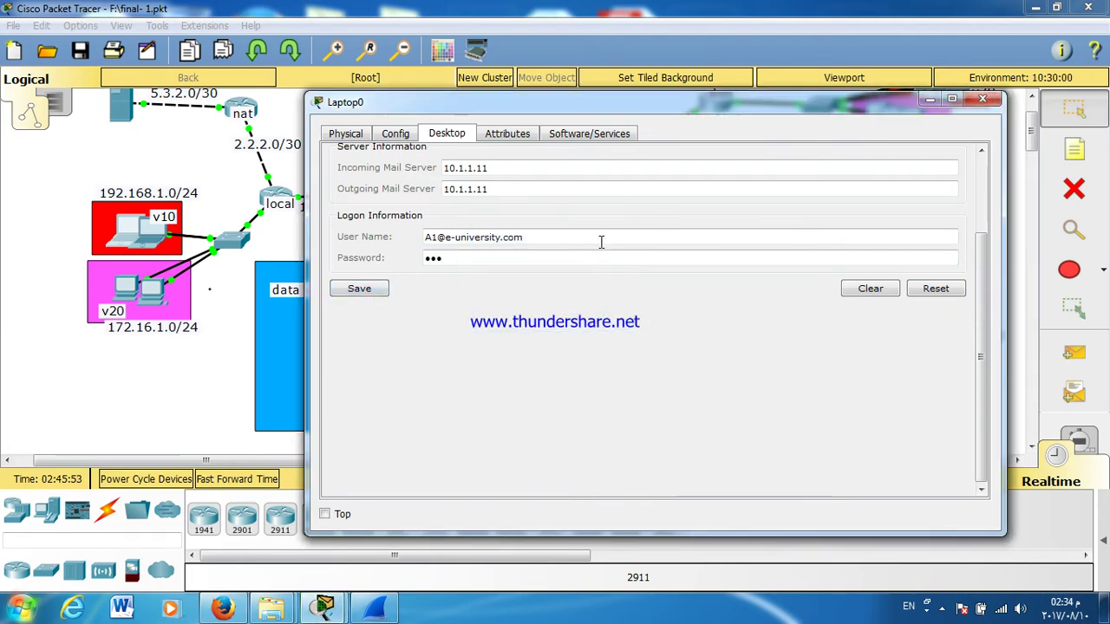
left_click(995, 101)
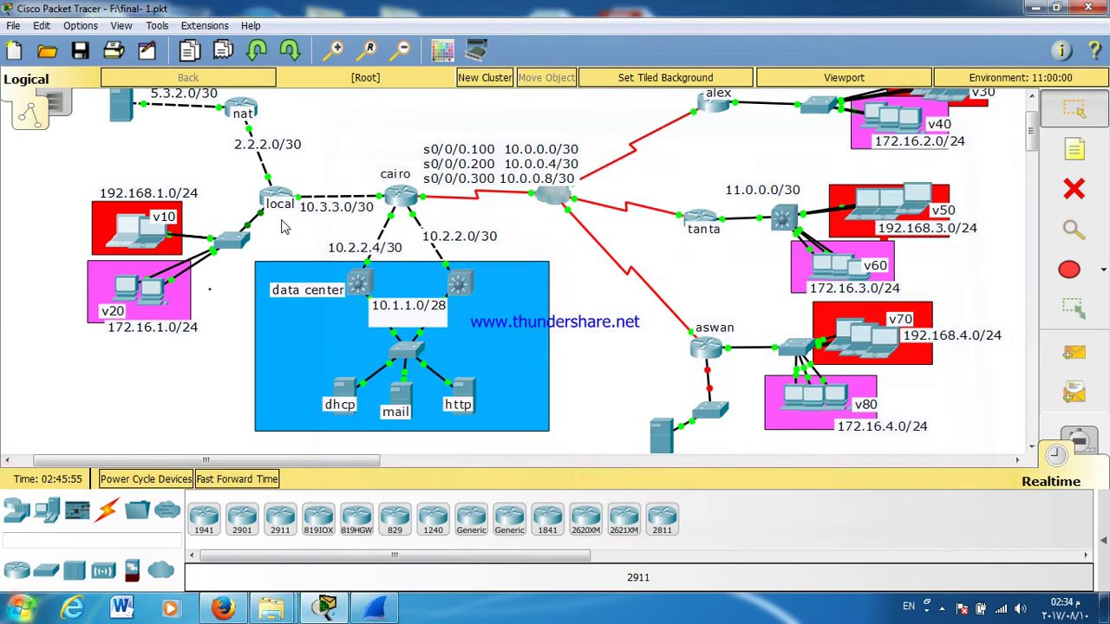
Step: Change Server1's email domain name from E-university to university, apply it, and close the window
left_click(402, 399)
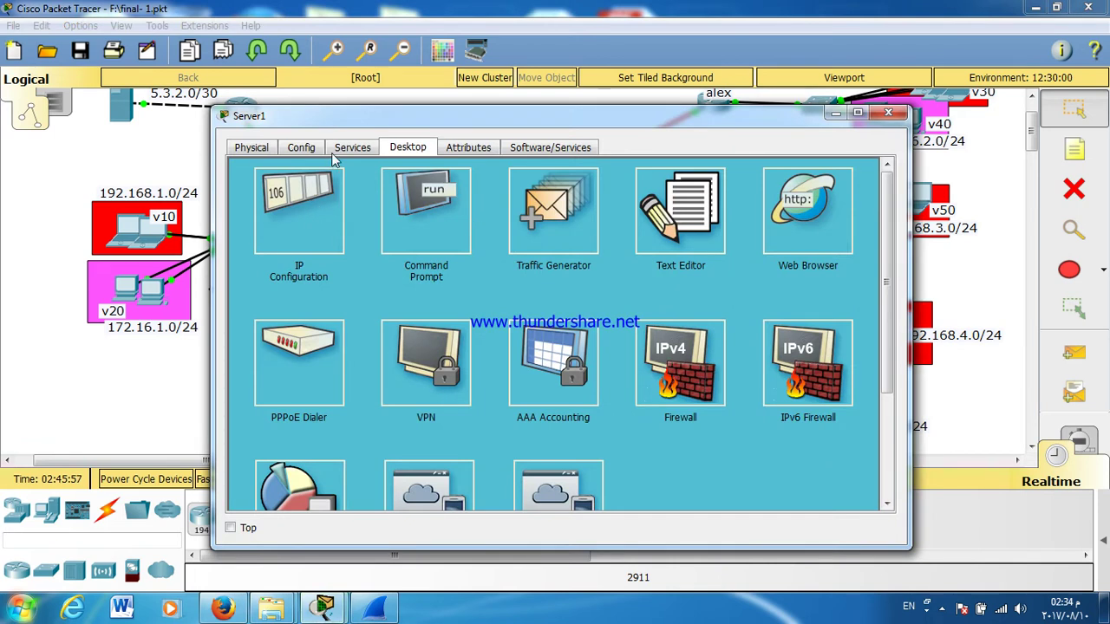
left_click(356, 149)
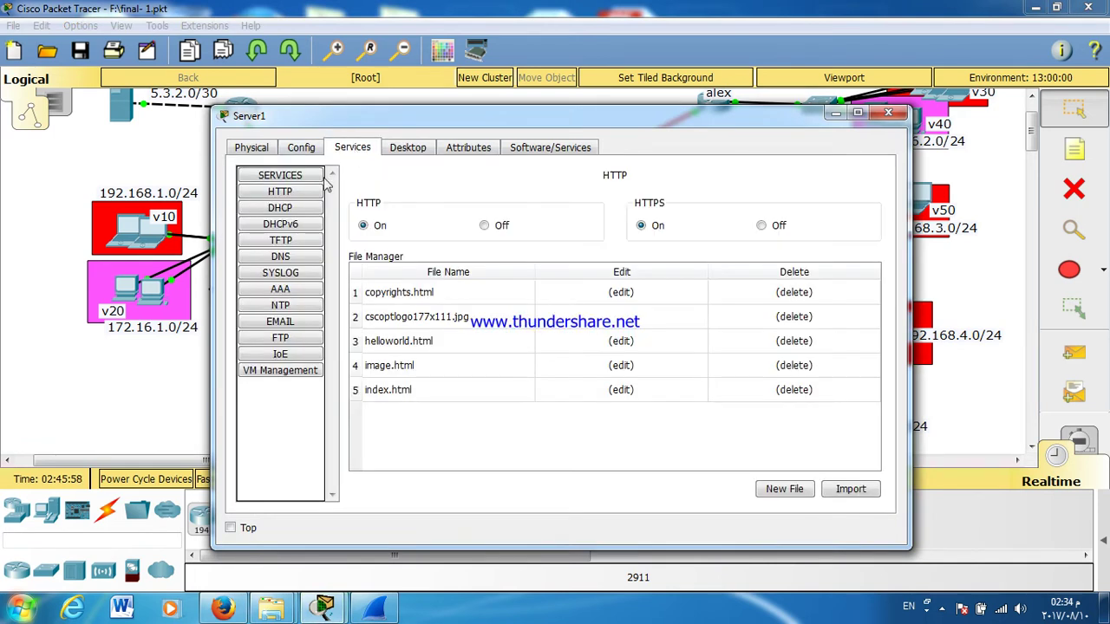
left_click(284, 324)
triple_click(485, 262)
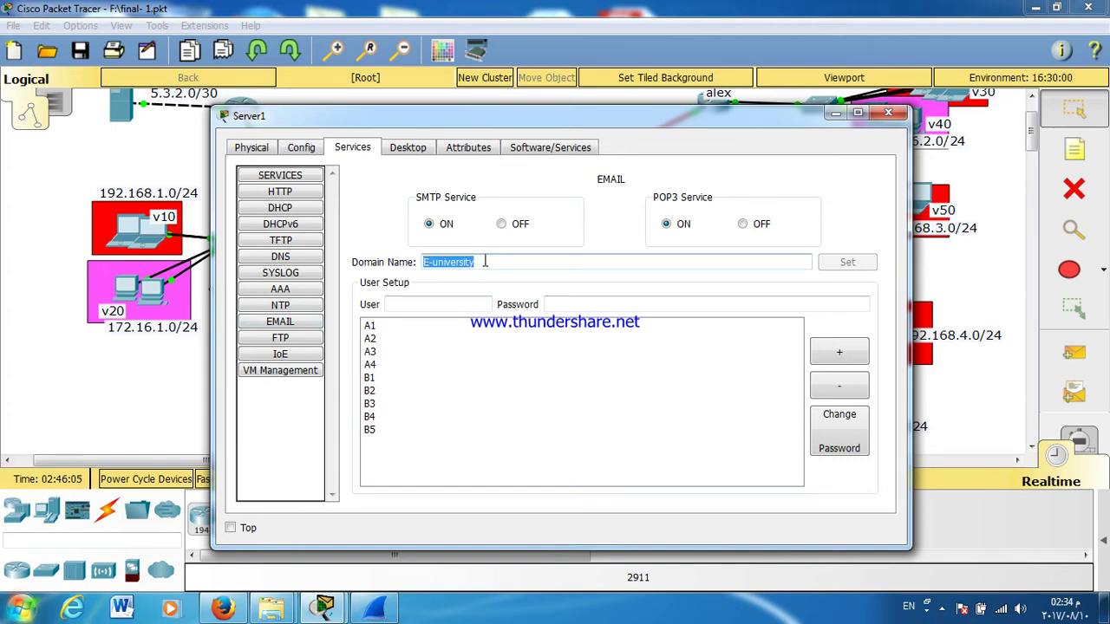
left_click(484, 261)
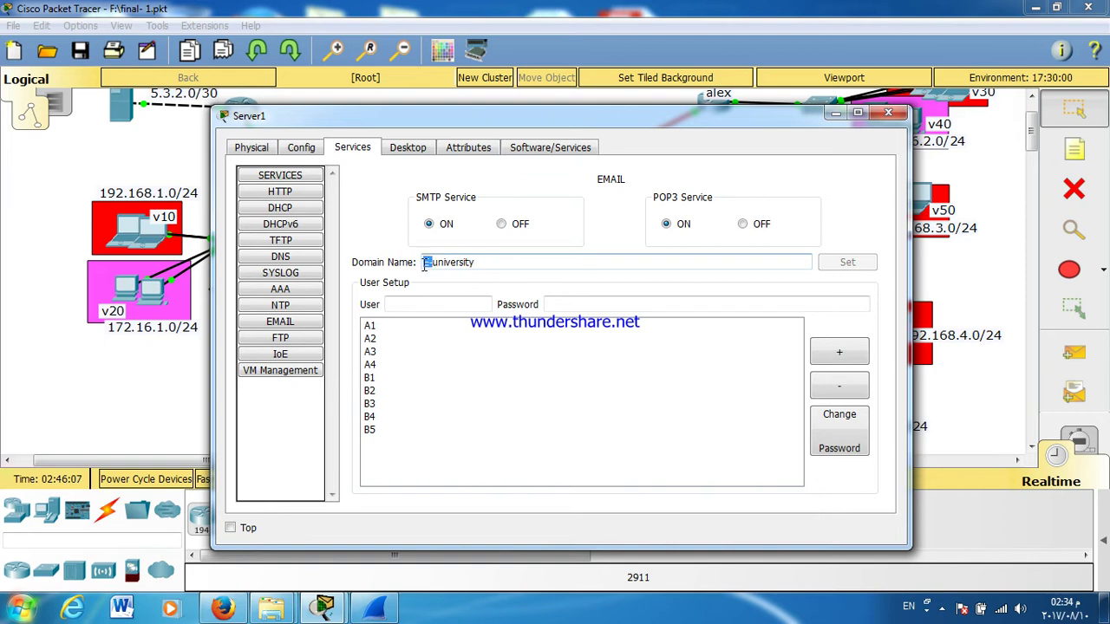
key("BackSpace")
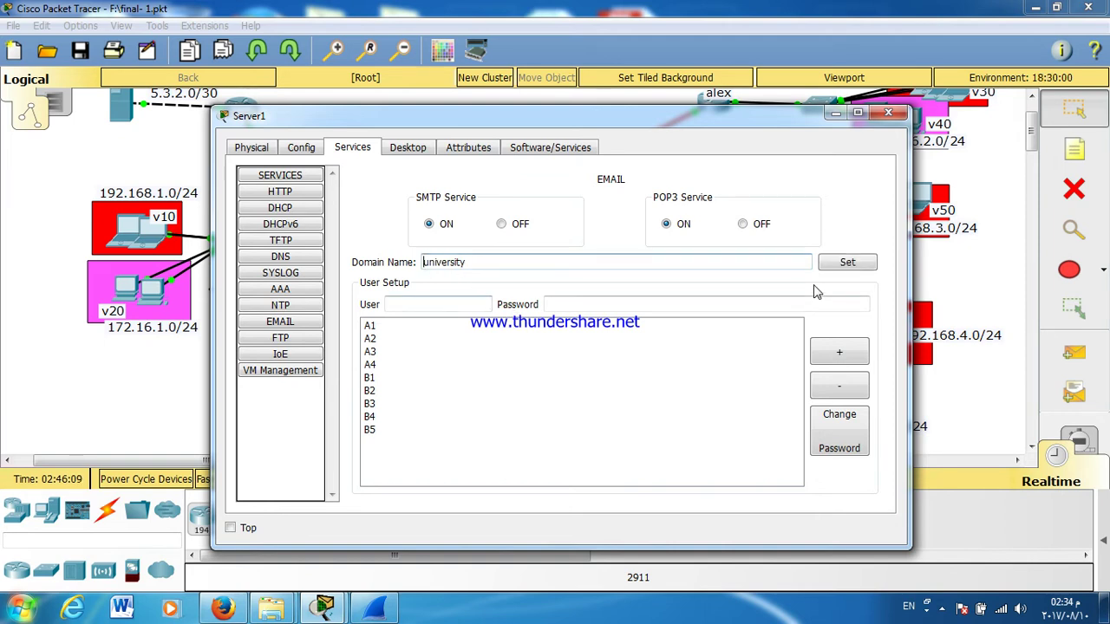
left_click(828, 266)
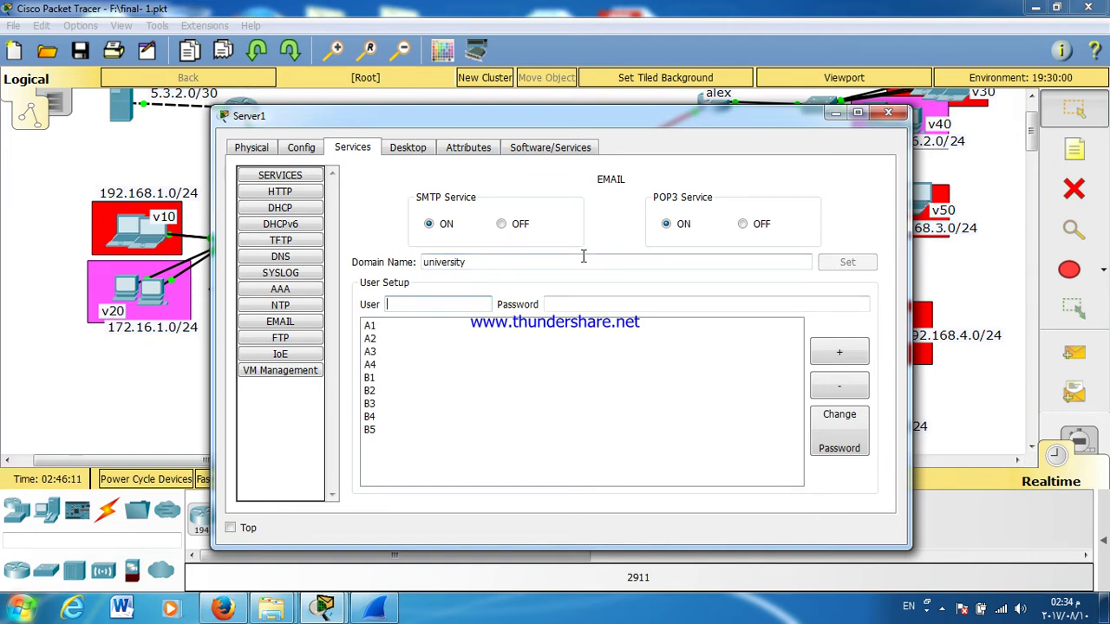
left_click(887, 115)
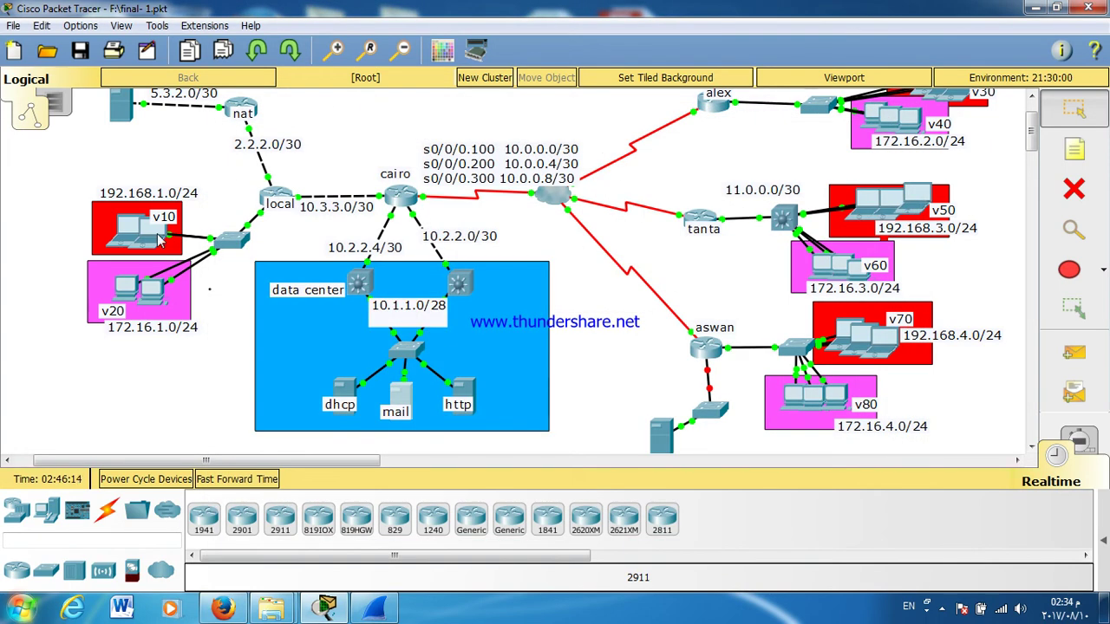
Step: Open Laptop0's Email client and fill both mail server fields with 10.1.1.11
left_click(138, 231)
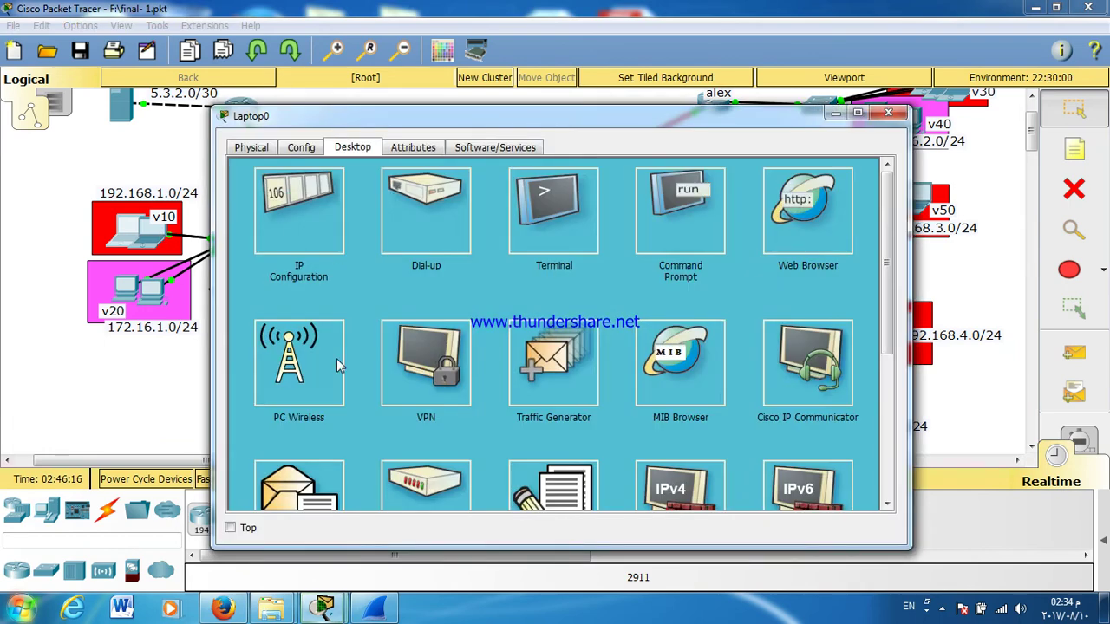
left_click(299, 485)
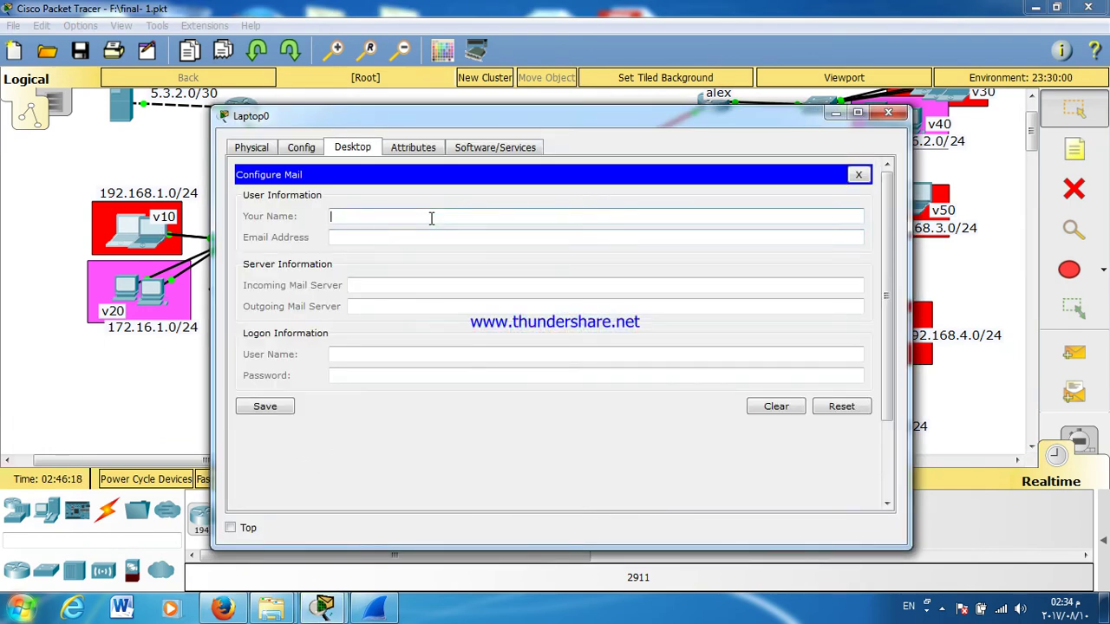
type("10.11")
key("BackSpace")
left_click(400, 241)
type("10.1.1.")
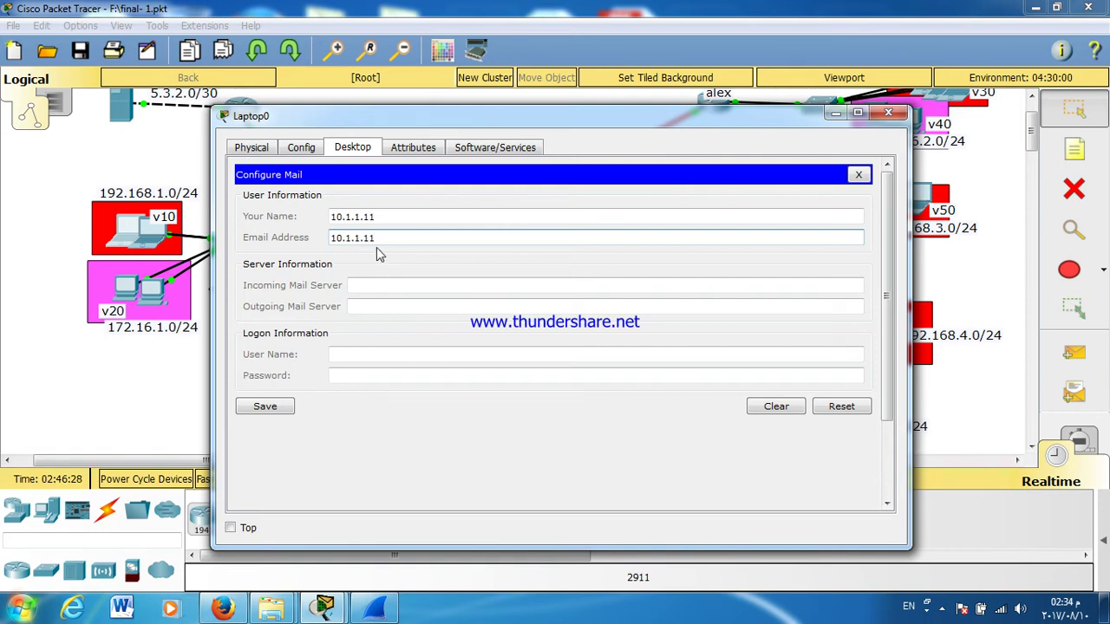
left_click(387, 219)
key("shift+Left")
key("shift+Left")
key("shift+Left")
key("shift+Left")
key("shift+Left")
key("shift+Left")
key("shift+Left")
key("shift+Left")
key("shift+Left")
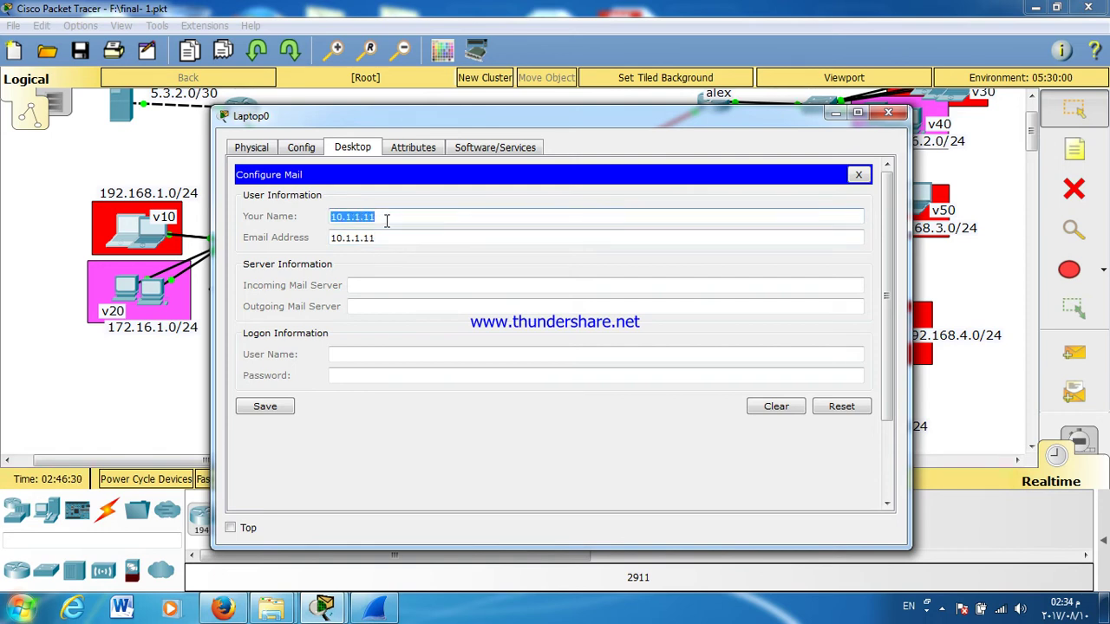
left_click(389, 286)
triple_click(375, 237)
key("ctrl+c")
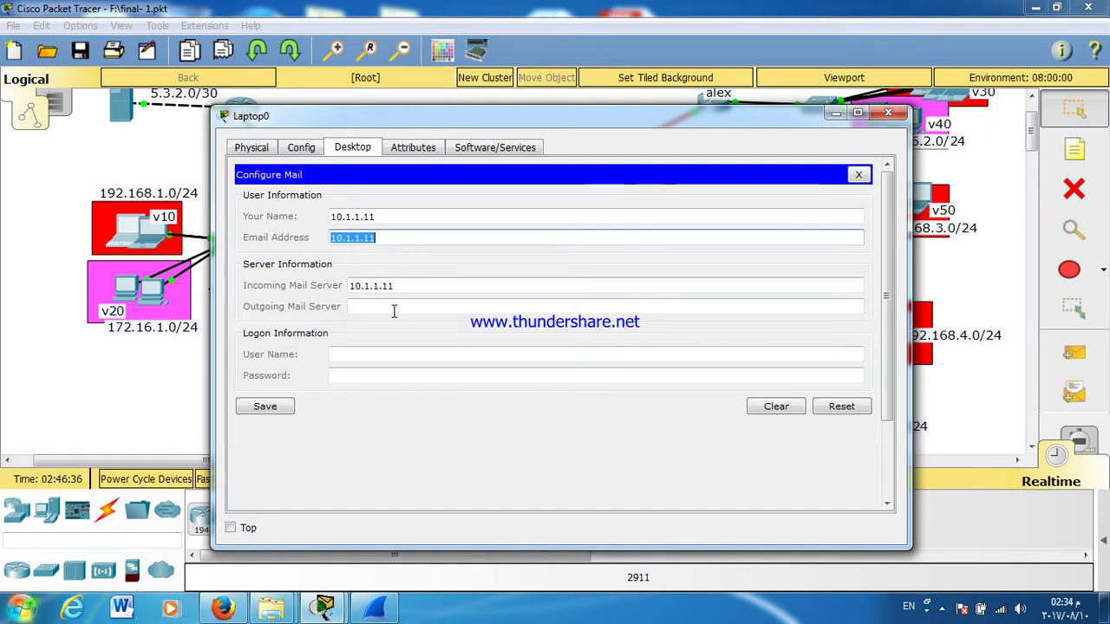
left_click(394, 308)
key("ctrl+v")
Step: Set name A1, an A1 address at university.com, logon user A1 and a password, then save
triple_click(384, 218)
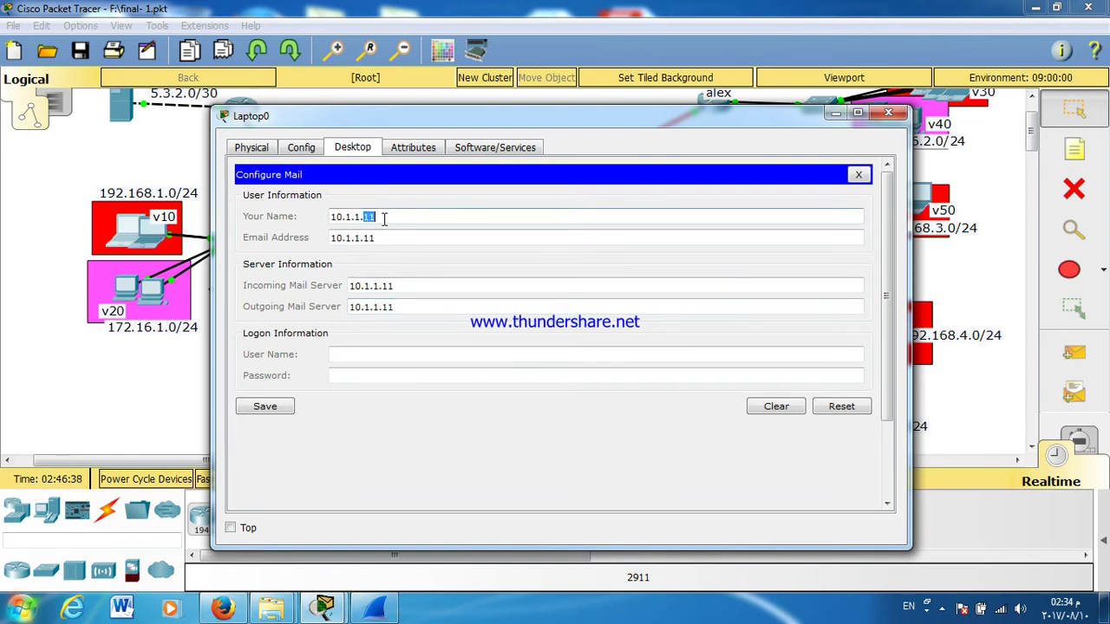
type("A1")
double_click(371, 237)
triple_click(370, 237)
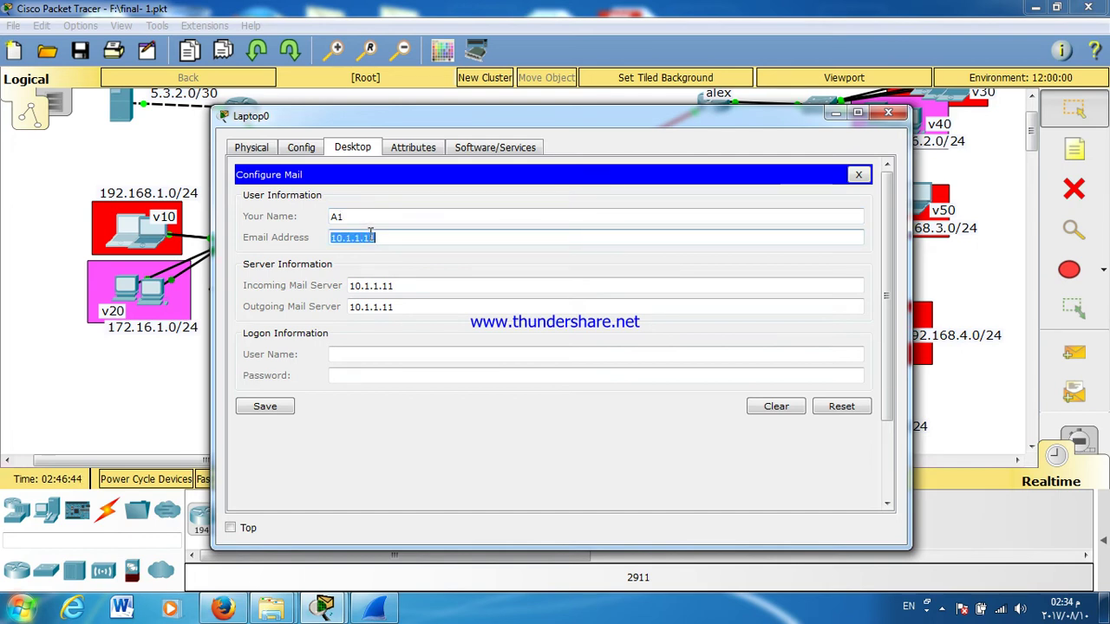
type("A1@uni")
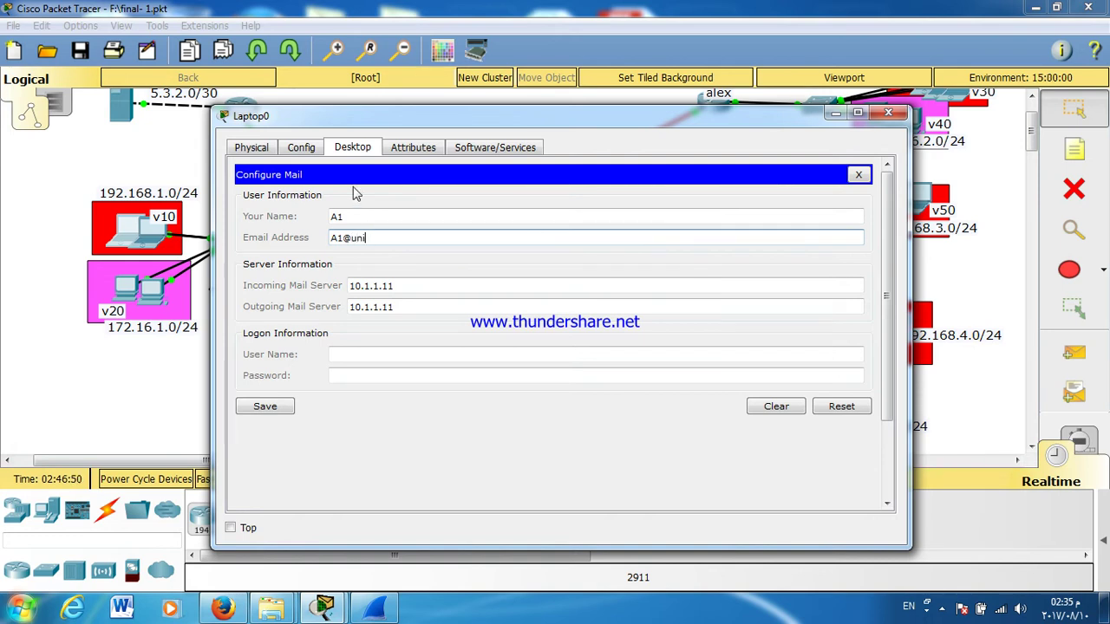
type("versity.com")
left_click(406, 354)
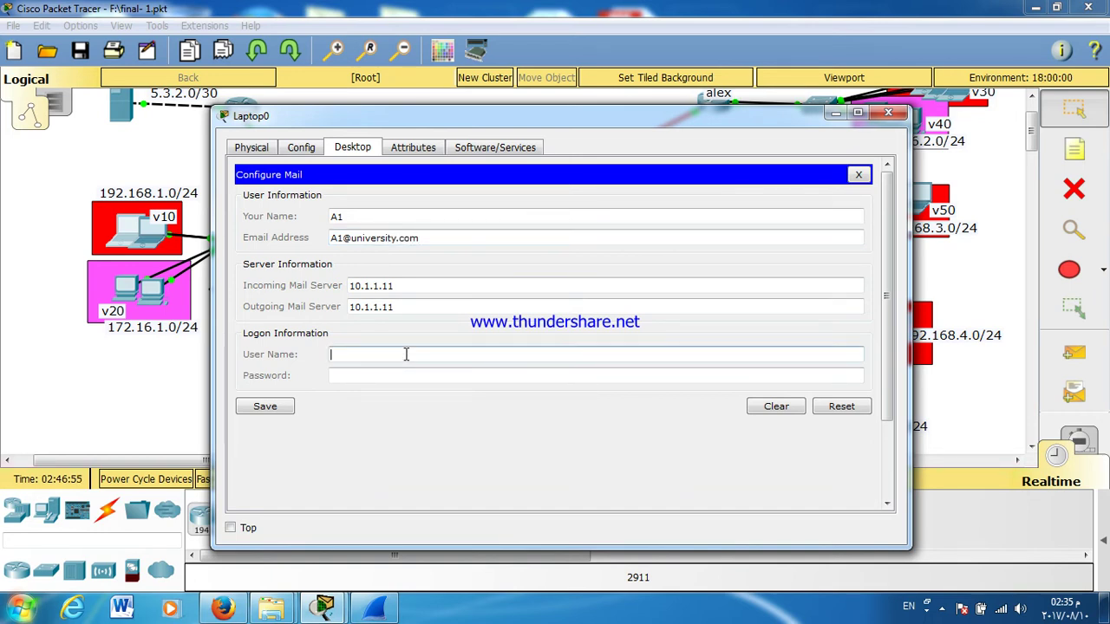
type("A1")
left_click(408, 379)
type("A")
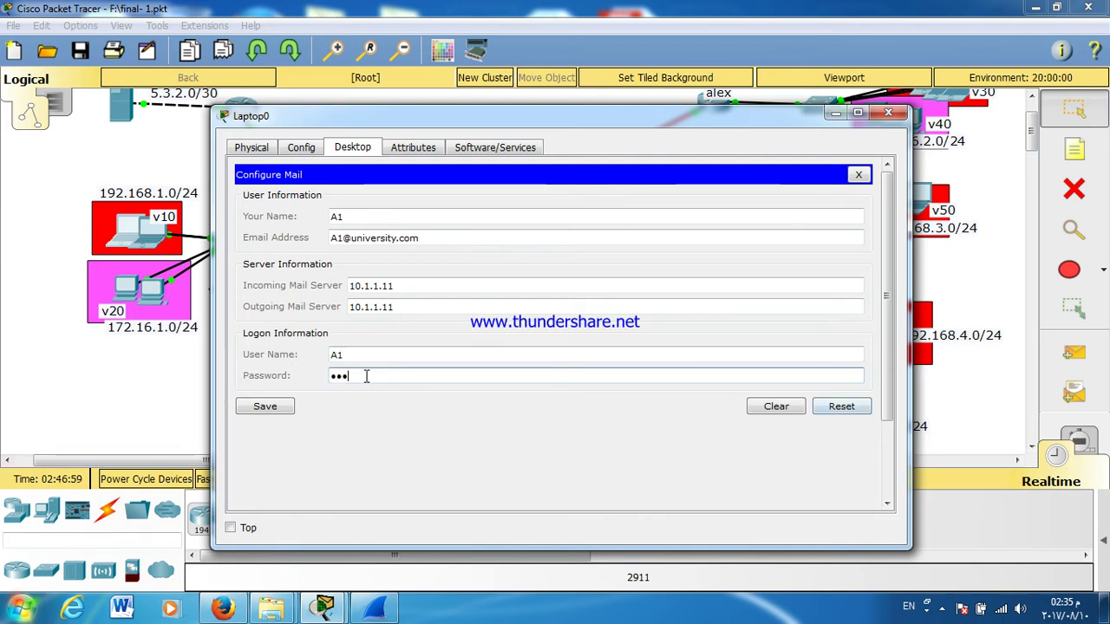
left_click(274, 409)
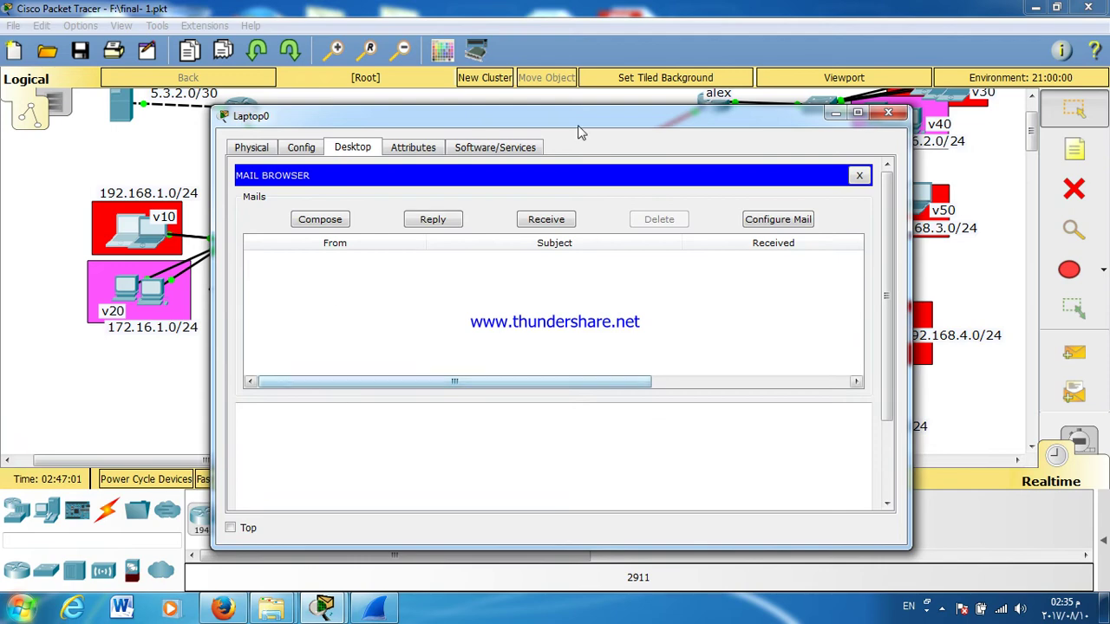
Step: Open Laptop1's Email client and enter name A2 with the A2 address at UNIVERSITY.COM
left_click(886, 114)
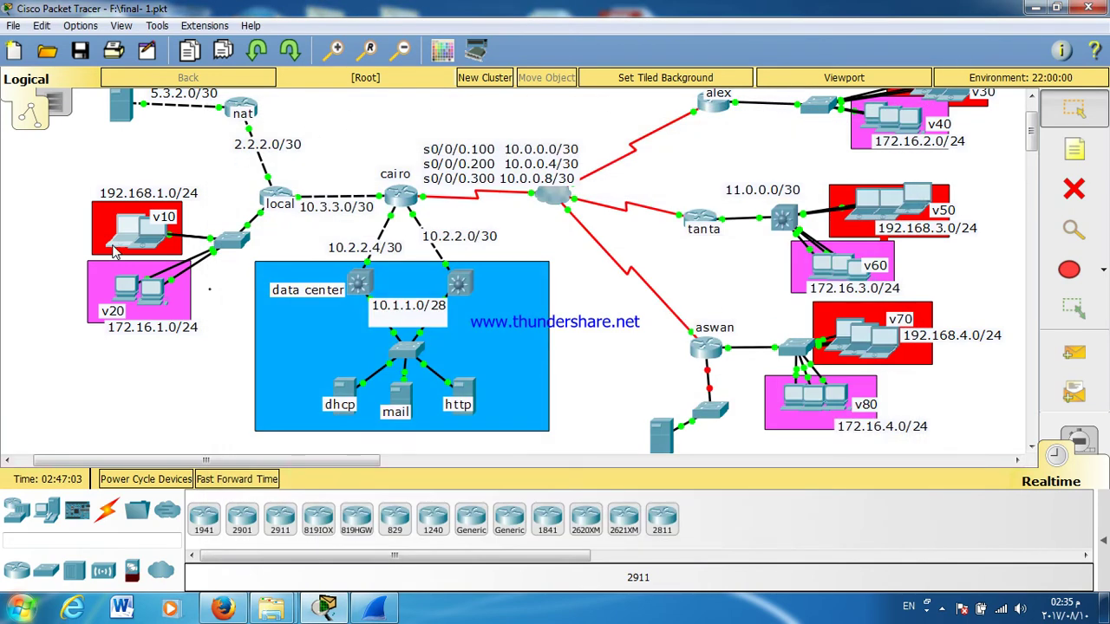
left_click(143, 232)
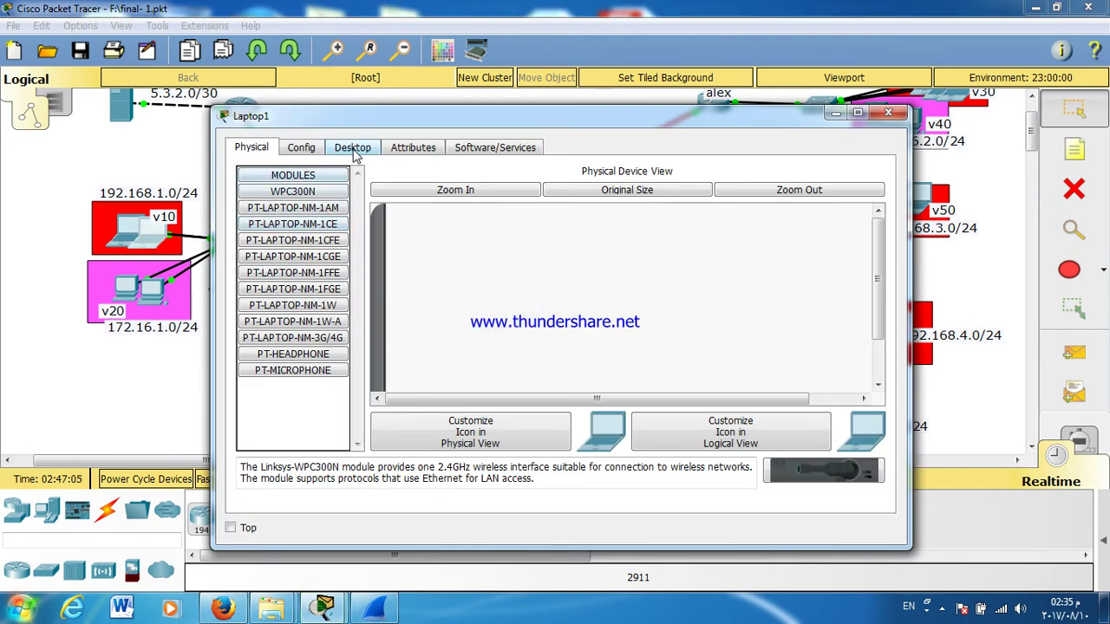
left_click(355, 149)
left_click(295, 485)
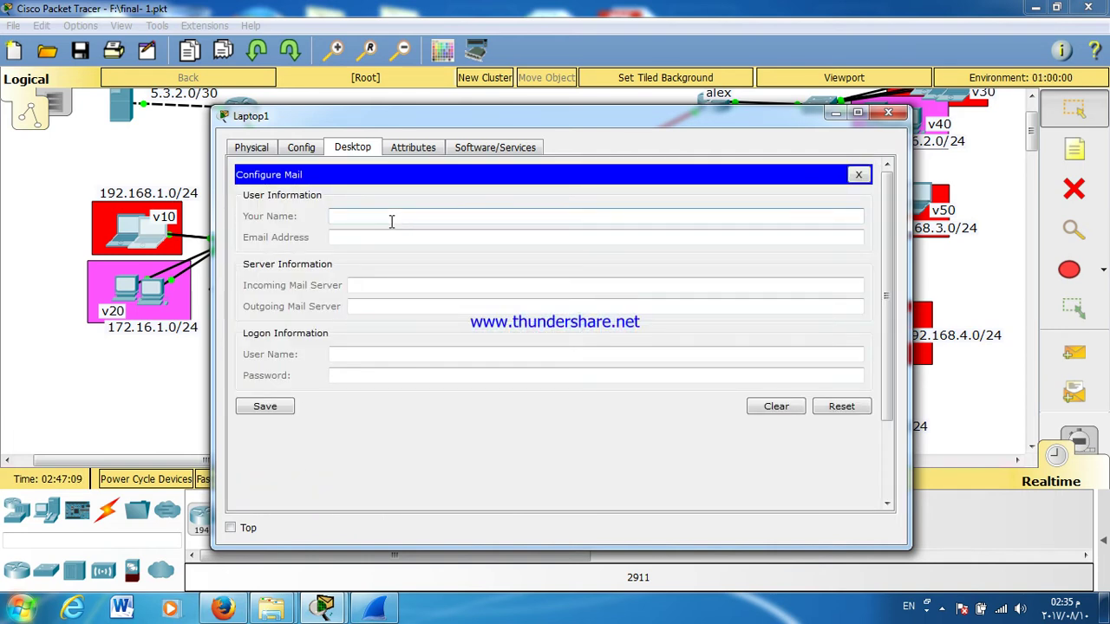
left_click(375, 215)
type("A2")
left_click(374, 237)
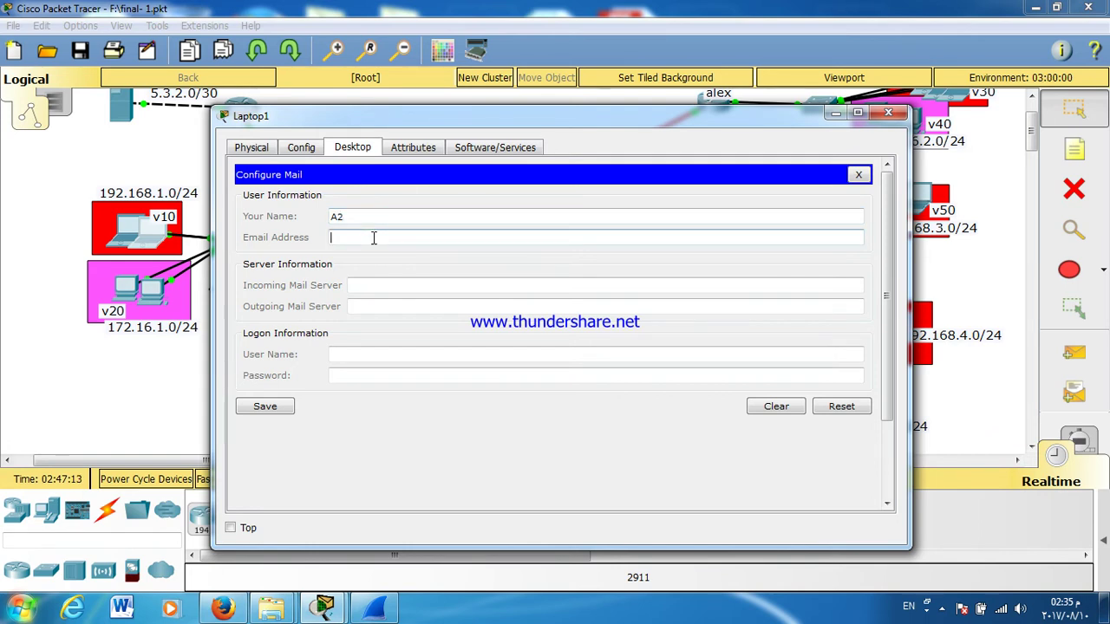
type("A2@UNIVERSITY")
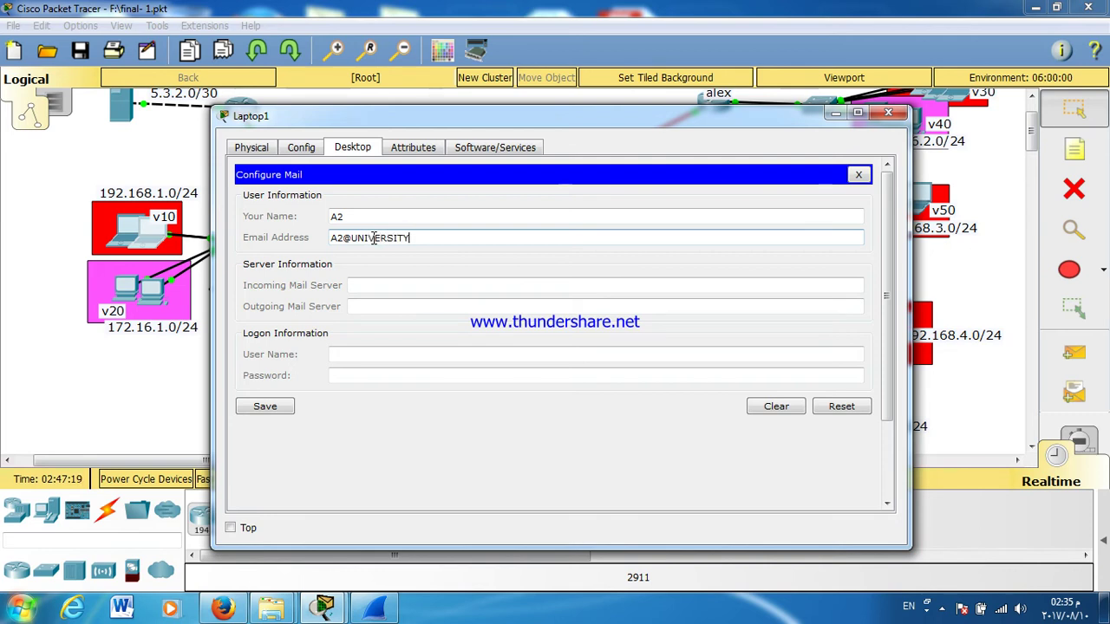
type(".COM")
Step: Set incoming and outgoing servers to 10.1.1.11, add the password, save, and close Laptop1
left_click(389, 289)
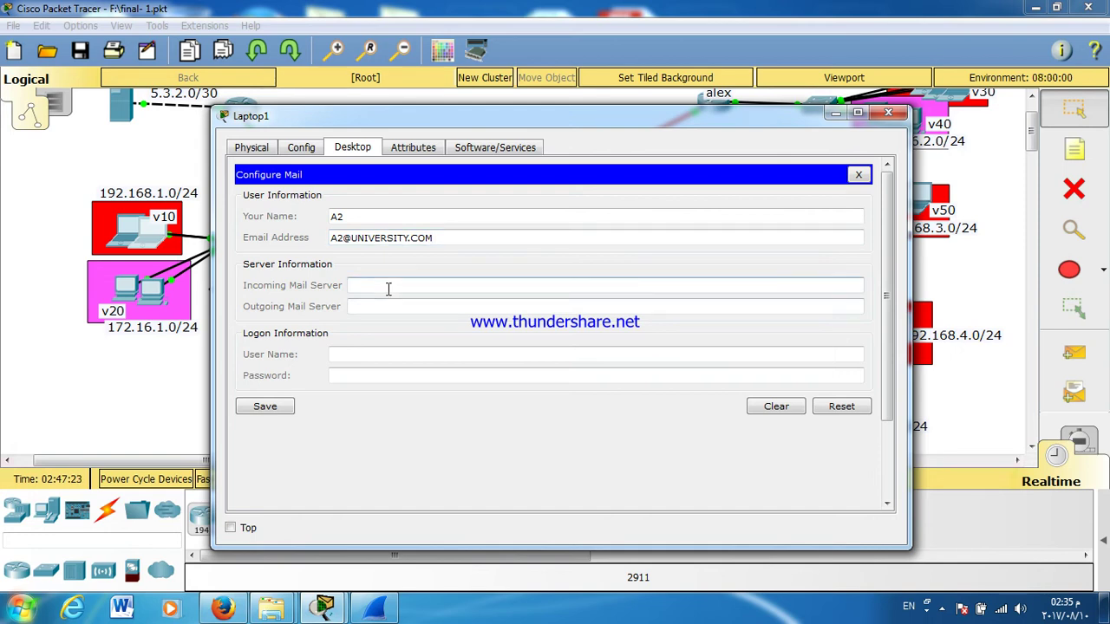
type("10.1.1.11")
left_click(390, 305)
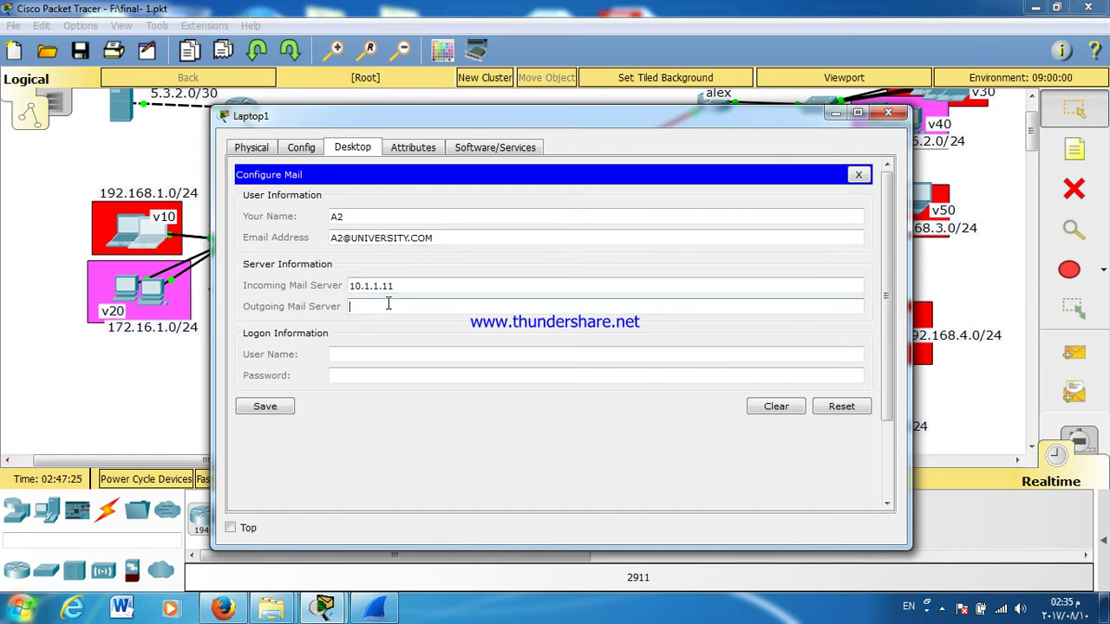
type("10.1.1.11")
left_click(385, 352)
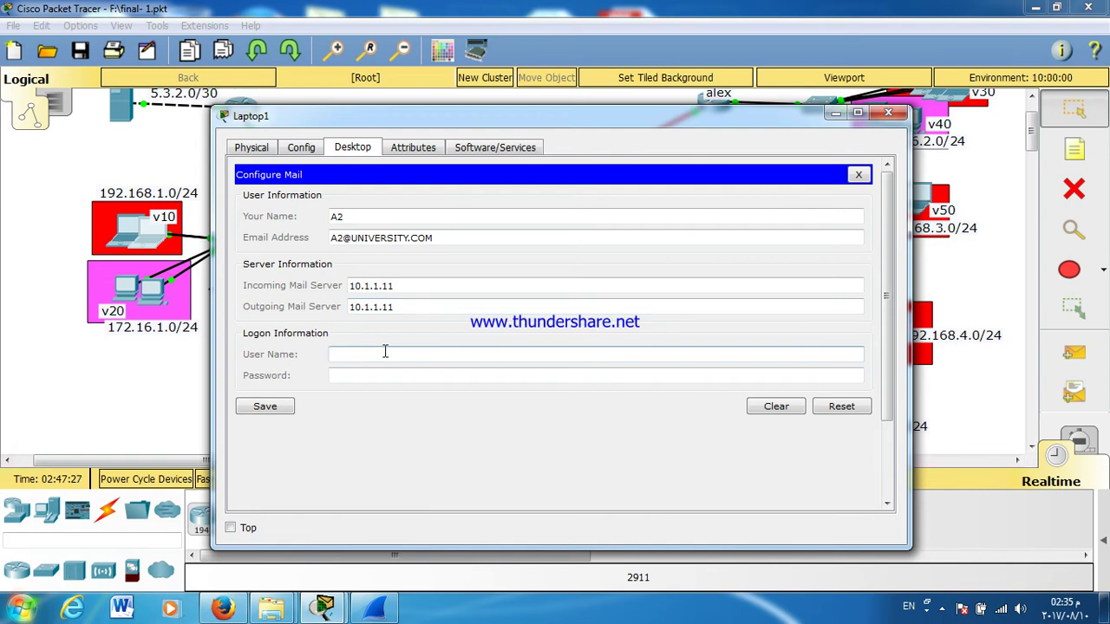
left_click(342, 376)
type("A2")
left_click(245, 408)
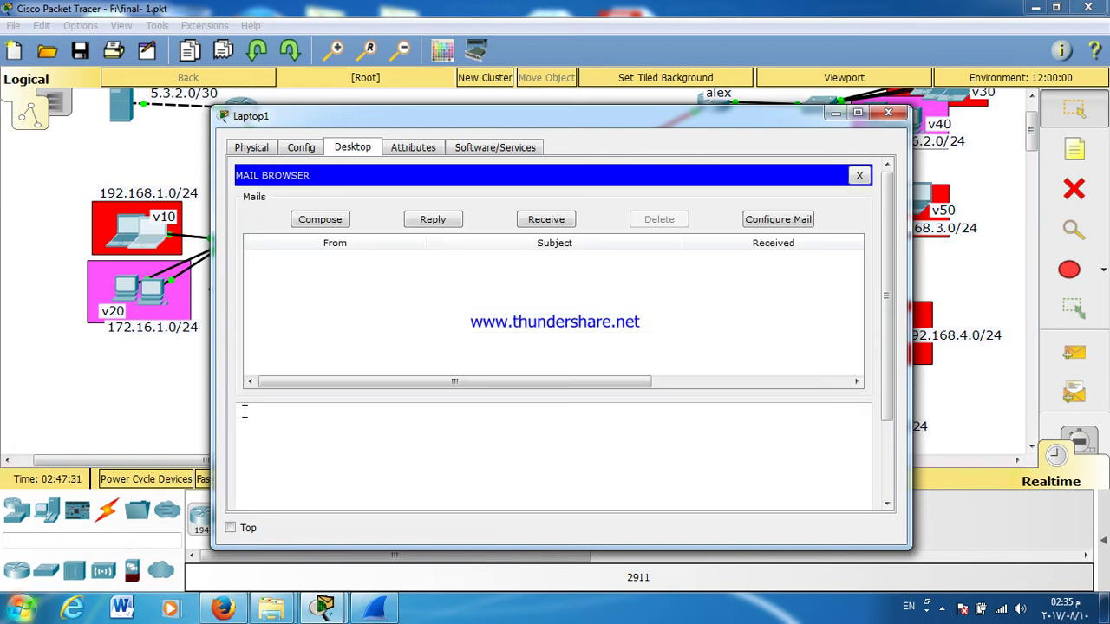
left_click(888, 112)
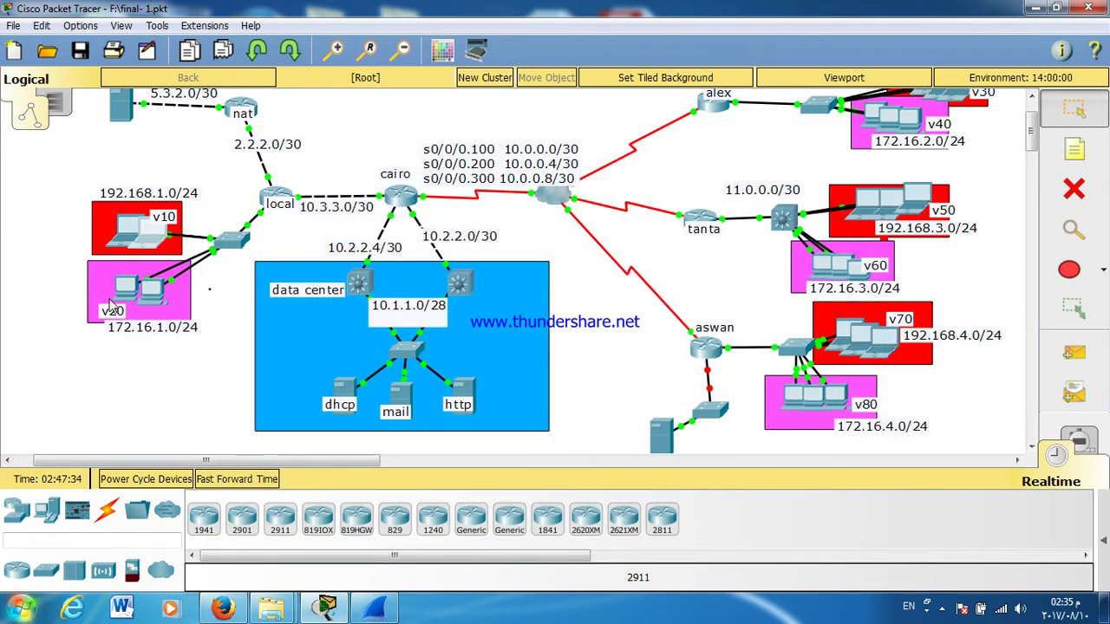
Step: In PC0's email setup, set both mail servers to 10.1.1.11, name B1, and the email address
left_click(122, 294)
left_click(353, 147)
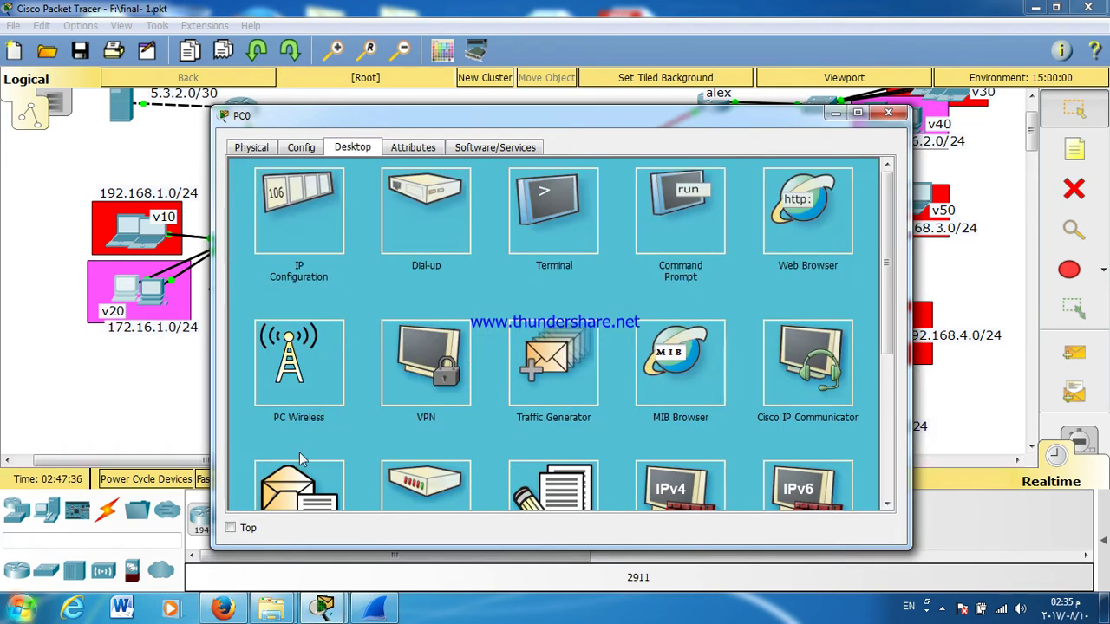
left_click(295, 481)
left_click(383, 292)
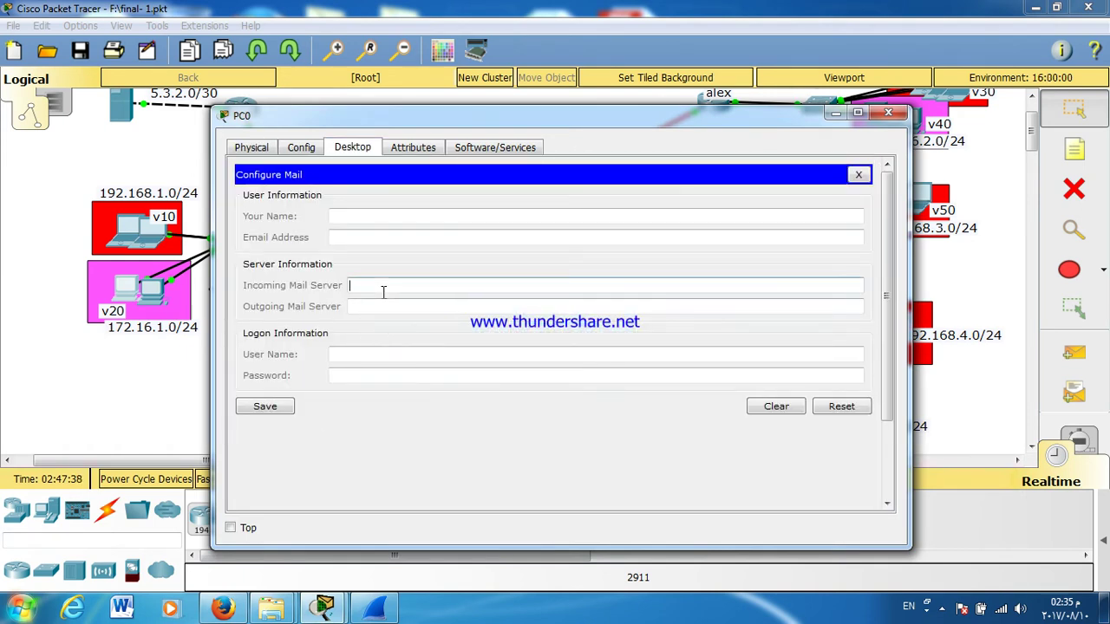
type("10.1.1.11")
left_click(376, 302)
type("10.1.1.11")
left_click(363, 217)
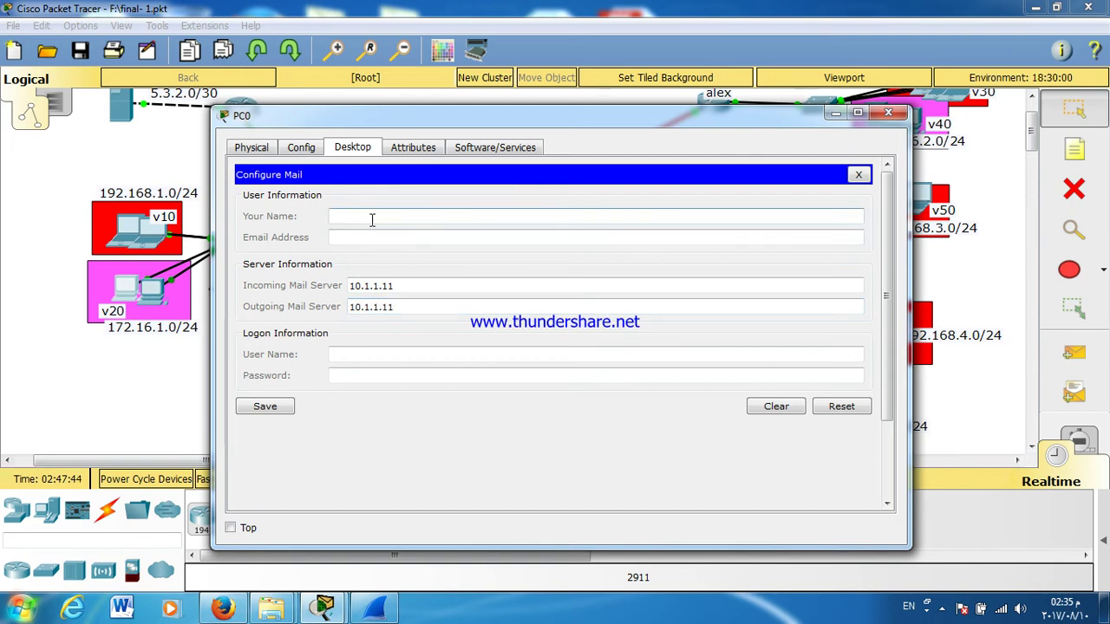
type("B1")
left_click(376, 239)
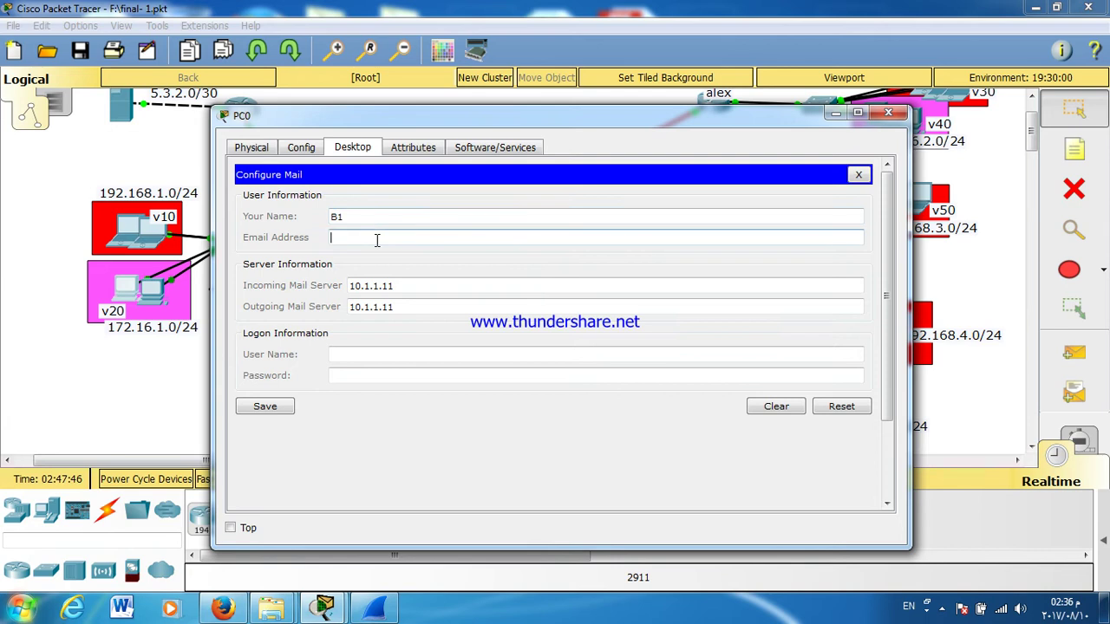
type("B1@UNIVERS")
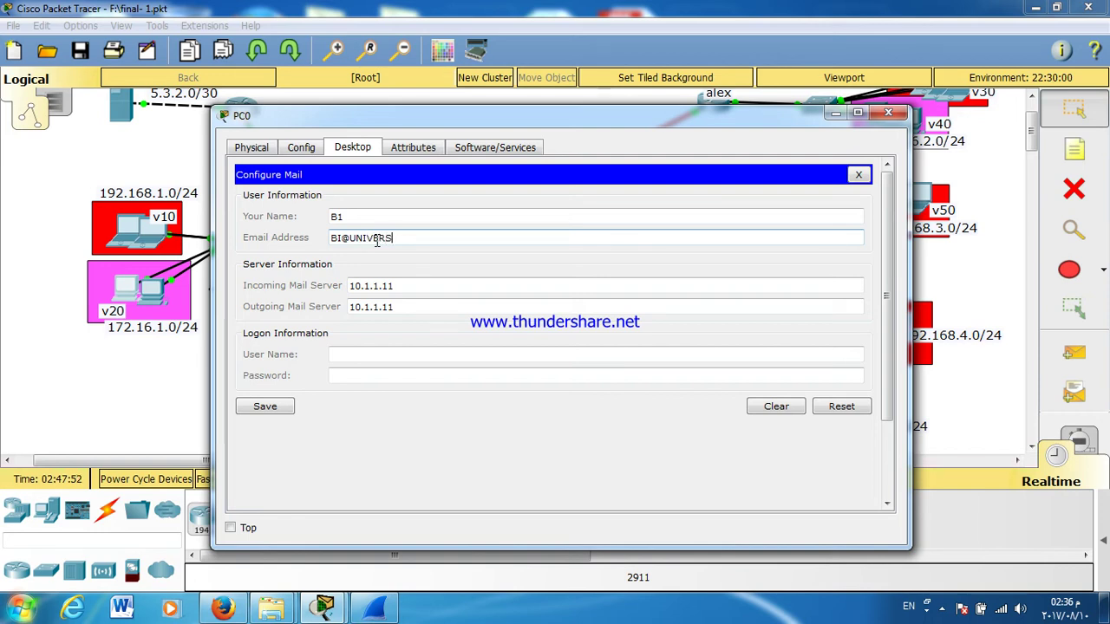
type("I@UNIVERSITY.COM")
Step: Enter logon user name B2 and the account password, save, and close PC0
key("ctrl+a")
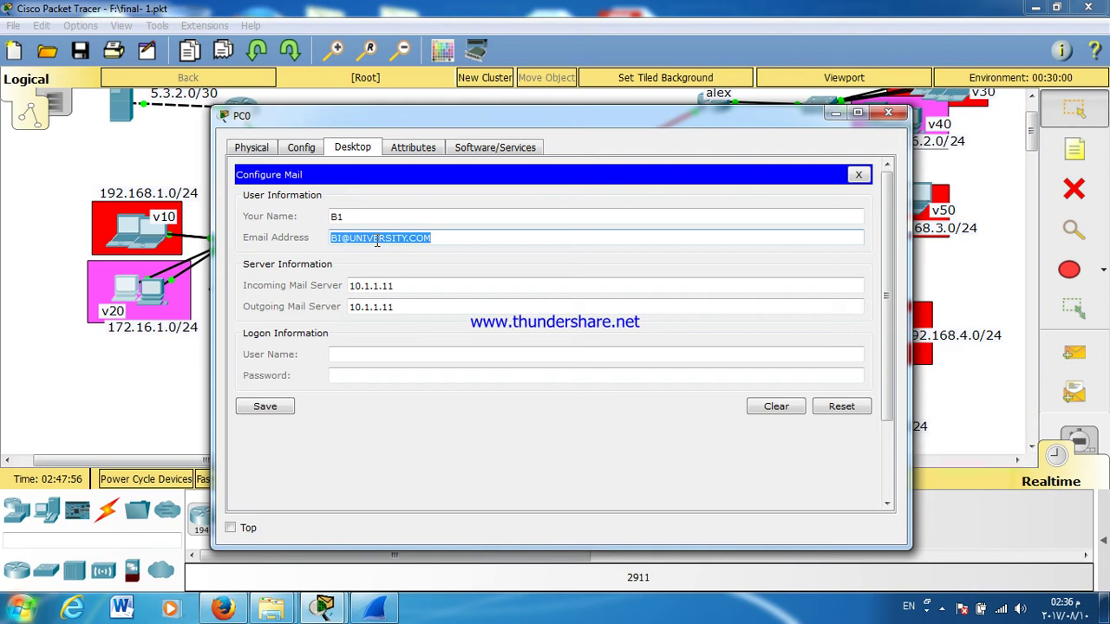
left_click(434, 356)
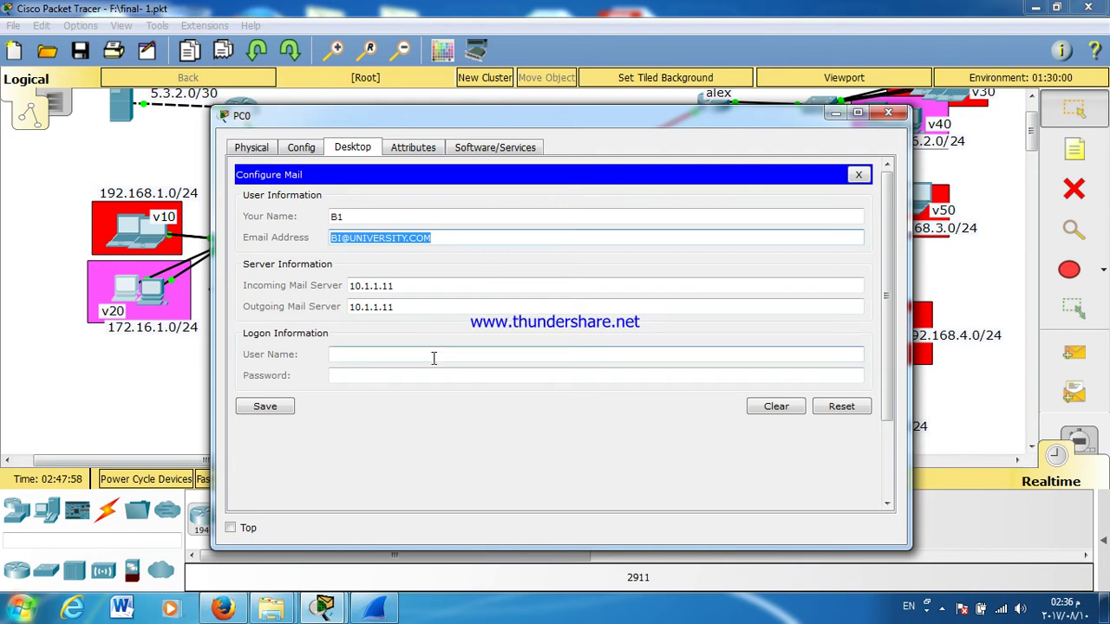
type("B2")
key("Tab")
type("123")
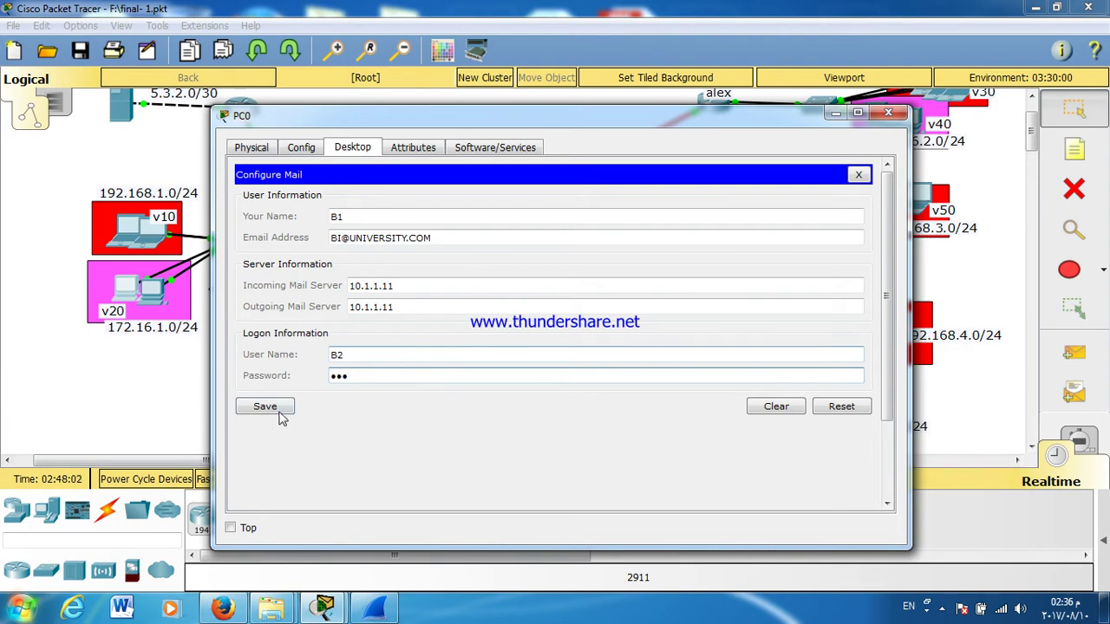
left_click(280, 409)
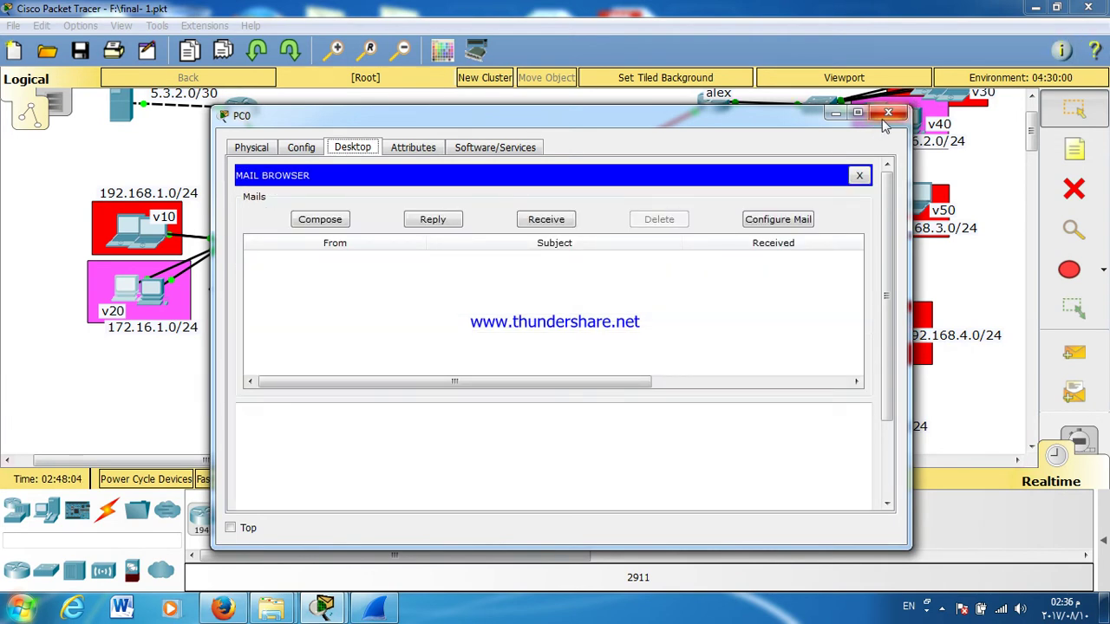
left_click(887, 113)
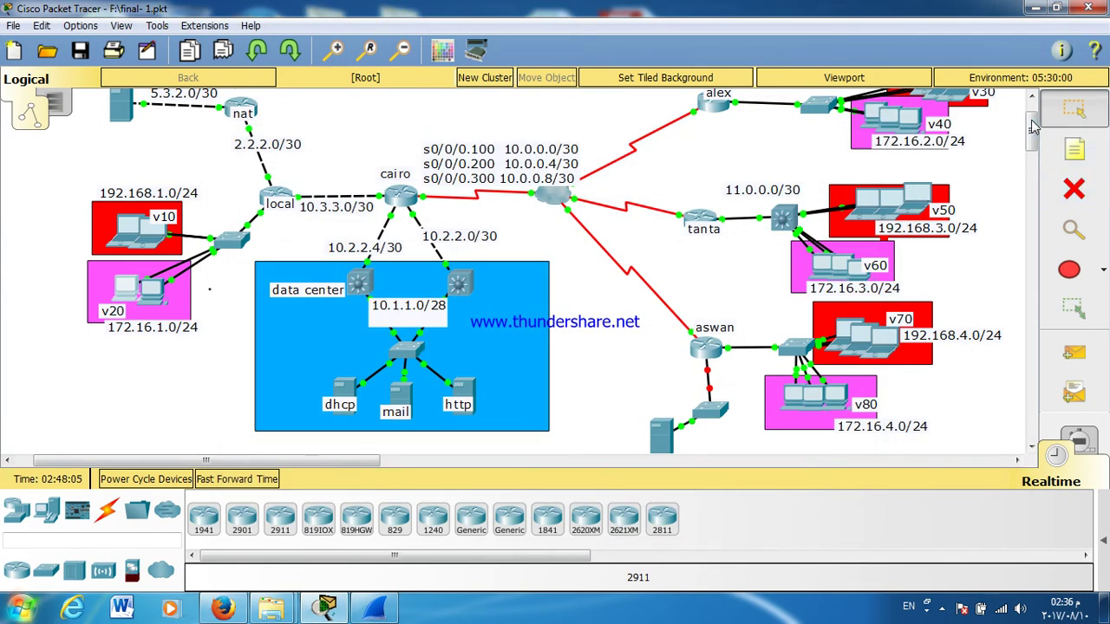
Step: Open Laptop10's email configuration and enter the user's display name and email address
left_click_drag(1032, 126, 1032, 117)
left_click(959, 165)
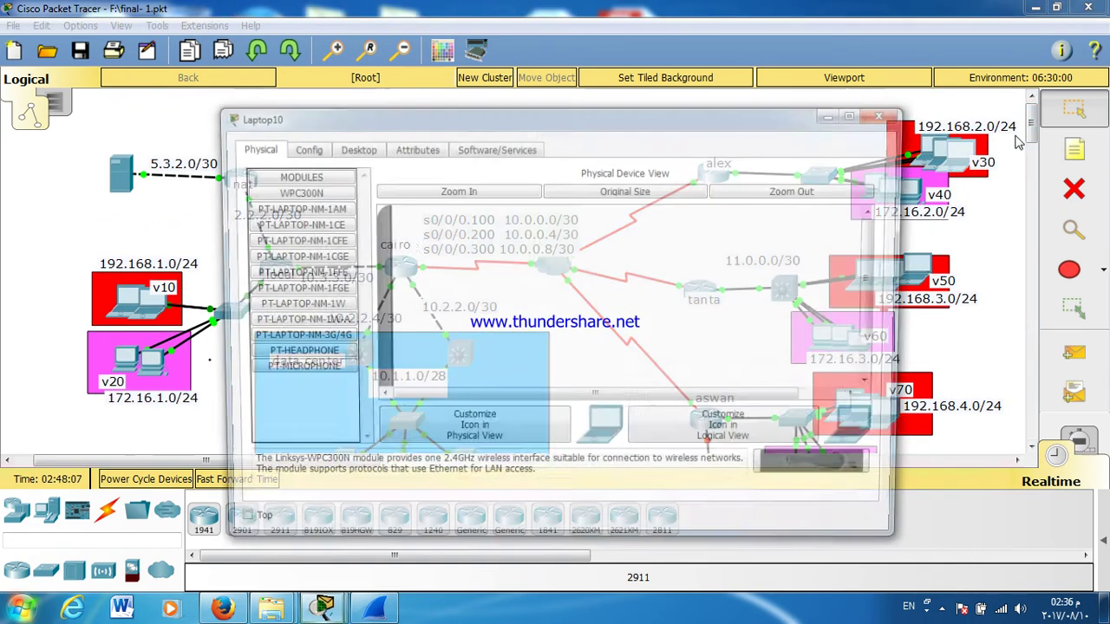
left_click(353, 148)
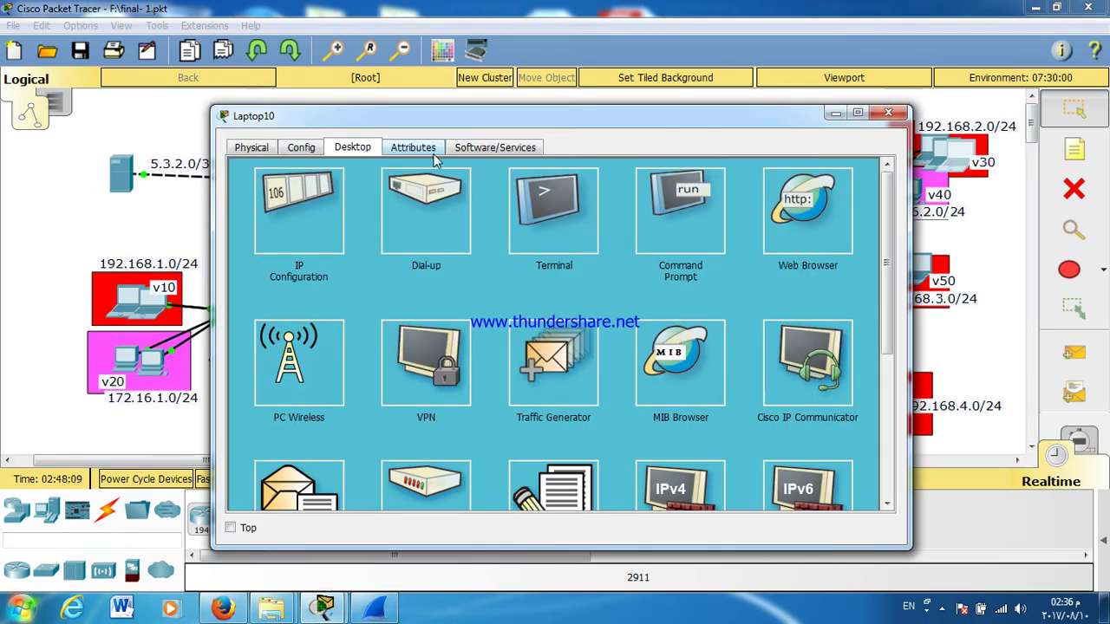
left_click(303, 492)
left_click(371, 216)
type("A3")
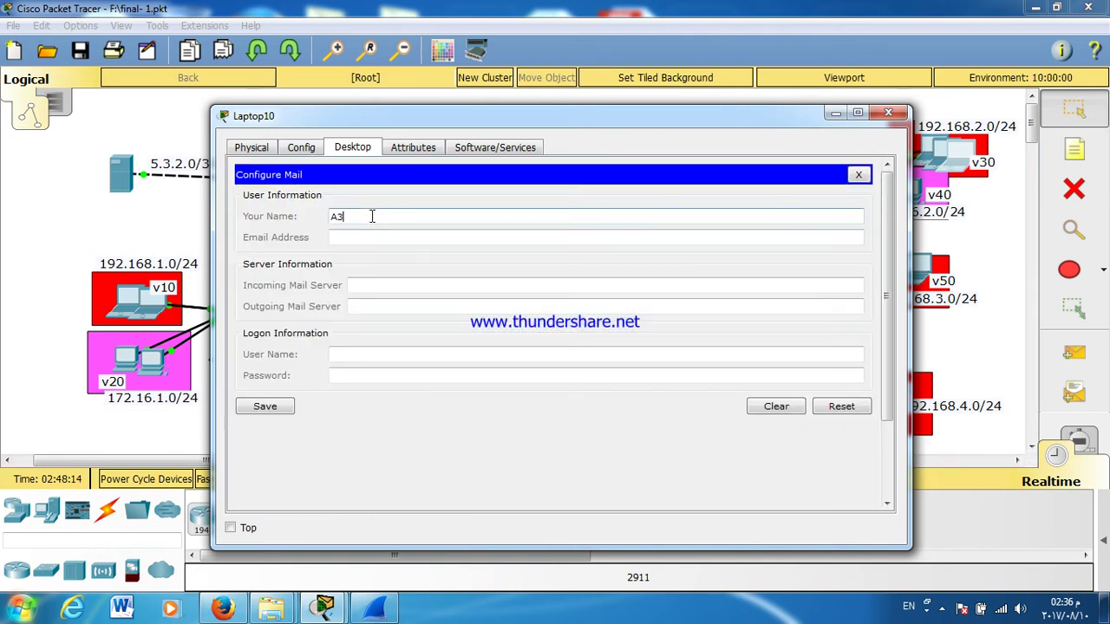
left_click(380, 240)
type("A3")
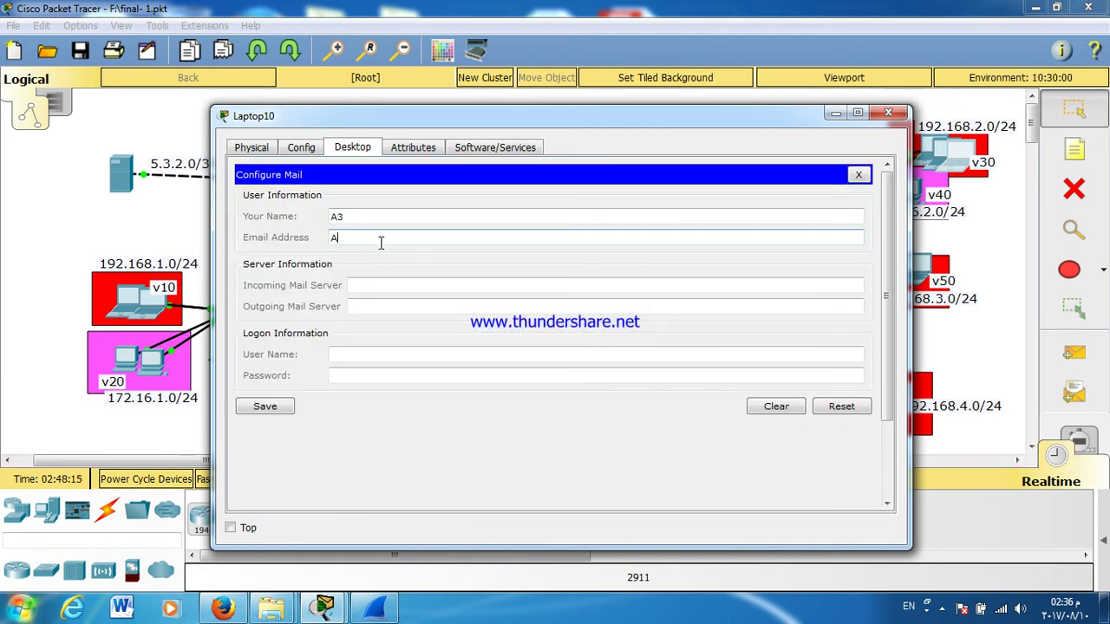
type("@UNIVERSITY.COM")
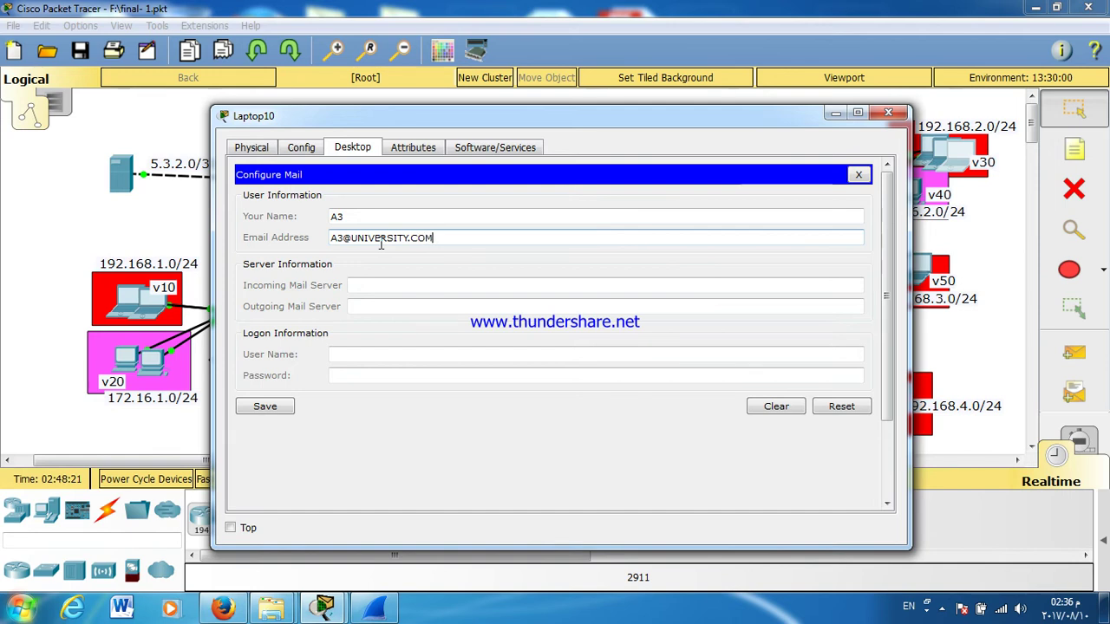
Step: Set Laptop10's mail server to 10.1.1.11, enter the logon password, save, and close Laptop10
left_click(382, 286)
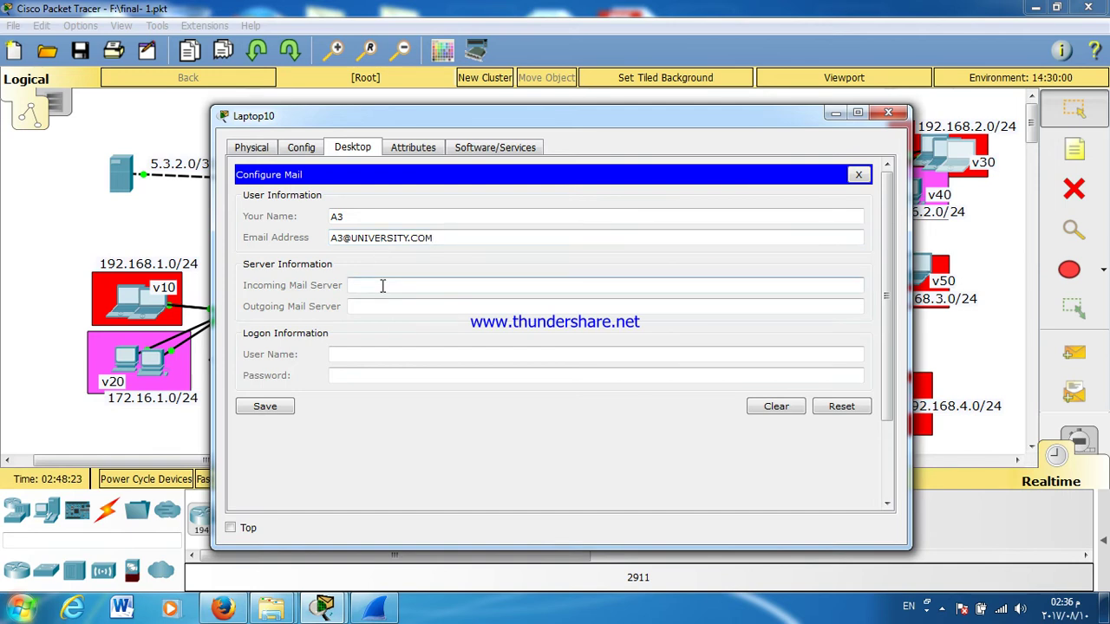
key("ctrl+v")
left_click(391, 307)
left_click_drag(370, 285, 364, 277)
key("ctrl+a")
key("ctrl+c")
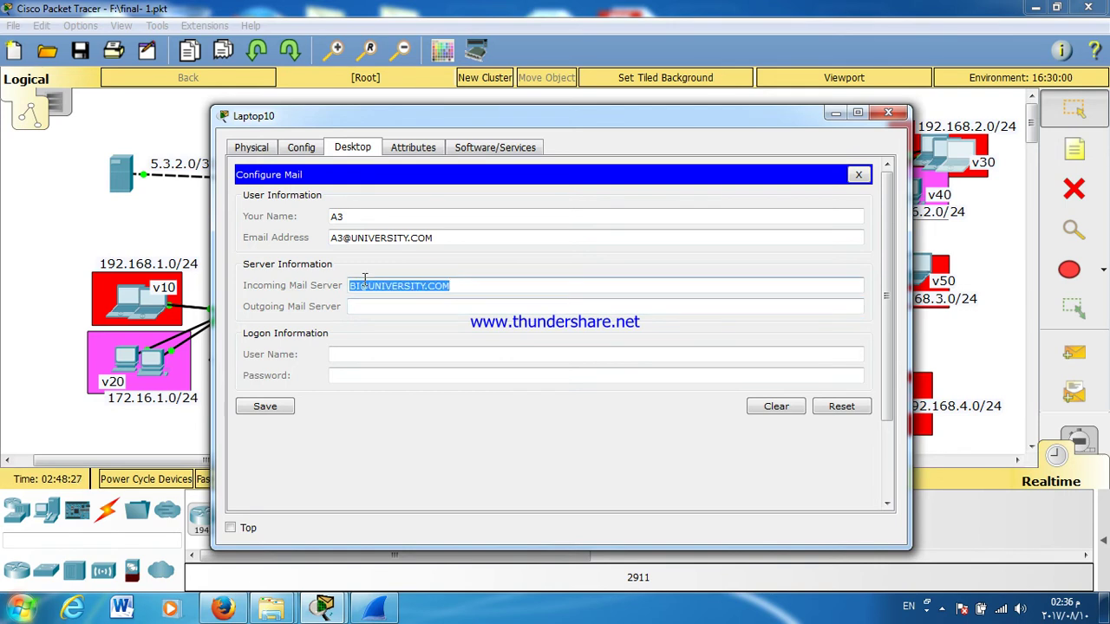
type("10.1.1.11")
left_click(367, 304)
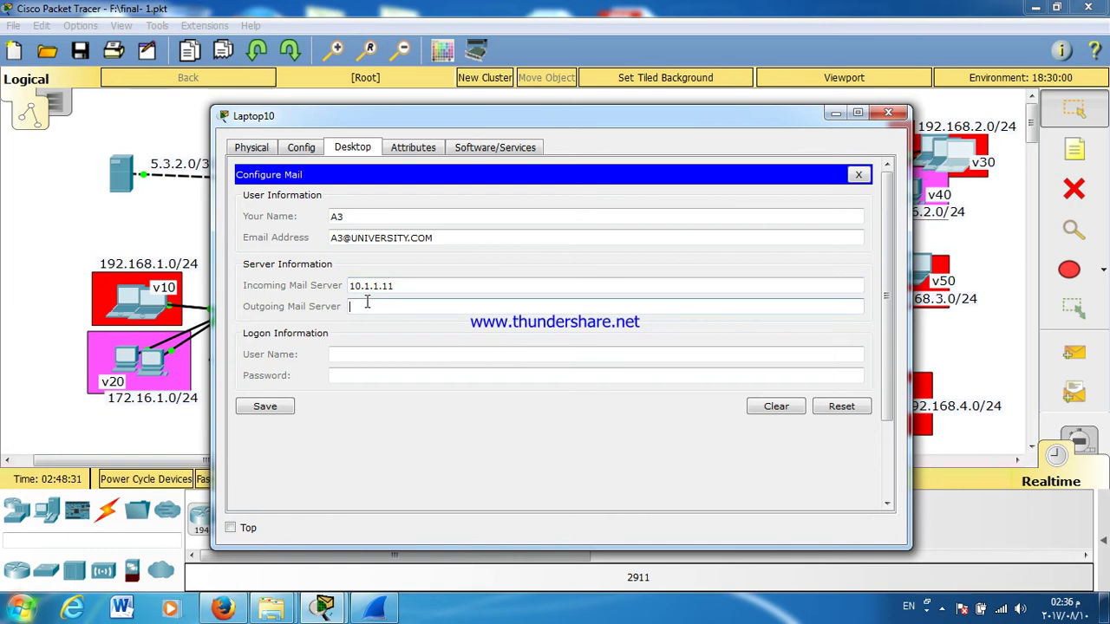
type("10.1.1.11")
left_click(372, 355)
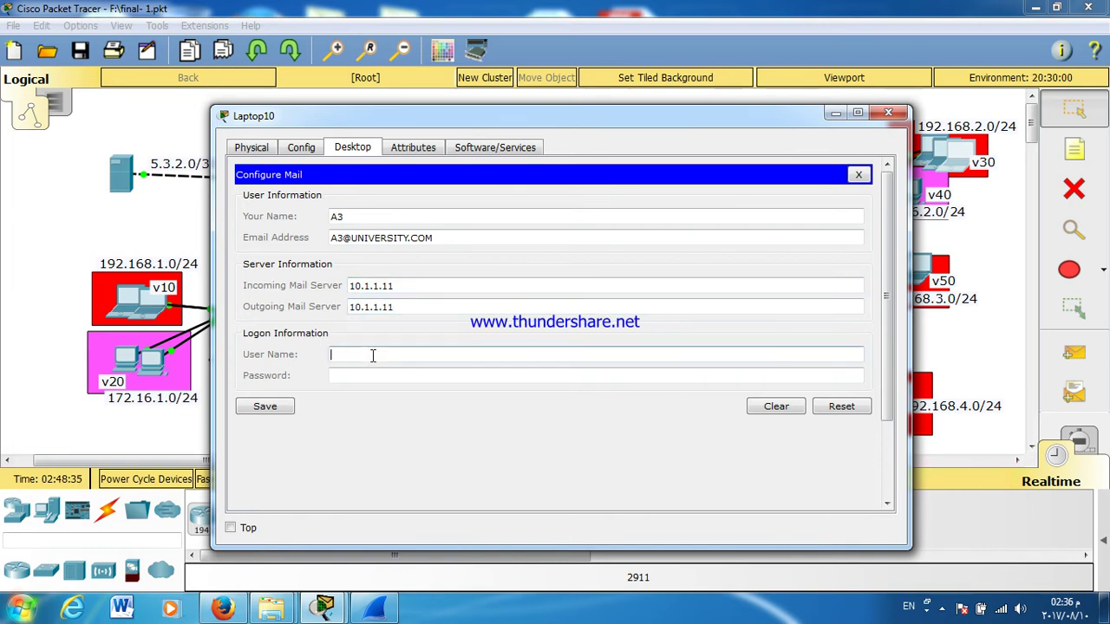
left_click(377, 374)
type("123")
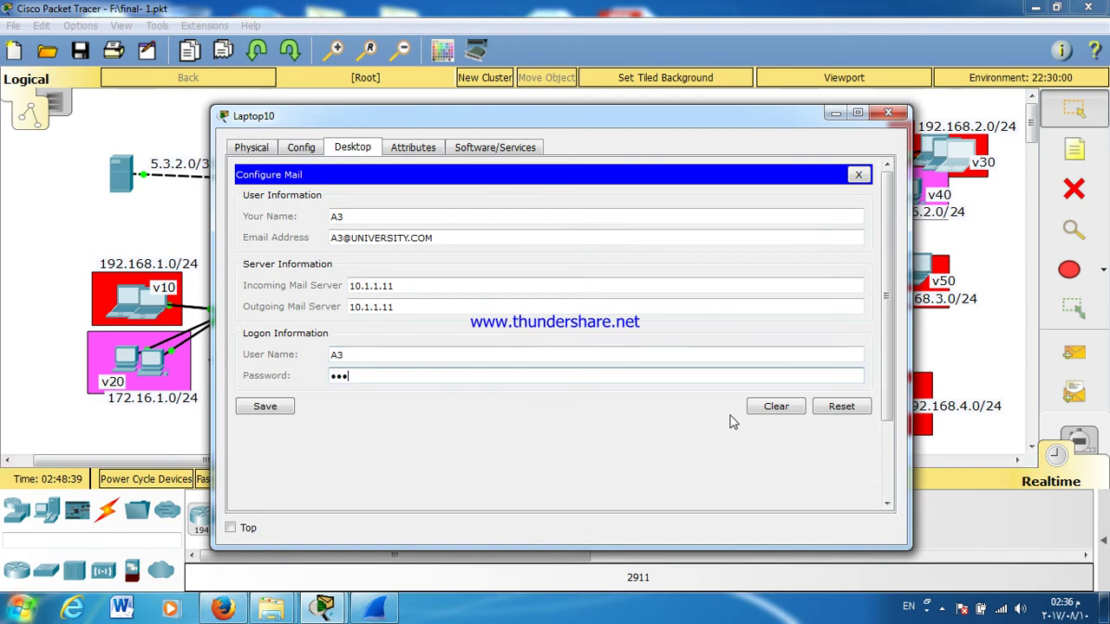
left_click(274, 404)
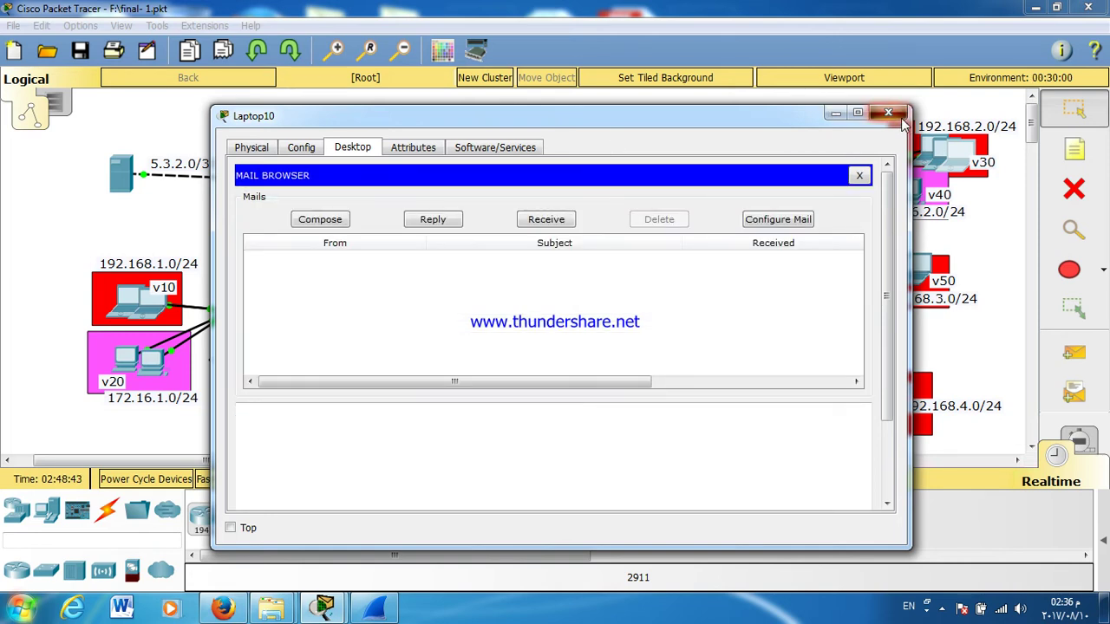
left_click(888, 113)
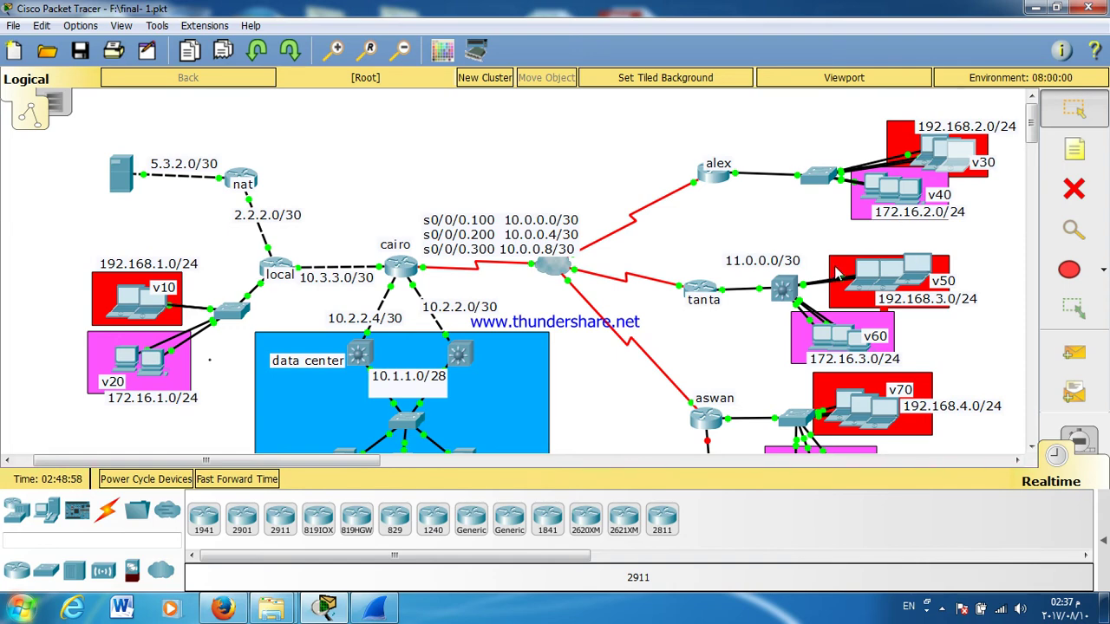
Step: Open PC10's email configuration and enter the display name and the B3 email address
left_click(698, 170)
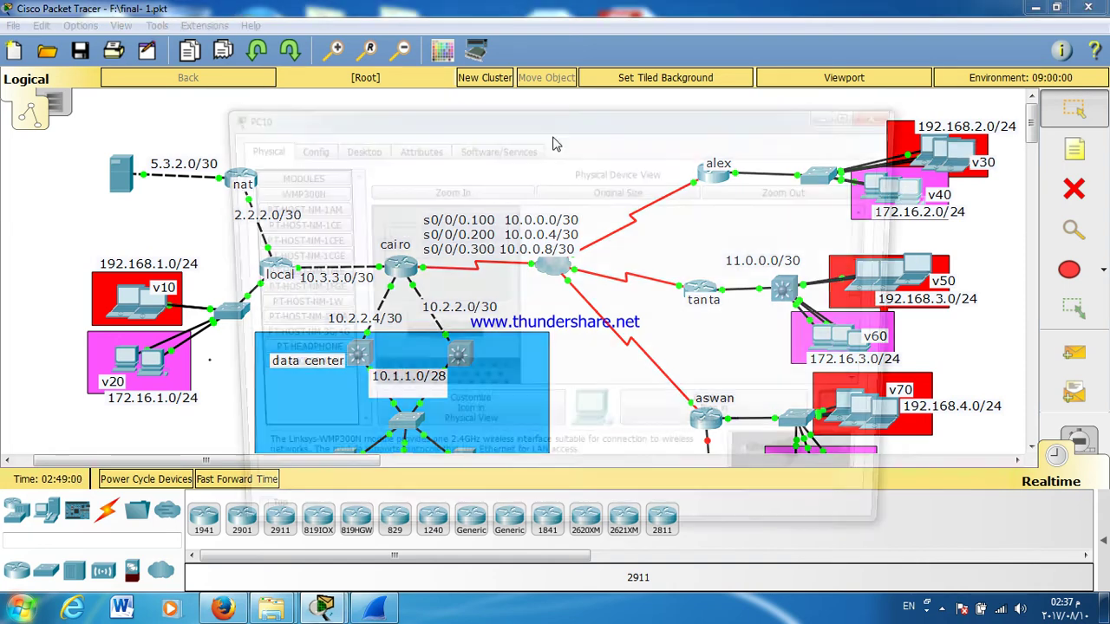
left_click(363, 152)
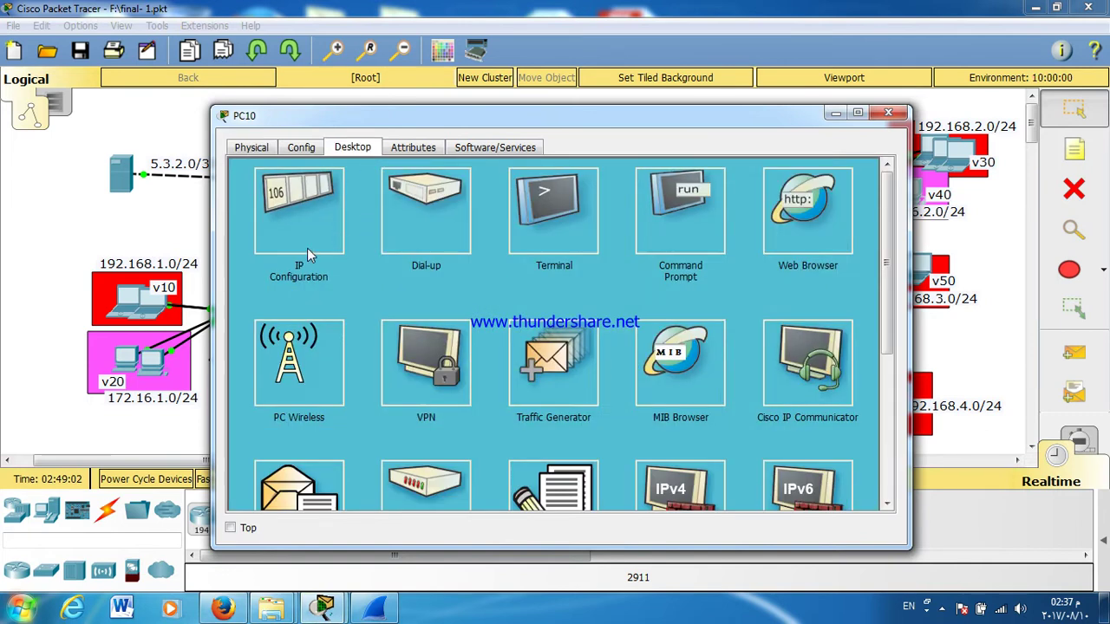
left_click(309, 254)
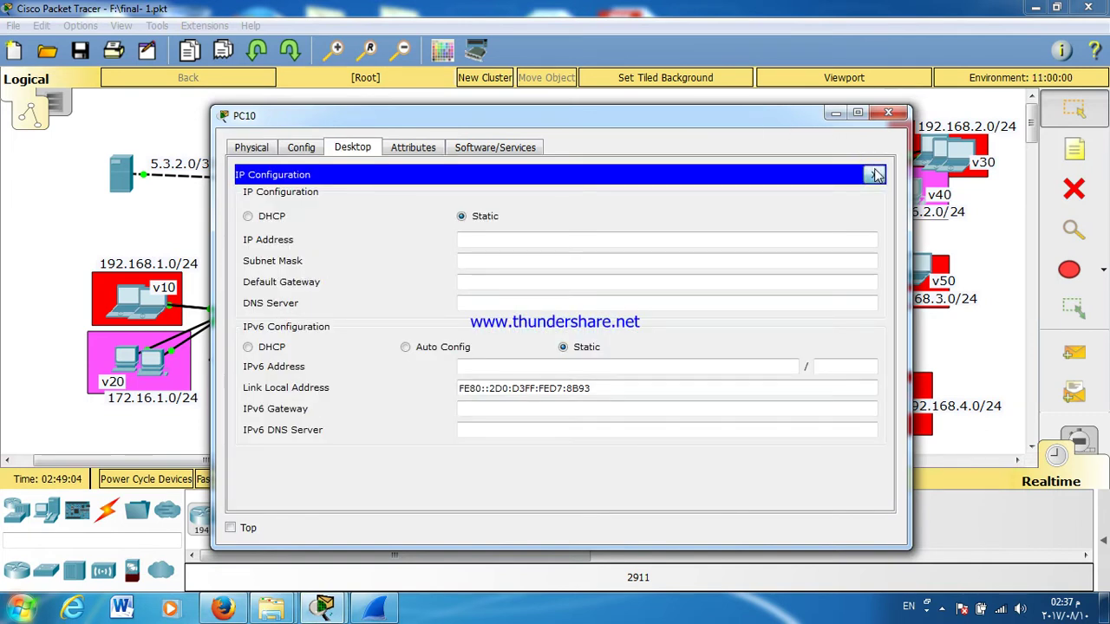
left_click(876, 175)
left_click(295, 478)
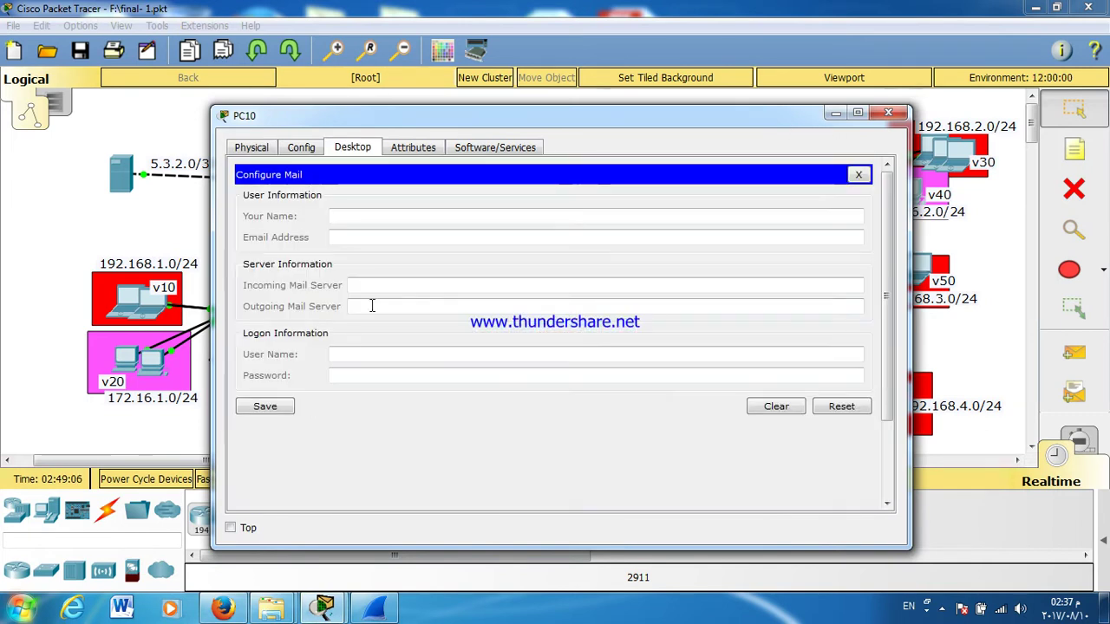
left_click(402, 217)
type("B3")
left_click(397, 235)
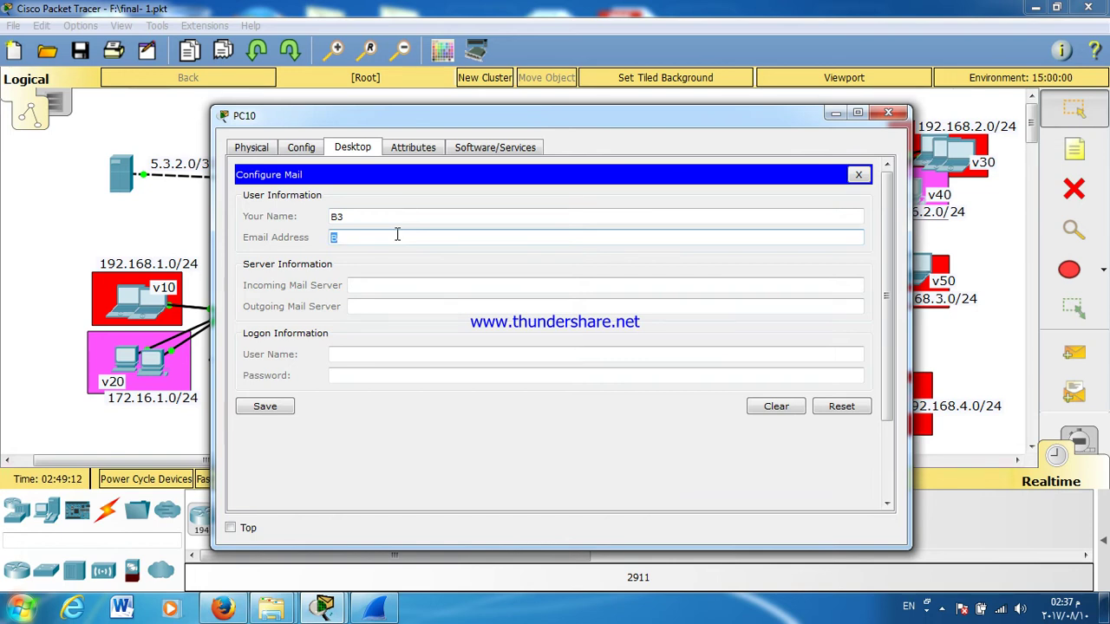
key("ctrl+v")
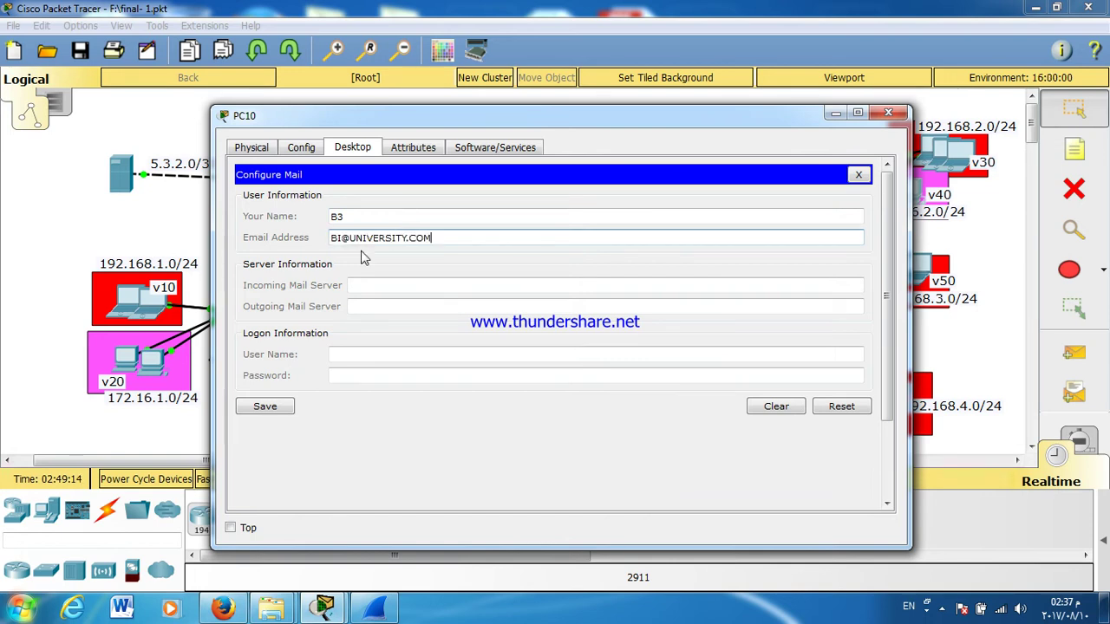
left_click_drag(342, 238, 337, 238)
type("3")
Step: Set PC10's mail server to 10.1.1.11, logon user B3 with its password, save, and close PC10
left_click(371, 287)
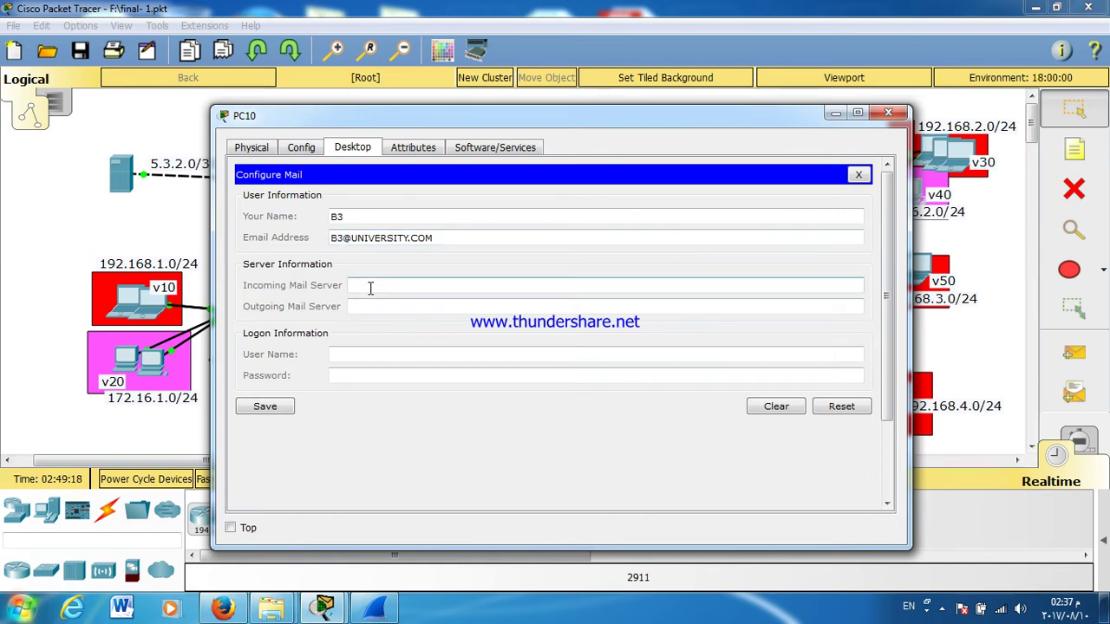
type("10.1.1.11")
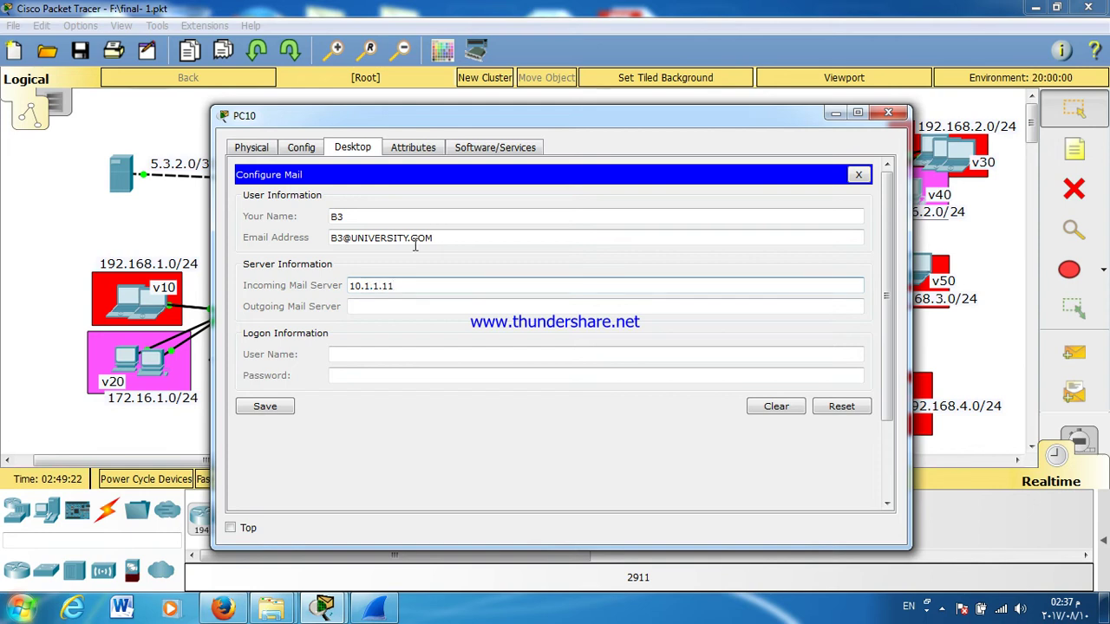
left_click(416, 307)
type("10.1.1.11")
left_click(383, 355)
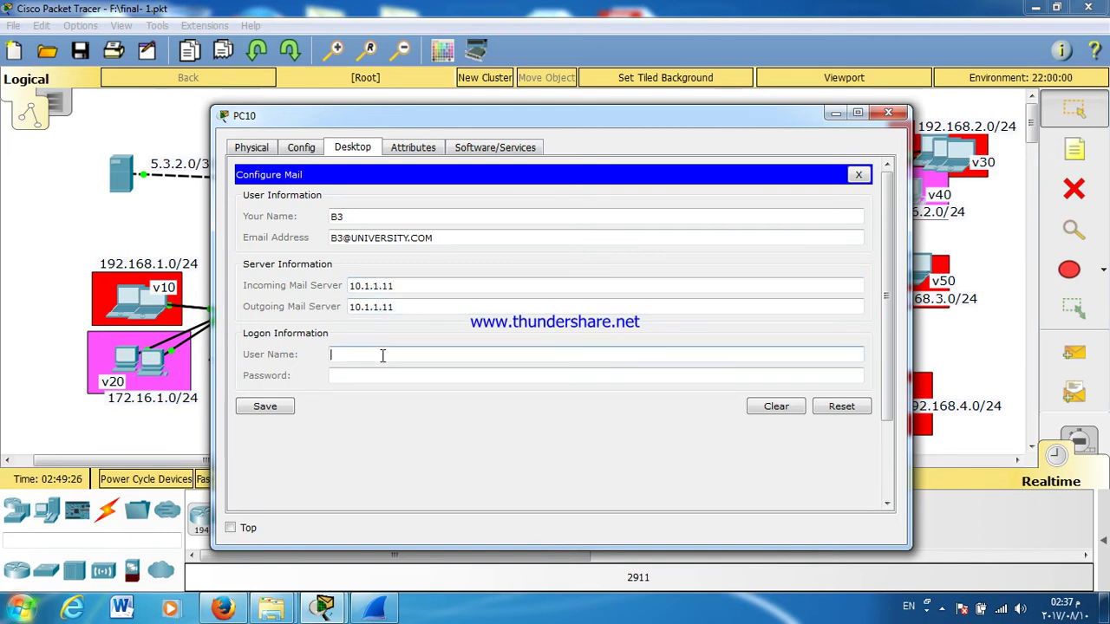
type("B3")
left_click(393, 382)
type("123")
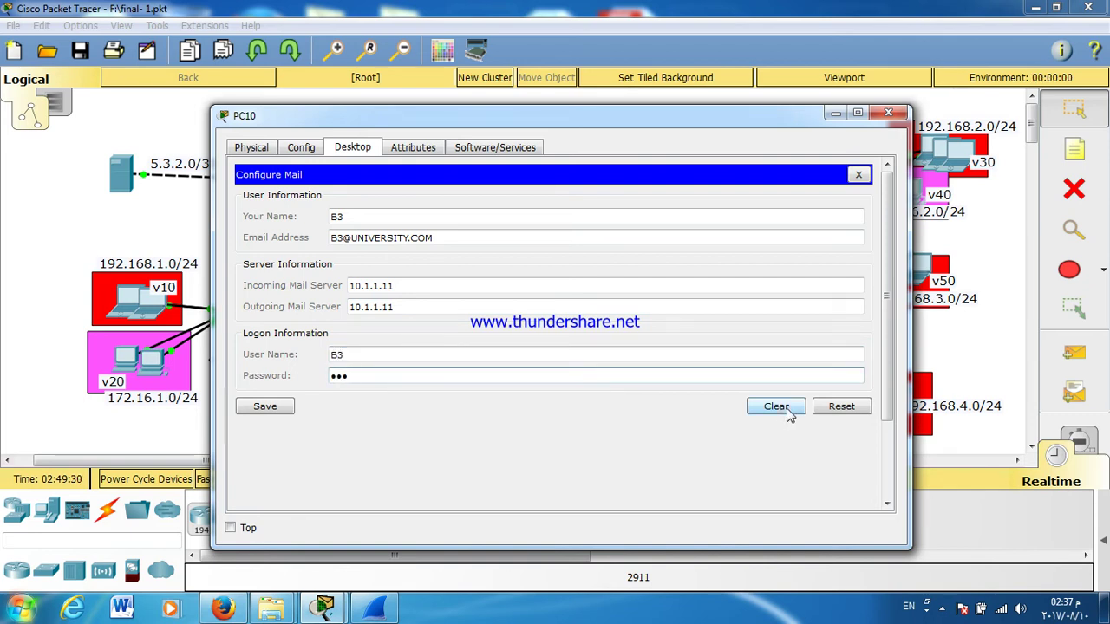
left_click(269, 409)
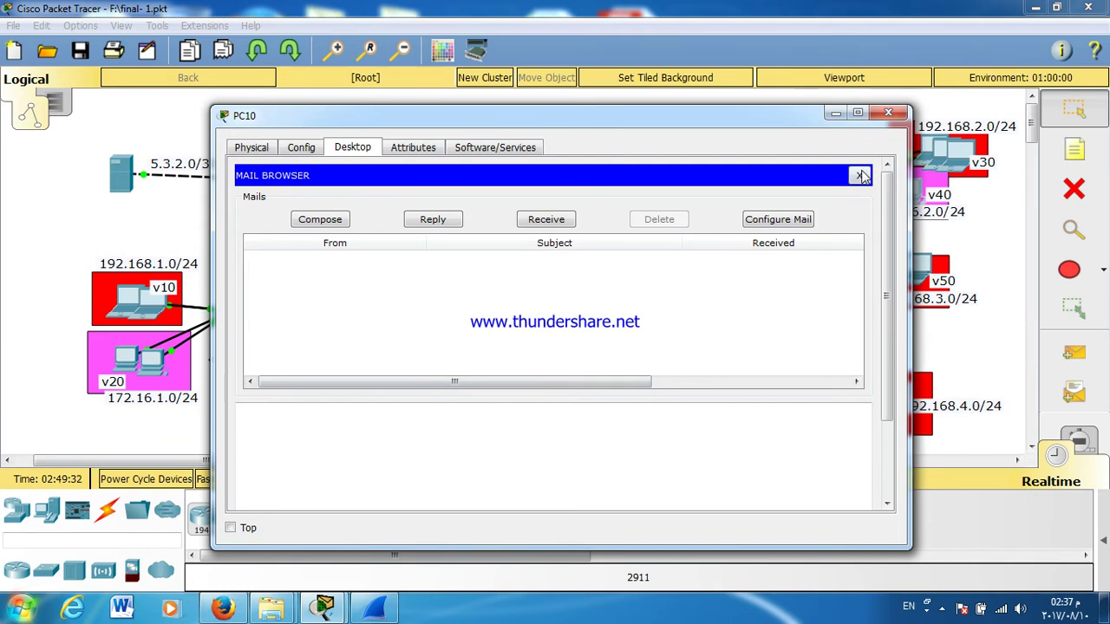
left_click(859, 175)
left_click(887, 113)
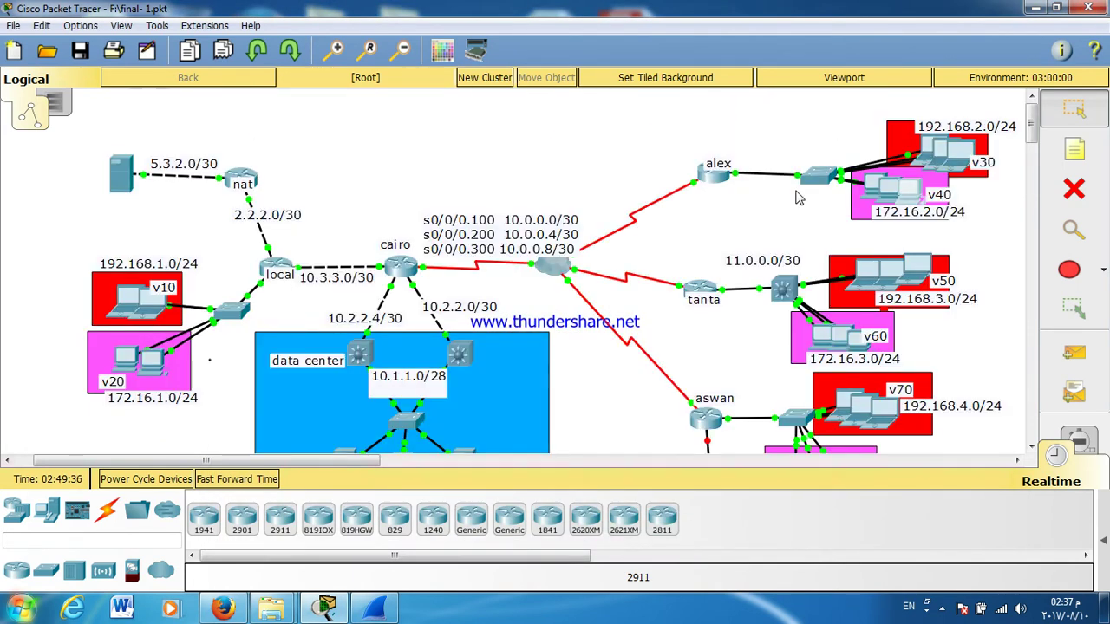
Step: Place a text note reading 'EIGRP 10' above the cairo serial link labels
left_click_drag(1035, 124, 1036, 137)
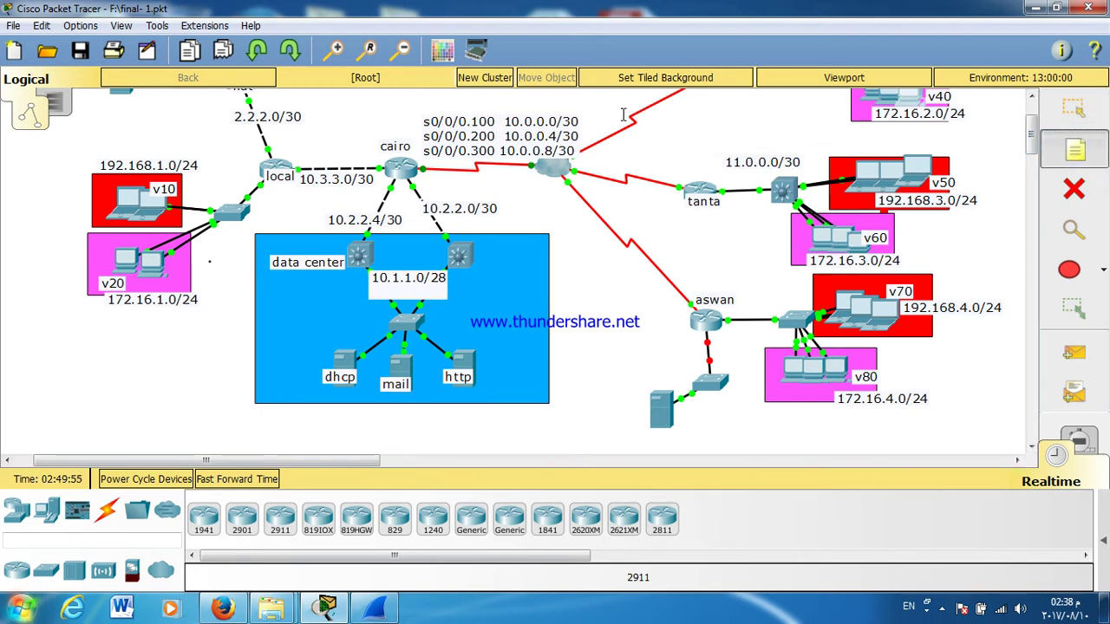
scroll(713, 163, "up", 3)
left_click(502, 166)
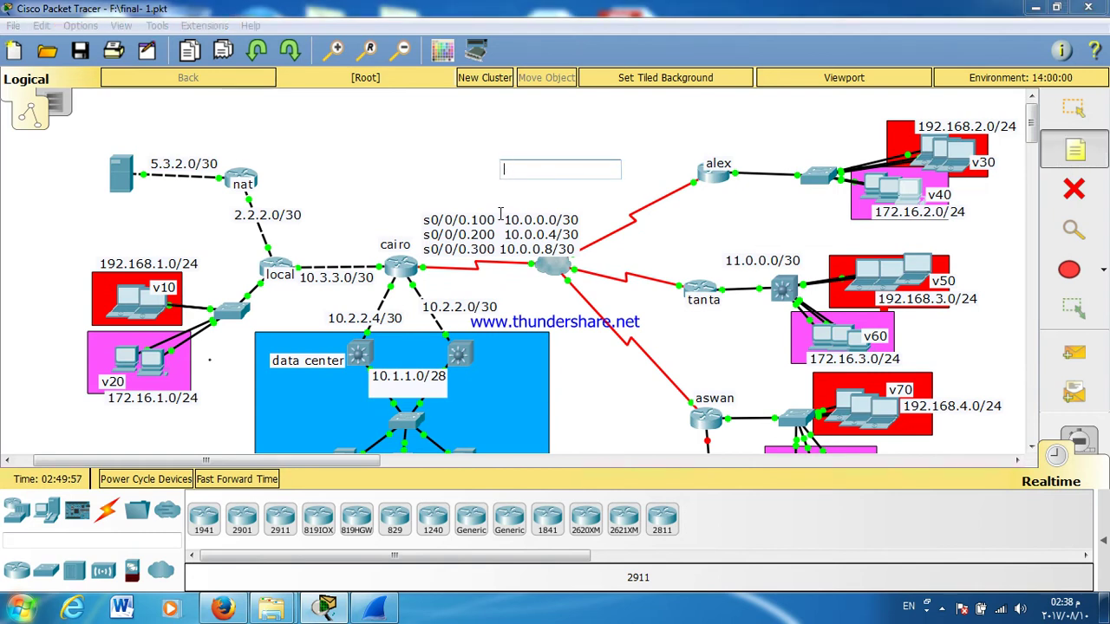
type("EI")
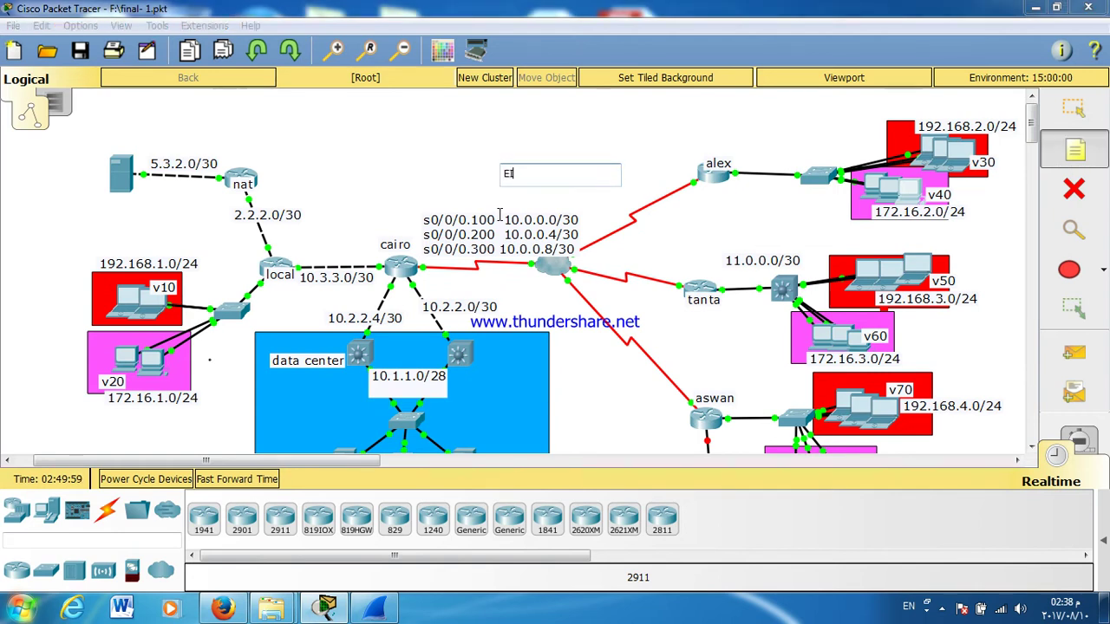
type("GRP 10")
left_click(1075, 105)
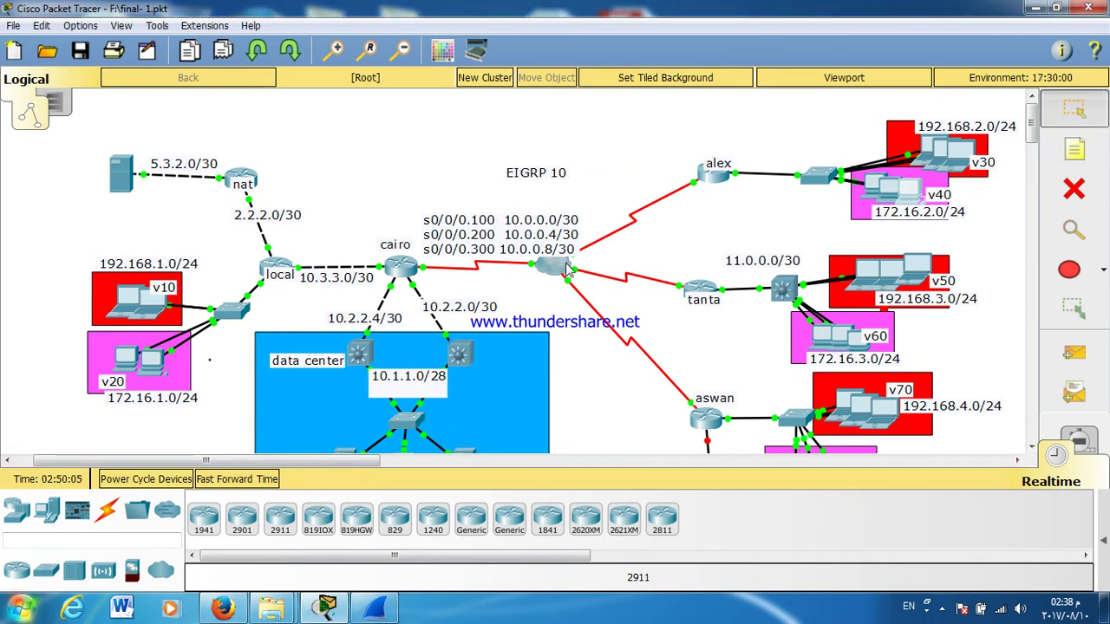
Step: Log into cairo's CLI, enter global configuration, and start router EIGRP 10
left_click(399, 273)
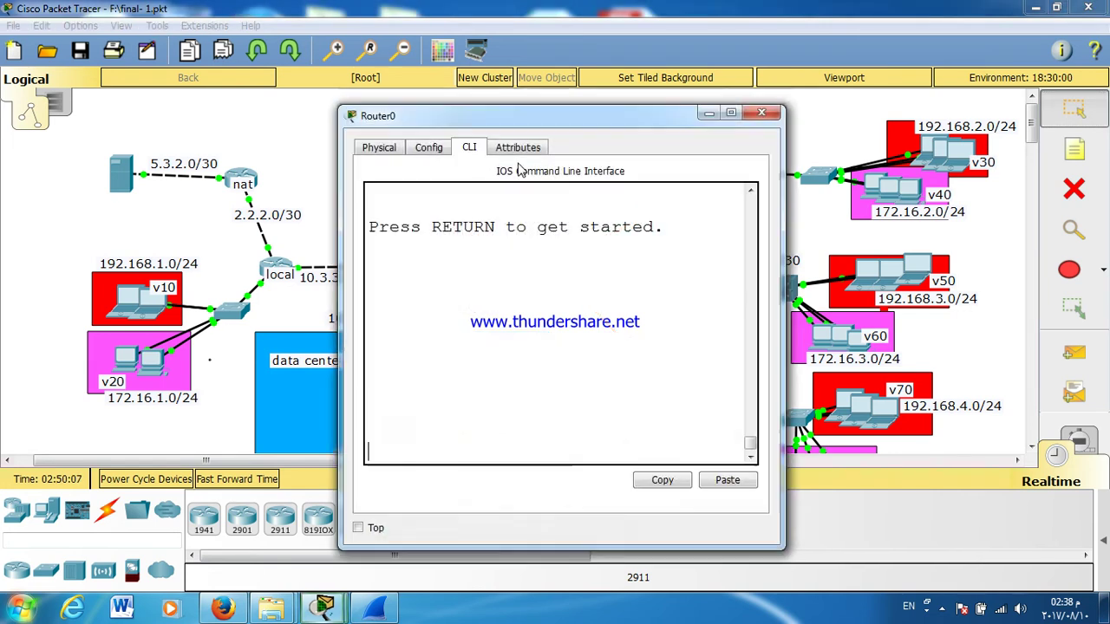
left_click_drag(477, 130, 775, 80)
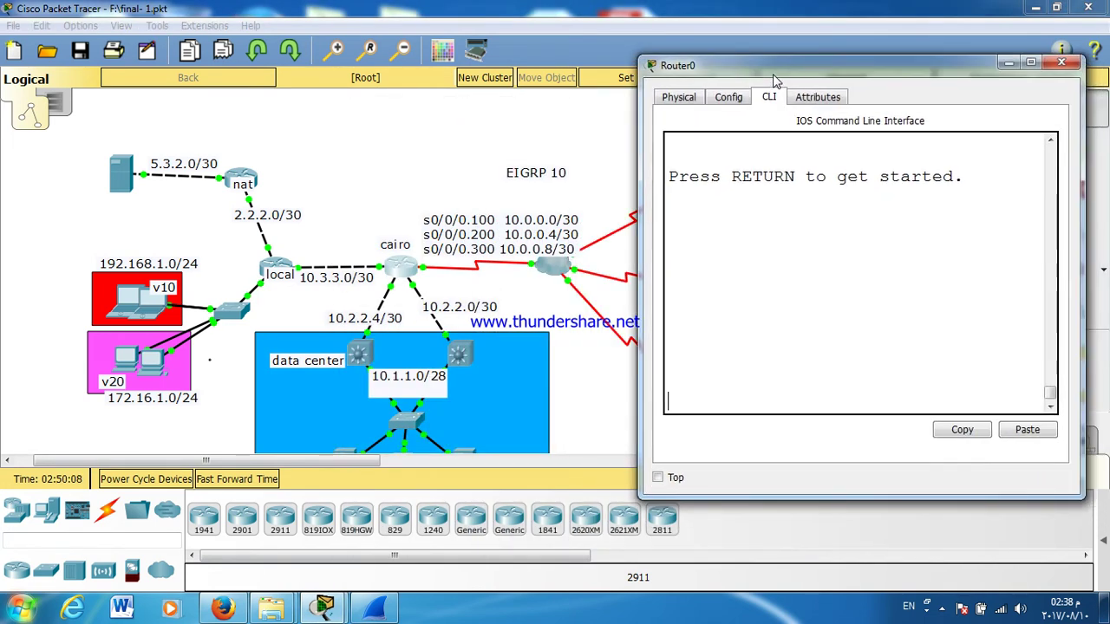
key("Return")
key("Return")
type("EN")
key("Return")
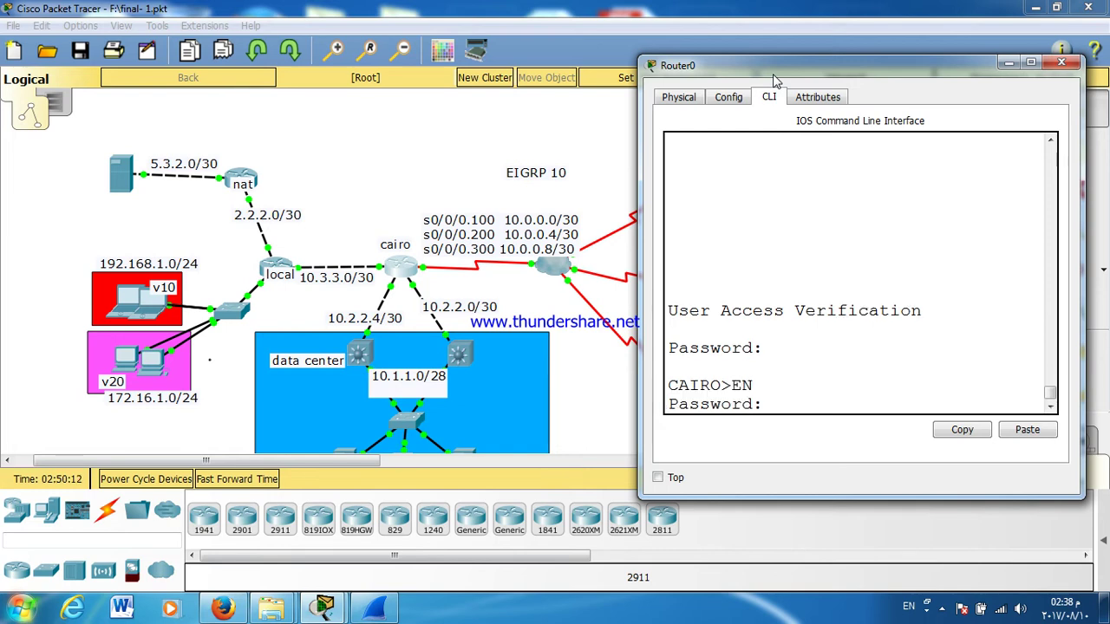
key("Return")
key("Return")
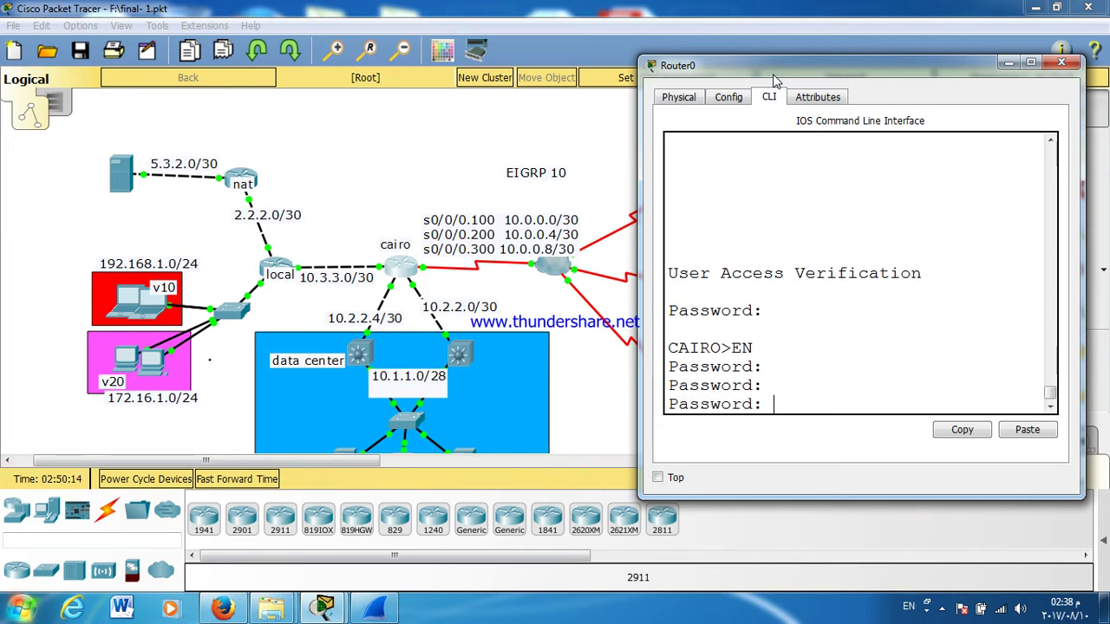
key("Return")
type("CONF T")
key("Return")
key("Return")
type("RO(config)#R")
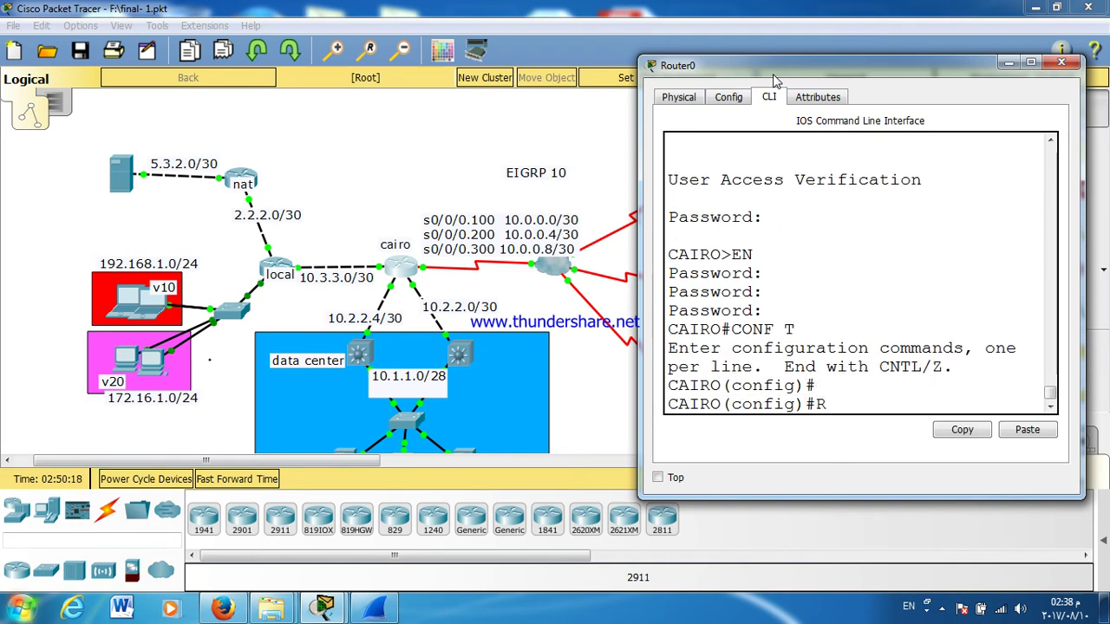
type("O")
key("Tab")
type("EI")
key("Tab")
type("10")
key("Return")
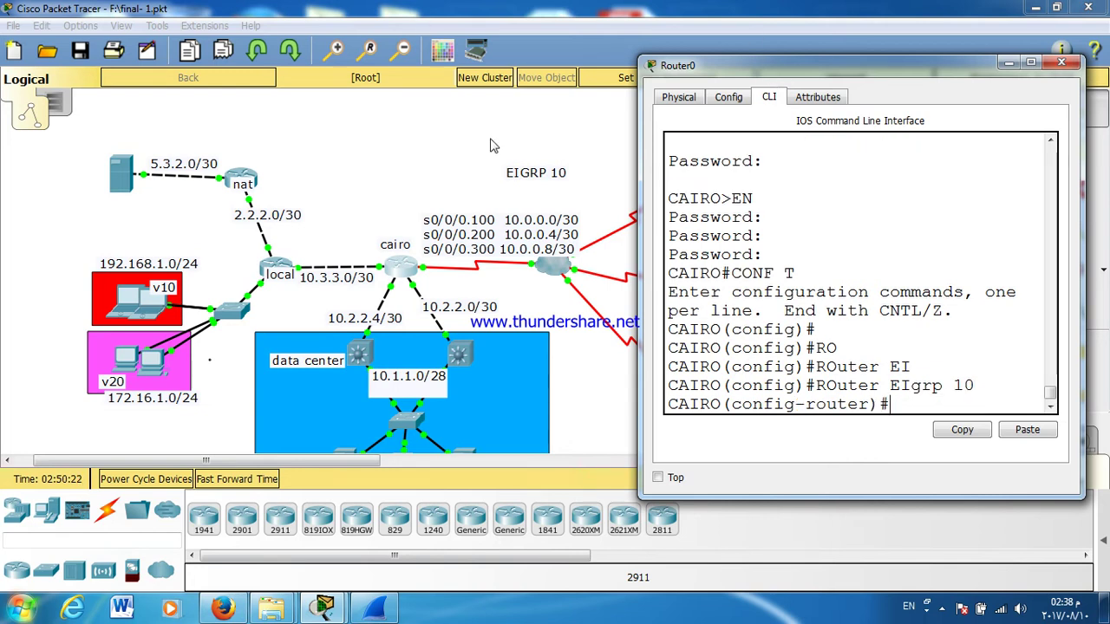
Step: Advertise network 10.0.0.0 with wildcard 0.0.0.3 under EIGRP 10
left_click_drag(639, 208, 582, 211)
type("NET")
key("Tab")
type("10.")
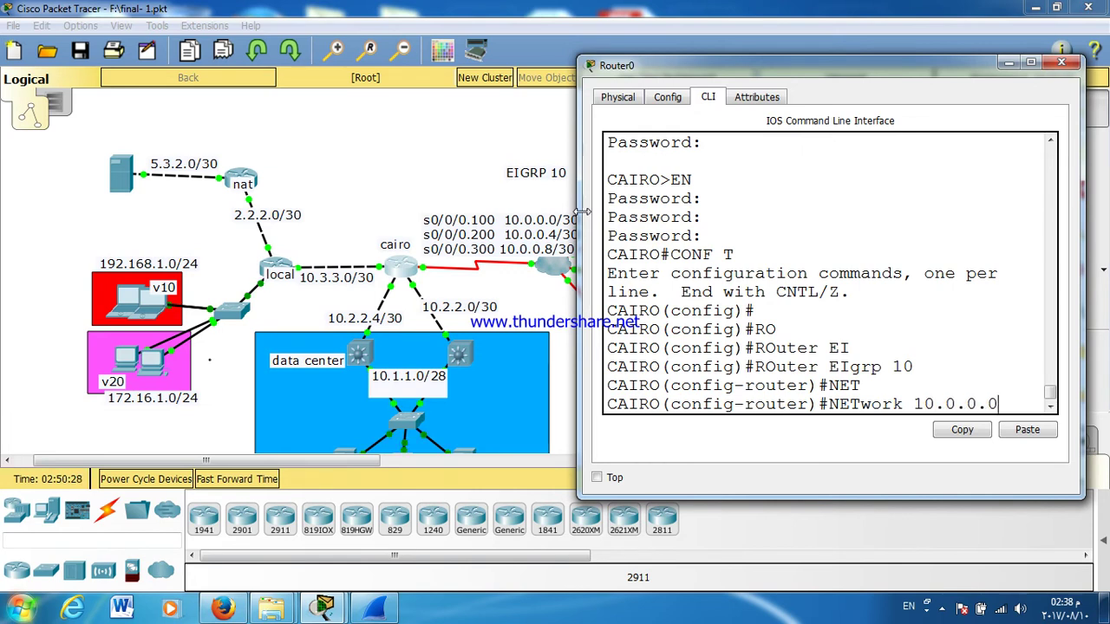
type("0.0 0.0.0")
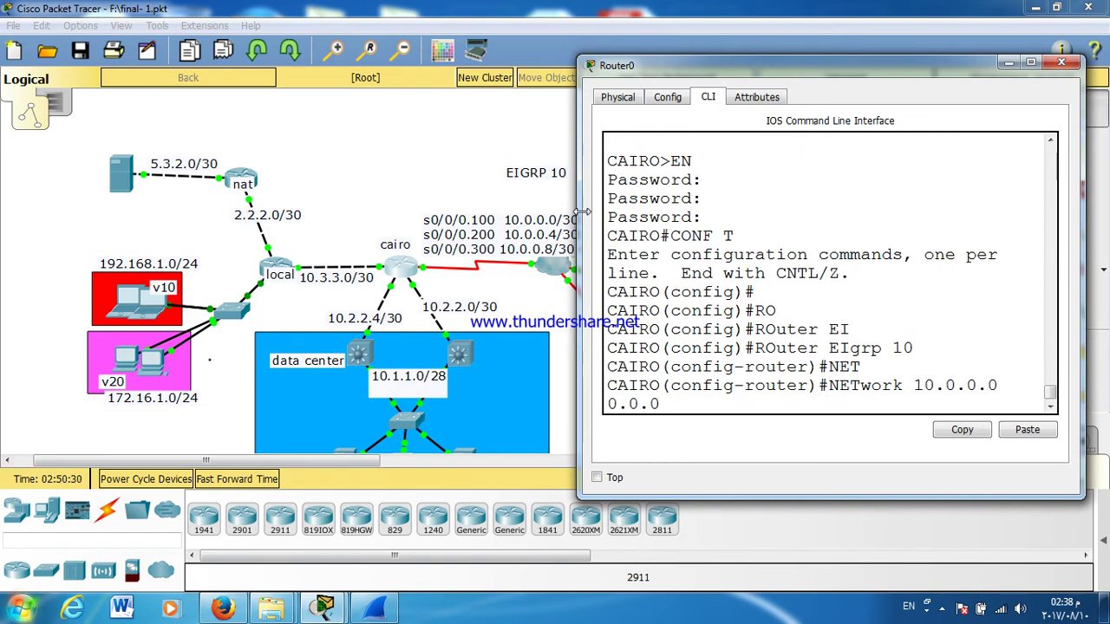
type("3.3")
key("Return")
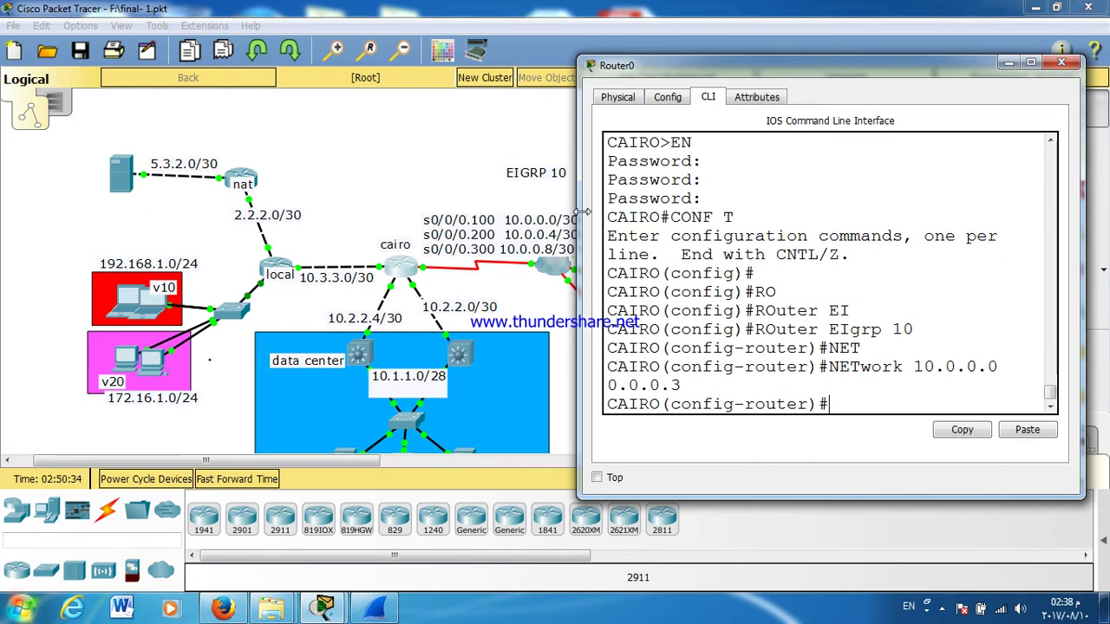
key("Up")
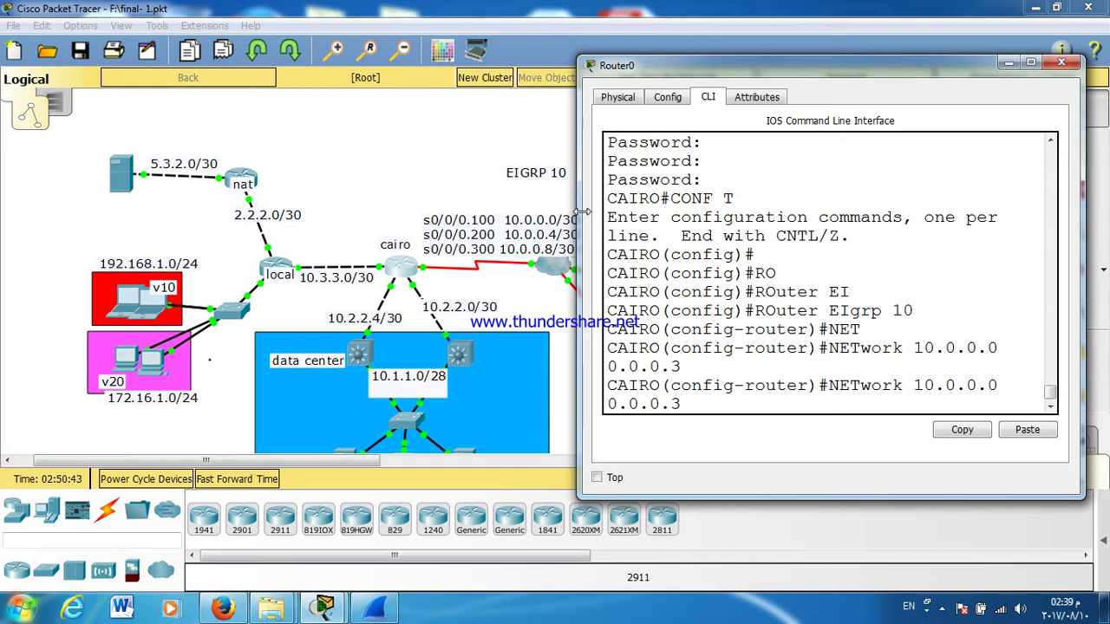
Step: Add networks 10.0.0.4 and 10.0.0.8 with wildcard 0.0.0.3 to EIGRP 10
left_click_drag(578, 157, 519, 159)
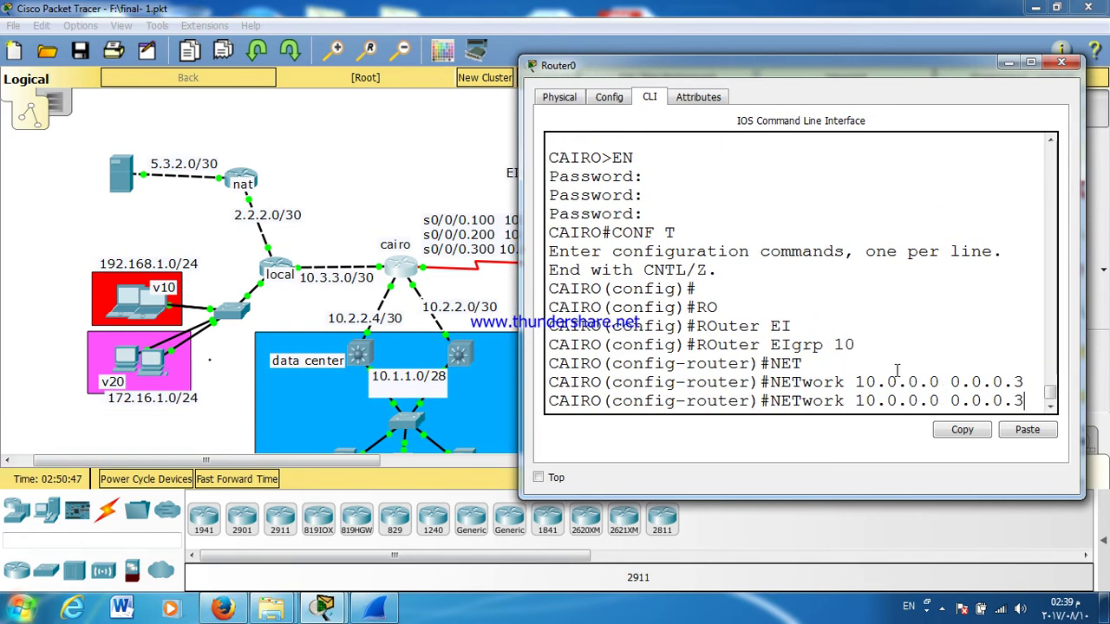
key("Left")
key("Left")
key("BackSpace")
type("4")
key("Return")
key("Up")
key("Left")
key("Left")
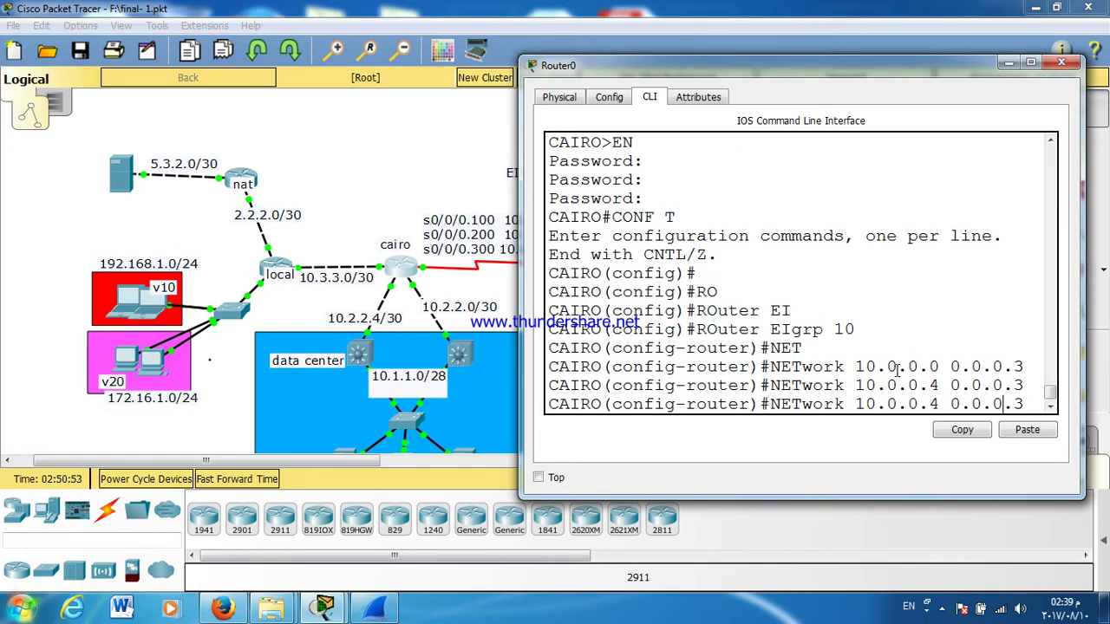
key("Left")
key("Left")
key("Left")
key("Left")
key("Left")
key("Left")
key("BackSpace")
type("8")
key("Return")
key("Return")
key("Return")
Step: Add networks 10.2.2.0, 10.2.2.4 and 10.3.3.0 with wildcard 0.0.0.3 to EIGRP 10
type("NET")
key("Tab")
type("10.")
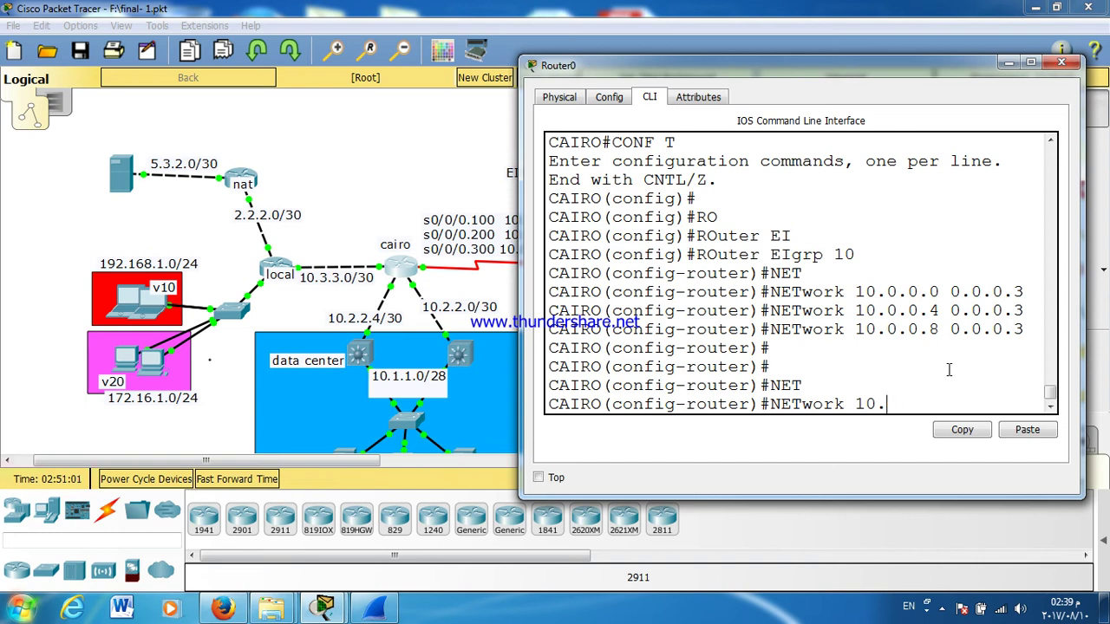
type("0.2.2.0 0.0.0.3")
key("Return")
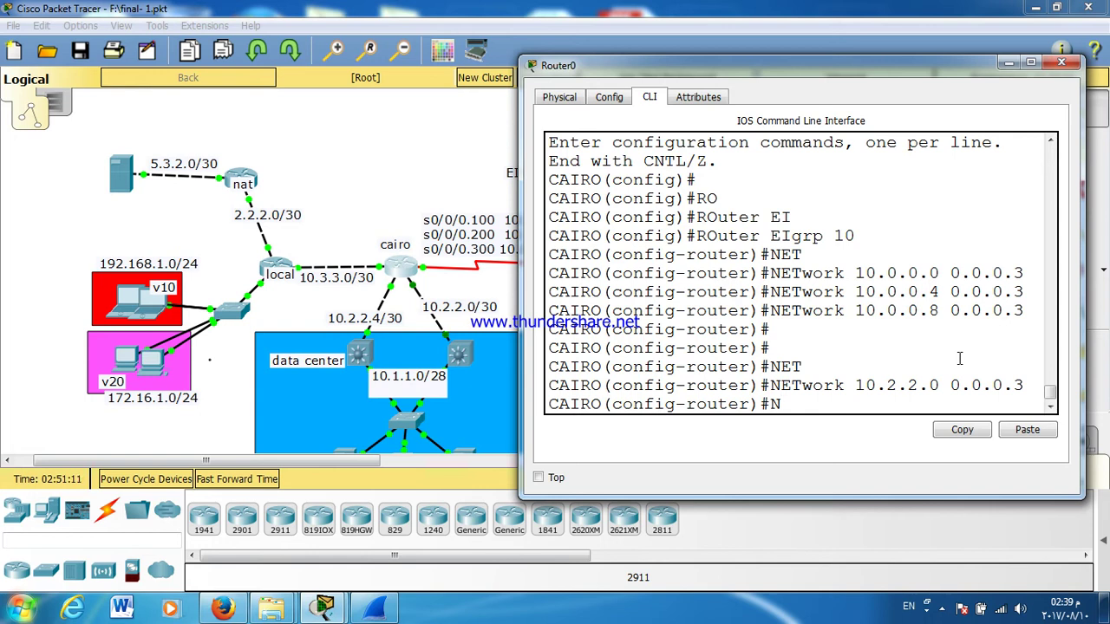
key("Up")
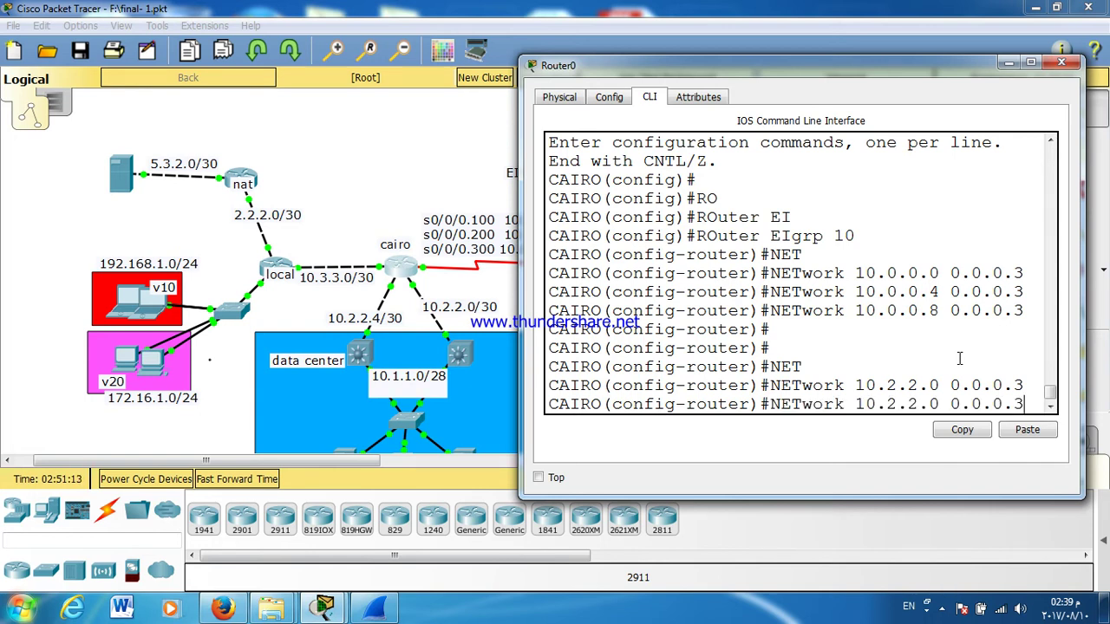
key("Left")
key("Left")
key("Left")
key("Left")
key("Left")
key("BackSpace")
type("4")
key("Return")
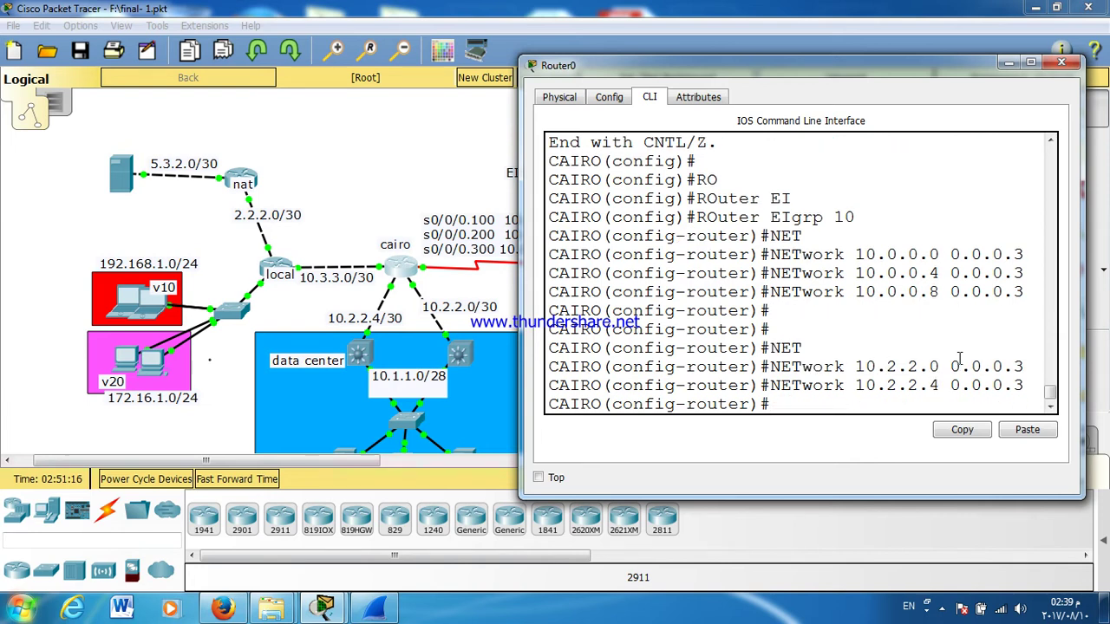
key("Return")
key("Return")
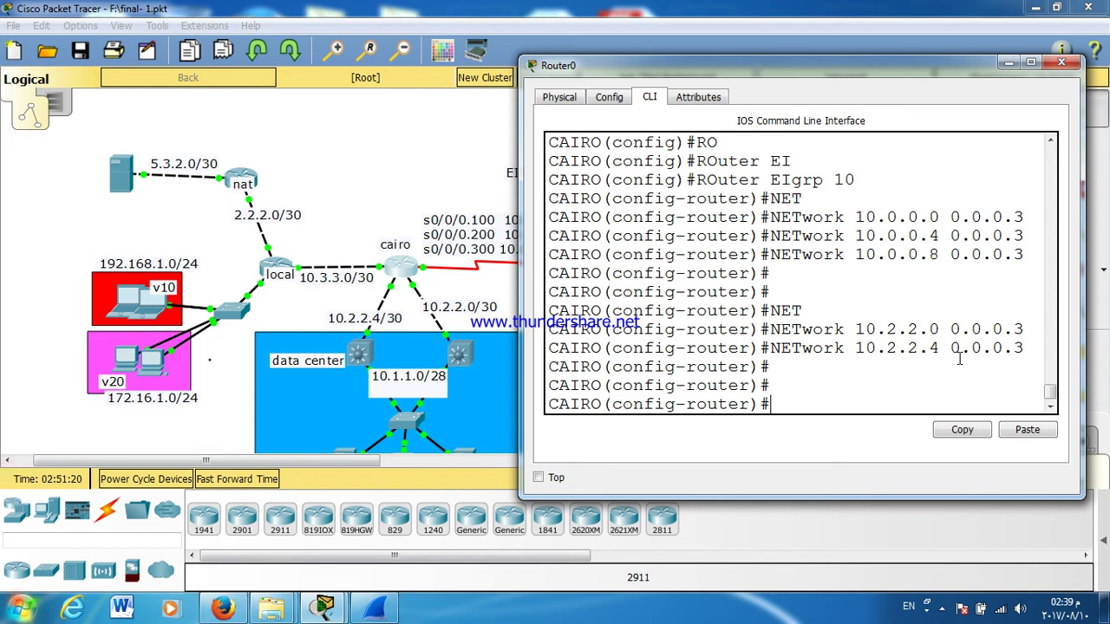
type("NET")
key("Tab")
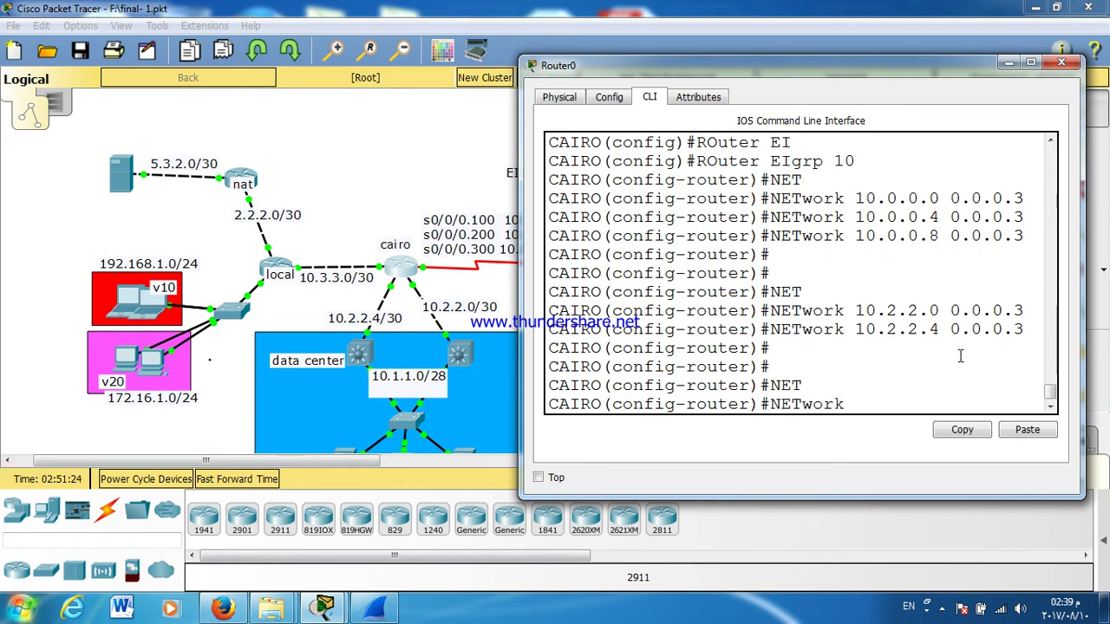
type("10.3.3.0")
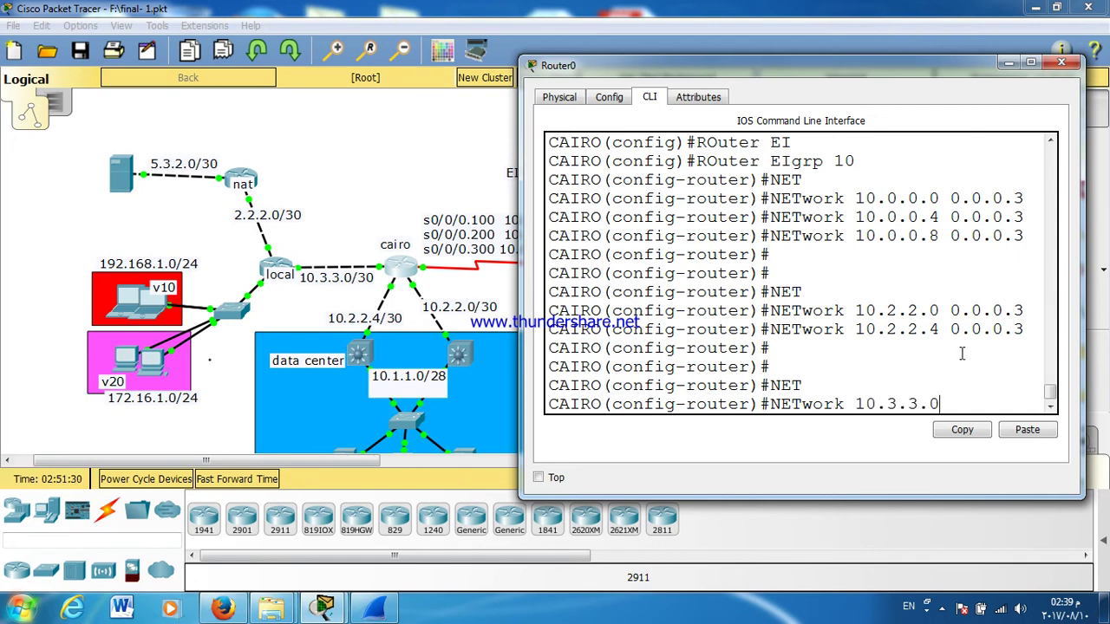
type(" 0.0.0.3")
key("Return")
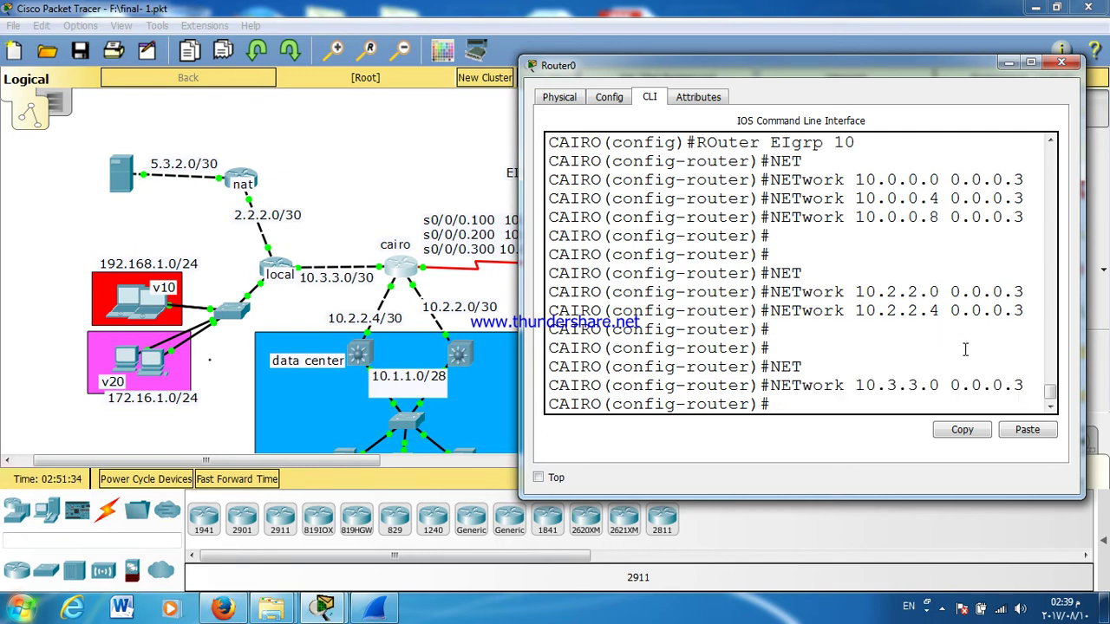
Step: Save cairo's configuration with WR, review the running config, and close the router console
double_click(861, 66)
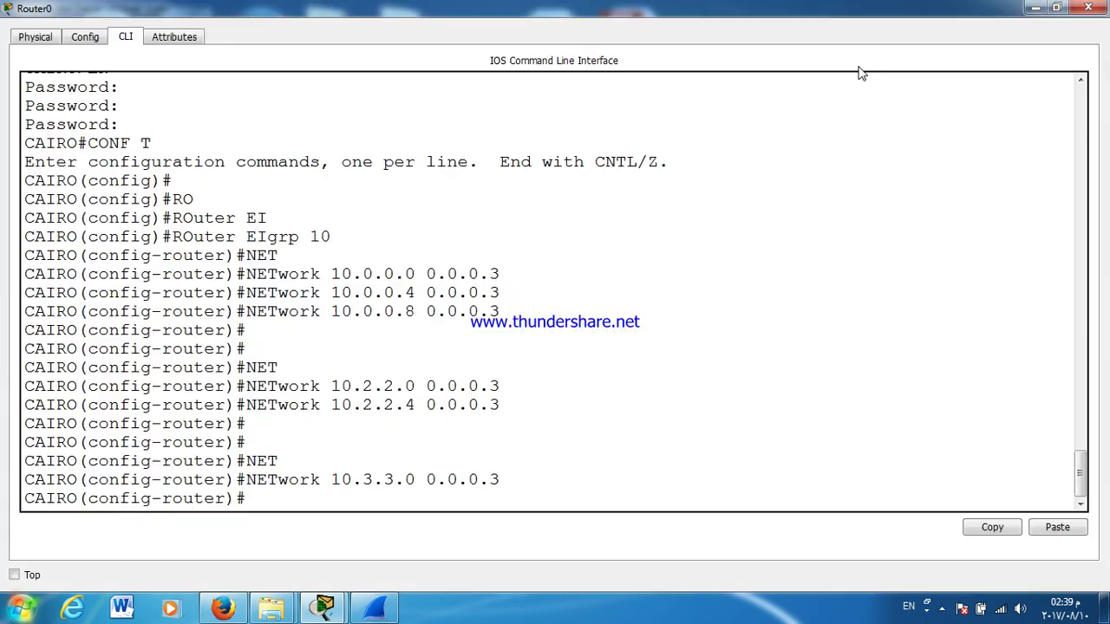
key("ctrl+z")
key("Return")
type("WR")
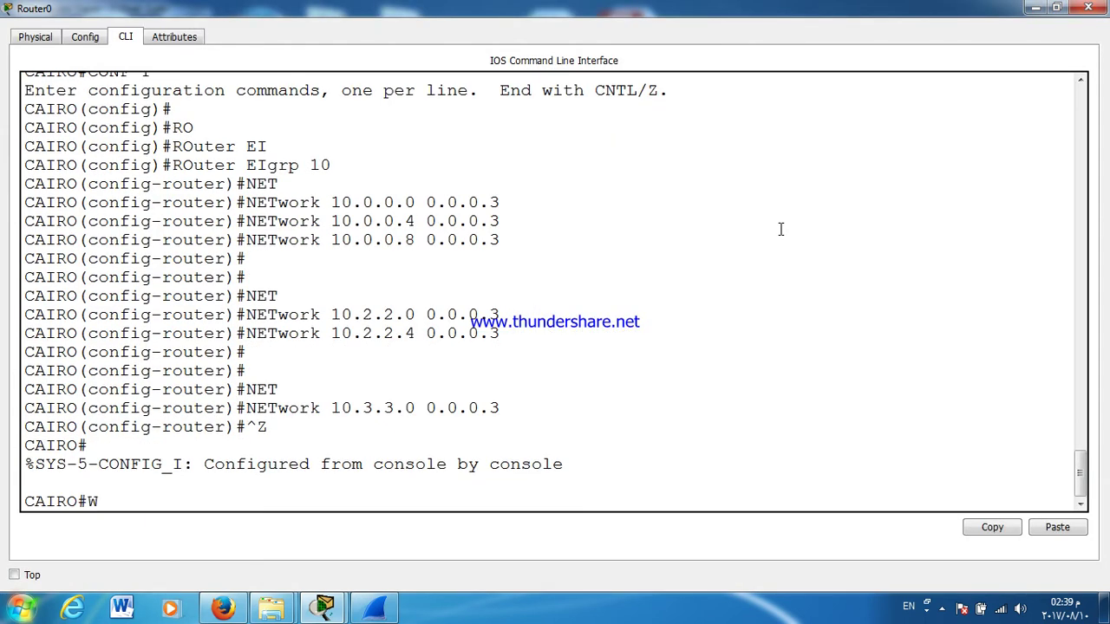
key("Return")
key("Return")
key("Return")
key("Return")
type("SH RUN")
key("Tab")
key("Return")
key("space")
key("Return")
key("Return")
key("Return")
key("Return")
key("Return")
key("Return")
key("Return")
key("Return")
key("Return")
key("Return")
key("Return")
key("Return")
key("Return")
key("Return")
key("Return")
key("Return")
key("Return")
key("Return")
key("Return")
key("Return")
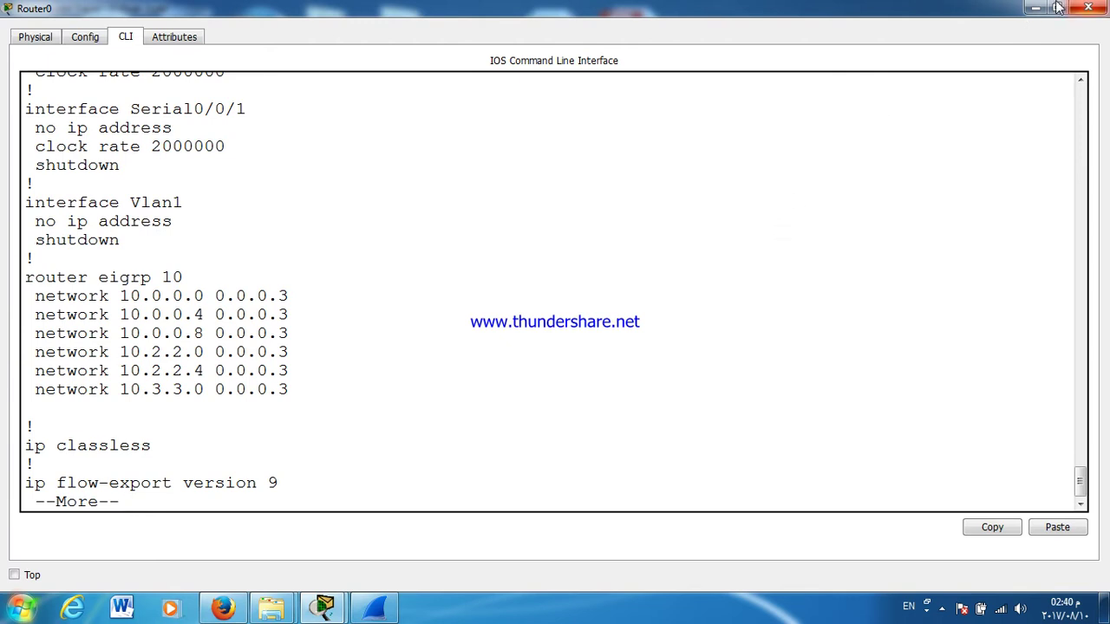
left_click(1088, 8)
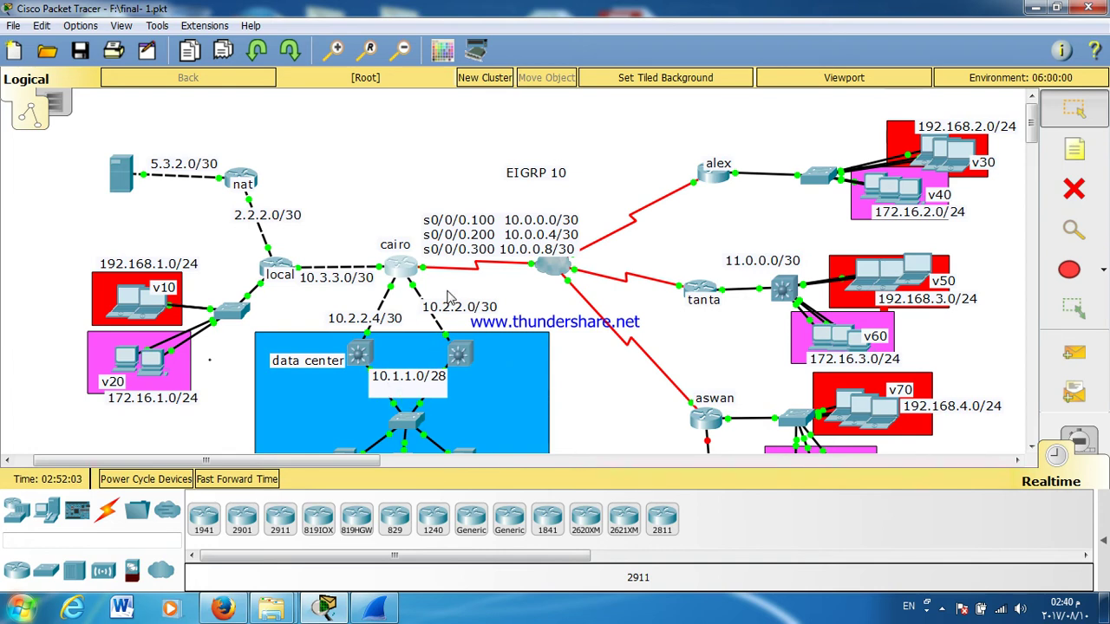
Step: Open Multilayer Switch0's CLI and enter global configuration mode
left_click(460, 361)
left_click_drag(425, 124, 634, 104)
key("Return")
type("EN")
key("Return")
key("Return")
key("Return")
key("Return")
key("Return")
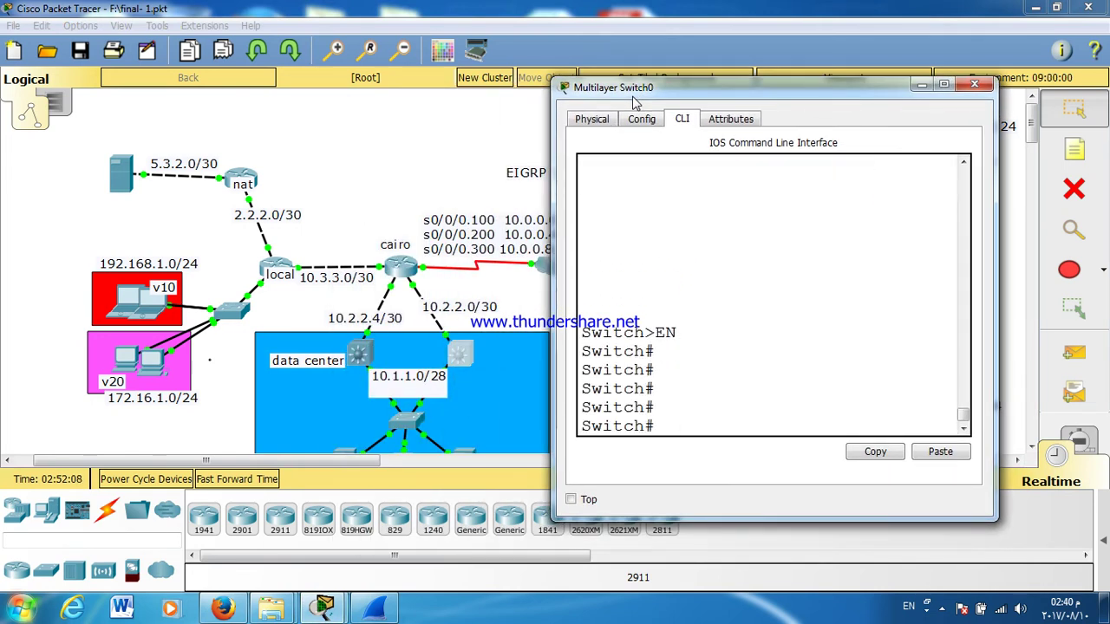
type("CONF T")
key("Return")
Step: Set the switch hostname to R@DATACENTER1, correcting the initially mistyped name
type("HOS")
key("Tab")
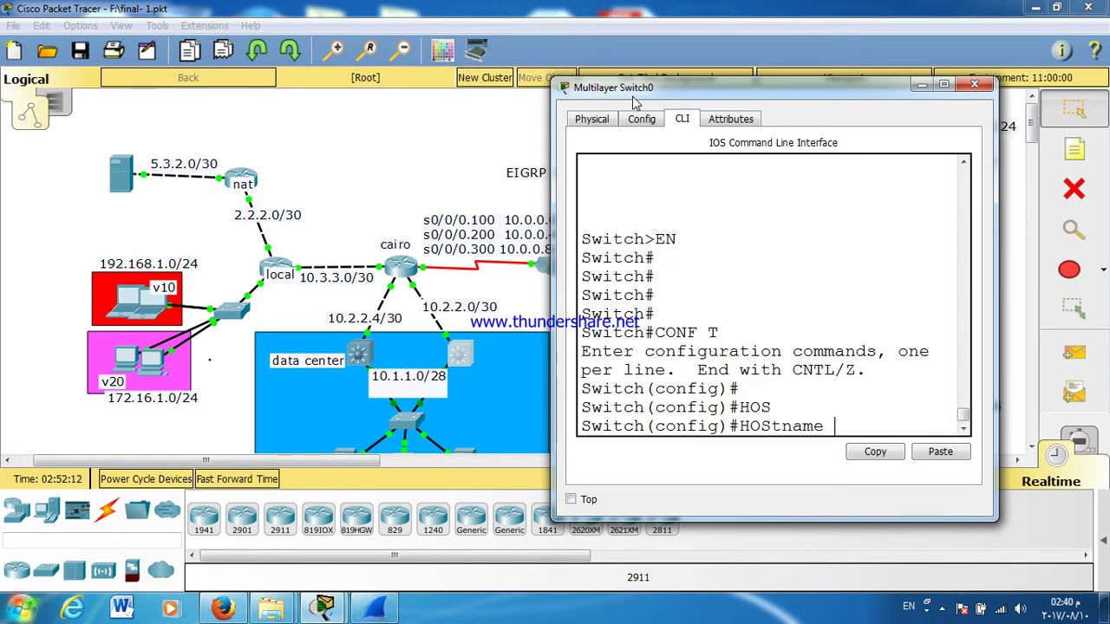
type("R DATACENTER1")
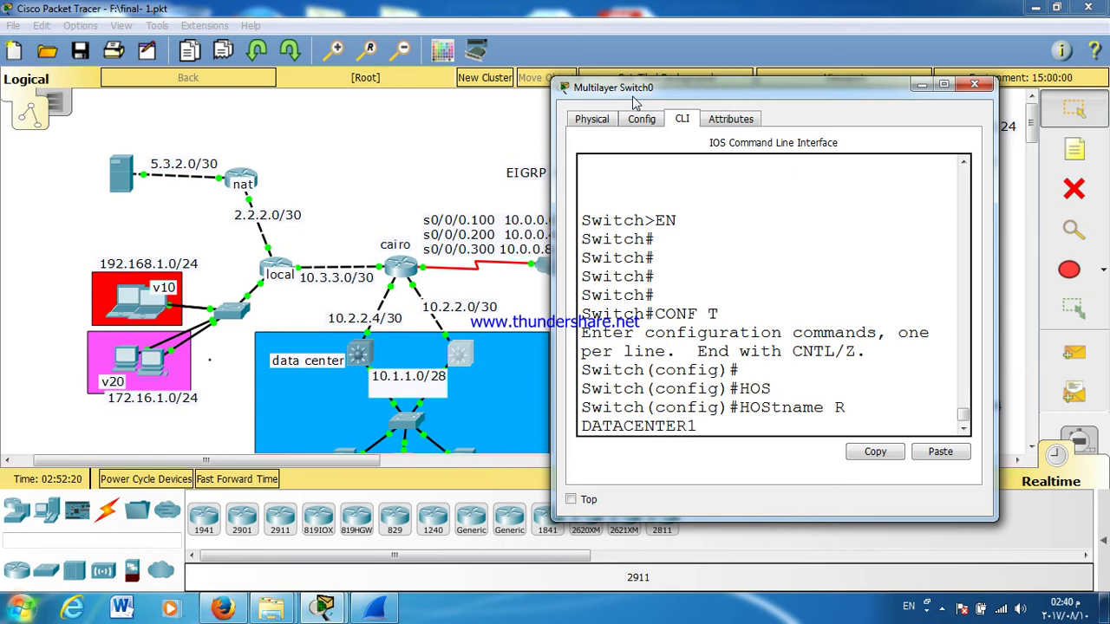
key("Return")
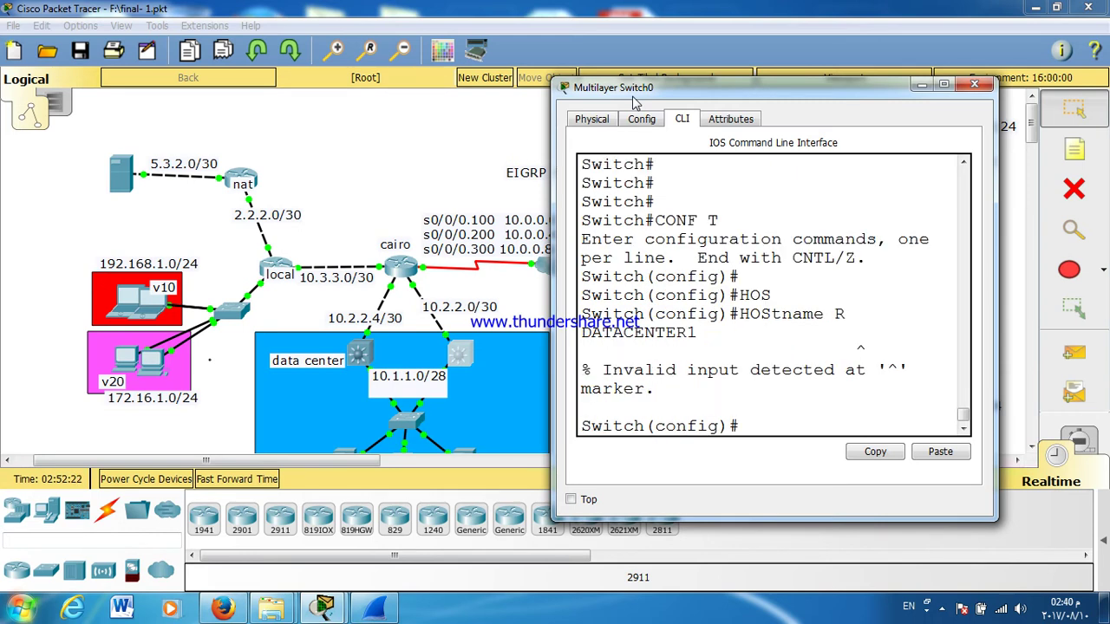
key("Up")
key("Left")
key("Left")
key("Left")
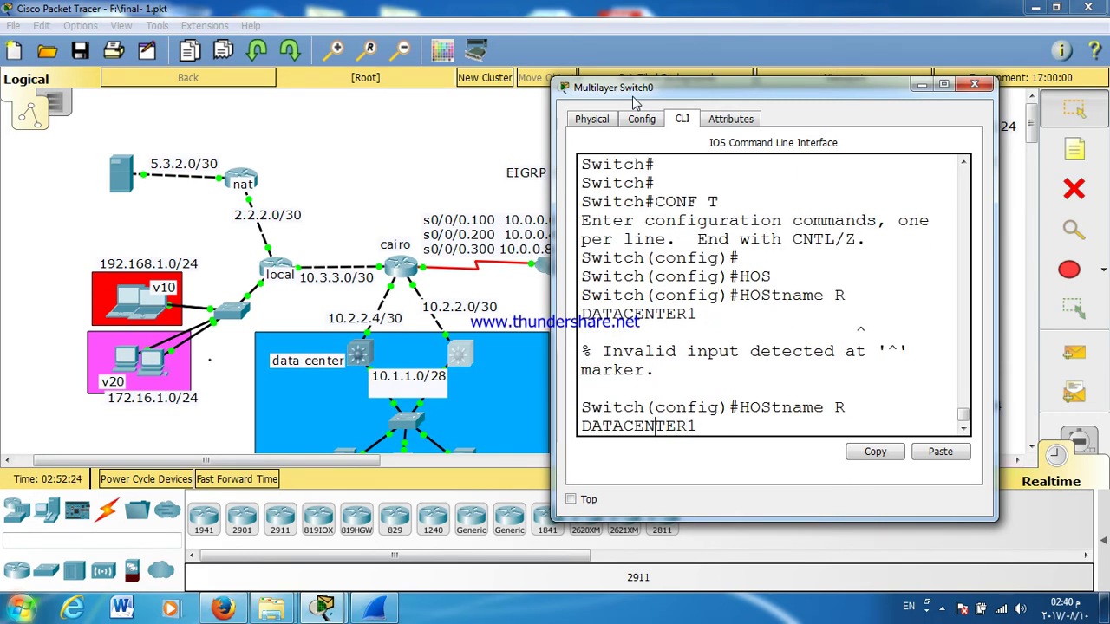
key("Left")
key("Left")
key("Left")
key("Left")
key("Left")
key("Left")
key("Left")
key("Left")
key("Left")
key("Left")
key("Left")
key("Right")
key("Right")
key("Right")
type("@")
key("Left")
key("Left")
key("Left")
key("Left")
key("Left")
key("Right")
key("Right")
key("Right")
key("Right")
key("Right")
key("Right")
key("Right")
key("Right")
key("Right")
key("Right")
key("Right")
key("Left")
key("Left")
key("Left")
key("Left")
key("Left")
key("Left")
key("Left")
key("Left")
key("Left")
type("\\")
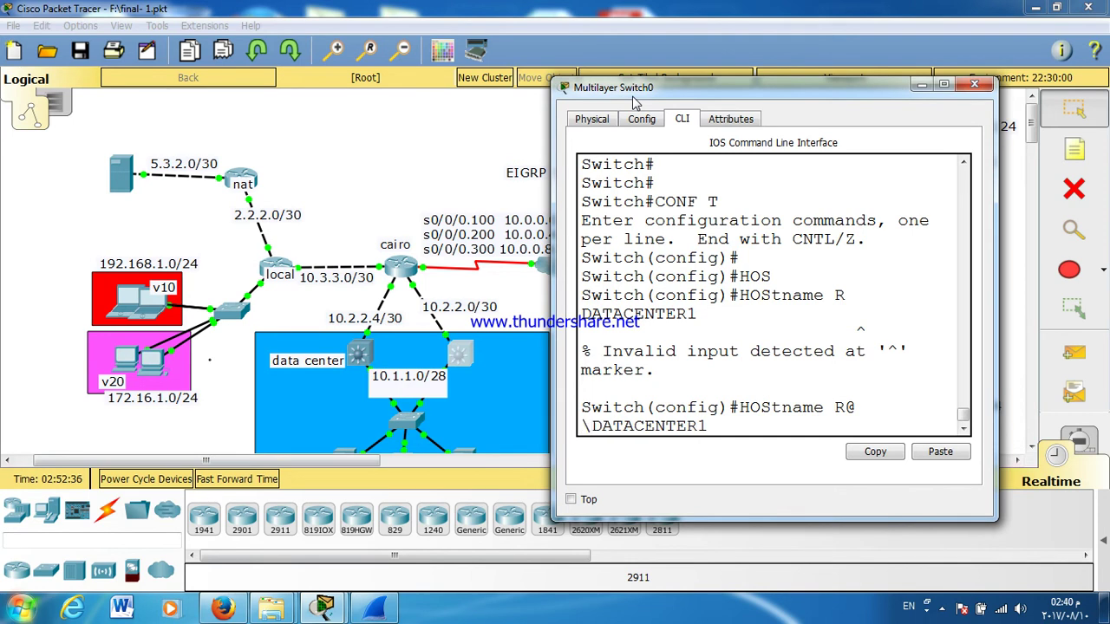
key("BackSpace")
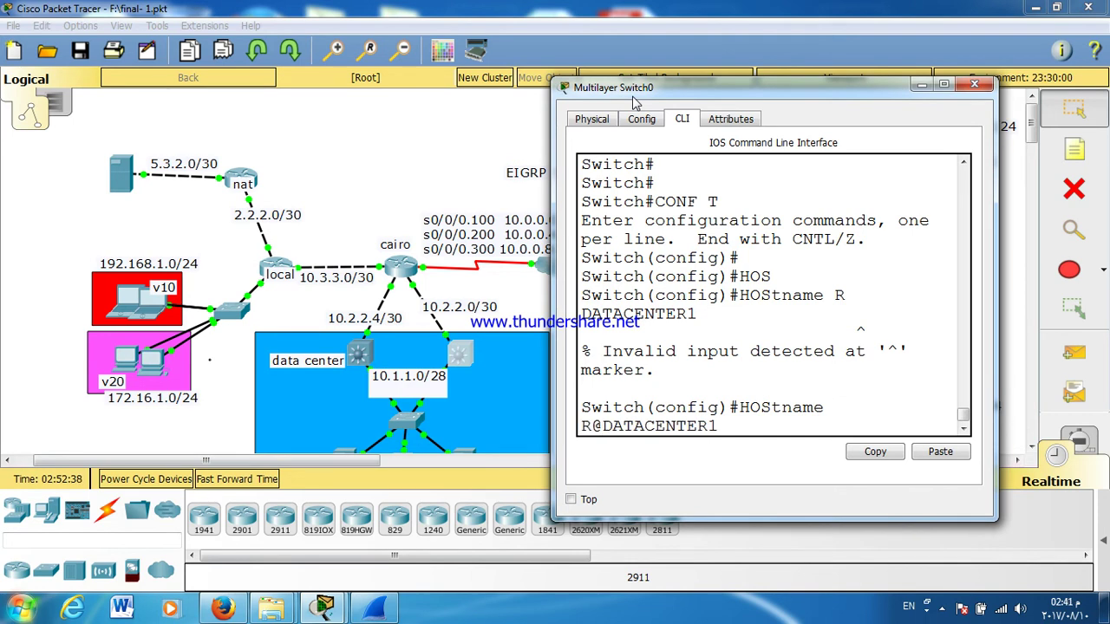
key("Return")
key("Return")
key("Return")
key("Return")
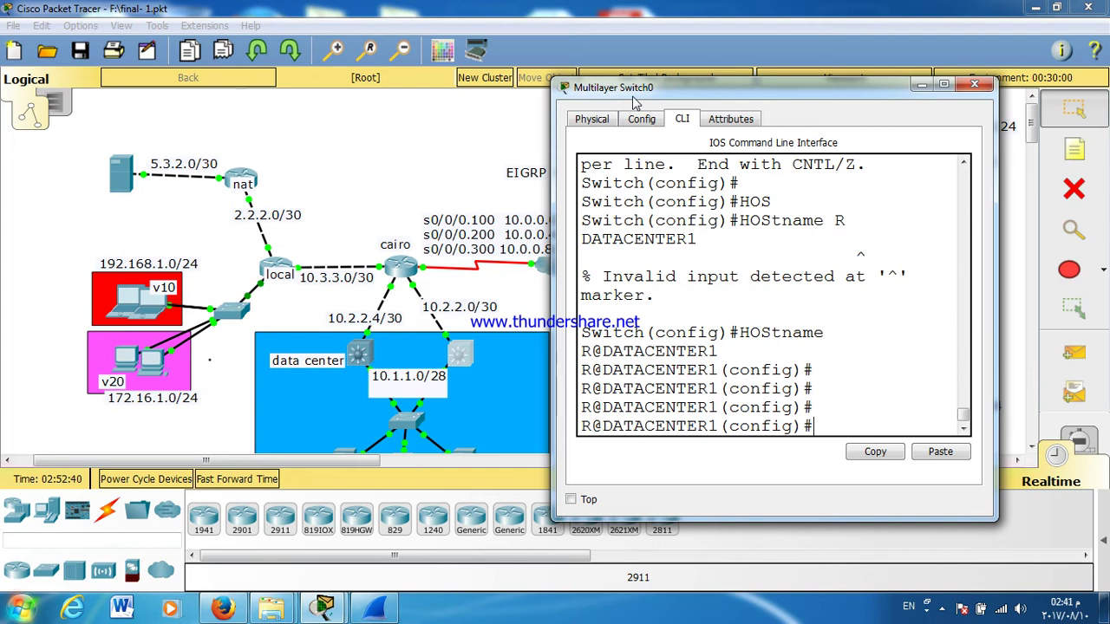
Step: Start EIGRP process 10 on the switch and advertise network 10.2.2.0
type("RO")
key("BackSpace")
key("Tab")
type("outer EI")
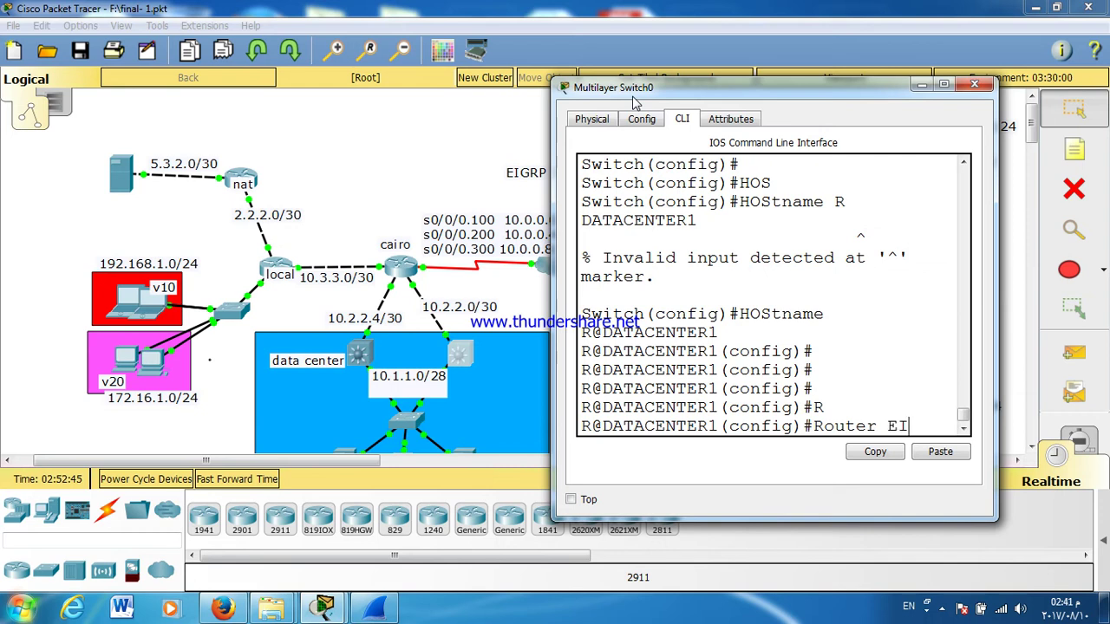
key("Tab")
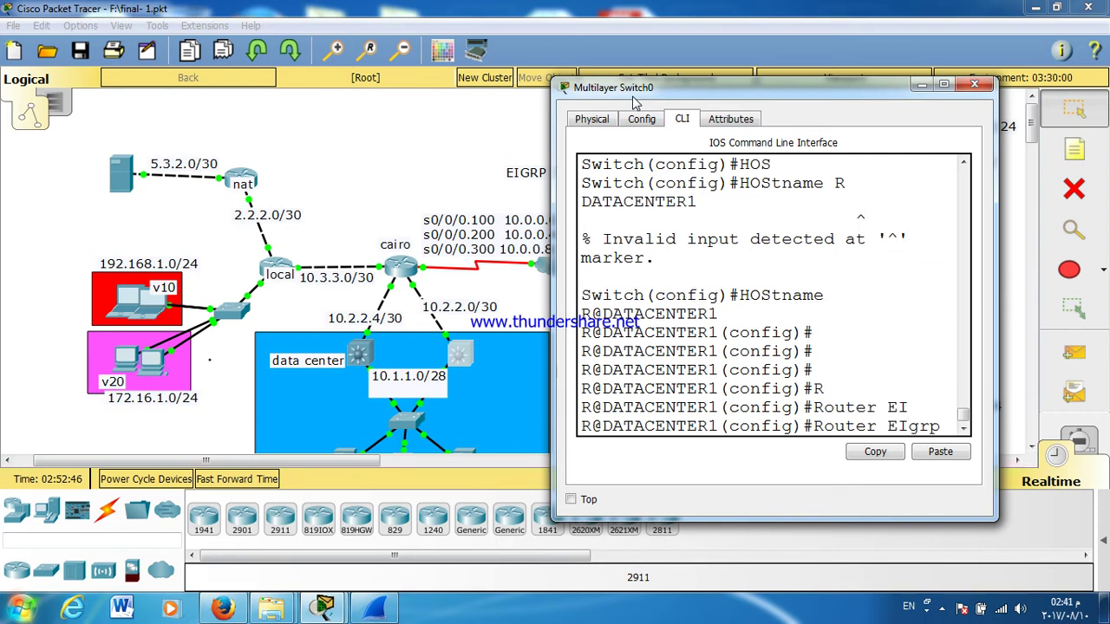
type("10")
key("Return")
key("Return")
key("Return")
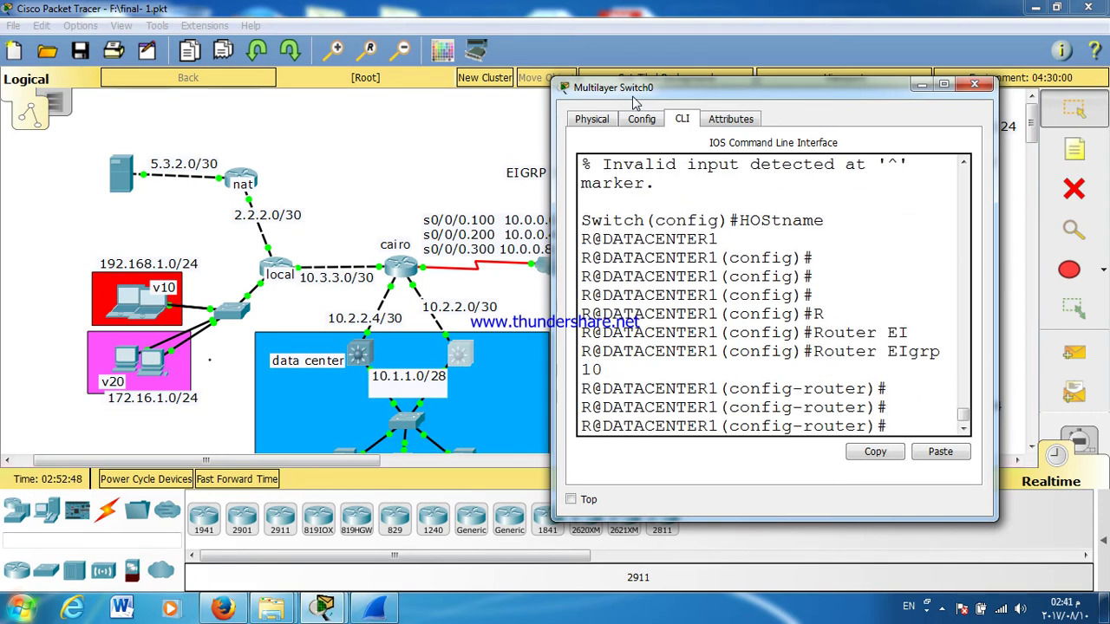
left_click_drag(553, 251, 494, 239)
type("NET")
key("Tab")
type("1")
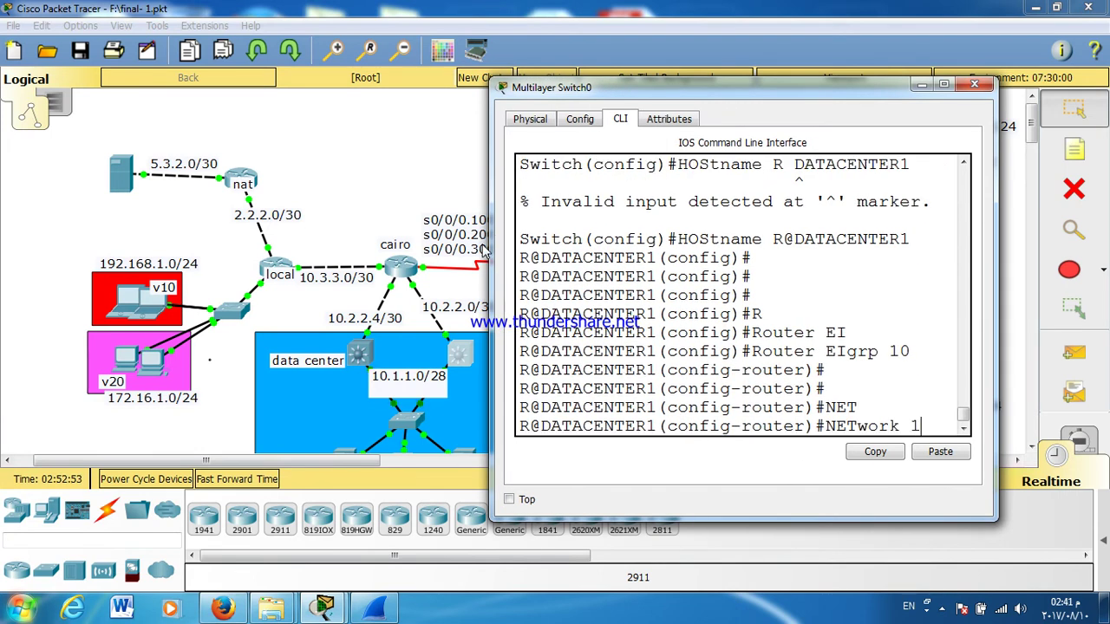
type("0.2.2.0")
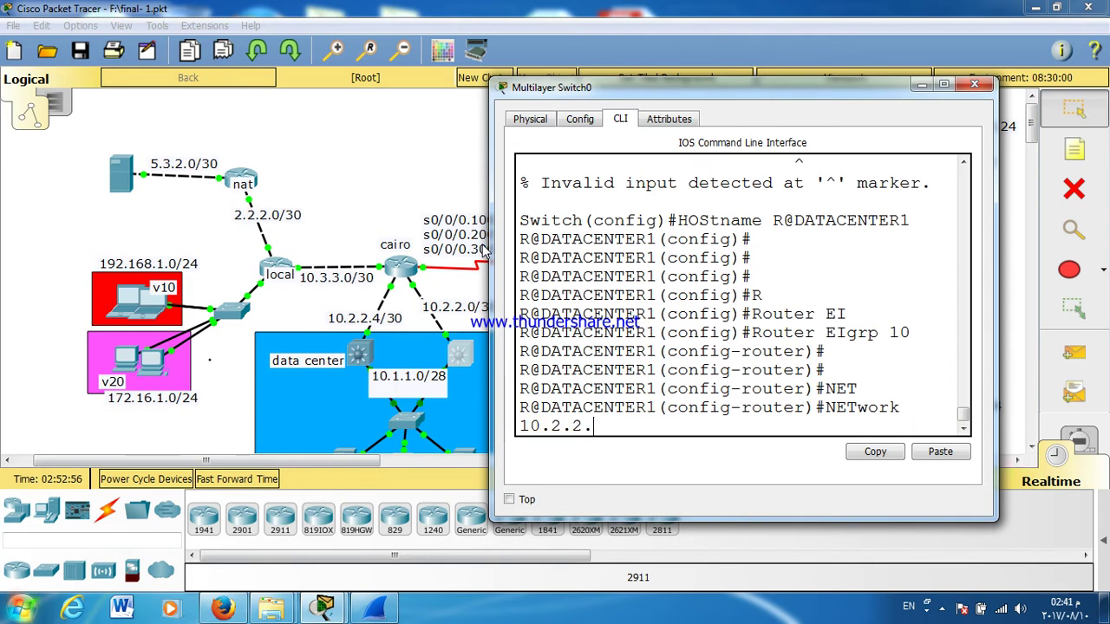
key("Return")
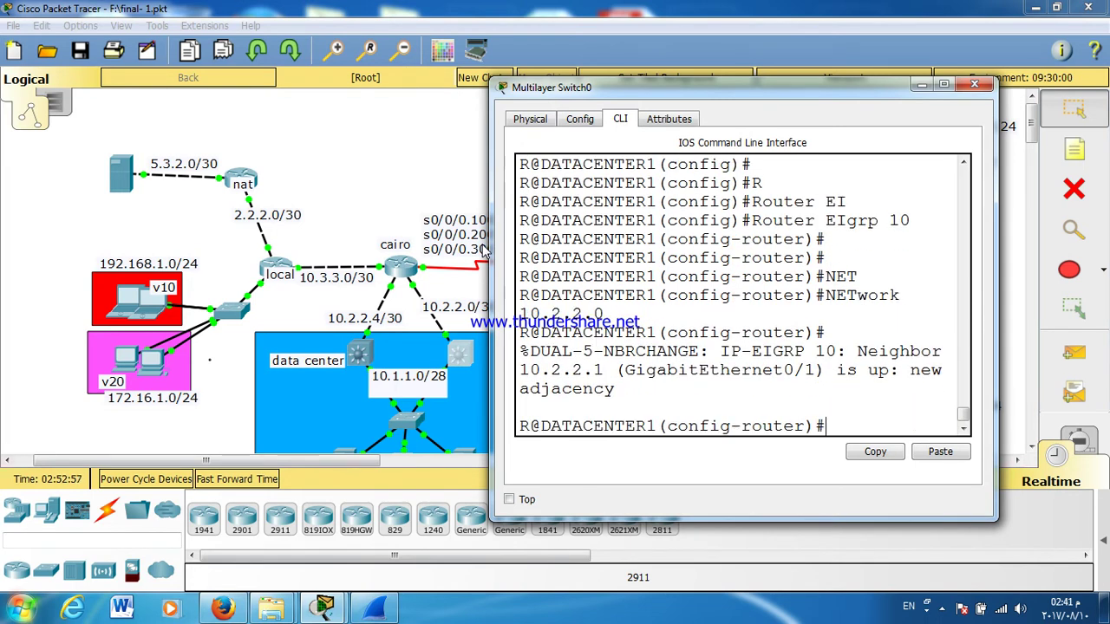
left_click(486, 251)
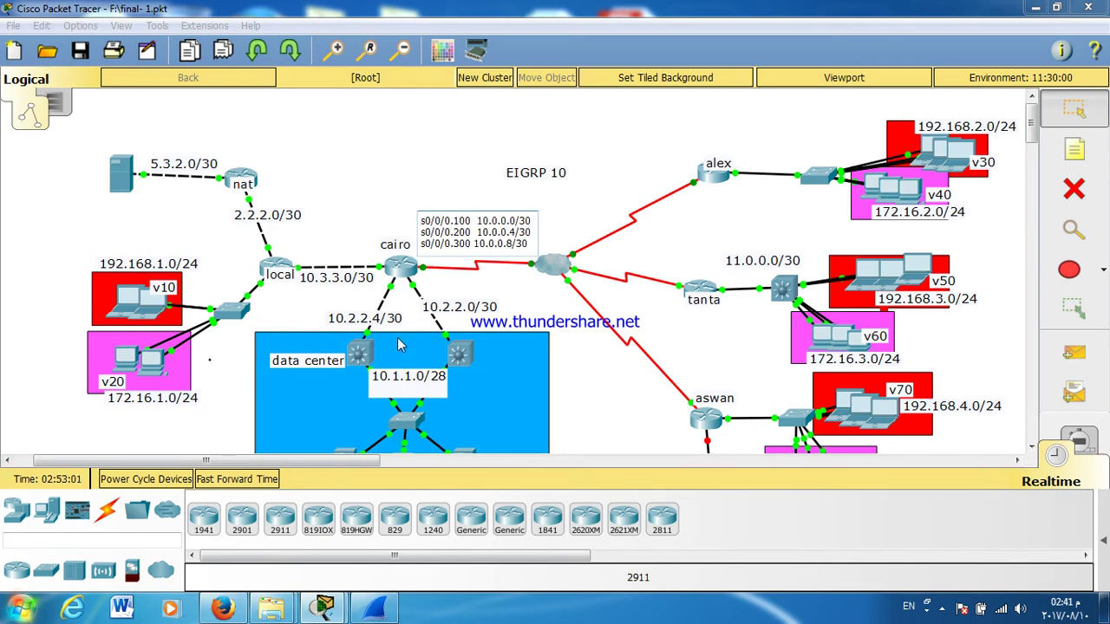
Step: Add network 10.1.1.0 to R@DATACENTER1's EIGRP 10 process
left_click(458, 361)
type("ET")
key("Tab")
type("10.")
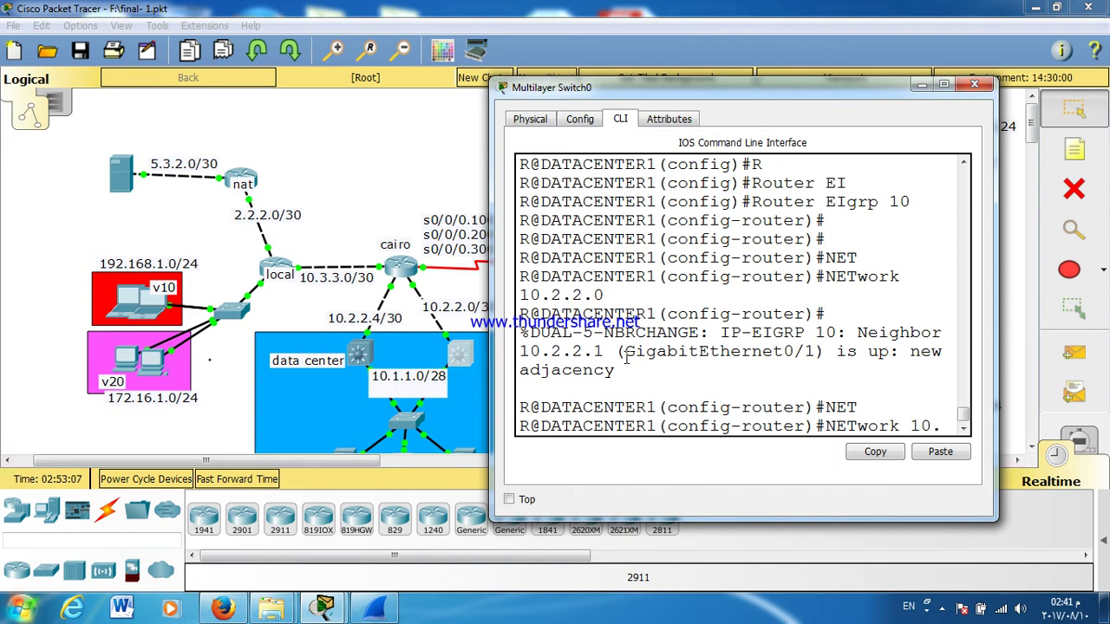
type("1.1")
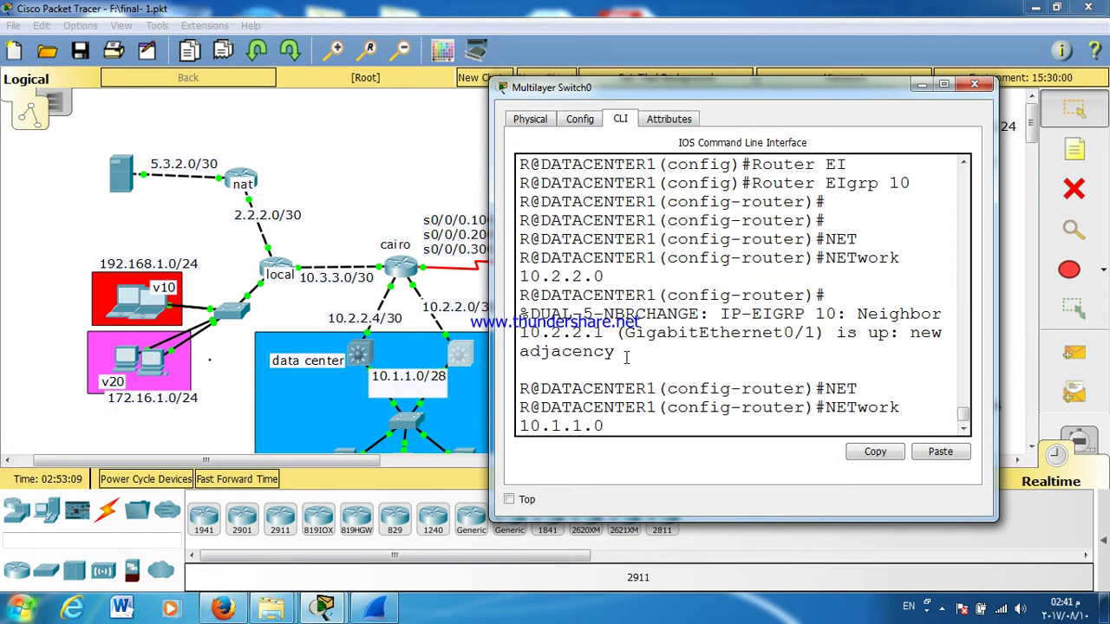
type(".0")
key("Return")
key("Return")
key("Return")
key("Return")
key("Return")
key("Return")
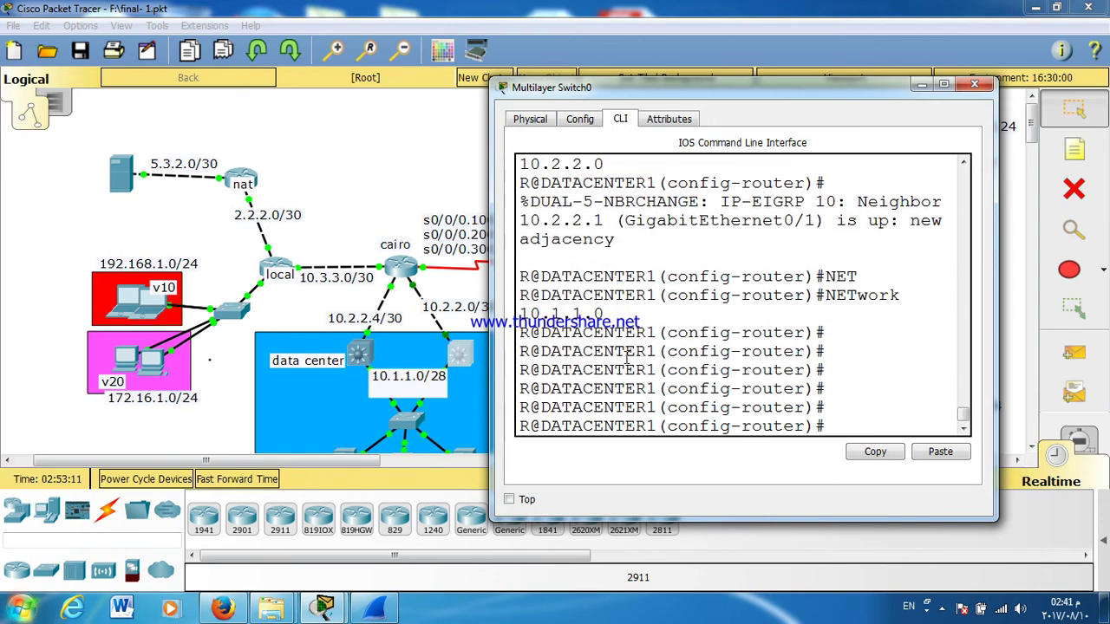
Step: Save the switch configuration with wr and close the console and Environments windows
key("ctrl+z")
type("WR")
key("Return")
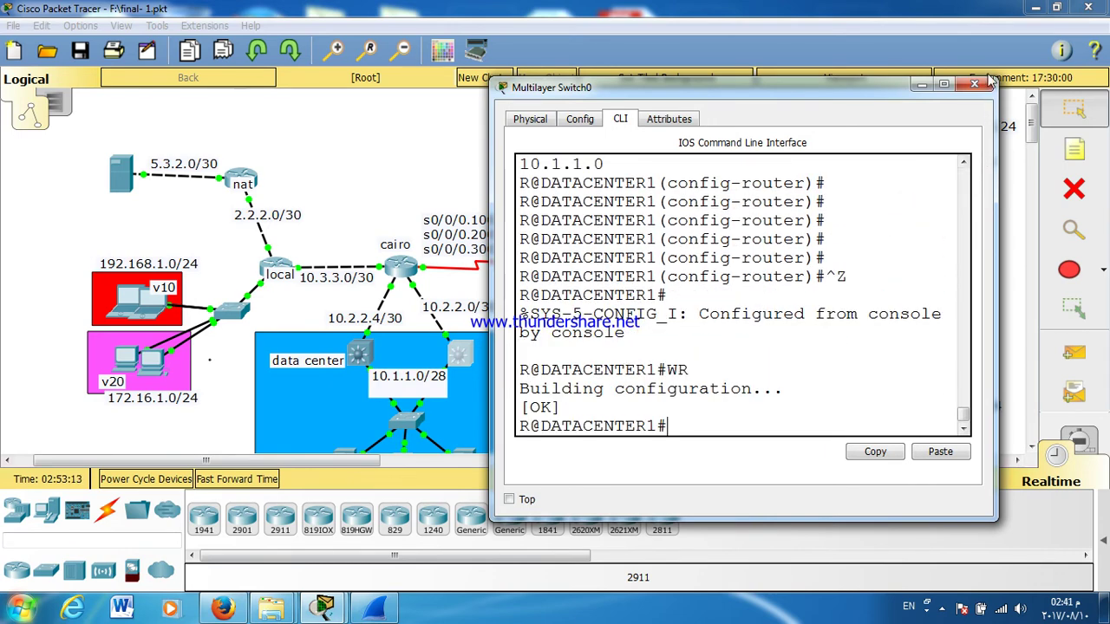
left_click(974, 84)
left_click(989, 79)
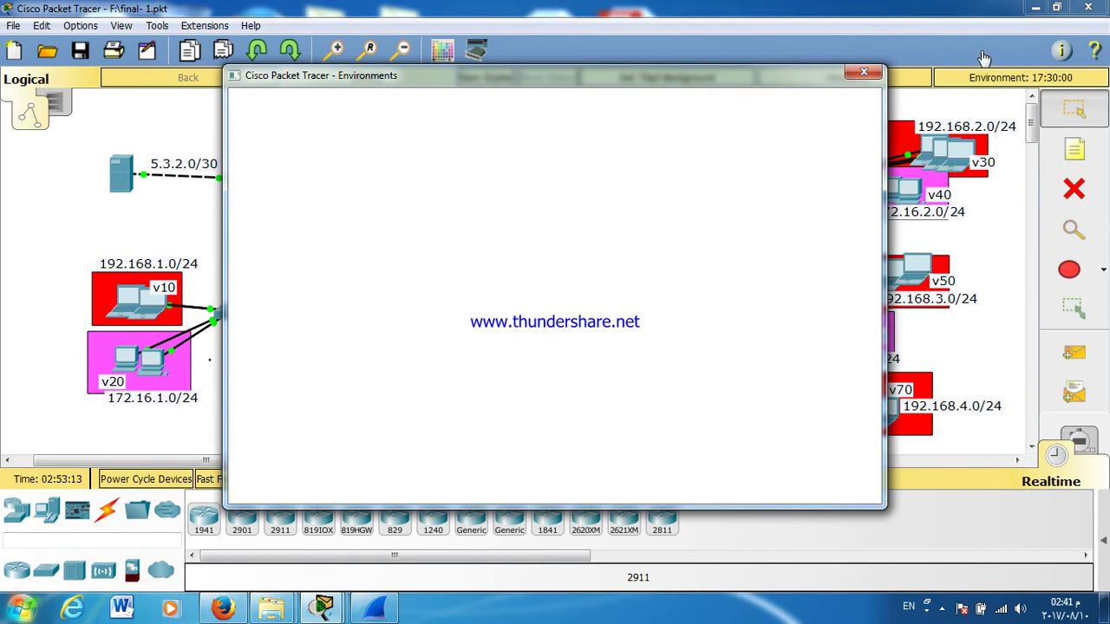
left_click(864, 72)
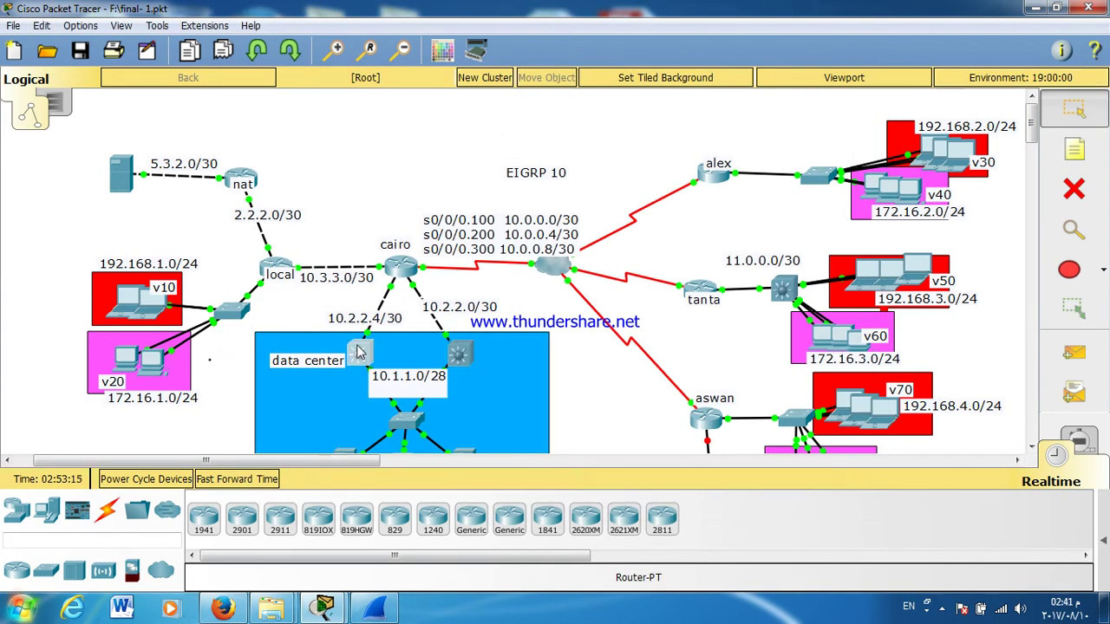
Step: Open the second data-center switch's CLI and rename it R@DATACENTER2
left_click(360, 351)
left_click_drag(486, 128, 735, 45)
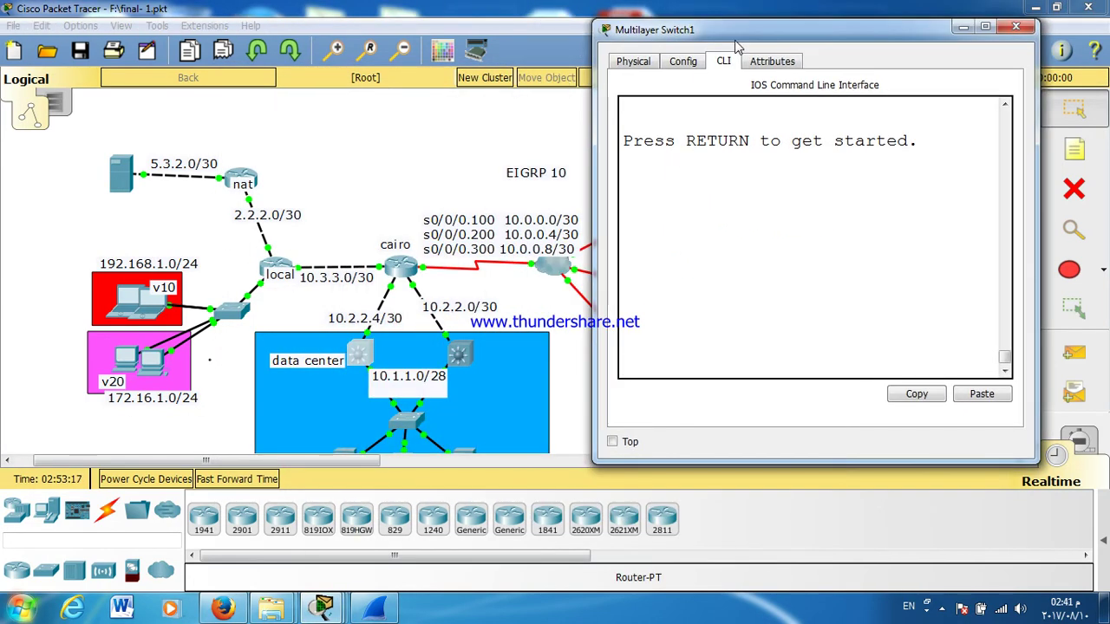
key("Return")
type("EN")
key("Return")
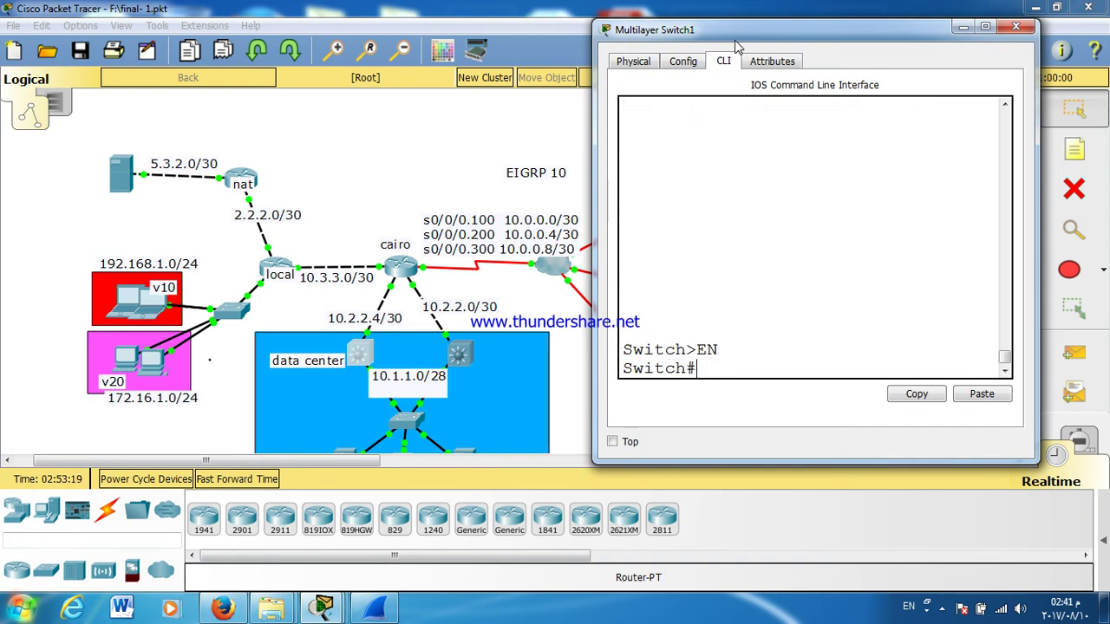
key("Return")
key("Return")
key("Return")
type("CONF ")
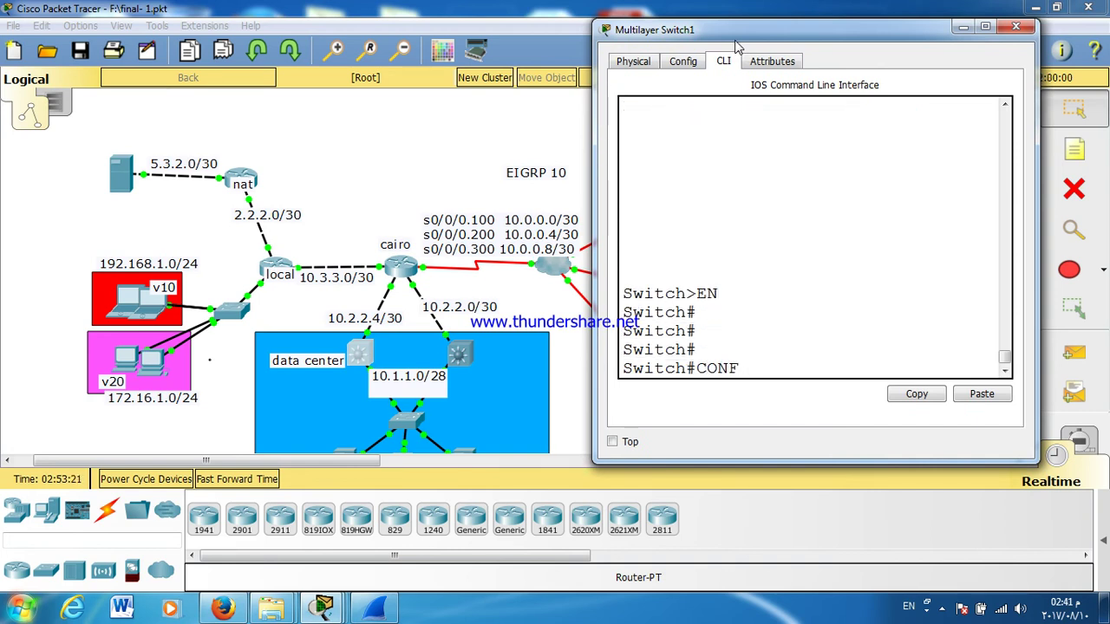
type("T")
key("Return")
key("Return")
key("Return")
key("Return")
type("HOS")
key("Tab")
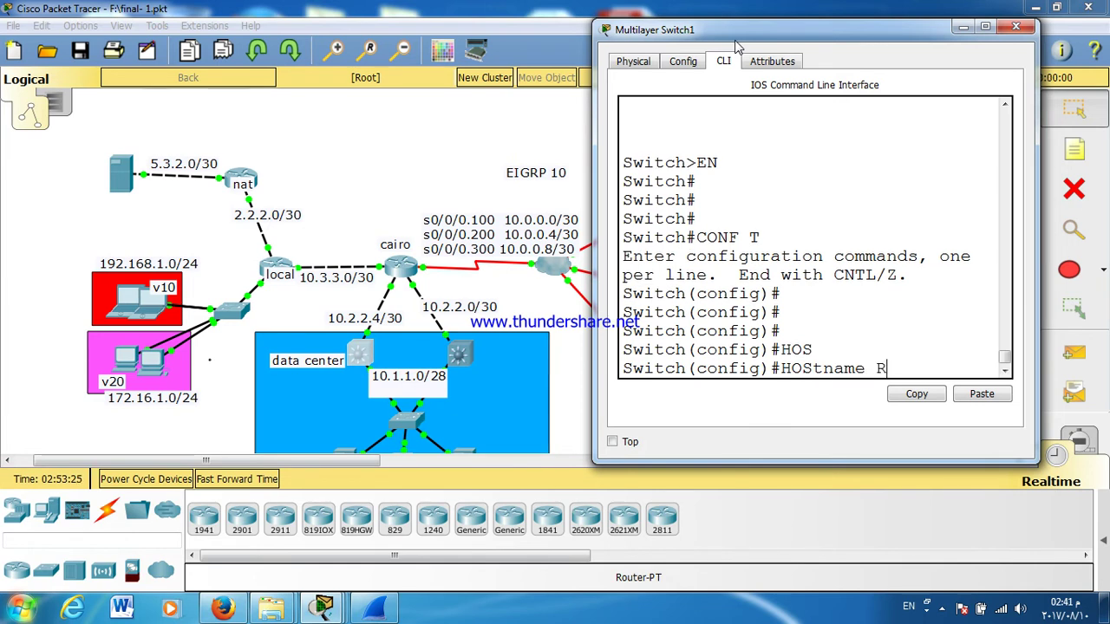
type("R@DATAC")
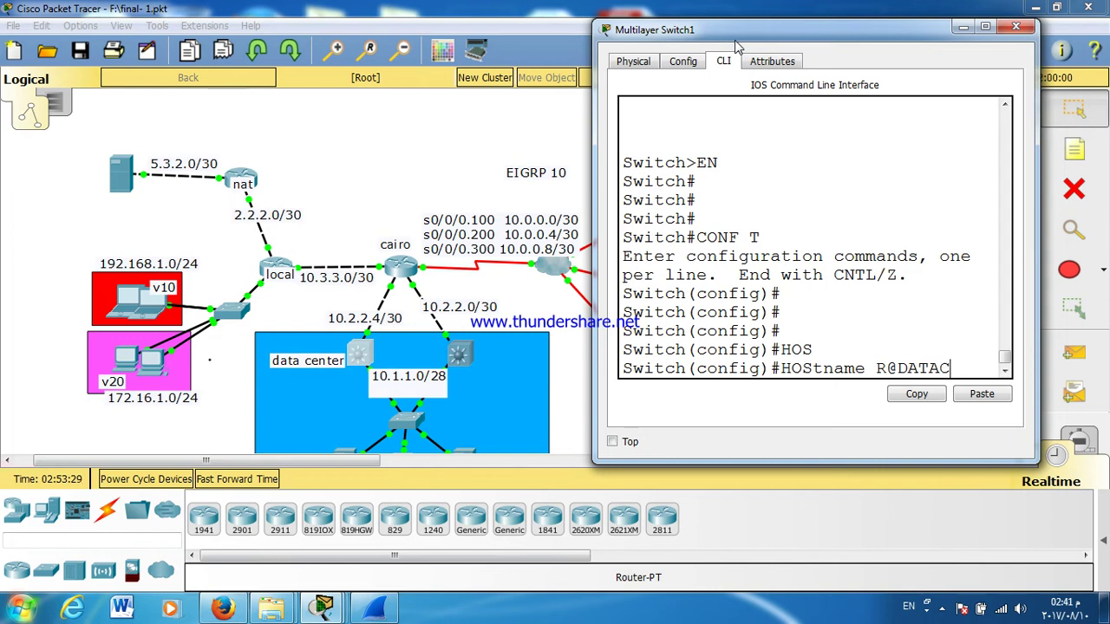
type("ENTER2")
key("Return")
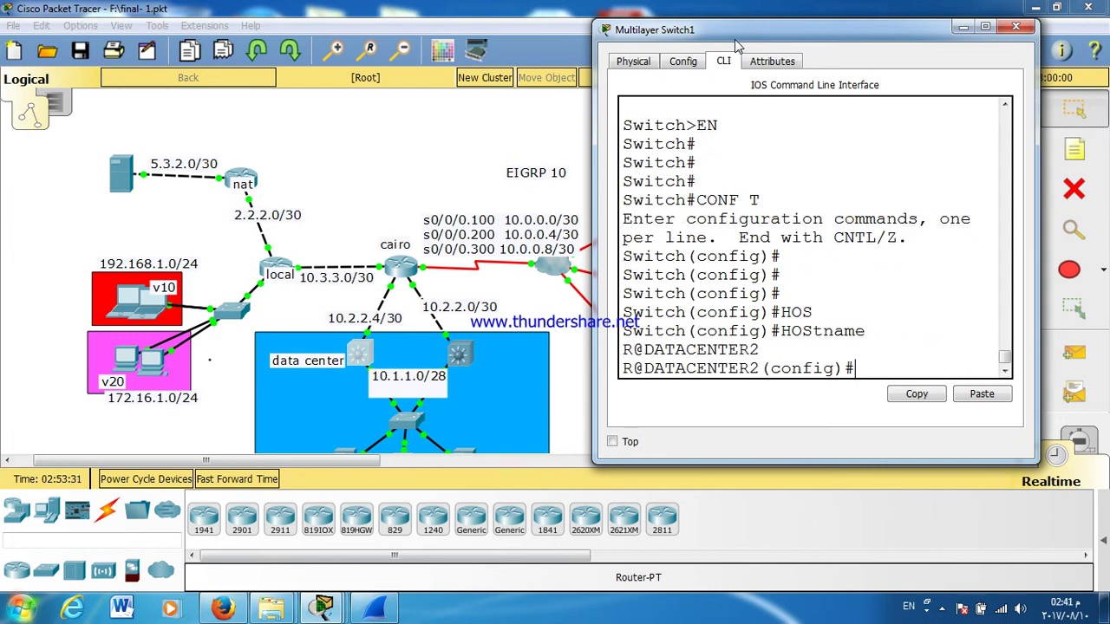
key("Return")
key("Return")
key("Return")
key("Return")
key("Return")
Step: Start EIGRP 10 and advertise networks 10.2.2.4 and 10.1.1.0
type("ROuter E")
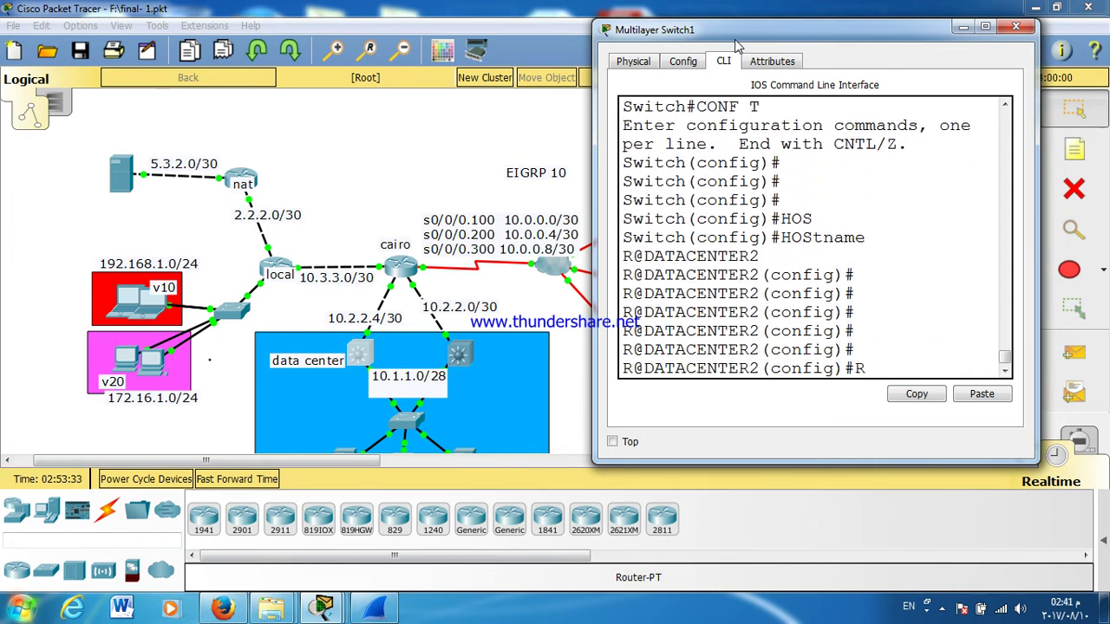
key("Tab")
type("EI")
key("Tab")
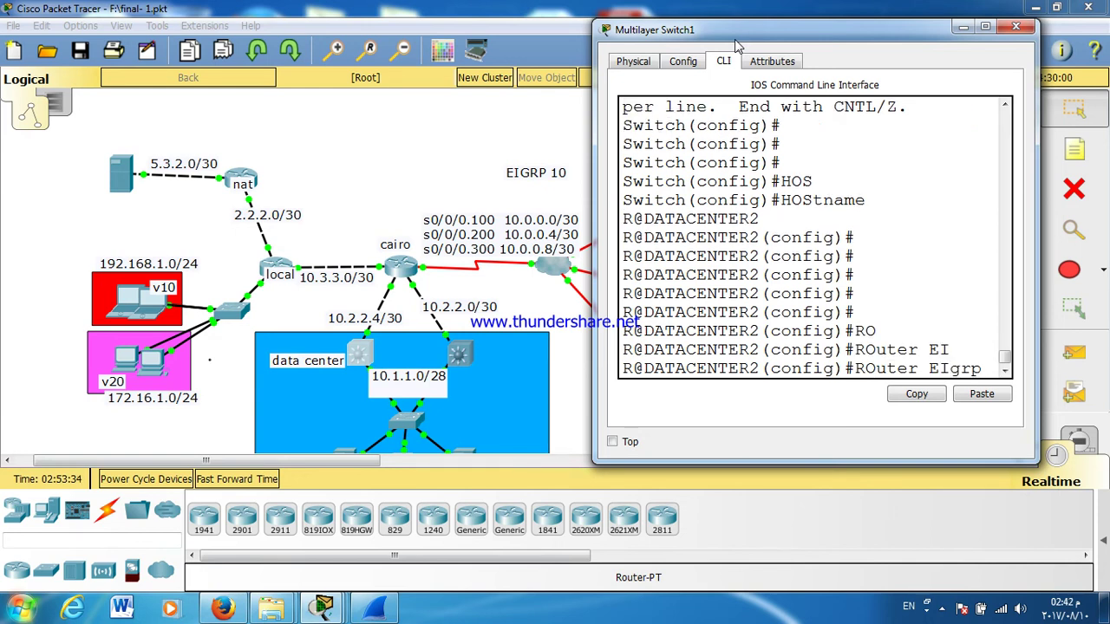
type("10")
key("Return")
type("NET")
key("Tab")
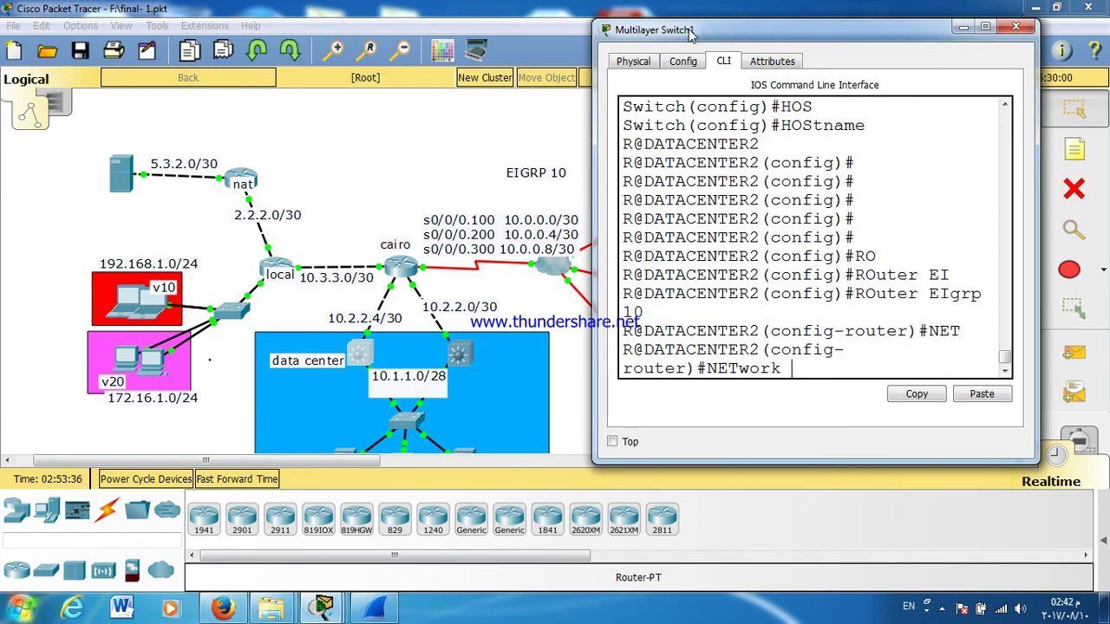
type("10.2.2")
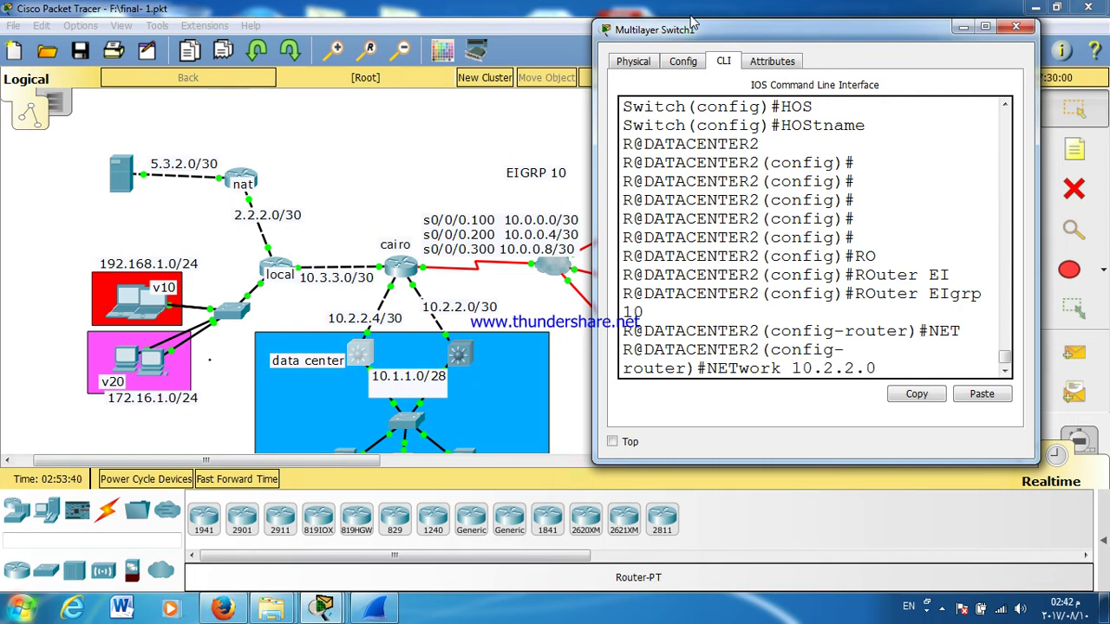
type(".4")
key("Return")
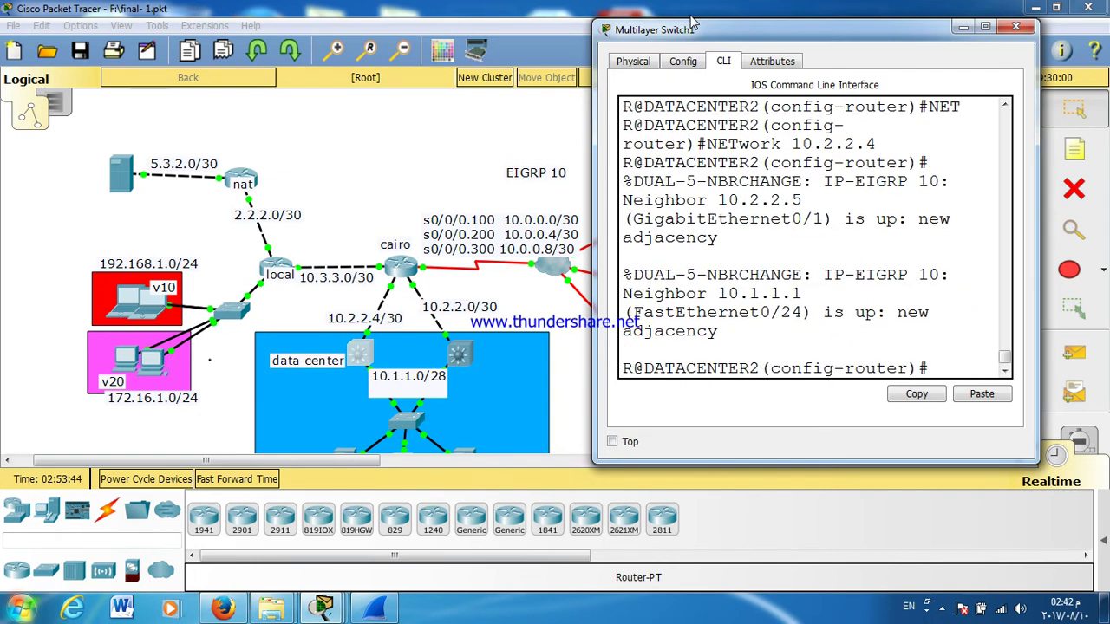
type("NET")
key("Tab")
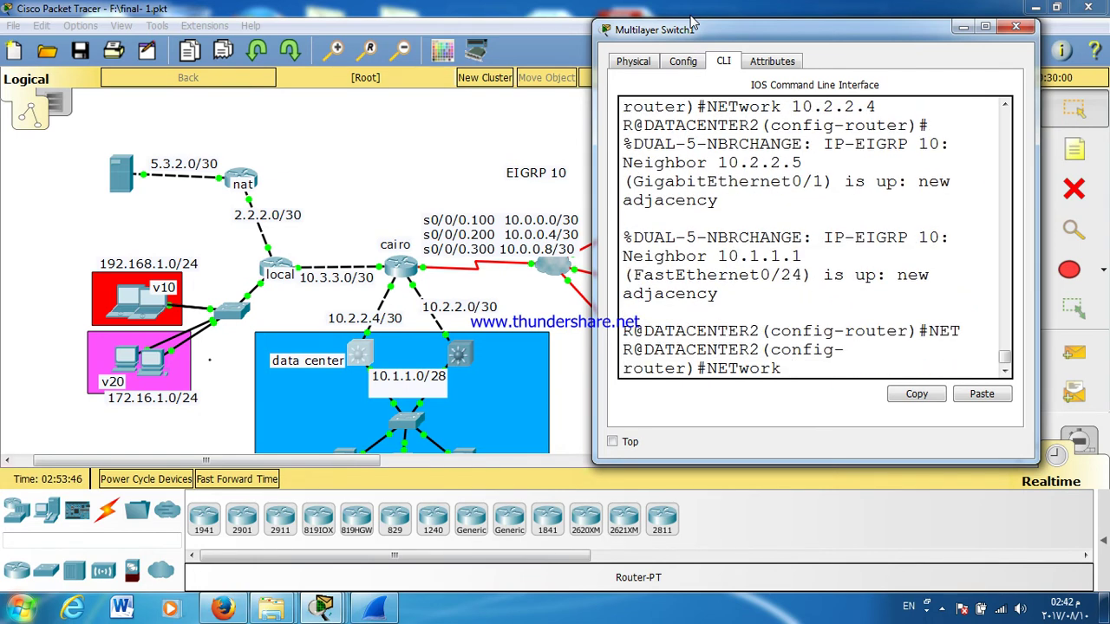
type("10.1.1.0")
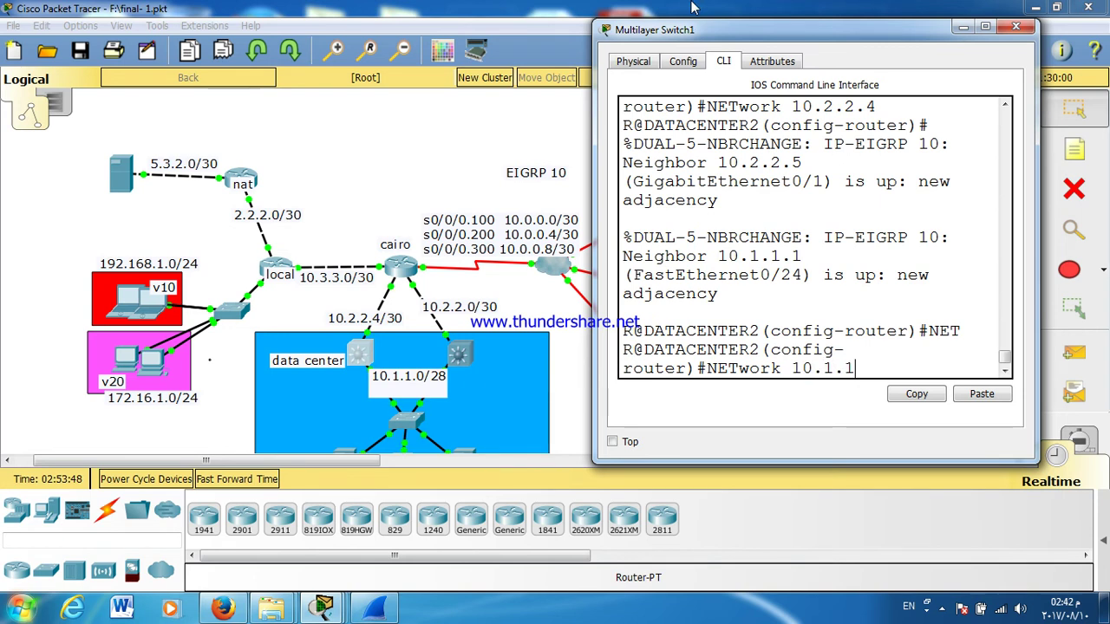
key("Return")
key("Return")
key("Return")
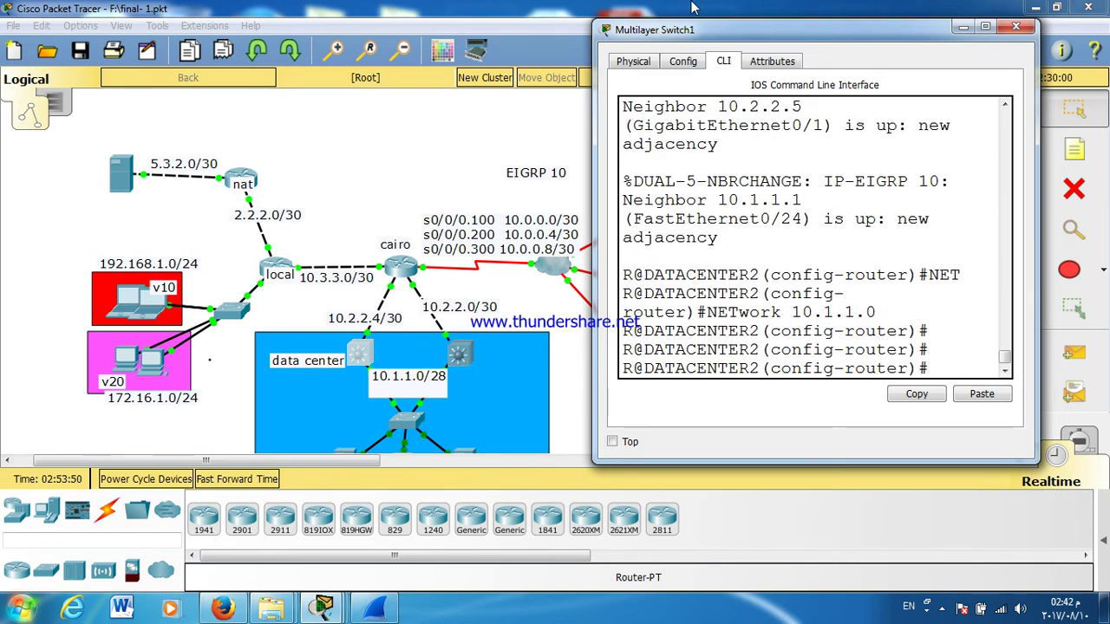
Step: Save the switch configuration with wr and close its console
key("ctrl+z")
type("WR")
key("Return")
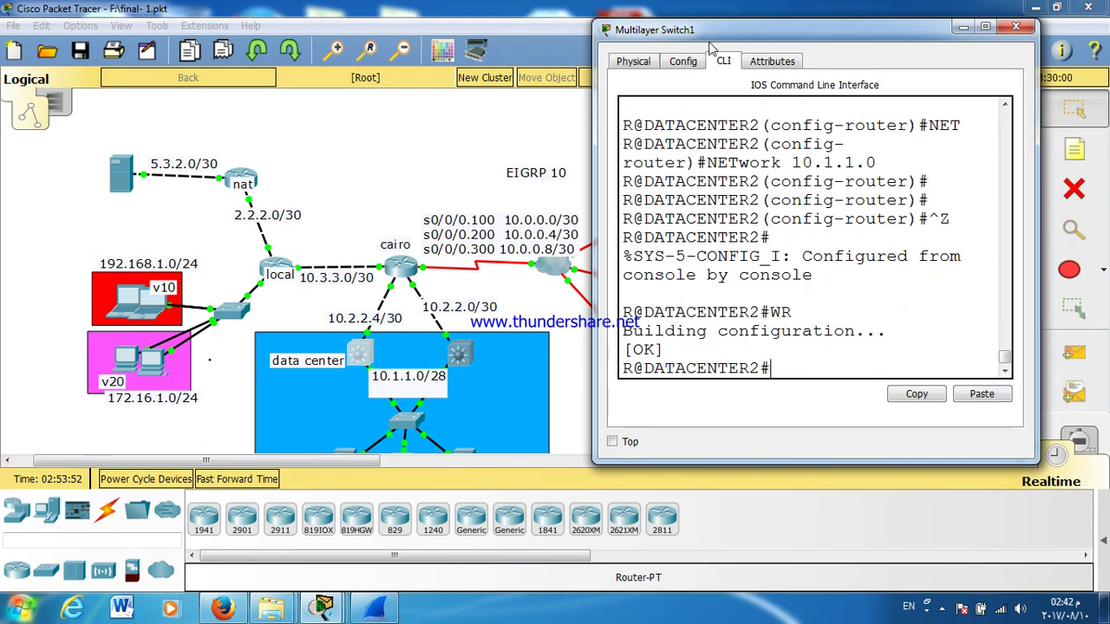
left_click(985, 27)
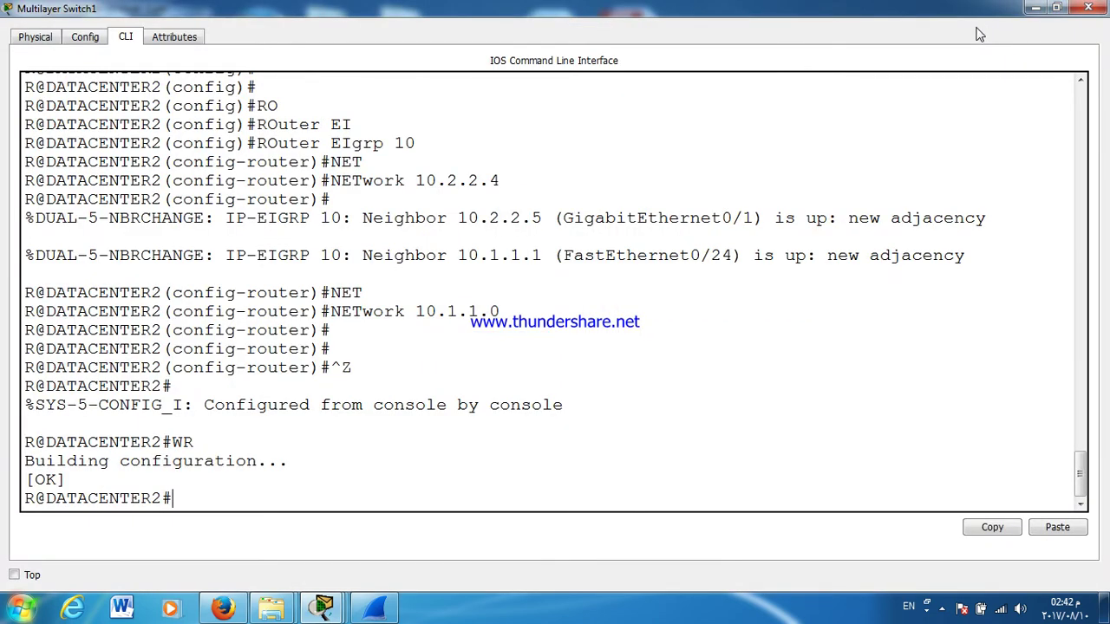
left_click(1088, 7)
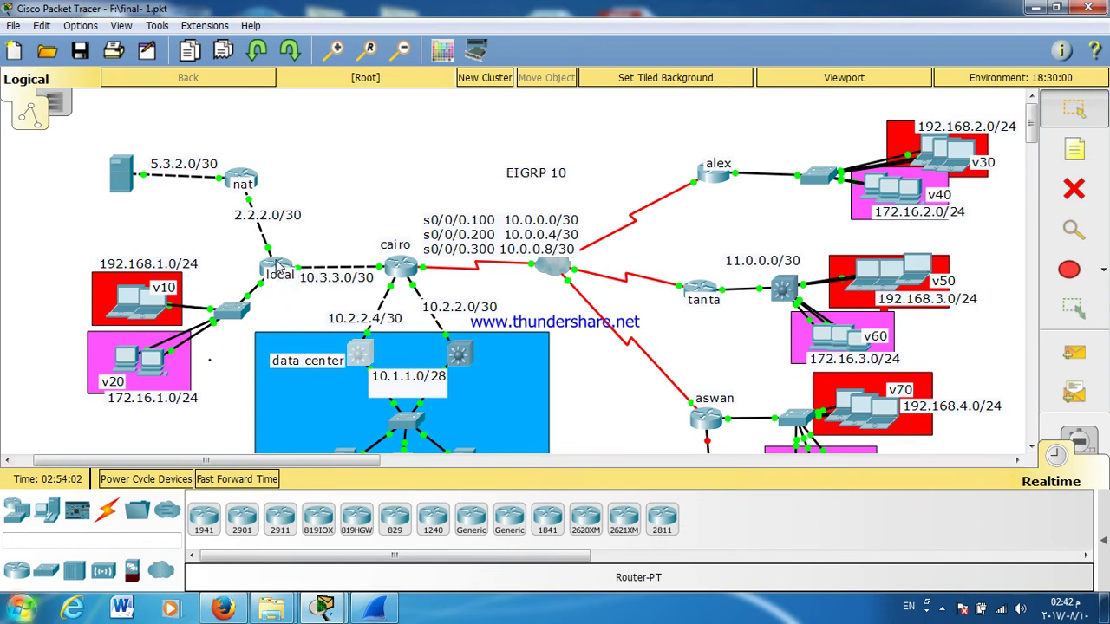
Step: Open the local router's CLI and enter global configuration mode
left_click(277, 266)
left_click_drag(471, 116, 589, 102)
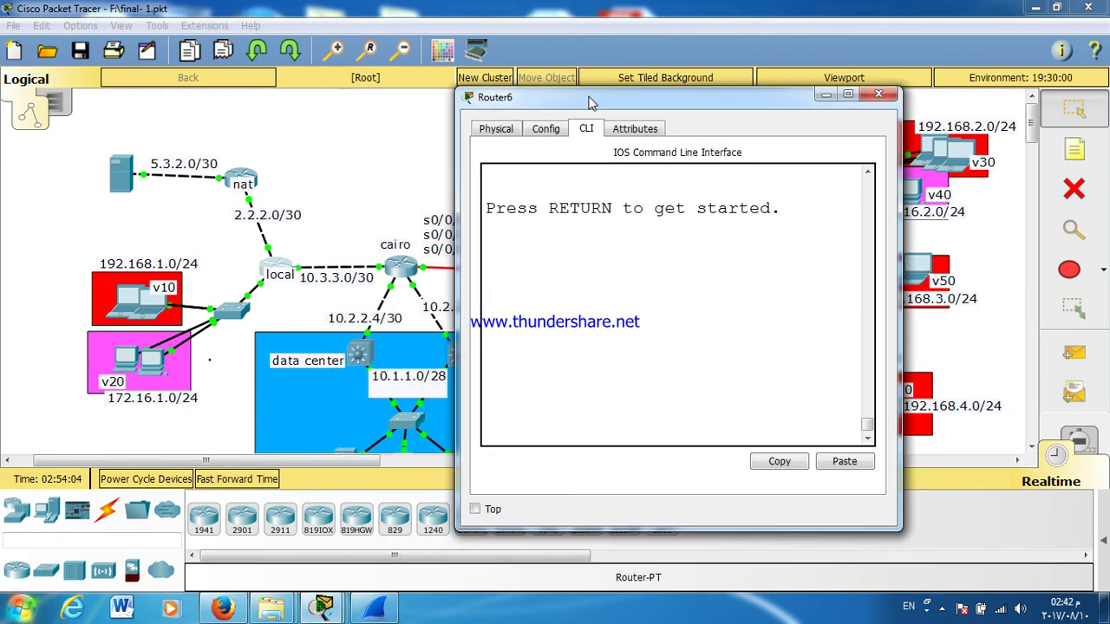
key("Return")
type("EN")
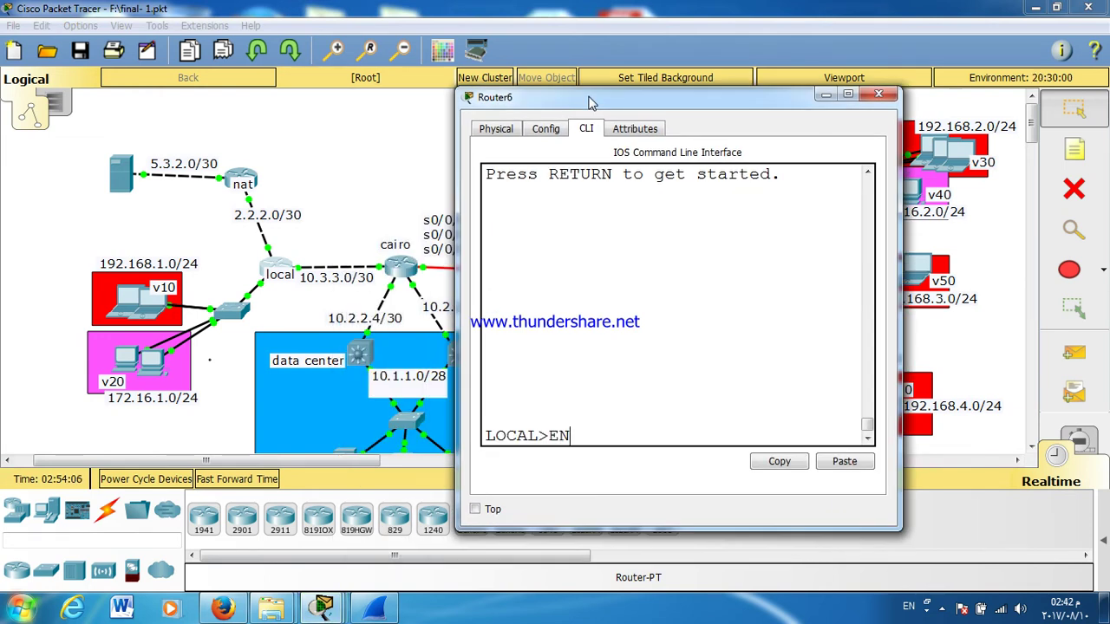
key("Return")
type("CONF T")
key("Return")
key("Return")
key("Return")
key("Return")
key("Return")
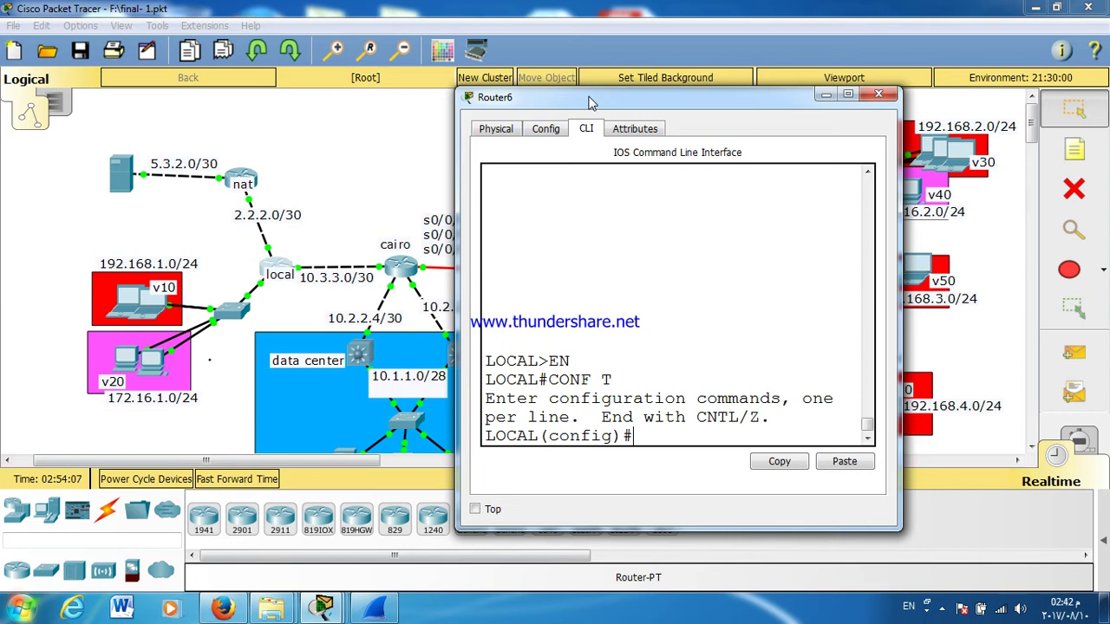
Step: Start EIGRP 10 on the router and advertise 10.3.3.0 with wildcard 0.0.0.3
type("RO")
key("Return")
type("ROuter")
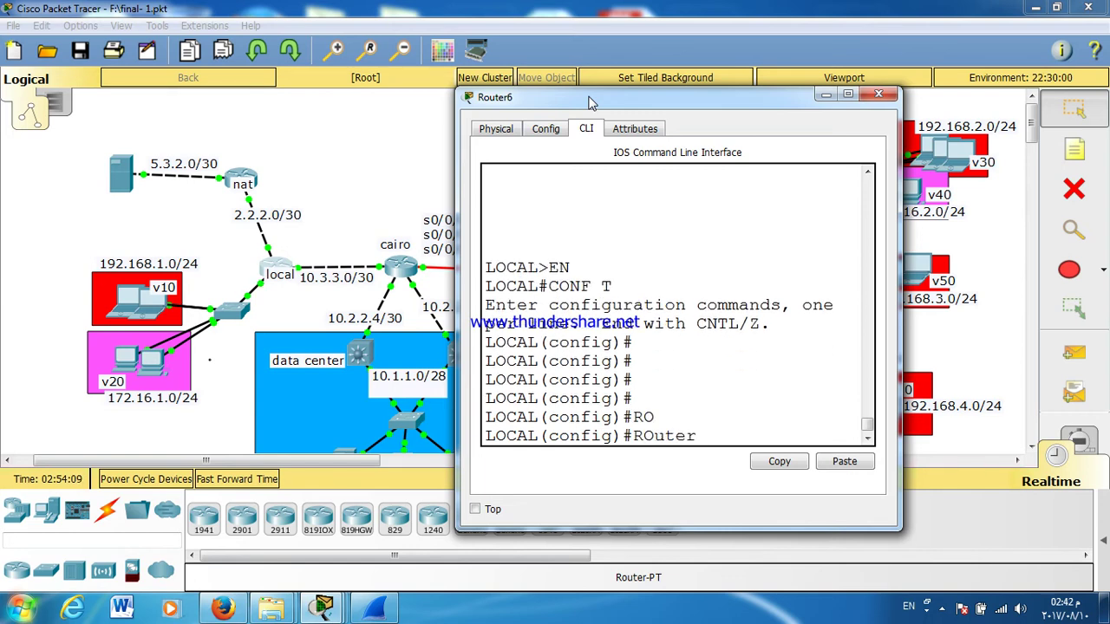
type(" EIgrp 1")
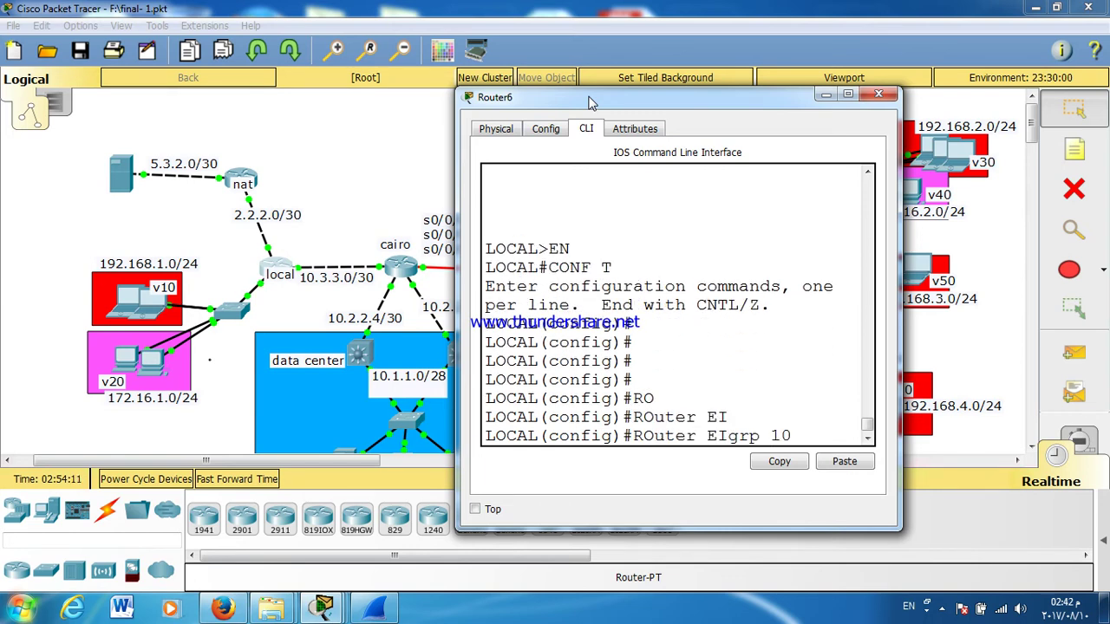
type("0")
key("Return")
type("NET")
key("Tab")
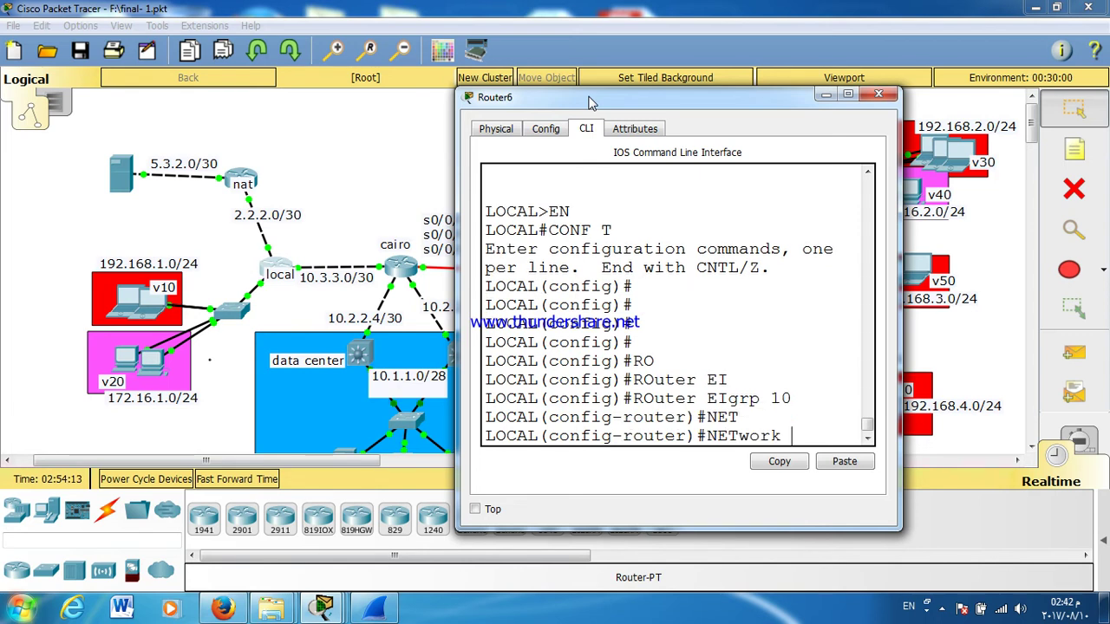
type("10.3.3.0 0.0.0.3")
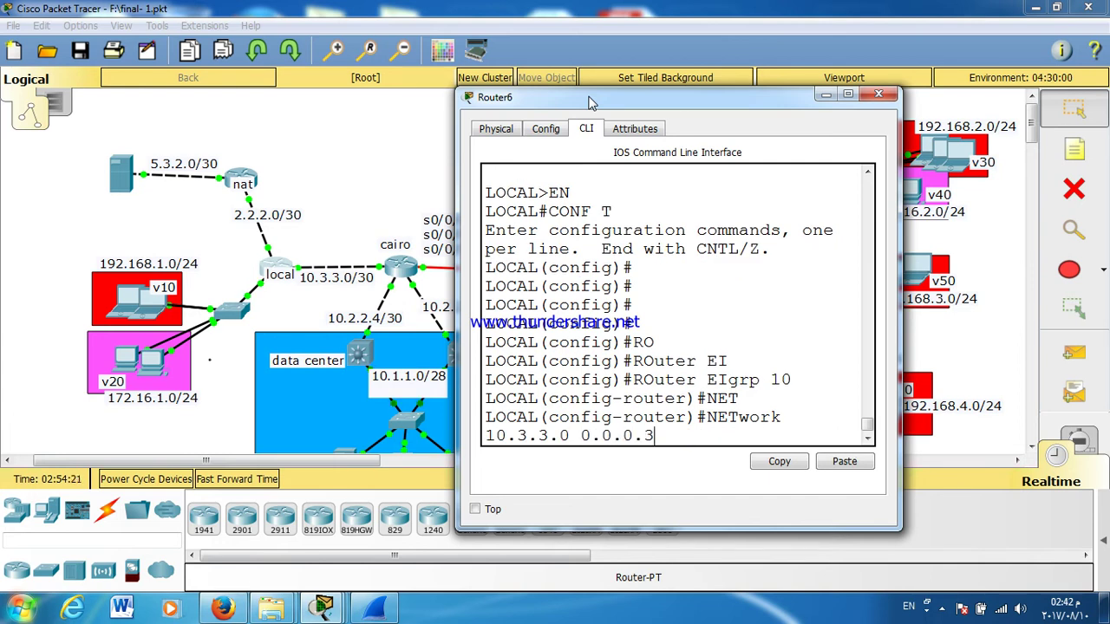
key("Return")
Step: Advertise network 192.168.1.0, fixing the doubled dot in the address
type("NET")
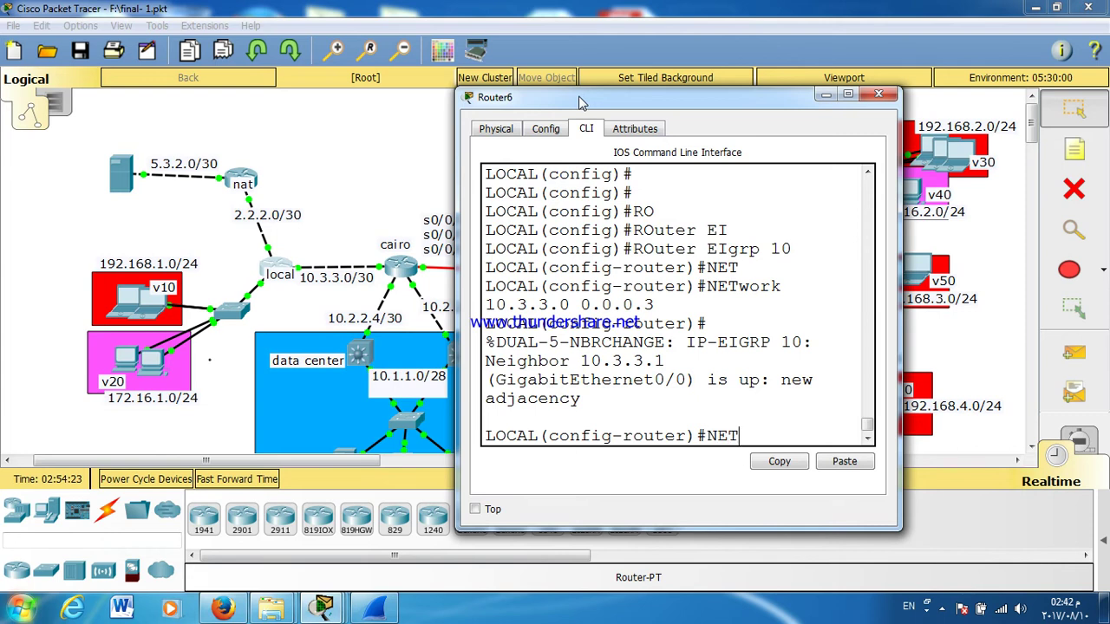
key("Tab")
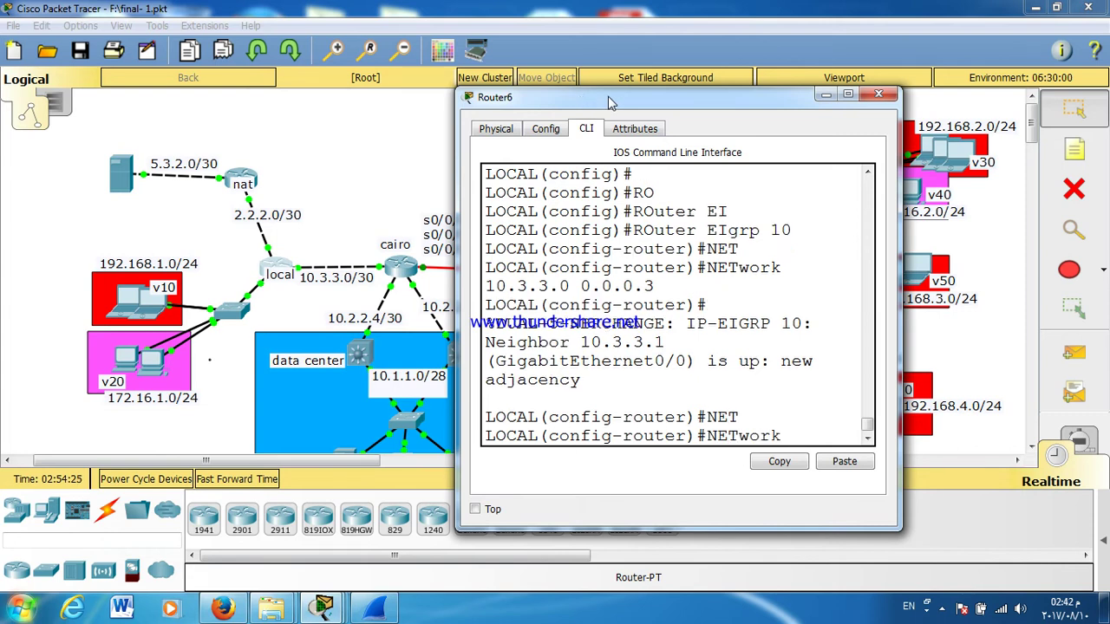
type("192..168.1.0")
key("Return")
type("NE\\\\")
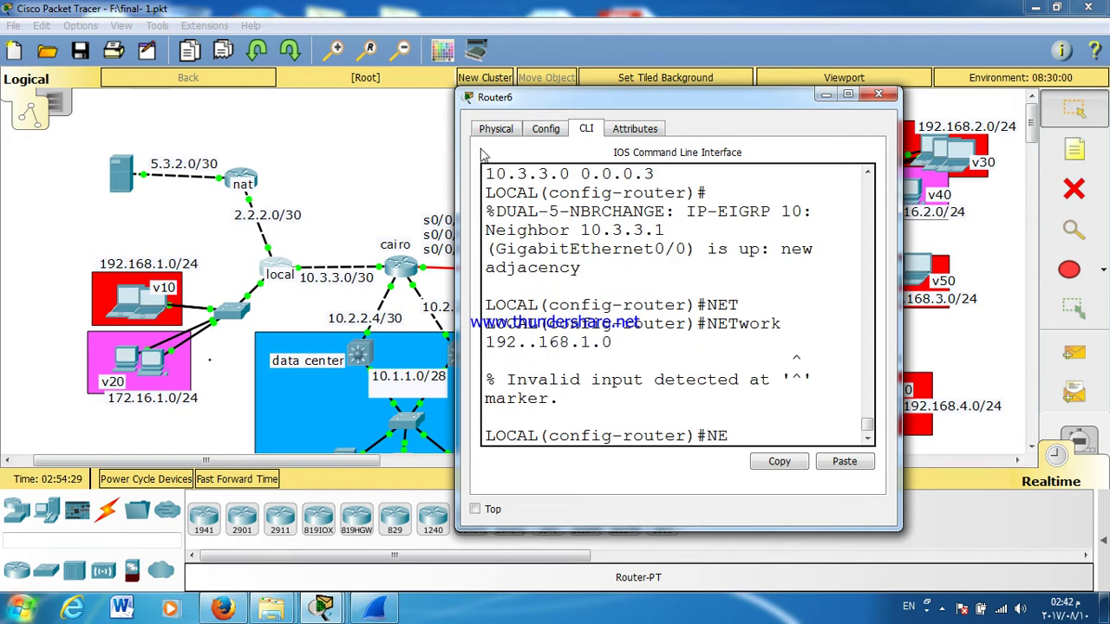
key("BackSpace")
key("BackSpace")
key("BackSpace")
key("BackSpace")
key("Up")
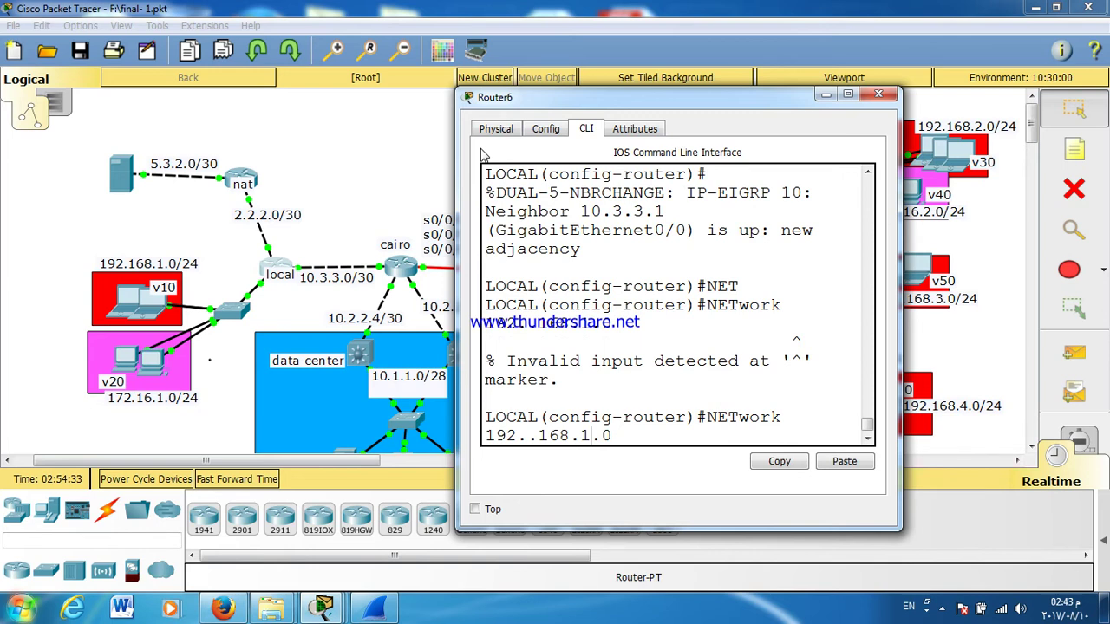
key("Left")
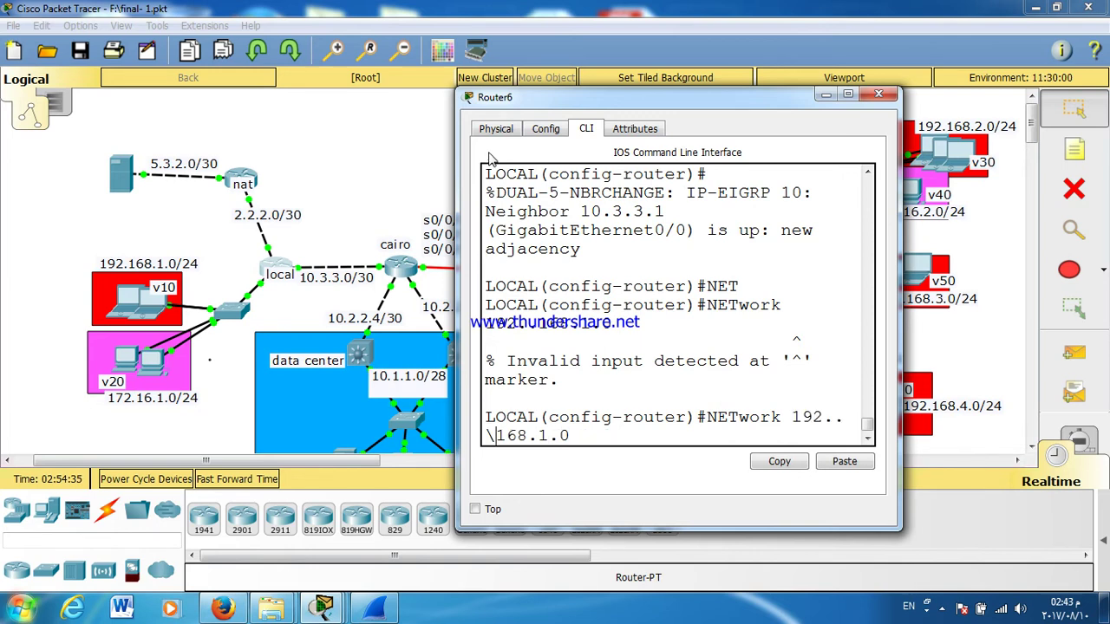
key("BackSpace")
key("Return")
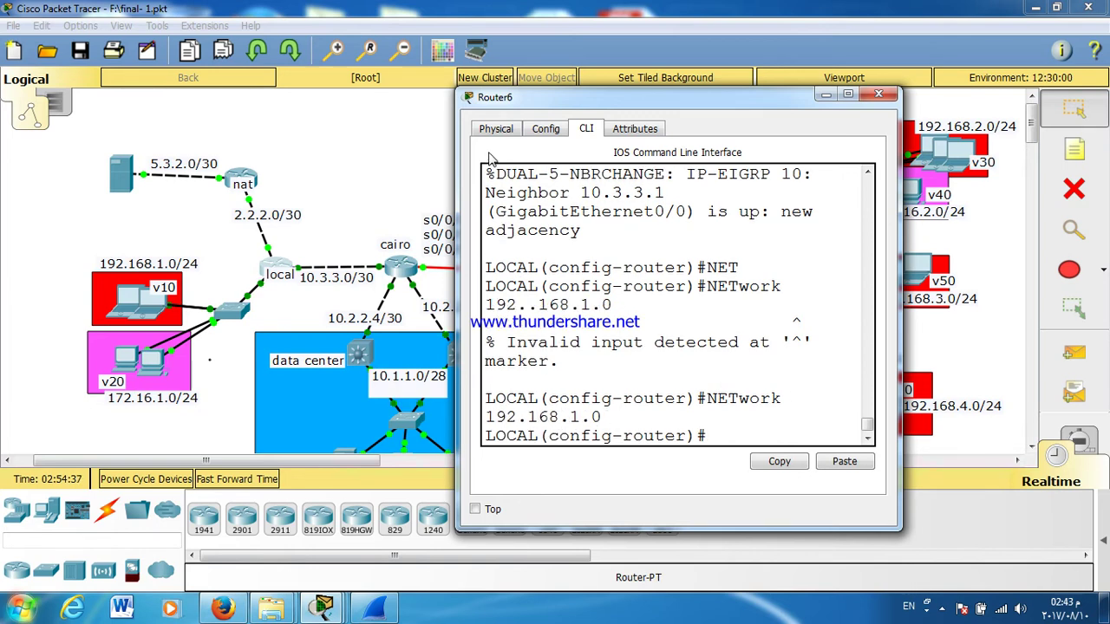
Step: Advertise networks 172.16.1.0 and 2.2.2.0 in EIGRP 10
type("NET")
key("Tab")
type("172.16.1.0")
key("Return")
key("Return")
type("NET")
key("Tab")
type("2.2.2.0")
key("Return")
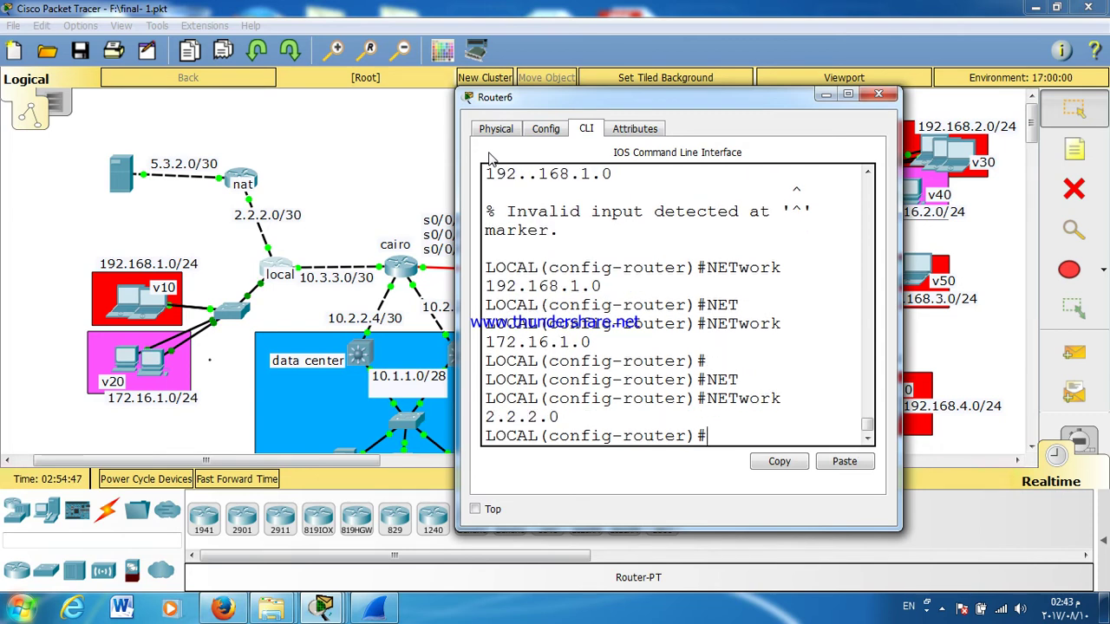
Step: Exit configuration mode and save the router configuration with wr
key("Return")
key("ctrl+z")
type("WR")
key("Return")
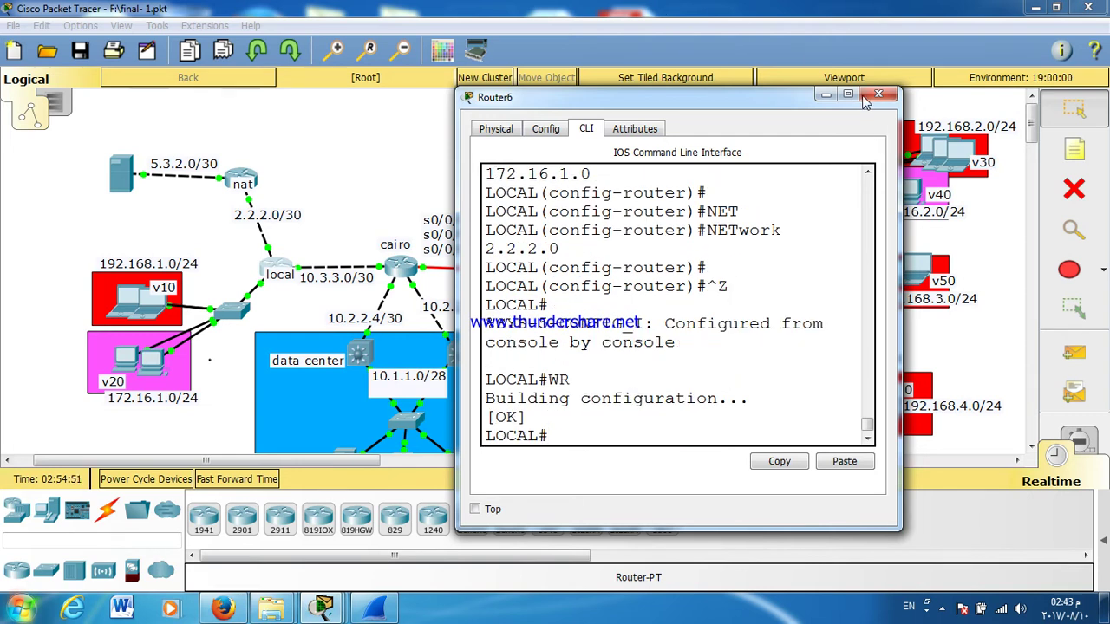
Step: Close the previous router's console and open the ALEX router's console
left_click(874, 95)
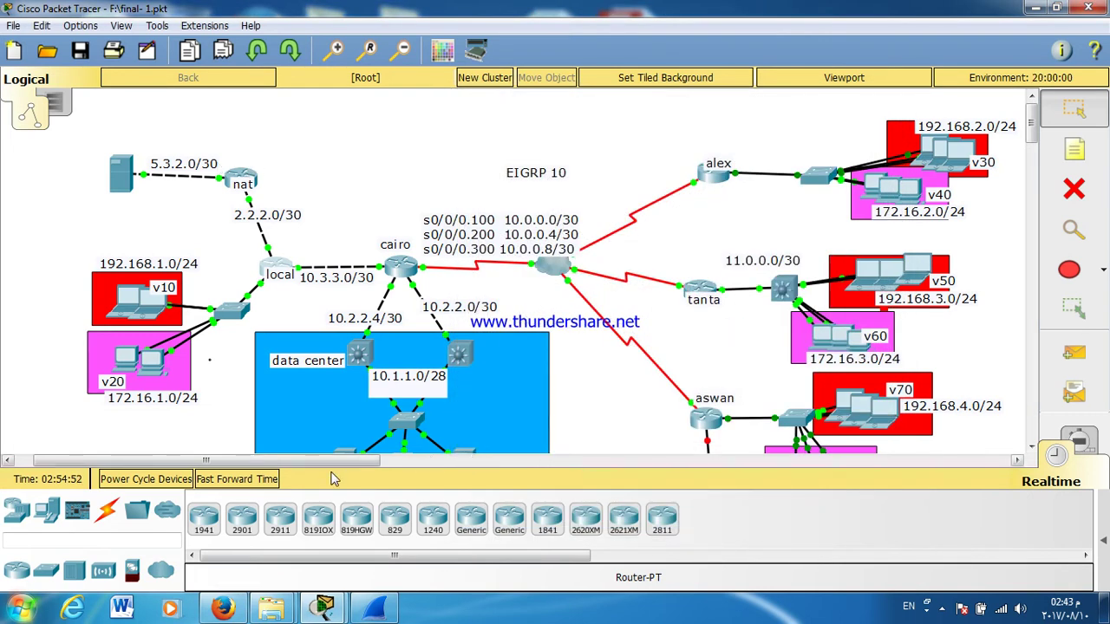
left_click_drag(347, 461, 367, 460)
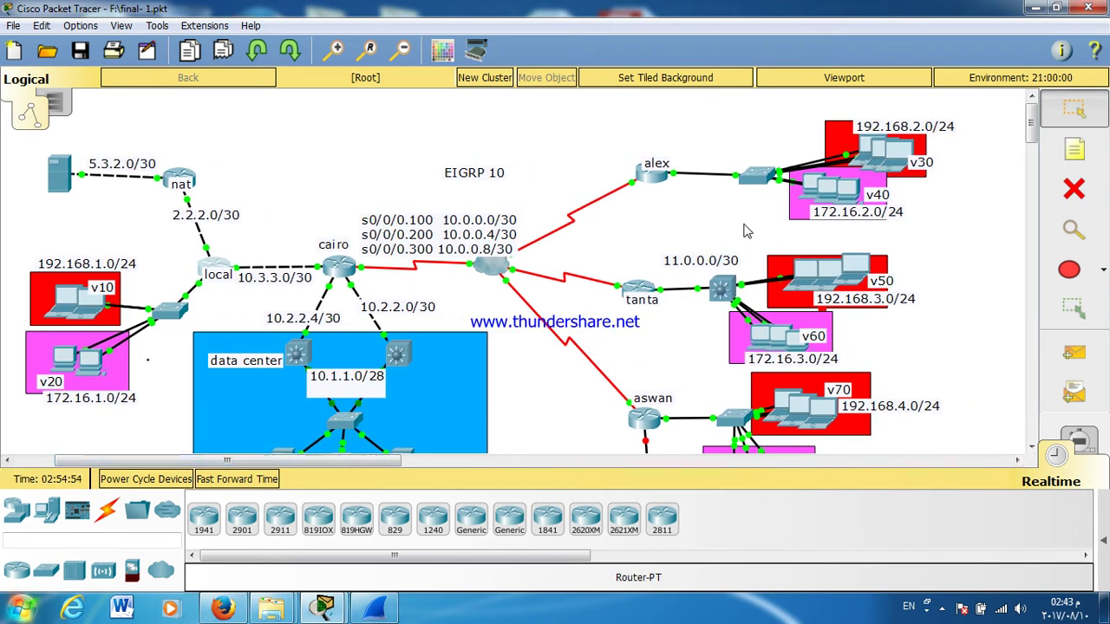
left_click(652, 184)
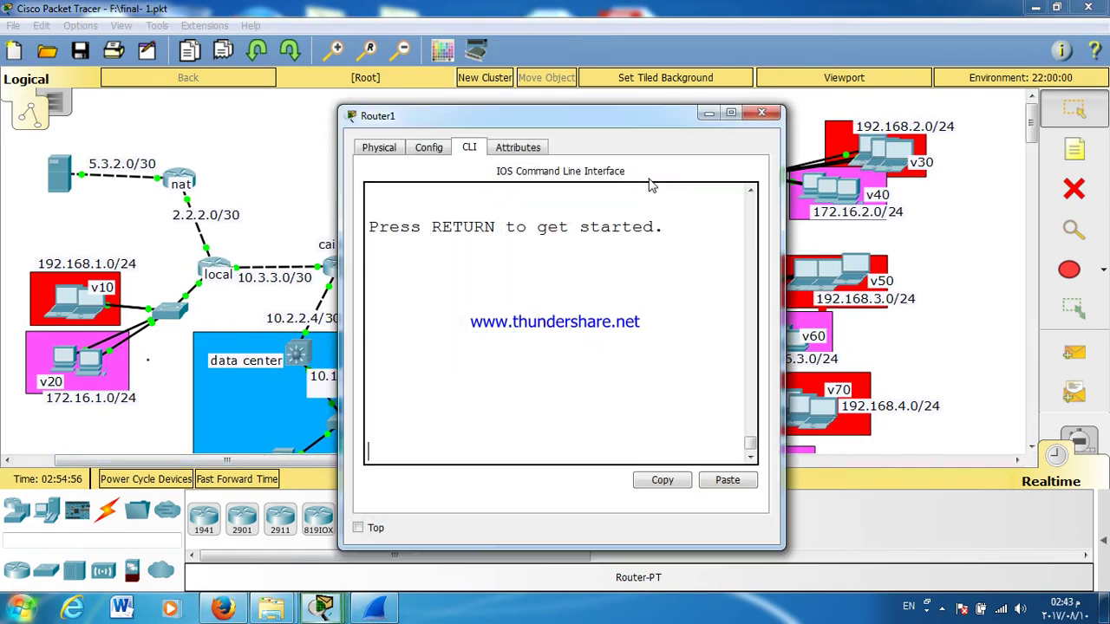
left_click_drag(642, 118, 843, 87)
Step: Log in to ALEX, enable privileged mode, and enter global configuration mode
key("Return")
key("Return")
type("cisco")
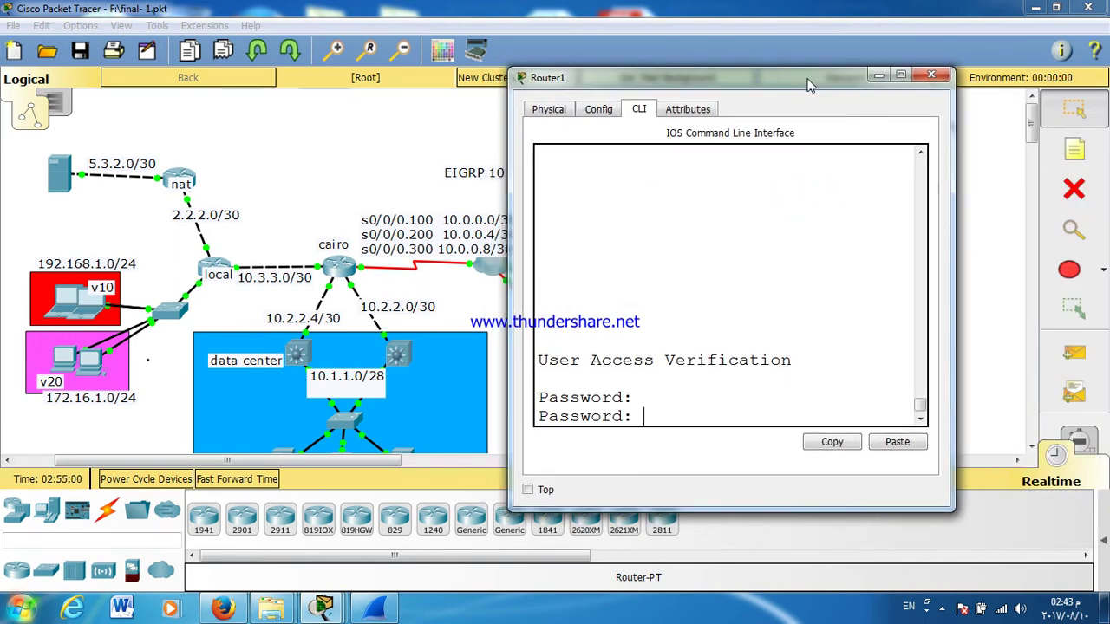
key("Return")
type("EN")
key("Return")
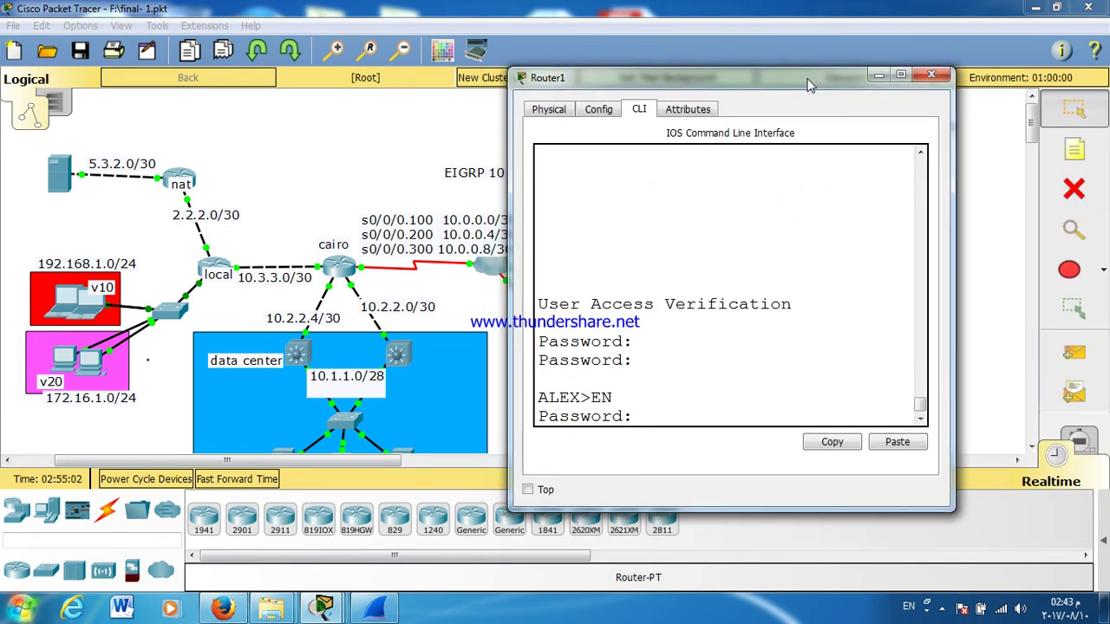
key("Return")
key("Return")
key("Return")
type("CONF T")
Step: Start EIGRP 10 on ALEX and advertise 10.0.0.0 with wildcard 0.0.0.3
key("Return")
key("Return")
key("Return")
key("Return")
key("Return")
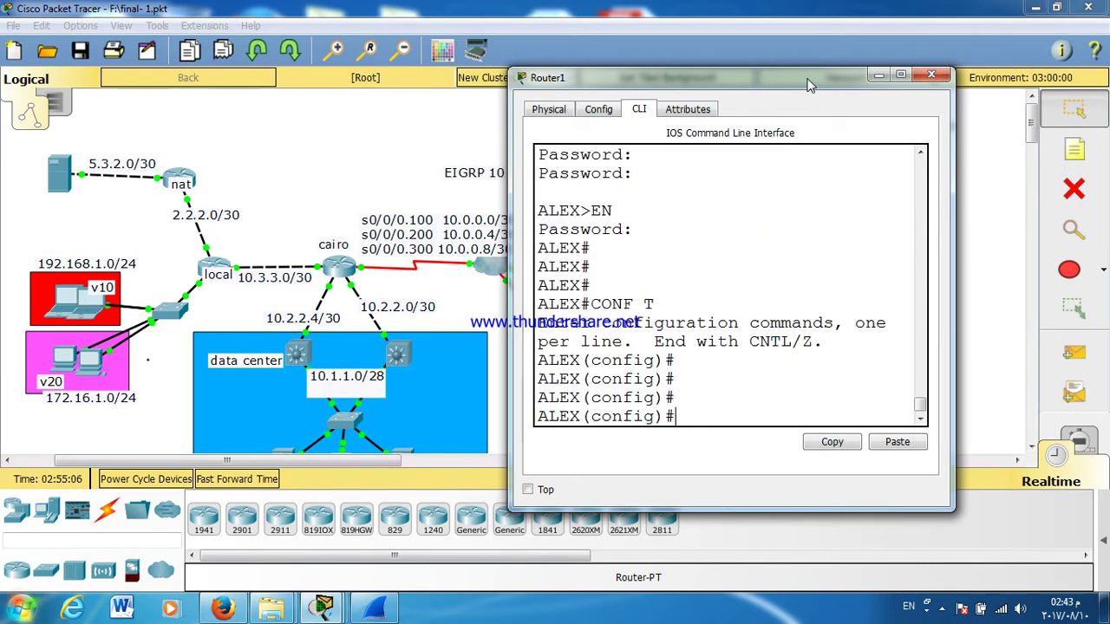
type("RO")
key("Tab")
type("EI")
key("Tab")
type("10")
key("Return")
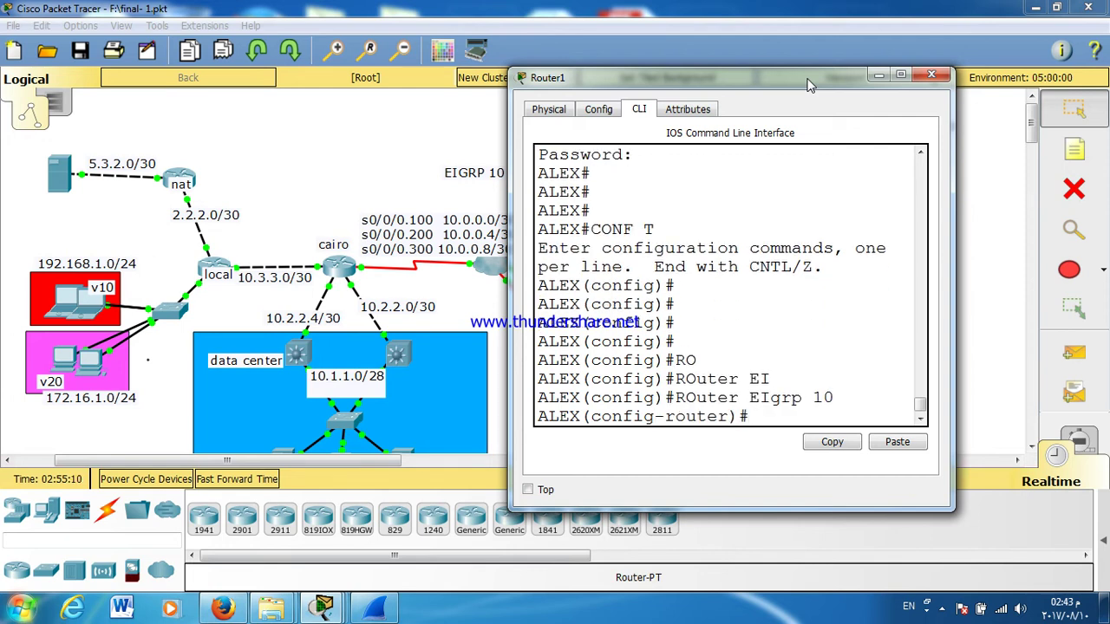
type("NET")
key("Tab")
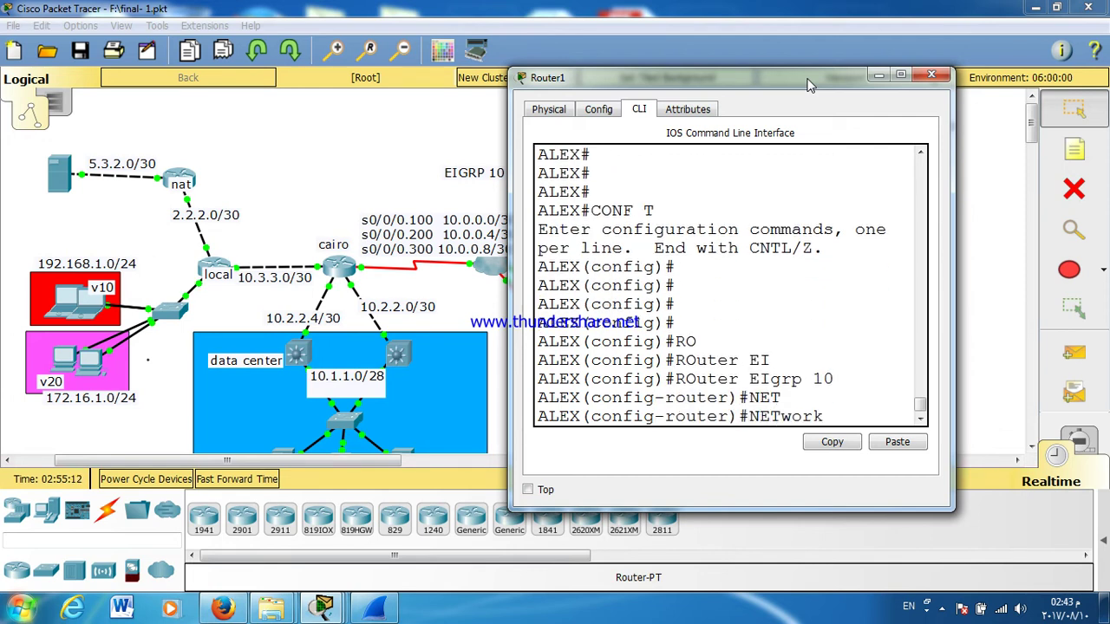
type("10.0.0.0 0.0.0.3")
key("Return")
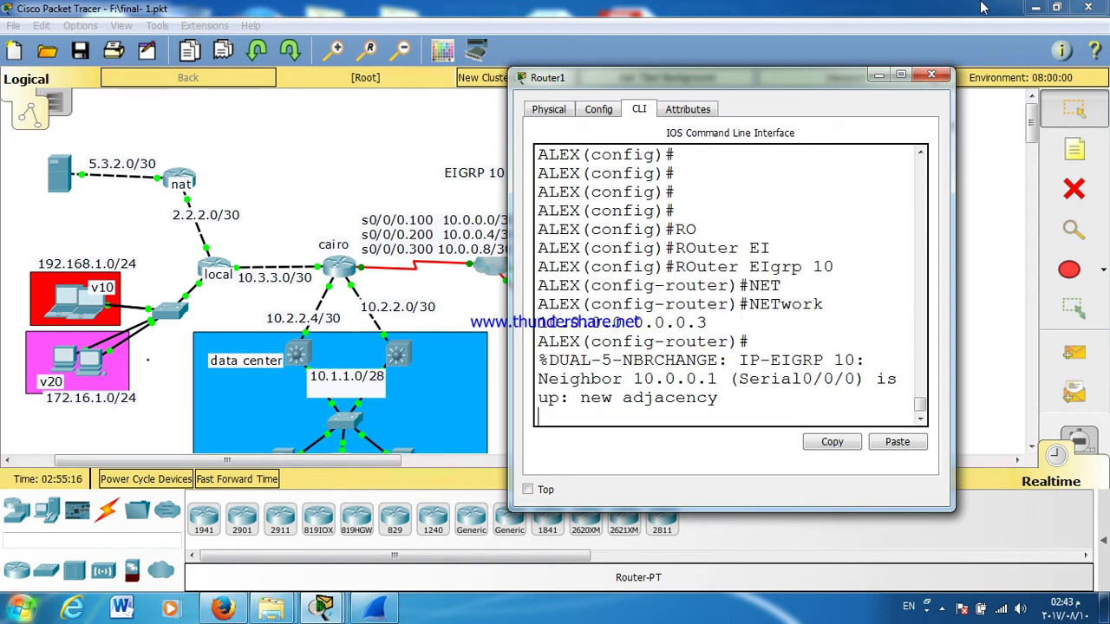
Step: Add networks 192.168.2.0 and 172.16.2.0 to EIGRP 10
type("NET")
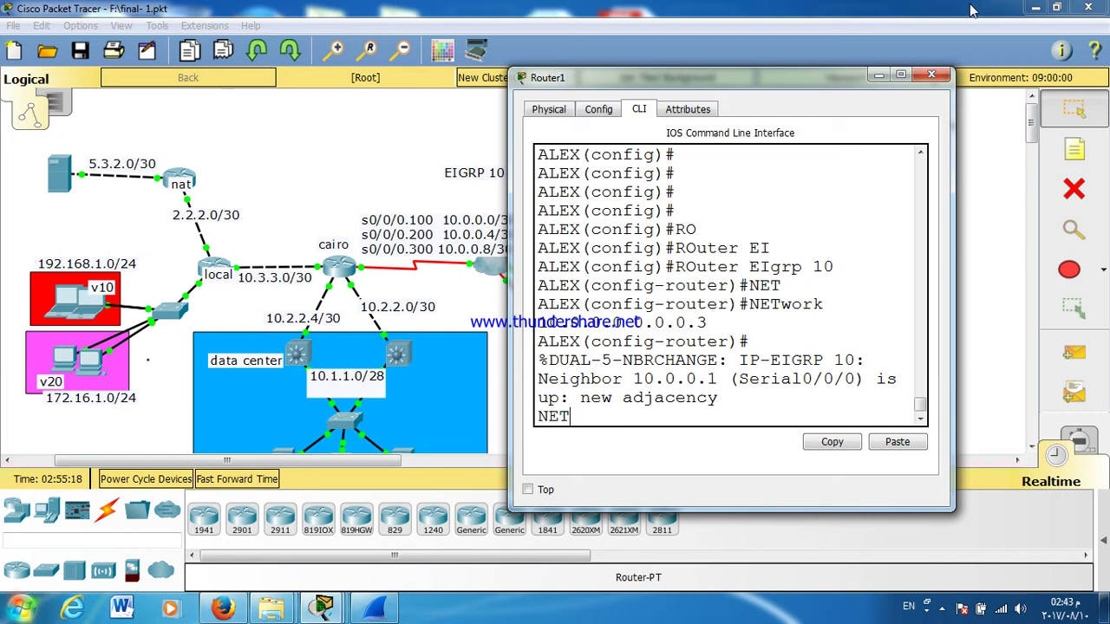
key("Tab")
key("Tab")
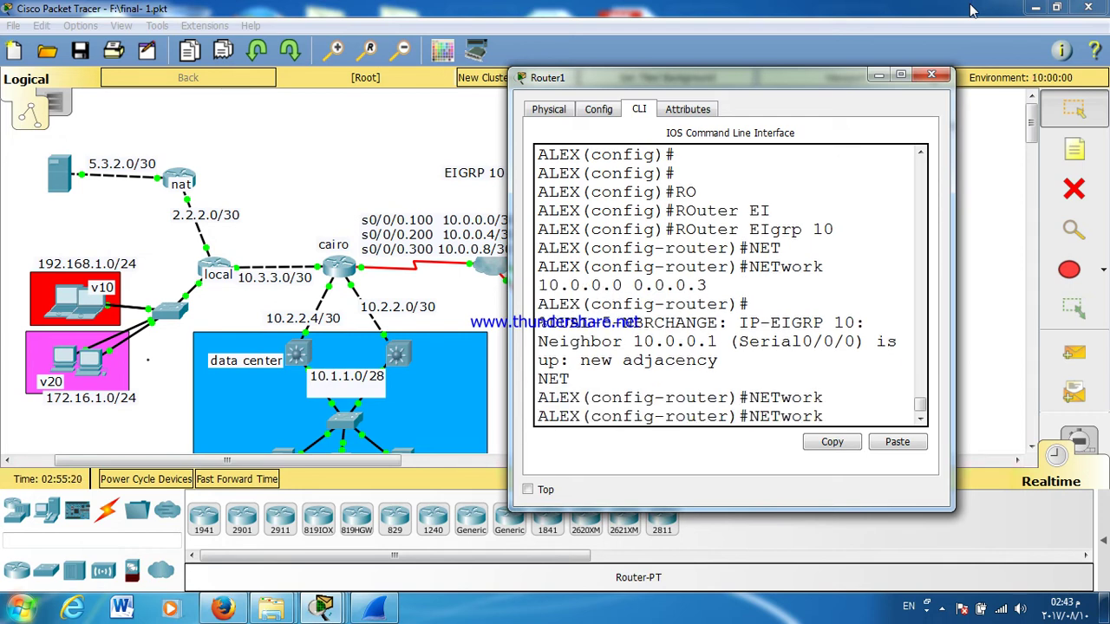
type("192.168.")
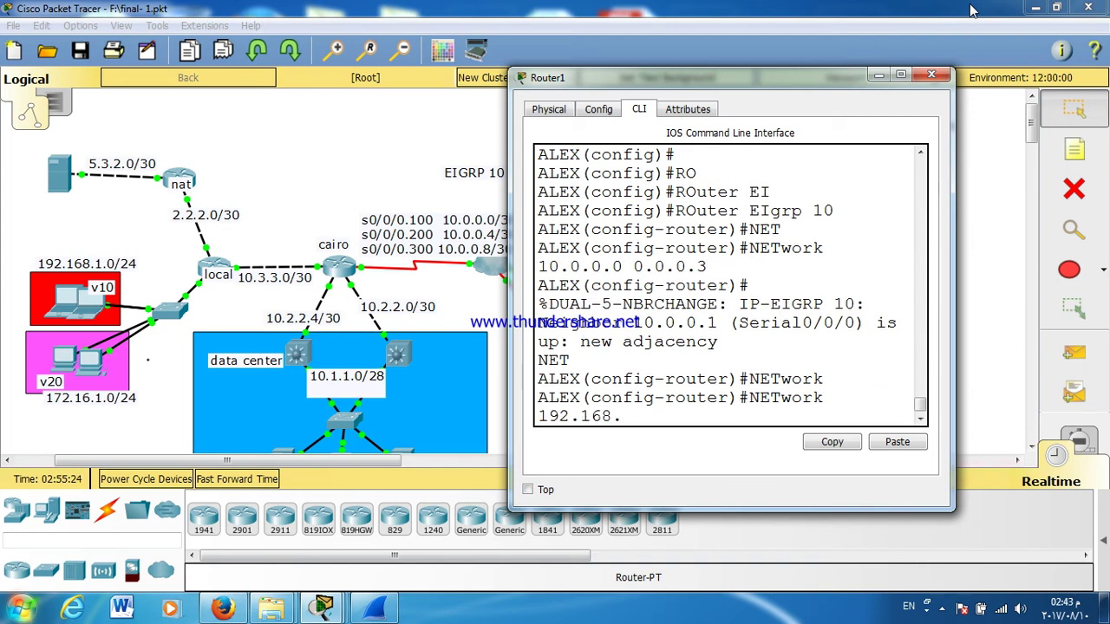
type("2.0")
key("Return")
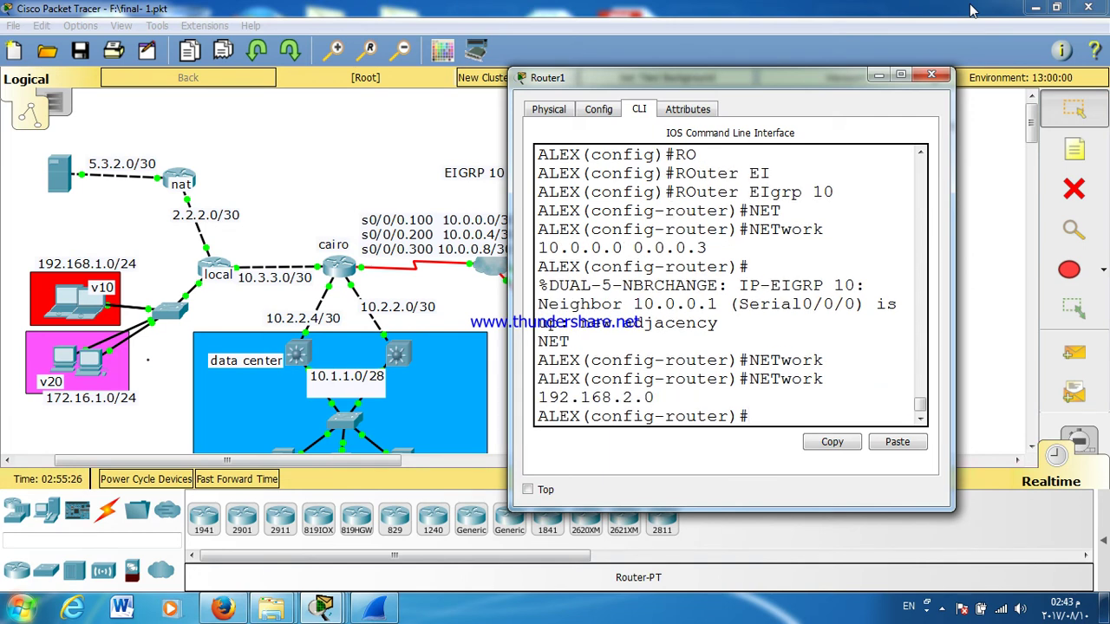
type("NET")
key("Tab")
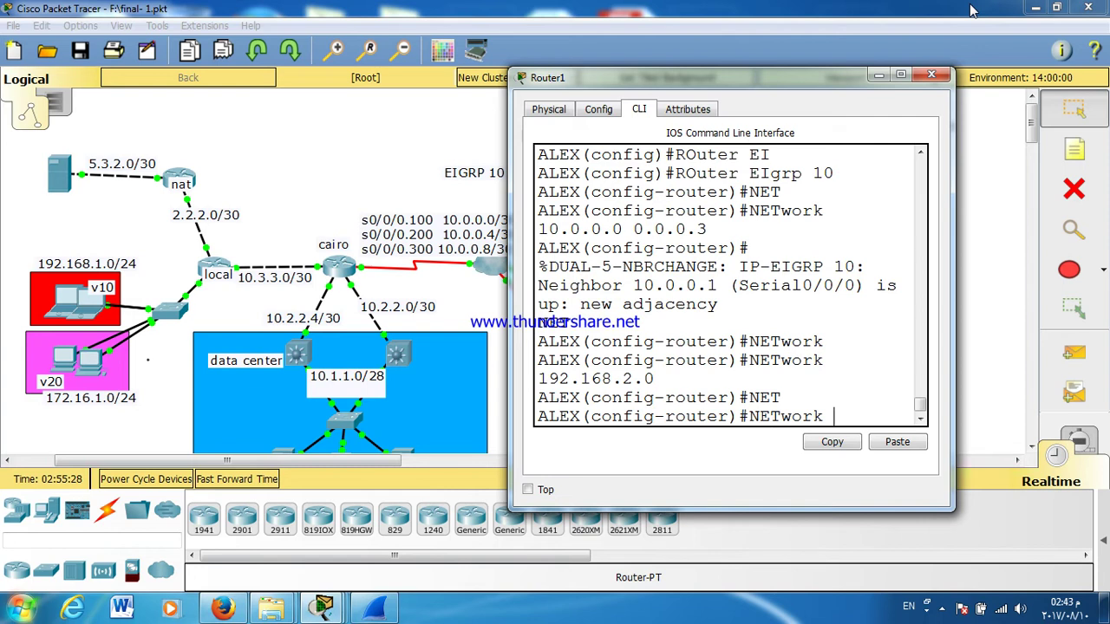
type("172.16.2.0")
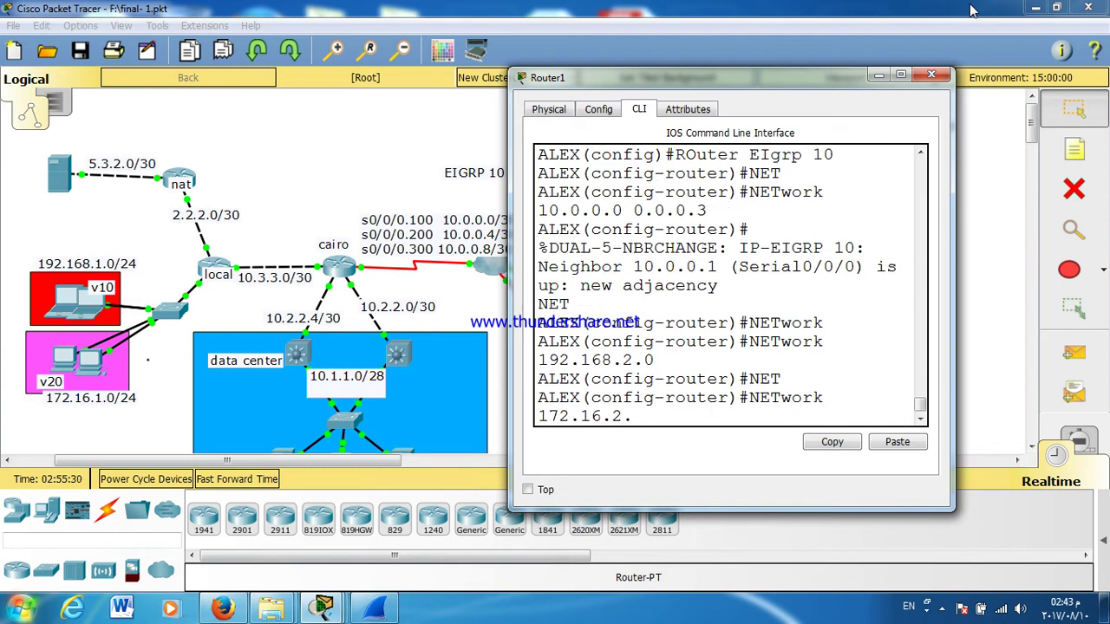
key("Return")
key("Return")
key("Return")
key("Return")
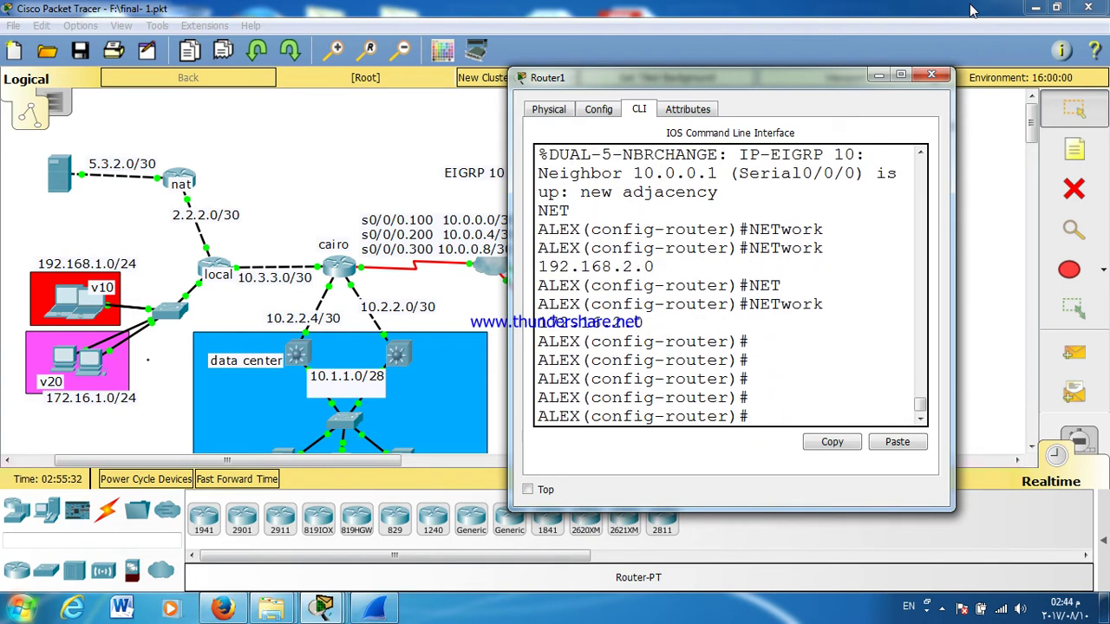
Step: Save ALEX's configuration with WR and close its console
key("ctrl+z")
type("WR")
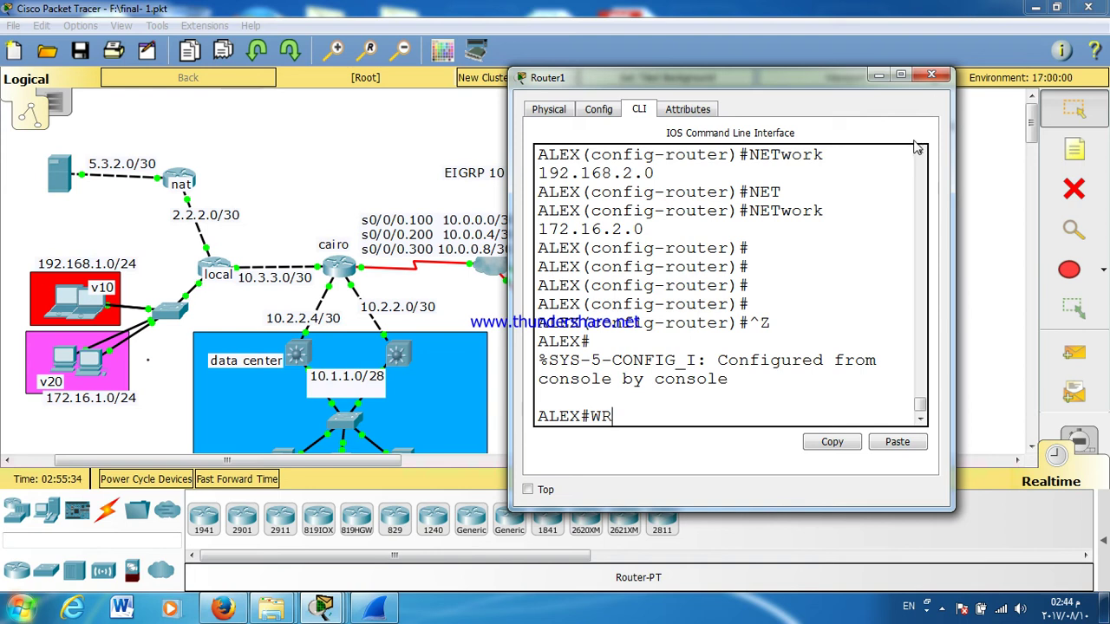
key("Return")
left_click(931, 76)
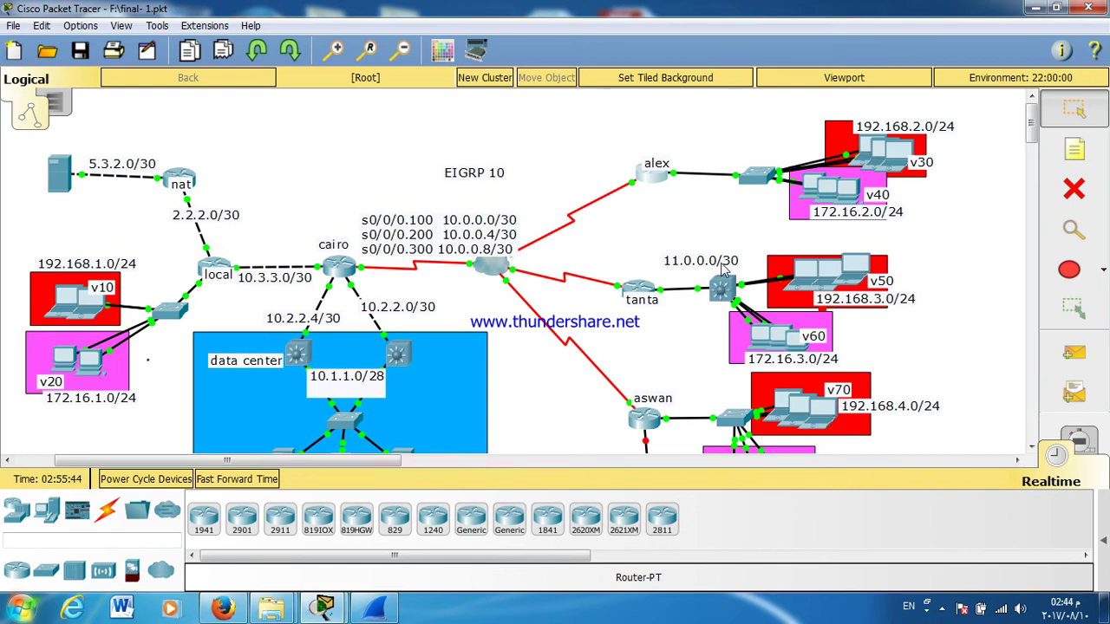
Step: Select tanta's switch with the v60 PC, then open the BRANSH2 multilayer switch's window
left_click_drag(758, 244, 704, 347)
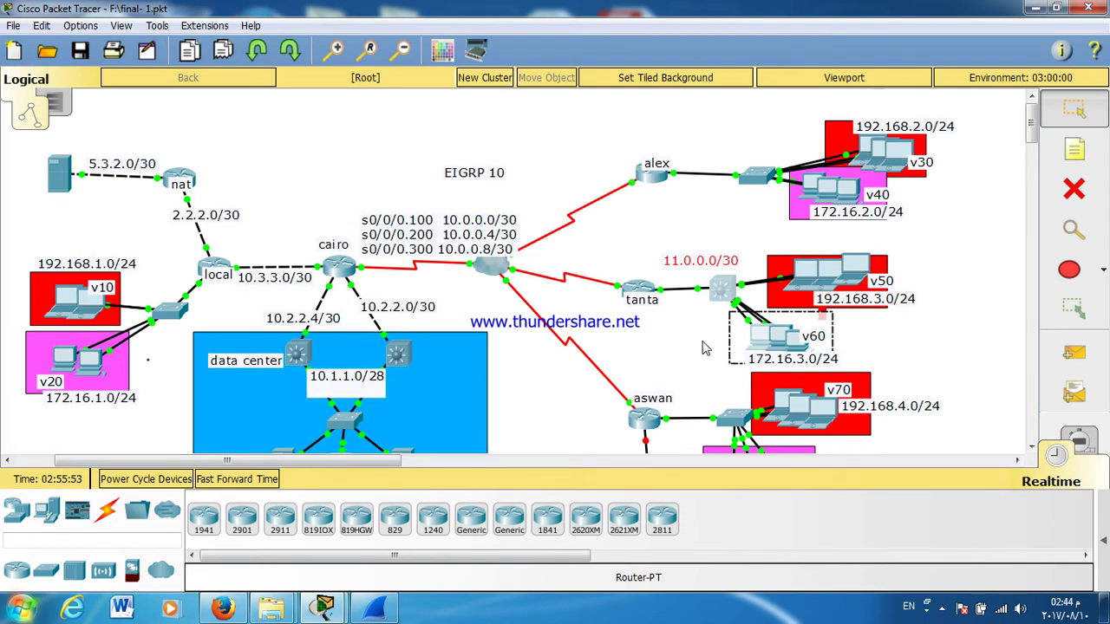
left_click(718, 290)
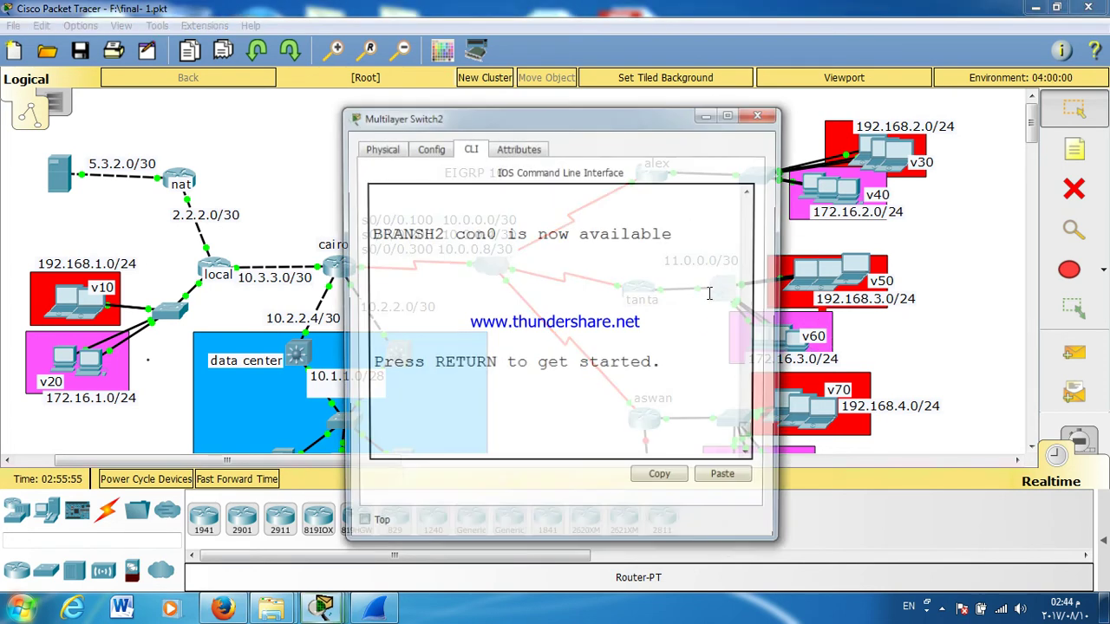
Step: Log in to BRANSH2, enable privileged mode, and enter global configuration mode
key("Return")
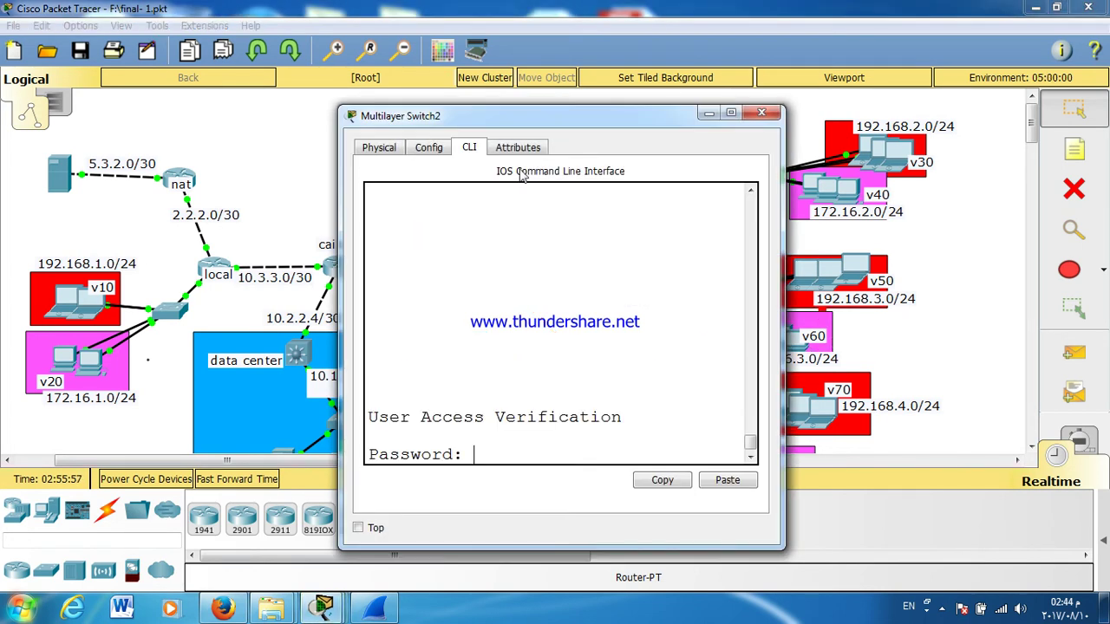
key("Return")
type("EN")
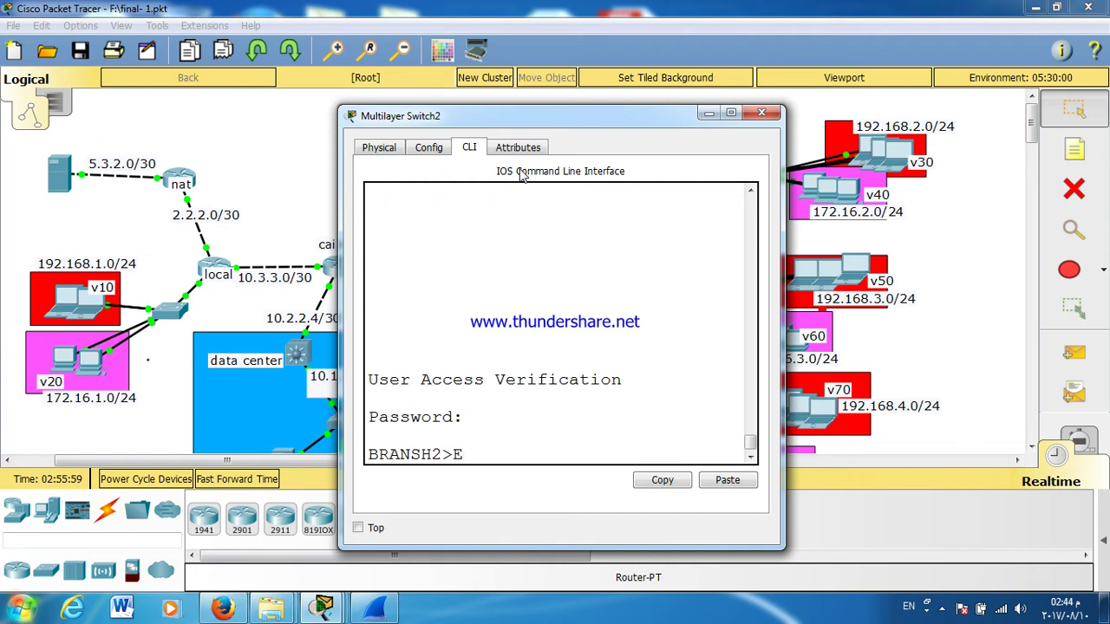
key("Return")
key("Return")
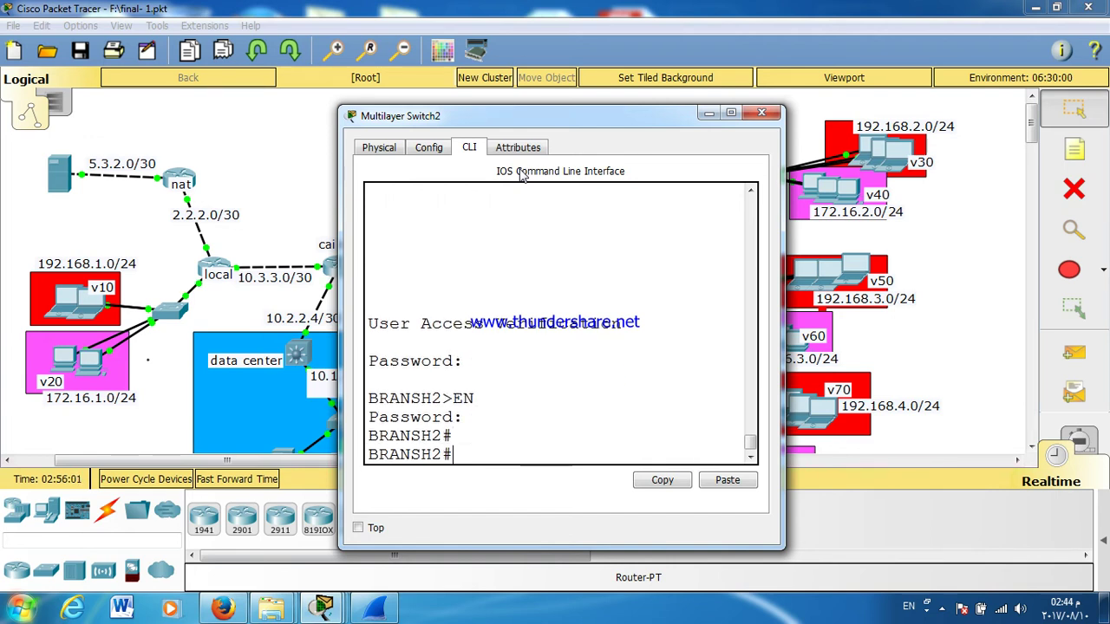
key("Return")
type("CONF T")
key("Return")
key("Return")
key("Return")
Step: Start EIGRP 10 on BRANSH2 and advertise network 172.16.3.0
type("RO")
key("Tab")
type("E")
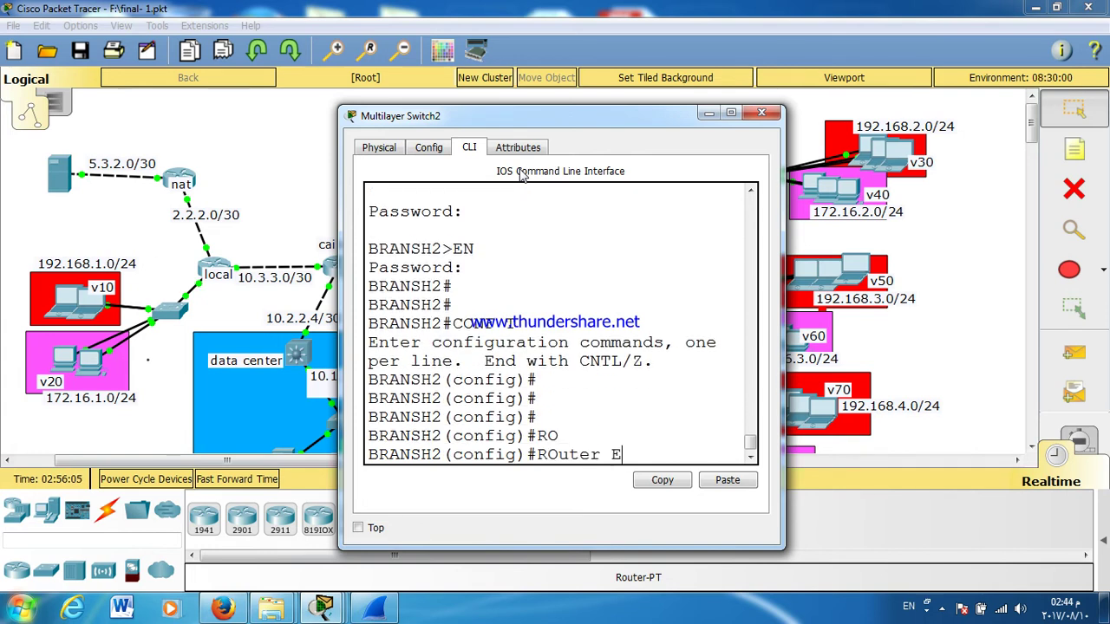
type("I")
key("Tab")
type("10")
key("Return")
key("Return")
key("Return")
key("Return")
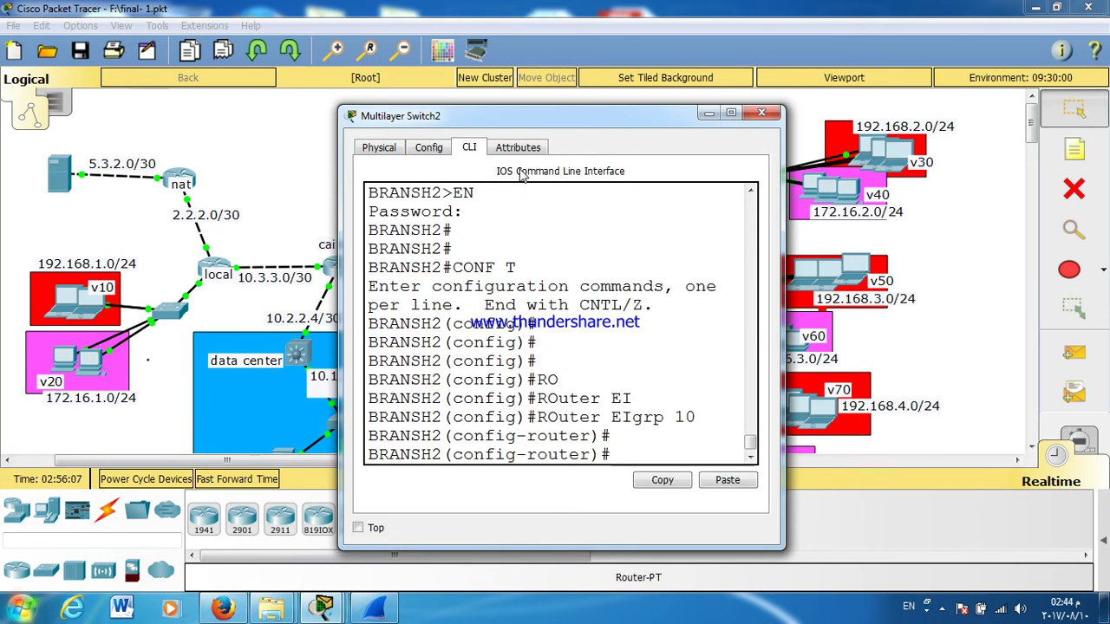
type("NET")
key("Tab")
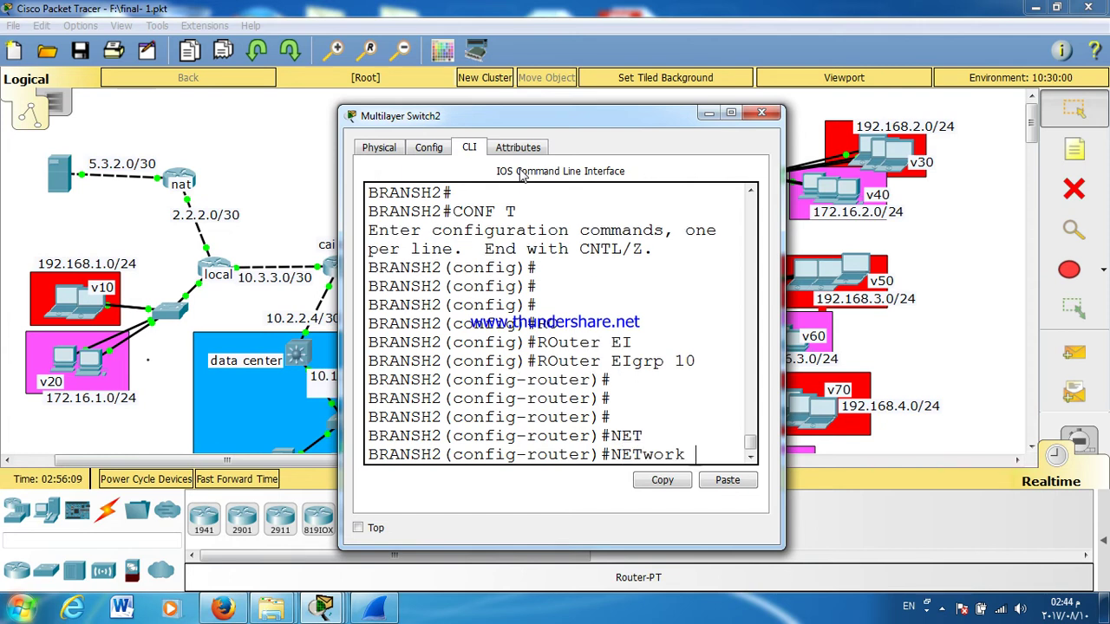
type("172.16.")
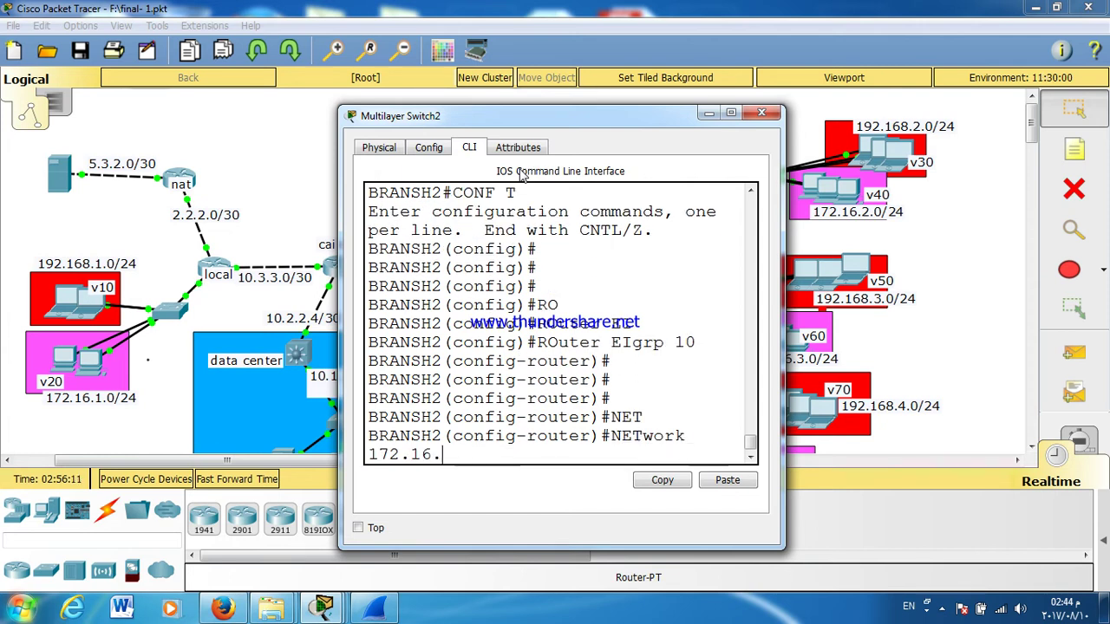
type("3.0")
key("Return")
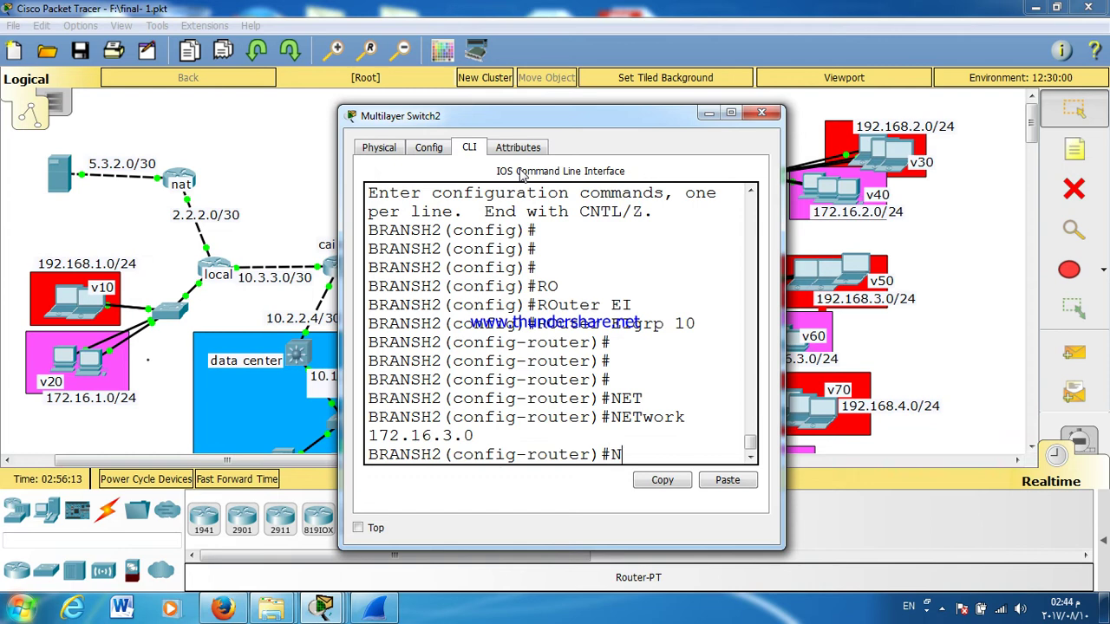
Step: Add networks 192.168.3.0 and 11.0.0.0 to EIGRP 10
key("Tab")
type("17")
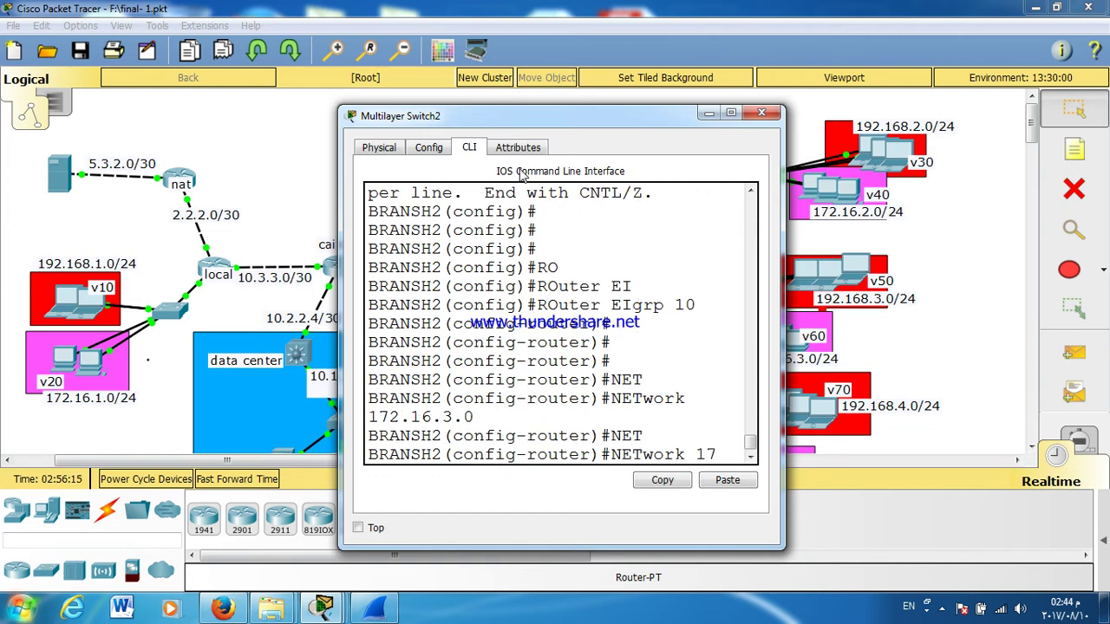
key("BackSpace")
type("92.1")
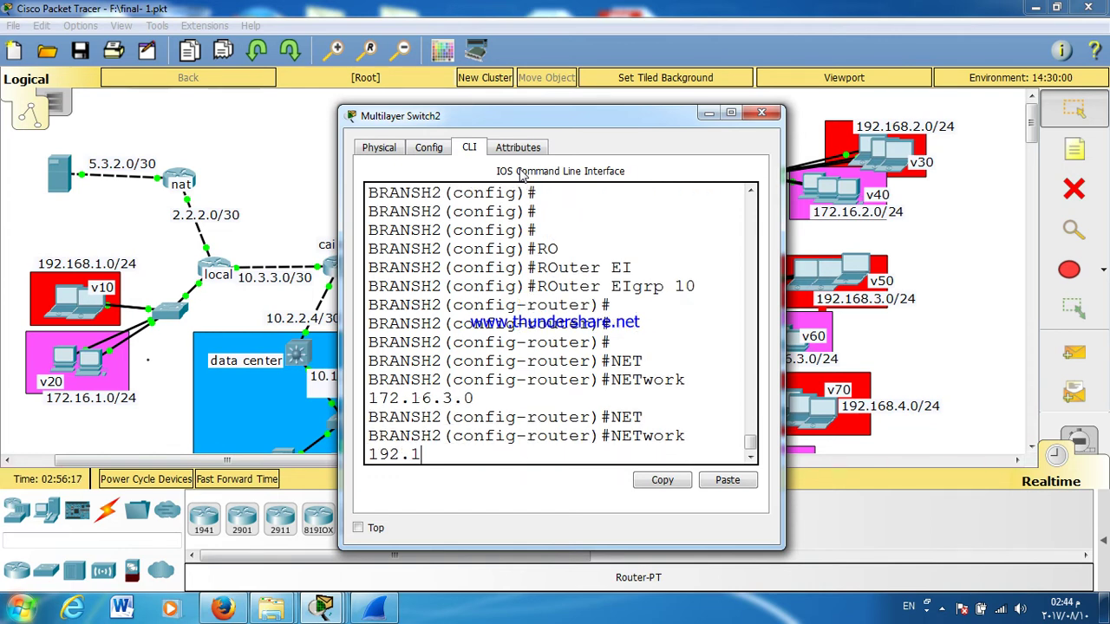
type("68.3.0")
key("Return")
type("NET")
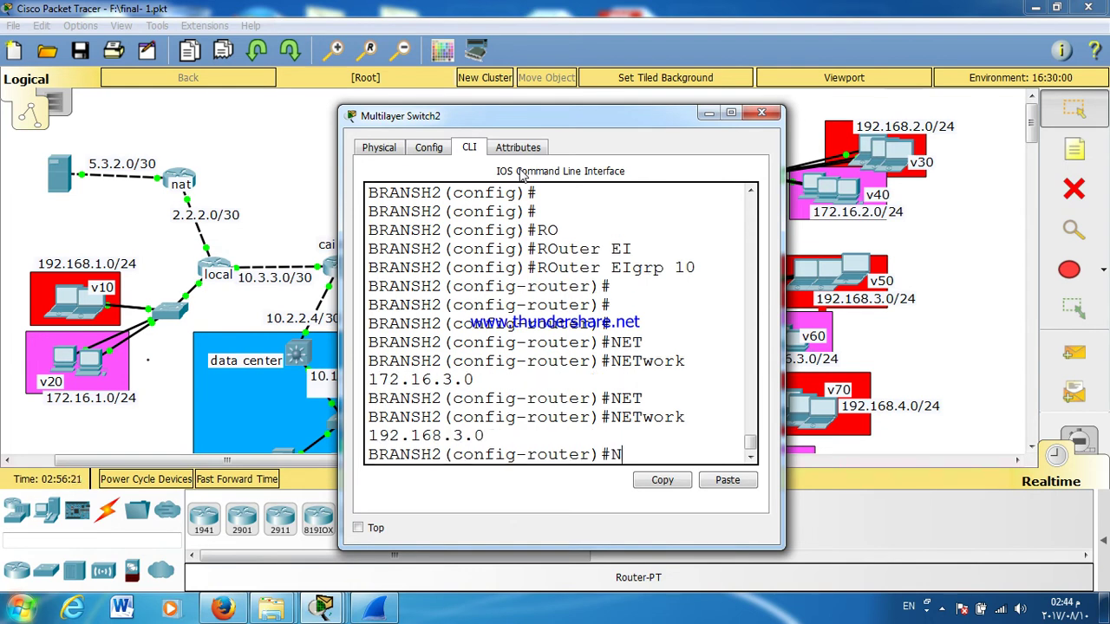
key("Tab")
mouse_move(522, 118)
left_mouse_down()
mouse_move(544, 324)
mouse_move(524, 109)
left_mouse_up()
type("11.0.0.0")
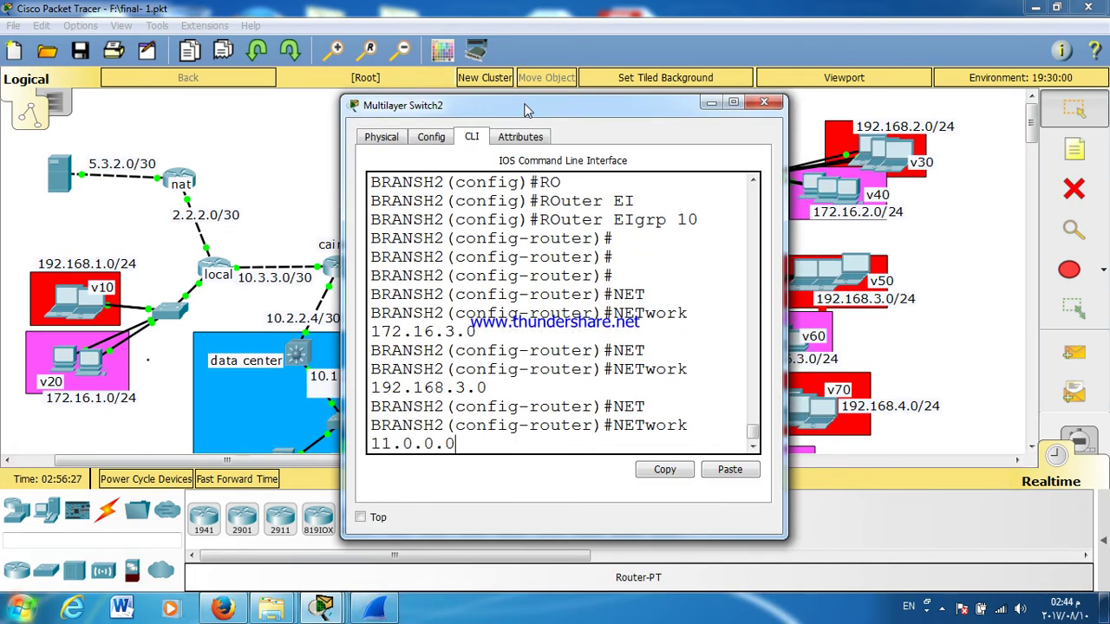
key("Return")
Step: Save BRANSH2's configuration with WR and close its window
type("N")
key("BackSpace")
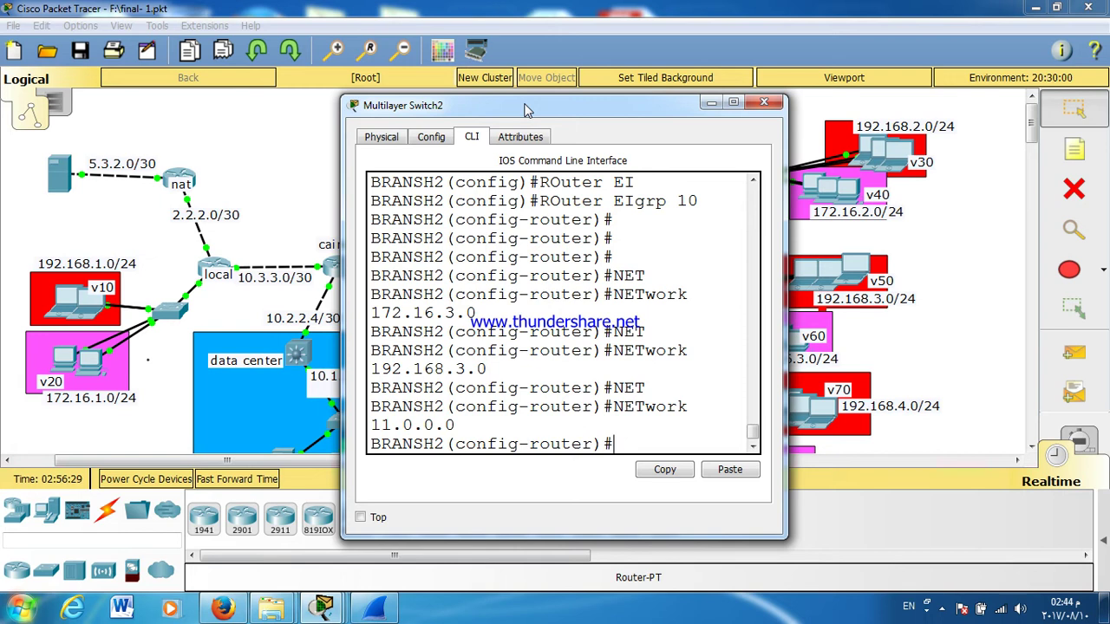
key("ctrl+z")
type("WR")
key("Return")
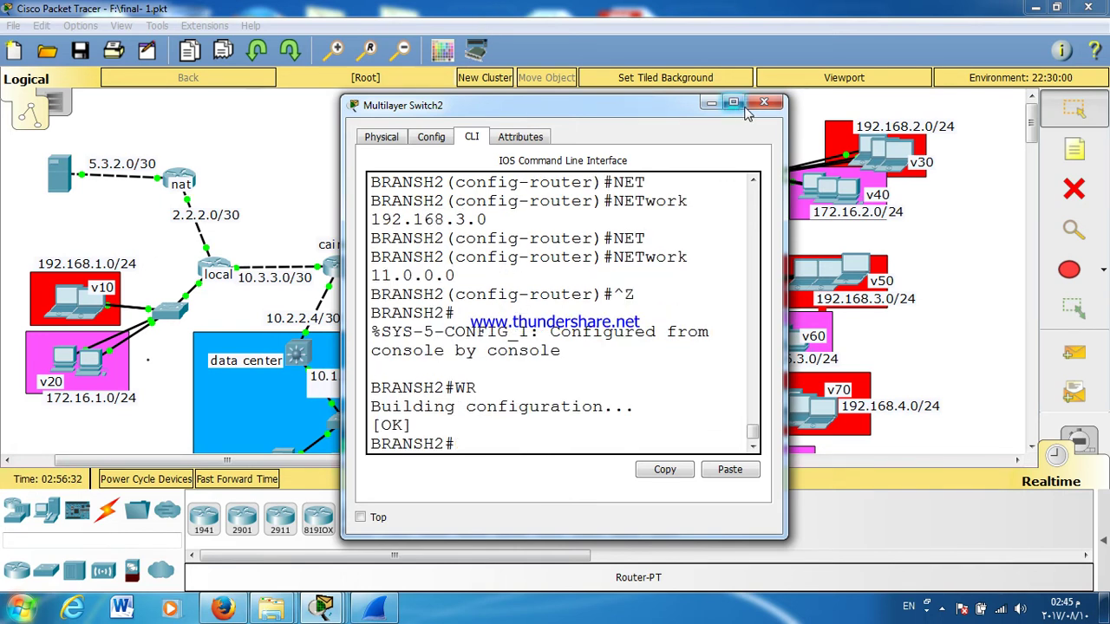
left_click(762, 103)
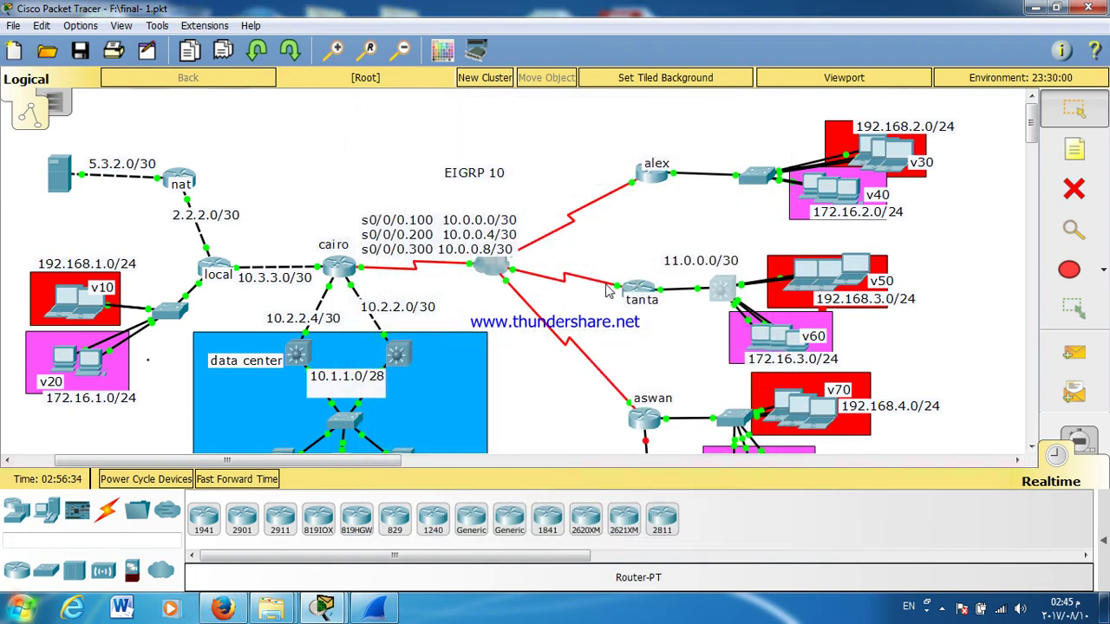
Step: Open the tanta router's console, log in, and enter global configuration mode
left_click(637, 288)
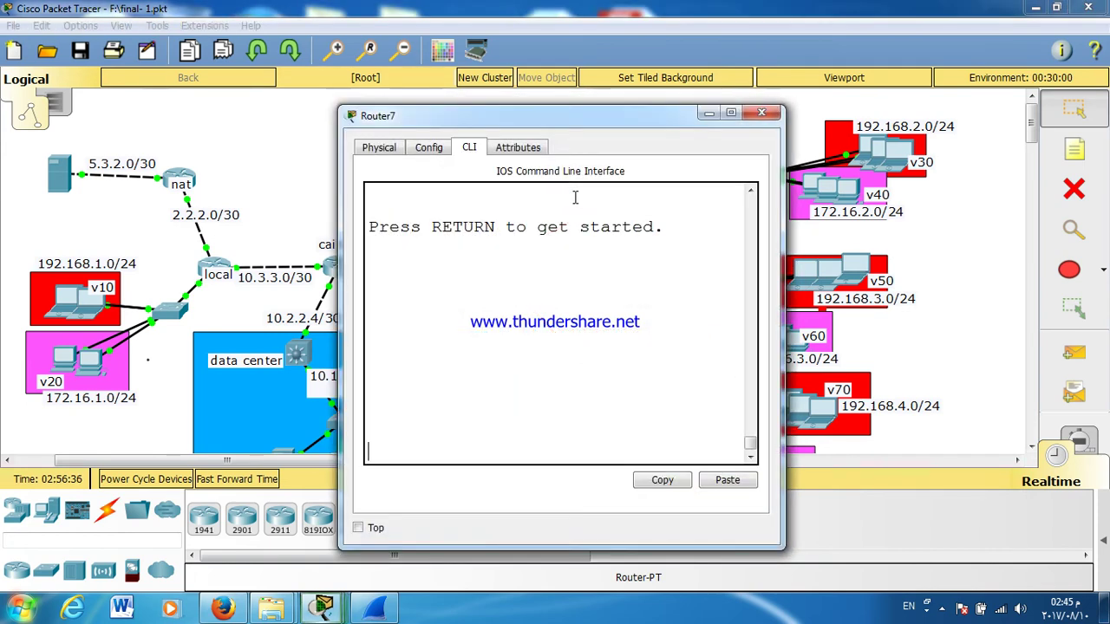
key("Return")
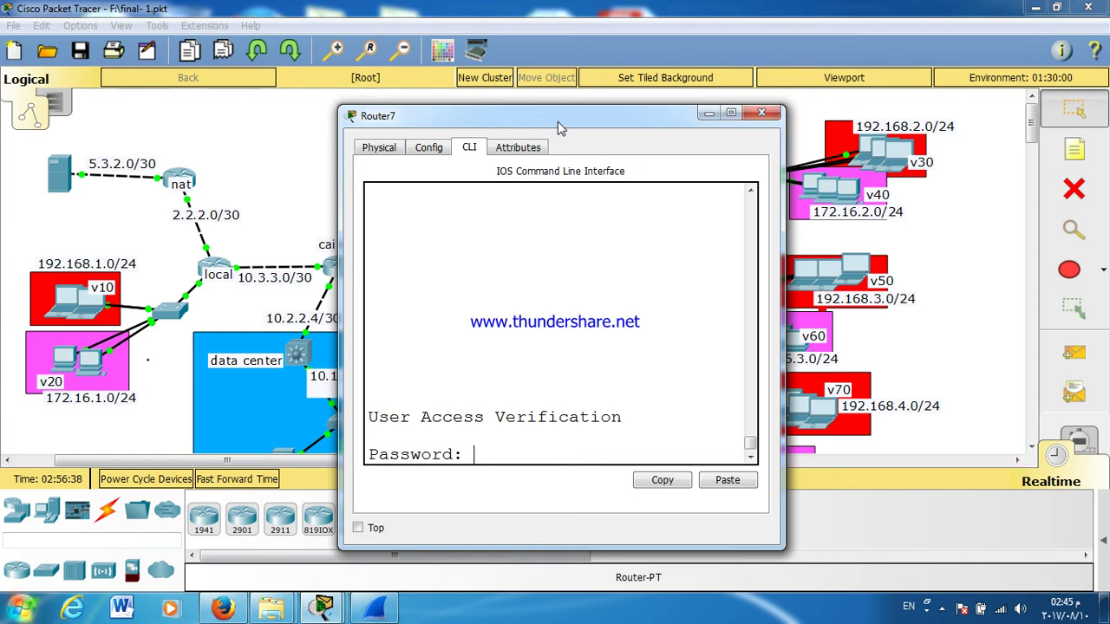
key("Return")
type("EN")
key("Return")
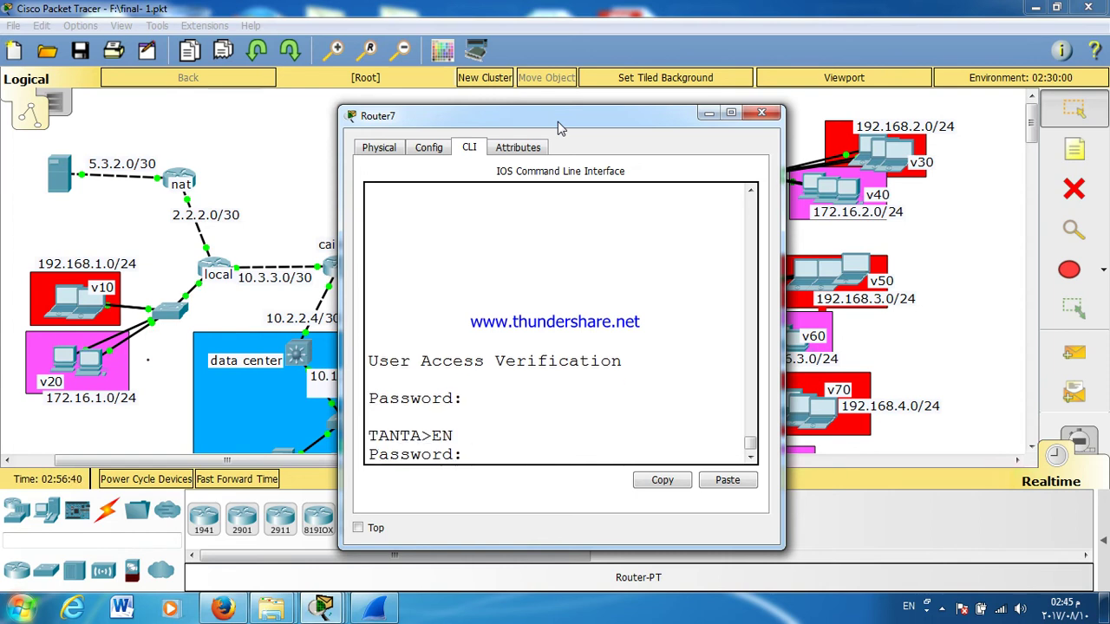
key("Return")
type("CO")
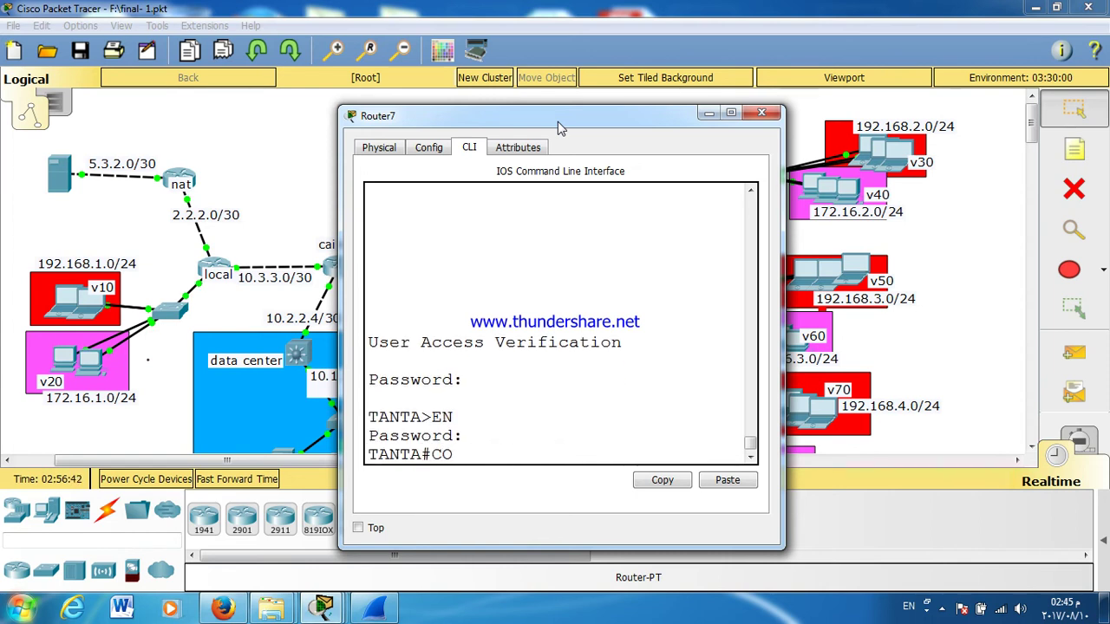
type("NF T")
key("Return")
key("Return")
Step: Start EIGRP 10 on tanta and advertise network 11.0.0.0
type("RO")
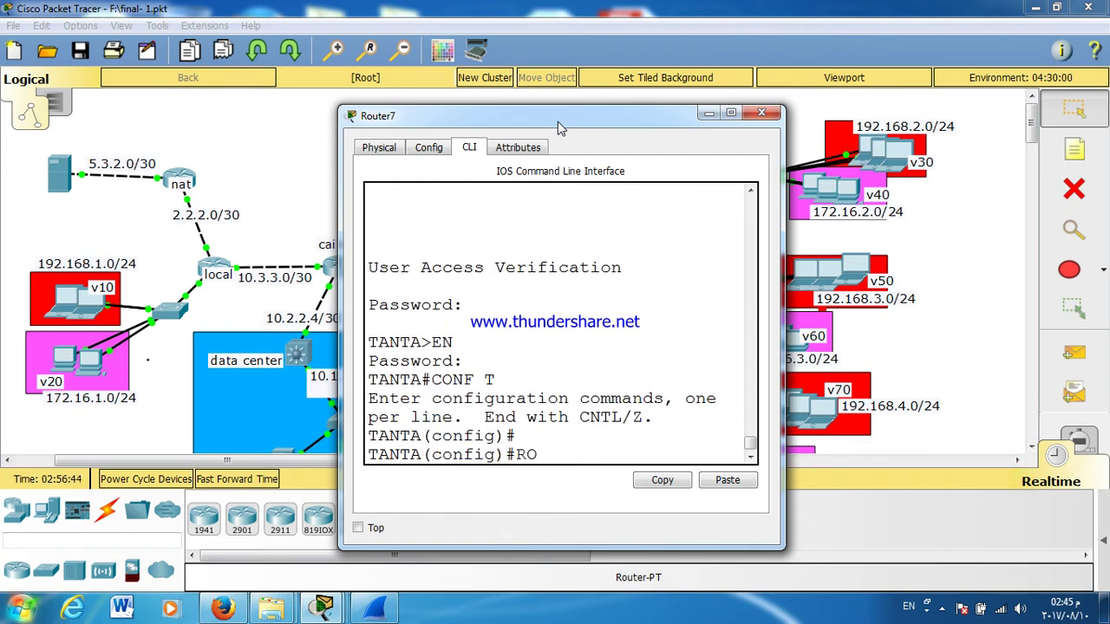
key("Tab")
type("EI")
key("Tab")
type("10")
key("Return")
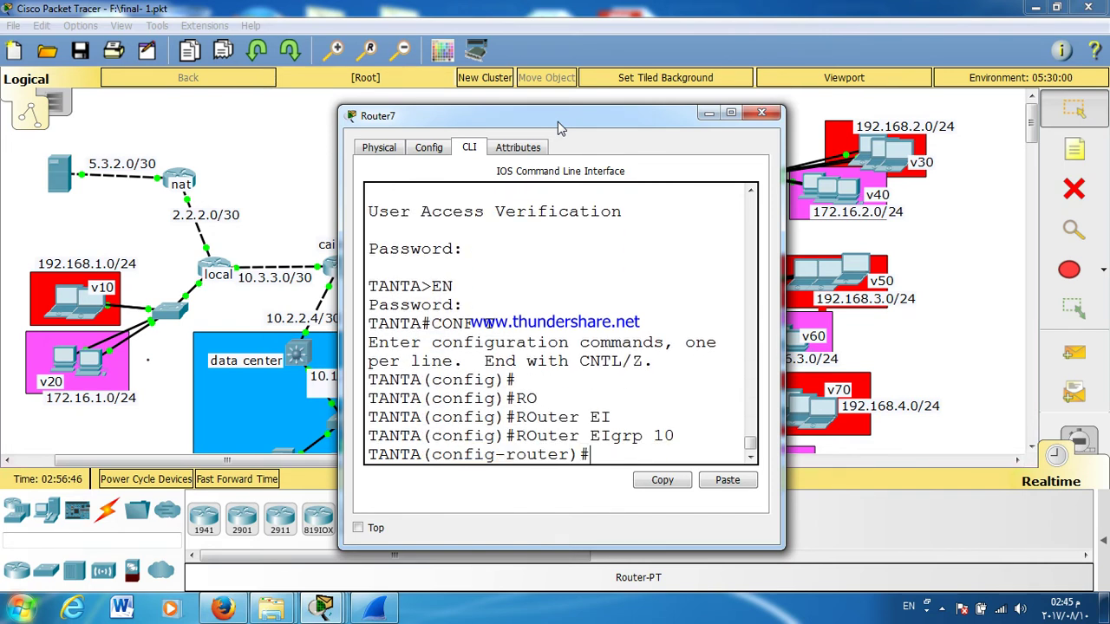
type("NET")
key("Tab")
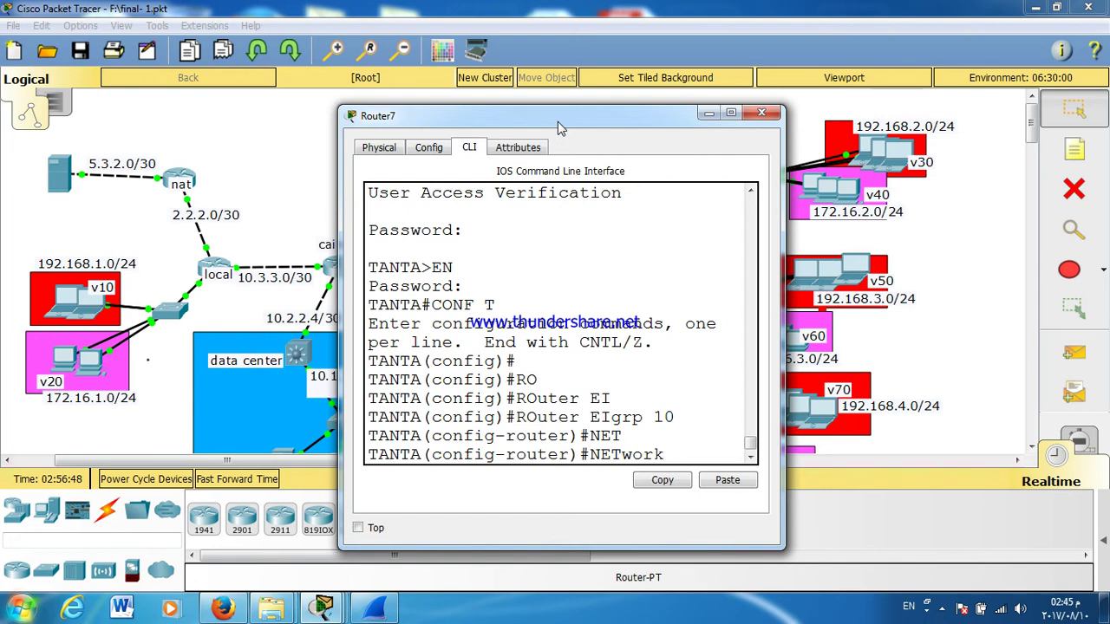
type("11.0.0.0")
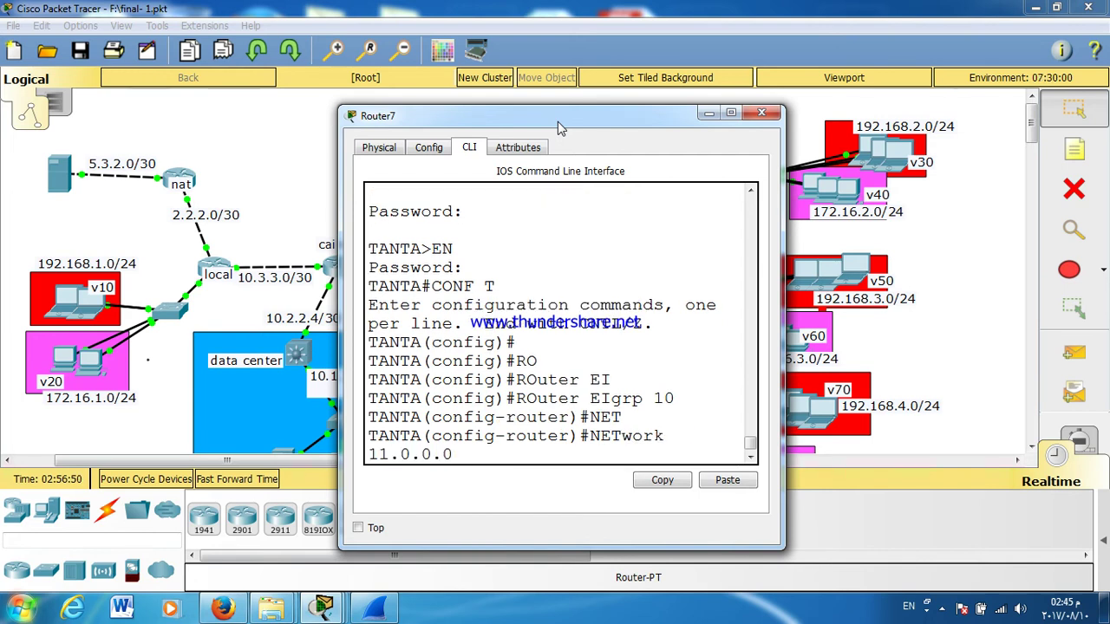
key("Return")
Step: Add network 10.0.0.4 to tanta's EIGRP 10
type("NET")
key("Tab")
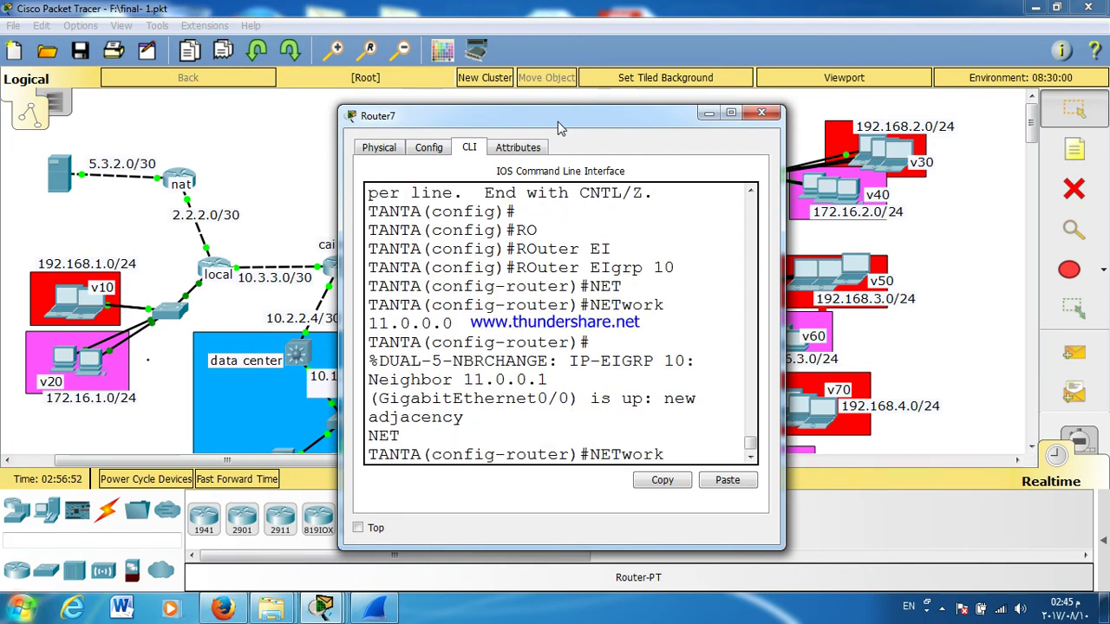
type("10.0.0.")
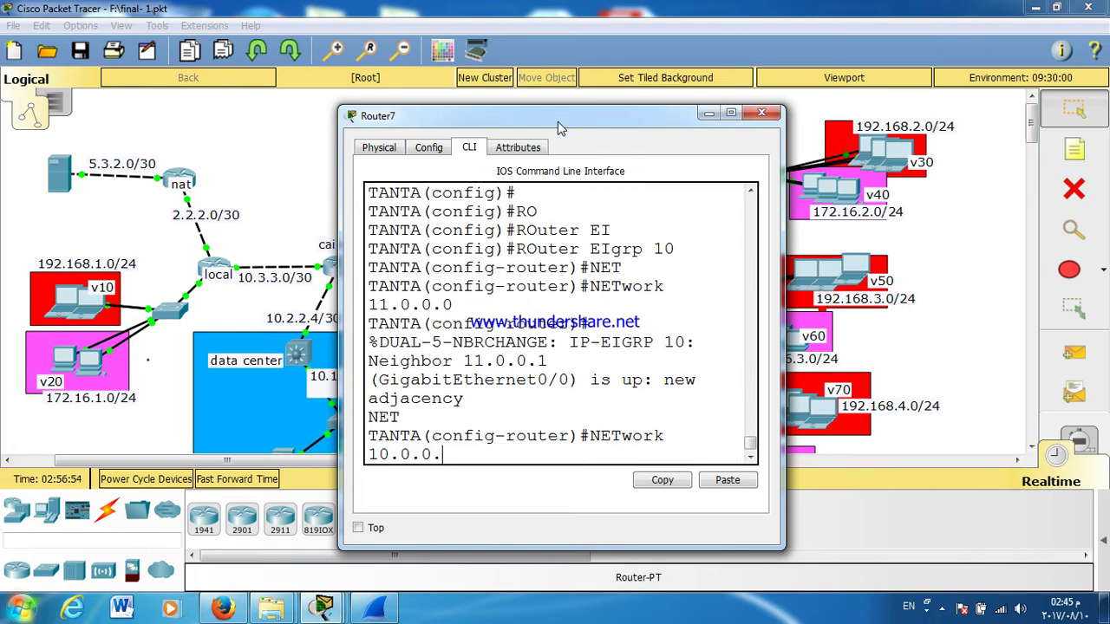
type("4")
key("Return")
Step: Save tanta's configuration with WR and close its window
key("Return")
key("Return")
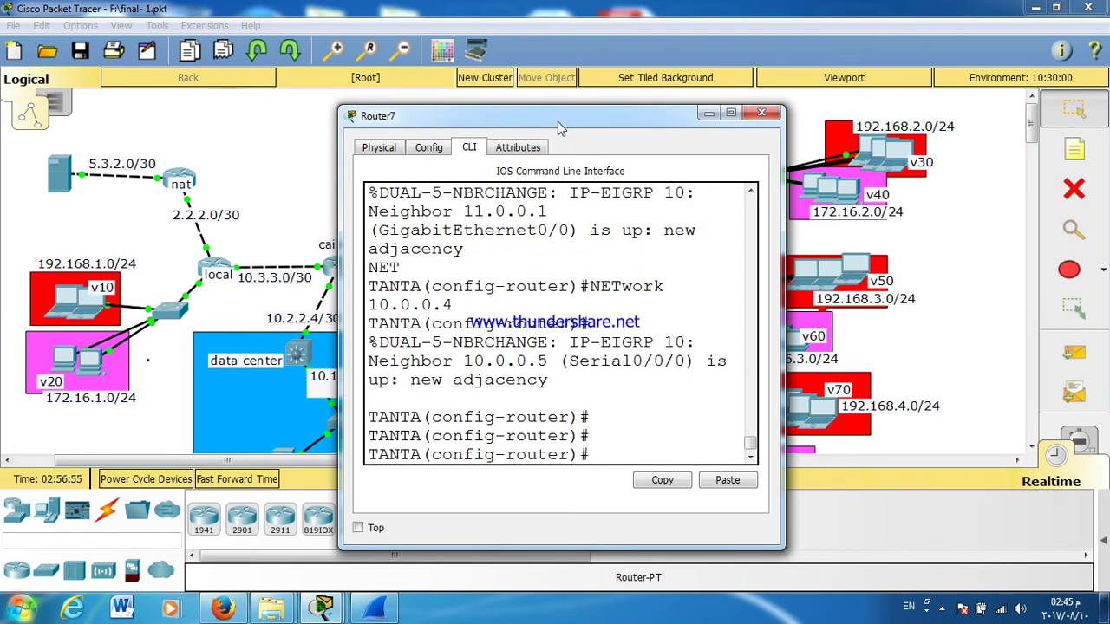
key("ctrl+z")
type("WR")
key("Return")
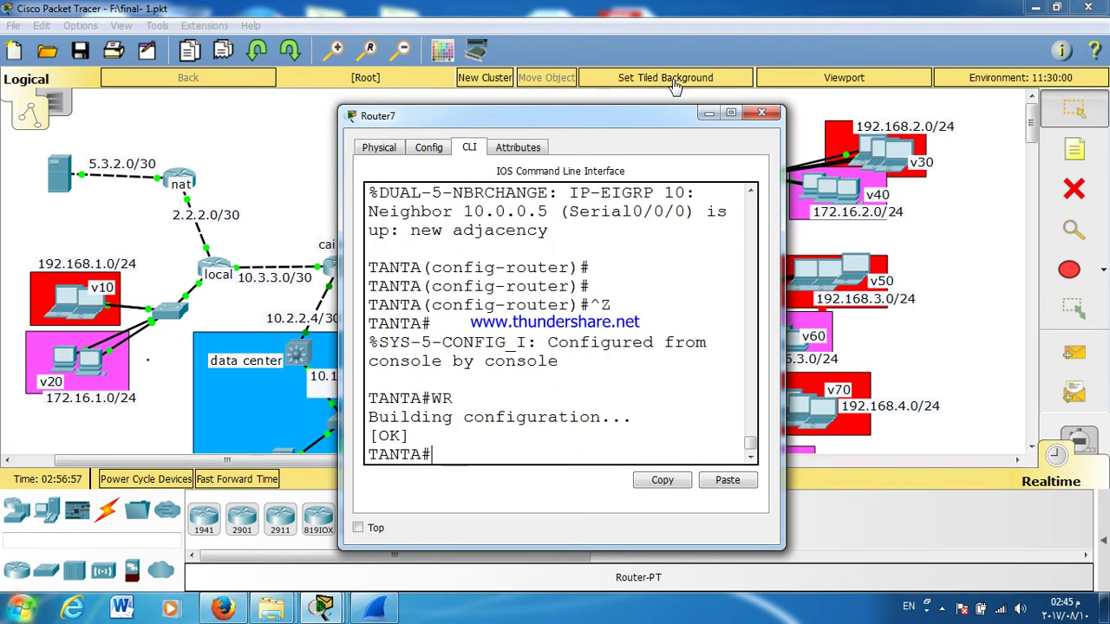
left_click(747, 118)
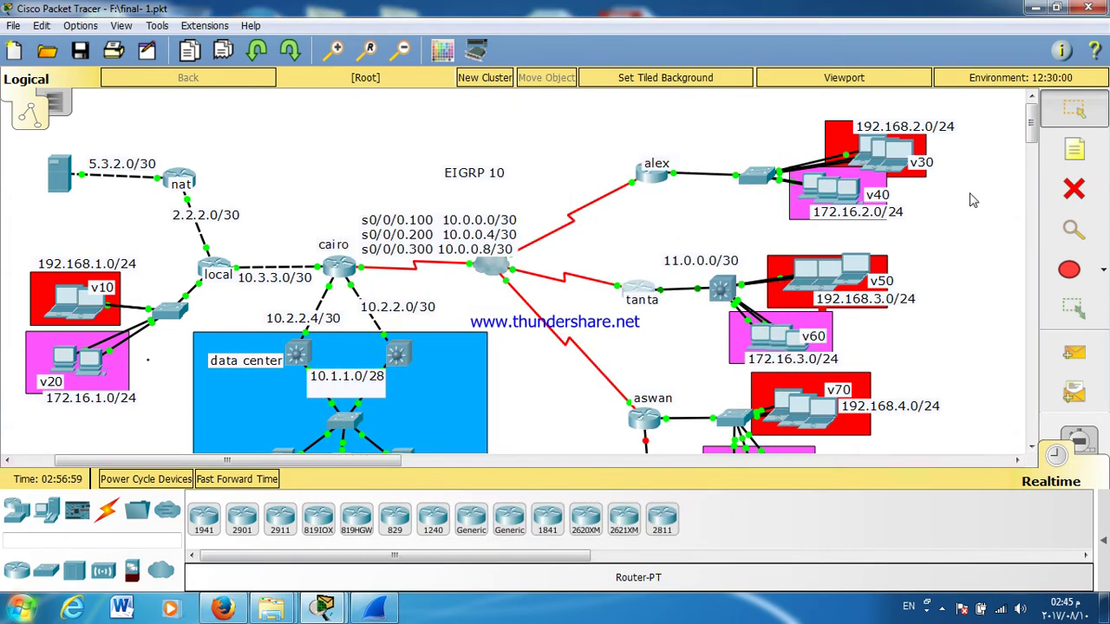
Step: Place a '10.5.5.0/24' note beside the aswan switch, then open aswan's router console
left_click_drag(1034, 141, 1035, 155)
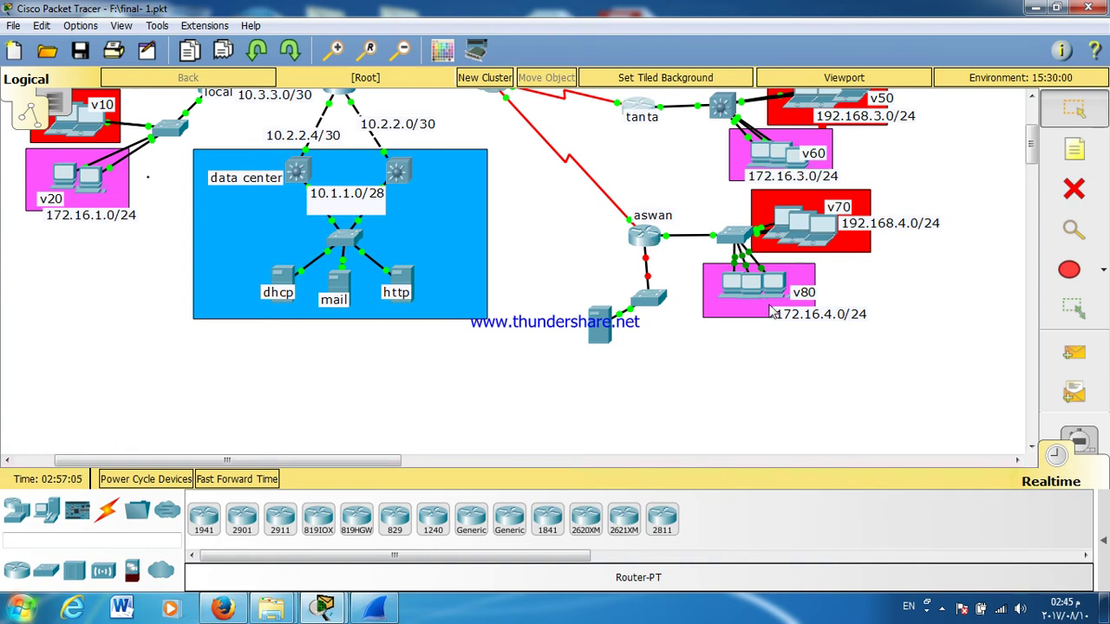
left_click(1074, 150)
left_click(587, 261)
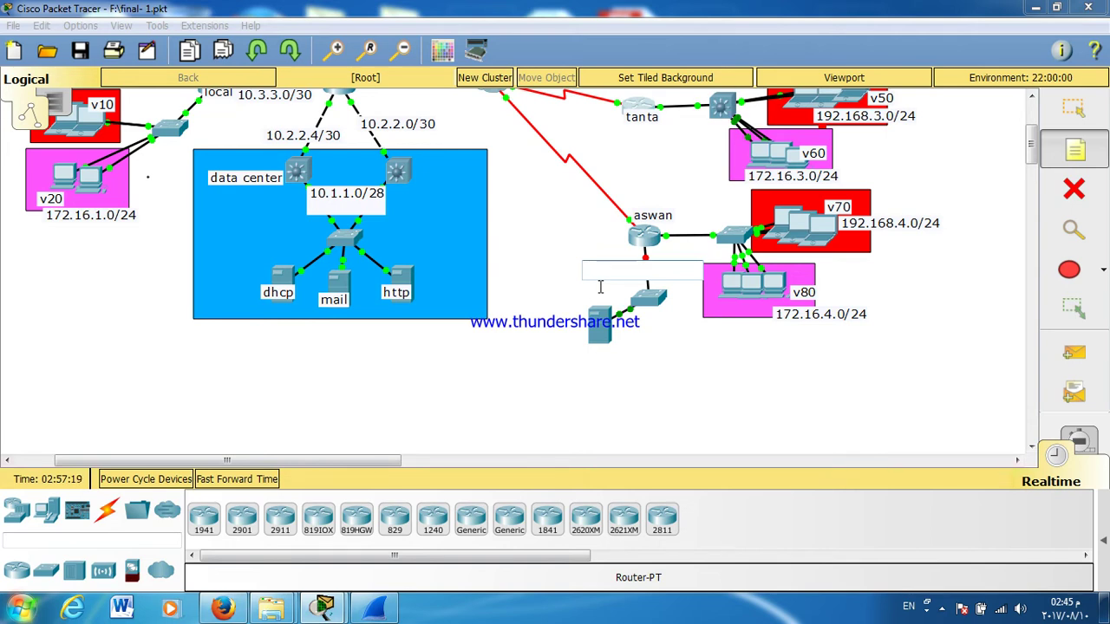
type("10.5")
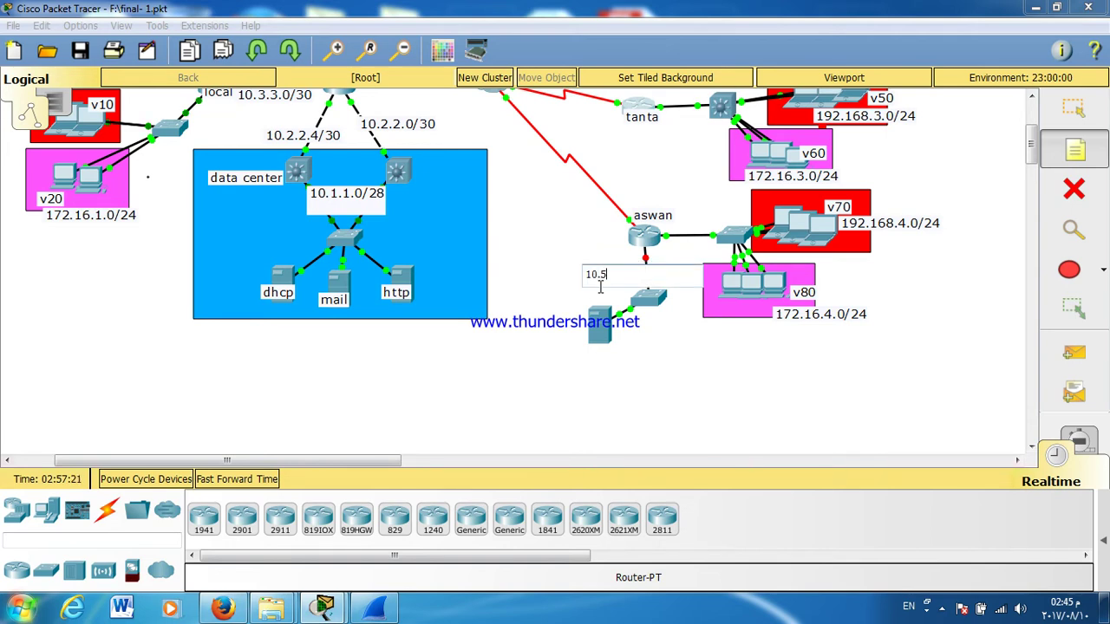
type(".5.0/24")
left_click(543, 206)
left_click(1074, 109)
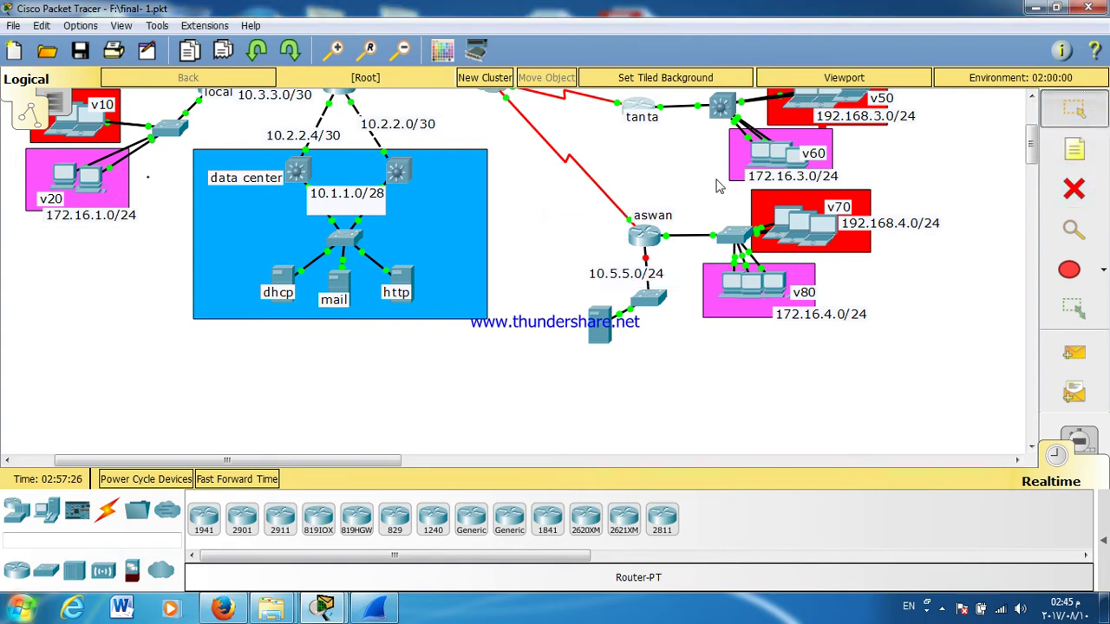
left_click(644, 234)
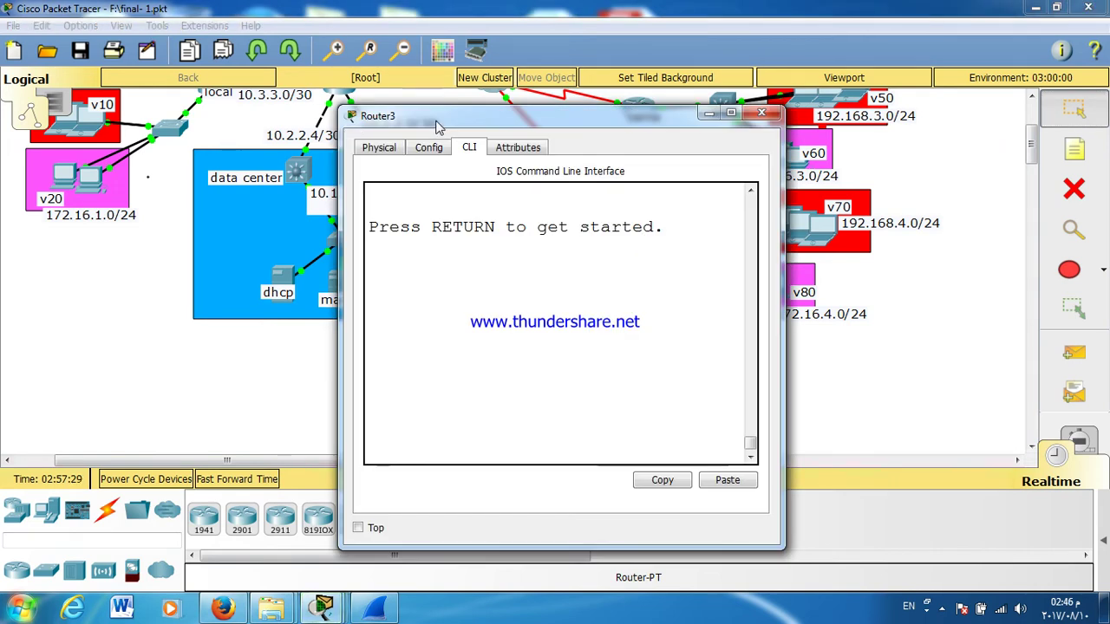
Step: Log in to aswan's console, reach privileged mode, and enter global configuration with 'conf t'
left_click_drag(438, 127, 242, 117)
key("Return")
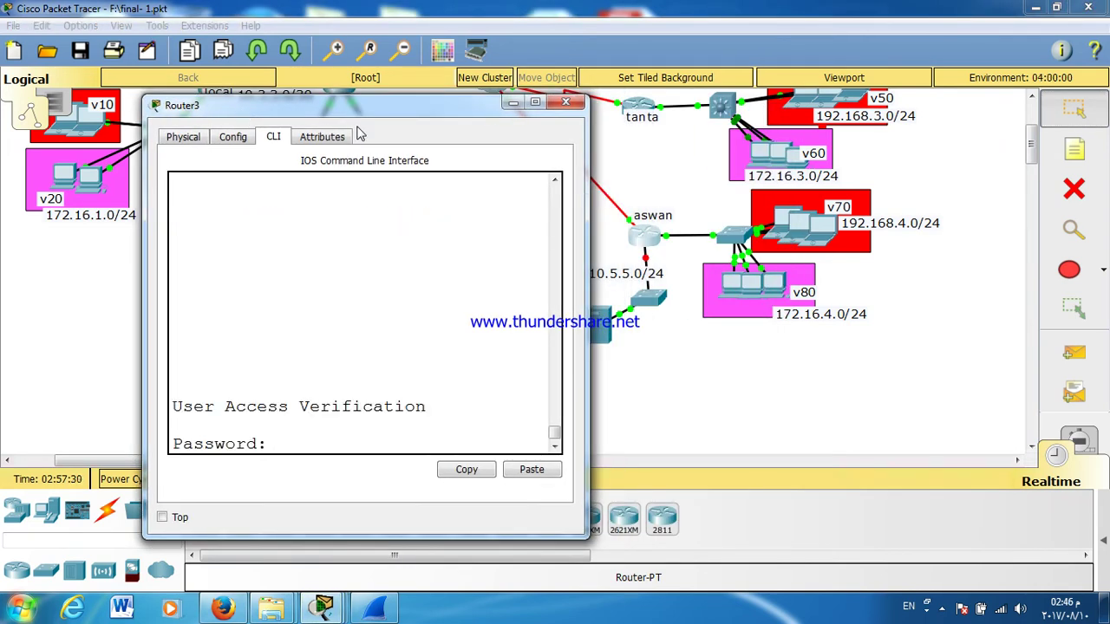
key("Return")
type("EN")
key("Return")
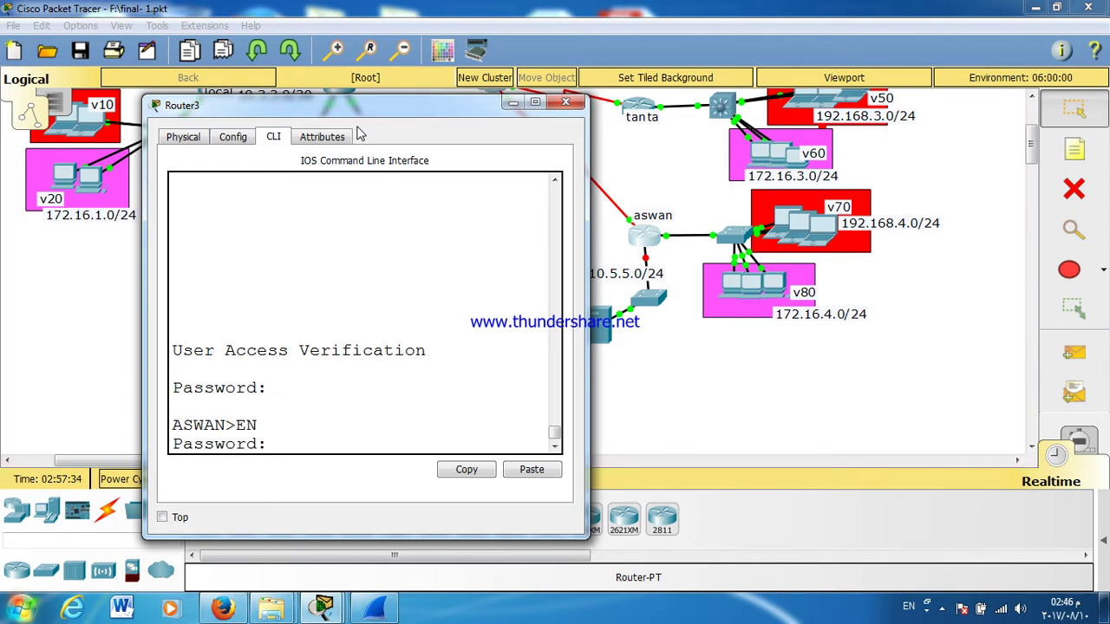
key("Return")
key("Return")
key("Return")
key("Return")
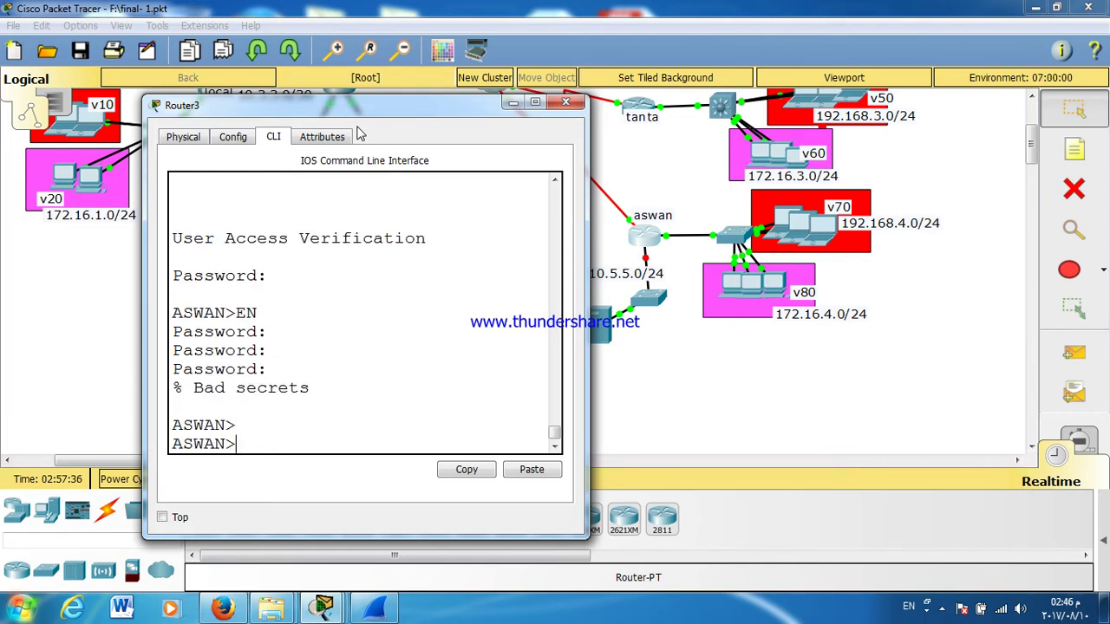
type("EN")
key("Return")
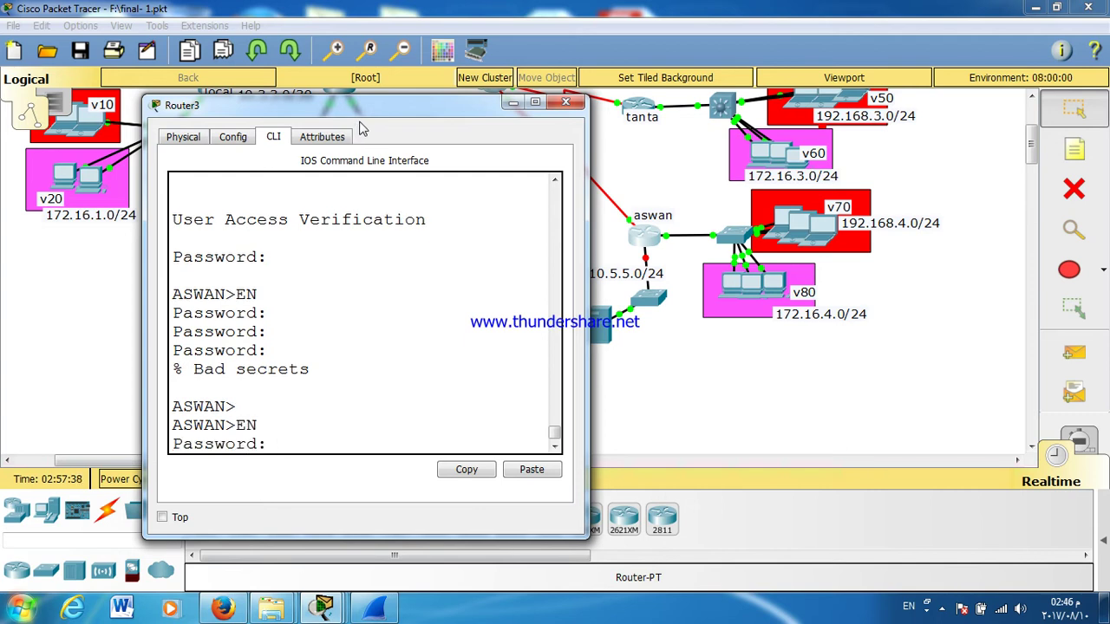
key("Return")
type("CONF T")
key("Return")
key("Return")
key("Return")
key("Return")
Step: Start EIGRP process 10 on aswan and advertise network 172.16.4.0
type("ROuter E")
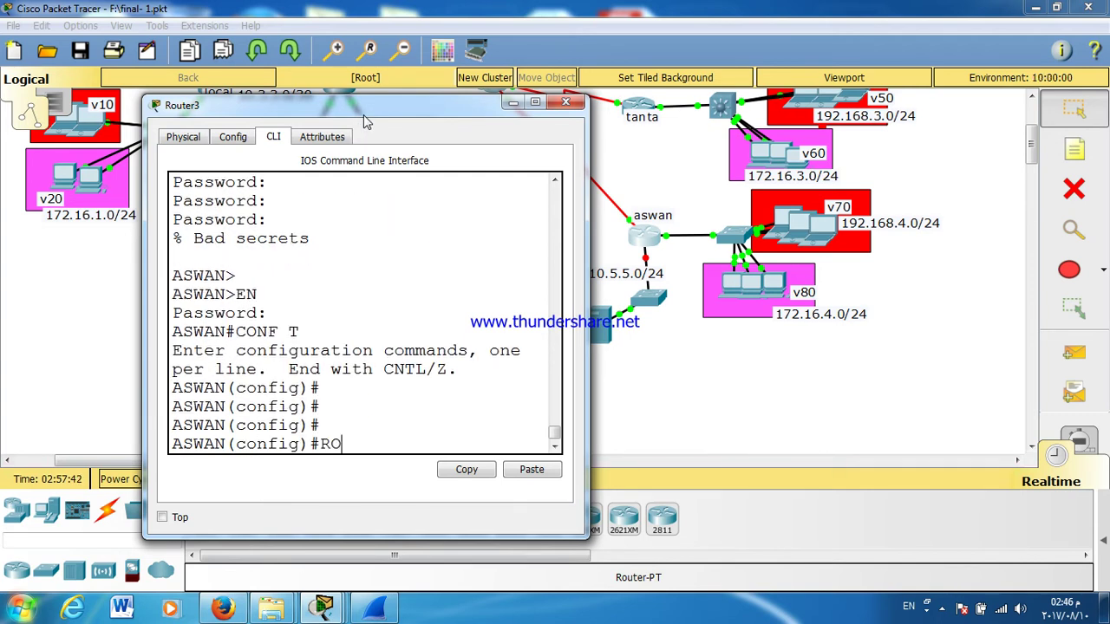
key("Tab")
type("EI")
key("Tab")
type("10")
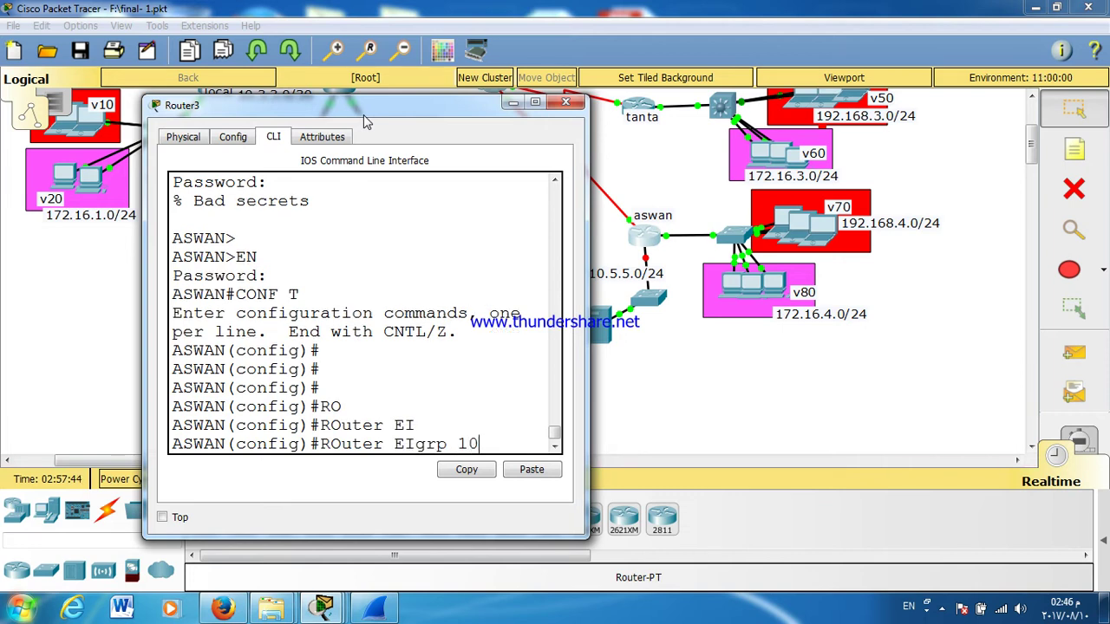
key("Return")
type("NET")
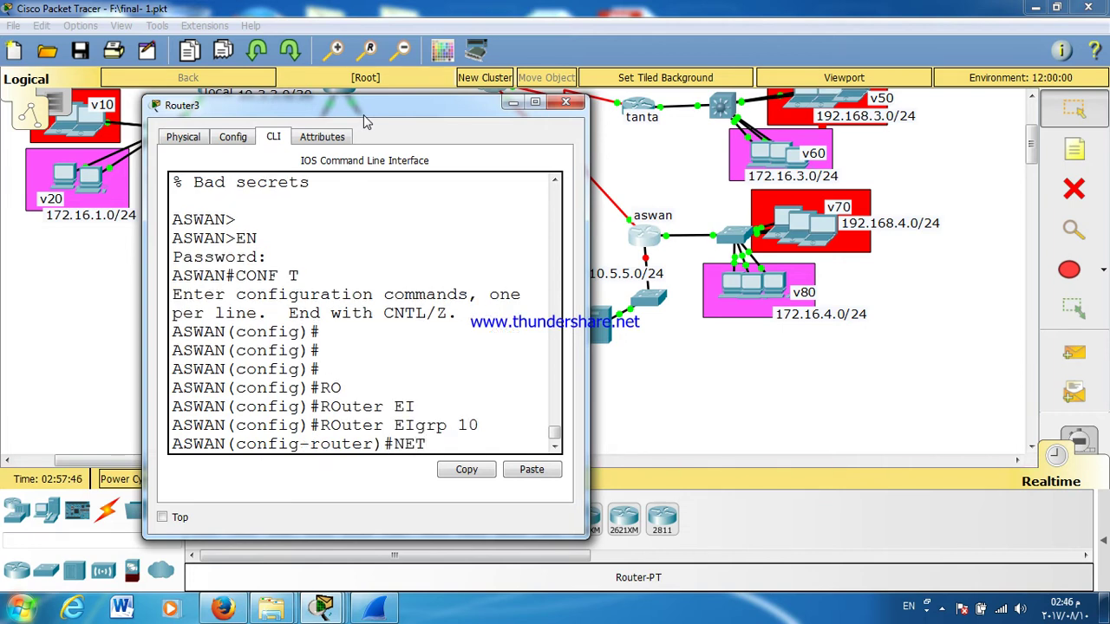
key("BackSpace")
key("Tab")
type("T")
key("Tab")
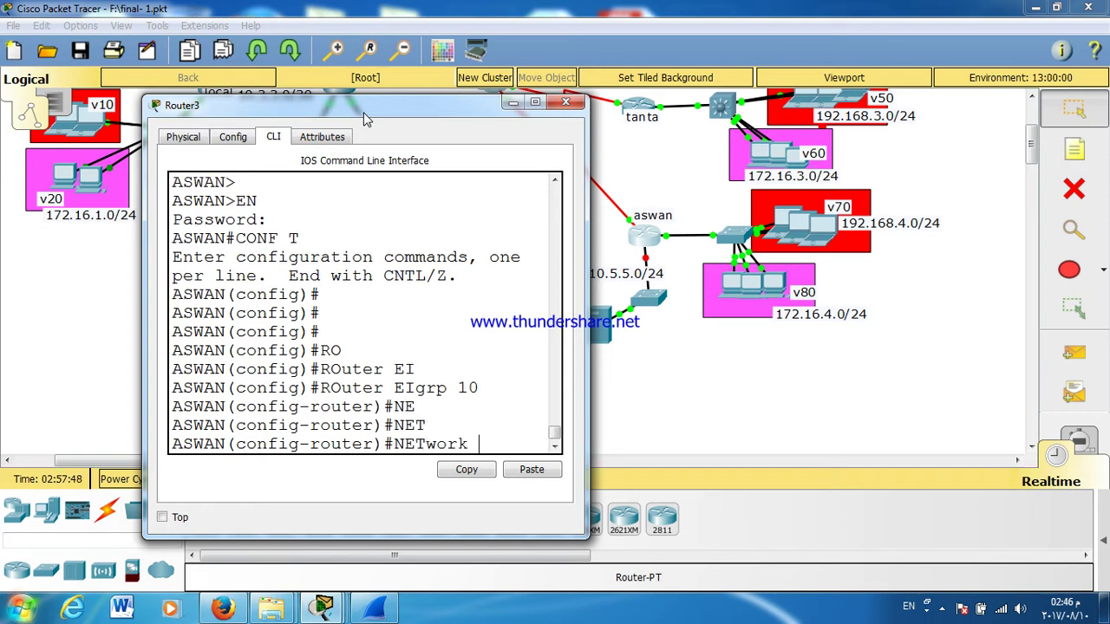
type("172.16.4.0")
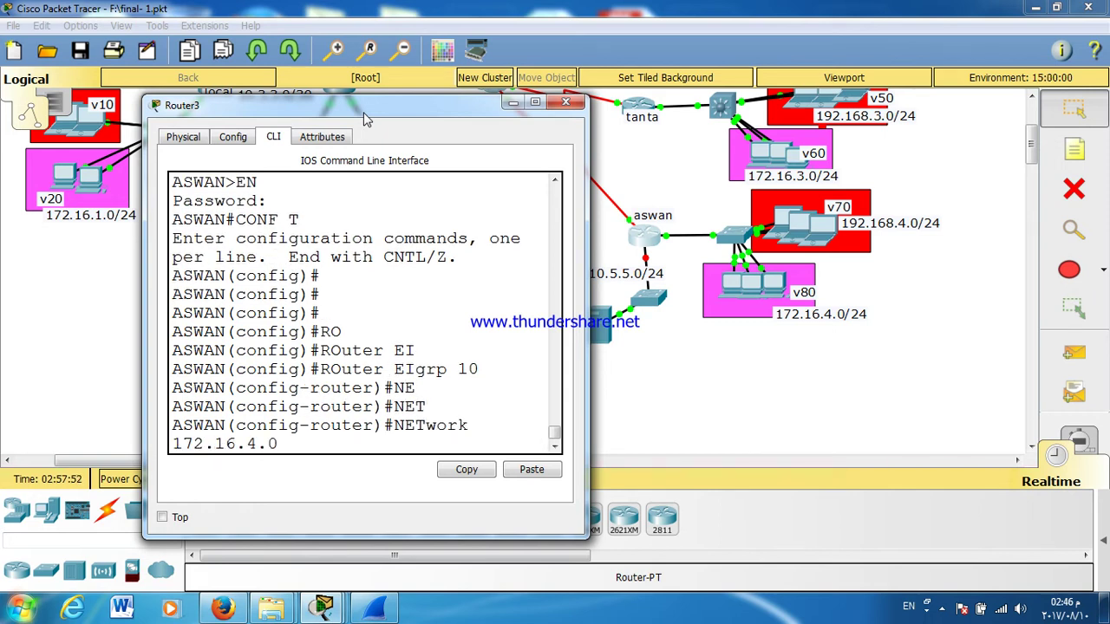
key("Return")
Step: Add EIGRP 10 network statements for 192.168.4.0 and 10.0.0.8
type("NETwork 192.168.4.0")
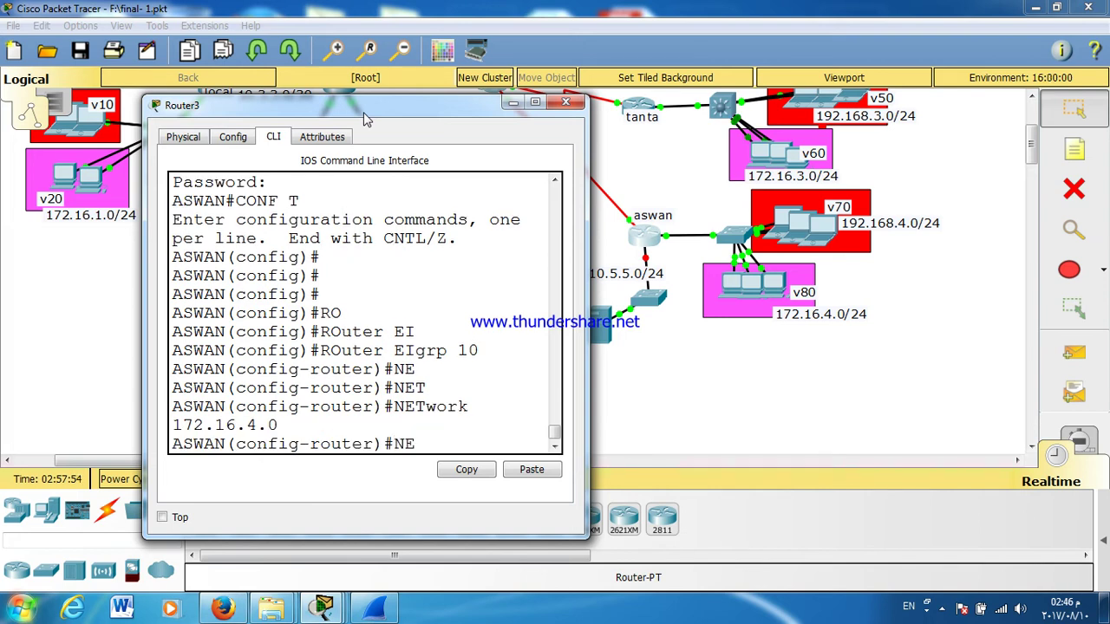
key("Tab")
type("192.168.4.0")
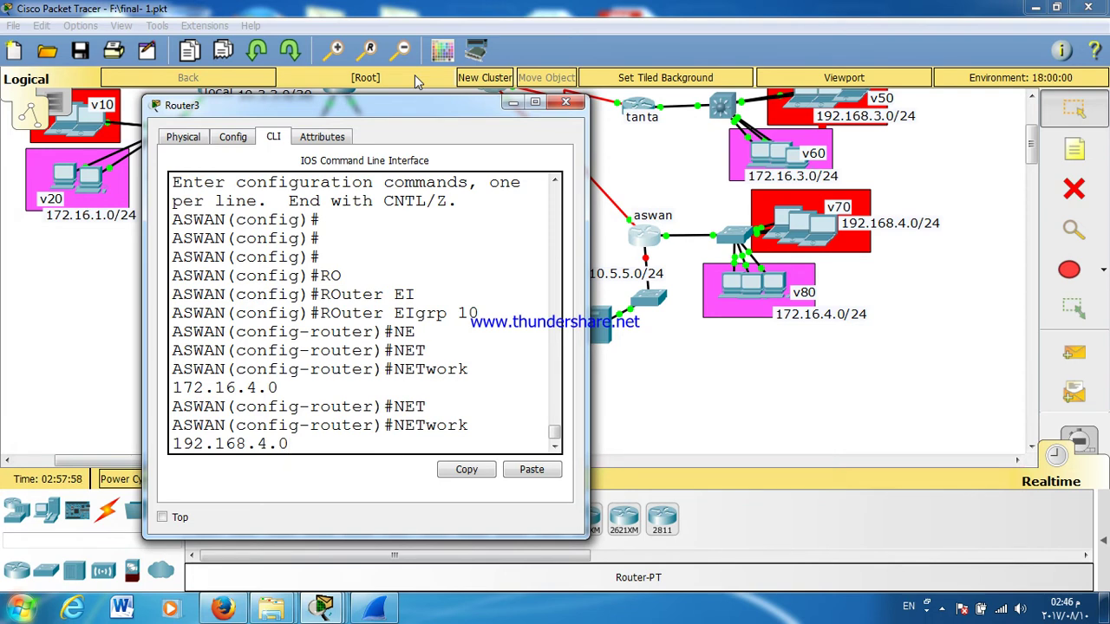
key("Return")
type("NET")
key("Tab")
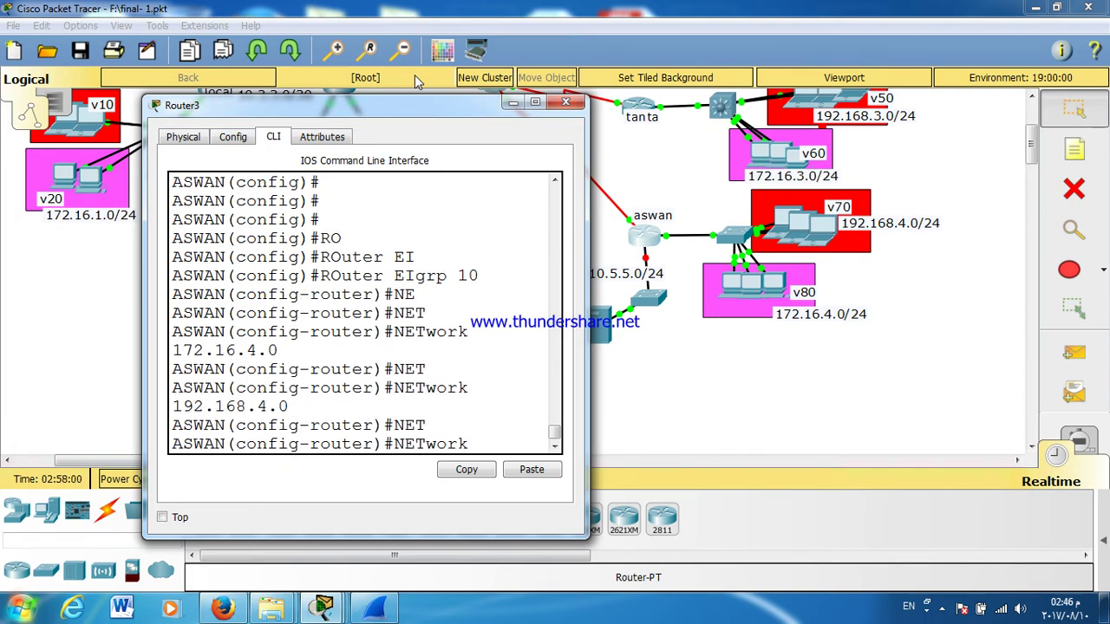
type("10.0.0.")
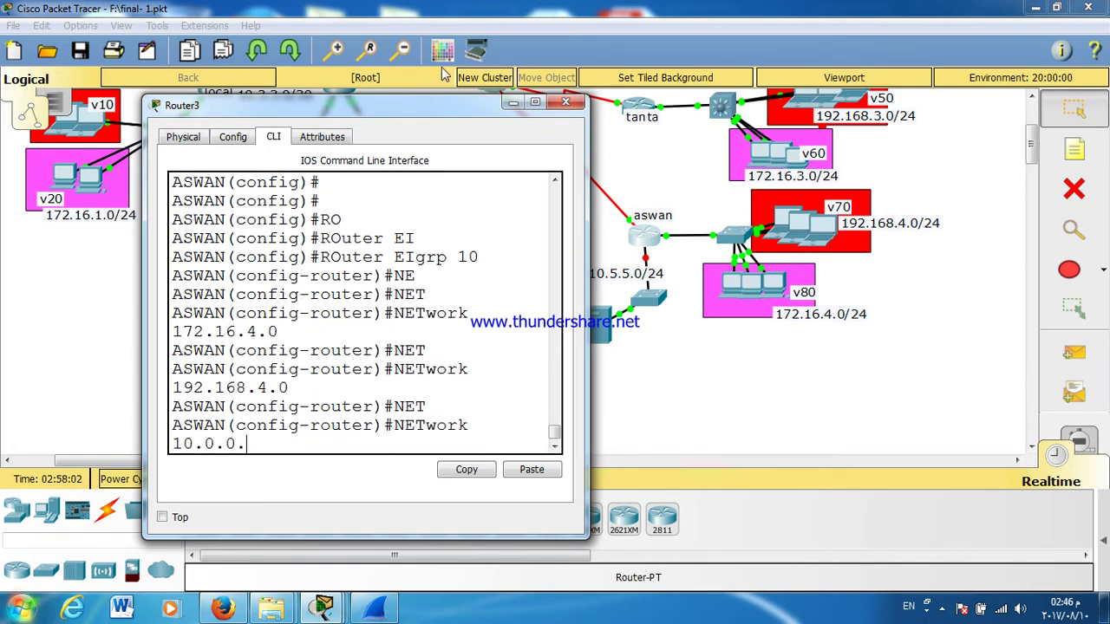
type("8")
key("Return")
key("Return")
key("Return")
key("Return")
key("Return")
key("Return")
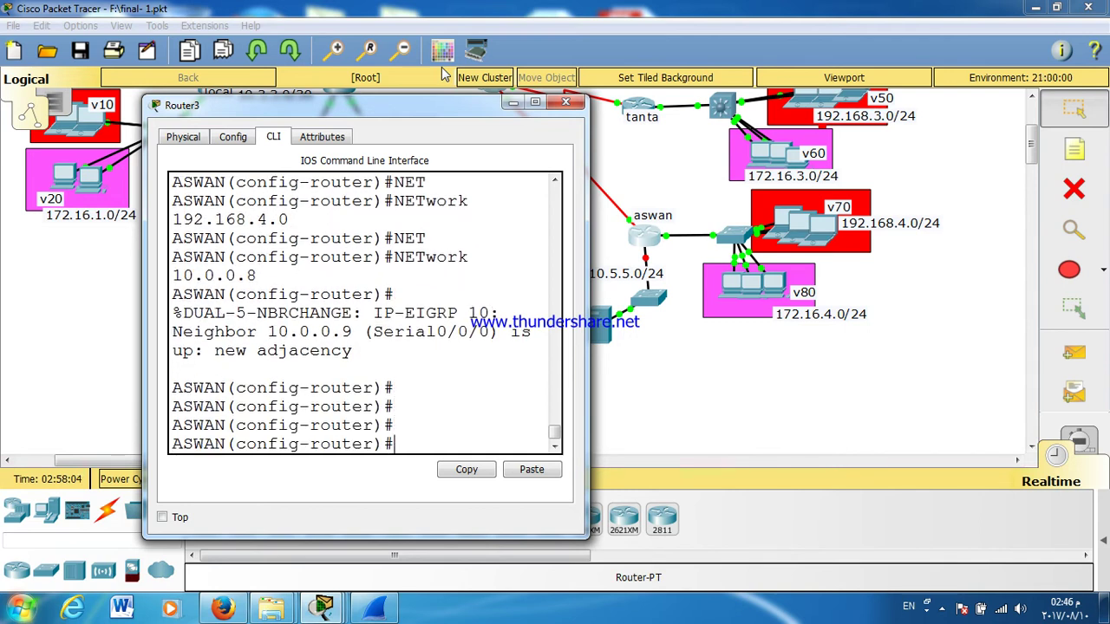
Step: Return to the EIGRP 10 configuration and advertise network 10.5.5.0
key("ctrl+z")
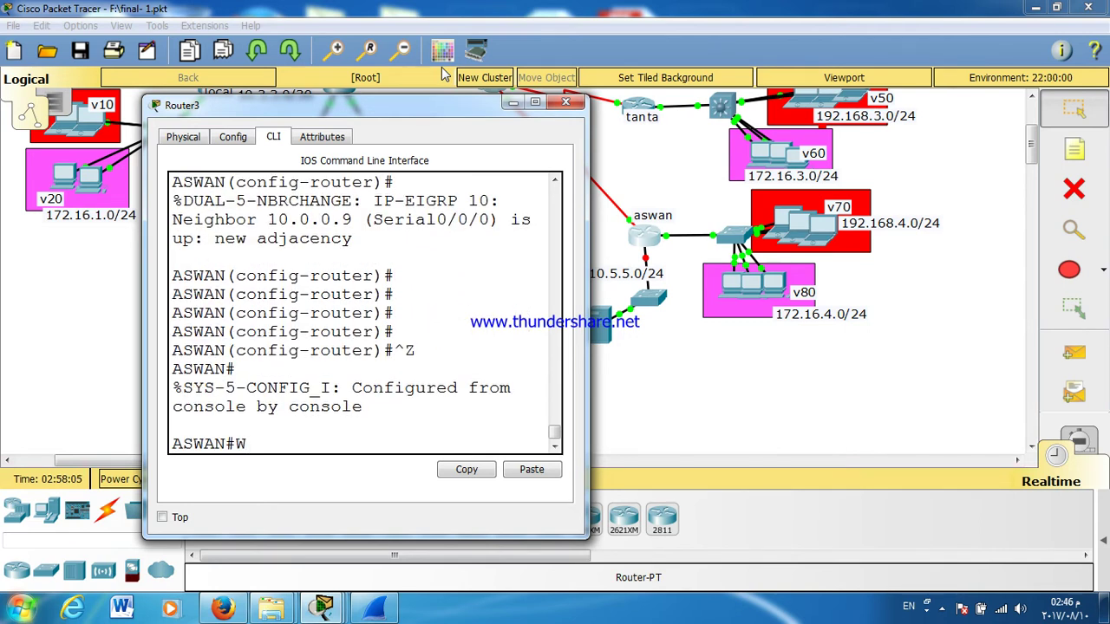
key("BackSpace")
key("Up")
key("Up")
key("Down")
key("Return")
key("Up")
key("Up")
key("Up")
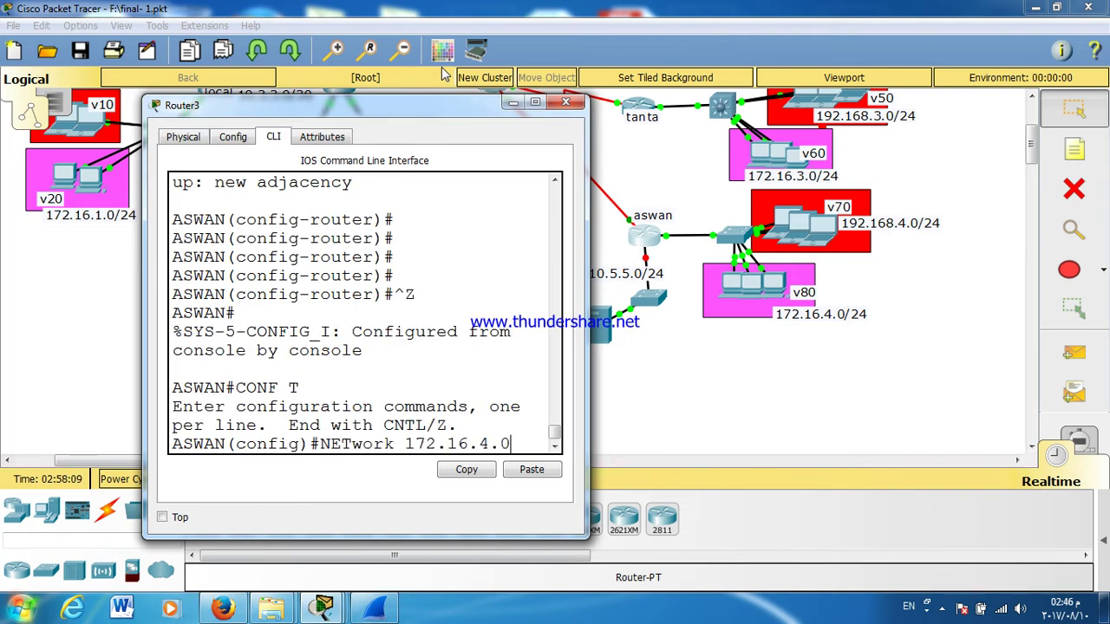
key("Return")
type("NE")
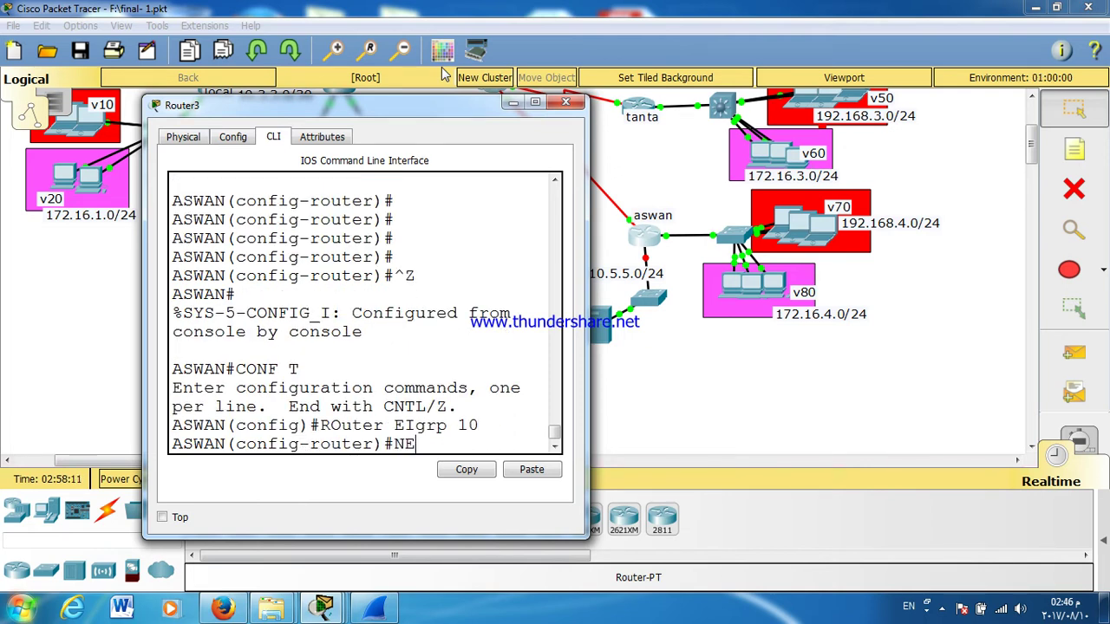
type("T")
key("Tab")
type("10.5")
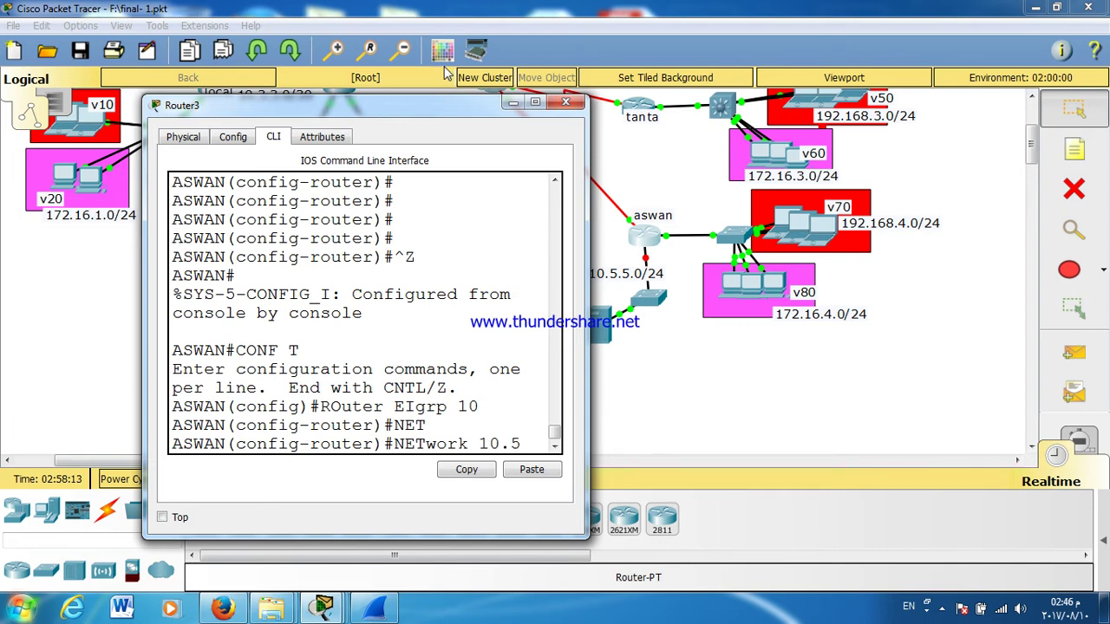
type(".5.0")
key("Return")
key("Return")
key("Return")
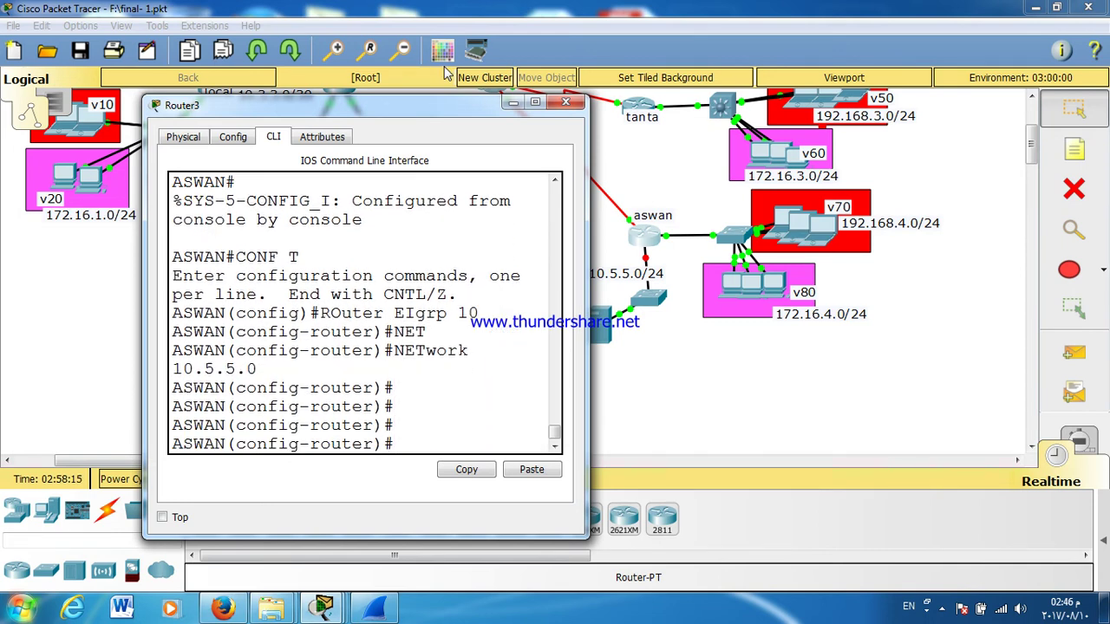
Step: Leave configuration mode and save aswan's configuration with 'wr'
key("ctrl+z")
key("Return")
type("WR")
key("Return")
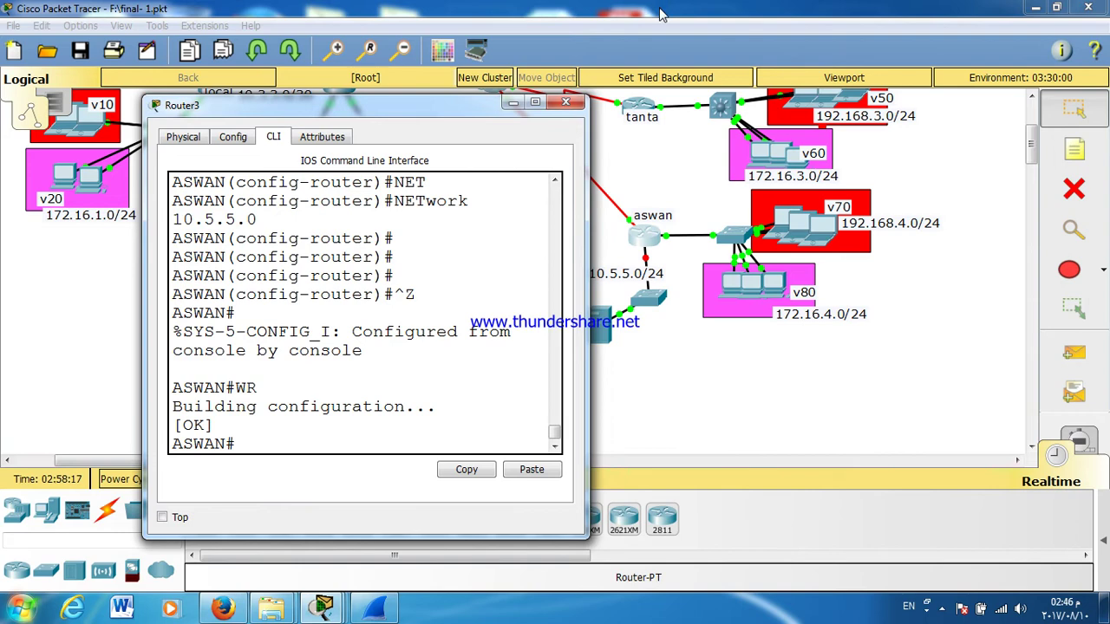
Step: Close the aswan router window and reopen aswan from the logical topology
left_click(564, 104)
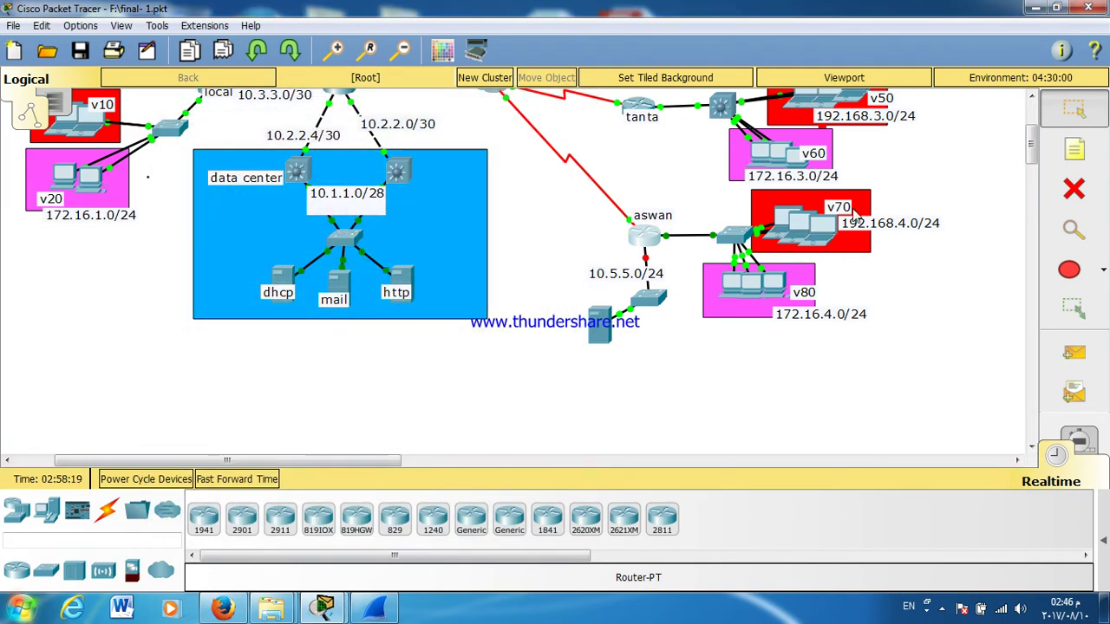
left_click_drag(1032, 151, 1032, 123)
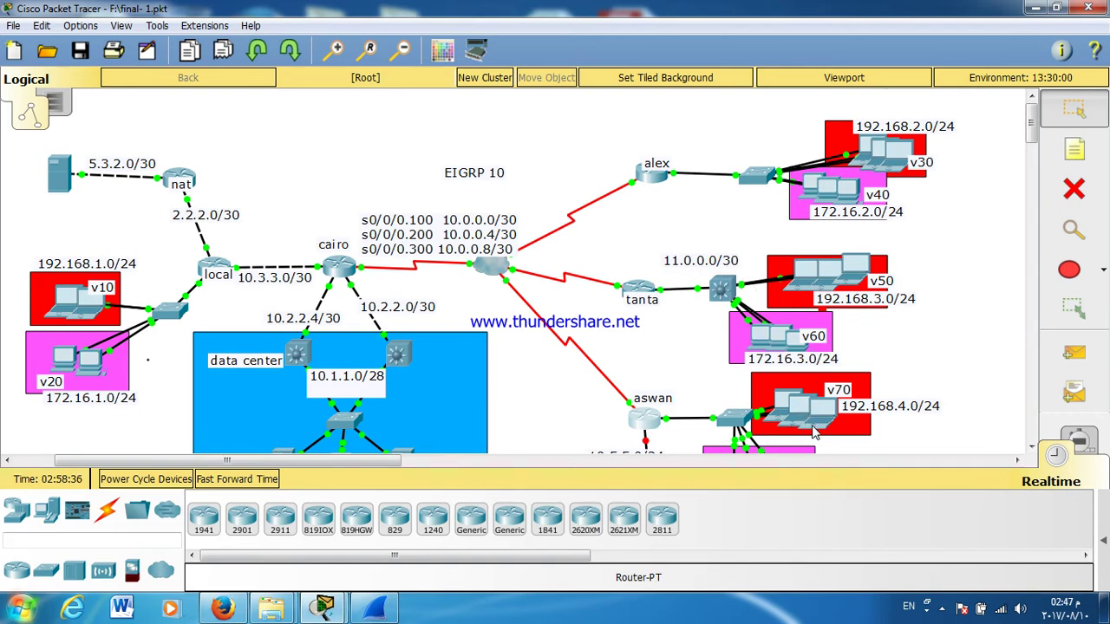
left_click(641, 423)
Step: Run 'show ip route' on aswan, review the EIGRP routes via 10.0.0.9, then close the window
double_click(530, 121)
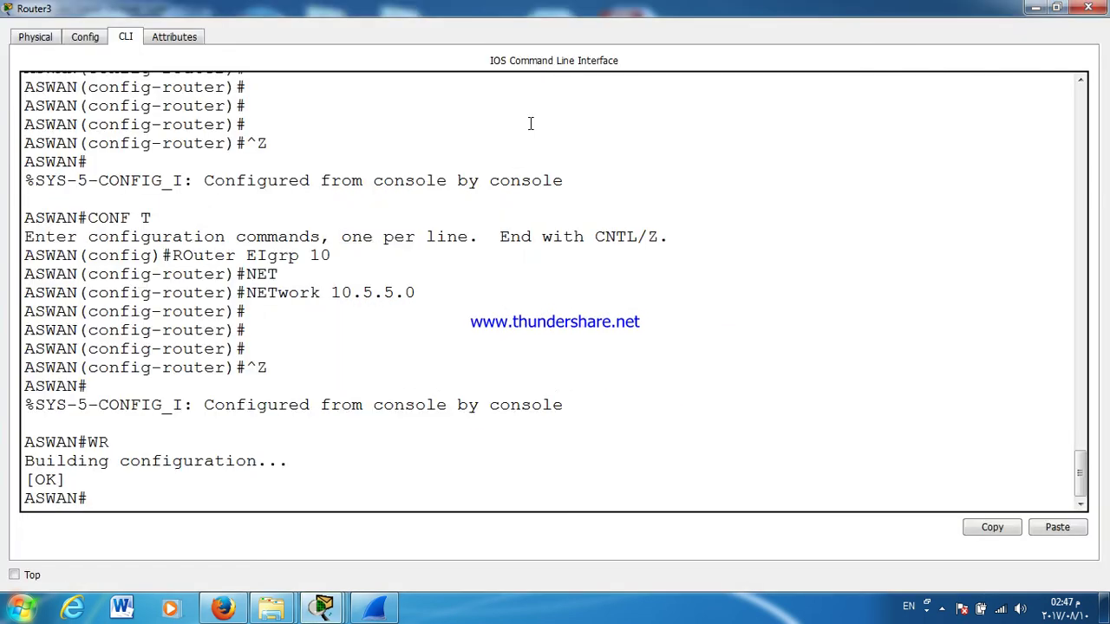
key("Return")
key("Return")
key("Return")
key("Return")
key("Return")
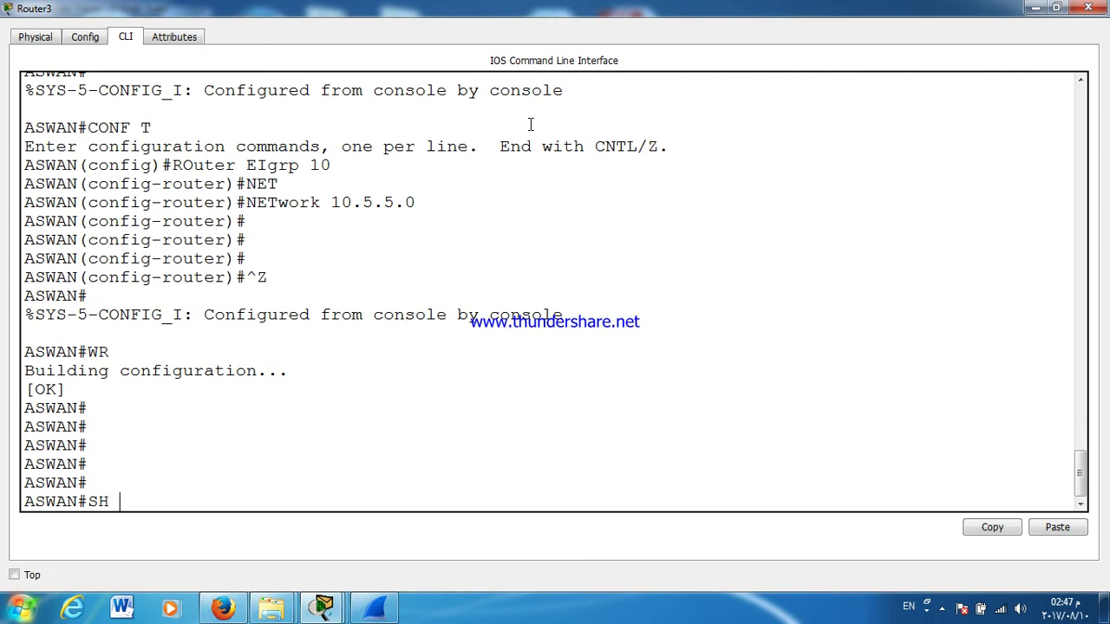
type("SH IP RO")
key("Tab")
key("Return")
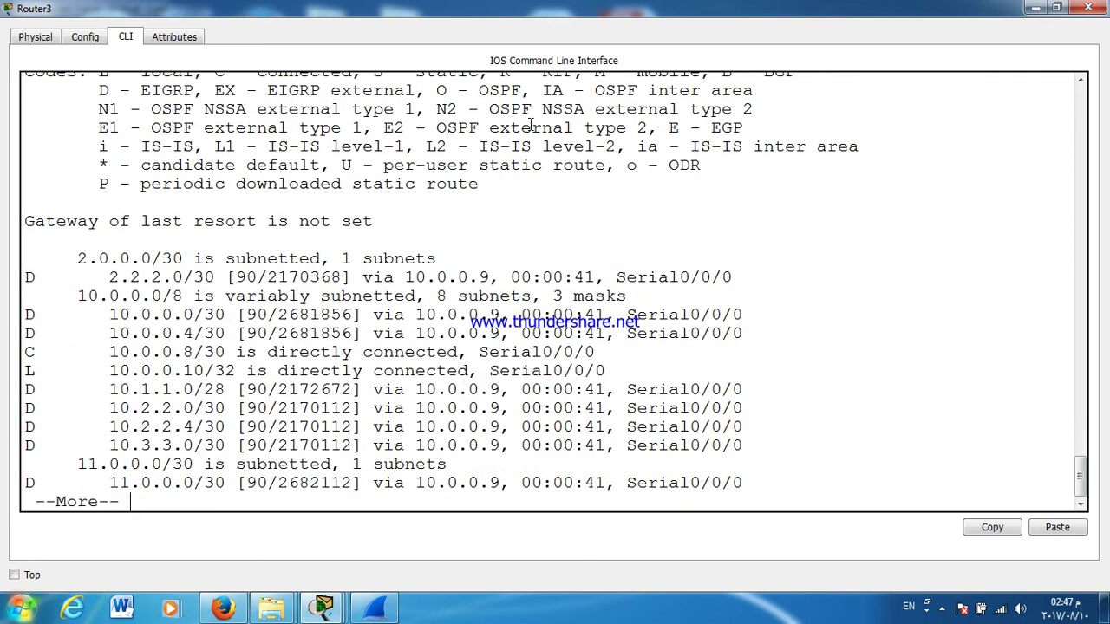
key("Return")
key("Return")
key("Return")
key("Return")
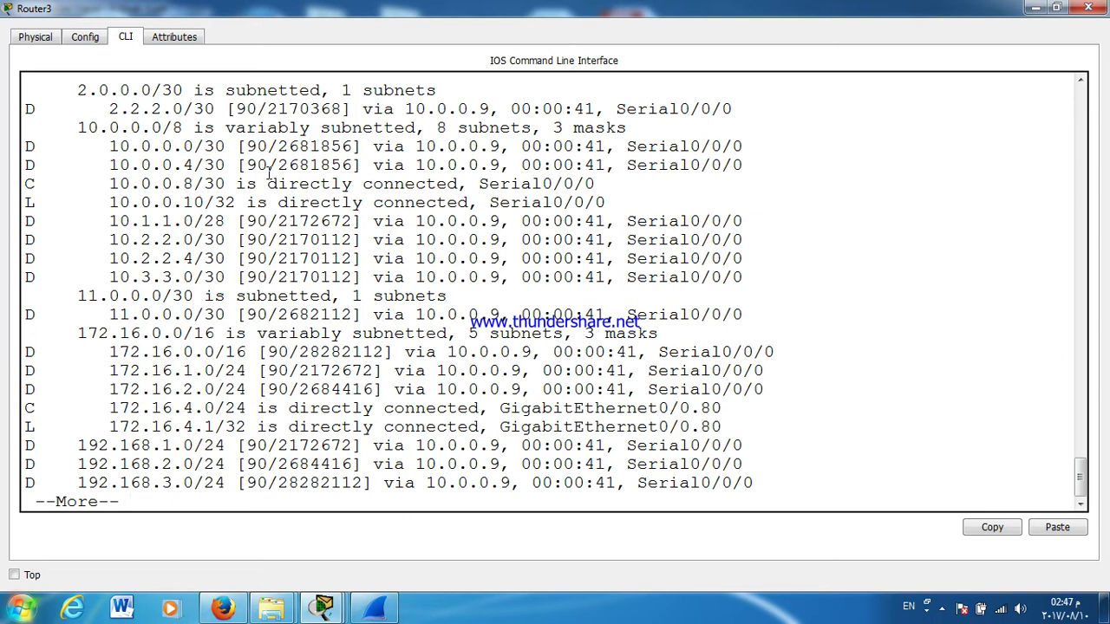
key("Return")
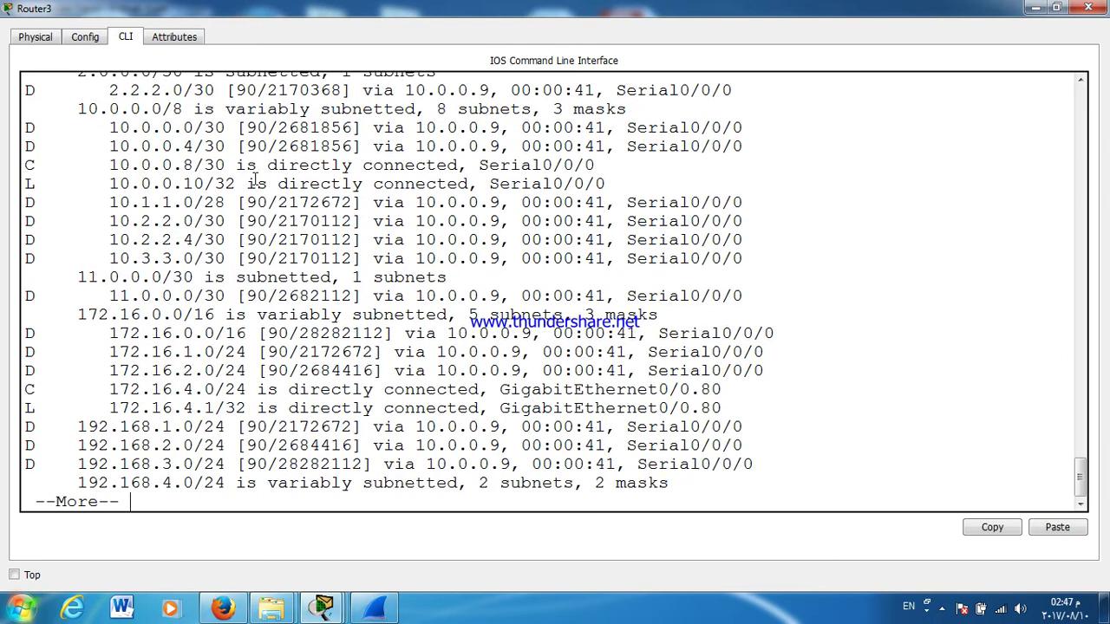
key("Return")
key("Return")
key("Return")
key("Return")
key("Return")
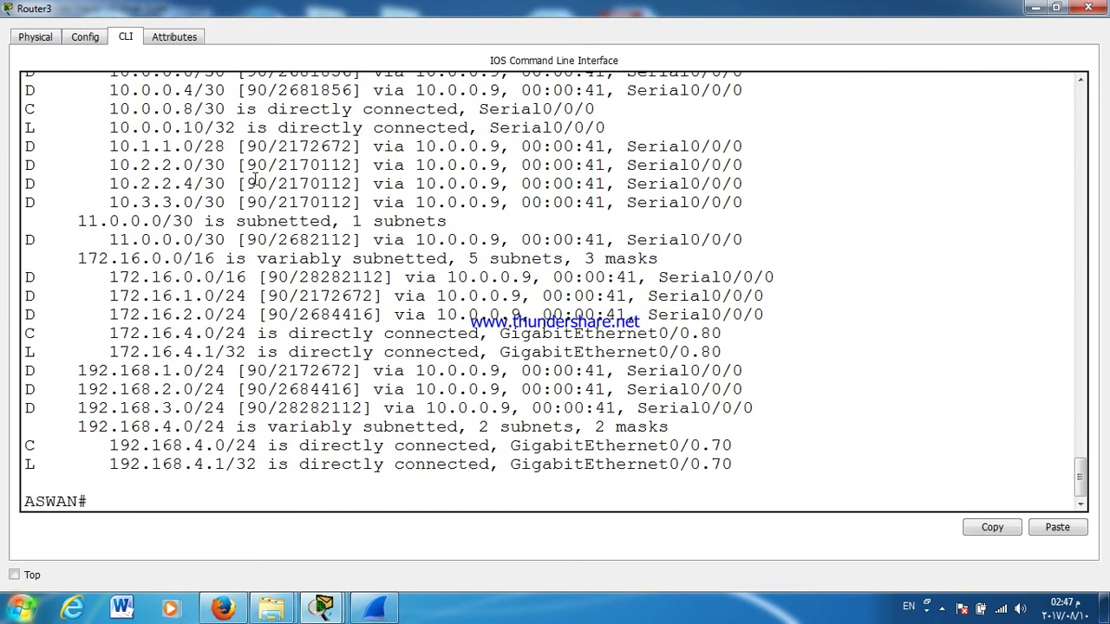
scroll(274, 184, "up", 10)
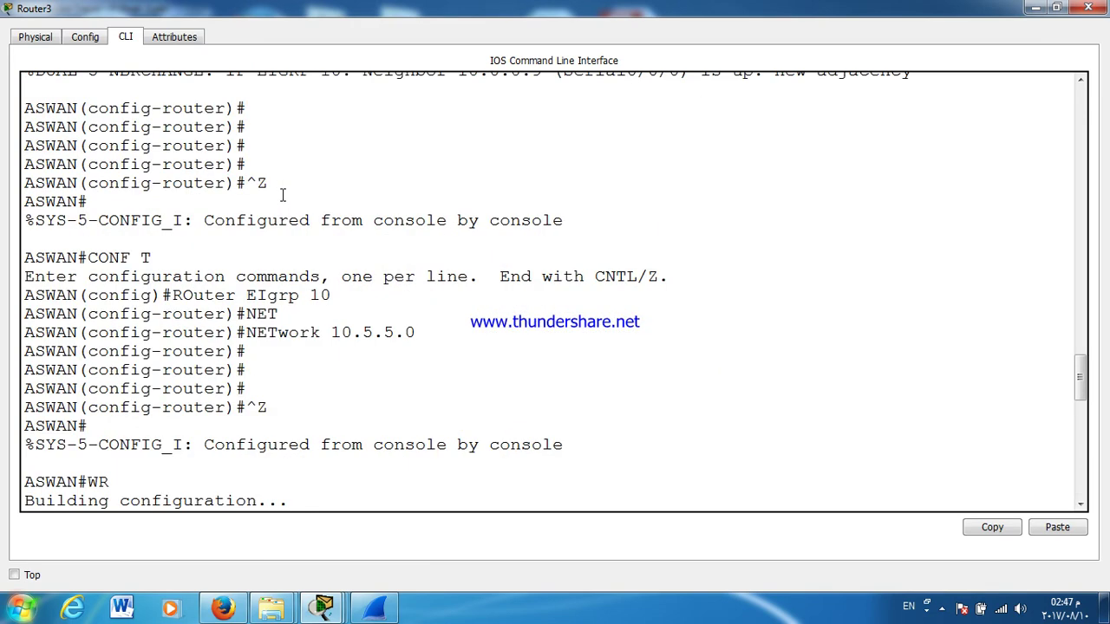
scroll(296, 262, "up", 10)
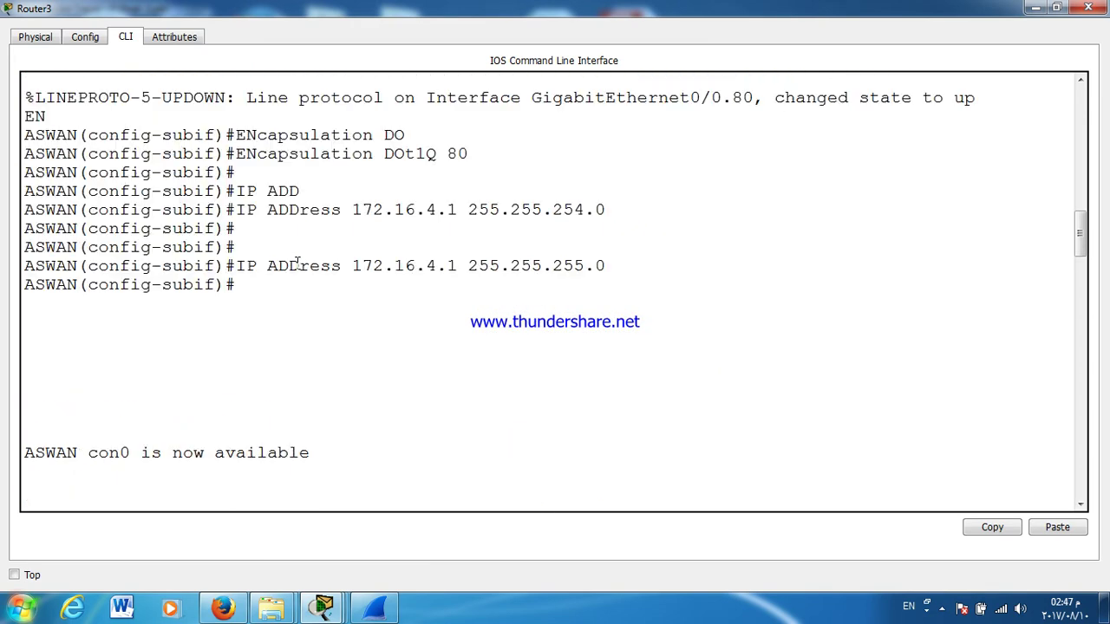
scroll(285, 317, "up", 10)
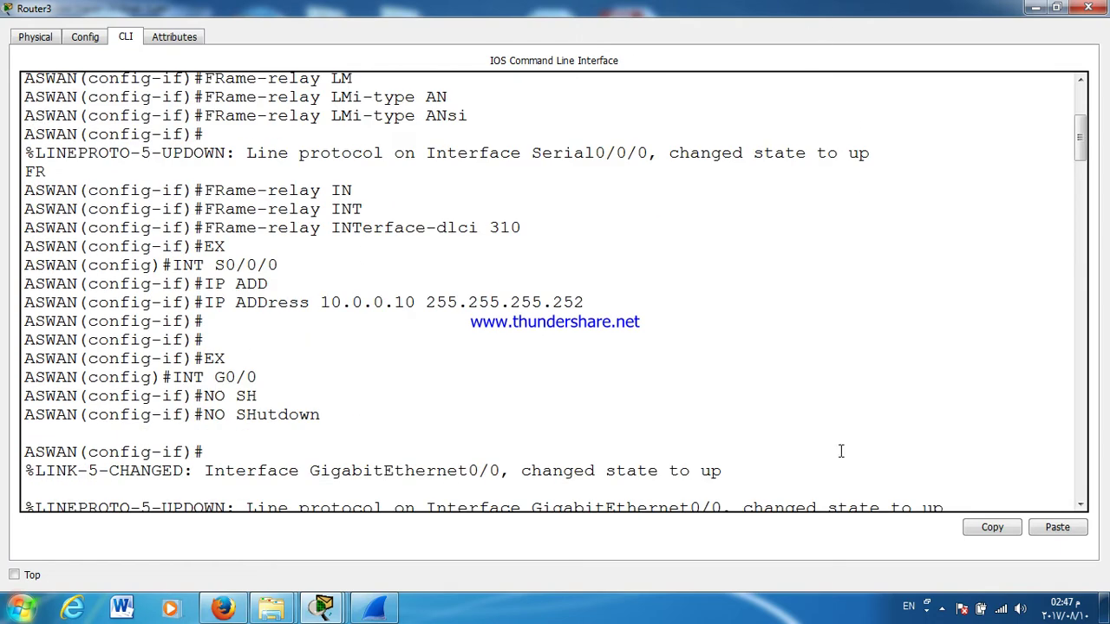
left_click(1088, 7)
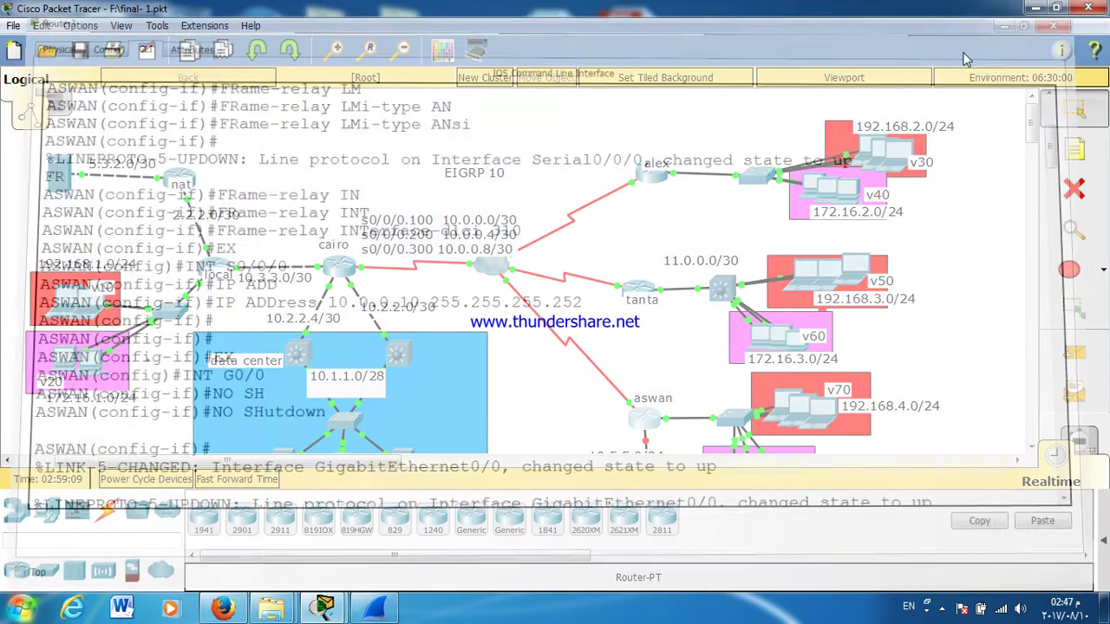
Step: Run 'show ip route' on alex, confirming EIGRP routes via 10.0.0.1 including 192.168.4.0/24, then close it
left_click(652, 174)
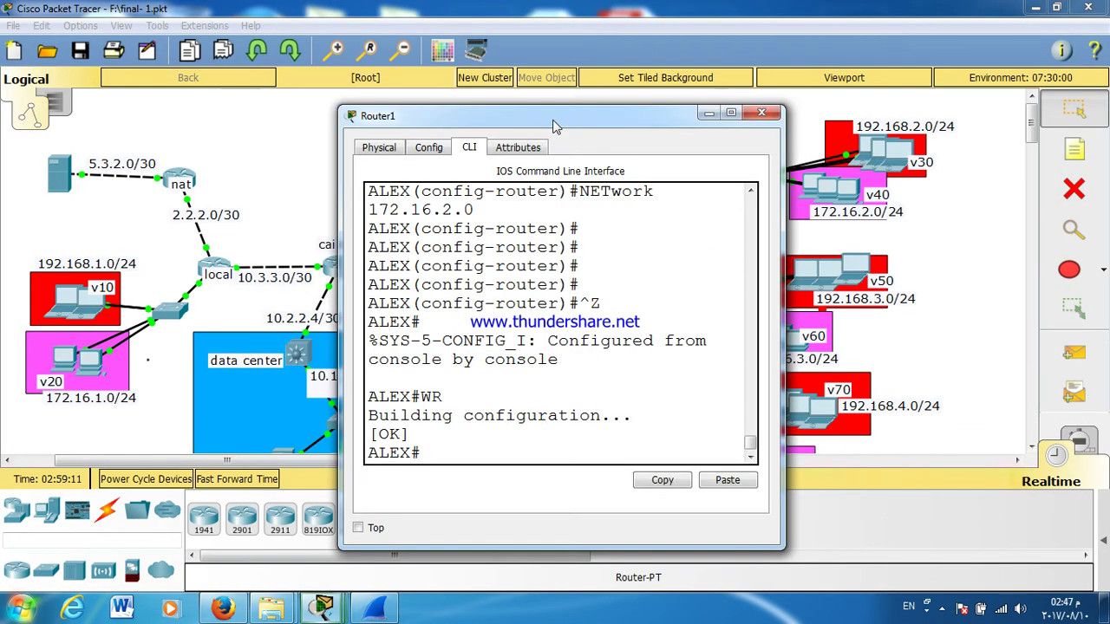
double_click(554, 118)
key("Return")
key("Return")
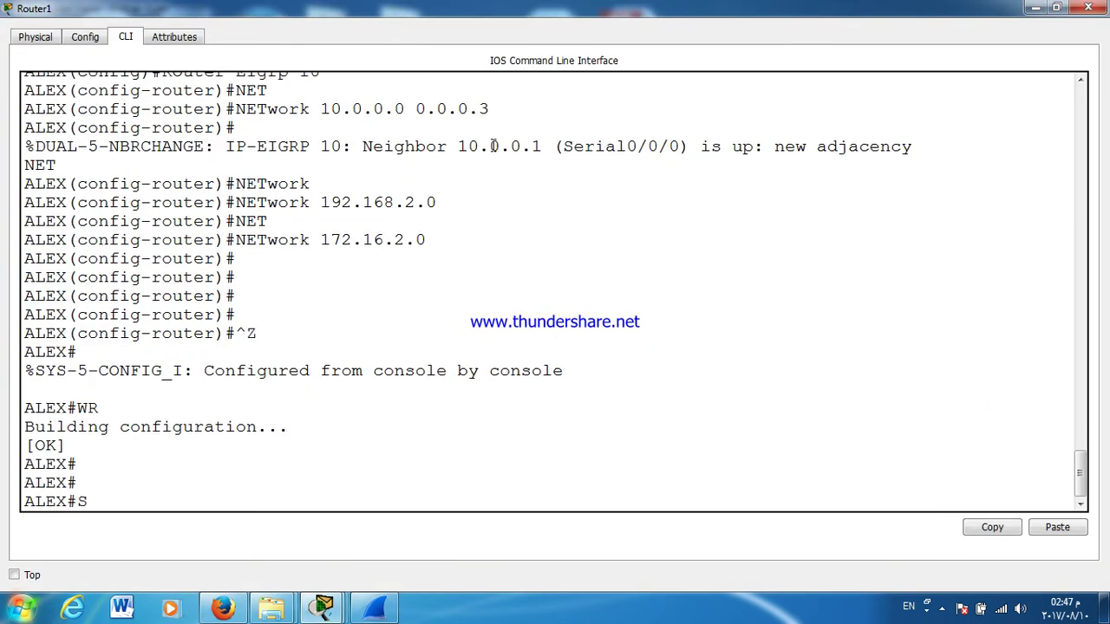
type("SH IP RO")
key("Tab")
key("Return")
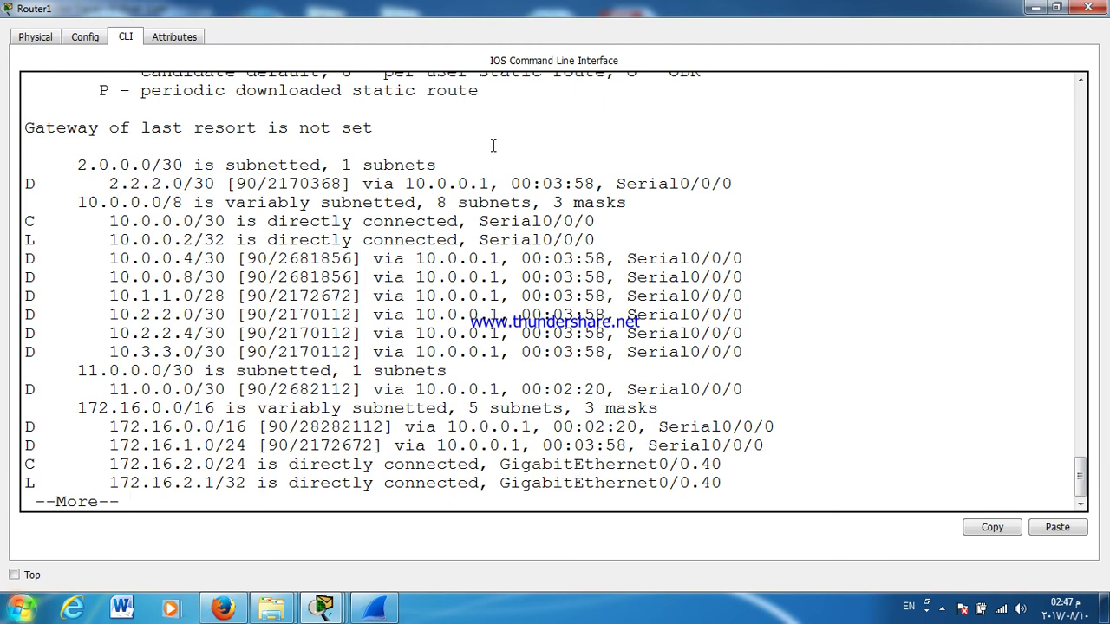
key("Return")
key("Return")
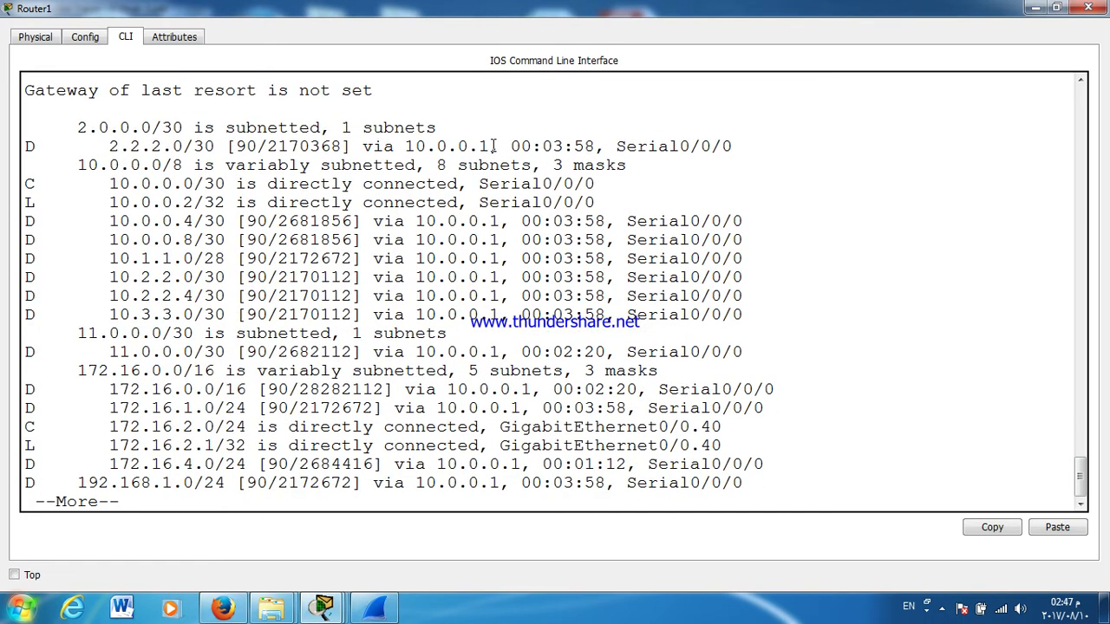
key("Return")
key("Return")
key("Return")
key("Return")
key("Return")
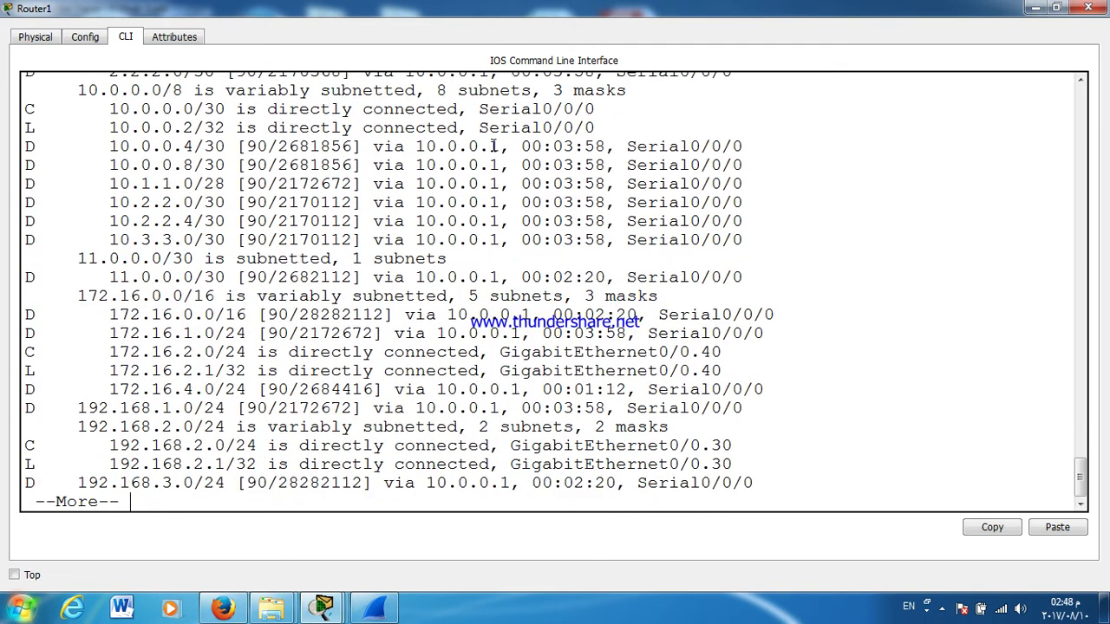
key("Return")
key("Return")
key("Return")
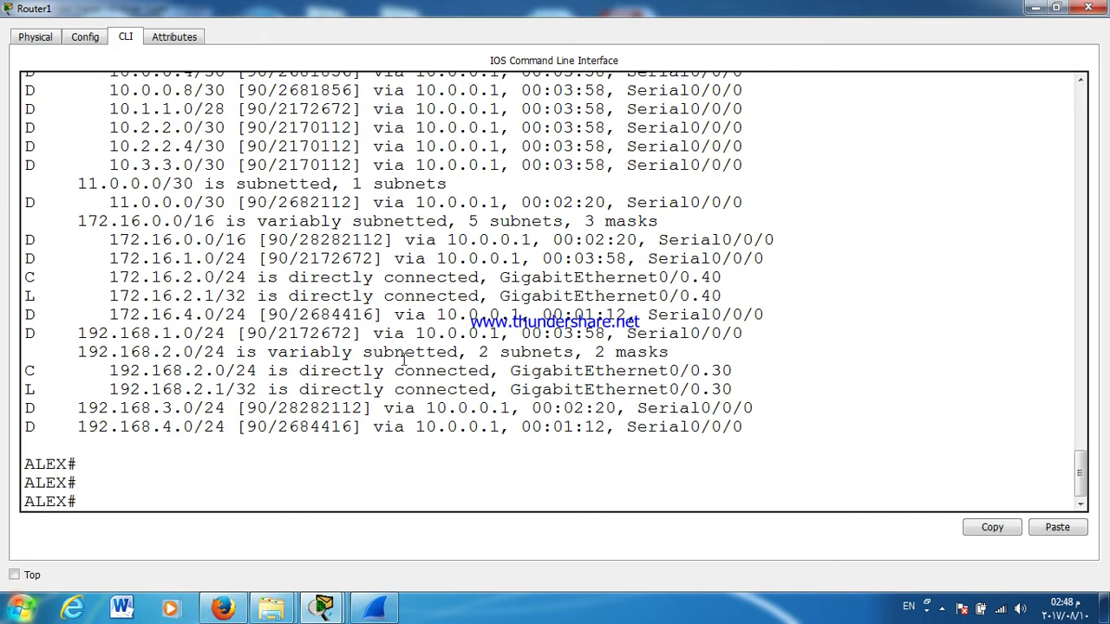
left_click(1088, 7)
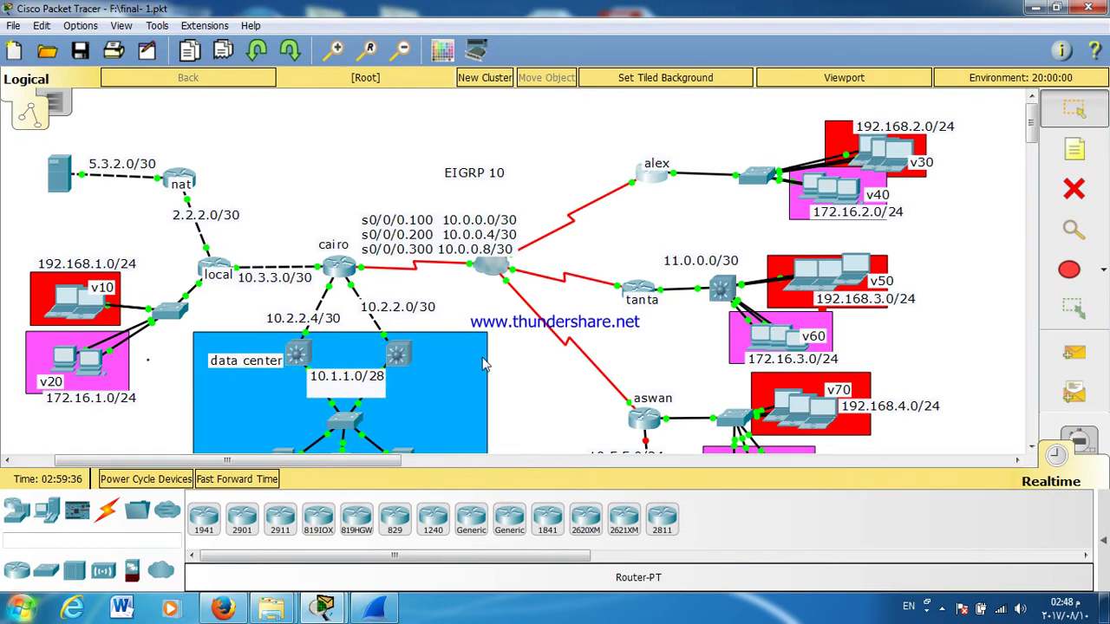
Step: Run 'show ip route' on the data-center switch, highlighting EIGRP routes via 10.2.2.1, then close it
left_click(398, 354)
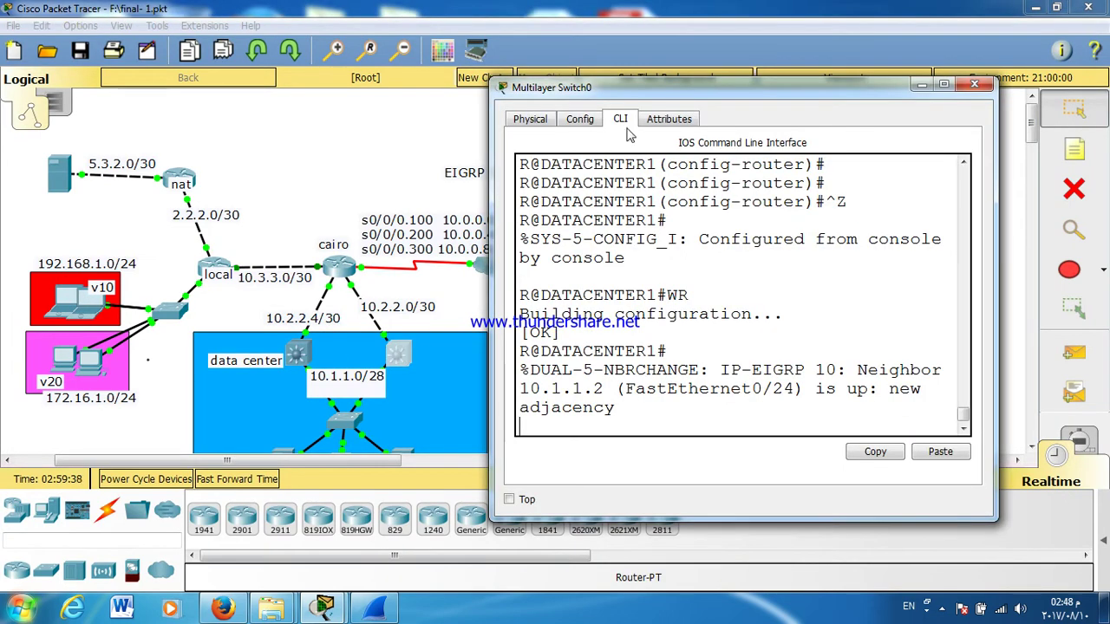
double_click(638, 93)
key("Return")
key("Return")
key("Return")
key("Return")
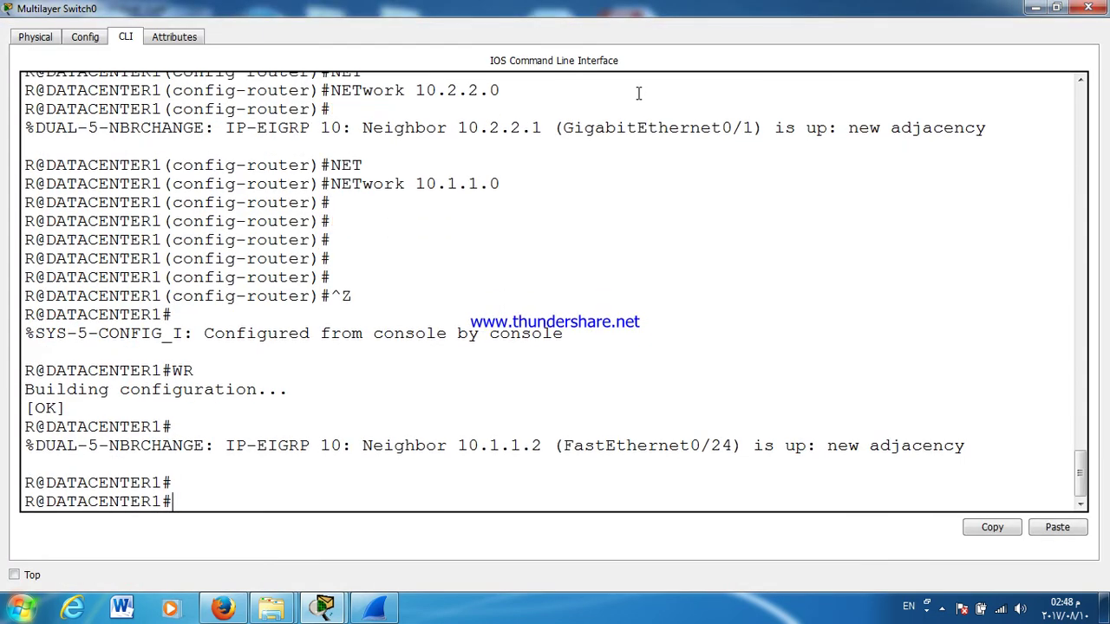
type("SH IP")
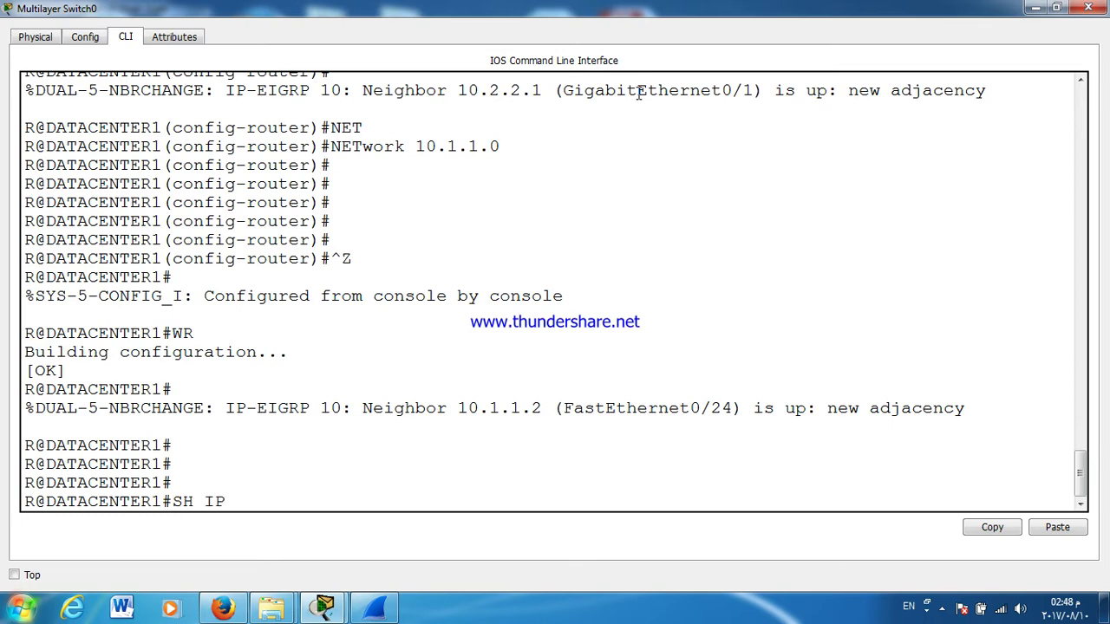
type(" RO")
key("Return")
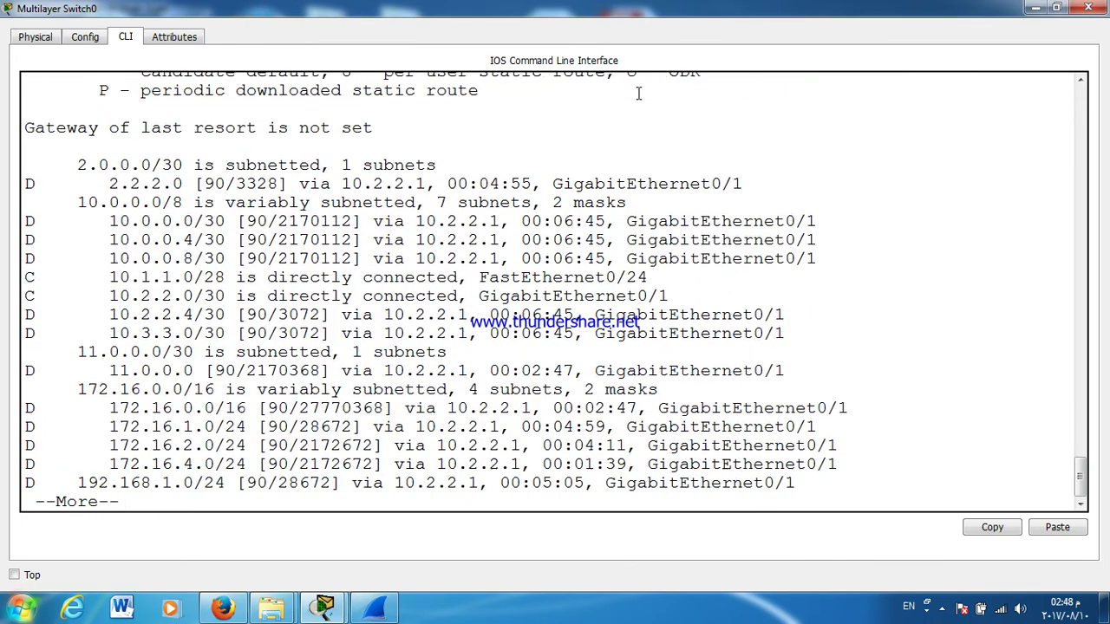
key("Return")
key("Return")
key("Return")
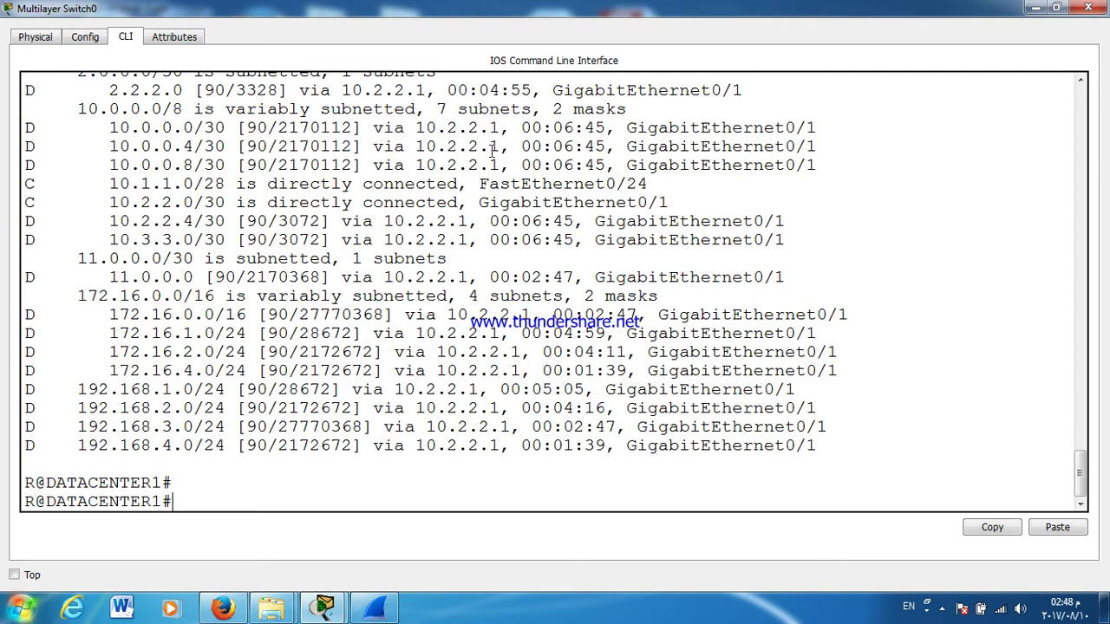
left_click_drag(110, 127, 170, 260)
left_click_drag(104, 315, 141, 333)
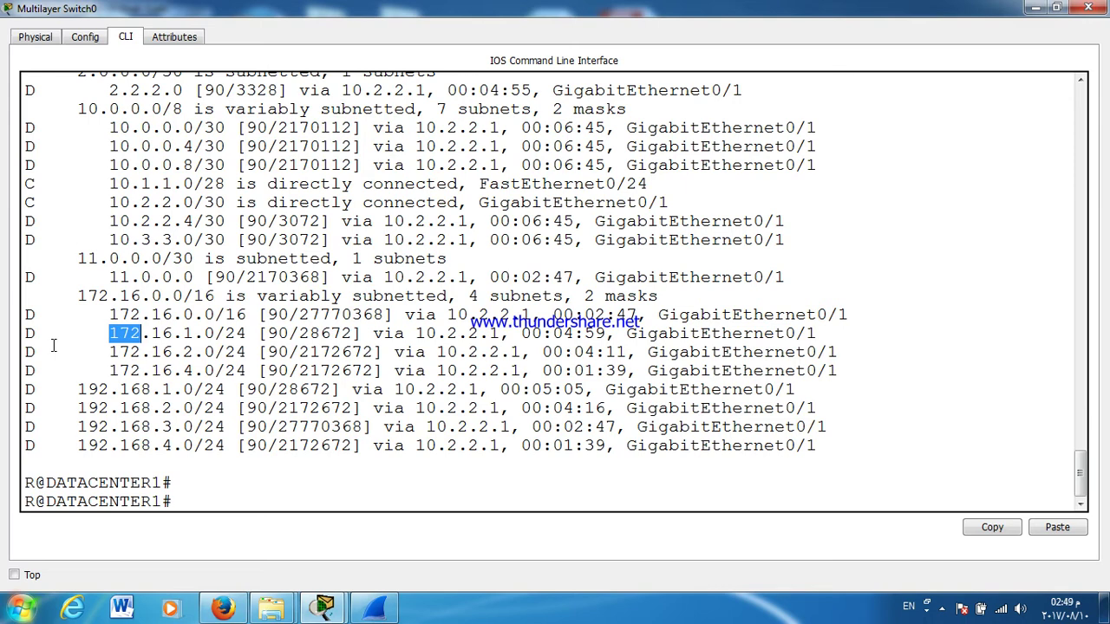
scroll(424, 291, "up", 10)
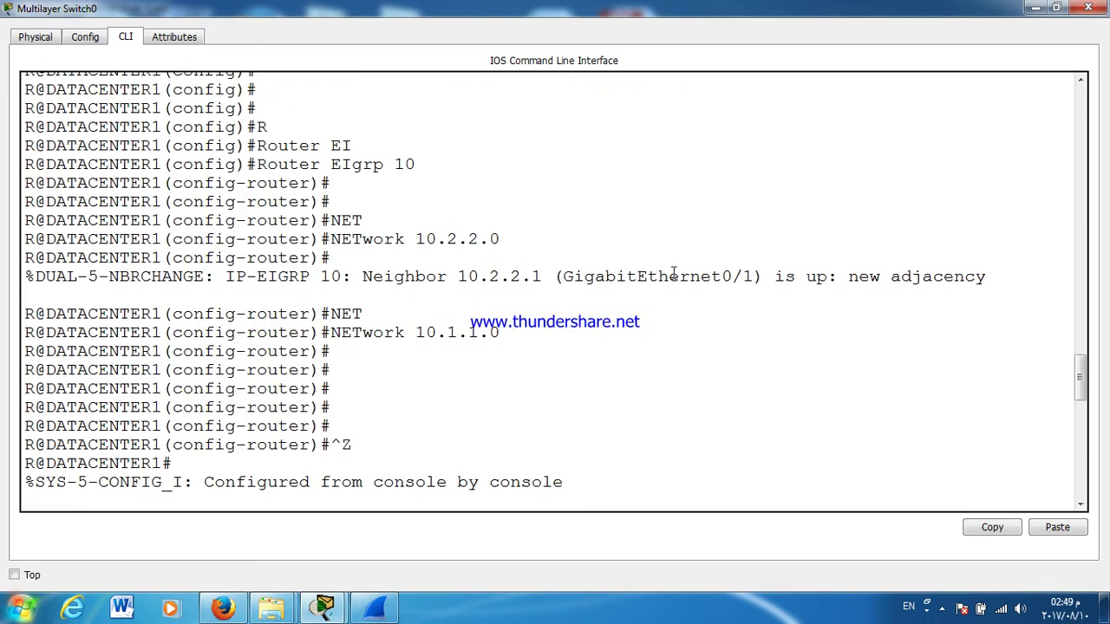
left_click(1088, 8)
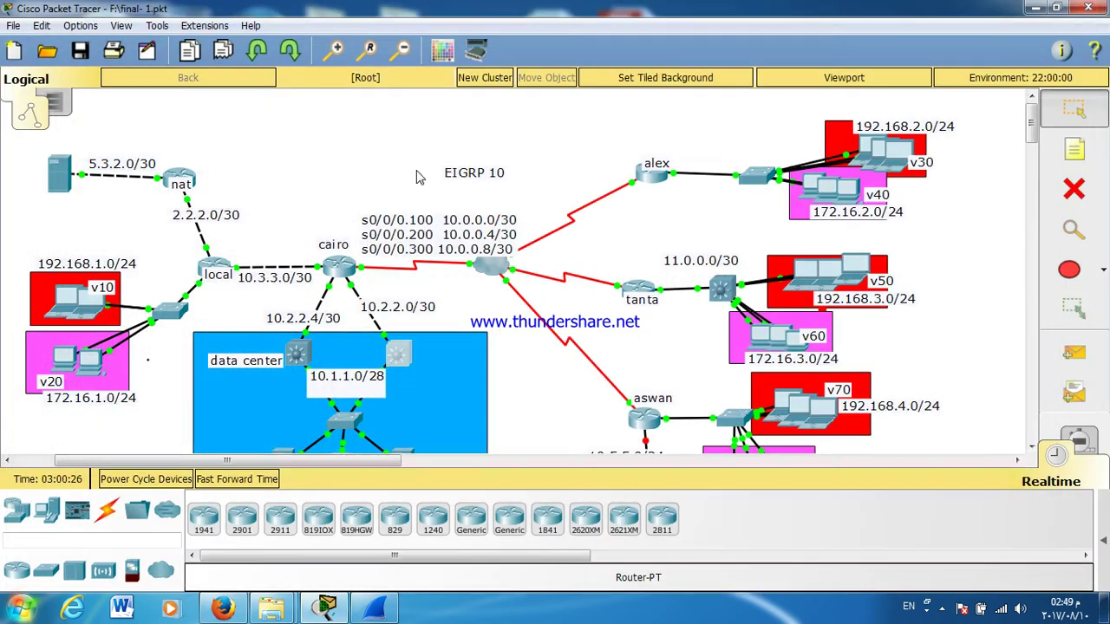
Step: Run 'show ip route' on cairo to list EIGRP routes, including equal-cost paths to 10.1.1.0/28
left_click(205, 272)
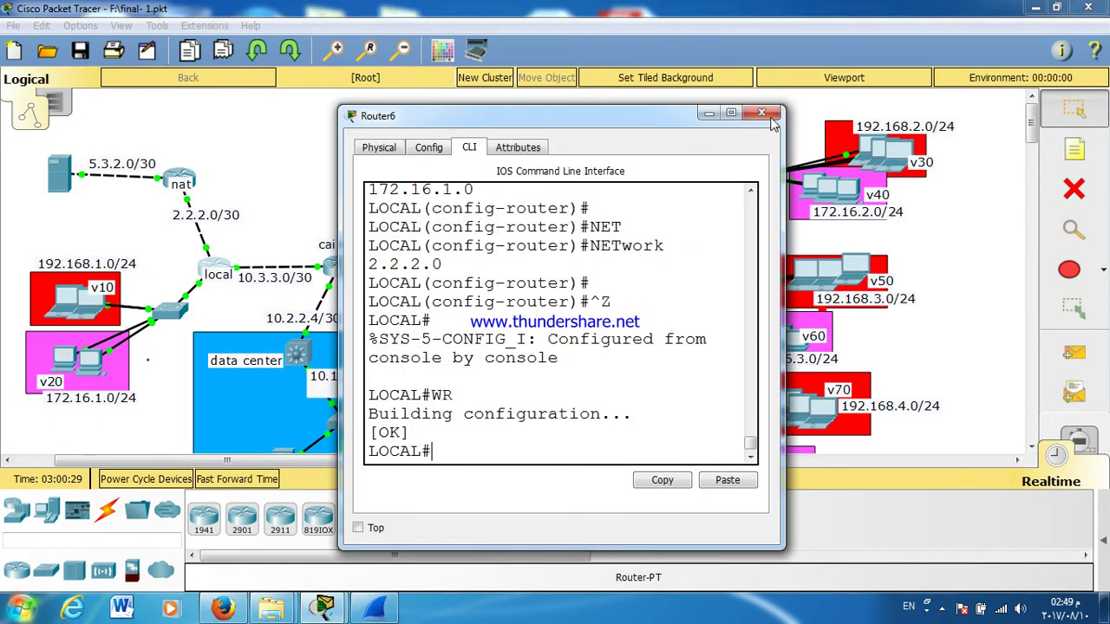
left_click(768, 116)
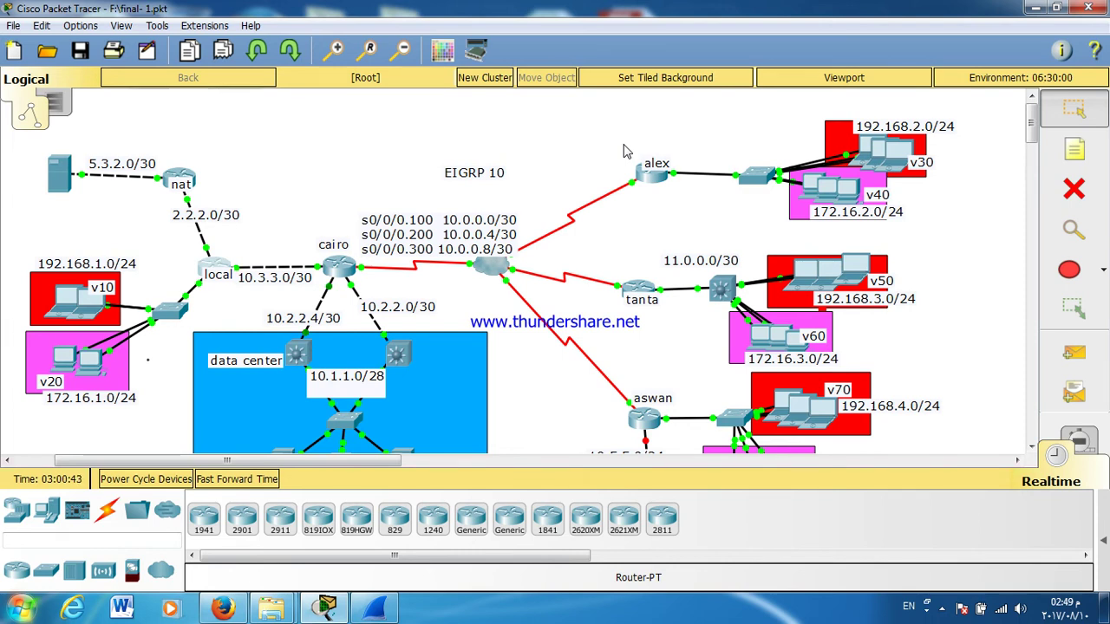
left_click(340, 265)
double_click(462, 124)
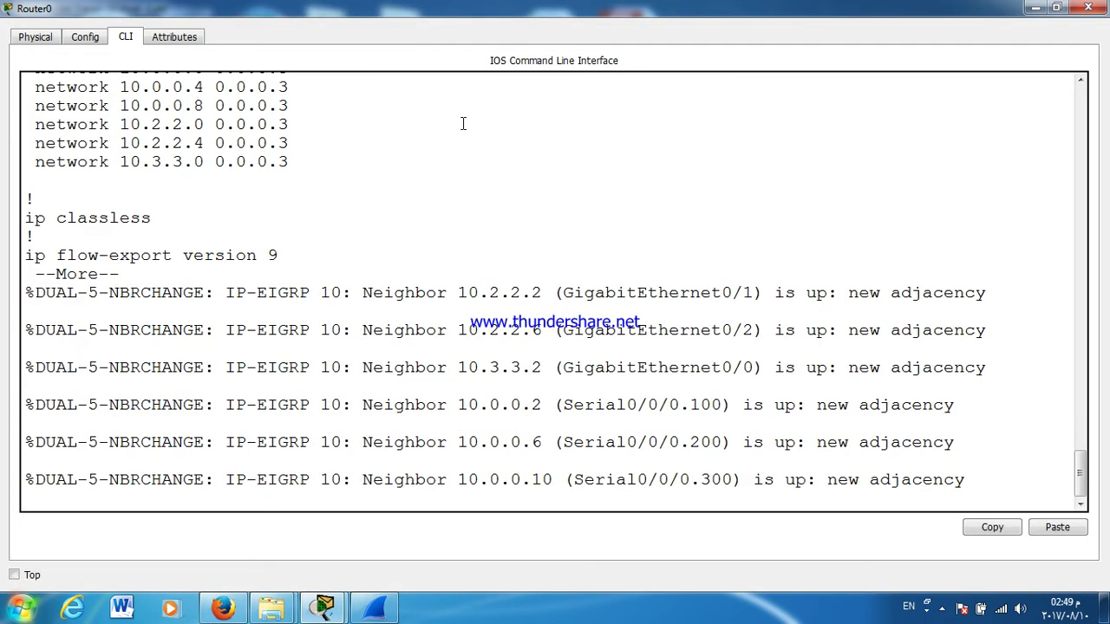
key("Return")
key("Return")
key("Return")
key("Return")
key("Return")
key("Return")
key("Return")
key("Return")
key("Return")
key("Return")
key("Return")
key("Return")
key("Return")
key("Return")
key("Return")
key("Return")
key("Return")
key("Return")
key("Return")
key("Return")
key("Return")
key("Return")
key("Return")
key("Return")
key("Return")
key("Return")
key("Return")
key("Return")
key("Return")
key("Return")
key("Return")
key("Return")
key("Return")
key("Return")
key("Return")
key("Return")
key("Return")
type("SH IP")
key("Return")
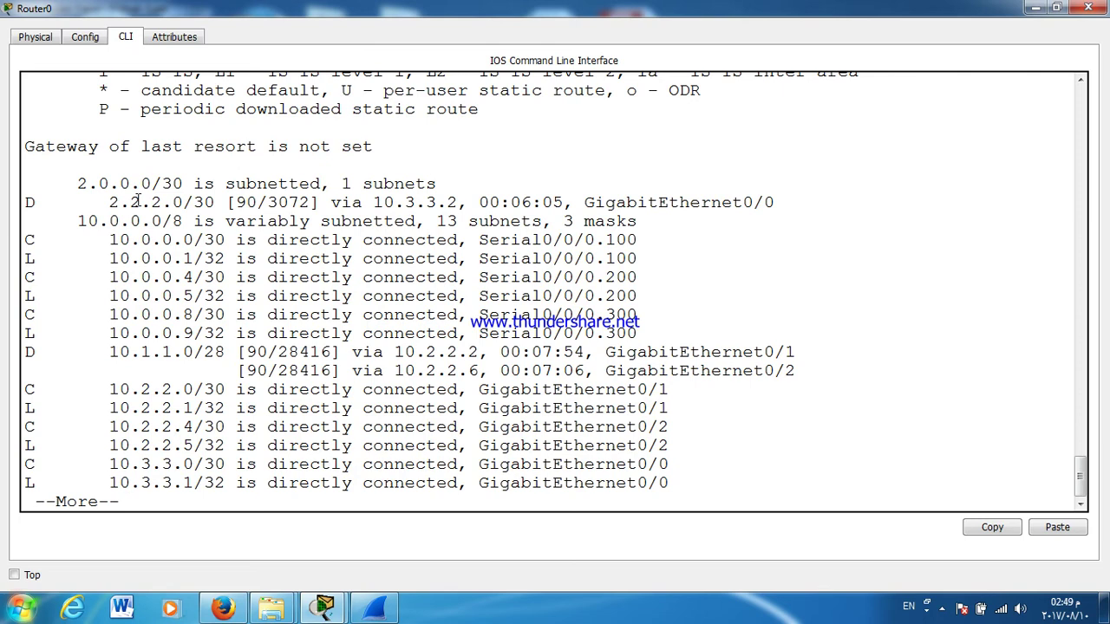
key("Return")
key("Return")
key("Return")
key("Return")
key("Return")
key("Return")
key("Return")
key("Return")
key("Return")
key("Return")
key("Return")
key("Return")
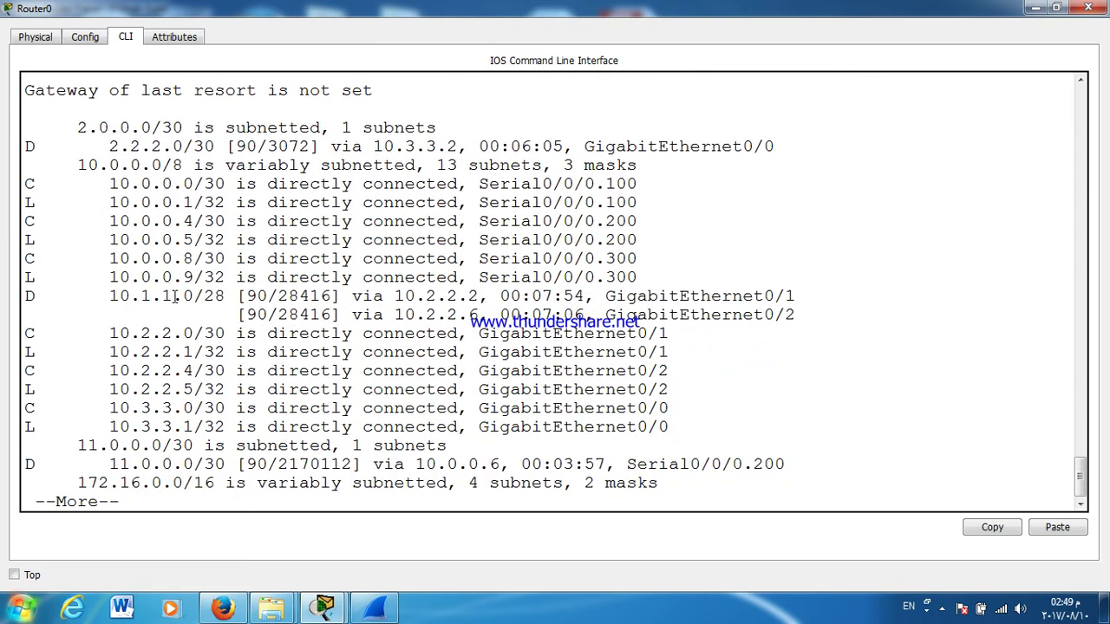
key("Return")
key("Return")
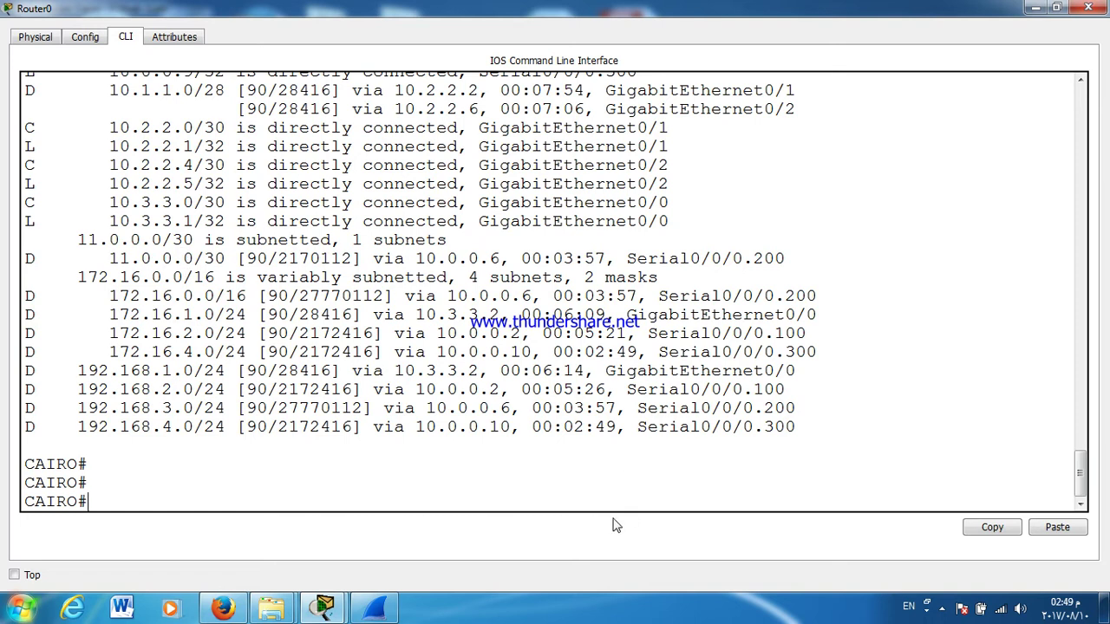
Step: Pause Free Screen Recorder from the system tray and go back to the Packet Tracer topology
left_click(940, 608)
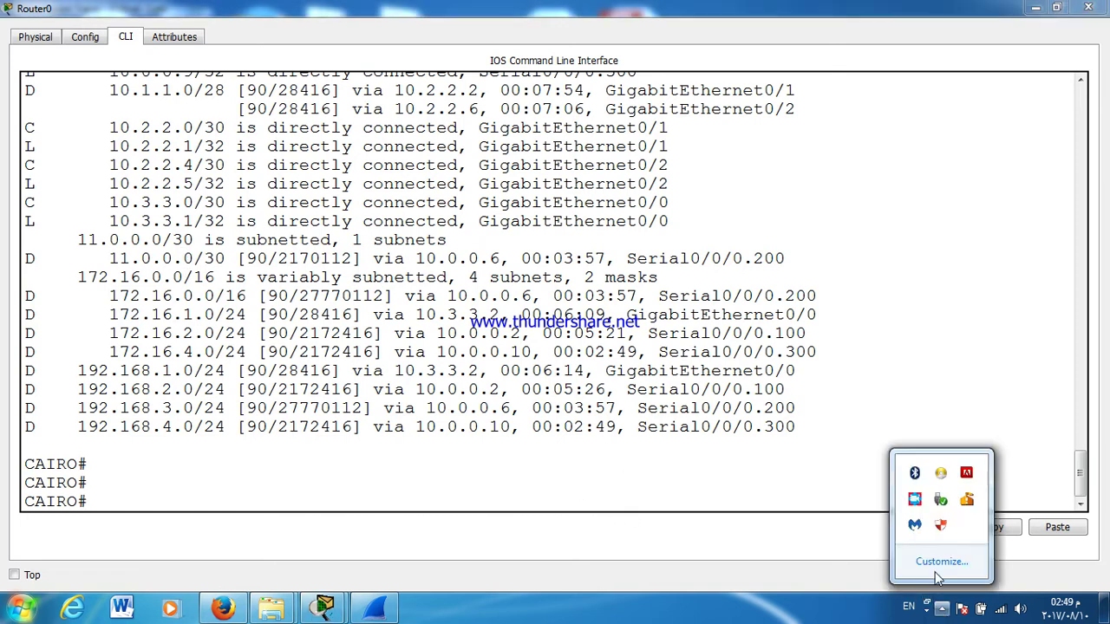
left_click(914, 500)
left_click(462, 464)
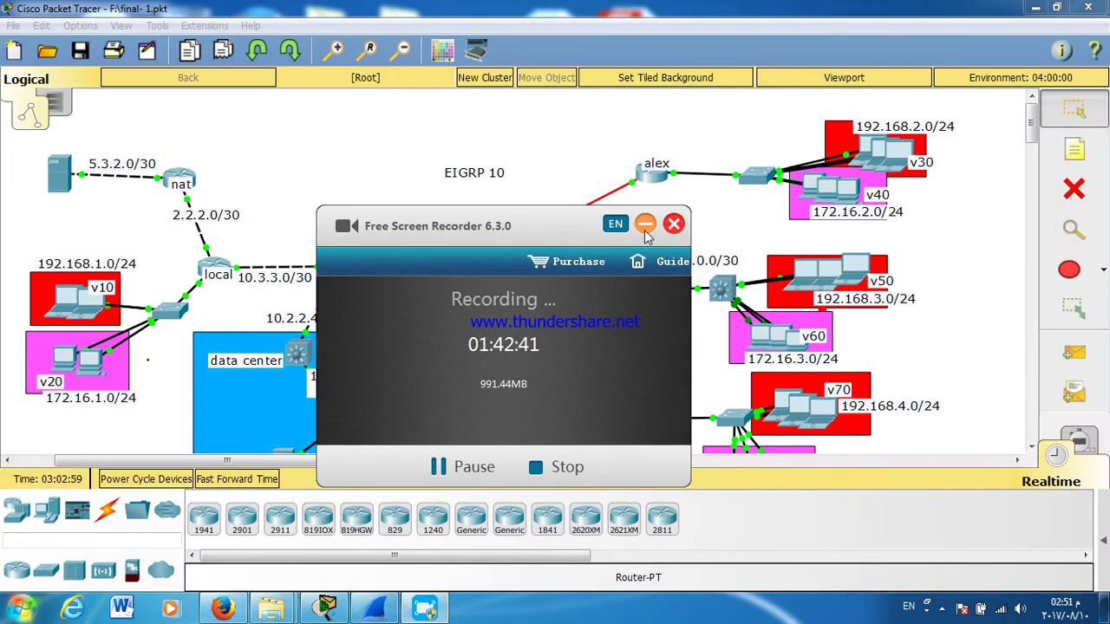
left_click(646, 224)
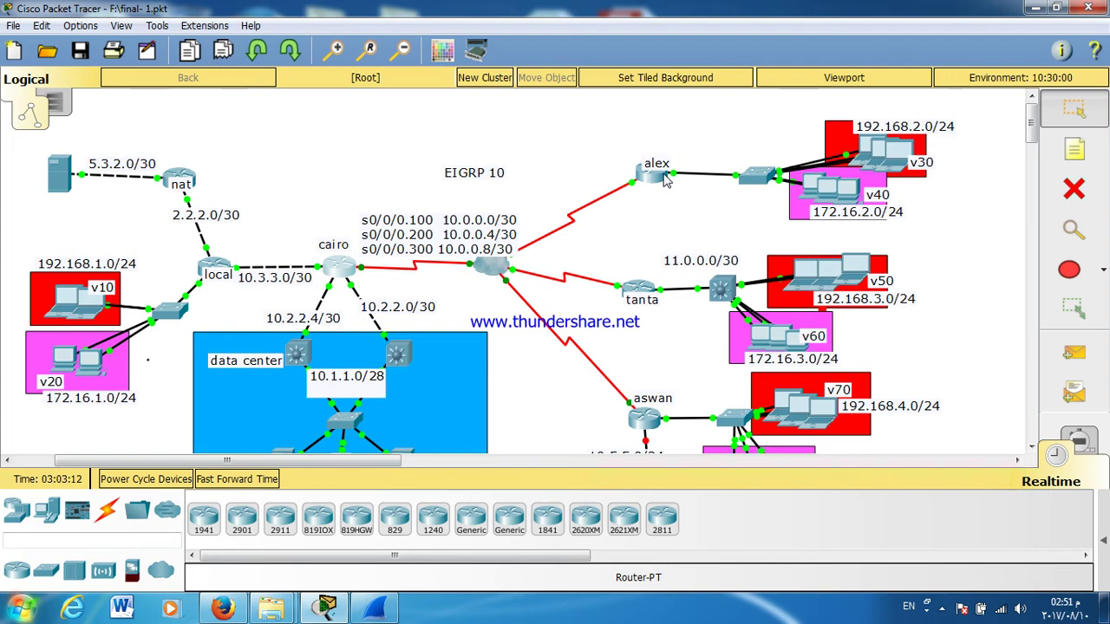
Step: Run 'show ip interface brief' on alex to check its interface addresses, then close it
left_click(659, 176)
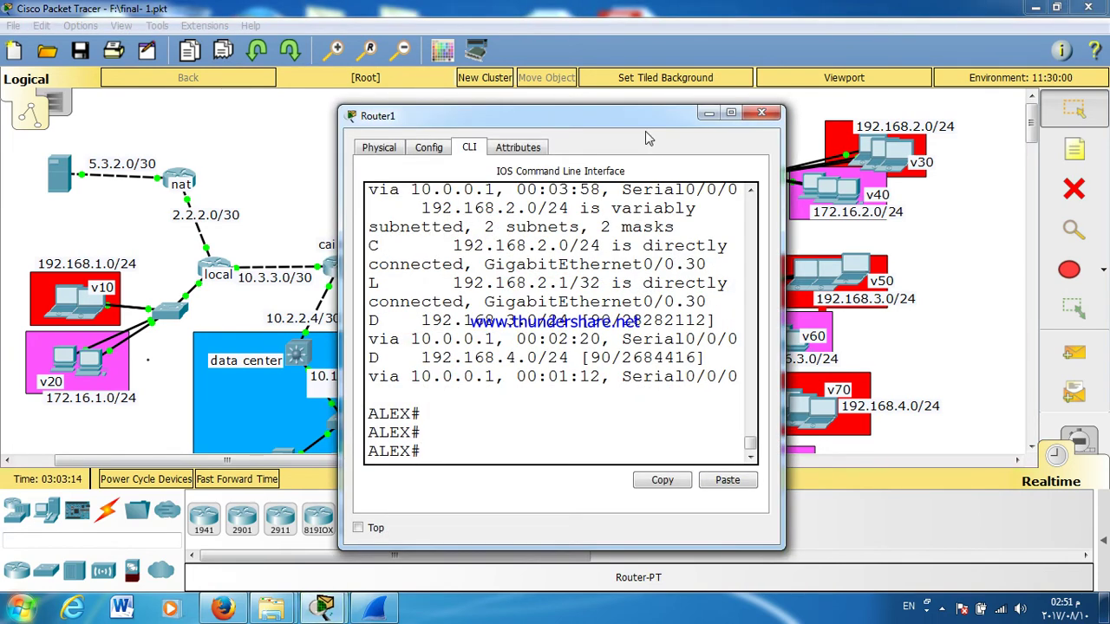
double_click(648, 118)
type("SH IP I")
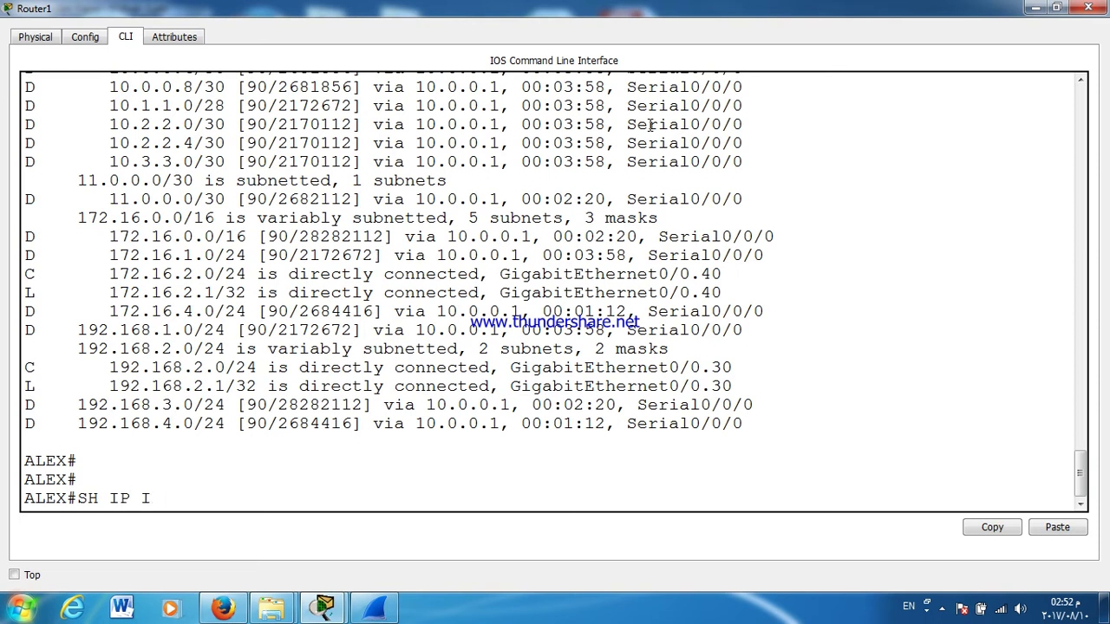
type("NT B")
key("Return")
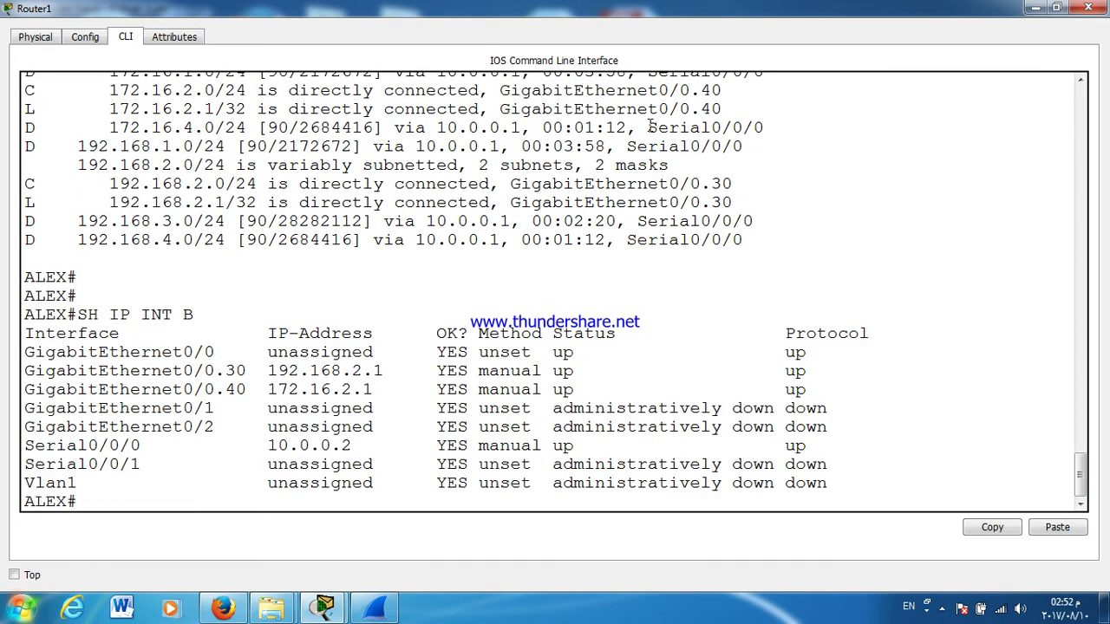
key("Return")
key("Return")
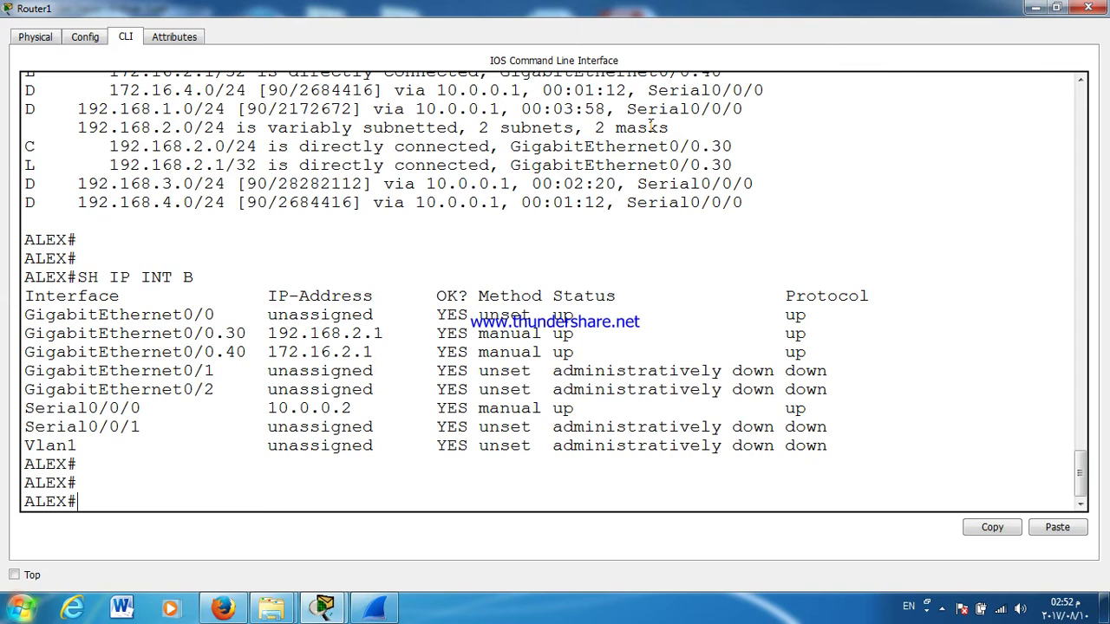
key("Return")
key("Return")
key("Return")
key("Return")
key("Return")
key("Return")
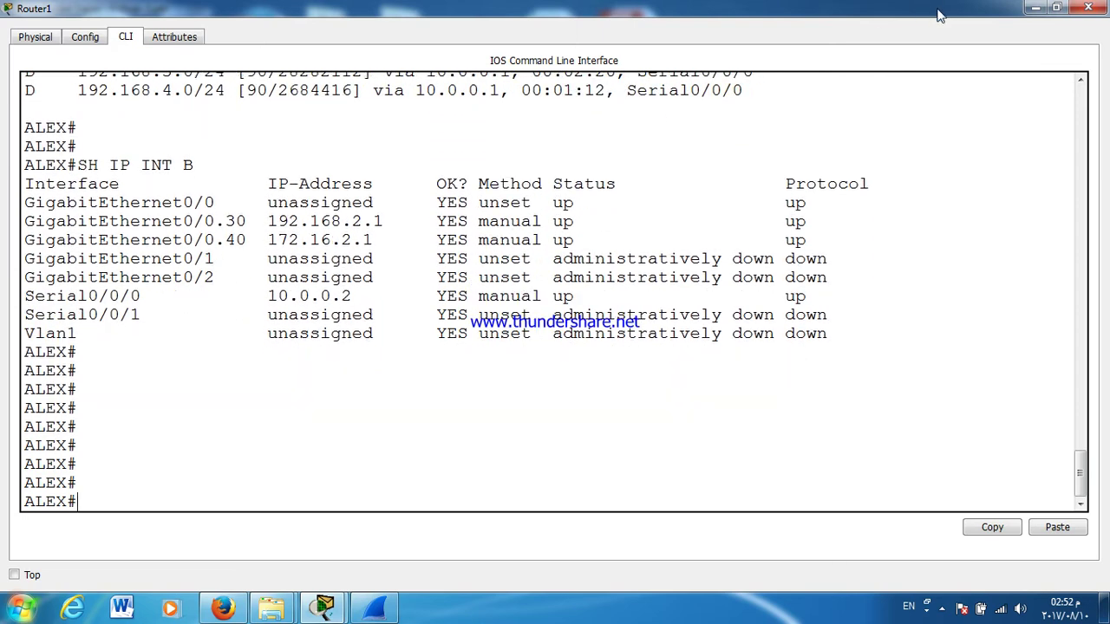
left_click(1033, 8)
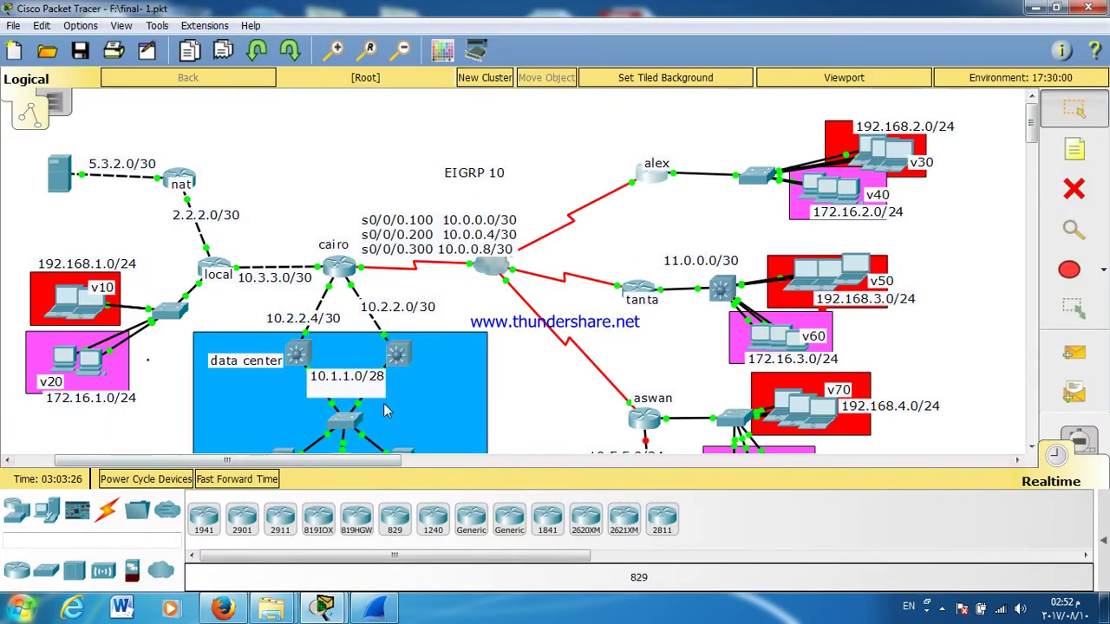
Step: Confirm Server0's static IP 10.1.1.10, mask 255.255.255.240, gateway 10.1.1.13
scroll(386, 404, "down", 5)
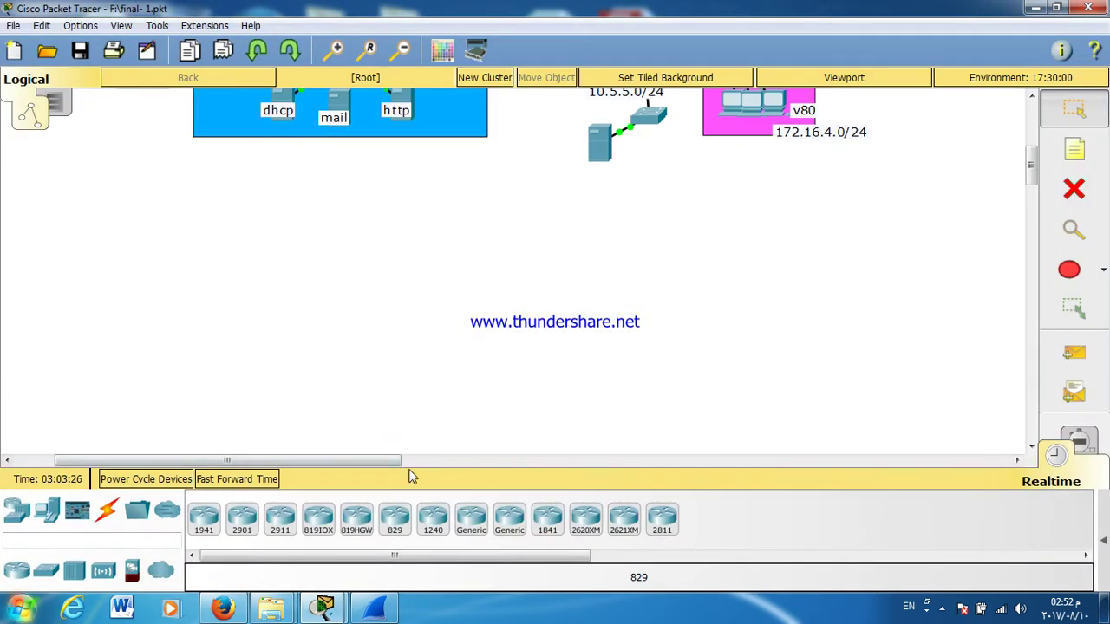
left_click(277, 97)
left_click(390, 154)
left_click(328, 208)
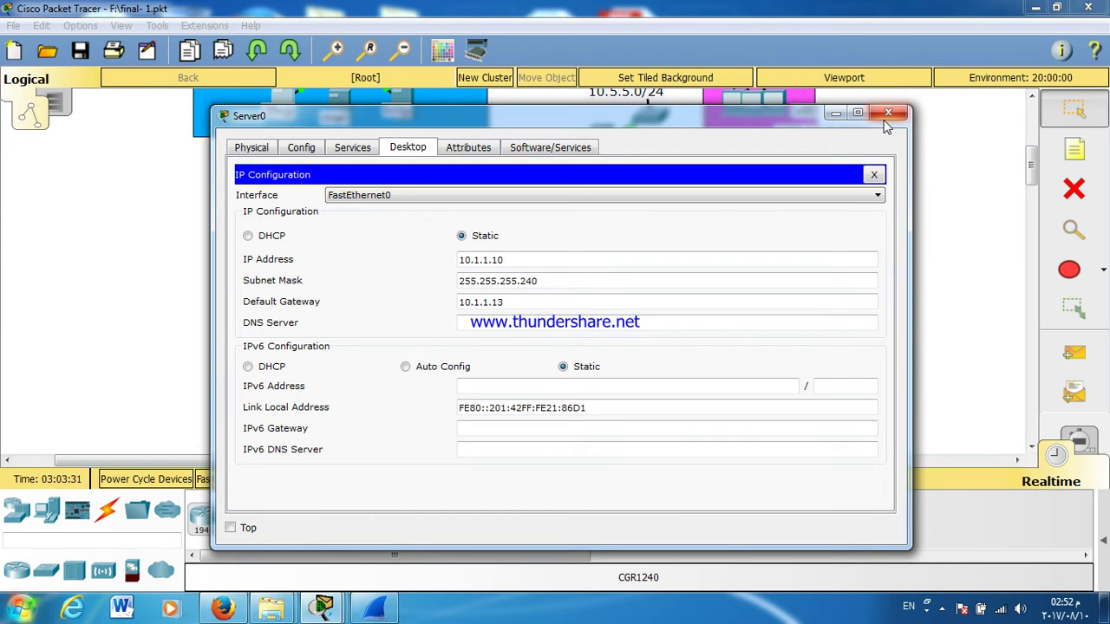
left_click(888, 113)
scroll(881, 147, "up", 5)
left_click(666, 179)
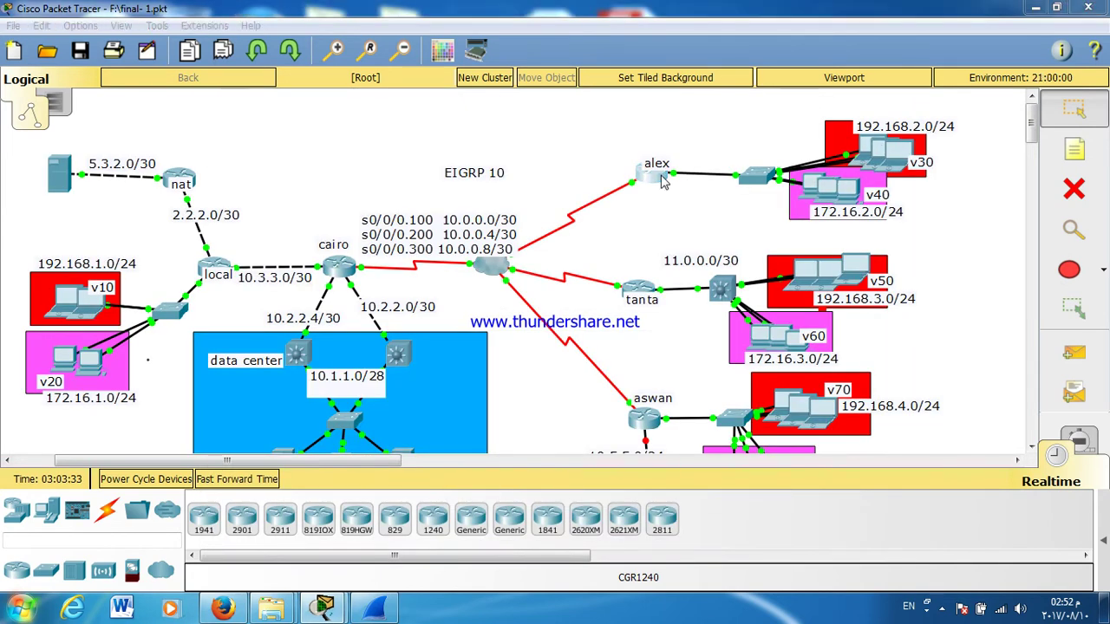
Step: On alex, set ip helper-address 10.1.1.10 on subinterface G0/0.30
double_click(519, 111)
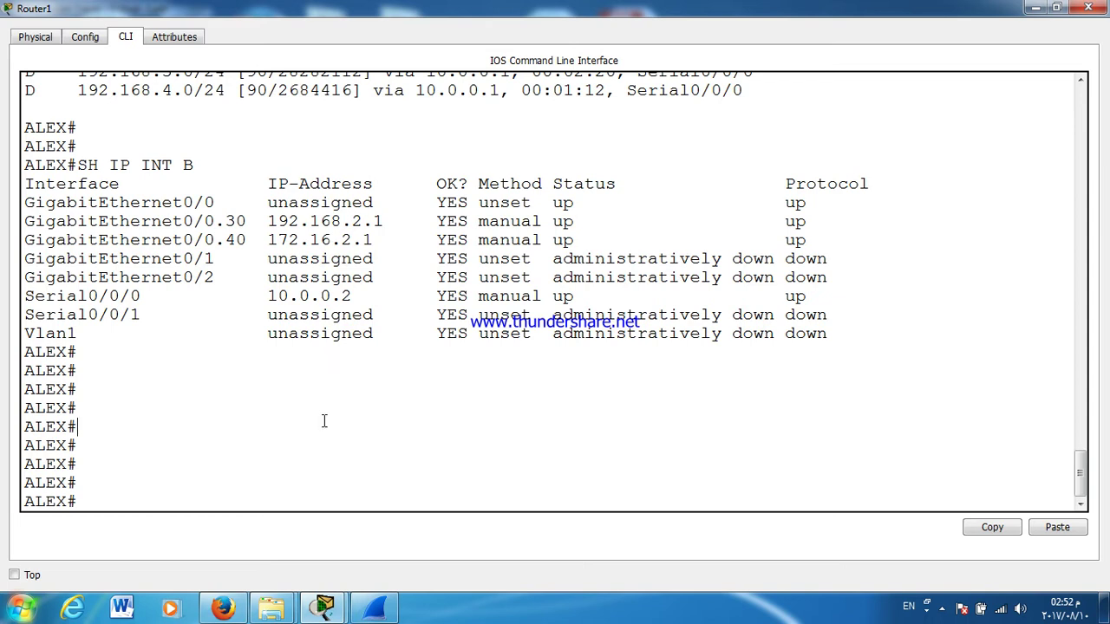
type("CONF T")
key("Return")
key("Return")
key("Return")
type("INT G0/0.30")
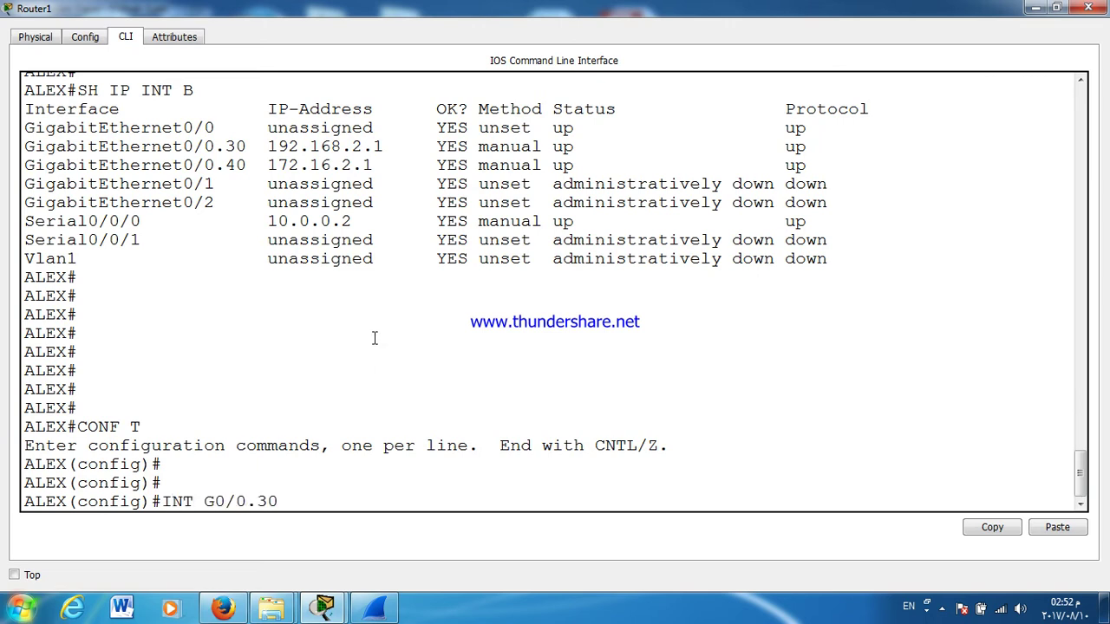
key("Return")
type("IP HELP")
key("Tab")
type("10.1.1.1")
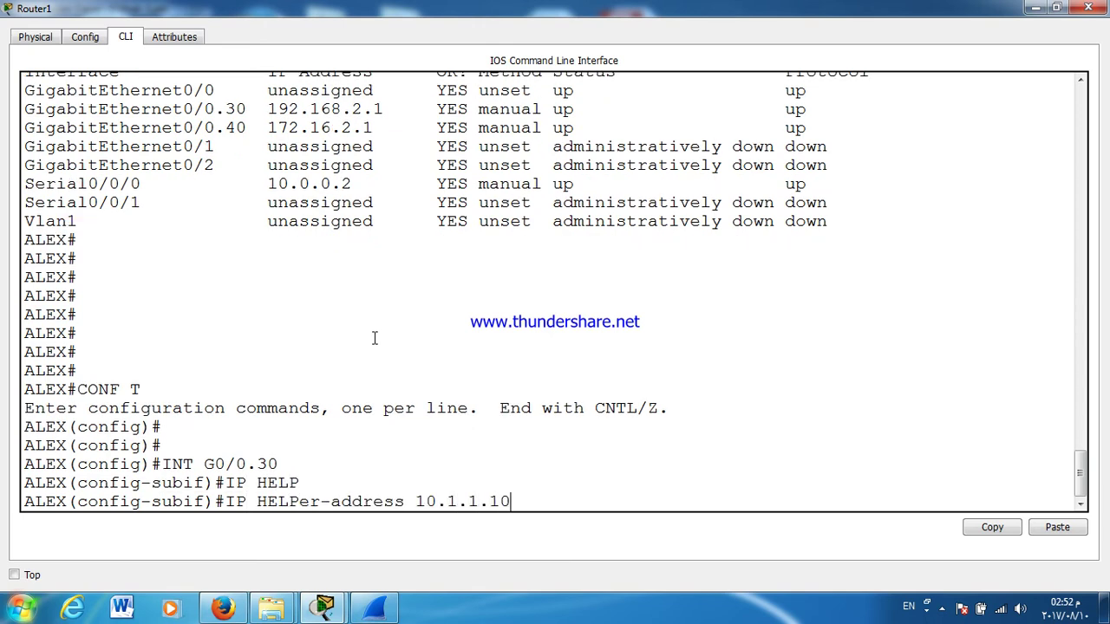
type("0")
key("Return")
type("EX")
key("Return")
Step: Set the same helper address 10.1.1.10 on subinterface G0/0.40 and close alex's window
key("Up")
key("Up")
key("Up")
key("Up")
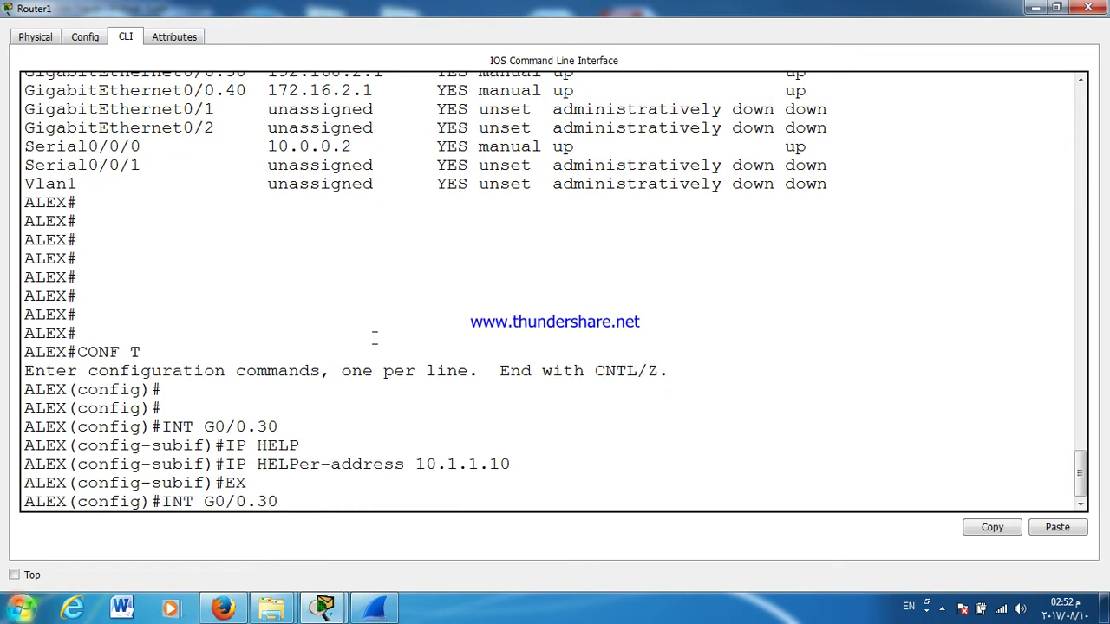
key("Return")
key("Up")
key("Up")
key("Up")
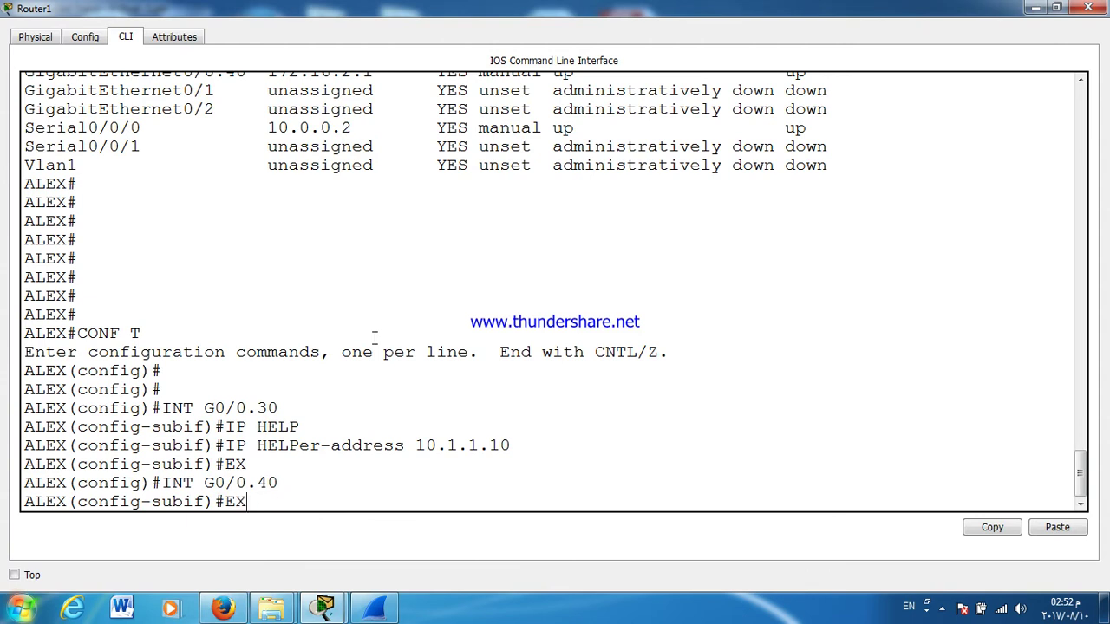
key("Return")
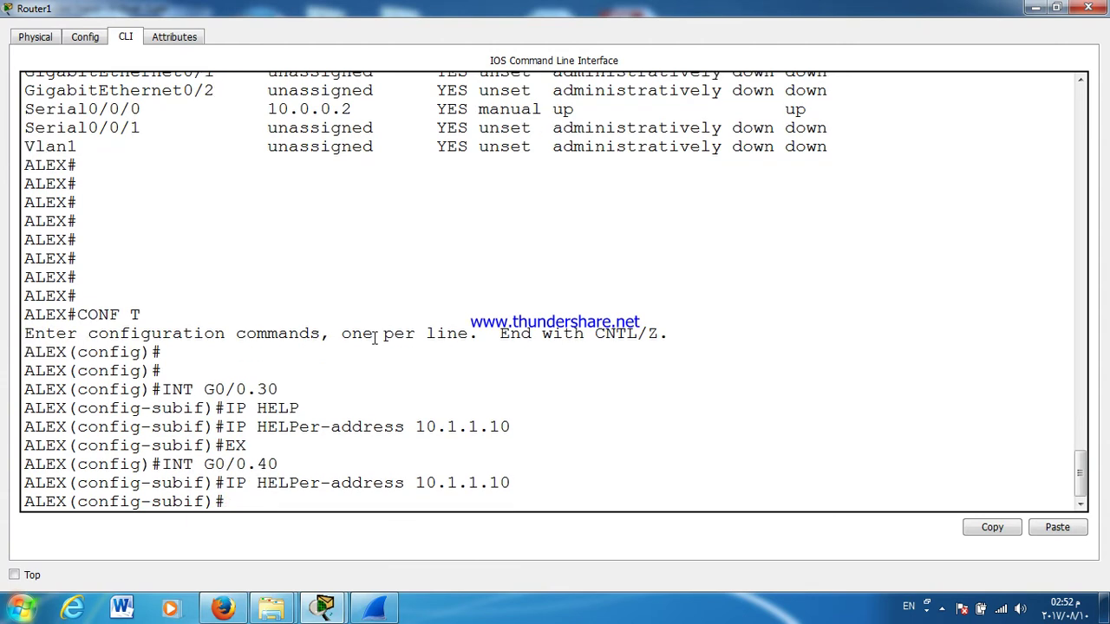
left_click(1087, 9)
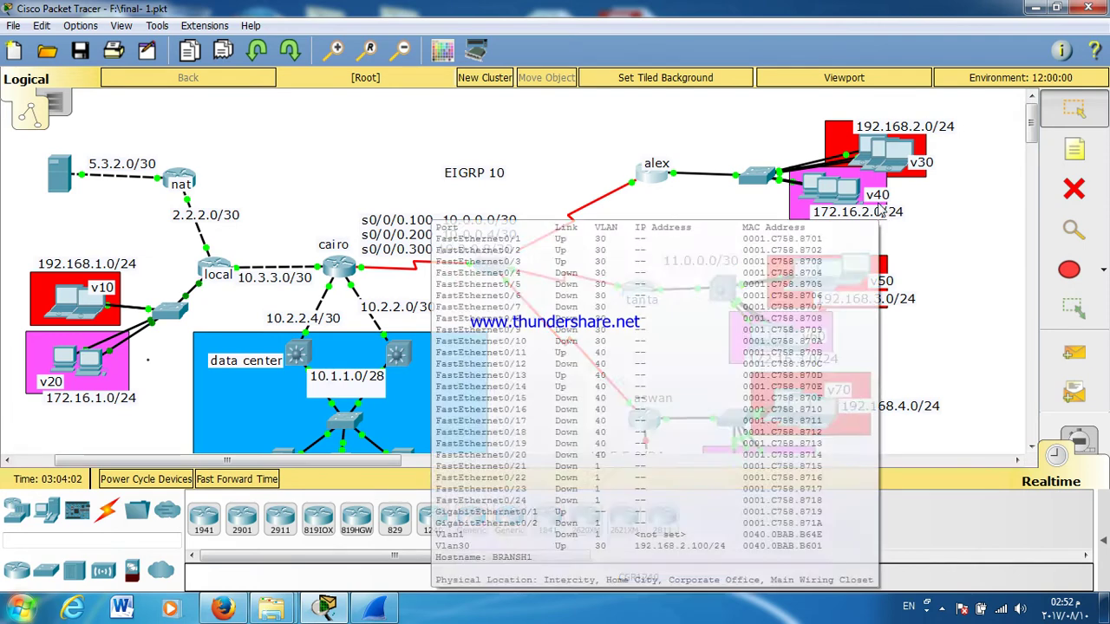
mouse_move(871, 217)
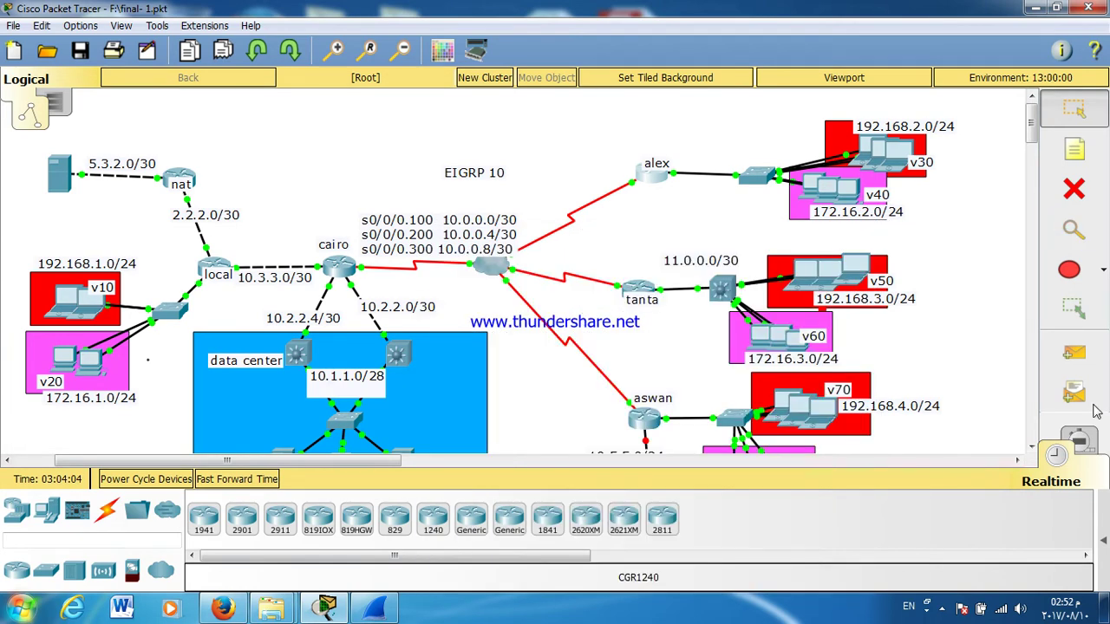
left_click(898, 152)
Step: Set Laptop10 to DHCP, retrying via Static after it falls back to APIPA 169.254.234.23
left_click(318, 227)
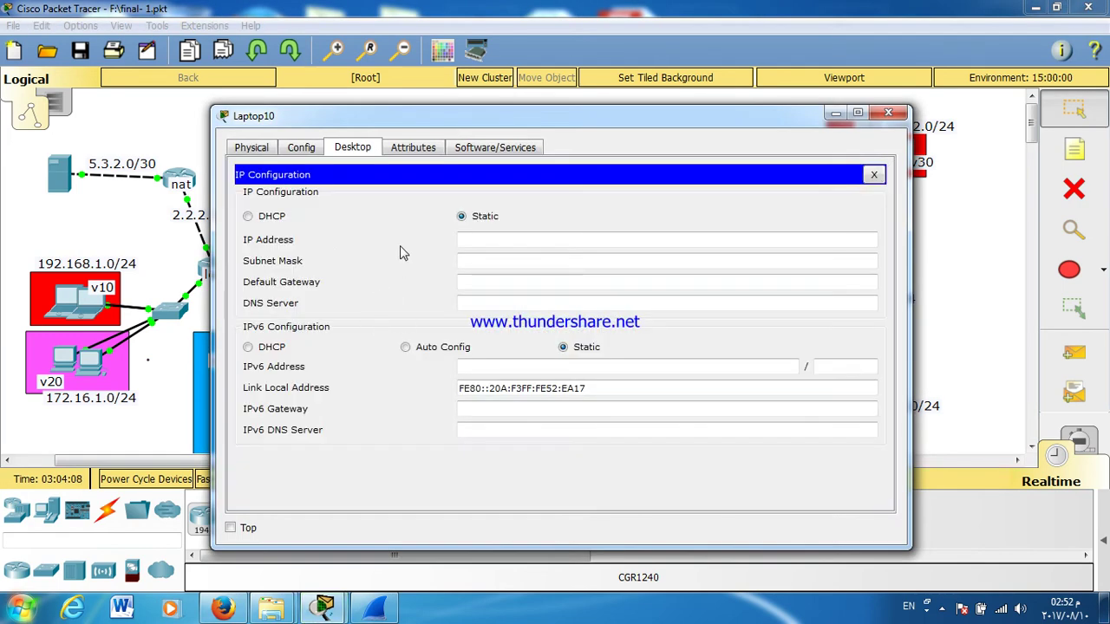
left_click(260, 218)
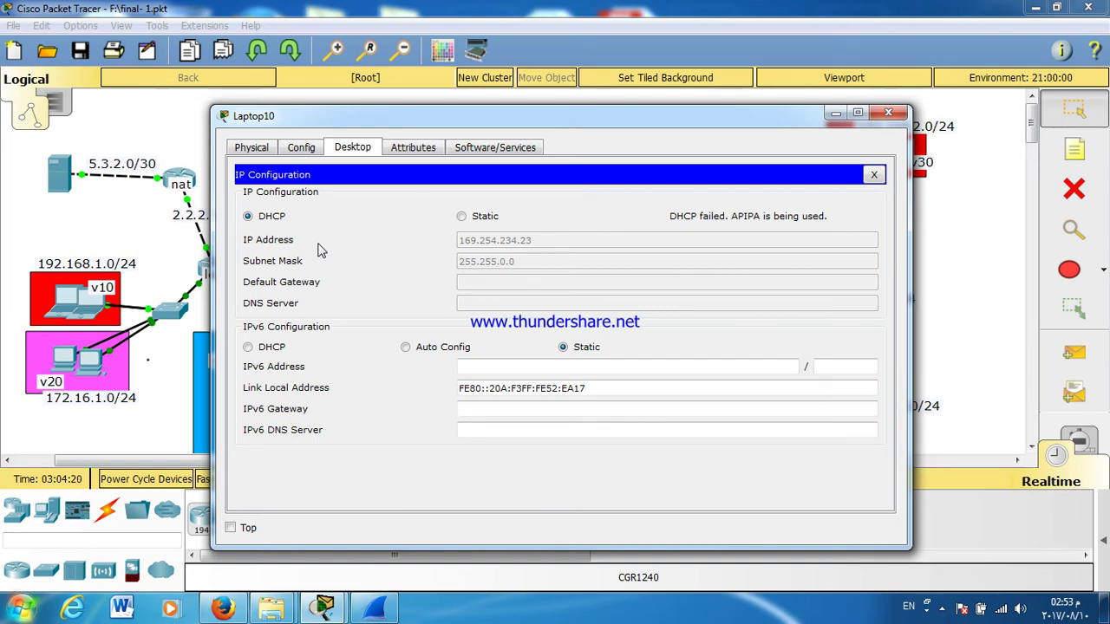
left_click(462, 217)
left_click(248, 216)
left_click(875, 175)
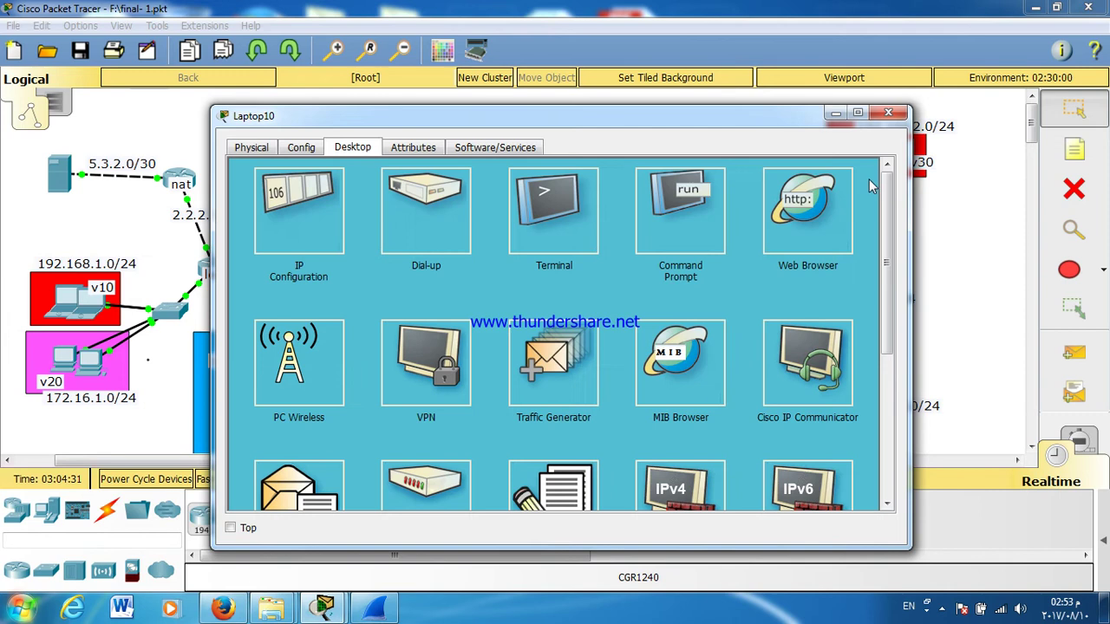
Step: Ping 10.1.1.10 from Laptop10's command prompt twice, with the window maximized
left_click(652, 206)
type("PING")
type("1")
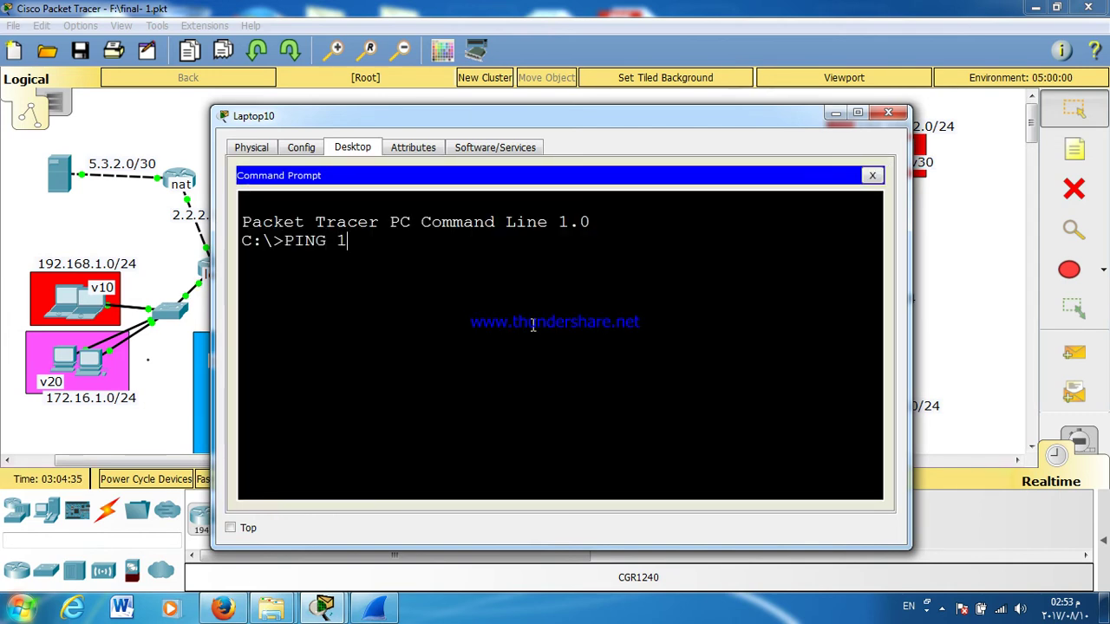
type("0.1.1.10")
key("Return")
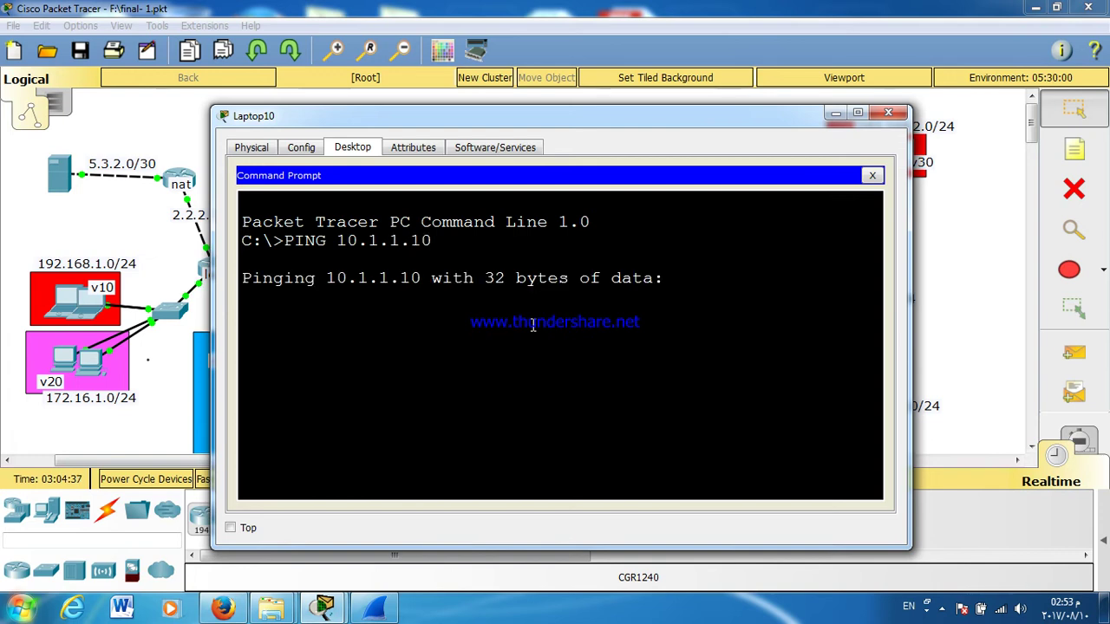
double_click(643, 124)
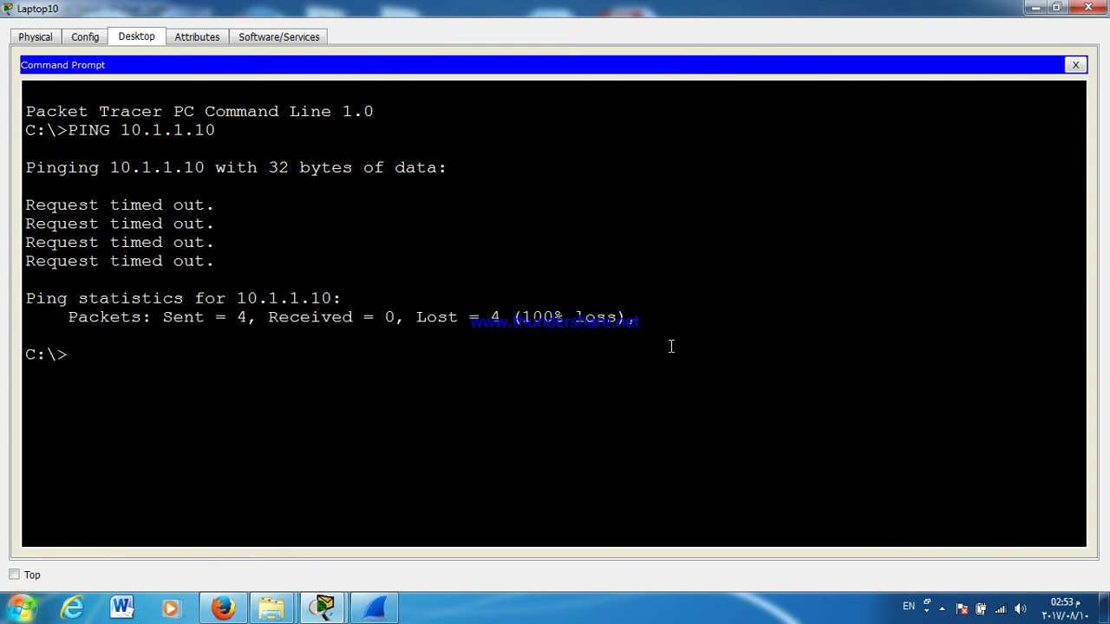
key("Up")
key("Return")
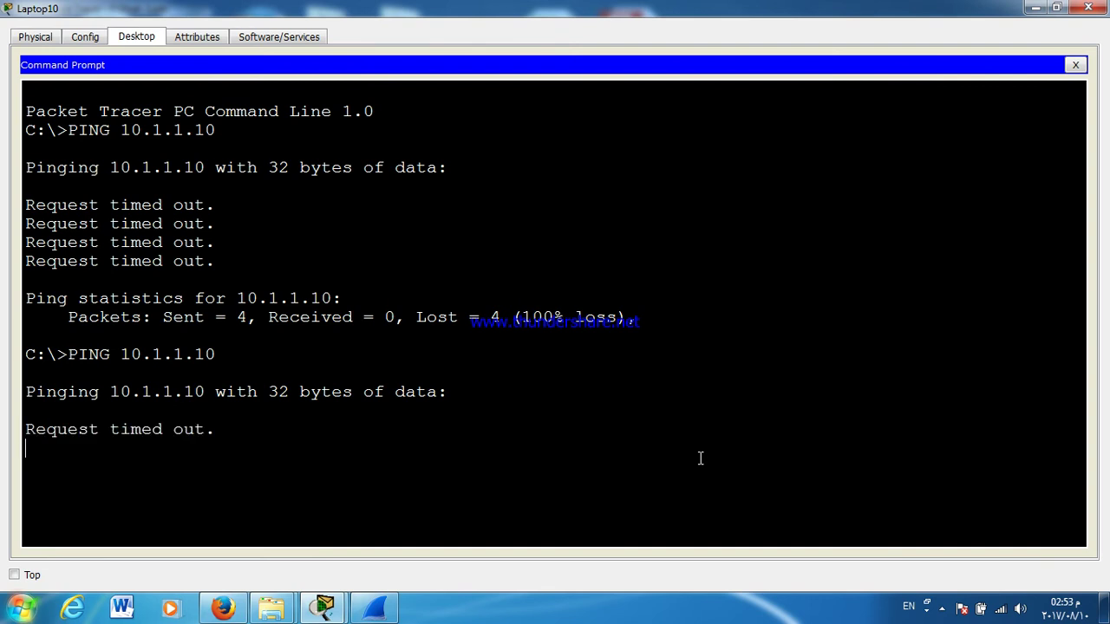
Step: Stop the ping, trace the route to 10.1.1.10, then close the command prompt
key("ctrl+c")
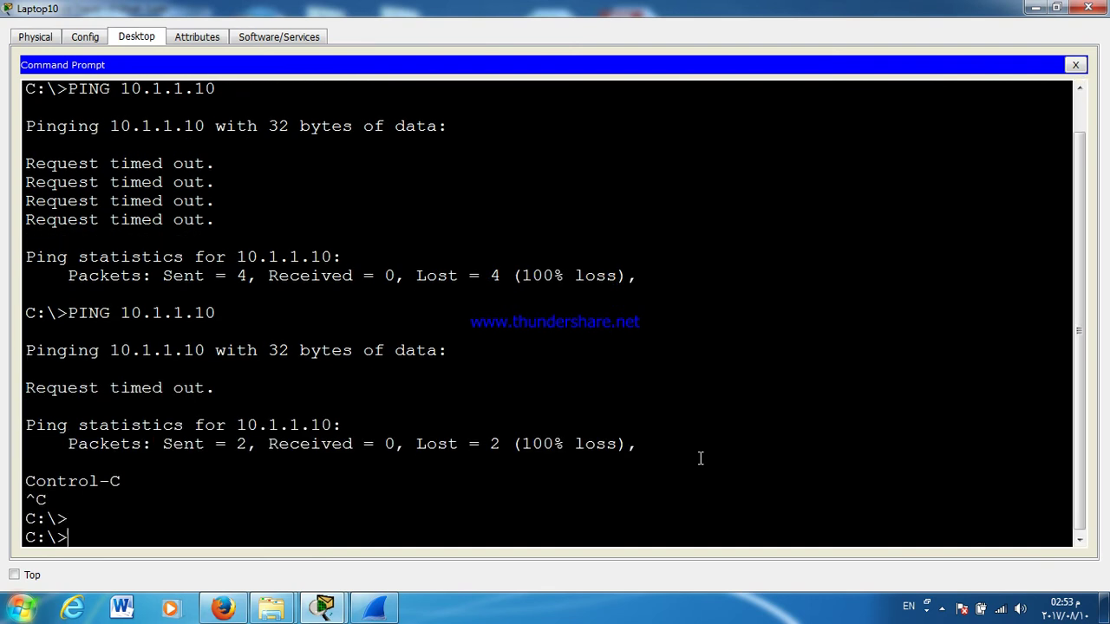
key("Return")
key("Return")
key("Return")
key("Return")
type("TRA")
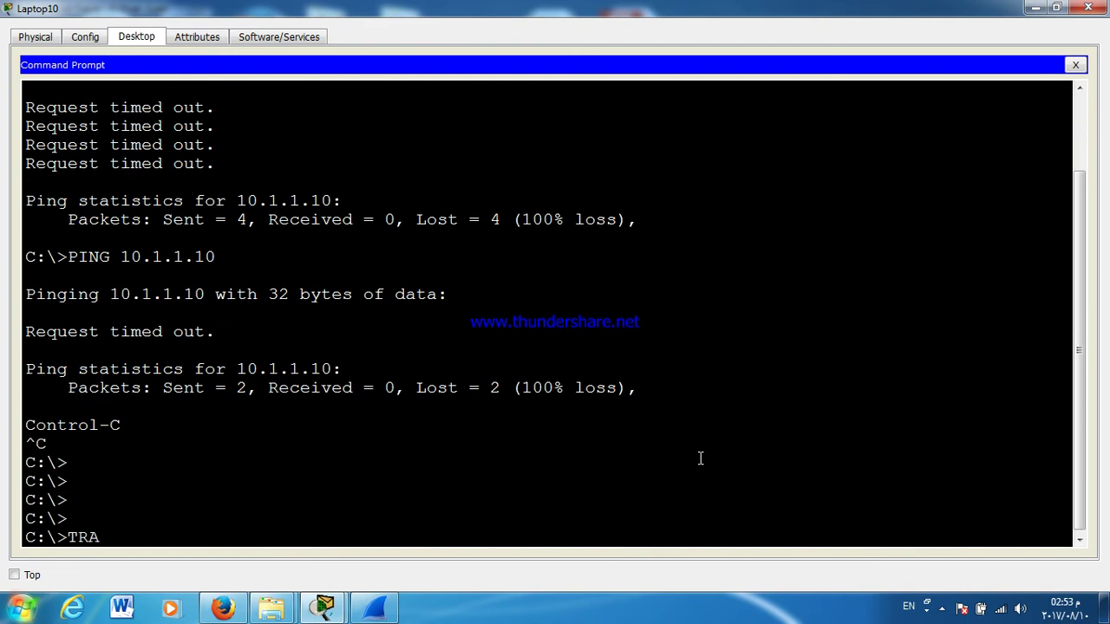
type("CERT 10.1.1.10")
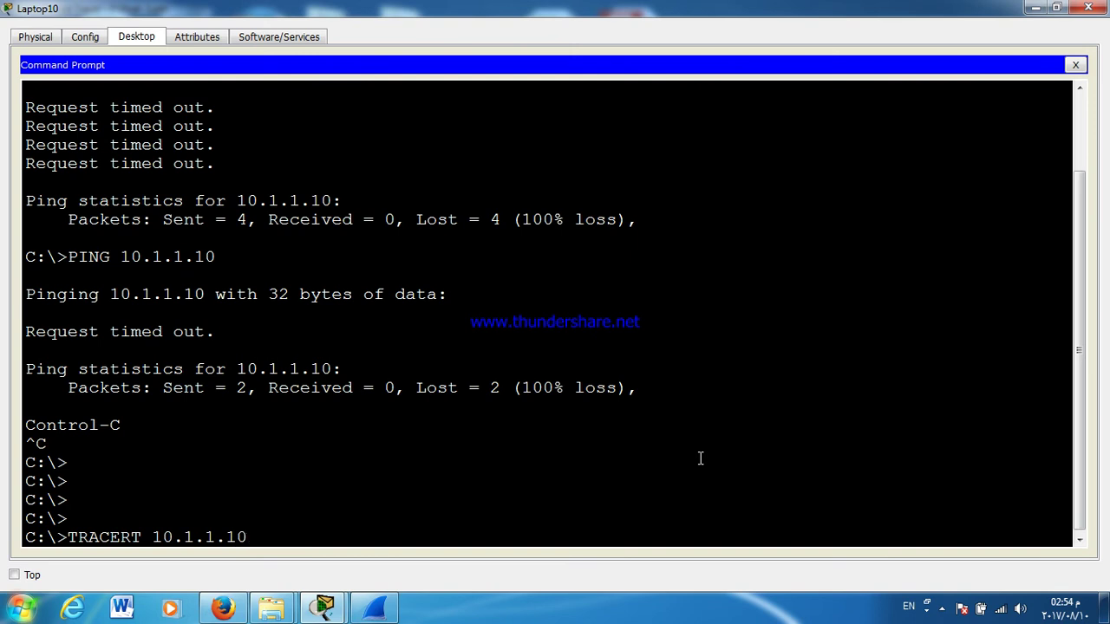
key("Return")
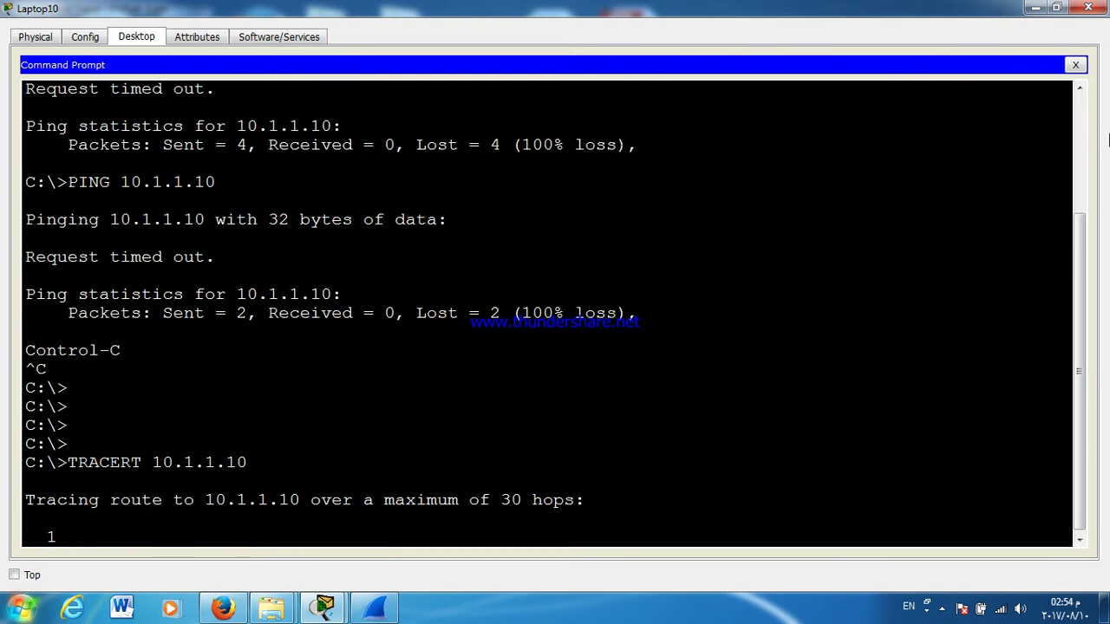
left_click(1075, 65)
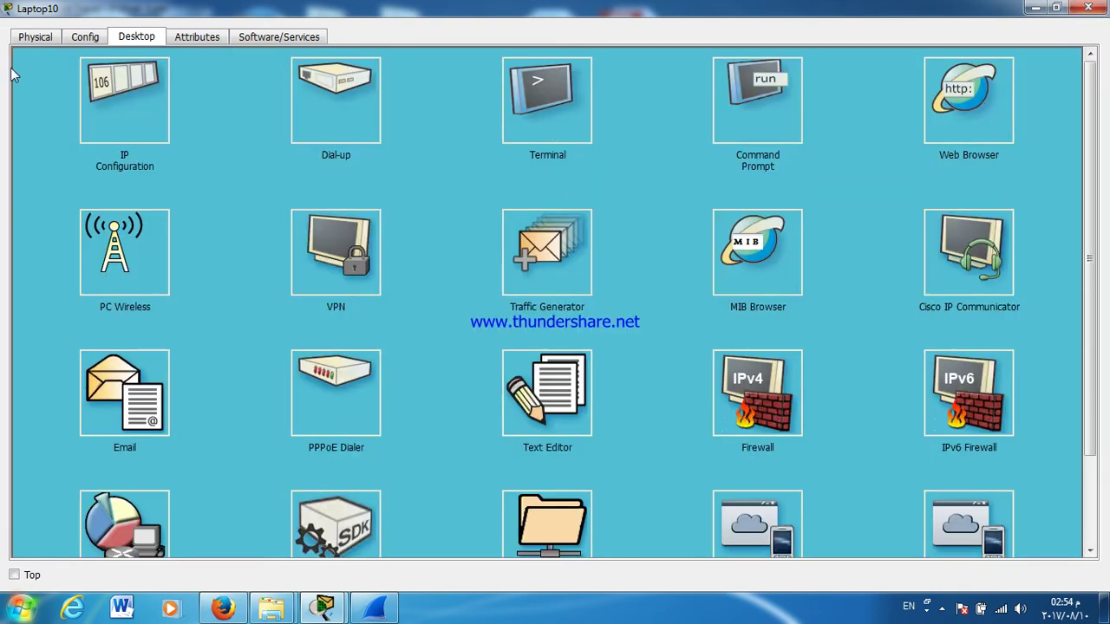
Step: Set Laptop10 to static IP 192.168.2.10 with mask 255.255.255.0 and a default gateway
left_click(110, 131)
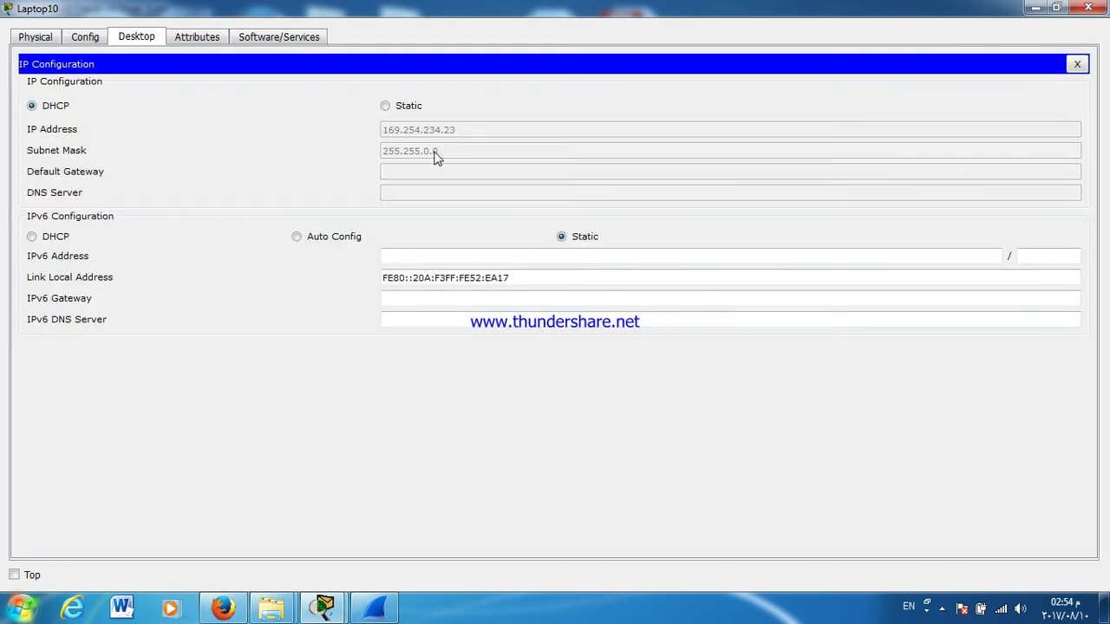
left_click(385, 105)
left_click(397, 130)
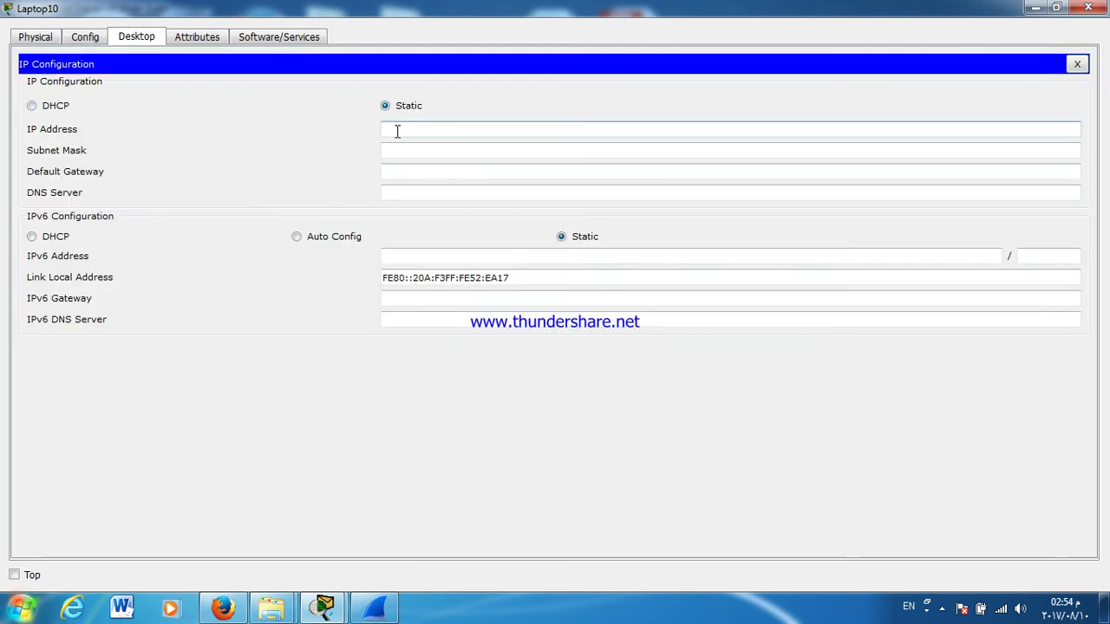
type("192.168.2.10")
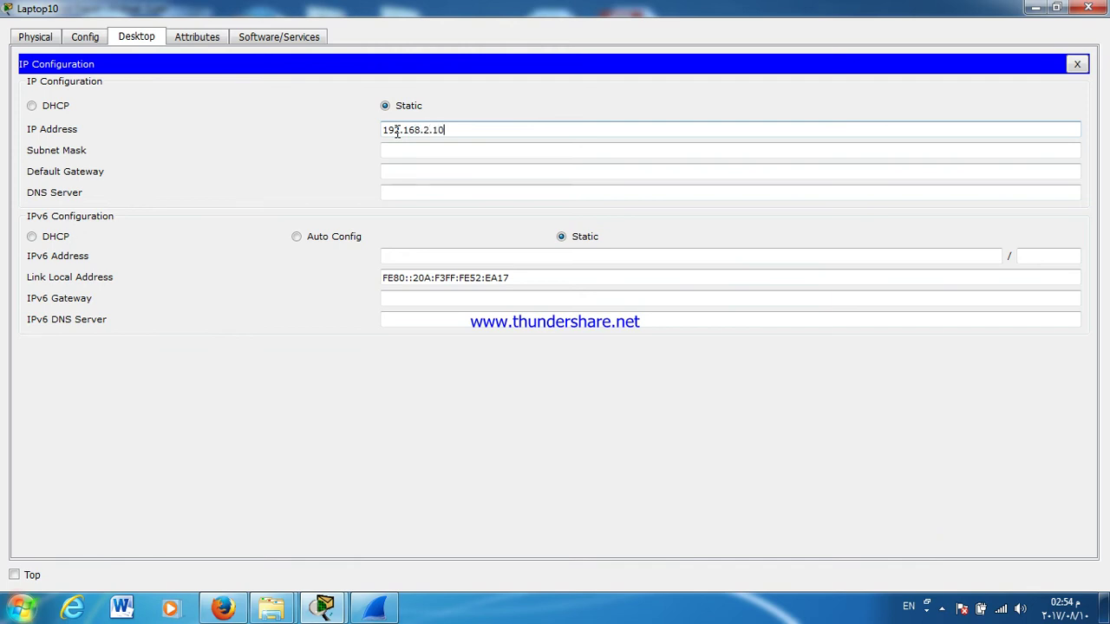
key("Tab")
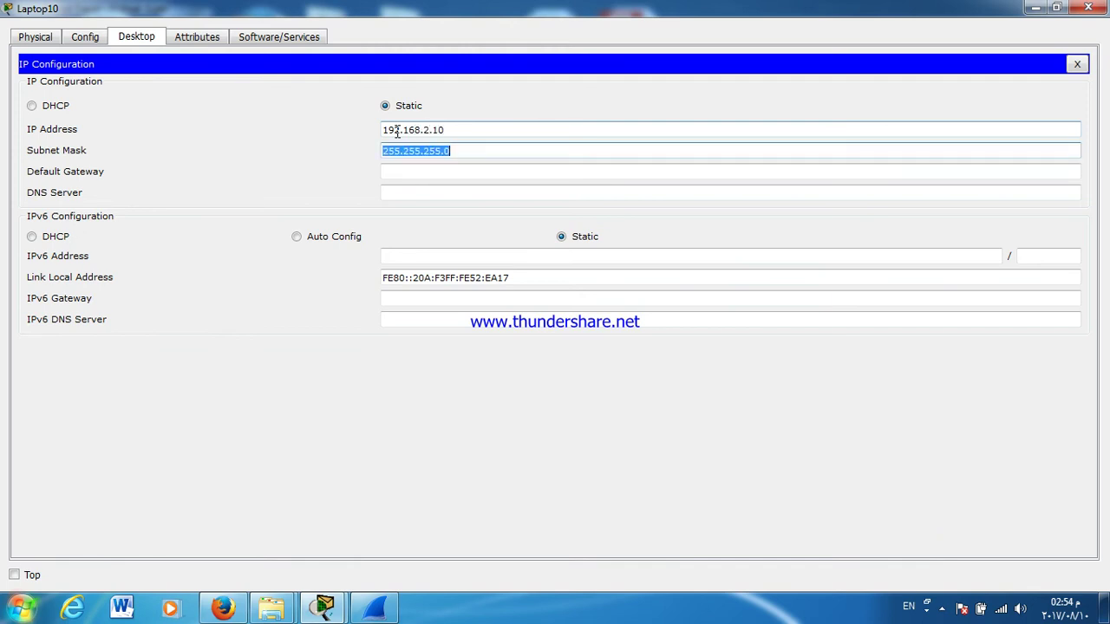
key("Tab")
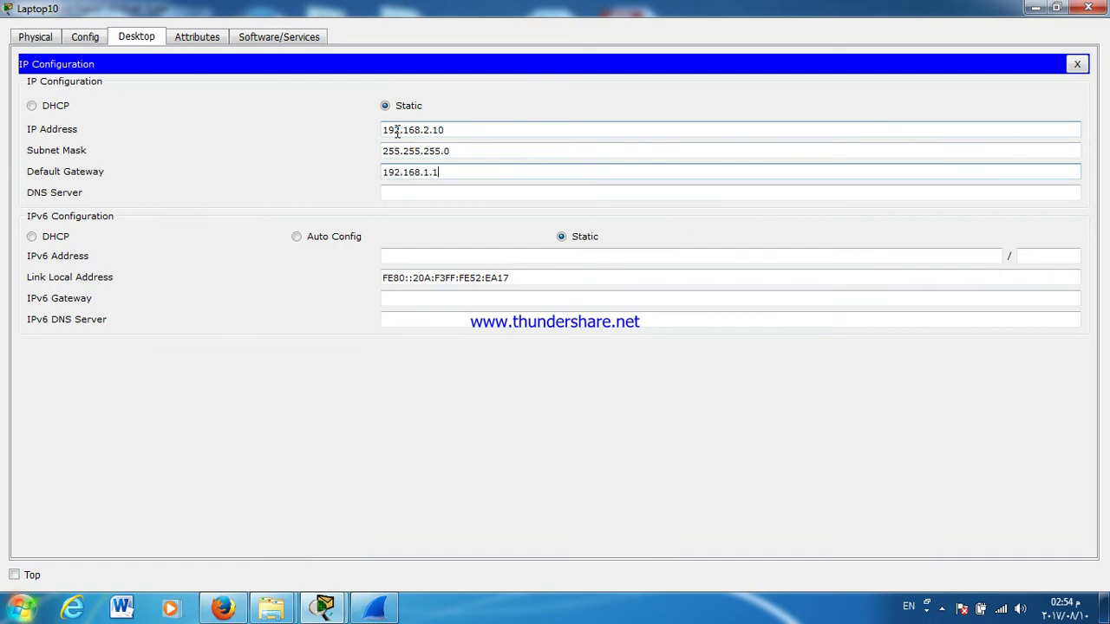
left_click(1063, 63)
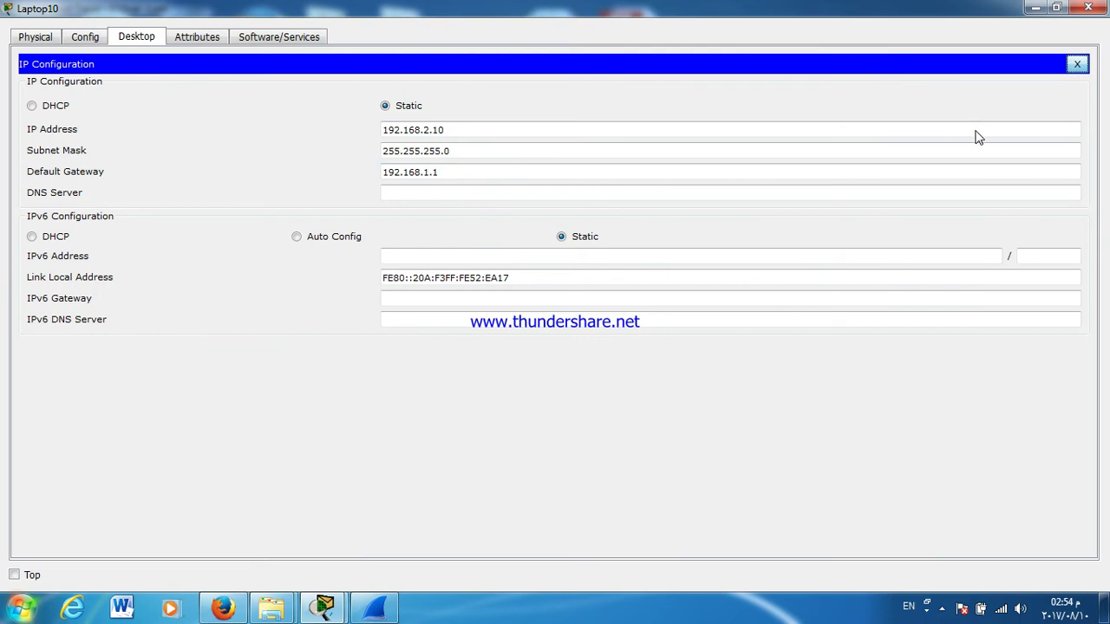
Step: Correct the gateway to 192.168.2.1 and return to Laptop10's command prompt
left_click(426, 172)
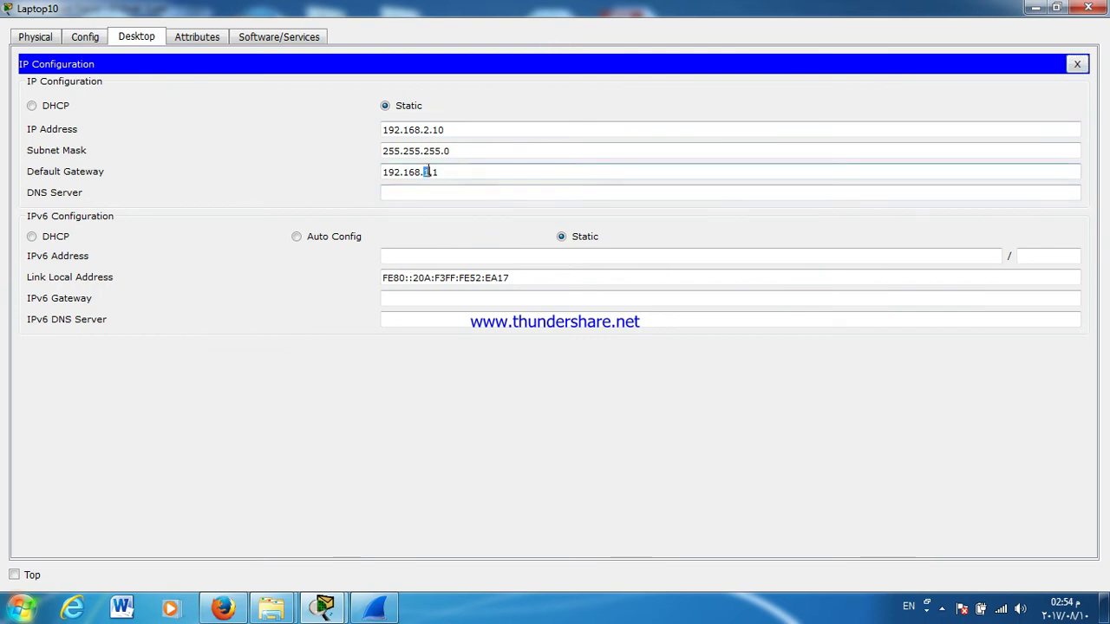
key("BackSpace")
type("2")
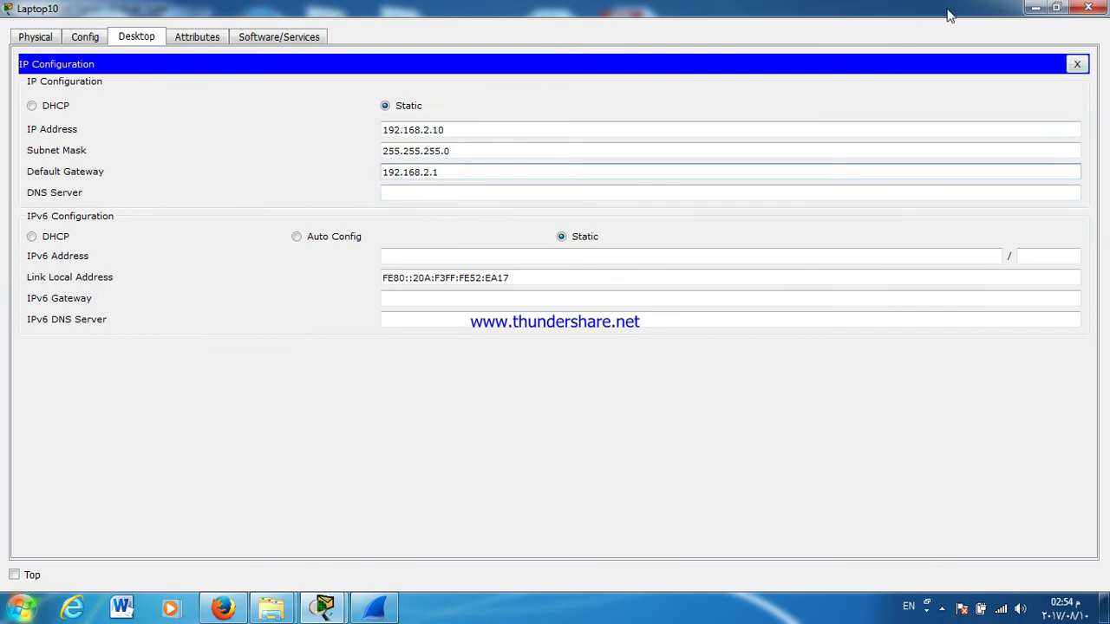
left_click(1077, 64)
left_click(757, 125)
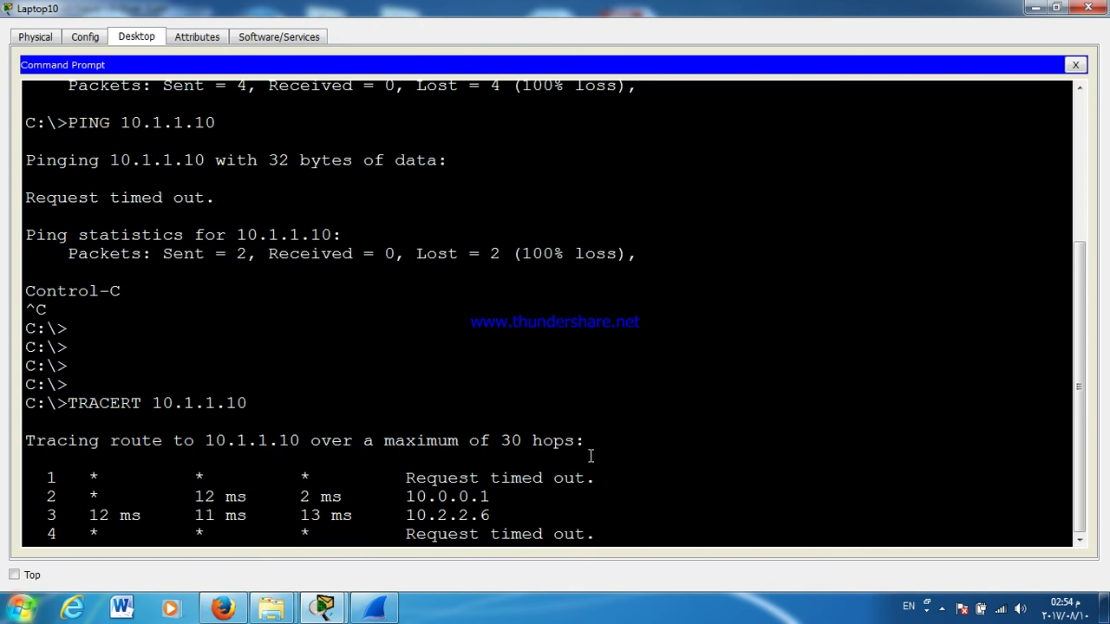
Step: Stop the running trace and rerun ping 10.1.1.10 until it times out
key("ctrl+c")
key("Return")
key("Return")
key("Up")
key("Up")
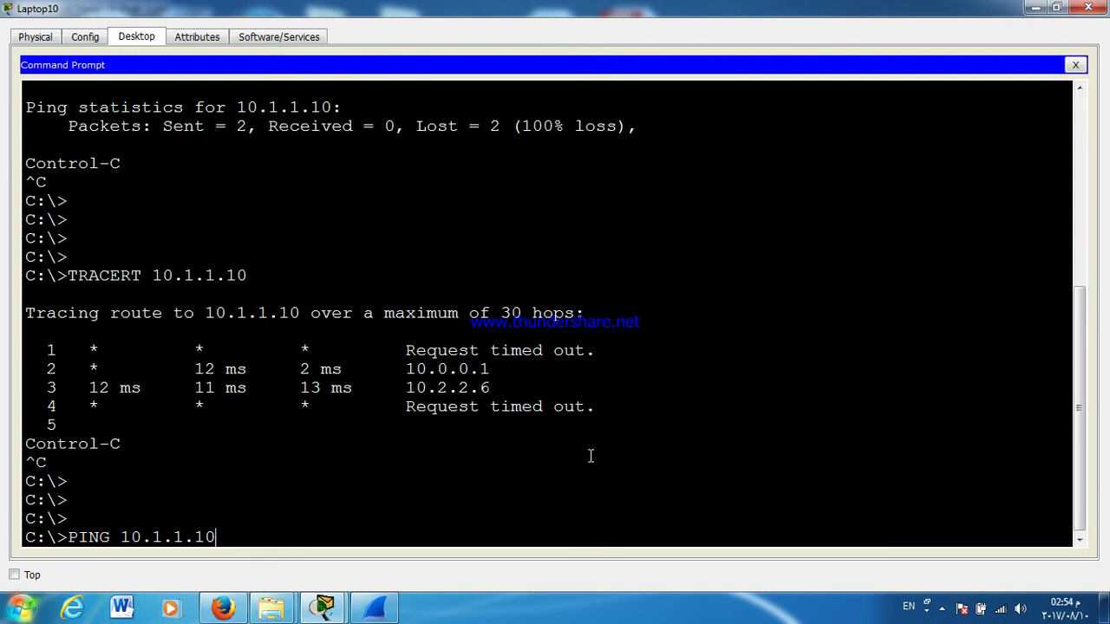
key("Return")
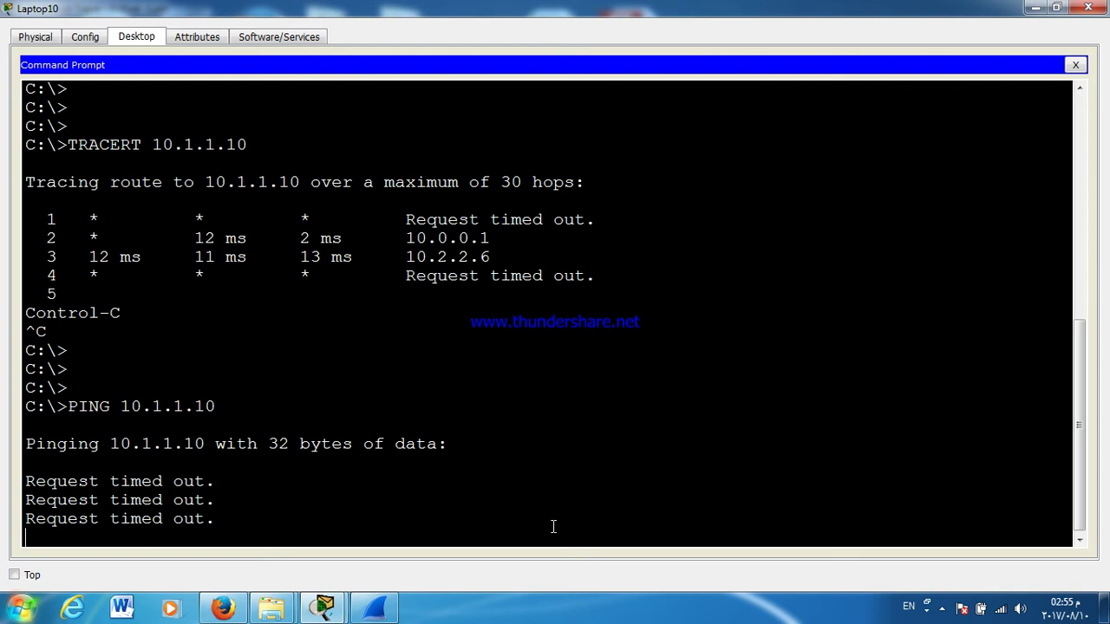
key("ctrl+c")
key("Return")
key("Return")
Step: Rerun TRACERT 10.1.1.10, which stalls after 10.2.2.2, then minimize the Laptop10 window
key("Up")
key("Up")
key("Down")
key("Up")
key("Return")
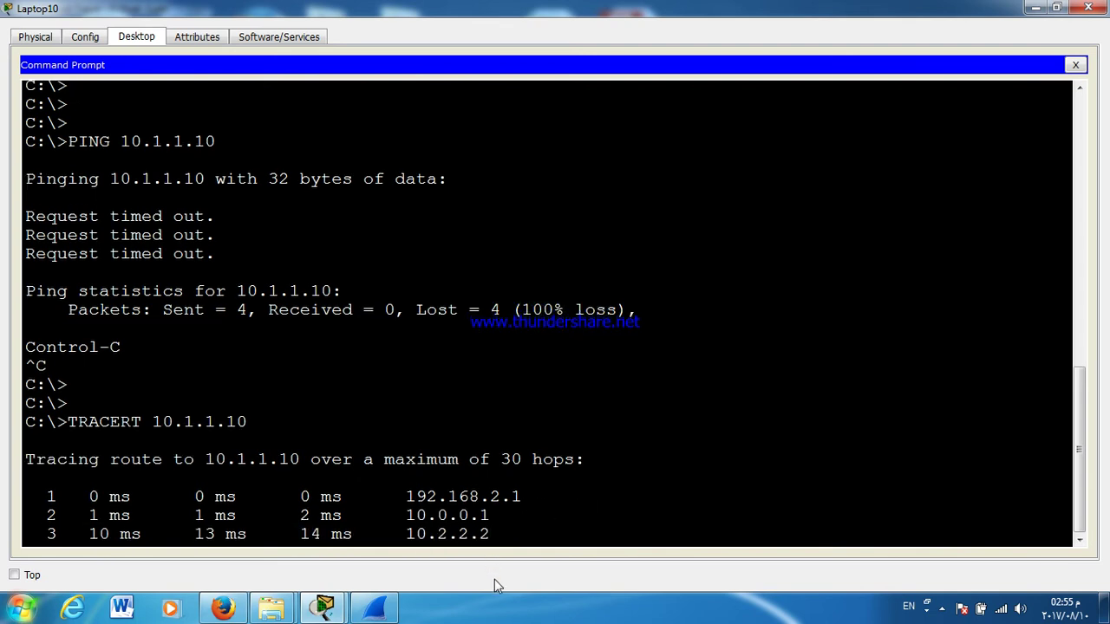
left_click_drag(952, 16, 833, 506)
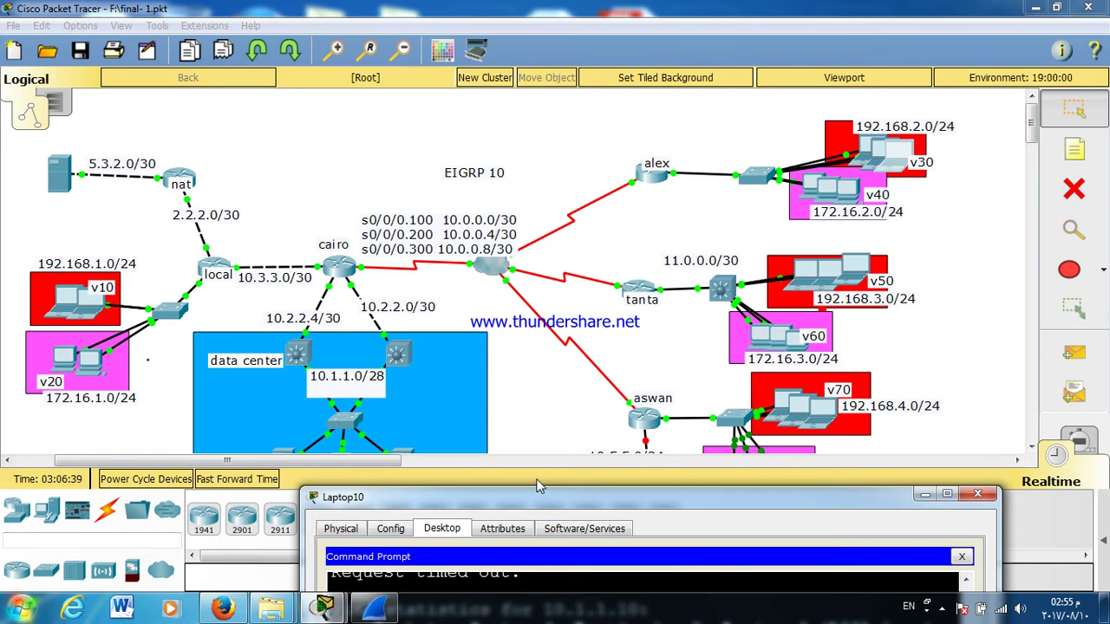
double_click(561, 498)
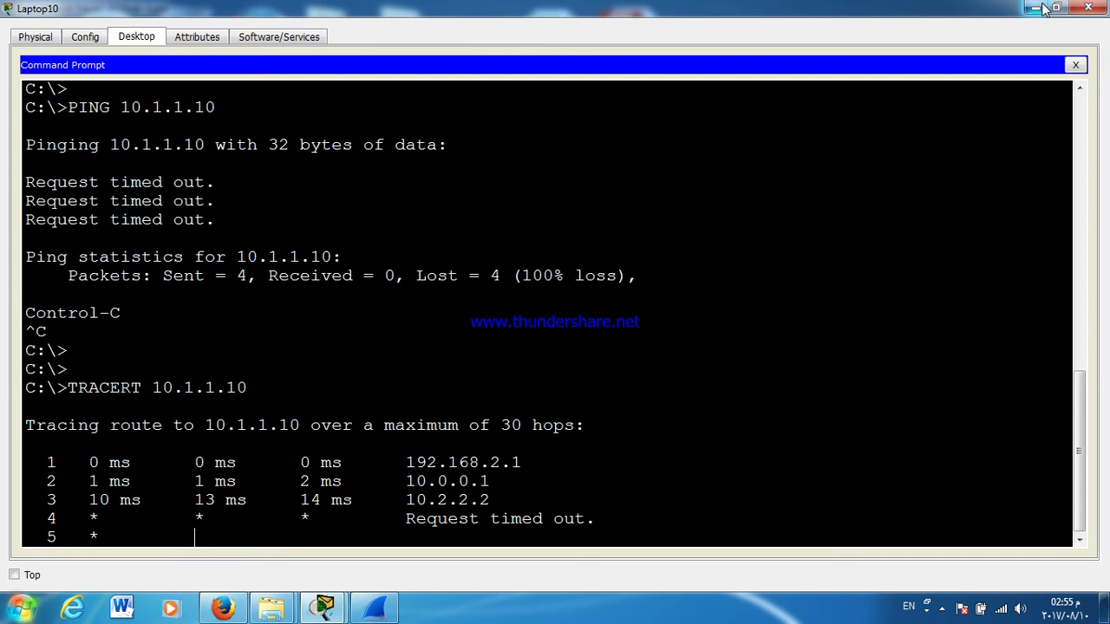
left_click(1043, 9)
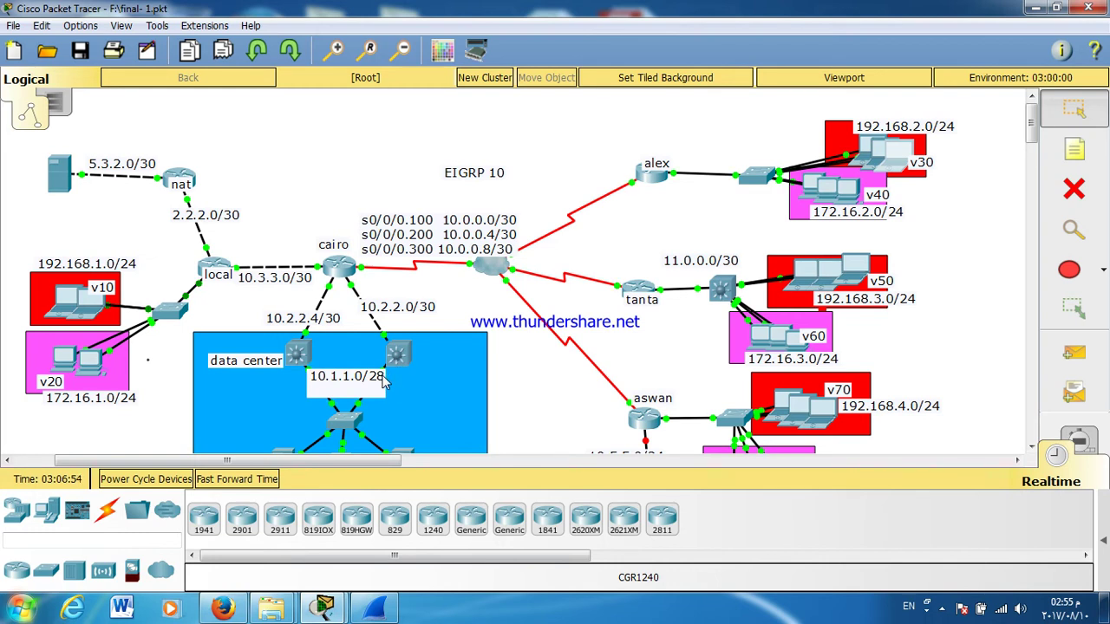
Step: Open the data-center switch CLI full screen and run SH STANdby for HSRP status
left_click(398, 354)
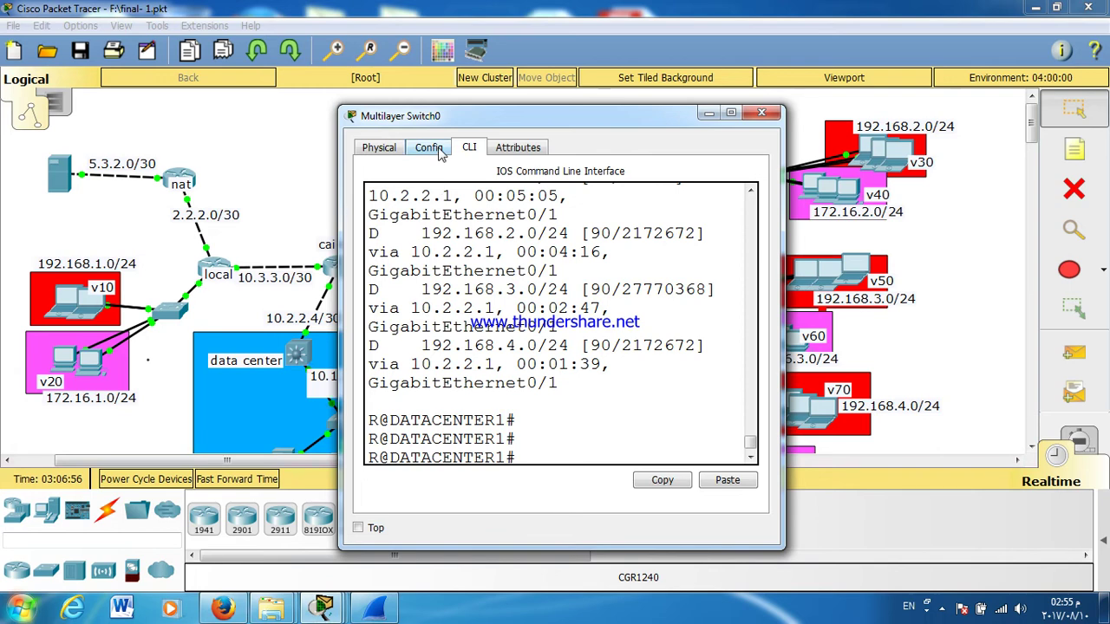
double_click(439, 106)
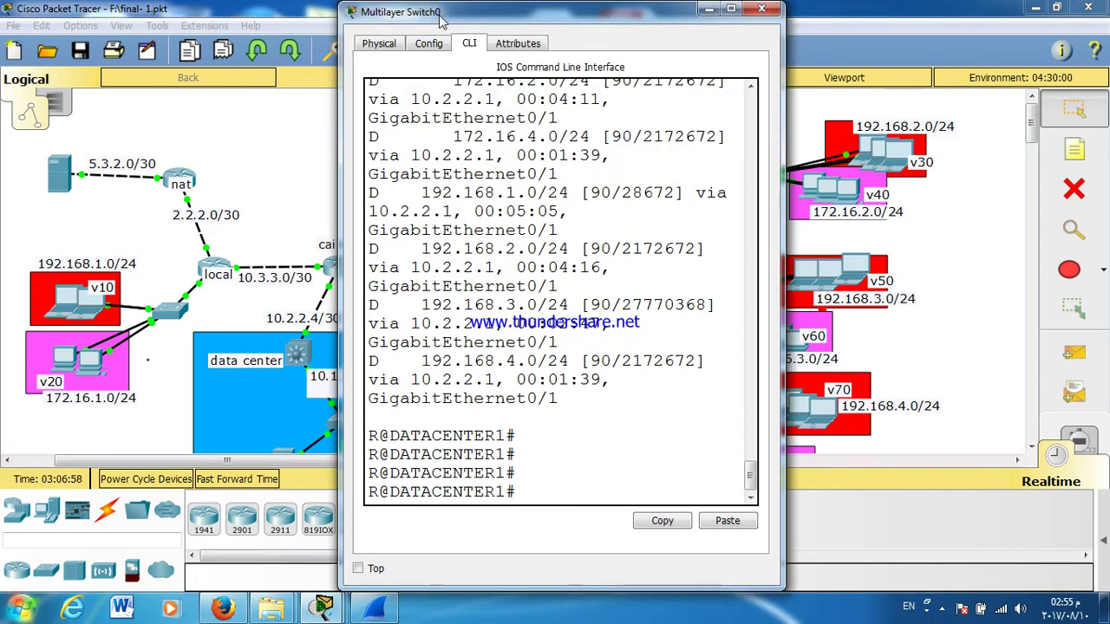
double_click(442, 14)
left_click(733, 113)
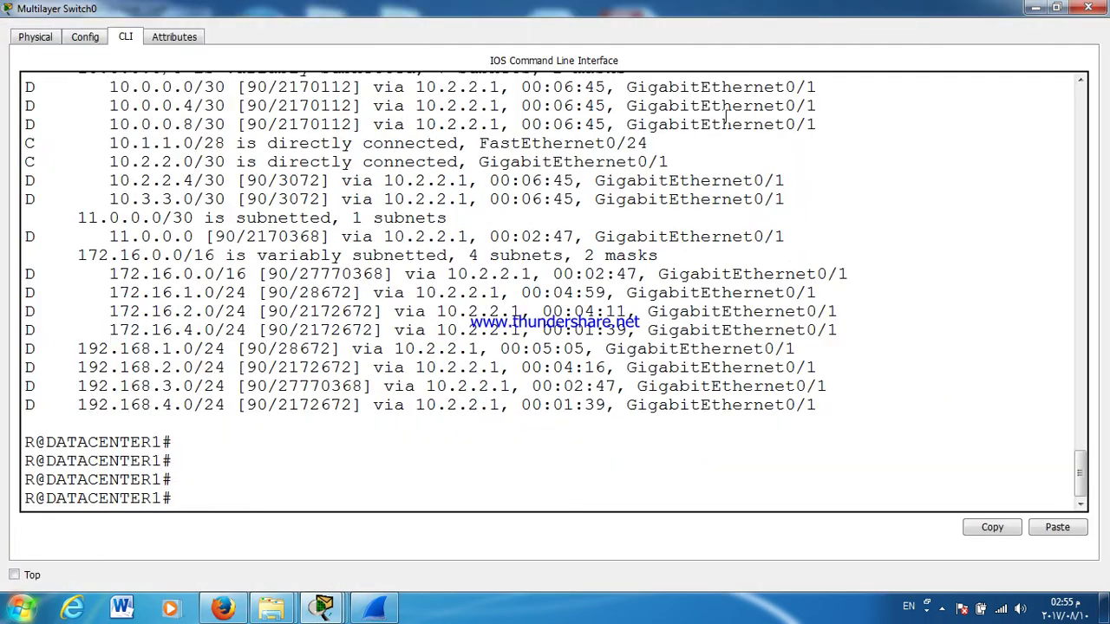
type("SH ST")
key("Tab")
type("A")
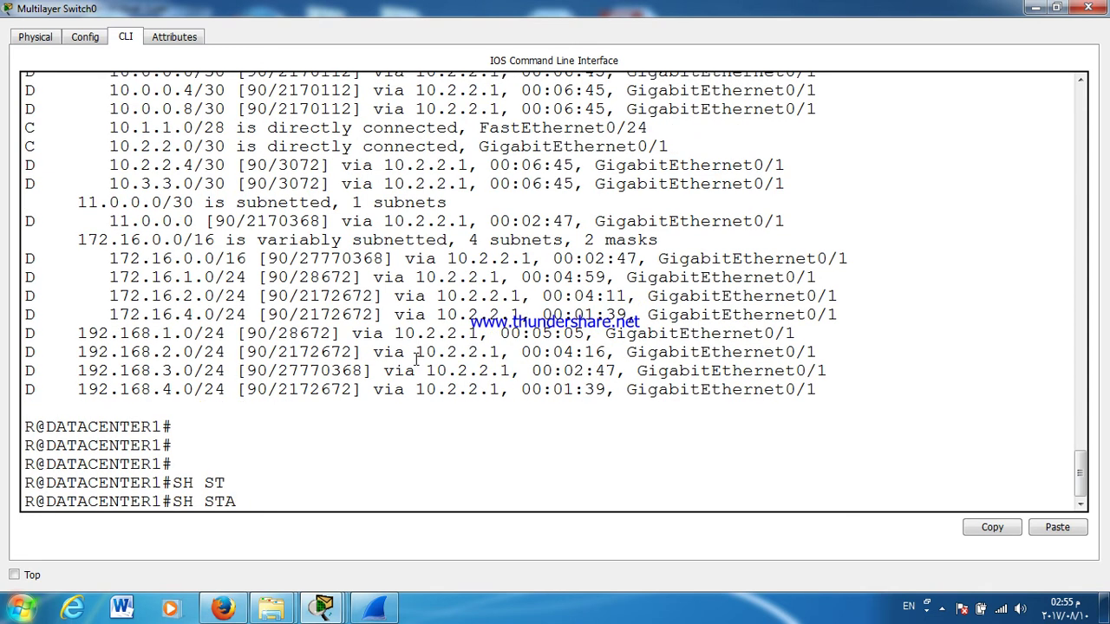
type("N")
key("Tab")
key("Return")
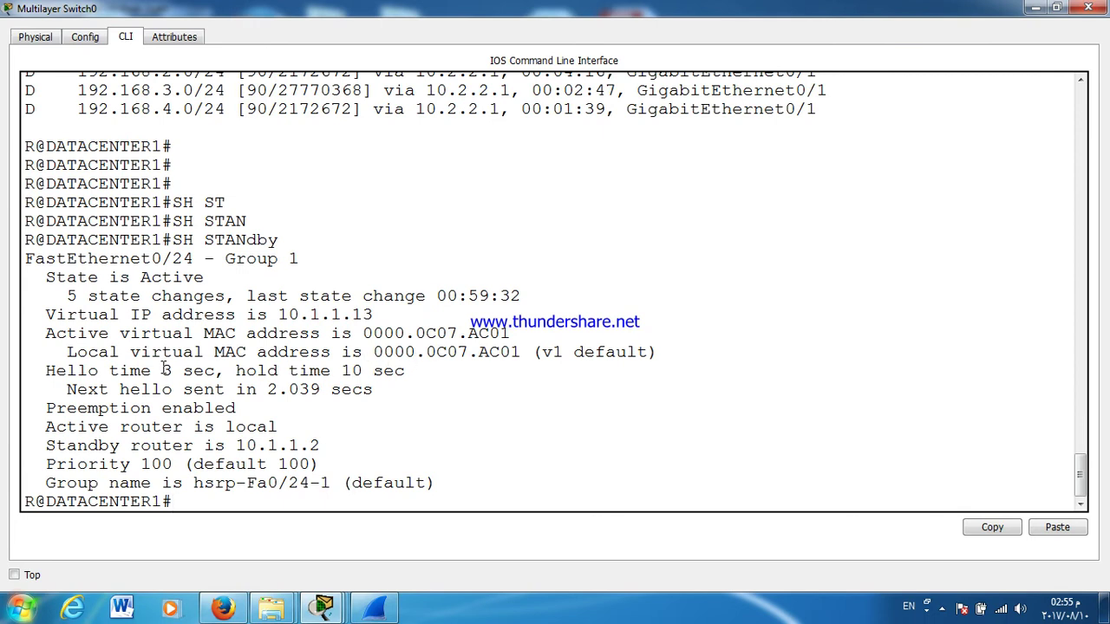
key("Return")
key("Return")
key("Return")
key("Return")
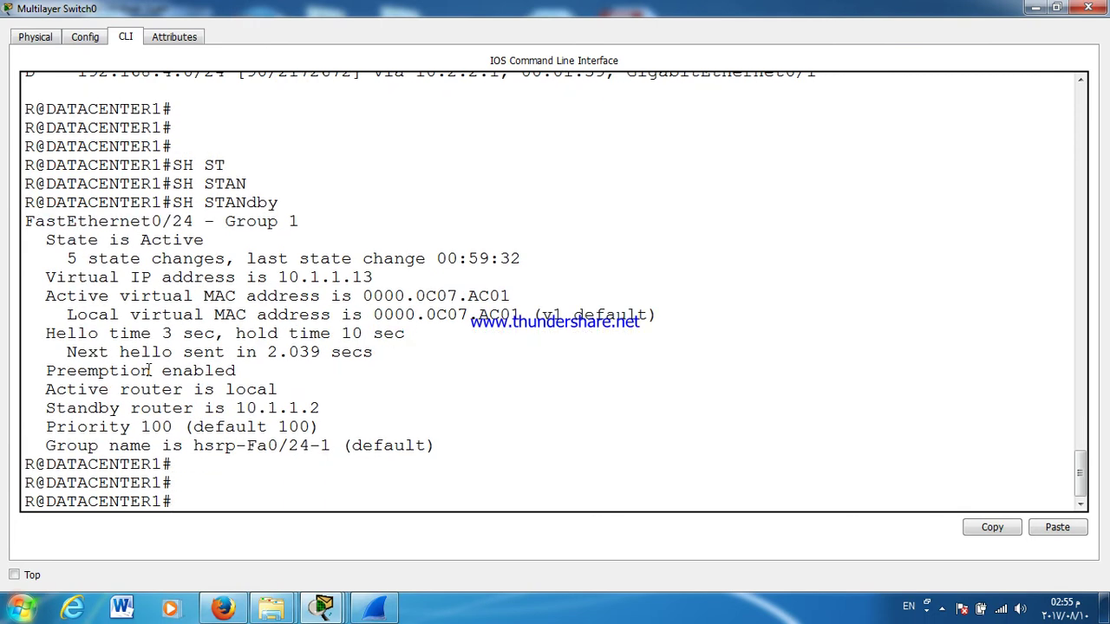
Step: Run SH IP INT B, highlight GigabitEthernet0/1 at 10.2.2.2, then close the switch window
type("SH IP INT B")
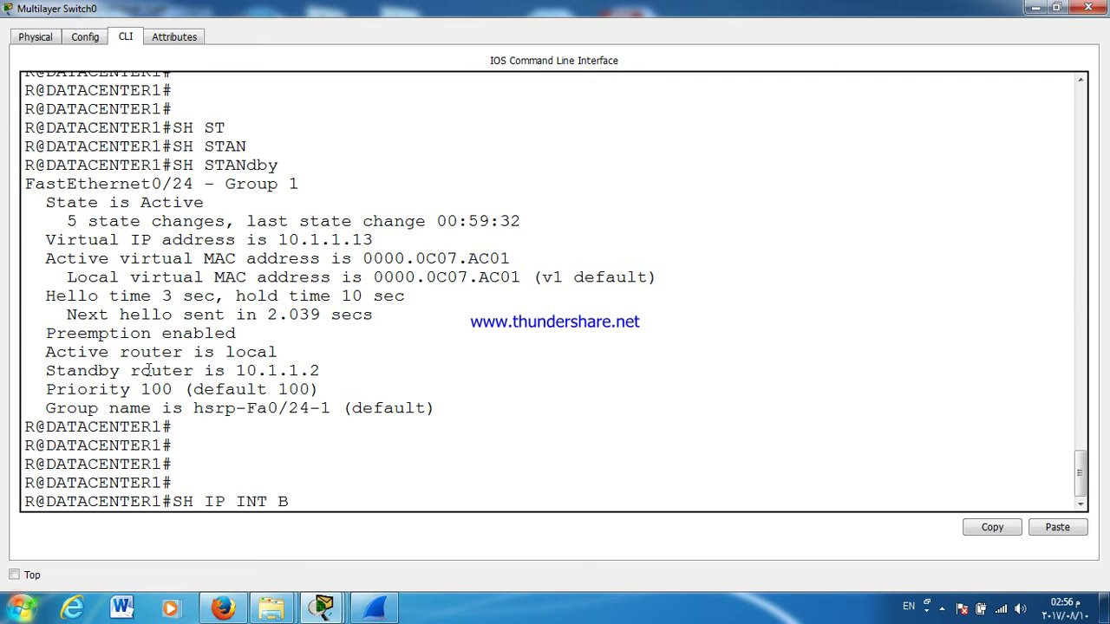
key("Return")
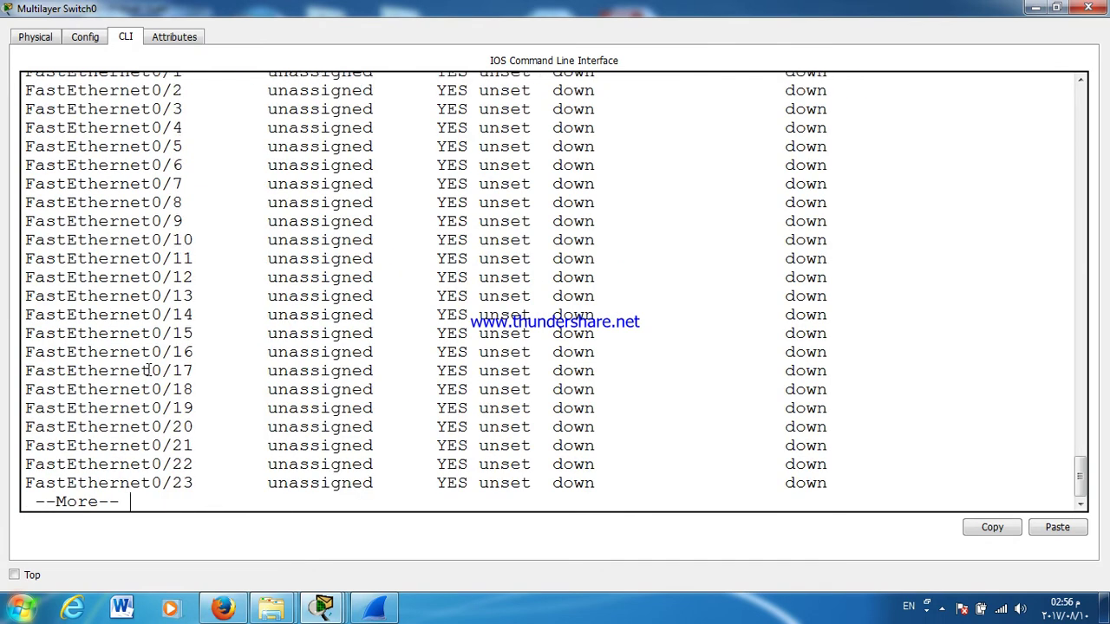
key("Return")
key("Return")
key("Return")
key("Return")
key("Return")
key("Return")
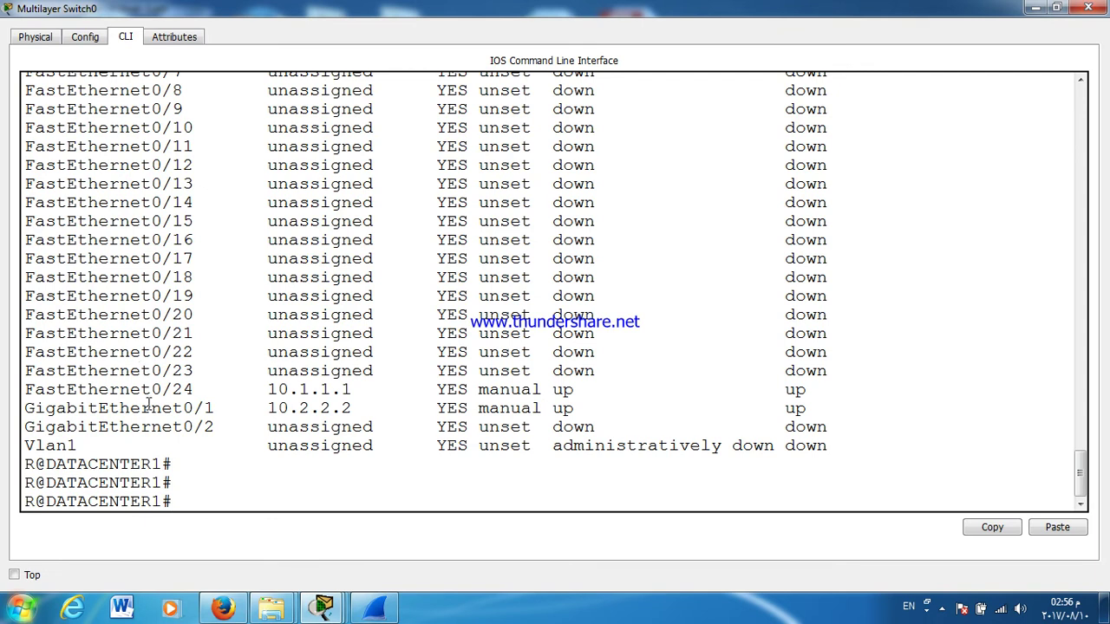
double_click(149, 407)
triple_click(165, 408)
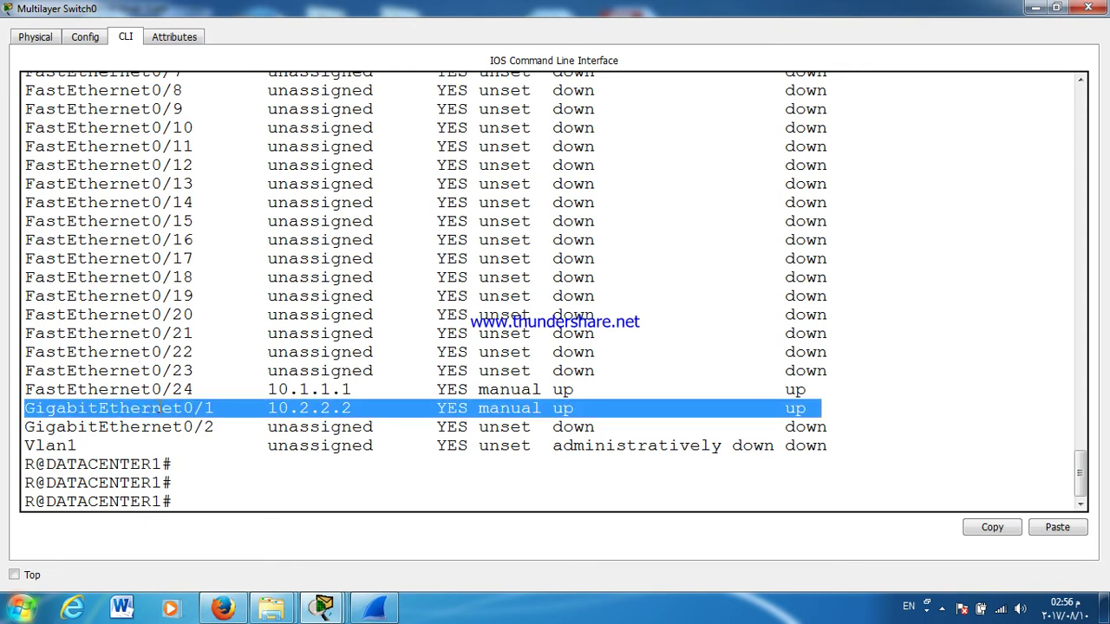
left_click(1088, 7)
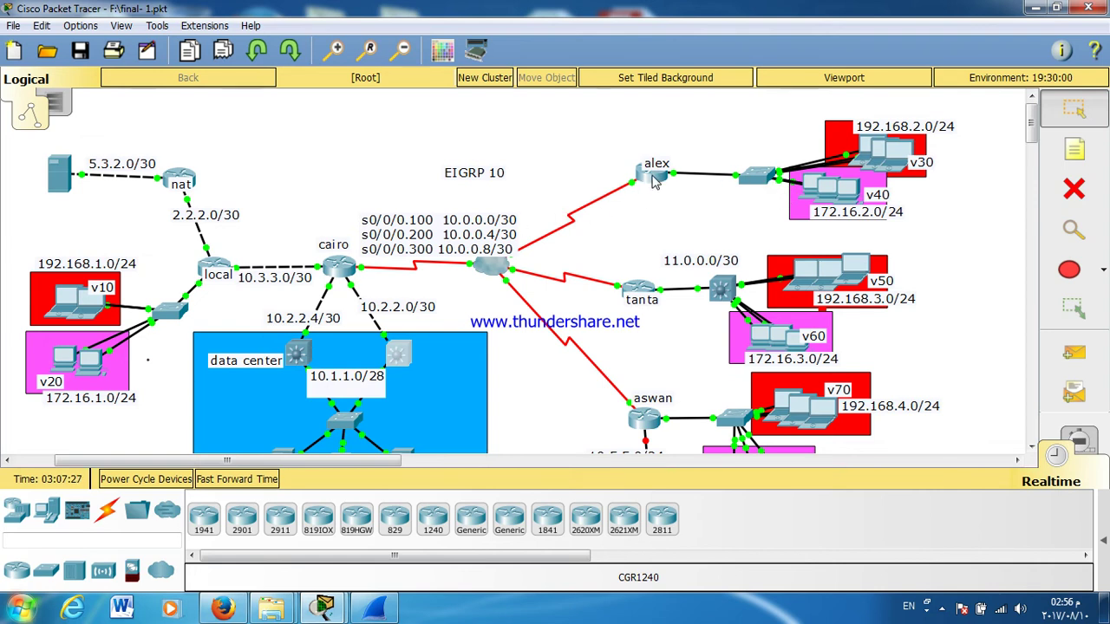
Step: Check Laptop10's trace still stalls after 10.2.2.2, close it, and show the data-center switch's info box
left_click(910, 157)
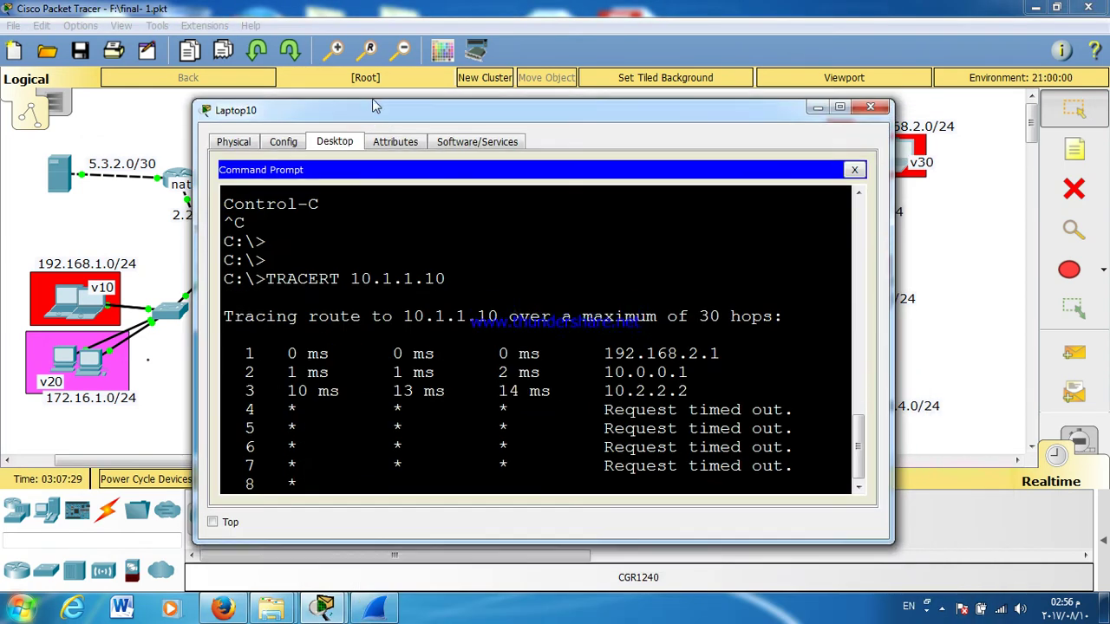
left_click_drag(374, 106, 377, 85)
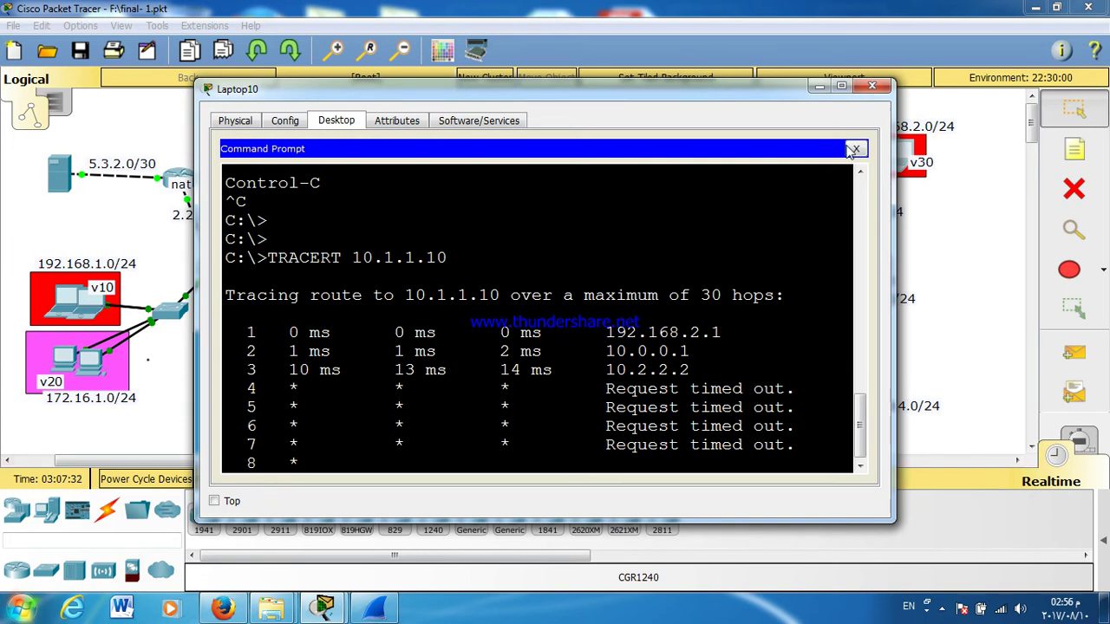
left_click(856, 148)
left_click(871, 85)
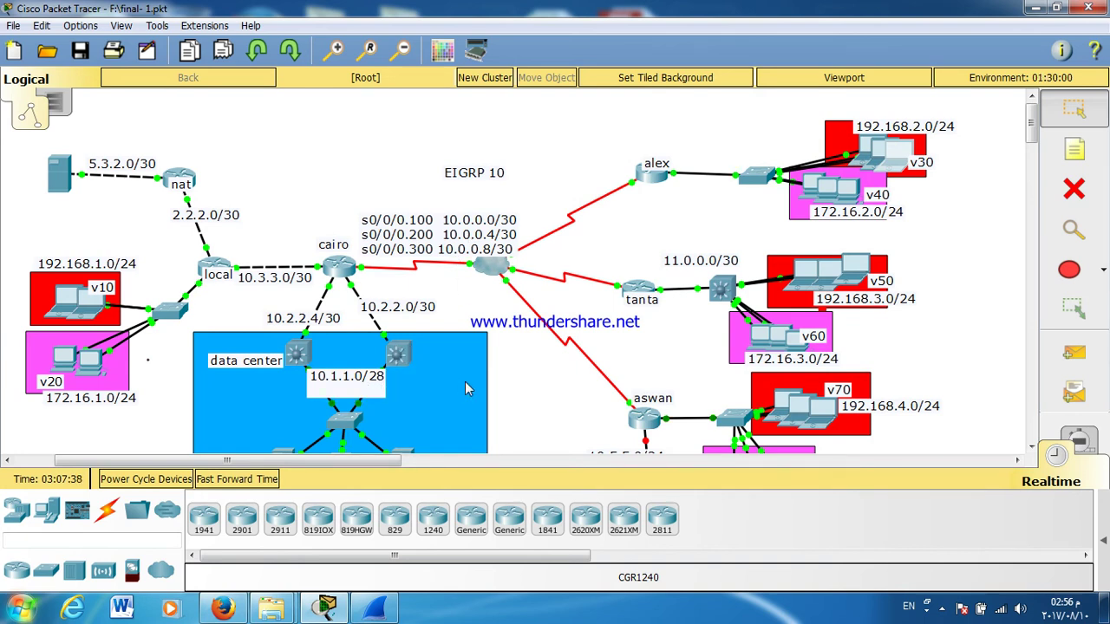
mouse_move(465, 384)
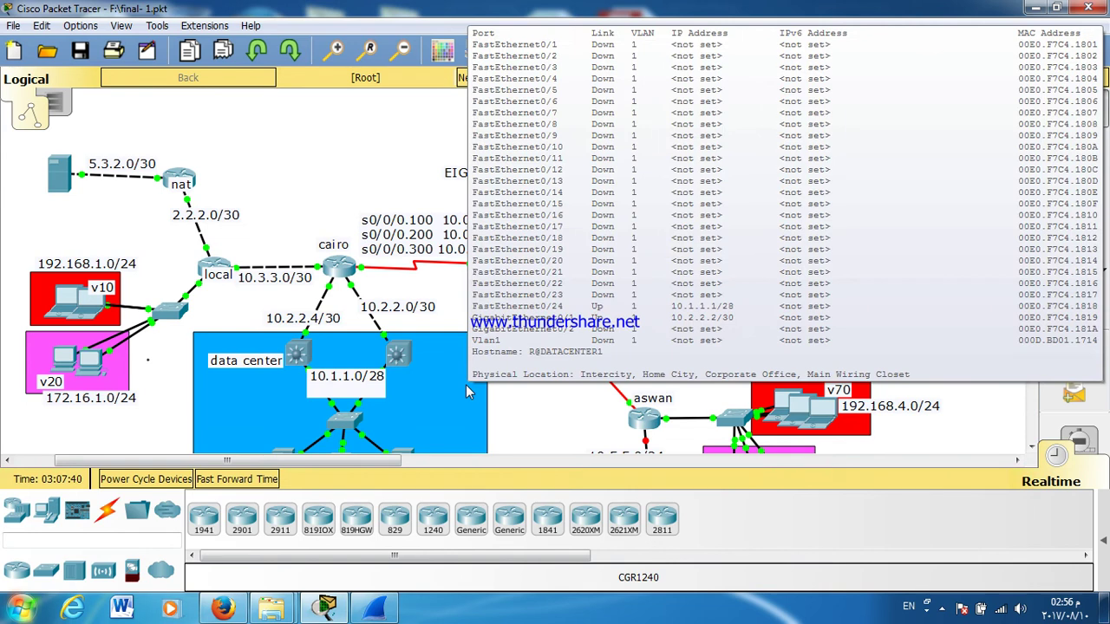
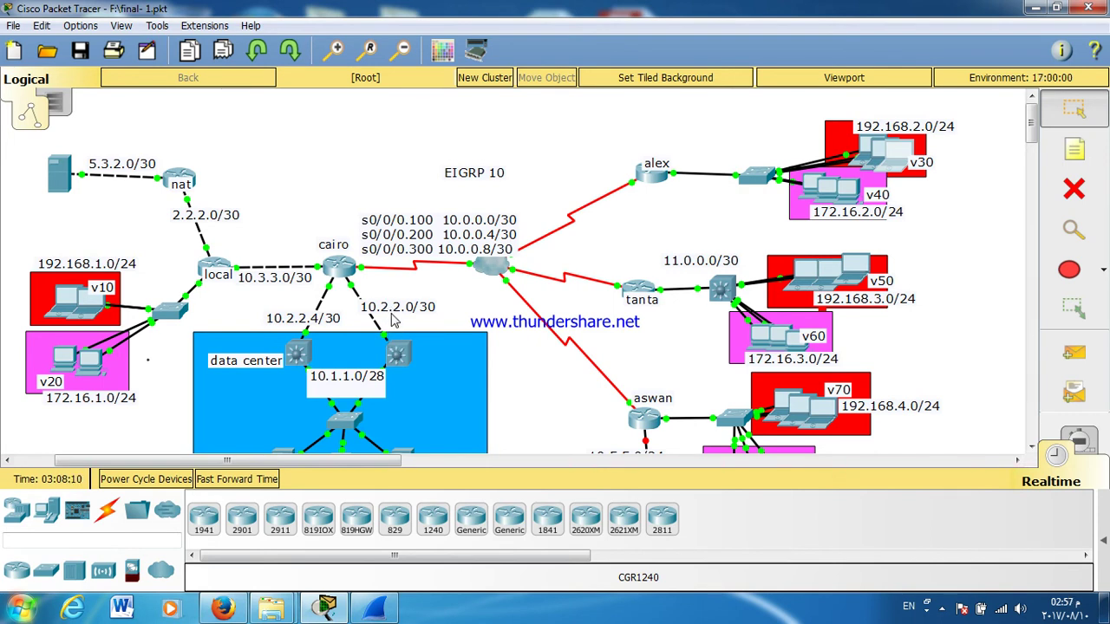
Step: Scroll down to the dhcp, mail and http servers and open the http server (Server2)
mouse_move(392, 323)
scroll(574, 332, "down", 5)
scroll(578, 337, "up", 5)
scroll(369, 174, "down", 3)
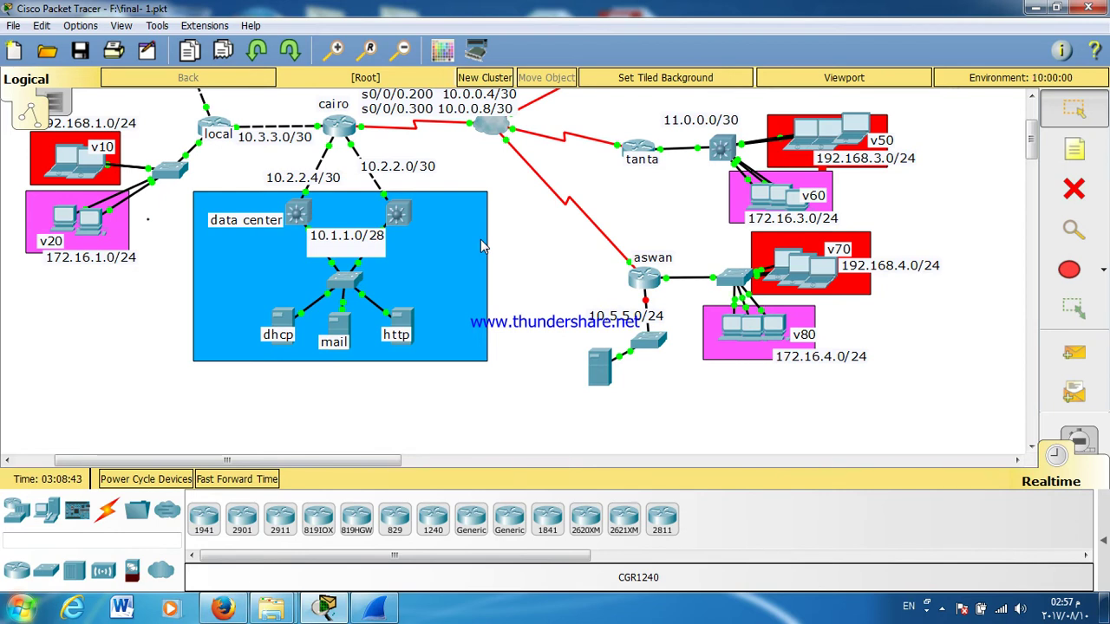
left_click(399, 323)
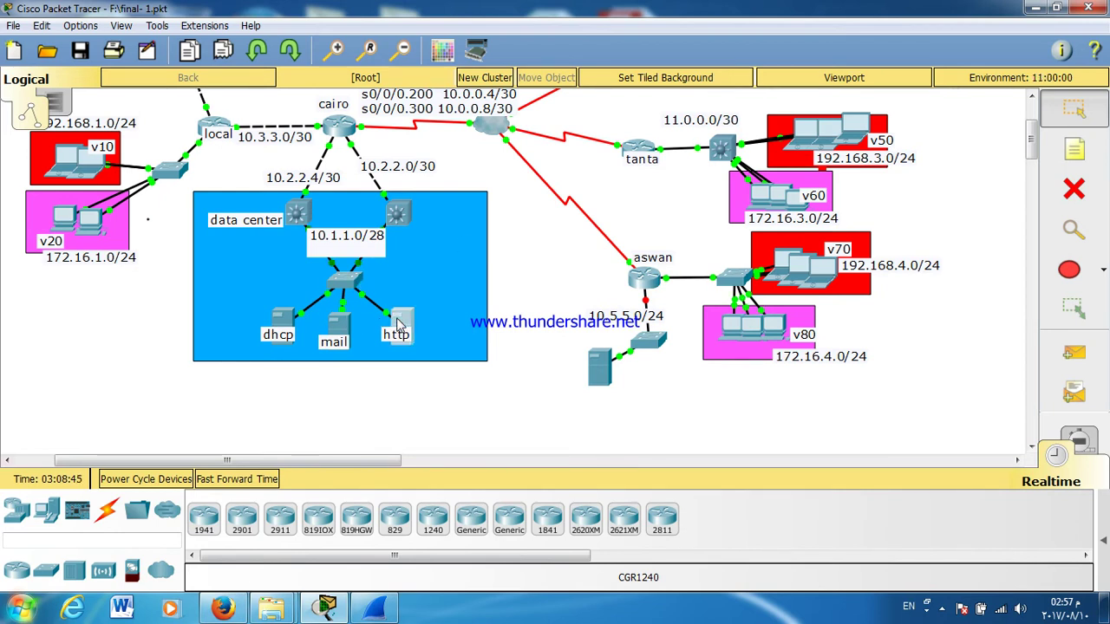
Step: From Server2's Command Prompt, ping 10.1.1.13 and stop it once it times out
left_click(406, 149)
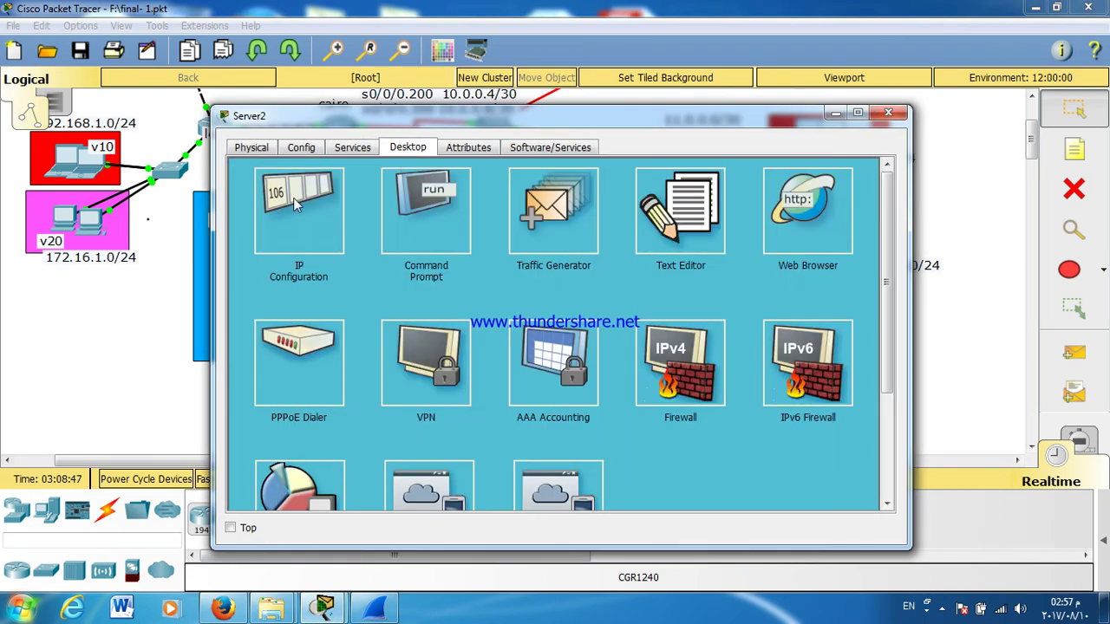
left_click(450, 221)
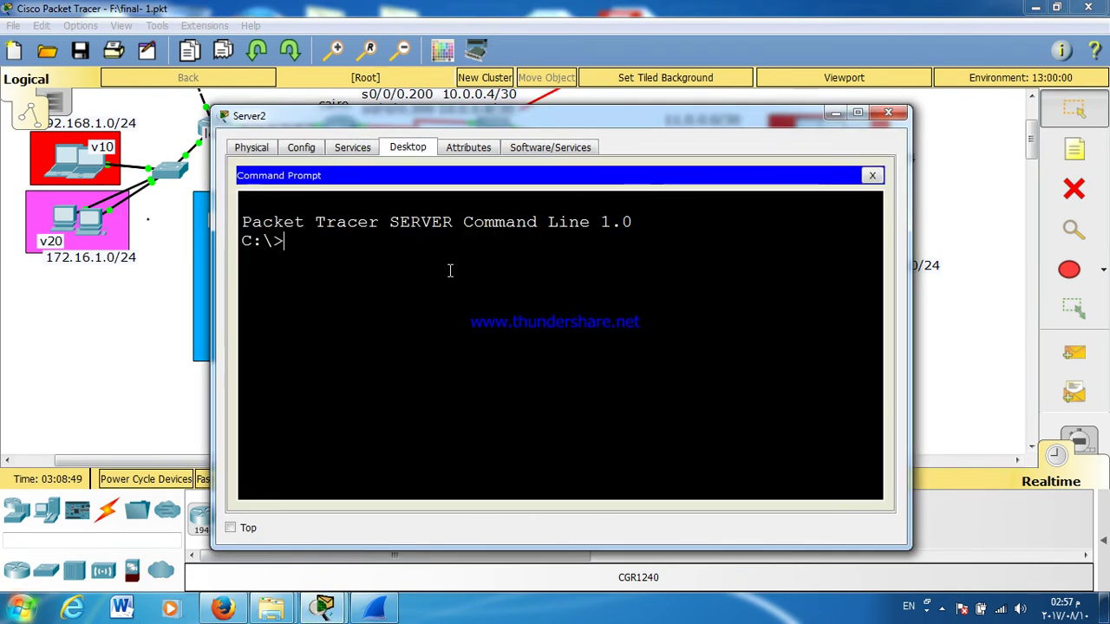
type("PING")
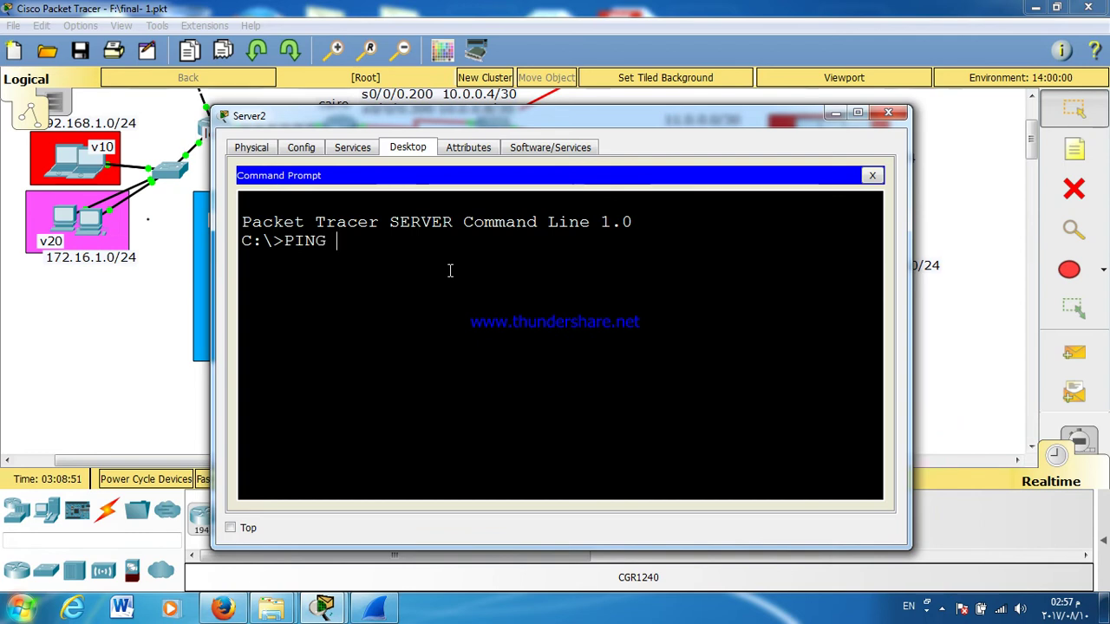
type(" 10.1.")
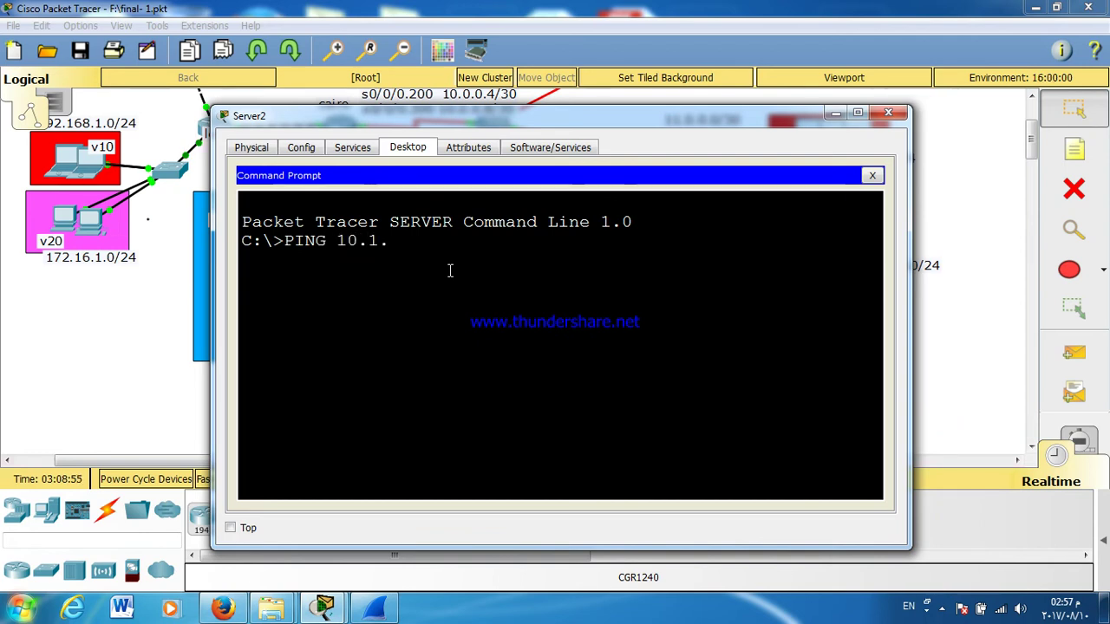
type("1.13")
key("Return")
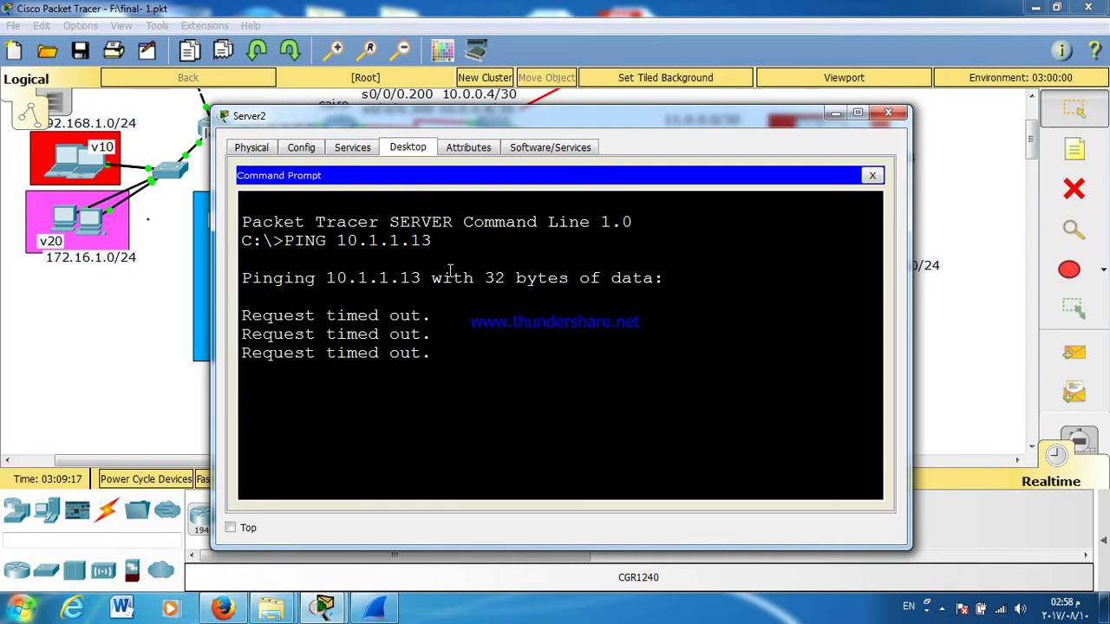
key("ctrl+c")
Step: Ping 10.0.0.1 from the same prompt and stop it after it times out
key("Return")
key("Return")
type("PING 10.0.0.1")
key("Return")
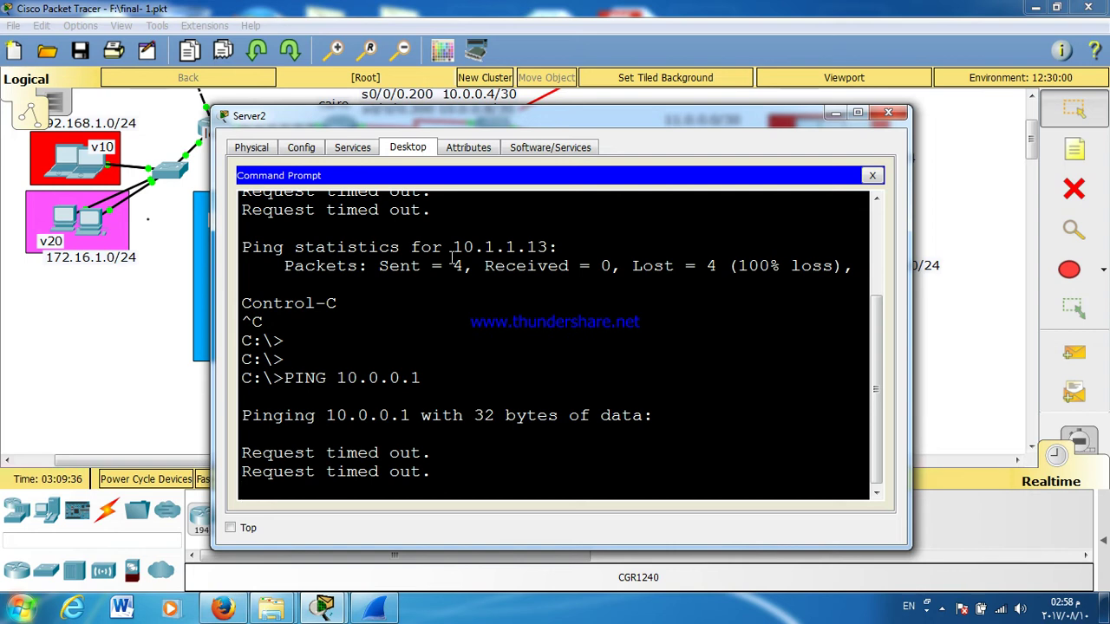
key("ctrl+c")
Step: Edit the recalled ping to target 10.1.1.2, run it, and stop it
key("Up")
key("BackSpace")
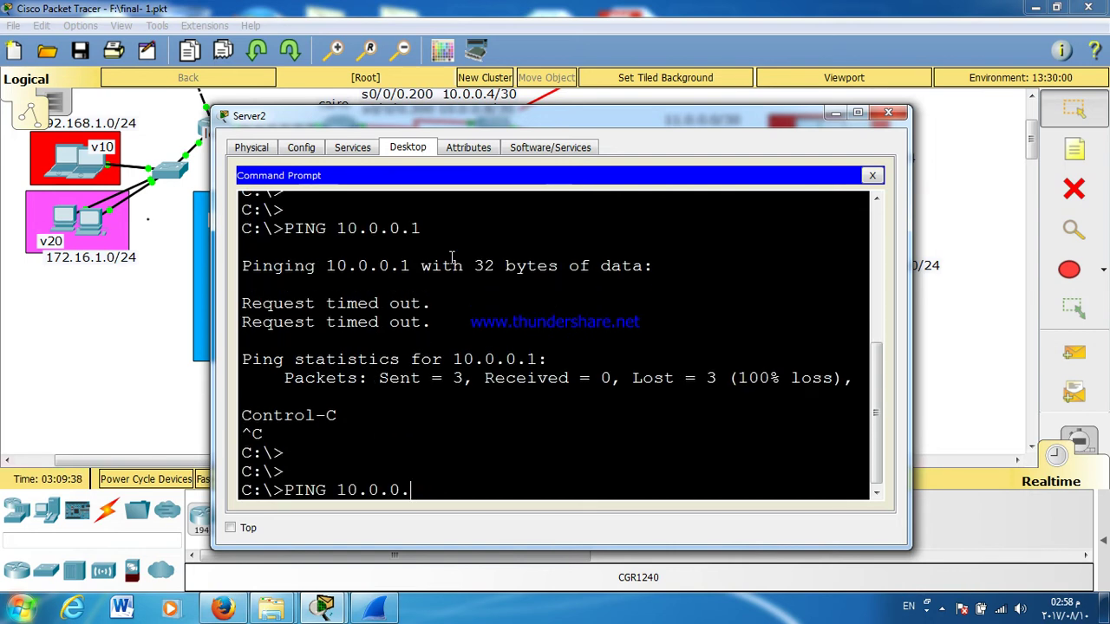
type("2")
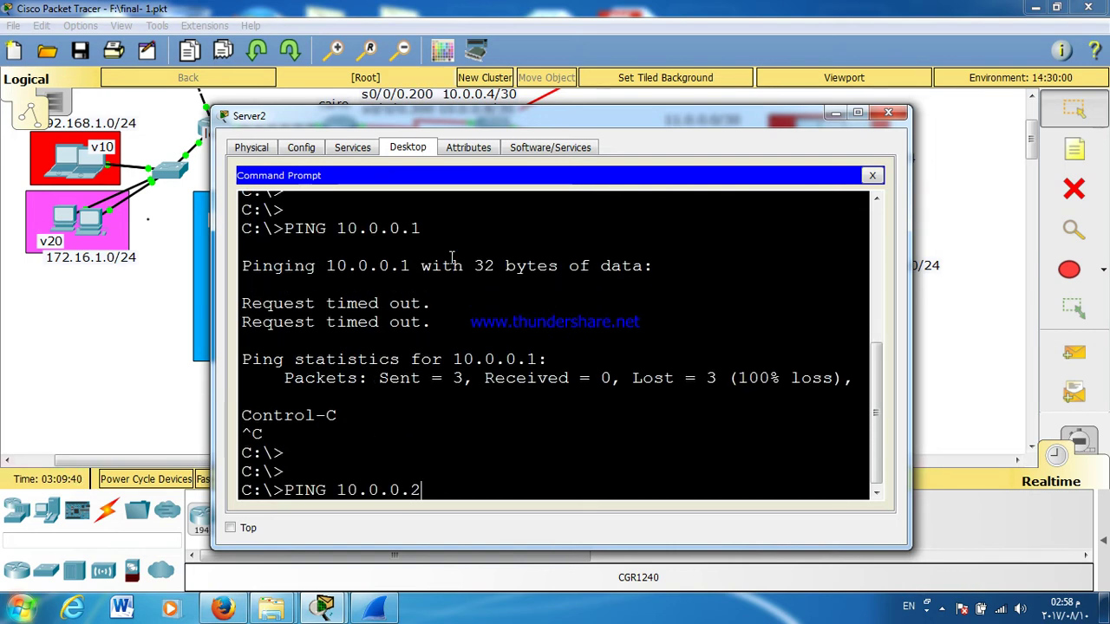
key("BackSpace")
key("BackSpace")
key("BackSpace")
key("BackSpace")
key("BackSpace")
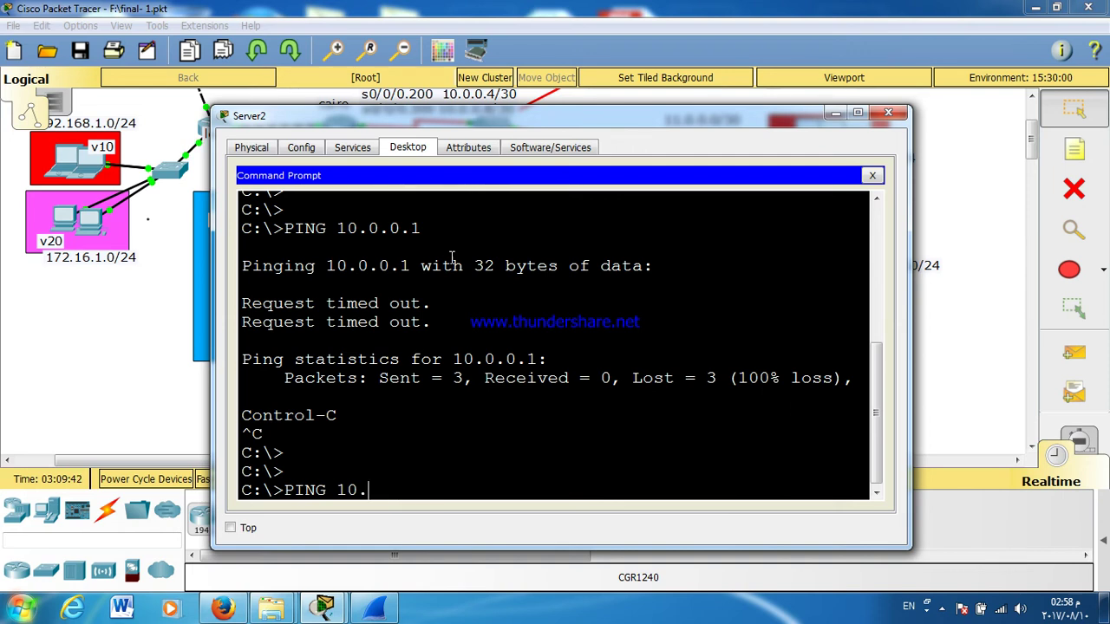
type("1.1.2")
key("Return")
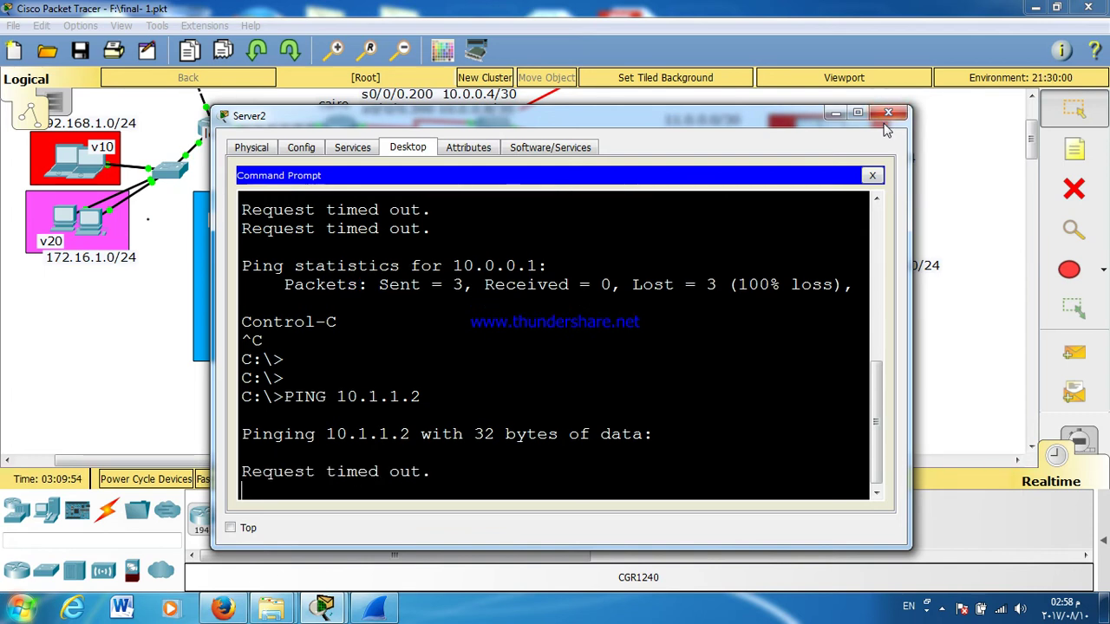
key("ctrl+c")
Step: Ping 10.1.1.1 by trimming the recalled command, then stop it
key("Up")
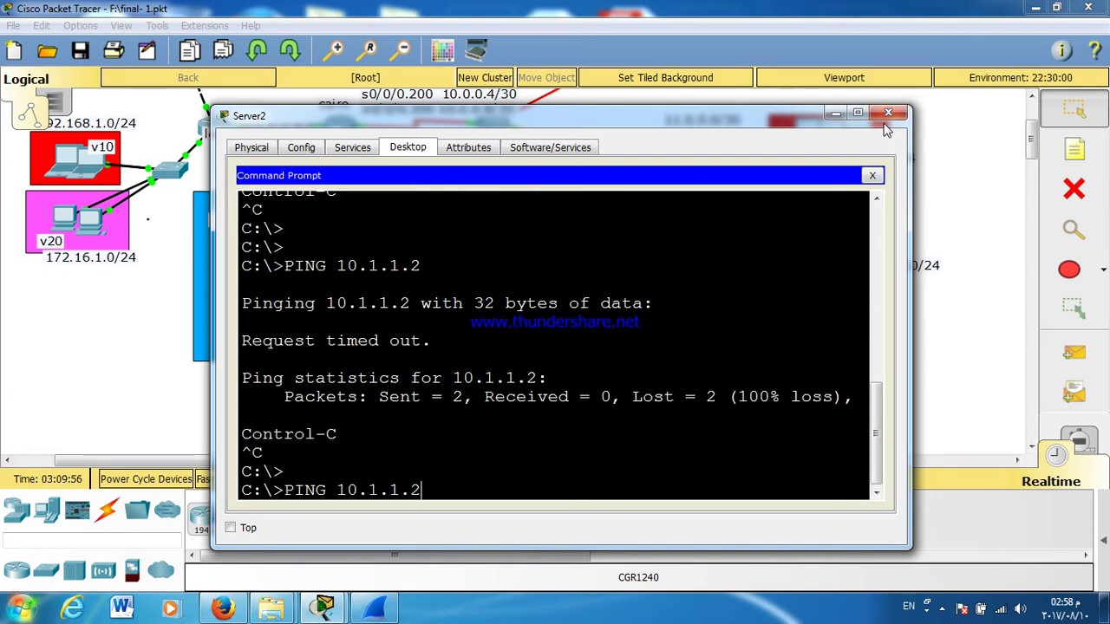
key("BackSpace")
key("Return")
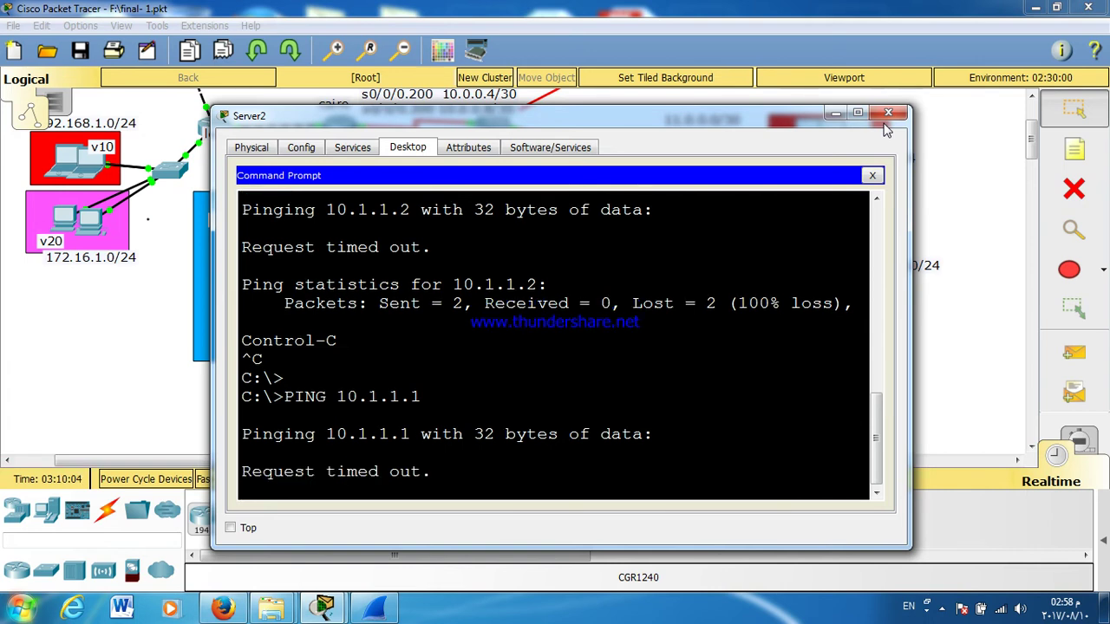
key("ctrl+c")
Step: Run TRACERT 10.1.1.1, which times out at hop 1, then close Server2's window
key("Return")
key("Return")
key("Return")
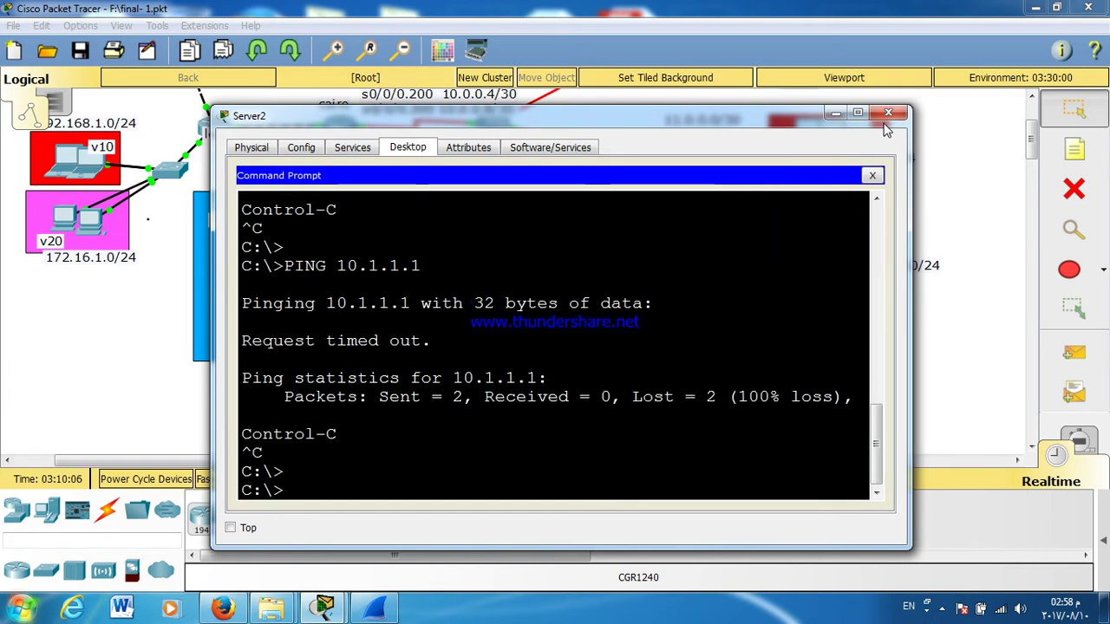
type("TRACERT 10.")
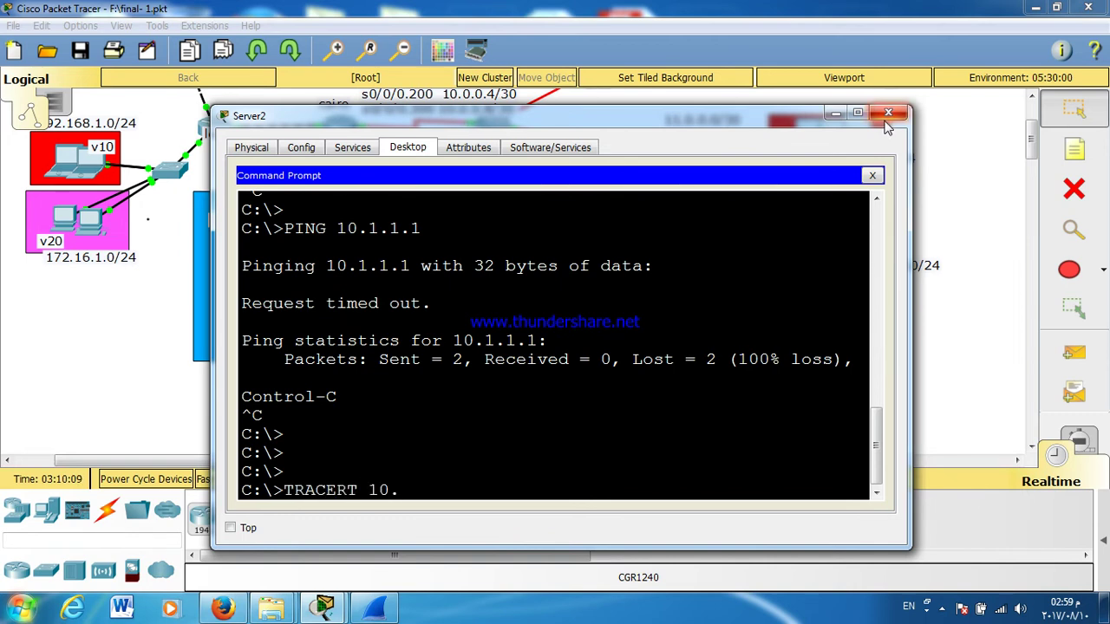
type("1.1.1")
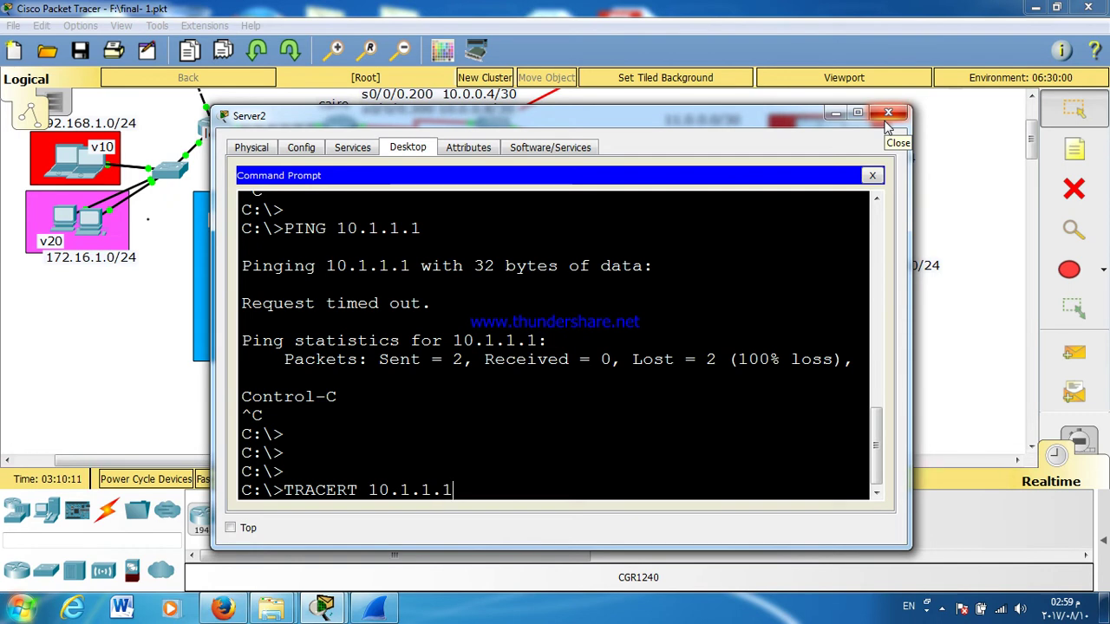
type(".1")
key("Return")
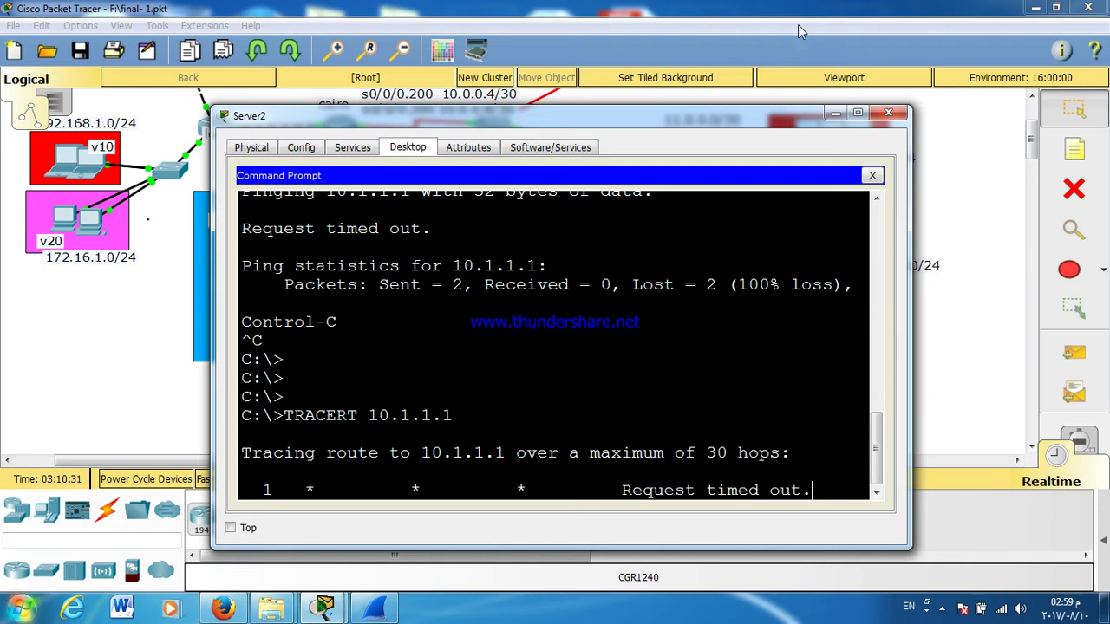
left_click(888, 113)
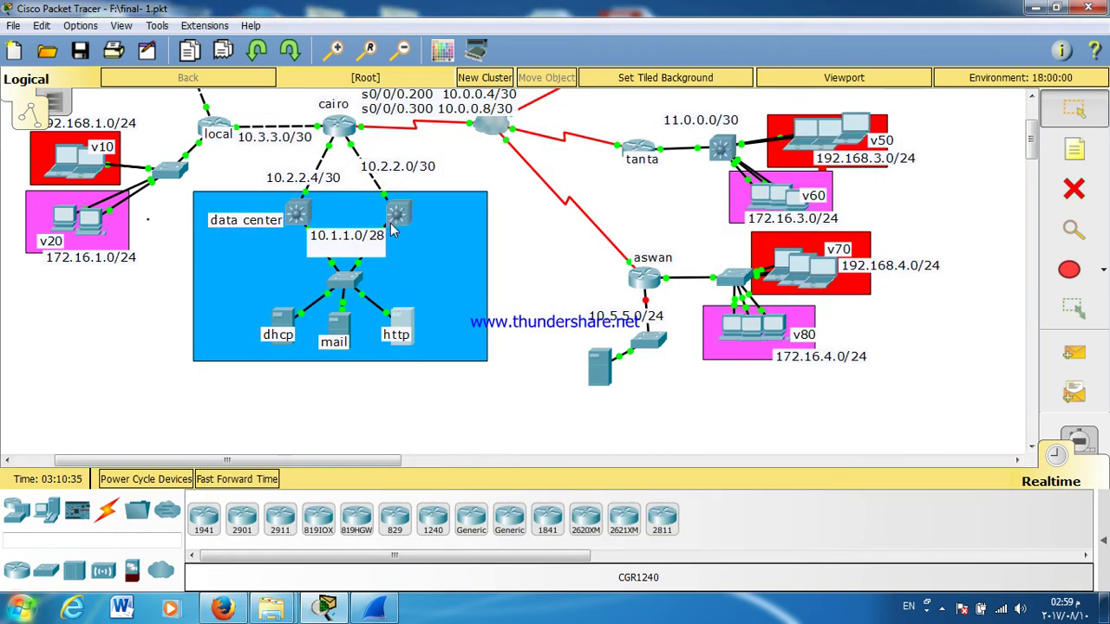
Step: Change the dhcp server's default gateway from 10.1.1.13 to 10.1.1.1 and close its window
left_click(279, 323)
left_click(287, 230)
left_click(500, 302)
left_click_drag(499, 302, 496, 303)
type("10.1.1.1")
key("Tab")
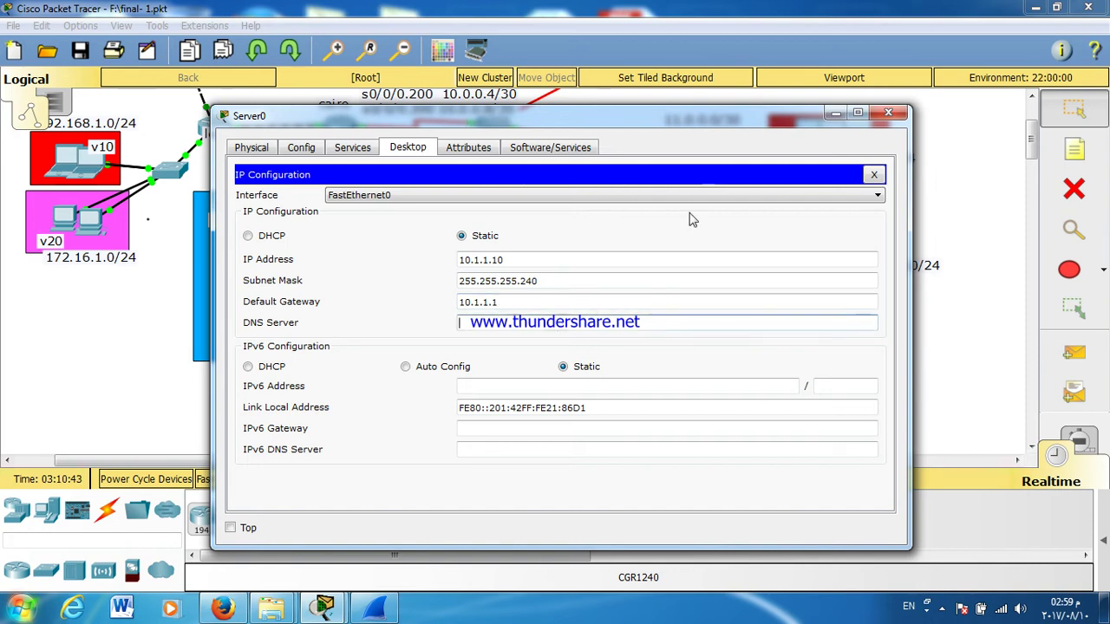
left_click(871, 175)
left_click(886, 114)
Step: Glance at the mail server, then reopen the dhcp server's command line and IP settings
left_click(340, 321)
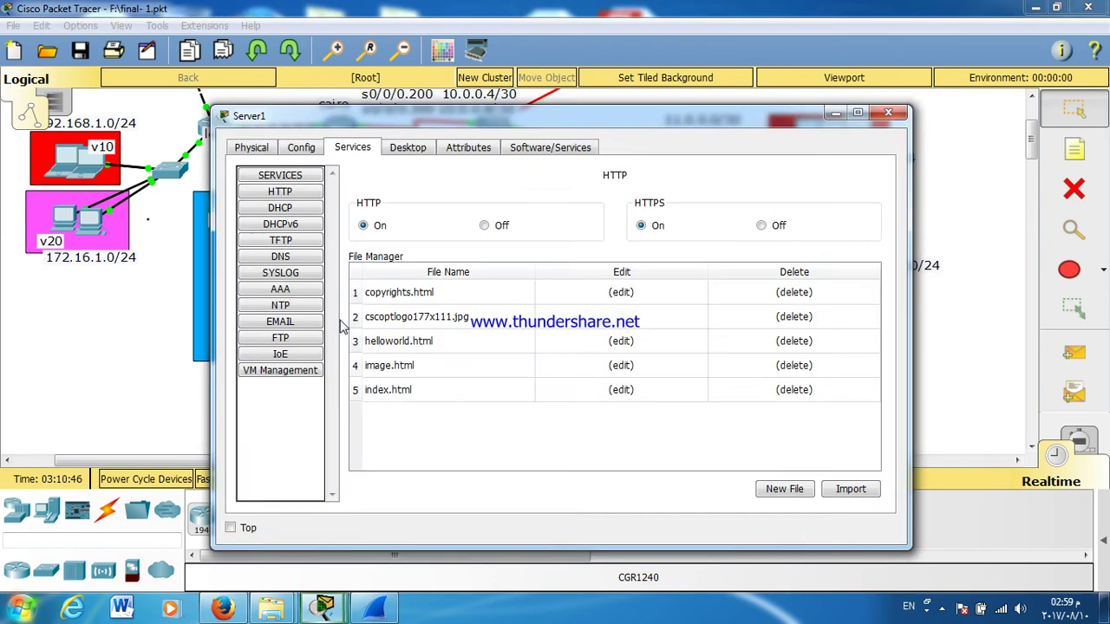
left_click(888, 113)
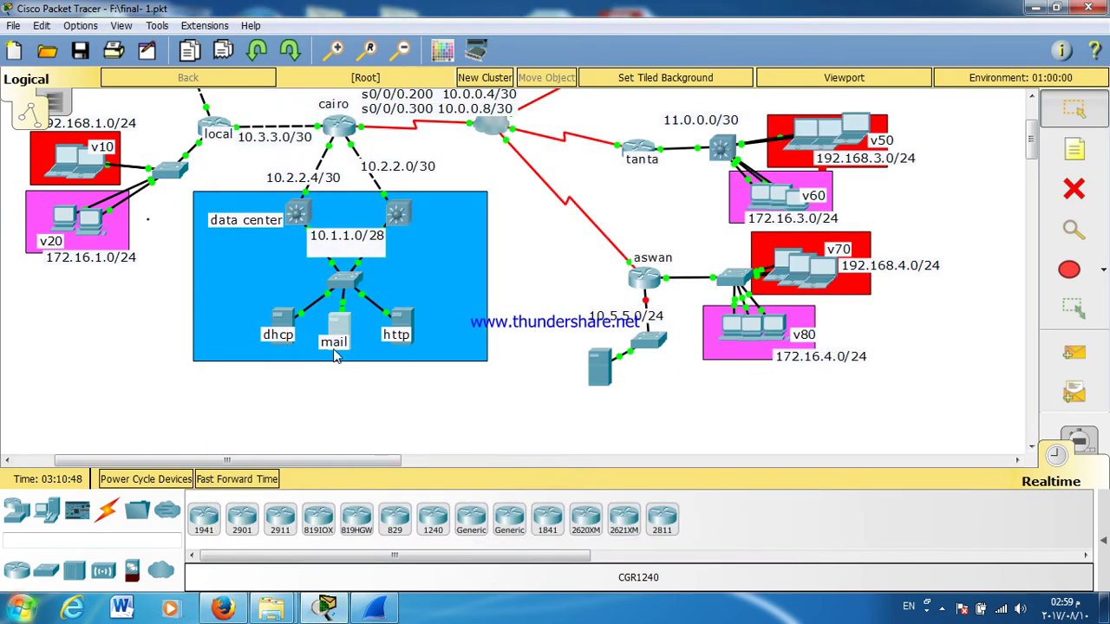
left_click(282, 330)
left_click(445, 220)
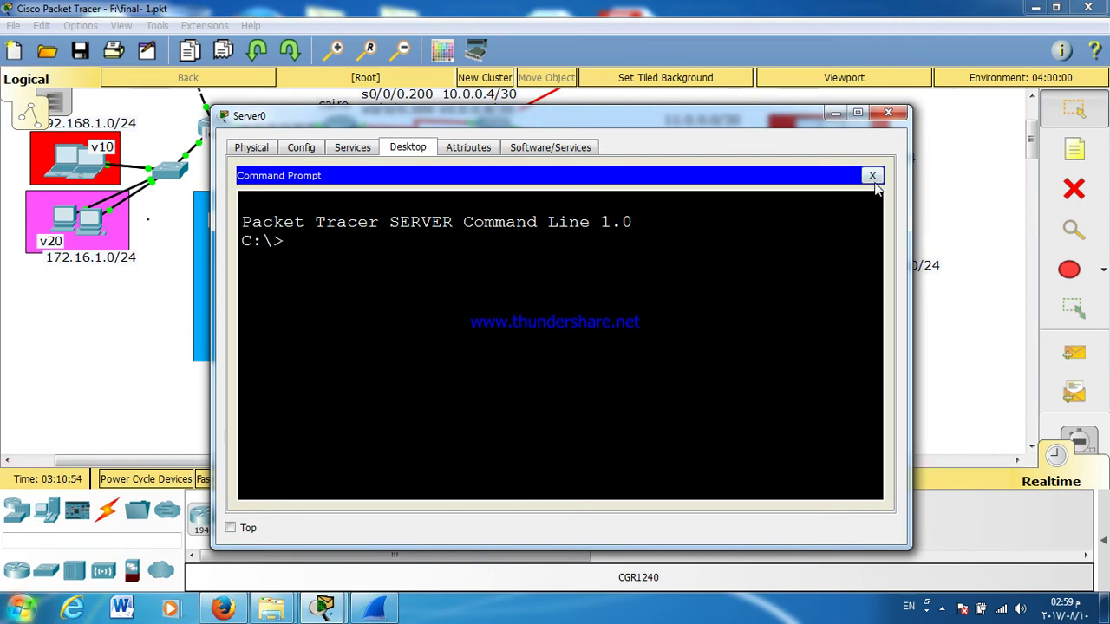
left_click(872, 176)
left_click(308, 242)
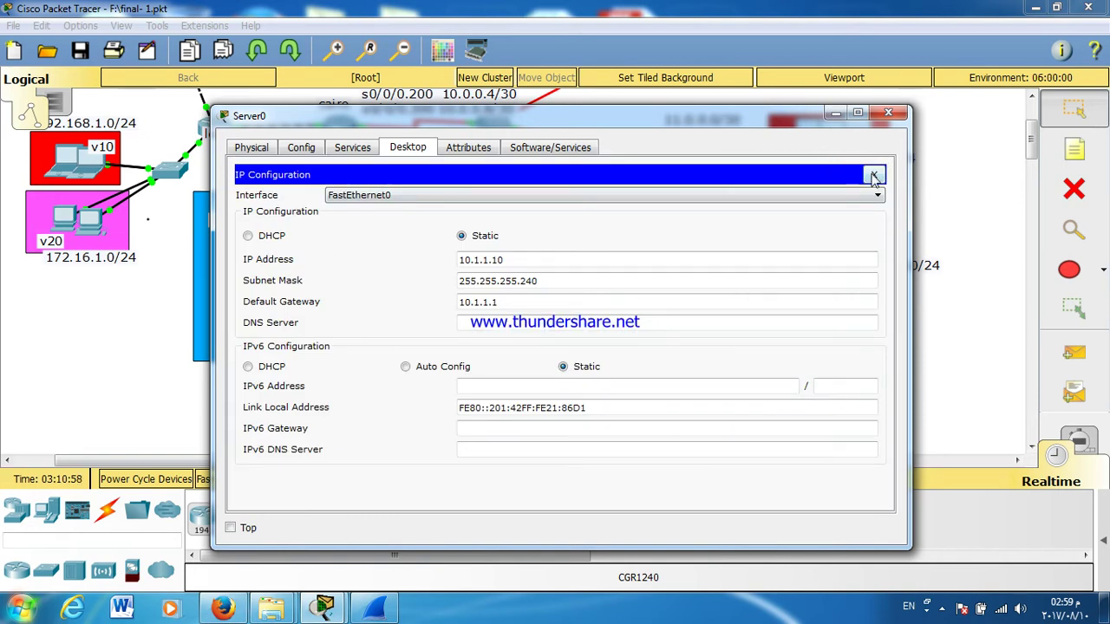
left_click(873, 175)
Step: Ping 10.1.1.1 from the dhcp server's Command Prompt; it times out
left_click(440, 231)
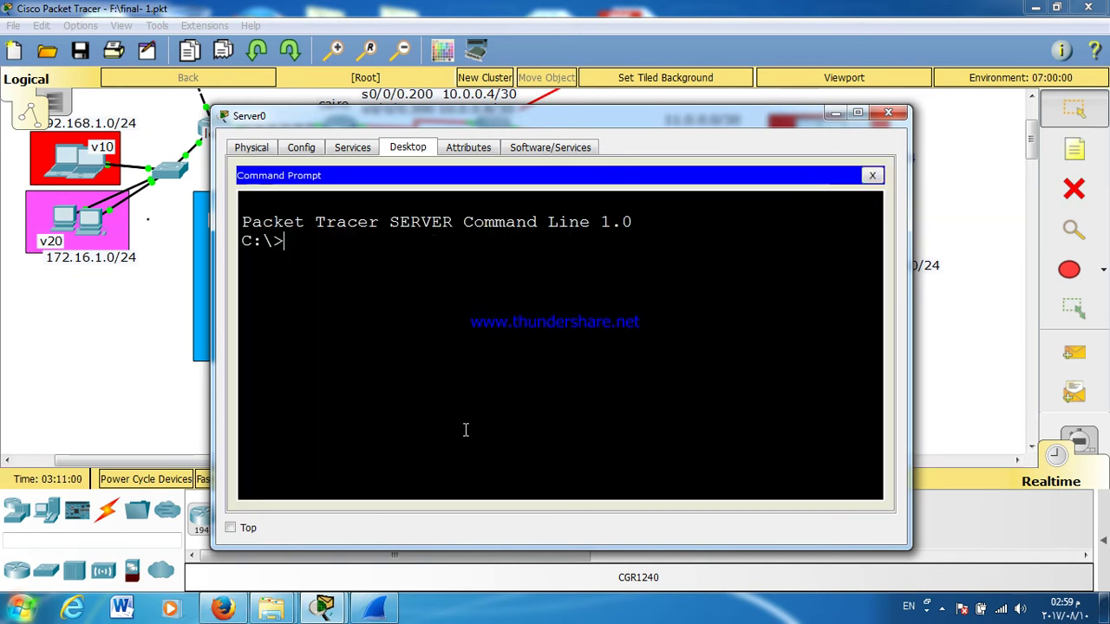
type("PING")
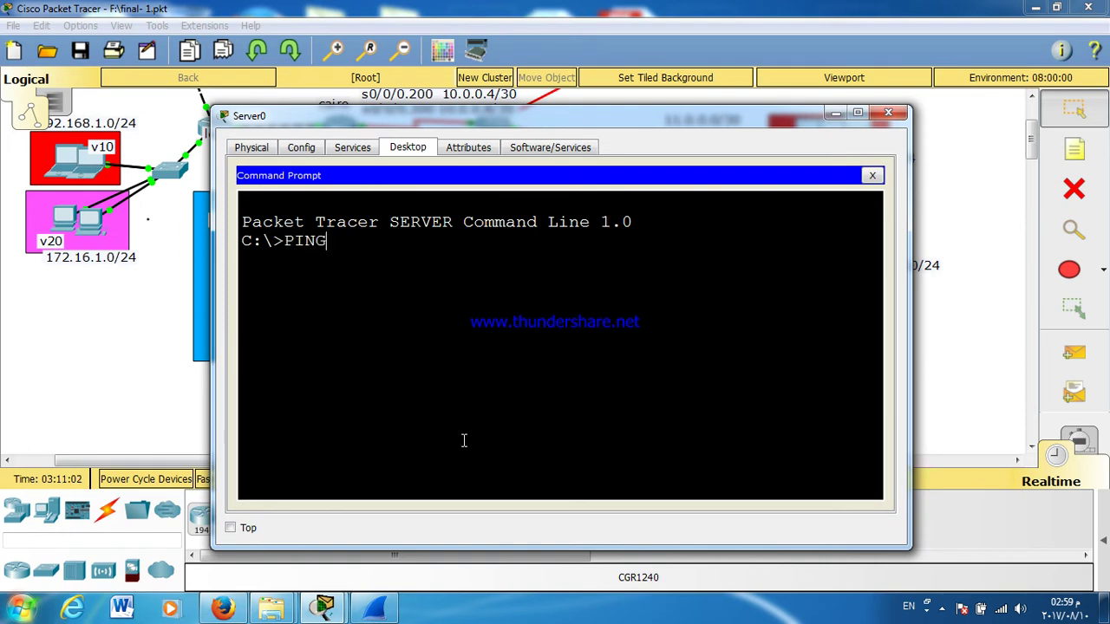
type(" 10.1.1.")
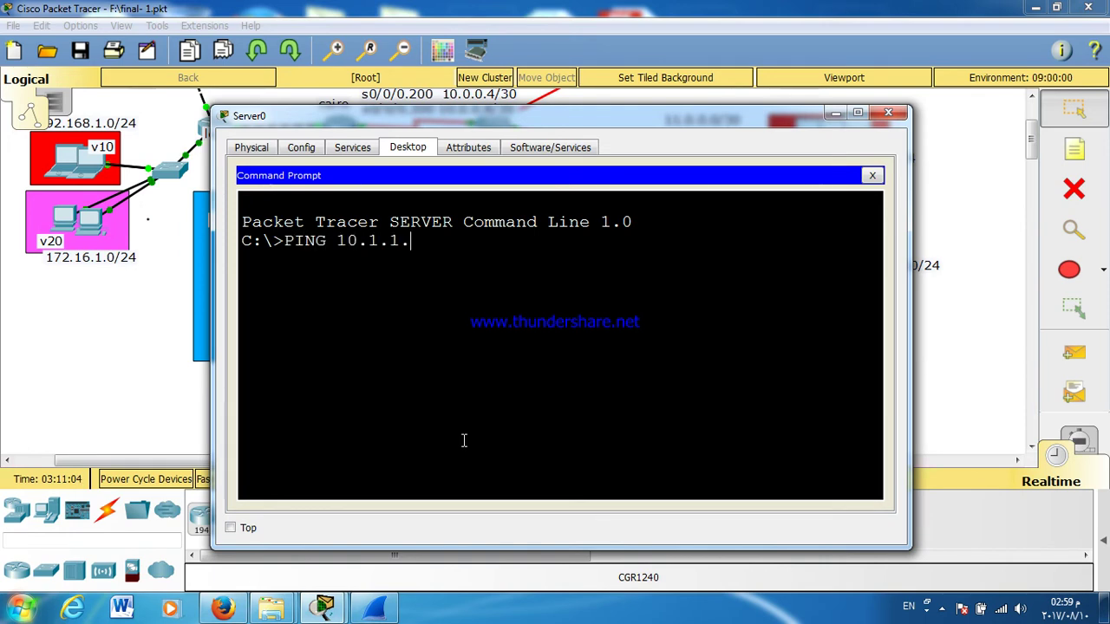
type("1")
key("Return")
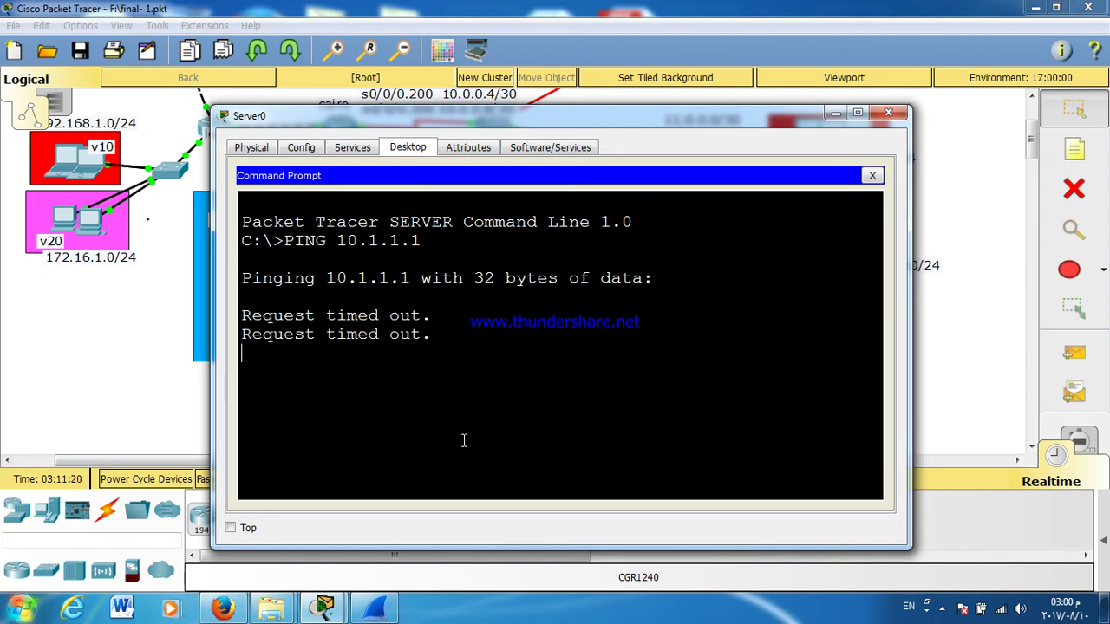
left_click(872, 176)
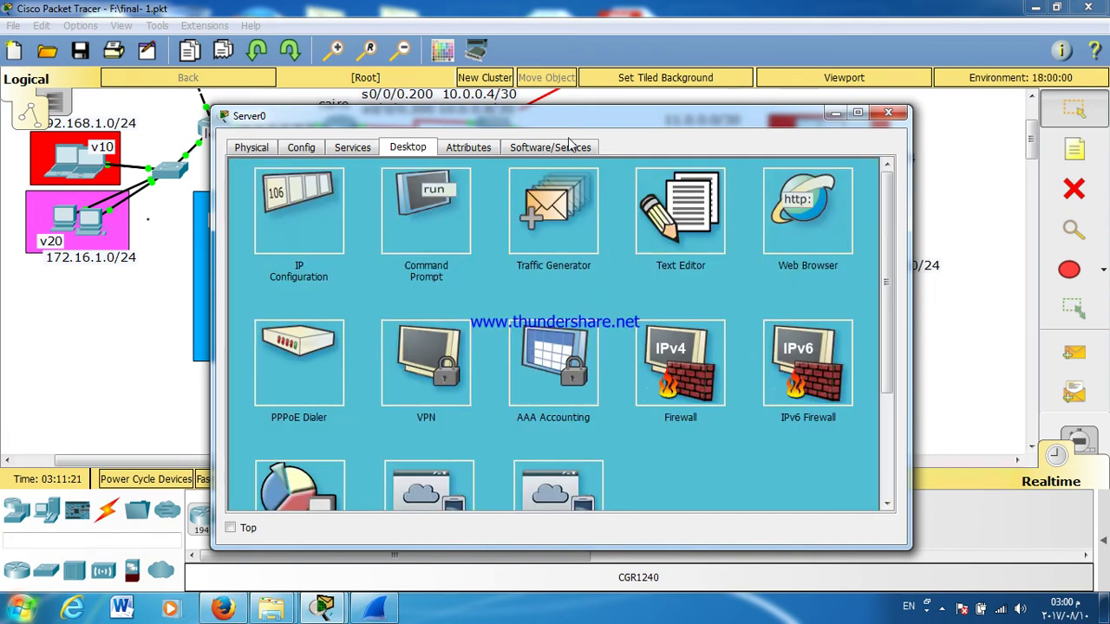
Step: Recheck the dhcp server's gateway, close it, and open the right data-center multilayer switch
left_click(308, 196)
left_click(495, 300)
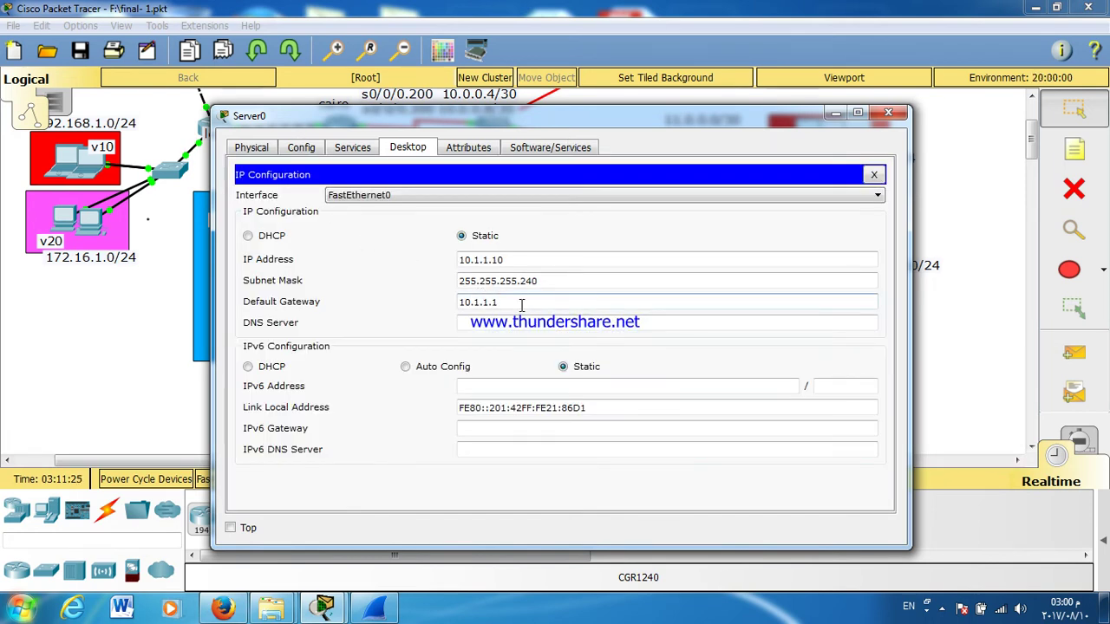
left_click(888, 113)
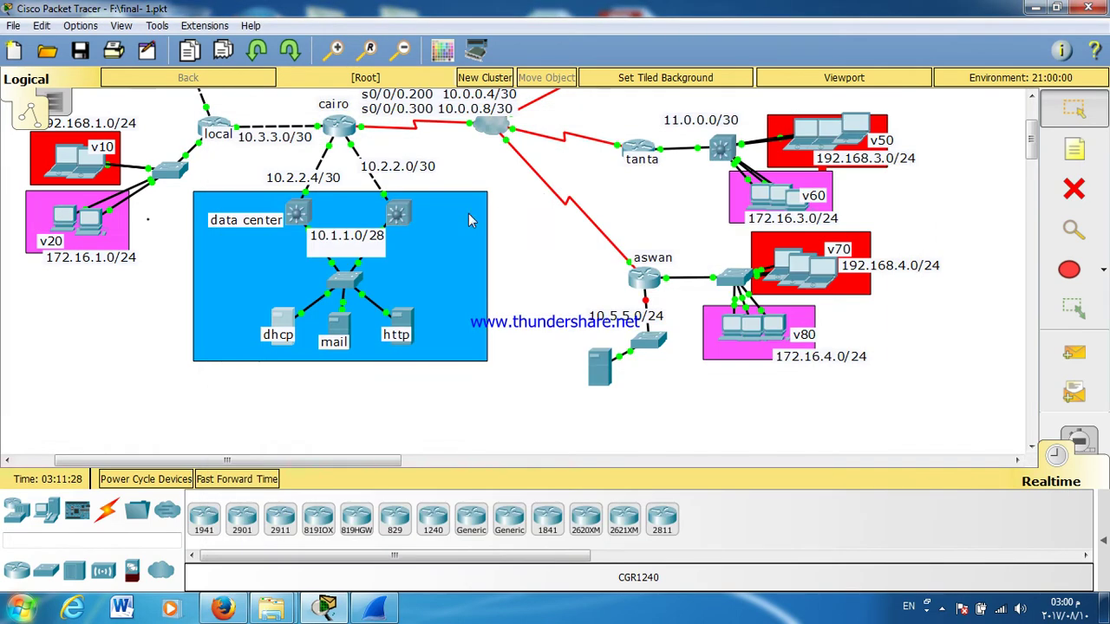
left_click(393, 221)
Step: Inspect the multilayer switch's interface addresses, including GigabitEthernet0/1, then close its console
double_click(473, 113)
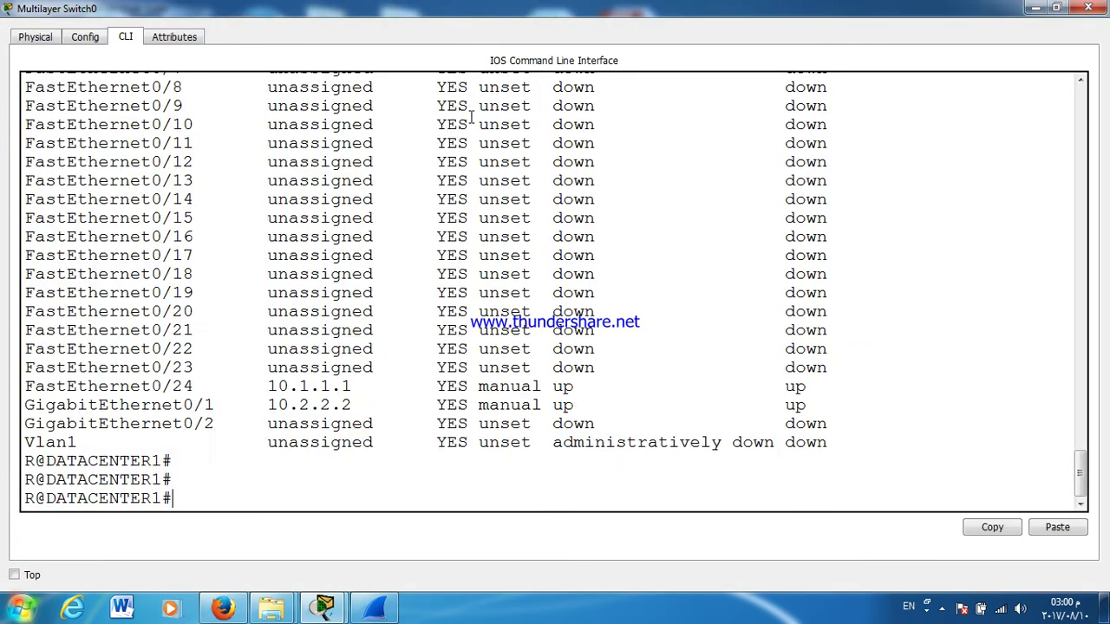
left_click_drag(141, 390, 267, 368)
left_click(286, 405)
left_click_drag(286, 405, 300, 405)
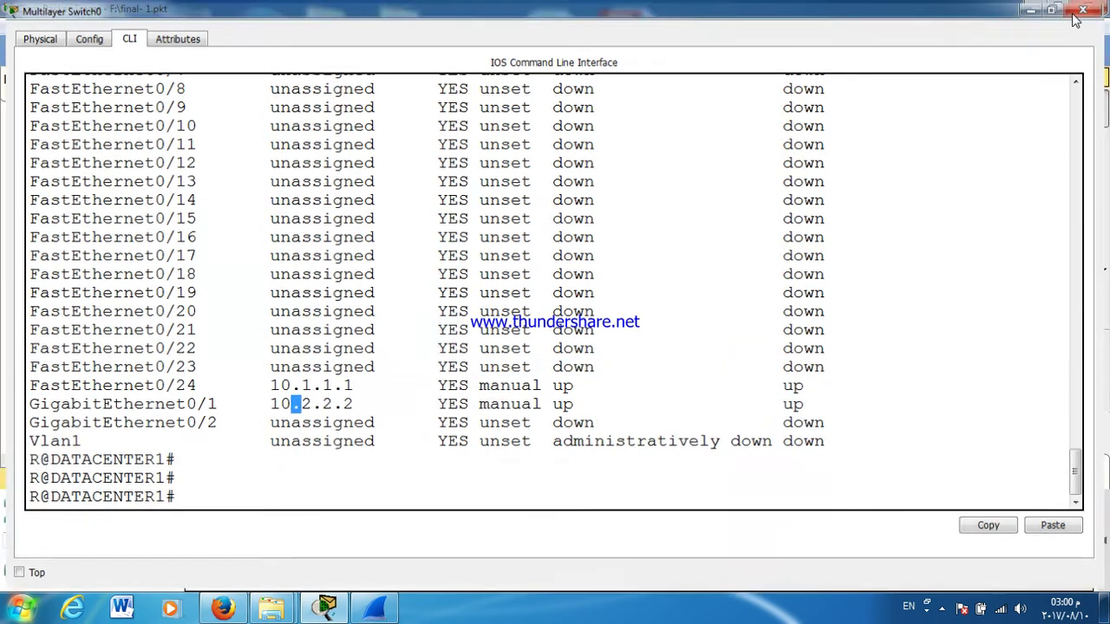
left_click(1077, 14)
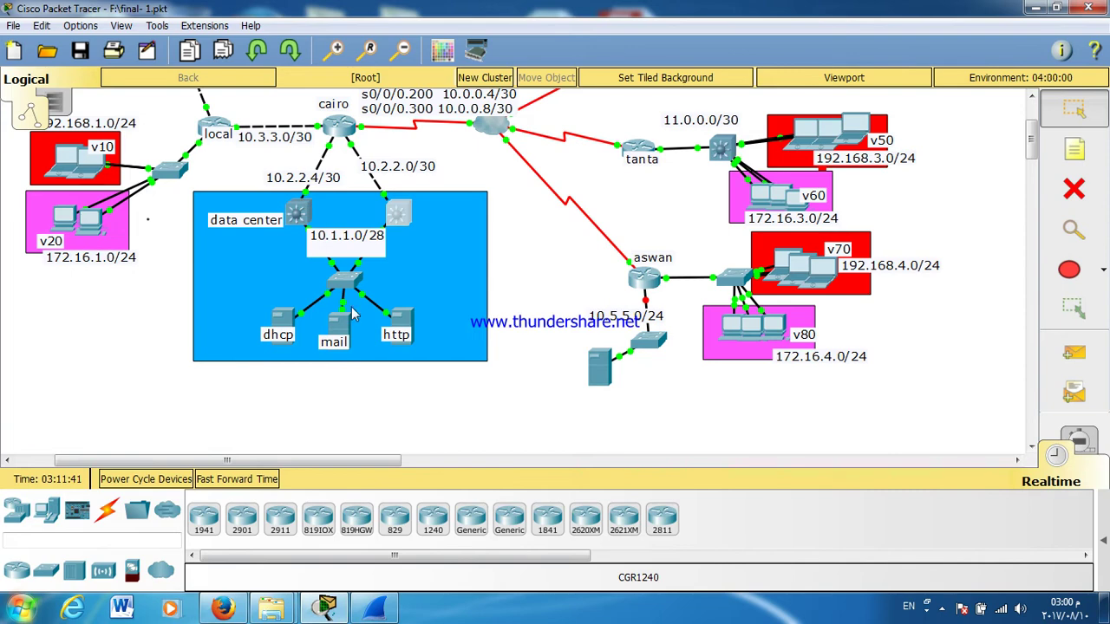
Step: Ping 10.1.1.13 from the dhcp server's Command Prompt, which times out, then close Server0
left_click(282, 320)
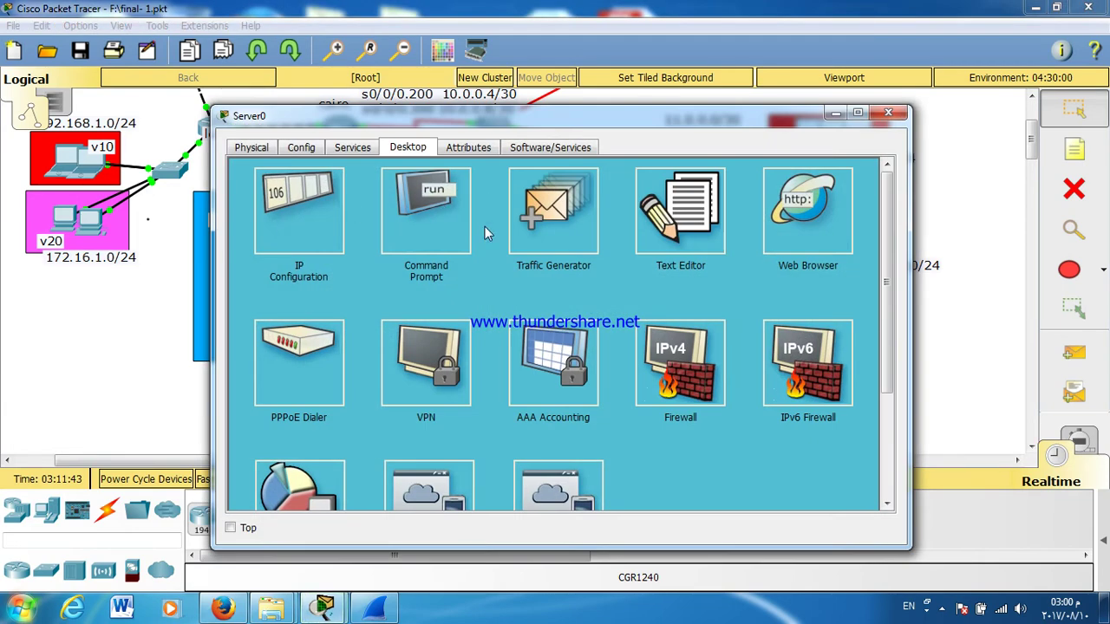
left_click(426, 213)
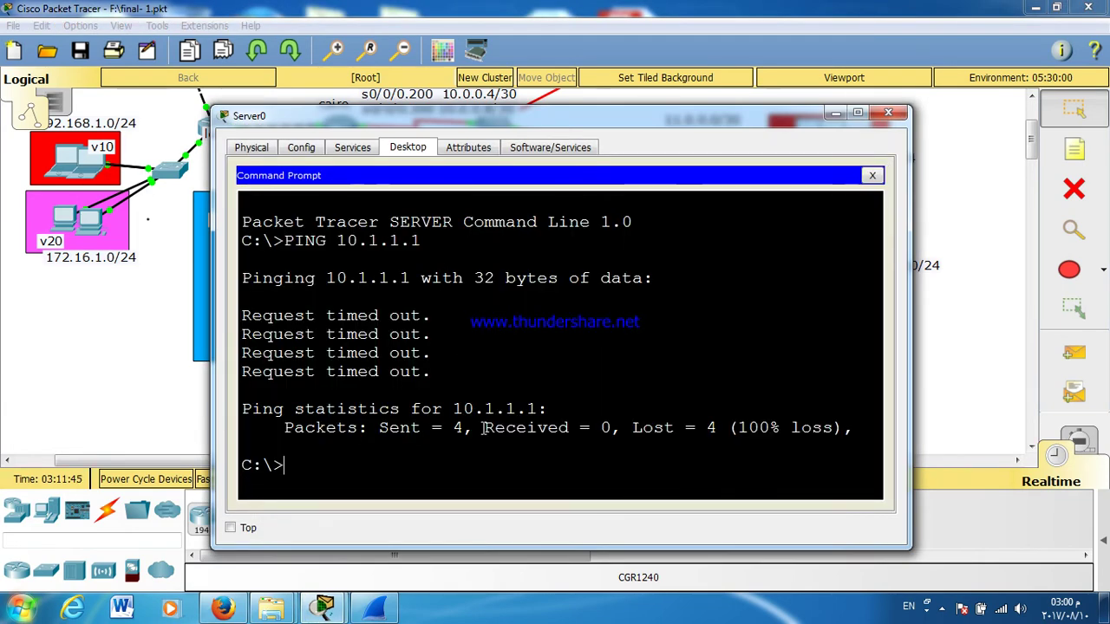
key("Up")
key("BackSpace")
key("BackSpace")
key("BackSpace")
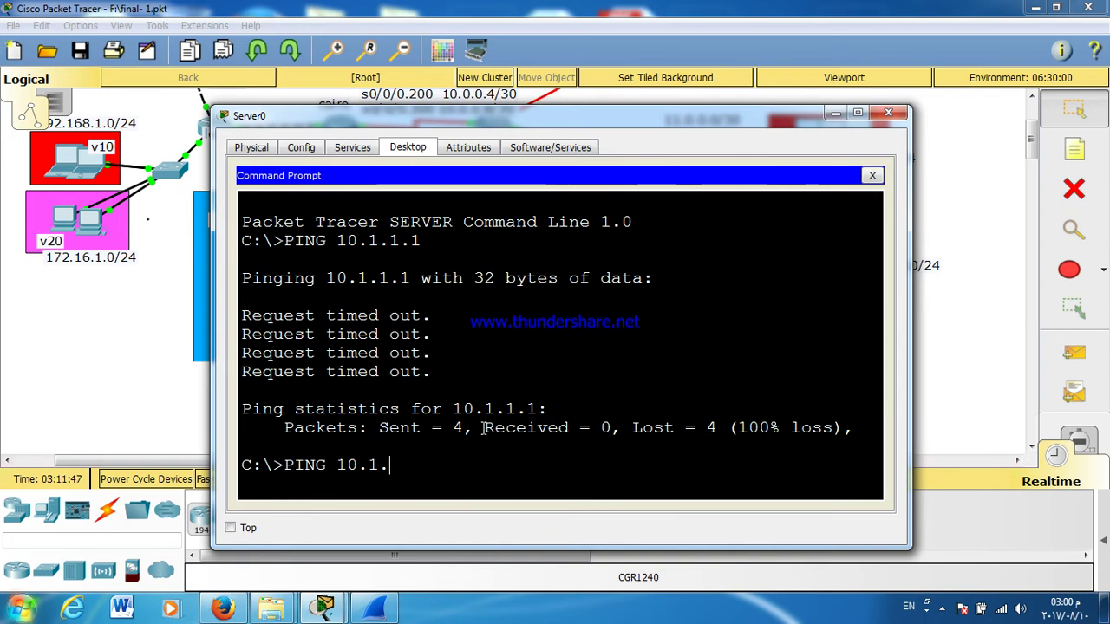
type("1.1")
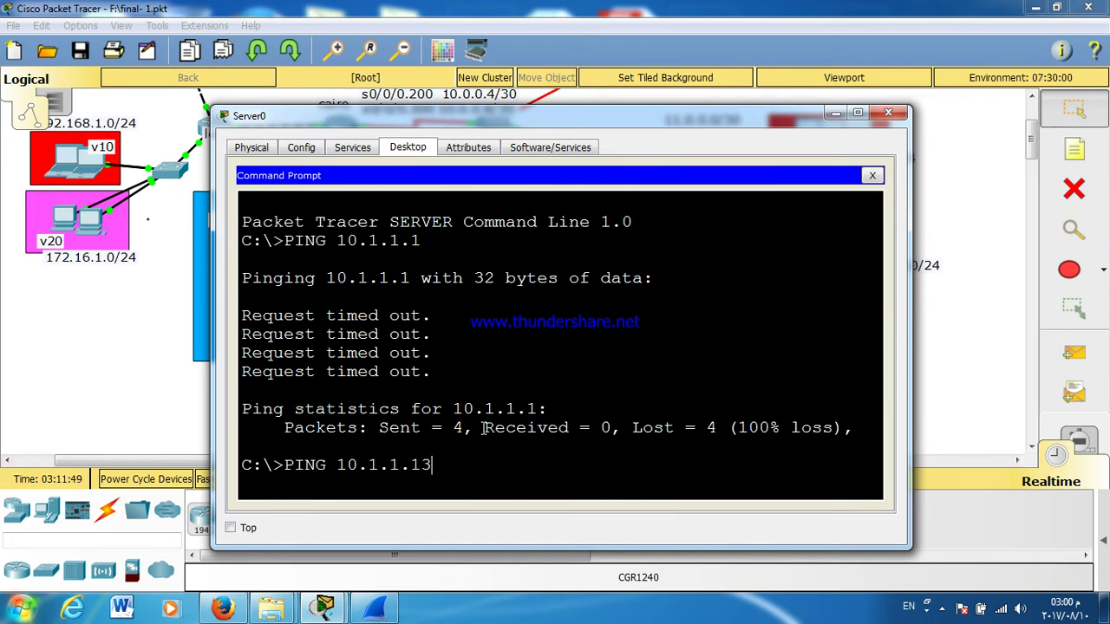
type("3")
key("Return")
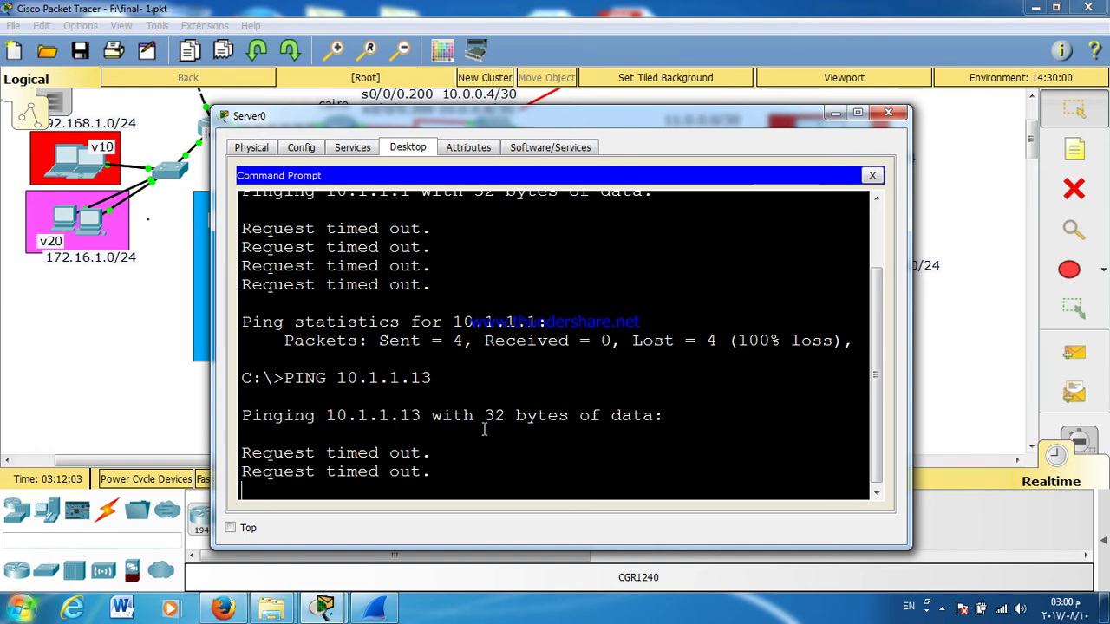
left_click(888, 113)
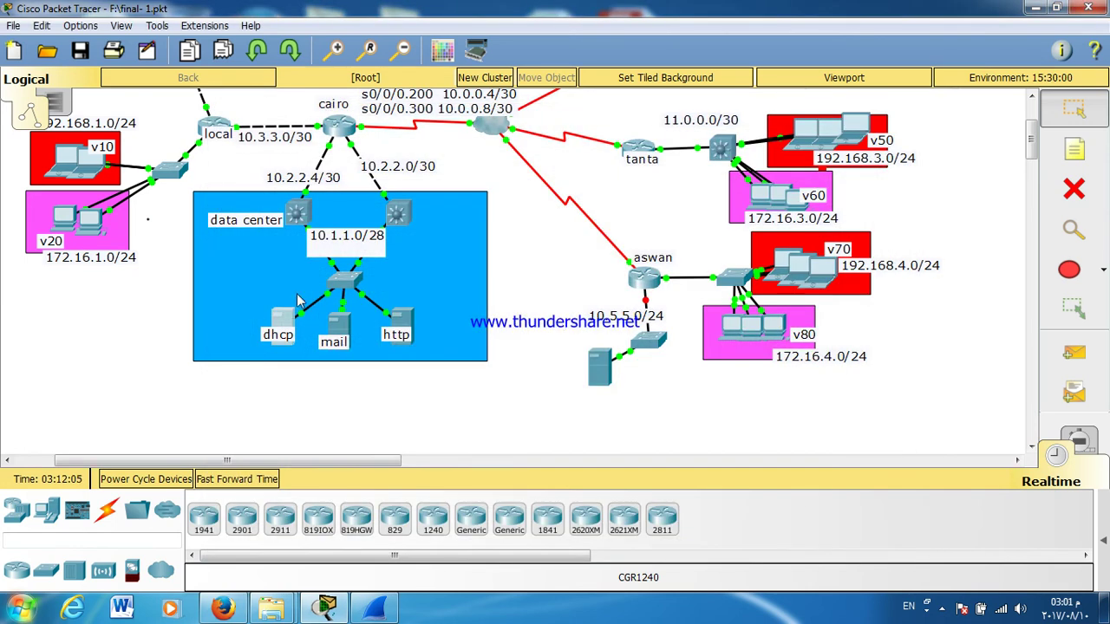
Step: Log in to Switch0's console and enter privileged mode with EN
left_click(344, 282)
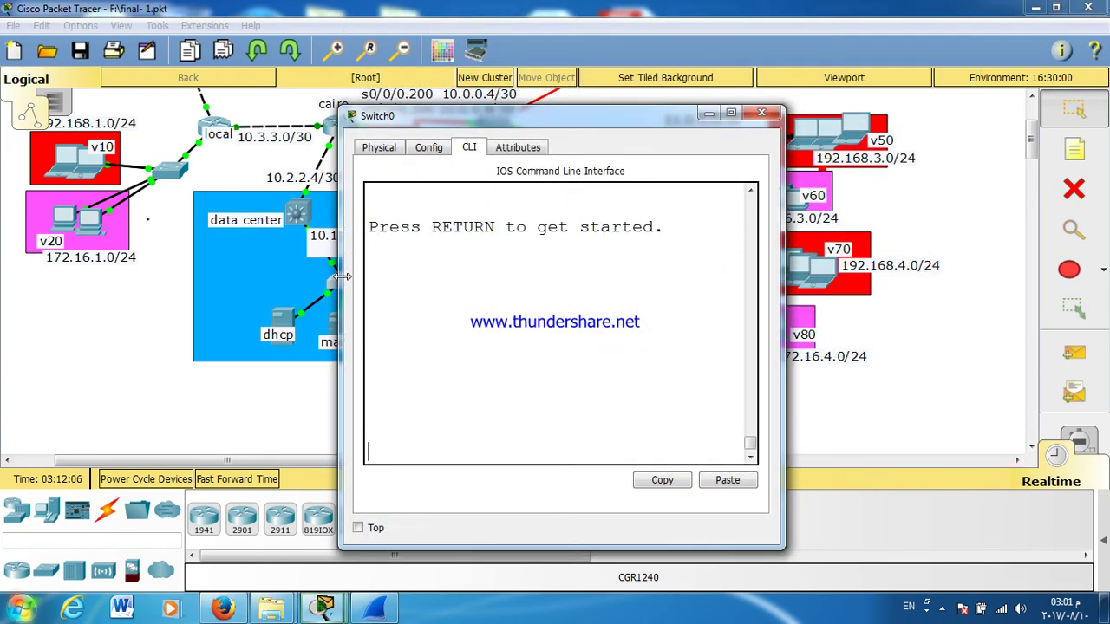
left_click_drag(471, 126, 577, 112)
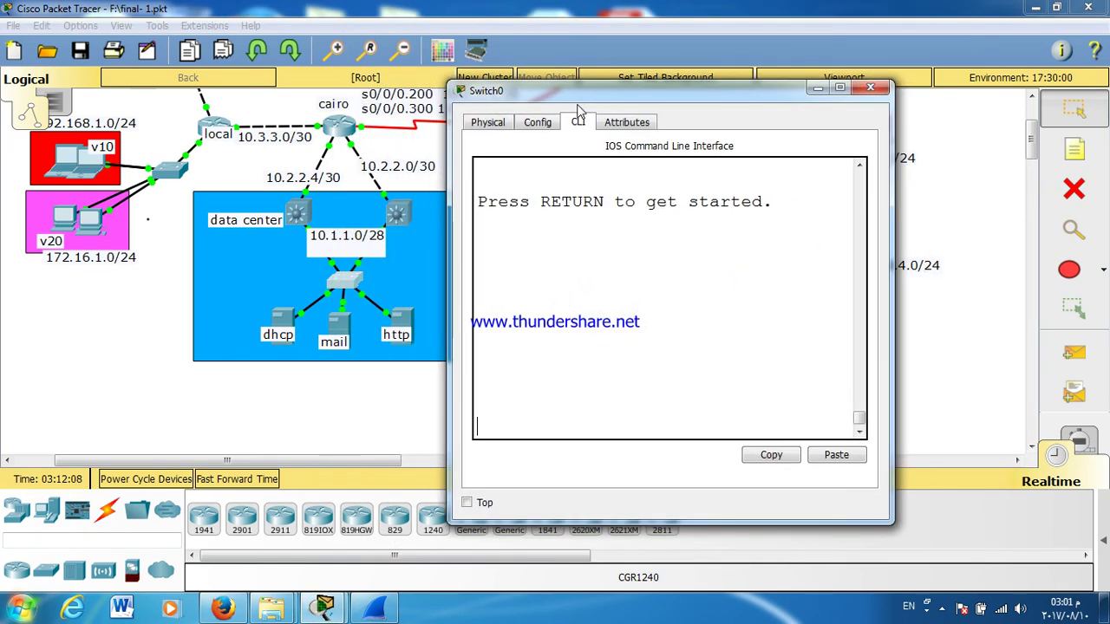
double_click(571, 86)
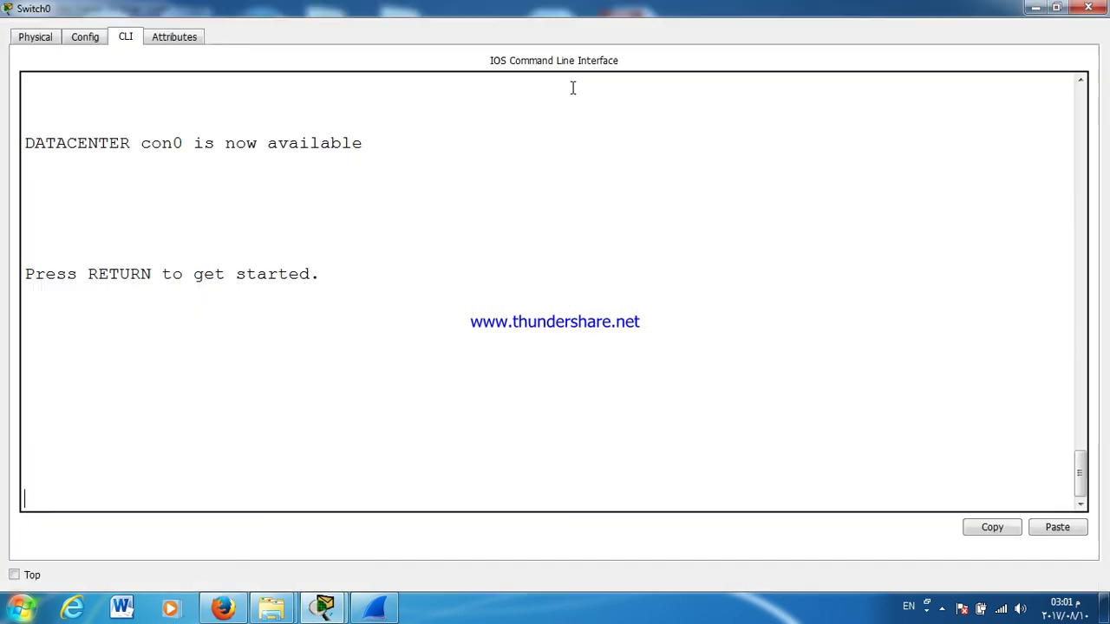
key("Return")
key("Return")
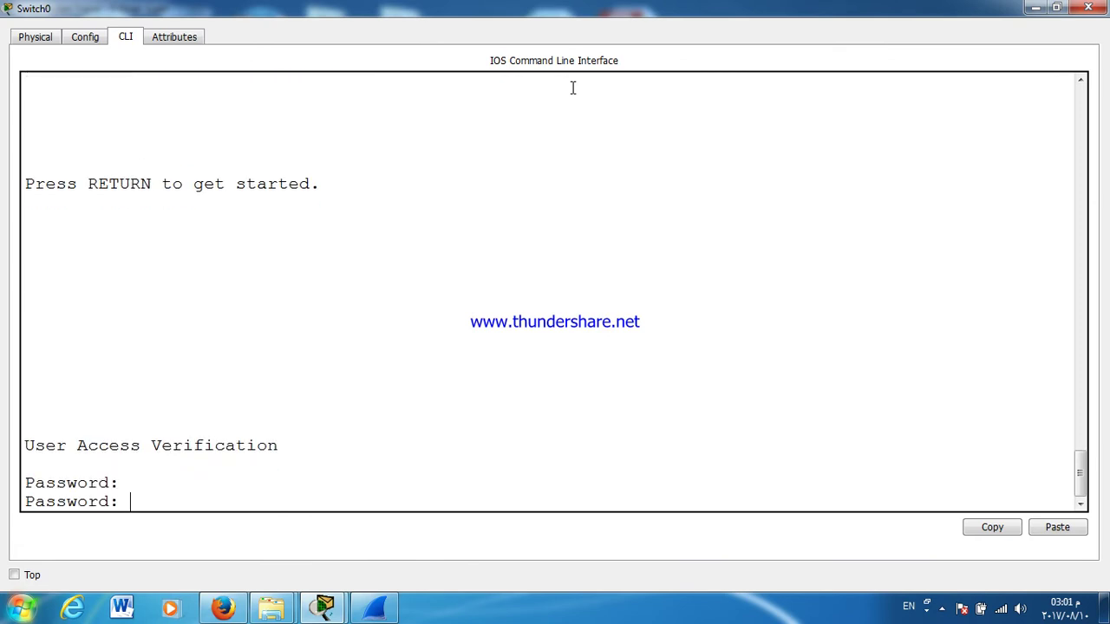
key("Return")
type("ENTER>EN")
key("Return")
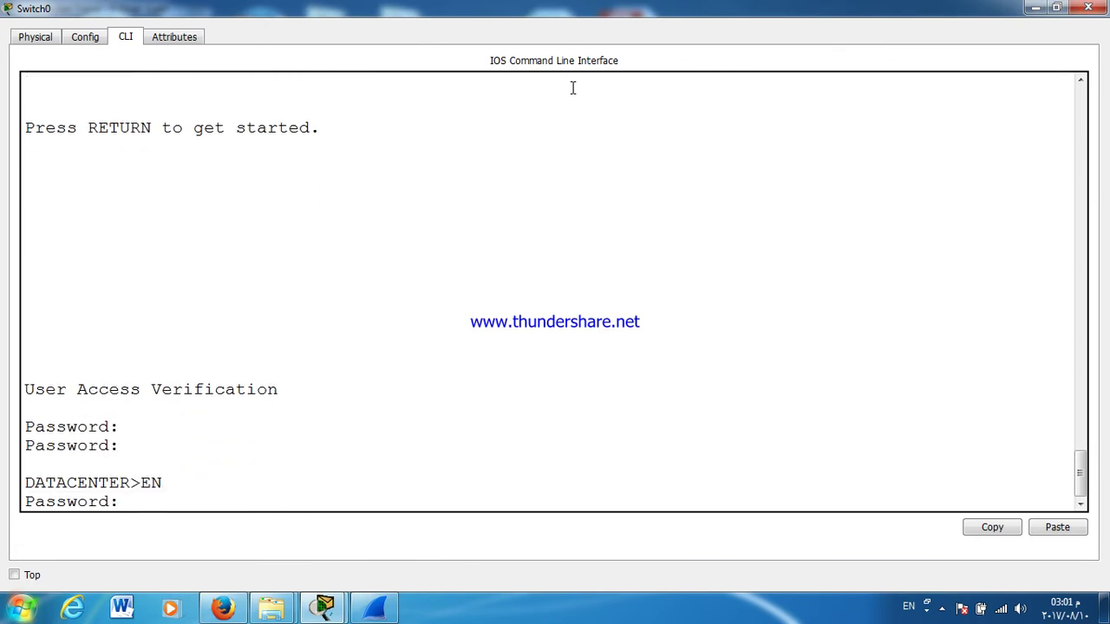
key("Return")
key("Return")
key("Return")
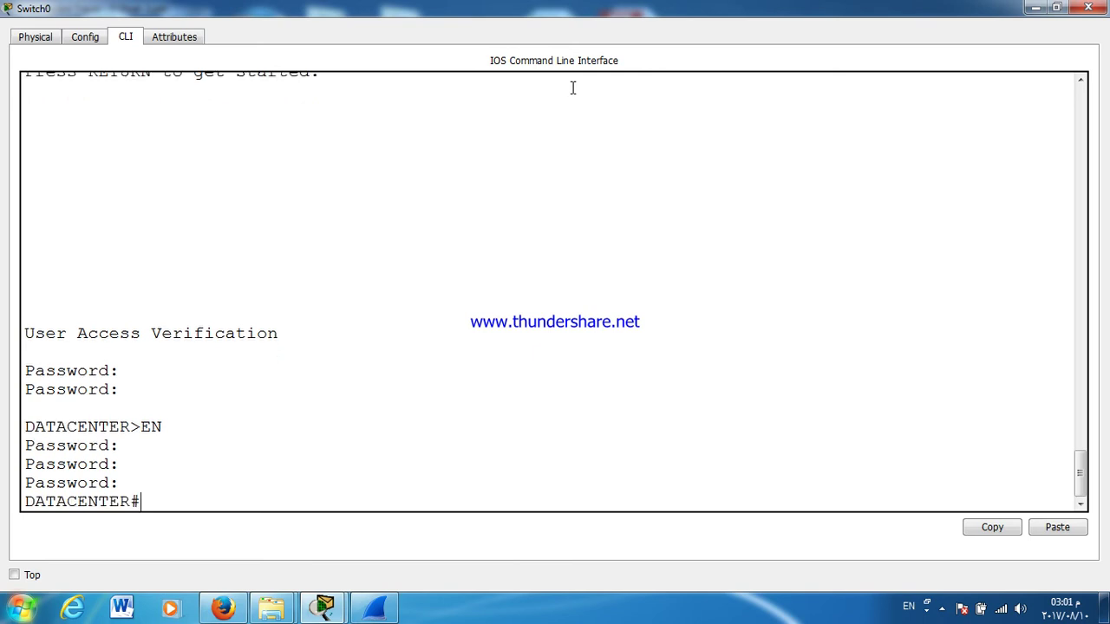
key("Return")
key("Return")
key("Return")
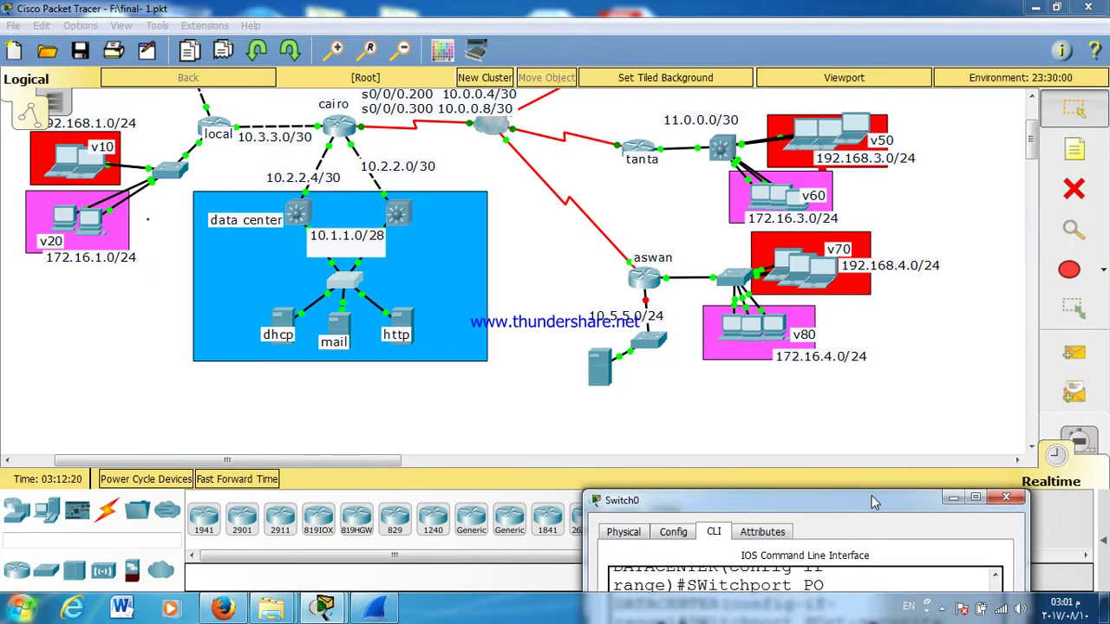
left_click_drag(874, 501, 718, 272)
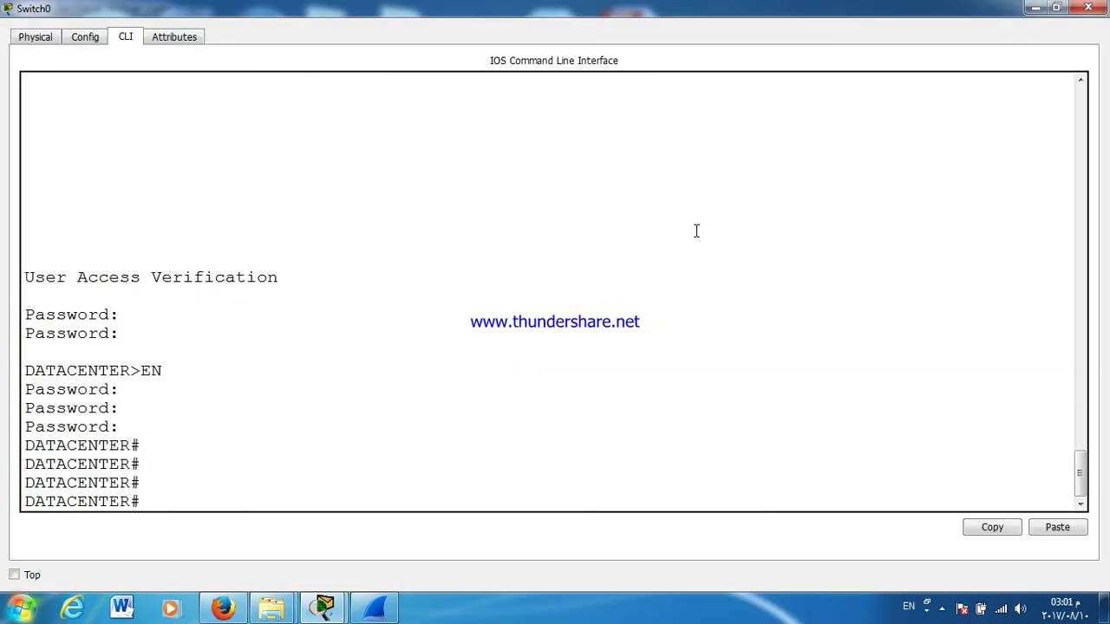
Step: In conf t, apply switchport mode trunk to interface range G0/1-2
type("ONF T")
key("Return")
type("I")
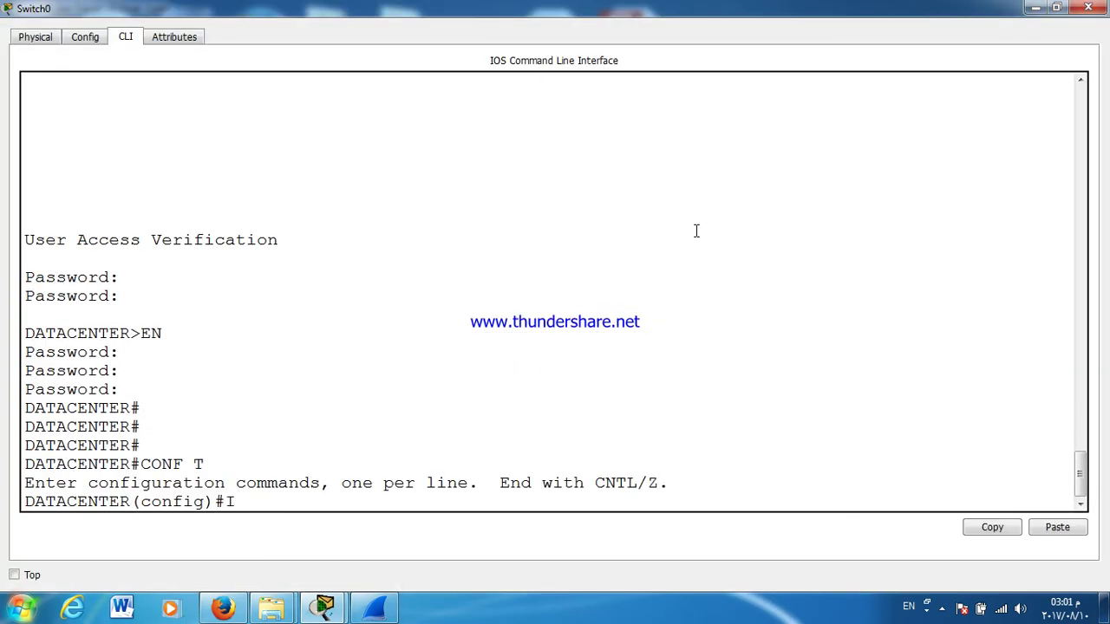
type("NT R")
key("Tab")
type("G0/1-2")
key("Return")
type("SW")
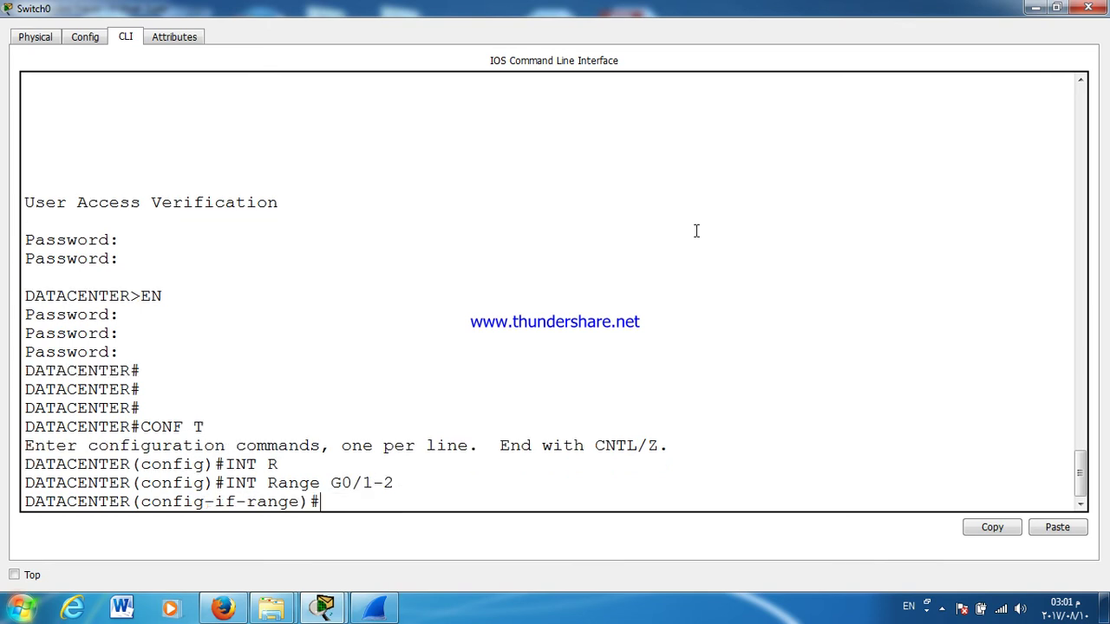
key("Tab")
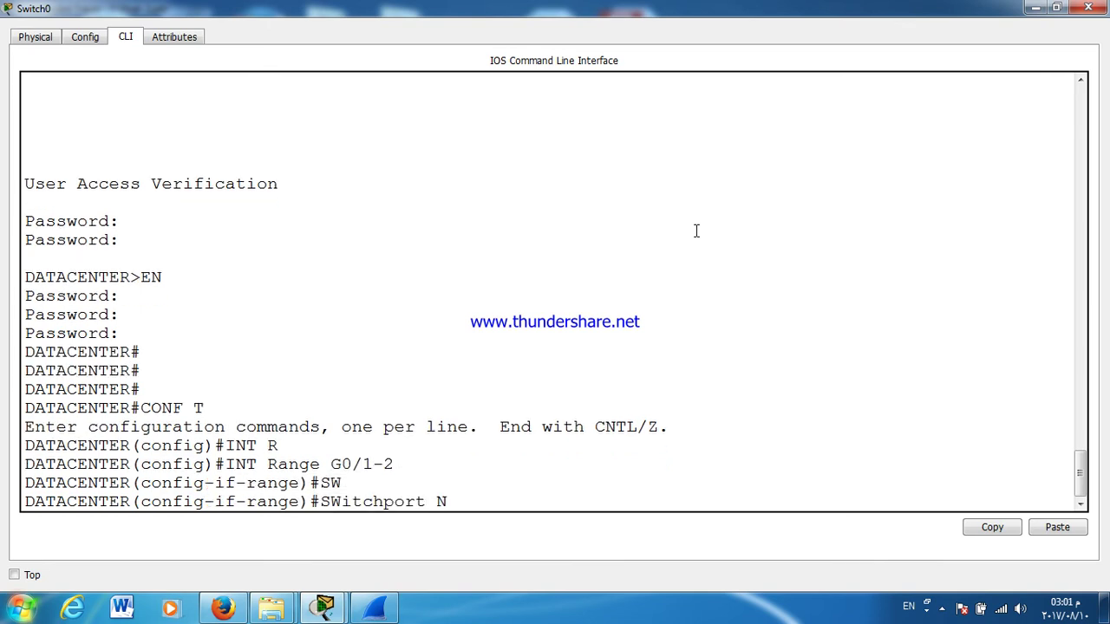
type("M")
key("Tab")
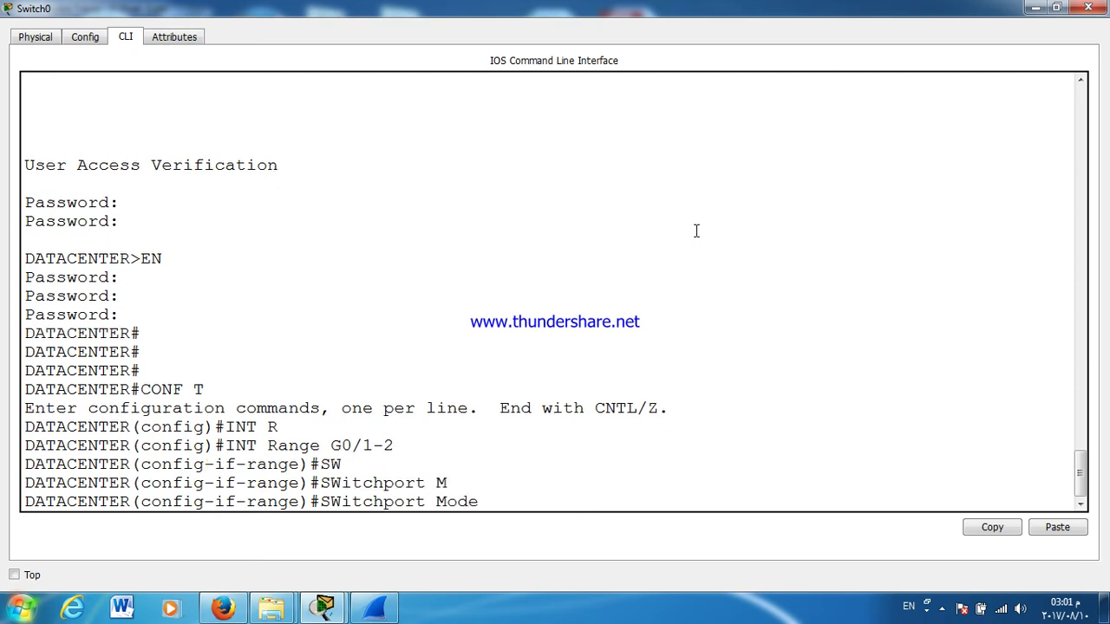
type("T")
key("Tab")
key("Return")
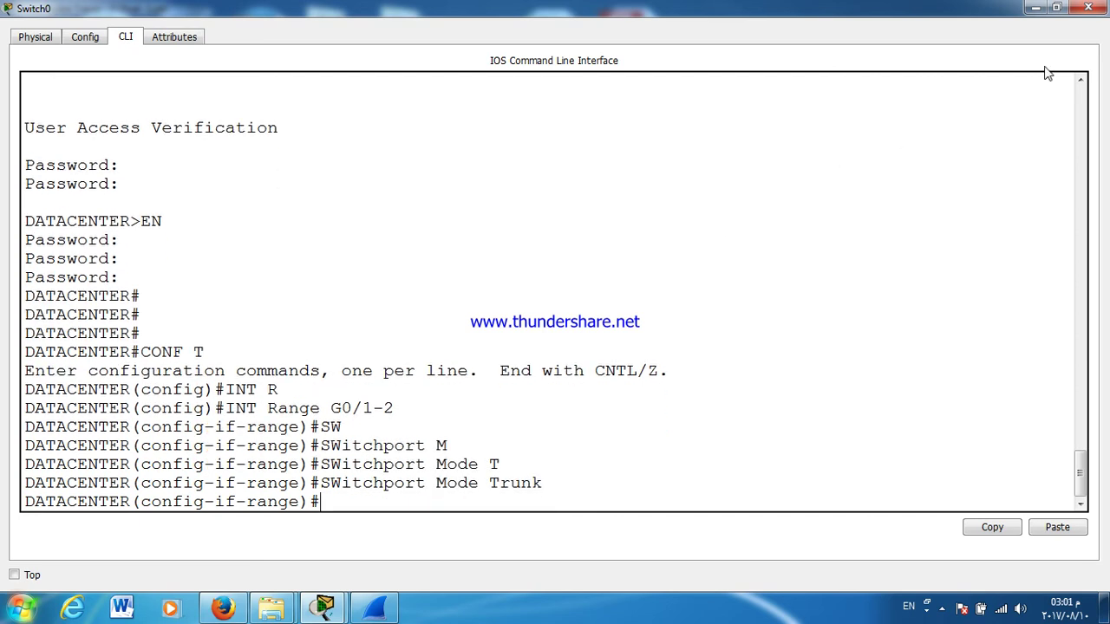
left_click(1088, 8)
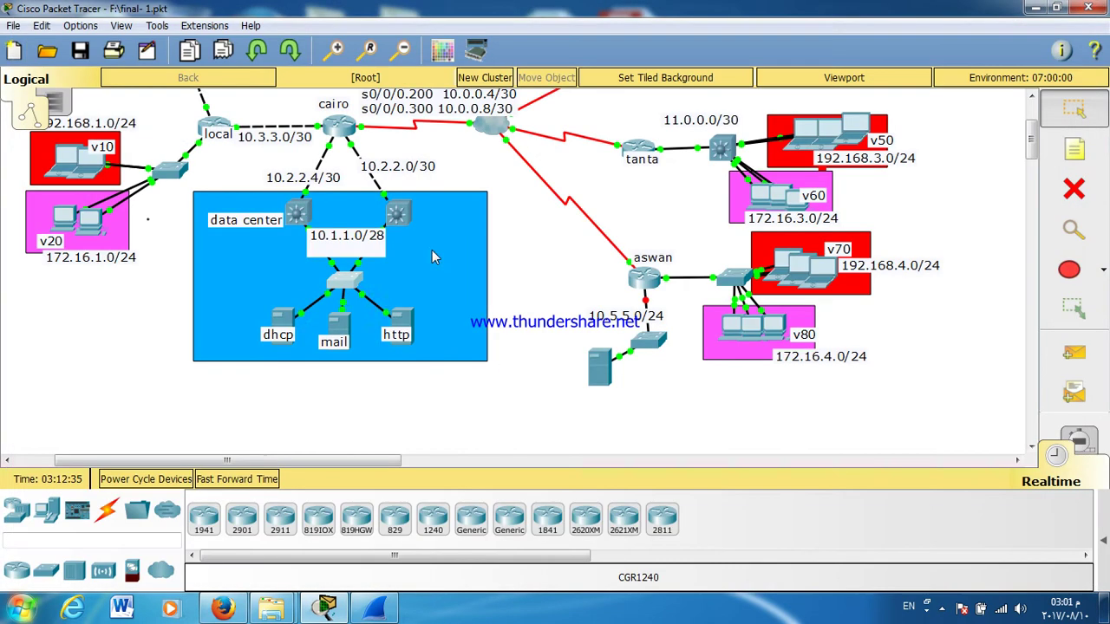
Step: Check the data center switch's ports and advance simulation time so links settle
left_click(356, 275)
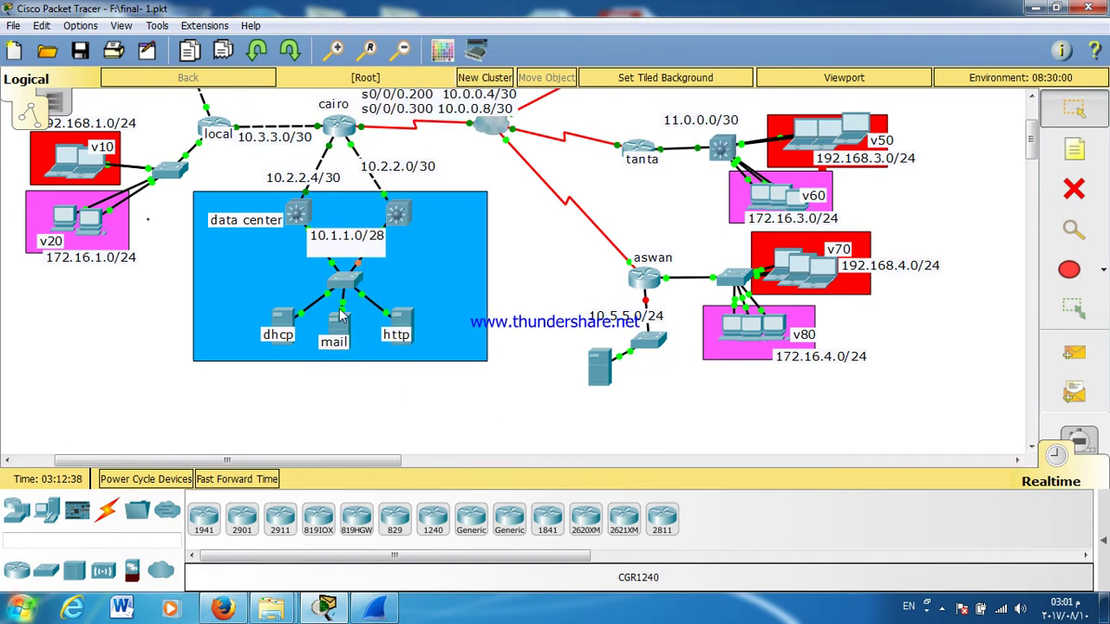
left_click(341, 286)
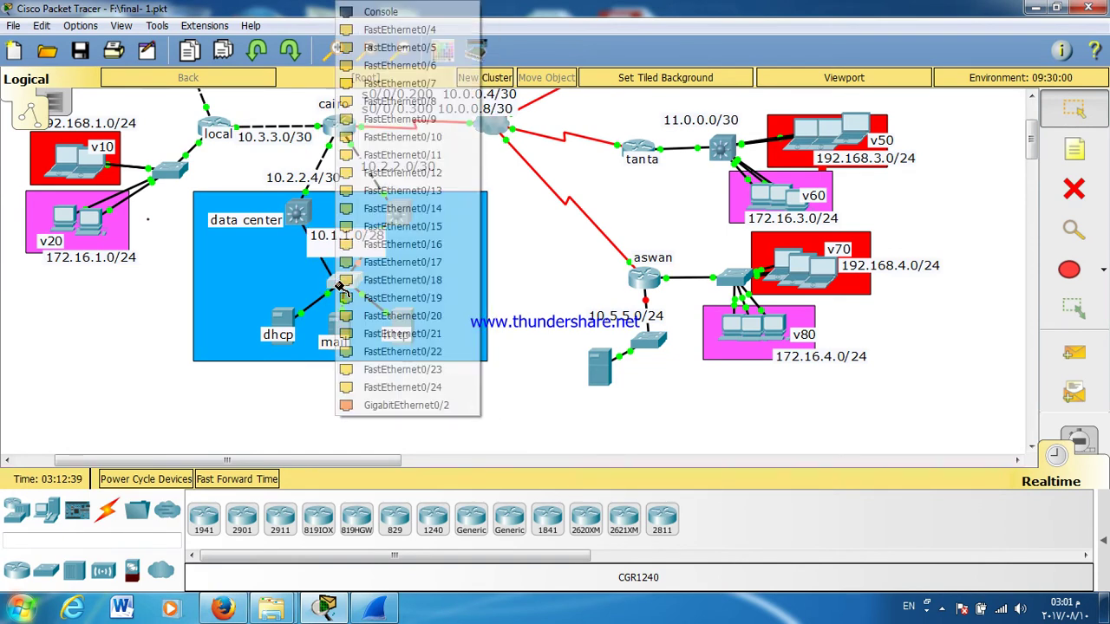
left_click(406, 405)
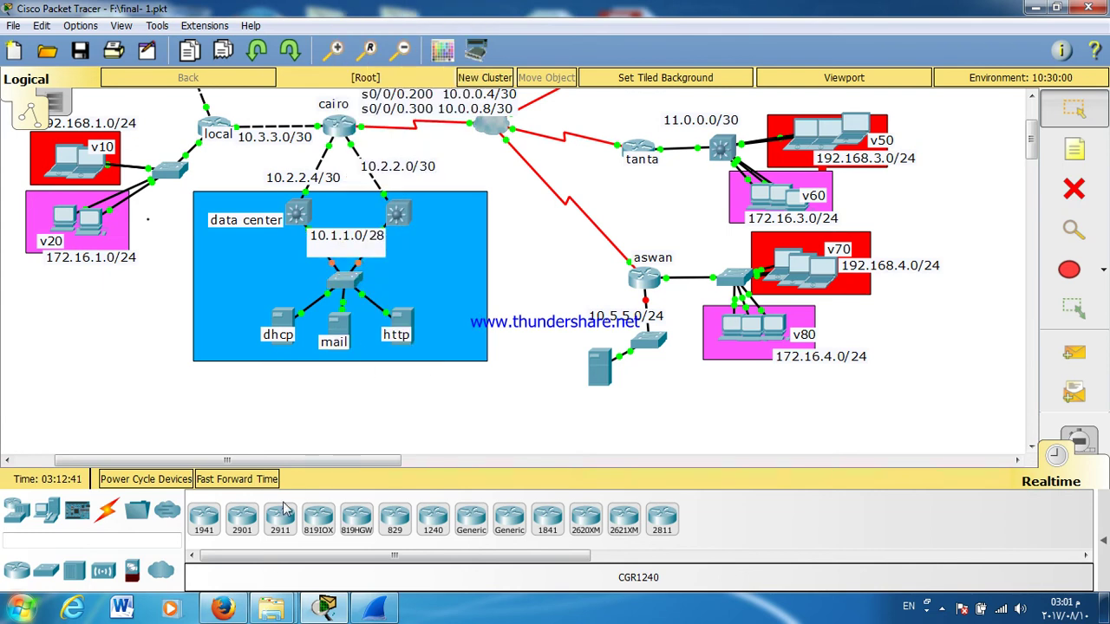
left_click(243, 479)
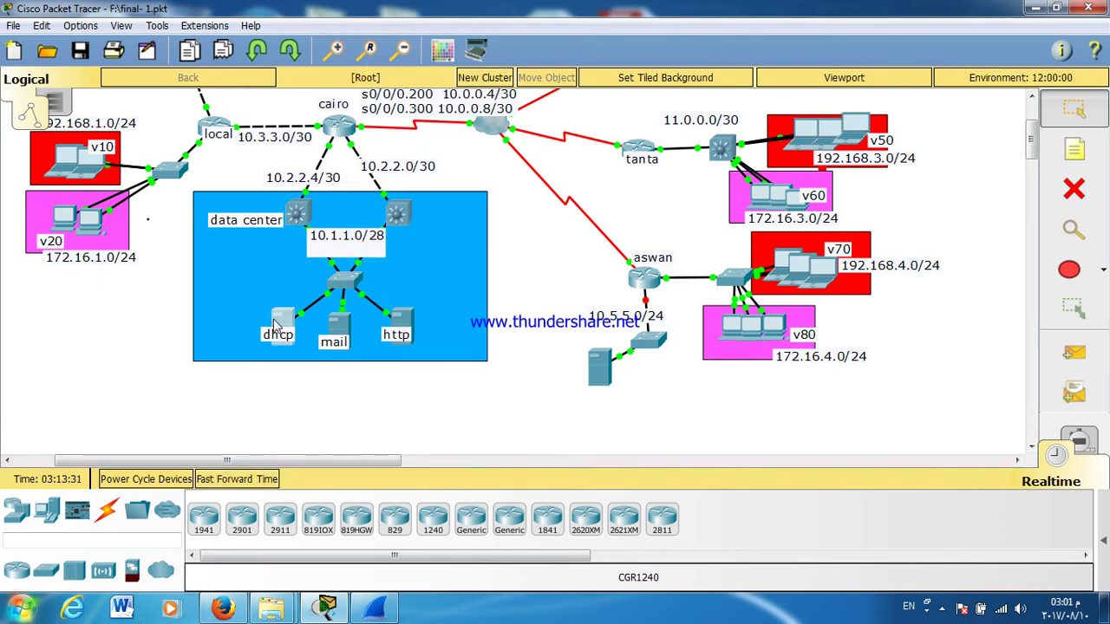
Step: Rerun the ping to 10.1.1.13 from the dhcp server; it still times out
left_click(276, 325)
left_click(389, 214)
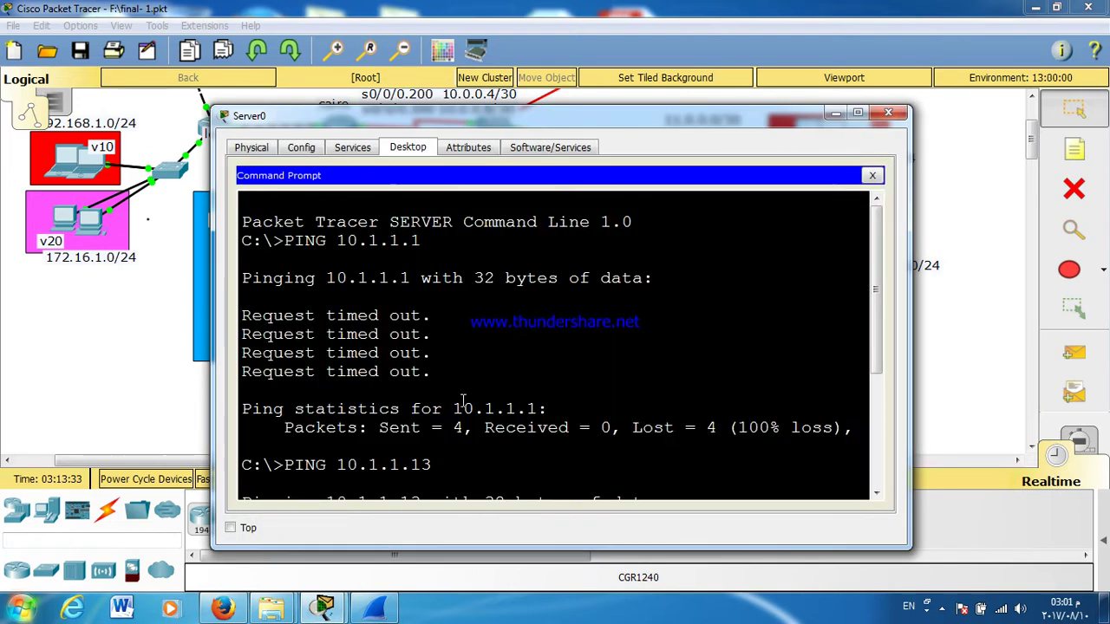
key("Return")
key("Return")
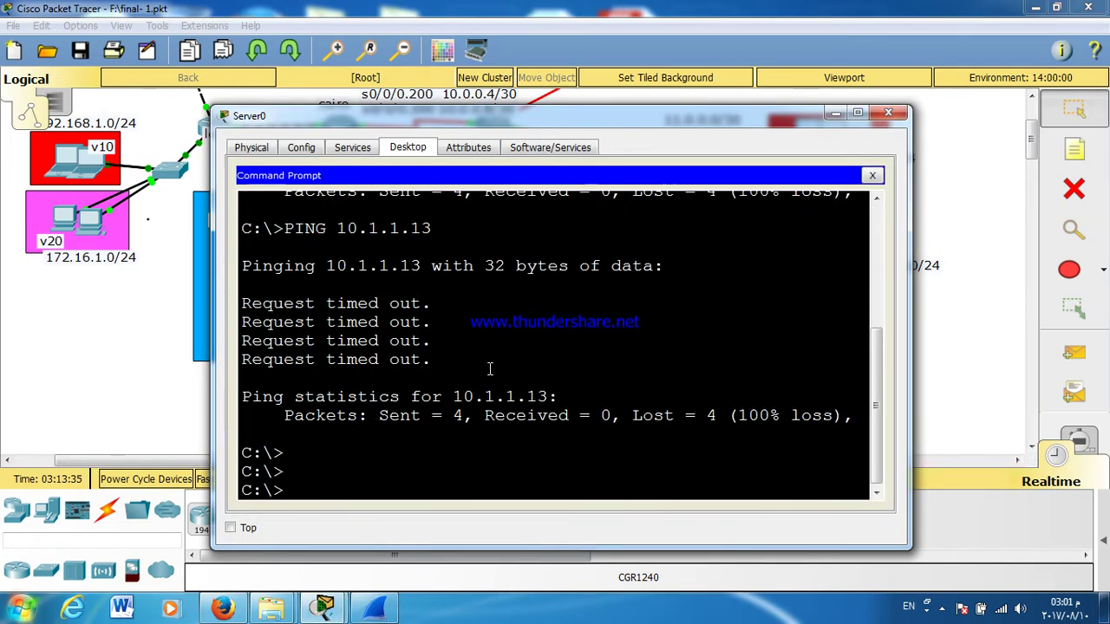
key("Up")
key("Return")
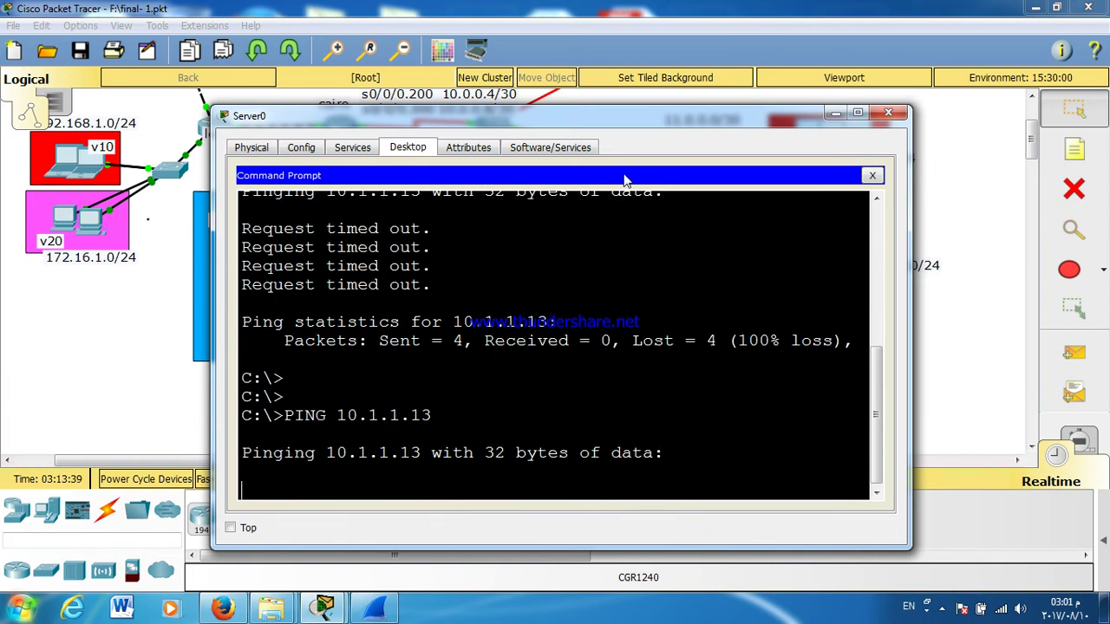
double_click(669, 128)
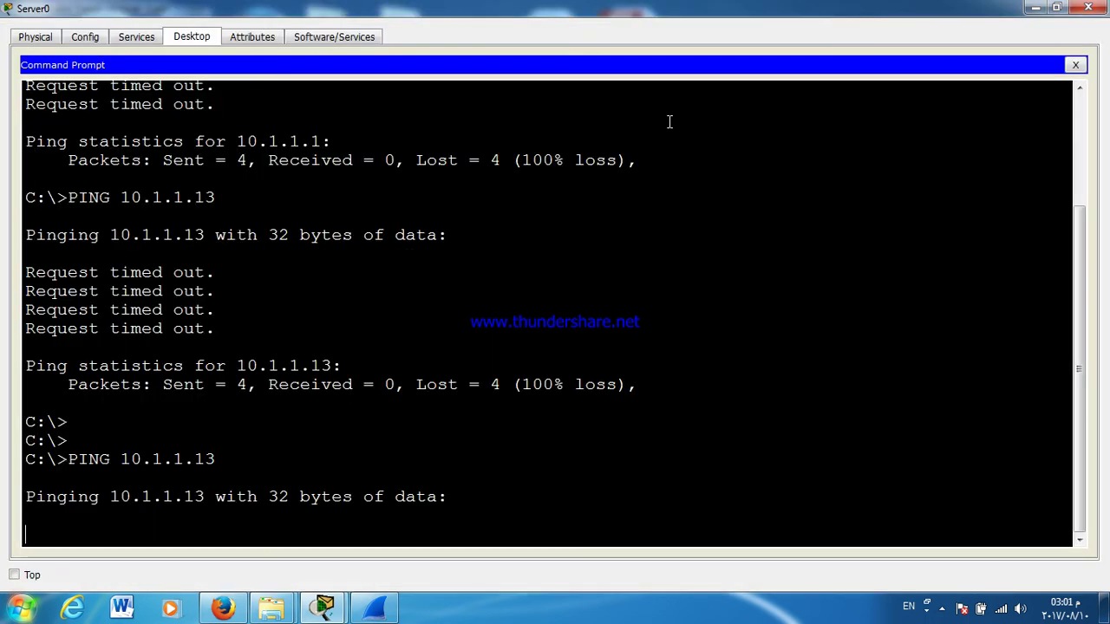
key("ctrl+c")
key("Return")
key("Return")
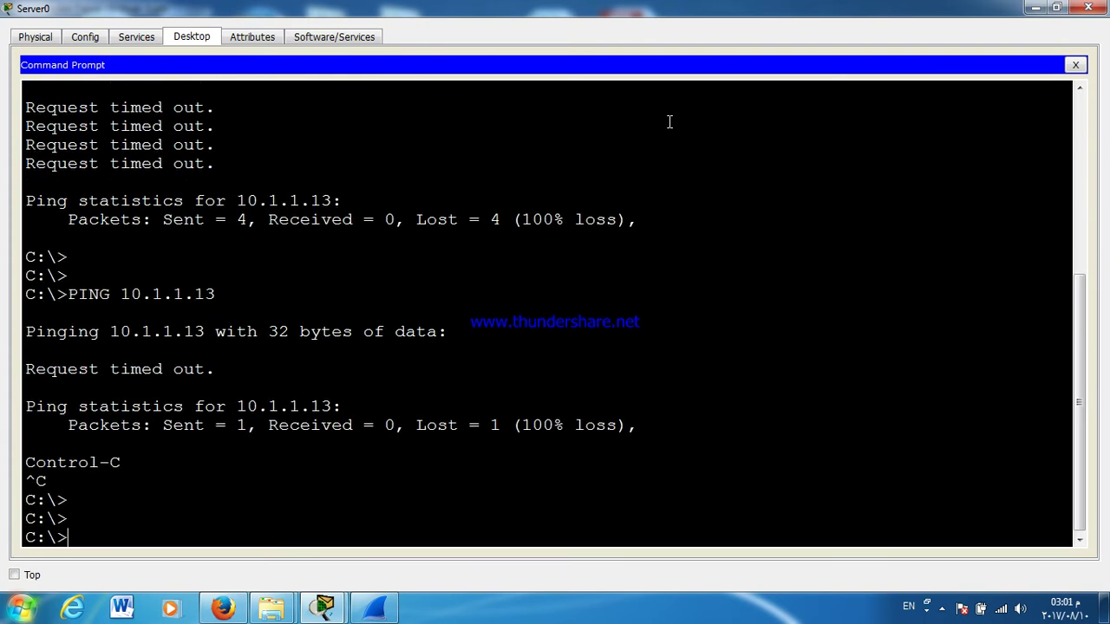
key("Up")
key("Return")
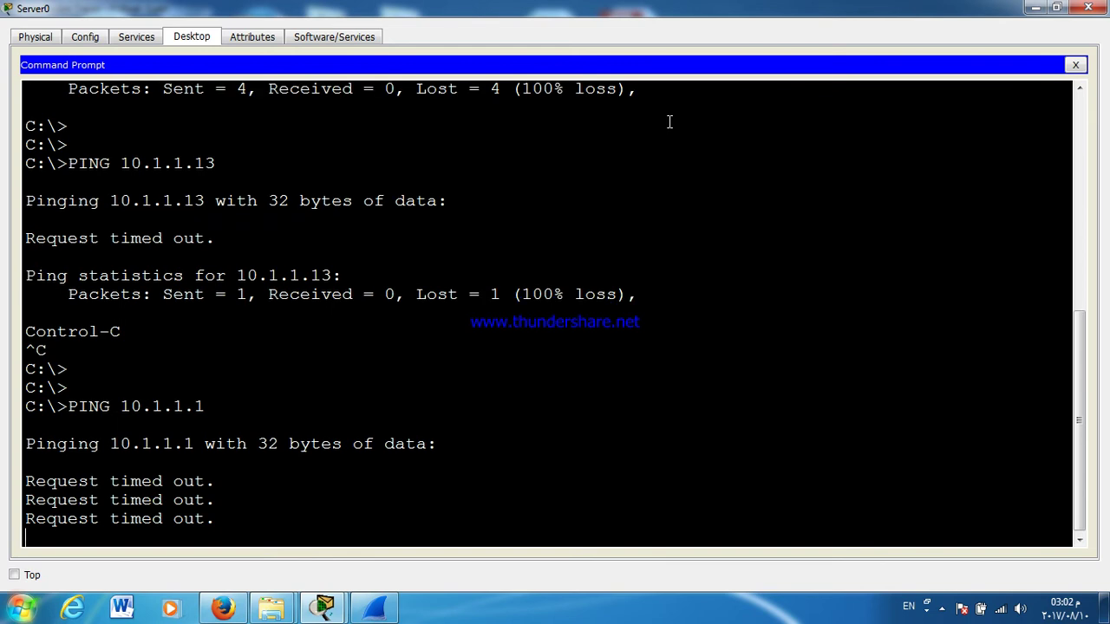
left_click(1088, 8)
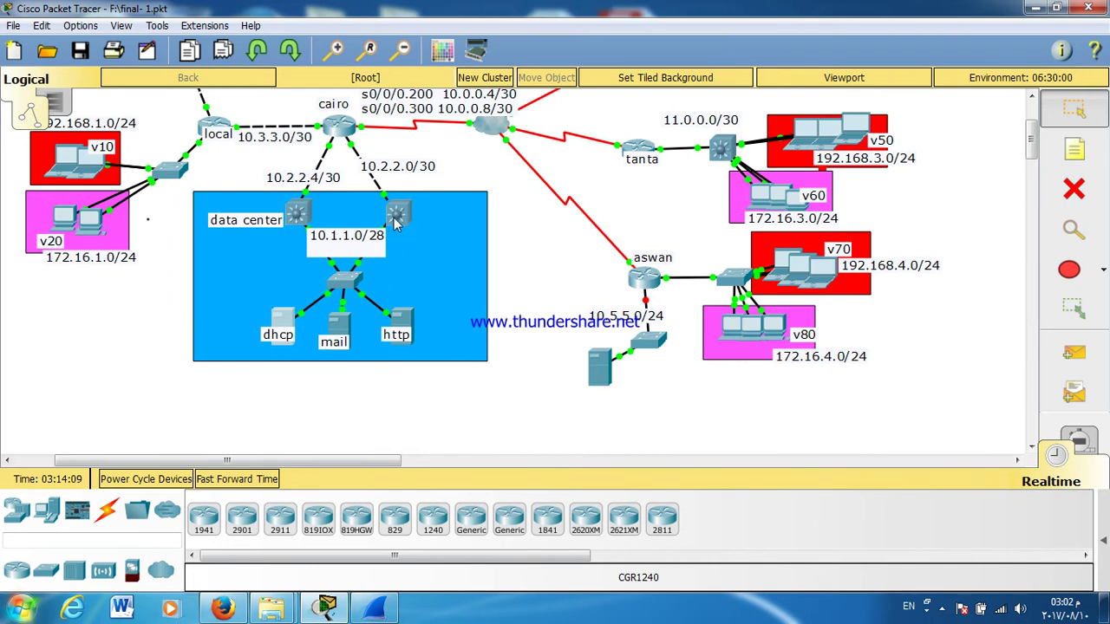
Step: Set the dhcp server's default gateway to 10.1.1.13
left_click(282, 328)
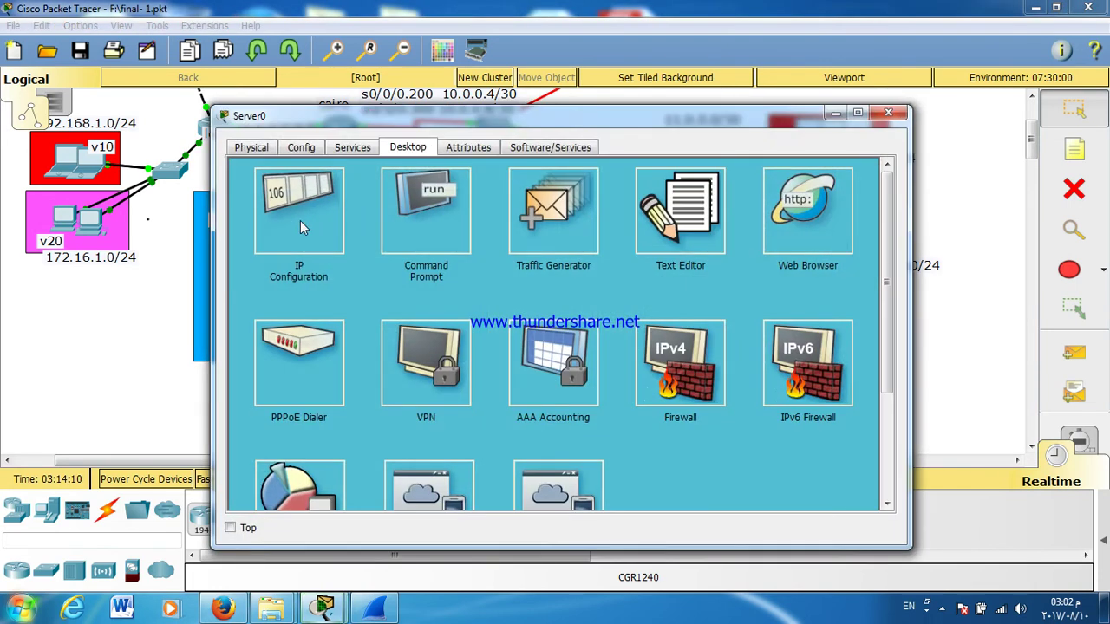
left_click(336, 210)
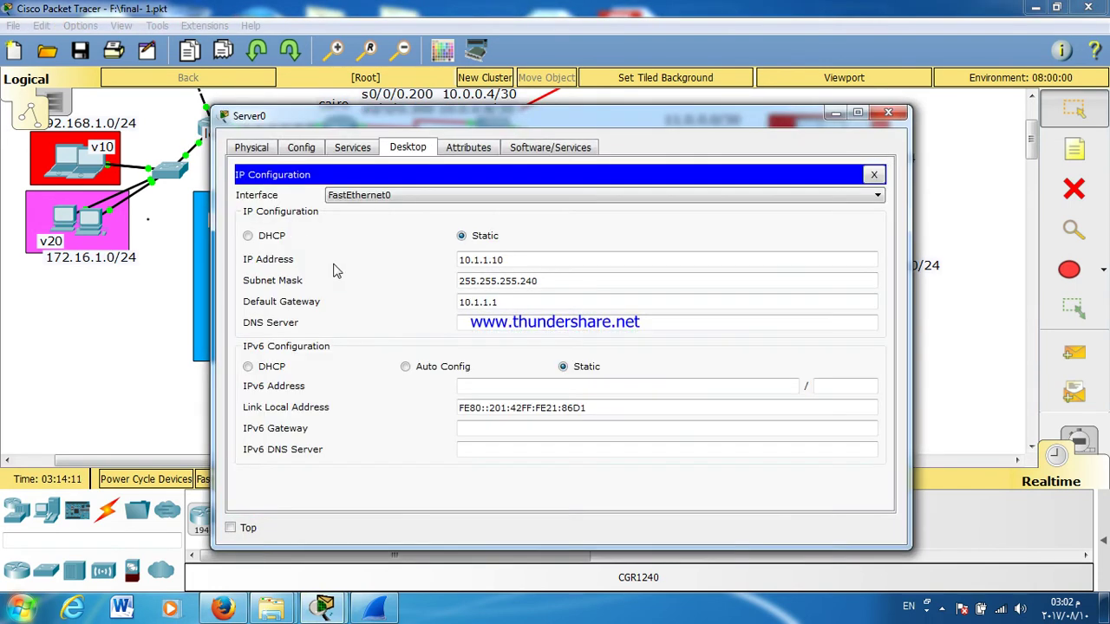
left_click(510, 301)
type("3")
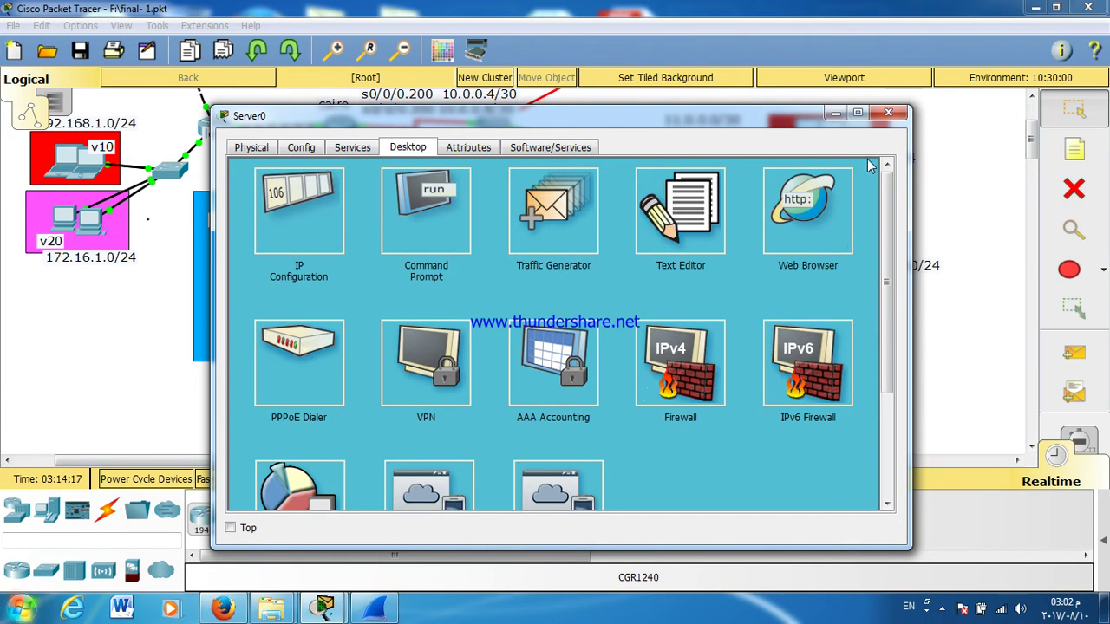
left_click(874, 174)
Step: Ping 10.1.1.13 from Server0's Command Prompt; all packets are lost
left_click(433, 216)
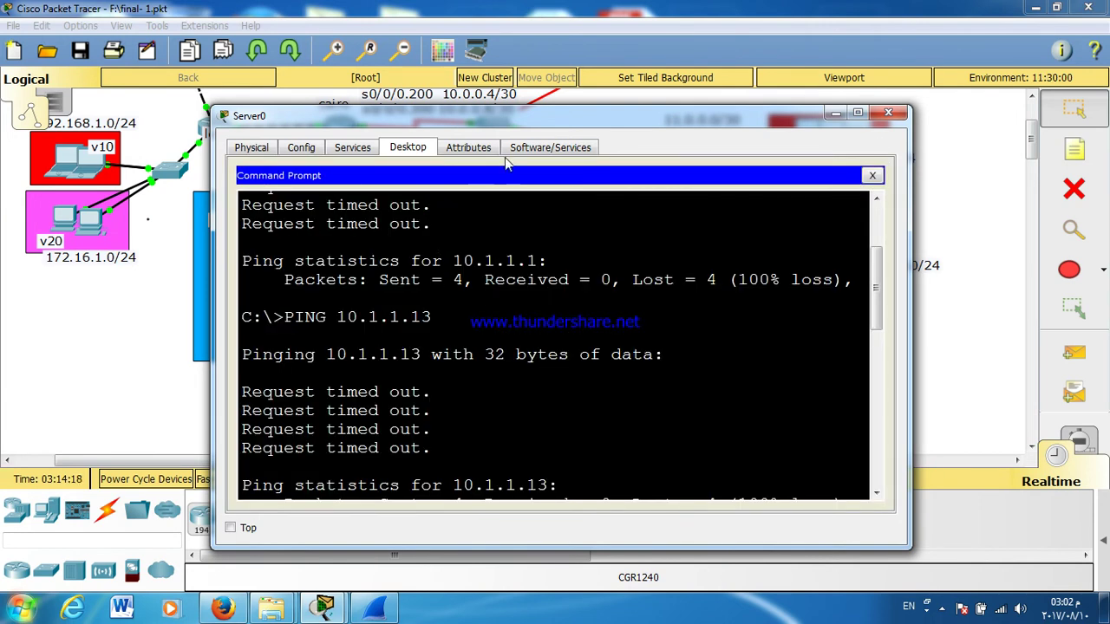
double_click(494, 118)
scroll(492, 353, "down", 8)
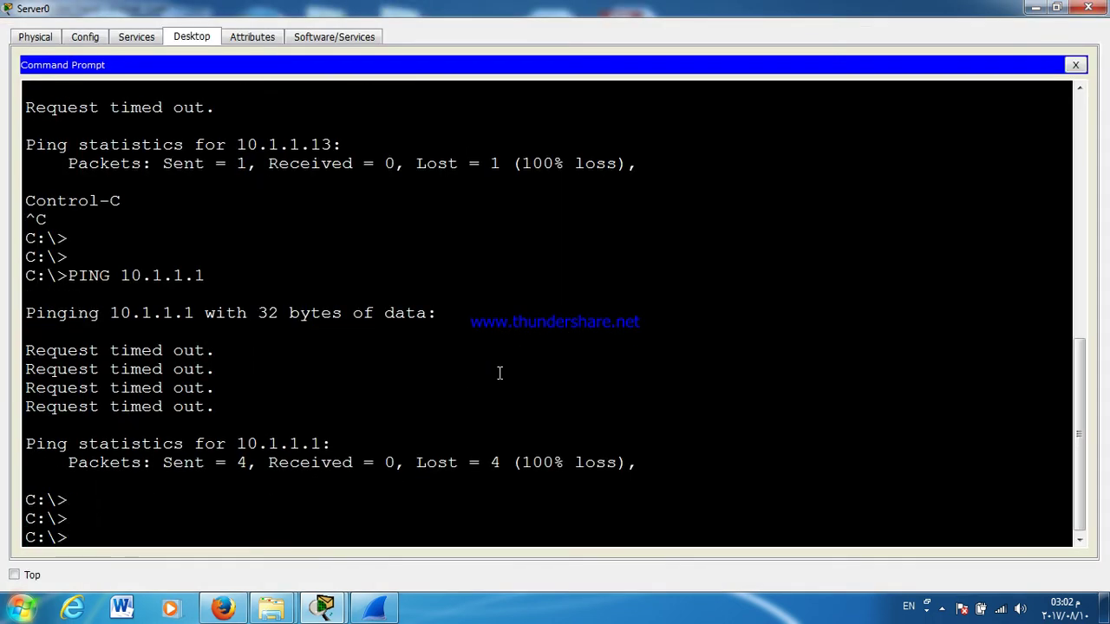
key("Up")
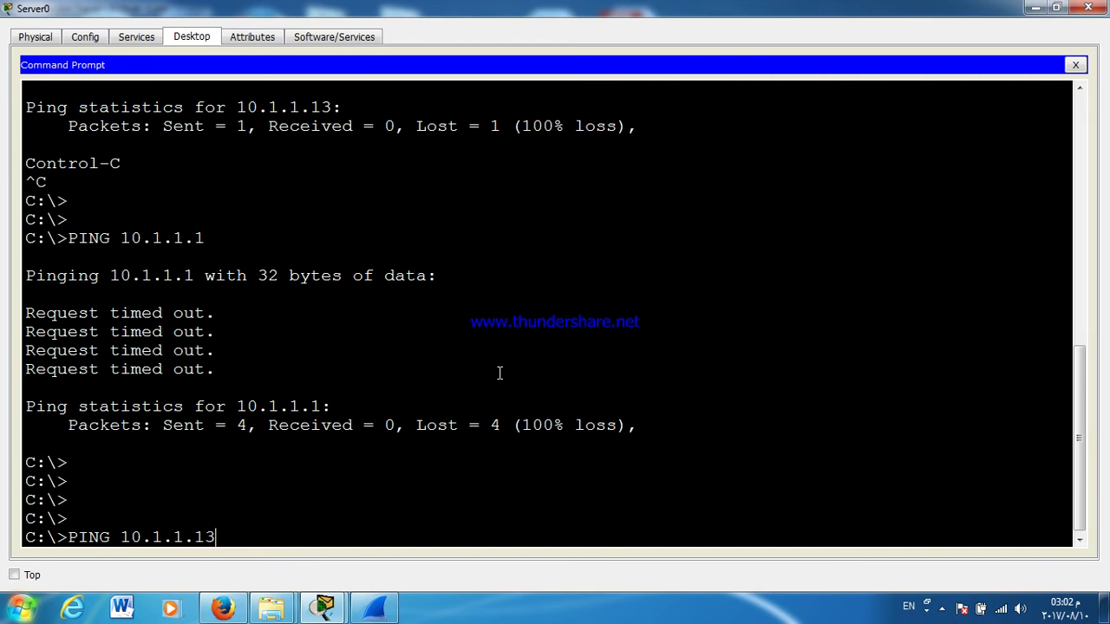
type("3")
key("Return")
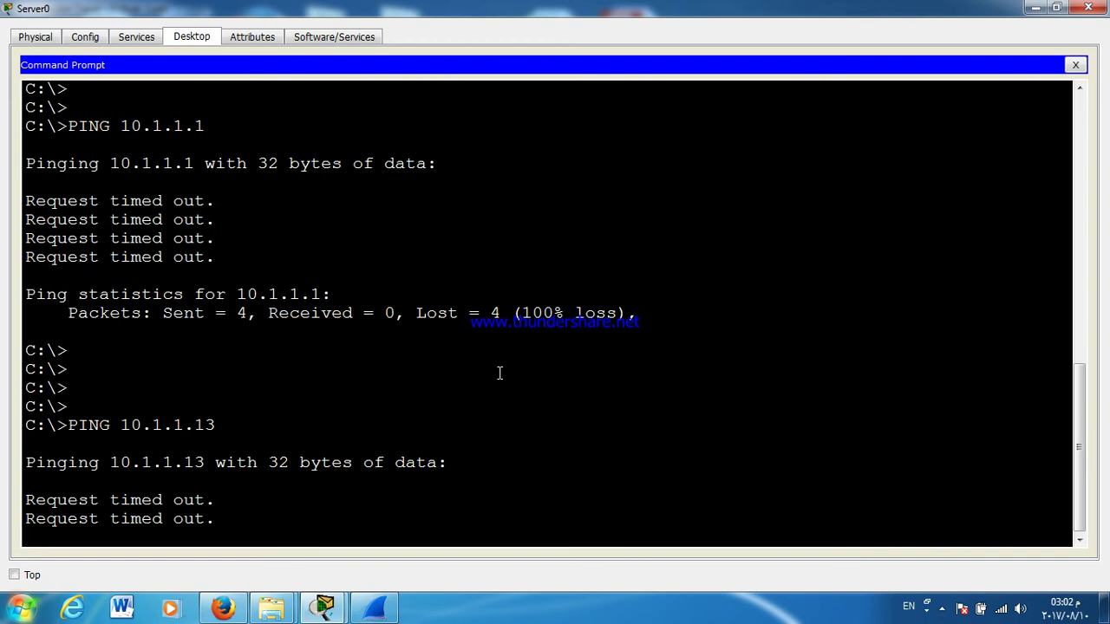
key("ctrl+c")
Step: Run TRACERT 10.1.1.1 from Server0, then close its window
key("Return")
key("Return")
key("Return")
key("Return")
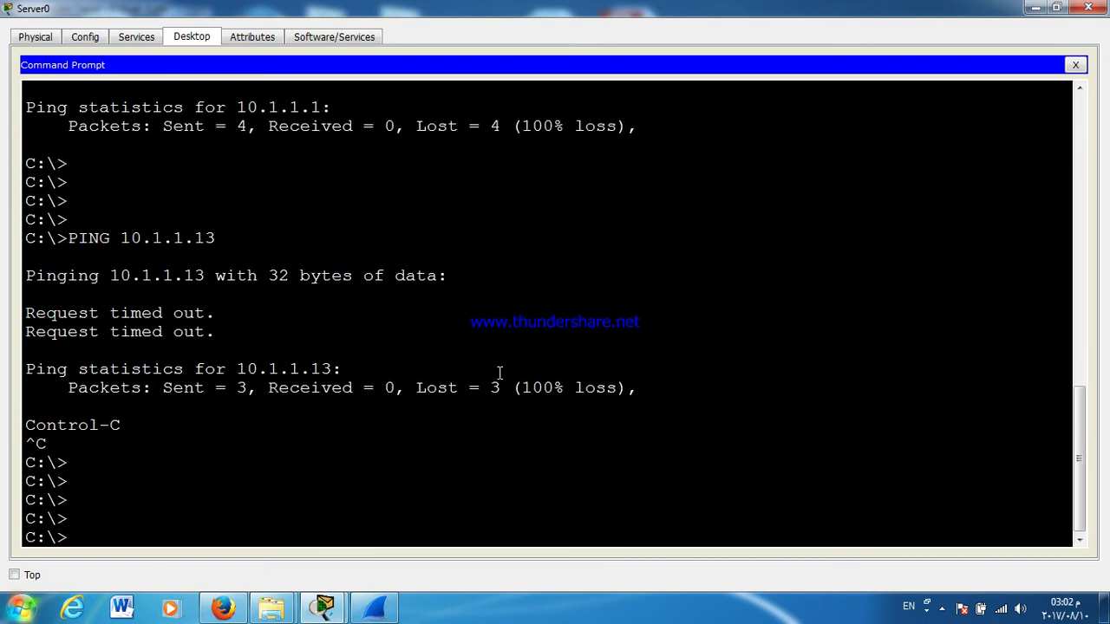
type("TRACERT 10.1.1.1")
key("Return")
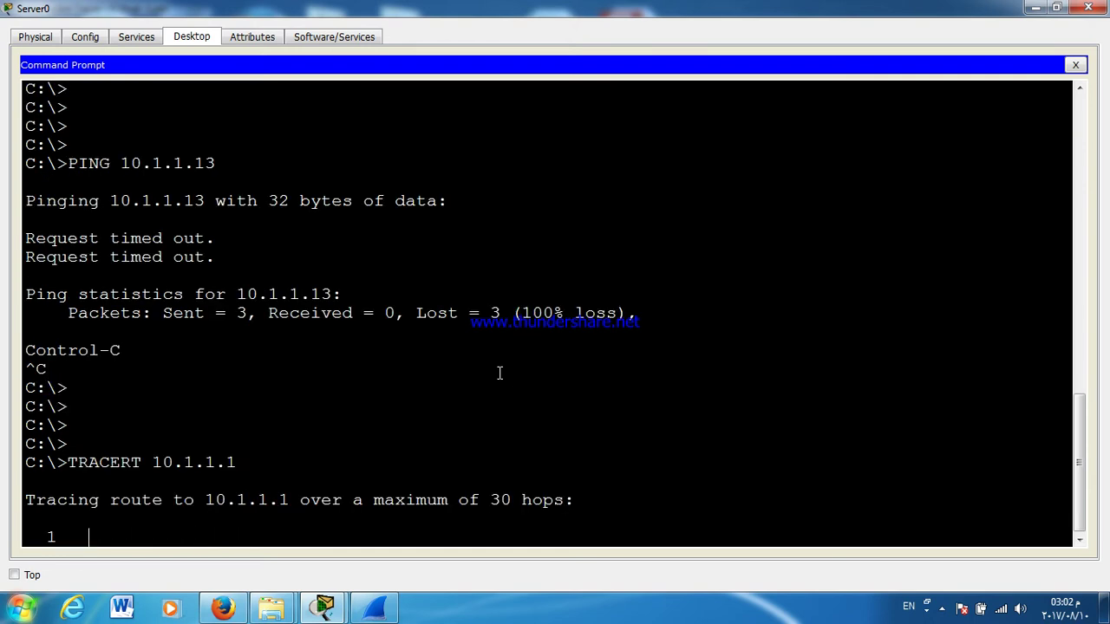
left_click(1088, 7)
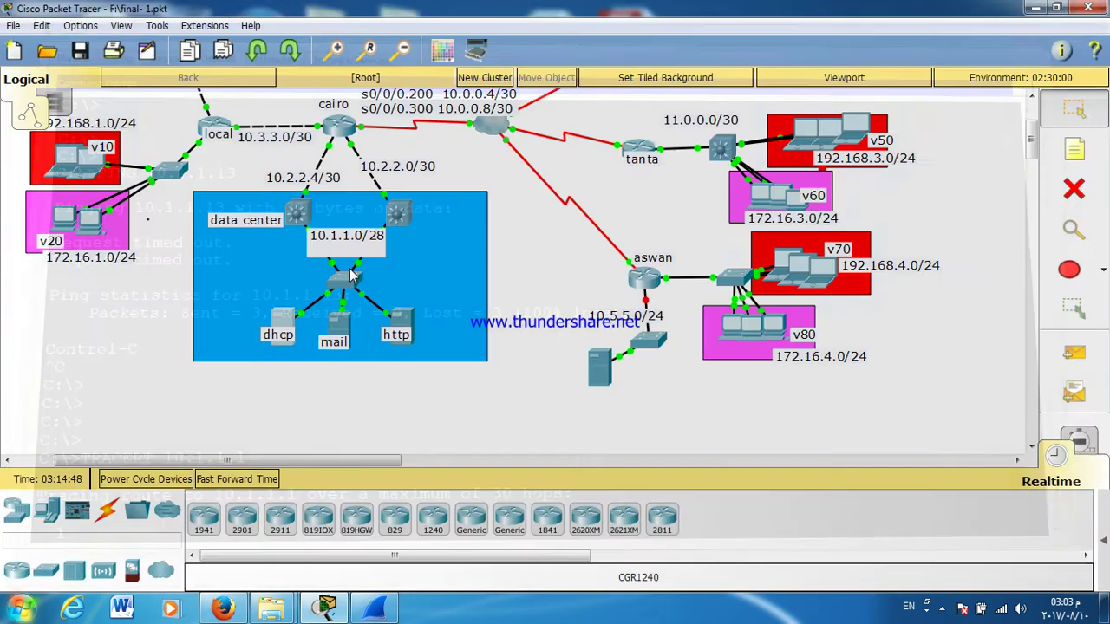
Step: Delete the trailing 3 so Server0's default gateway reads 10.1.1.1, then close its window
left_click(280, 328)
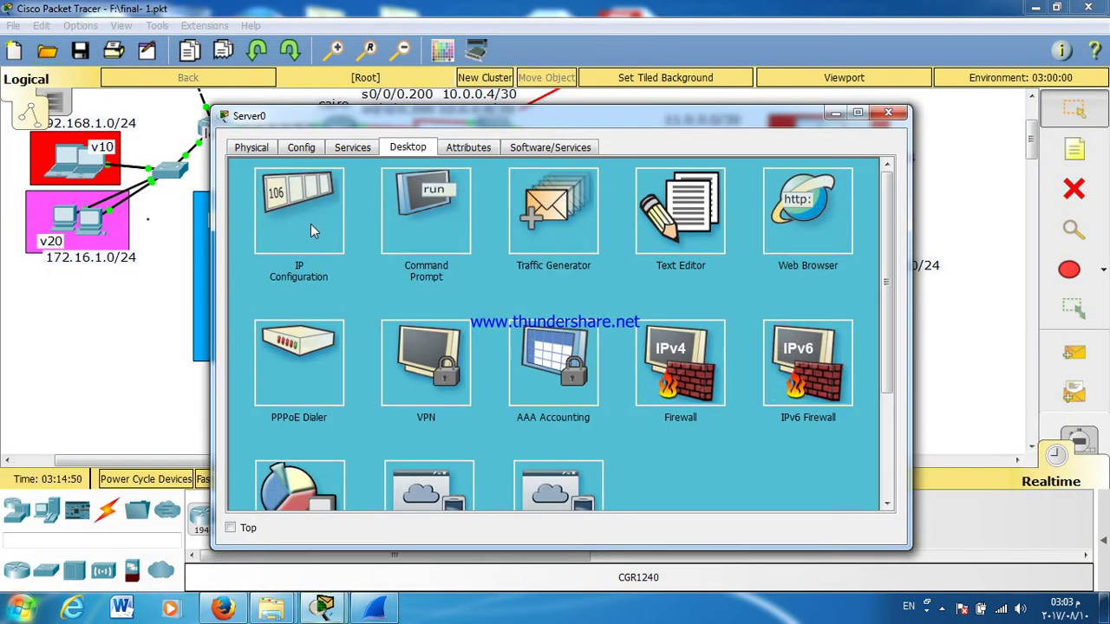
left_click(310, 224)
left_click(494, 303)
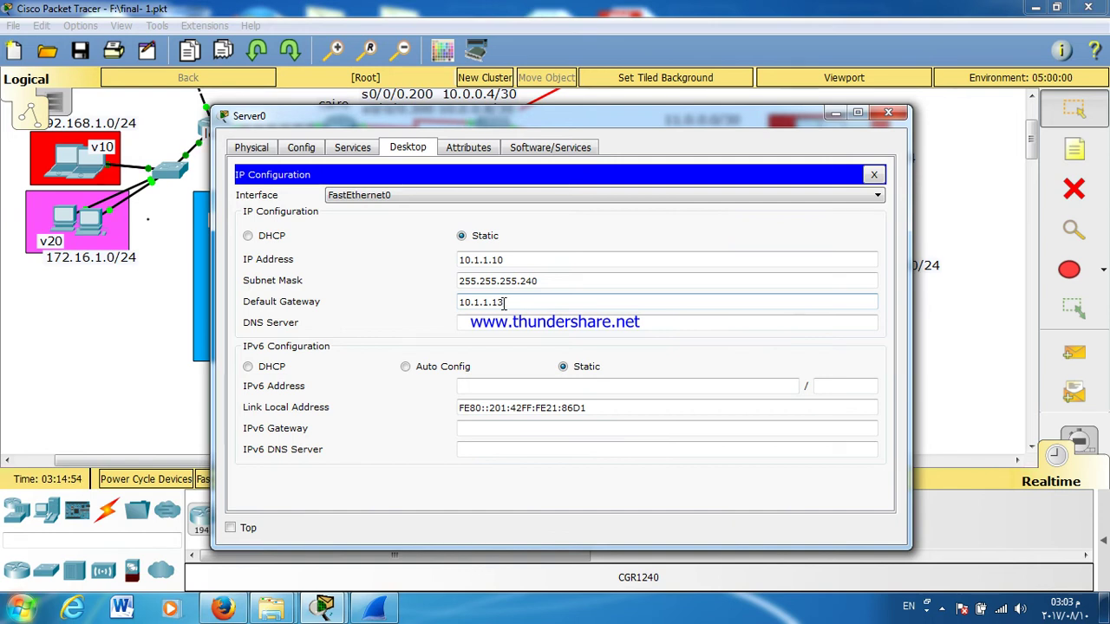
key("BackSpace")
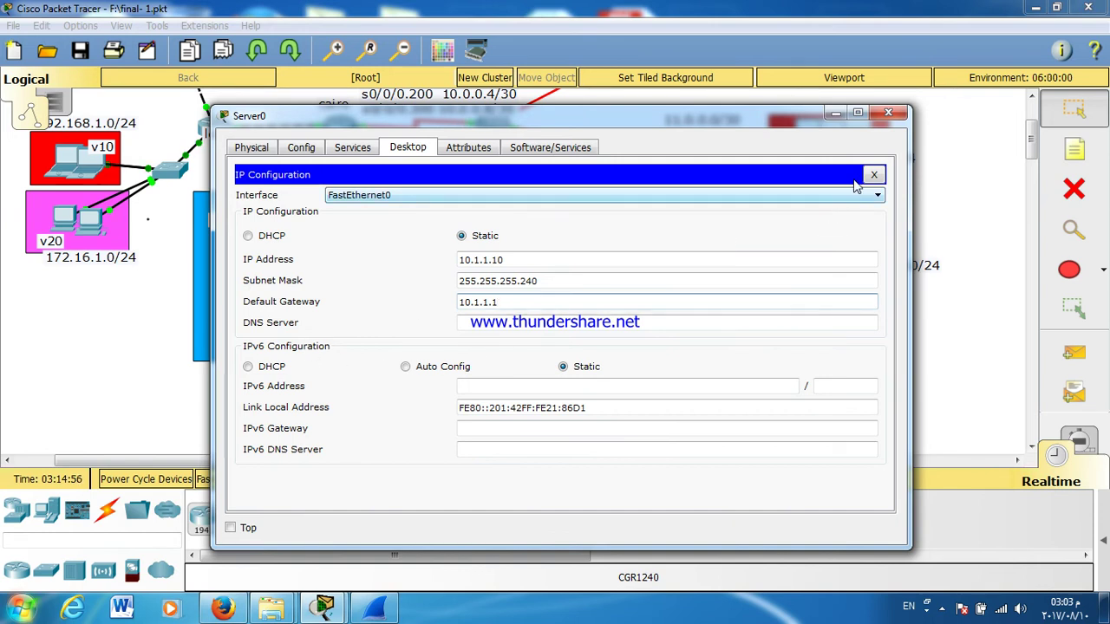
left_click(872, 176)
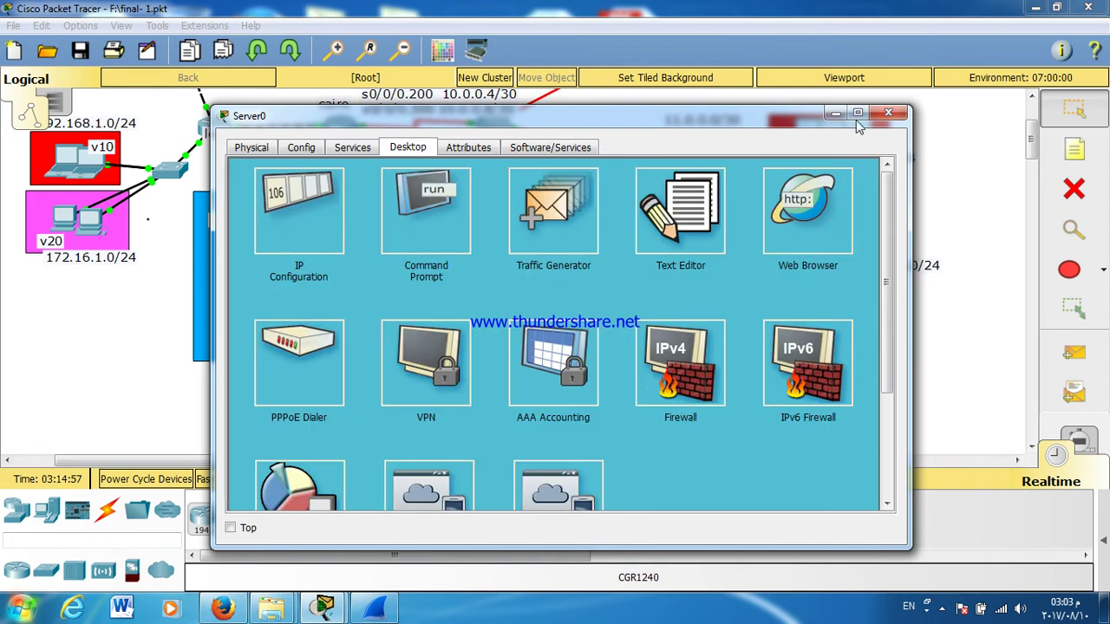
left_click(887, 114)
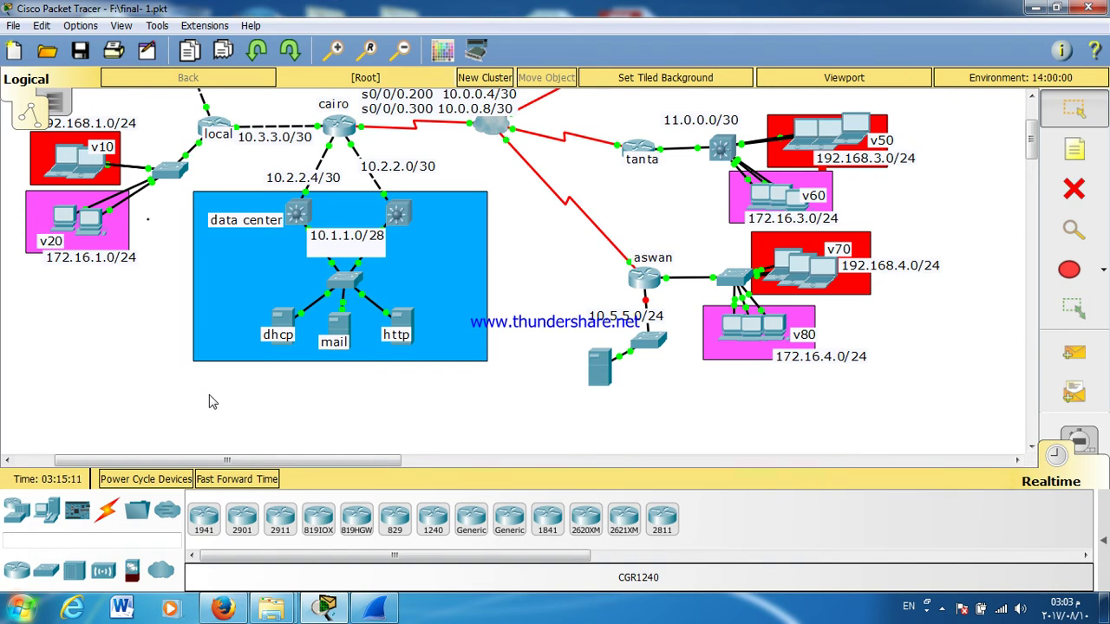
Step: In DATACENTER1's enlarged console, enter configuration mode for interface F0/24
left_click(395, 213)
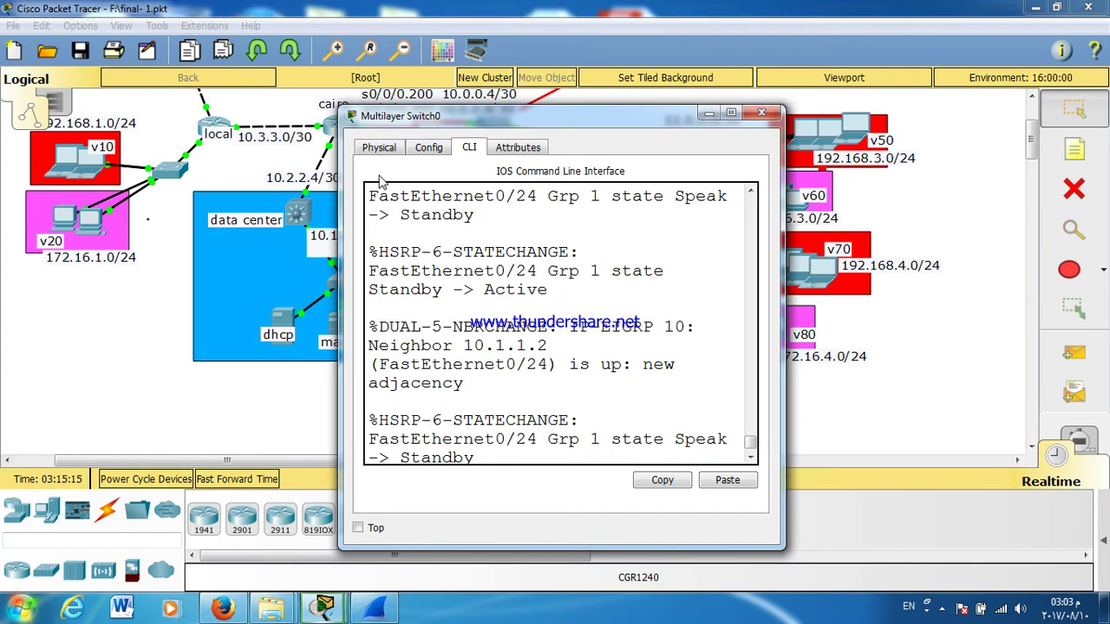
double_click(401, 116)
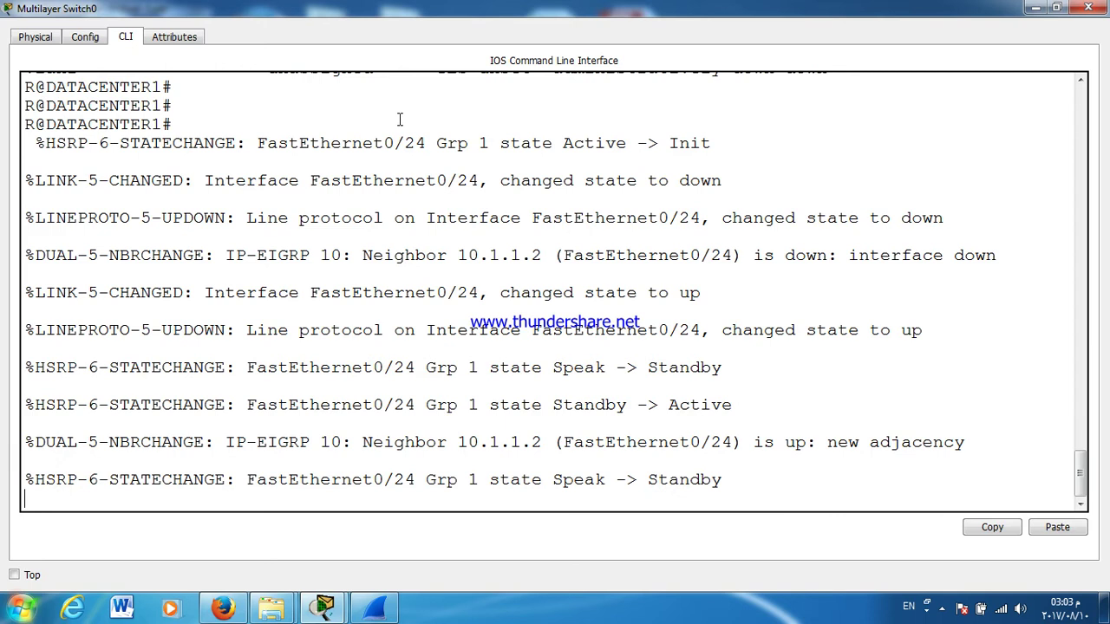
key("Return")
key("Return")
key("Return")
key("Return")
key("Return")
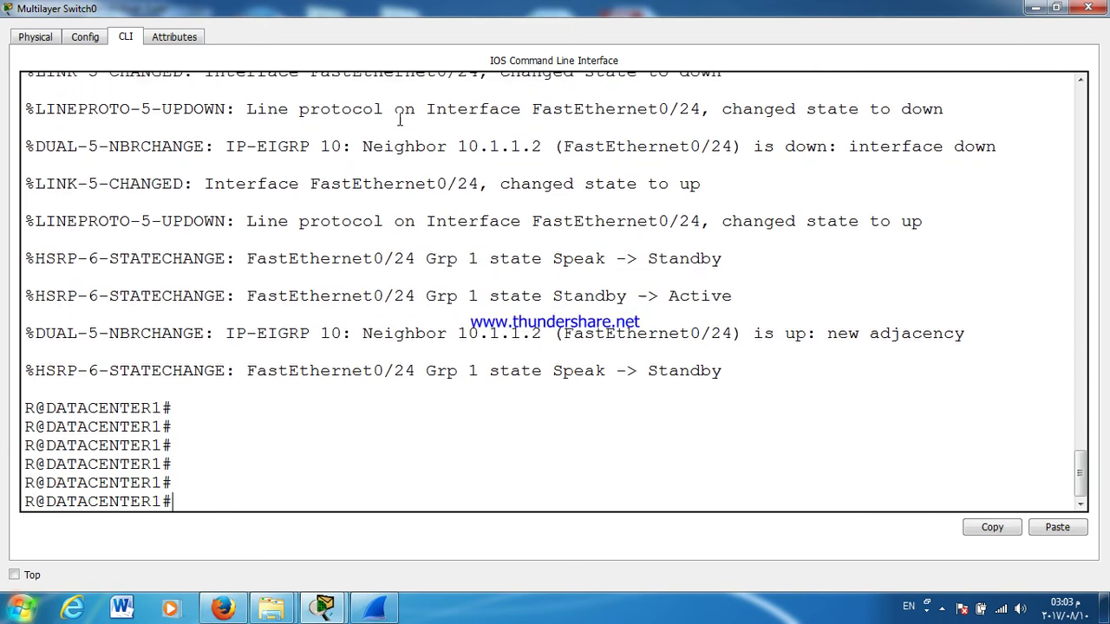
key("Return")
key("Return")
type("CONF ")
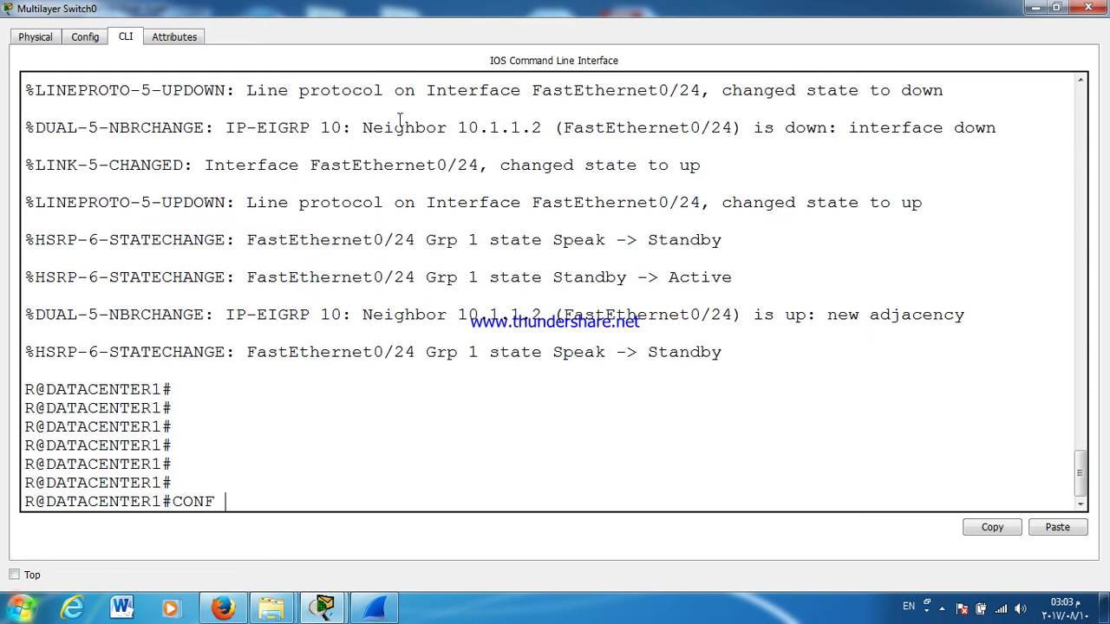
type("T")
key("Return")
key("Return")
type("INT F0/24")
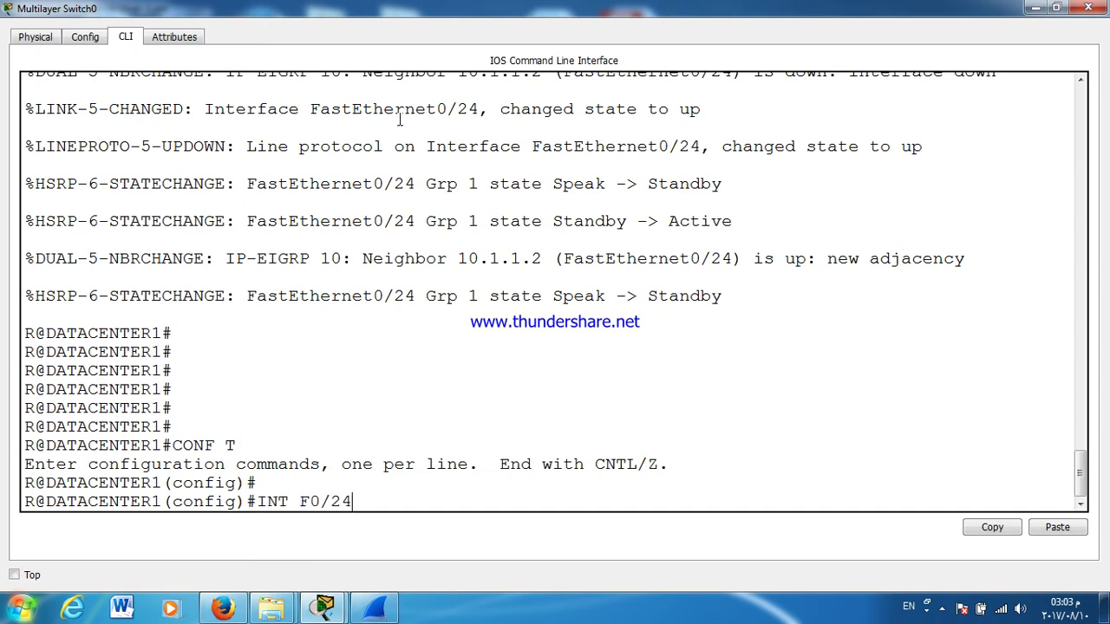
key("Return")
Step: Attempt an encapsulation command on F0/24, which autocomplete won't accept, then erase it
type("ENTER1(config-if)#ENC")
key("Tab")
type("C")
key("Tab")
type("A")
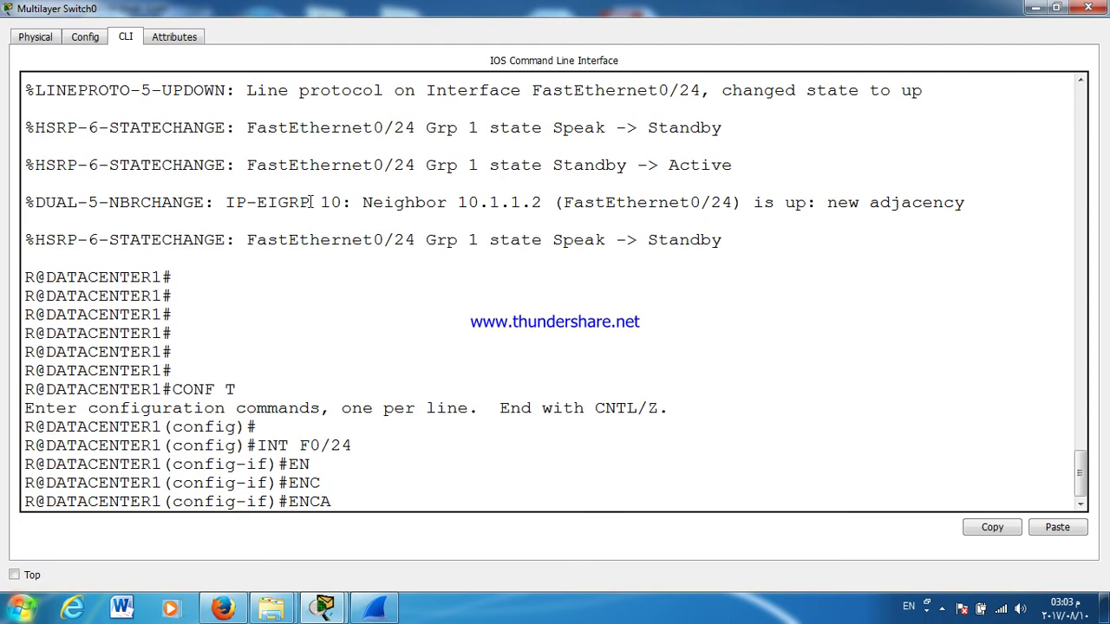
type("P")
key("Tab")
key("Tab")
key("Tab")
key("Tab")
key("Tab")
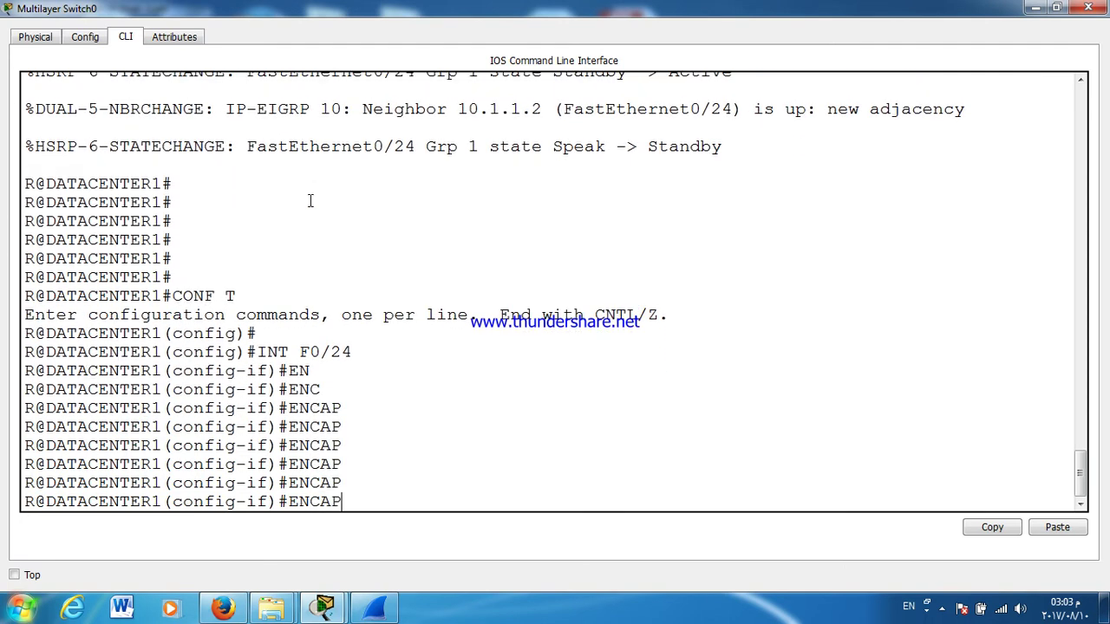
type("SU")
key("Tab")
key("Tab")
key("Tab")
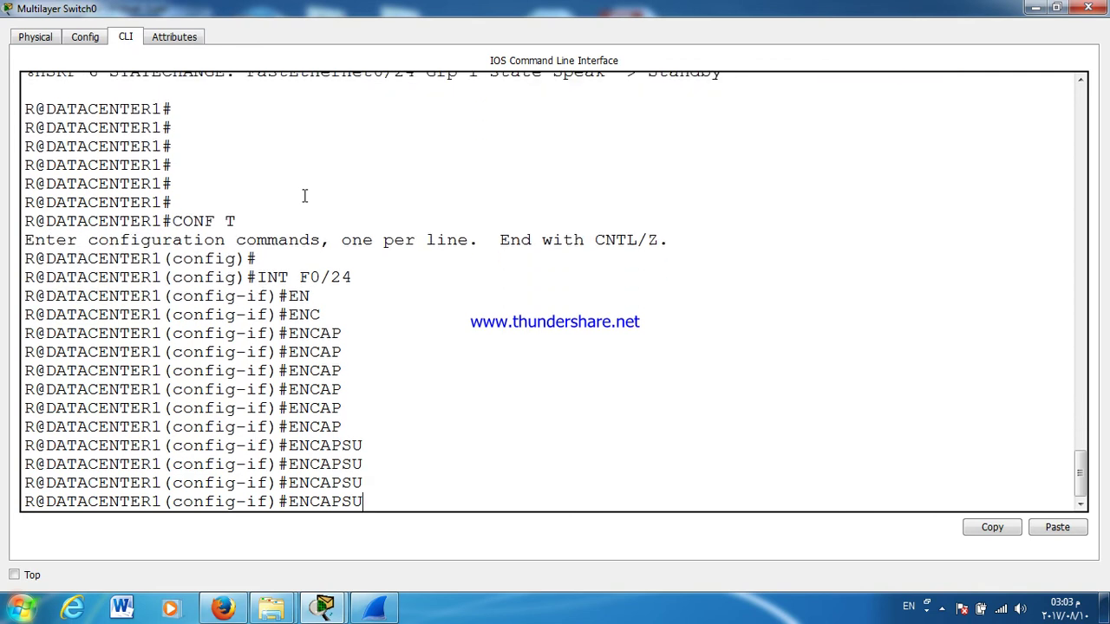
key("Tab")
key("Tab")
key("Tab")
key("Tab")
key("Tab")
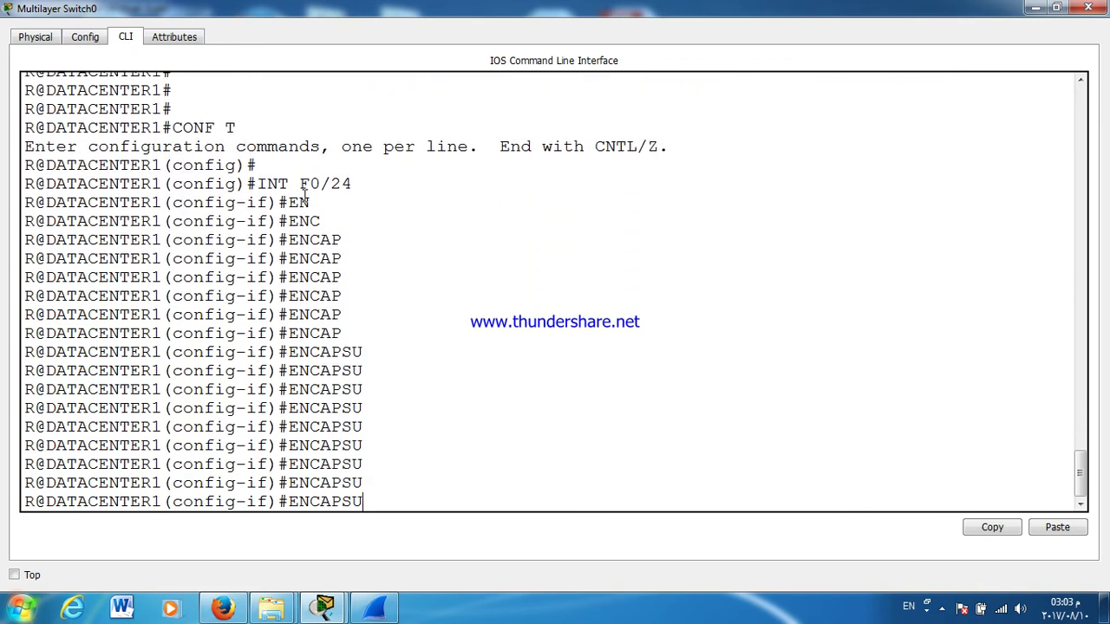
key("Tab")
key("Tab")
key("Tab")
key("Tab")
key("Tab")
key("Tab")
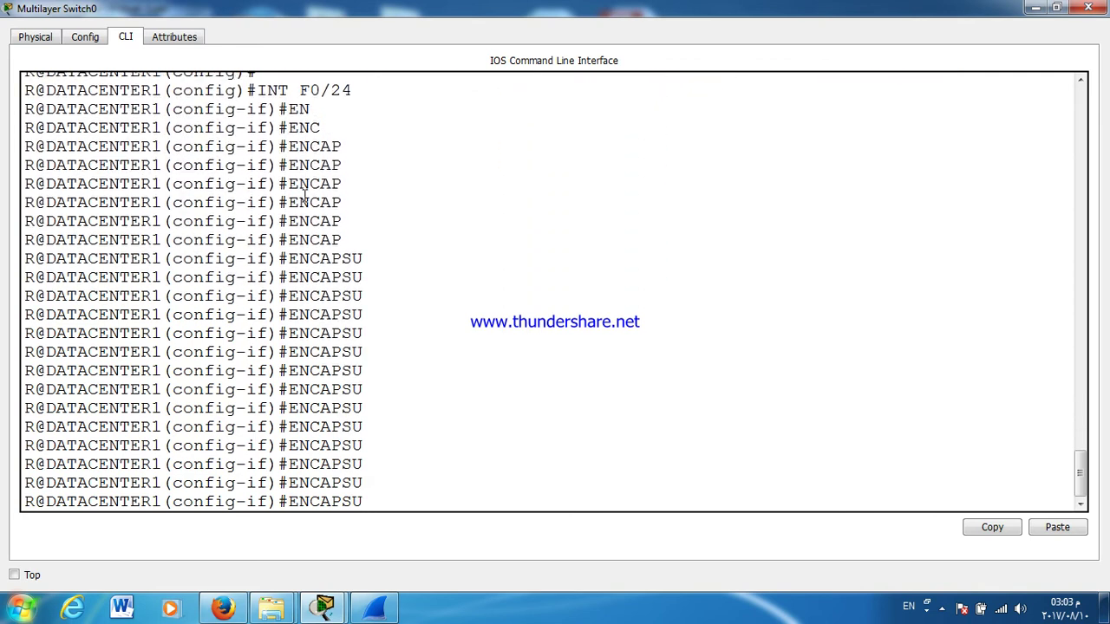
type("L")
key("Tab")
key("BackSpace")
key("BackSpace")
key("BackSpace")
key("BackSpace")
key("BackSpace")
key("BackSpace")
key("BackSpace")
key("BackSpace")
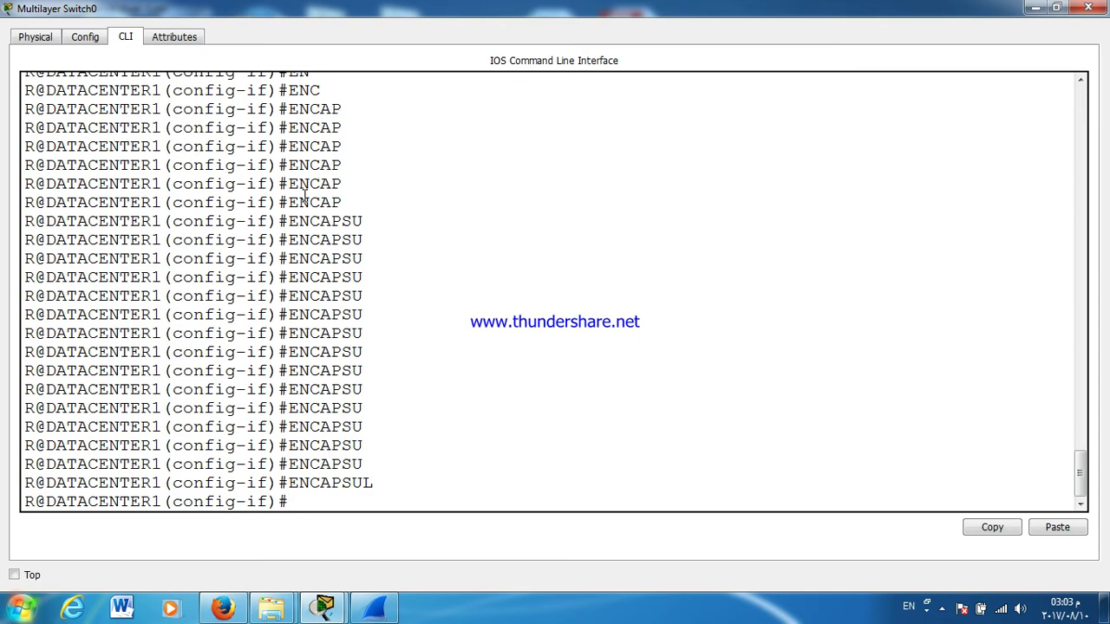
Step: Make F0/24 a routed port with no switchport
type("N S")
key("BackSpace")
key("BackSpace")
type("O SWitchport")
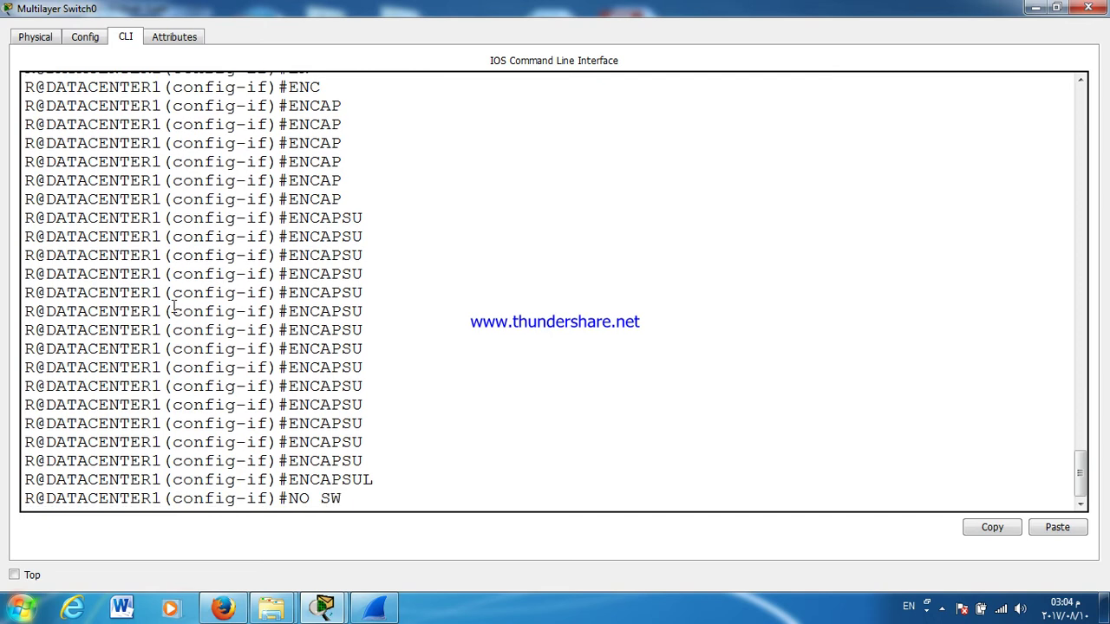
key("Tab")
key("Return")
key("Return")
Step: Submit the encapsulation command on the routed F0/24, which is rejected as invalid input
type("ENTER1(config-if)#E")
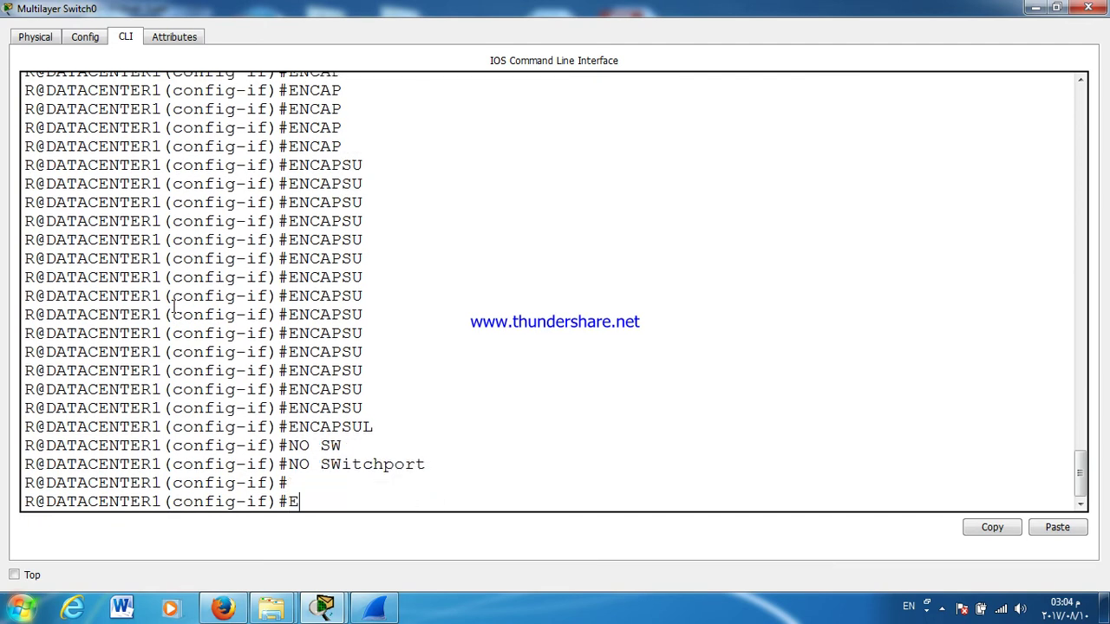
type("NC")
key("Tab")
type("C")
key("Tab")
type("AP")
key("Tab")
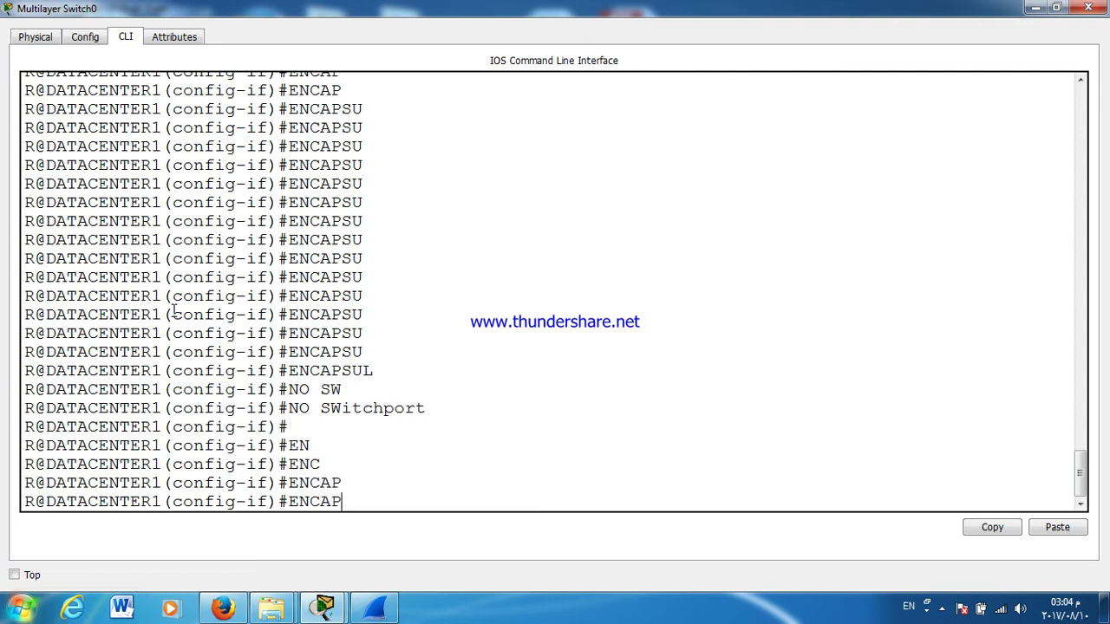
type("SU")
key("Tab")
type("U")
key("Tab")
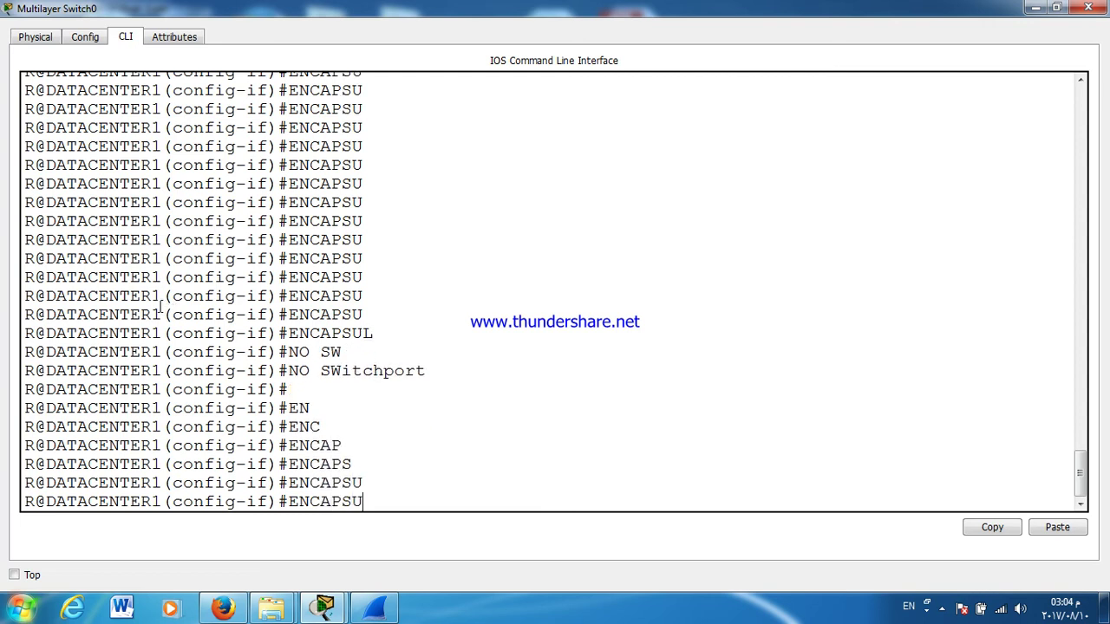
type("L")
key("Tab")
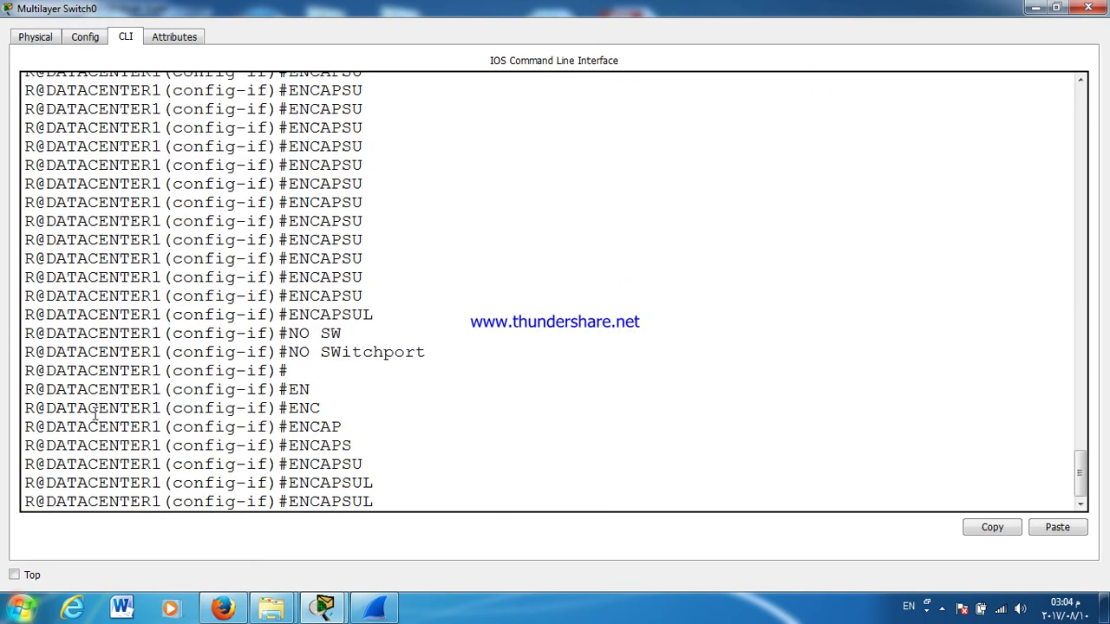
key("Return")
key("Return")
key("Return")
key("Return")
key("Return")
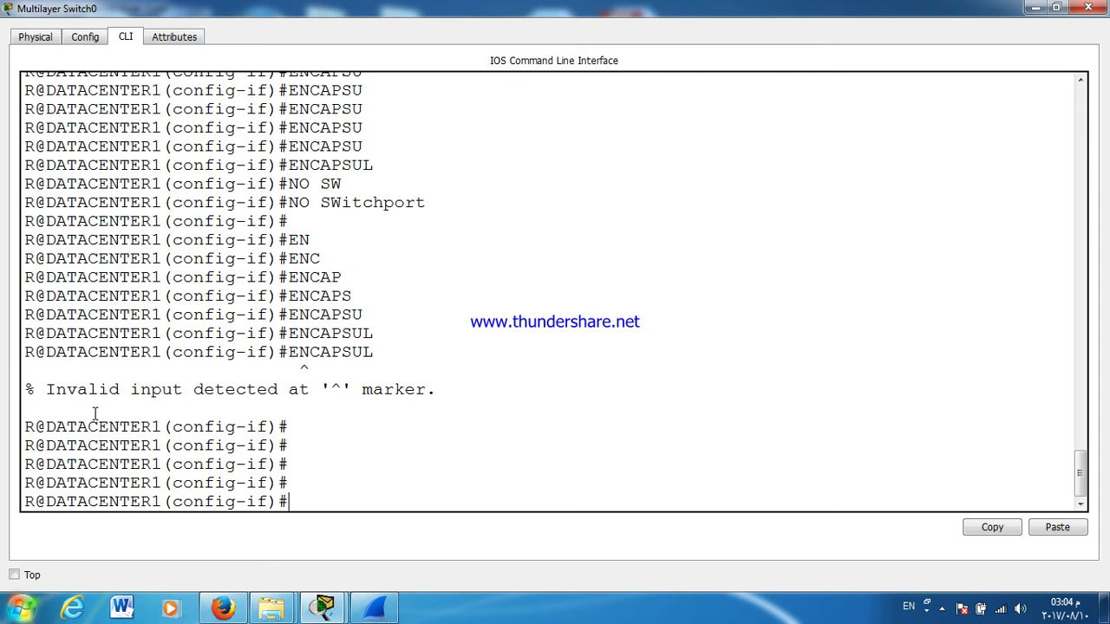
Step: List the interface-mode commands with ? and page through the help output
type("?")
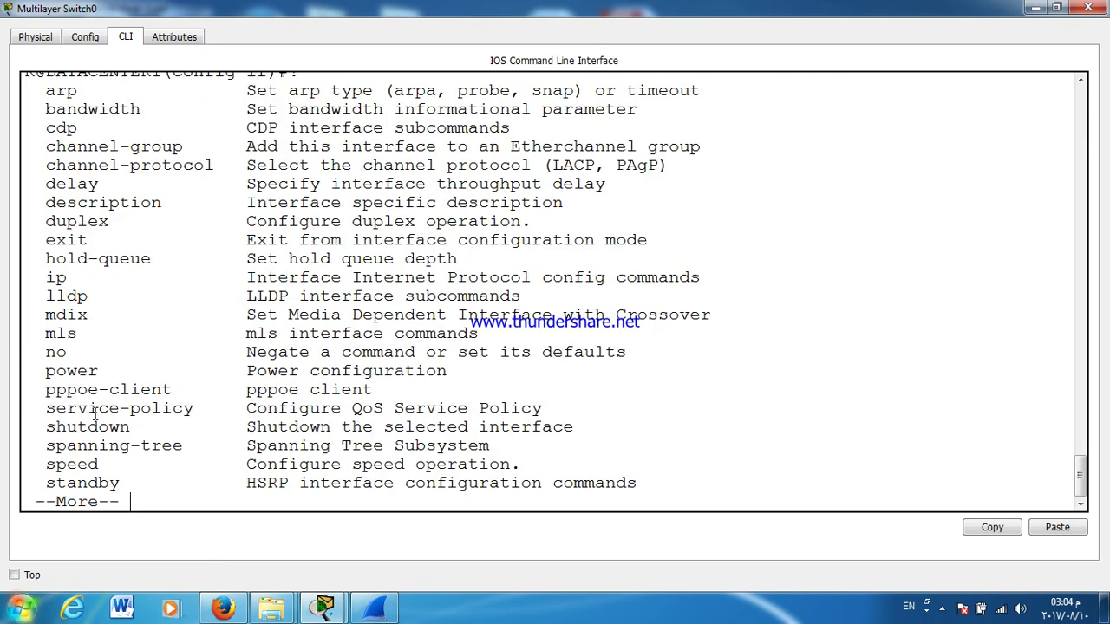
key("Return")
key("Return")
key("Return")
key("Return")
key("Return")
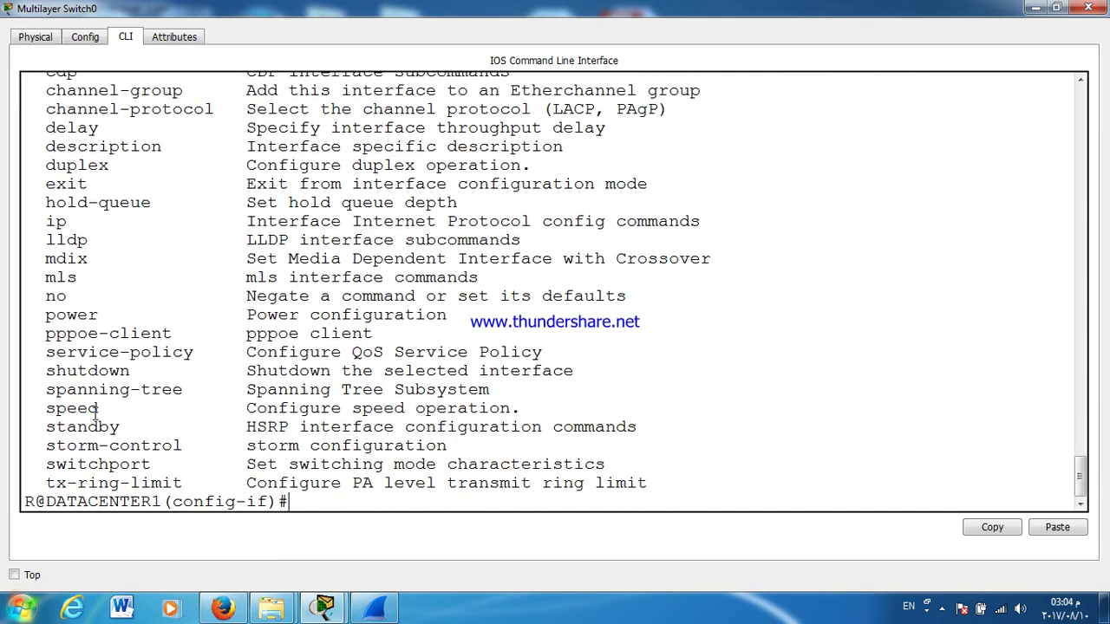
scroll(95, 413, "up", 10)
scroll(95, 413, "down", 10)
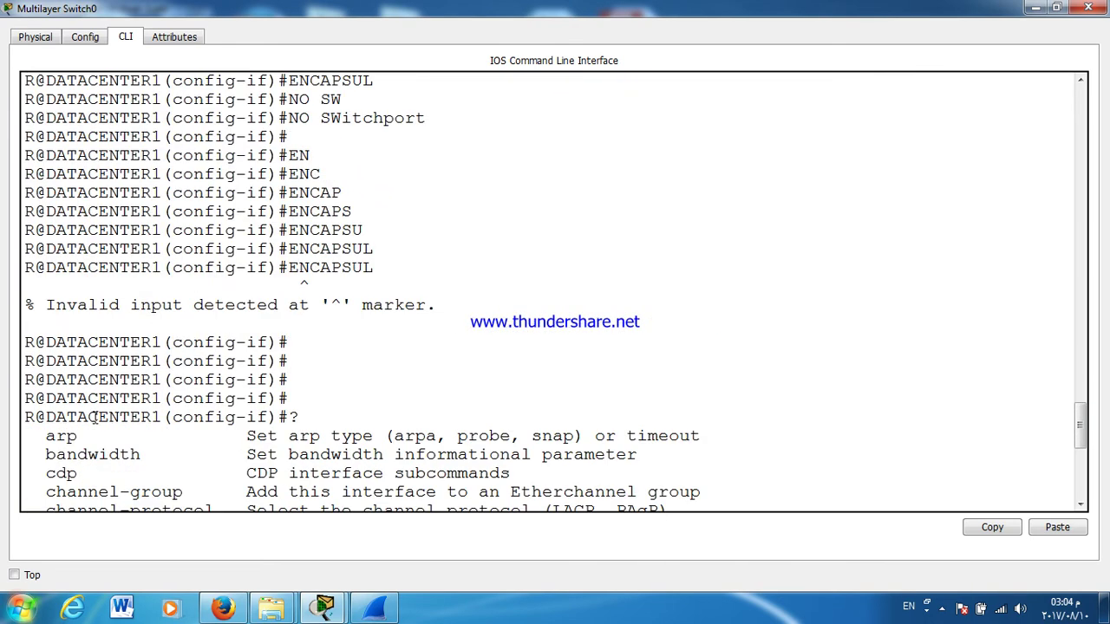
left_click(331, 482)
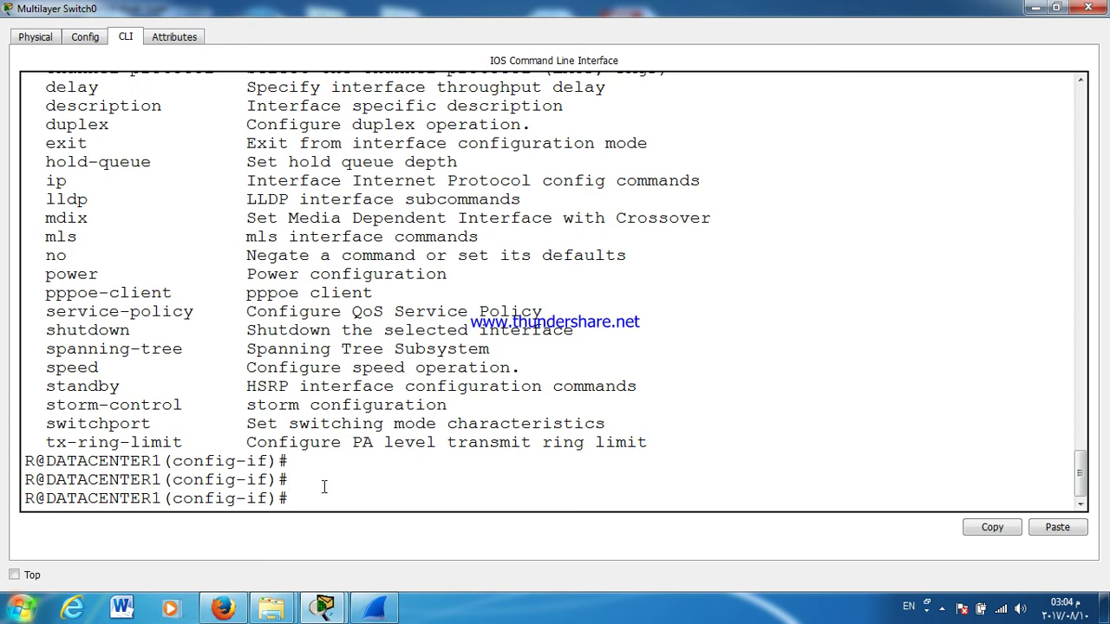
scroll(324, 488, "up", 10)
scroll(252, 477, "down", 10)
left_click_drag(1081, 474, 1098, 497)
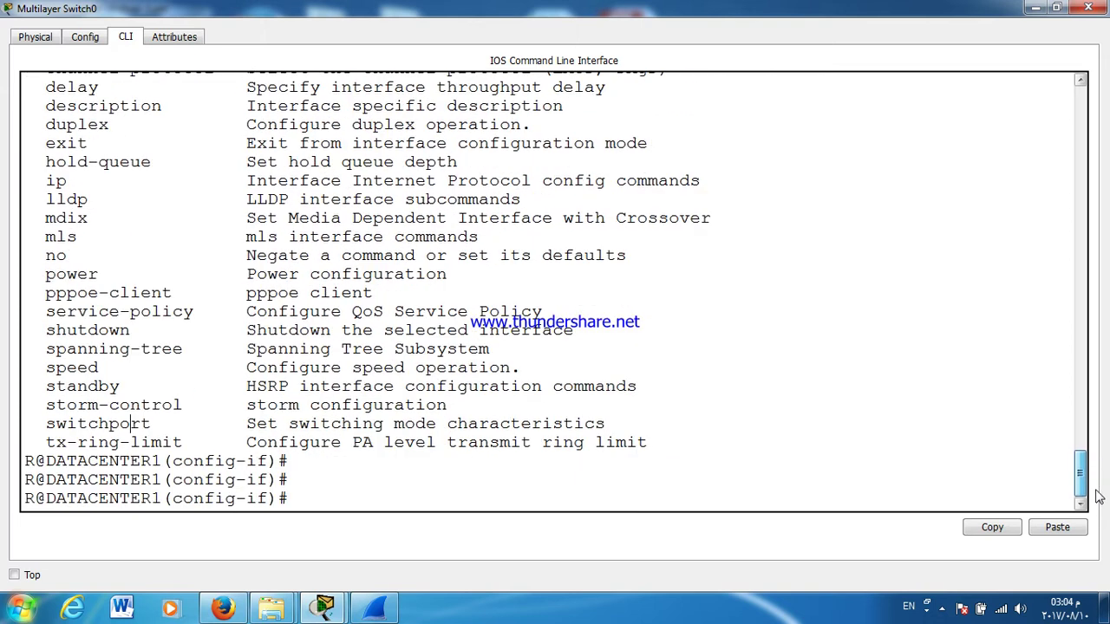
key("Return")
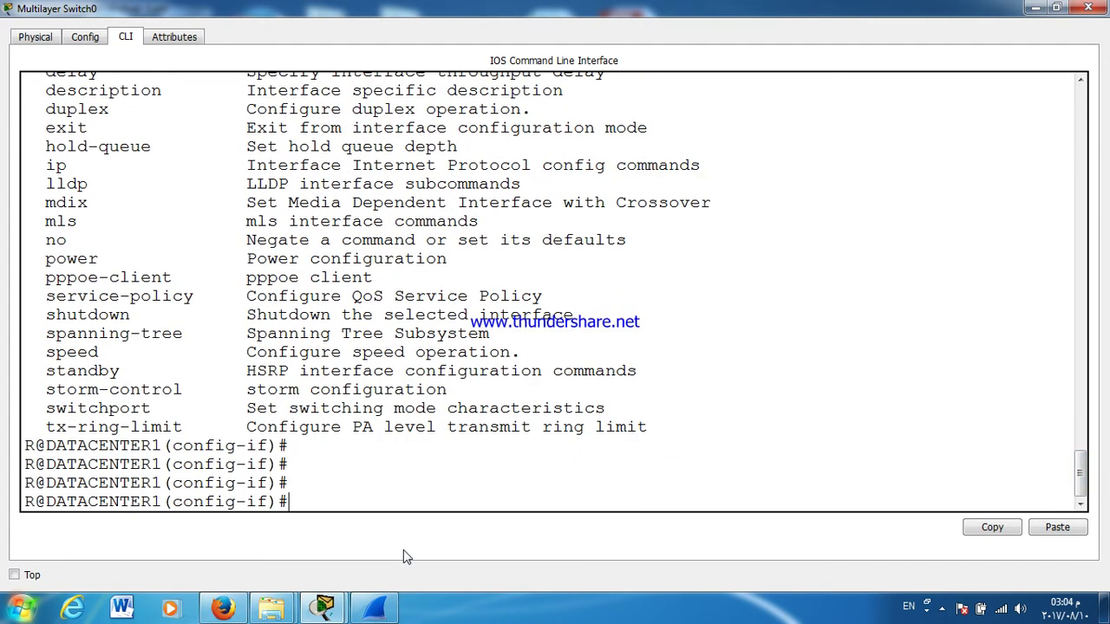
Step: Exit interface mode, attempt subinterface F0/24.100 (refused), and close DATACENTER1's console
key("Return")
key("Return")
type("EX")
key("Return")
key("Return")
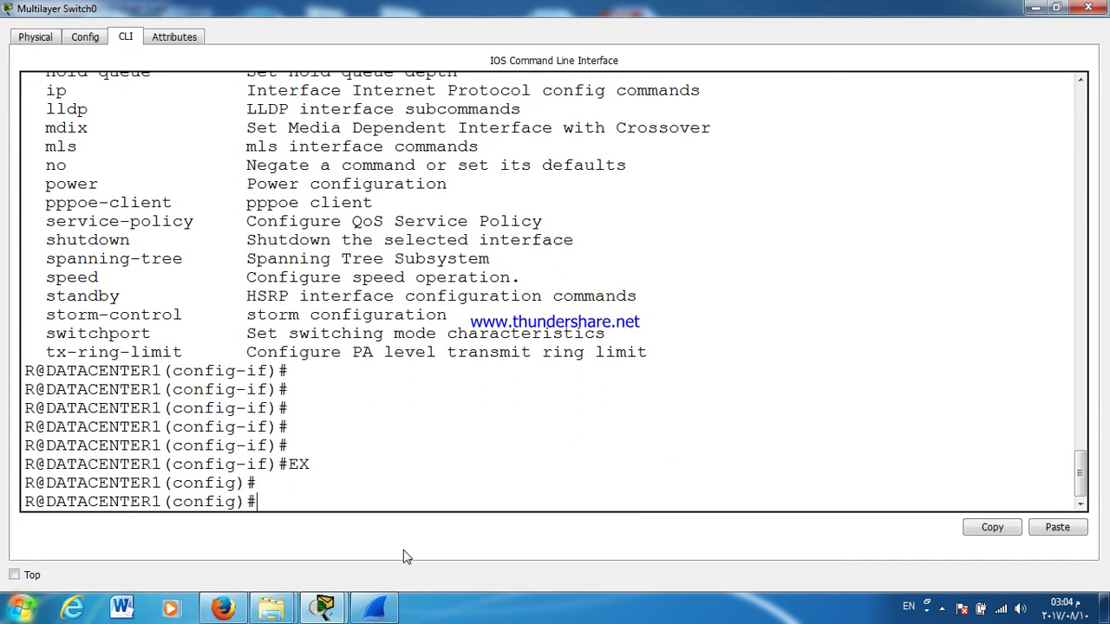
key("Return")
type("INT ")
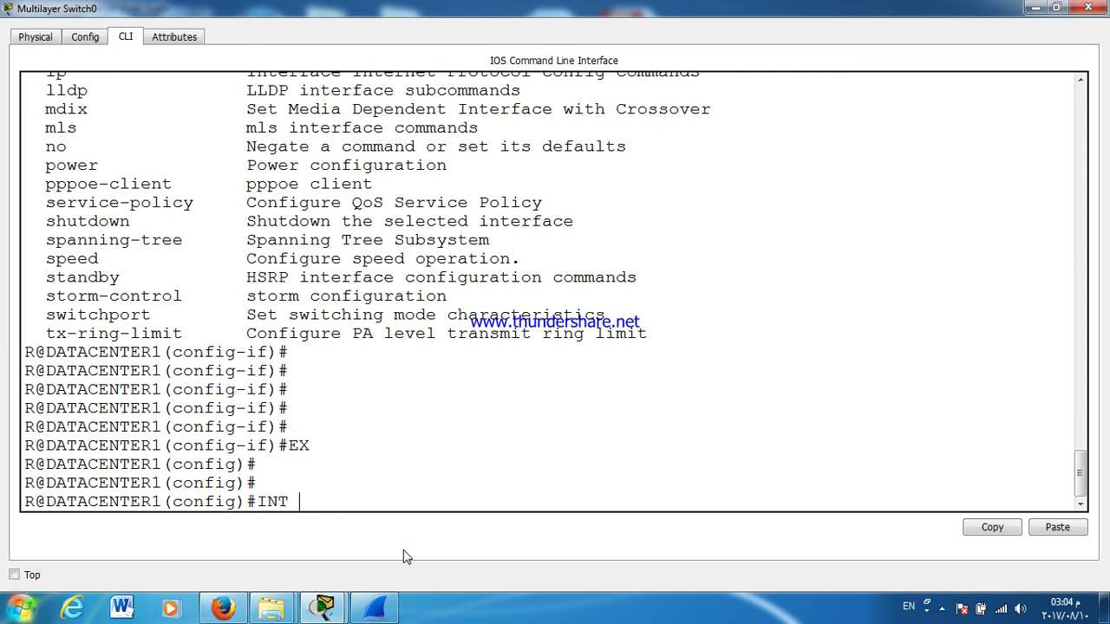
type("G")
key("BackSpace")
type("F0/24.100")
key("Return")
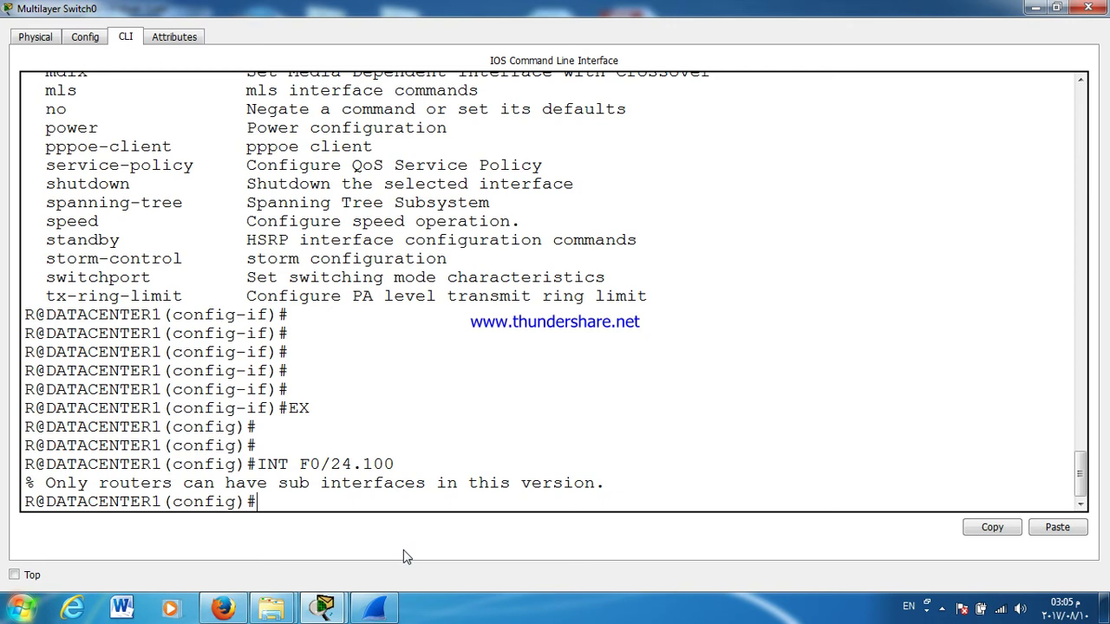
left_click(1088, 7)
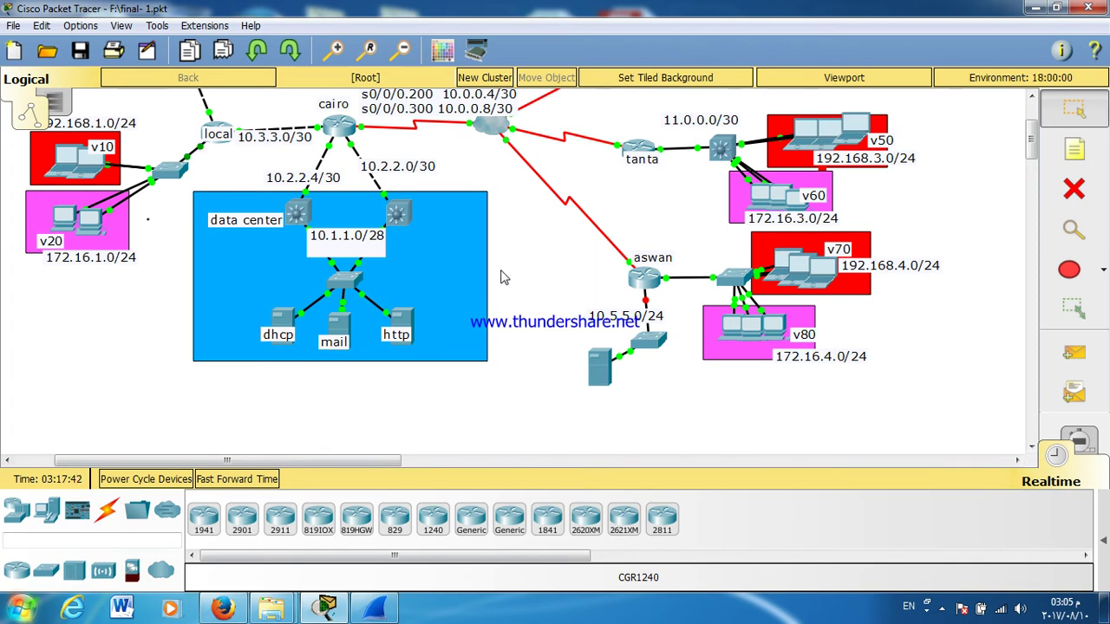
left_click(396, 212)
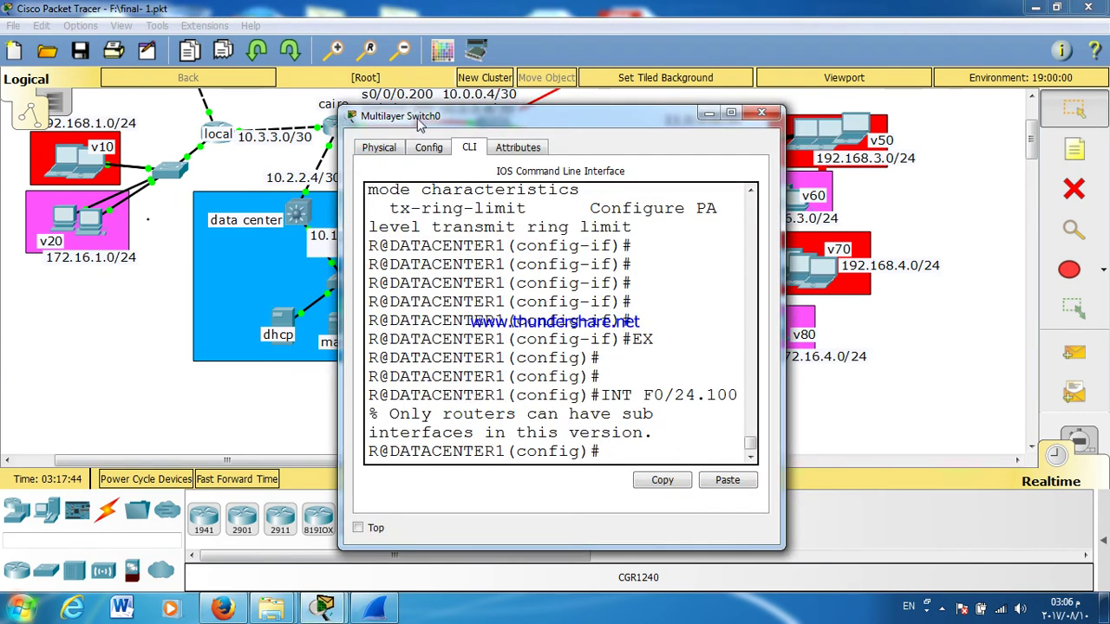
double_click(419, 115)
key("ctrl+z")
key("Return")
key("Return")
key("Return")
key("Return")
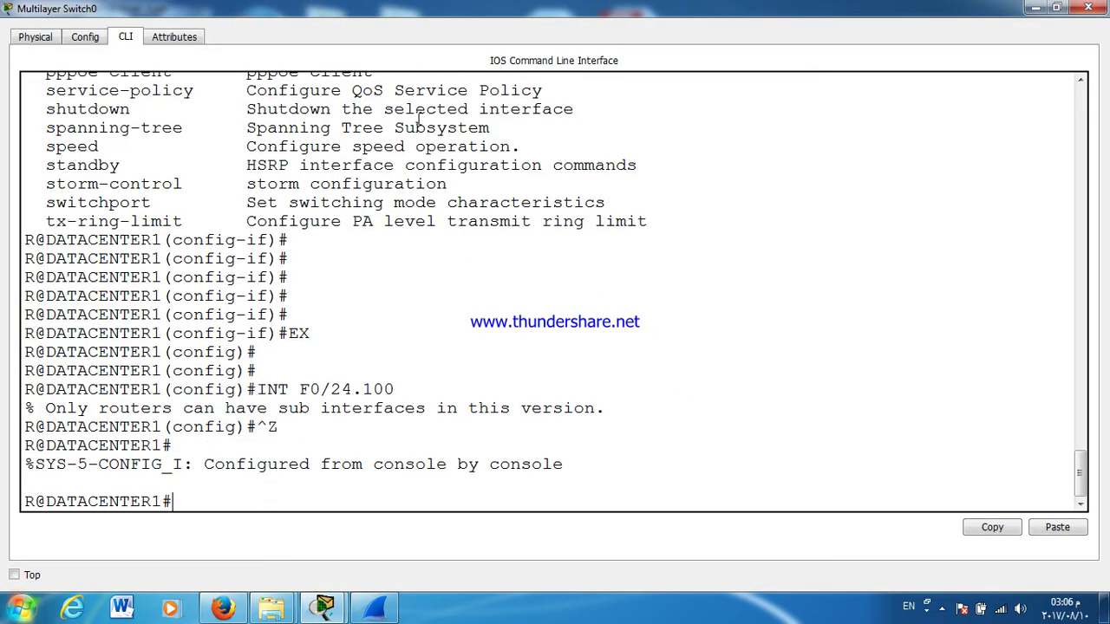
type("SH IP ")
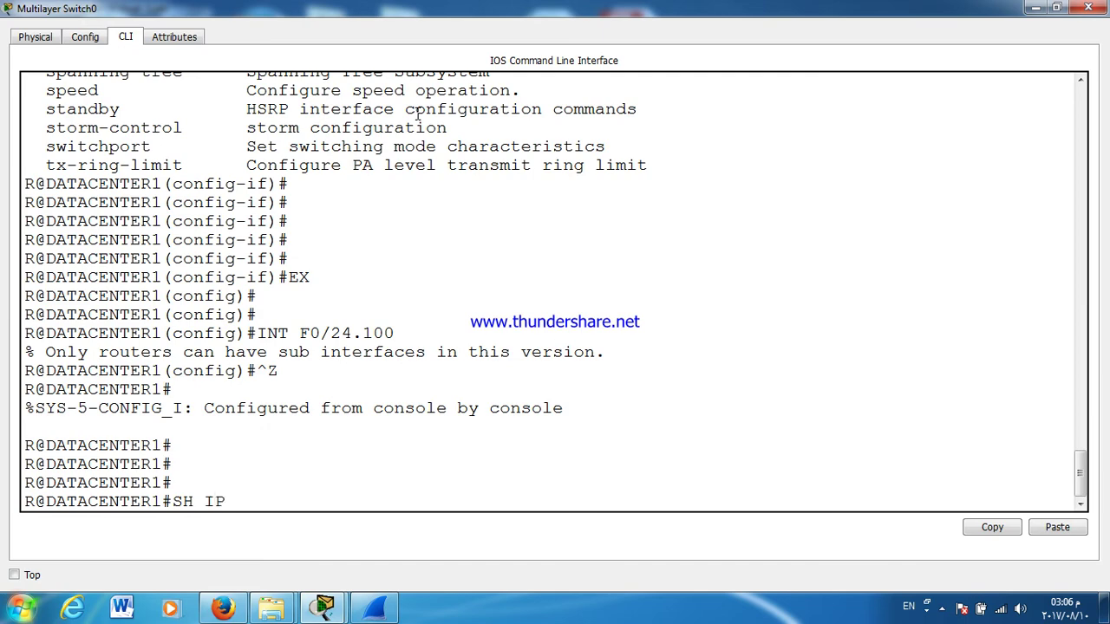
type("RO")
key("Tab")
key("Return")
key("Return")
key("Return")
key("Return")
key("Return")
key("Return")
key("Return")
key("Return")
key("Return")
key("Return")
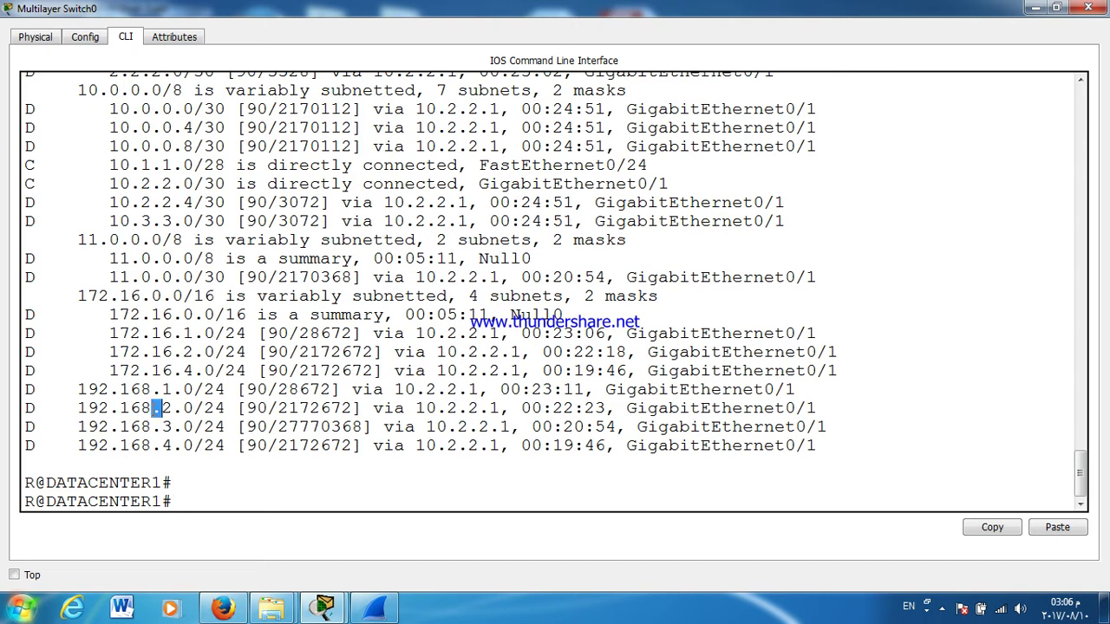
triple_click(155, 408)
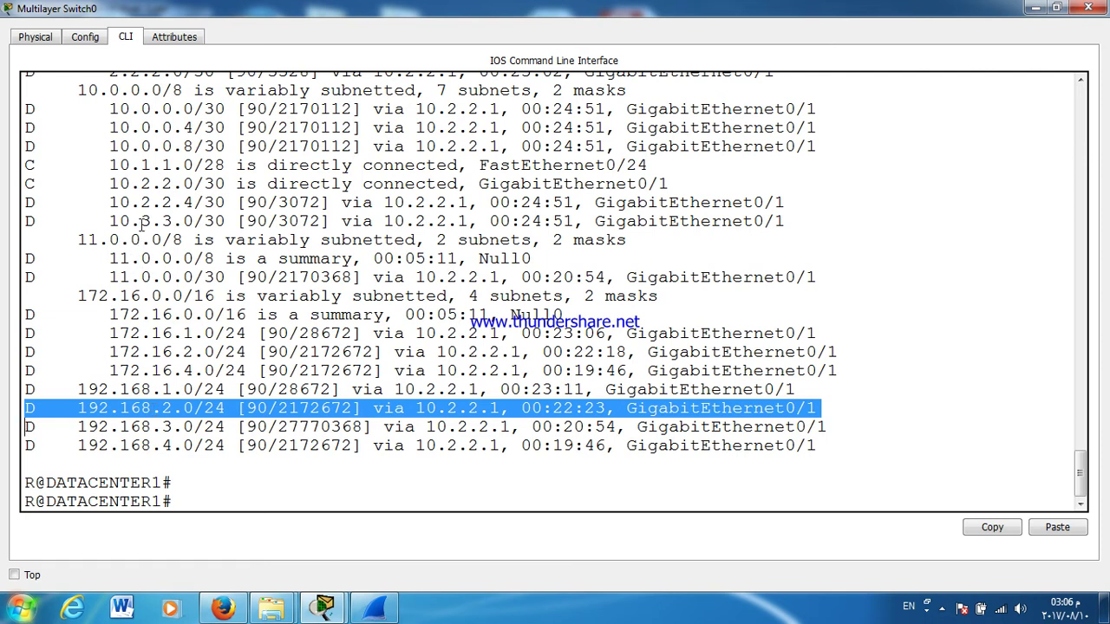
triple_click(148, 167)
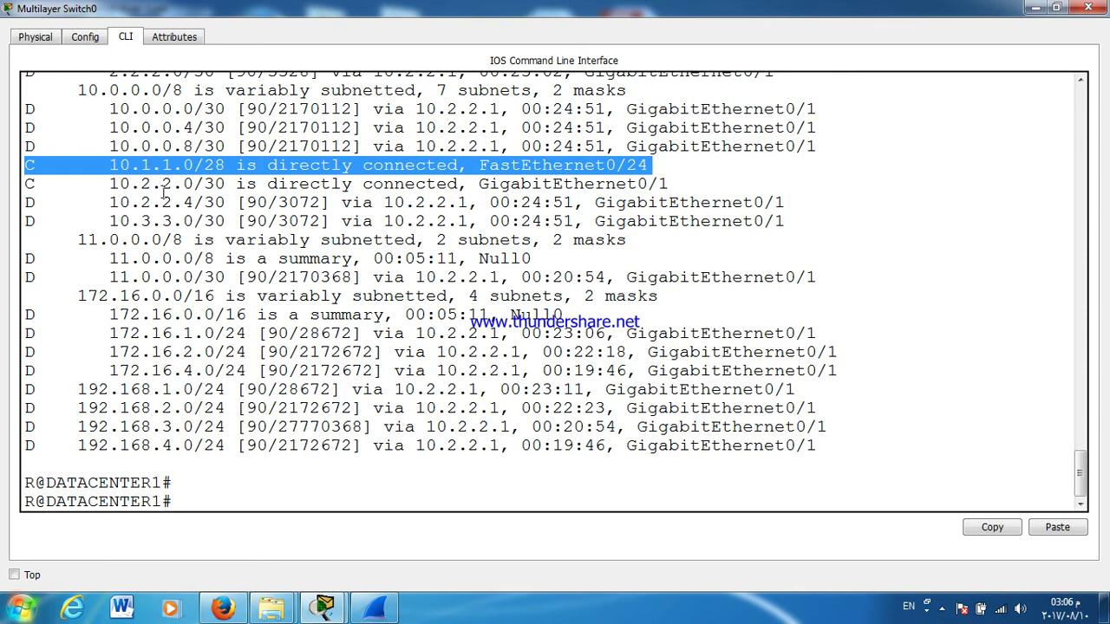
key("Return")
key("Return")
key("Return")
key("Return")
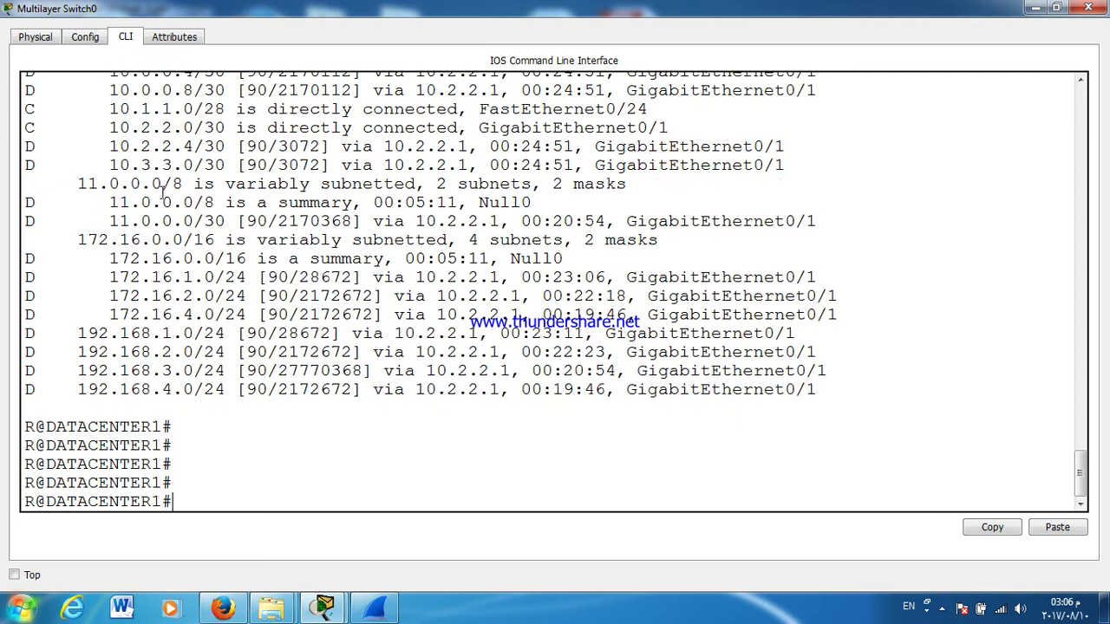
left_click(1089, 9)
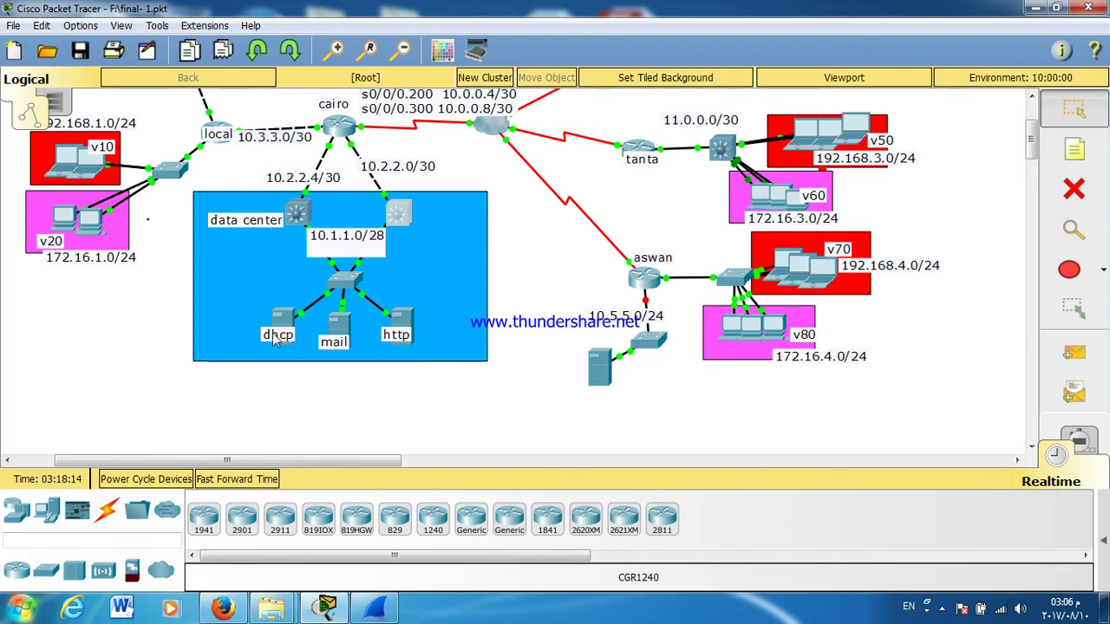
Step: Open DATACENTER1's console full screen and enter configuration for interface F0/24
left_click(399, 201)
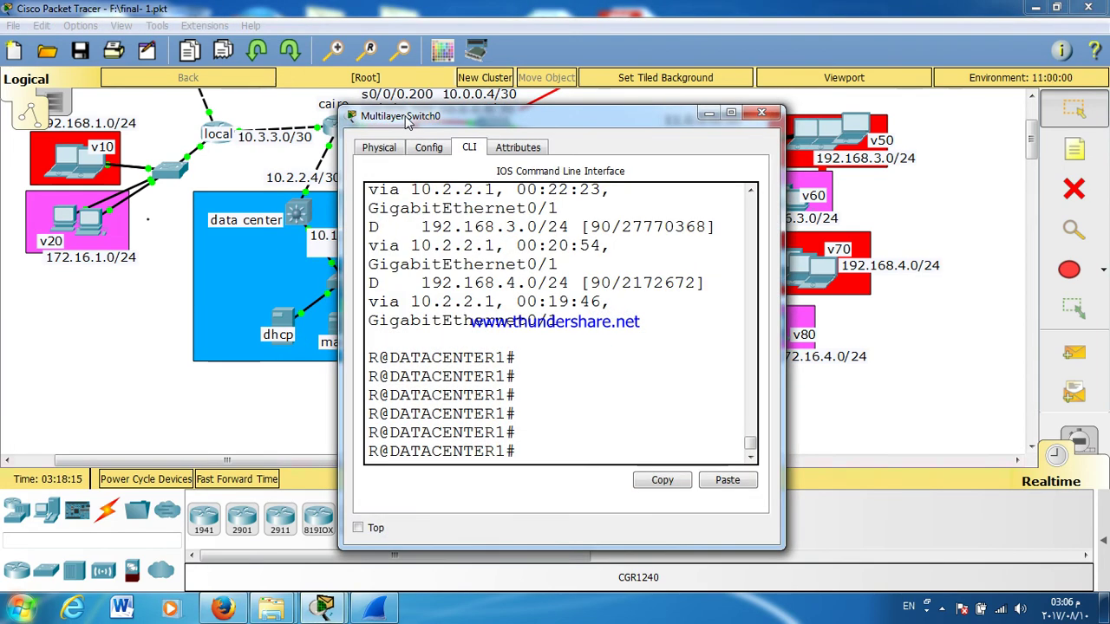
double_click(408, 115)
type("CONF T")
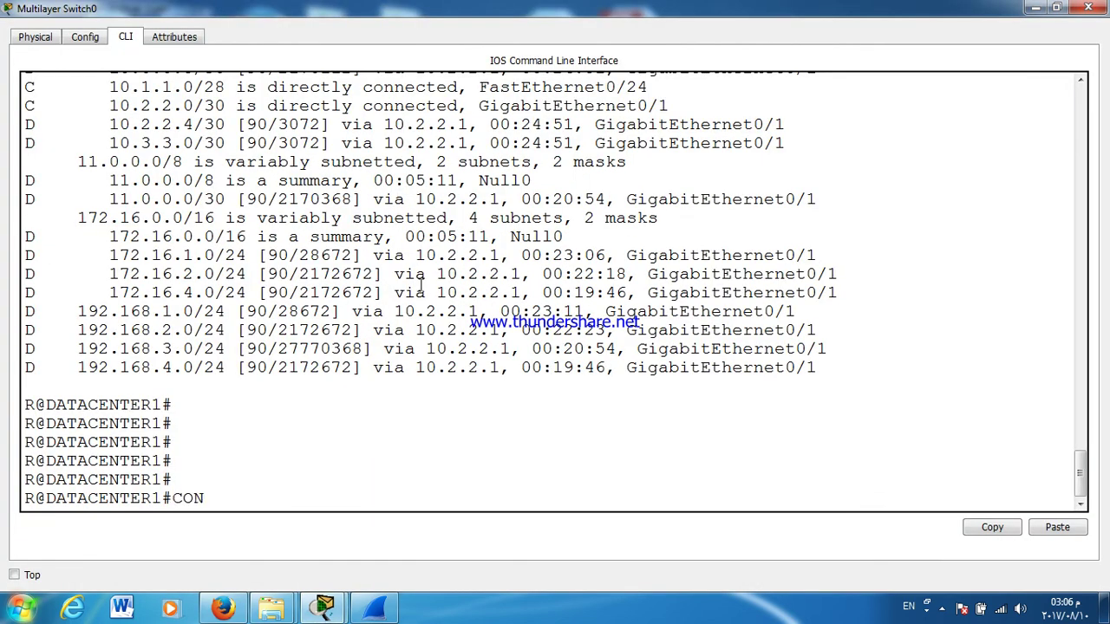
key("Return")
key("Return")
type("INT")
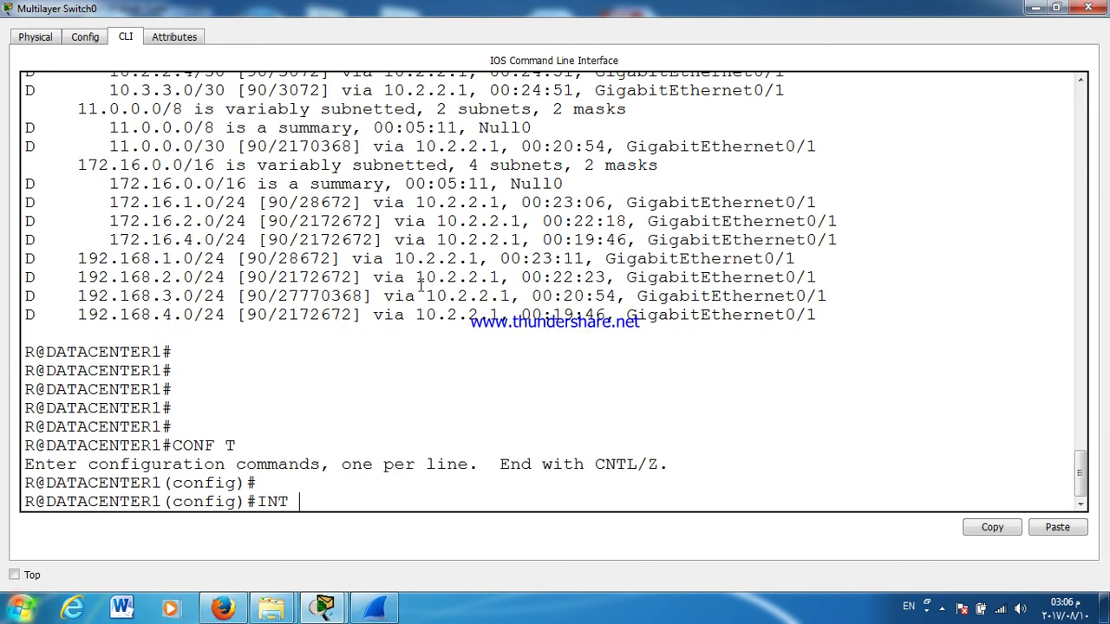
type(" F0/2")
type("4")
key("Return")
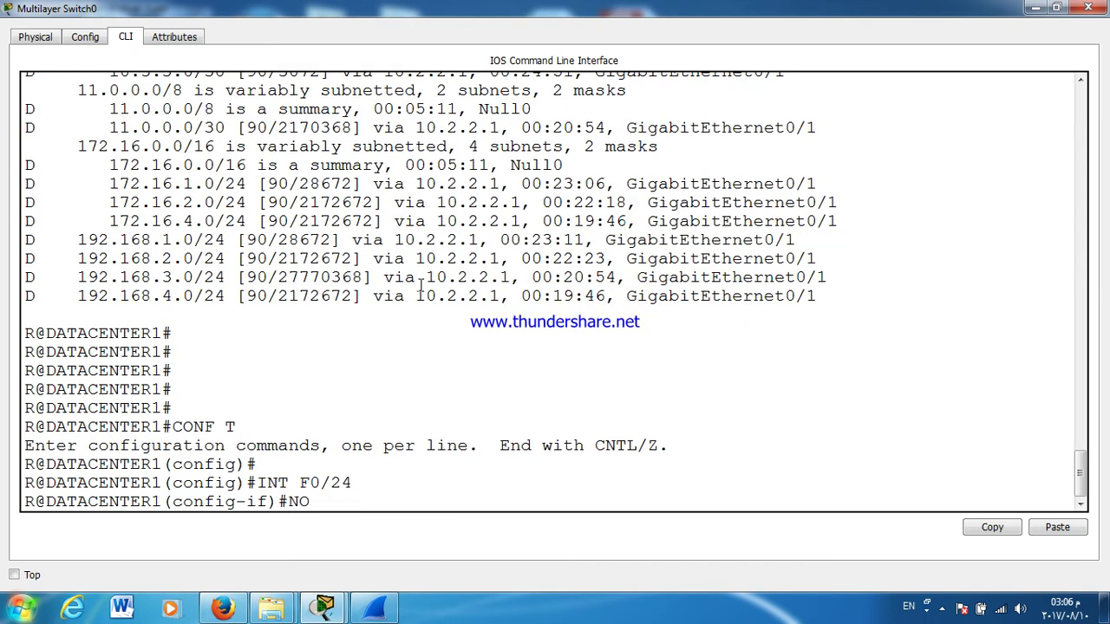
Step: Remove HSRP group 1 from F0/24 with no standby 1, then switch to Multilayer Switch1
key("Tab")
type("A")
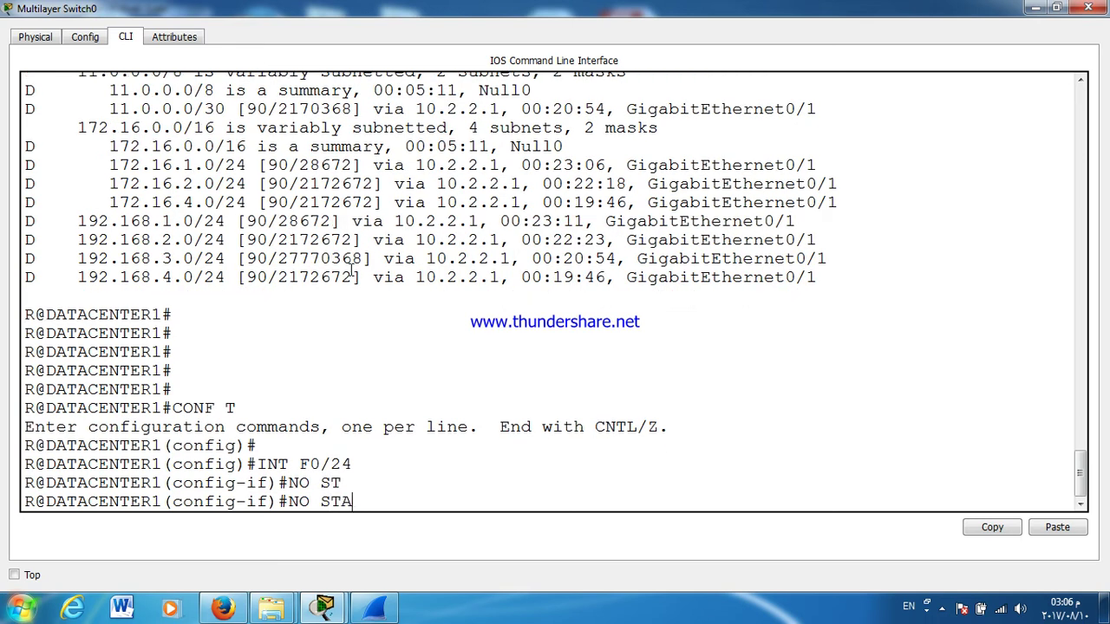
type("N")
key("Tab")
type("1")
key("Return")
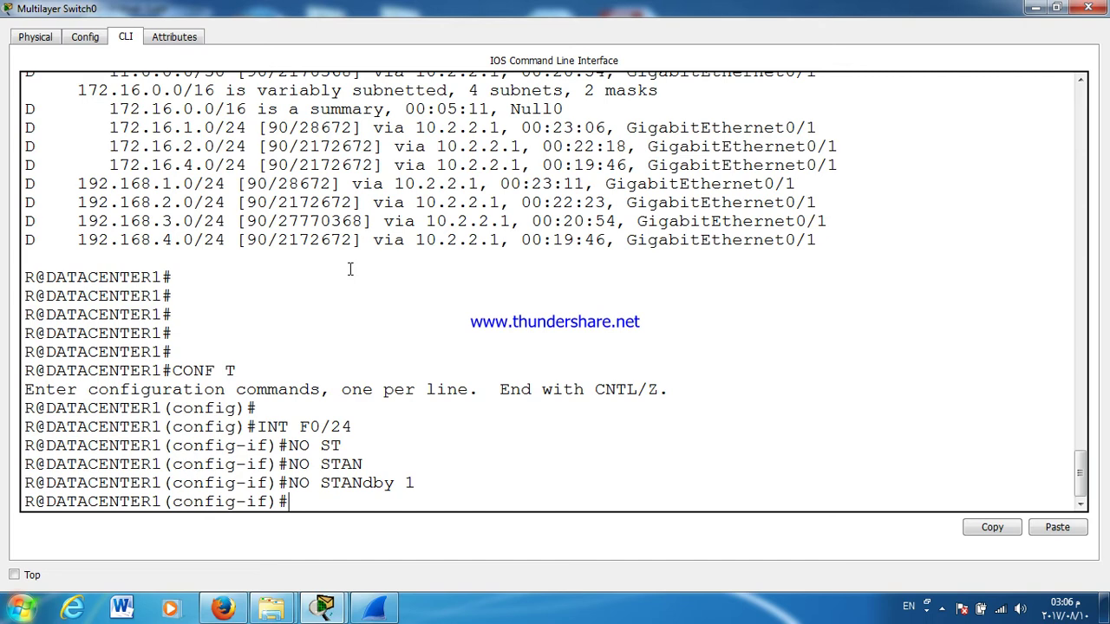
key("Return")
key("Return")
key("Return")
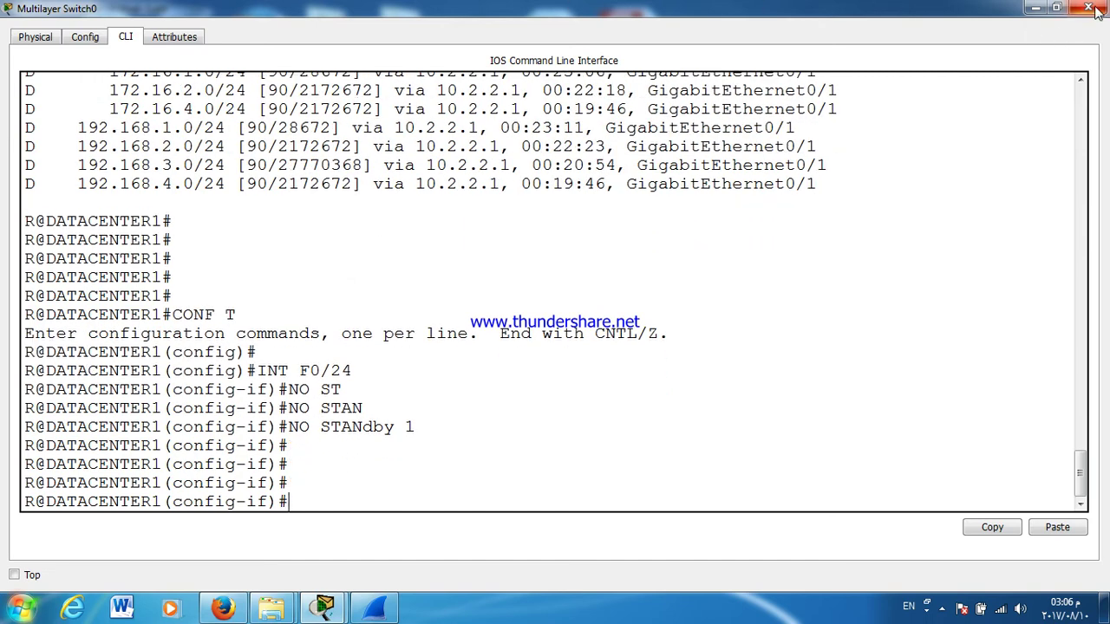
left_click(1088, 8)
left_click(297, 211)
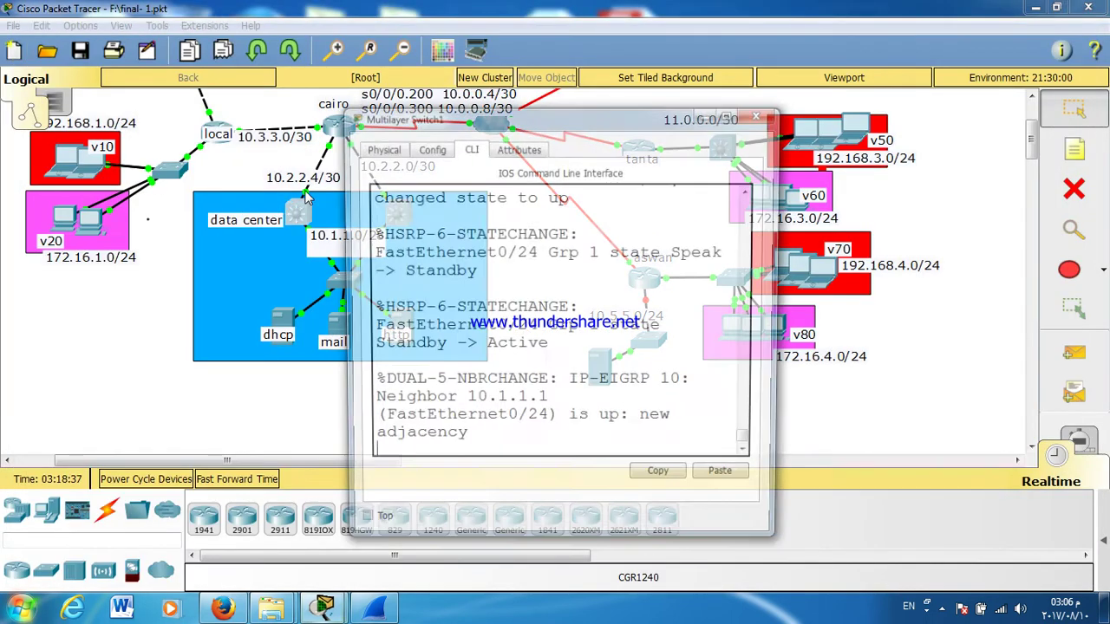
Step: On DATACENTER2, enter privileged, global and FastEthernet0/24 configuration modes
double_click(422, 111)
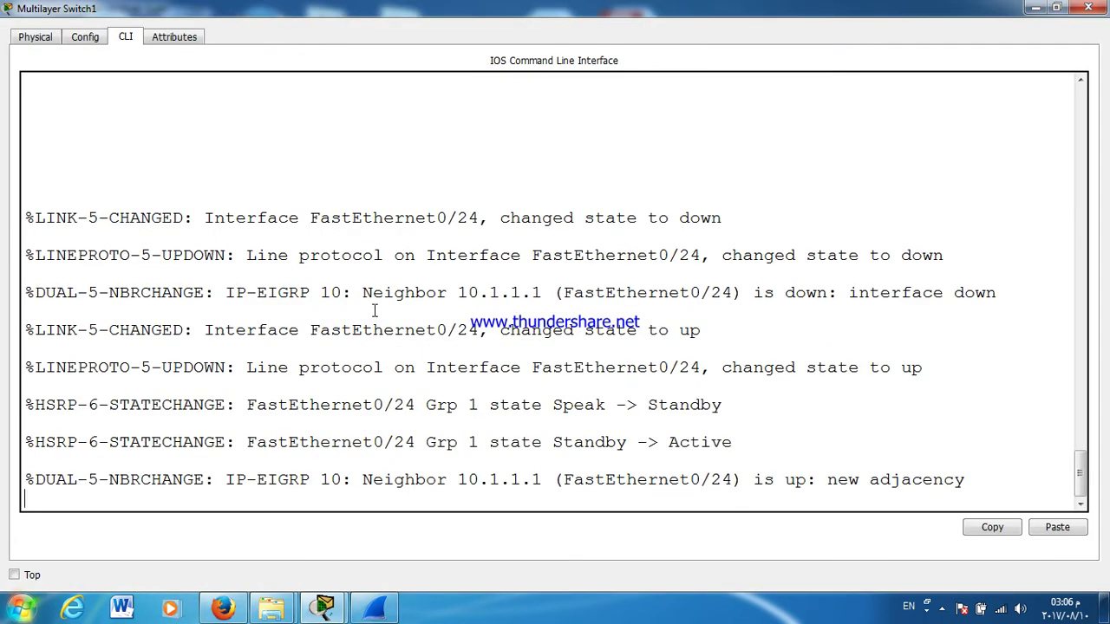
key("Return")
key("Return")
key("Return")
key("Return")
type("ENTER2>EN")
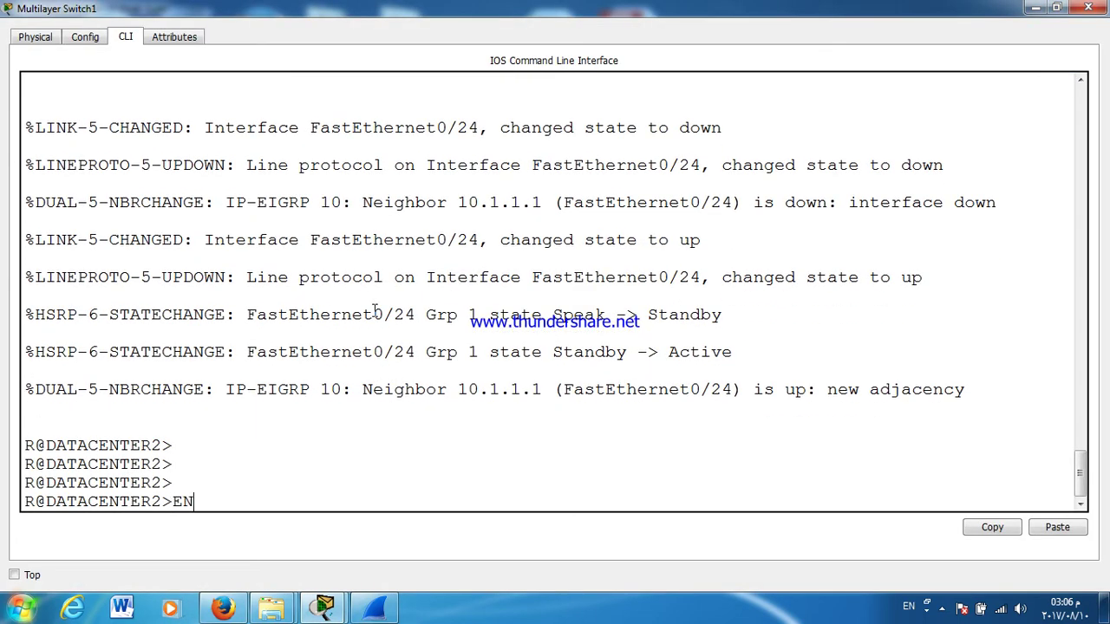
key("Return")
type("CENTER2#C")
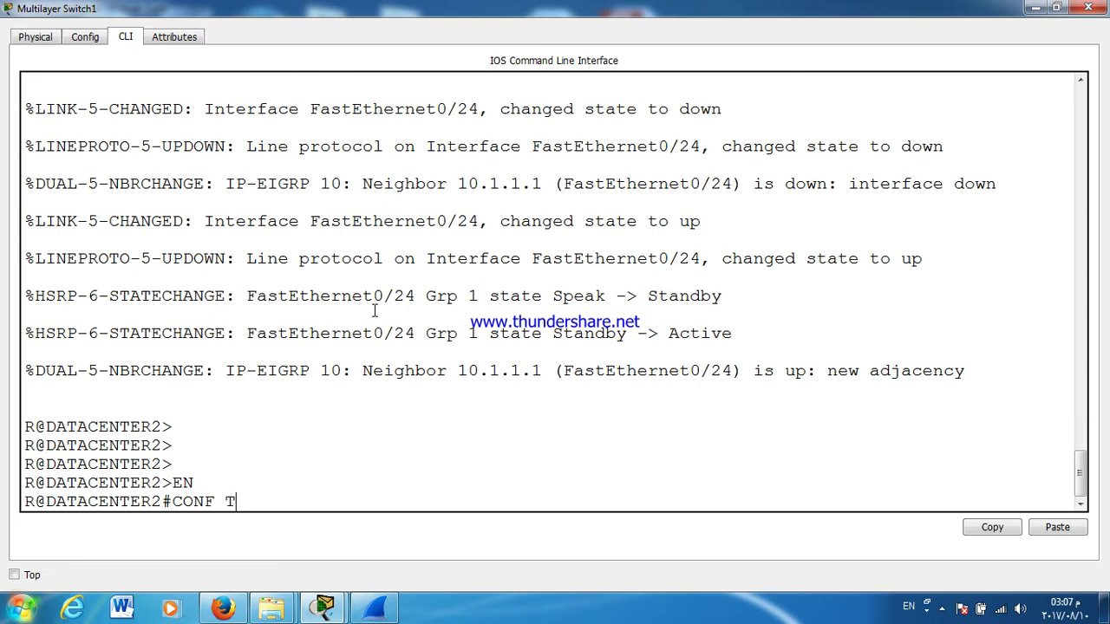
type("ONF T")
key("Return")
key("Return")
key("Return")
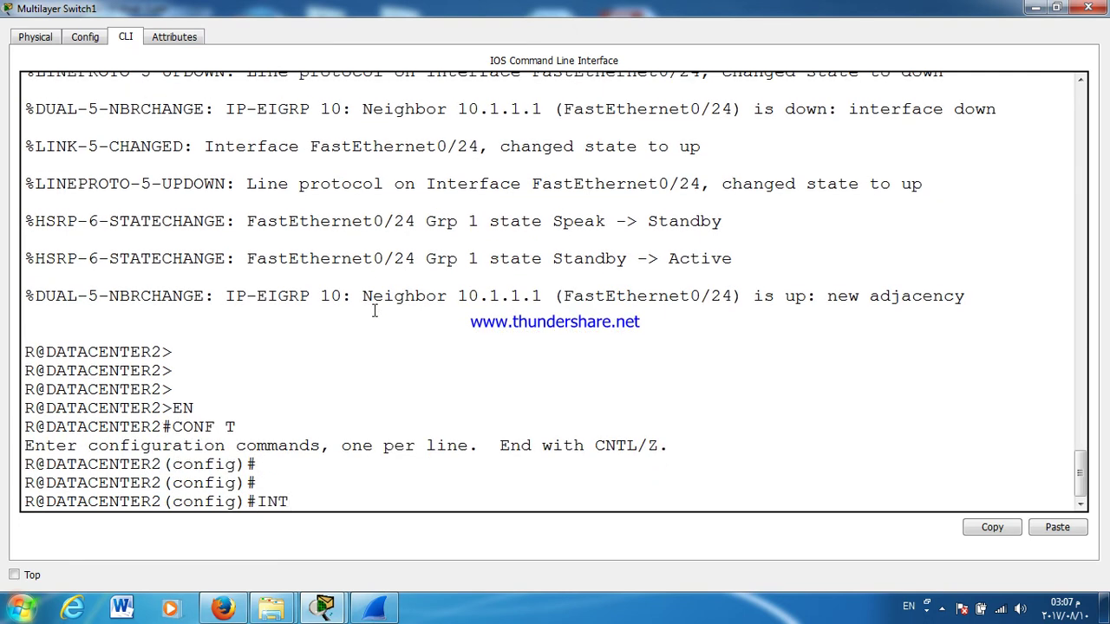
type("INT F0/24")
key("Return")
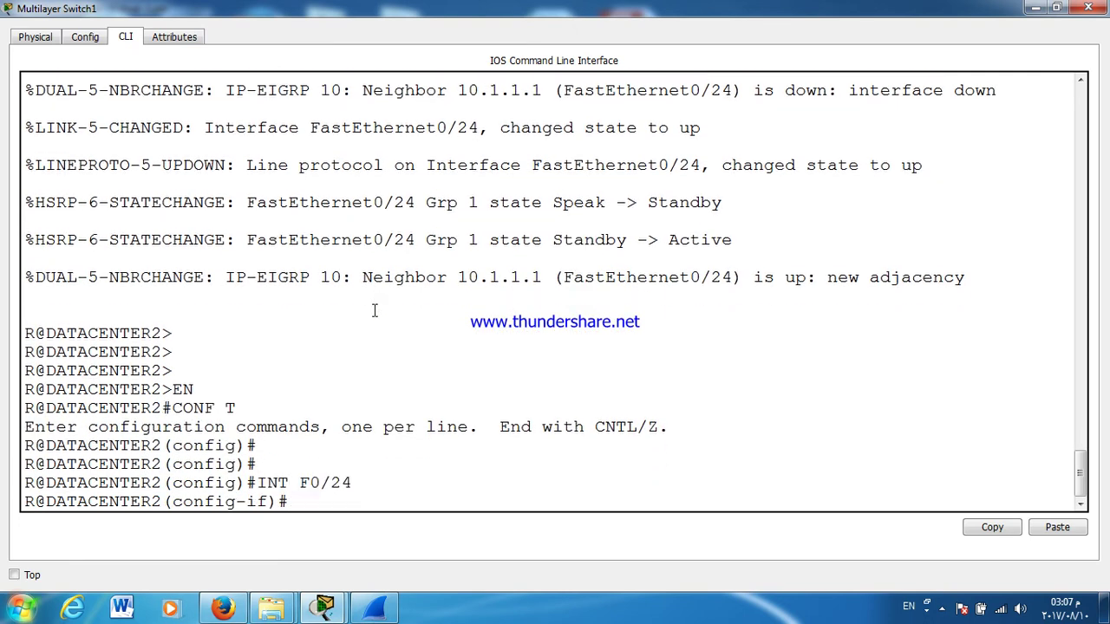
Step: Remove HSRP group 1 from F0/24 with no standby 1 and leave configuration mode
type("NO ST")
key("Tab")
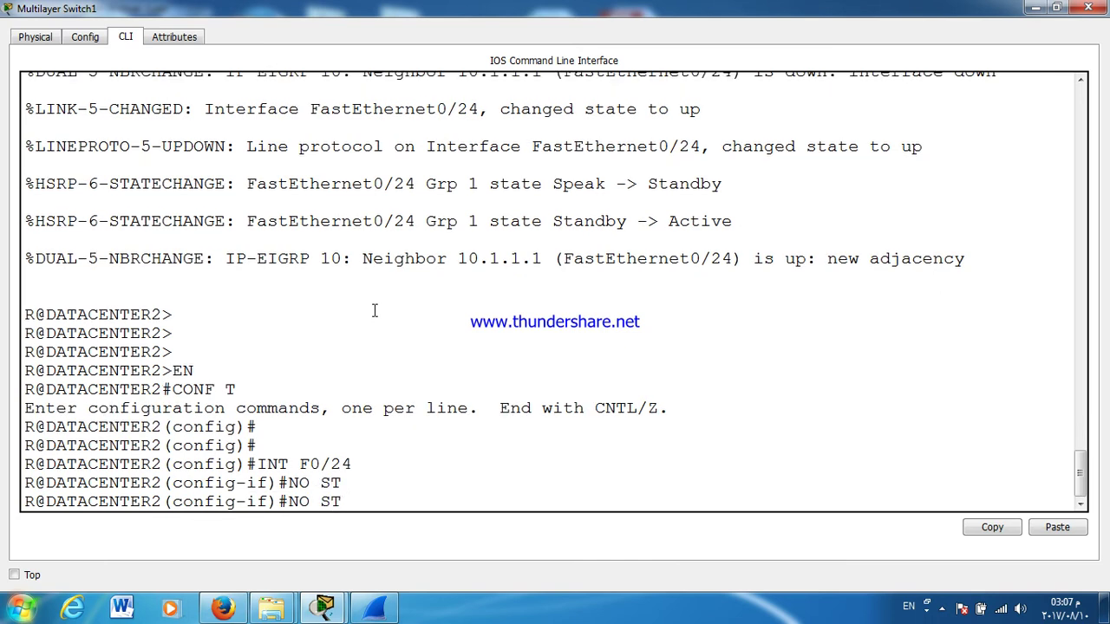
type("AN")
key("Tab")
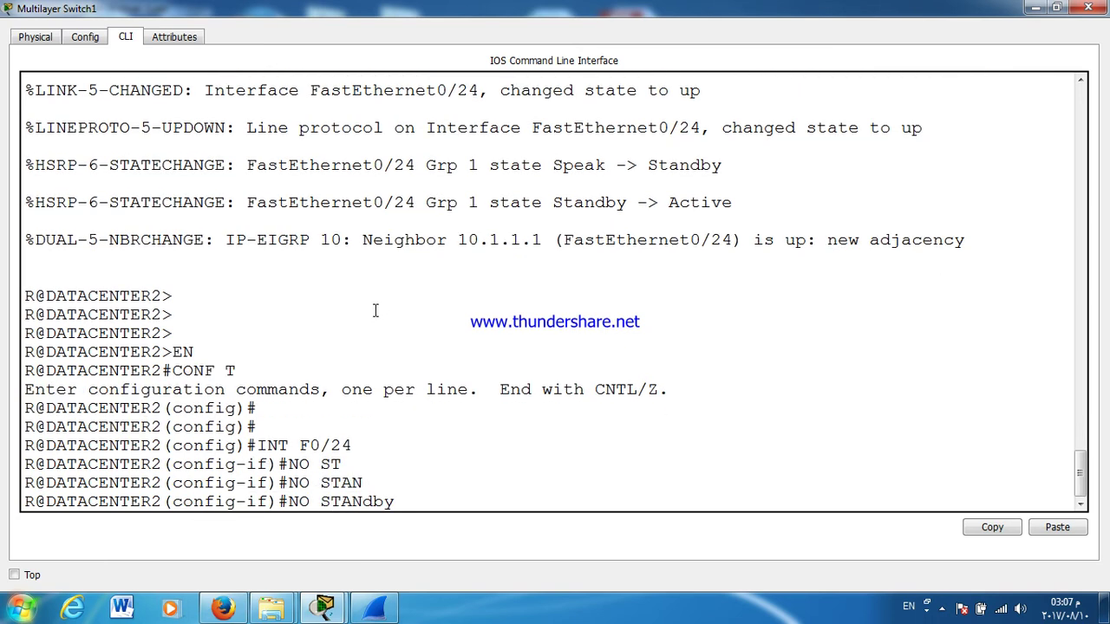
type("1")
key("Return")
key("Return")
key("Return")
key("Return")
key("Return")
key("Return")
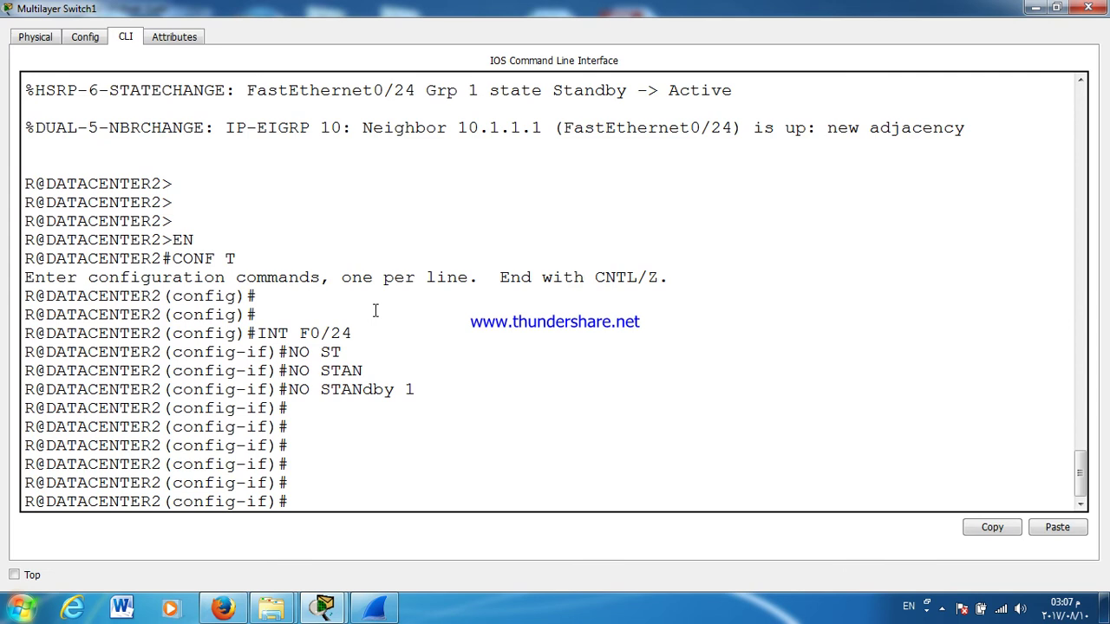
type("EX")
key("Return")
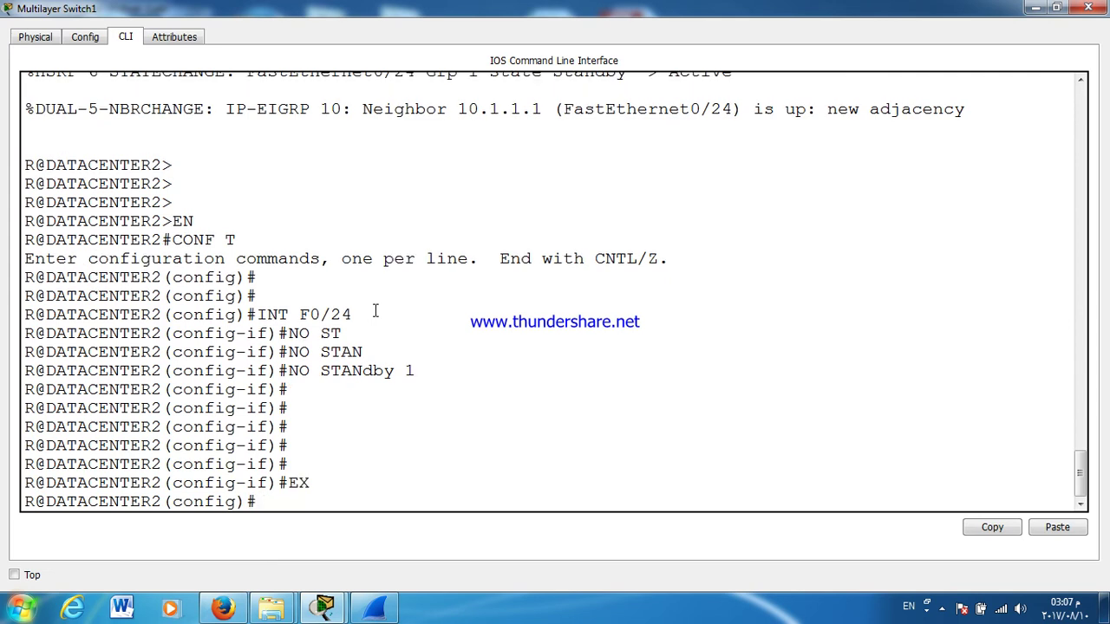
type("END")
key("Return")
Step: Run show standby to confirm no HSRP groups remain, then close the console
key("Return")
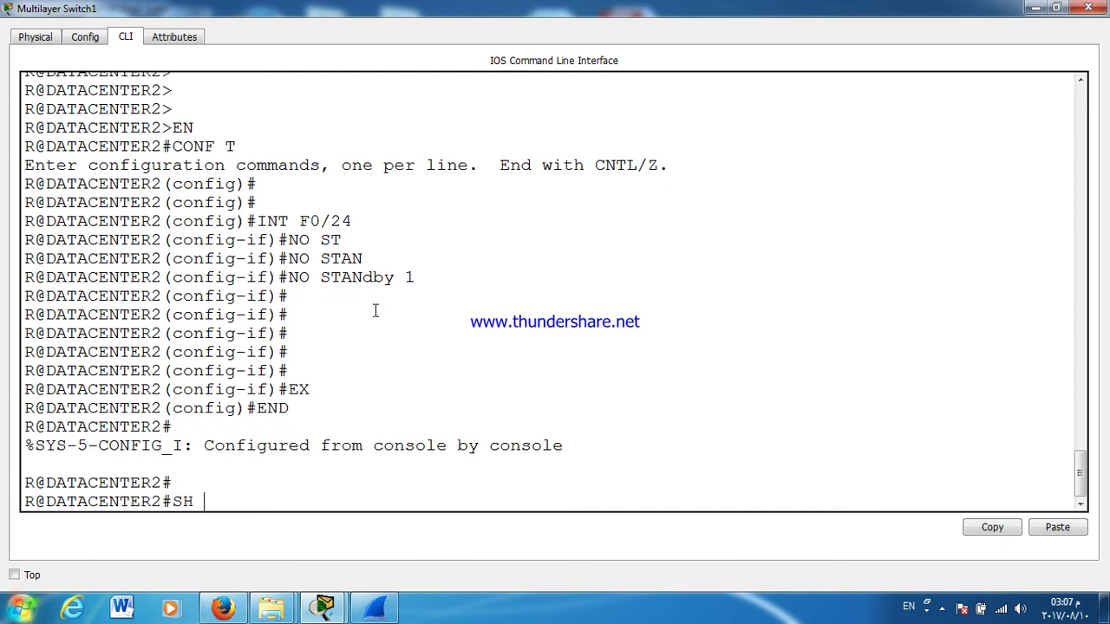
type("SH")
key("Tab")
type("STAND")
key("Tab")
key("Return")
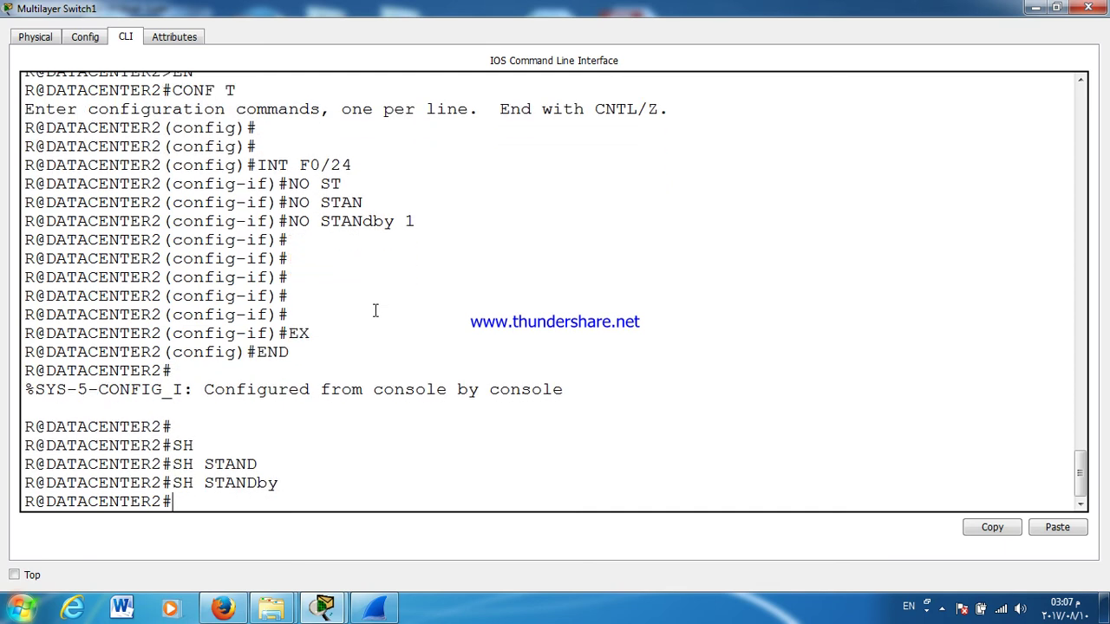
left_click(1088, 7)
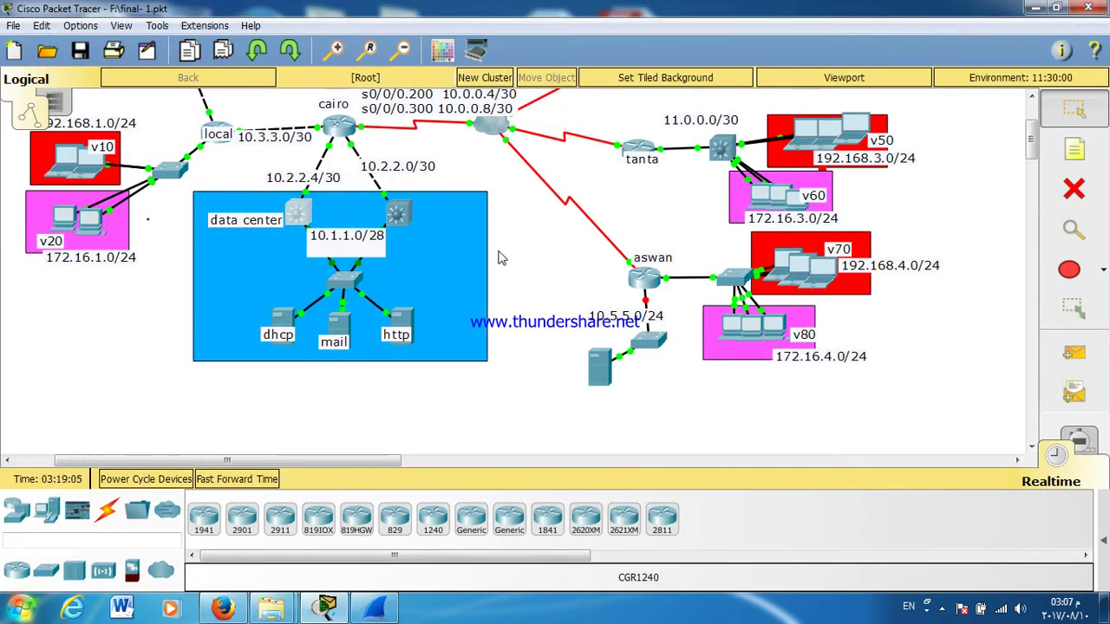
Step: Reopen DATACENTER1's console and leave interface and configuration modes
left_click(397, 217)
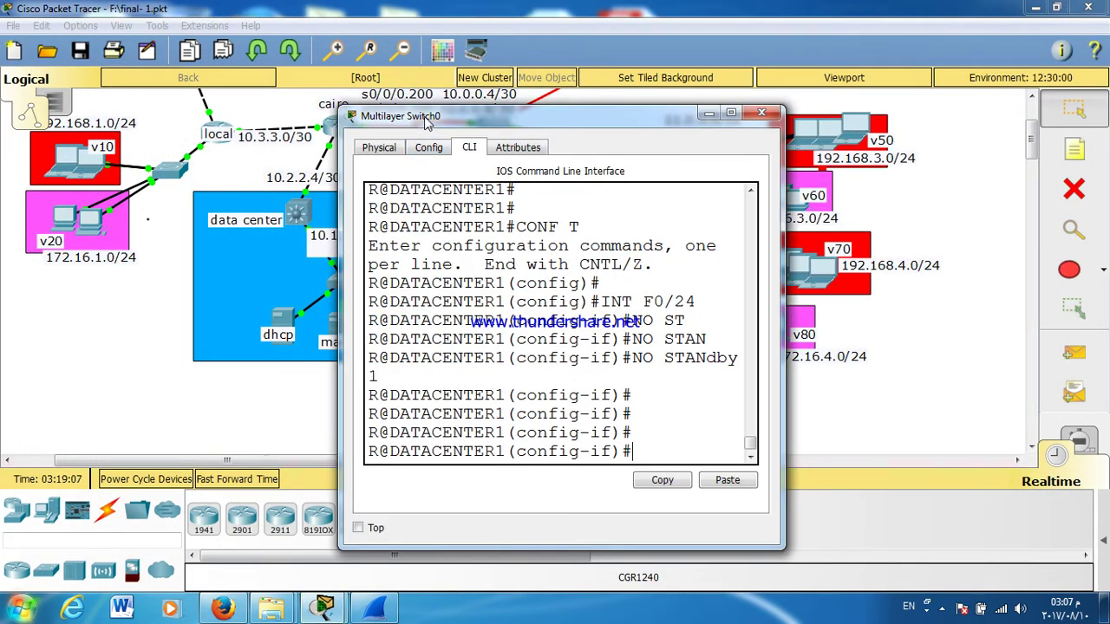
type("EX")
key("Return")
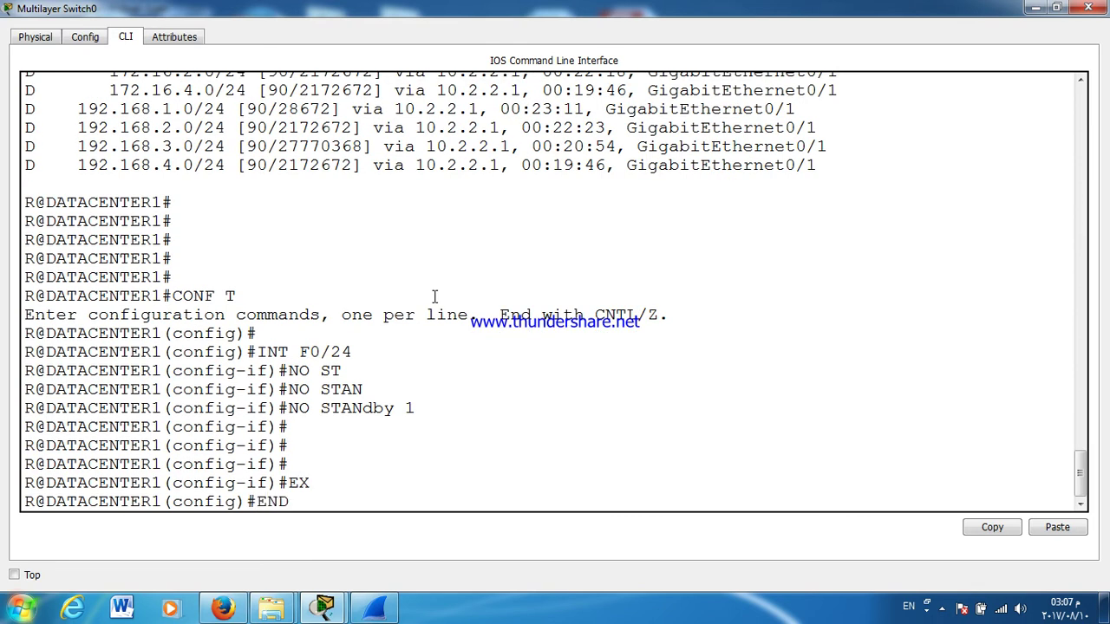
type("END")
key("Return")
key("Return")
key("Return")
key("Return")
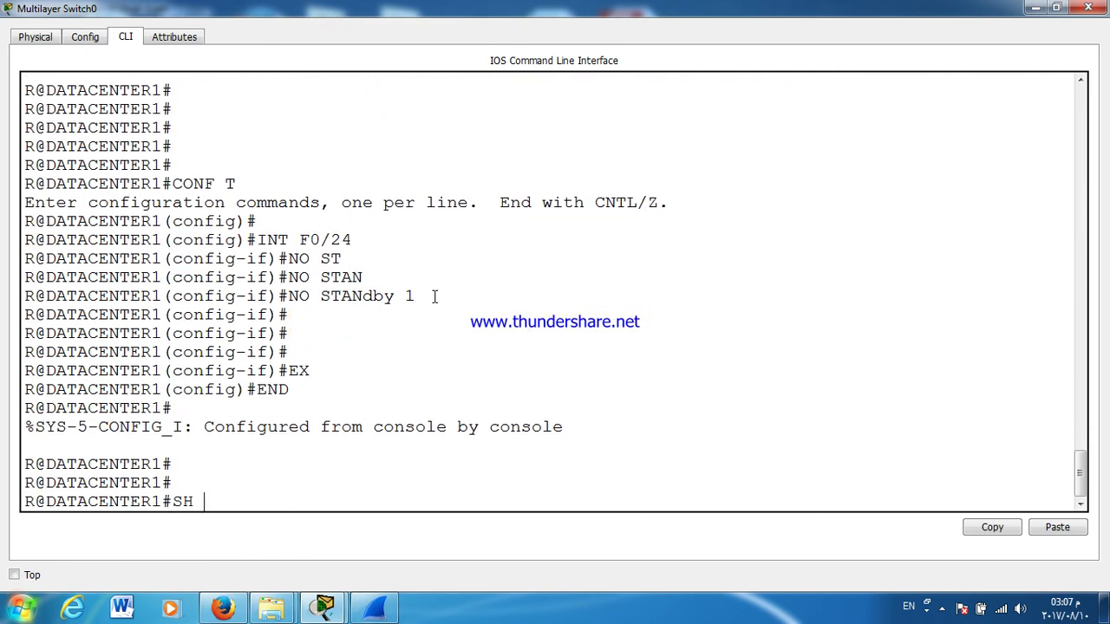
Step: Run show standby to confirm no standby groups remain, then close the console
type("SH STAN")
key("Tab")
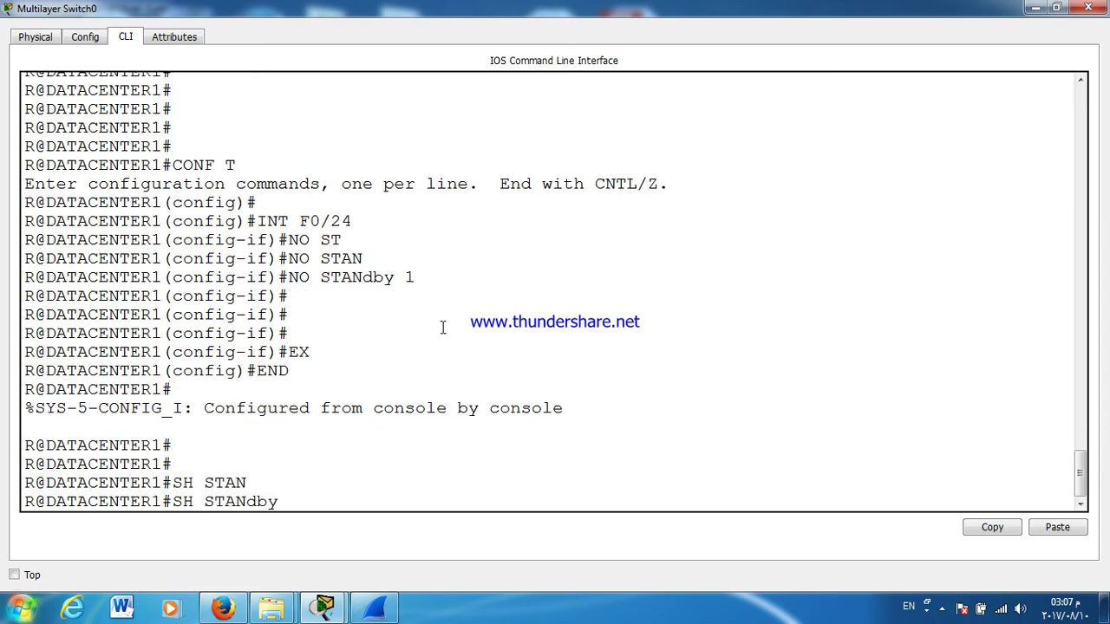
type("1")
key("Return")
key("Return")
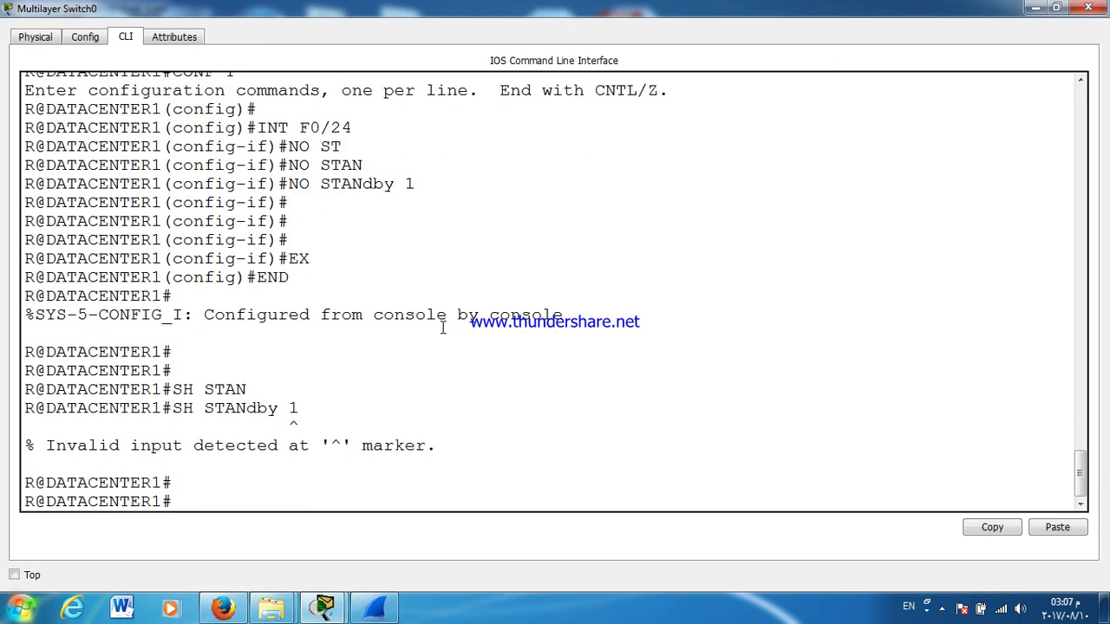
key("Up")
key("BackSpace")
key("Return")
key("Return")
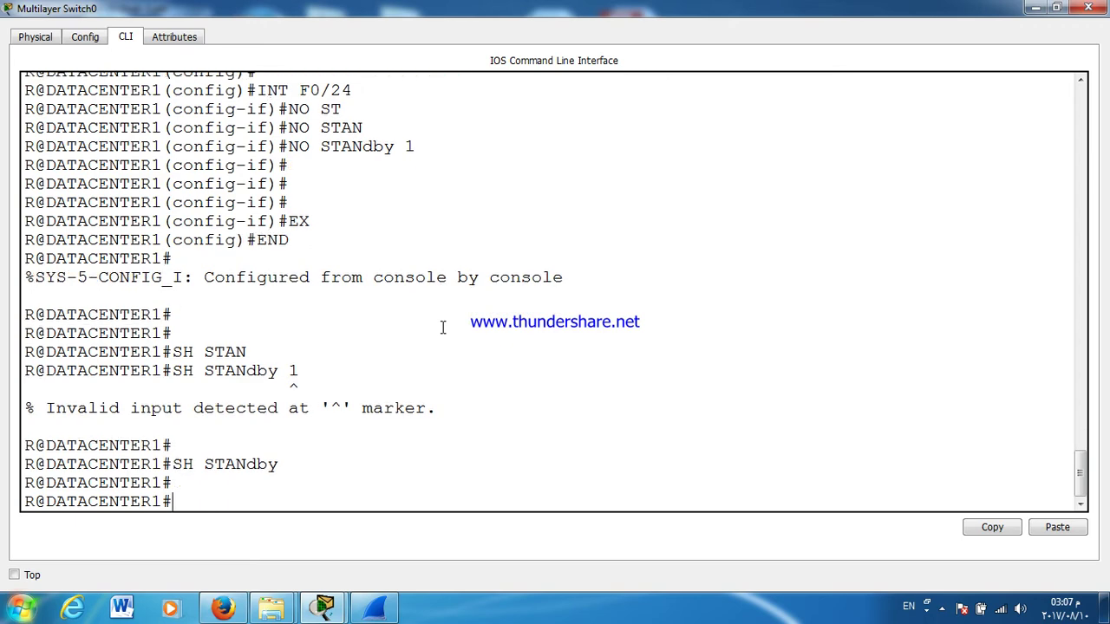
left_click(1090, 8)
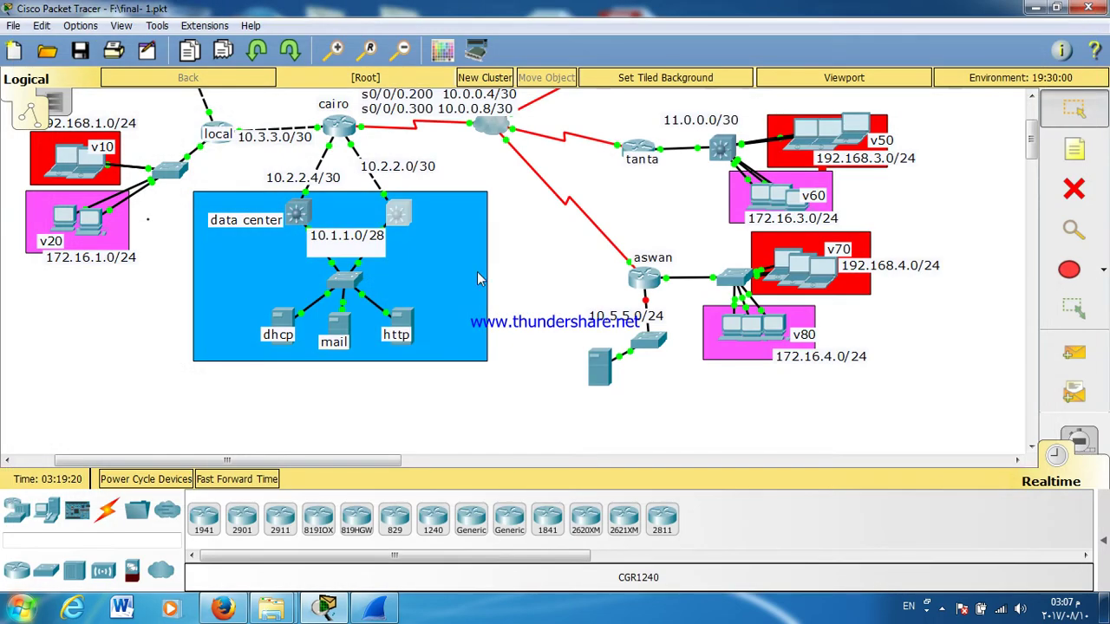
Step: Retype the dhcp server's default gateway so it stays 10.1.1.1
left_click(282, 325)
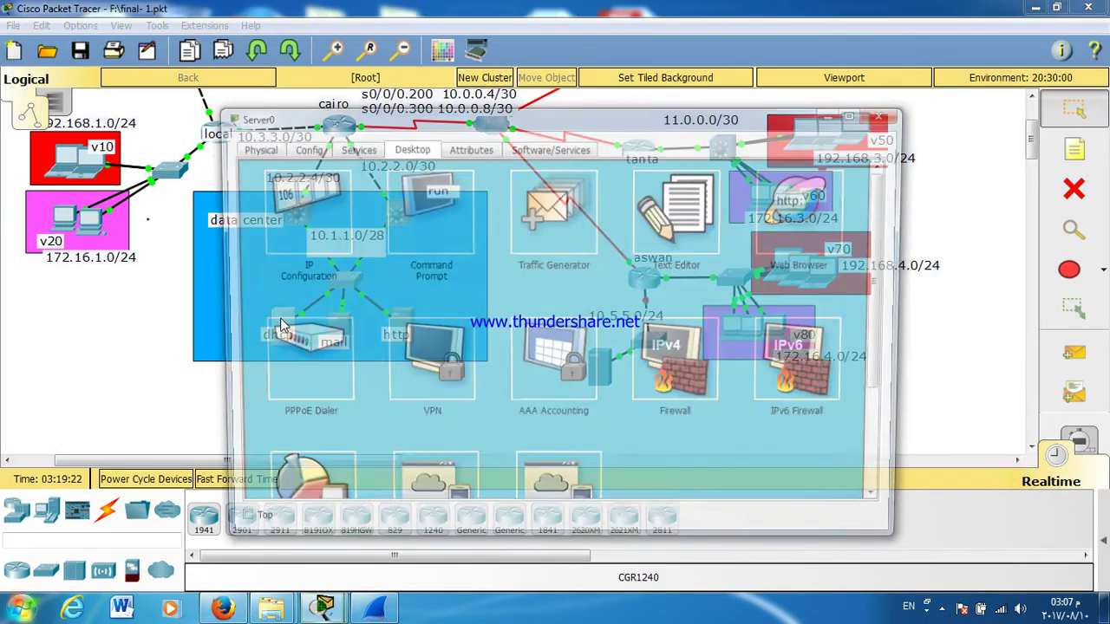
left_click(326, 203)
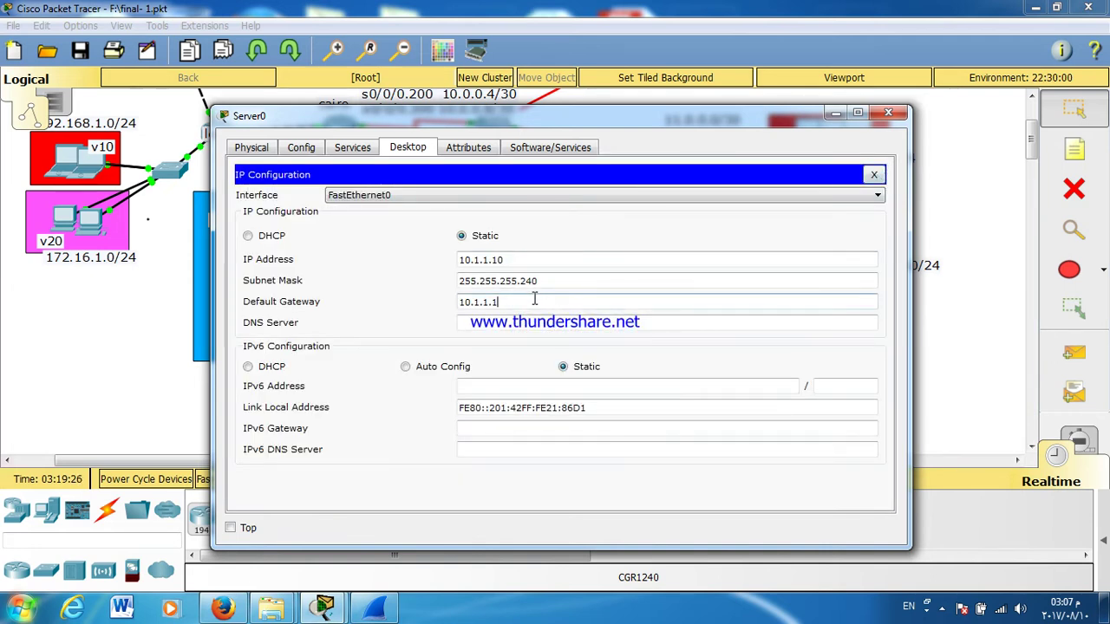
key("BackSpace")
type("1")
left_click(874, 174)
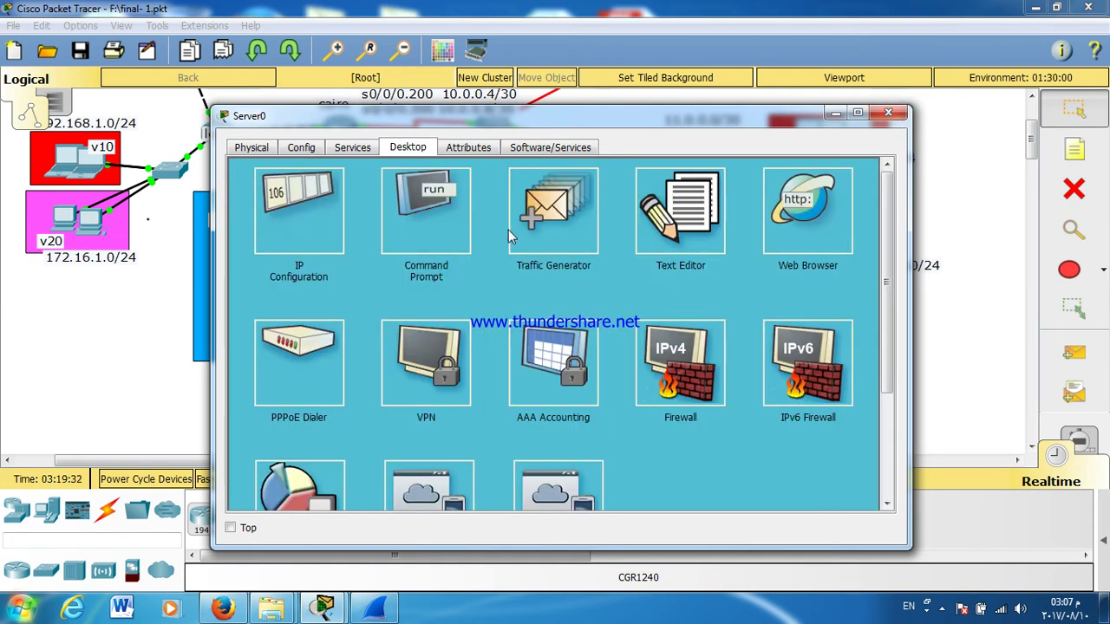
Step: From the server's command prompt, rerun tracert 10.1.1.1, which times out
left_click(449, 222)
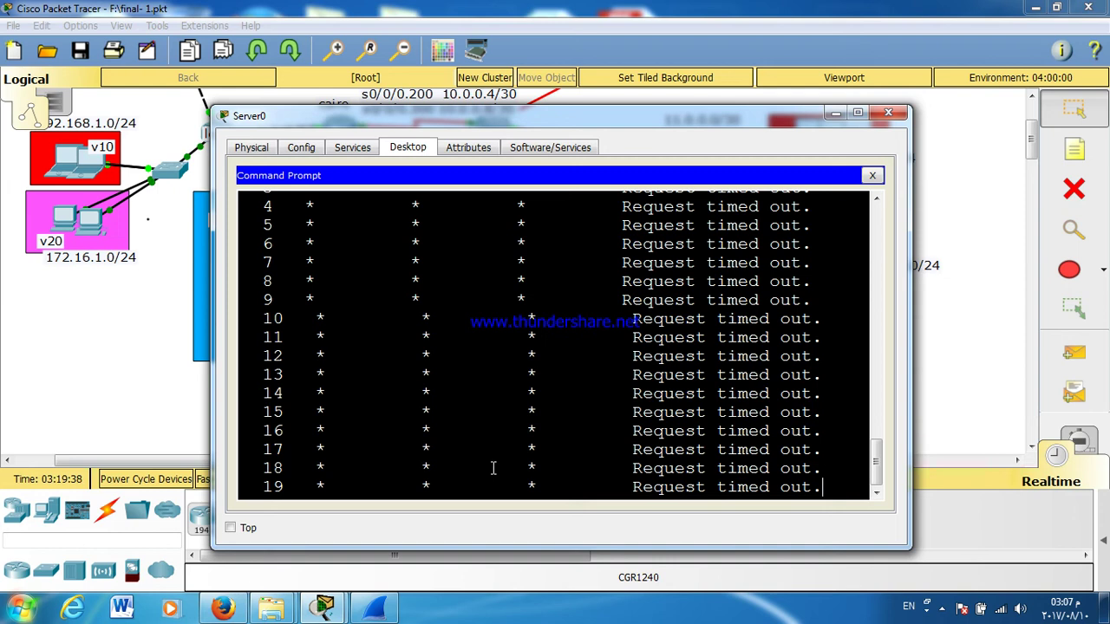
key("ctrl+c")
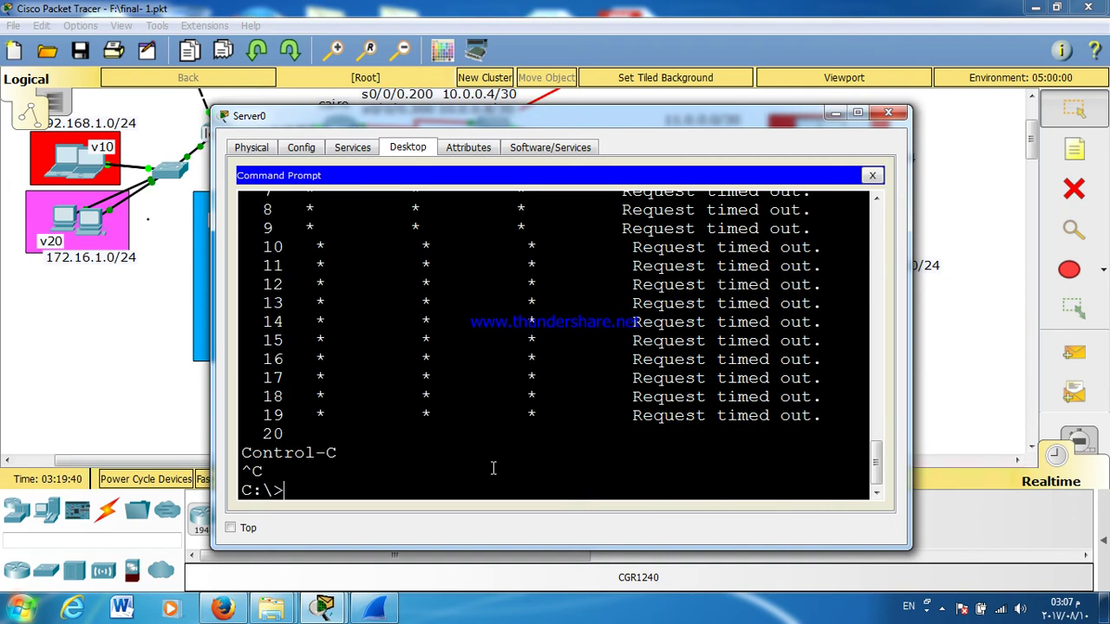
key("Return")
key("Return")
key("Return")
key("Up")
key("Return")
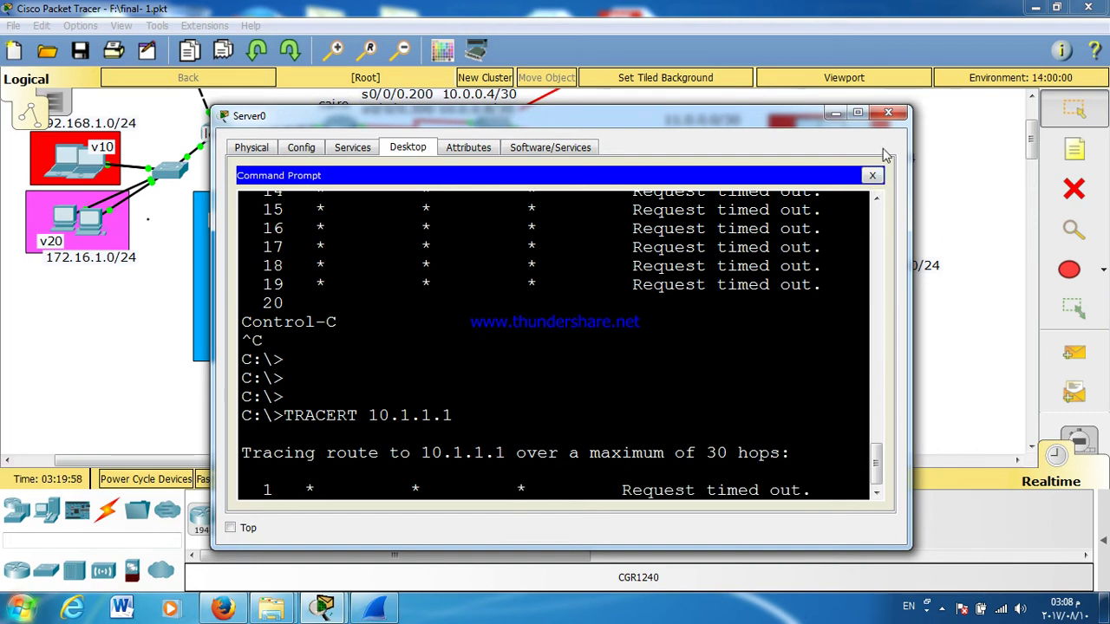
left_click(888, 113)
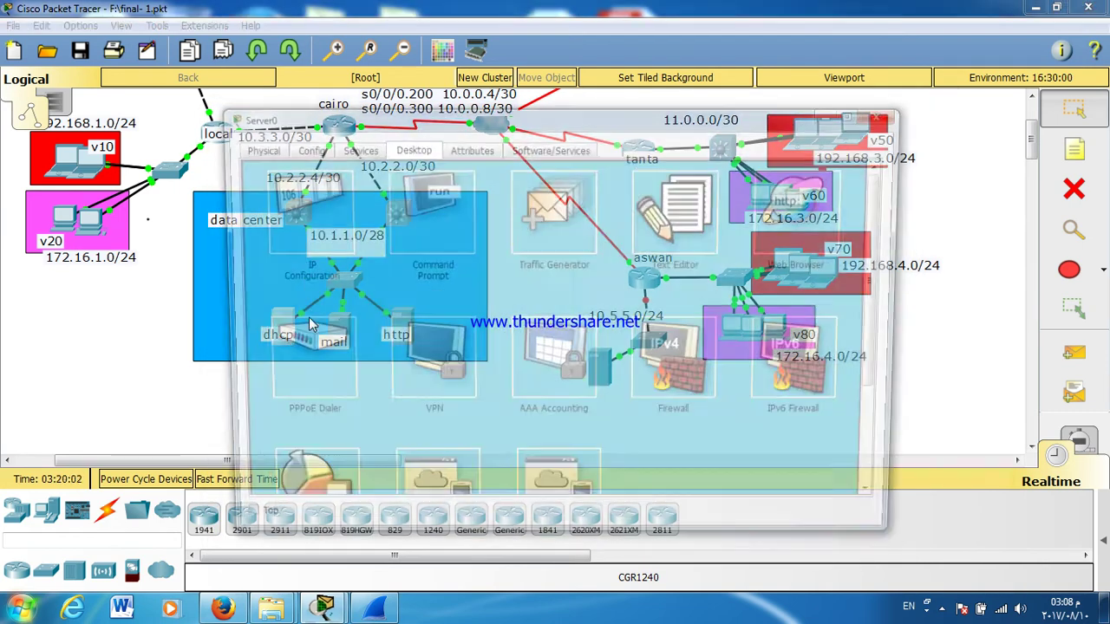
Step: Review the dhcp server's IP configuration and close its window
left_click(279, 321)
left_click(321, 234)
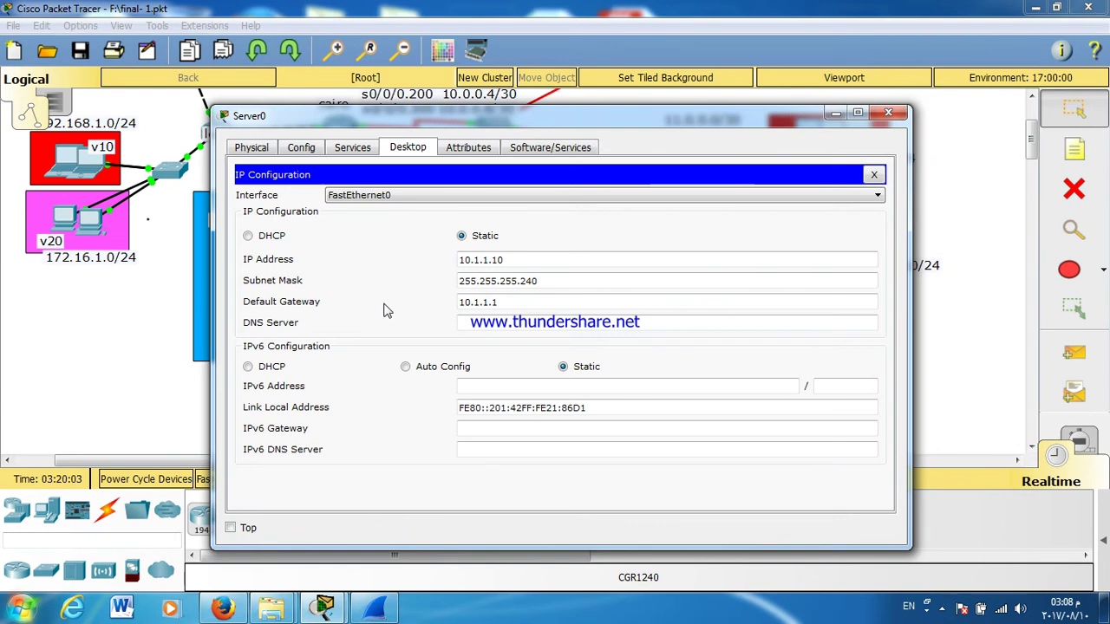
left_click(887, 114)
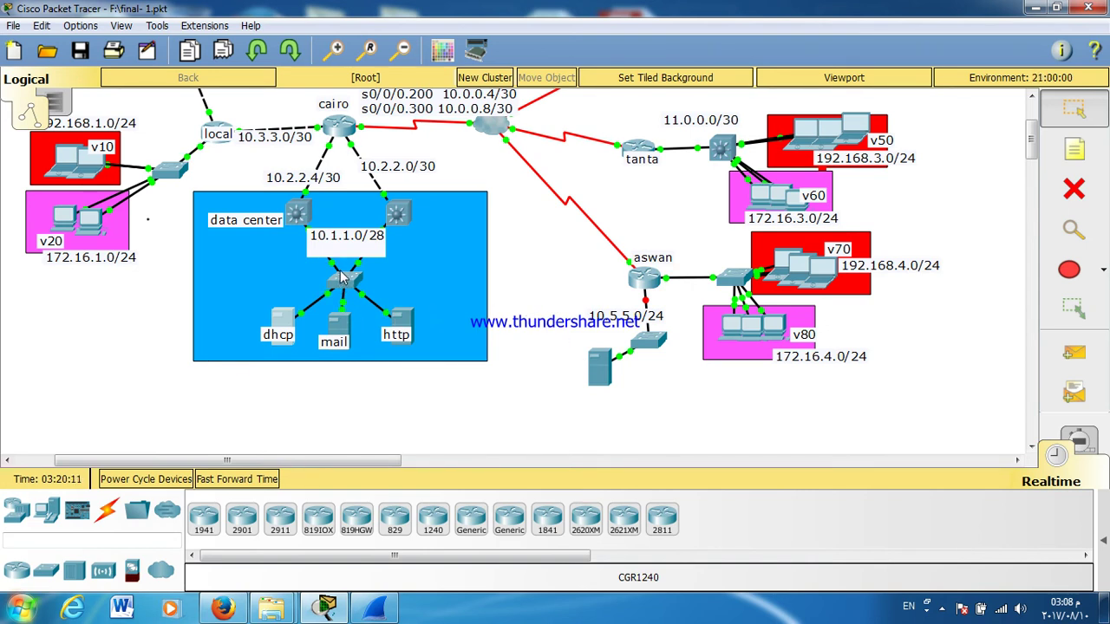
Step: Delete the left switch's link to the server switch and move the 10.1.1.0/28 label aside
left_click(1073, 188)
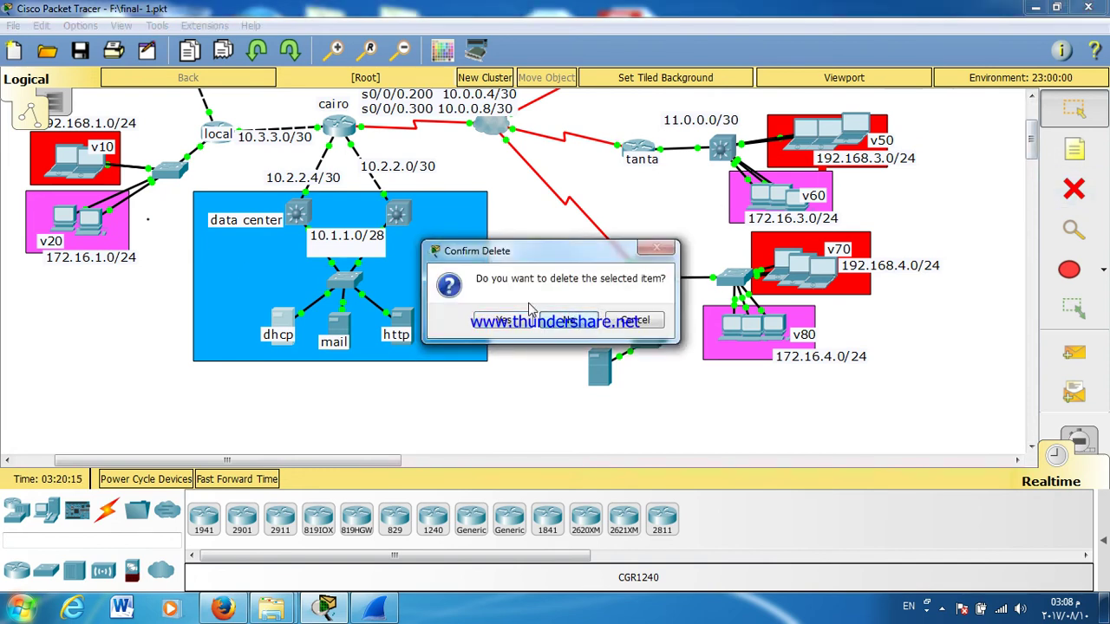
left_click(578, 317)
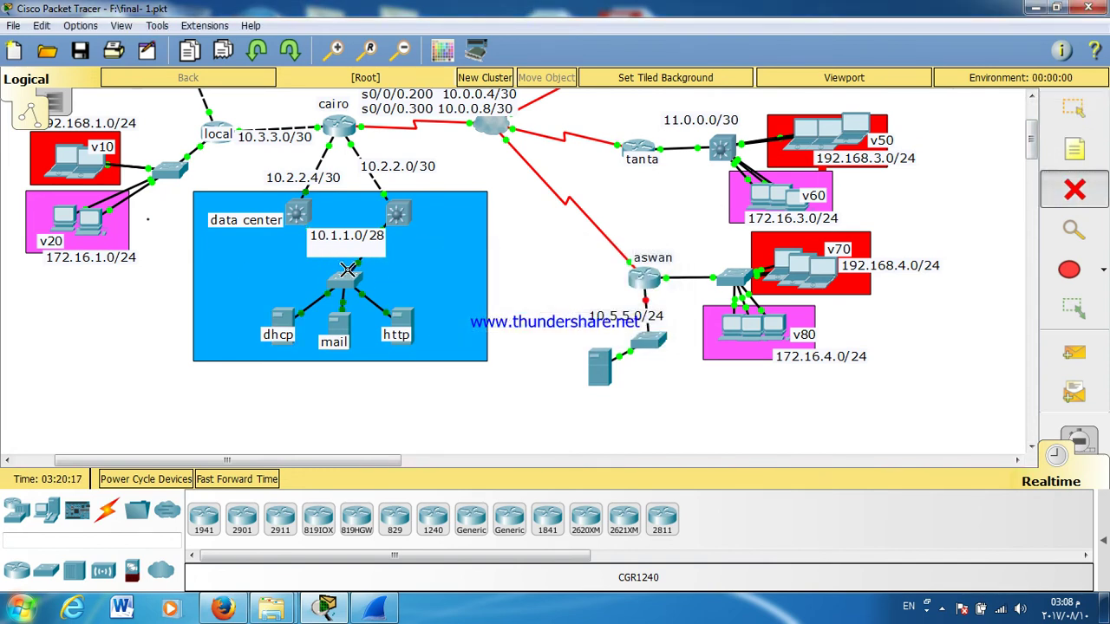
left_click(1082, 118)
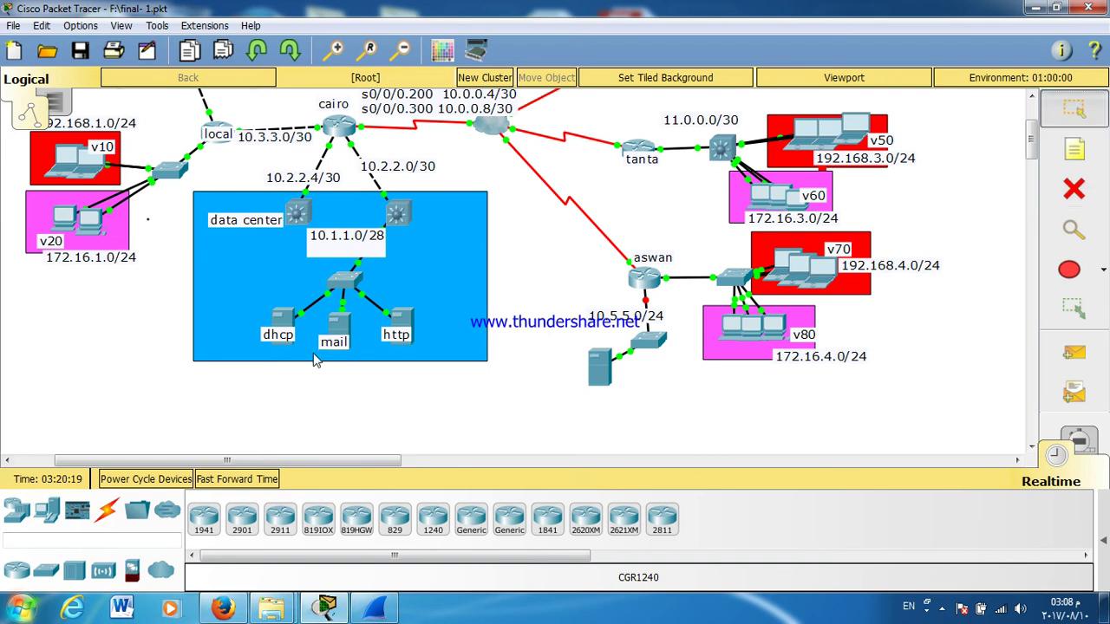
left_click_drag(347, 237, 255, 262)
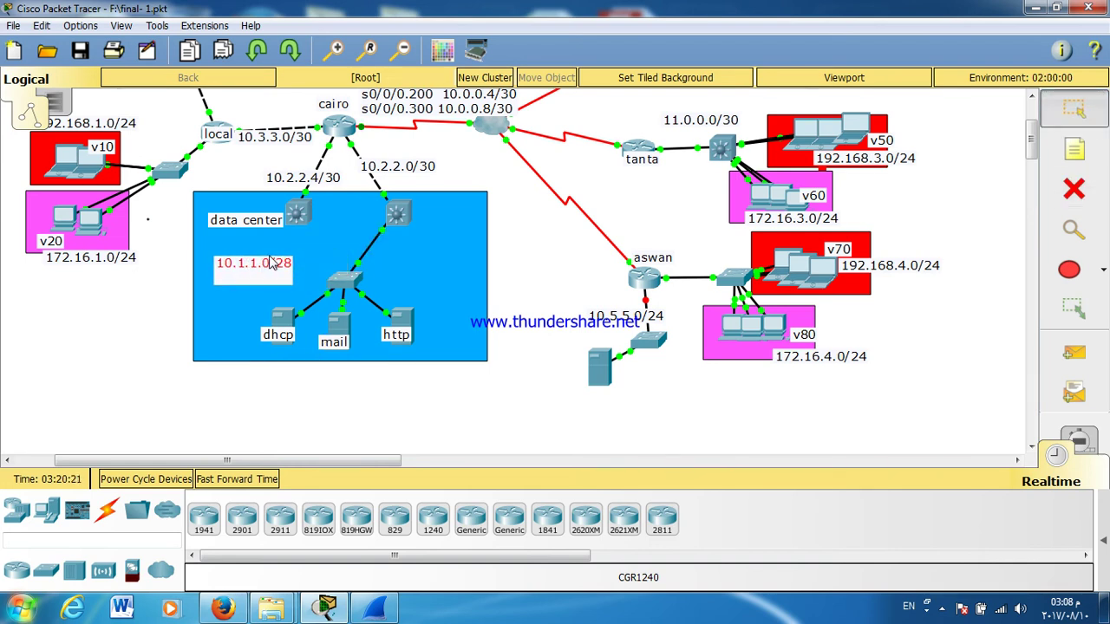
left_click_drag(344, 277, 392, 276)
left_click(392, 224)
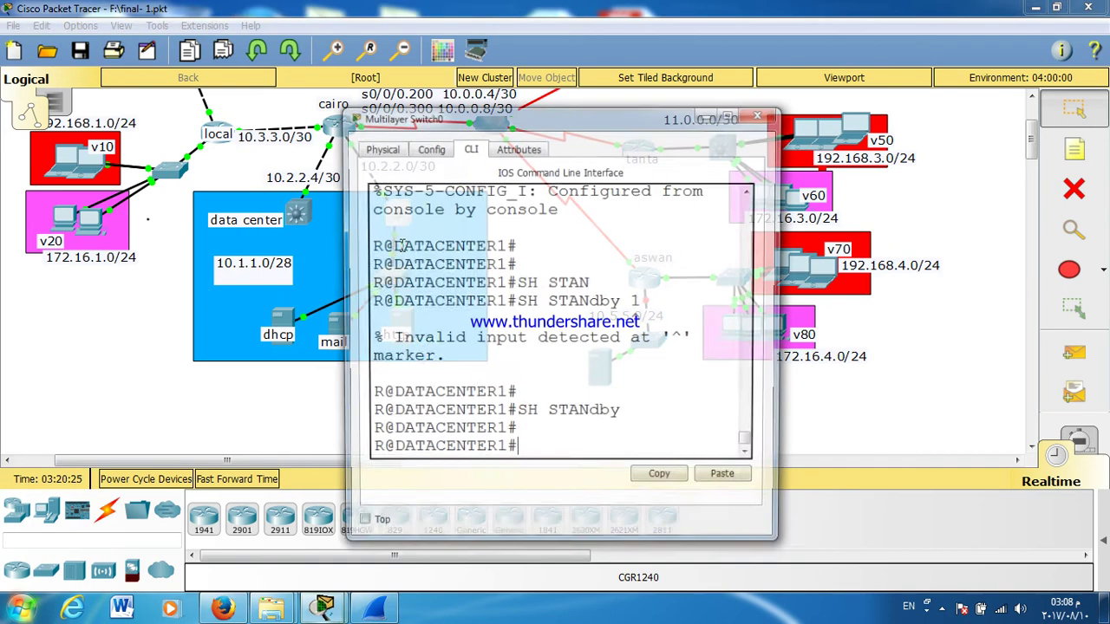
Step: Run show ip interface brief on DATACENTER1 and highlight the Fa0/24 line with 10.1.1.1
scroll(418, 302, "up", 5)
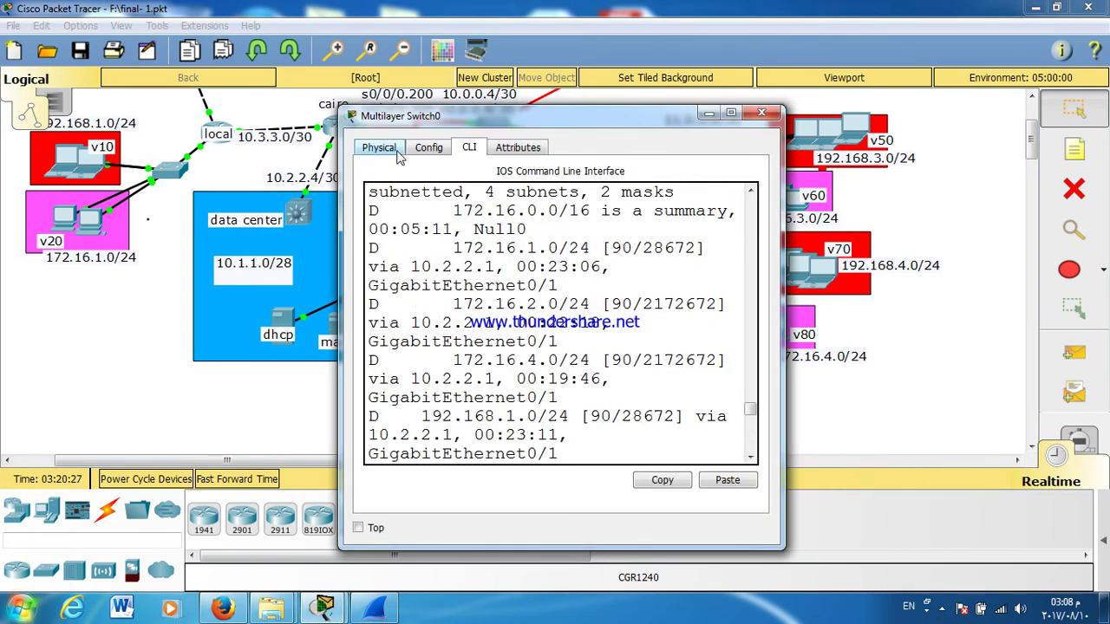
double_click(409, 118)
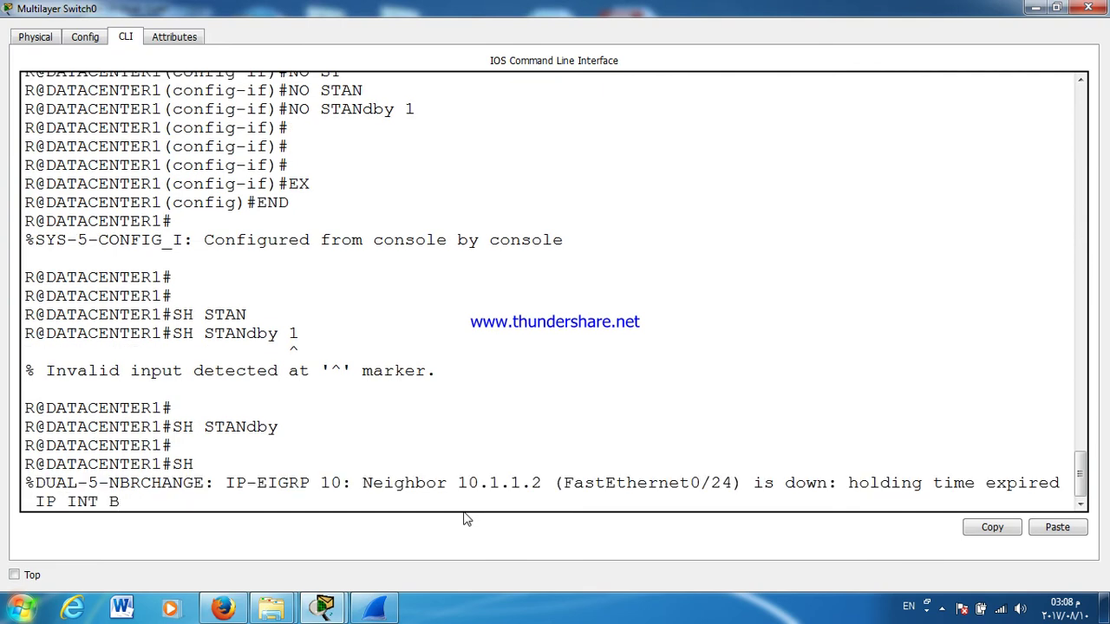
type("IP INT B")
key("Return")
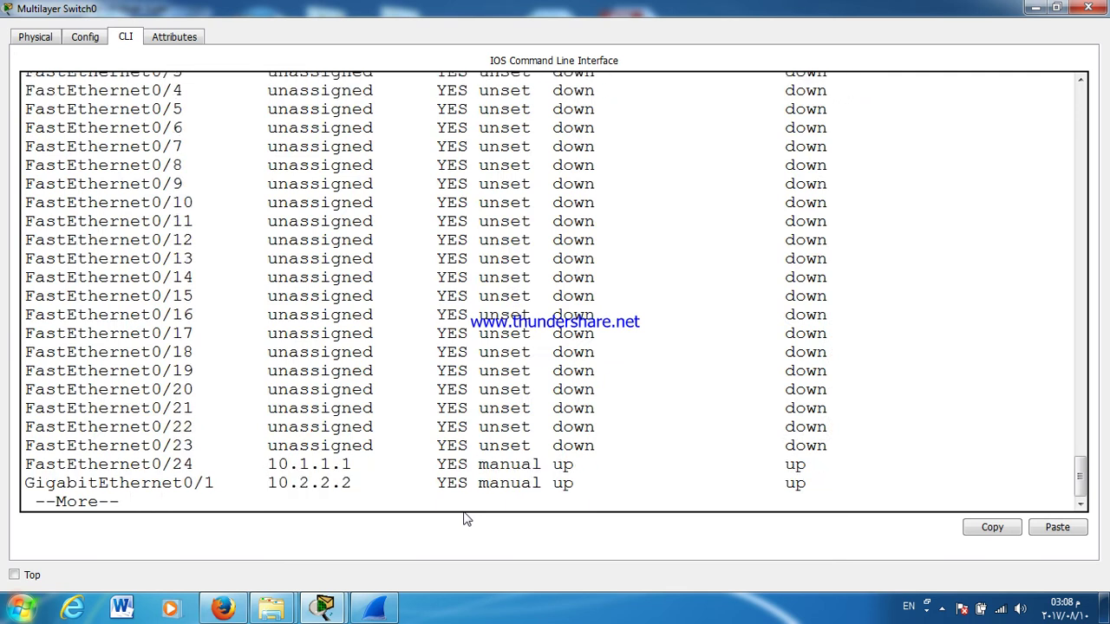
key("Return")
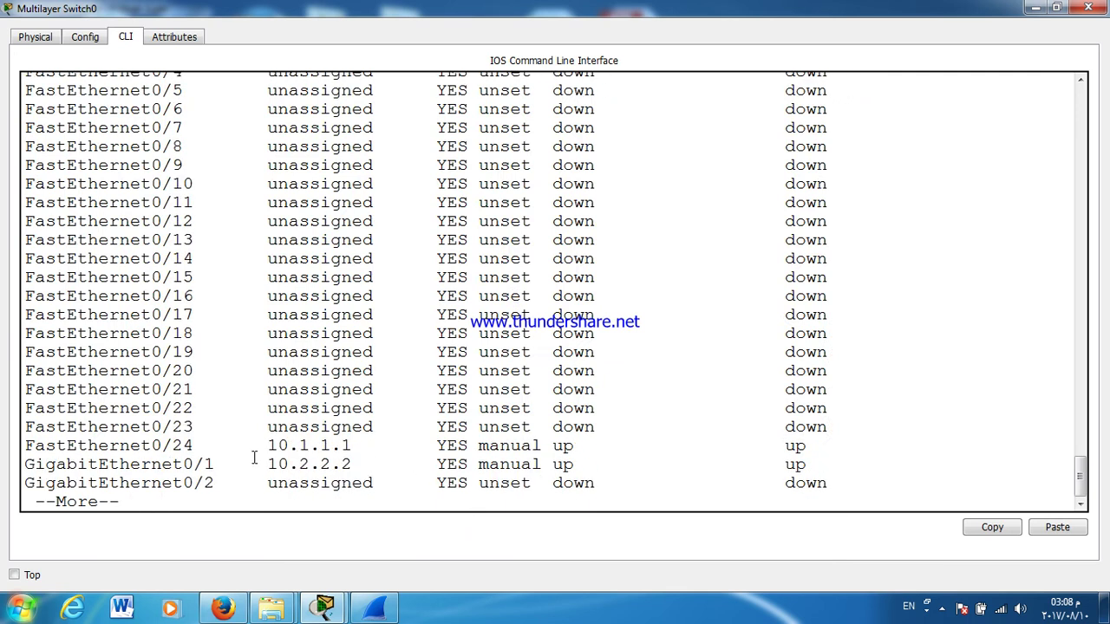
triple_click(254, 450)
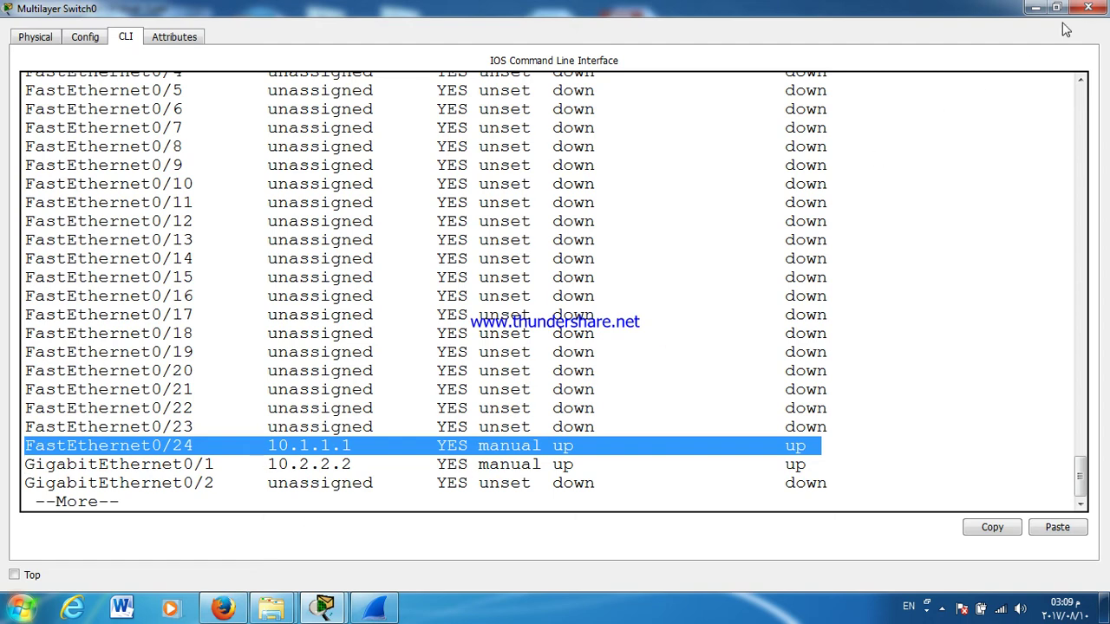
left_click(1088, 8)
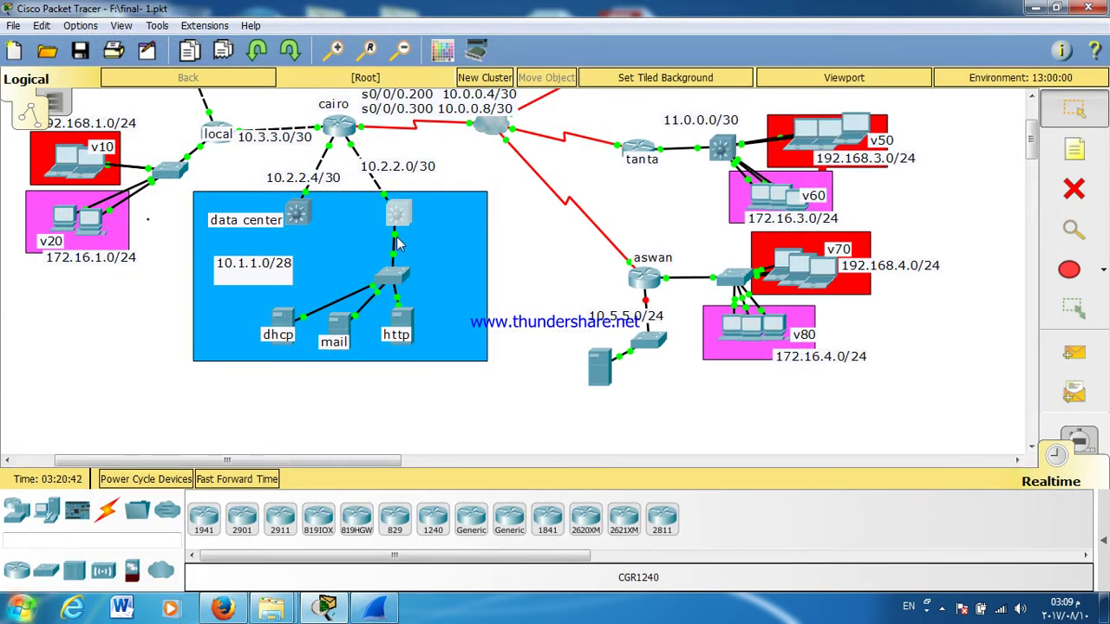
Step: Check that the dhcp server's IP configuration shows default gateway 10.1.1.1
left_click(284, 320)
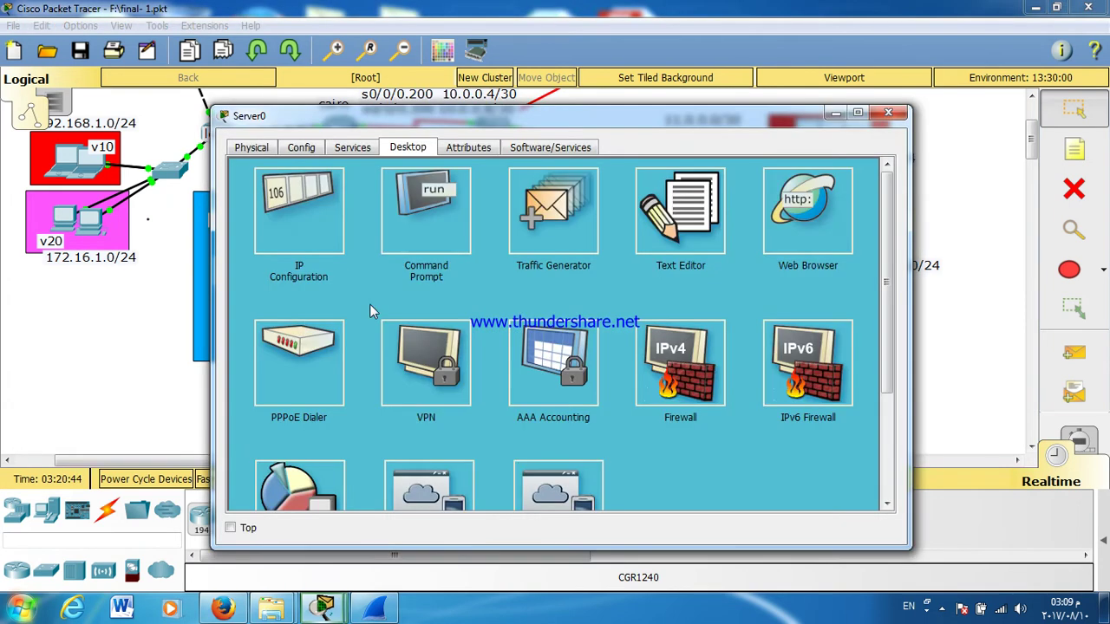
left_click(329, 229)
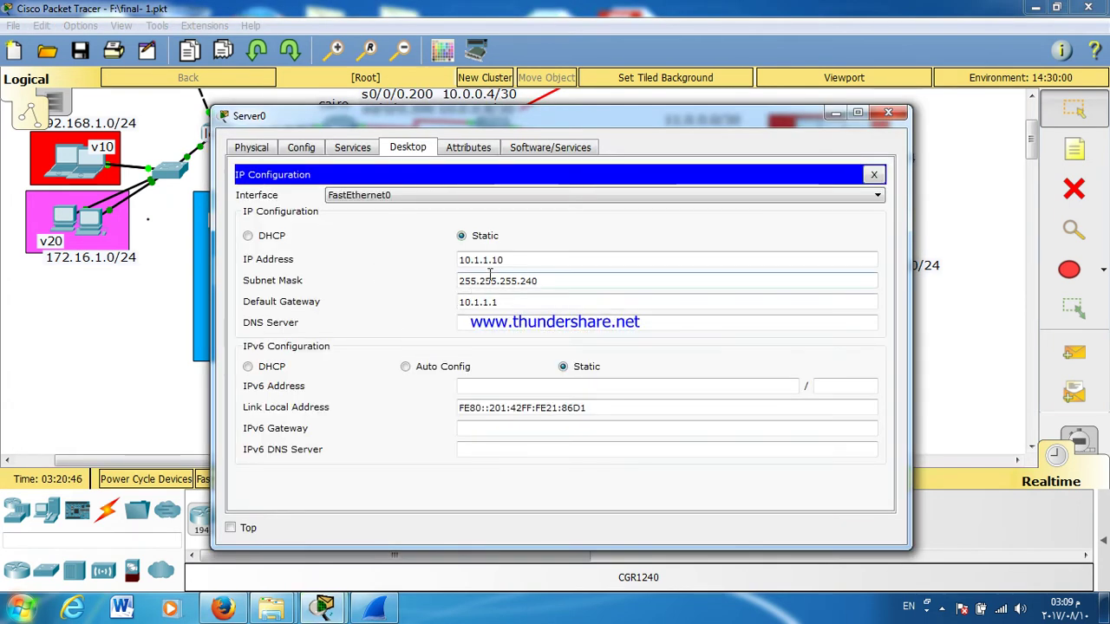
left_click(482, 300)
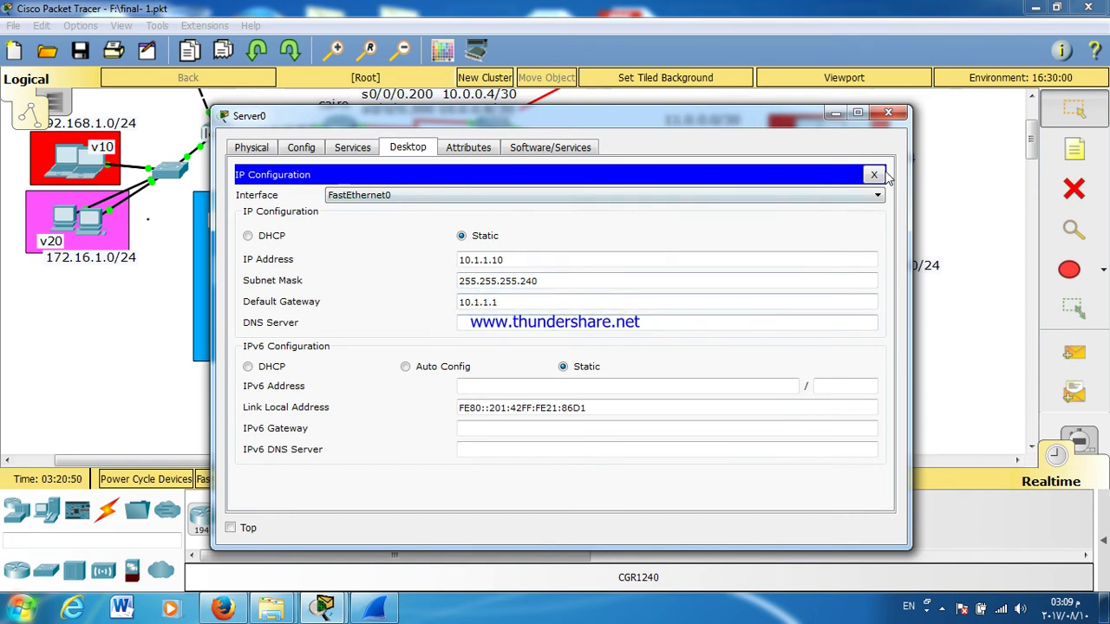
left_click(874, 175)
Step: Stop the running trace and rerun tracert 10.1.1.1 from the server's command prompt, which again times out
left_click(404, 221)
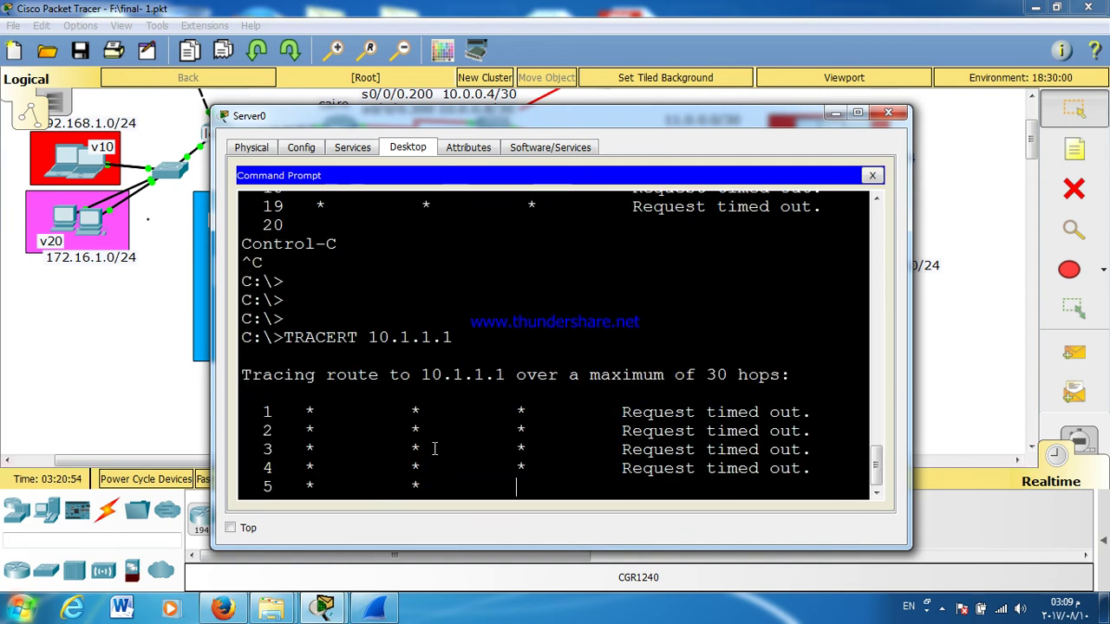
key("ctrl+c")
key("Return")
key("Return")
key("Return")
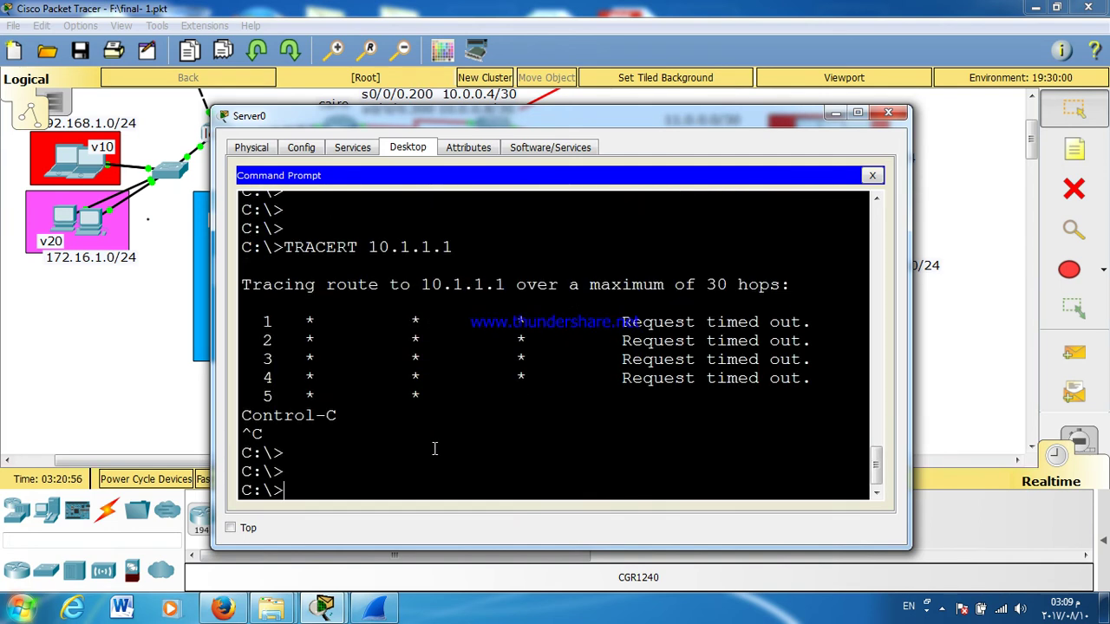
key("Up")
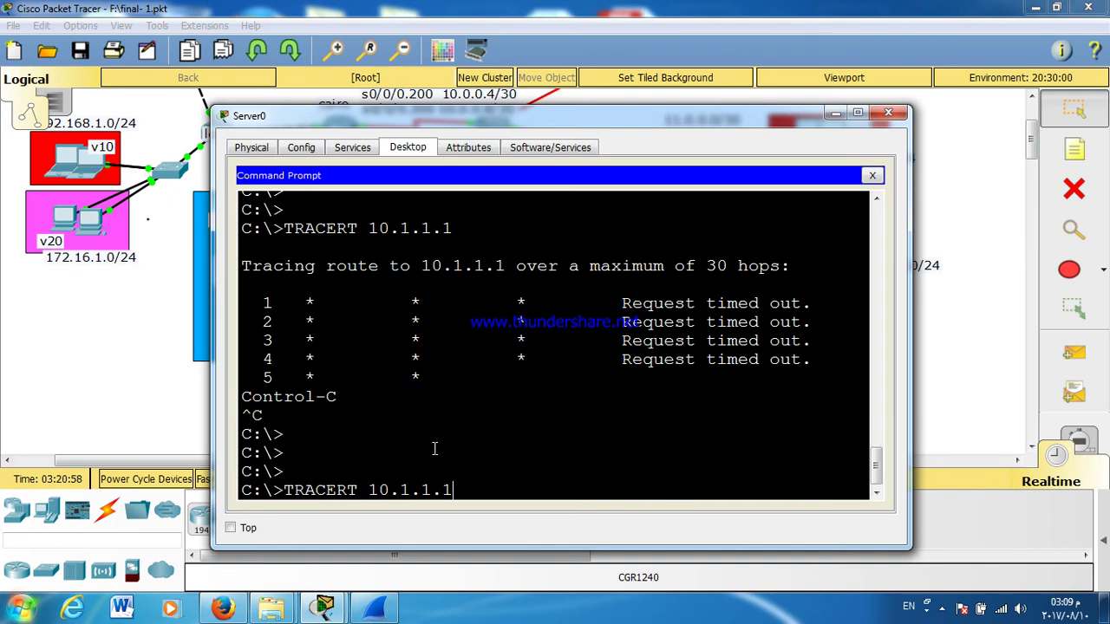
key("Return")
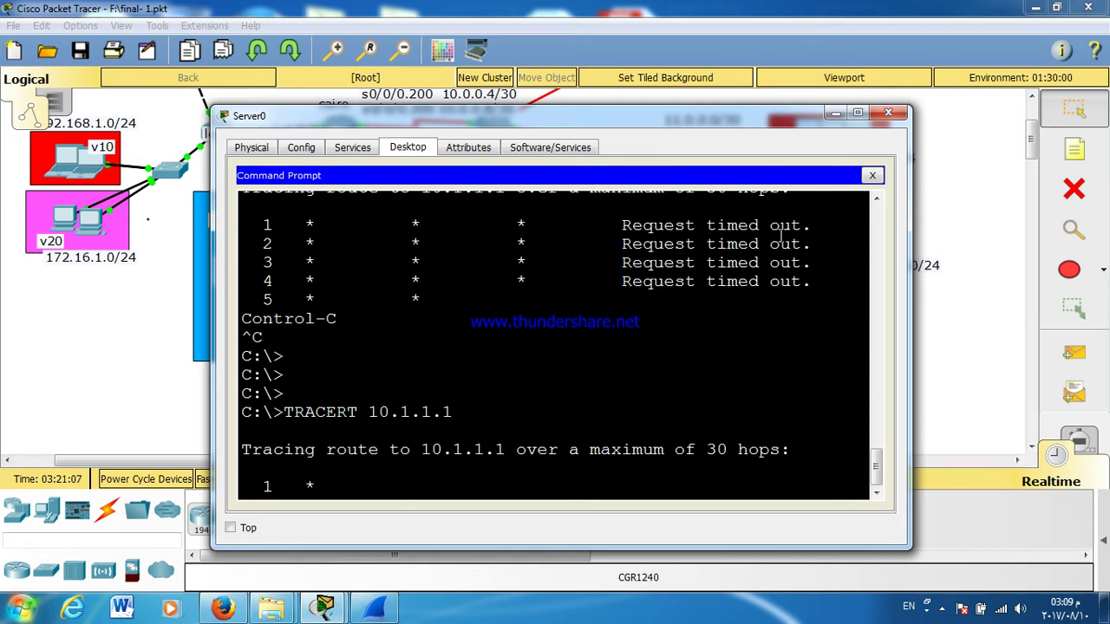
left_click(872, 176)
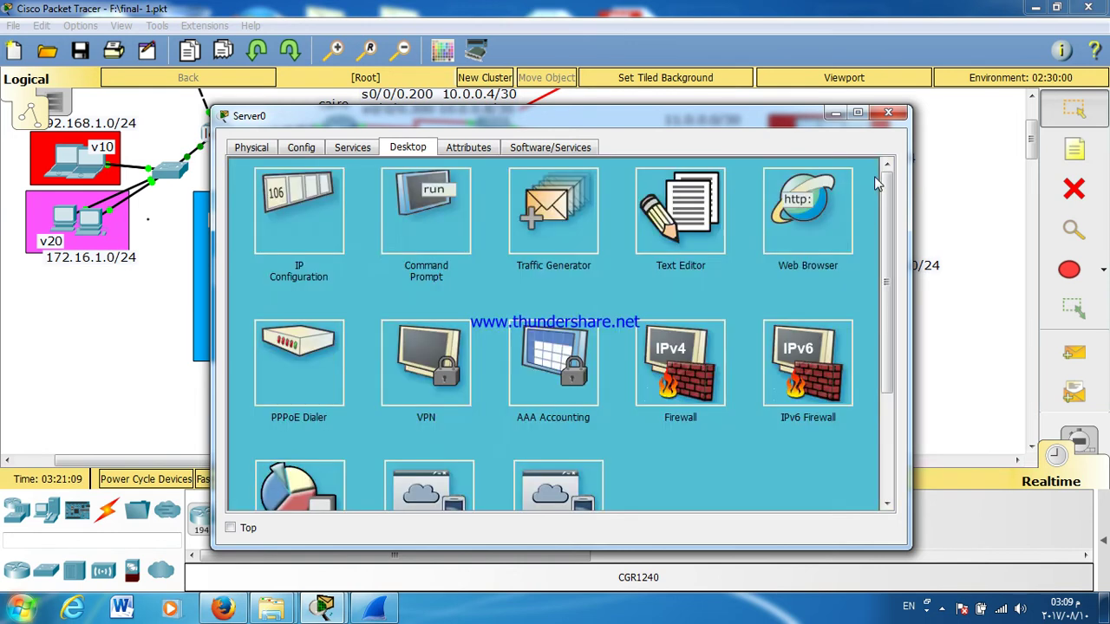
Step: Change the dhcp server's IP address from 10.1.1.10 to 10.1.1.5
left_click(283, 198)
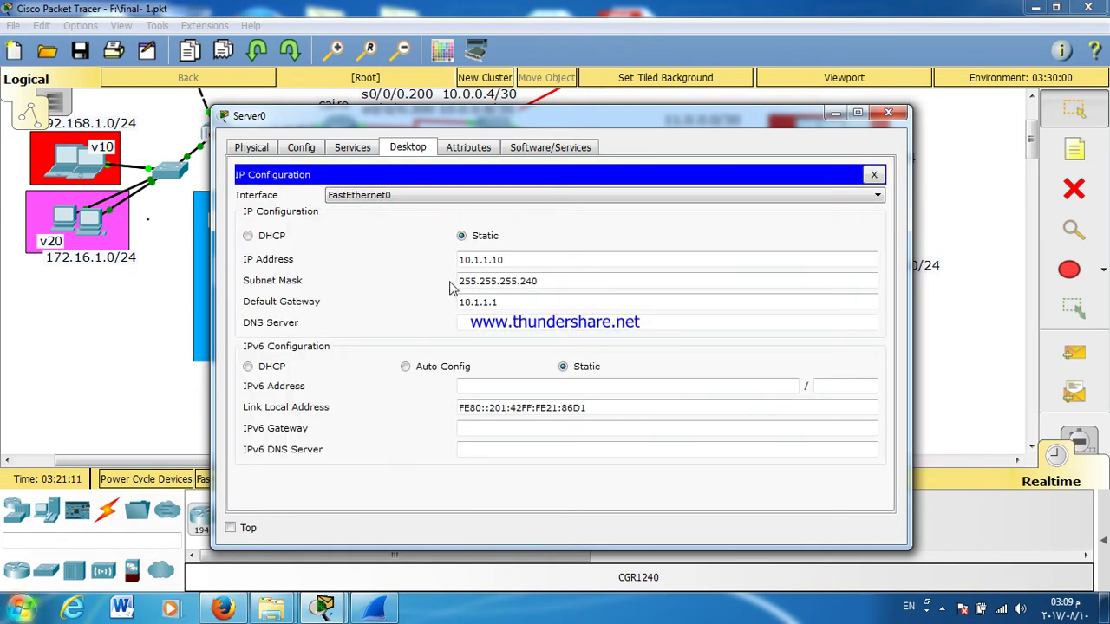
left_click_drag(499, 257, 493, 260)
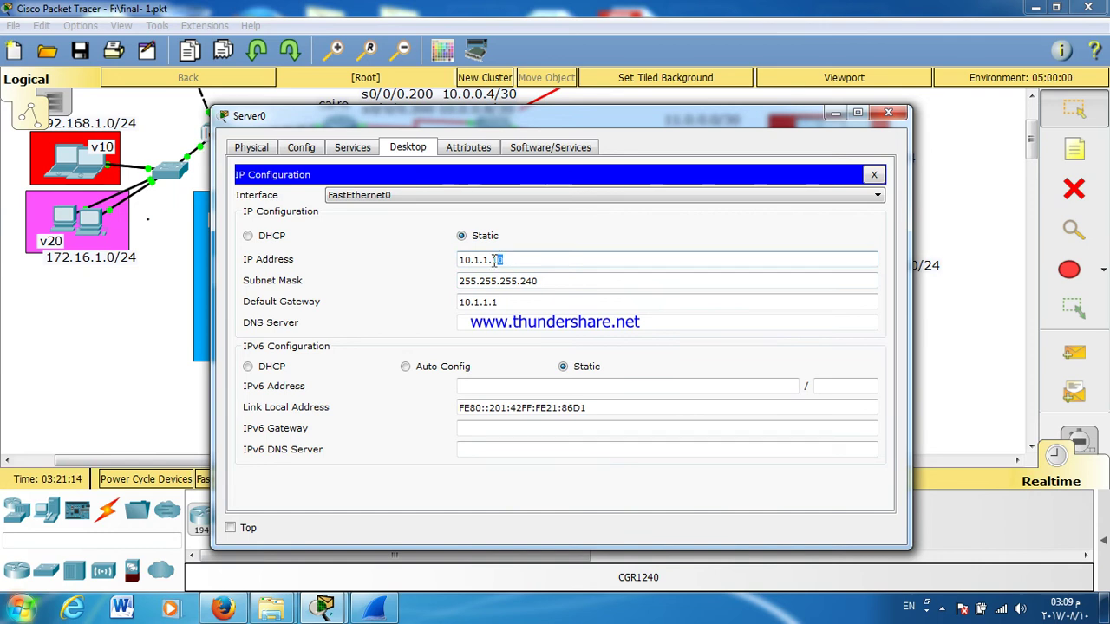
type("5")
left_click(503, 303)
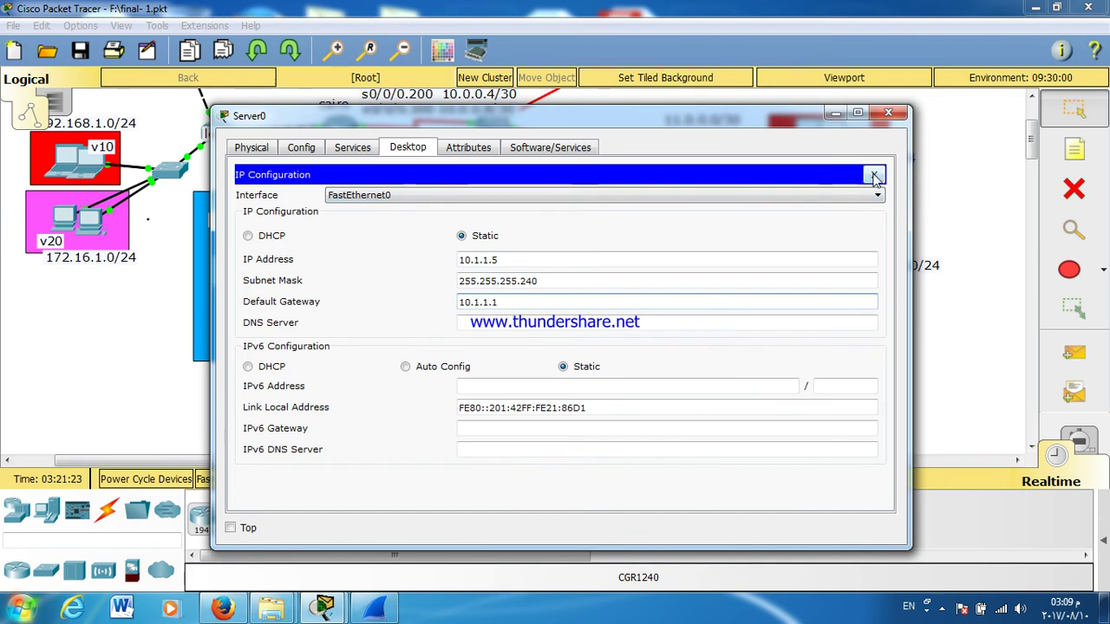
left_click(874, 176)
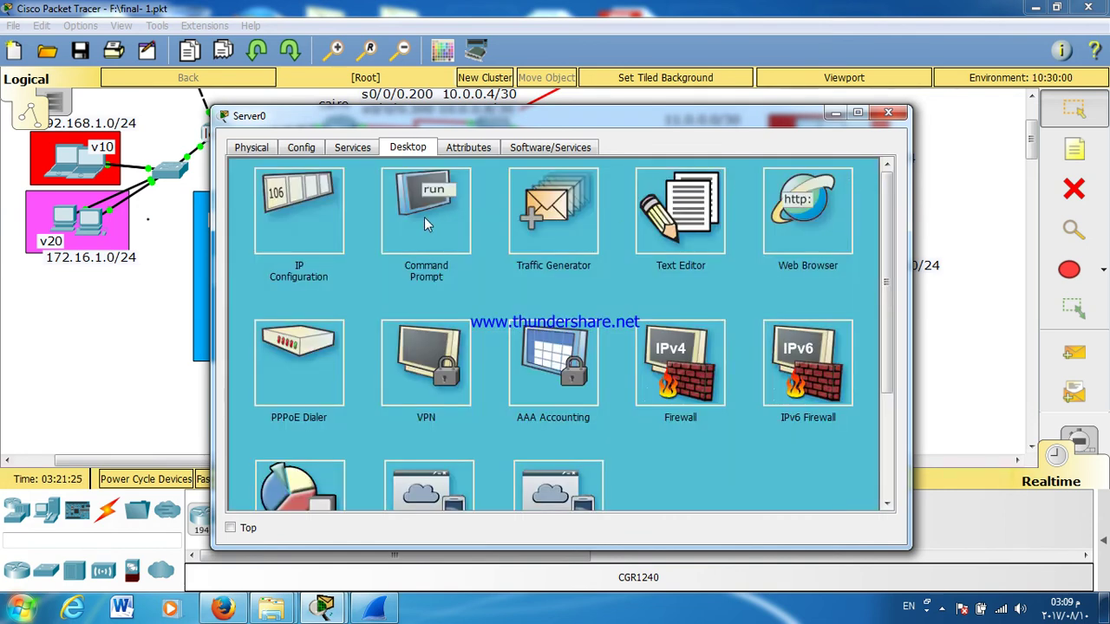
Step: Stop the old trace and rerun tracert 10.1.1.1 in a maximised command prompt
left_click(424, 224)
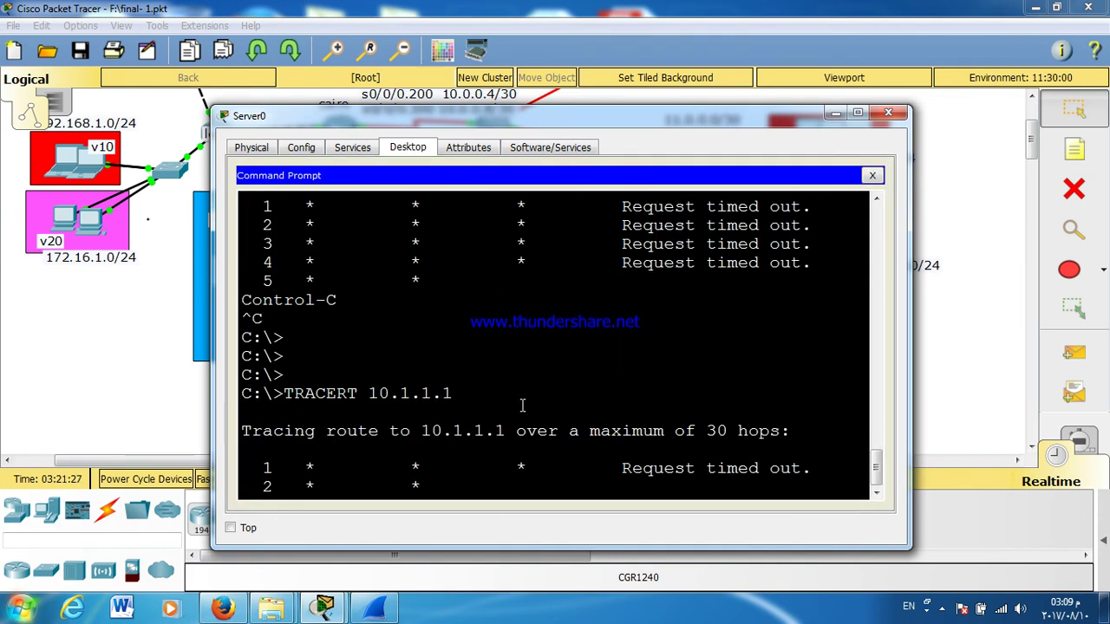
key("ctrl+c")
key("Return")
key("Return")
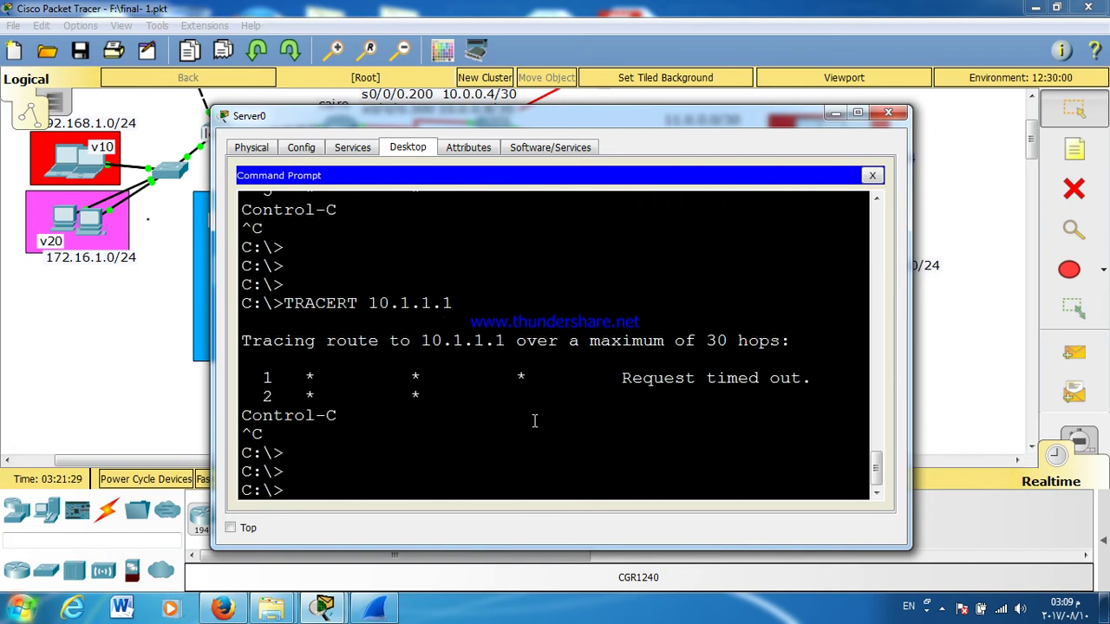
key("Up")
key("Return")
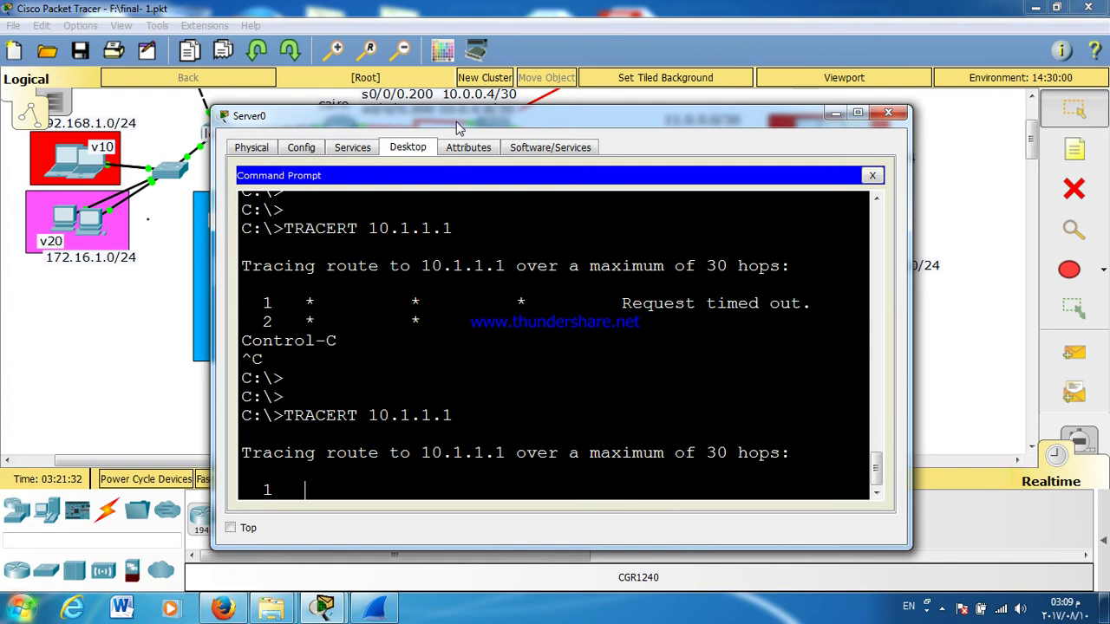
double_click(457, 118)
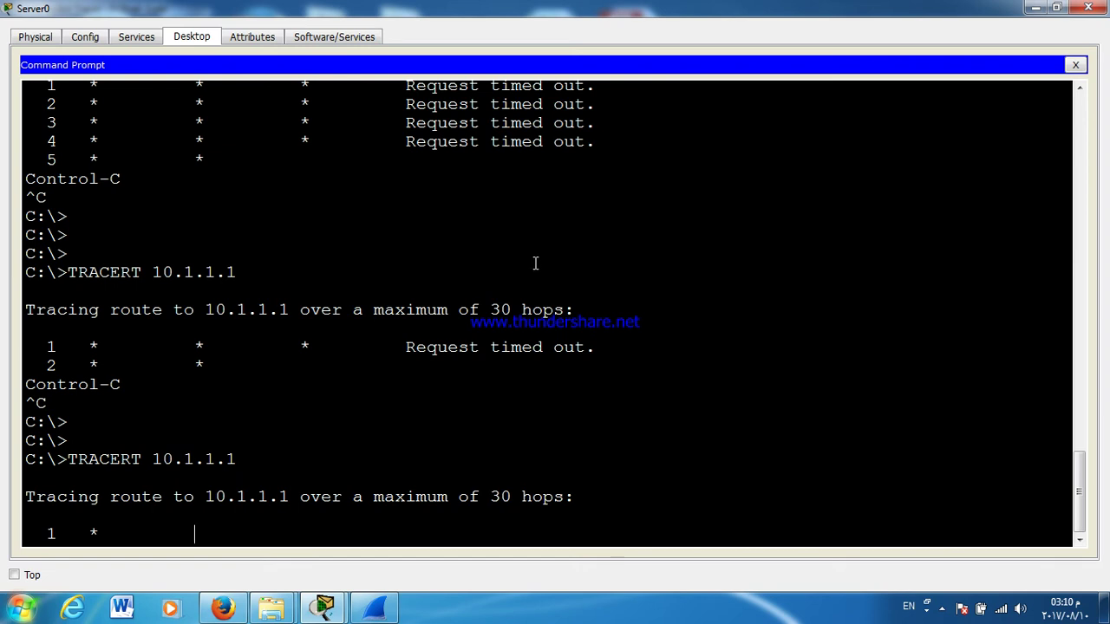
Step: Switch to simulation mode and place a simple test PDU from the dhcp server
left_click(1089, 7)
left_click(1078, 444)
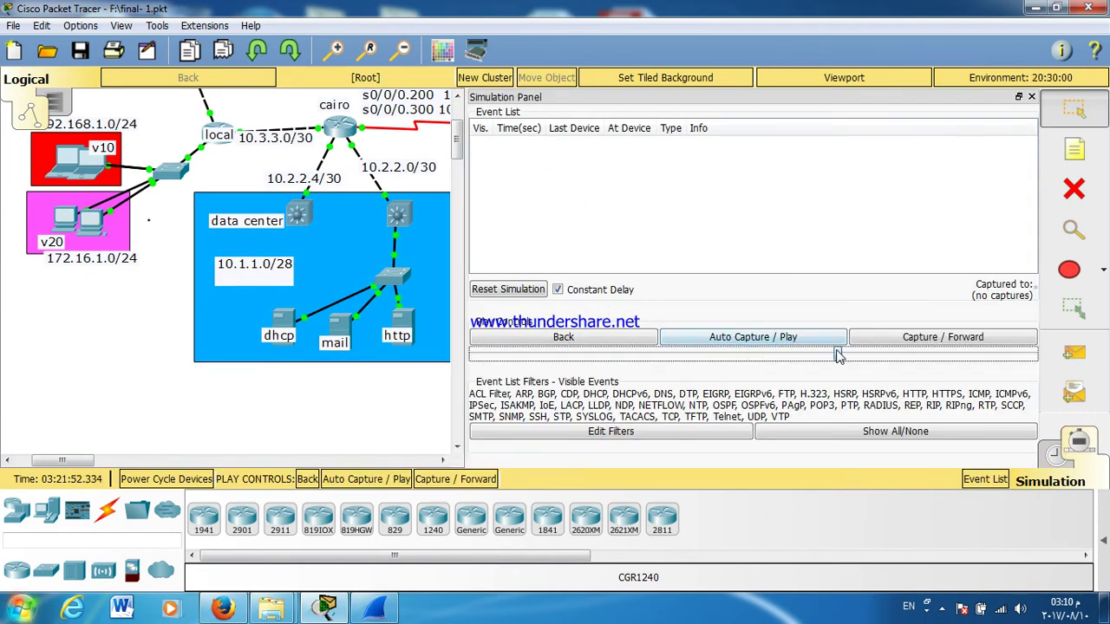
left_click(1030, 96)
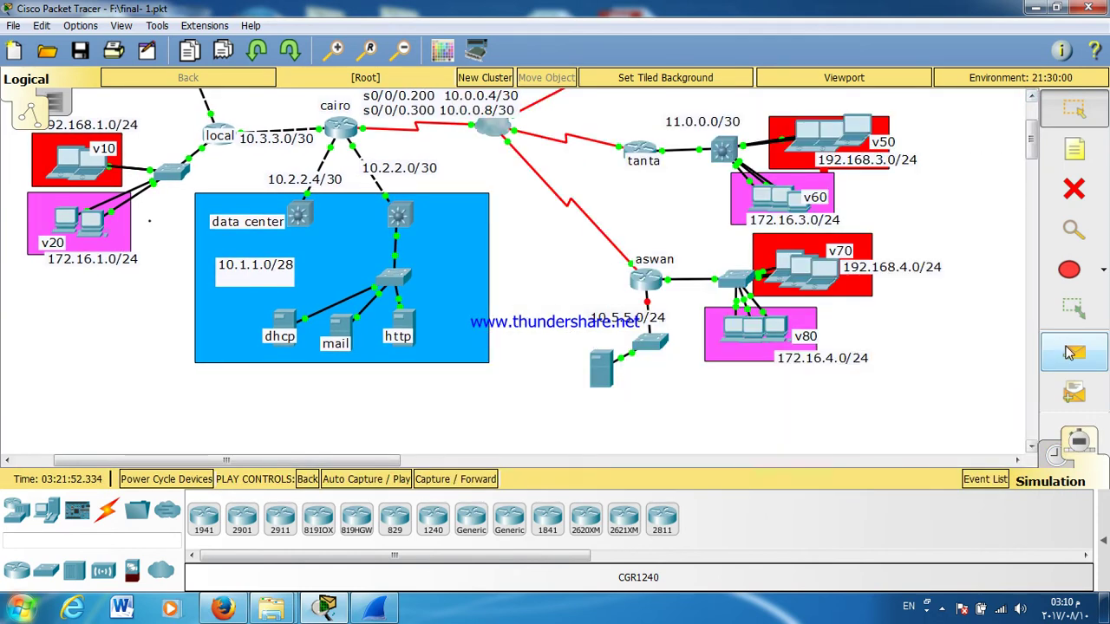
left_click(1074, 353)
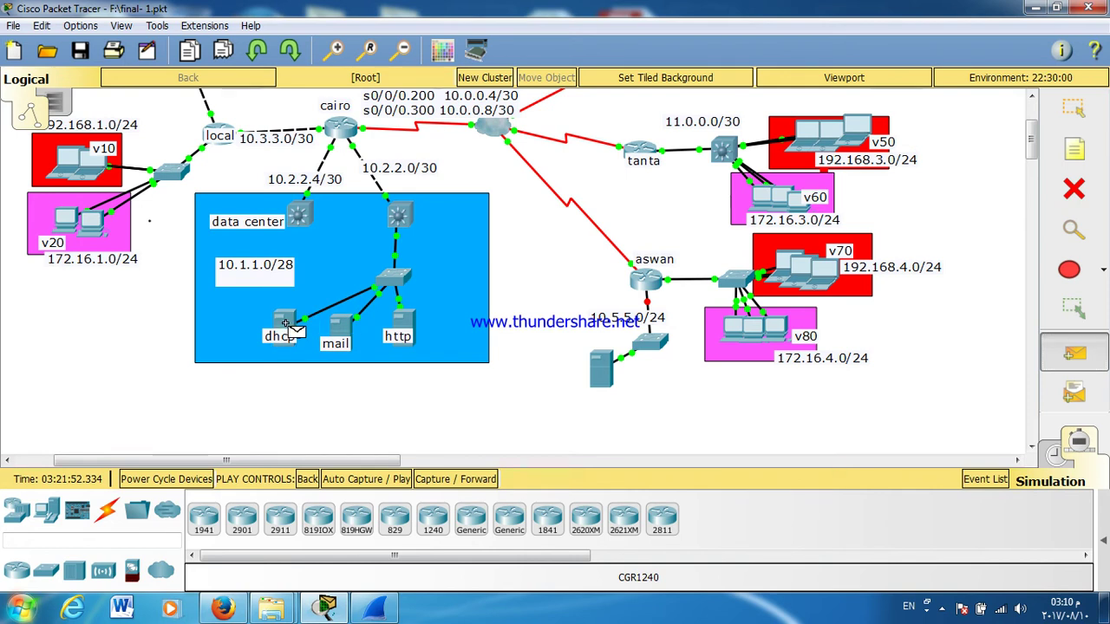
left_click(394, 217)
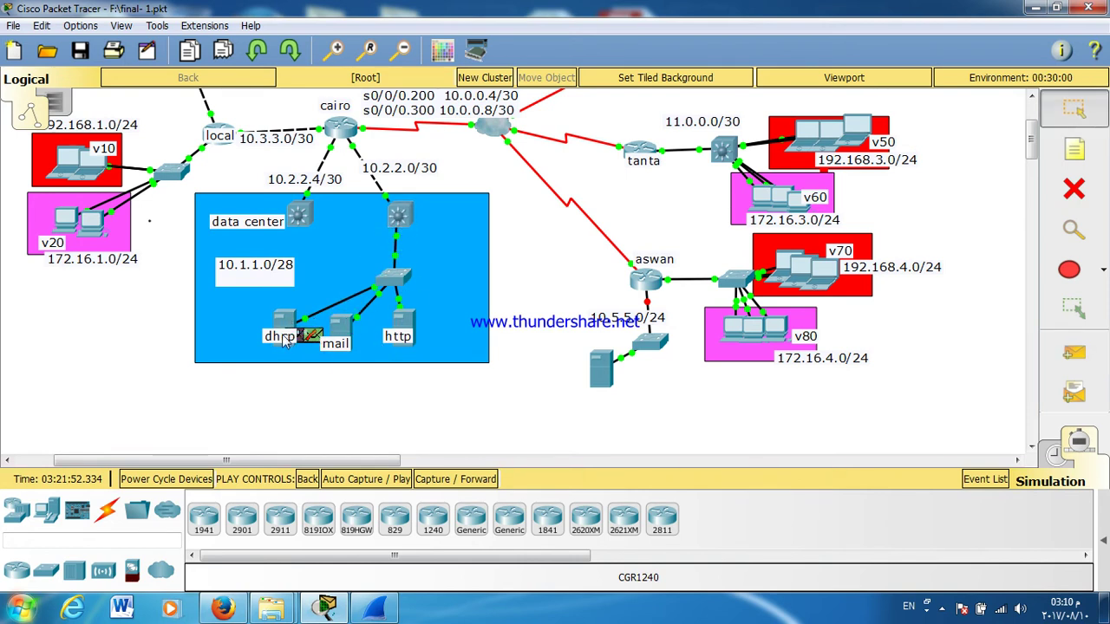
left_click_drag(265, 364, 250, 347)
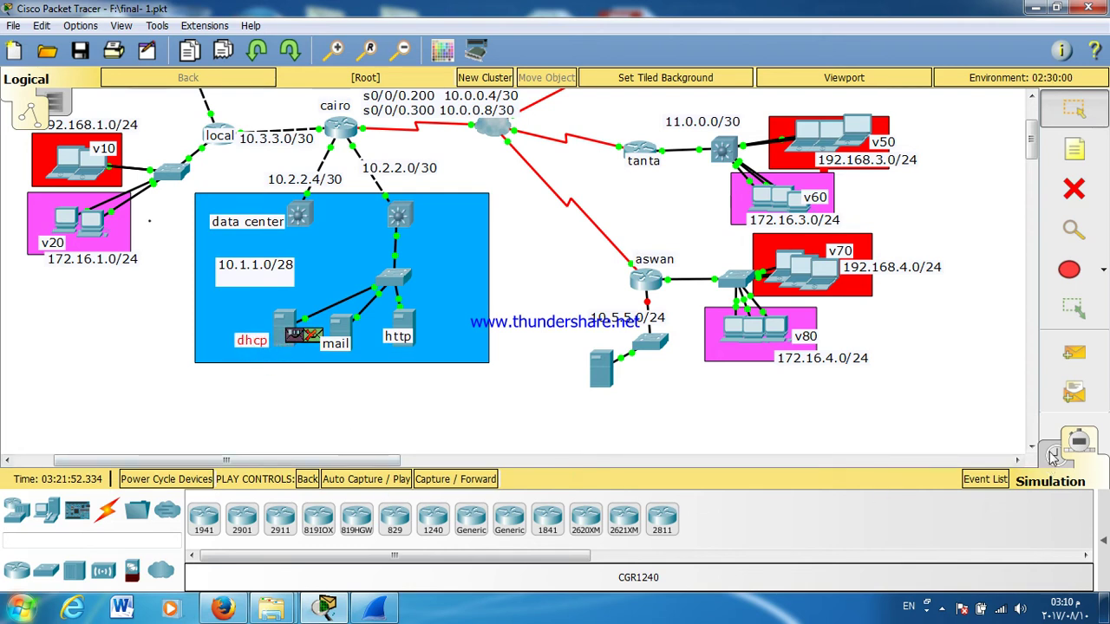
Step: Return to realtime and show the dhcp server's IP settings: 10.1.1.5 with gateway 10.1.1.1
left_click(1056, 456)
left_click(284, 328)
left_click(299, 210)
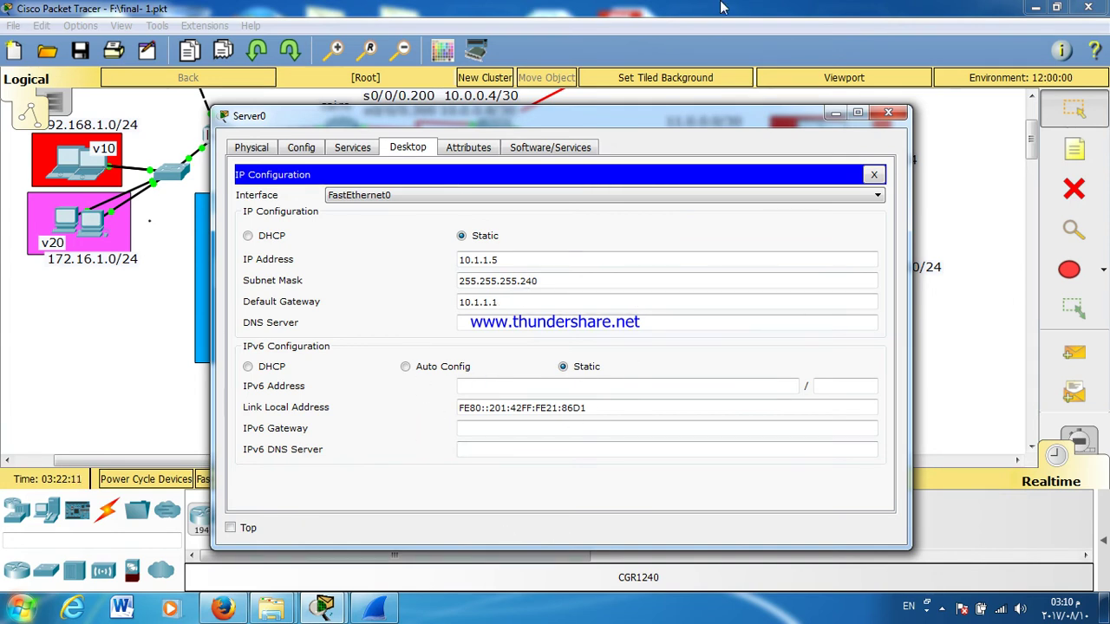
Step: Review the dhcp server's DHCP pool under Services, then close Server0 and bring up the DATACENTER switch
left_click(352, 147)
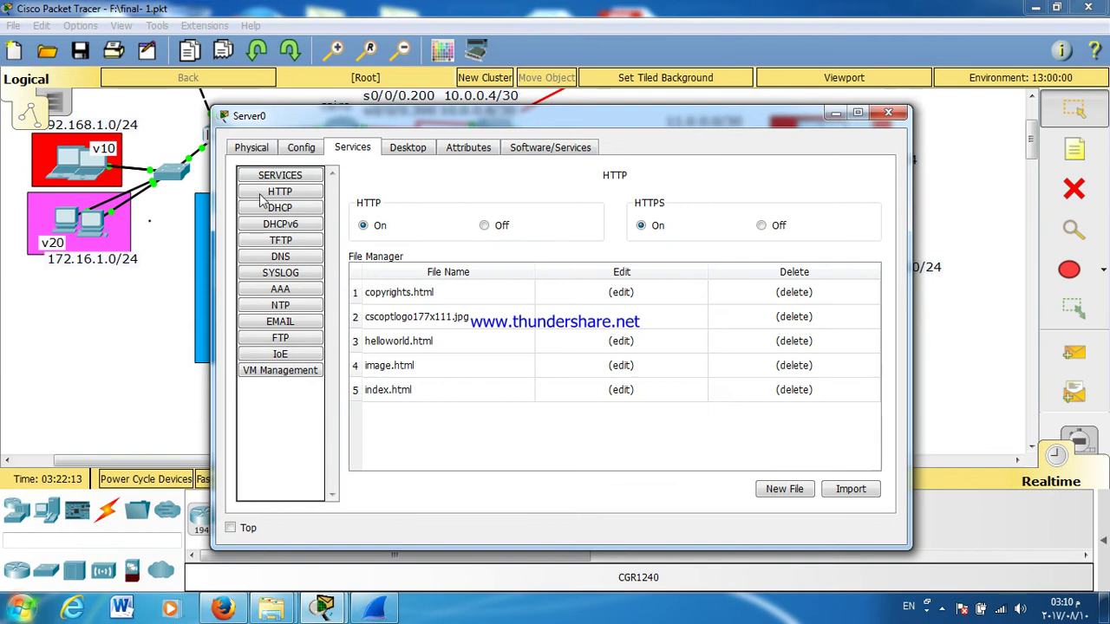
left_click(263, 211)
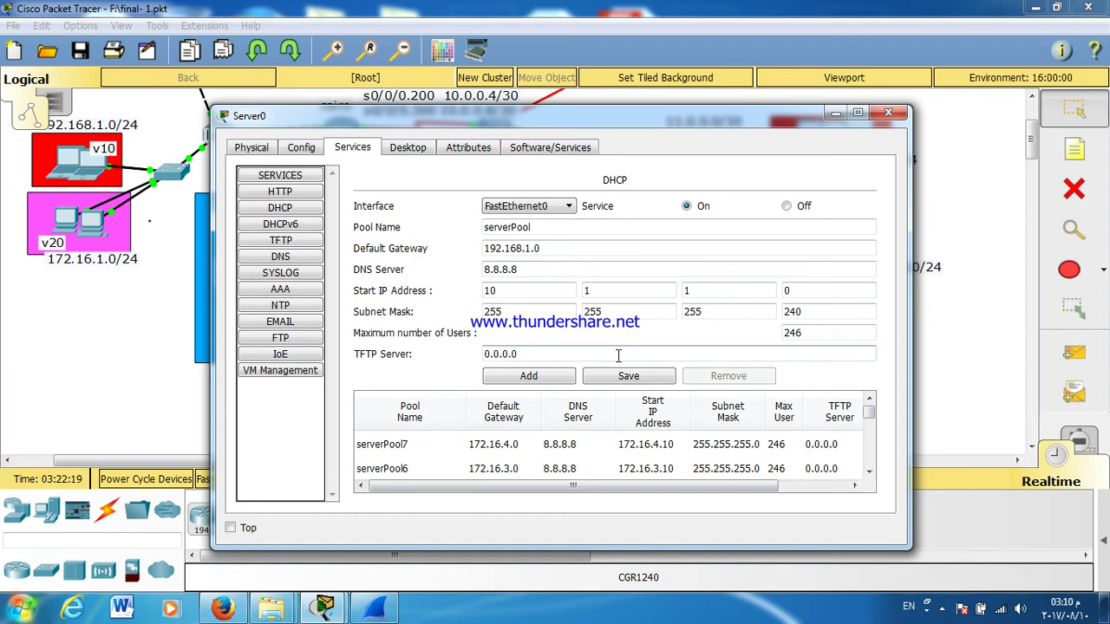
left_click(888, 113)
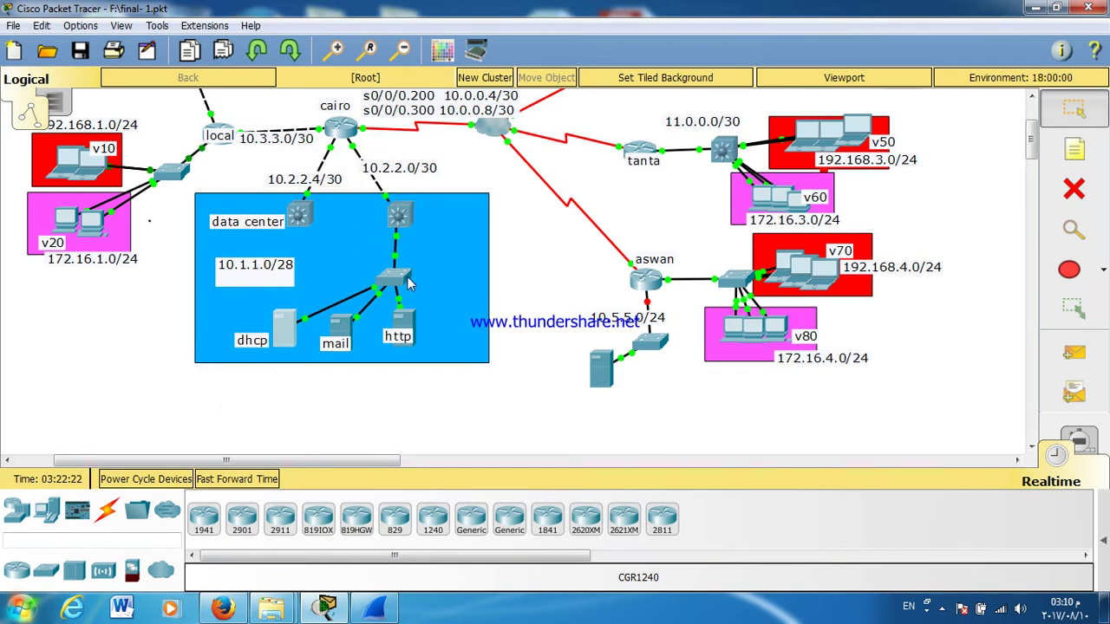
left_click(394, 280)
Step: Exit interface configuration mode on the DATACENTER switch console and close it
double_click(441, 116)
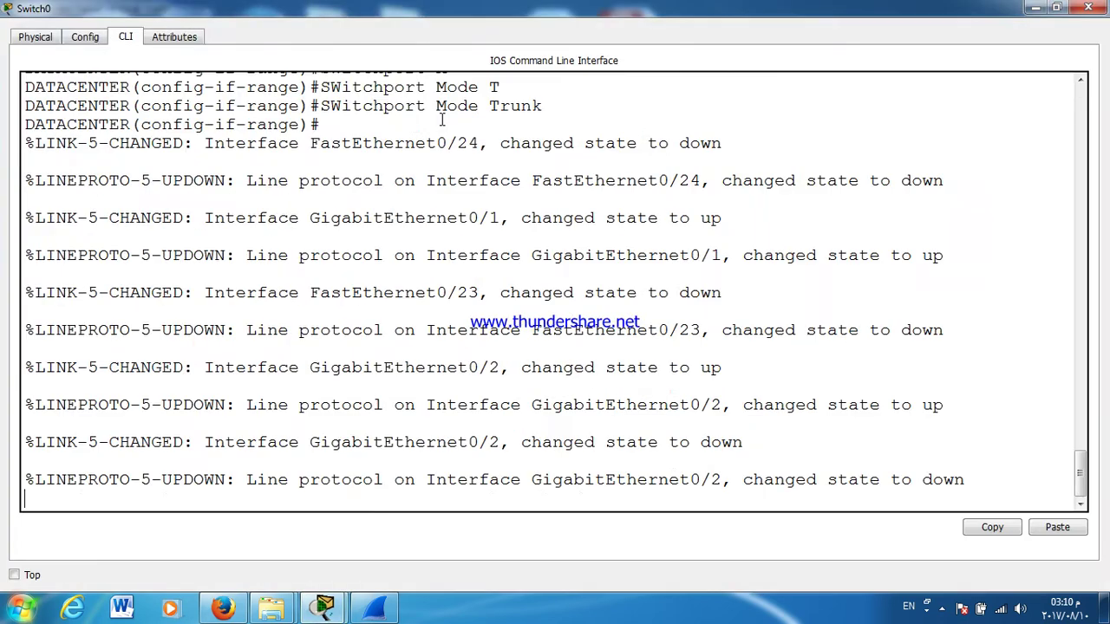
key("Return")
key("Return")
key("Return")
key("Return")
key("Return")
key("Return")
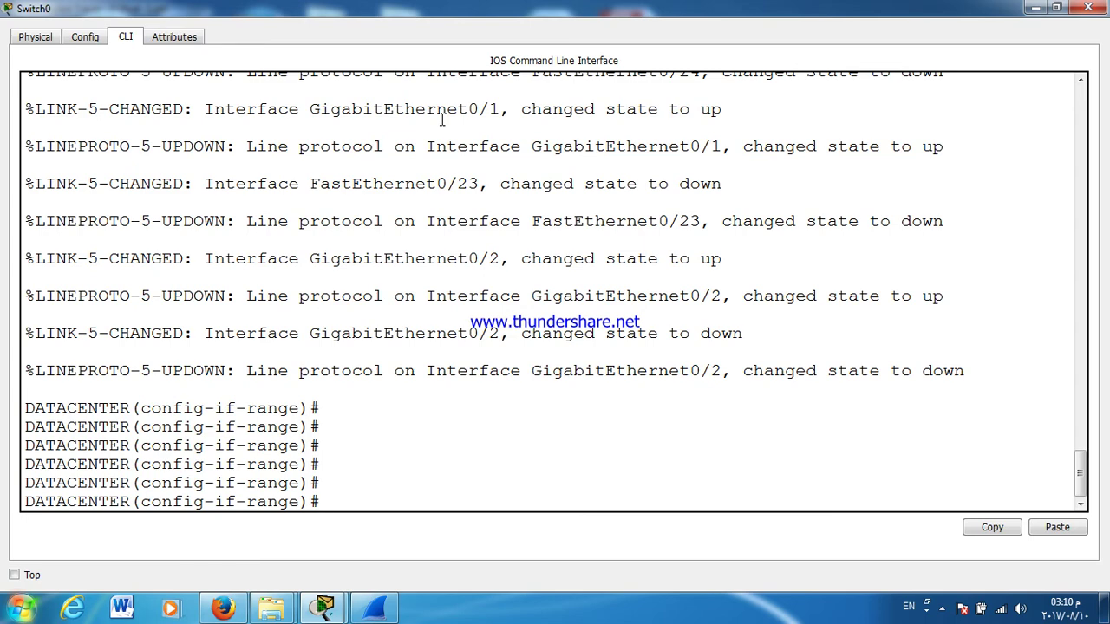
key("ctrl+z")
key("Return")
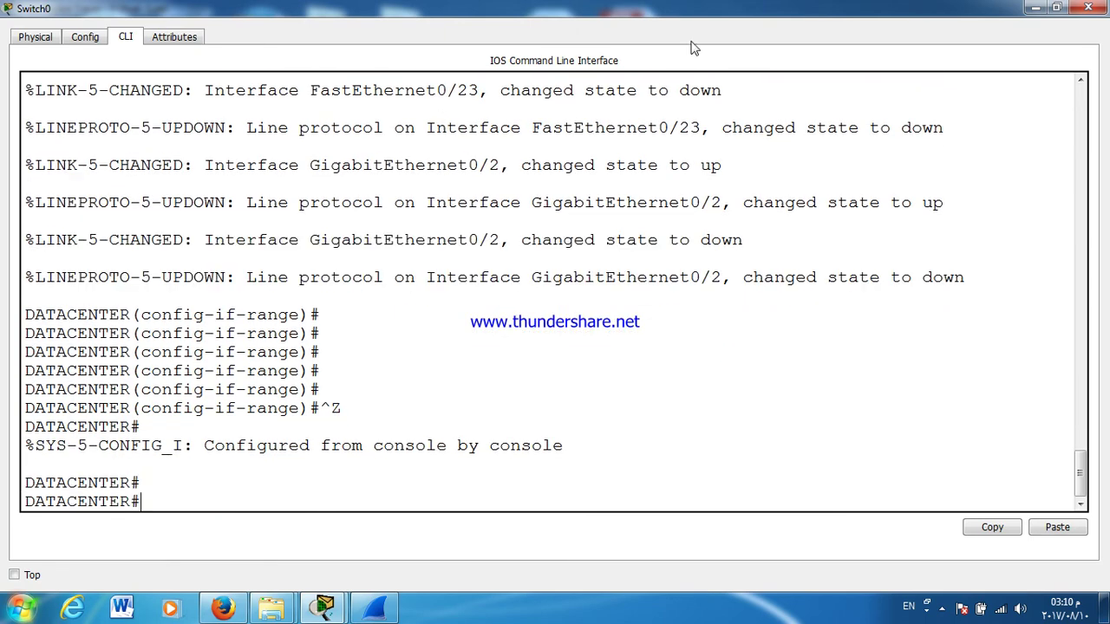
left_click(1088, 8)
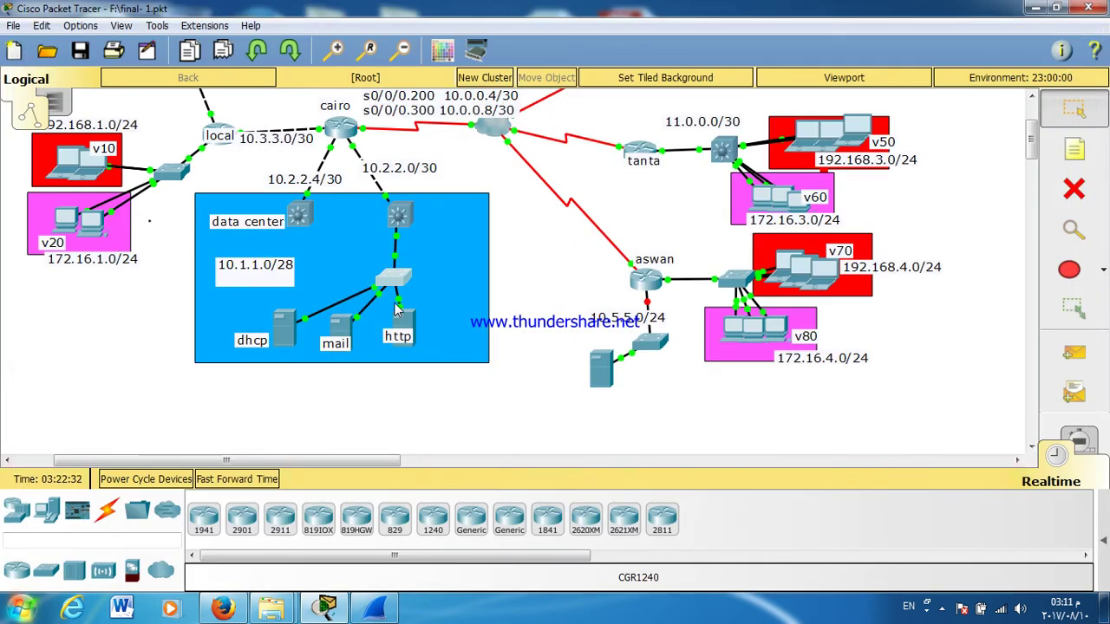
Step: Run show vlan on the DATACENTER switch and highlight VLAN 100's ports Fa0/1-20
left_click(388, 282)
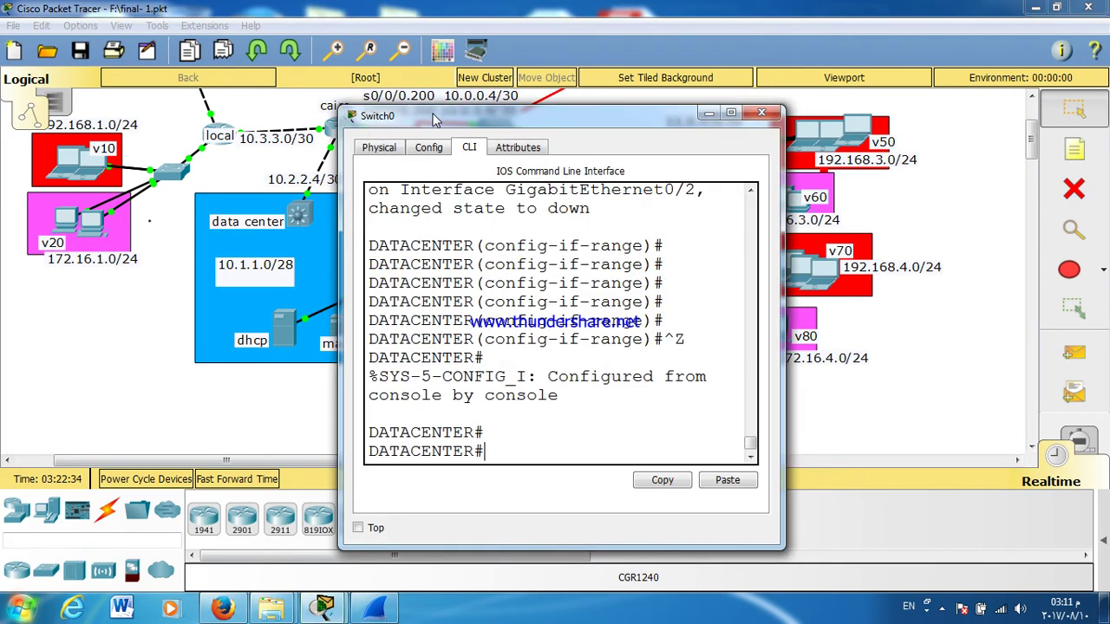
double_click(434, 114)
type("SH VL")
key("Tab")
key("Return")
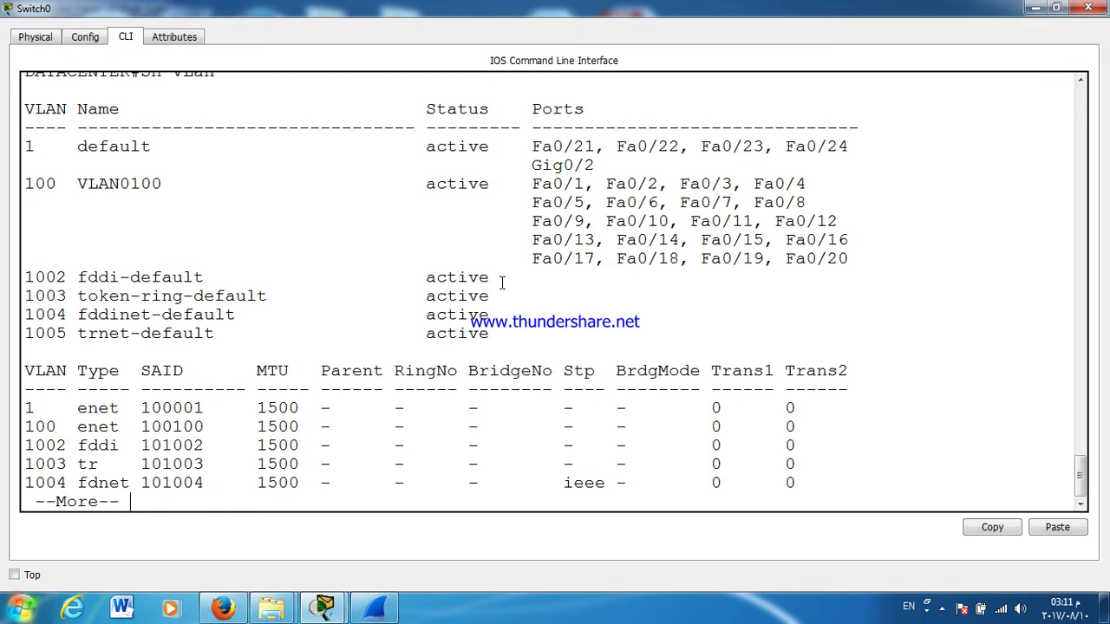
left_click_drag(595, 165, 851, 257)
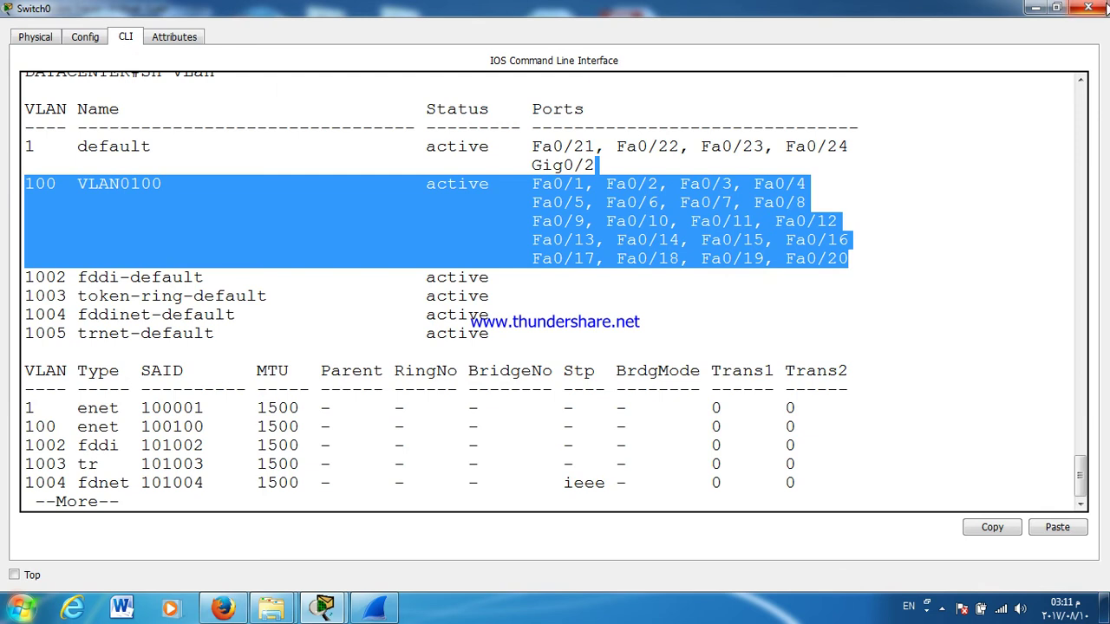
left_click(1088, 7)
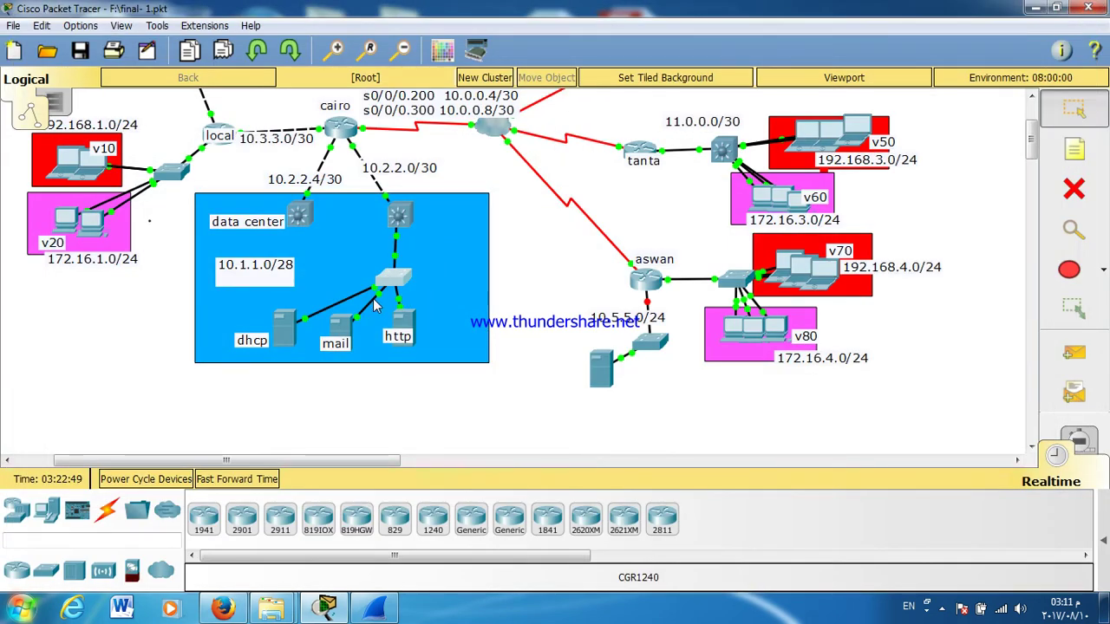
Step: Cable the mail server to Switch0 FastEthernet0/12 and link the servers' switch to the data-center switch
left_click(385, 298)
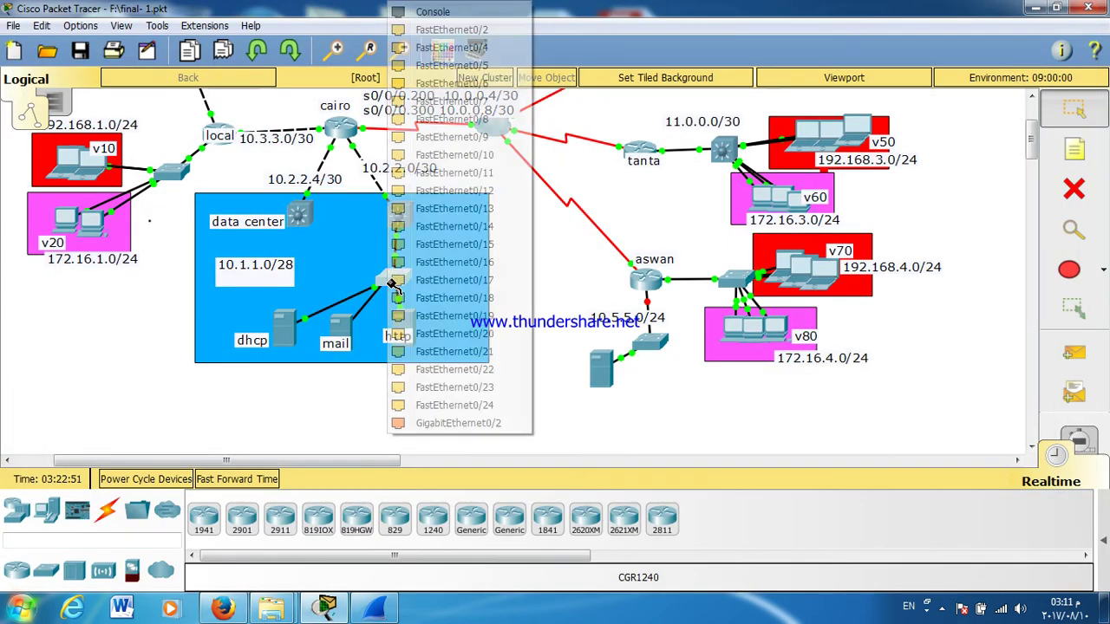
left_click(450, 185)
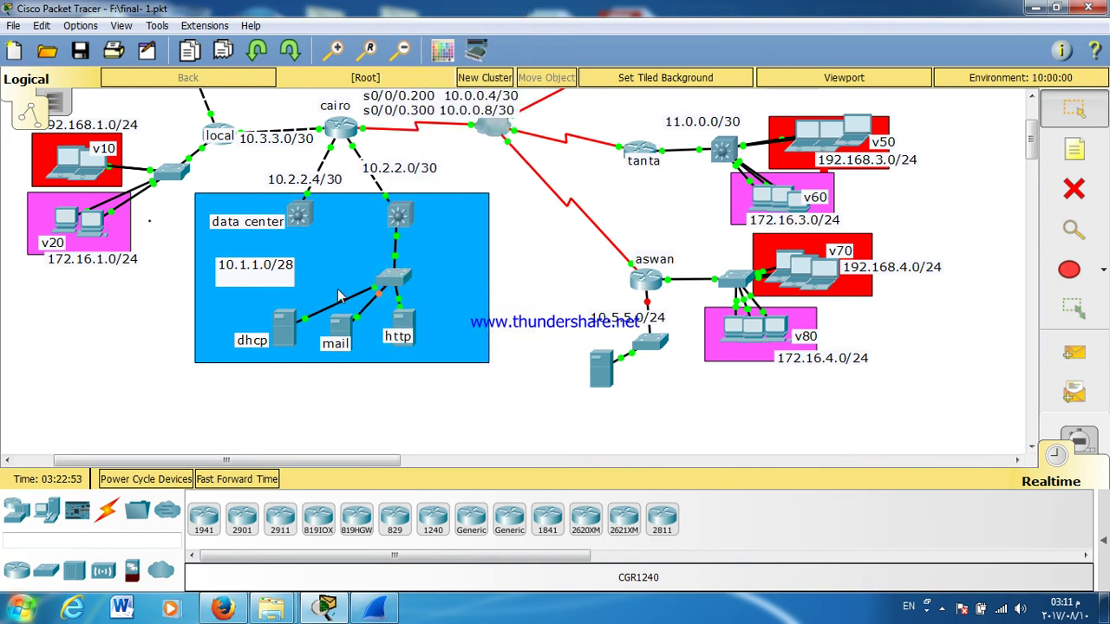
left_click(392, 283)
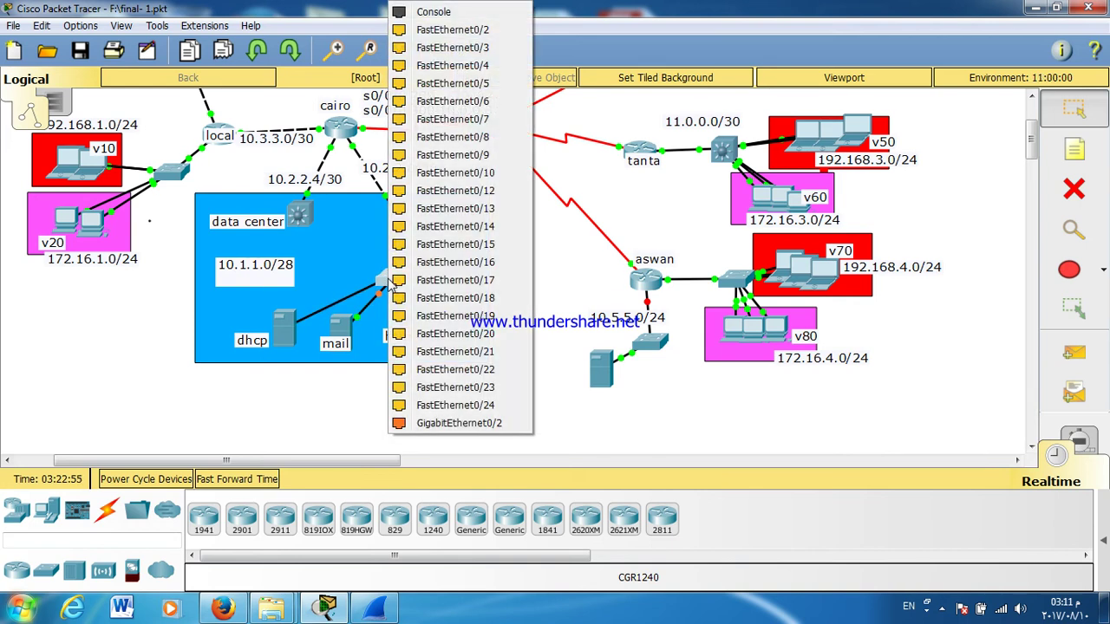
left_click(457, 414)
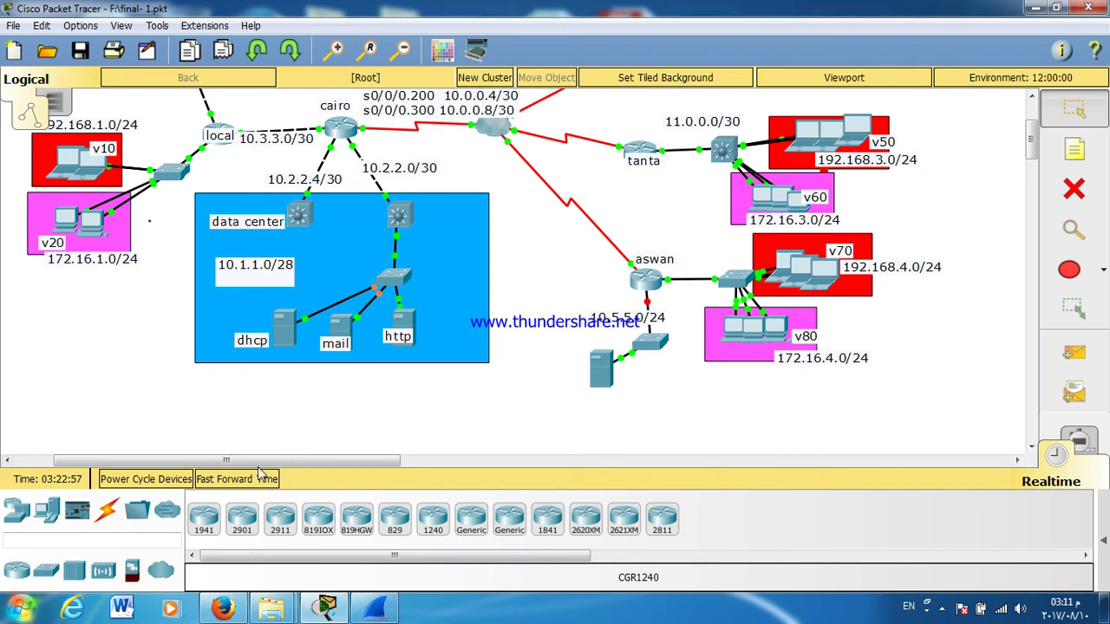
Step: Fast-forward simulated time until the new links come up, then bring up Server0
left_click(250, 482)
left_click(249, 482)
left_click(264, 487)
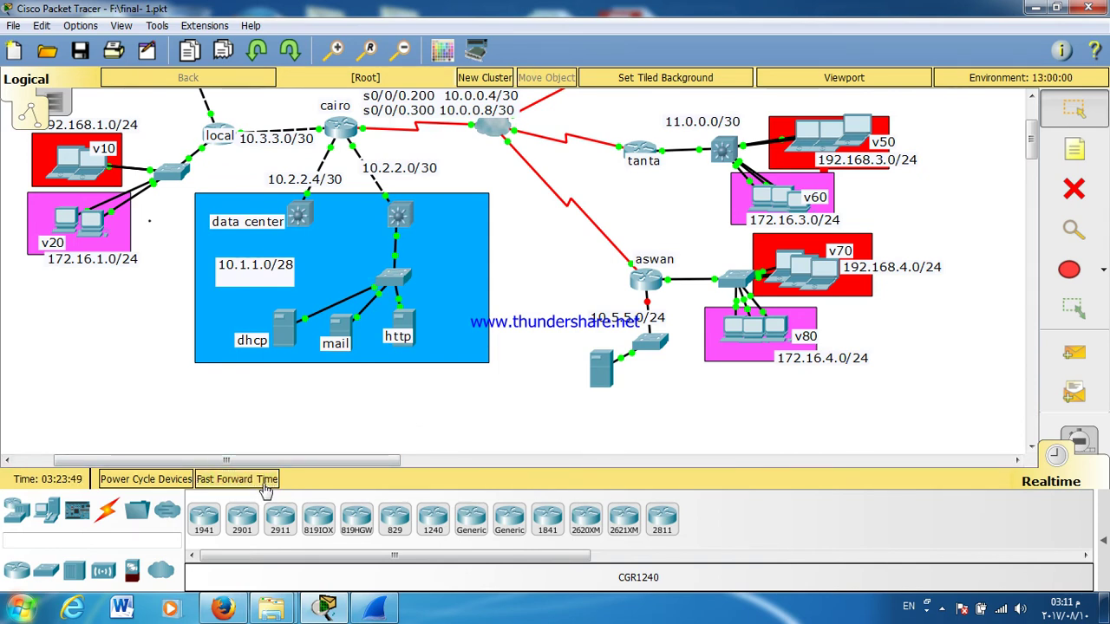
left_click(265, 486)
left_click(284, 329)
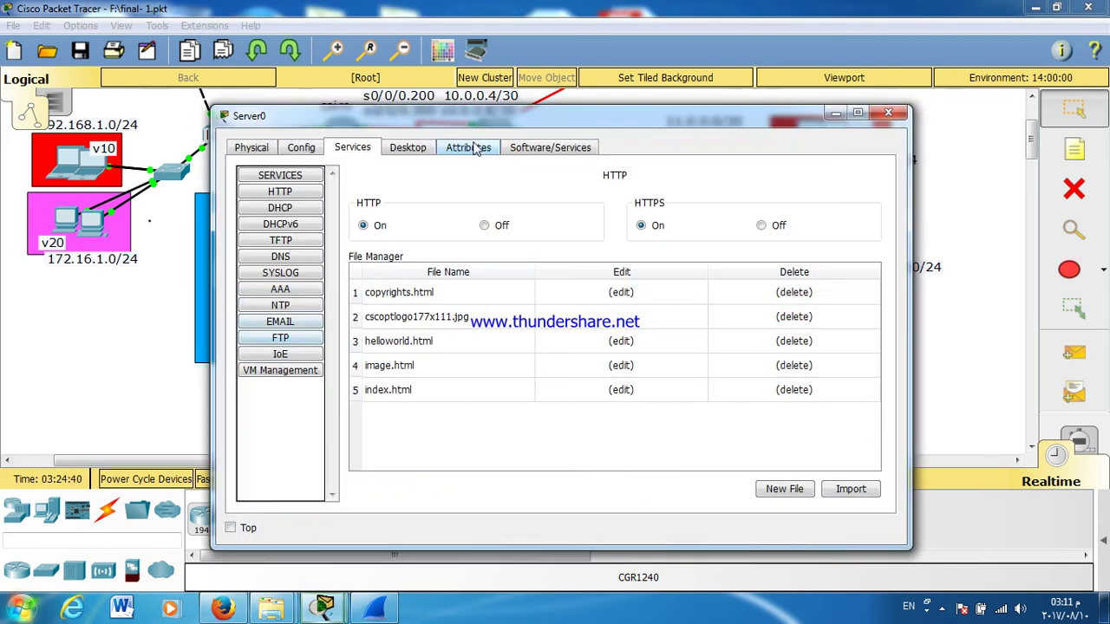
Step: Rerun tracert 10.1.1.1 from Server0's full-screen command prompt, reaching the gateway in one hop
left_click(397, 155)
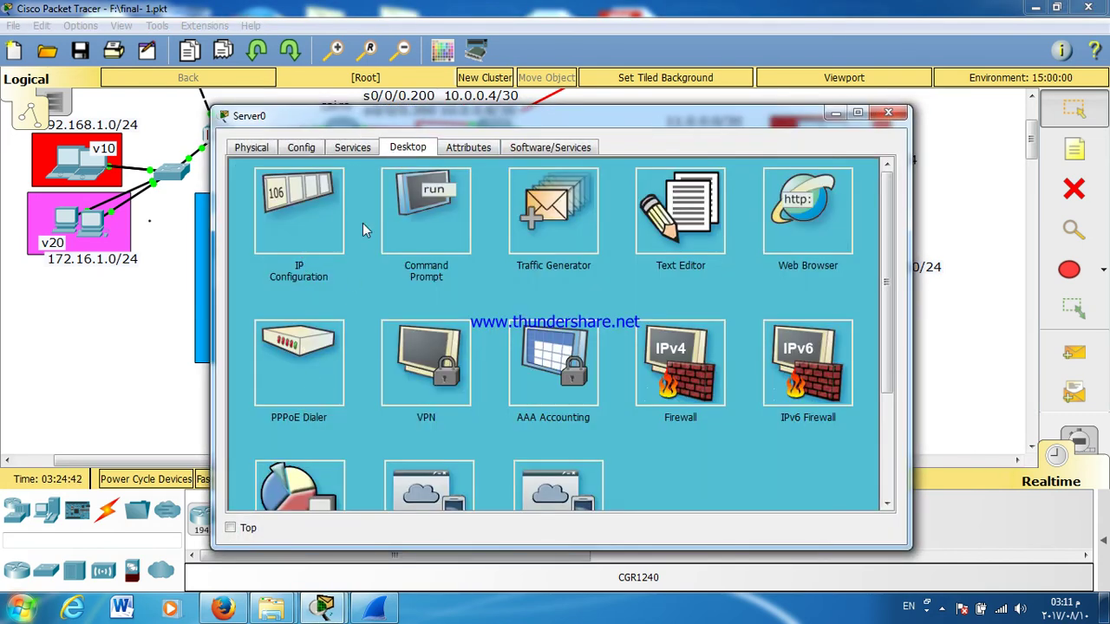
left_click(413, 227)
double_click(451, 118)
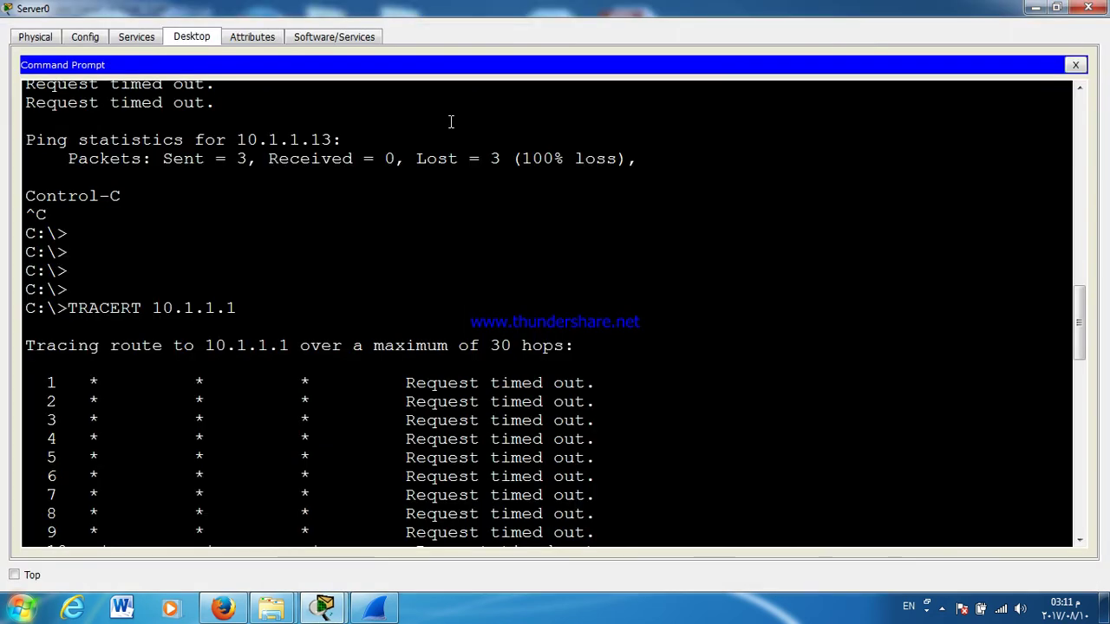
key("Return")
key("Return")
key("Return")
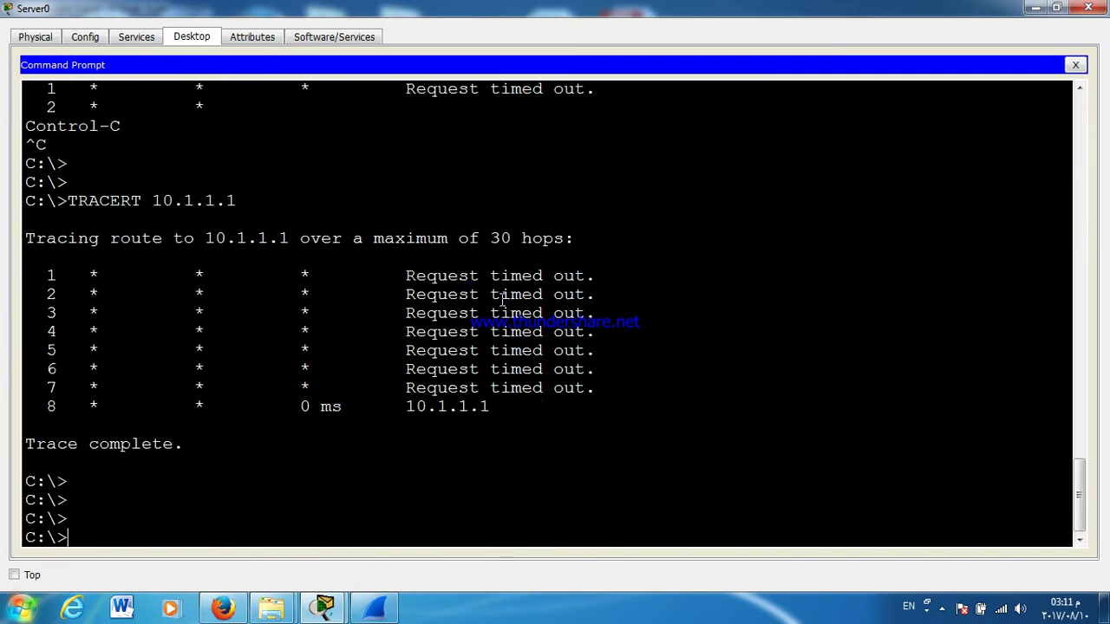
key("Up")
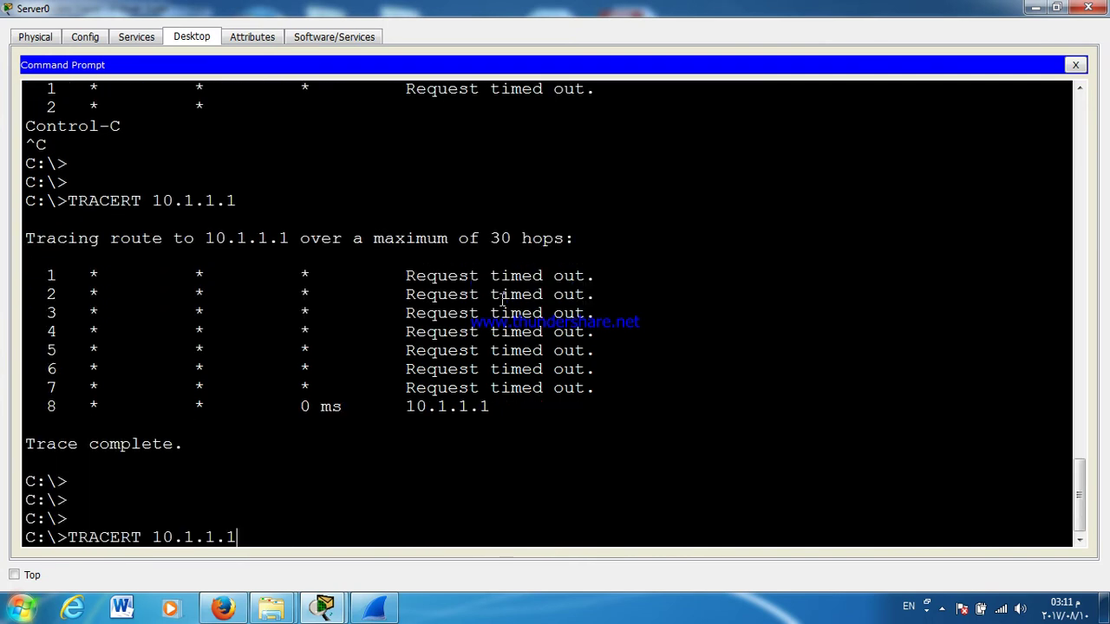
key("Return")
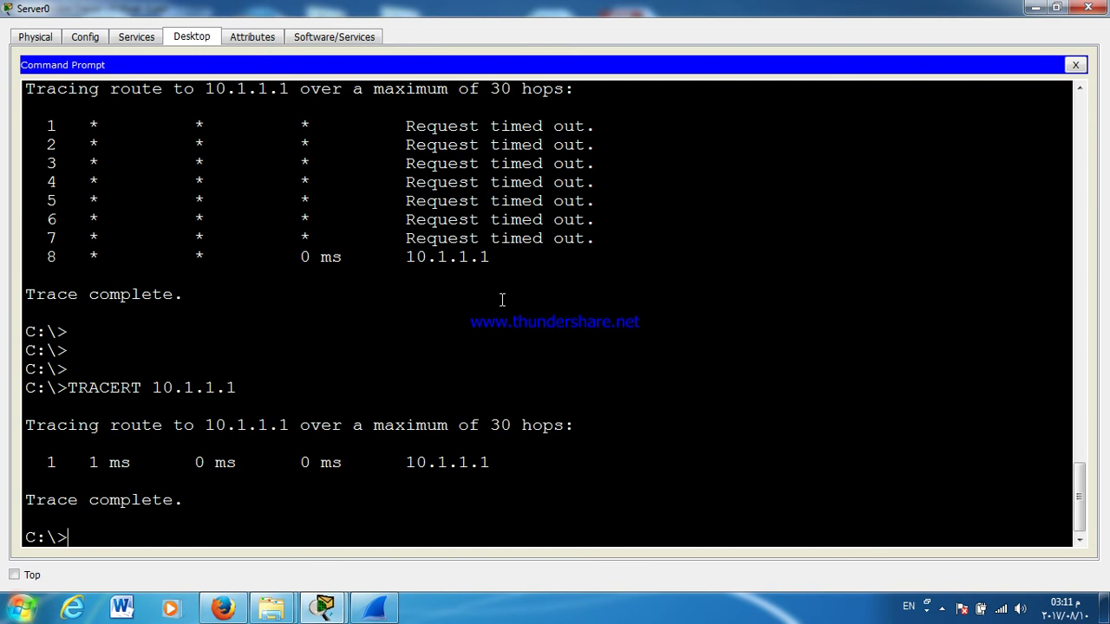
key("Up")
key("Return")
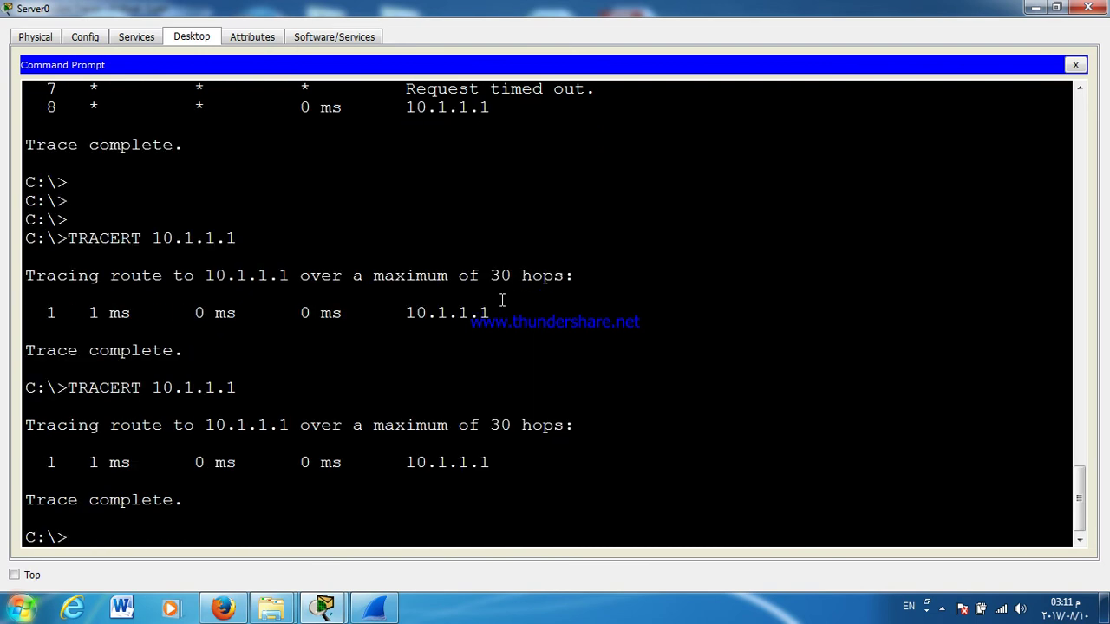
Step: Try tracert 10.1.1.13, stop it after no reply, and close the prompt and Server0
key("Up")
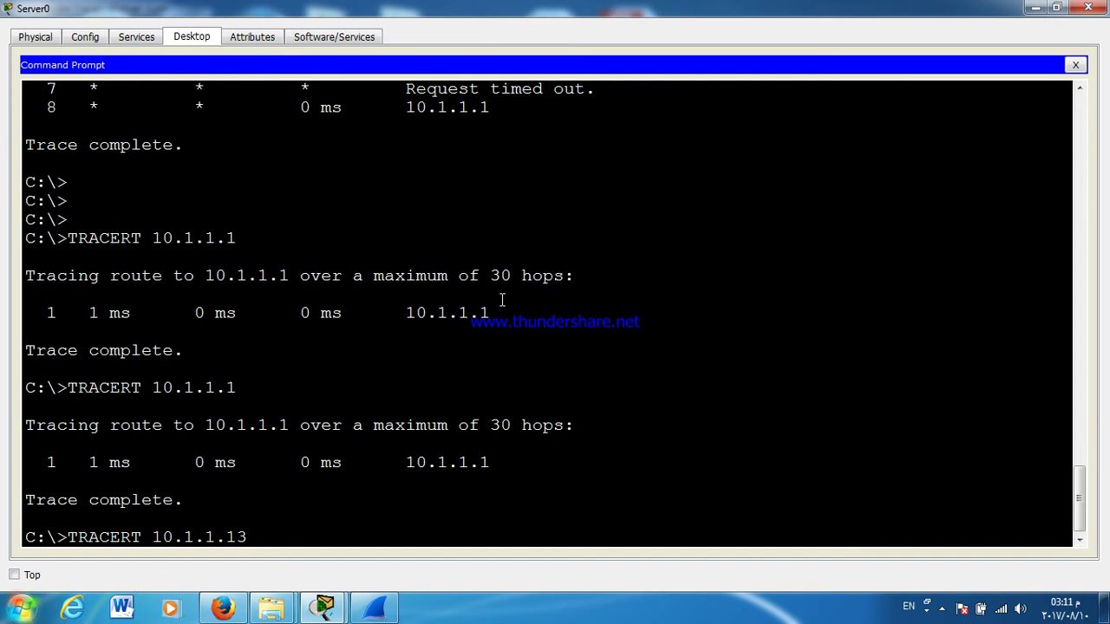
key("Return")
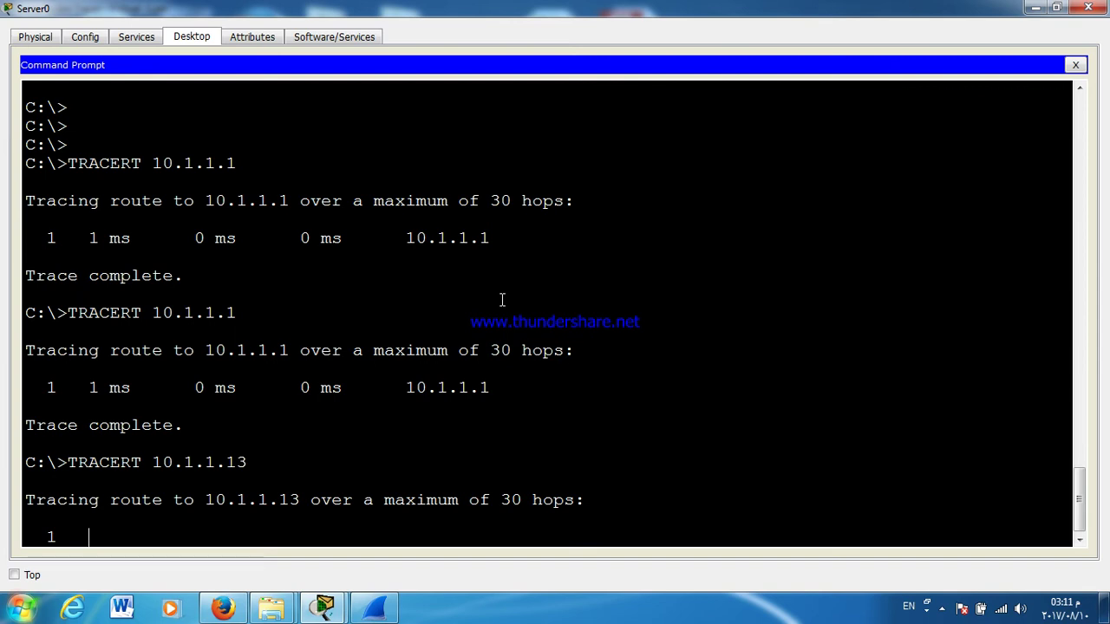
key("ctrl+c")
key("Return")
key("Return")
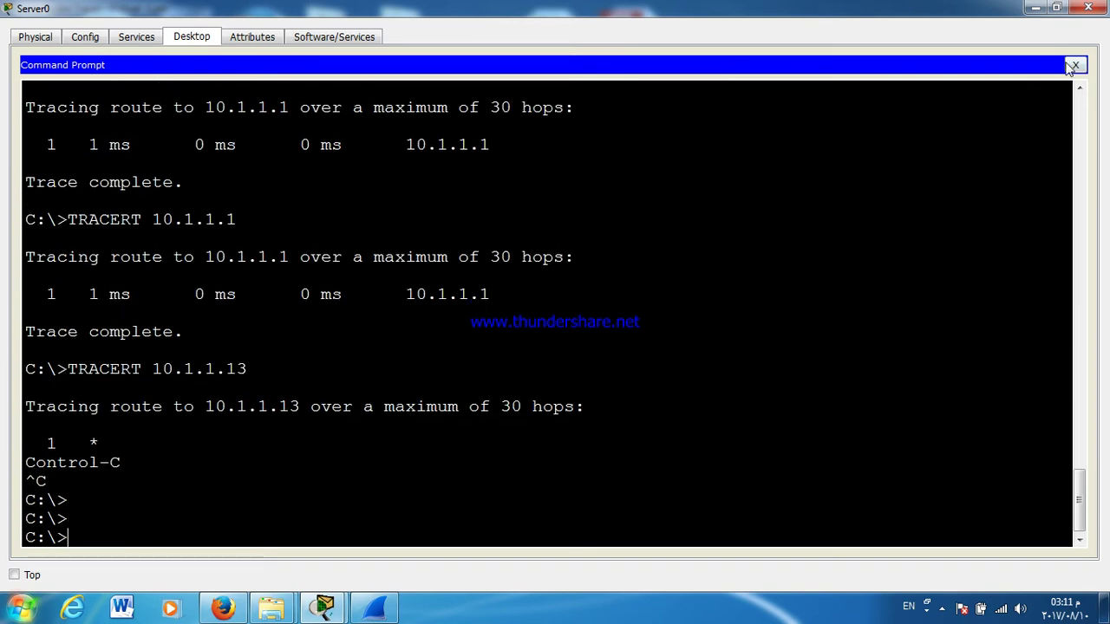
left_click(1072, 66)
left_click(1086, 8)
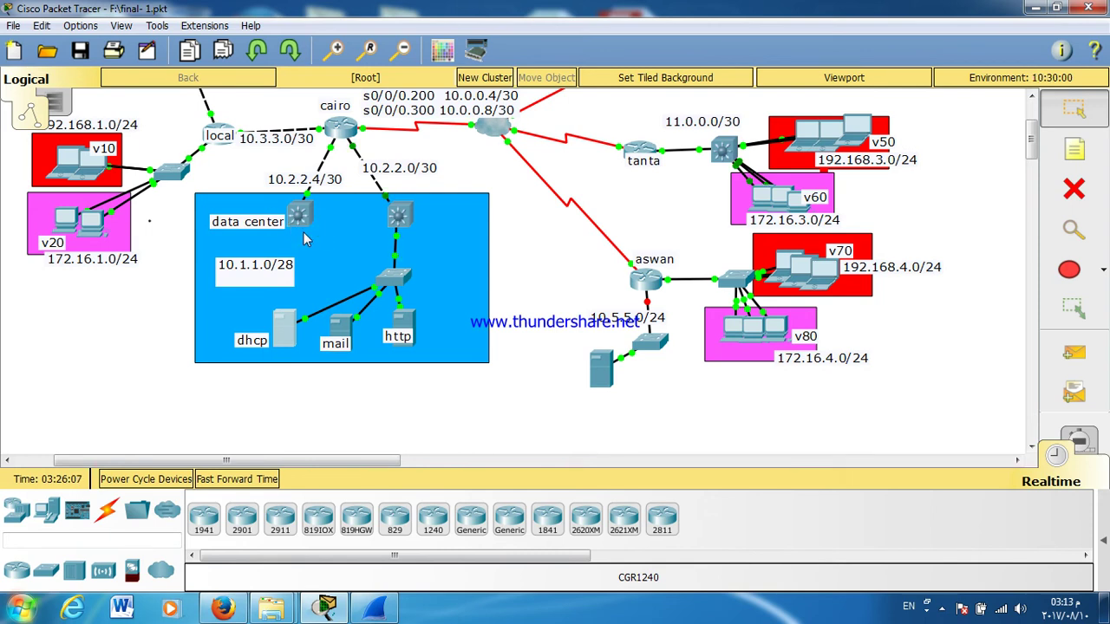
Step: Move the data-center access switch left and reconnect the server links, including FastEthernet0/23
left_click_drag(387, 286, 346, 281)
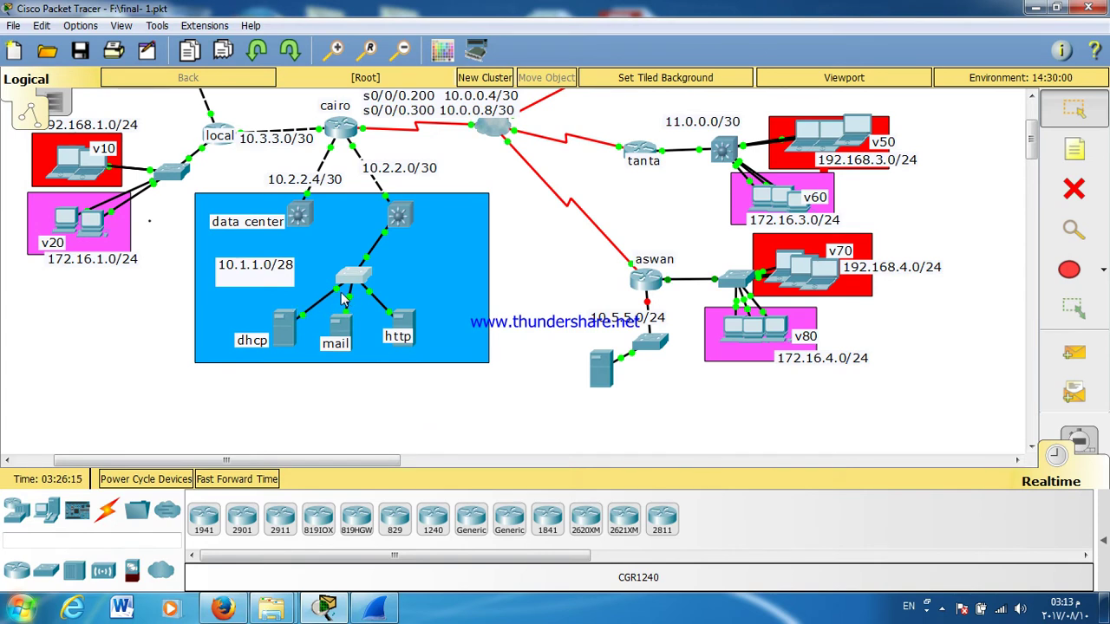
left_click(351, 284)
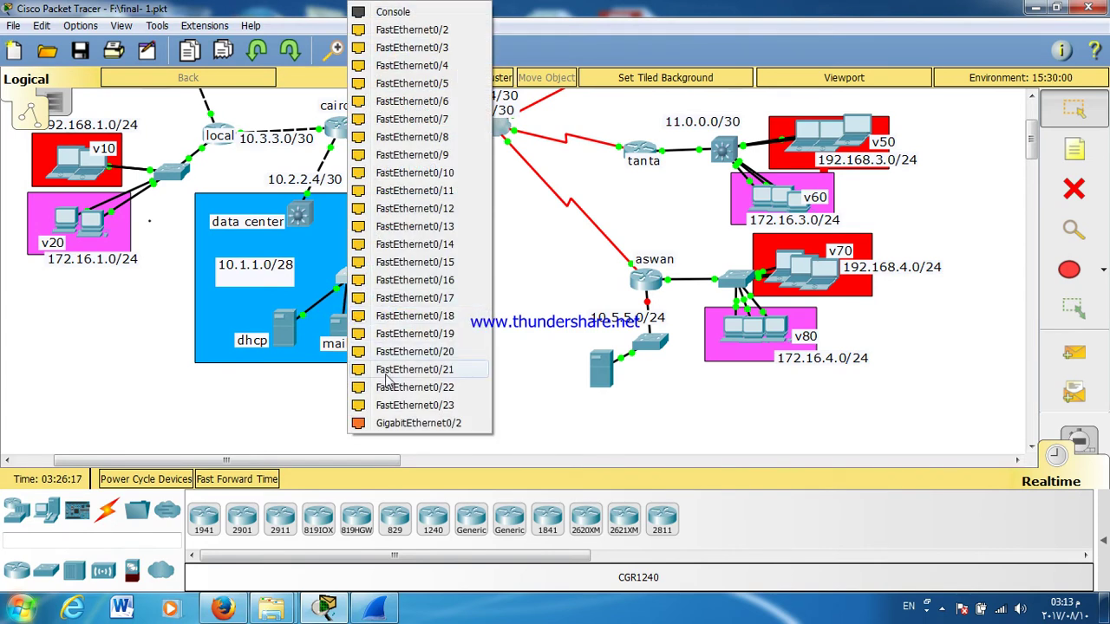
left_click(403, 405)
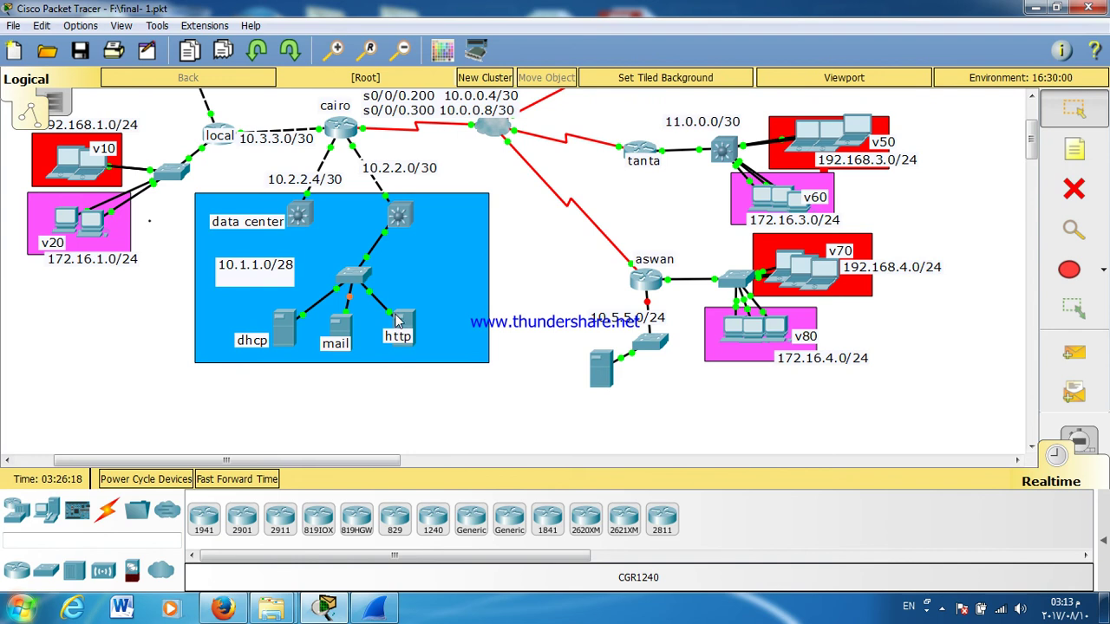
left_click(357, 286)
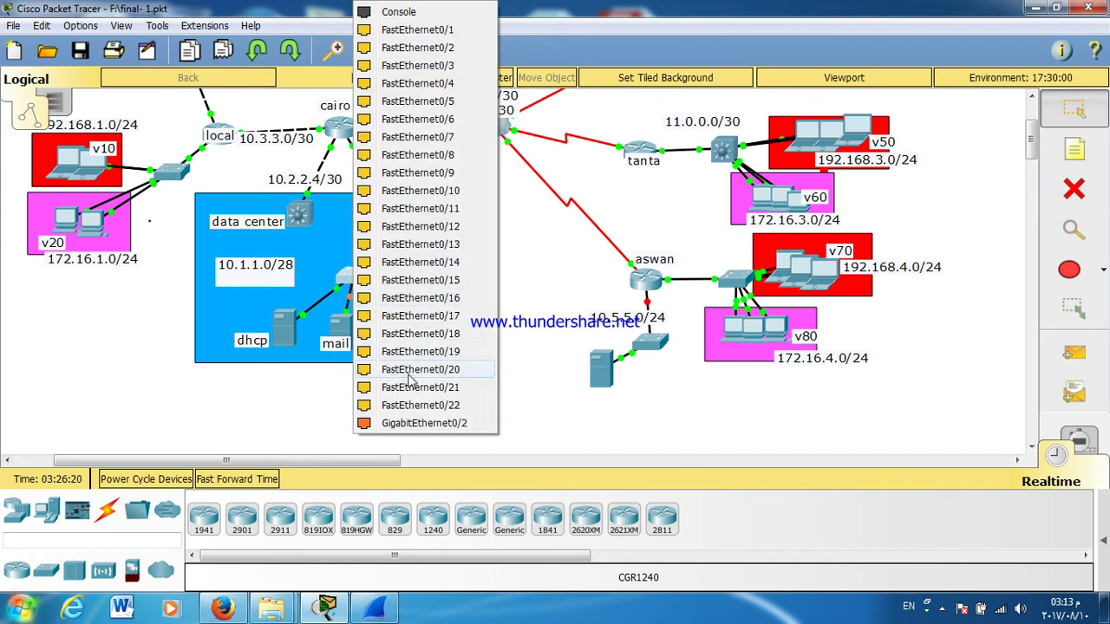
left_click(415, 408)
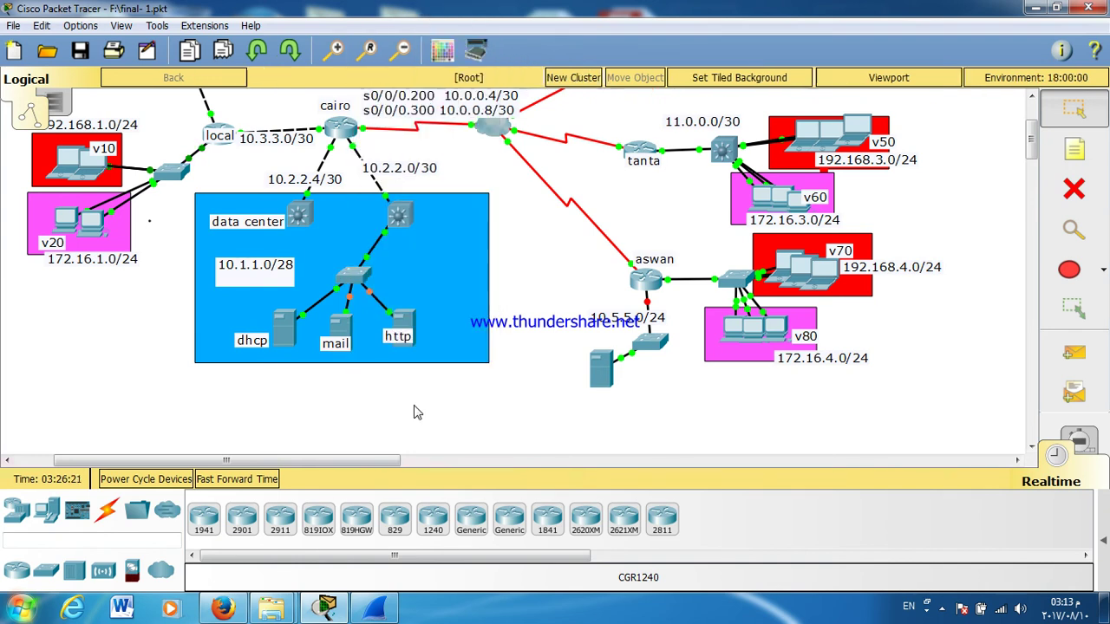
Step: Fast-forward simulated time until all the server links turn green
left_click(244, 479)
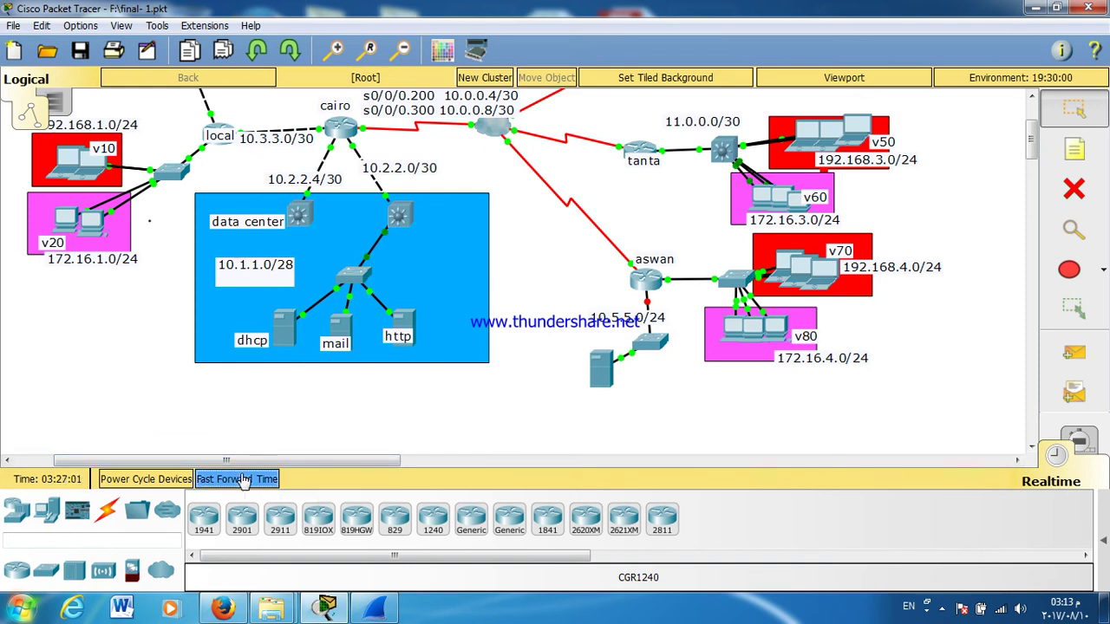
left_click(244, 480)
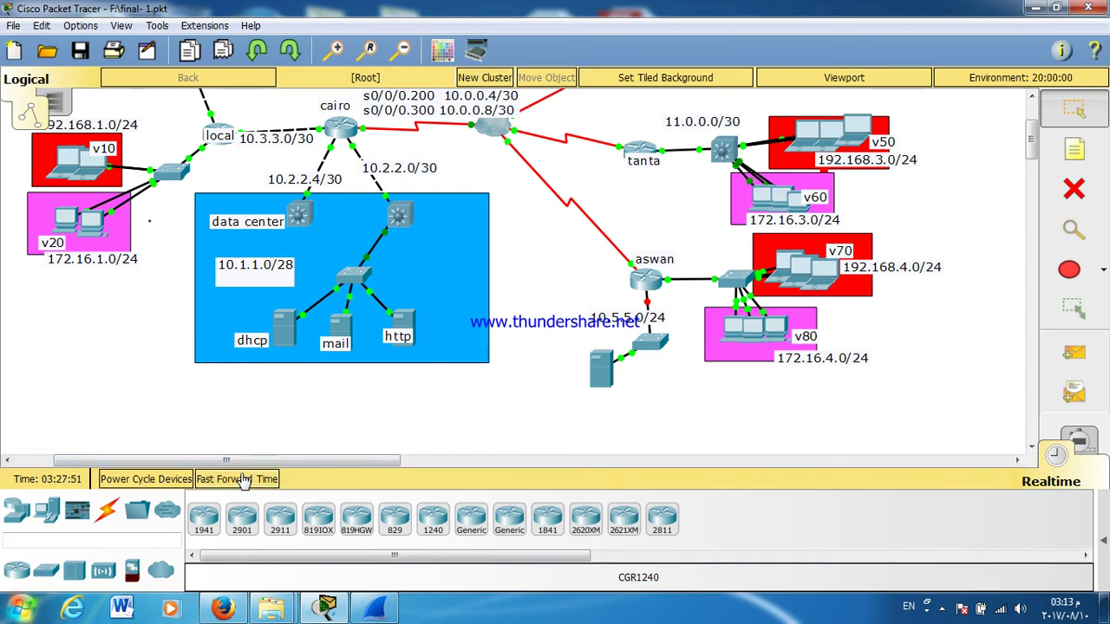
left_click(245, 479)
left_click(245, 480)
left_click(245, 479)
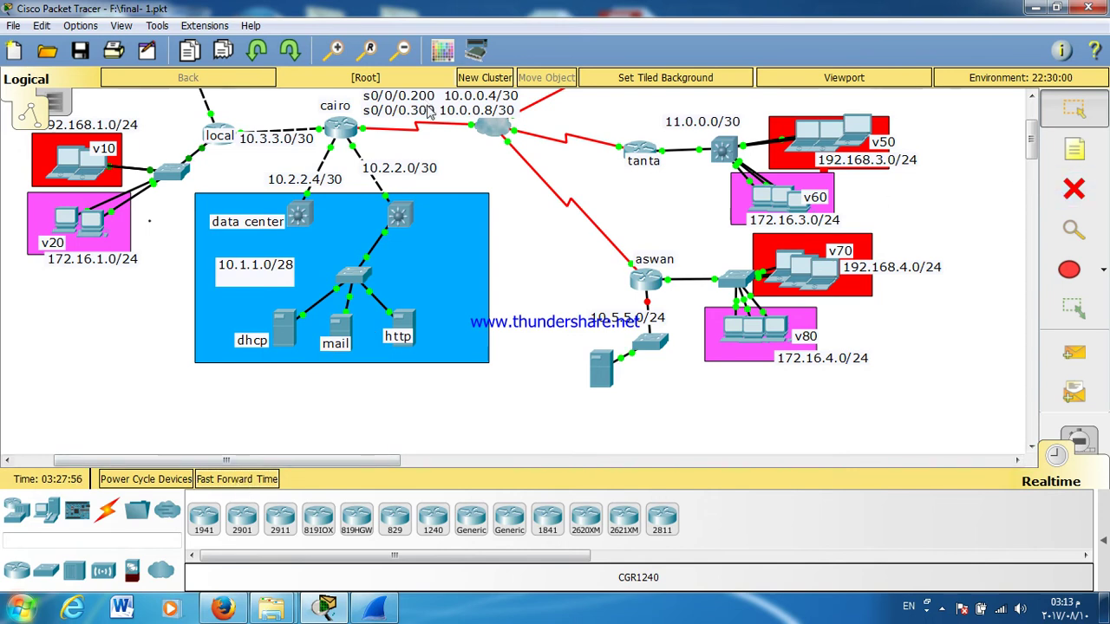
left_click(106, 510)
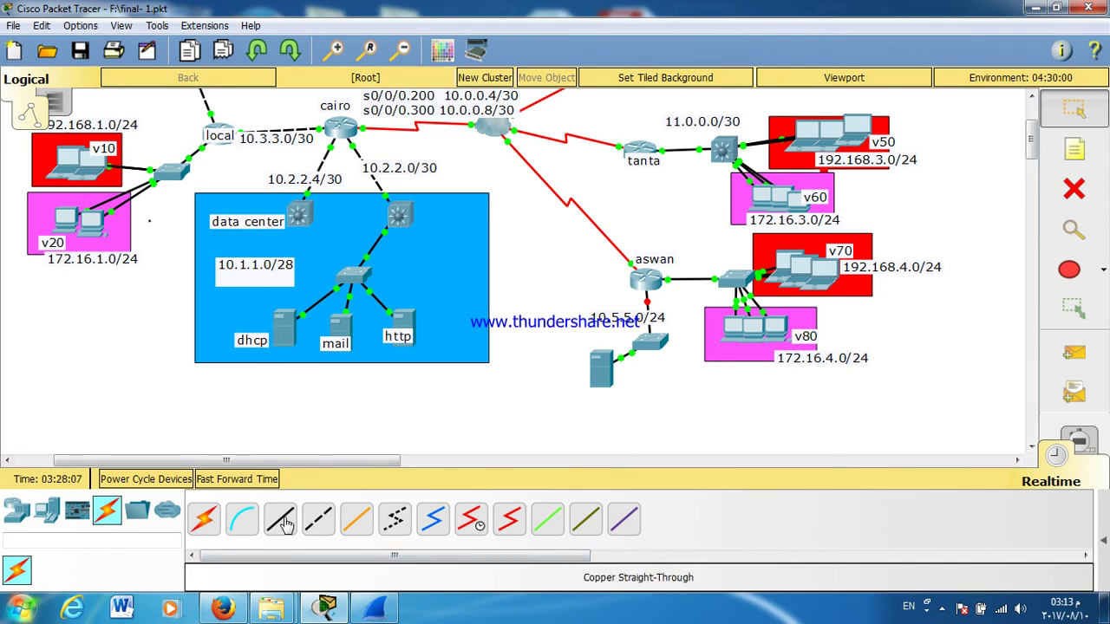
Step: Connect Switch0 Gig0/2 to the left multilayer switch, then the right multilayer switch to Switch0, with copper straight-through cables
left_click(282, 520)
left_click(346, 281)
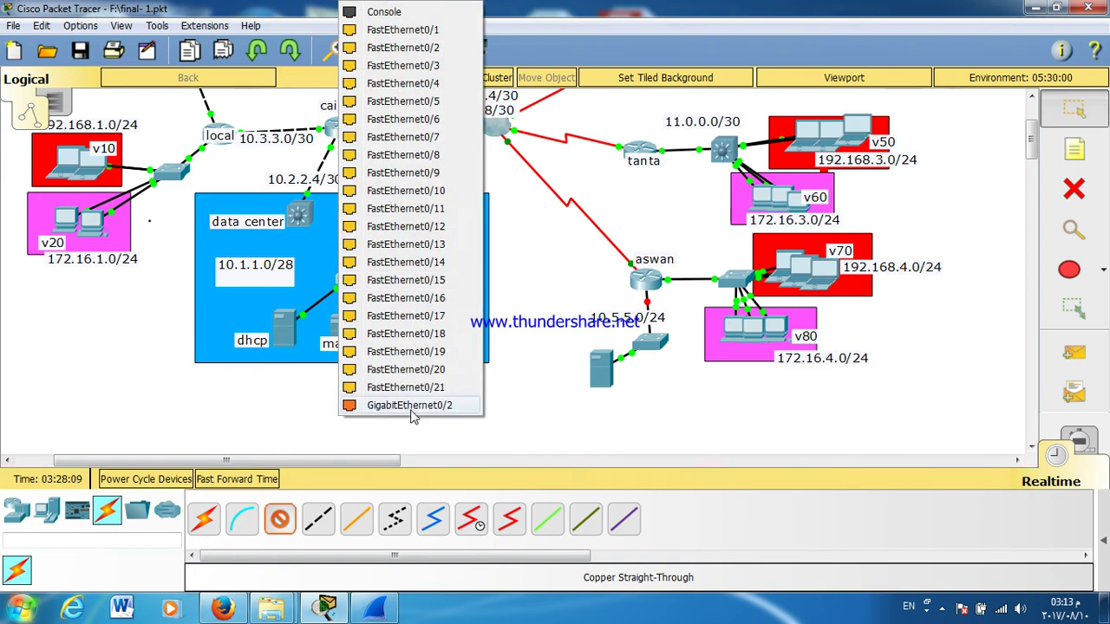
left_click(412, 406)
left_click(295, 227)
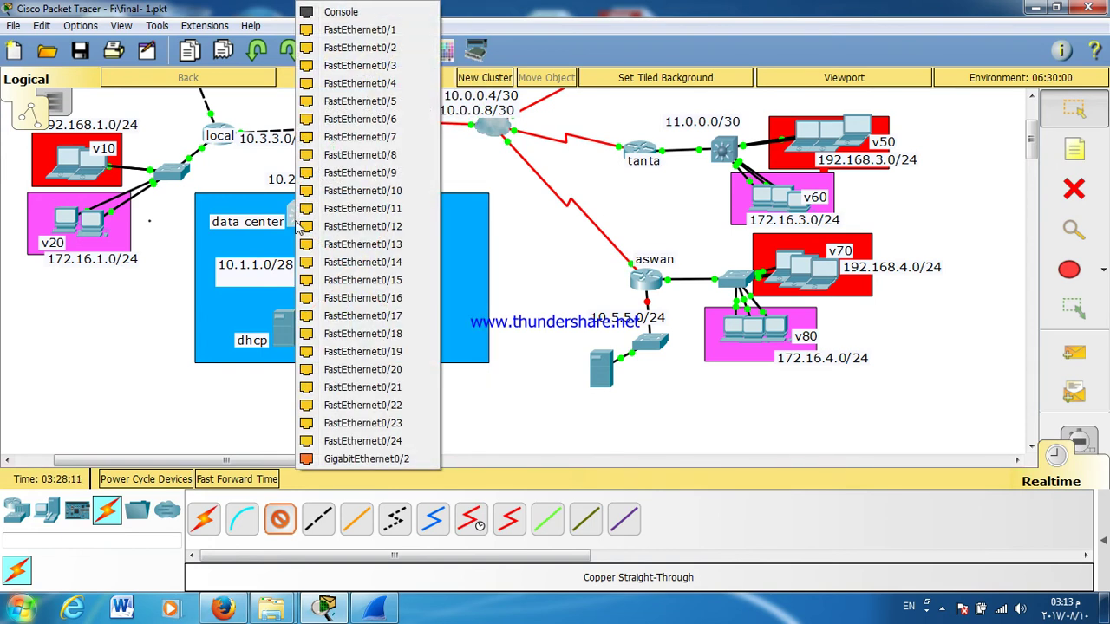
left_click(377, 420)
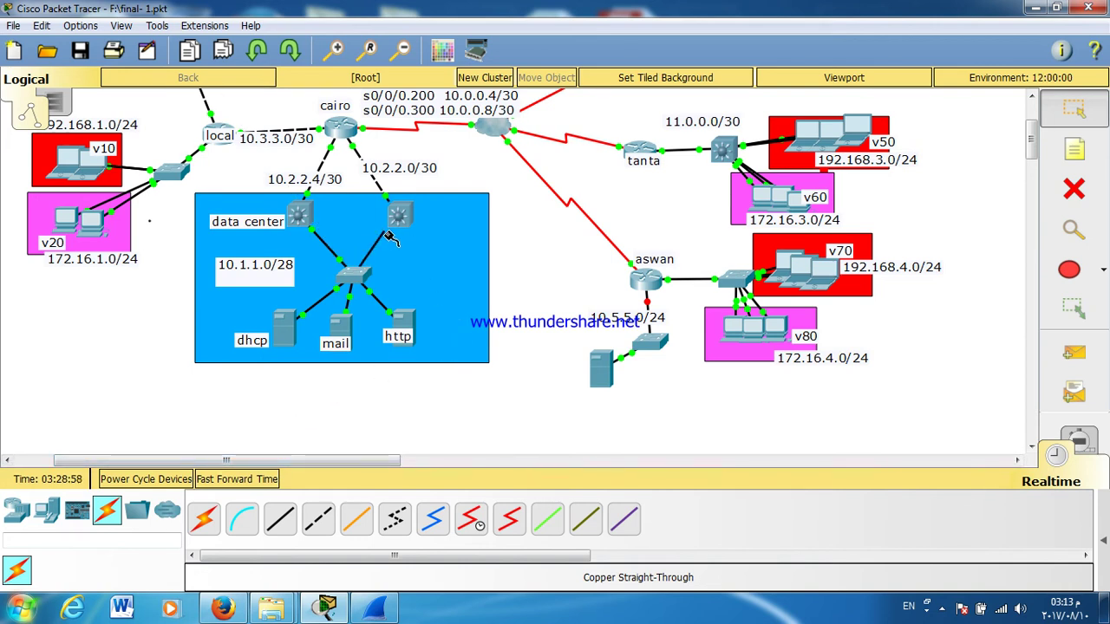
left_click(396, 225)
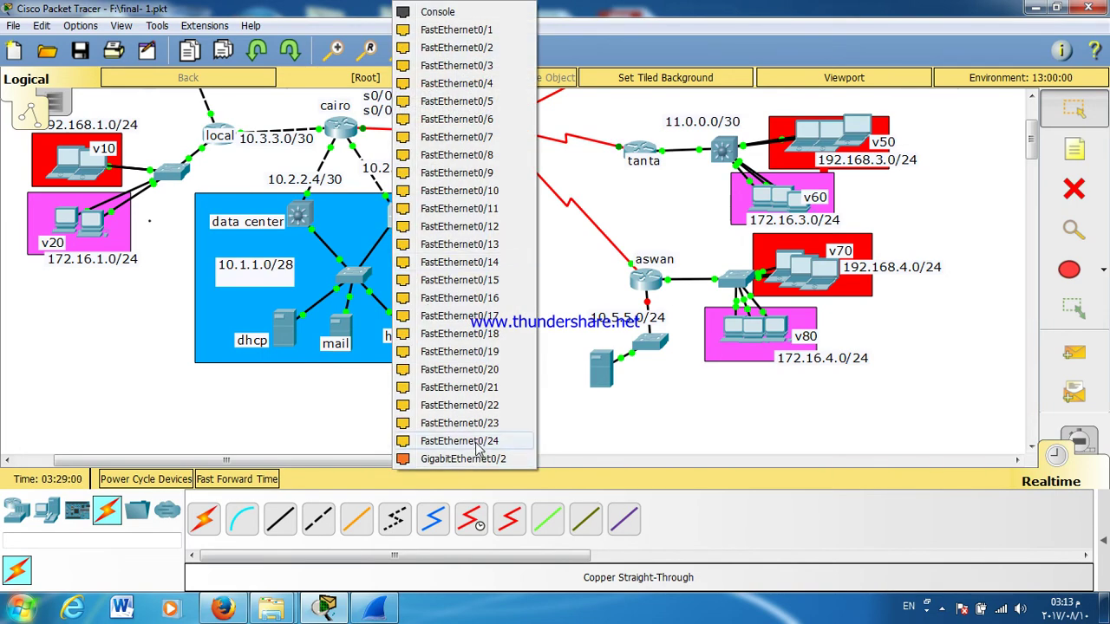
left_click(414, 351)
left_click(398, 217)
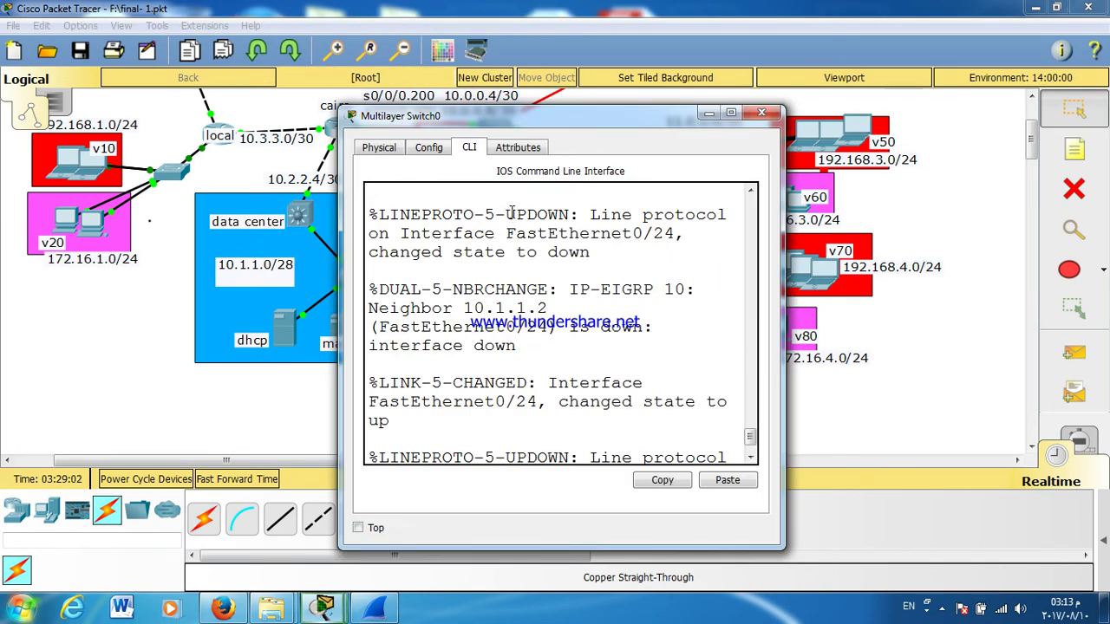
Step: On DATACENTER1's FastEthernet0/24, set HSRP group 1 with virtual IP 10.1.1.13
double_click(533, 117)
key("Return")
key("Return")
key("Return")
key("Return")
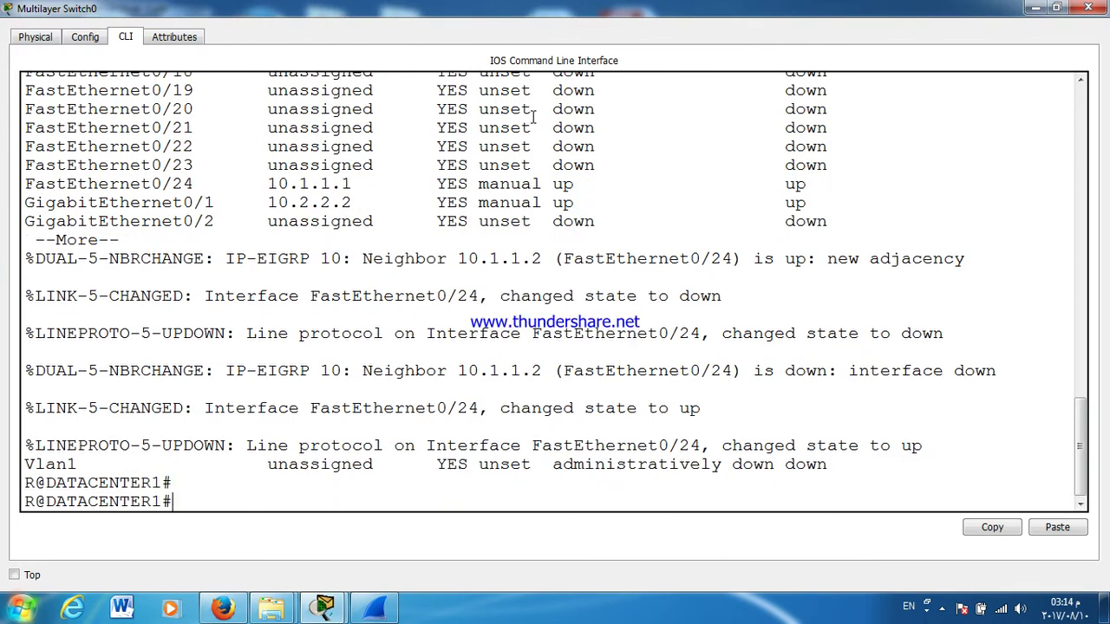
type("CONF ")
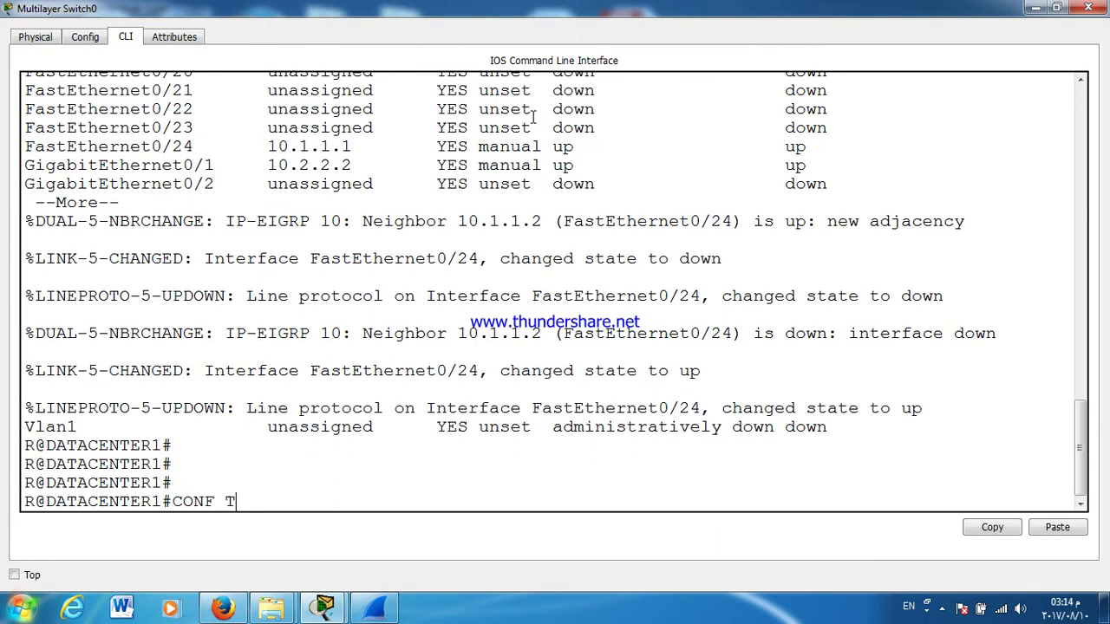
type("T")
key("Return")
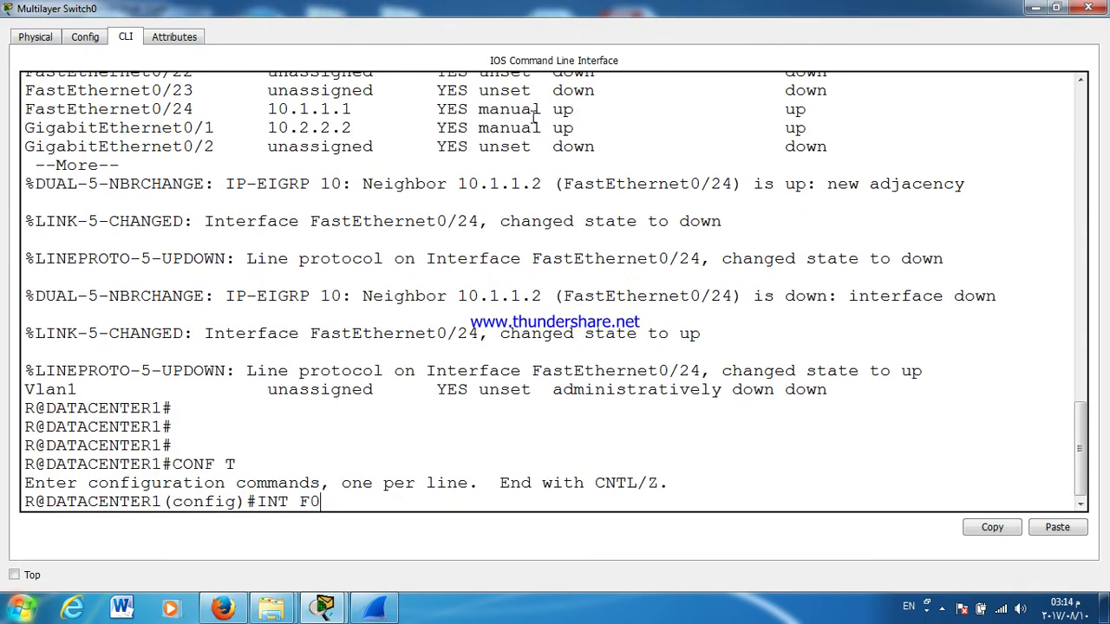
type("INT F0/24")
key("Return")
key("Return")
key("Return")
key("Return")
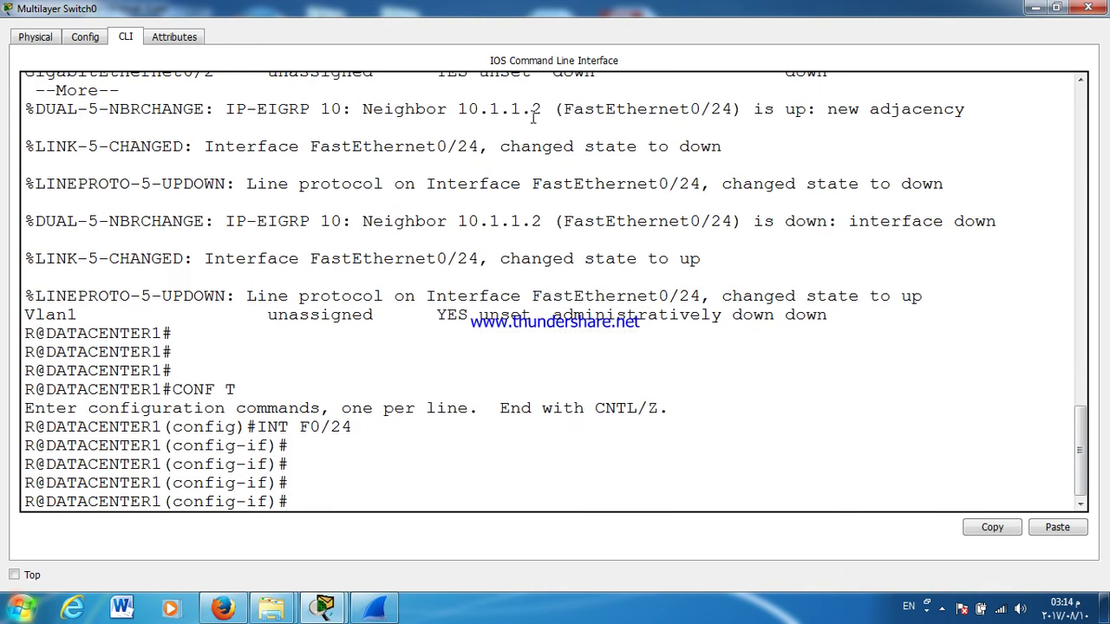
type("STAN")
double_click(549, 186)
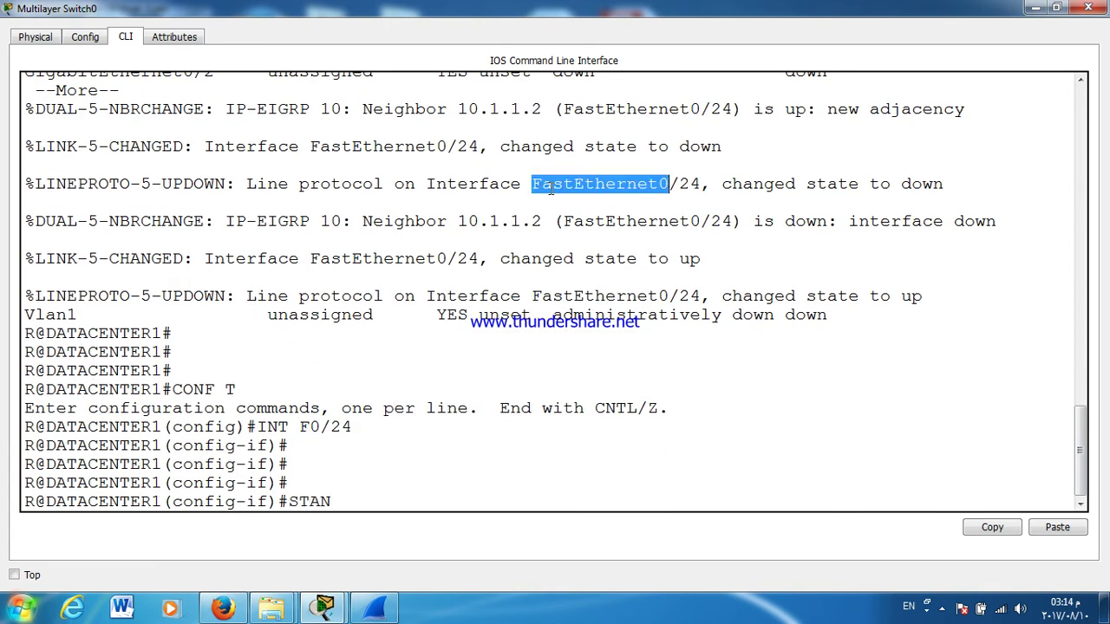
type("D")
key("Tab")
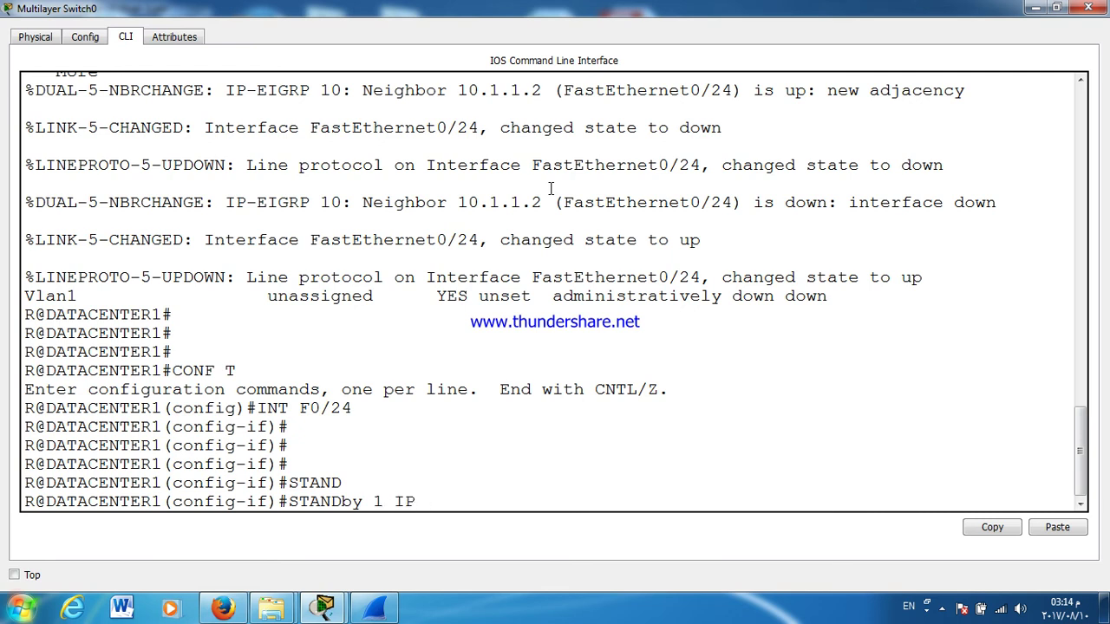
type("1 IP 10.1.1.13")
key("Return")
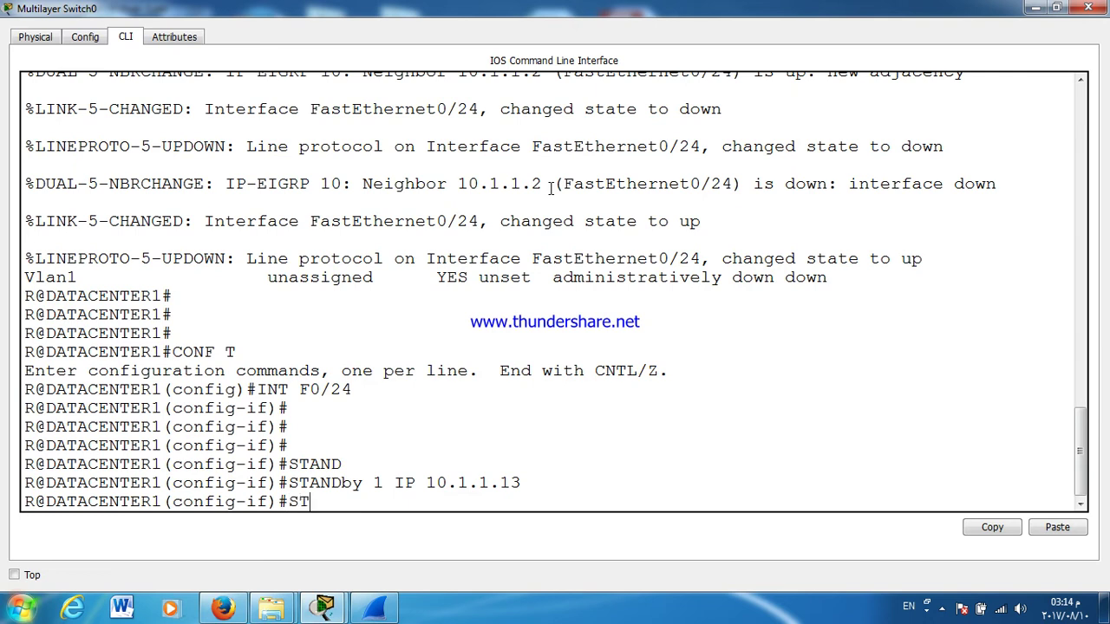
Step: Enable standby 1 preempt on the interface and close the switch console
key("Tab")
type("AN")
key("Tab")
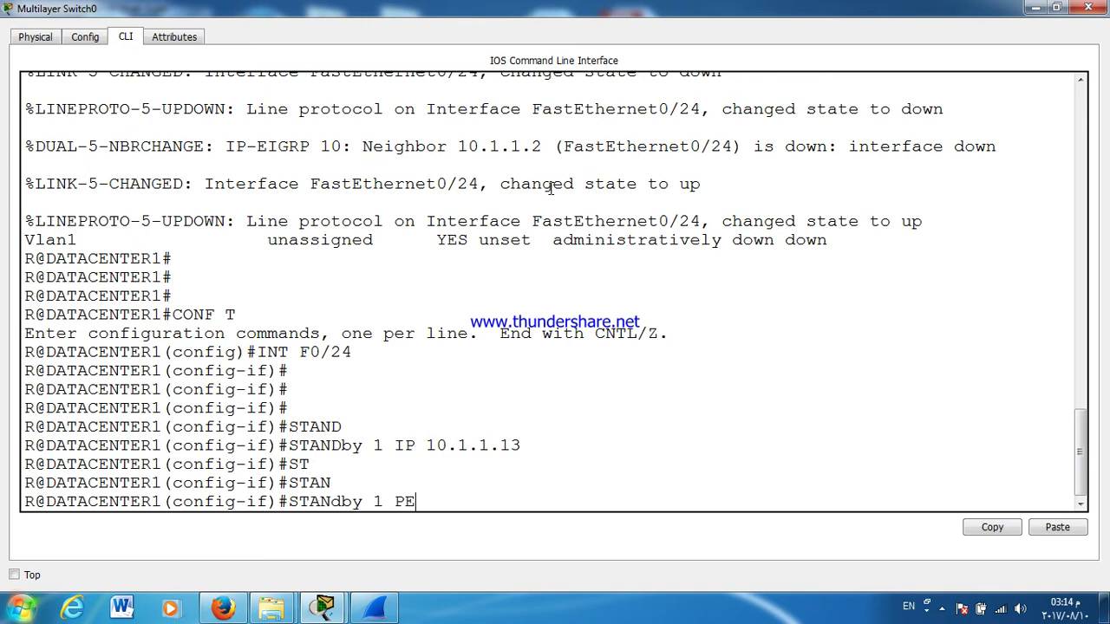
key("Tab")
key("Return")
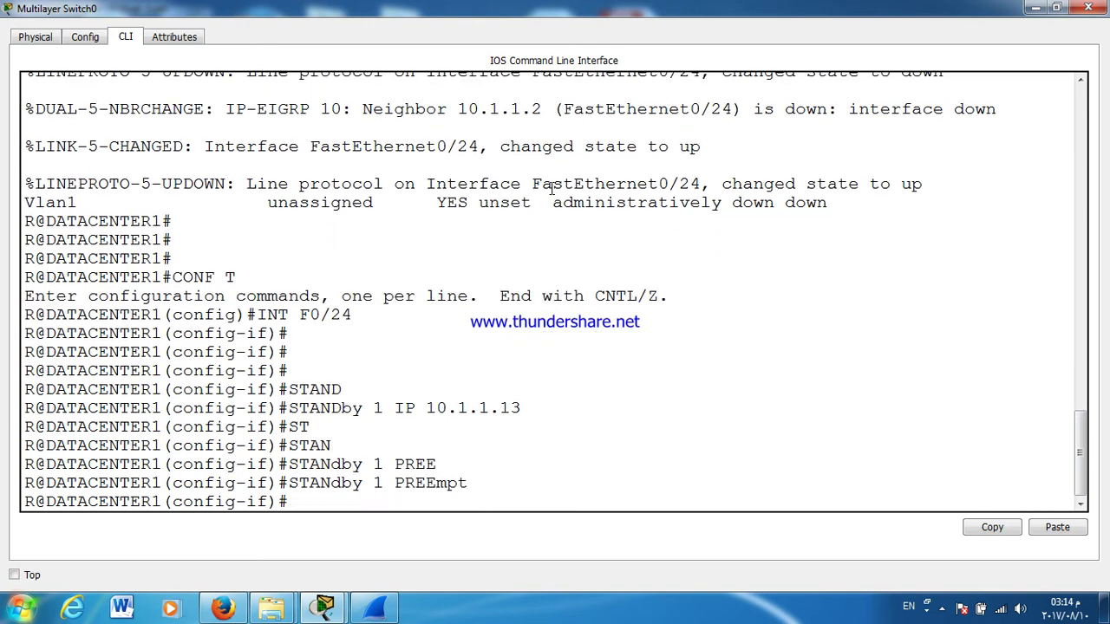
left_click(1097, 10)
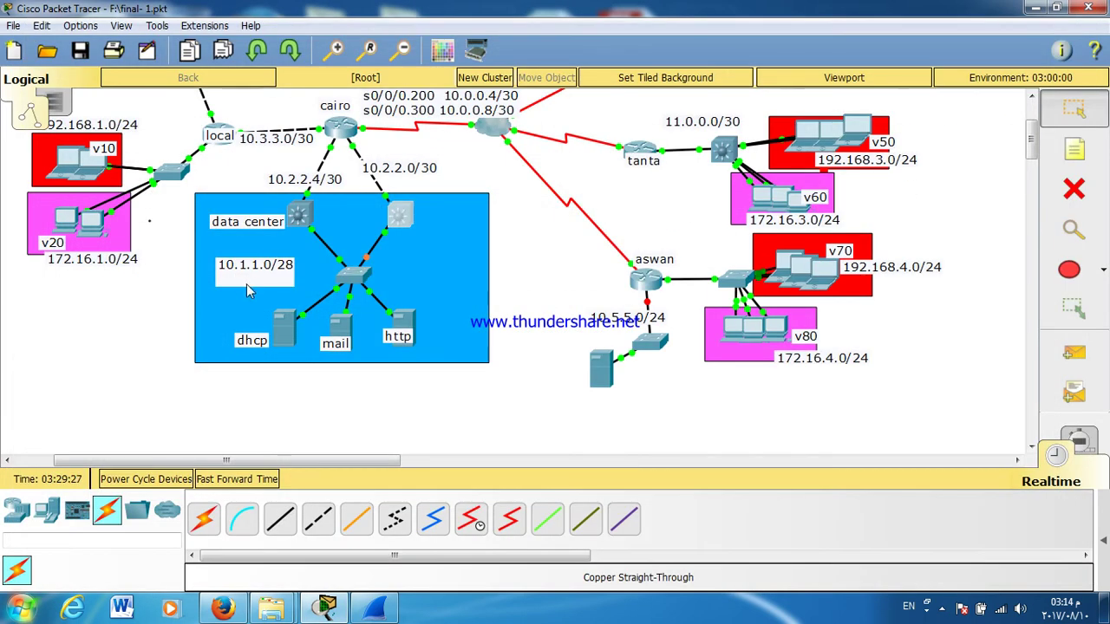
Step: Advance simulation time and enter interface FastEthernet0/24 configuration on DATACENTER2's CLI
left_click(264, 479)
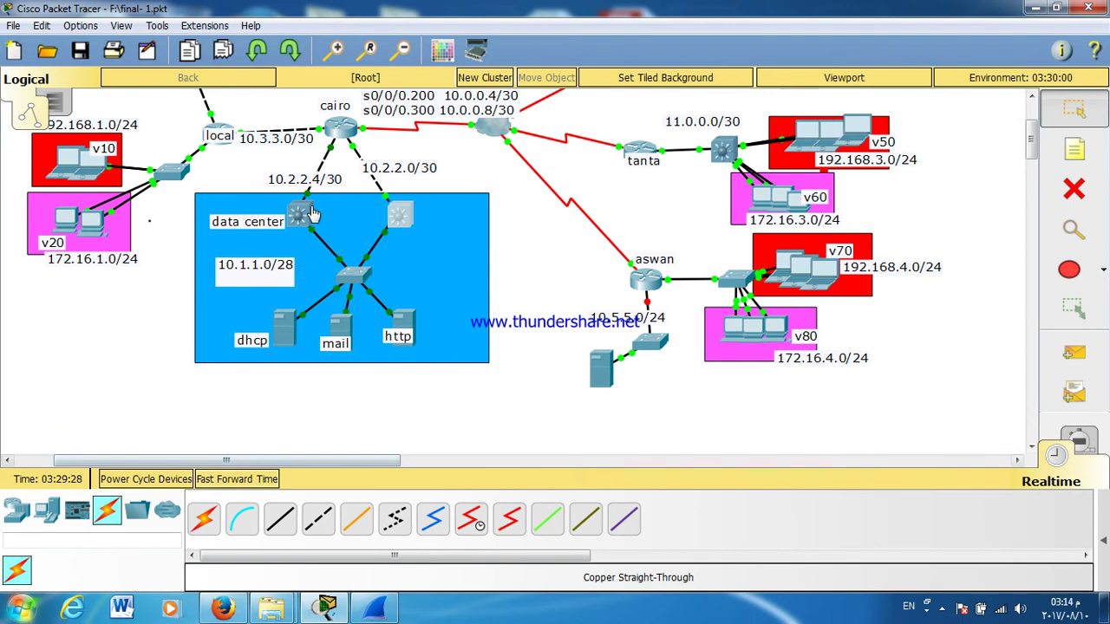
left_click(304, 219)
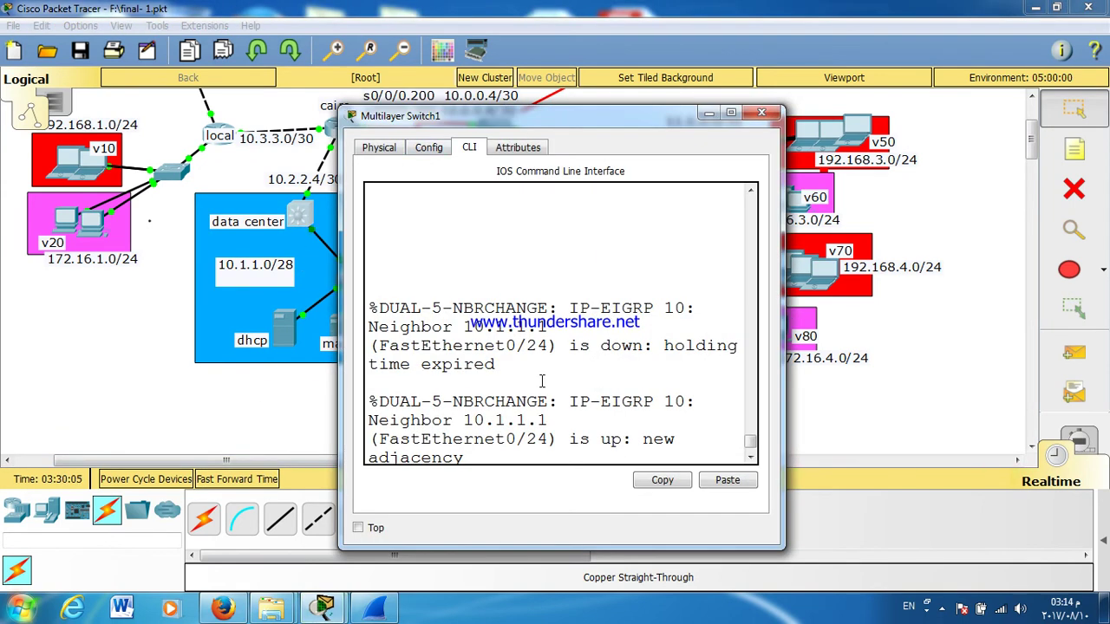
double_click(609, 118)
key("Return")
key("Return")
key("Return")
key("Return")
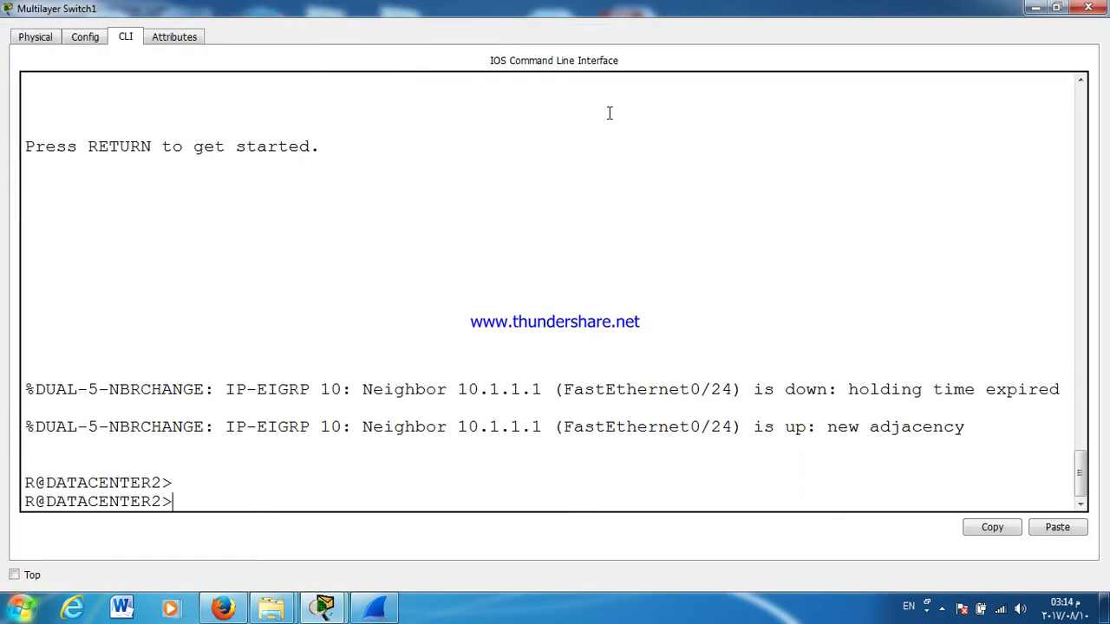
type("EN")
key("Return")
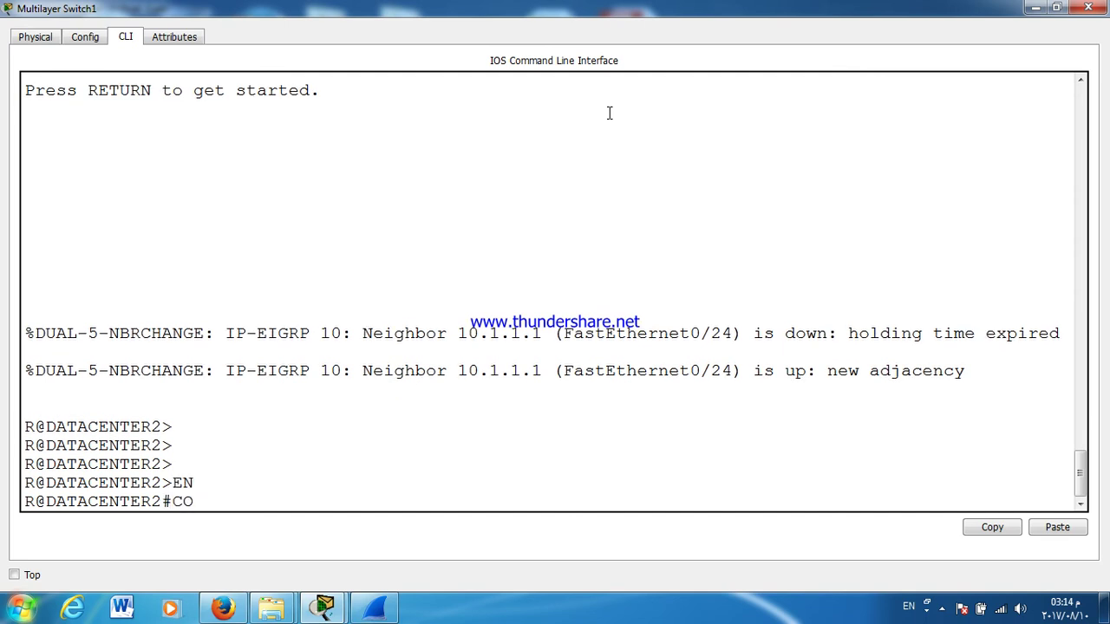
type("CONF T")
key("Return")
key("Return")
key("Return")
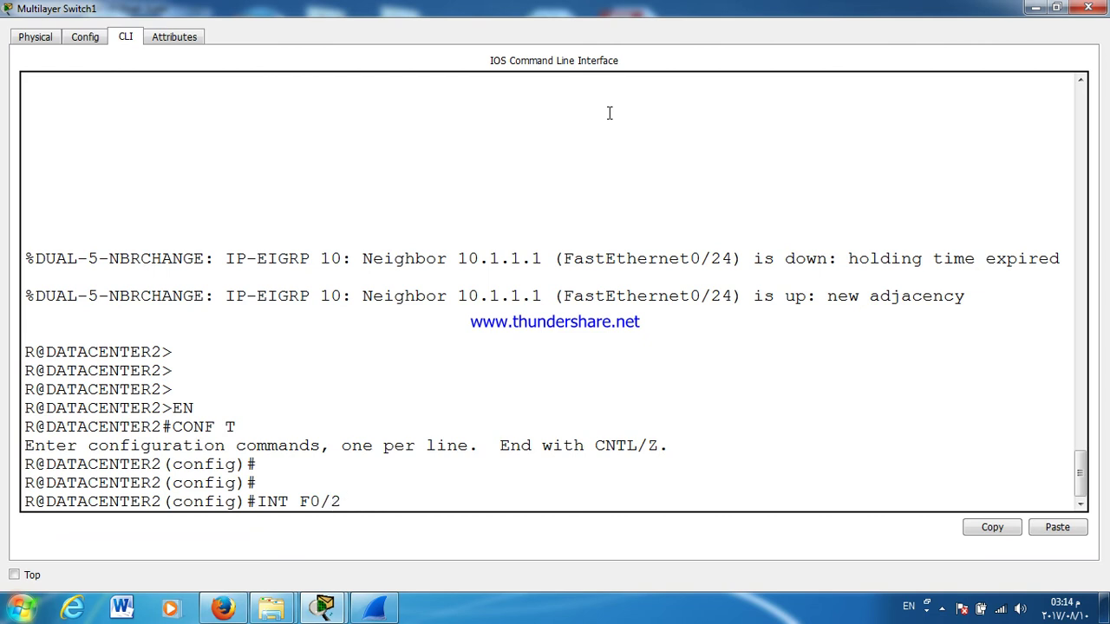
key("Return")
Step: Configure HSRP group 1 with virtual IP 10.1.1.13 and preemption on FastEthernet0/24
type("STAN")
key("Tab")
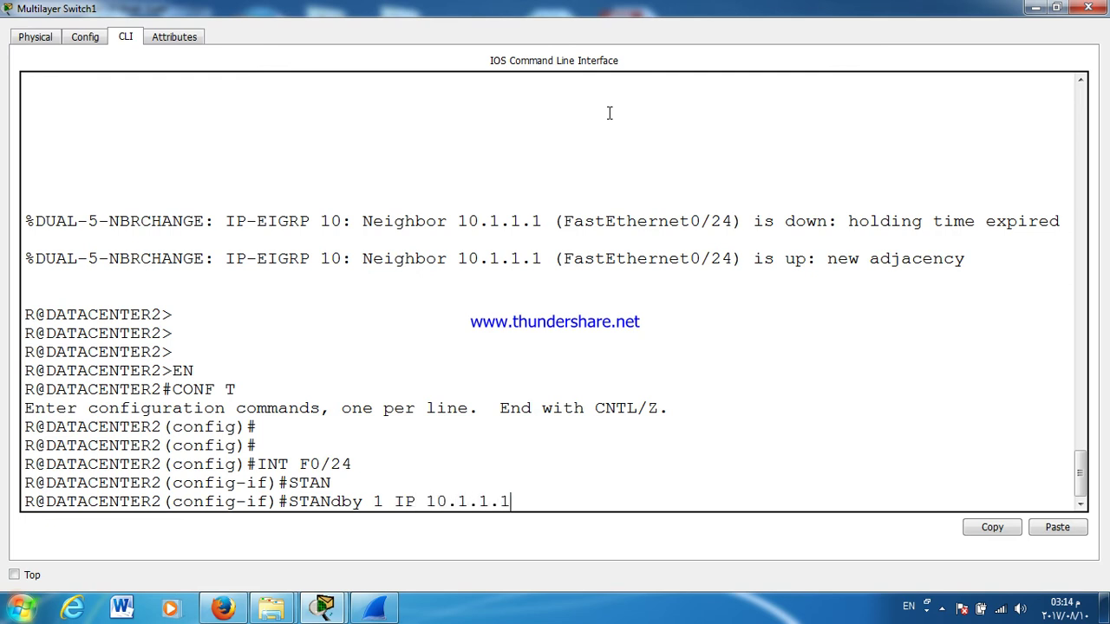
key("Return")
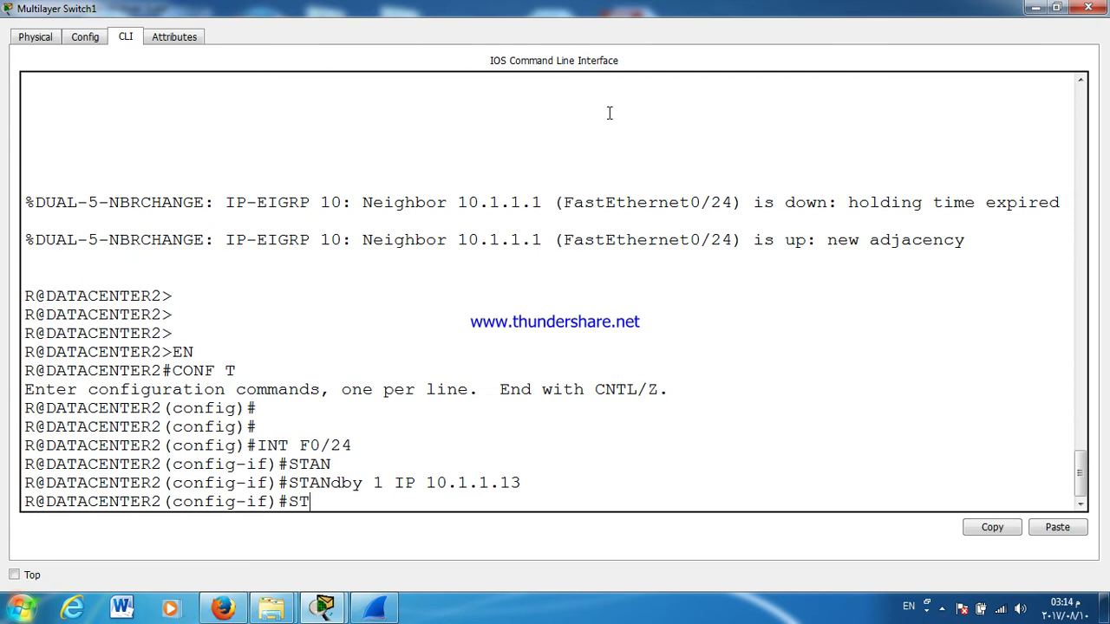
type("STA")
key("Tab")
type("AN")
key("Tab")
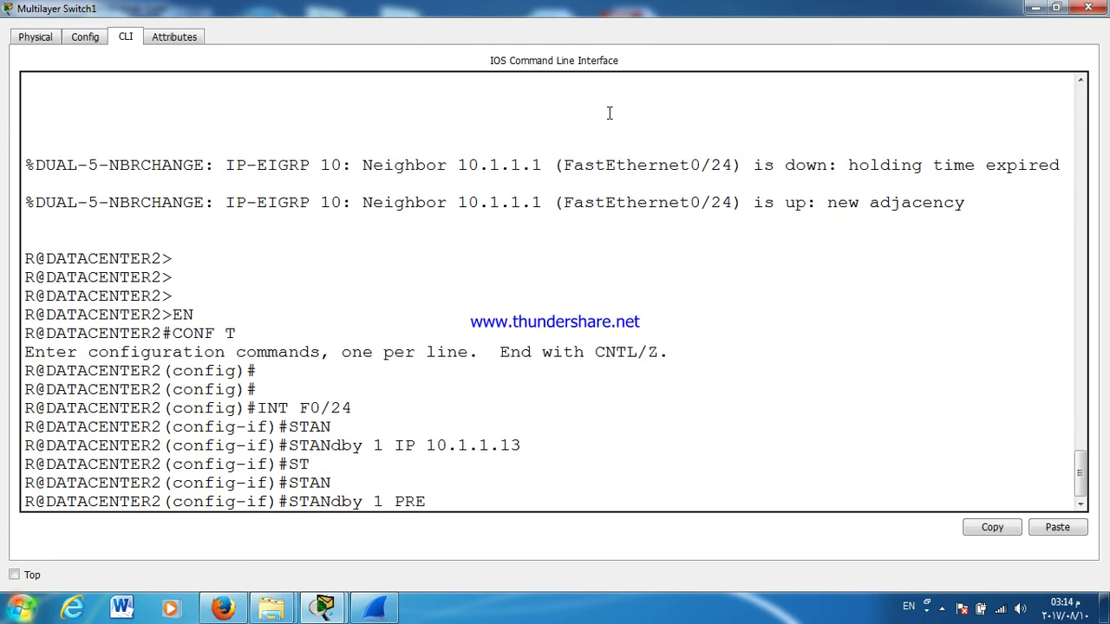
type("E")
key("Tab")
key("Return")
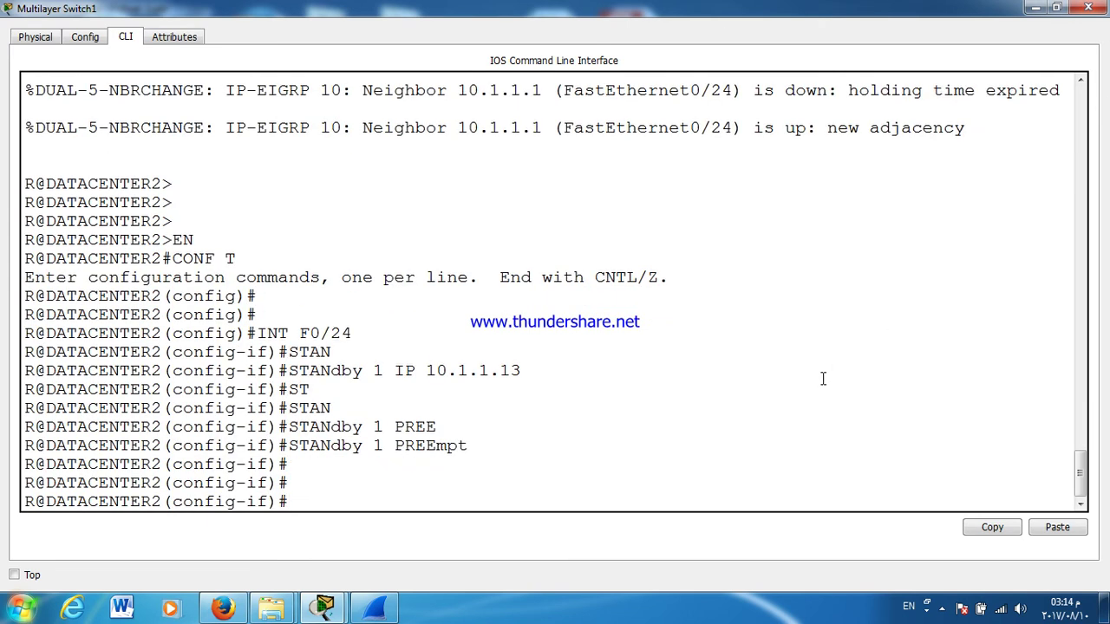
Step: Save the configuration with wr and verify via show standby that it moves to Standby
key("Return")
key("Return")
key("Return")
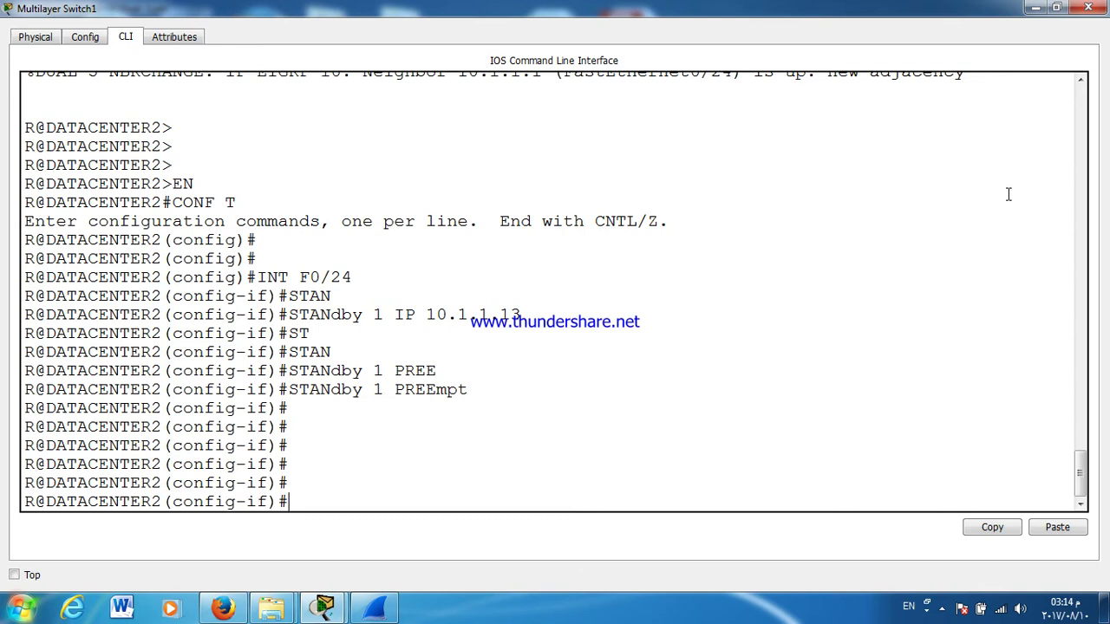
key("ctrl+z")
type("WR")
key("Return")
key("Return")
key("Return")
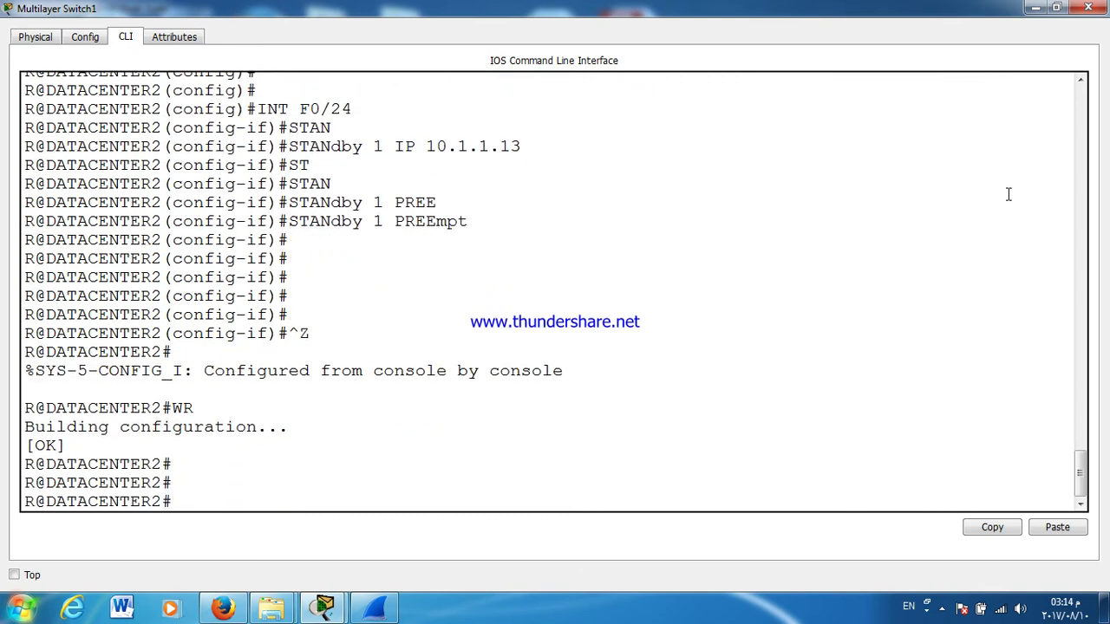
type("SH ST")
key("Tab")
key("Return")
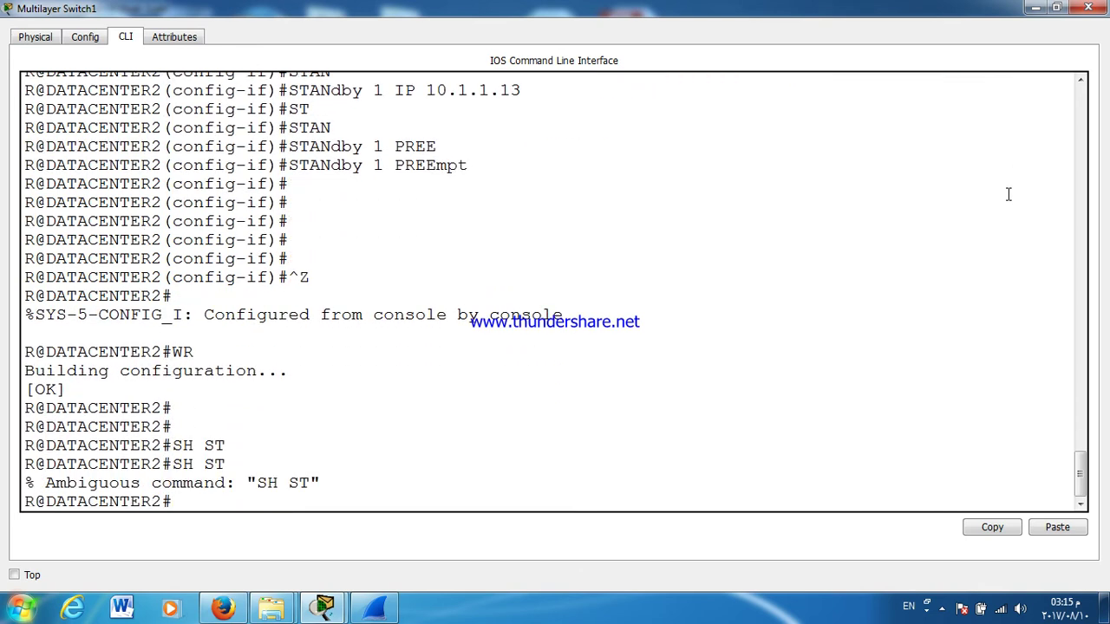
key("Up")
type("AN")
key("Tab")
key("Return")
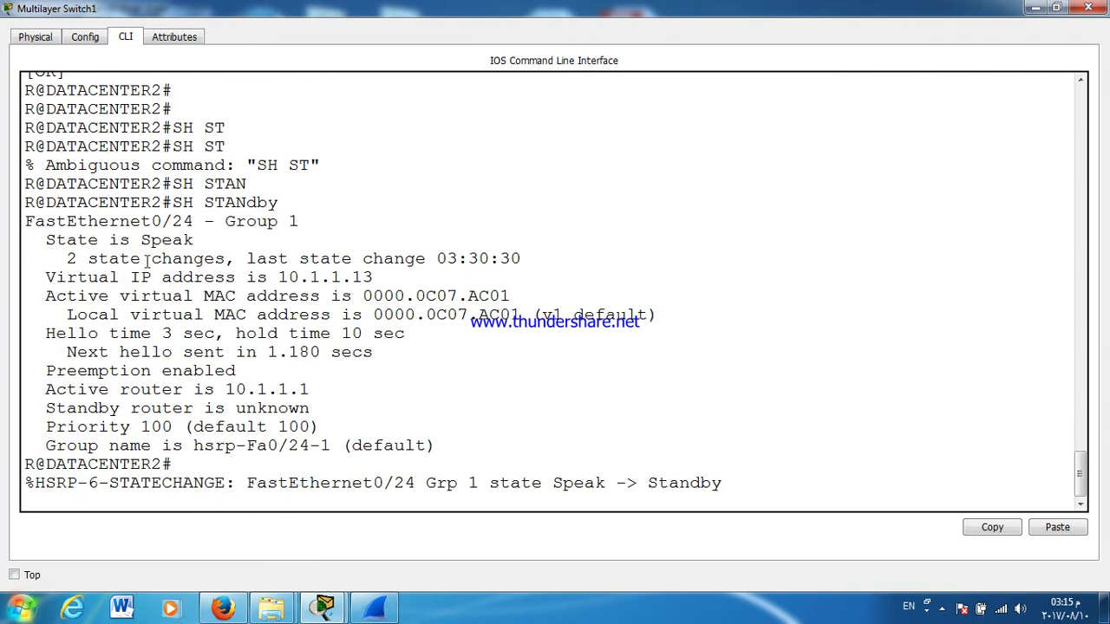
left_click(1088, 8)
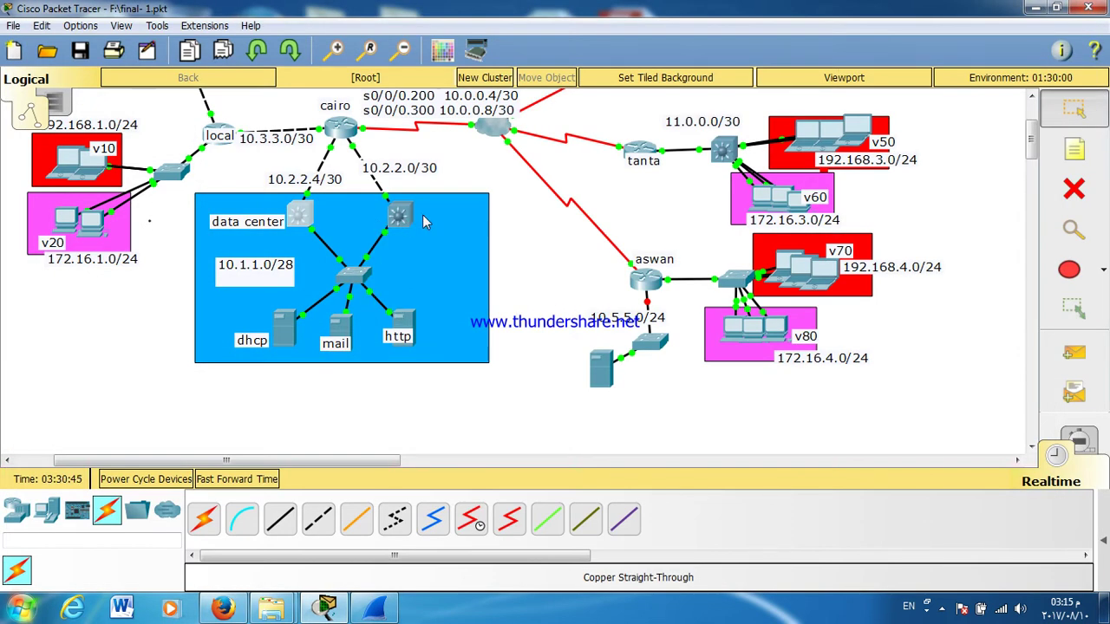
Step: Edit Server0's default gateway in its IP settings
left_click(280, 337)
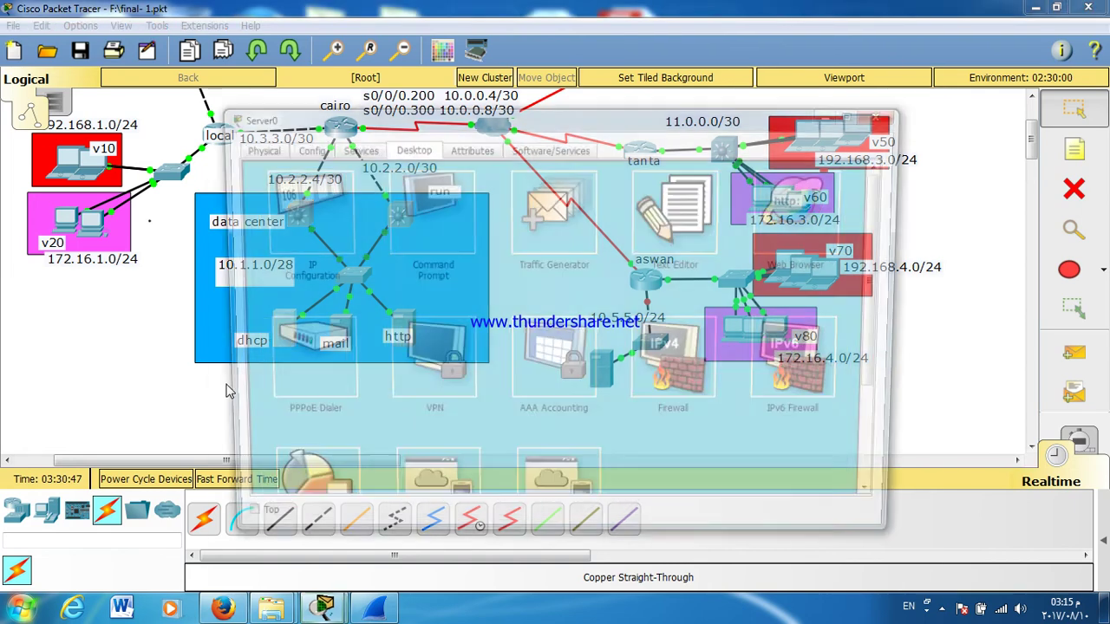
left_click(312, 235)
left_click(501, 301)
type("3")
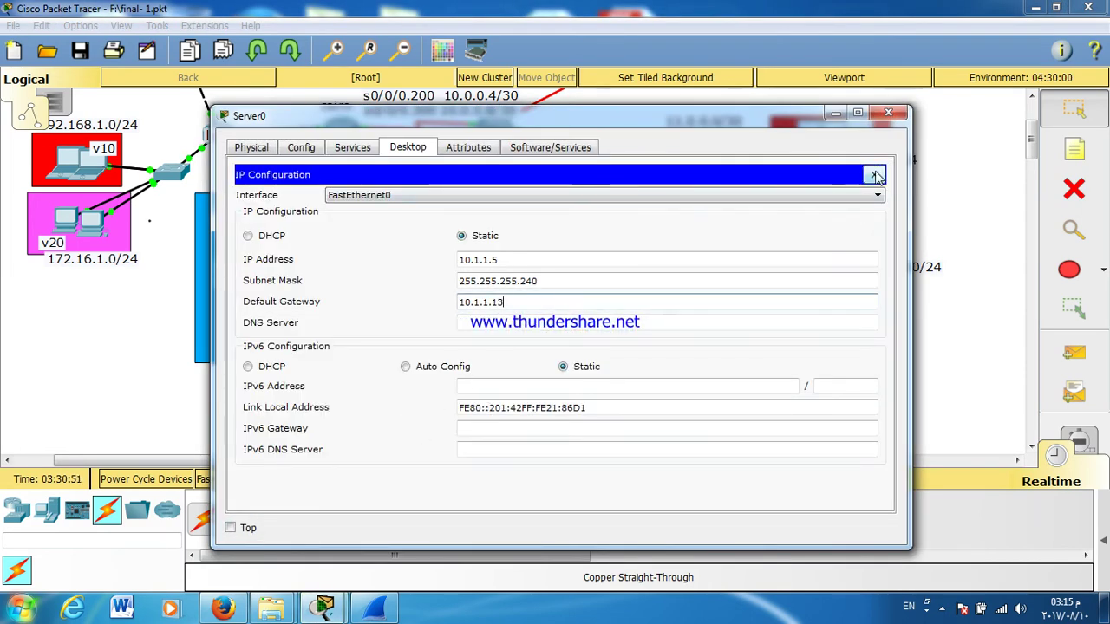
left_click(875, 175)
Step: Rerun the trace to 10.1.1.1 from Server0's Command Prompt
left_click(406, 201)
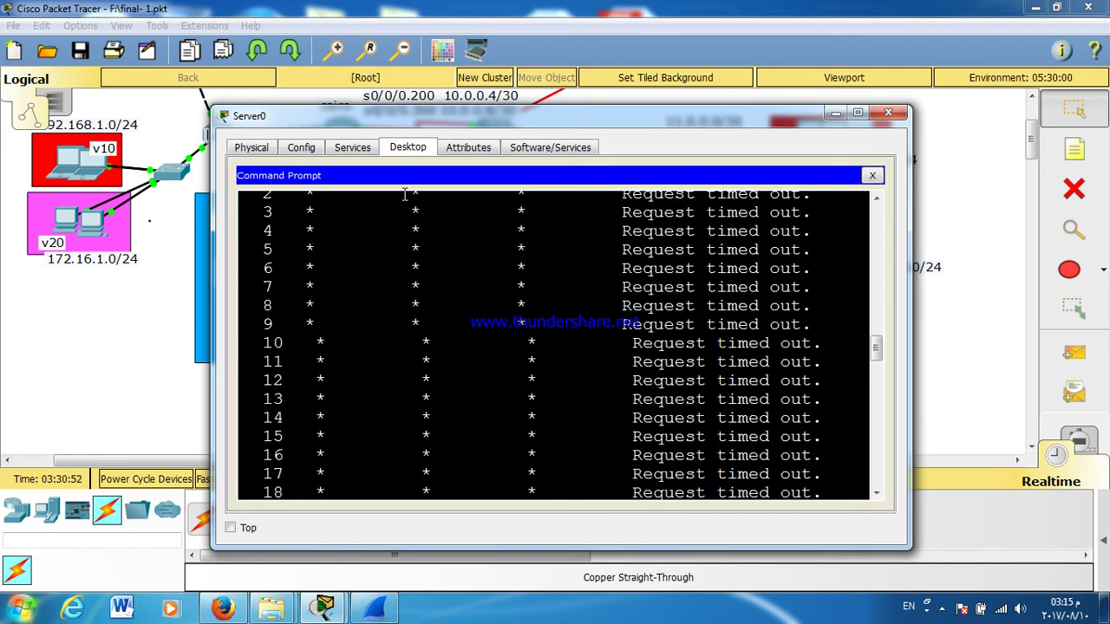
double_click(428, 105)
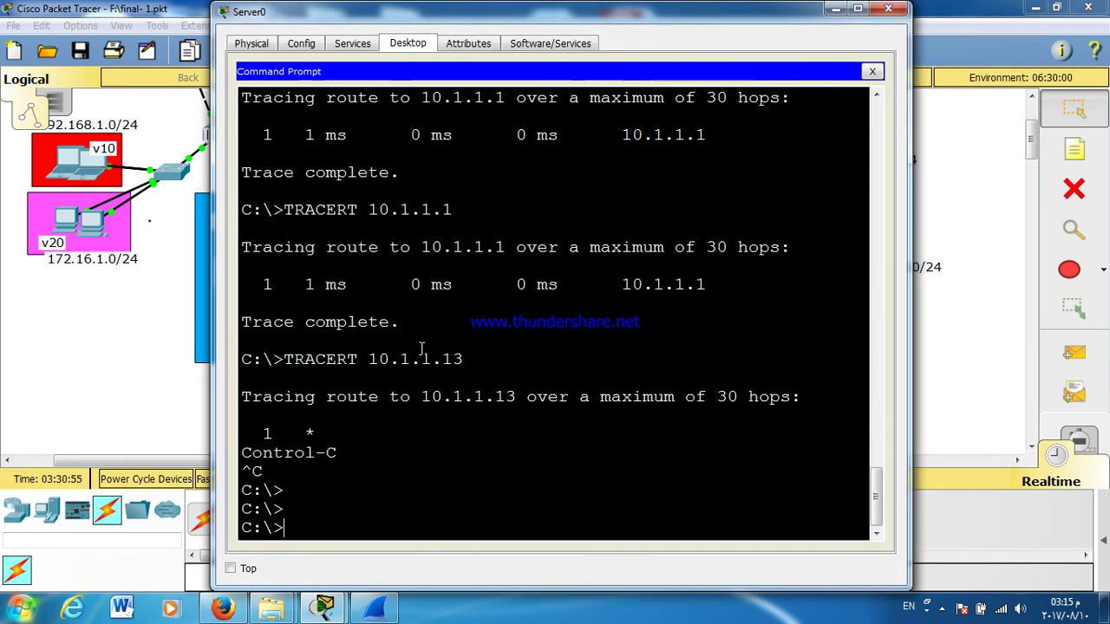
key("Up")
key("Up")
key("Up")
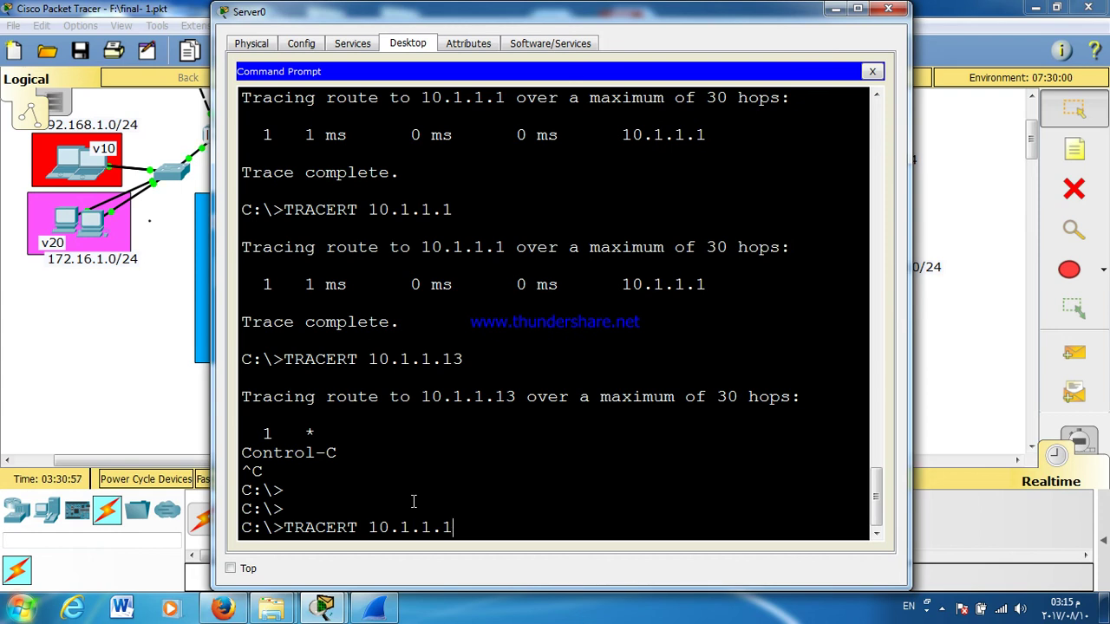
key("Down")
key("Return")
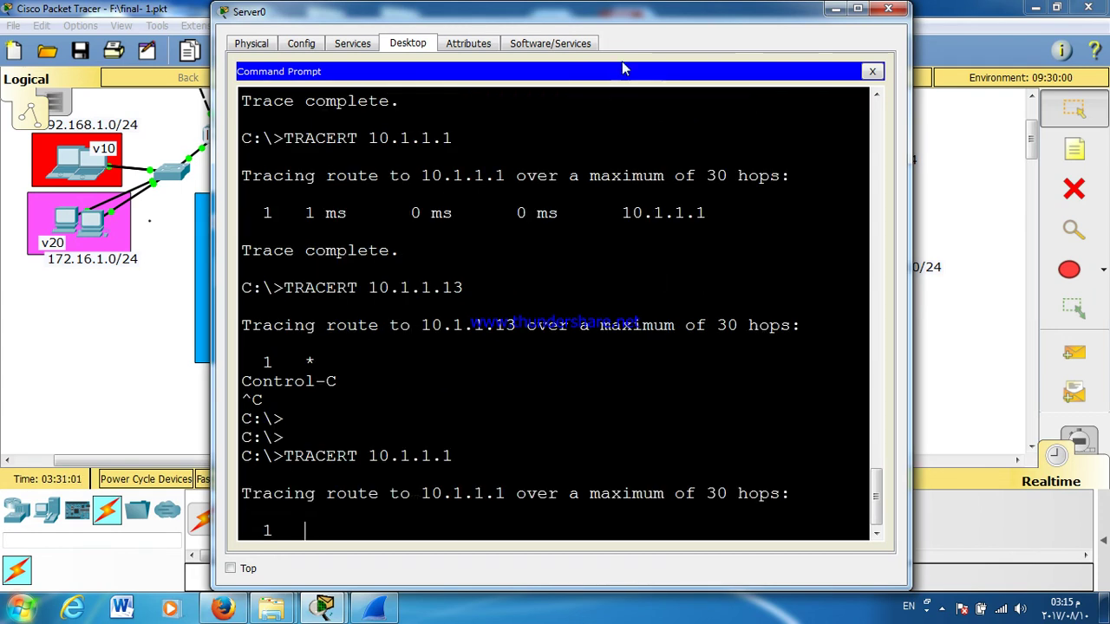
Step: Trace Server0's route to 10.0.0.1, completing in two hops via 10.1.1.1
left_click_drag(632, 13, 632, 117)
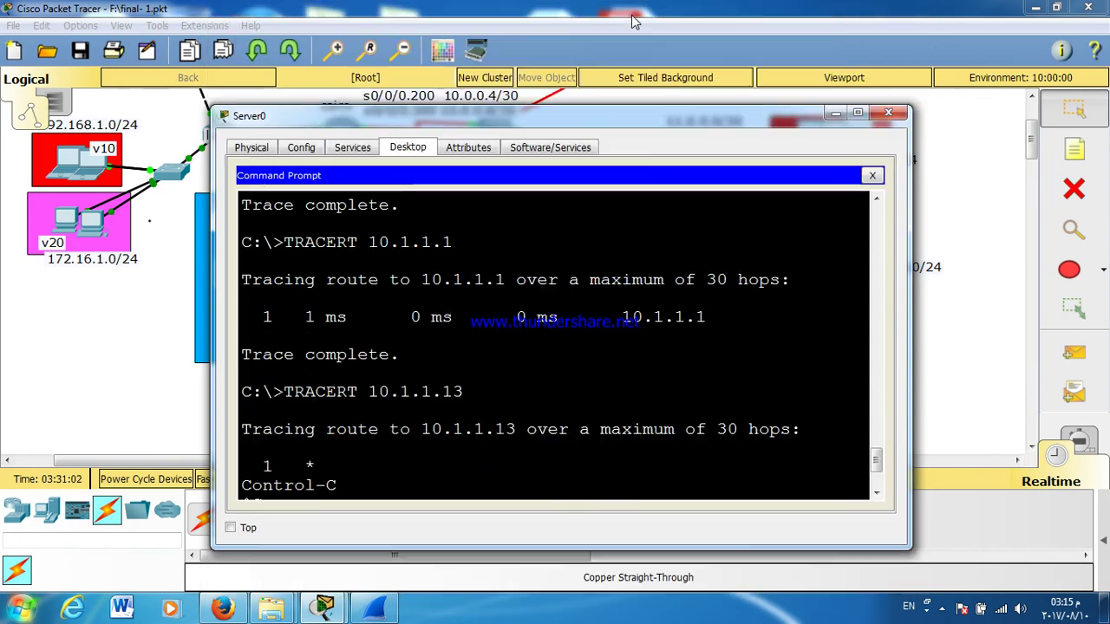
double_click(724, 115)
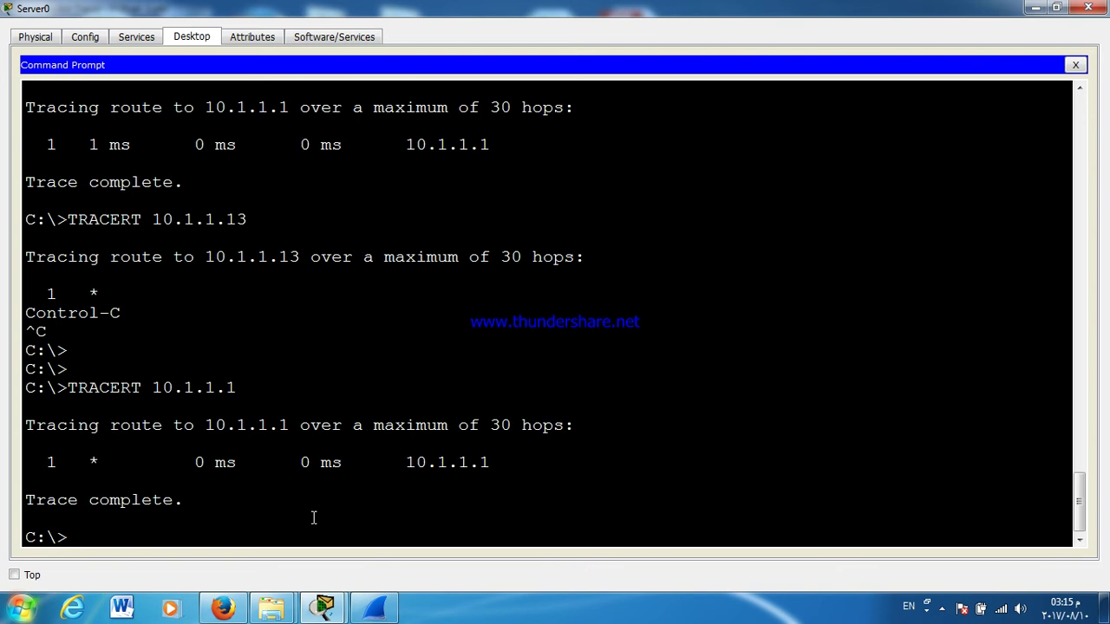
key("Up")
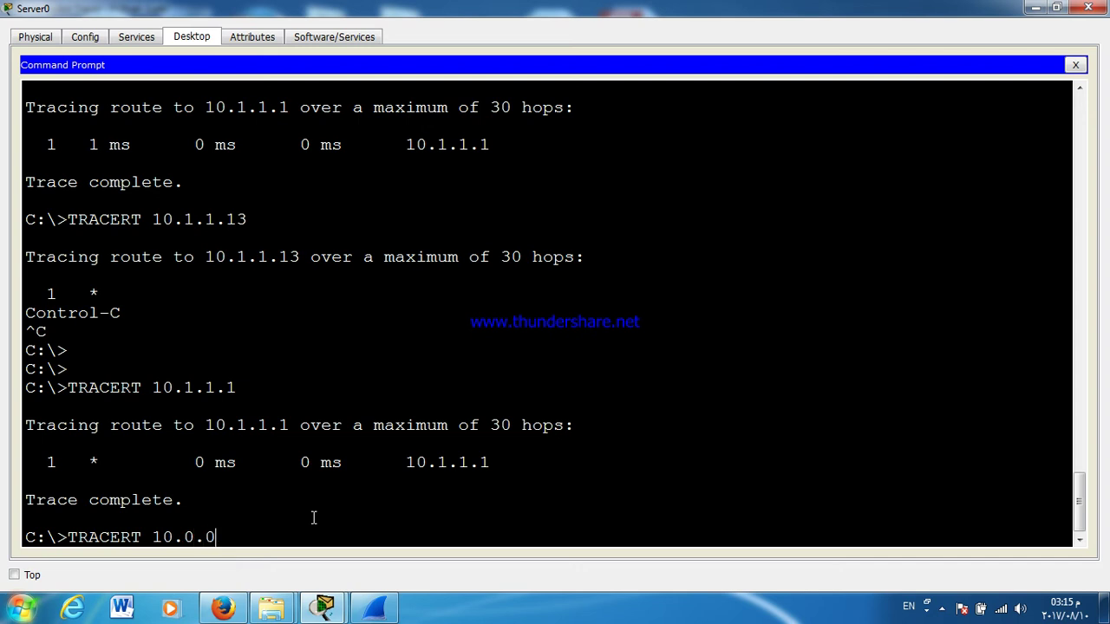
key("Return")
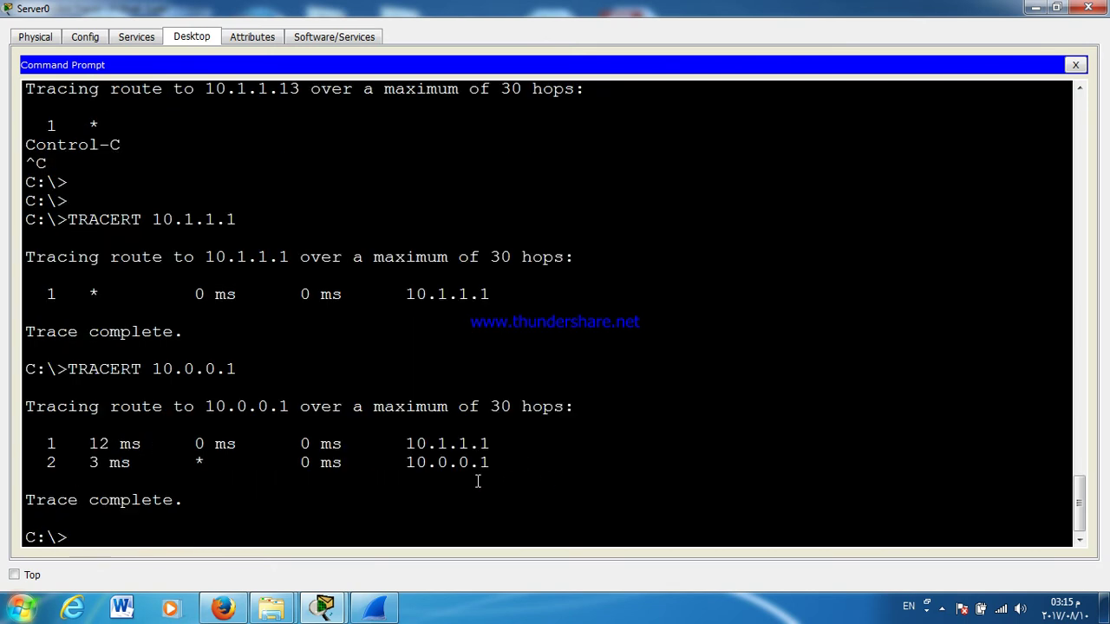
left_click(1088, 7)
Step: Switch Laptop4 to DHCP, which yields only 169.254.118.103, and recheck it
left_click(870, 129)
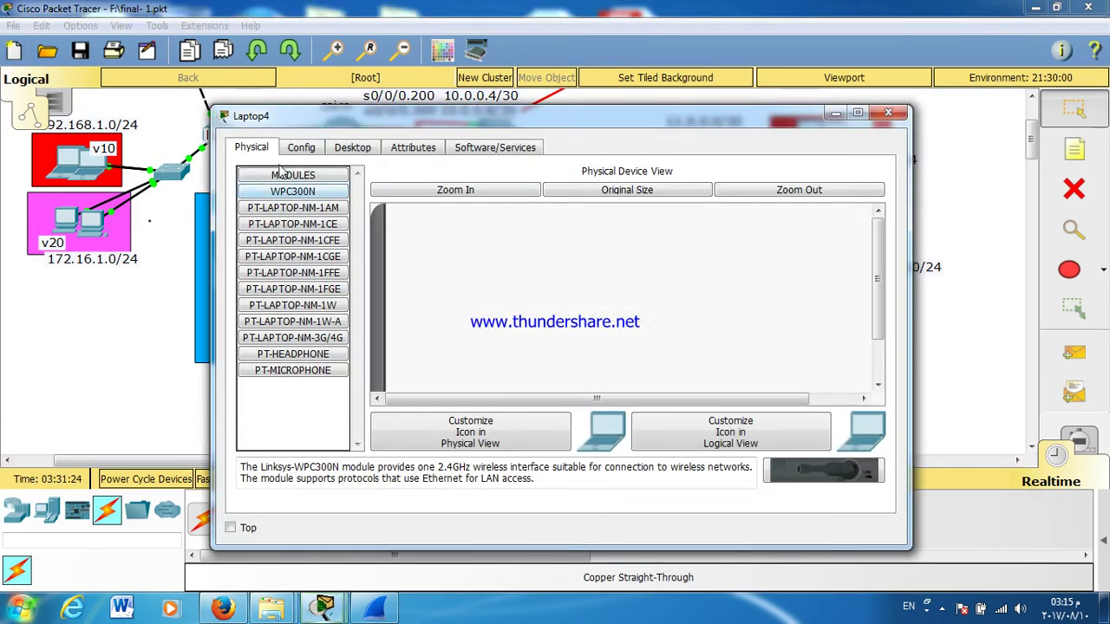
left_click(352, 147)
left_click(295, 199)
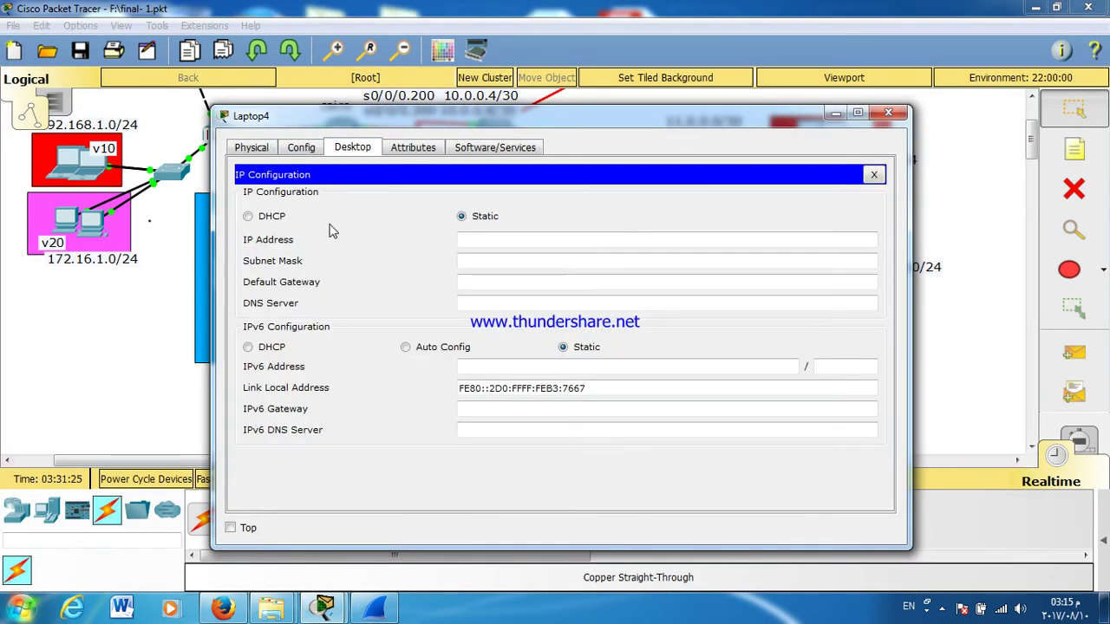
left_click(276, 217)
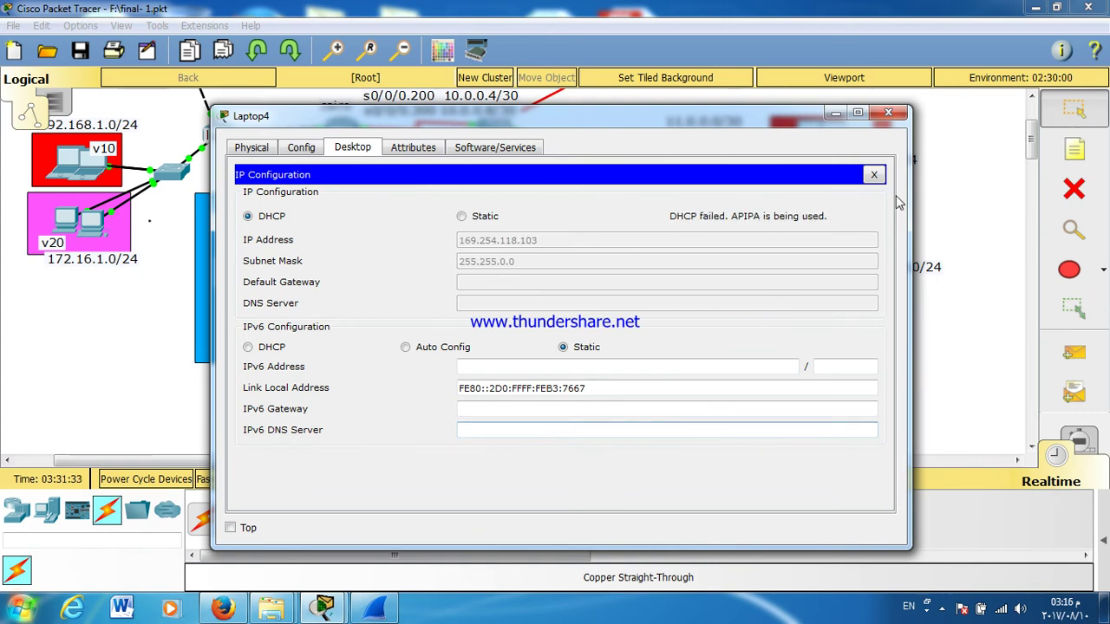
left_click(888, 112)
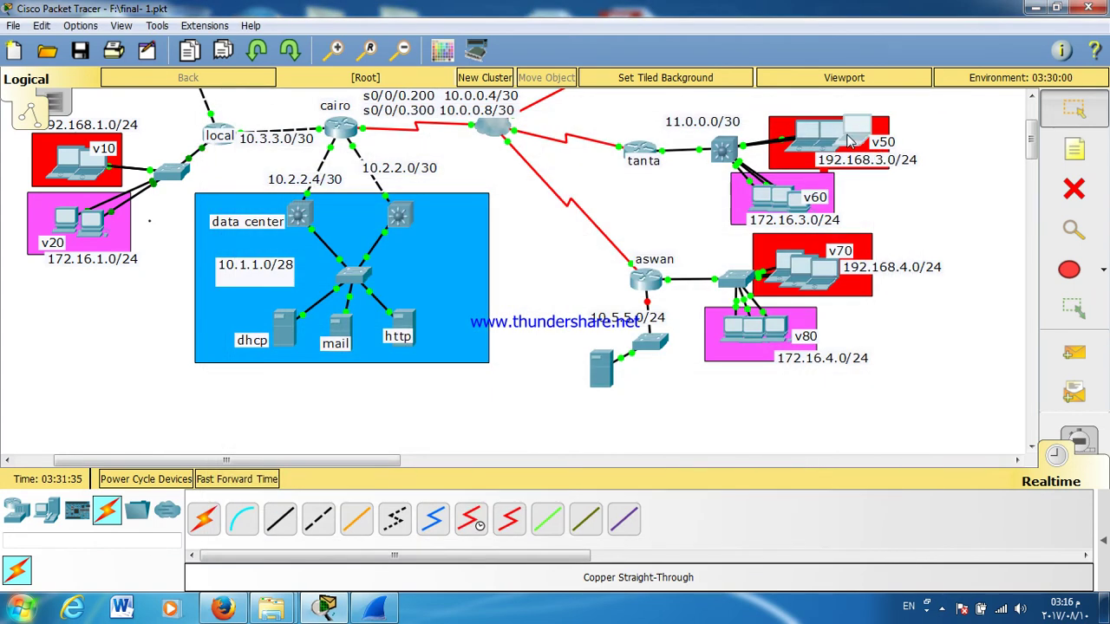
left_click(854, 139)
left_click(322, 215)
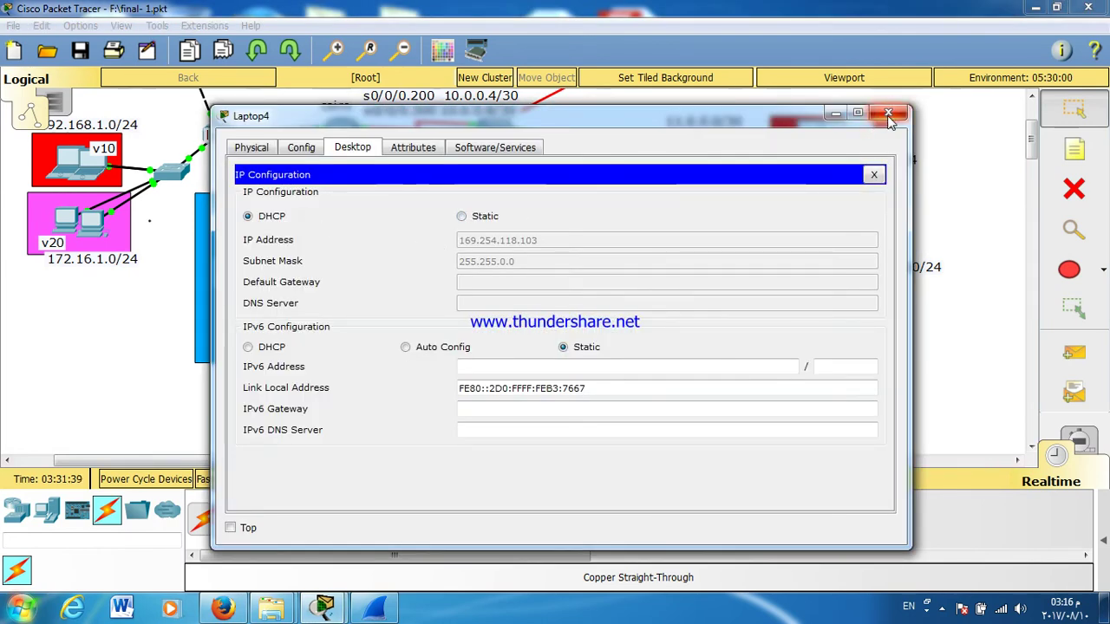
left_click(887, 113)
Step: Check Laptop2's and Laptop3's IP configuration, both showing no addresses
left_click(806, 139)
left_click(353, 148)
left_click(284, 208)
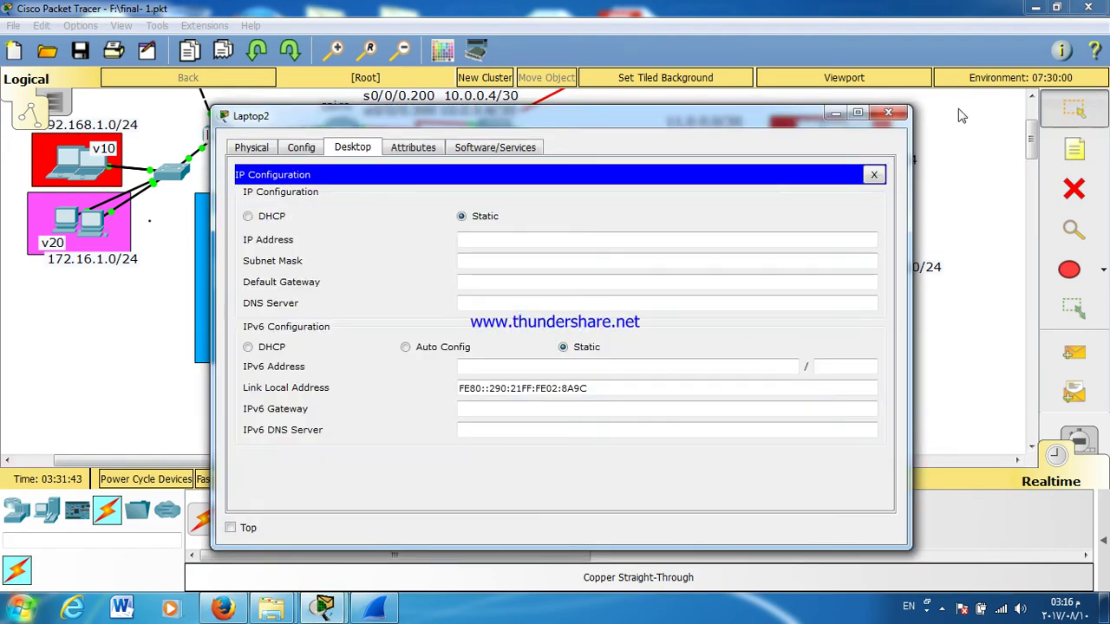
left_click(888, 112)
left_click(828, 141)
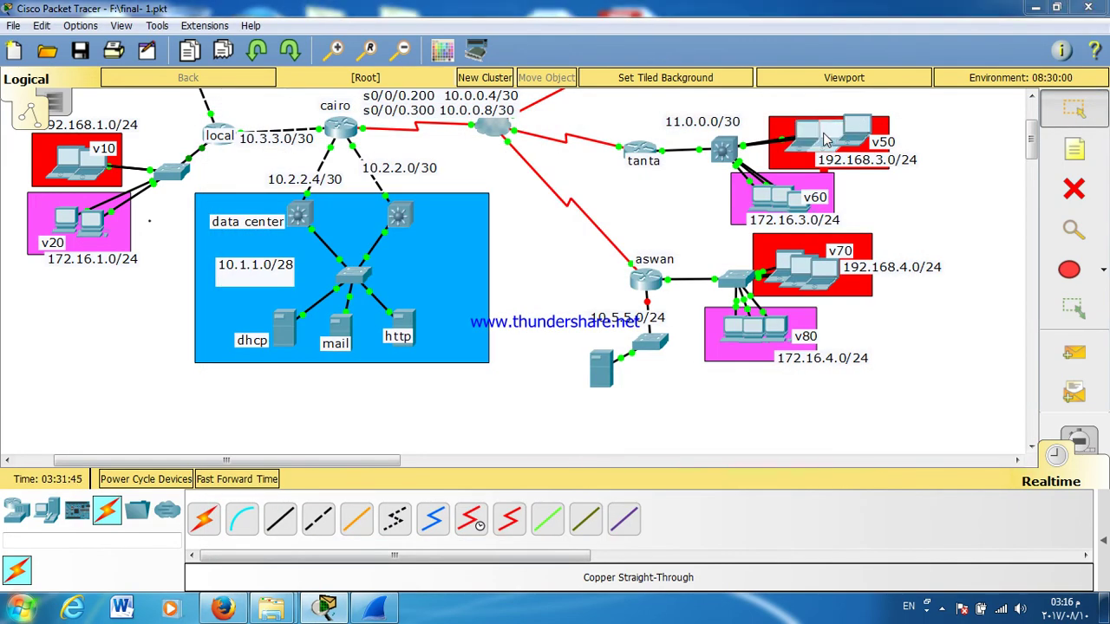
left_click(353, 147)
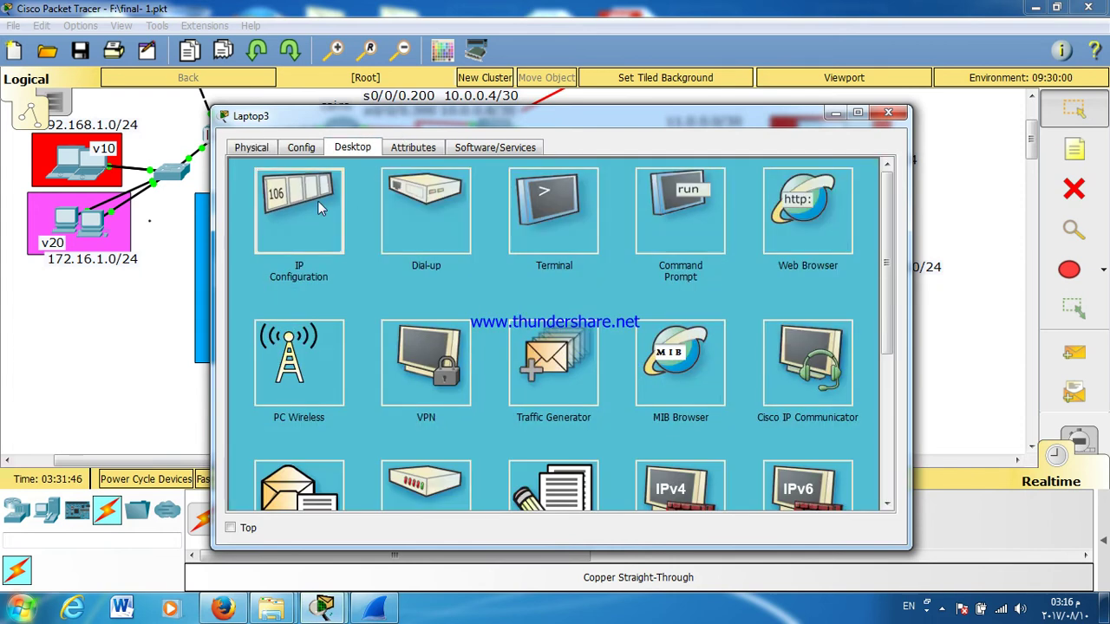
left_click(336, 203)
left_click(888, 113)
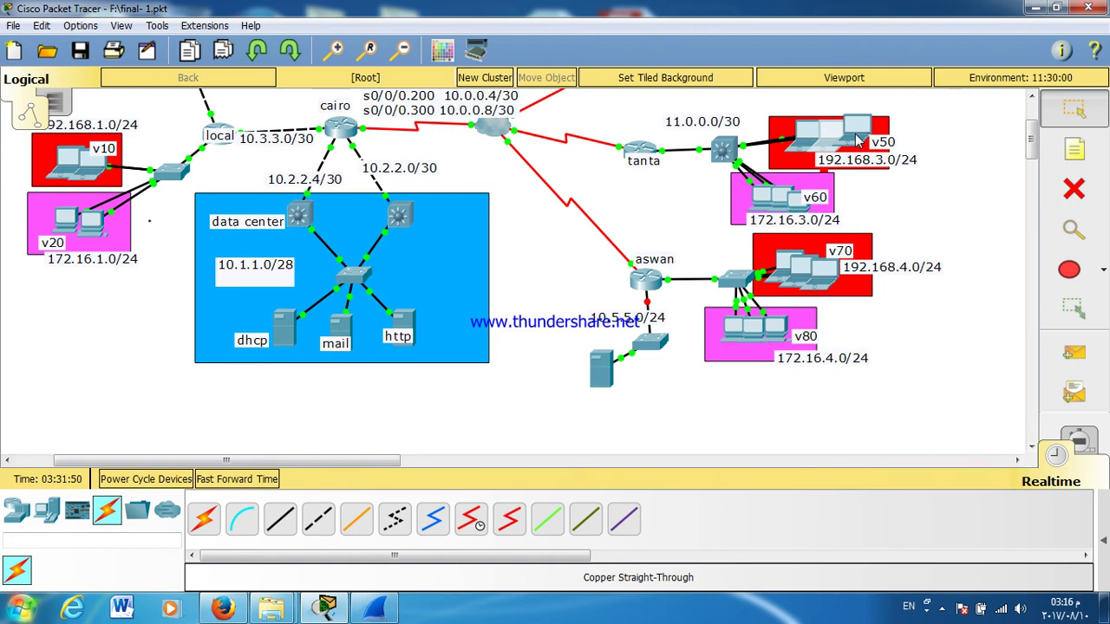
scroll(858, 140, "up", 3)
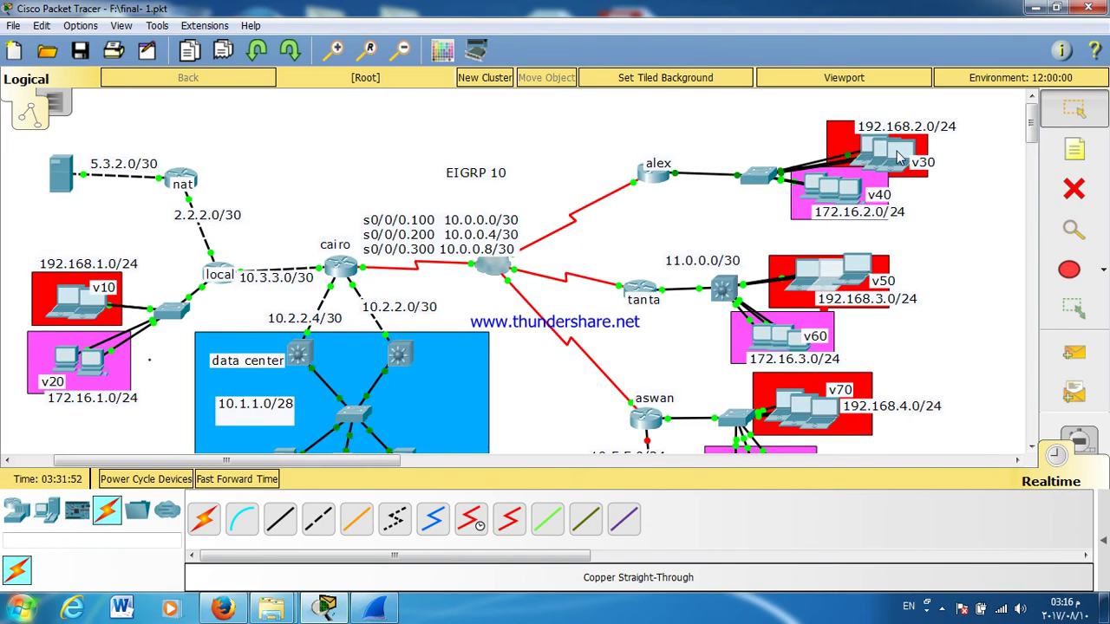
Step: Check Laptop10's IP configuration and run TRACERT 10.1.1.10 from its Command Prompt
left_click(864, 172)
left_click(321, 213)
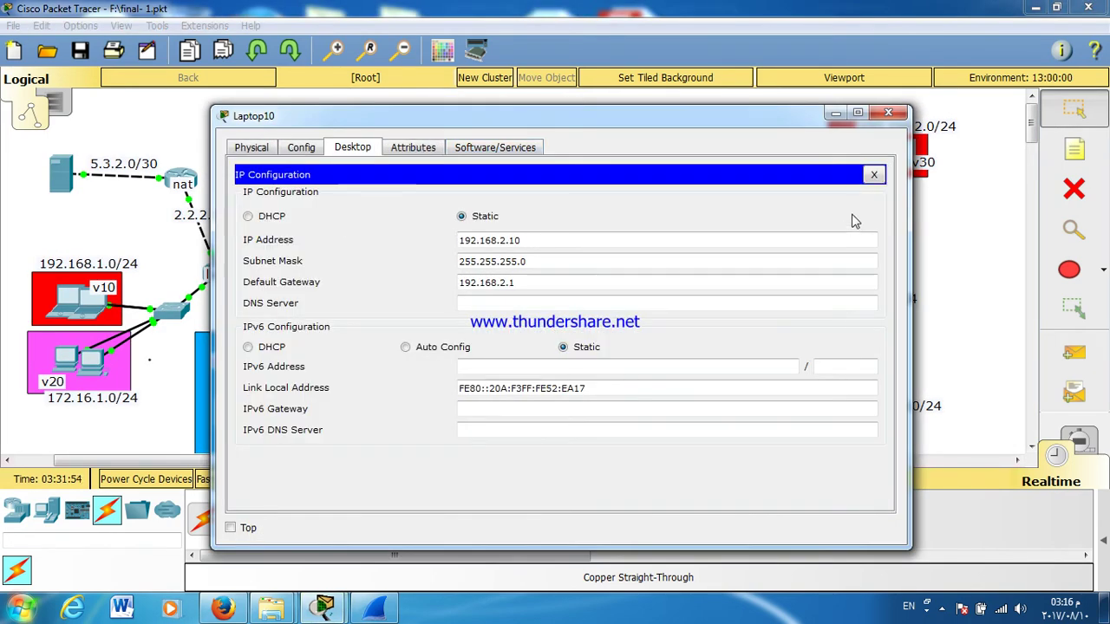
left_click(873, 175)
left_click(676, 232)
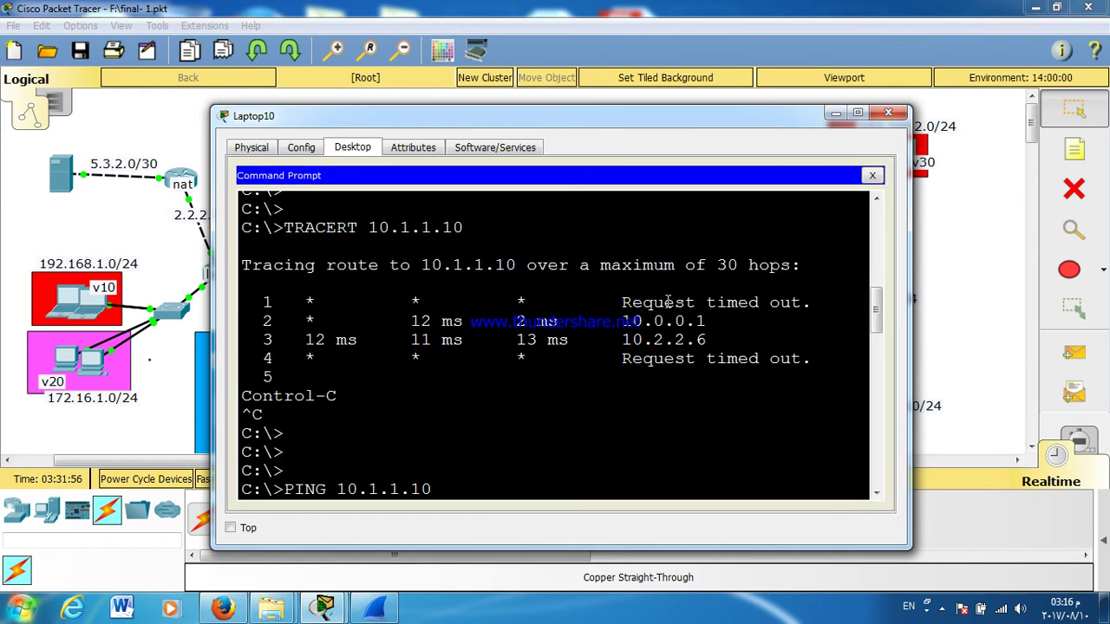
scroll(666, 305, "down", 10)
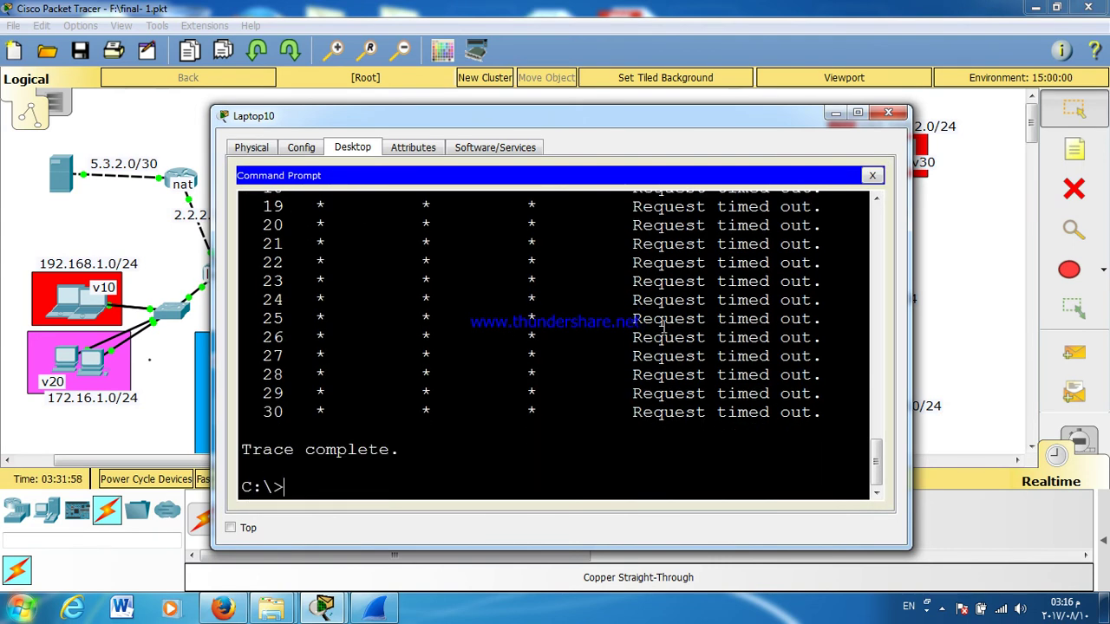
key("Up")
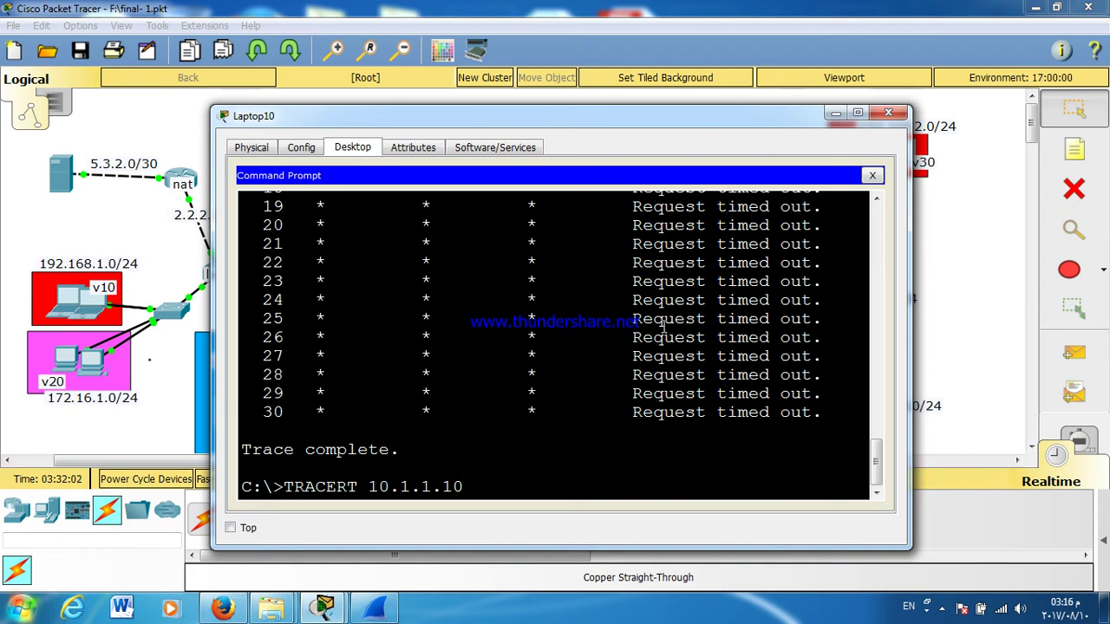
key("Return")
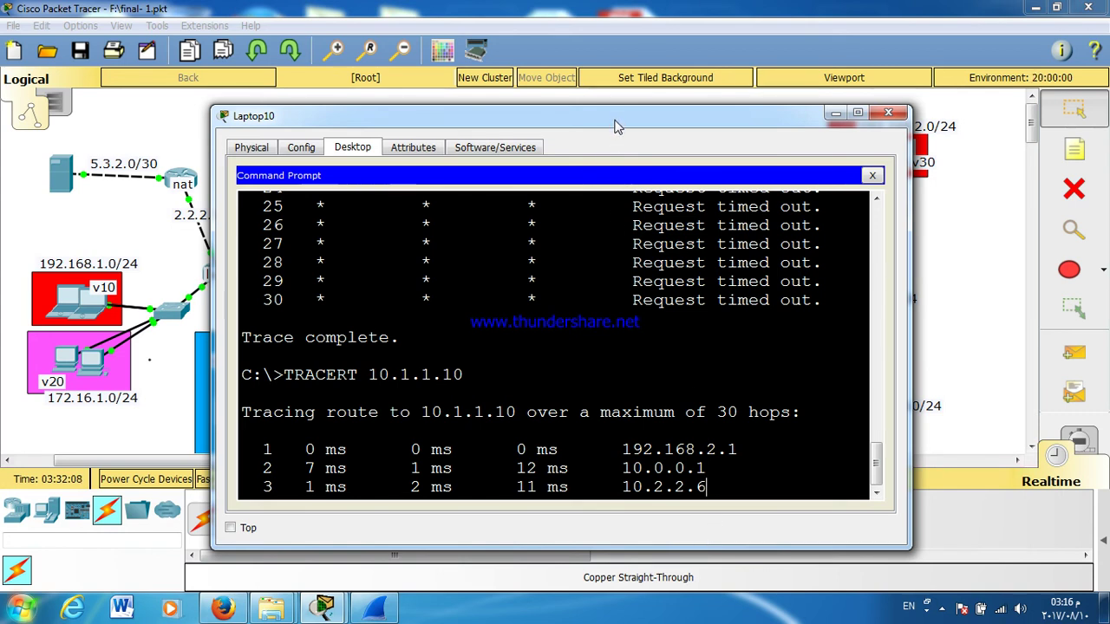
Step: Review the trace hops 192.168.2.1, 10.0.0.1 and 10.2.2.6 before the timeouts
left_click_drag(613, 126, 1009, 166)
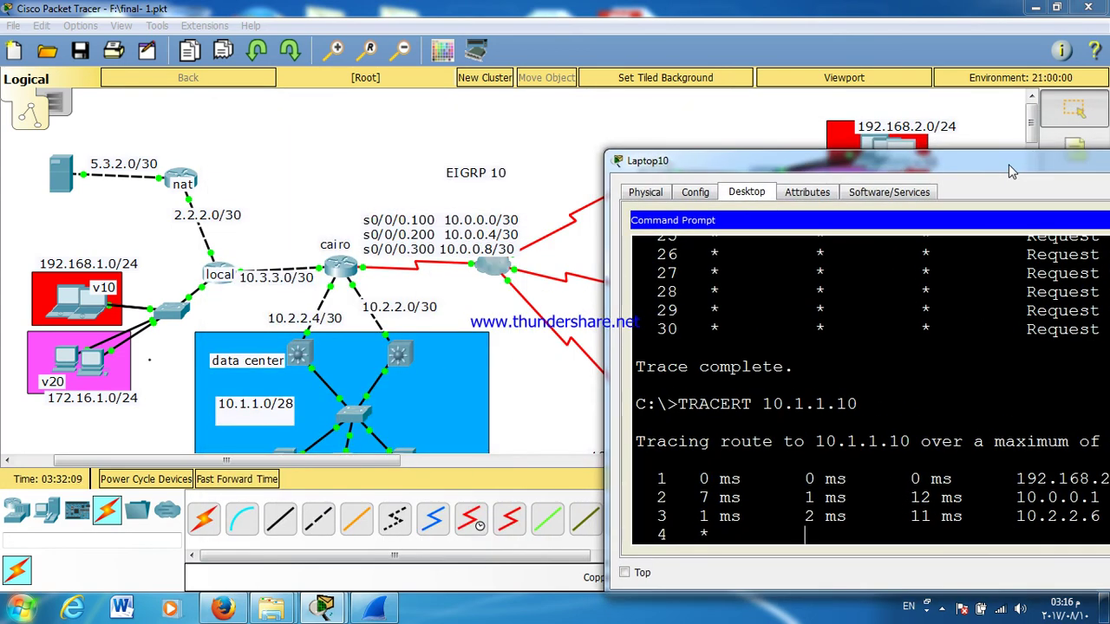
left_click_drag(1008, 171, 916, 47)
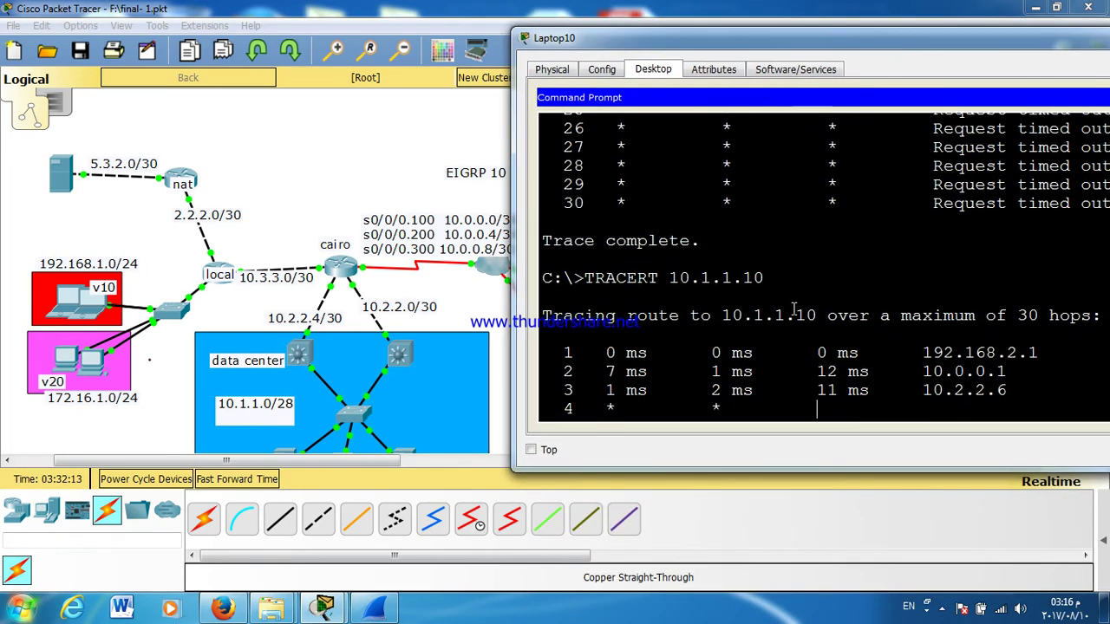
double_click(826, 40)
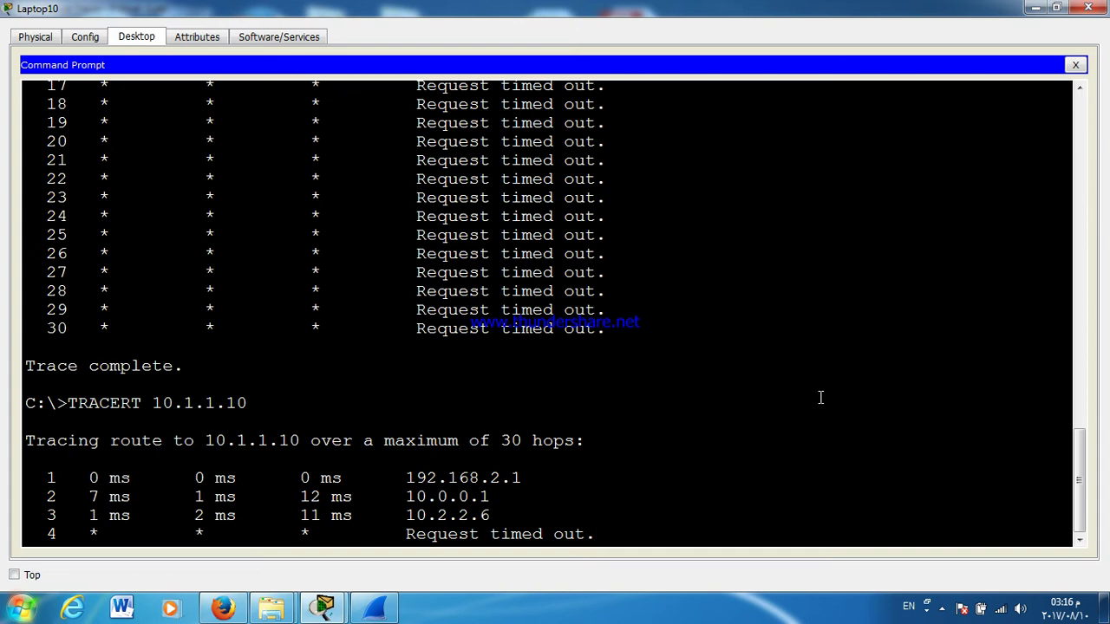
triple_click(455, 496)
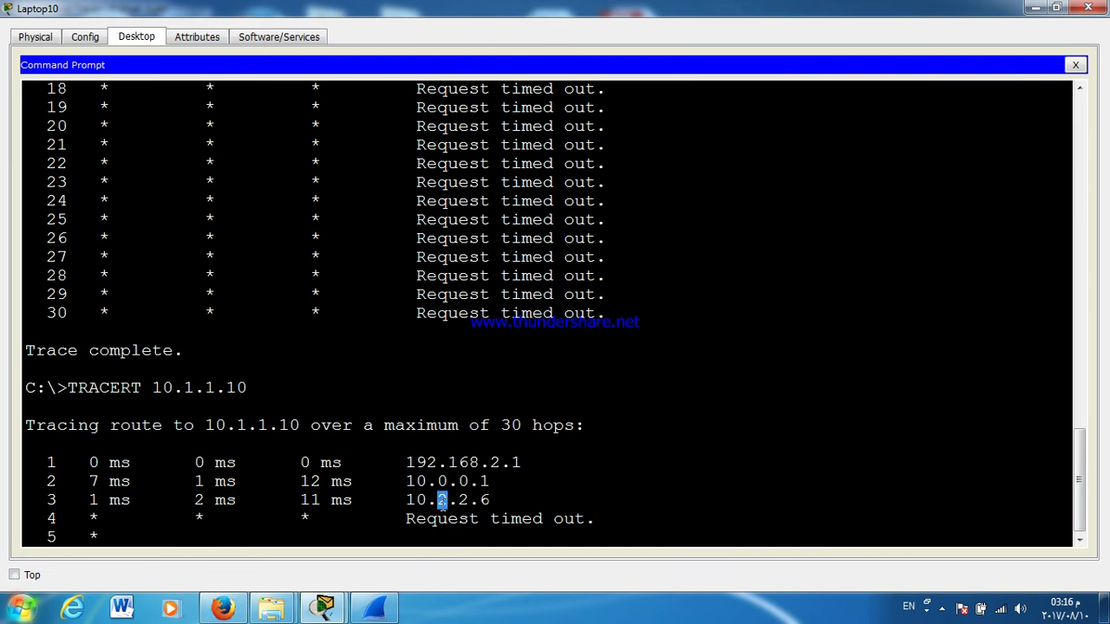
triple_click(442, 501)
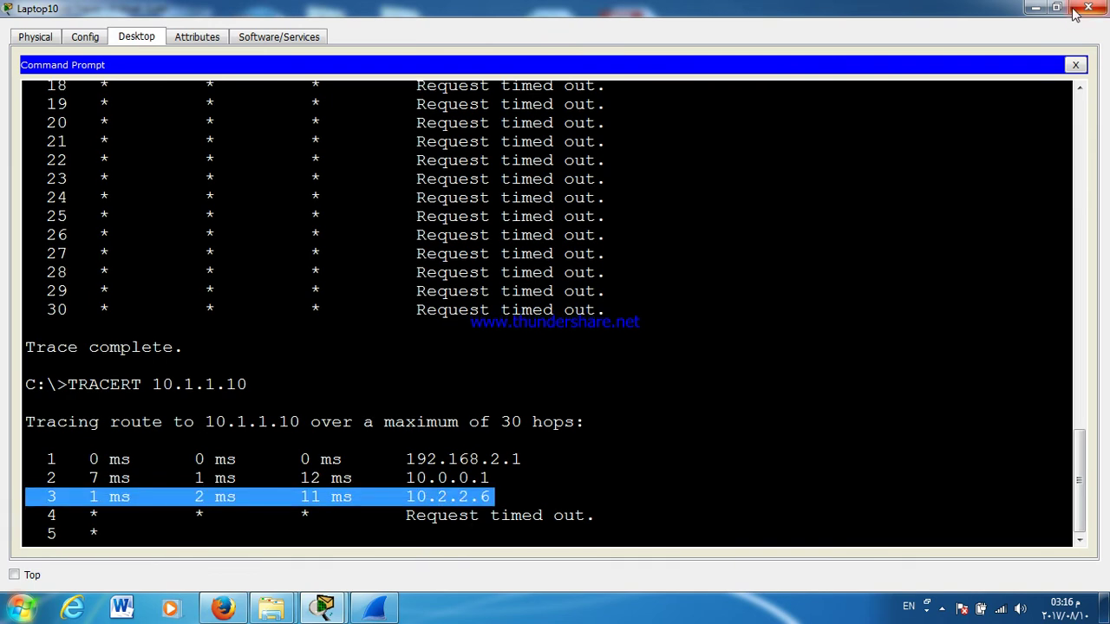
left_click(1088, 8)
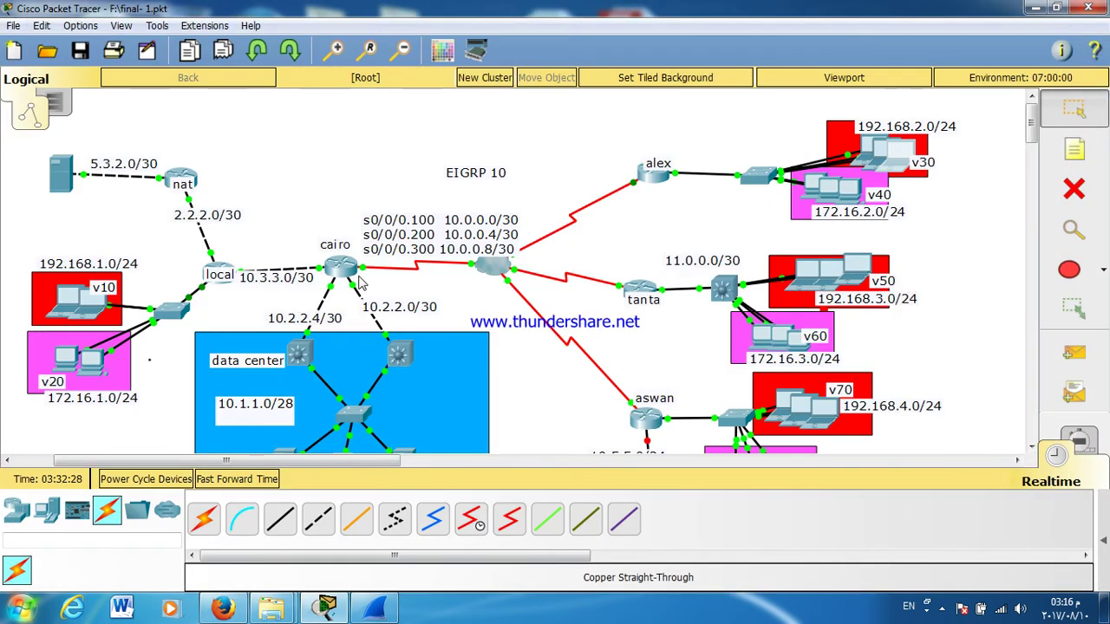
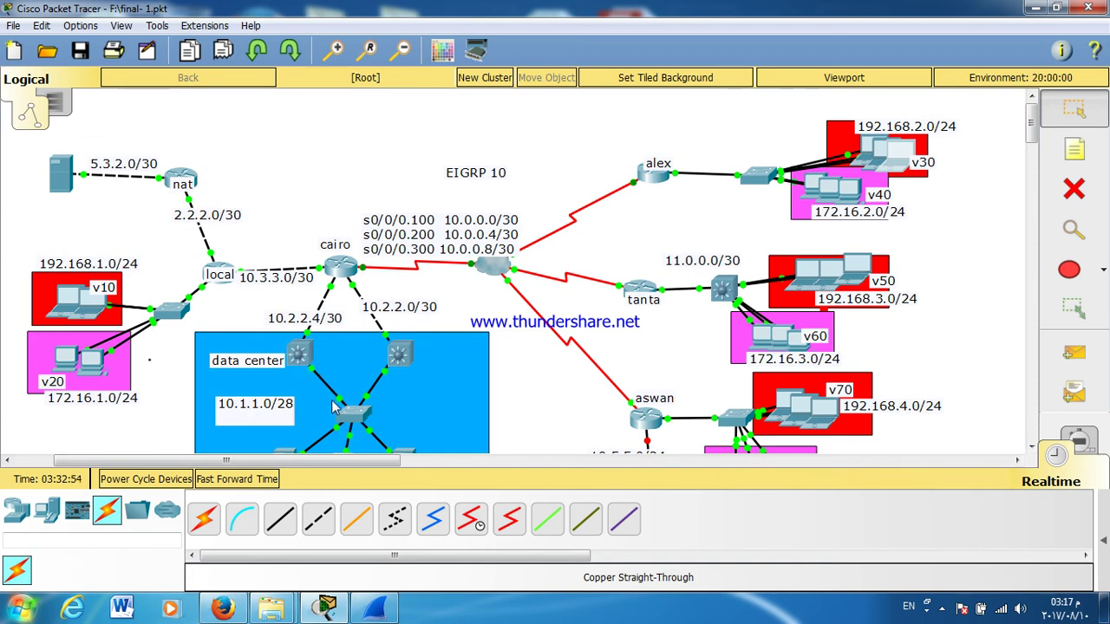
Step: Recheck the data center switch's HSRP Standby state with the earlier show standby command
left_click(297, 357)
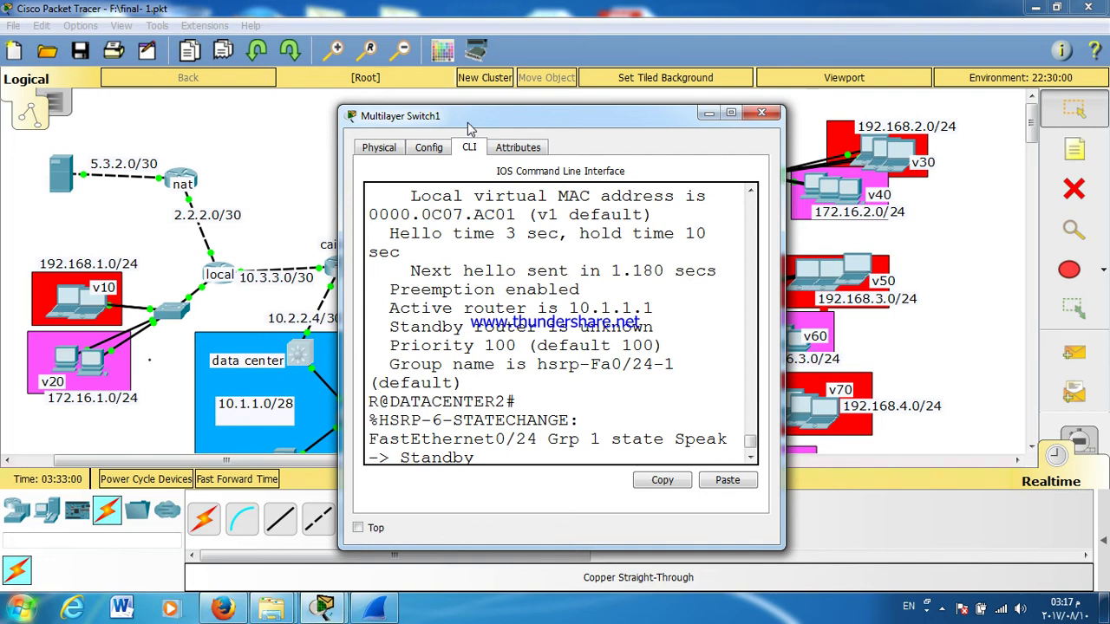
double_click(469, 117)
key("Return")
key("Up")
key("Up")
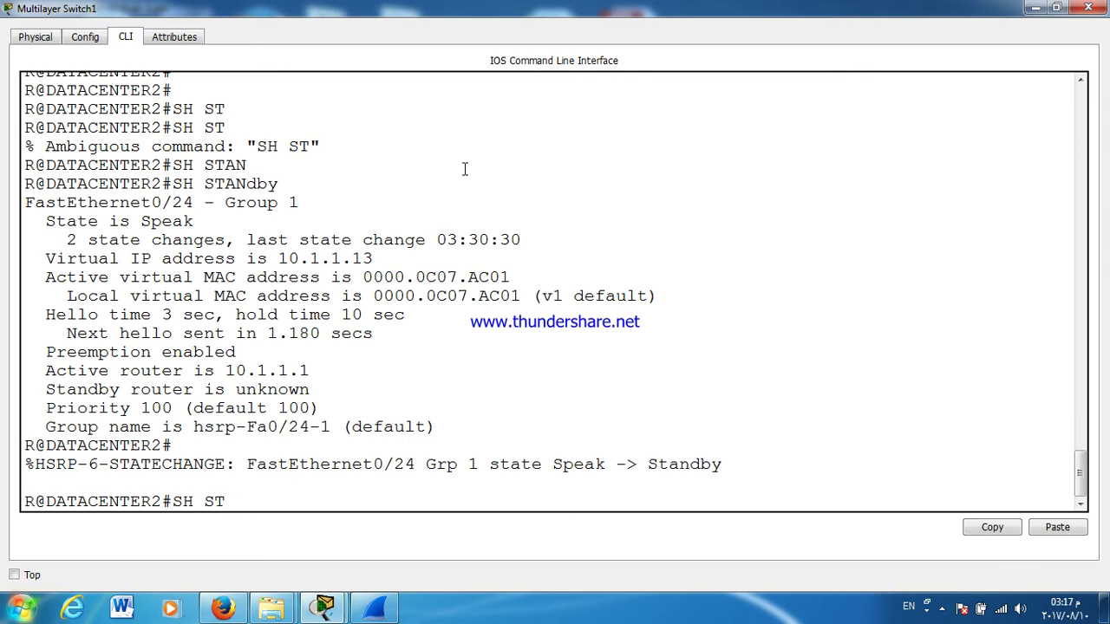
double_click(701, 467)
left_click(702, 467)
left_click(701, 467)
left_click(702, 467)
left_click(701, 467)
left_click(702, 467)
left_click(701, 466)
left_click(1089, 8)
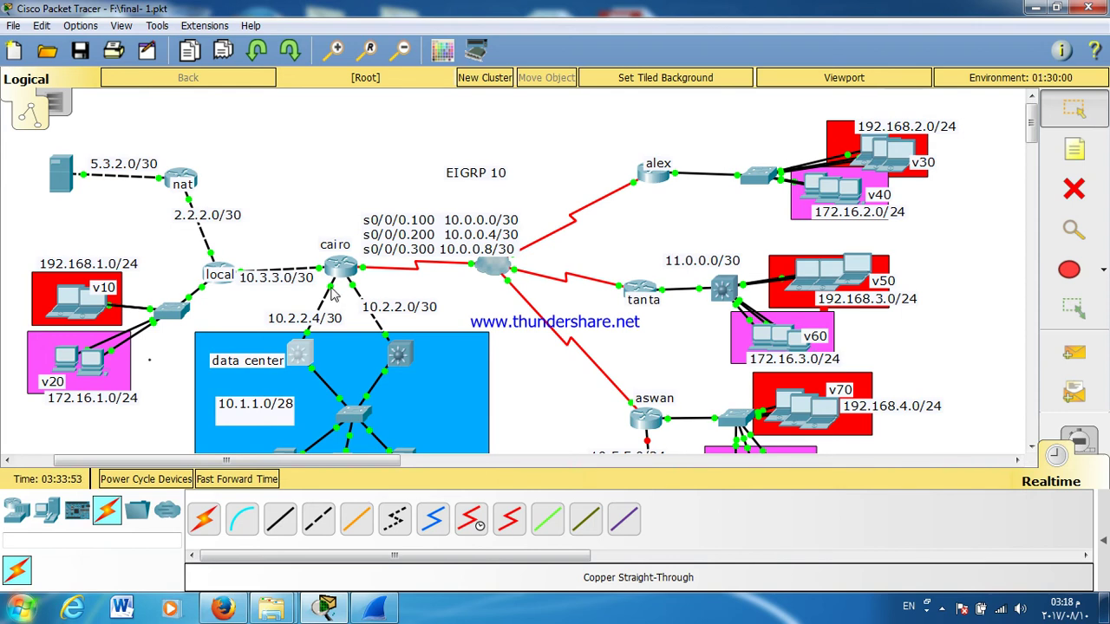
Step: Check cairo's GigabitEthernet0/2 port, then log in to cairo's console and enter privileged mode
left_click(336, 275)
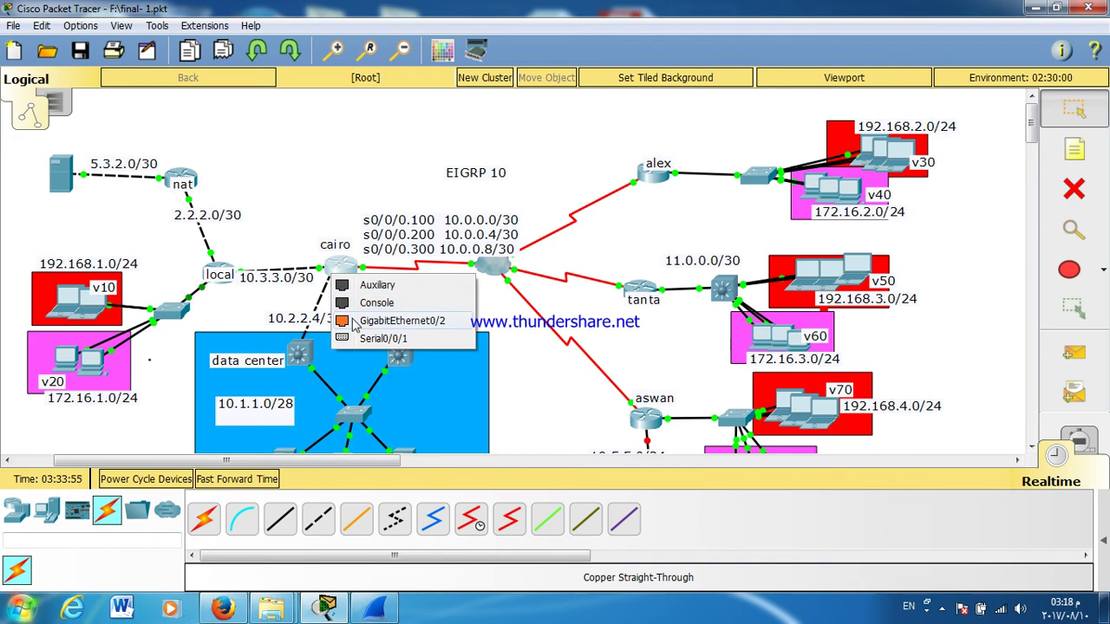
left_click(390, 321)
left_click(336, 268)
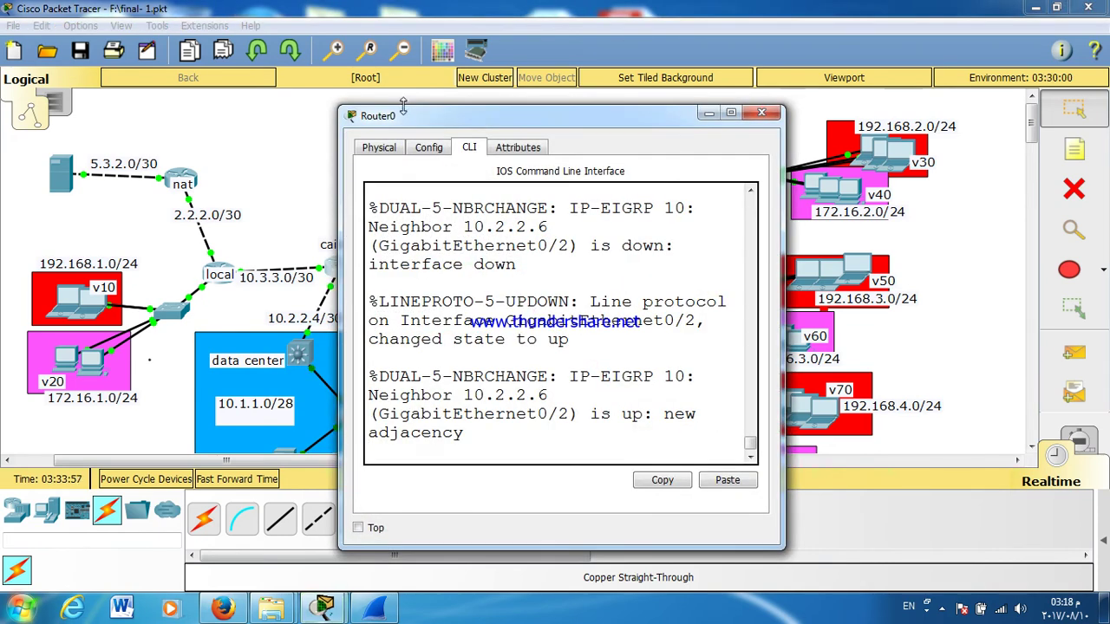
double_click(398, 118)
key("Return")
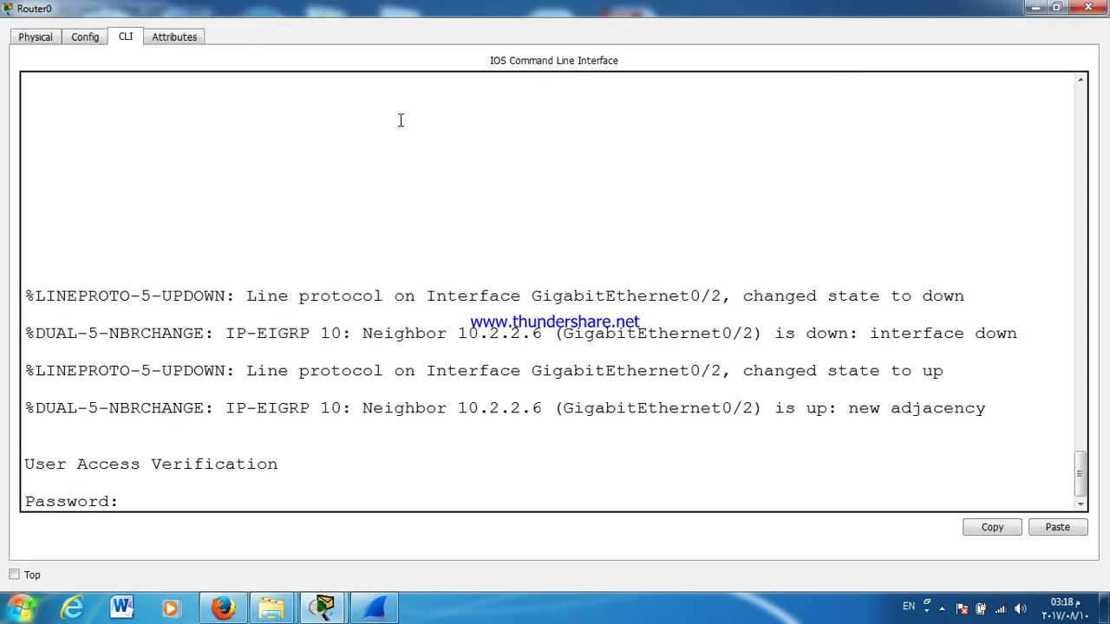
key("Return")
key("Return")
key("Return")
key("Return")
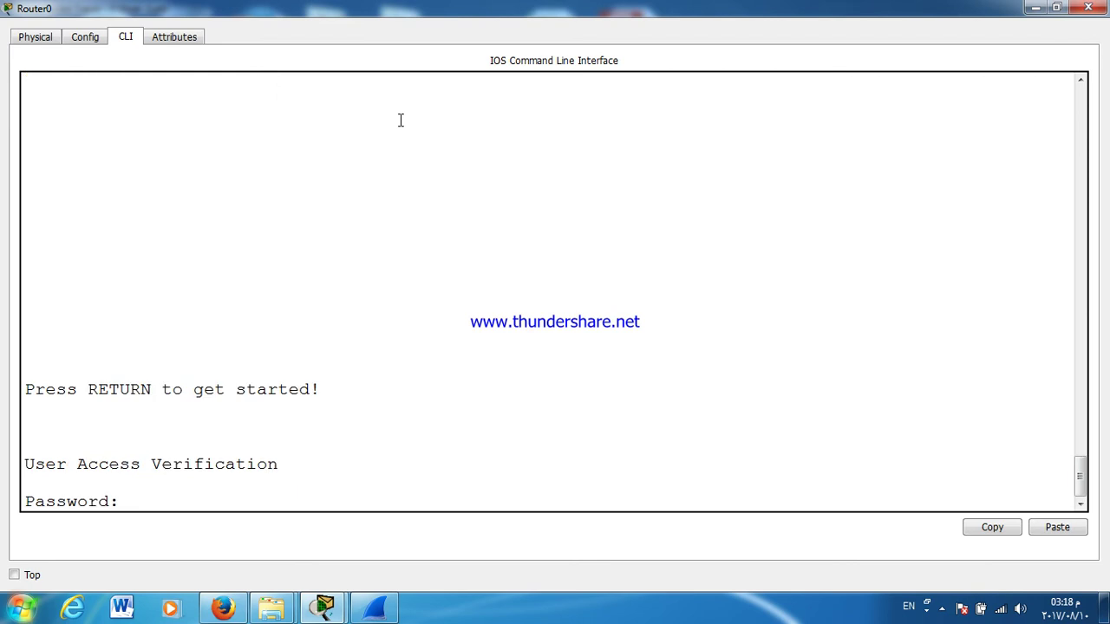
key("Return")
type("EN")
key("Return")
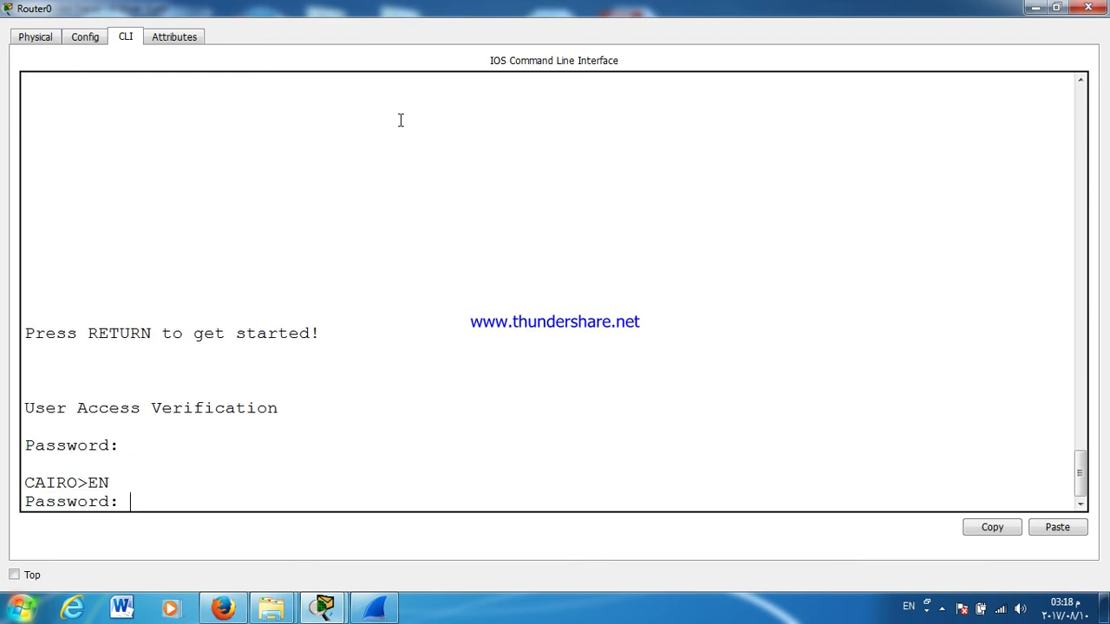
Step: Set bandwidth 100 on cairo's GigabitEthernet0/2 interface in global configuration mode
key("Return")
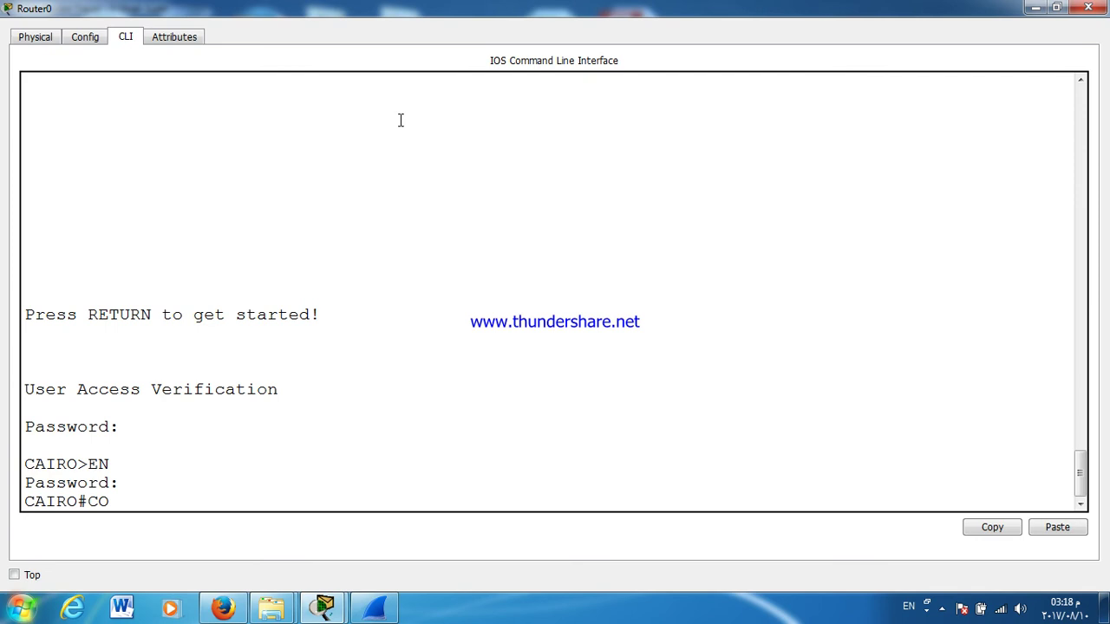
type("CONF T")
key("Return")
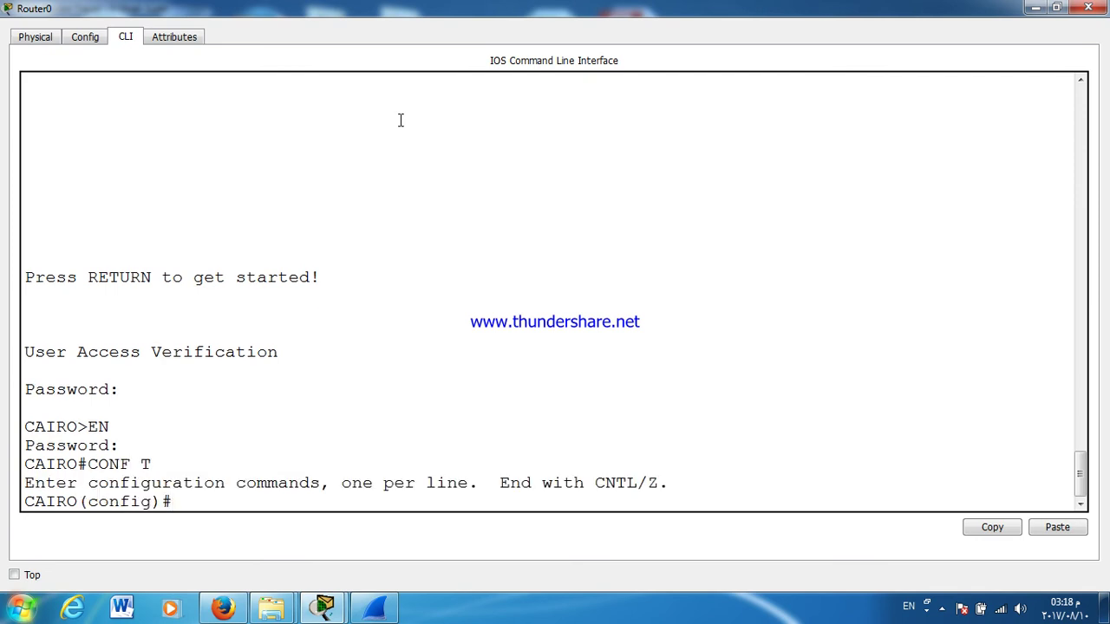
key("Return")
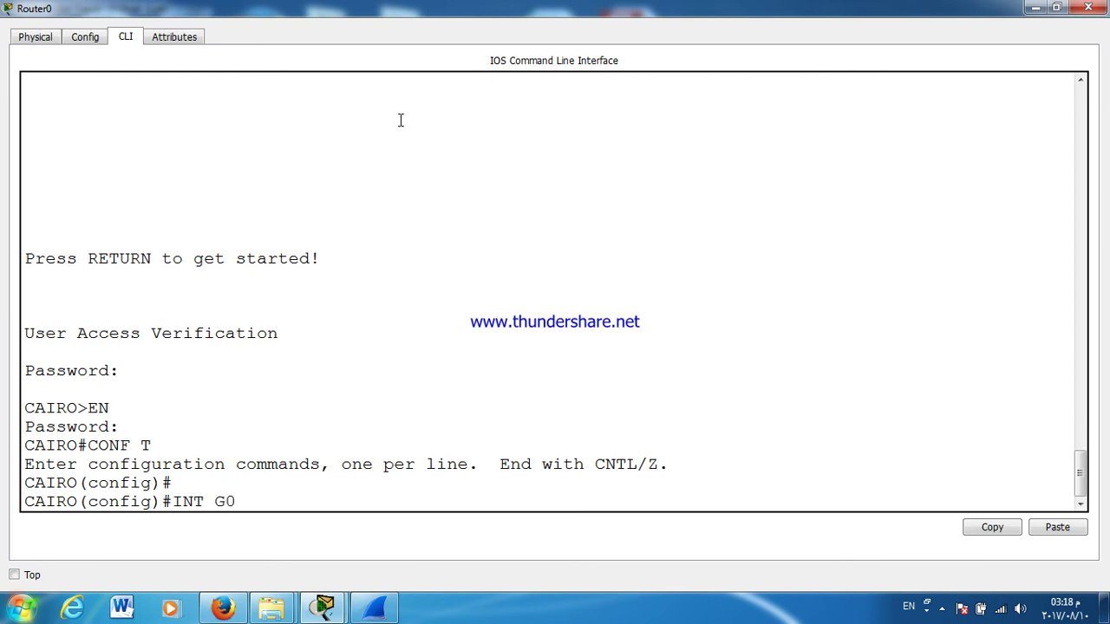
type("INT G0/2")
key("Return")
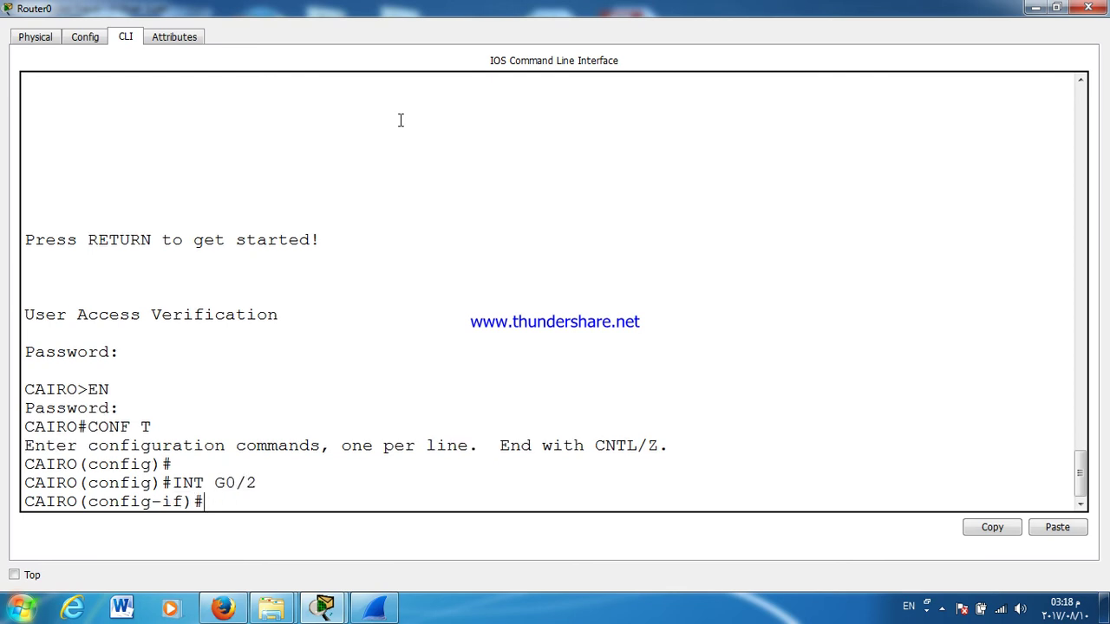
type("Bandwidth 100")
key("Tab")
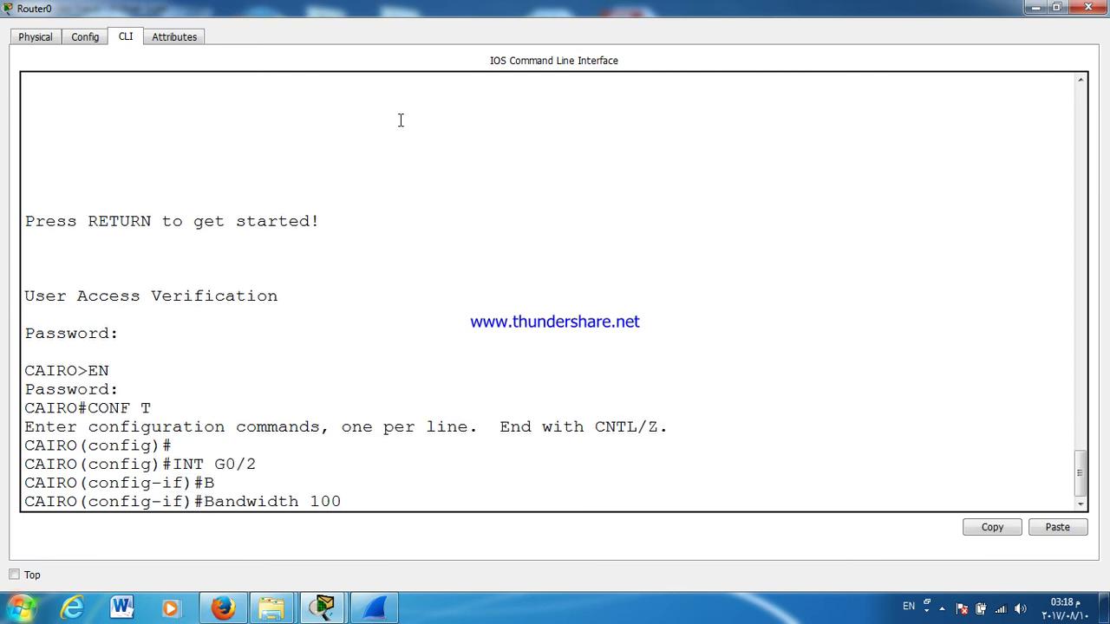
key("Return")
key("Return")
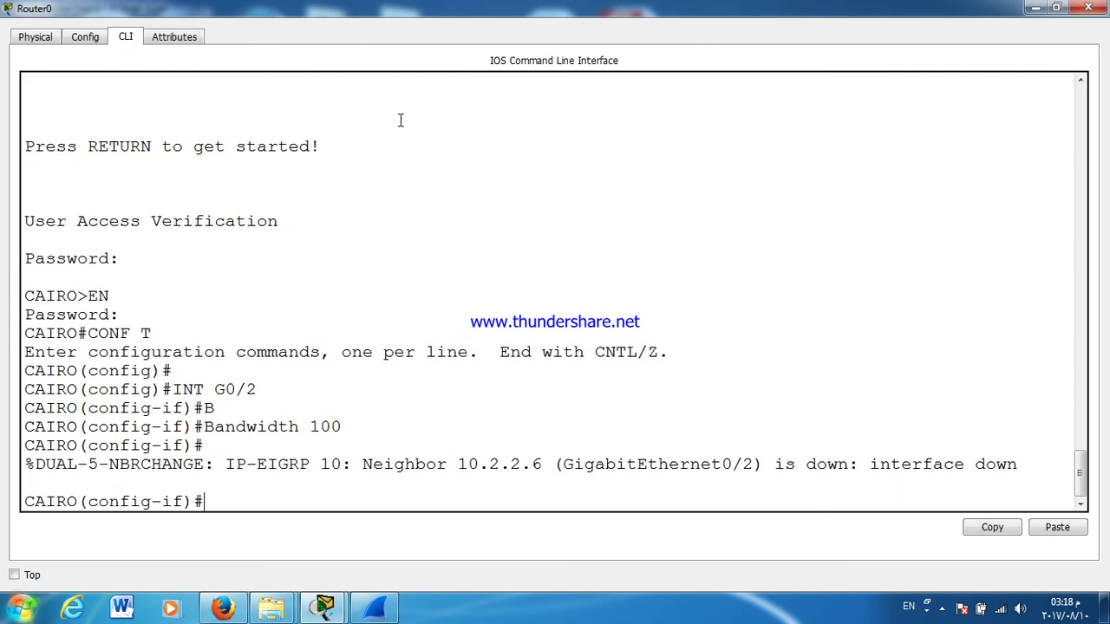
left_click(1091, 11)
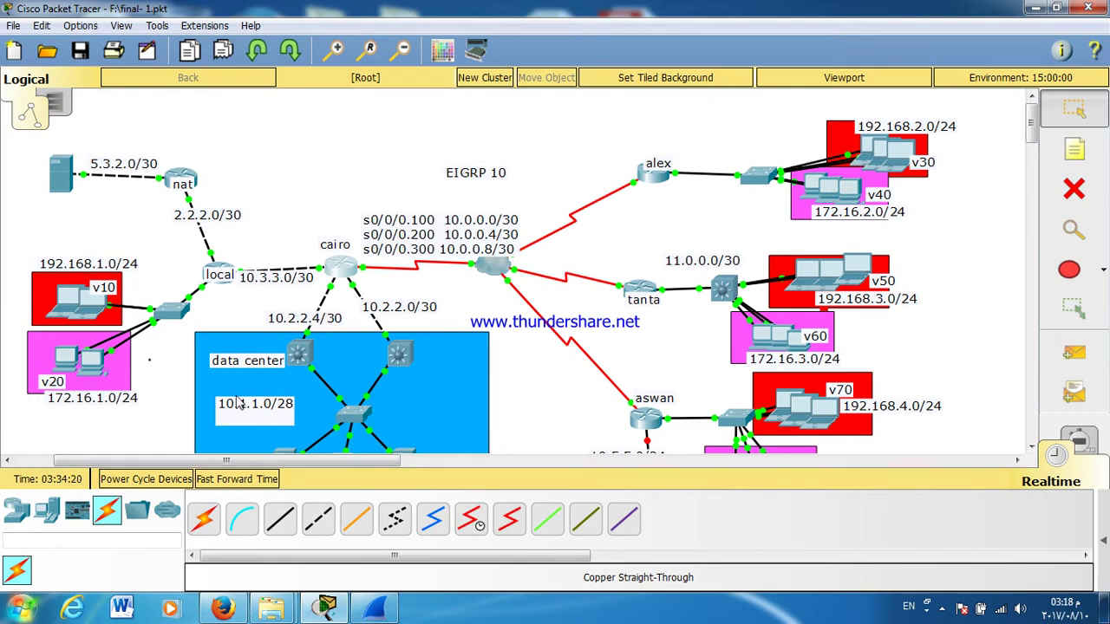
Step: Fast-forward the simulation time and check the v30 laptop's IP addressing
left_click(254, 482)
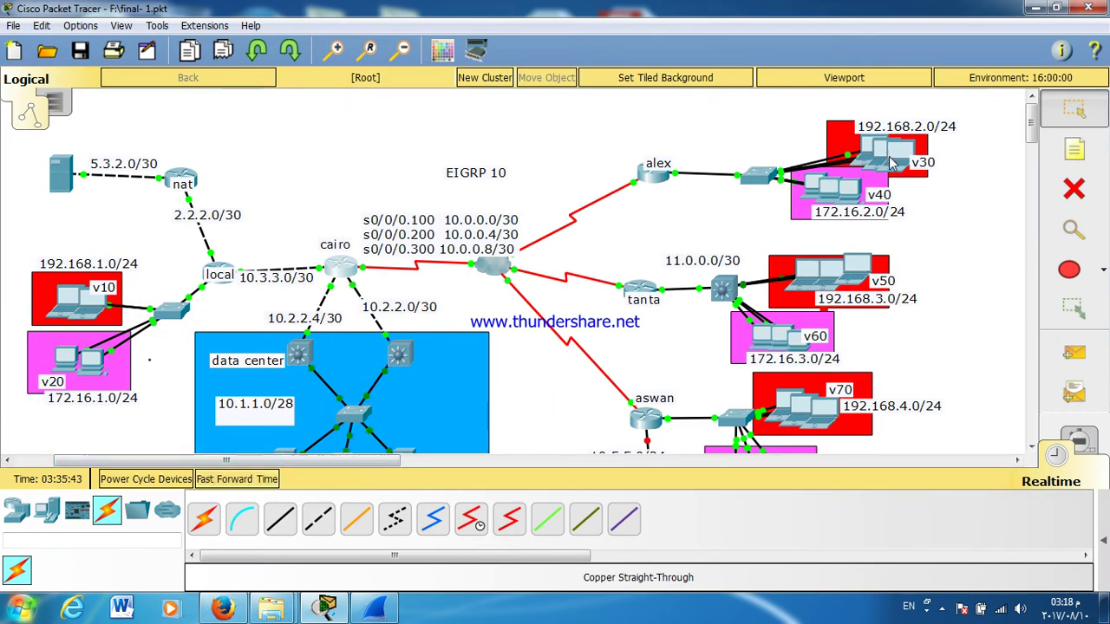
left_click(899, 166)
left_click(308, 215)
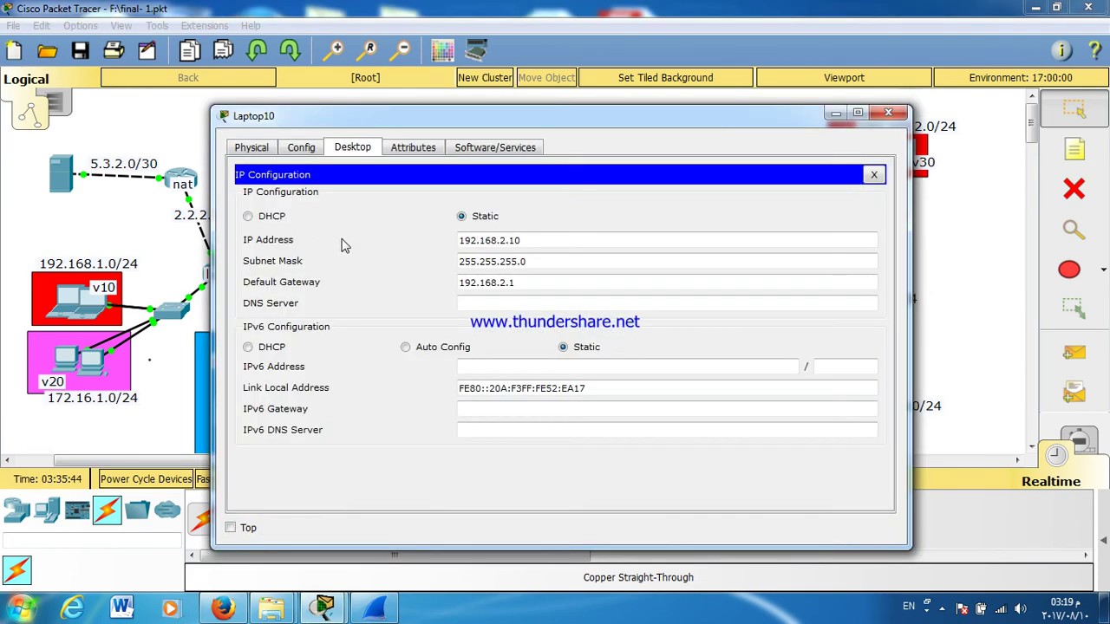
left_click(874, 174)
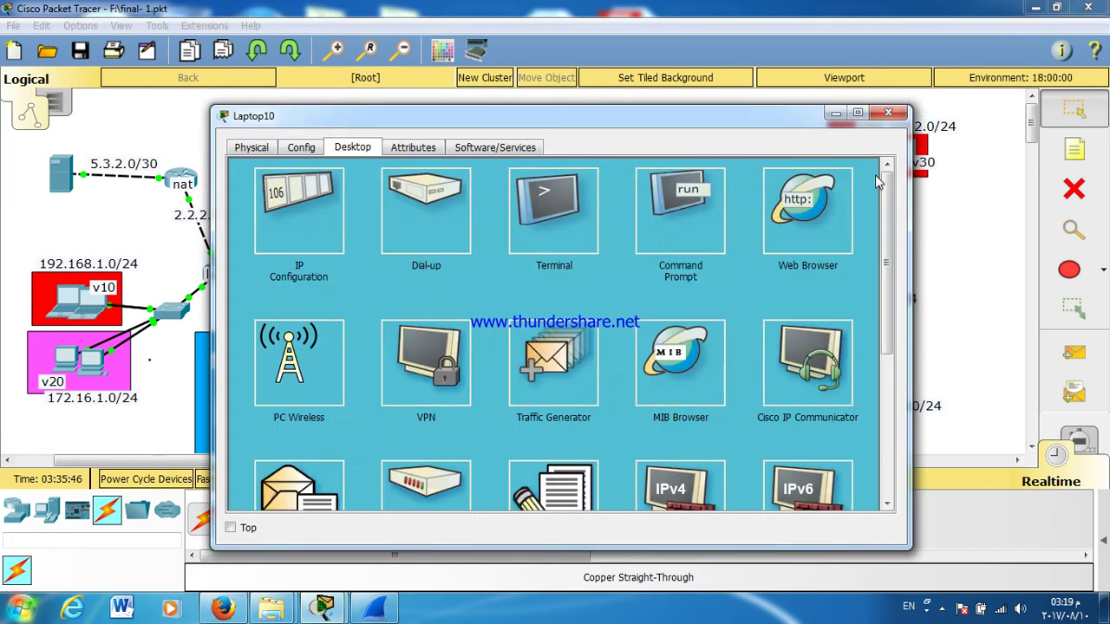
left_click(888, 113)
Step: Rerun tracert 10.1.1.10 on the laptop and confirm hop 3 now passes through 10.2.2.2
left_click(651, 235)
double_click(566, 120)
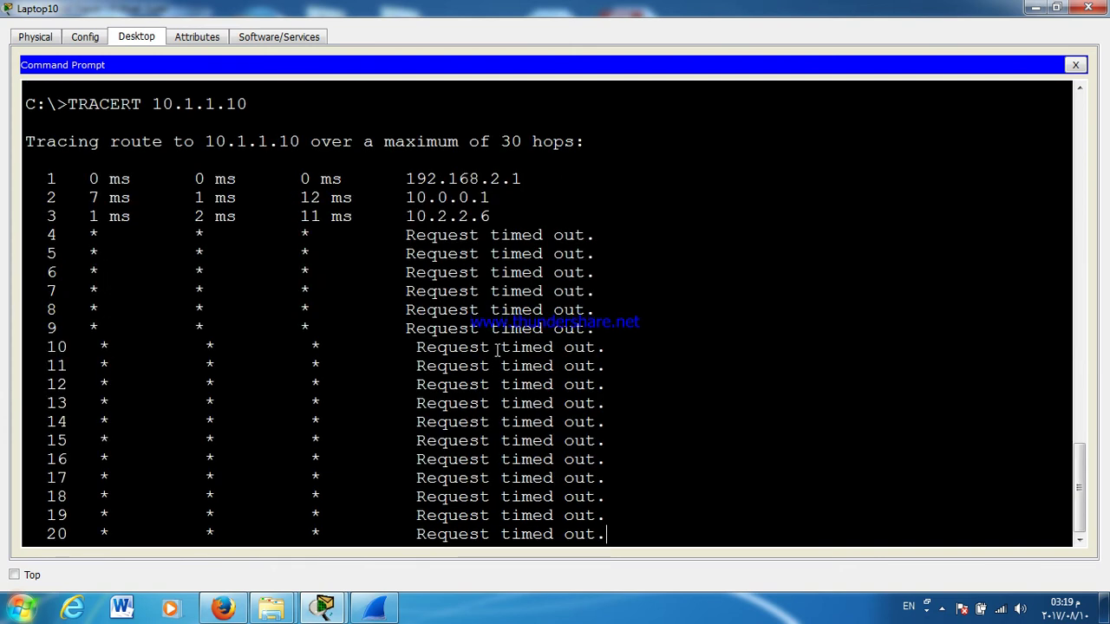
key("ctrl+c")
key("Return")
key("Return")
key("Return")
key("Up")
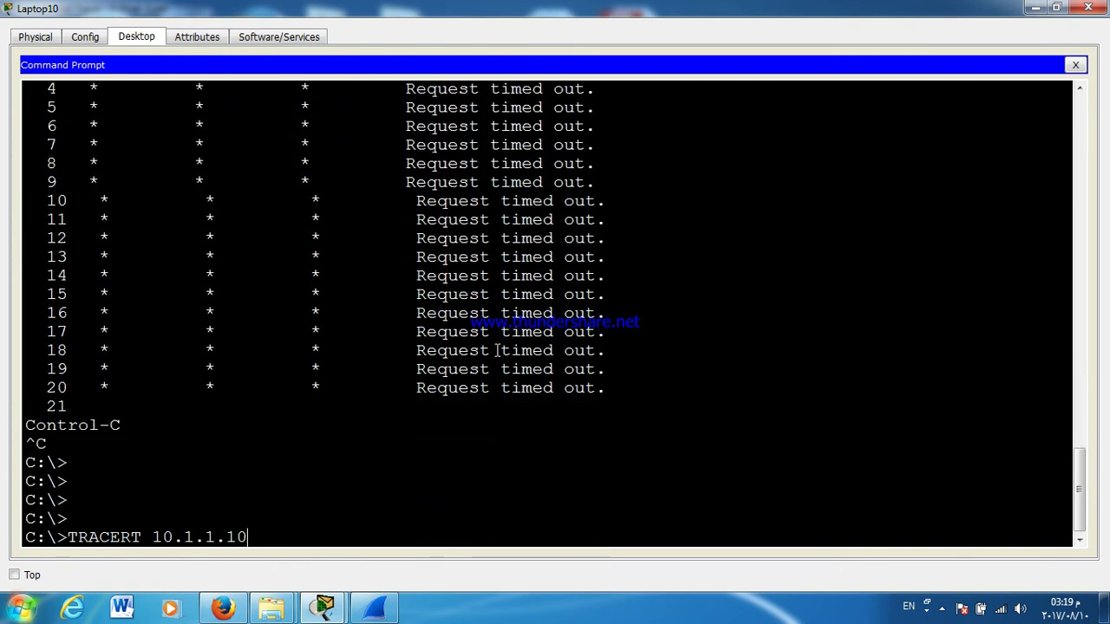
key("Return")
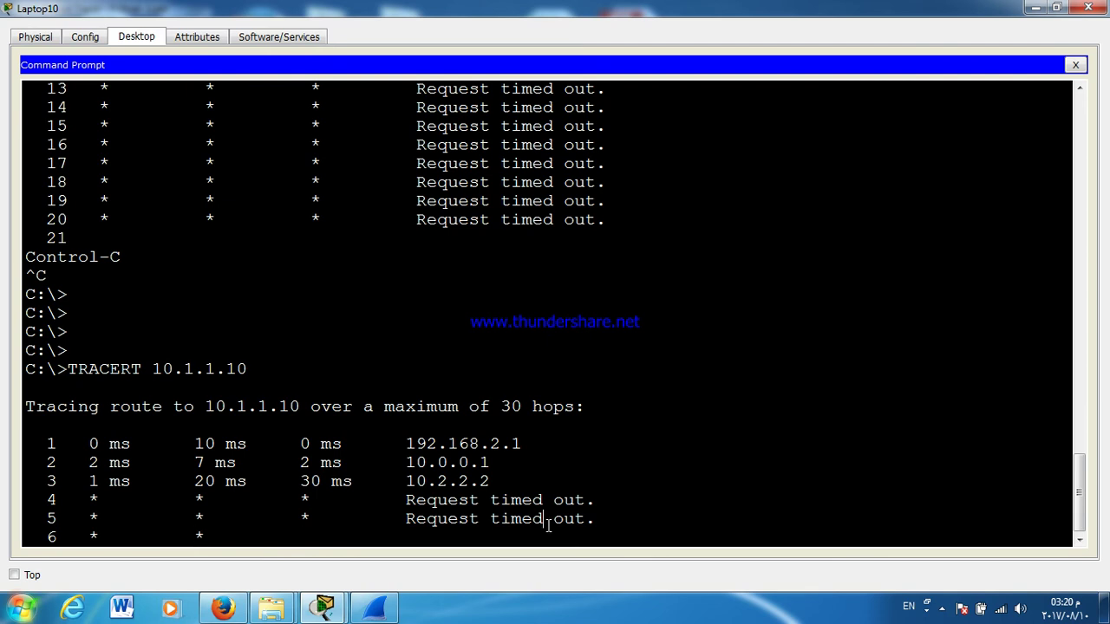
left_click(547, 520)
left_click(562, 501)
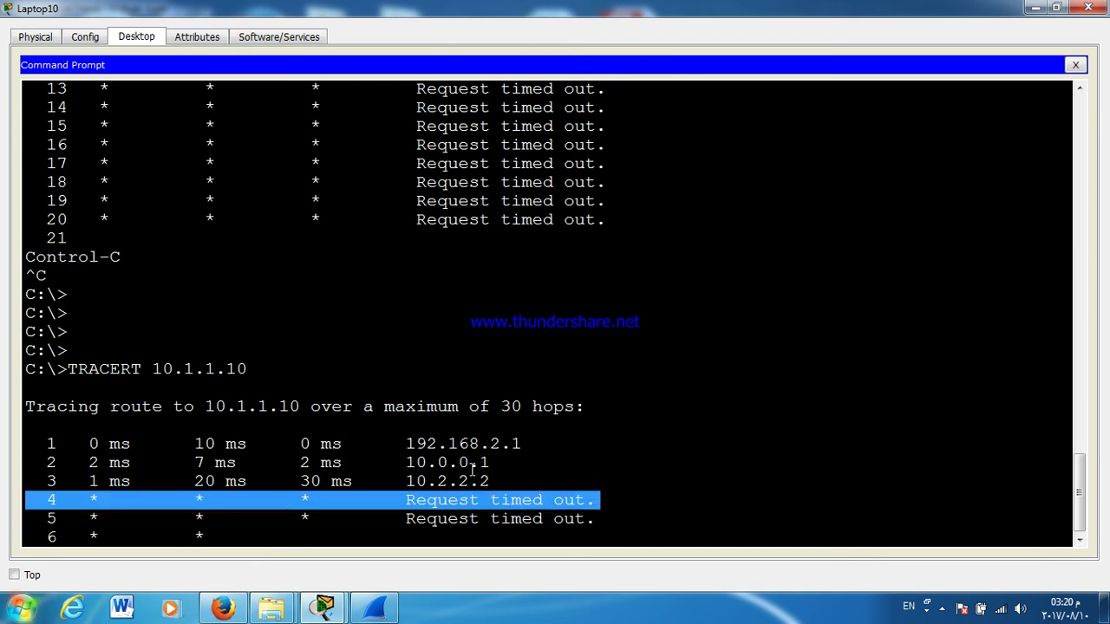
left_click(472, 471)
triple_click(464, 482)
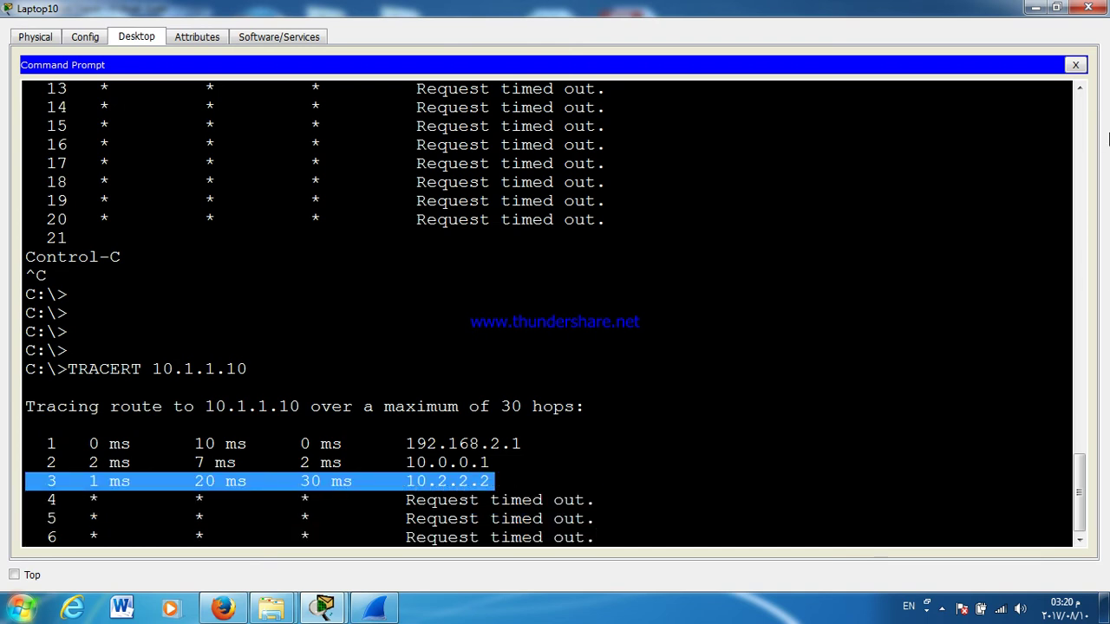
left_click(1088, 7)
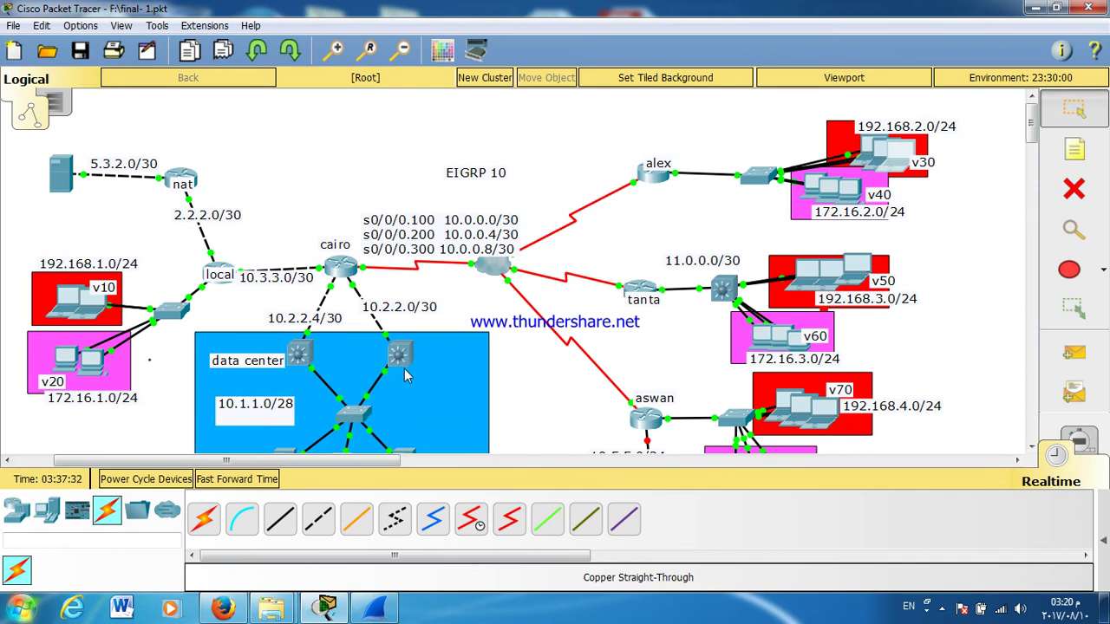
left_click(404, 368)
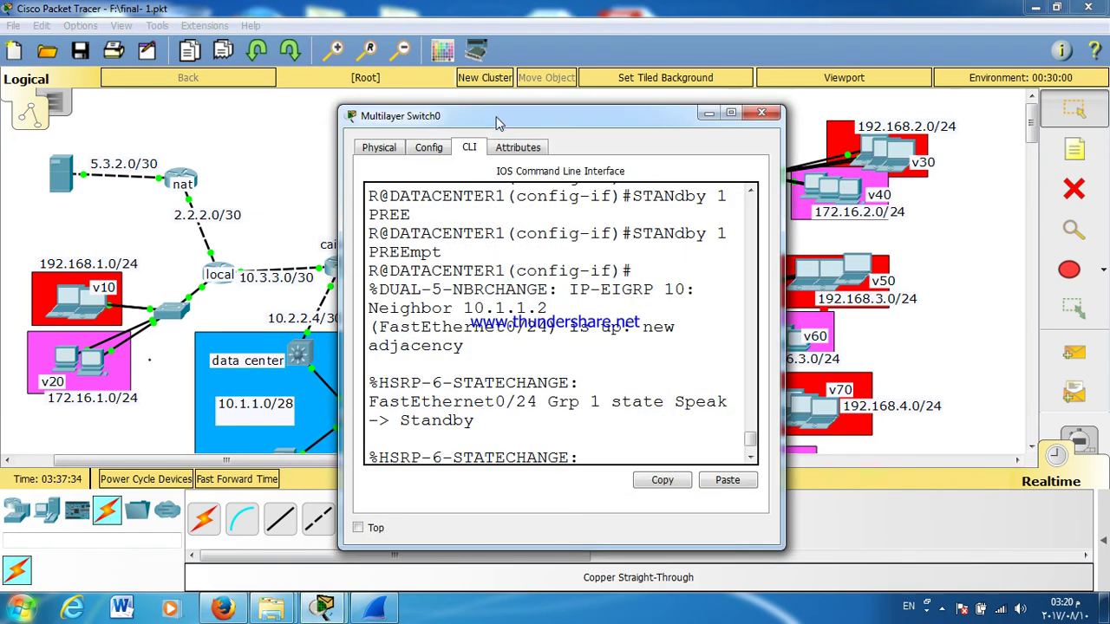
double_click(498, 123)
left_click_drag(667, 479, 735, 486)
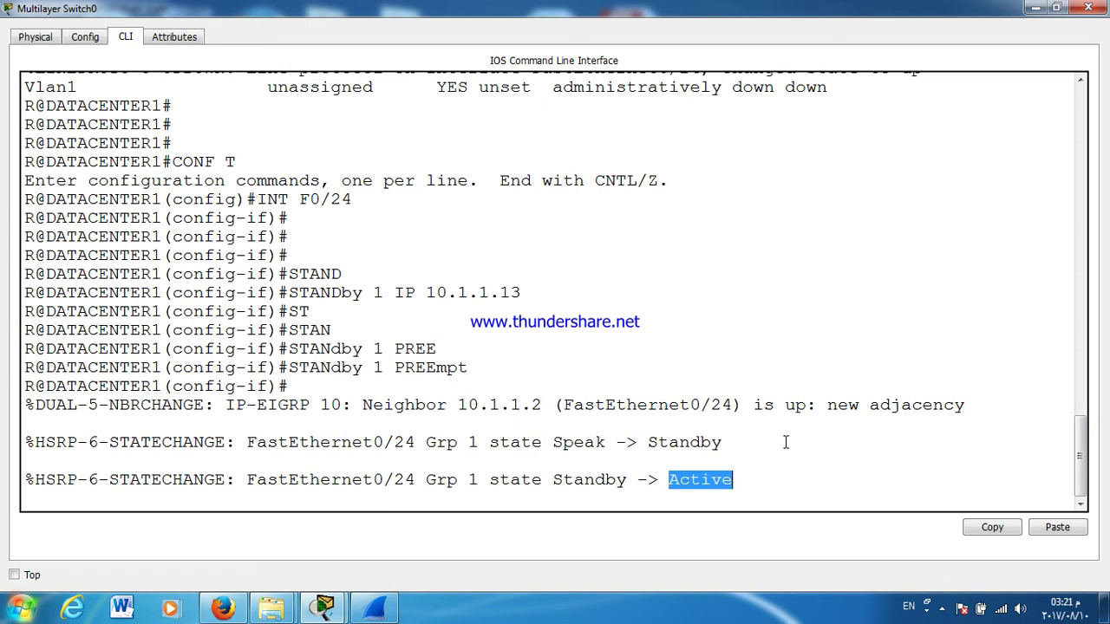
left_click(1084, 9)
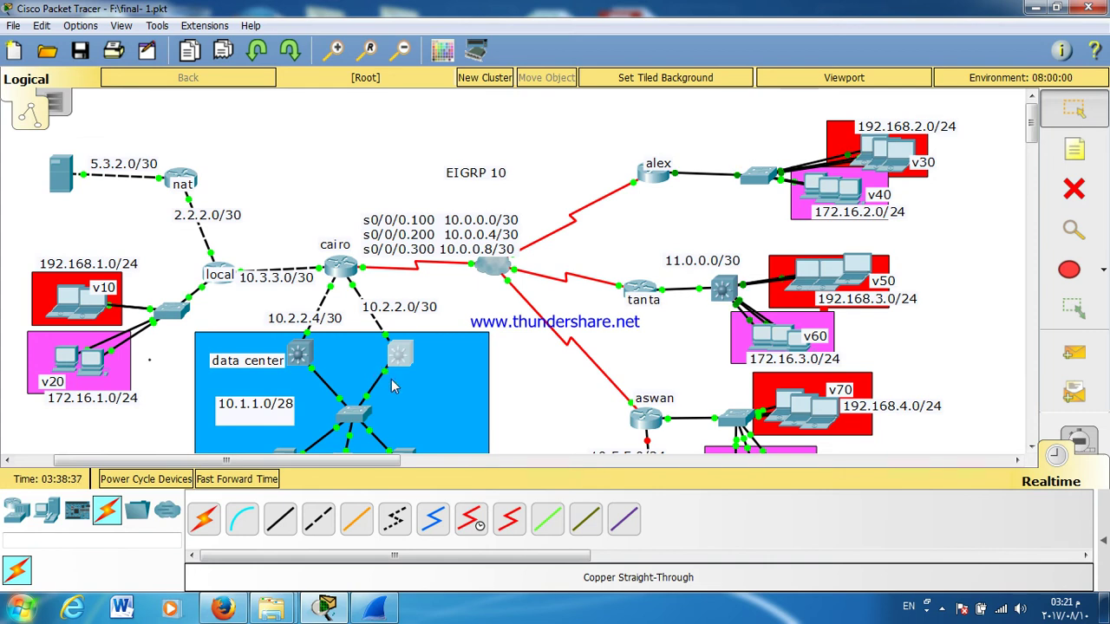
Step: Open Multilayer Switch2's CLI to view the EIGRP routes learned via 11.0.0.2 on GigabitEthernet0/1
scroll(396, 377, "down", 5)
scroll(397, 376, "up", 5)
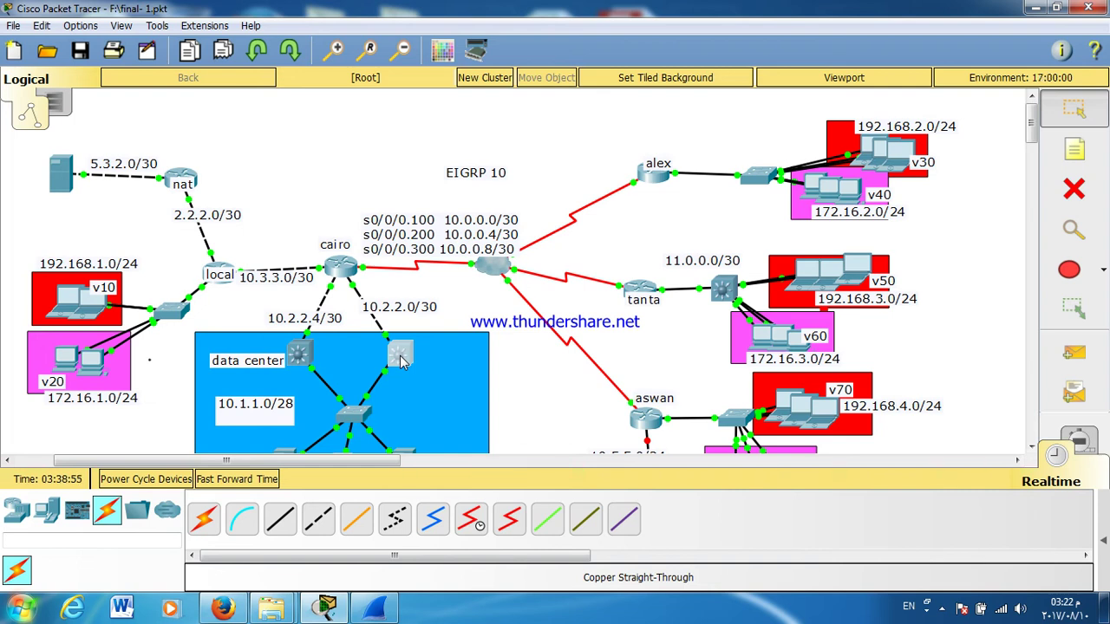
left_click(943, 608)
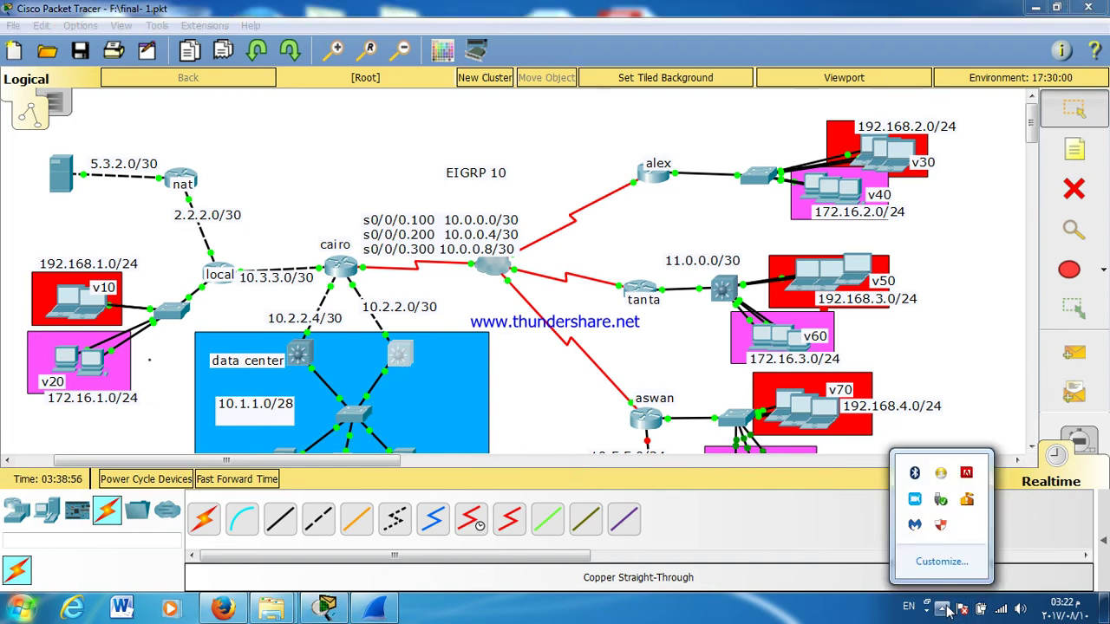
left_click(939, 501)
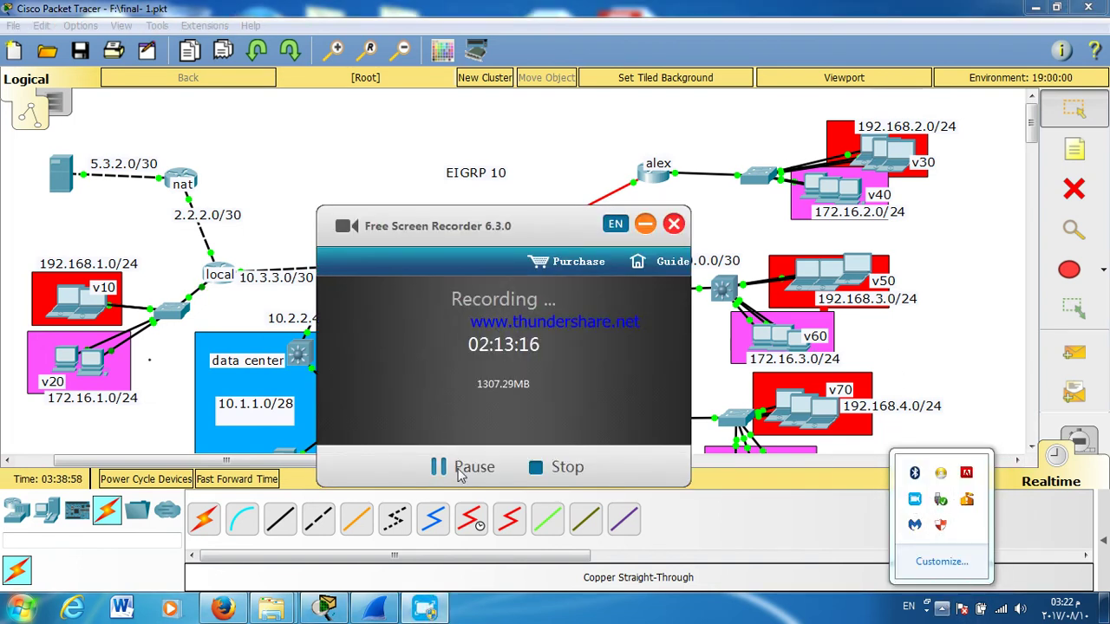
left_click(459, 469)
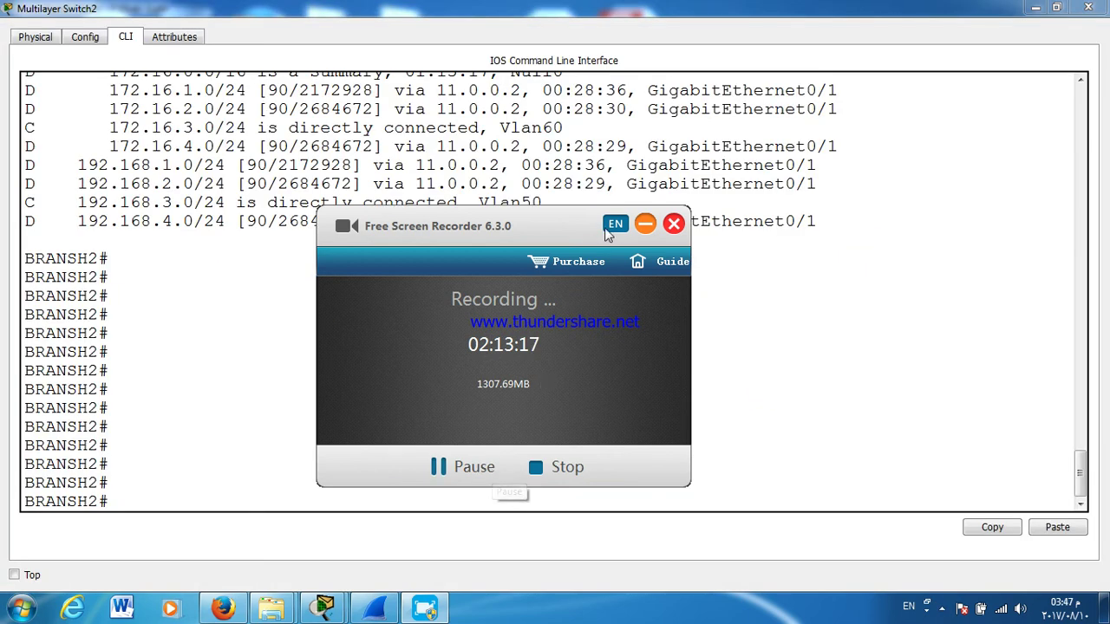
left_click(645, 224)
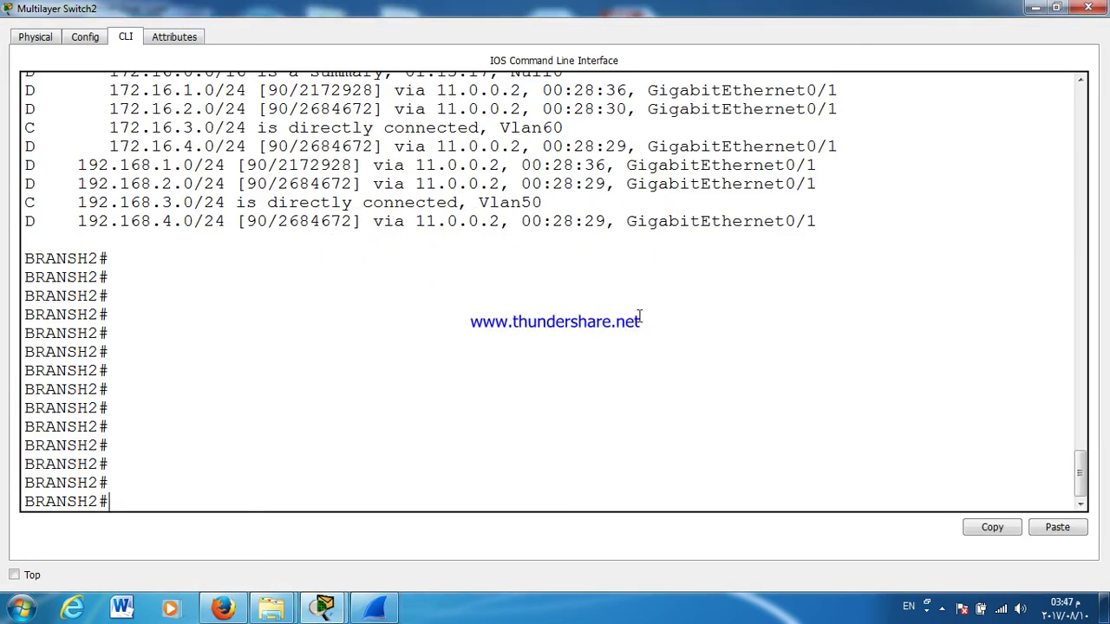
scroll(632, 416, "up", 10)
left_click(1088, 8)
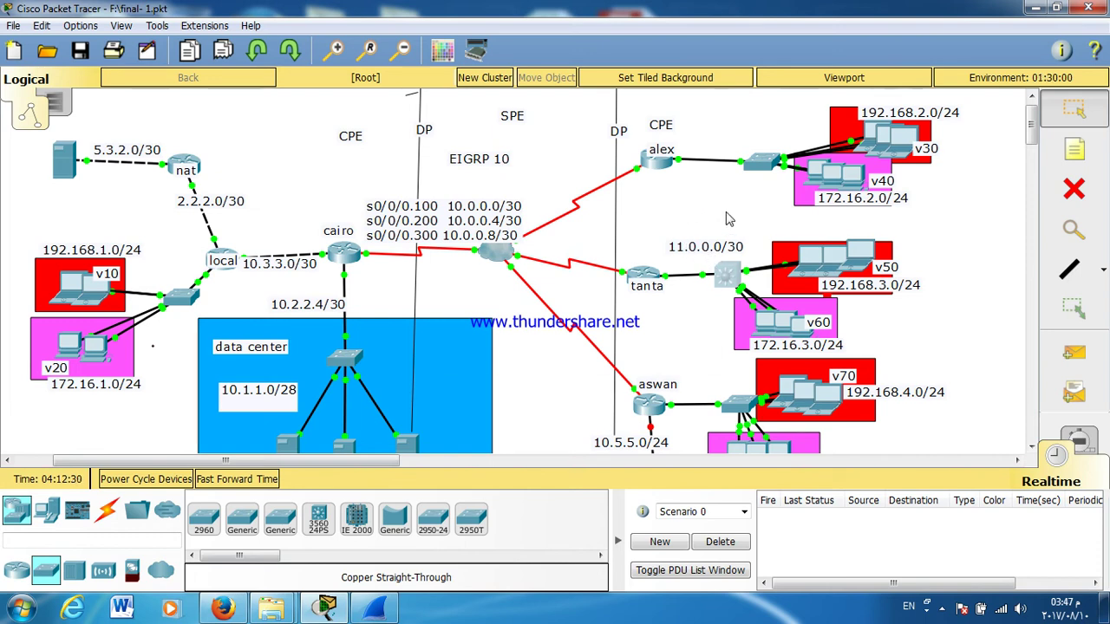
mouse_move(728, 223)
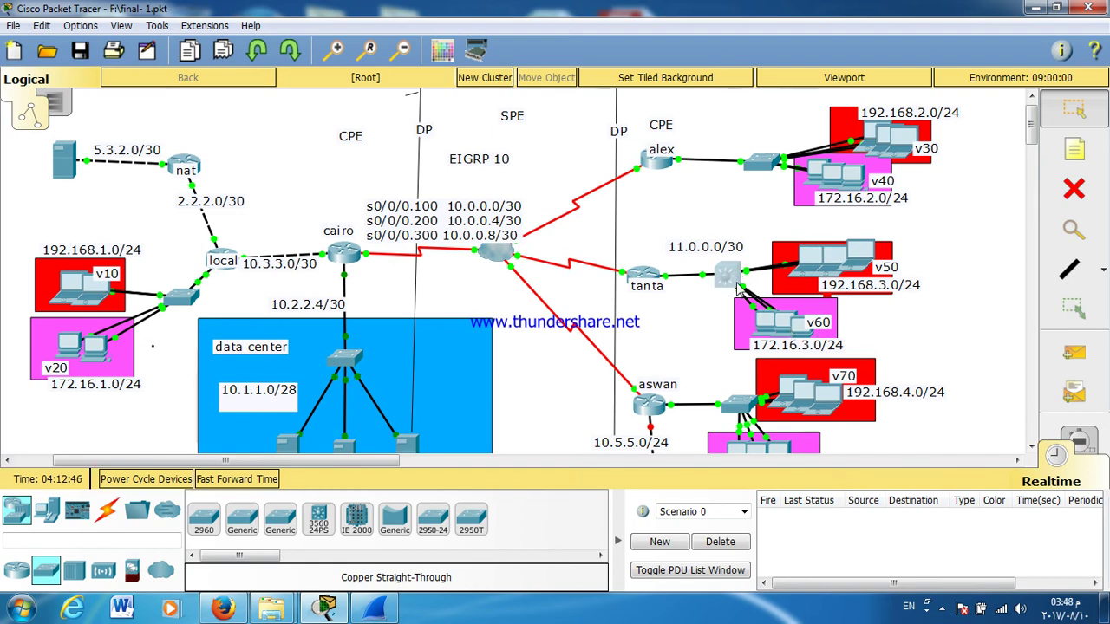
left_click(726, 276)
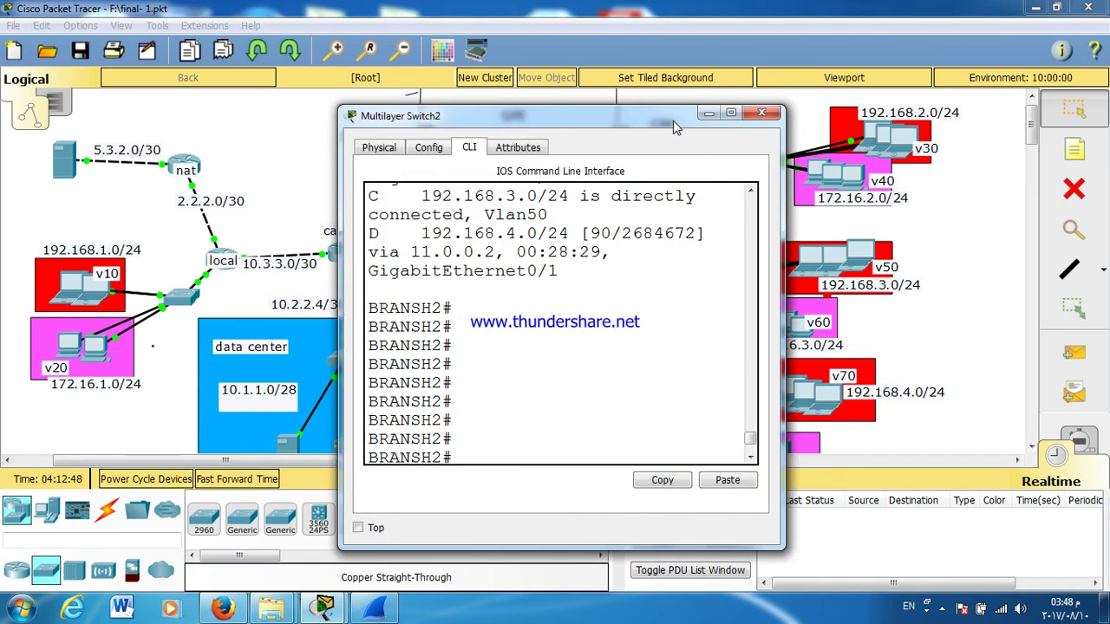
Step: Add ip helper-address 10.1.1.10 to BRANSH2's VLAN 60 interface
double_click(672, 122)
type("CONF T")
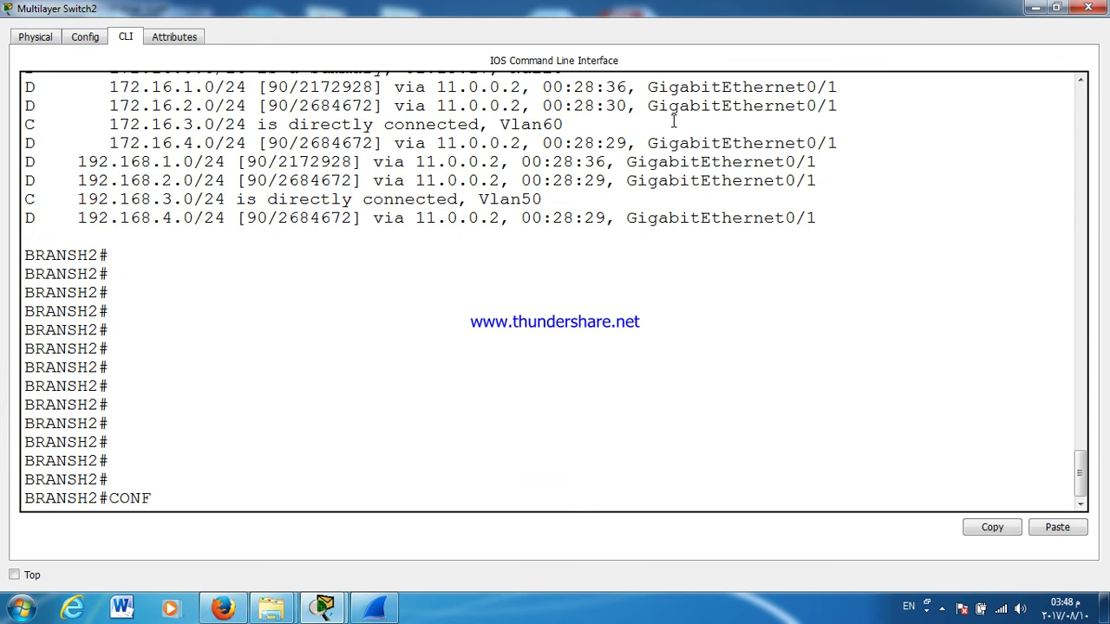
key("Return")
key("Return")
key("Return")
key("Return")
type("IN")
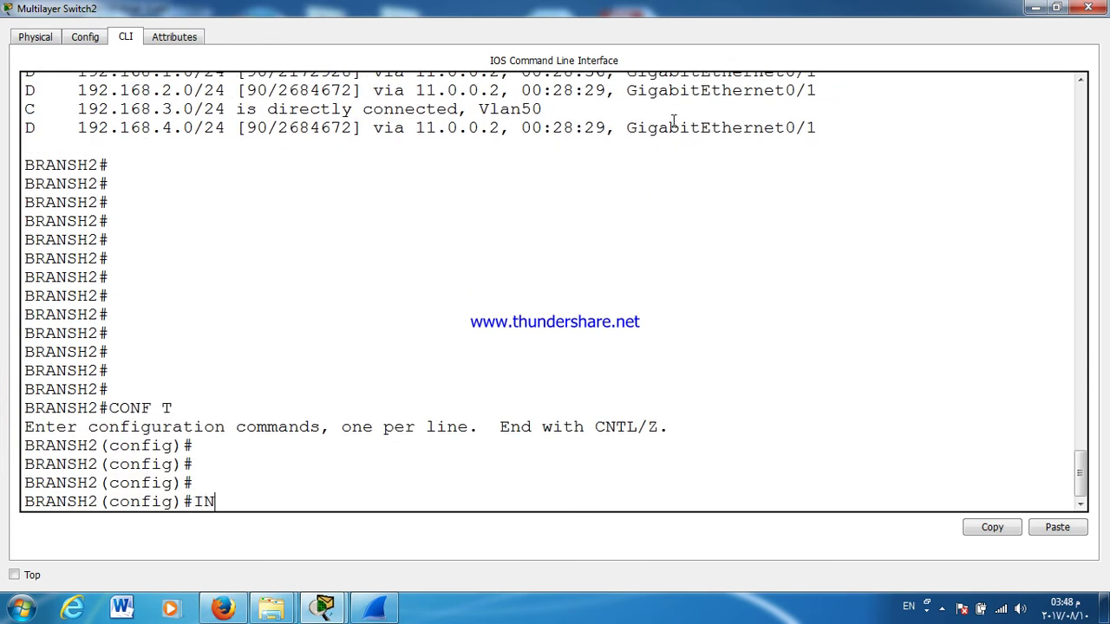
type("T VL")
key("Tab")
type("60")
key("Return")
type("IP")
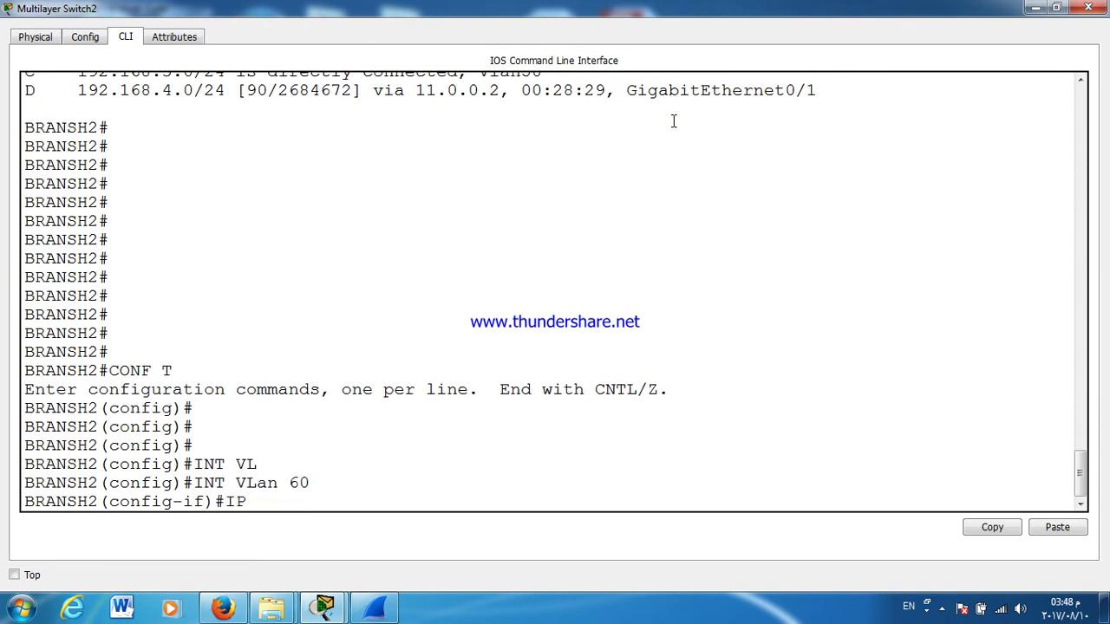
type(" HELP")
key("Tab")
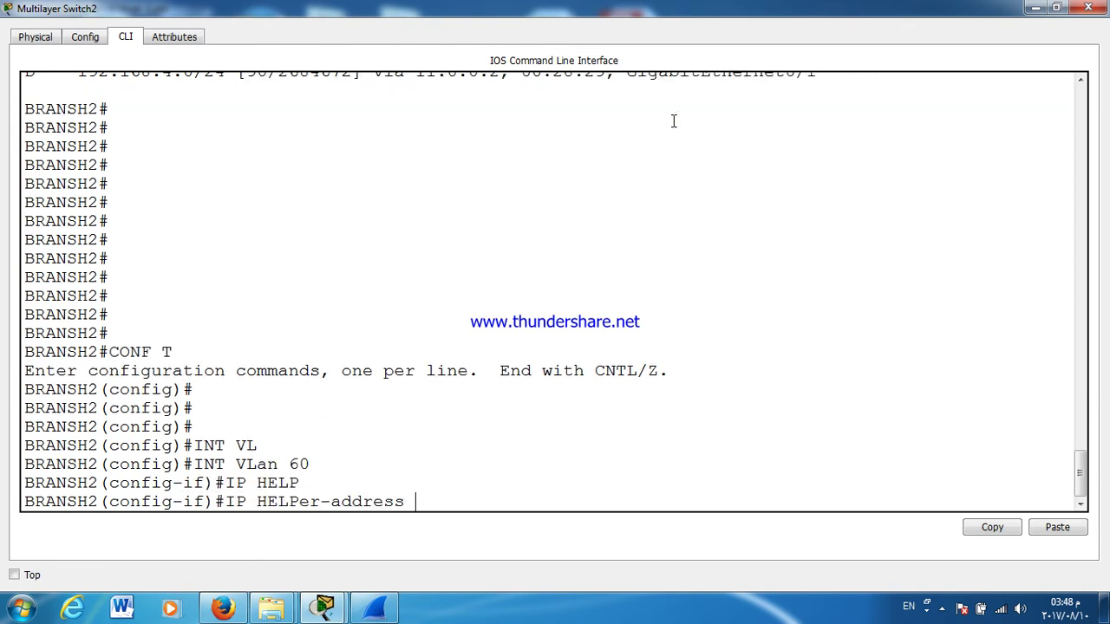
type("10.1.1.10")
key("Return")
type("EX")
key("Return")
Step: Add ip helper-address 10.1.1.10 to the VLAN 50 interface and fast-forward the simulation time
type("INT")
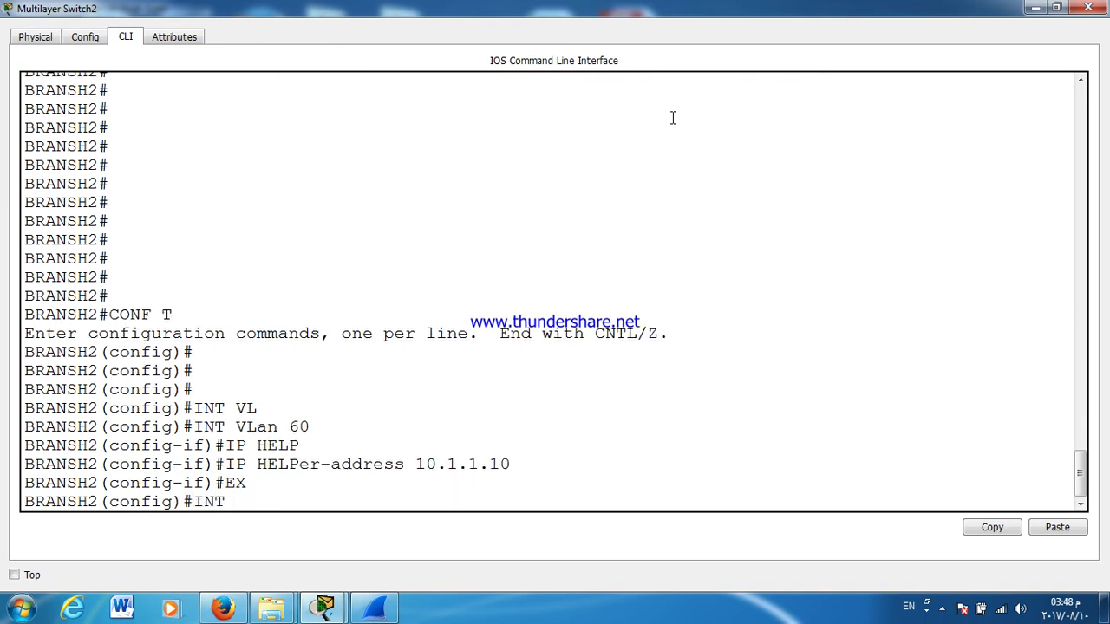
type(" VL")
key("Tab")
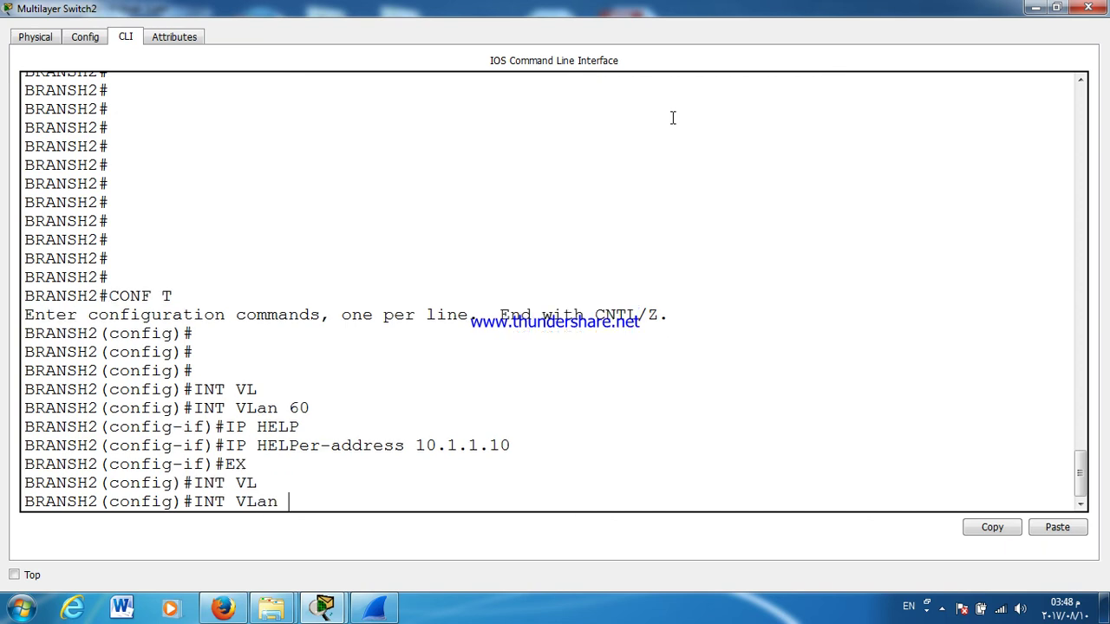
double_click(1005, 10)
left_click_drag(752, 371, 794, 184)
double_click(794, 184)
type("50")
key("Return")
key("Return")
type("IP HELP")
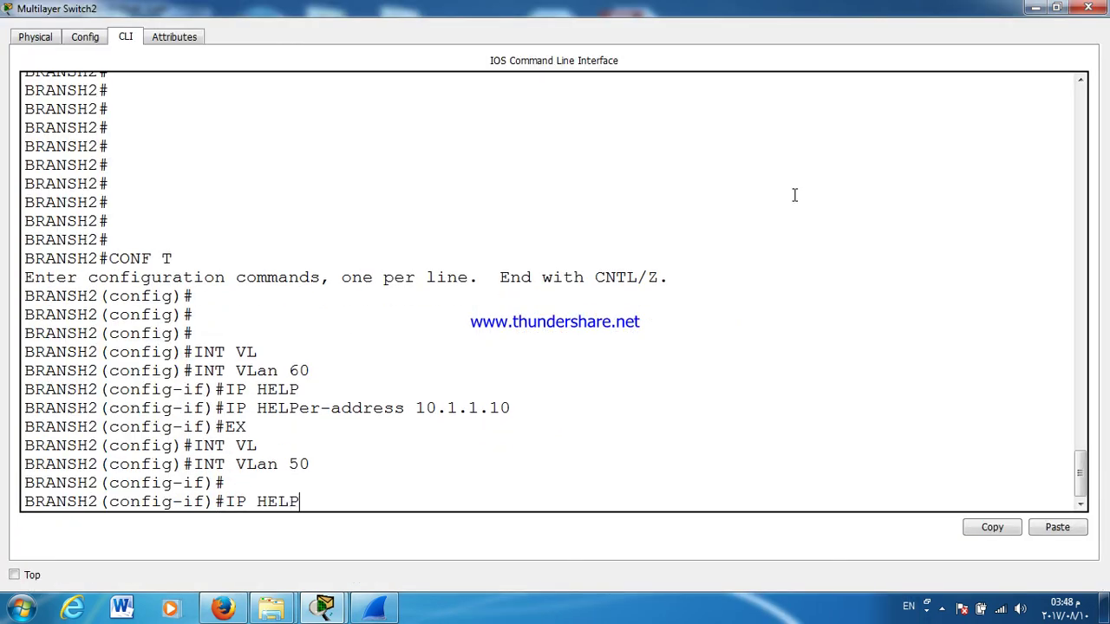
key("Tab")
type("10.1.1.10")
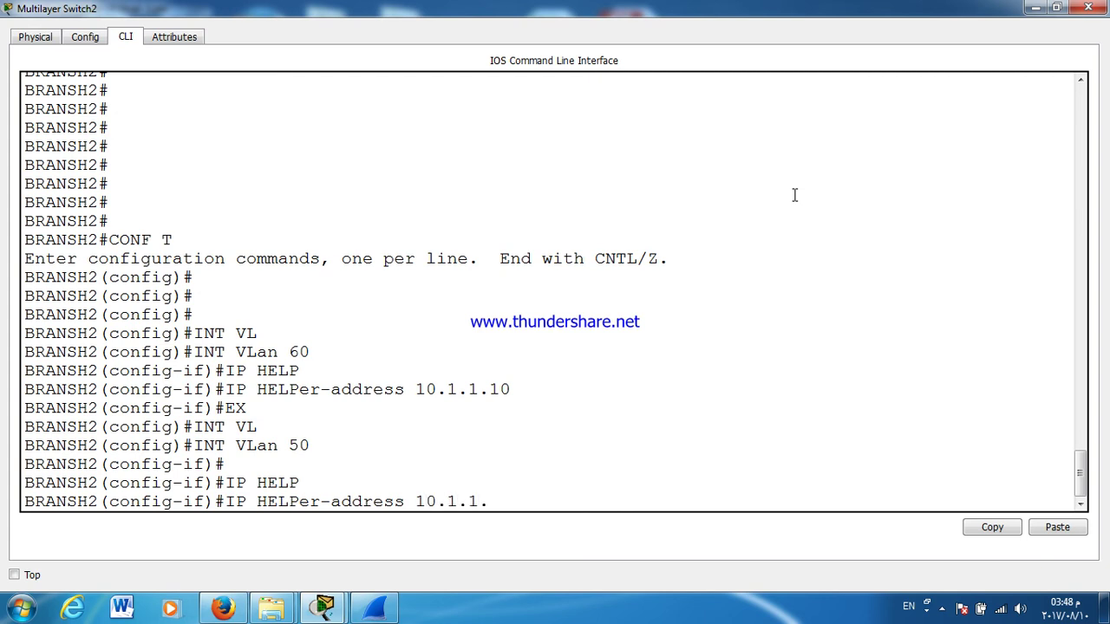
key("Return")
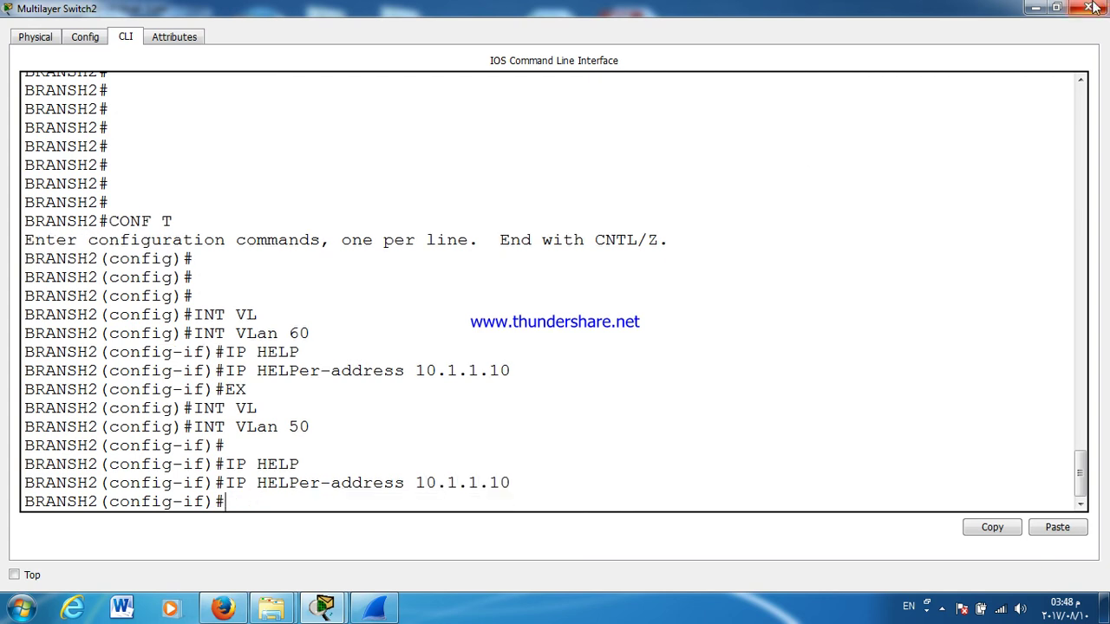
left_click(1089, 7)
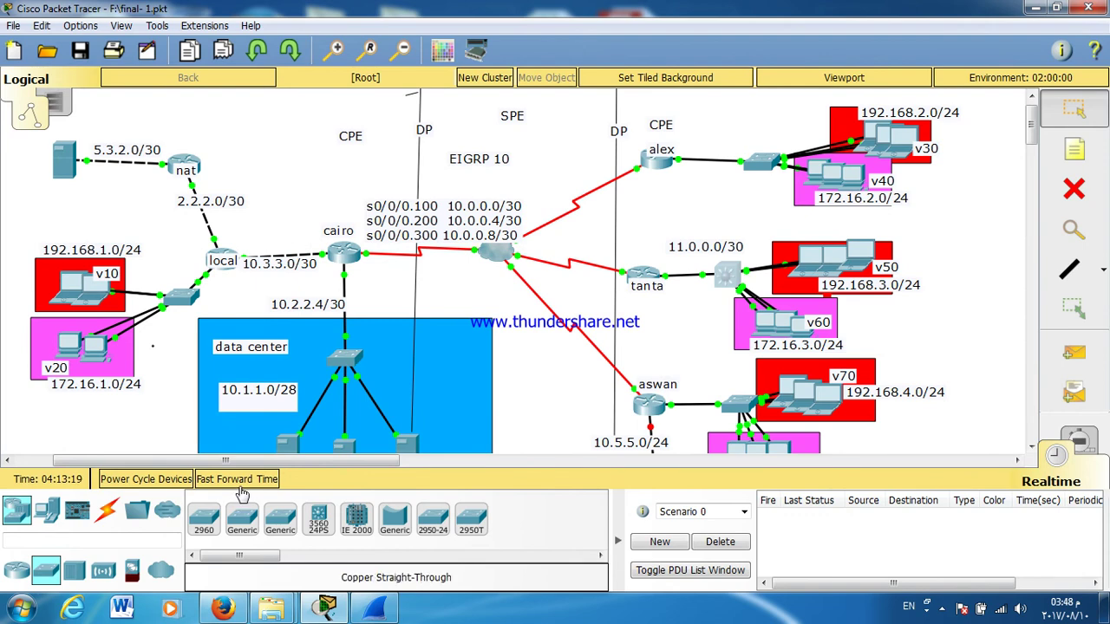
left_click(237, 482)
left_click(815, 259)
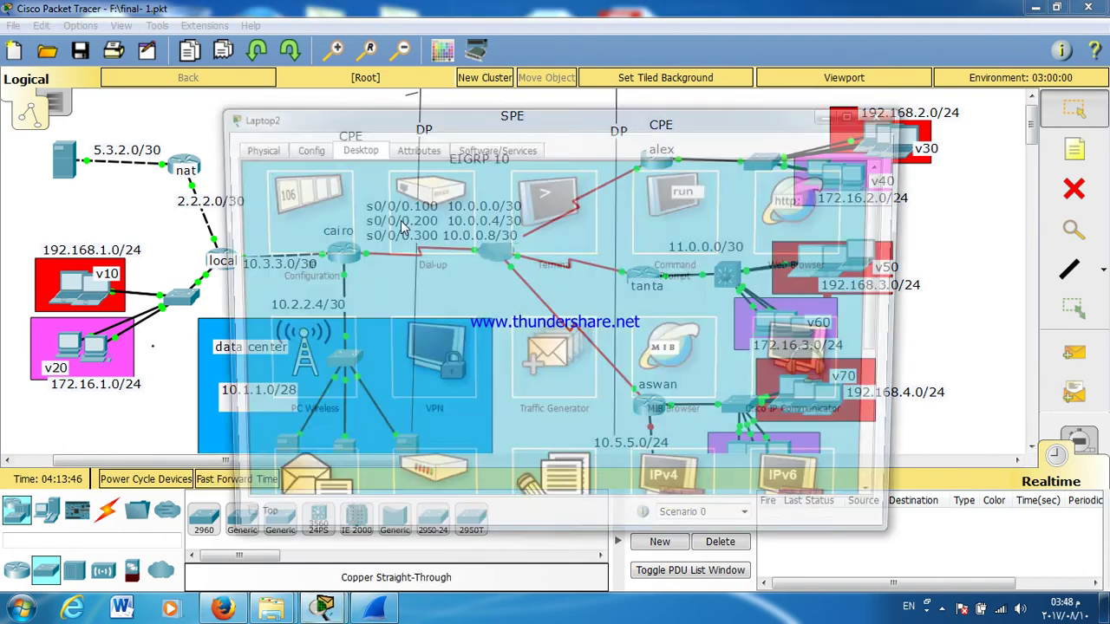
Step: Switch Laptop2 and Laptop4 to DHCP addressing in their IP configuration
left_click(316, 212)
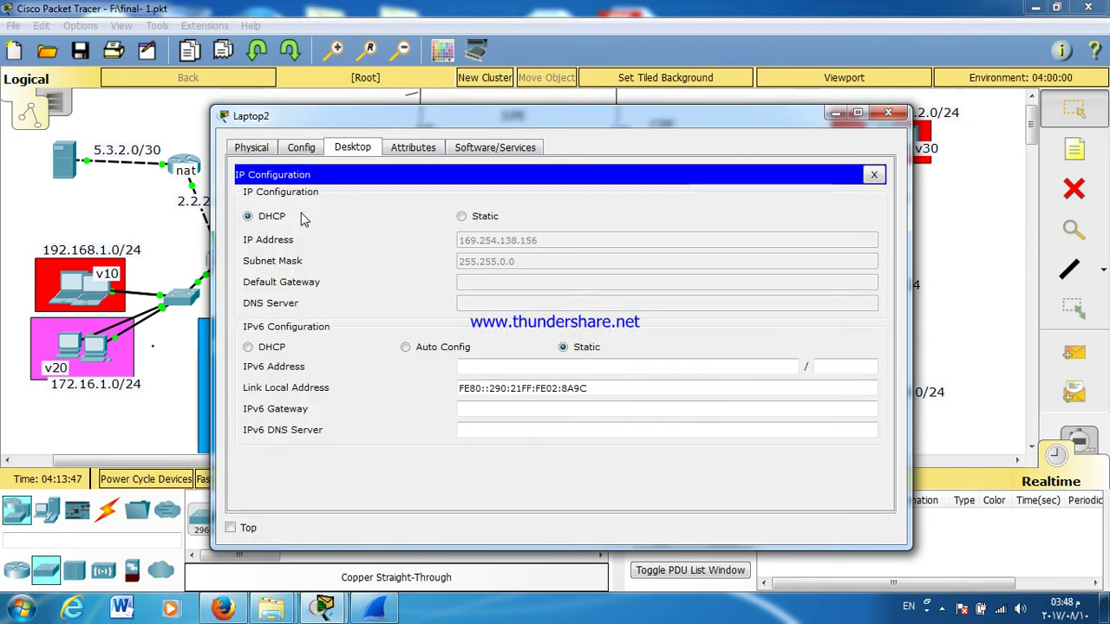
left_click(462, 218)
left_click(273, 217)
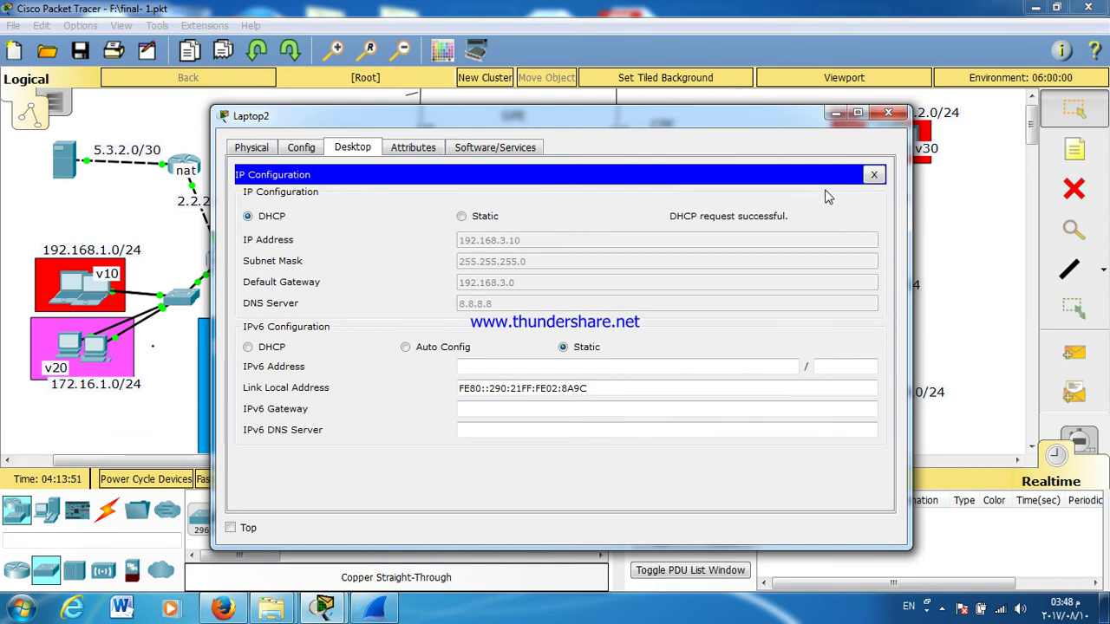
left_click(887, 114)
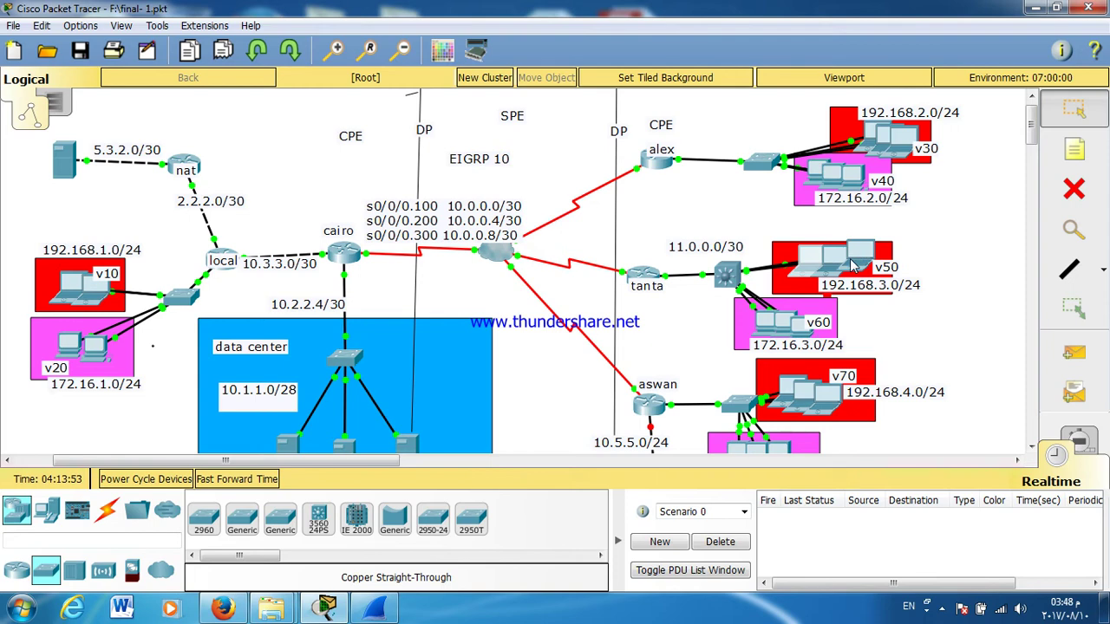
left_click(853, 263)
left_click(269, 247)
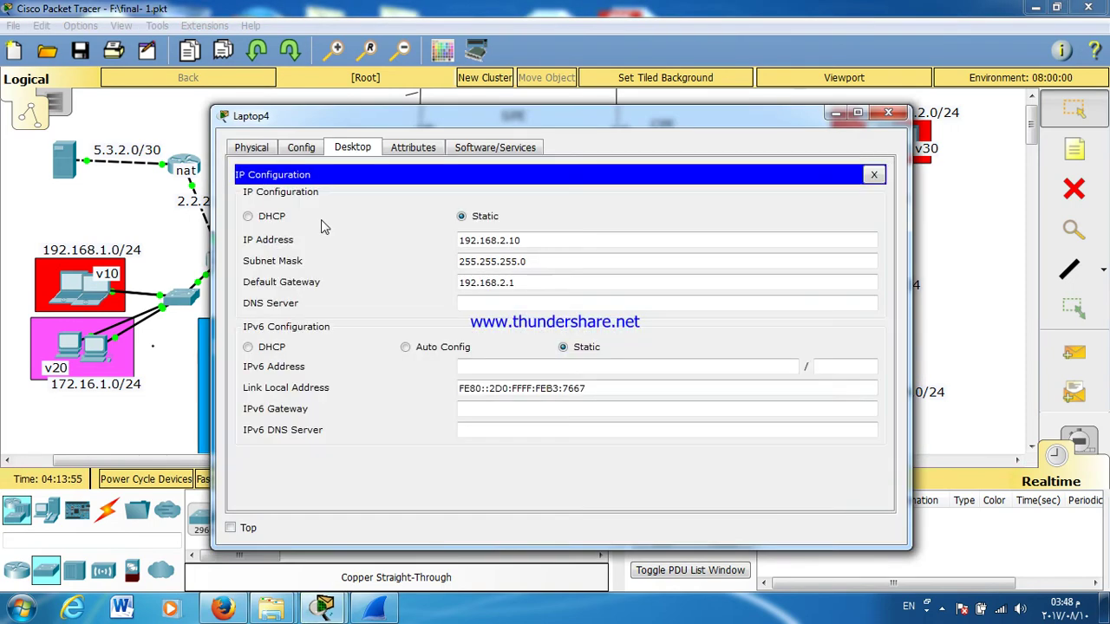
left_click(274, 218)
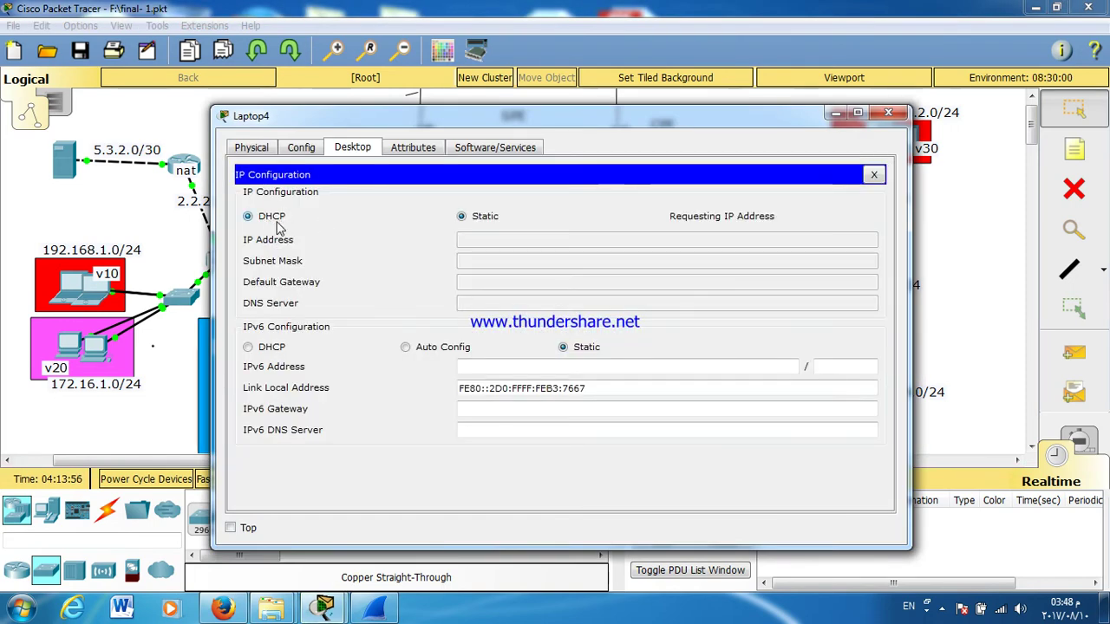
left_click(886, 116)
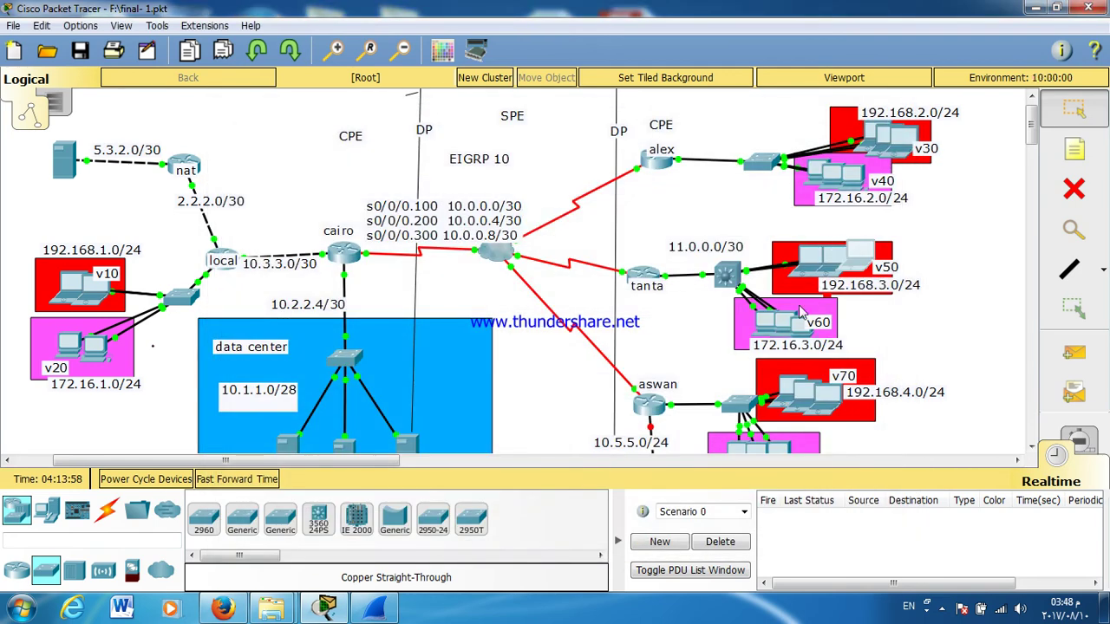
Step: Switch PC2 and PC3 to DHCP addressing and return to the topology
left_click(765, 328)
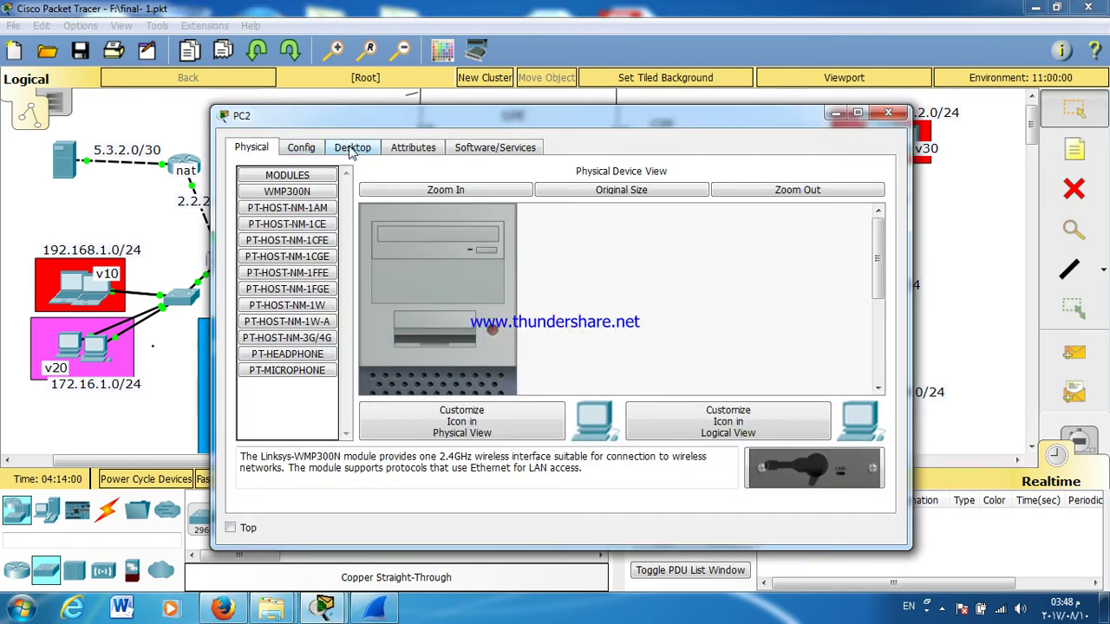
left_click(352, 148)
left_click(317, 244)
left_click(269, 218)
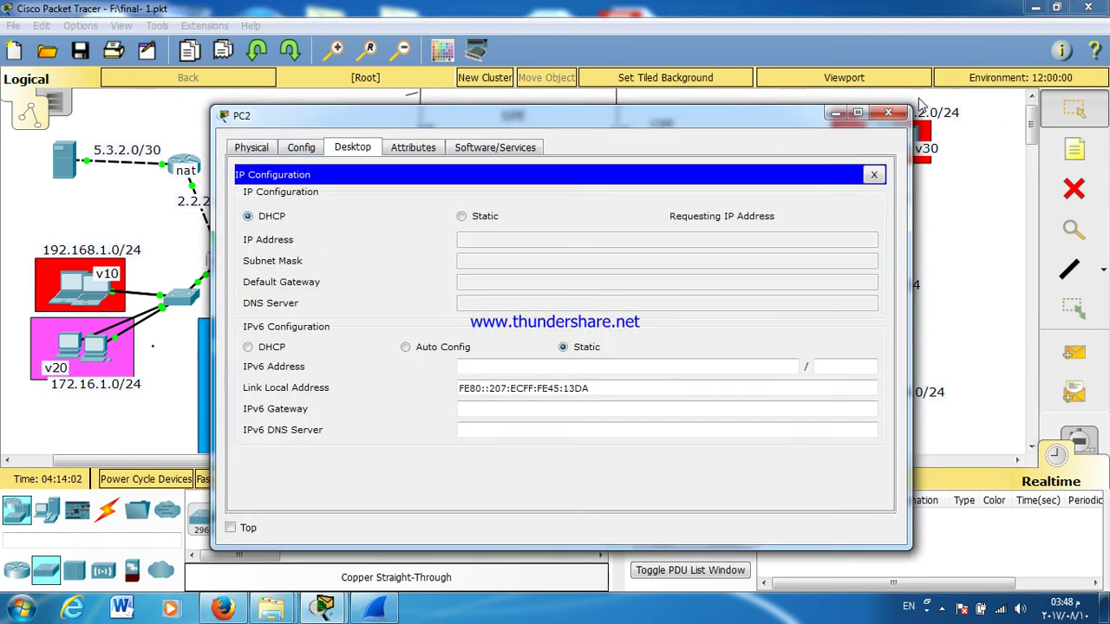
left_click(888, 115)
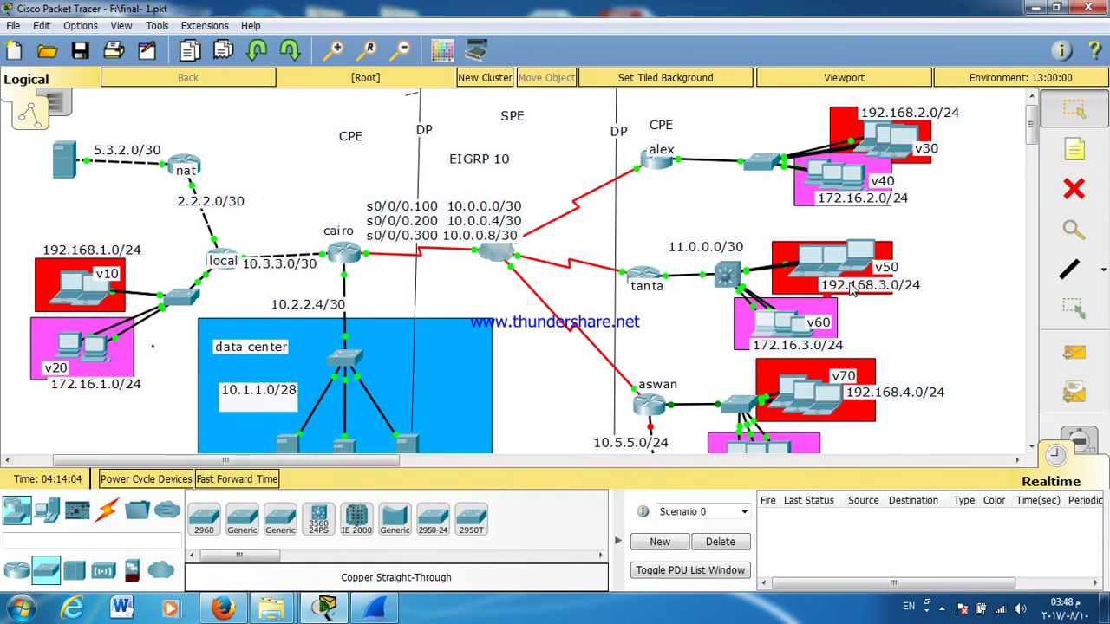
left_click(788, 326)
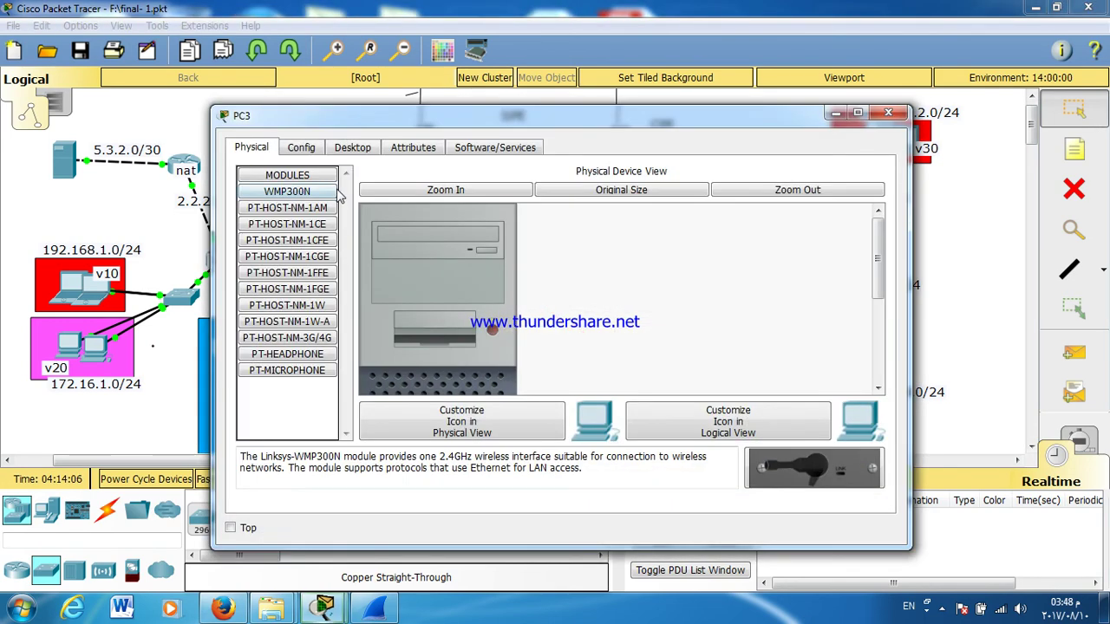
left_click(340, 149)
left_click(271, 220)
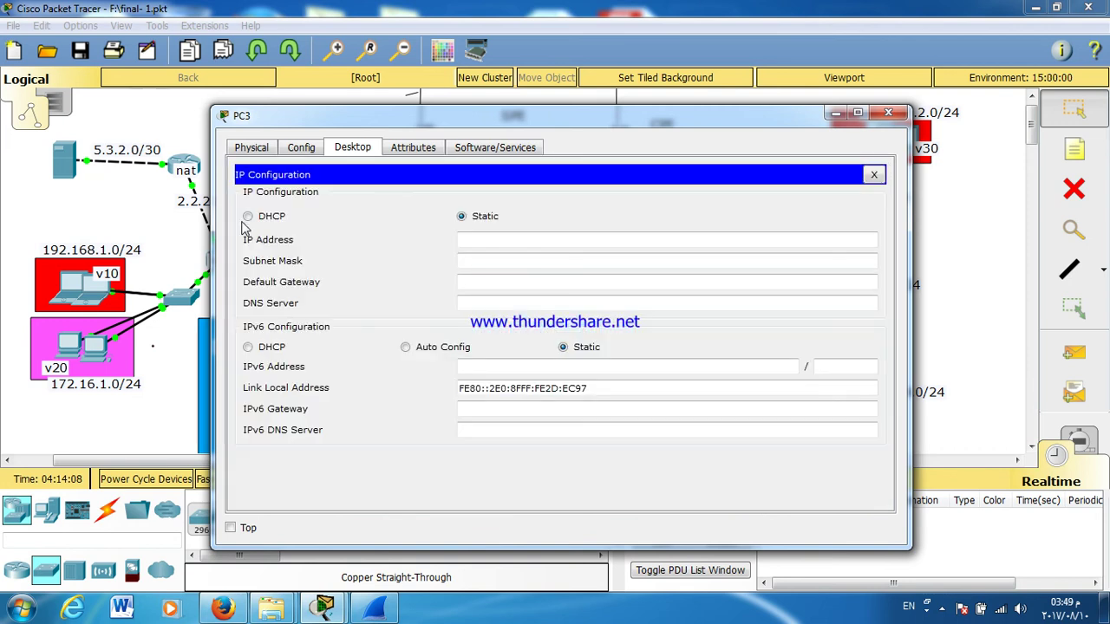
left_click(250, 218)
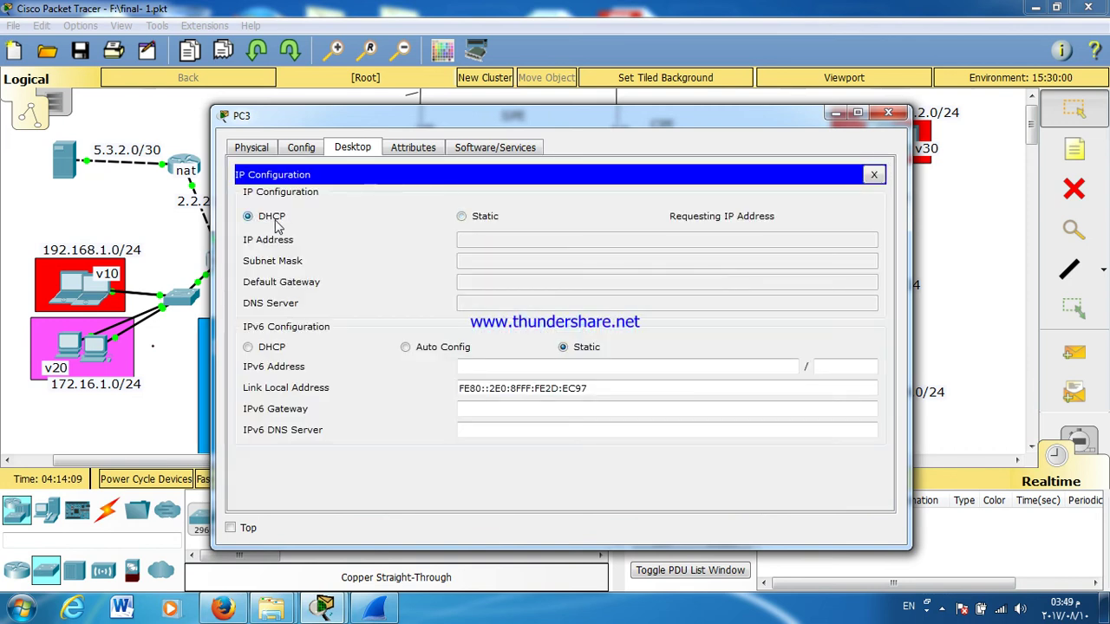
left_click(889, 114)
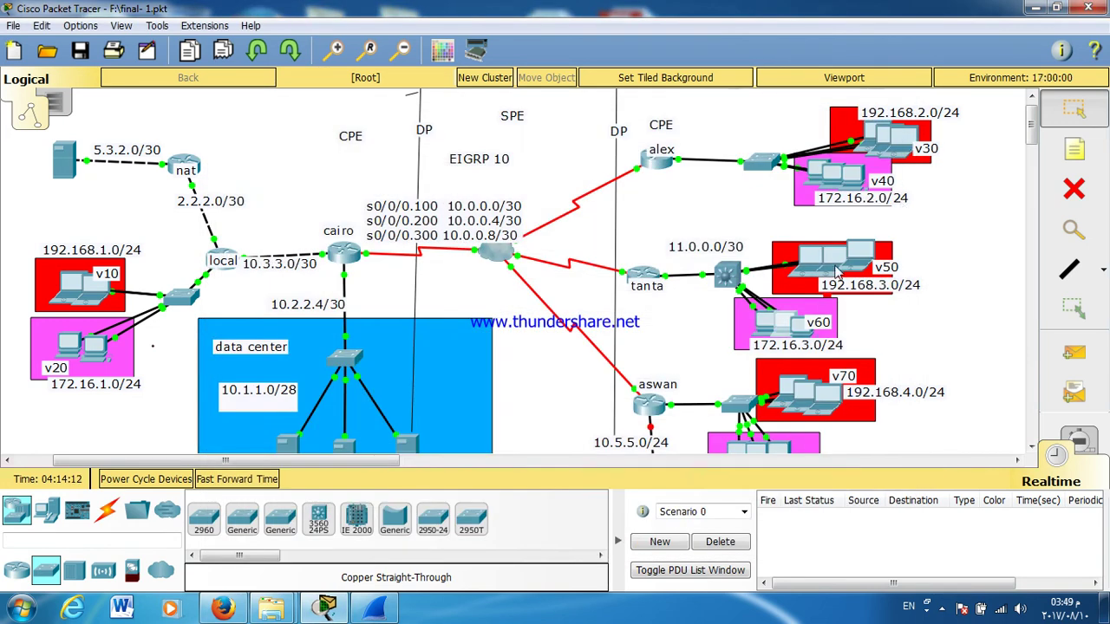
Step: Log in to the aswan router, enable, and list its interfaces with show ip interface brief
scroll(1031, 130, "down", 5)
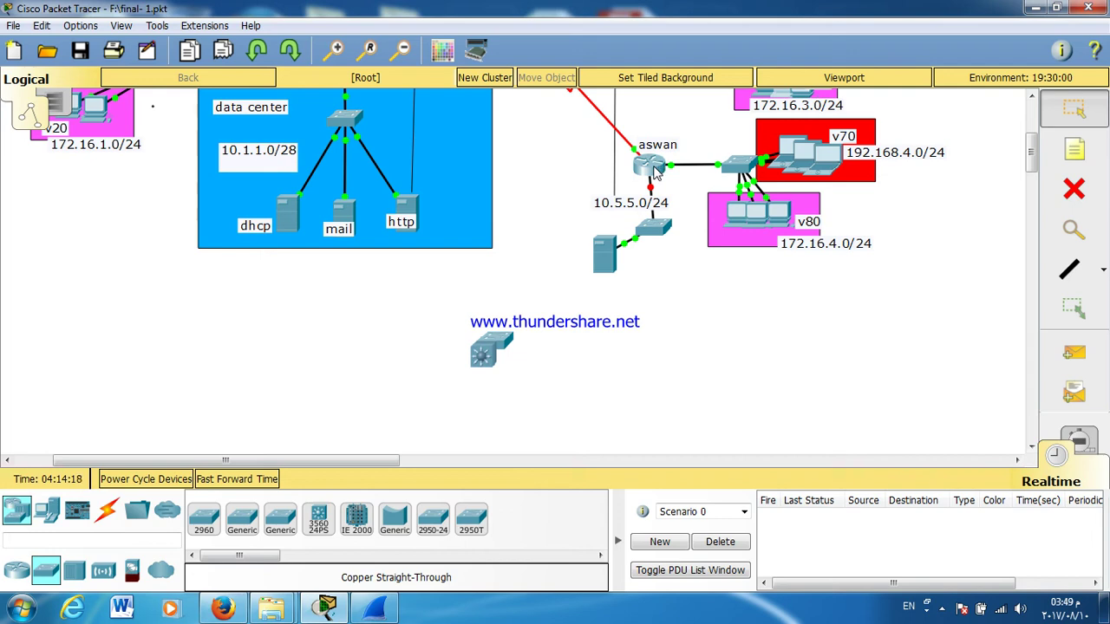
left_click(652, 167)
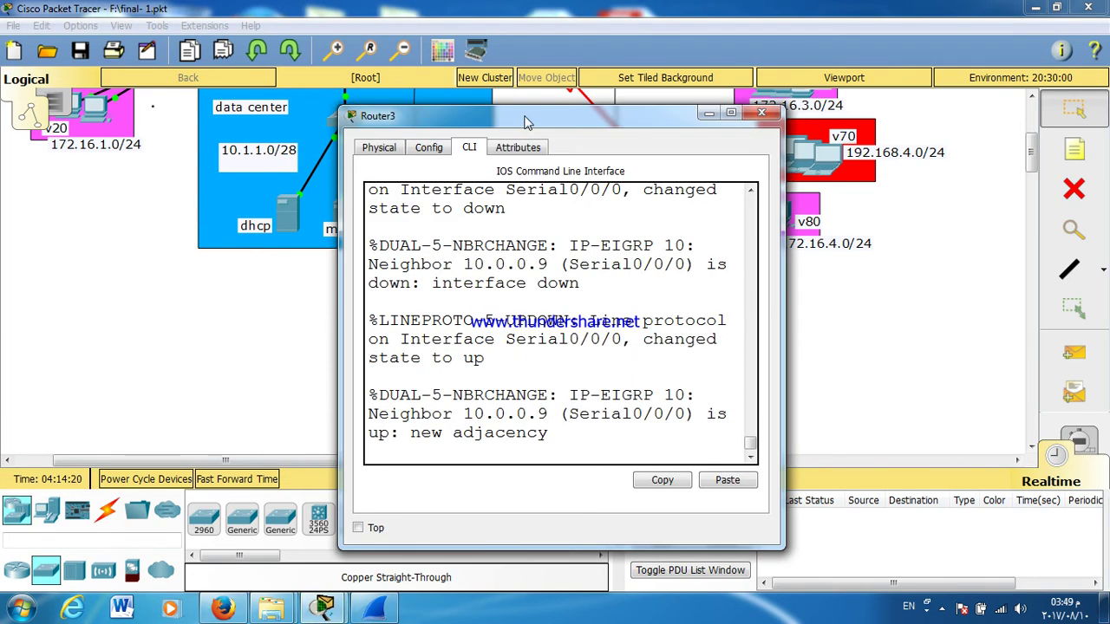
double_click(529, 111)
key("Return")
key("Return")
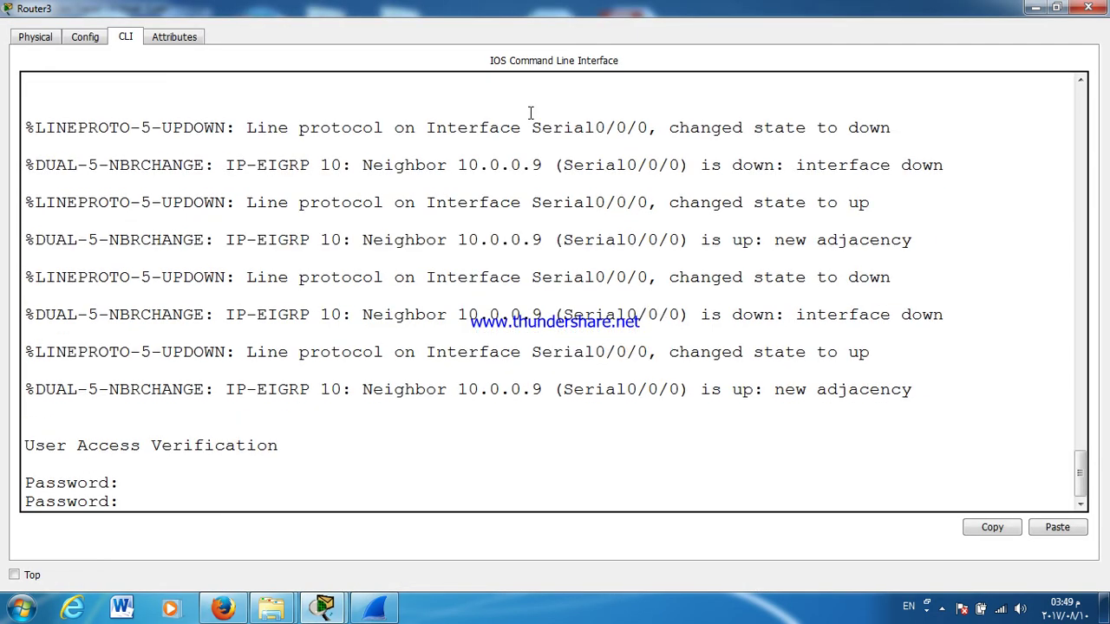
key("Return")
type("EN")
key("Return")
key("Return")
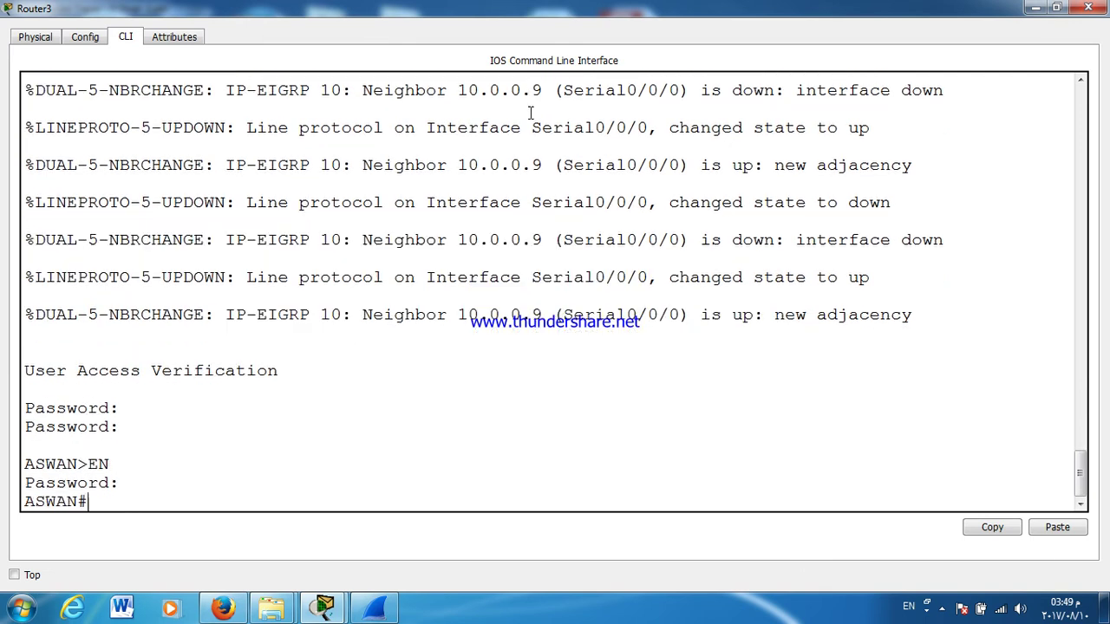
key("Return")
key("Return")
key("Return")
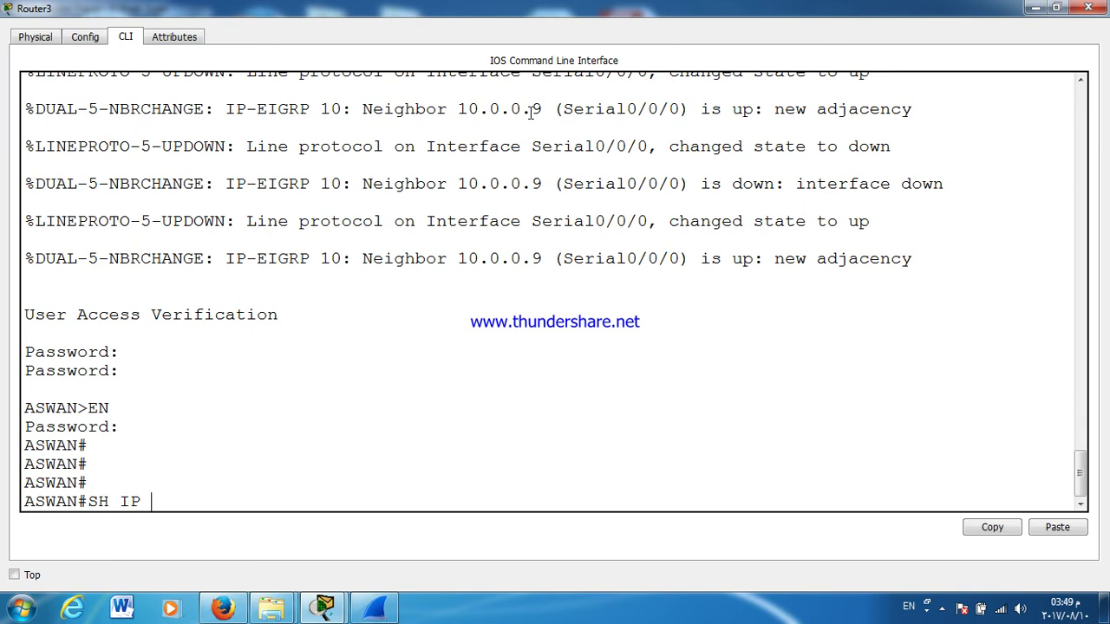
type("SH IP INT B")
key("Return")
key("Return")
key("Return")
key("Return")
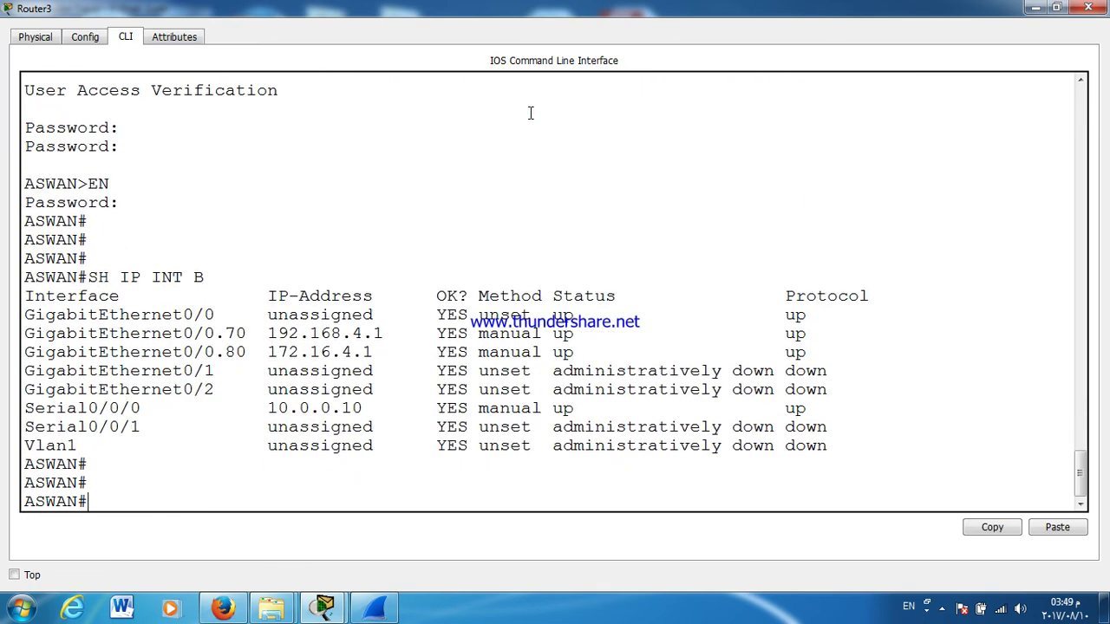
key("Return")
key("Return")
key("Return")
key("Return")
key("Return")
key("Return")
key("Return")
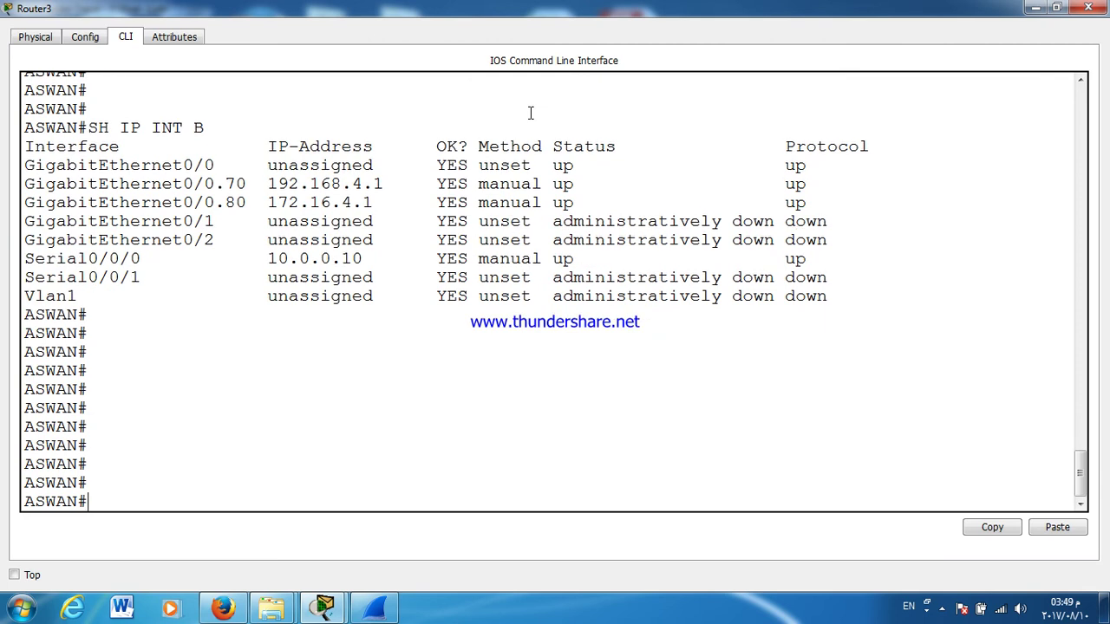
Step: Set ip helper-address 10.1.1.10 on subinterface G0/0.70
type("CONF T")
key("Return")
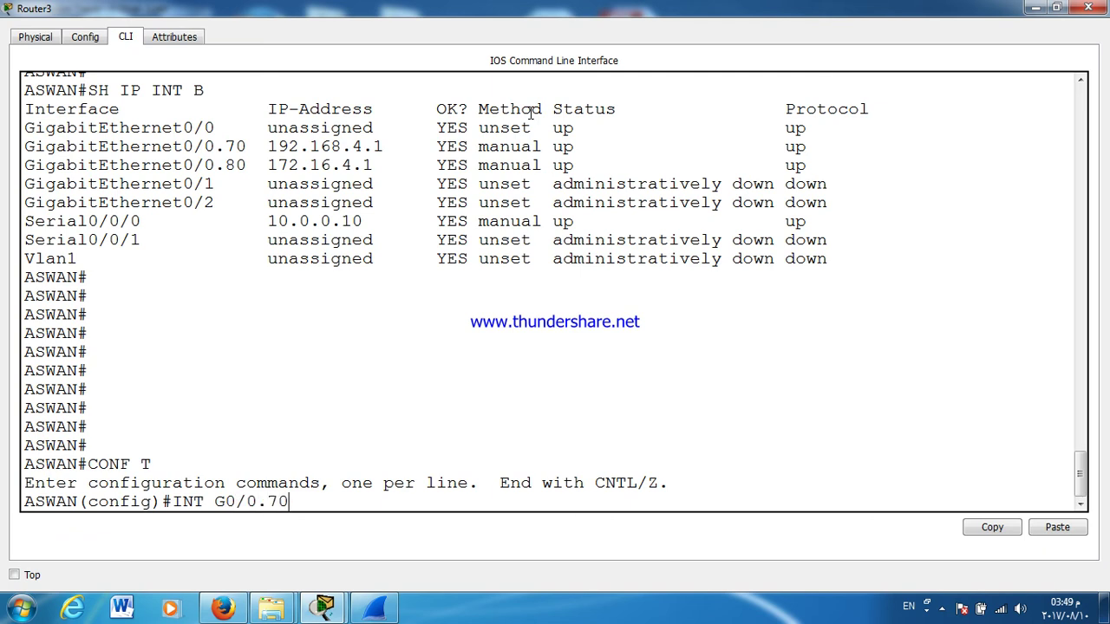
key("Return")
type("IP HELP")
key("Tab")
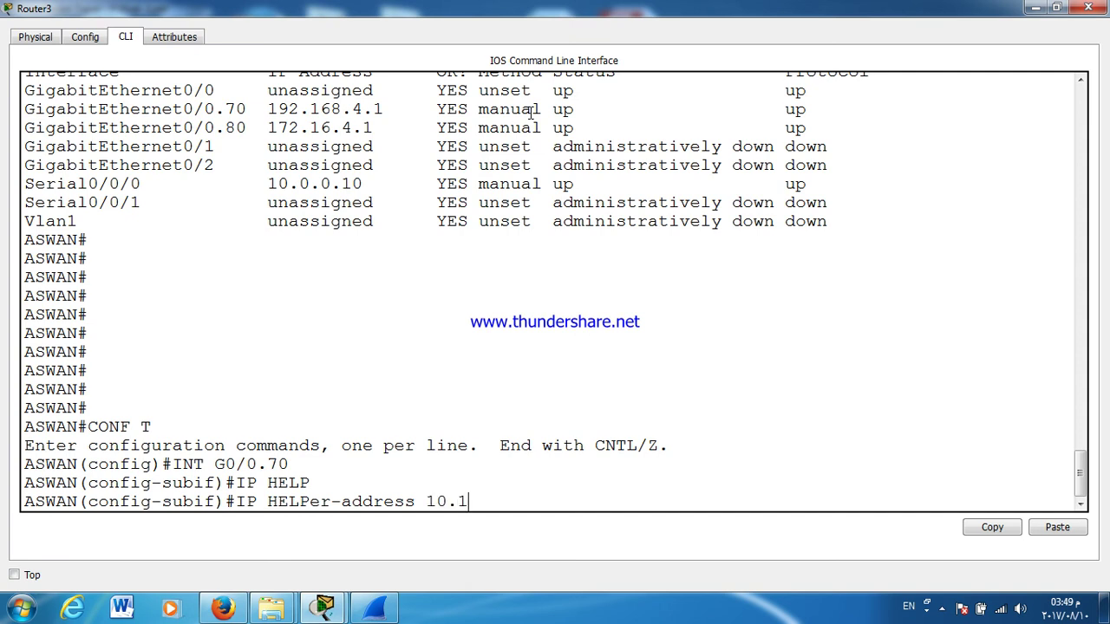
type("10.1.1.10")
key("Return")
type("EX")
key("Return")
Step: Add the same 10.1.1.10 helper address to G0/0.80 and save the configuration with wr
key("Up")
key("Up")
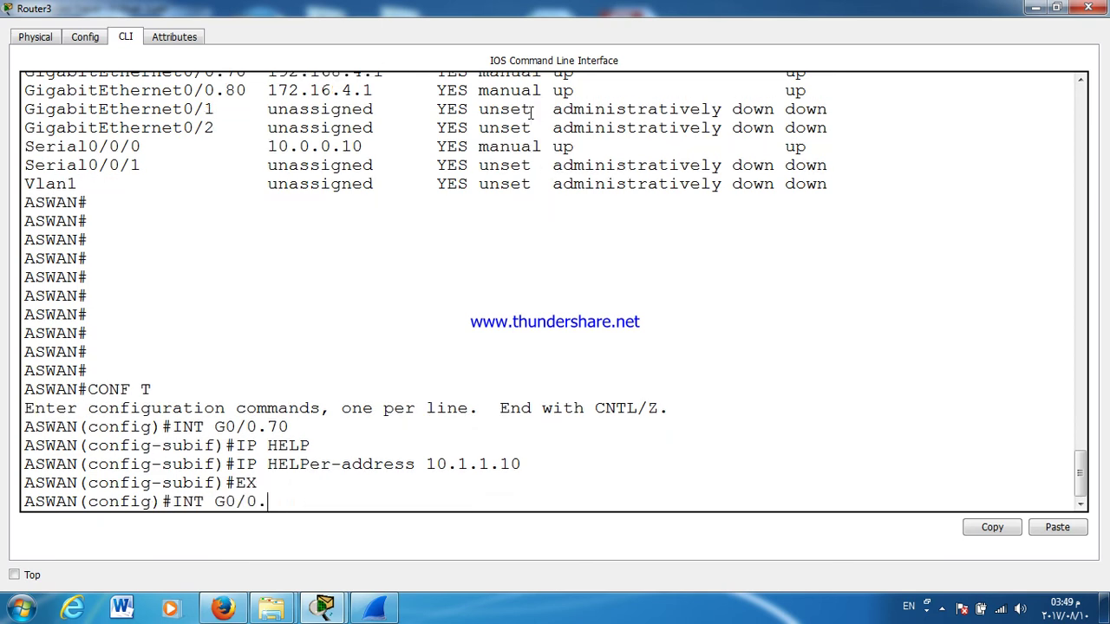
key("Return")
key("Up")
key("Up")
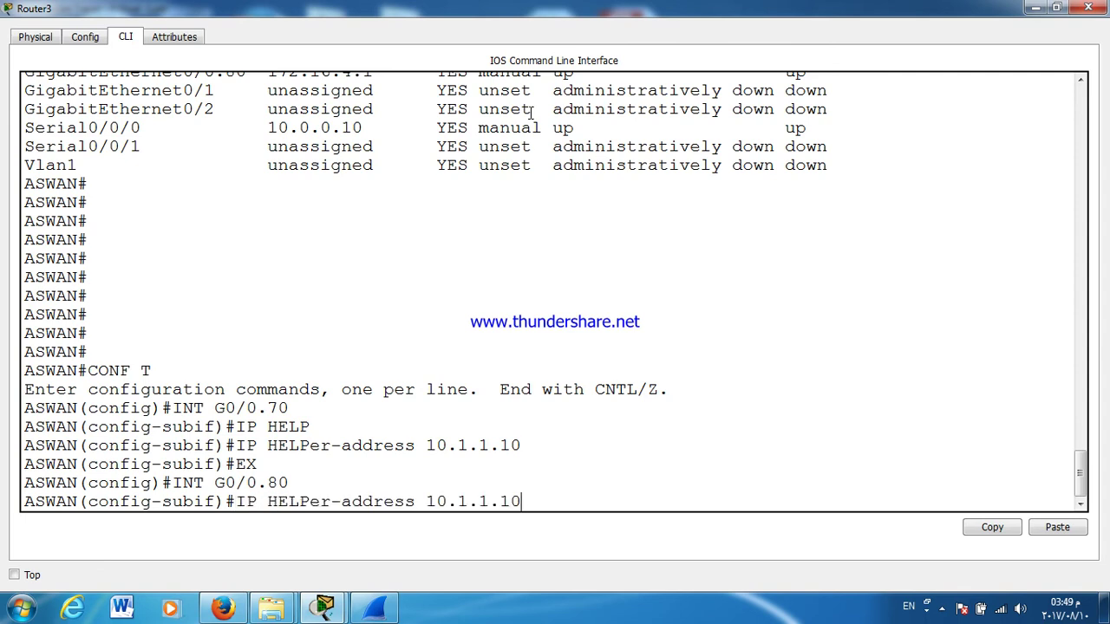
key("Return")
key("ctrl+z")
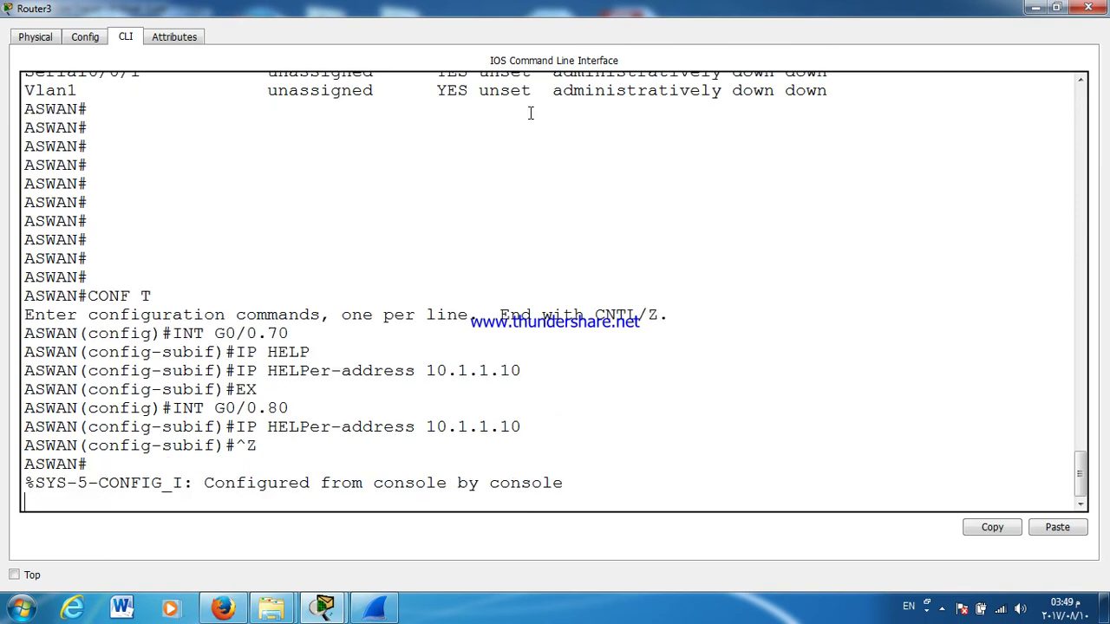
type("WR")
key("Return")
left_click(1088, 8)
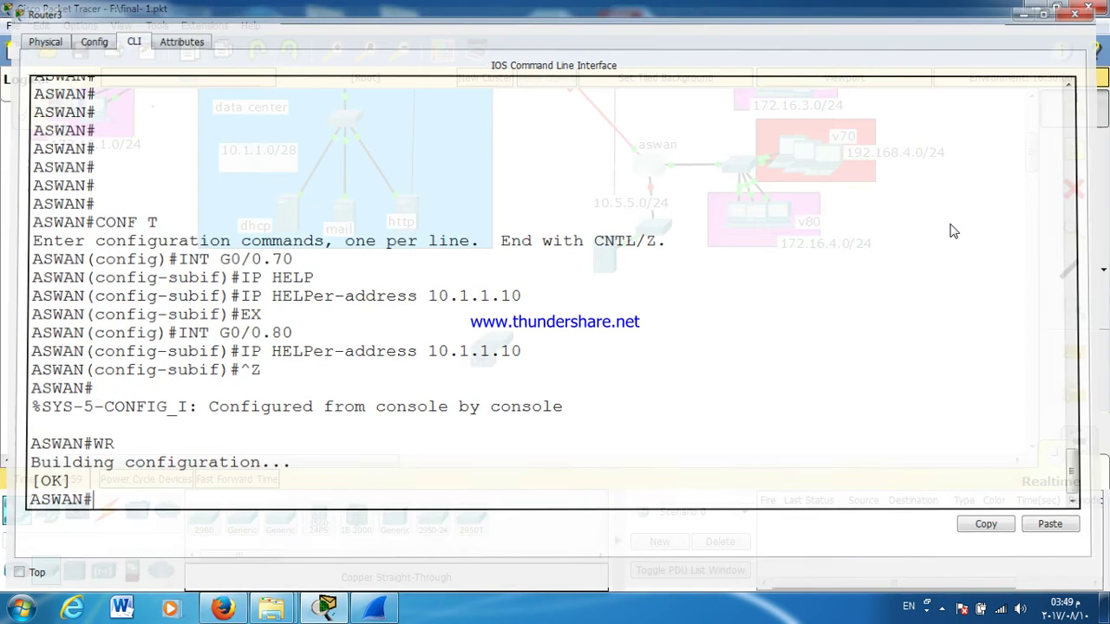
Step: Set Laptop6 to DHCP addressing, toggling back to static and retrying DHCP once
left_click(800, 158)
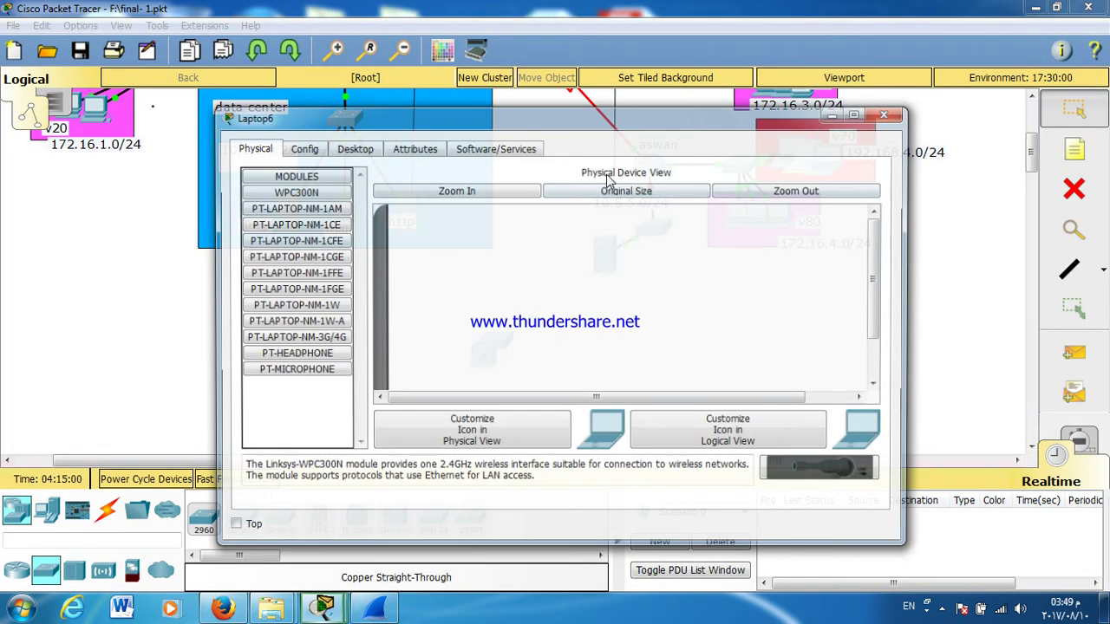
left_click(340, 149)
left_click(309, 186)
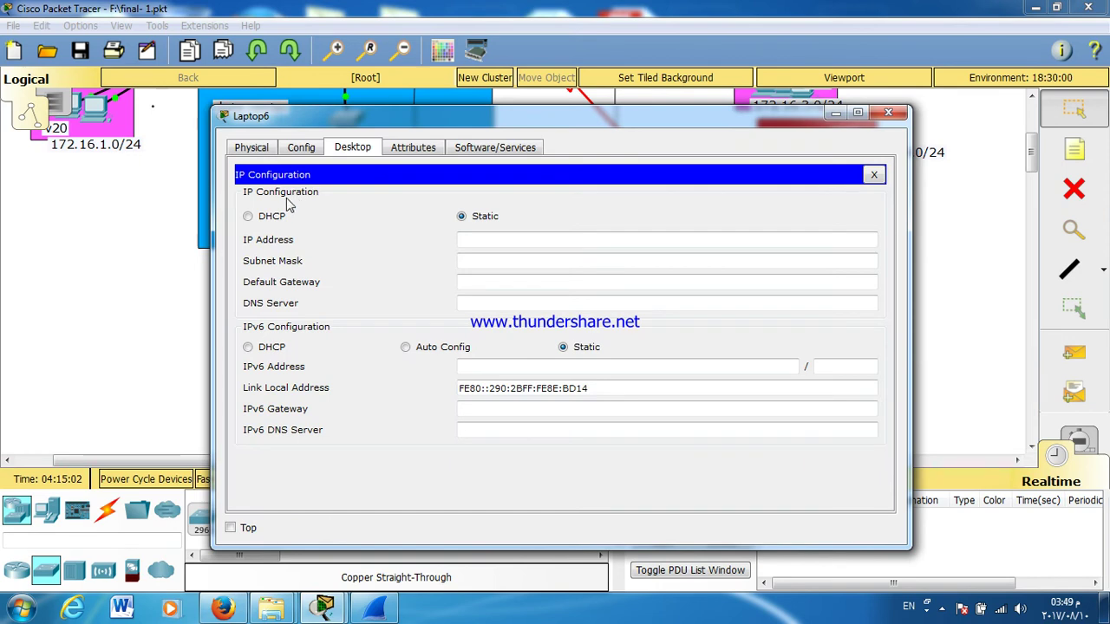
left_click(283, 216)
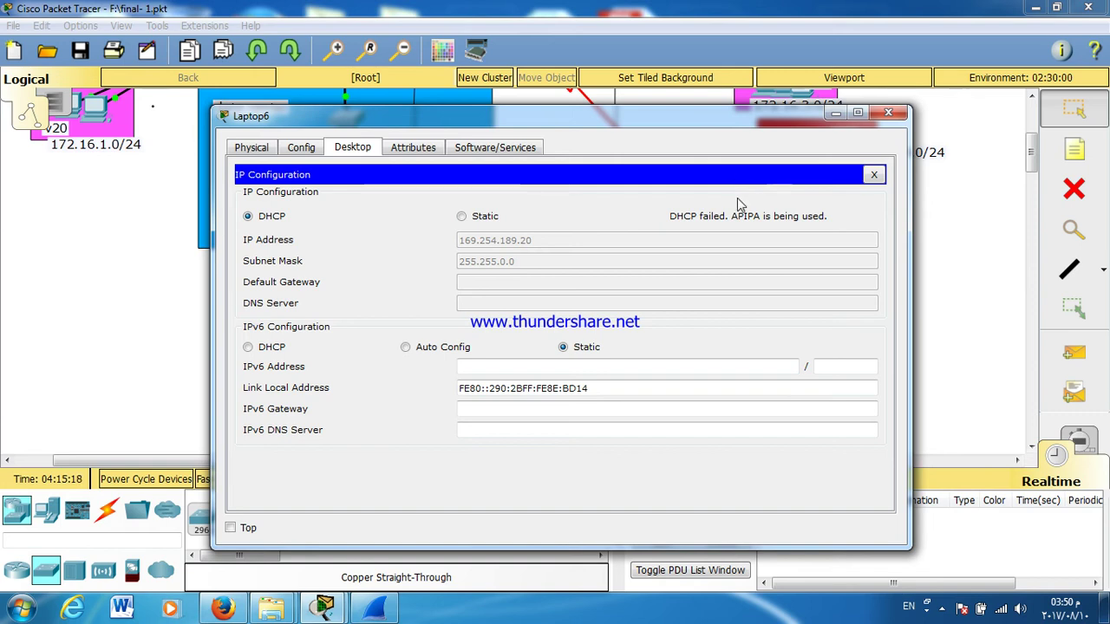
left_click(461, 217)
left_click(263, 219)
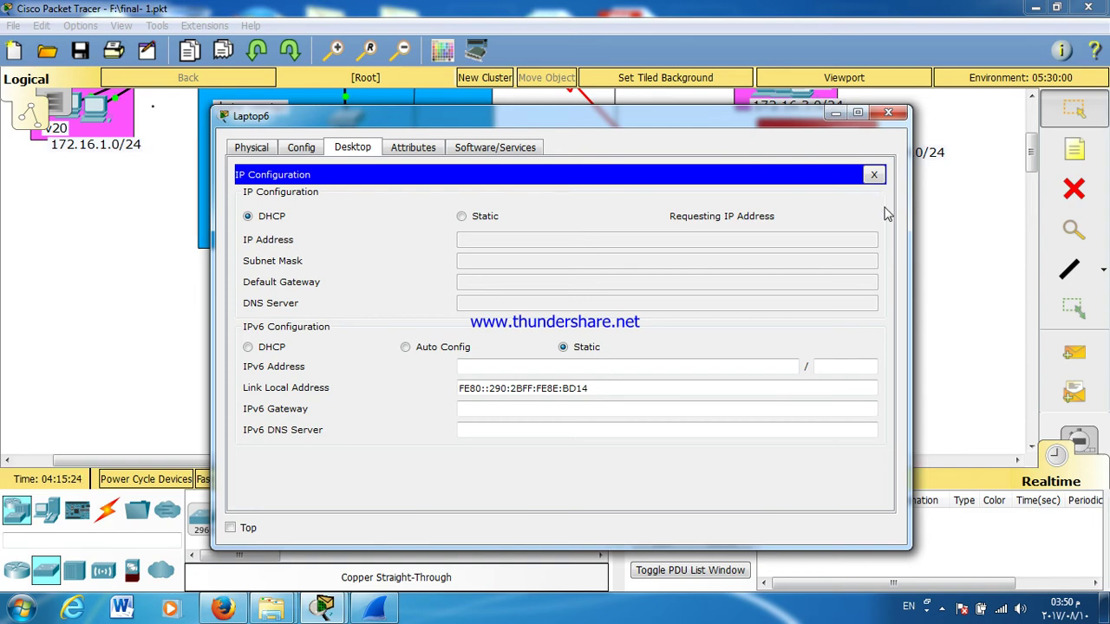
left_click(888, 112)
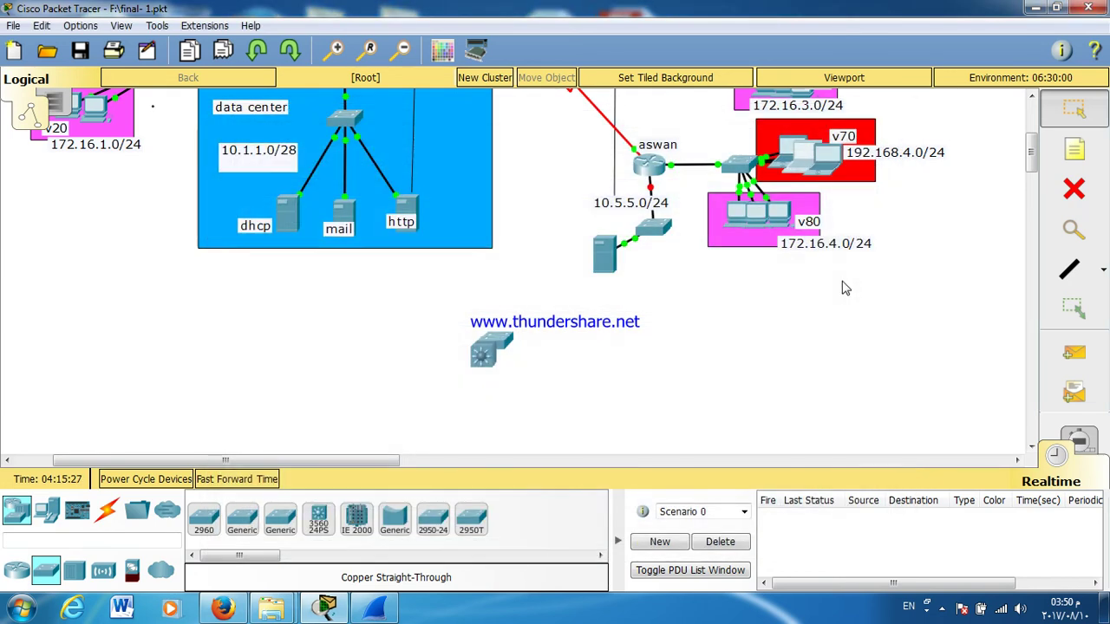
Step: Set PC5 in the v80 network to DHCP, which falls back to APIPA 169.254.196.146
left_click(741, 223)
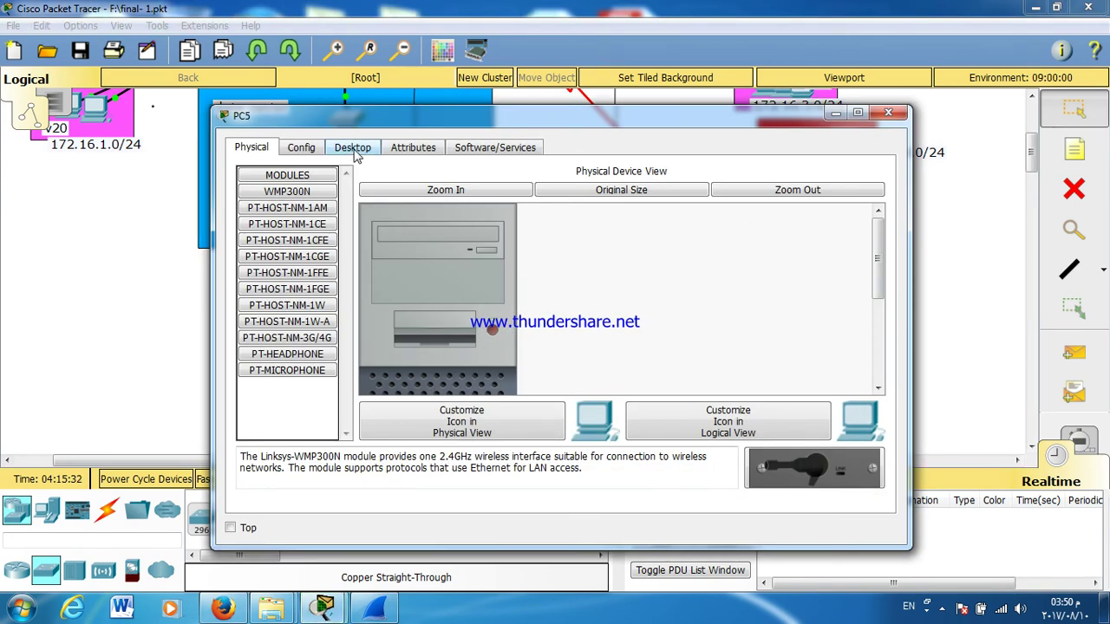
left_click(354, 153)
left_click(317, 193)
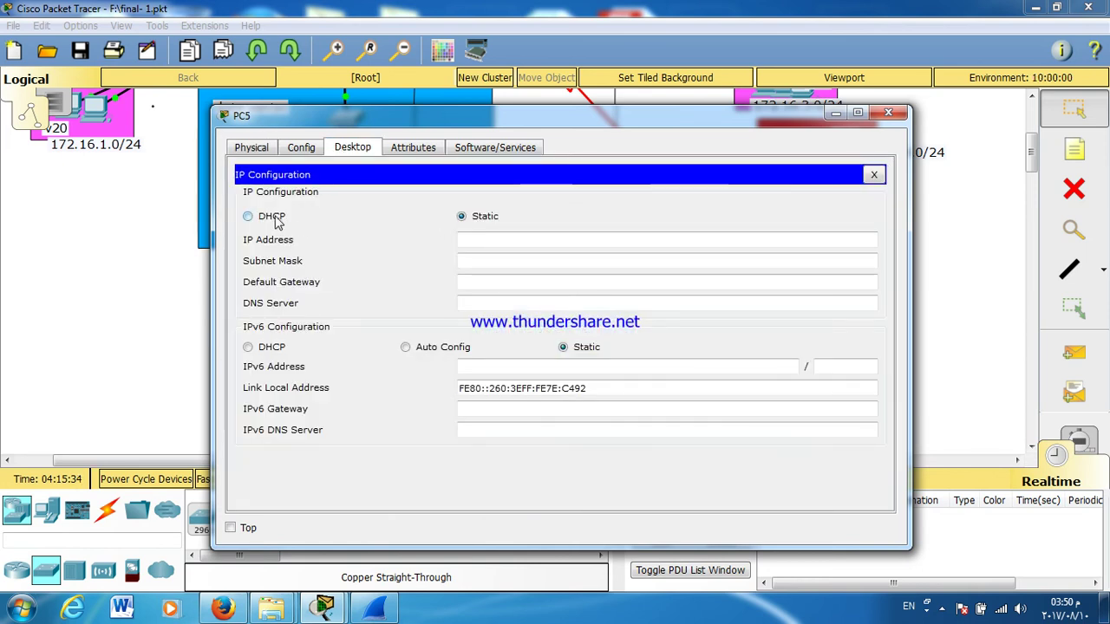
left_click(248, 216)
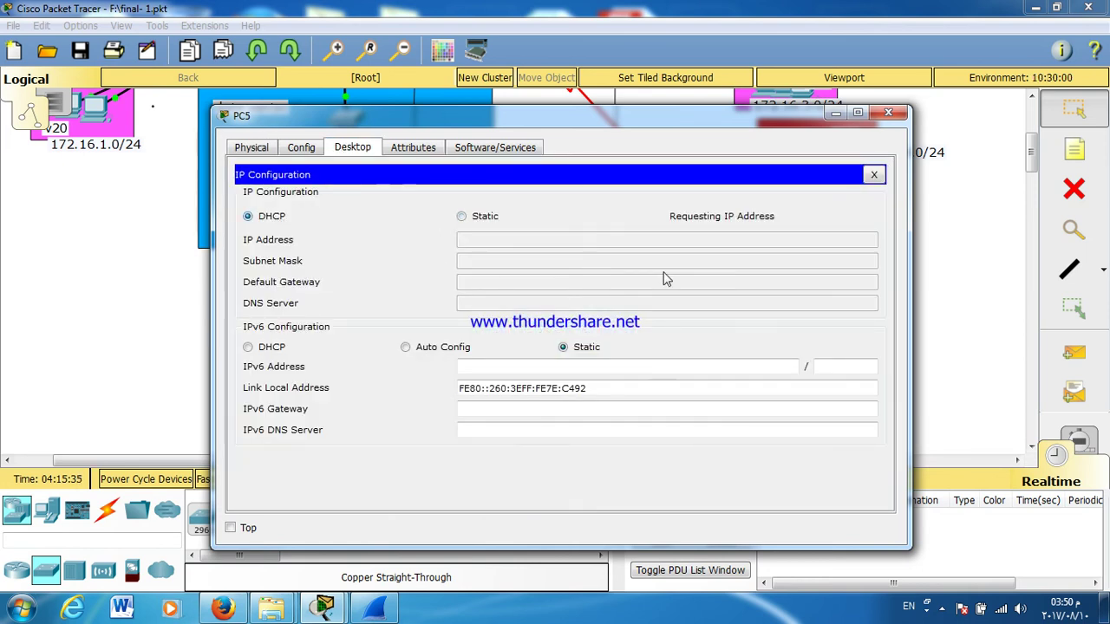
left_click(888, 120)
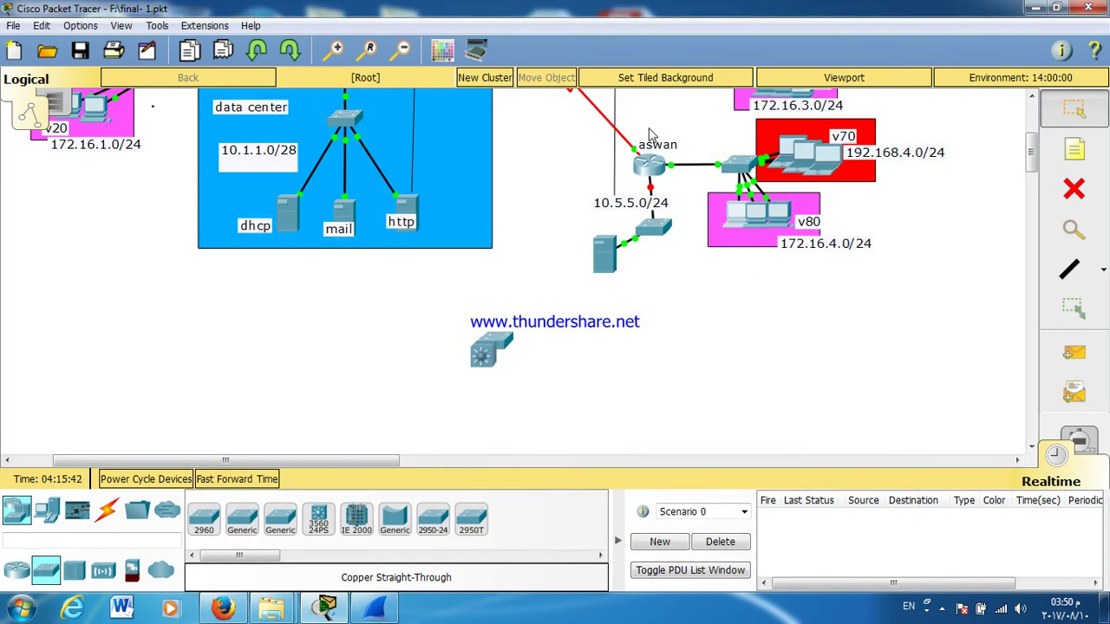
left_click(655, 171)
double_click(519, 124)
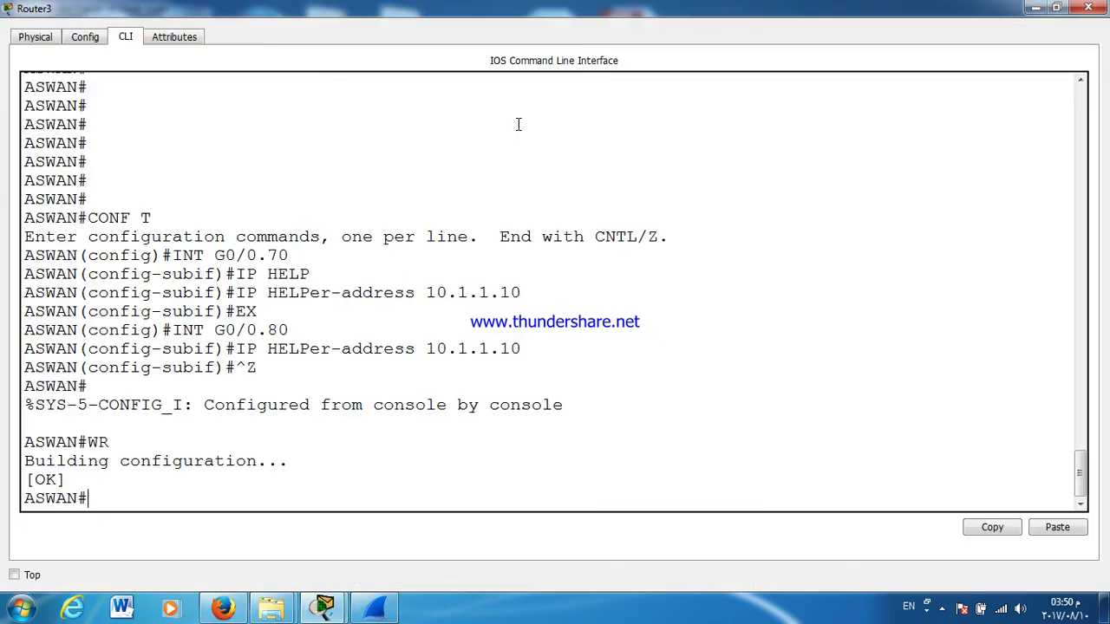
key("Return")
key("Return")
type("SWAN#SH")
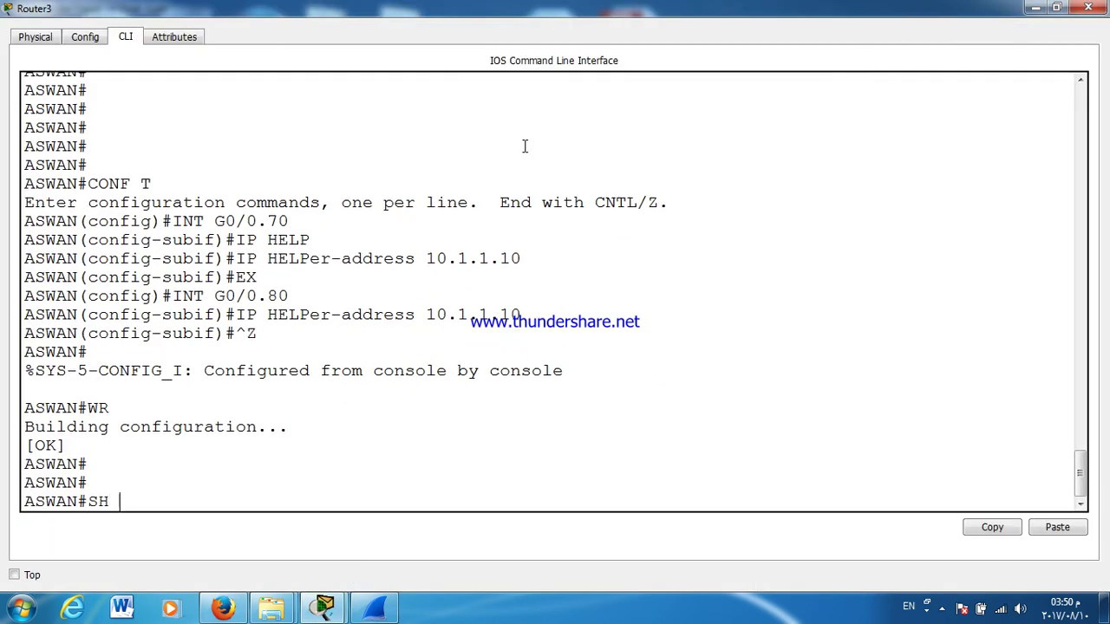
type(" RU")
key("Tab")
key("Return")
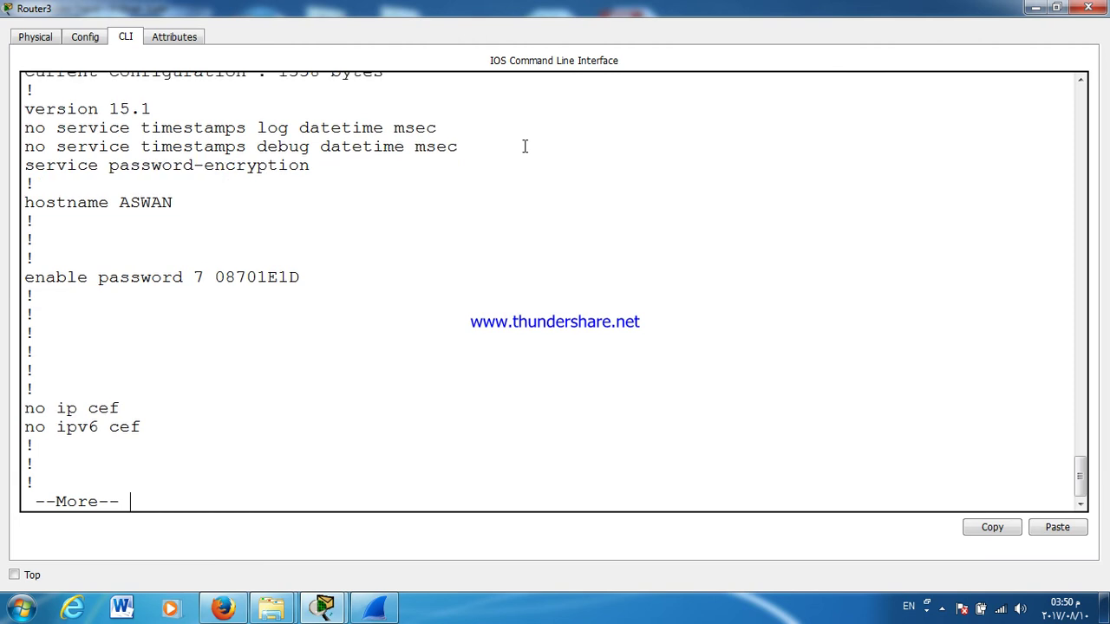
key("space")
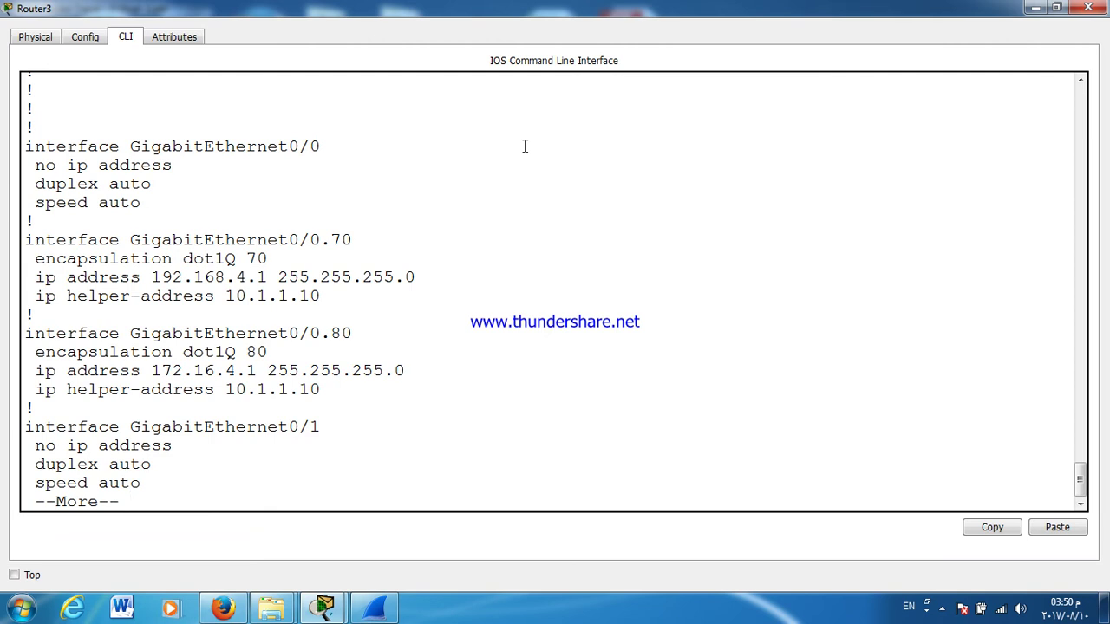
key("Return")
key("Return")
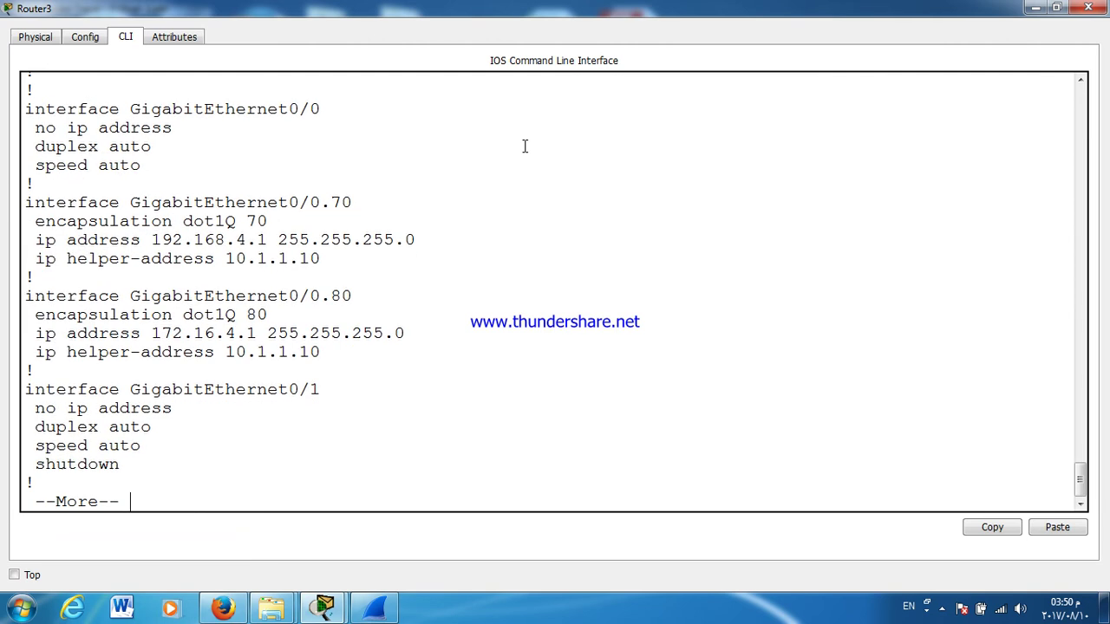
key("Return")
key("Return")
key("Return")
key("Return")
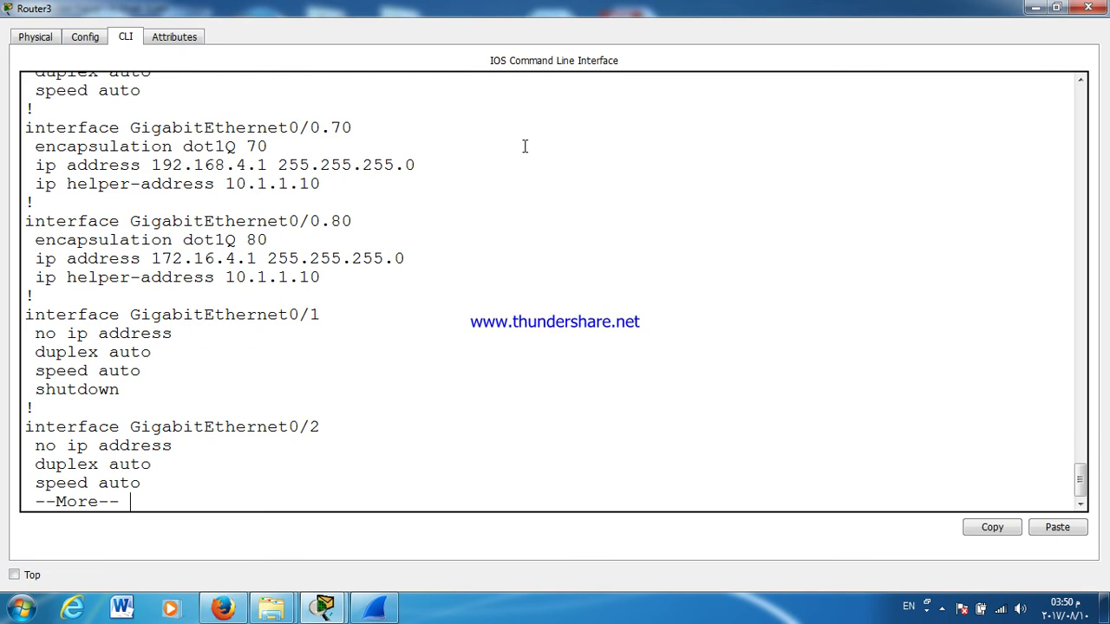
left_click(1088, 8)
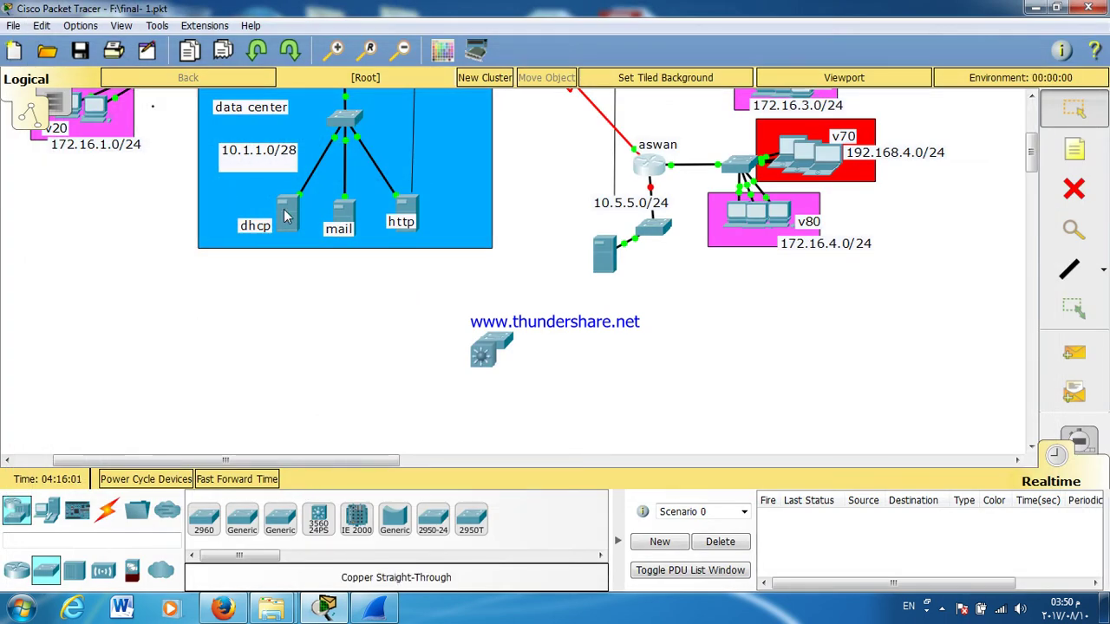
left_click(286, 215)
left_click(347, 149)
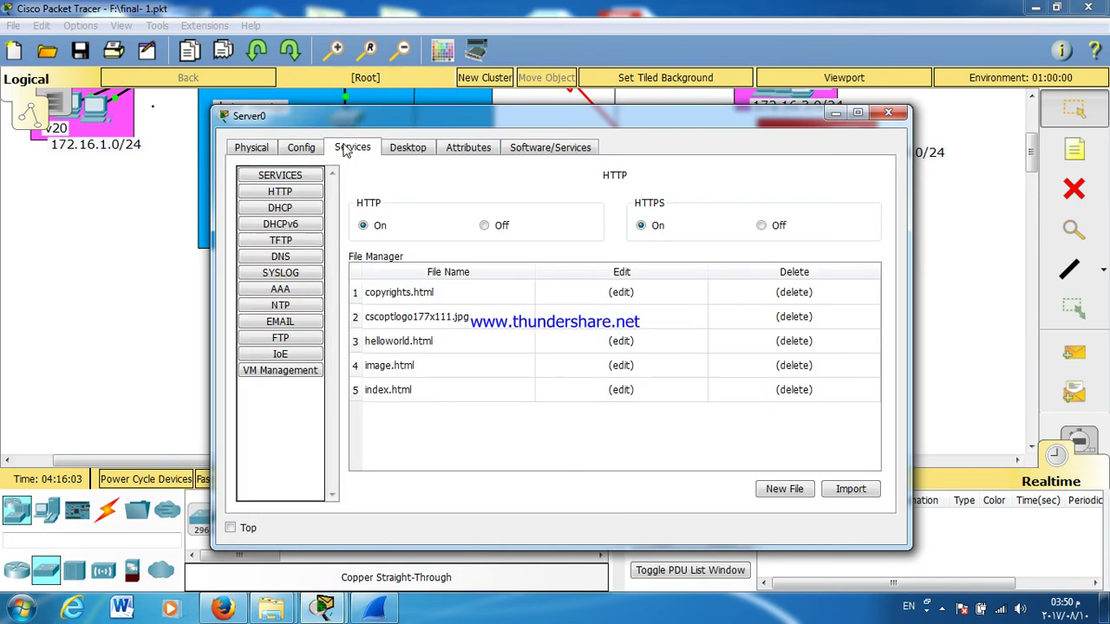
left_click(280, 208)
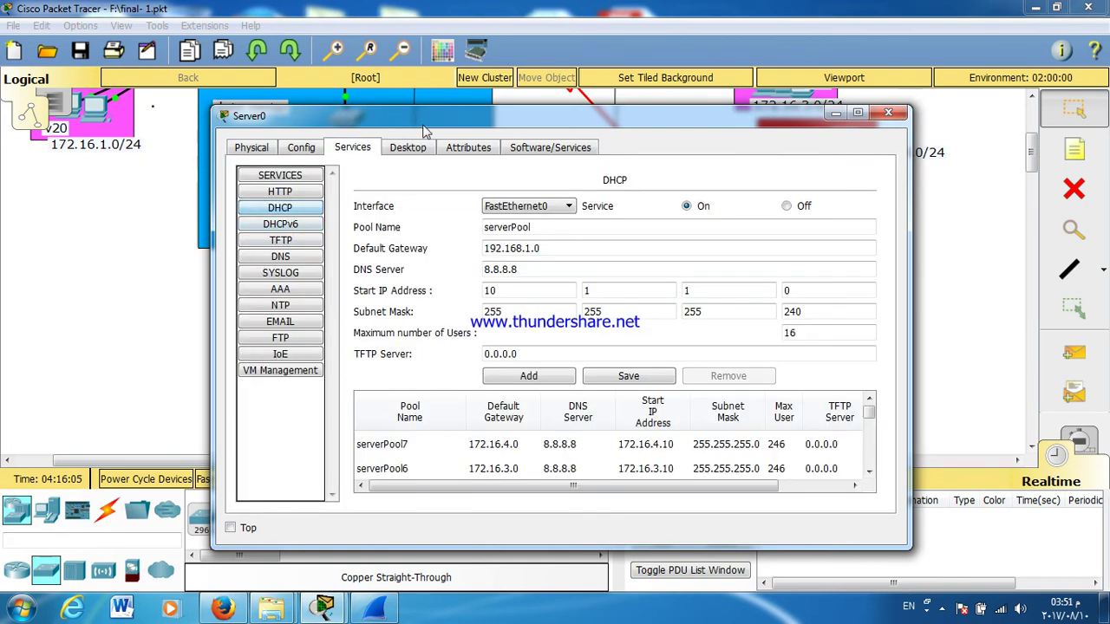
double_click(429, 116)
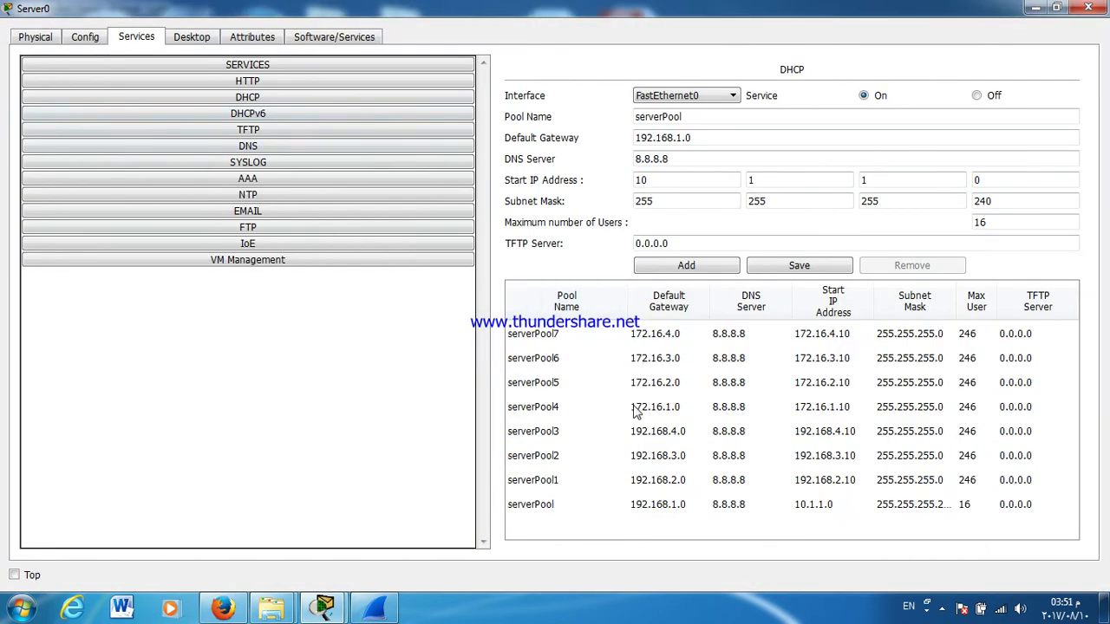
left_click(651, 439)
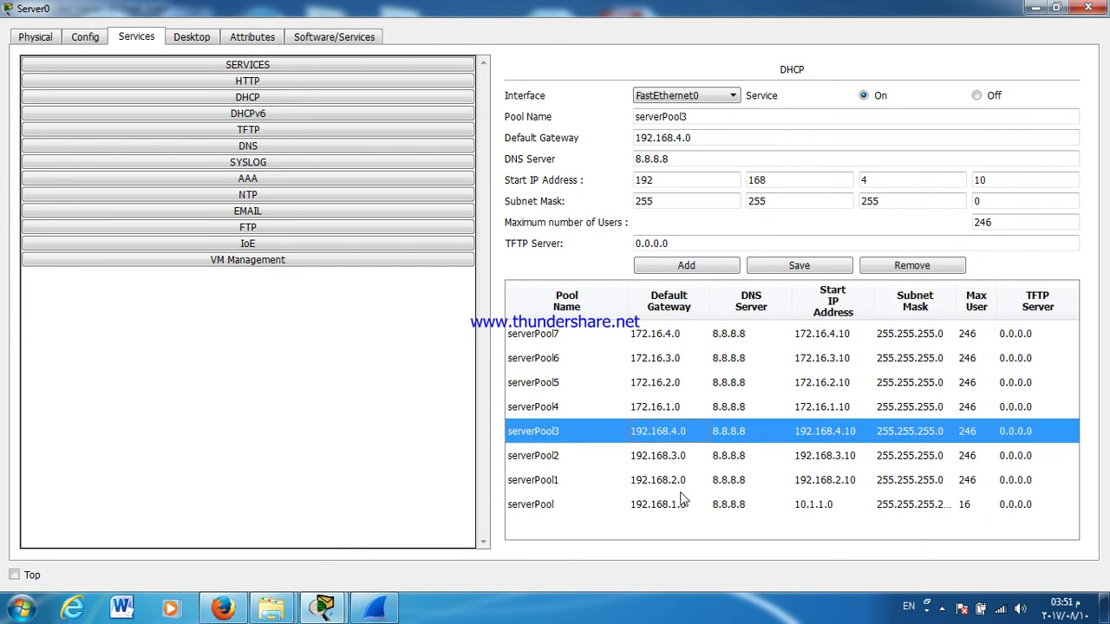
left_click(676, 338)
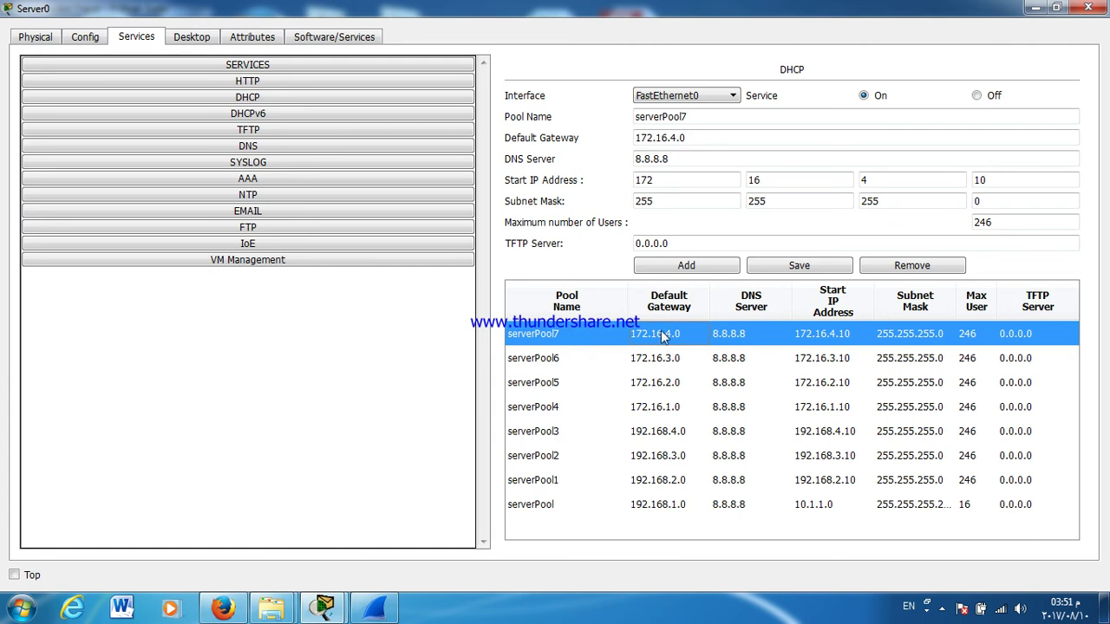
left_click(1088, 7)
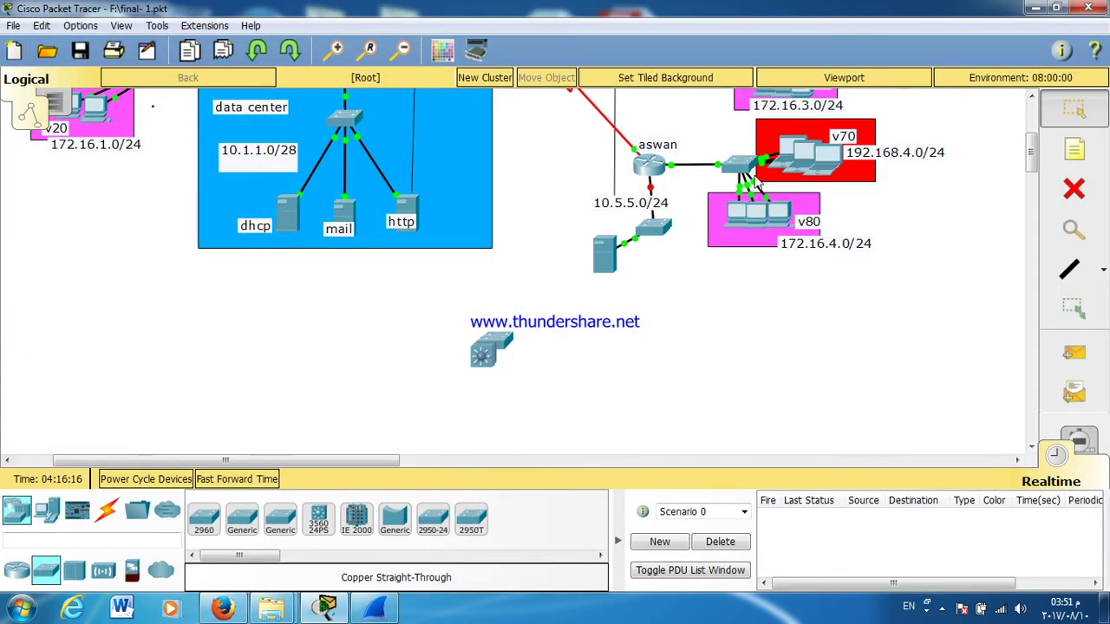
left_click(822, 159)
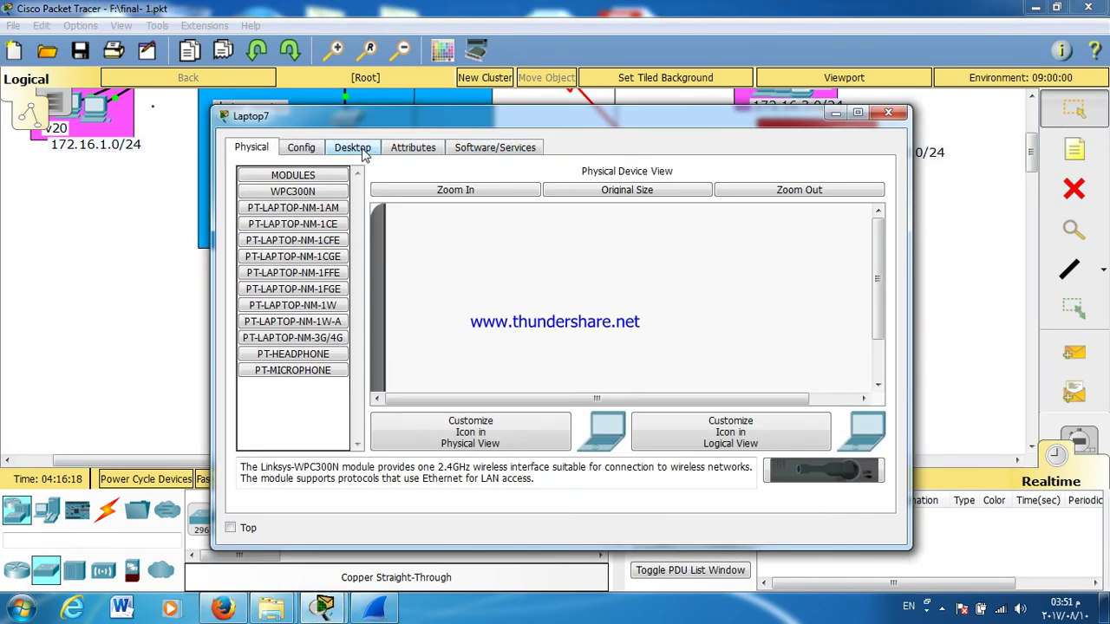
Step: Switch Laptop7's IP configuration to DHCP
left_click(363, 152)
left_click(286, 195)
left_click(277, 218)
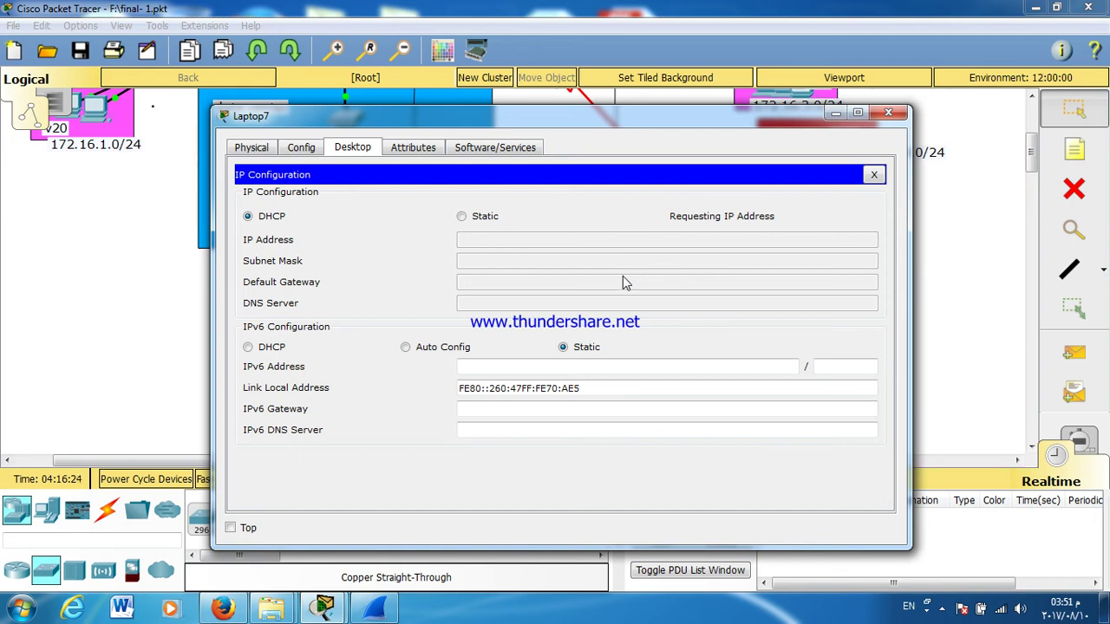
left_click(885, 115)
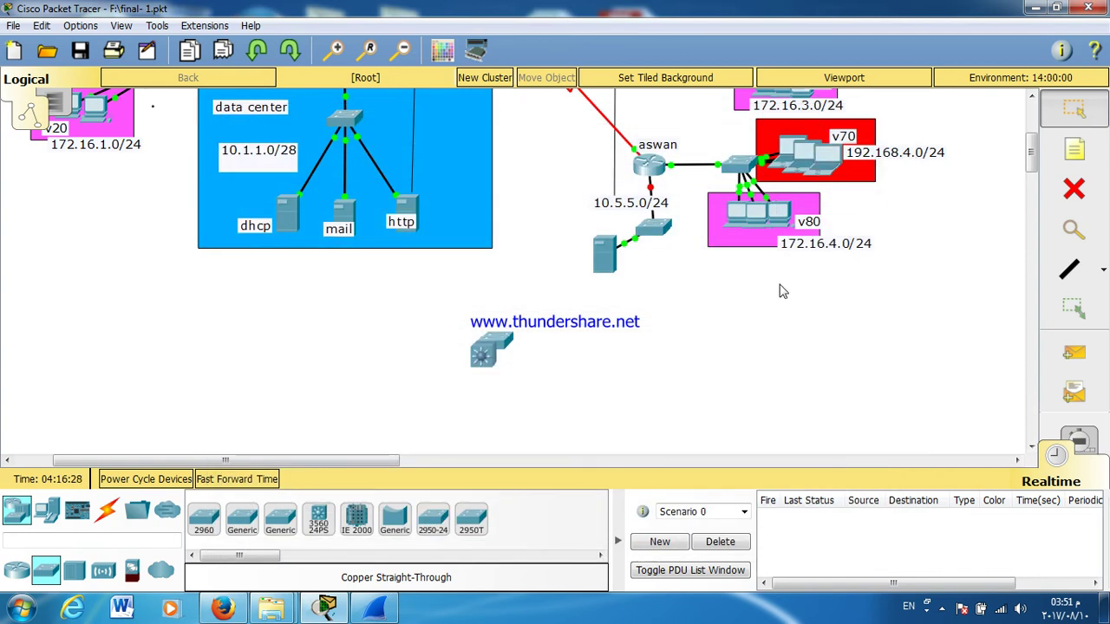
Step: On the aswan router, review the running configuration and ping the DHCP server 10.1.1.10
left_click(649, 163)
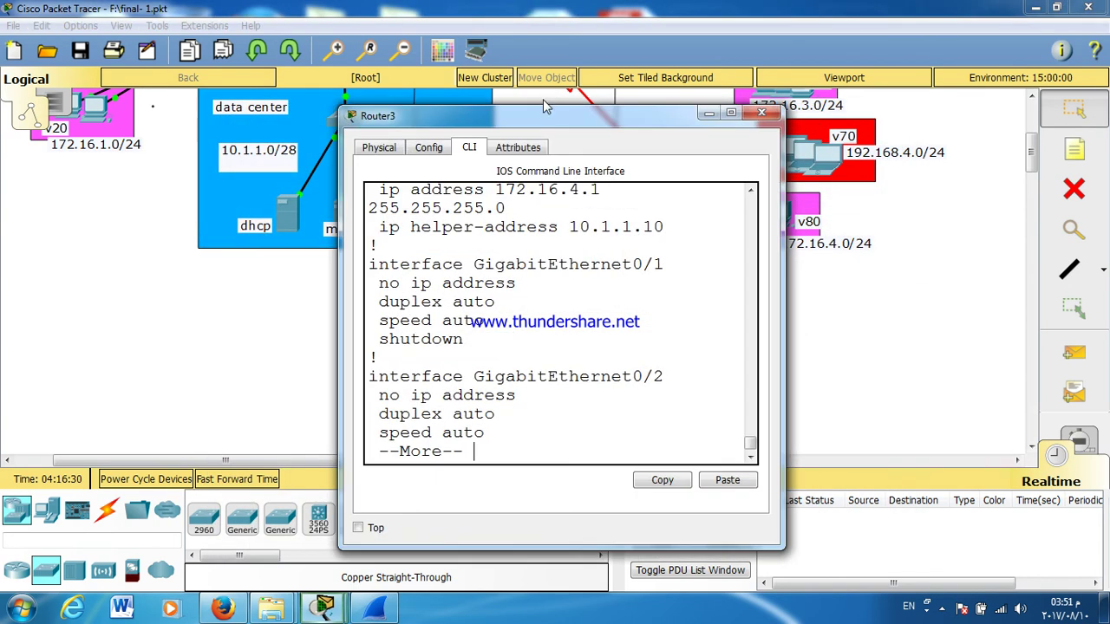
double_click(543, 114)
key("Return")
key("Return")
key("Return")
key("Return")
key("Return")
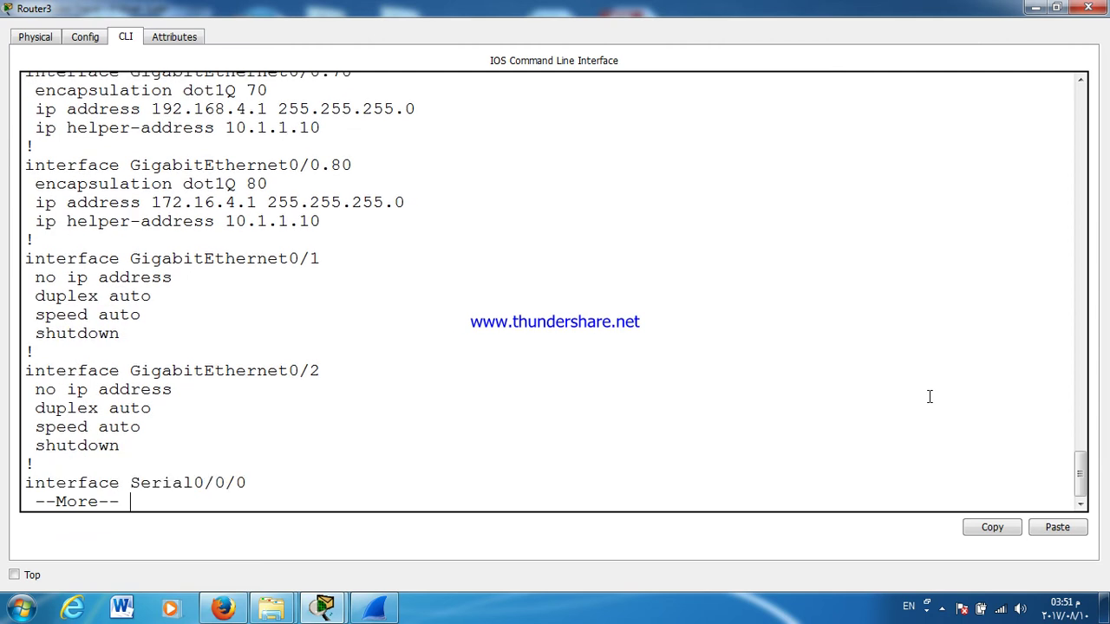
key("Return")
key("Return")
key("Return")
key("Return")
key("Return")
key("Return")
key("Return")
key("Return")
key("Return")
key("Return")
key("Return")
key("Return")
key("Return")
key("Return")
key("Return")
key("Return")
key("Return")
key("Return")
key("Return")
key("Return")
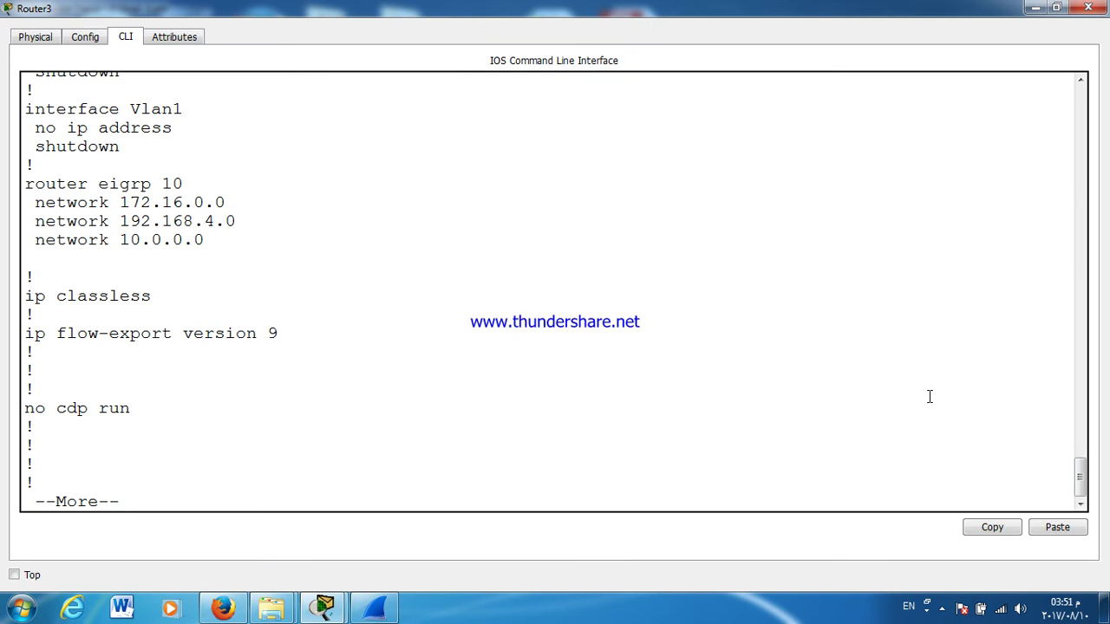
key("Return")
key("Return")
key("Return")
key("Return")
key("Return")
key("Return")
key("Return")
key("Return")
key("Return")
key("Return")
key("Return")
key("Return")
key("Return")
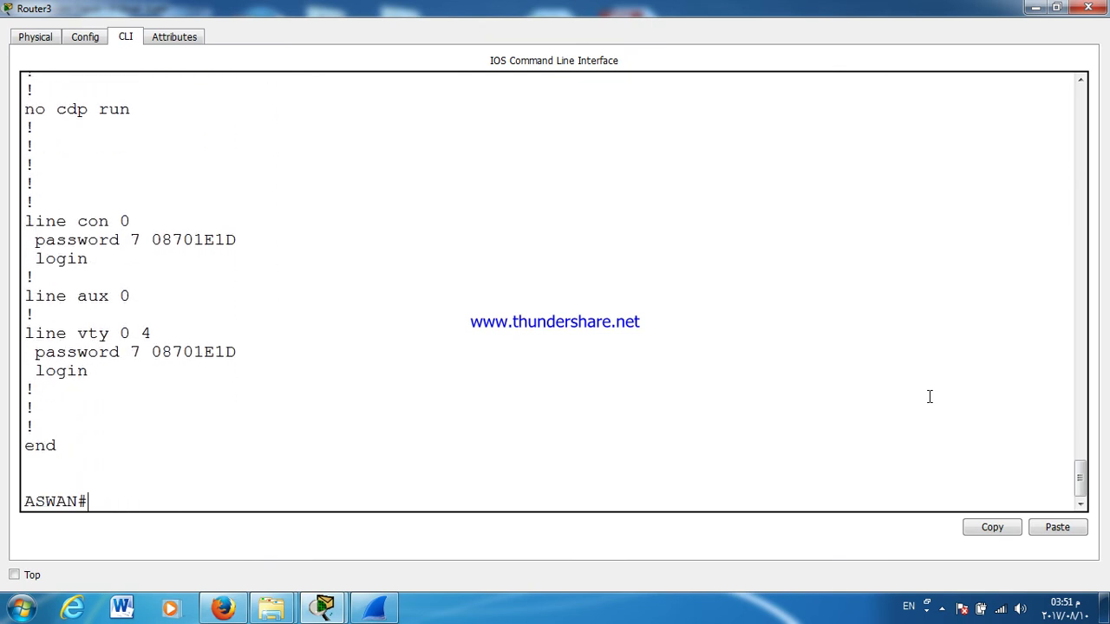
key("Return")
key("Return")
key("Return")
key("Return")
key("Return")
key("Return")
key("Return")
key("Return")
key("Return")
key("Return")
key("Return")
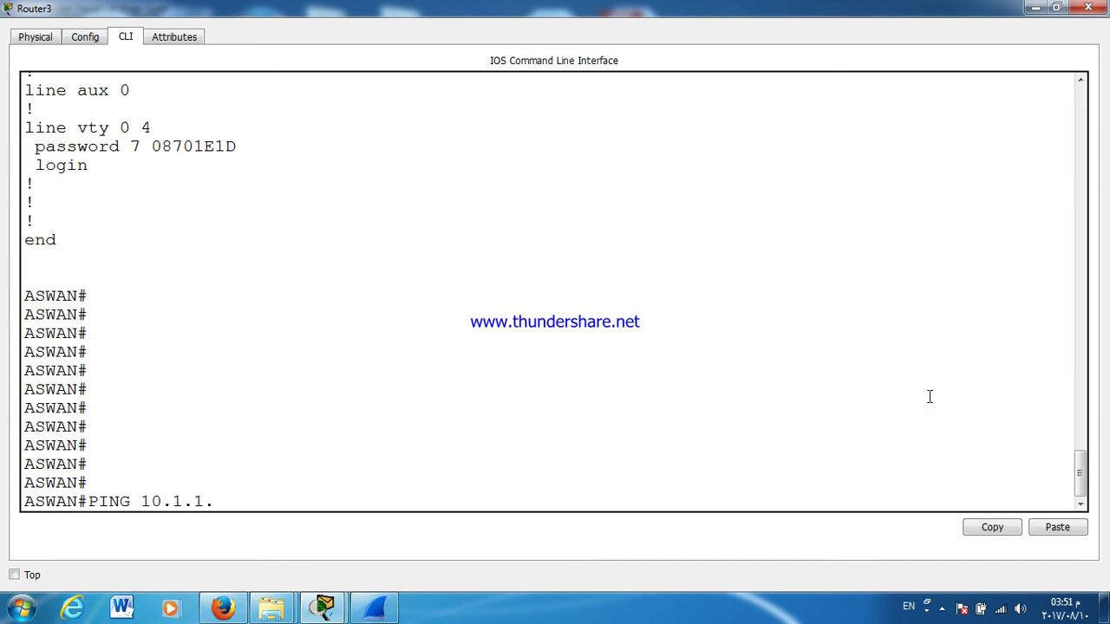
type("PING 10.1.1.10")
key("Return")
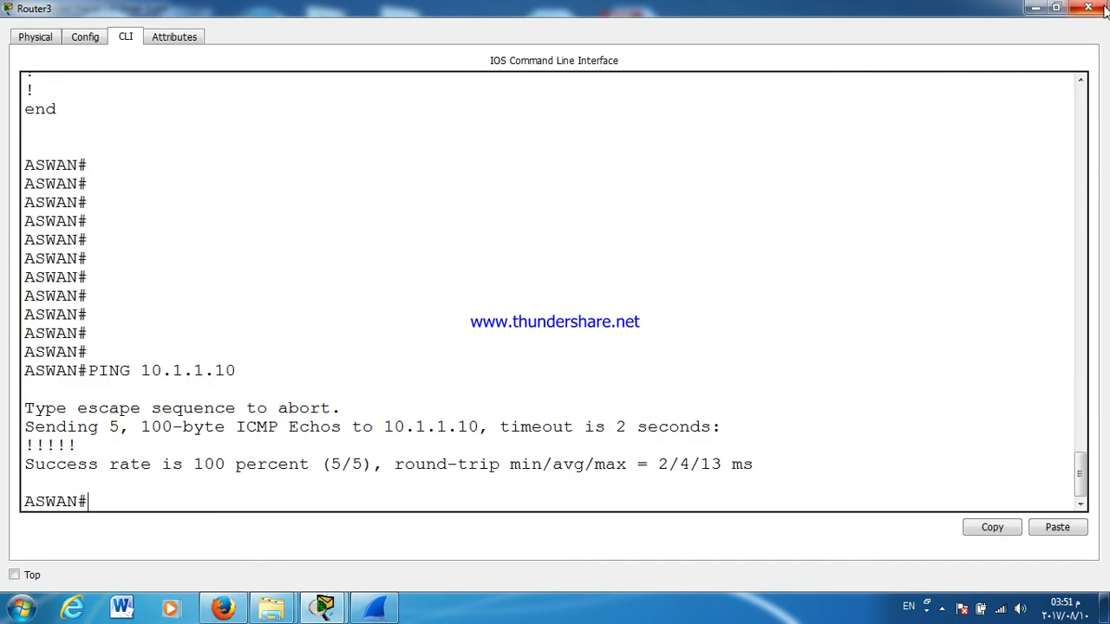
left_click(1088, 7)
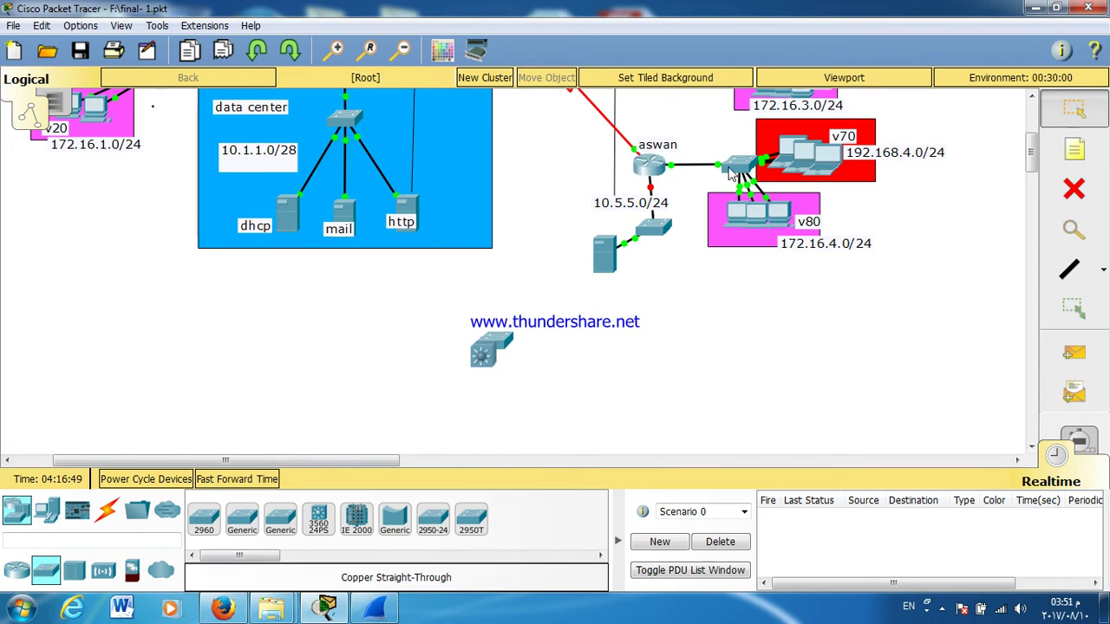
Step: Cable the aswan router to the switch's GigabitEthernet0/1 port and fast-forward time
left_click(733, 168)
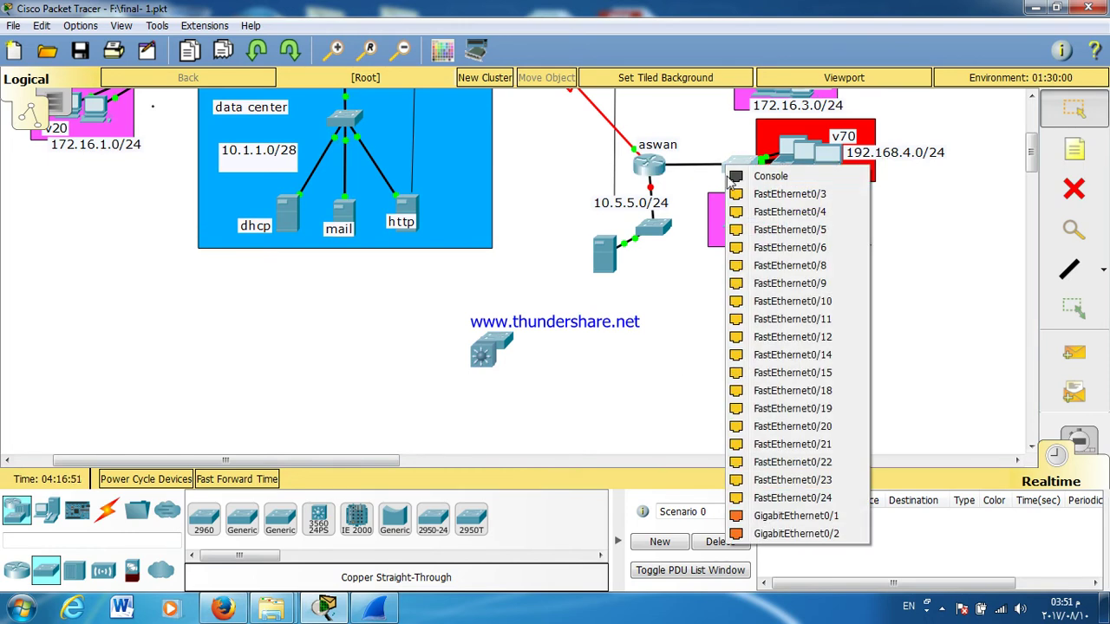
left_click(789, 516)
left_click(268, 485)
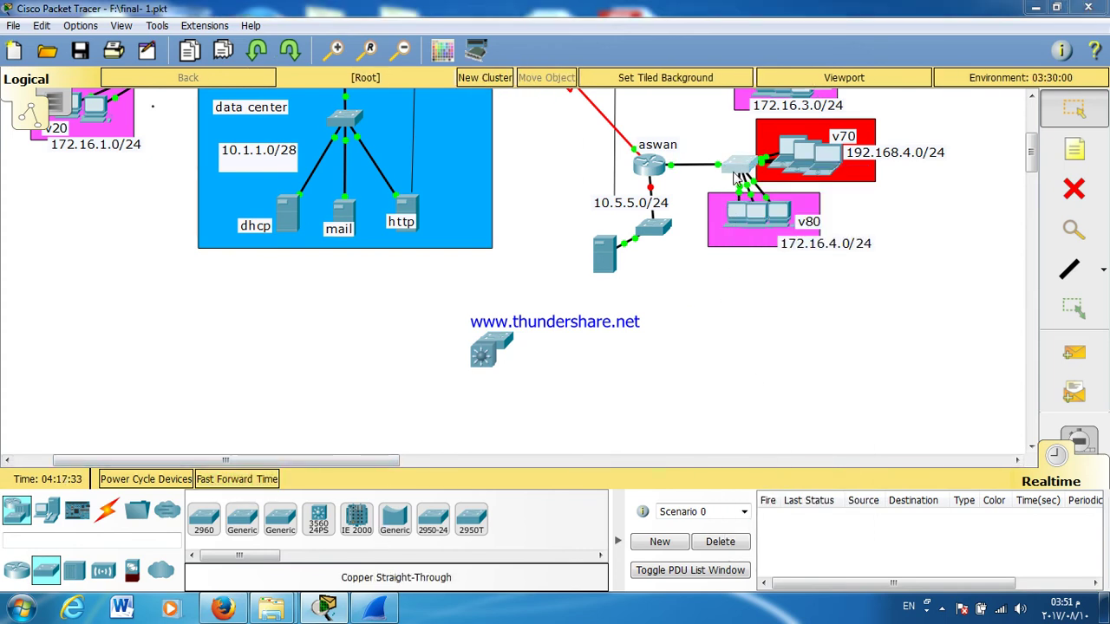
Step: Log in to Switch3's console, enter privileged mode with EN and review the running configuration
left_click(736, 173)
double_click(632, 115)
key("Return")
key("Return")
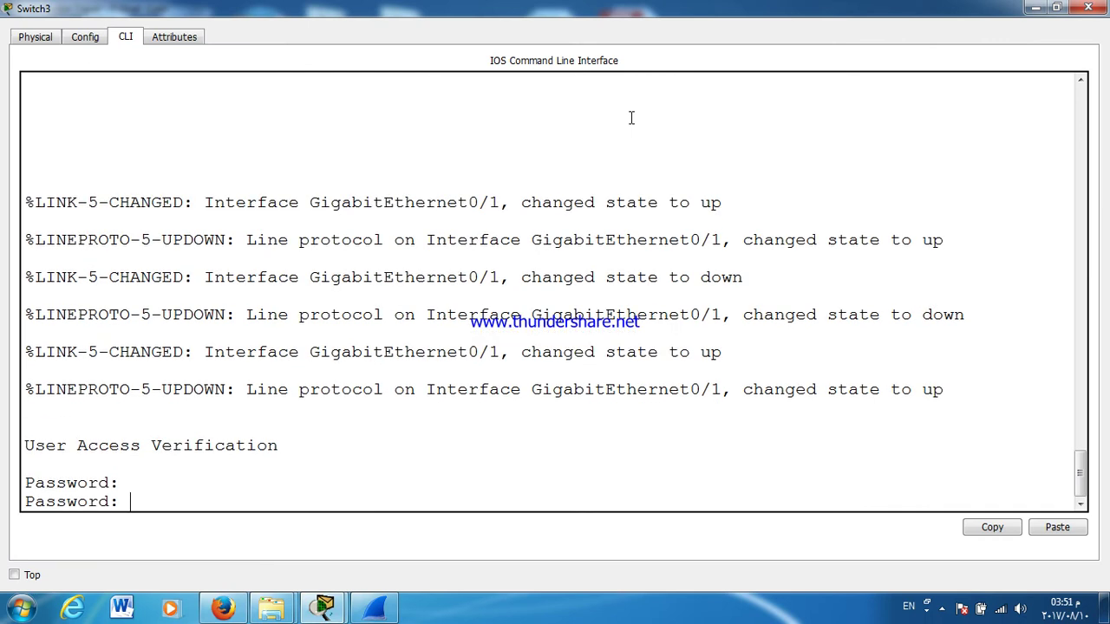
key("Return")
key("Return")
type("EN")
key("Return")
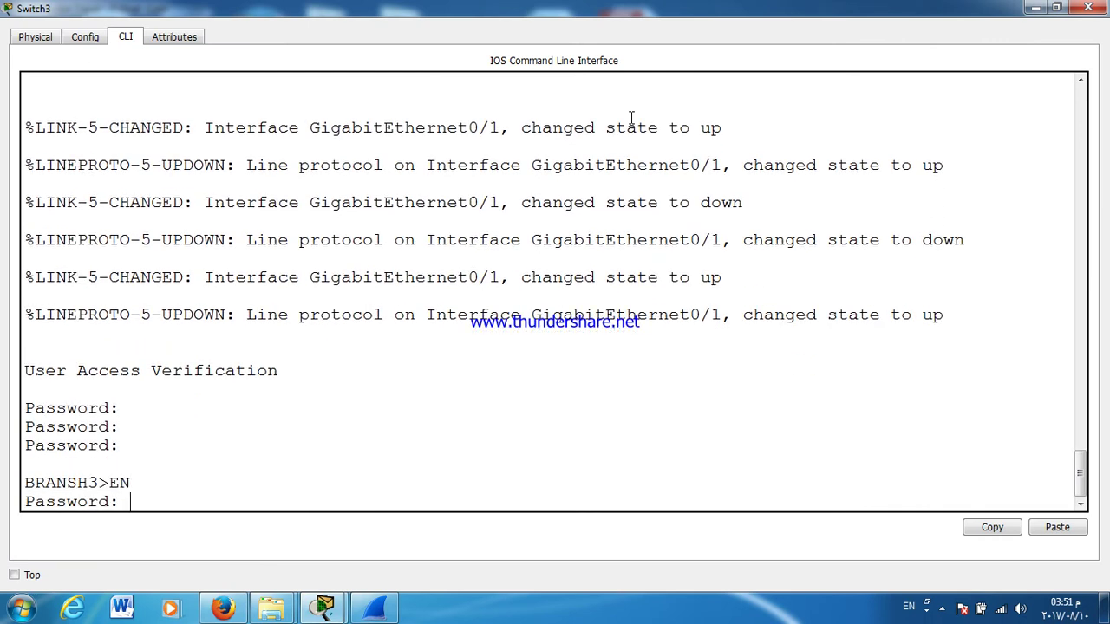
key("Return")
key("Return")
key("Return")
type("SH3#S")
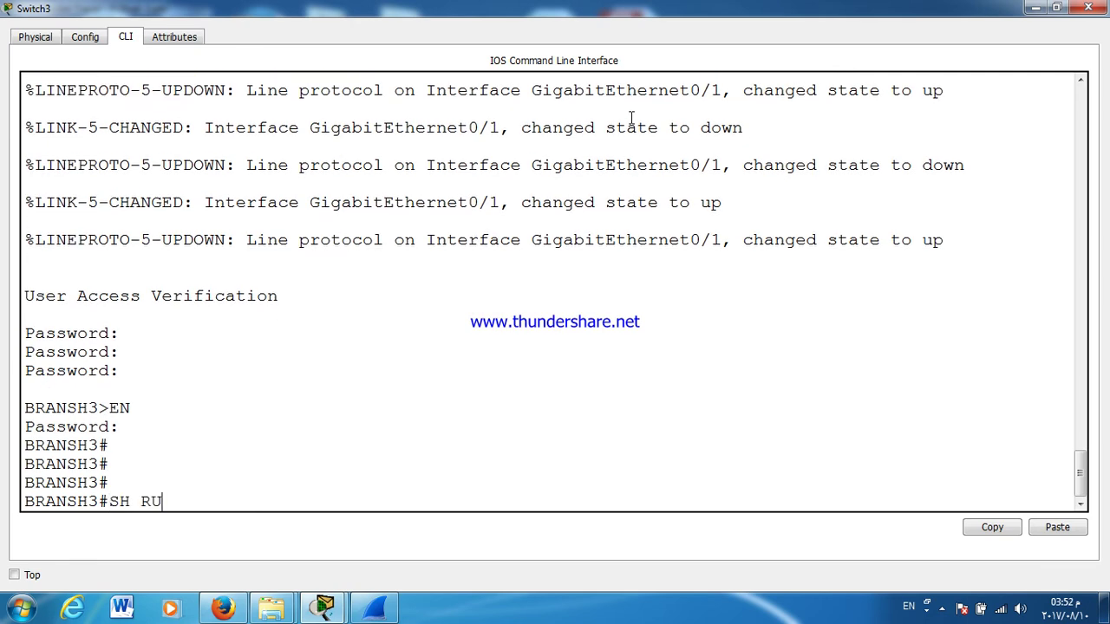
type("H RU")
key("Return")
key("Return")
key("Return")
key("Return")
key("Return")
key("Return")
key("Return")
key("Return")
key("Return")
key("Return")
key("Return")
key("Return")
key("Return")
key("Return")
key("Return")
key("Return")
key("Return")
key("Return")
key("Return")
key("Return")
key("Return")
key("Return")
key("Return")
key("Return")
key("Return")
key("Return")
key("Return")
key("Return")
key("Return")
key("Return")
key("Return")
key("Return")
key("Return")
key("Return")
key("Return")
key("Return")
key("Return")
key("Return")
key("Return")
key("Return")
key("Return")
key("Return")
key("Return")
key("Return")
key("Return")
key("Return")
key("Return")
key("Return")
key("Return")
key("Return")
key("Return")
key("Return")
key("Return")
key("Return")
key("Return")
key("Return")
key("Return")
key("Return")
key("Return")
key("Return")
key("Return")
key("Return")
key("Return")
key("Return")
key("Return")
key("Return")
key("Return")
key("Return")
key("Return")
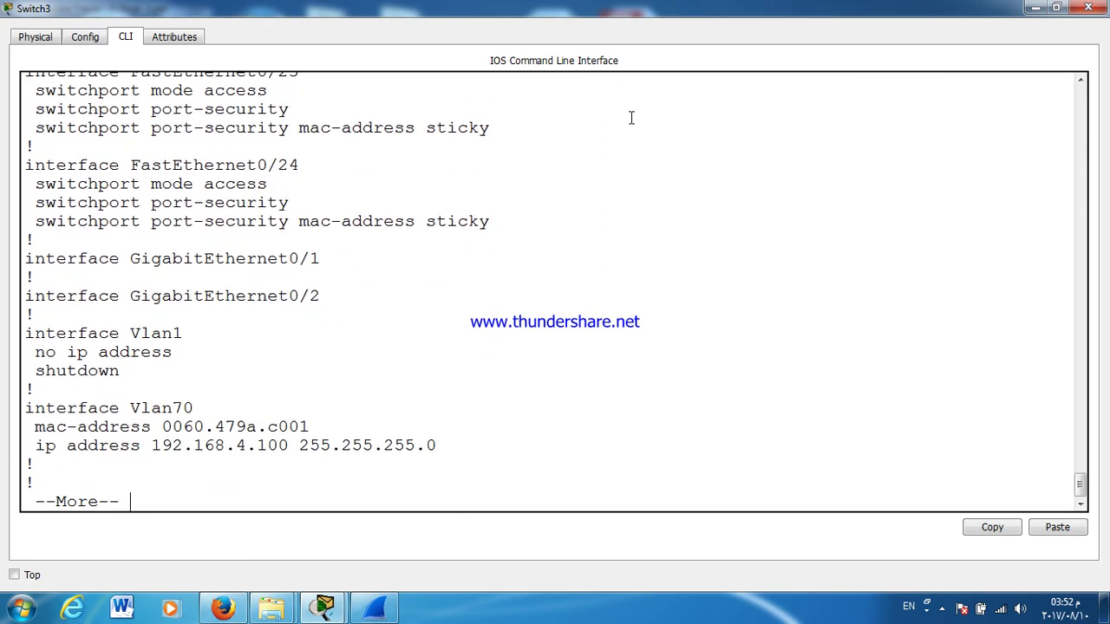
key("Return")
key("Return")
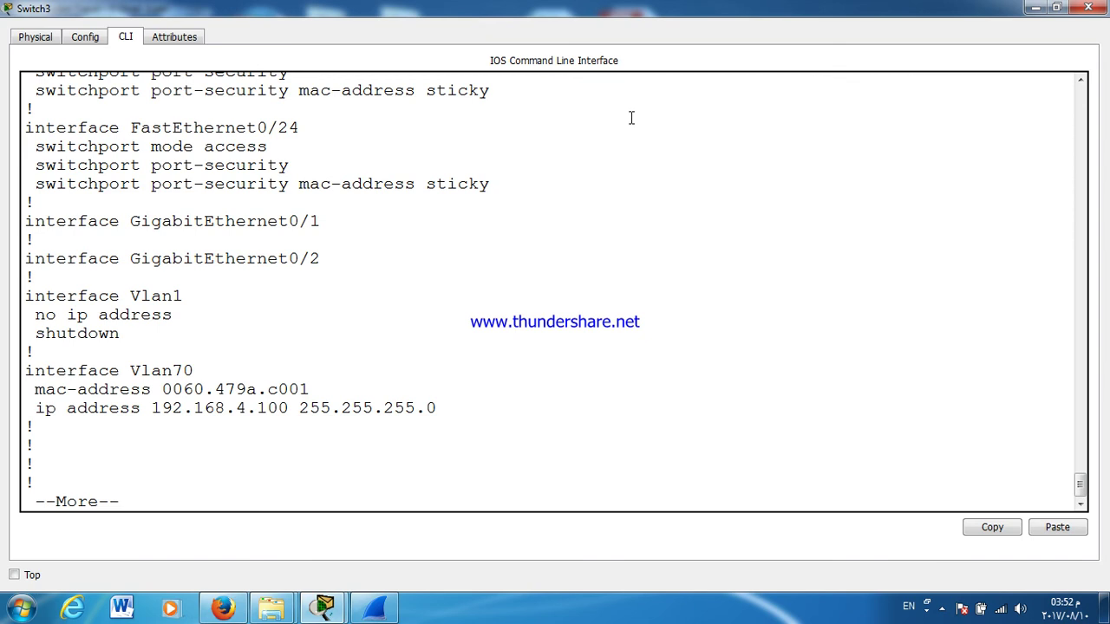
key("Return")
key("Return")
key("Return")
key("Return")
key("Return")
key("Return")
key("Return")
key("Return")
key("Return")
key("Return")
key("Return")
key("Return")
key("Return")
key("Return")
key("Return")
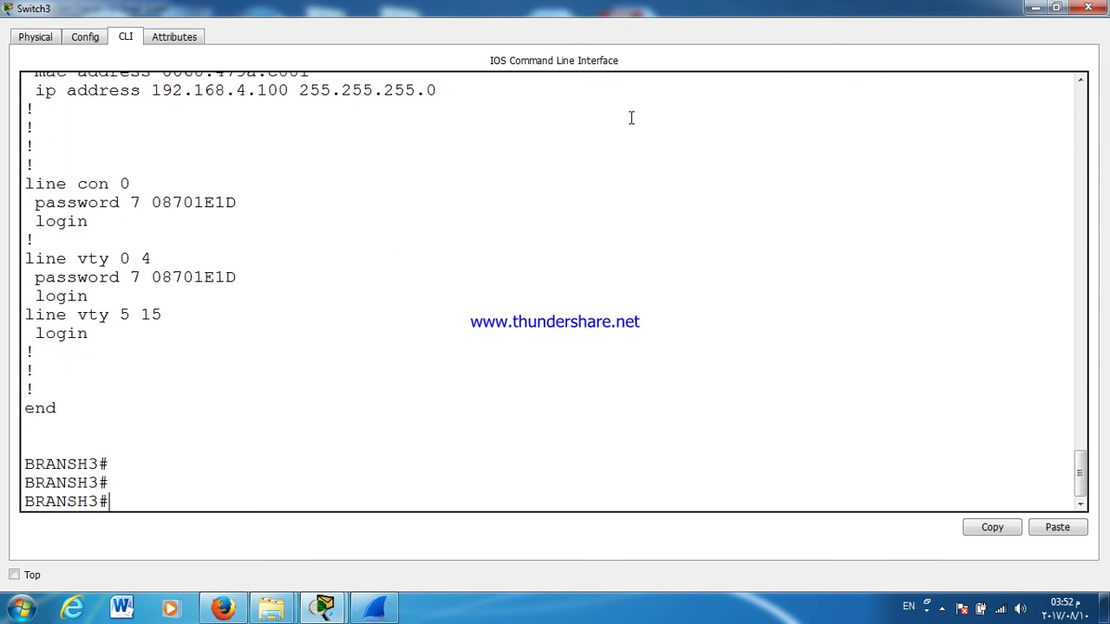
Step: Set interface GigabitEthernet0/1 to switchport mode trunk
type("CONF T")
key("Return")
key("Return")
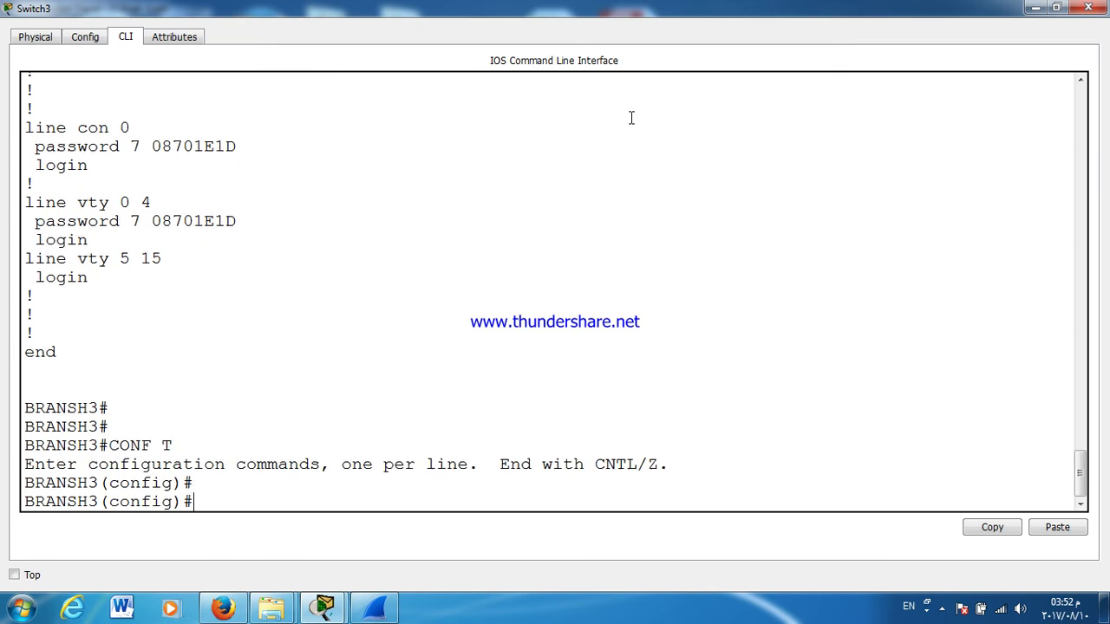
type("INT G0/1")
key("Return")
type("SW")
key("Tab")
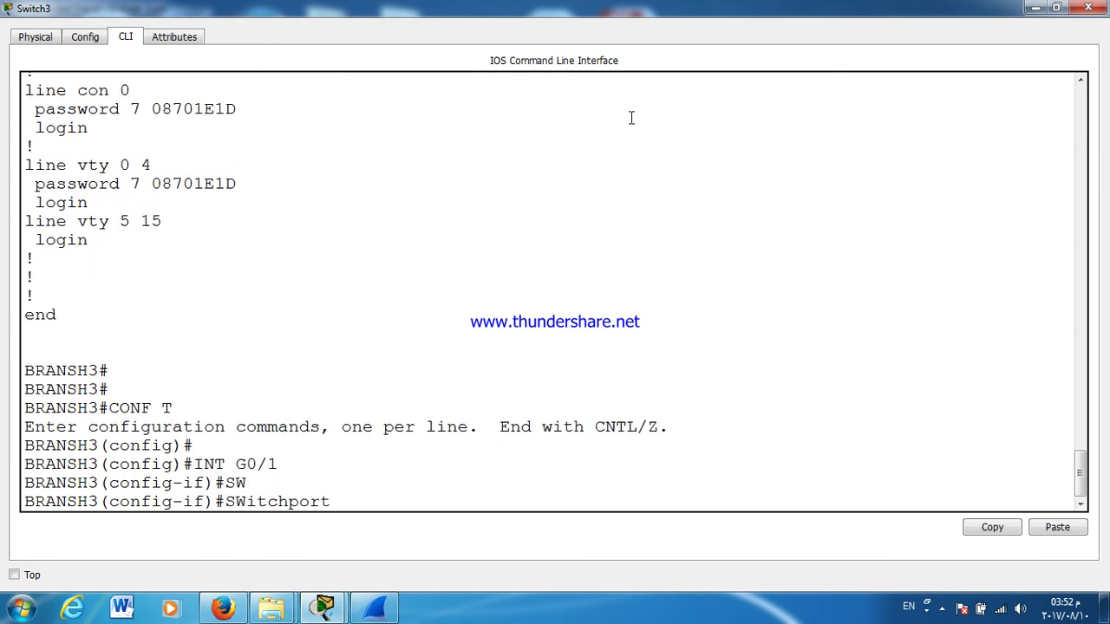
type("M")
key("Tab")
type("T")
key("Tab")
key("Return")
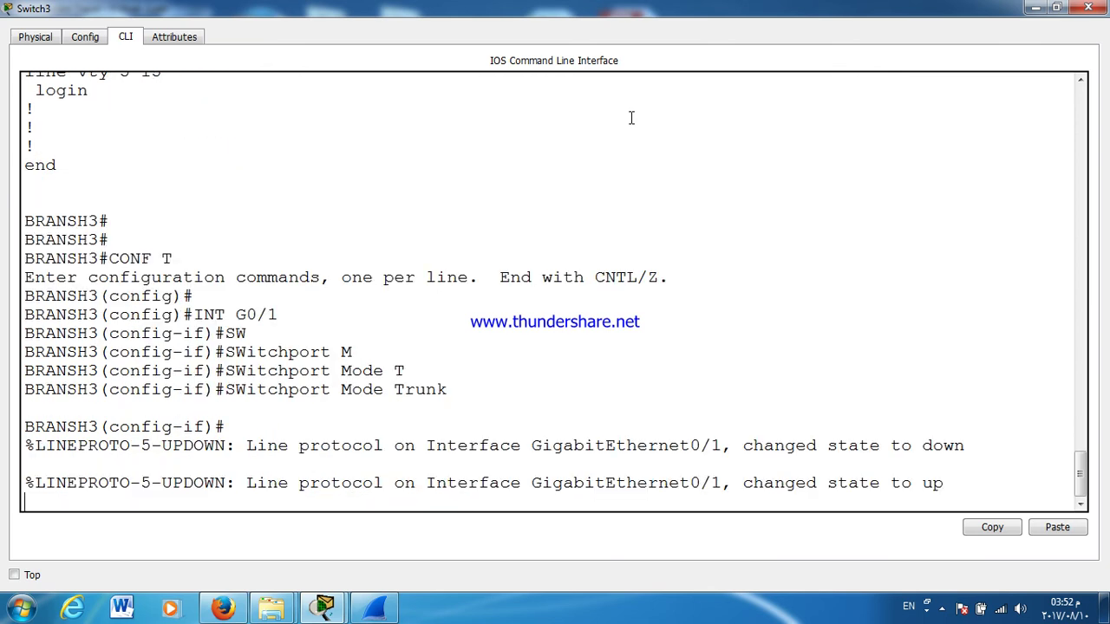
left_click(1088, 7)
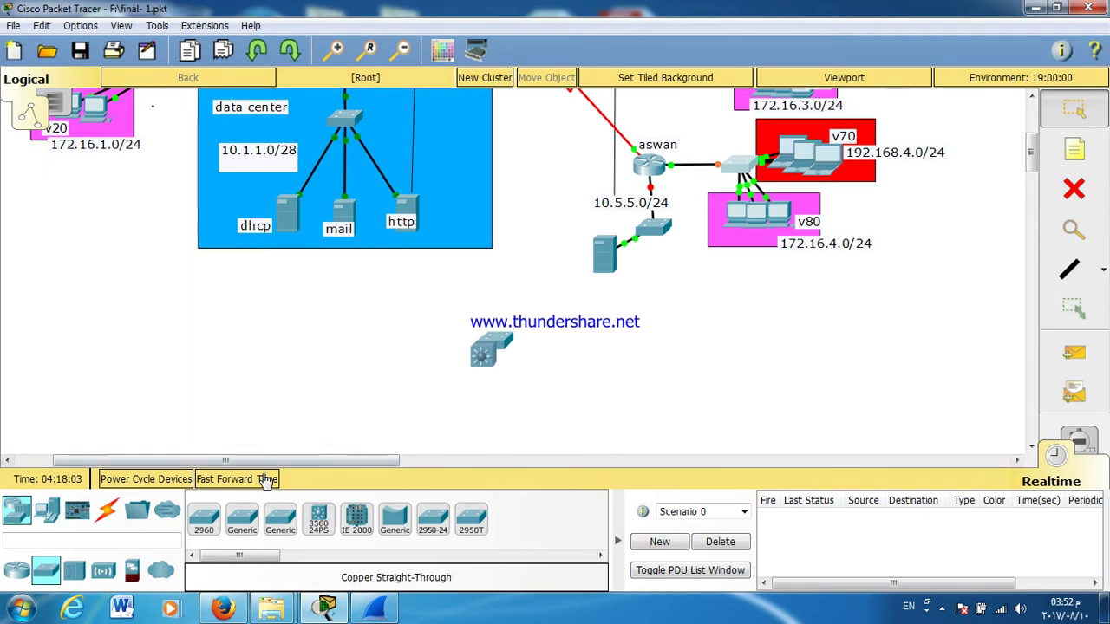
left_click(267, 483)
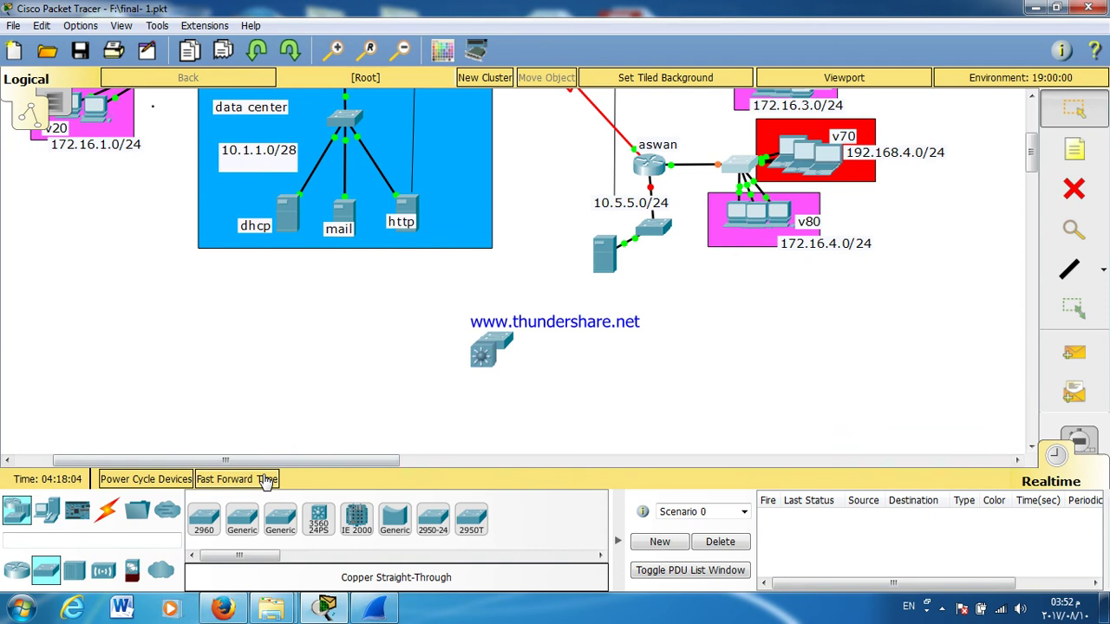
left_click(267, 482)
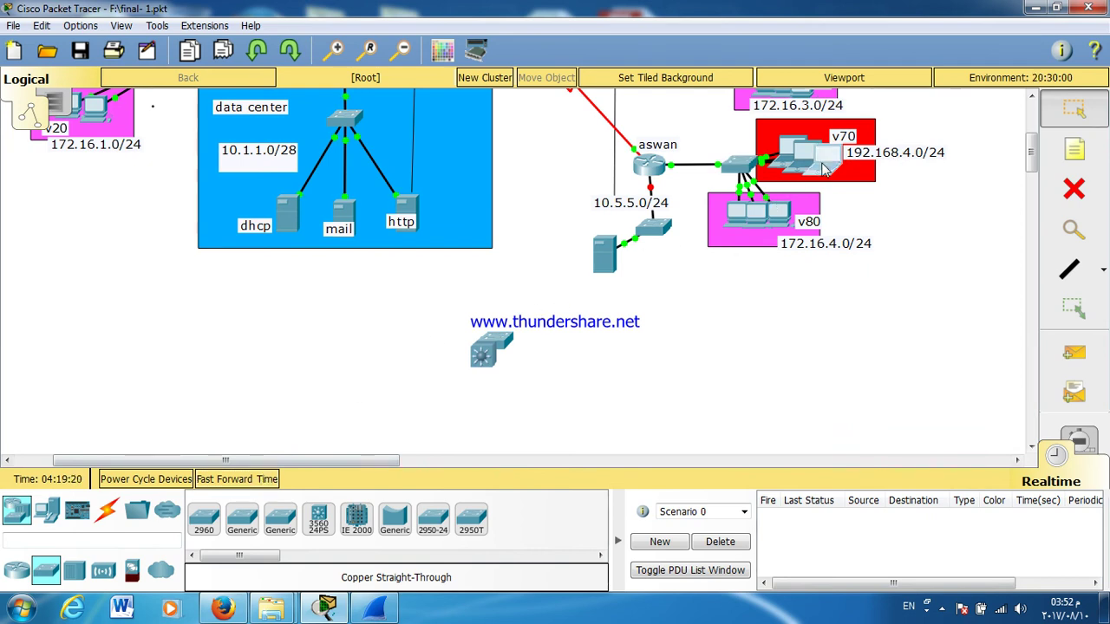
left_click(823, 169)
left_click(307, 229)
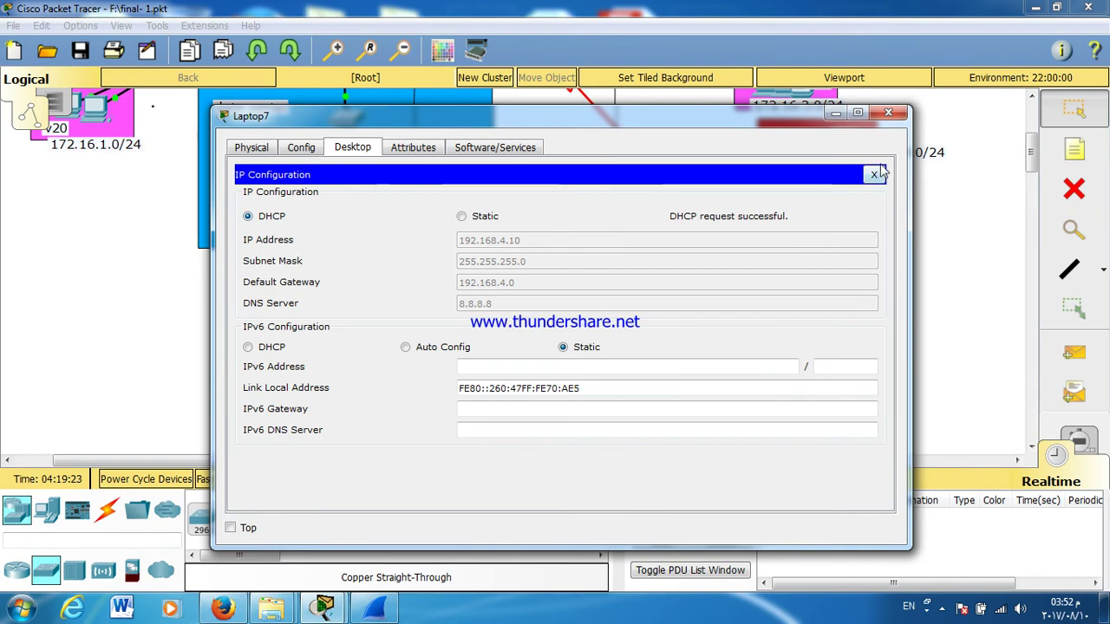
left_click(888, 113)
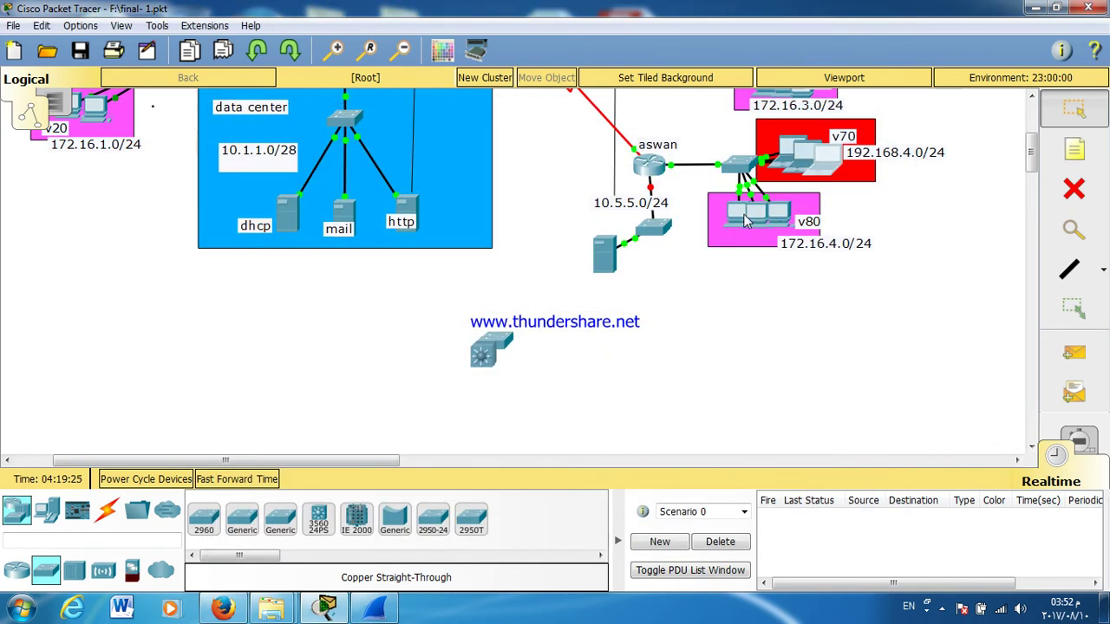
left_click(737, 212)
left_click(286, 195)
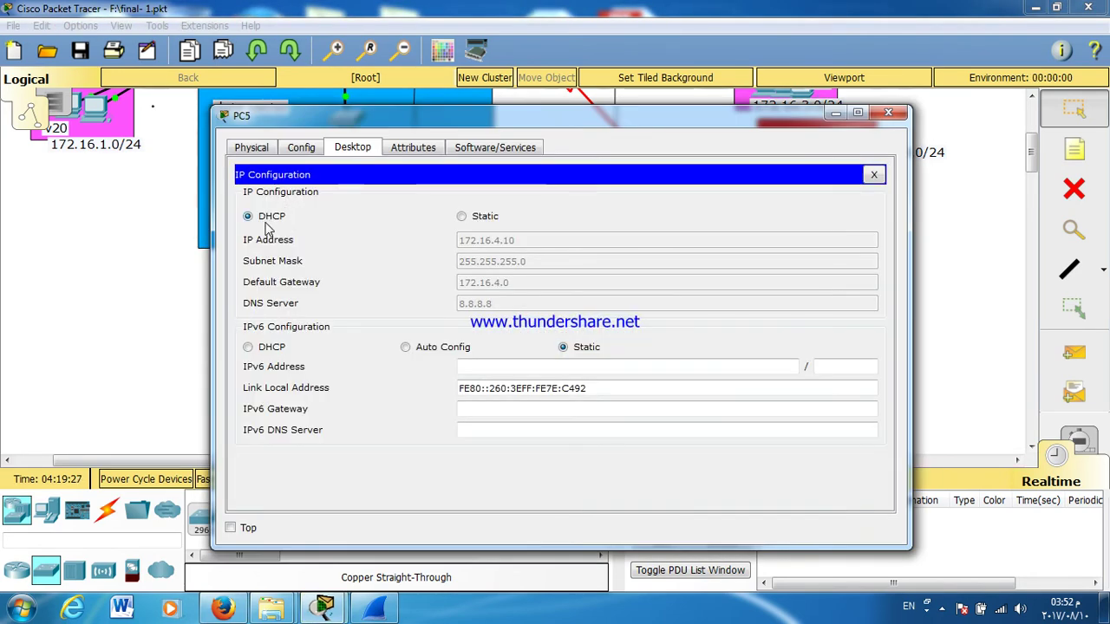
left_click(888, 113)
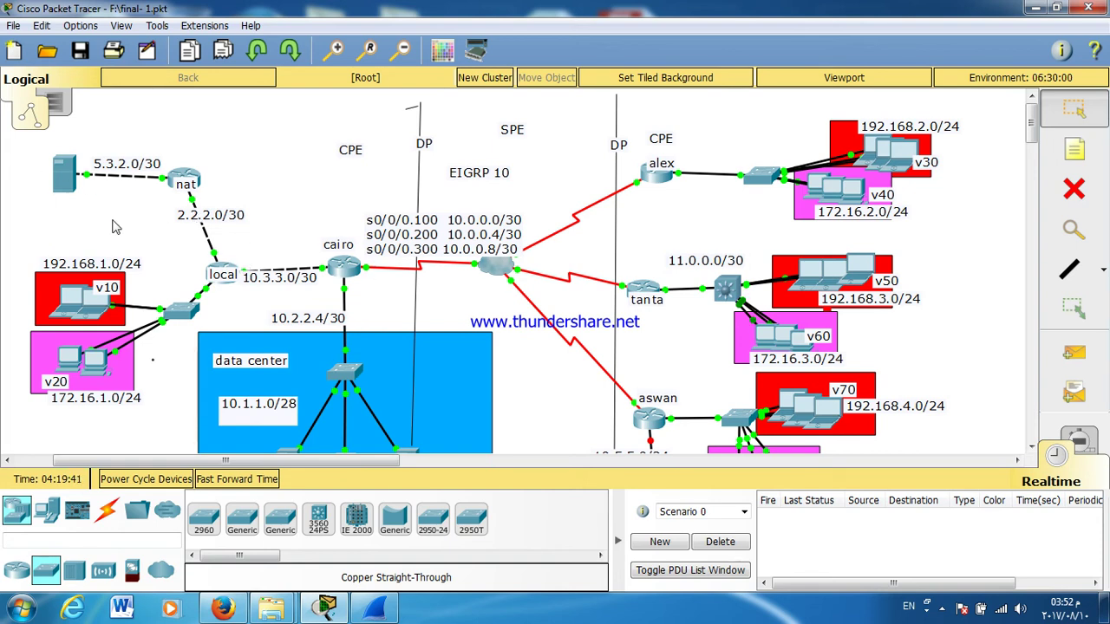
Step: Give the server beside nat static IP 2.3.1.2, mask 255.255.255.252 and gateway 5.3.2.1
mouse_move(55, 216)
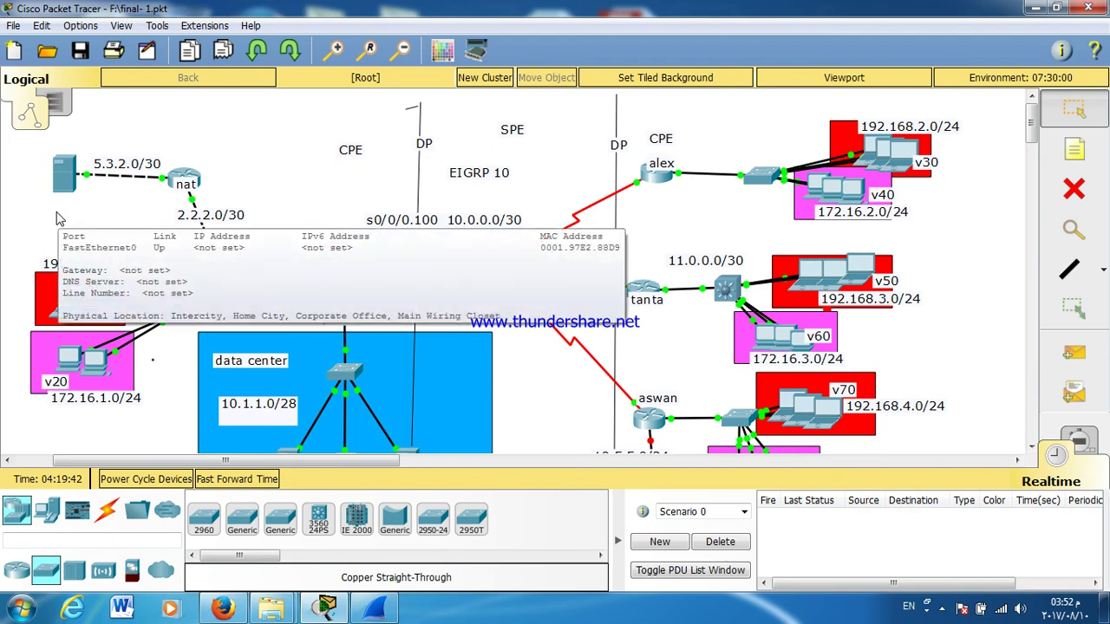
left_click(64, 174)
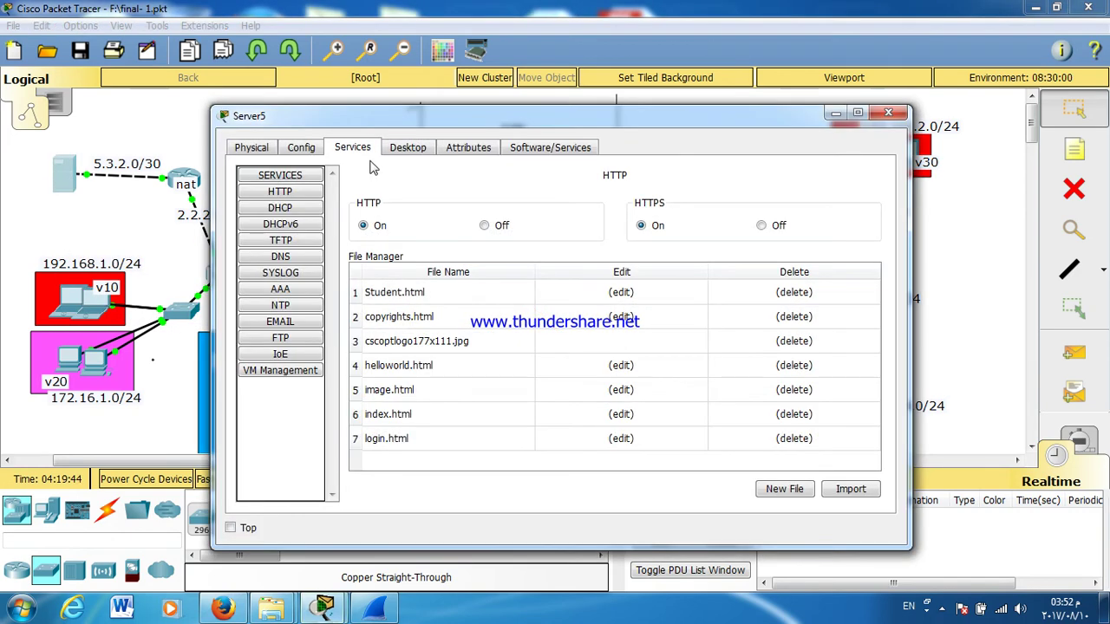
left_click(399, 153)
left_click(302, 198)
left_click(479, 262)
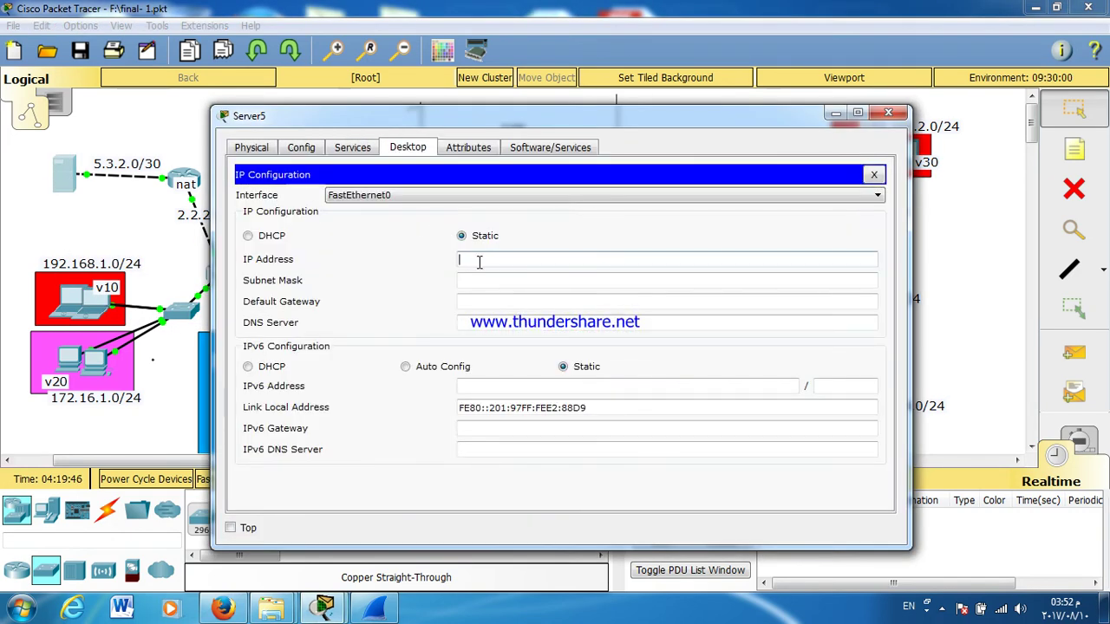
type("2.3.1.2")
key("Tab")
type("255.255.255")
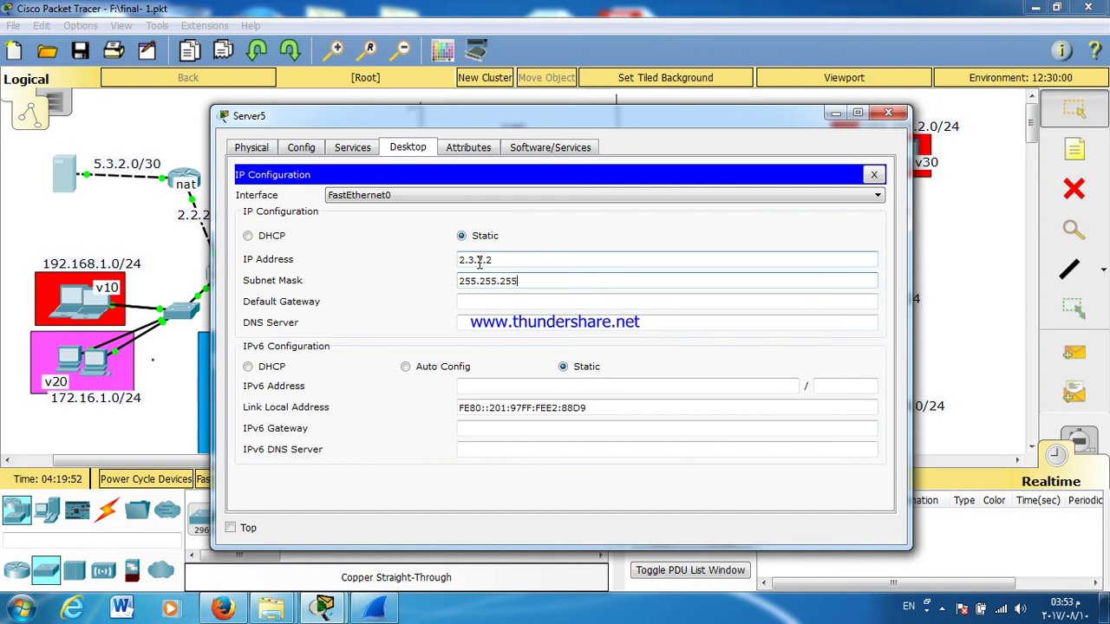
type(".252")
key("Tab")
type("5.3.2.1")
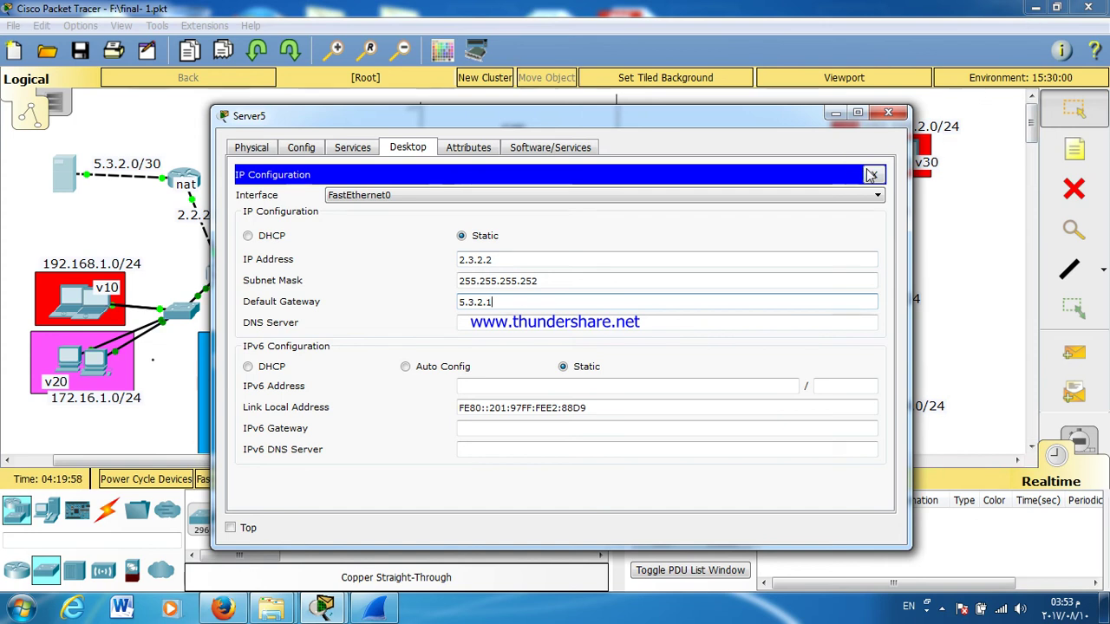
left_click(873, 175)
left_click(888, 114)
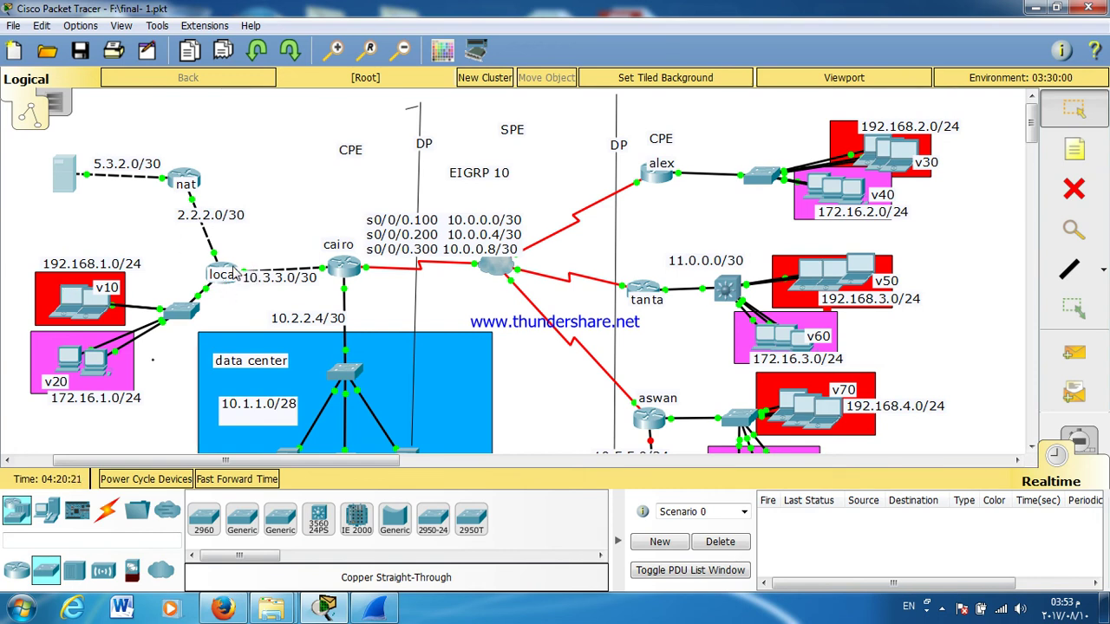
Step: Change the nat router's label to ADSL
left_click(186, 184)
type("A")
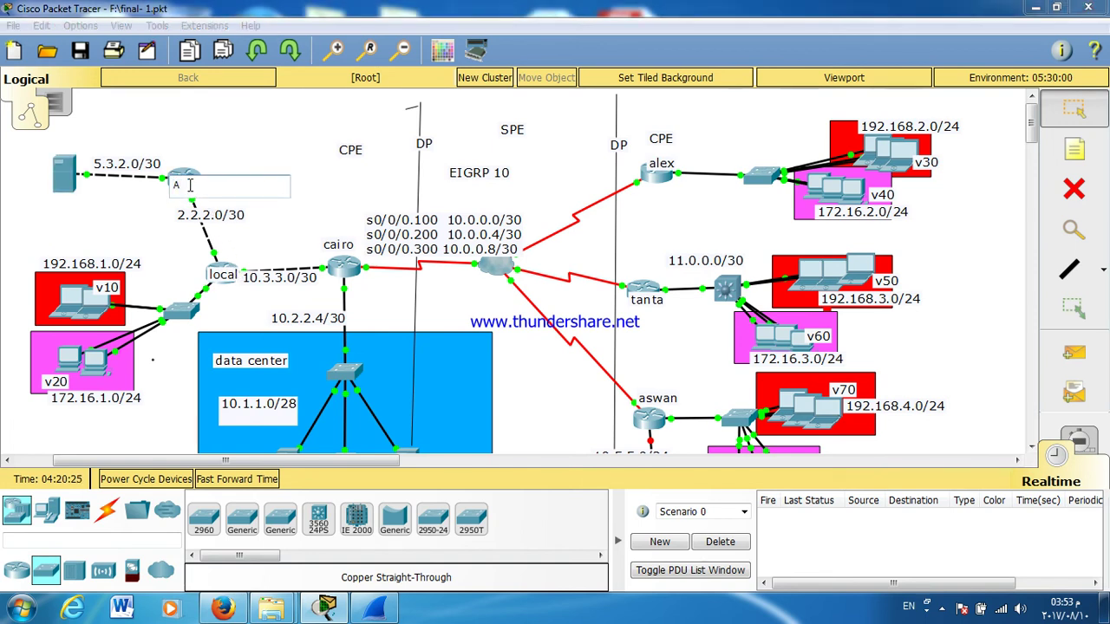
type("DSL")
left_click(284, 124)
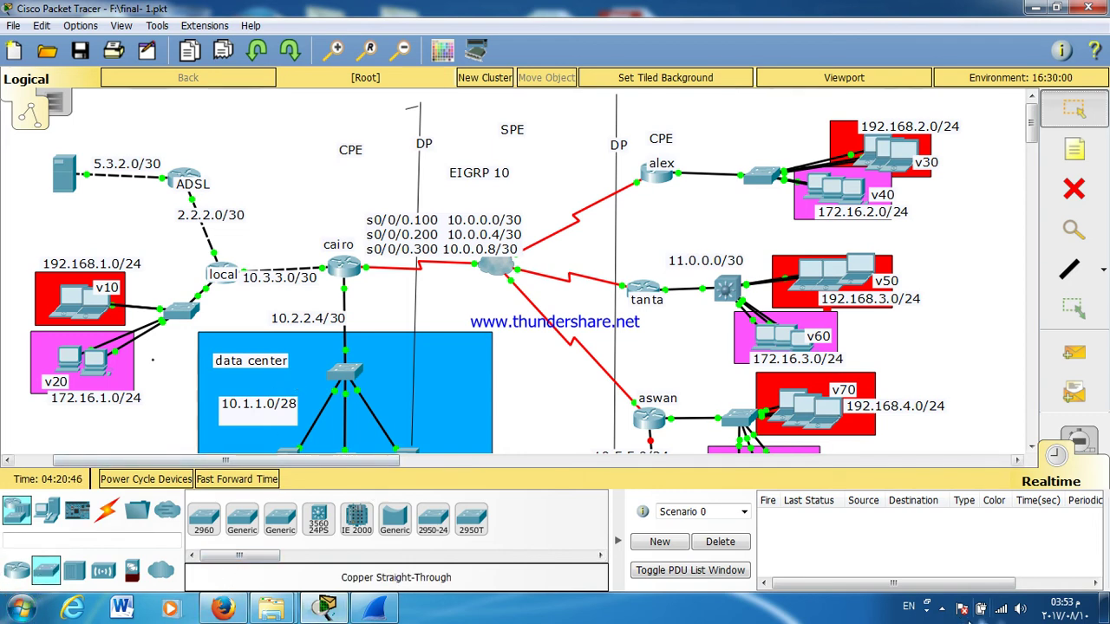
left_click(941, 609)
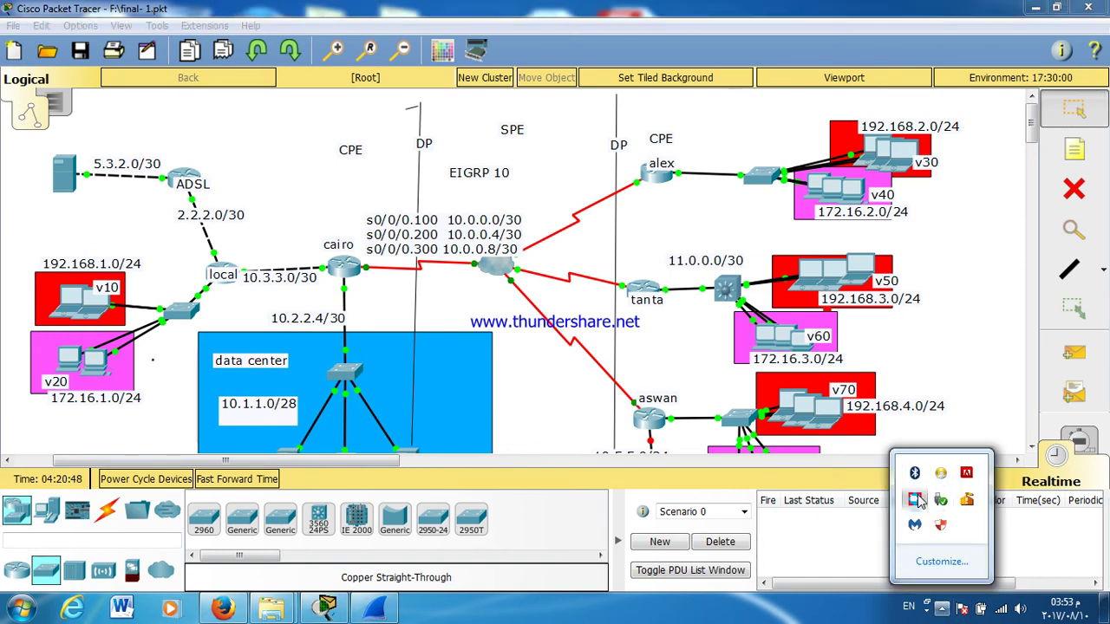
Step: On LOCAL, add default routes 0.0.0.0 0.0.0.0 via 10.3.3.1 and via 2.2.2.2
left_click(915, 500)
left_click(466, 465)
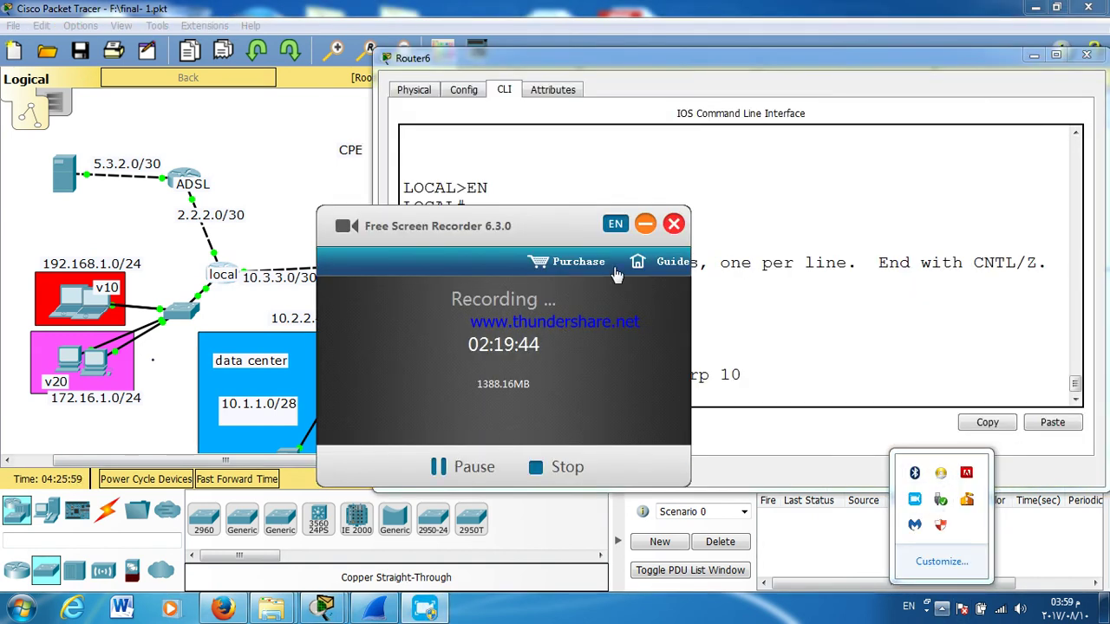
left_click(645, 224)
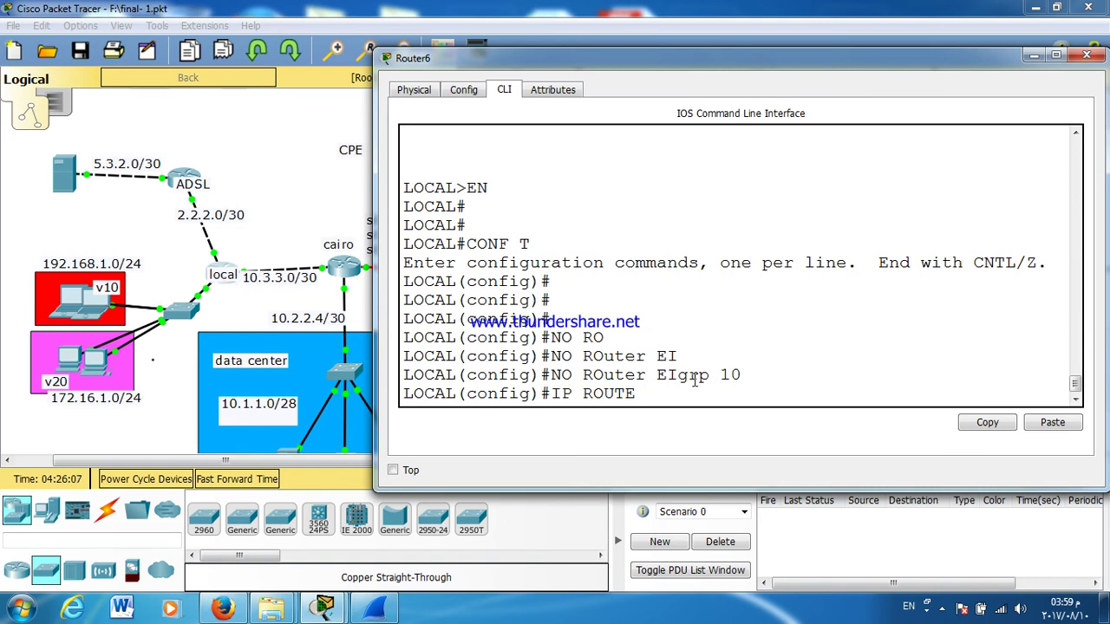
type("0.0.0.0 0.0.0.0 10.3.3.1")
key("Return")
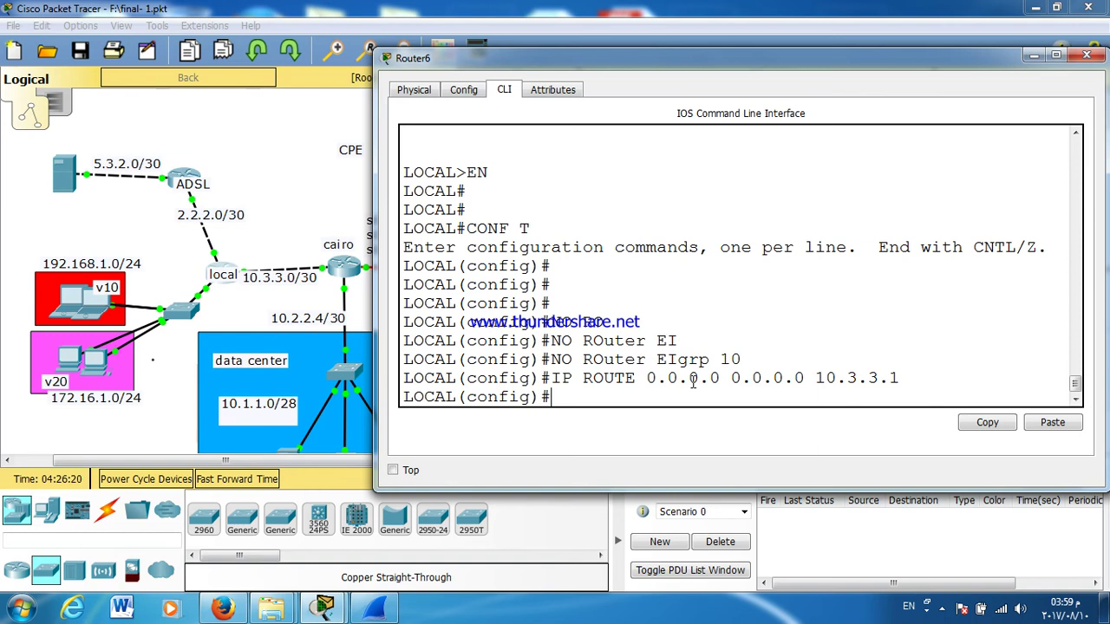
key("Up")
key("BackSpace")
key("BackSpace")
key("BackSpace")
key("BackSpace")
key("BackSpace")
key("BackSpace")
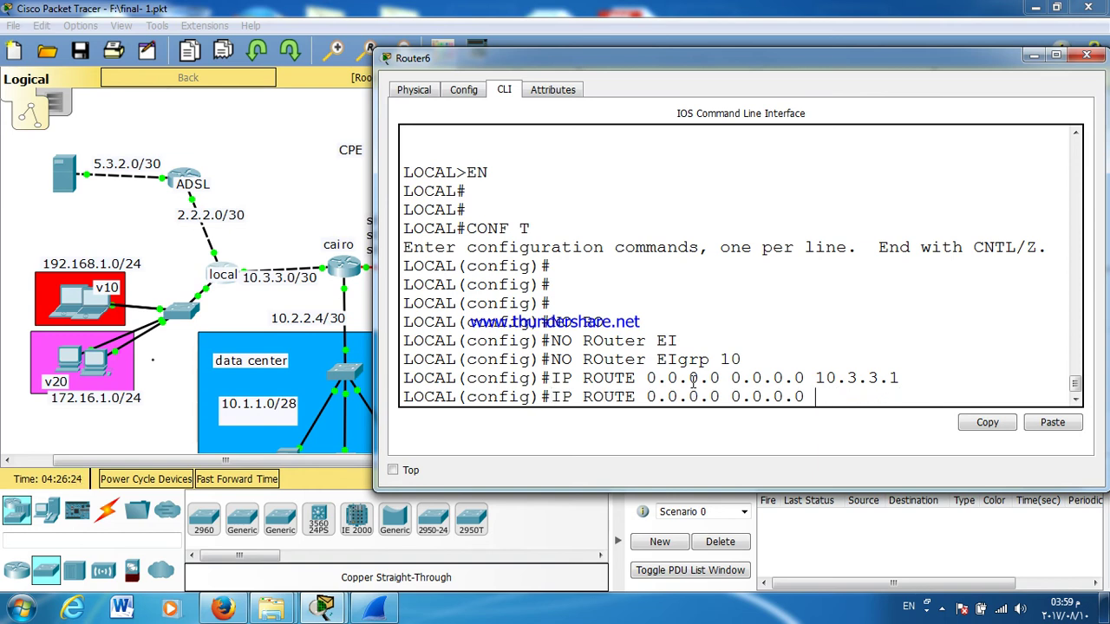
type("2.2.2.2")
key("Return")
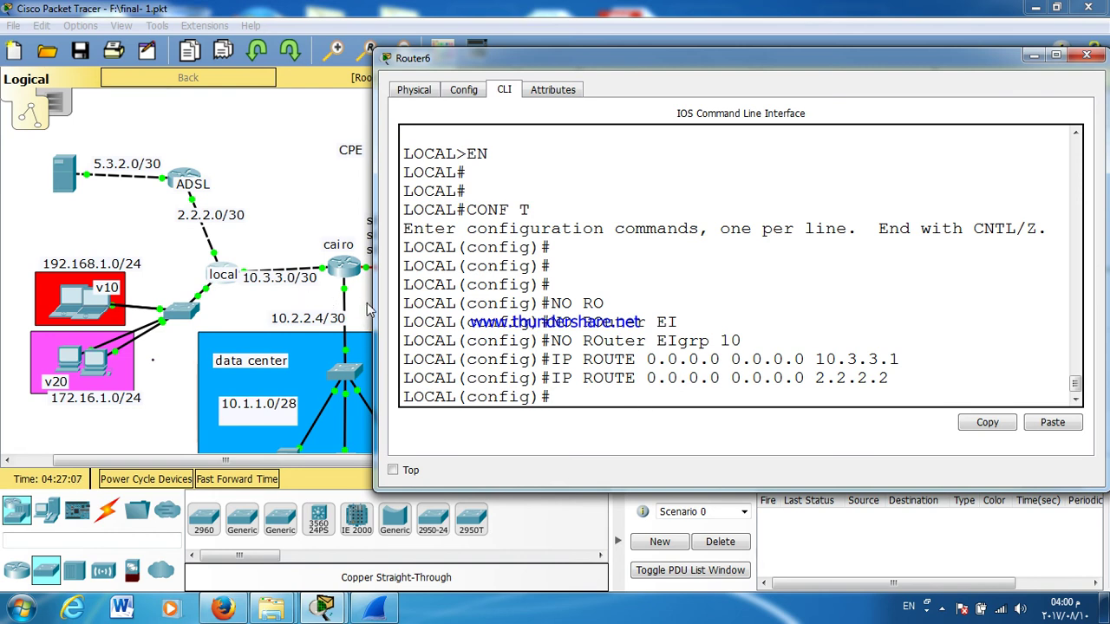
left_click_drag(368, 306, 235, 307)
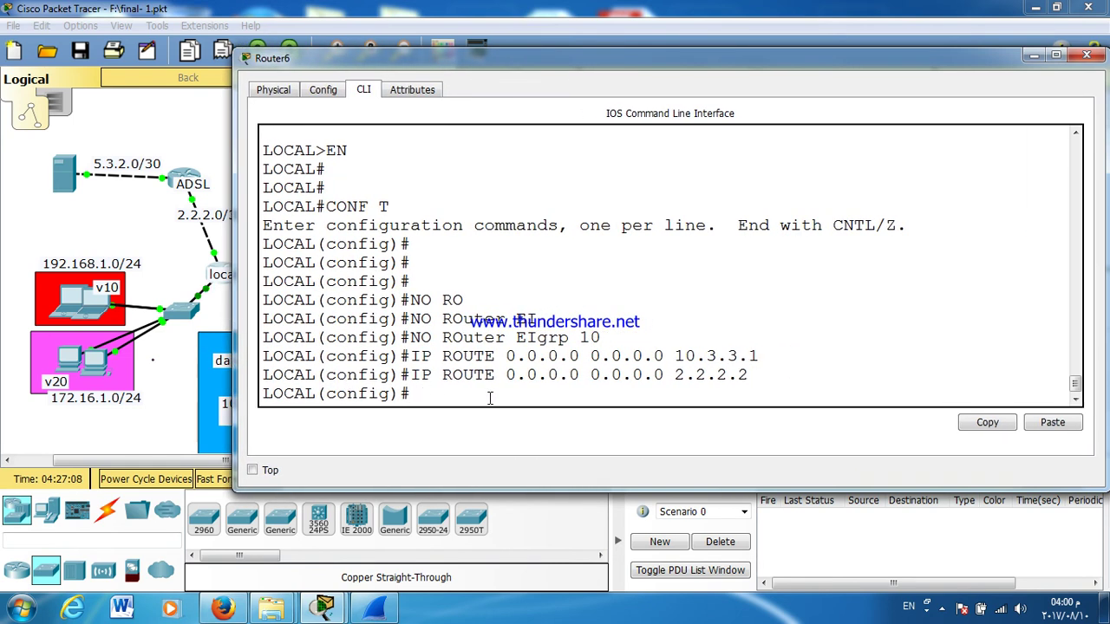
Step: Create access-list 1 permitting 192.168.1.0 0.0.0.255
type("ACC")
key("Tab")
type("1")
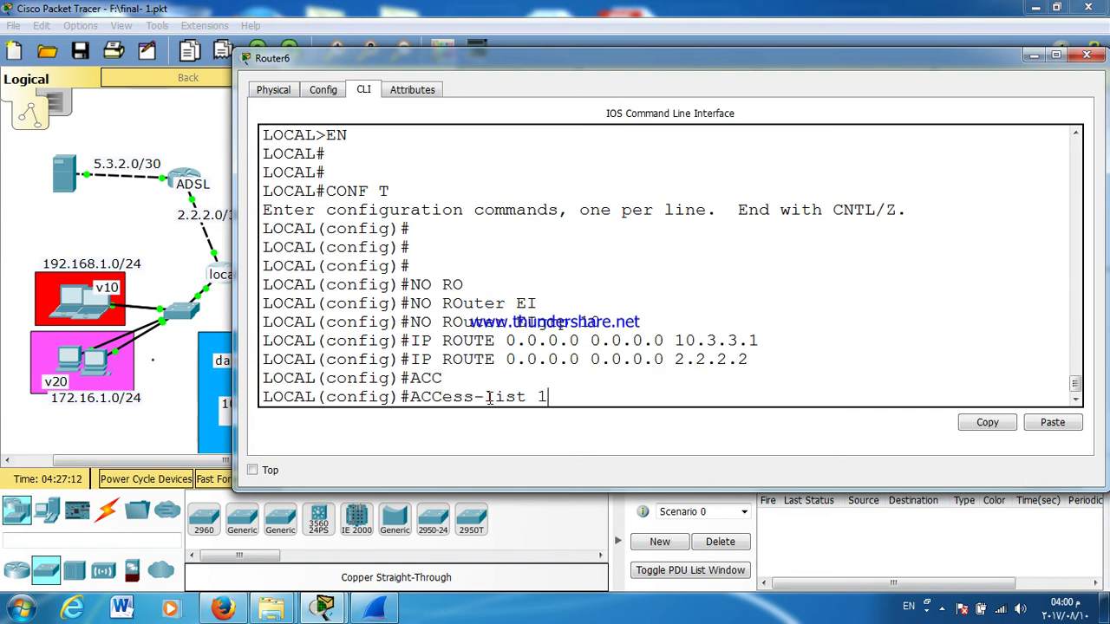
type(" PER")
key("Tab")
type("192.168.1.0 0.0.0")
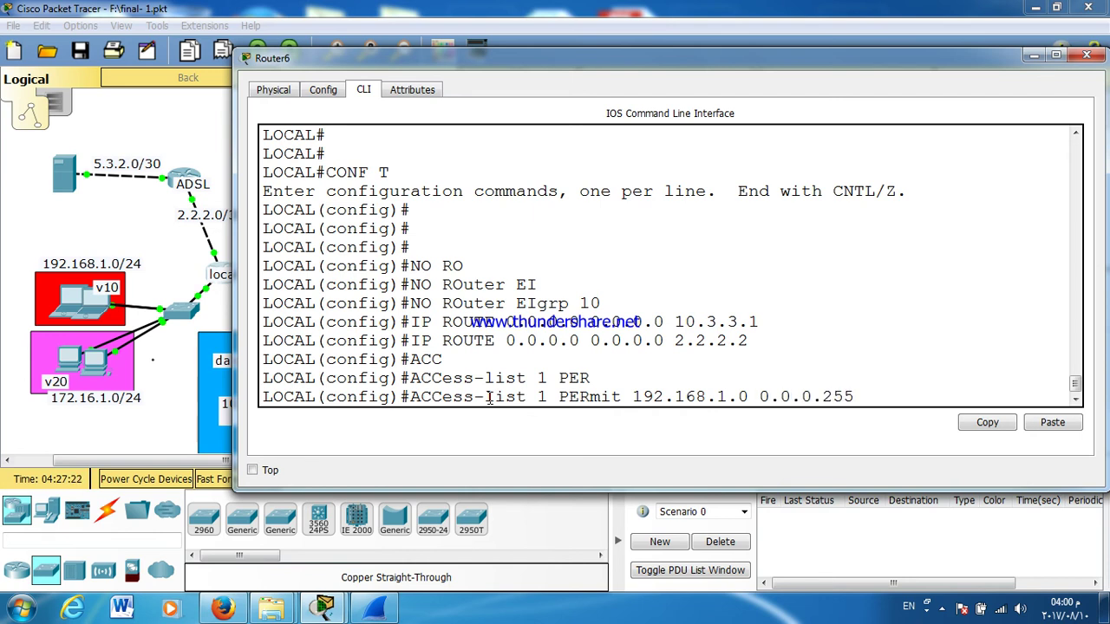
type(".255")
key("Return")
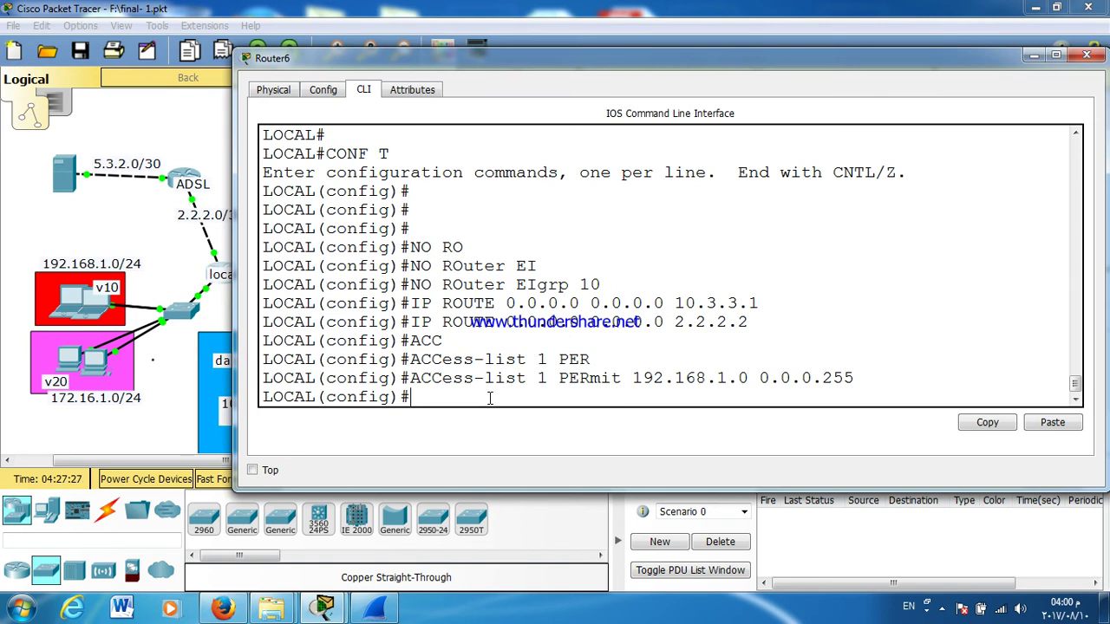
Step: Create NAT pool AAA from 2.2.2.1 to 2.2.2.1 with netmask 255.255.255.252
type("IP NAT")
key("Tab")
type("POO")
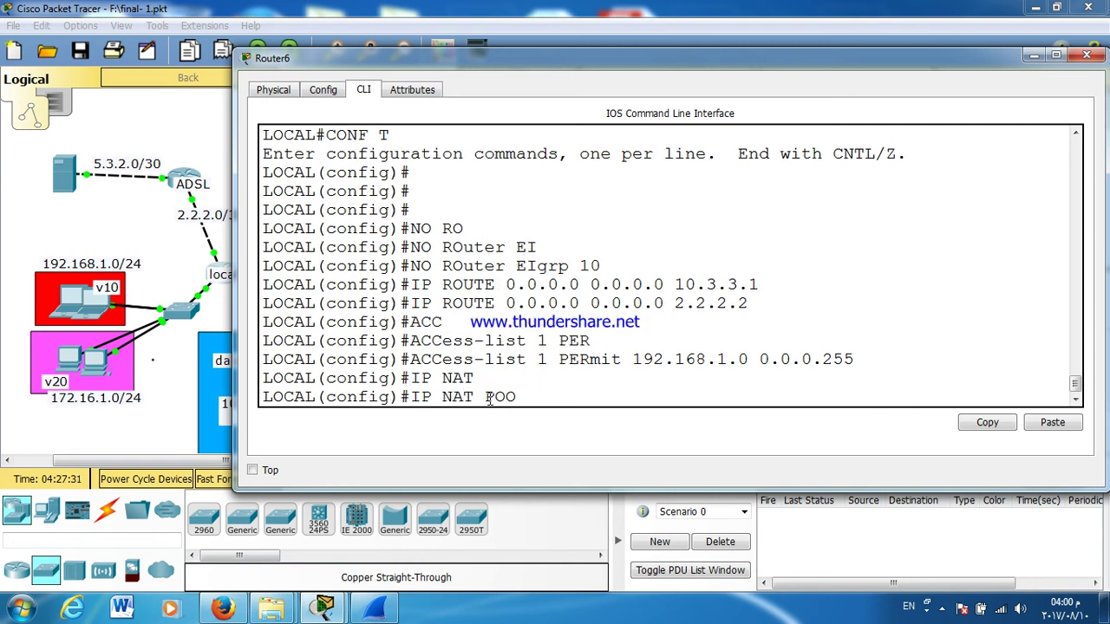
key("Tab")
type("l AAA")
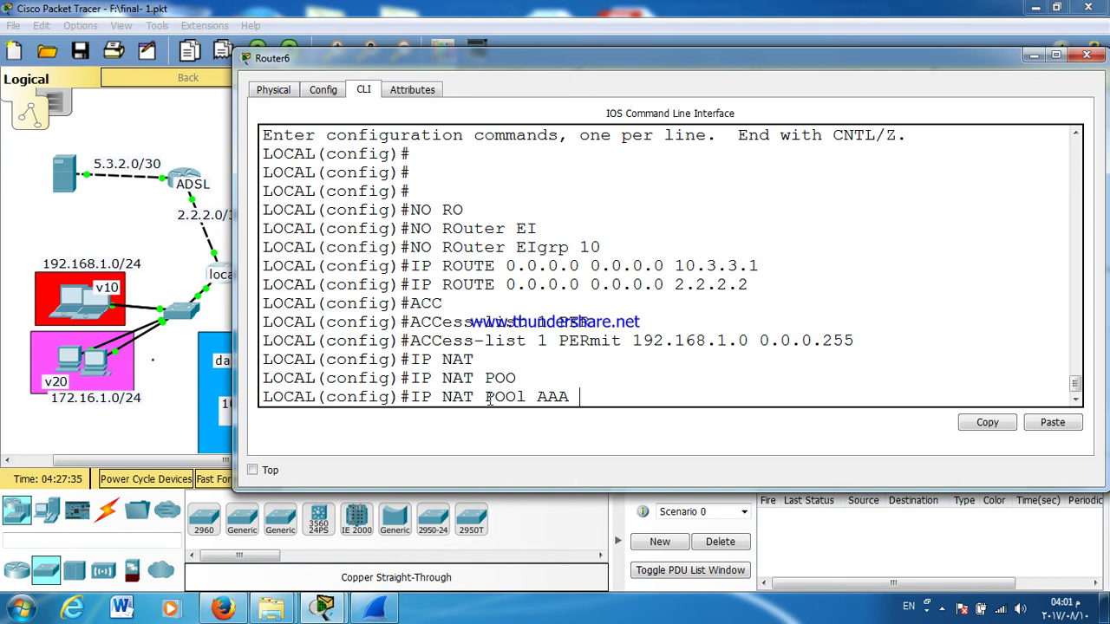
type(" 2.2.2.1 2.2.2.1 ")
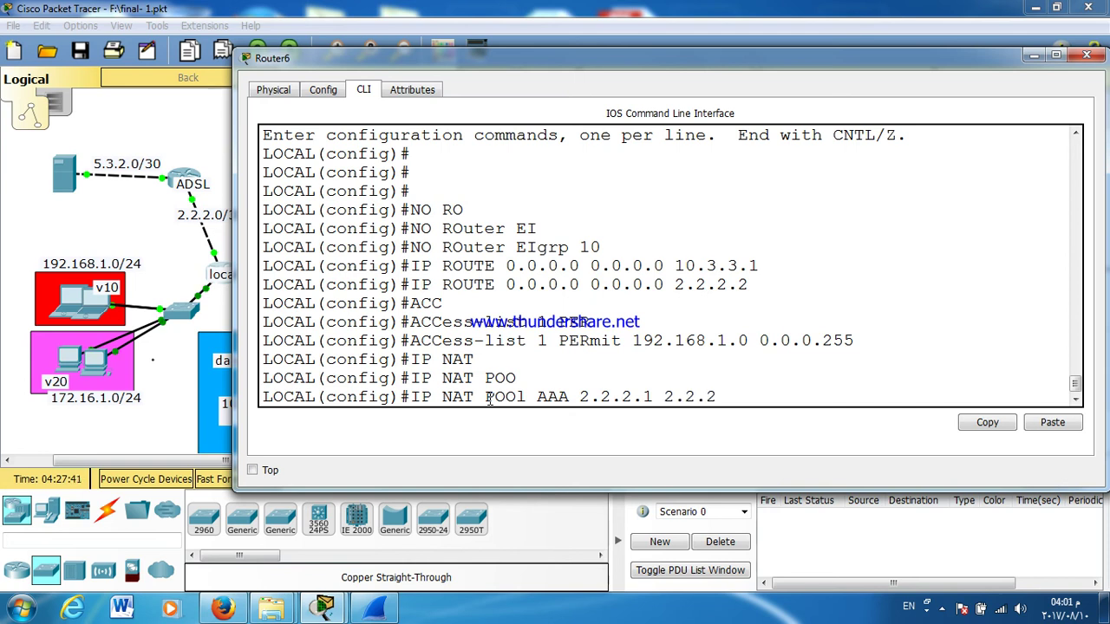
type("NET")
key("Tab")
type("255.255.255.252")
key("Return")
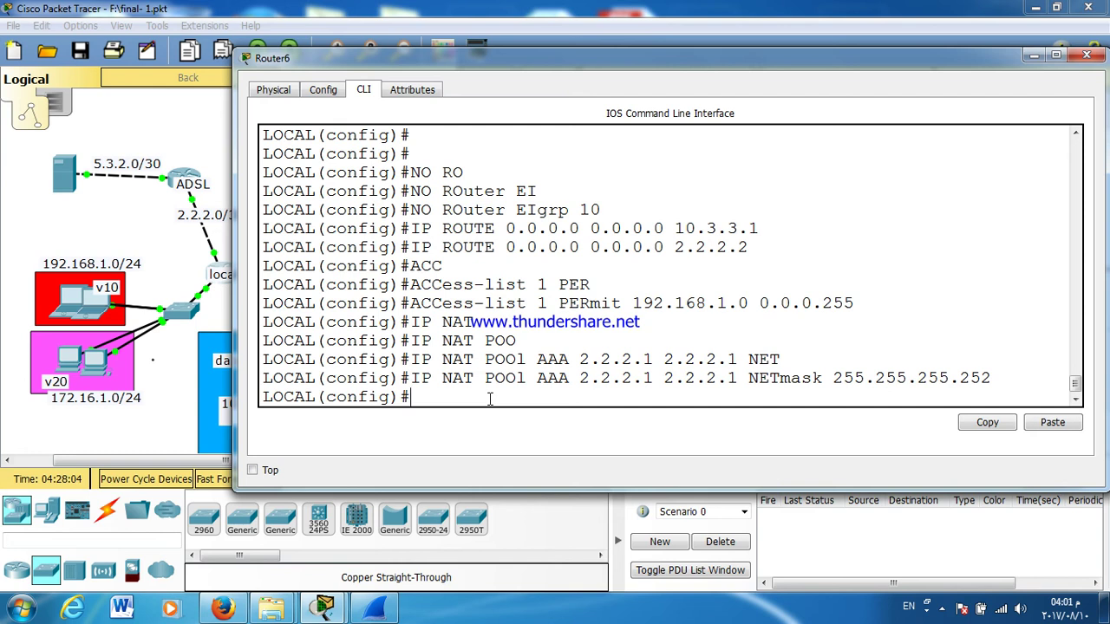
Step: Start entering the next ip nat command, fixing its keyword autocompletion
type("IP N")
key("BackSpace")
key("Tab")
type("A")
key("Tab")
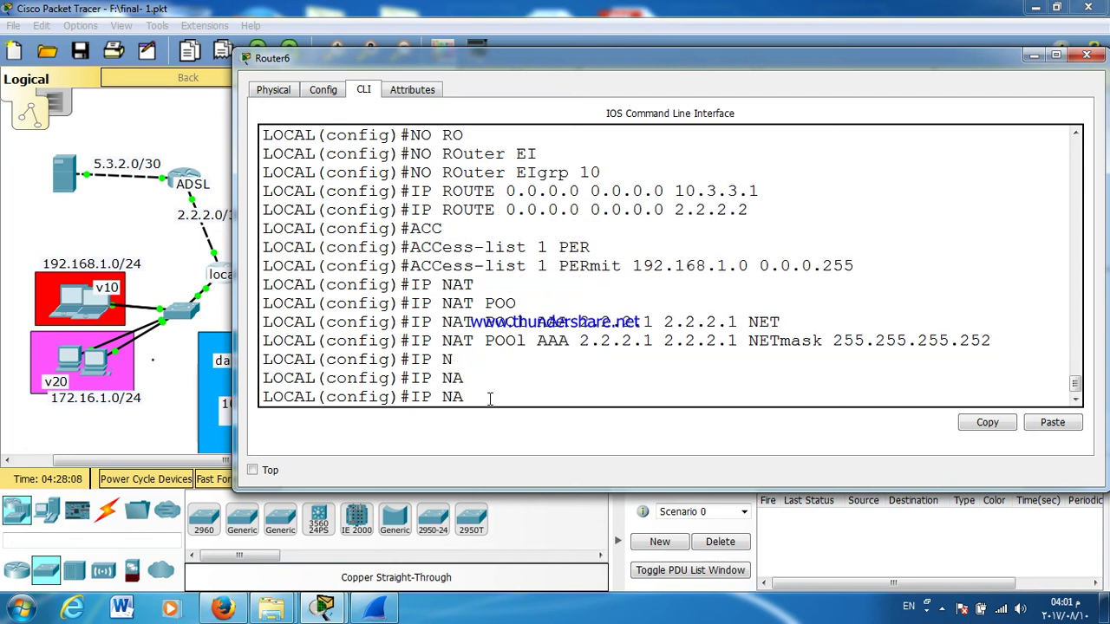
Step: Enter 'ip nat inside source list 1 pool AAA overload' on LOCAL
type("I")
key("Tab")
key("BackSpace")
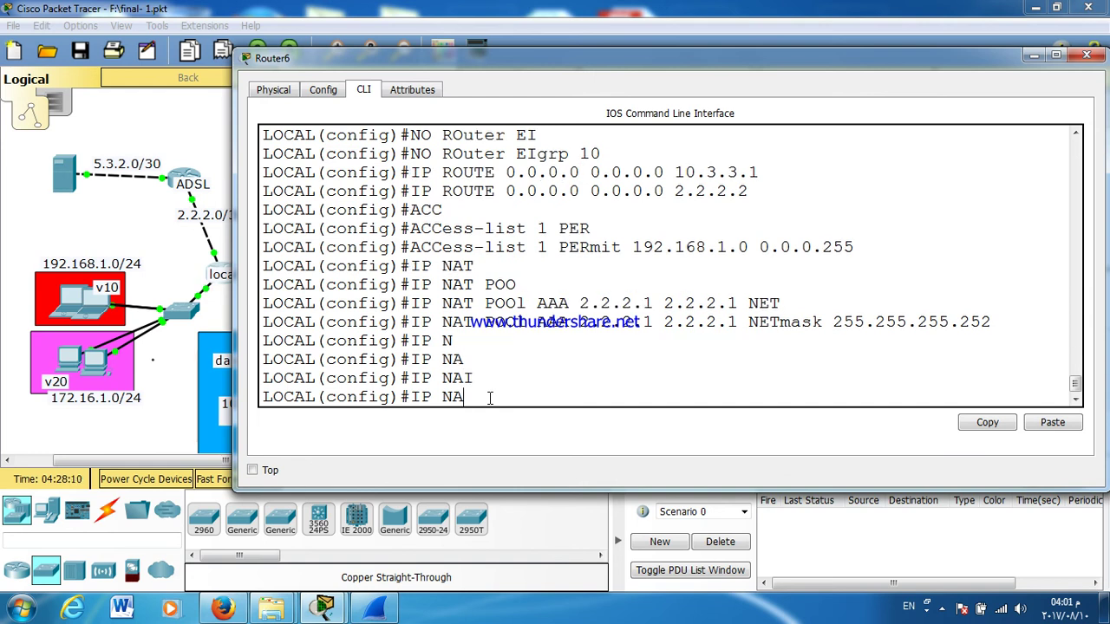
type("T")
key("Tab")
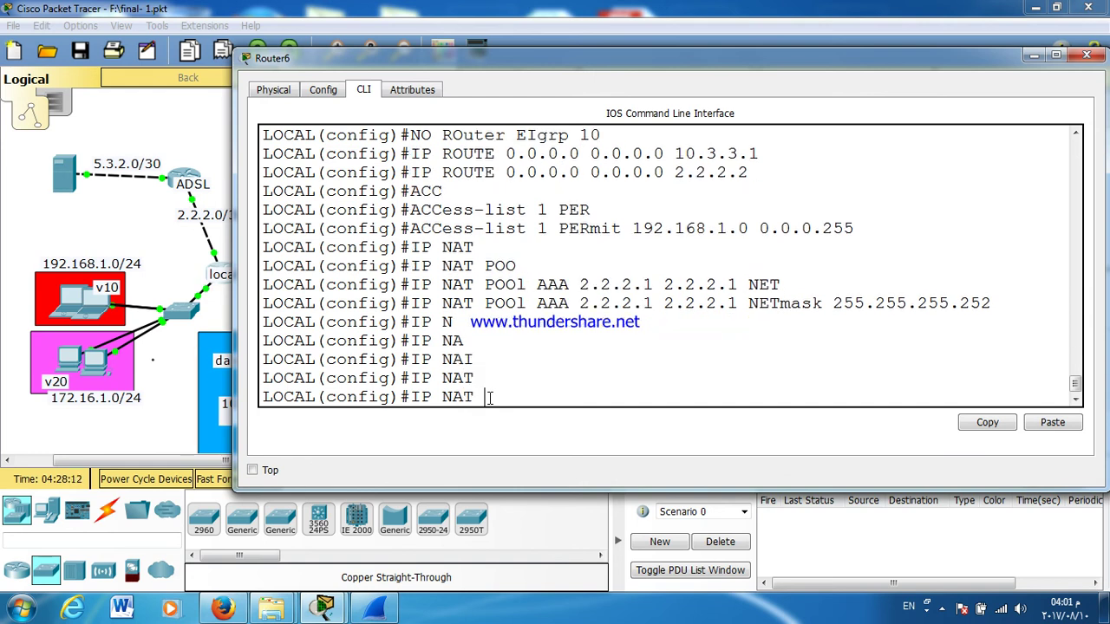
type("IN")
key("Tab")
type("SO")
key("Tab")
type("L")
key("Tab")
type("1 POO")
key("Tab")
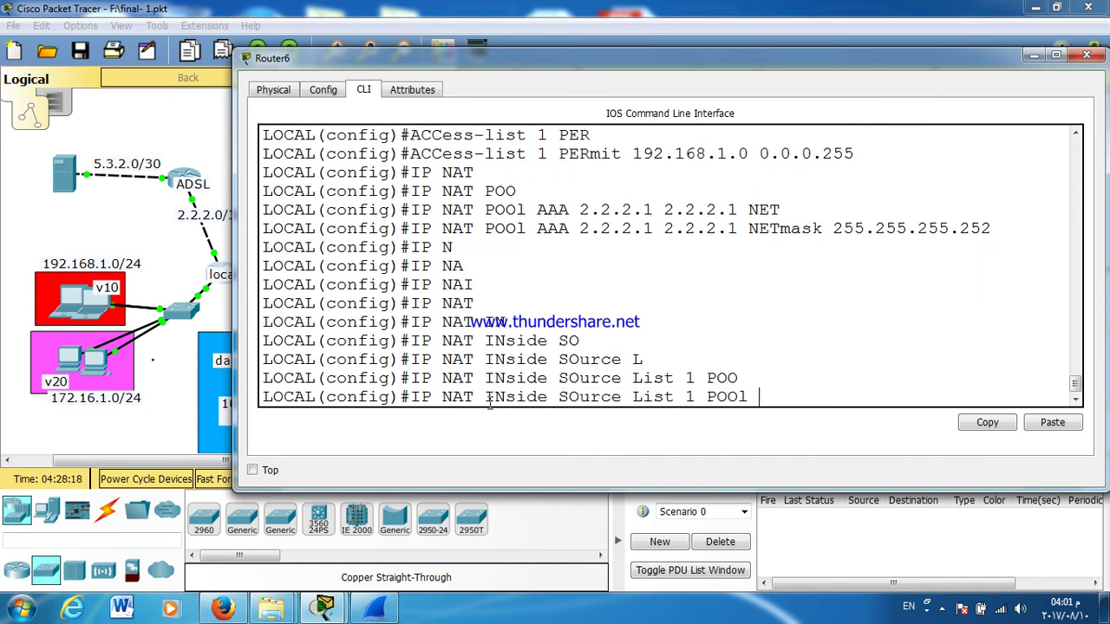
type("AAA O")
key("Tab")
key("Return")
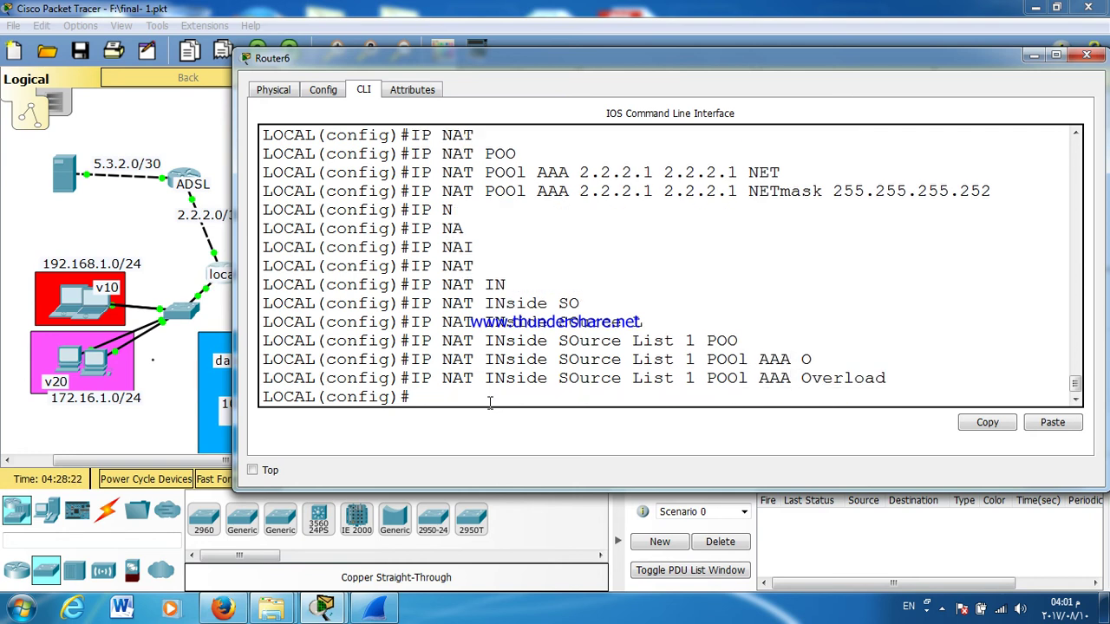
Step: Exit configuration mode with Ctrl+Z and enter show ip int brief
key("Return")
key("Return")
key("Return")
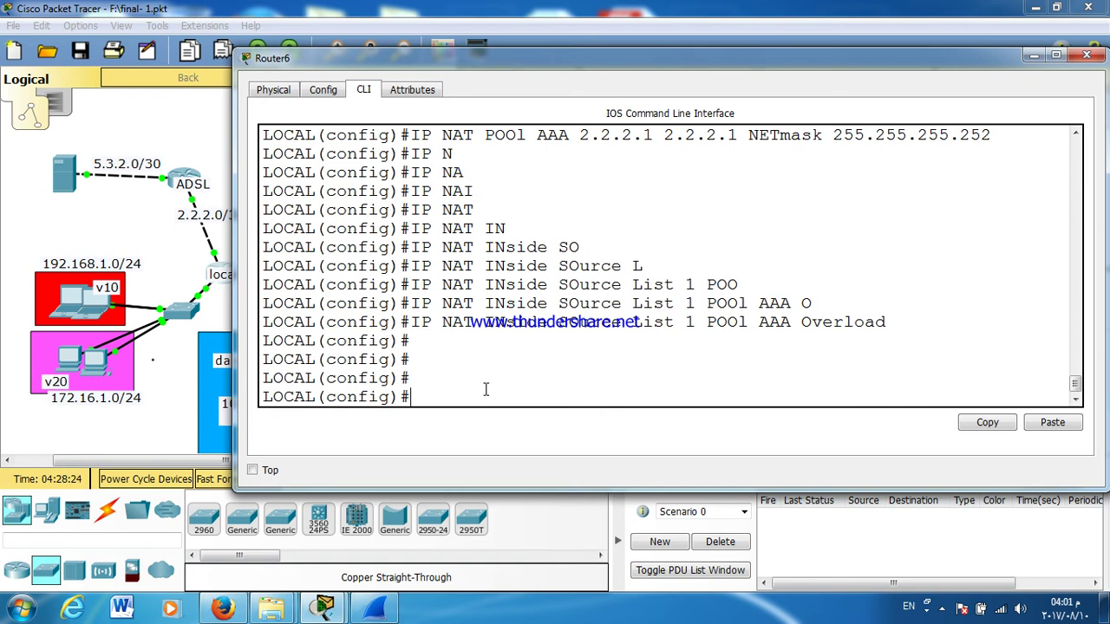
left_click_drag(488, 65, 570, 64)
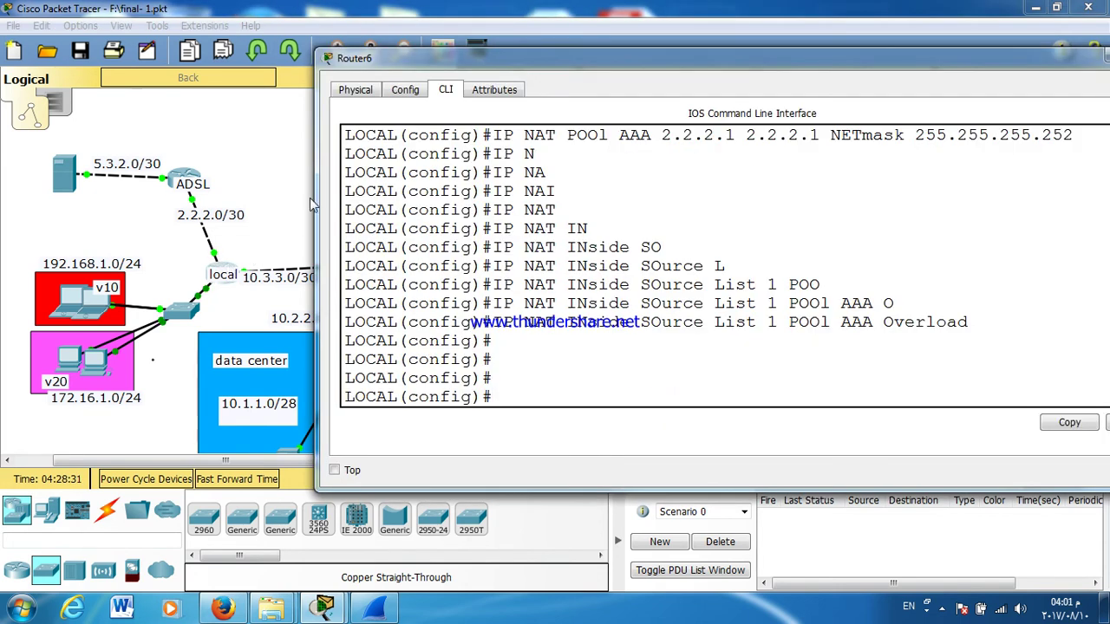
key("Return")
key("Return")
key("Return")
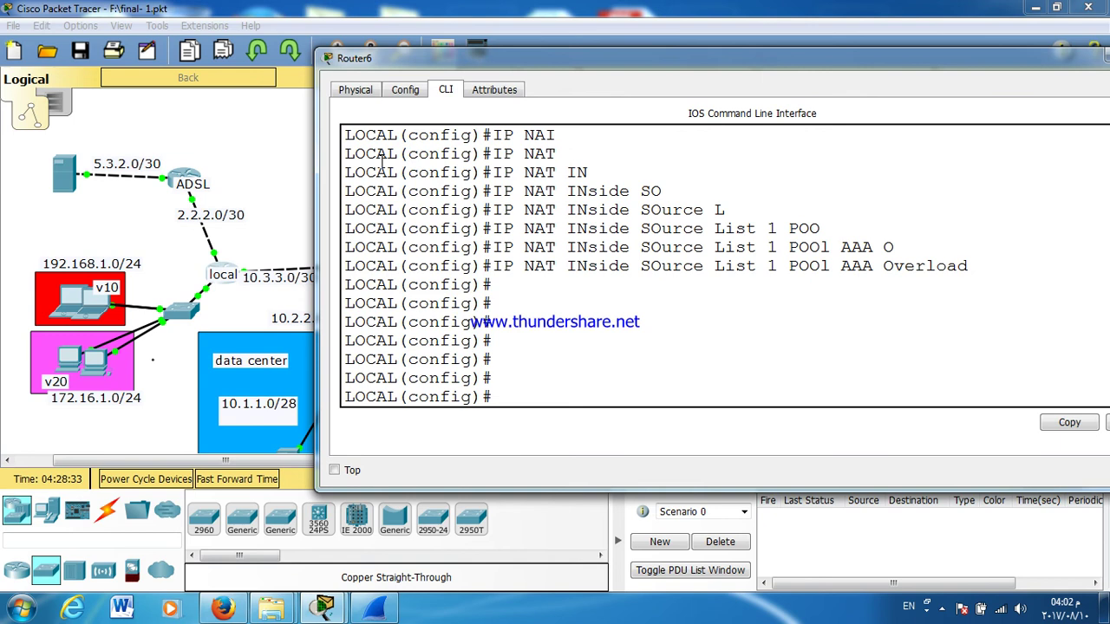
key("Return")
key("Return")
key("Return")
key("Return")
key("ctrl+z")
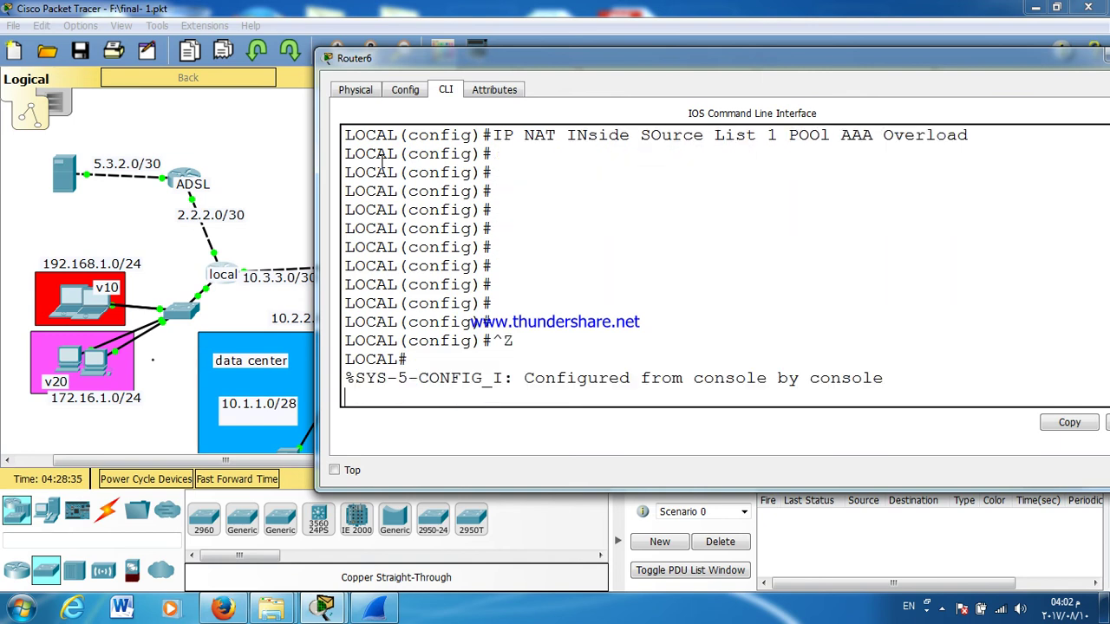
key("Return")
key("Return")
type("SH IP INT B")
Step: List LOCAL's interfaces, noting G0/1 at 2.2.2.1 and the 192.168.1.1 subinterface
key("Return")
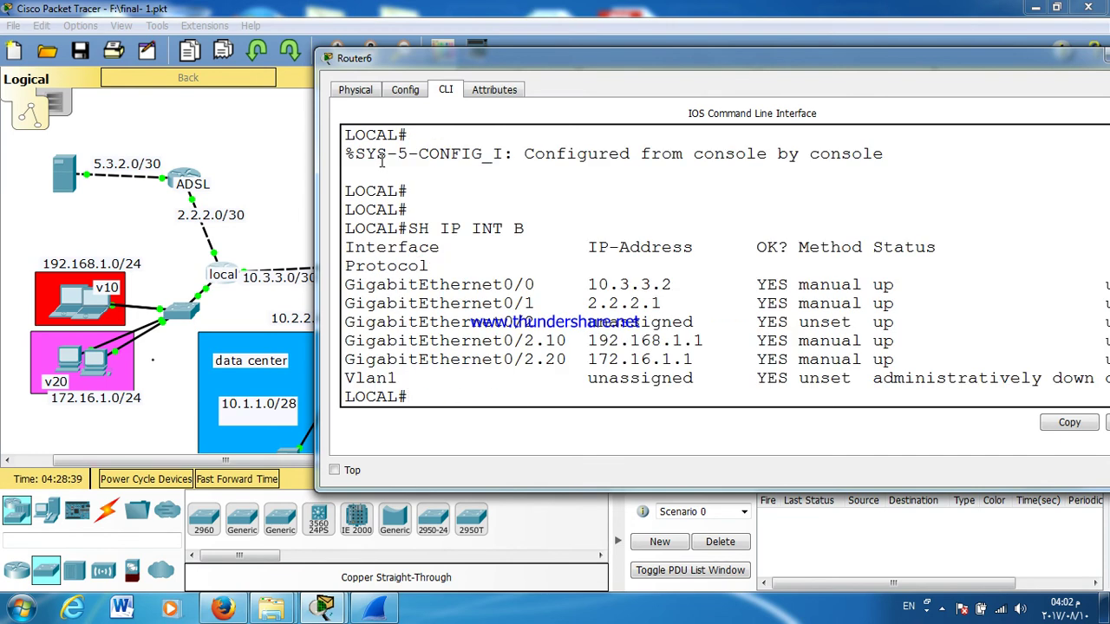
left_click_drag(508, 303, 681, 303)
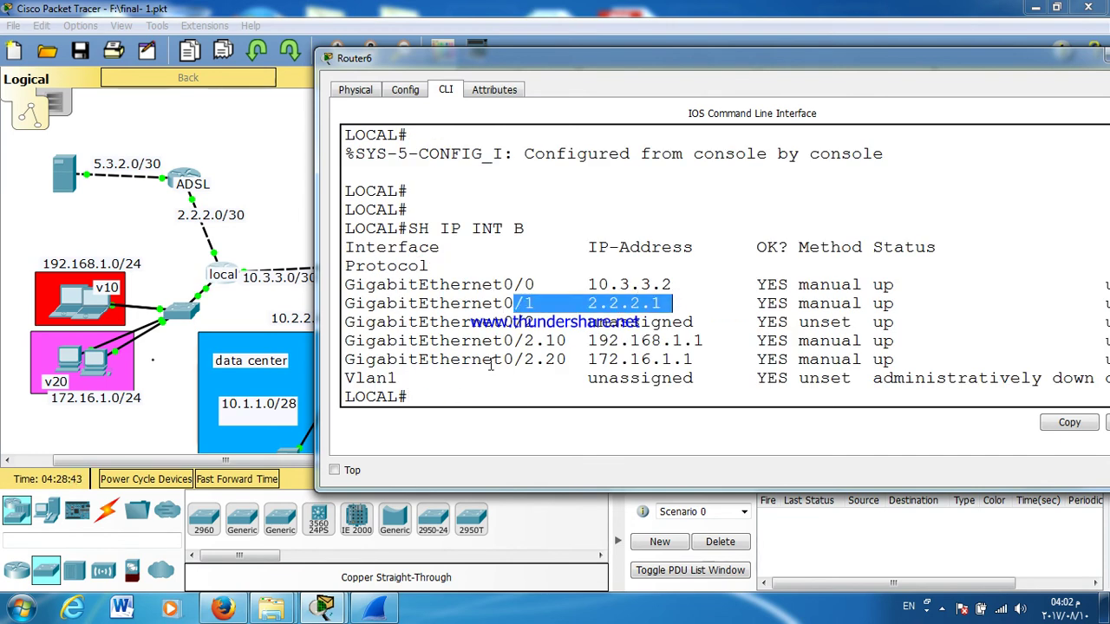
left_click_drag(486, 340, 727, 345)
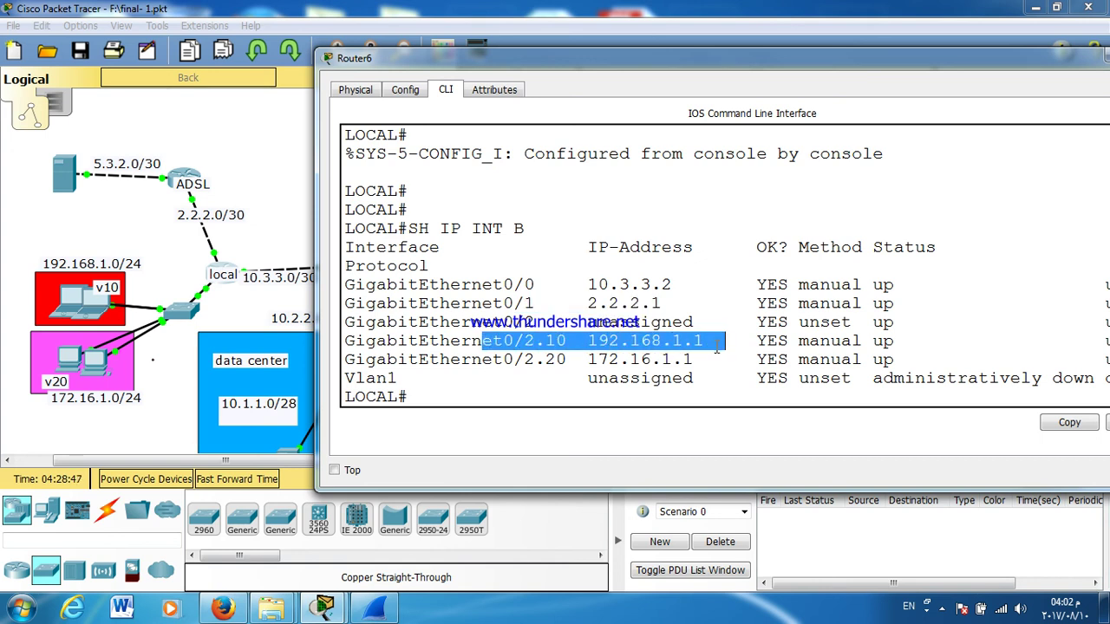
key("Return")
key("Return")
key("Return")
key("Return")
Step: Mark subinterface G0/2.10 as NAT inside
type("CONF T")
key("Return")
type("INT G0/2.10")
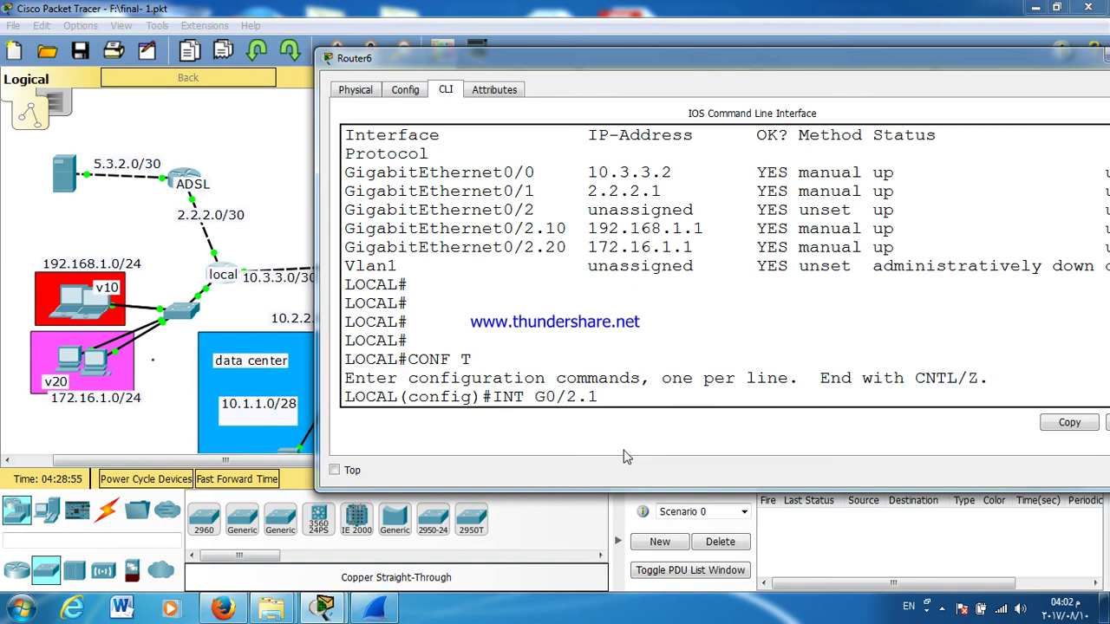
key("Return")
type("IP NAT IN")
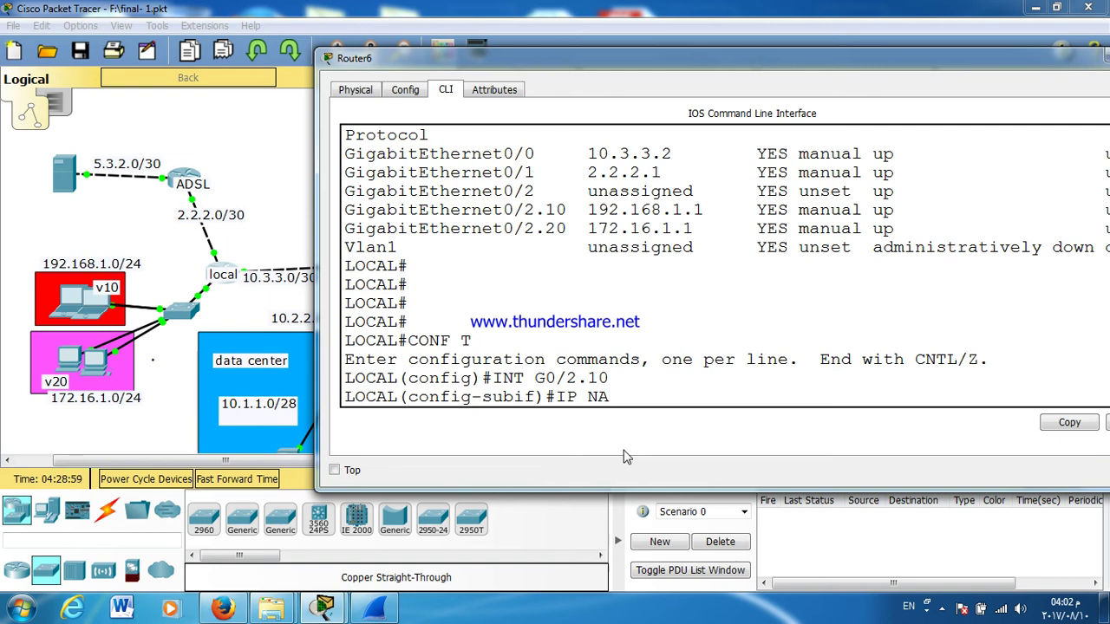
key("Tab")
type("IN")
key("Tab")
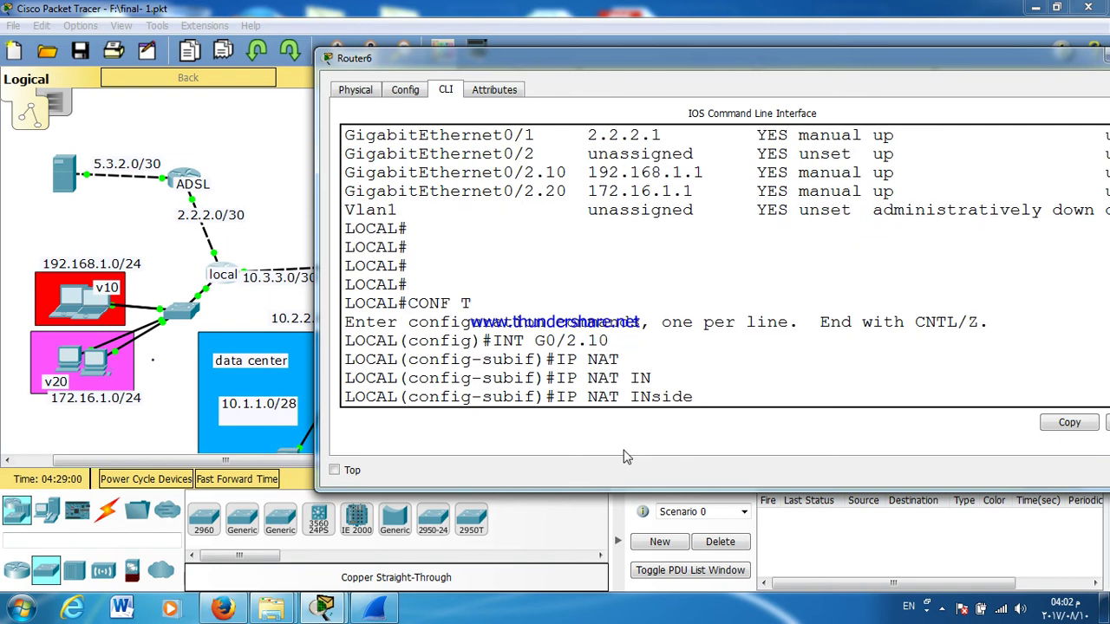
key("Return")
type("R")
key("BackSpace")
type("EX")
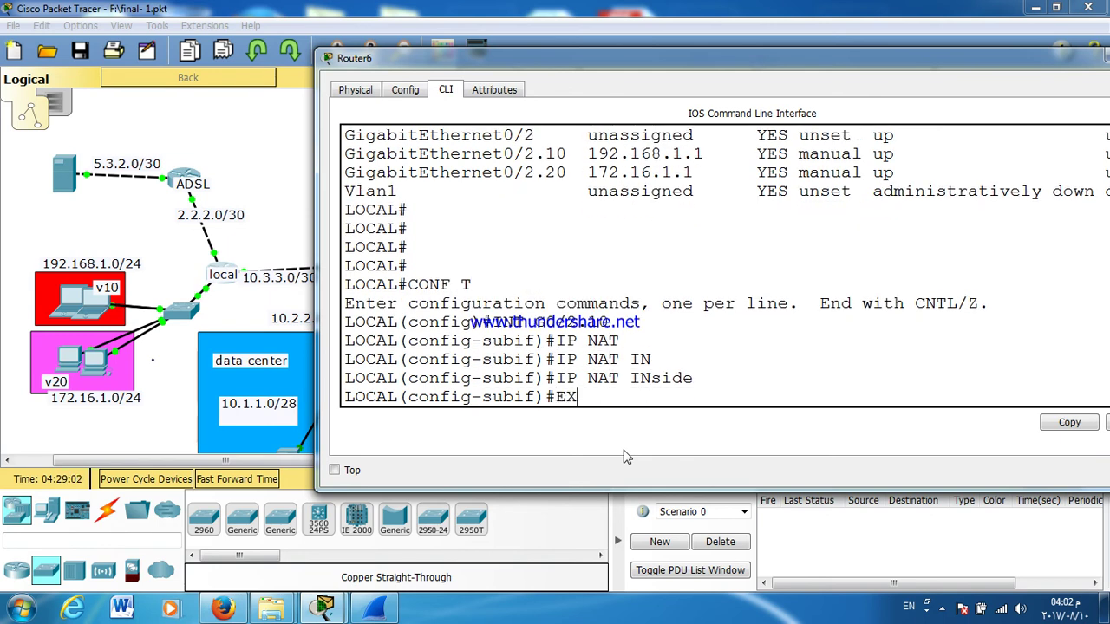
type("I")
key("Return")
Step: Mark interface G0/1 as NAT outside and close the router window
type("INT G")
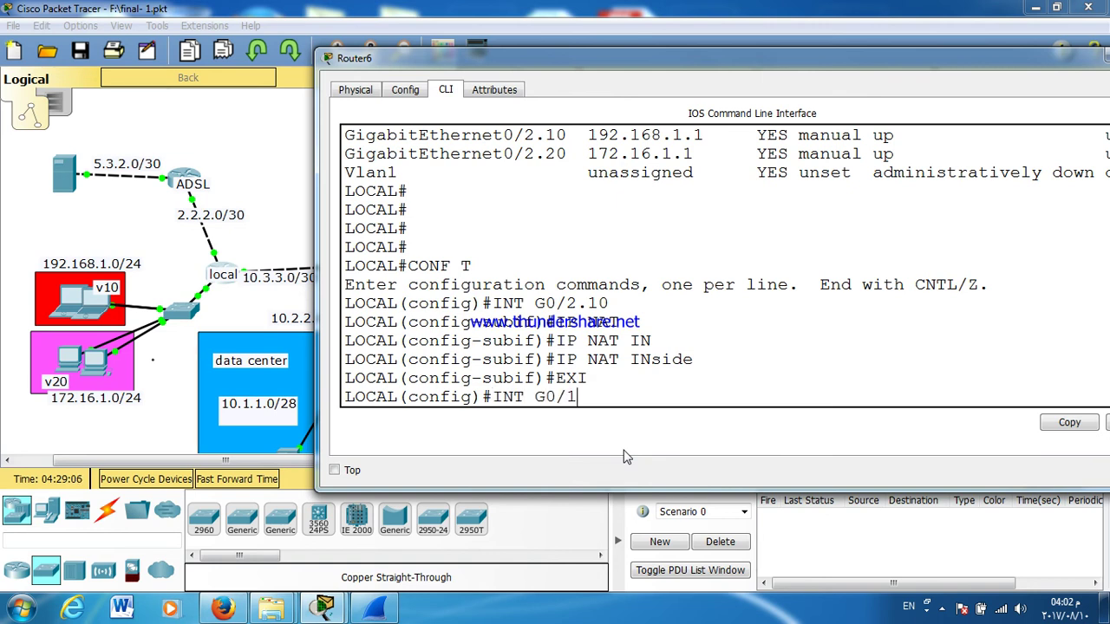
type("0/1")
key("Return")
type("IP")
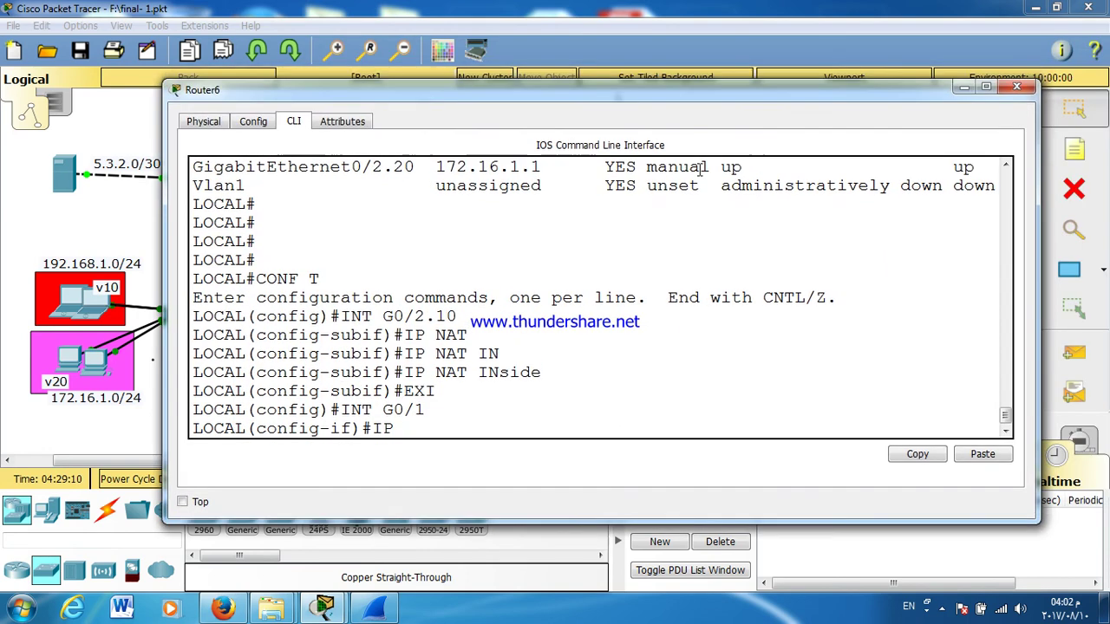
triple_click(423, 397)
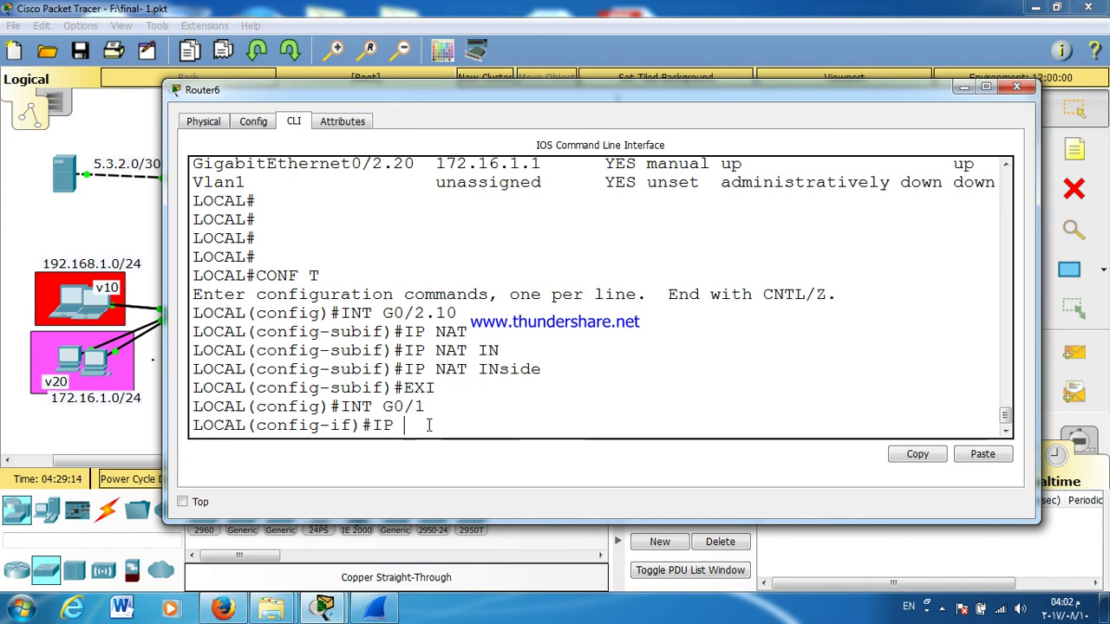
type("N")
key("Tab")
type("at OU")
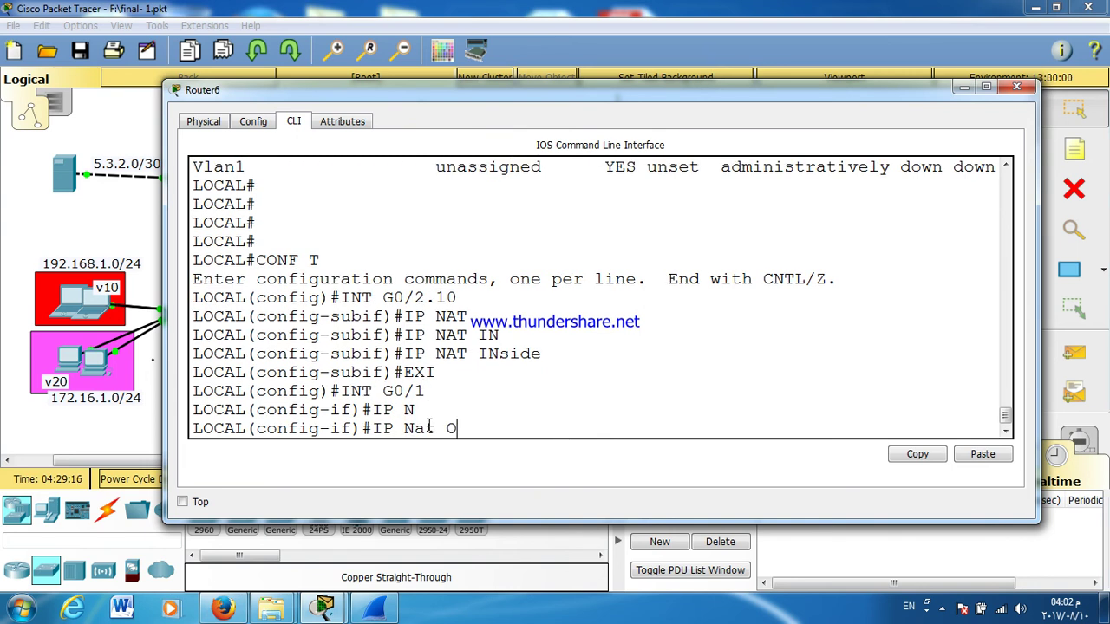
key("Tab")
key("Return")
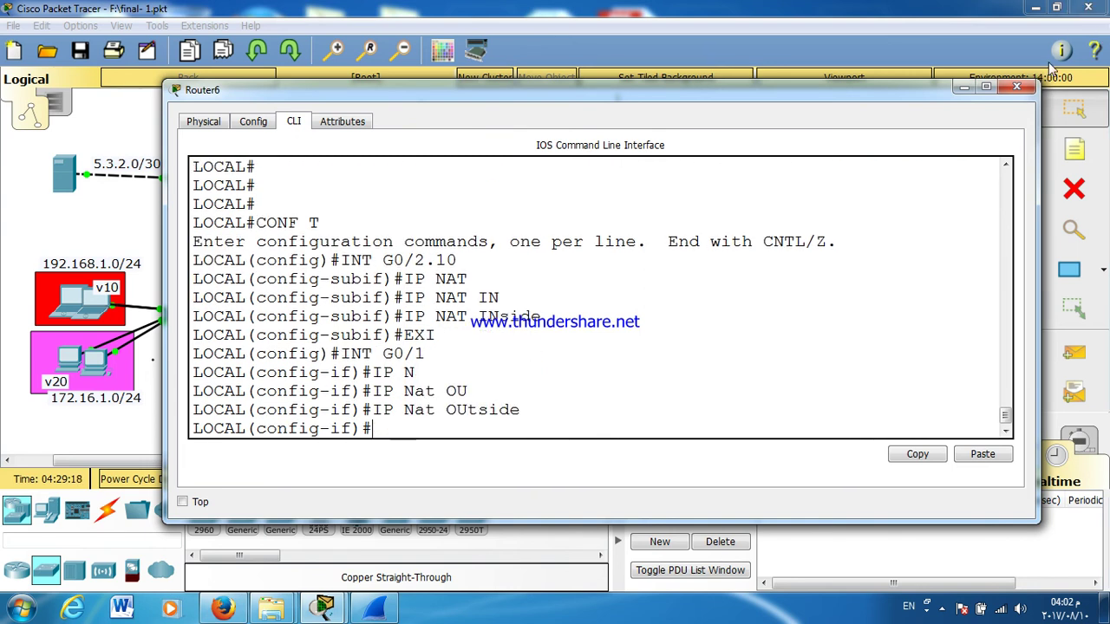
left_click(1016, 86)
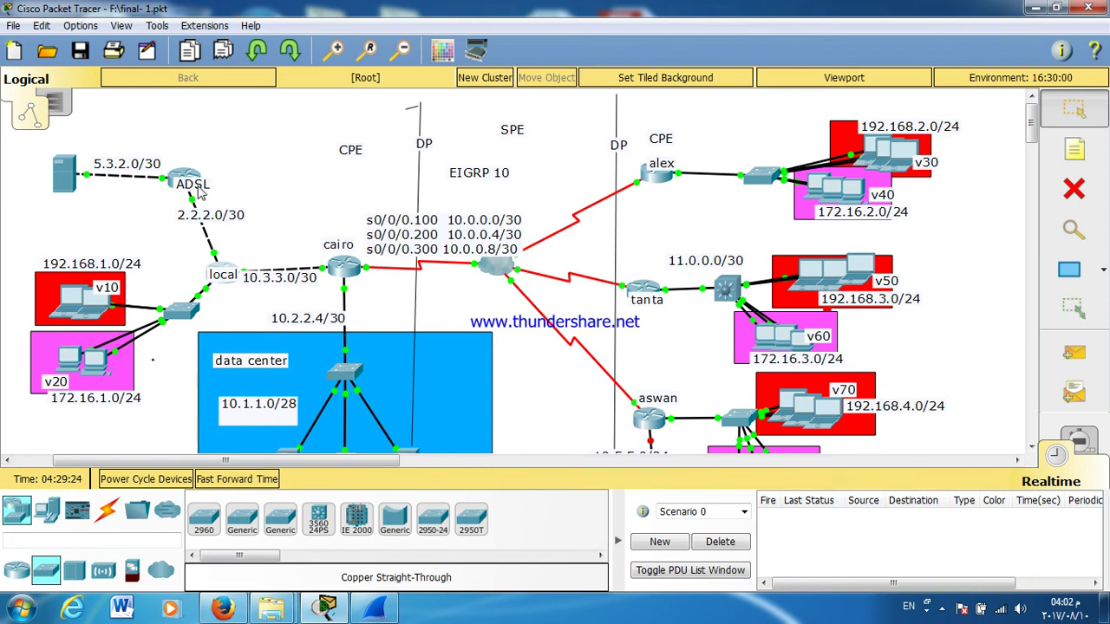
Step: On the ADSL router, add the default route 0.0.0.0 0.0.0.0 via 2.2.2.1
mouse_move(200, 193)
left_click(191, 175)
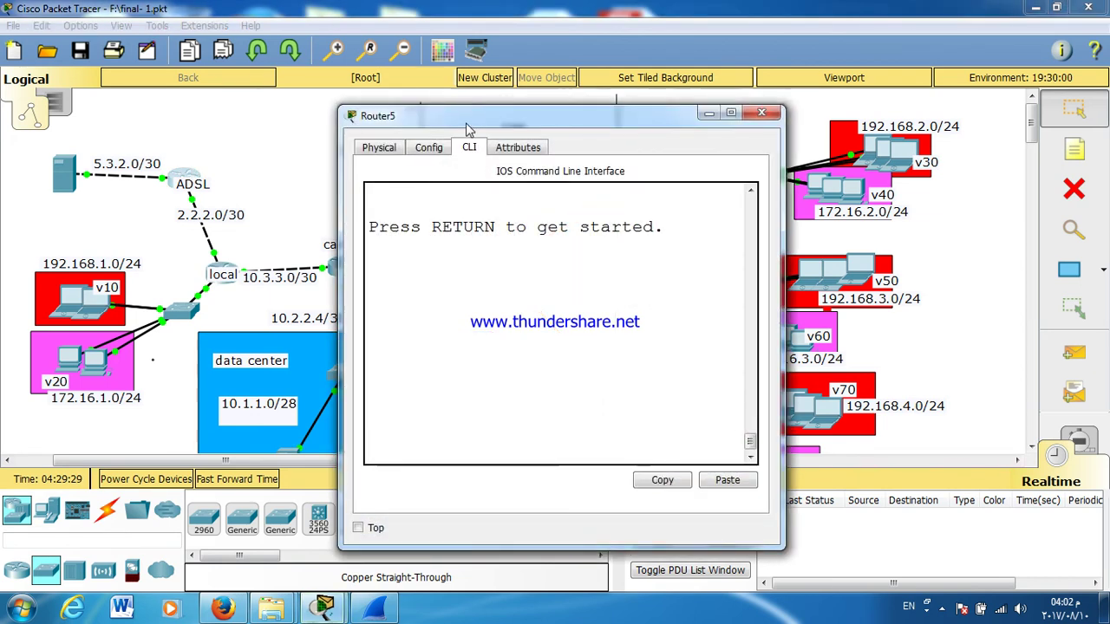
double_click(467, 113)
key("Return")
key("Return")
key("Return")
type("EN")
key("Return")
type("CONF")
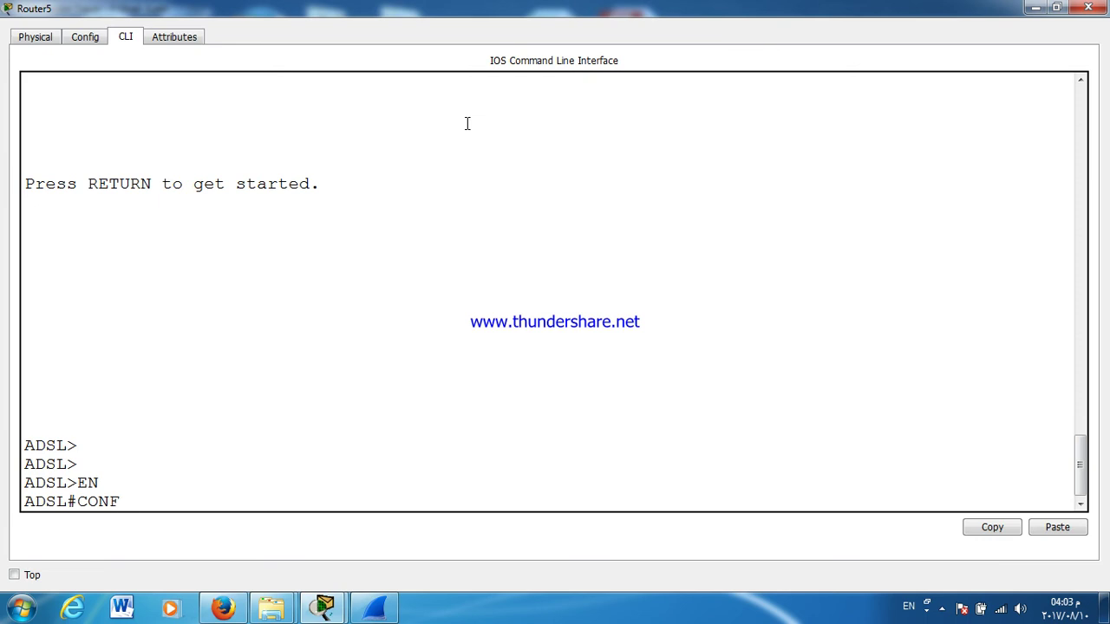
type(" T")
key("Return")
key("Return")
key("Return")
key("Return")
key("Return")
key("Return")
type("IP ROUTE 0.0.0.0 0.0.0.0")
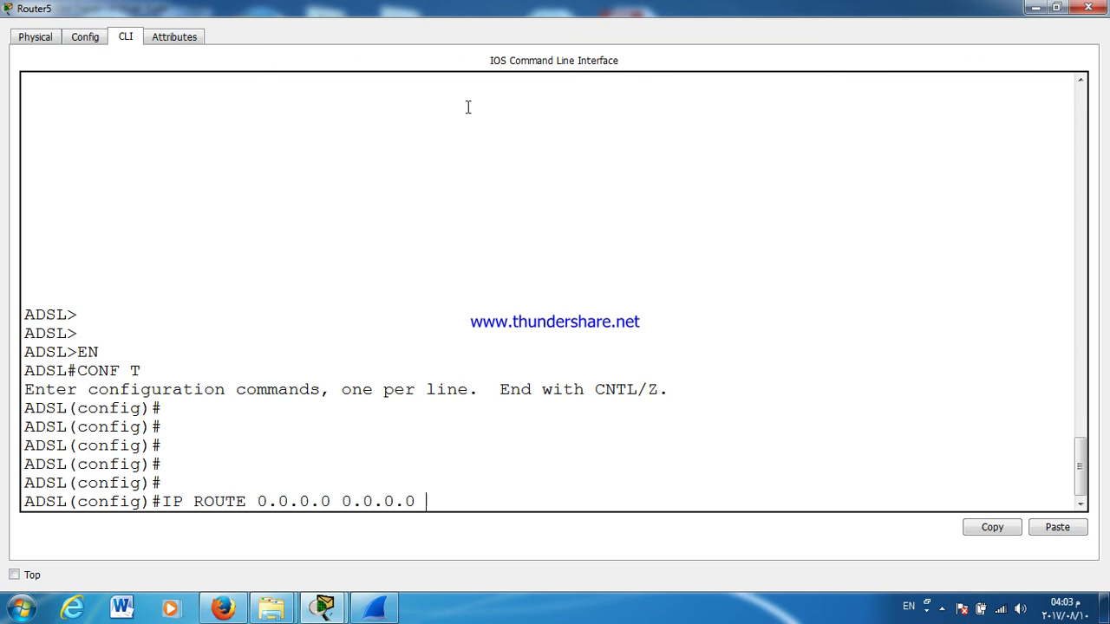
left_click(1057, 7)
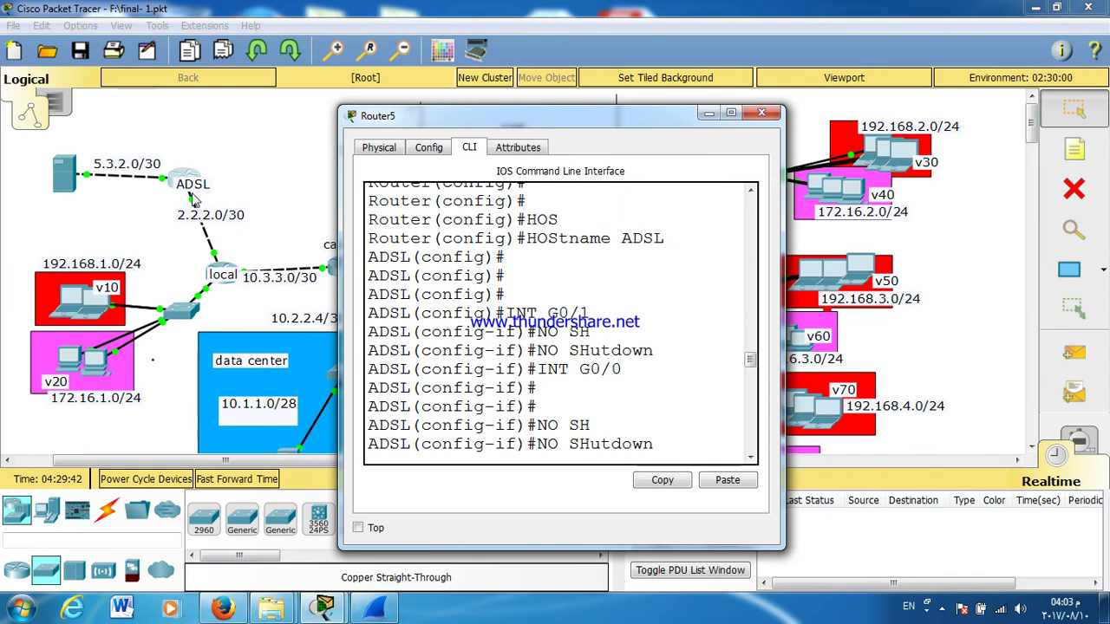
double_click(494, 124)
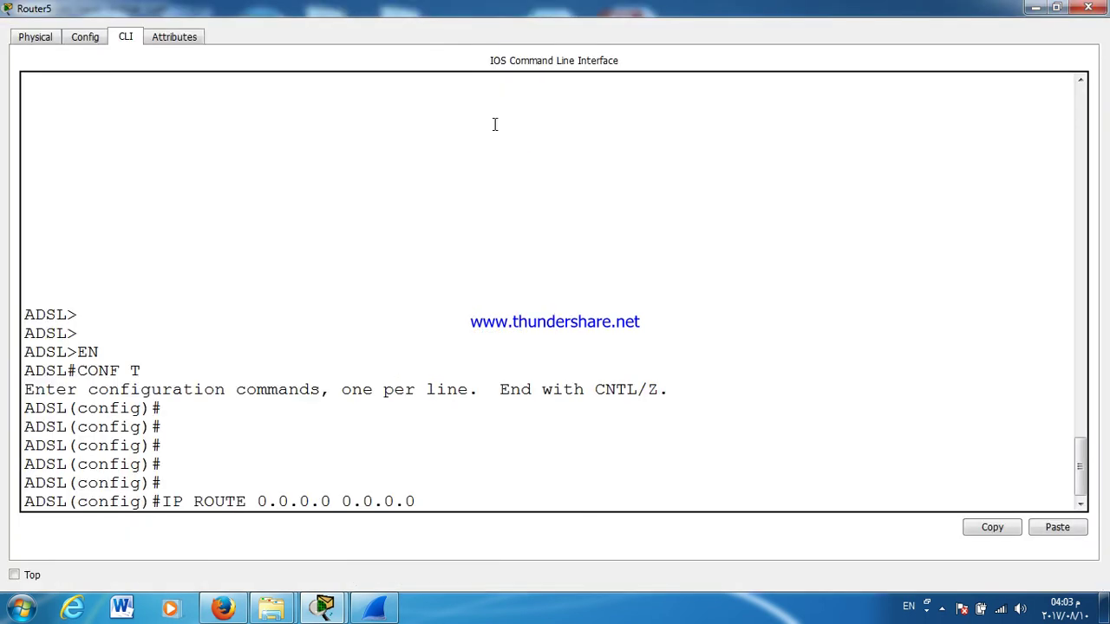
type("2.2.2.1")
key("Return")
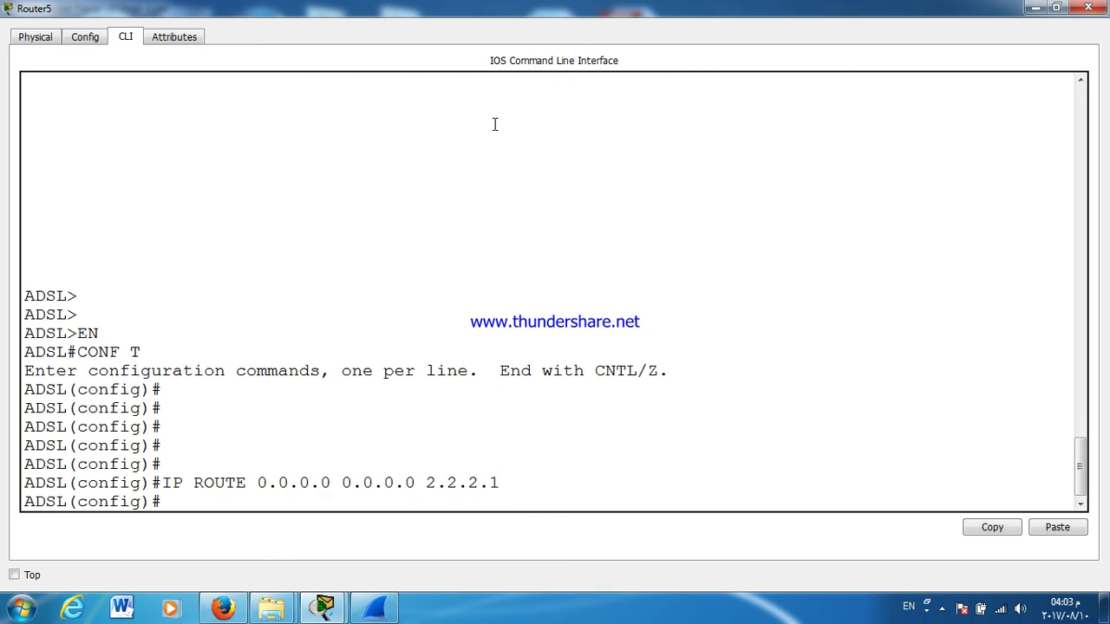
Step: Save ADSL's configuration with wr and confirm the static default route in its routing table
key("ctrl+z")
type("WR")
key("Return")
key("Return")
type("SH")
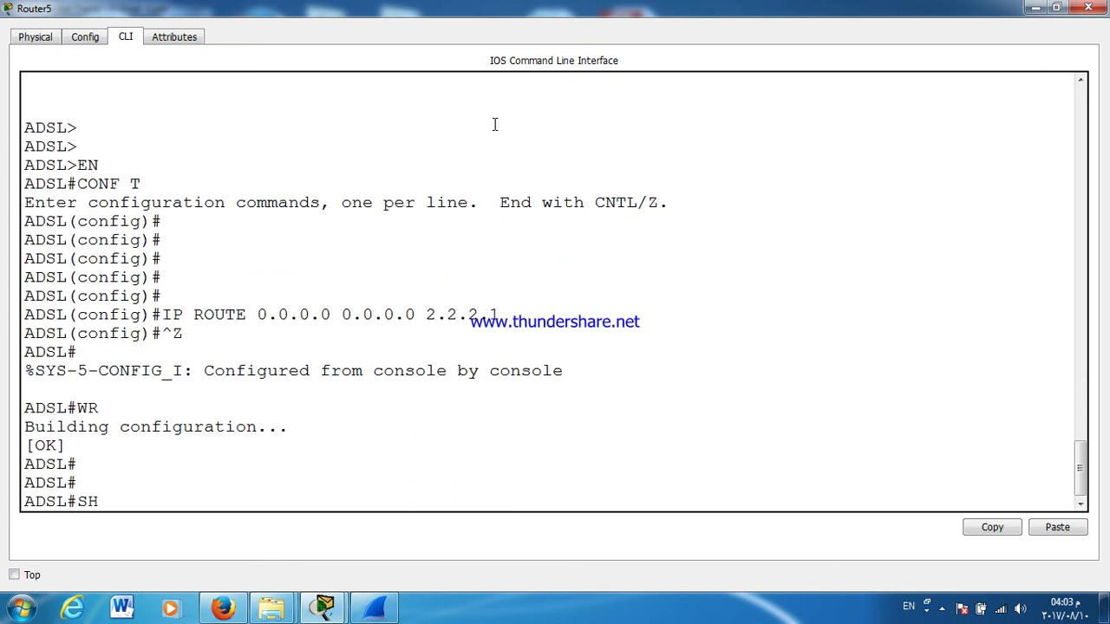
type(" IP RO")
key("Tab")
key("Return")
key("Return")
key("Return")
key("Return")
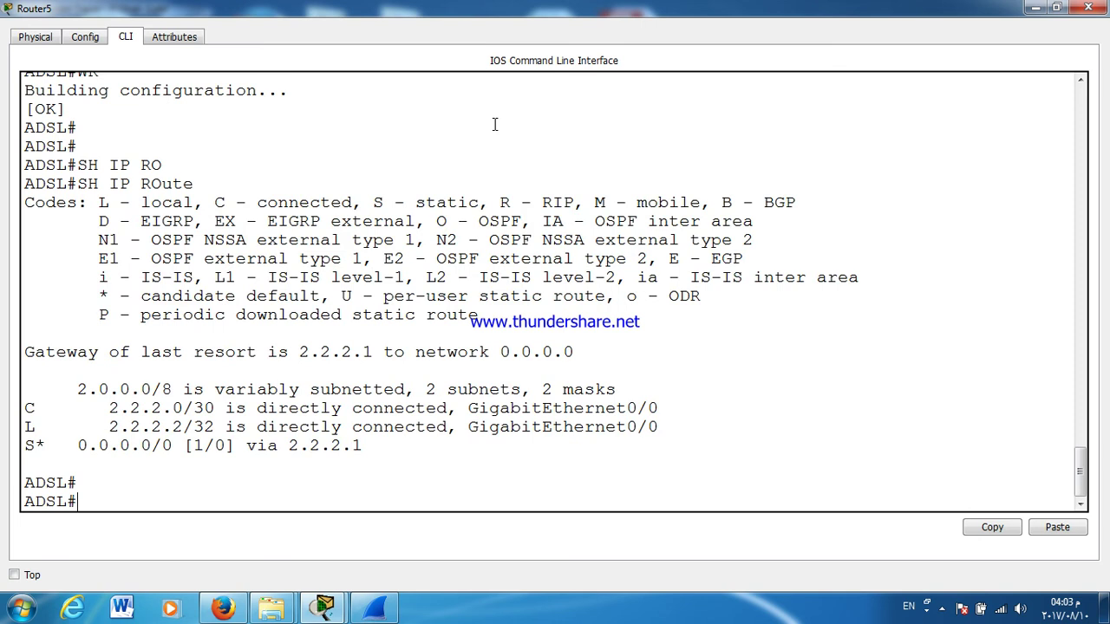
left_click_drag(141, 409, 149, 411)
triple_click(144, 411)
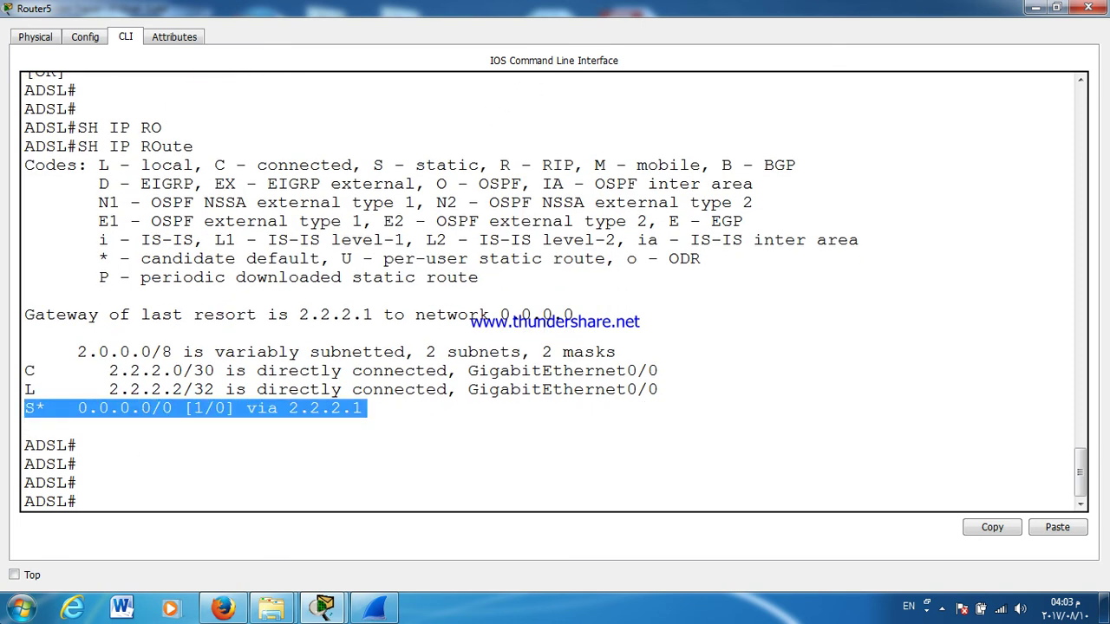
left_click(1099, 7)
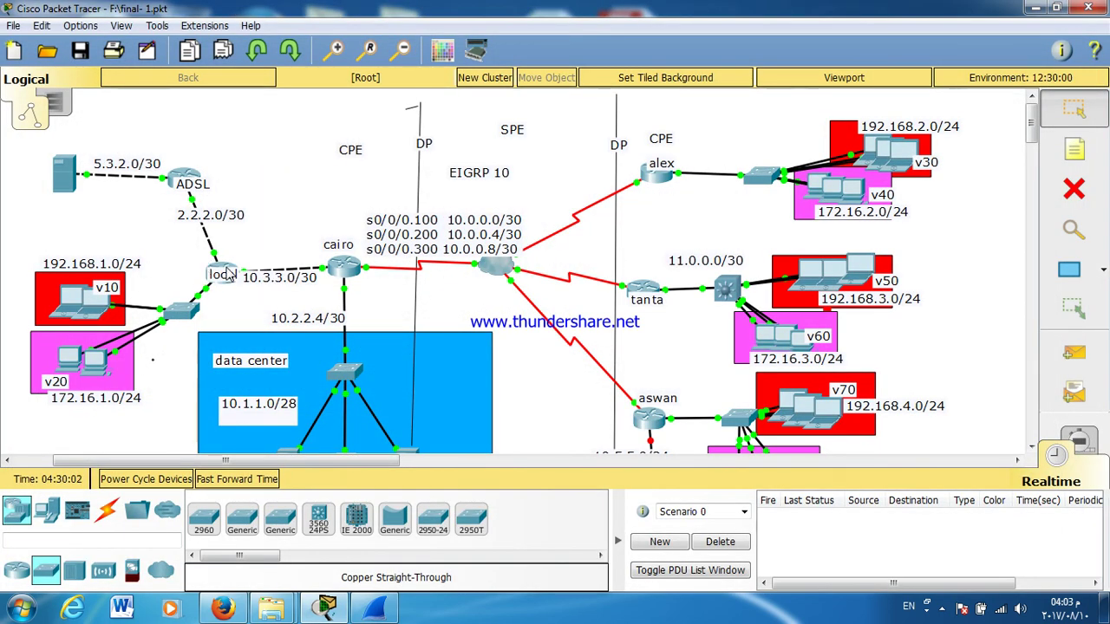
Step: Exit configuration mode on LOCAL and write its NAT settings to startup with wr
left_click(229, 276)
left_click(227, 274)
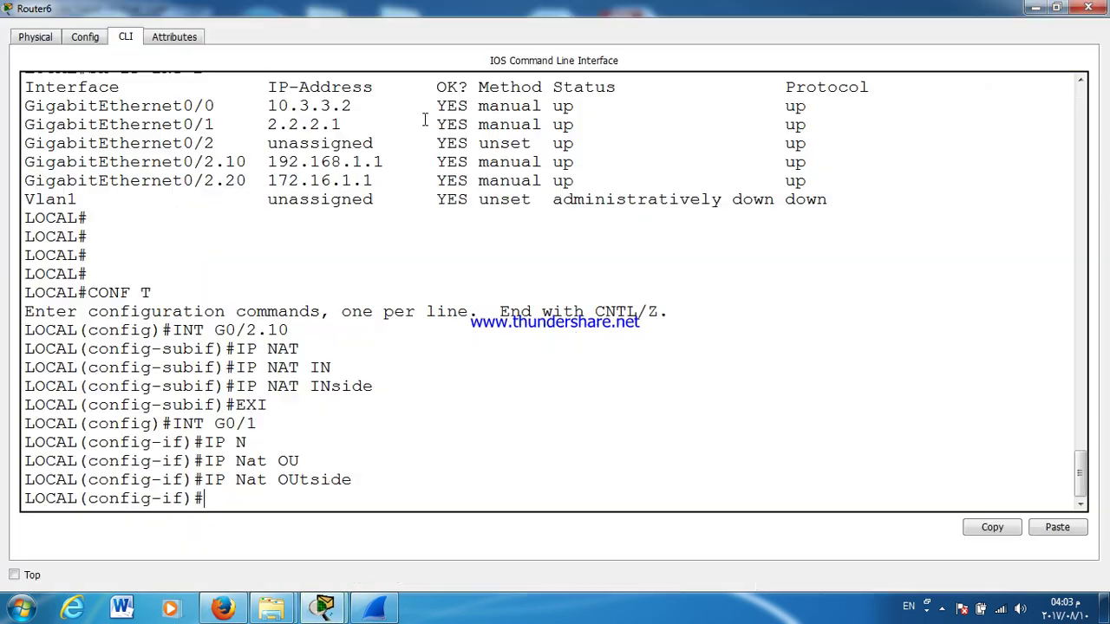
double_click(427, 120)
key("ctrl+z")
type("WR")
key("Return")
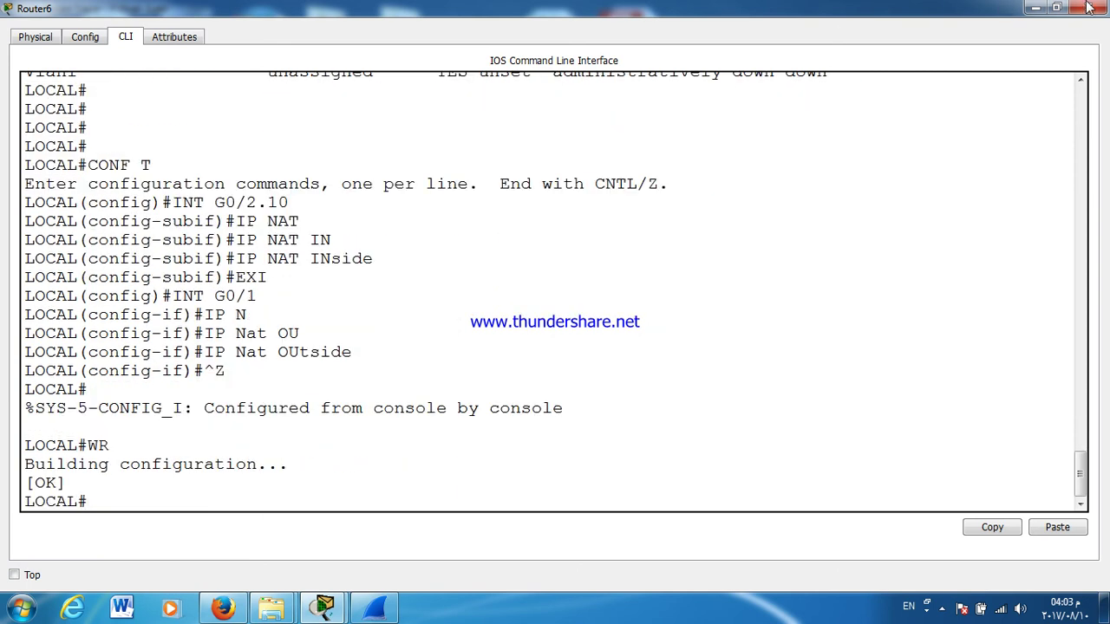
left_click(1089, 7)
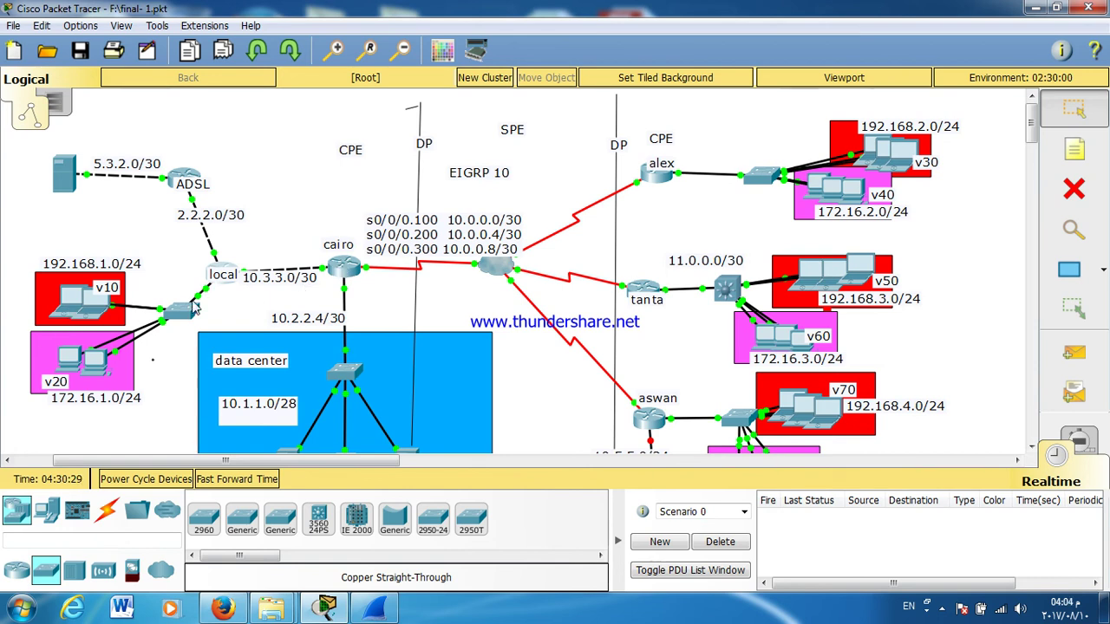
Step: Log in to cairo's console and enter privileged and global configuration mode
left_click(343, 267)
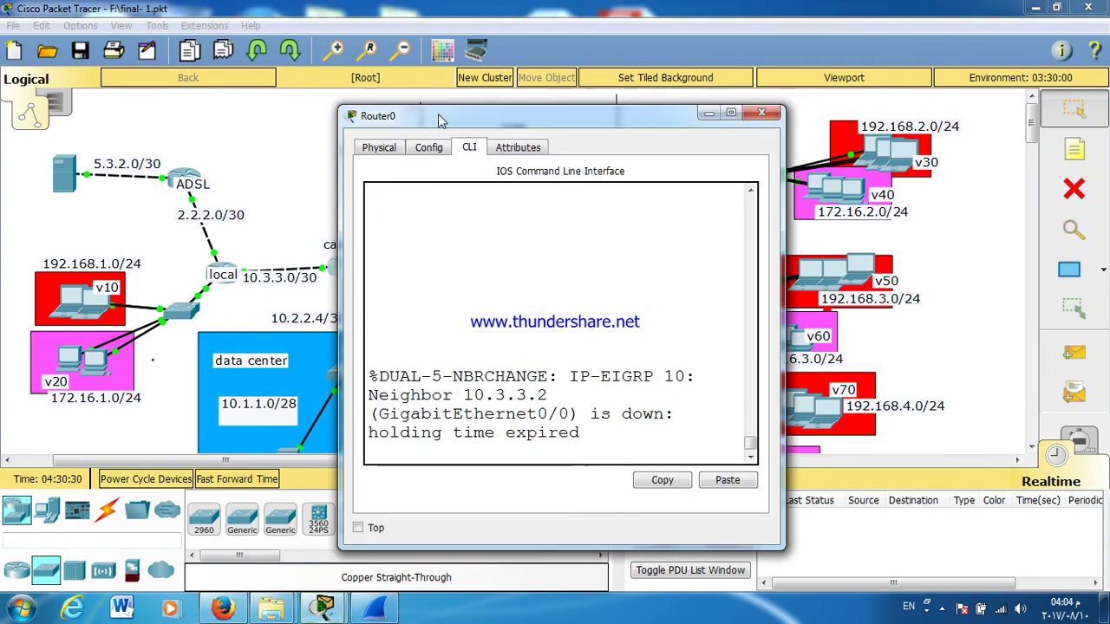
double_click(440, 118)
key("Return")
key("Return")
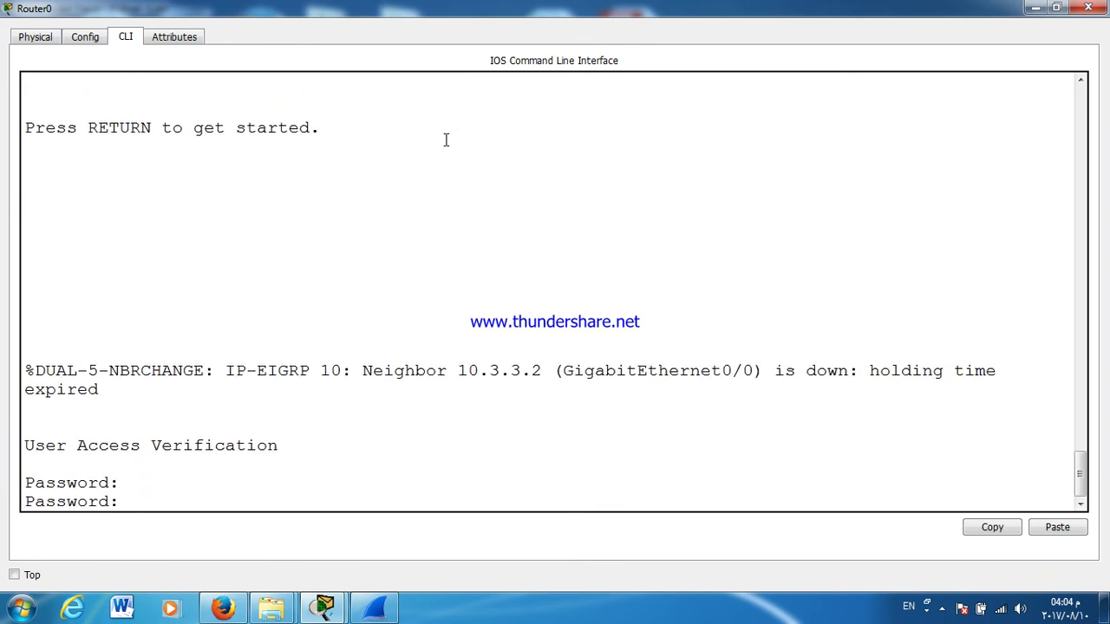
key("Return")
type("EN")
key("Return")
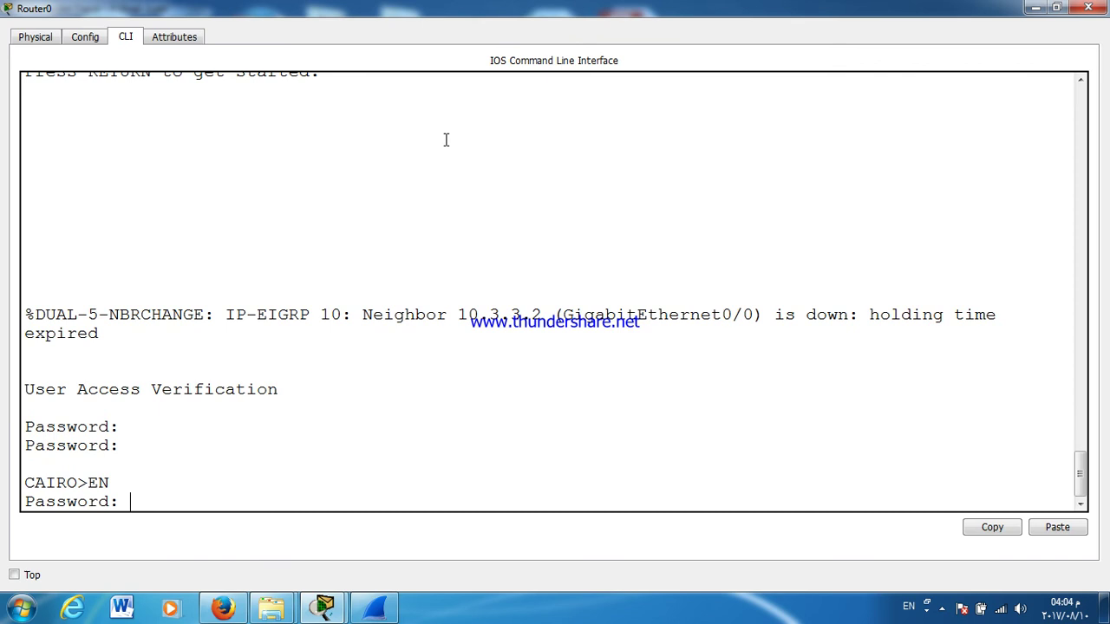
key("Return")
key("Return")
key("Return")
key("Return")
key("Return")
key("Return")
key("Return")
key("Return")
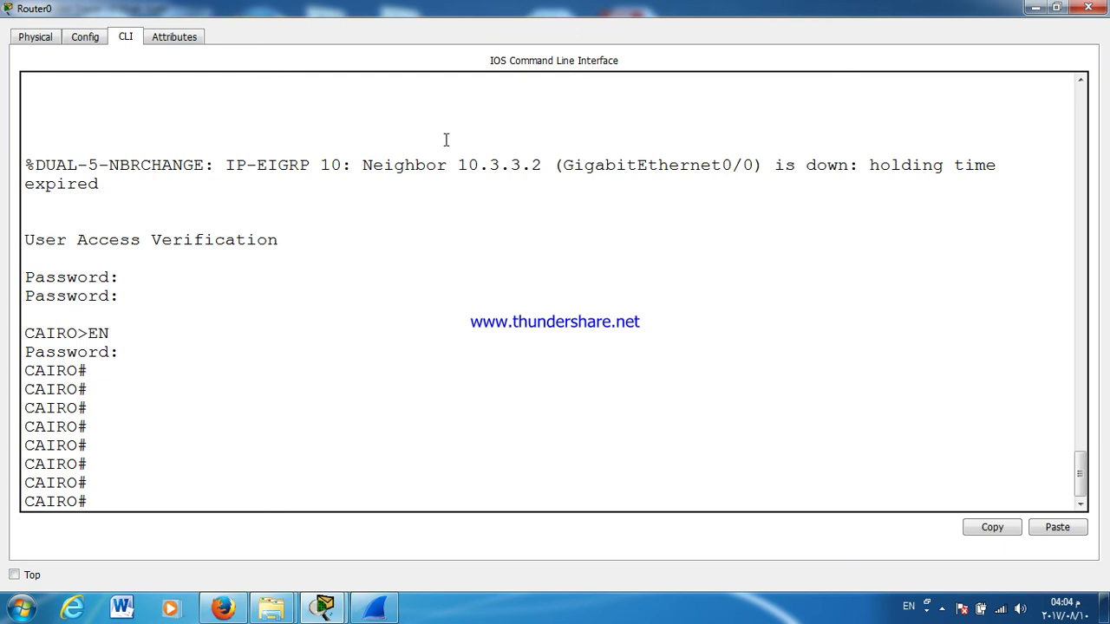
type("CONF T")
key("Return")
Step: Add the static route 0.0.0.0 0.0.0.0 with next hop 10.3.3.2 on cairo
type("IP ")
type("RO")
key("Tab")
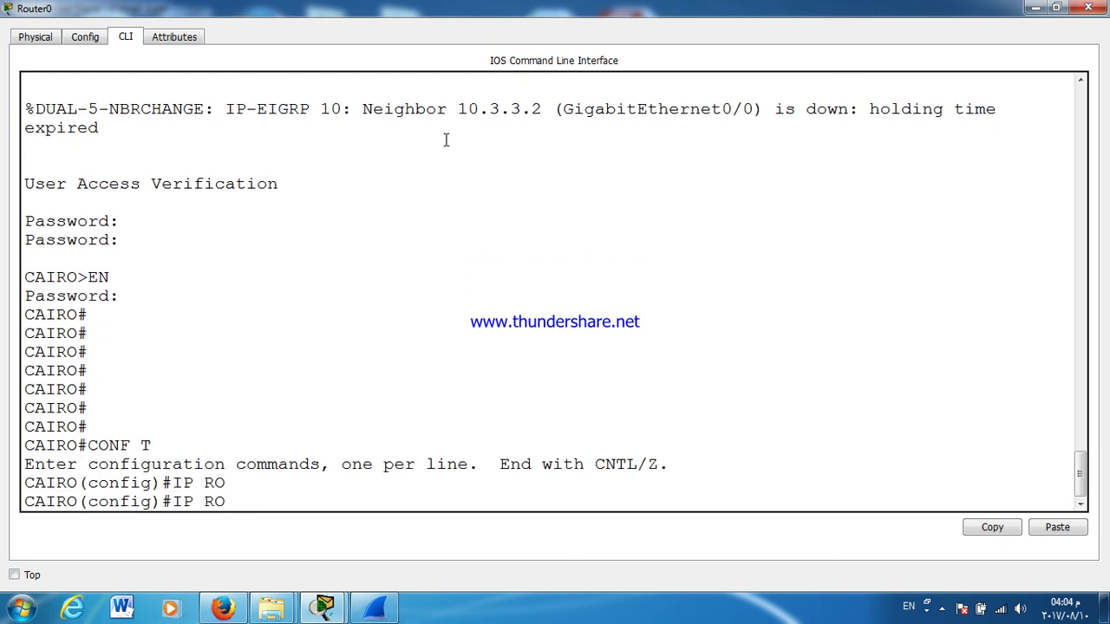
type("U")
key("Tab")
type("TE")
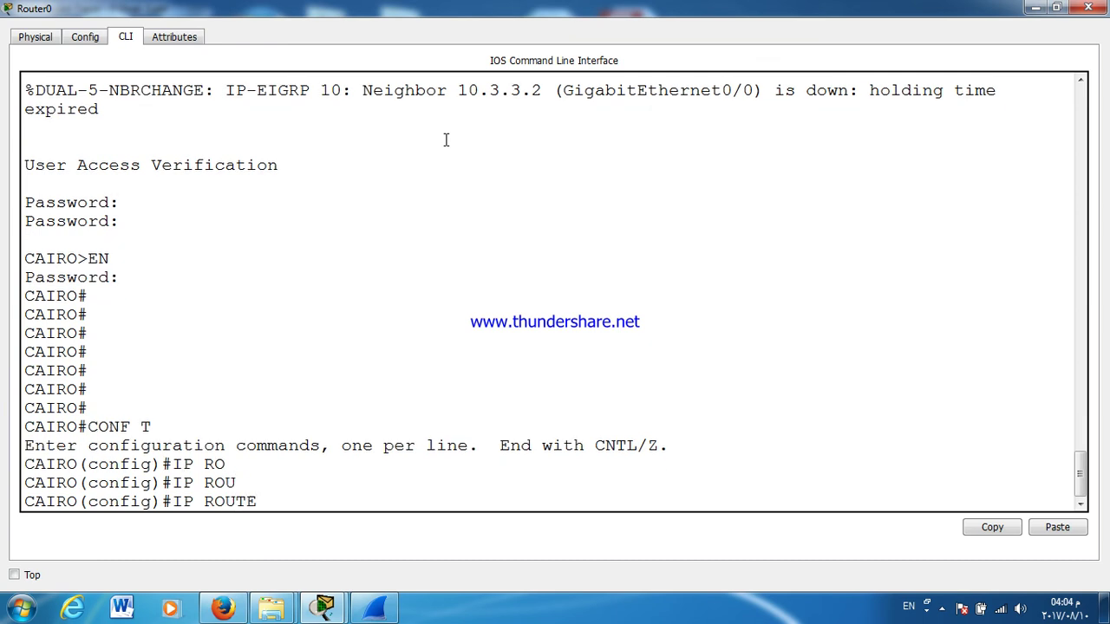
type(" 0.0.0.0 0.0.0.0")
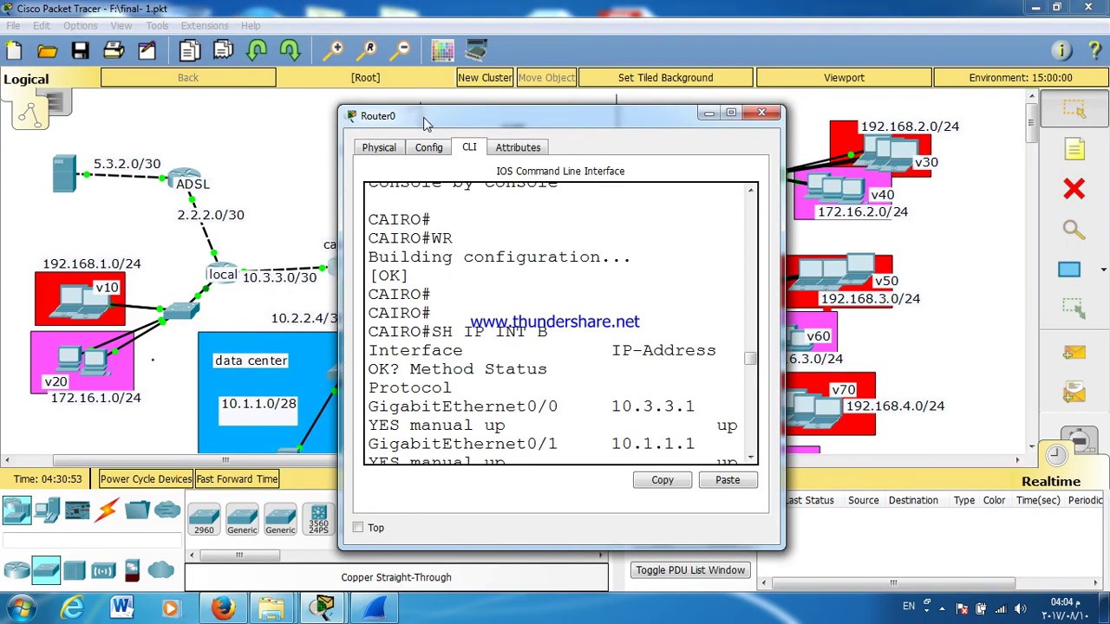
left_click_drag(431, 112, 566, 110)
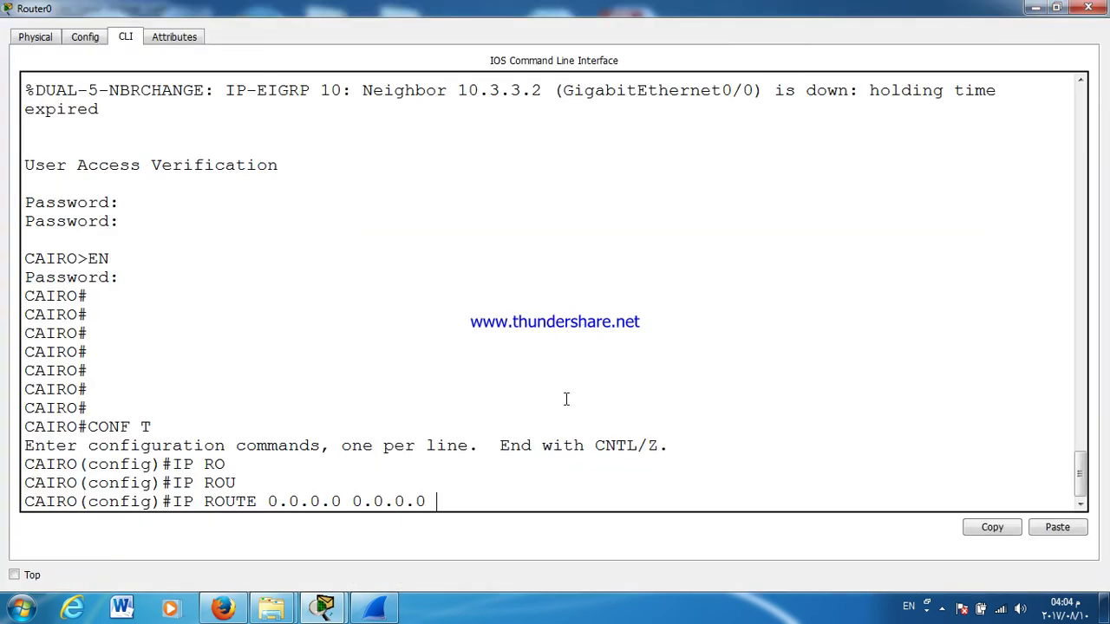
type("10.3")
type(".3.0")
key("BackSpace")
type("2")
key("Return")
Step: Review the EIGRP neighbor-down log message in cairo's console, then close it
scroll(916, 187, "up", 8)
scroll(916, 205, "down", 8)
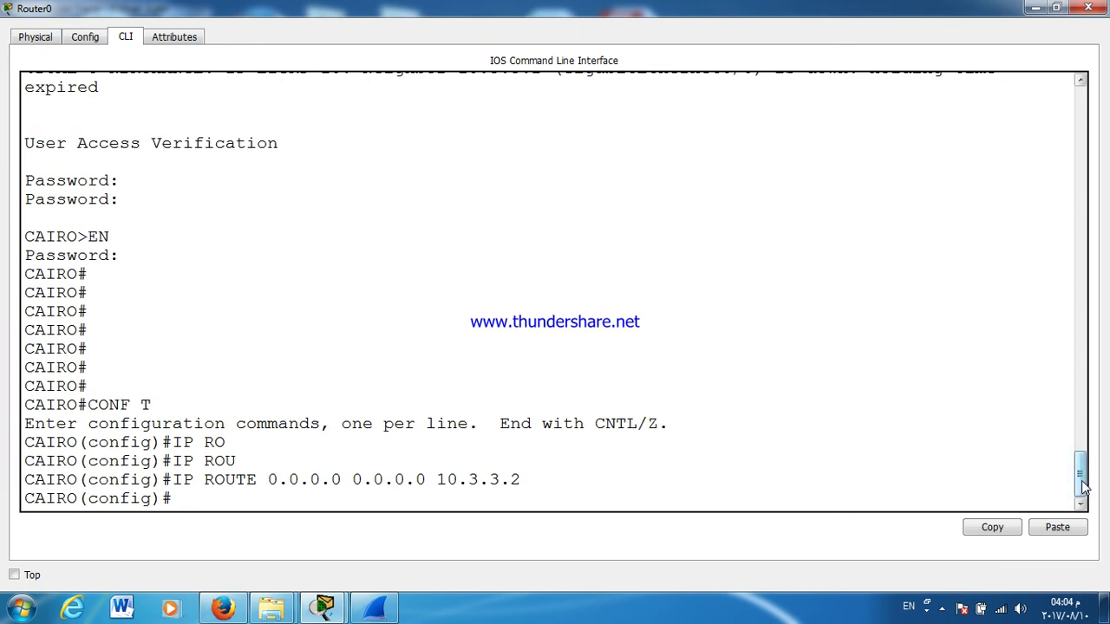
left_click_drag(1080, 469, 1082, 457)
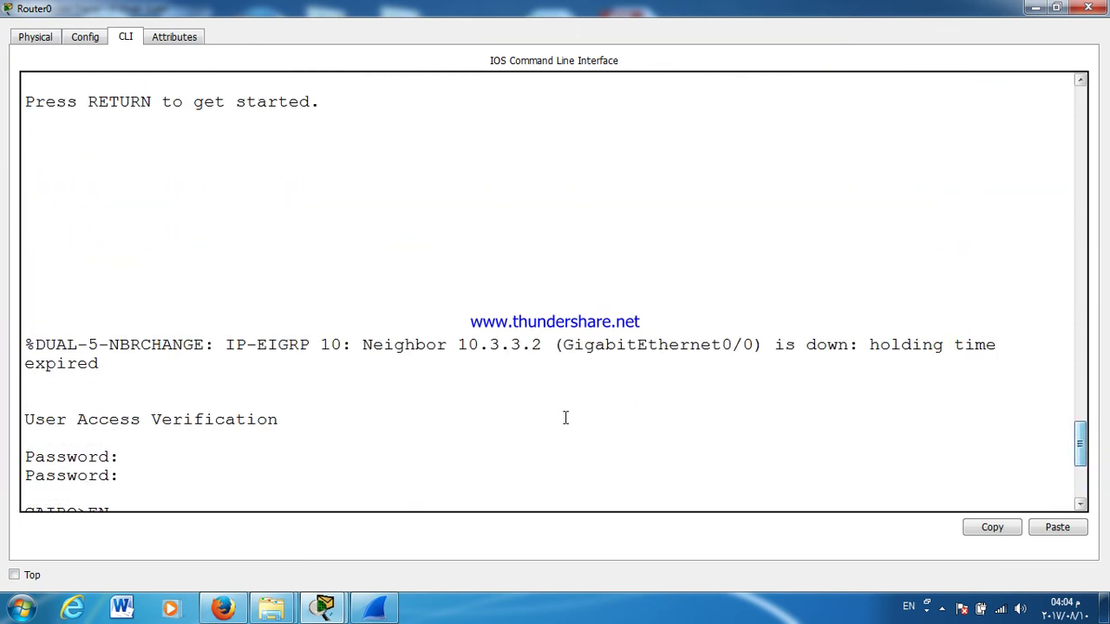
triple_click(500, 344)
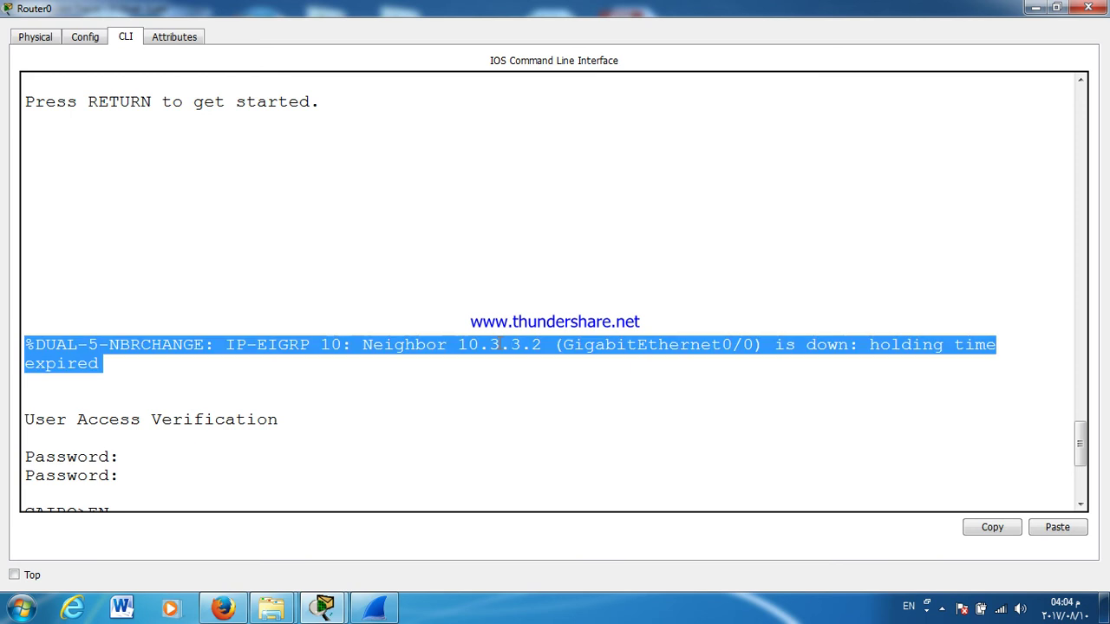
left_click(501, 344)
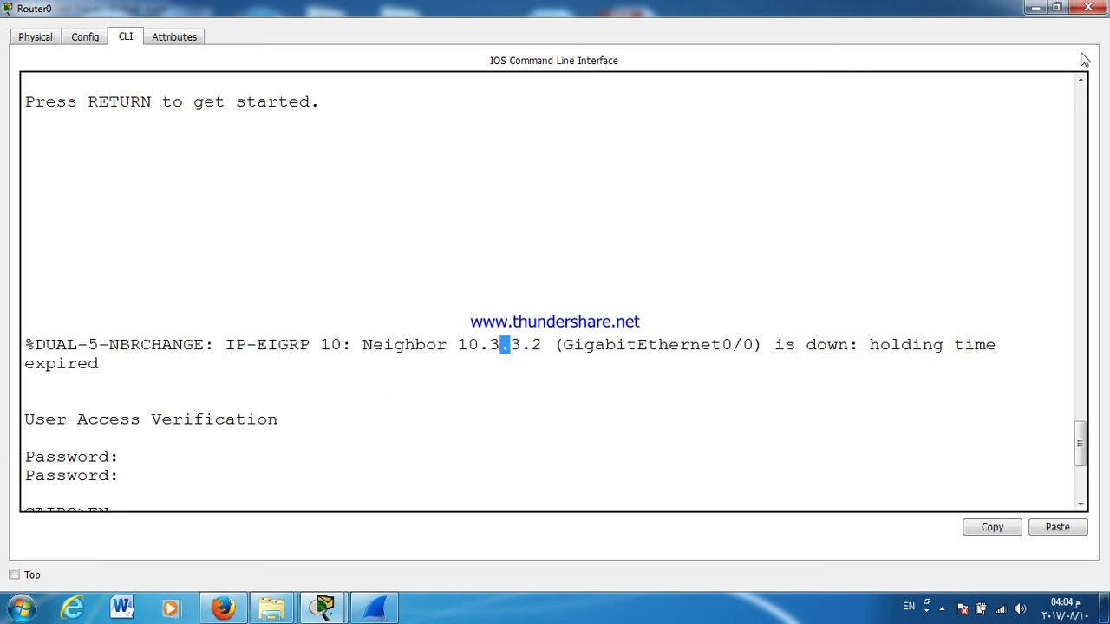
left_click(1086, 7)
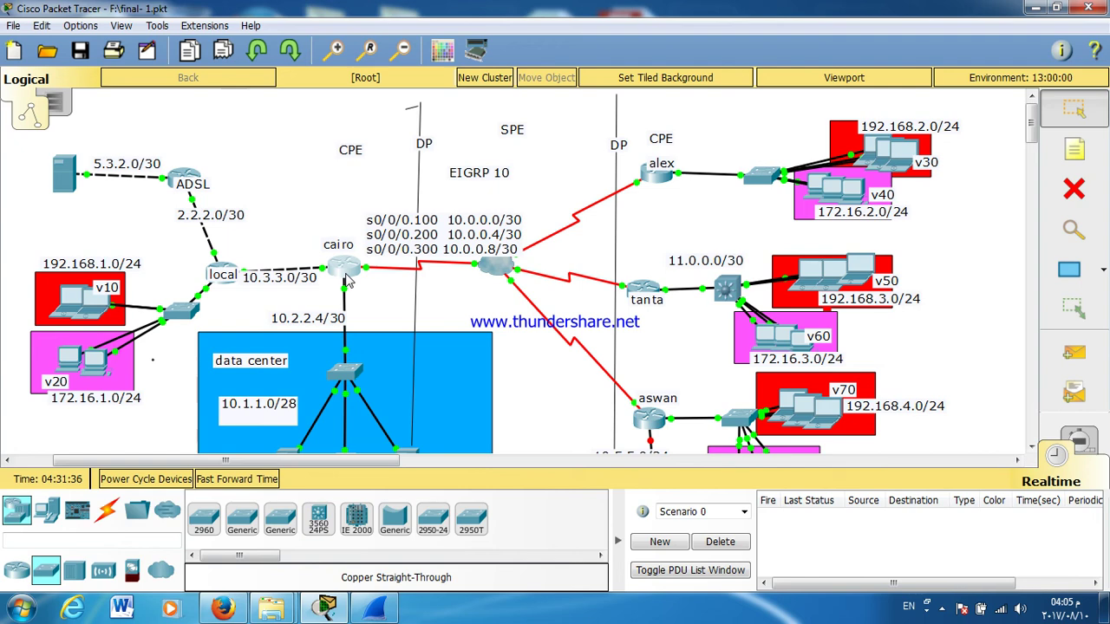
left_click(657, 178)
double_click(607, 128)
key("Return")
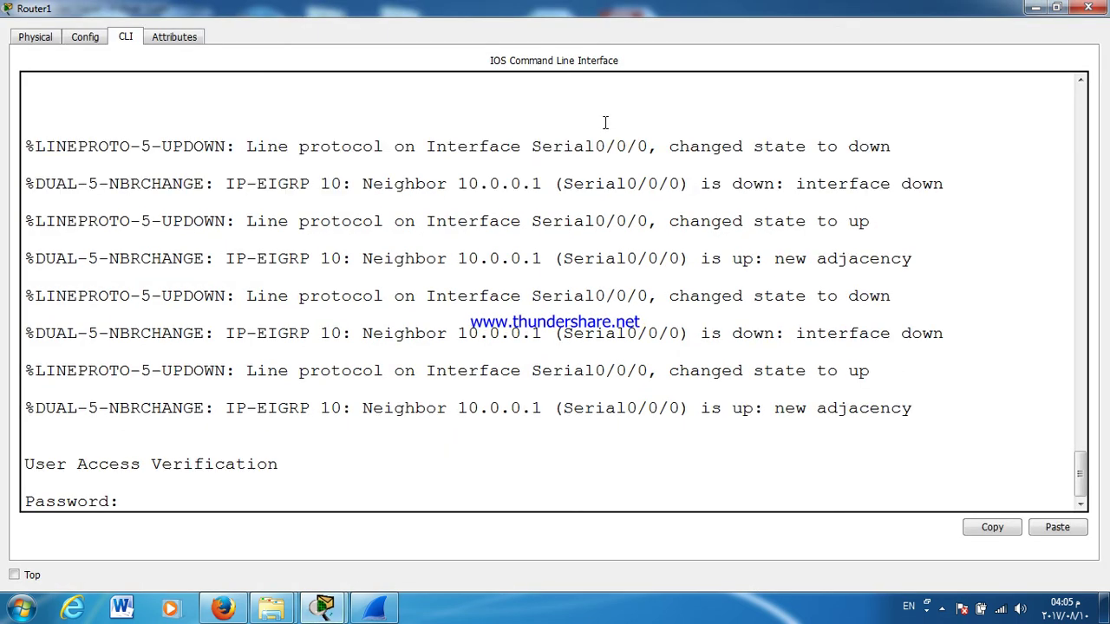
key("Return")
key("Return")
type("EN")
key("Return")
key("Return")
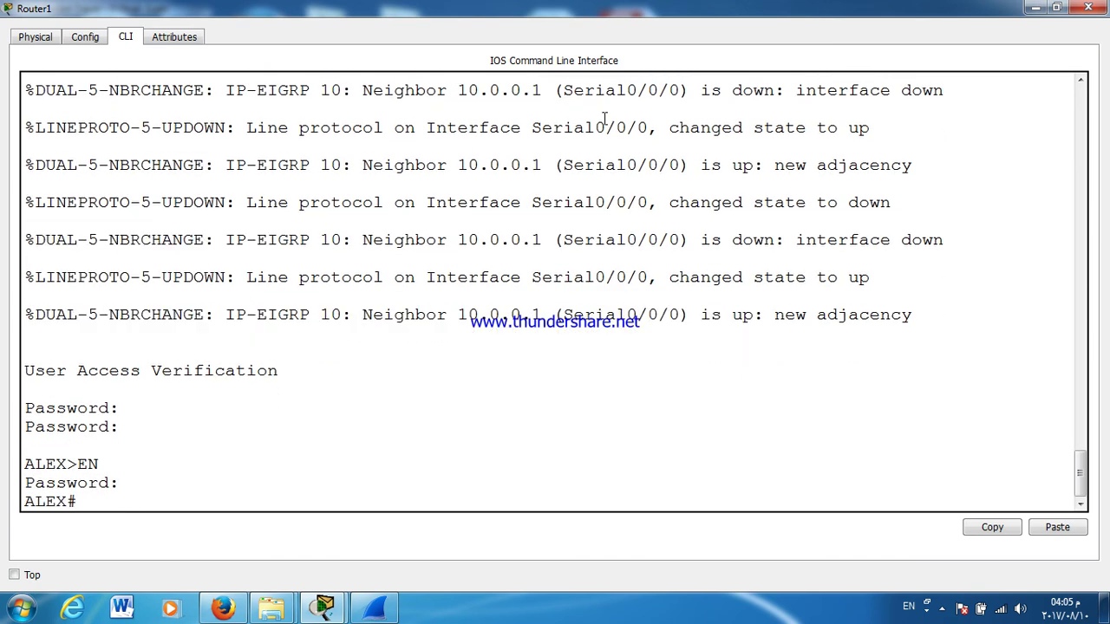
key("Return")
key("Return")
type("SH IP")
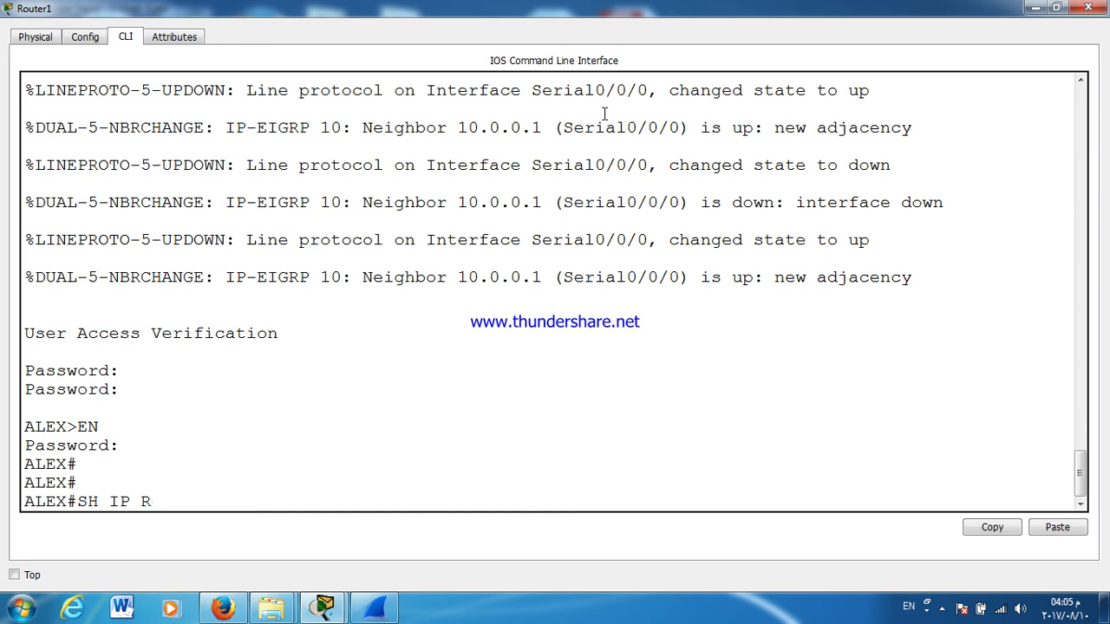
type(" R")
key("Return")
key("Return")
key("Return")
key("Return")
key("Return")
key("Return")
key("Return")
key("Return")
key("Return")
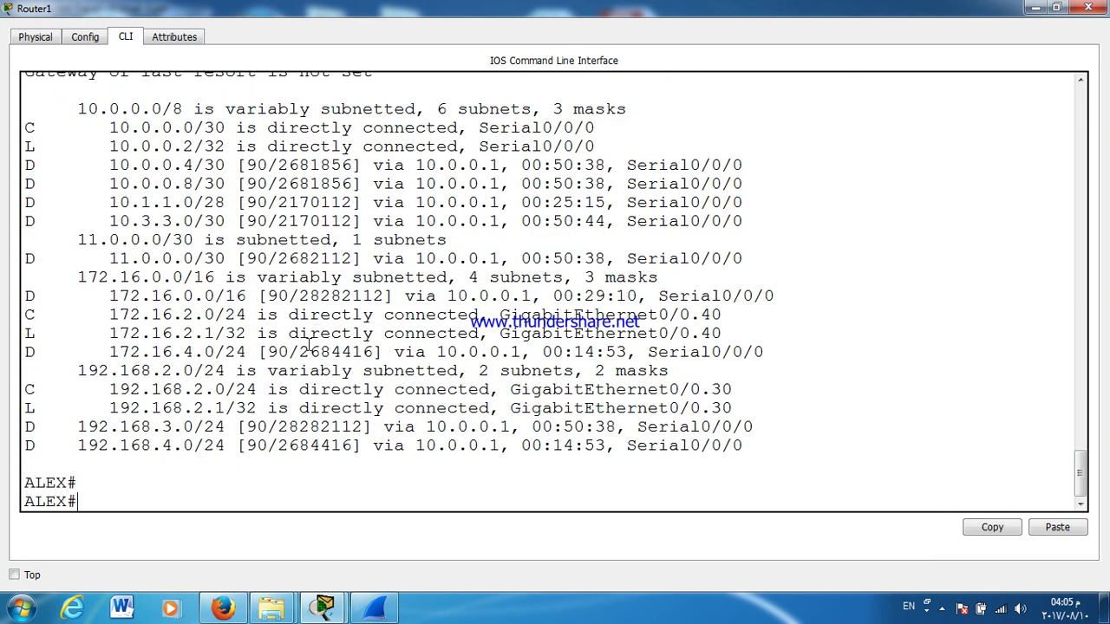
triple_click(198, 407)
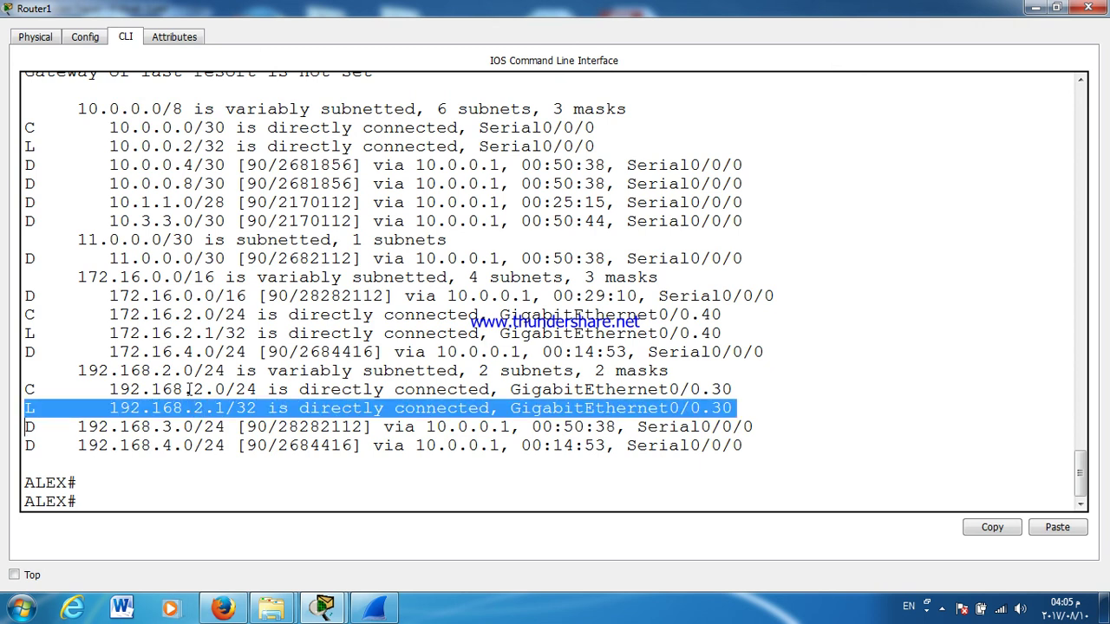
triple_click(189, 389)
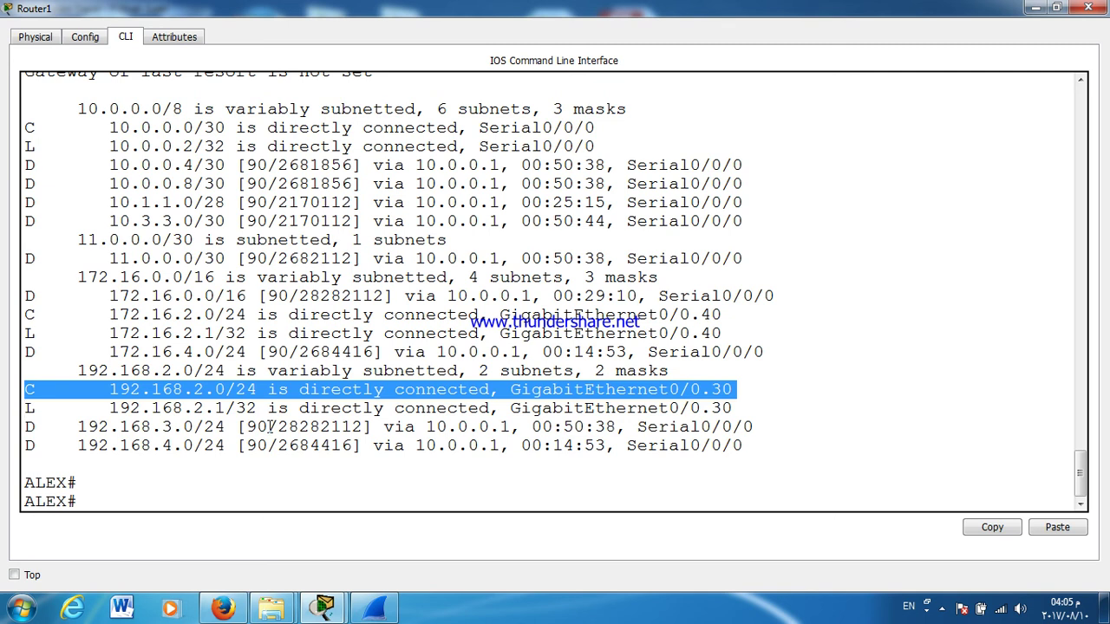
left_click(1088, 8)
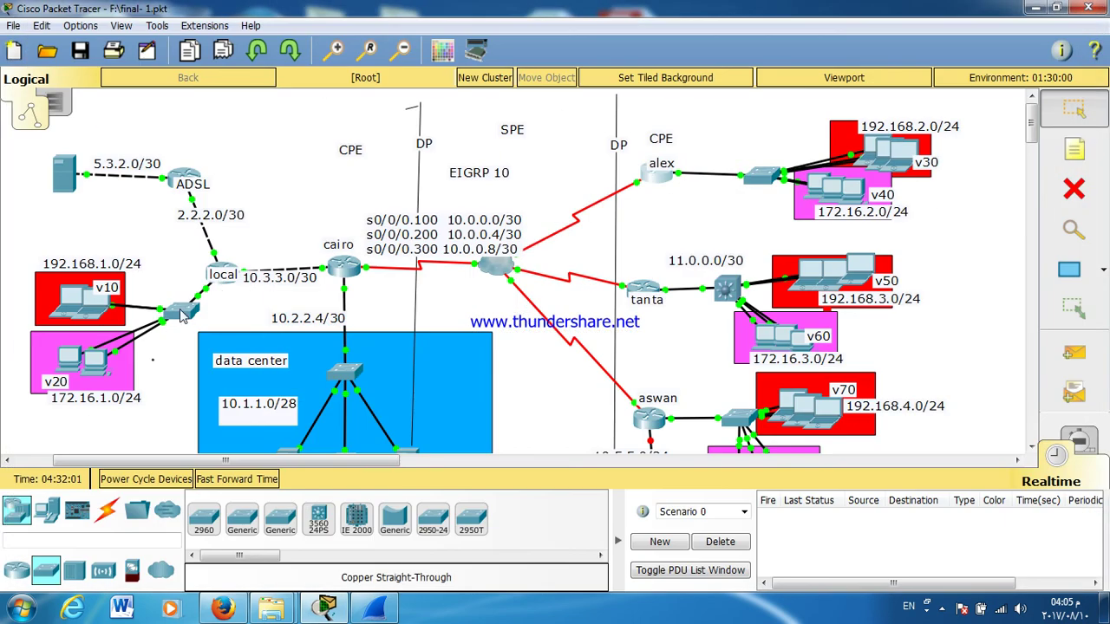
Step: Enter router eigrp 10 on cairo and add redistribute static
left_click(345, 267)
double_click(405, 125)
key("Return")
key("Return")
key("Return")
key("Return")
key("Return")
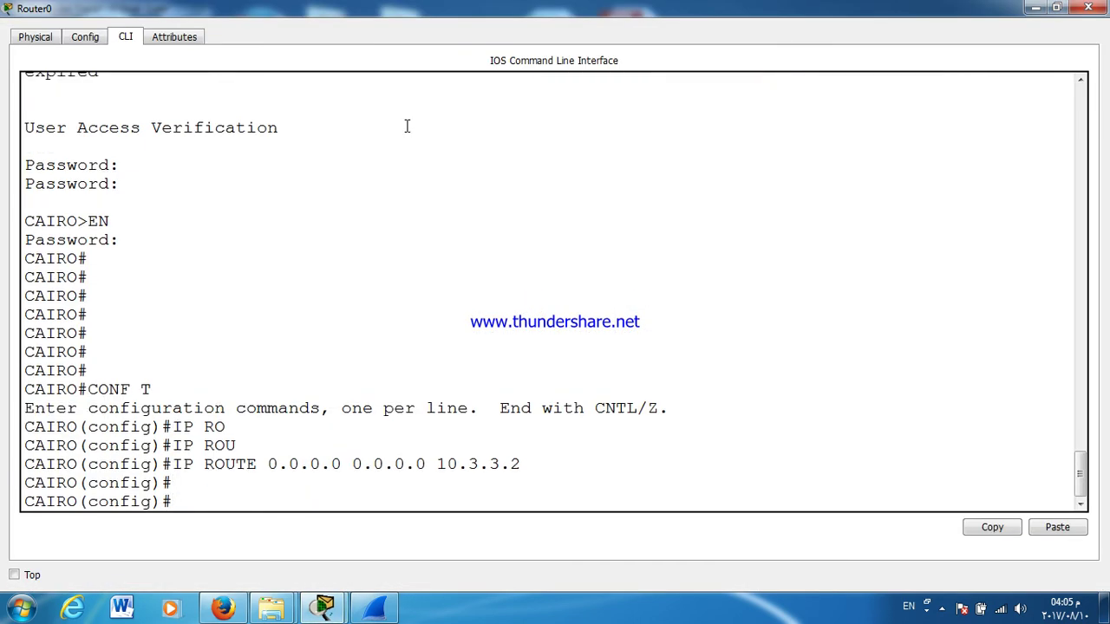
type("RO")
key("Tab")
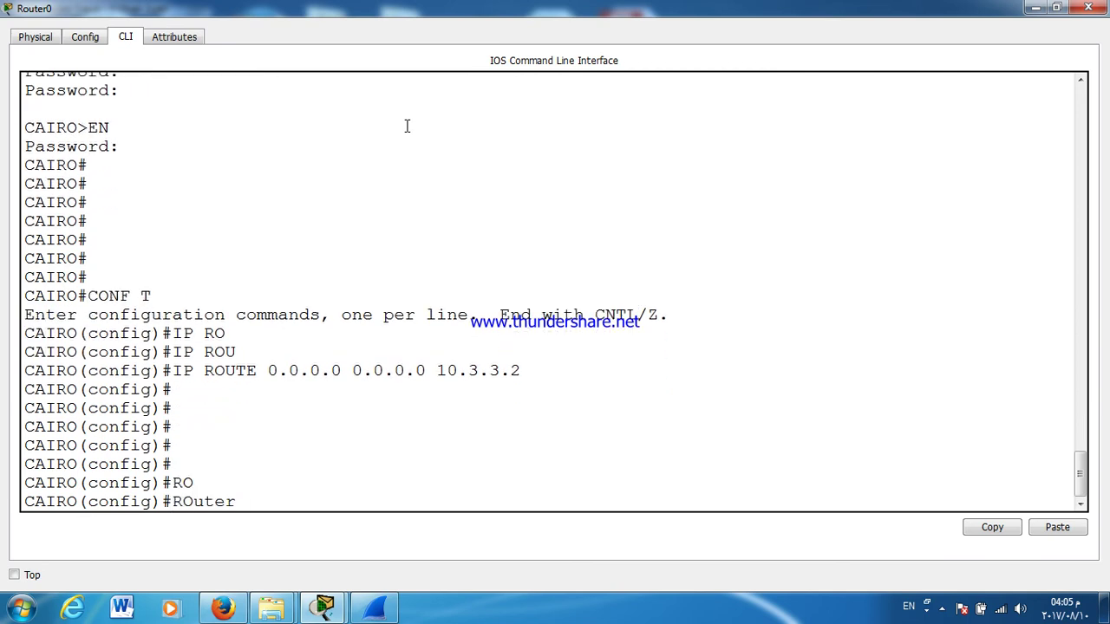
type("EI")
key("Tab")
type("10")
key("Return")
type("RED")
key("Tab")
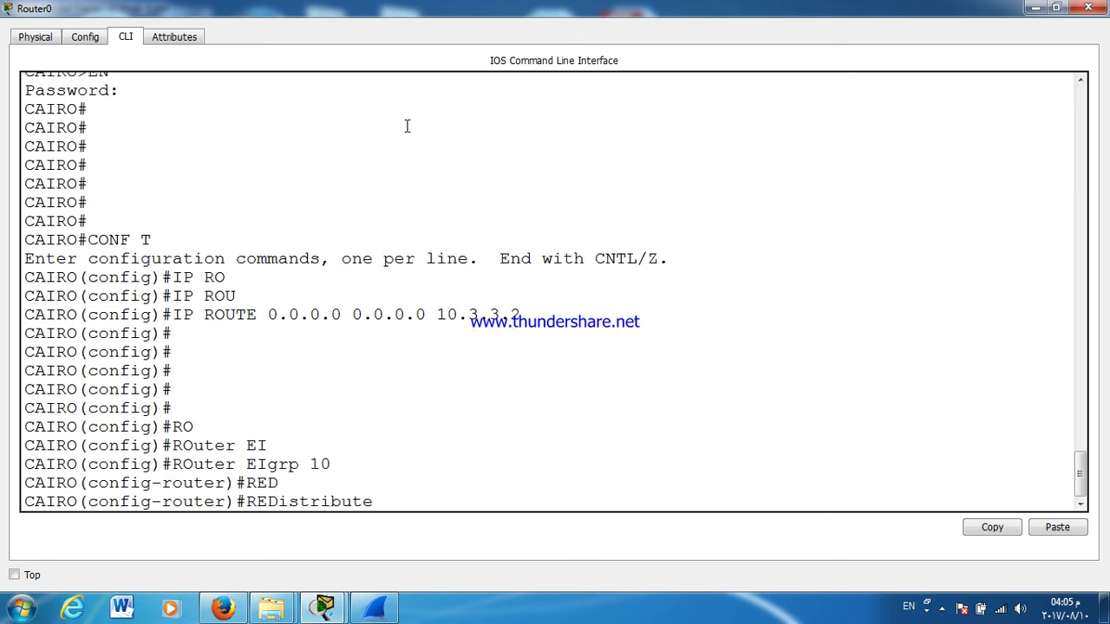
type("S")
key("Tab")
key("Return")
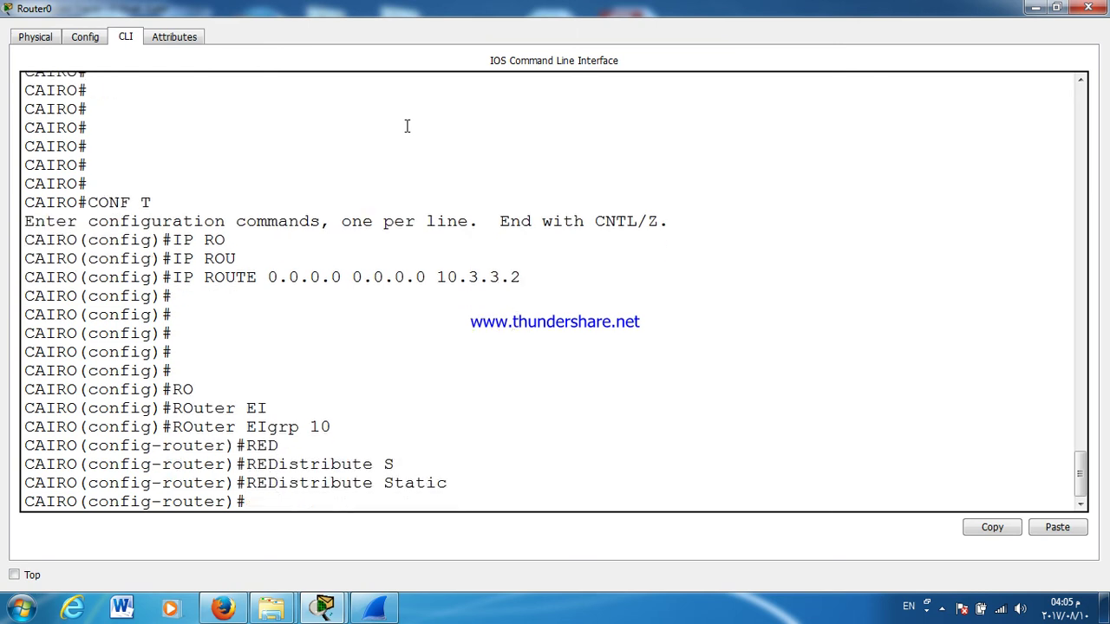
Step: Save cairo's configuration with wr and close its console
key("ctrl+z")
type("WR")
key("Return")
key("Return")
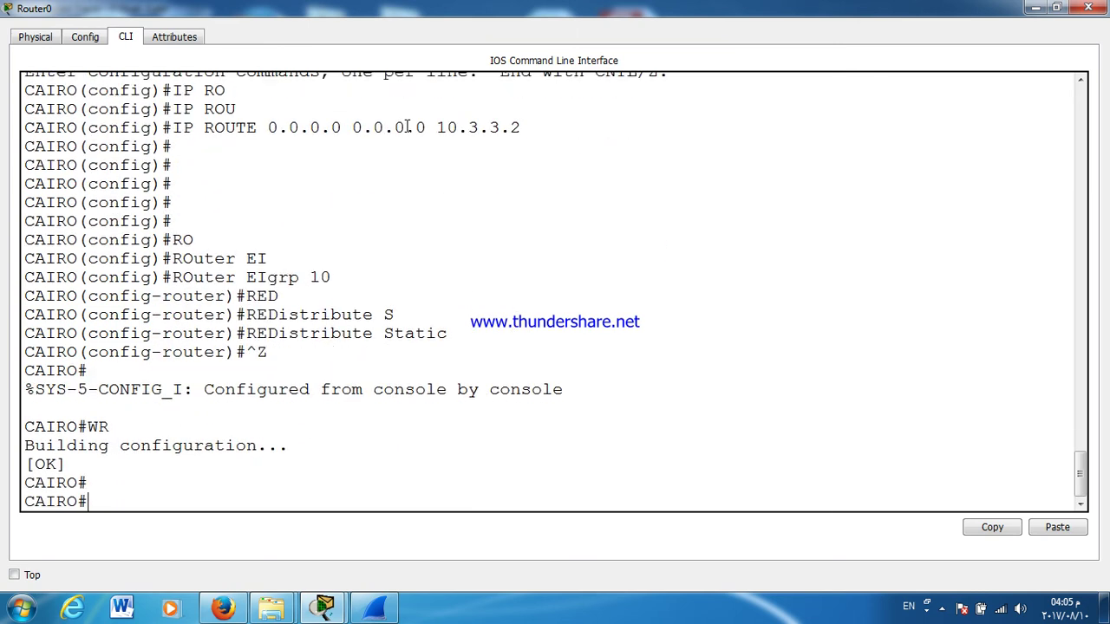
key("Return")
left_click(1088, 8)
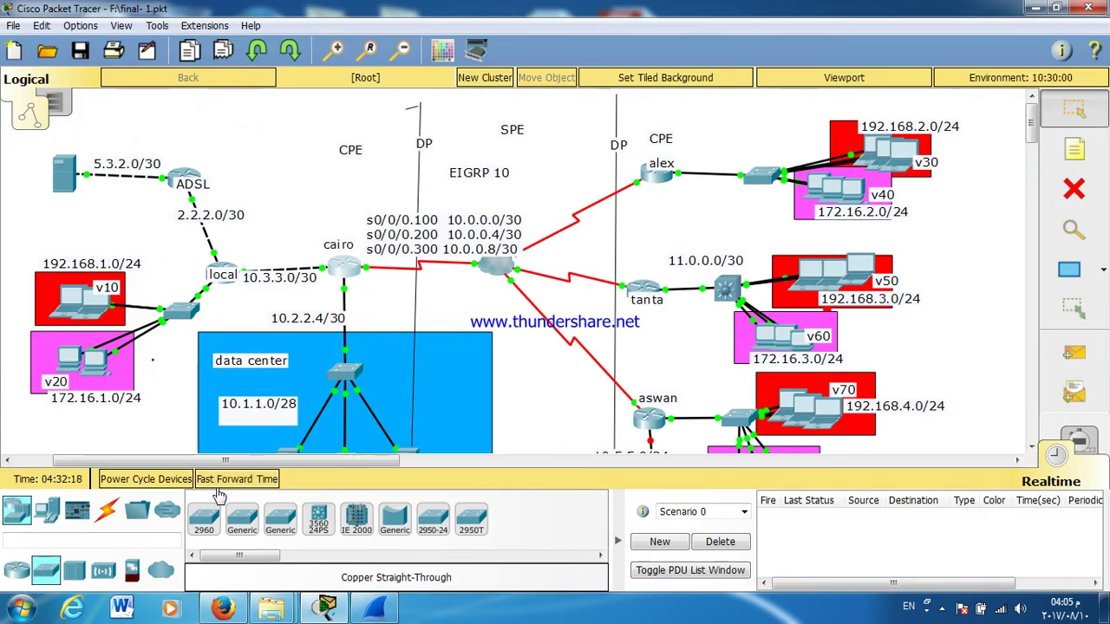
left_click(658, 171)
double_click(631, 116)
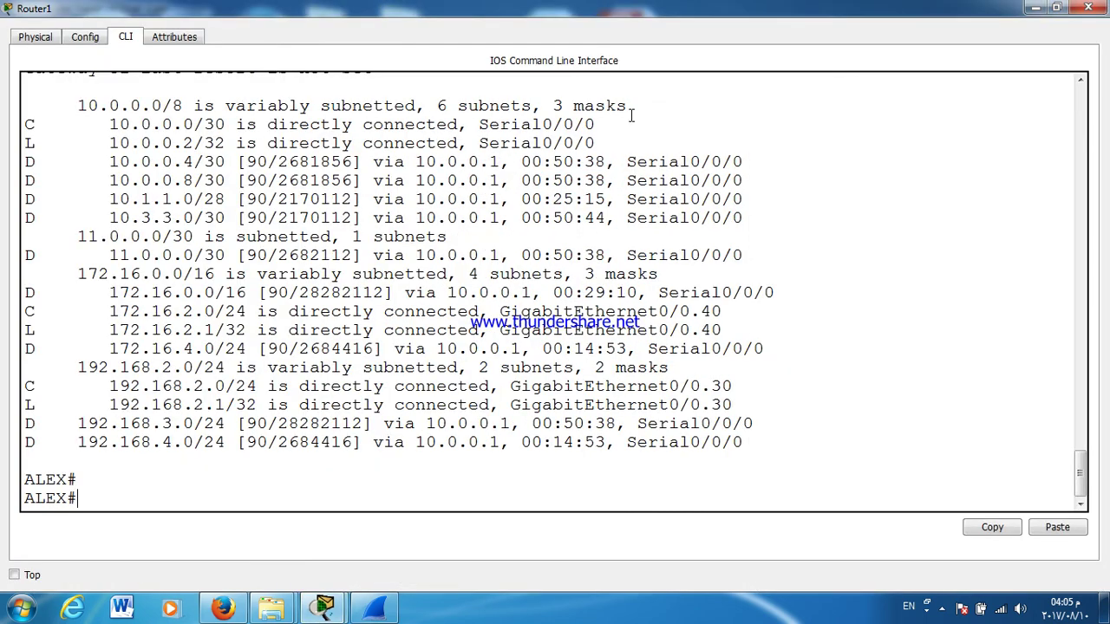
type("SH IP ROute")
key("Return")
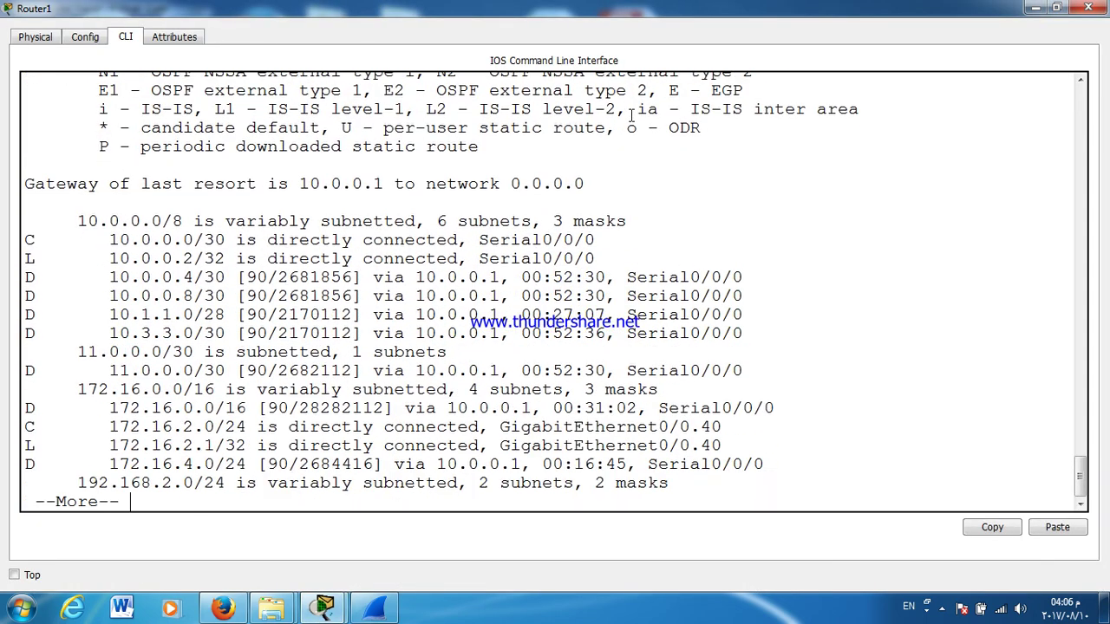
key("Return")
key("Return")
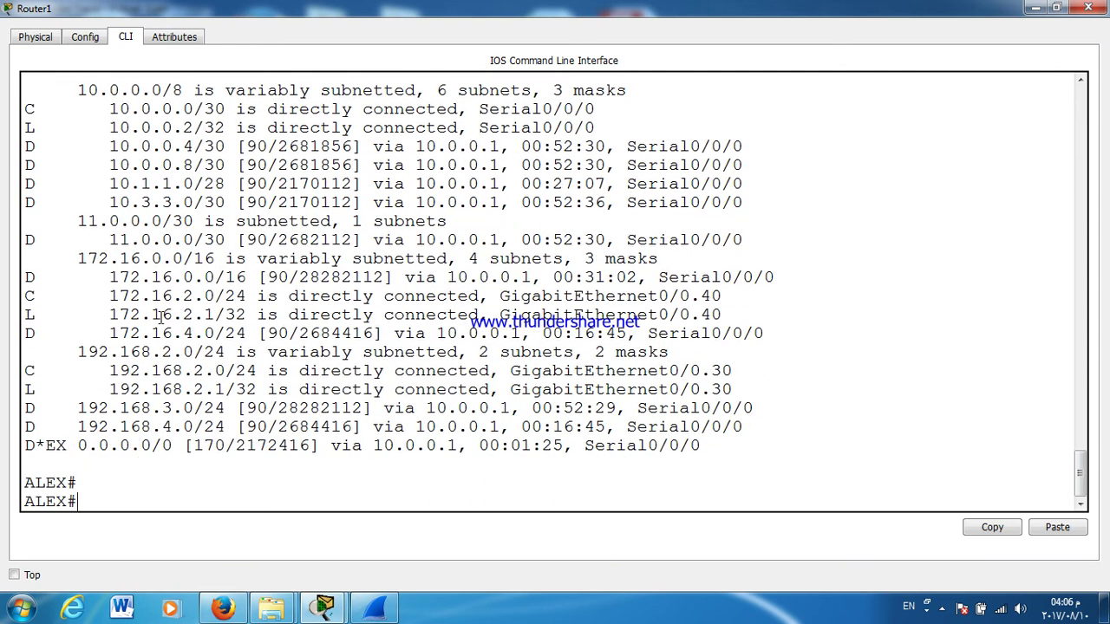
triple_click(95, 444)
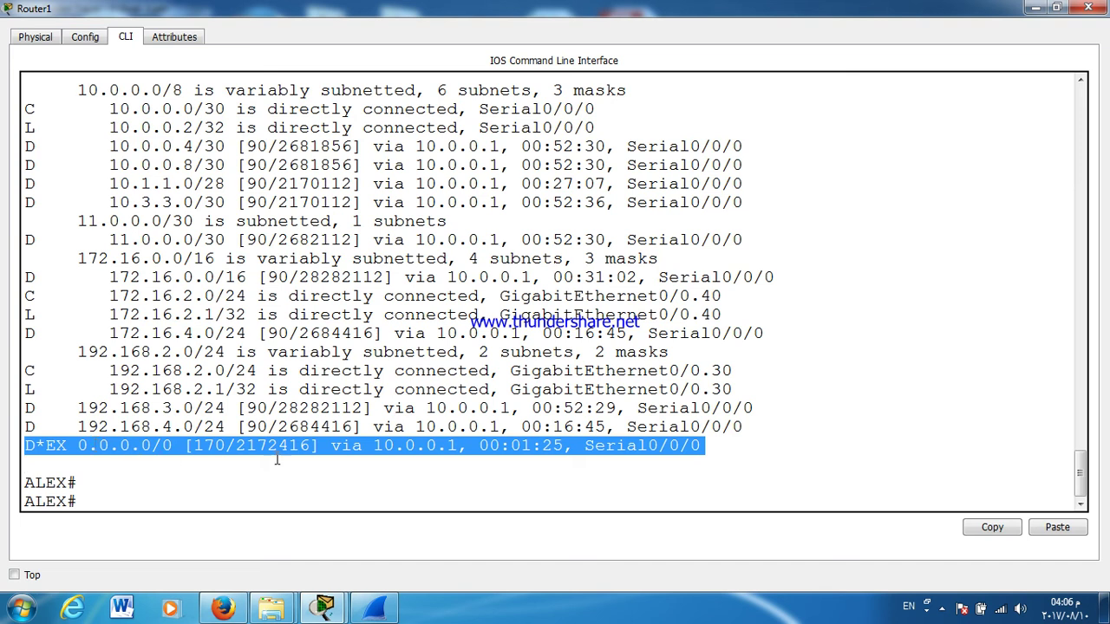
triple_click(222, 443)
double_click(247, 426)
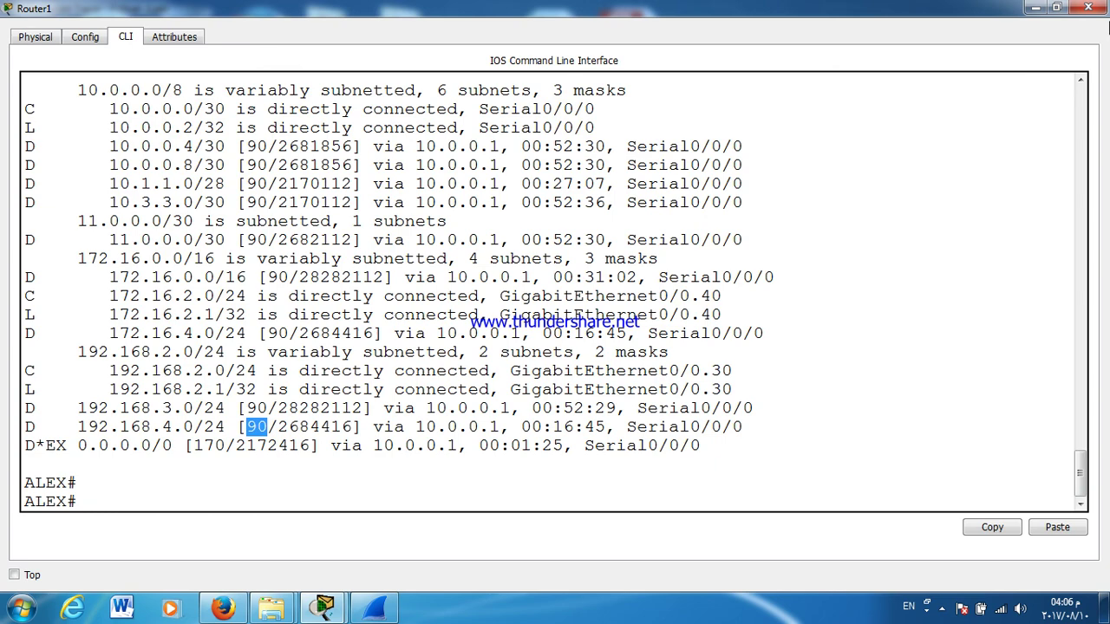
left_click(1091, 7)
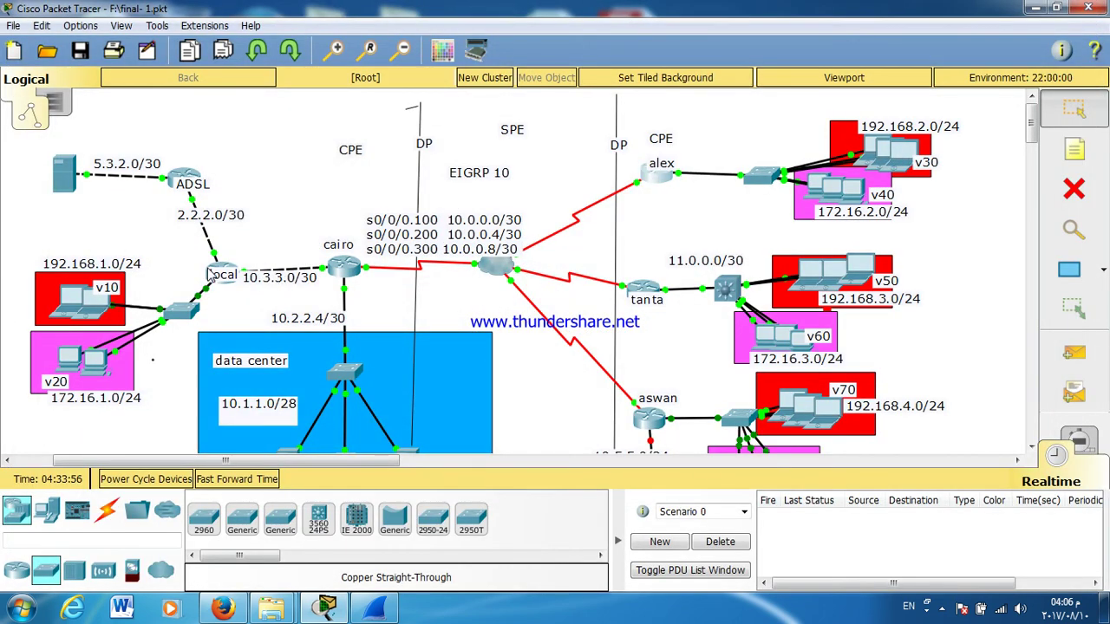
Step: Check LOCAL's routing table for the S* defaults via 10.3.3.1 and 2.2.2.2, then reopen its console
left_click(224, 271)
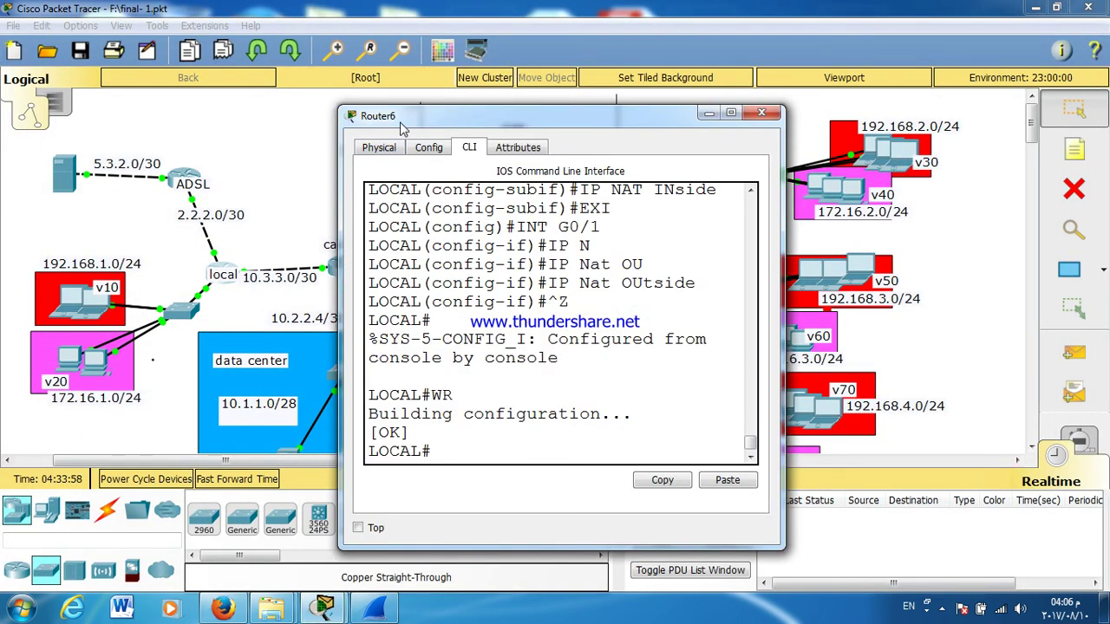
double_click(401, 122)
type("SH IP RO")
key("Tab")
key("Return")
key("space")
key("Return")
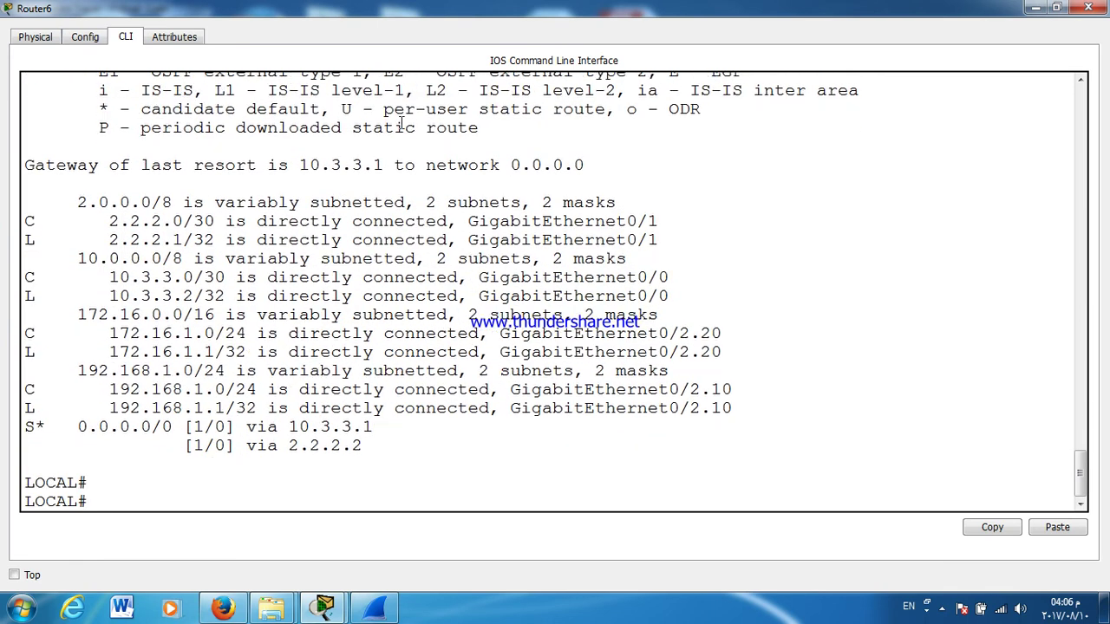
key("Return")
key("Return")
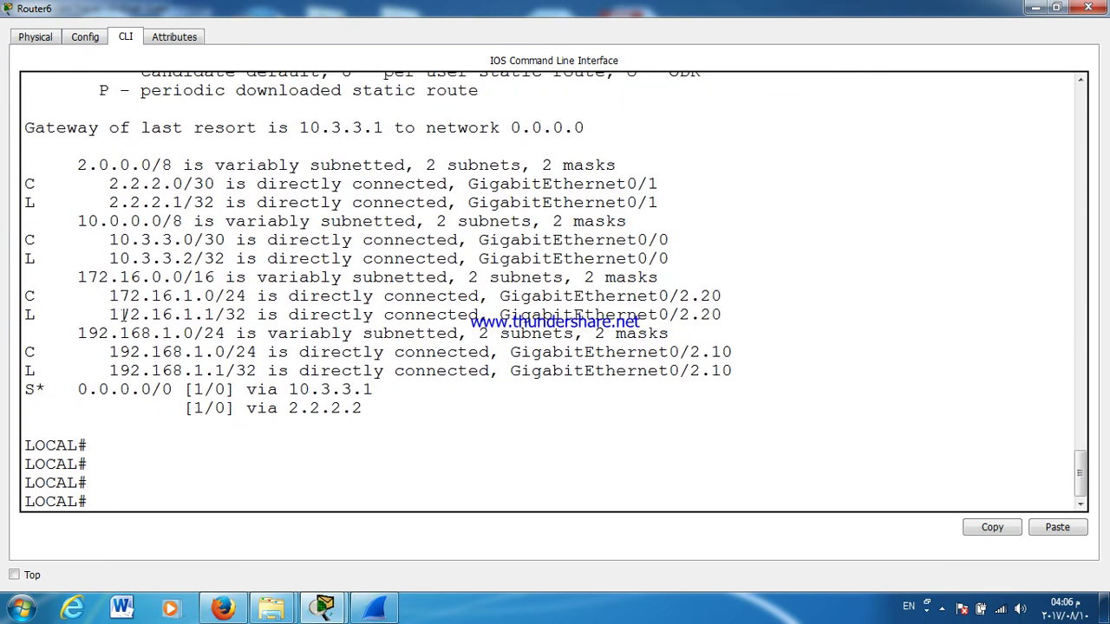
left_click_drag(26, 391, 310, 390)
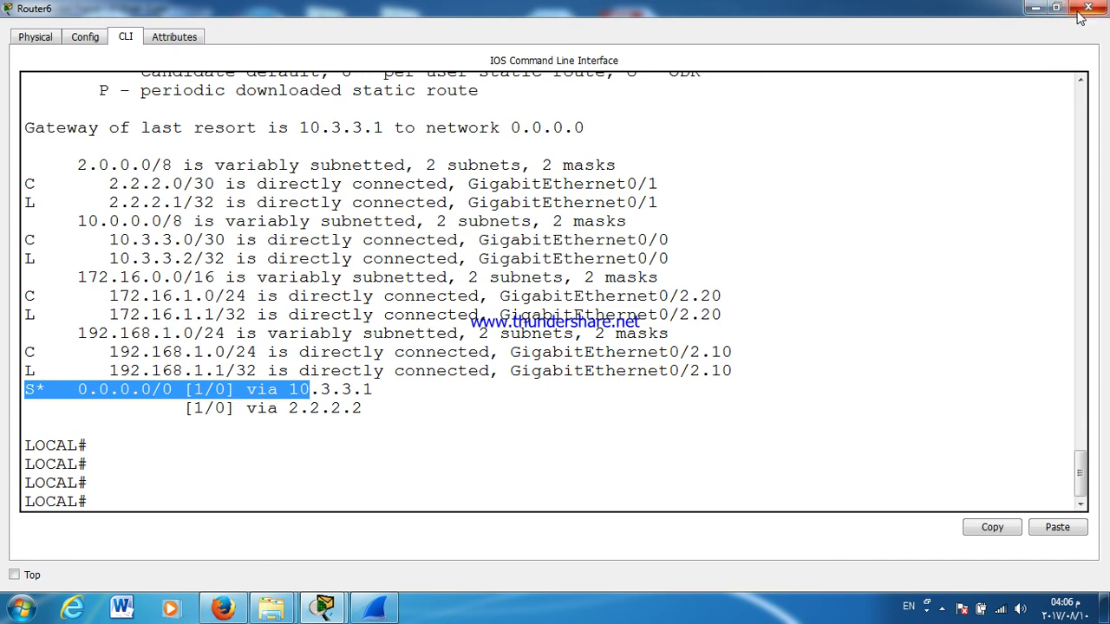
left_click(1079, 13)
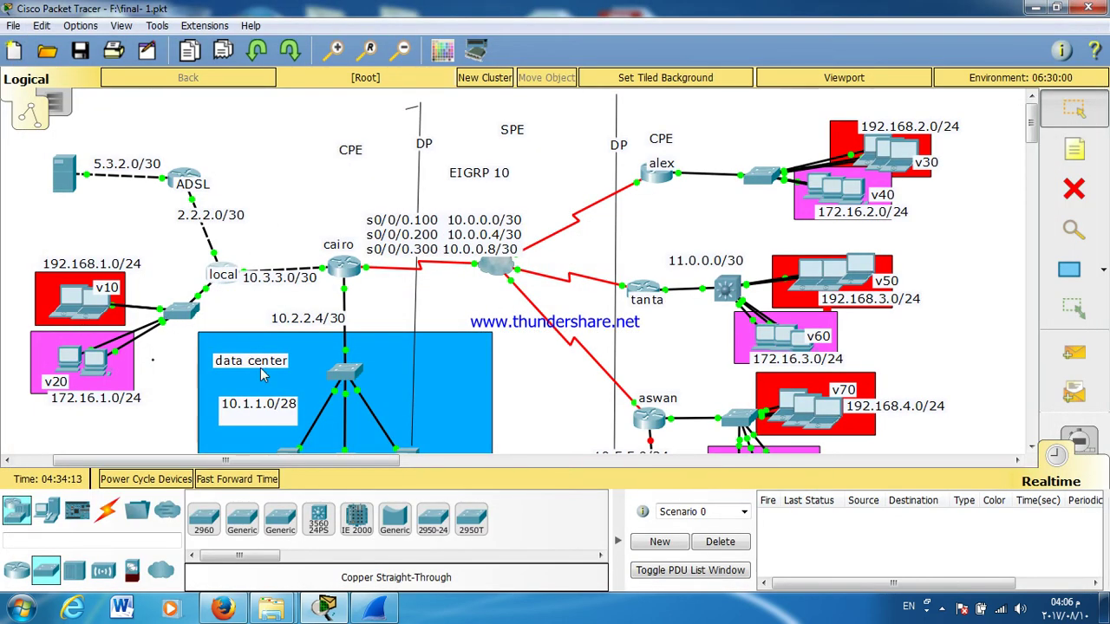
left_click(232, 270)
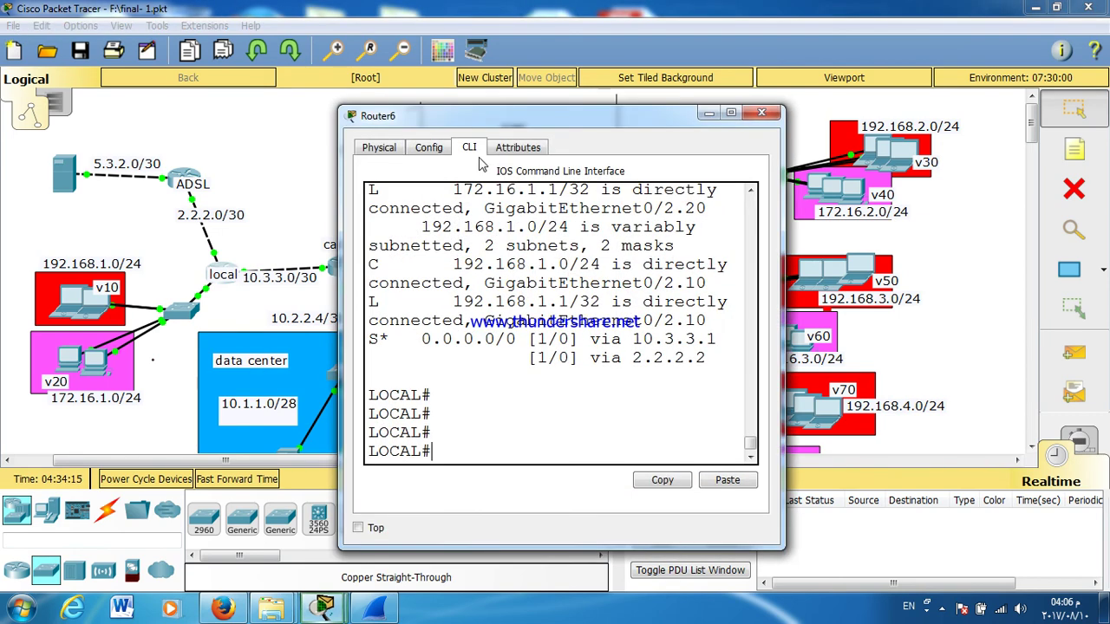
Step: List LOCAL's interface addresses with sh ip int b and enter global configuration mode
double_click(533, 115)
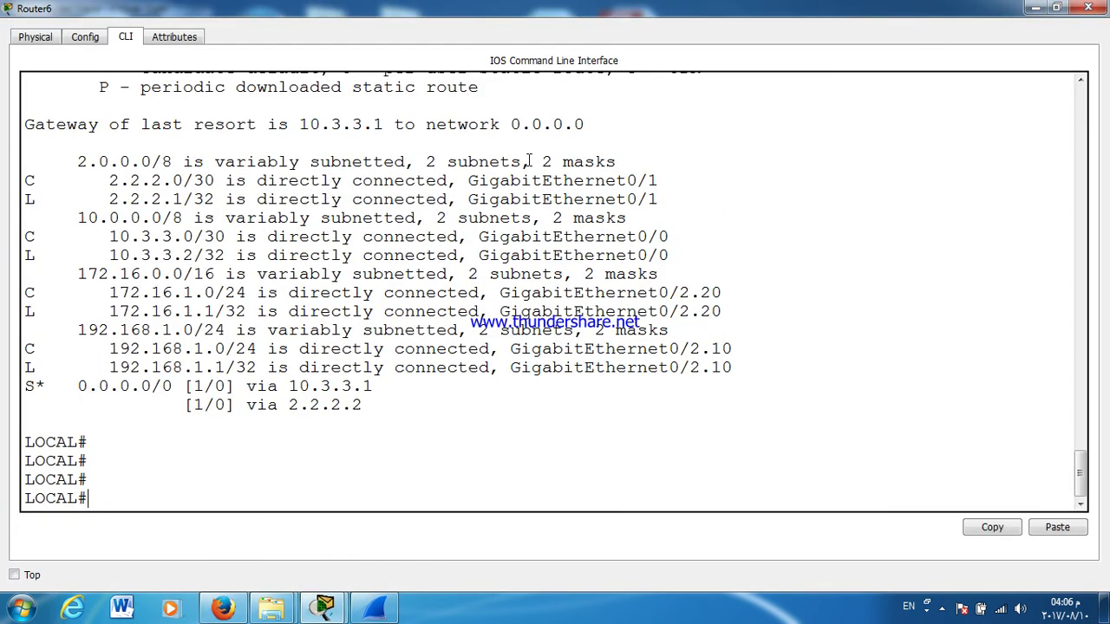
type("SH IP INT B")
key("Return")
key("Return")
key("Return")
key("Return")
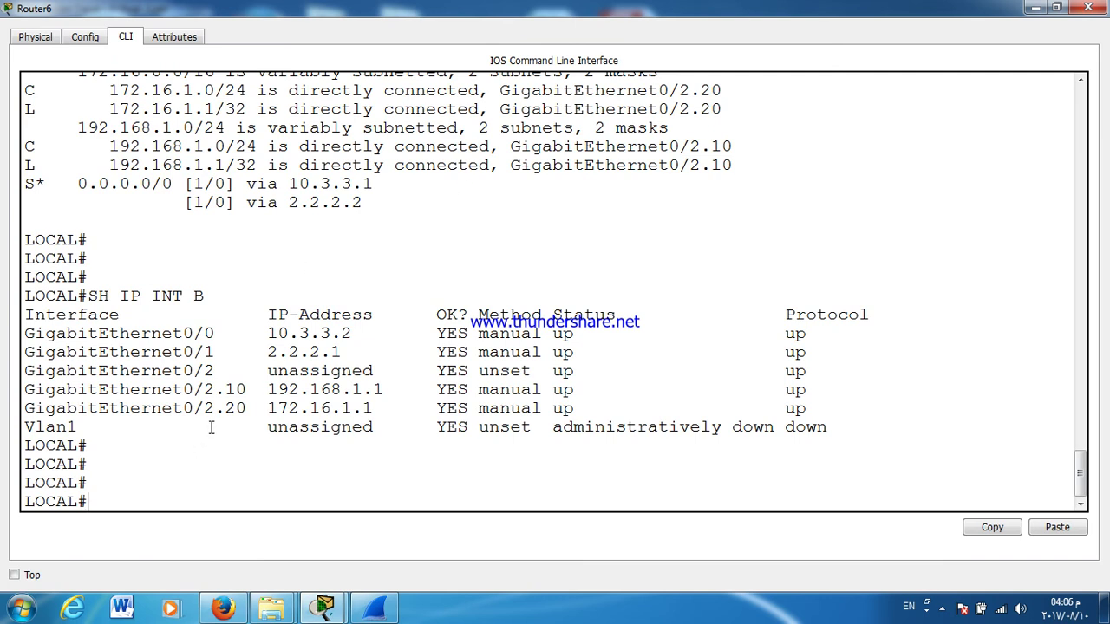
key("Return")
key("Return")
type("CONF T")
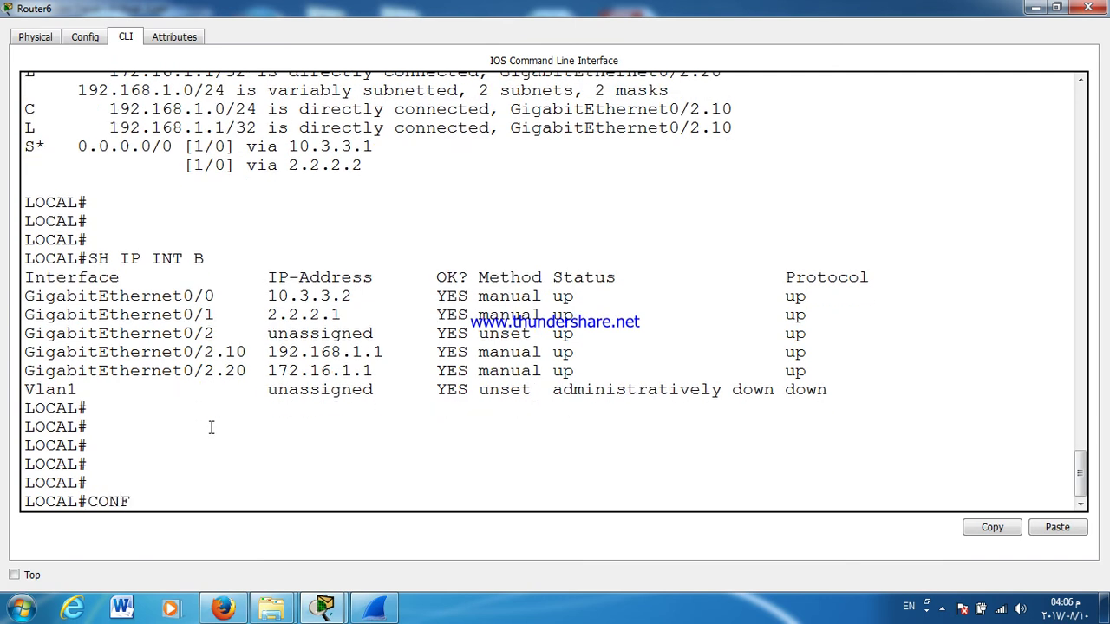
key("Return")
key("Return")
key("Return")
Step: Set ip helper-address 10.1.1.10 on subinterface G0/2.10
type("INT G0/2.10")
key("Return")
type("IP ")
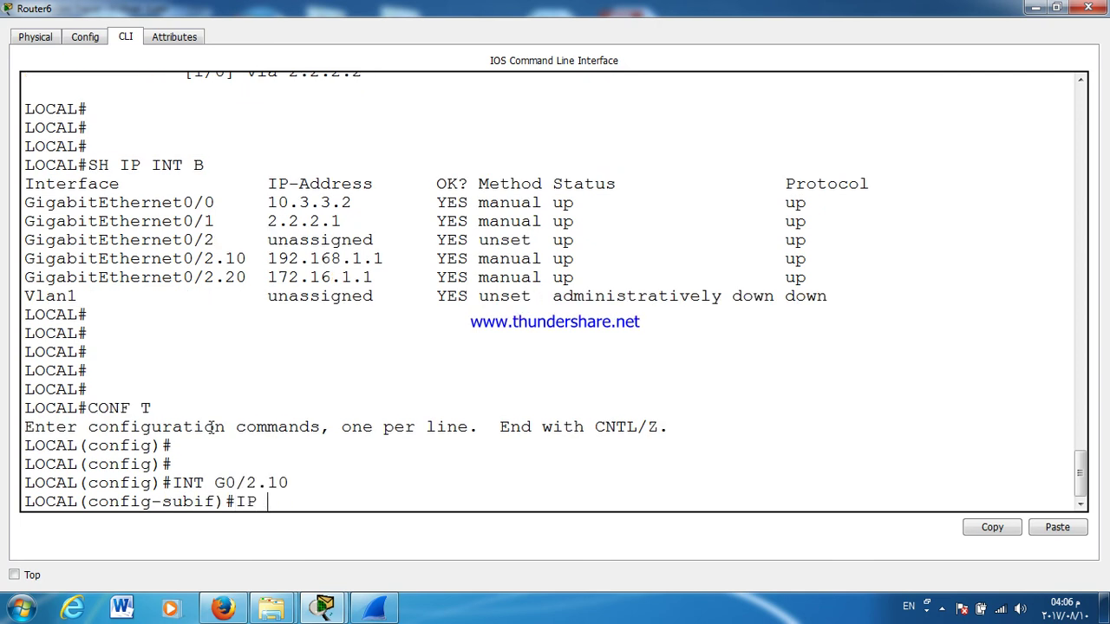
type("HELP")
key("Tab")
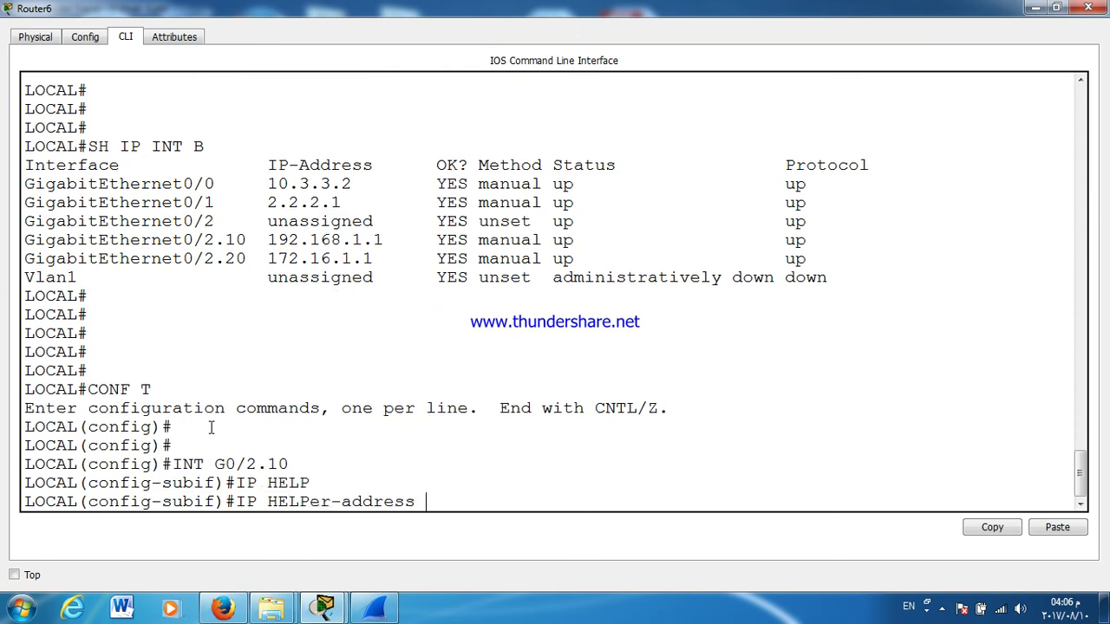
type("10.1.1.10")
key("Return")
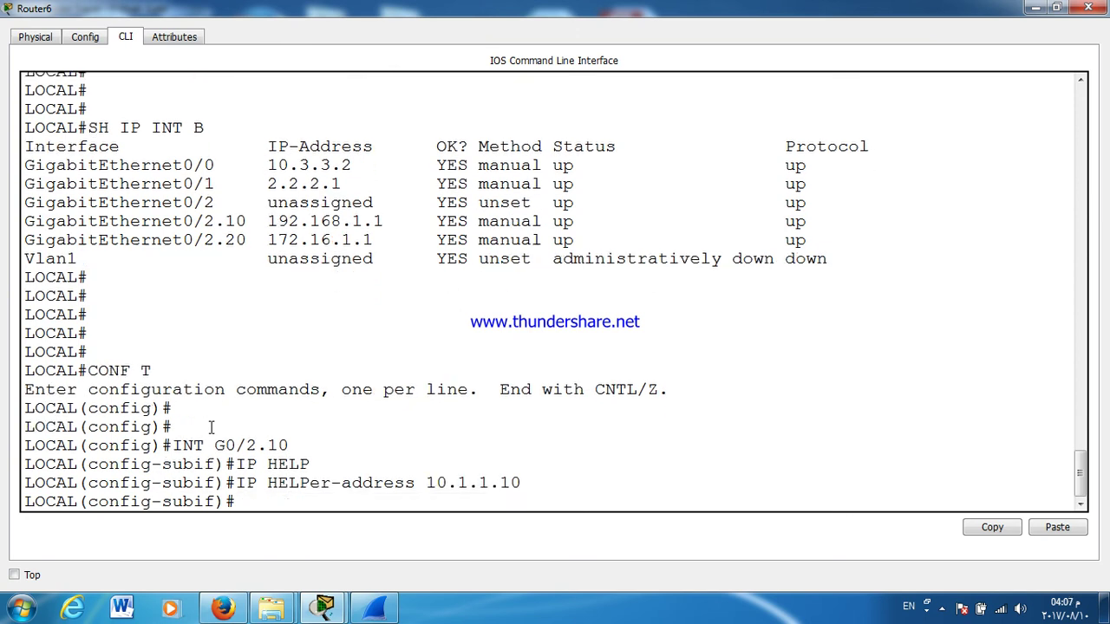
type("EX")
key("Return")
Step: Add the same helper address 10.1.1.10 on G0/2.20 and save the configuration
key("Up")
key("Up")
key("Up")
key("Up")
key("BackSpace")
type("20")
key("Return")
key("Up")
key("Up")
key("Up")
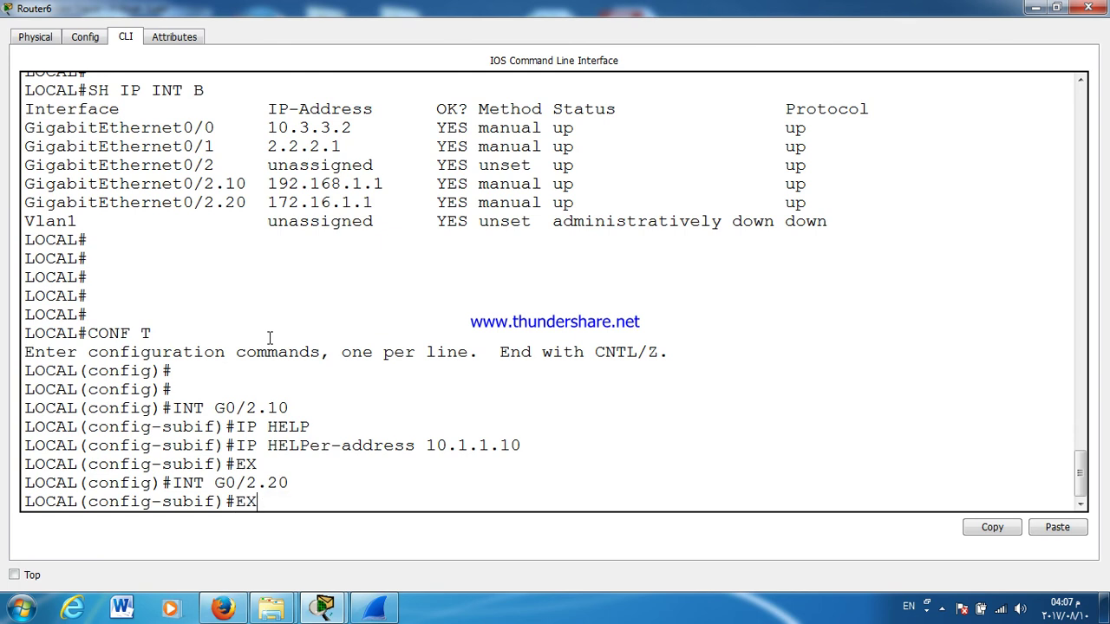
key("Return")
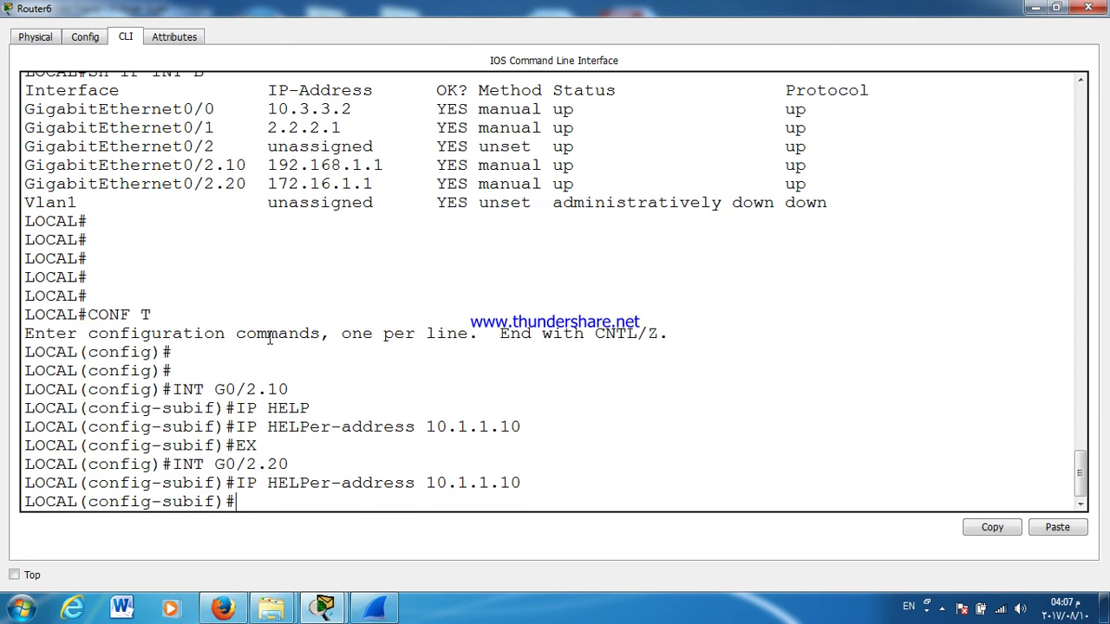
key("ctrl+z")
type("WR")
key("Return")
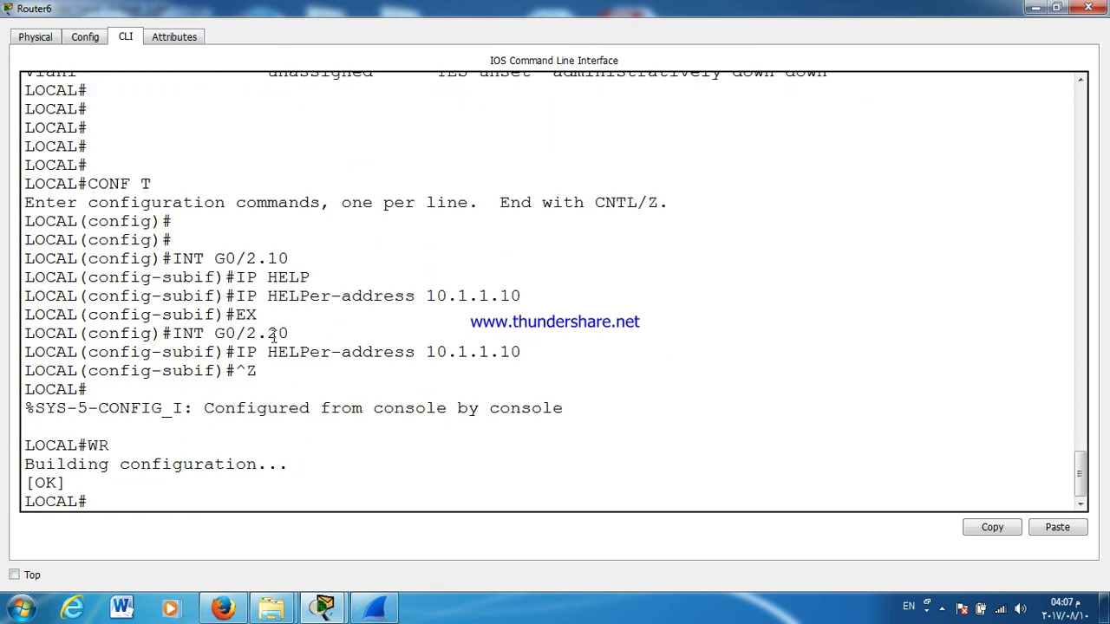
Step: Switch laptop v10's IP Configuration from static to DHCP
left_click(1087, 11)
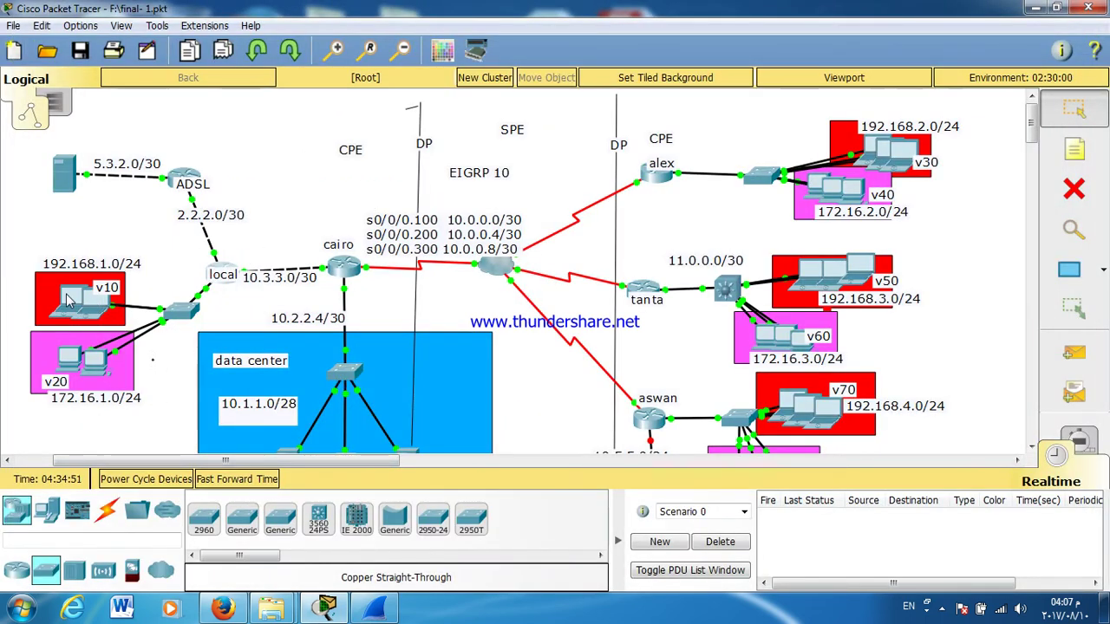
left_click(76, 305)
left_click(275, 222)
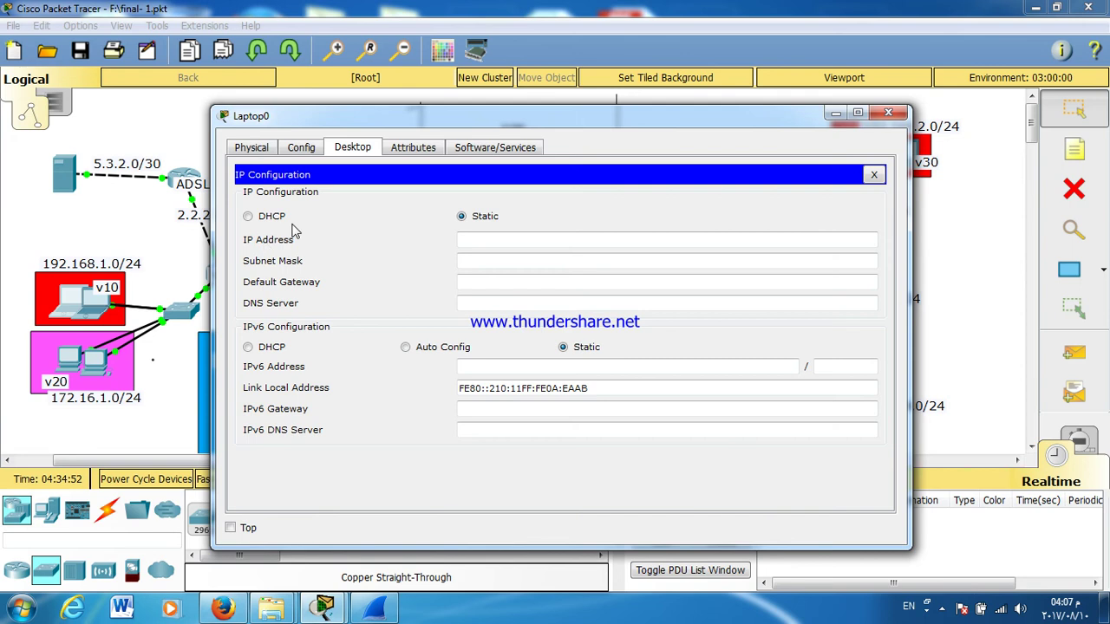
left_click(270, 216)
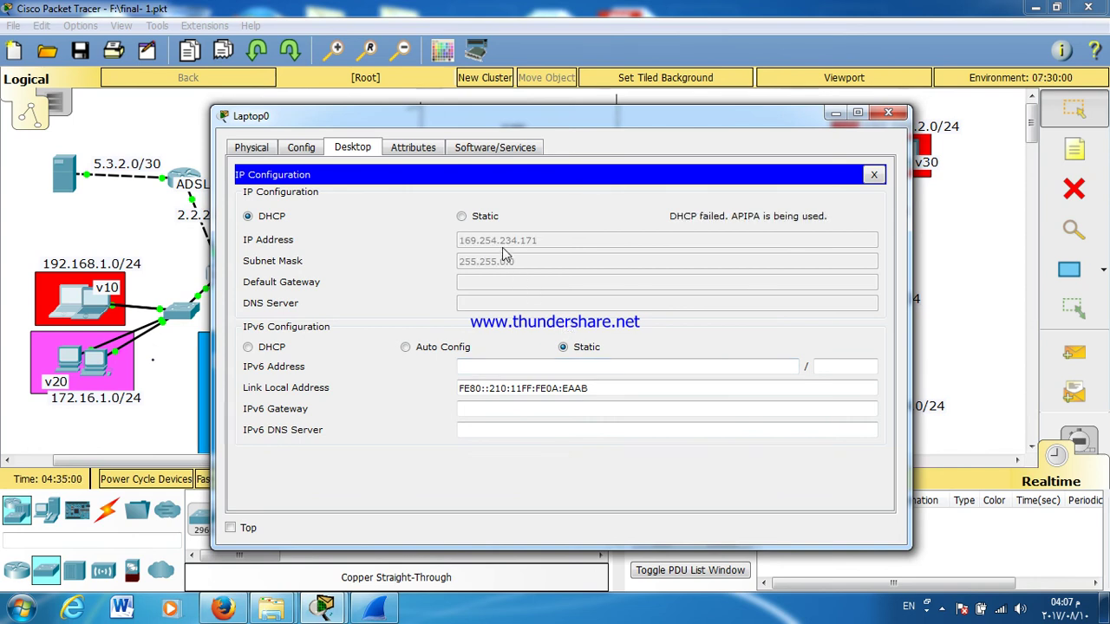
Step: Toggle the laptop between Static and DHCP twice so it requests an address again
left_click(478, 218)
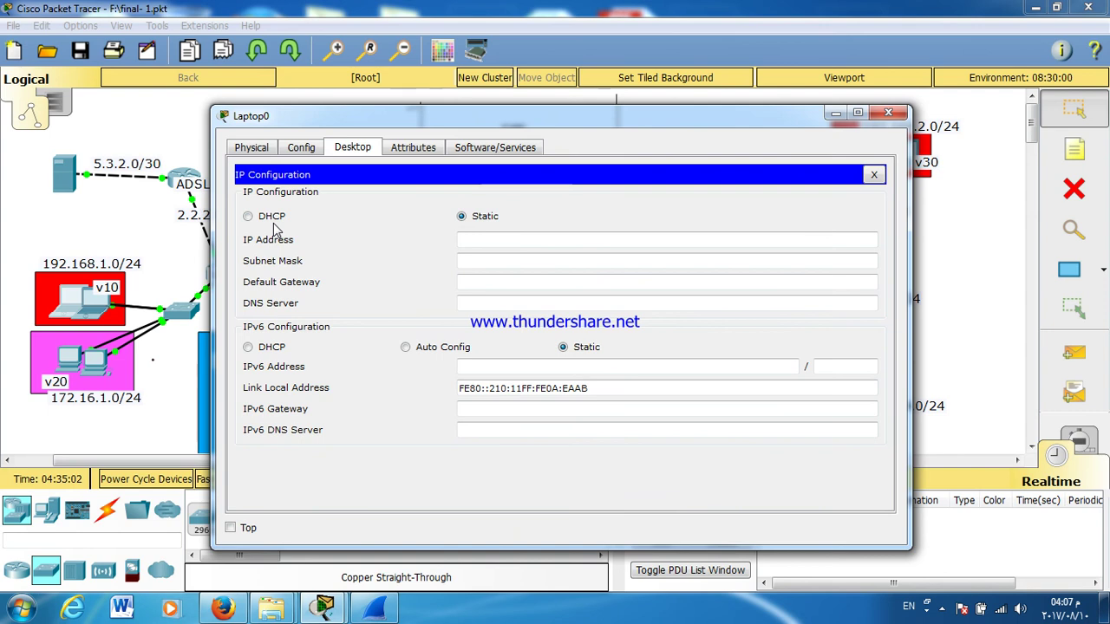
left_click(273, 219)
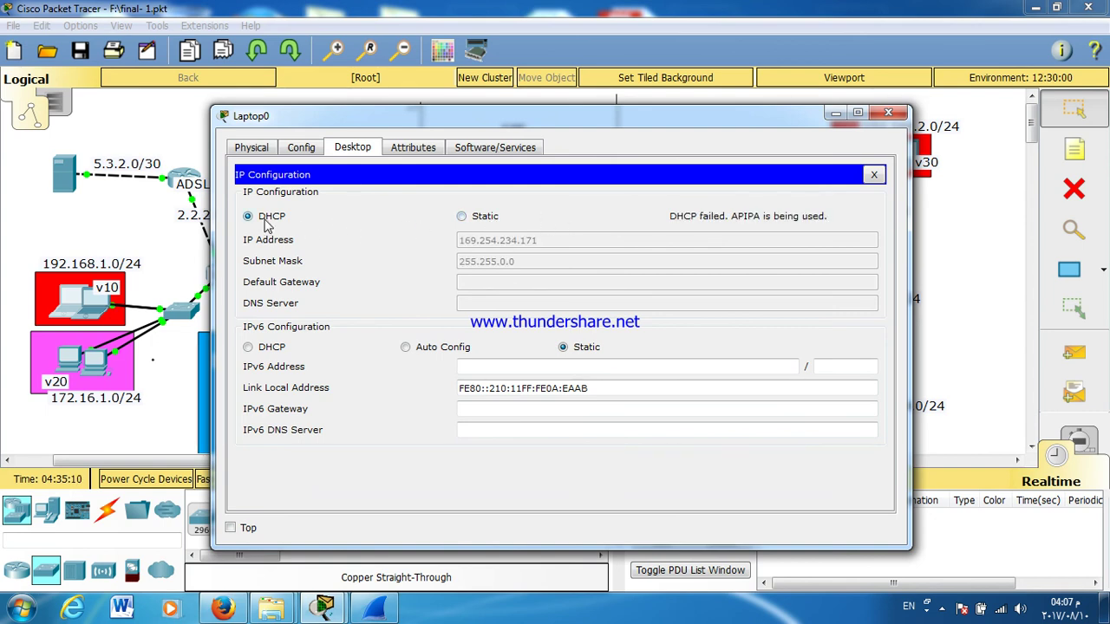
left_click(454, 219)
left_click(248, 217)
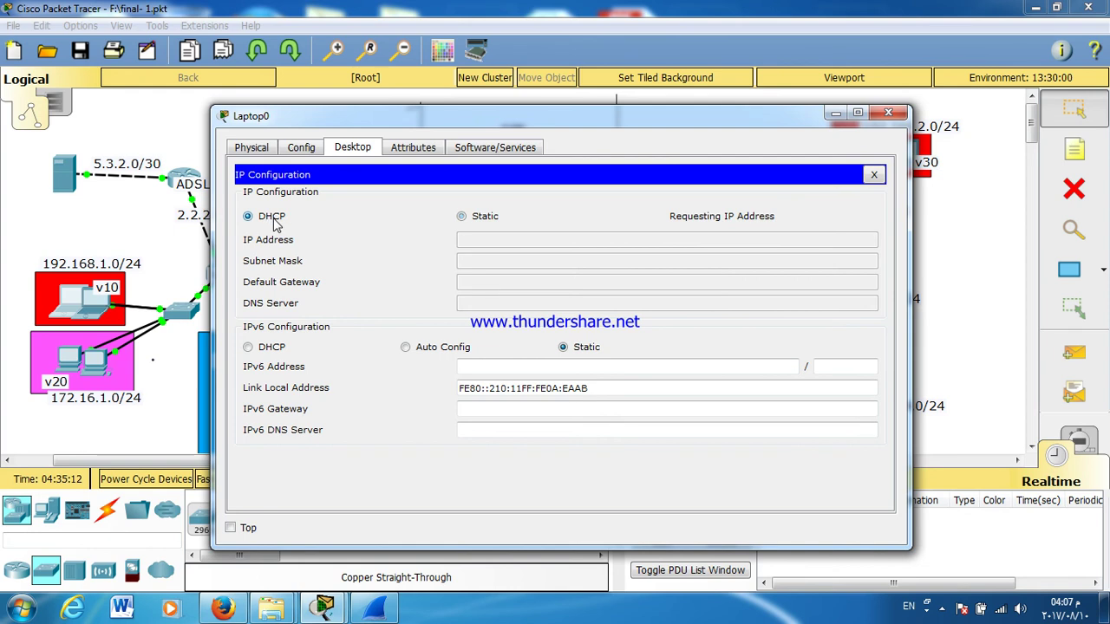
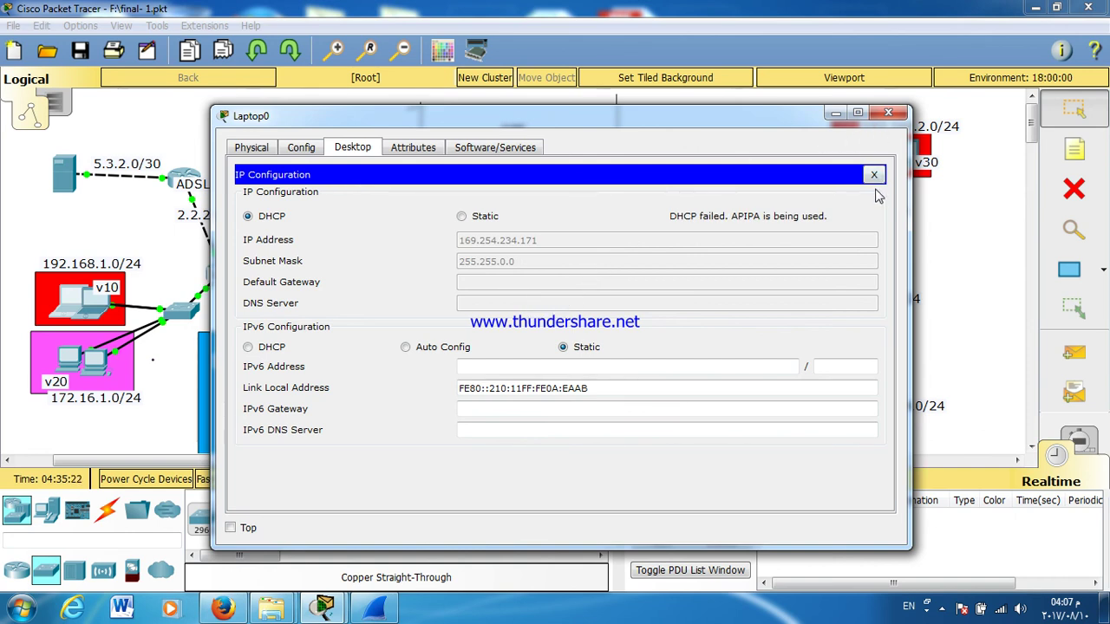
Step: Give Laptop0 static IP 192.168.1.5/24 with gateway 192.168.1.1 and bring up its command prompt
left_click(459, 216)
left_click(475, 242)
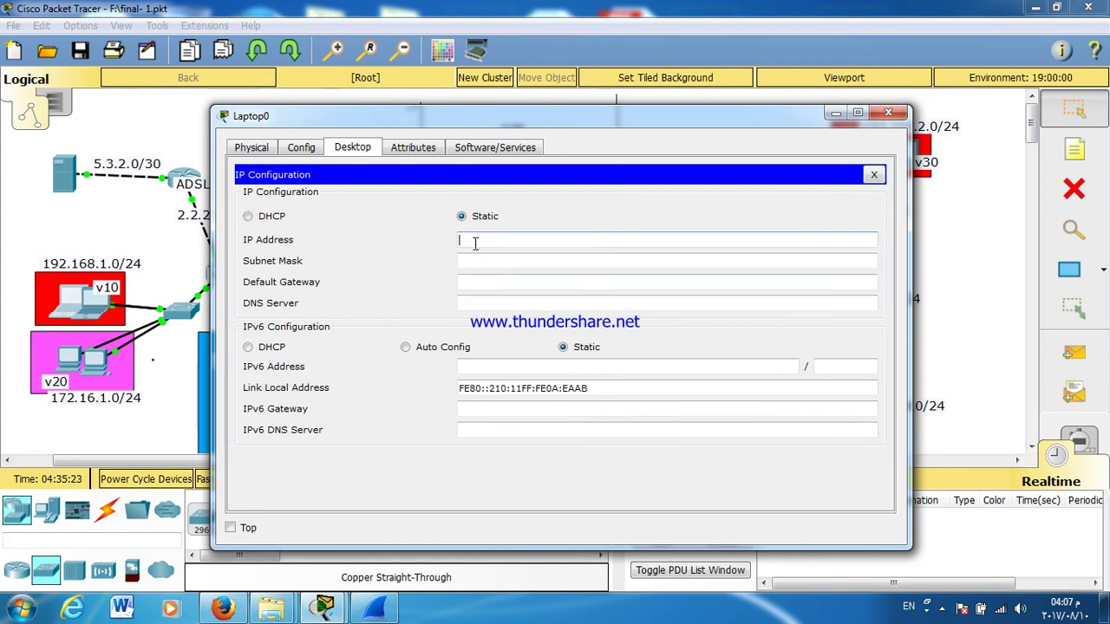
type("192")
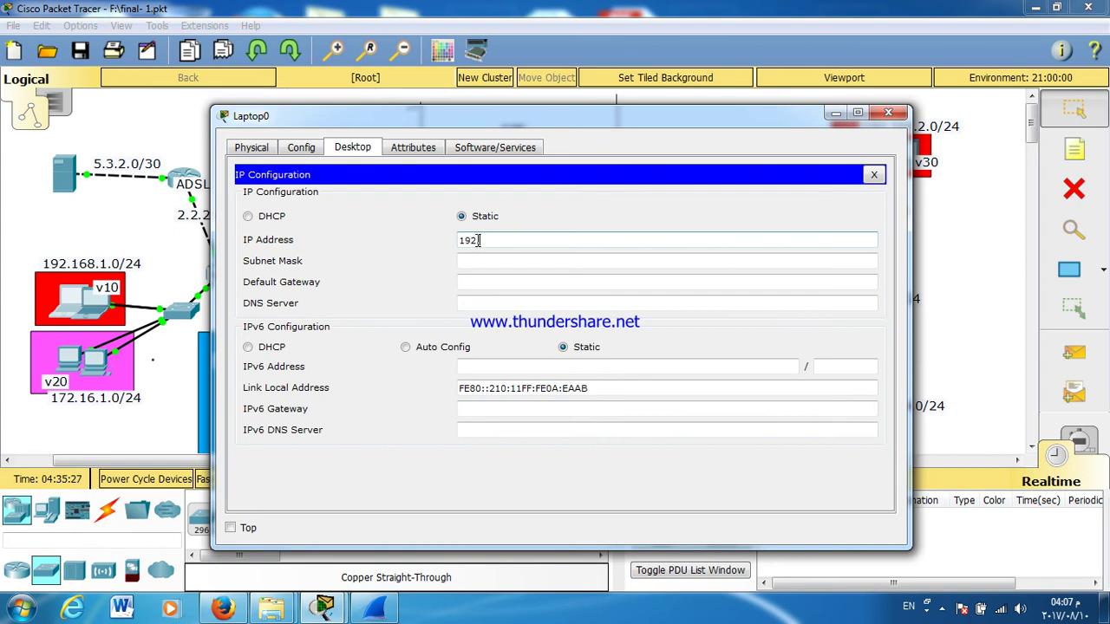
type(".168.1.5")
key("Tab")
key("Tab")
type("192.168.1.1")
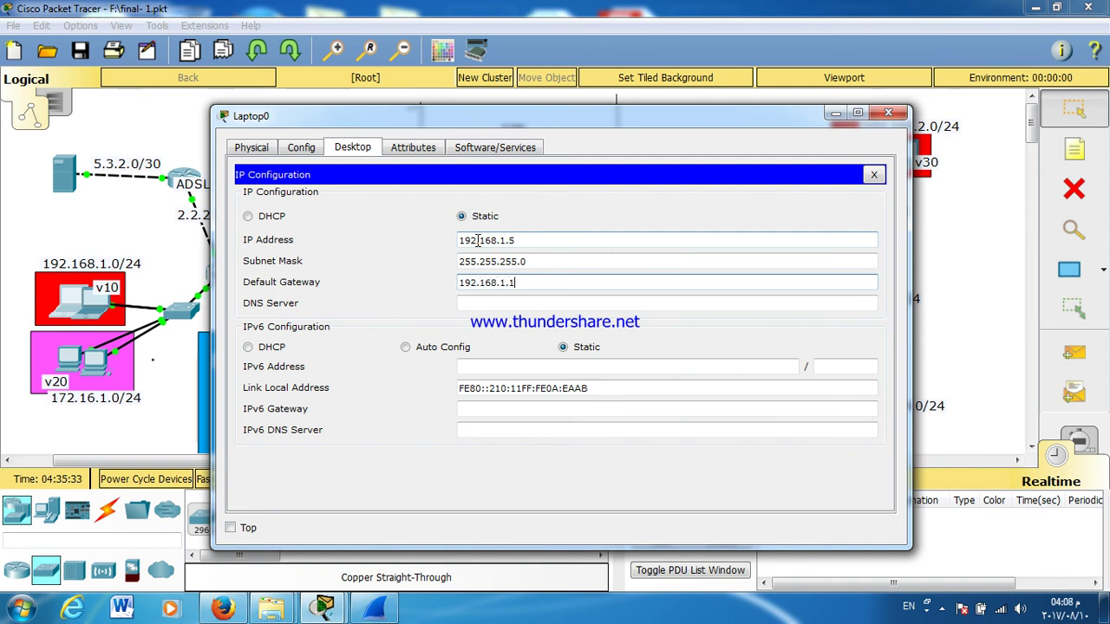
left_click(874, 175)
left_click(668, 217)
Step: Ping 10.1.1.10 from Laptop0 and enlarge the window to read the replies
type("PIN")
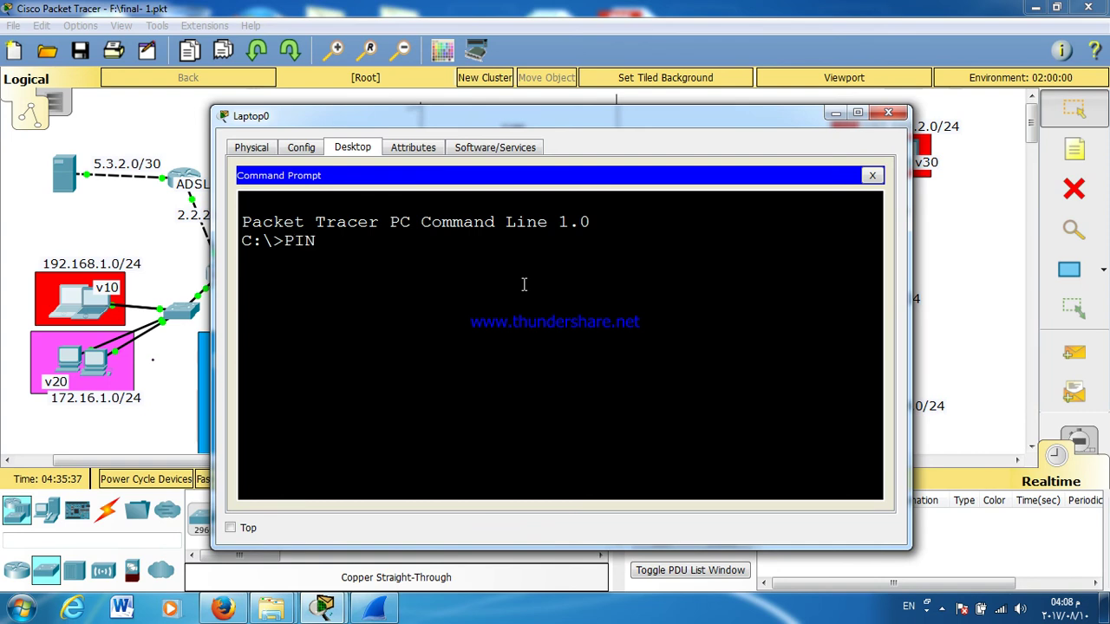
type("G 10.1.1.10")
key("Return")
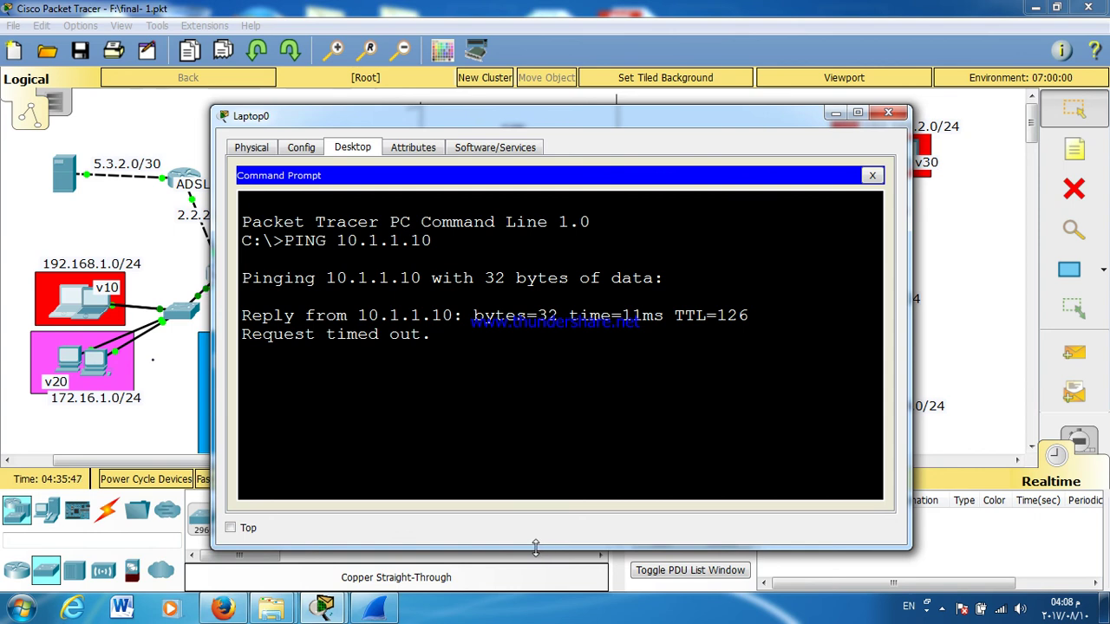
left_click_drag(536, 548, 536, 620)
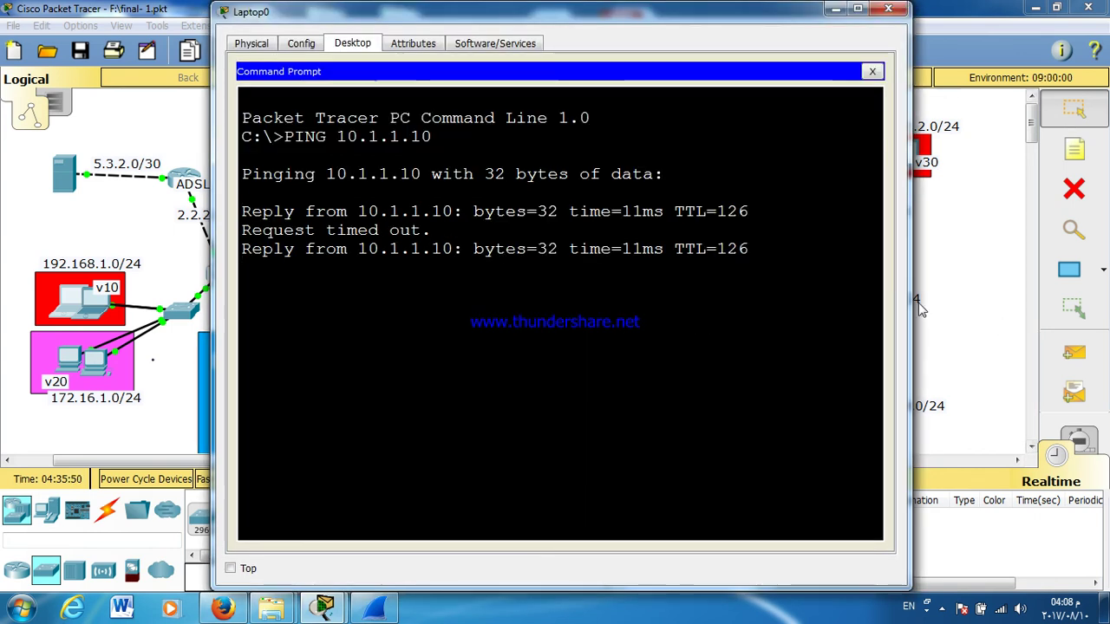
left_click_drag(910, 299, 1058, 295)
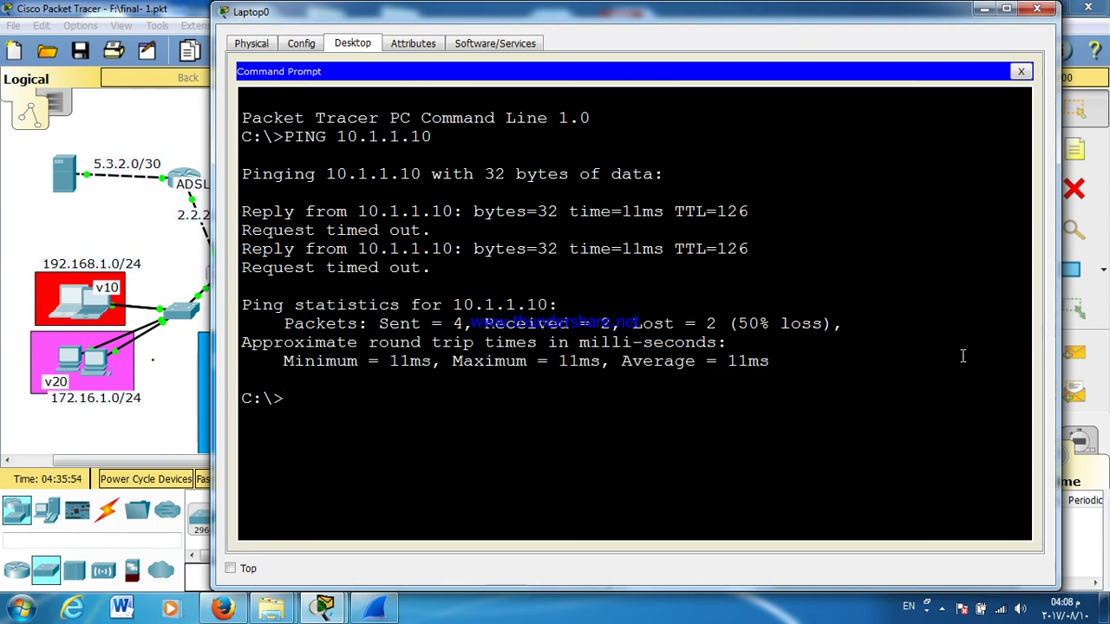
Step: Repeat the ping to 10.1.1.10, then close Laptop0's window
key("Up")
key("Return")
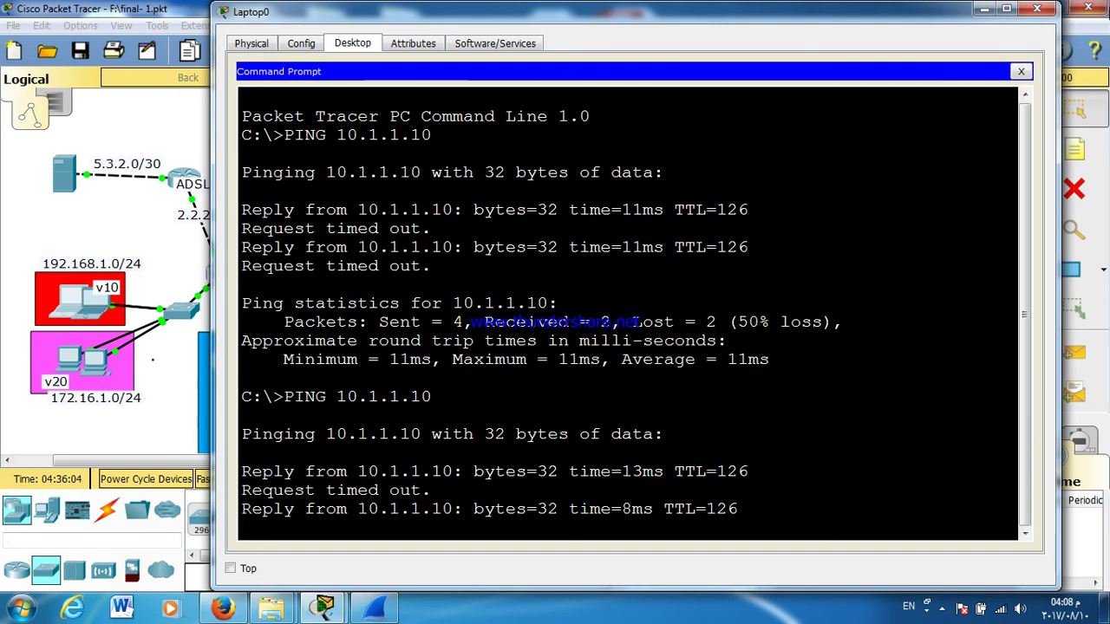
left_click(1053, 12)
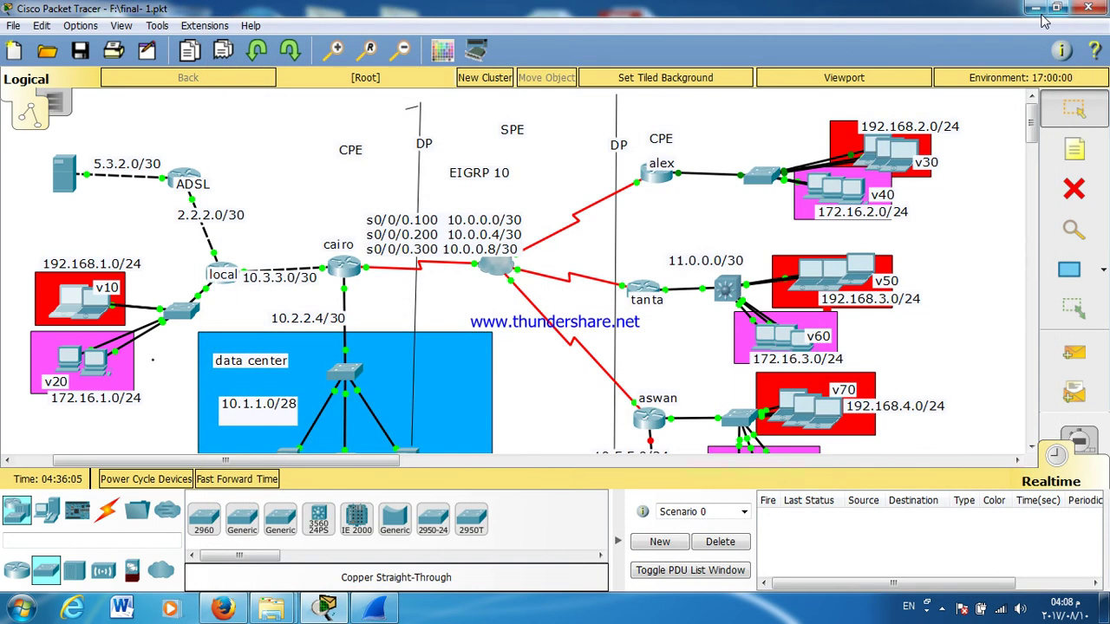
Step: Switch Laptop1's IP configuration to DHCP and close its window
left_click(98, 318)
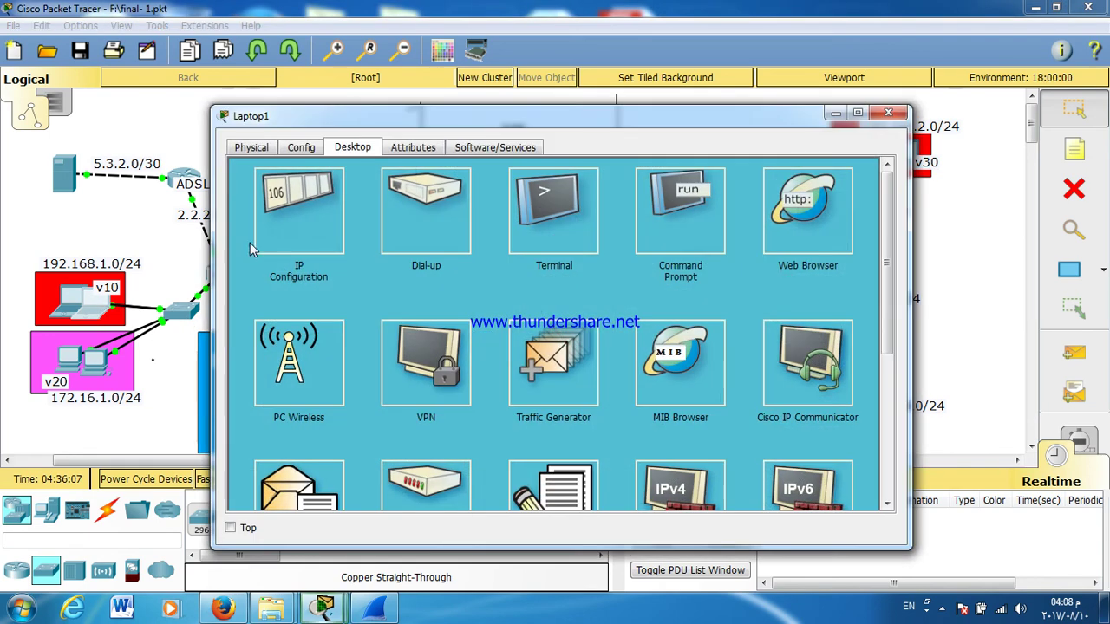
left_click(260, 241)
left_click(249, 217)
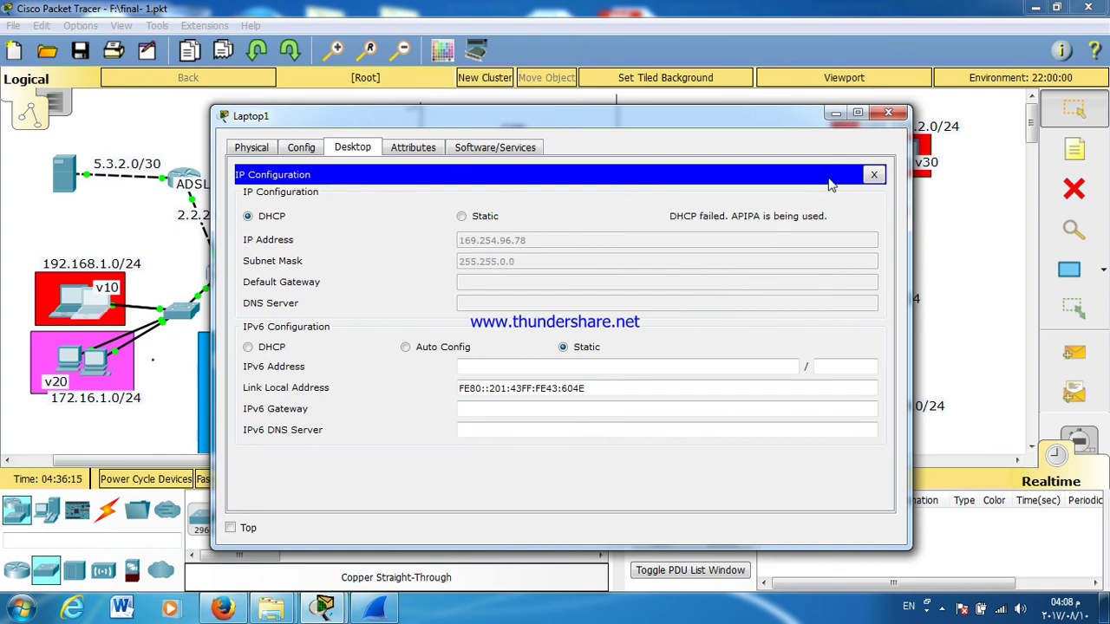
left_click(874, 176)
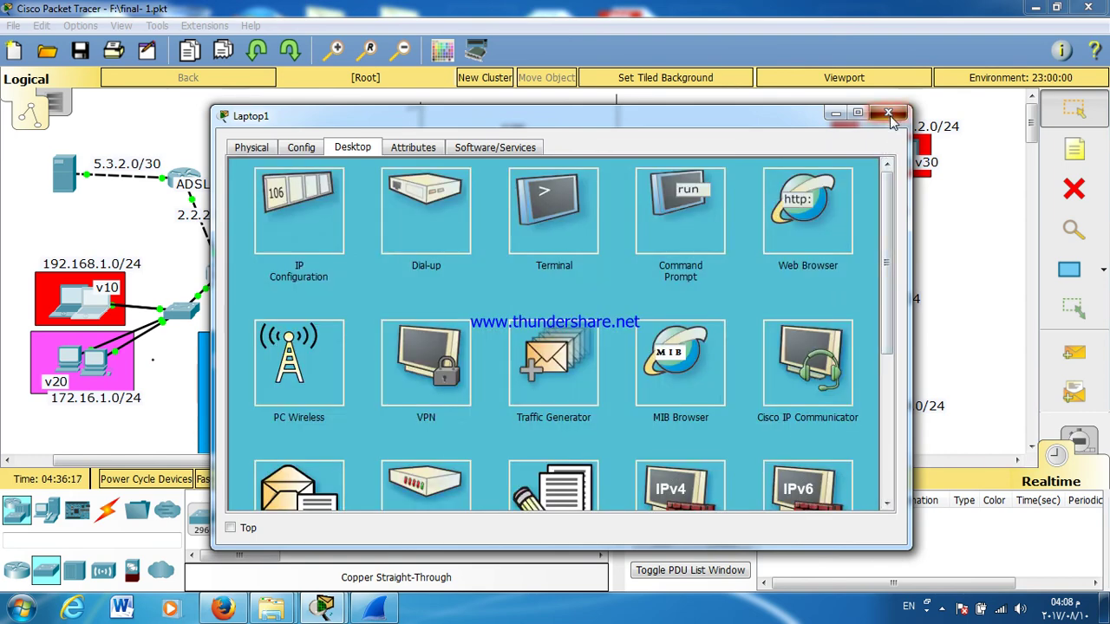
left_click(887, 113)
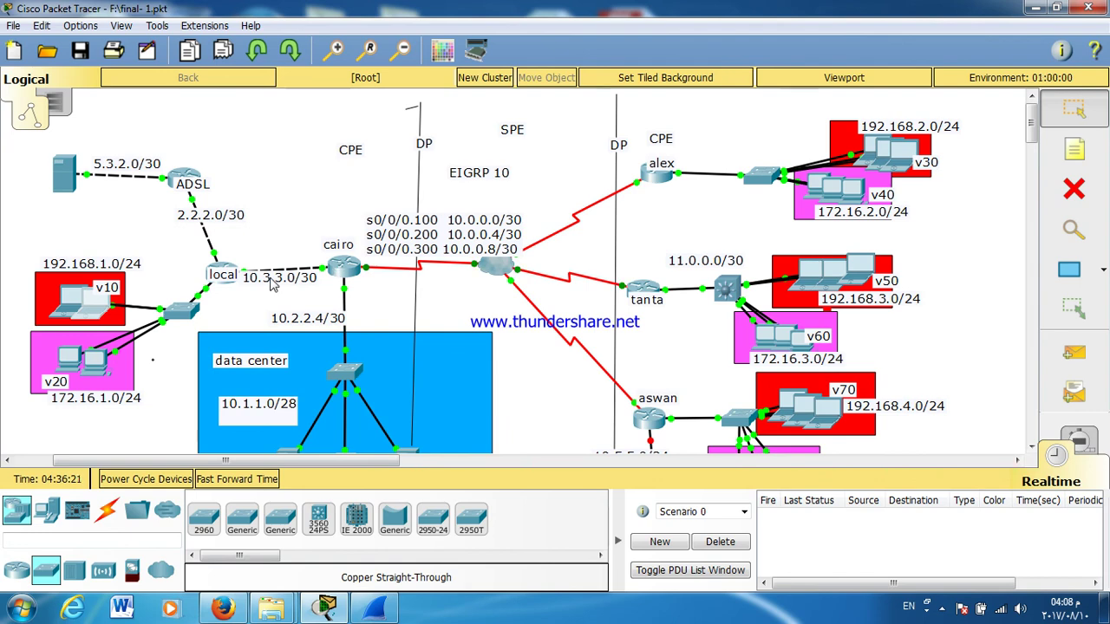
Step: Bring up the LOCAL router's configuration window
scroll(455, 283, "down", 5)
scroll(455, 284, "up", 5)
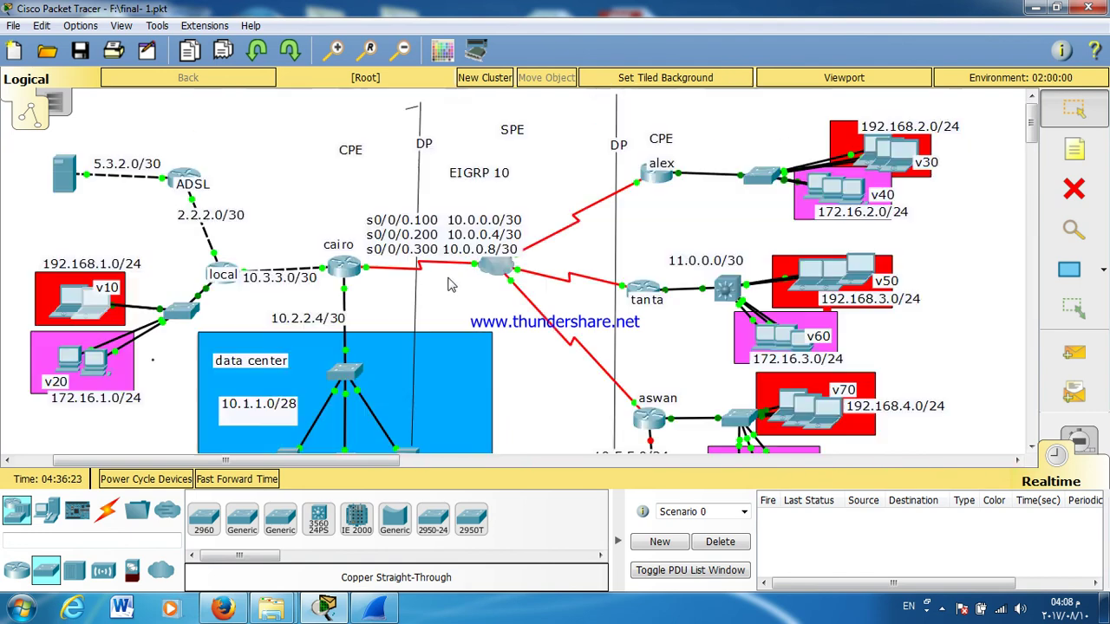
left_click(227, 266)
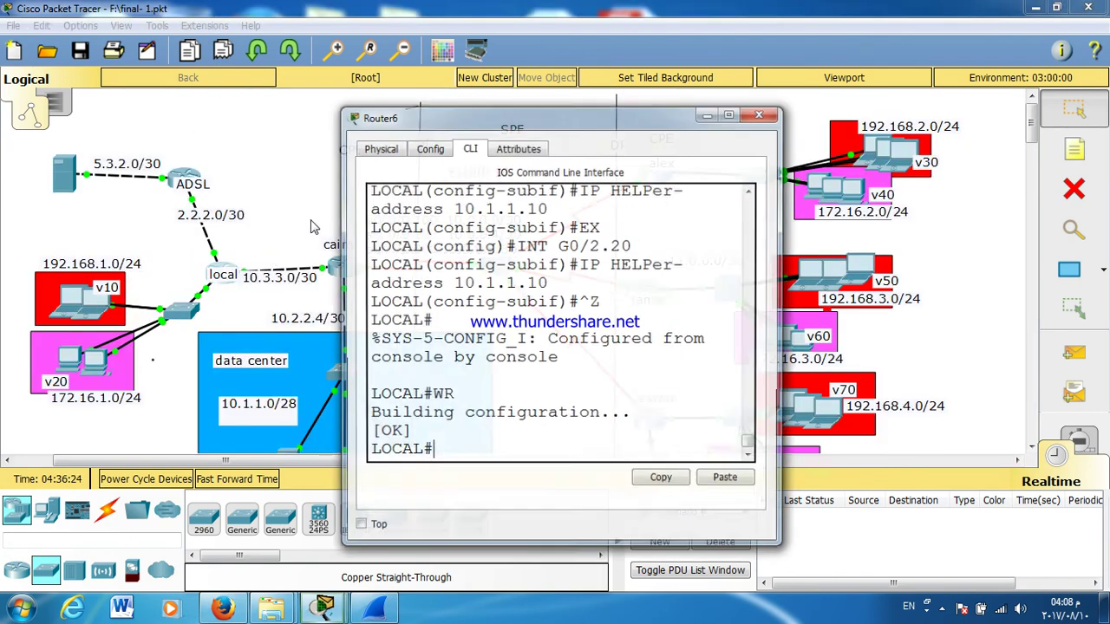
Step: Enter global configuration and create DHCP pool AAA with network 192.168.1.0/24
double_click(435, 115)
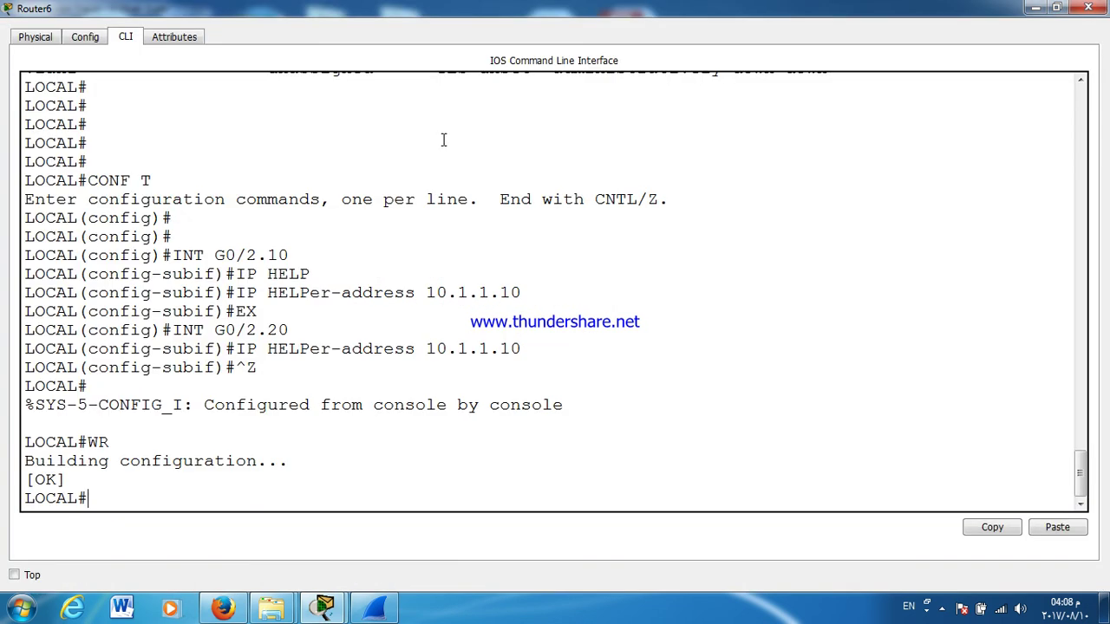
key("Return")
key("Return")
key("Return")
key("Return")
key("Return")
key("Return")
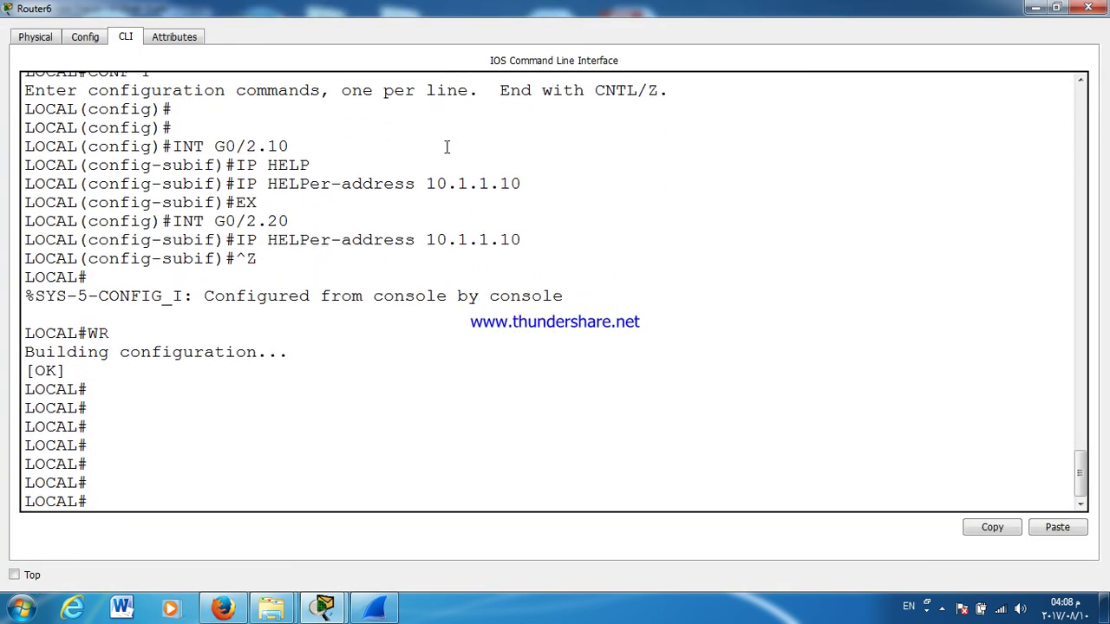
type("CONF T")
key("Return")
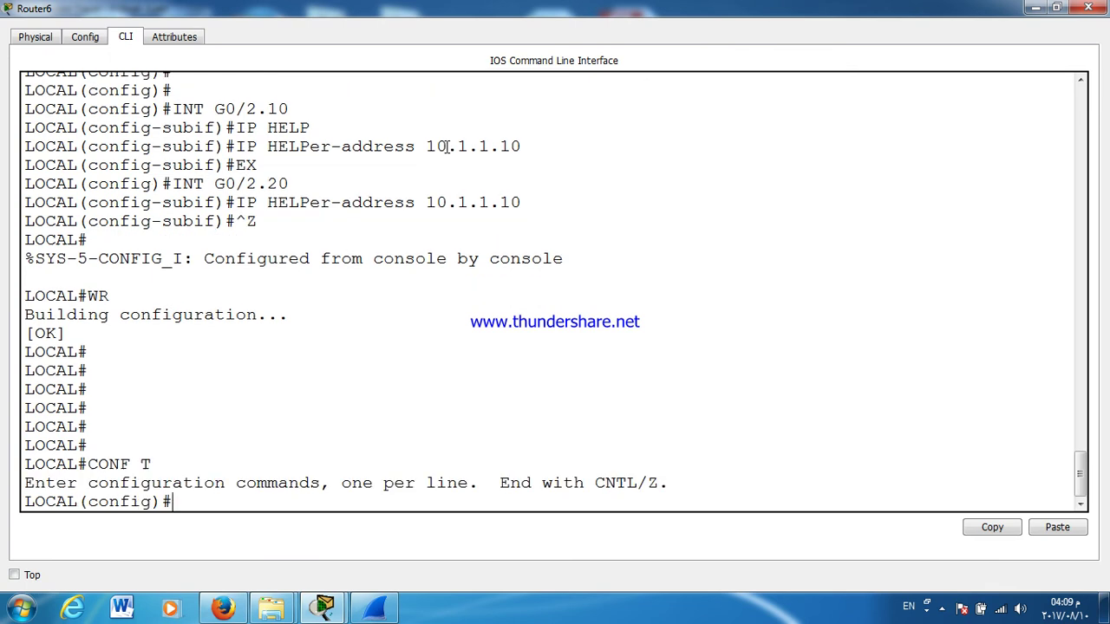
key("Return")
key("Return")
type("IP D")
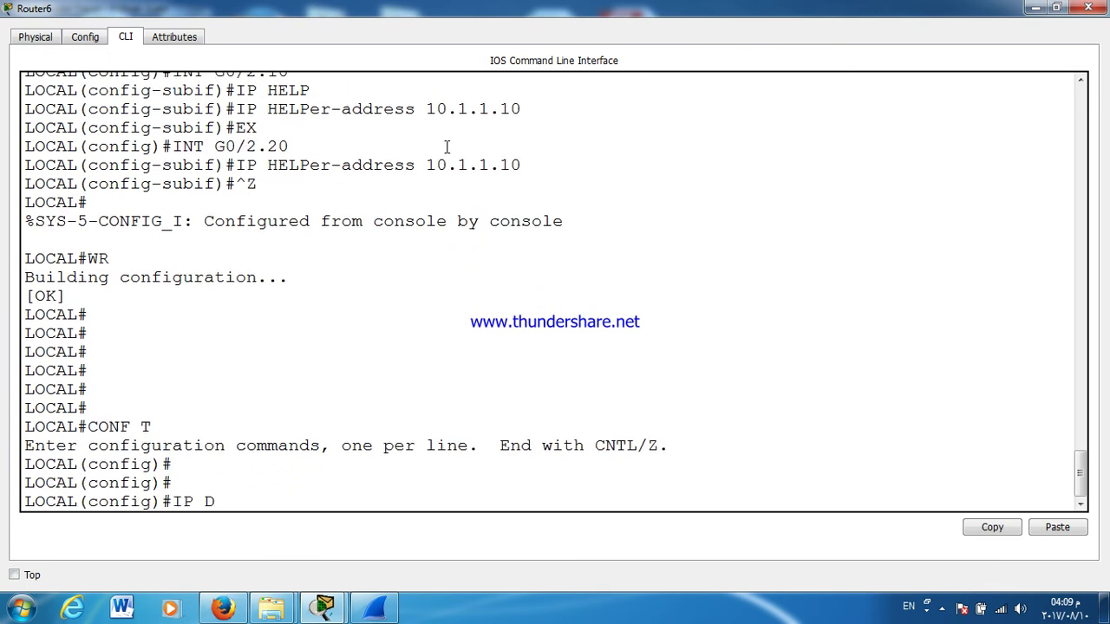
type("H")
key("Tab")
type("P")
key("Tab")
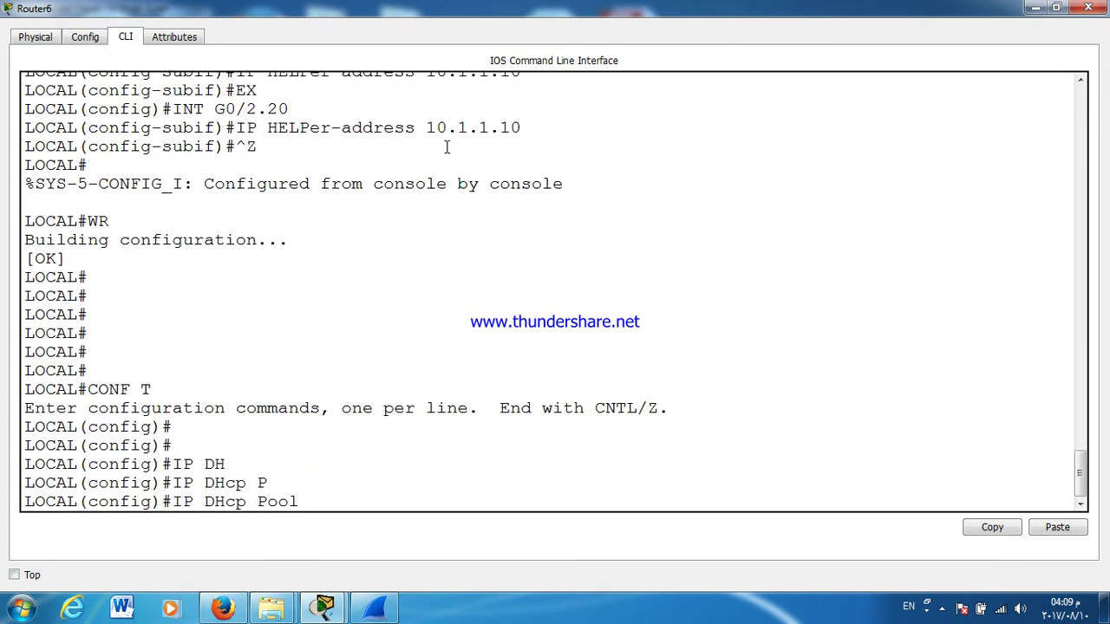
type("AAA")
key("Return")
type("NET")
key("Tab")
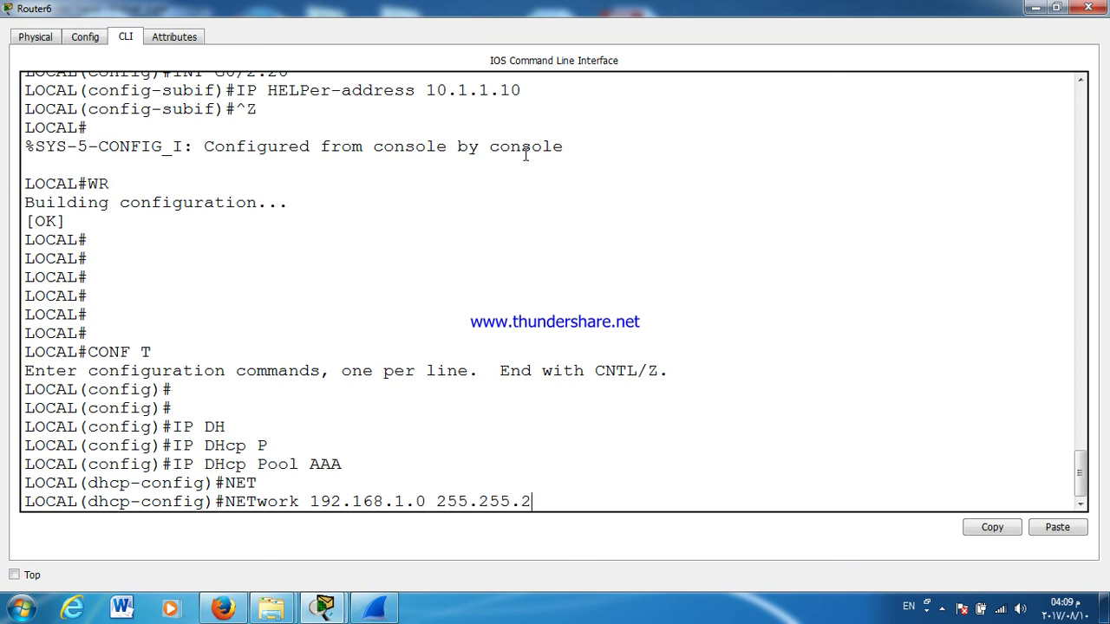
type("0")
key("Return")
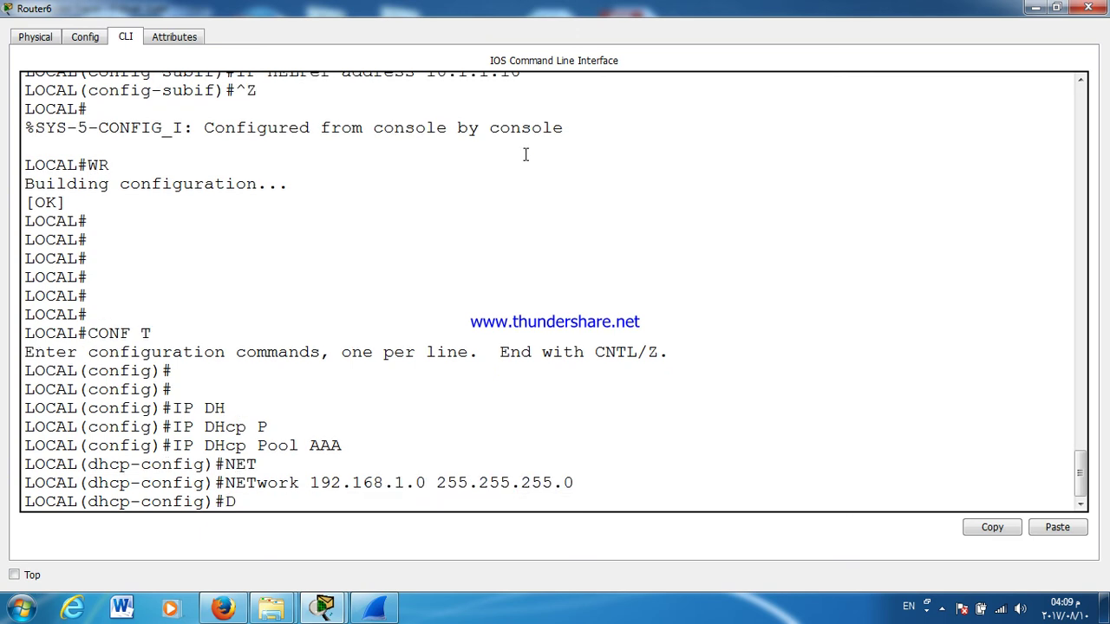
Step: Give pool AAA default router 192.168.1.1 and DNS server 8.8.8.8, then exit the pool
type("DEF")
key("Tab")
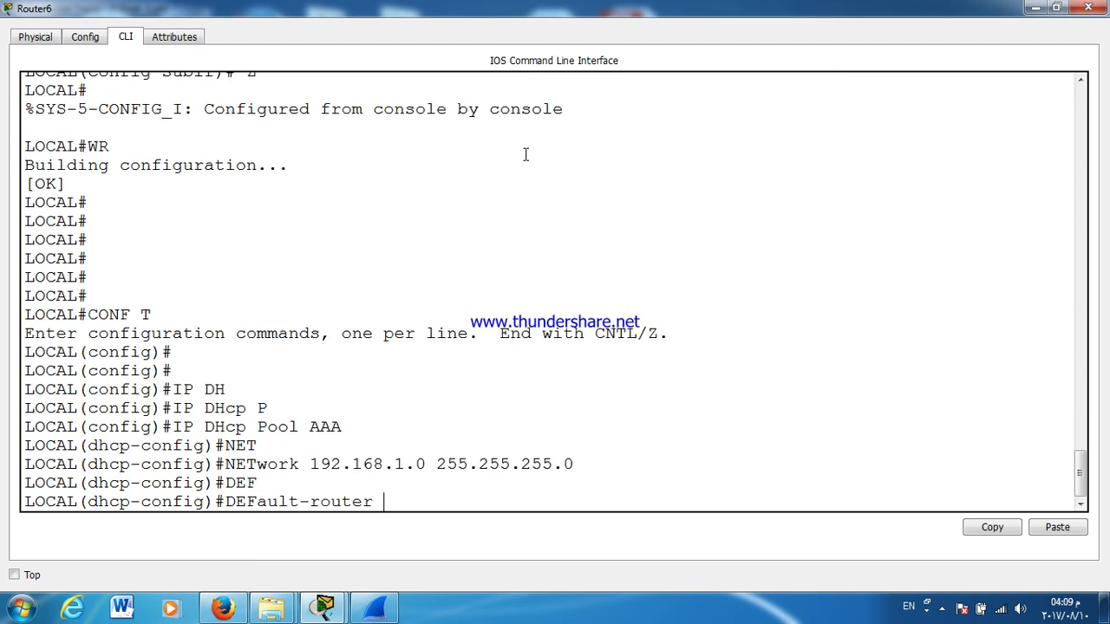
type("192.168.1.1")
key("Return")
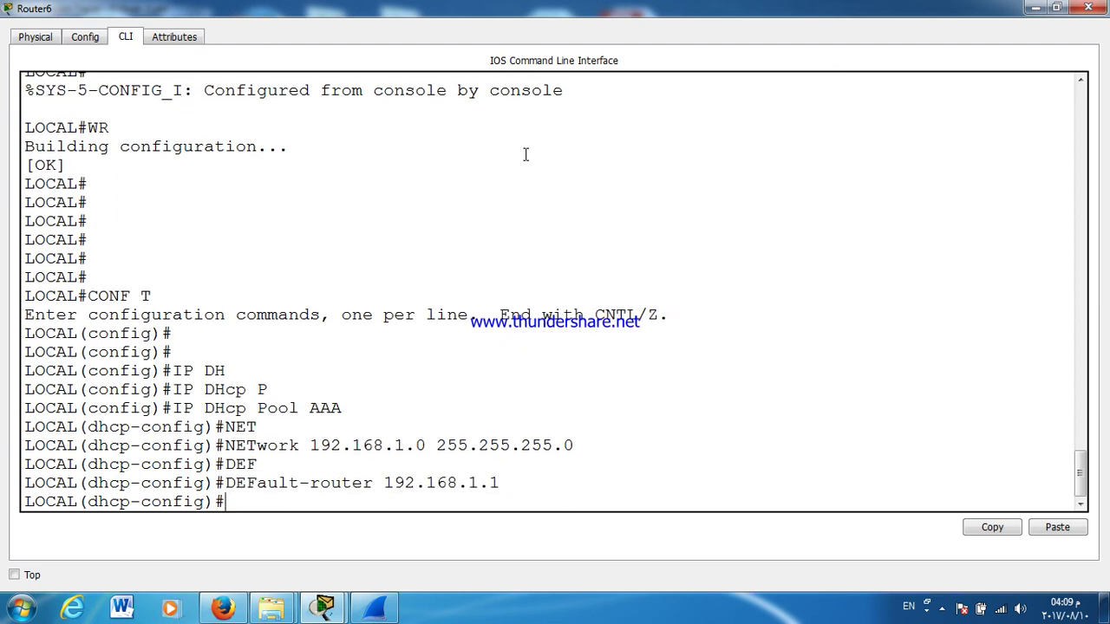
type("DN")
key("Tab")
type("8.8.8")
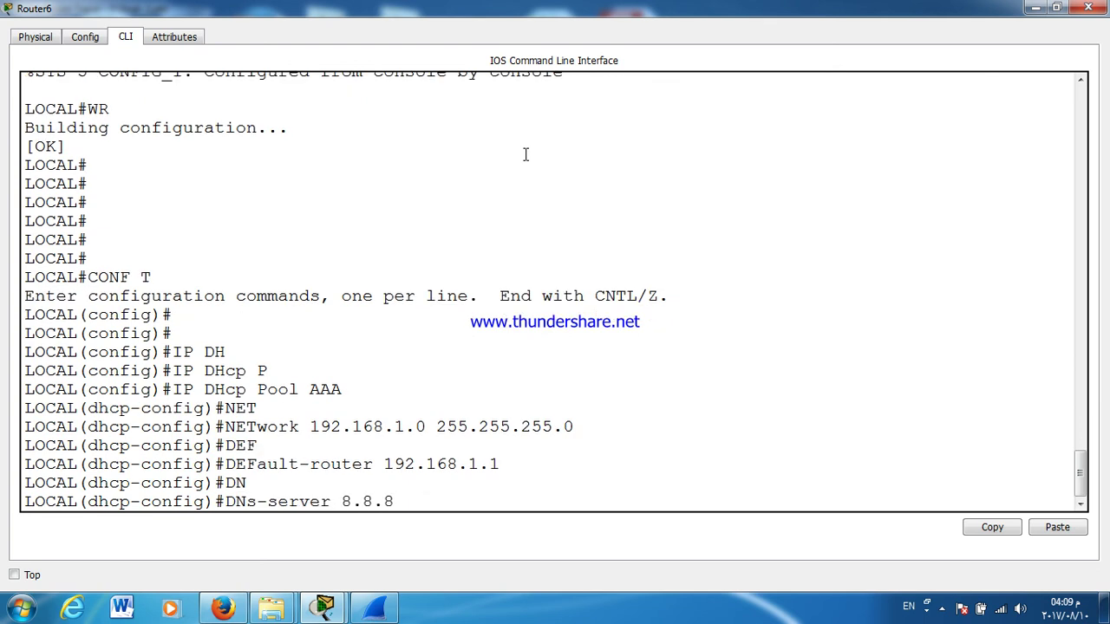
type(".8")
key("Return")
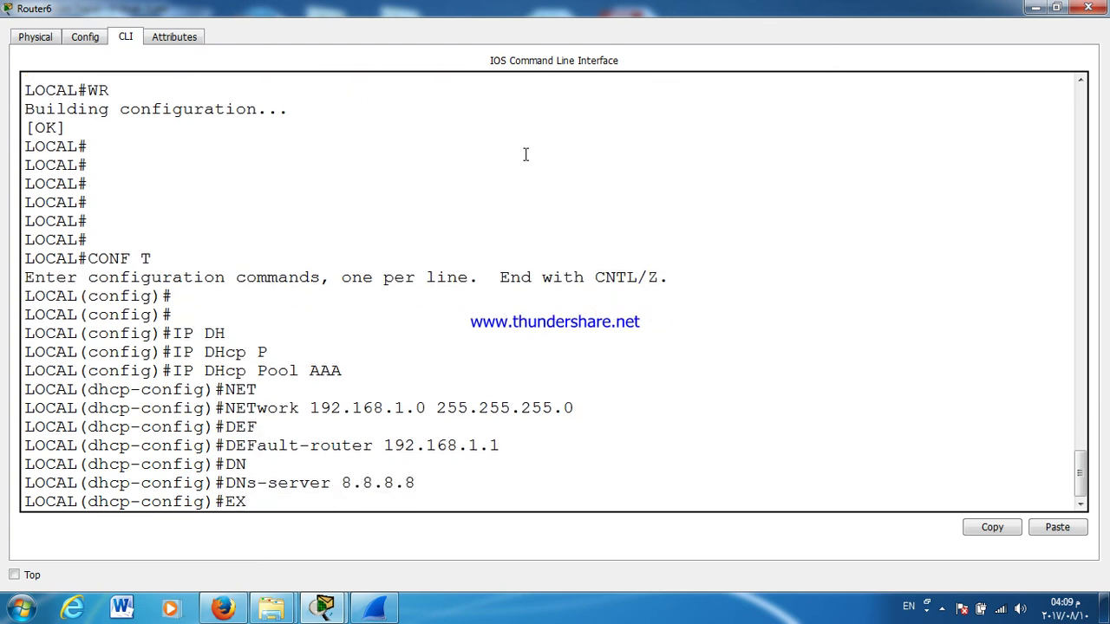
type("EX")
key("Return")
key("Return")
key("Return")
key("Return")
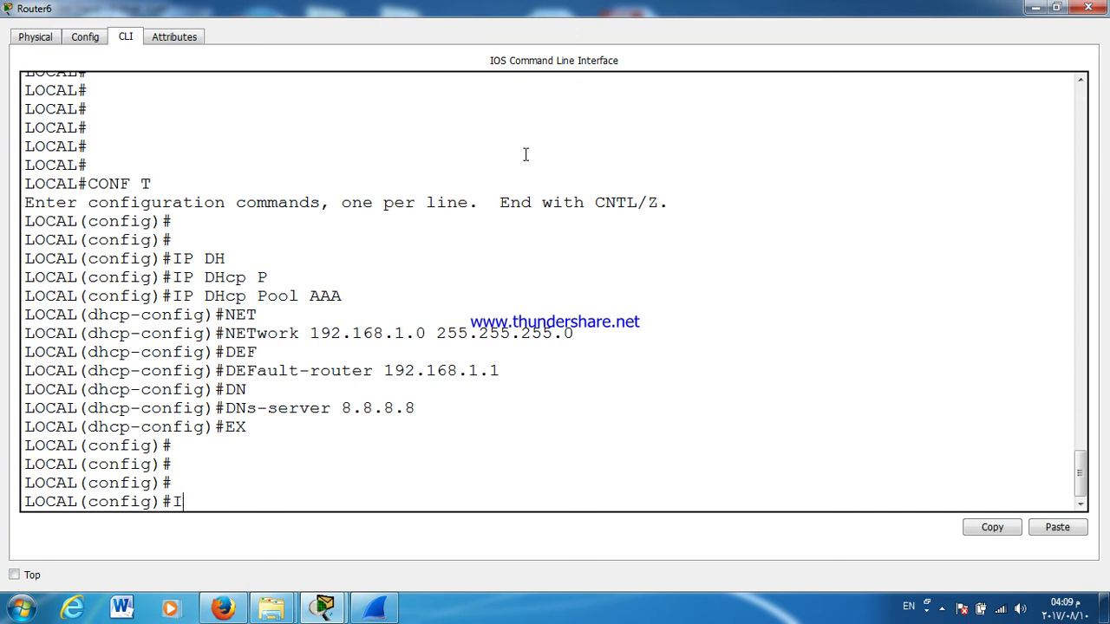
Step: Create DHCP pool DDD with network 172.16.1.0 255.255.255.0
type("IP DH")
key("Tab")
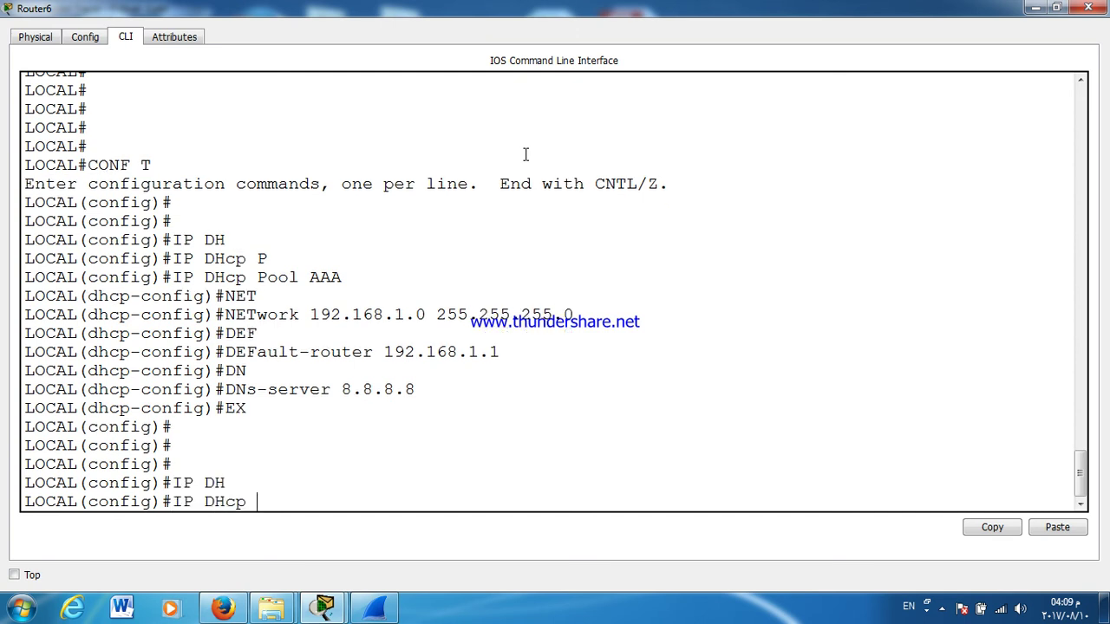
type("P")
key("Tab")
type("DDD")
key("Return")
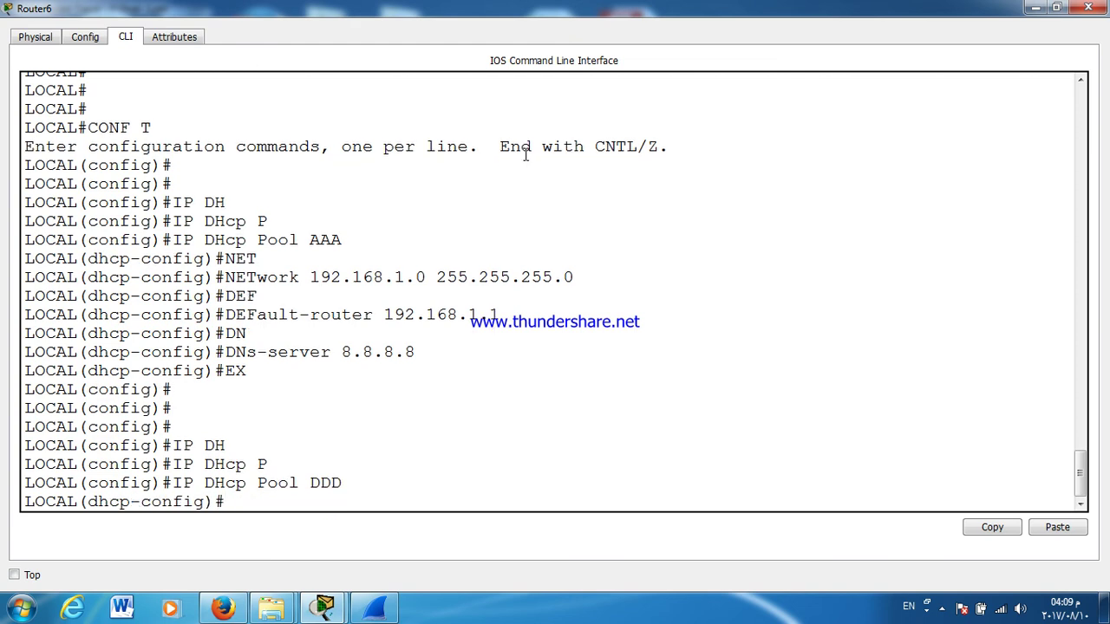
type("NET")
key("Tab")
type("172.")
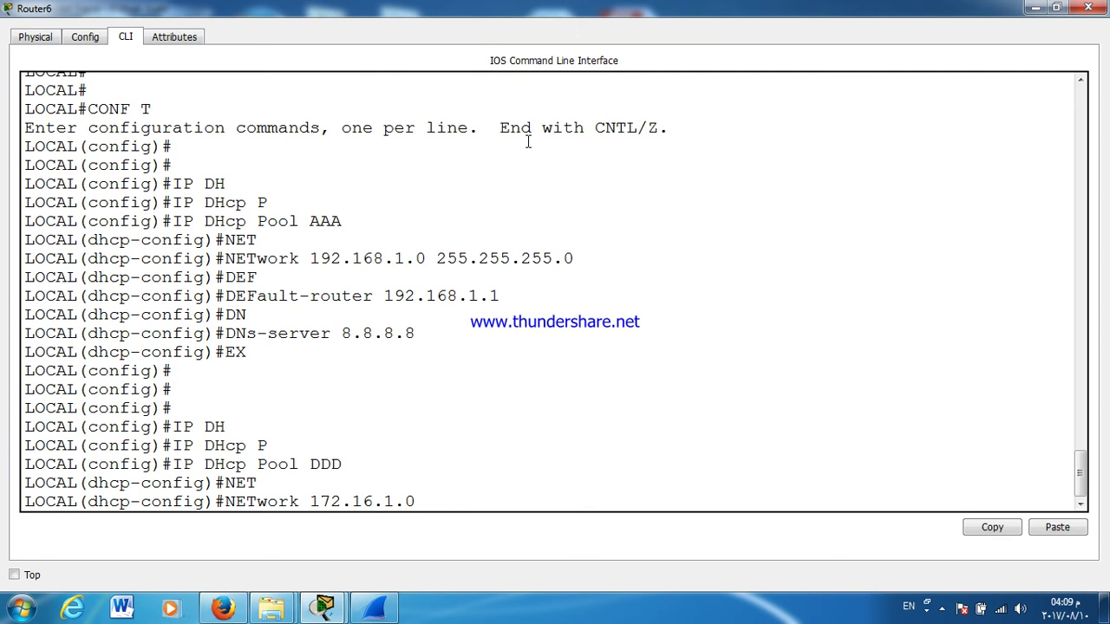
type("16.1.0 255.255.255.0")
key("Return")
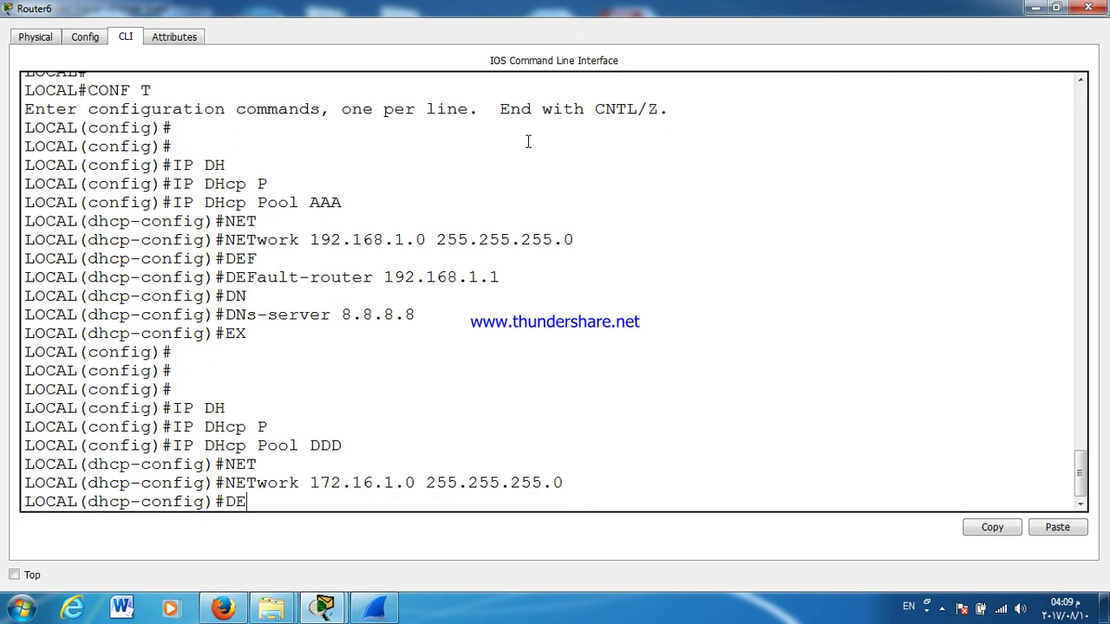
Step: Set pool DDD's default router and DNS server 8.8.8.8, then close the router window
type("DE")
key("Tab")
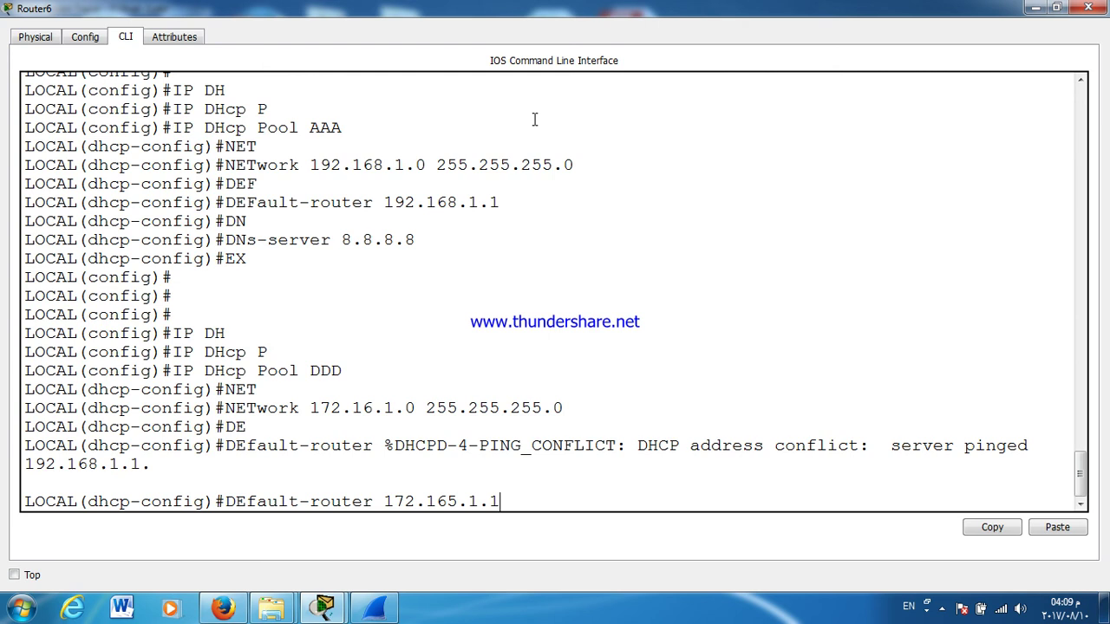
key("Return")
type("DN")
key("Tab")
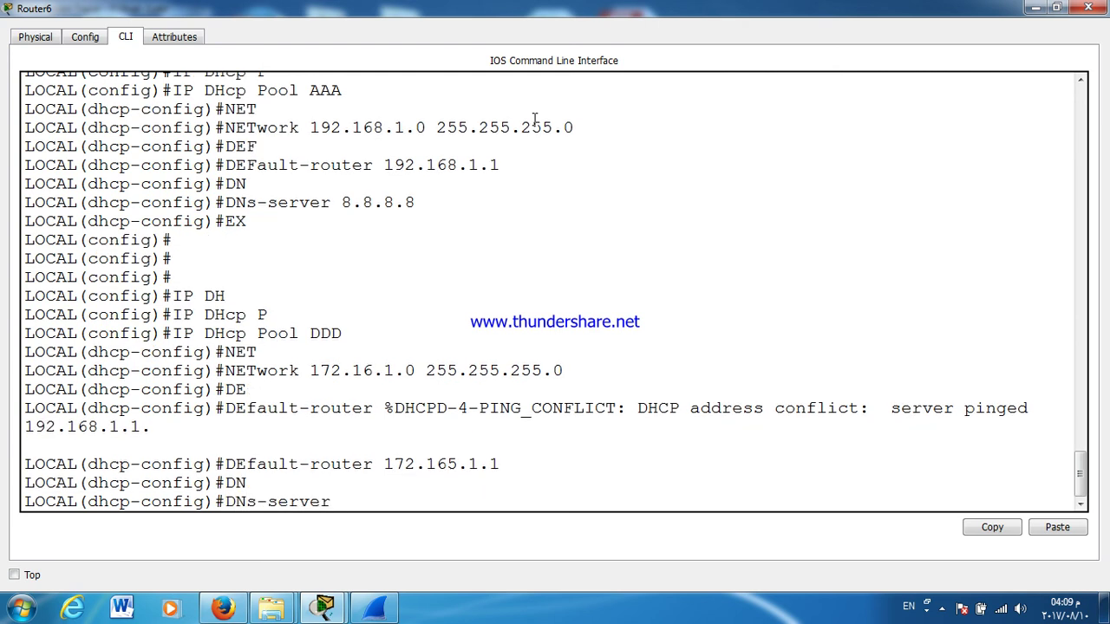
type("8.8.8.")
key("Return")
scroll(534, 117, "up", 7)
left_click(1088, 7)
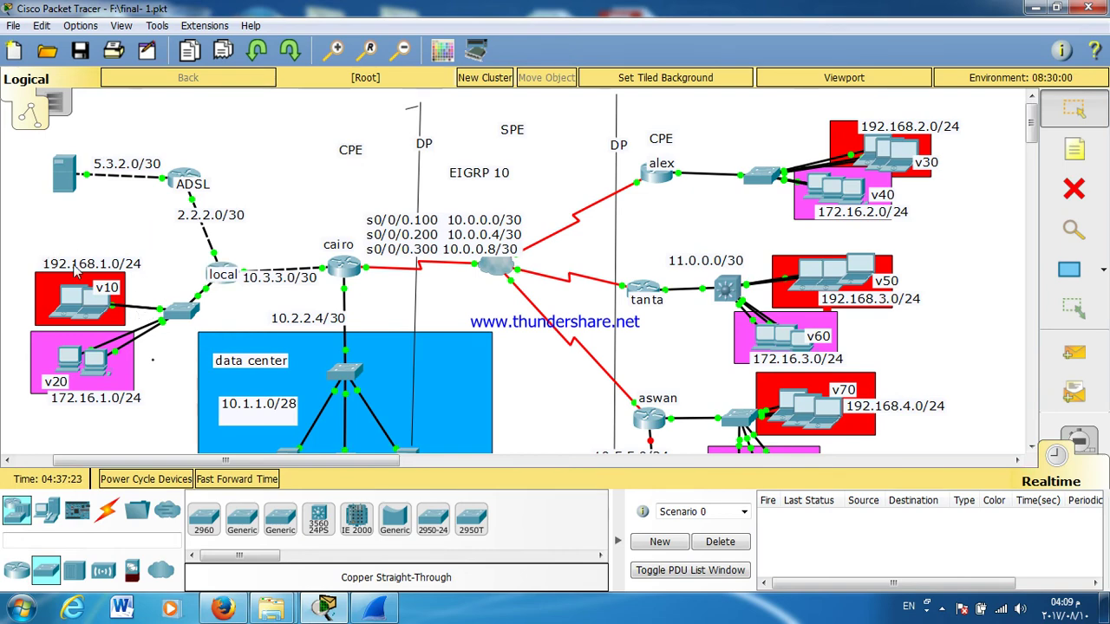
Step: Switch Laptop0 to DHCP addressing and check Laptop1's IP configuration
left_click(74, 299)
left_click(286, 197)
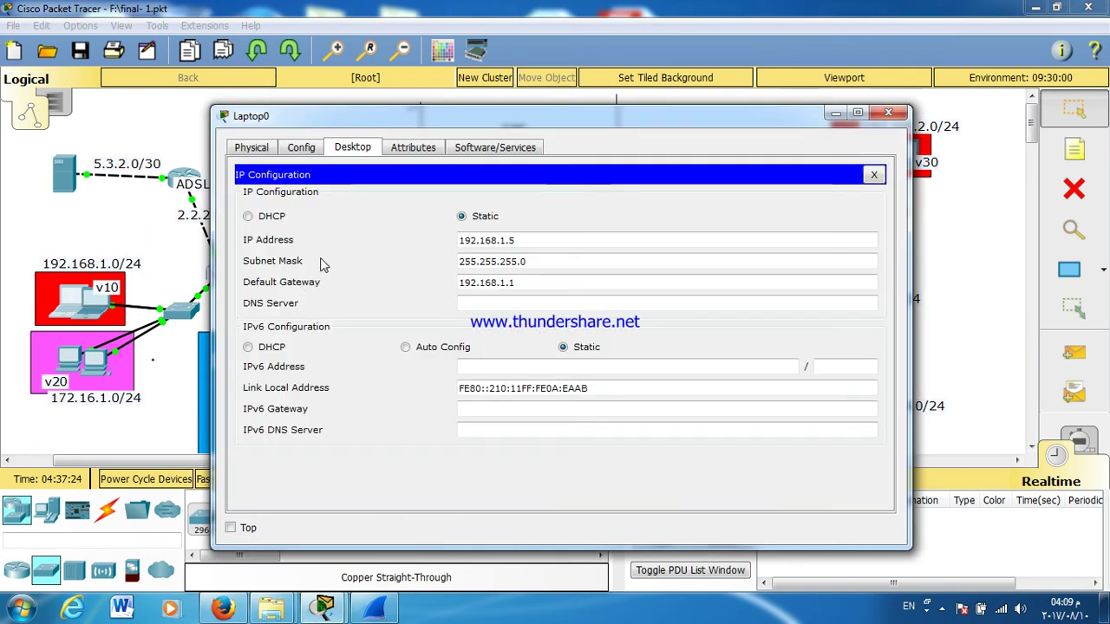
left_click(275, 217)
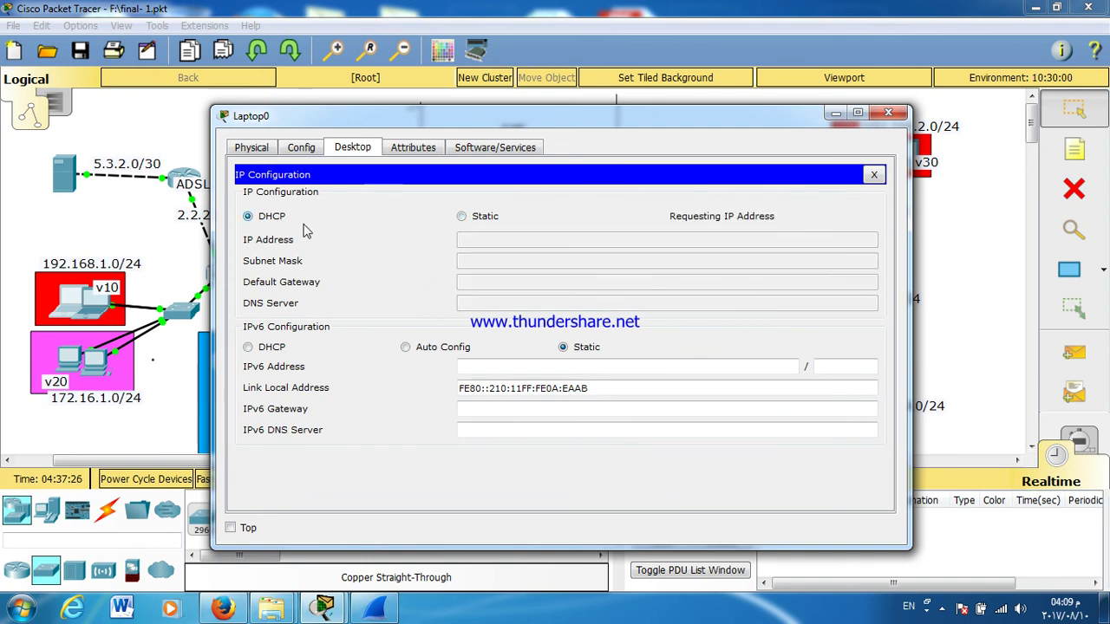
left_click(886, 114)
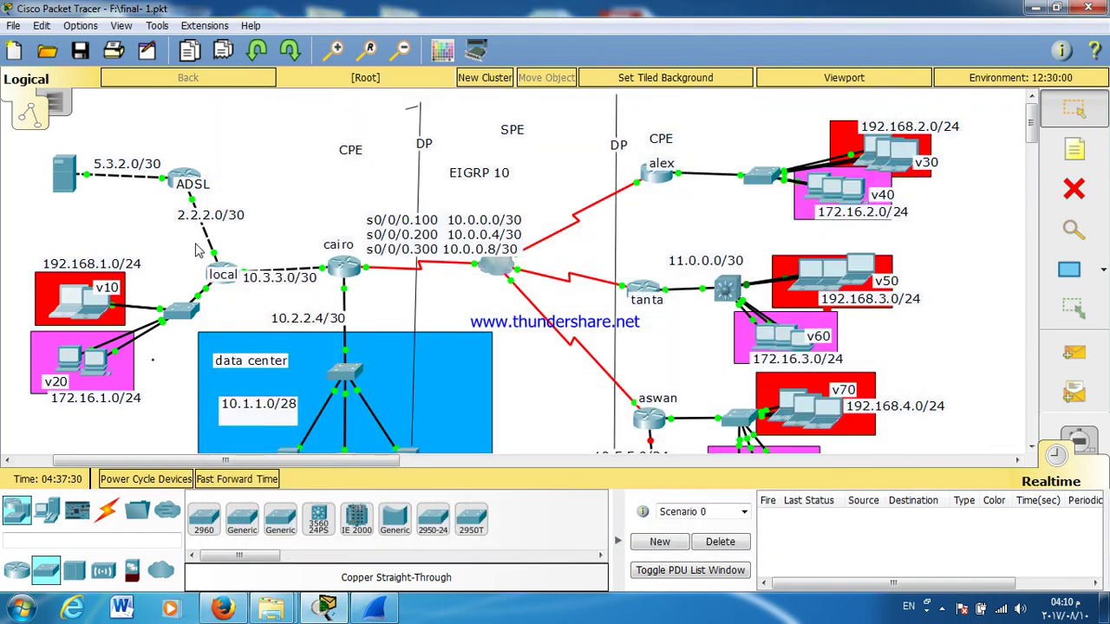
left_click(104, 304)
left_click(274, 210)
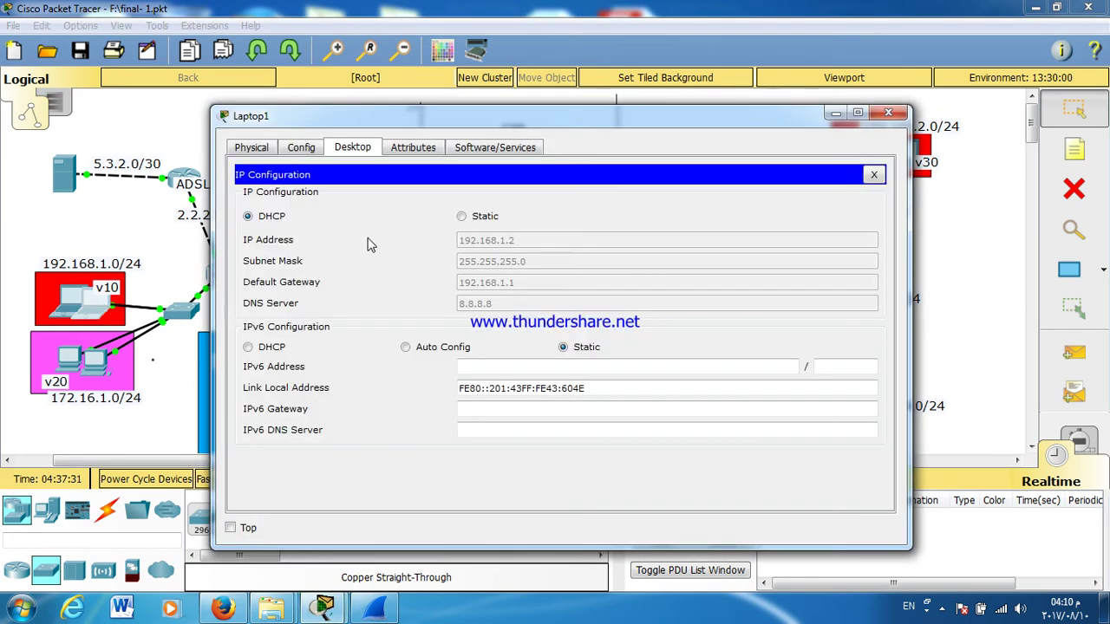
left_click(887, 112)
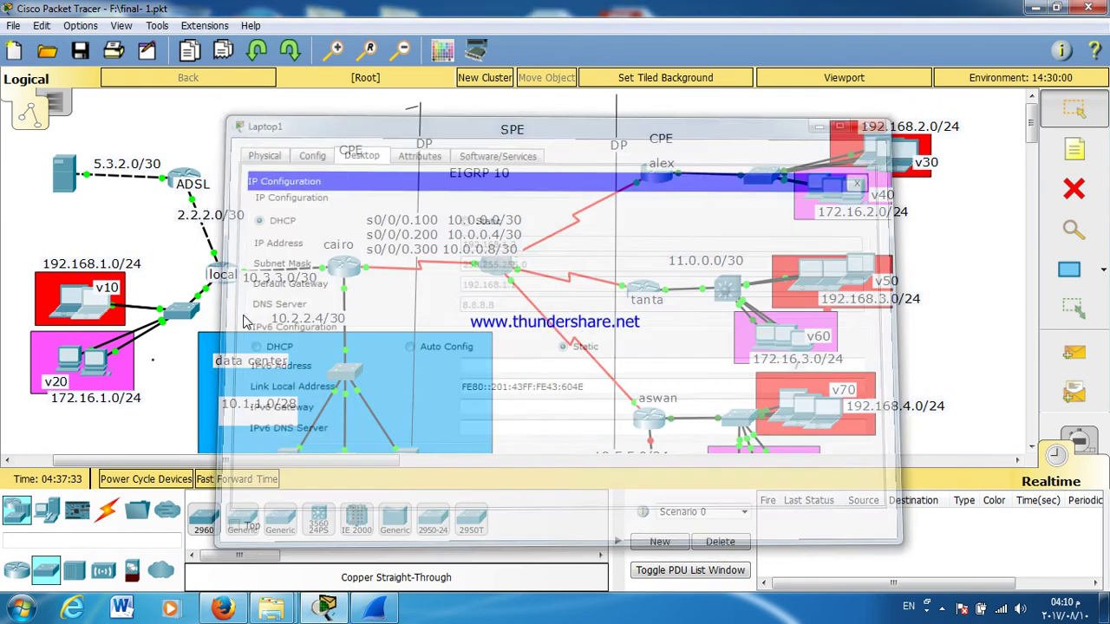
Step: Set PC1 to obtain its IP address by DHCP
left_click(87, 304)
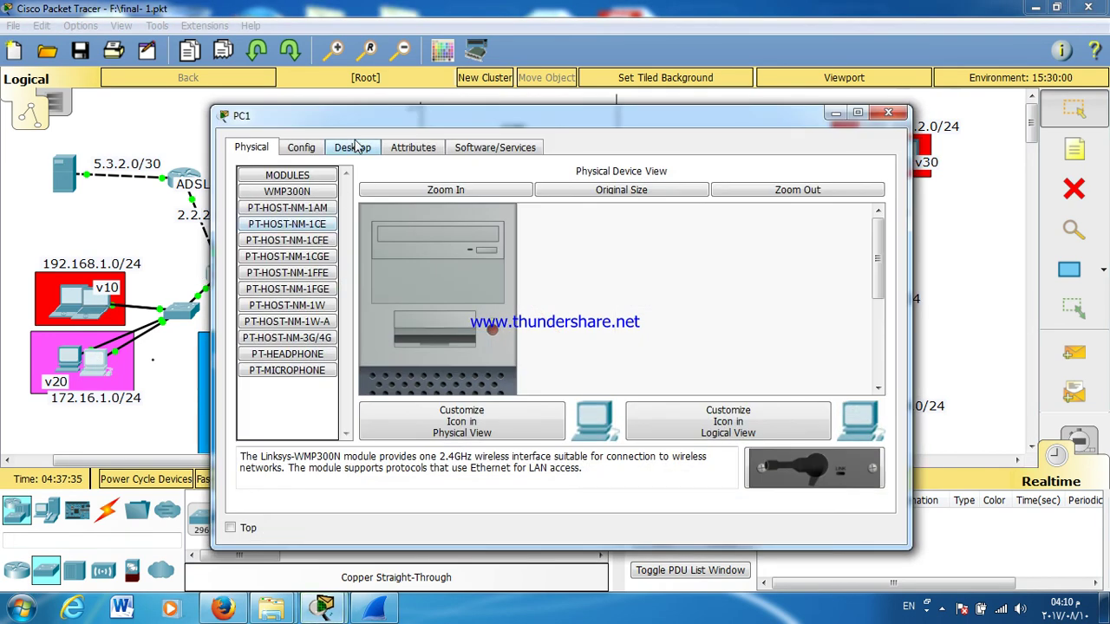
left_click(353, 148)
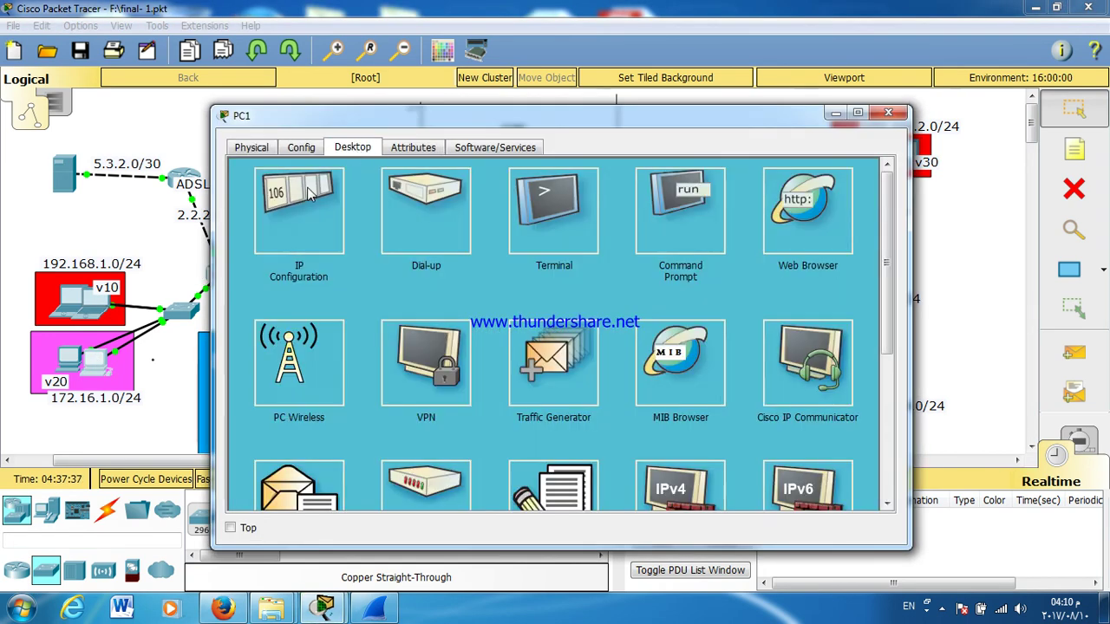
left_click(311, 192)
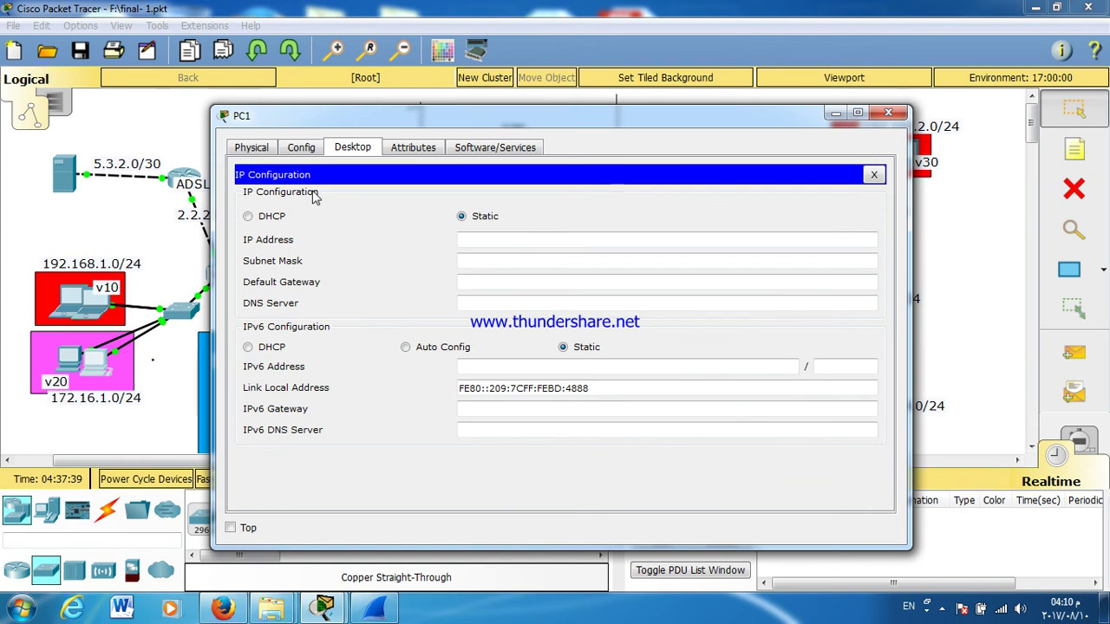
left_click(248, 217)
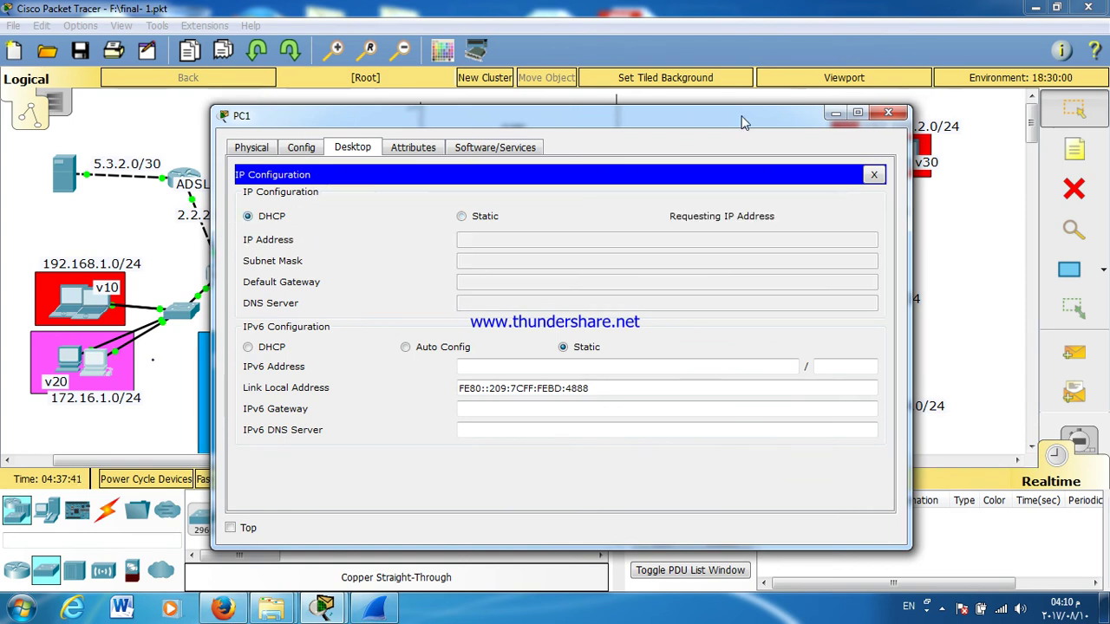
left_click(886, 114)
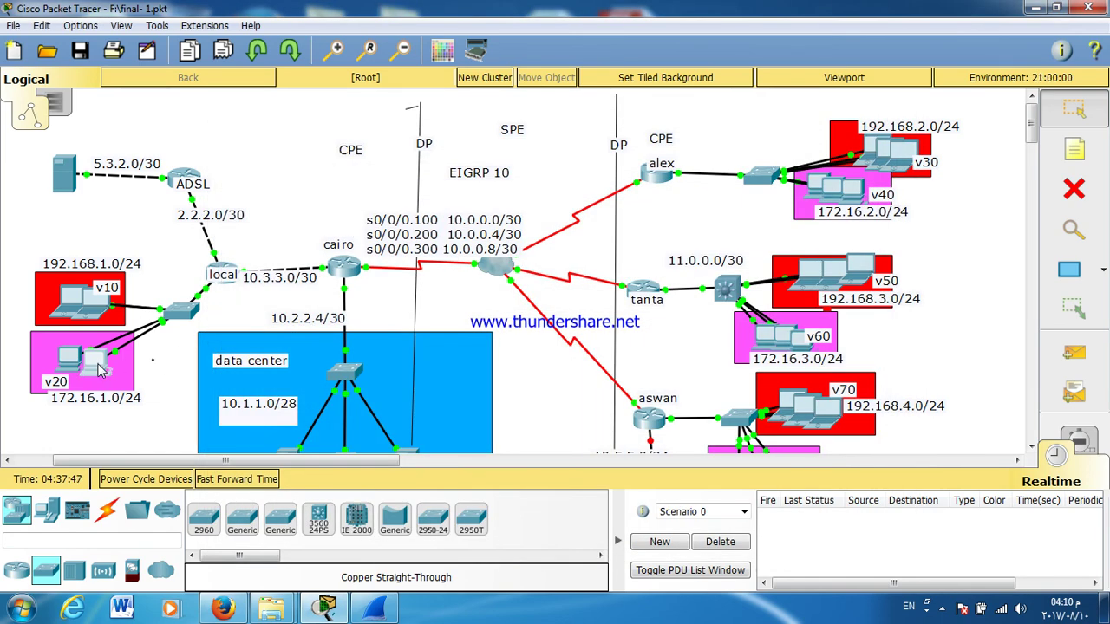
Step: Set PC0 to DHCP, receiving 172.16.1.3 with DNS 8.8.8.8, and close its window
left_click(101, 366)
left_click(888, 115)
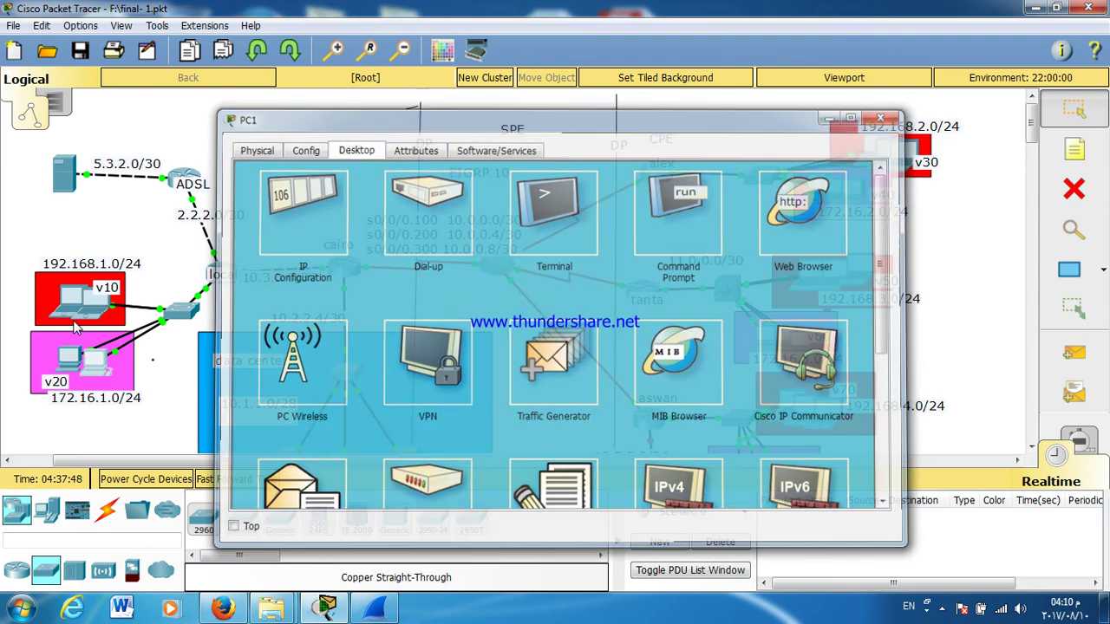
left_click(73, 363)
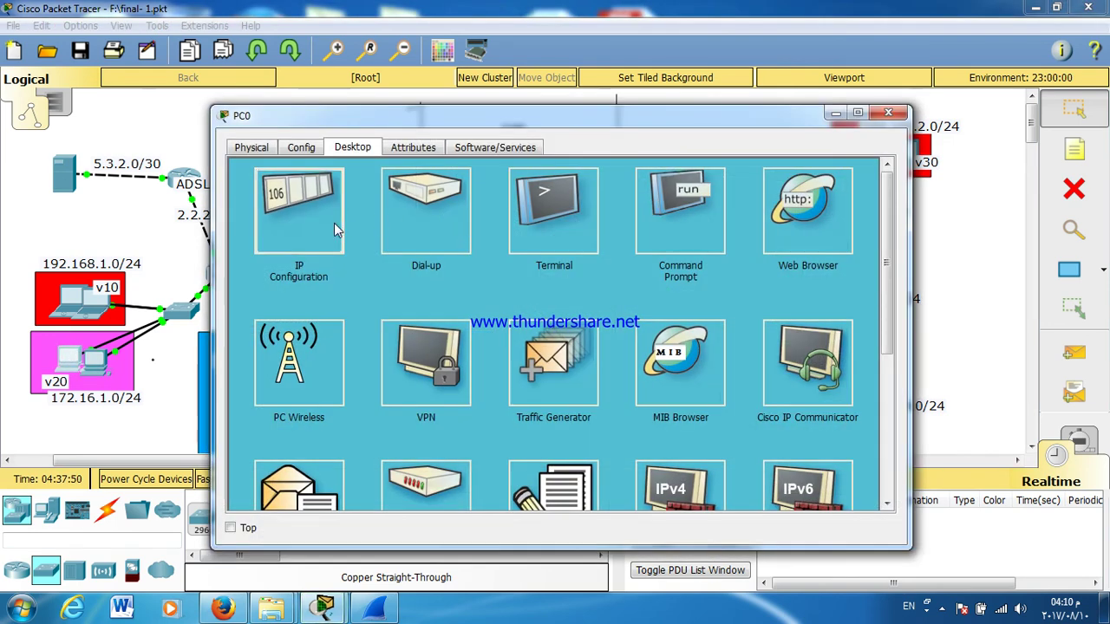
left_click(334, 223)
left_click(266, 217)
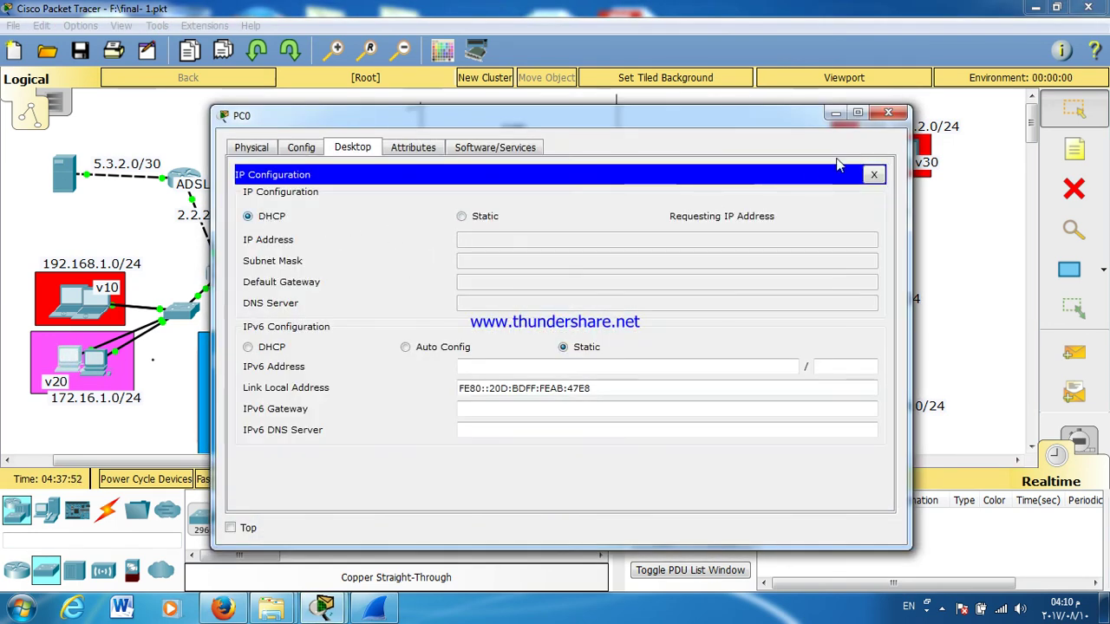
left_click(889, 115)
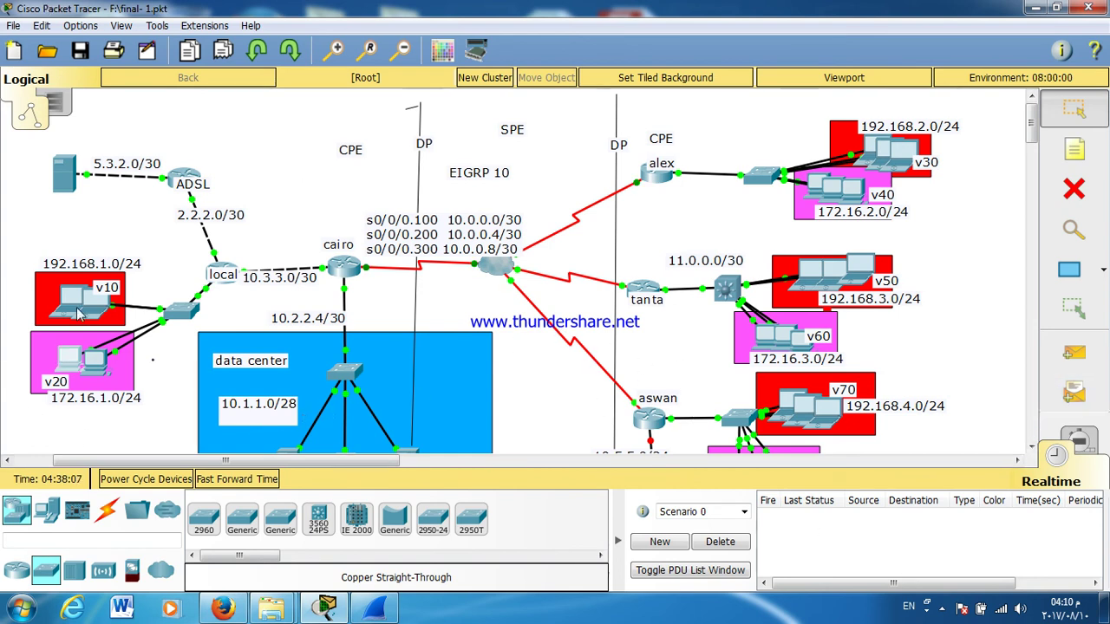
Step: Load 5.3.2.2 in Laptop0's web browser, which returns Request Timeout
left_click(82, 312)
left_click(767, 228)
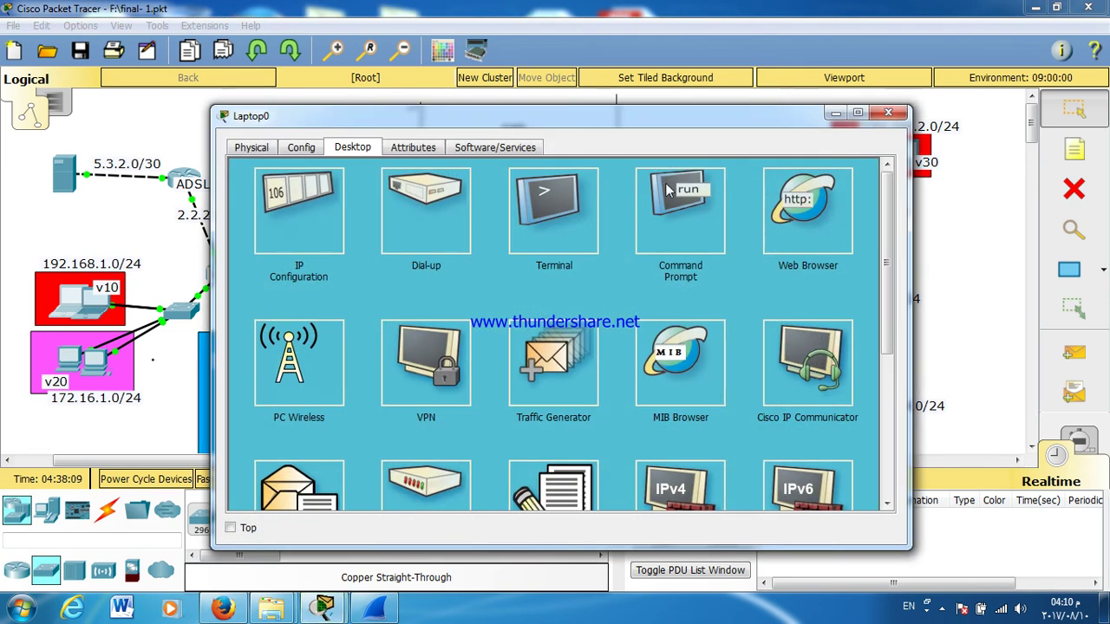
left_click(590, 189)
type("5.3.2.2")
key("Return")
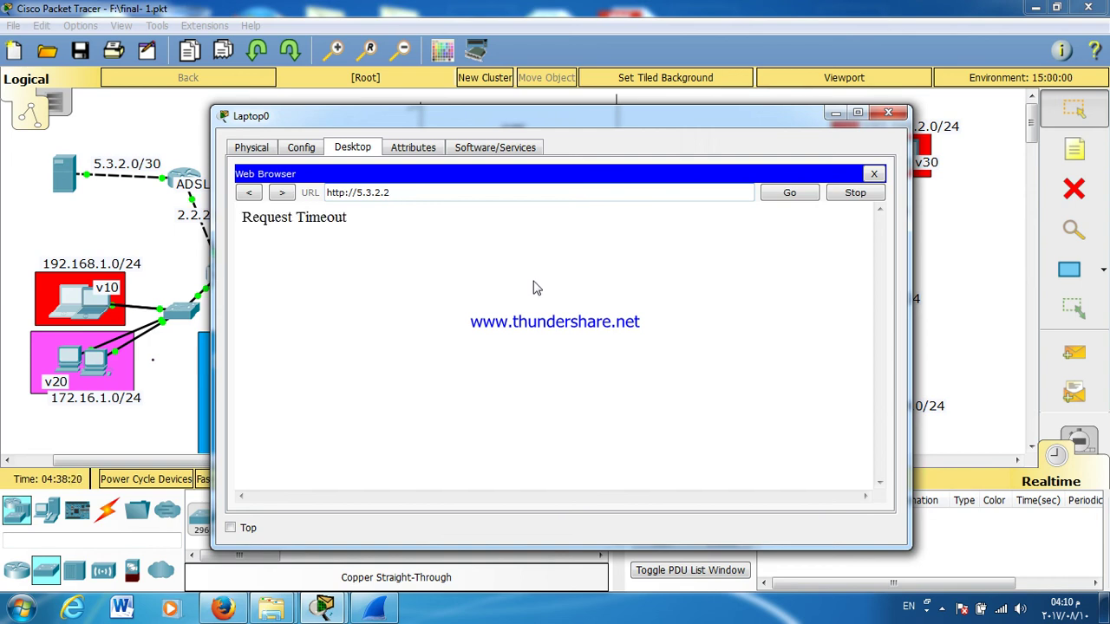
key("Return")
left_click(874, 175)
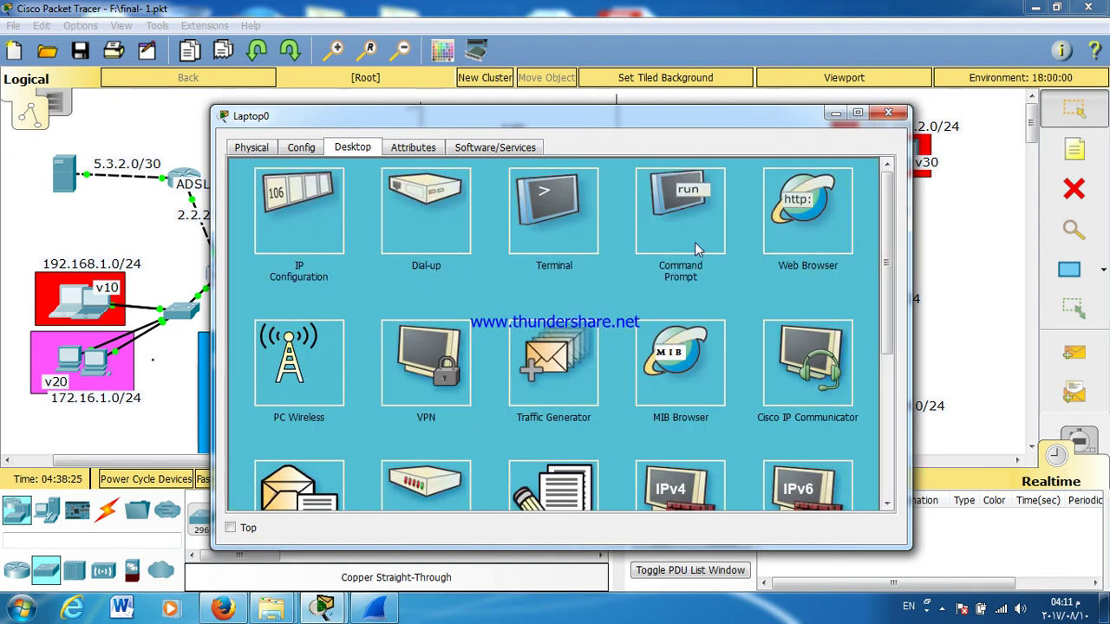
Step: Ping 5.3.2.2 from Laptop0's command prompt
left_click(697, 248)
scroll(545, 384, "down", 5)
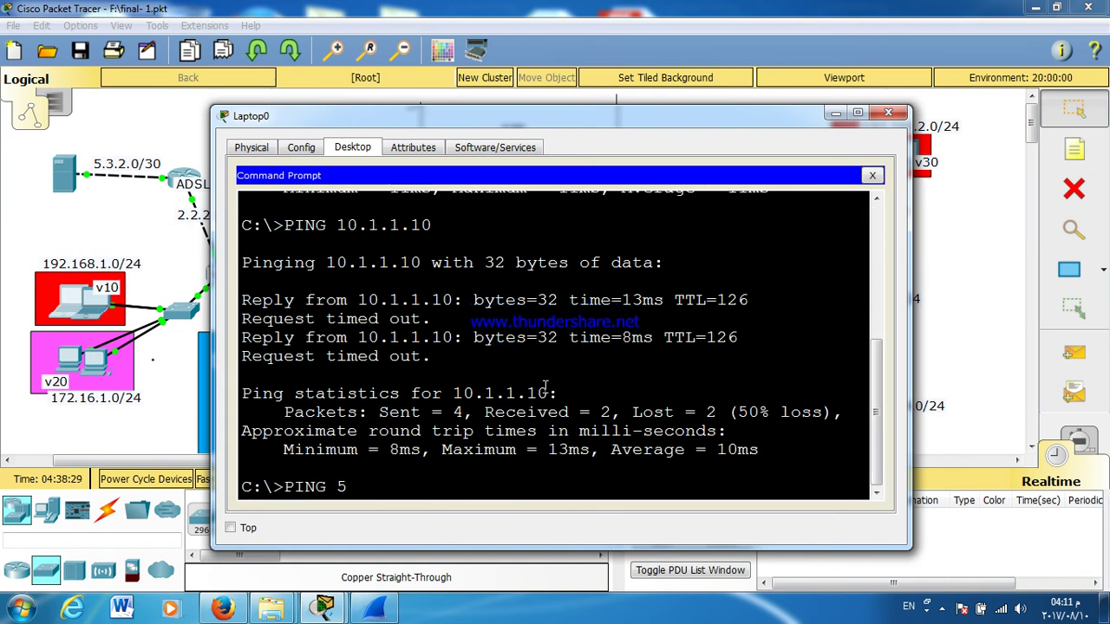
type("PING 5.3.2.2")
key("Return")
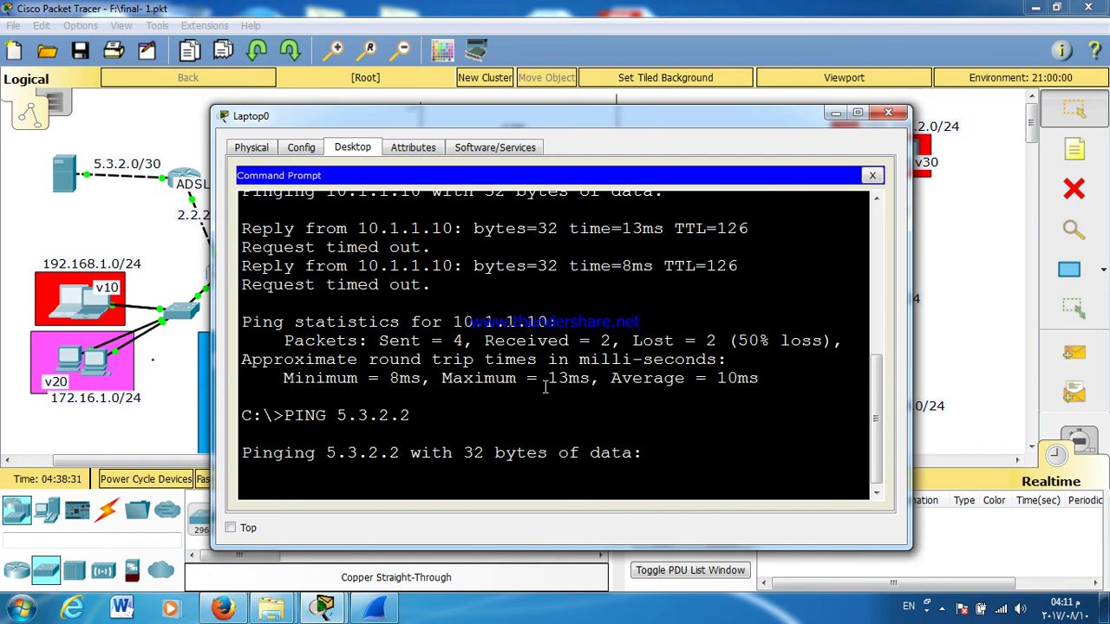
left_click(58, 189)
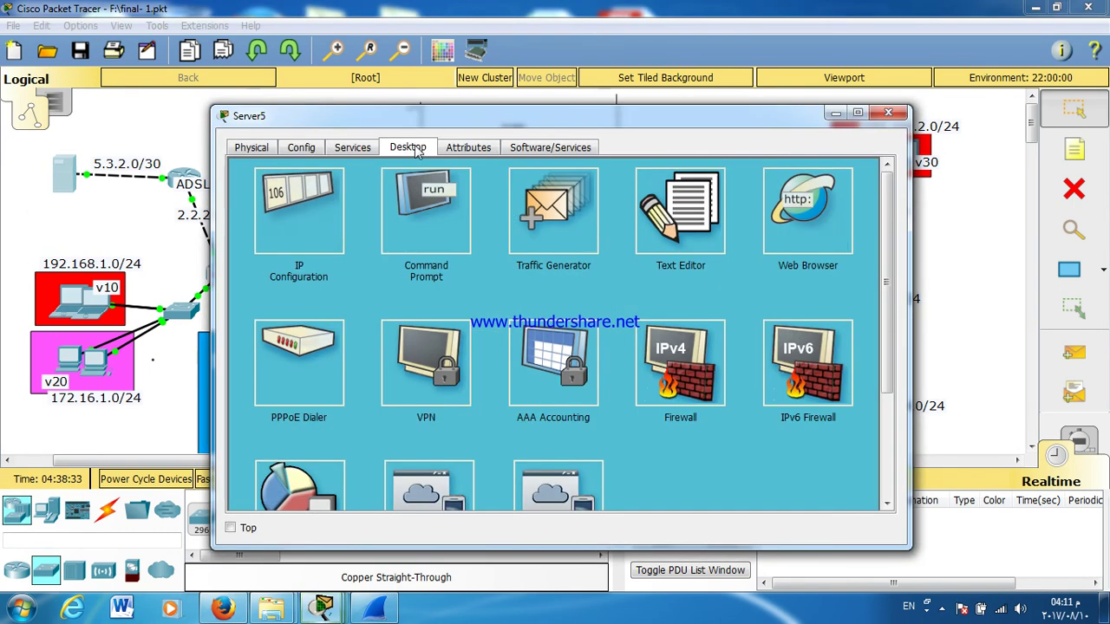
Step: Check Server5's static address 5.3.2.2 and gateway 5.3.2.1, then bring up Laptop1
left_click(328, 206)
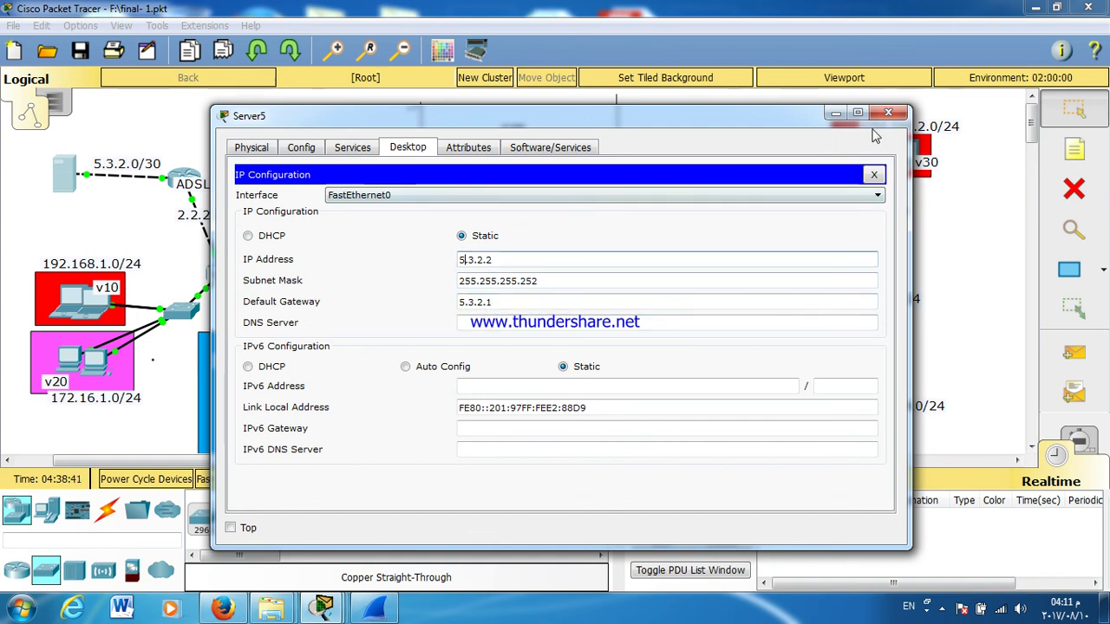
left_click(887, 113)
left_click(117, 303)
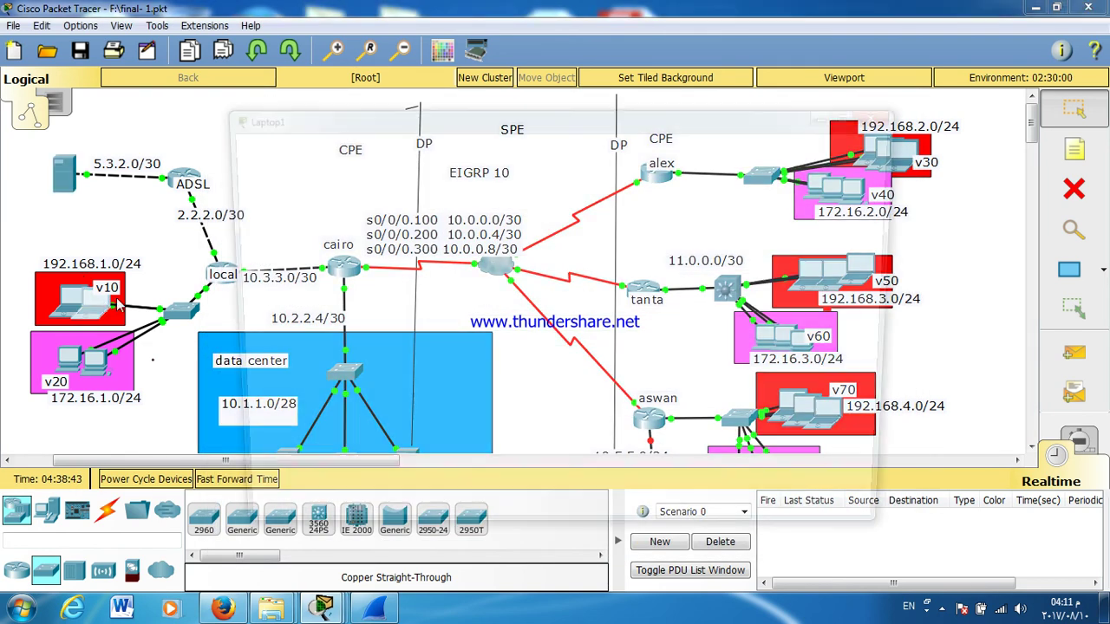
Step: Load 5.3.2.2 in Laptop1's web browser
left_click(696, 207)
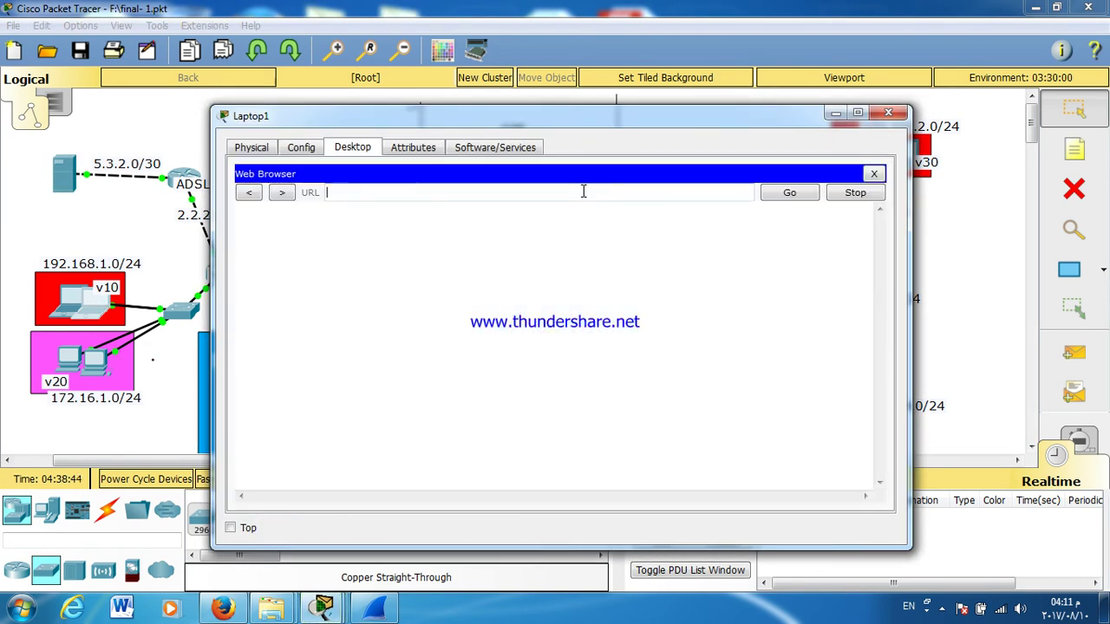
type("5.3.2.2")
key("Return")
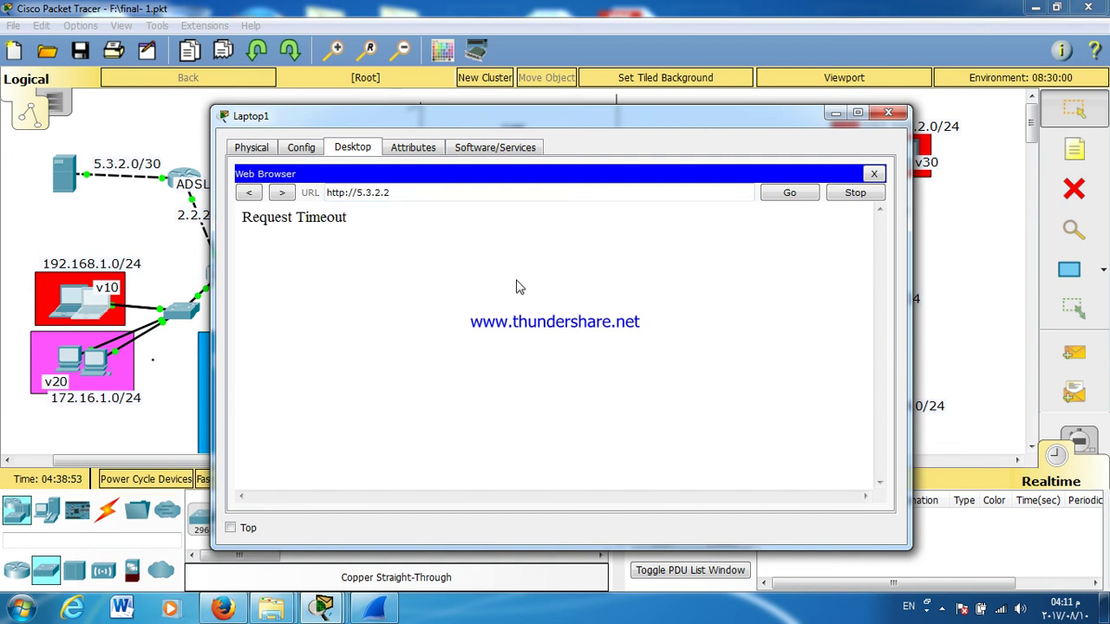
left_click(874, 176)
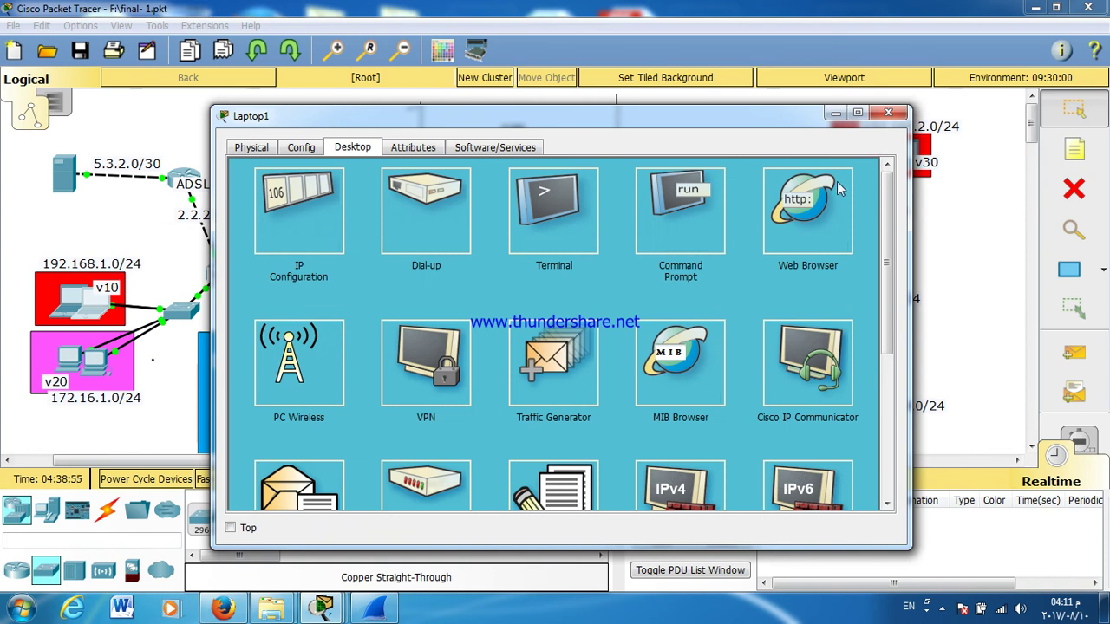
Step: Ping gateway 5.3.2.1 from Laptop1's command prompt, which times out
left_click(659, 244)
type("PING 5.3.3")
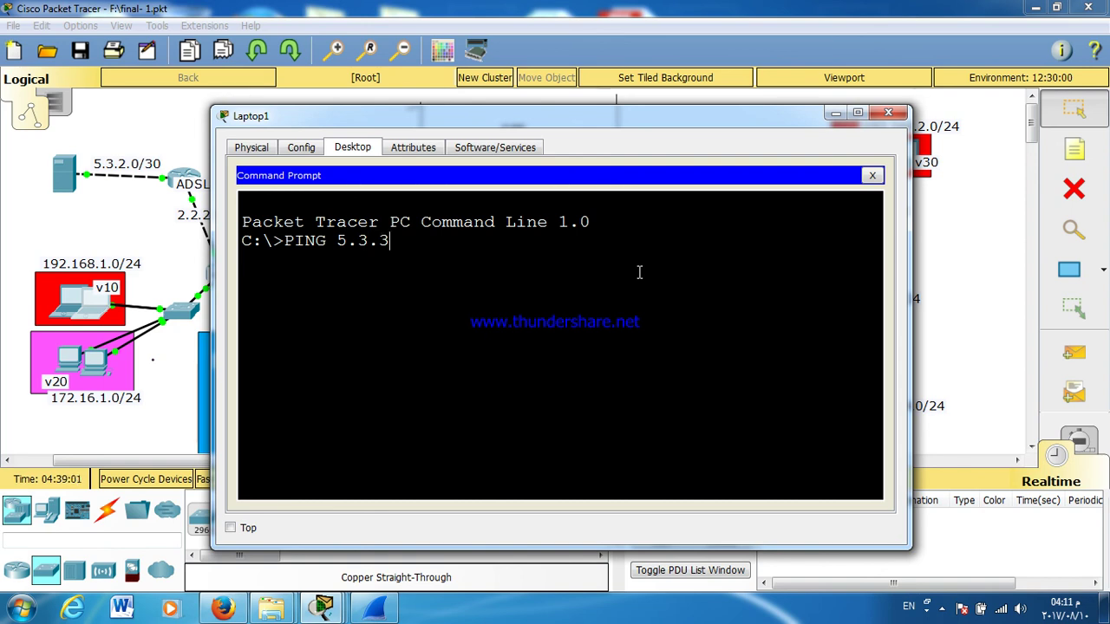
key("BackSpace")
type("2.1")
key("Return")
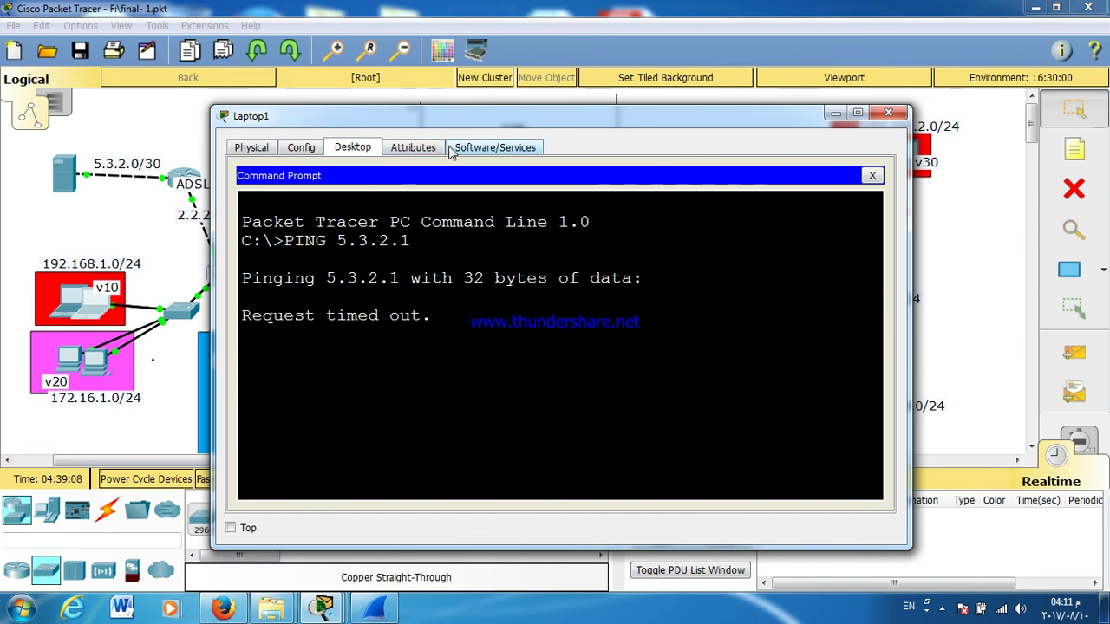
left_click_drag(374, 117, 586, 114)
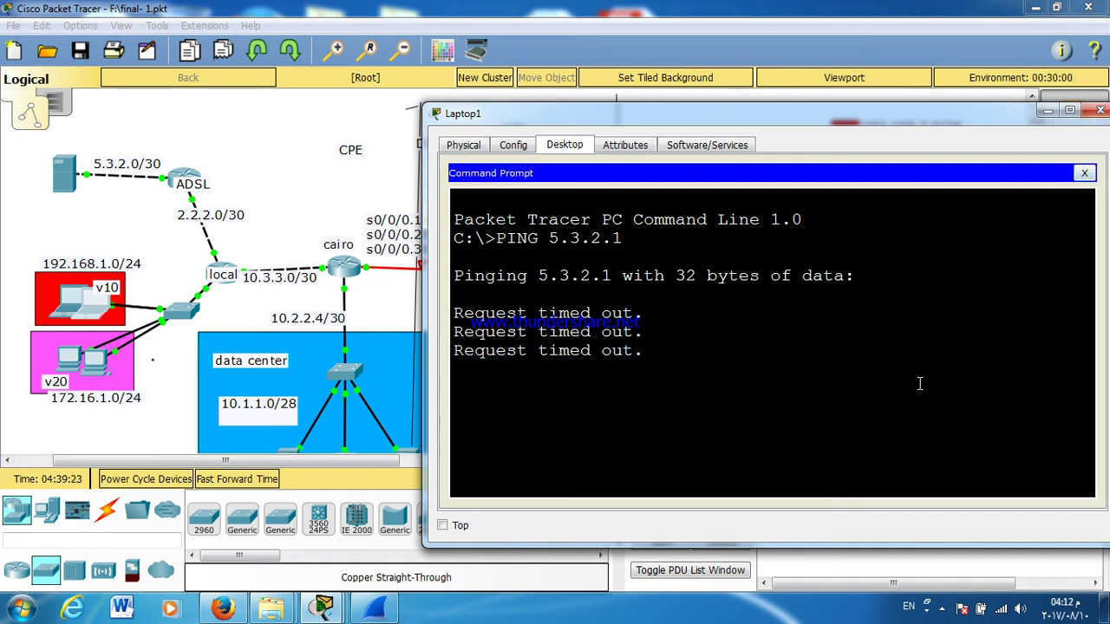
Step: Stop the ping and trace the route to 5.3.2.1, looping among 192.168.1.1, 10.3.3.1 and 2.2.2.2
key("ctrl+c")
key("Return")
type("TRACERT 5.3.2.1")
key("Return")
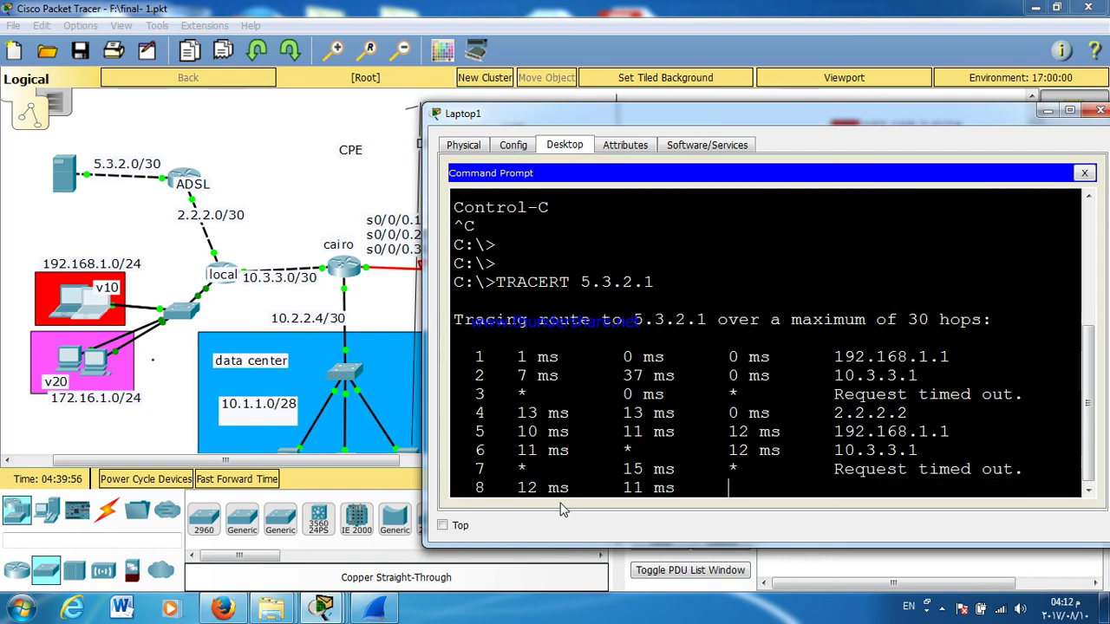
Step: Bring up Laptop1's web browser and clear its address field
left_click(1084, 173)
left_click(1028, 198)
left_click(644, 193)
type("http://5.3.2")
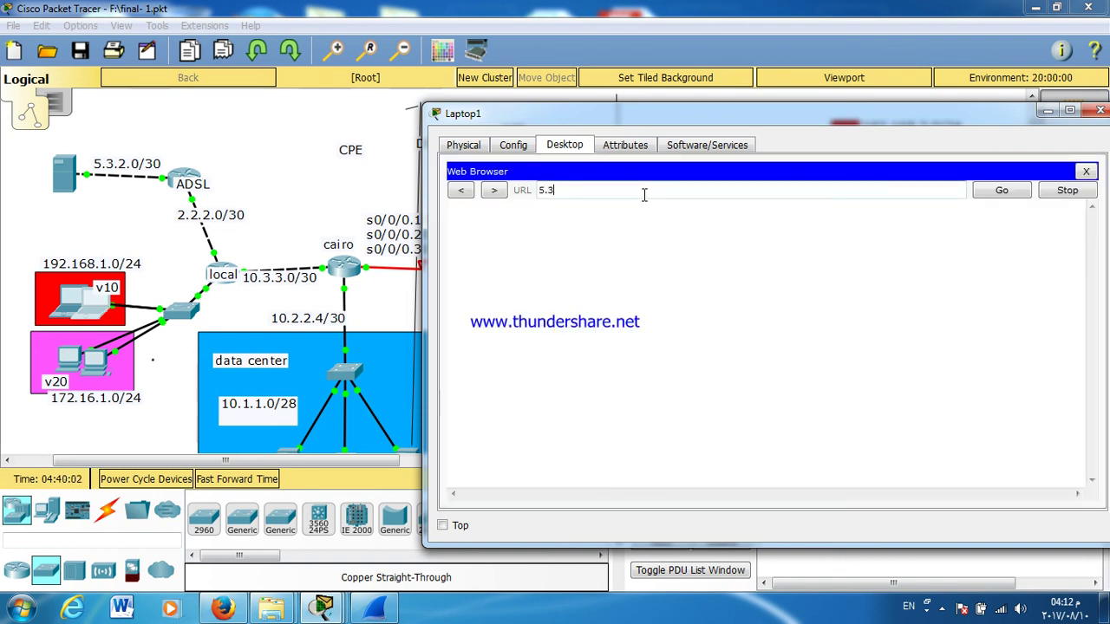
key("BackSpace")
key("BackSpace")
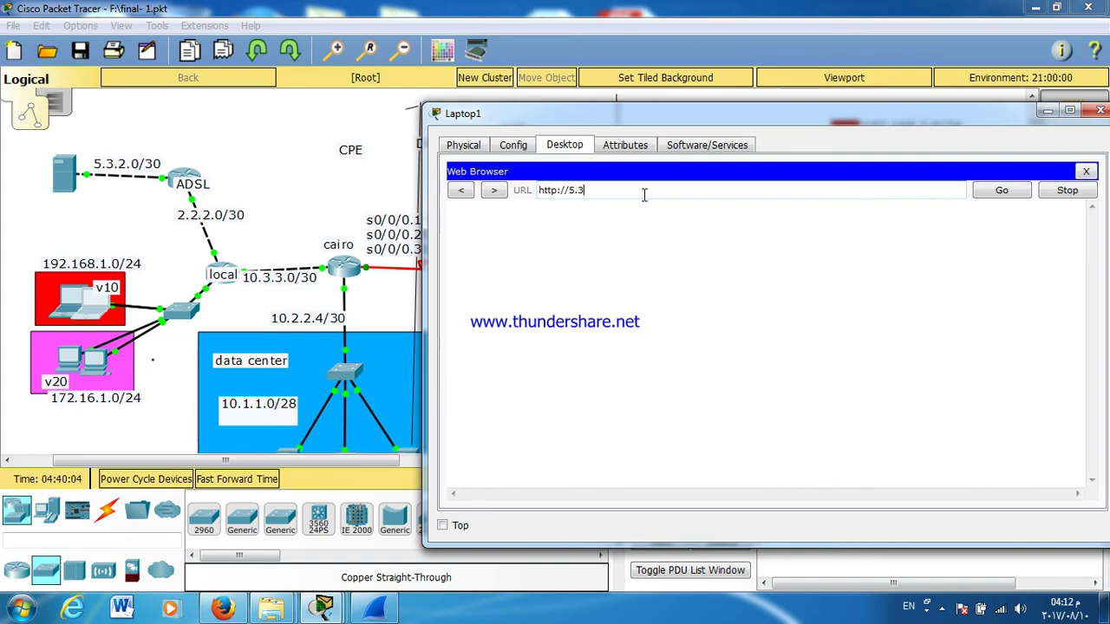
key("BackSpace")
key("BackSpace")
key("BackSpace")
key("BackSpace")
key("BackSpace")
key("BackSpace")
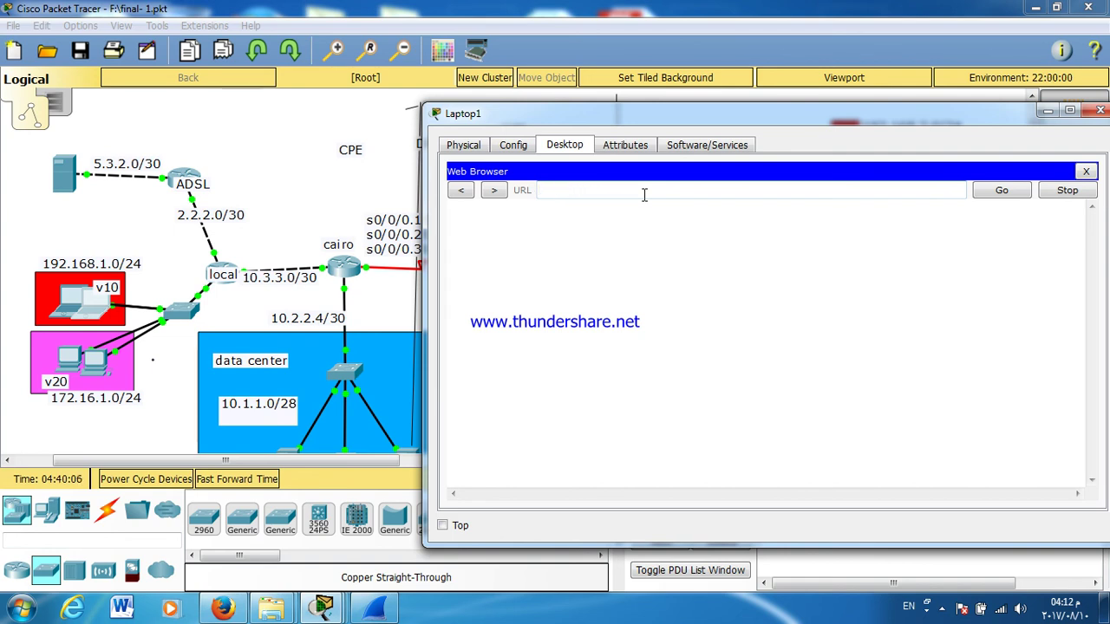